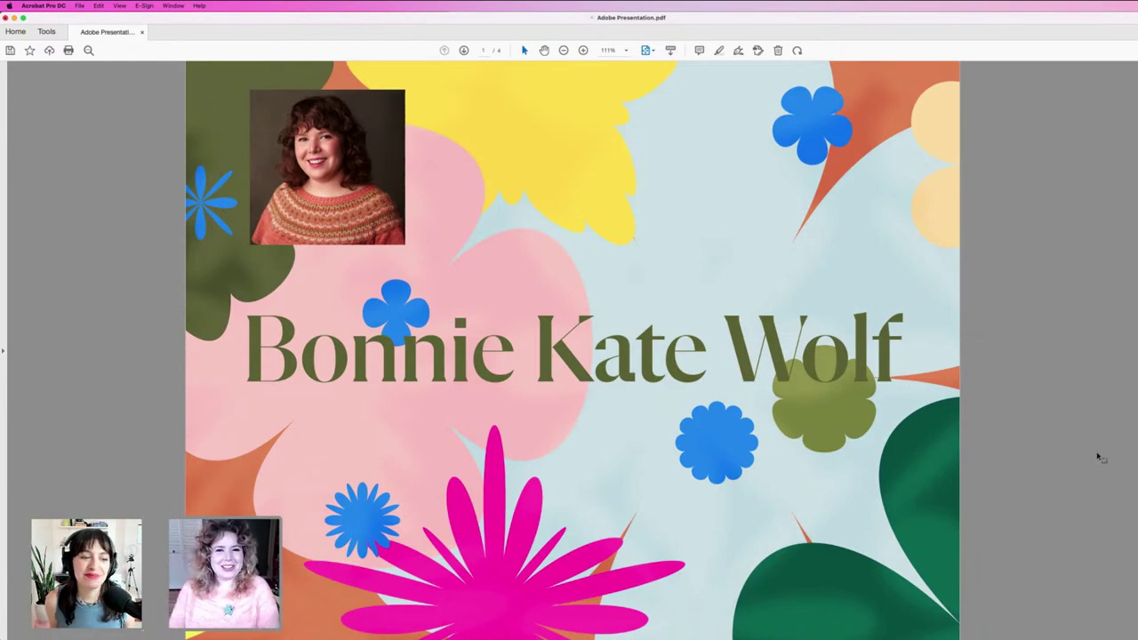
# Page through the portfolio presentation from the title page to the final page of illustrations.
pyautogui.press('Right')
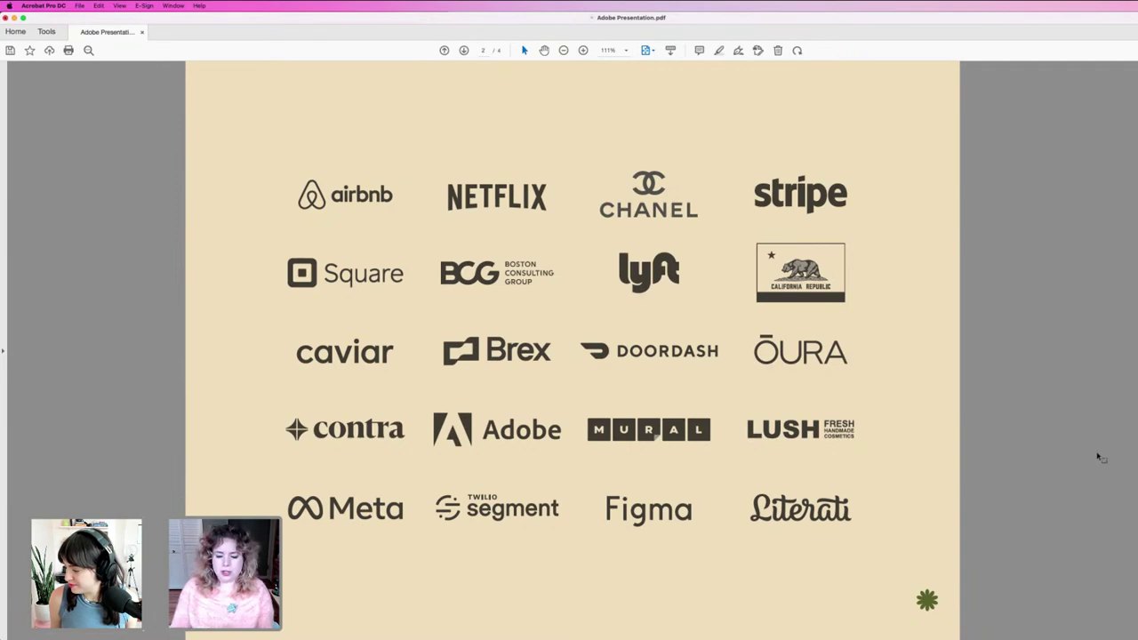
pyautogui.press('Right')
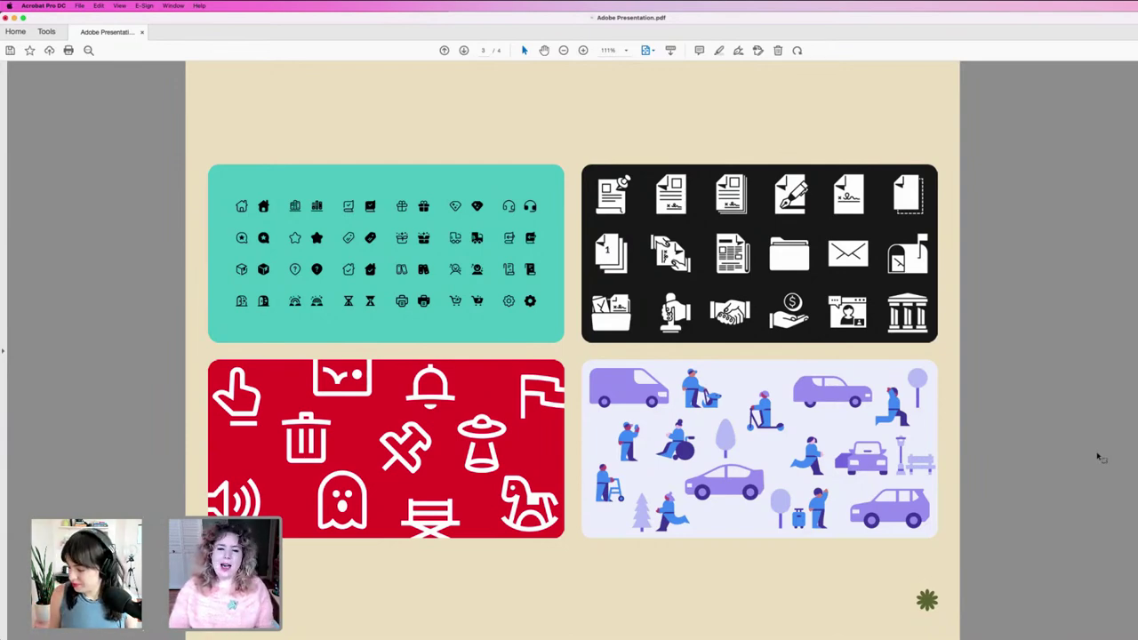
pyautogui.press('Right')
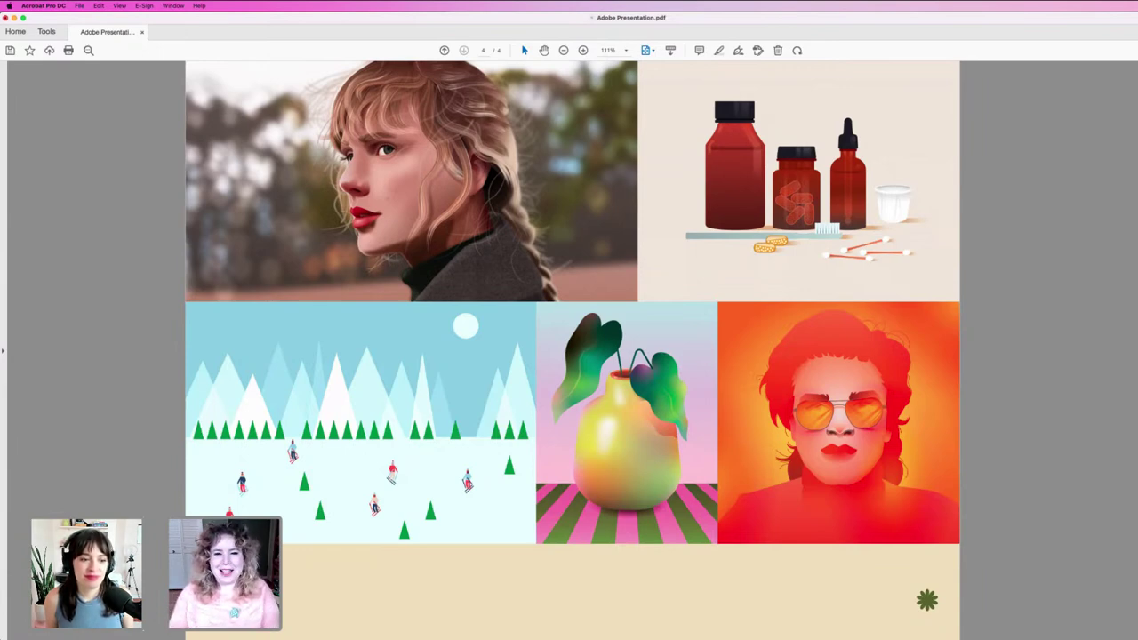
# Close the presentation PDF without saving changes and switch to the vase artwork in Illustrator.
pyautogui.click(6, 17)
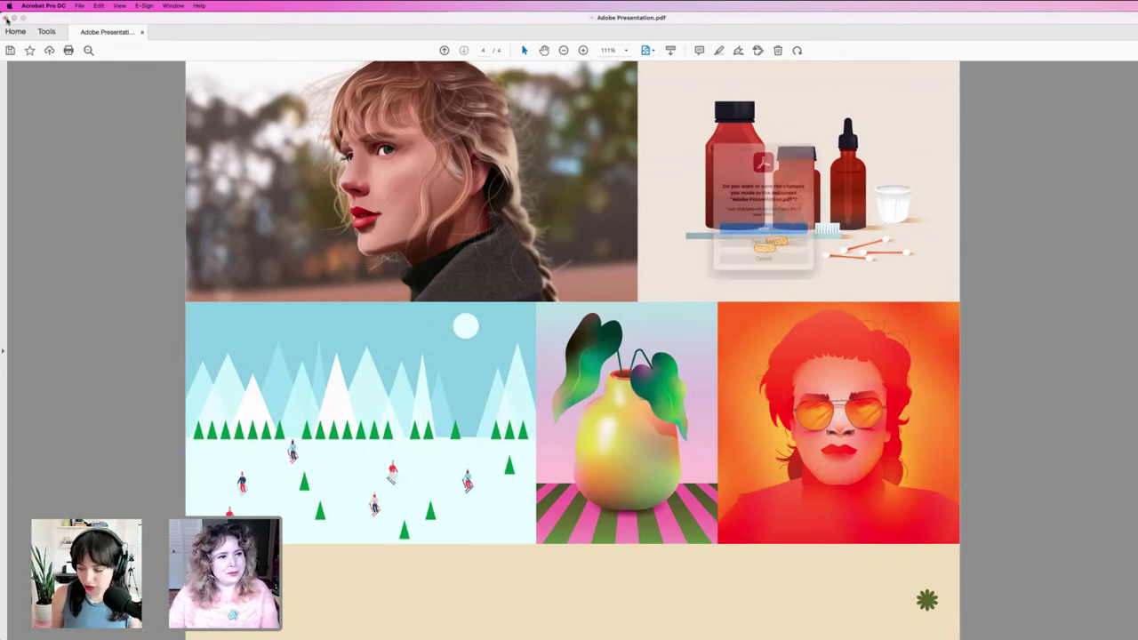
pyautogui.click(763, 246)
pyautogui.click(742, 310)
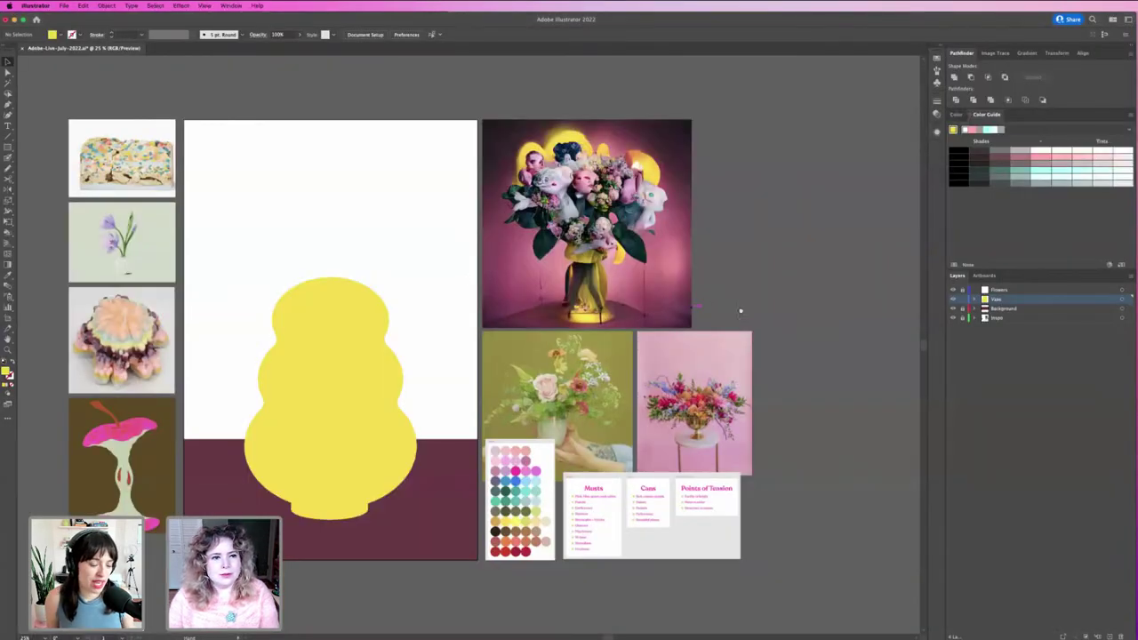
# Look over the artboard with the yellow vase and the reference images on both sides of it.
pyautogui.hscroll(-2, 742, 311)
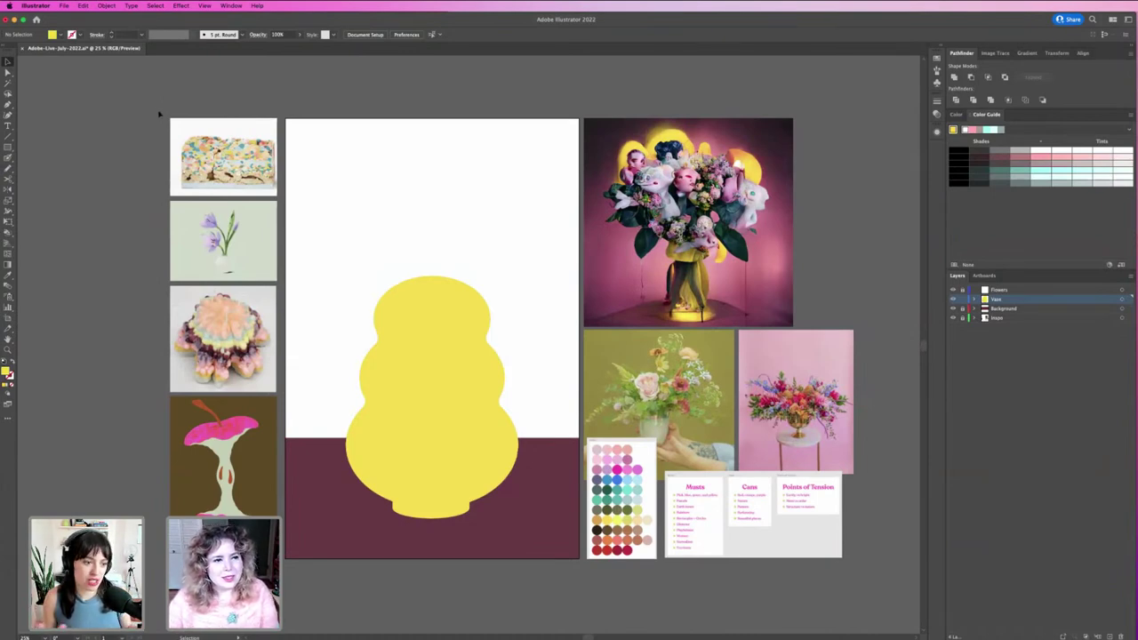
pyautogui.press('z')
pyautogui.moveTo(159, 112); pyautogui.dragTo(226, 196)
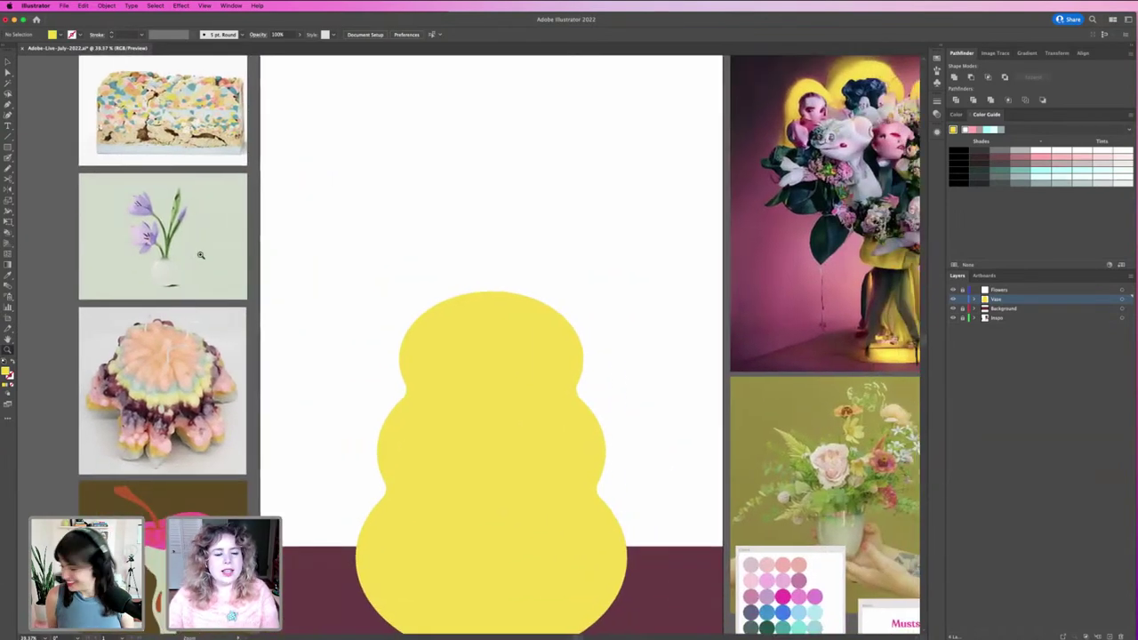
pyautogui.press('v')
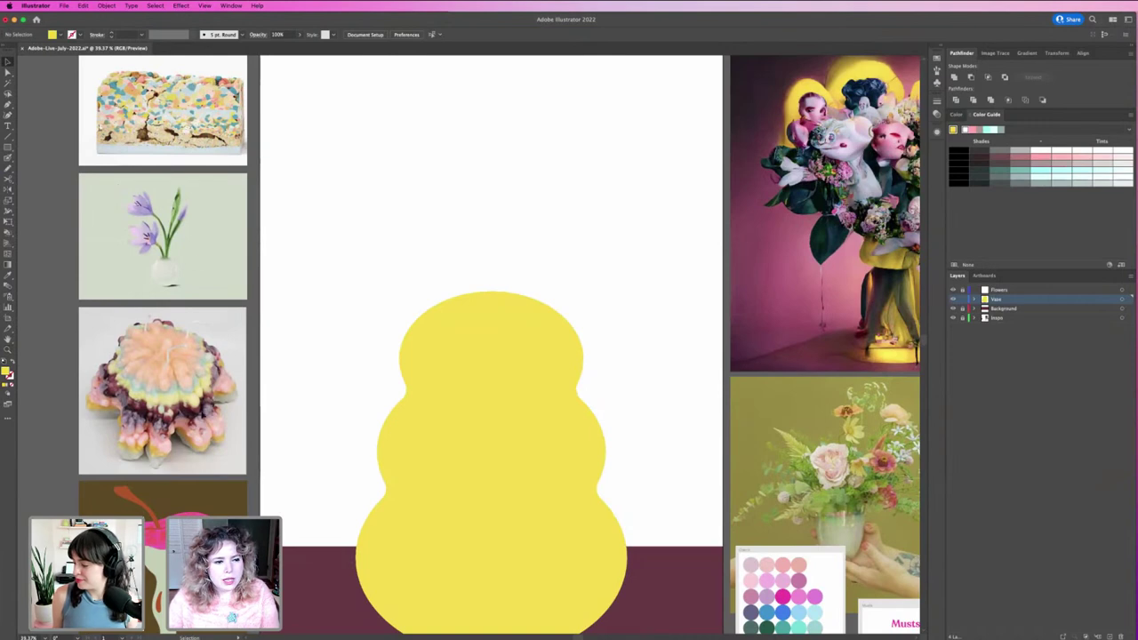
pyautogui.scroll(-1, 495, 363)
pyautogui.hscroll(3, 496, 363)
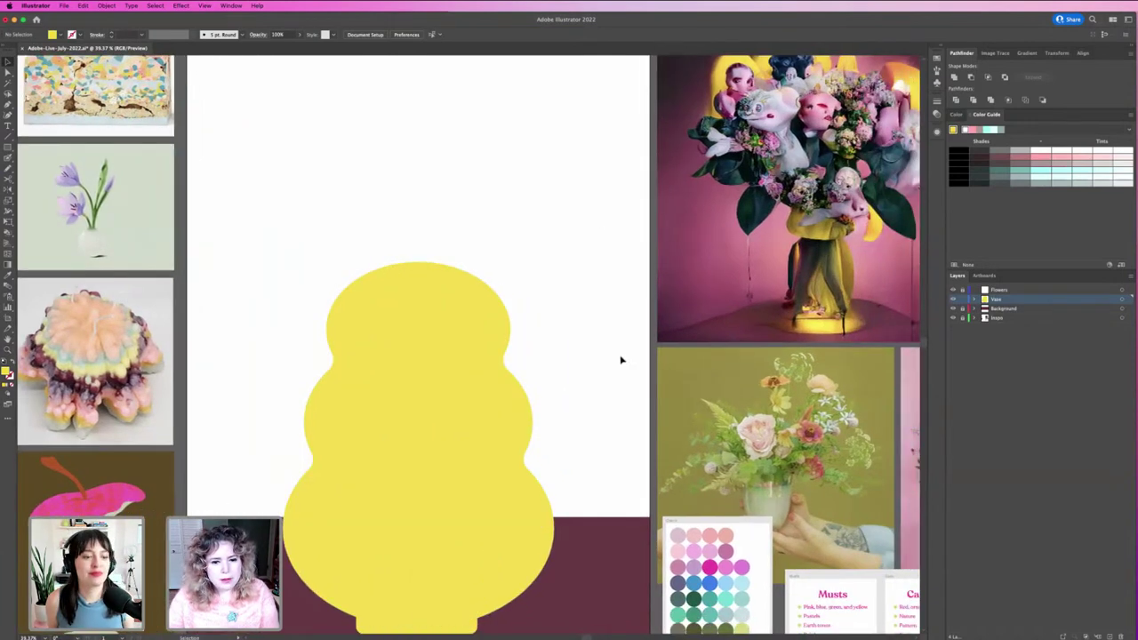
pyautogui.scroll(-3, 622, 360)
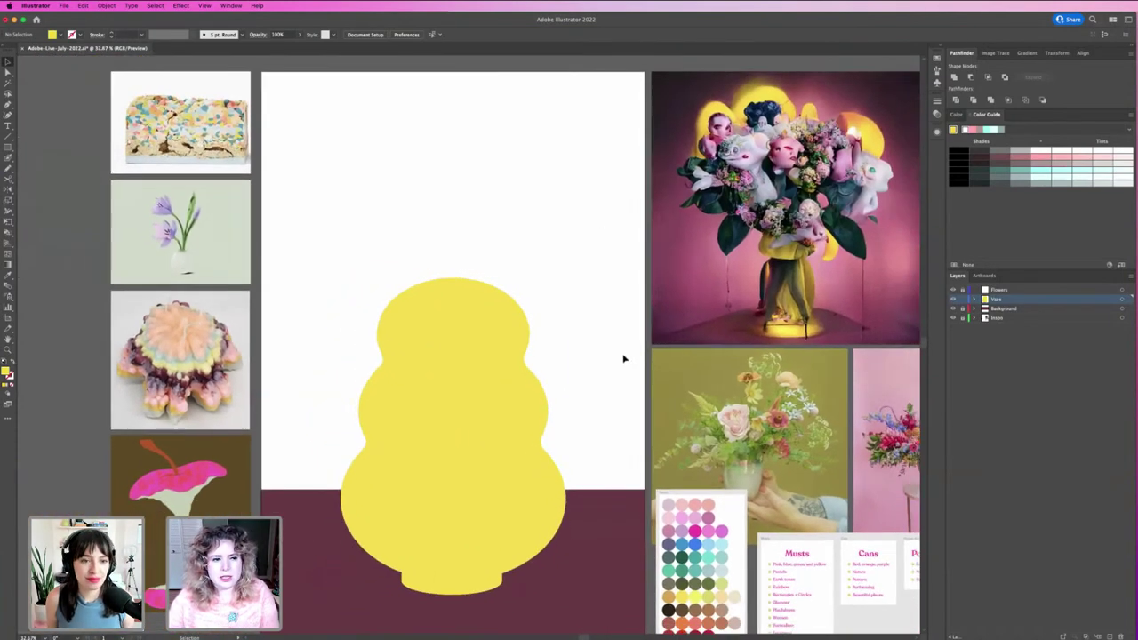
pyautogui.hscroll(3, 604, 360)
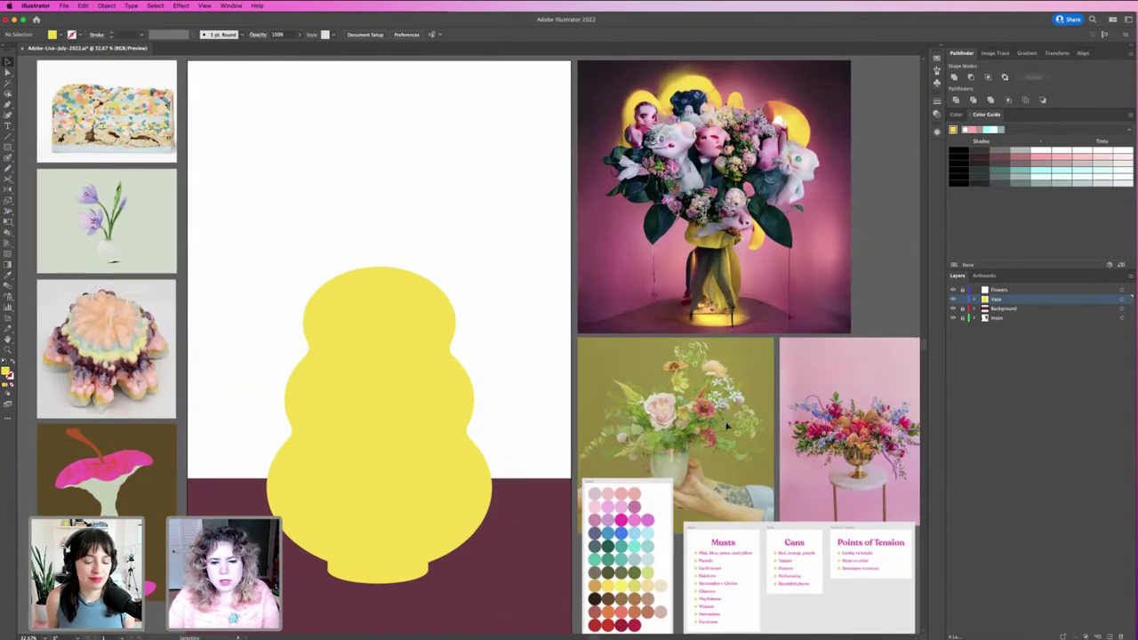
# Examine the individual blooms in the bouquet reference photo with the olive-green background.
pyautogui.scroll(5, 661, 379)
pyautogui.scroll(3, 776, 484)
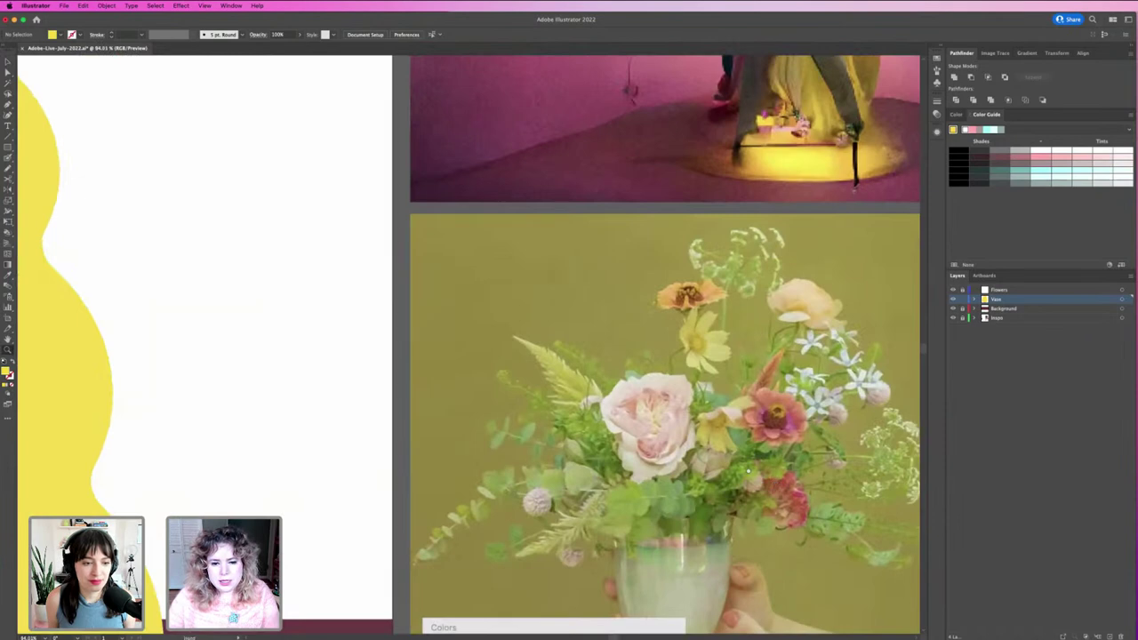
pyautogui.scroll(5, 664, 303)
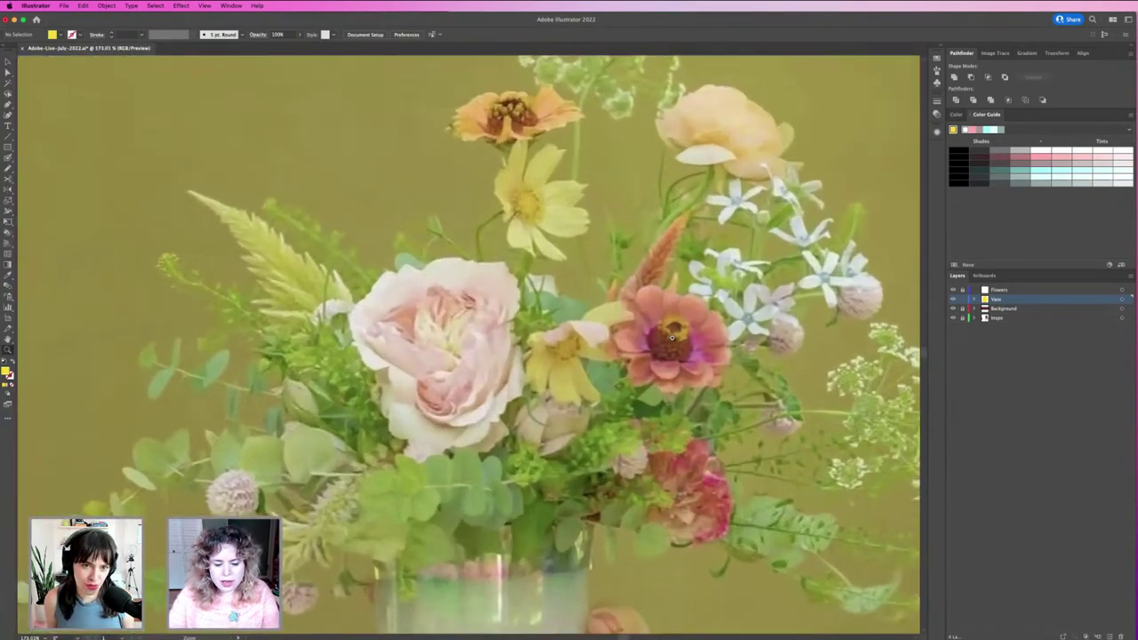
pyautogui.scroll(-10, 672, 336)
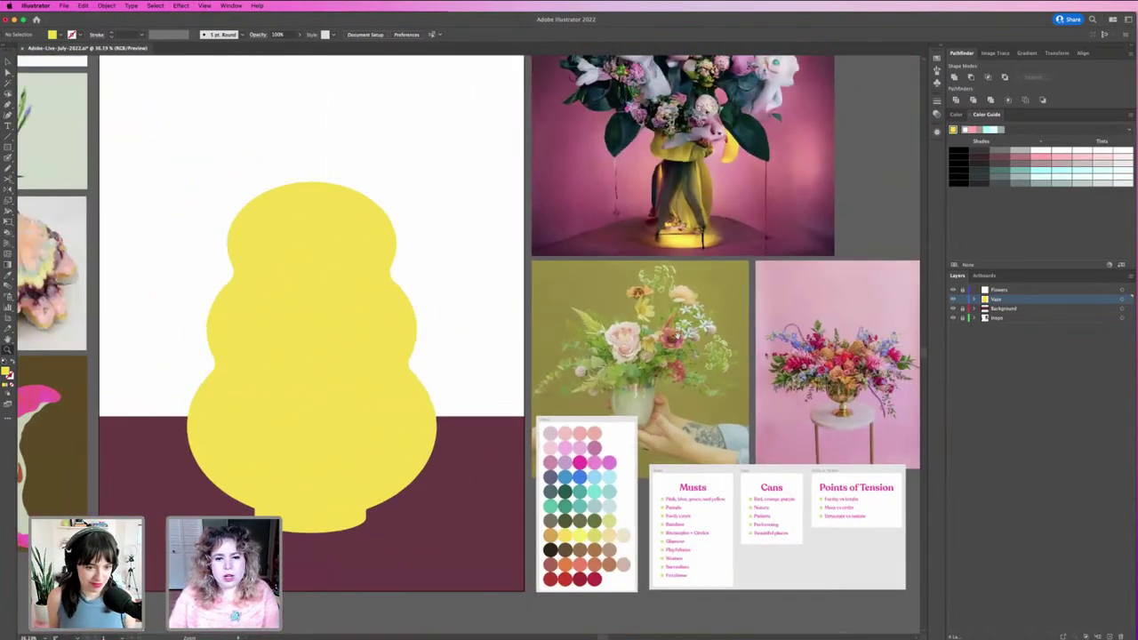
pyautogui.moveTo(771, 335); pyautogui.dragTo(721, 386)
# Examine the column of references beside the artboard: speckled block, purple flowers, layered candle and apple core.
pyautogui.moveTo(27, 284); pyautogui.dragTo(513, 321)
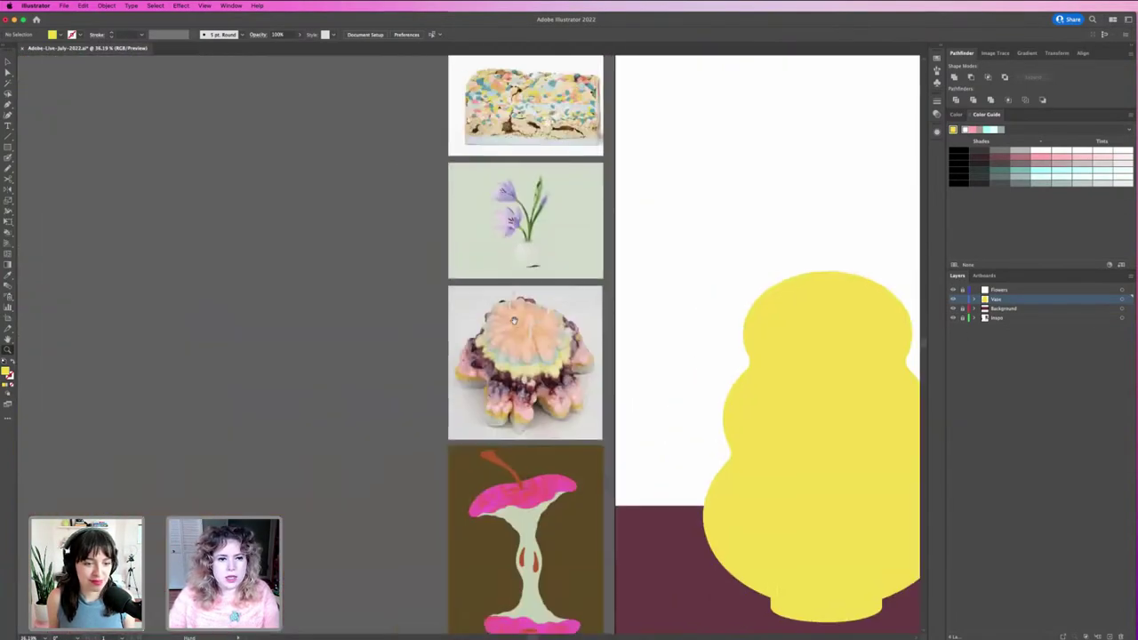
pyautogui.hscroll(2, 513, 321)
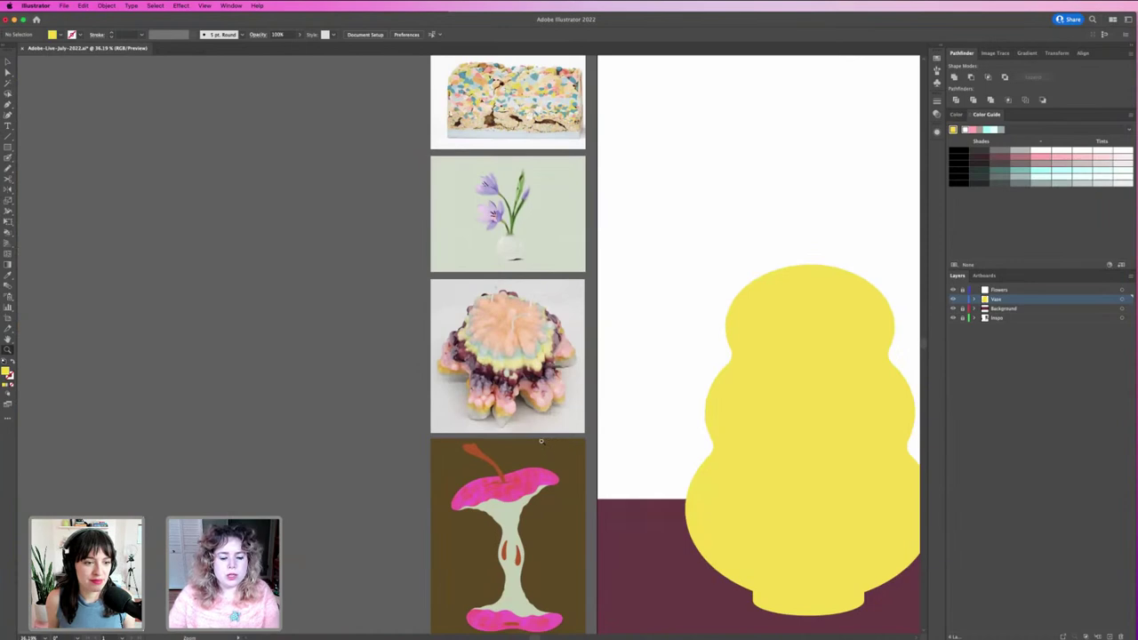
pyautogui.scroll(3, 499, 101)
pyautogui.hscroll(-1, 500, 100)
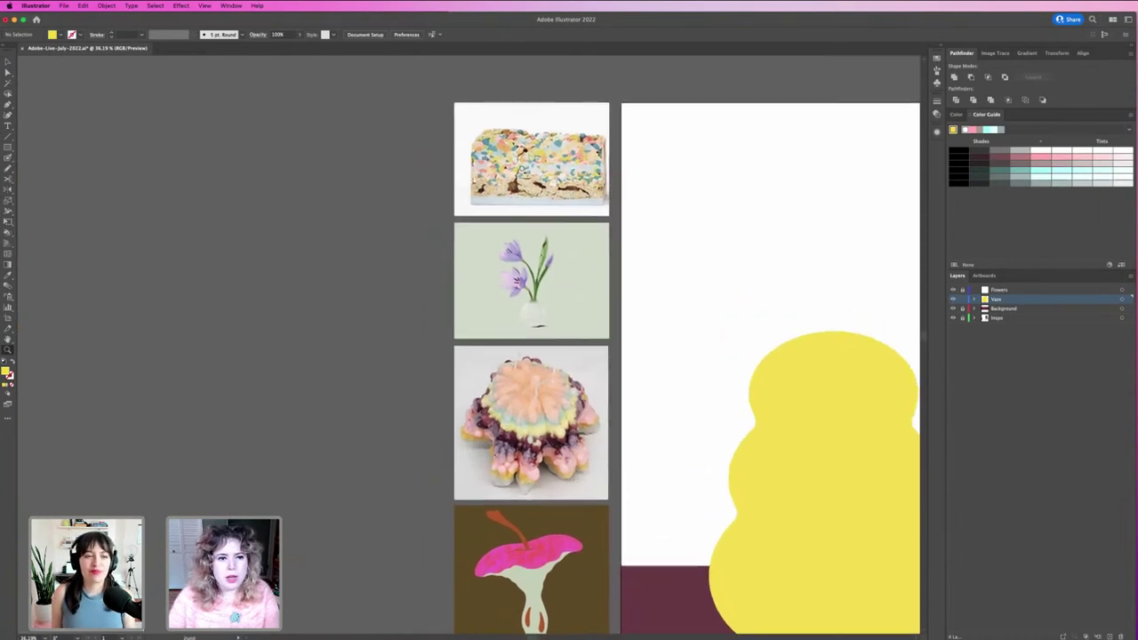
pyautogui.moveTo(467, 127); pyautogui.dragTo(538, 186)
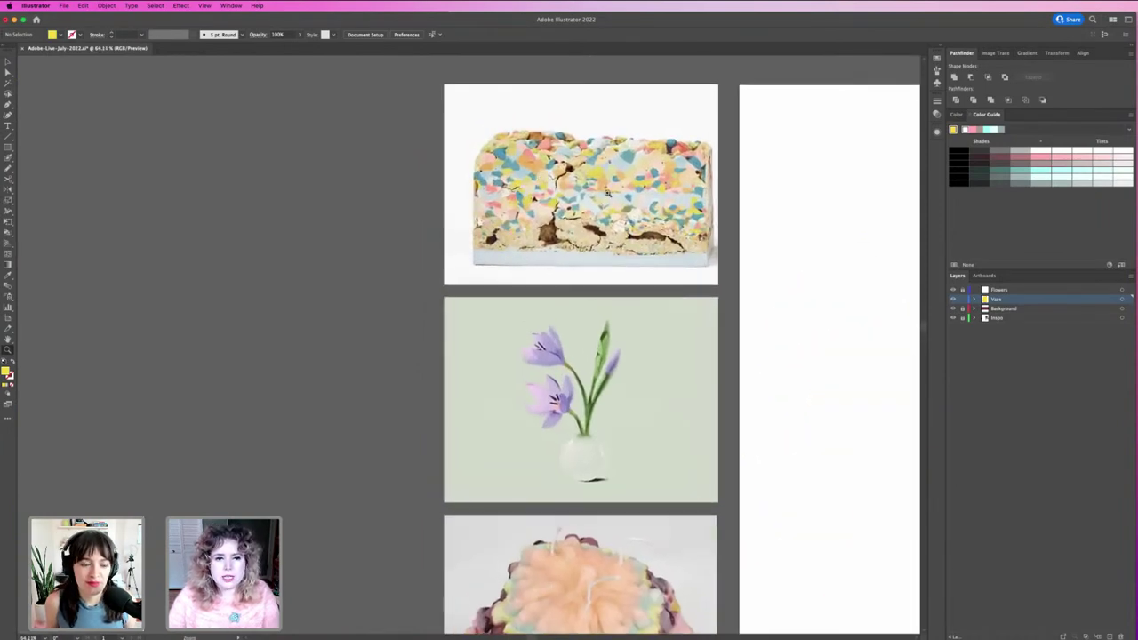
pyautogui.scroll(-2, 665, 203)
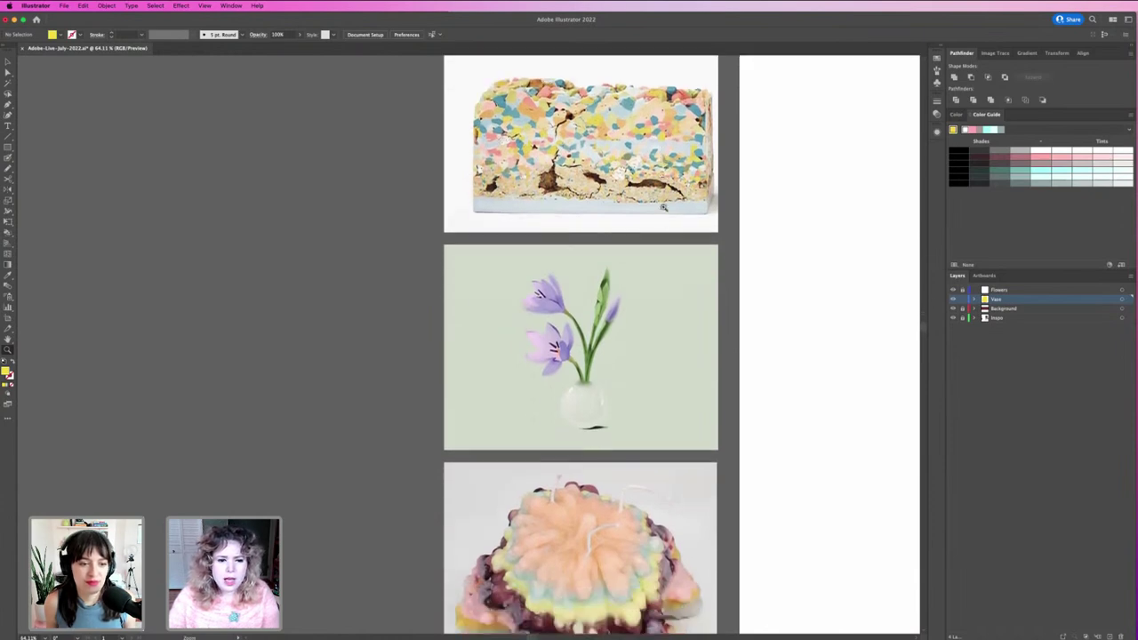
pyautogui.scroll(-3, 630, 303)
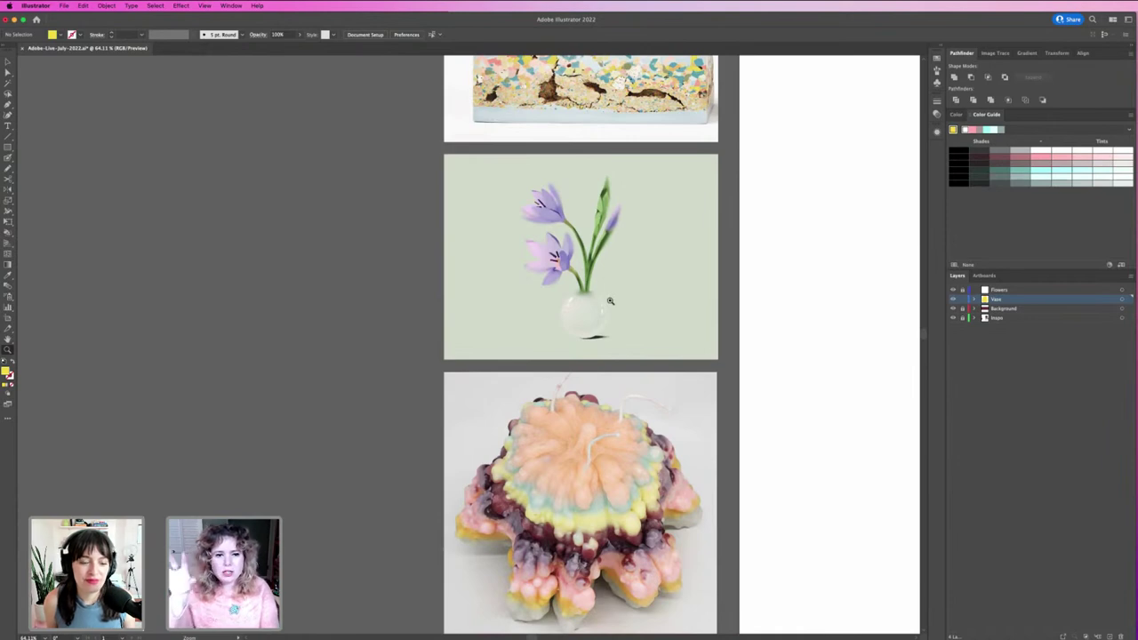
pyautogui.scroll(-5, 621, 399)
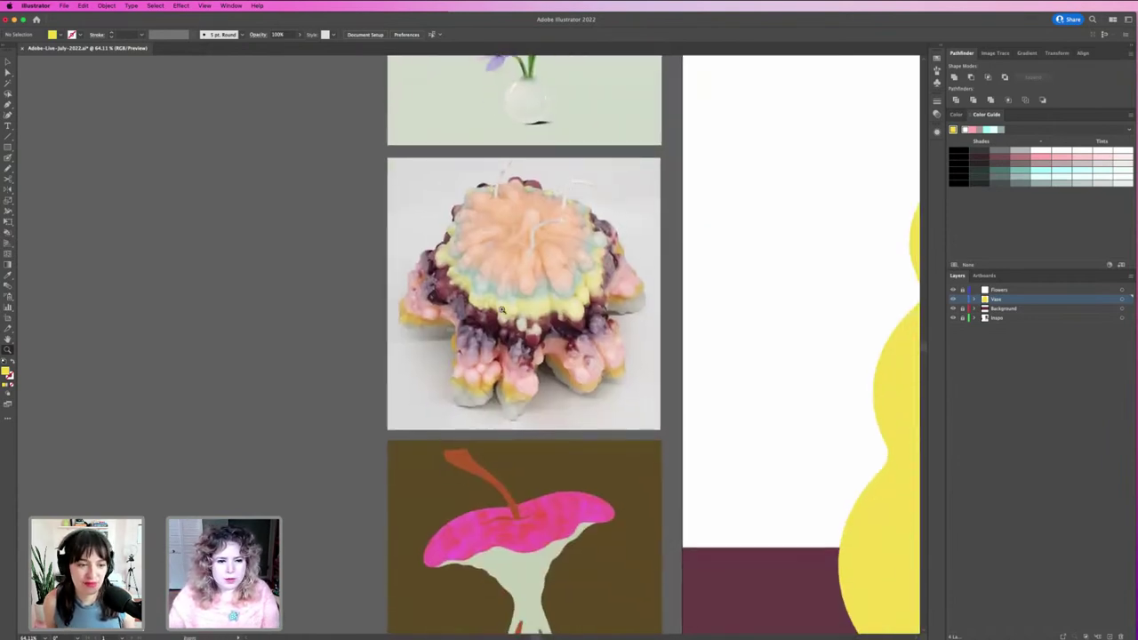
pyautogui.scroll(-5, 559, 465)
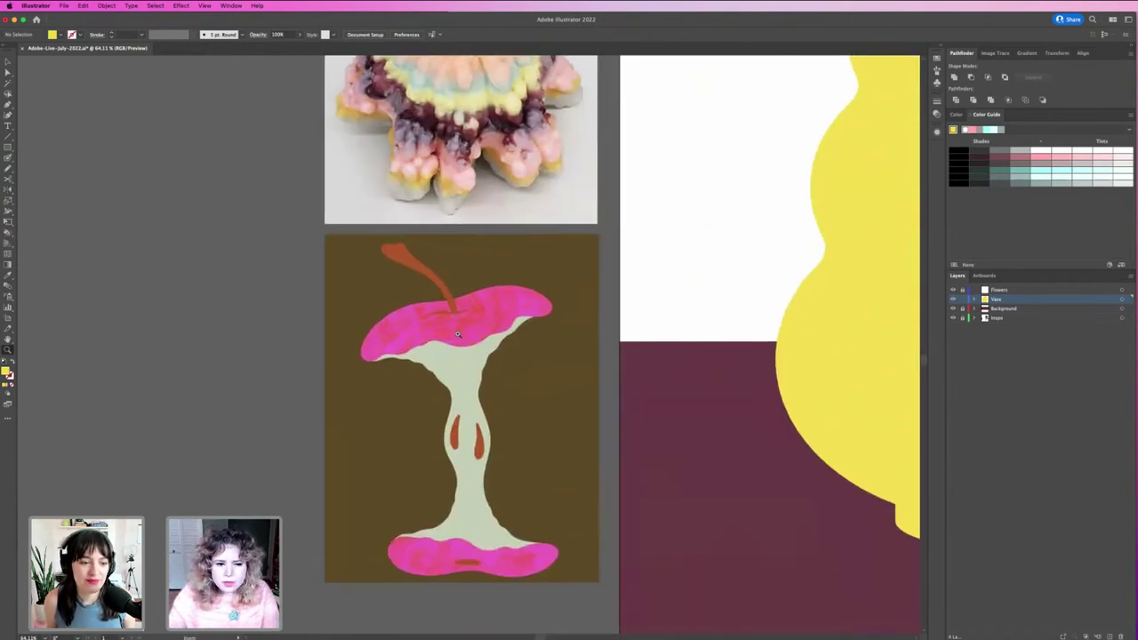
pyautogui.keyDown('alt'); pyautogui.click(568, 423); pyautogui.keyUp('alt')
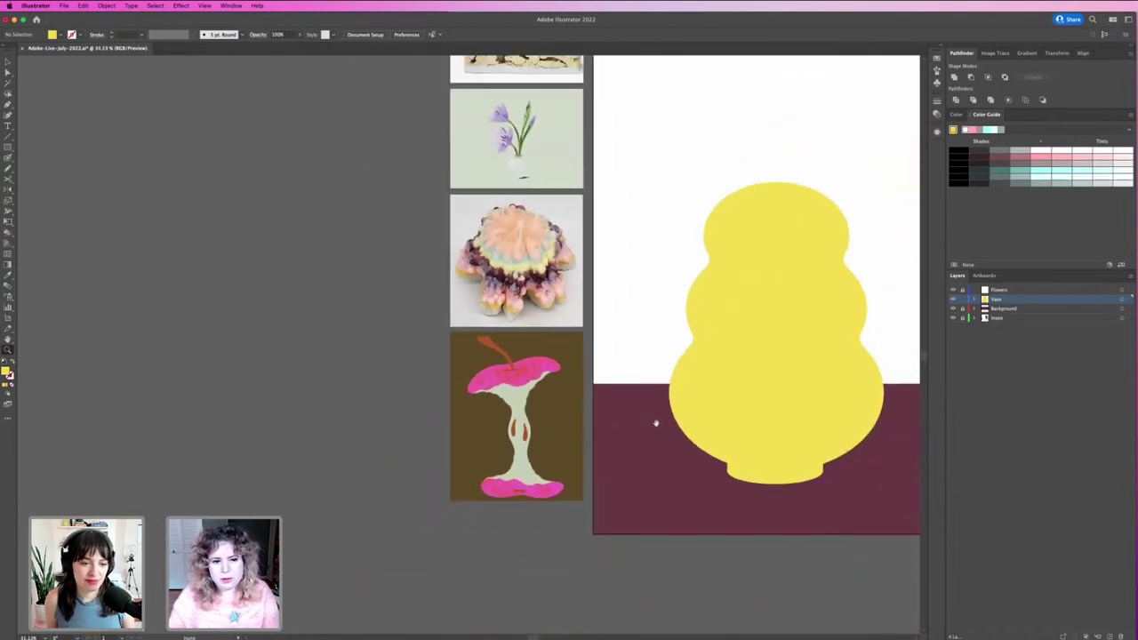
# Compare the vase artboard with the surreal pink bouquet image and the two flower arrangement photos.
pyautogui.hscroll(6, 626, 412)
pyautogui.scroll(2, 627, 413)
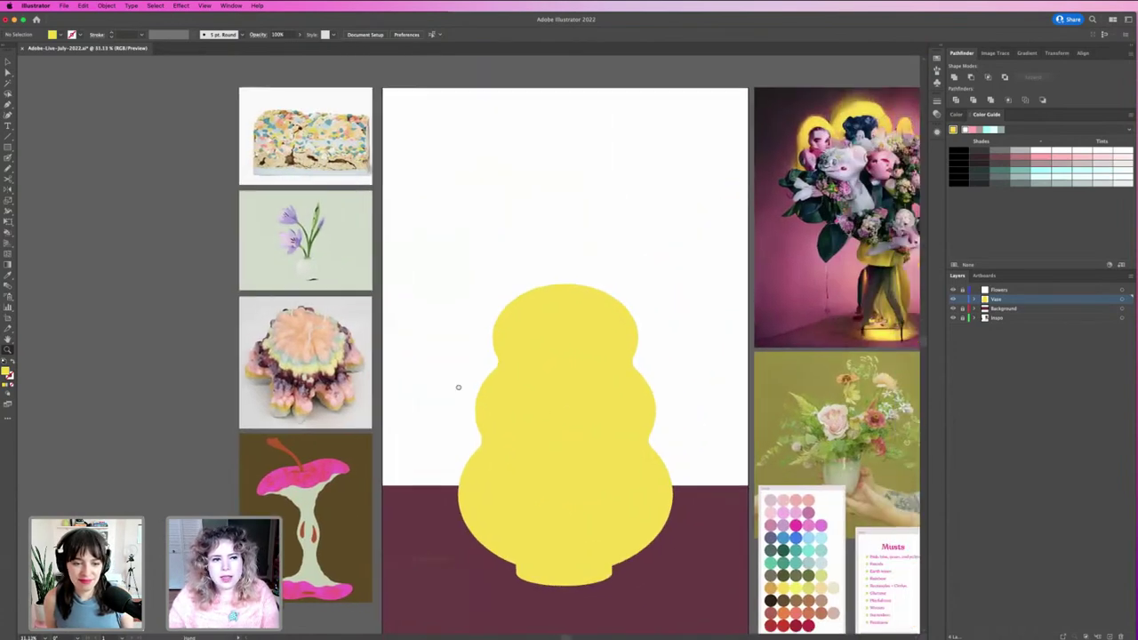
pyautogui.hscroll(3, 432, 314)
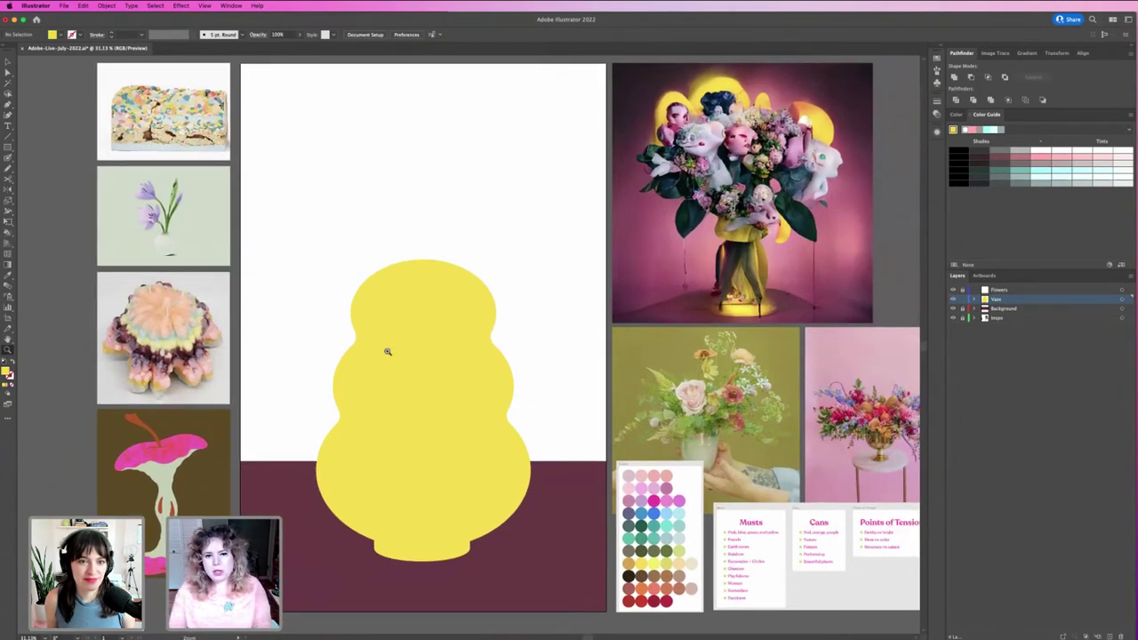
pyautogui.click(826, 290)
pyautogui.moveTo(347, 325); pyautogui.dragTo(639, 324)
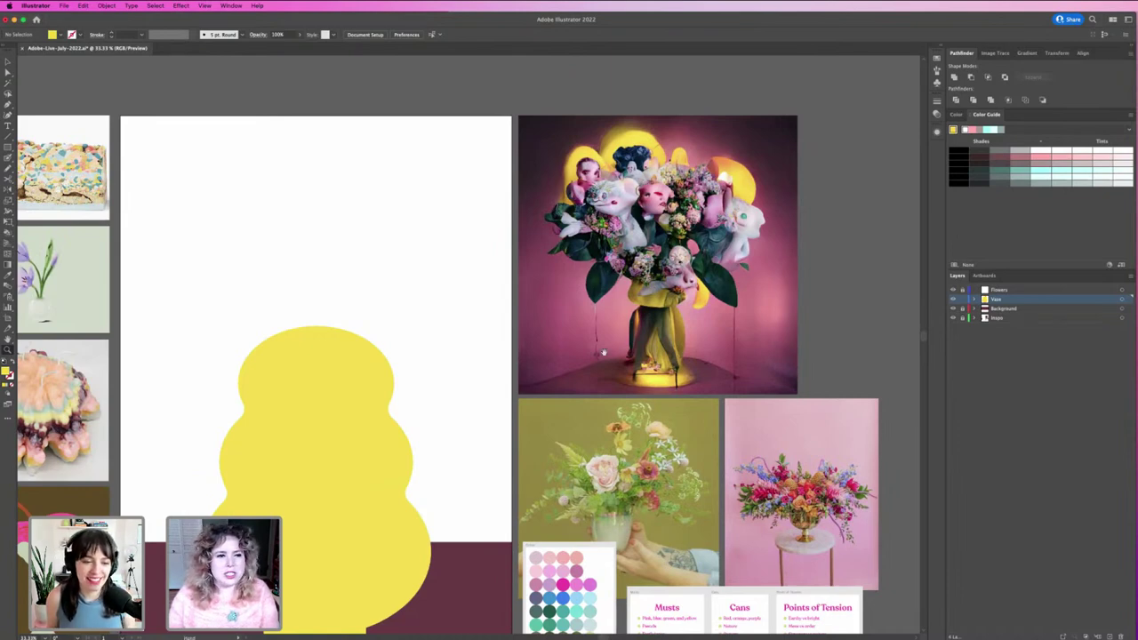
pyautogui.moveTo(613, 330); pyautogui.dragTo(683, 286)
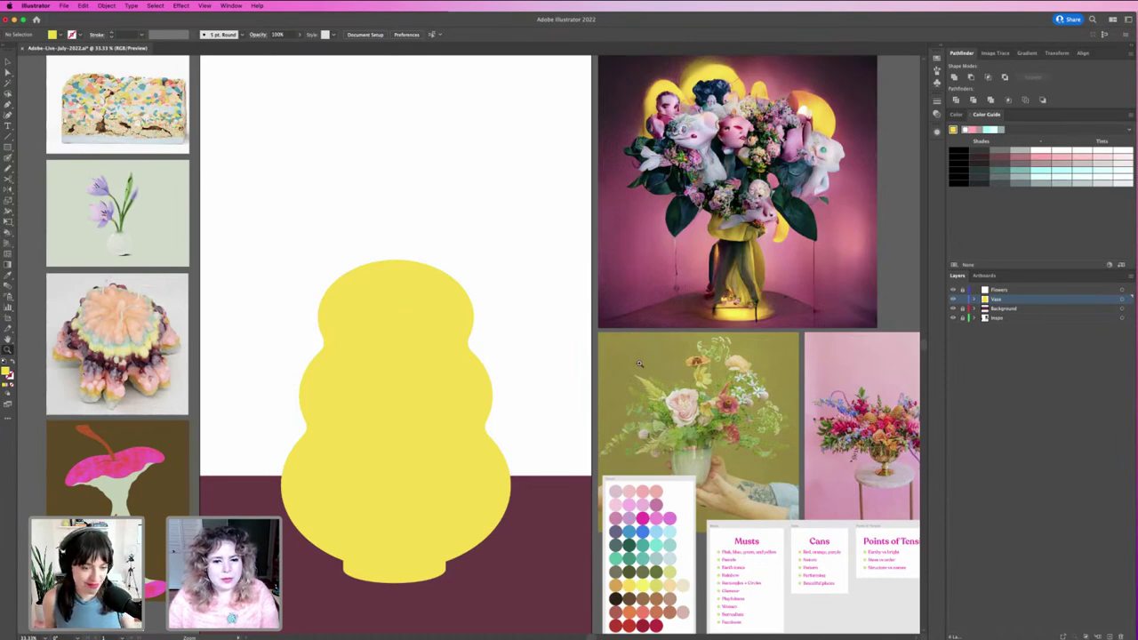
pyautogui.press('v')
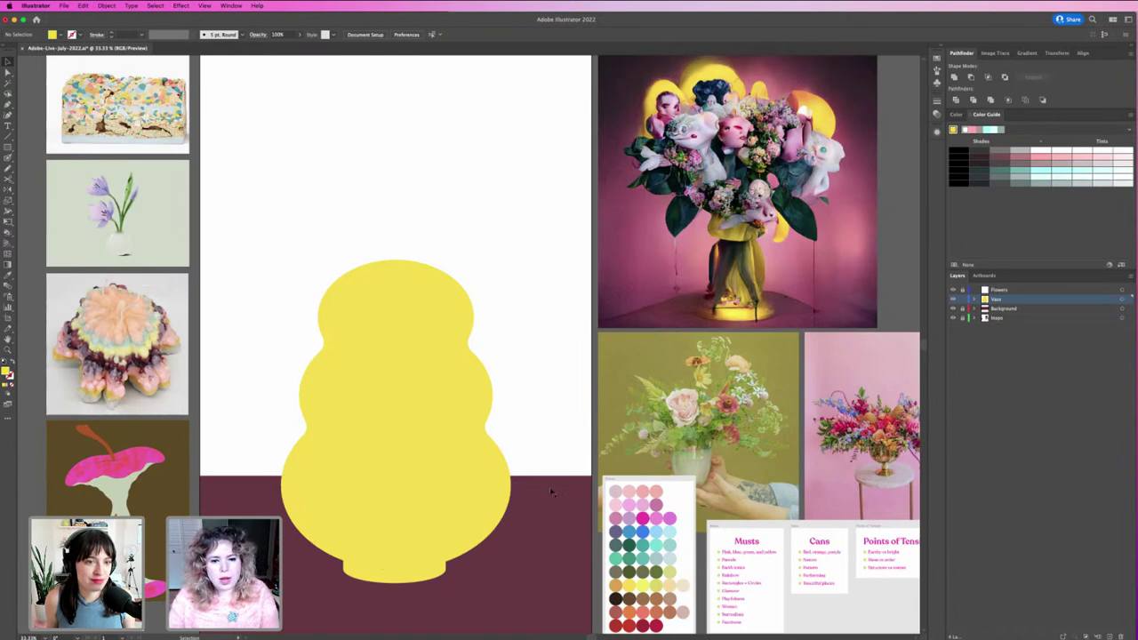
# Select the yellow vase to inspect its gradient mesh lines, and deselect it.
pyautogui.click(414, 367)
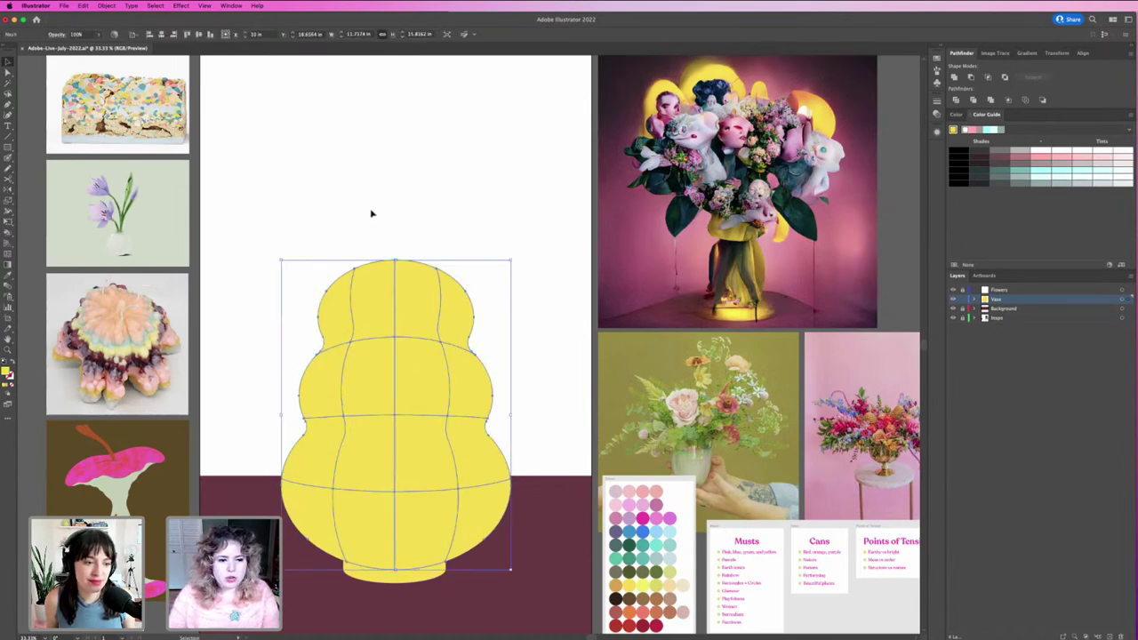
pyautogui.click(36, 117)
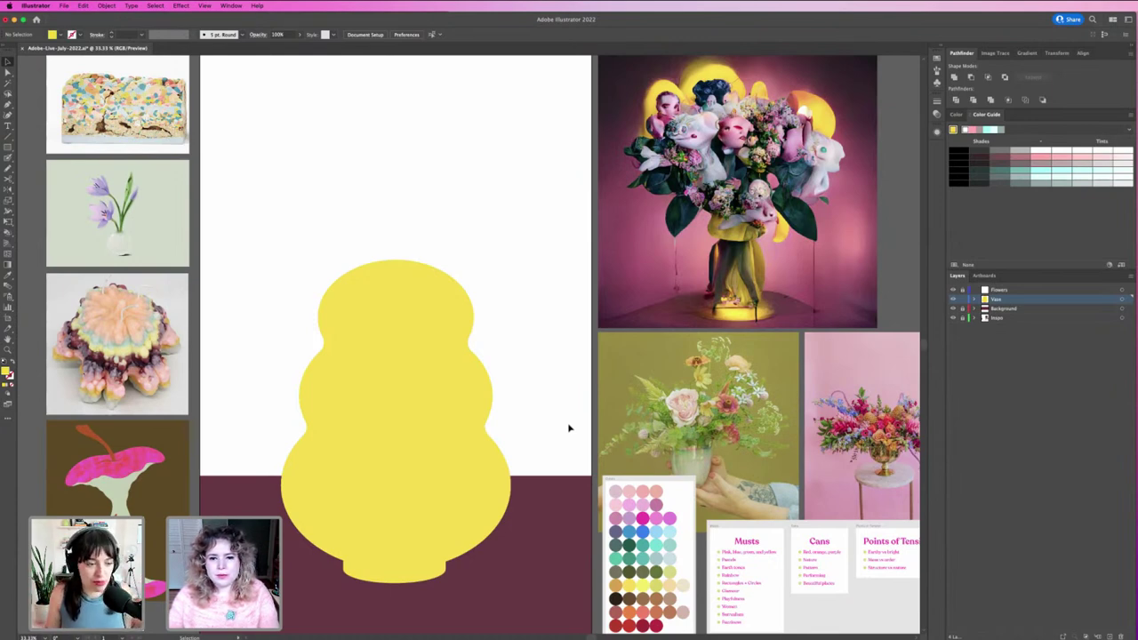
pyautogui.hscroll(1, 569, 428)
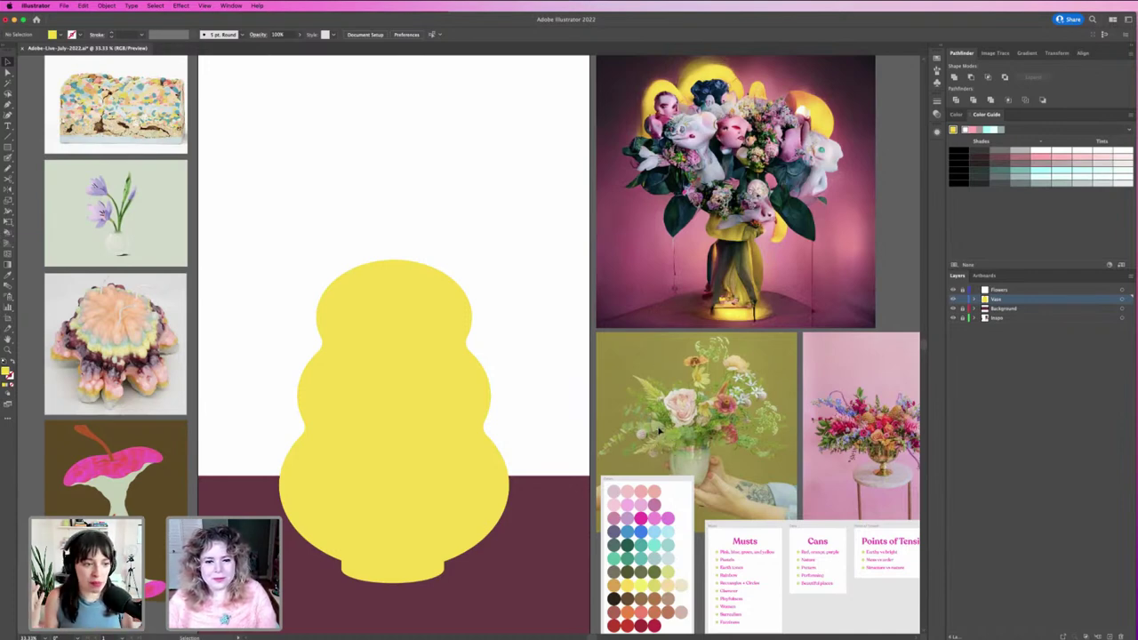
# Review the vase's gradient mesh alongside the colour palette and the Musts, Cans and Points of Tension lists, leaving nothing selected.
pyautogui.click(347, 447)
pyautogui.moveTo(418, 497); pyautogui.dragTo(521, 428)
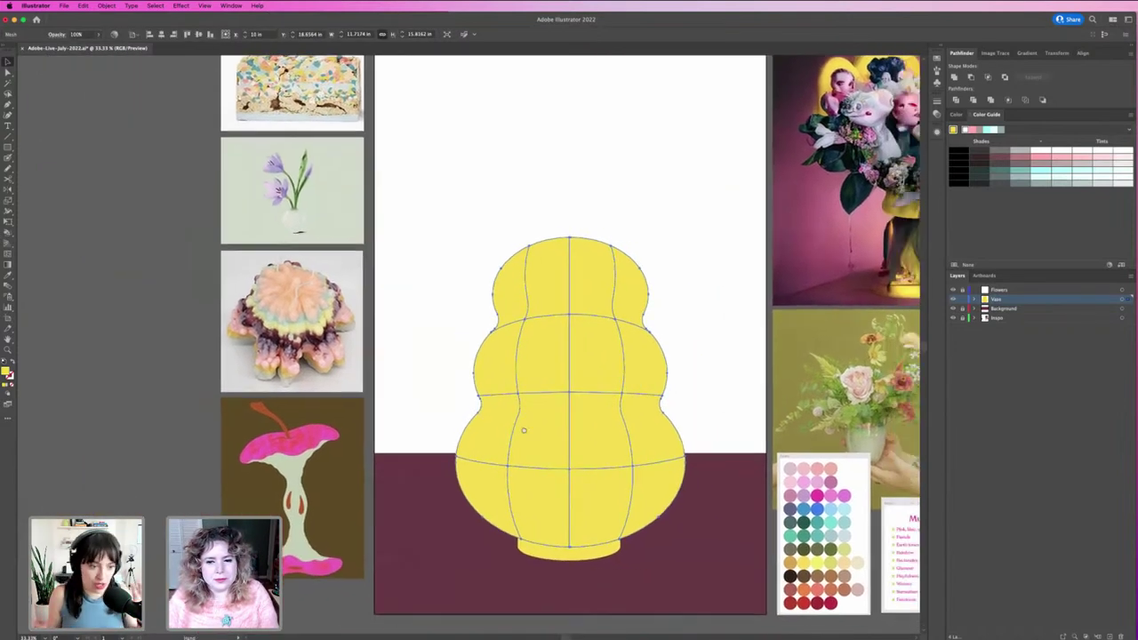
pyautogui.moveTo(883, 532); pyautogui.dragTo(718, 521)
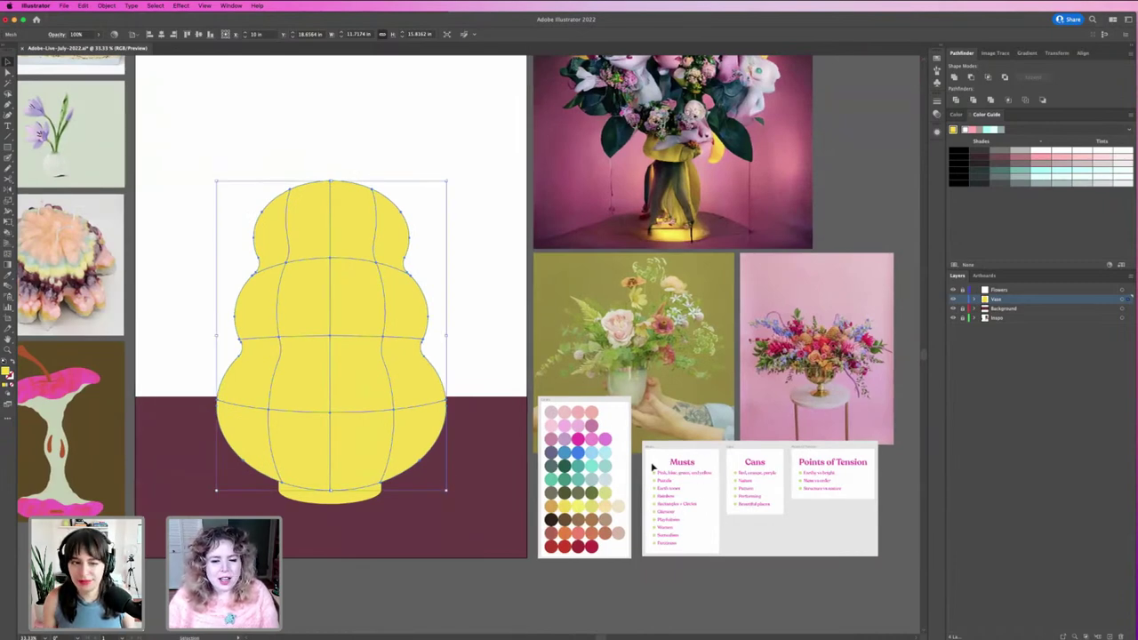
pyautogui.press('u')
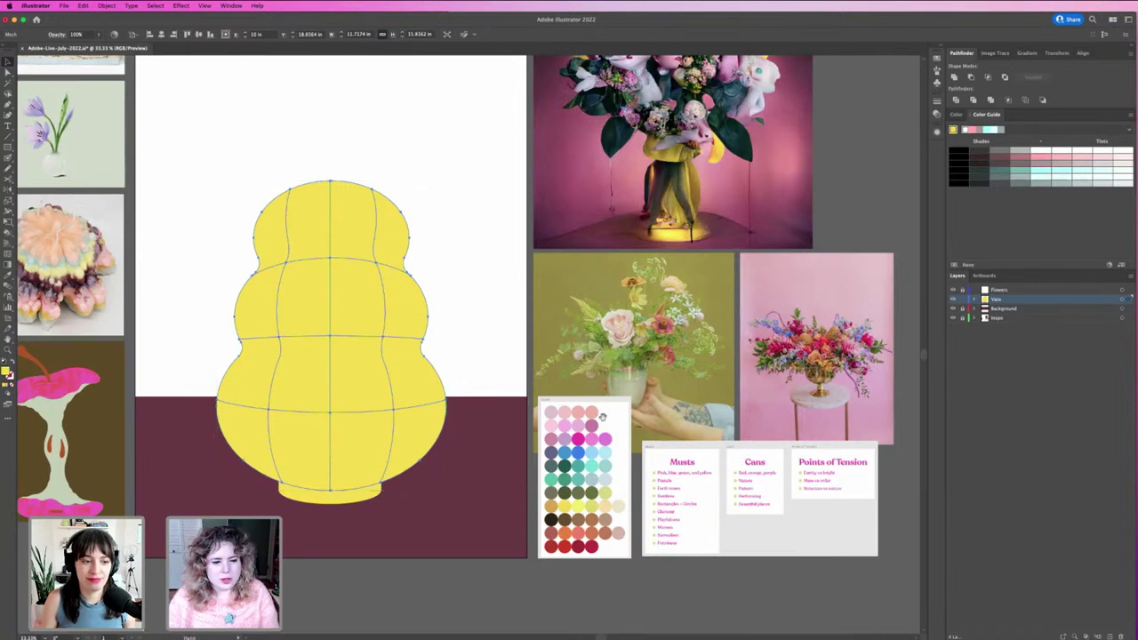
pyautogui.moveTo(603, 417); pyautogui.dragTo(694, 423)
pyautogui.press('v')
pyautogui.click(598, 384)
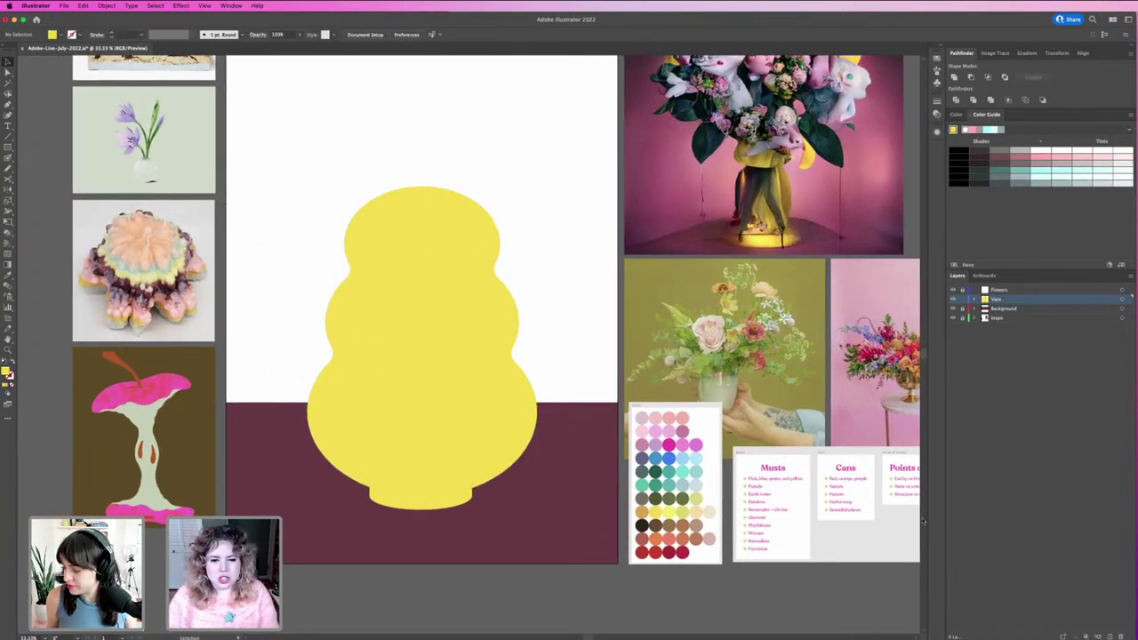
# Review the document's layer structure by toggling the Inspo and Background layers off and on, and highlight the Flowers layer.
pyautogui.hscroll(5, 808, 495)
pyautogui.scroll(-2, 808, 495)
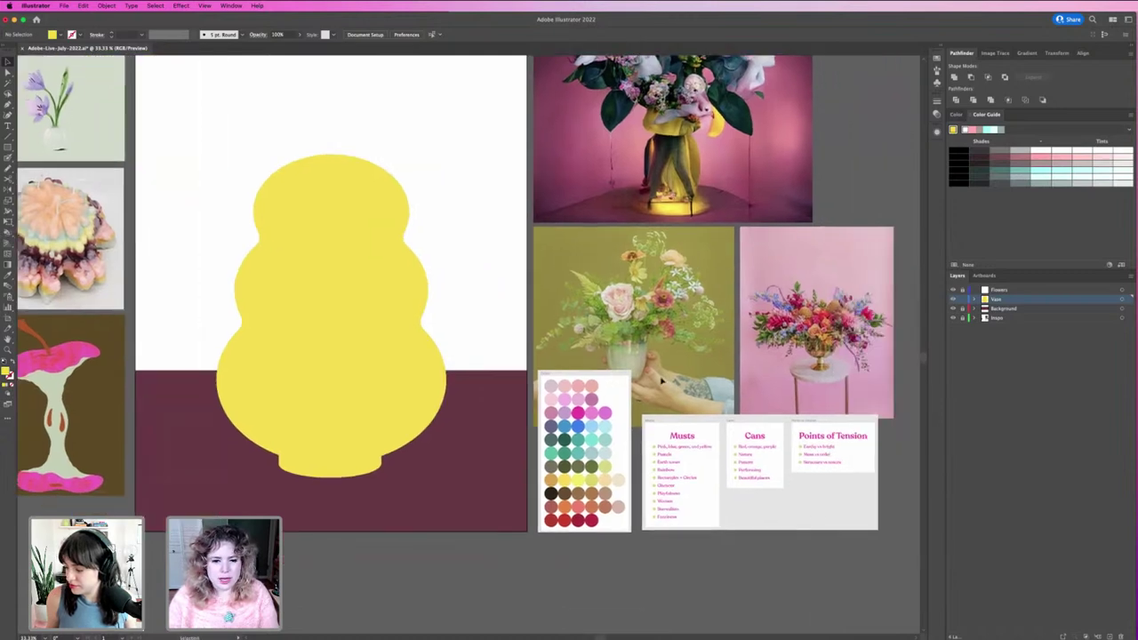
pyautogui.moveTo(551, 271); pyautogui.dragTo(668, 369)
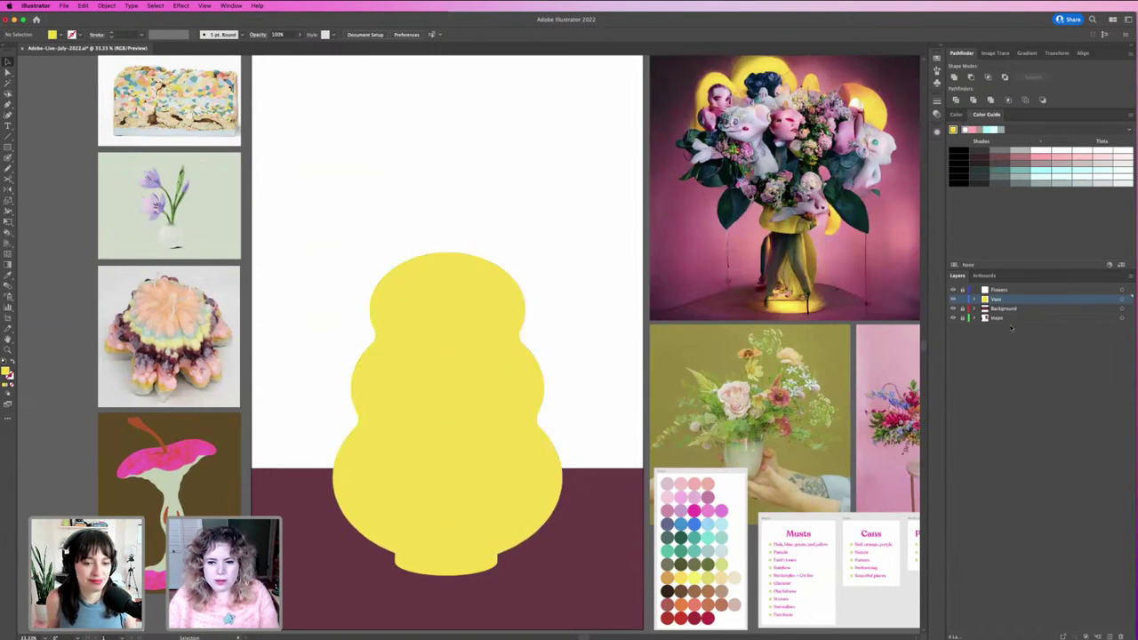
pyautogui.click(952, 318)
pyautogui.click(952, 318)
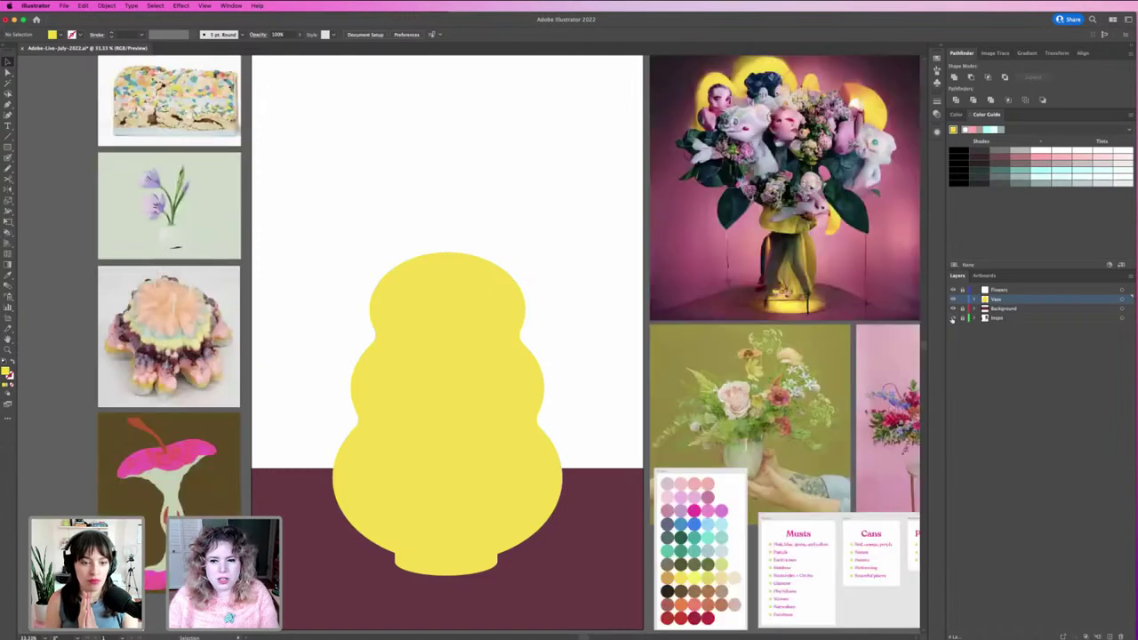
pyautogui.click(952, 318)
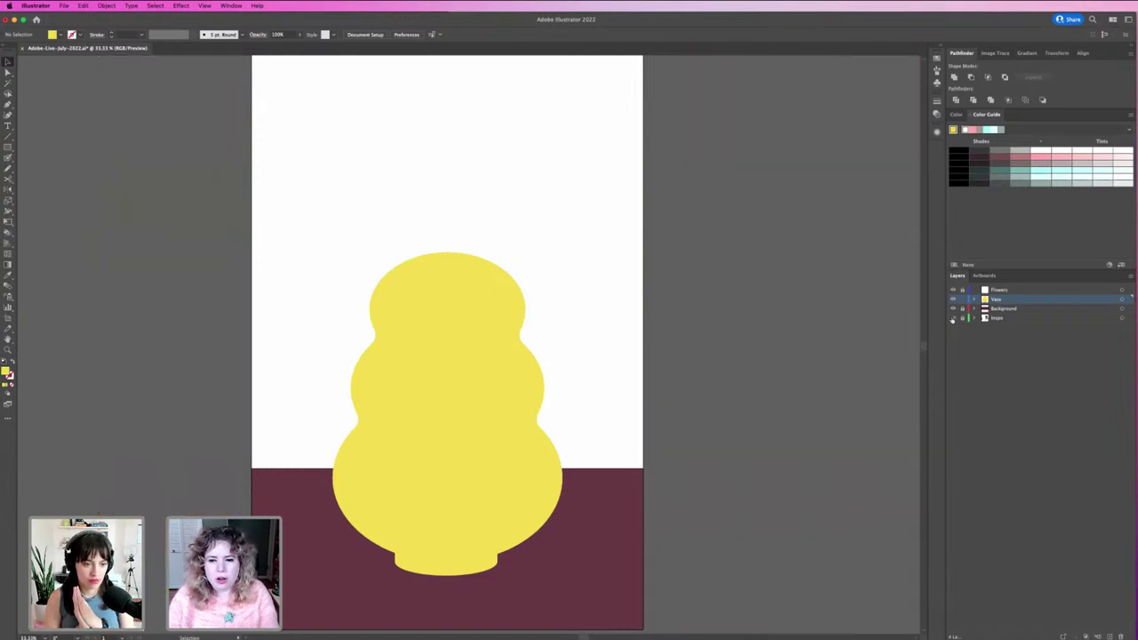
pyautogui.click(952, 318)
pyautogui.click(953, 309)
pyautogui.click(953, 308)
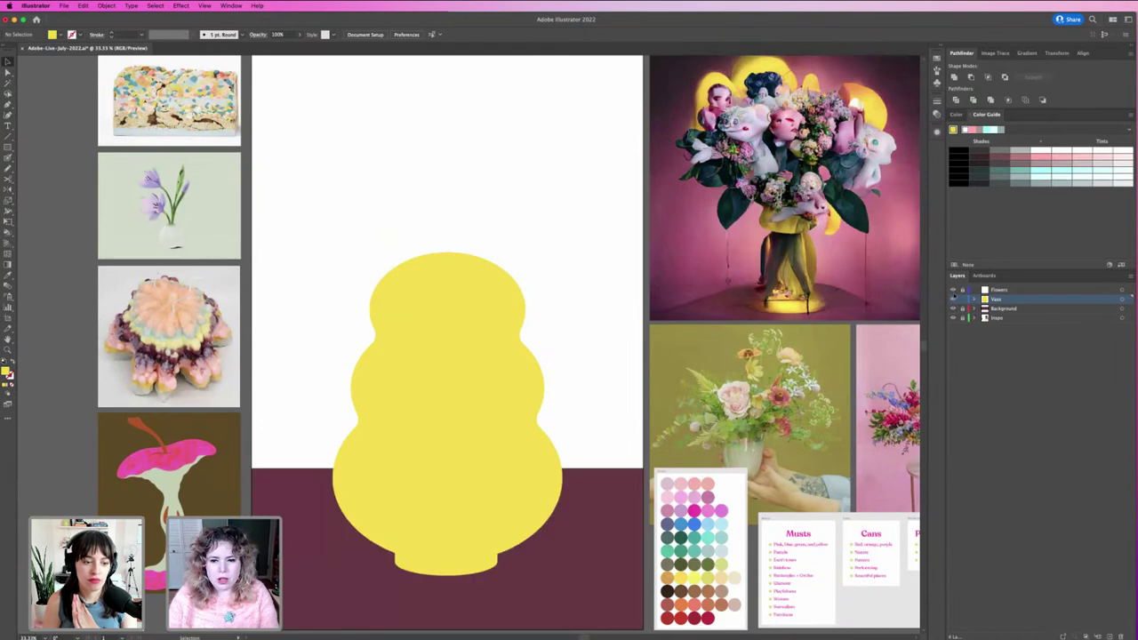
pyautogui.click(1005, 291)
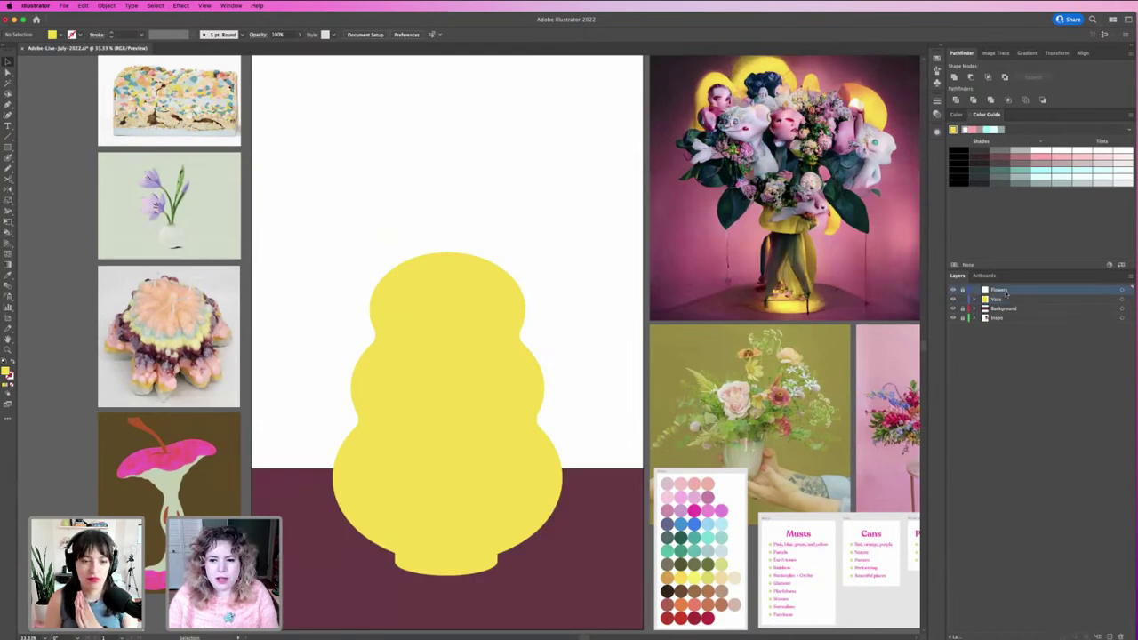
# Draw a yellow ellipse about 8.71 by 5.74 in over the vase's uppermost bulge, with the mesh vase deselected.
pyautogui.click(538, 418)
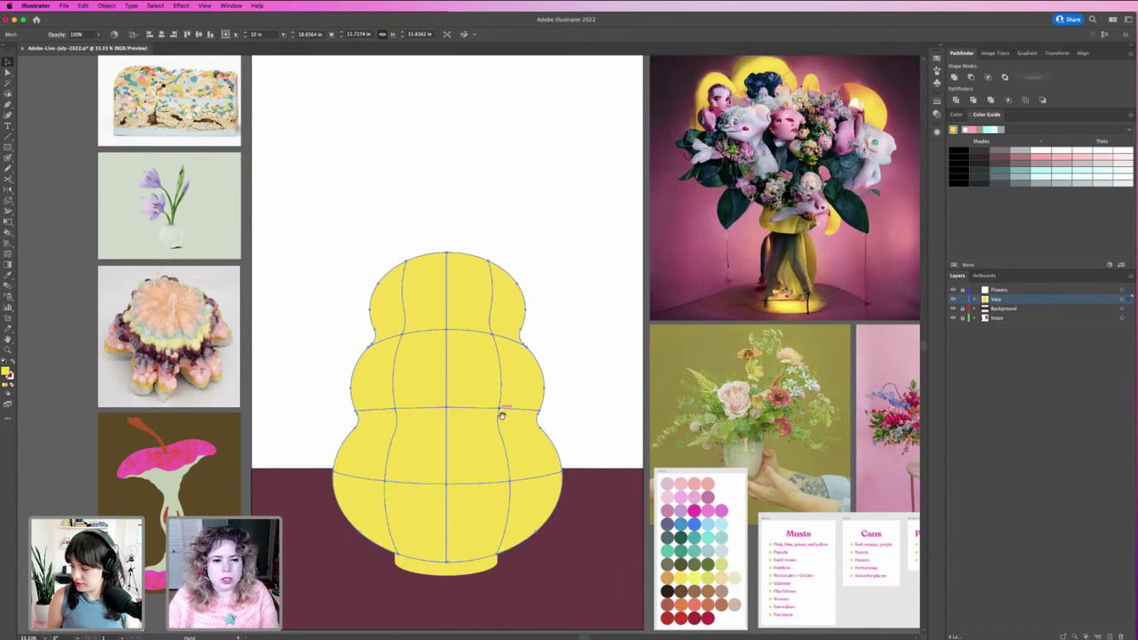
pyautogui.hscroll(-5, 500, 406)
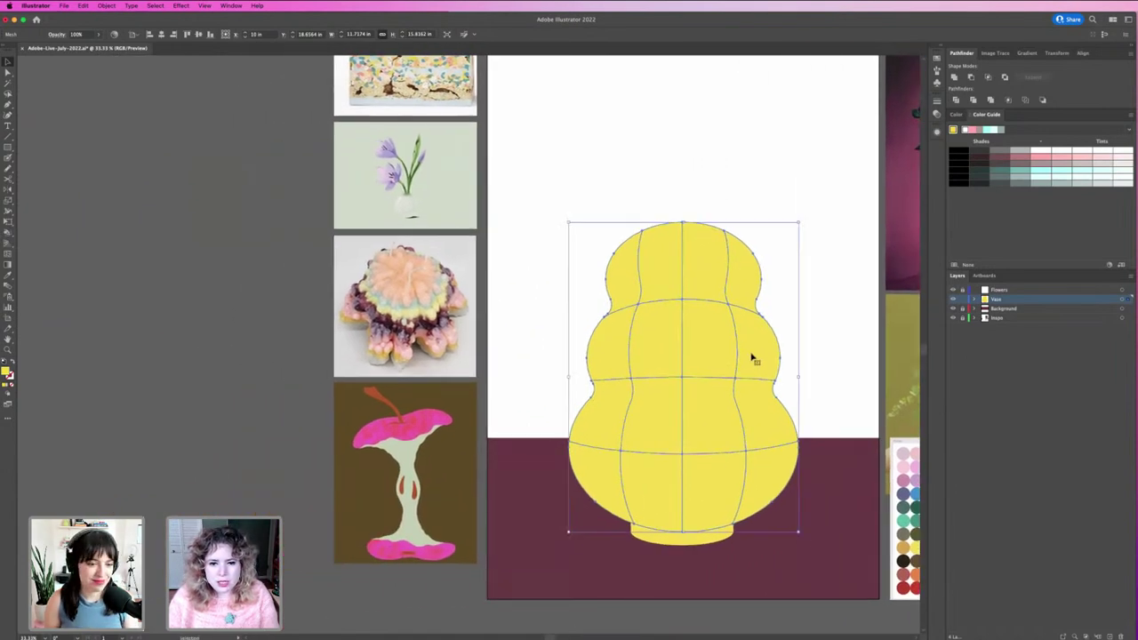
pyautogui.click(520, 233)
pyautogui.press('m')
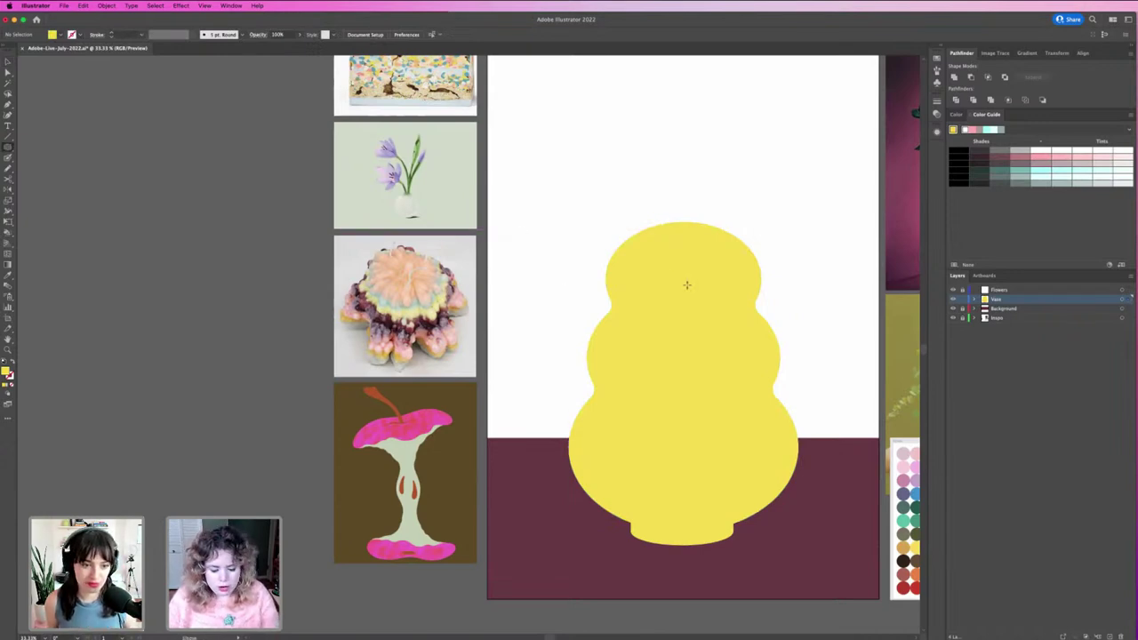
pyautogui.moveTo(688, 282); pyautogui.dragTo(597, 221)
# Duplicate the ellipse downward over the vase's middle bulge and enlarge the copy to about 10.11 by 6.66 in.
pyautogui.press('v')
pyautogui.moveTo(686, 305); pyautogui.dragTo(689, 357)
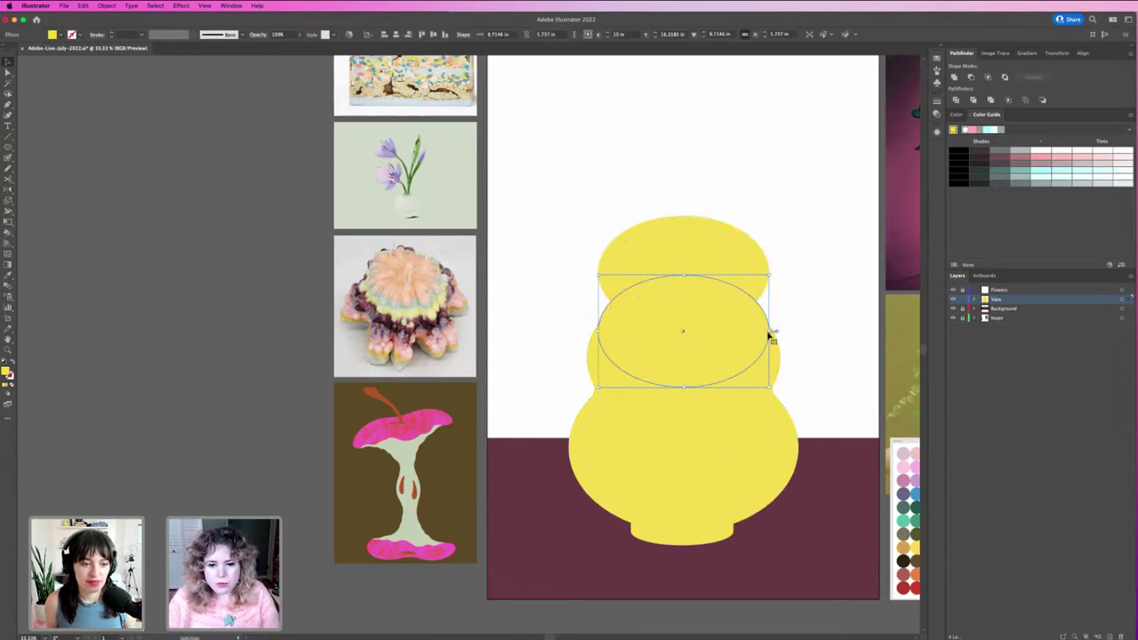
pyautogui.moveTo(770, 330); pyautogui.dragTo(781, 331)
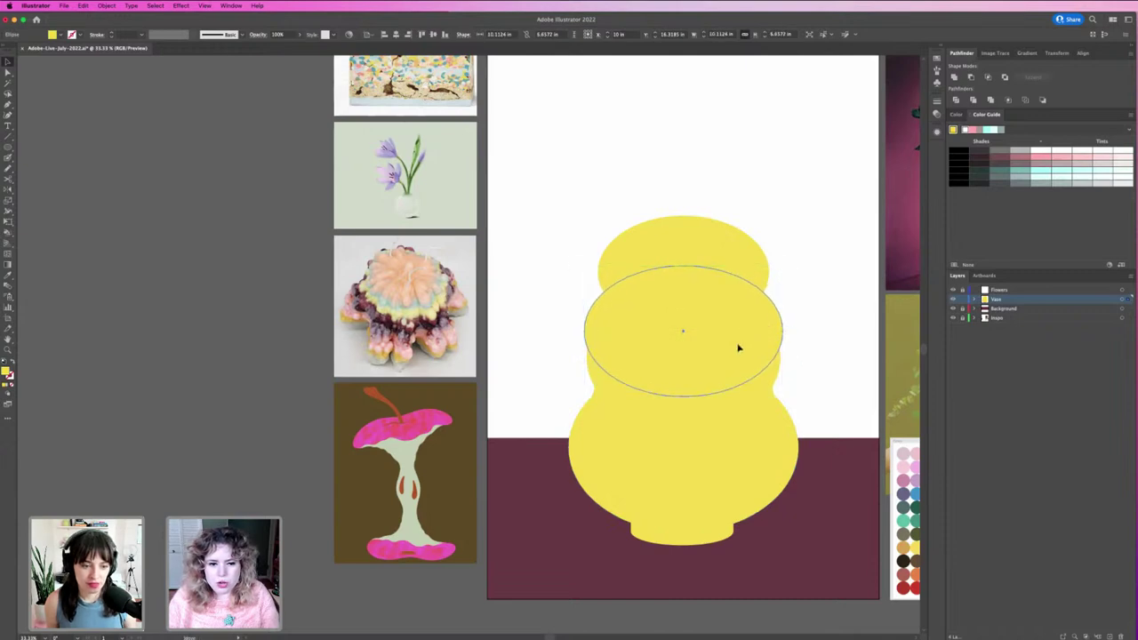
# Set the opacity of the original gradient-mesh vase to 30% so it serves as a tracing guide.
pyautogui.press('super+a')
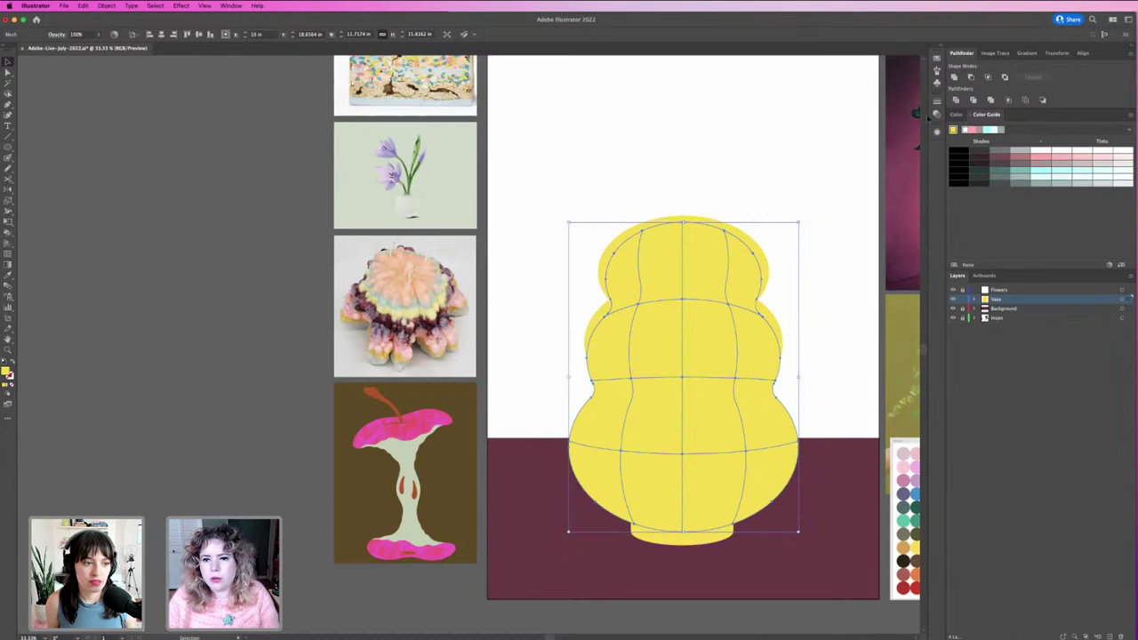
pyautogui.click(935, 133)
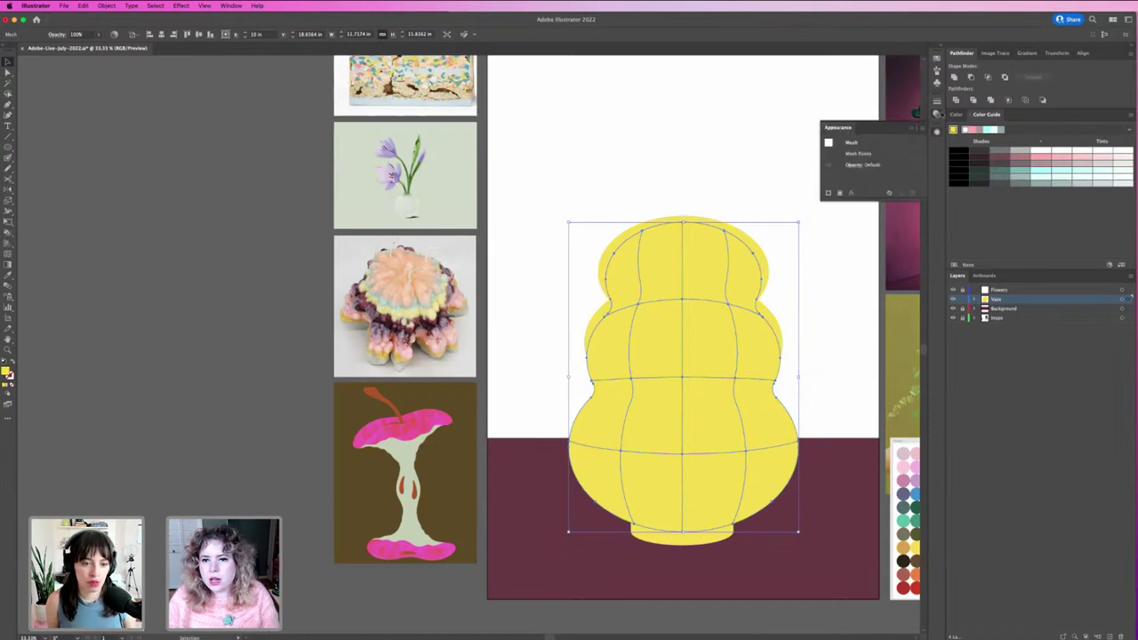
pyautogui.click(937, 115)
pyautogui.click(898, 111)
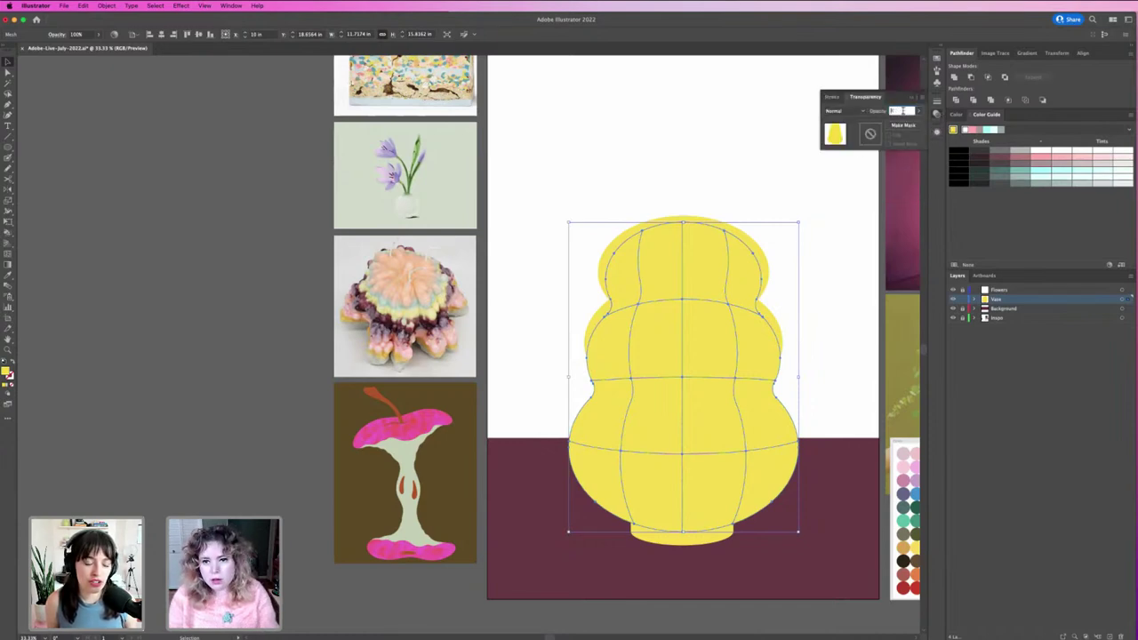
pyautogui.write('30')
pyautogui.press('Return')
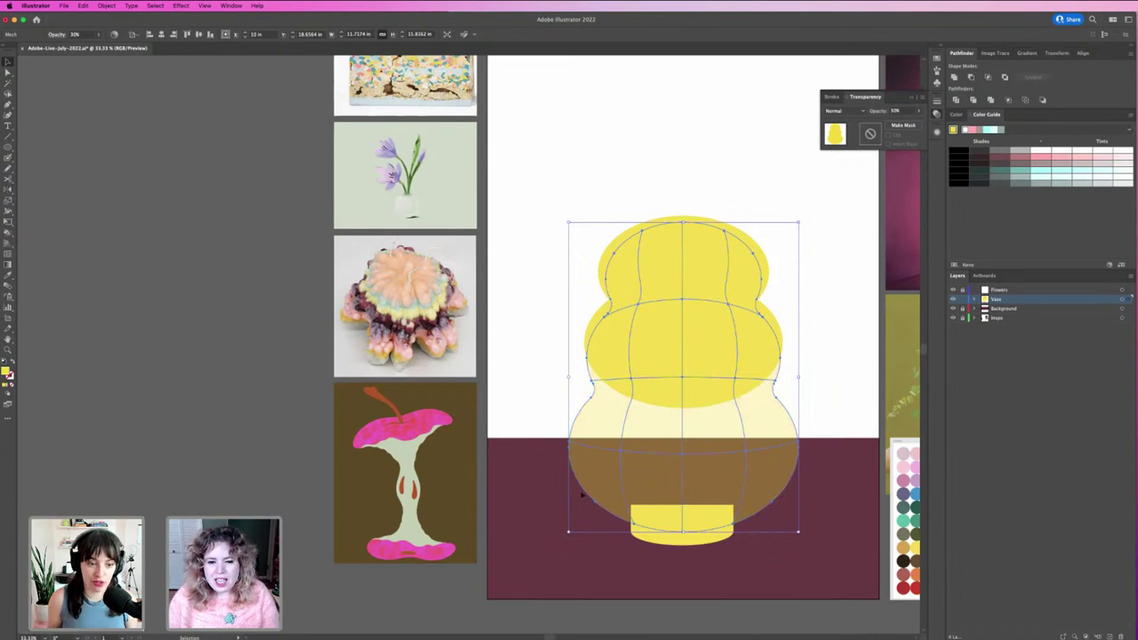
# Duplicate the middle ellipse over the vase's lowest bulge, enlarge it to about 12.37 by 8.14 in and nudge it down.
pyautogui.click(813, 371)
pyautogui.moveTo(721, 361); pyautogui.dragTo(707, 433)
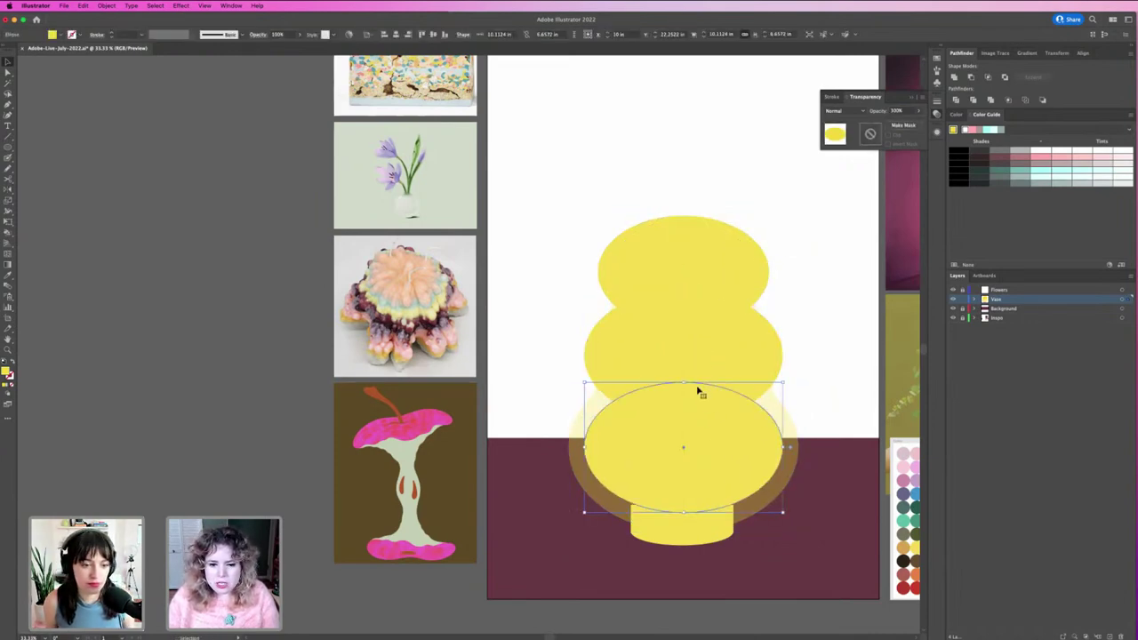
pyautogui.moveTo(685, 386); pyautogui.dragTo(682, 367)
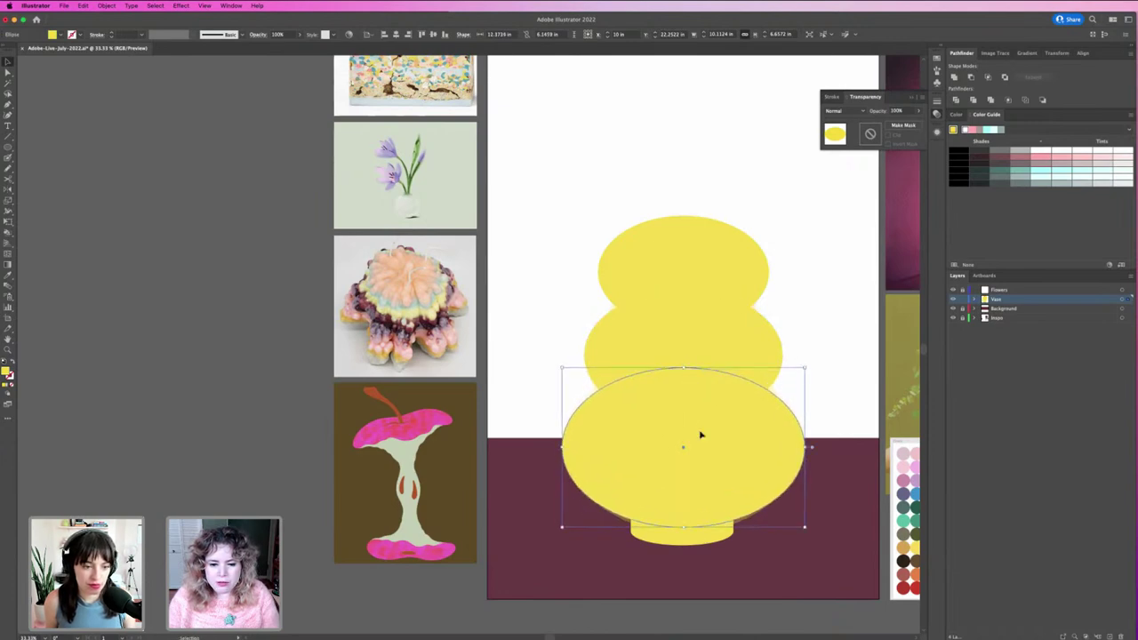
pyautogui.moveTo(701, 432); pyautogui.dragTo(700, 436)
# Unite the three stacked ellipses into a single vase silhouette.
pyautogui.keyDown('shift'); pyautogui.click(681, 349); pyautogui.keyUp('shift')
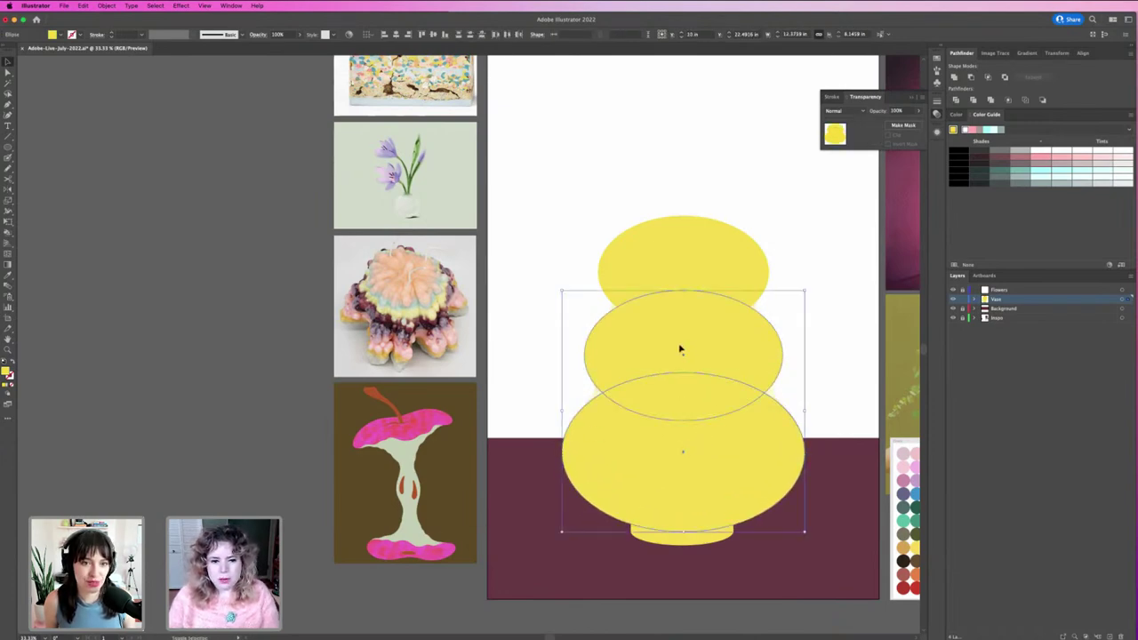
pyautogui.keyDown('shift'); pyautogui.click(699, 279); pyautogui.keyUp('shift')
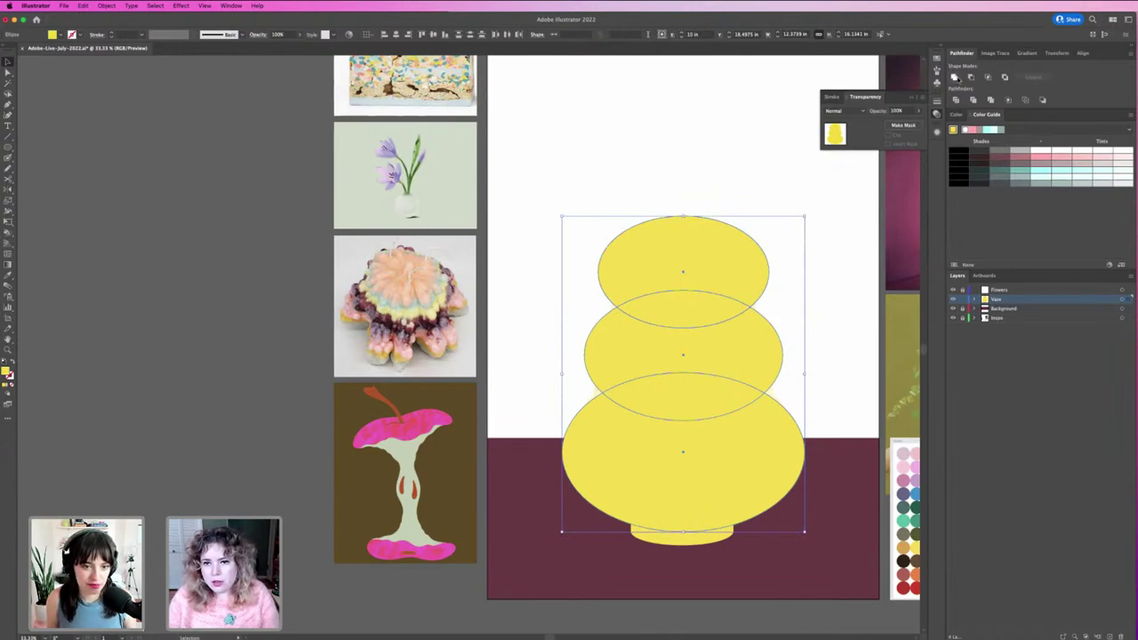
pyautogui.click(956, 77)
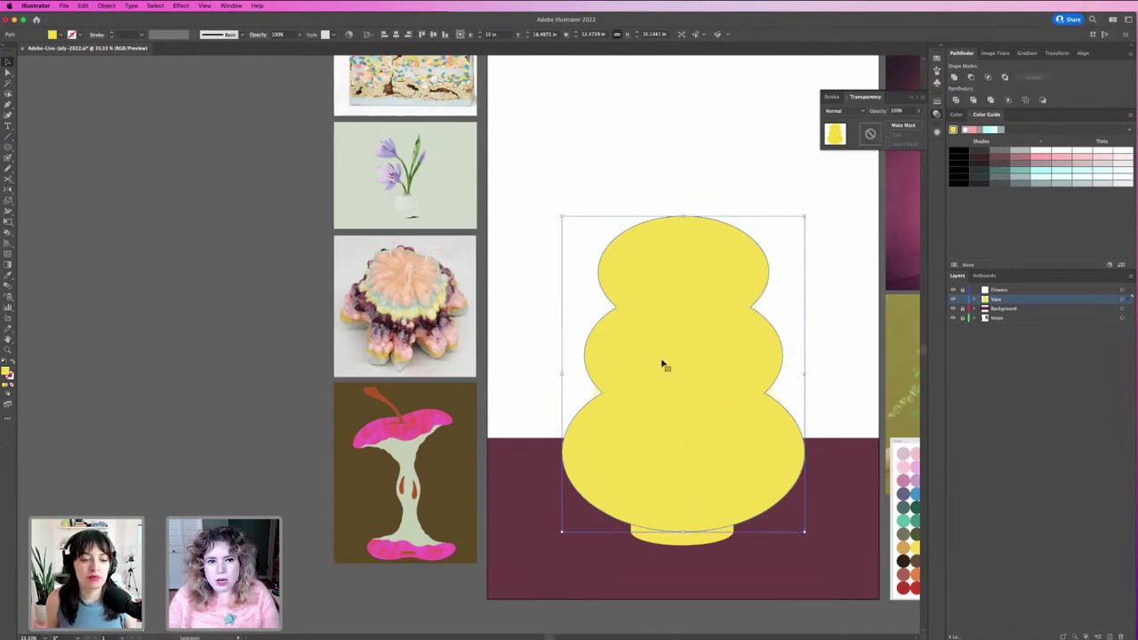
# Round the four inward corners where the united vase silhouette's bulges meet, and deselect the shape.
pyautogui.press('a')
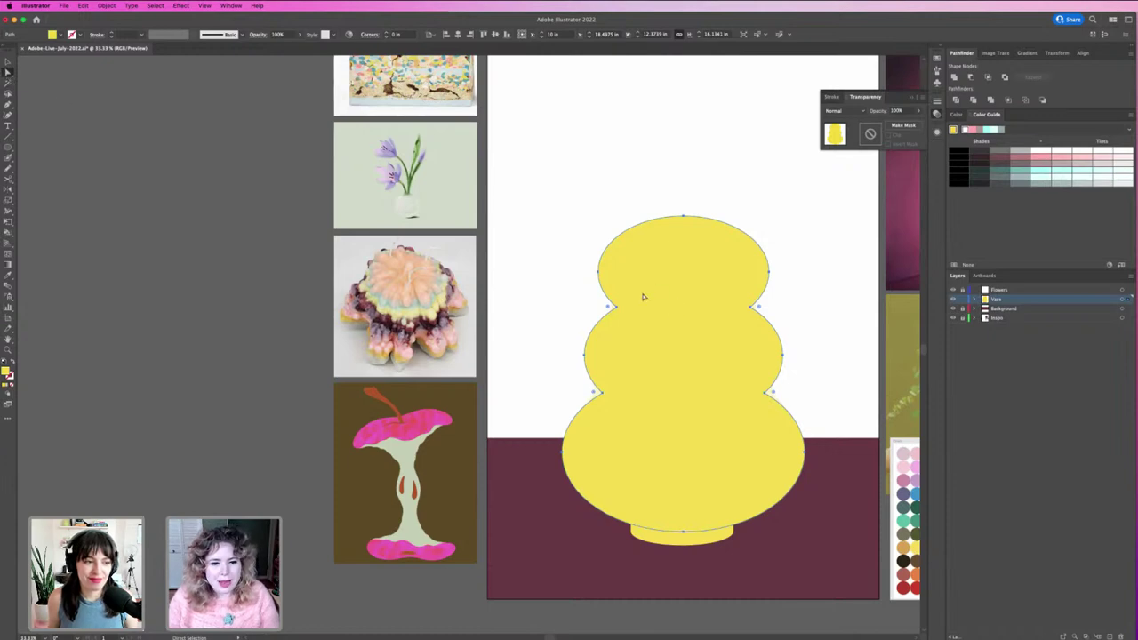
pyautogui.moveTo(612, 309); pyautogui.dragTo(587, 304)
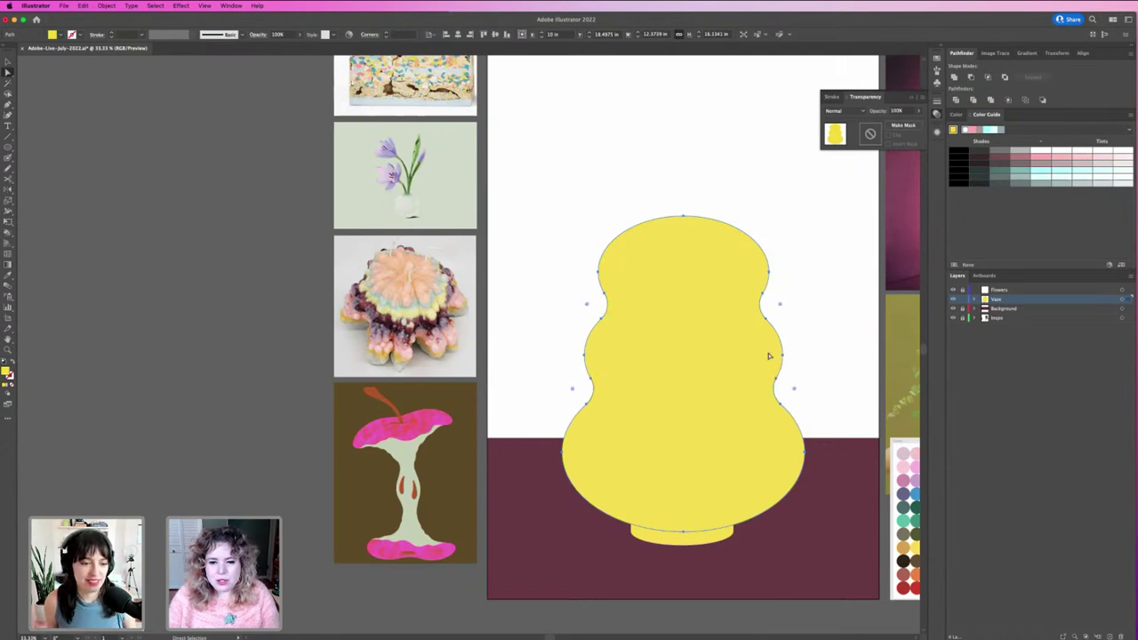
pyautogui.press('v')
pyautogui.moveTo(750, 404); pyautogui.dragTo(574, 391)
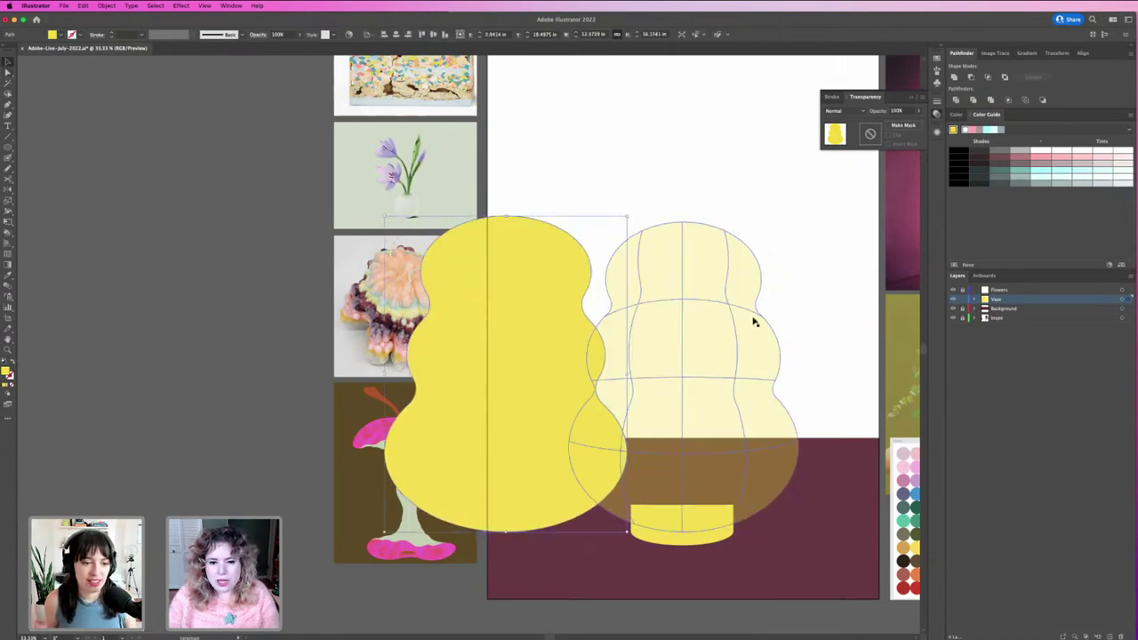
pyautogui.moveTo(749, 342); pyautogui.dragTo(760, 316)
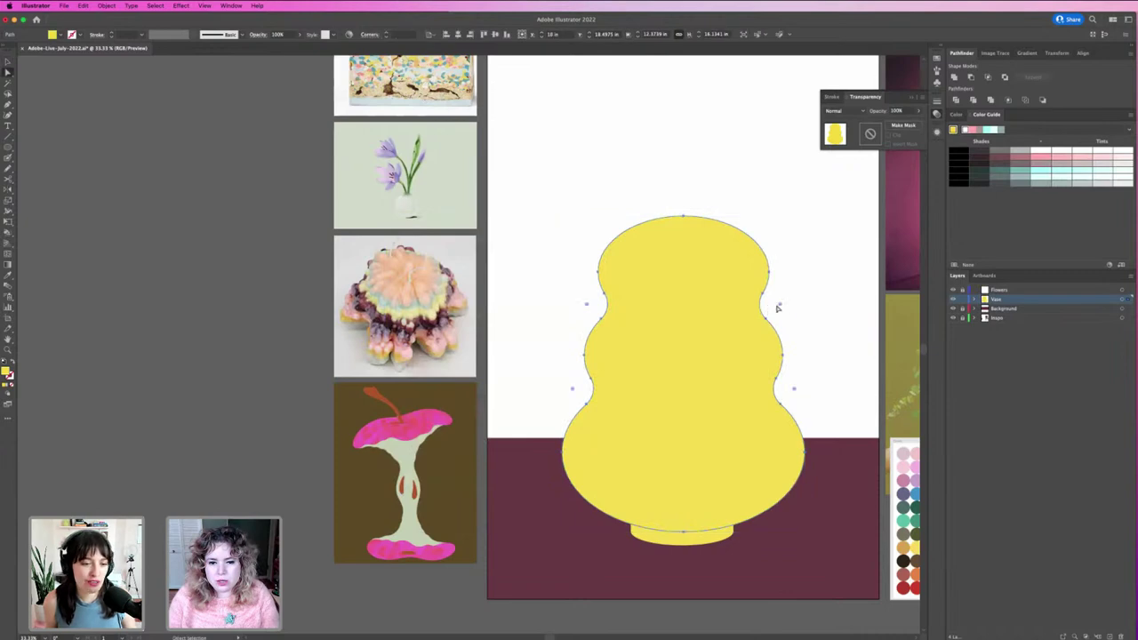
pyautogui.click(805, 310)
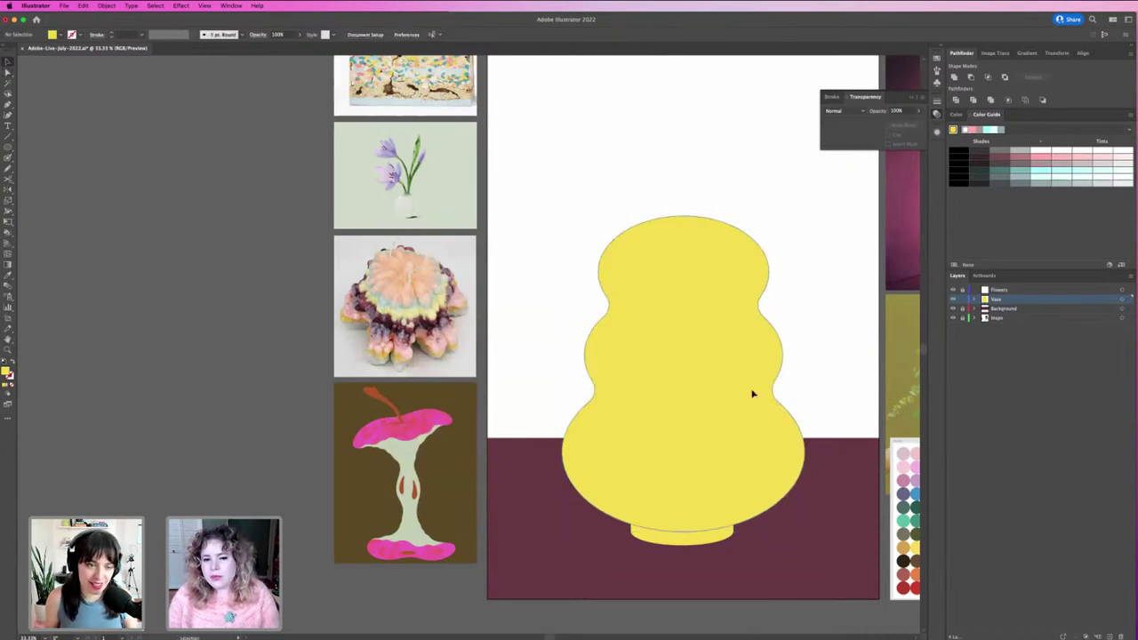
# Shift the new vase silhouette sideways to compare it with the translucent mesh vase behind it.
pyautogui.moveTo(752, 394); pyautogui.dragTo(692, 391)
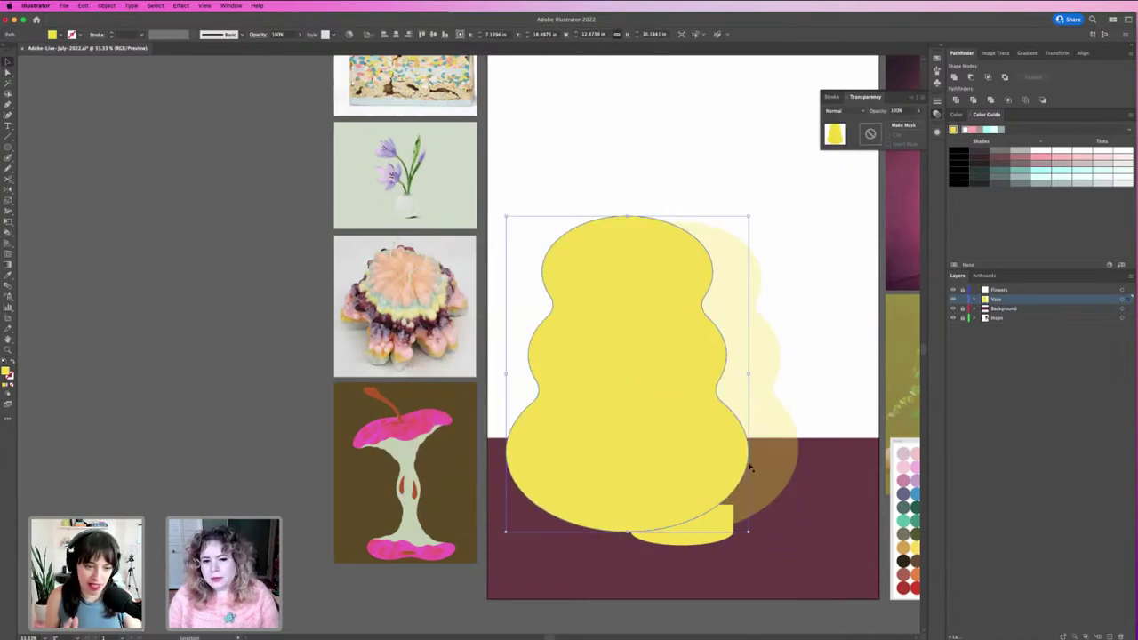
pyautogui.click(809, 394)
pyautogui.click(650, 488)
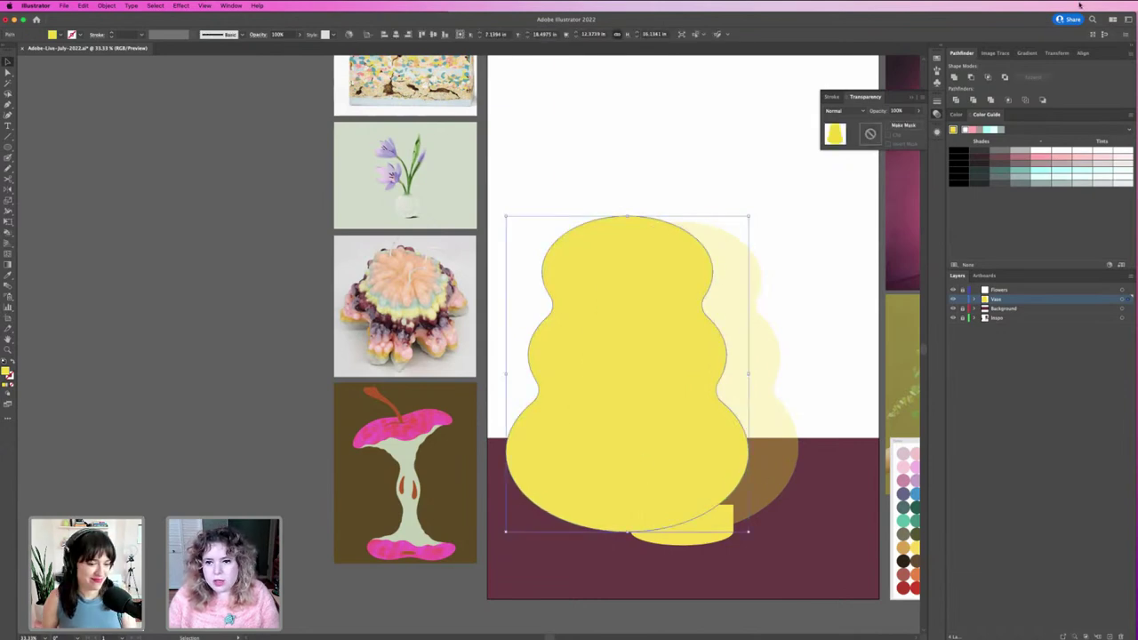
# Close the Transform panel, dock Align beneath Pathfinder, and centre the vase silhouette horizontally on the artboard.
pyautogui.moveTo(1057, 53); pyautogui.dragTo(806, 206)
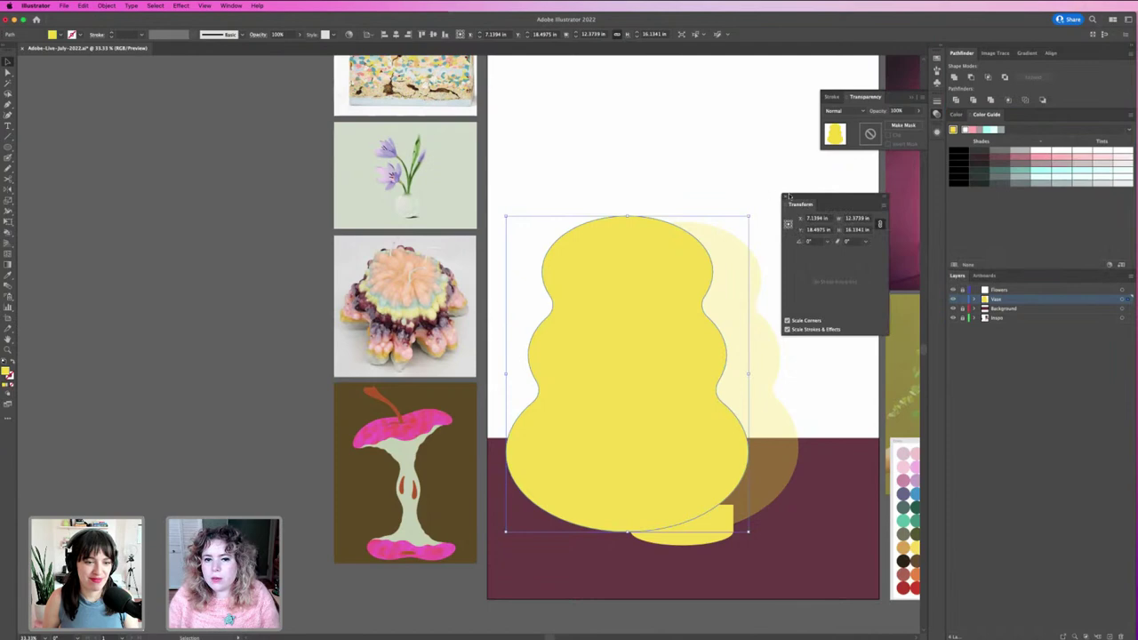
pyautogui.click(788, 197)
pyautogui.moveTo(1051, 53); pyautogui.dragTo(1021, 140)
pyautogui.click(969, 139)
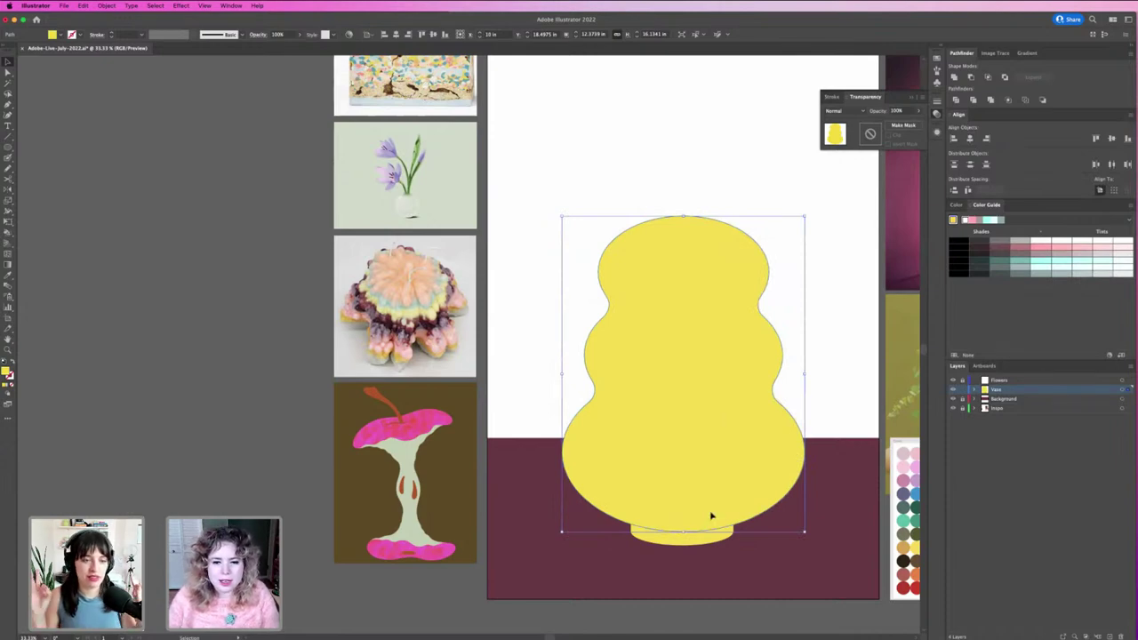
# Delete the old gradient mesh from the Vase layer and raise the new vase body slightly above its base.
pyautogui.click(976, 389)
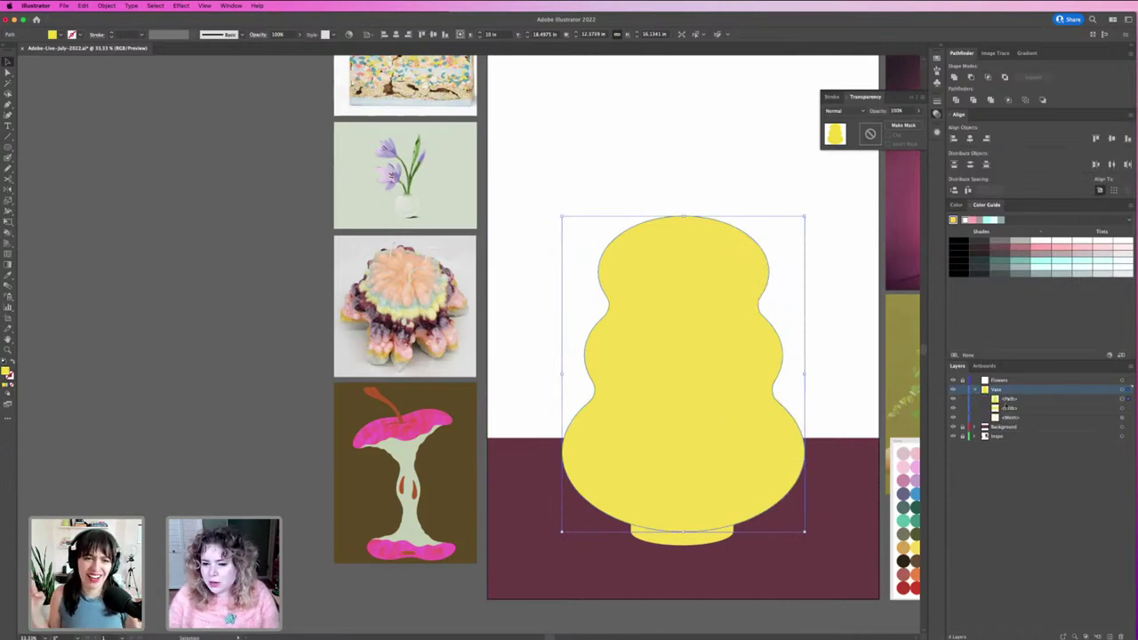
pyautogui.click(1120, 417)
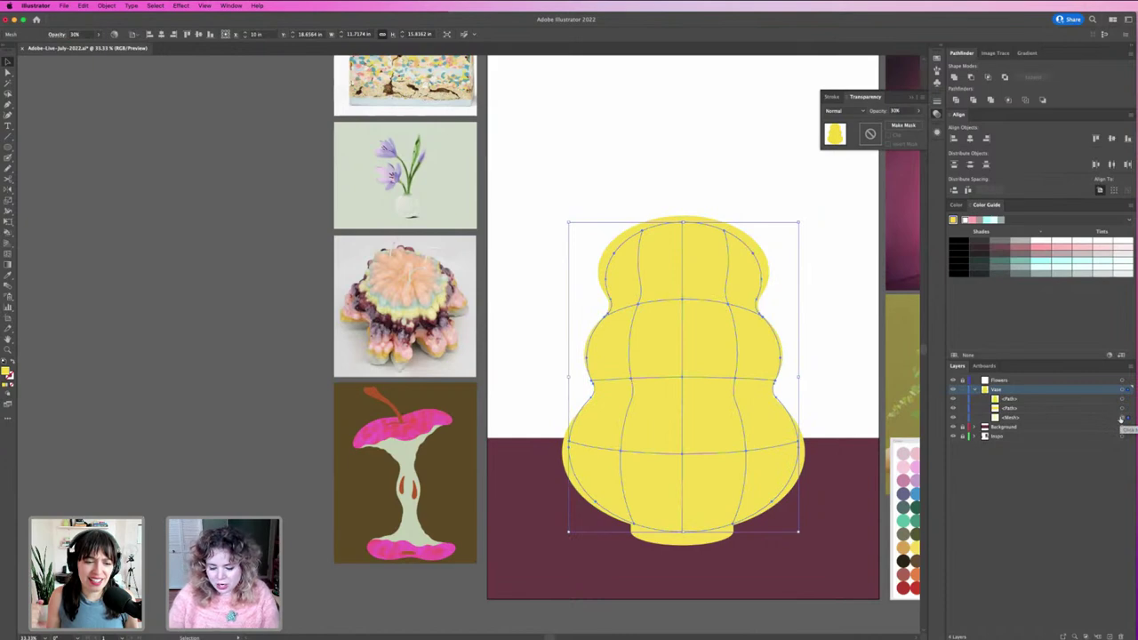
pyautogui.press('Delete')
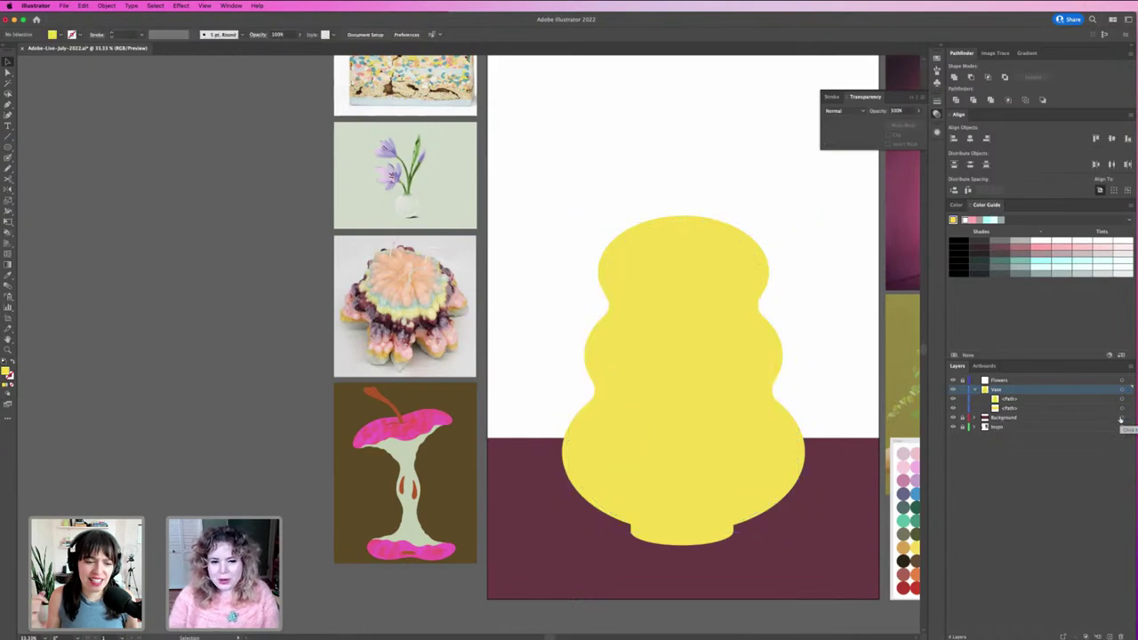
pyautogui.click(742, 503)
pyautogui.click(819, 377)
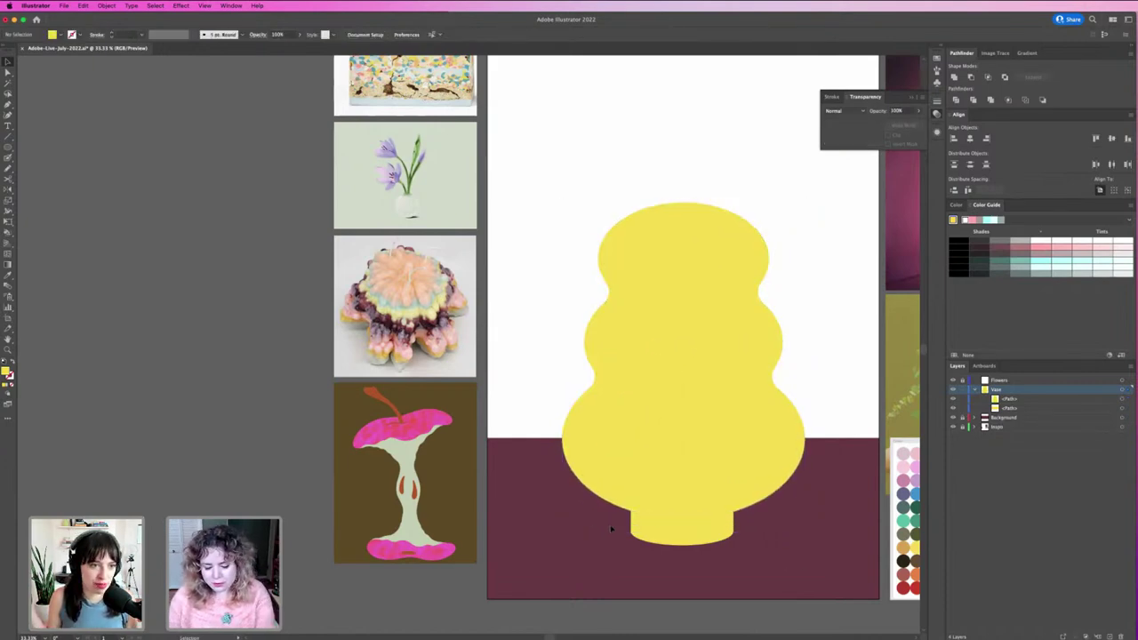
pyautogui.press('o')
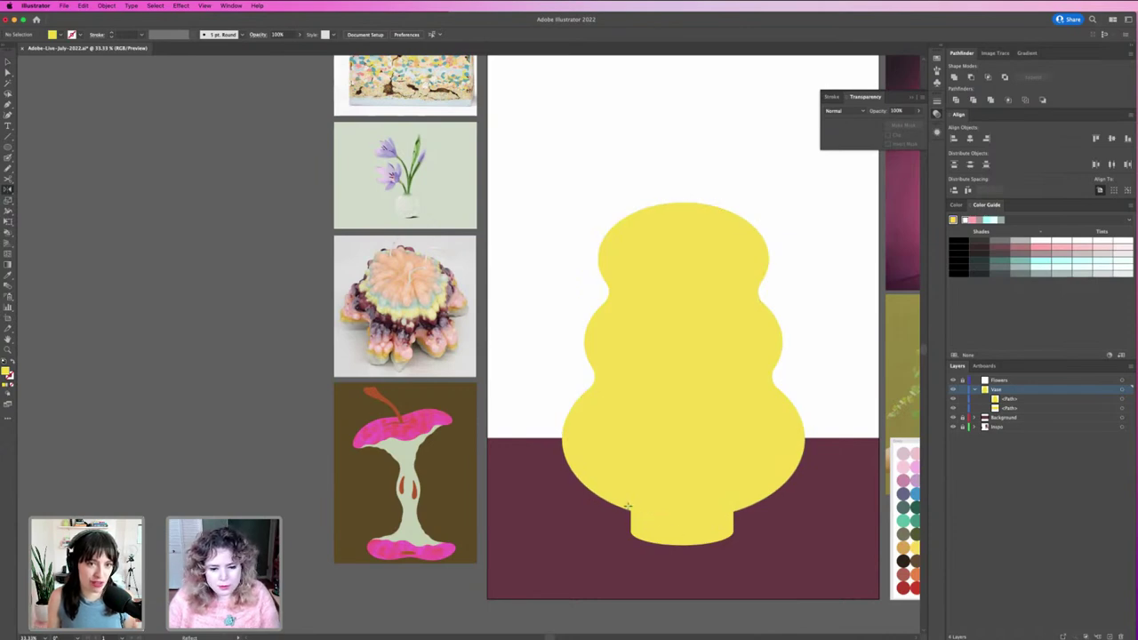
pyautogui.keyDown('alt'); pyautogui.click(618, 506); pyautogui.keyUp('alt')
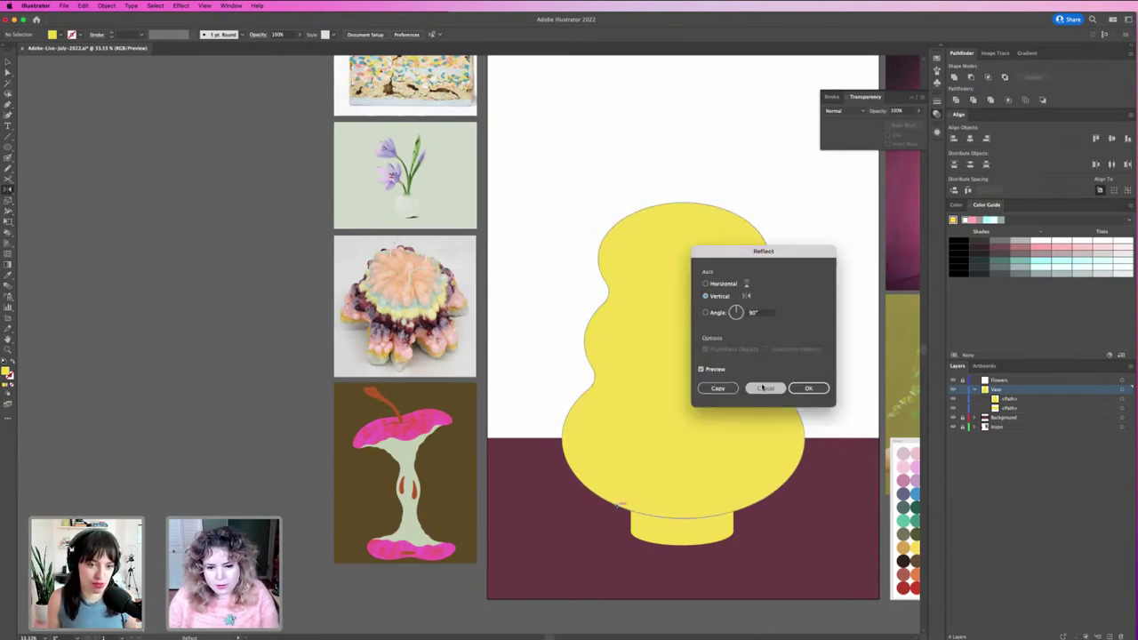
pyautogui.click(717, 388)
# Draw an ellipse about 5.19 in wide and 1.4 in high over the vase base's lower curve and fill it pink.
pyautogui.press('l')
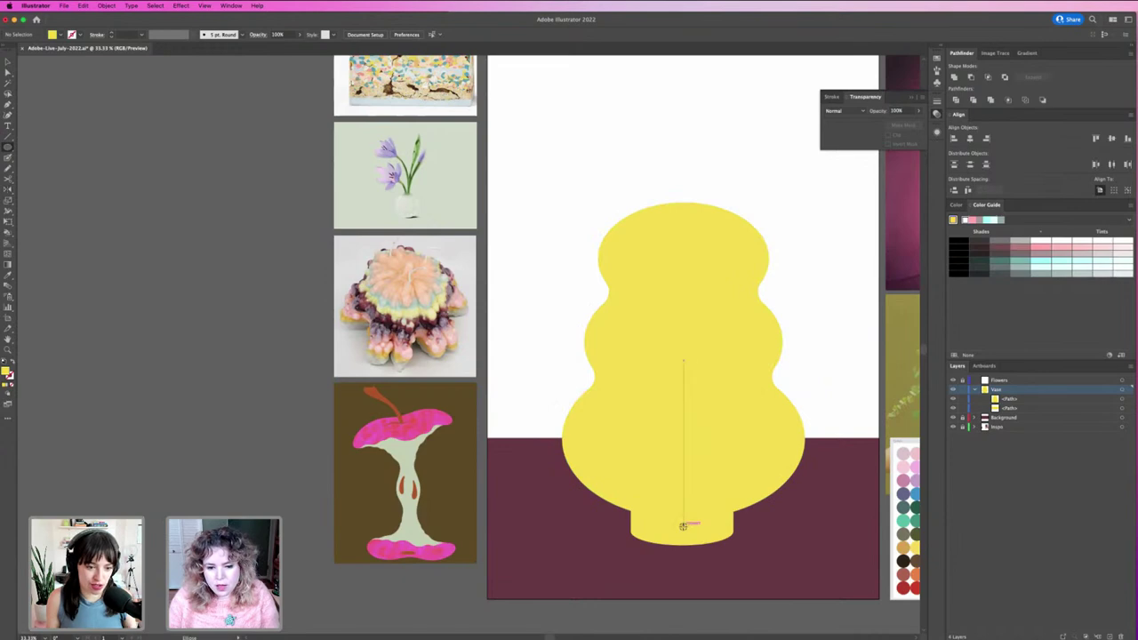
pyautogui.moveTo(682, 525); pyautogui.dragTo(631, 510)
pyautogui.moveTo(675, 541); pyautogui.dragTo(676, 548)
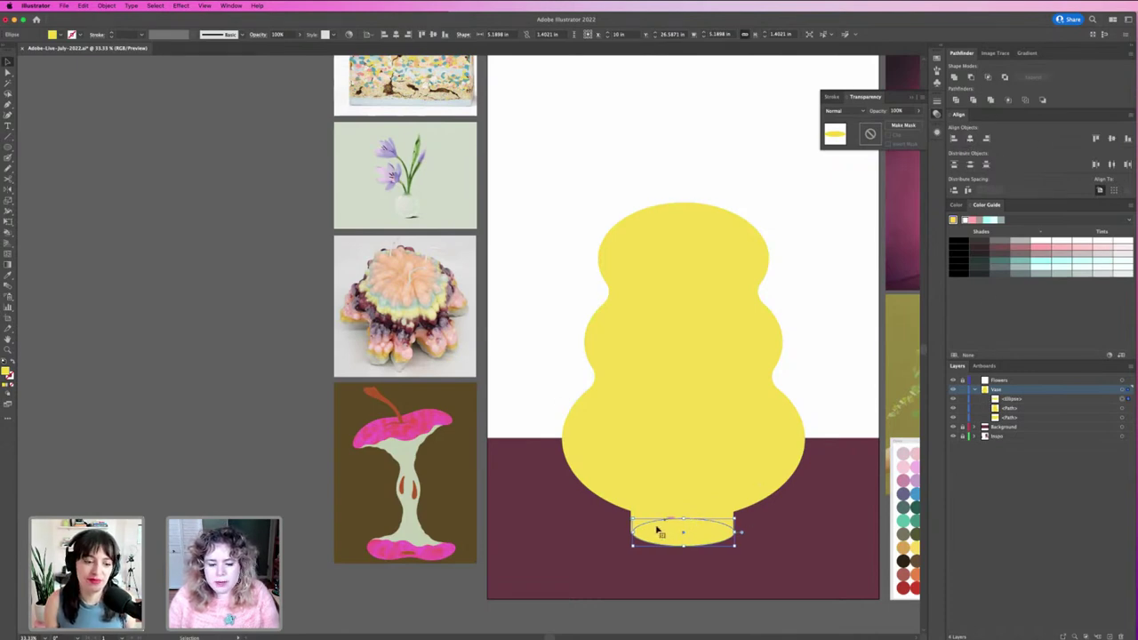
pyautogui.moveTo(696, 517); pyautogui.dragTo(705, 456)
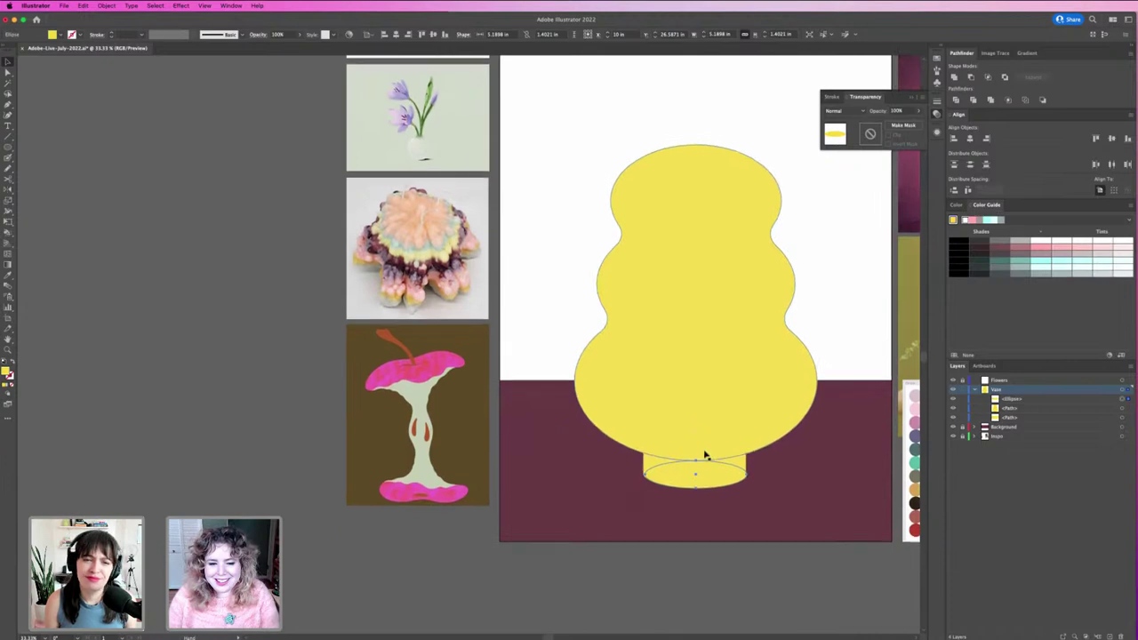
pyautogui.moveTo(615, 418); pyautogui.dragTo(585, 410)
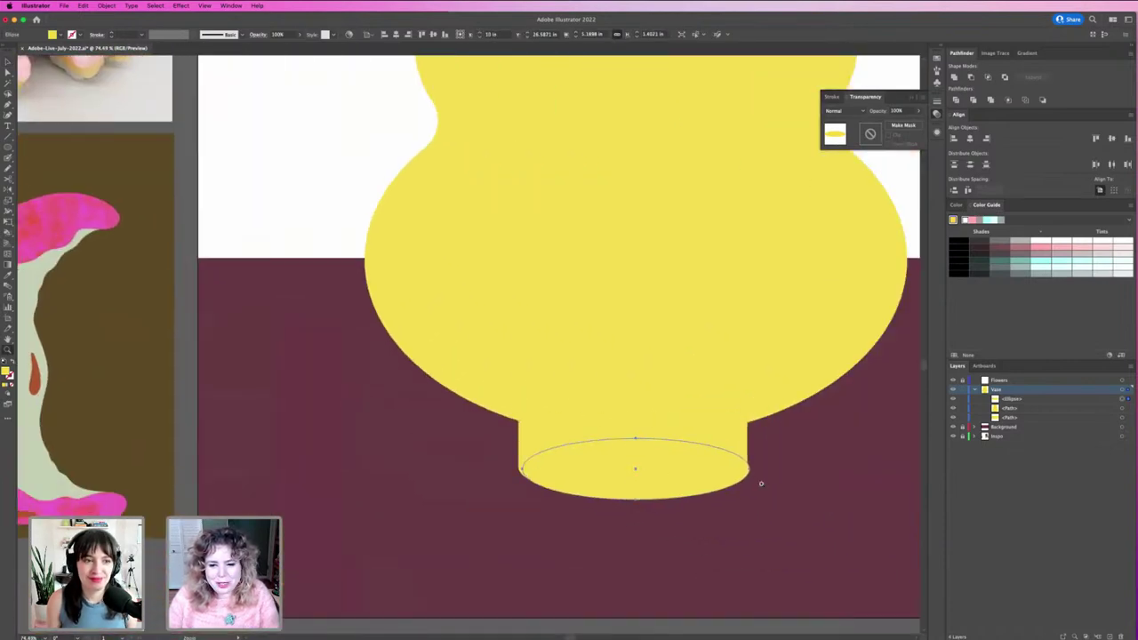
pyautogui.click(970, 220)
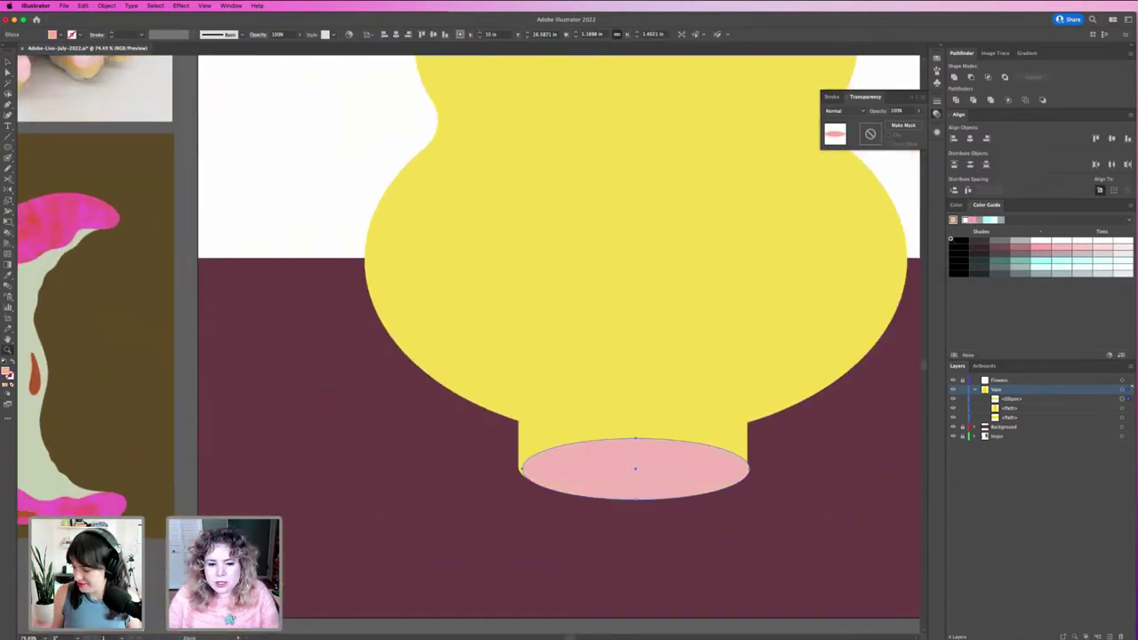
pyautogui.click(746, 509)
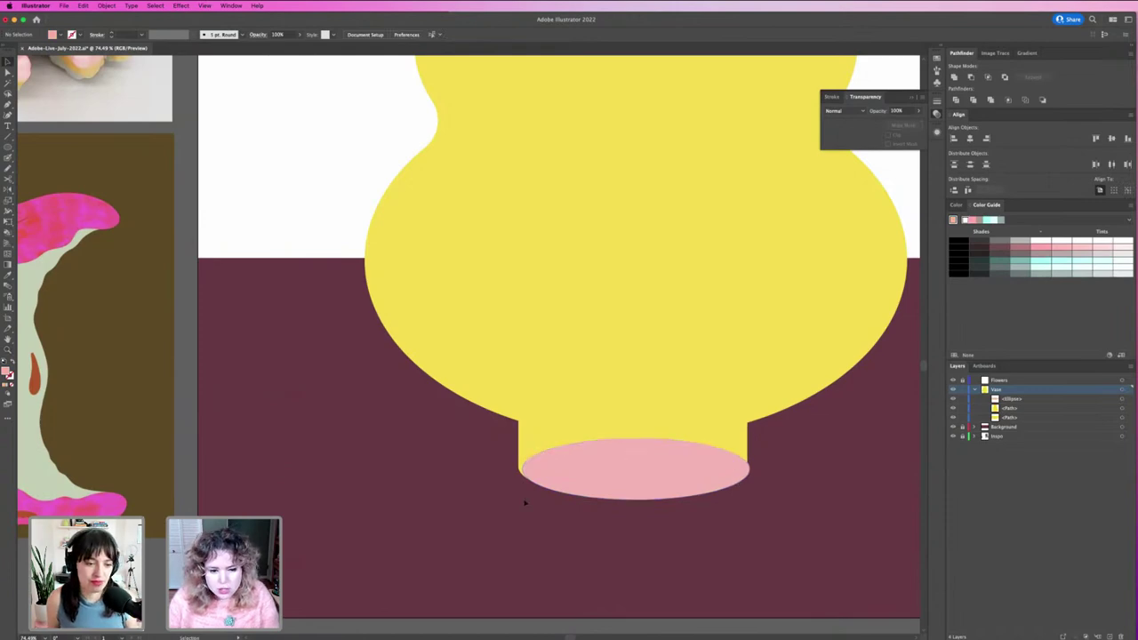
# Move the old yellow vase base aside, clear of the vase body and the pink ellipse.
pyautogui.moveTo(528, 457); pyautogui.dragTo(208, 409)
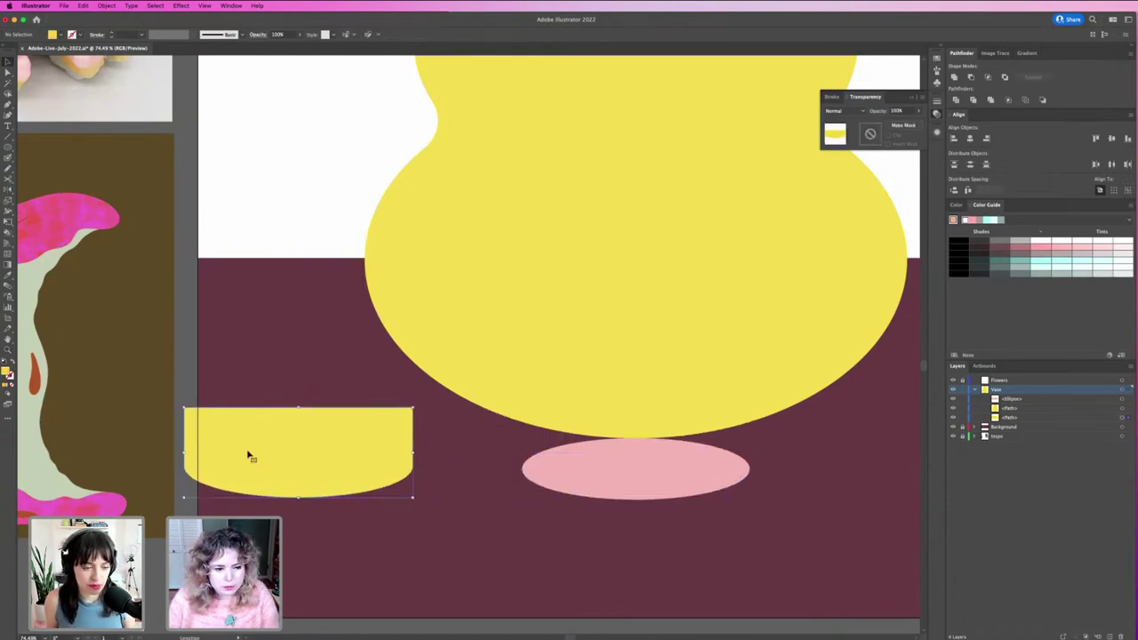
pyautogui.click(551, 463)
pyautogui.click(495, 491)
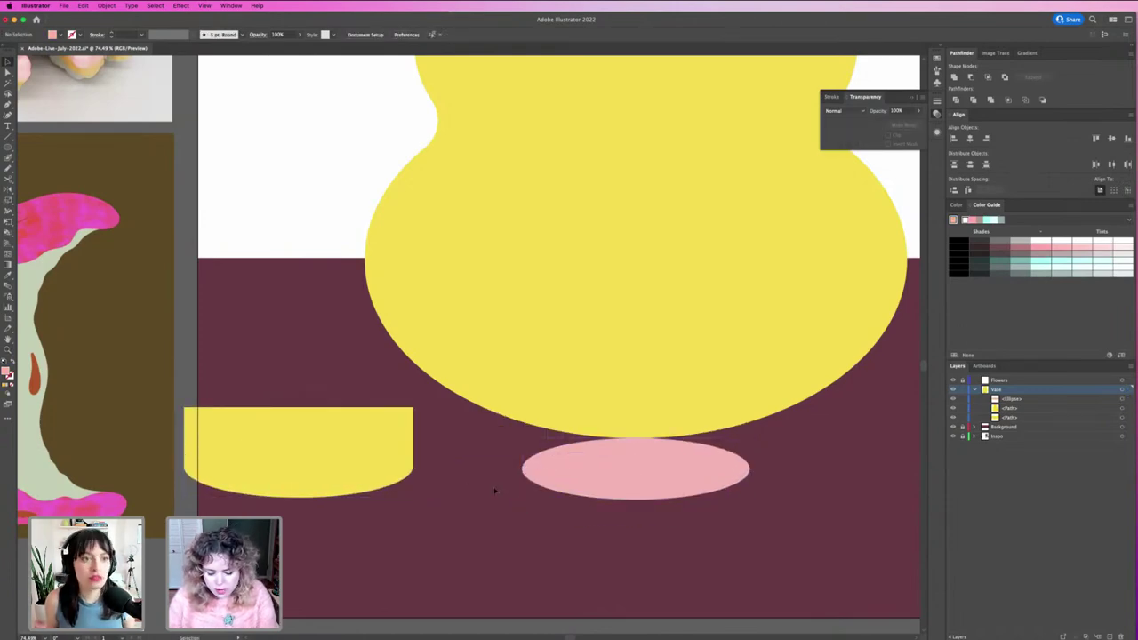
# Draw a pink rectangle about 5.19 by 1.13 in from the ellipse's widest points up into the vase body, and deselect it.
pyautogui.press('r')
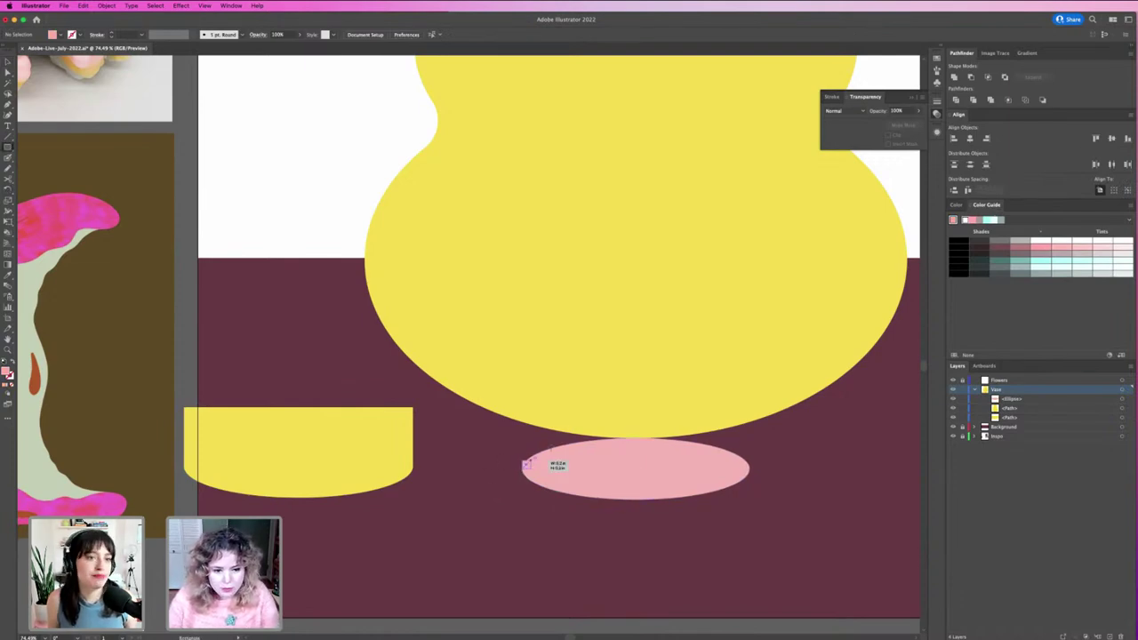
pyautogui.moveTo(522, 468); pyautogui.dragTo(749, 419)
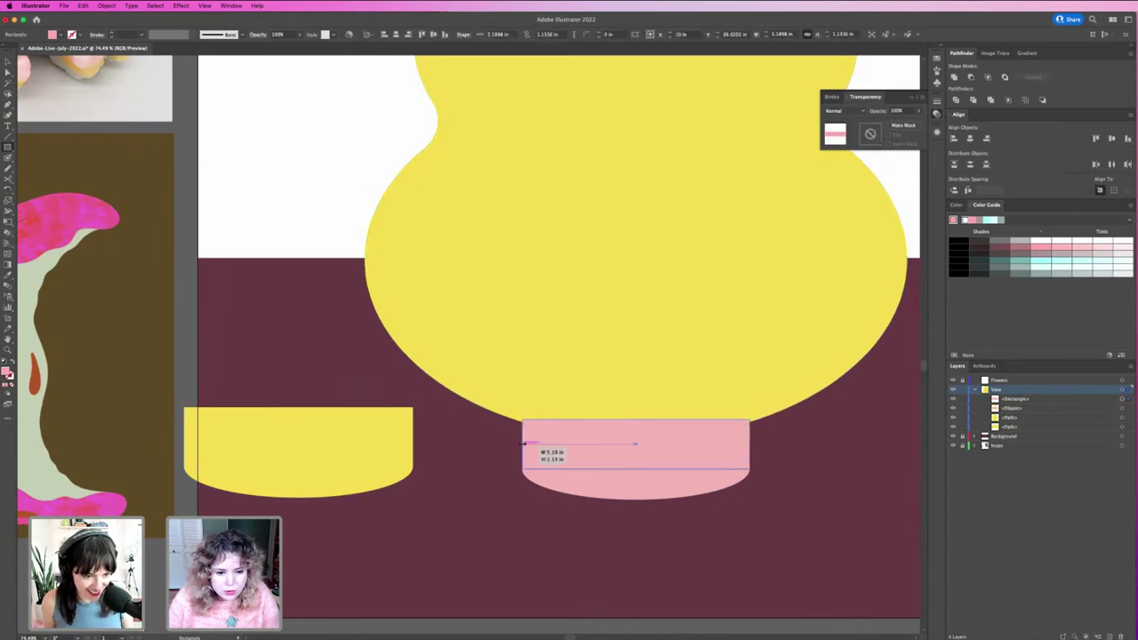
pyautogui.click(540, 480)
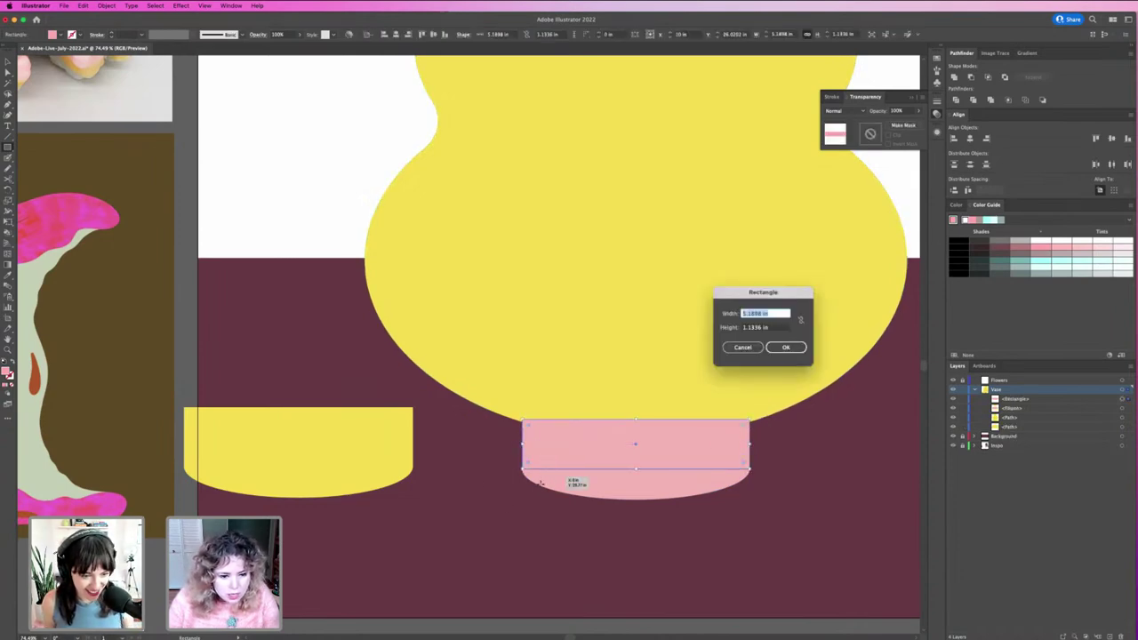
pyautogui.click(742, 347)
pyautogui.press('v')
pyautogui.click(623, 520)
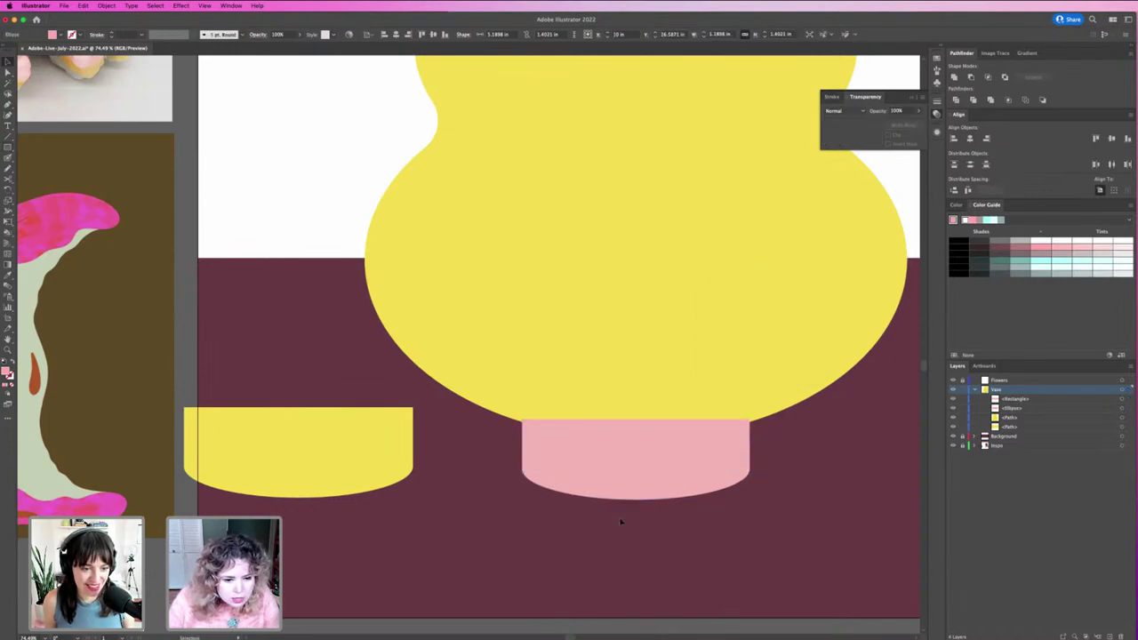
# Unite the pink ellipse and rectangle into one base shape and send it behind the yellow vase body.
pyautogui.press('z')
pyautogui.click(518, 478)
pyautogui.press('v')
pyautogui.click(567, 445)
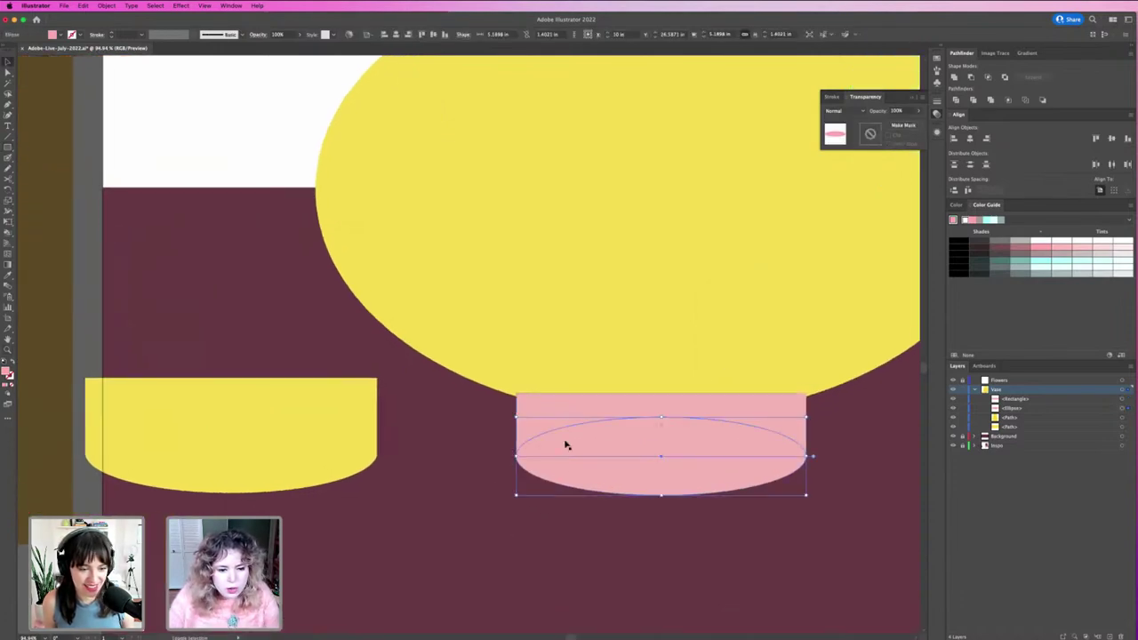
pyautogui.click(954, 78)
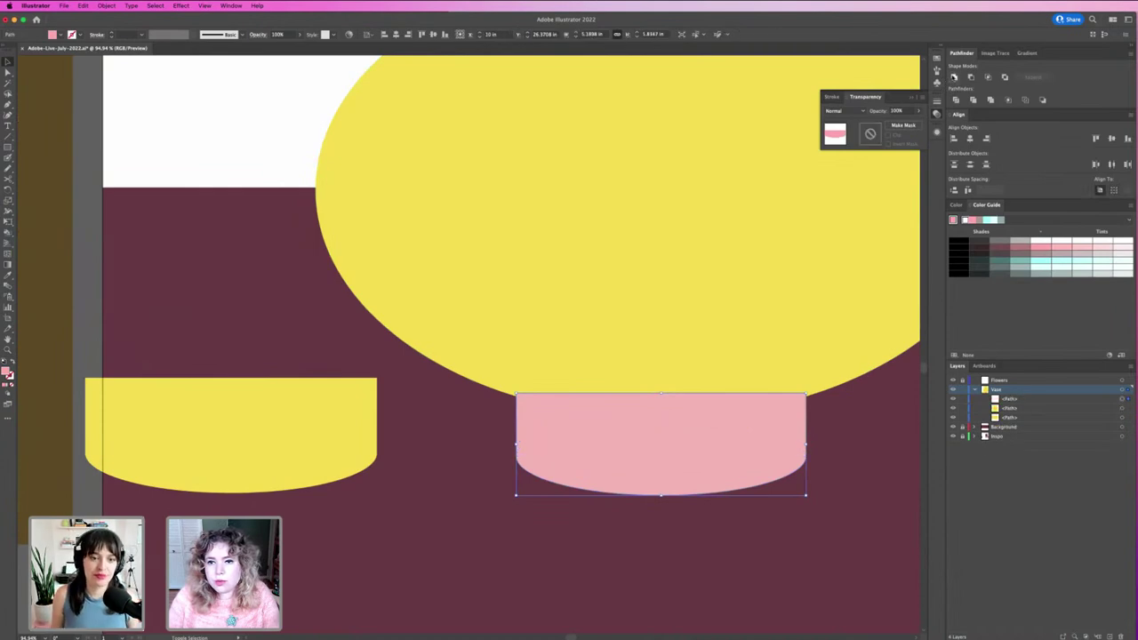
pyautogui.press('super+bracketleft')
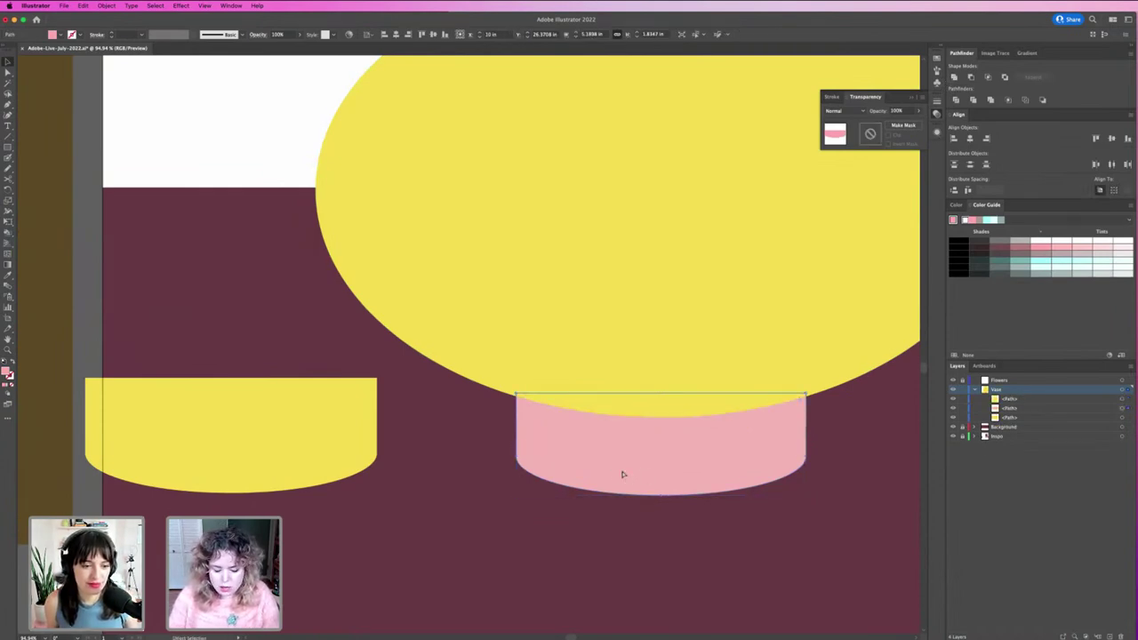
# Delete the old yellow base, raise the new pink base slightly beneath the vase body, and deselect it.
pyautogui.press('super+minus')
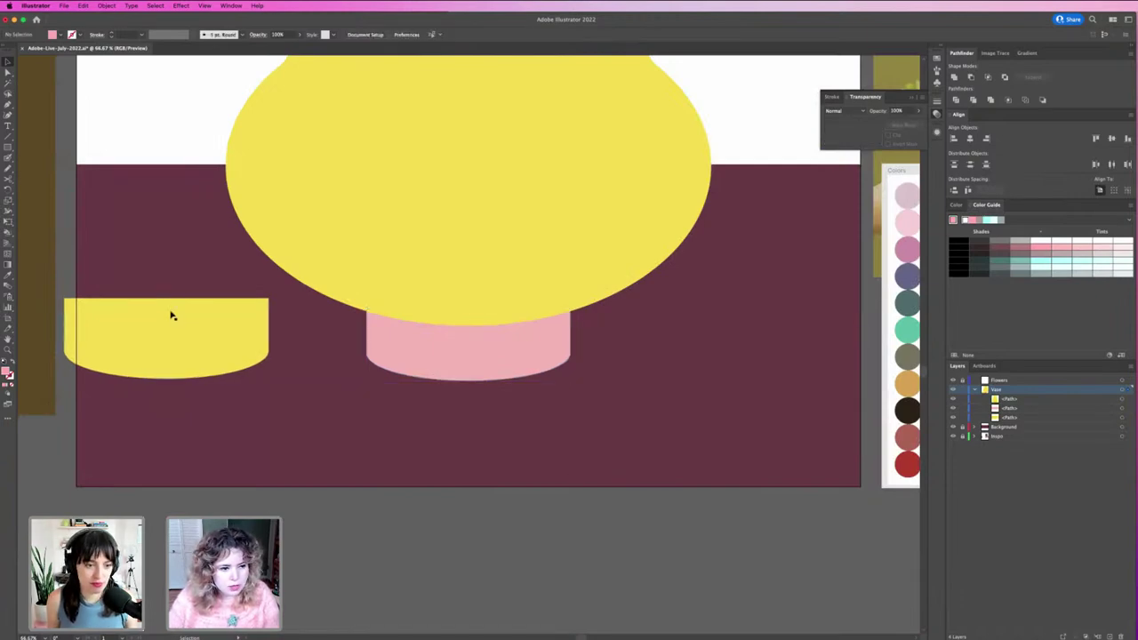
pyautogui.click(174, 314)
pyautogui.press('Delete')
pyautogui.click(396, 369)
pyautogui.moveTo(396, 369); pyautogui.dragTo(429, 354)
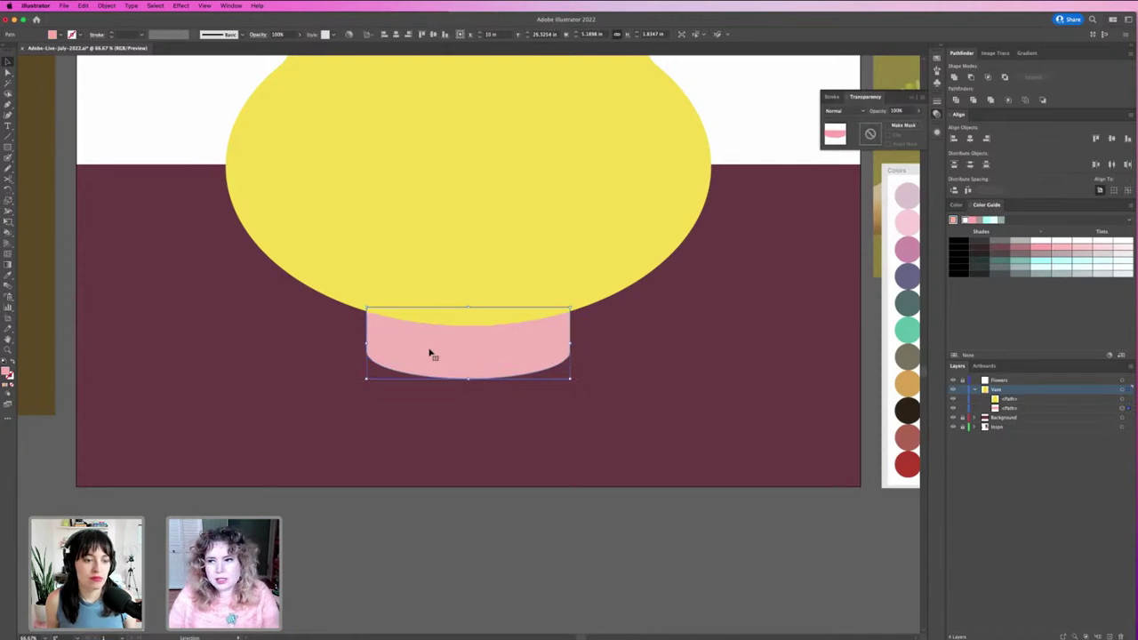
pyautogui.press('super+shift+bracketleft')
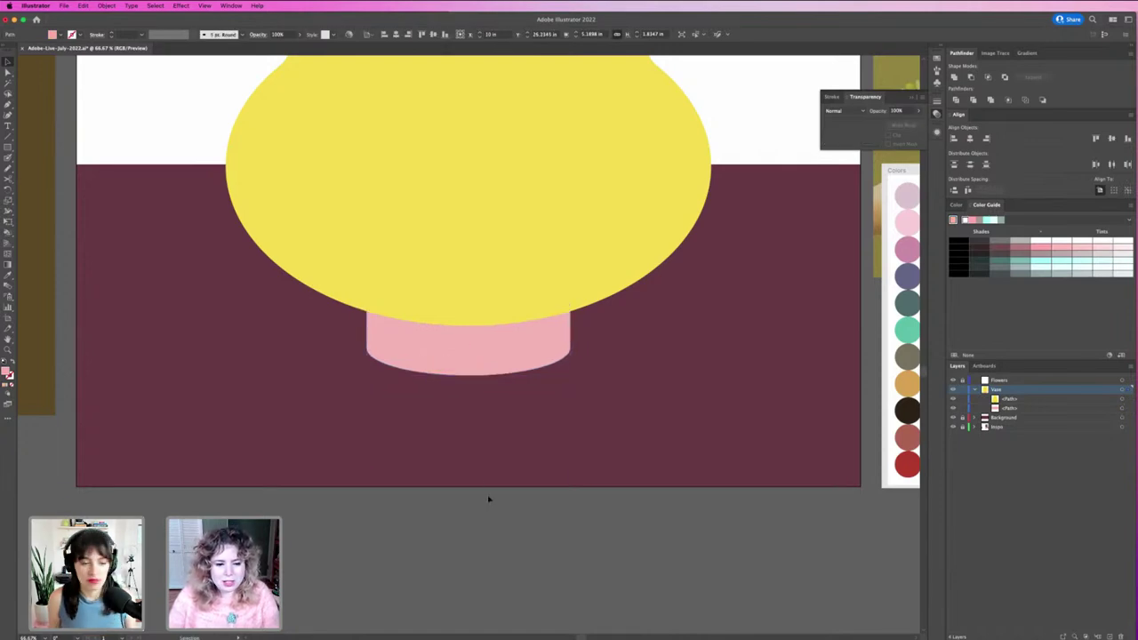
pyautogui.click(488, 498)
# Start a gradient mesh on the yellow vase body with its appearance set to To Center.
pyautogui.press('super+minus')
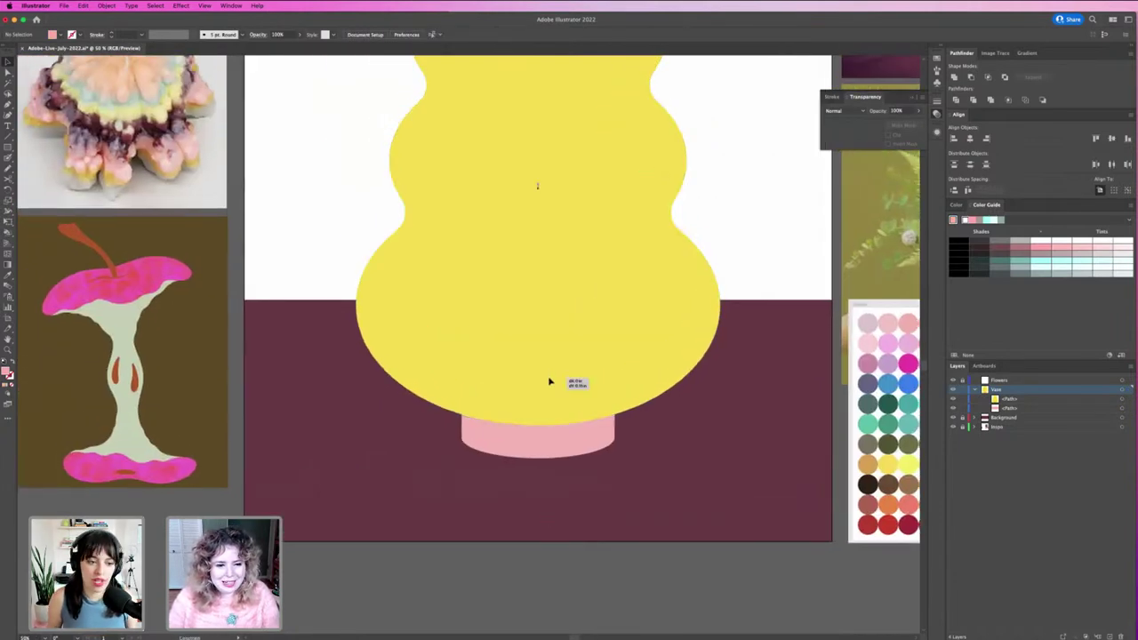
pyautogui.click(549, 381)
pyautogui.press('super+minus')
pyautogui.press('super+minus')
pyautogui.press('super+equal')
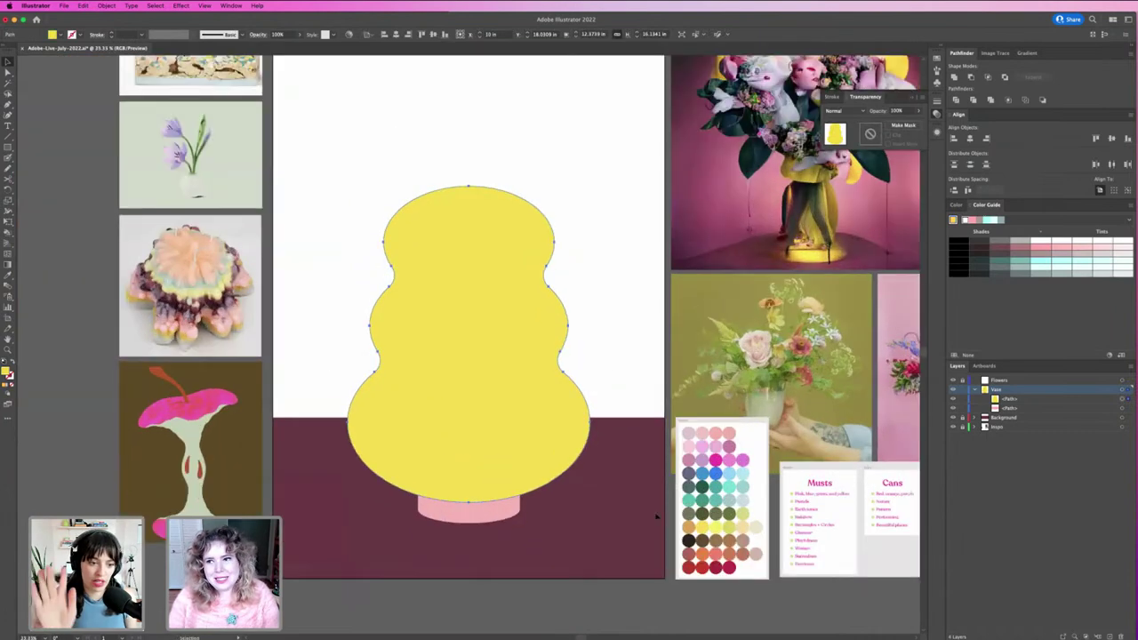
pyautogui.moveTo(645, 454); pyautogui.dragTo(658, 453)
pyautogui.moveTo(594, 467); pyautogui.dragTo(664, 500)
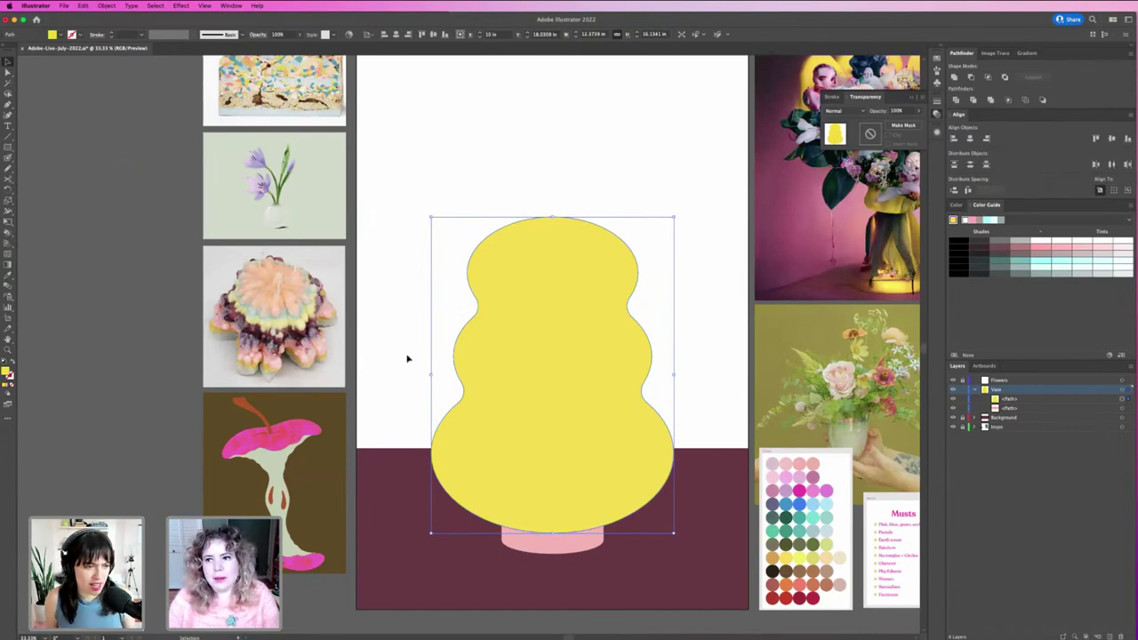
pyautogui.press('super+shift+a')
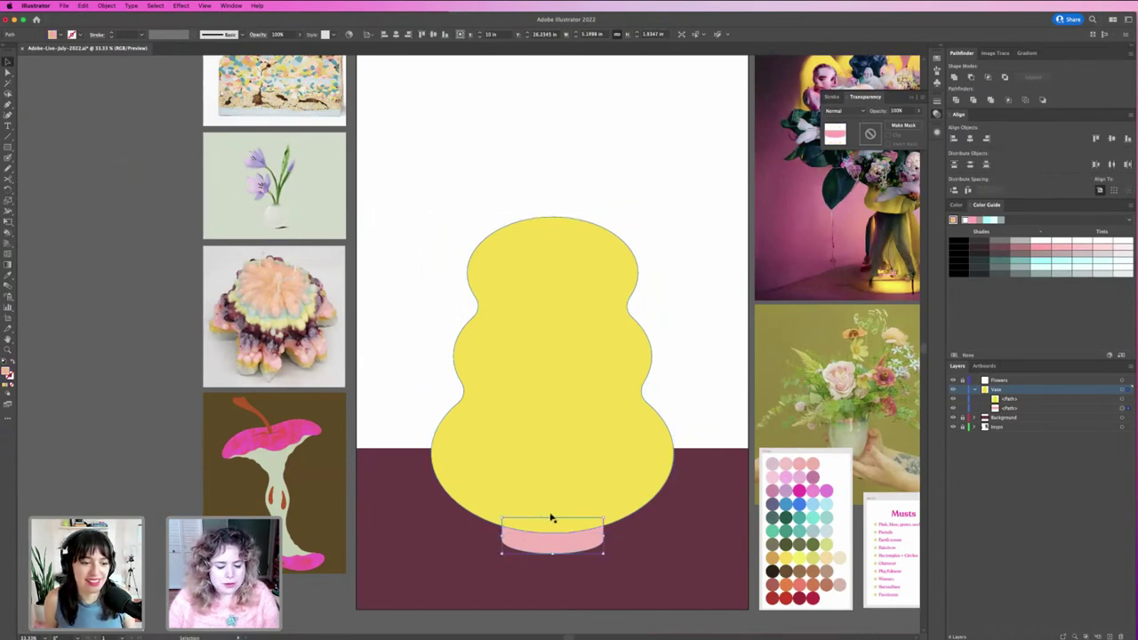
pyautogui.click(552, 538)
pyautogui.click(561, 373)
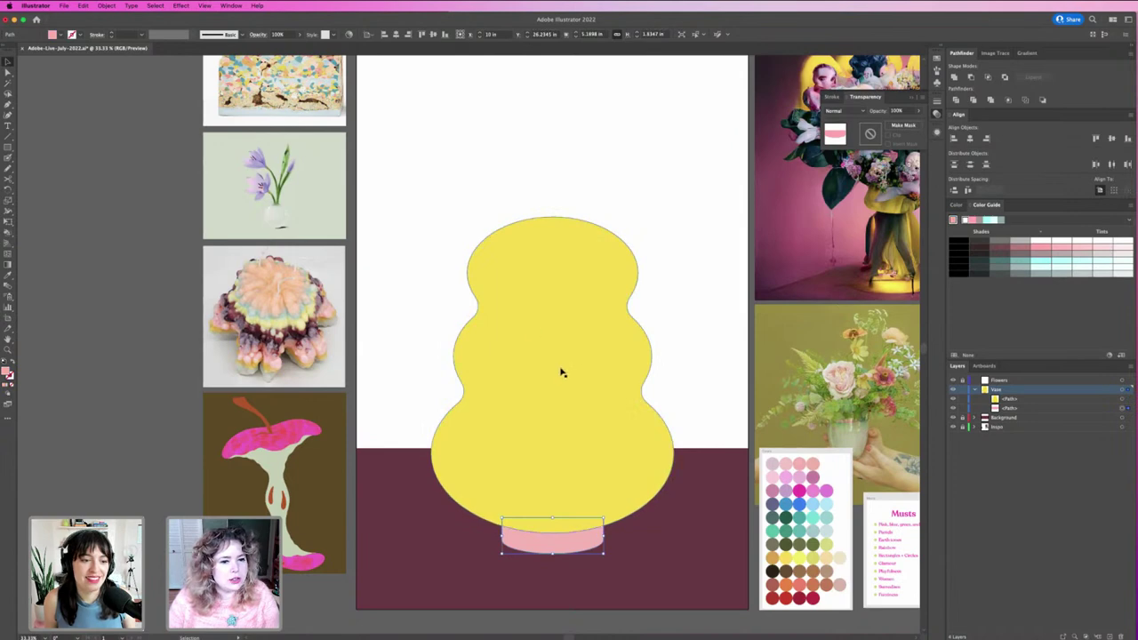
pyautogui.click(105, 5)
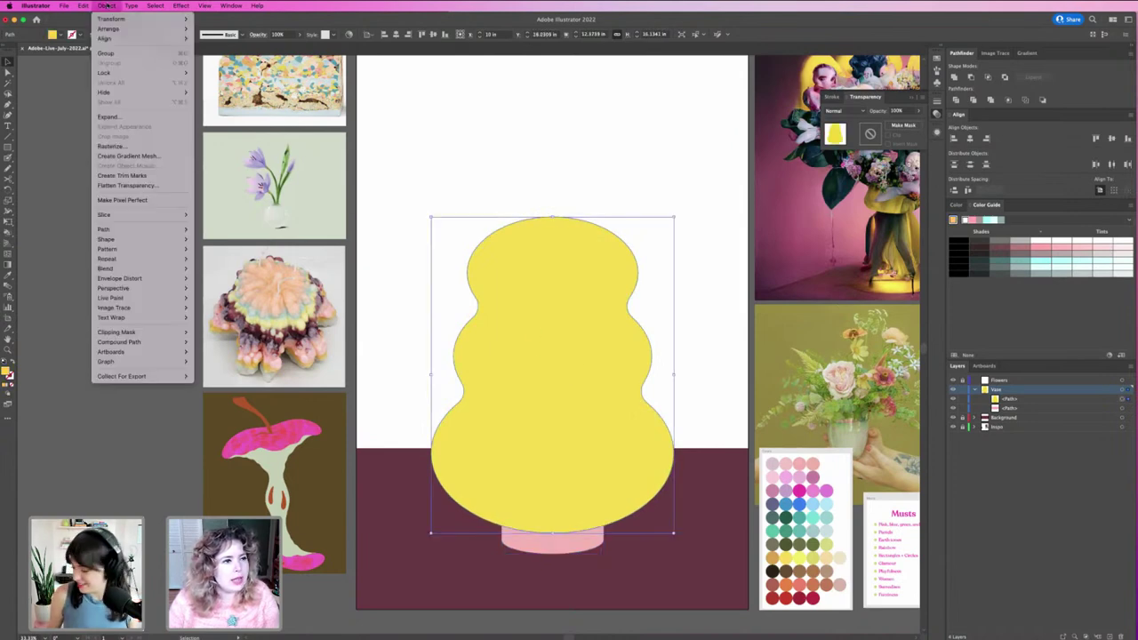
pyautogui.click(155, 157)
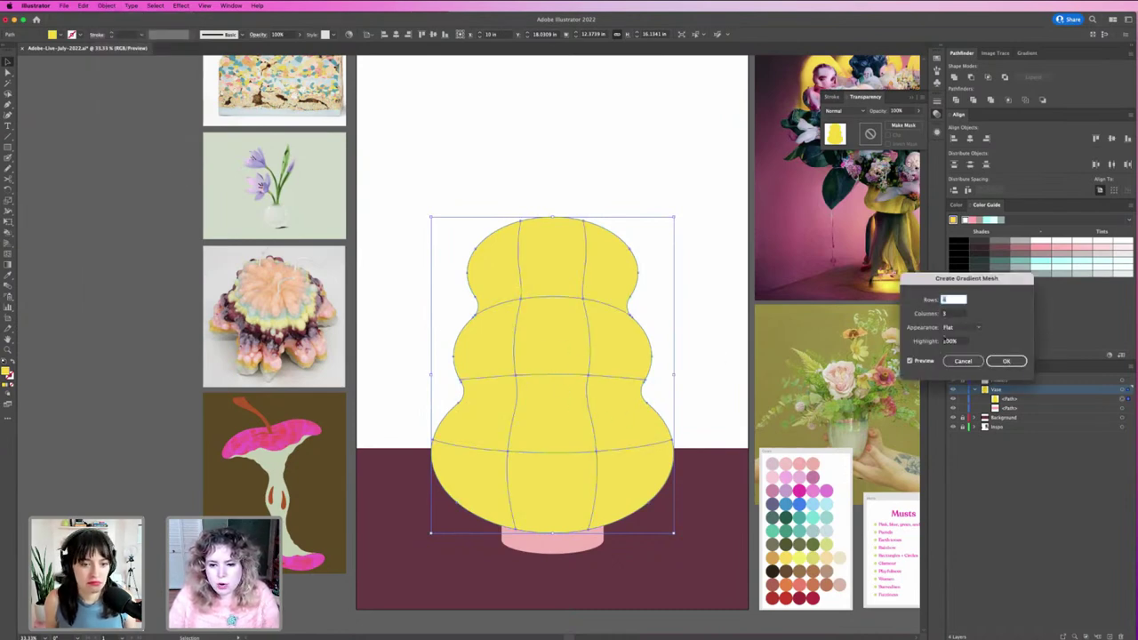
pyautogui.click(967, 330)
pyautogui.click(963, 329)
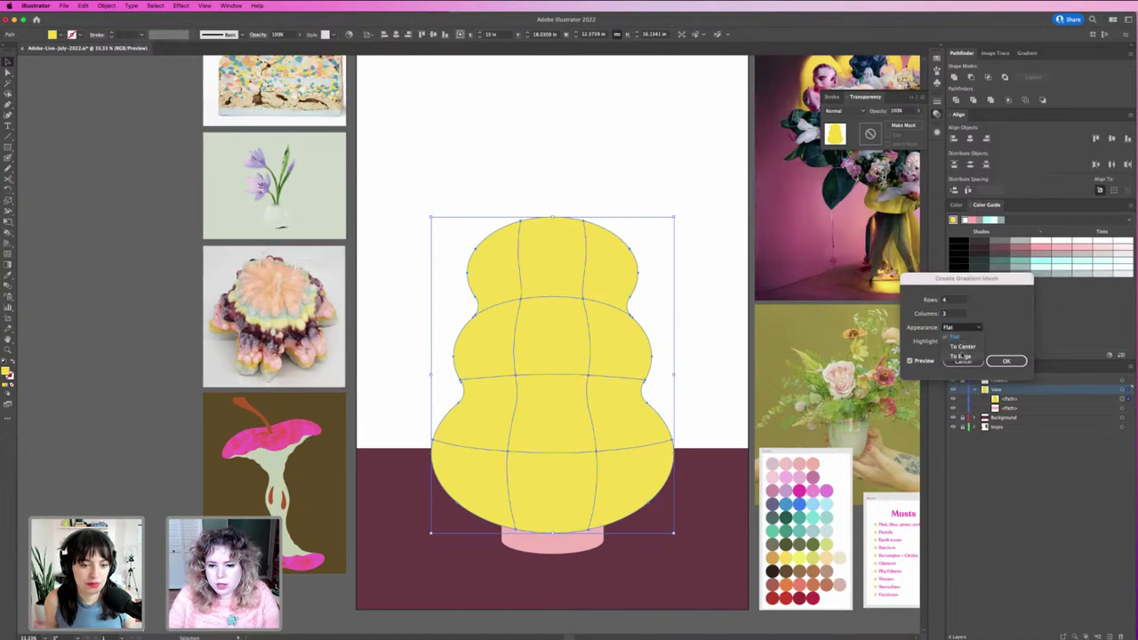
pyautogui.click(962, 346)
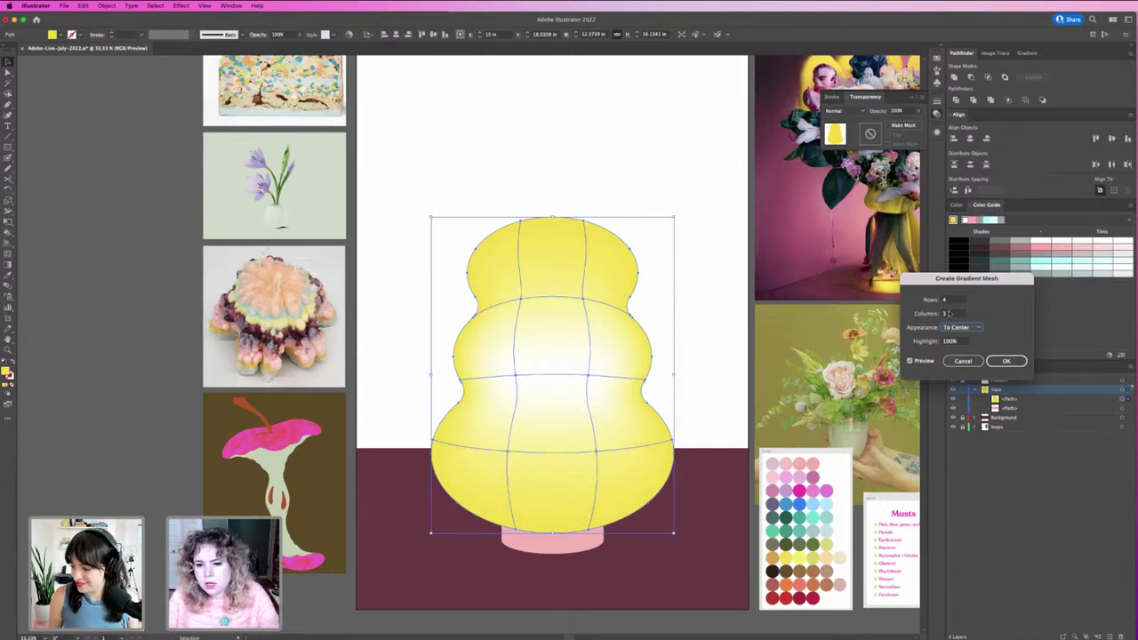
# Try 10 rows for the gradient mesh on the yellow vase body.
pyautogui.doubleClick(953, 300)
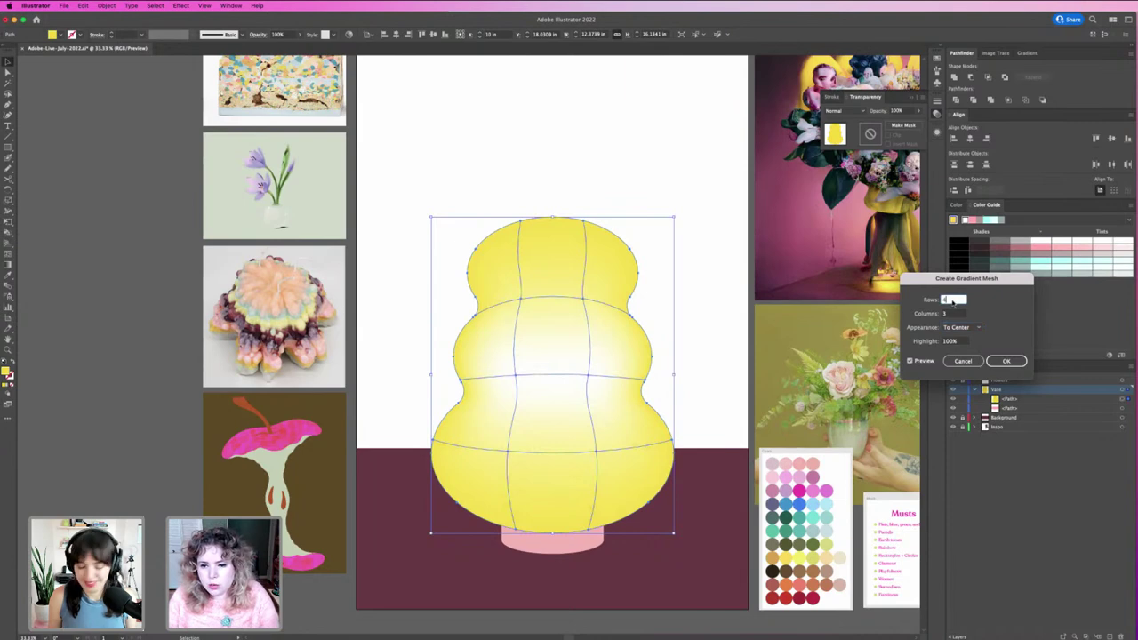
pyautogui.press('Up')
pyautogui.press('Up')
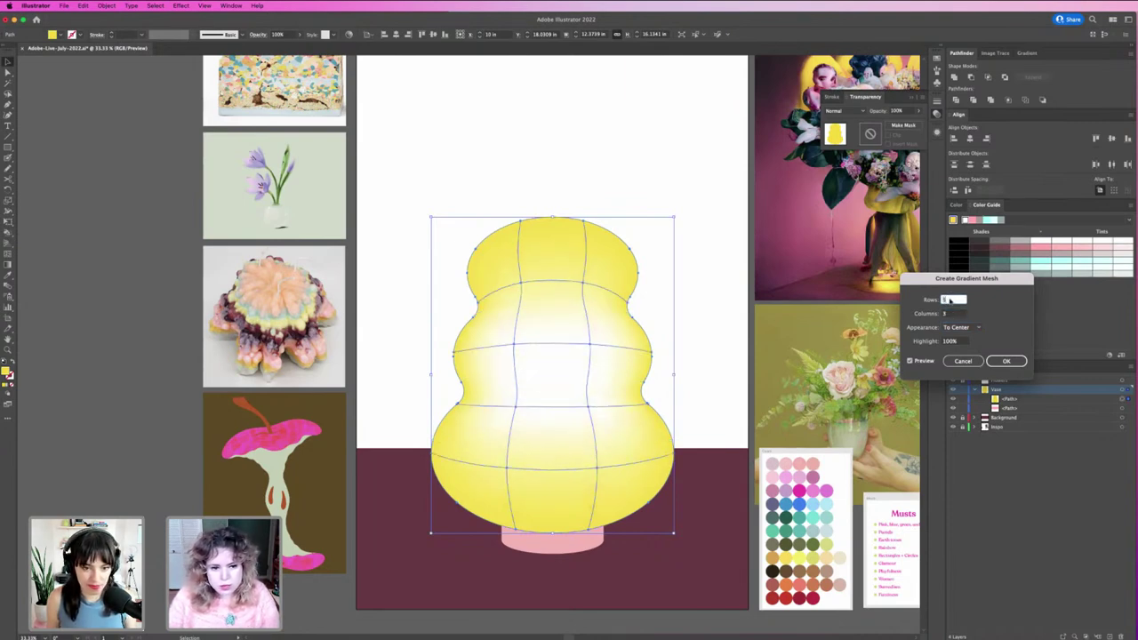
pyautogui.press('Up')
pyautogui.press('Up')
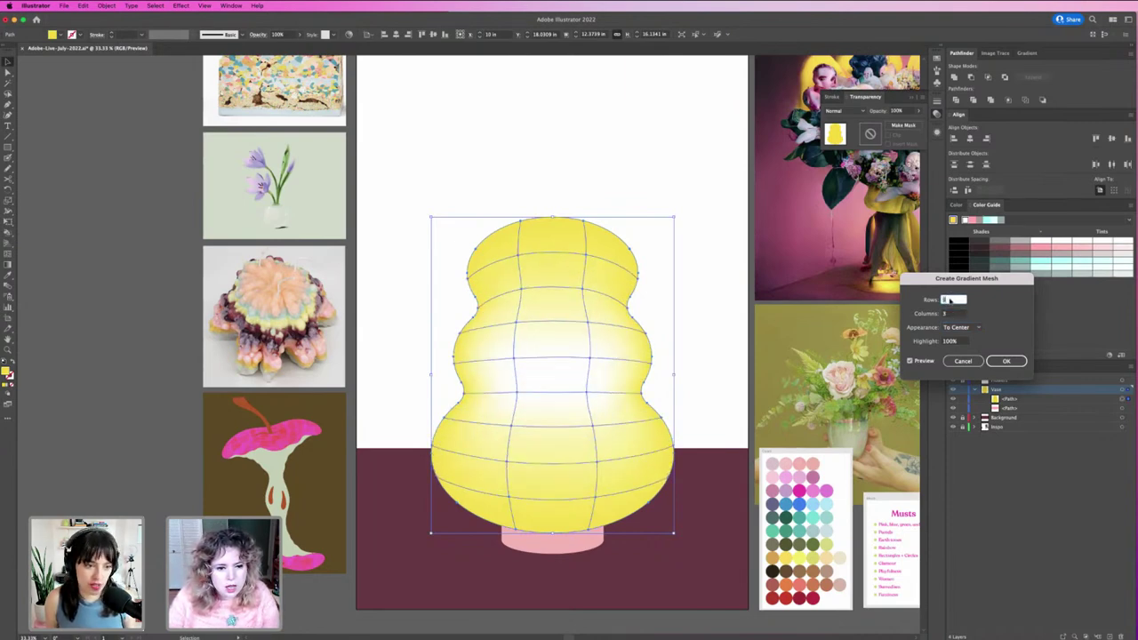
pyautogui.press('Up')
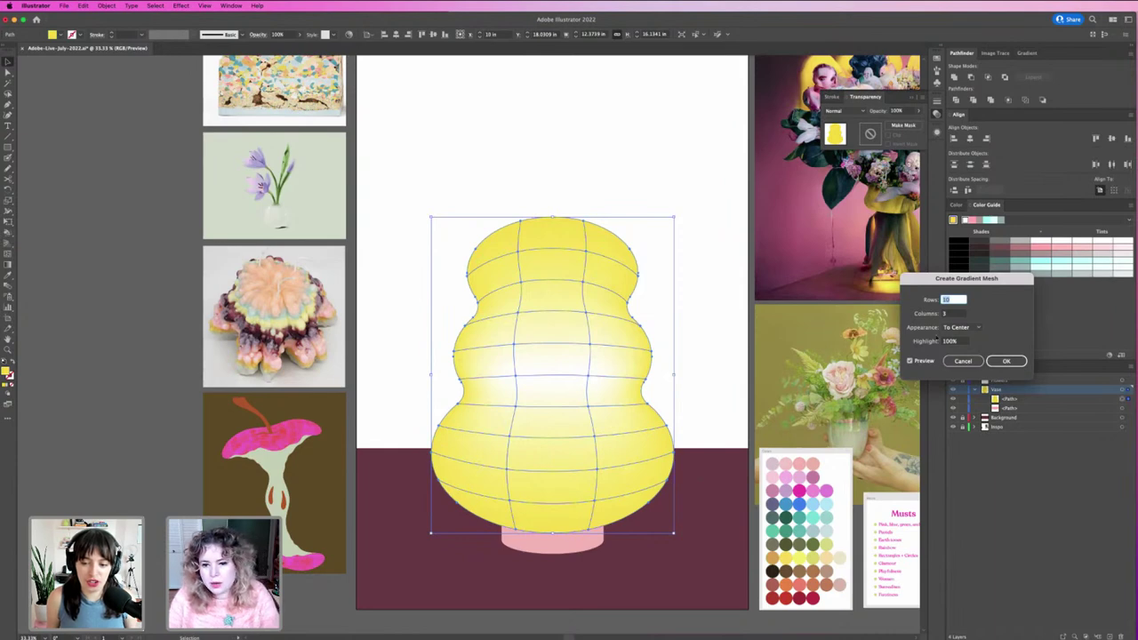
# Try 12 columns for the gradient mesh on the vase body.
pyautogui.click(953, 314)
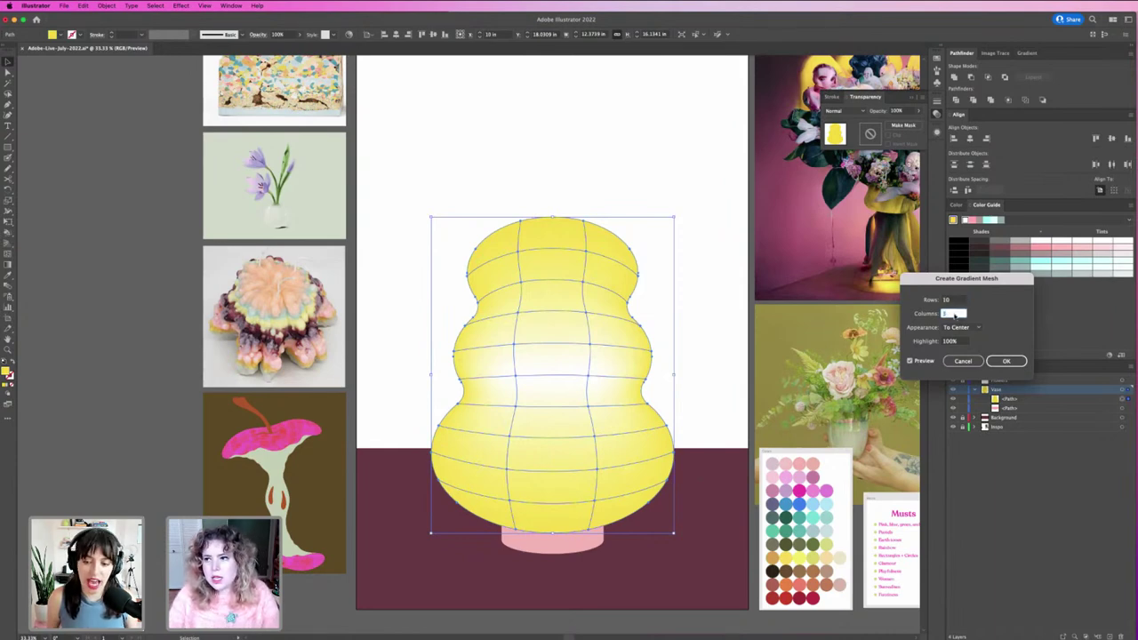
pyautogui.press('Up')
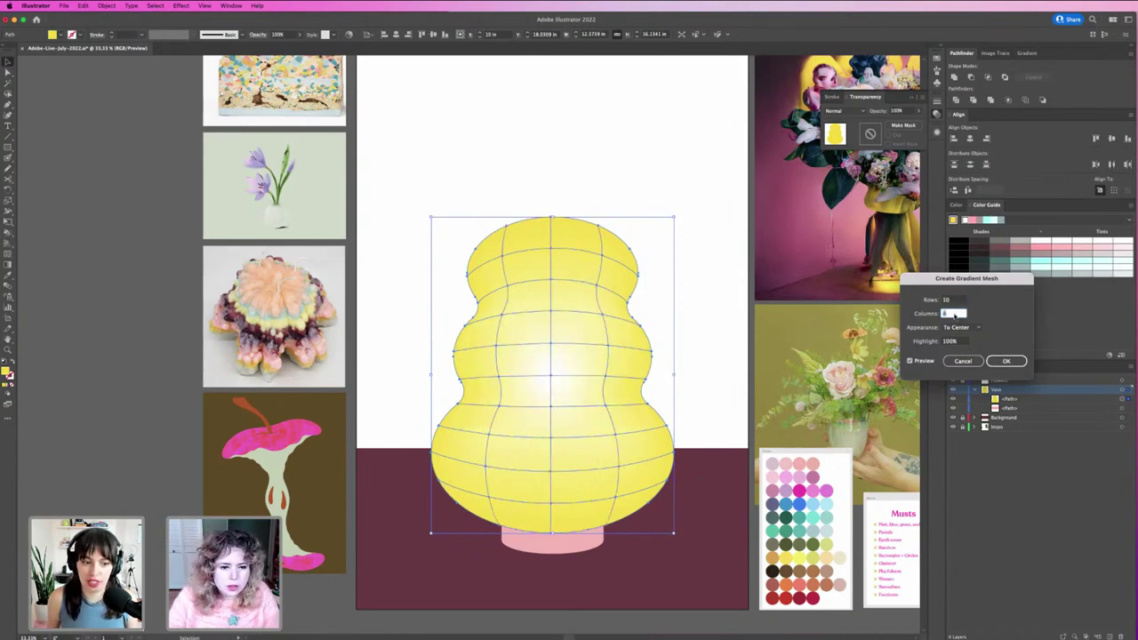
pyautogui.press('Up')
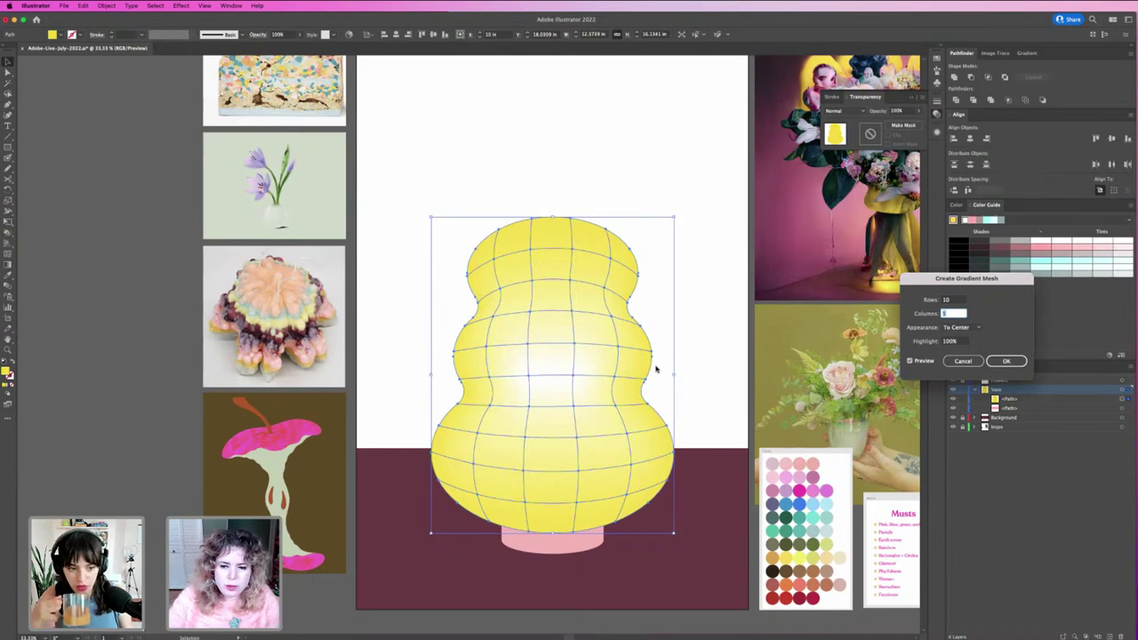
pyautogui.press('Up')
pyautogui.press('Up')
pyautogui.press('Up')
pyautogui.press('Up')
pyautogui.press('Up')
pyautogui.press('Up')
pyautogui.press('Up')
pyautogui.press('Up')
pyautogui.press('Up')
pyautogui.press('Up')
pyautogui.press('Up')
pyautogui.press('Up')
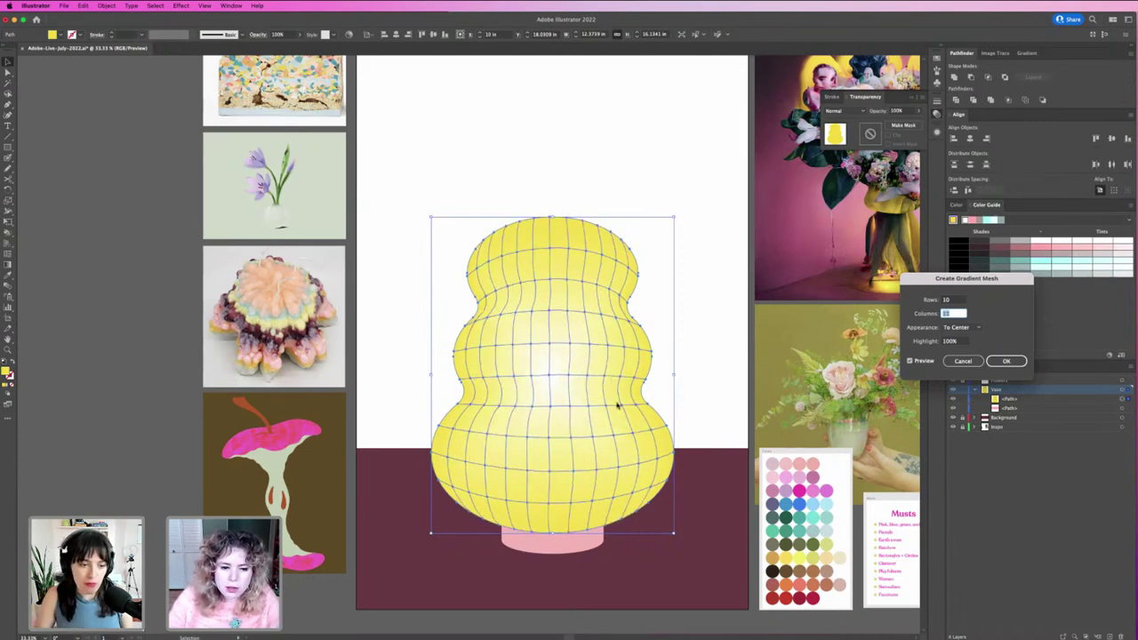
pyautogui.press('Down')
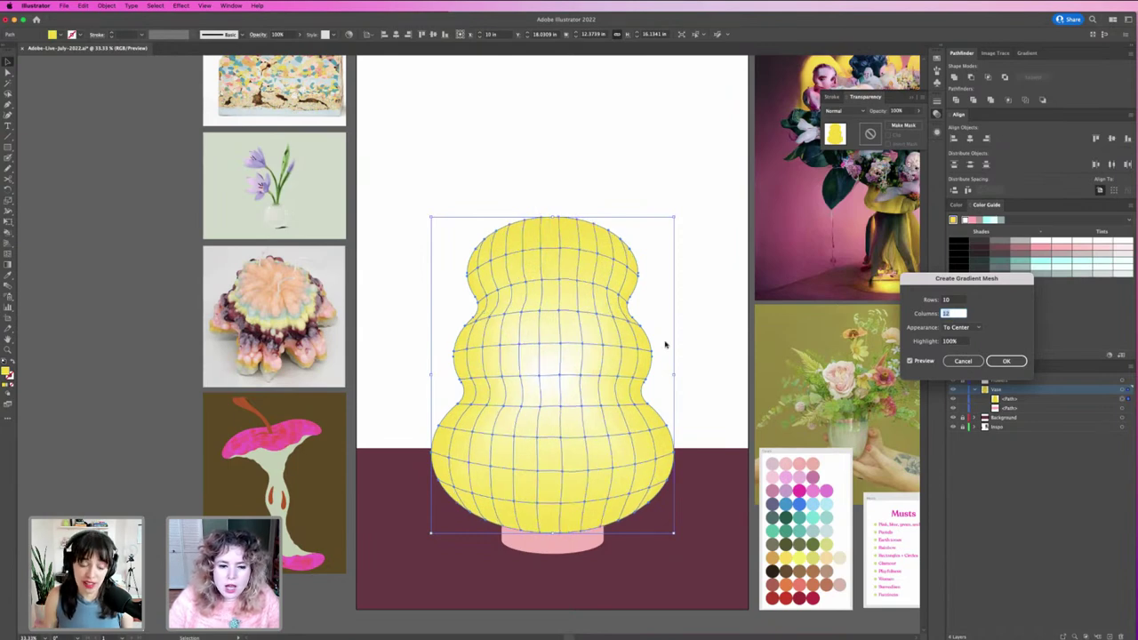
# Set the gradient mesh's column count to 4.
pyautogui.press('Up')
pyautogui.press('Down')
pyautogui.press('Down')
pyautogui.press('Down')
pyautogui.press('Down')
pyautogui.press('Down')
pyautogui.press('Down')
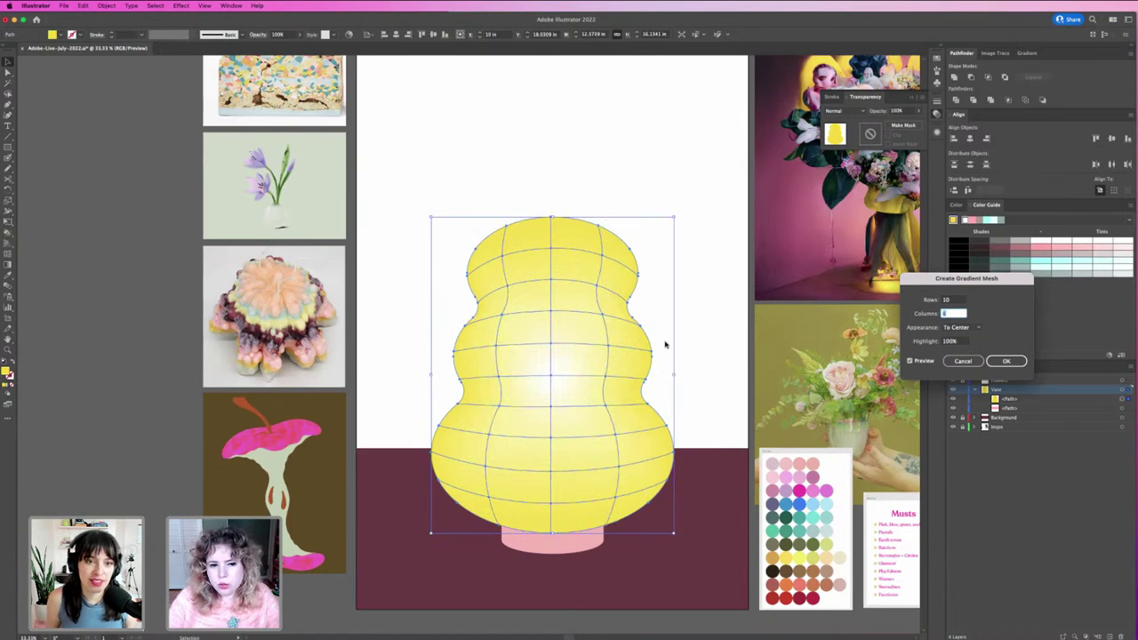
pyautogui.press('Down')
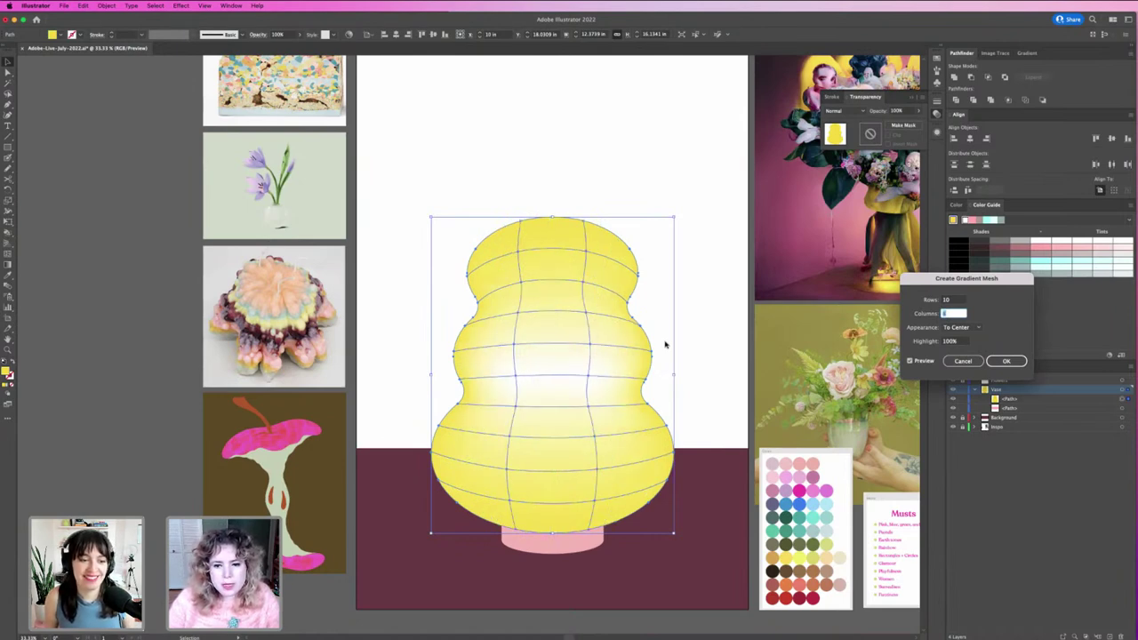
pyautogui.press('Up')
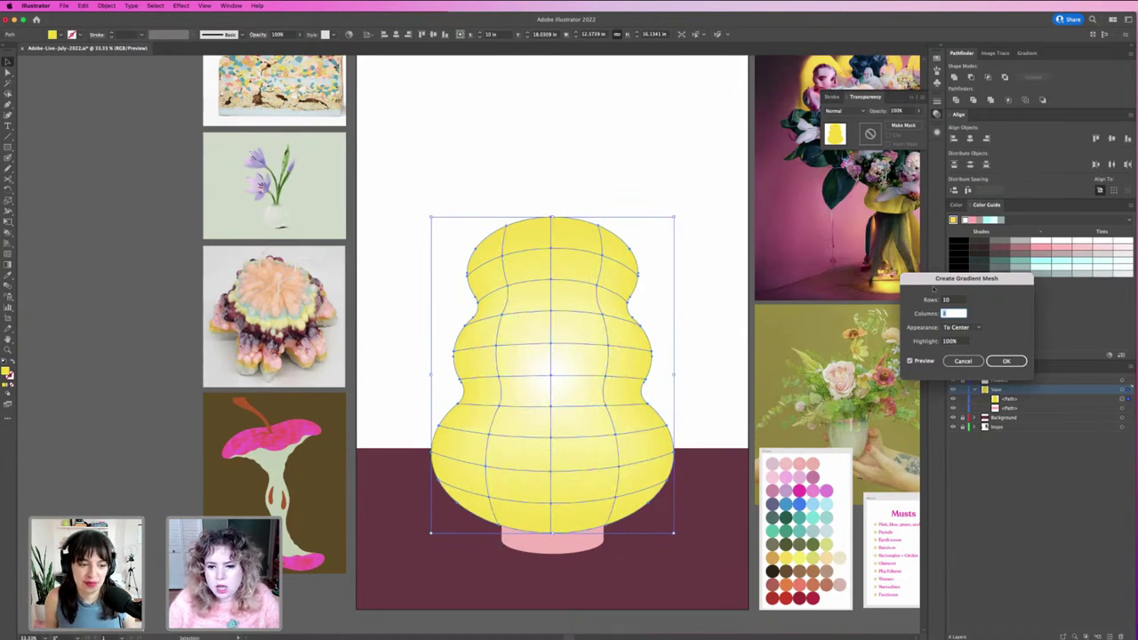
# Set the mesh to 8 rows, create it on the vase body, and deselect it.
pyautogui.doubleClick(948, 300)
pyautogui.press('Down')
pyautogui.press('Down')
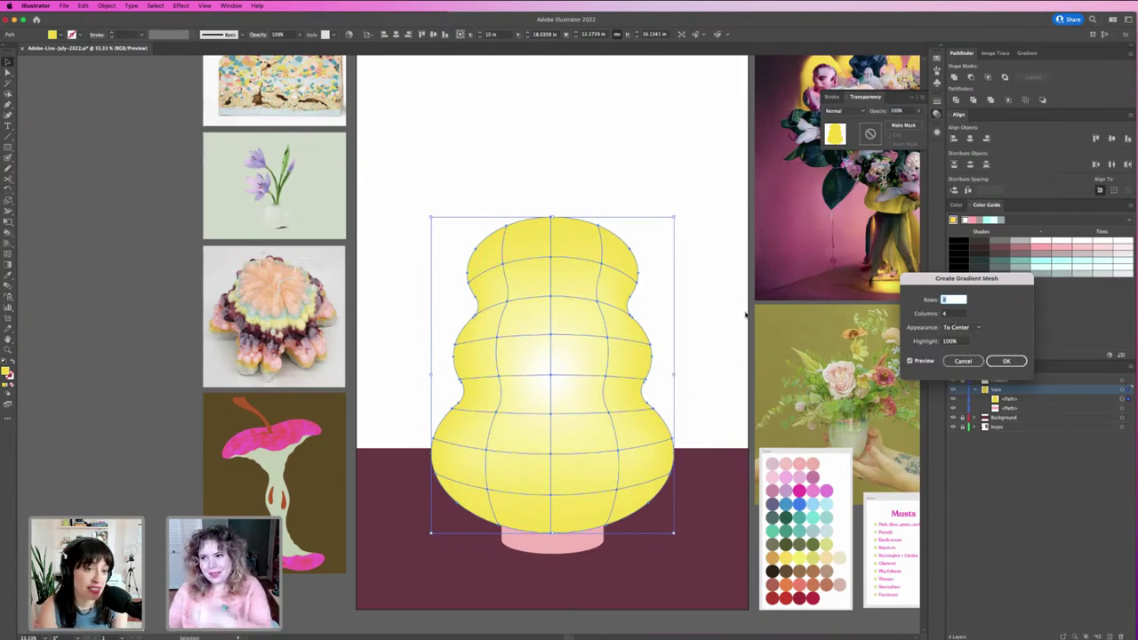
pyautogui.click(1001, 362)
pyautogui.click(734, 320)
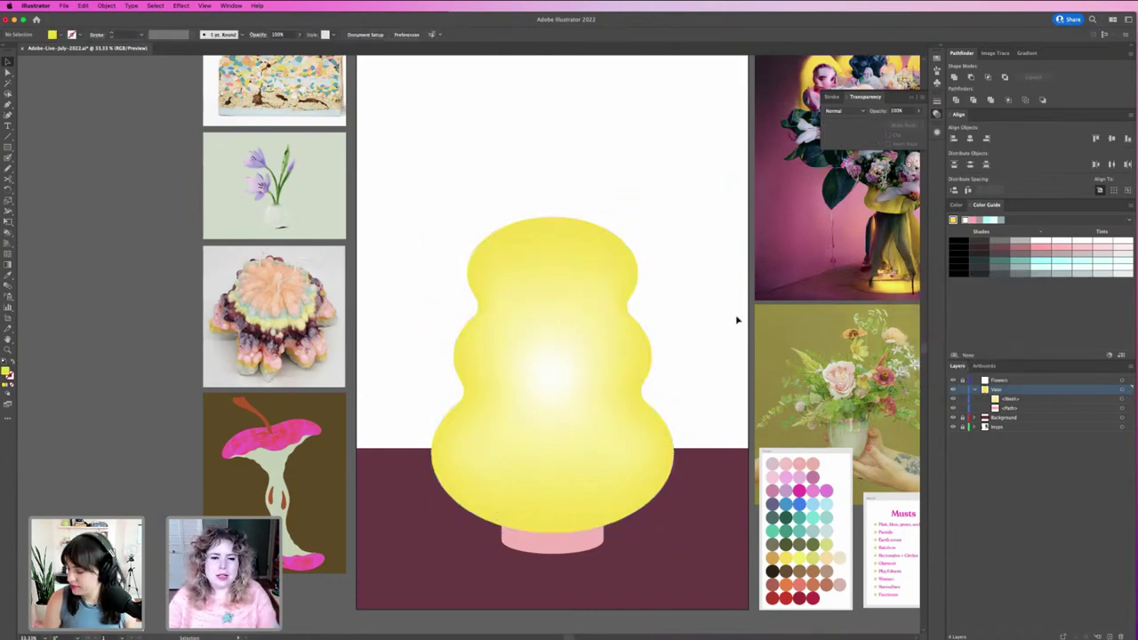
# Colour the left inner mesh point of the vase's top lobe with the light orchid pink palette swatch.
pyautogui.click(620, 346)
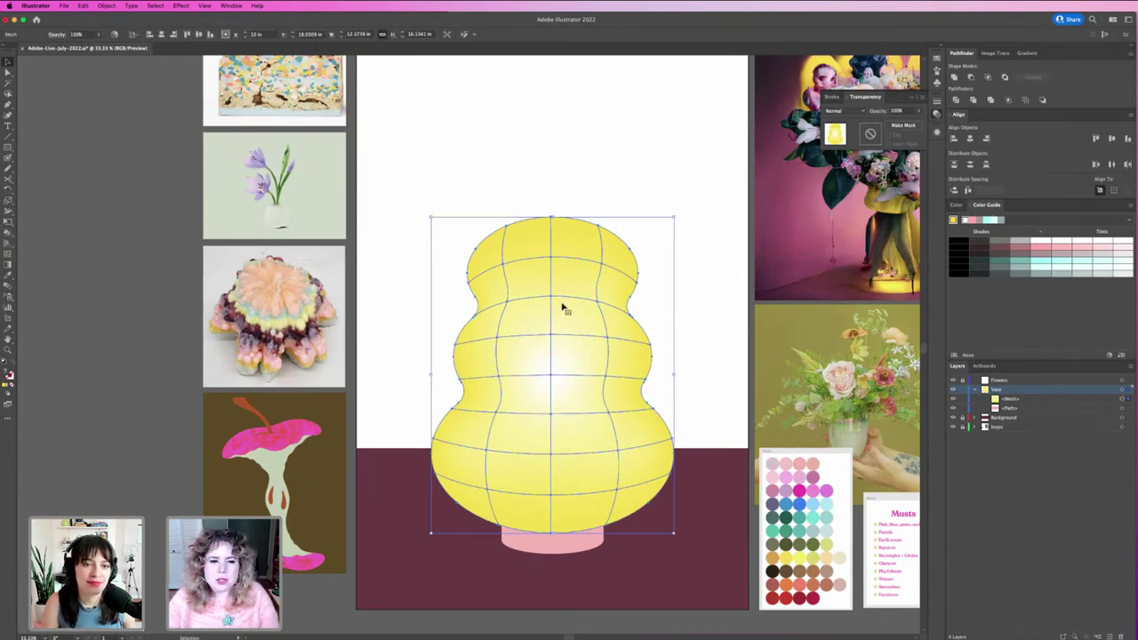
pyautogui.press('a')
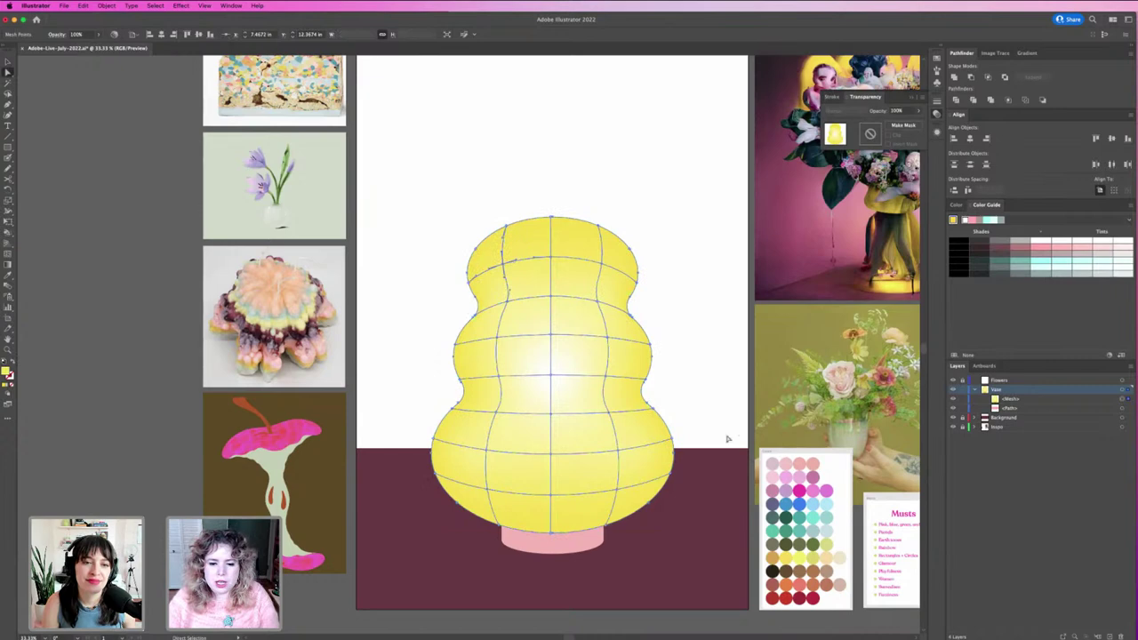
pyautogui.press('i')
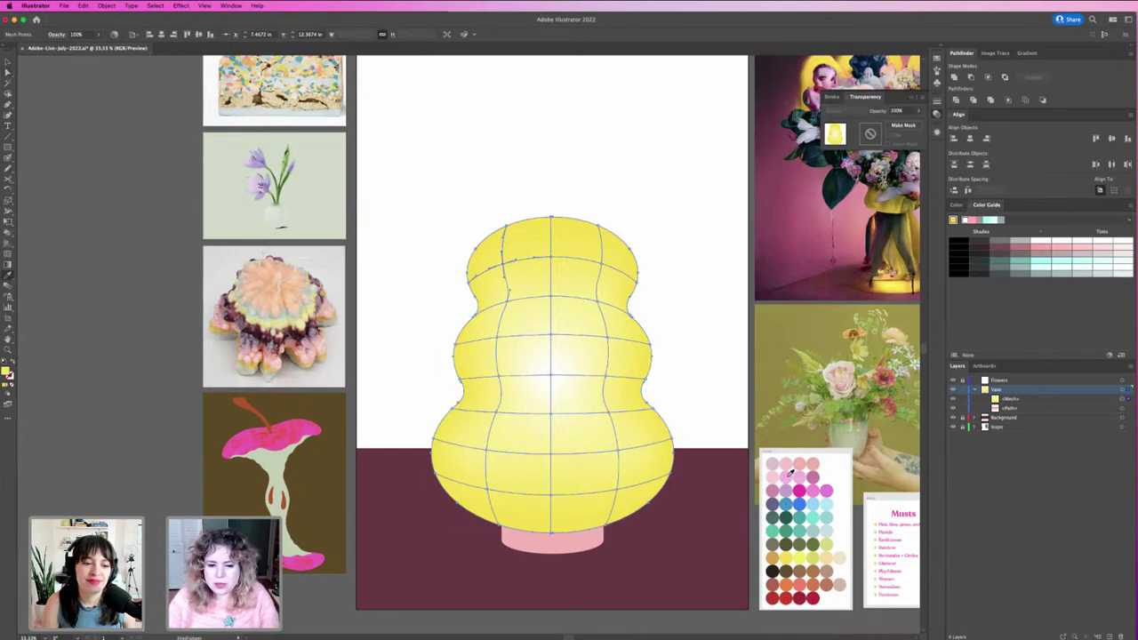
pyautogui.click(789, 474)
# Colour the mesh point on the top lobe's left edge with the slate blue palette swatch.
pyautogui.press('a')
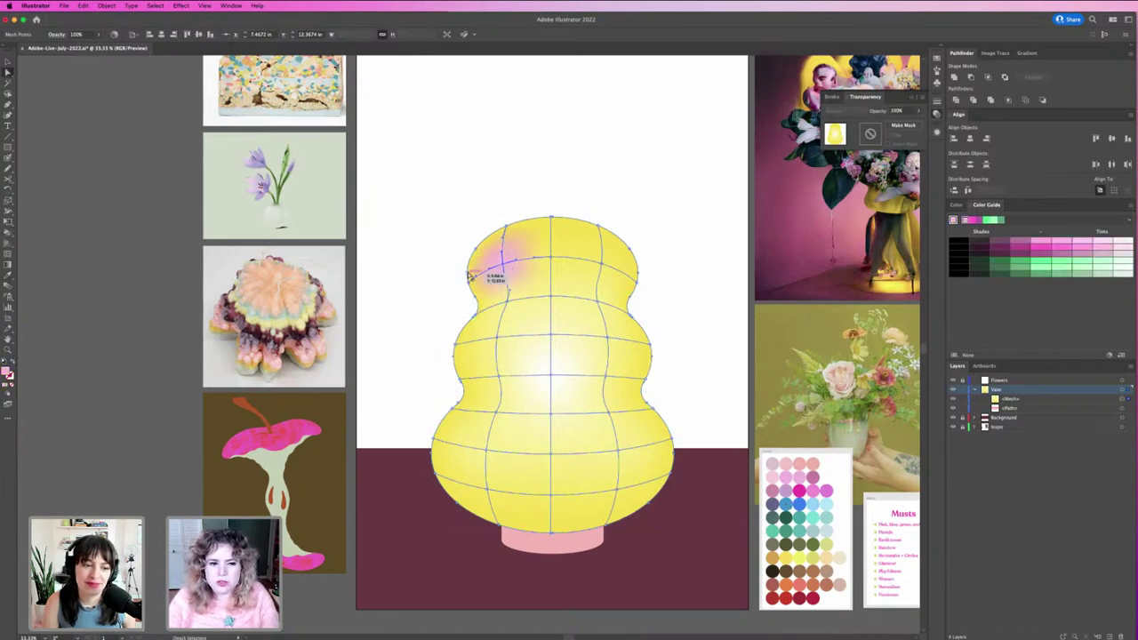
pyautogui.click(470, 275)
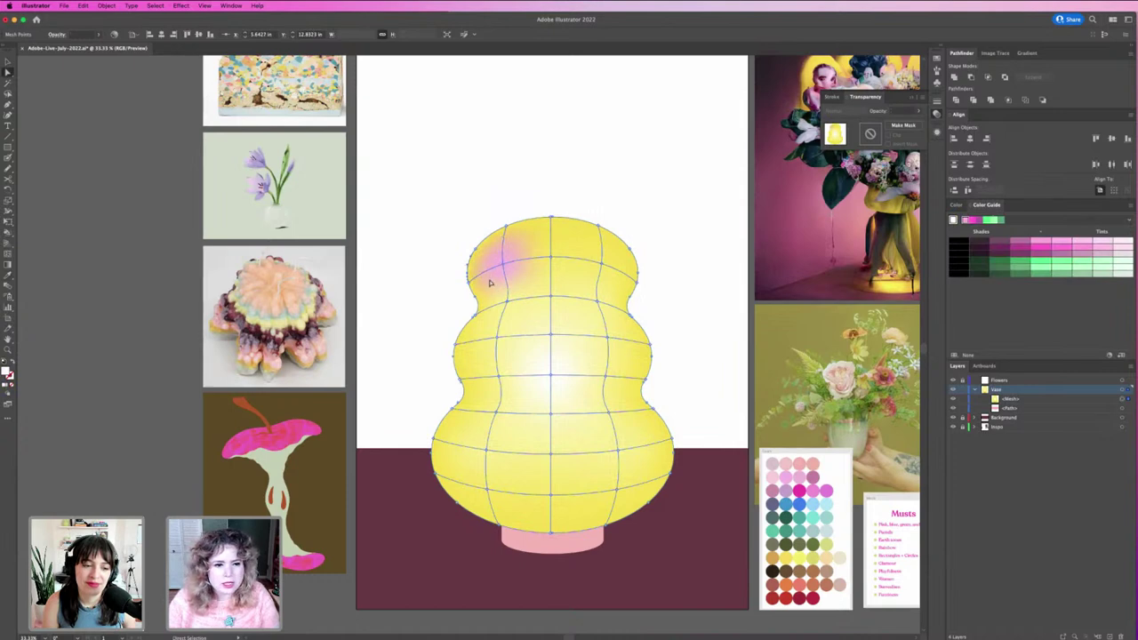
pyautogui.click(469, 280)
pyautogui.press('i')
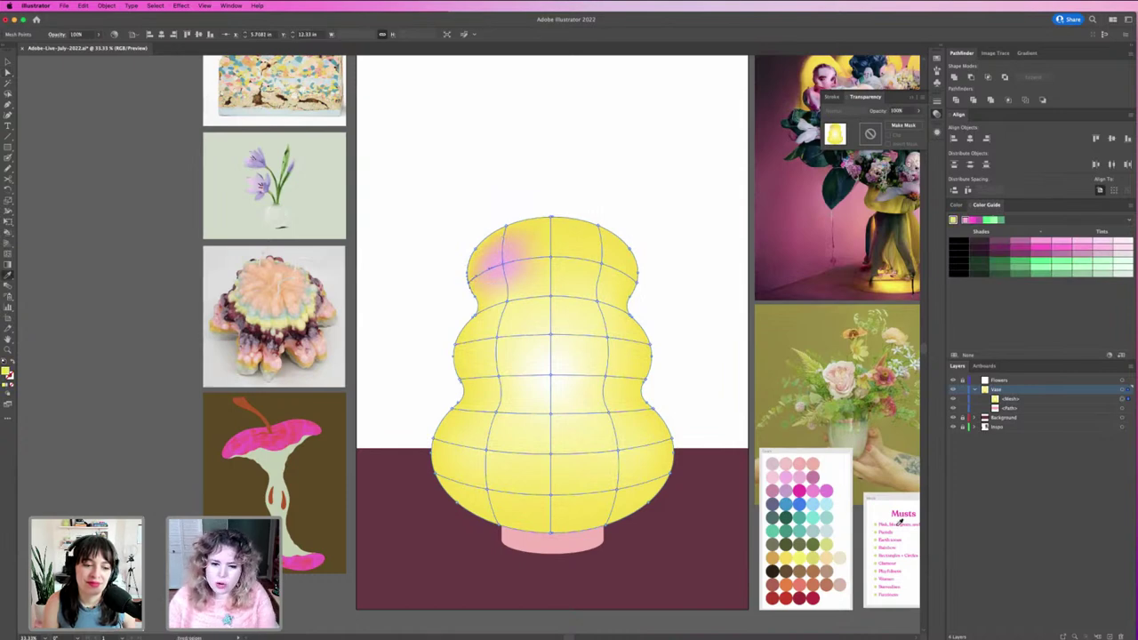
pyautogui.click(781, 497)
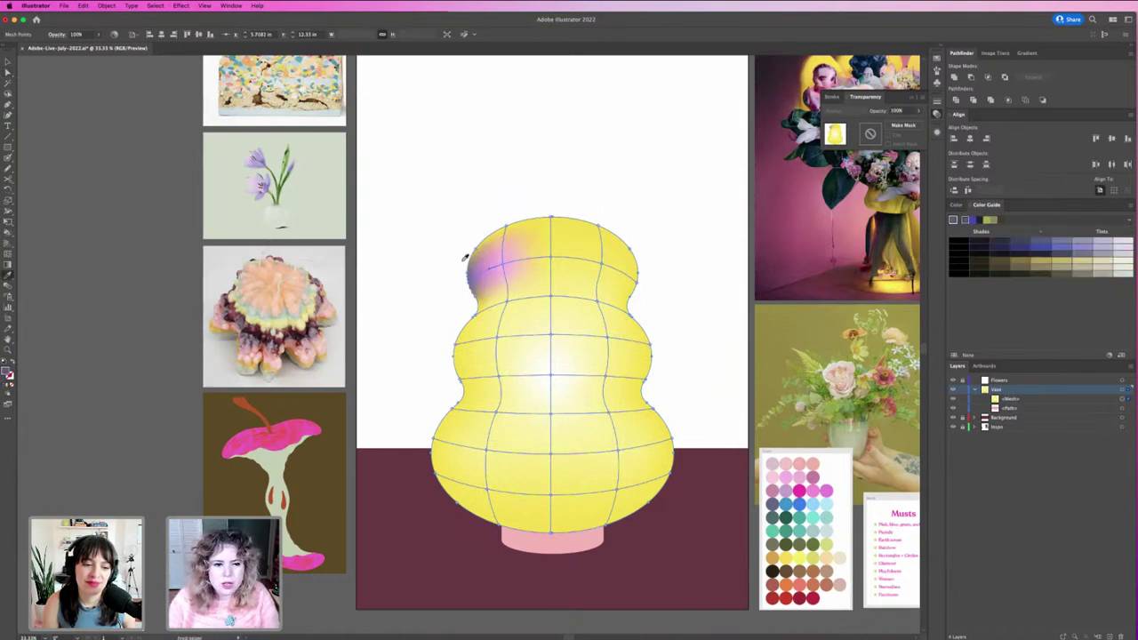
# Colour the mesh point on the top lobe's upper-left outline with the green palette swatch.
pyautogui.press('a')
pyautogui.click(506, 226)
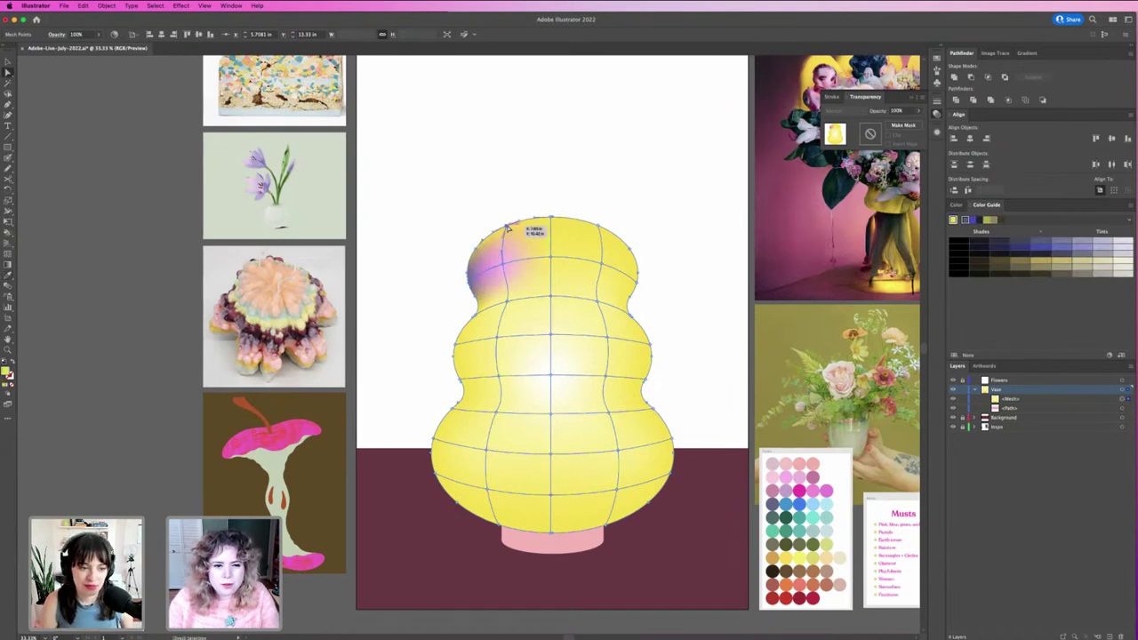
pyautogui.press('i')
pyautogui.click(781, 530)
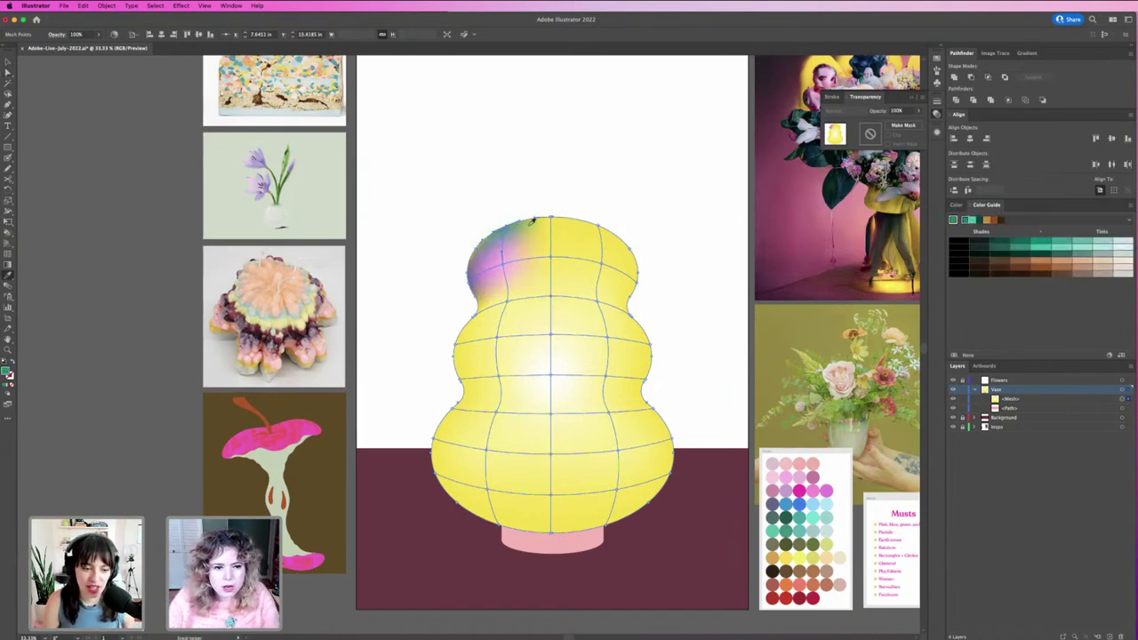
# Apply the bright orchid palette swatch to the anchor between the blue and green edge points, and deselect the mesh.
pyautogui.press('a')
pyautogui.click(477, 256)
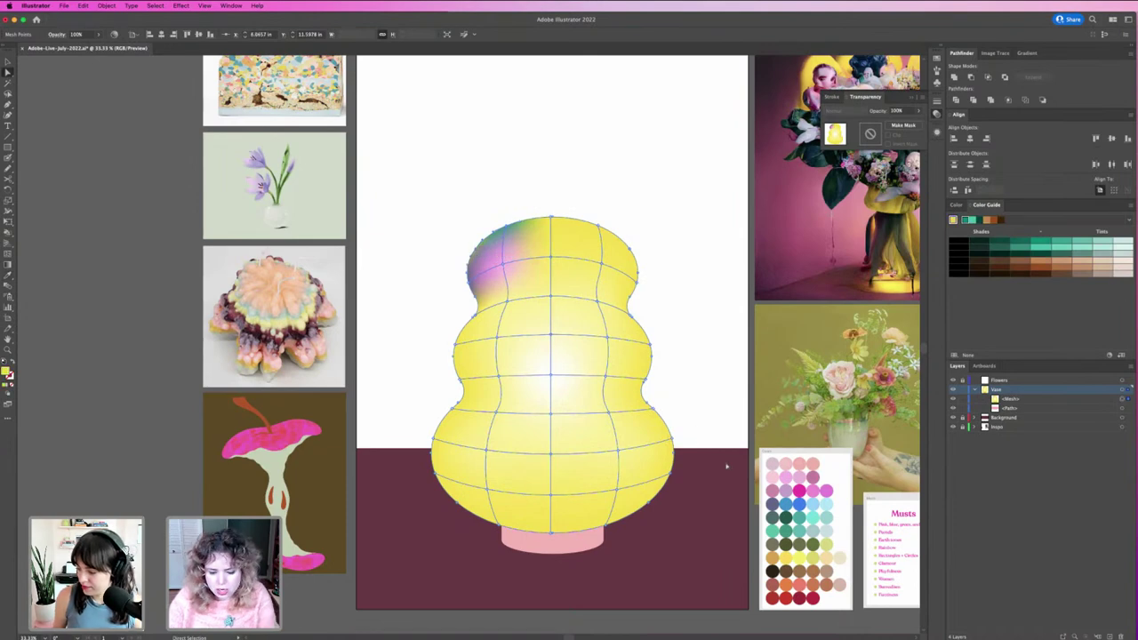
pyautogui.press('i')
pyautogui.click(828, 492)
pyautogui.press('v')
pyautogui.click(700, 384)
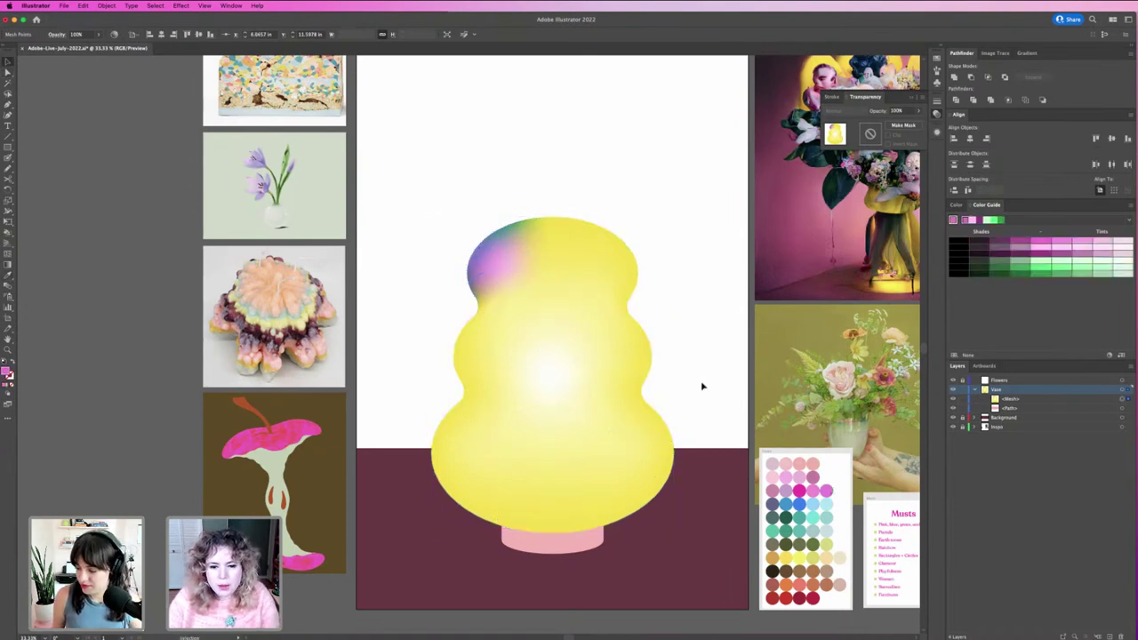
# Colour the top lobe's centre mesh point light pink and the inner mesh point to its right pale cream from the palette.
pyautogui.moveTo(790, 507); pyautogui.dragTo(762, 445)
pyautogui.scroll(5, 382, 169)
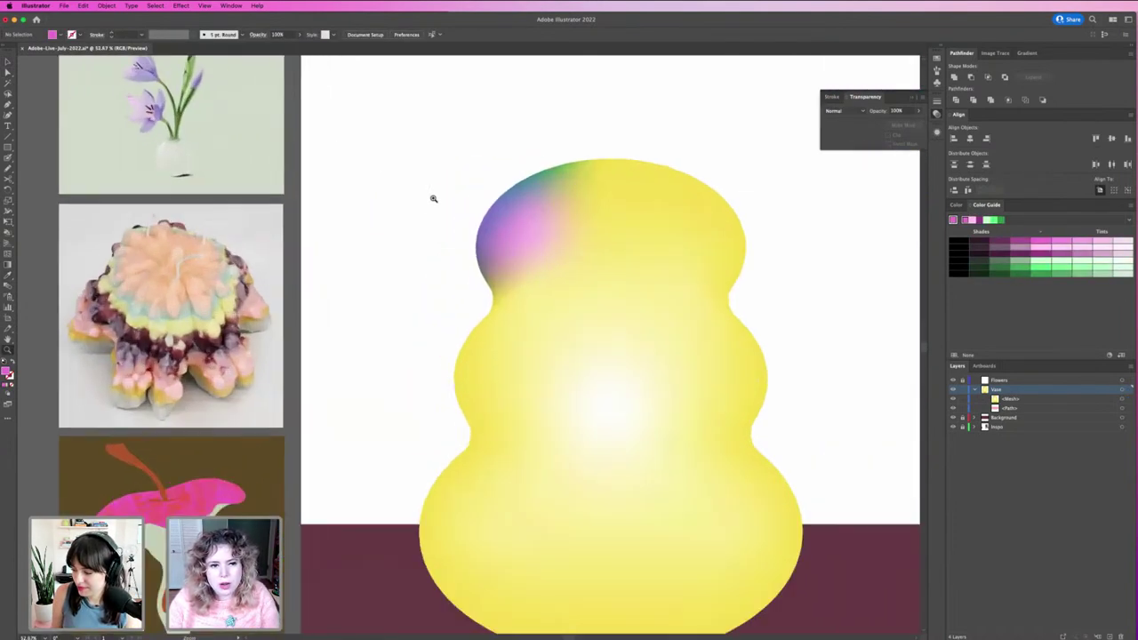
pyautogui.press('super+minus')
pyautogui.moveTo(365, 140); pyautogui.dragTo(391, 221)
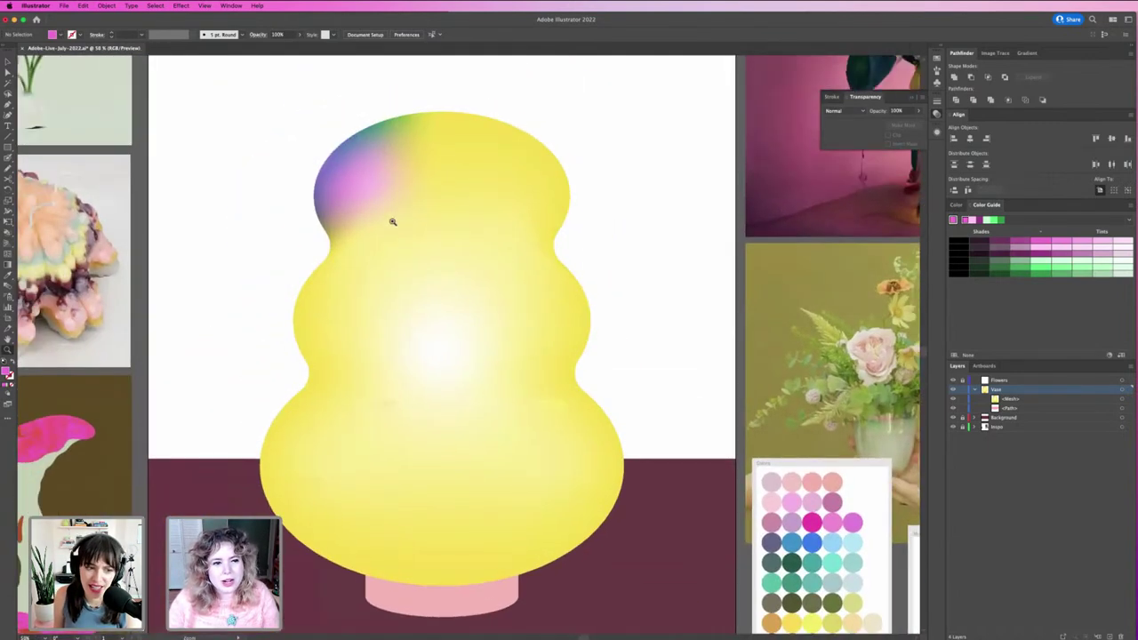
pyautogui.scroll(-3, 416, 299)
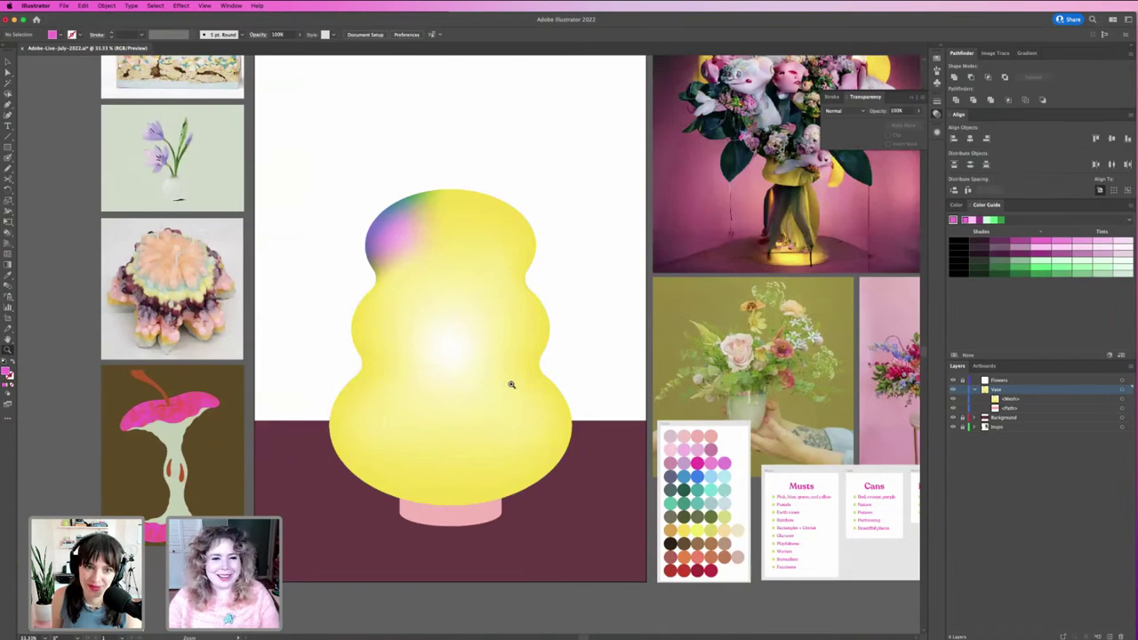
pyautogui.press('a')
pyautogui.click(490, 251)
pyautogui.click(450, 230)
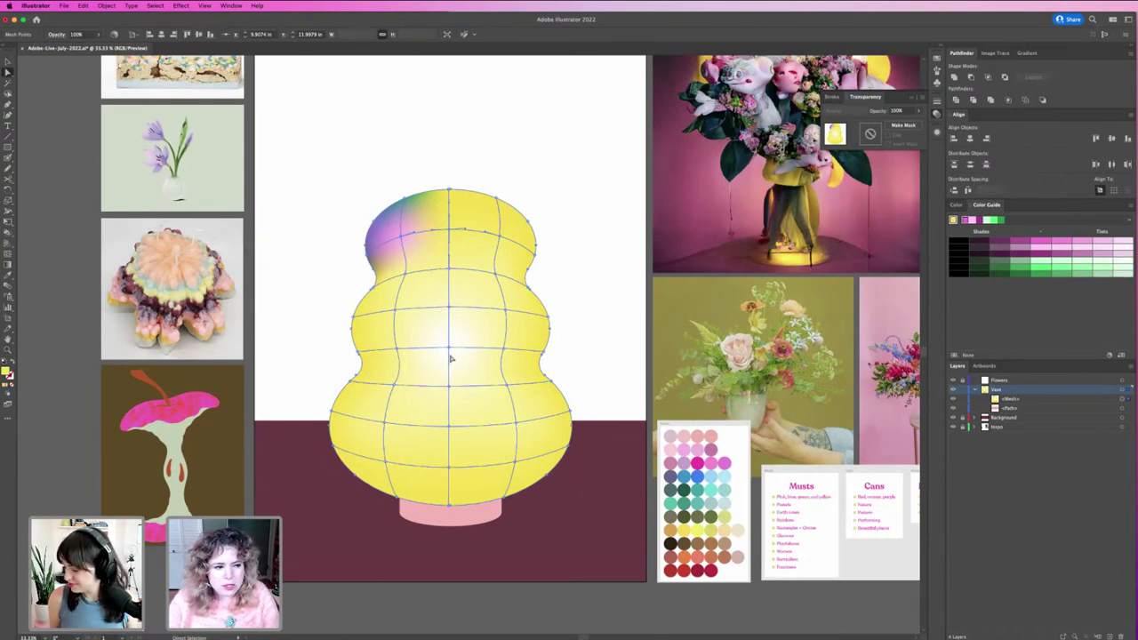
pyautogui.press('i')
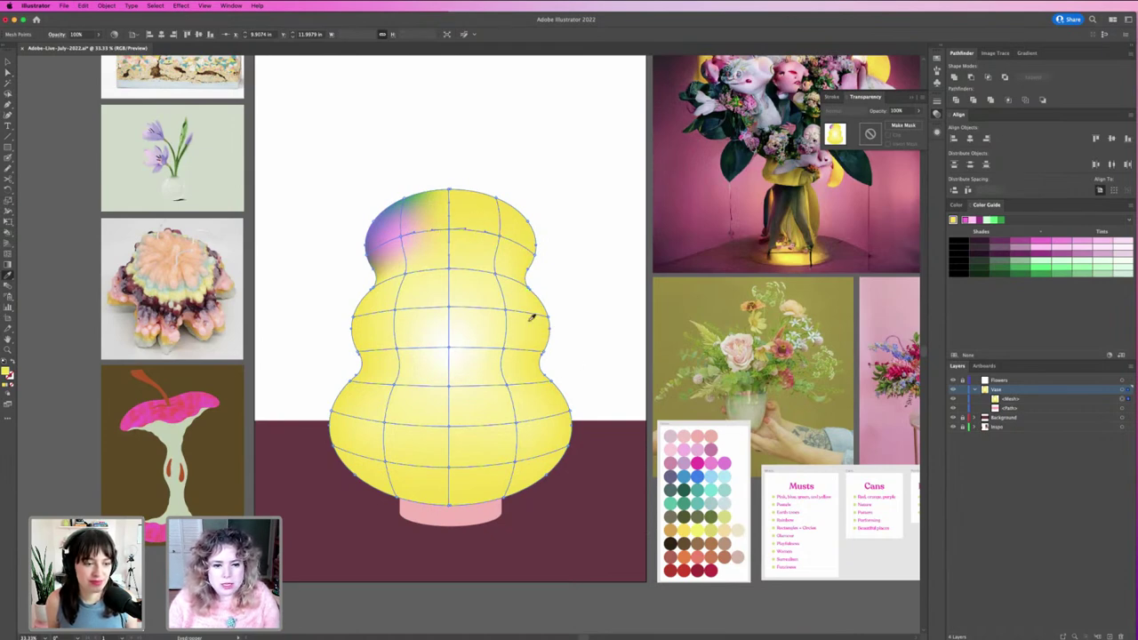
pyautogui.click(674, 446)
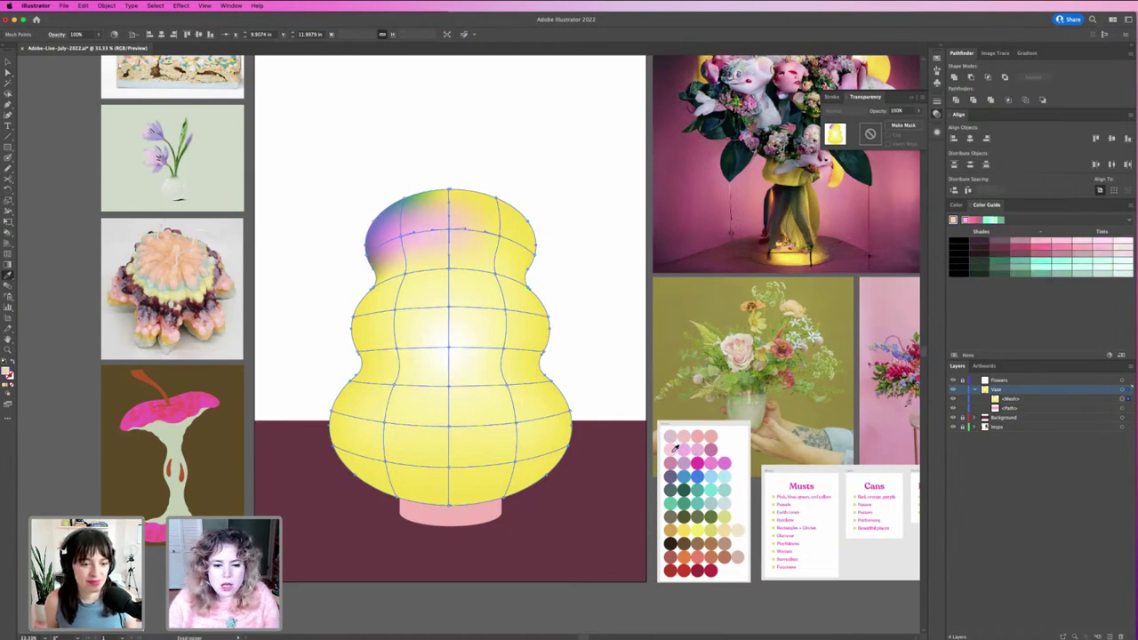
pyautogui.keyDown('super'); pyautogui.click(512, 245); pyautogui.keyUp('super')
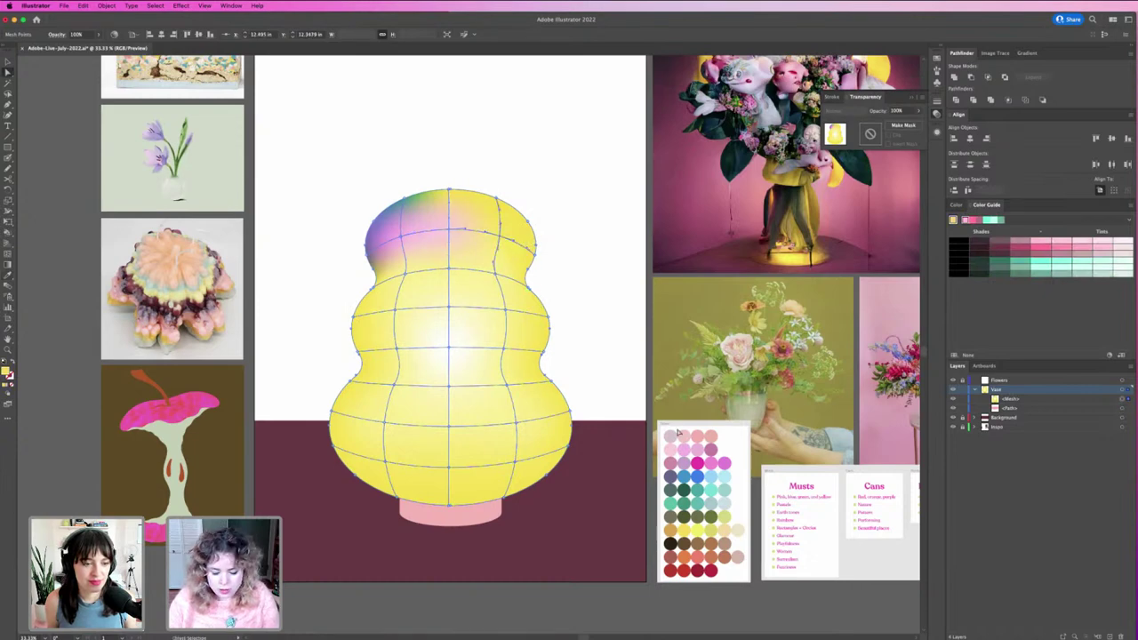
pyautogui.click(733, 524)
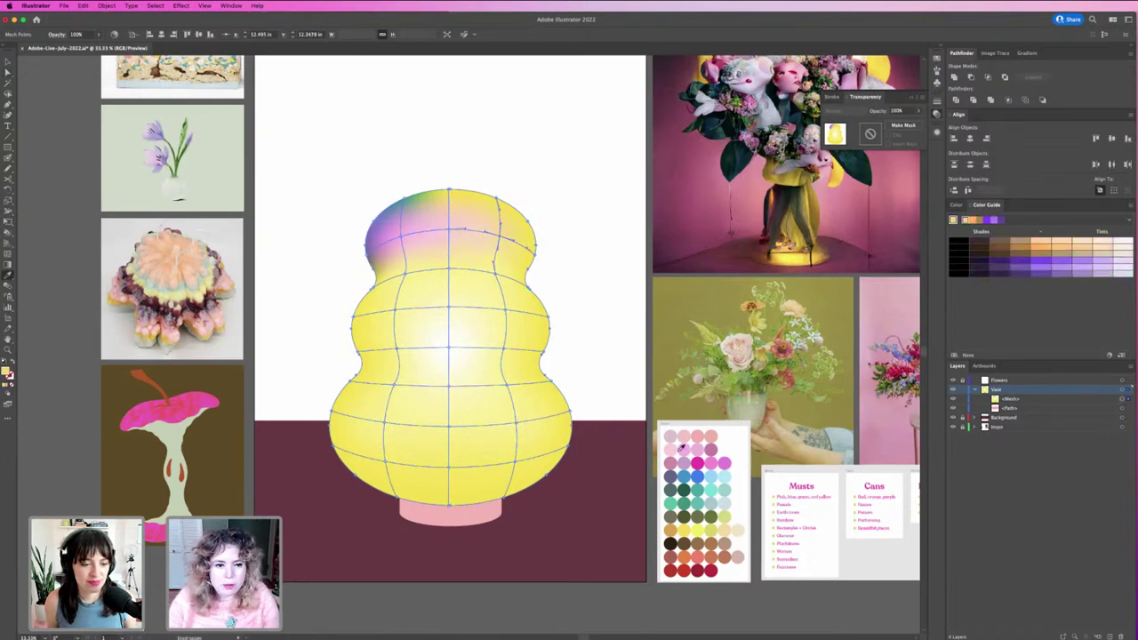
# Colour the mesh point at the top centre of the vase's upper lobe with the light orchid pink palette swatch.
pyautogui.click(449, 190)
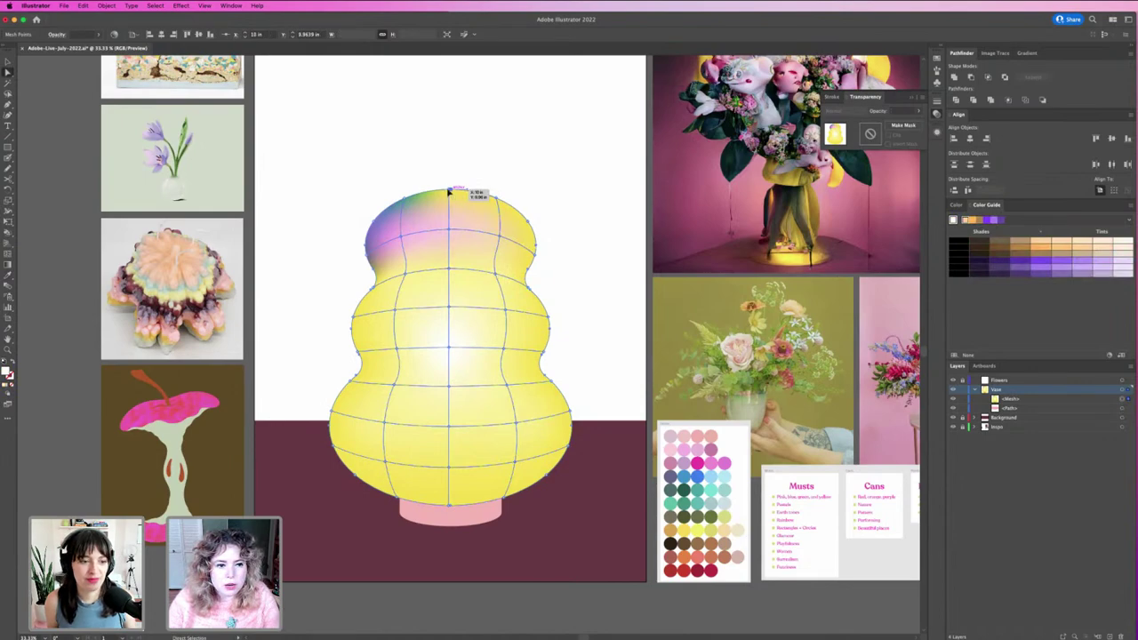
pyautogui.press('z')
pyautogui.moveTo(431, 181); pyautogui.dragTo(498, 223)
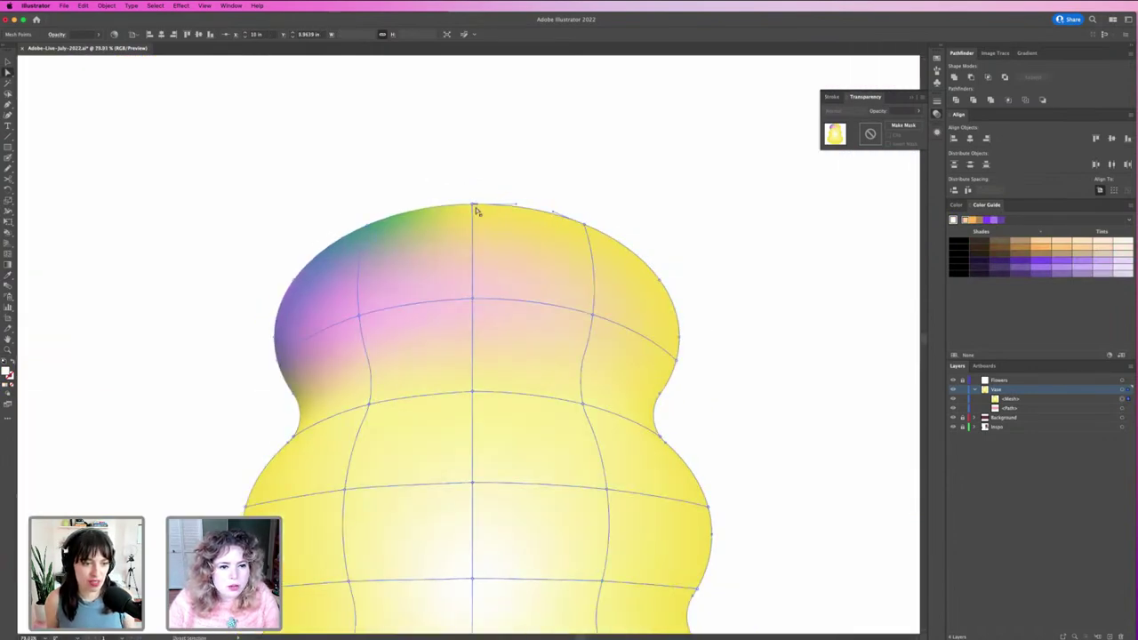
pyautogui.press('super+minus')
pyautogui.press('super+minus')
pyautogui.moveTo(564, 297); pyautogui.dragTo(414, 9)
pyautogui.press('i')
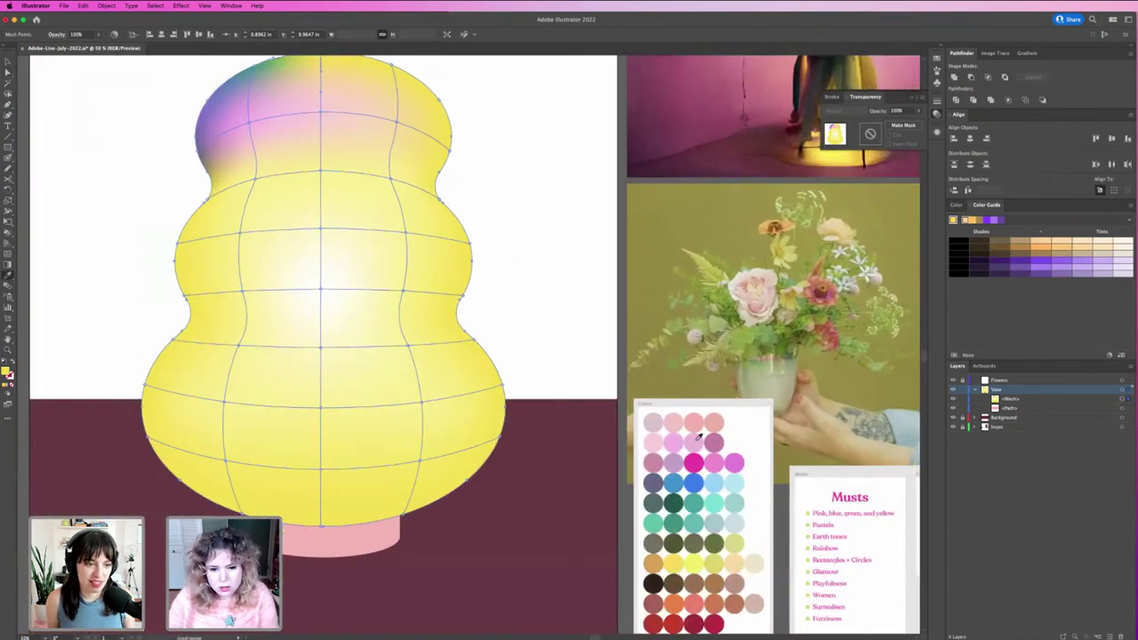
pyautogui.click(697, 440)
# Move the colour palette image onto the artboard beside the vase's upper right side, and lock the Inspo layer.
pyautogui.press('v')
pyautogui.click(526, 257)
pyautogui.moveTo(536, 255); pyautogui.dragTo(564, 299)
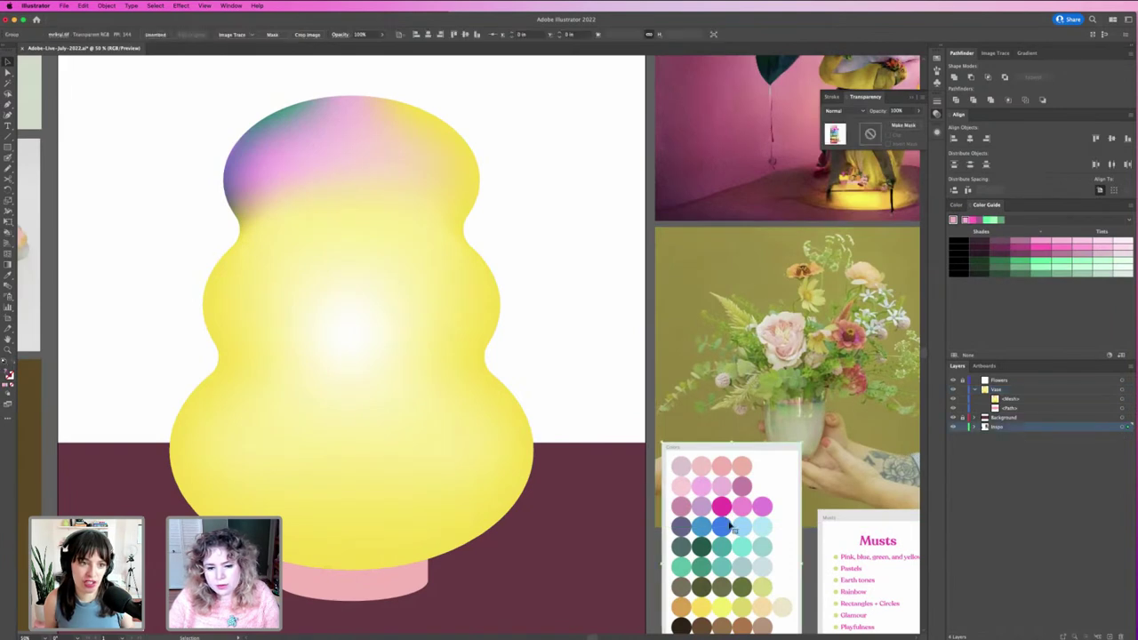
pyautogui.moveTo(735, 541); pyautogui.dragTo(584, 181)
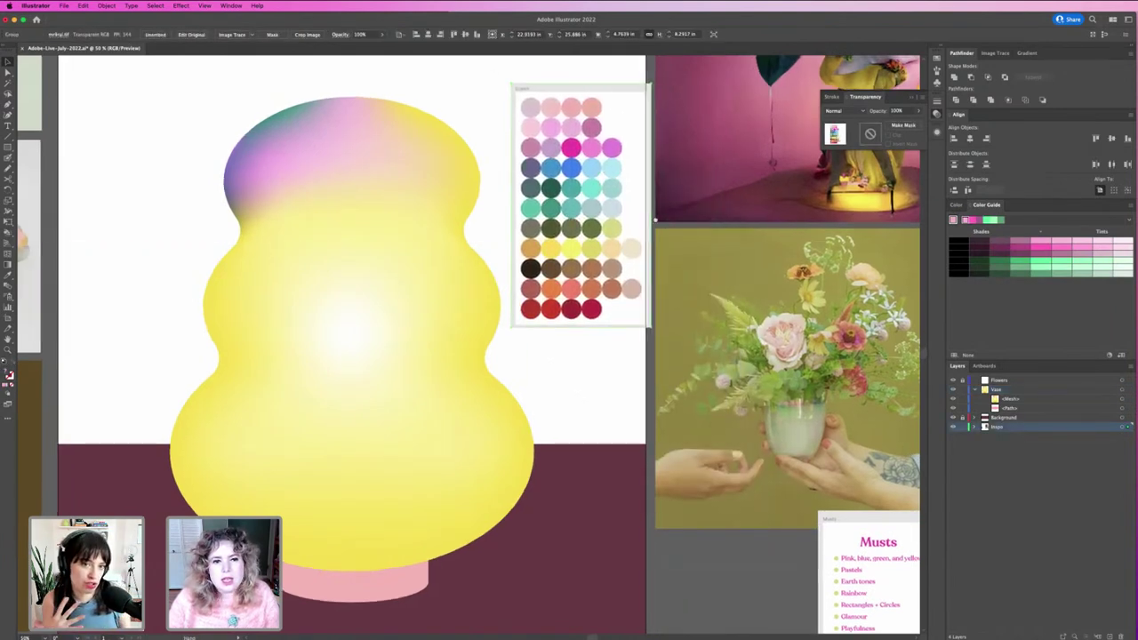
pyautogui.moveTo(667, 262); pyautogui.dragTo(832, 279)
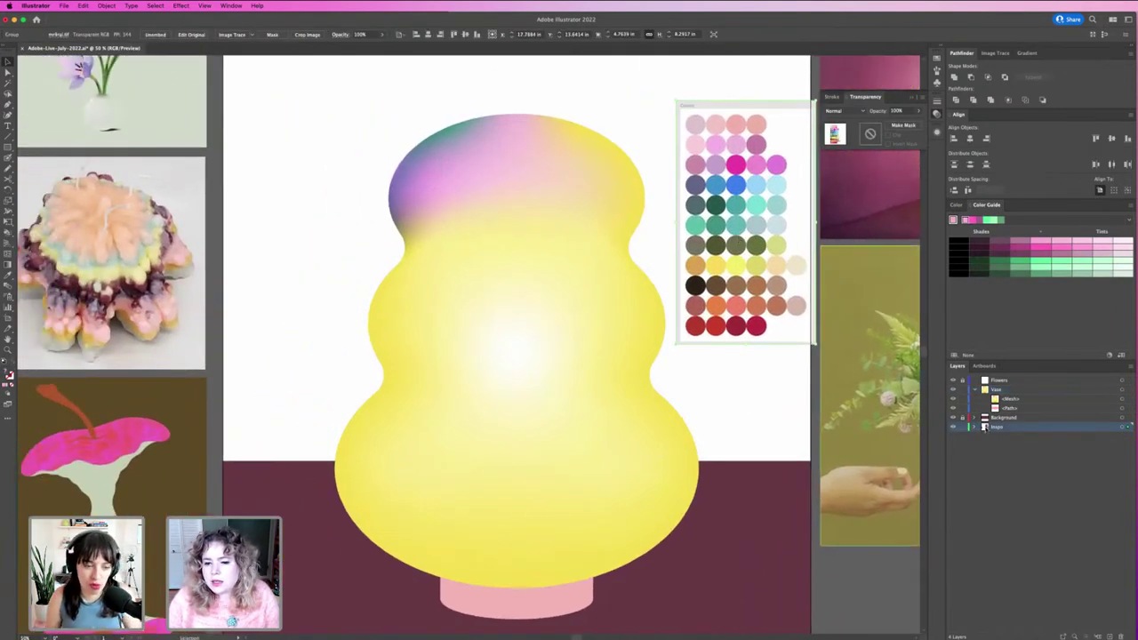
pyautogui.click(734, 350)
# Colour the inner mesh point on the right of the vase's top lobe with the pale blue palette swatch.
pyautogui.click(591, 267)
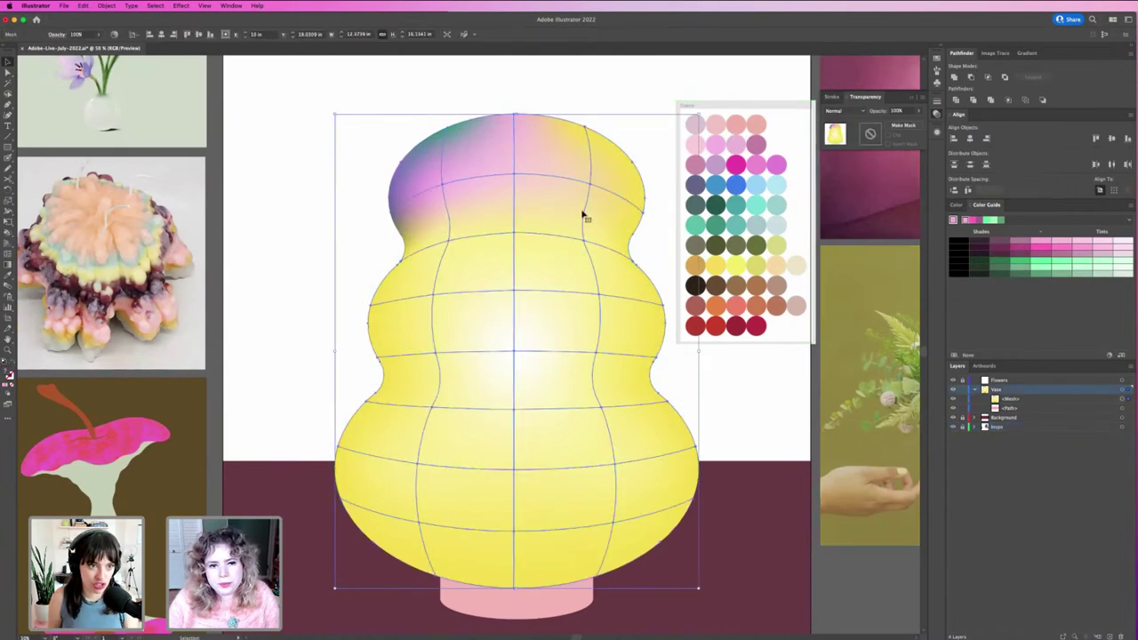
pyautogui.hscroll(-2, 609, 183)
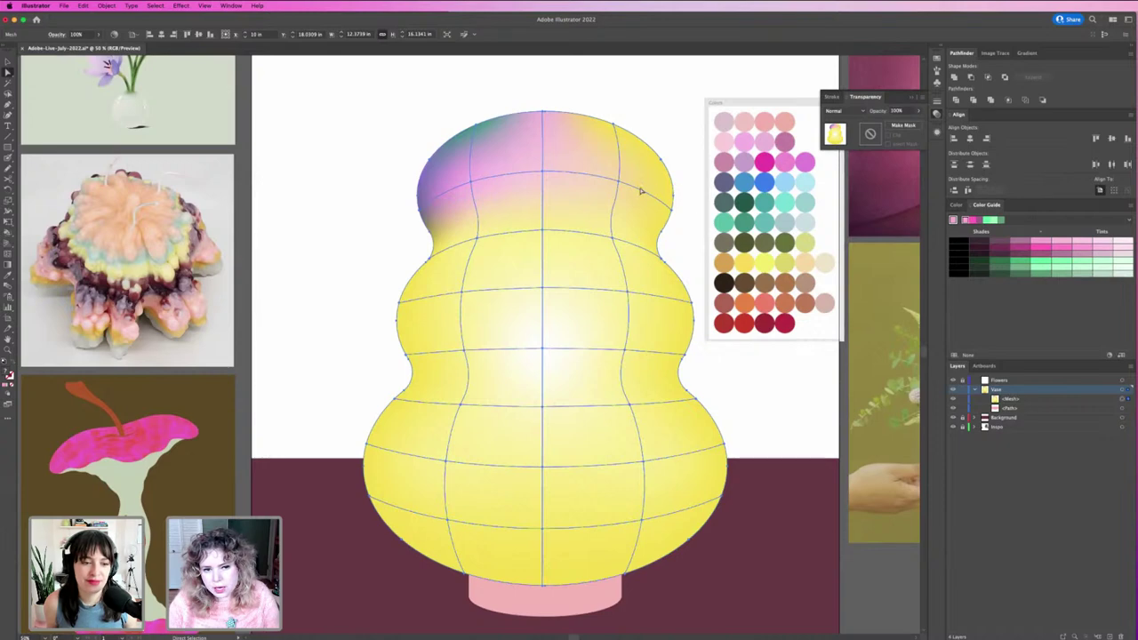
pyautogui.click(620, 185)
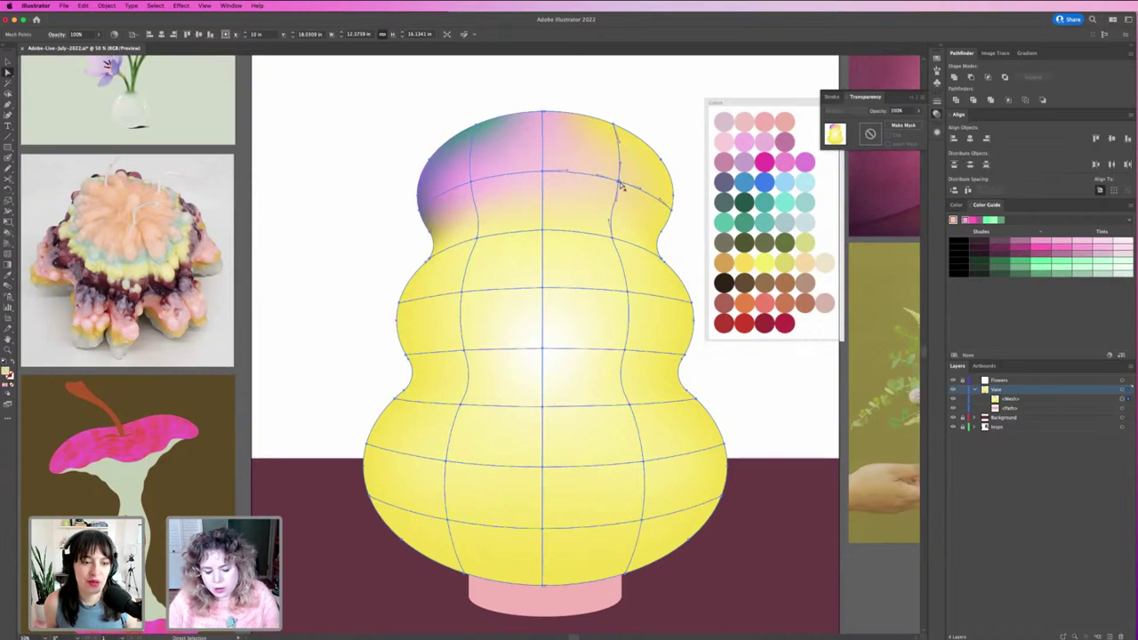
pyautogui.click(805, 178)
# Colour the top lobe's upper-right outline points, the higher one bright pink and the one below it ochre, from the palette.
pyautogui.press('a')
pyautogui.click(613, 127)
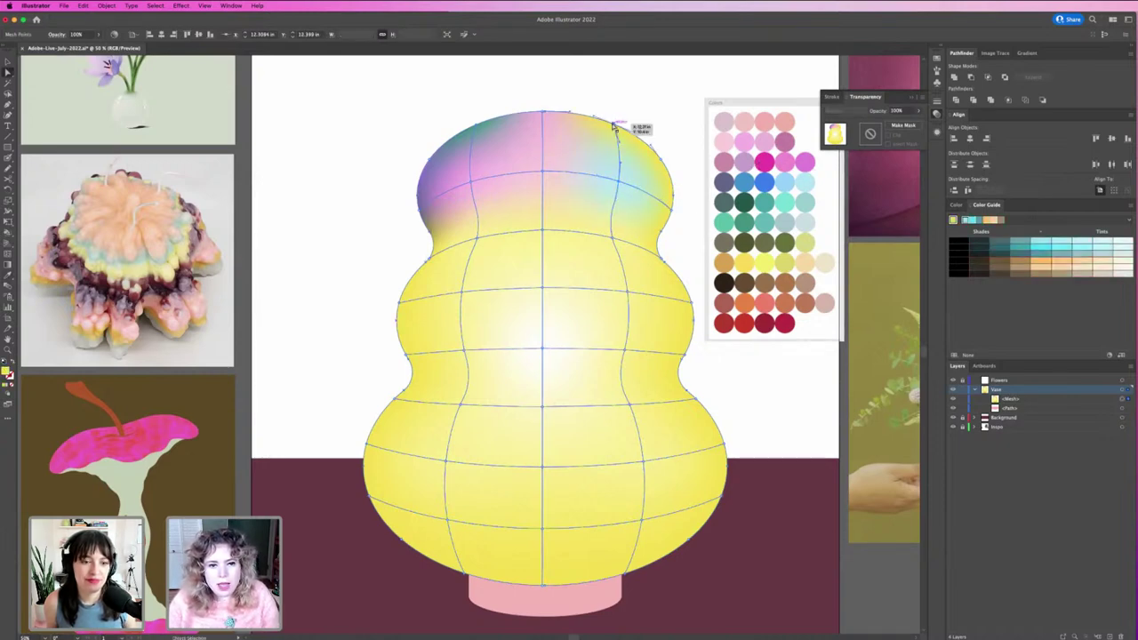
pyautogui.click(786, 160)
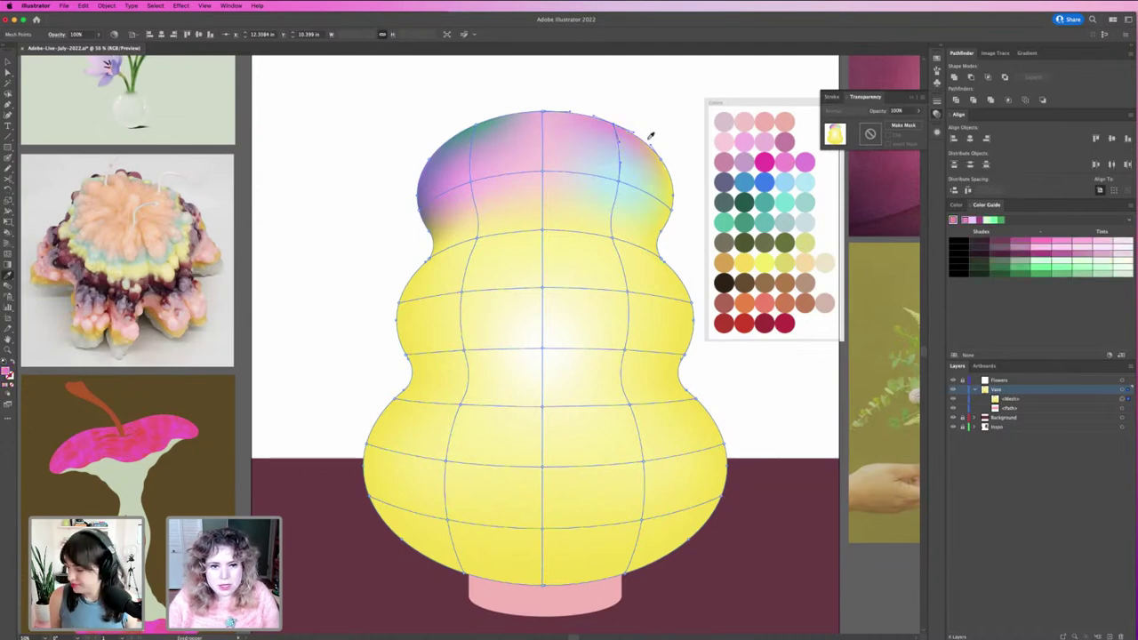
pyautogui.moveTo(664, 160); pyautogui.dragTo(662, 164)
pyautogui.click(661, 160)
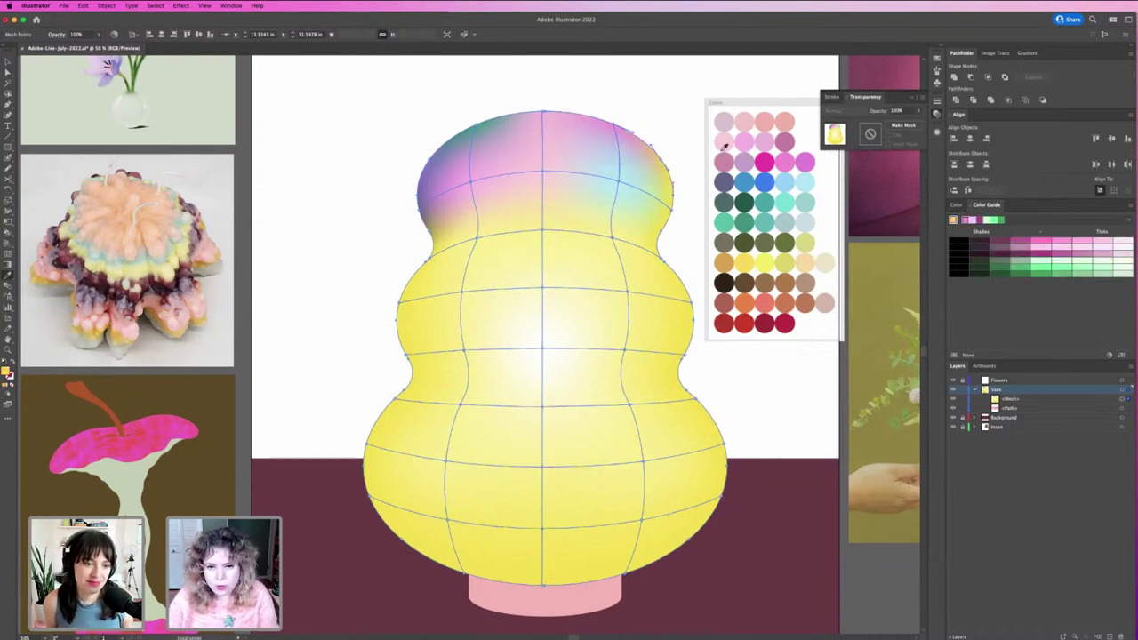
pyautogui.press('i')
pyautogui.click(726, 264)
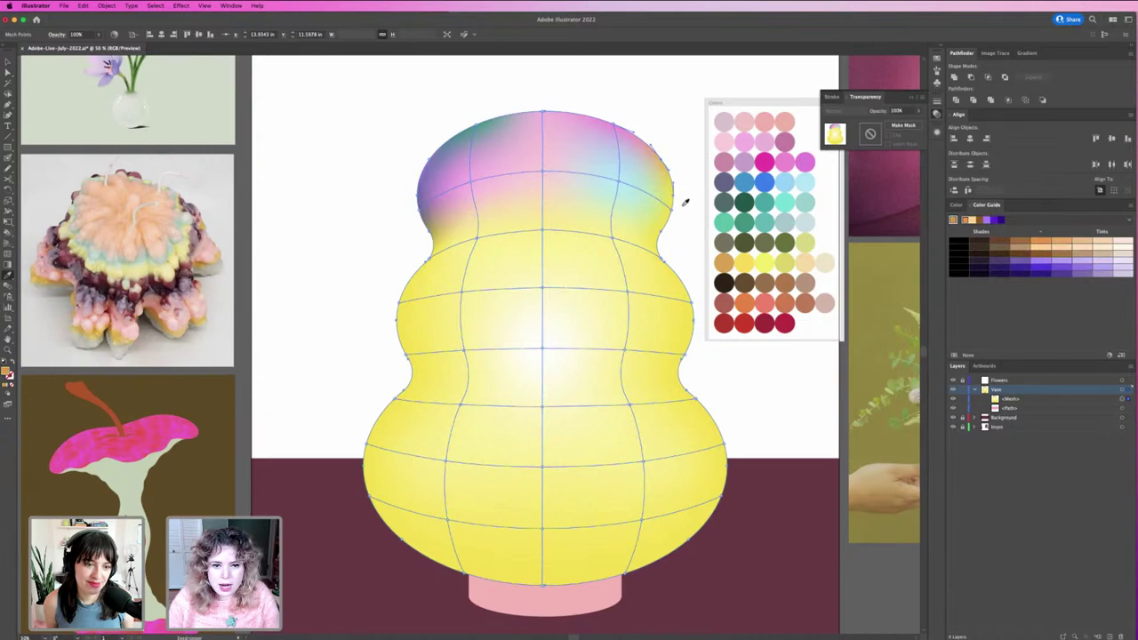
# Colour the mesh point on the top lobe's right edge teal and the one at the upper right neck coral.
pyautogui.press('a')
pyautogui.click(672, 211)
pyautogui.press('i')
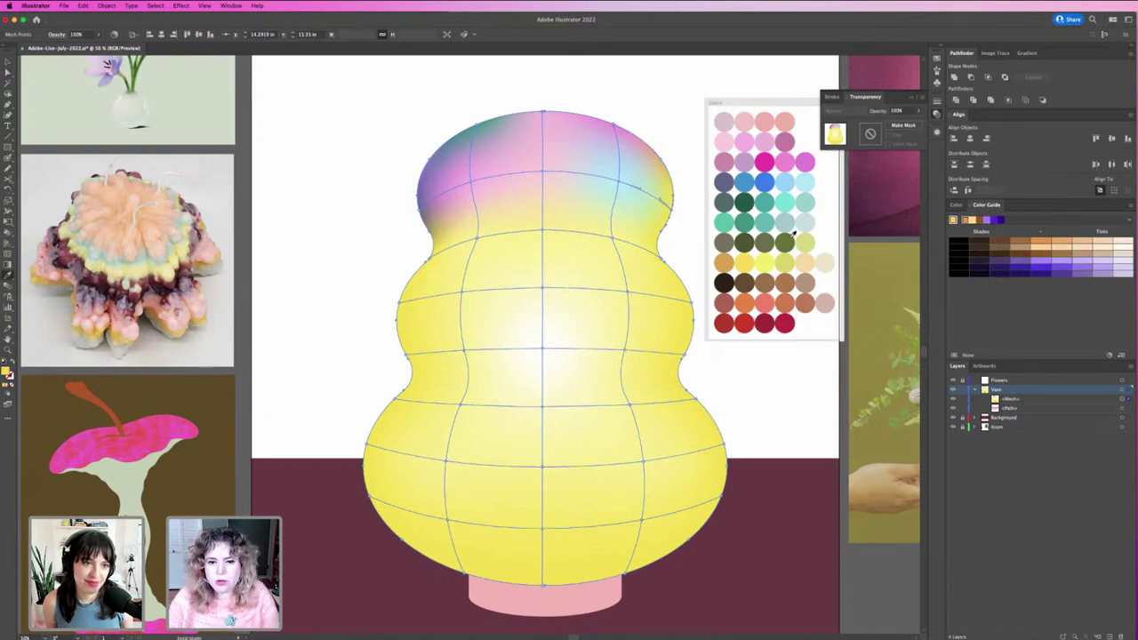
pyautogui.click(779, 201)
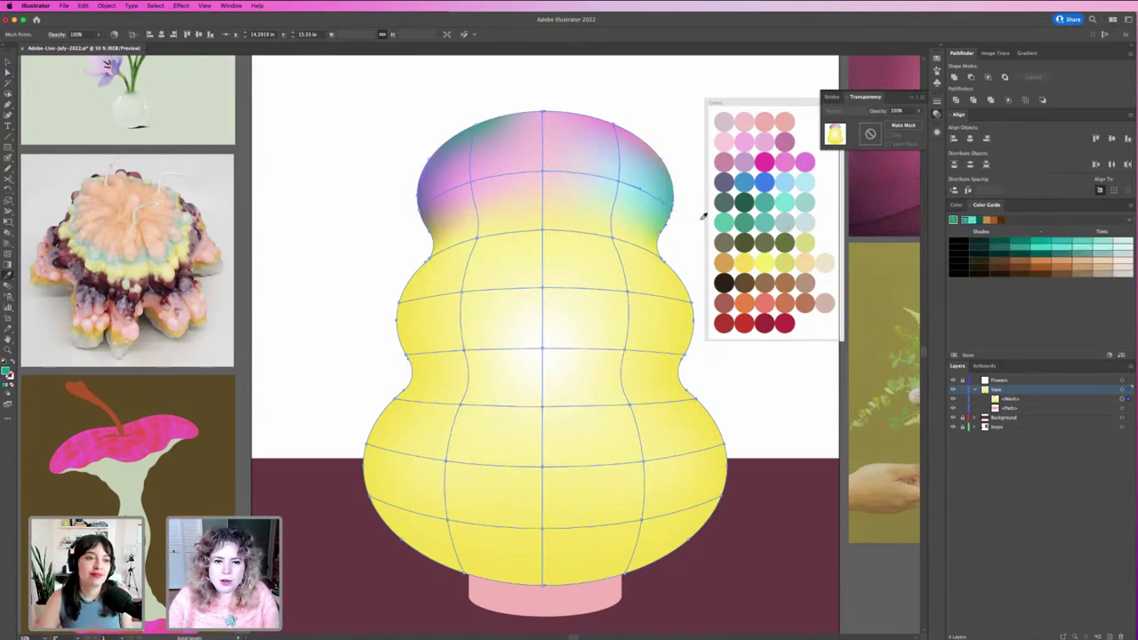
pyautogui.press('a')
pyautogui.click(661, 256)
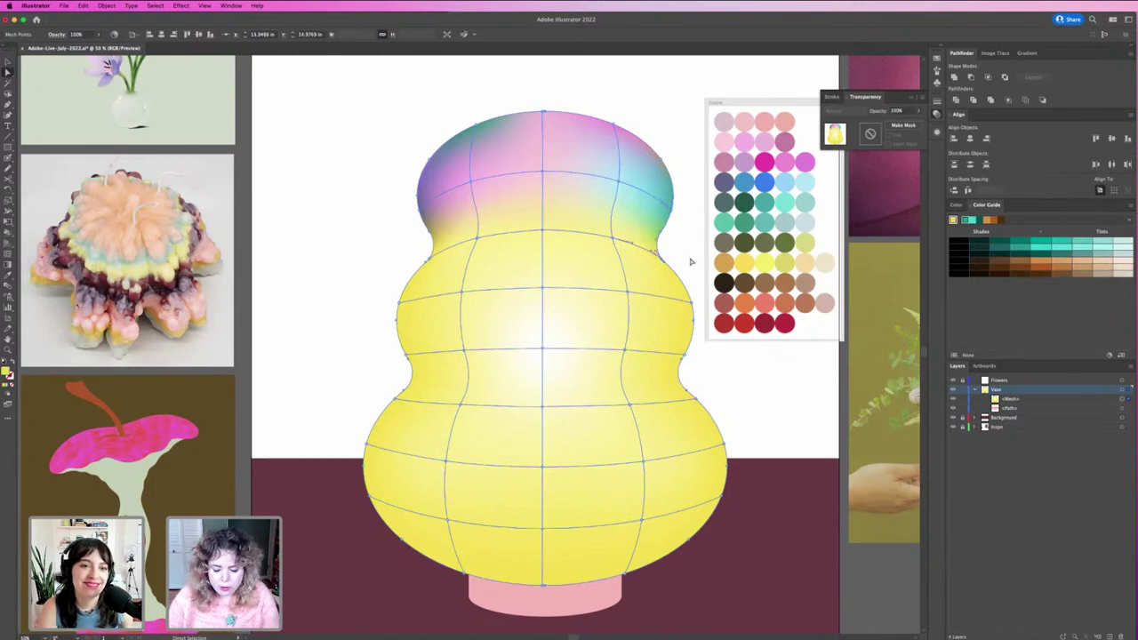
pyautogui.press('i')
pyautogui.click(764, 299)
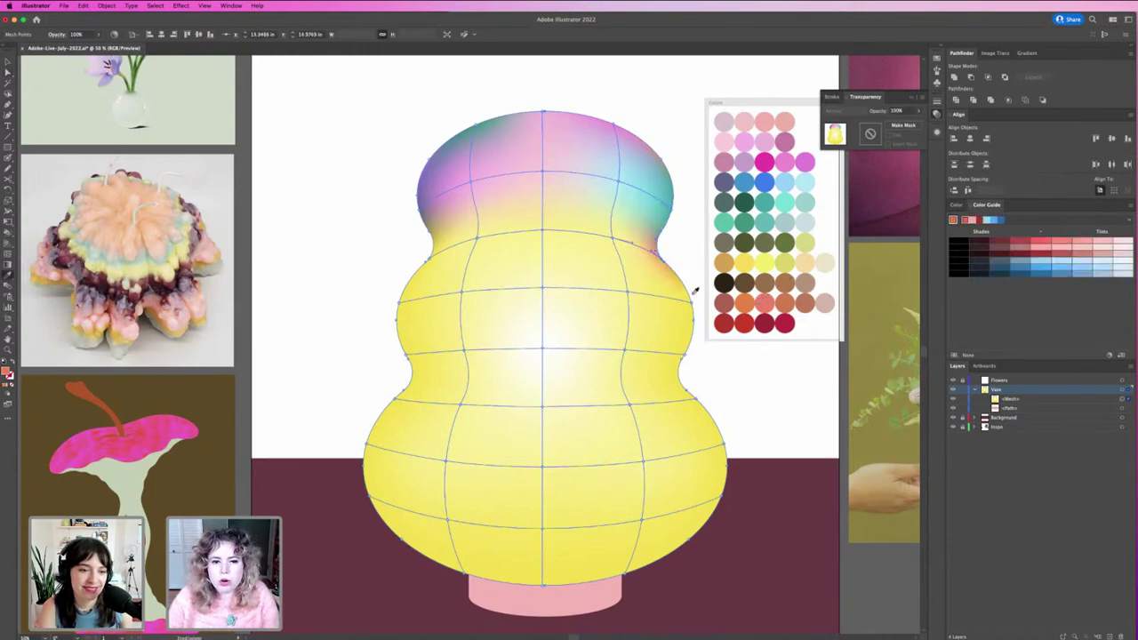
# Colour the mesh point on the middle lobe's right edge orange and the one at the waist below it red.
pyautogui.press('a')
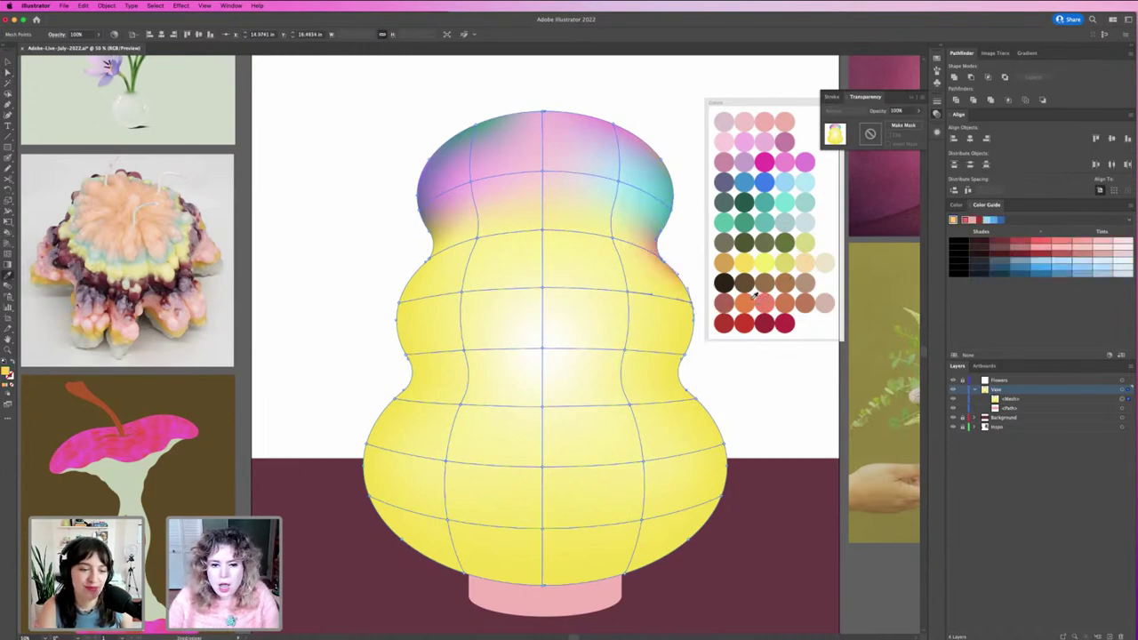
pyautogui.click(745, 303)
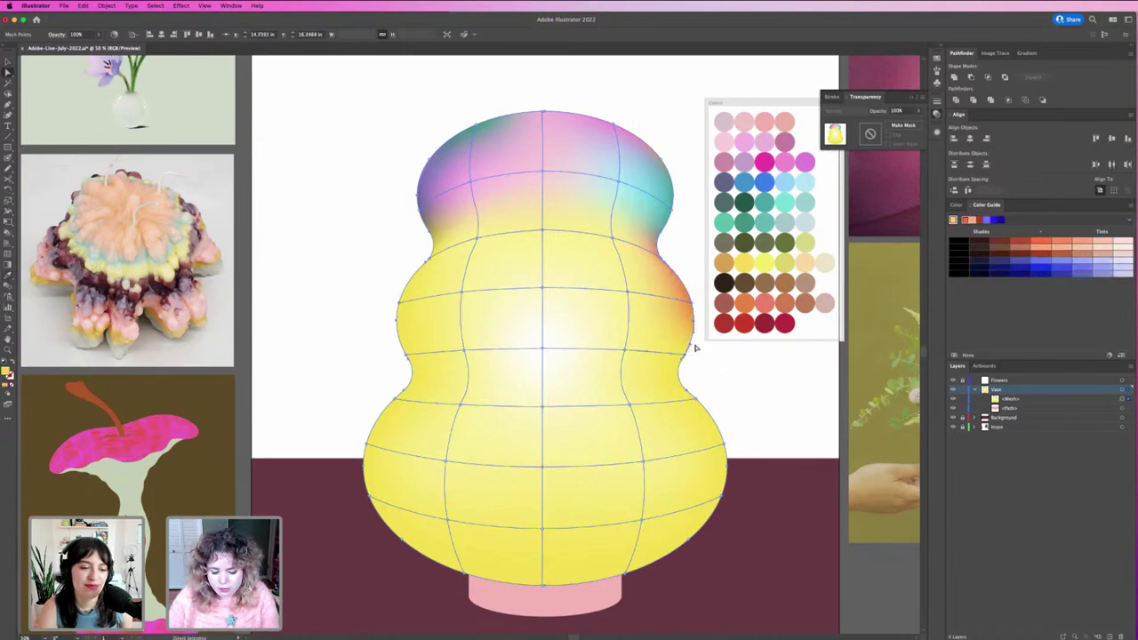
pyautogui.press('i')
pyautogui.click(747, 322)
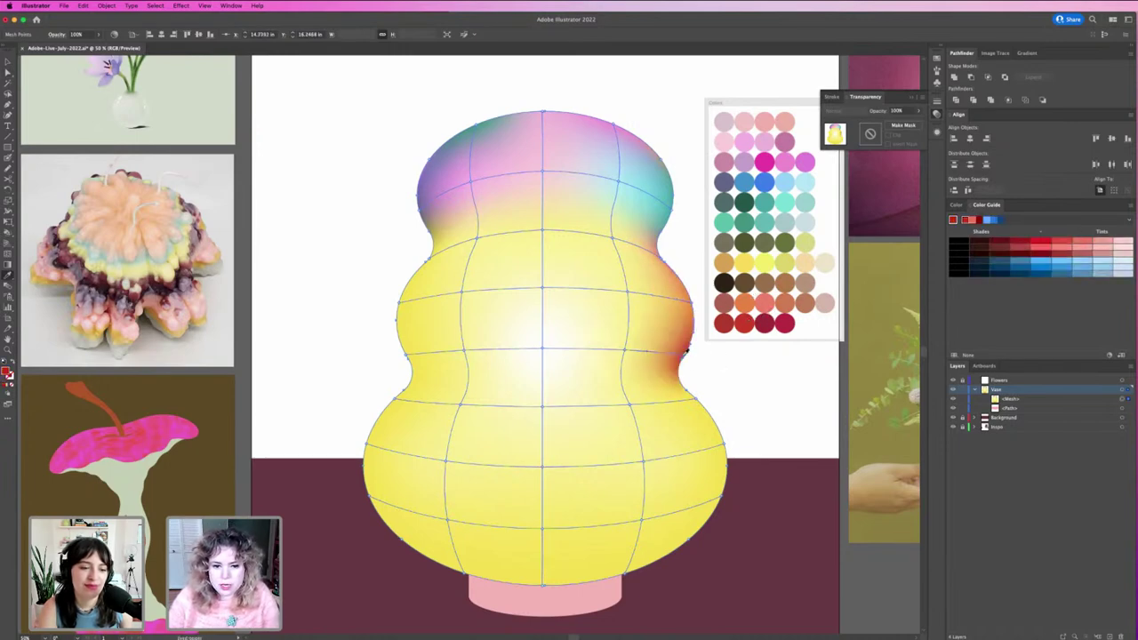
# Colour the mesh point at the upper start of the bottom lobe's right outline with the coral palette swatch.
pyautogui.click(698, 403)
pyautogui.press('i')
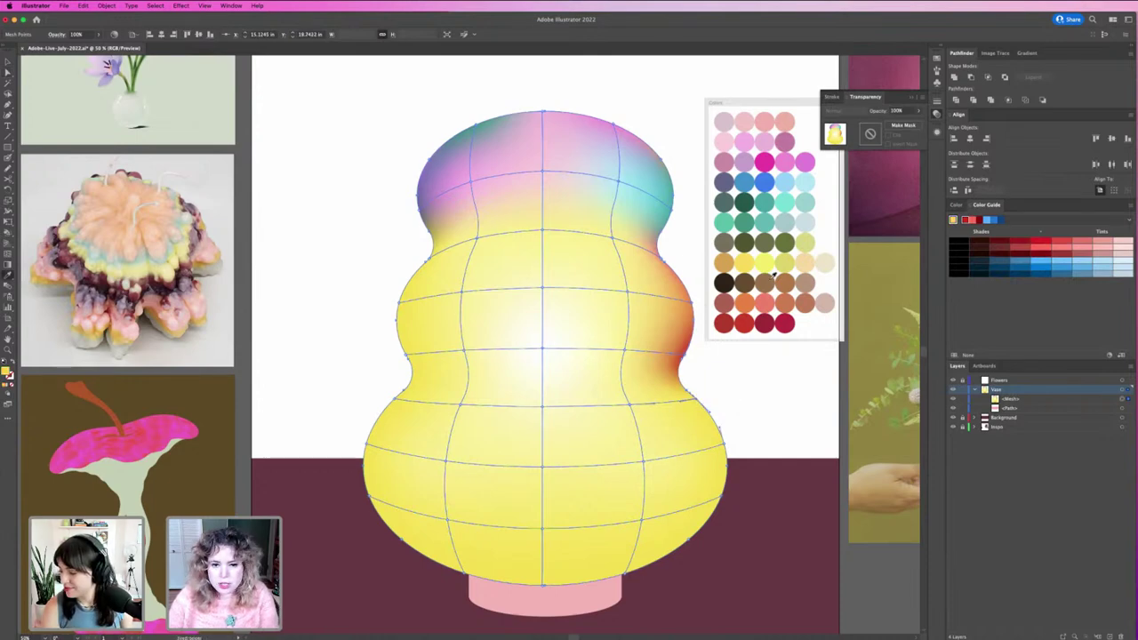
pyautogui.click(727, 221)
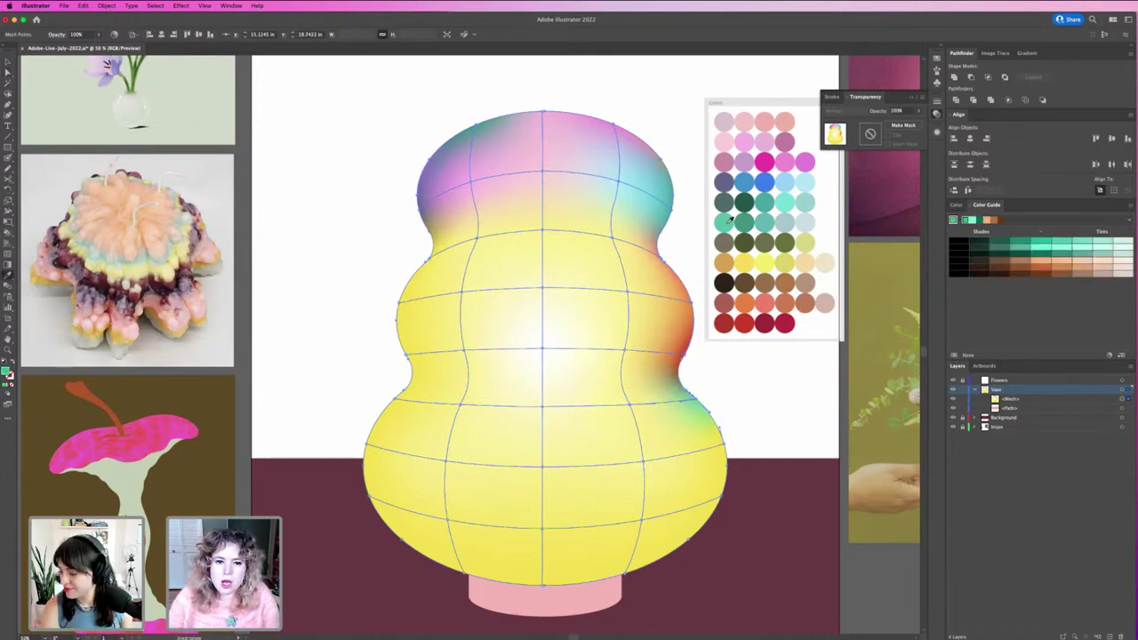
pyautogui.press('a')
pyautogui.press('i')
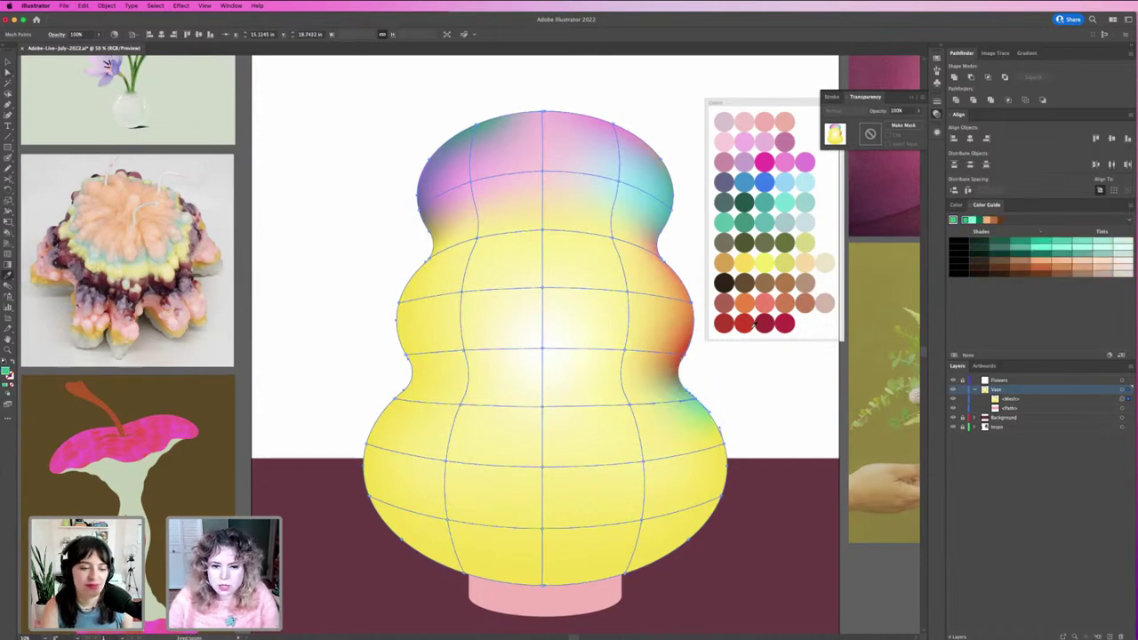
pyautogui.click(764, 302)
# Colour the mesh point on the bottom lobe's right edge with the bright aqua palette swatch.
pyautogui.press('a')
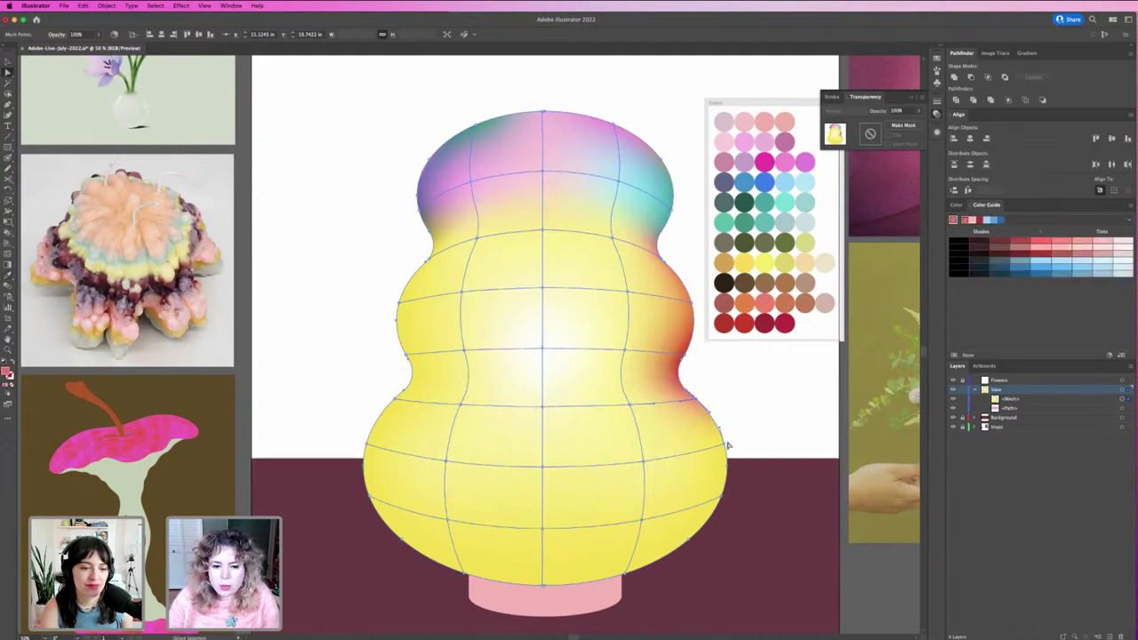
pyautogui.click(727, 448)
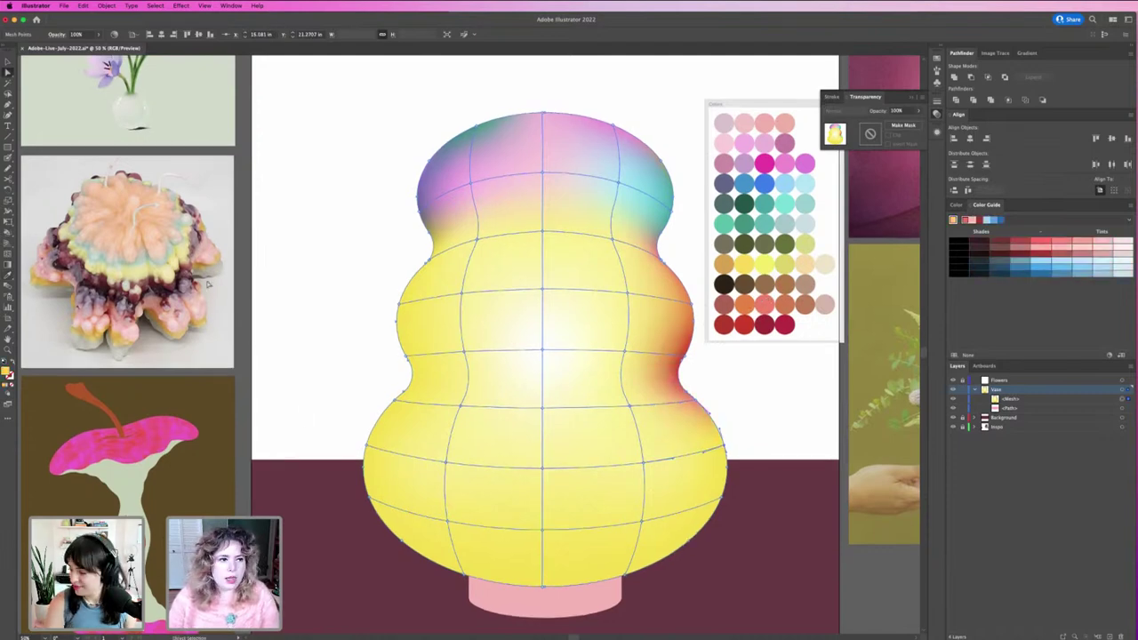
pyautogui.scroll(2, 160, 204)
pyautogui.scroll(3, 122, 110)
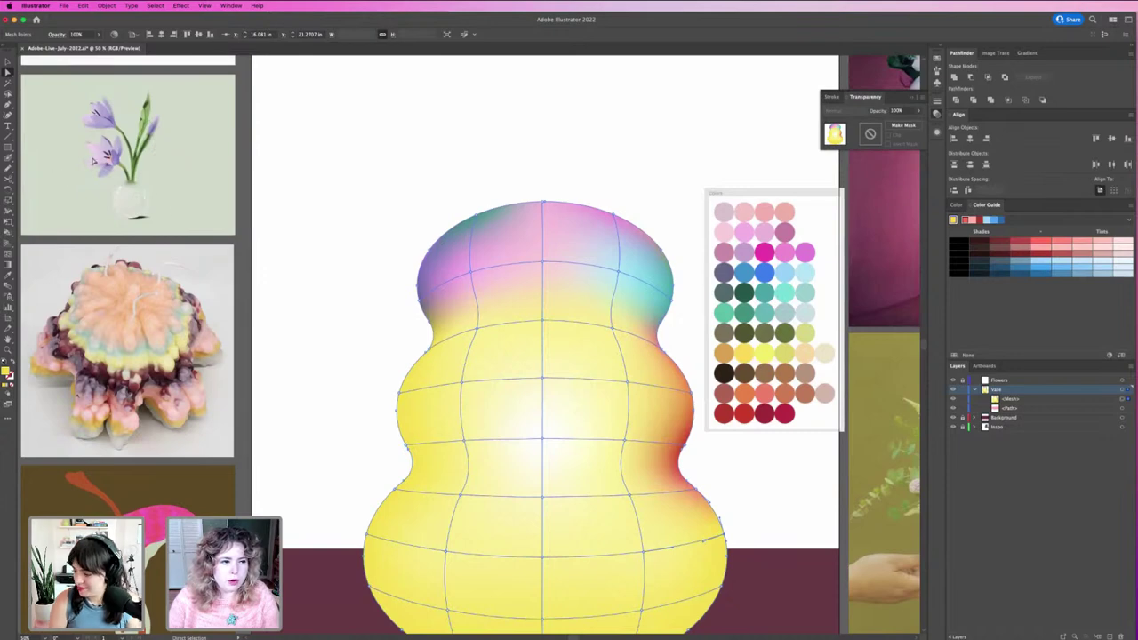
pyautogui.scroll(-3, 471, 343)
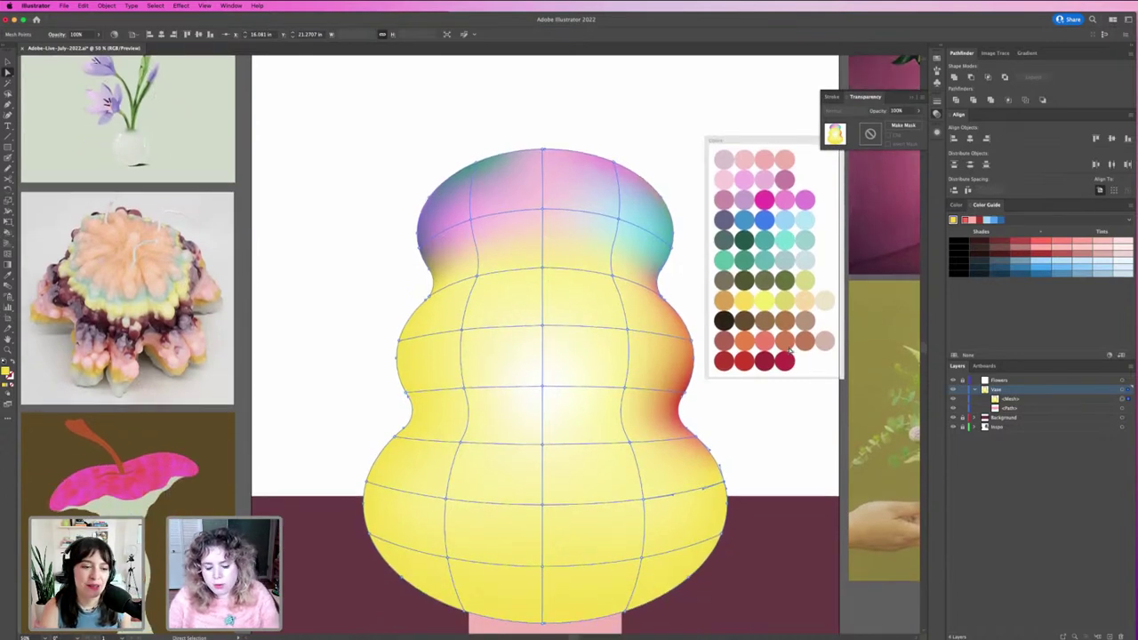
pyautogui.press('i')
pyautogui.click(792, 236)
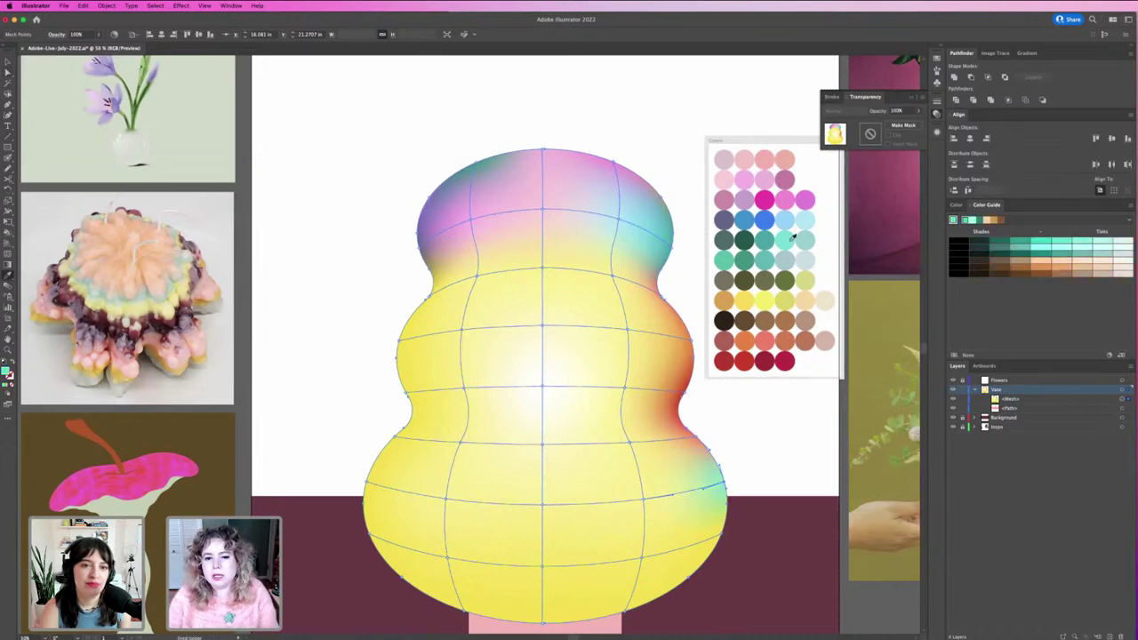
# Colour the right inner mesh point at the top of the bottom lobe yellow-green and the one above it light blue.
pyautogui.press('a')
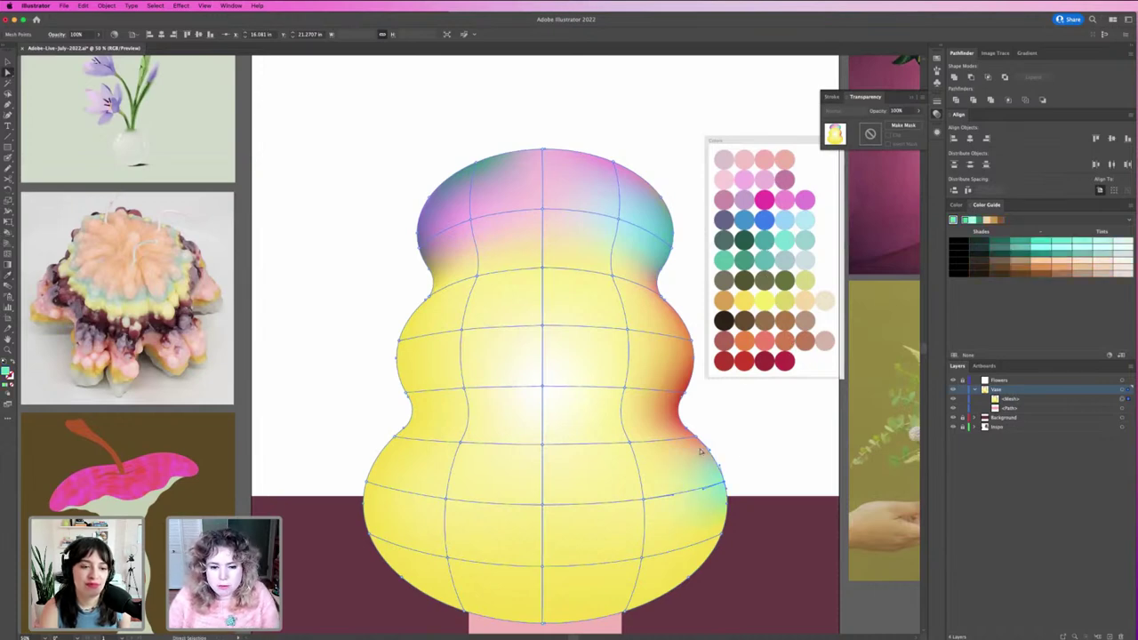
pyautogui.click(631, 443)
pyautogui.press('i')
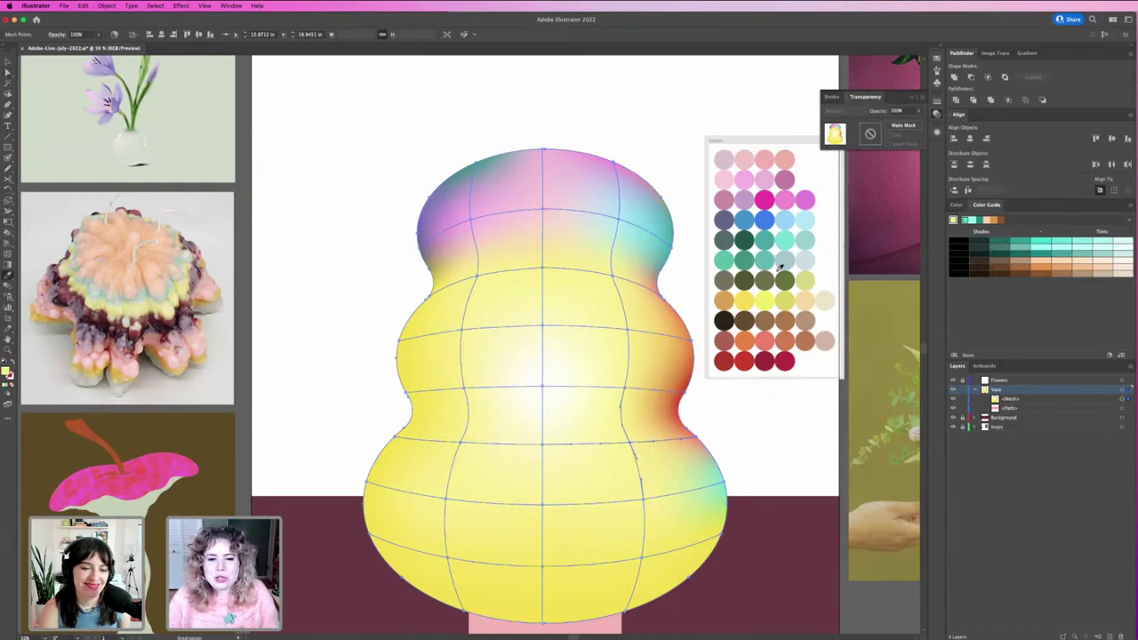
pyautogui.click(784, 297)
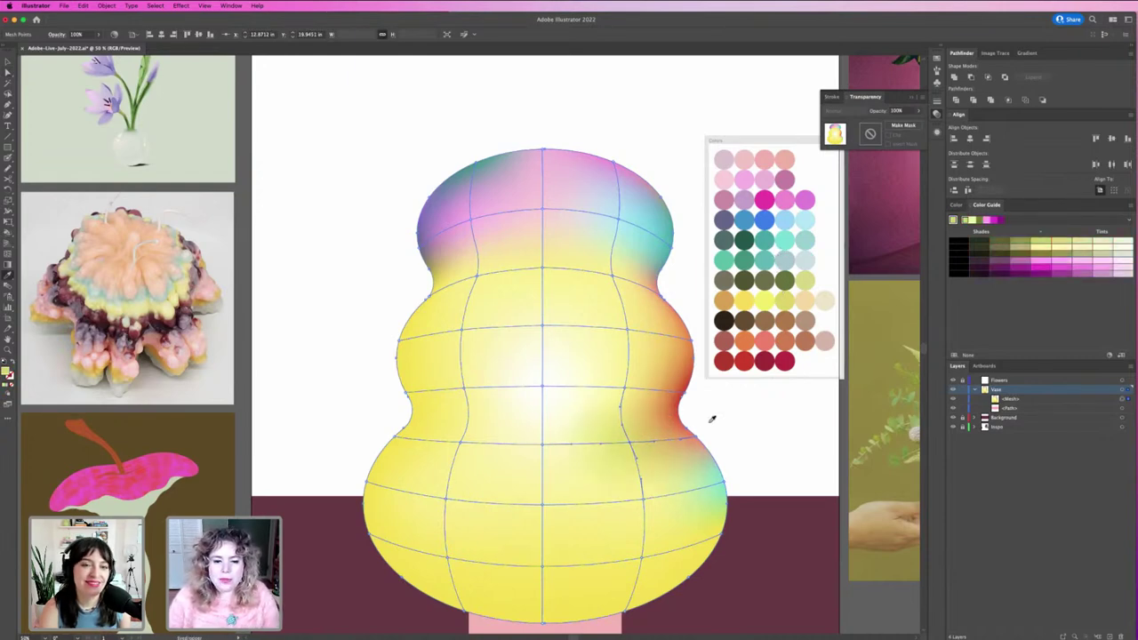
pyautogui.press('a')
pyautogui.click(628, 388)
pyautogui.press('i')
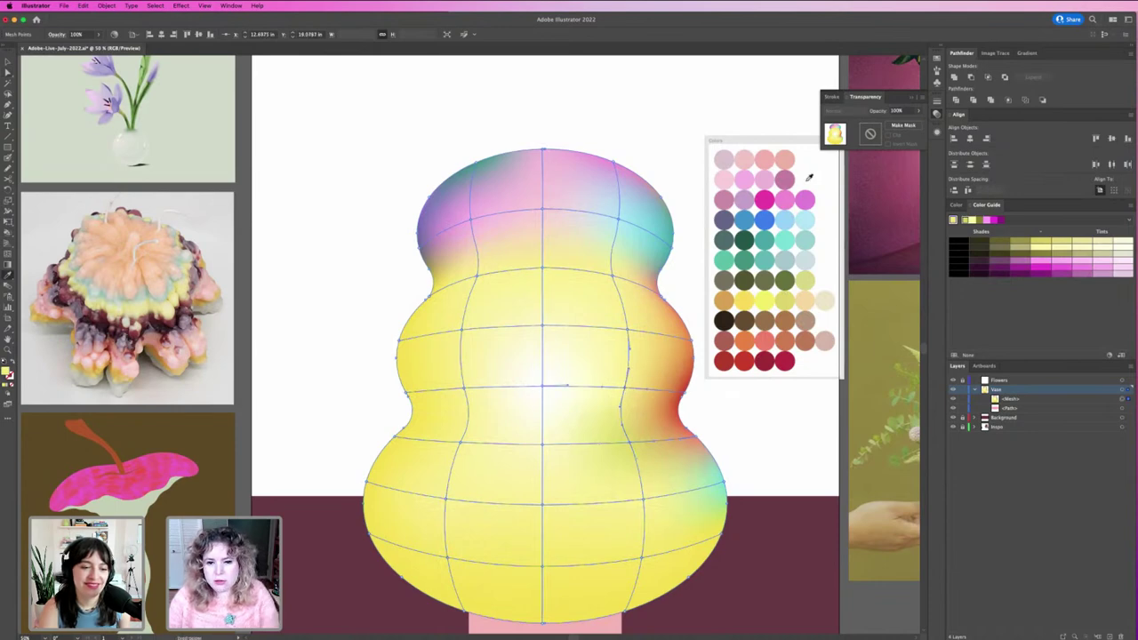
pyautogui.click(785, 222)
# Colour the right inner mesh point of the middle lobe with the pale cyan palette swatch.
pyautogui.press('a')
pyautogui.click(629, 333)
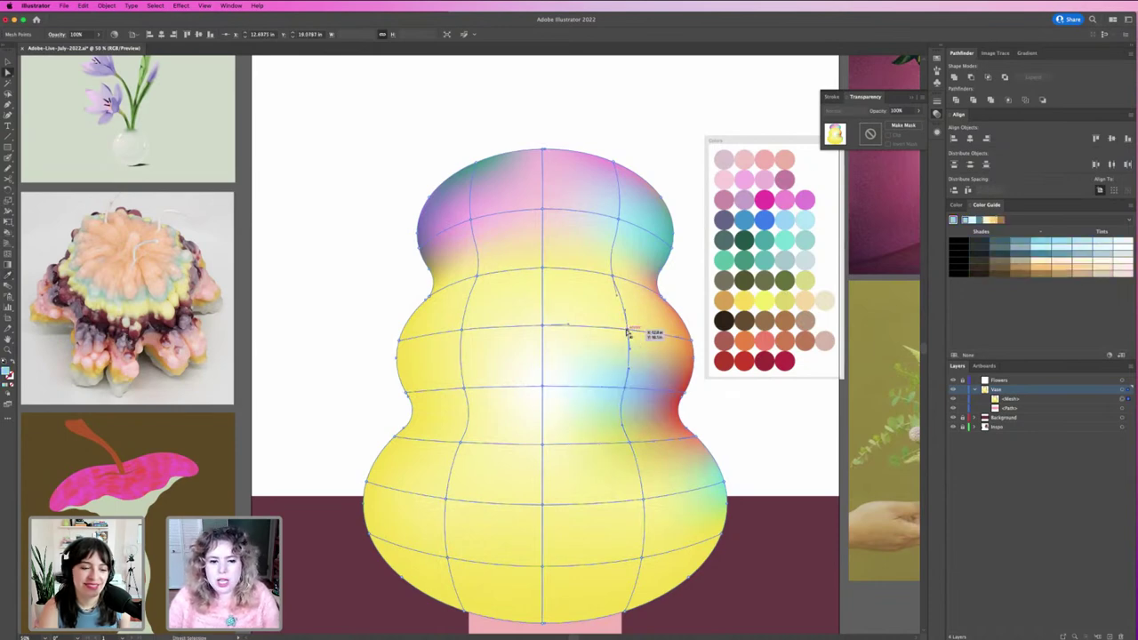
pyautogui.press('i')
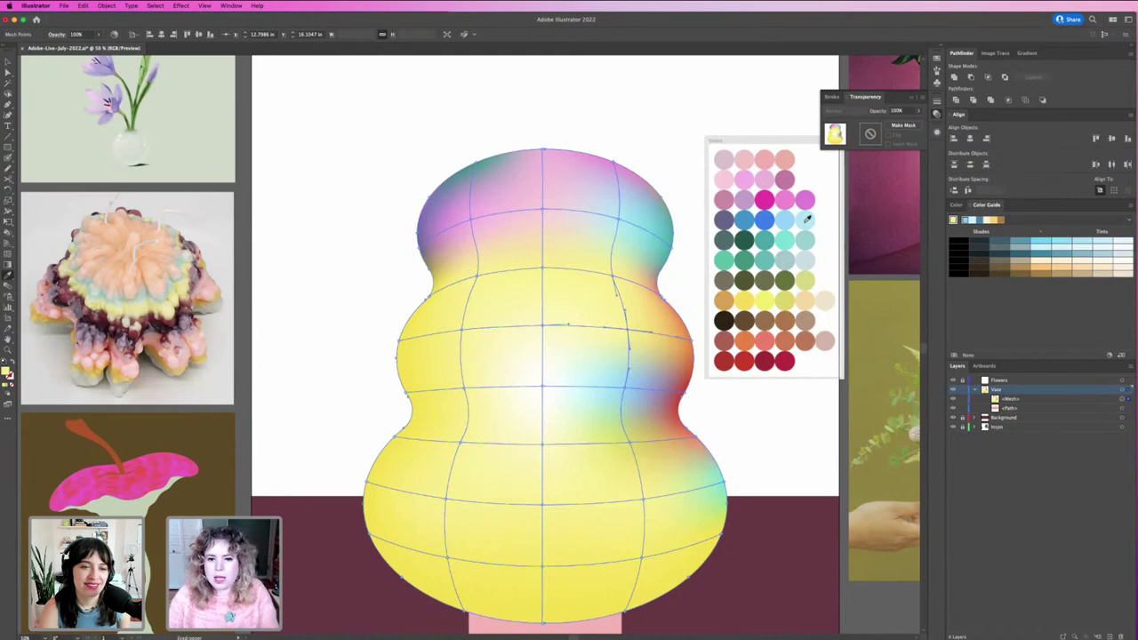
pyautogui.click(806, 220)
pyautogui.press('a')
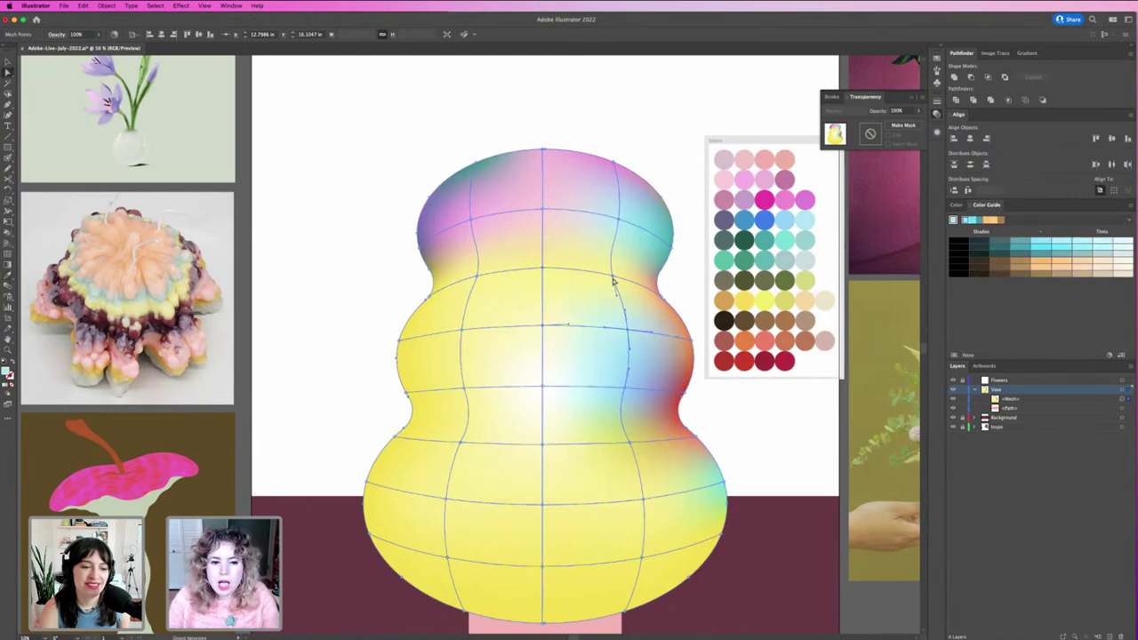
# Colour the right inner mesh point at the neck between the top and middle lobes with the lilac palette swatch.
pyautogui.click(612, 266)
pyautogui.press('i')
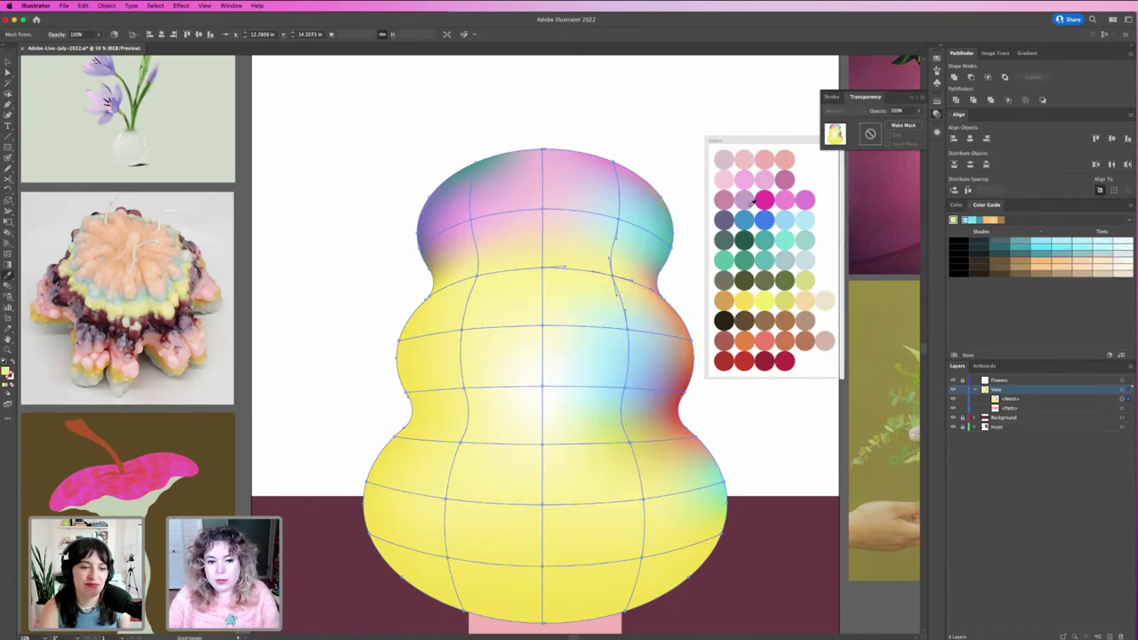
pyautogui.click(747, 200)
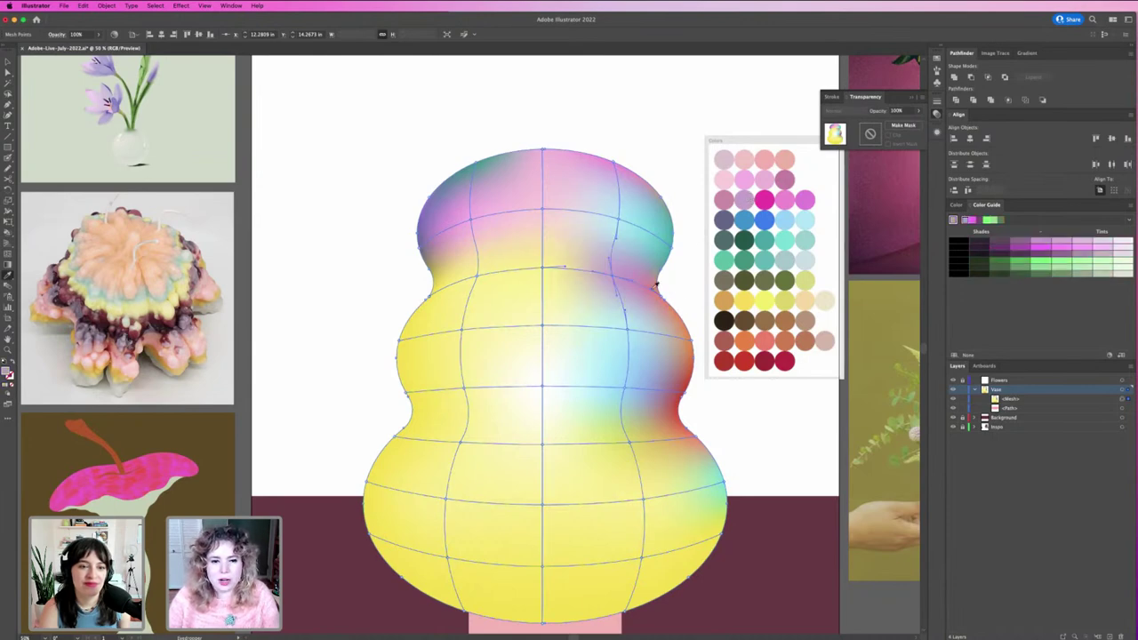
pyautogui.press('a')
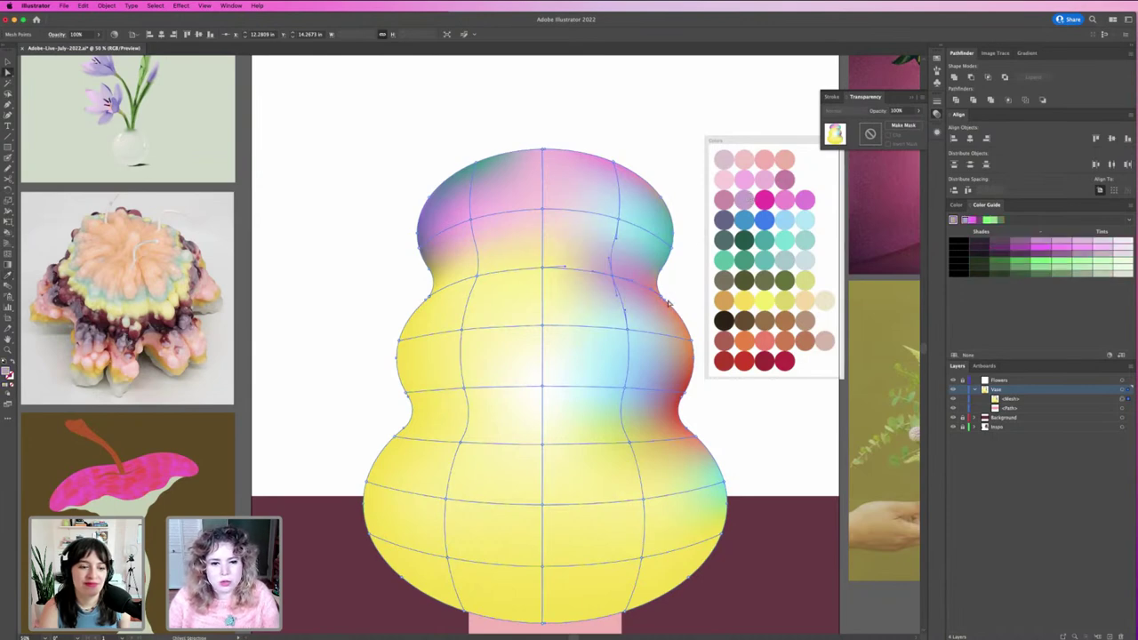
# Colour the top lobe's centre mesh point light pink, and set the Color Guide base colour from the lobe's left inner point.
pyautogui.click(544, 211)
pyautogui.press('i')
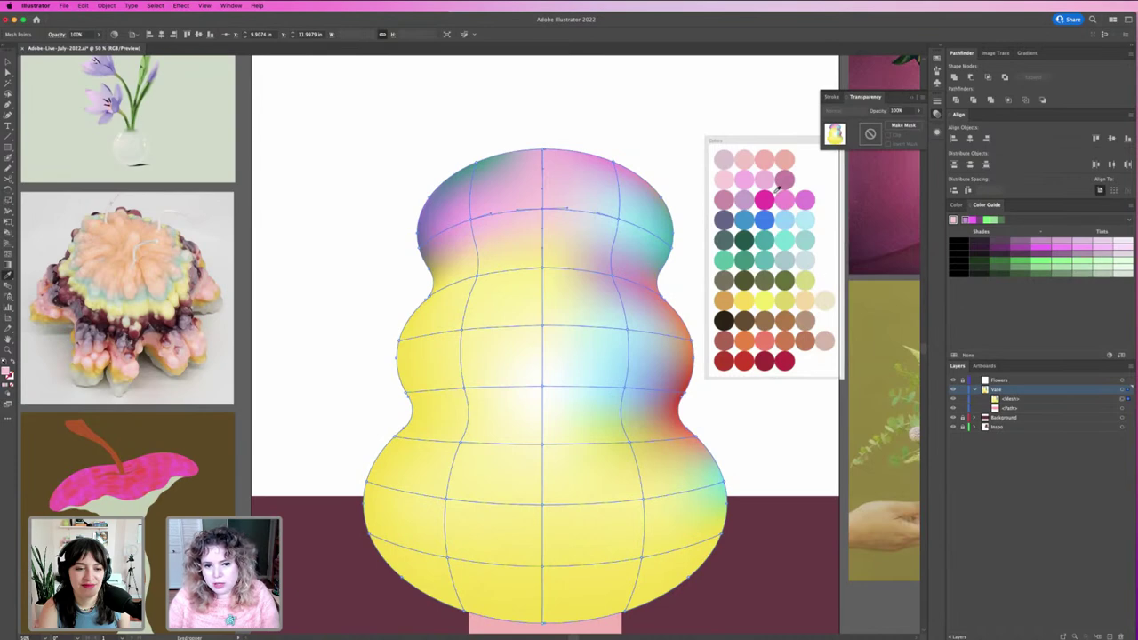
pyautogui.click(737, 172)
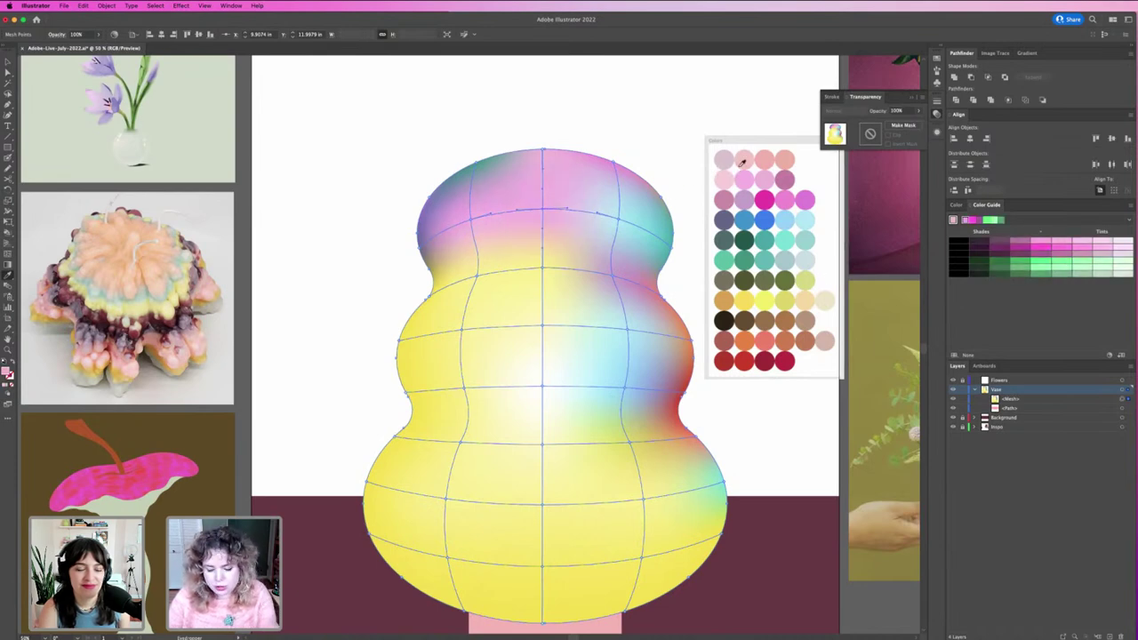
pyautogui.click(744, 162)
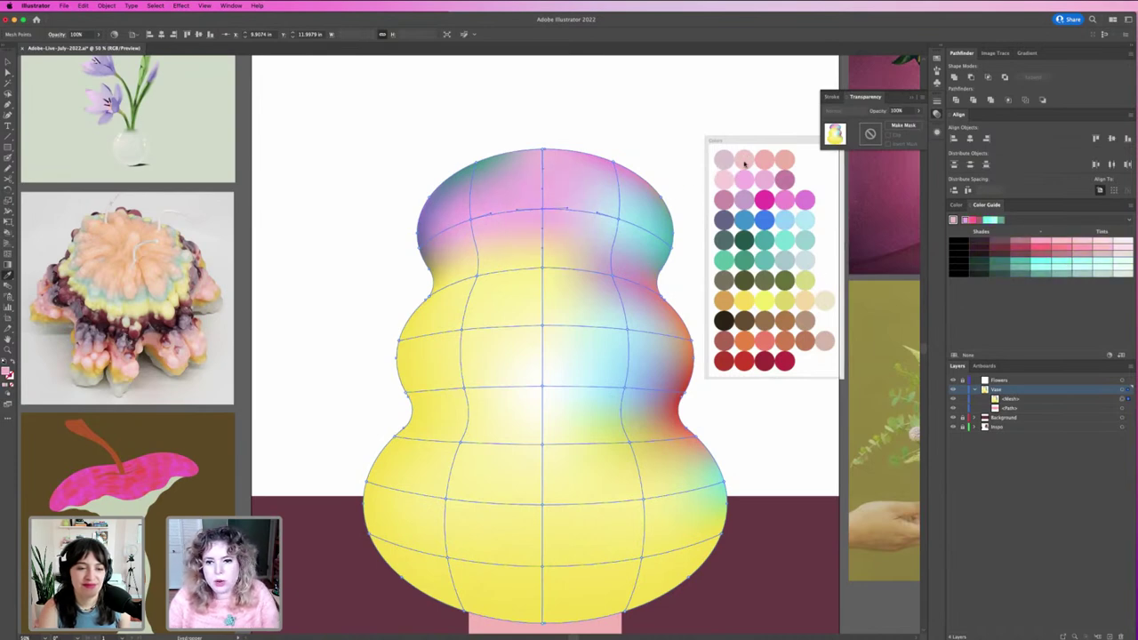
pyautogui.click(1065, 248)
pyautogui.click(1077, 245)
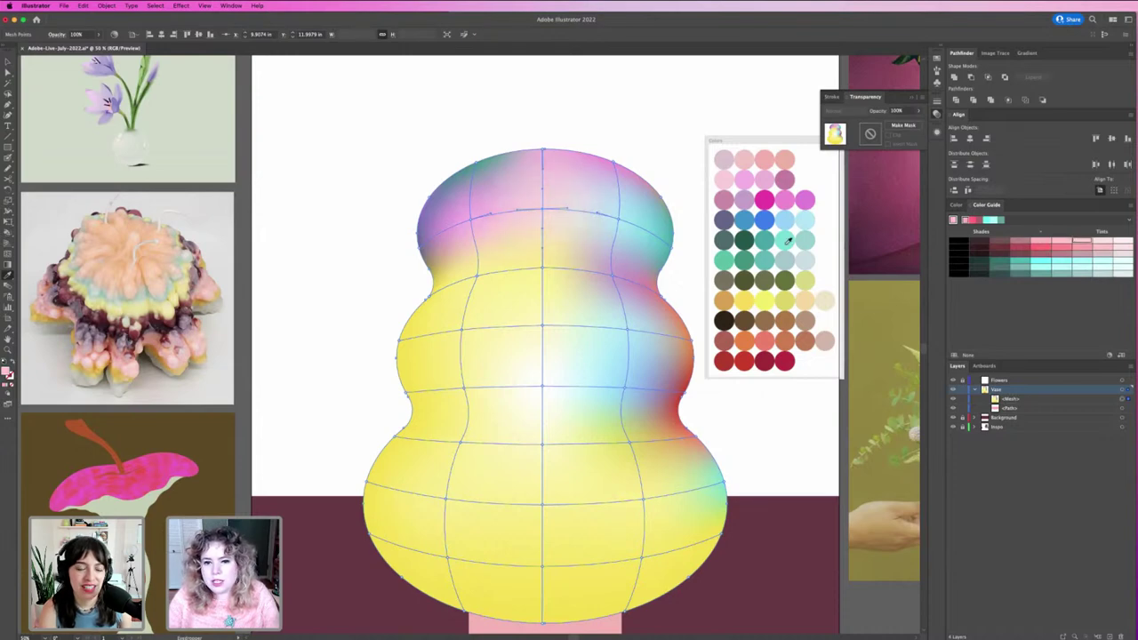
pyautogui.press('a')
pyautogui.click(473, 219)
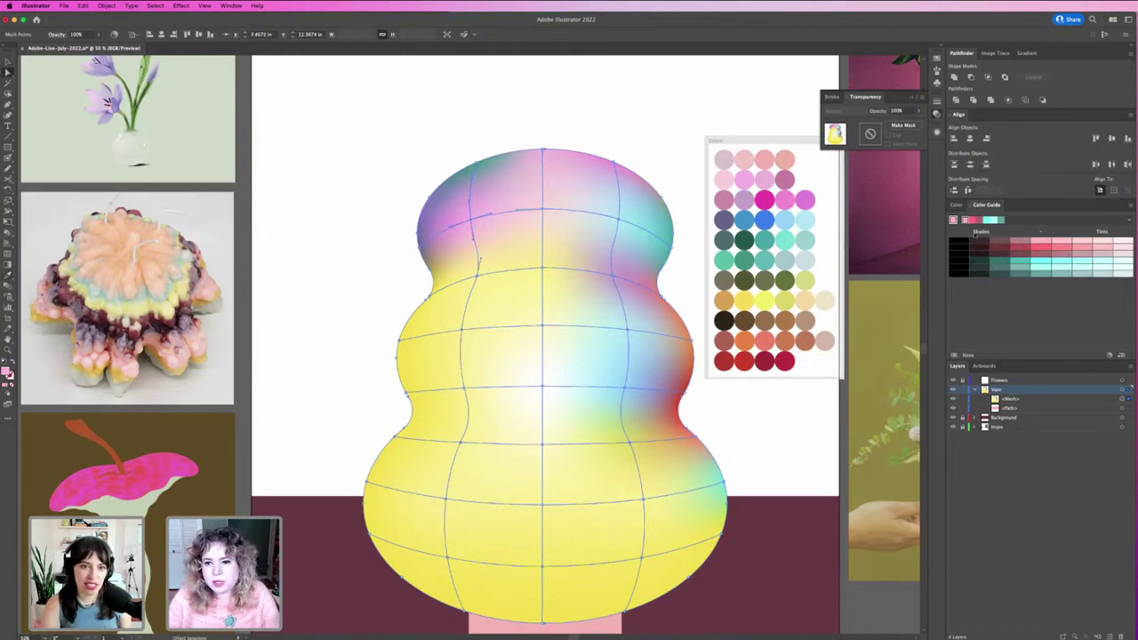
pyautogui.click(954, 221)
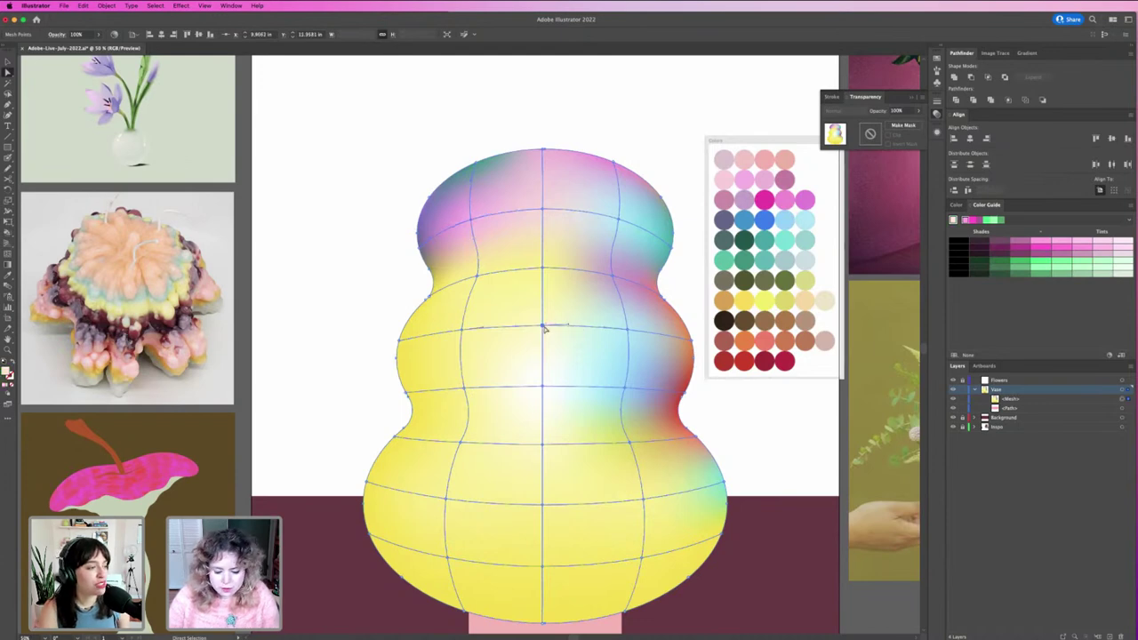
# Colour the centre and left inner mesh points on the middle lobe's upper row with pale peach-cream palette swatches.
pyautogui.press('i')
pyautogui.click(805, 299)
pyautogui.press('a')
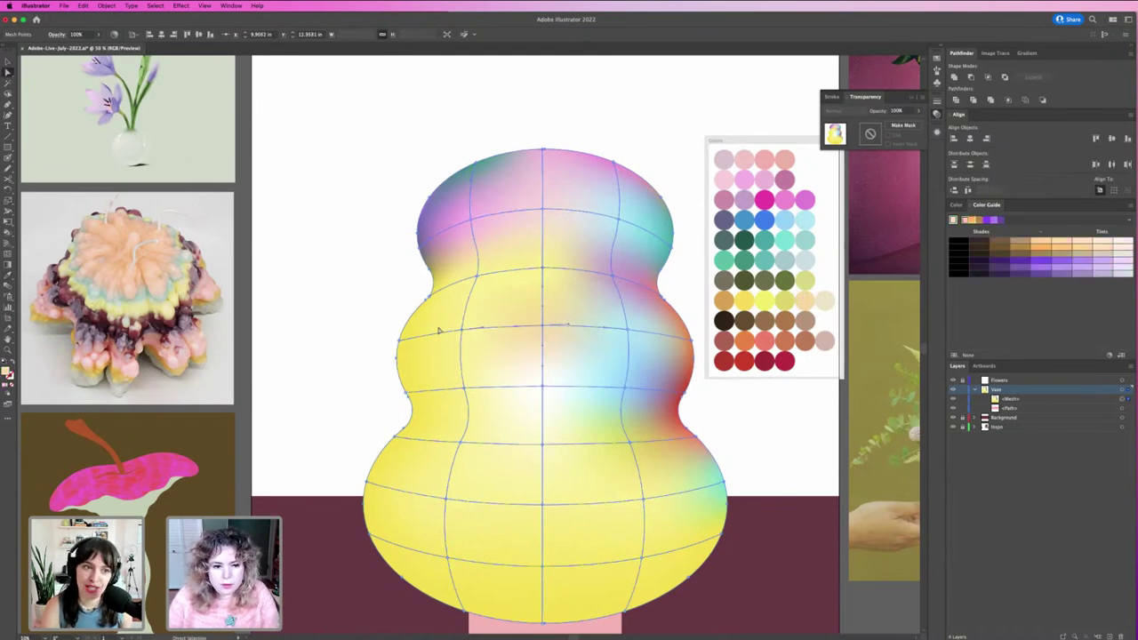
pyautogui.click(462, 330)
pyautogui.press('i')
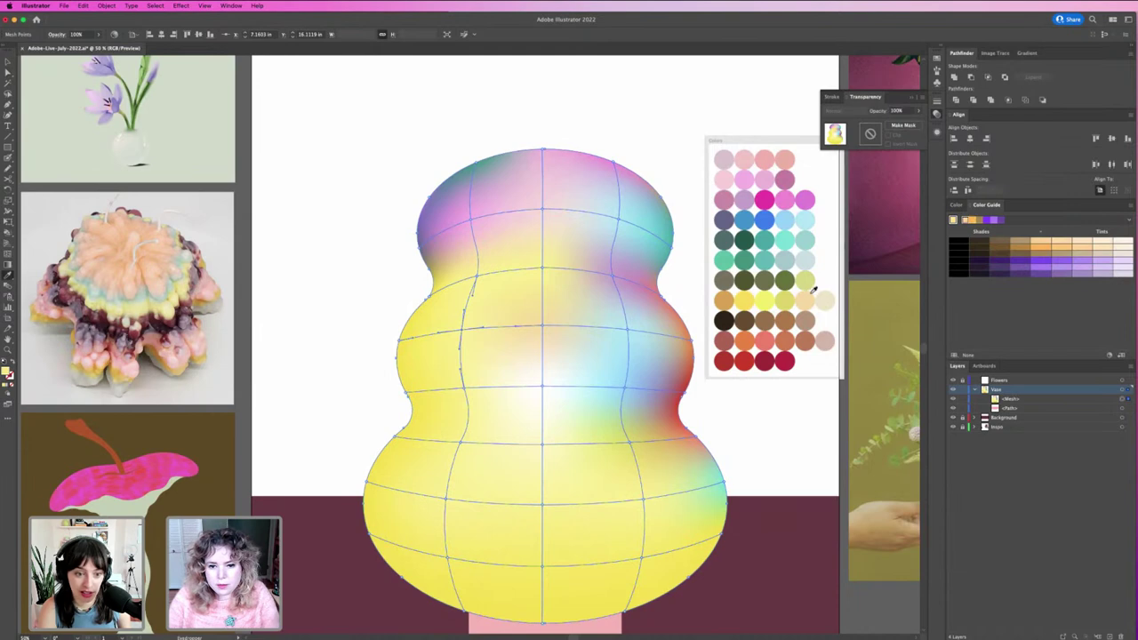
pyautogui.click(818, 296)
pyautogui.press('a')
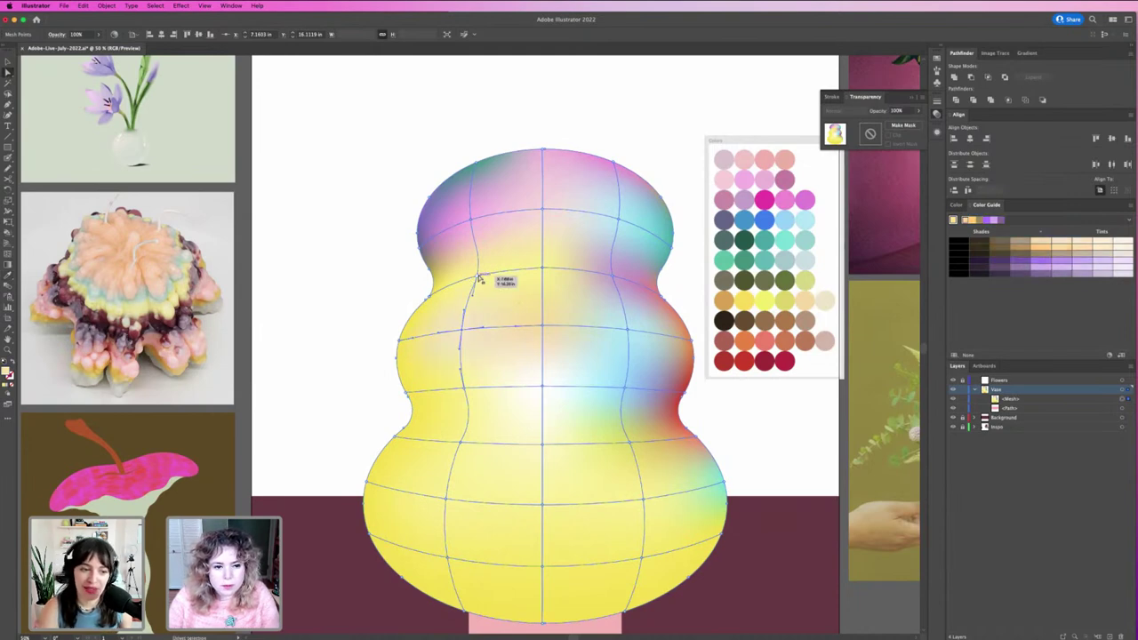
# Colour the left inner mesh point at the neck below the top lobe coral and the centre one mauve.
pyautogui.click(763, 336)
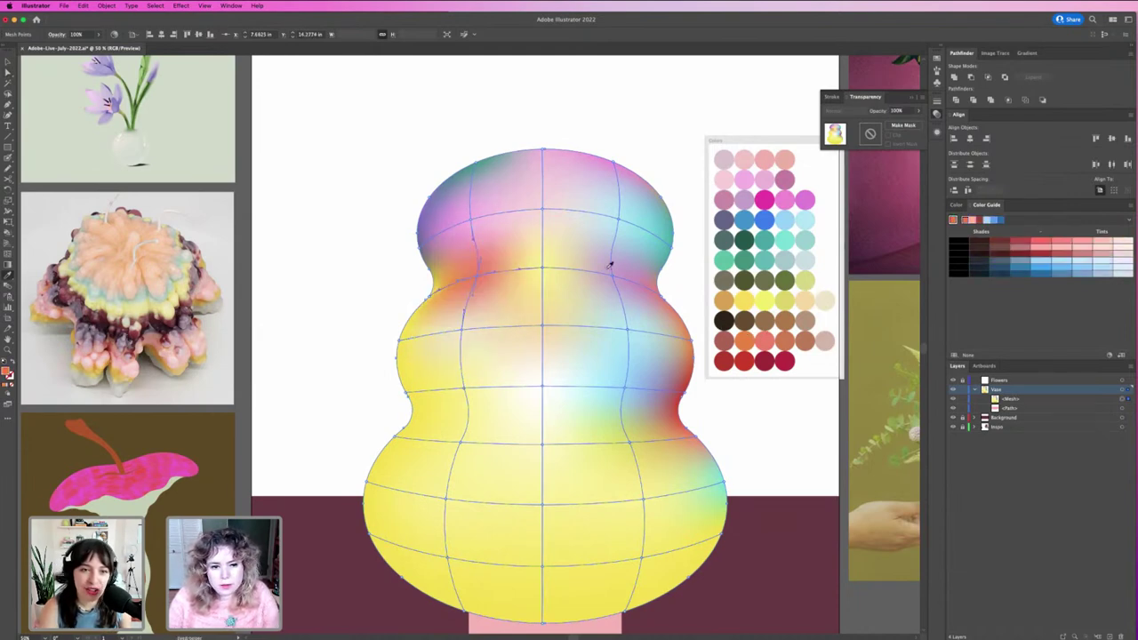
pyautogui.click(543, 268)
pyautogui.press('i')
pyautogui.click(784, 181)
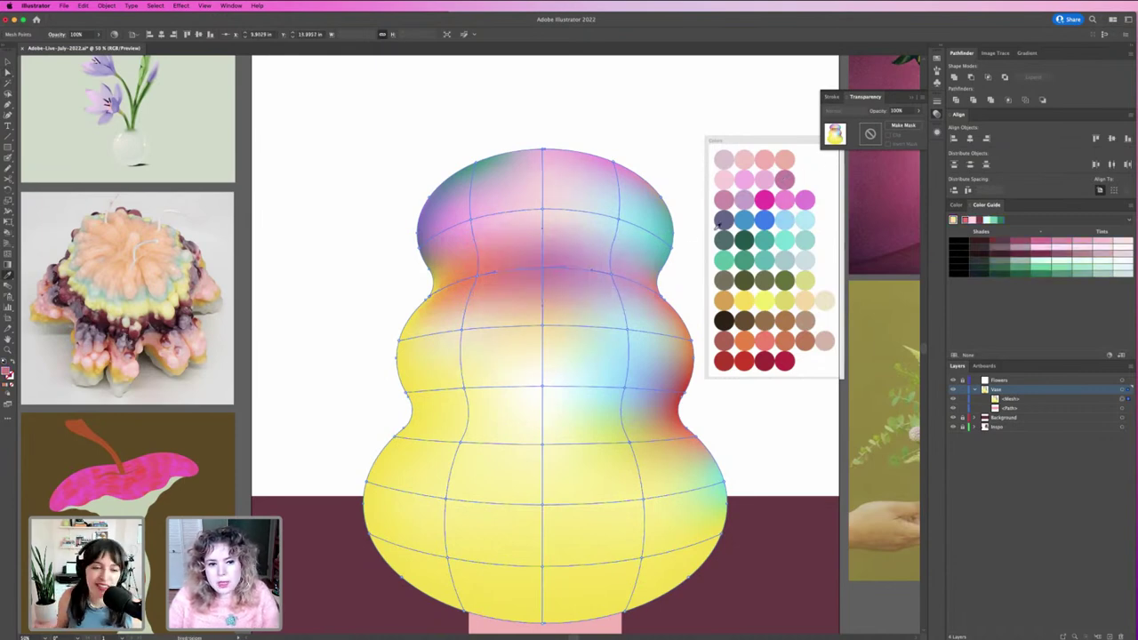
pyautogui.press('a')
# Recolour the right inner mesh point at the neck below the top lobe with the dusty mauve-pink palette swatch.
pyautogui.click(612, 275)
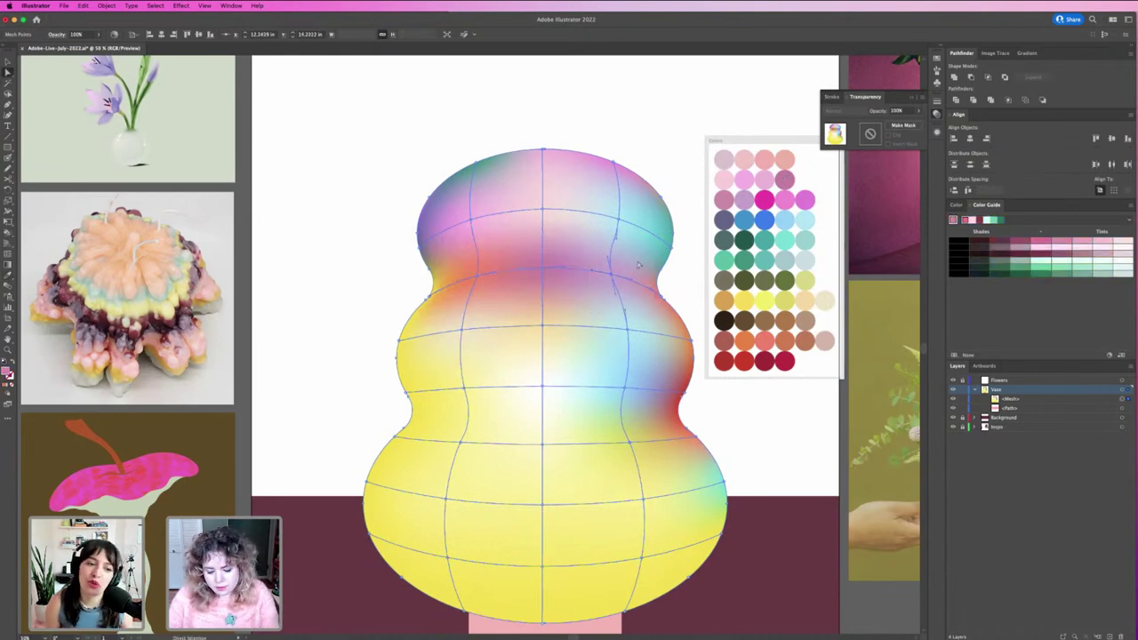
pyautogui.click(726, 218)
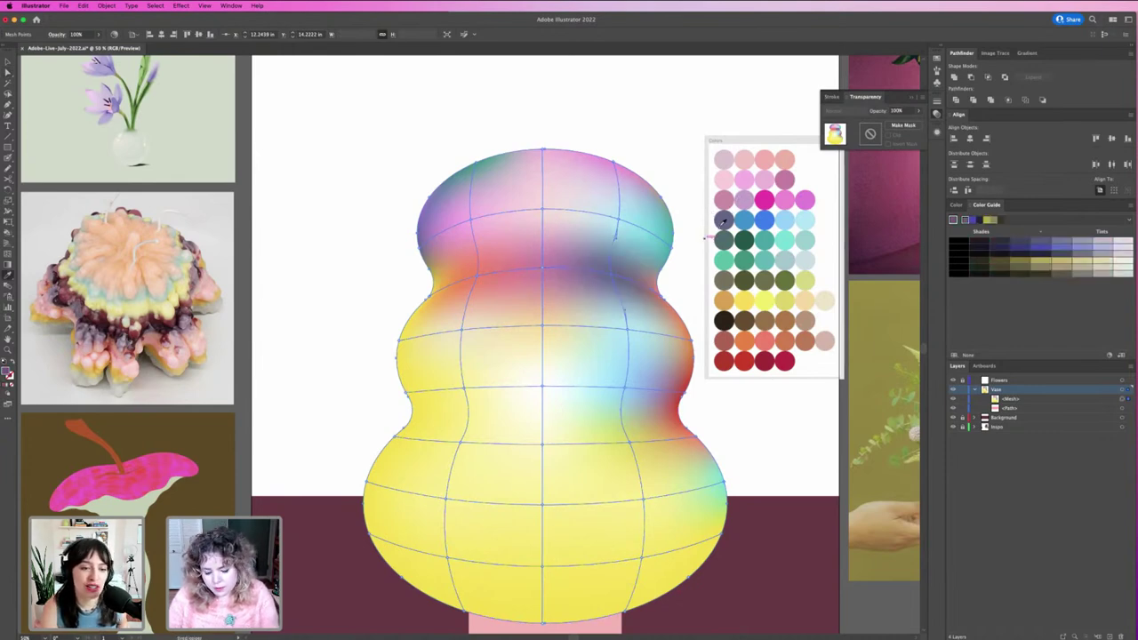
pyautogui.click(730, 197)
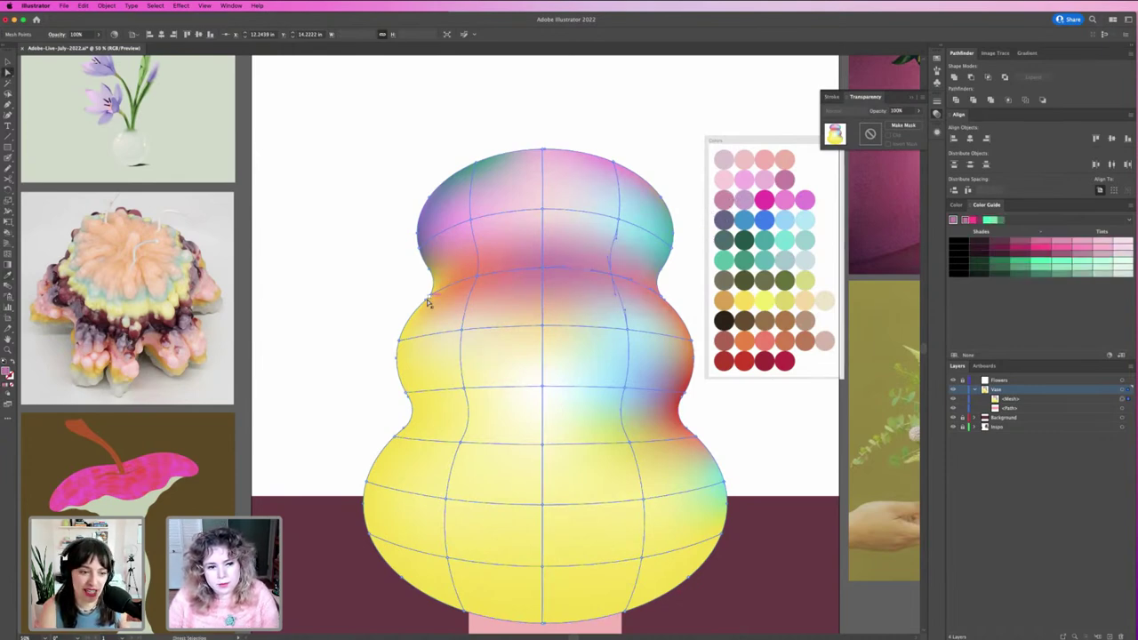
# Apply the yellow-green palette swatch to the mesh points at the start and upper bulge of the middle lobe's left outline.
pyautogui.click(427, 300)
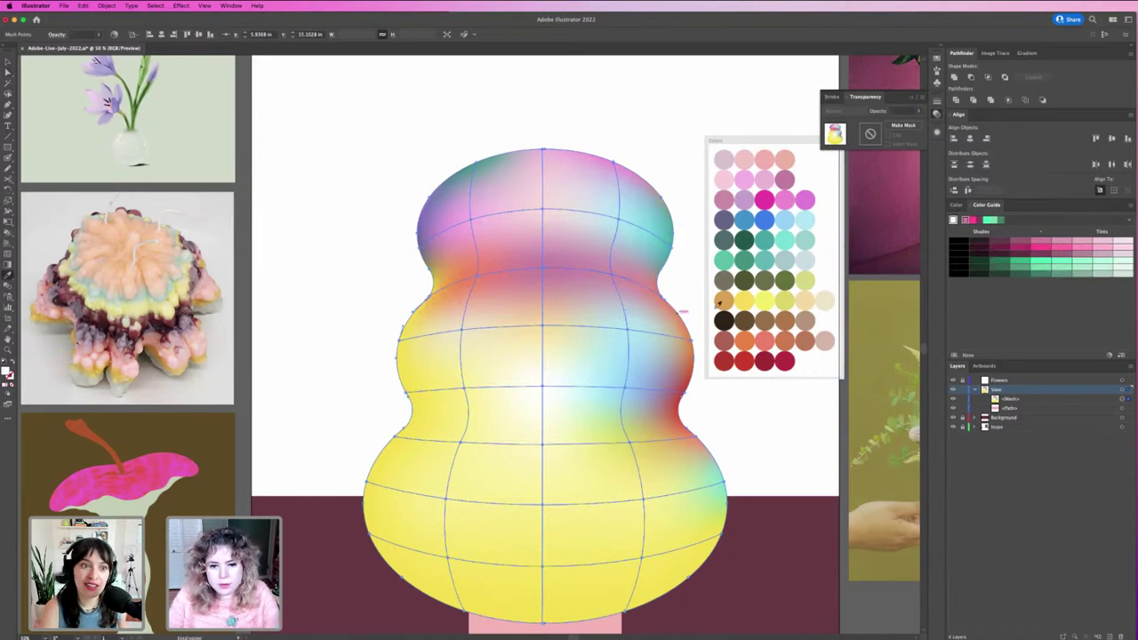
pyautogui.click(785, 298)
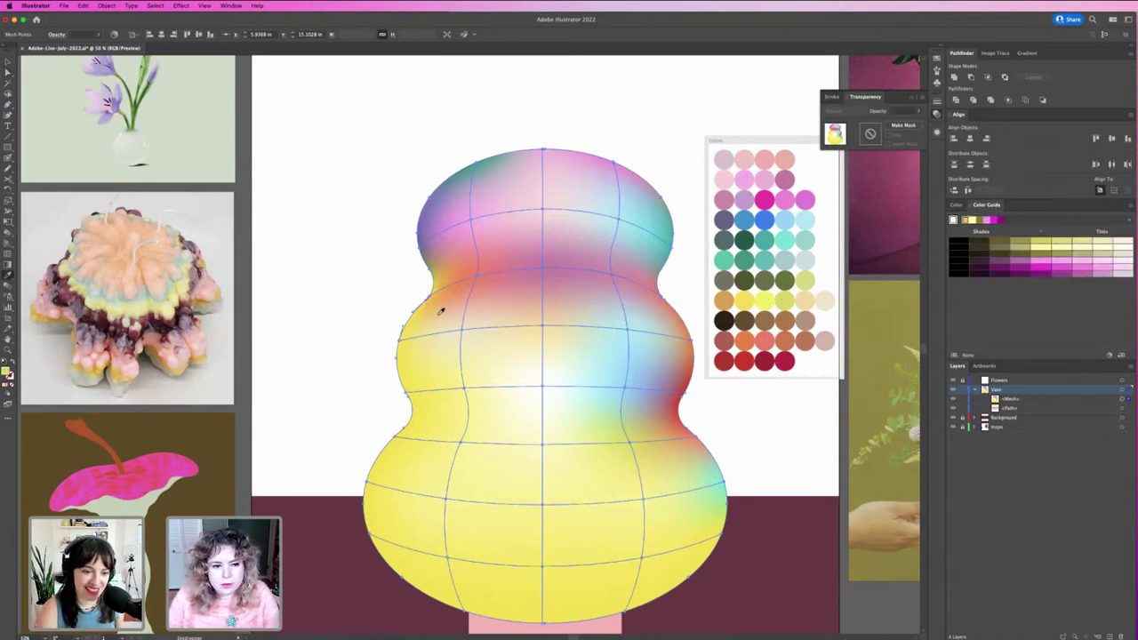
pyautogui.click(402, 342)
pyautogui.press('i')
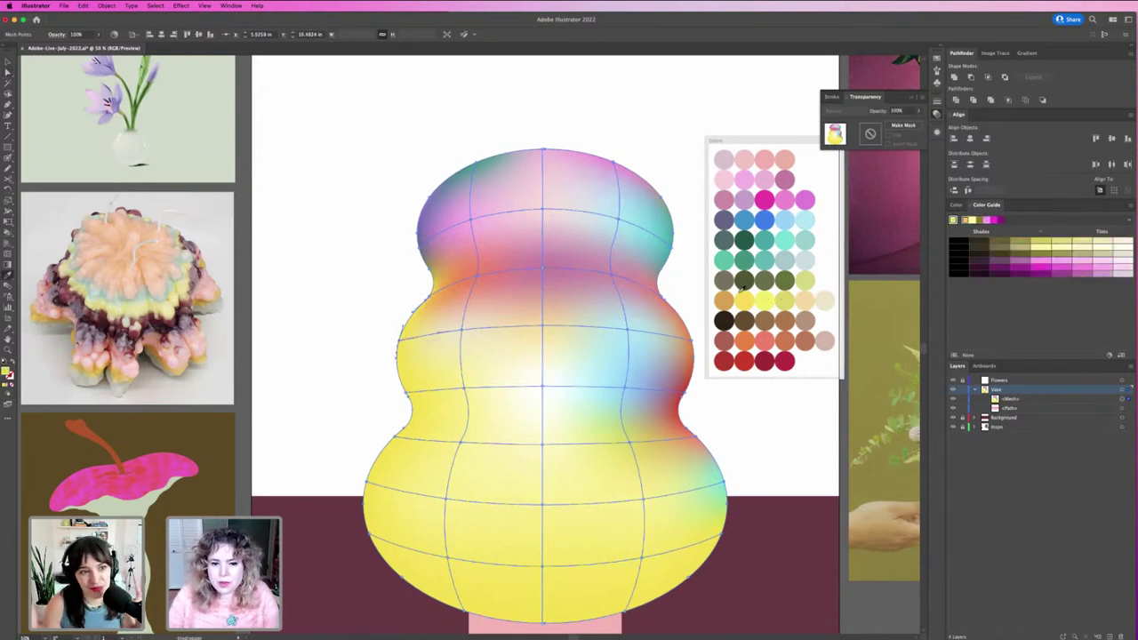
pyautogui.click(744, 298)
pyautogui.click(724, 299)
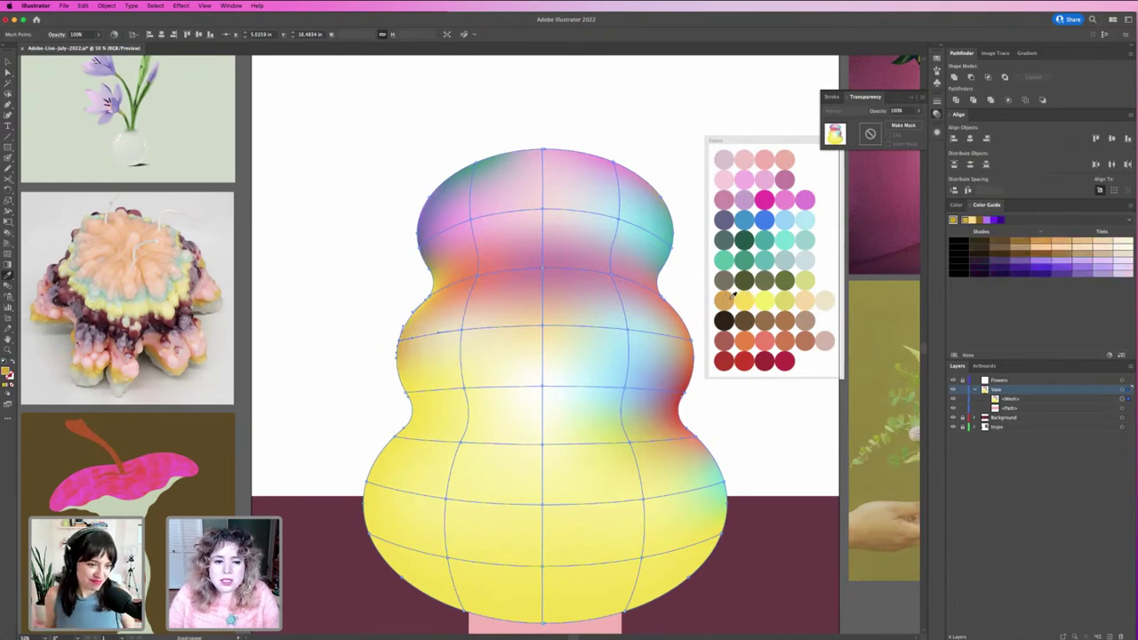
pyautogui.click(782, 296)
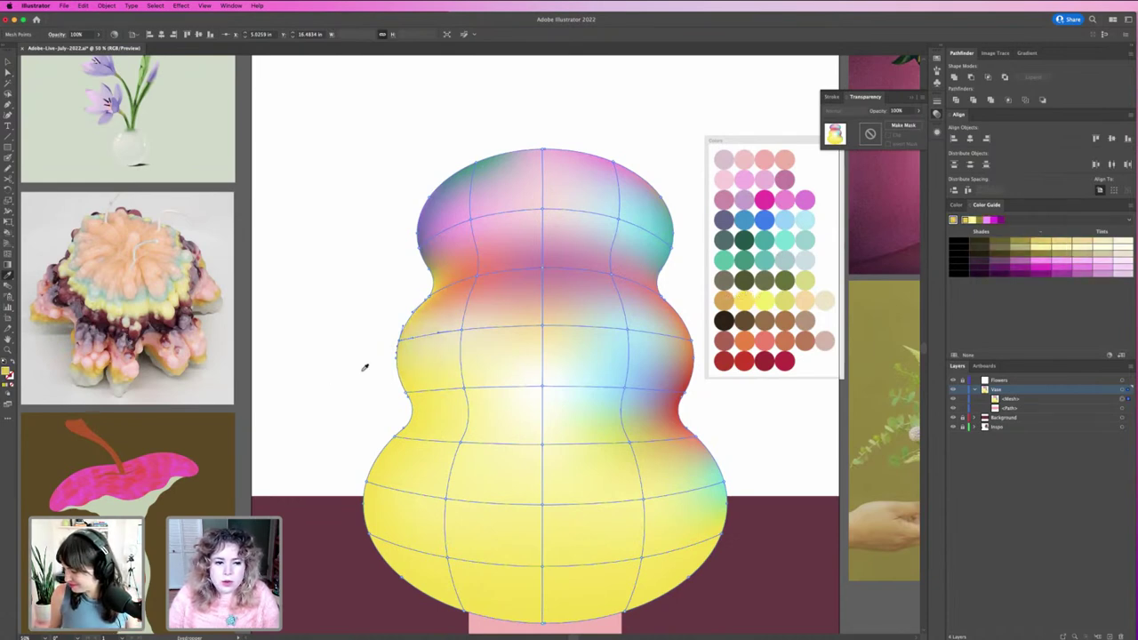
pyautogui.press('a')
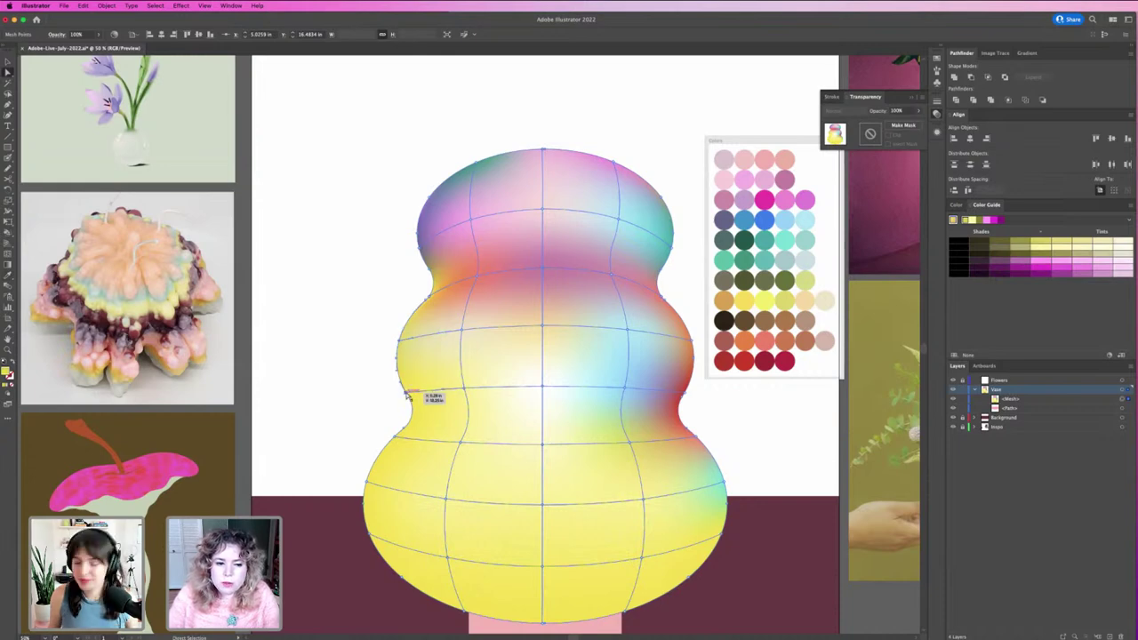
# Colour the lowest mesh point on the middle lobe's left outline pinkish beige and the one starting the bottom lobe pale cyan.
pyautogui.press('i')
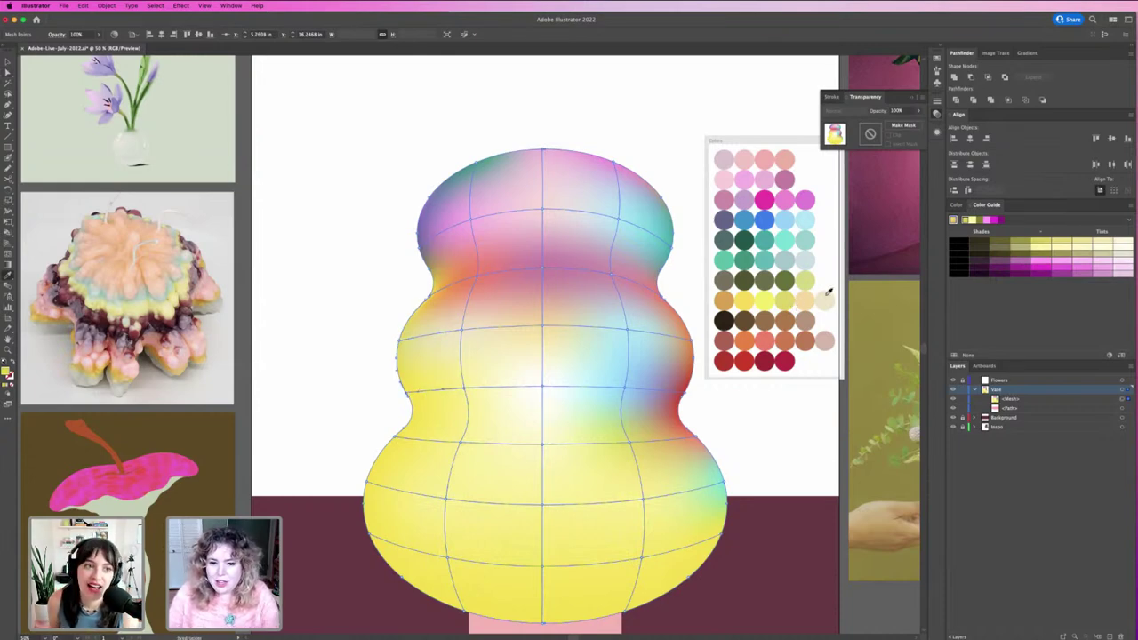
pyautogui.click(824, 301)
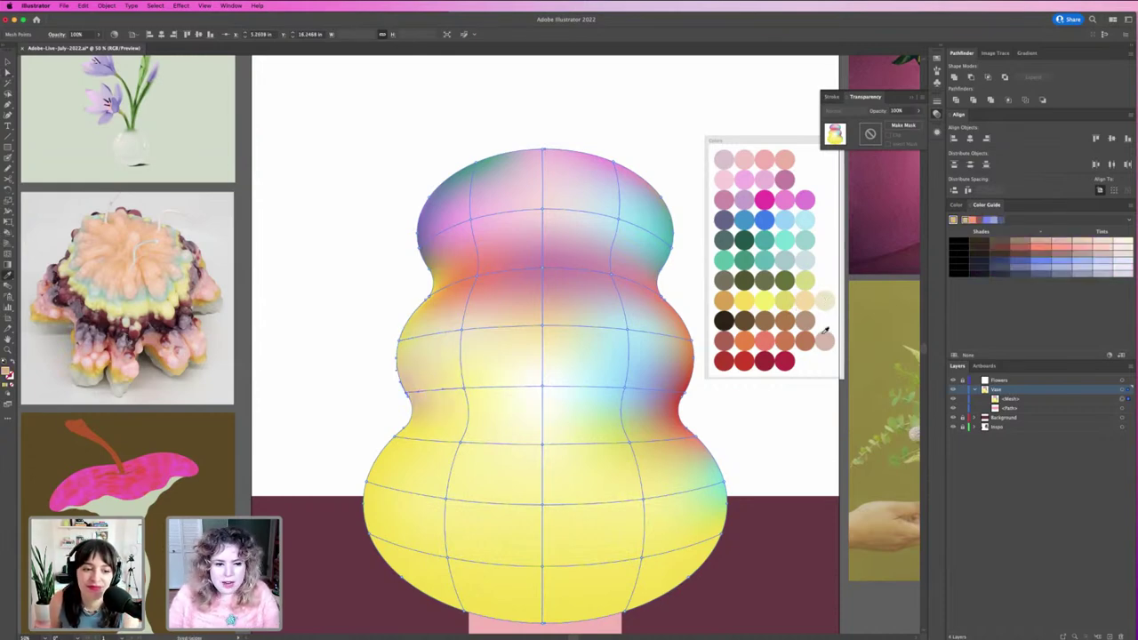
pyautogui.press('a')
pyautogui.click(398, 441)
pyautogui.press('i')
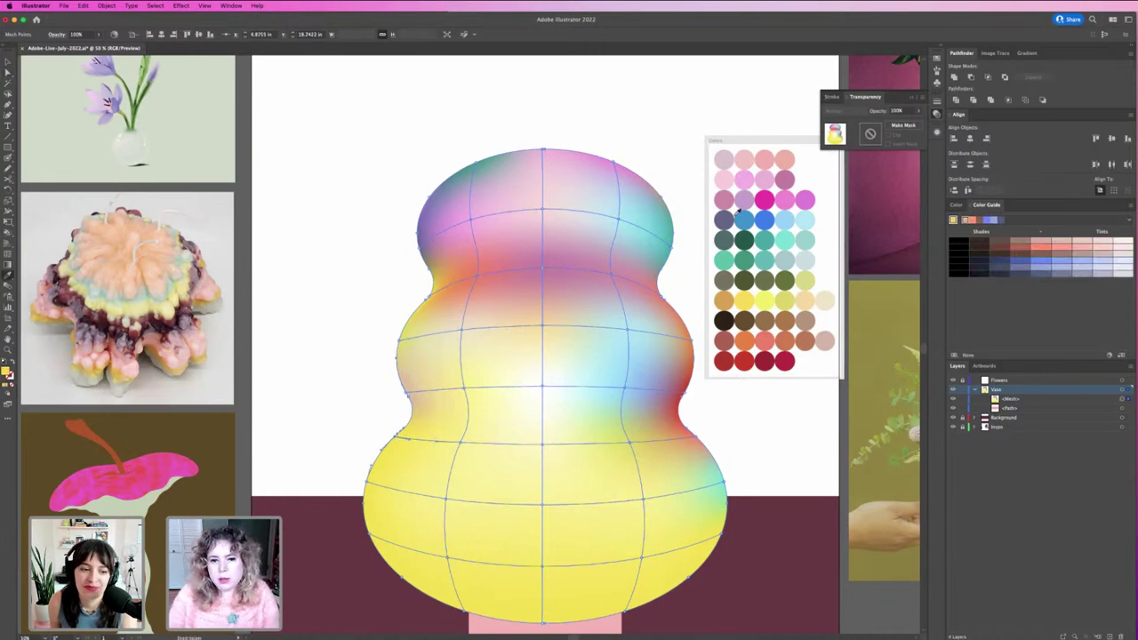
pyautogui.click(803, 217)
pyautogui.press('a')
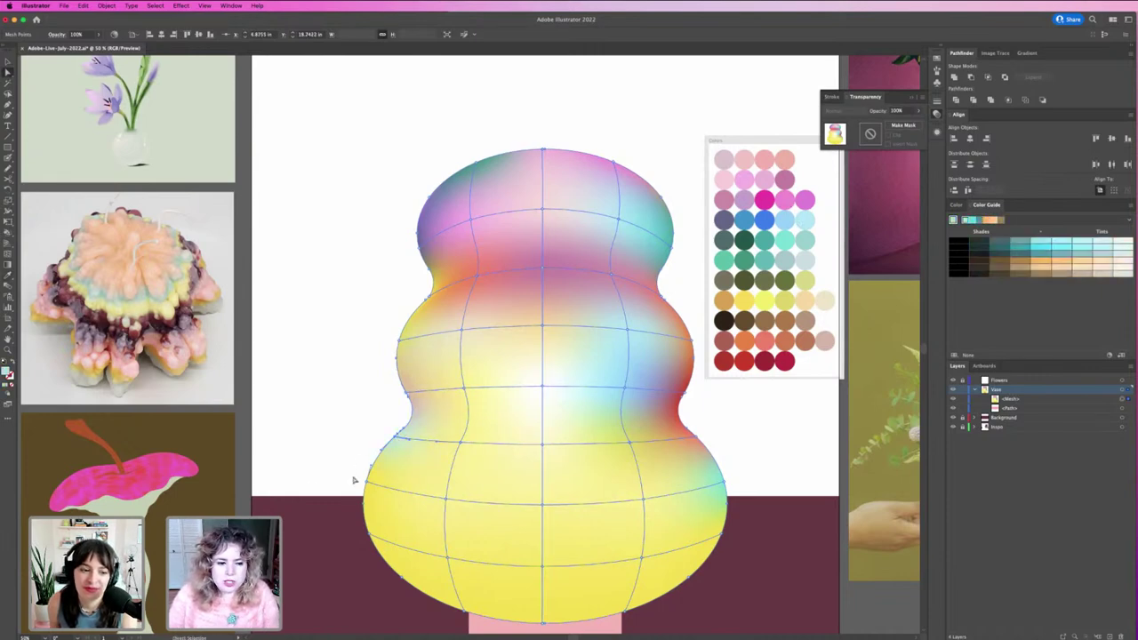
# Colour the two mesh points along the bottom lobe's left edge with the cream and light peach palette swatches.
pyautogui.click(382, 485)
pyautogui.press('i')
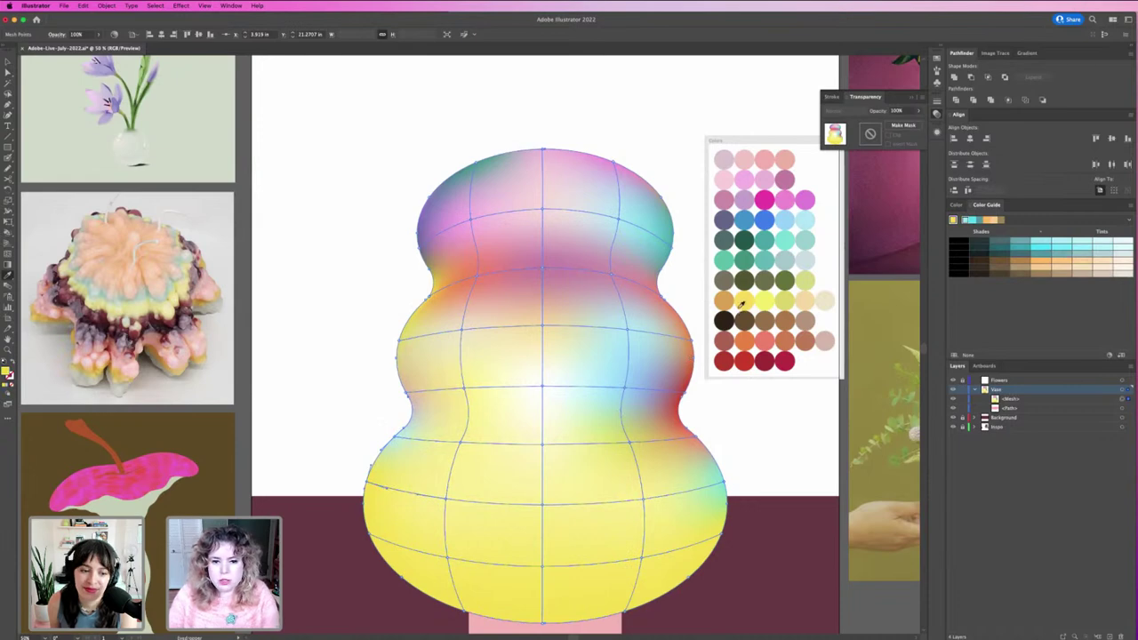
pyautogui.click(825, 299)
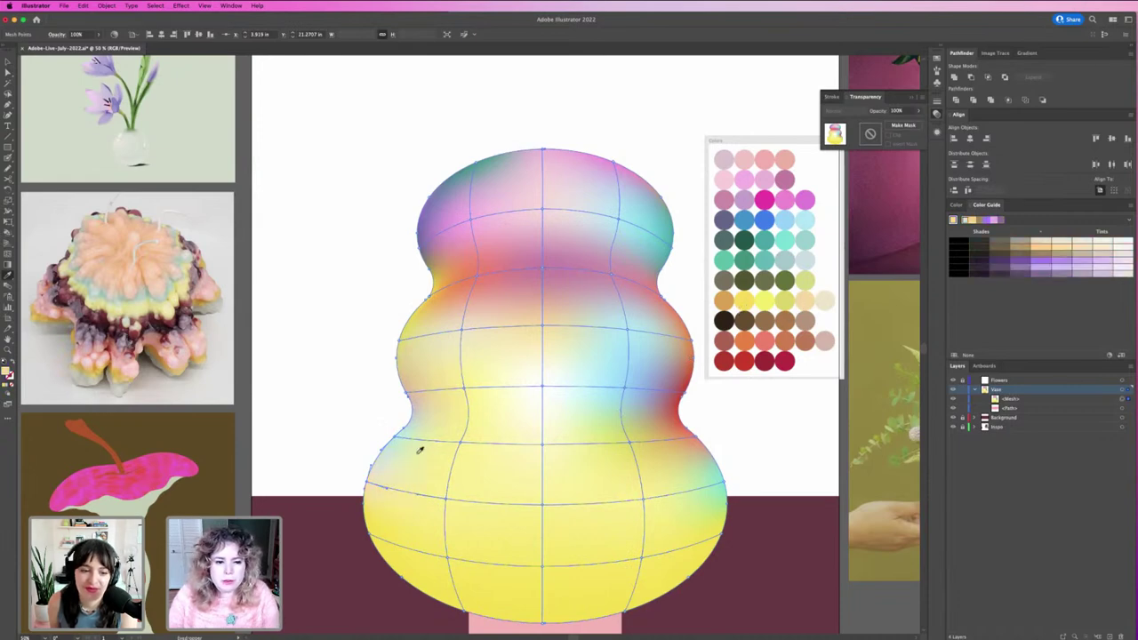
pyautogui.press('a')
pyautogui.click(368, 536)
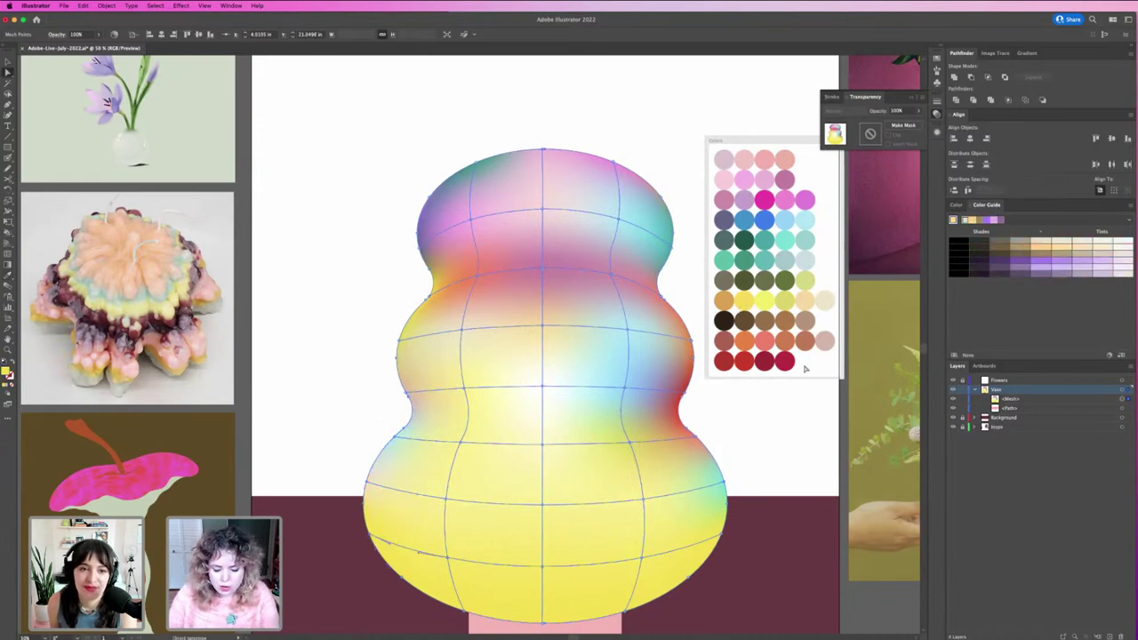
pyautogui.press('i')
pyautogui.click(812, 293)
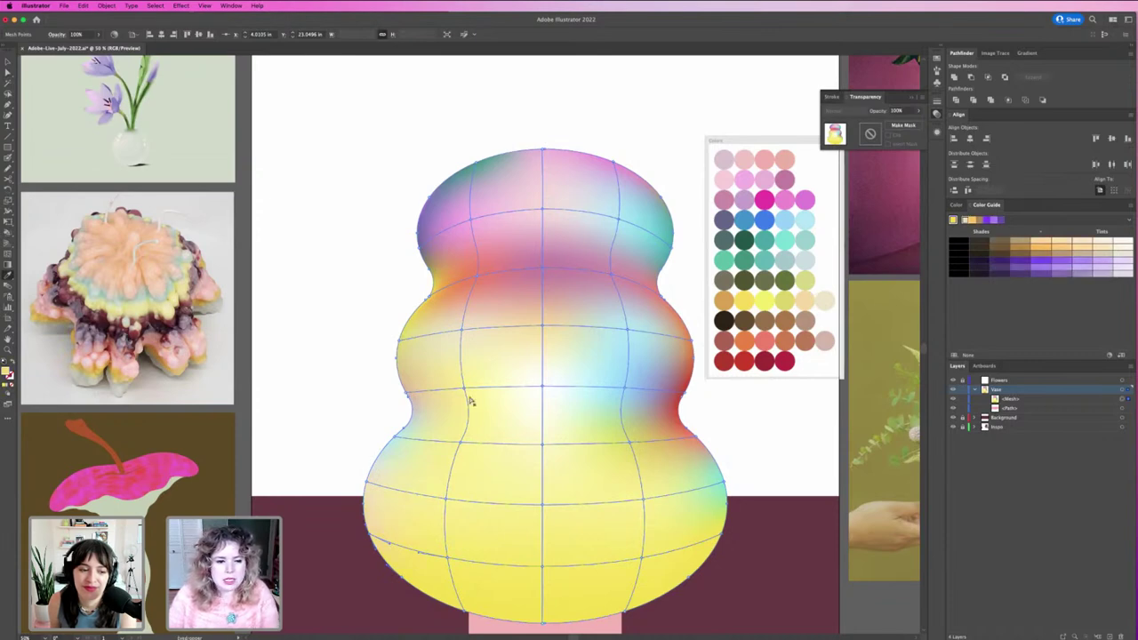
pyautogui.press('a')
# Colour the left inner mesh point at the top of the bottom lobe with the teal palette swatch.
pyautogui.click(460, 444)
pyautogui.press('i')
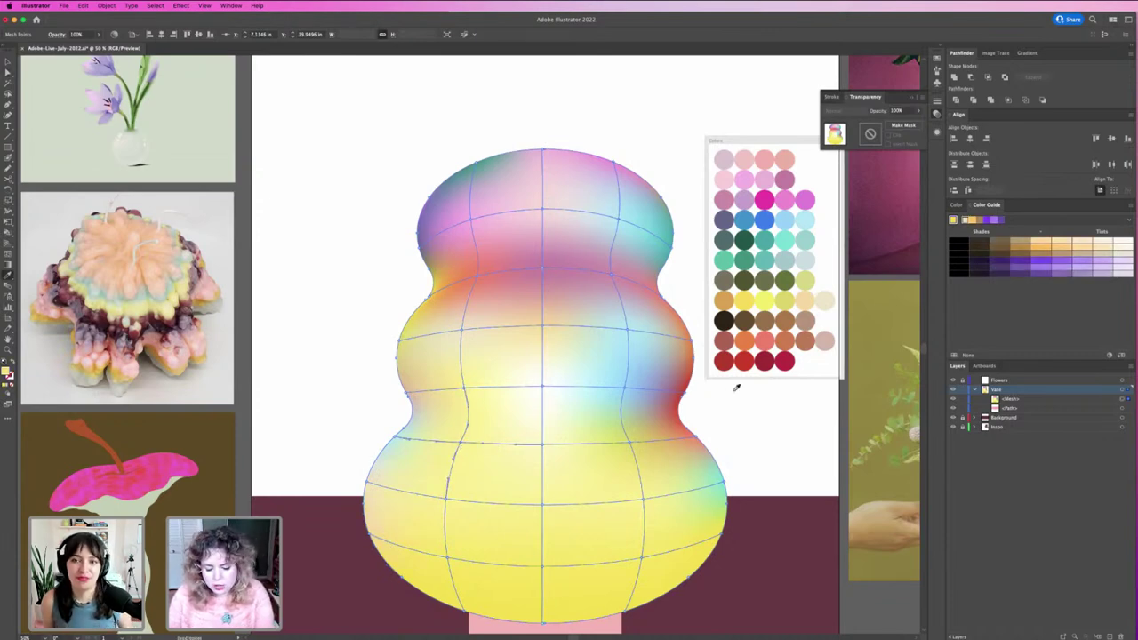
pyautogui.click(766, 244)
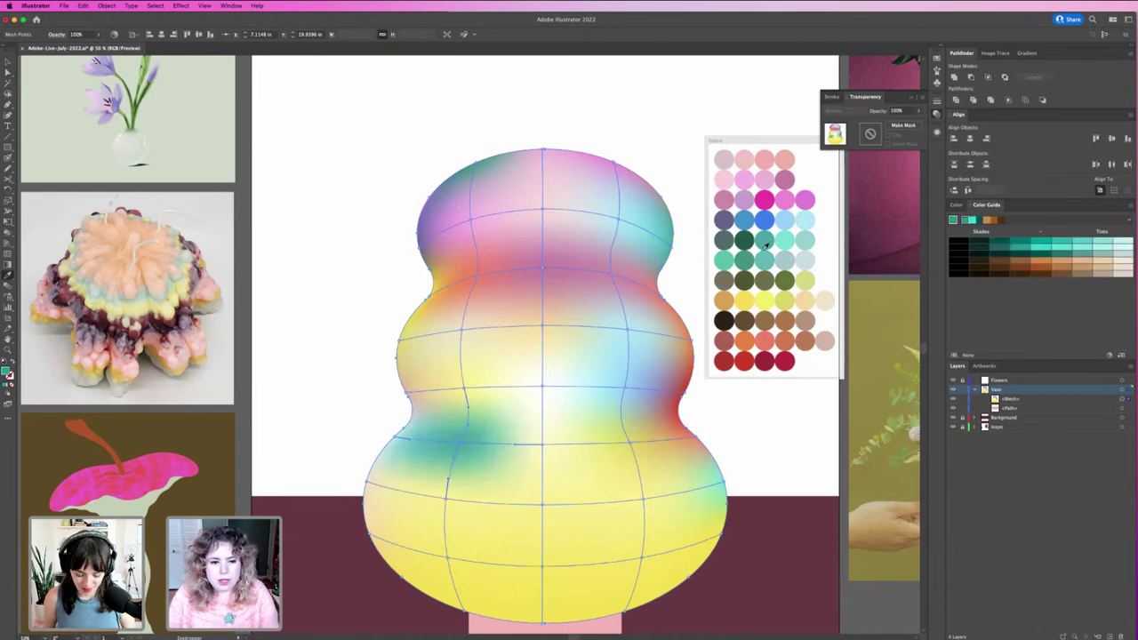
pyautogui.press('a')
pyautogui.press('v')
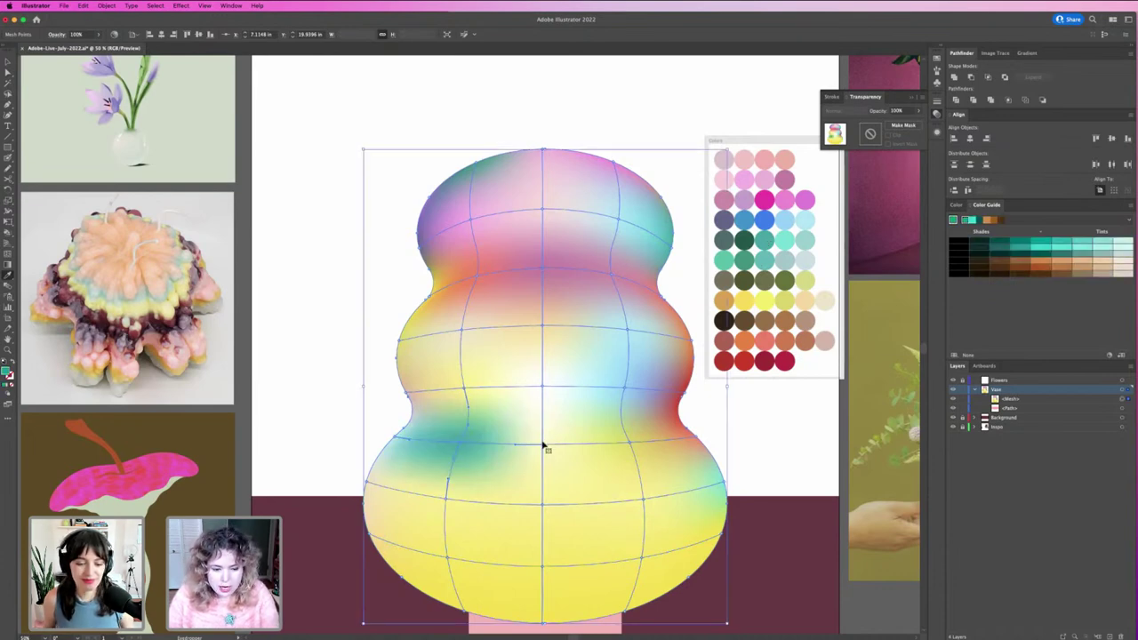
pyautogui.press('a')
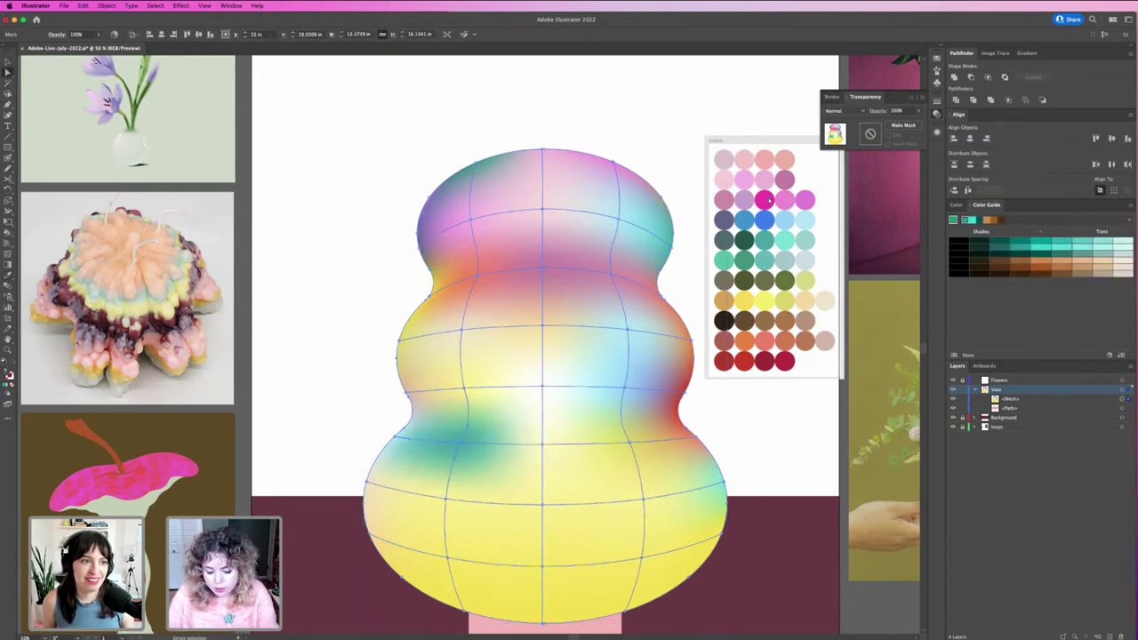
pyautogui.press('i')
pyautogui.click(770, 199)
pyautogui.press('super+z')
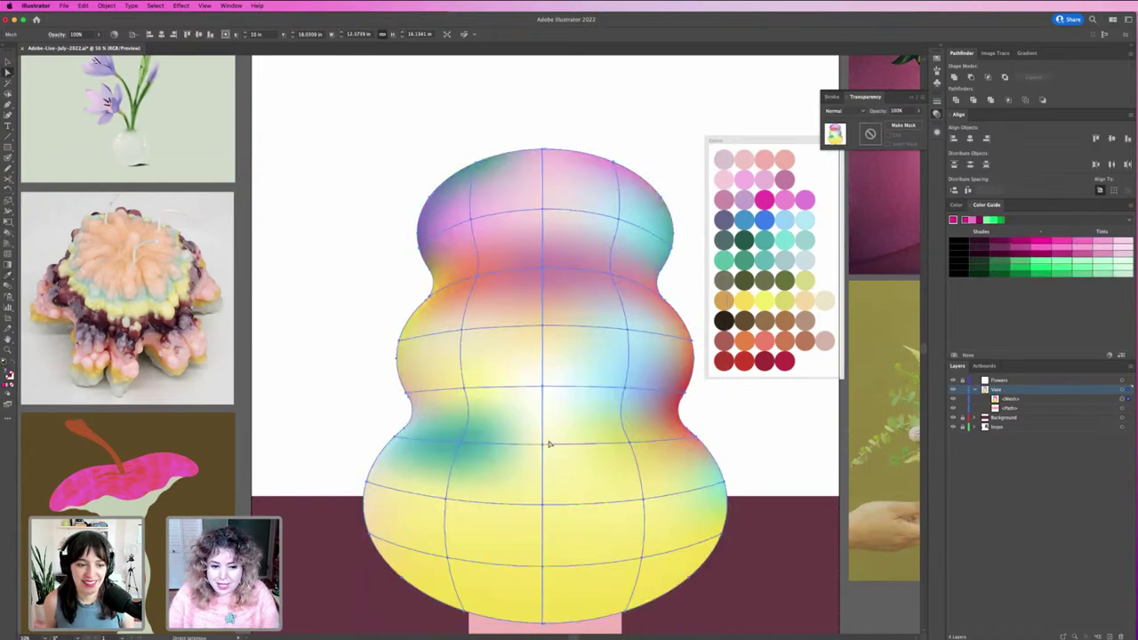
# Colour the centre mesh point at the top of the bottom lobe magenta and the right inner one beside it medium blue.
pyautogui.click(546, 443)
pyautogui.press('i')
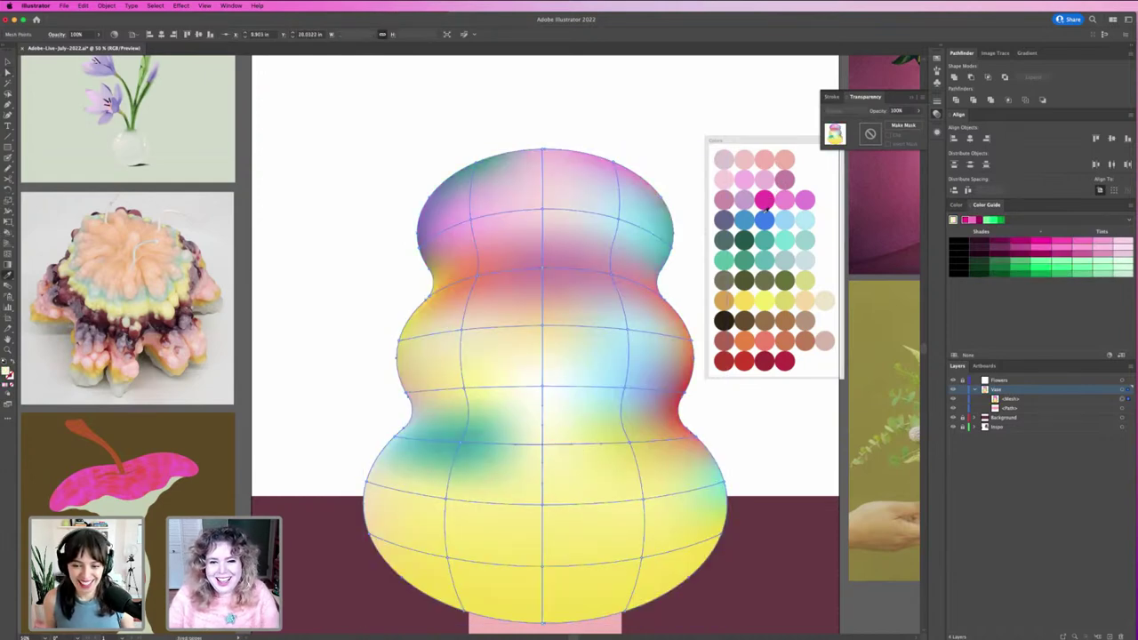
pyautogui.click(767, 201)
pyautogui.press('a')
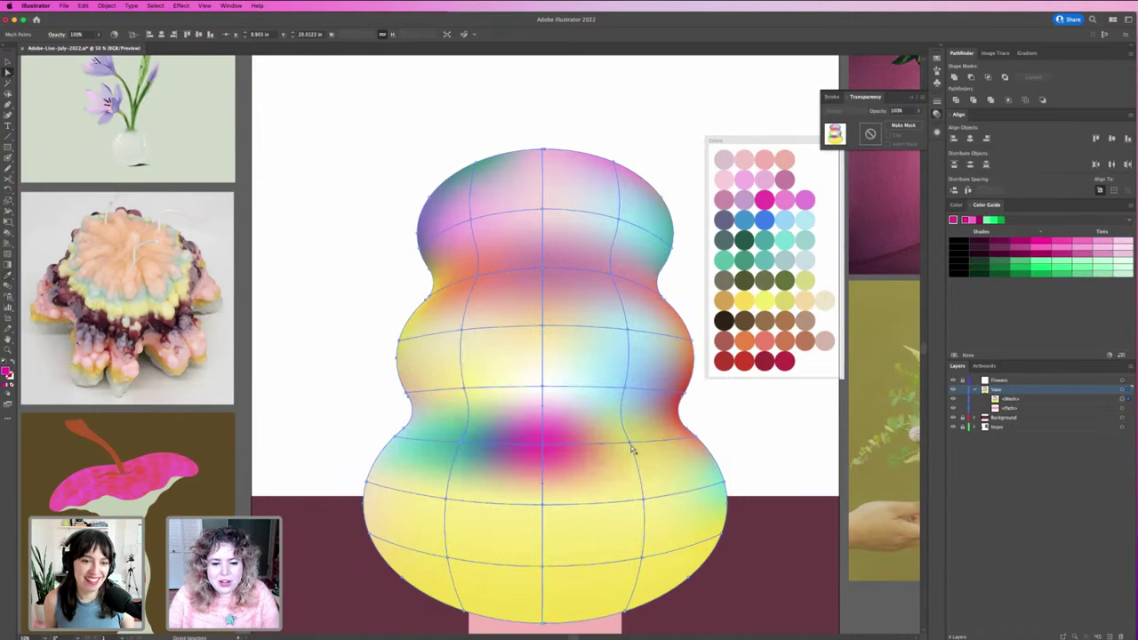
pyautogui.click(630, 442)
pyautogui.press('i')
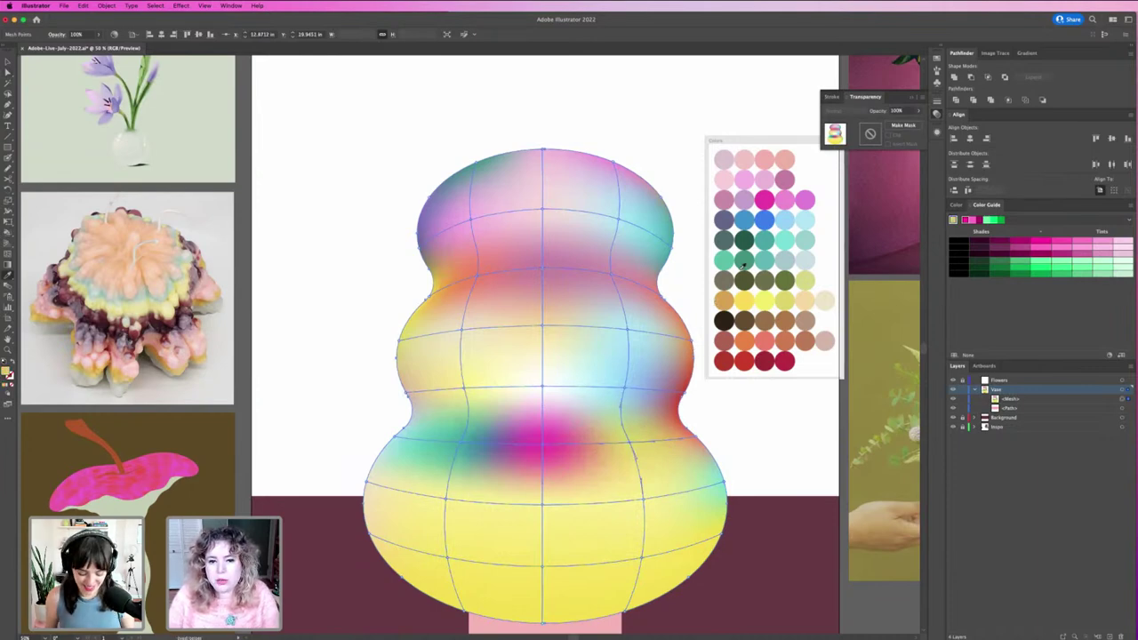
pyautogui.click(757, 217)
pyautogui.press('a')
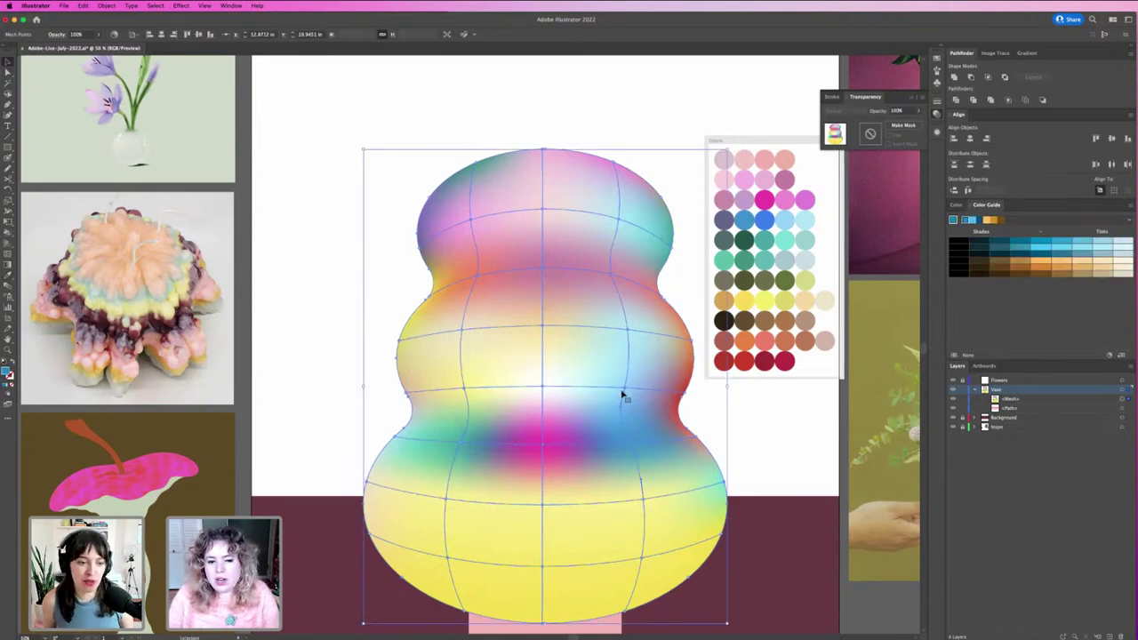
pyautogui.click(543, 388)
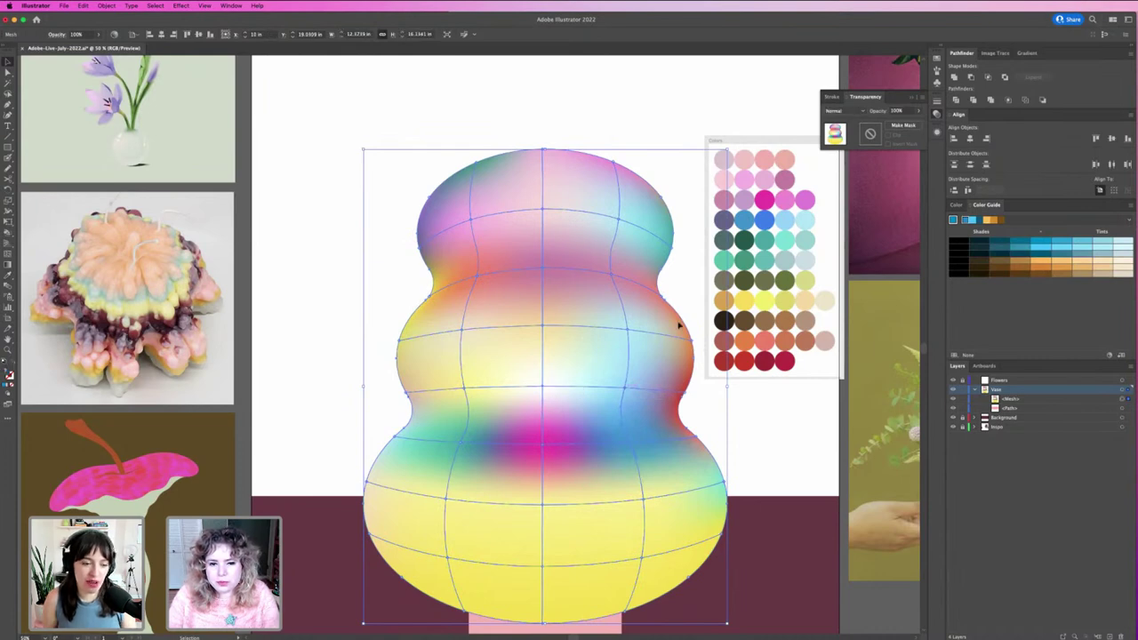
pyautogui.press('i')
pyautogui.click(787, 242)
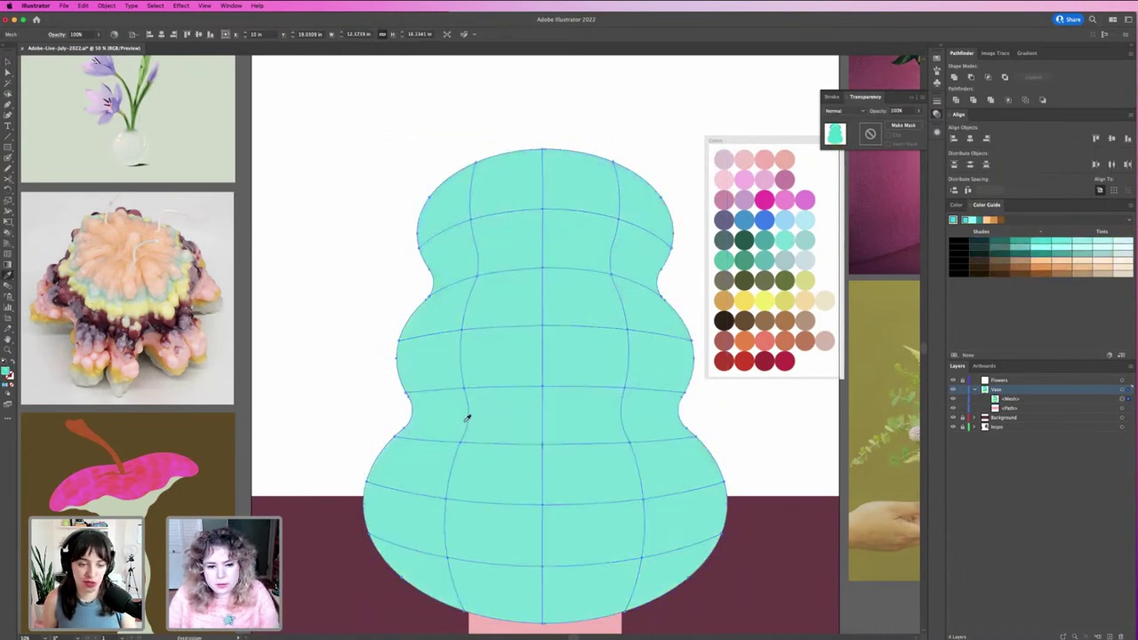
pyautogui.press('super+z')
# Colour the centre mesh point at the base of the middle lobe with the pale cyan palette swatch.
pyautogui.press('a')
pyautogui.click(544, 388)
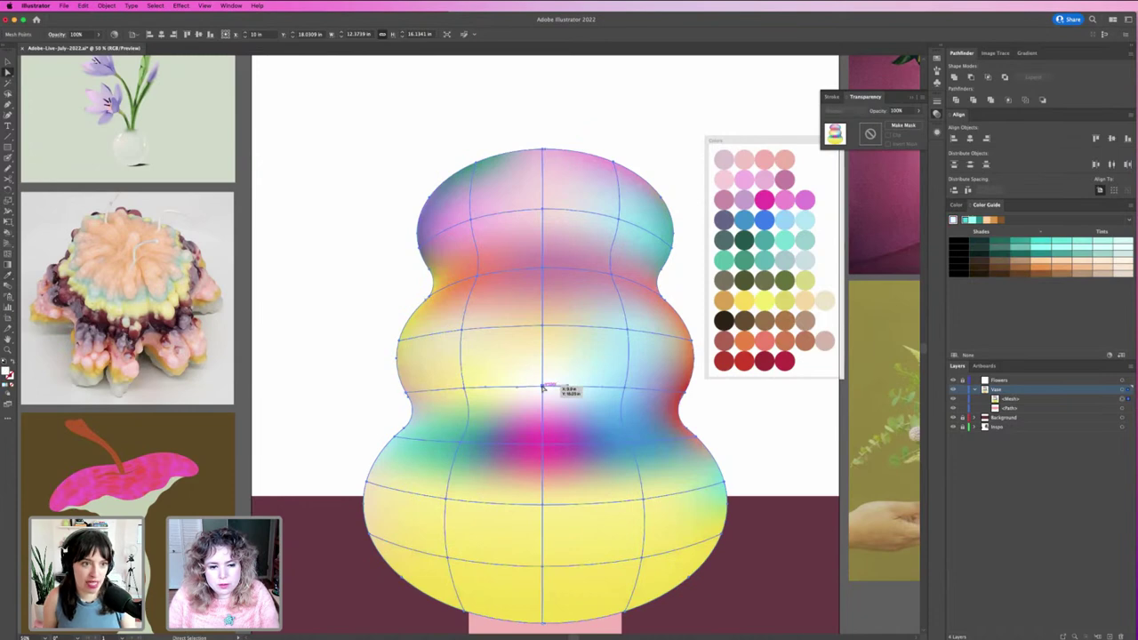
pyautogui.click(805, 219)
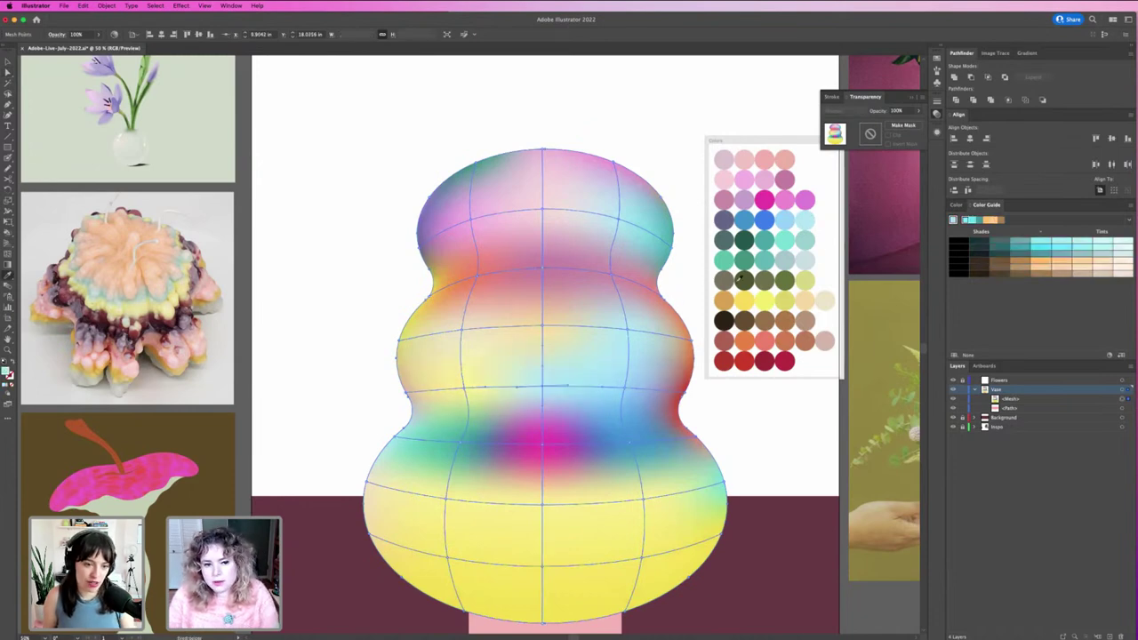
# Colour the middle lobe's lower left inner mesh point yellow-green and the one above it light peach.
pyautogui.click(463, 387)
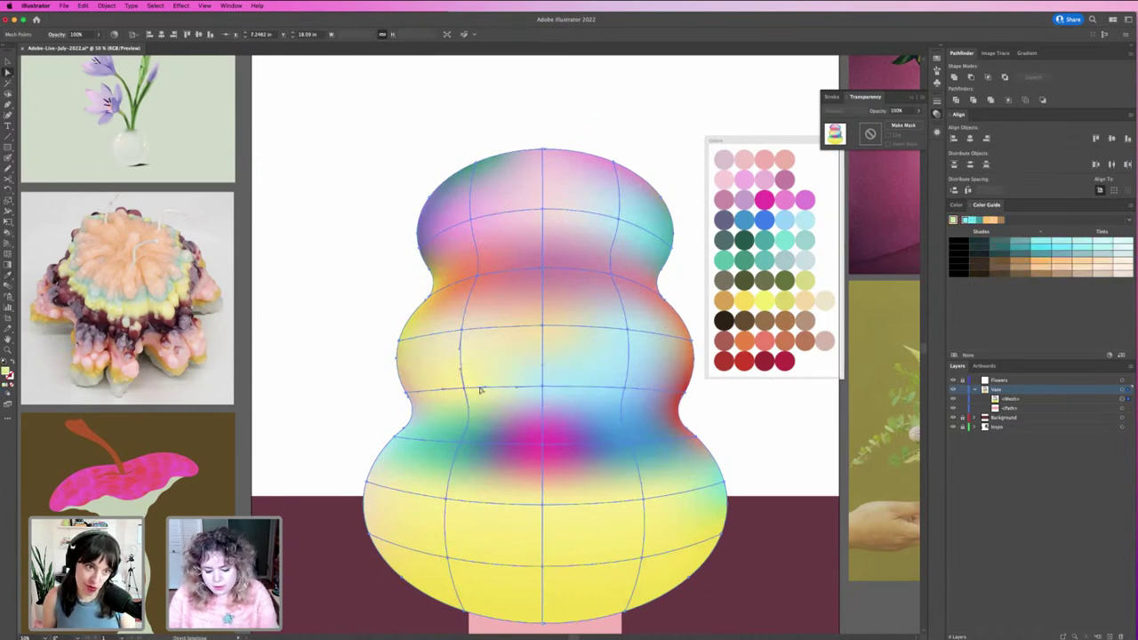
pyautogui.click(782, 284)
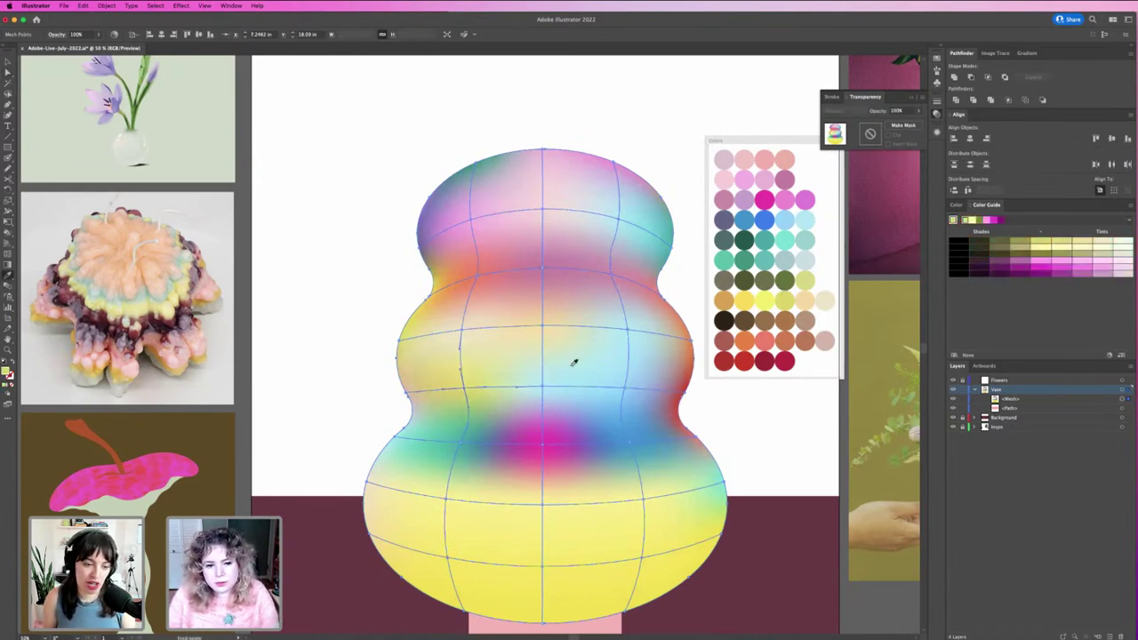
pyautogui.click(463, 331)
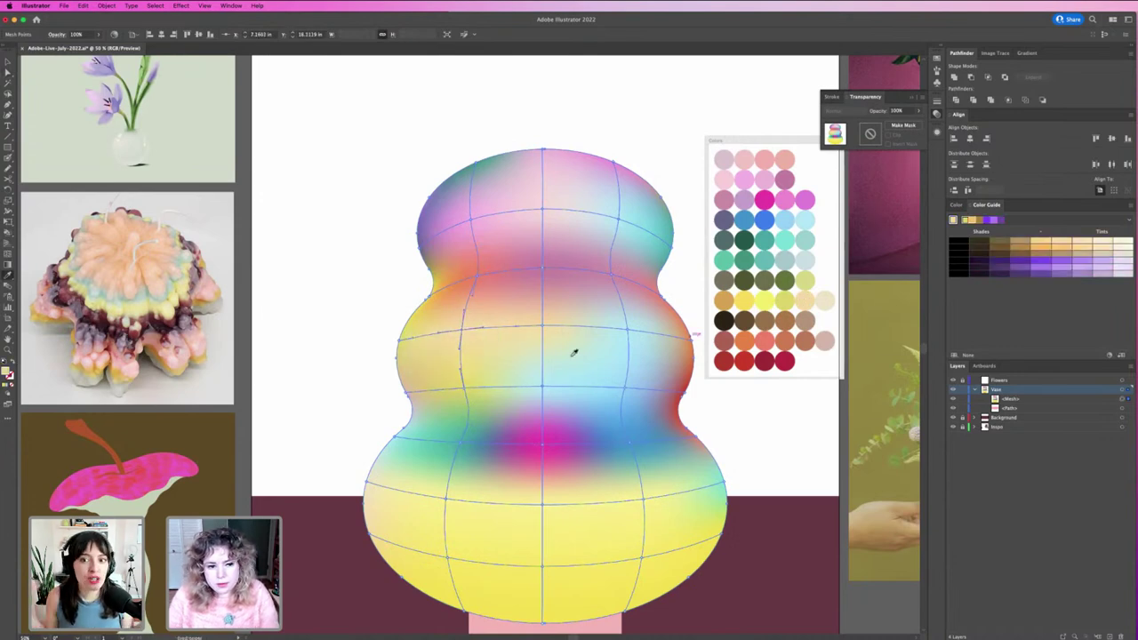
# Deselect the vase body and examine its colours against the whole artboard and the reference images.
pyautogui.press('v')
pyautogui.click(311, 363)
pyautogui.press('super+minus')
pyautogui.press('super+minus')
pyautogui.press('super+minus')
pyautogui.press('super+minus')
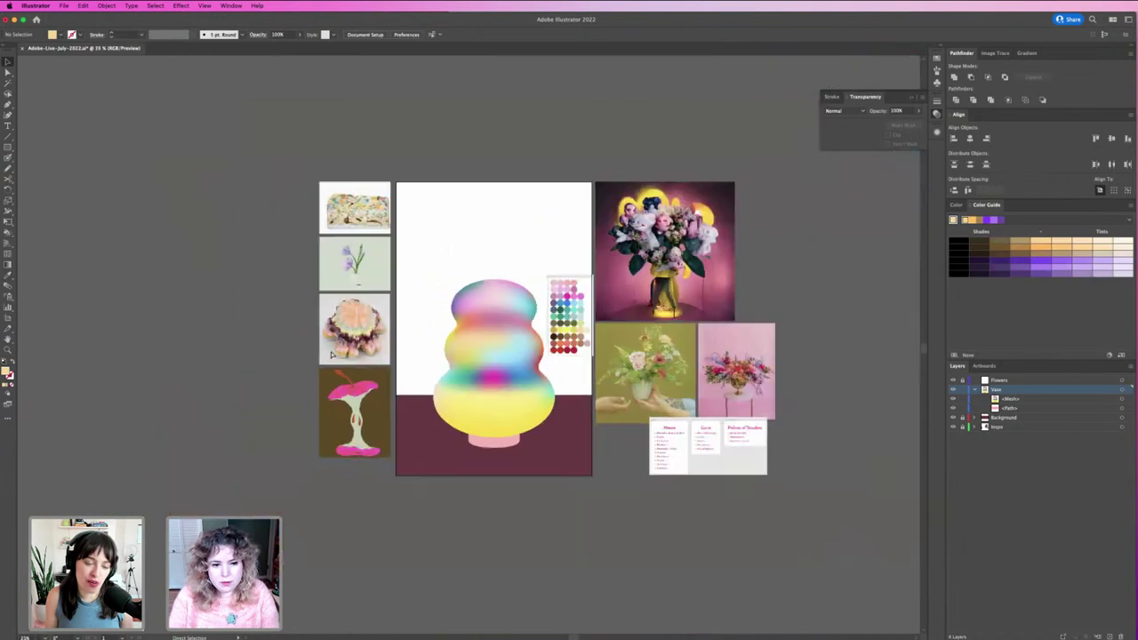
pyautogui.press('super+equal')
pyautogui.press('super+equal')
pyautogui.press('super+plus')
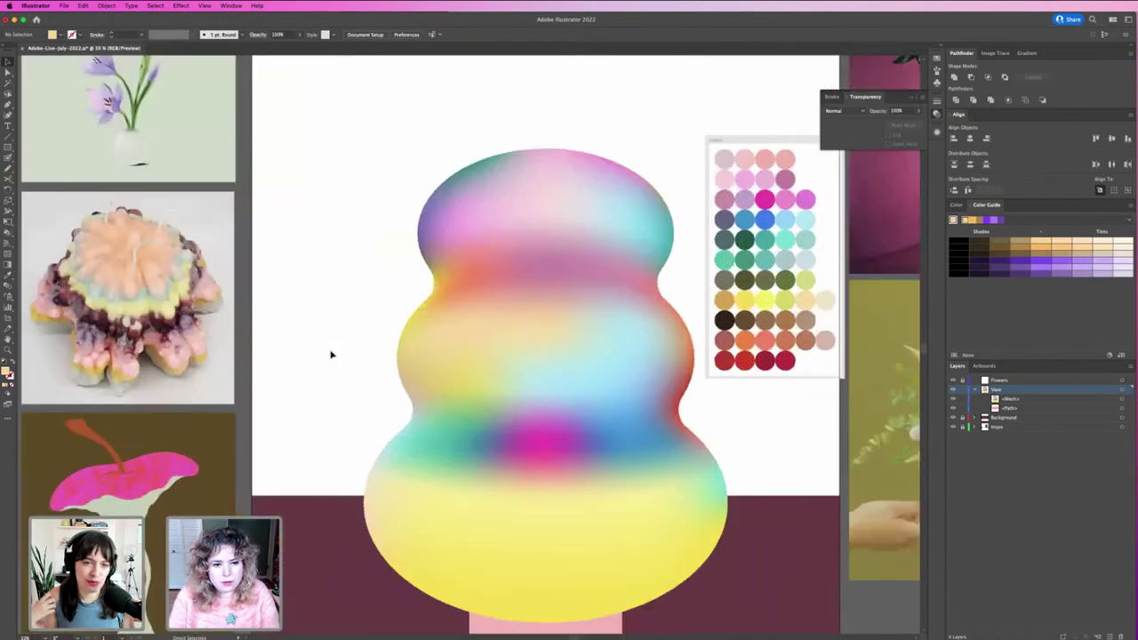
pyautogui.press('super+plus')
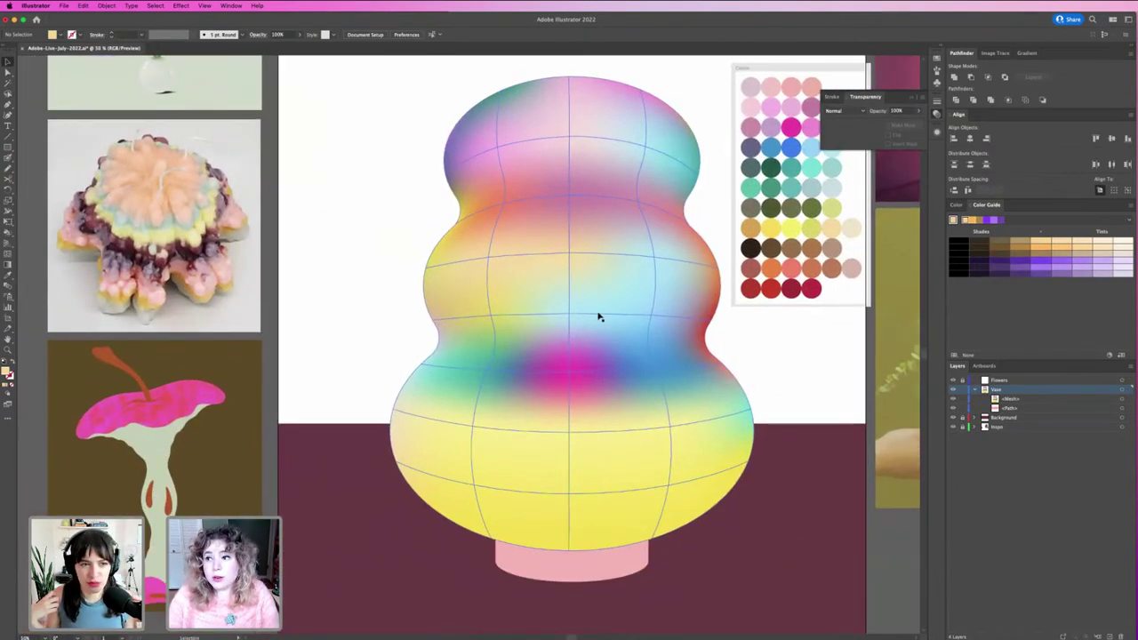
# Colour the bottom lobe's upper centre mesh point, just below the magenta one, with the slate purple palette swatch.
pyautogui.press('a')
pyautogui.click(608, 437)
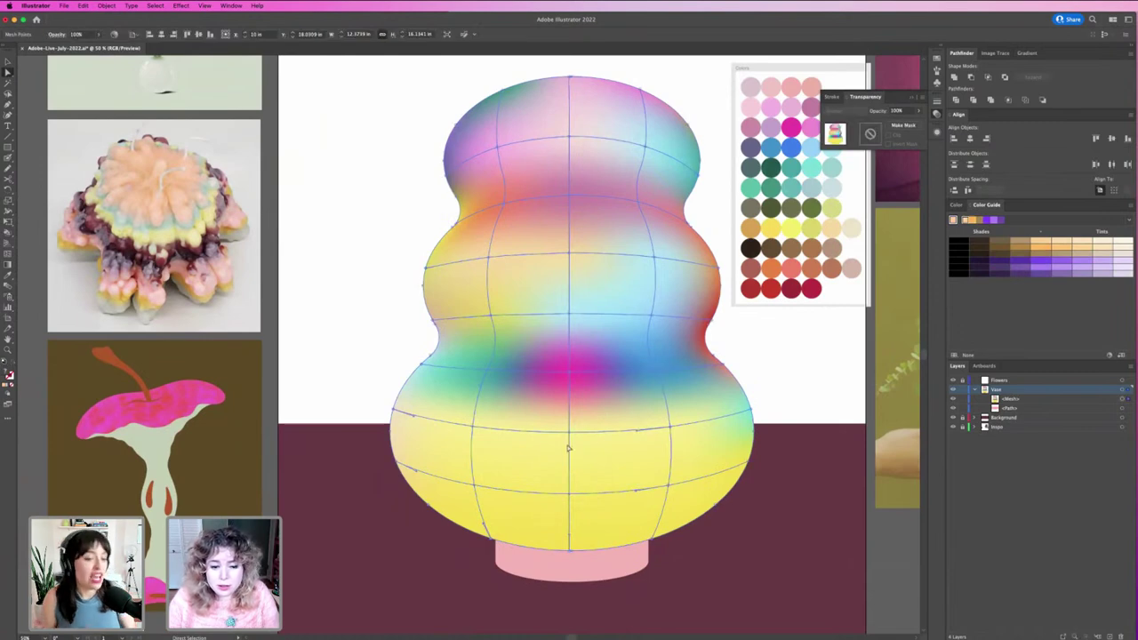
pyautogui.click(569, 432)
pyautogui.press('i')
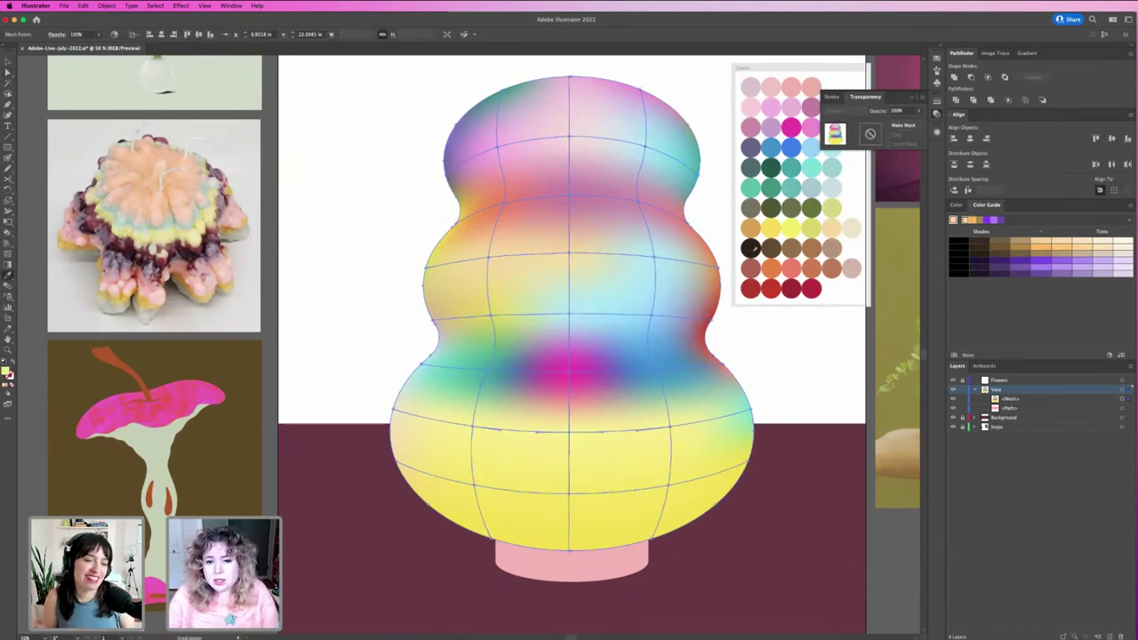
pyautogui.click(760, 148)
pyautogui.hotkey('ctrl', 'z')
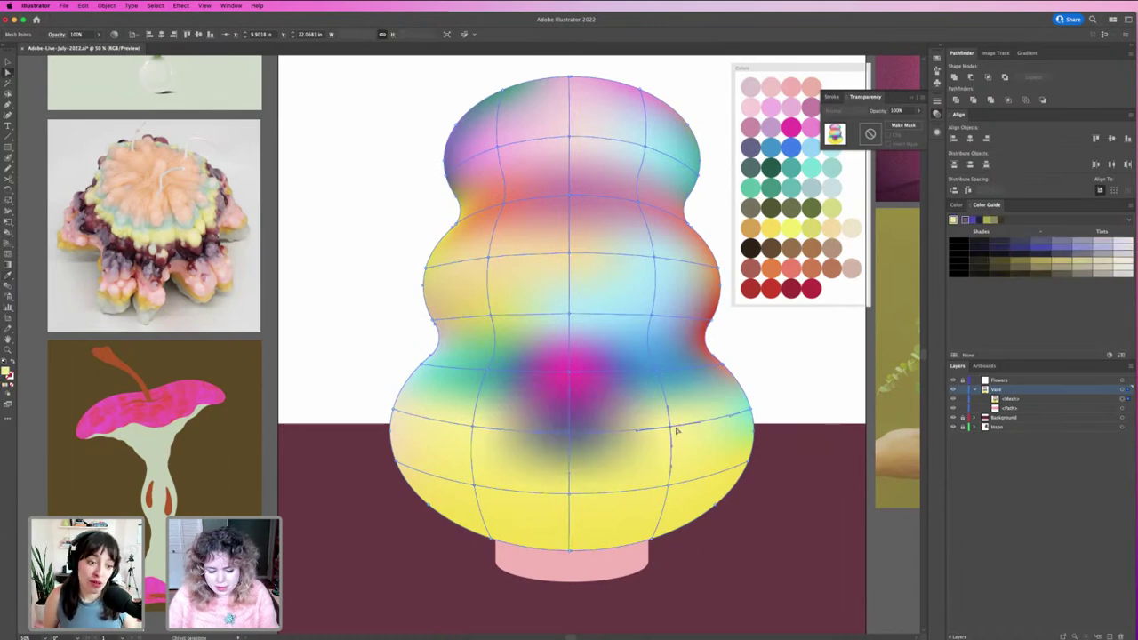
# Colour the bottom lobe's upper right inner mesh point olive green and the one below it bright blue.
pyautogui.click(791, 171)
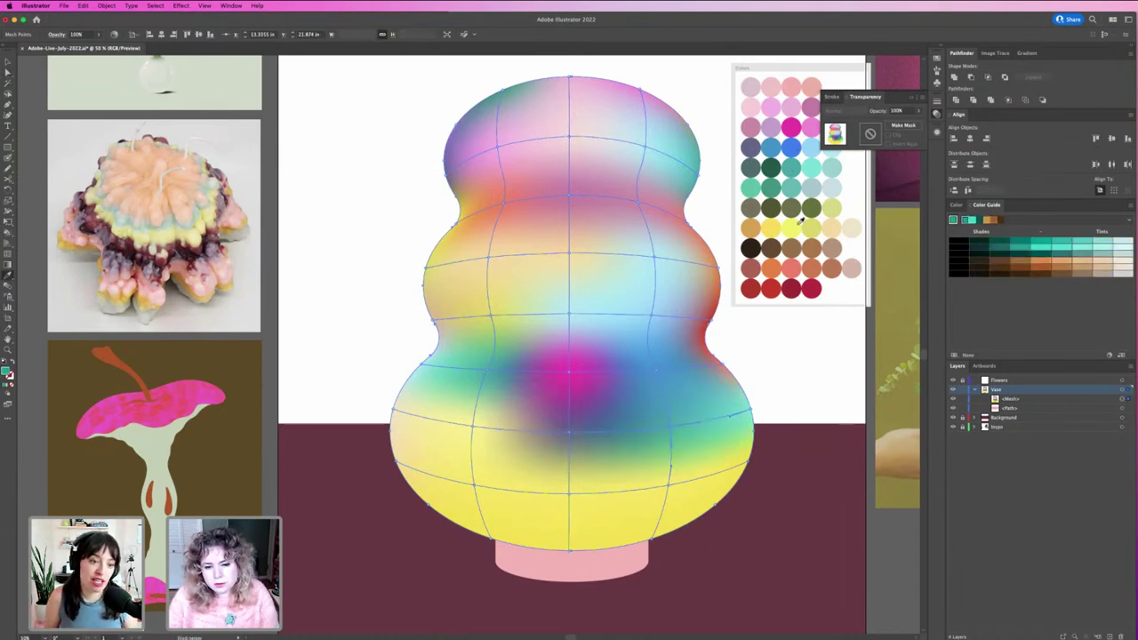
pyautogui.click(773, 185)
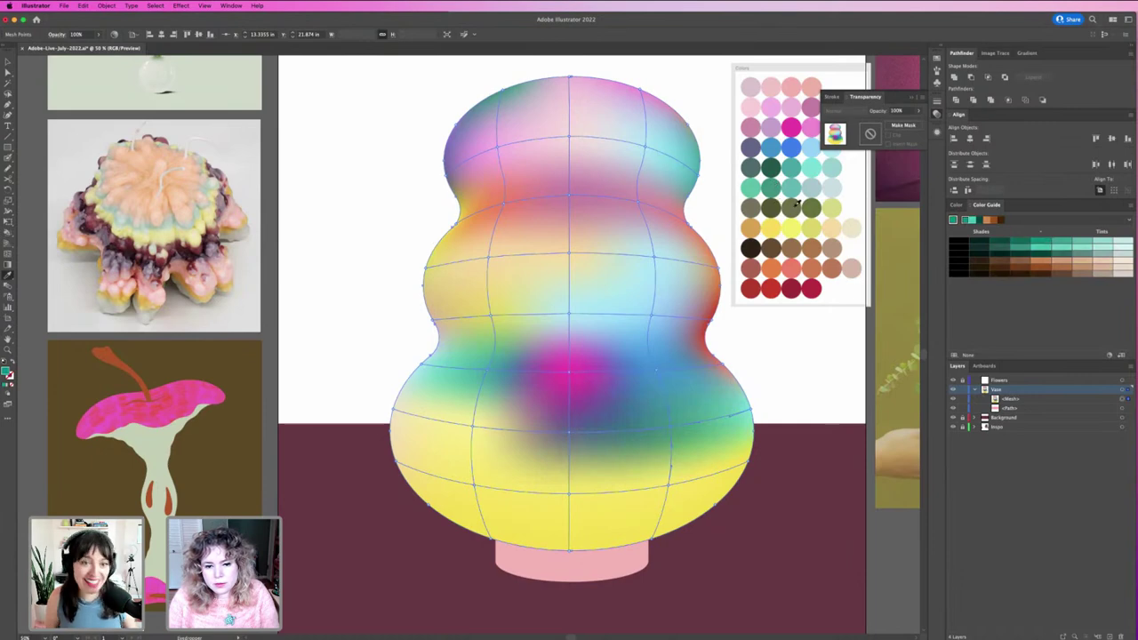
pyautogui.click(797, 204)
pyautogui.keyDown('ctrl'); pyautogui.click(670, 485); pyautogui.keyUp('ctrl')
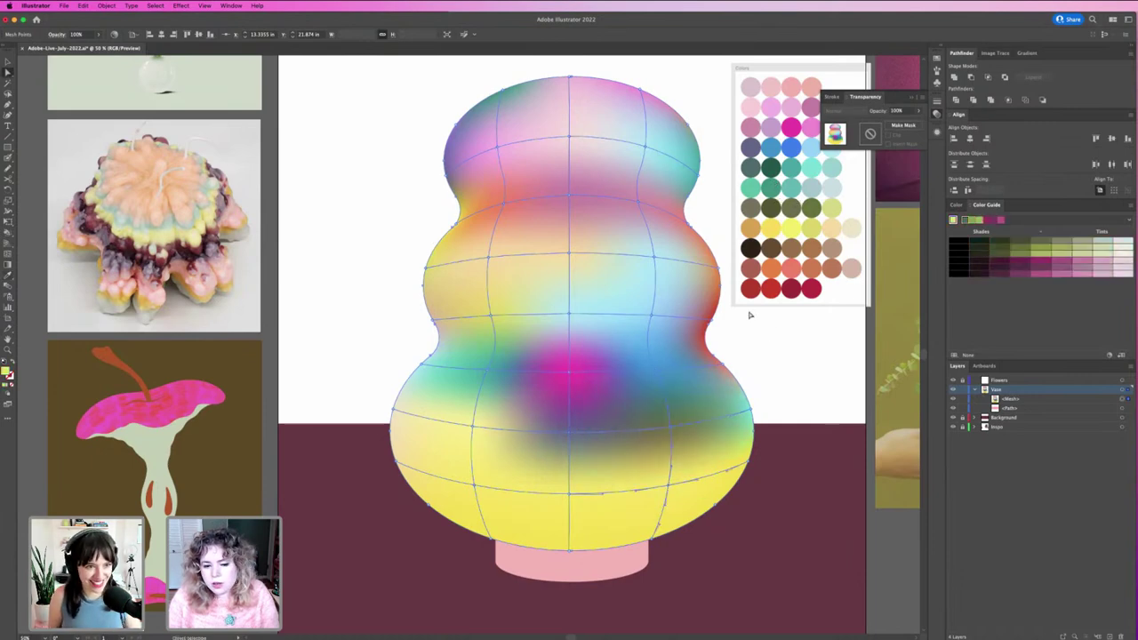
pyautogui.click(791, 146)
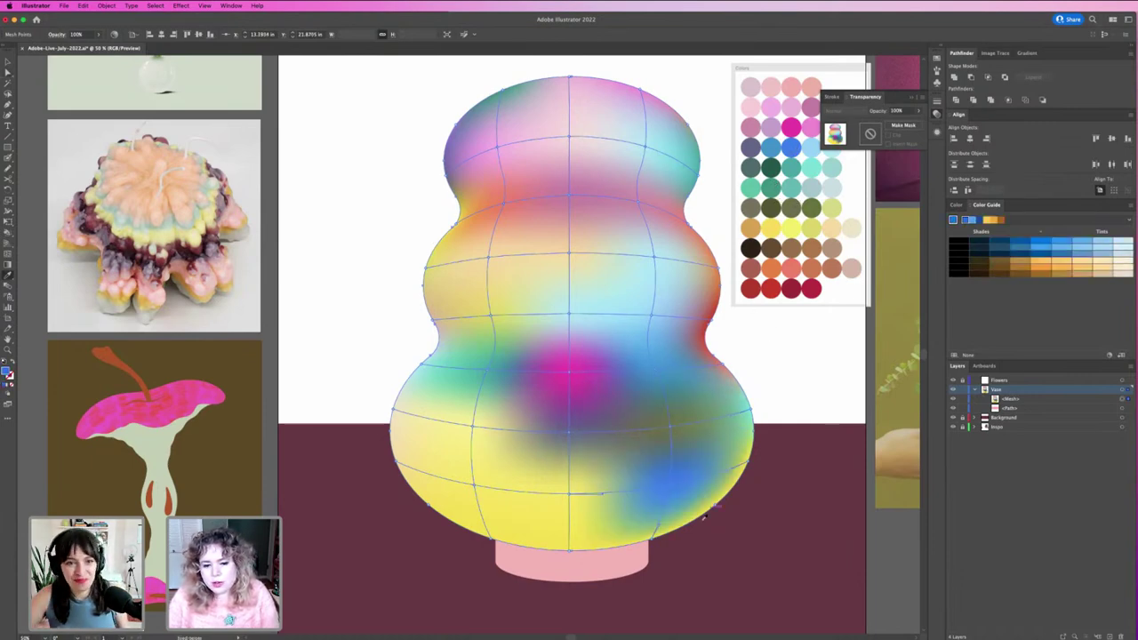
pyautogui.click(746, 463)
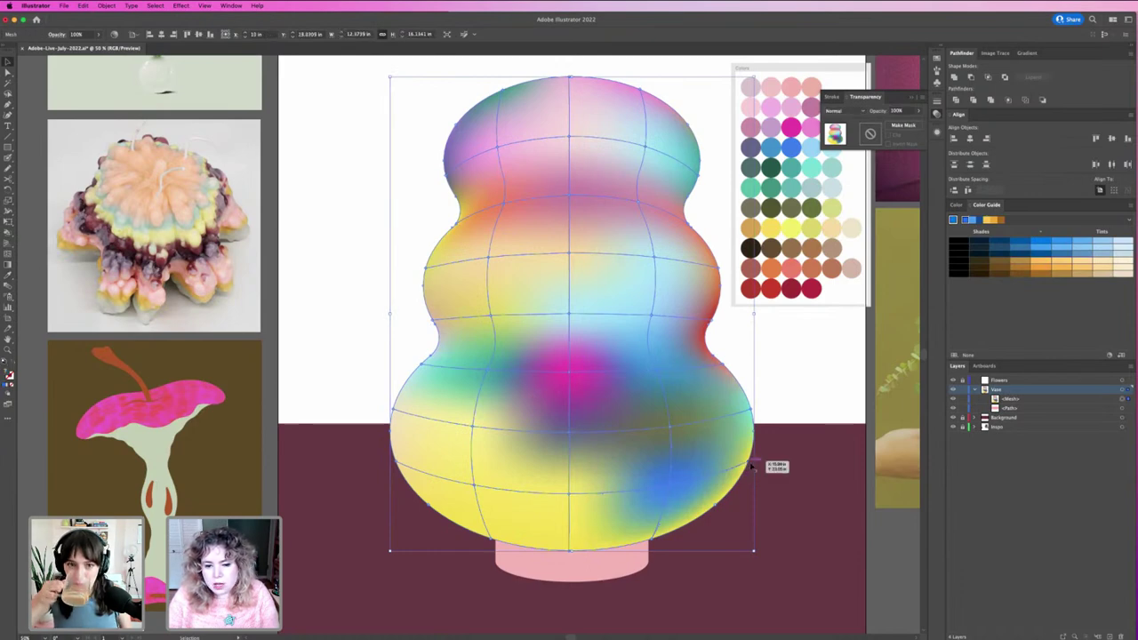
pyautogui.moveTo(793, 135); pyautogui.dragTo(755, 168)
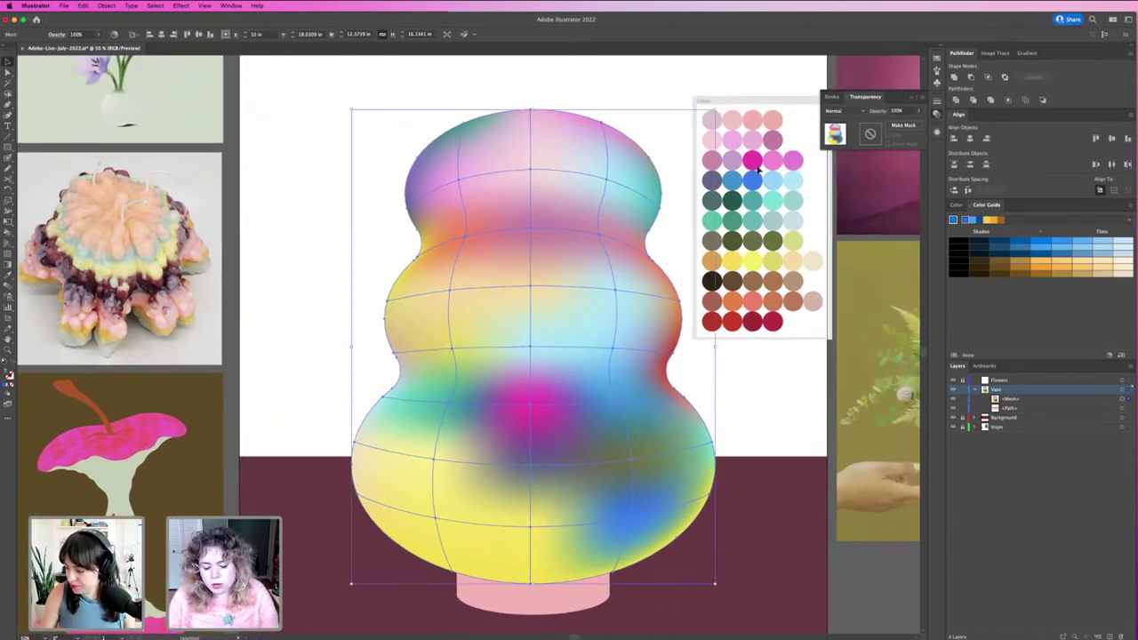
pyautogui.press('i')
pyautogui.click(800, 157)
pyautogui.press('super+z')
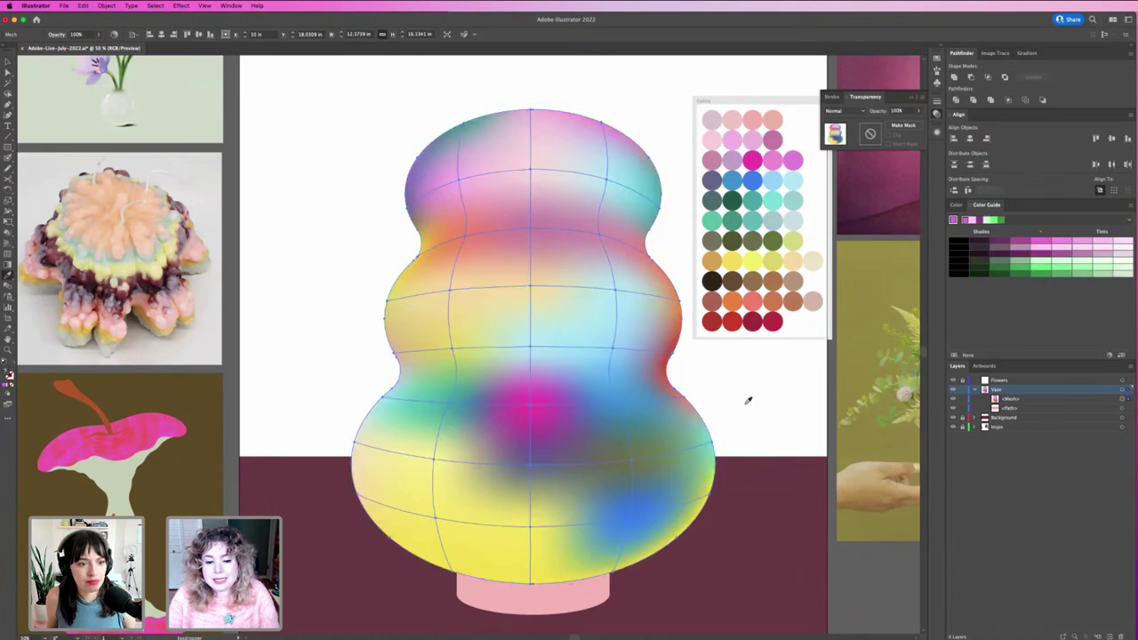
# Apply the orchid purple palette swatch to the lower mesh point on the bottom lobe's right outline.
pyautogui.click(715, 496)
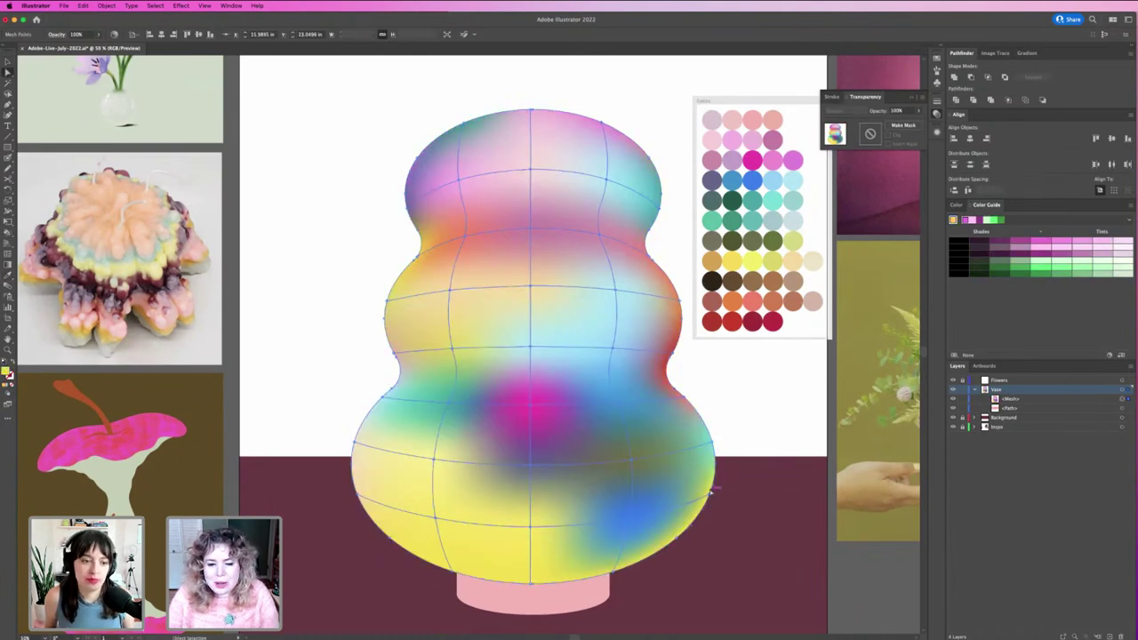
pyautogui.press('i')
pyautogui.click(792, 158)
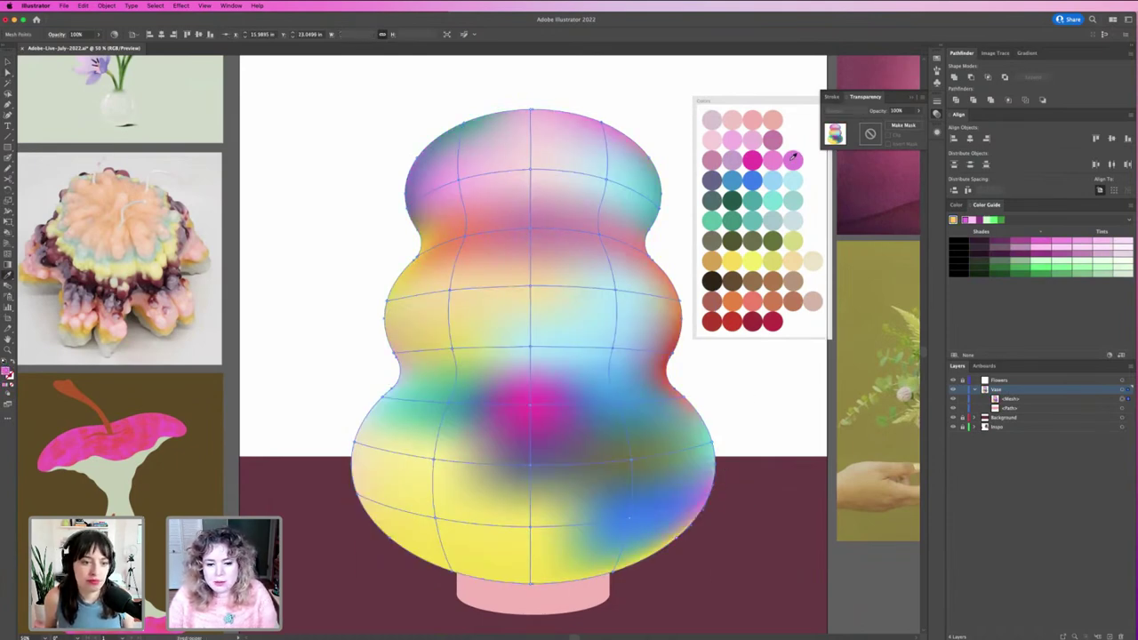
# Colour the mesh point where the right inner mesh line meets the body's bottom outline with the aqua palette swatch.
pyautogui.press('a')
pyautogui.click(711, 437)
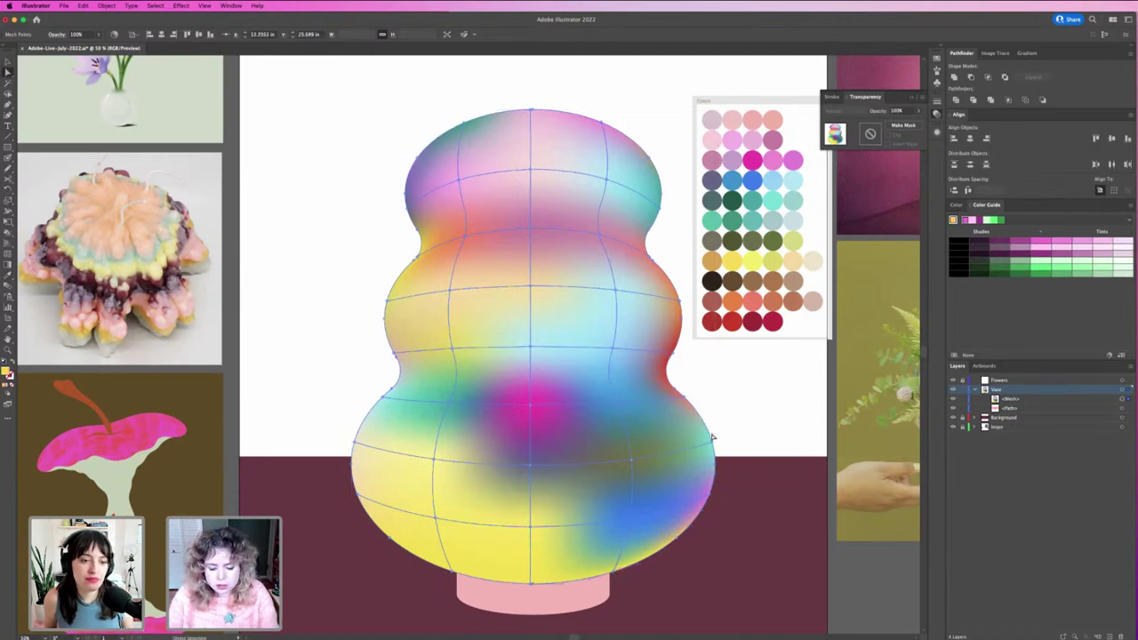
pyautogui.press('i')
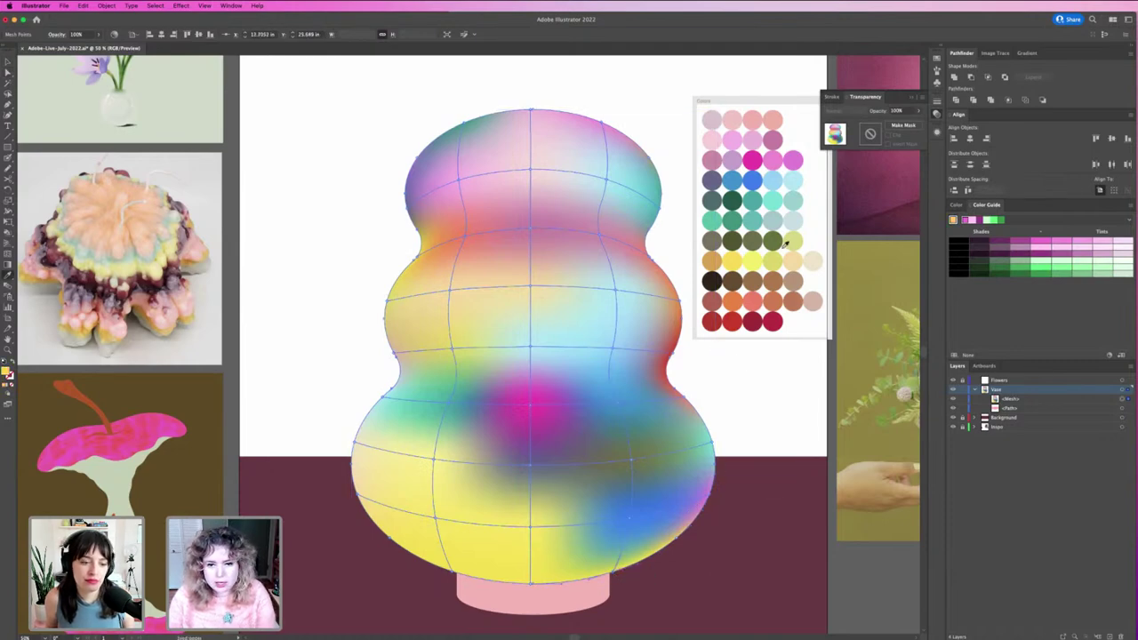
pyautogui.click(763, 199)
pyautogui.click(771, 198)
pyautogui.press('a')
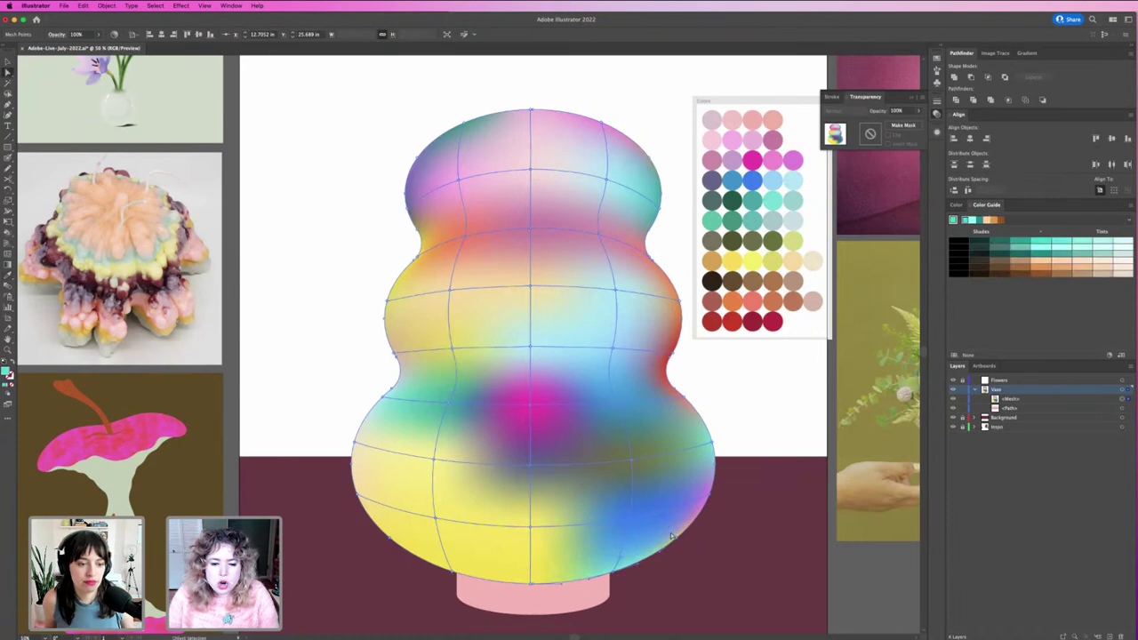
# Colour the lower-right outline mesh point between the orchid and aqua points pale cyan, and deselect the vase body.
pyautogui.click(705, 541)
pyautogui.press('i')
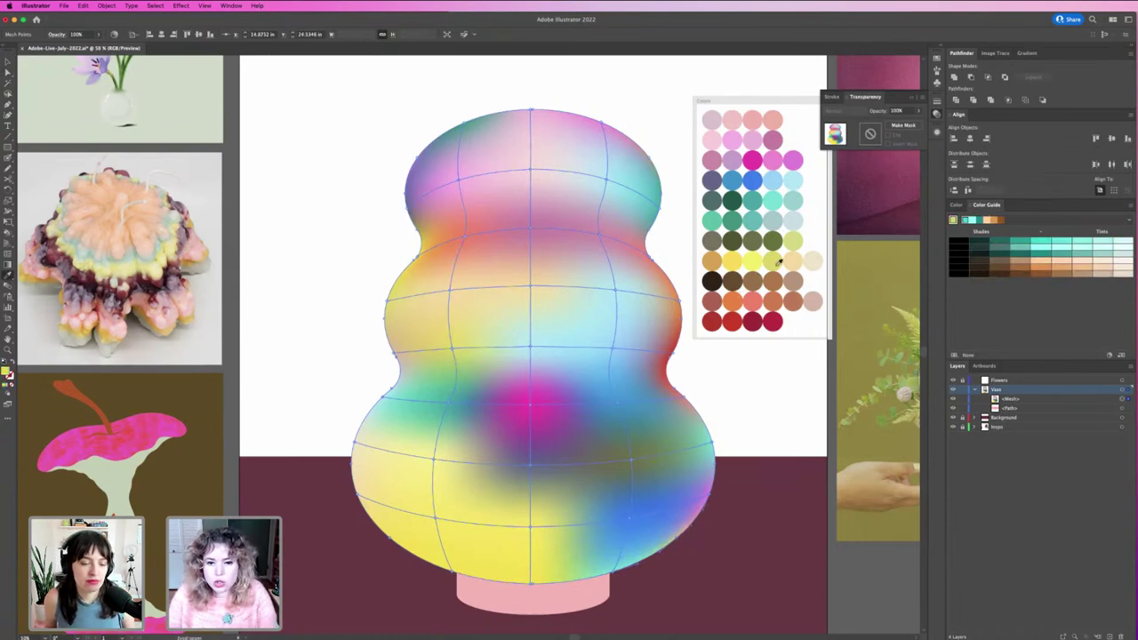
pyautogui.click(768, 196)
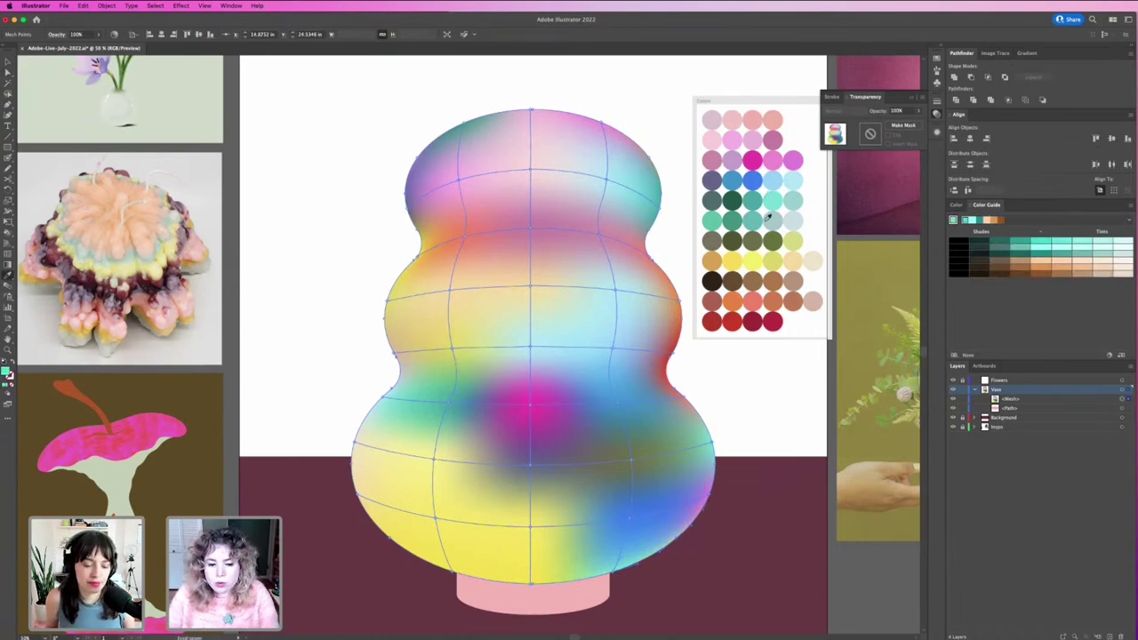
pyautogui.click(789, 182)
pyautogui.press('v')
pyautogui.click(721, 572)
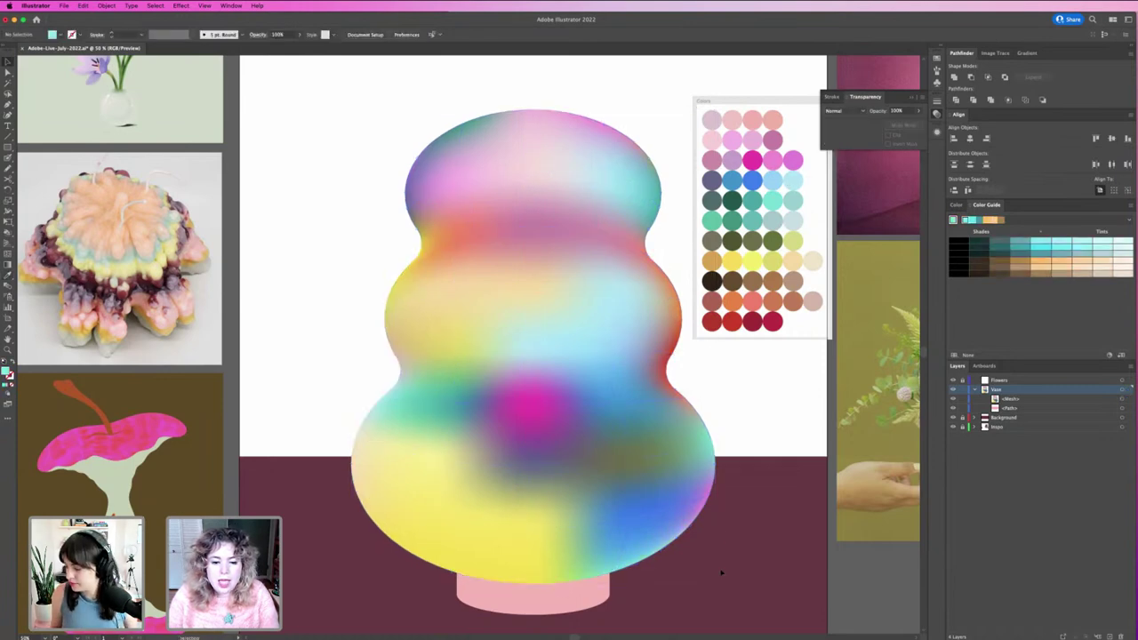
# Colour the mesh point at the centre of the vase body's bottom outline with the pink palette swatch.
pyautogui.press('a')
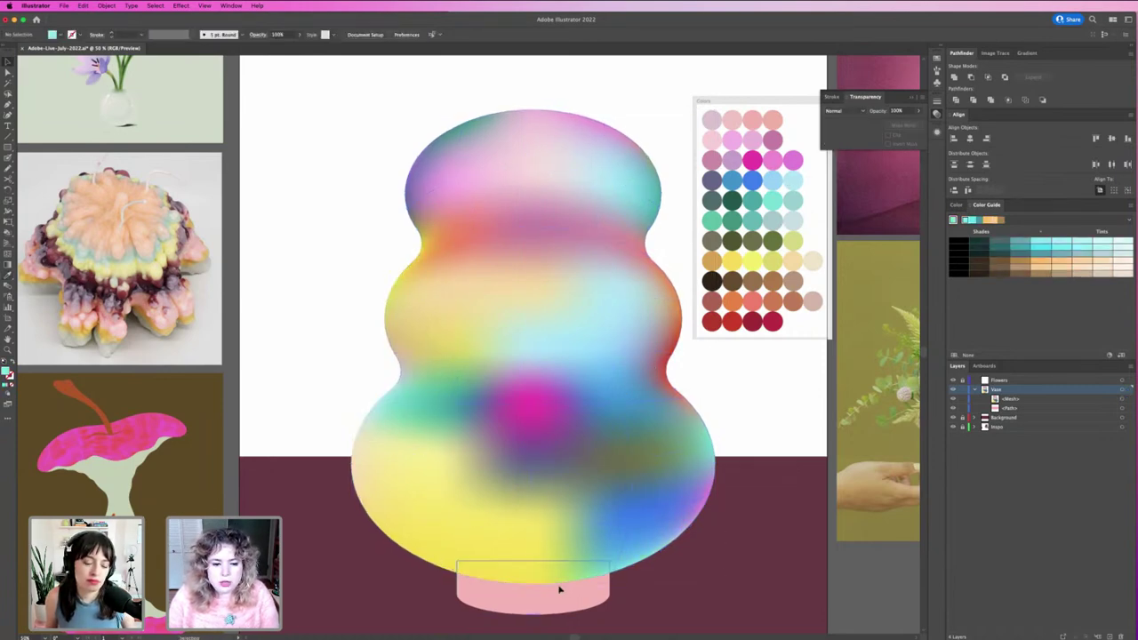
pyautogui.click(551, 569)
pyautogui.click(532, 587)
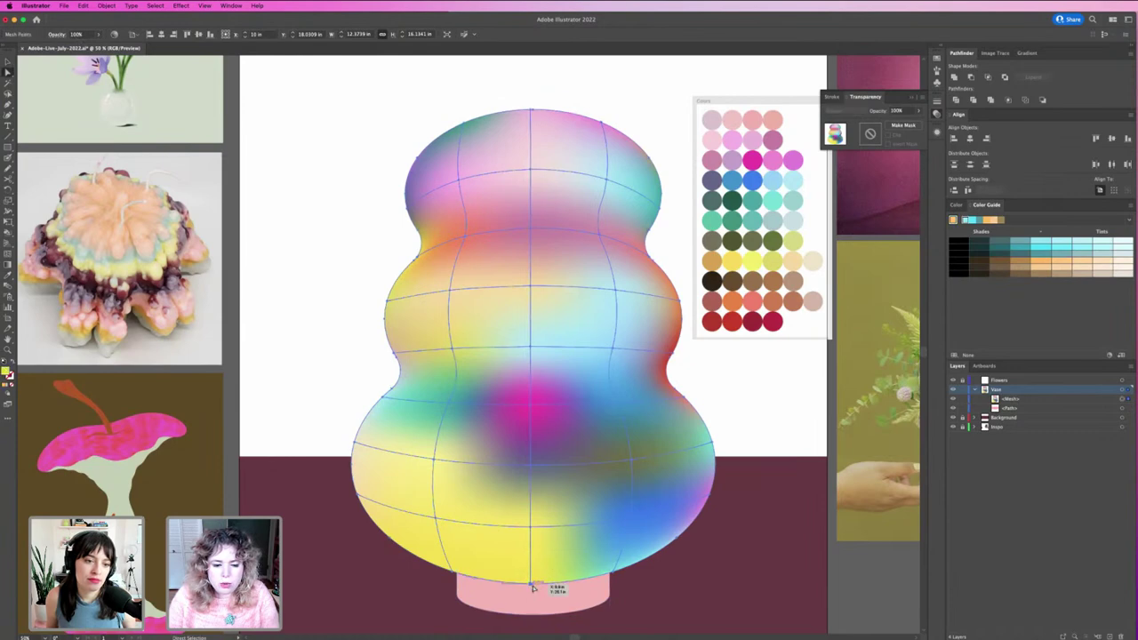
pyautogui.click(772, 160)
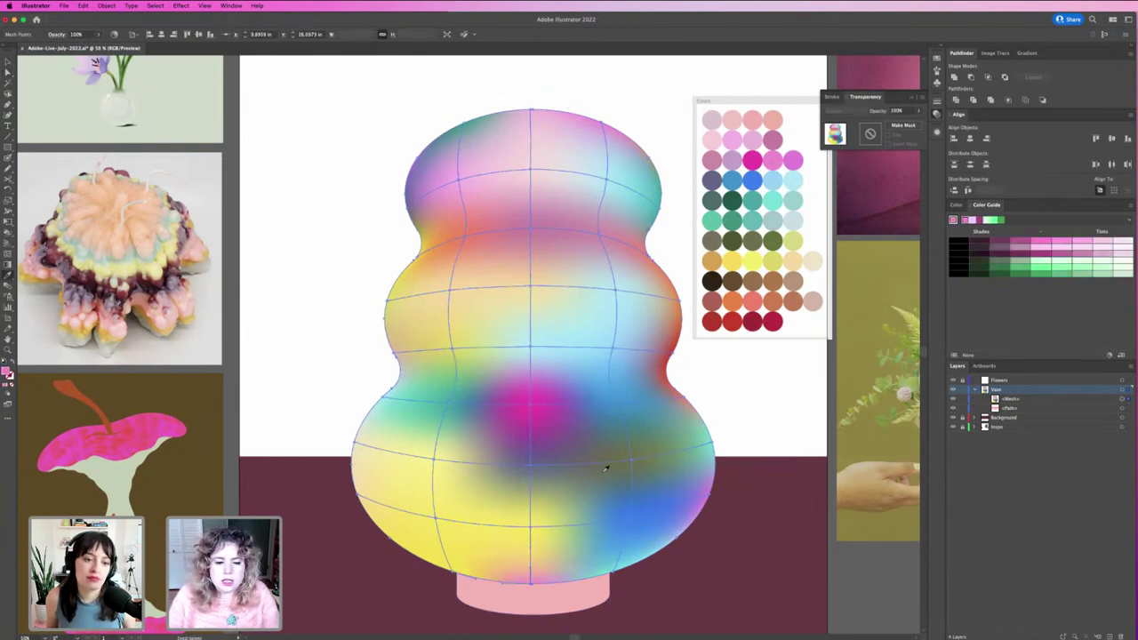
# Colour the mesh point where the left inner mesh line meets the body's bottom outline bright yellow.
pyautogui.click(453, 577)
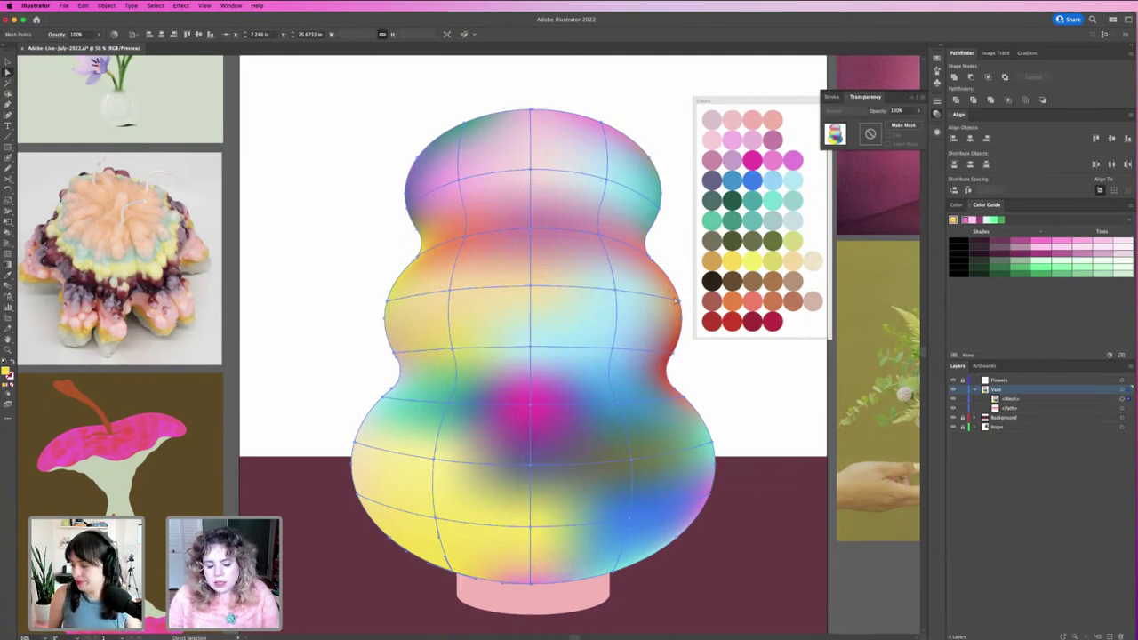
pyautogui.press('i')
pyautogui.click(736, 257)
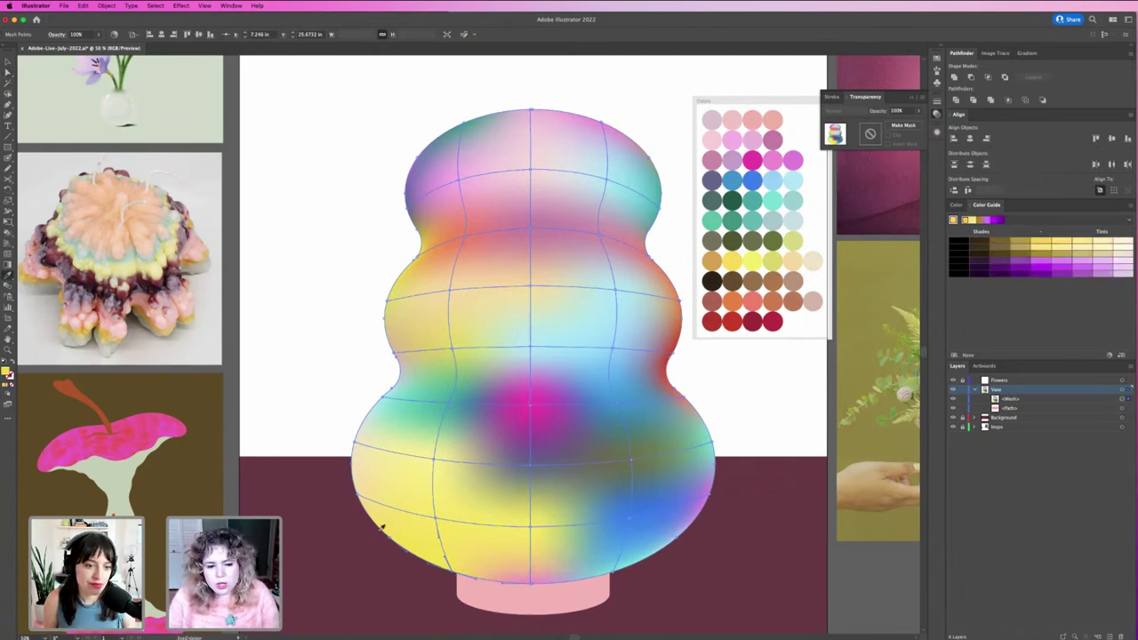
pyautogui.click(761, 261)
# Apply the lime palette swatch to the bottom lobe's lower left inner mesh point.
pyautogui.click(436, 519)
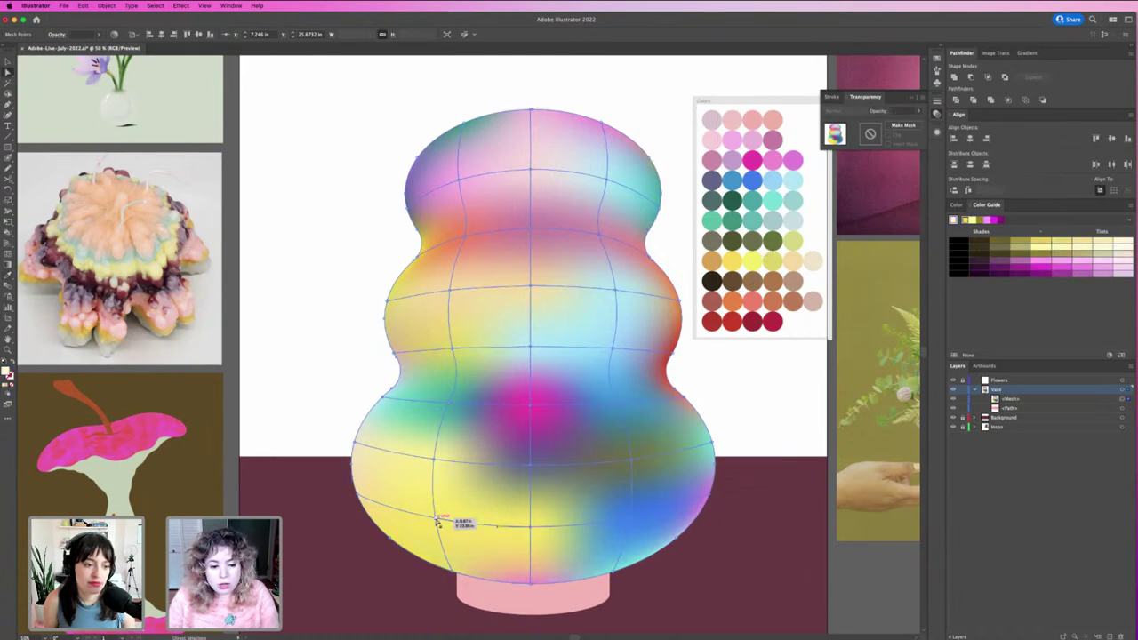
pyautogui.press('i')
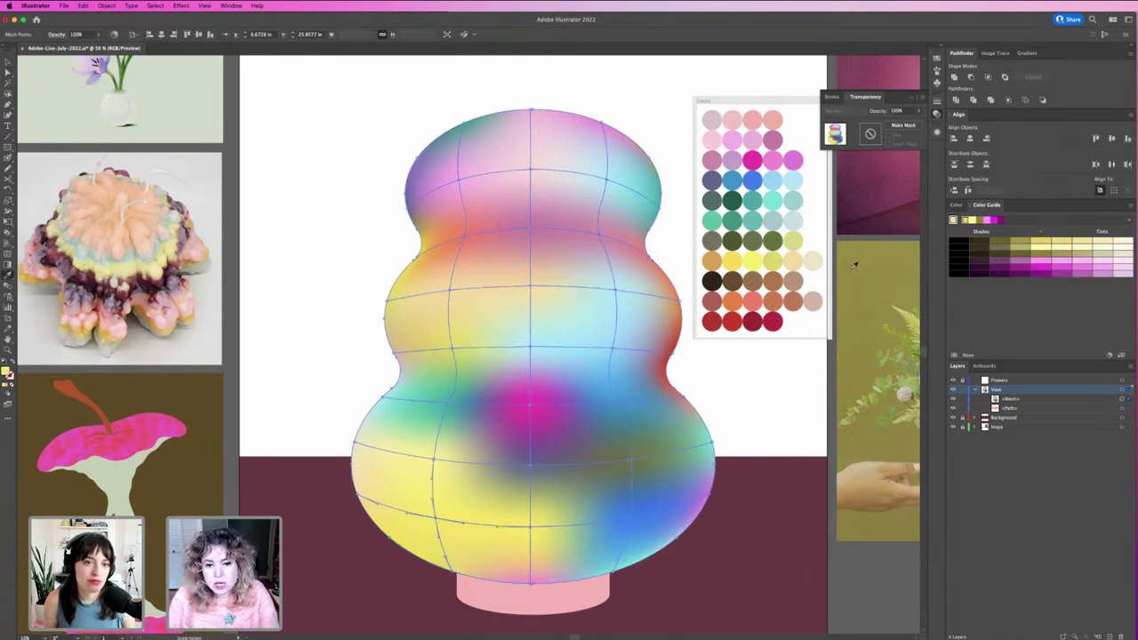
pyautogui.click(794, 240)
pyautogui.press('a')
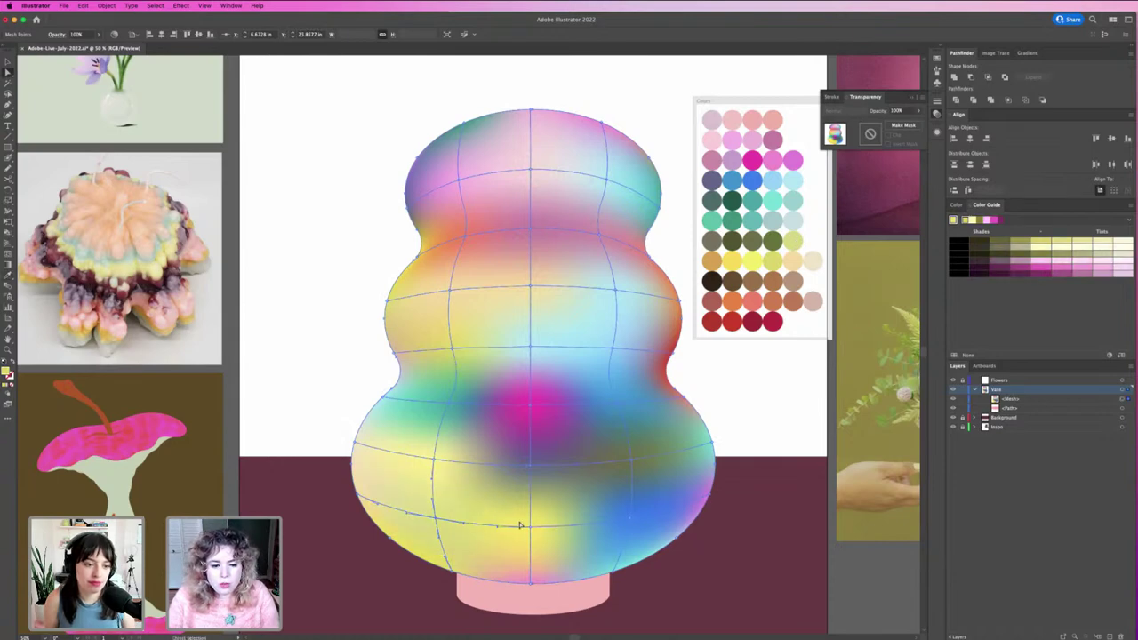
# Colour the bottom lobe's lower centre mesh point aqua and the lower-left outline mesh point green.
pyautogui.press('i')
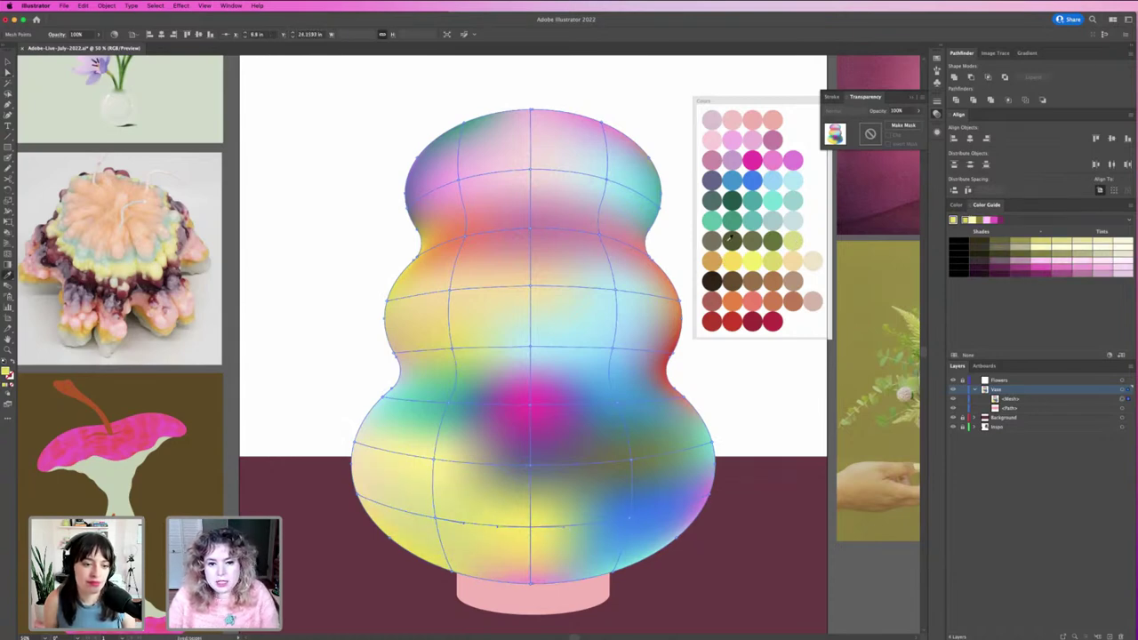
pyautogui.click(722, 218)
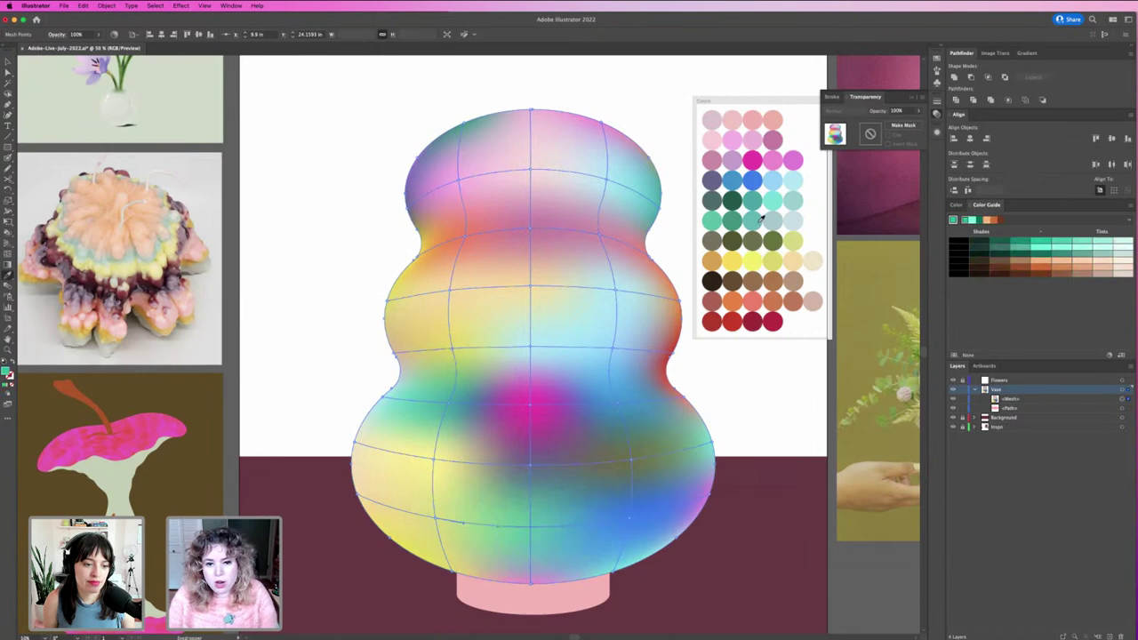
pyautogui.press('a')
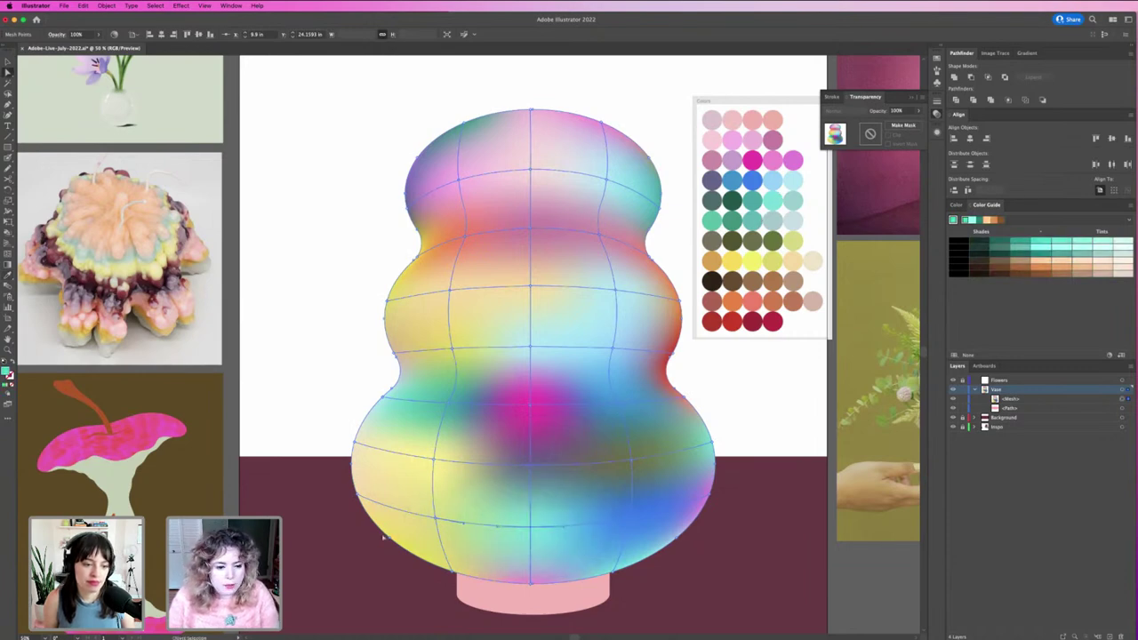
pyautogui.click(414, 541)
pyautogui.press('i')
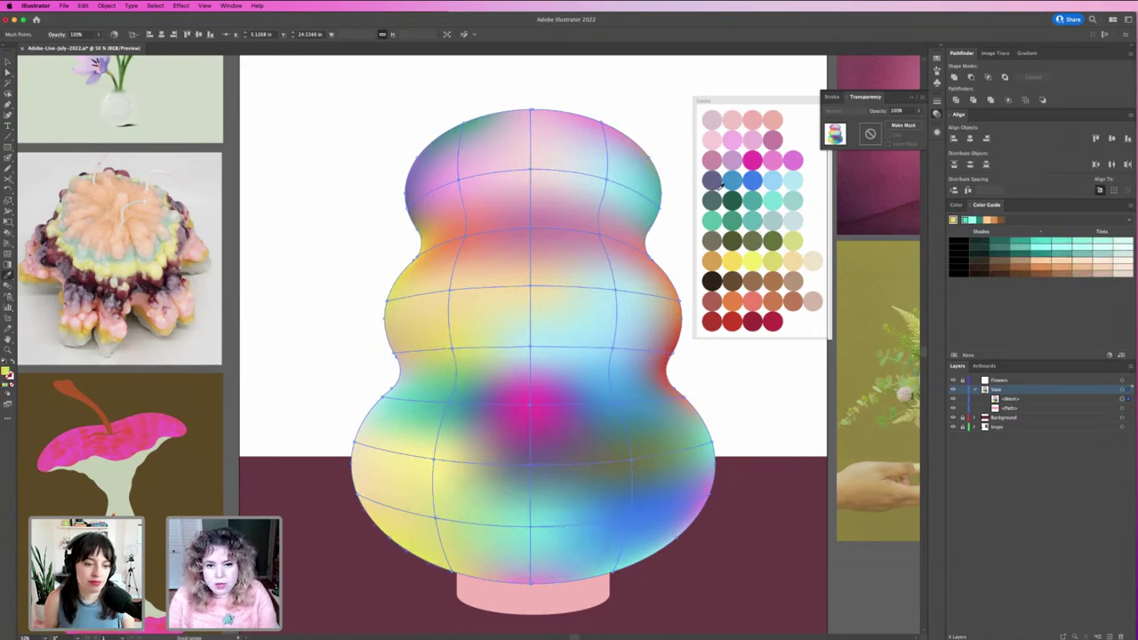
pyautogui.click(712, 211)
pyautogui.press('a')
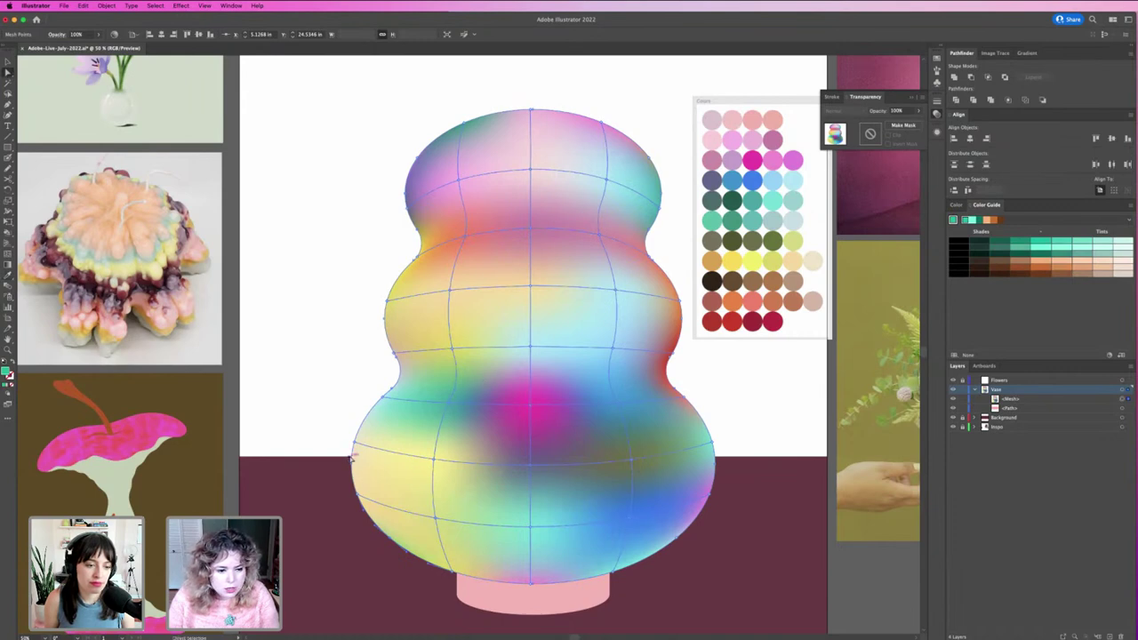
# Apply the mauve swatch to the outline point at the bottom lobe's widest left side and light pink to the mesh point below it.
pyautogui.click(353, 460)
pyautogui.press('i')
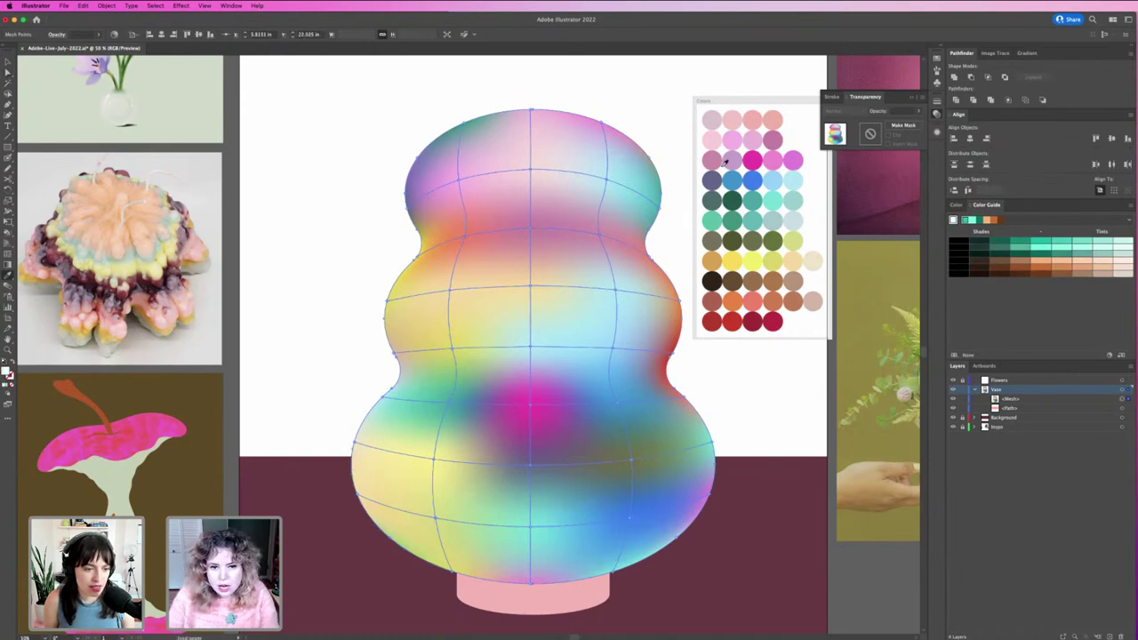
pyautogui.click(718, 162)
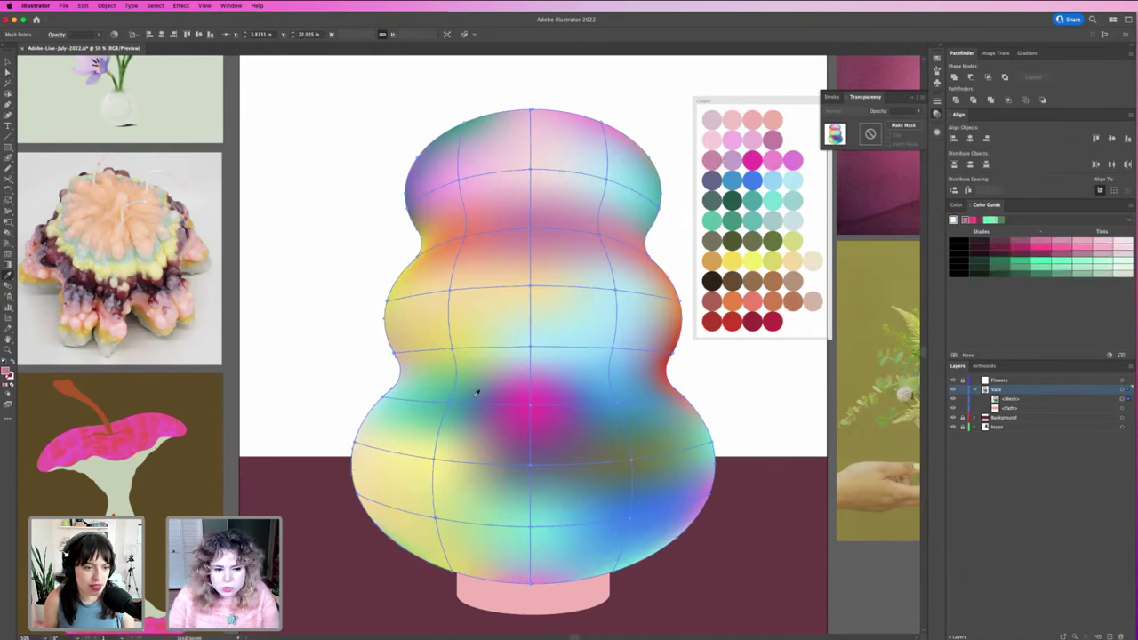
pyautogui.press('a')
pyautogui.click(367, 492)
pyautogui.press('i')
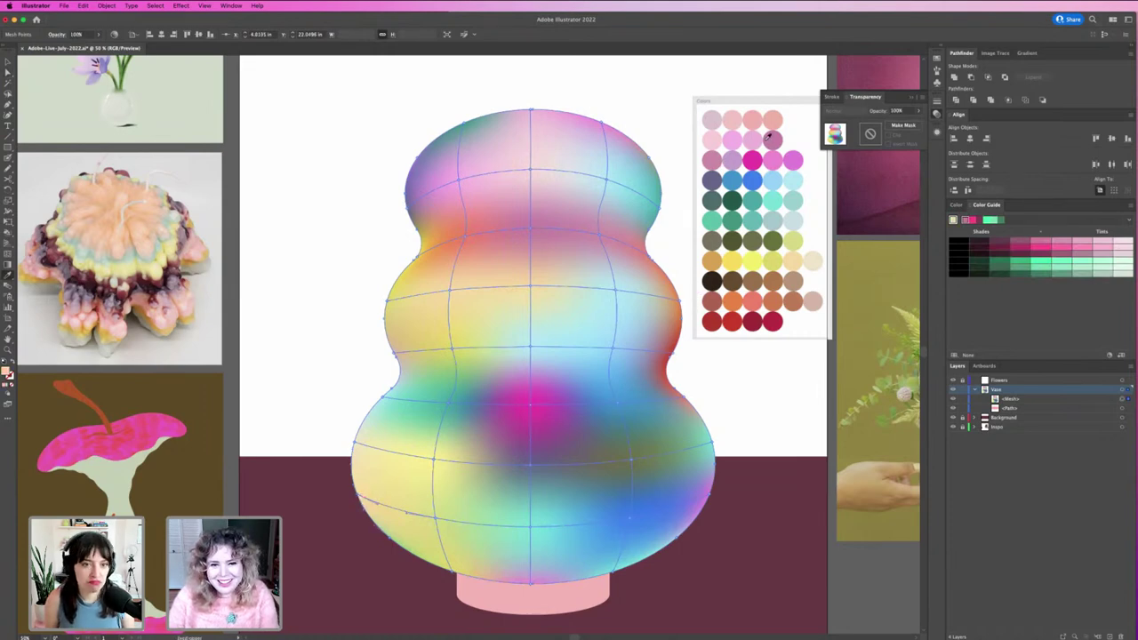
pyautogui.click(751, 139)
pyautogui.press('a')
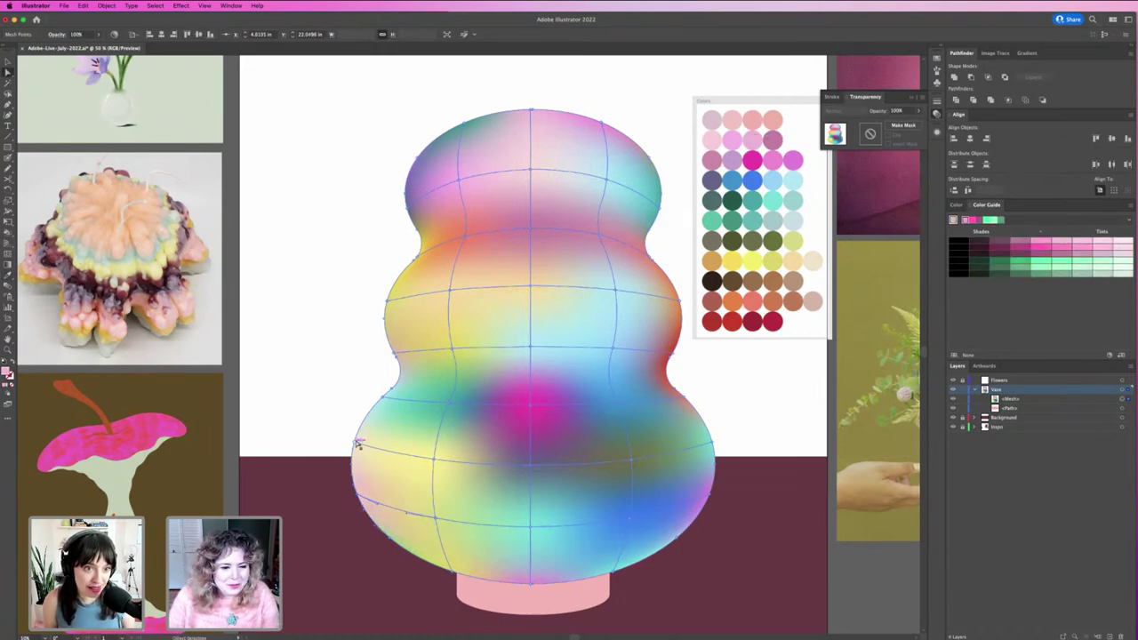
# Colour the upper mesh point on the bottom lobe's left outline with the lilac palette swatch.
pyautogui.click(356, 444)
pyautogui.press('i')
pyautogui.click(711, 160)
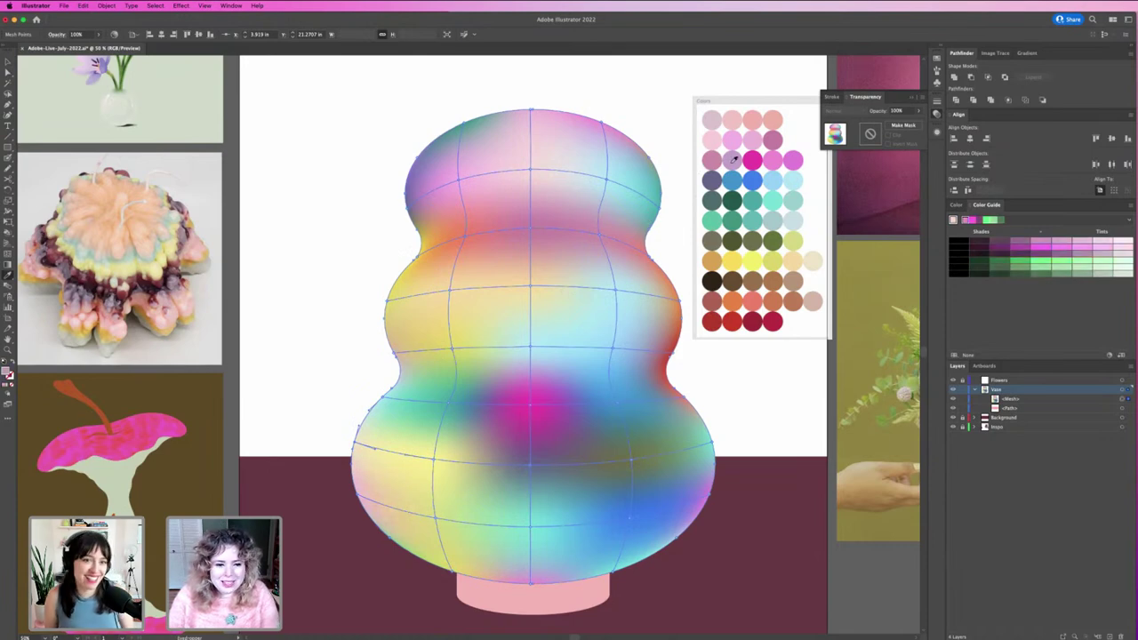
pyautogui.press('a')
# Apply the lime palette swatch to the bottom lobe's upper left inner mesh point.
pyautogui.click(434, 461)
pyautogui.press('i')
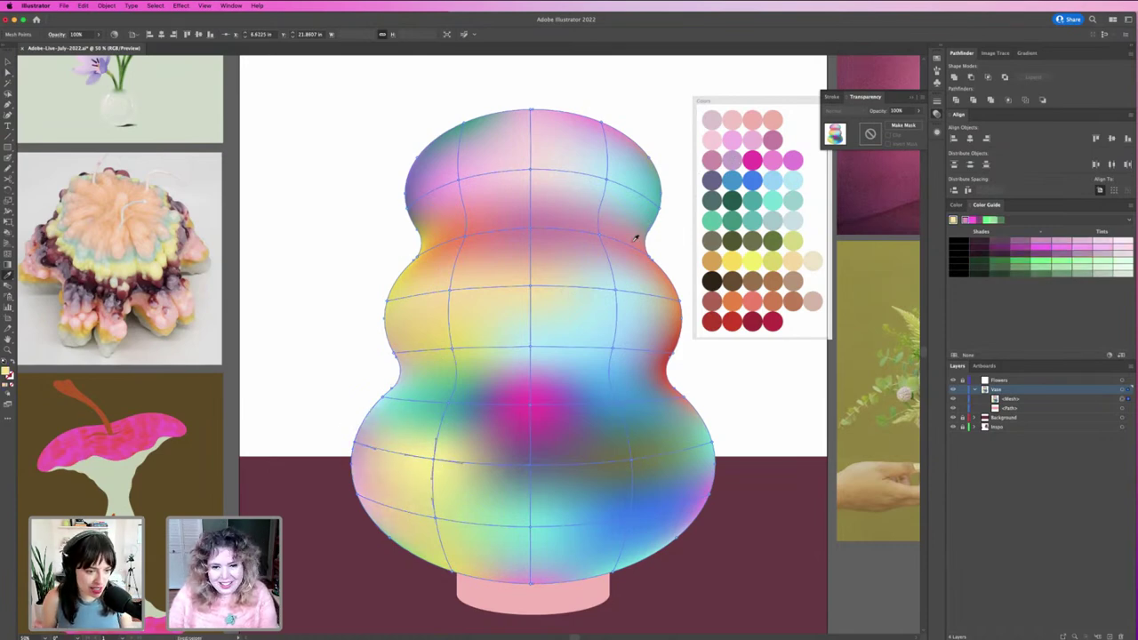
pyautogui.click(794, 236)
pyautogui.press('a')
# Try light blue on the bottom lobe's lower left inner mesh point, settle on lilac, and deselect the body.
pyautogui.click(433, 522)
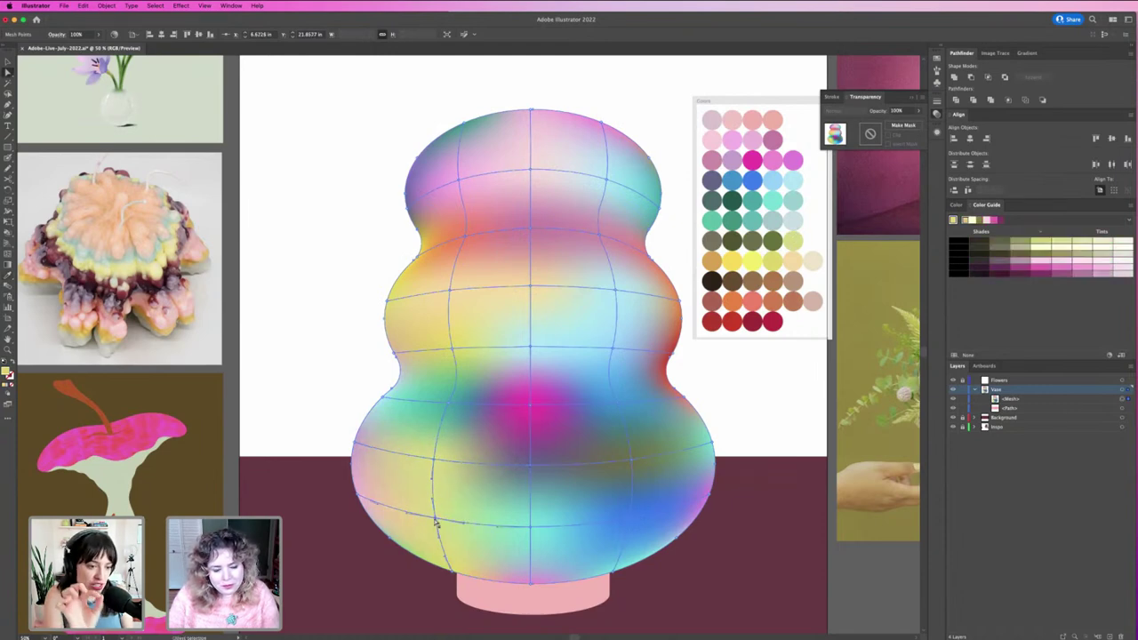
pyautogui.press('i')
pyautogui.click(770, 177)
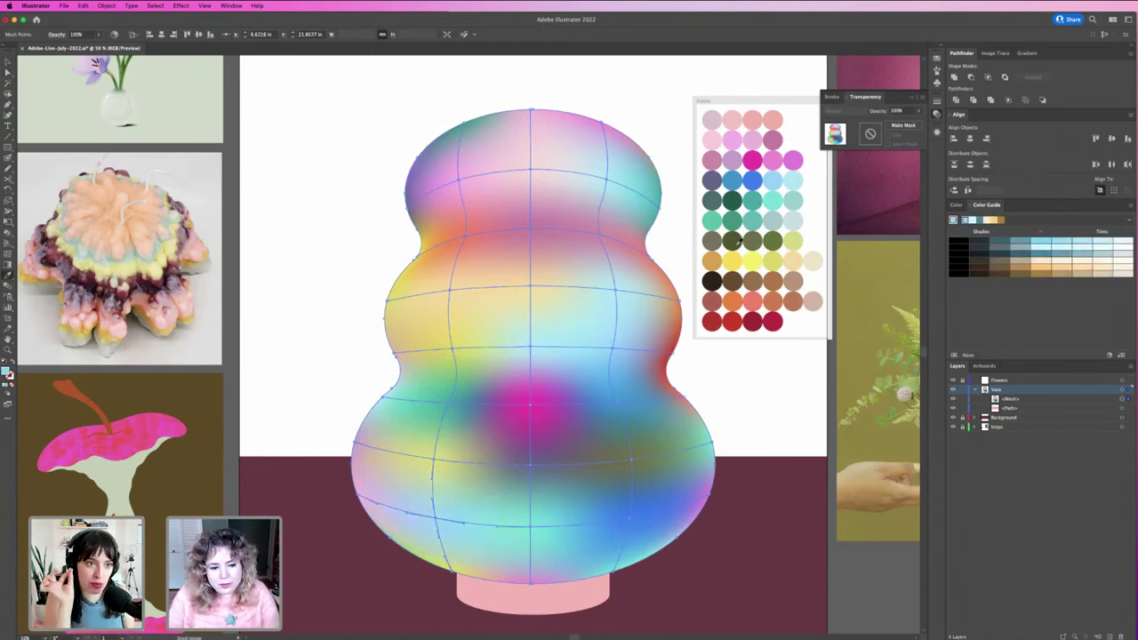
pyautogui.click(737, 164)
pyautogui.press('v')
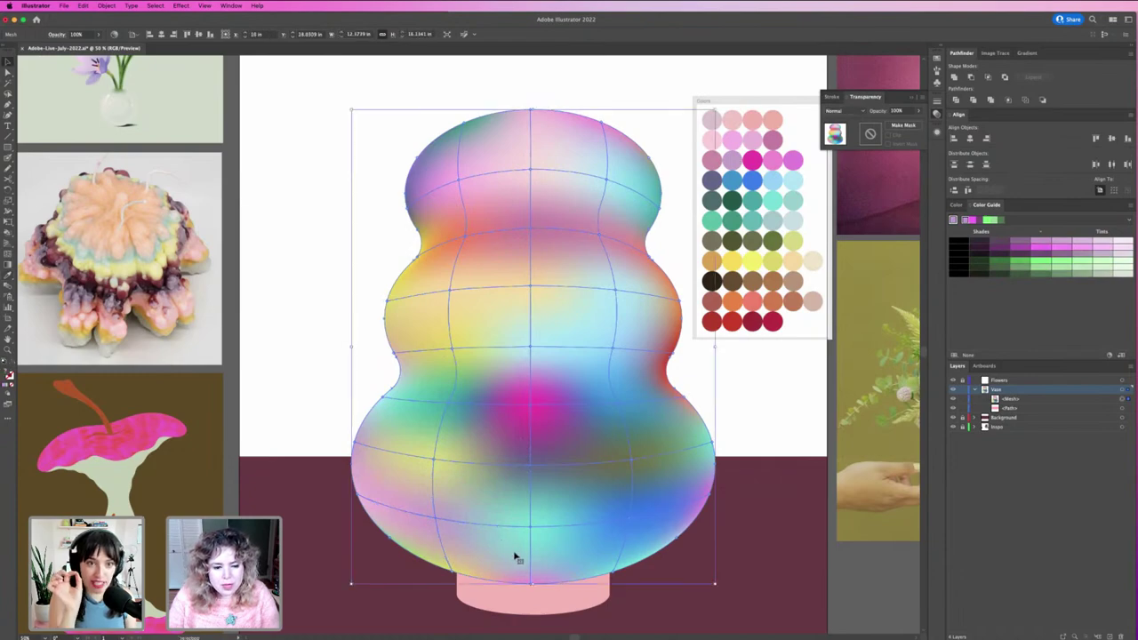
pyautogui.click(740, 381)
# Colour the left inner mesh point at the waist between the middle and bottom lobes lime green.
pyautogui.press('super+minus')
pyautogui.press('super+minus')
pyautogui.press('super+minus')
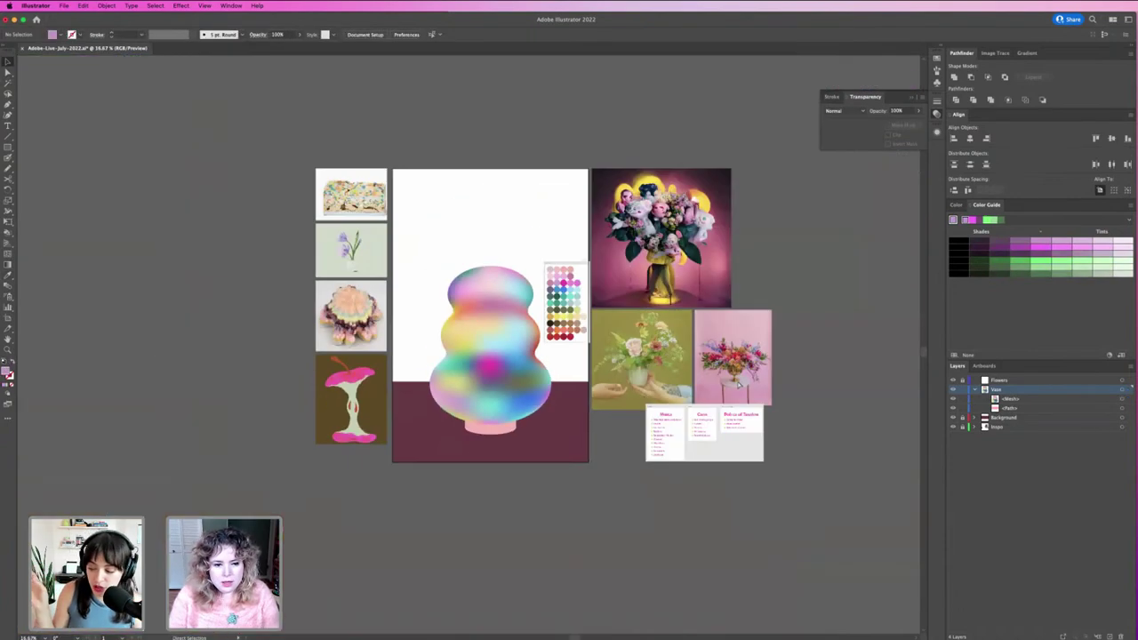
pyautogui.press('super+equal')
pyautogui.press('super+equal')
pyautogui.press('super+equal')
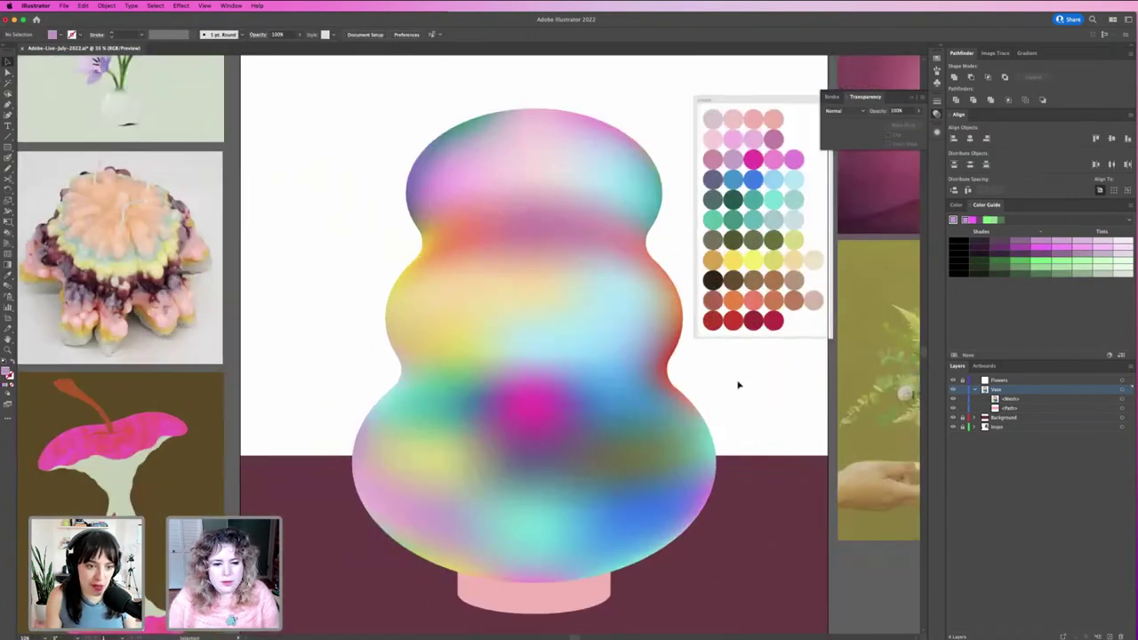
pyautogui.click(669, 398)
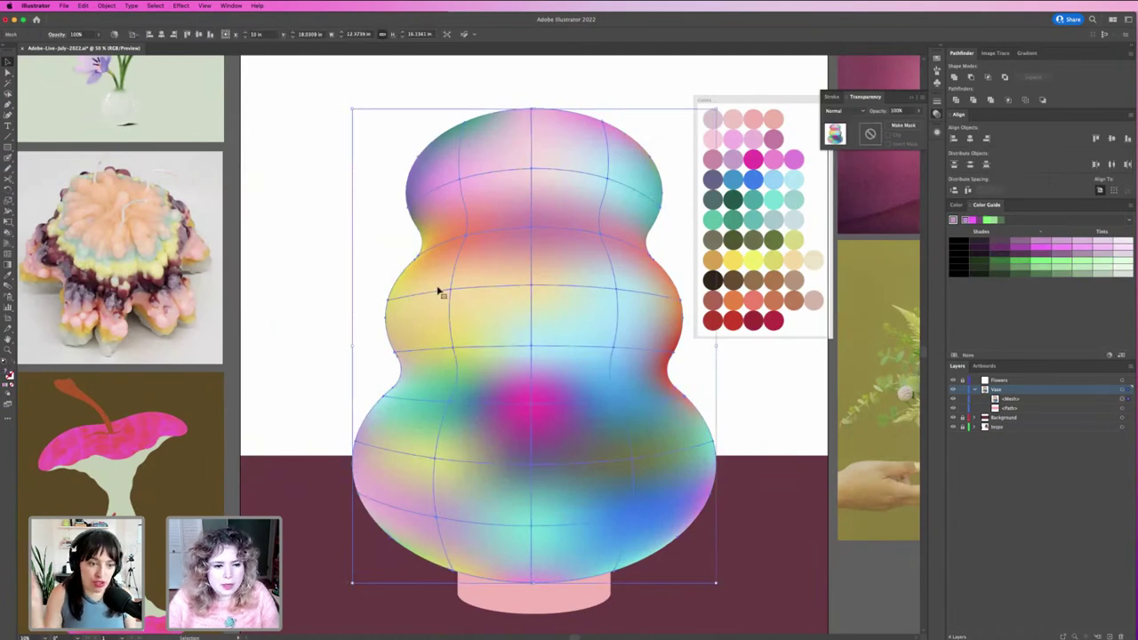
pyautogui.press('a')
pyautogui.click(452, 348)
pyautogui.press('i')
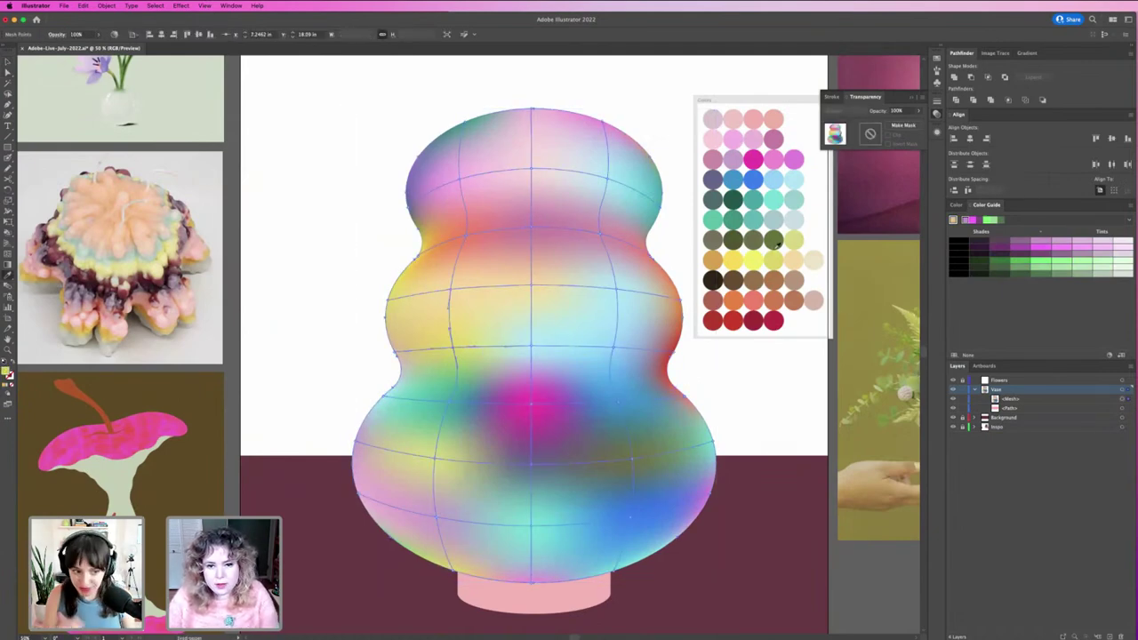
pyautogui.press('v')
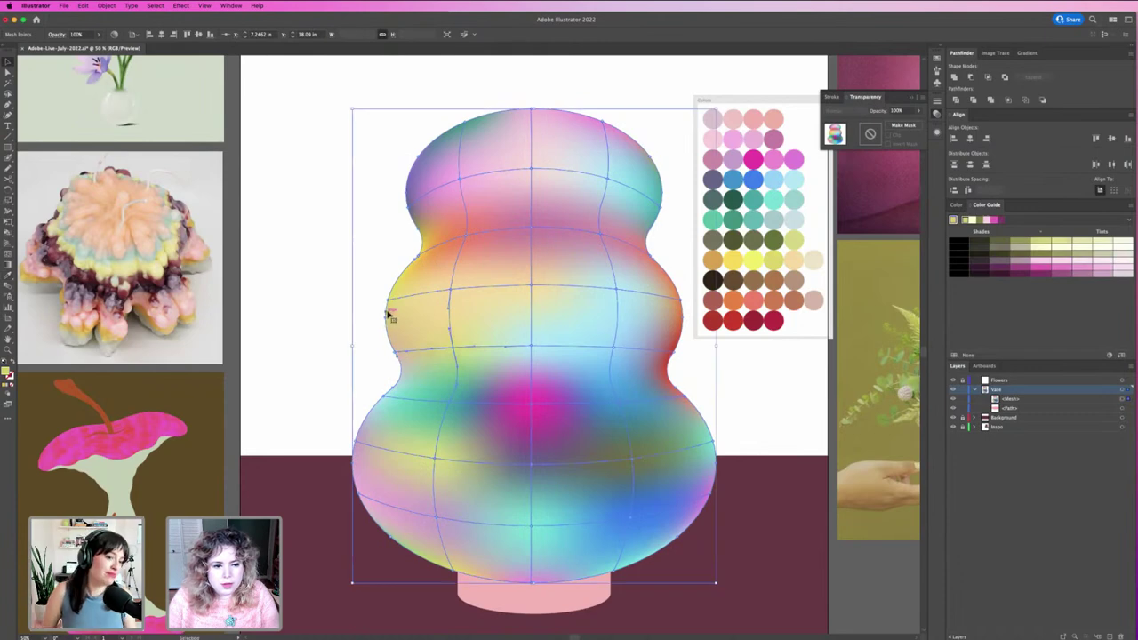
pyautogui.click(388, 304)
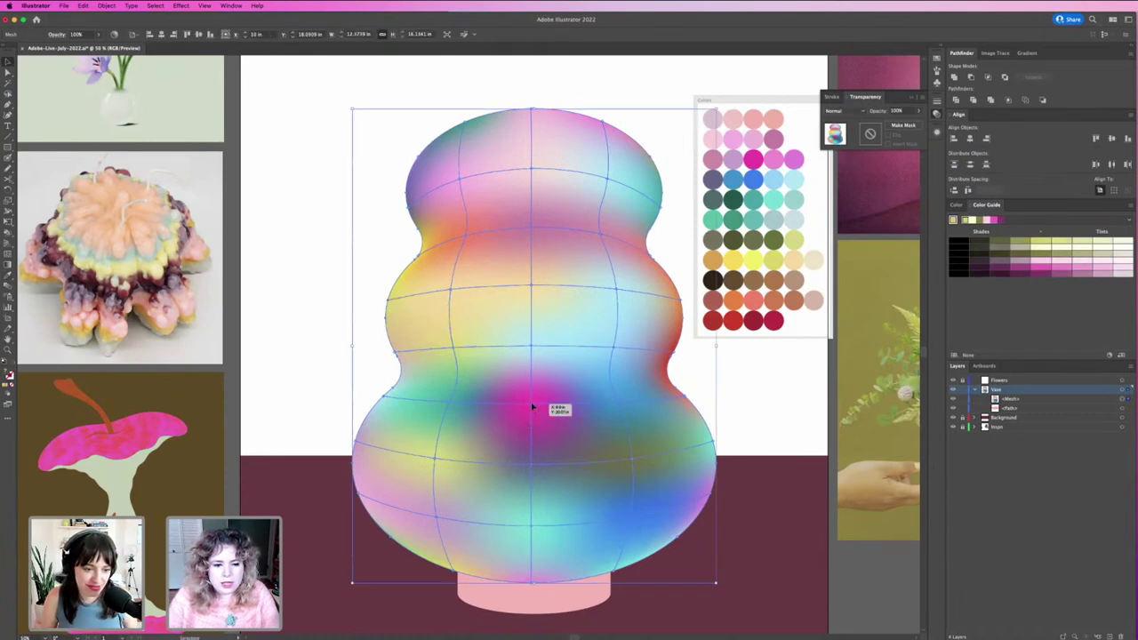
# Deselect the vase and examine its colours within the whole composition beside the reference images and close up.
pyautogui.press('super+alt+0')
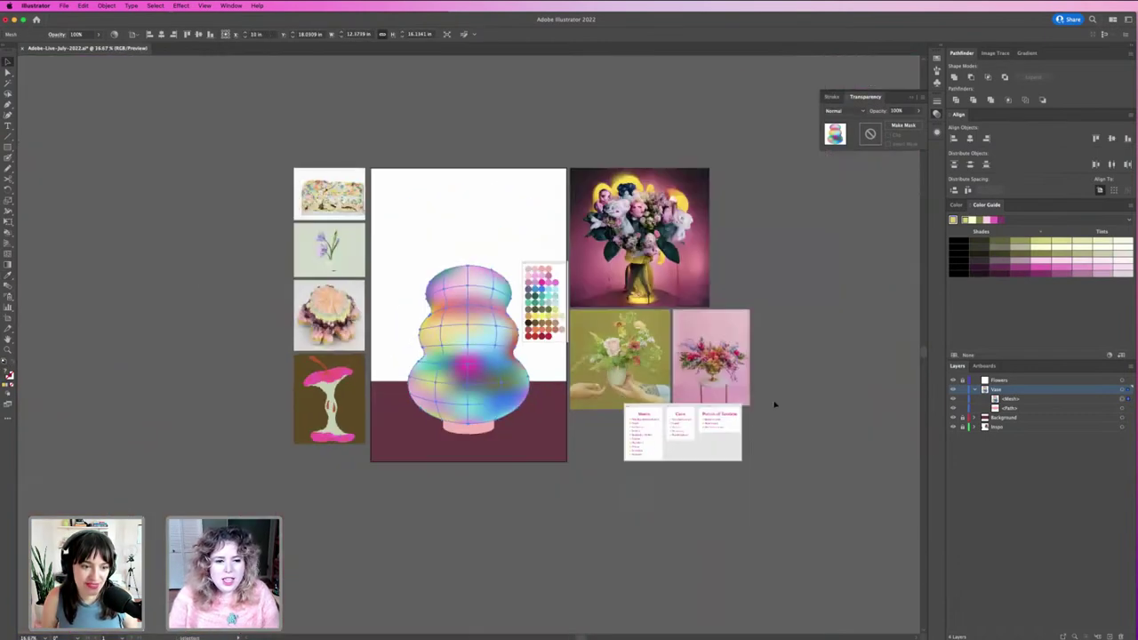
pyautogui.click(725, 474)
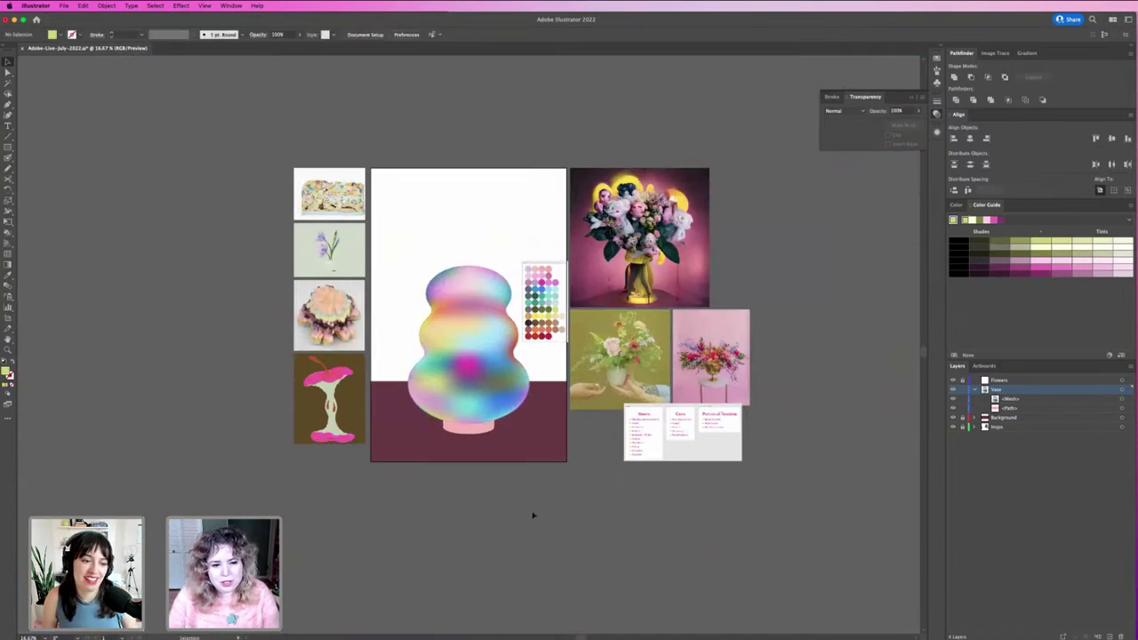
pyautogui.press('z')
pyautogui.moveTo(441, 297); pyautogui.dragTo(489, 338)
pyautogui.press('super+minus')
pyautogui.press('super+minus')
pyautogui.press('super+minus')
pyautogui.press('super+minus')
pyautogui.scroll(-4, 524, 276)
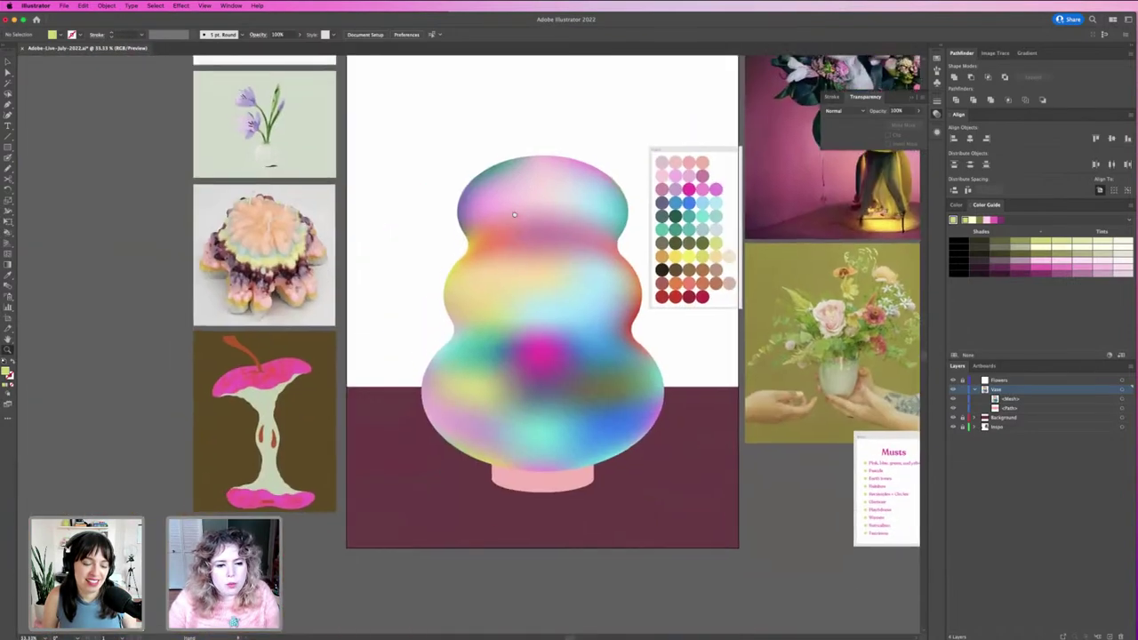
pyautogui.moveTo(495, 193); pyautogui.dragTo(551, 223)
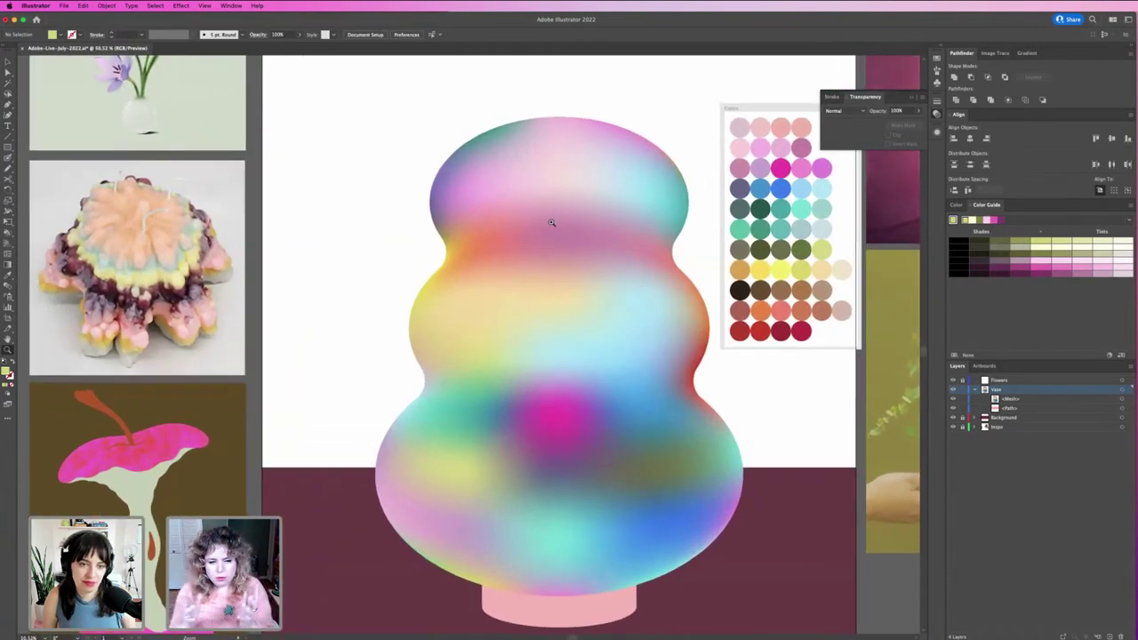
pyautogui.click(552, 222)
pyautogui.moveTo(539, 336); pyautogui.dragTo(715, 230)
# Apply the pale blue-grey palette swatch to the centre mesh point across the widest part of the vase's bottom lobe.
pyautogui.press('v')
pyautogui.click(620, 237)
pyautogui.press('super+minus')
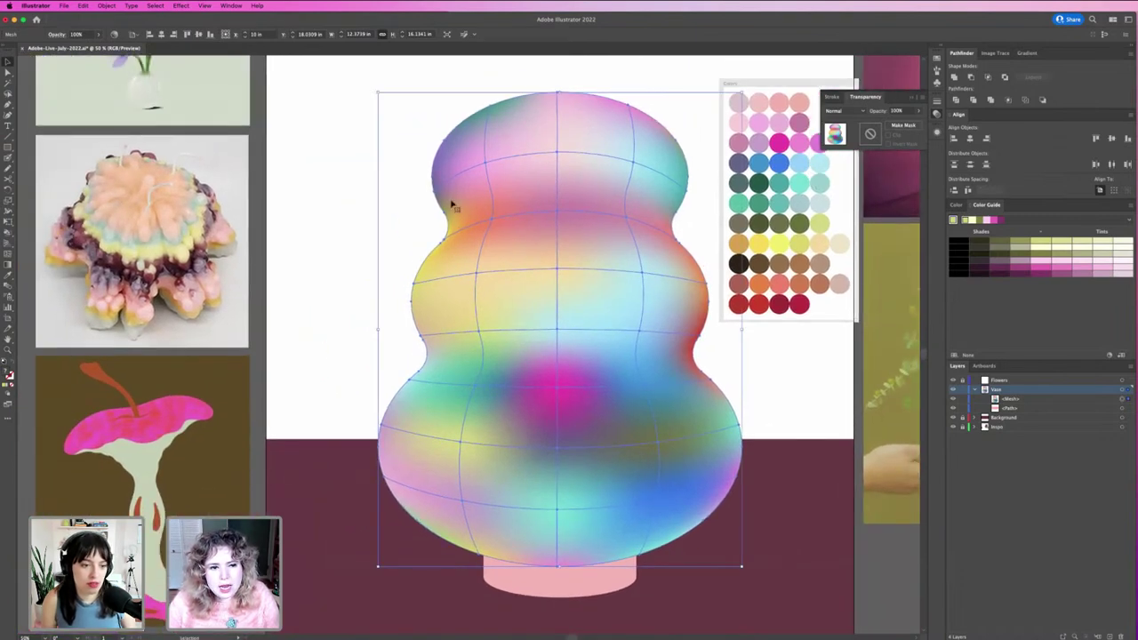
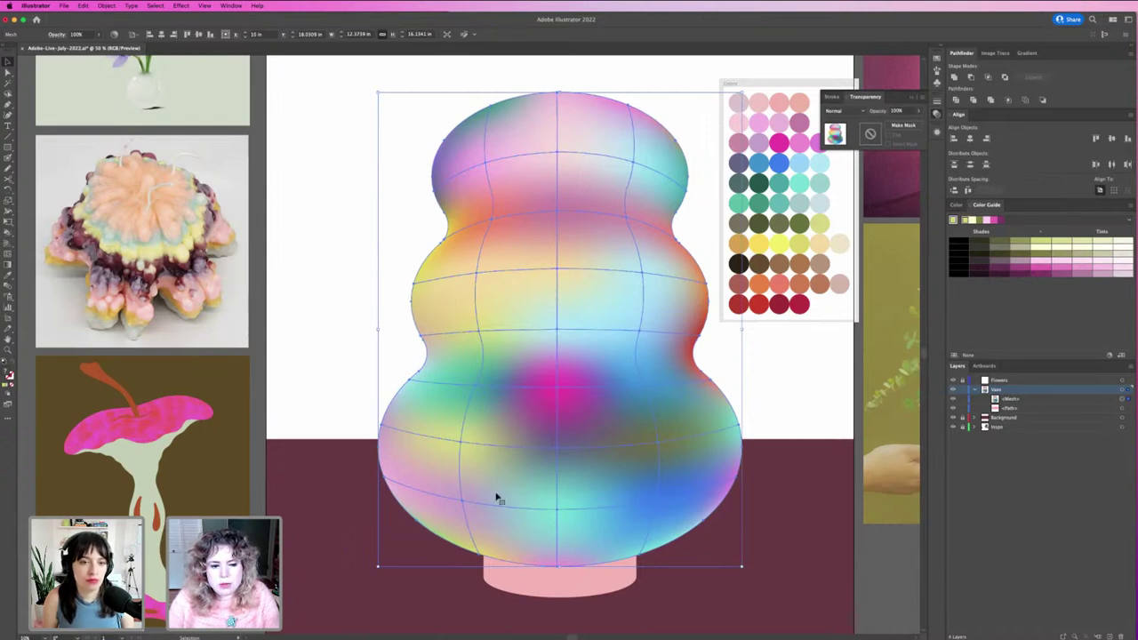
pyautogui.press('a')
pyautogui.click(556, 454)
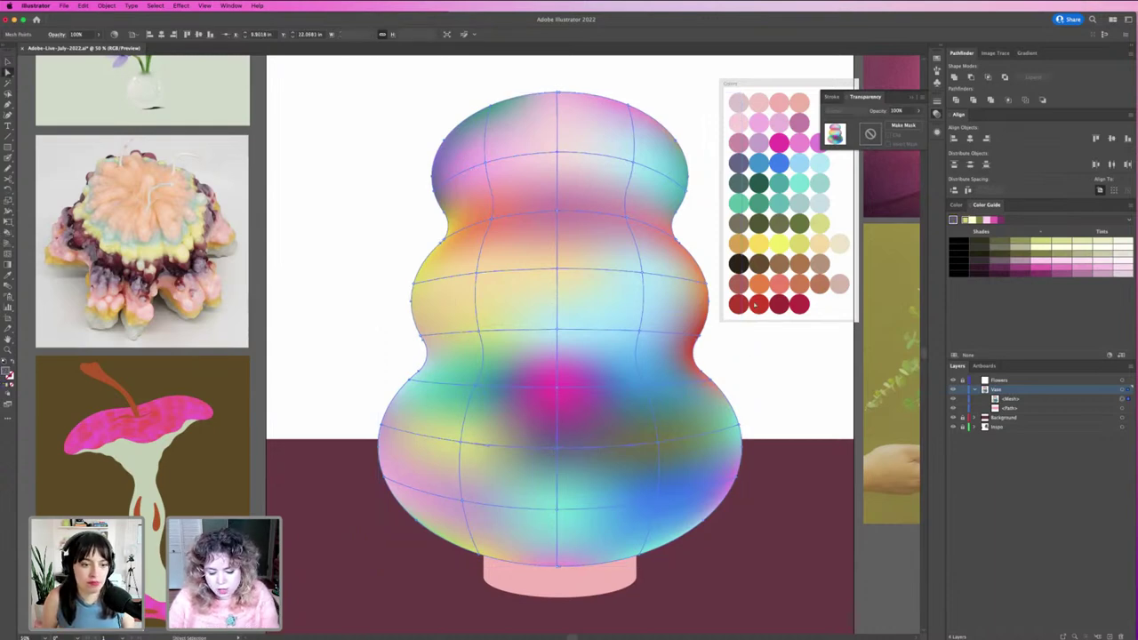
pyautogui.press('i')
pyautogui.click(805, 204)
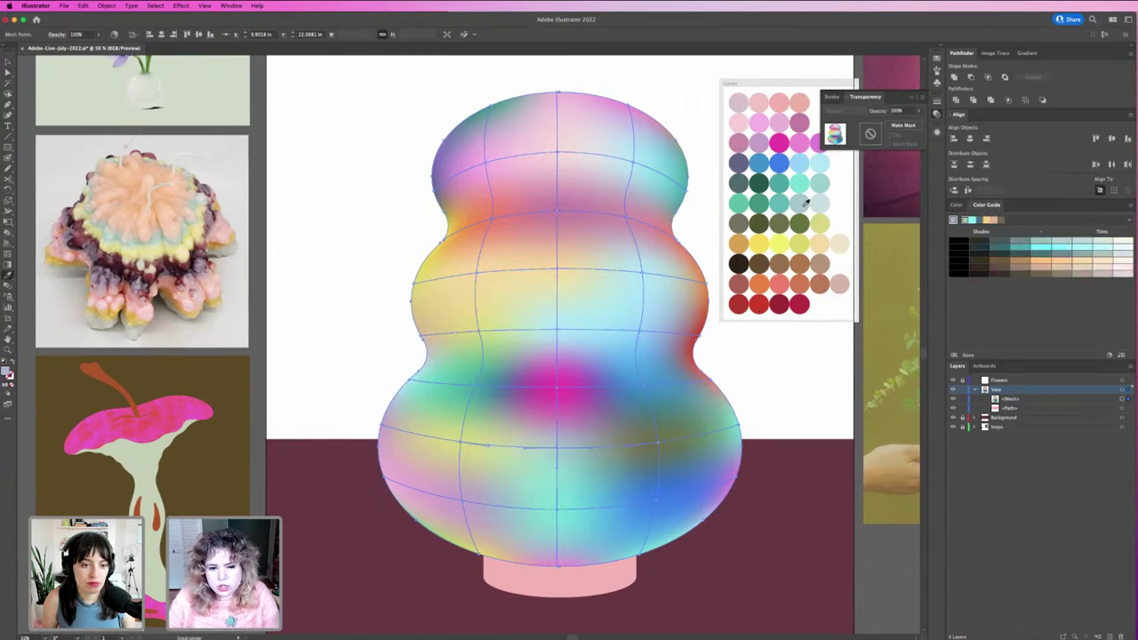
# Colour the bottom lobe's upper right inner mesh point with the sea green palette swatch.
pyautogui.press('a')
pyautogui.click(656, 442)
pyautogui.press('i')
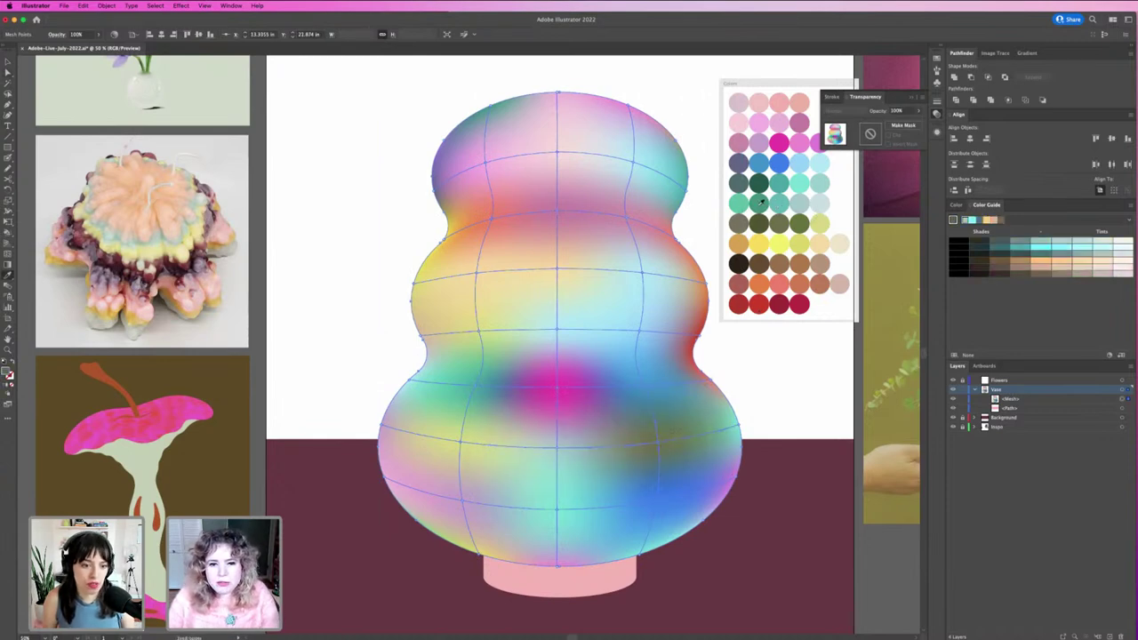
pyautogui.click(744, 201)
pyautogui.press('a')
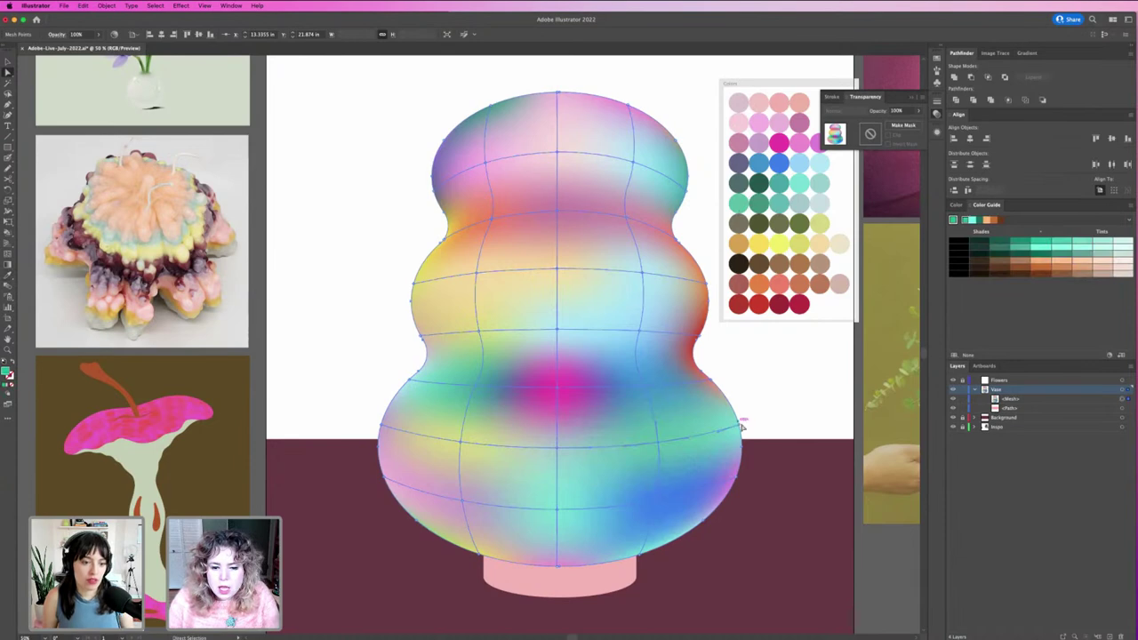
# Apply the leaf green palette swatch to the mesh point on the bottom lobe's right edge and deselect the vase.
pyautogui.click(742, 428)
pyautogui.click(742, 428)
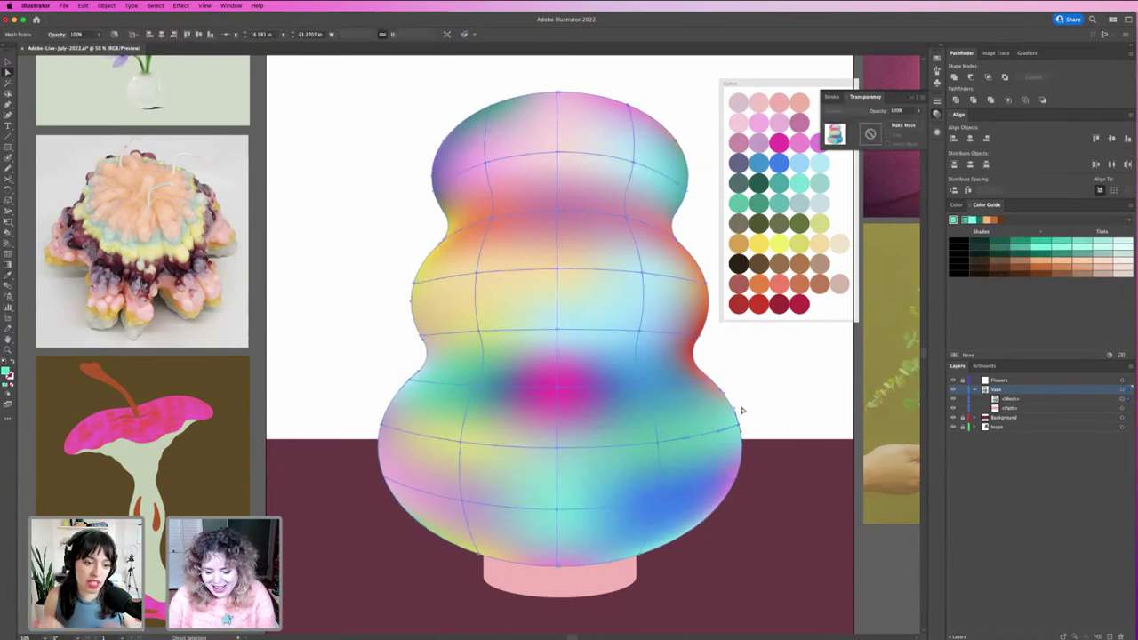
pyautogui.press('i')
pyautogui.click(803, 223)
pyautogui.press('v')
pyautogui.click(758, 436)
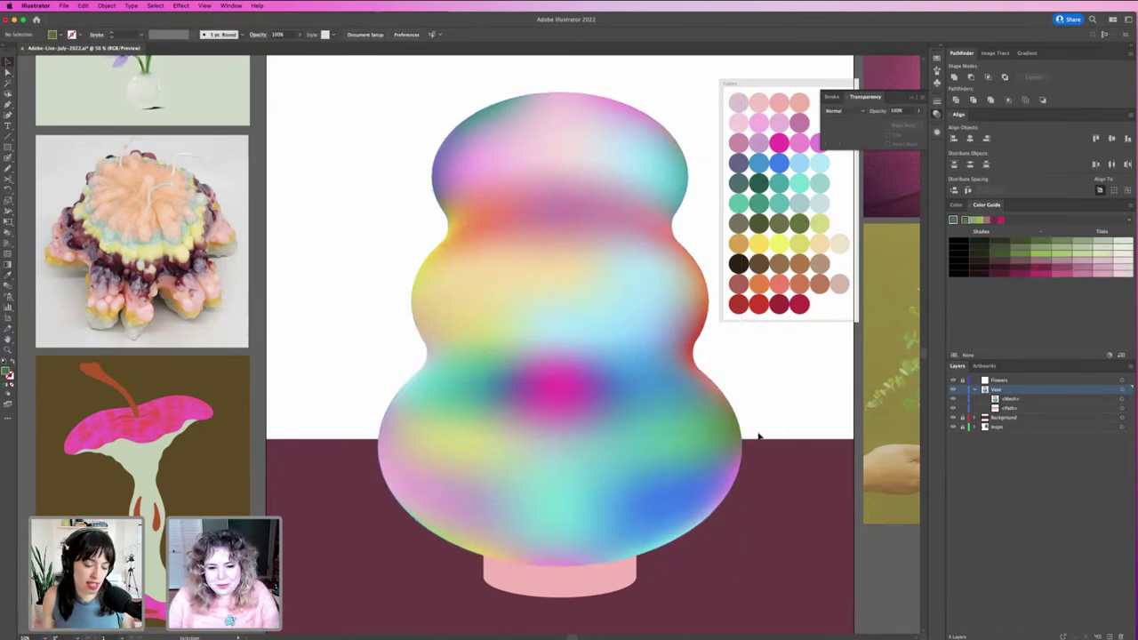
# Try the slate purple palette swatch on the centre mesh point just below the lower waist, and deselect the body.
pyautogui.click(549, 384)
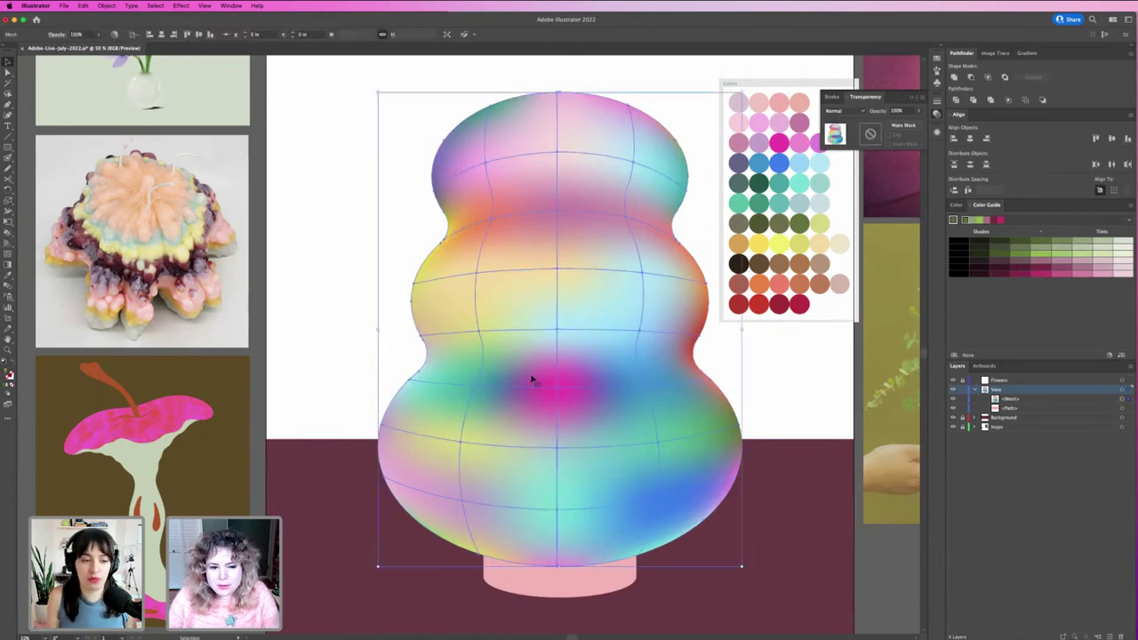
pyautogui.press('a')
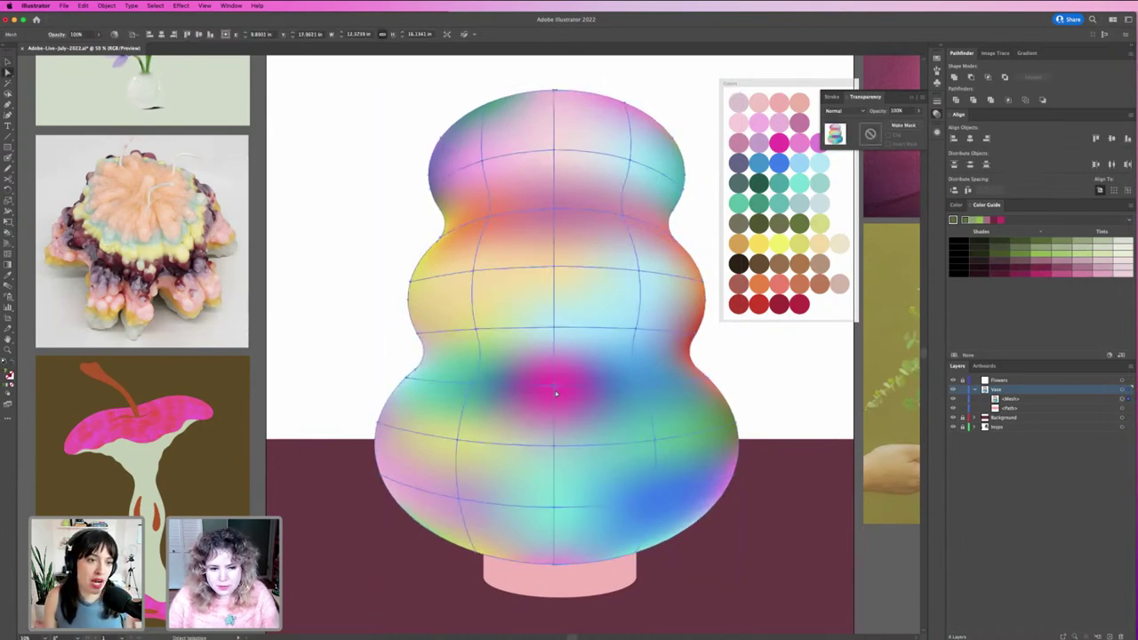
pyautogui.click(557, 391)
pyautogui.press('i')
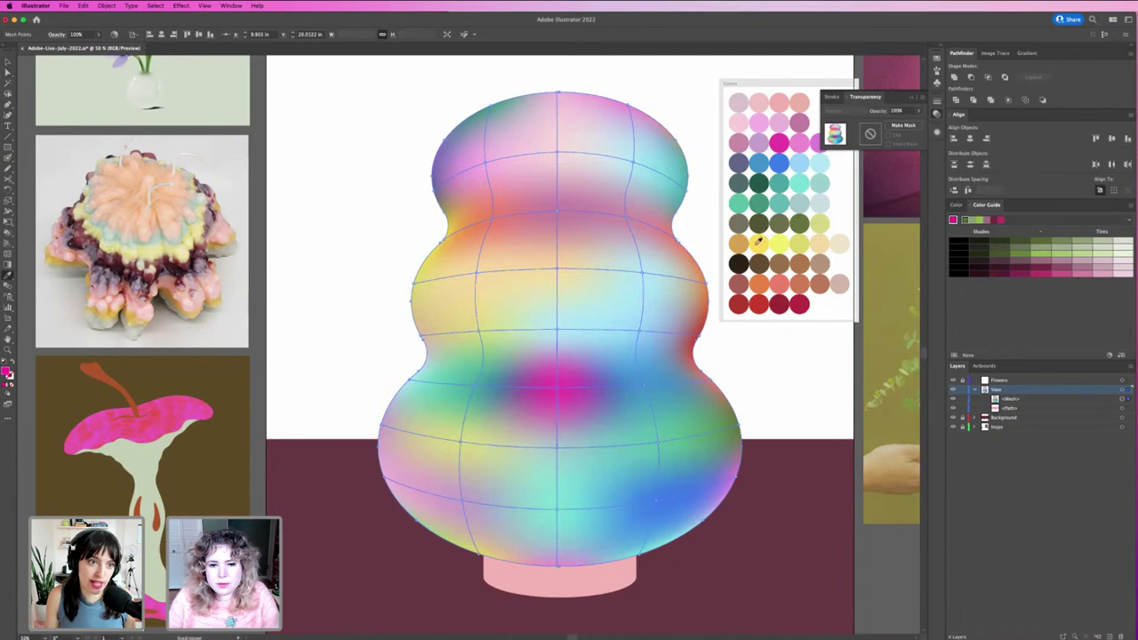
pyautogui.click(748, 161)
pyautogui.press('v')
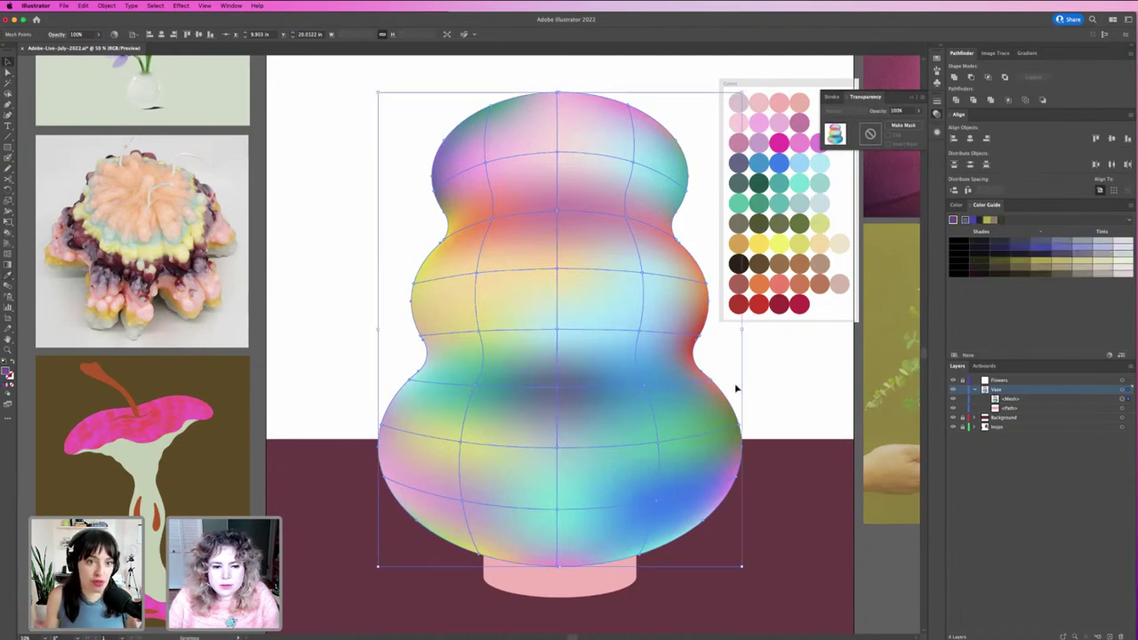
pyautogui.click(744, 385)
# Examine the recoloured vase at a small size within the whole composition and beside the reference images.
pyautogui.hotkey('ctrl', '-')
pyautogui.hotkey('ctrl', '-')
pyautogui.hotkey('ctrl', '-')
pyautogui.hotkey('ctrl', '-')
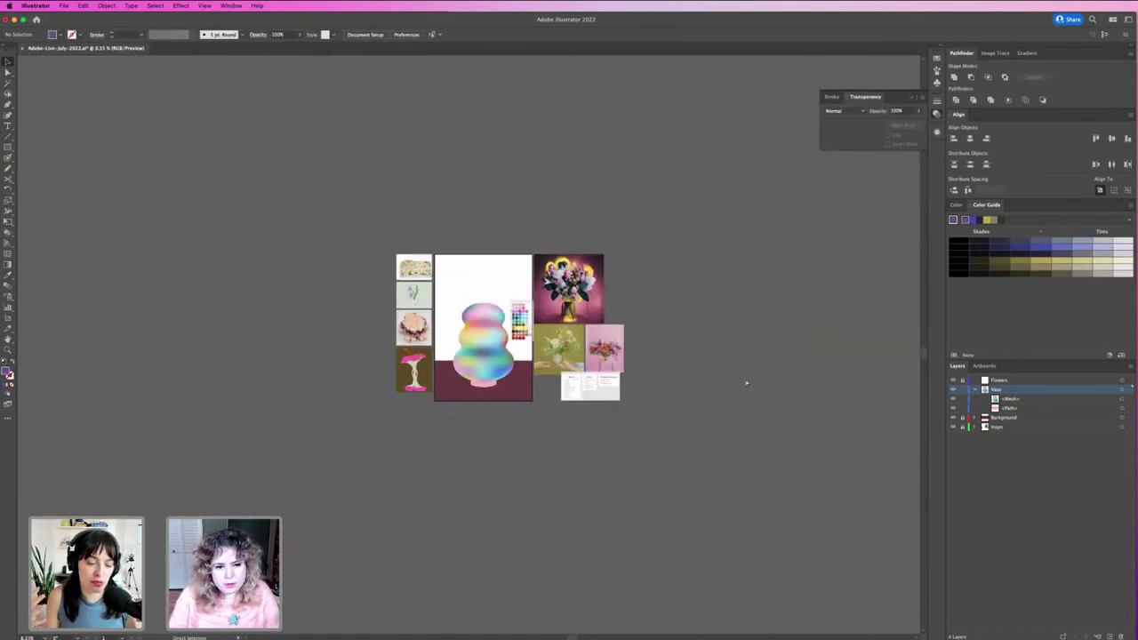
pyautogui.hotkey('ctrl', '+')
pyautogui.hotkey('ctrl', '+')
pyautogui.hotkey('ctrl', '+')
pyautogui.hotkey('ctrl', '+')
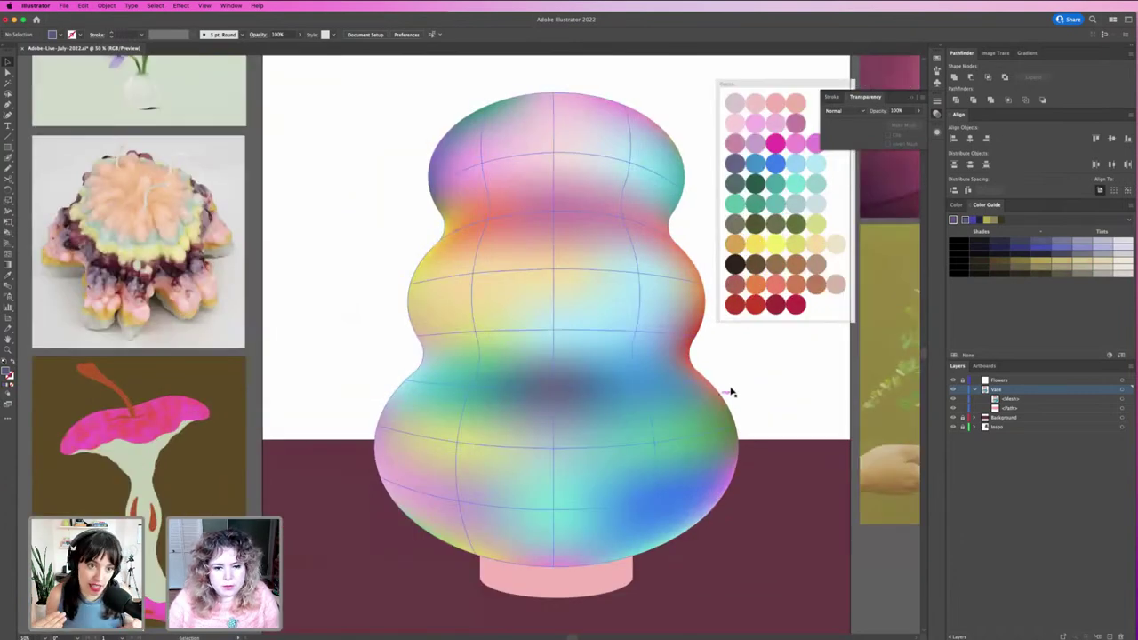
# Apply the royal blue palette swatch to the right inner mesh point just below the lower waist and deselect the vase.
pyautogui.click(667, 399)
pyautogui.press('a')
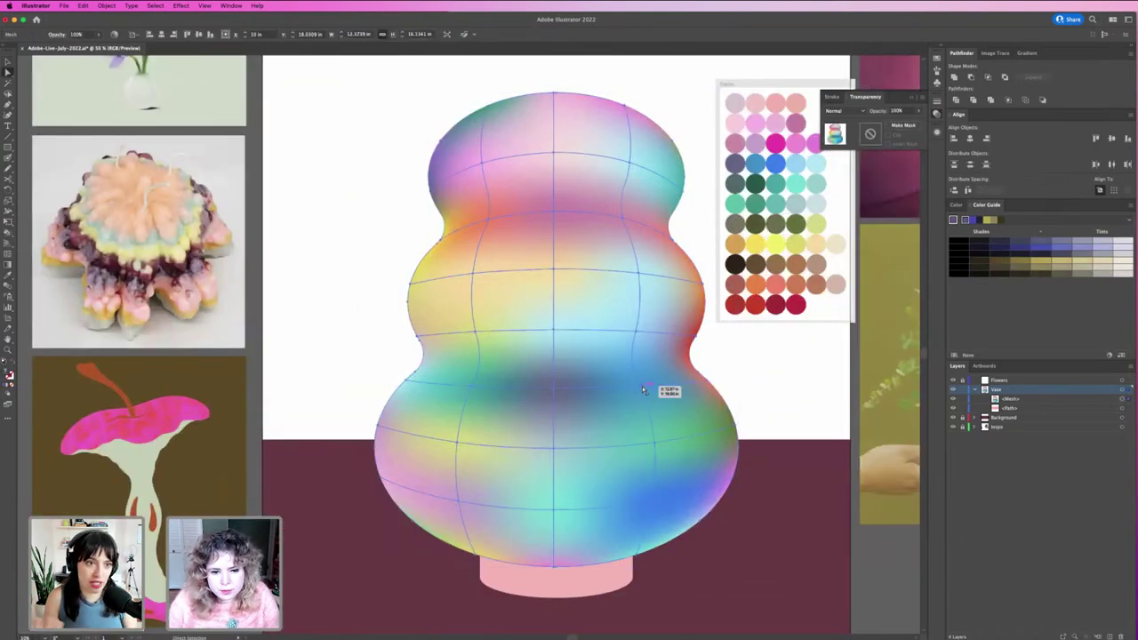
pyautogui.click(645, 390)
pyautogui.press('i')
pyautogui.click(777, 162)
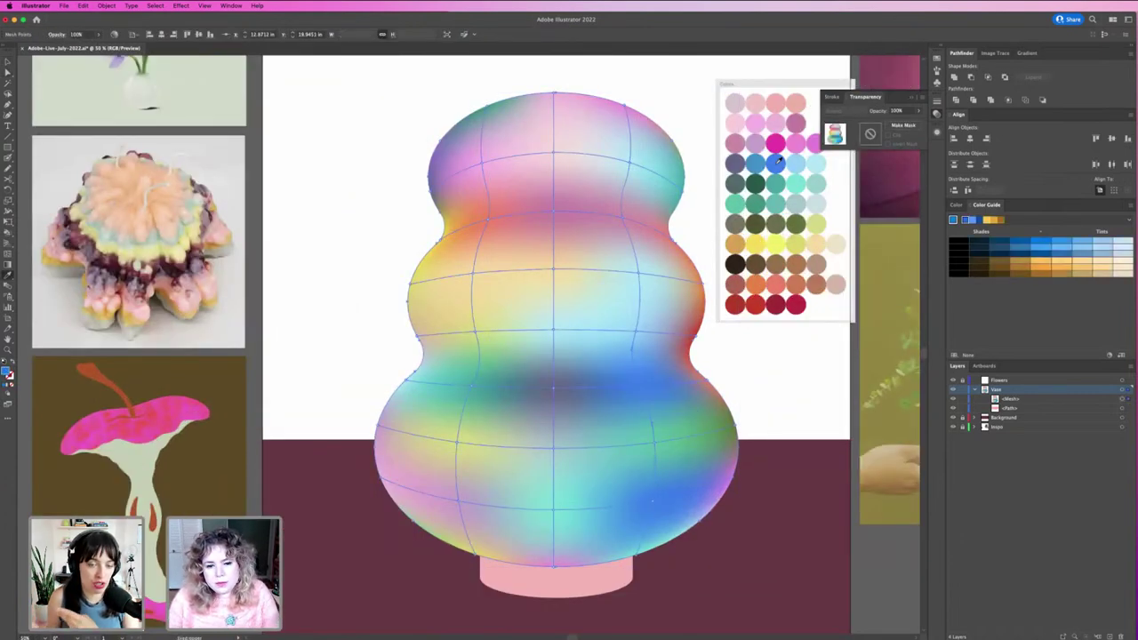
pyautogui.click(759, 360)
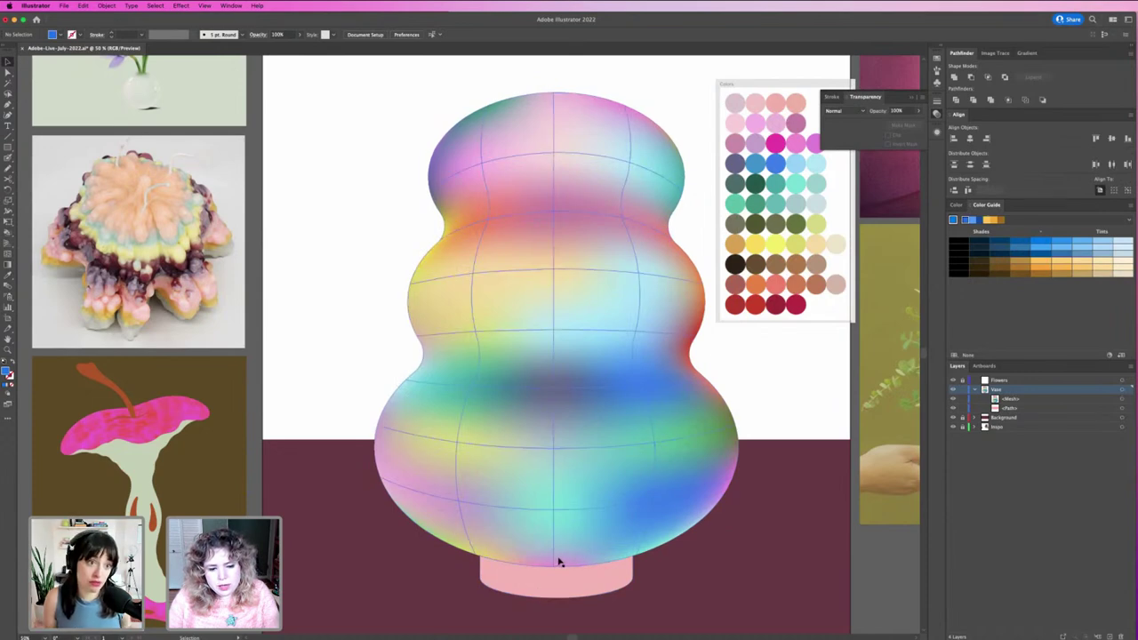
# Examine close up the mesh points along the vase's lower left edge, down to where the body meets the pink base.
pyautogui.click(505, 548)
pyautogui.scroll(-1, 480, 516)
pyautogui.press('z')
pyautogui.moveTo(451, 476); pyautogui.dragTo(457, 534)
pyautogui.click(452, 527)
pyautogui.press('v')
pyautogui.click(498, 447)
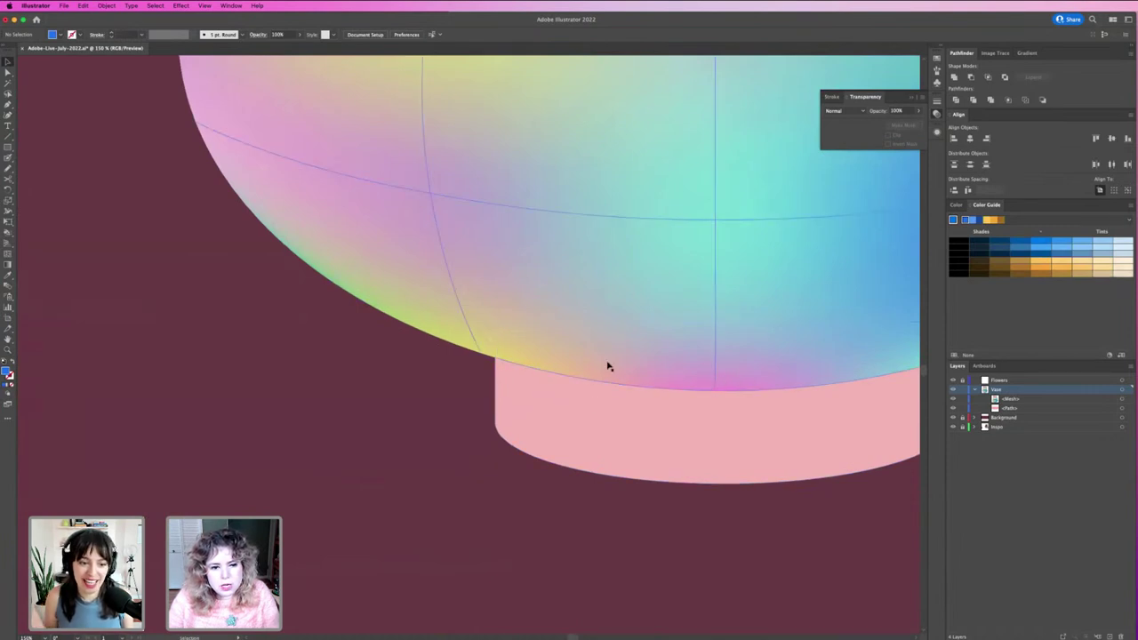
pyautogui.click(414, 300)
pyautogui.press('a')
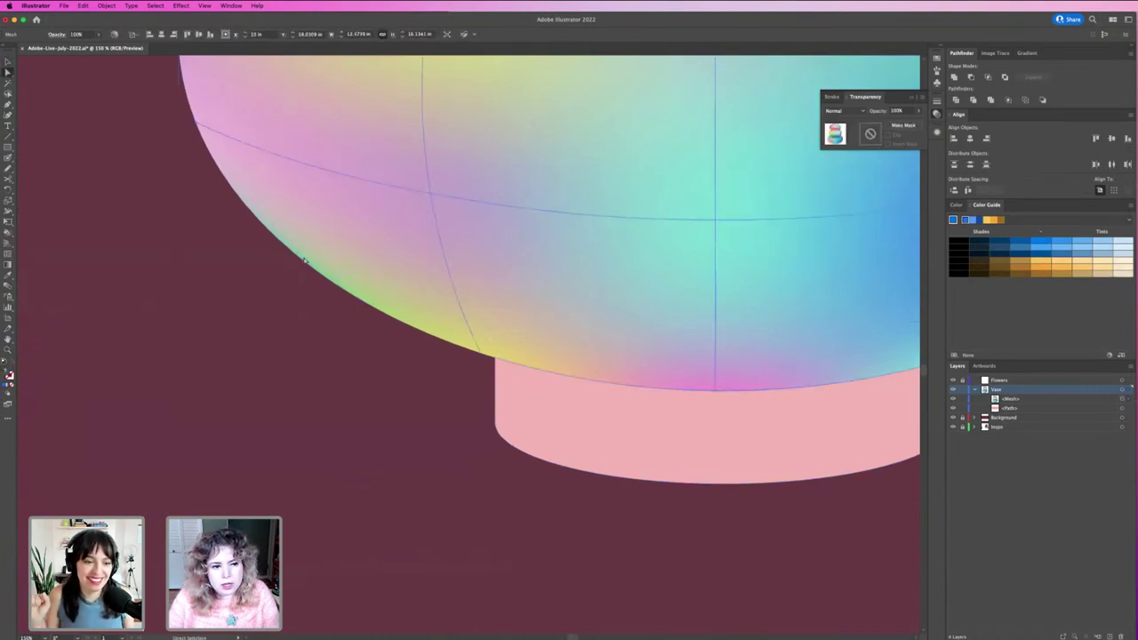
pyautogui.click(323, 256)
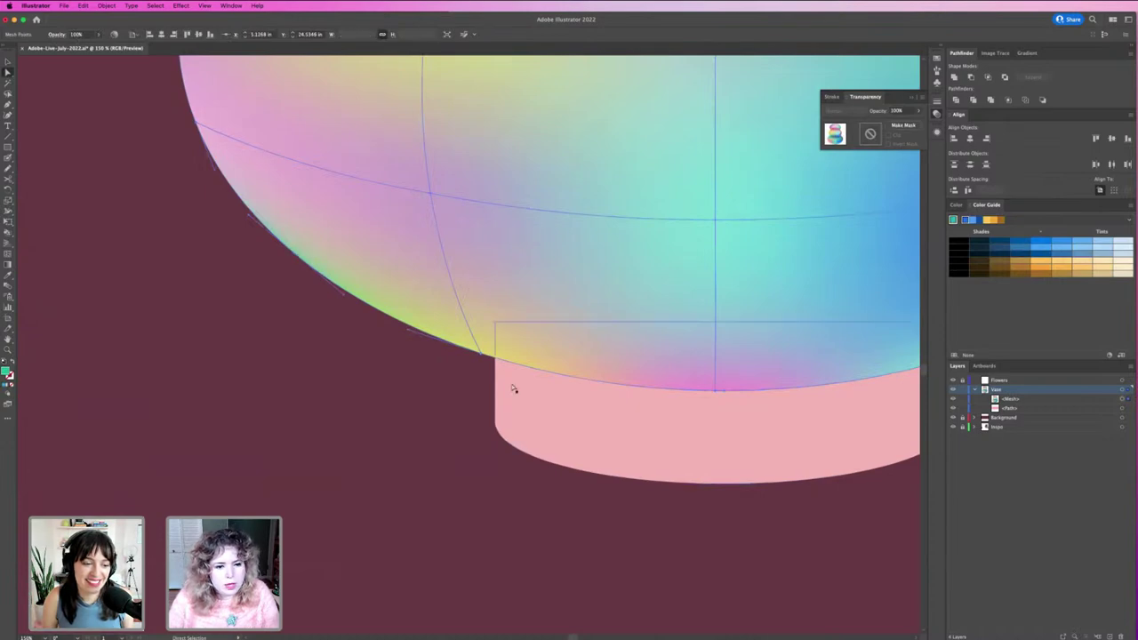
pyautogui.click(481, 354)
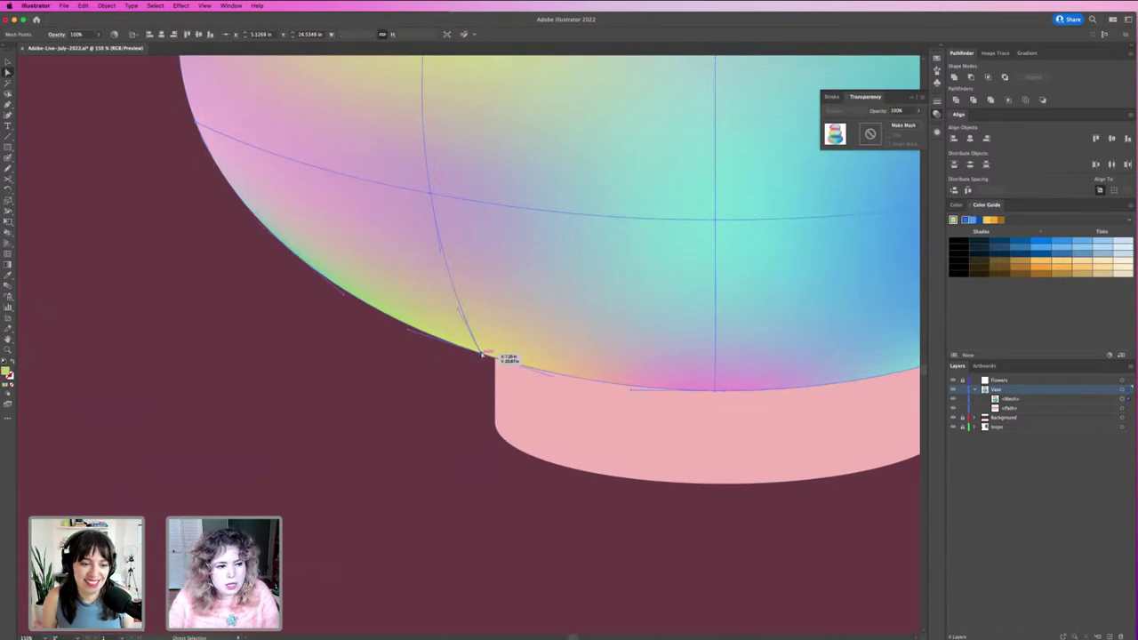
pyautogui.click(313, 308)
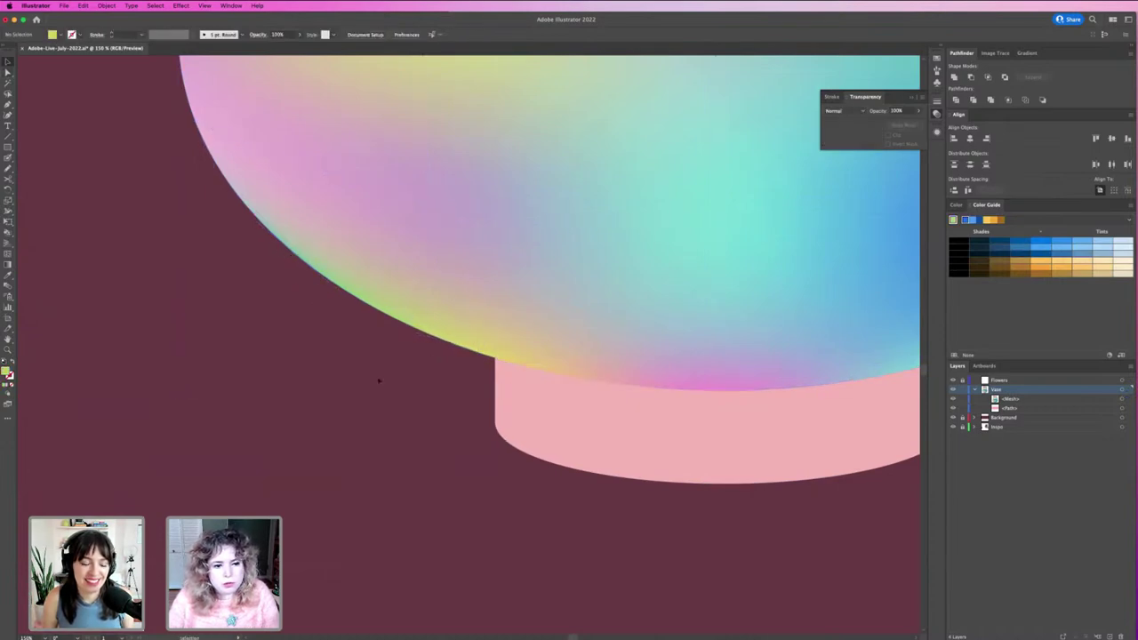
pyautogui.press('super+minus')
pyautogui.press('super+minus')
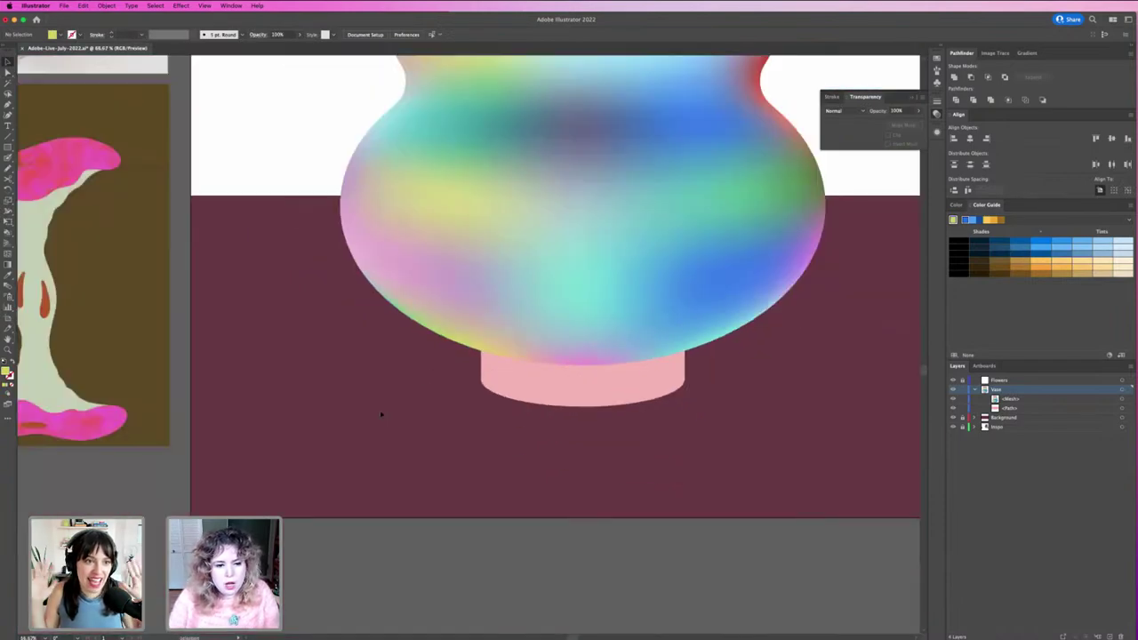
# Apply the bright yellow palette swatch to the mesh point on the middle lobe's left edge and deselect the vase.
pyautogui.scroll(5, 380, 414)
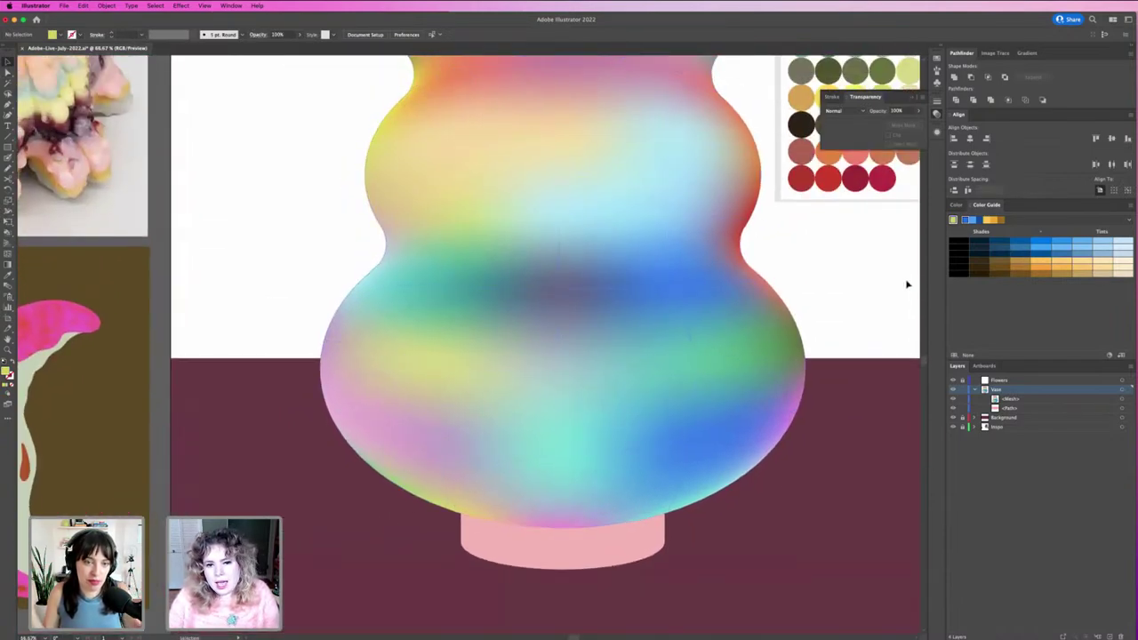
pyautogui.scroll(2, 880, 306)
pyautogui.press('super+minus')
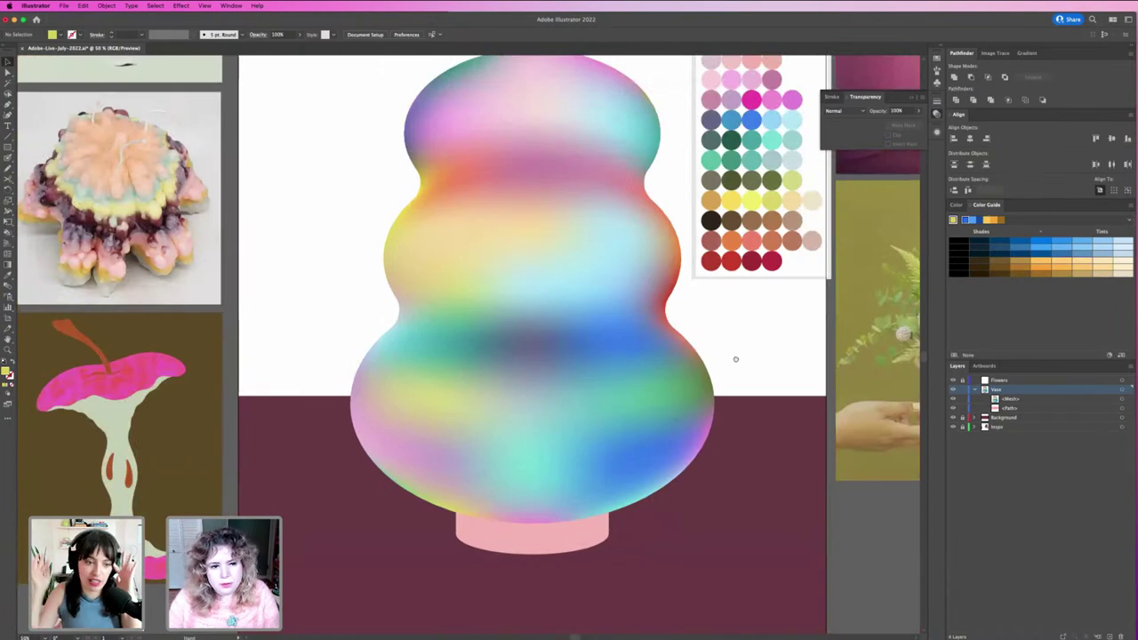
pyautogui.scroll(2, 735, 358)
pyautogui.click(434, 352)
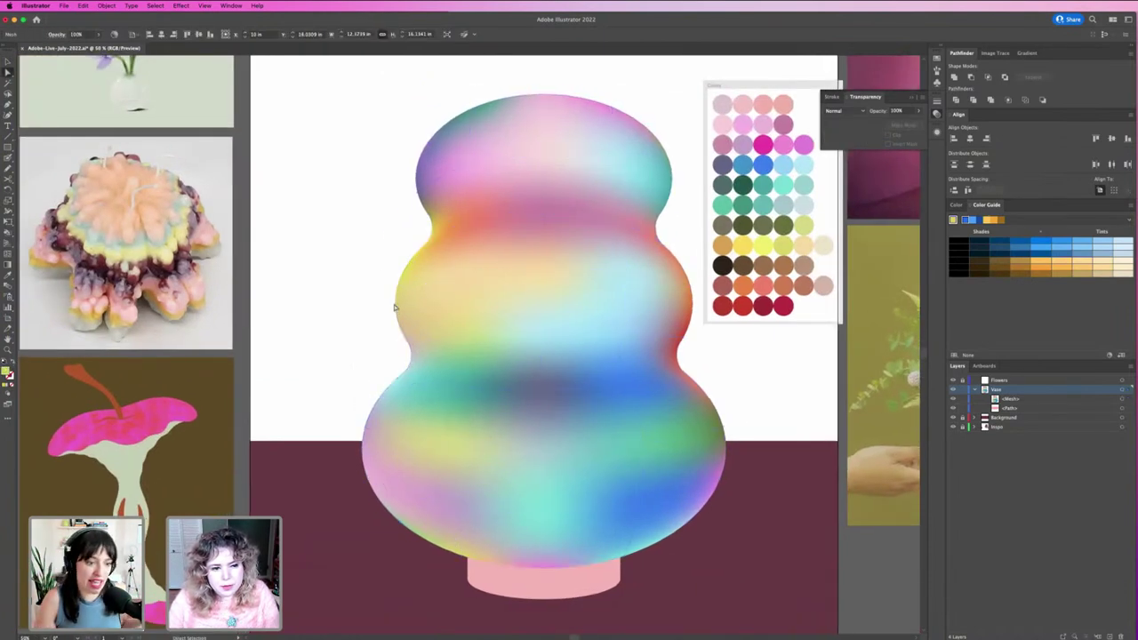
pyautogui.click(394, 308)
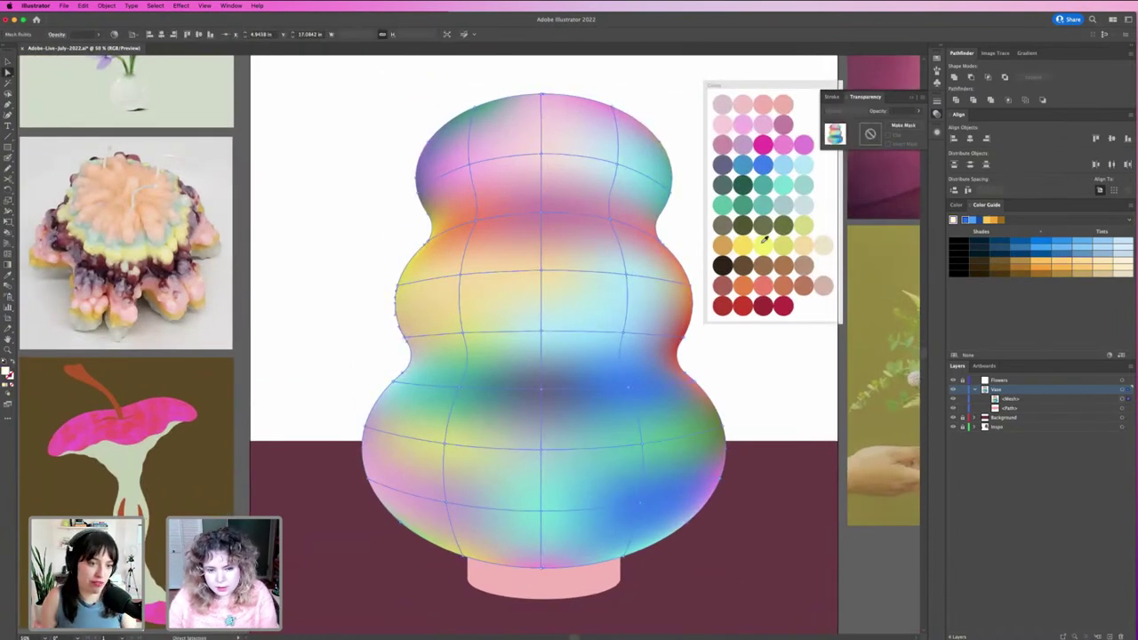
pyautogui.press('v')
pyautogui.click(748, 388)
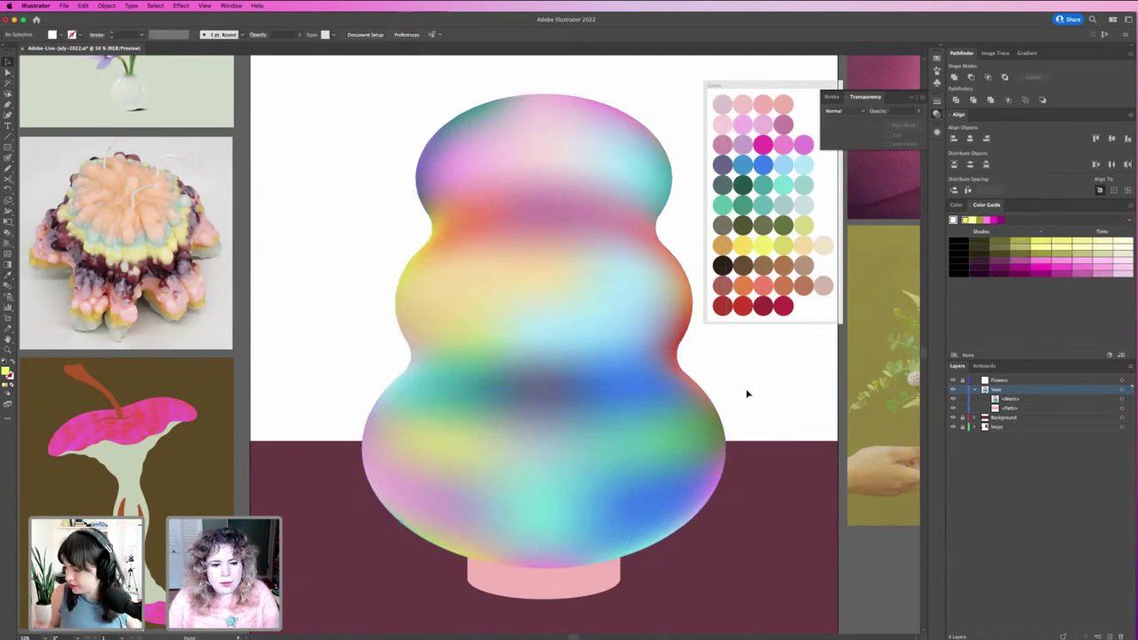
# Recolour the centre mesh point just below the lower waist with a blue palette swatch and deselect the vase.
pyautogui.scroll(-2, 713, 455)
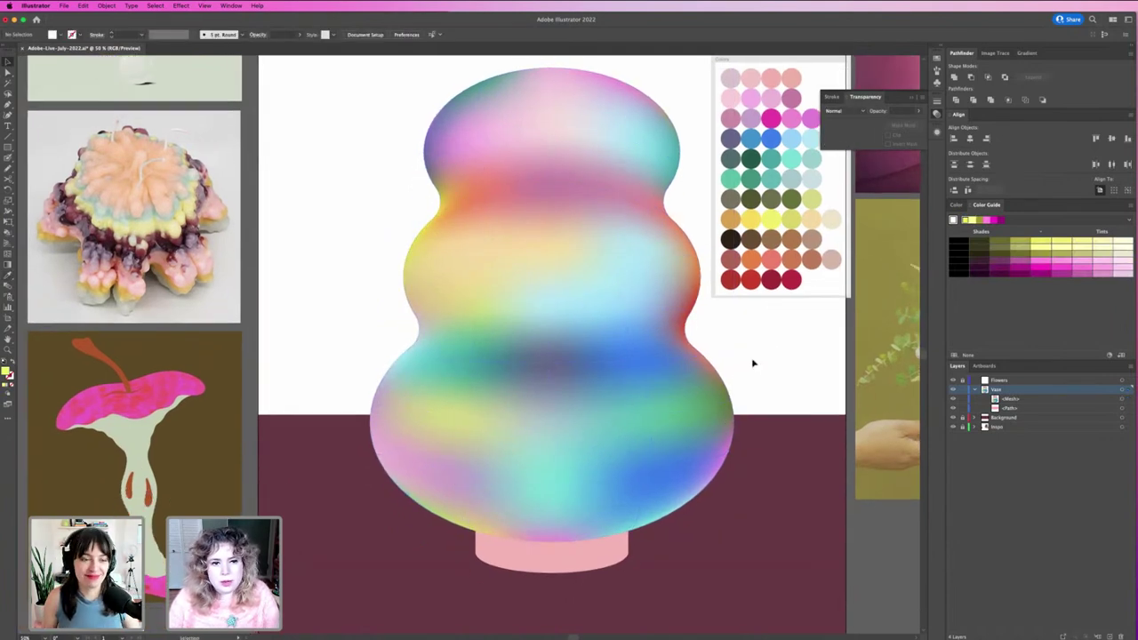
pyautogui.press('super+minus')
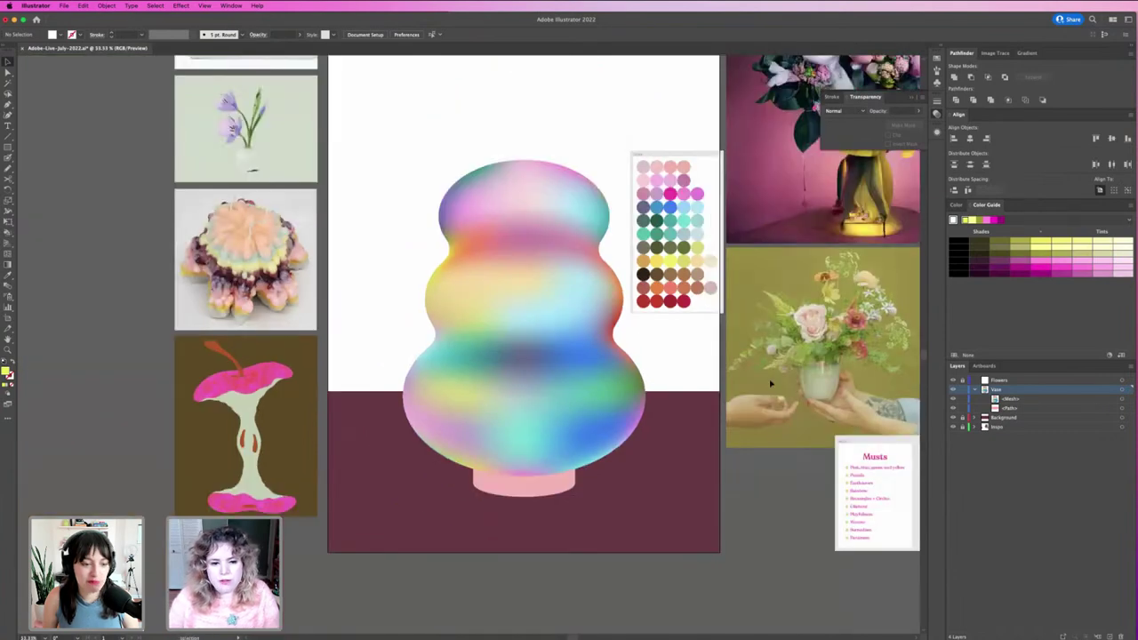
pyautogui.click(559, 360)
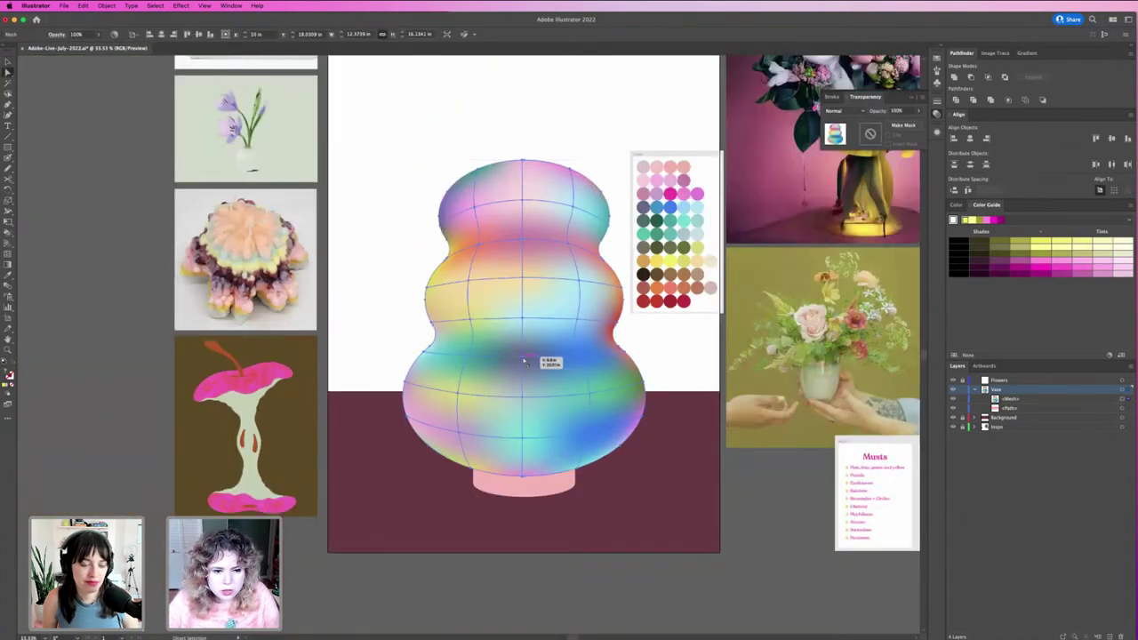
pyautogui.press('a')
pyautogui.press('i')
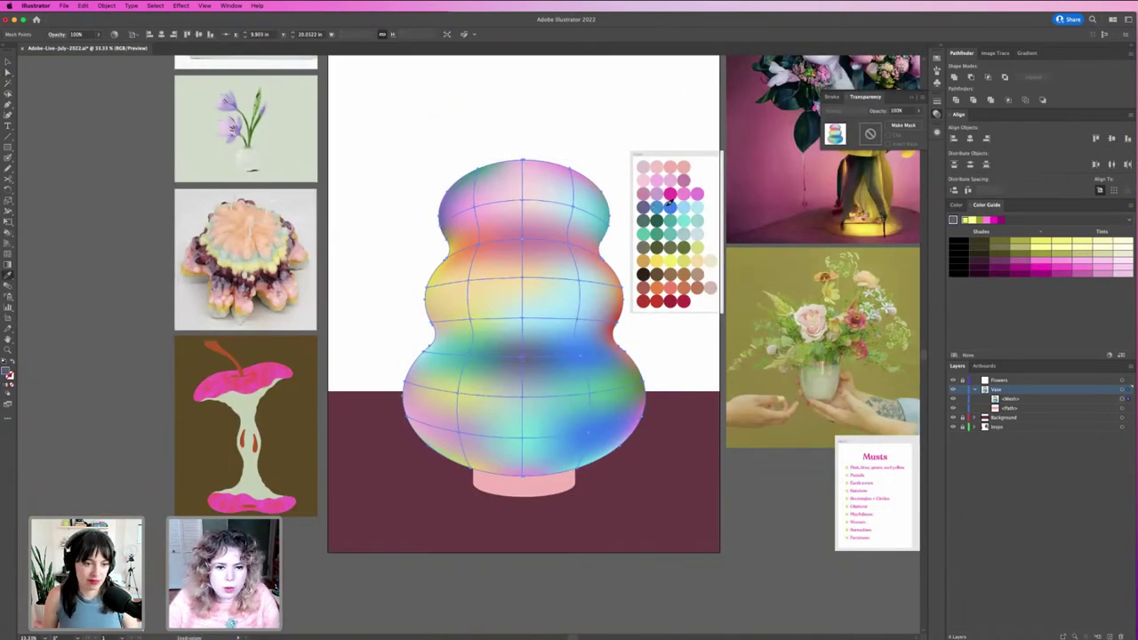
pyautogui.click(669, 204)
pyautogui.press('super+shift+a')
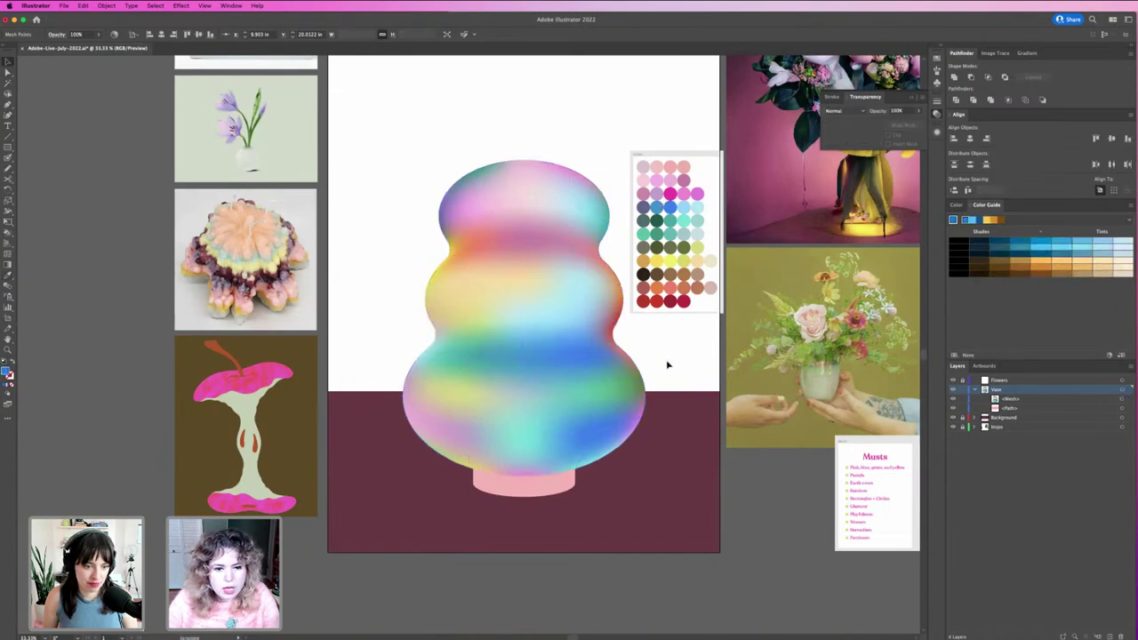
# Examine the whole vase's gradient colours and mesh lines with the body selected and deselected.
pyautogui.press('super+minus')
pyautogui.press('super+equal')
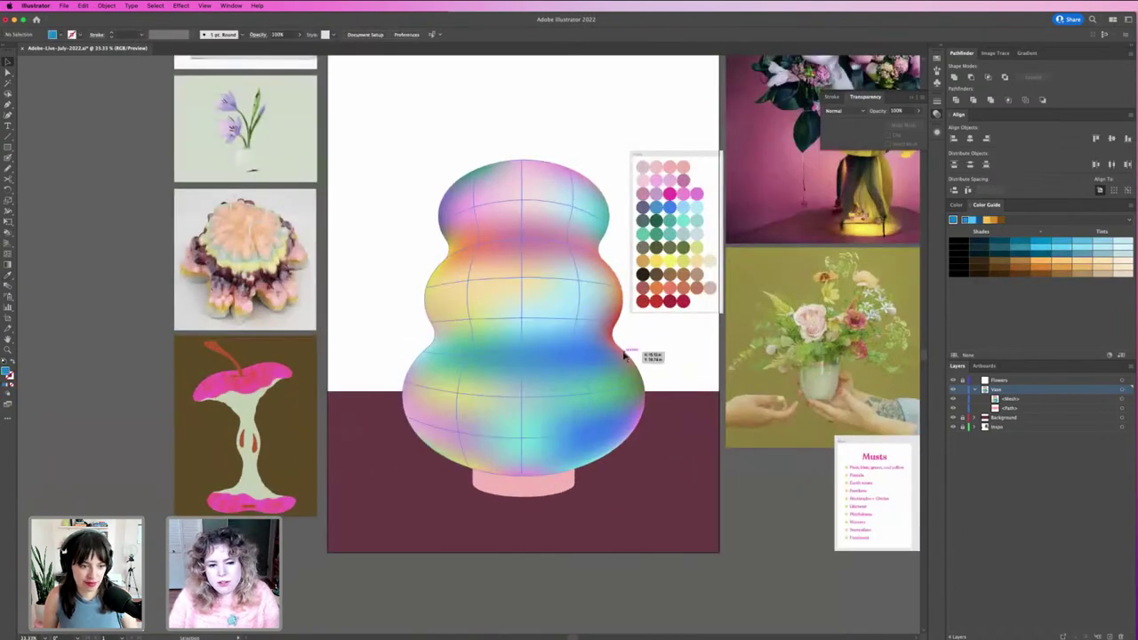
pyautogui.click(624, 360)
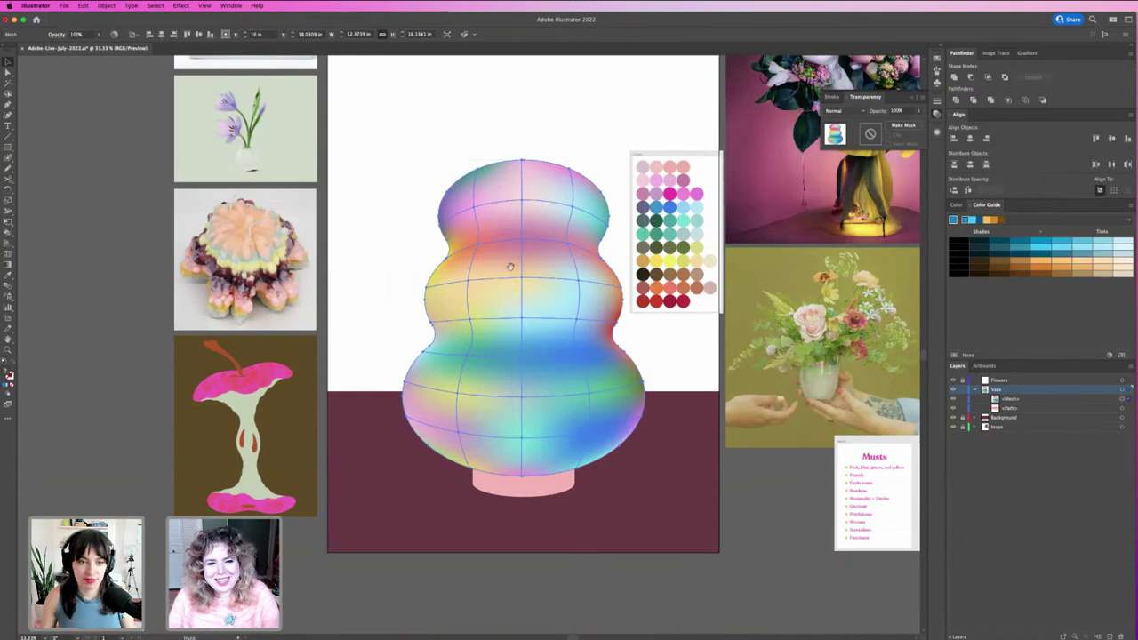
pyautogui.scroll(3, 507, 257)
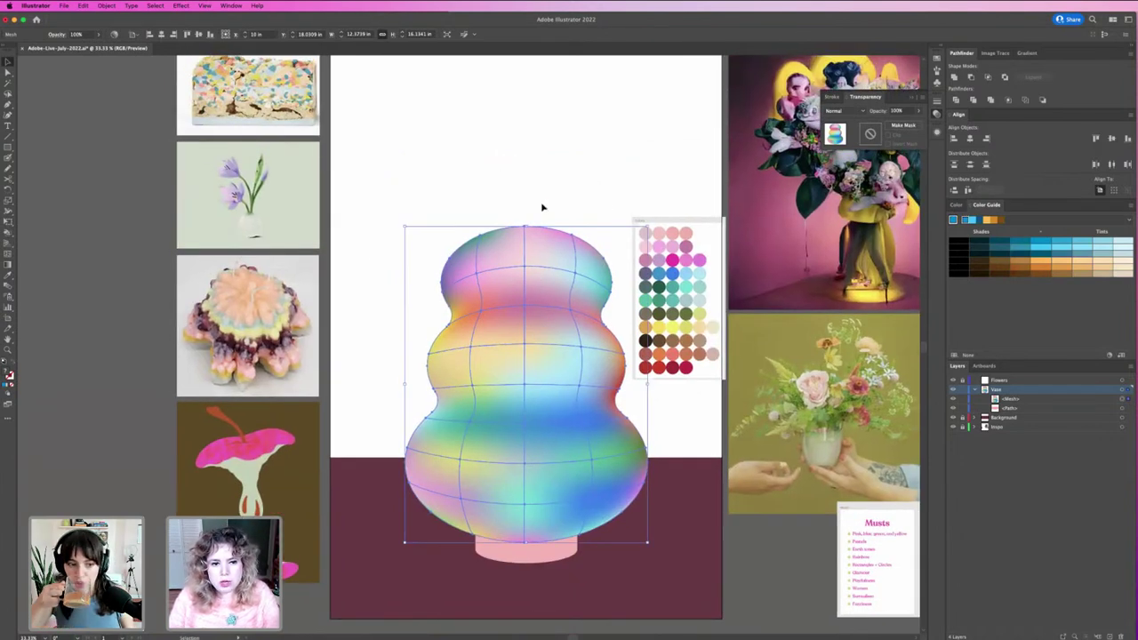
pyautogui.click(542, 207)
pyautogui.scroll(-2, 569, 236)
pyautogui.click(556, 247)
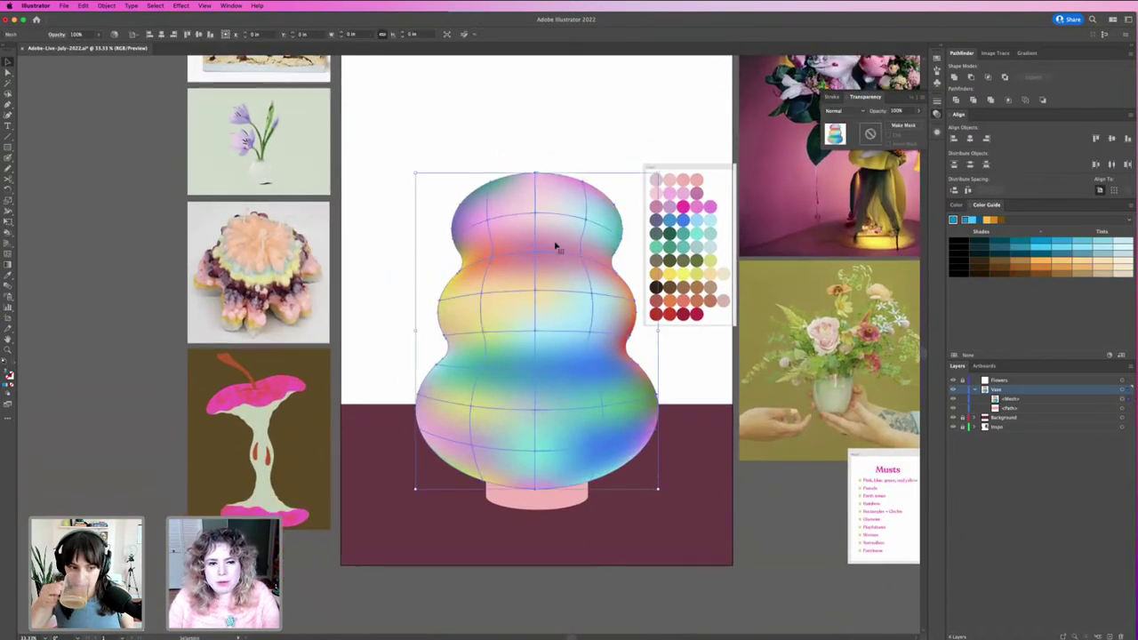
pyautogui.click(572, 144)
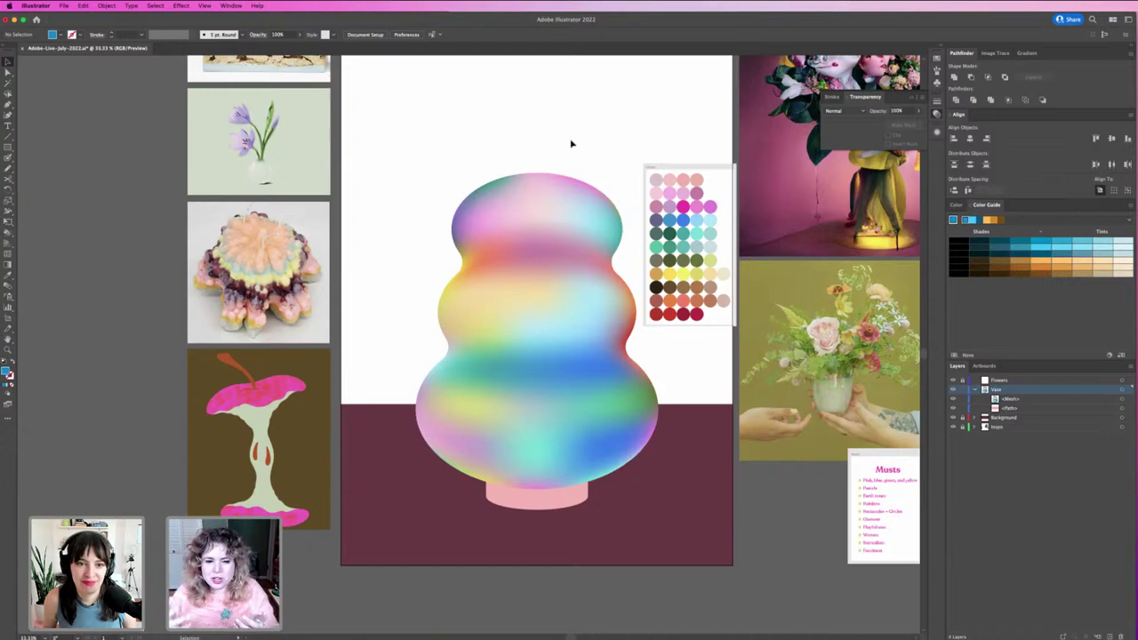
pyautogui.click(549, 271)
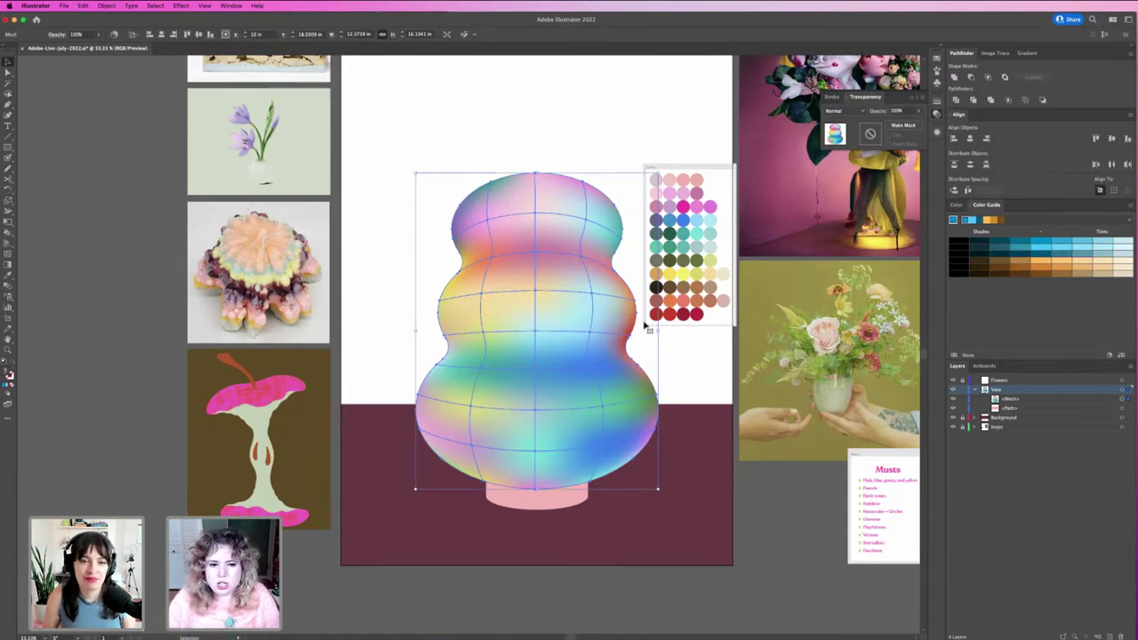
pyautogui.click(700, 363)
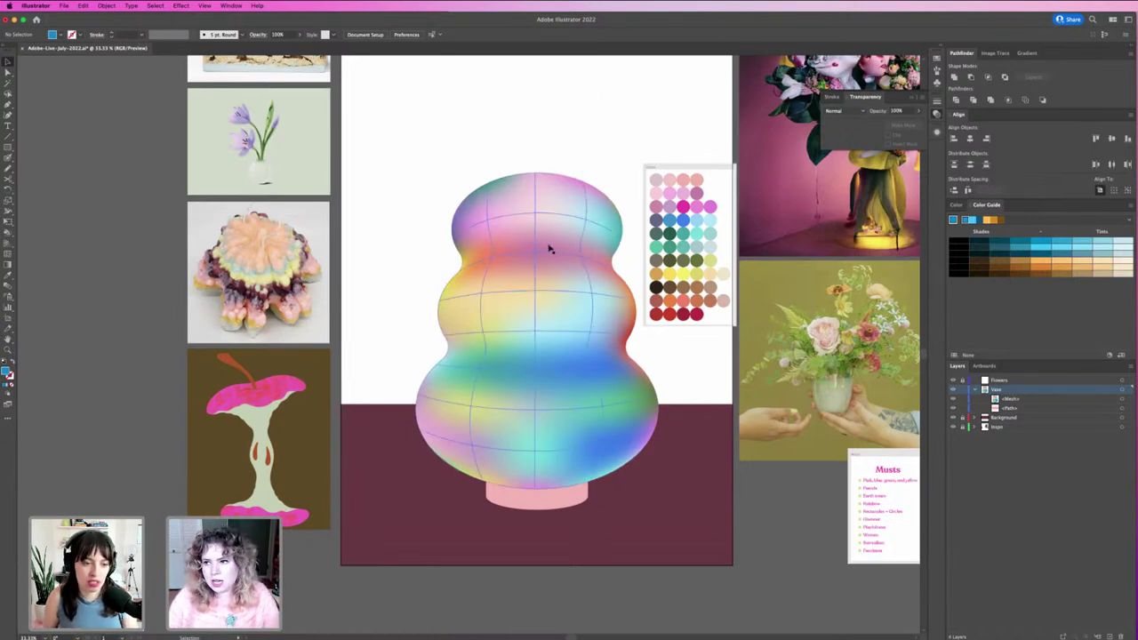
# Start a gradient mesh on the vase's pink base with 2 rows and 2 columns.
pyautogui.click(544, 496)
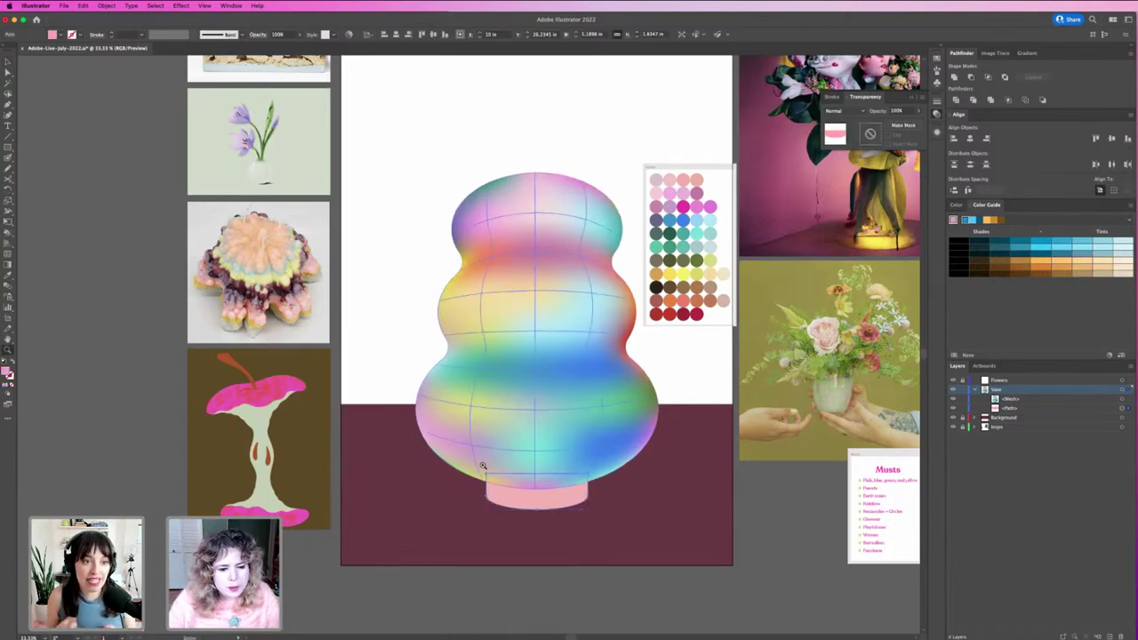
pyautogui.moveTo(483, 466); pyautogui.dragTo(530, 489)
pyautogui.click(106, 5)
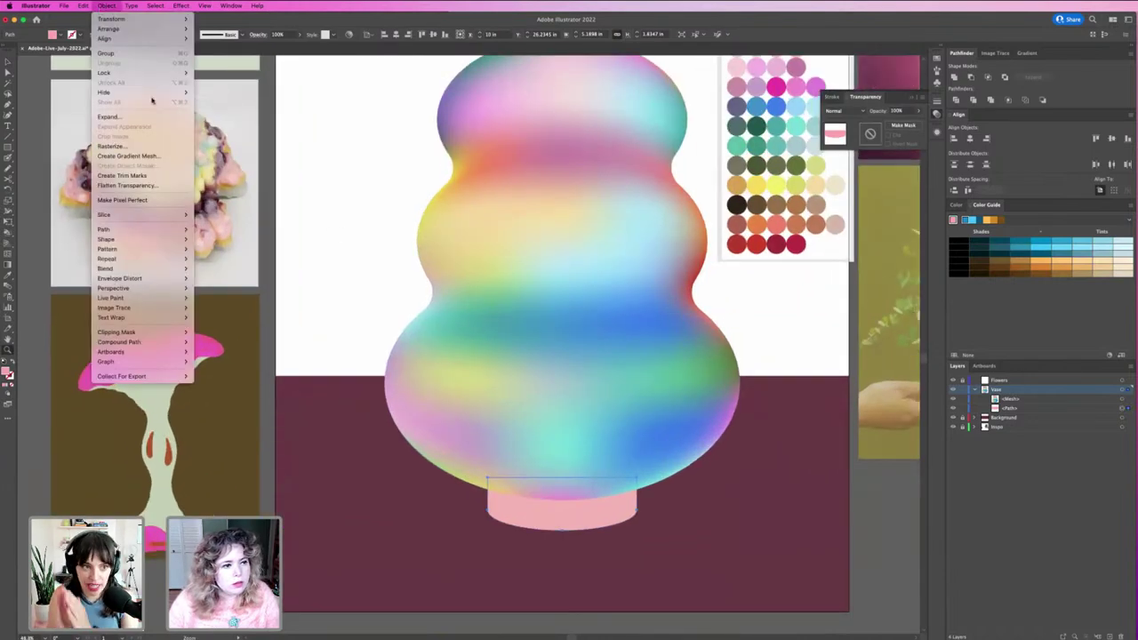
pyautogui.click(151, 156)
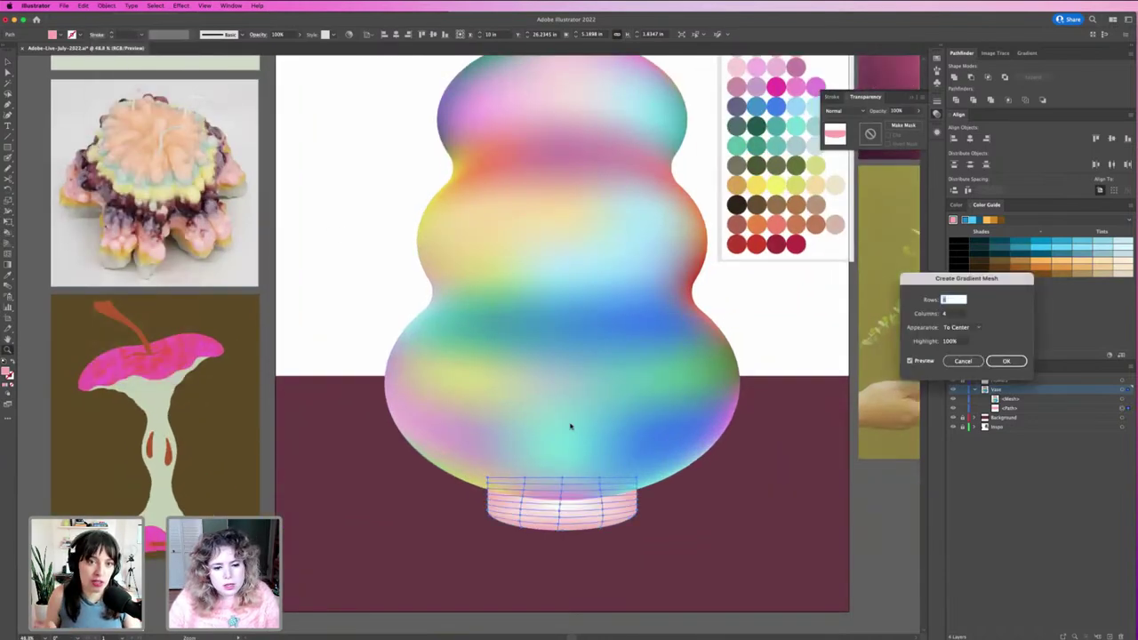
pyautogui.write('2')
pyautogui.press('Tab')
pyautogui.write('2')
pyautogui.press('Tab')
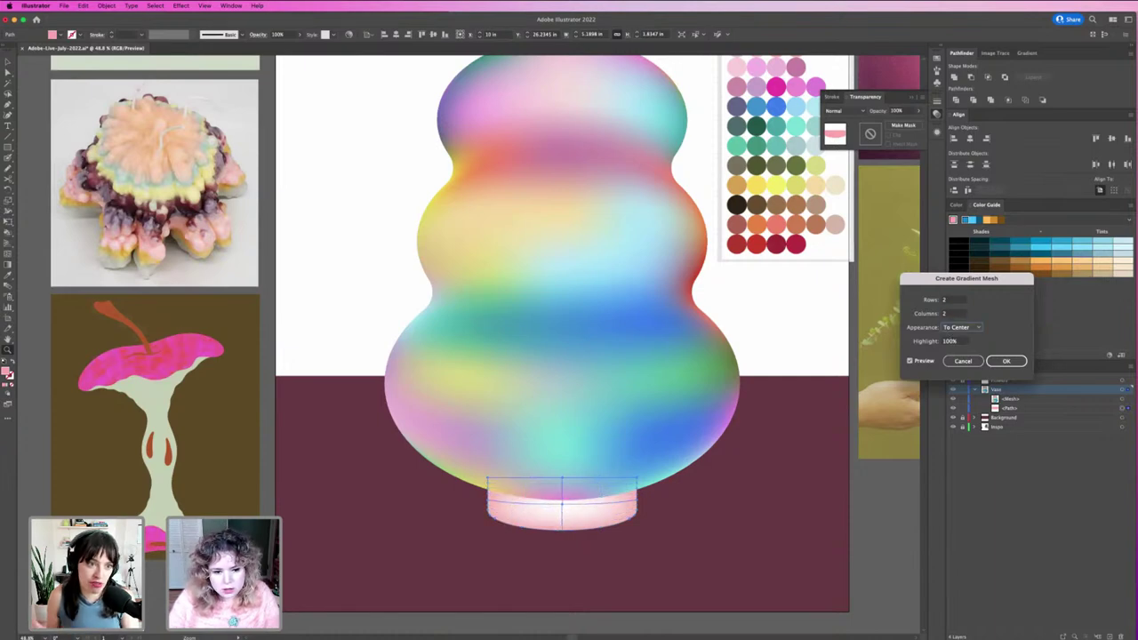
# Set the base's gradient mesh to 3 rows and 4 columns, create it and deselect the base.
pyautogui.click(944, 301)
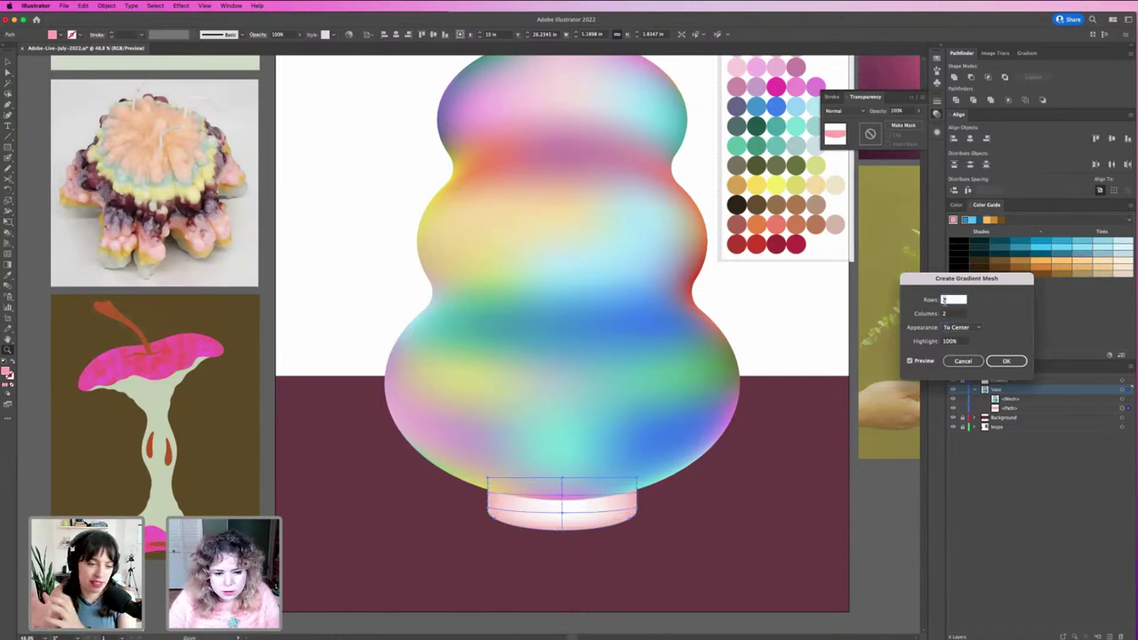
pyautogui.click(938, 314)
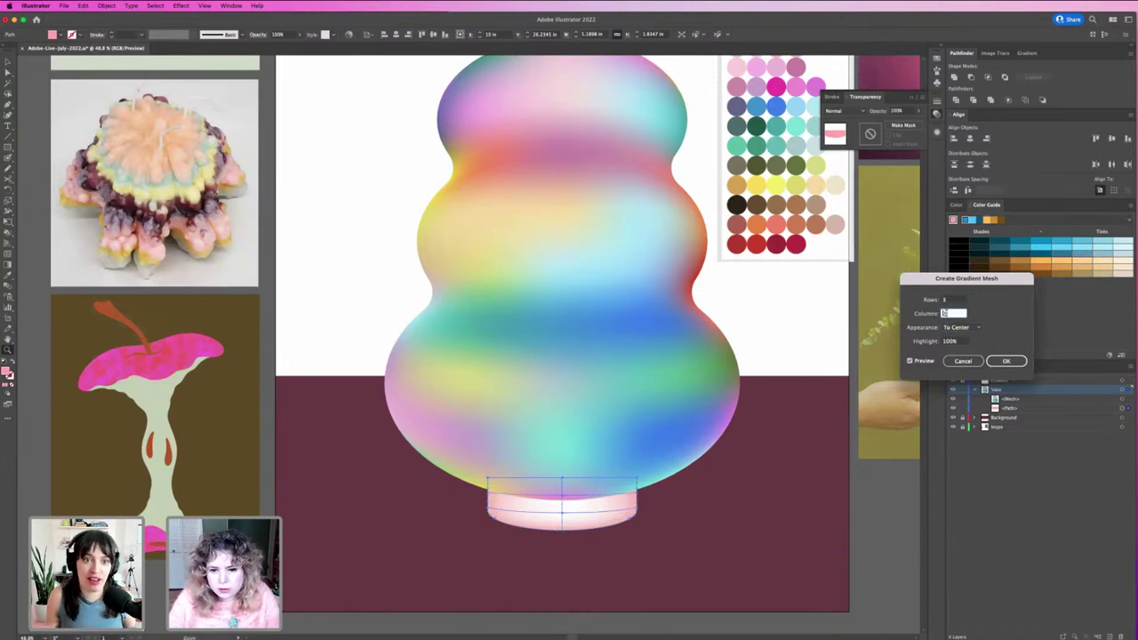
pyautogui.write('4')
pyautogui.press('Down')
pyautogui.press('Down')
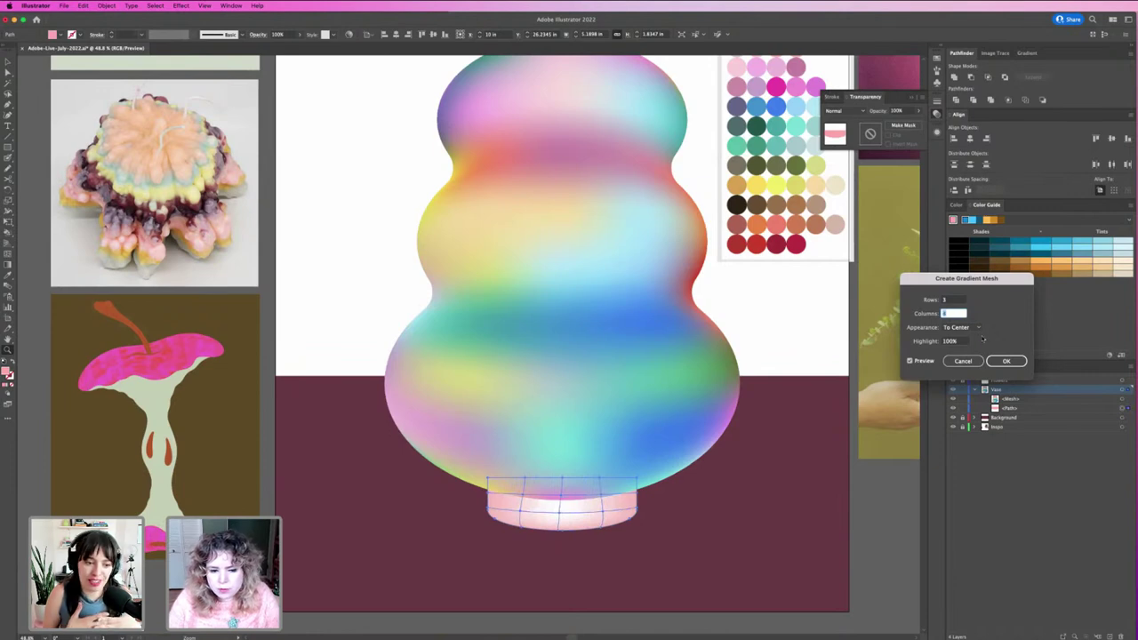
pyautogui.click(1006, 361)
pyautogui.keyDown('super'); pyautogui.click(679, 548); pyautogui.keyUp('super')
# Place the Colors palette card beside the vase's lower lobe and move the Inspo layer above the Background layer.
pyautogui.moveTo(675, 485); pyautogui.dragTo(833, 169)
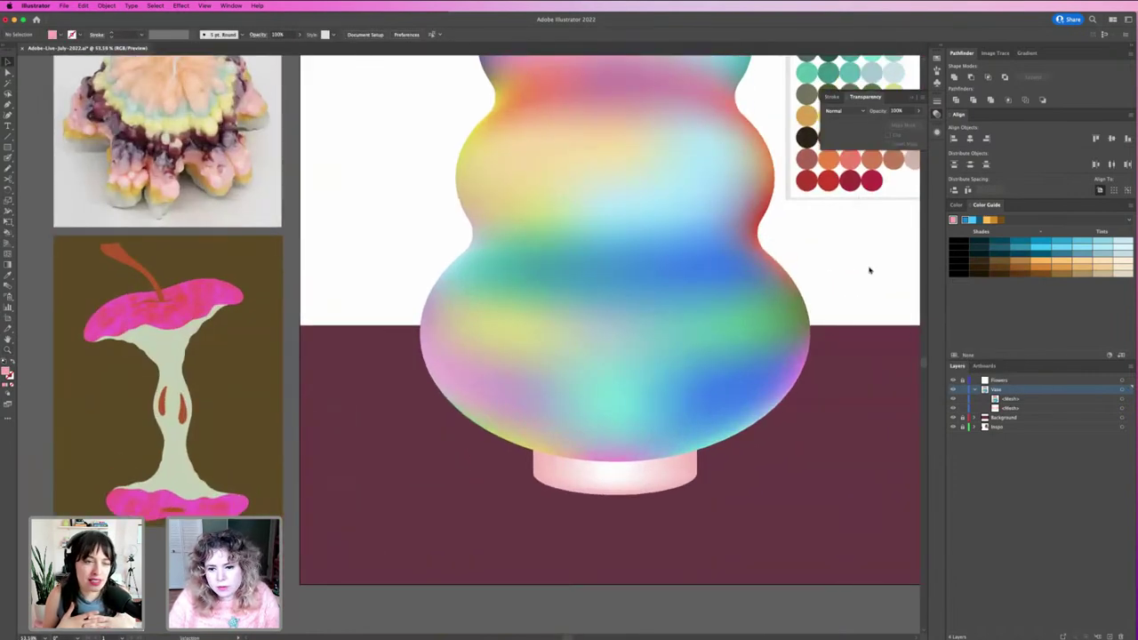
pyautogui.moveTo(802, 169); pyautogui.dragTo(777, 496)
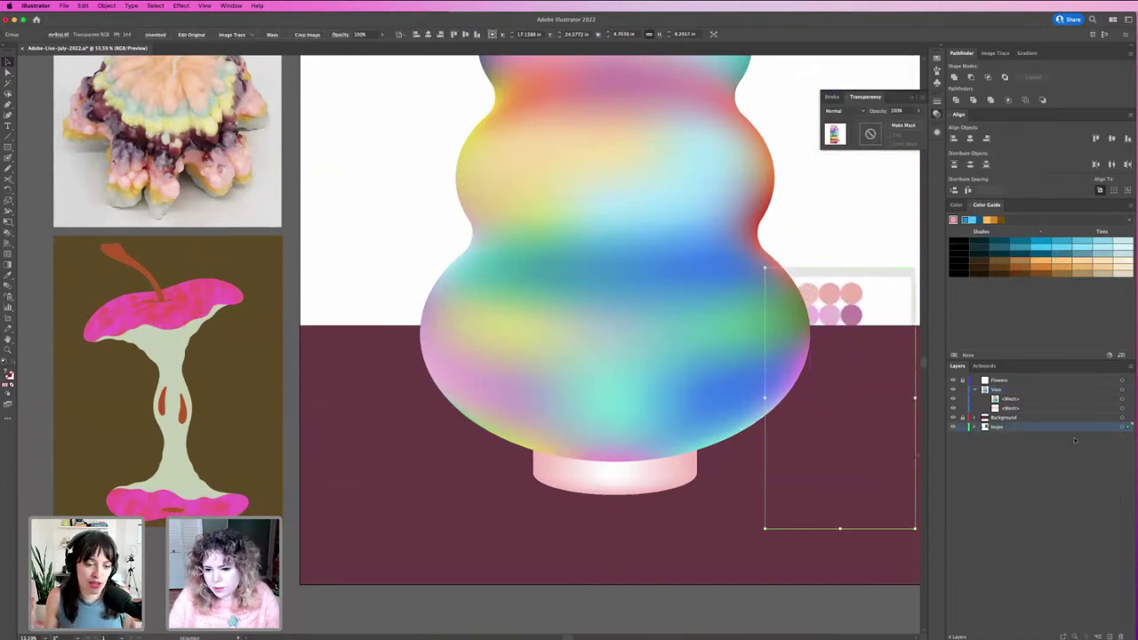
pyautogui.moveTo(1054, 427); pyautogui.dragTo(1052, 415)
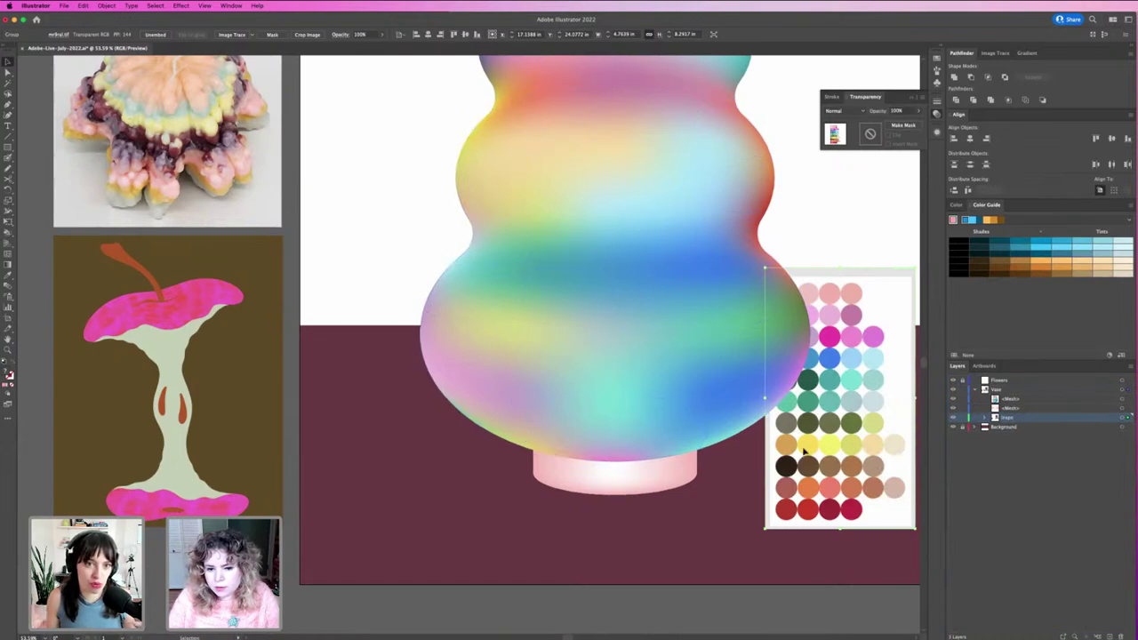
pyautogui.moveTo(811, 451); pyautogui.dragTo(859, 451)
pyautogui.scroll(-2, 795, 435)
pyautogui.hscroll(4, 794, 435)
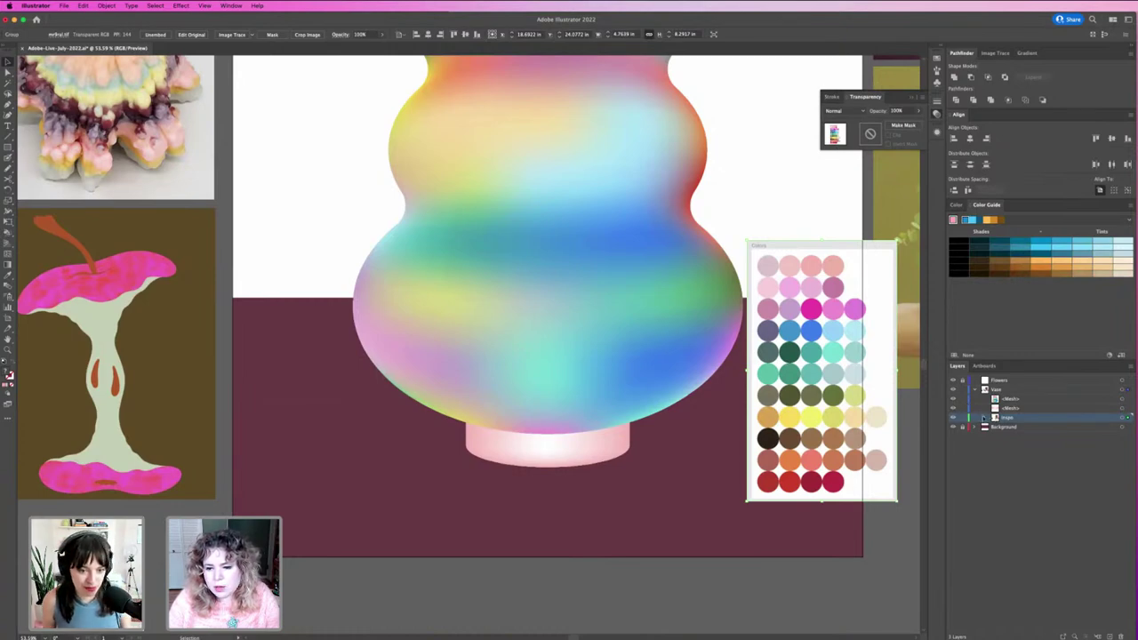
# Move the Inspo layer out of the Vase layer so it sits directly above it, under Flowers.
pyautogui.click(976, 389)
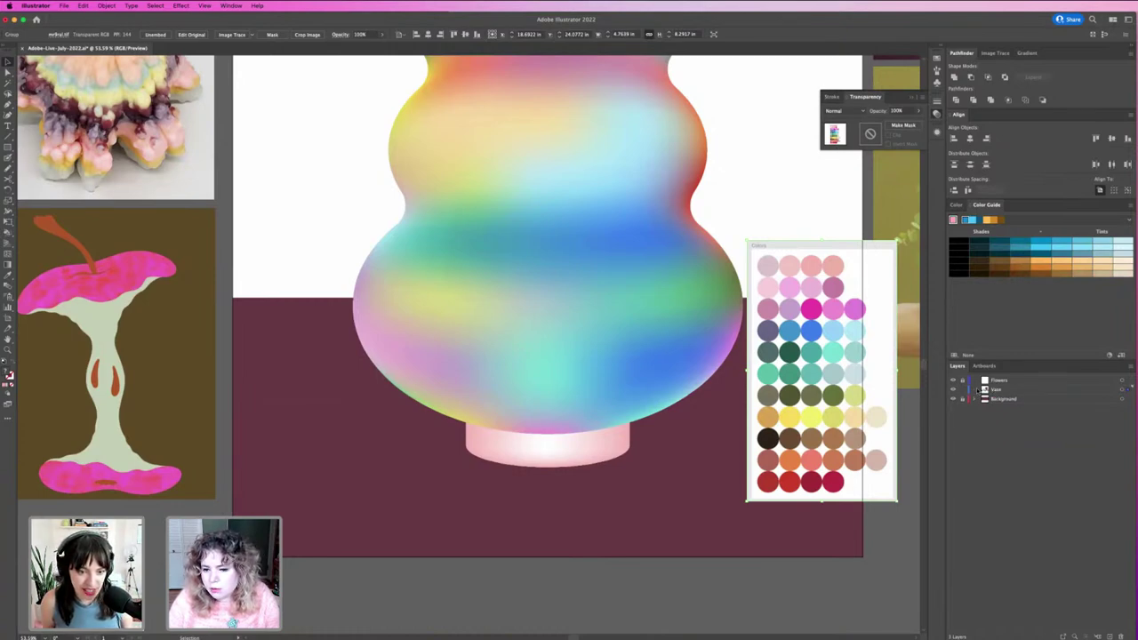
pyautogui.click(975, 390)
pyautogui.moveTo(1001, 417); pyautogui.dragTo(990, 385)
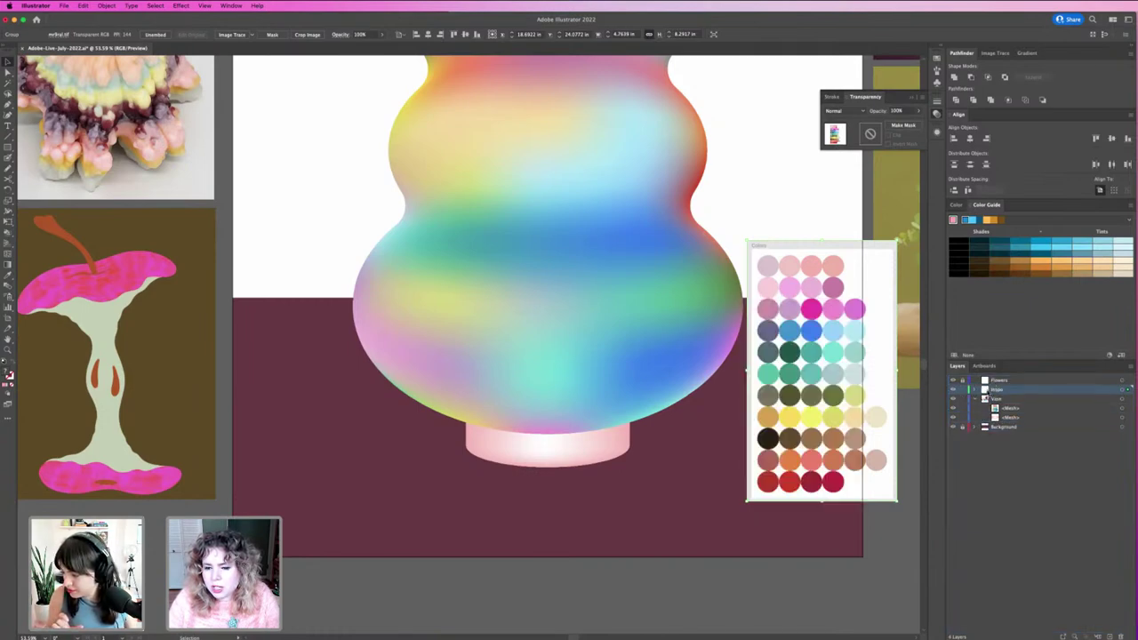
pyautogui.click(974, 399)
pyautogui.click(977, 399)
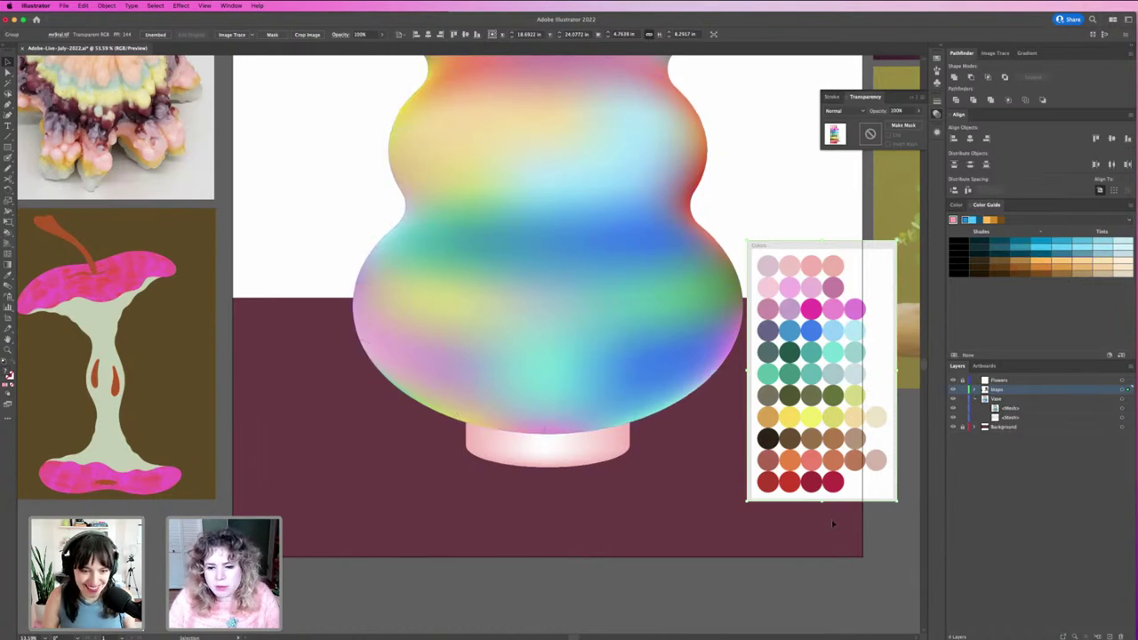
# Apply the dark green palette swatch to the lower mesh point on the base's right edge.
pyautogui.click(564, 454)
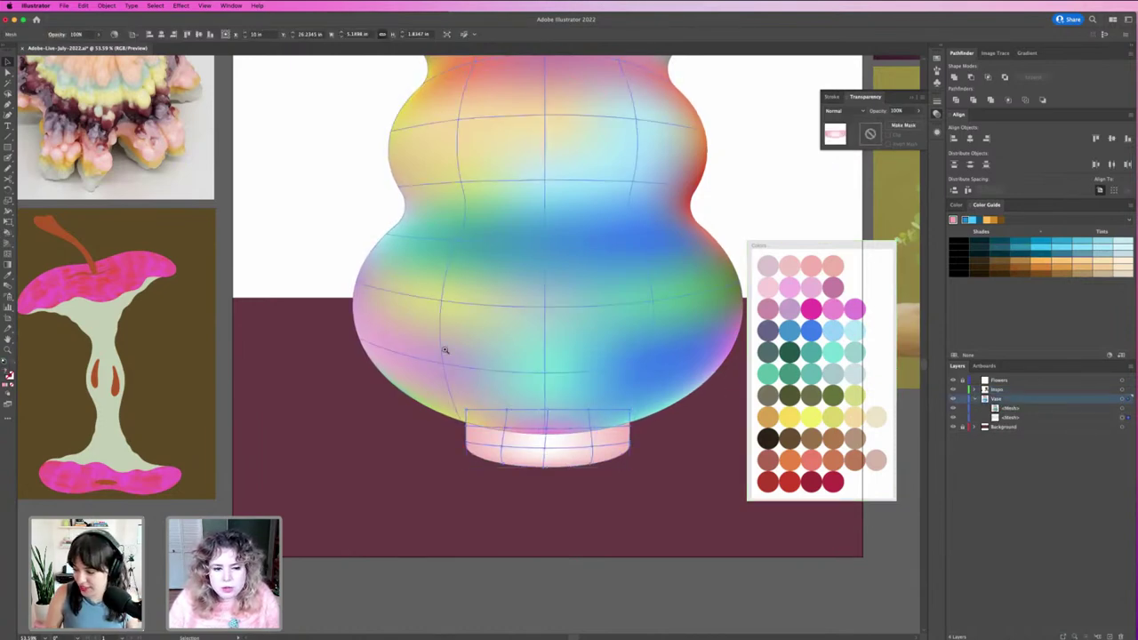
pyautogui.press('z')
pyautogui.moveTo(591, 369); pyautogui.dragTo(532, 382)
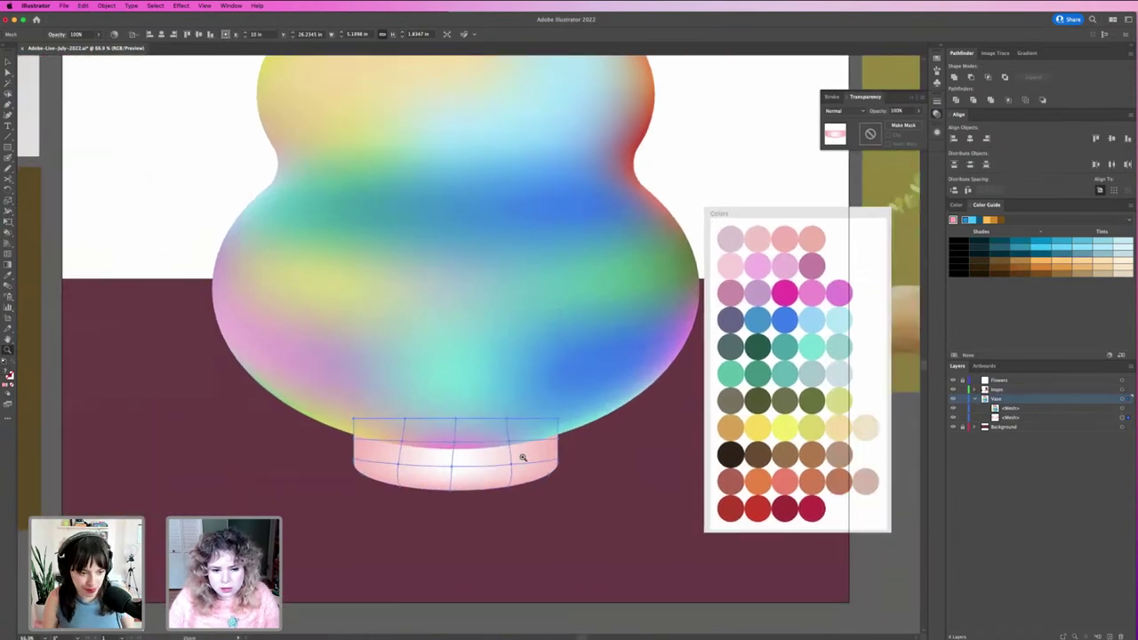
pyautogui.press('a')
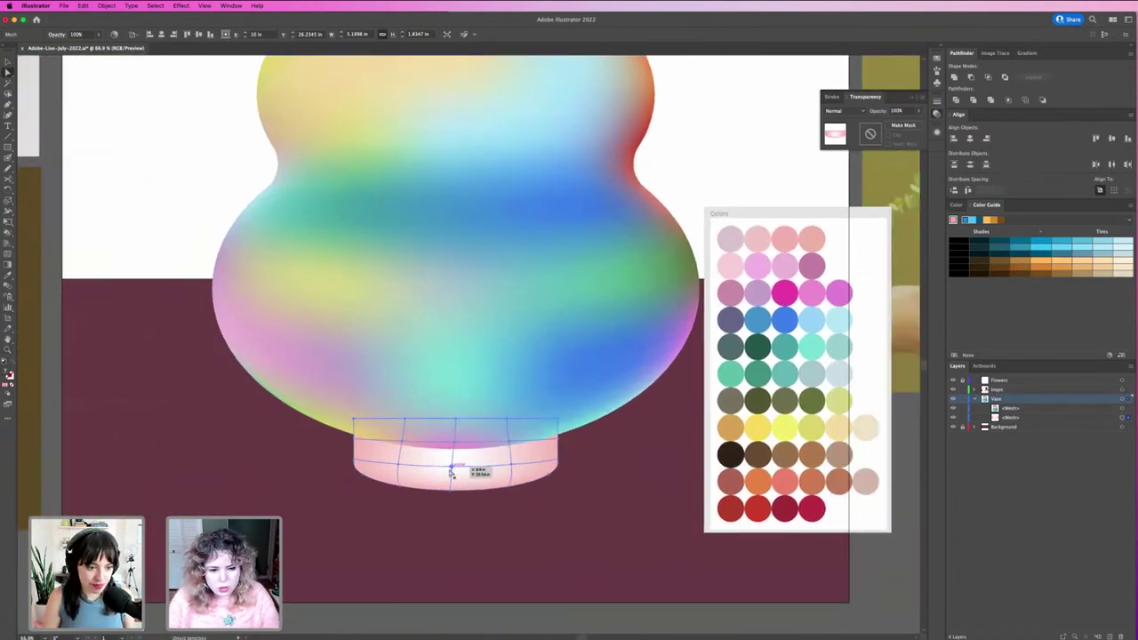
pyautogui.click(557, 461)
pyautogui.press('i')
pyautogui.click(775, 350)
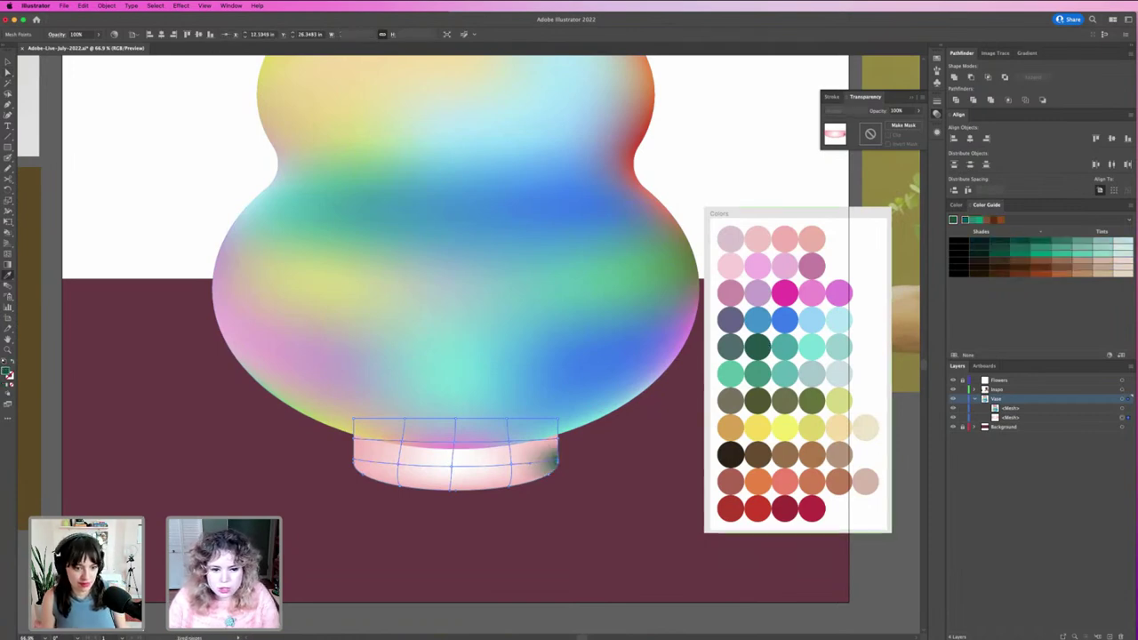
# Apply the mauve-pink palette swatch to the upper mesh point on the base's right edge.
pyautogui.click(558, 439)
pyautogui.press('i')
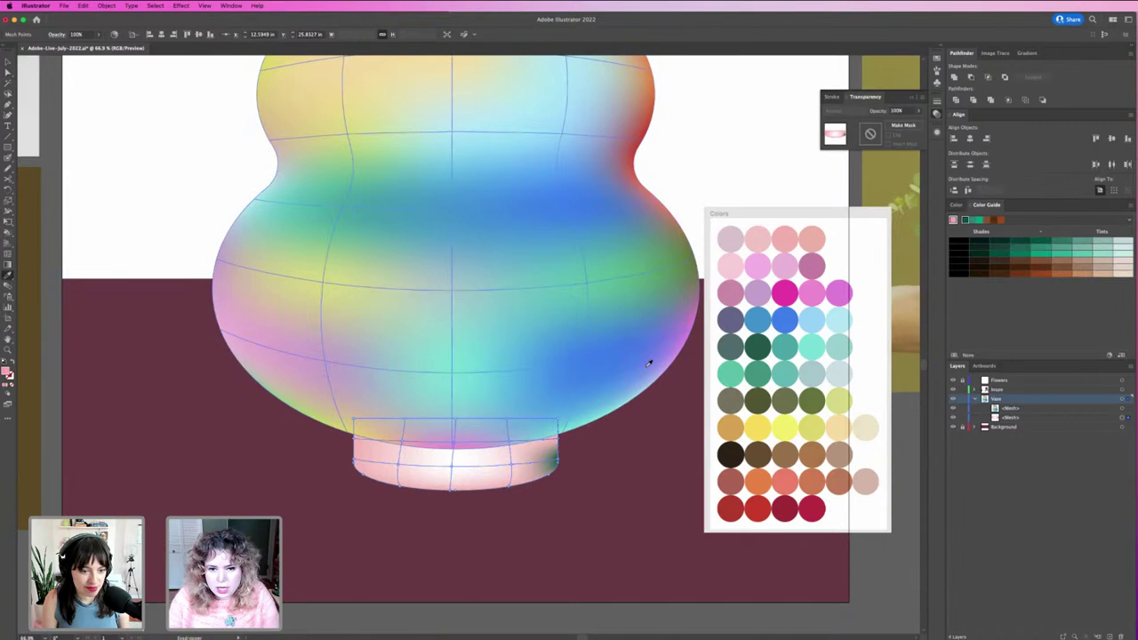
pyautogui.click(810, 262)
pyautogui.press('a')
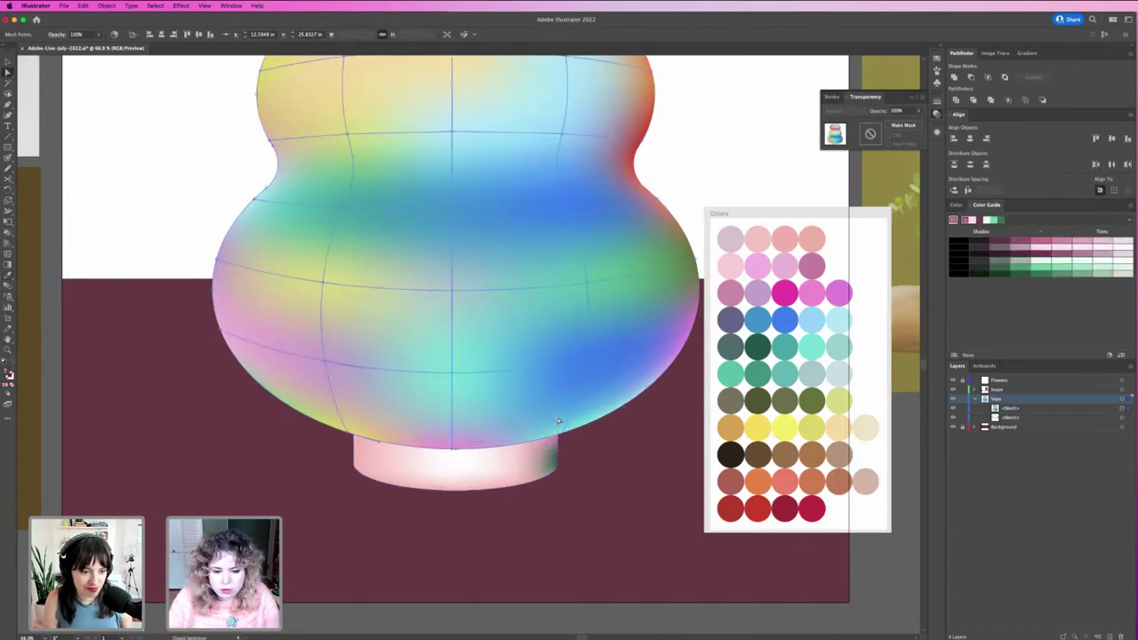
# Move the base down clear of the vase body and apply the dark crimson swatch to its upper right corner point.
pyautogui.click(553, 462)
pyautogui.moveTo(541, 461); pyautogui.dragTo(540, 522)
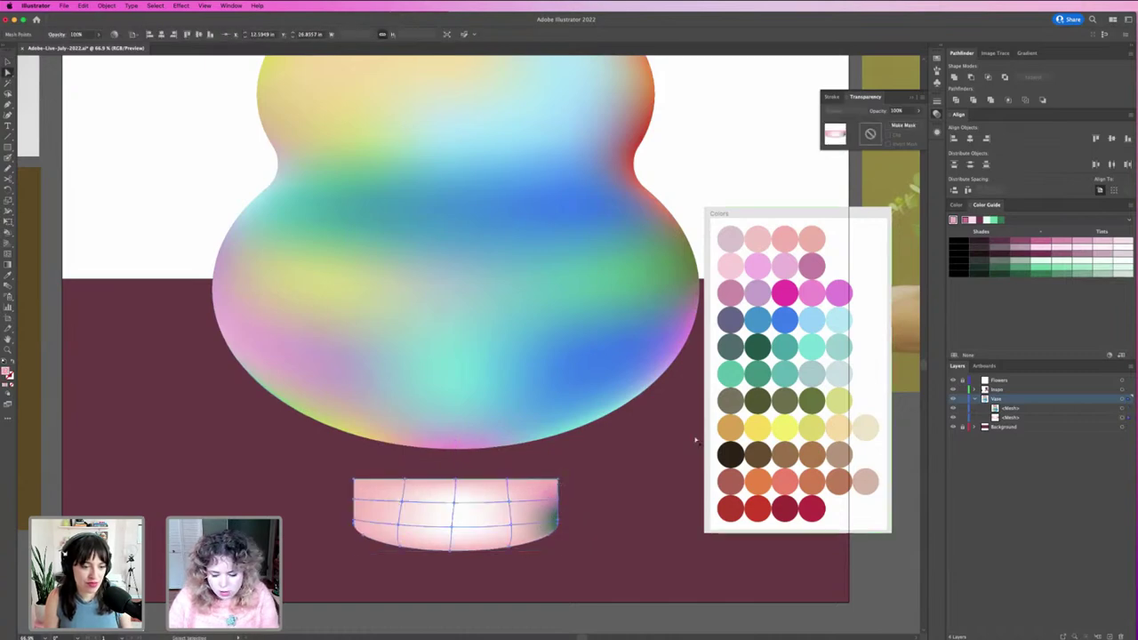
pyautogui.press('i')
pyautogui.click(787, 503)
pyautogui.press('a')
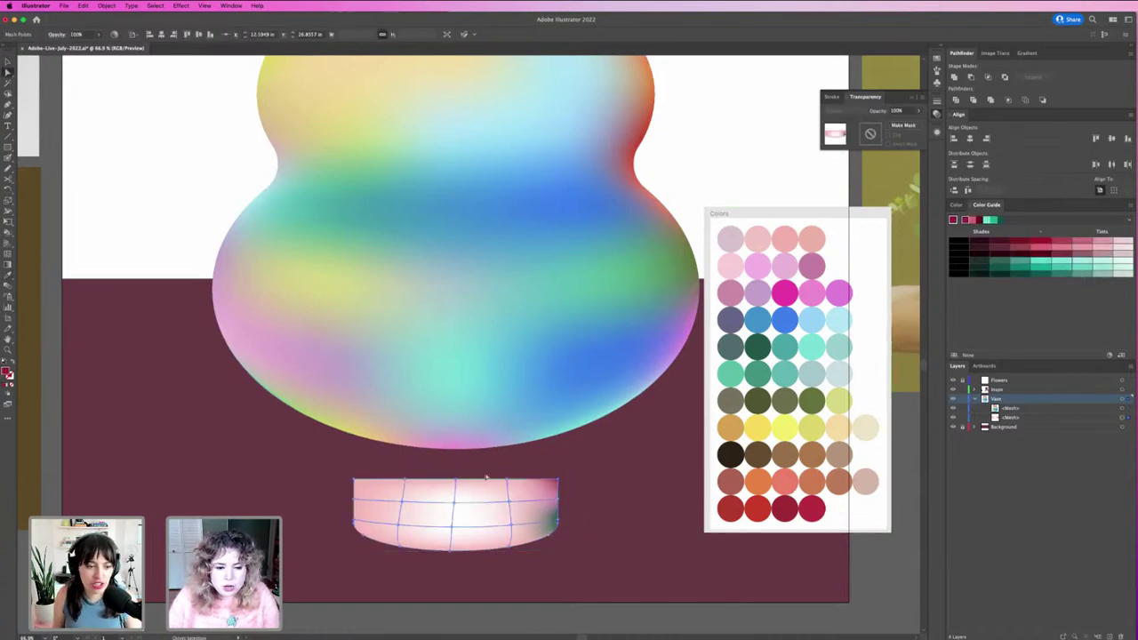
# Apply a terracotta palette swatch to the right inner mesh point on the base's top edge.
pyautogui.click(507, 480)
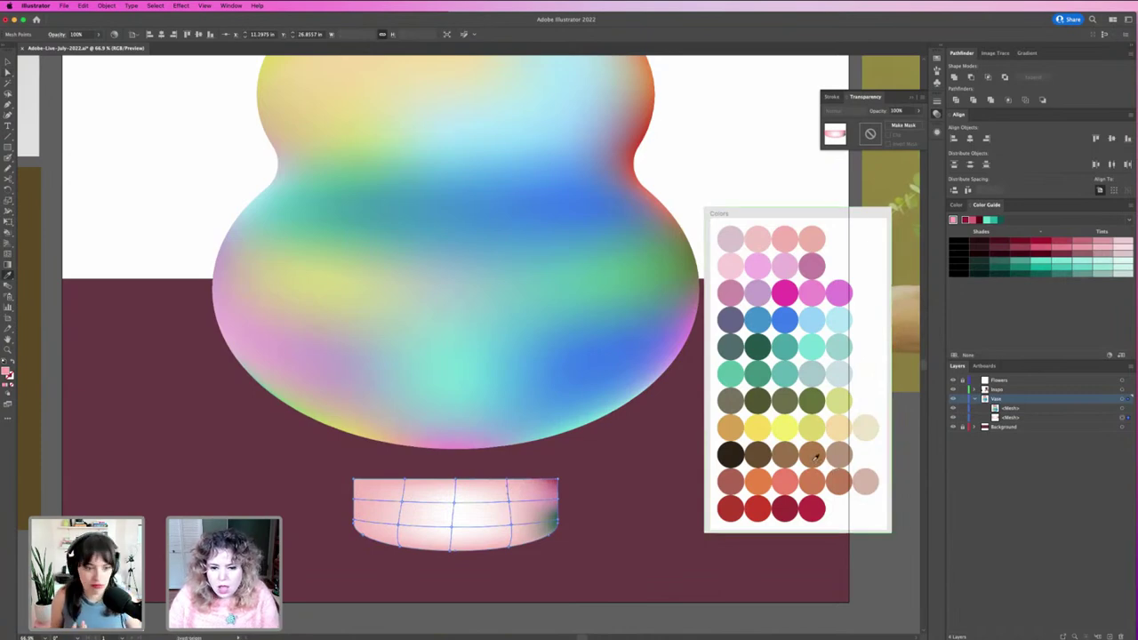
pyautogui.press('v')
pyautogui.press('a')
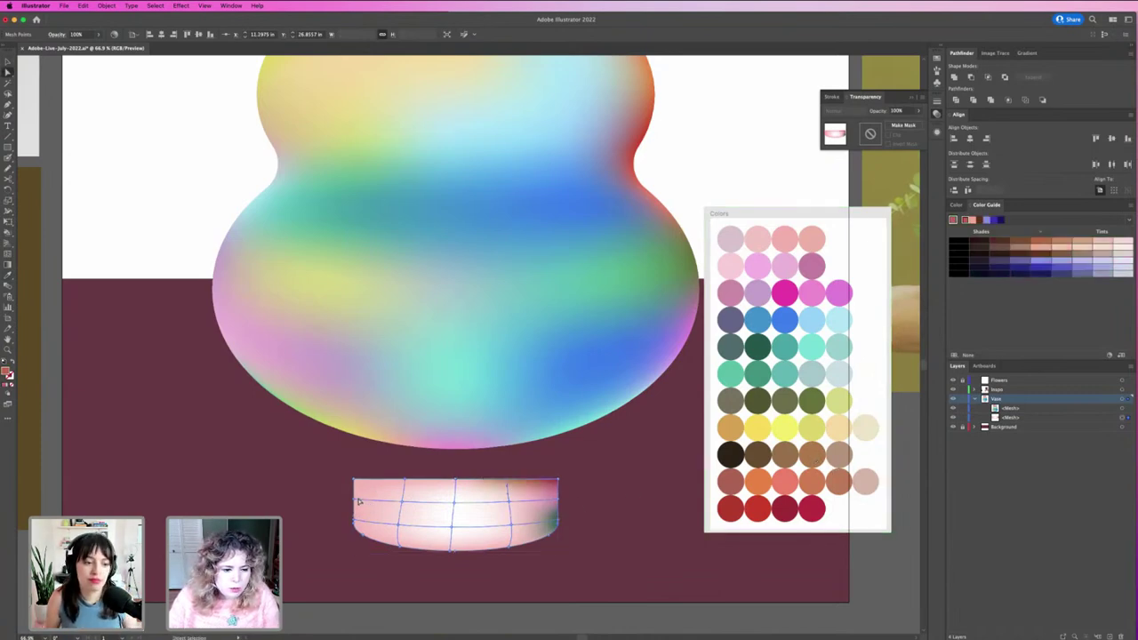
# Colour the mesh along the base's left edge with the dark olive palette swatch and deselect the base.
pyautogui.click(360, 538)
pyautogui.press('i')
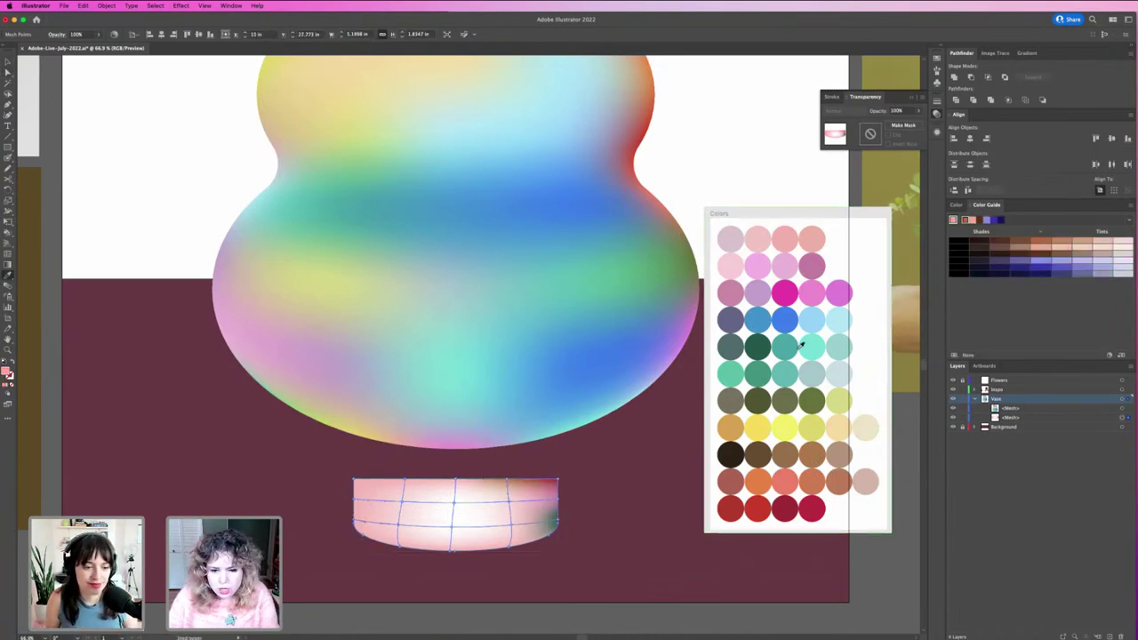
pyautogui.click(759, 392)
pyautogui.click(743, 414)
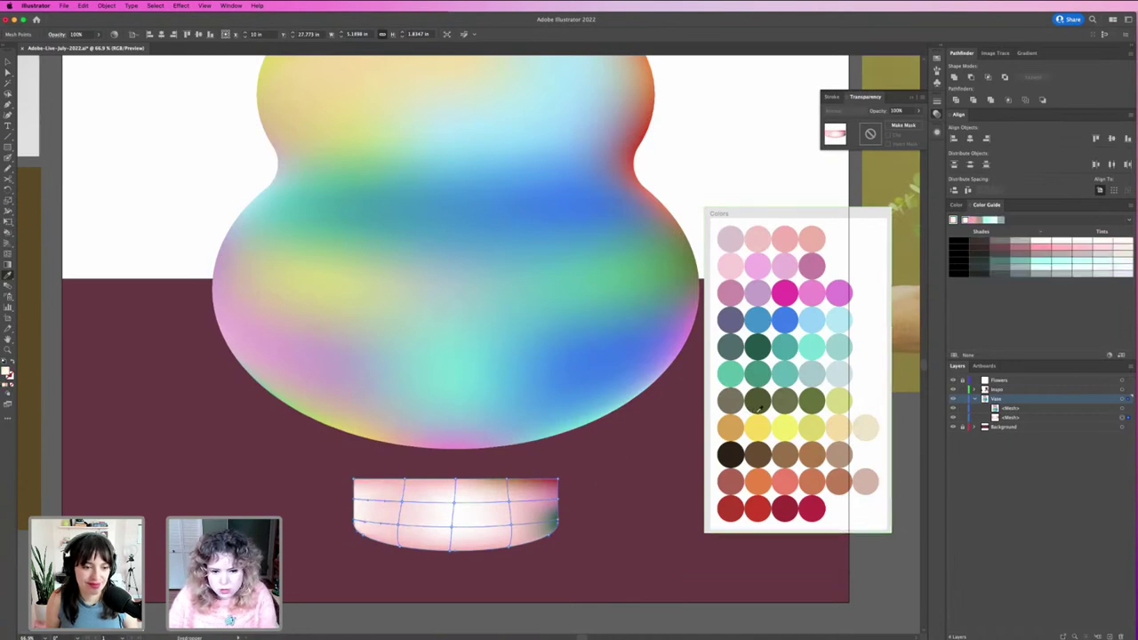
pyautogui.click(759, 409)
pyautogui.press('v')
pyautogui.click(347, 536)
# Apply the golden yellow palette swatch to the mesh point at the base's lower left corner.
pyautogui.press('a')
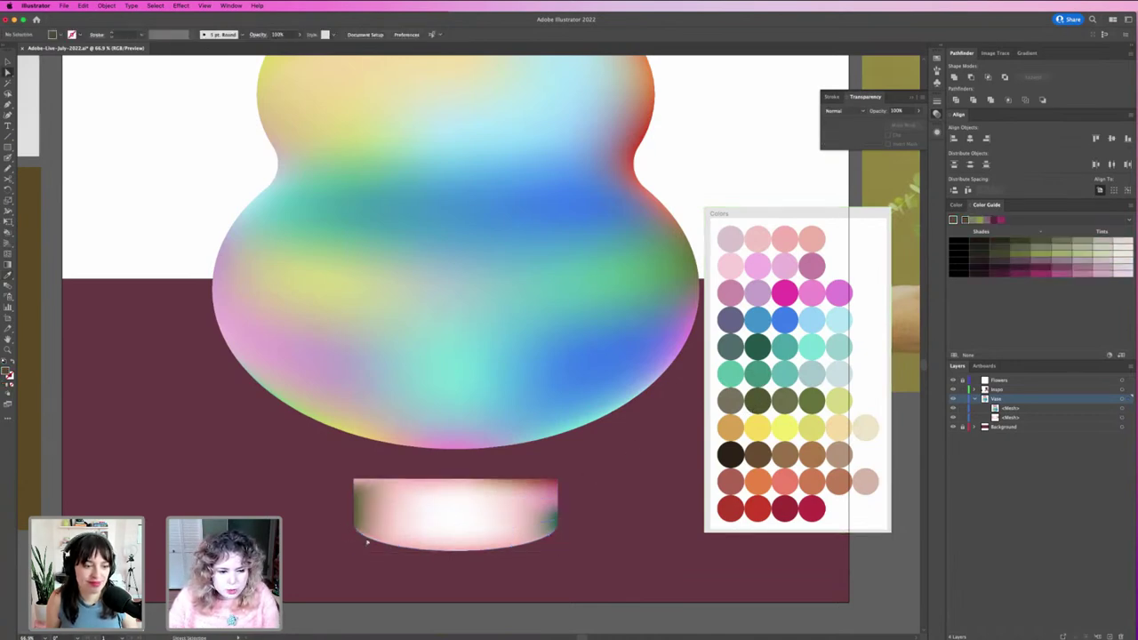
pyautogui.click(366, 539)
pyautogui.press('i')
pyautogui.click(757, 430)
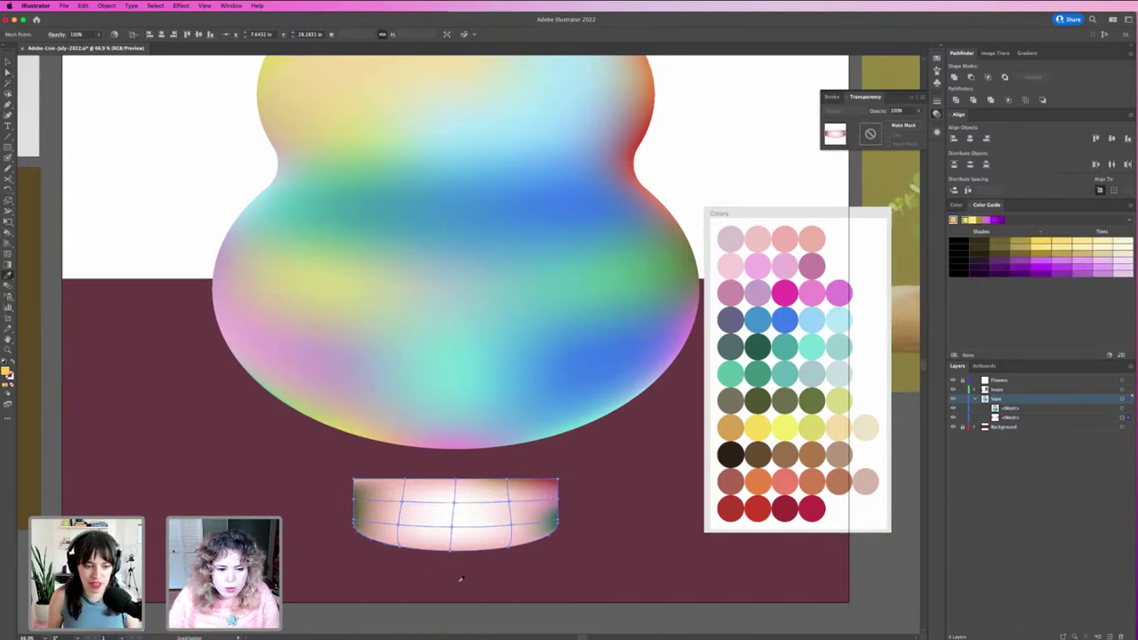
# Apply a light pink palette swatch to the left inner mesh point on the base's bottom edge.
pyautogui.press('a')
pyautogui.click(402, 554)
pyautogui.click(398, 546)
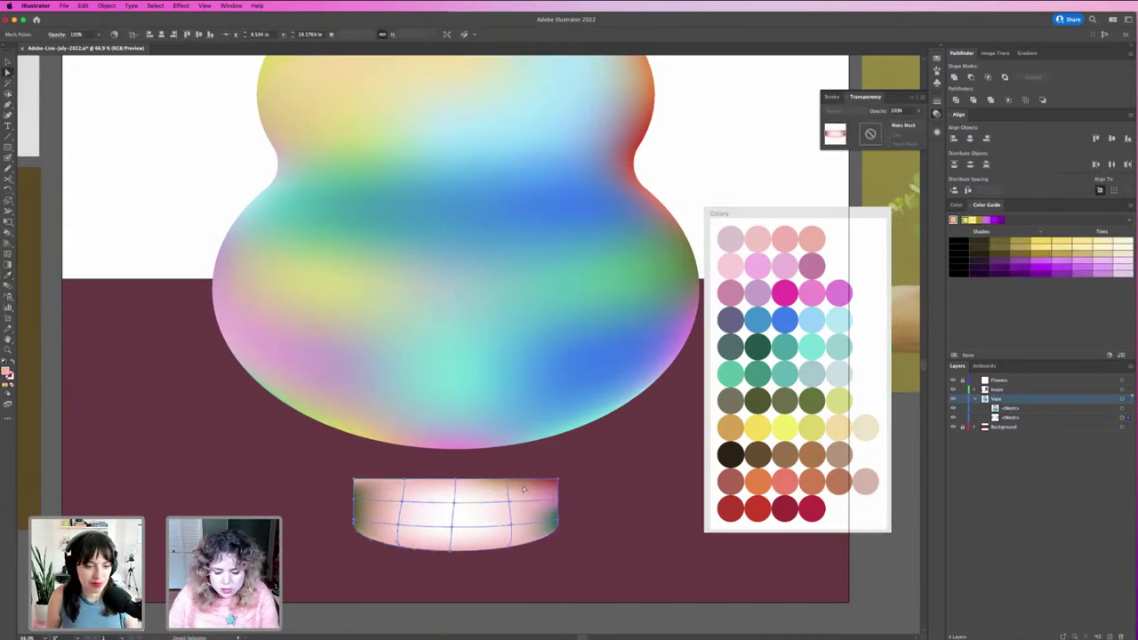
pyautogui.press('i')
pyautogui.click(730, 264)
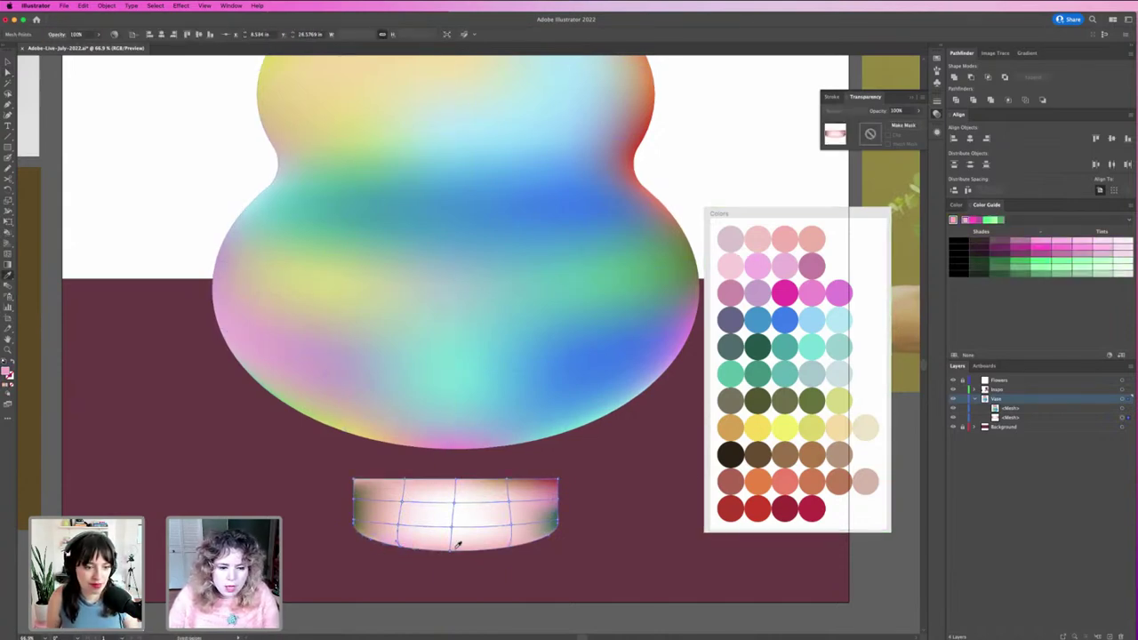
# Colour the base's bottom edge golden yellow at its middle mesh point and bright aqua at its right inner point.
pyautogui.press('a')
pyautogui.press('i')
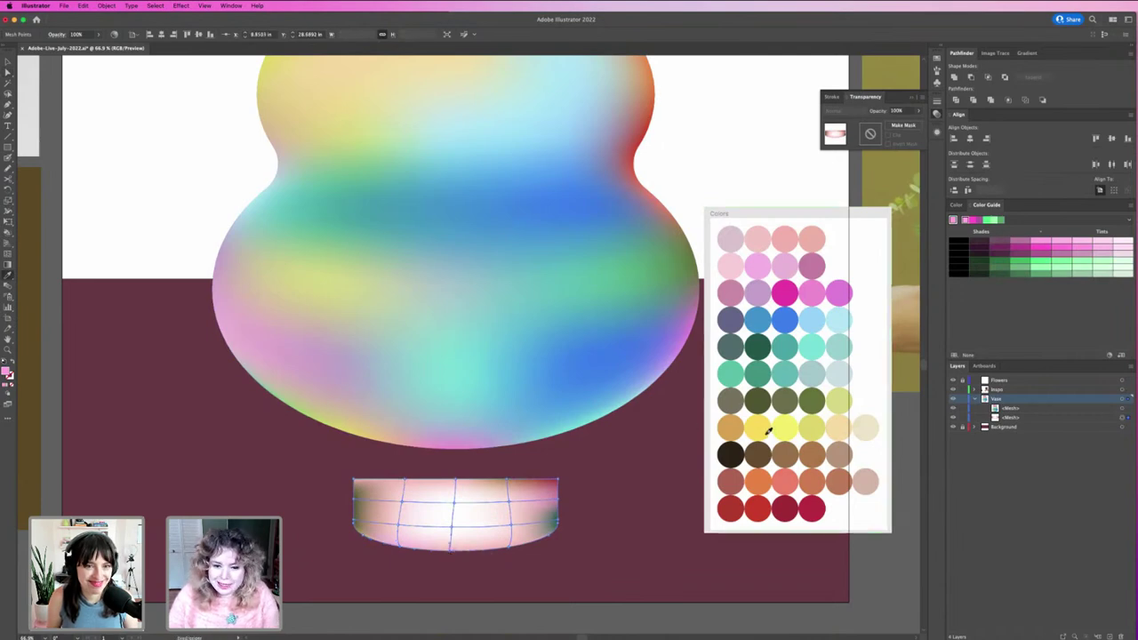
pyautogui.click(765, 435)
pyautogui.press('a')
pyautogui.click(511, 547)
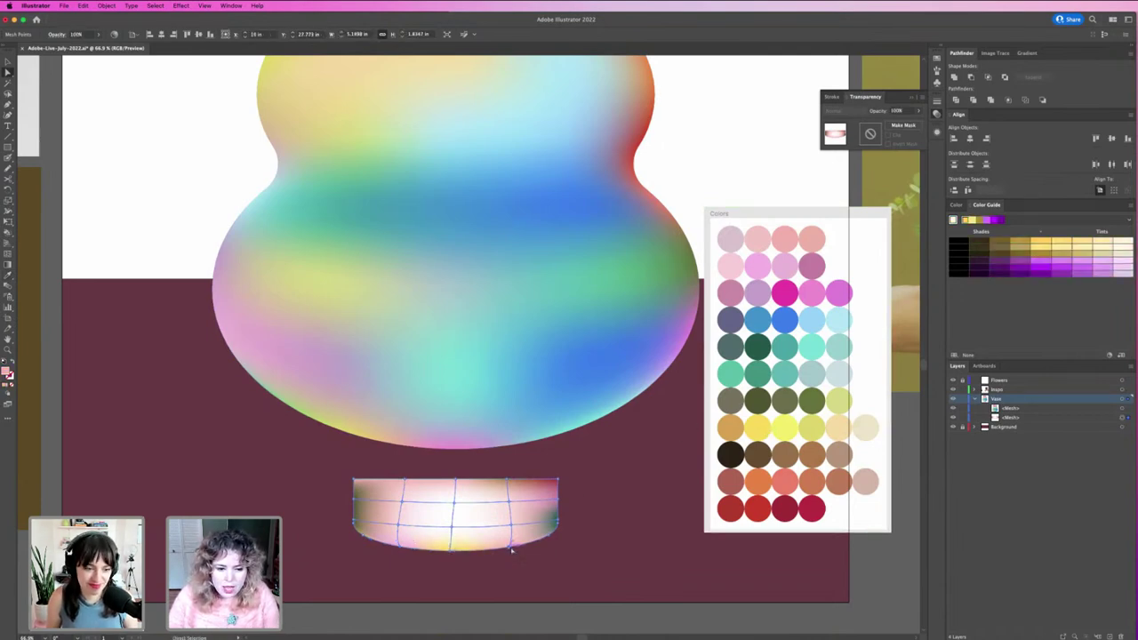
pyautogui.press('i')
pyautogui.click(818, 346)
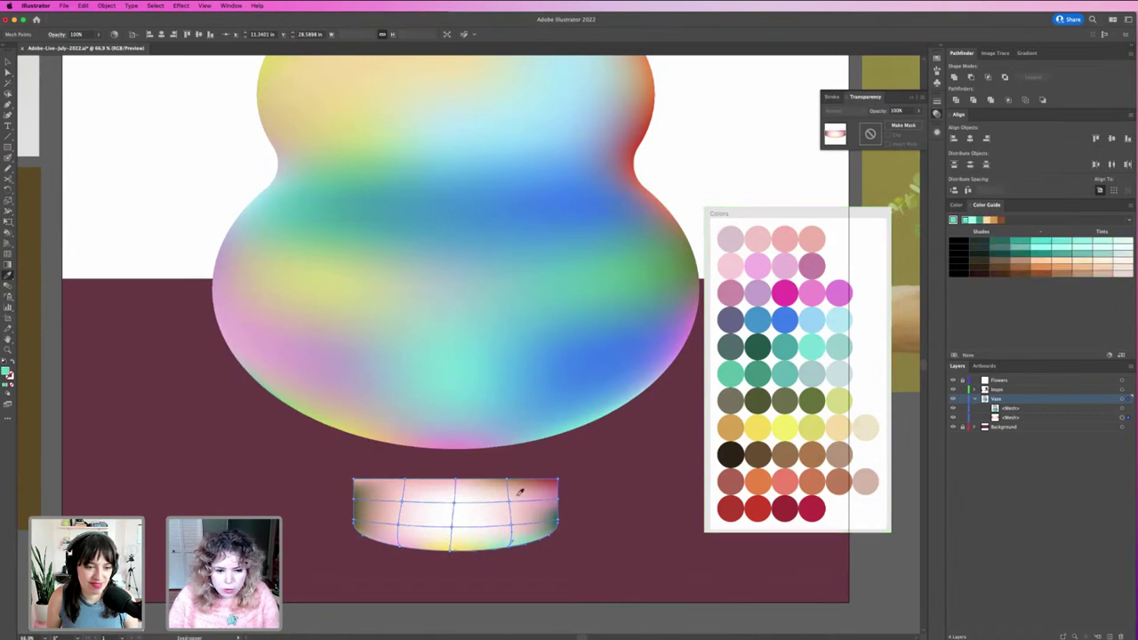
# Colour the base's left interior mesh points with palette swatches, teal for the lower one and medium blue for the upper one.
pyautogui.press('a')
pyautogui.click(399, 524)
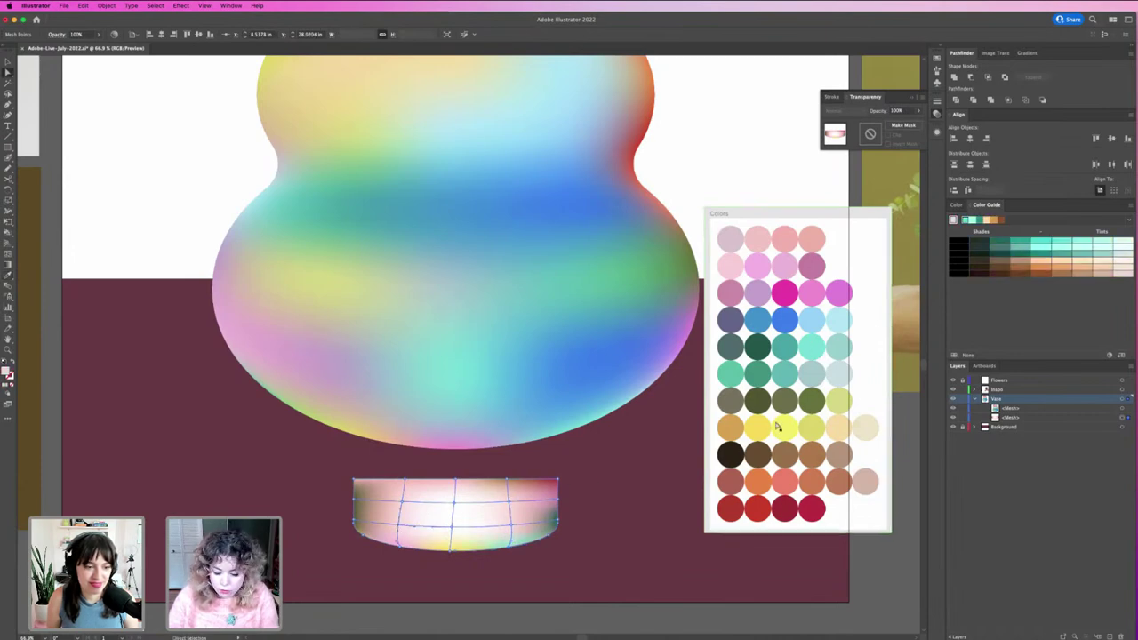
pyautogui.press('i')
pyautogui.click(789, 373)
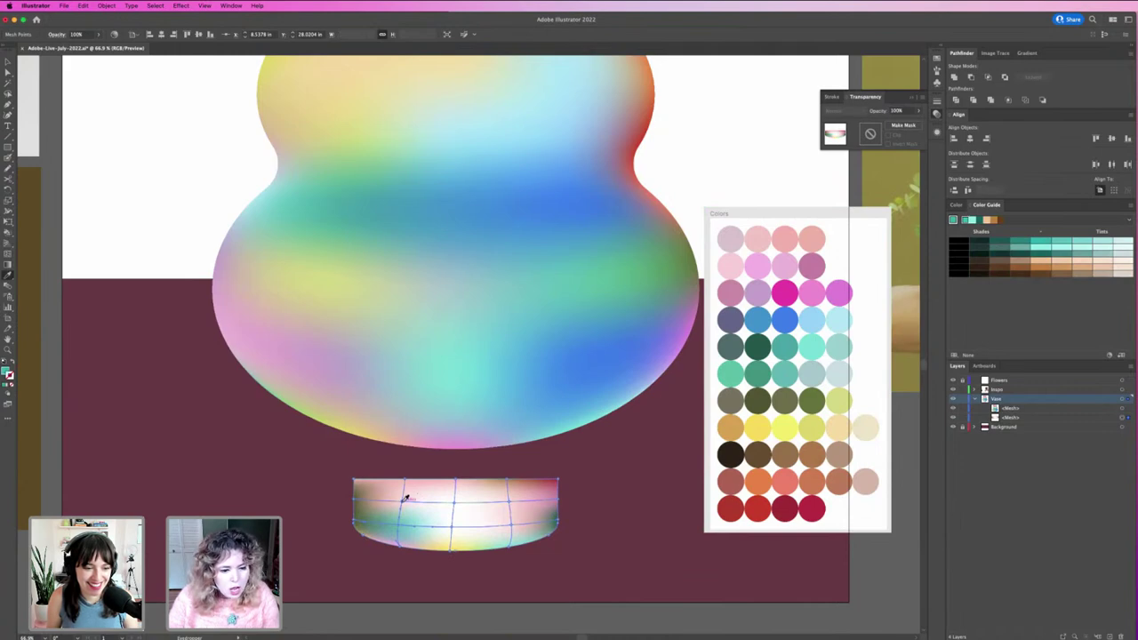
pyautogui.press('a')
pyautogui.click(402, 501)
pyautogui.press('i')
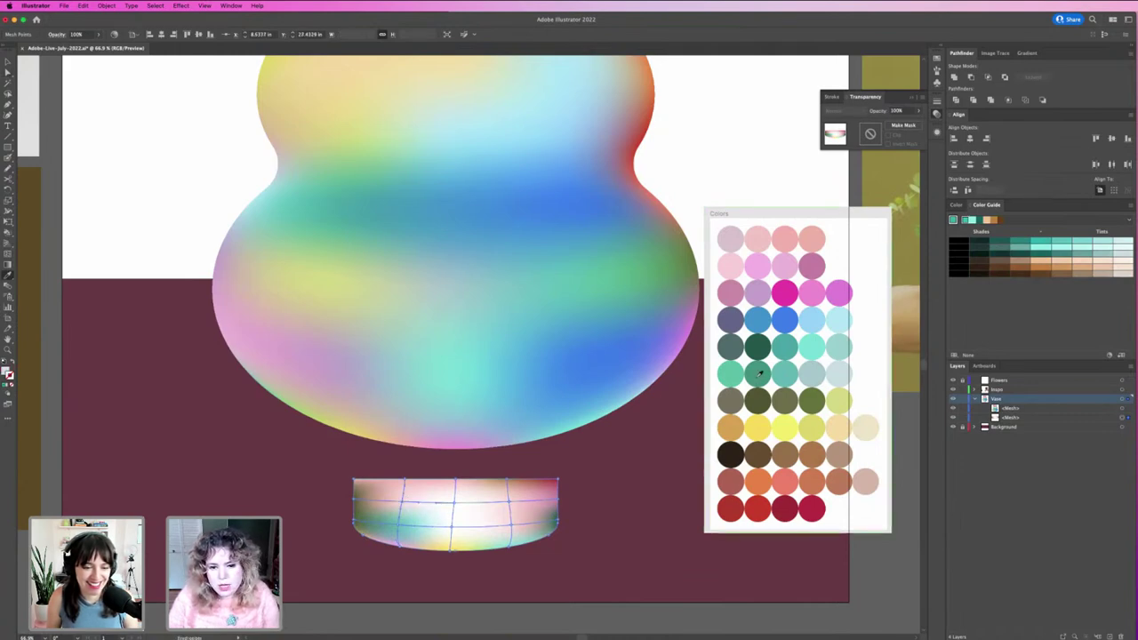
pyautogui.click(758, 318)
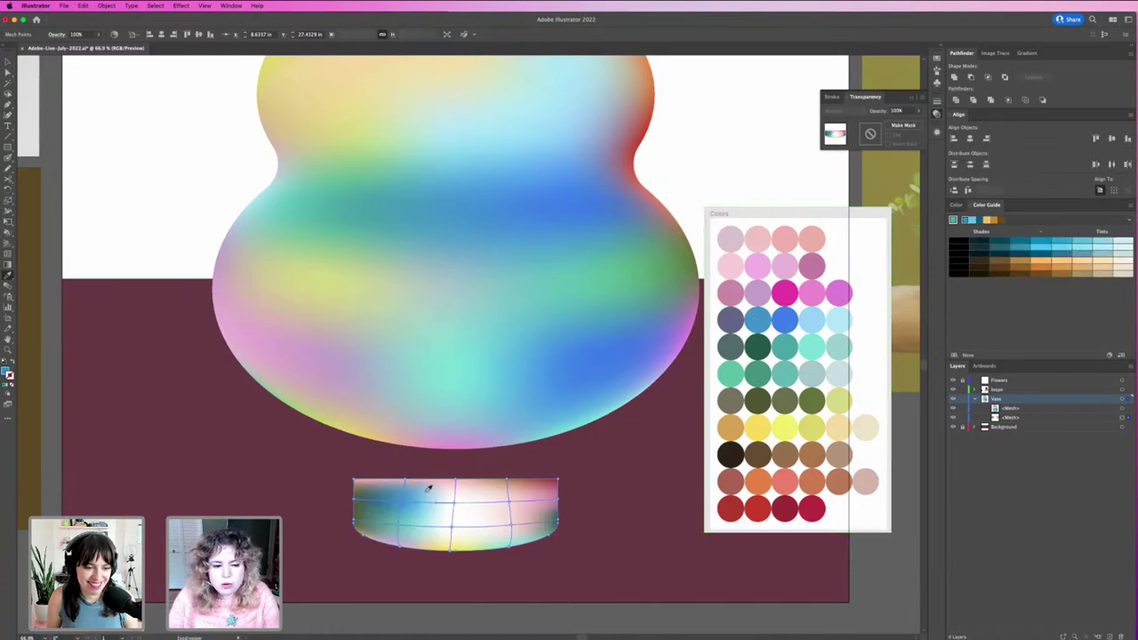
# Apply the bright orchid pink palette swatch to the left inner mesh point on the base's top edge.
pyautogui.press('a')
pyautogui.press('c')
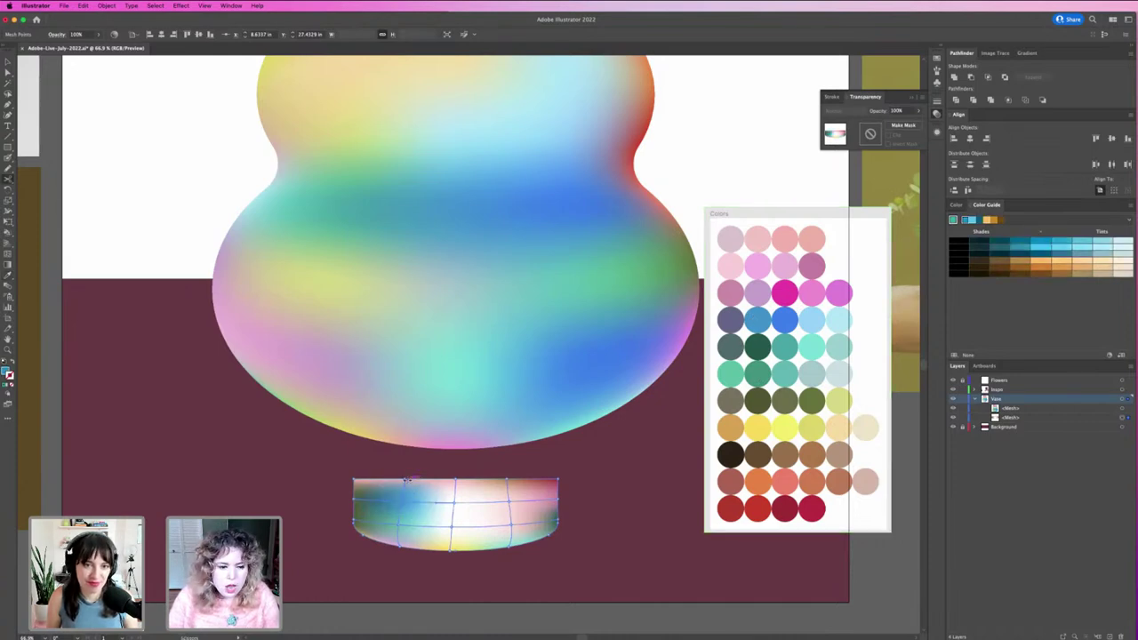
pyautogui.press('a')
pyautogui.press('i')
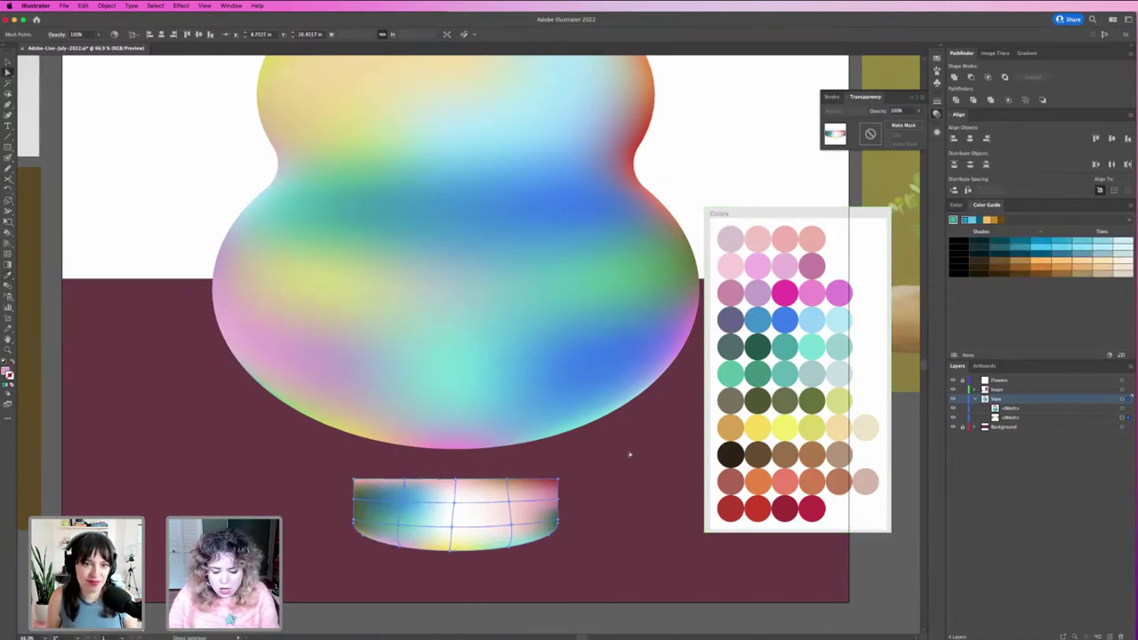
pyautogui.click(821, 297)
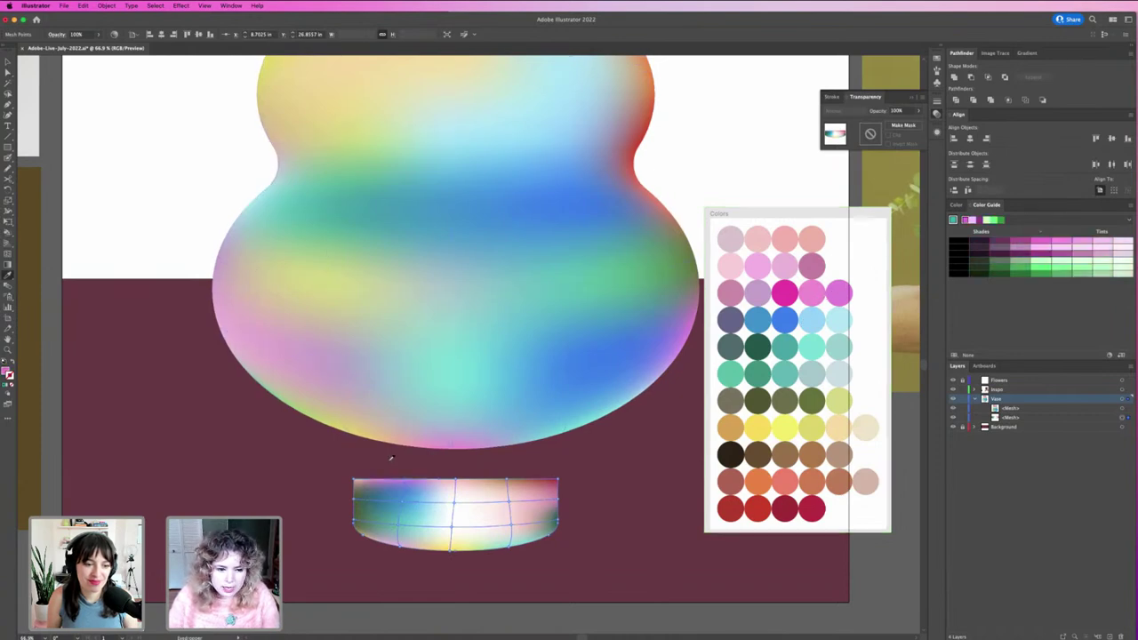
# Colour the base's central interior mesh points, light orchid for the upper one and pale pink for the lower one.
pyautogui.press('a')
pyautogui.click(454, 502)
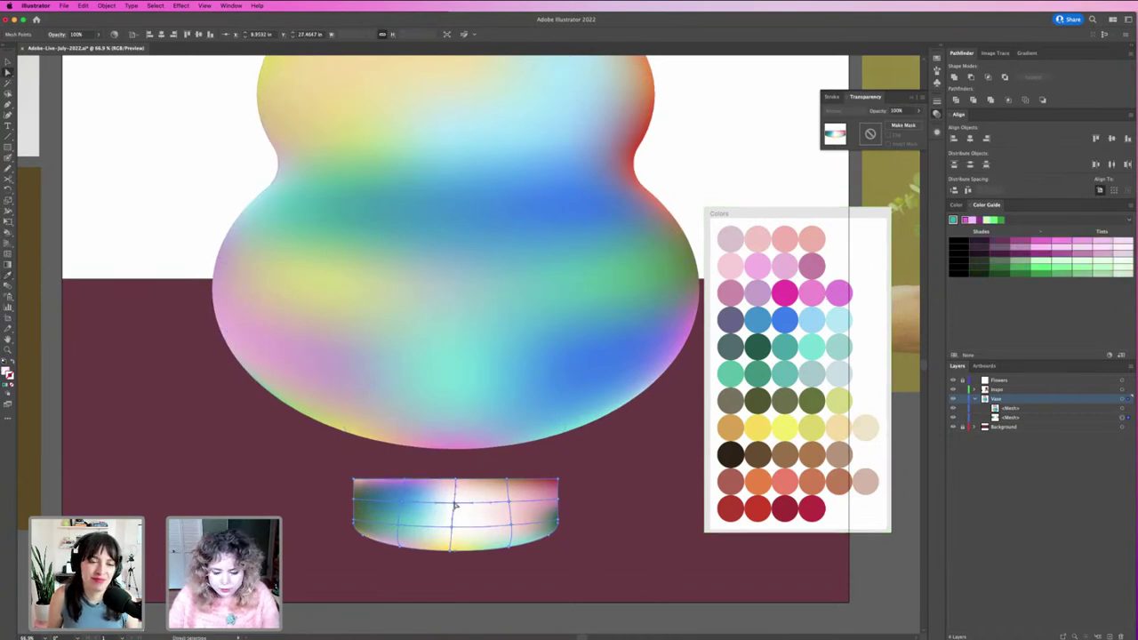
pyautogui.press('i')
pyautogui.click(760, 266)
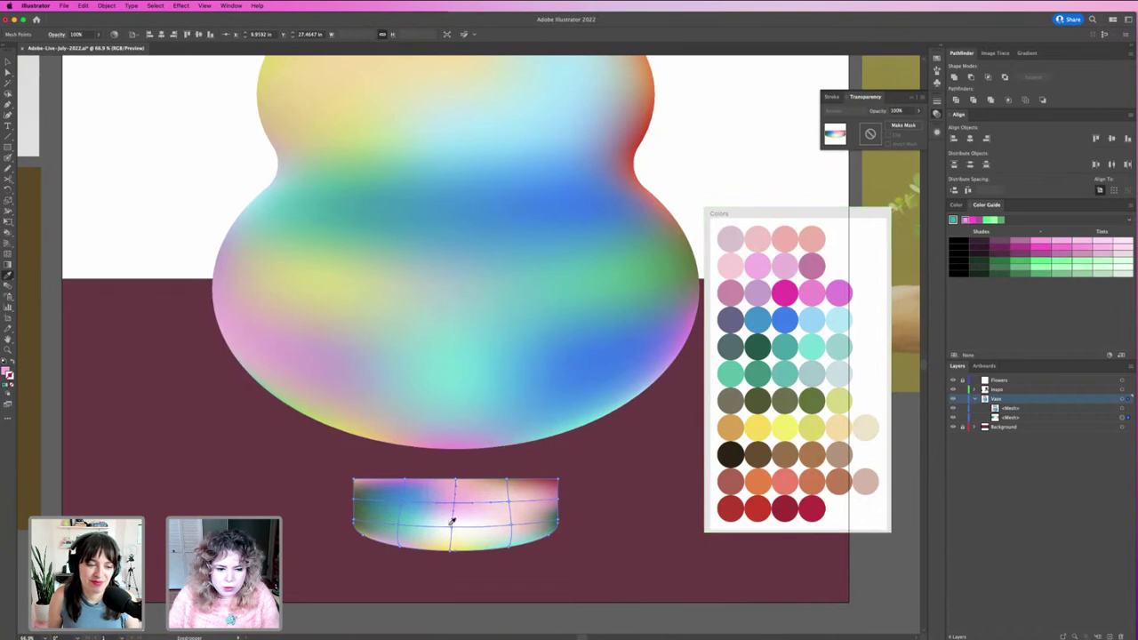
pyautogui.press('a')
pyautogui.moveTo(449, 526); pyautogui.dragTo(452, 528)
pyautogui.press('i')
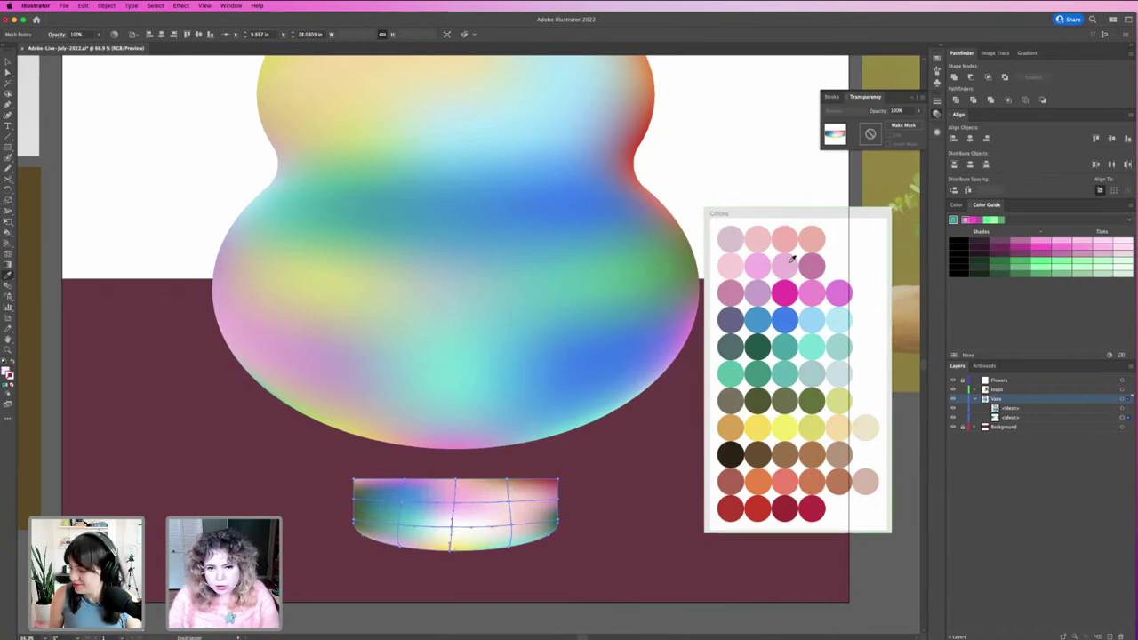
pyautogui.click(767, 240)
# Colour the base's right interior mesh points, orange for the lower one and terracotta for the upper one.
pyautogui.press('a')
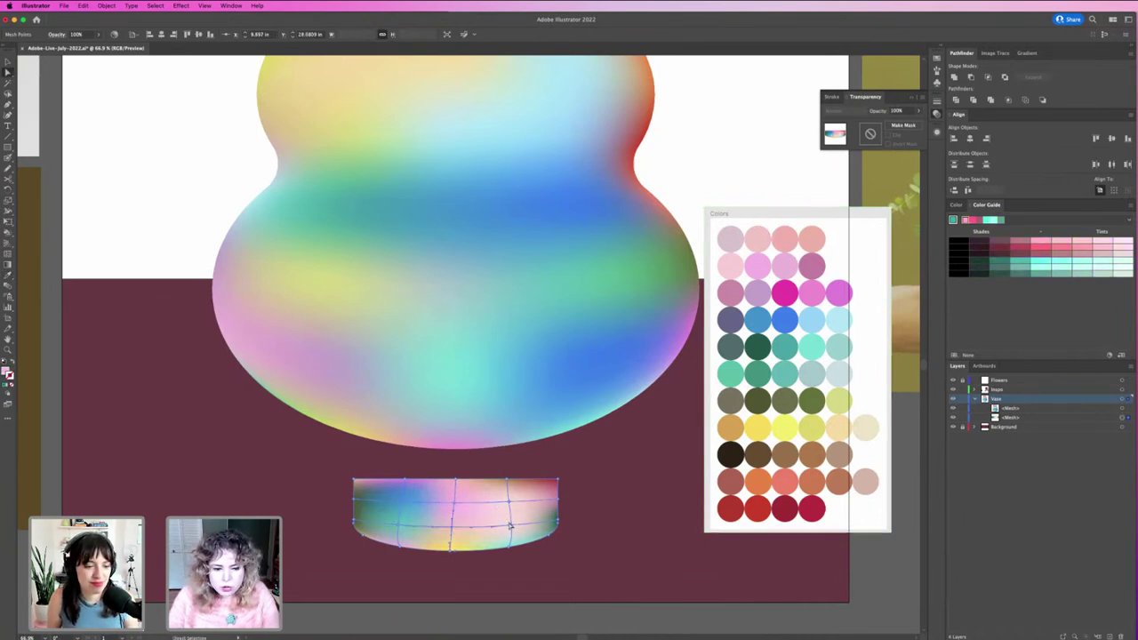
pyautogui.moveTo(512, 530); pyautogui.dragTo(512, 530)
pyautogui.press('i')
pyautogui.click(757, 481)
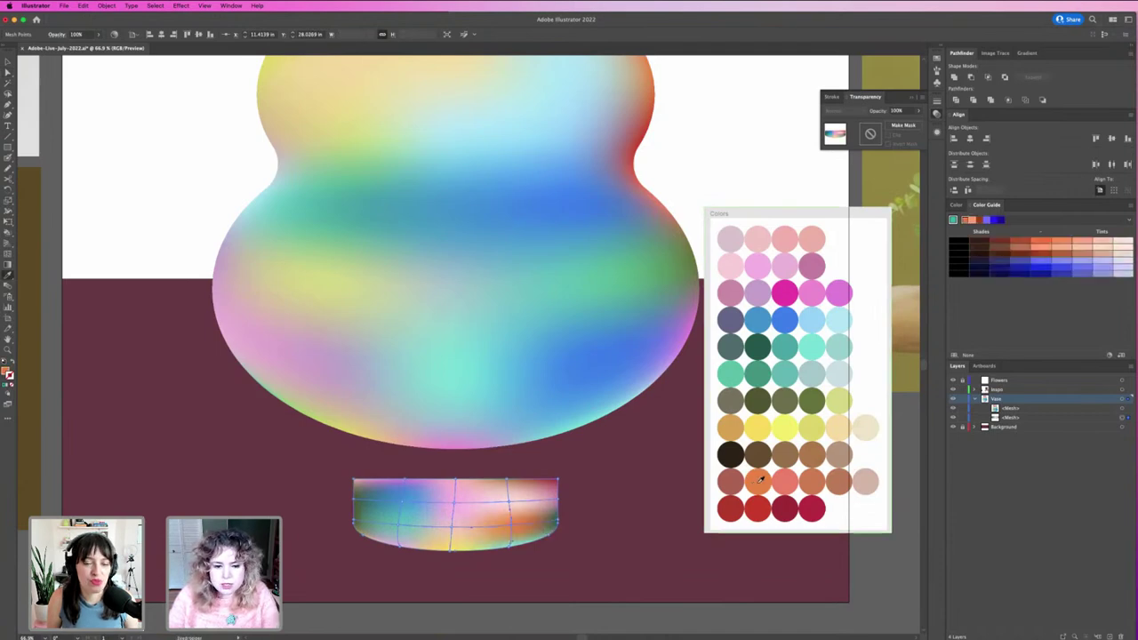
pyautogui.press('a')
pyautogui.press('i')
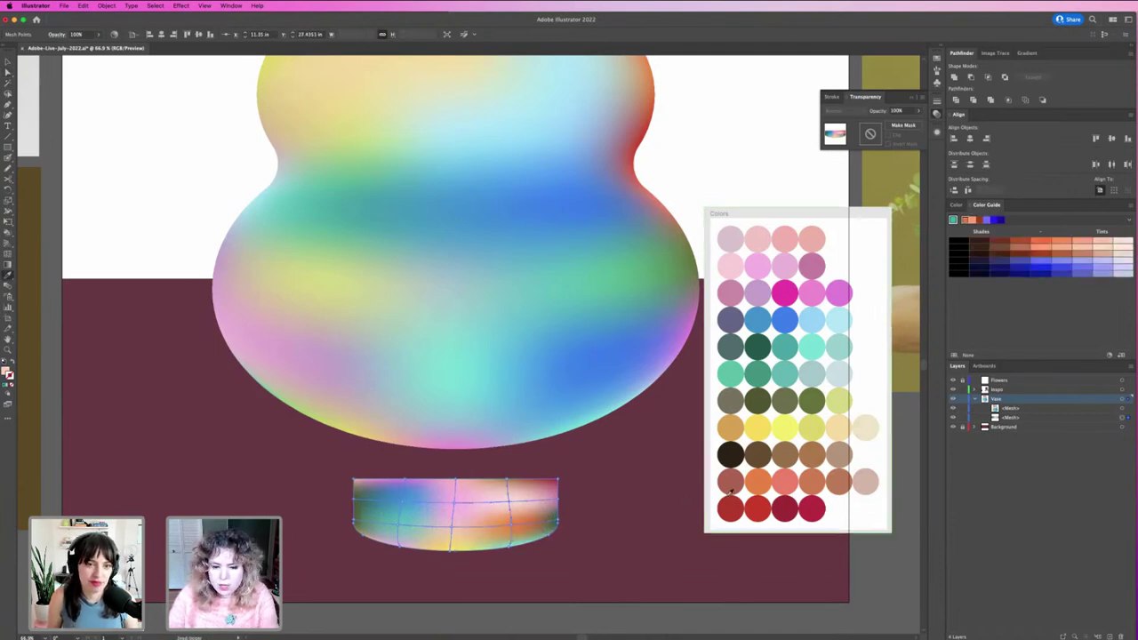
pyautogui.click(808, 478)
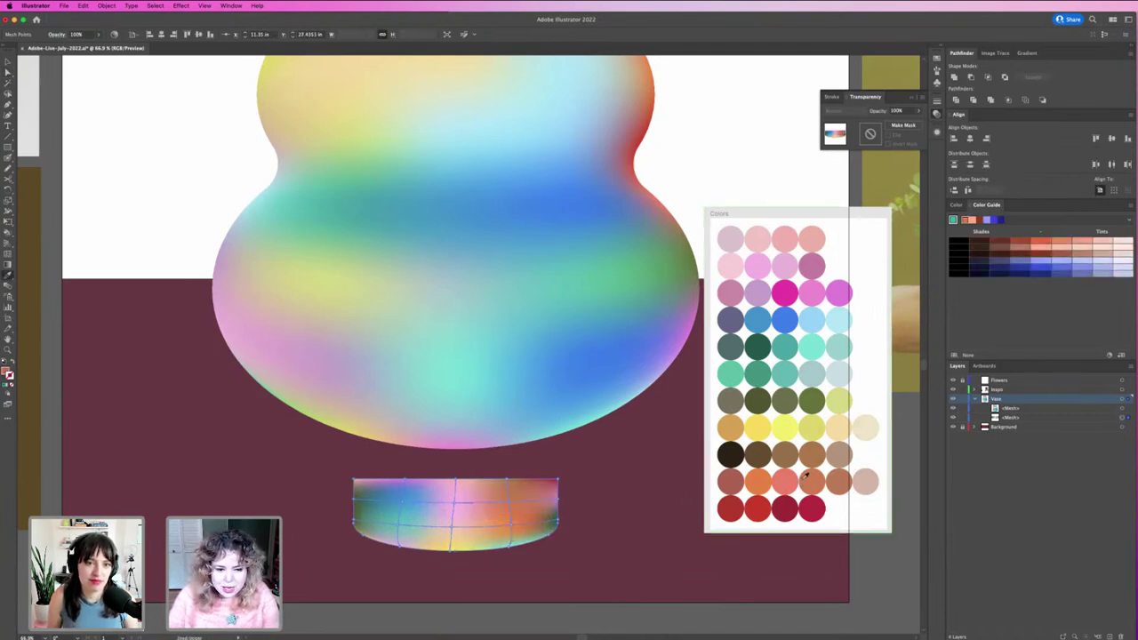
# Apply the light yellow-green palette swatch to the lower mesh point on the base's right edge and deselect the base.
pyautogui.press('a')
pyautogui.click(558, 502)
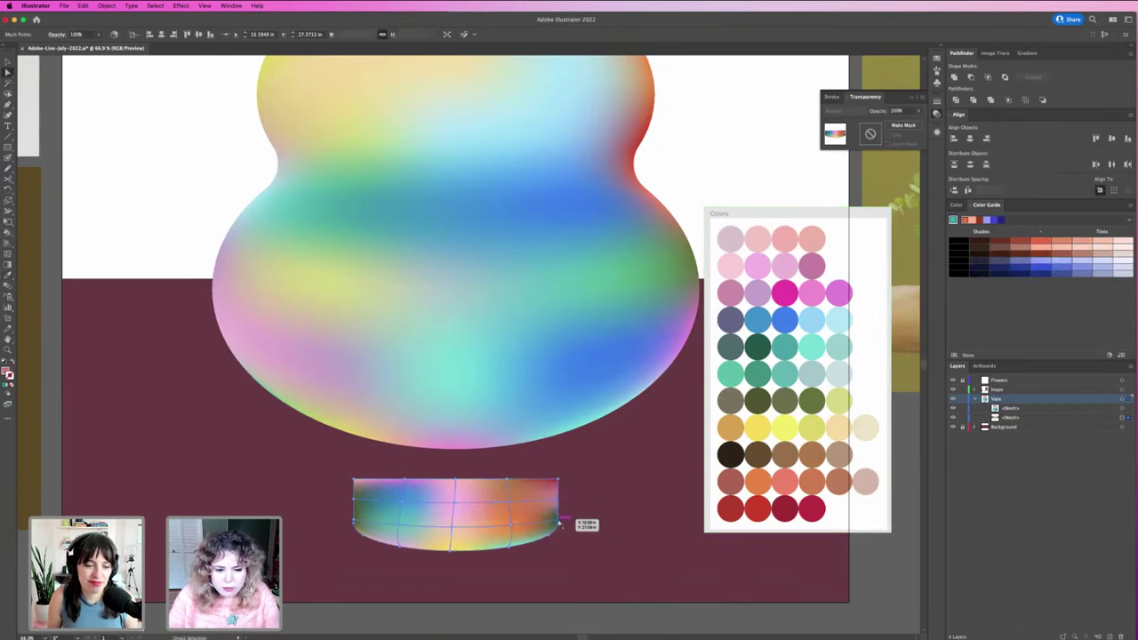
pyautogui.press('i')
pyautogui.click(841, 399)
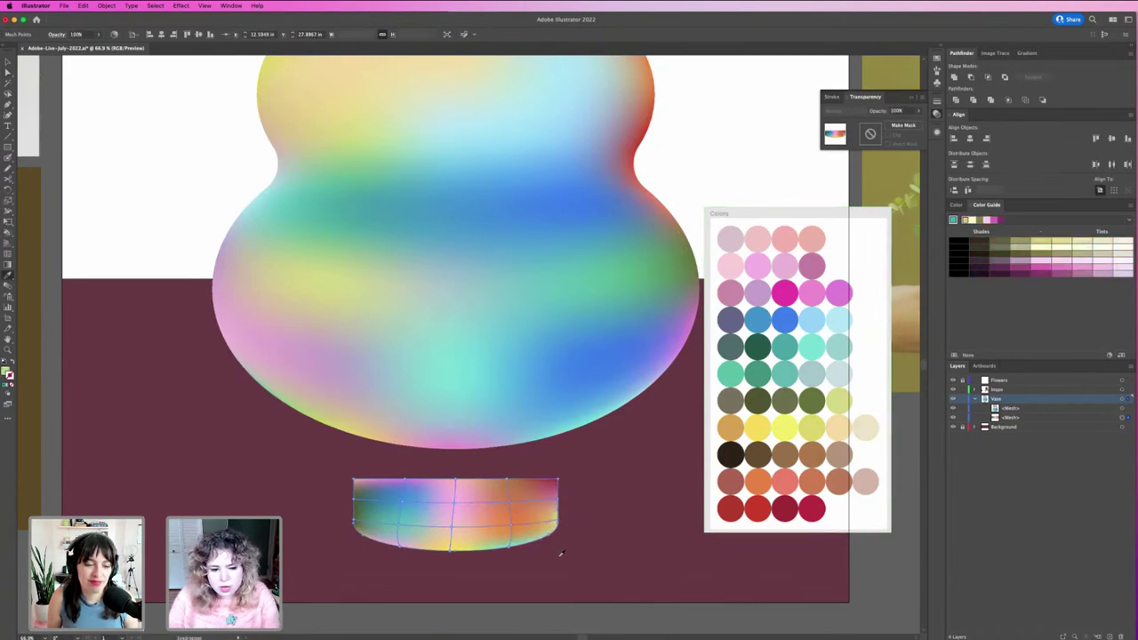
pyautogui.press('v')
pyautogui.click(520, 575)
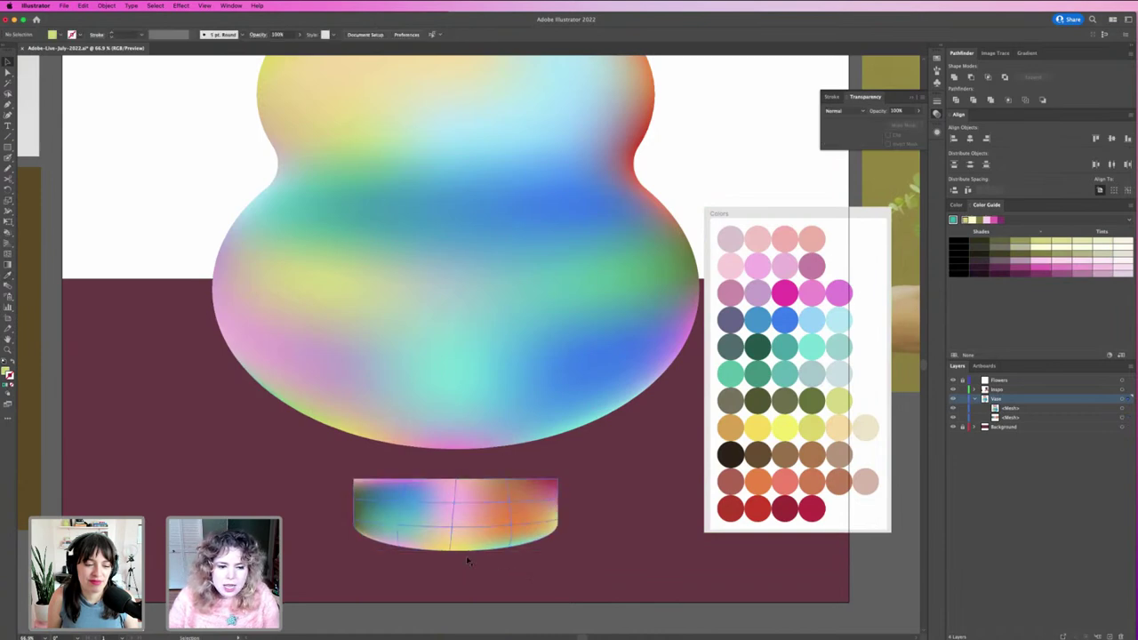
# Move the base straight up until its upper part tucks behind the bottom of the vase body, then deselect it.
pyautogui.moveTo(462, 509); pyautogui.dragTo(462, 472)
pyautogui.moveTo(547, 467); pyautogui.dragTo(549, 480)
pyautogui.press('a')
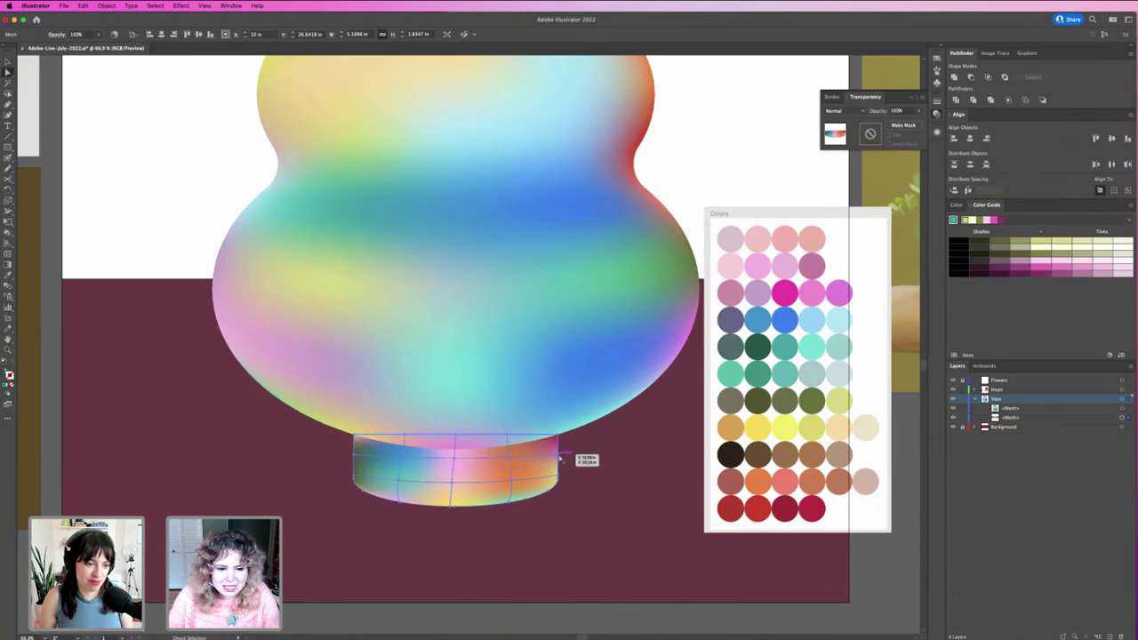
pyautogui.press('v')
pyautogui.click(470, 518)
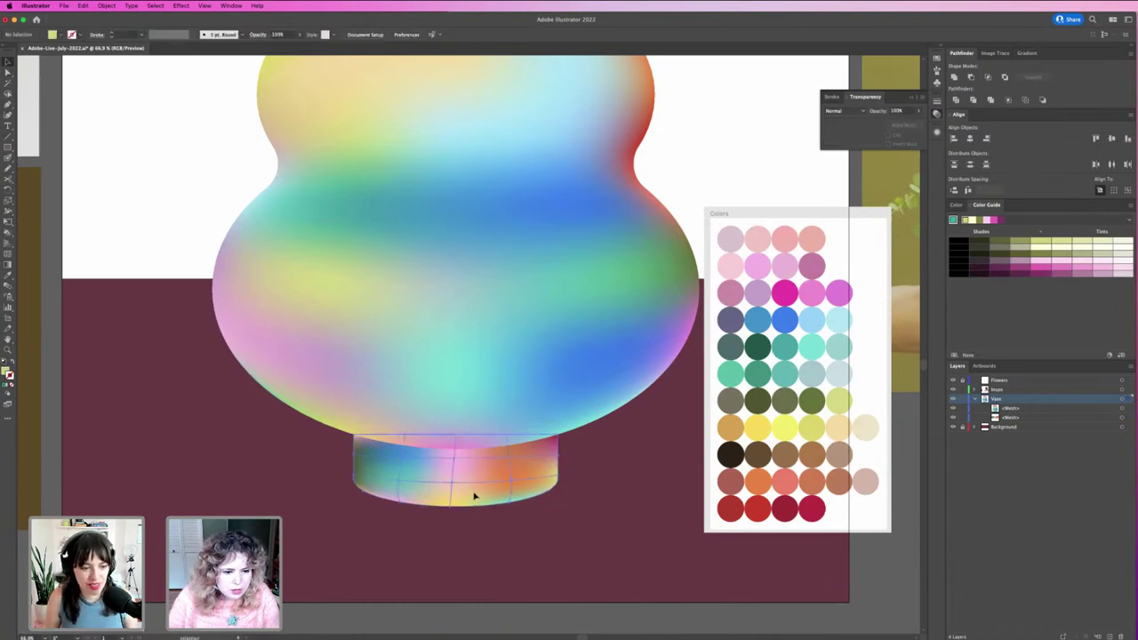
pyautogui.moveTo(475, 495); pyautogui.dragTo(475, 475)
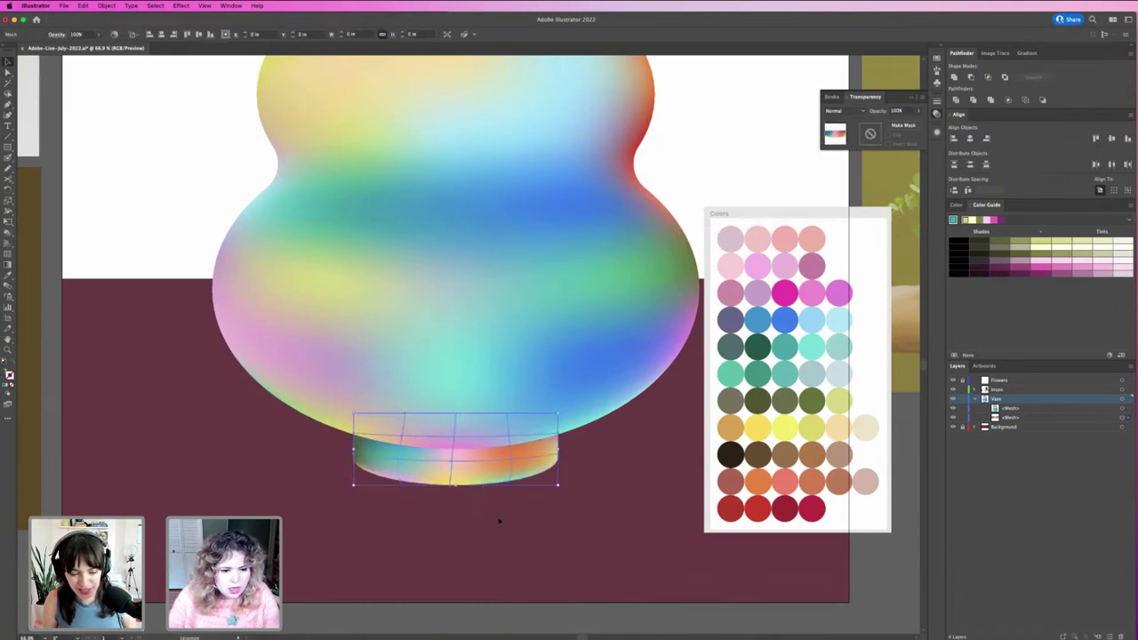
pyautogui.click(501, 521)
# Move the colour palette off the artboard onto the large bouquet reference image and lock the reference image and Vase layers.
pyautogui.press('super+minus')
pyautogui.press('super+minus')
pyautogui.press('super+minus')
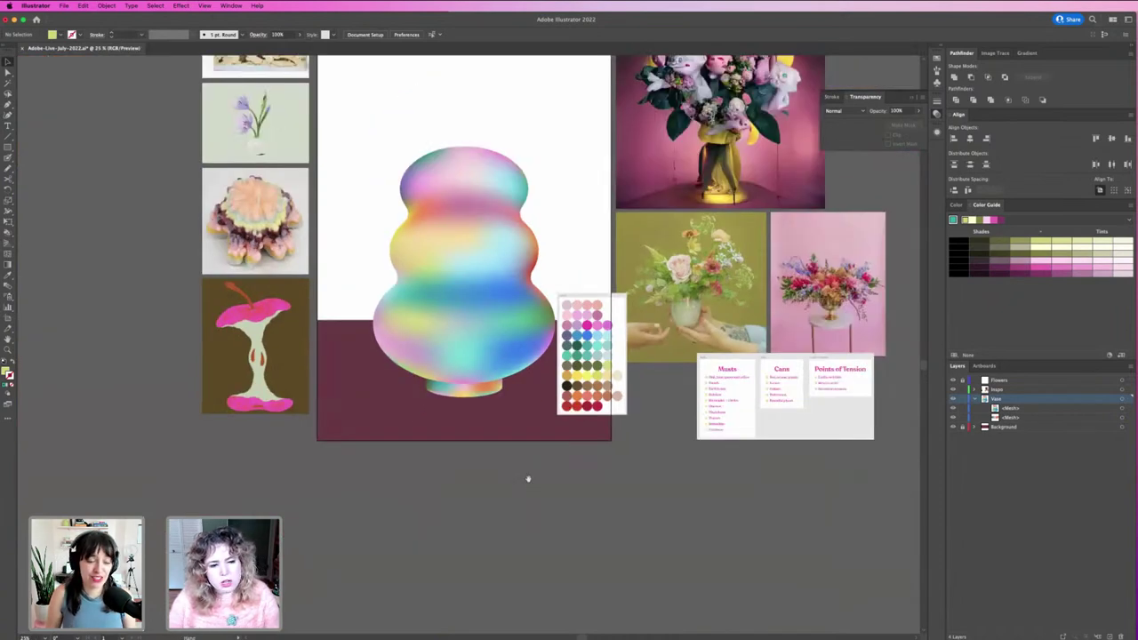
pyautogui.scroll(3, 528, 479)
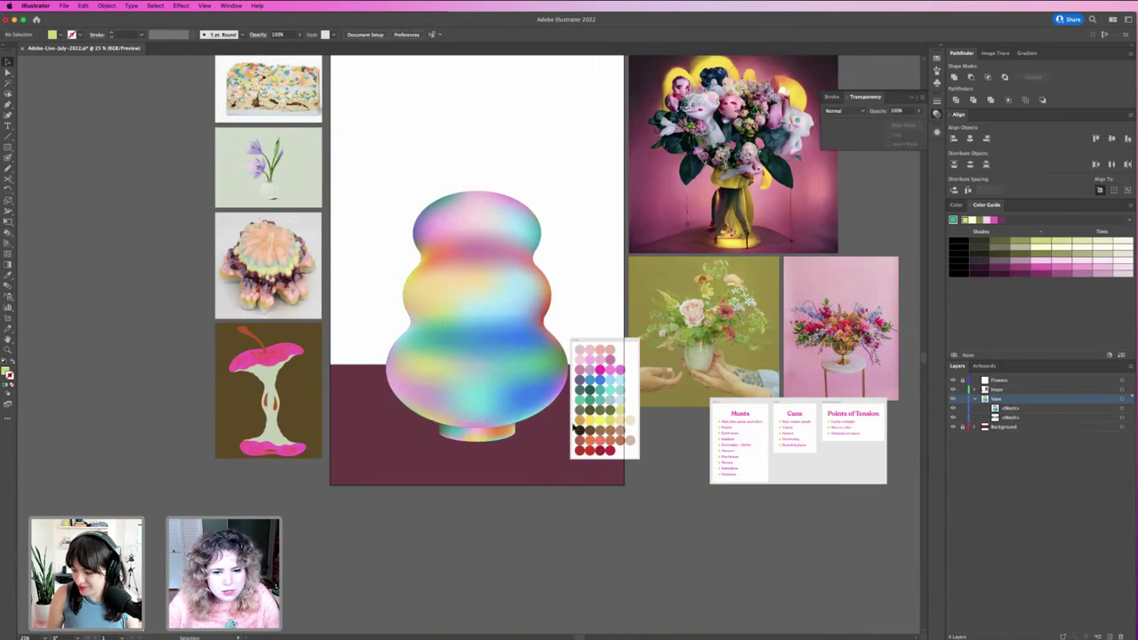
pyautogui.scroll(4, 445, 223)
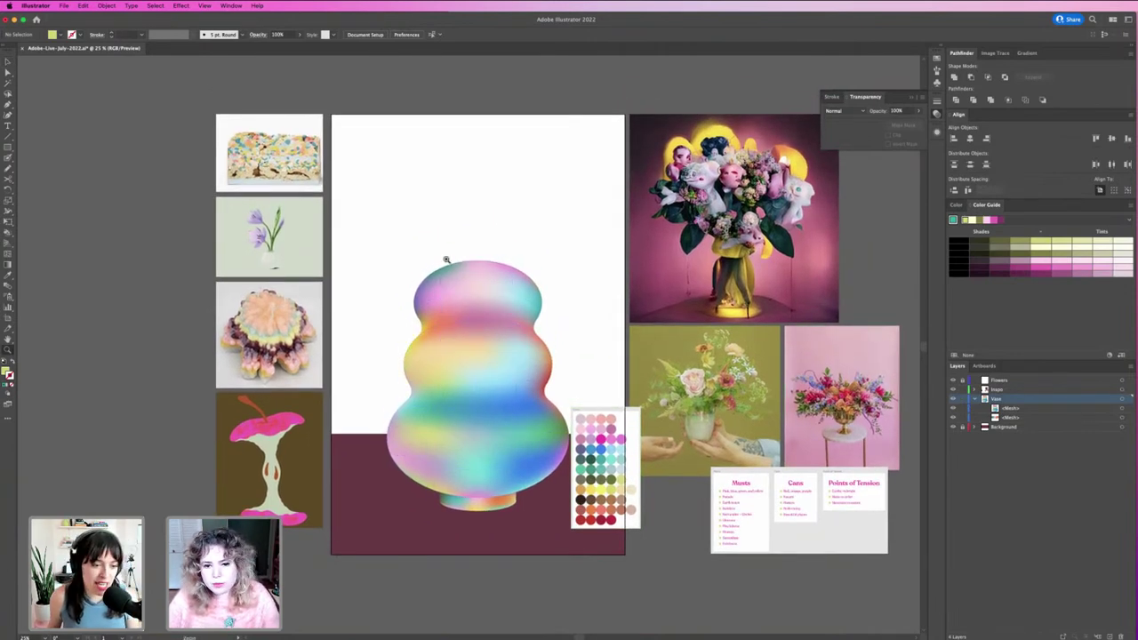
pyautogui.press('z')
pyautogui.moveTo(448, 259); pyautogui.dragTo(460, 271)
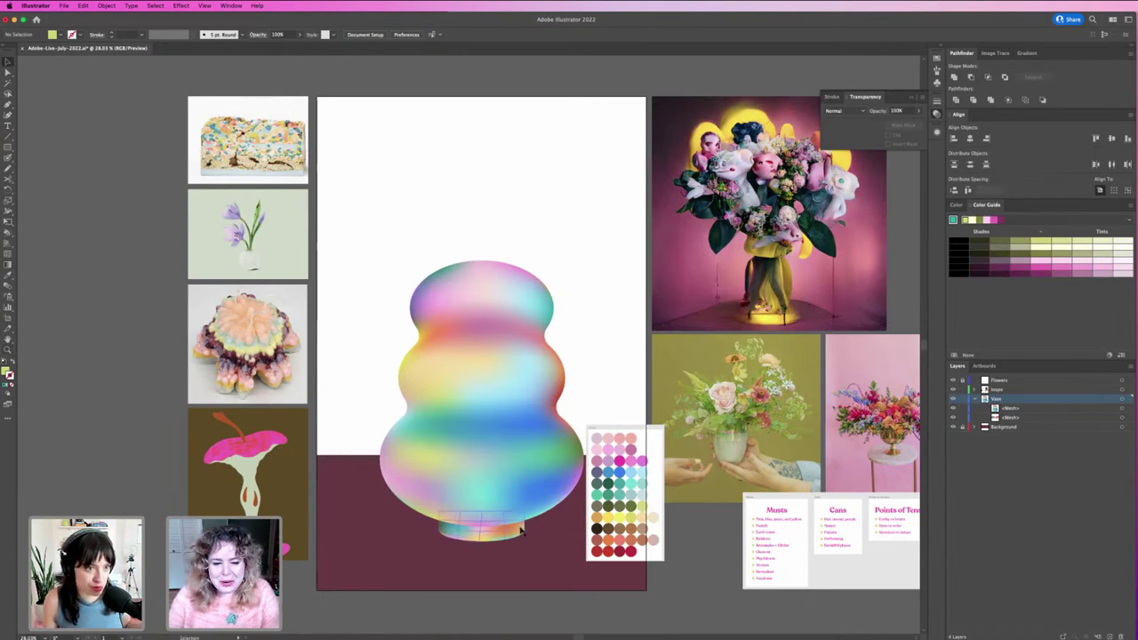
pyautogui.moveTo(601, 496); pyautogui.dragTo(670, 271)
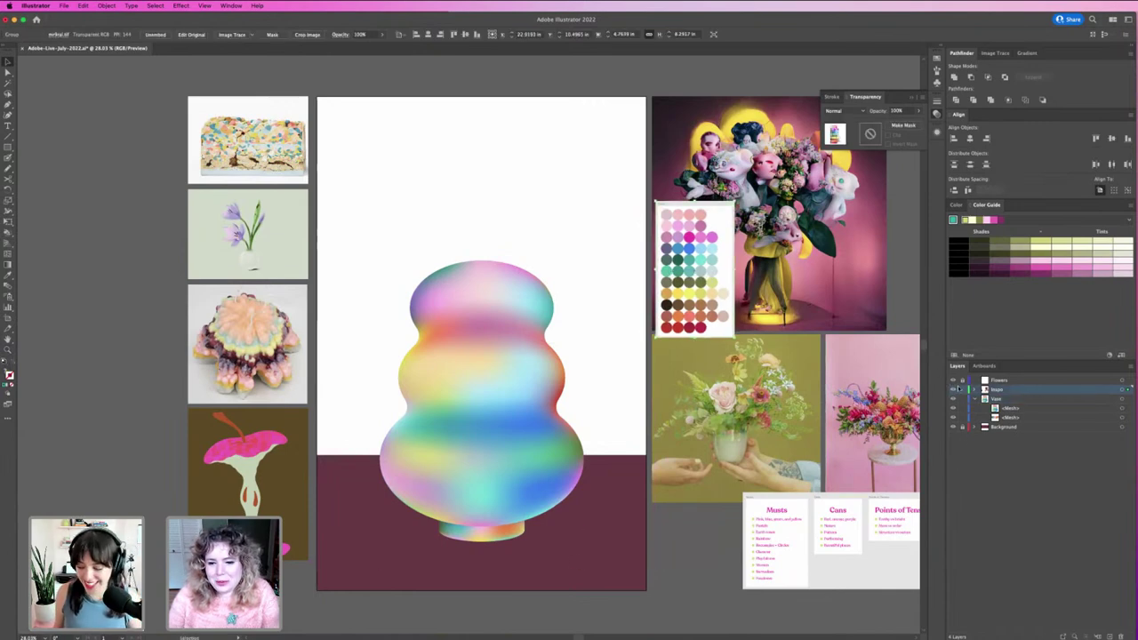
pyautogui.click(962, 389)
pyautogui.click(962, 399)
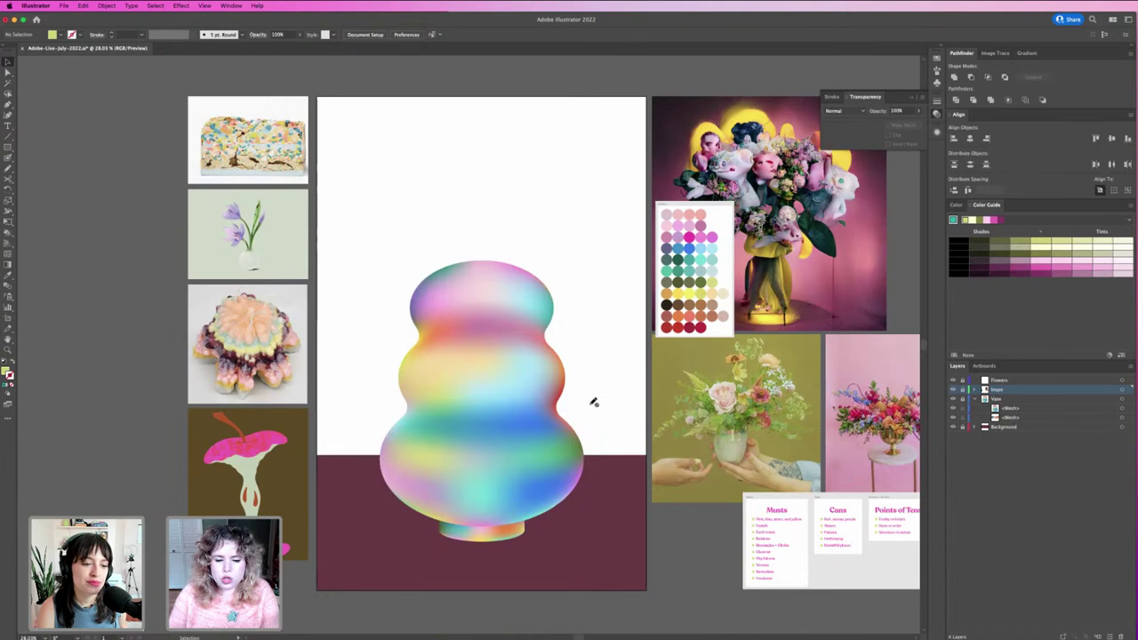
# Examine the flower bouquet reference photo with the olive green background up close and beside the vase.
pyautogui.press('z')
pyautogui.click(763, 380)
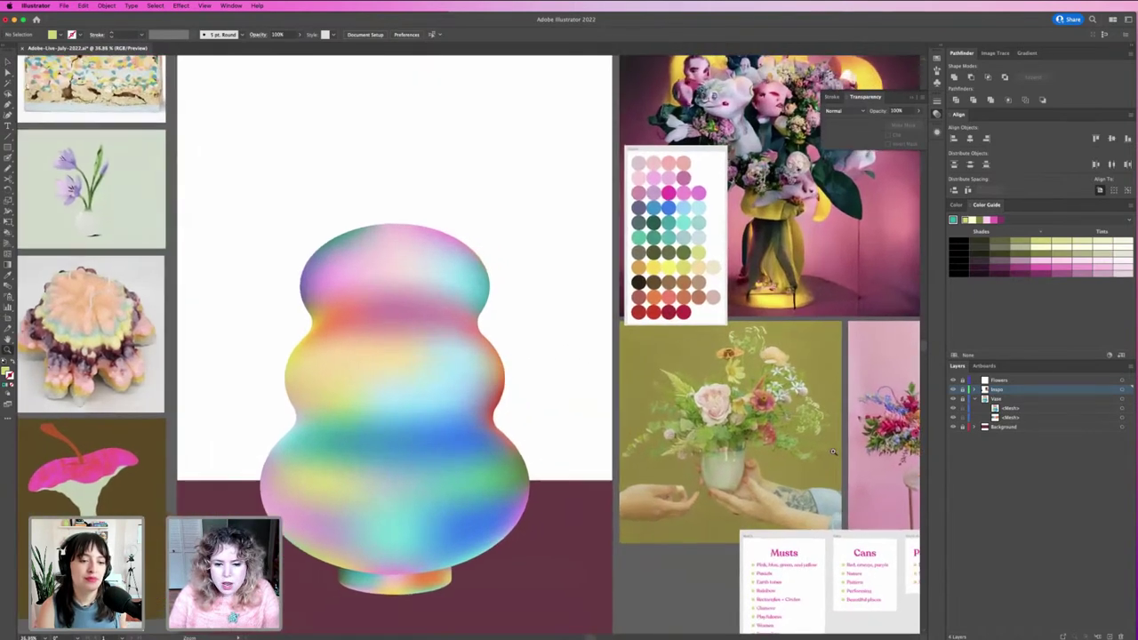
pyautogui.click(800, 422)
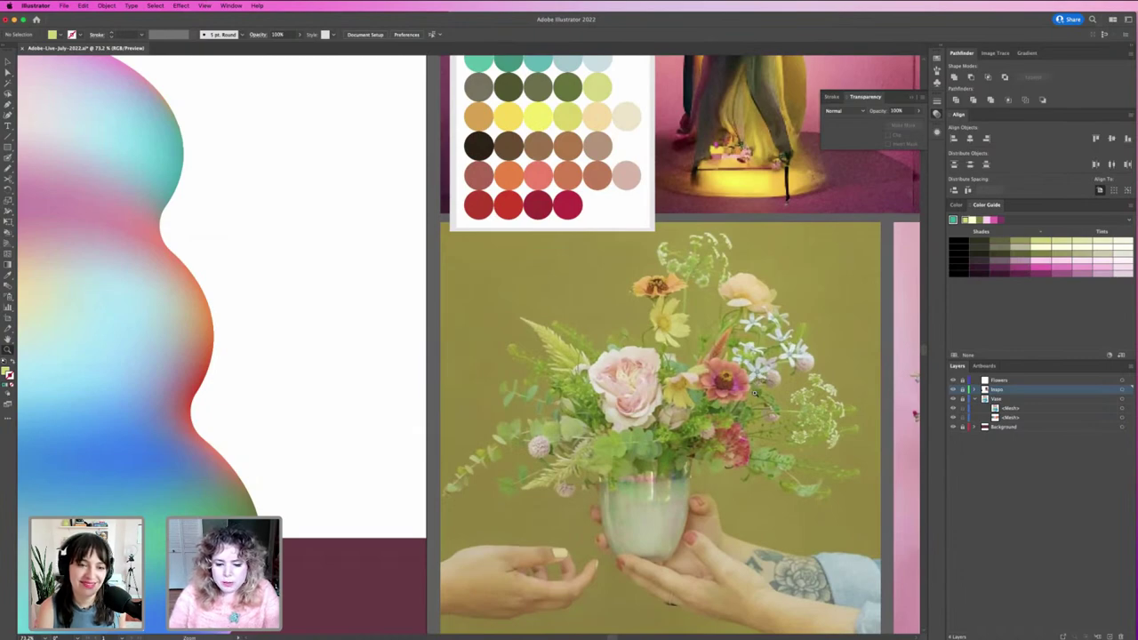
pyautogui.keyDown('alt'); pyautogui.click(761, 388); pyautogui.keyUp('alt')
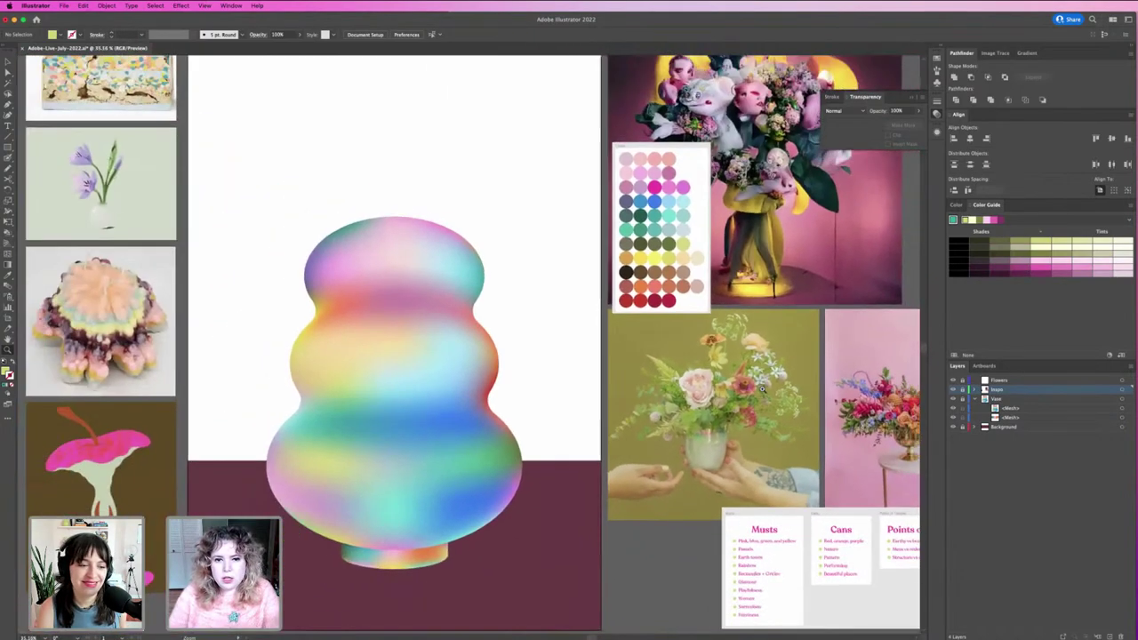
pyautogui.moveTo(740, 413); pyautogui.dragTo(718, 451)
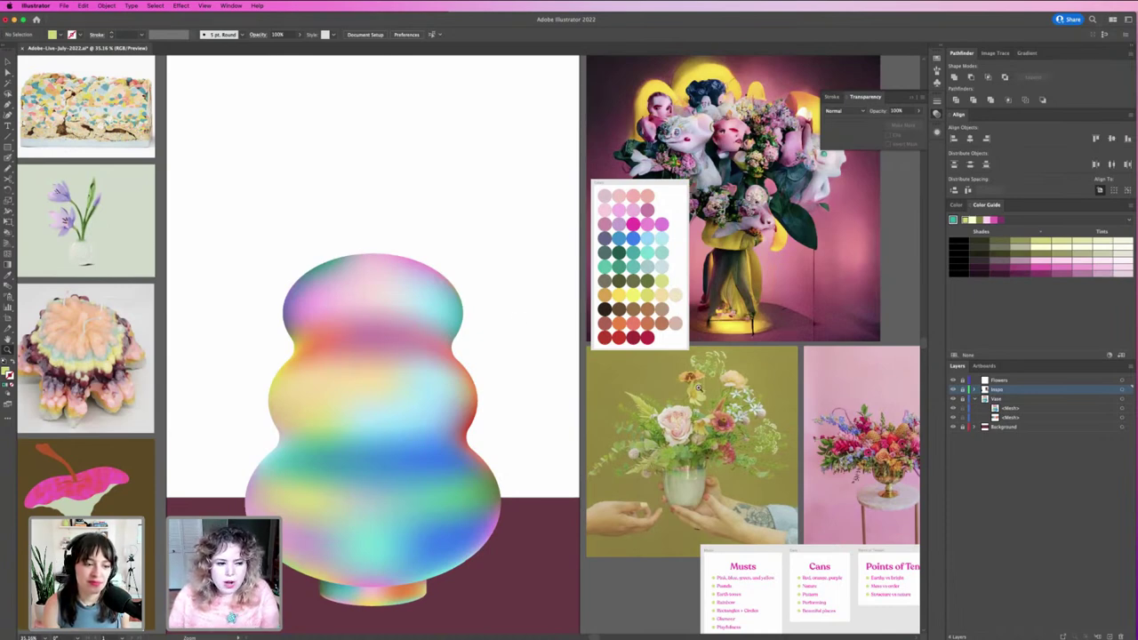
# Unlock the Flowers layer and make it the active layer for drawing.
pyautogui.press('v')
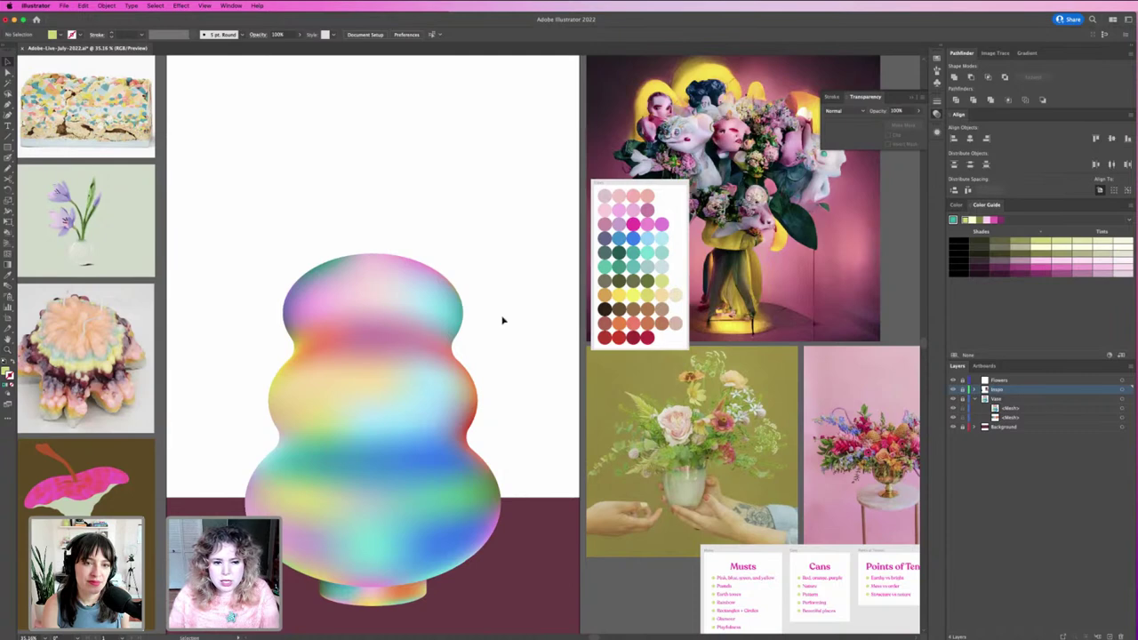
pyautogui.click(1001, 380)
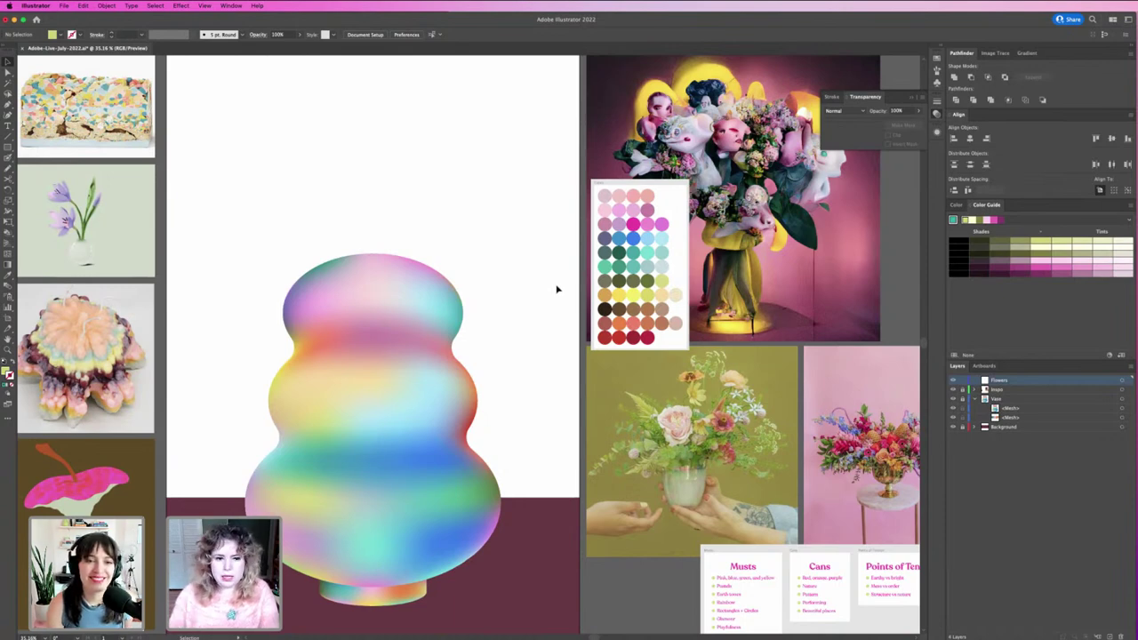
pyautogui.moveTo(543, 297); pyautogui.dragTo(592, 319)
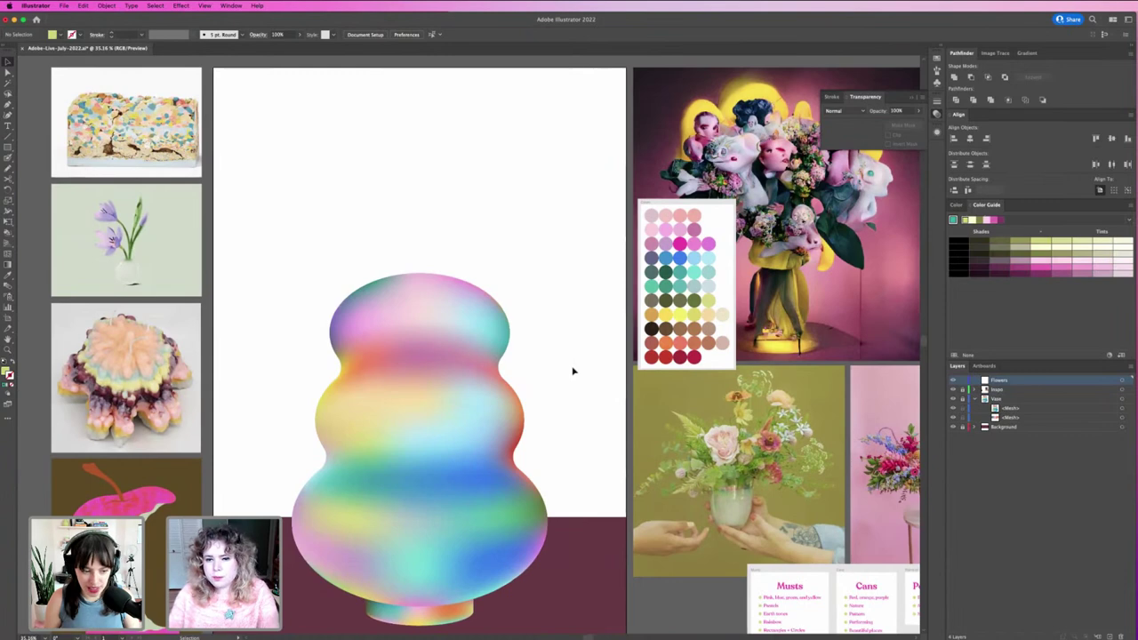
pyautogui.moveTo(589, 381); pyautogui.dragTo(568, 379)
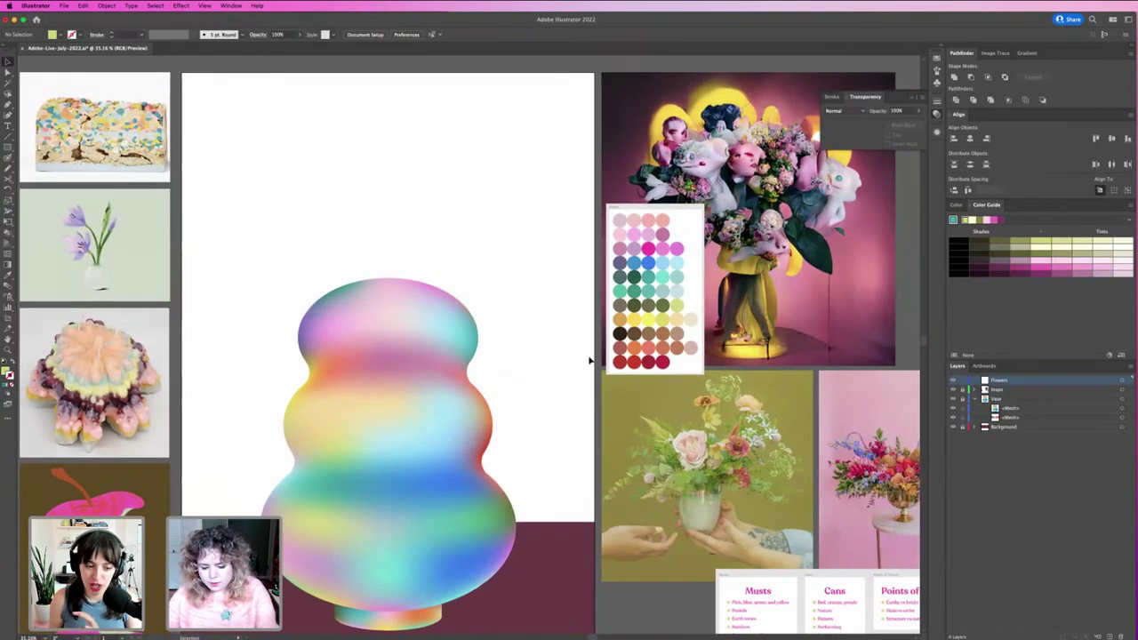
# Draw a tall closed heart with the Pen tool, about 12.3 in high, overlapping the right side of the vase's top.
pyautogui.press('p')
pyautogui.click(457, 234)
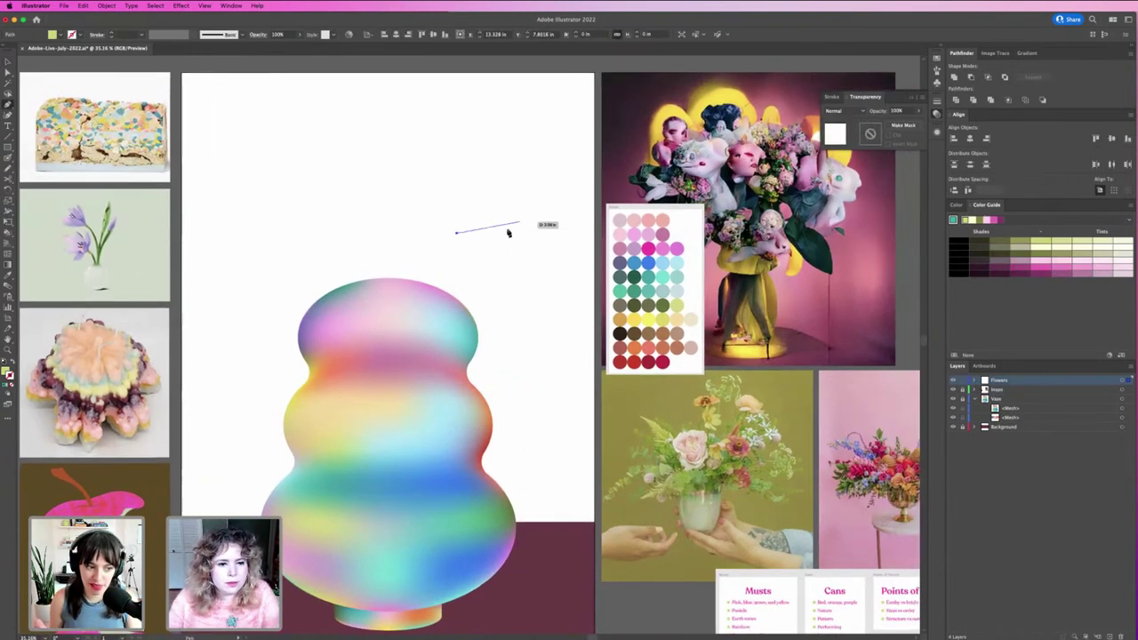
pyautogui.moveTo(509, 213); pyautogui.dragTo(541, 238)
pyautogui.moveTo(533, 455); pyautogui.dragTo(378, 211)
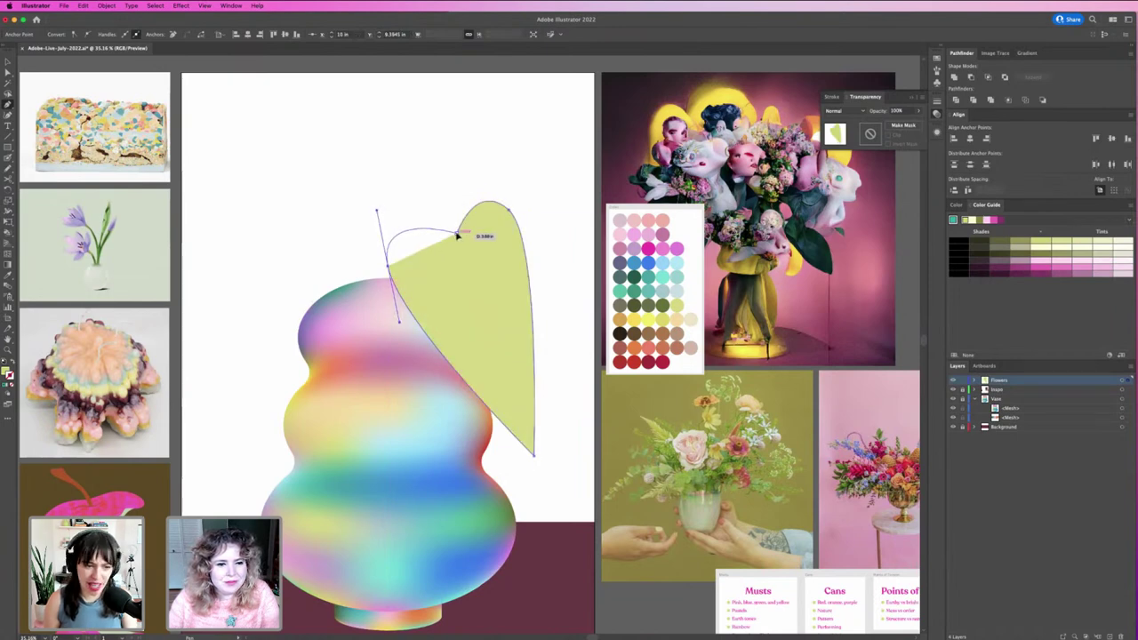
pyautogui.moveTo(457, 234); pyautogui.dragTo(475, 264)
pyautogui.press('v')
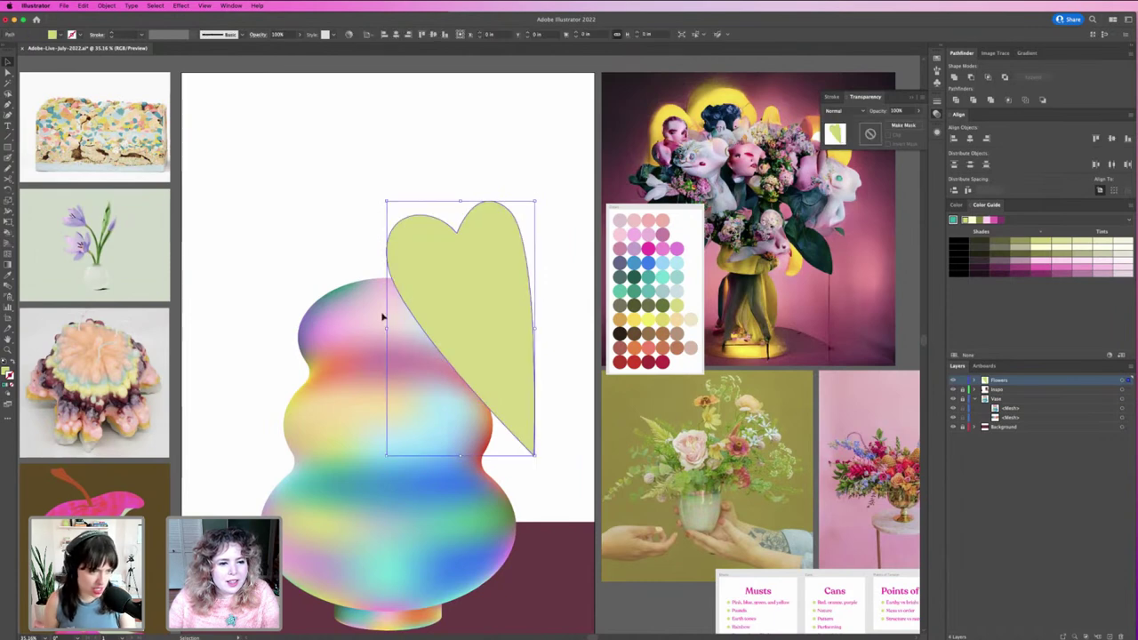
# Narrow the heart to about 5.9 in wide and flatten the curve at its right lobe's anchor point.
pyautogui.moveTo(385, 325); pyautogui.dragTo(413, 323)
pyautogui.press('a')
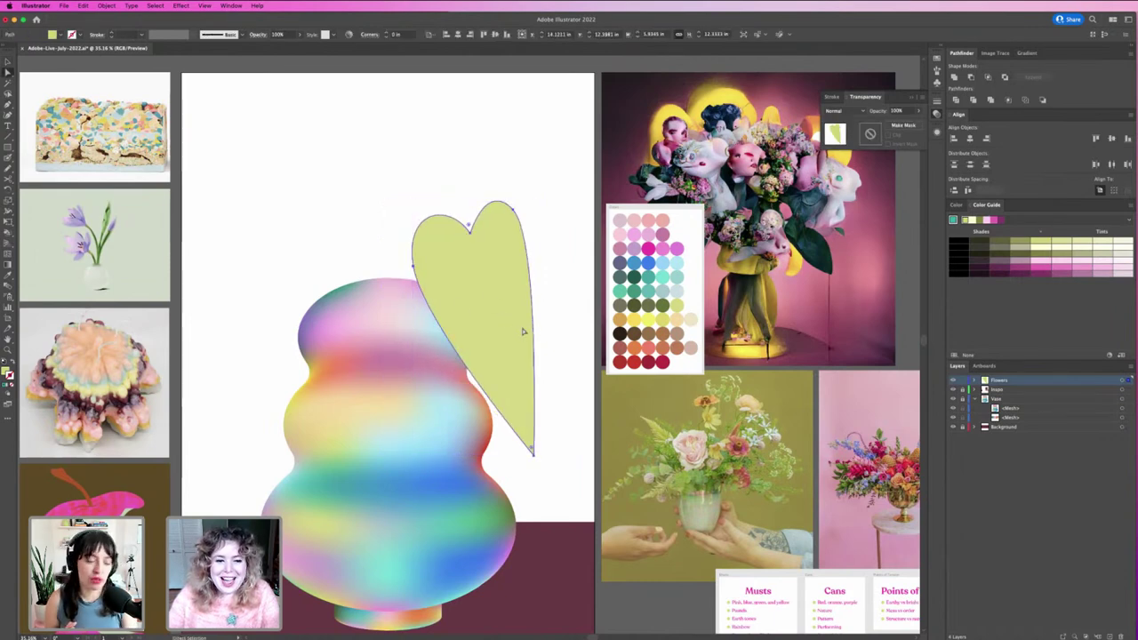
pyautogui.click(513, 209)
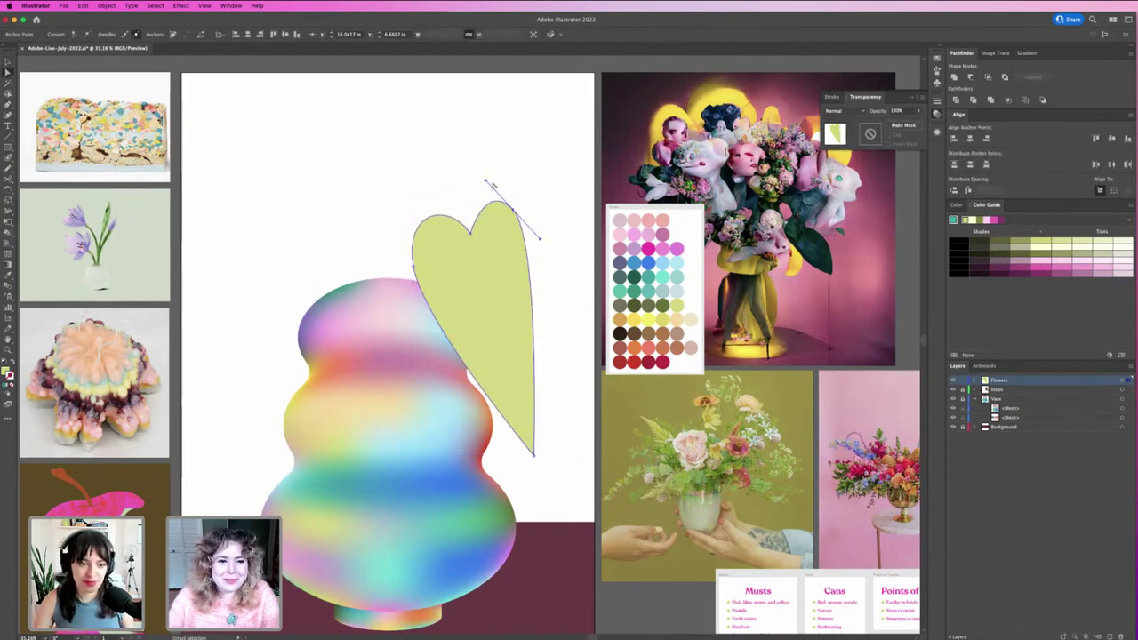
pyautogui.moveTo(488, 181); pyautogui.dragTo(513, 205)
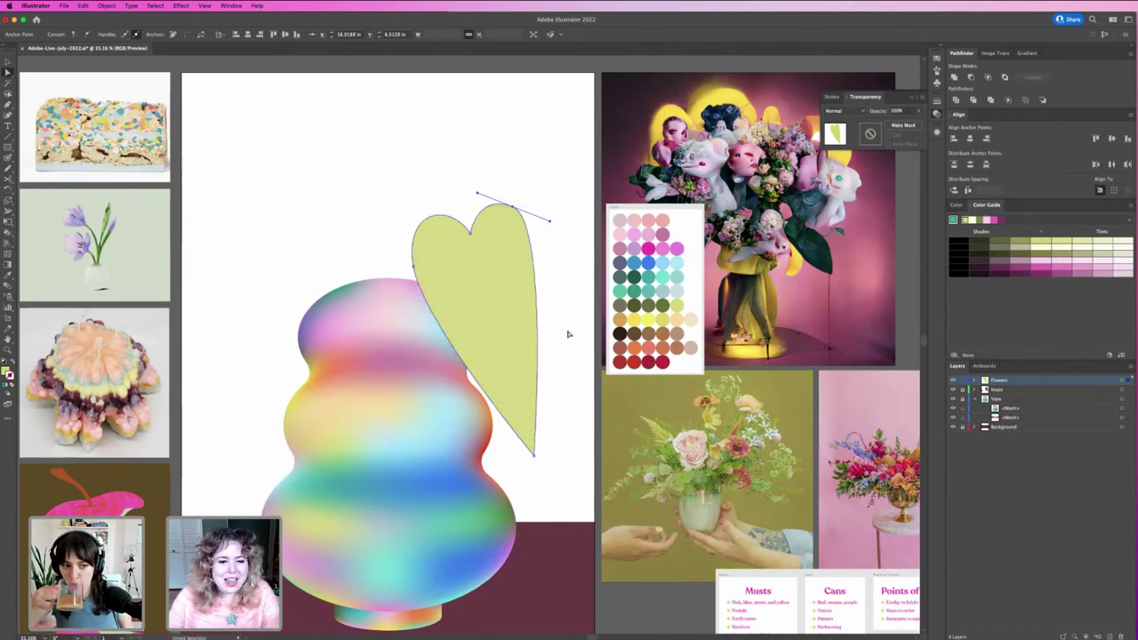
# Move the heart slightly up and to the right beside the vase's top and deselect it.
pyautogui.press('v')
pyautogui.click(569, 335)
pyautogui.moveTo(530, 364); pyautogui.dragTo(541, 333)
pyautogui.click(553, 391)
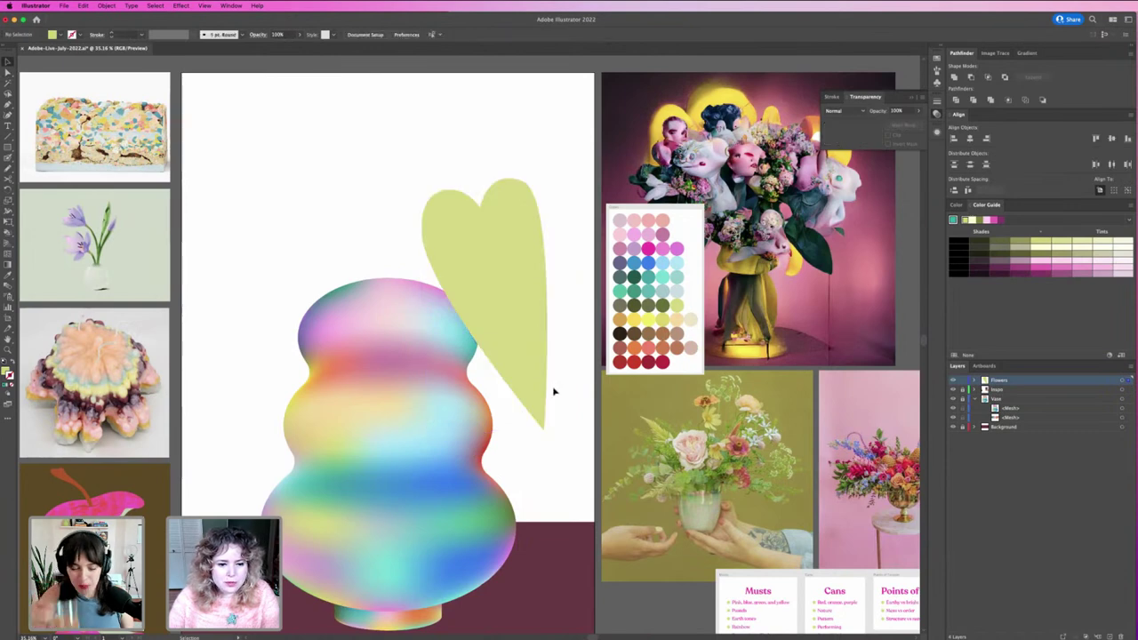
pyautogui.moveTo(633, 456); pyautogui.dragTo(574, 449)
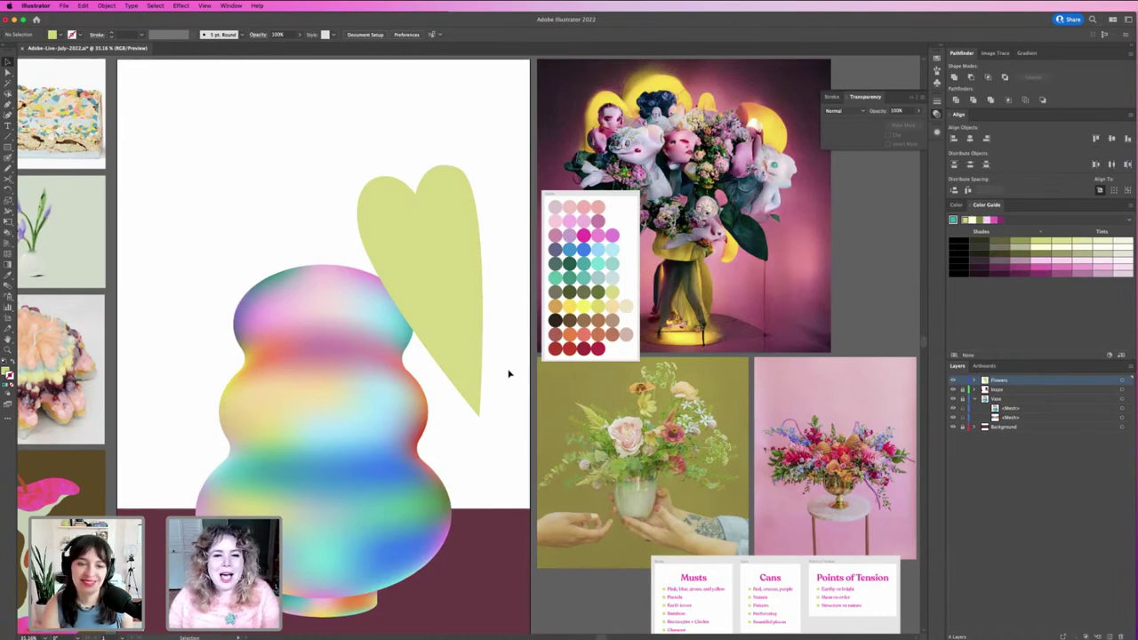
# Draw a second tall, light yellow-green heart with the Pen tool, overlapping the left side of the vase's top.
pyautogui.click(438, 258)
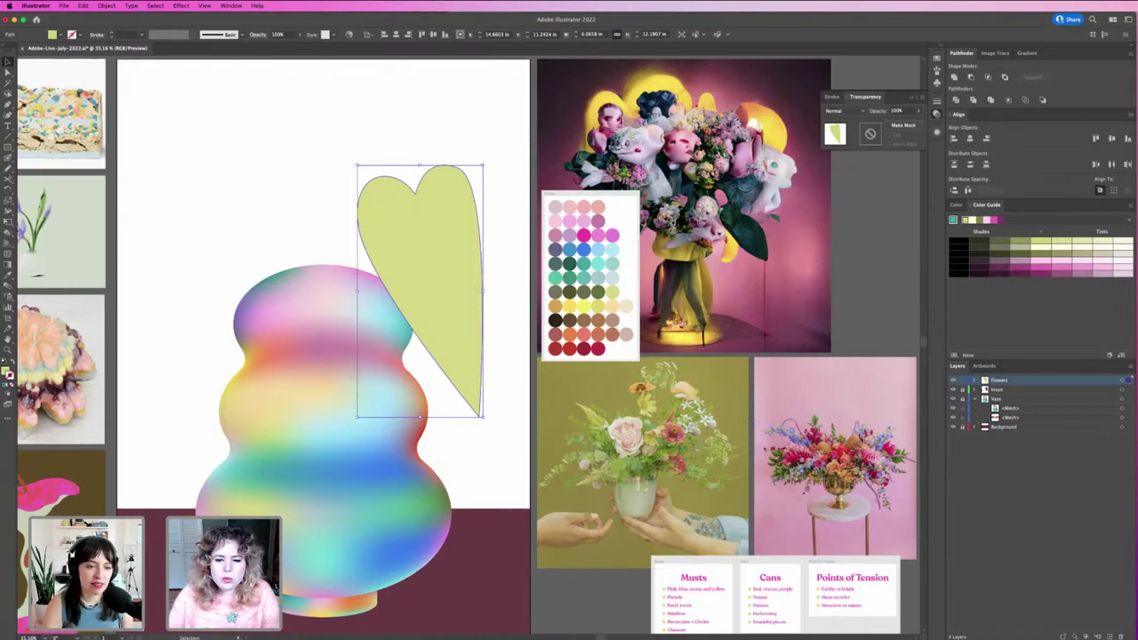
pyautogui.moveTo(474, 330); pyautogui.dragTo(582, 347)
pyautogui.click(599, 352)
pyautogui.press('p')
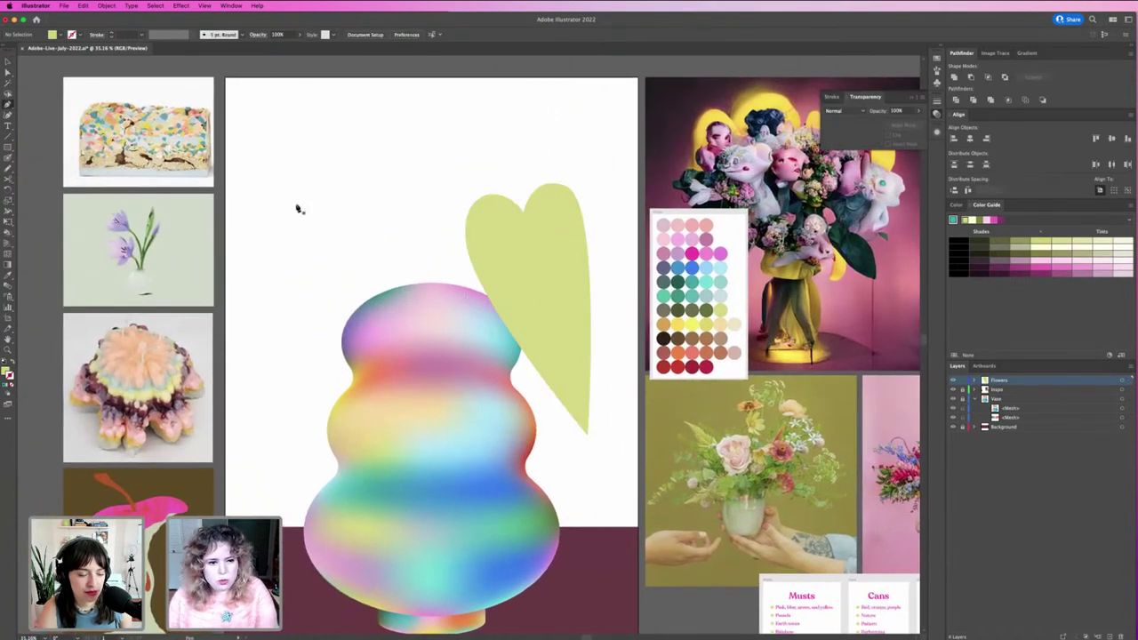
pyautogui.click(317, 228)
pyautogui.moveTo(246, 230)
pyautogui.mouseDown()
pyautogui.moveTo(227, 257)
pyautogui.moveTo(226, 294)
pyautogui.mouseUp()
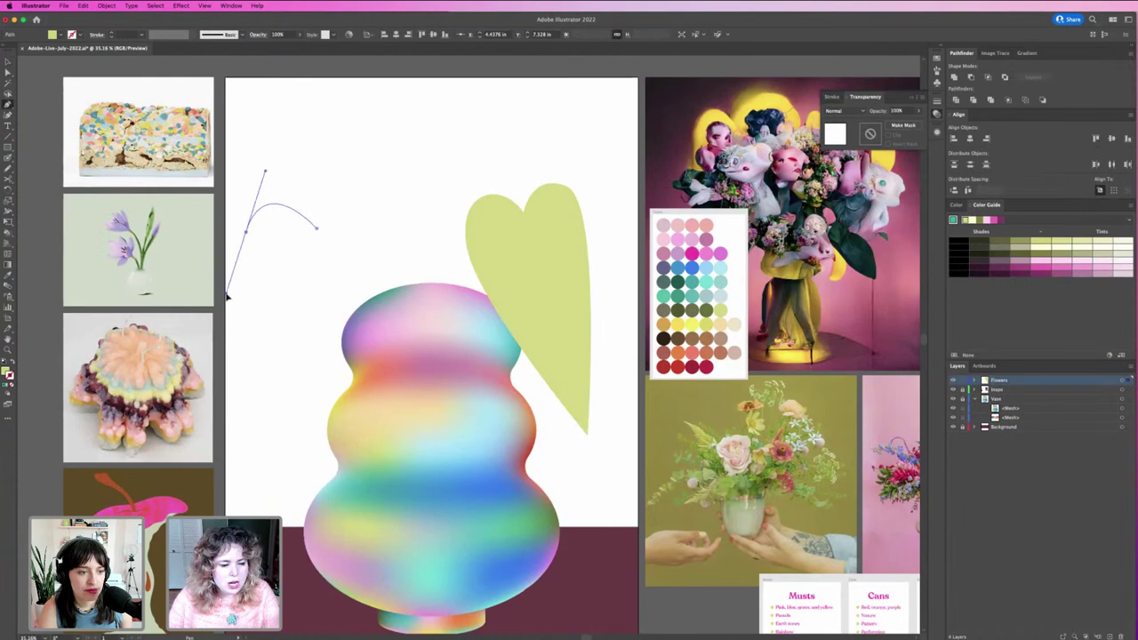
pyautogui.moveTo(264, 456); pyautogui.dragTo(345, 164)
pyautogui.click(316, 228)
pyautogui.press('v')
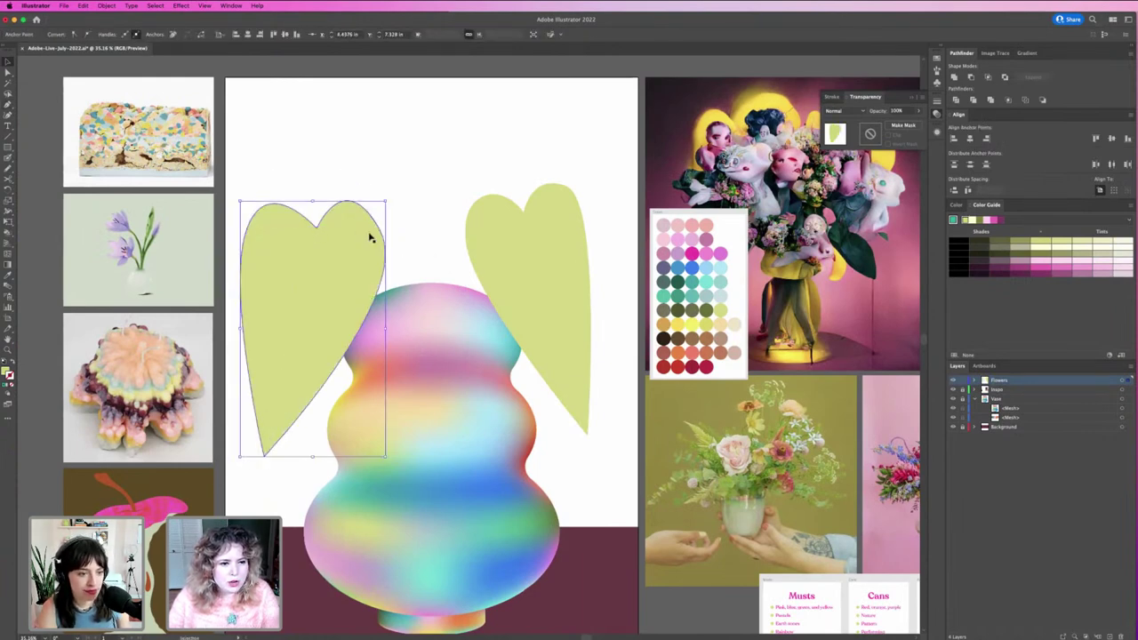
# Reshape the left heart by shifting its notch up and left, adjusting the right lobe's curve and pulling that lobe inward.
pyautogui.press('a')
pyautogui.click(379, 230)
pyautogui.moveTo(344, 166); pyautogui.dragTo(355, 194)
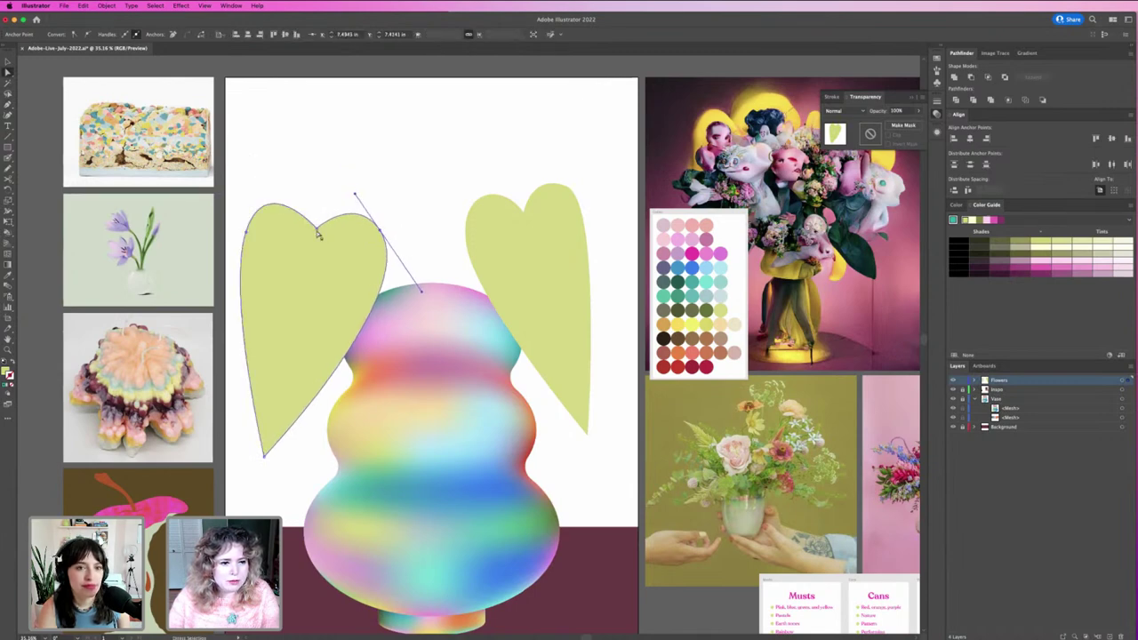
pyautogui.moveTo(319, 233); pyautogui.dragTo(305, 217)
pyautogui.click(382, 230)
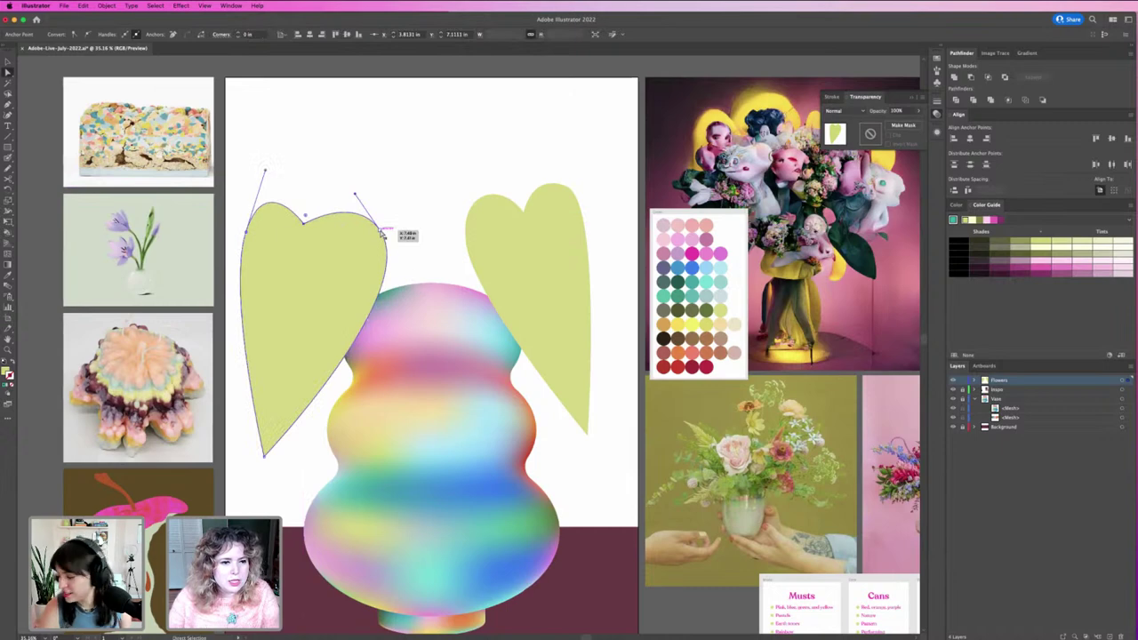
pyautogui.moveTo(380, 231)
pyautogui.mouseDown()
pyautogui.moveTo(350, 227)
pyautogui.moveTo(362, 226)
pyautogui.mouseUp()
pyautogui.press('v')
pyautogui.click(375, 233)
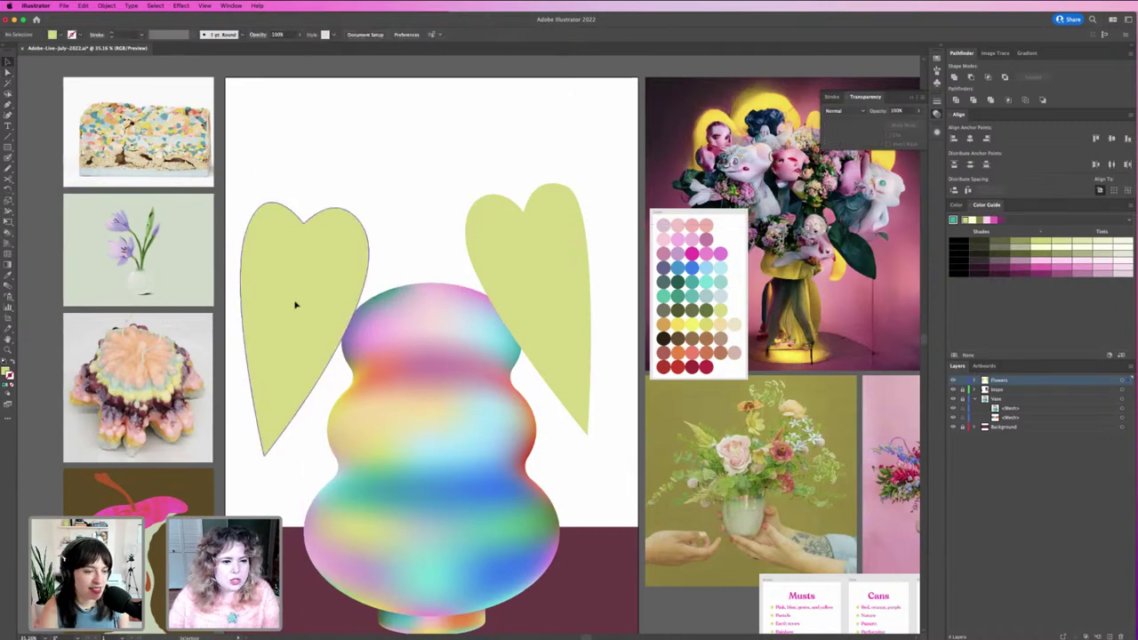
# Move the left heart slightly up and closer to the vase, then deselect it.
pyautogui.moveTo(295, 305); pyautogui.dragTo(309, 288)
pyautogui.moveTo(427, 438); pyautogui.dragTo(468, 394)
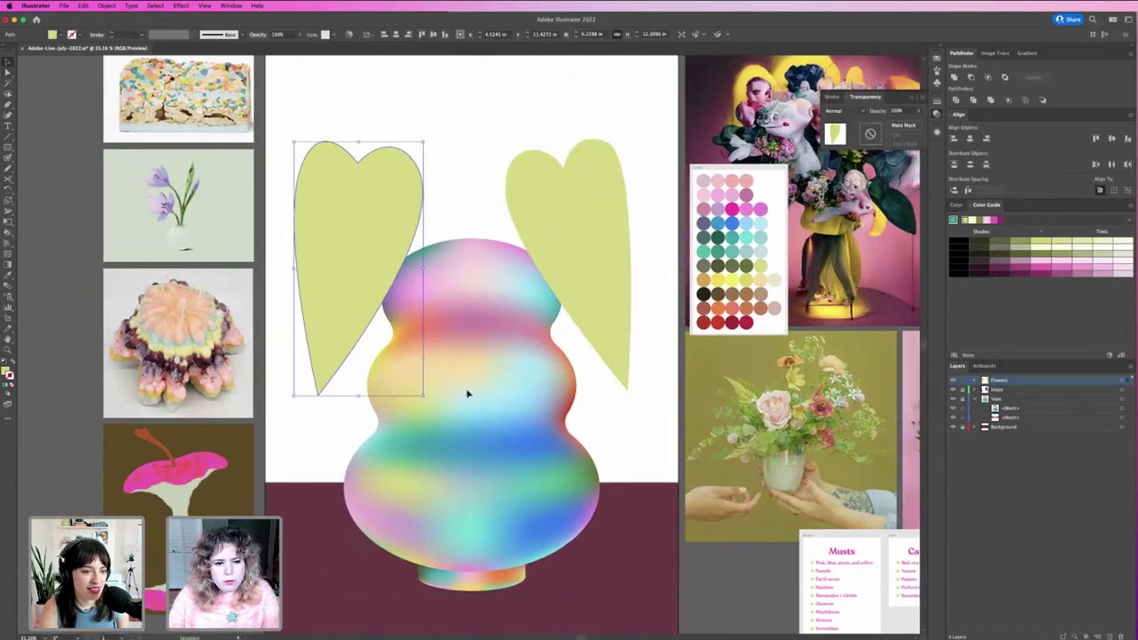
pyautogui.press('super+shift+a')
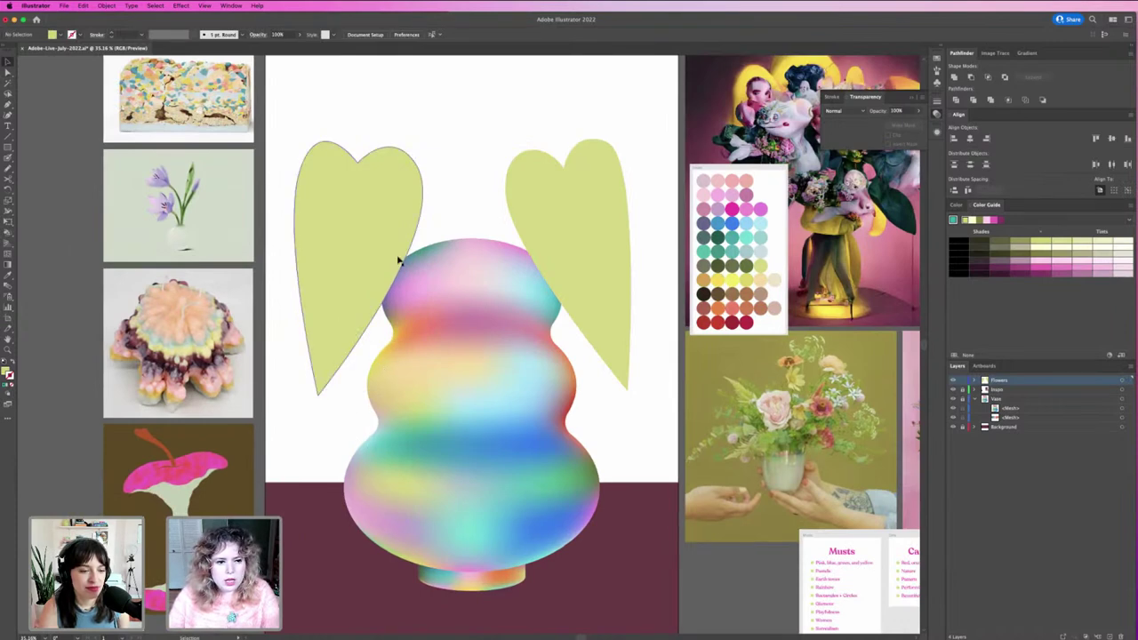
# Bulge the outer edge of the right heart by extending its right lobe's curve outward, then deselect the heart.
pyautogui.click(382, 213)
pyautogui.click(599, 178)
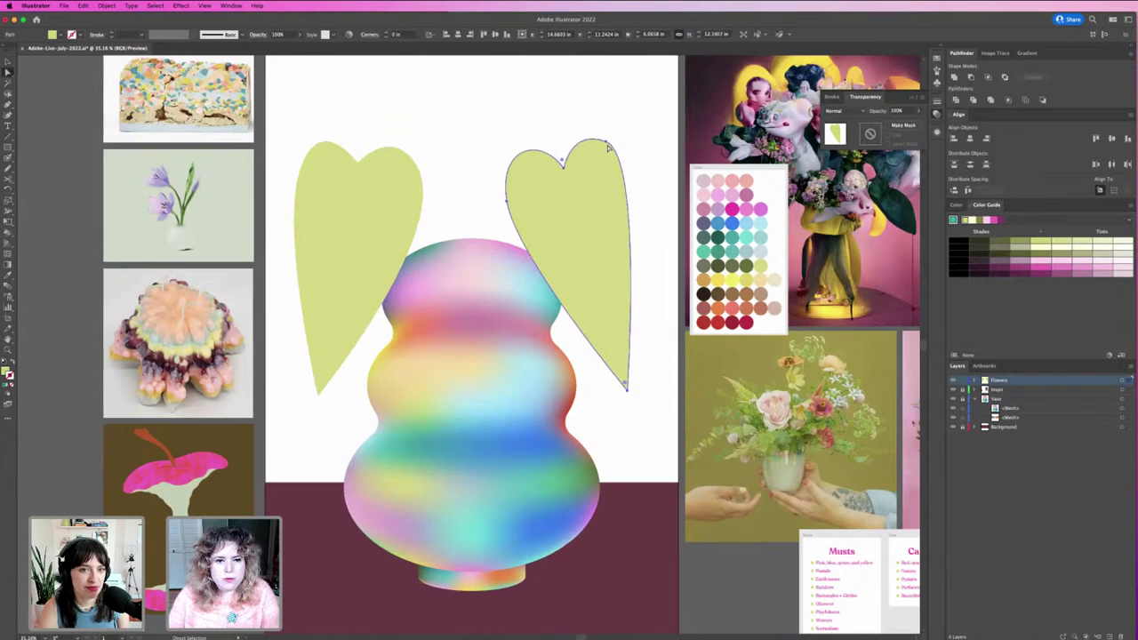
pyautogui.click(605, 142)
pyautogui.moveTo(641, 156); pyautogui.dragTo(657, 166)
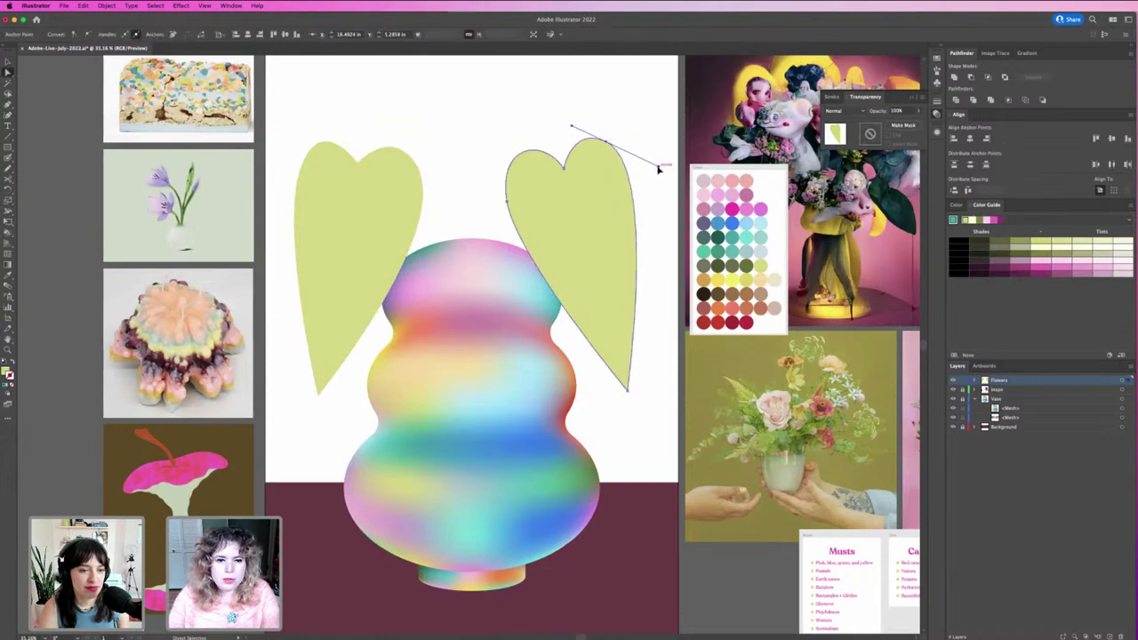
pyautogui.press('super+shift+a')
pyautogui.press('v')
pyautogui.click(627, 221)
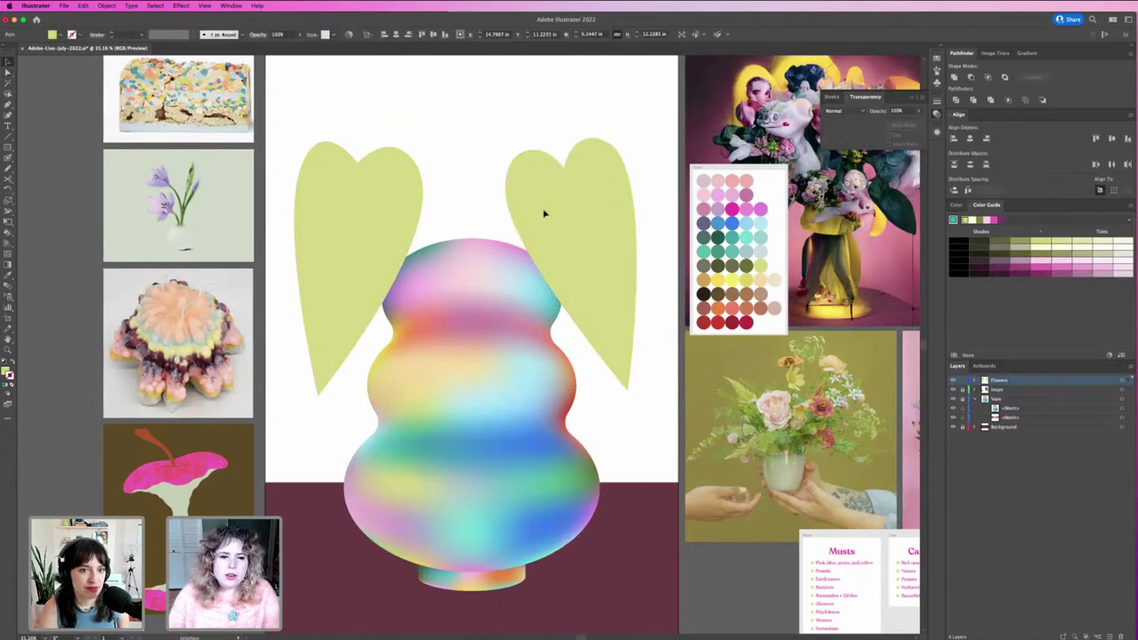
pyautogui.click(495, 210)
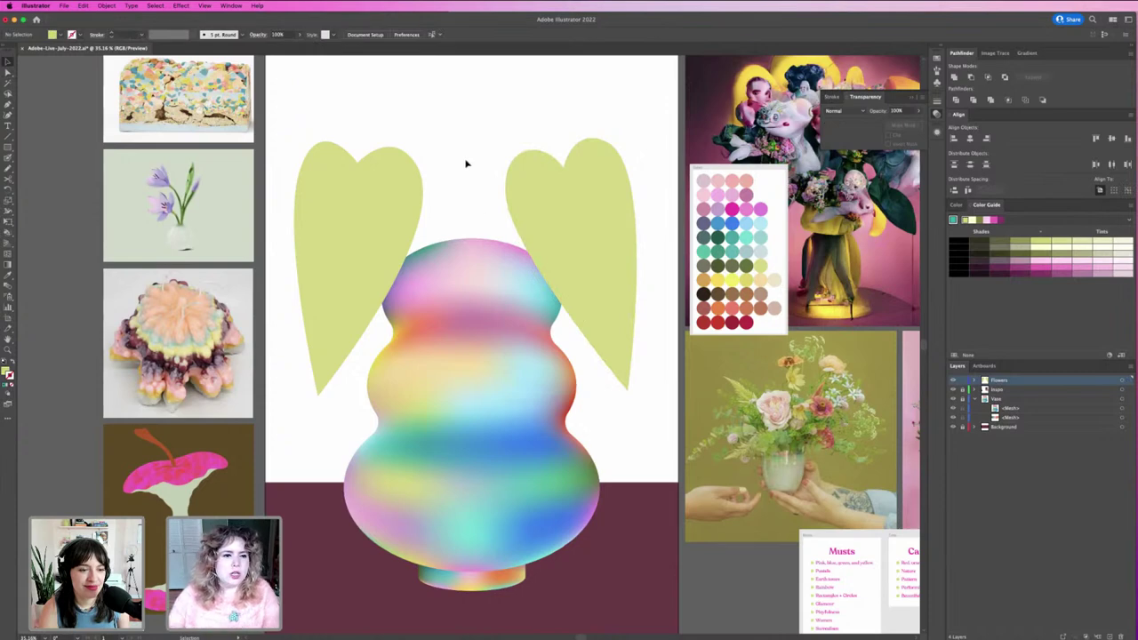
# Select the left heart and look through the complete tool list by name, down to the Modify tools.
pyautogui.click(406, 198)
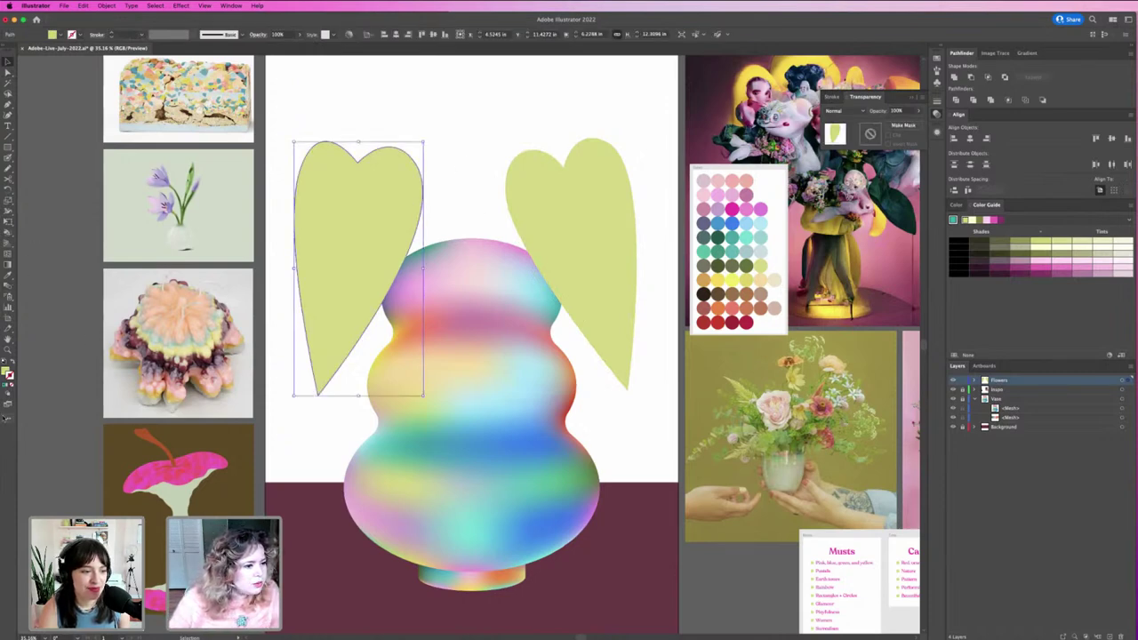
pyautogui.click(7, 417)
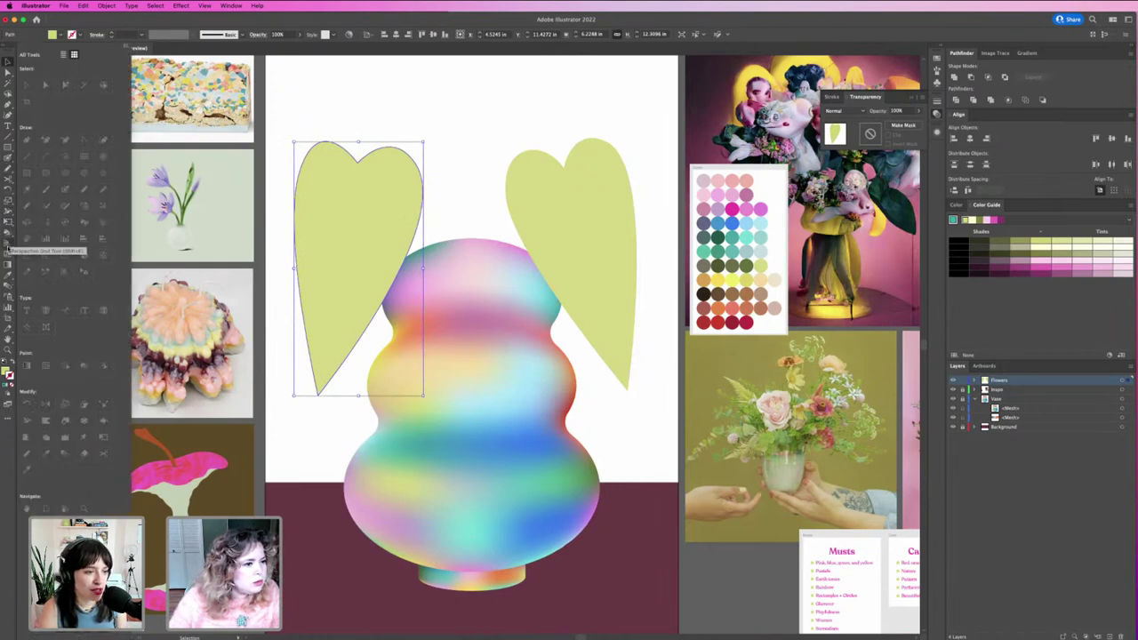
pyautogui.click(7, 243)
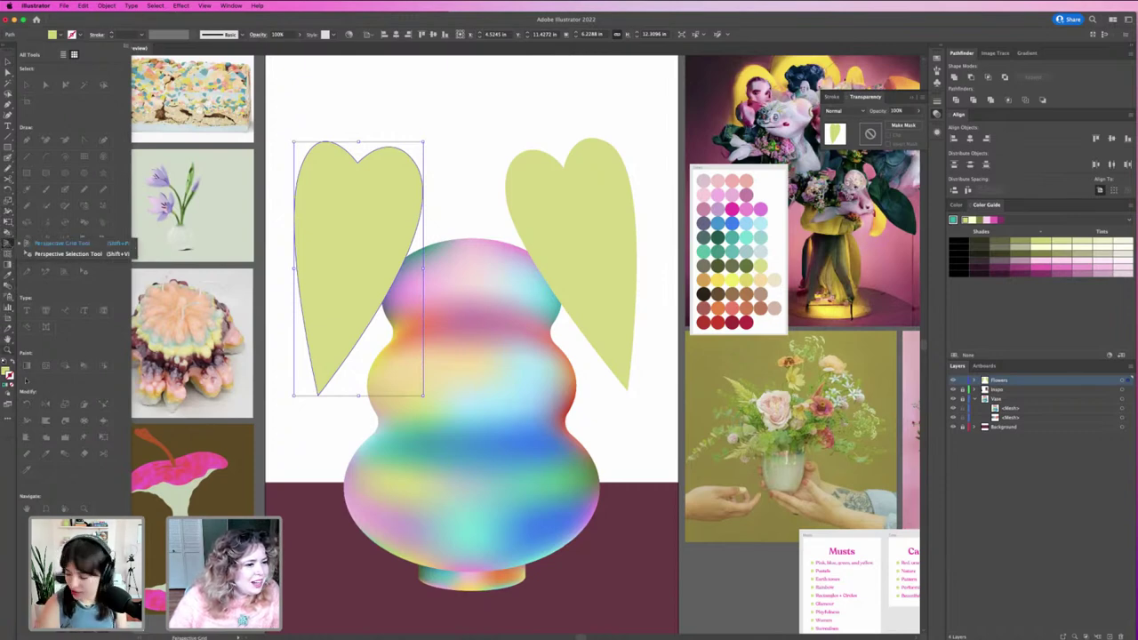
pyautogui.click(440, 120)
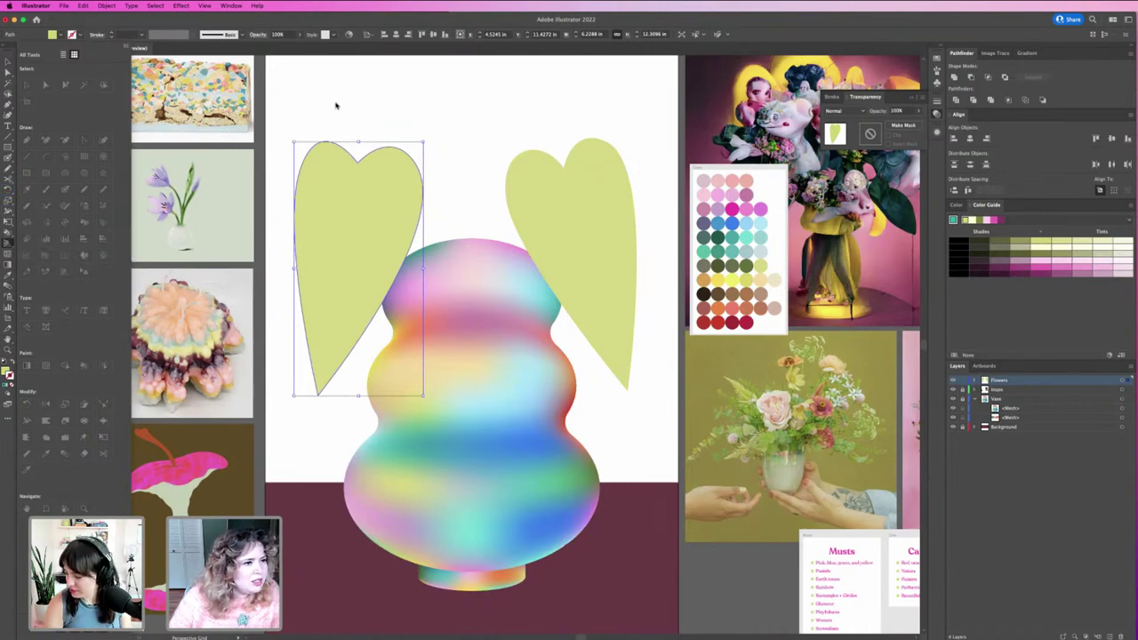
pyautogui.click(63, 54)
pyautogui.scroll(-5, 56, 348)
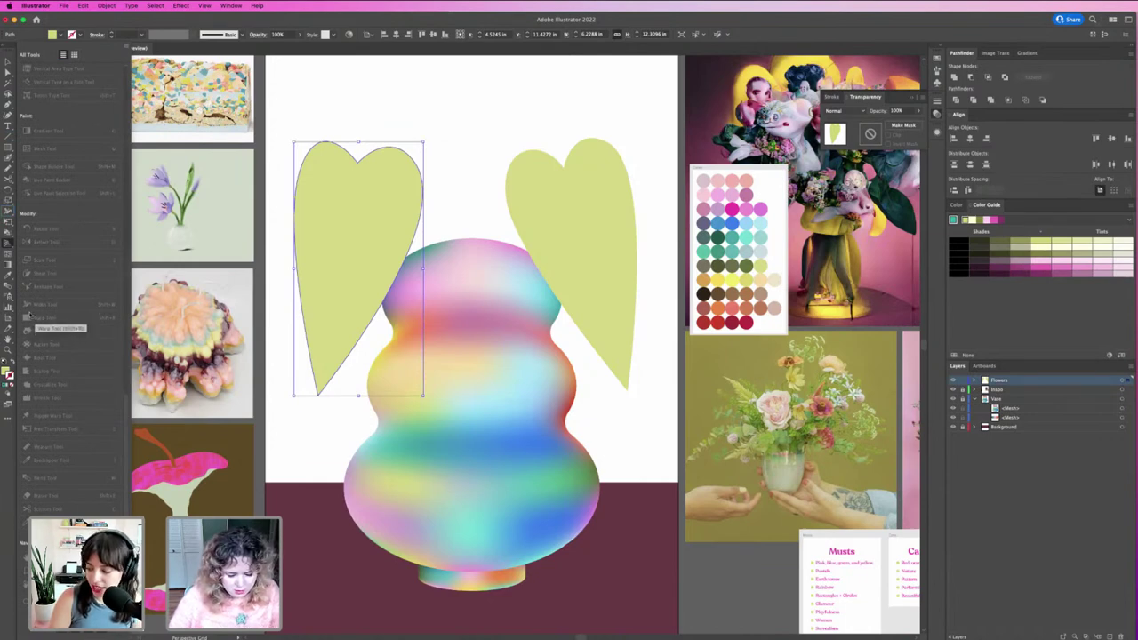
# Hide the perspective grid and activate the Warp tool with the left green heart still selected.
pyautogui.press('Escape')
pyautogui.press('v')
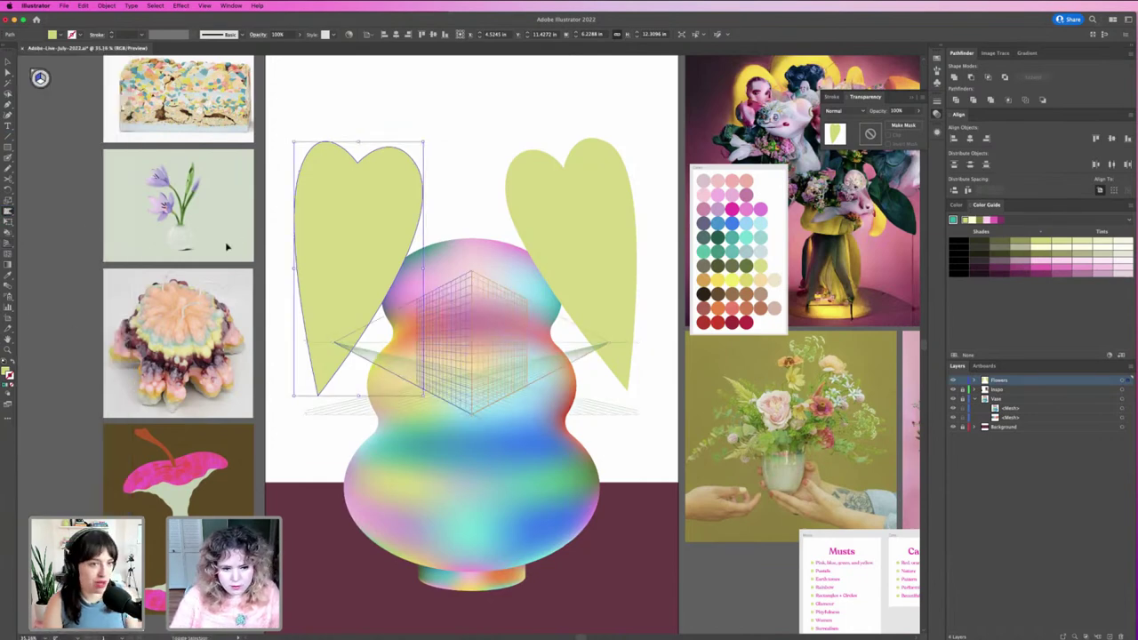
pyautogui.hotkey('shift', 'r')
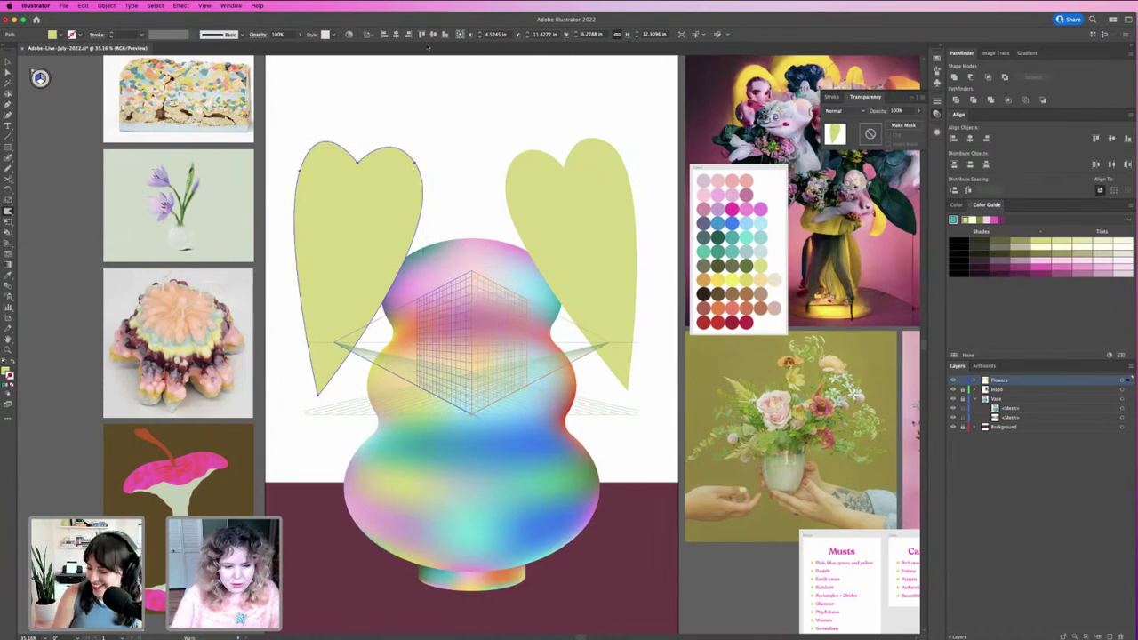
pyautogui.press('shift+super+i')
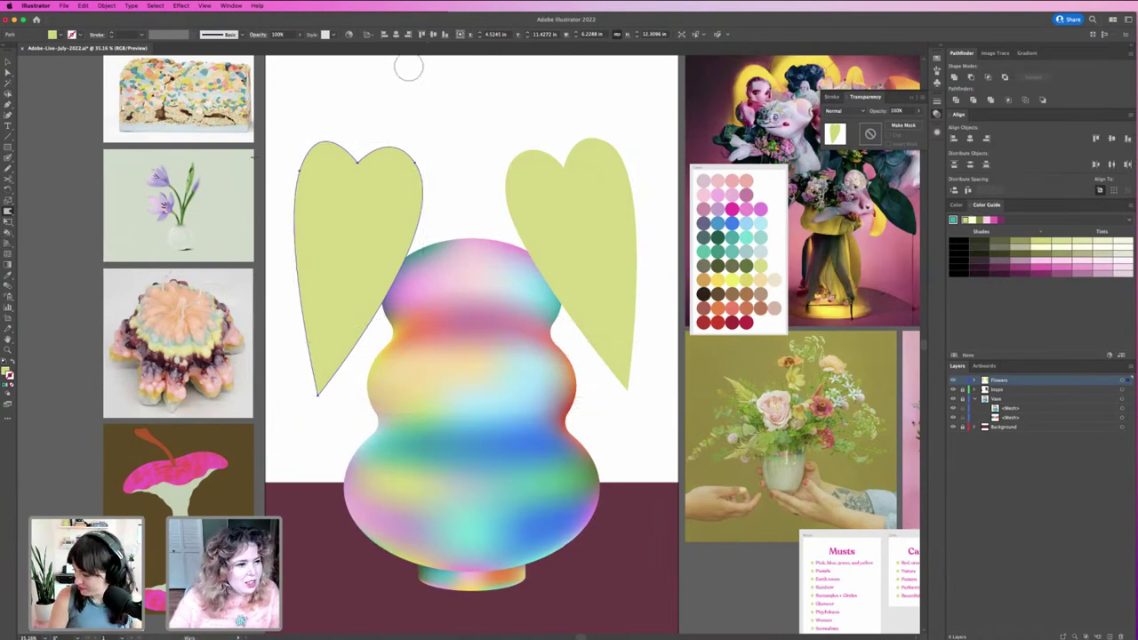
# Set the Warp tool's brush dimensions to 2 in wide and 2 in high.
pyautogui.moveTo(8, 211); pyautogui.dragTo(47, 221)
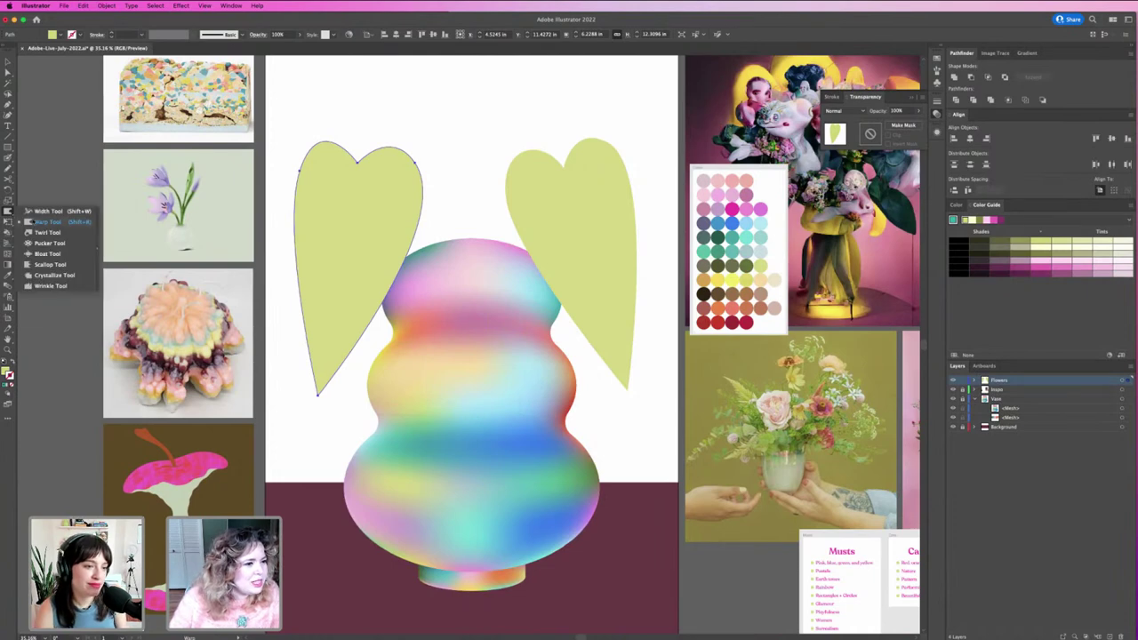
pyautogui.click(48, 193)
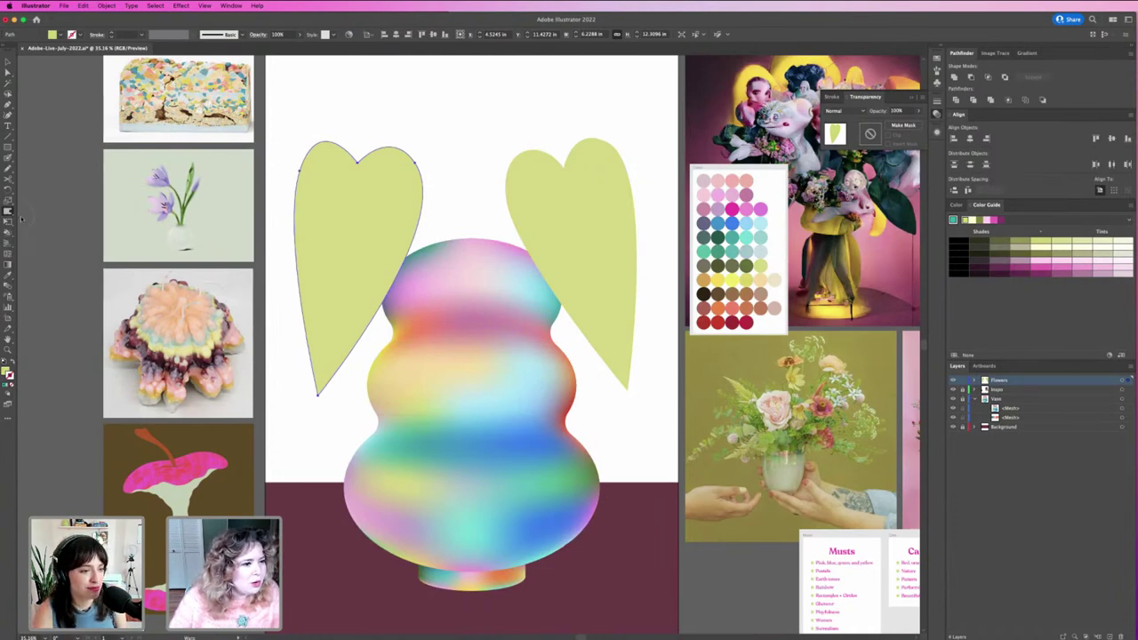
pyautogui.moveTo(8, 215); pyautogui.dragTo(23, 221)
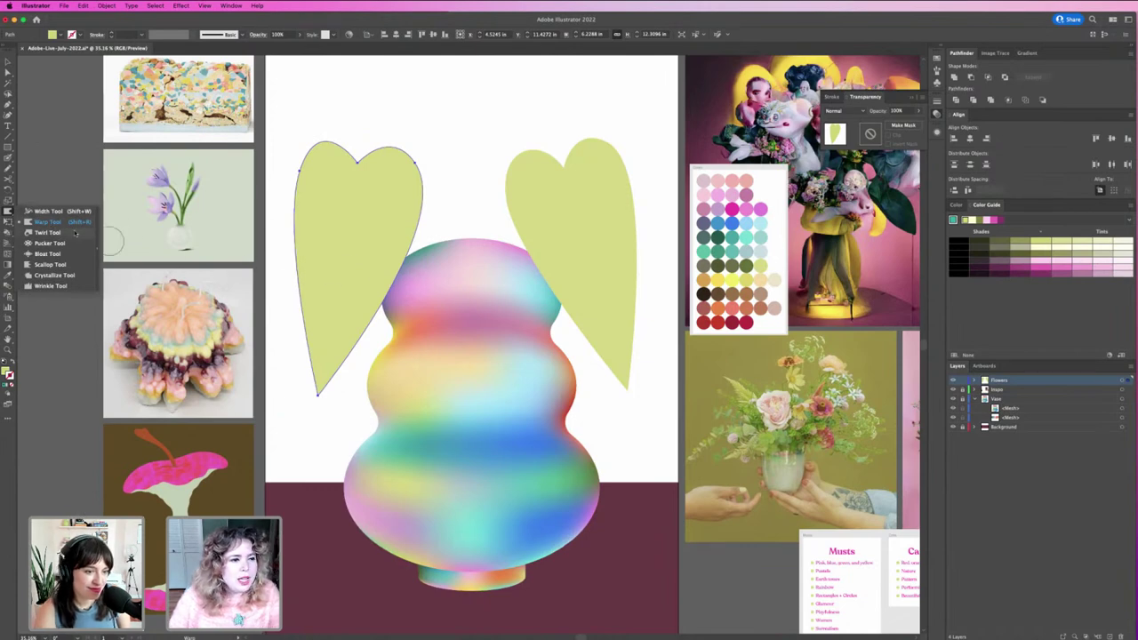
pyautogui.click(48, 221)
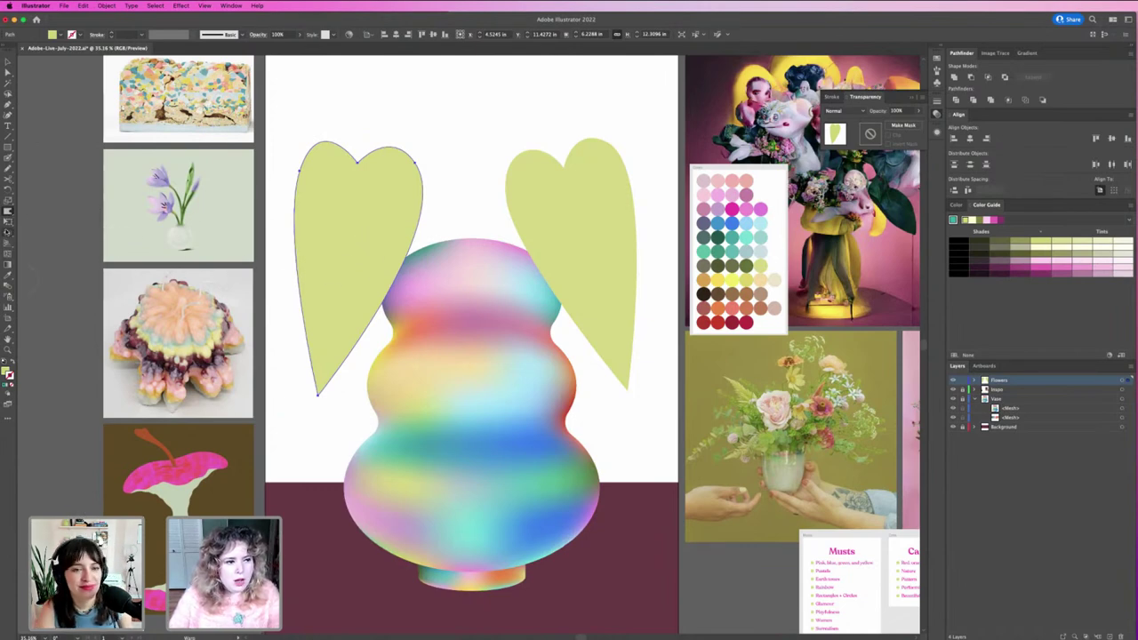
pyautogui.doubleClick(8, 213)
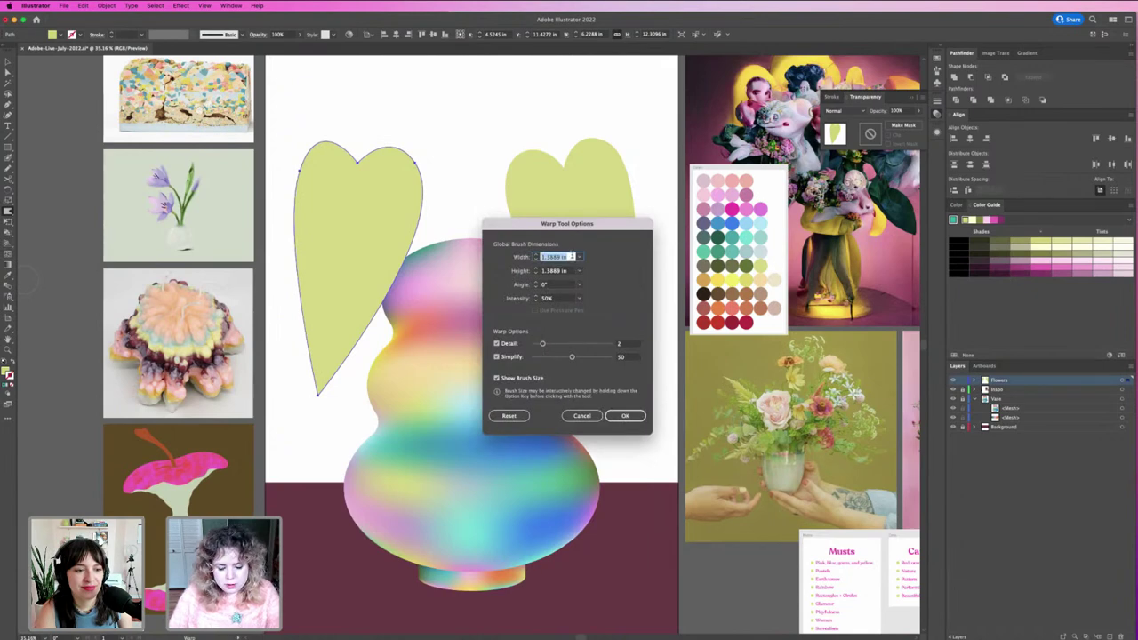
pyautogui.write('2')
pyautogui.press('Tab')
pyautogui.write('2')
pyautogui.press('Return')
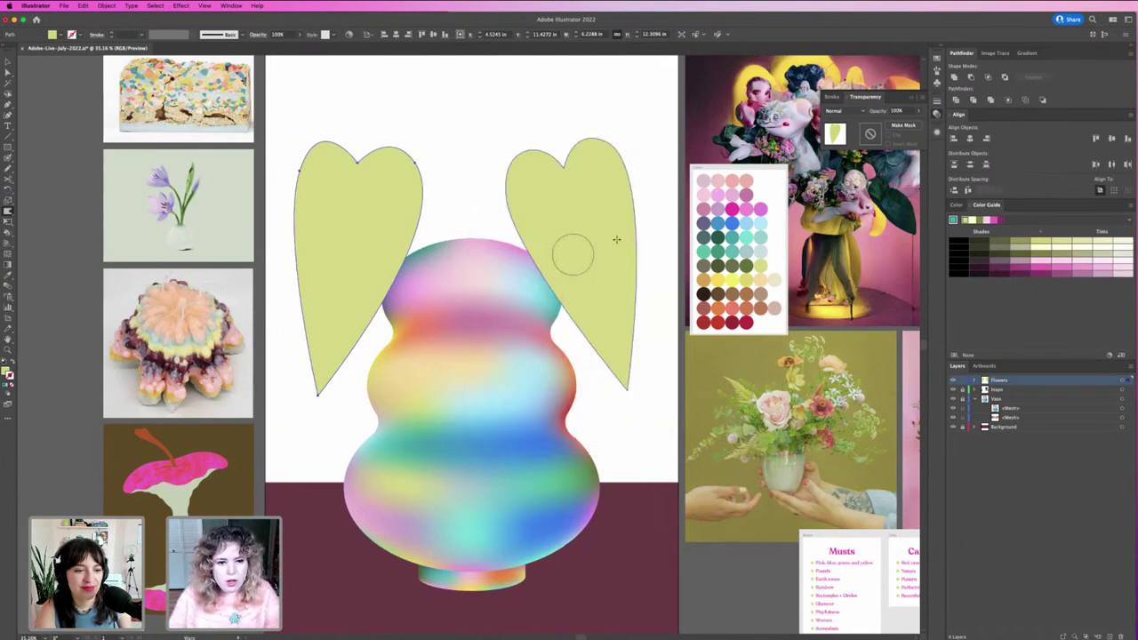
pyautogui.doubleClick(8, 211)
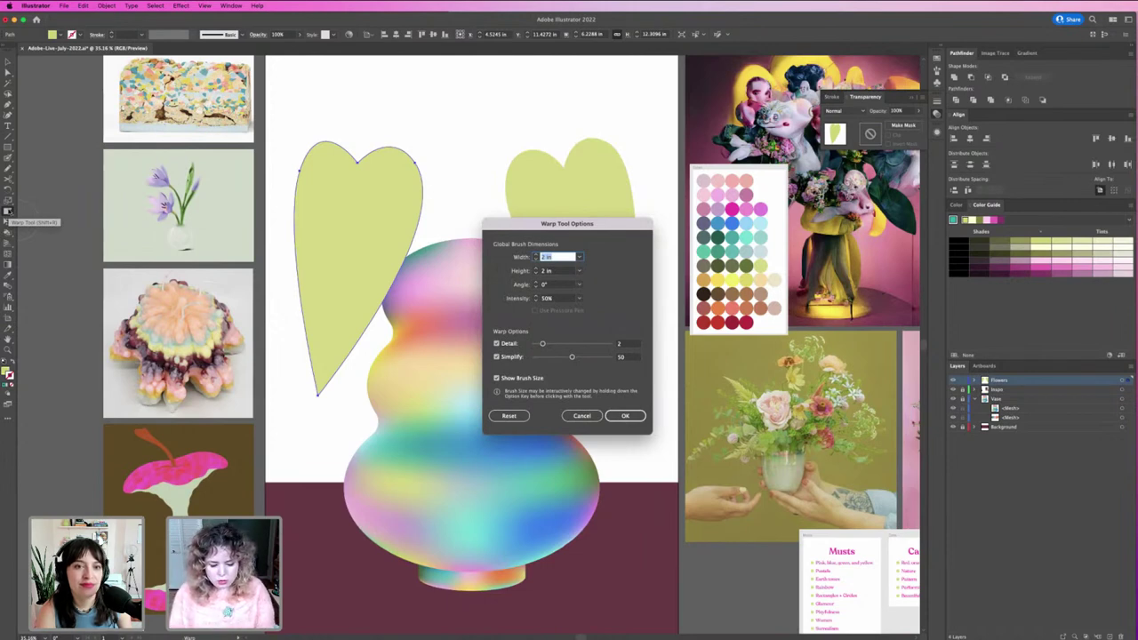
pyautogui.press('Return')
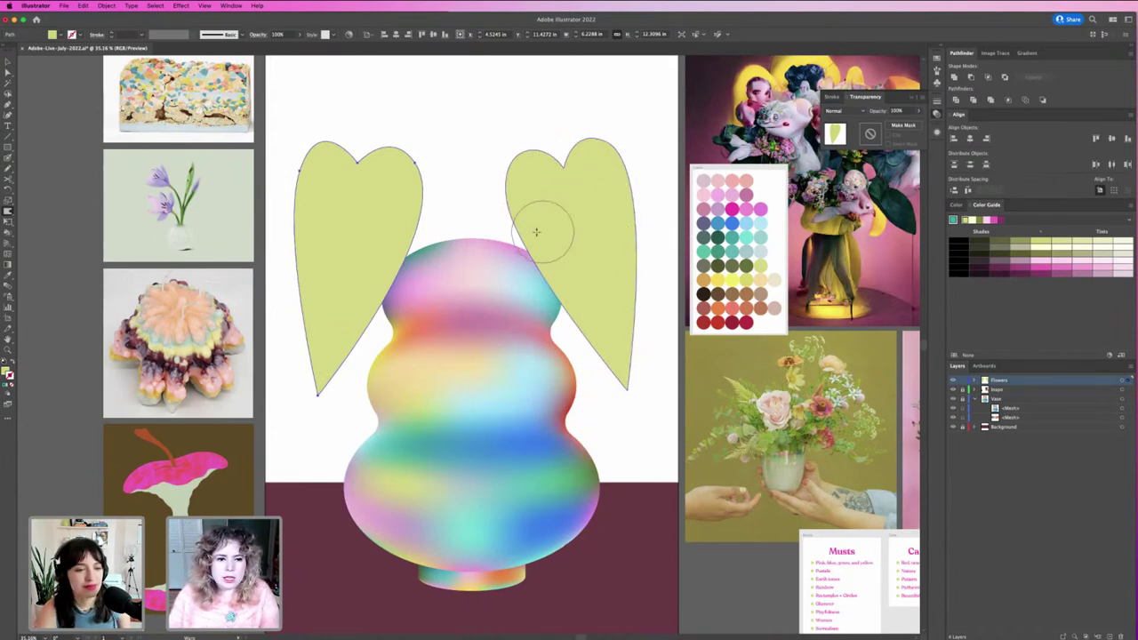
# Scale both green hearts down together about their common center, above the vase, and deselect them.
pyautogui.press('v')
pyautogui.click(411, 224)
pyautogui.keyDown('shift'); pyautogui.click(563, 151); pyautogui.keyUp('shift')
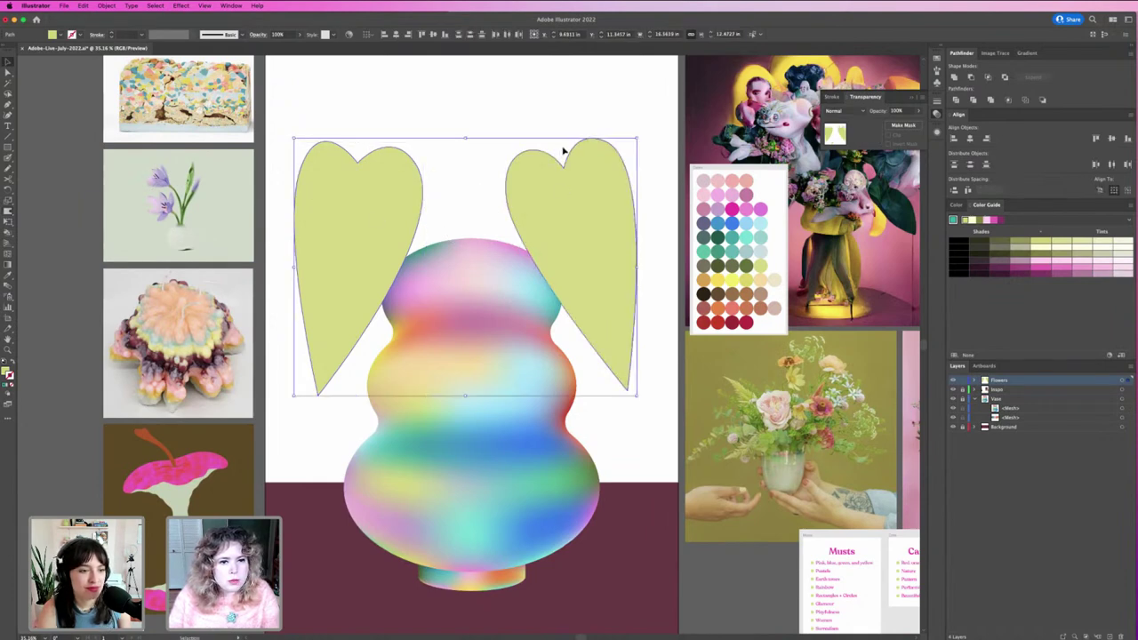
pyautogui.moveTo(639, 139); pyautogui.dragTo(582, 165)
pyautogui.click(259, 307)
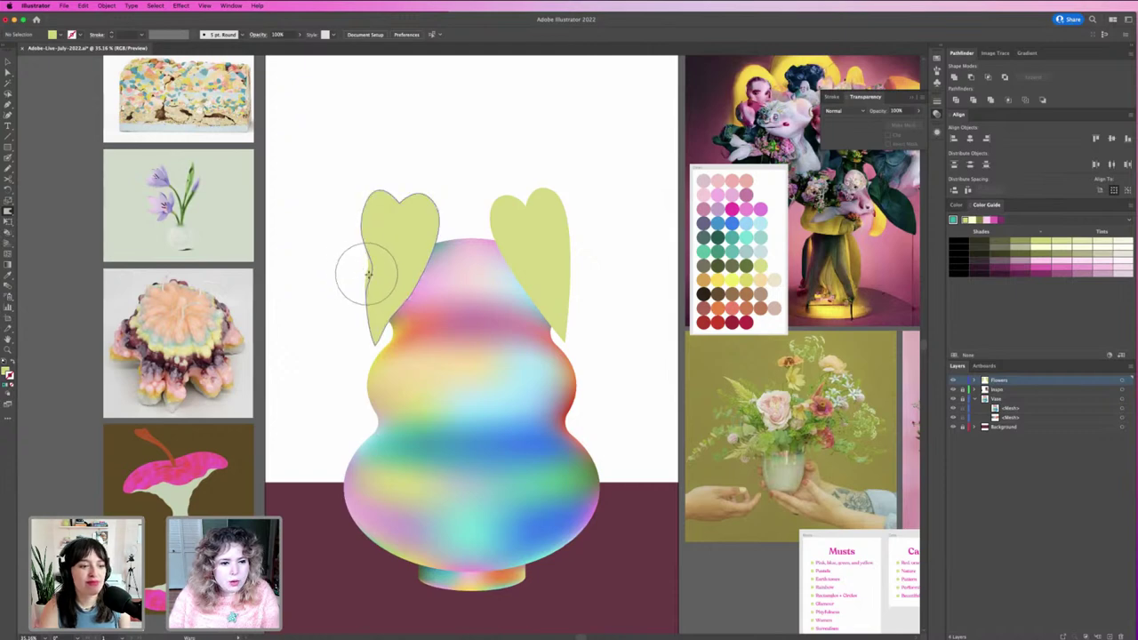
# Warp the left green heart into a wavy leaf with pushed-in sides and a curved, tapering tip.
pyautogui.moveTo(365, 273); pyautogui.dragTo(398, 262)
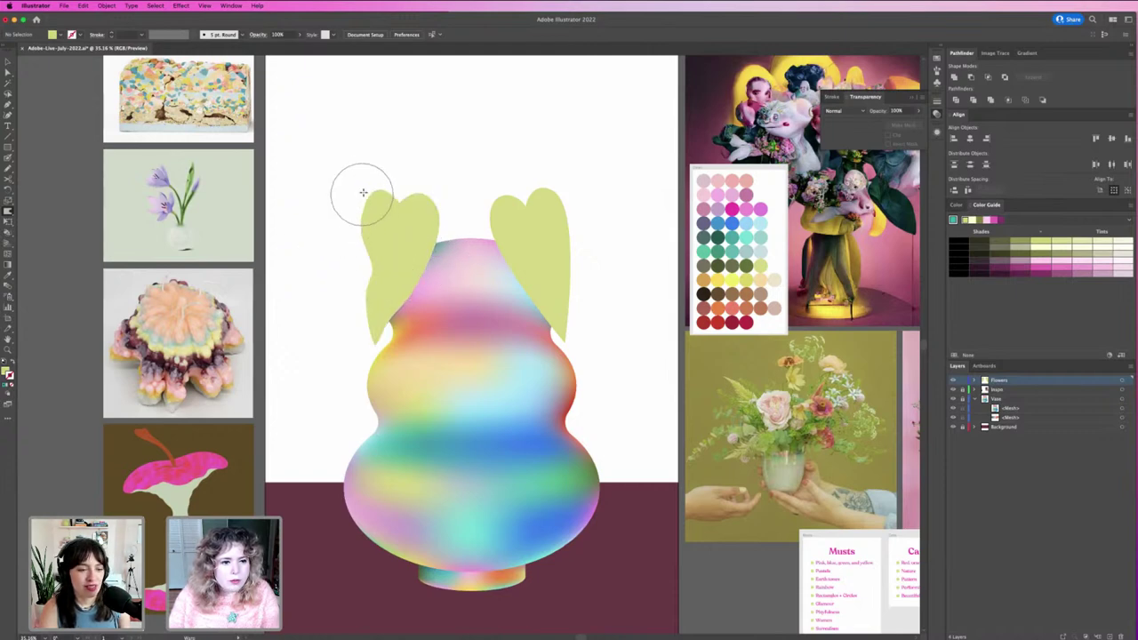
pyautogui.moveTo(379, 221); pyautogui.dragTo(365, 216)
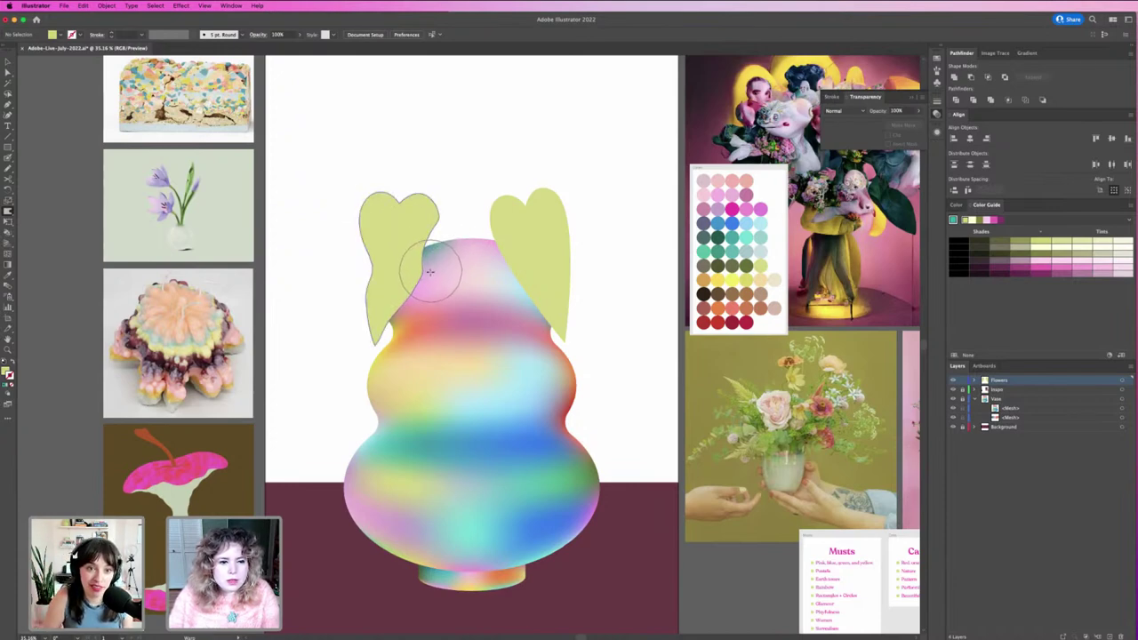
pyautogui.moveTo(470, 210); pyautogui.dragTo(450, 220)
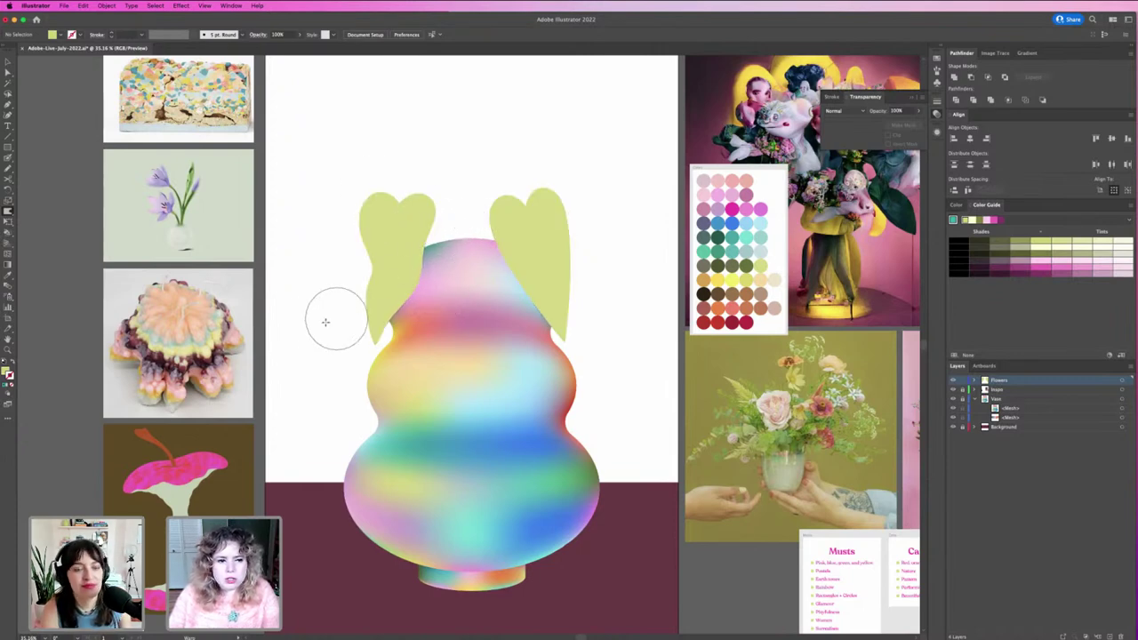
pyautogui.moveTo(399, 325); pyautogui.dragTo(386, 317)
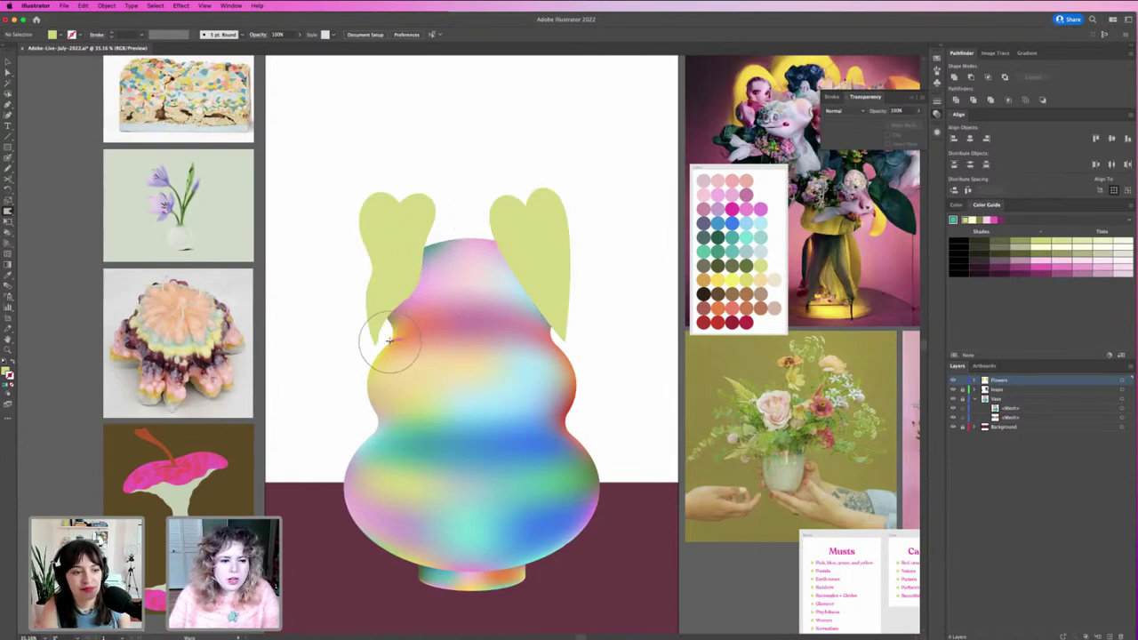
pyautogui.moveTo(385, 365)
pyautogui.mouseDown()
pyautogui.moveTo(428, 396)
pyautogui.moveTo(406, 375)
pyautogui.moveTo(379, 363)
pyautogui.mouseUp()
pyautogui.moveTo(377, 302)
pyautogui.mouseDown()
pyautogui.moveTo(355, 299)
pyautogui.moveTo(347, 328)
pyautogui.mouseUp()
pyautogui.press('v')
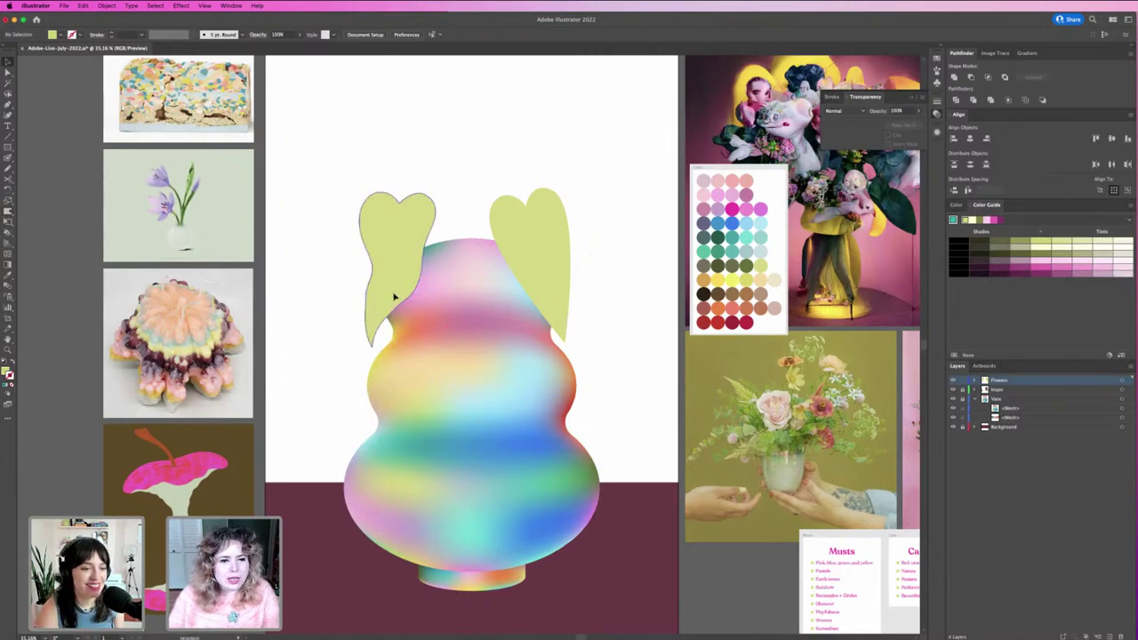
# Move the warped leaf and the plain heart up and apart onto the white area above the vase.
pyautogui.moveTo(395, 297); pyautogui.dragTo(364, 233)
pyautogui.click(501, 222)
pyautogui.moveTo(534, 254); pyautogui.dragTo(557, 164)
pyautogui.click(398, 185)
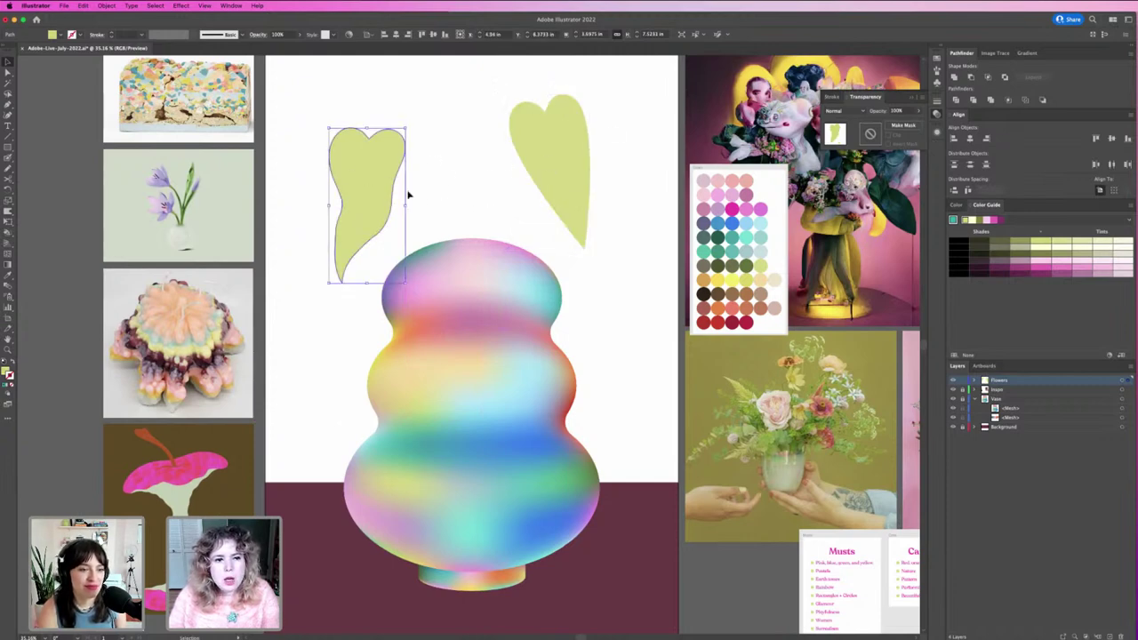
pyautogui.click(418, 191)
# Warp the right green heart's sides and lower end into a wavy leaf with a bent tip.
pyautogui.click(517, 169)
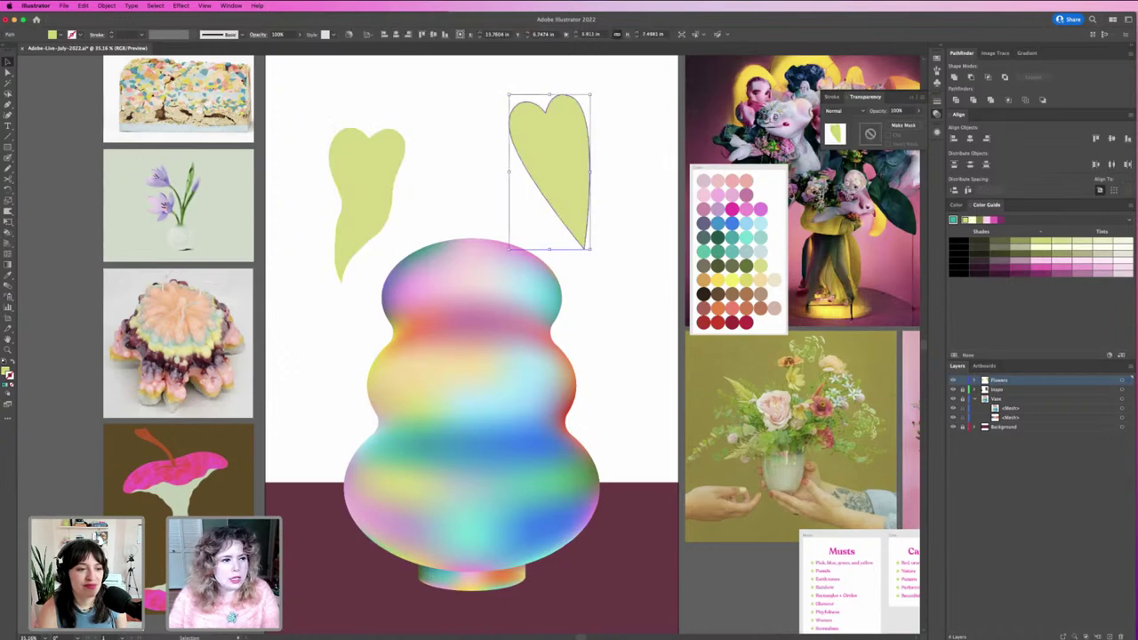
pyautogui.click(8, 210)
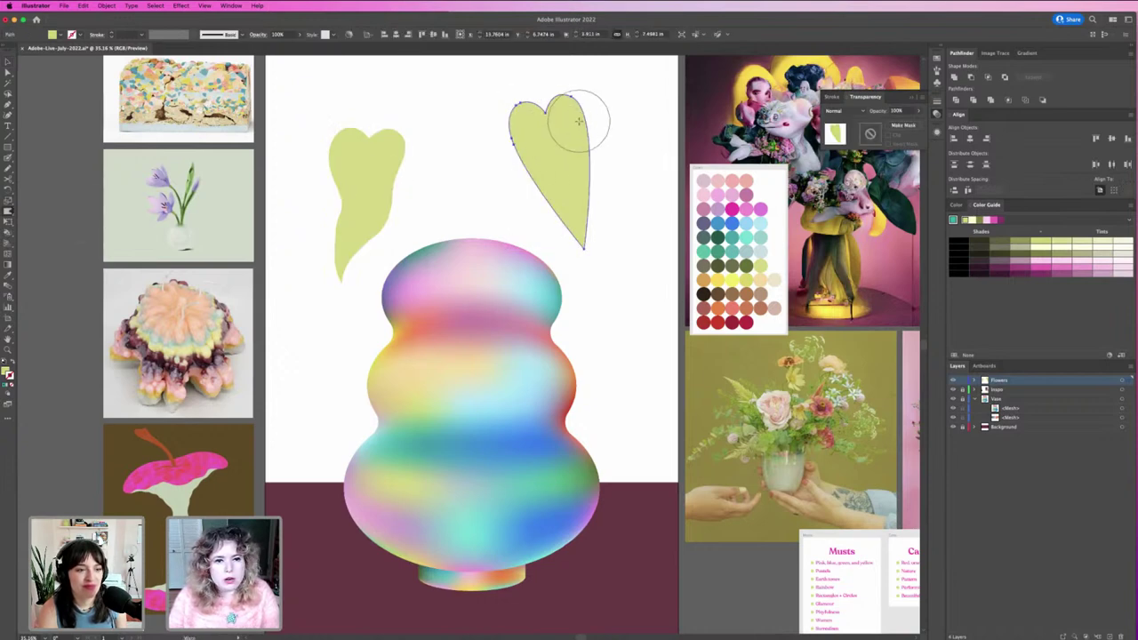
pyautogui.moveTo(580, 123)
pyautogui.mouseDown()
pyautogui.moveTo(609, 141)
pyautogui.moveTo(575, 119)
pyautogui.moveTo(579, 132)
pyautogui.moveTo(539, 183)
pyautogui.moveTo(561, 190)
pyautogui.moveTo(540, 168)
pyautogui.moveTo(539, 139)
pyautogui.moveTo(597, 159)
pyautogui.moveTo(625, 122)
pyautogui.moveTo(592, 145)
pyautogui.mouseUp()
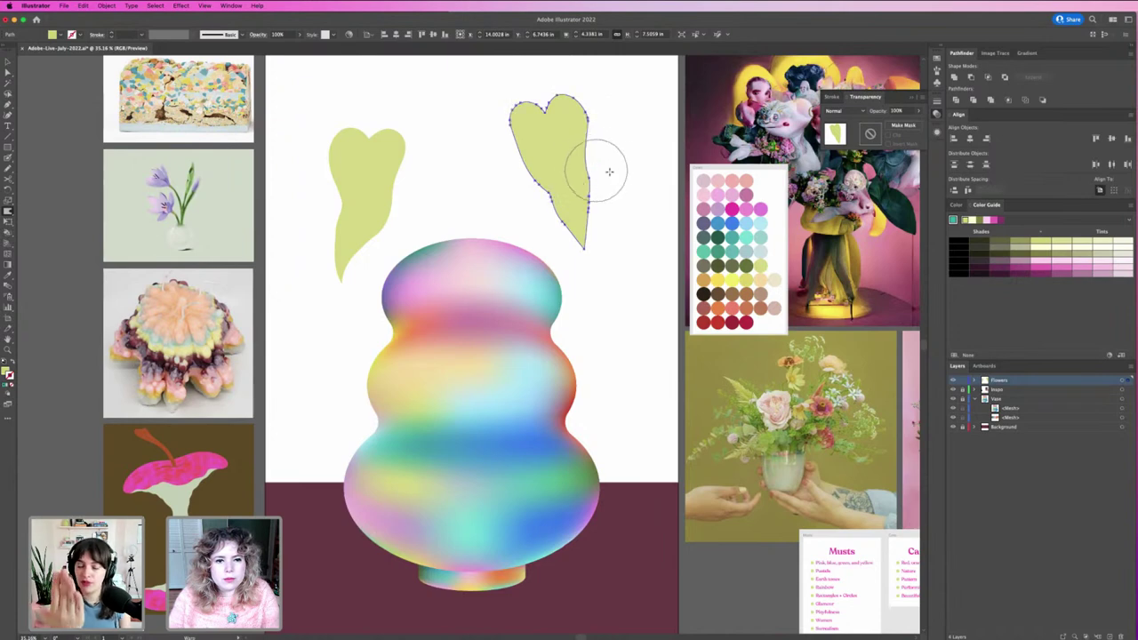
pyautogui.moveTo(589, 189)
pyautogui.mouseDown()
pyautogui.moveTo(602, 223)
pyautogui.moveTo(539, 221)
pyautogui.moveTo(574, 213)
pyautogui.moveTo(574, 232)
pyautogui.mouseUp()
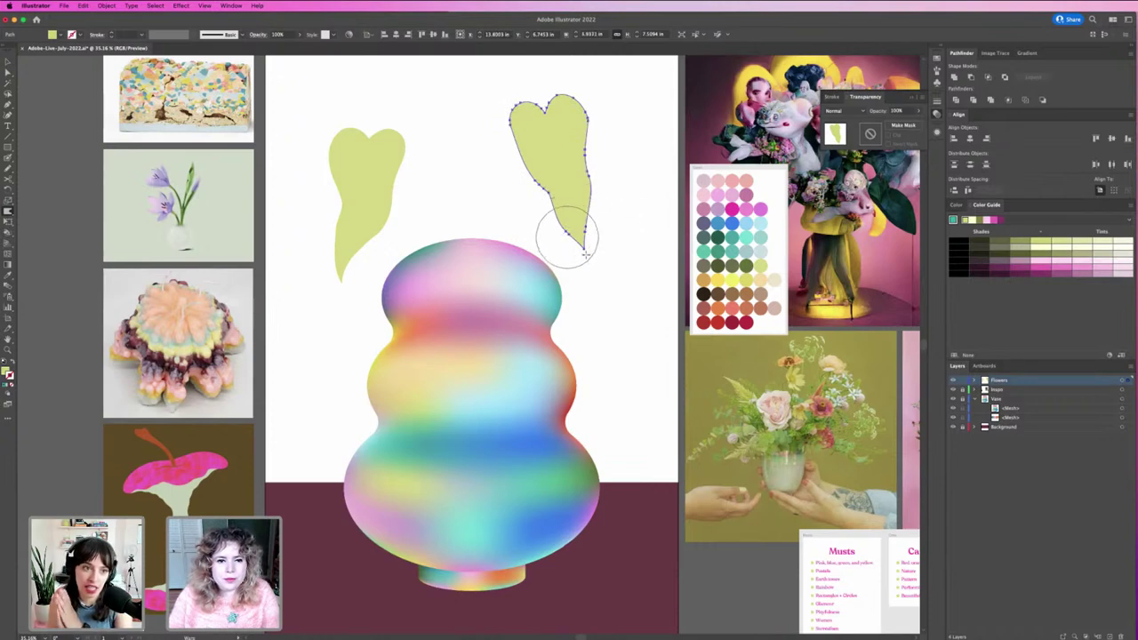
pyautogui.press('v')
pyautogui.click(619, 266)
pyautogui.click(571, 219)
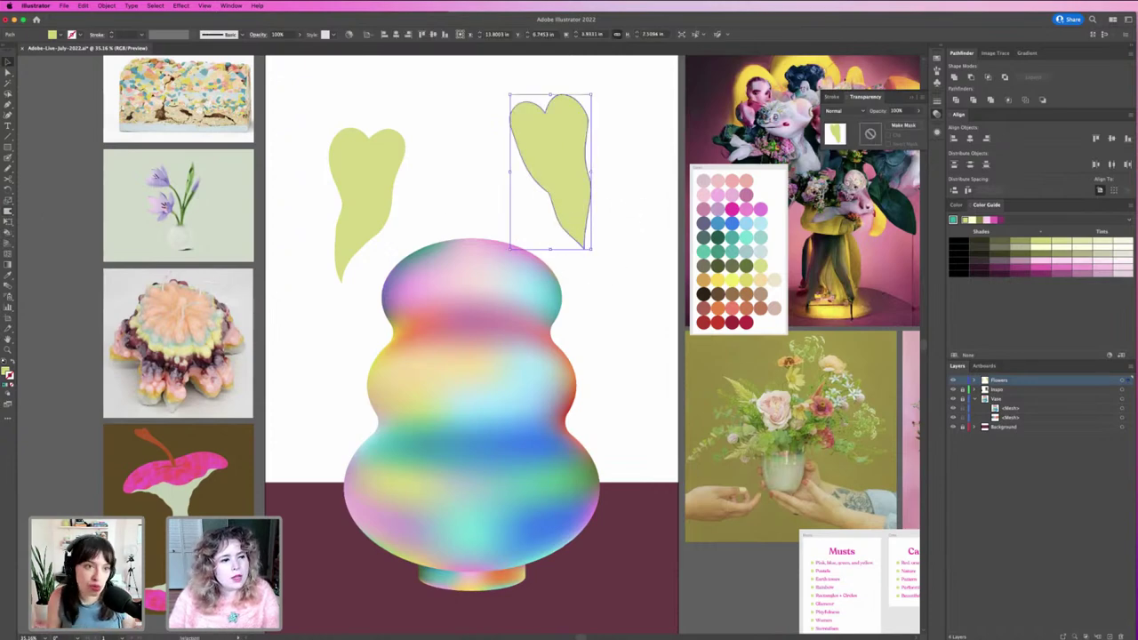
pyautogui.hotkey('shift', 'b')
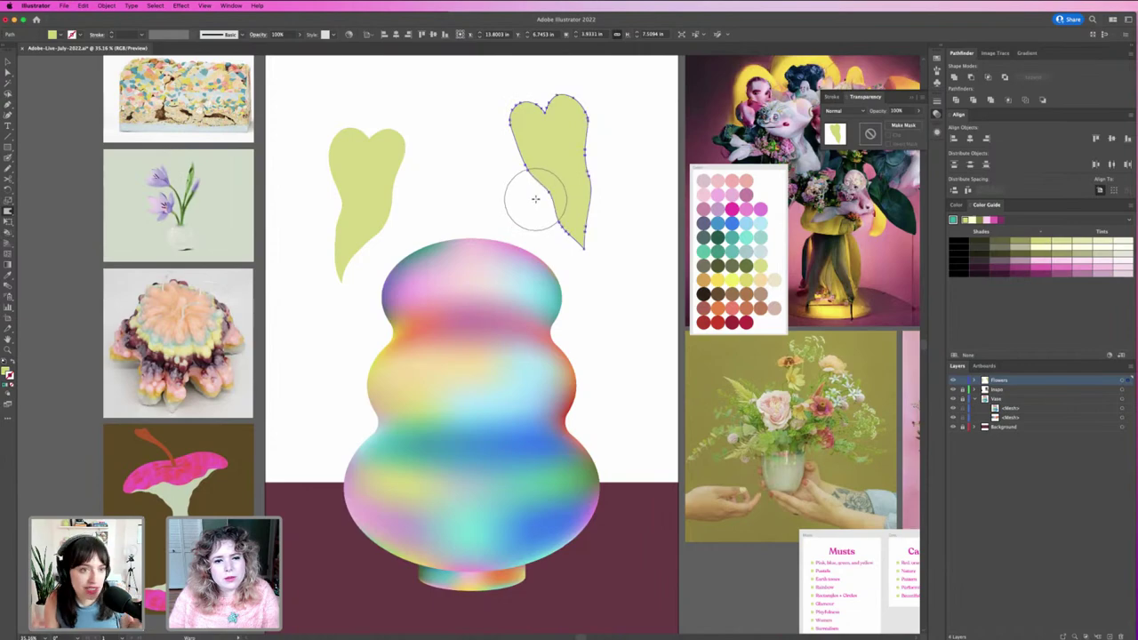
# Move the right leaf next to the left one, just above the vase's top, and deselect it.
pyautogui.press('space')
pyautogui.moveTo(480, 227); pyautogui.dragTo(488, 264)
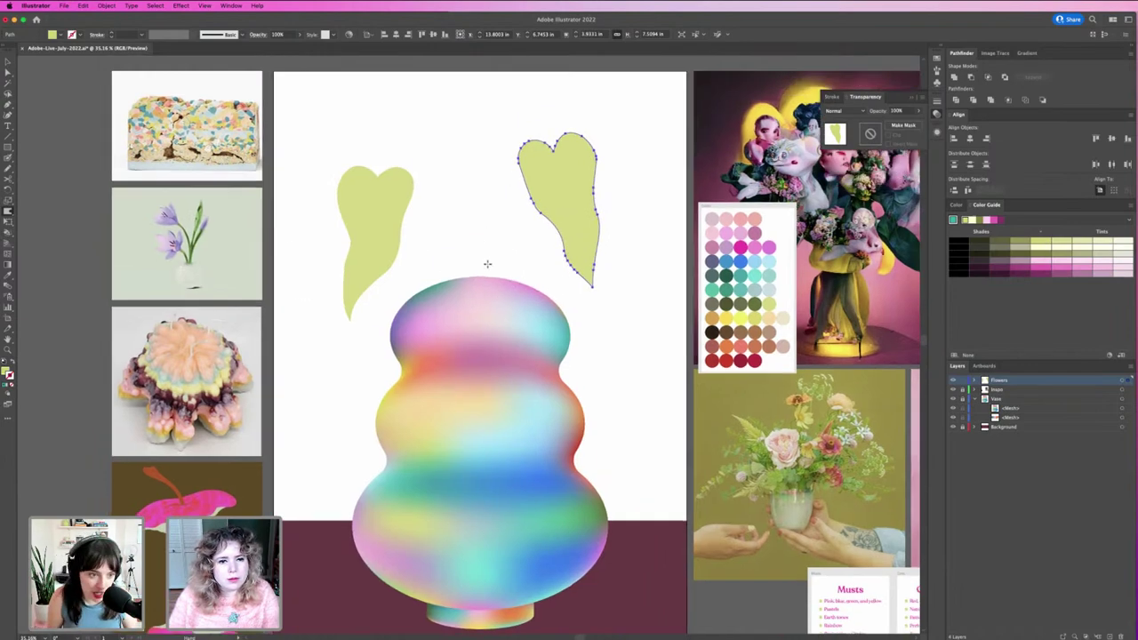
pyautogui.press('super+space')
pyautogui.moveTo(333, 150); pyautogui.dragTo(406, 195)
pyautogui.moveTo(441, 224); pyautogui.dragTo(408, 218)
pyautogui.moveTo(391, 256); pyautogui.dragTo(418, 276)
pyautogui.press('v')
pyautogui.moveTo(503, 248); pyautogui.dragTo(466, 275)
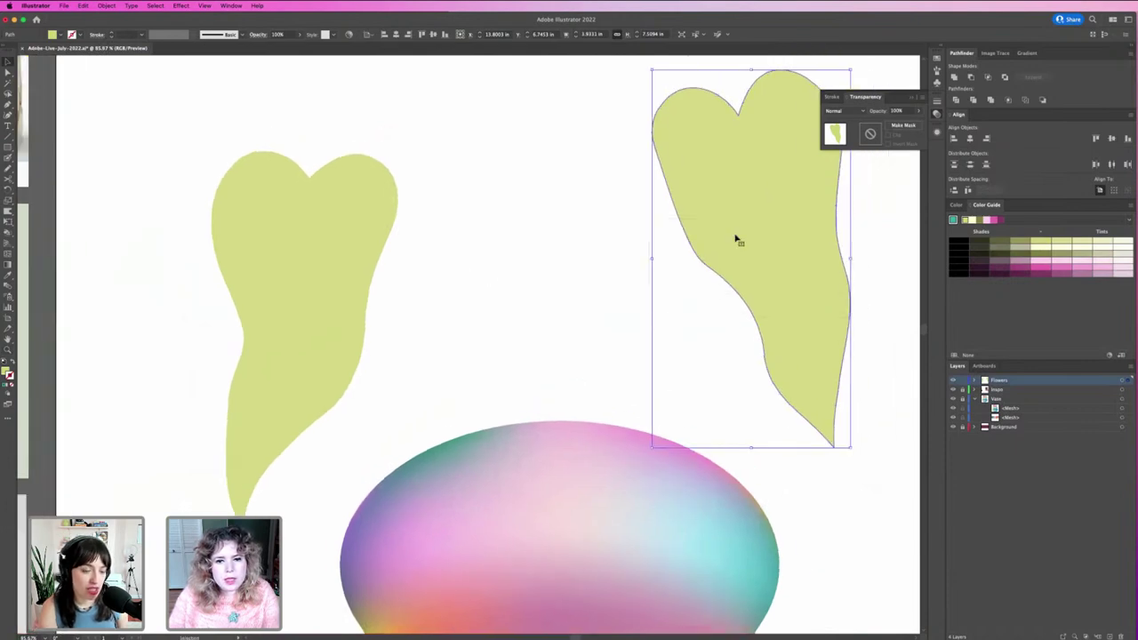
pyautogui.moveTo(737, 239); pyautogui.dragTo(516, 266)
pyautogui.click(727, 263)
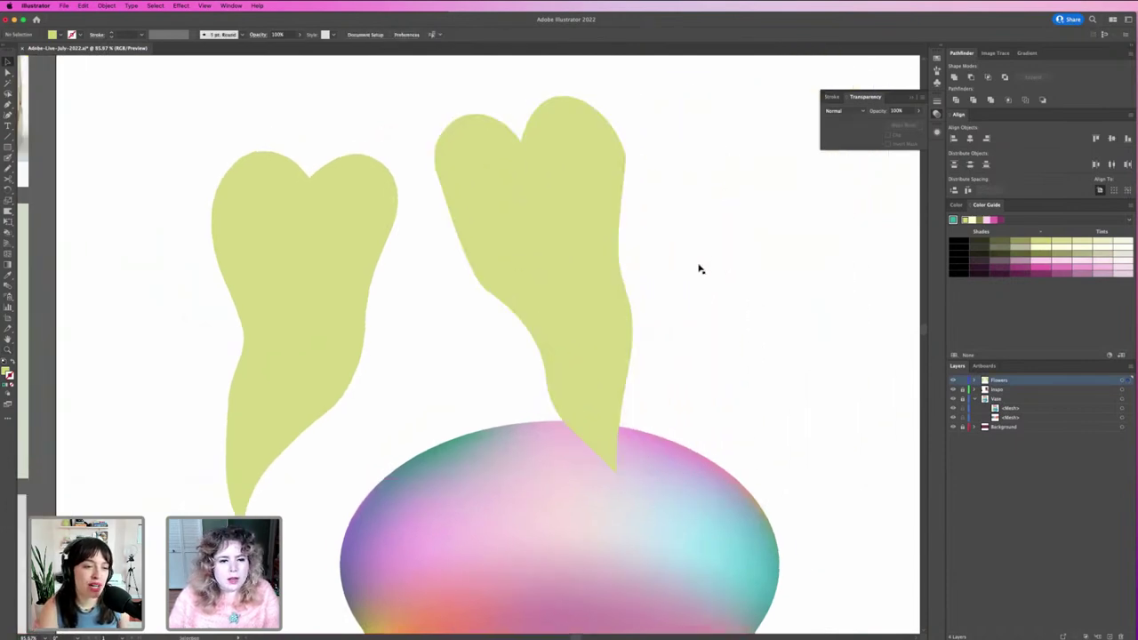
# Even out the bumps along both sides of the left leaf's lower half with the Smooth tool.
pyautogui.moveTo(181, 199); pyautogui.dragTo(770, 256)
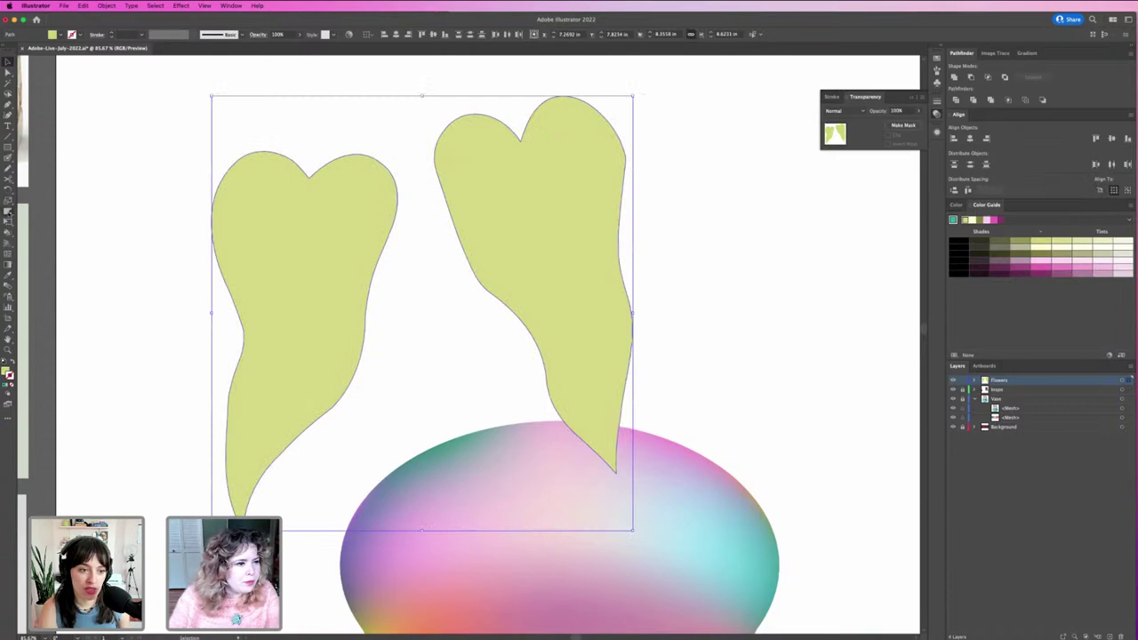
pyautogui.click(9, 166)
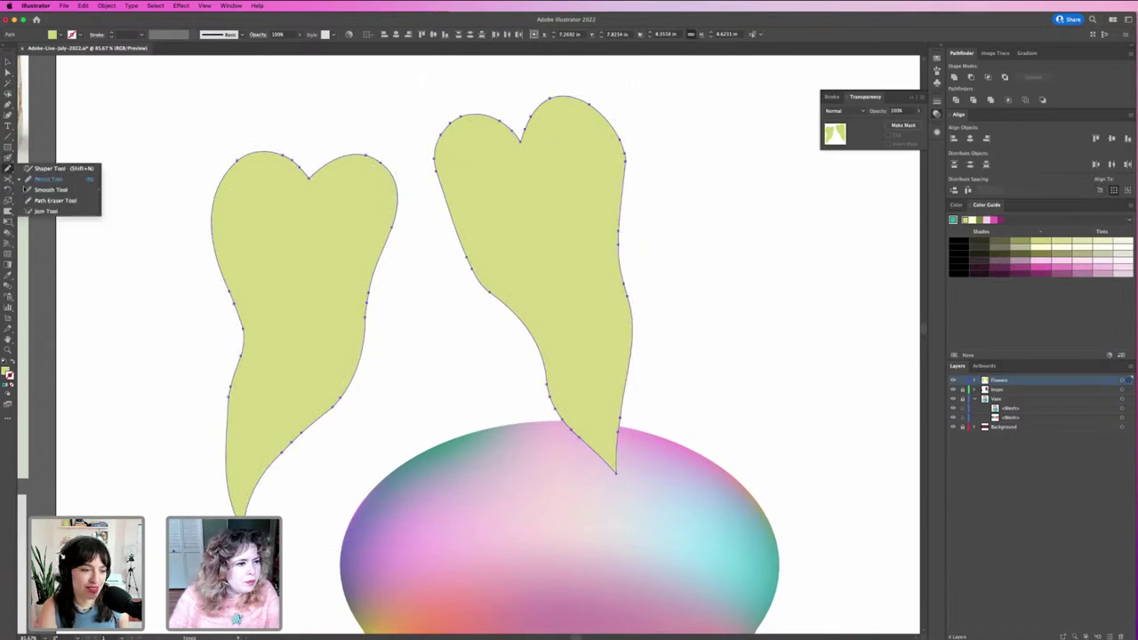
pyautogui.click(44, 179)
pyautogui.moveTo(235, 298); pyautogui.dragTo(240, 374)
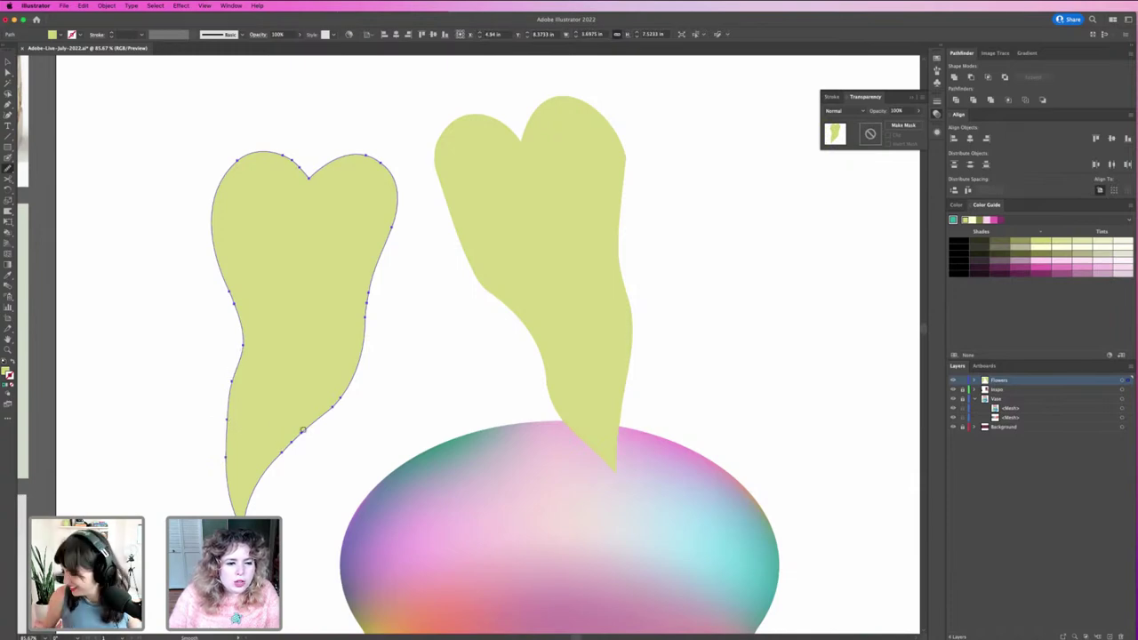
pyautogui.moveTo(302, 429); pyautogui.dragTo(337, 397)
pyautogui.moveTo(371, 286)
pyautogui.mouseDown()
pyautogui.moveTo(376, 265)
pyautogui.moveTo(356, 336)
pyautogui.mouseUp()
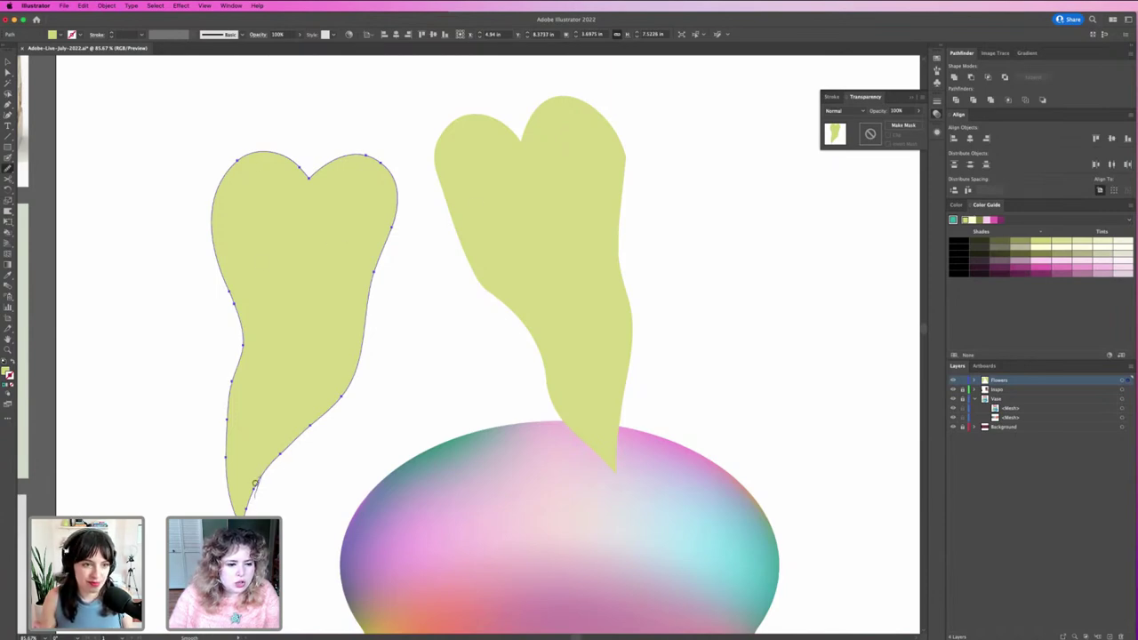
pyautogui.moveTo(227, 448); pyautogui.dragTo(241, 334)
pyautogui.moveTo(241, 352); pyautogui.dragTo(230, 405)
pyautogui.press('v')
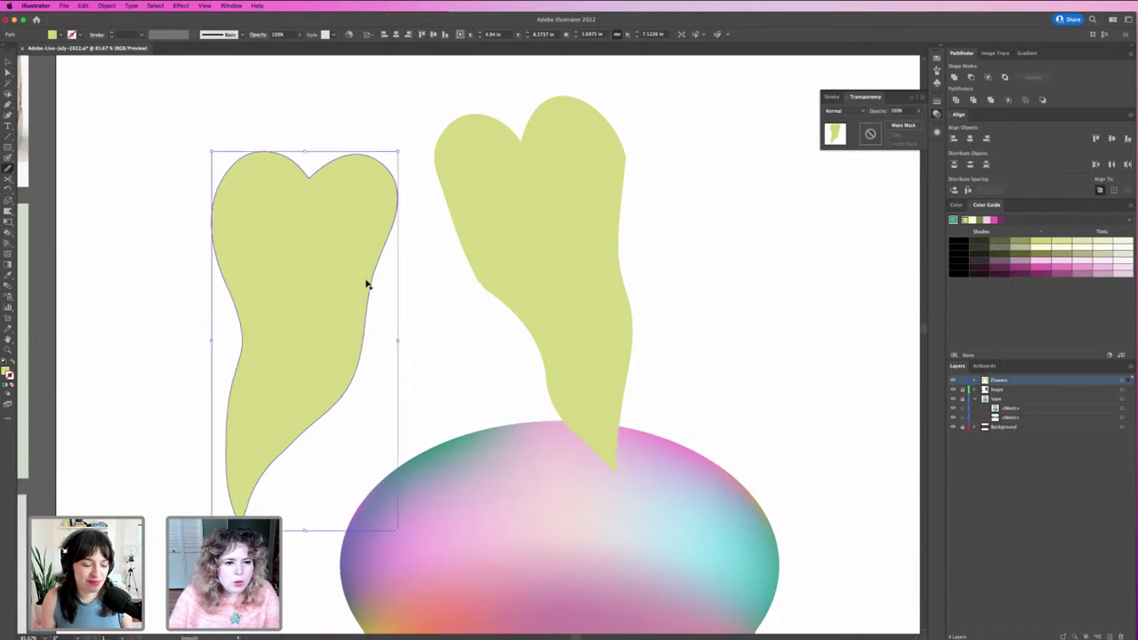
# Even out the bends on both sides of the right leaf's middle with the Smooth tool.
pyautogui.click(525, 277)
pyautogui.click(13, 165)
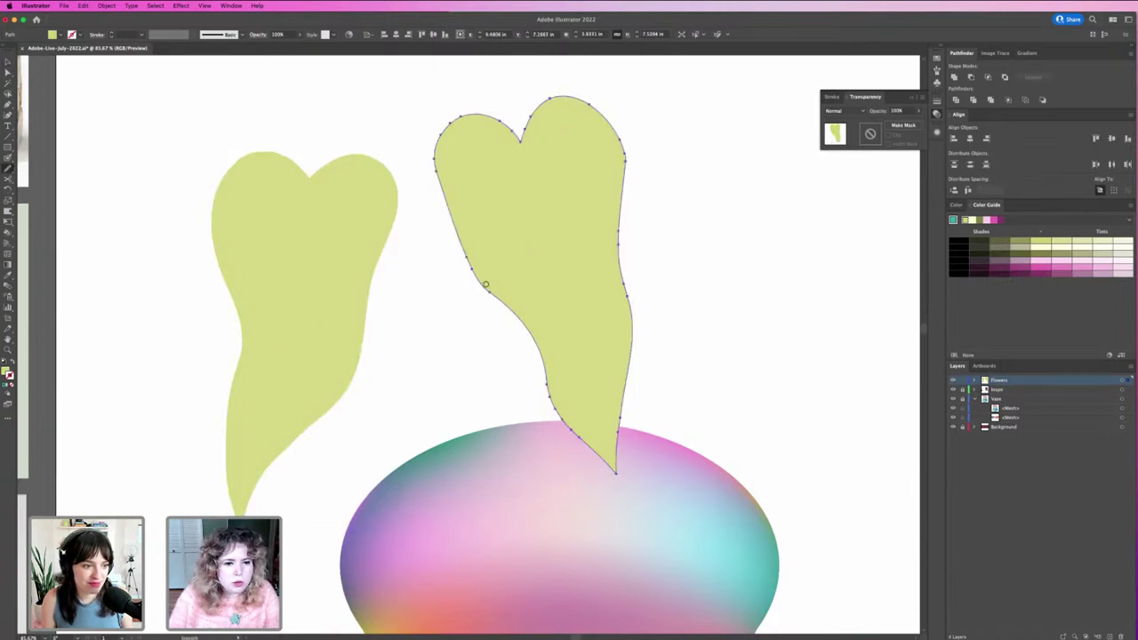
pyautogui.moveTo(486, 284)
pyautogui.mouseDown()
pyautogui.moveTo(467, 251)
pyautogui.moveTo(492, 296)
pyautogui.moveTo(463, 246)
pyautogui.mouseUp()
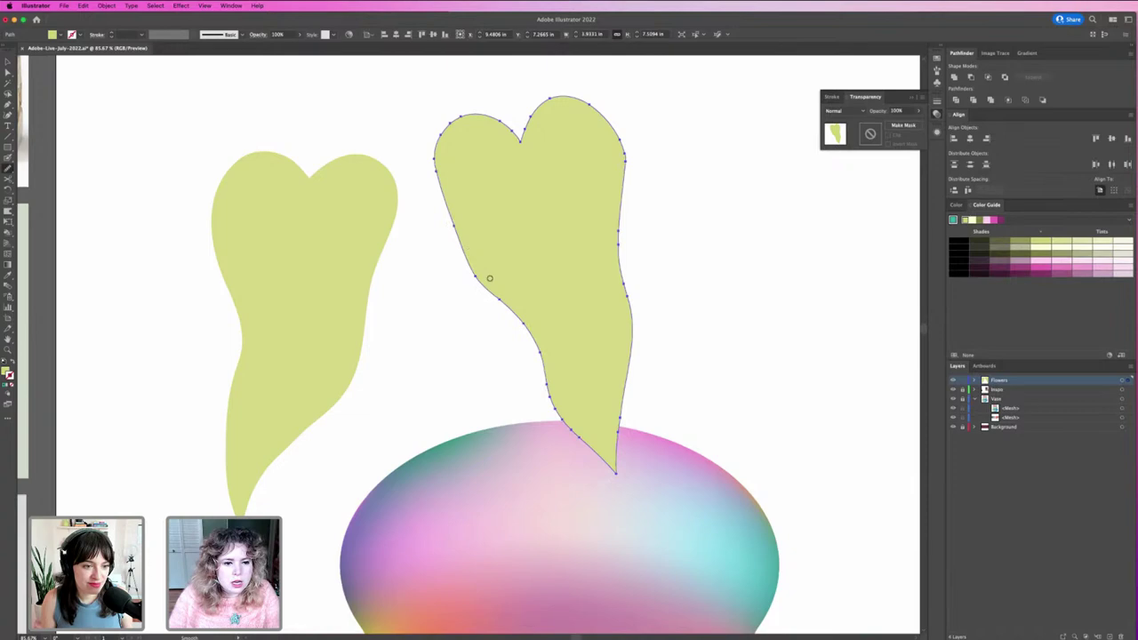
pyautogui.moveTo(617, 224); pyautogui.dragTo(627, 276)
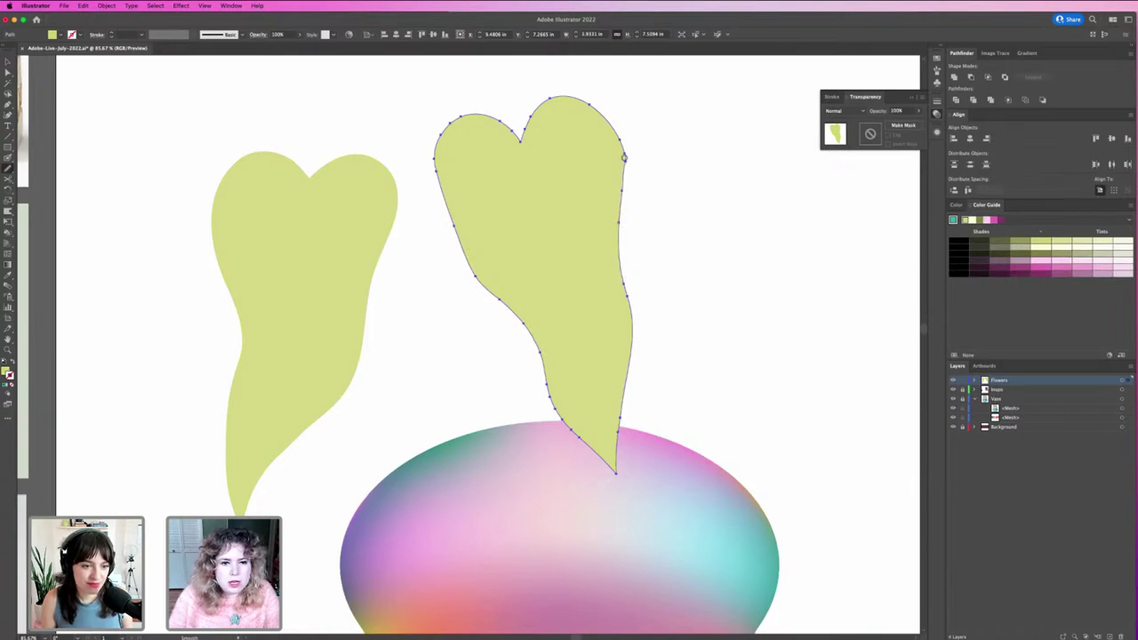
# Soften the pointed corner on the right leaf's outer edge, just below its larger lobe, with the Smooth tool.
pyautogui.press('z')
pyautogui.moveTo(624, 158); pyautogui.dragTo(675, 298)
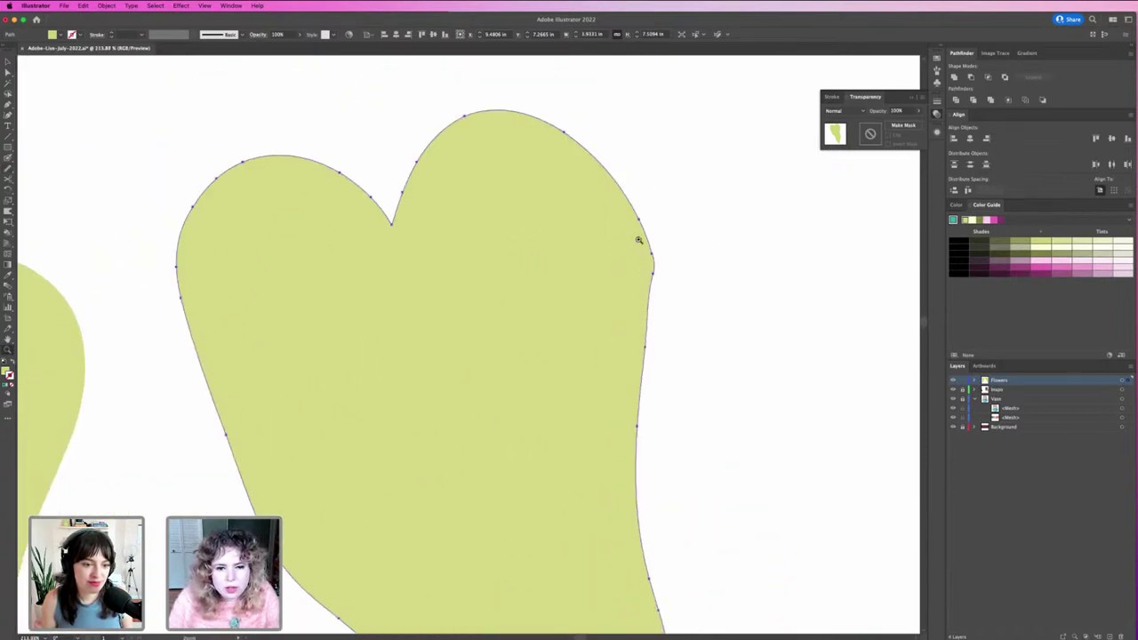
pyautogui.moveTo(639, 240); pyautogui.dragTo(669, 307)
pyautogui.press('n')
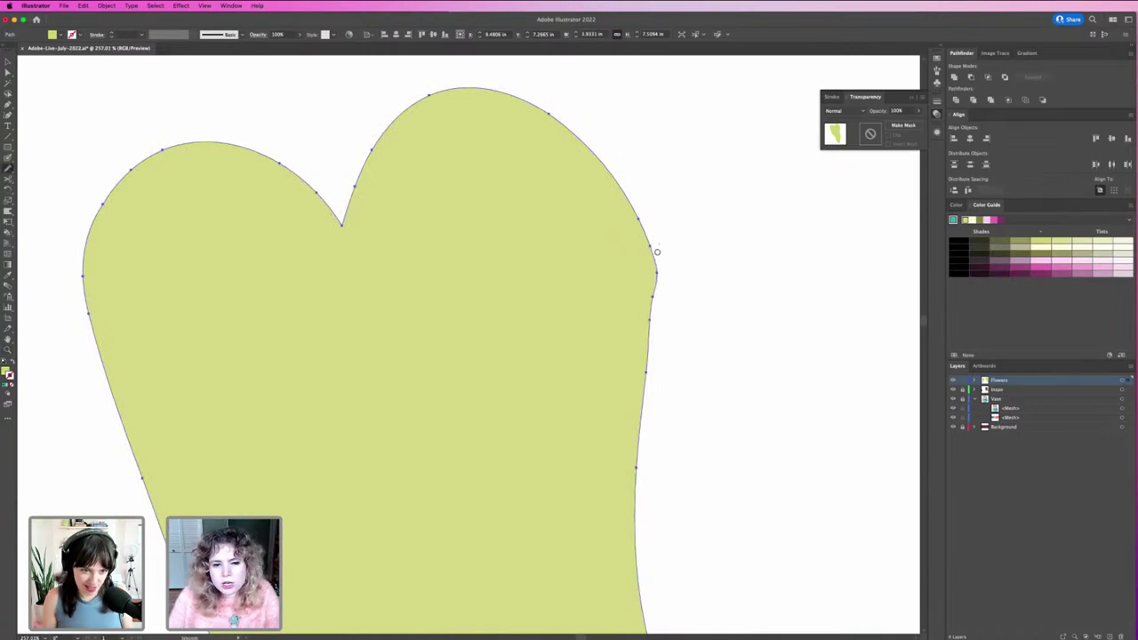
pyautogui.moveTo(657, 252)
pyautogui.mouseDown()
pyautogui.moveTo(645, 313)
pyautogui.moveTo(666, 391)
pyautogui.mouseUp()
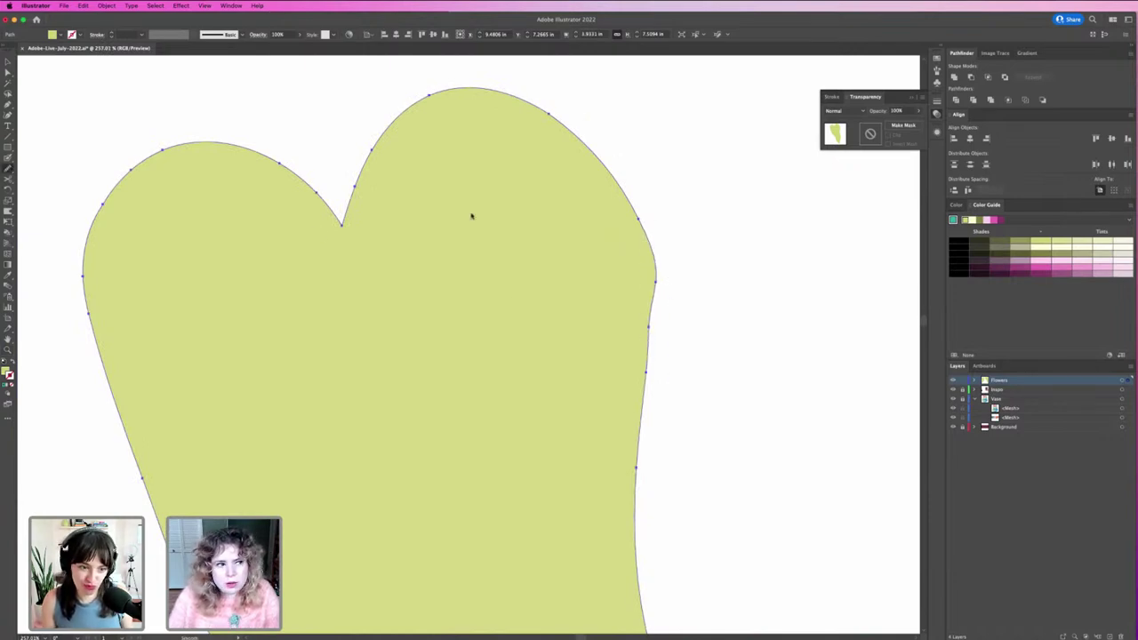
# Delete the anchor point at the right leaf's outer corner and smooth the lobe outlines beside its notch.
pyautogui.click(8, 104)
pyautogui.click(66, 126)
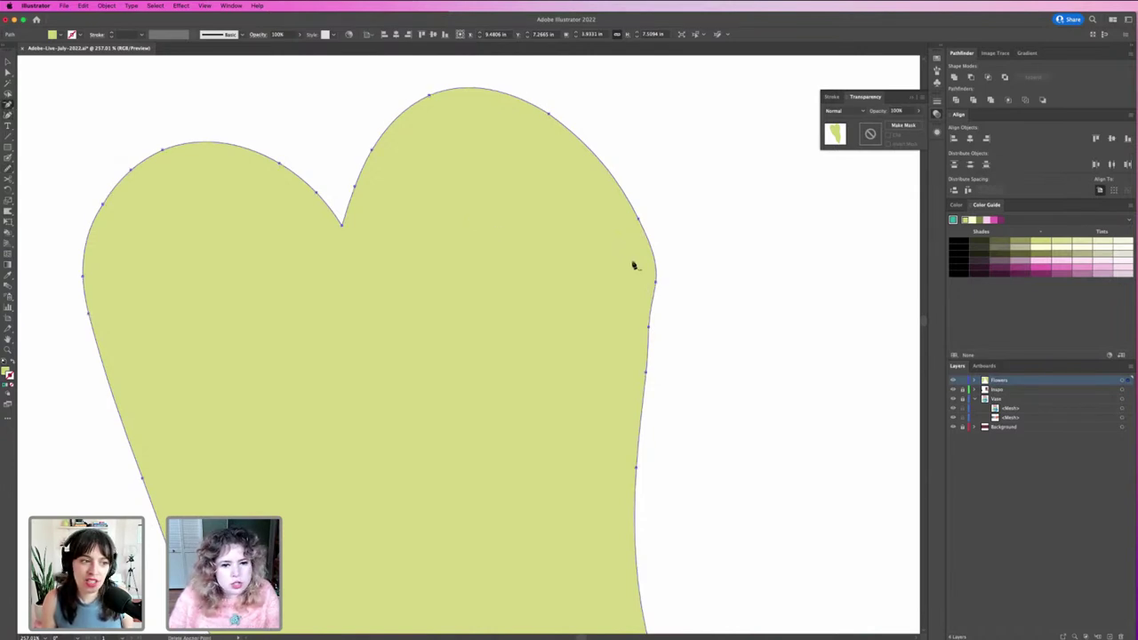
pyautogui.click(656, 281)
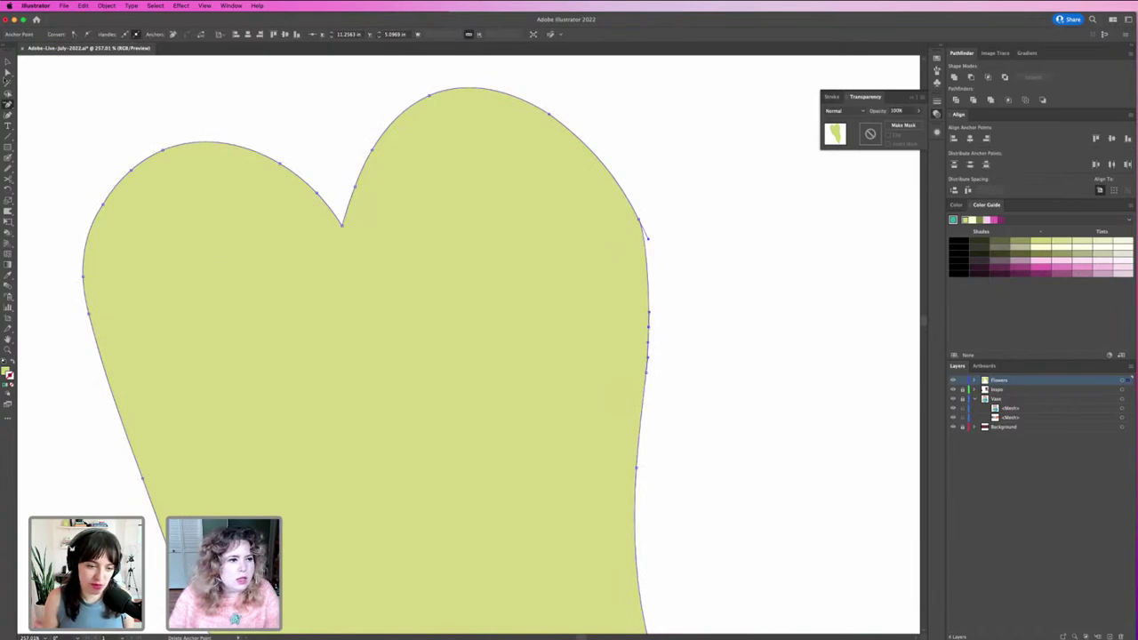
pyautogui.click(8, 168)
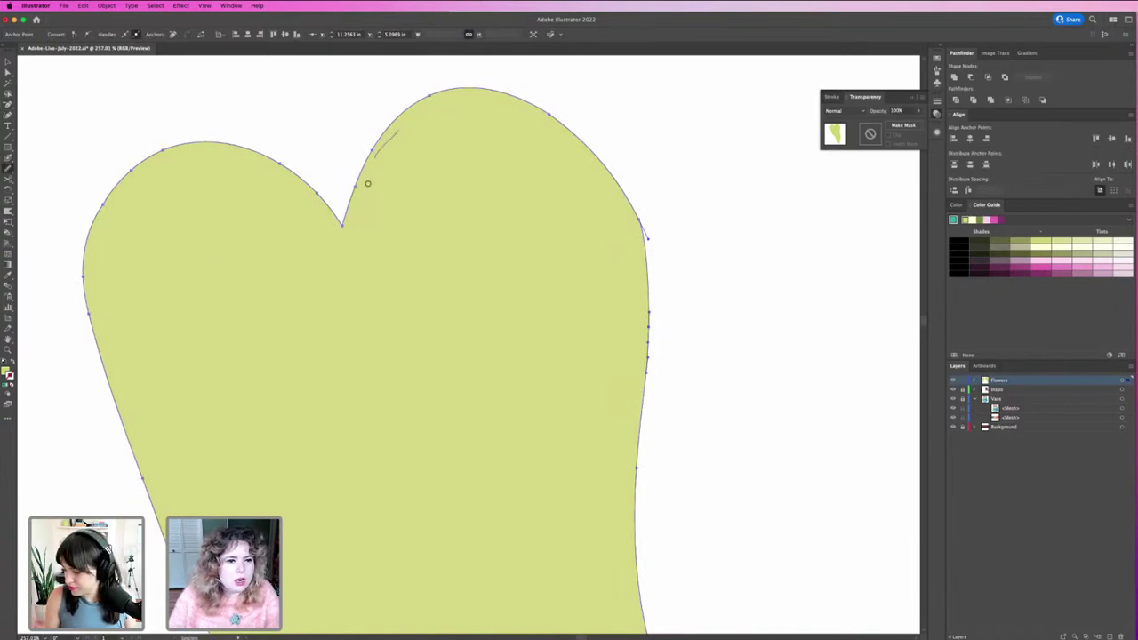
pyautogui.click(331, 213)
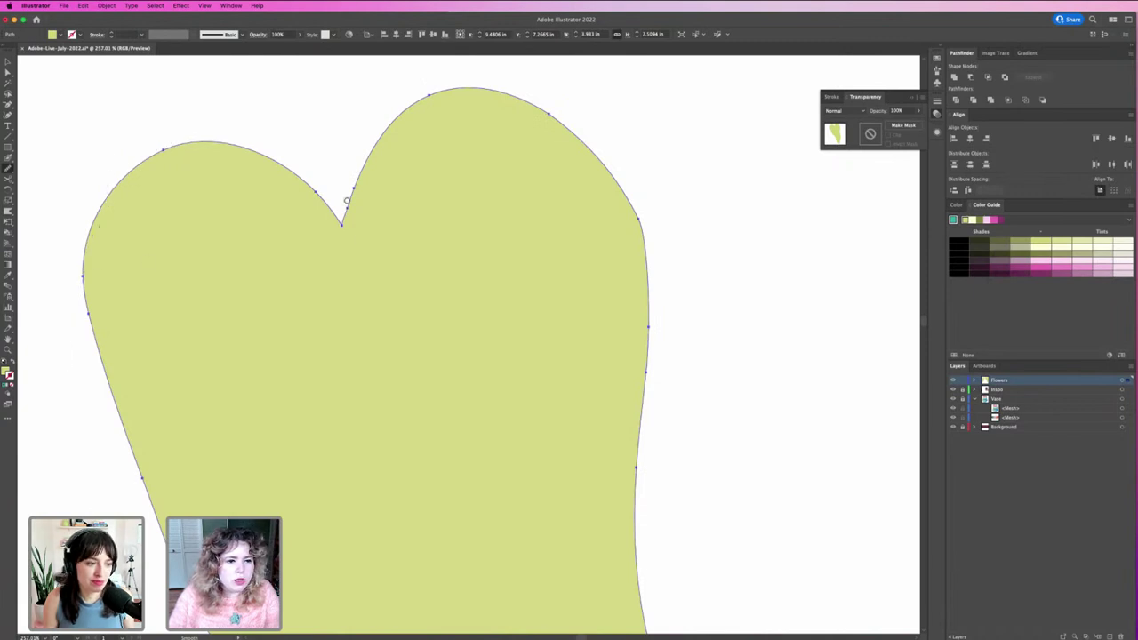
# Move the right leaf beside the vase's upper right shoulder so that it overlaps the vase's edge.
pyautogui.press('super+1')
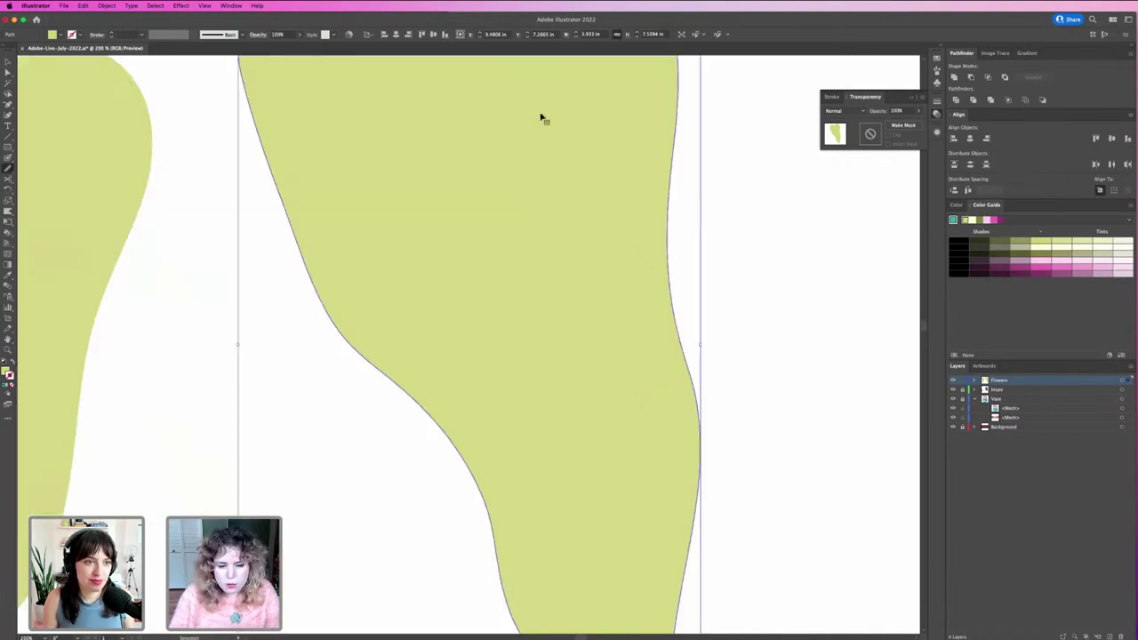
pyautogui.moveTo(500, 461)
pyautogui.mouseDown()
pyautogui.moveTo(457, 397)
pyautogui.moveTo(445, 347)
pyautogui.moveTo(397, 288)
pyautogui.mouseUp()
pyautogui.press('super+shift+a')
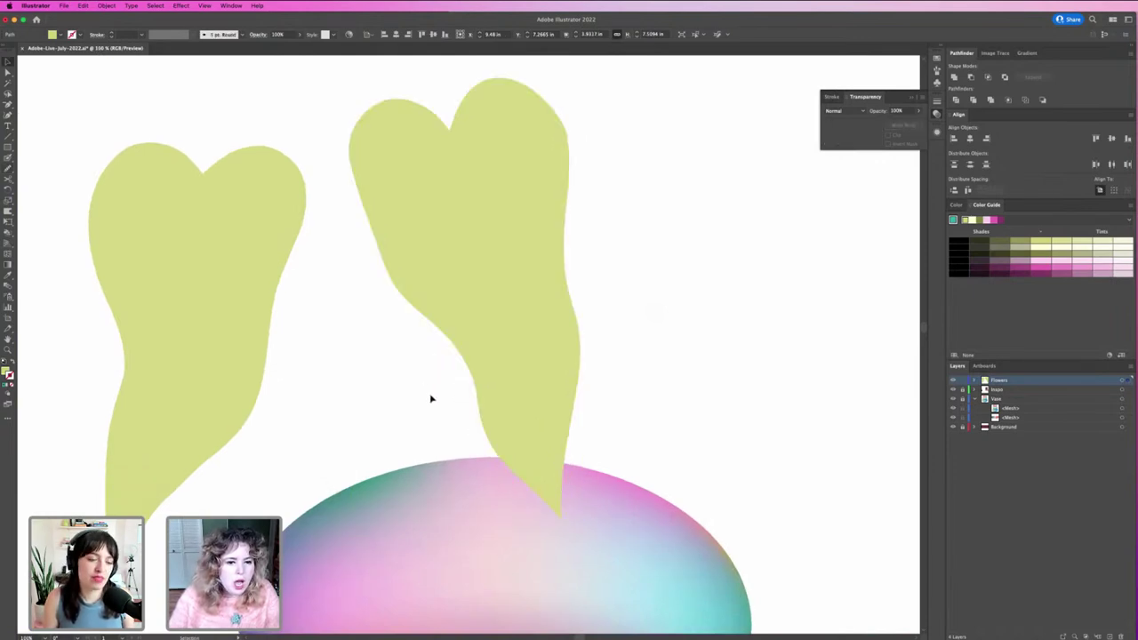
pyautogui.press('super+minus')
pyautogui.moveTo(449, 275); pyautogui.dragTo(638, 254)
pyautogui.press('super+minus')
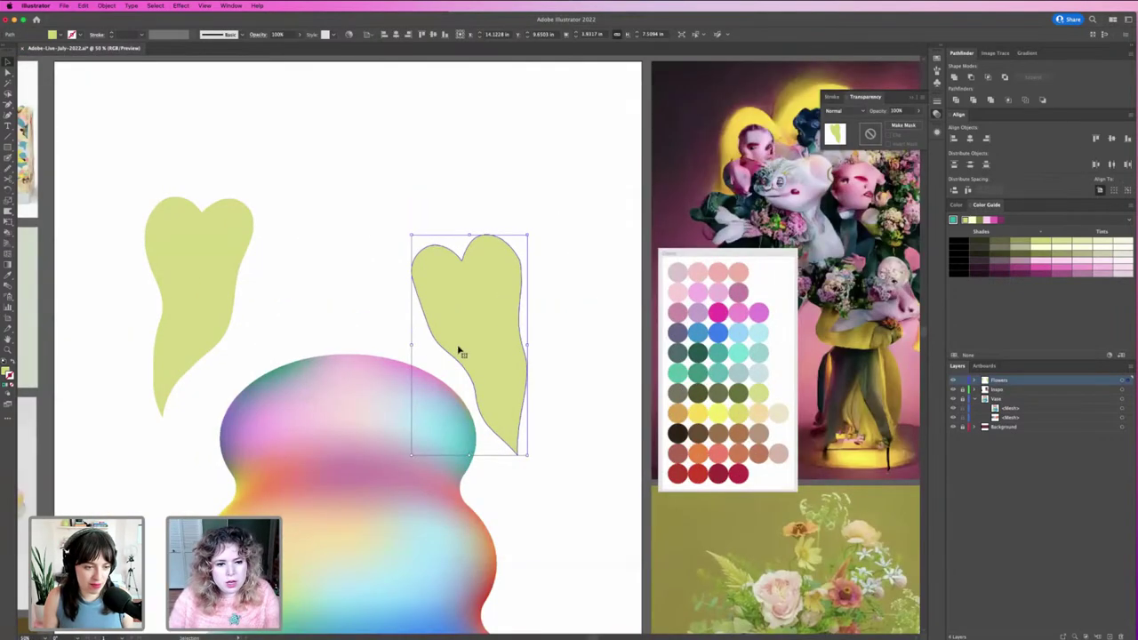
pyautogui.moveTo(460, 353); pyautogui.dragTo(455, 400)
# Enlarge the right leaf to about 4.32 by 8.25 in and deselect it.
pyautogui.keyDown('shift'); pyautogui.click(476, 283); pyautogui.keyUp('shift')
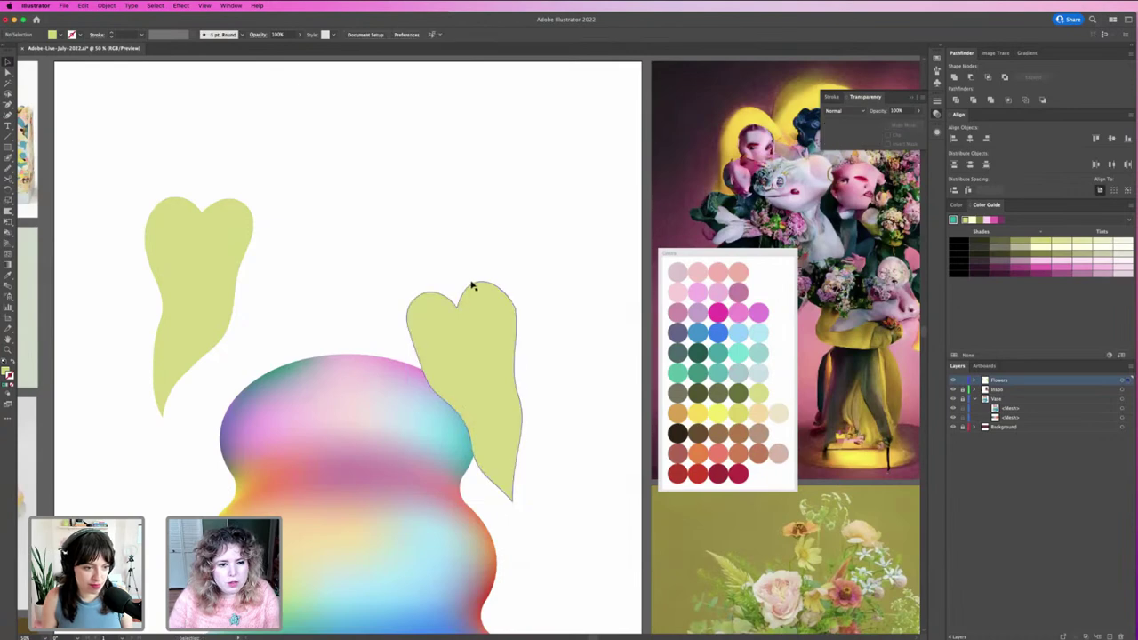
pyautogui.click(471, 286)
pyautogui.moveTo(463, 279); pyautogui.dragTo(486, 319)
pyautogui.click(119, 262)
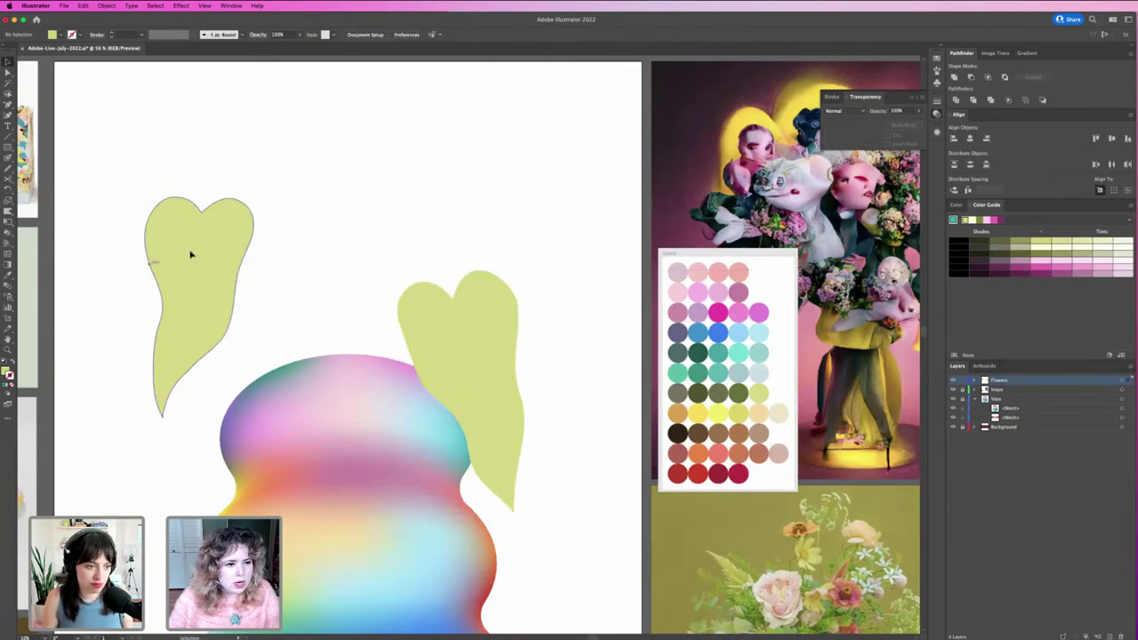
# Move the left leaf onto the vase's upper left shoulder, rotate it clockwise so its tip points outward, and deselect it.
pyautogui.moveTo(190, 254); pyautogui.dragTo(237, 338)
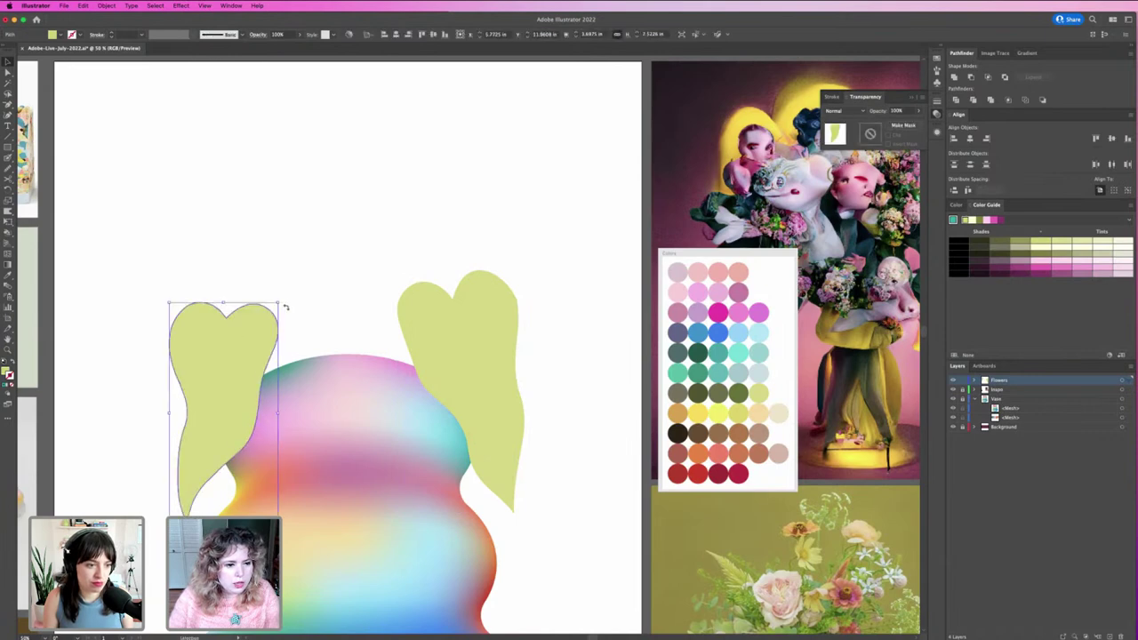
pyautogui.moveTo(285, 307); pyautogui.dragTo(305, 330)
pyautogui.moveTo(264, 354); pyautogui.dragTo(266, 350)
pyautogui.click(355, 345)
# Examine how both leaves sit against the vase, in the whole composition and close up.
pyautogui.moveTo(436, 345); pyautogui.dragTo(444, 337)
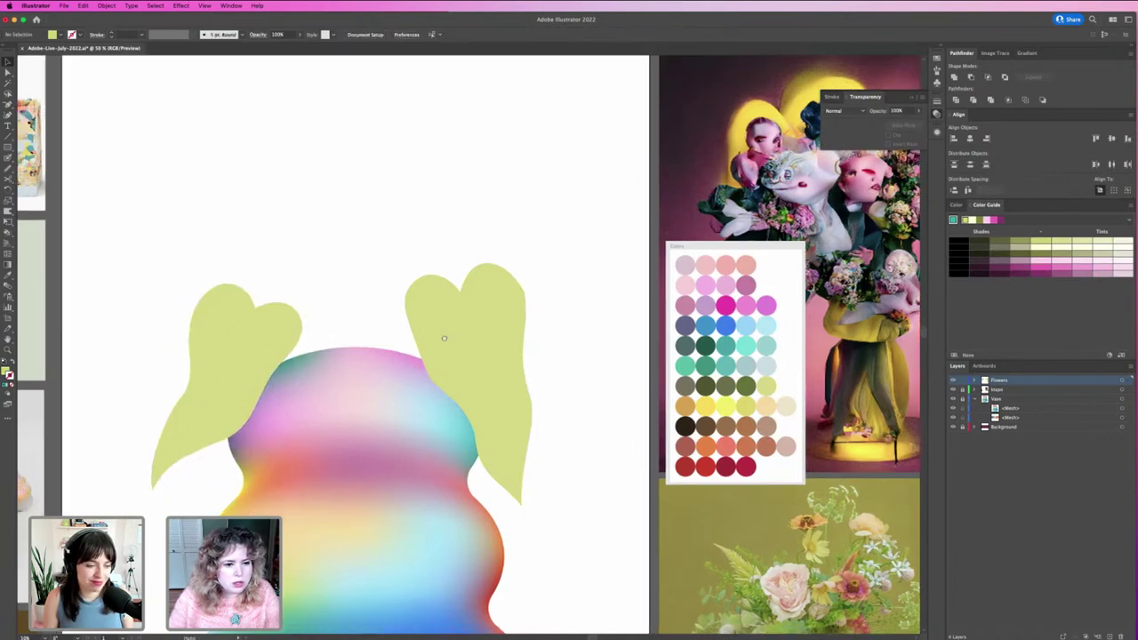
pyautogui.scroll(-3, 444, 338)
pyautogui.hscroll(-3, 443, 294)
pyautogui.press('super+minus')
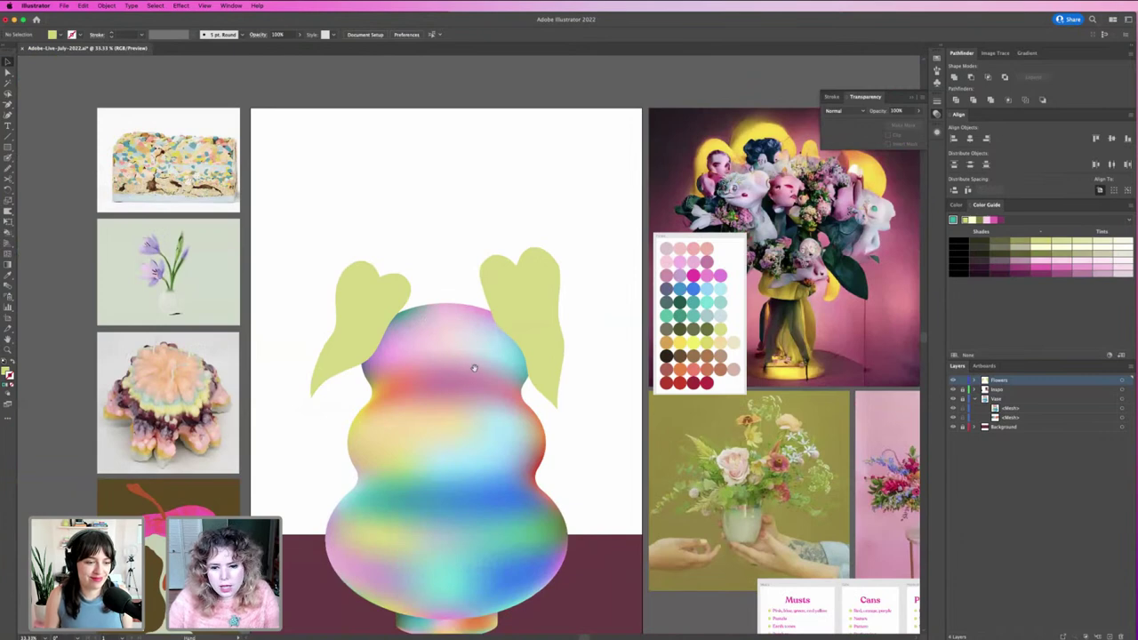
pyautogui.press('z')
pyautogui.moveTo(322, 241); pyautogui.dragTo(409, 270)
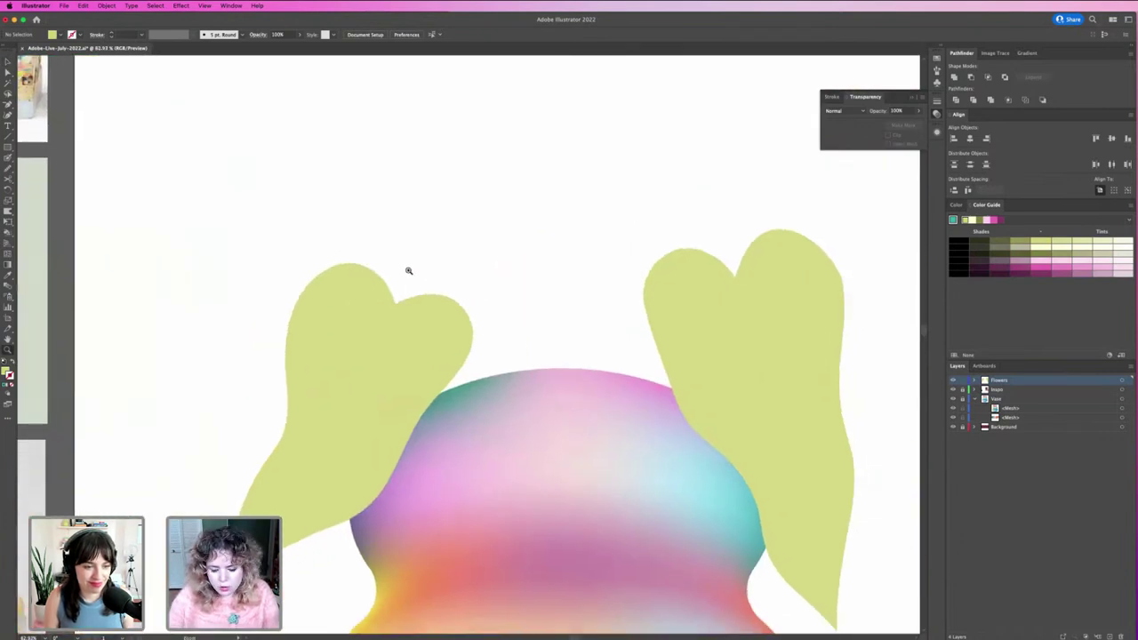
pyautogui.press('super+minus')
pyautogui.hscroll(5, 408, 270)
pyautogui.scroll(-2, 409, 270)
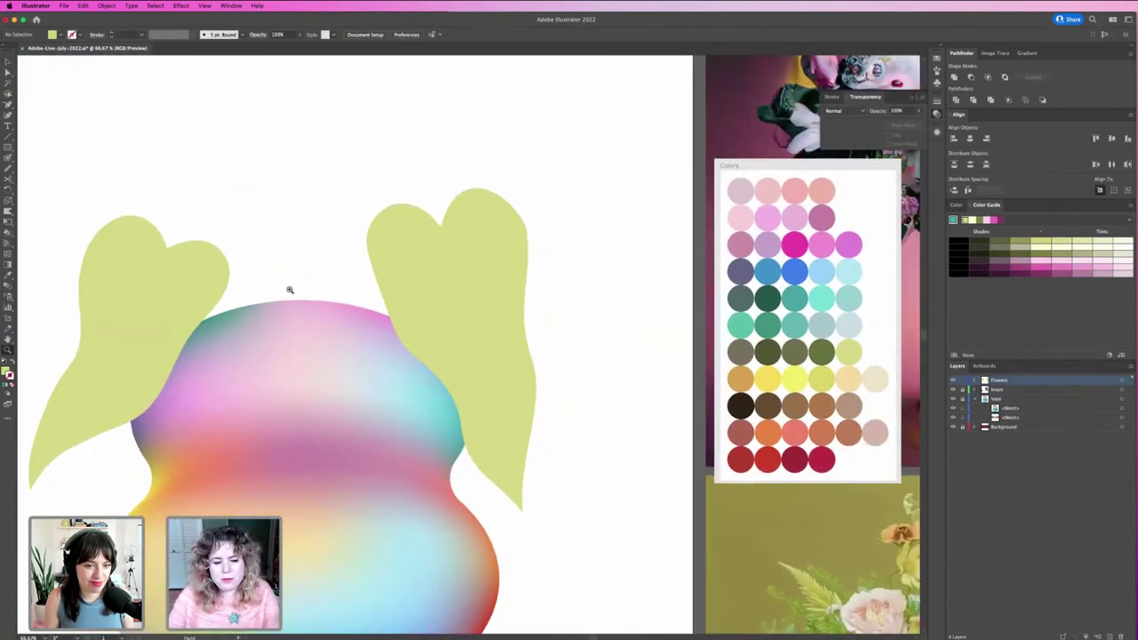
pyautogui.hscroll(-2, 707, 283)
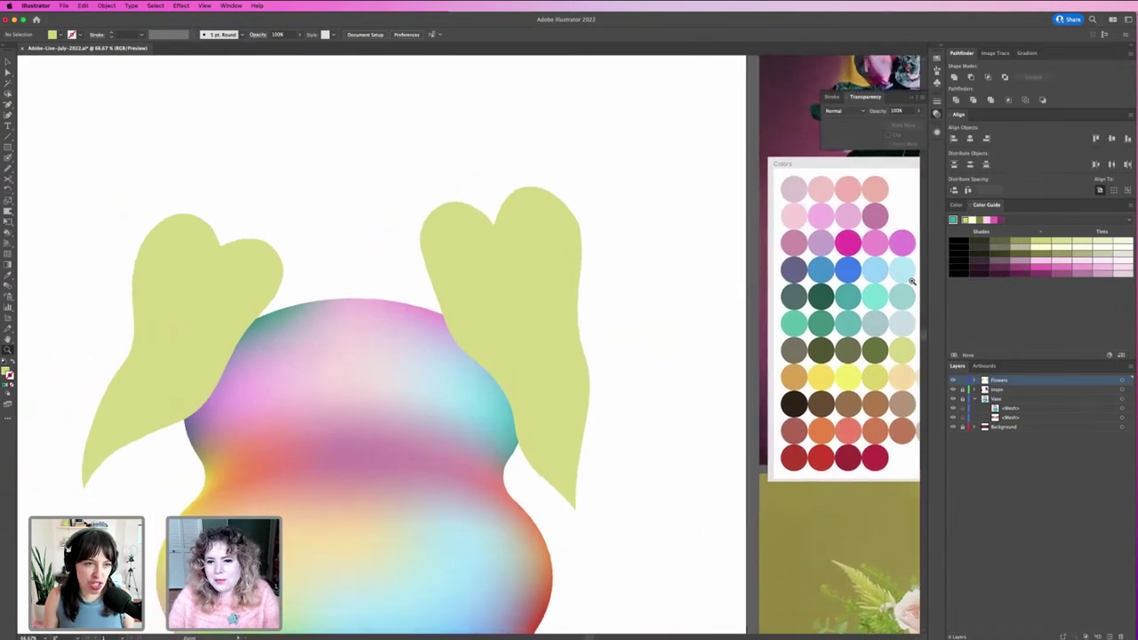
# Select the right leaf, bring up the Gradient settings and dock them directly beneath the Align settings.
pyautogui.press('v')
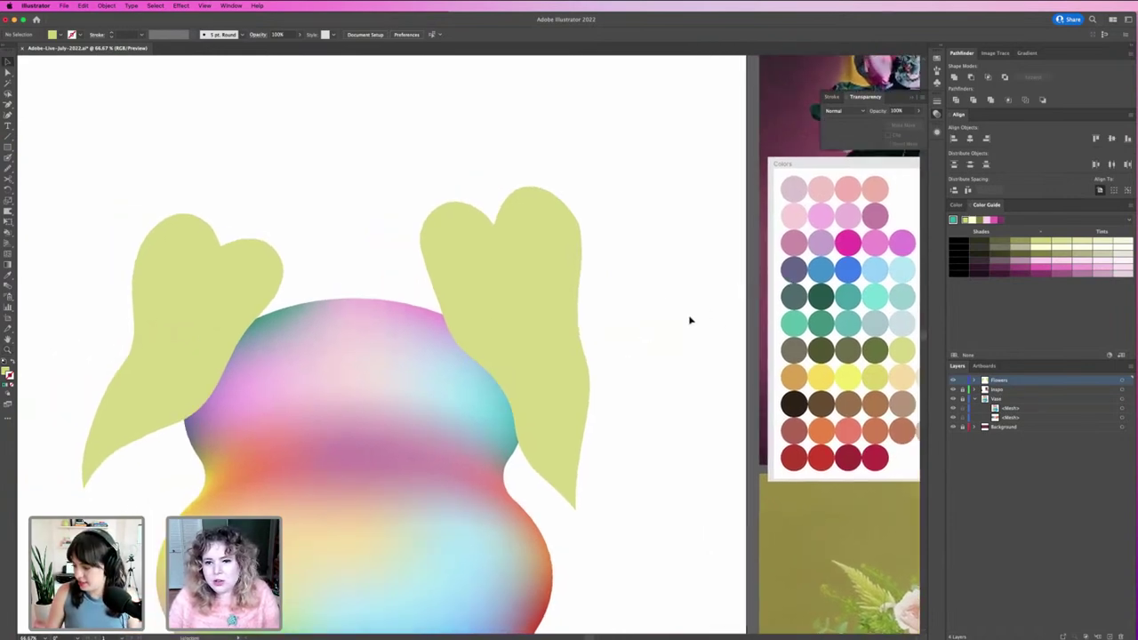
pyautogui.click(574, 265)
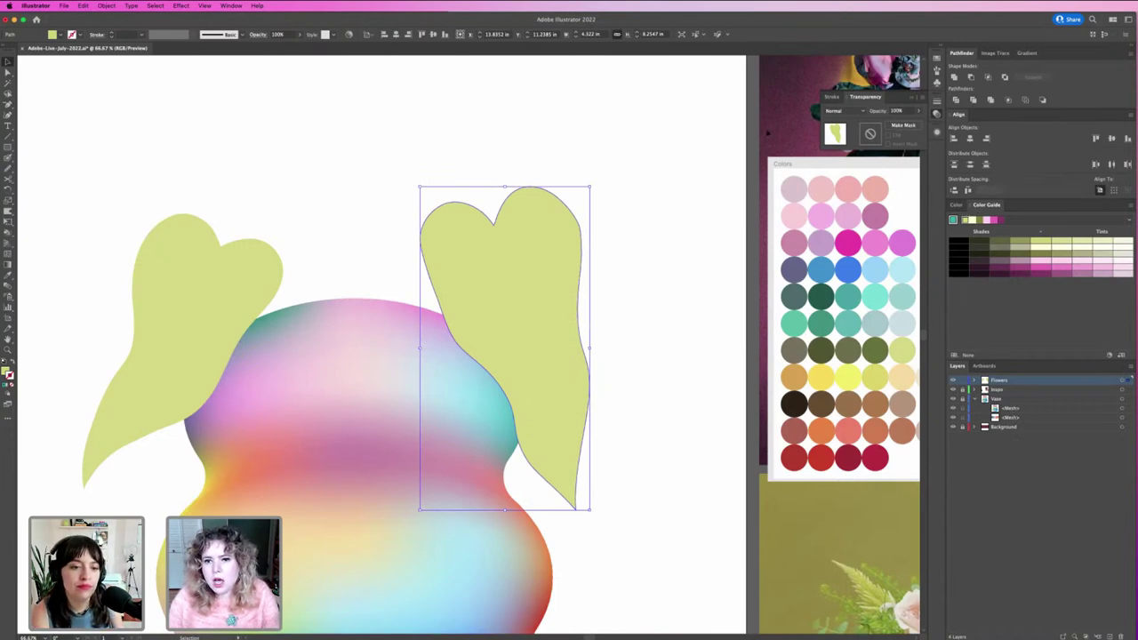
pyautogui.click(229, 5)
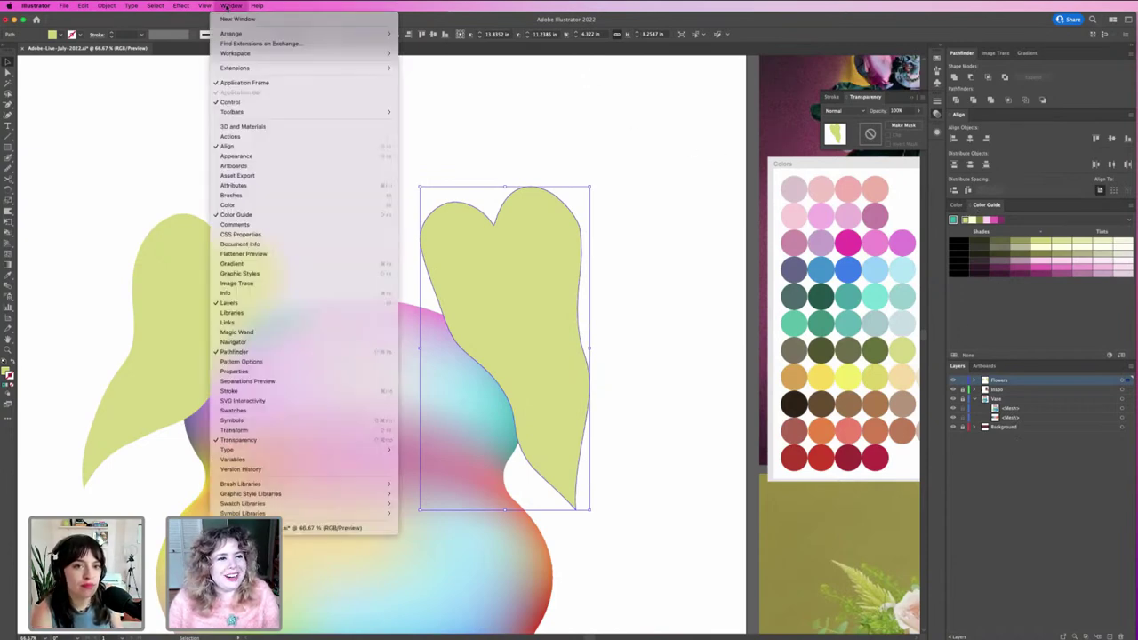
pyautogui.click(254, 263)
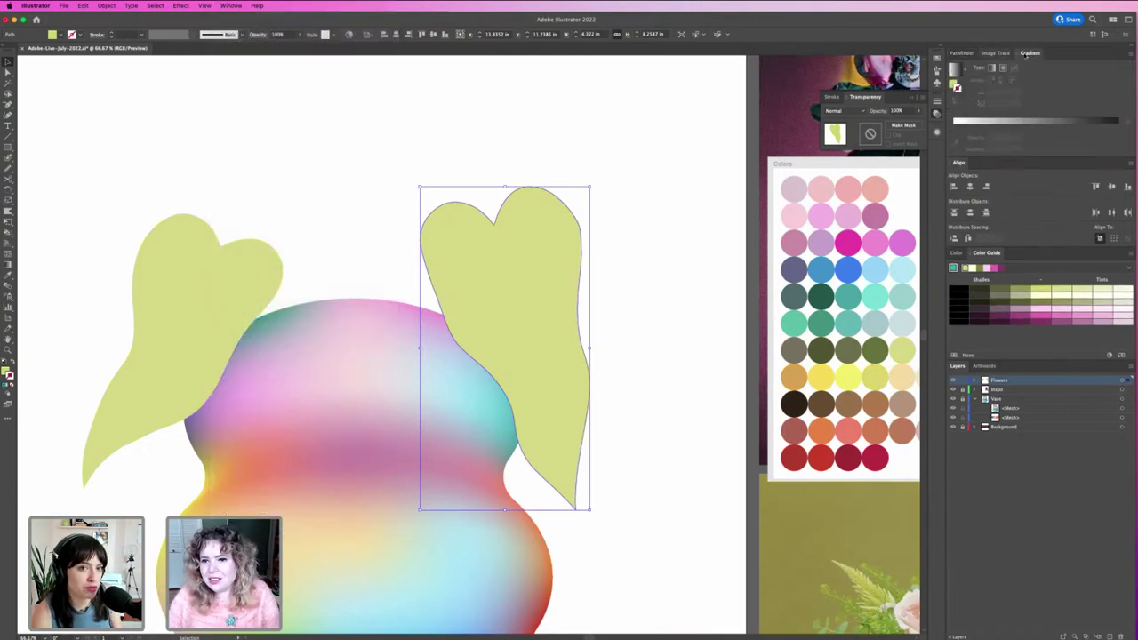
pyautogui.moveTo(1025, 55); pyautogui.dragTo(999, 251)
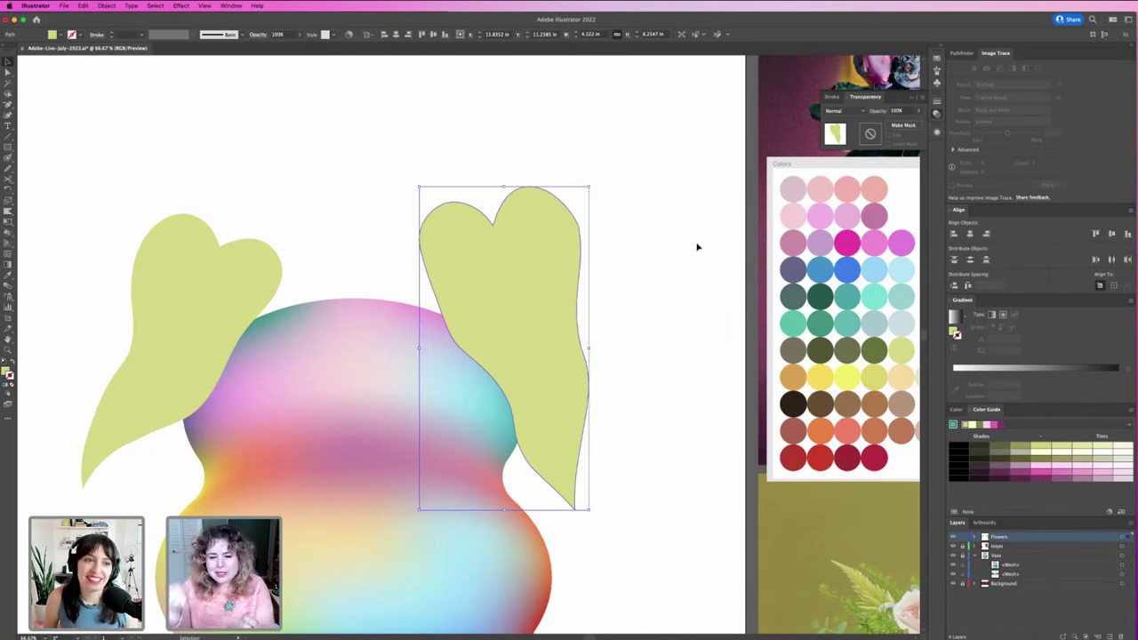
# Show the Color settings as RGB sliders and deselect the right leaf.
pyautogui.click(953, 409)
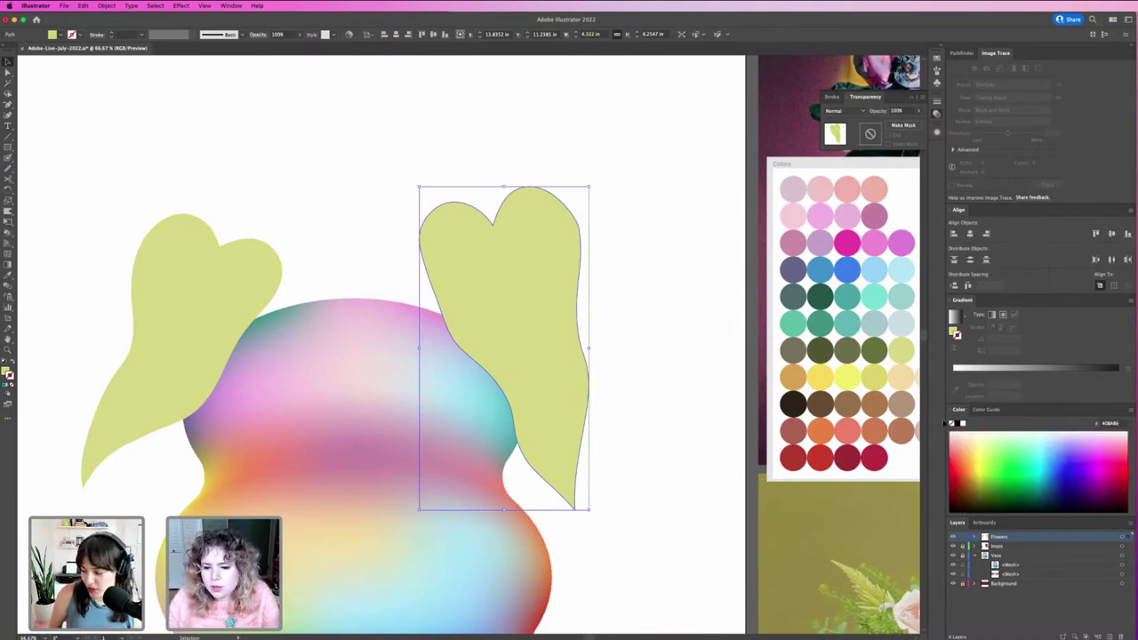
pyautogui.click(1135, 411)
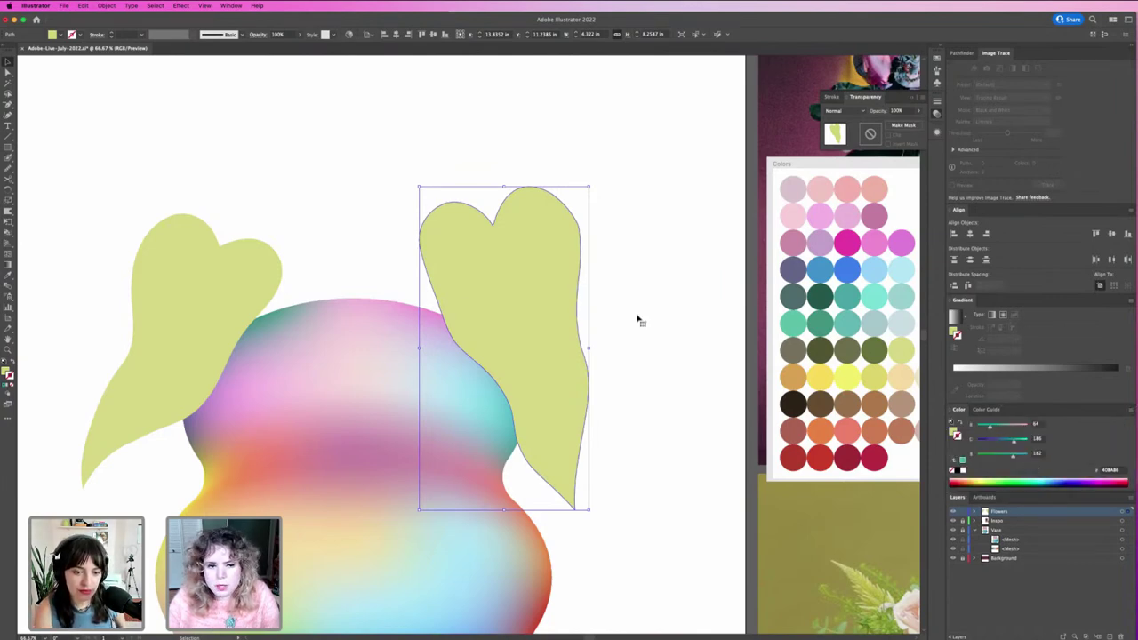
pyautogui.click(684, 338)
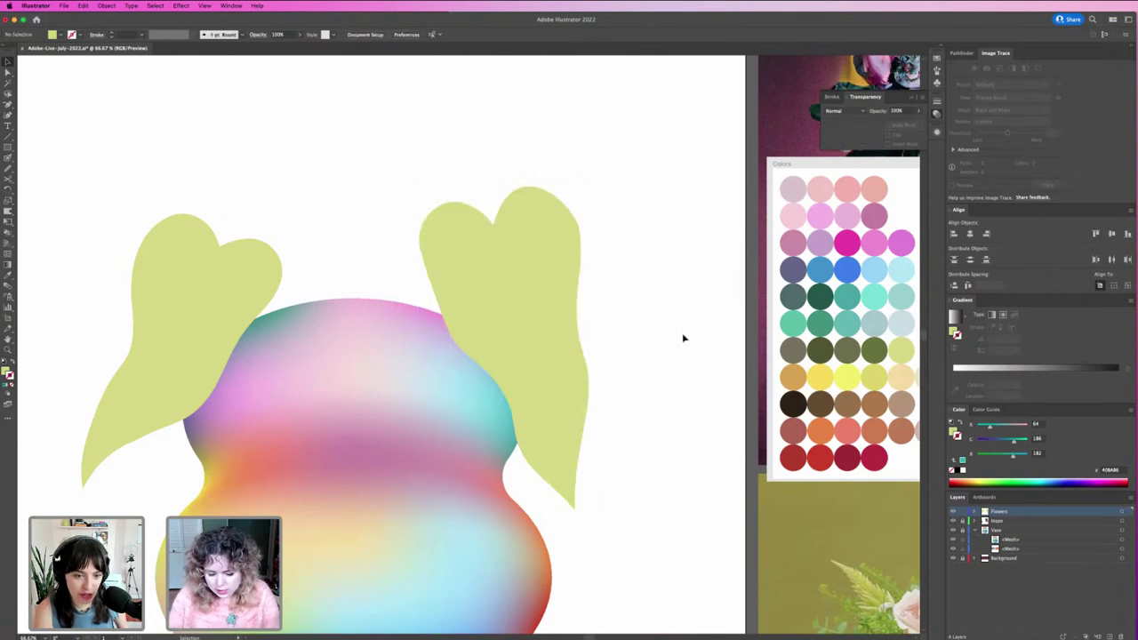
# Draw a curved center vein with the Pencil tool from the right leaf's notch down to near its tip.
pyautogui.press('p')
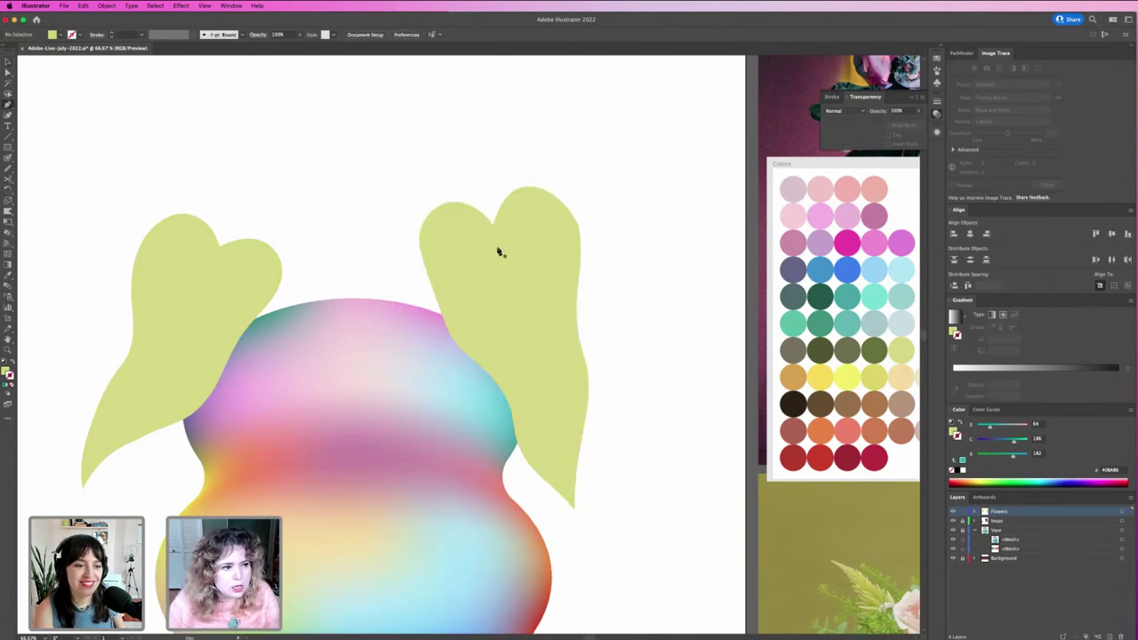
pyautogui.press('n')
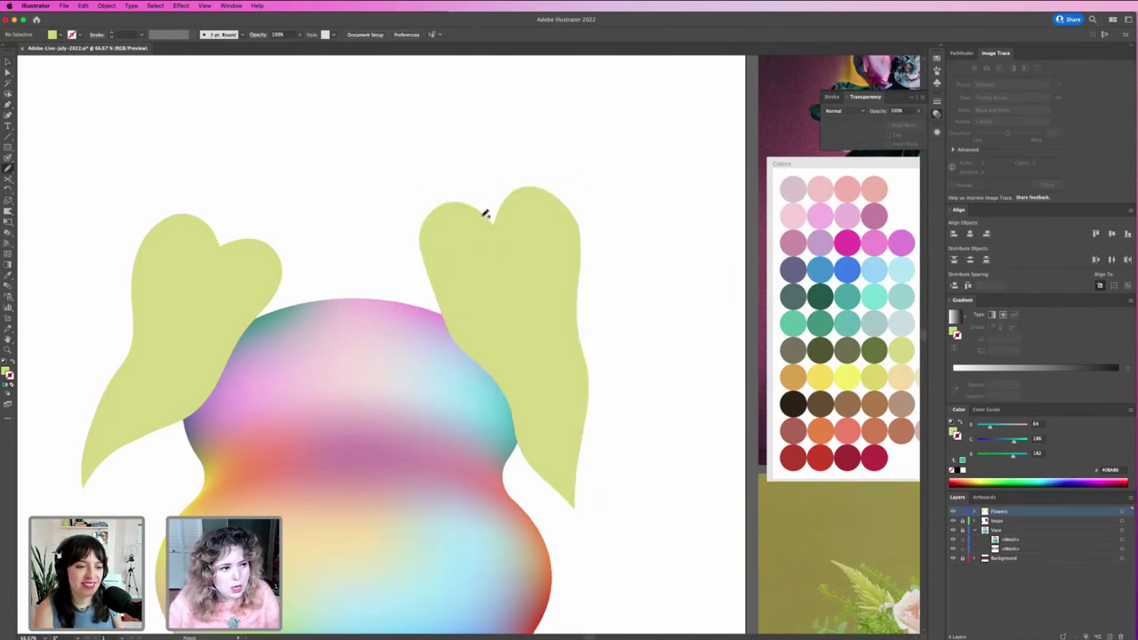
pyautogui.moveTo(497, 233)
pyautogui.mouseDown()
pyautogui.moveTo(500, 261)
pyautogui.moveTo(550, 329)
pyautogui.moveTo(566, 489)
pyautogui.mouseUp()
pyautogui.hotkey('ctrl', 'z')
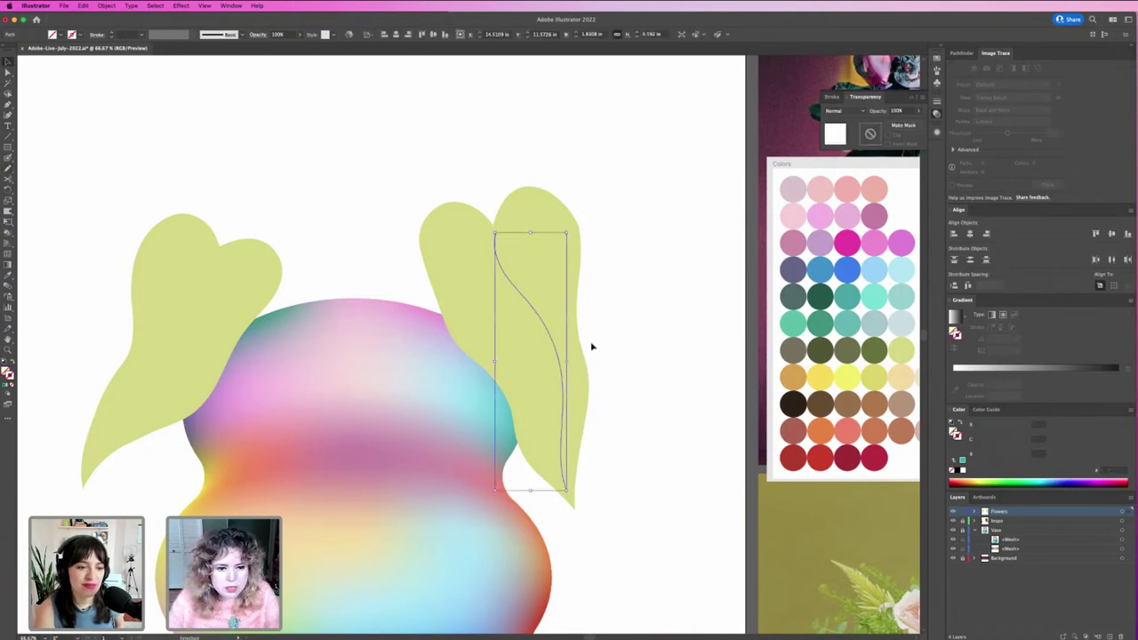
pyautogui.hotkey('ctrl', 'z')
pyautogui.hotkey('ctrl', 'shift', 'z')
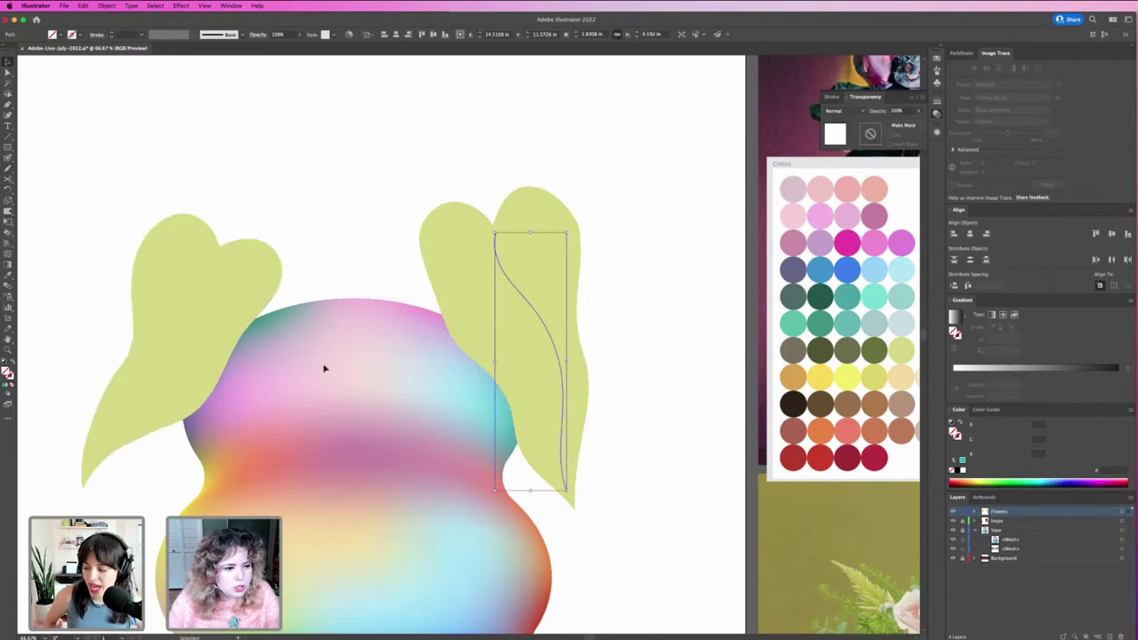
# Color the vein's stroke with the dark green palette swatch, leave its fill empty, and deselect it.
pyautogui.press('a')
pyautogui.click(816, 297)
pyautogui.press('v')
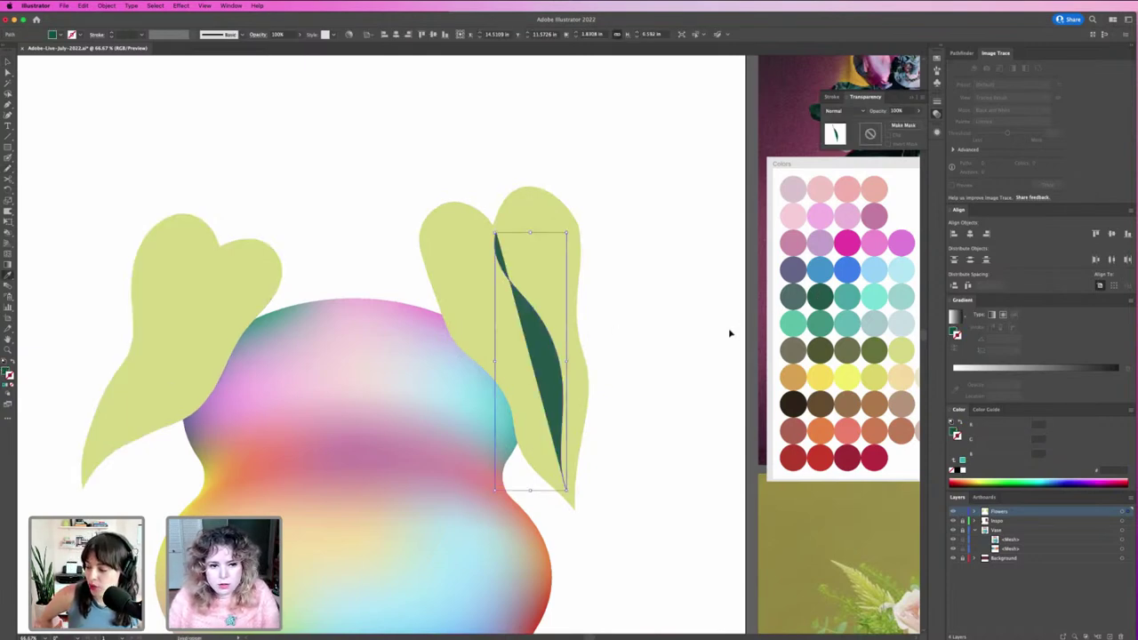
pyautogui.hotkey('shift', 'x')
pyautogui.click(244, 223)
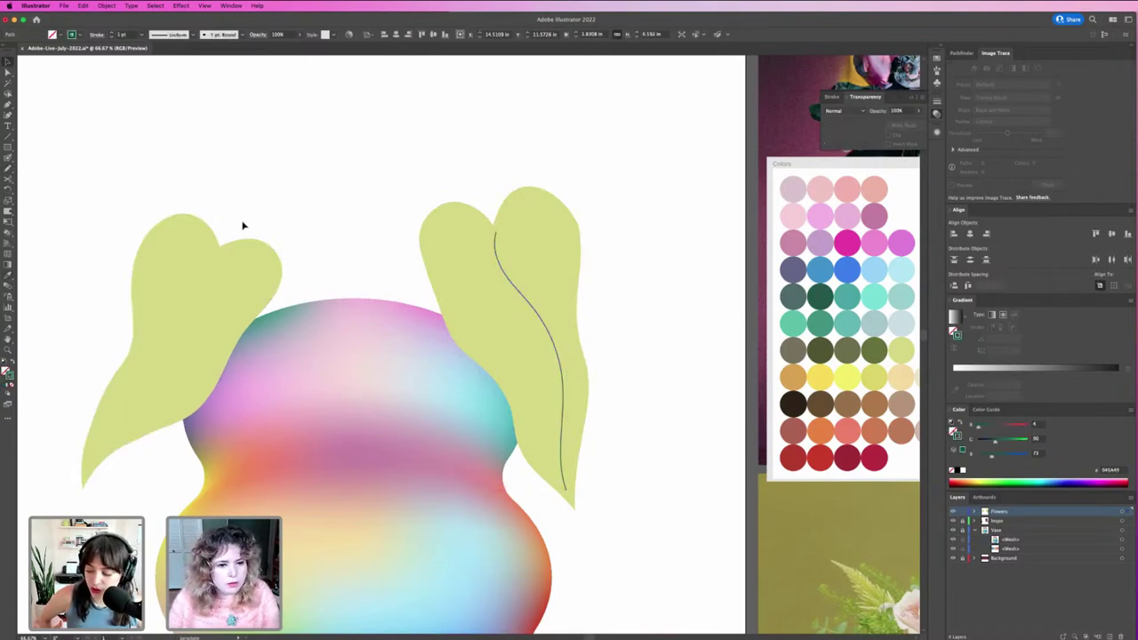
# Move the top anchor of the right leaf's center vein slightly to line it up with the leaf's notch, and deselect it.
pyautogui.press('a')
pyautogui.click(495, 232)
pyautogui.moveTo(496, 233); pyautogui.dragTo(491, 232)
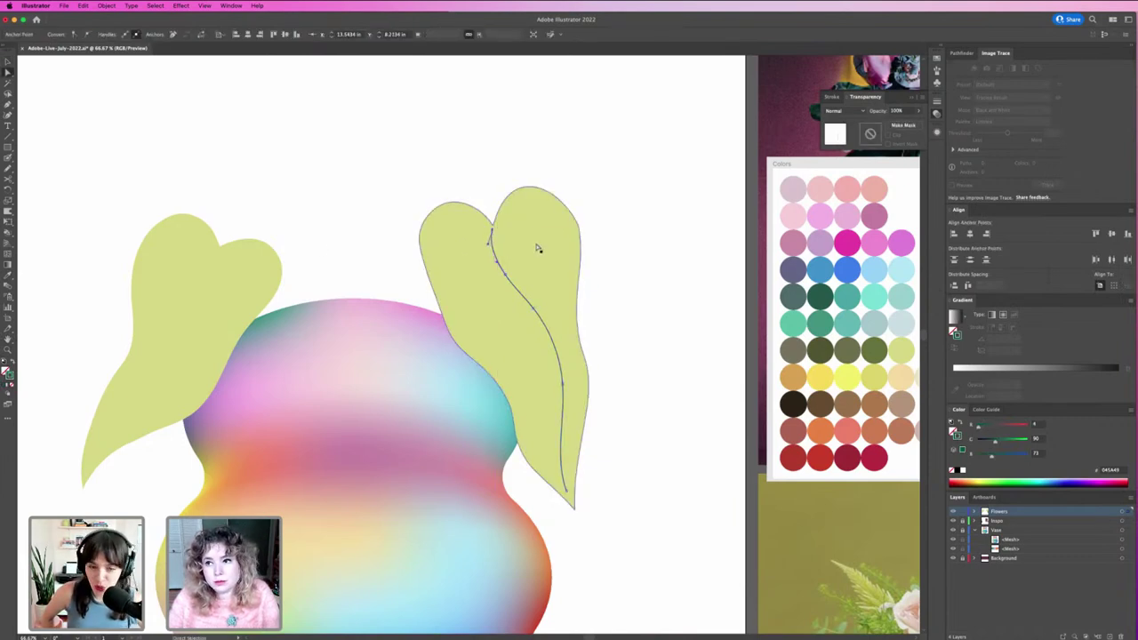
pyautogui.press('v')
pyautogui.click(631, 315)
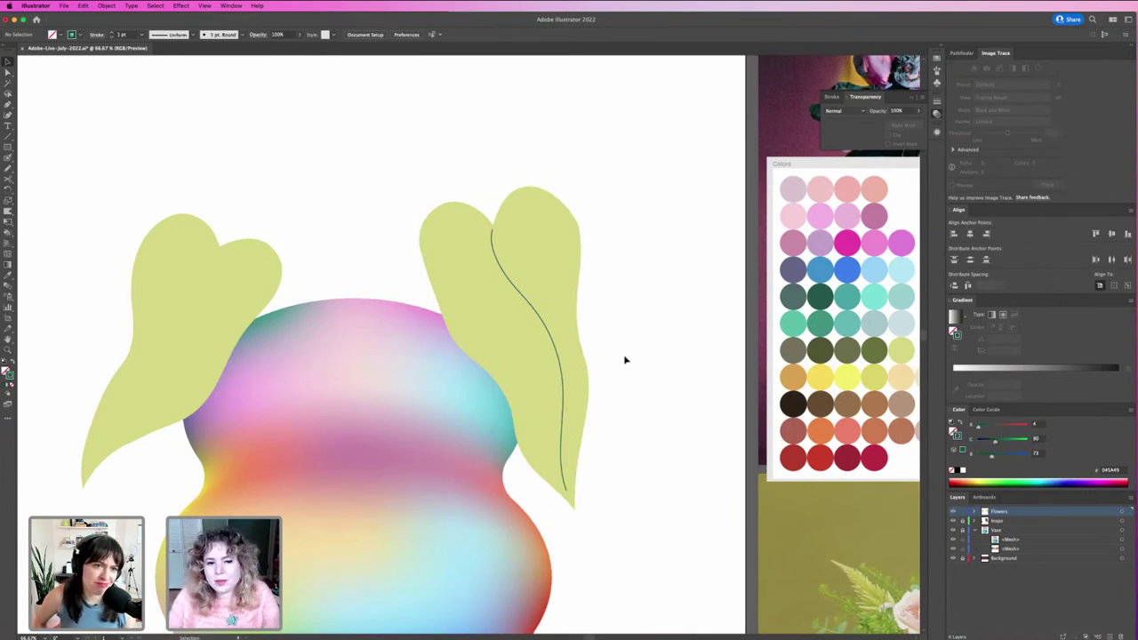
# Draw a curved center vein with the Pencil tool from the left leaf's notch to its tip, giving it a dark green stroke without fill.
pyautogui.click(168, 275)
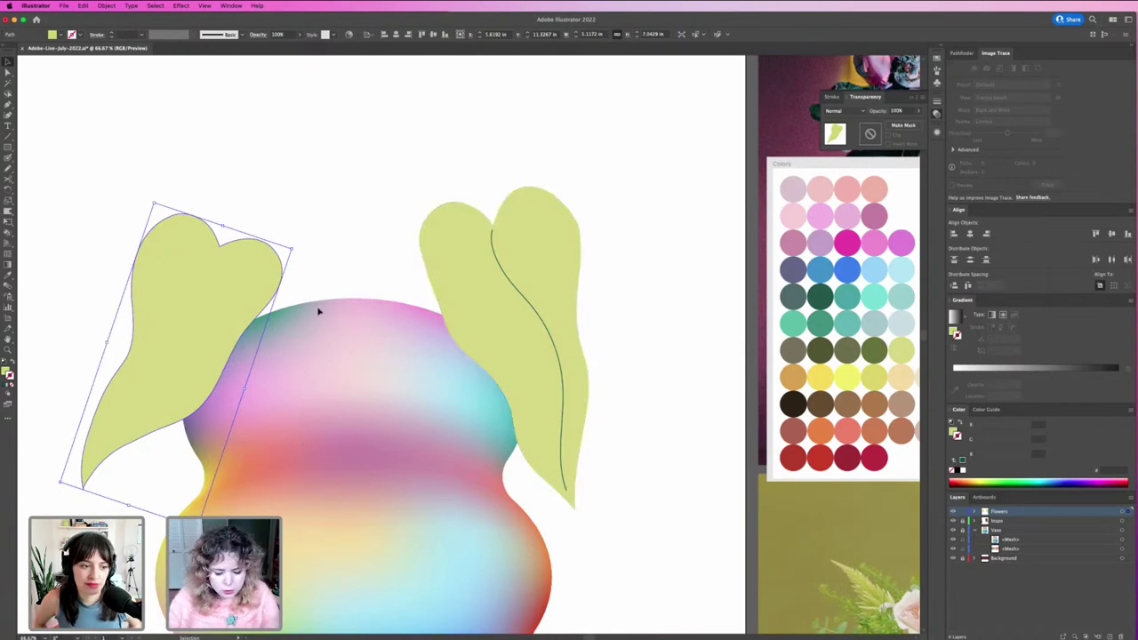
pyautogui.press('n')
pyautogui.moveTo(218, 253)
pyautogui.mouseDown()
pyautogui.moveTo(191, 272)
pyautogui.moveTo(184, 375)
pyautogui.moveTo(107, 432)
pyautogui.moveTo(85, 478)
pyautogui.mouseUp()
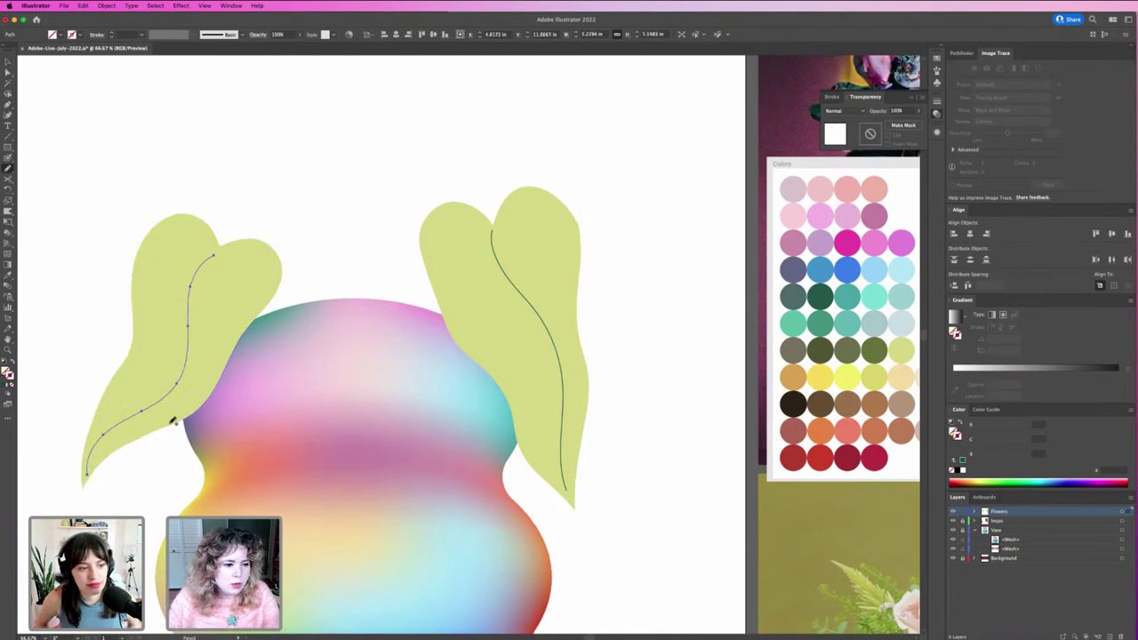
pyautogui.press('v')
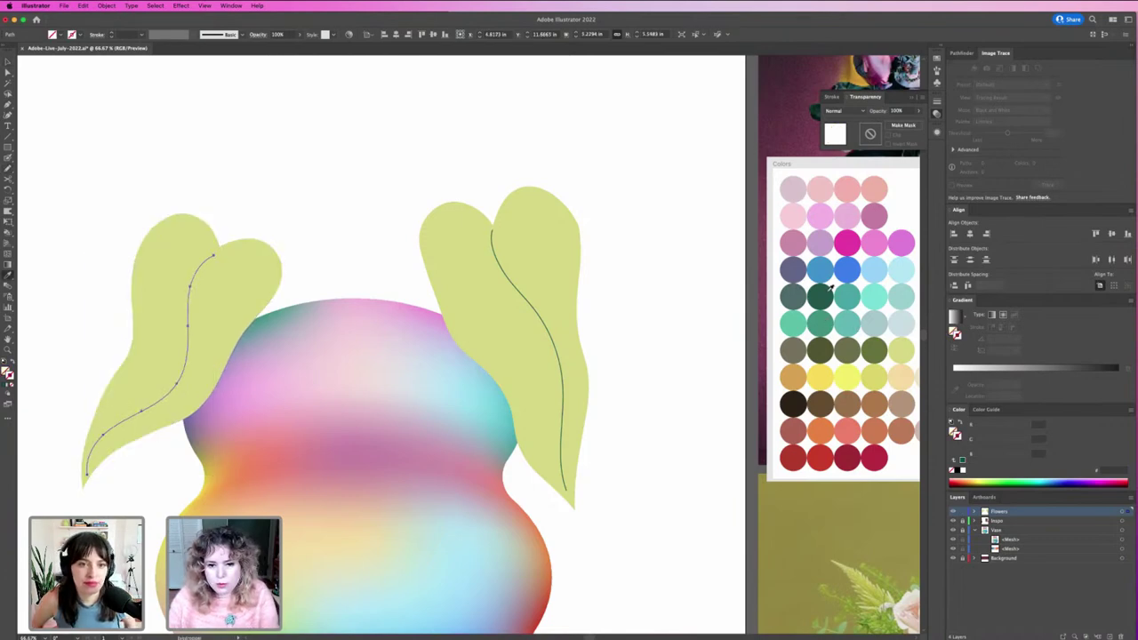
pyautogui.hotkey('shift', 'x')
pyautogui.hotkey('shift', 'x')
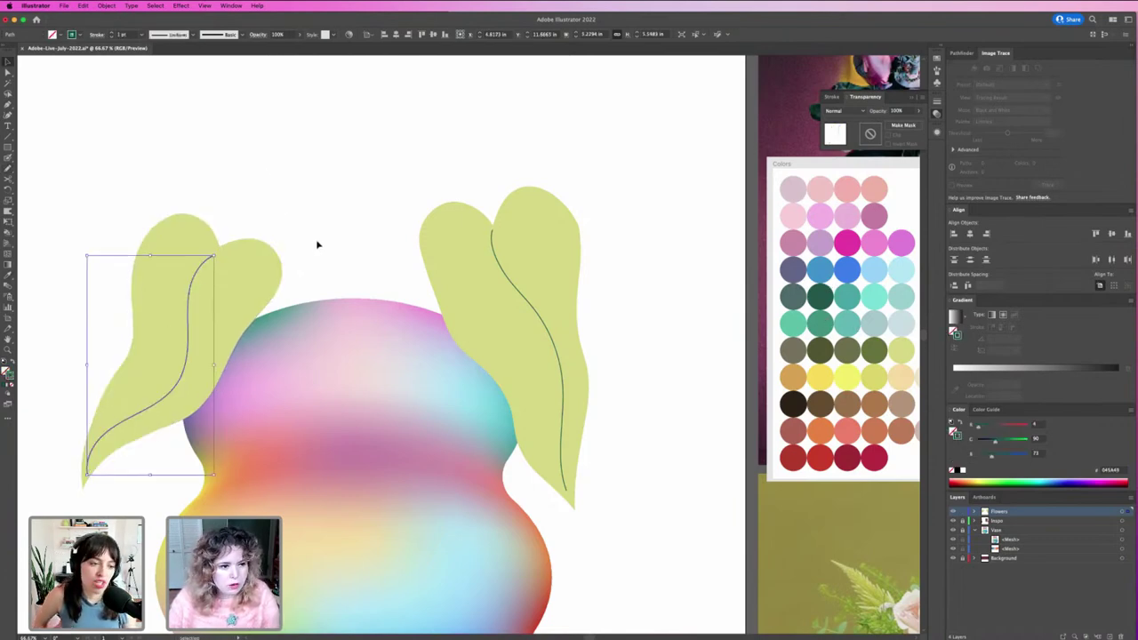
pyautogui.click(317, 245)
pyautogui.press('a')
pyautogui.click(183, 372)
pyautogui.click(182, 378)
pyautogui.click(180, 383)
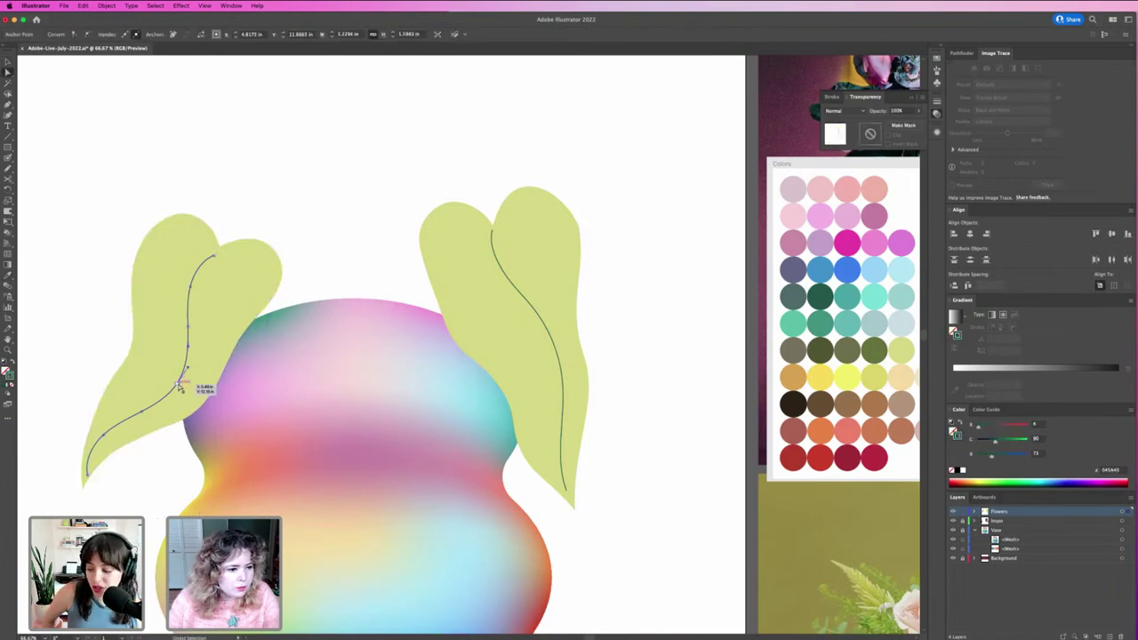
pyautogui.press('v')
pyautogui.click(154, 486)
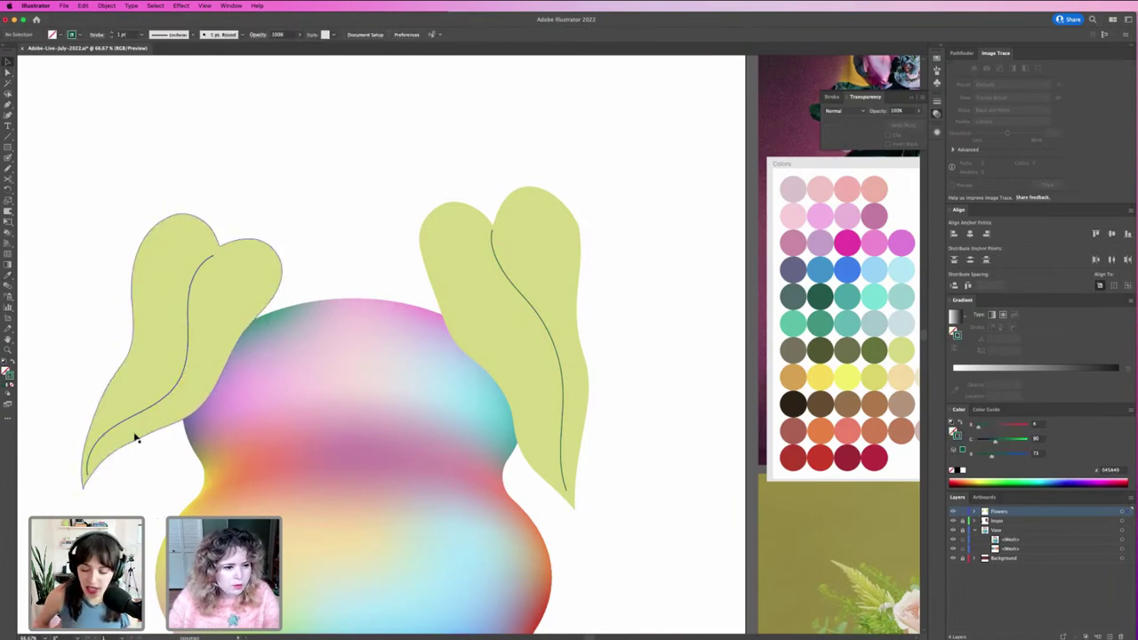
# Bend the left leaf's vein with the Warp tool and even out its lower curve with the Smooth tool.
pyautogui.click(189, 351)
pyautogui.hotkey('shift', 'r')
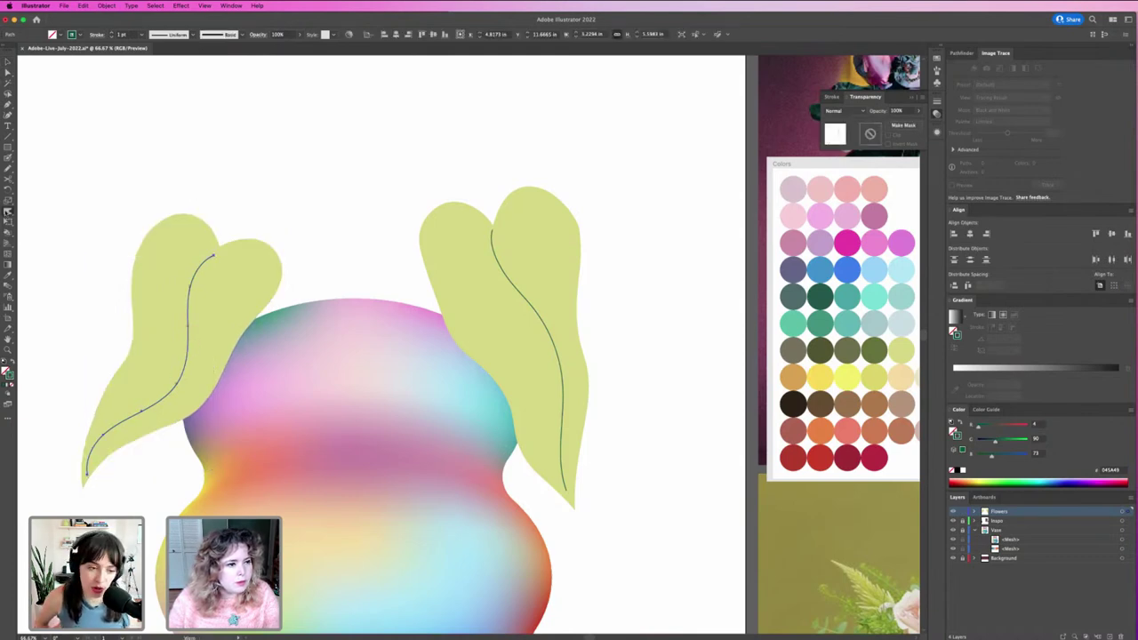
pyautogui.moveTo(207, 417)
pyautogui.mouseDown()
pyautogui.moveTo(160, 376)
pyautogui.moveTo(152, 406)
pyautogui.moveTo(127, 406)
pyautogui.moveTo(131, 433)
pyautogui.moveTo(196, 366)
pyautogui.moveTo(190, 354)
pyautogui.moveTo(222, 301)
pyautogui.moveTo(178, 368)
pyautogui.moveTo(145, 385)
pyautogui.mouseUp()
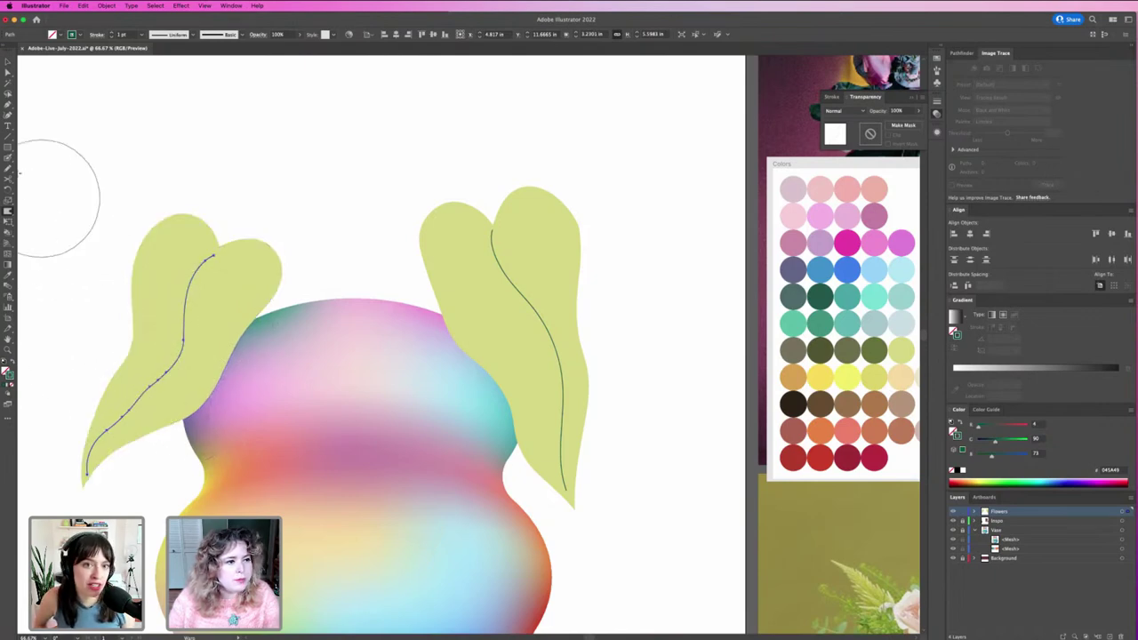
pyautogui.moveTo(9, 169); pyautogui.dragTo(53, 189)
pyautogui.moveTo(168, 377)
pyautogui.mouseDown()
pyautogui.moveTo(106, 432)
pyautogui.moveTo(129, 420)
pyautogui.moveTo(183, 338)
pyautogui.mouseUp()
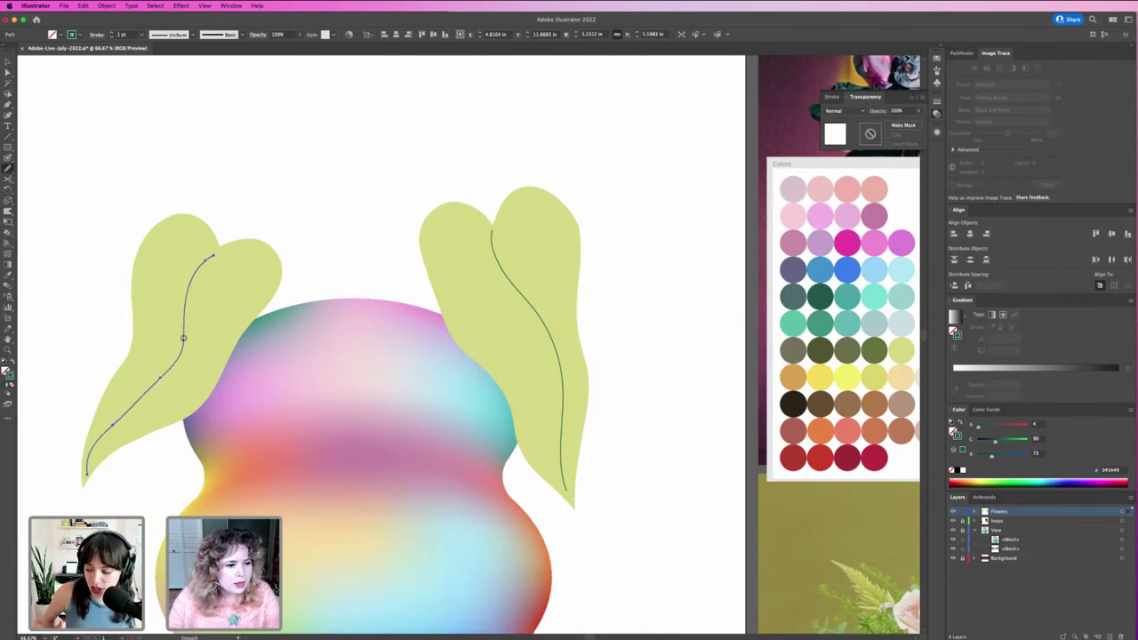
pyautogui.press('v')
pyautogui.click(117, 292)
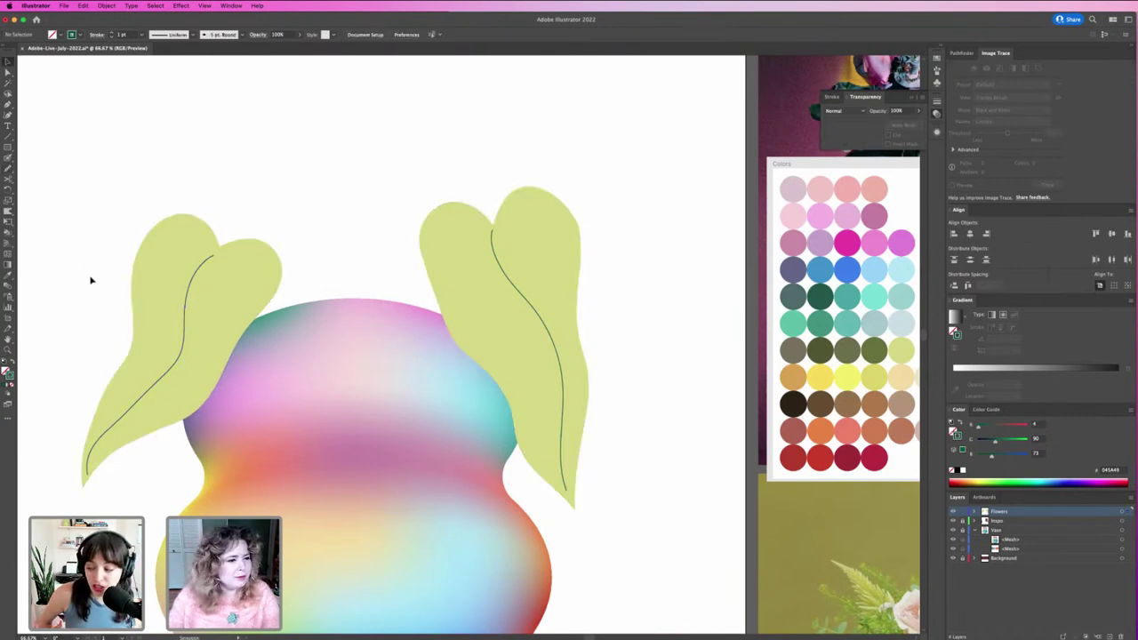
# Warp the middle and lower part of the left leaf's vein into a softer bend, and deselect it.
pyautogui.click(178, 362)
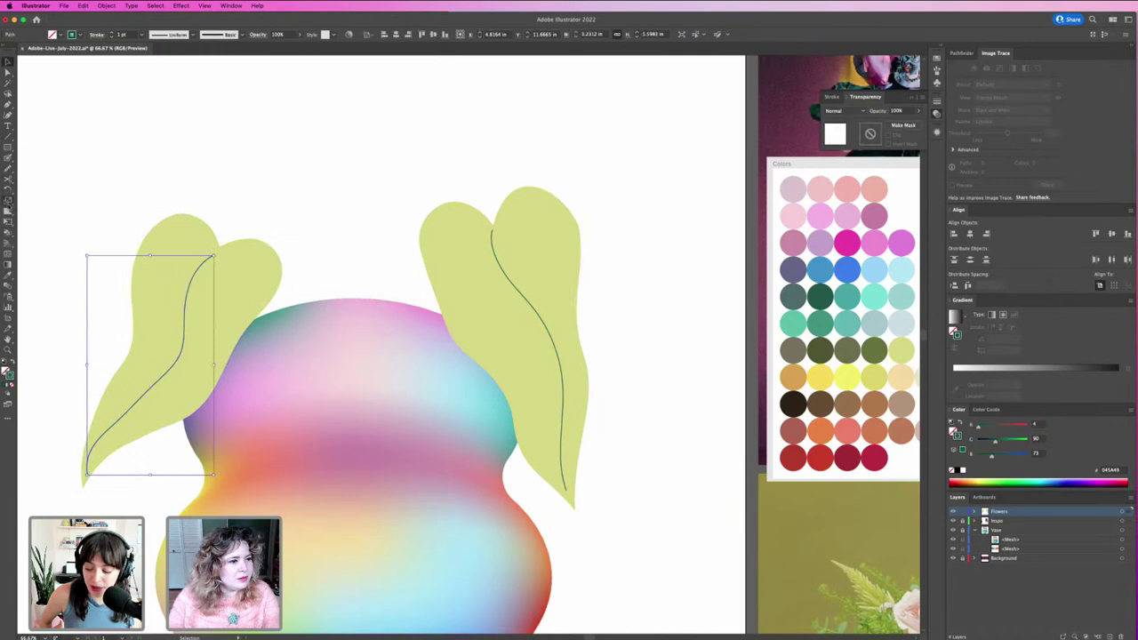
pyautogui.click(8, 211)
pyautogui.moveTo(123, 351); pyautogui.dragTo(138, 381)
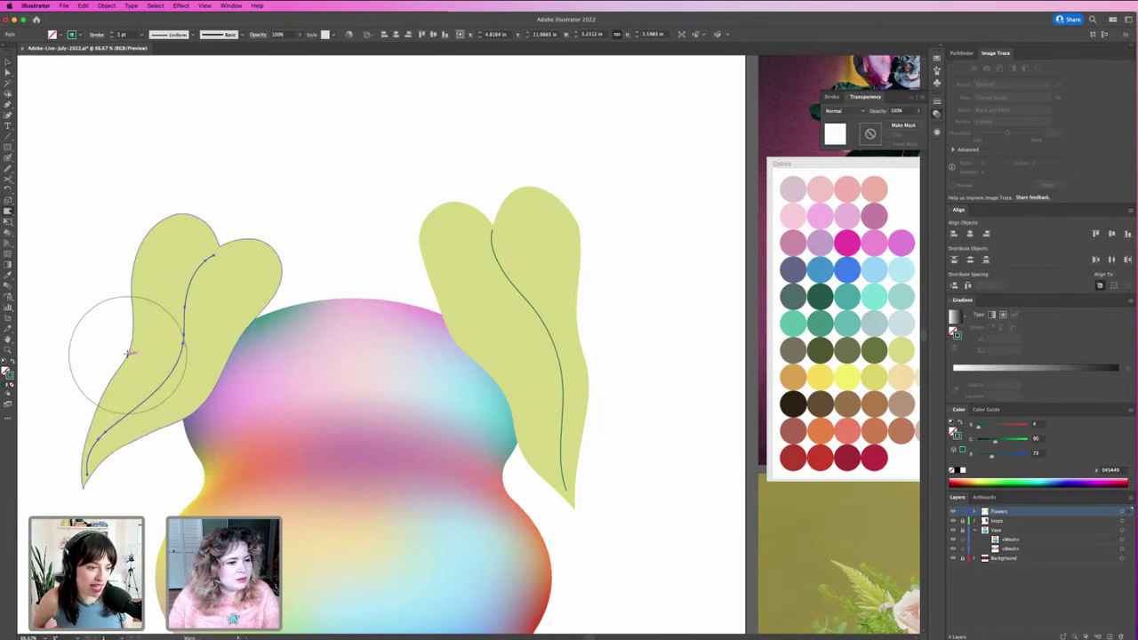
pyautogui.press('v')
pyautogui.click(56, 290)
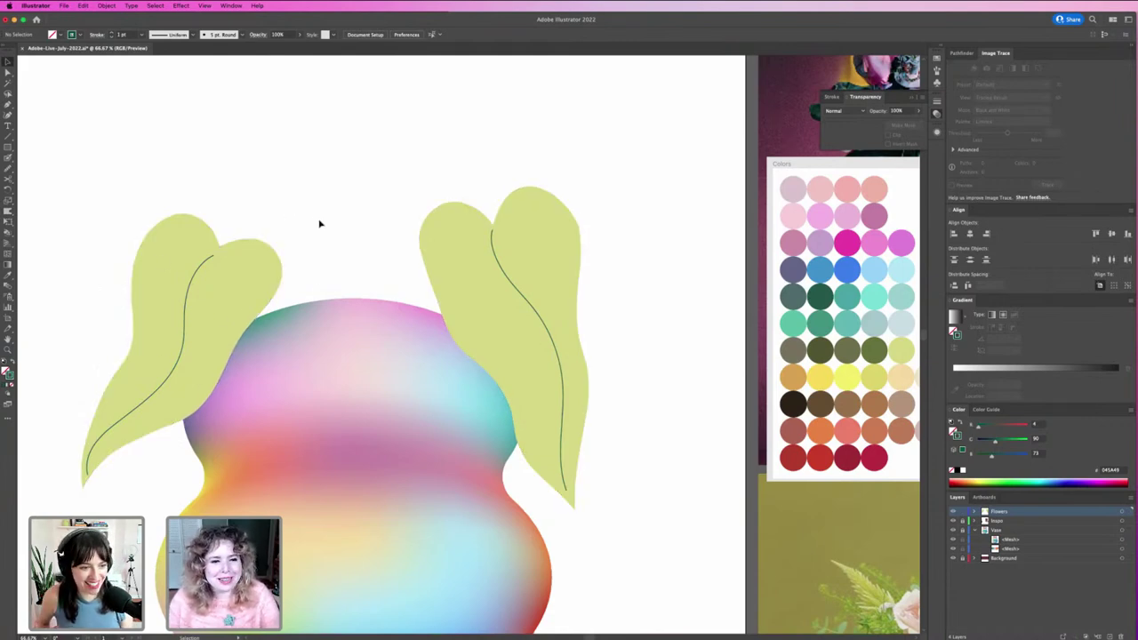
# Examine both veined leaves against the whole vase and the surrounding artboard.
pyautogui.click(462, 288)
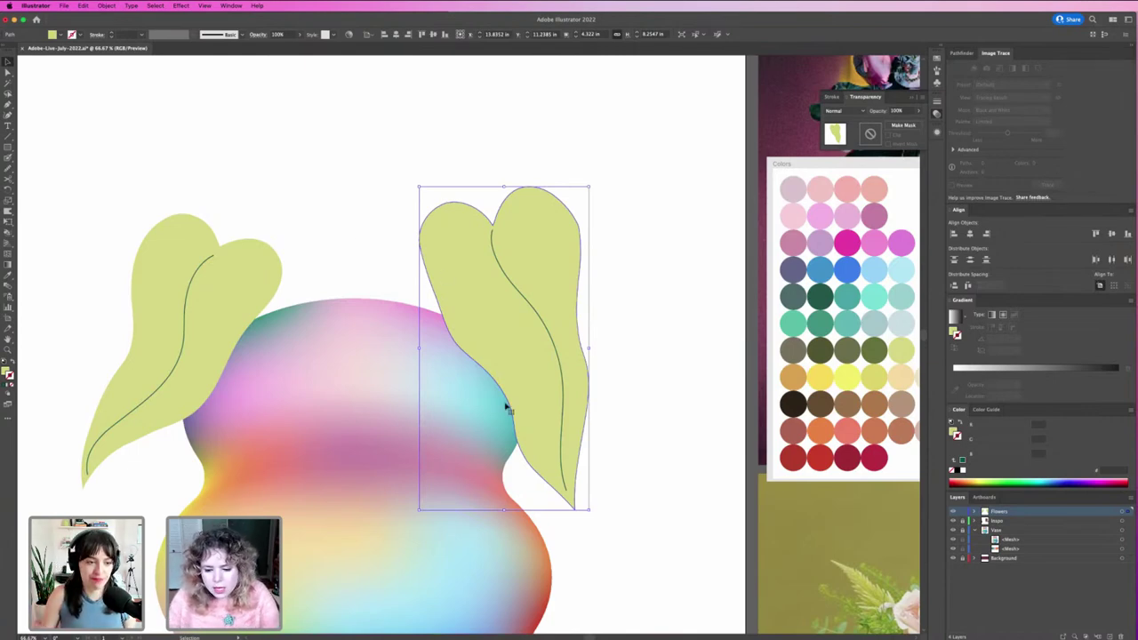
pyautogui.press('super+minus')
pyautogui.moveTo(389, 409); pyautogui.dragTo(479, 319)
pyautogui.hscroll(-2, 485, 256)
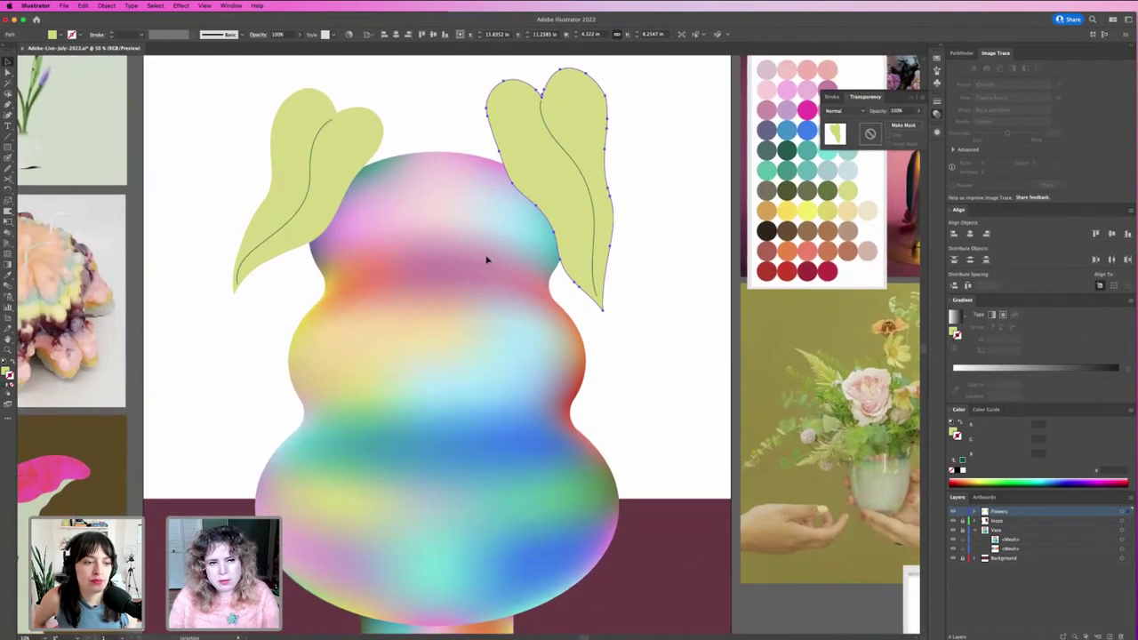
pyautogui.hscroll(-1, 487, 259)
pyautogui.press('super+minus')
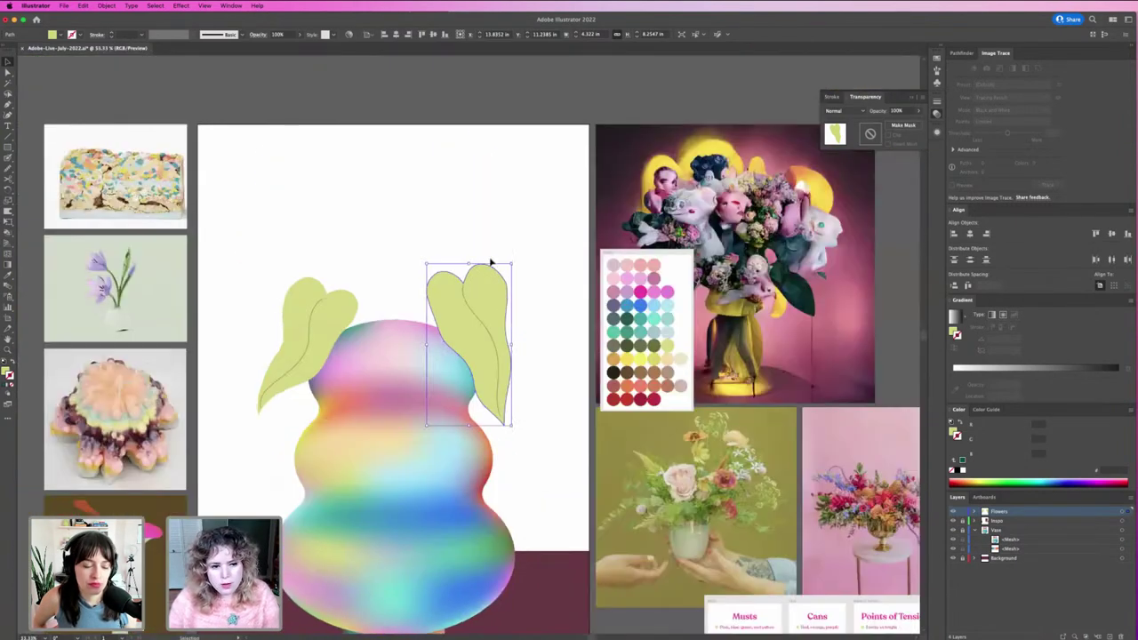
pyautogui.scroll(-3, 490, 261)
pyautogui.hscroll(-2, 490, 261)
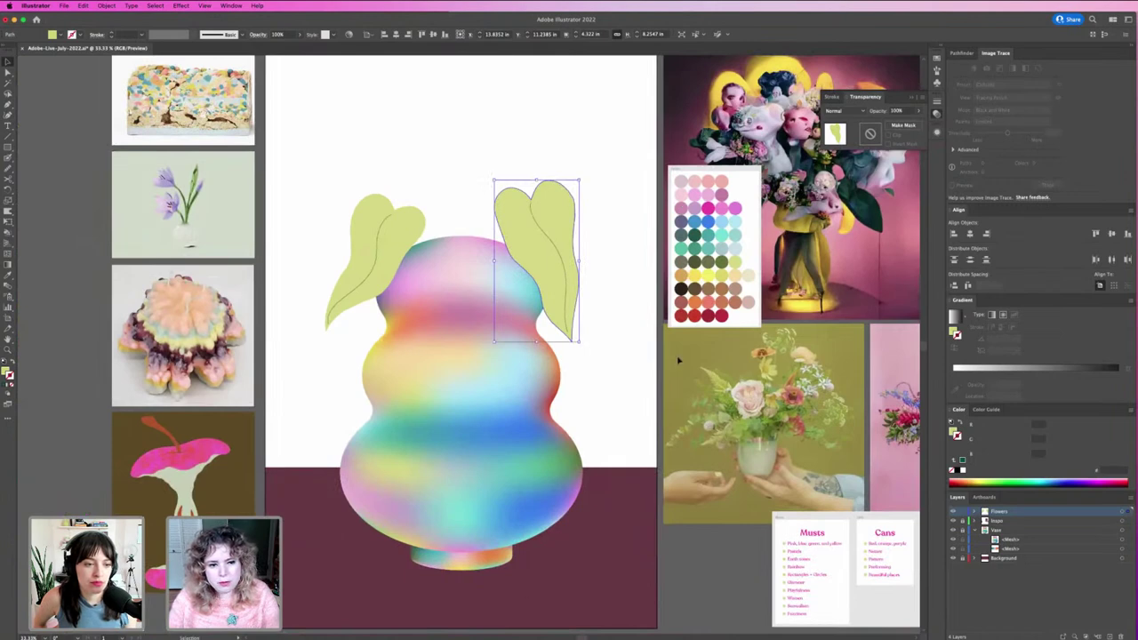
pyautogui.moveTo(481, 239); pyautogui.dragTo(549, 286)
pyautogui.click(524, 391)
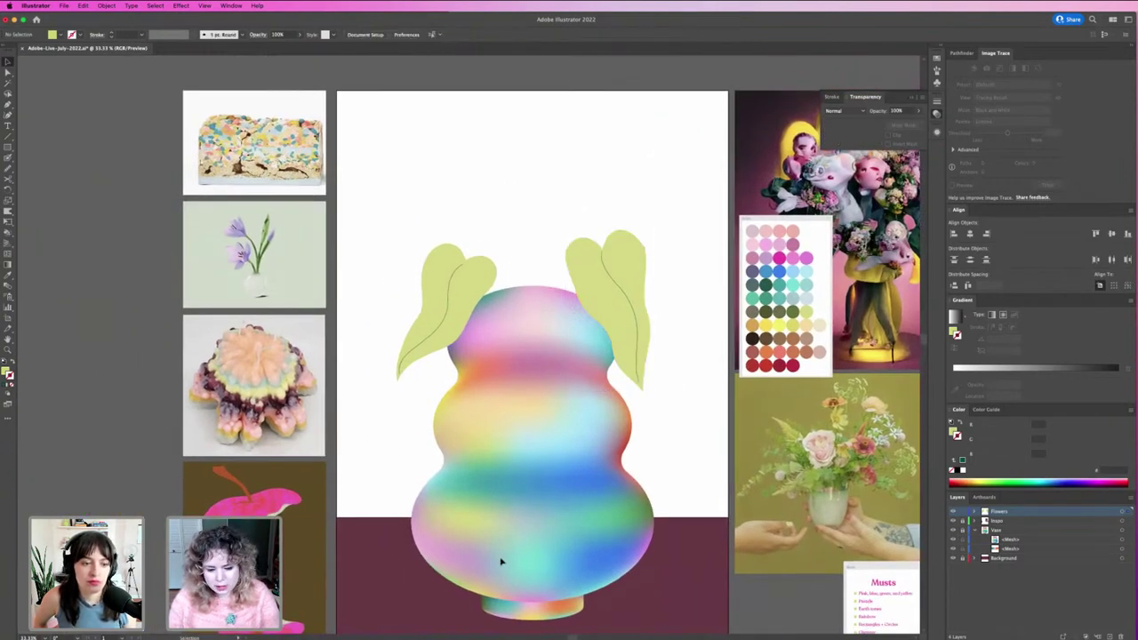
# Draw an arrow above the left leaf with the Pen tool, using a diagonal shaft and two short head lines.
pyautogui.press('p')
pyautogui.click(362, 170)
pyautogui.click(413, 233)
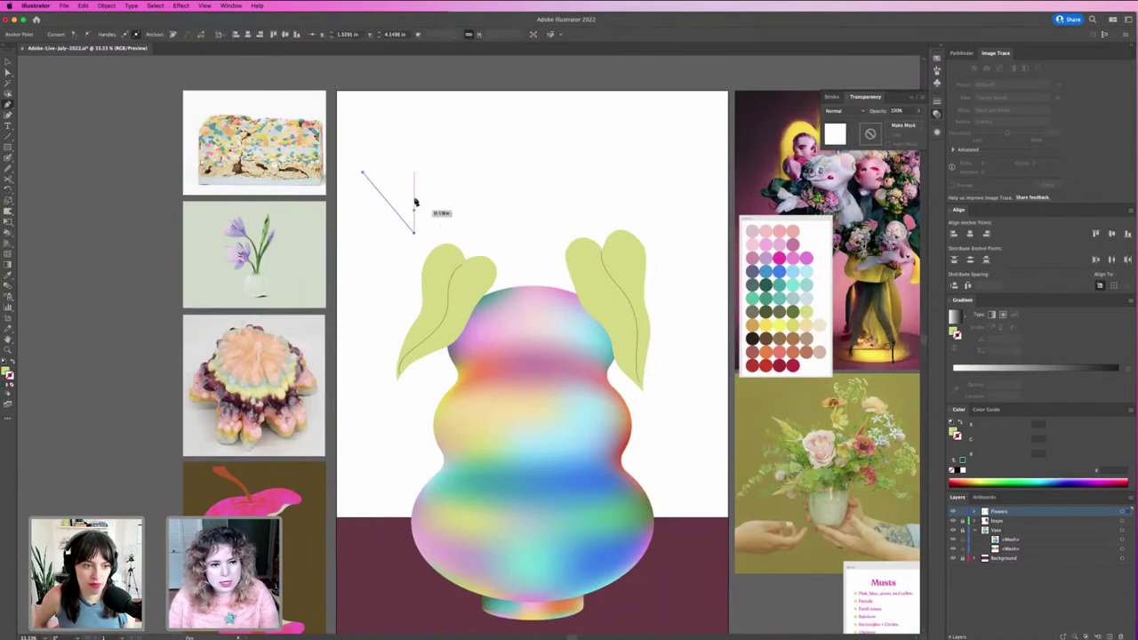
pyautogui.click(414, 202)
pyautogui.press('Escape')
pyautogui.click(384, 228)
pyautogui.click(406, 229)
# Select the arrow's lines, swap their light green fill onto the stroke, and deselect them.
pyautogui.press('v')
pyautogui.moveTo(383, 258); pyautogui.dragTo(412, 189)
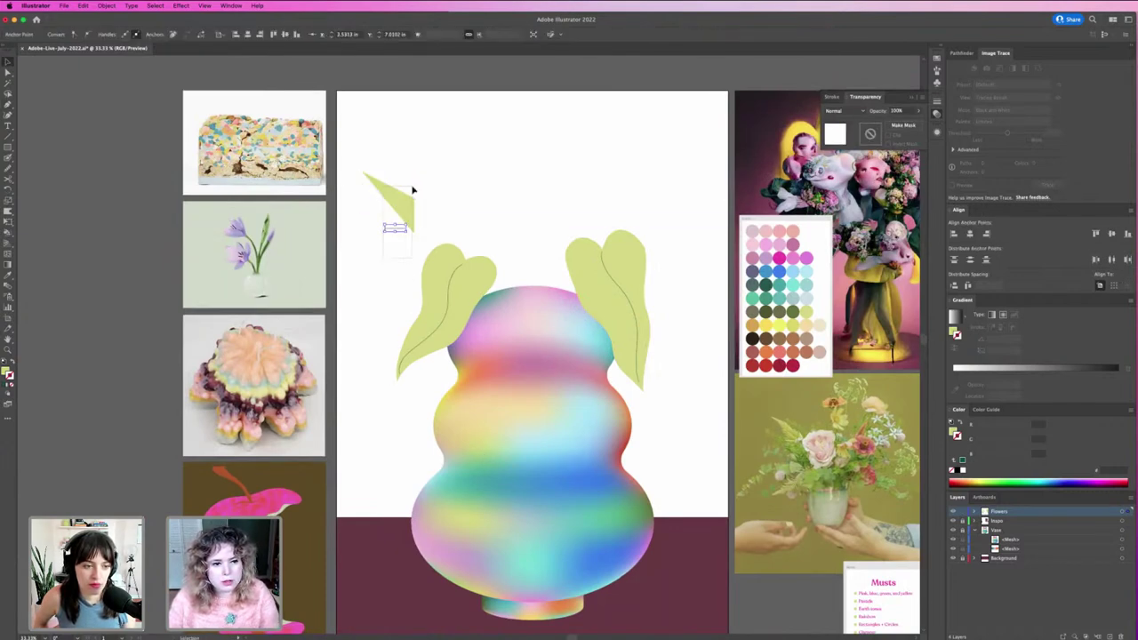
pyautogui.click(413, 190)
pyautogui.hotkey('shift', 'x')
pyautogui.click(467, 203)
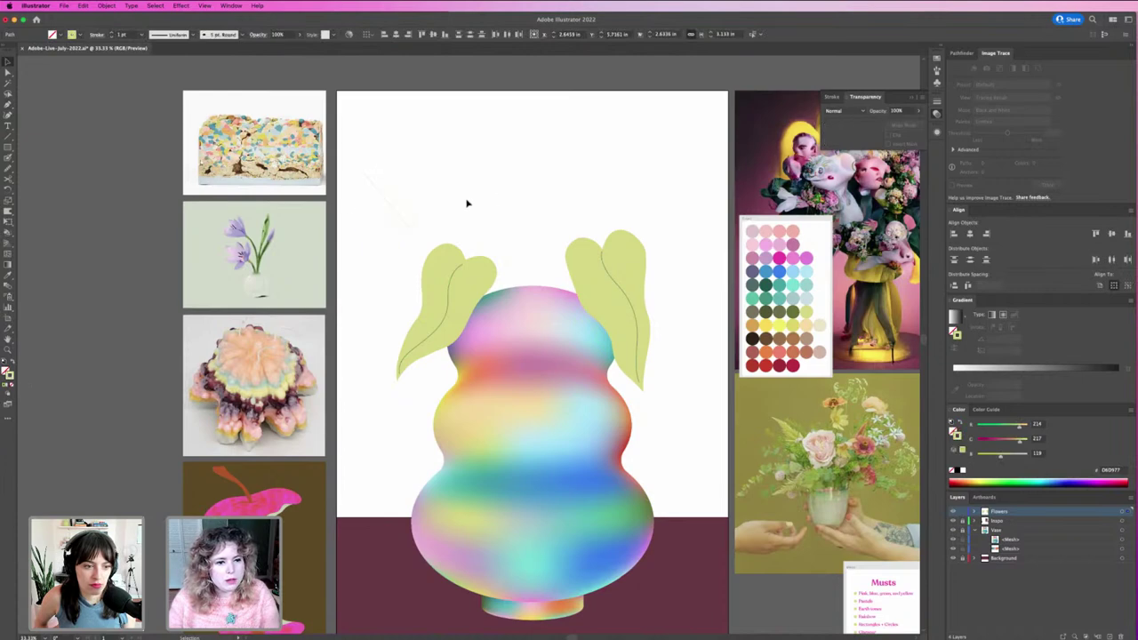
# Color the arrow's stroke with the dark red palette swatch, leave its fill empty, and move the short horizontal head line to the tip.
pyautogui.moveTo(442, 208); pyautogui.dragTo(379, 239)
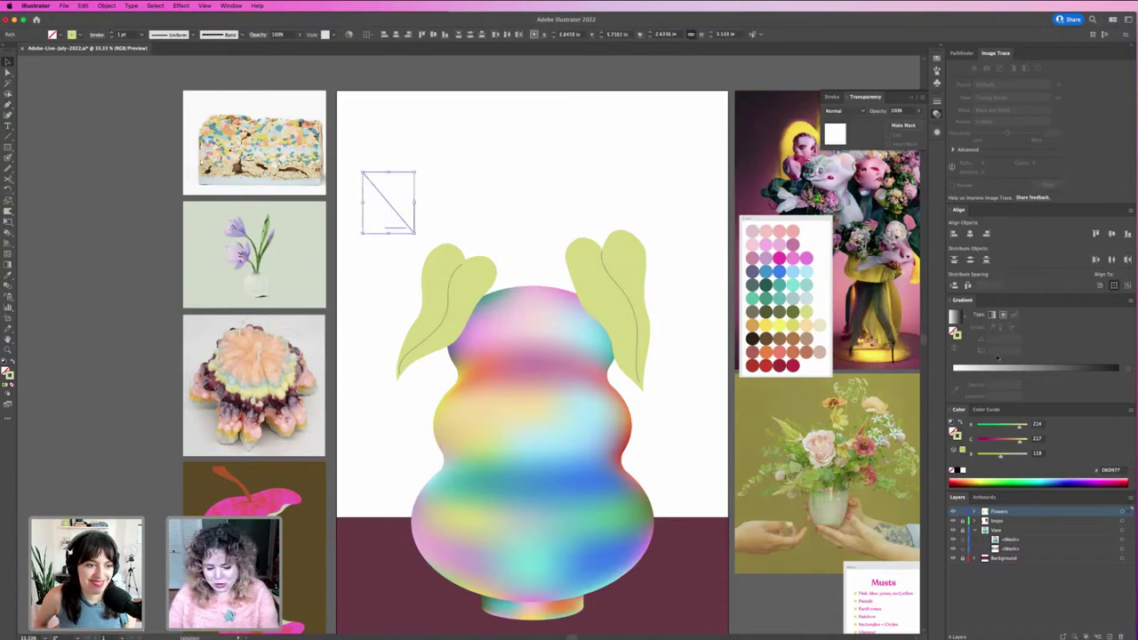
pyautogui.press('i')
pyautogui.click(778, 361)
pyautogui.press('v')
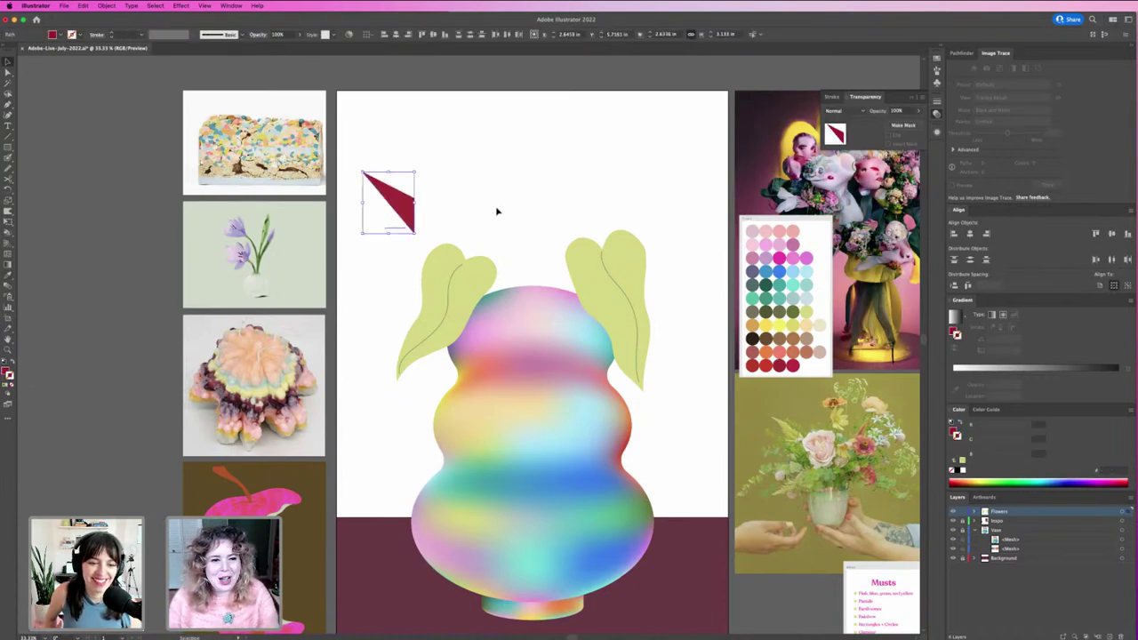
pyautogui.moveTo(457, 206)
pyautogui.mouseDown()
pyautogui.moveTo(358, 245)
pyautogui.moveTo(410, 233)
pyautogui.mouseUp()
pyautogui.hotkey('shift', 'x')
pyautogui.click(455, 214)
pyautogui.click(500, 211)
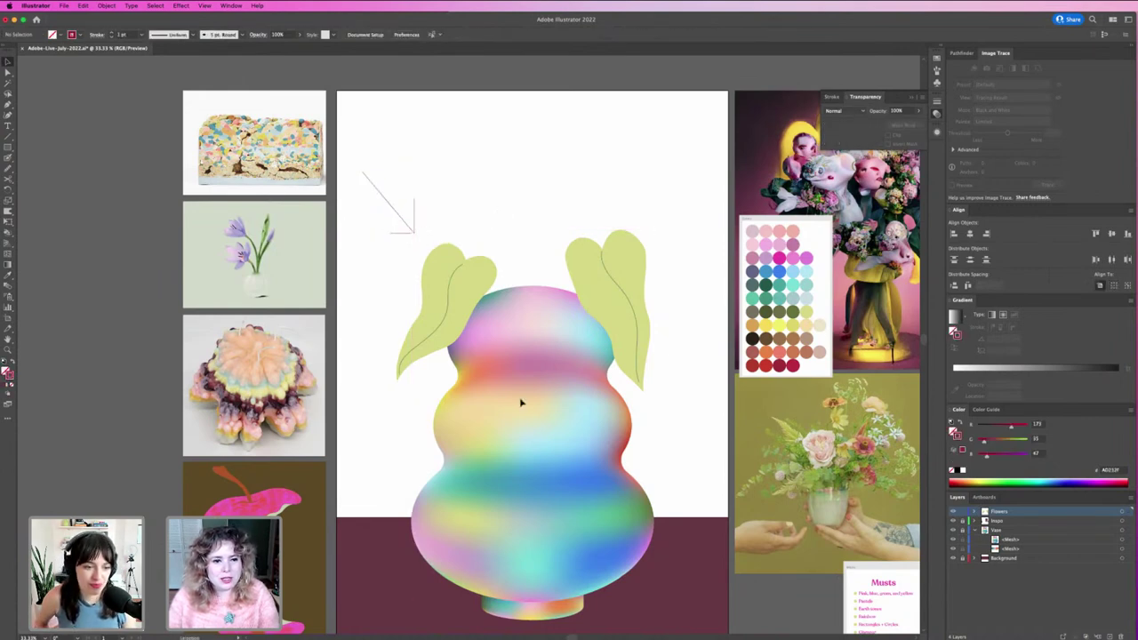
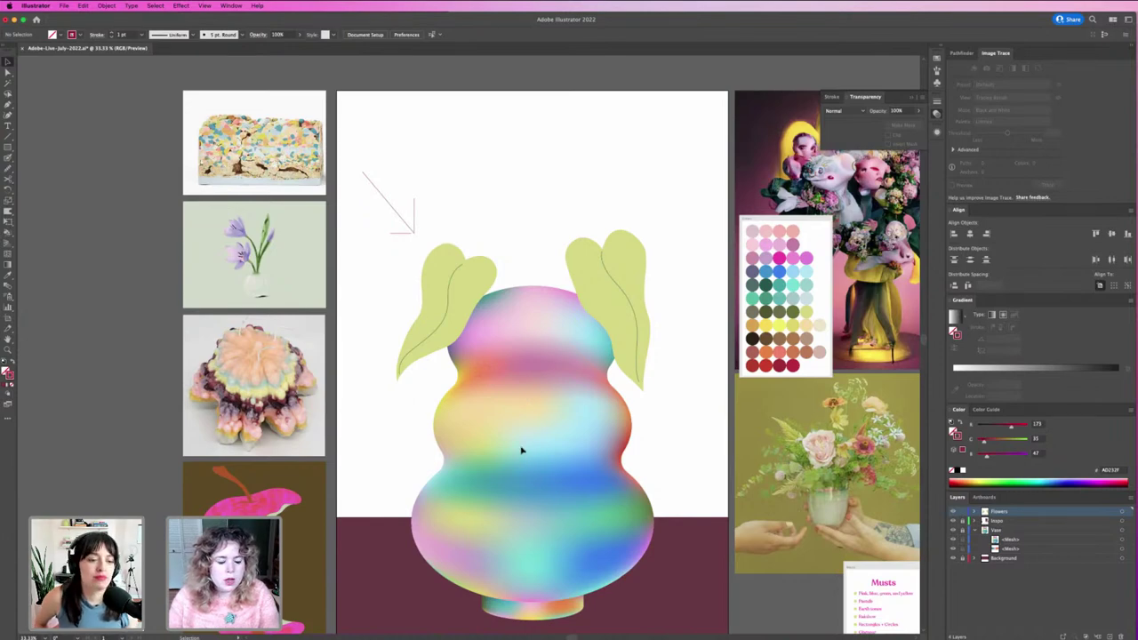
pyautogui.click(440, 259)
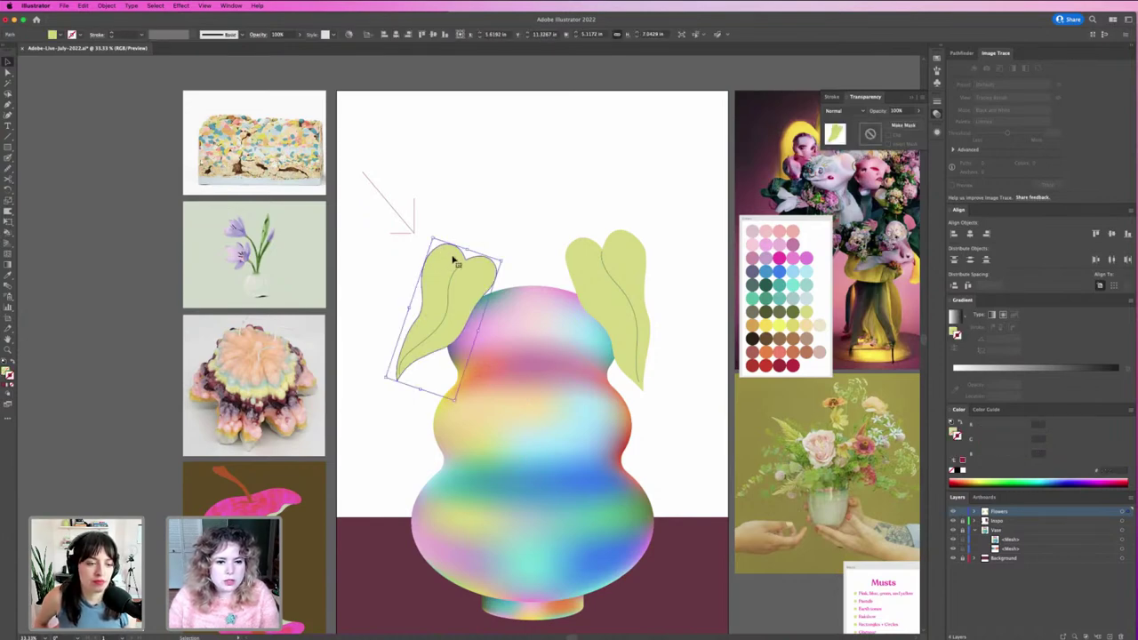
pyautogui.click(636, 272)
pyautogui.click(465, 292)
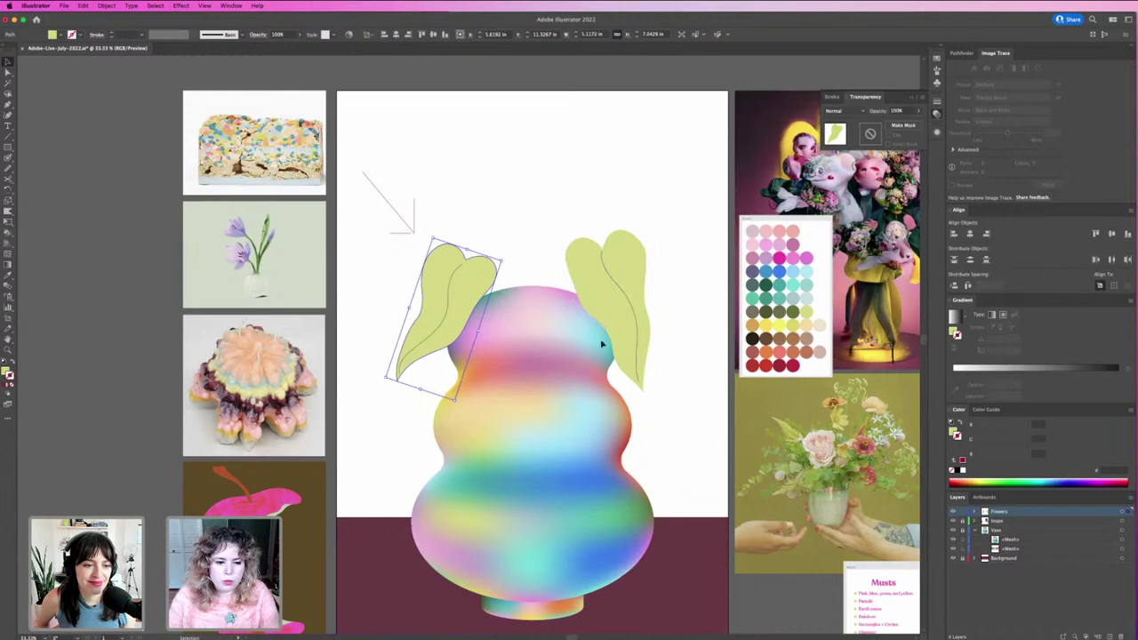
pyautogui.click(449, 215)
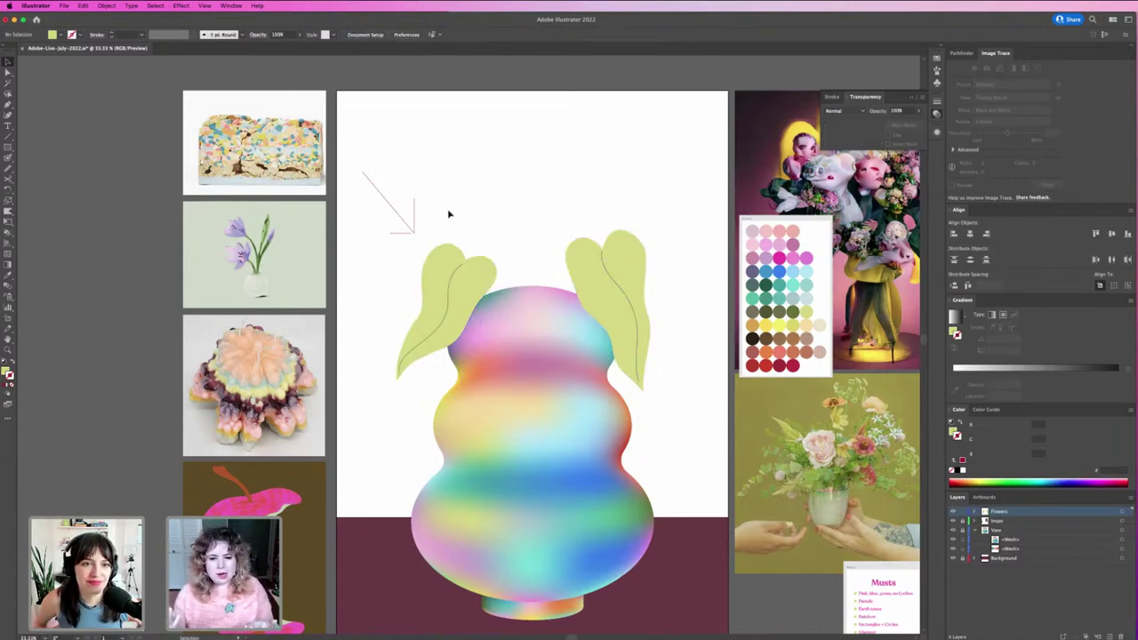
pyautogui.moveTo(307, 558); pyautogui.dragTo(324, 493)
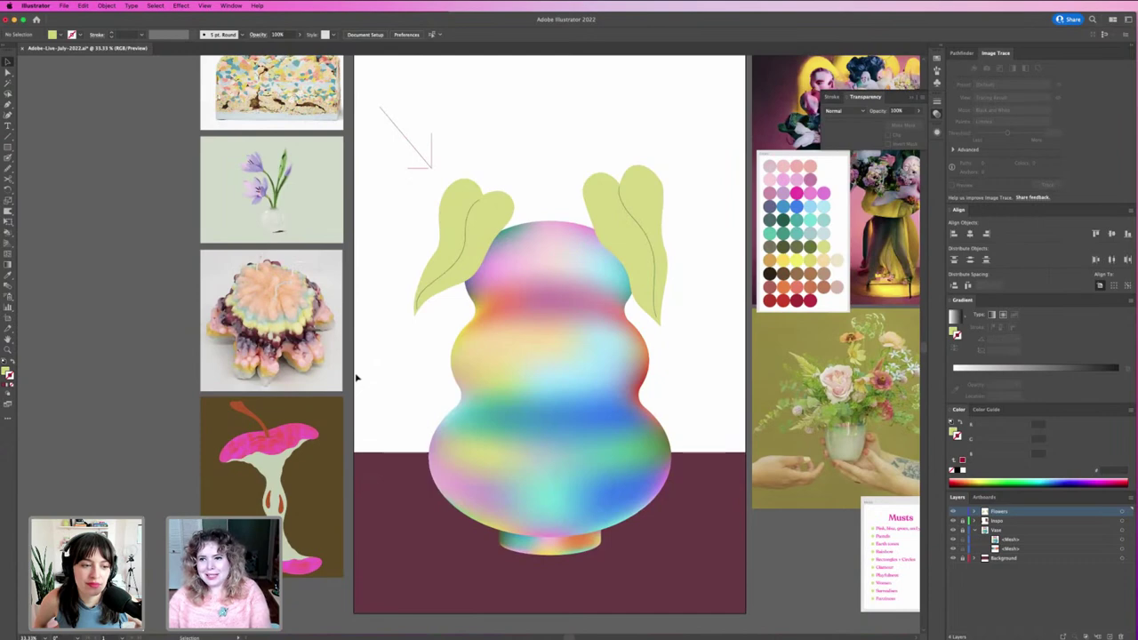
pyautogui.scroll(4, 350, 300)
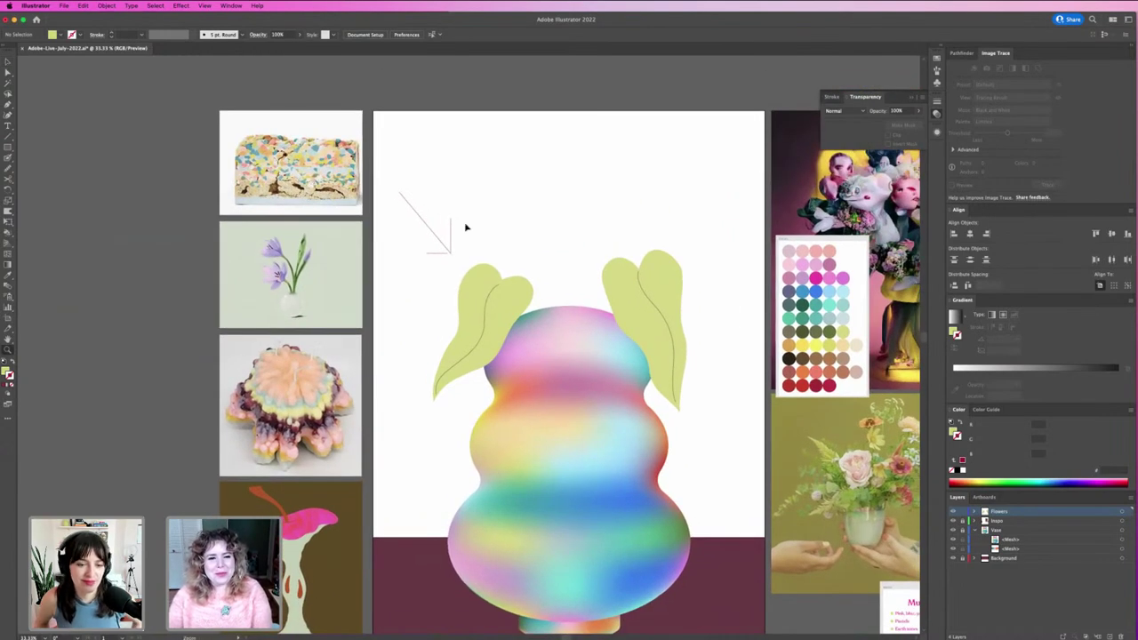
pyautogui.hscroll(2, 454, 256)
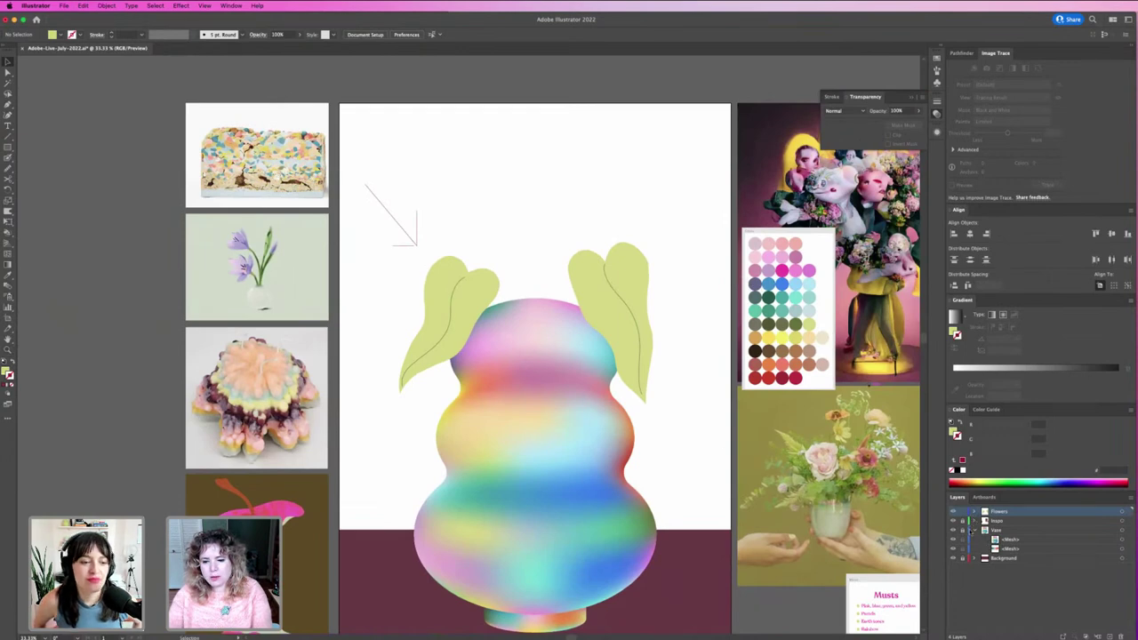
# Move the color palette above the vase between the two leaves, lock its layer, and select the left leaf.
pyautogui.moveTo(818, 320)
pyautogui.mouseDown()
pyautogui.moveTo(618, 197)
pyautogui.moveTo(565, 206)
pyautogui.mouseUp()
pyautogui.moveTo(393, 160); pyautogui.dragTo(513, 245)
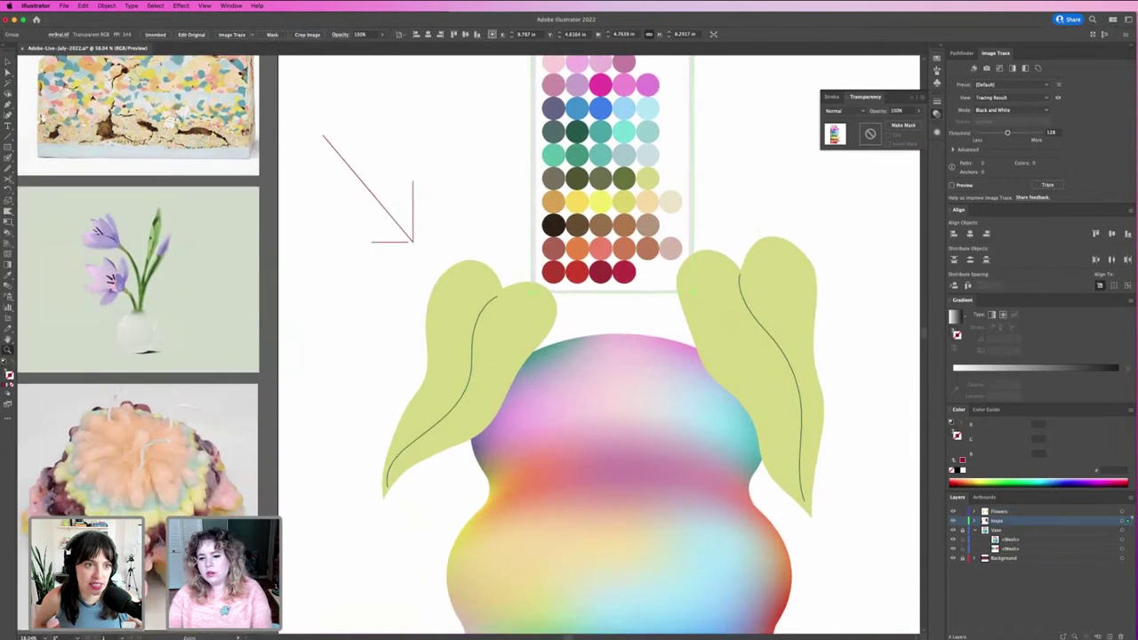
pyautogui.click(963, 521)
pyautogui.press('v')
pyautogui.moveTo(663, 305); pyautogui.dragTo(667, 333)
pyautogui.click(506, 373)
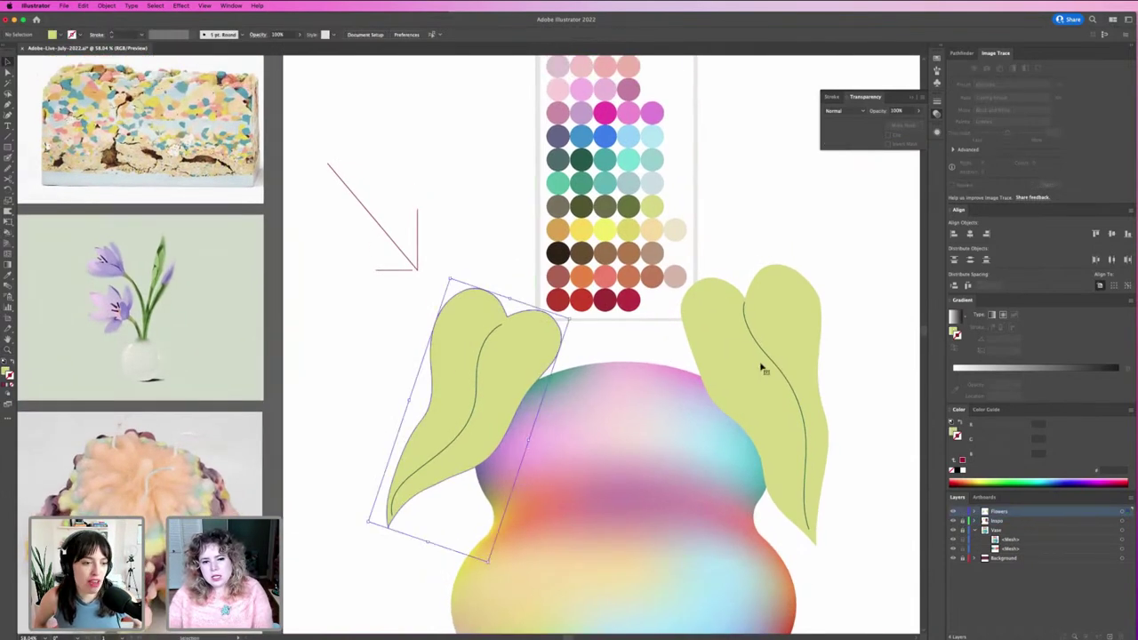
# Apply a freeform gradient fill to the left leaf and open its color stops for editing.
pyautogui.click(762, 368)
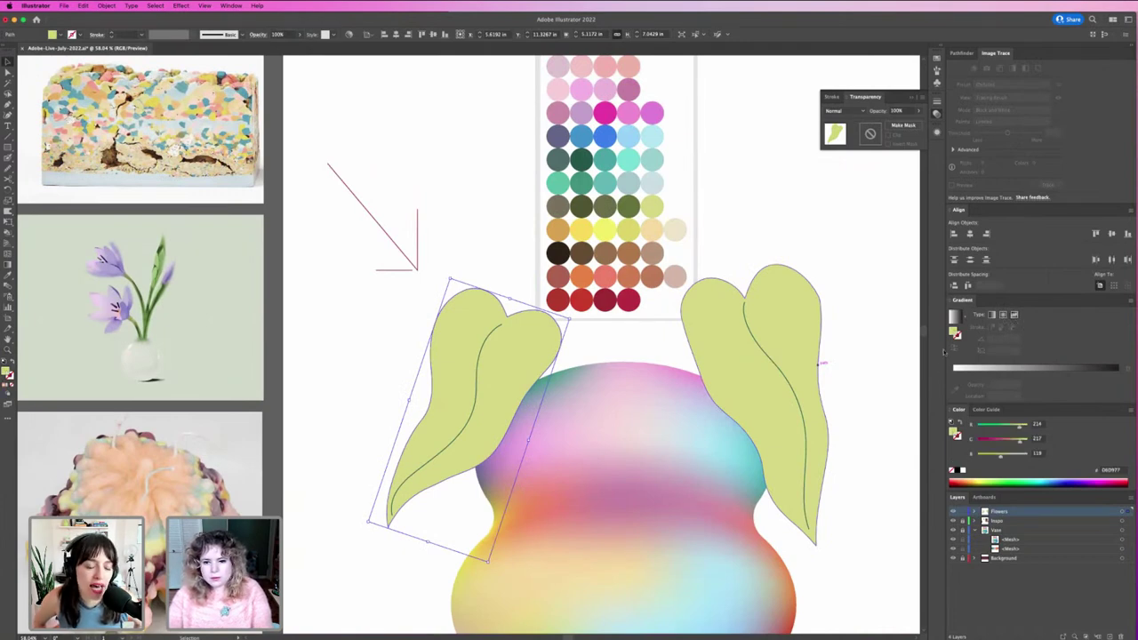
pyautogui.click(1014, 315)
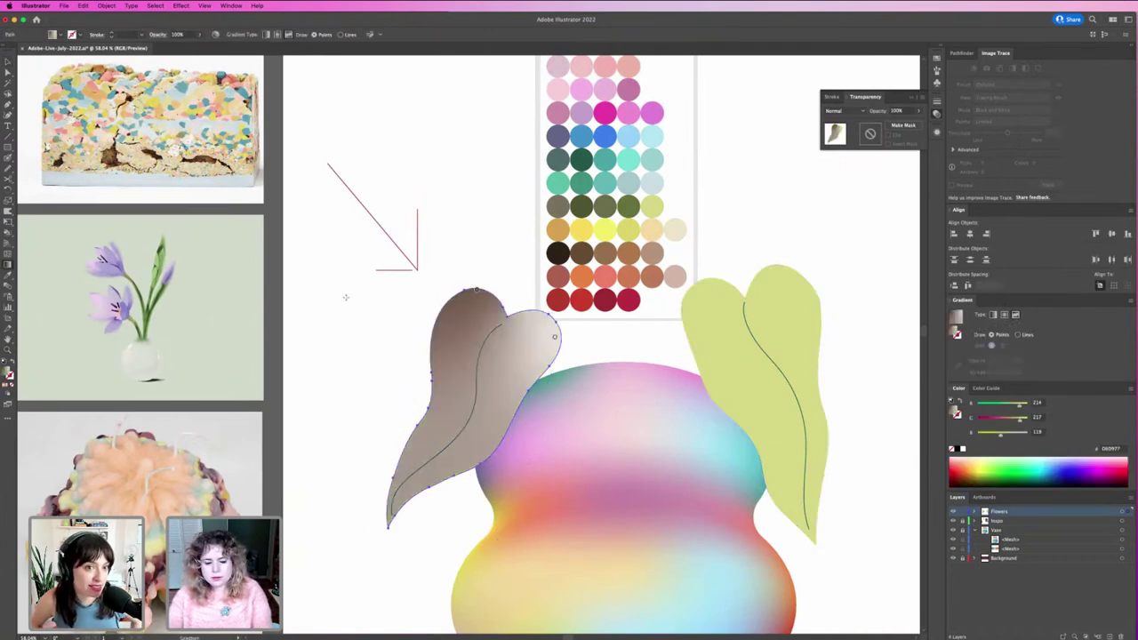
pyautogui.press('v')
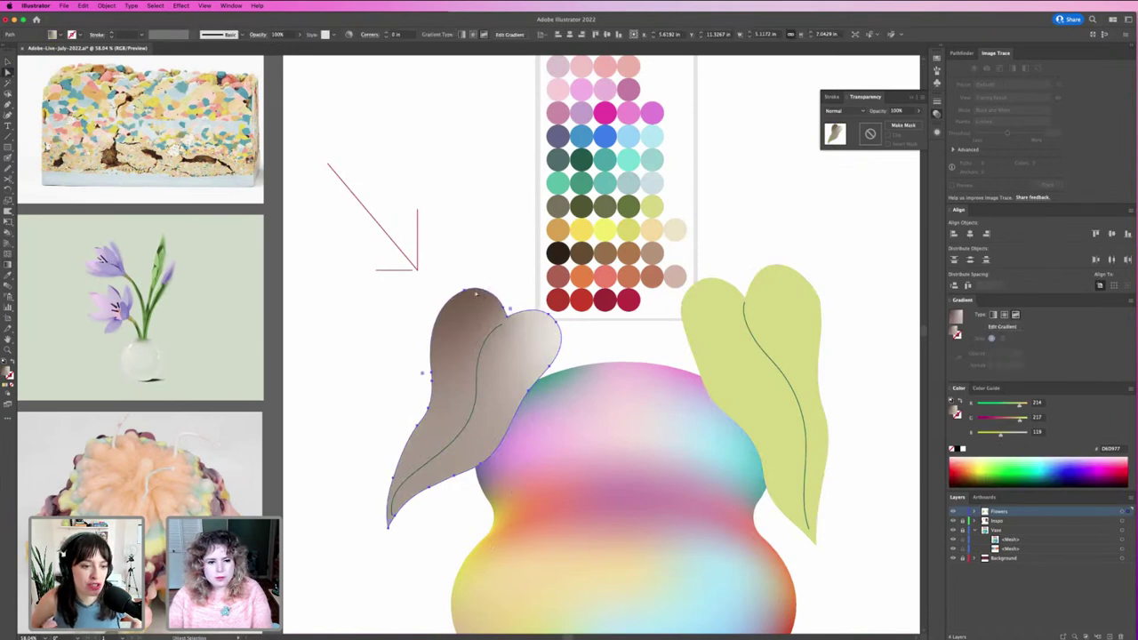
pyautogui.click(1002, 326)
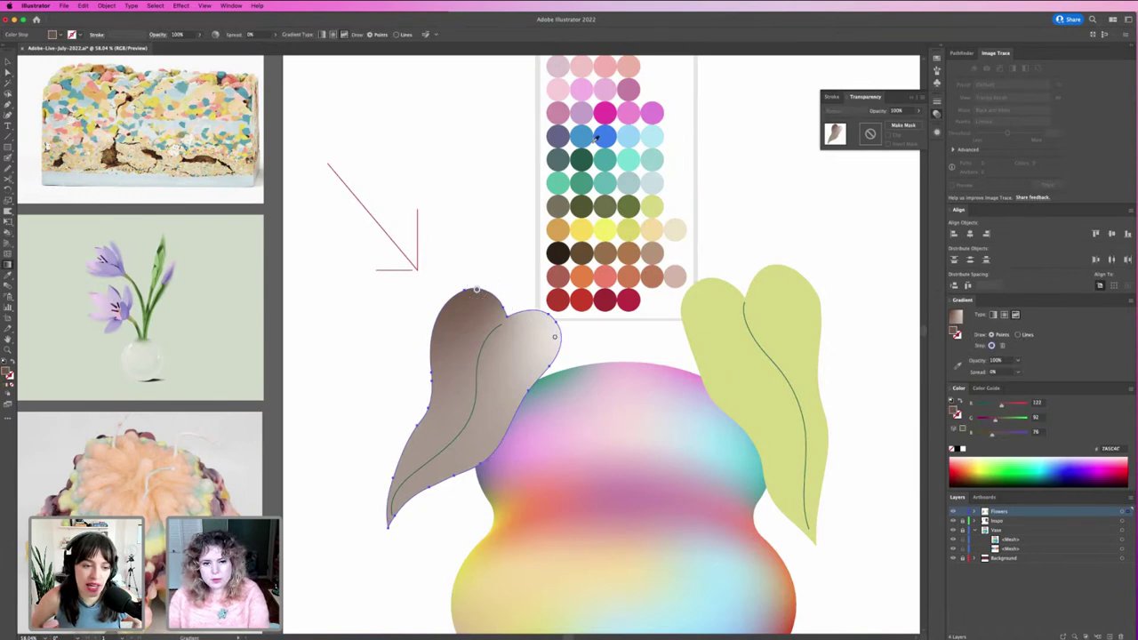
pyautogui.press('v')
pyautogui.click(627, 155)
pyautogui.press('super+z')
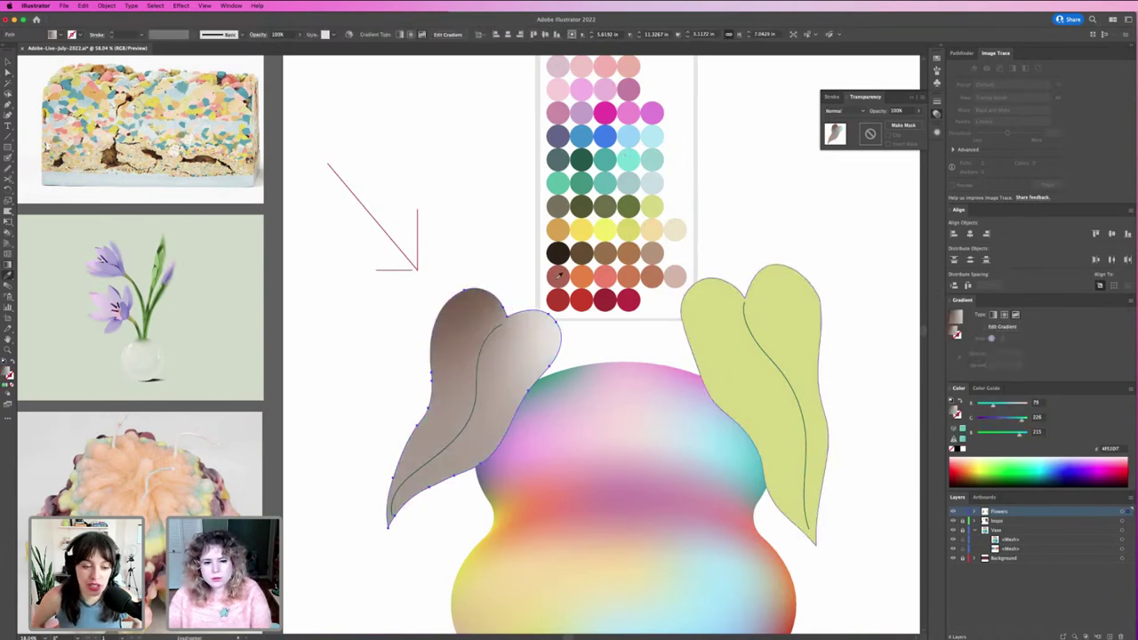
# Color the left leaf's top gradient stop with the light yellow-green palette swatch and its right-lobe stop with the olive green swatch.
pyautogui.press('a')
pyautogui.moveTo(475, 310); pyautogui.dragTo(474, 310)
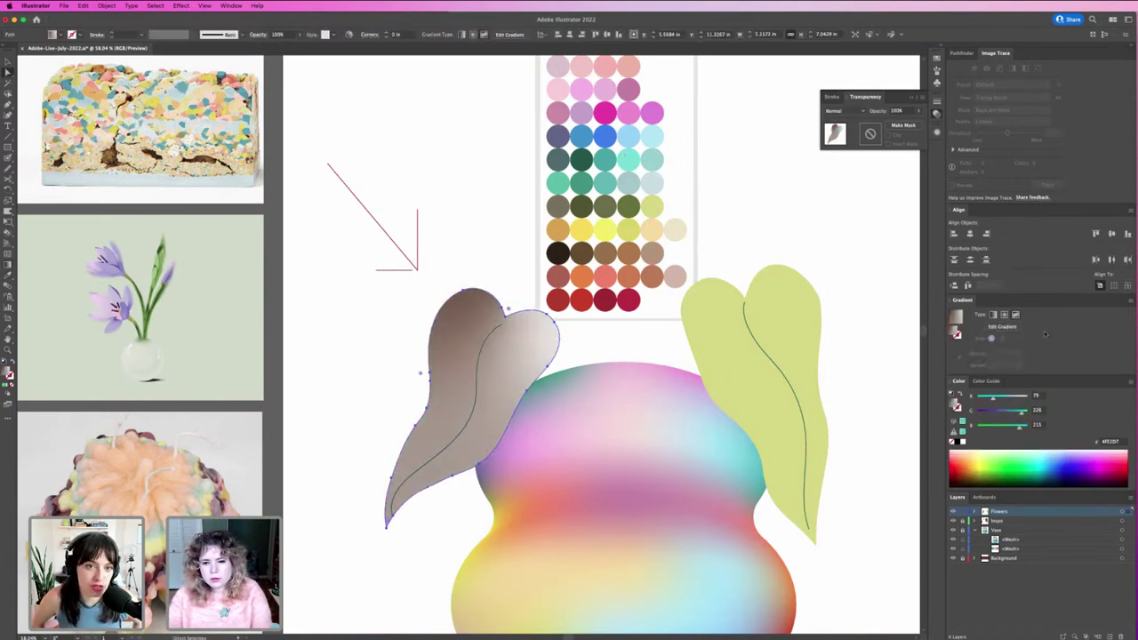
pyautogui.click(1002, 326)
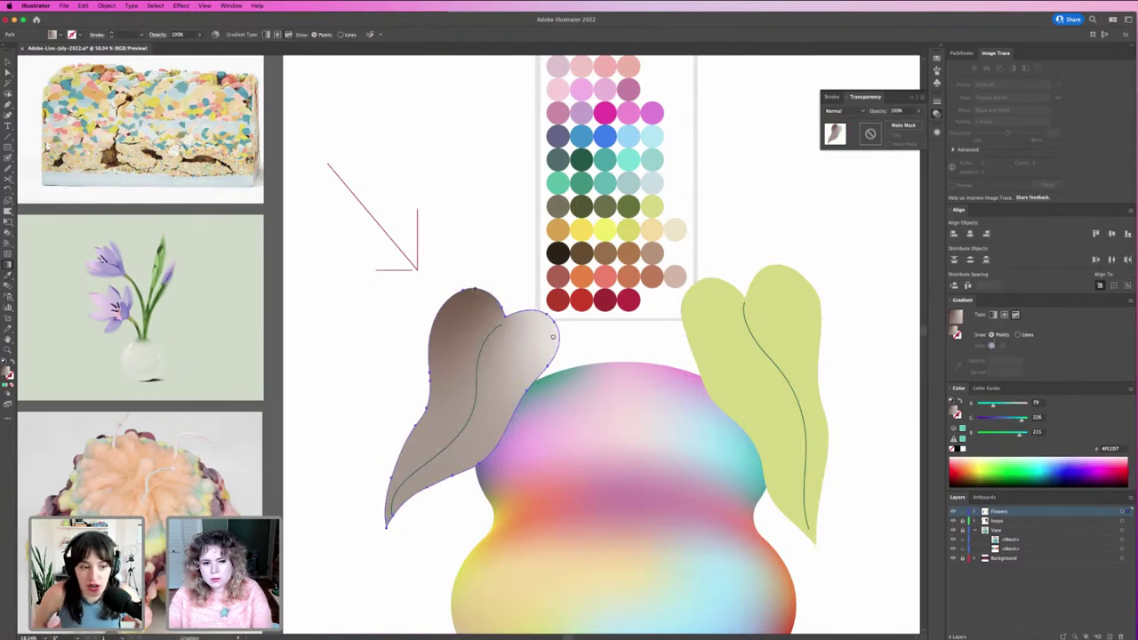
pyautogui.click(475, 291)
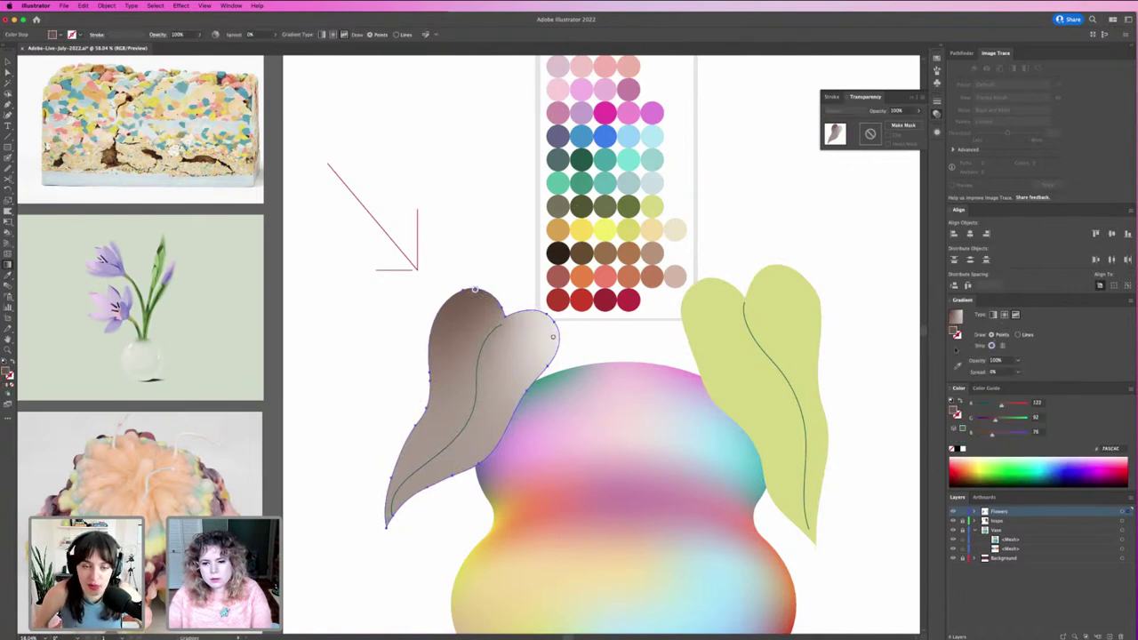
pyautogui.click(958, 365)
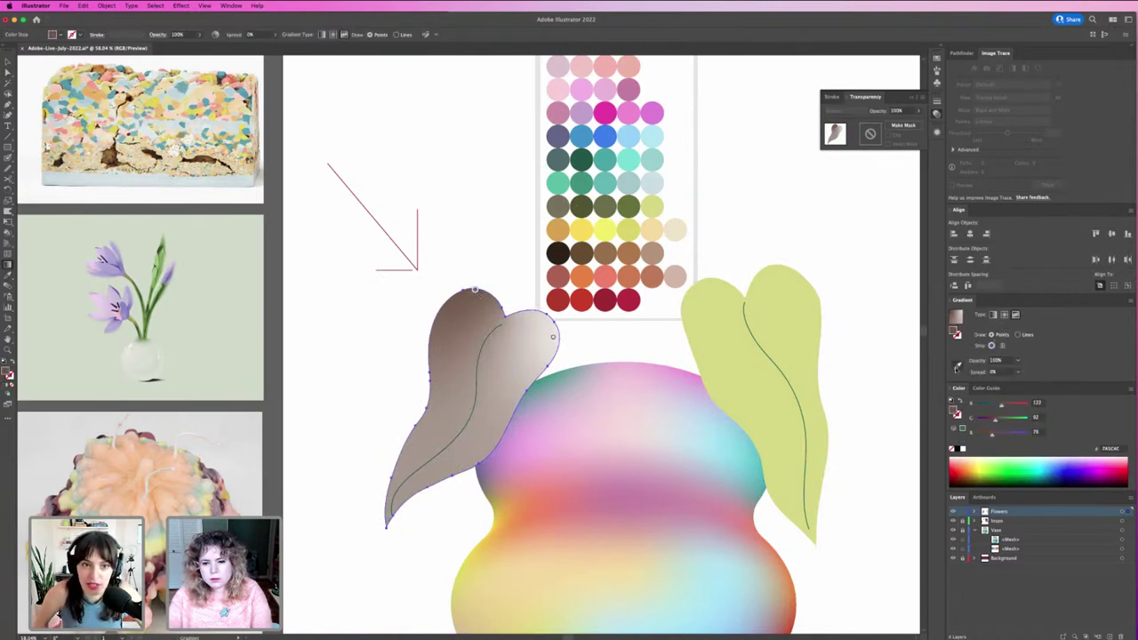
pyautogui.click(654, 158)
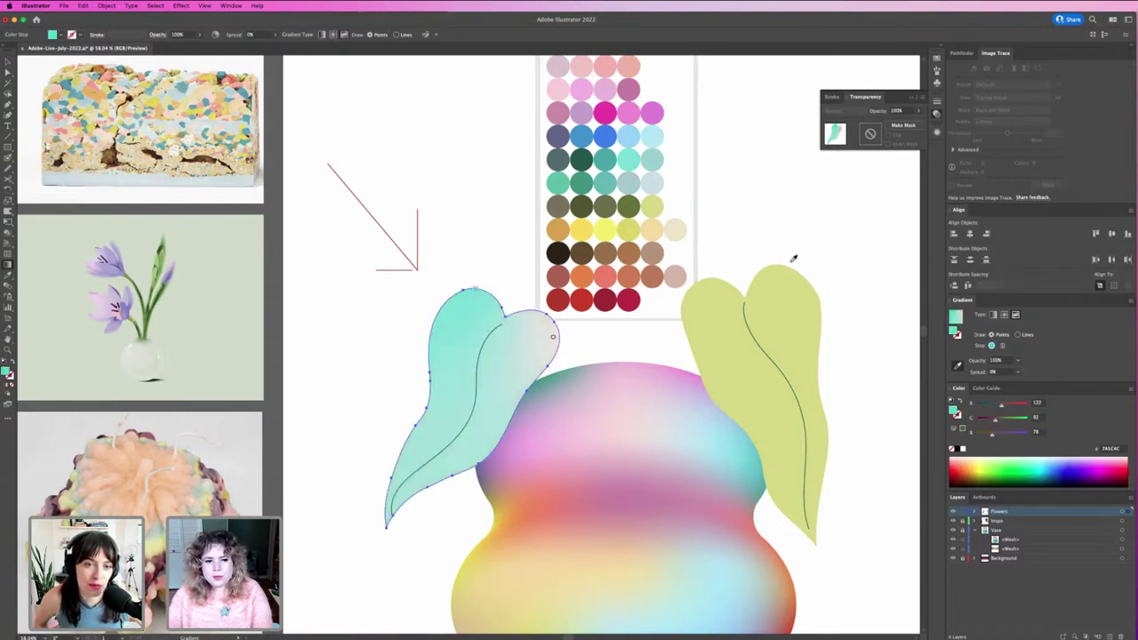
pyautogui.click(605, 182)
pyautogui.click(648, 204)
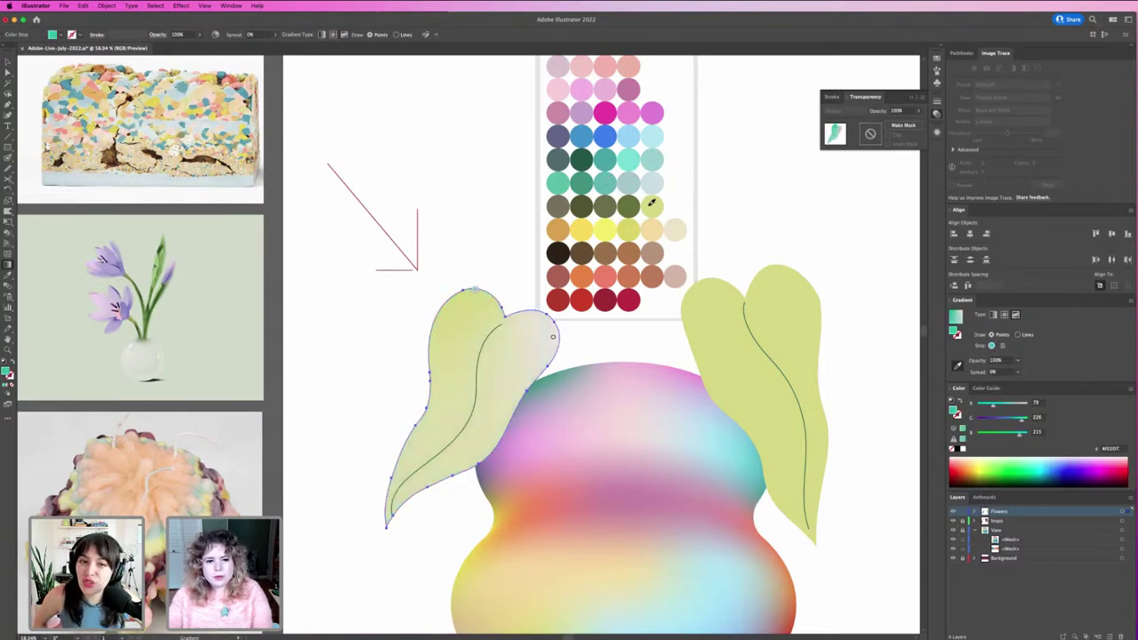
pyautogui.click(552, 335)
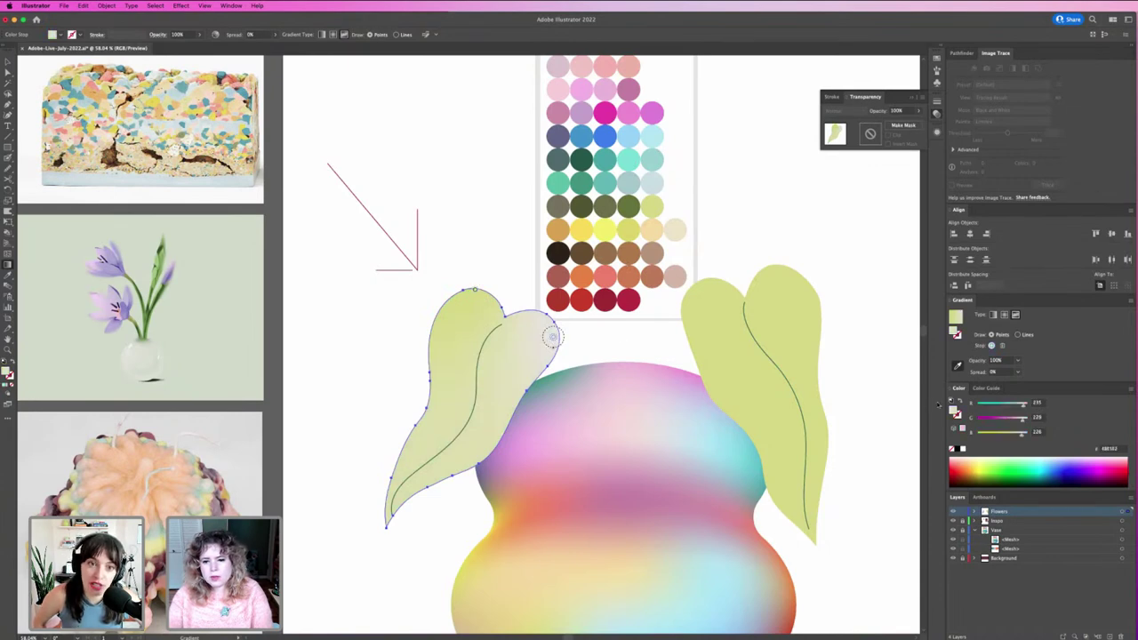
pyautogui.click(628, 205)
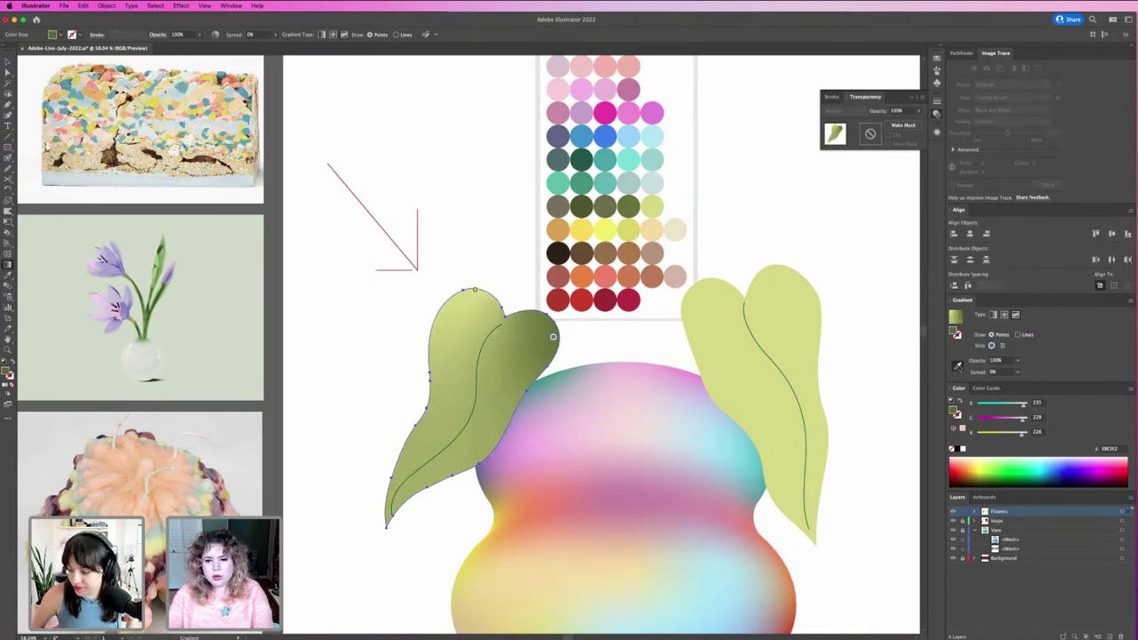
# Add a gradient stop at the left leaf's left edge with a 98% spread and color it with the dark green swatch.
pyautogui.click(428, 407)
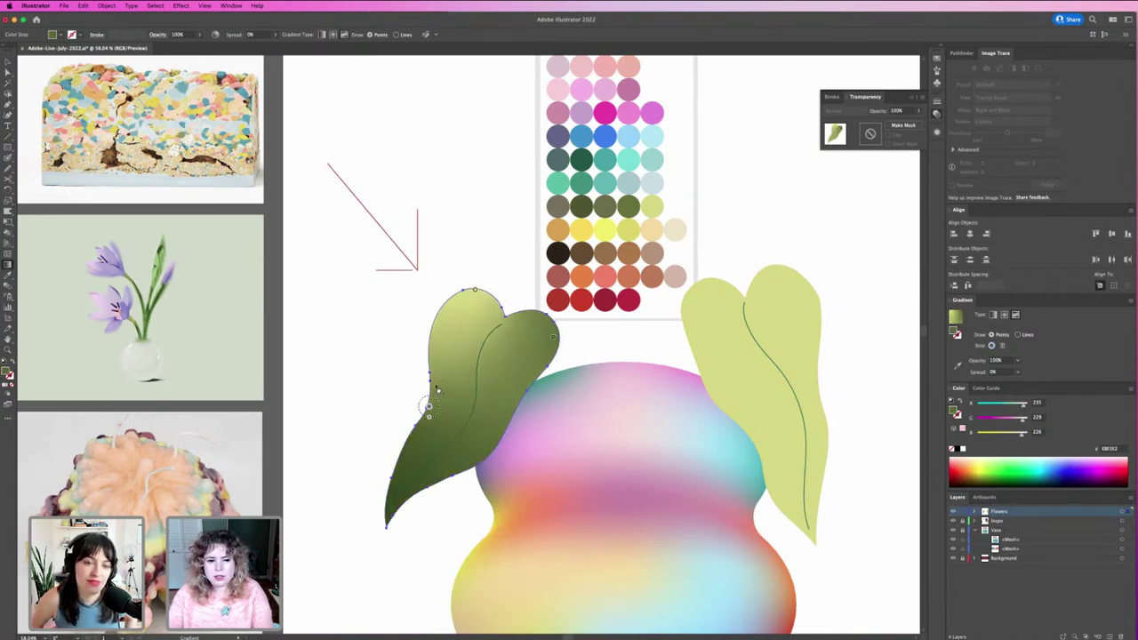
pyautogui.moveTo(428, 431); pyautogui.dragTo(430, 418)
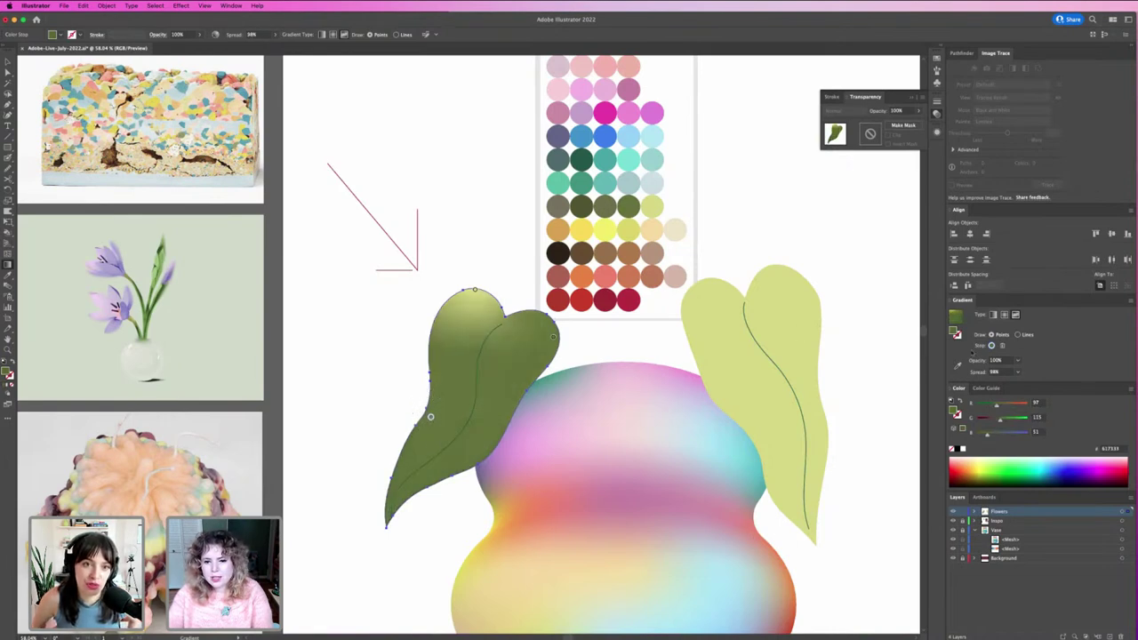
pyautogui.click(957, 364)
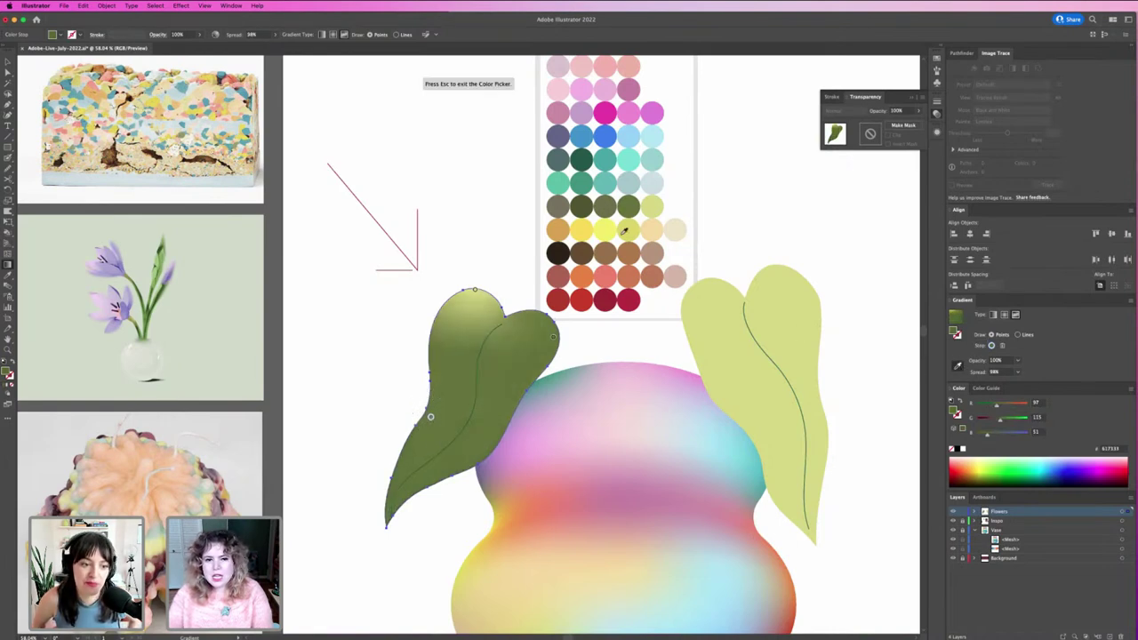
pyautogui.click(581, 158)
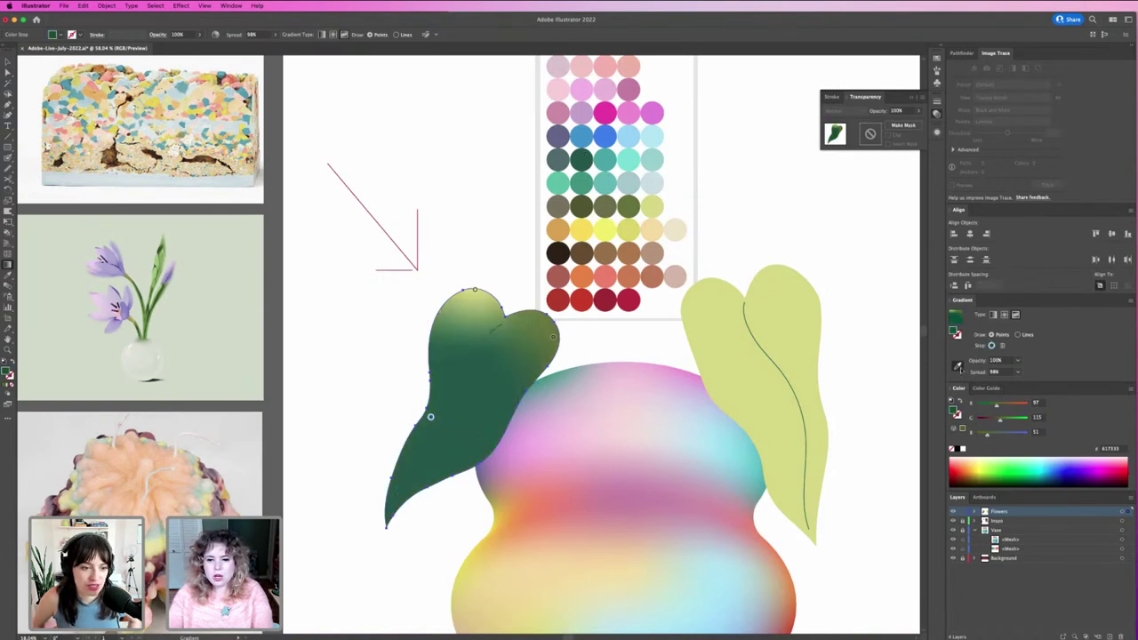
# Add four more dark green gradient stops to the left leaf: lower middle, lower right edge, center near the vein, and tip.
pyautogui.click(437, 470)
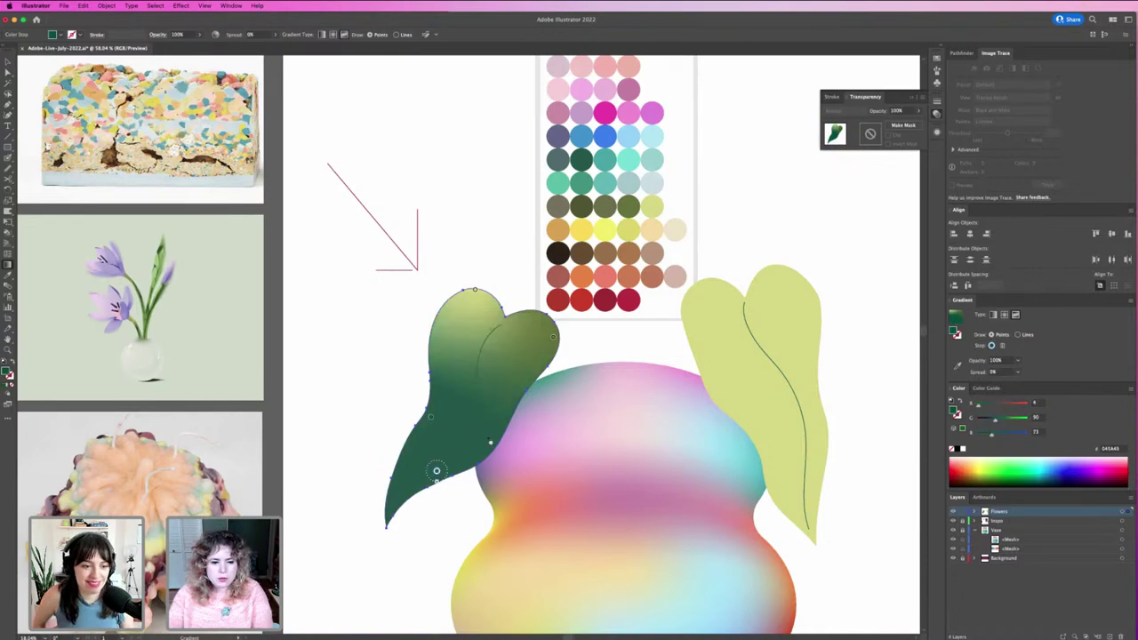
pyautogui.click(485, 435)
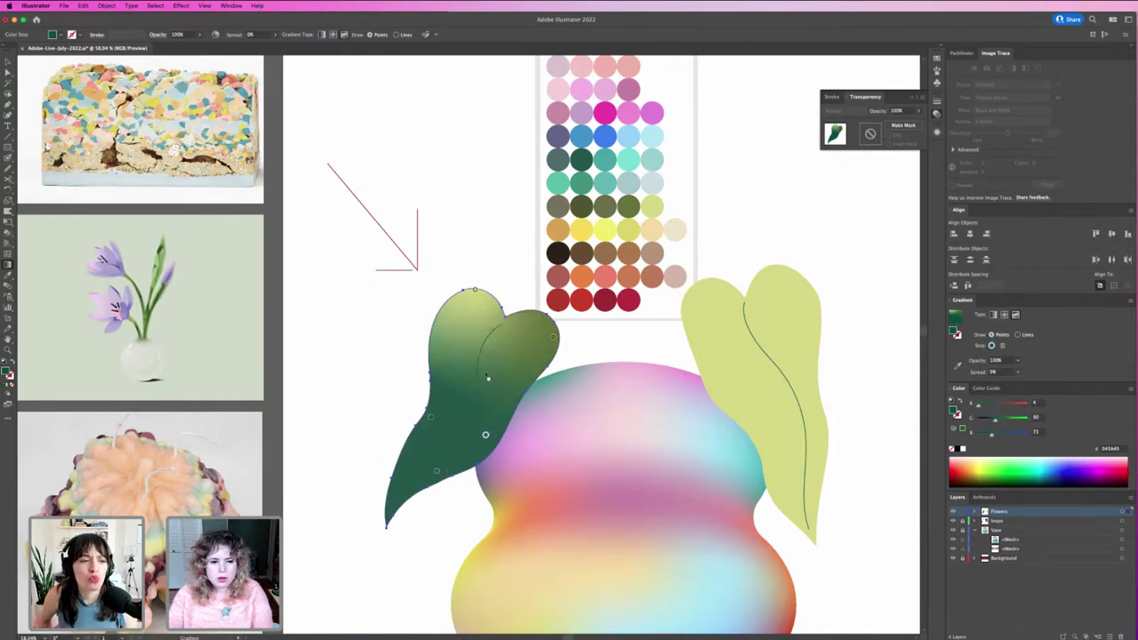
pyautogui.click(485, 359)
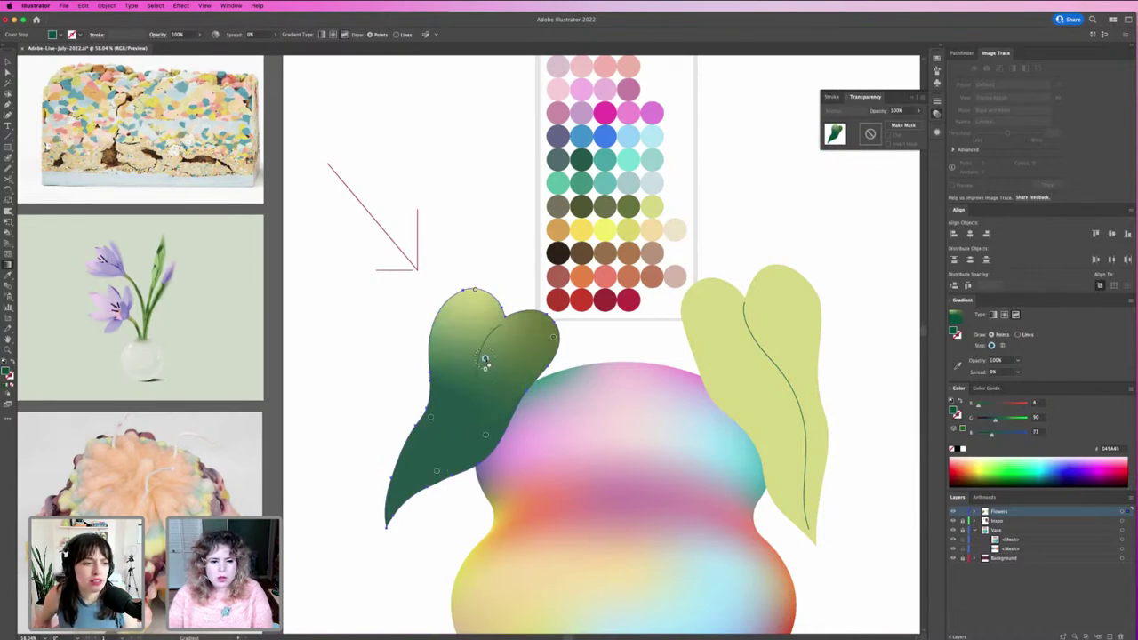
pyautogui.click(391, 510)
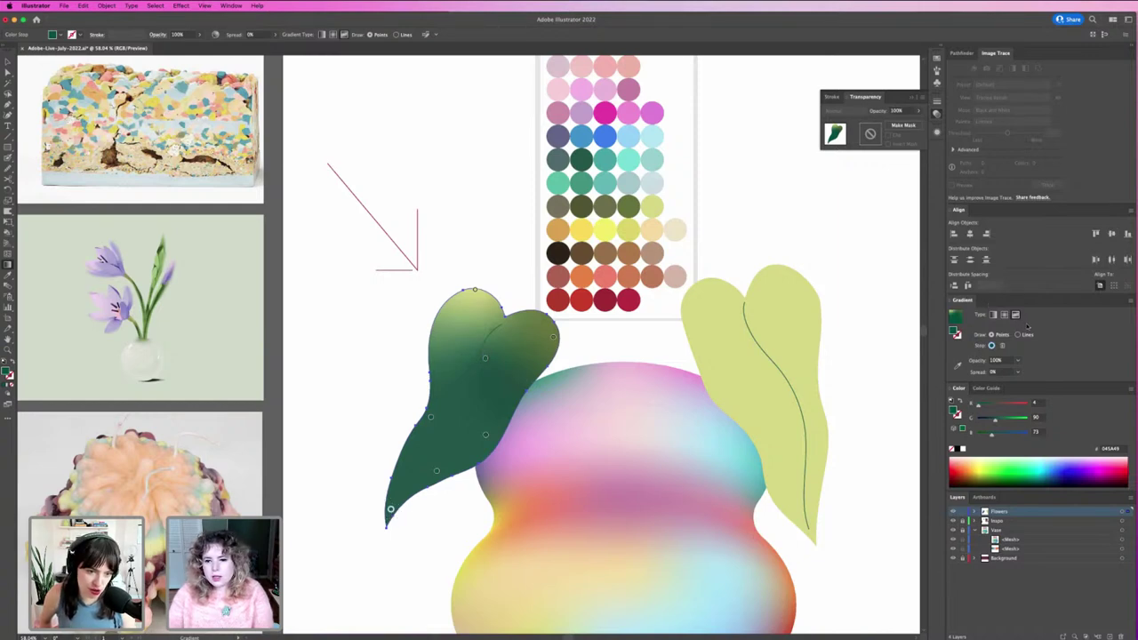
# Draw a curved gradient line from the lower right-edge stop through the center stop to the base of the leaf's right lobe.
pyautogui.click(1018, 334)
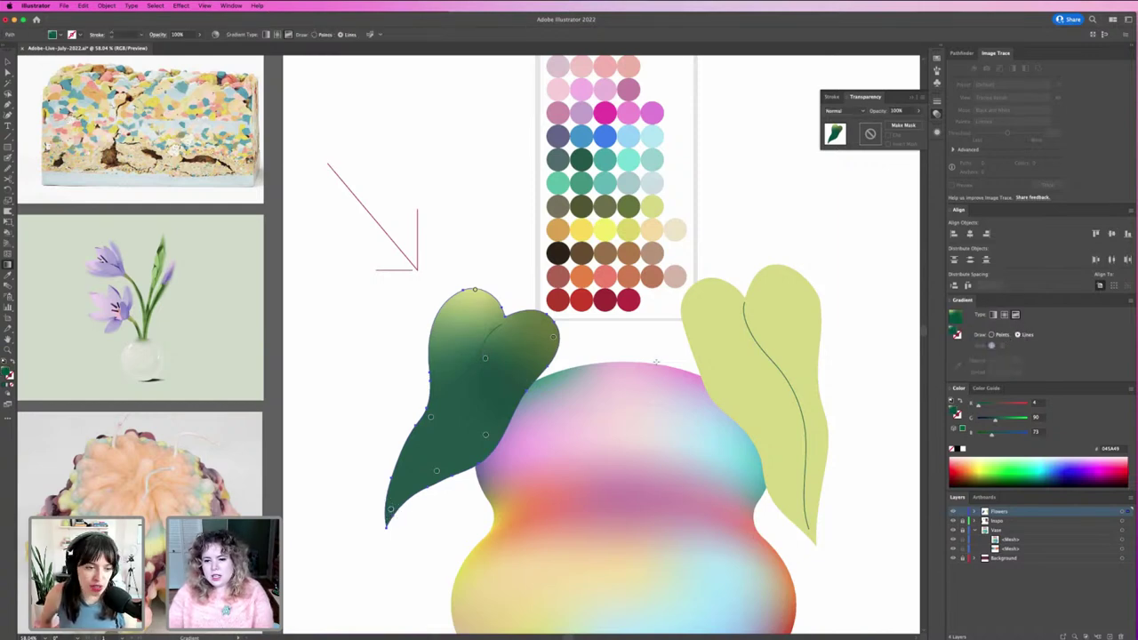
pyautogui.click(486, 435)
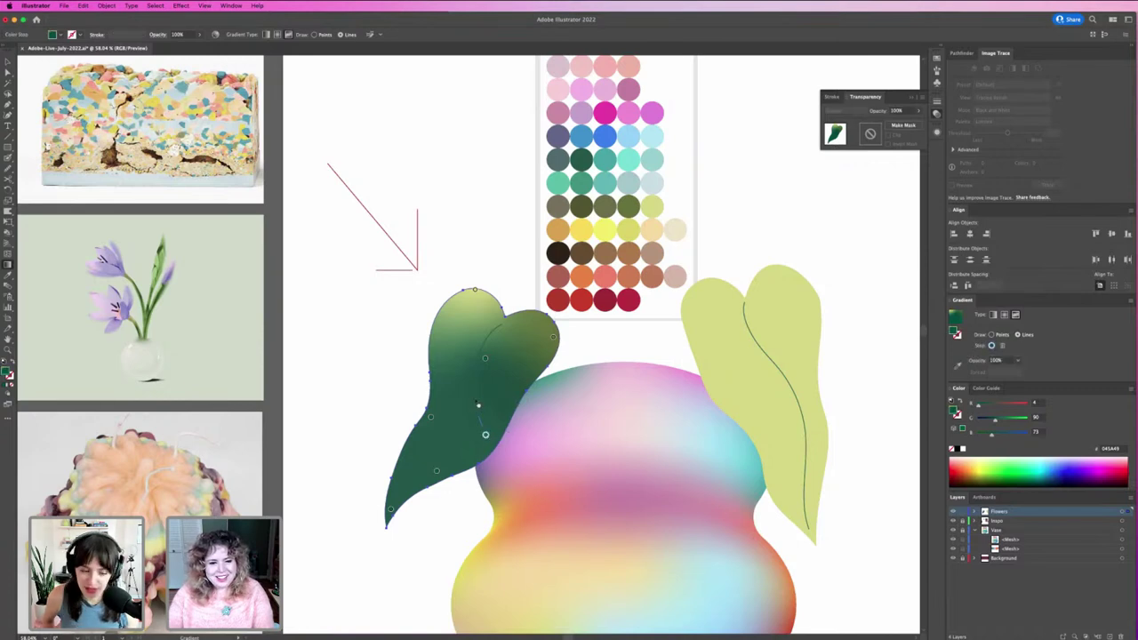
pyautogui.click(518, 317)
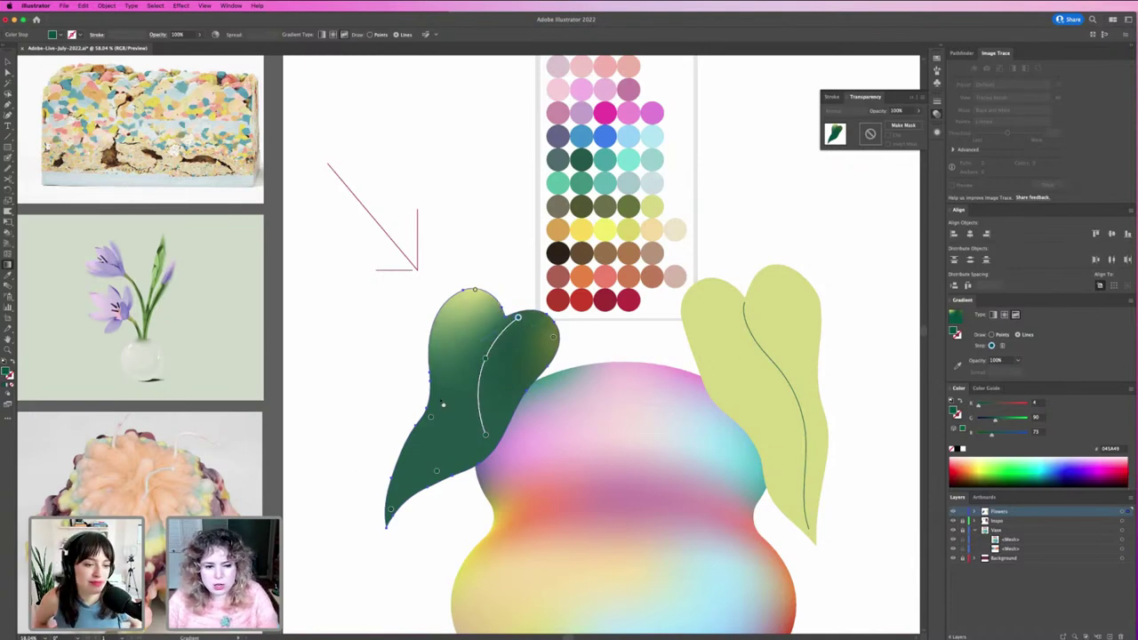
pyautogui.click(514, 374)
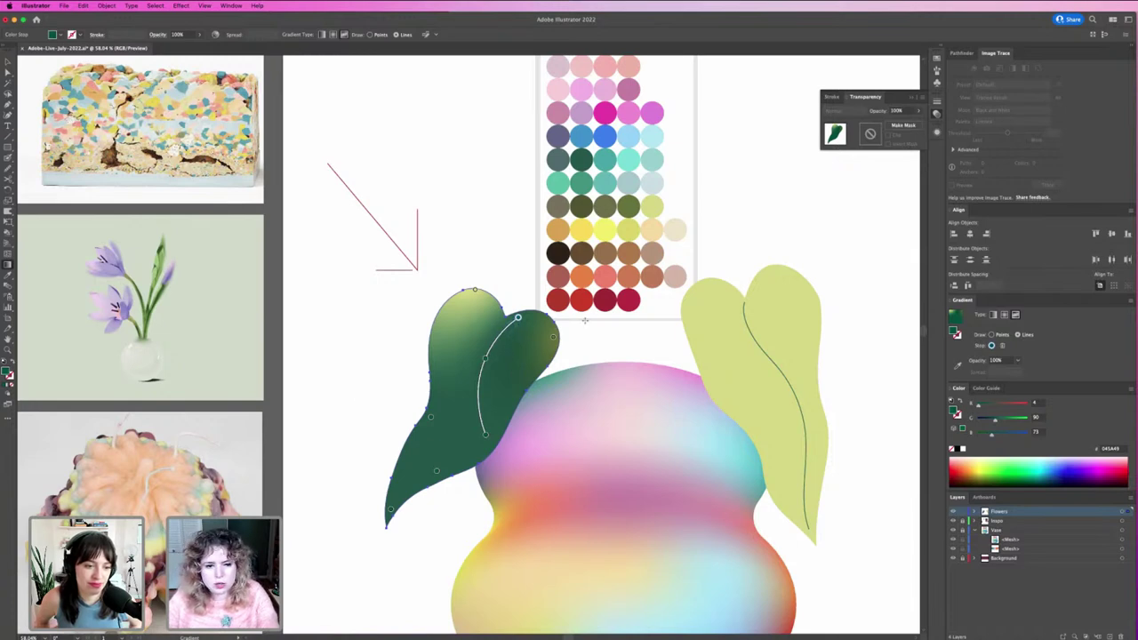
# Color the gradient line's stops from the palette: light blue at the upper end, medium green in the middle, olive green at the lower end.
pyautogui.click(959, 363)
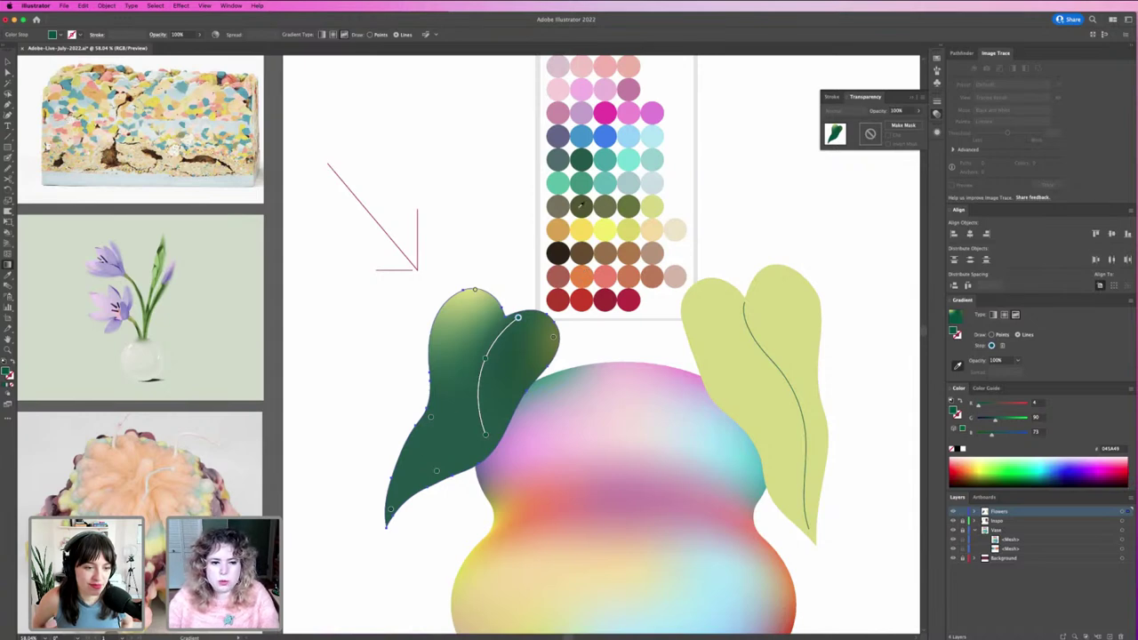
pyautogui.click(630, 134)
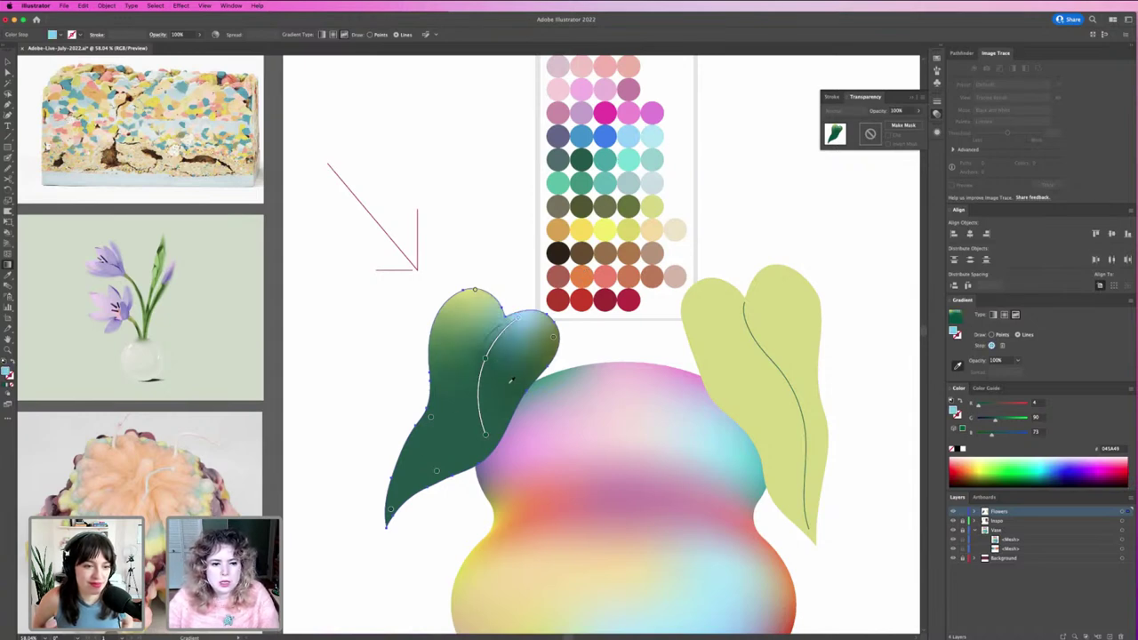
pyautogui.click(485, 359)
pyautogui.click(576, 183)
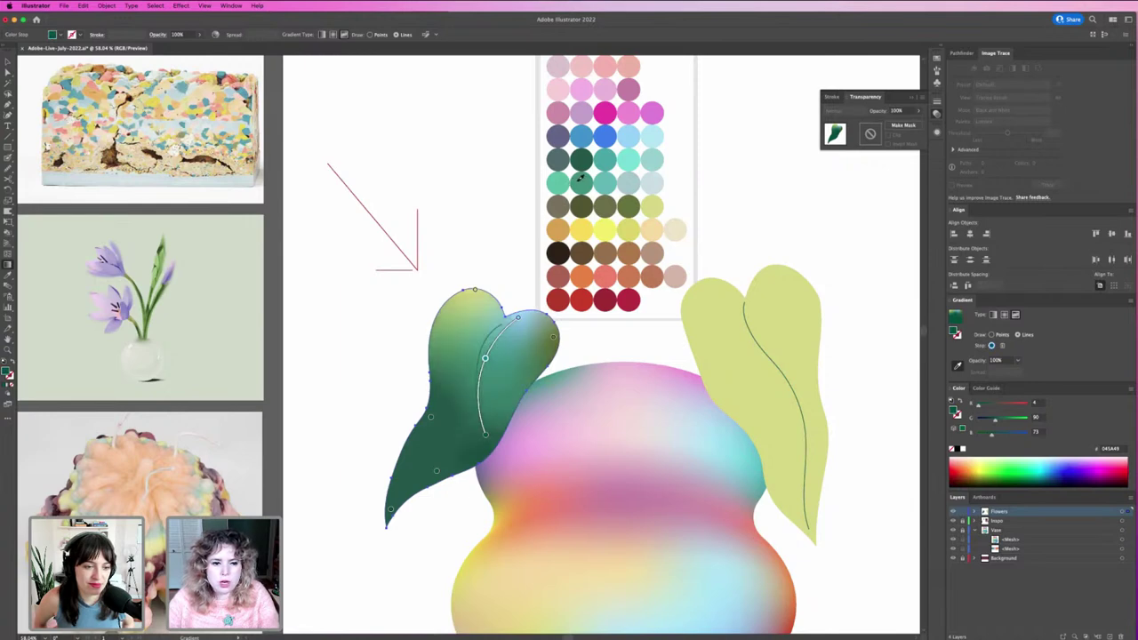
pyautogui.click(485, 435)
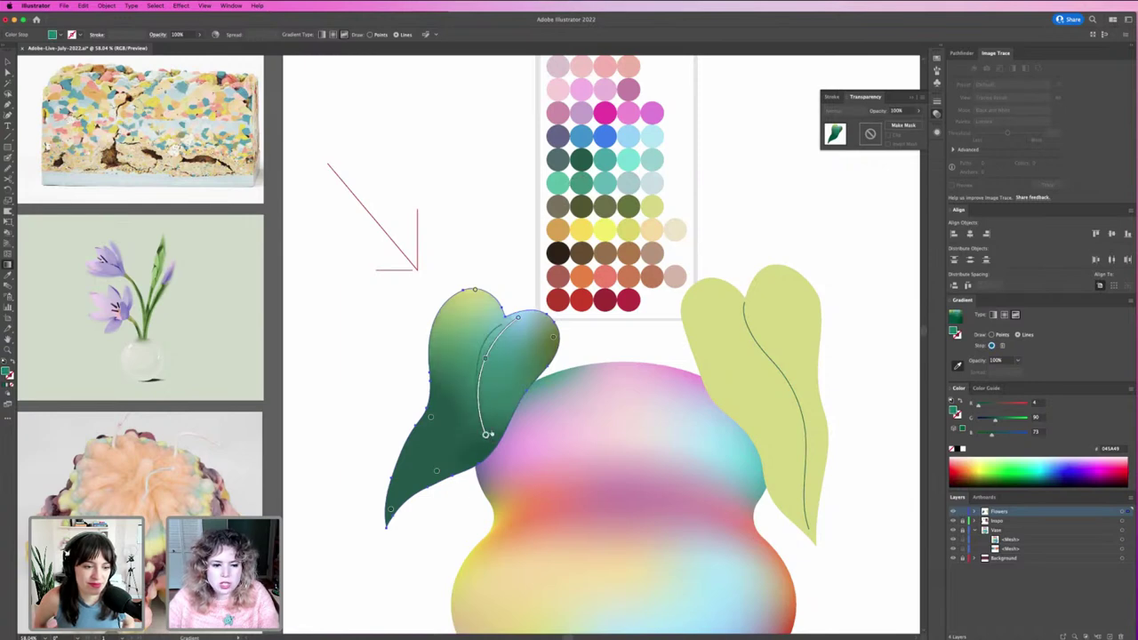
pyautogui.click(628, 207)
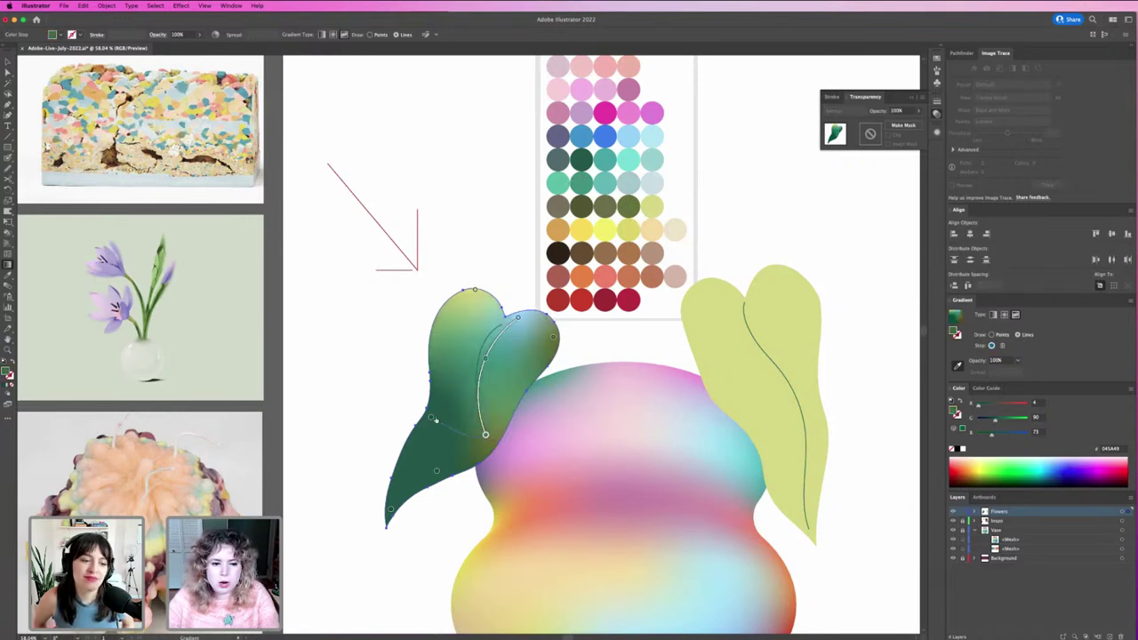
pyautogui.click(431, 417)
pyautogui.press('super+z')
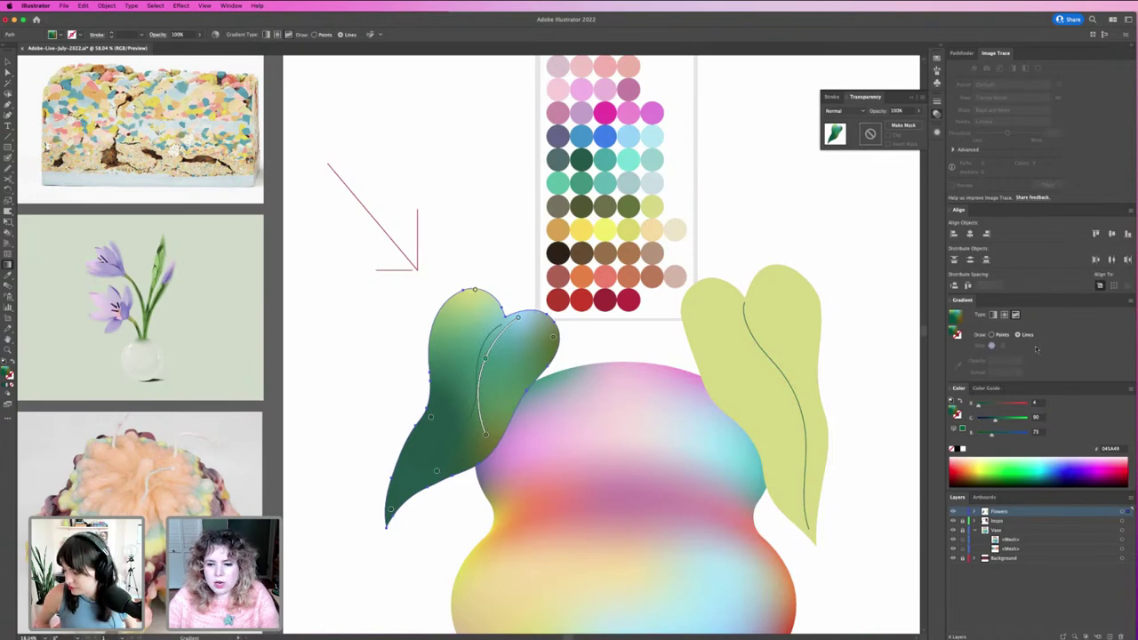
# Return the freeform gradient to Points mode and color the leaf's left-edge stop with the medium blue swatch.
pyautogui.click(992, 334)
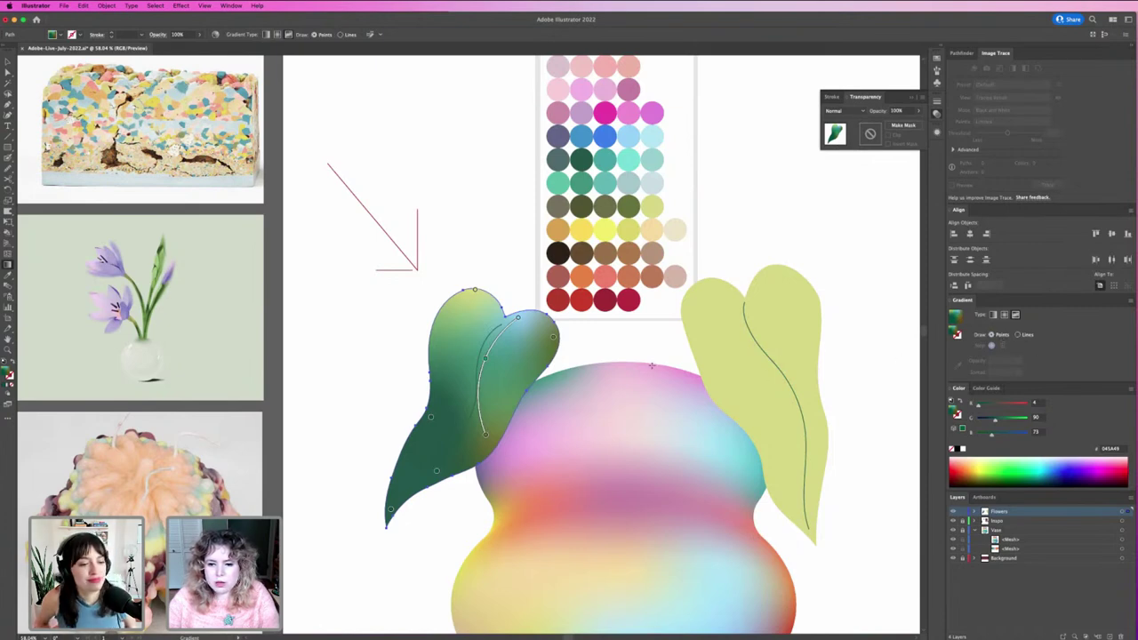
pyautogui.click(430, 416)
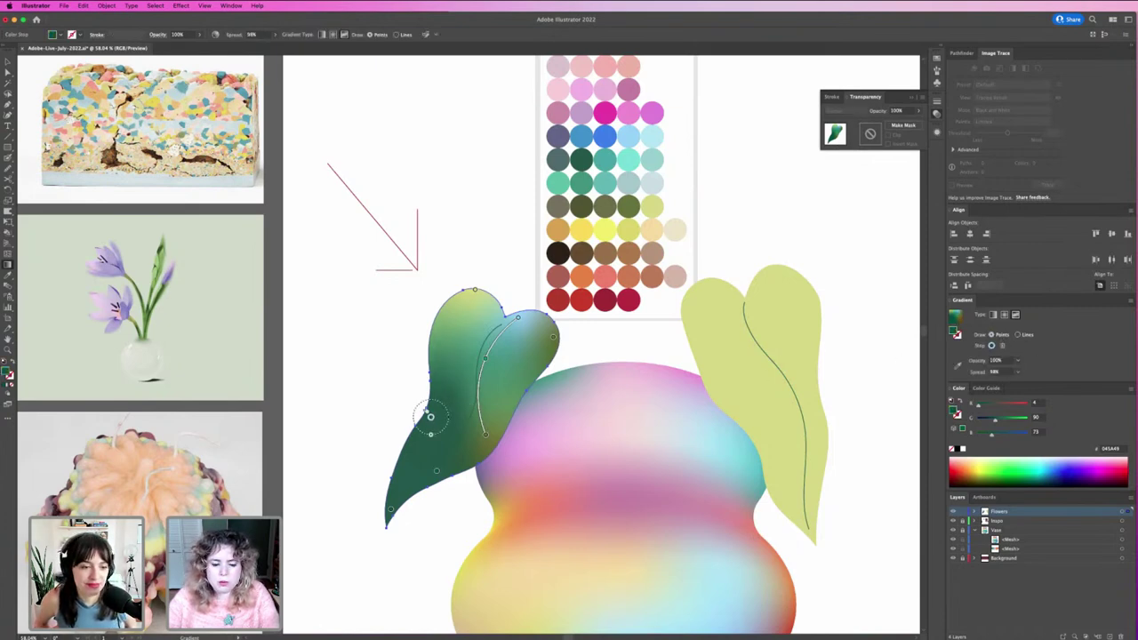
pyautogui.click(958, 365)
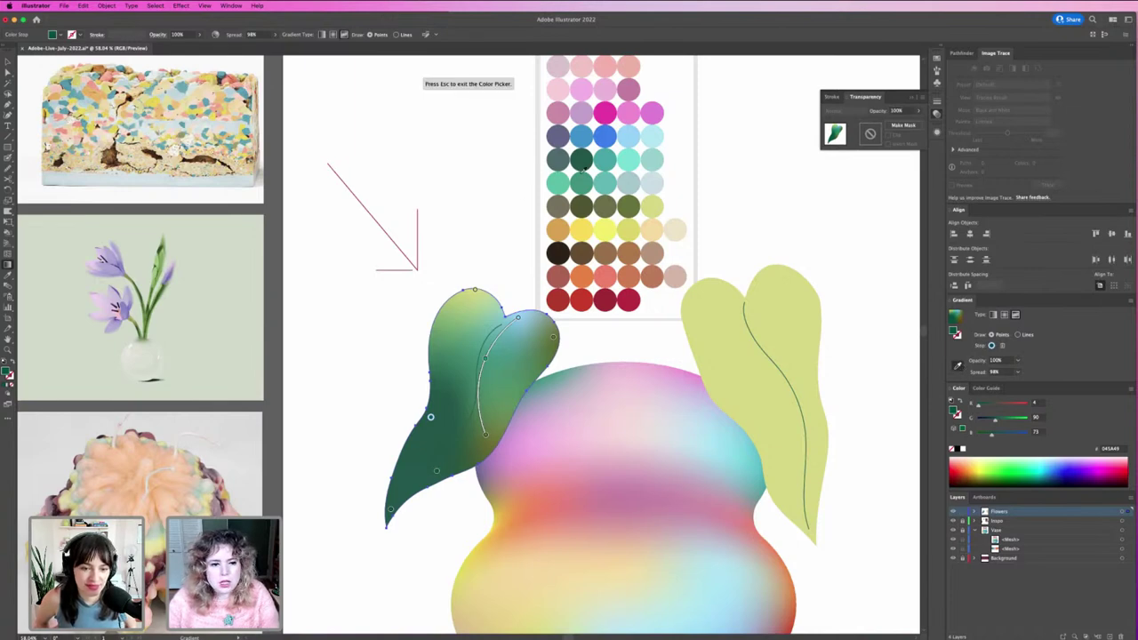
pyautogui.click(583, 134)
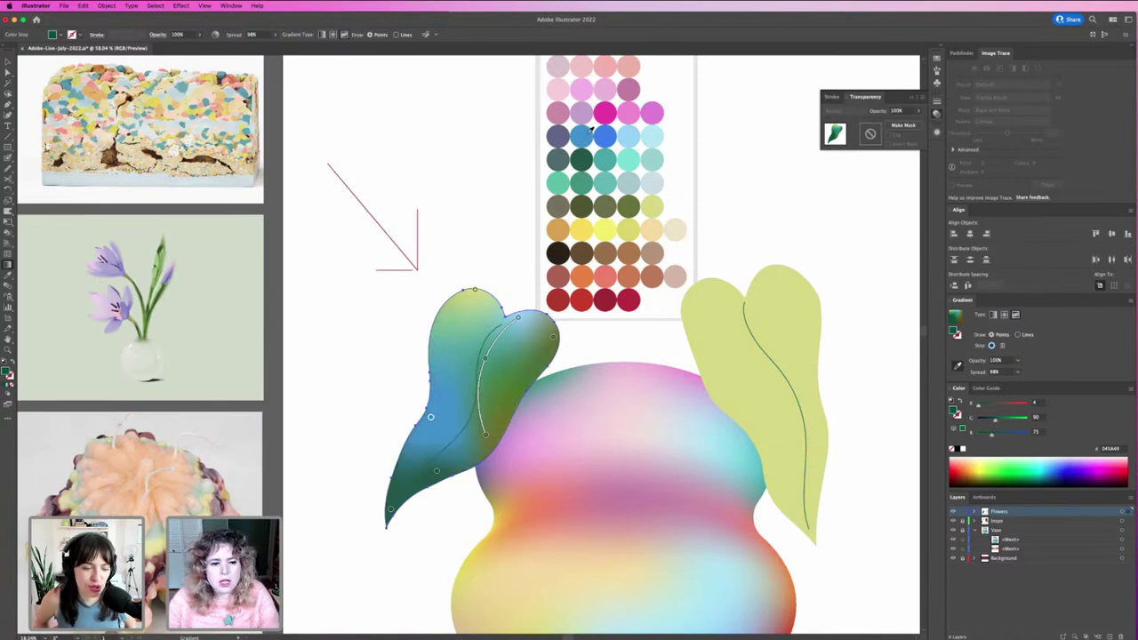
# Recolor the left leaf's lower-middle gradient stop from the palette, trying several swatches and settling on the dark pink-mauve one.
pyautogui.click(434, 470)
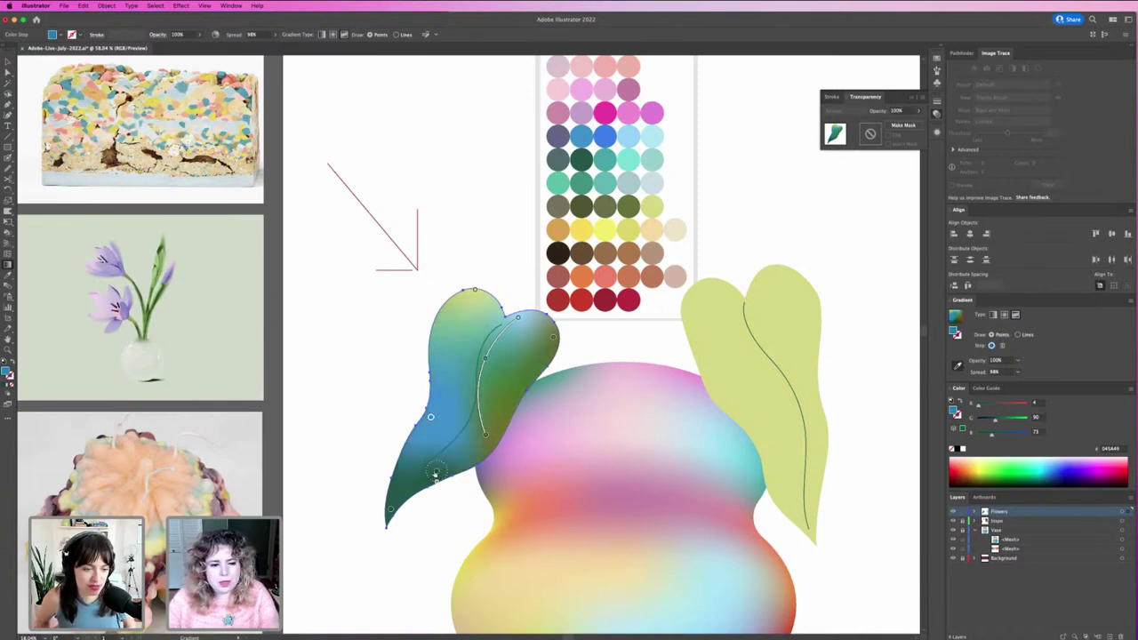
pyautogui.click(637, 228)
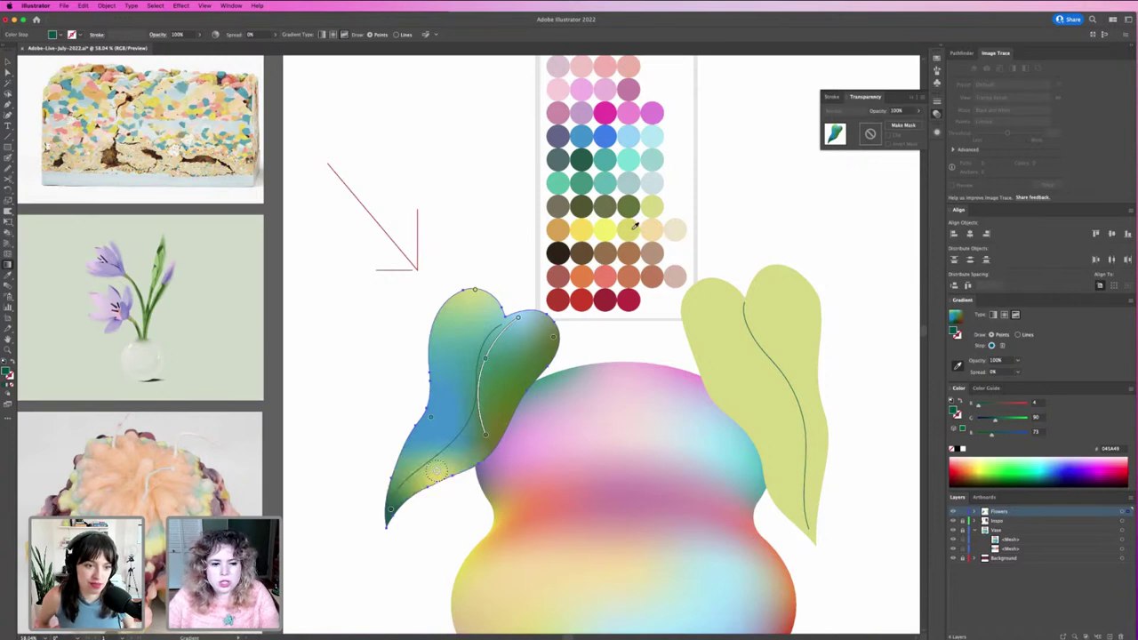
pyautogui.click(584, 134)
pyautogui.click(584, 116)
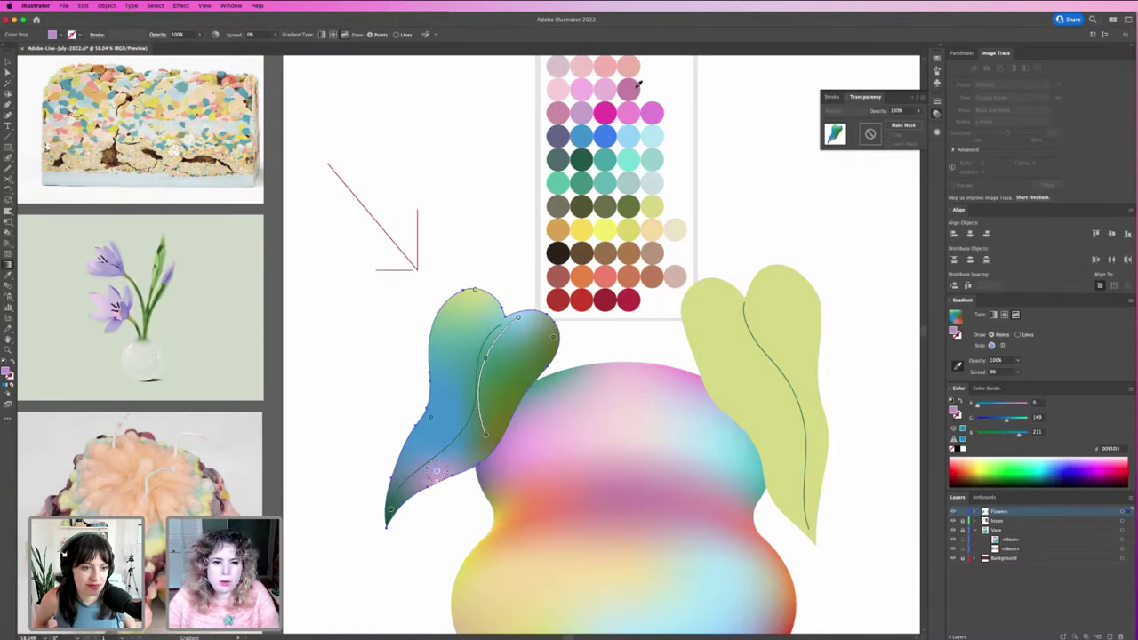
pyautogui.click(610, 113)
pyautogui.click(569, 131)
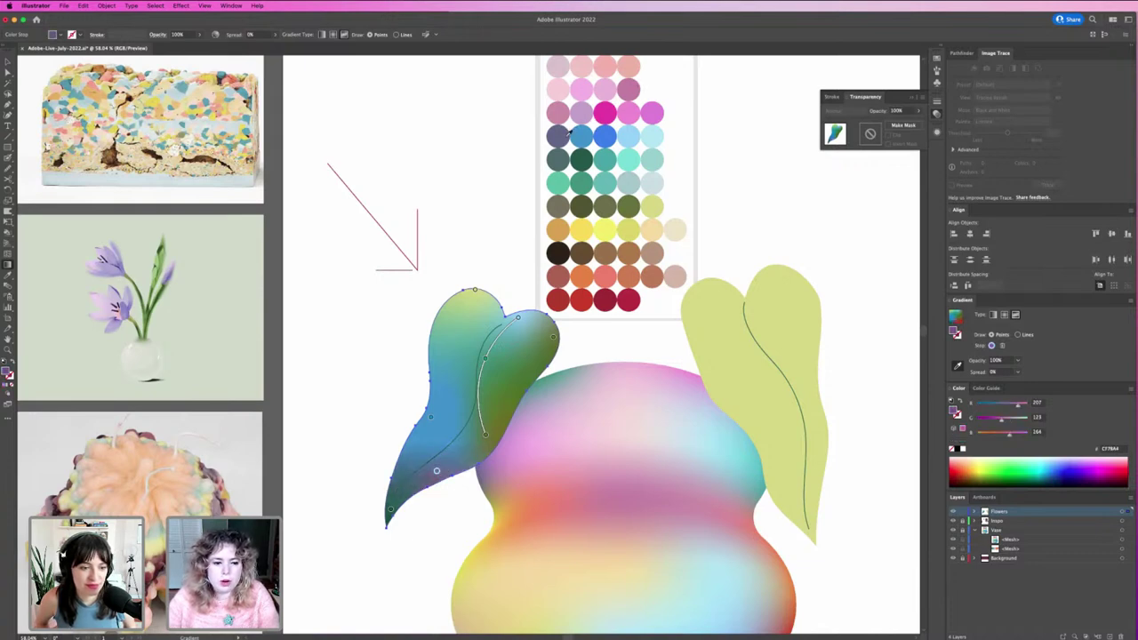
pyautogui.click(634, 85)
# Color the leaf's tip stop with the light teal-green swatch and set the stop's opacity to 60%.
pyautogui.click(392, 510)
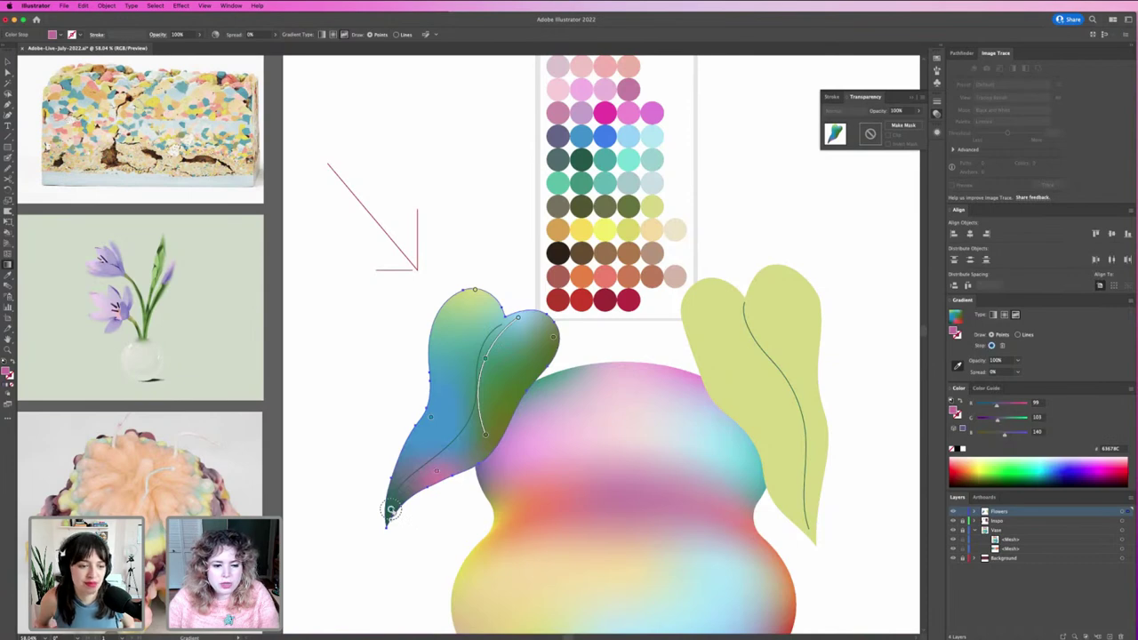
pyautogui.click(589, 182)
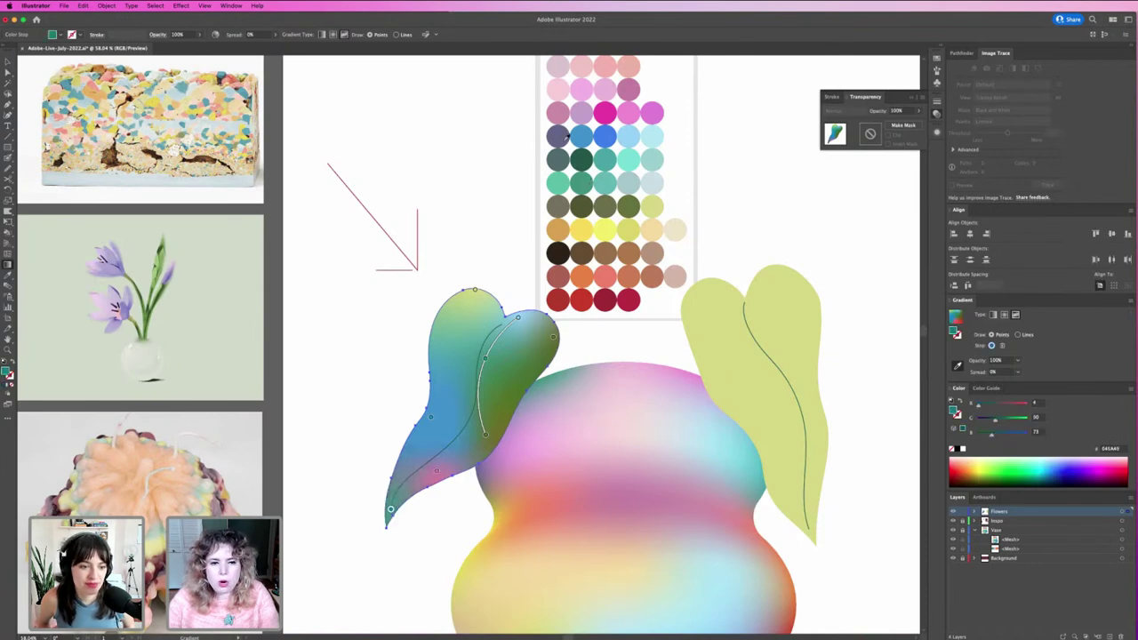
pyautogui.click(567, 178)
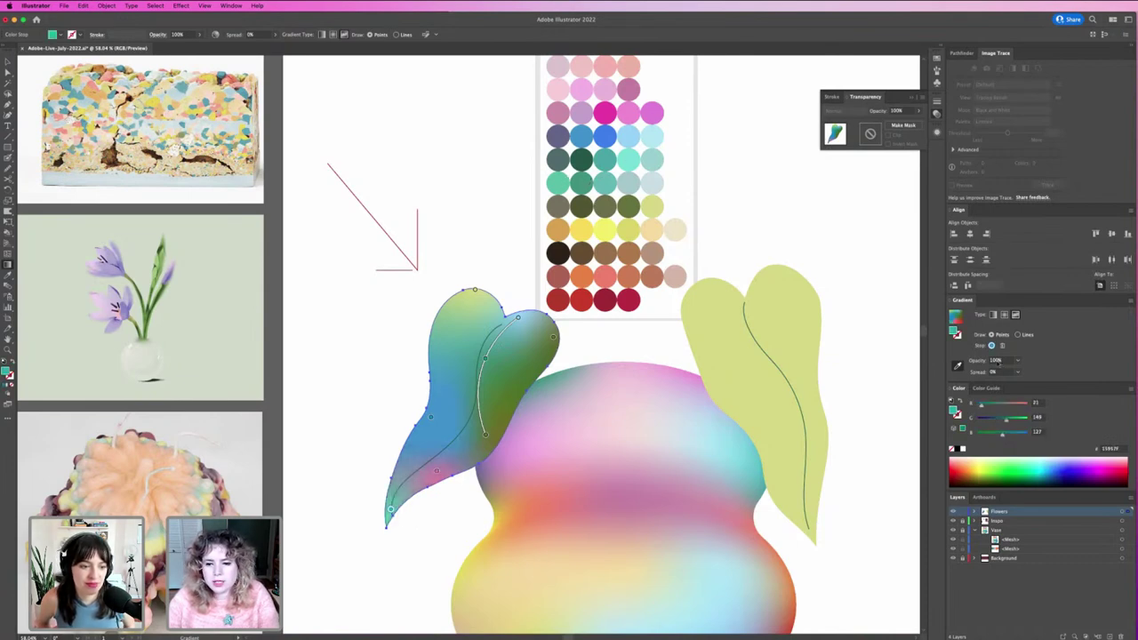
pyautogui.click(996, 360)
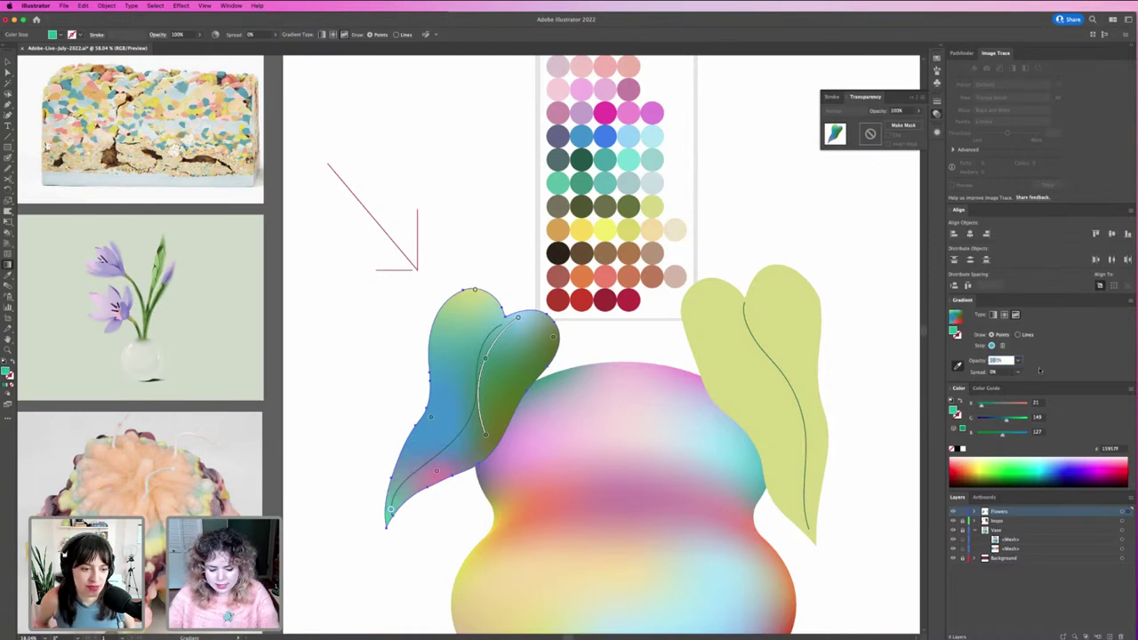
pyautogui.write('60')
pyautogui.press('Return')
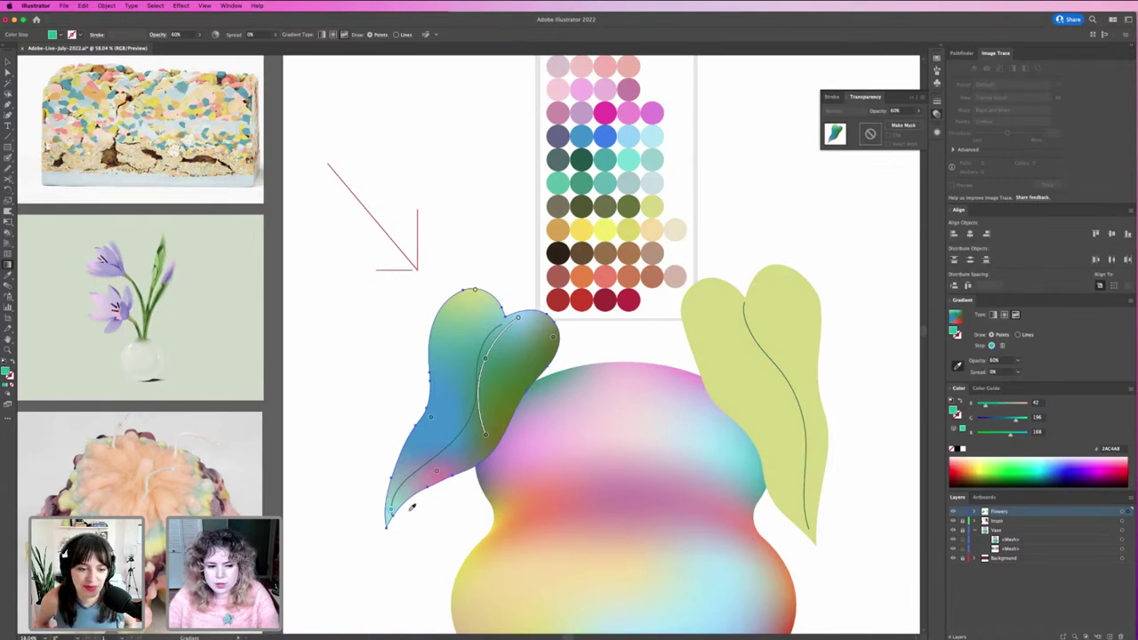
# Move the green stop closer to the leaf's tip with 100% spread, and shift the pink stop toward the lower right edge.
pyautogui.moveTo(388, 522)
pyautogui.mouseDown()
pyautogui.moveTo(392, 542)
pyautogui.moveTo(388, 516)
pyautogui.mouseUp()
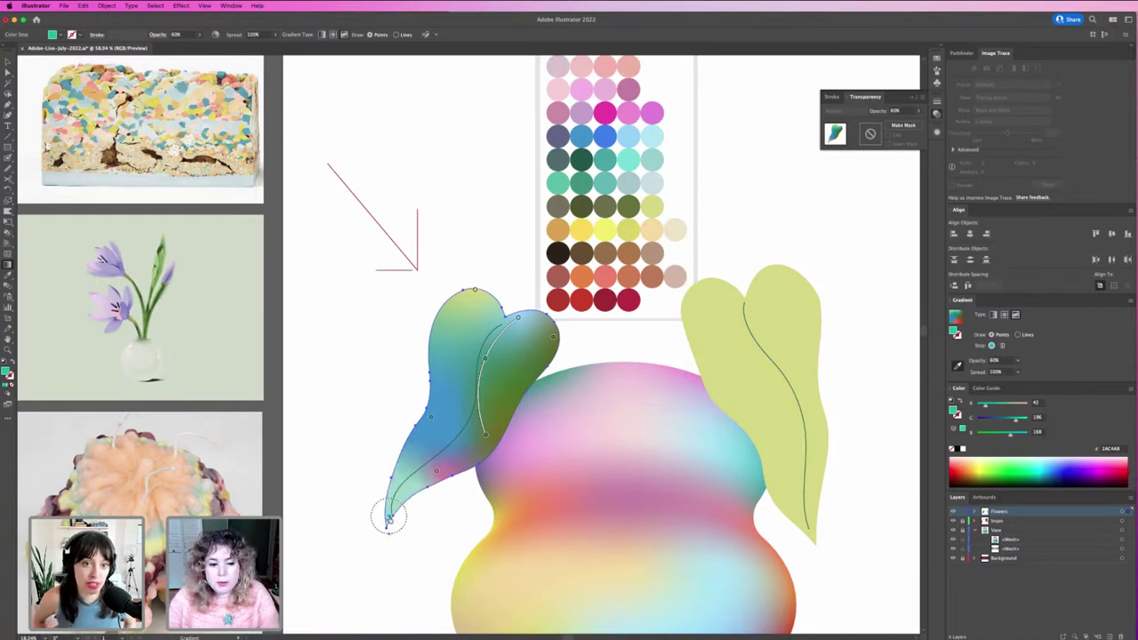
pyautogui.moveTo(437, 472); pyautogui.dragTo(468, 465)
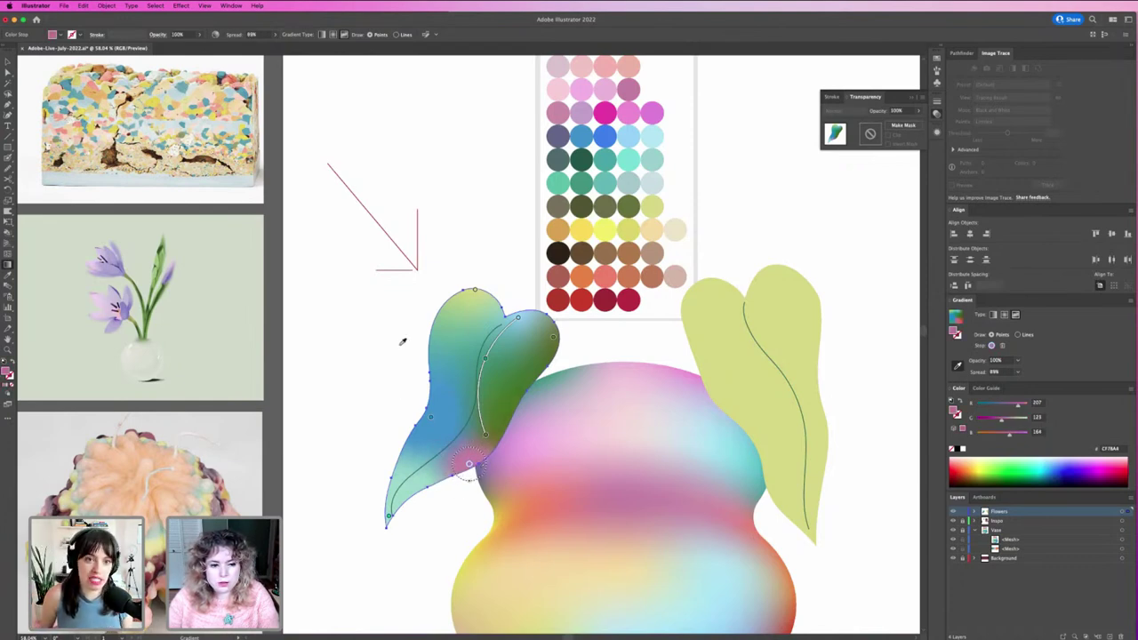
# In Lines mode, draw a curved pink gradient line from the lower right-edge stop along the leaf's lower edge toward the tip.
pyautogui.press('z')
pyautogui.moveTo(396, 331); pyautogui.dragTo(424, 359)
pyautogui.click(424, 358)
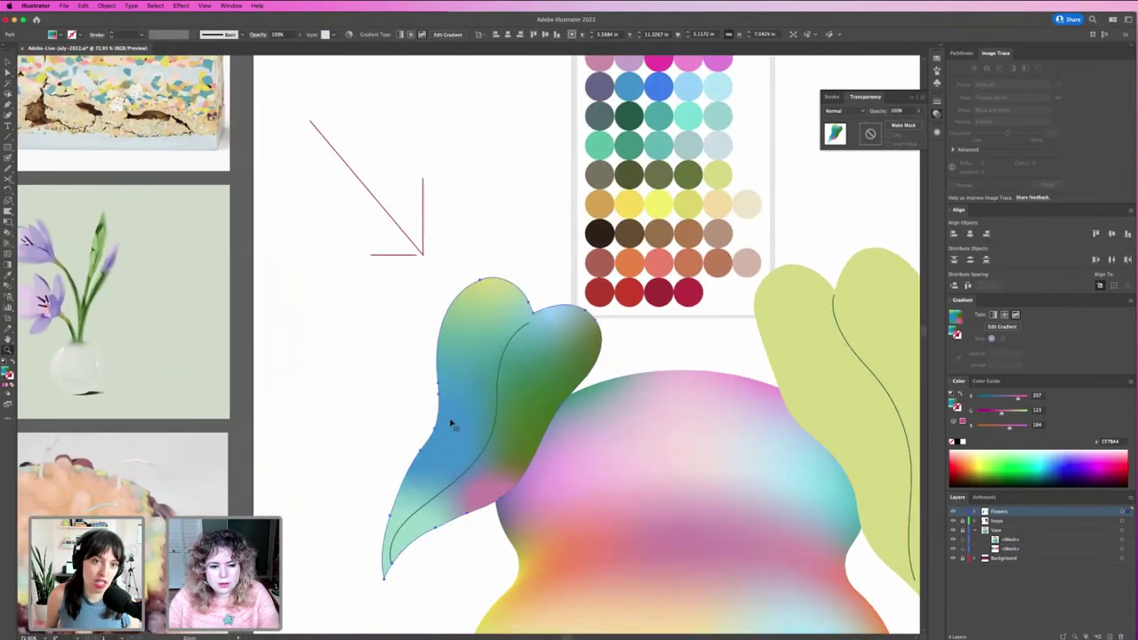
pyautogui.press('v')
pyautogui.click(451, 424)
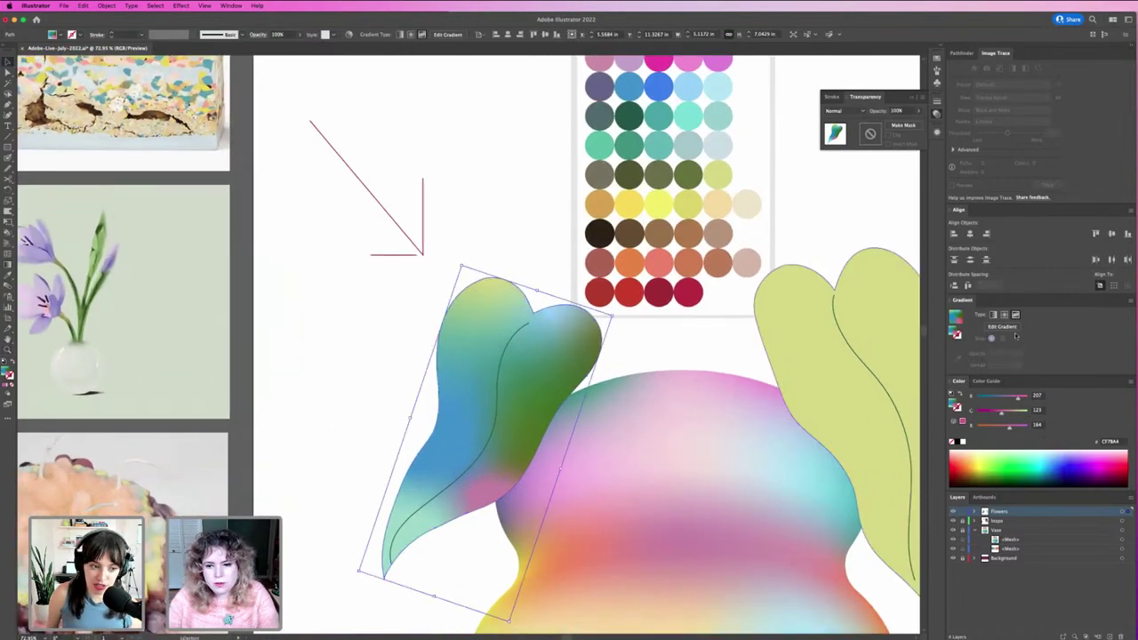
pyautogui.press('g')
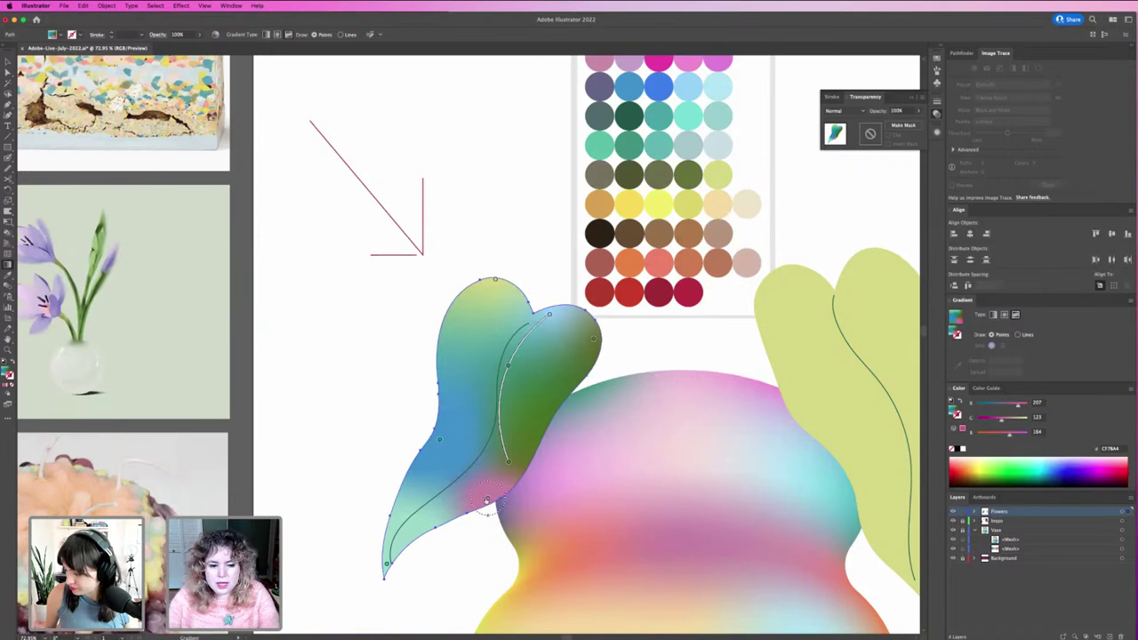
pyautogui.click(487, 499)
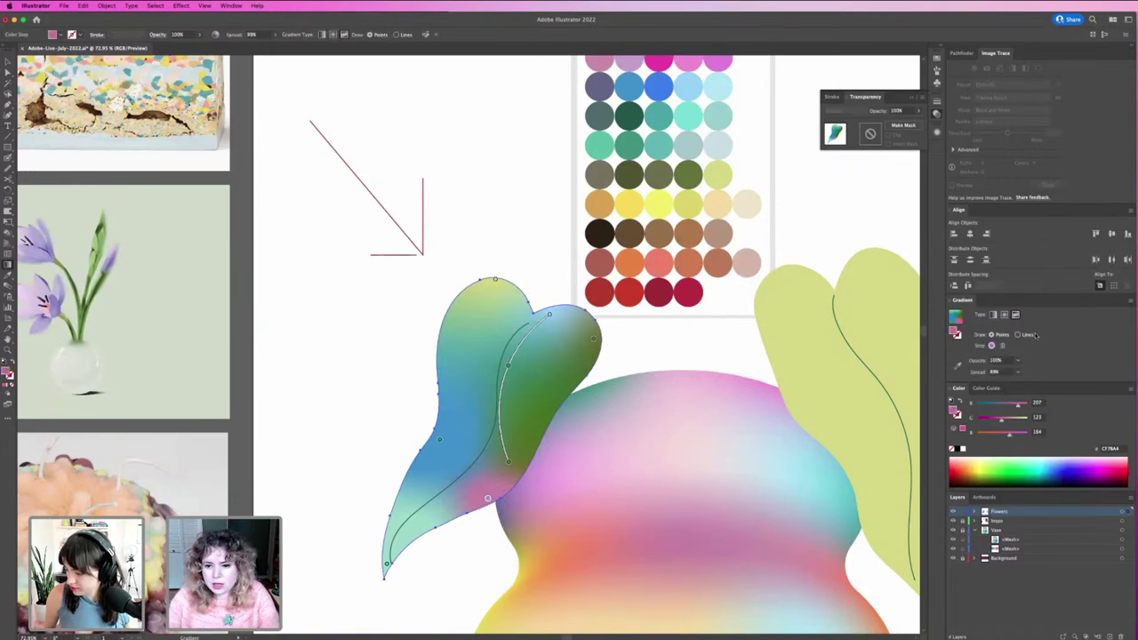
pyautogui.click(1017, 334)
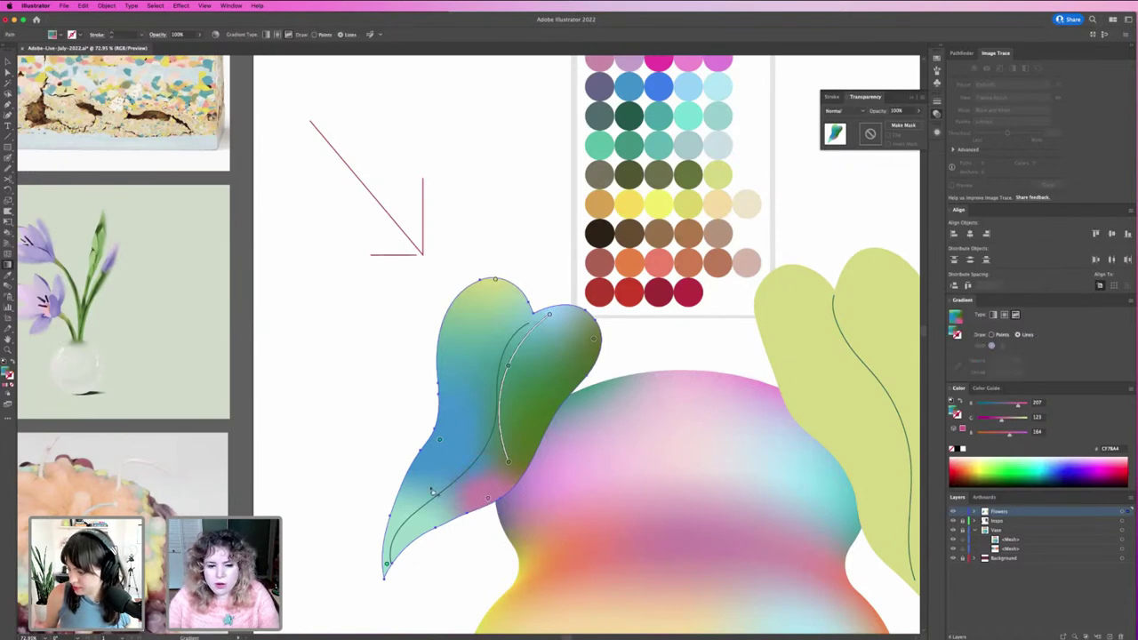
pyautogui.click(487, 497)
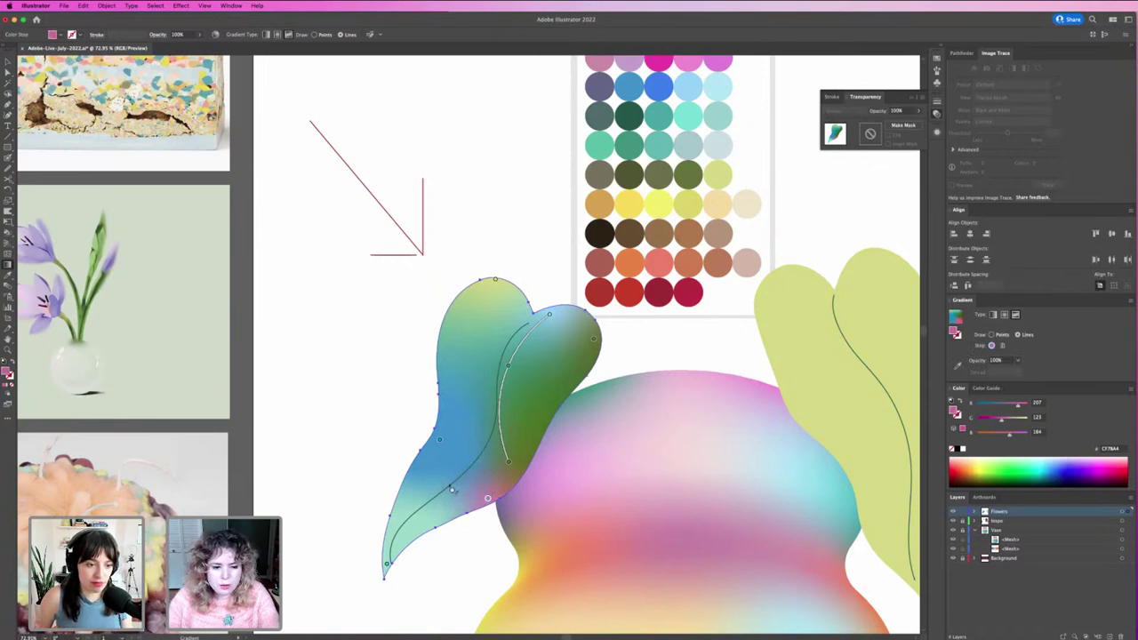
pyautogui.click(423, 532)
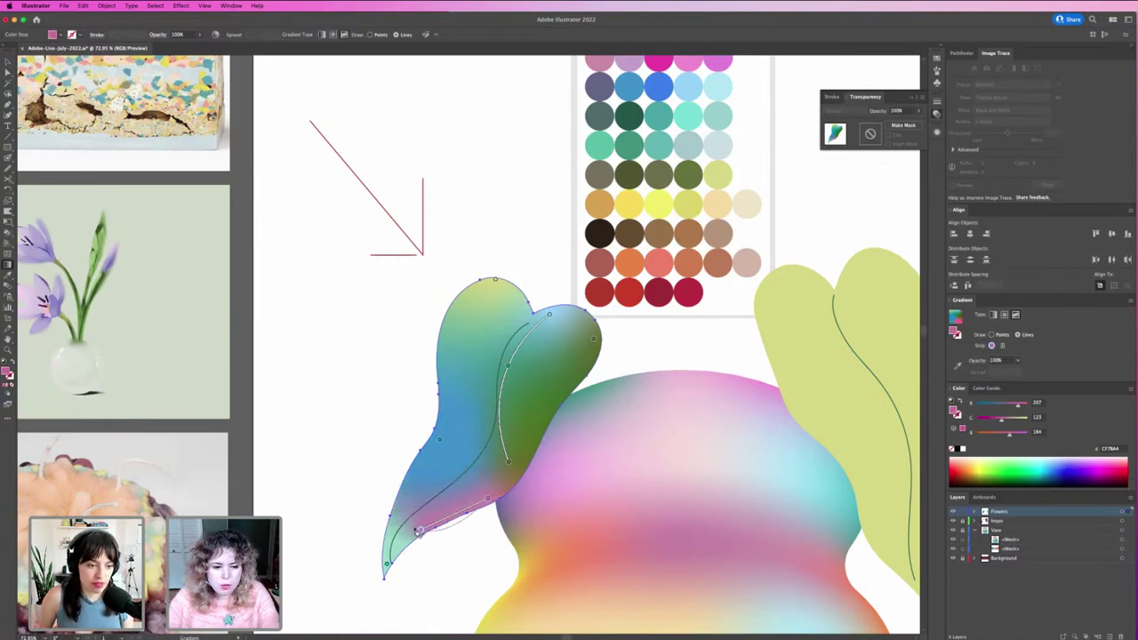
pyautogui.click(395, 552)
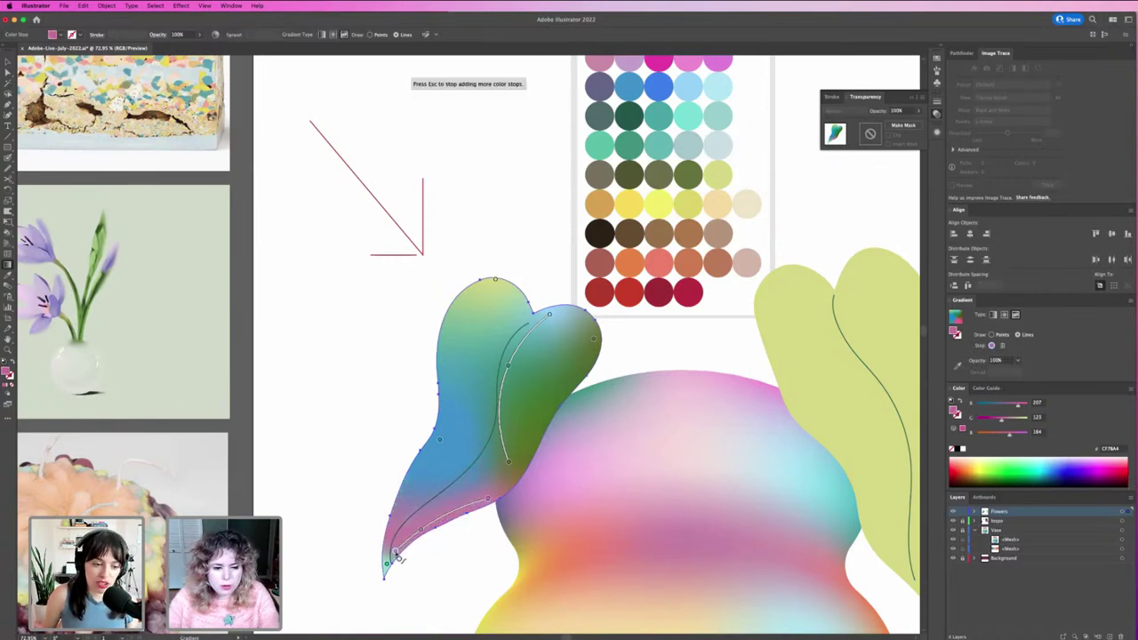
# End the pink gradient line, reopen the leaf's gradient for editing and move the blue stop closer to the left edge.
pyautogui.press('space')
pyautogui.moveTo(432, 474)
pyautogui.mouseDown()
pyautogui.moveTo(465, 444)
pyautogui.moveTo(557, 472)
pyautogui.moveTo(498, 376)
pyautogui.mouseUp()
pyautogui.press('z')
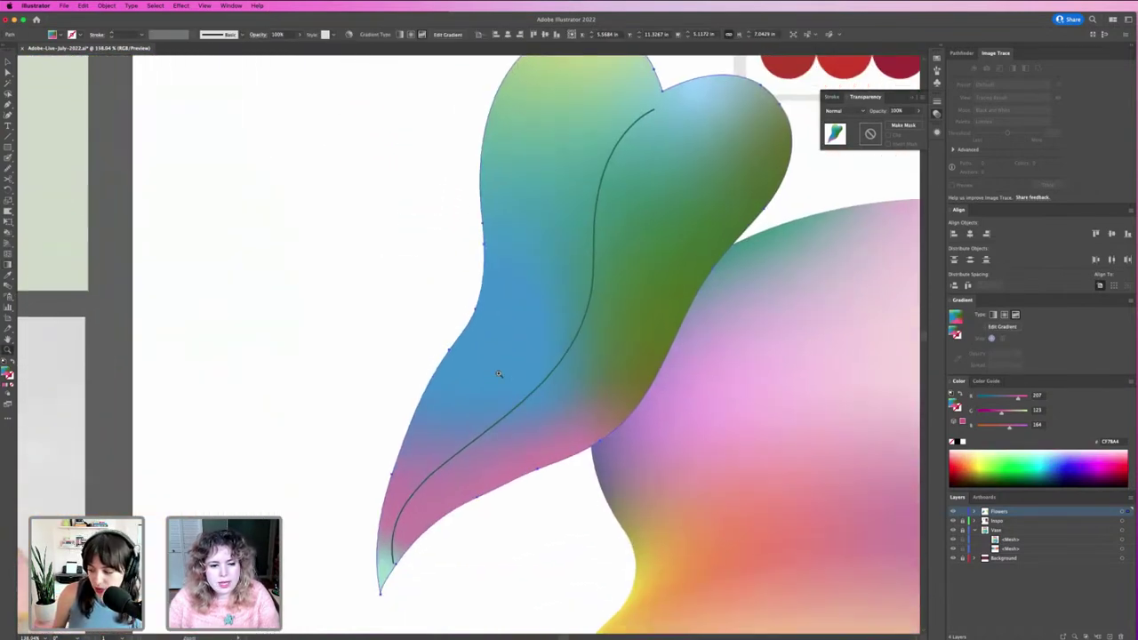
pyautogui.press('v')
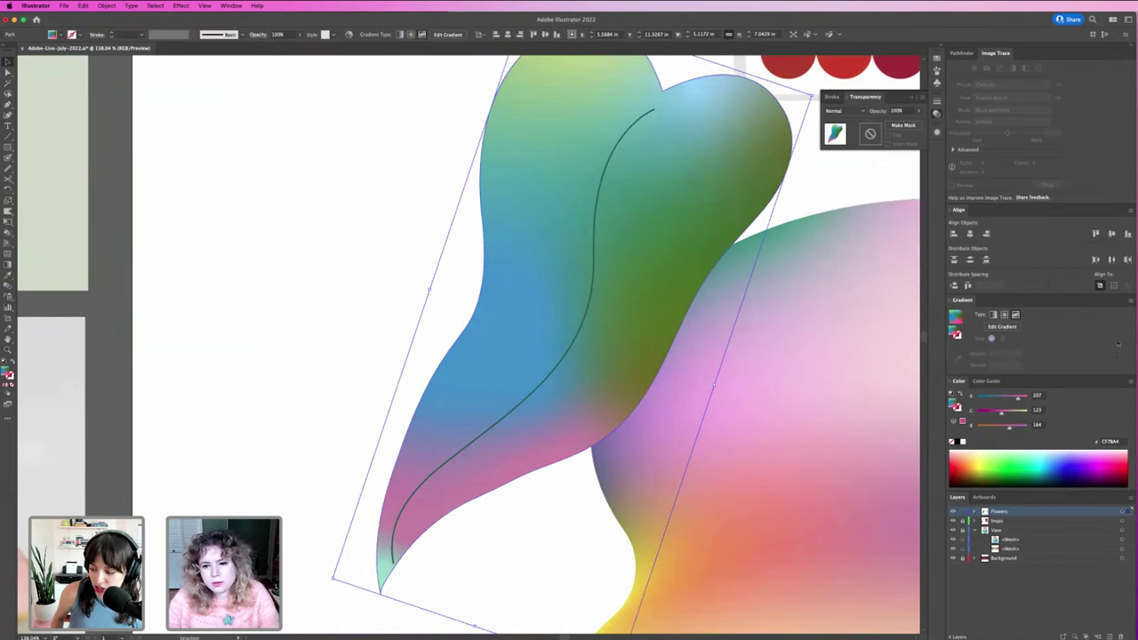
pyautogui.click(1012, 326)
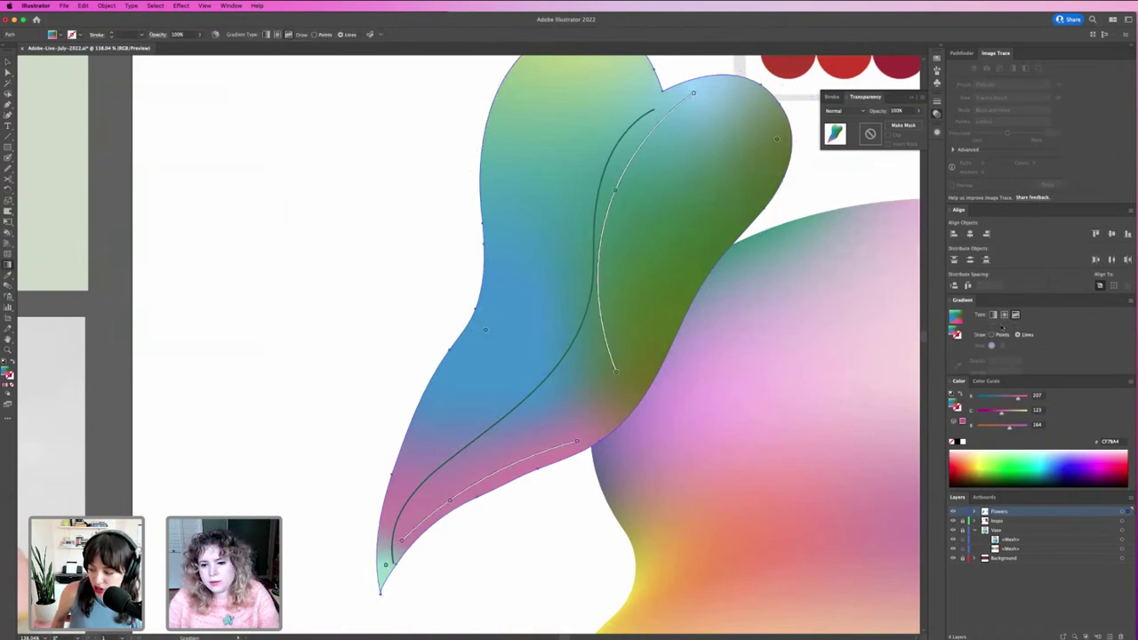
pyautogui.click(485, 332)
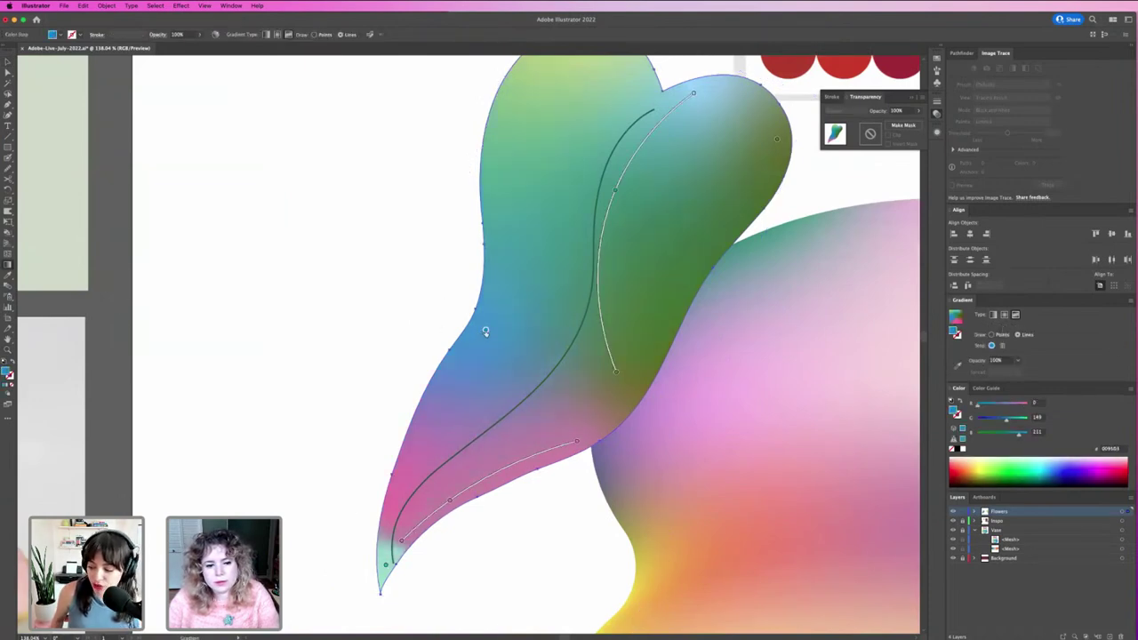
pyautogui.moveTo(485, 332)
pyautogui.mouseDown()
pyautogui.moveTo(470, 333)
pyautogui.moveTo(486, 357)
pyautogui.mouseUp()
pyautogui.press('space')
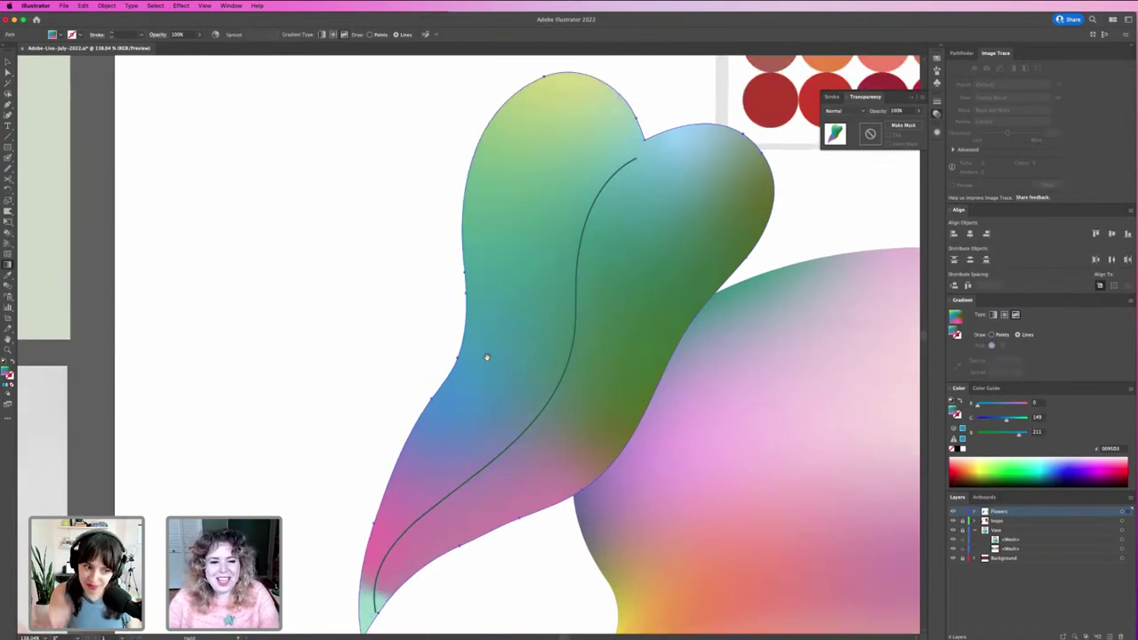
pyautogui.click(451, 384)
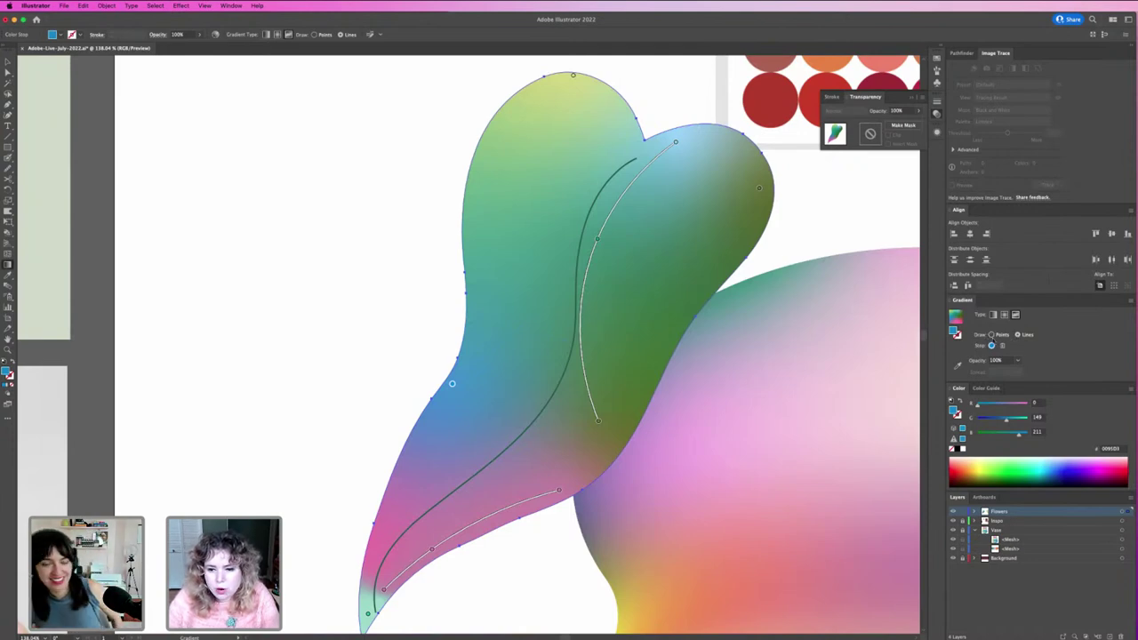
# Draw a curved blue gradient line from the left-edge stop up to the left lobe's outer edge, and return to Points mode.
pyautogui.click(992, 335)
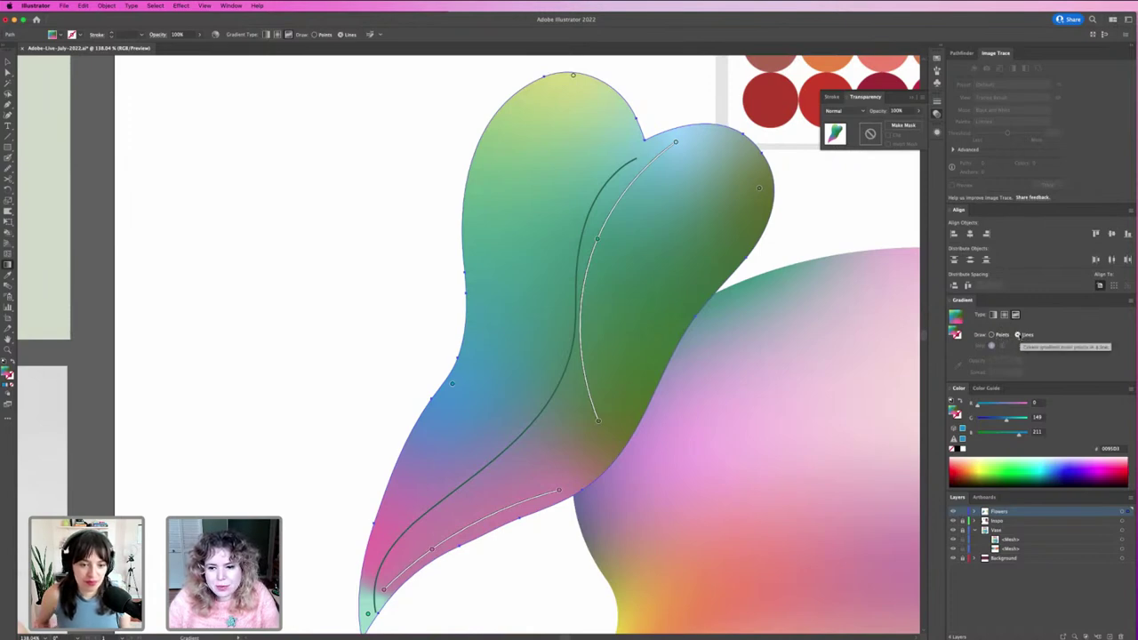
pyautogui.click(452, 385)
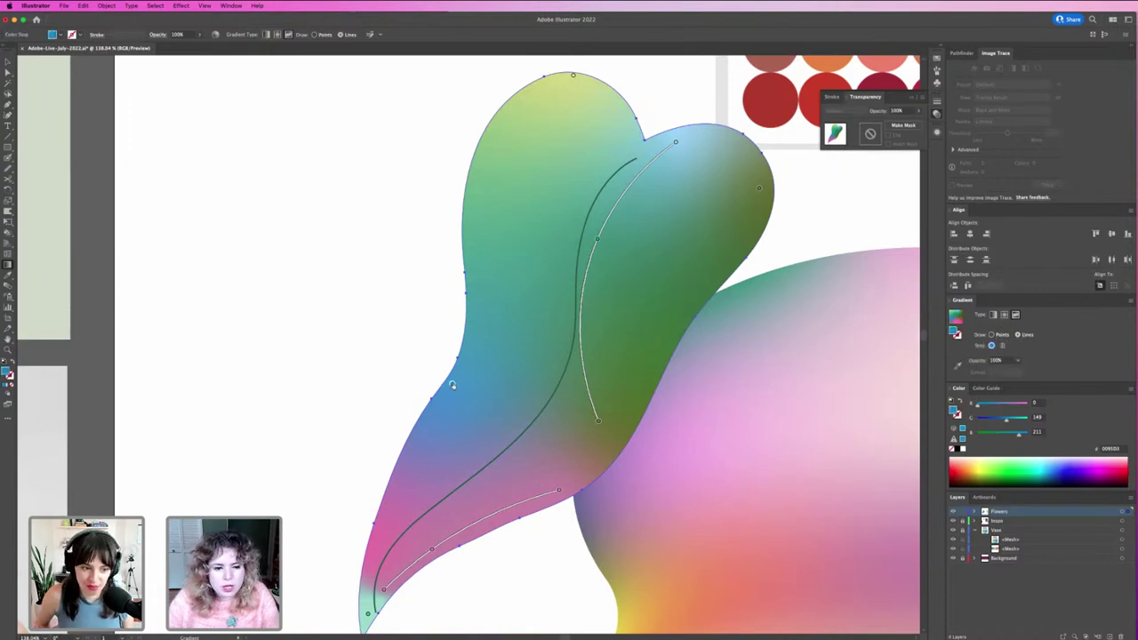
pyautogui.click(486, 320)
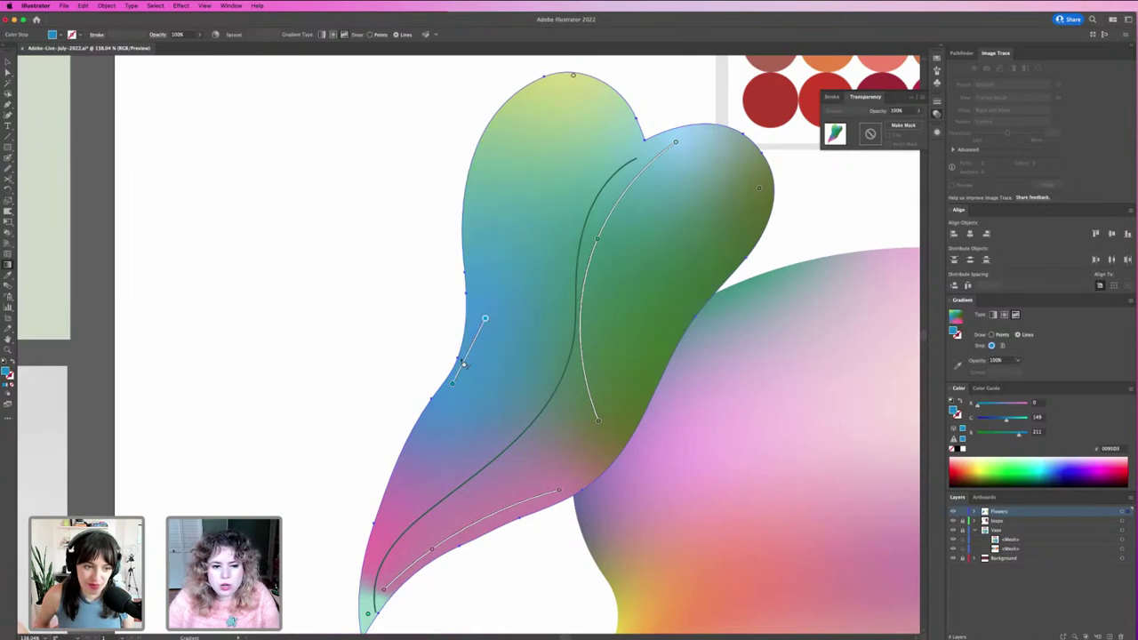
pyautogui.click(468, 213)
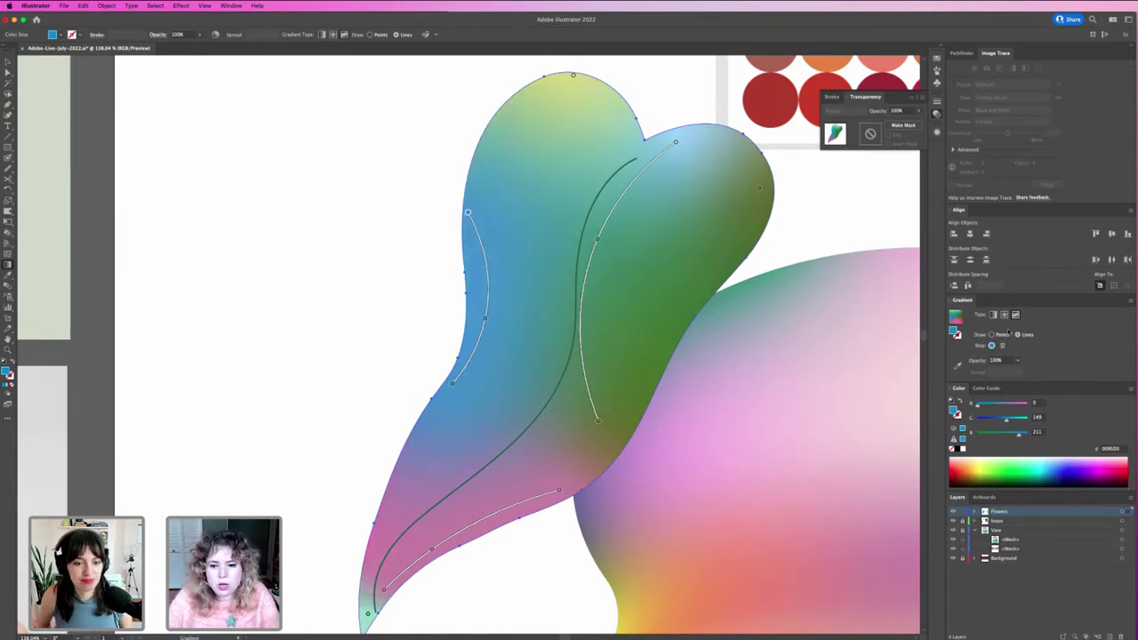
pyautogui.press('Escape')
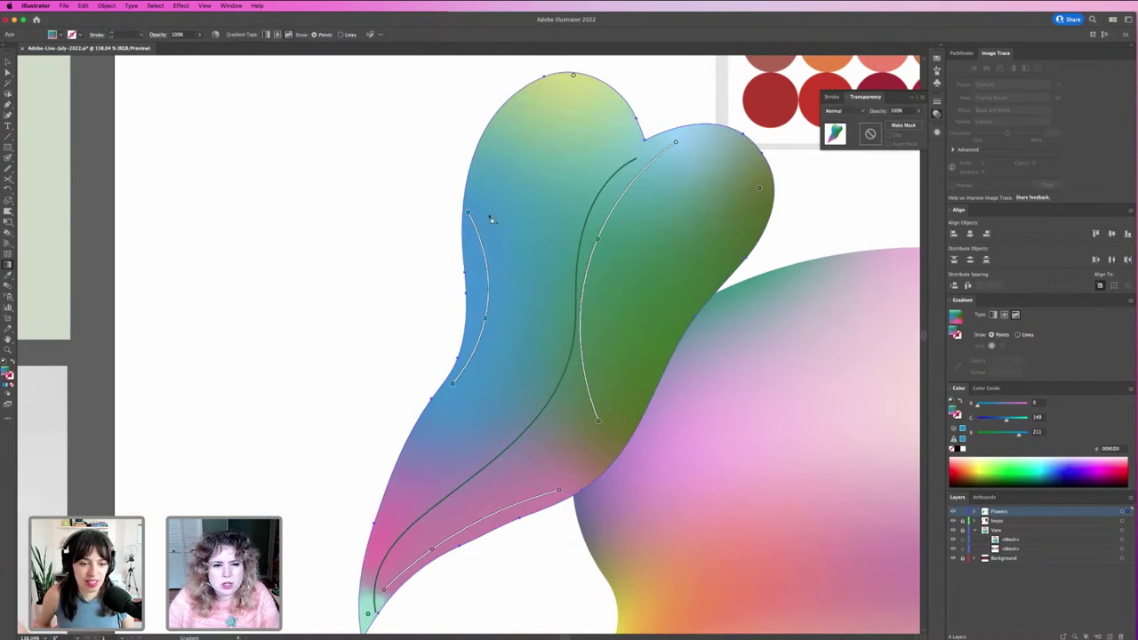
# Reshape the blue gradient line by repositioning its upper, middle and lower stops to follow the leaf's left edge.
pyautogui.moveTo(468, 215); pyautogui.dragTo(472, 260)
pyautogui.moveTo(485, 319); pyautogui.dragTo(480, 326)
pyautogui.moveTo(458, 383); pyautogui.dragTo(439, 425)
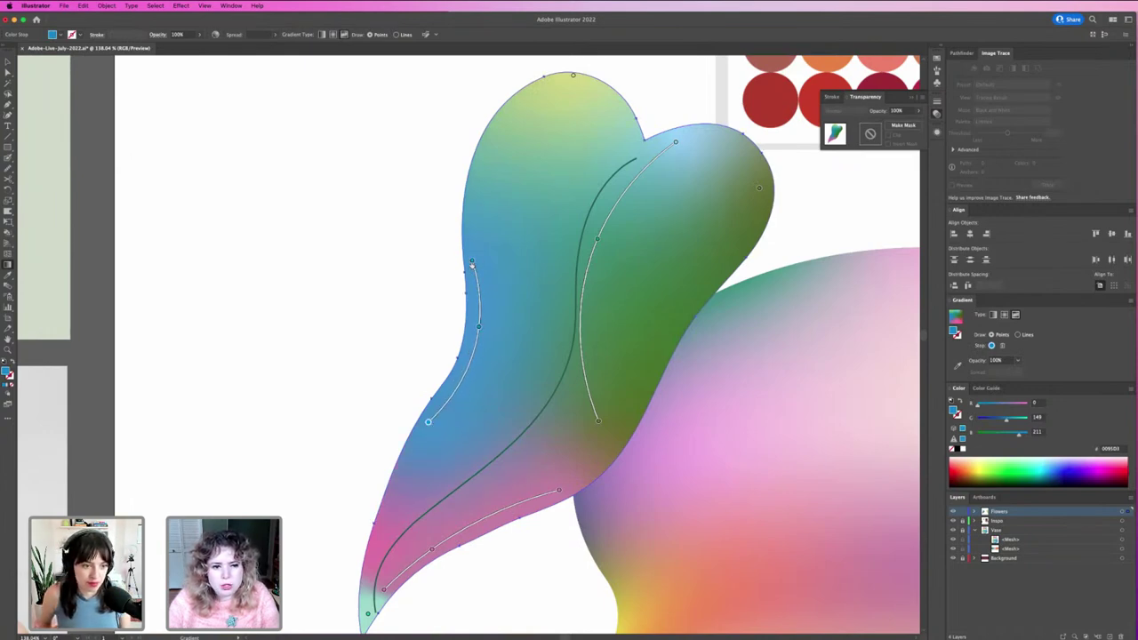
pyautogui.moveTo(472, 260); pyautogui.dragTo(472, 231)
pyautogui.click(479, 327)
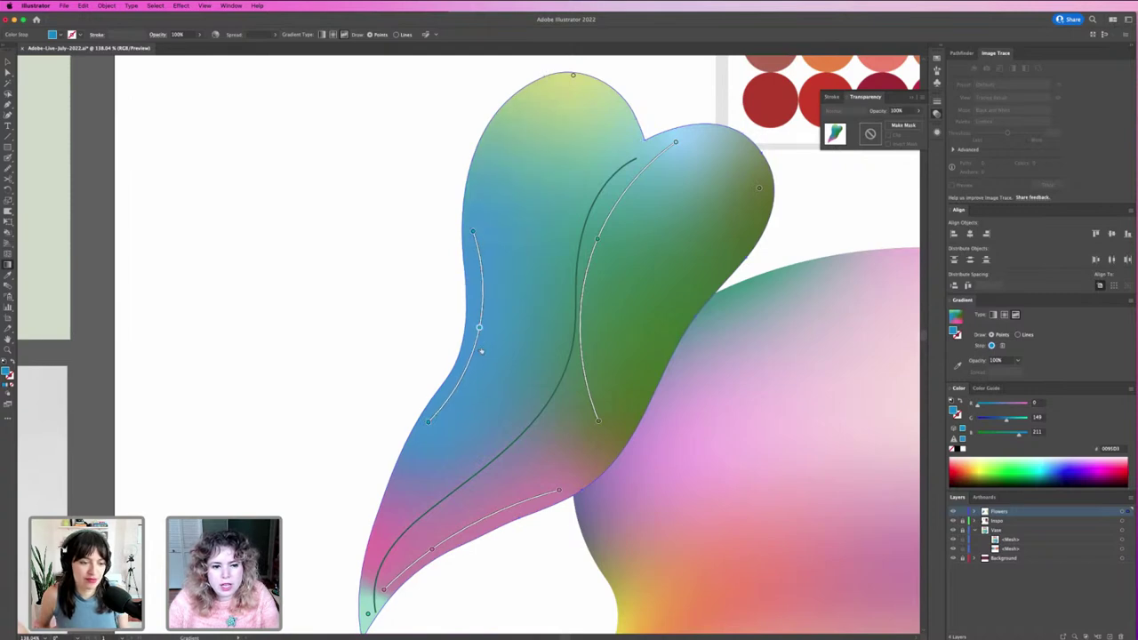
pyautogui.moveTo(481, 352); pyautogui.dragTo(476, 354)
pyautogui.click(957, 365)
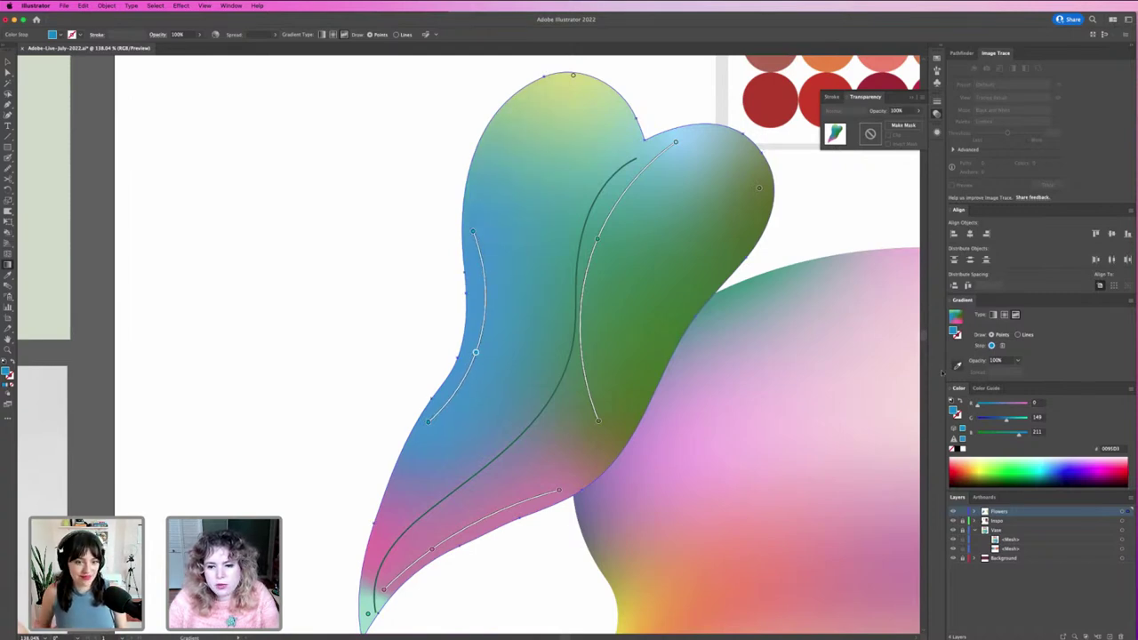
pyautogui.press('super+minus')
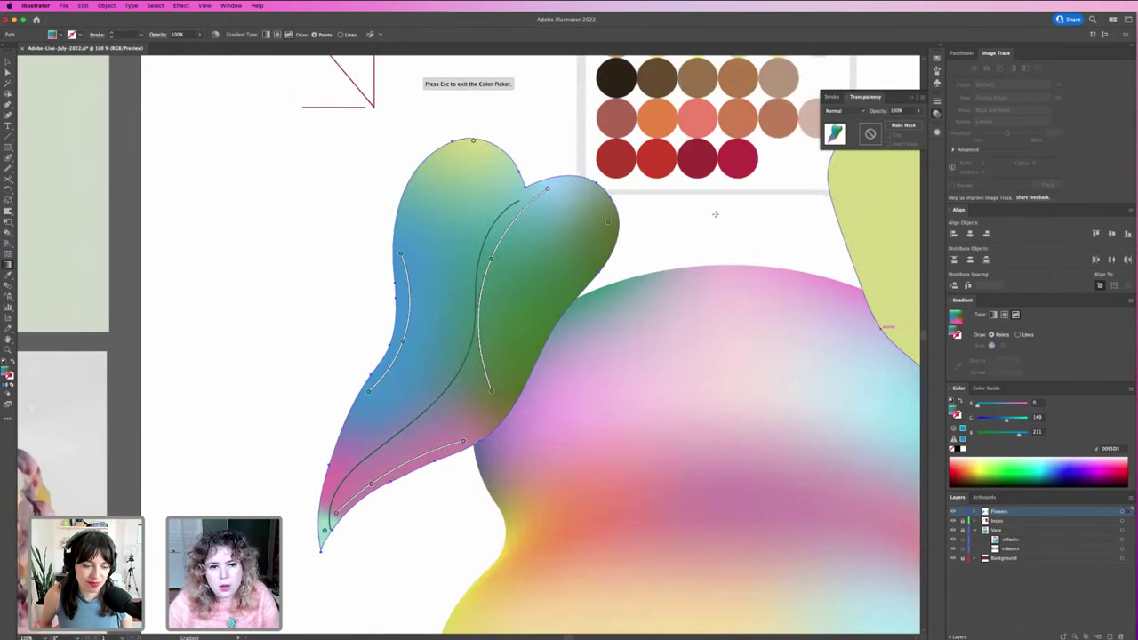
pyautogui.scroll(3, 517, 344)
pyautogui.press('Escape')
pyautogui.scroll(3, 742, 257)
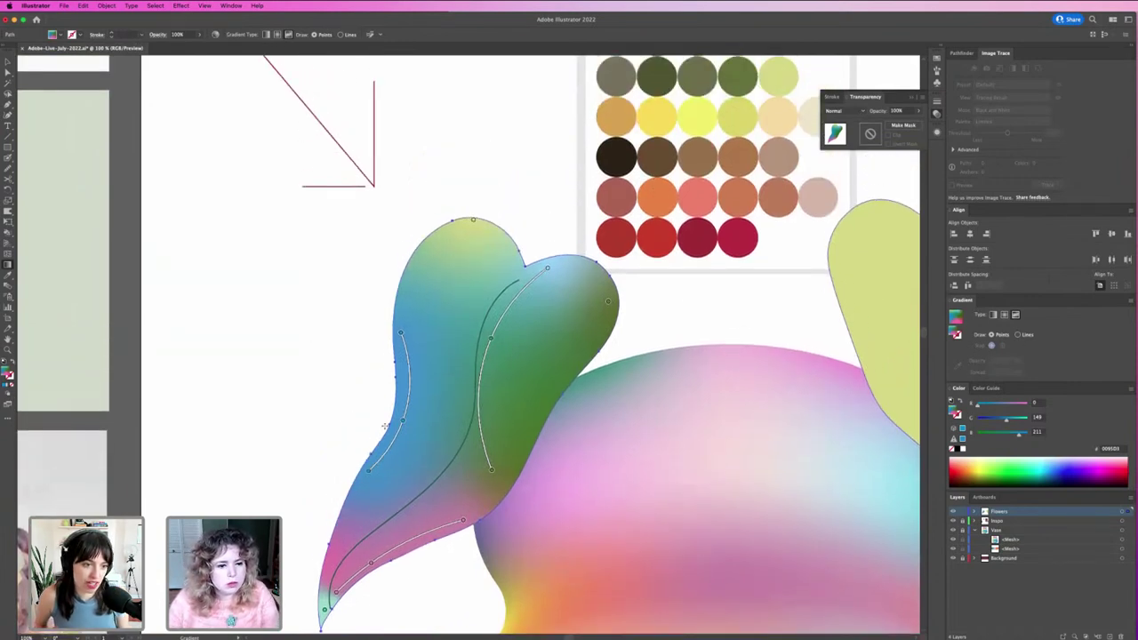
# Reopen the left leaf's gradient for editing and recolor the left-edge line's middle stop with the palette's yellow-green swatch.
pyautogui.press('v')
pyautogui.click(1001, 326)
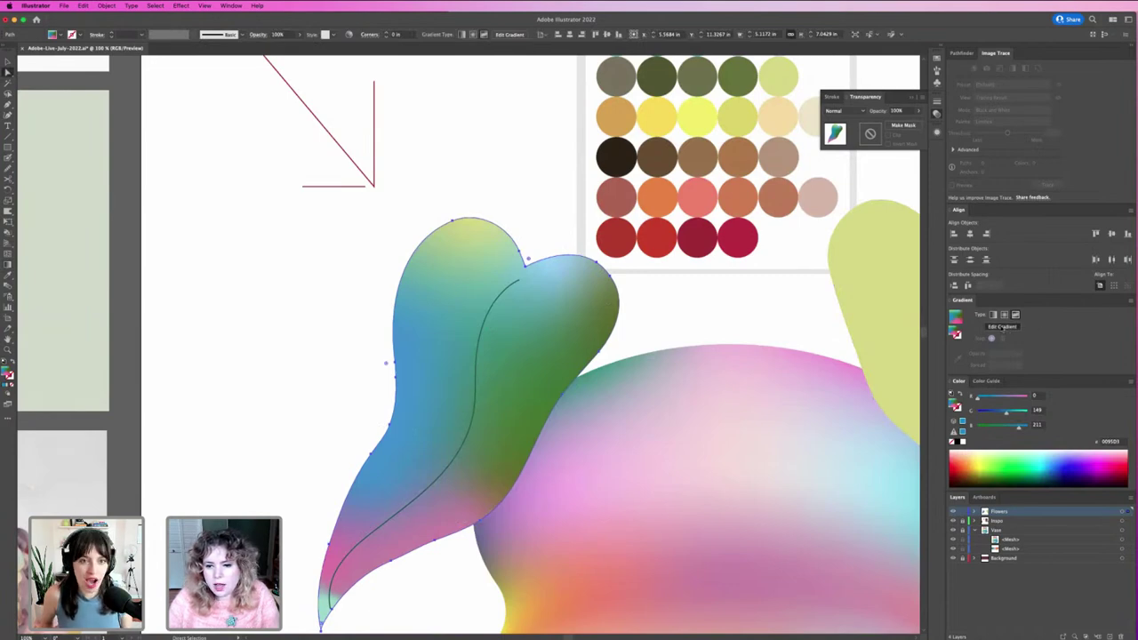
pyautogui.click(403, 420)
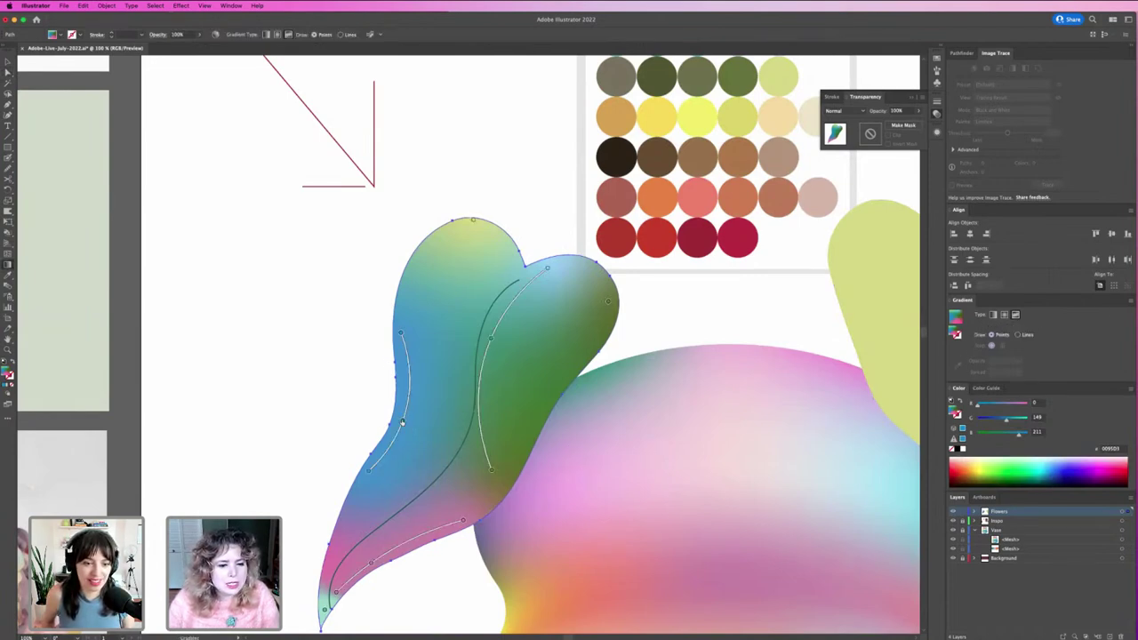
pyautogui.click(957, 365)
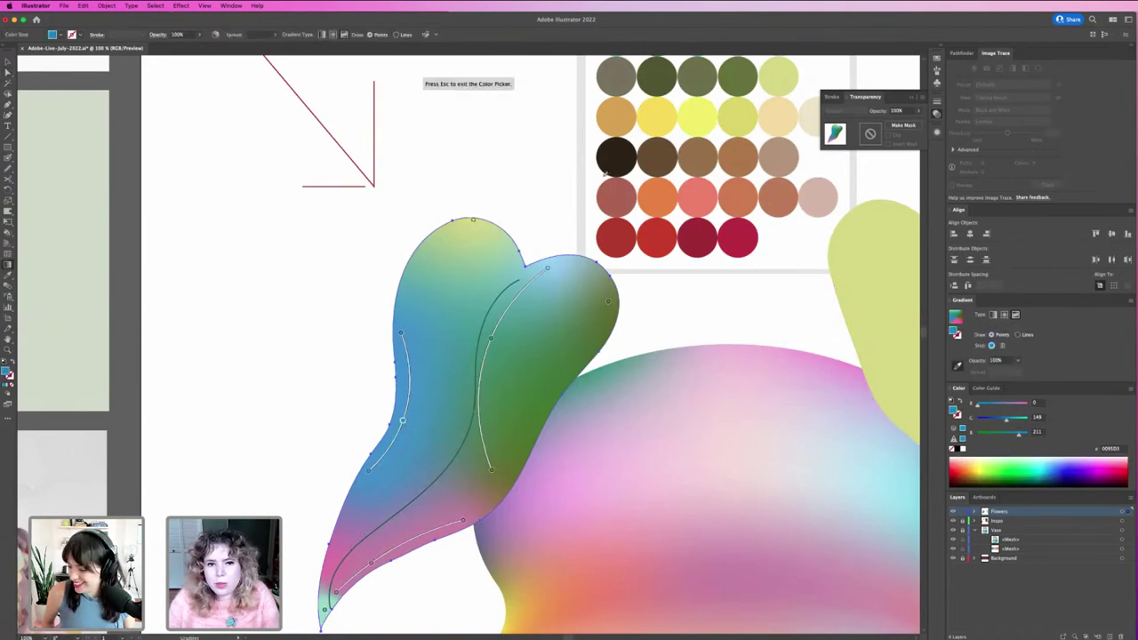
pyautogui.click(731, 110)
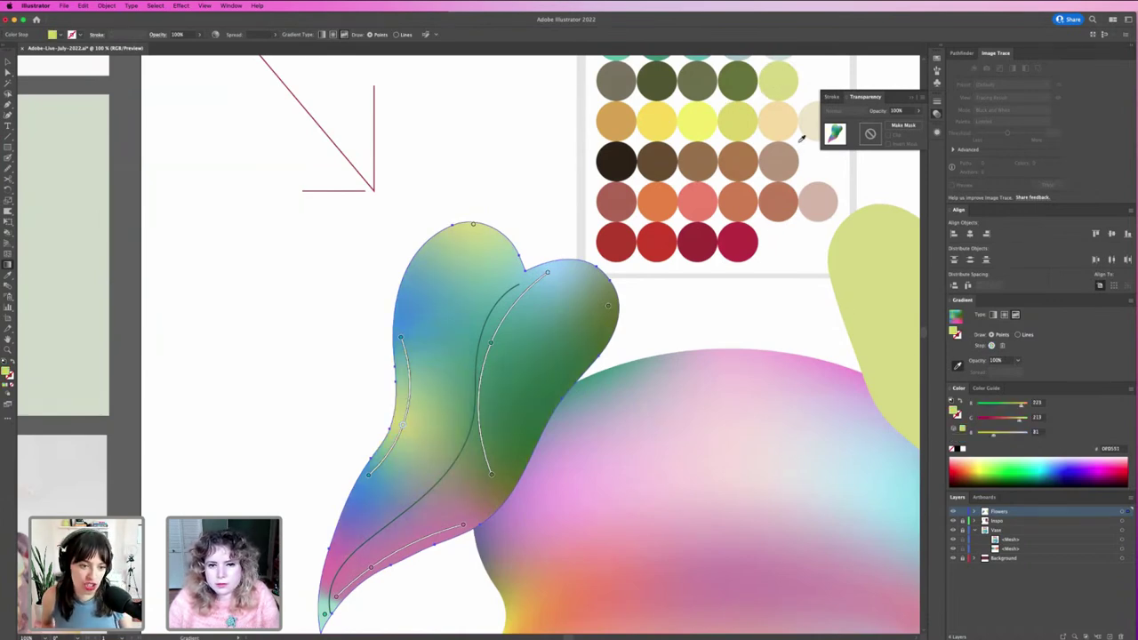
# Recolor the upper stop of the left-edge gradient line light pink, RGB 255, 185, 190.
pyautogui.click(400, 337)
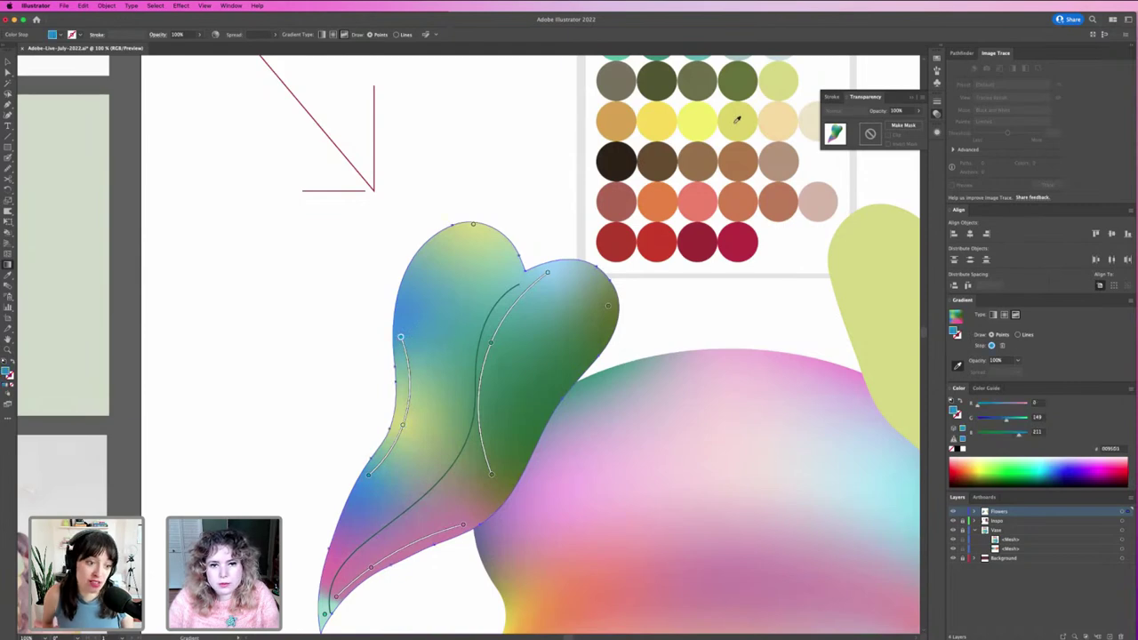
pyautogui.scroll(1, 737, 119)
pyautogui.click(786, 103)
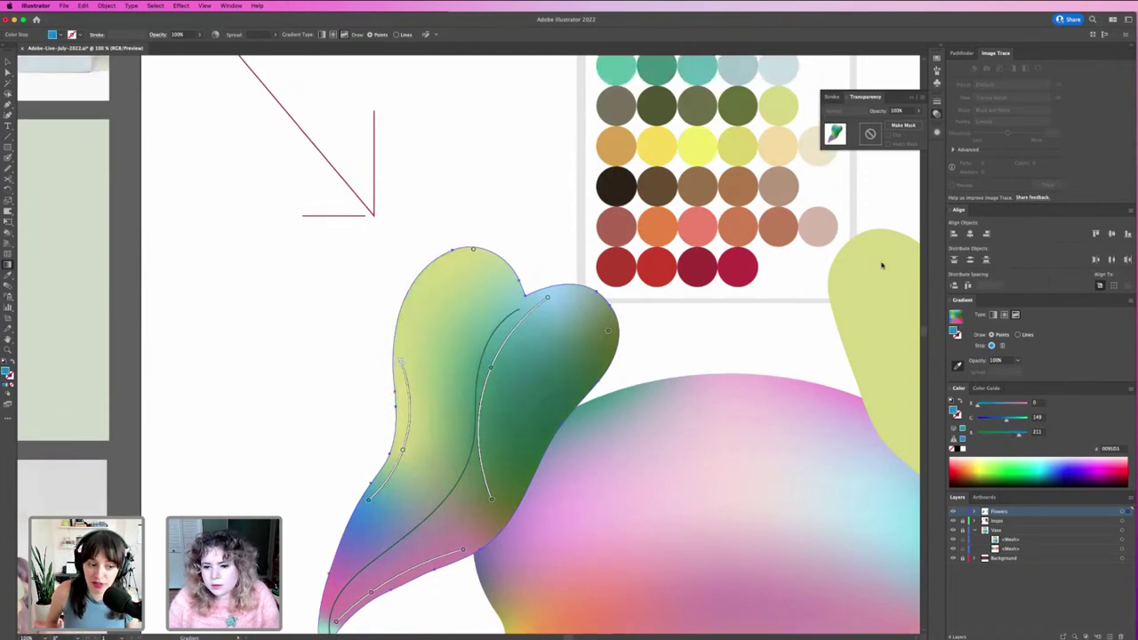
pyautogui.click(1013, 419)
pyautogui.moveTo(1019, 434); pyautogui.dragTo(1009, 435)
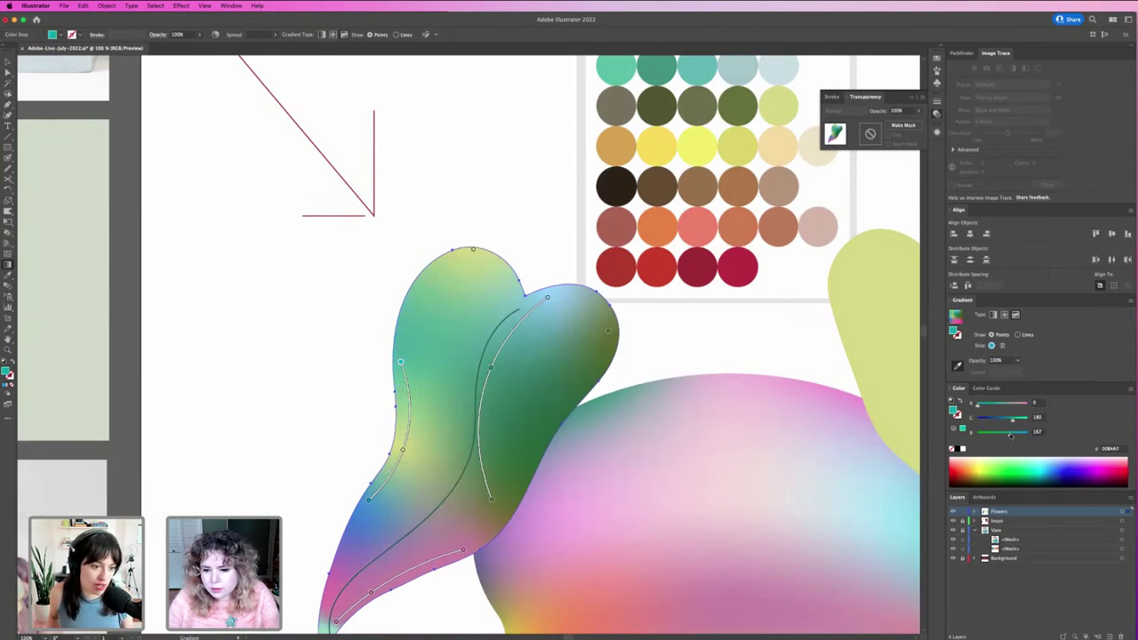
pyautogui.click(1016, 404)
pyautogui.moveTo(1019, 404); pyautogui.dragTo(1015, 436)
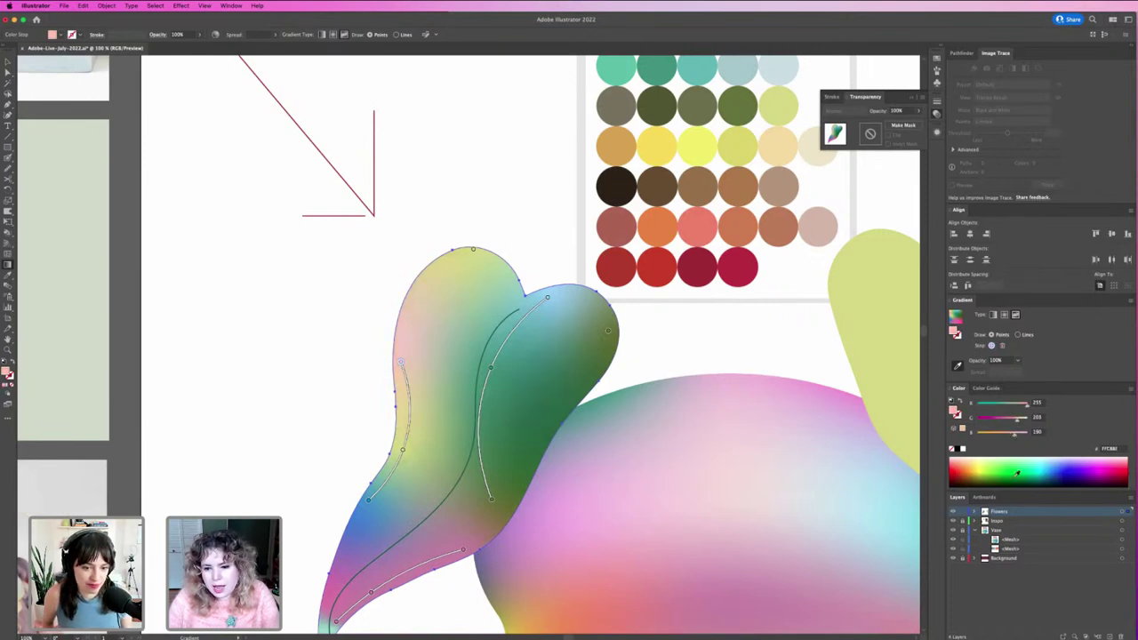
pyautogui.moveTo(1013, 419); pyautogui.dragTo(1010, 419)
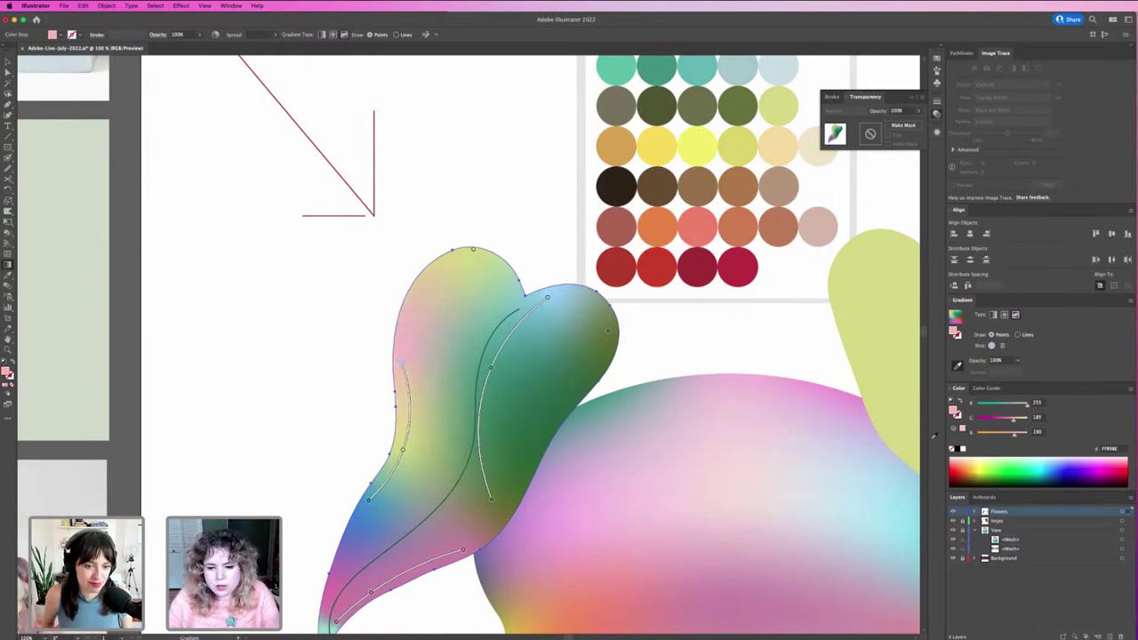
# Recolor the lower stop of the left-edge gradient line bright green, RGB 159, 240, 93.
pyautogui.scroll(-1, 505, 409)
pyautogui.click(368, 495)
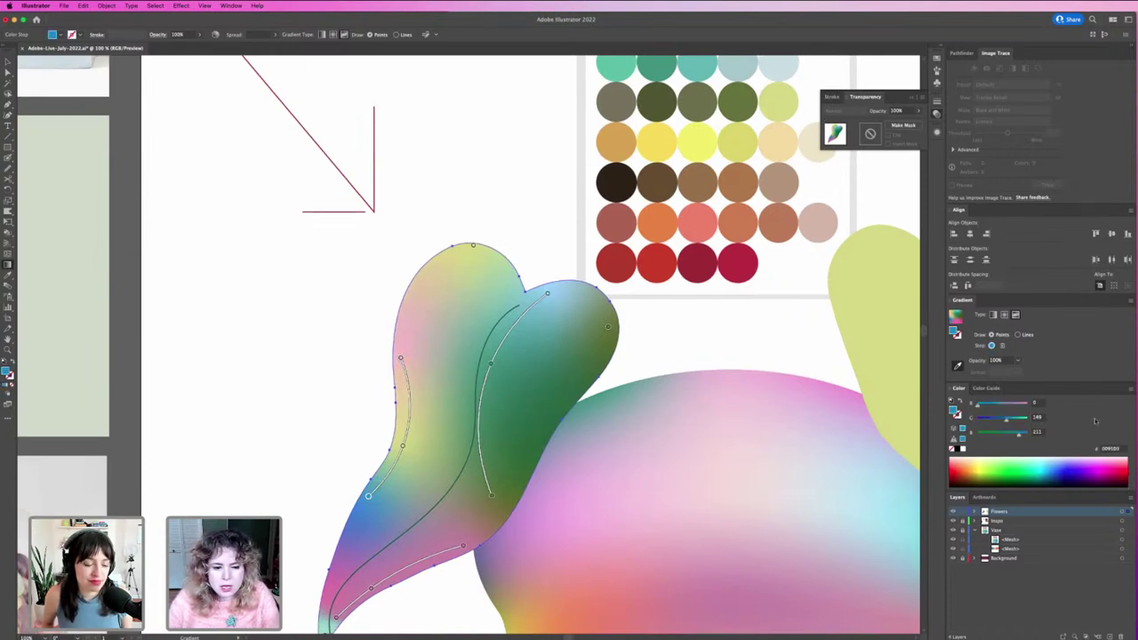
pyautogui.scroll(2, 754, 205)
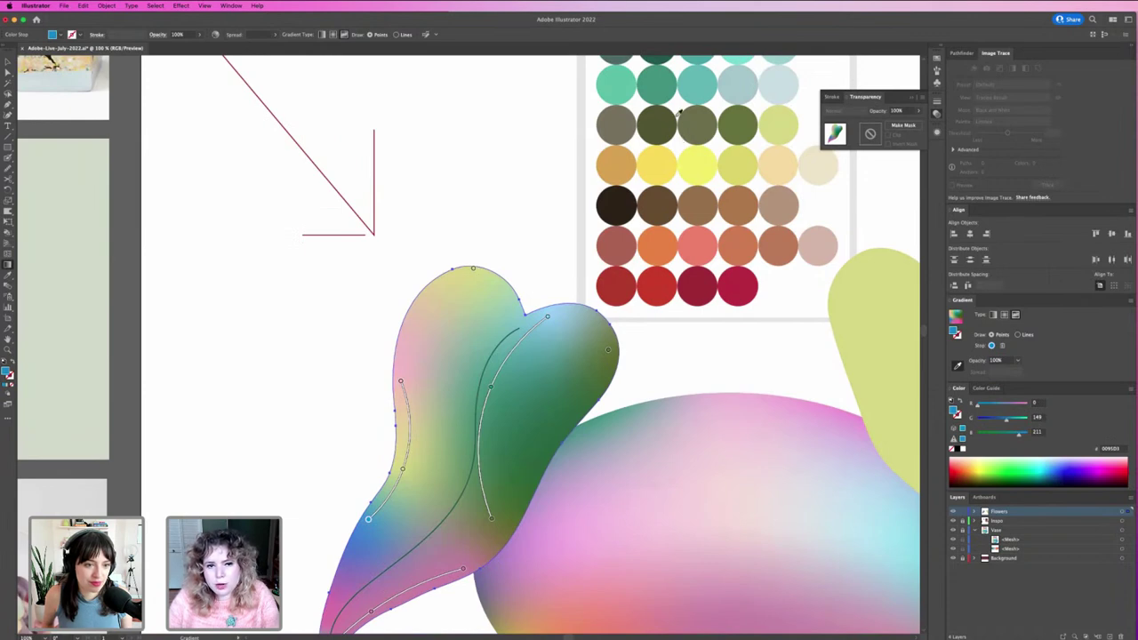
pyautogui.scroll(2, 680, 112)
pyautogui.click(687, 193)
pyautogui.scroll(1, 706, 190)
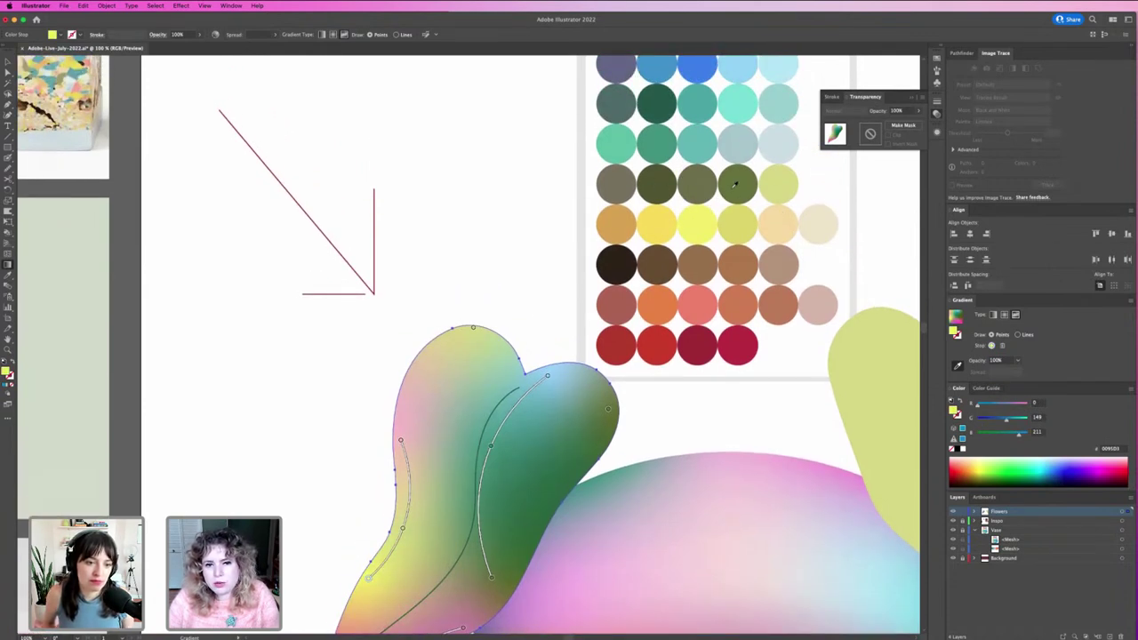
pyautogui.scroll(2, 749, 136)
pyautogui.click(727, 236)
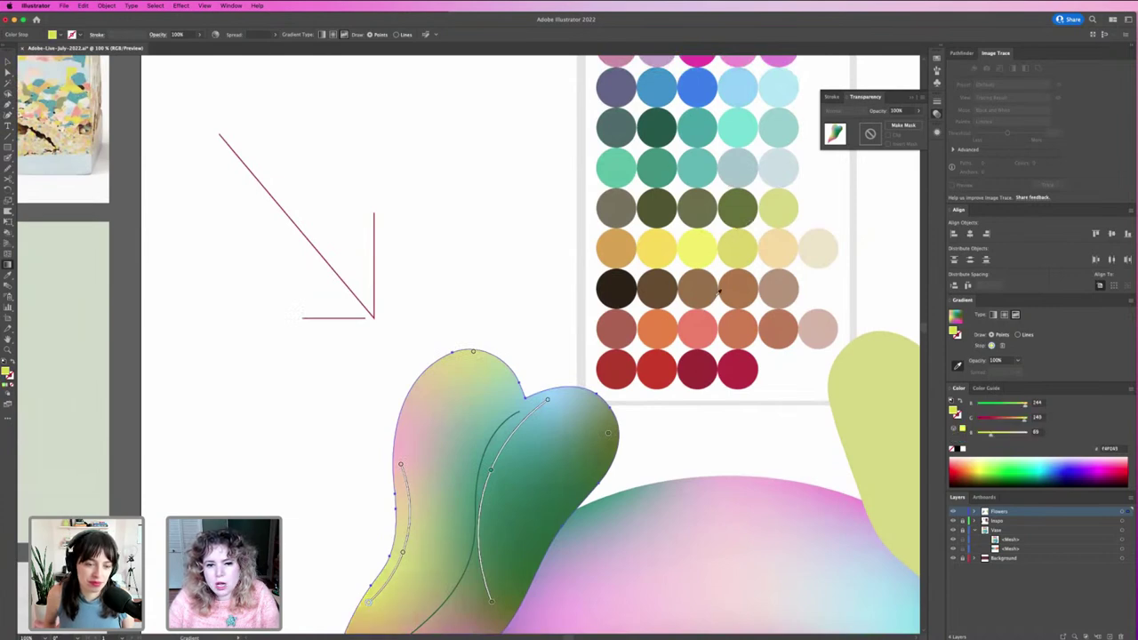
pyautogui.scroll(-5, 727, 236)
pyautogui.moveTo(1025, 408); pyautogui.dragTo(1010, 407)
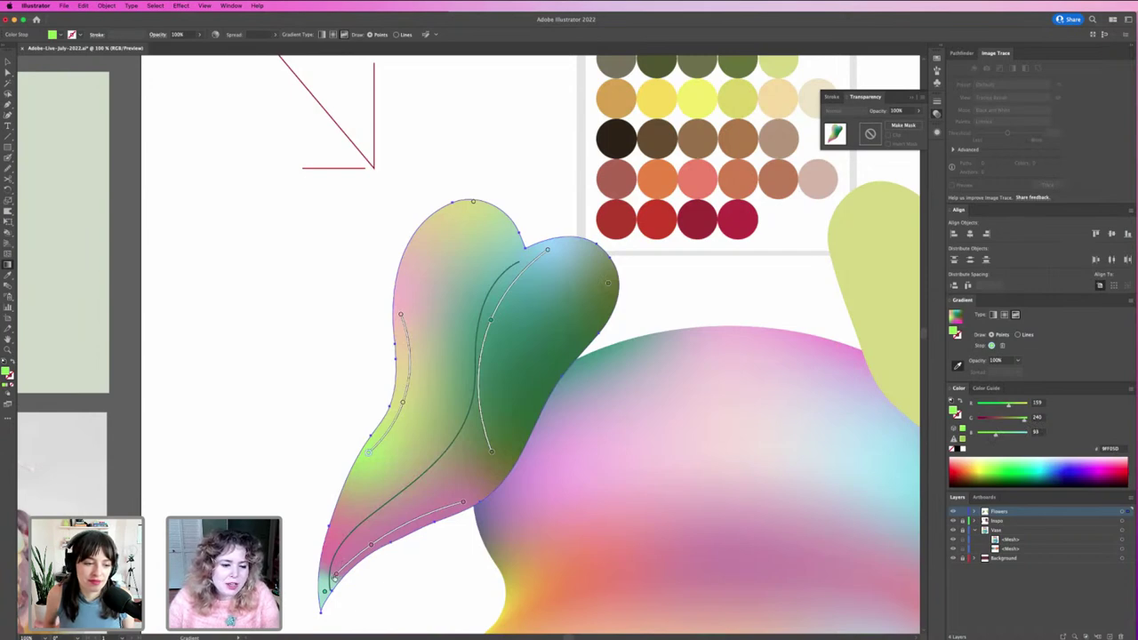
# On the lower-edge gradient line, recolor the stop nearest the tip palette yellow-green and the middle stop lilac, RGB 207, 171, 205.
pyautogui.click(337, 574)
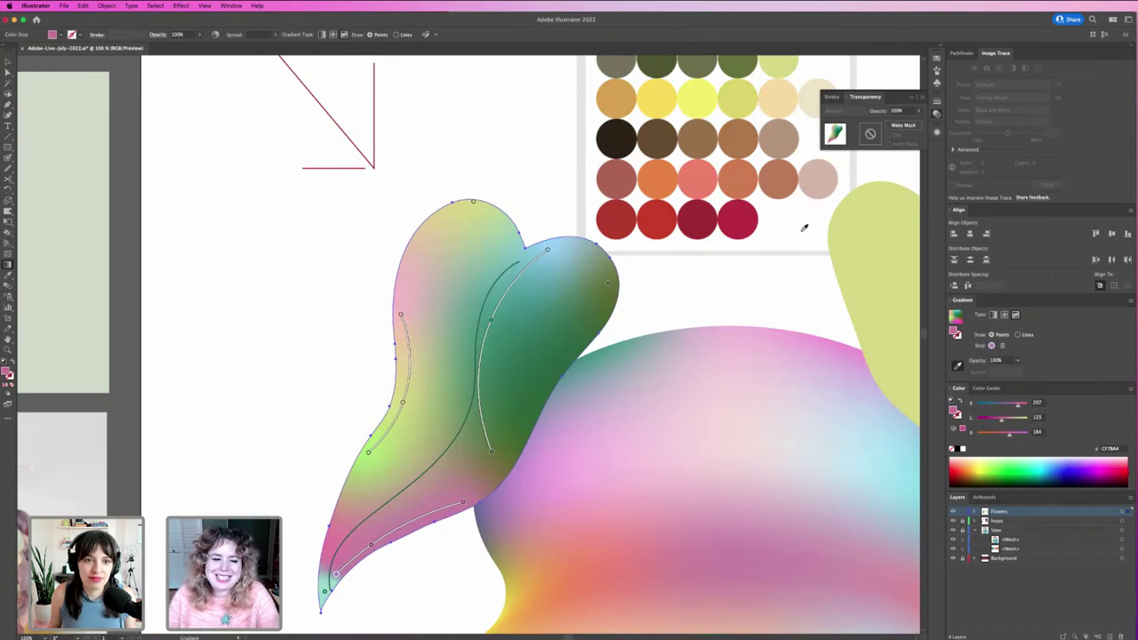
pyautogui.click(737, 114)
pyautogui.click(323, 589)
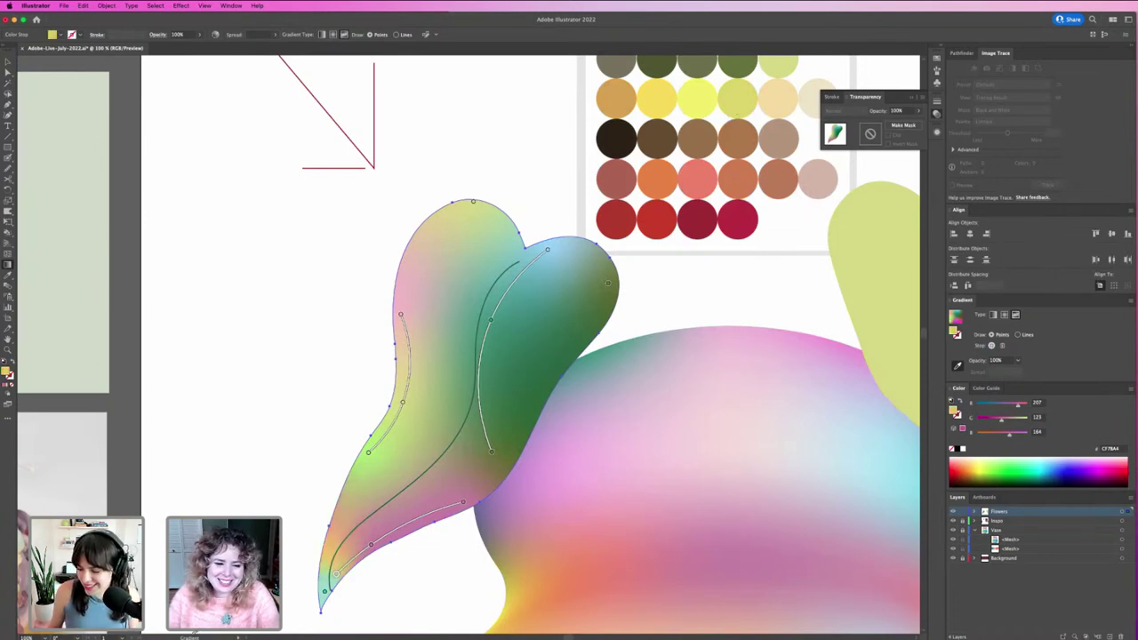
pyautogui.click(370, 545)
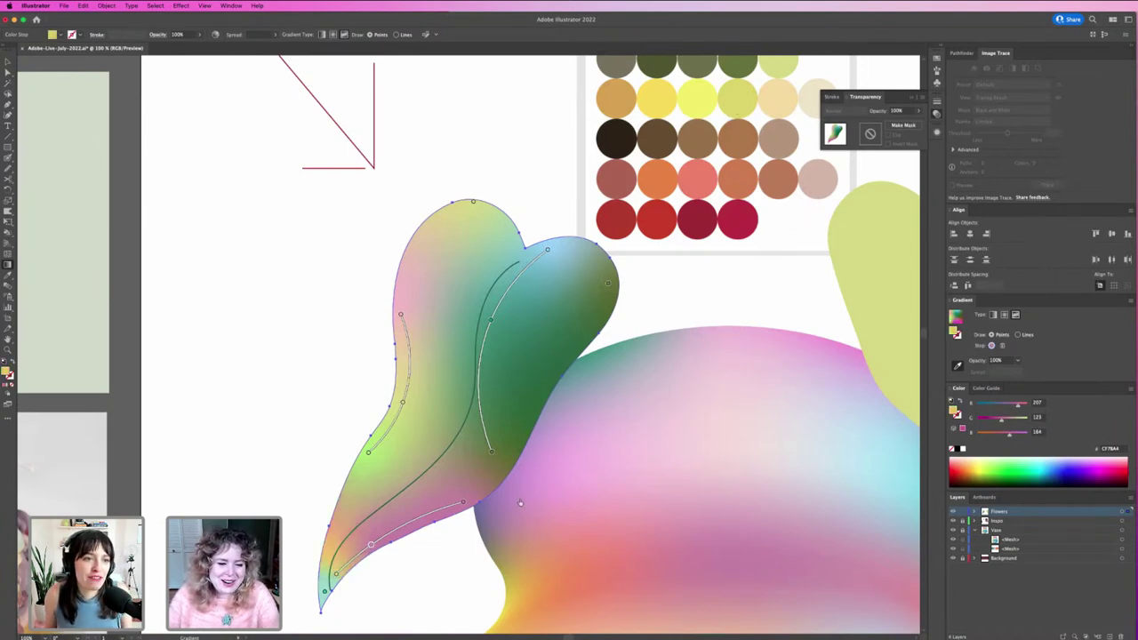
pyautogui.moveTo(1020, 424); pyautogui.dragTo(1019, 435)
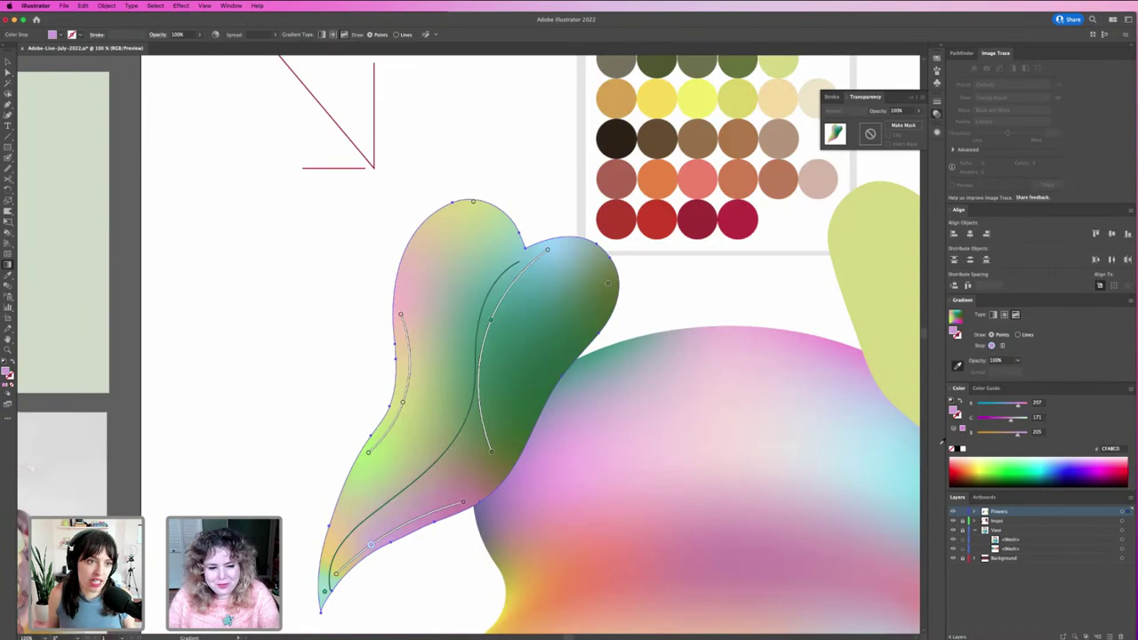
pyautogui.click(410, 574)
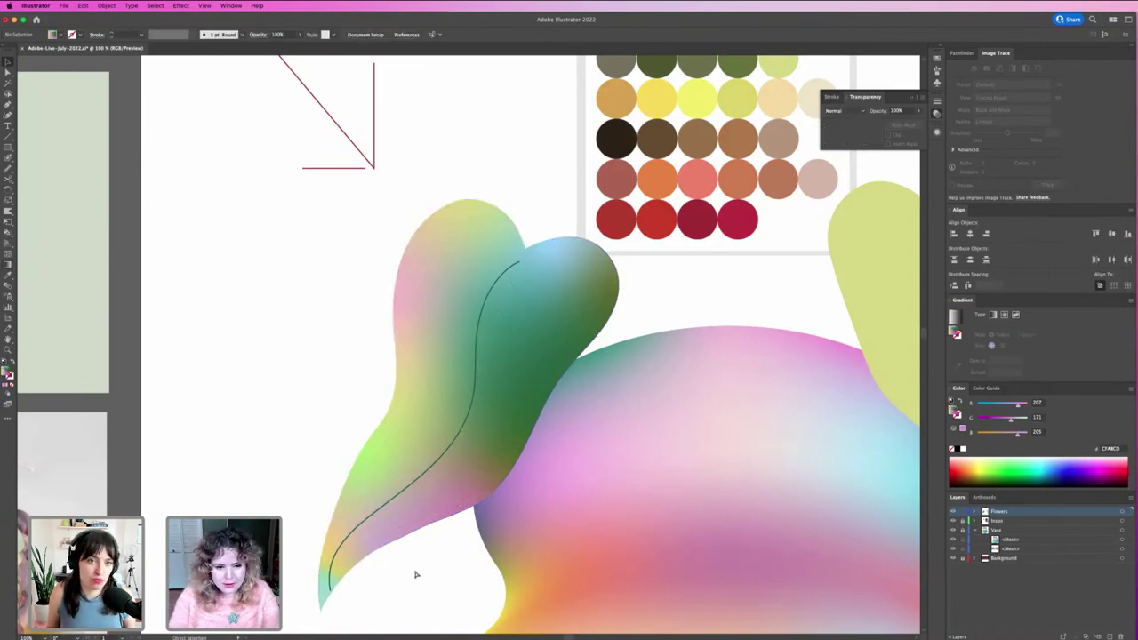
# Check the recolored left leaf against the vase and the rest of the artwork.
pyautogui.press('super+minus')
pyautogui.press('super+minus')
pyautogui.press('super+minus')
pyautogui.press('super+minus')
pyautogui.press('super+equal')
pyautogui.press('super+equal')
pyautogui.press('super+equal')
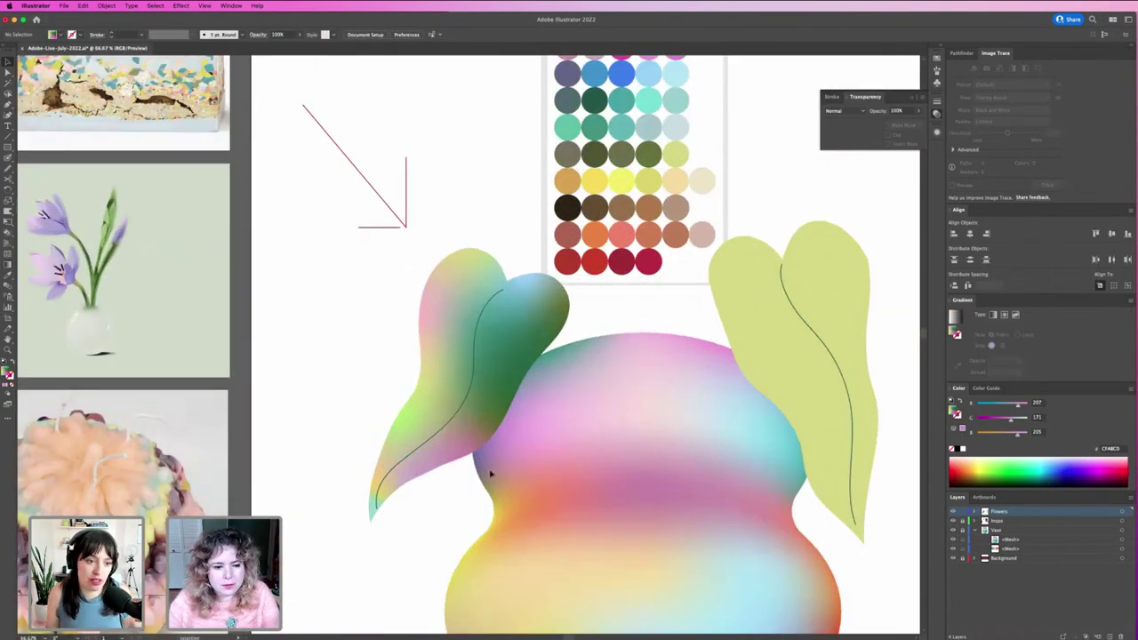
# Recolor the lower stop of the left leaf's central gradient line medium green, RGB 97, 165, 76, and deselect the leaf.
pyautogui.click(472, 424)
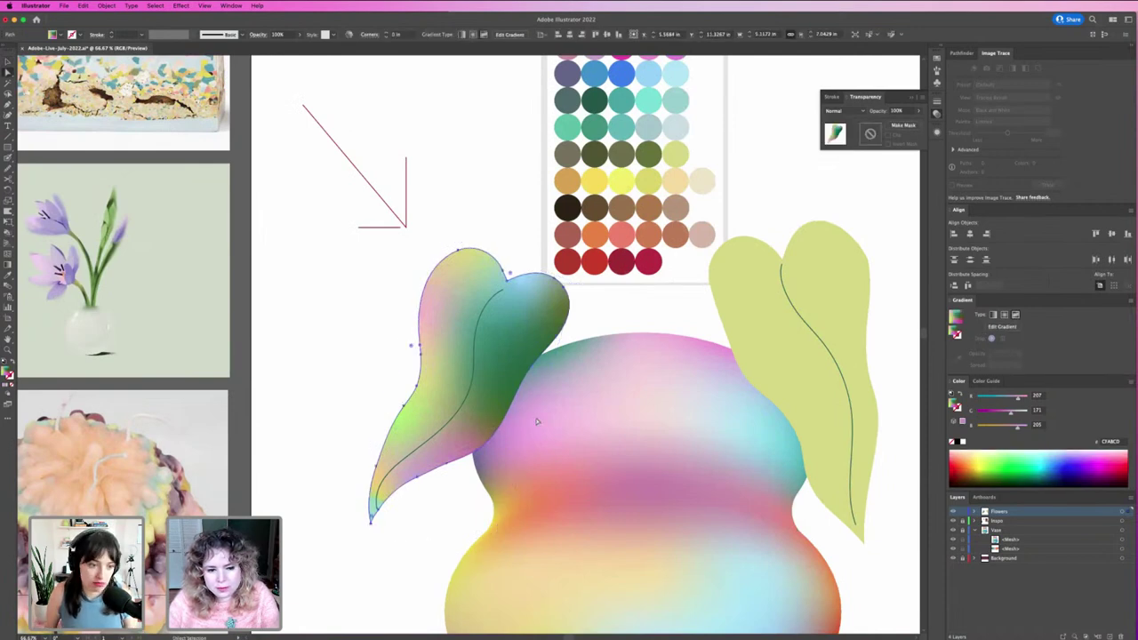
pyautogui.press('g')
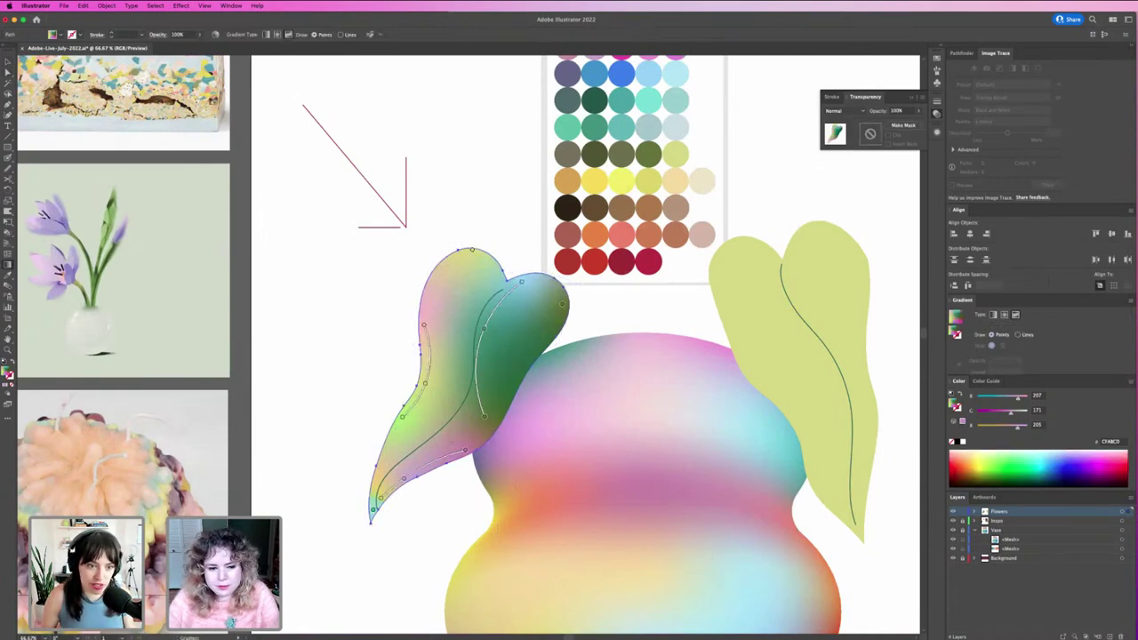
pyautogui.click(485, 420)
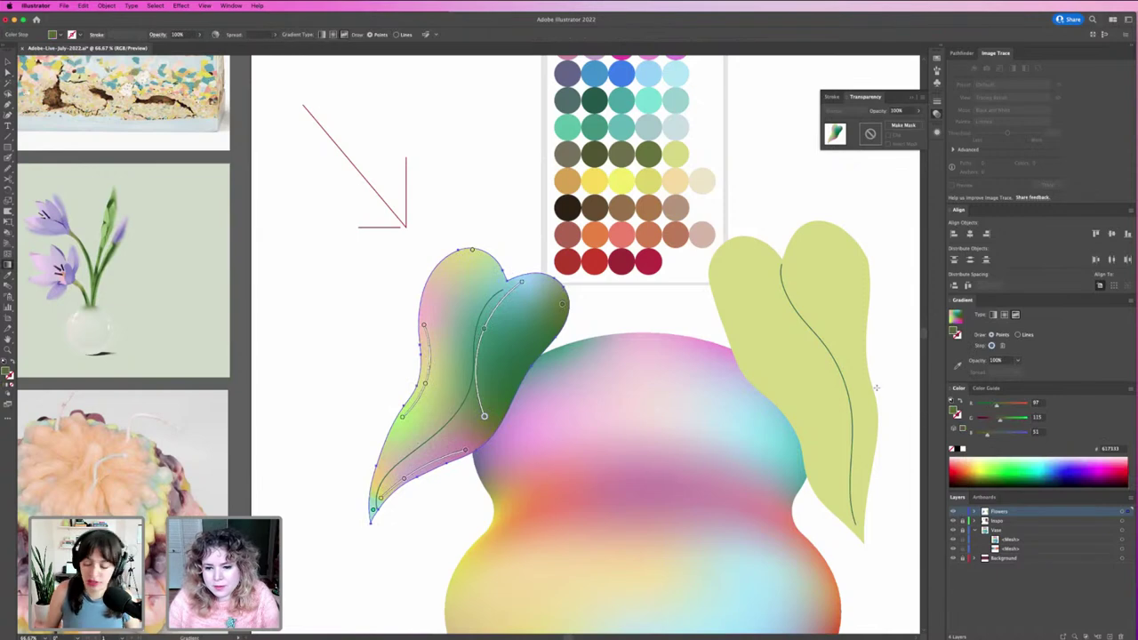
pyautogui.scroll(2, 877, 388)
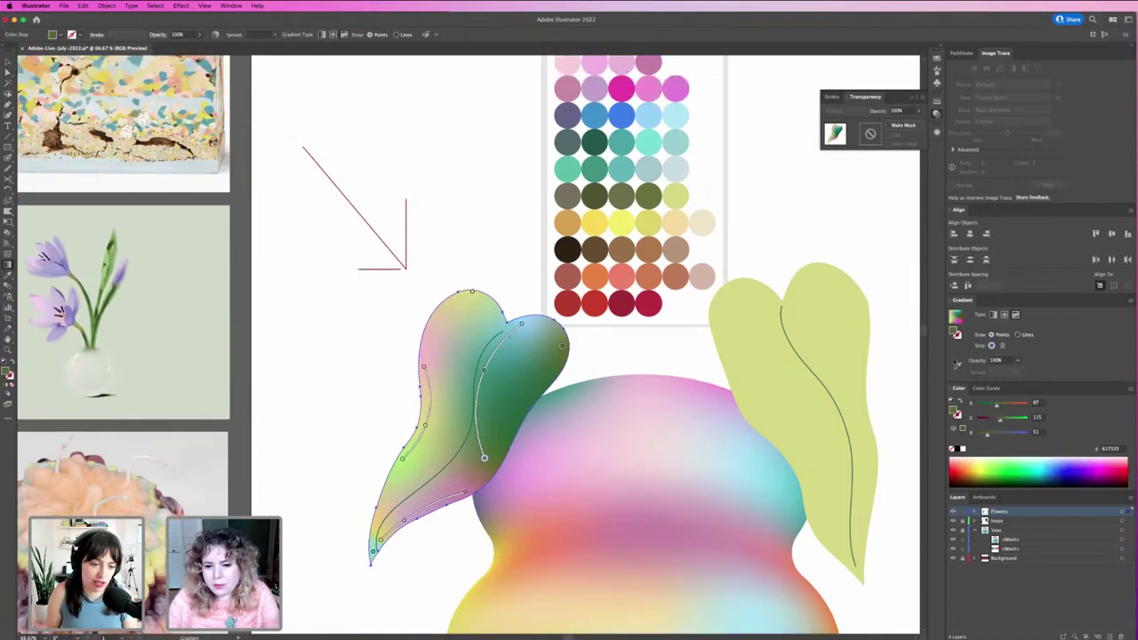
pyautogui.click(1009, 423)
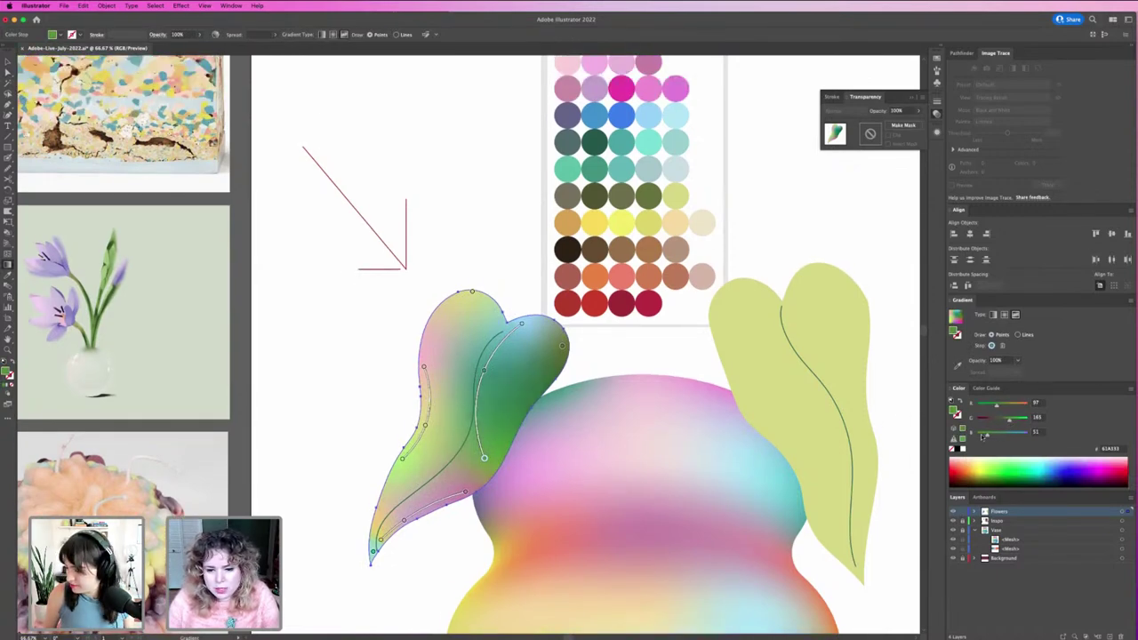
pyautogui.moveTo(982, 435); pyautogui.dragTo(992, 437)
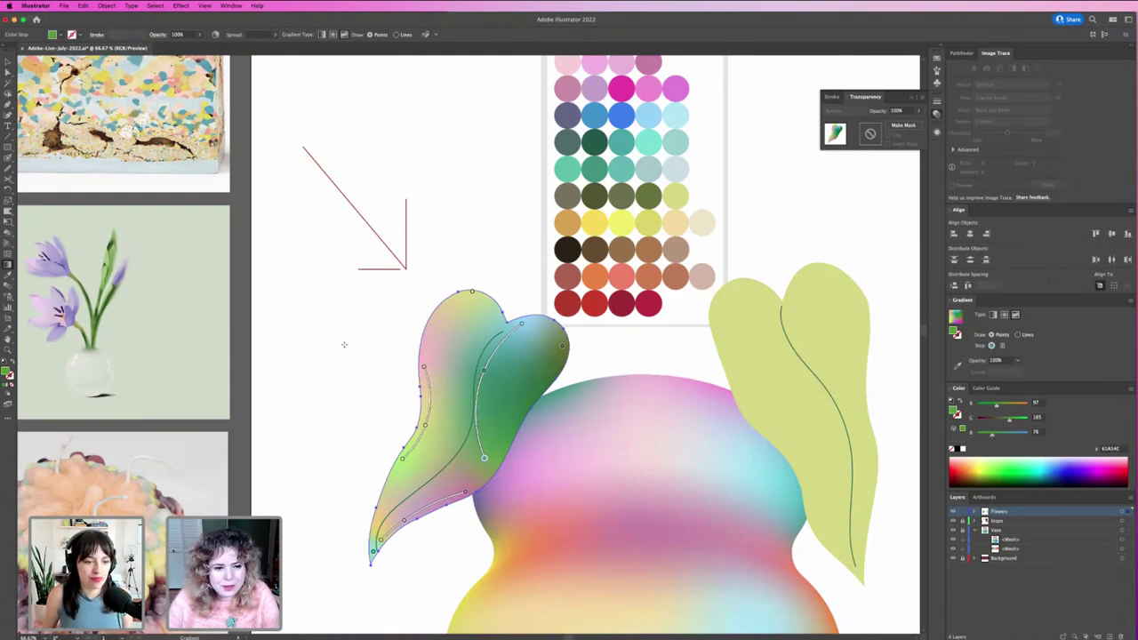
pyautogui.press('v')
pyautogui.click(385, 392)
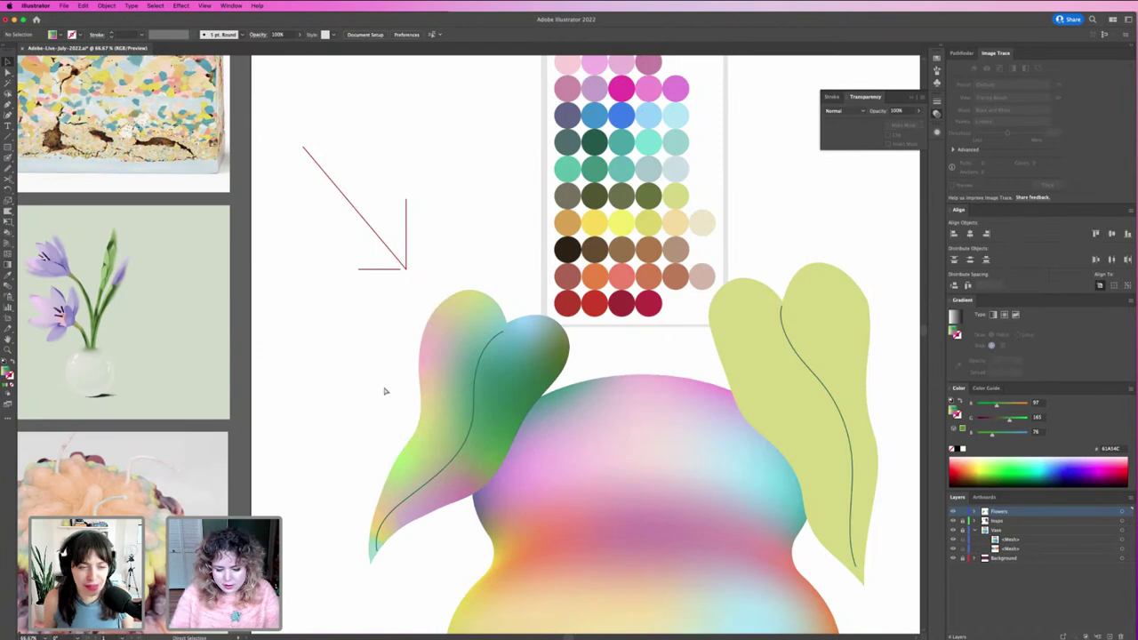
pyautogui.press('super+minus')
pyautogui.press('super+minus')
pyautogui.press('super+equal')
pyautogui.press('super+equal')
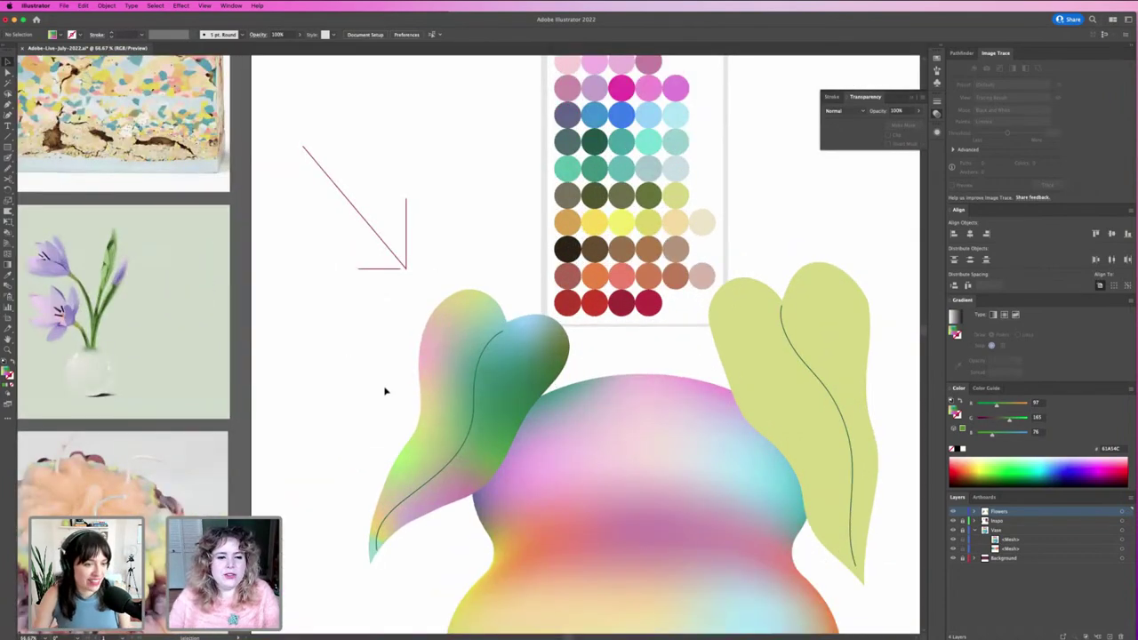
pyautogui.click(437, 382)
pyautogui.click(386, 421)
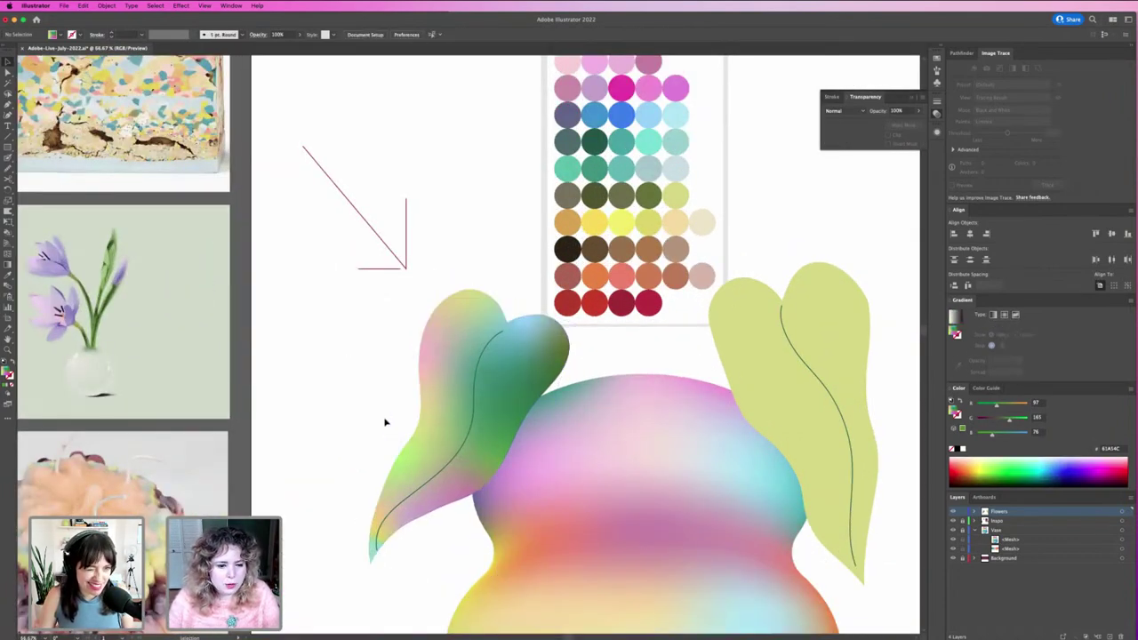
# Select the left leaf's center vein and apply a linear white-to-black gradient to its stroke, leaving it without a fill.
pyautogui.click(473, 383)
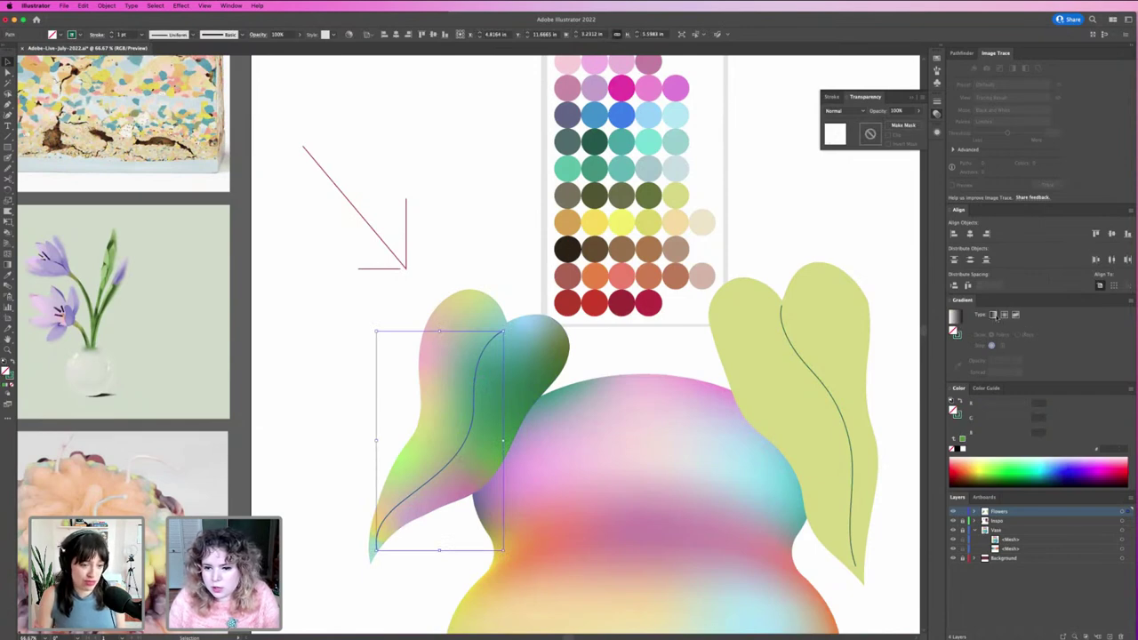
pyautogui.click(994, 315)
pyautogui.hotkey('shift', 'x')
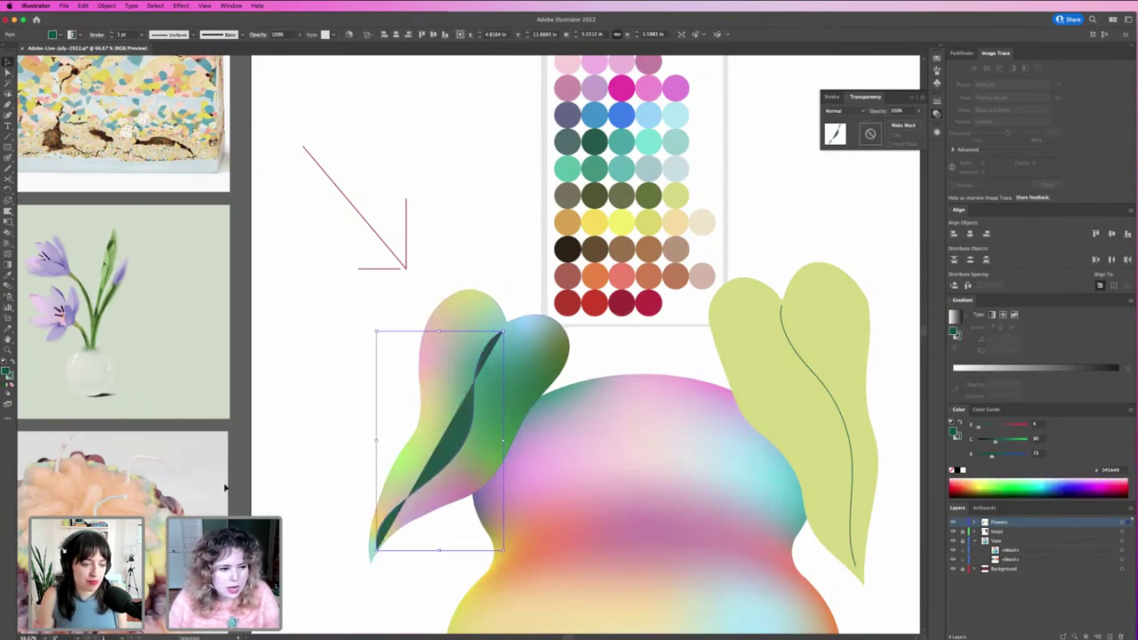
pyautogui.hotkey('shift', 'x')
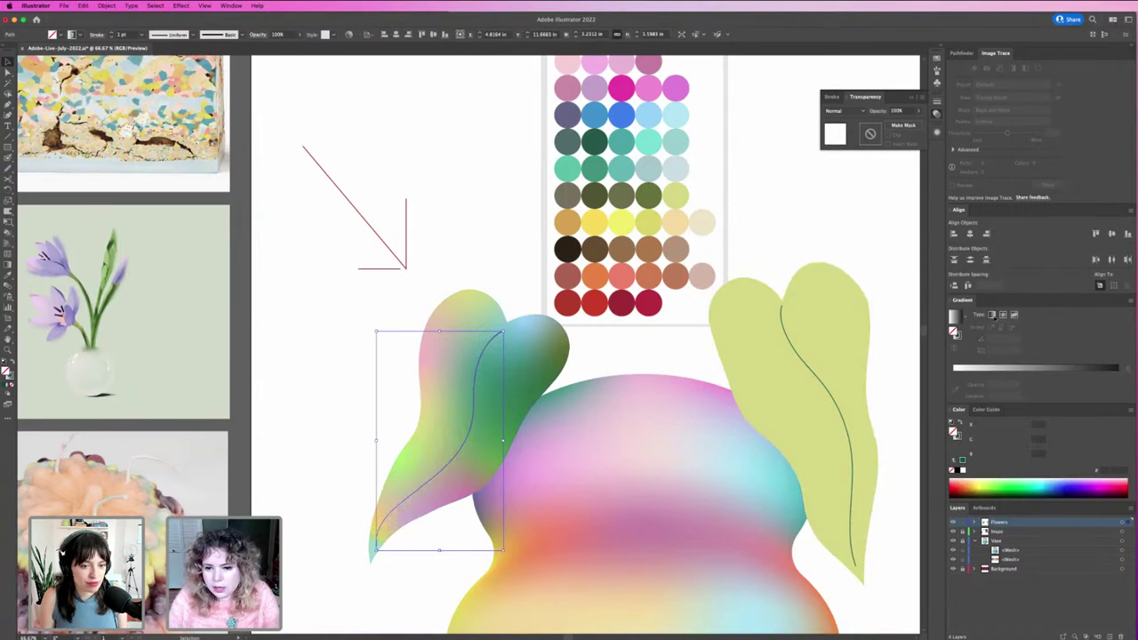
pyautogui.click(992, 315)
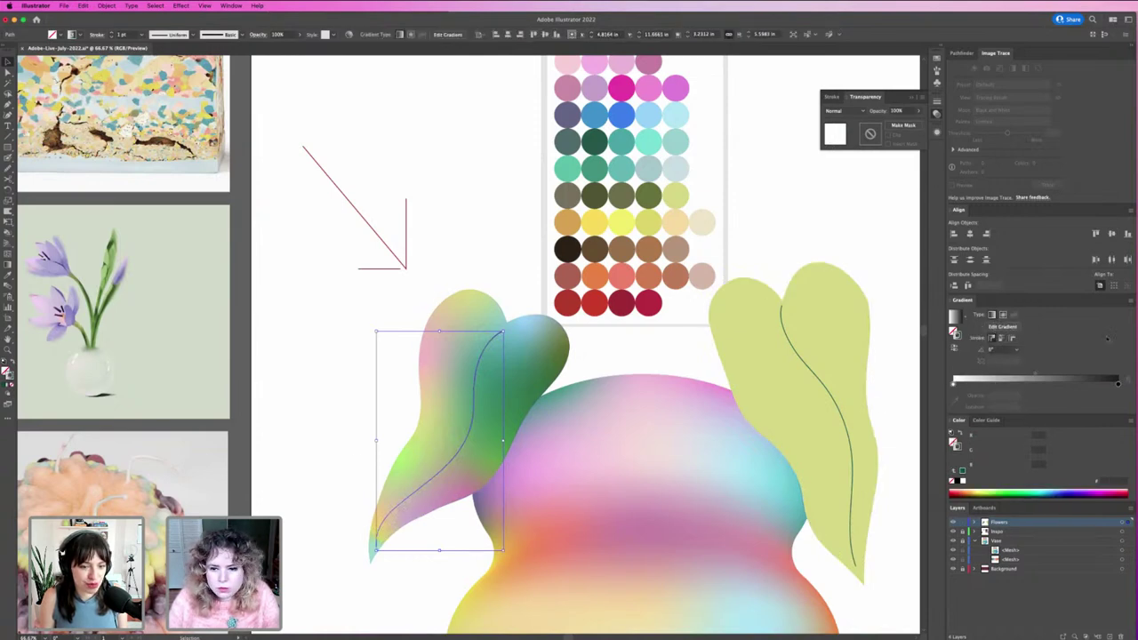
pyautogui.press('g')
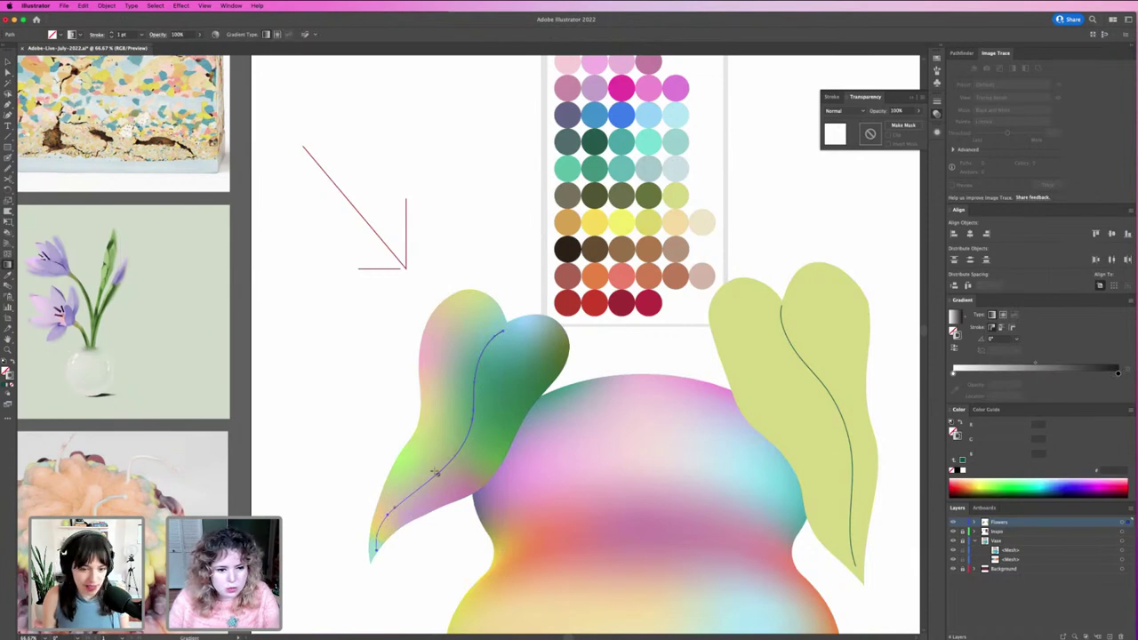
pyautogui.press('v')
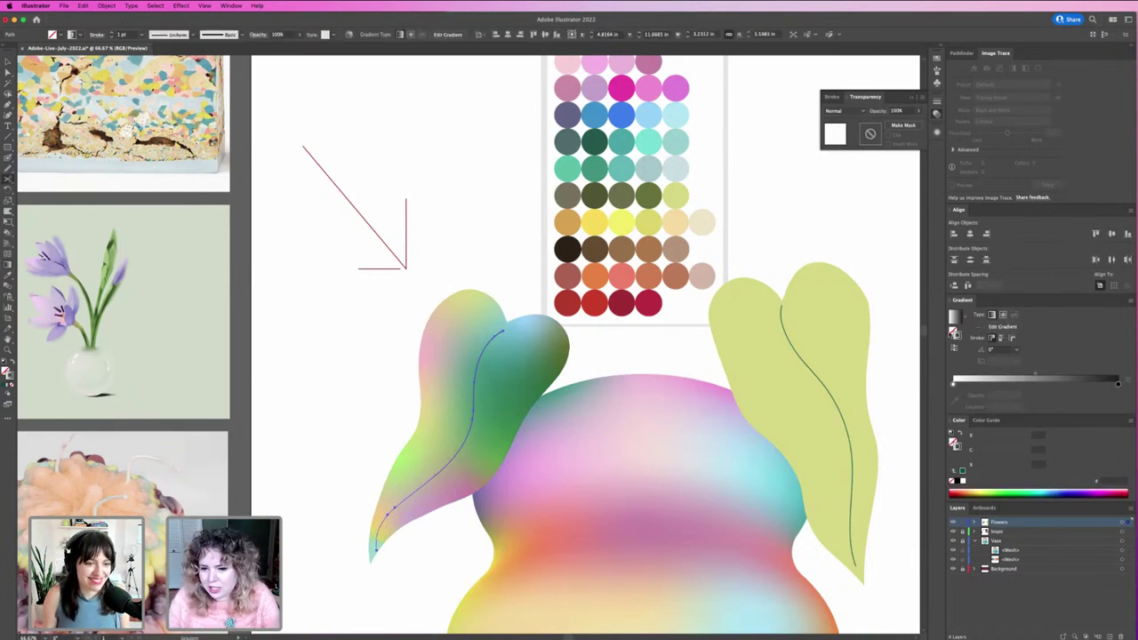
# Recolor the vein gradient's starting stop yellow-green, RGB 214, 217, 119, sampled from the right leaf, and its end stop palette light blue, RGB 130, 212, 252.
pyautogui.click(955, 385)
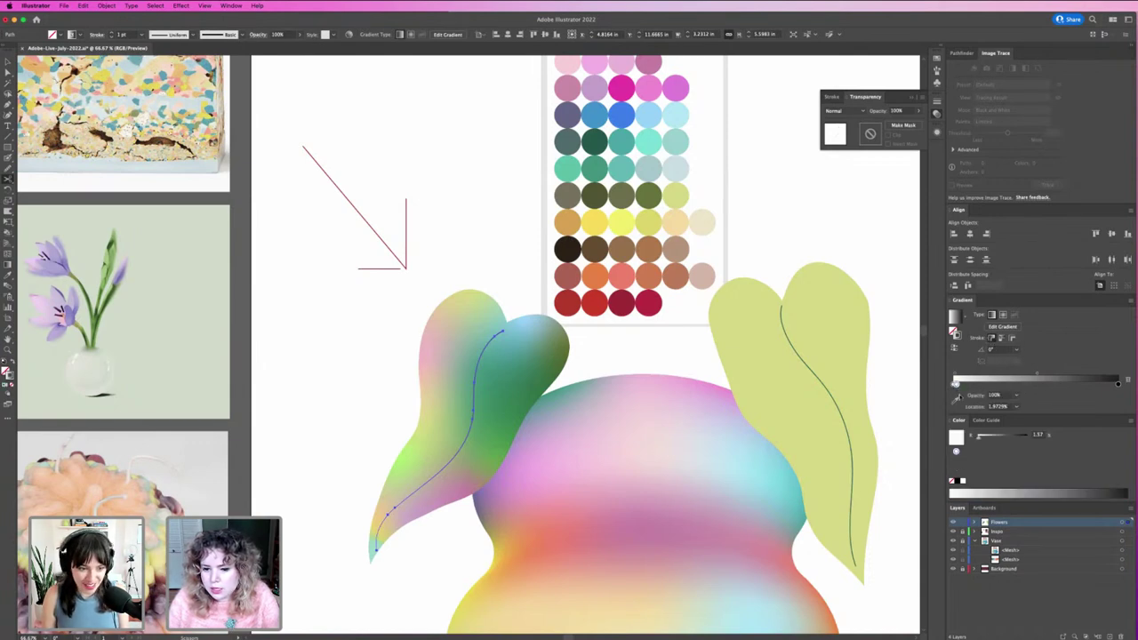
pyautogui.press('super+z')
pyautogui.click(954, 385)
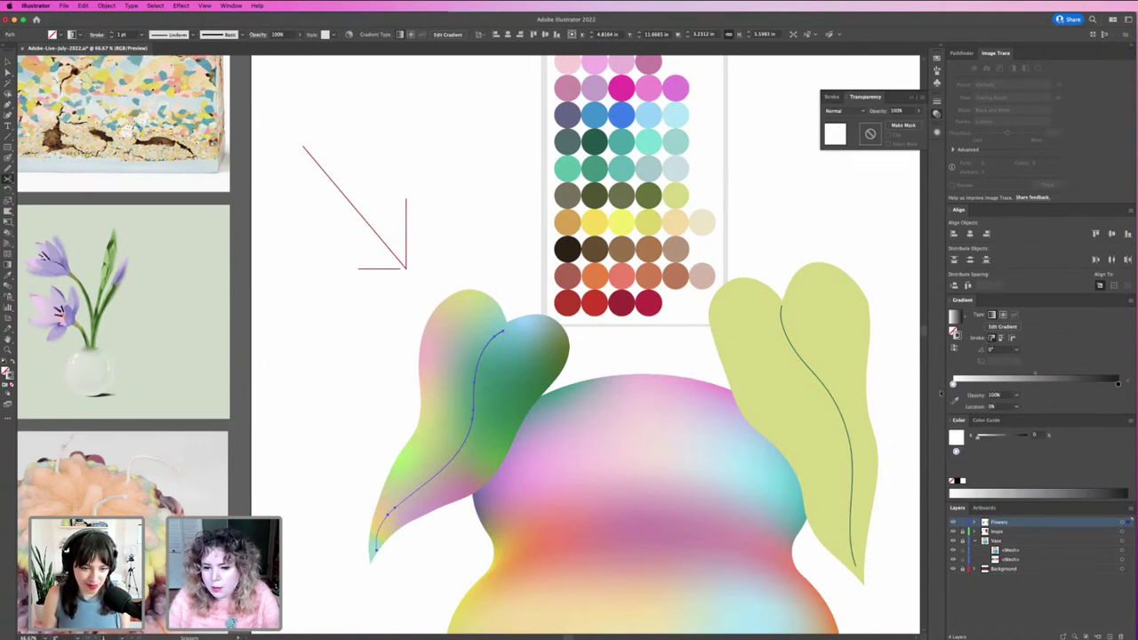
pyautogui.click(956, 400)
pyautogui.click(857, 378)
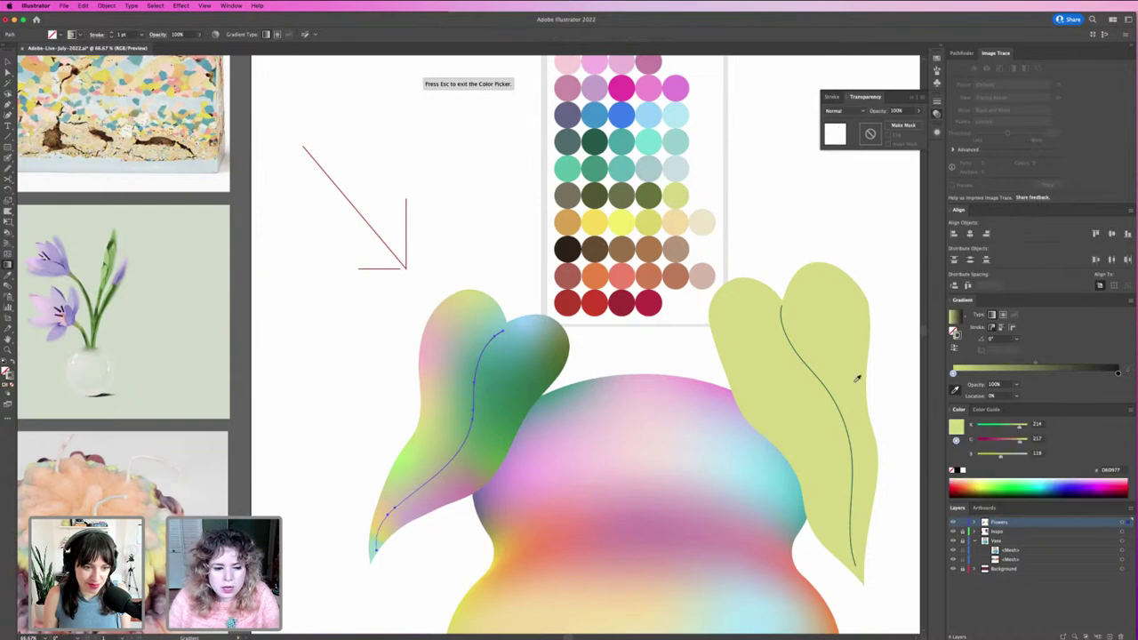
pyautogui.click(1118, 374)
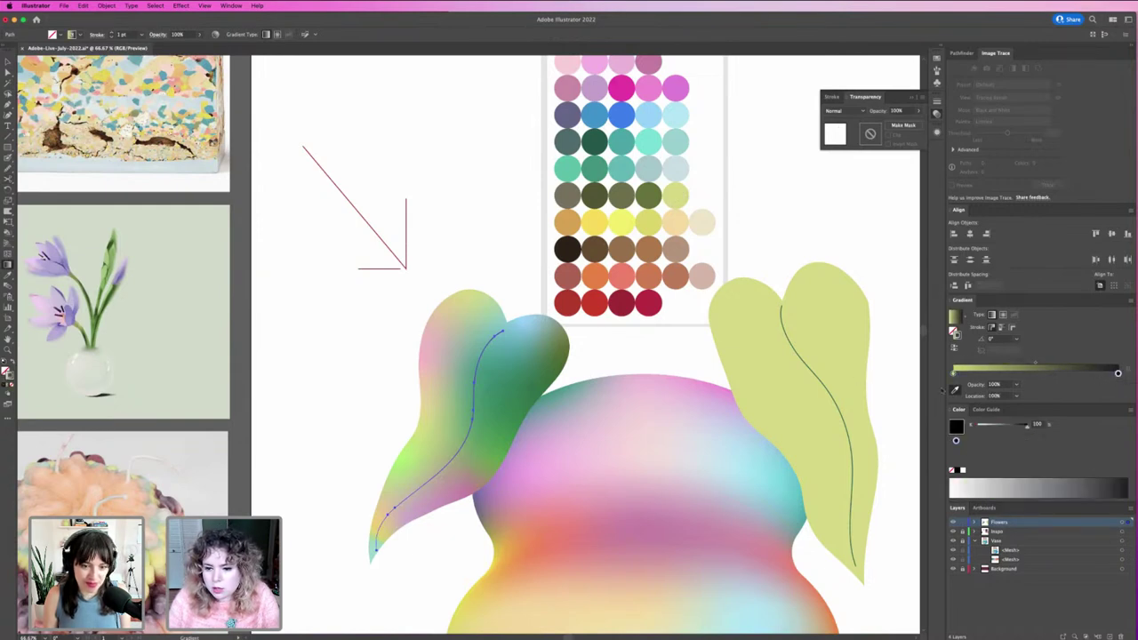
pyautogui.click(954, 388)
pyautogui.click(650, 119)
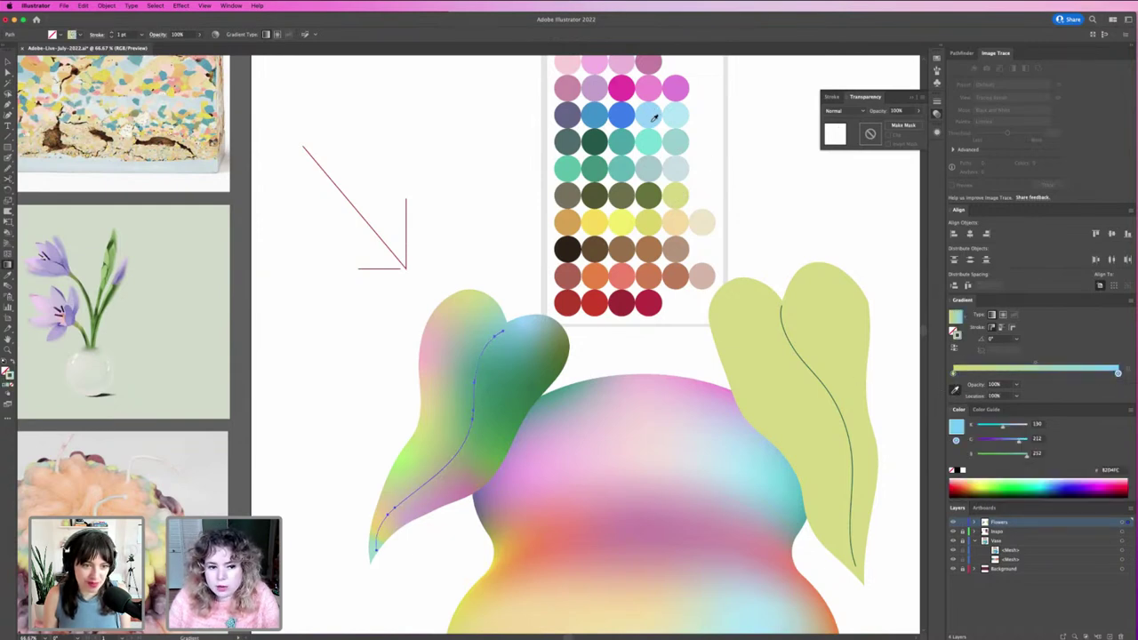
# Add a middle stop at about 46% on the vein's stroke gradient, color it palette olive, RGB 108, 112, 70, and deselect the vein.
pyautogui.click(1029, 376)
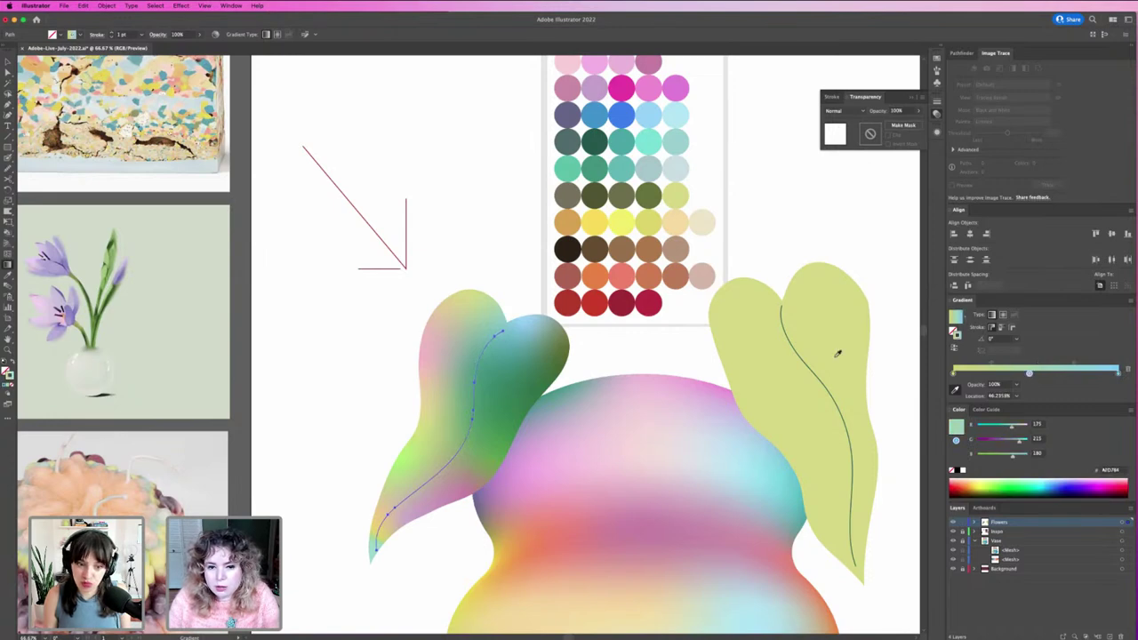
pyautogui.click(627, 199)
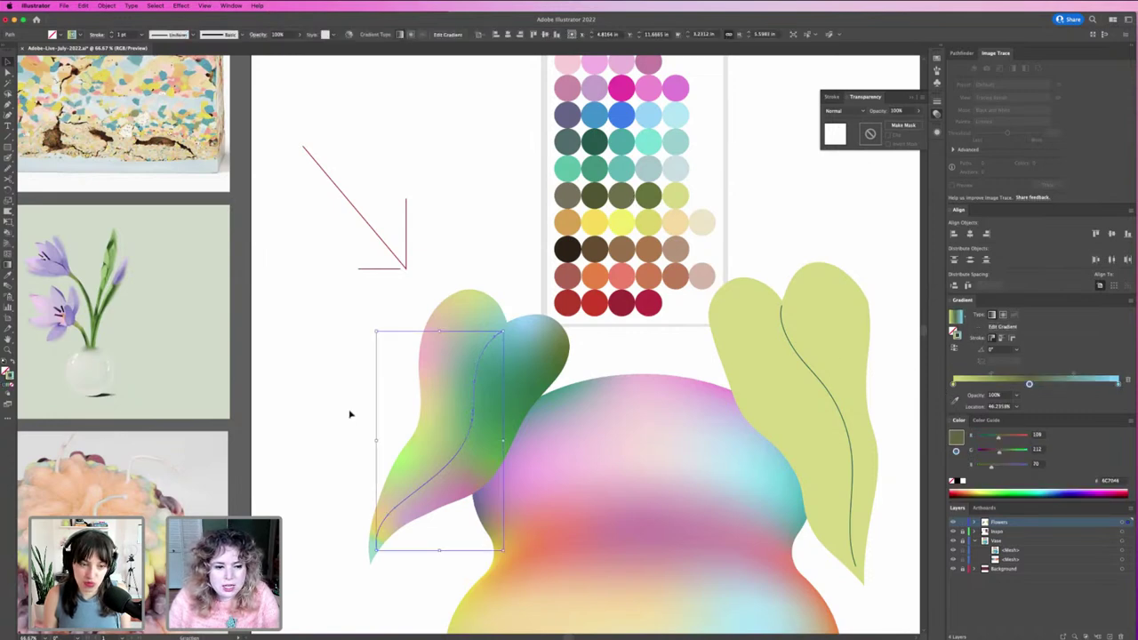
pyautogui.click(352, 414)
pyautogui.moveTo(390, 426); pyautogui.dragTo(402, 405)
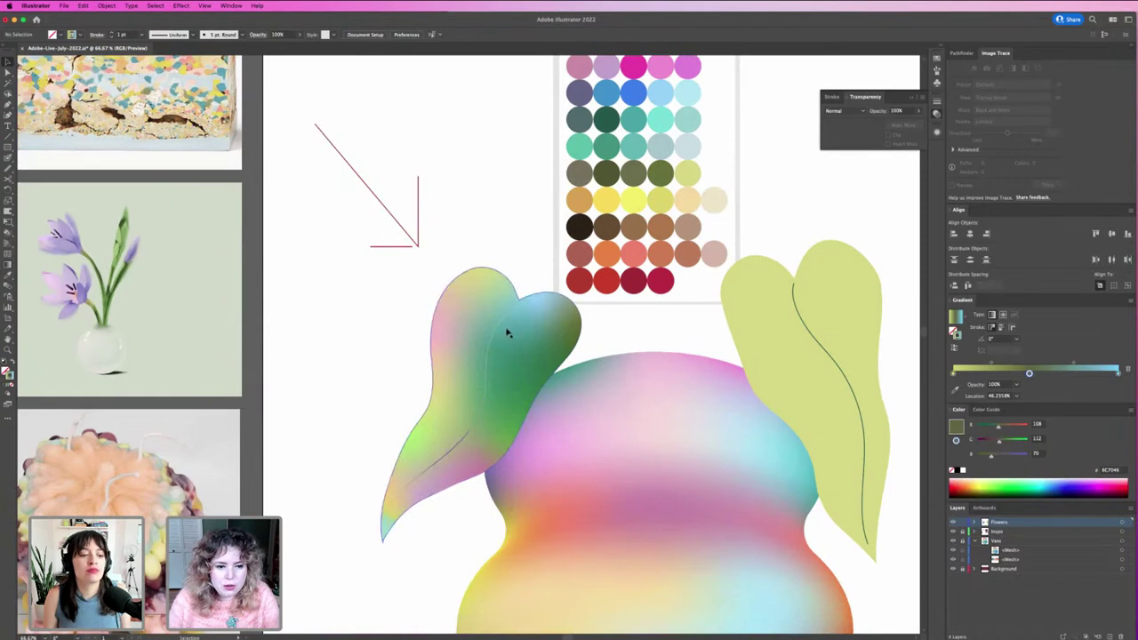
# Set the stroke weight of the left leaf's center vein to 4 pt and check it against the whole composition.
pyautogui.click(483, 406)
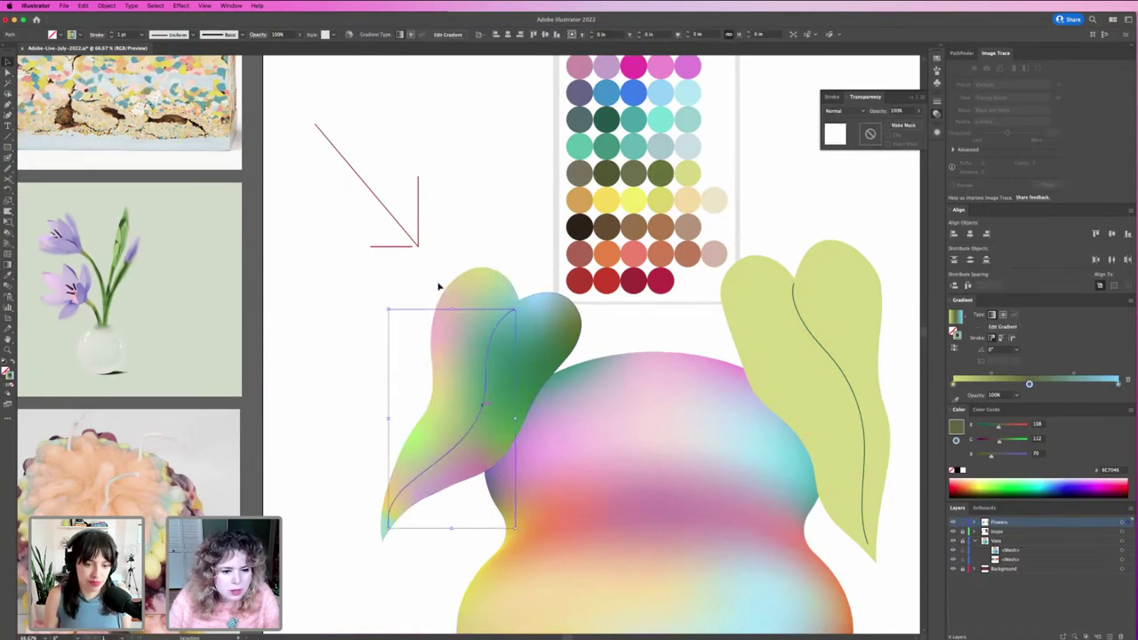
pyautogui.click(111, 32)
pyautogui.click(112, 32)
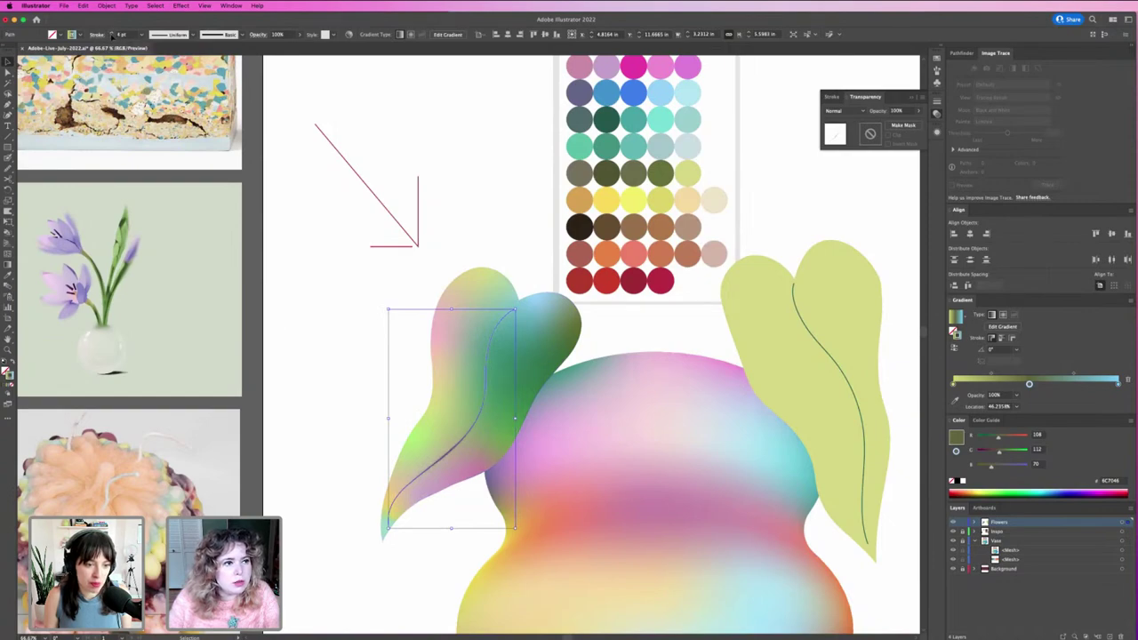
pyautogui.click(300, 334)
pyautogui.hotkey('ctrl', '-')
pyautogui.hotkey('ctrl', '-')
pyautogui.hotkey('ctrl', '-')
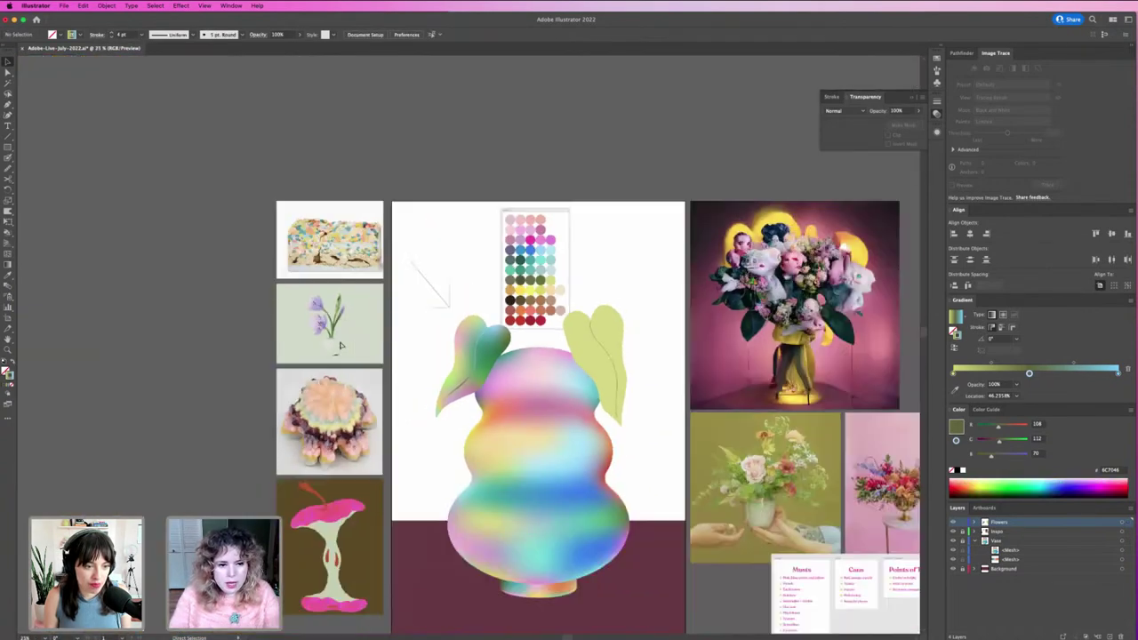
pyautogui.hotkey('ctrl', '+')
pyautogui.hotkey('ctrl', '+')
pyautogui.hotkey('ctrl', '+')
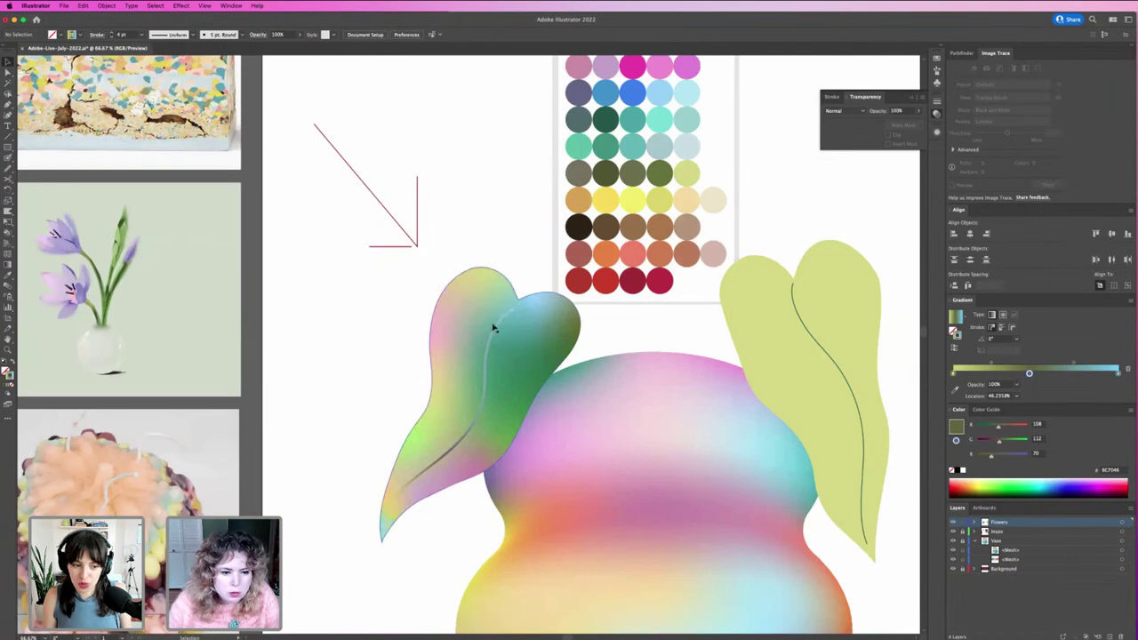
# Recolor the end stop of the left vein's stroke gradient with the palette's mint green, RGB 42, 198, 168.
pyautogui.click(494, 334)
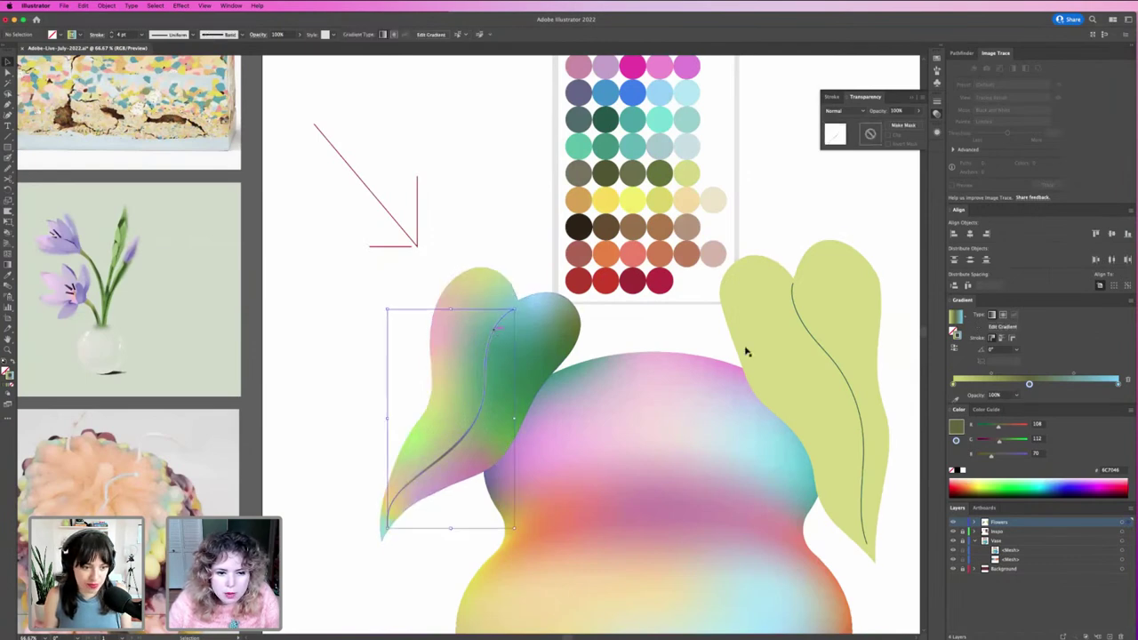
pyautogui.click(1118, 383)
pyautogui.scroll(1, 542, 366)
pyautogui.press('i')
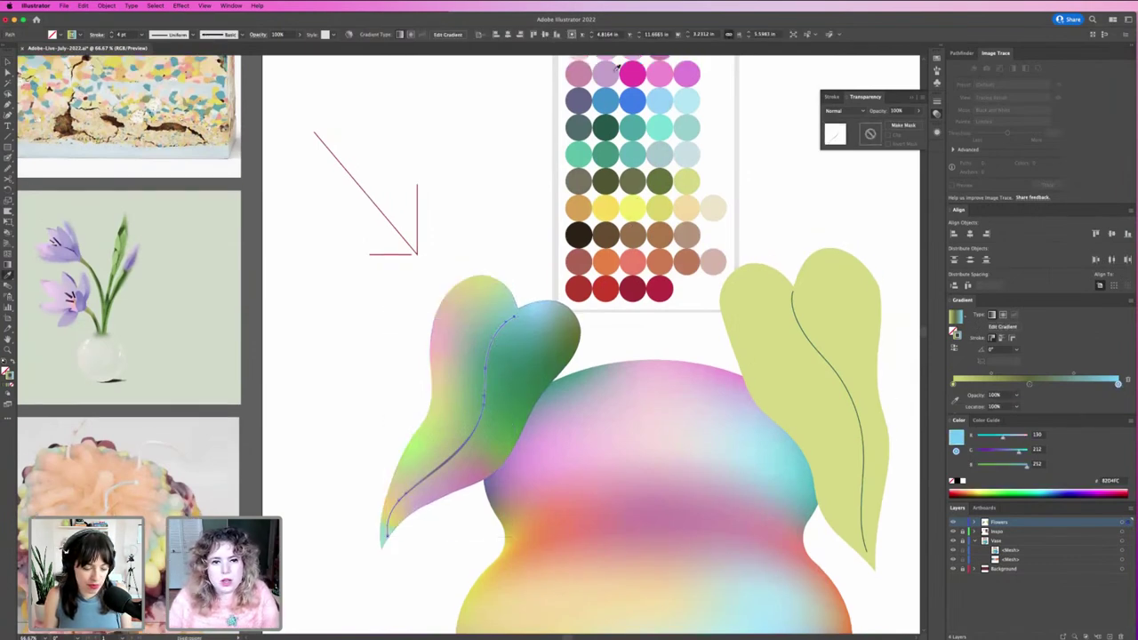
pyautogui.click(611, 99)
pyautogui.press('super+z')
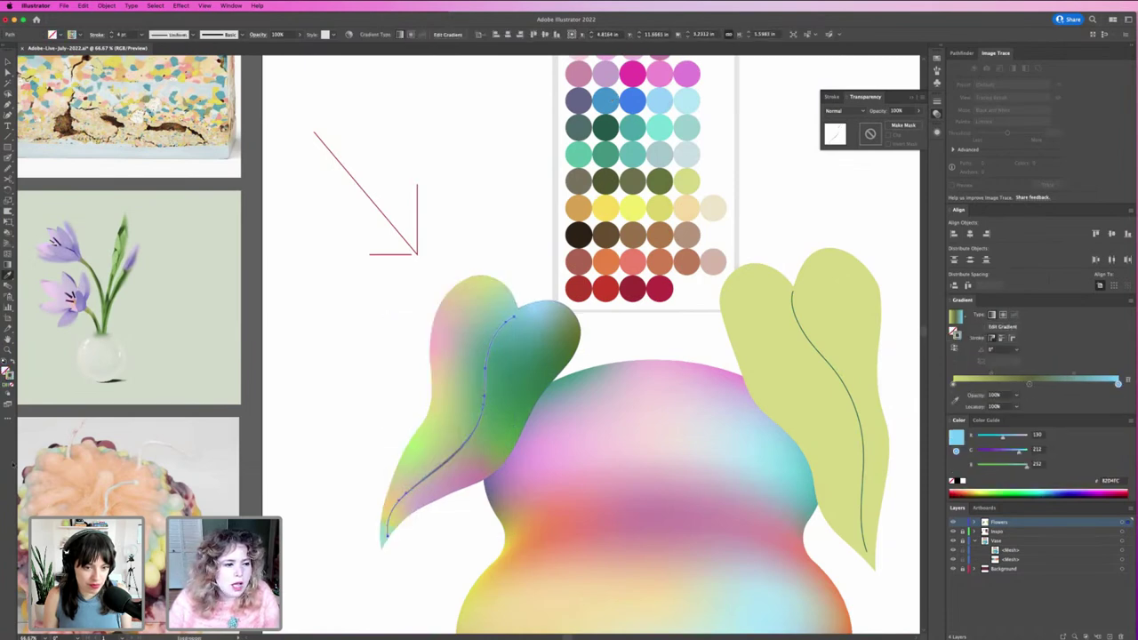
pyautogui.click(957, 400)
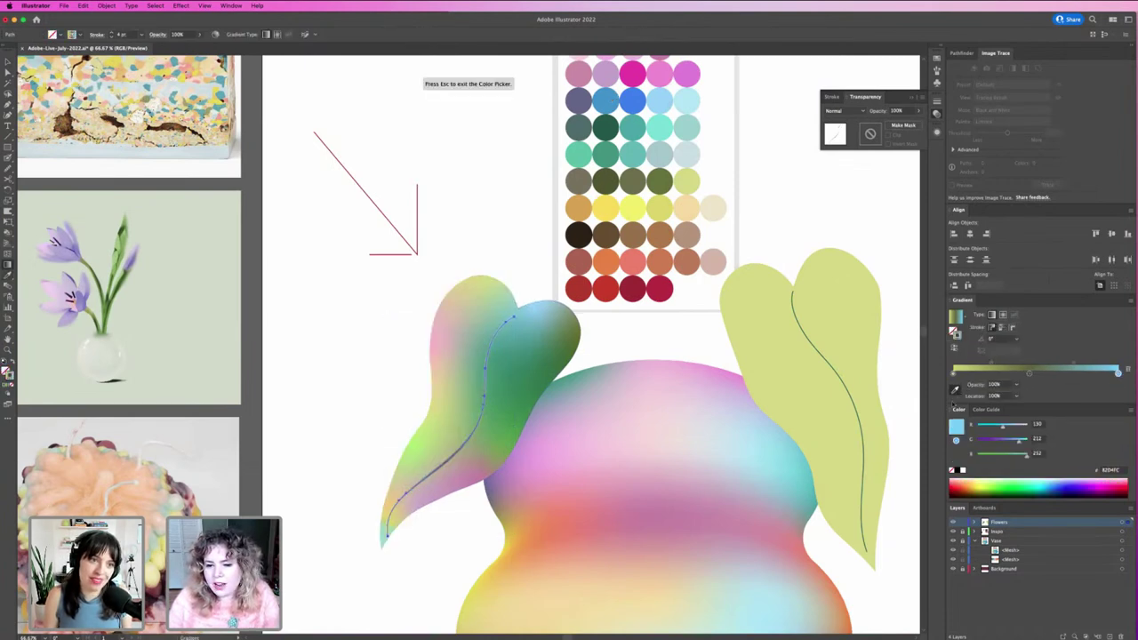
pyautogui.click(608, 153)
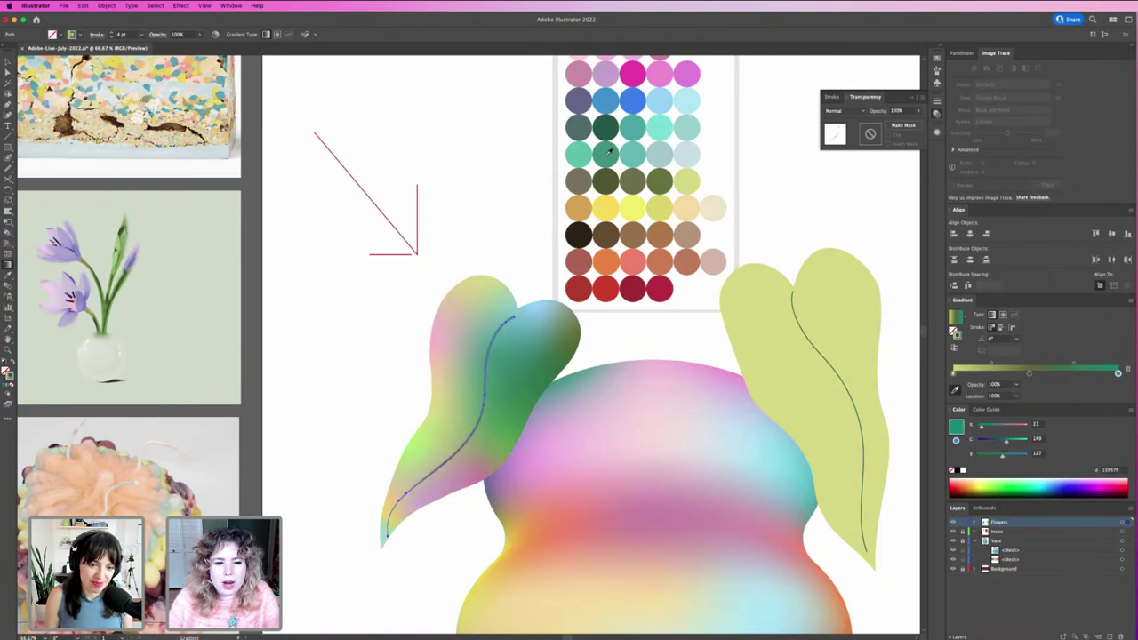
pyautogui.click(584, 148)
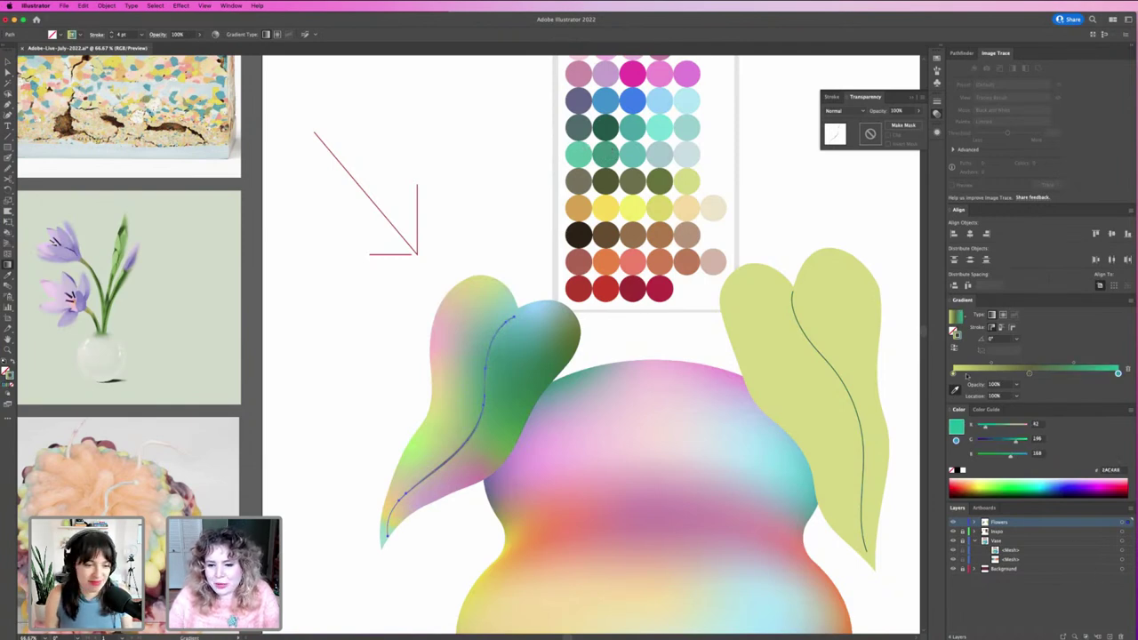
# Recolor the starting stop of the left vein's stroke gradient palette orchid pink, RGB 237, 122, 220, and deselect the vein.
pyautogui.click(387, 540)
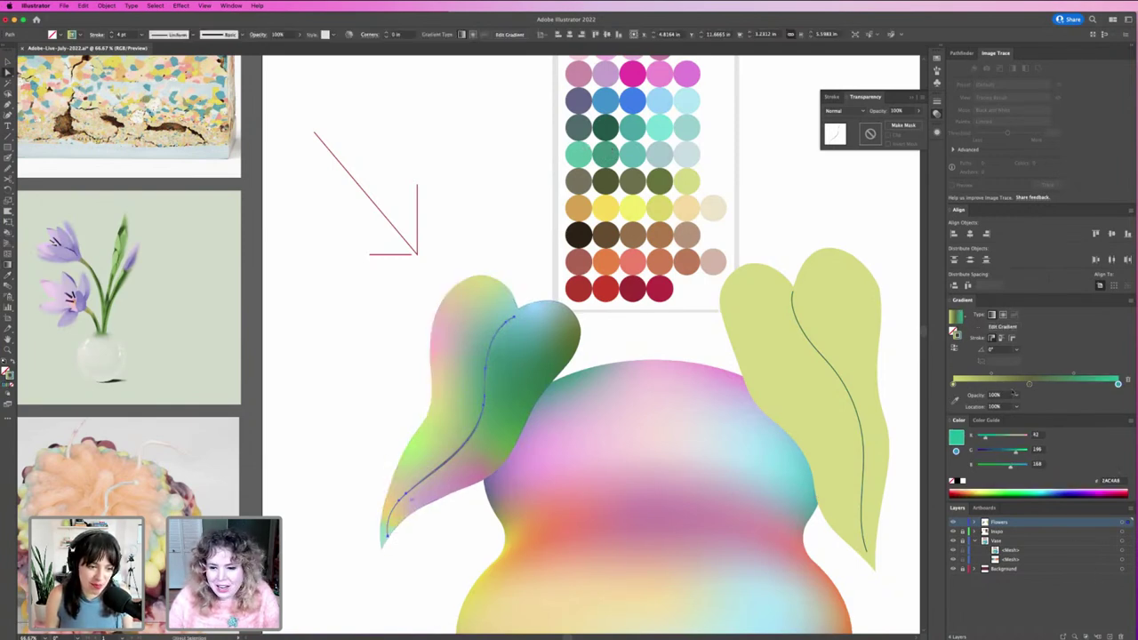
pyautogui.click(954, 384)
pyautogui.click(955, 399)
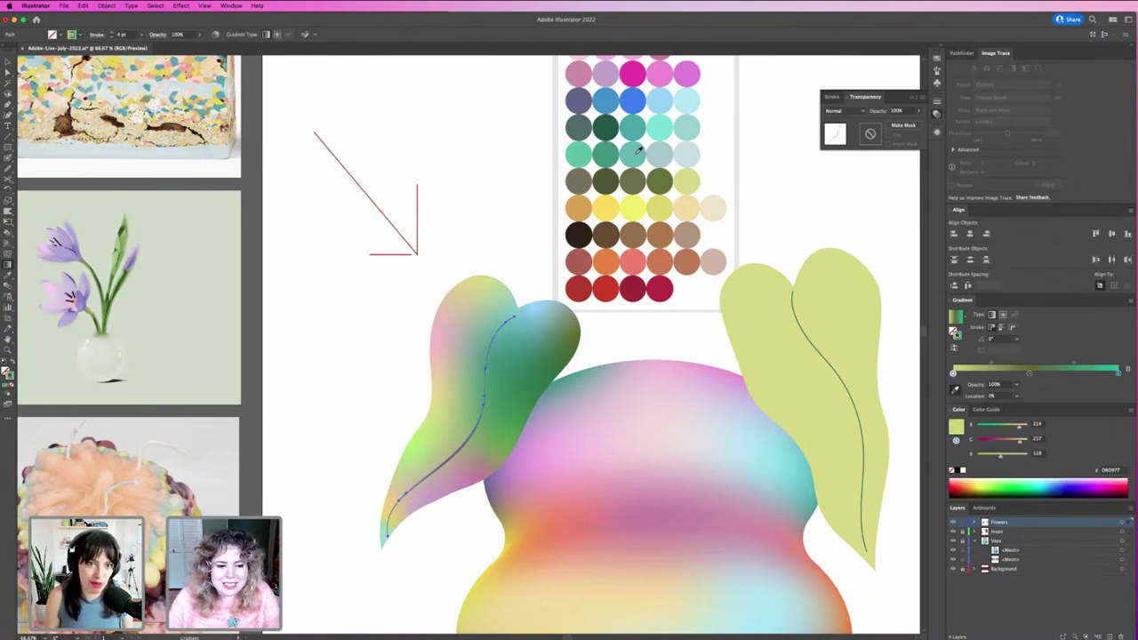
pyautogui.click(689, 69)
pyautogui.press('v')
pyautogui.click(345, 345)
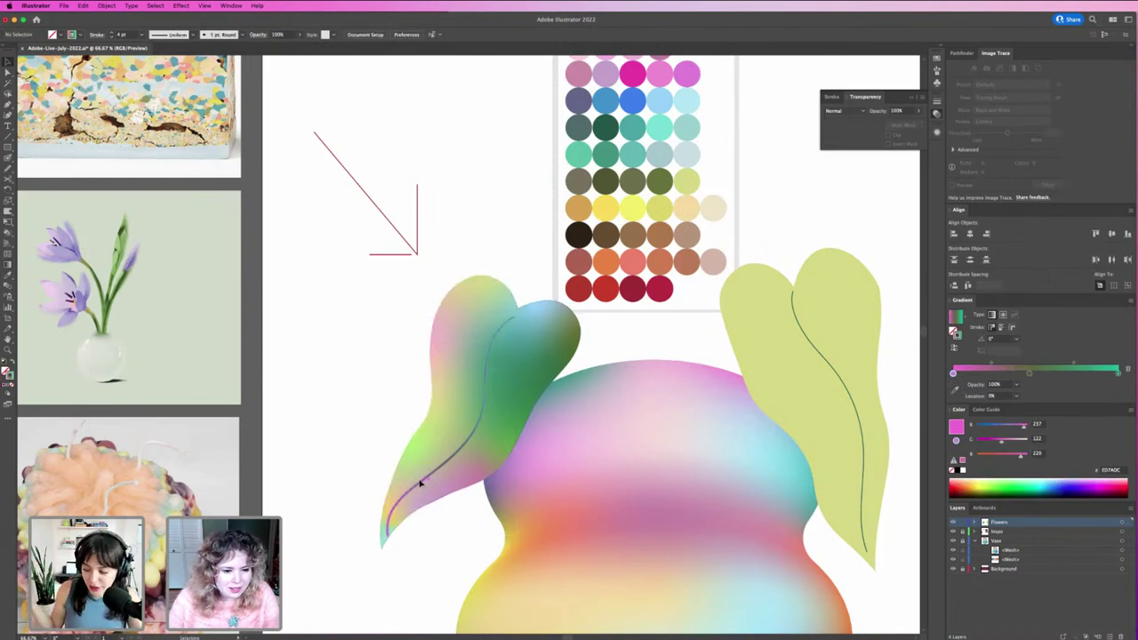
# Nudge the left leaf's vein slightly up and to the left, and set its pink starting gradient stop to 40% opacity.
pyautogui.moveTo(419, 480); pyautogui.dragTo(418, 478)
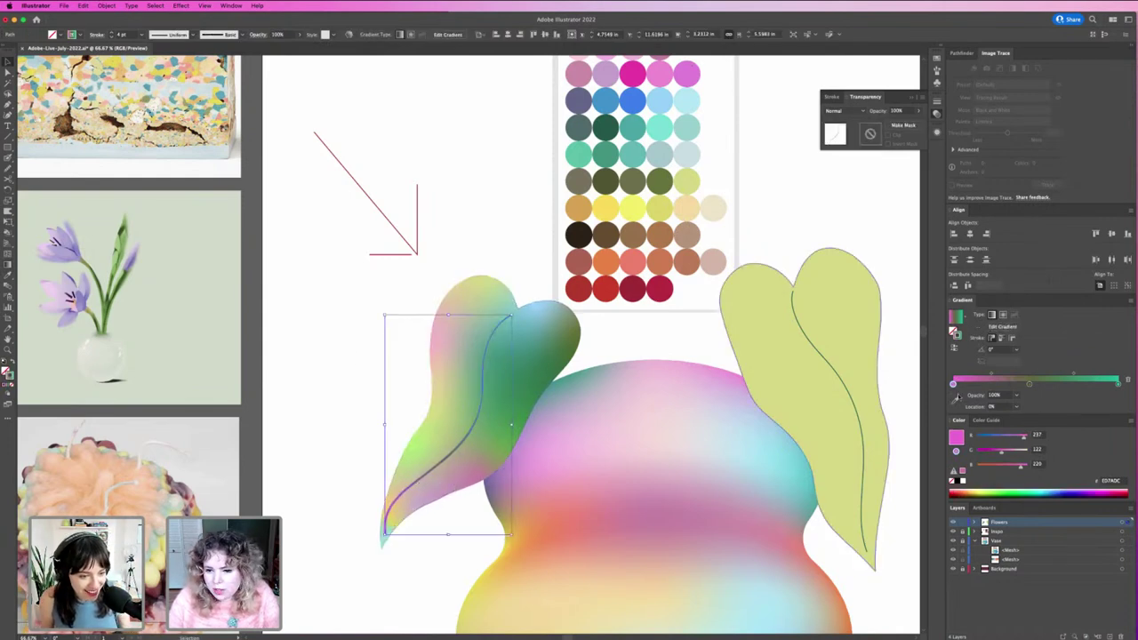
pyautogui.moveTo(953, 384); pyautogui.dragTo(956, 384)
pyautogui.press('super+z')
pyautogui.press('super+z')
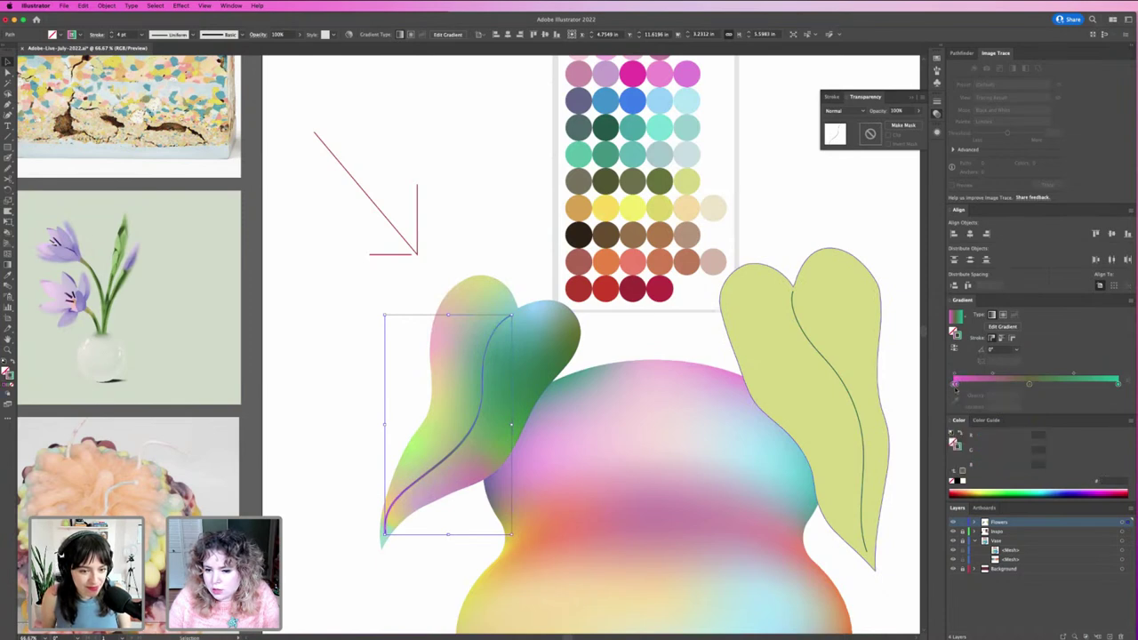
pyautogui.click(993, 395)
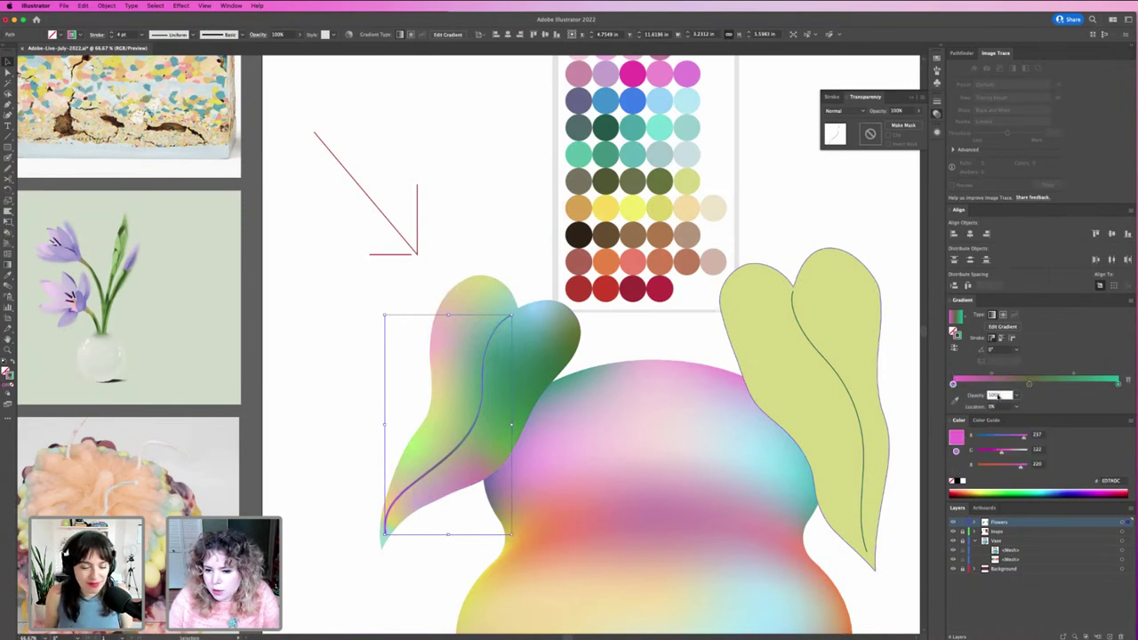
pyautogui.write('40')
pyautogui.press('Return')
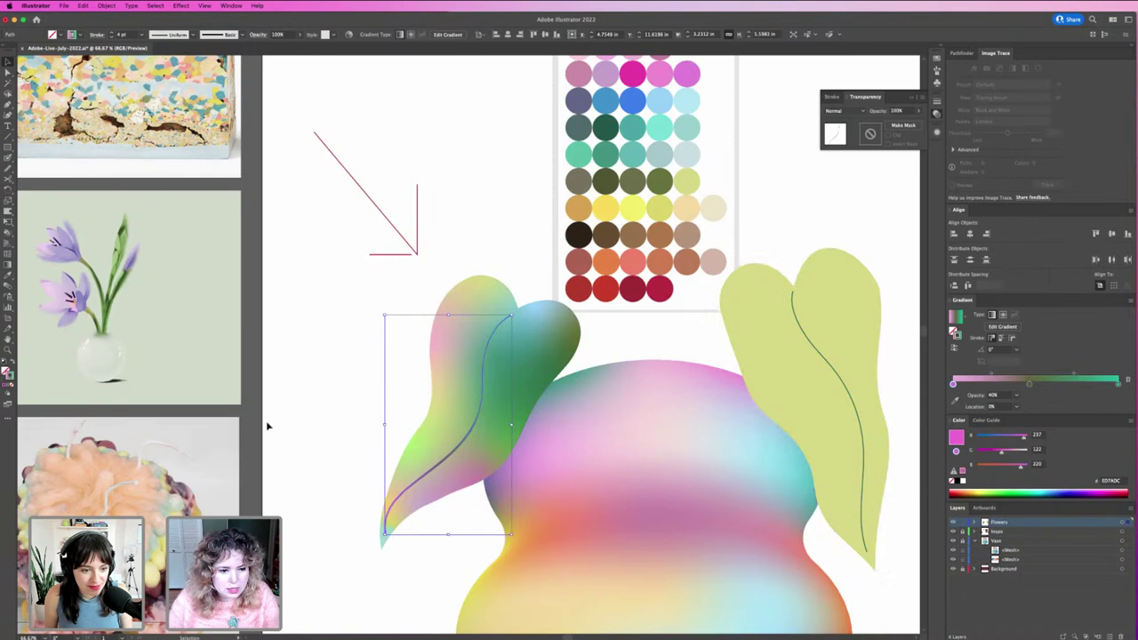
pyautogui.click(284, 432)
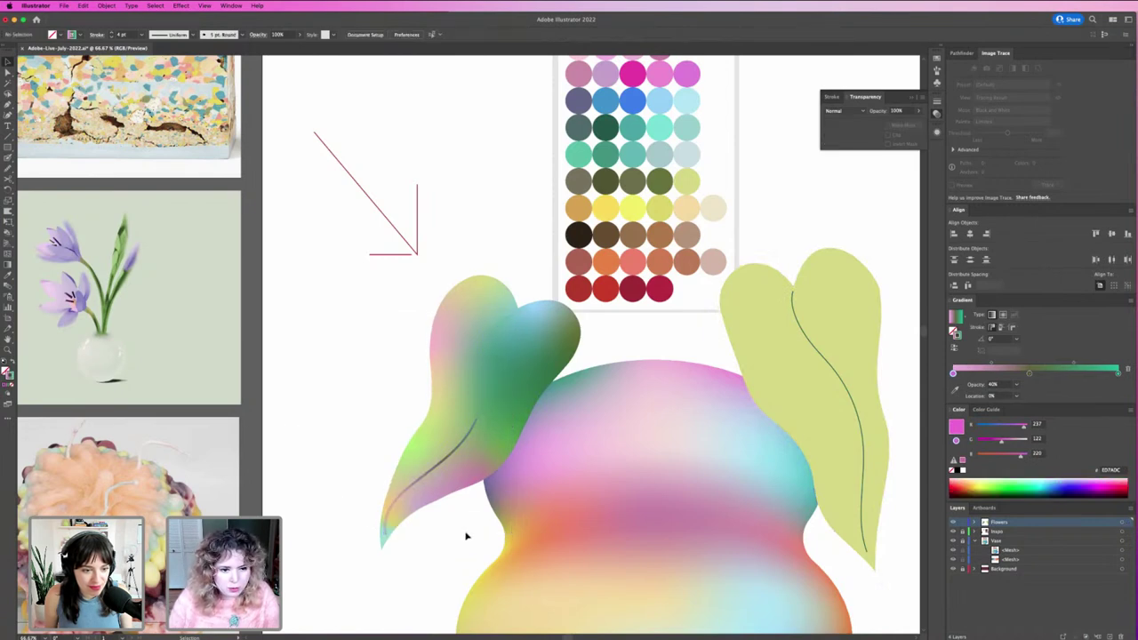
# Darken the middle stop of the left vein's stroke gradient to deep green, RGB 58, 78, 70, and deselect the vein.
pyautogui.click(480, 380)
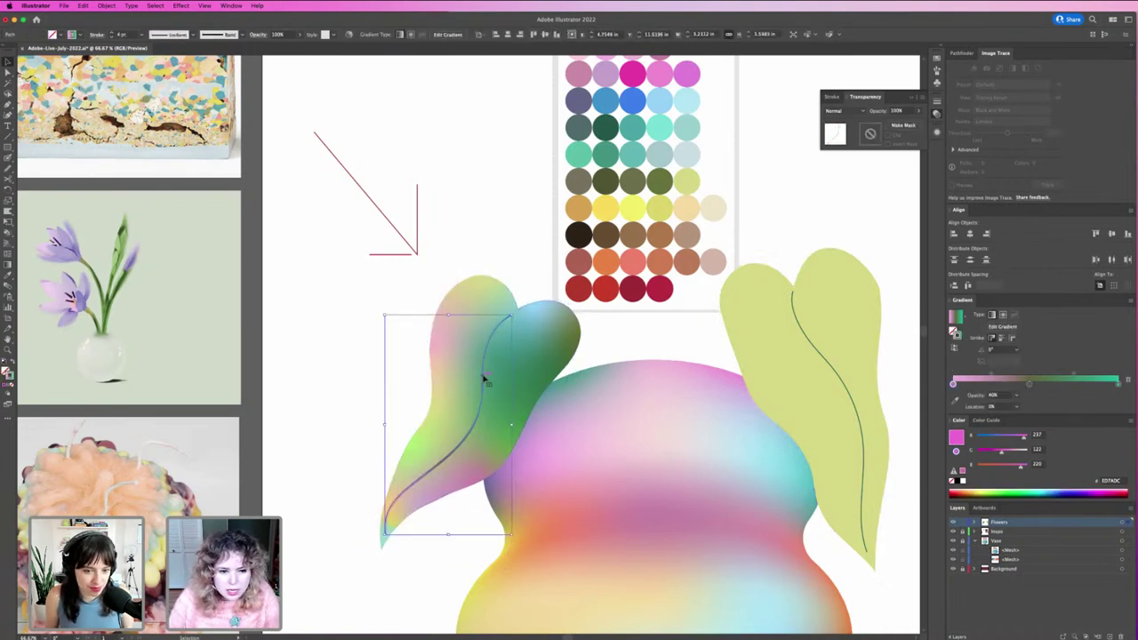
pyautogui.click(1029, 384)
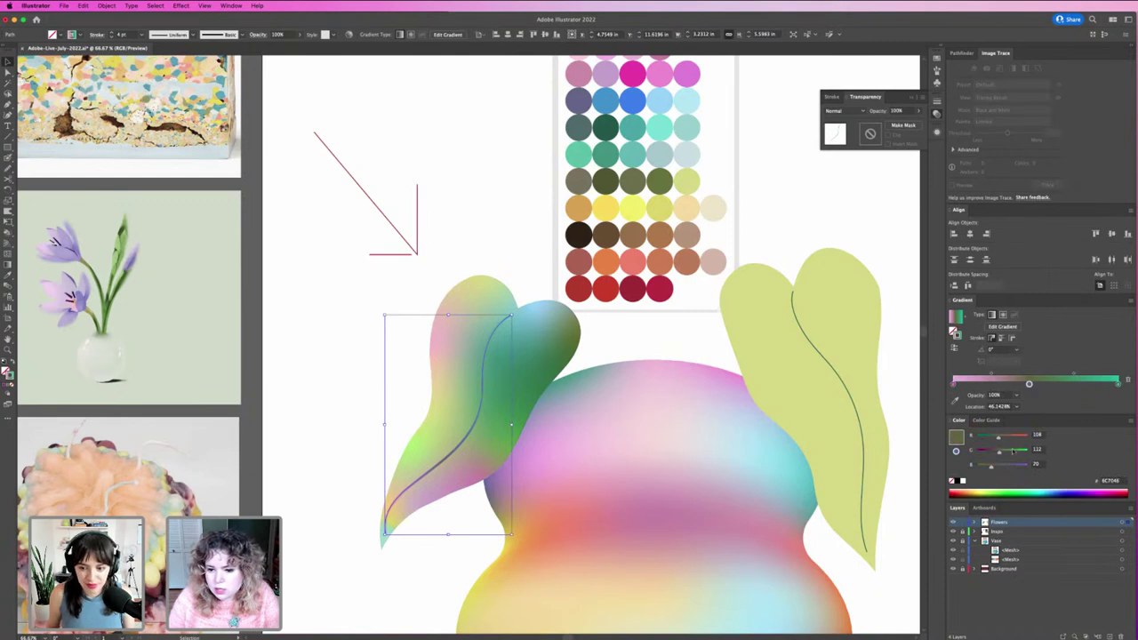
pyautogui.moveTo(999, 451); pyautogui.dragTo(992, 452)
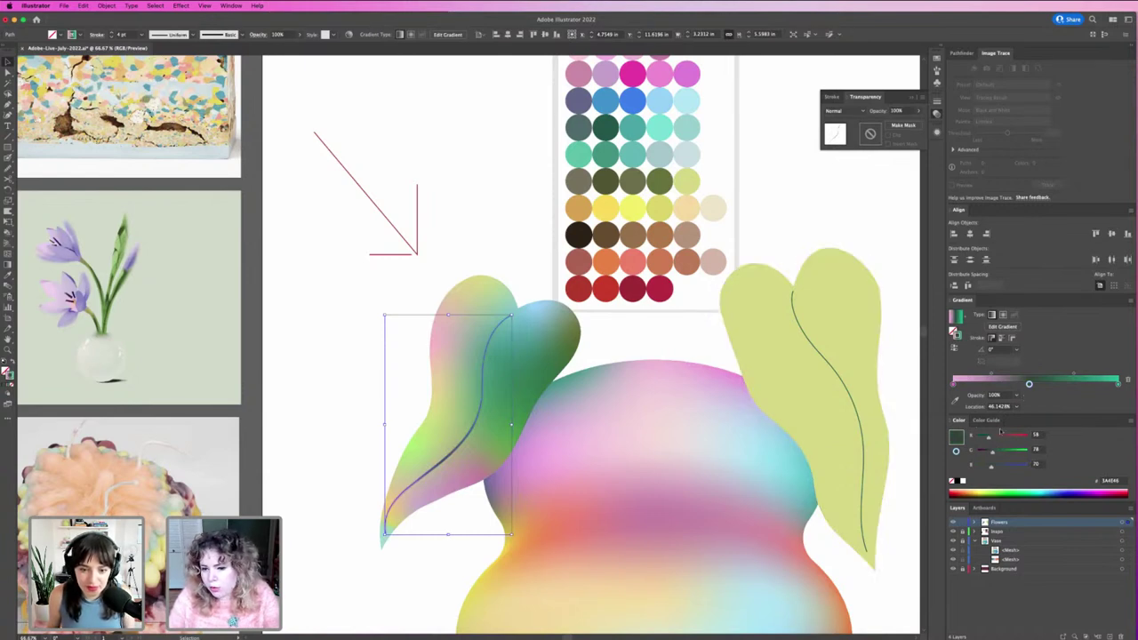
pyautogui.click(362, 421)
# Check the recolored left vein within the full artwork and beside the untreated right leaf.
pyautogui.press('super+minus')
pyautogui.press('super+minus')
pyautogui.press('super+minus')
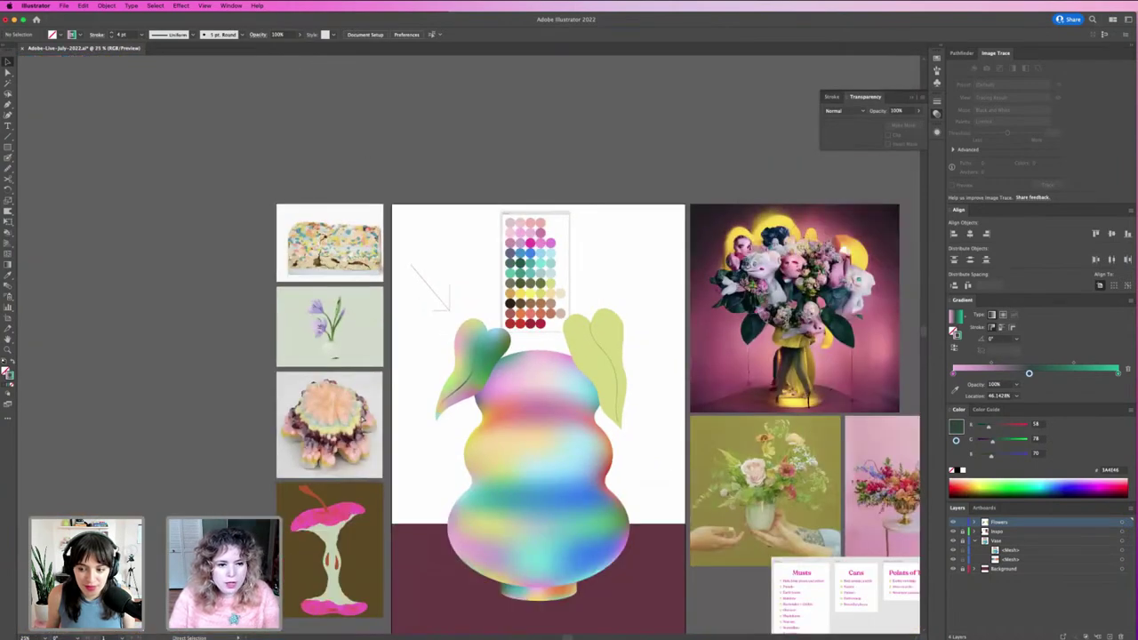
pyautogui.press('super+minus')
pyautogui.press('super+plus')
pyautogui.press('super+plus')
pyautogui.press('super+plus')
pyautogui.press('super+plus')
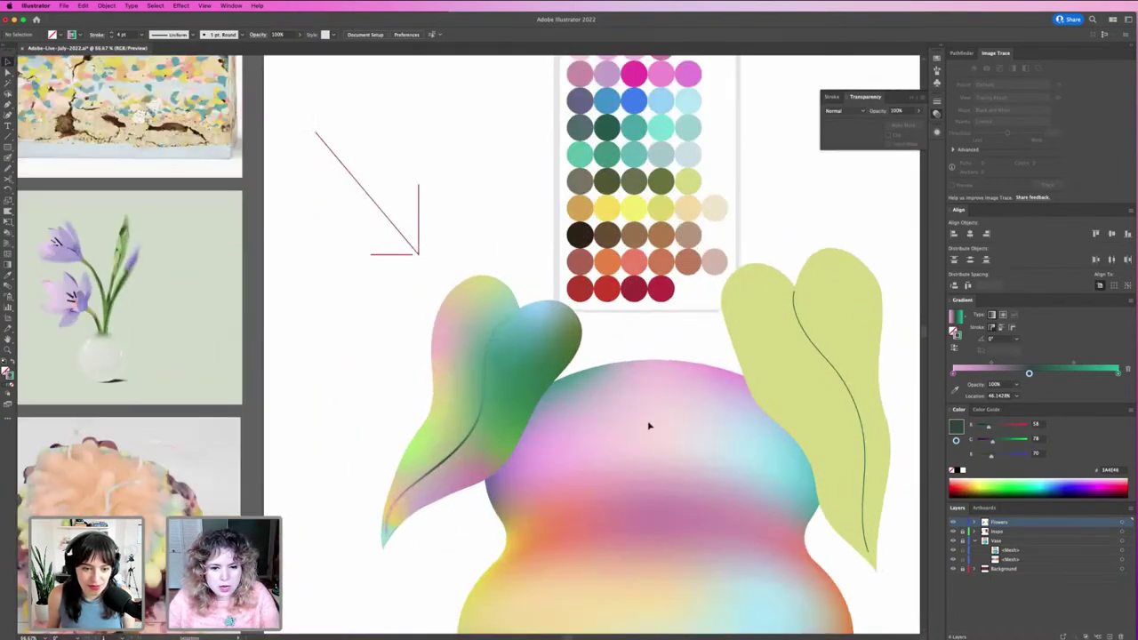
# Copy the left vein's gradient stroke onto the right leaf's center vein with the Eyedropper, and deselect it.
pyautogui.click(844, 386)
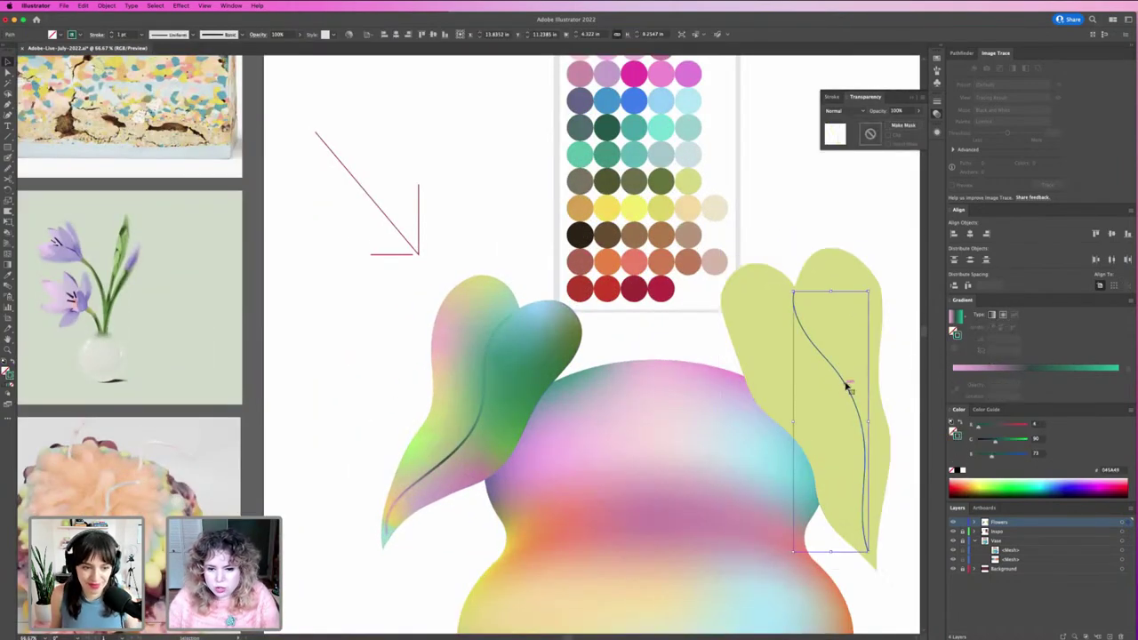
pyautogui.press('i')
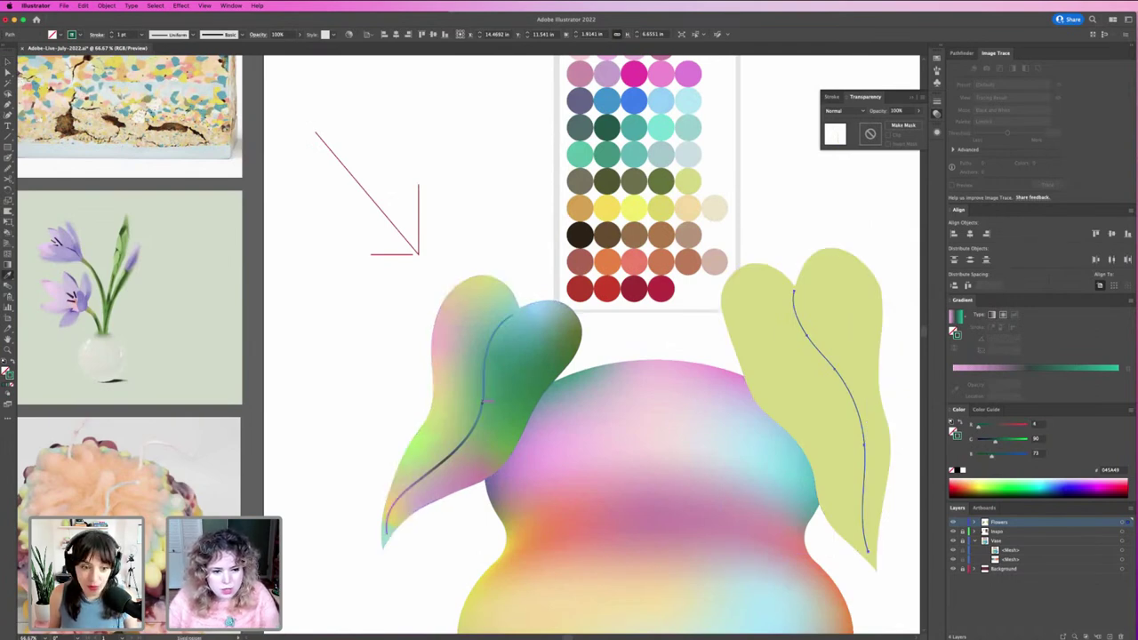
pyautogui.click(483, 402)
pyautogui.press('v')
pyautogui.click(877, 261)
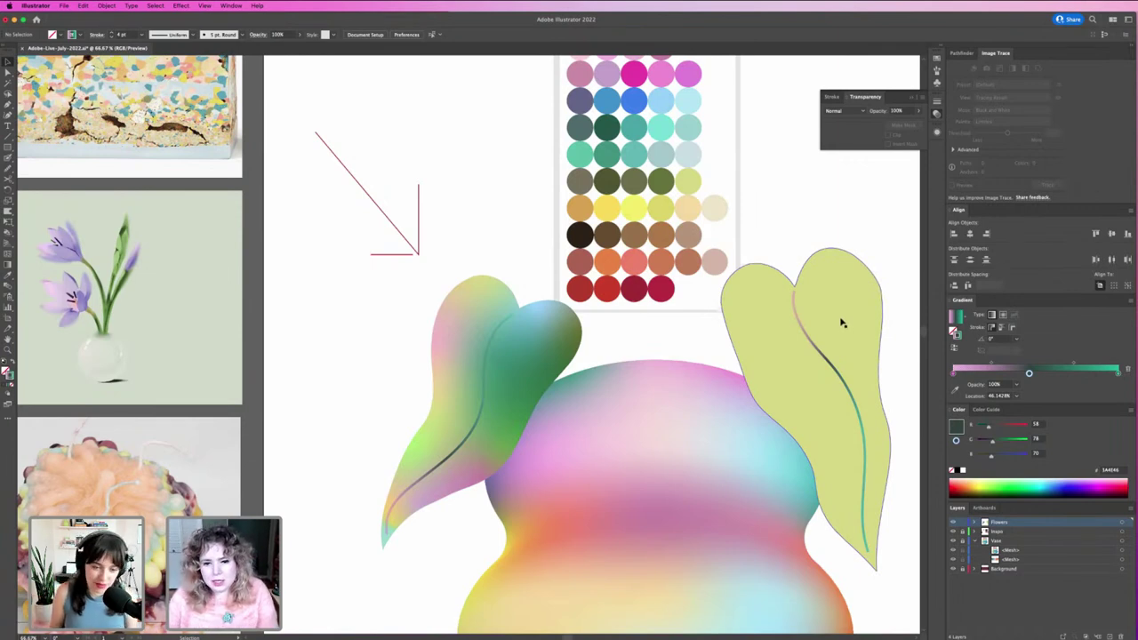
# Fill the right leaf with the left leaf's freeform gradient by sampling it with the Eyedropper.
pyautogui.click(840, 322)
pyautogui.press('i')
pyautogui.click(558, 340)
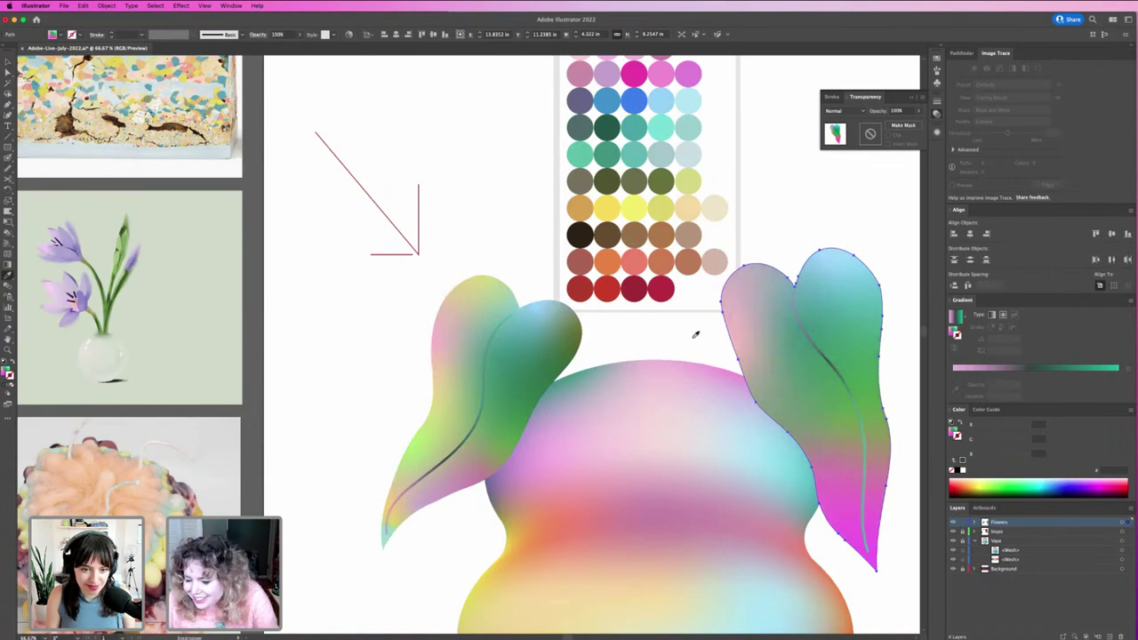
# Edit the right leaf's freeform gradient and move its pink color stop down near the leaf's pointed tip.
pyautogui.press('v')
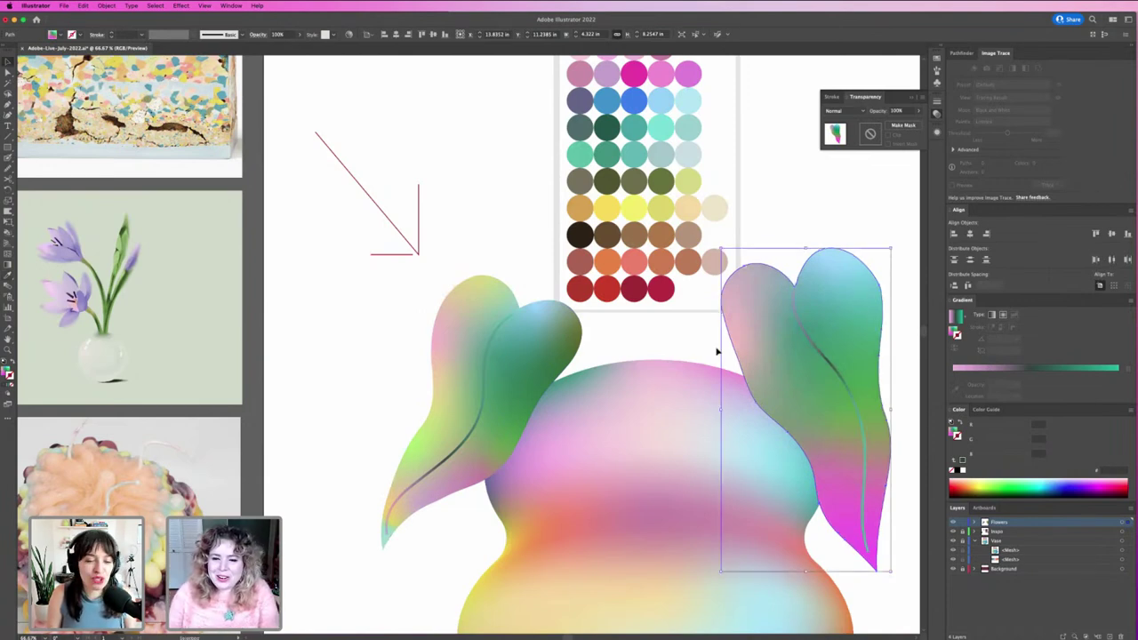
pyautogui.click(828, 404)
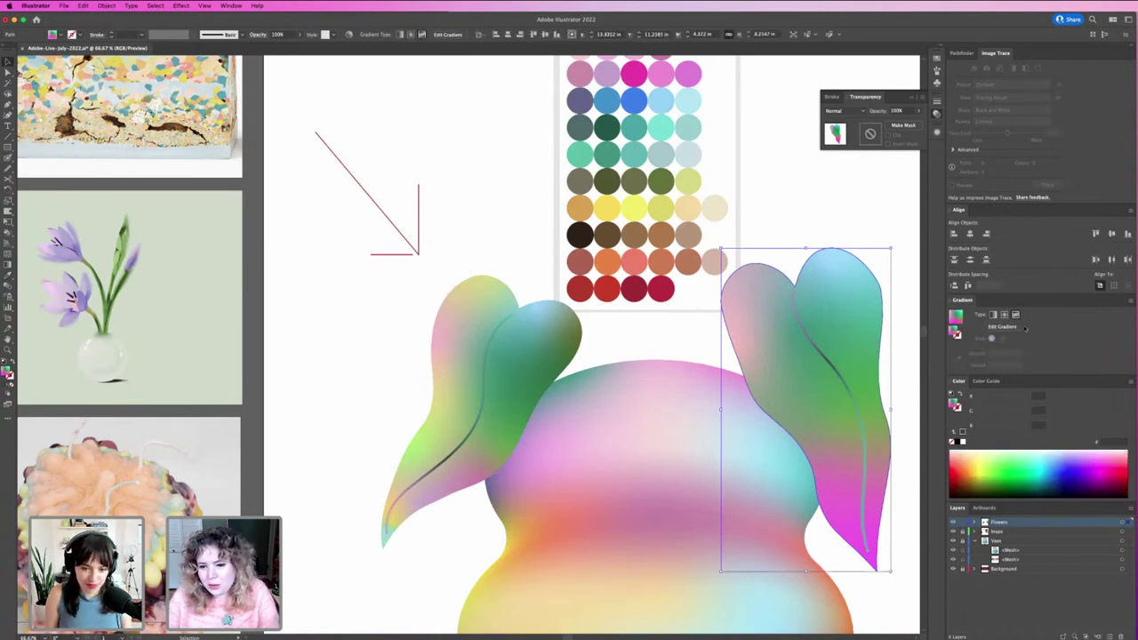
pyautogui.click(1011, 327)
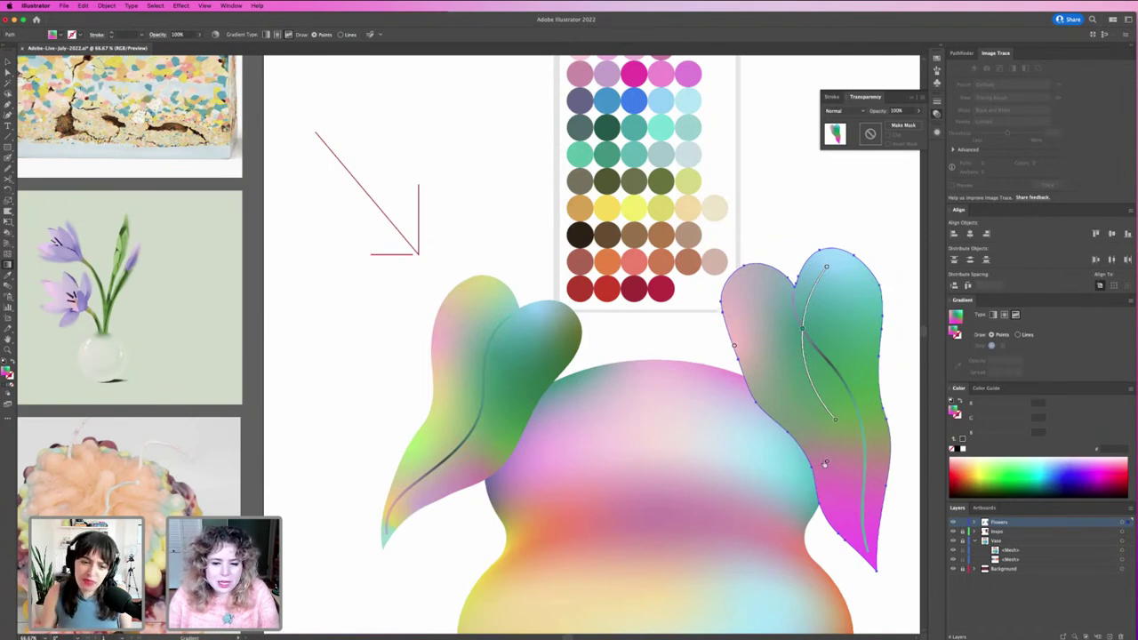
pyautogui.moveTo(826, 462); pyautogui.dragTo(861, 546)
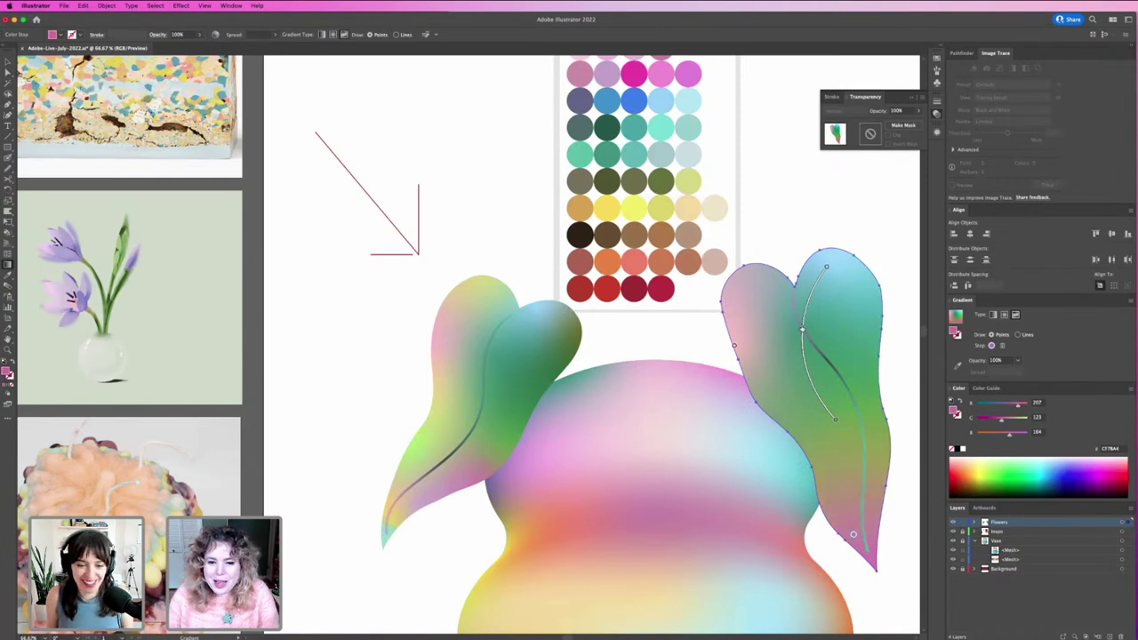
# Reposition the three stops of the gradient line so it curves from the leaf's notch down beside the center vein.
pyautogui.moveTo(802, 328); pyautogui.dragTo(854, 378)
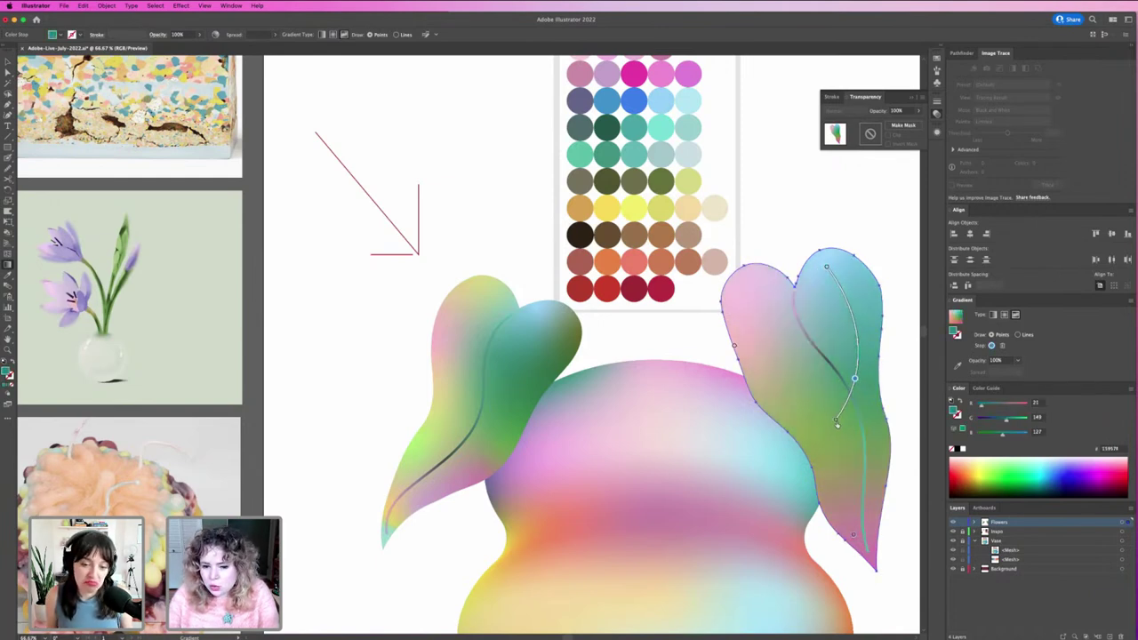
pyautogui.moveTo(836, 420); pyautogui.dragTo(867, 444)
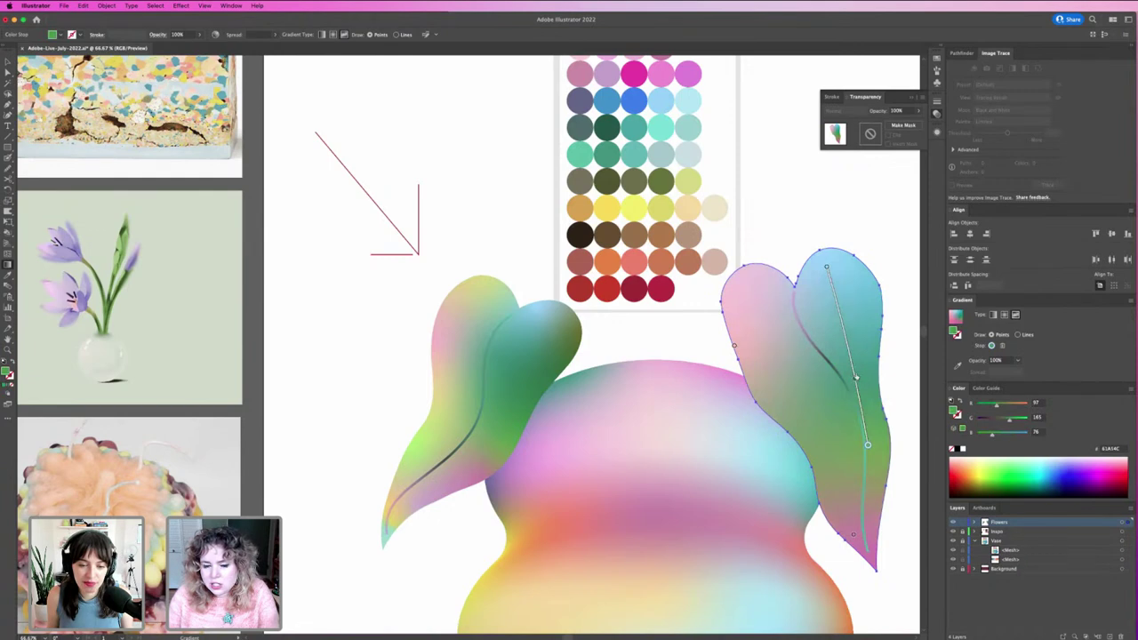
pyautogui.moveTo(856, 378); pyautogui.dragTo(863, 354)
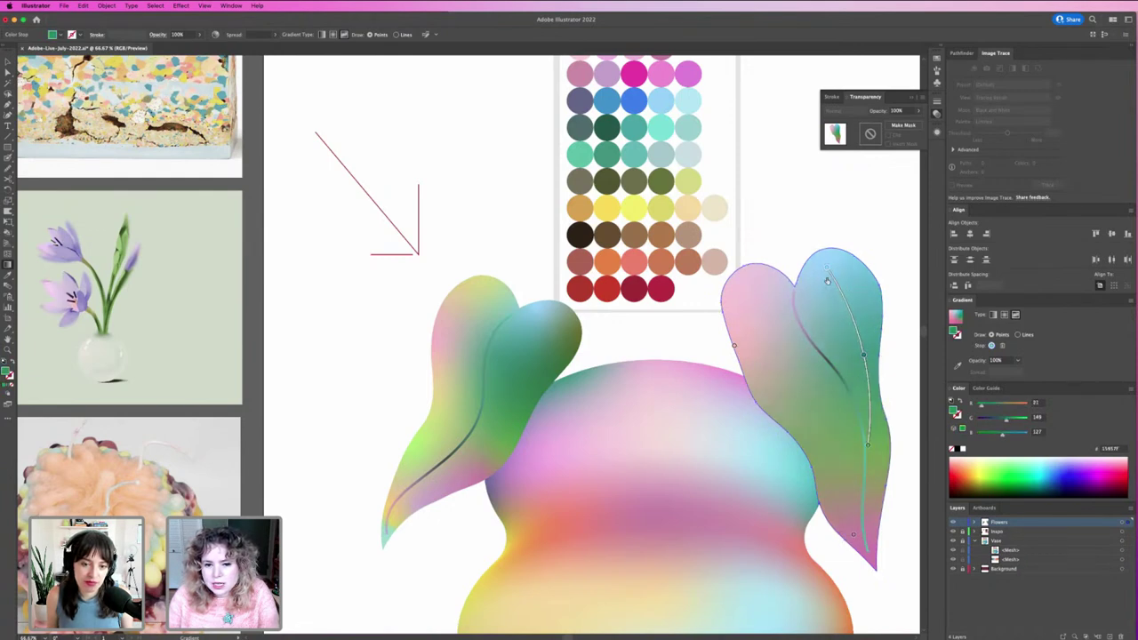
pyautogui.moveTo(827, 269); pyautogui.dragTo(803, 284)
pyautogui.moveTo(863, 355); pyautogui.dragTo(853, 360)
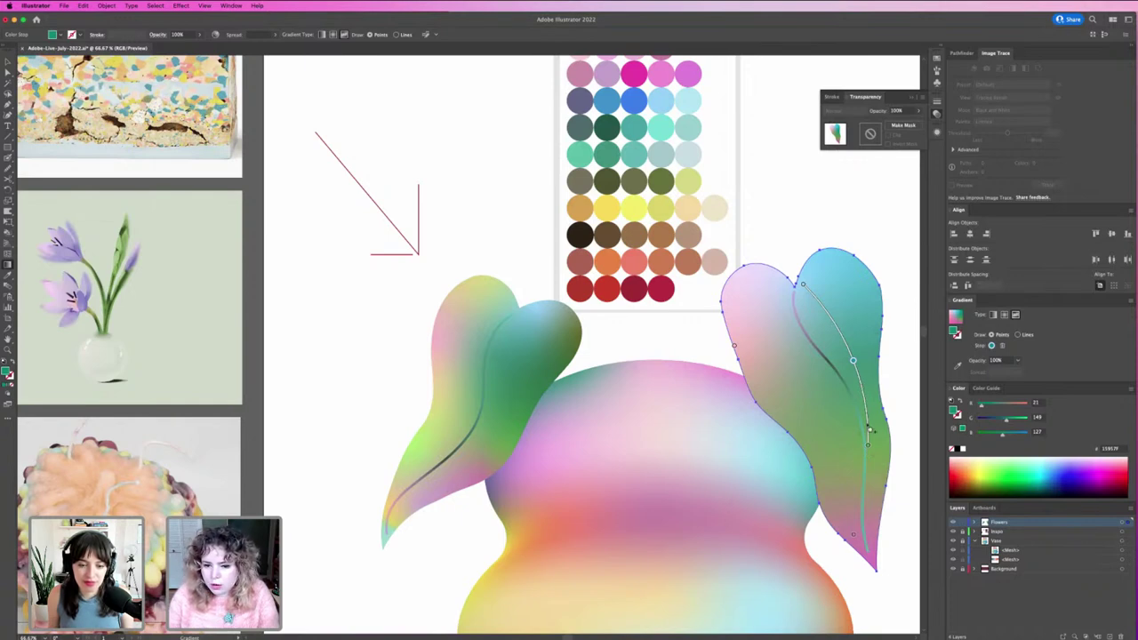
# Add a three-stop green gradient line along the right leaf's lower inner edge beside the vase.
pyautogui.click(787, 425)
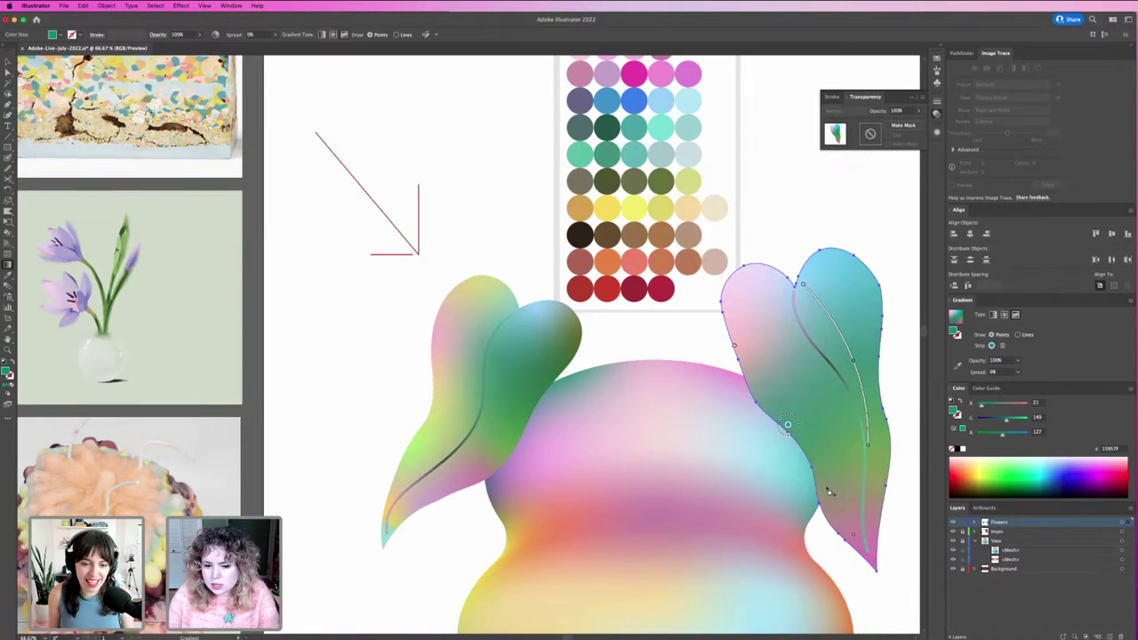
pyautogui.click(1017, 335)
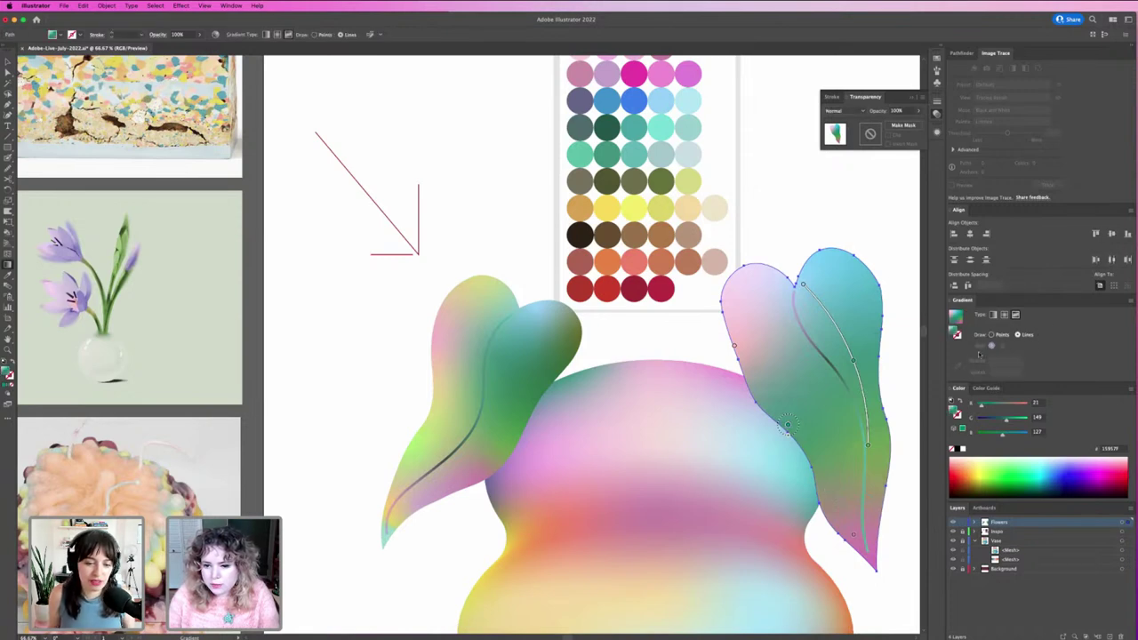
pyautogui.click(818, 475)
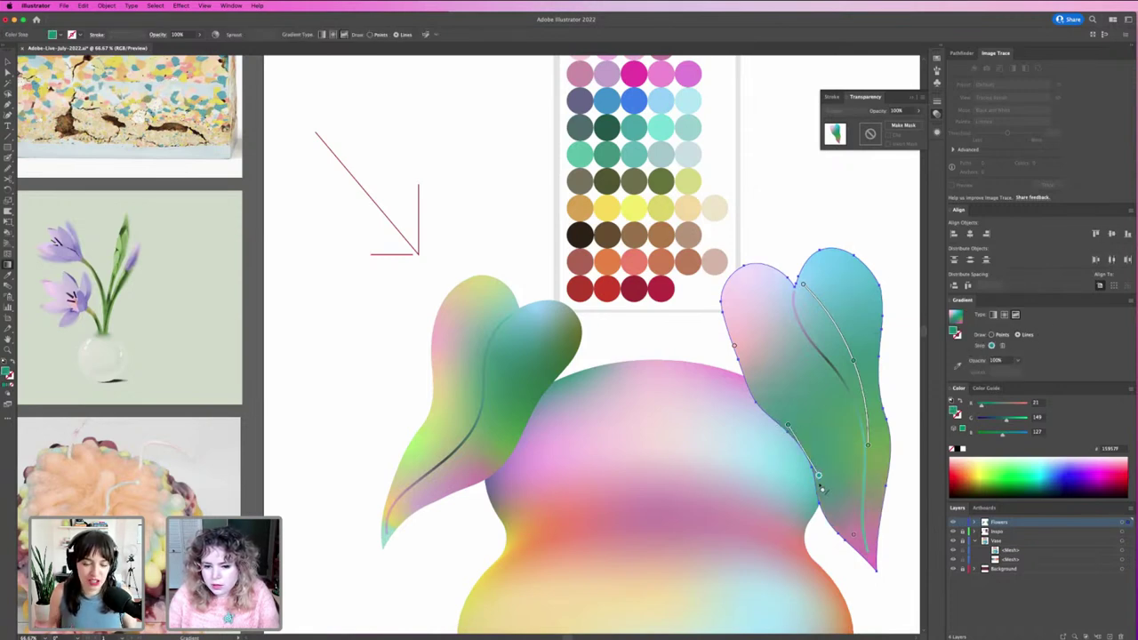
pyautogui.click(825, 509)
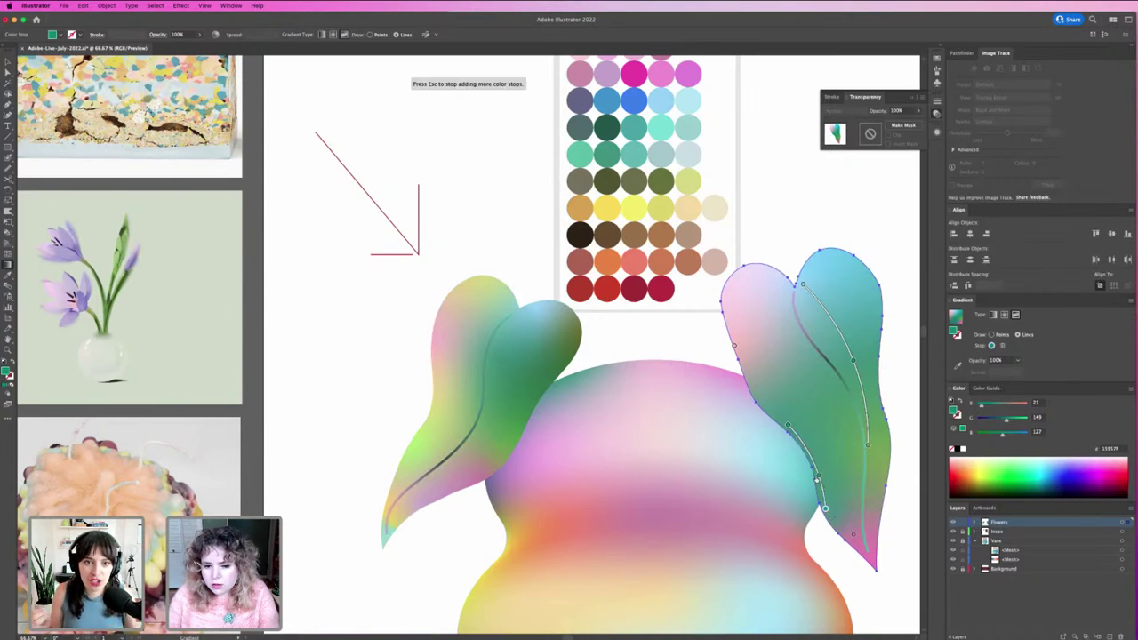
# Recolor the middle stop of the new edge line to brighter green, RGB 21, 176, 92.
pyautogui.click(818, 476)
pyautogui.click(957, 364)
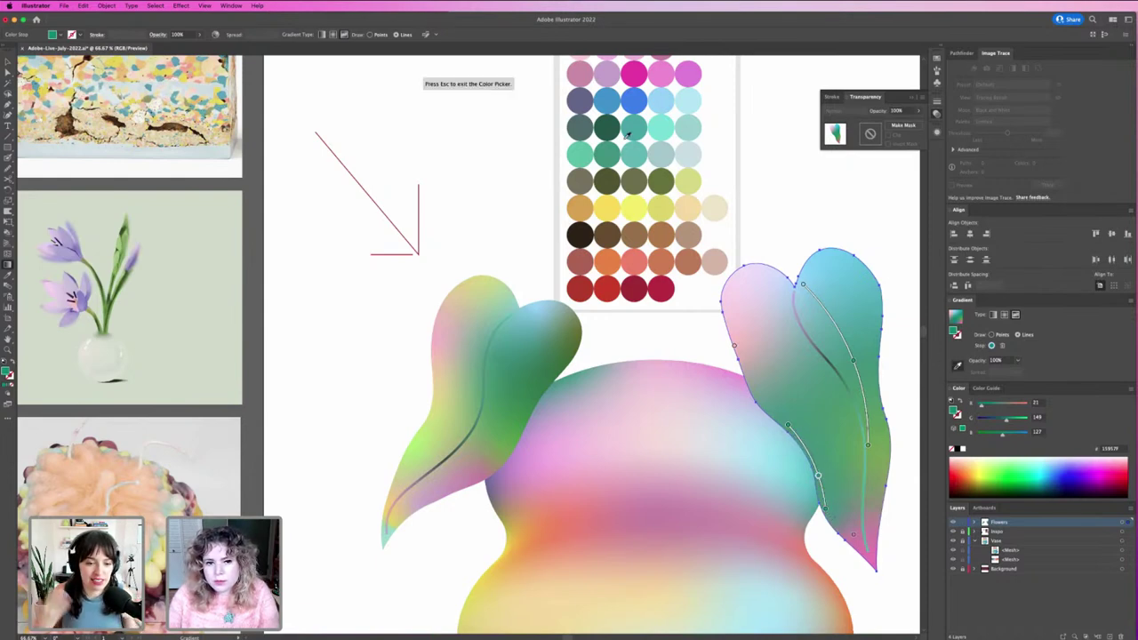
pyautogui.click(661, 183)
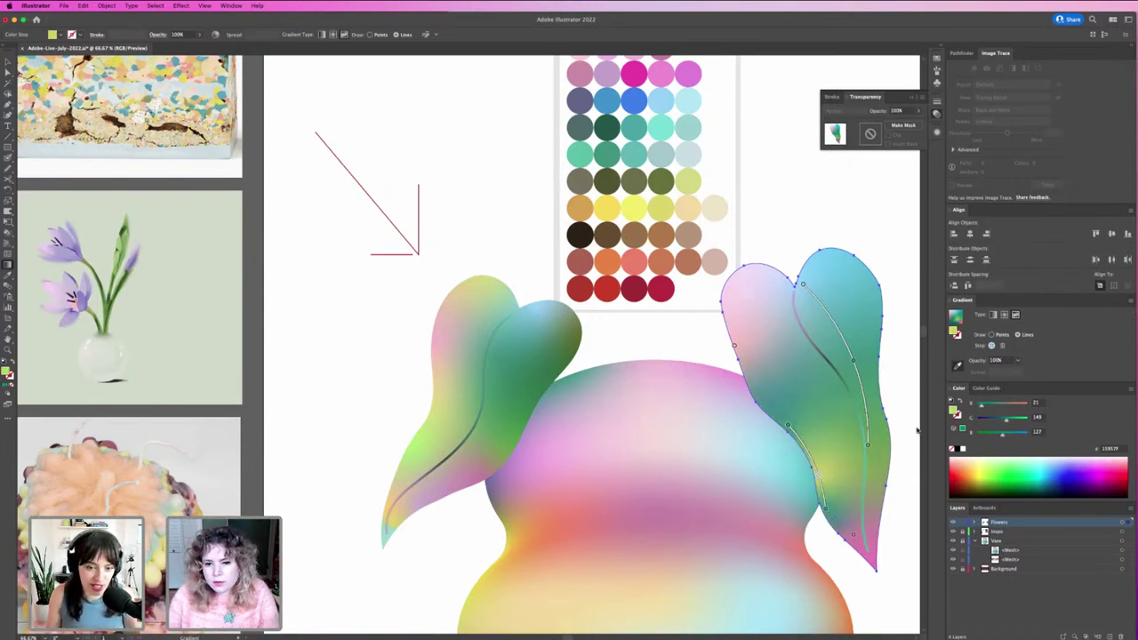
pyautogui.click(995, 433)
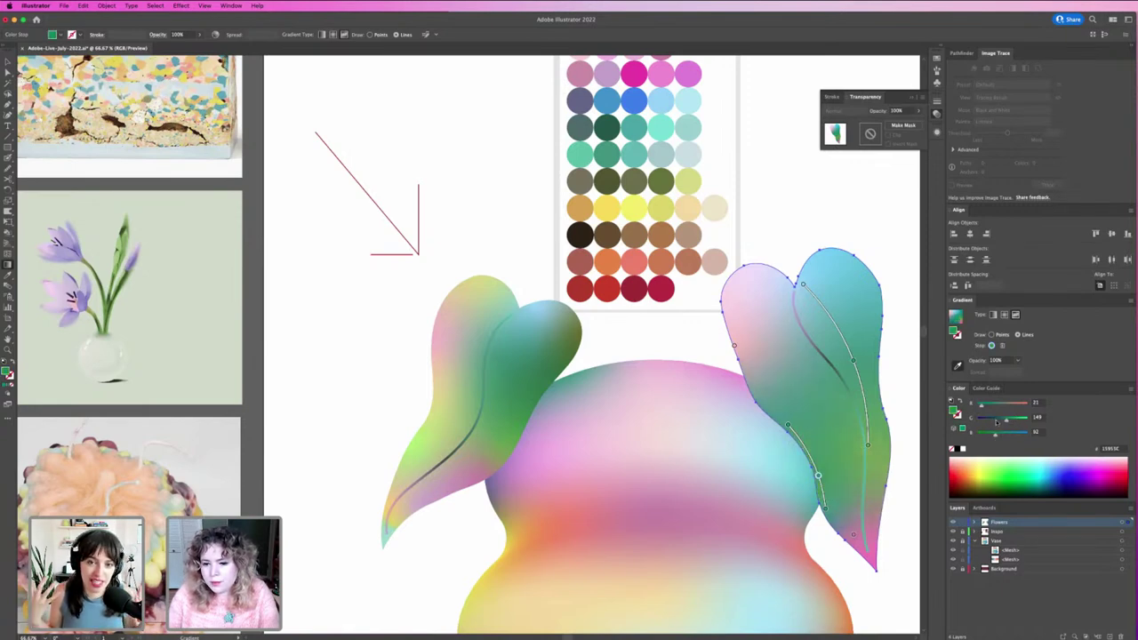
pyautogui.click(997, 418)
pyautogui.click(1002, 419)
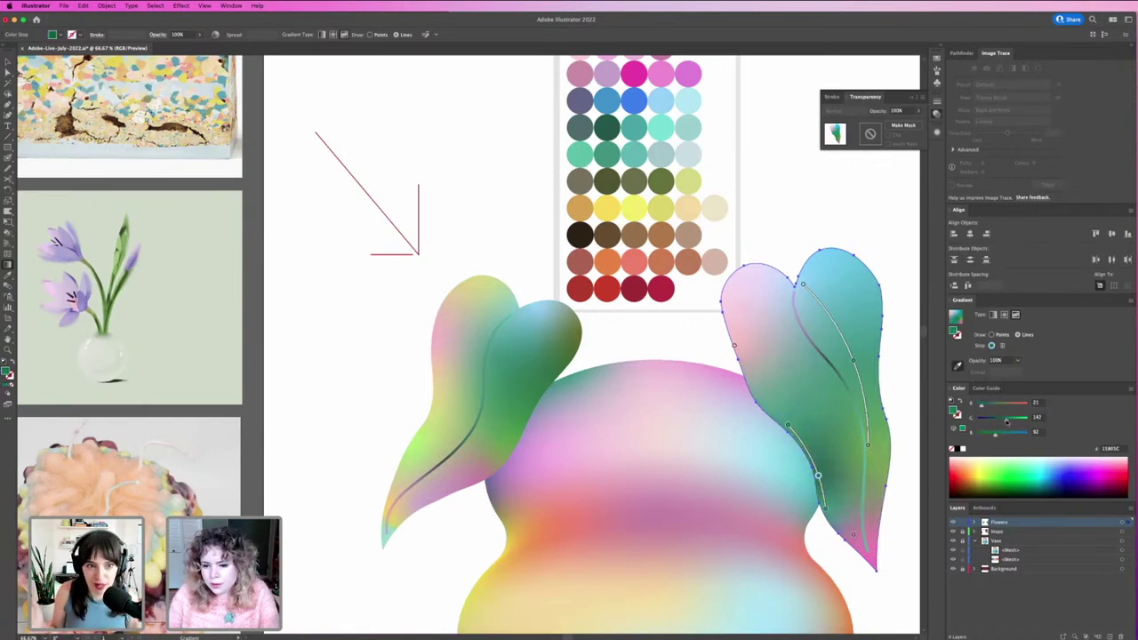
pyautogui.moveTo(1006, 421); pyautogui.dragTo(1013, 422)
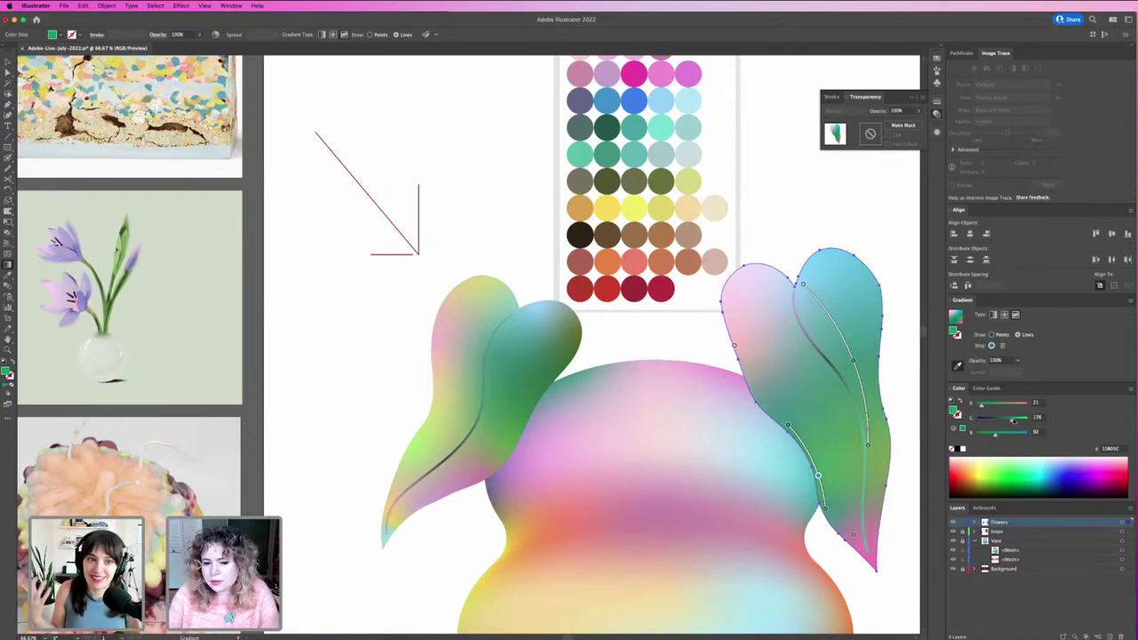
# Recolor the edge line's upper stop to RGB 93, 149, 127 and its lowest stop to teal, RGB 21, 149, 168.
pyautogui.click(788, 426)
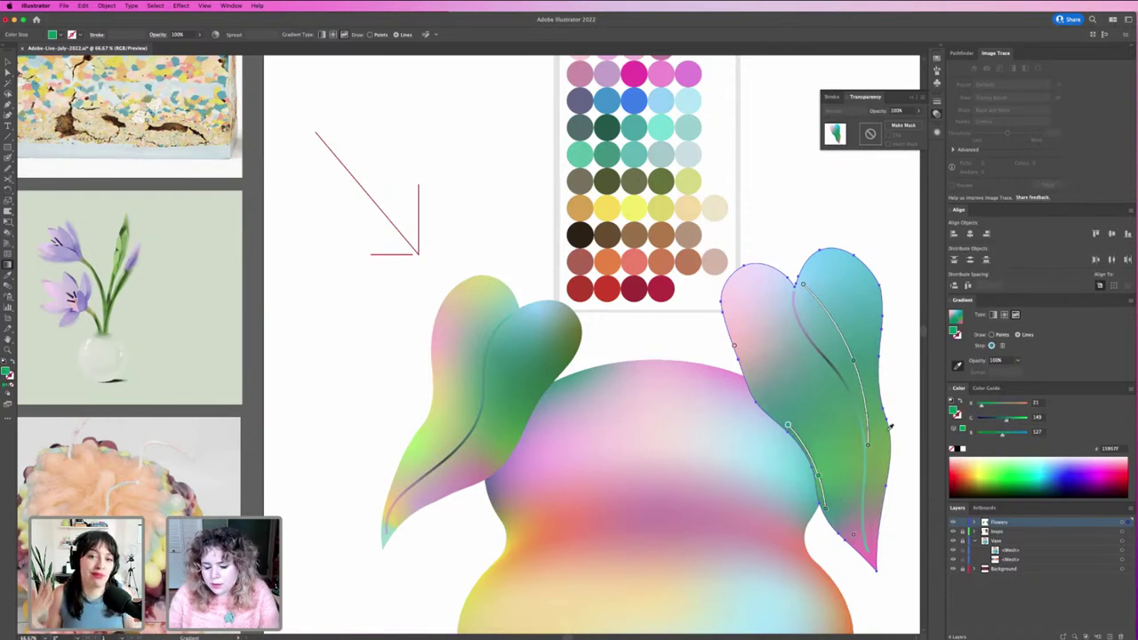
pyautogui.moveTo(991, 407); pyautogui.dragTo(997, 405)
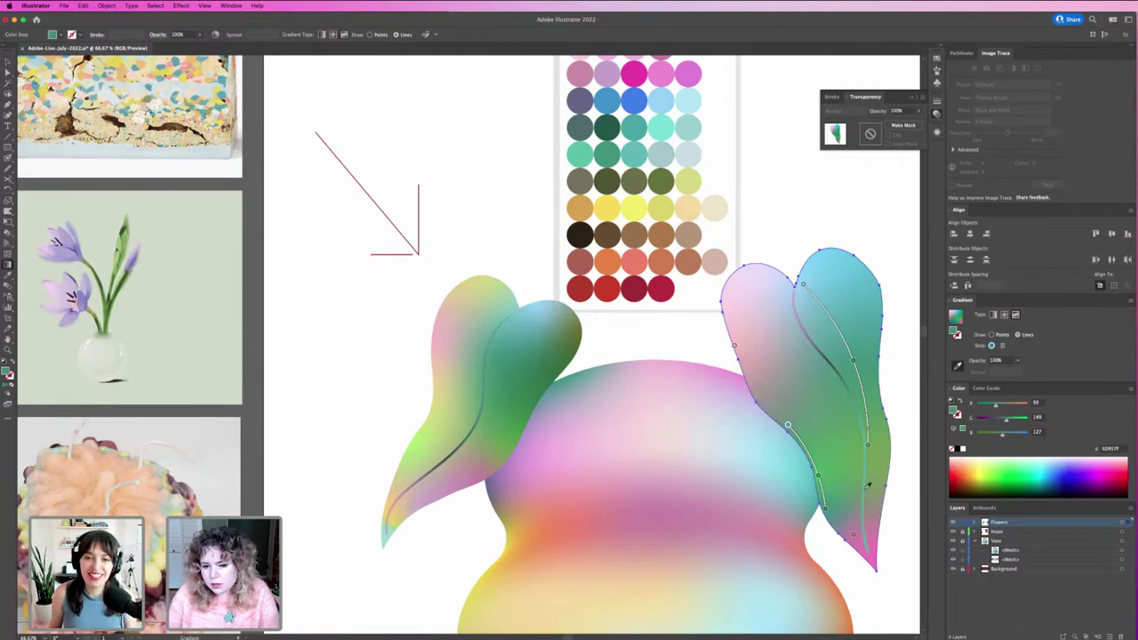
pyautogui.click(828, 513)
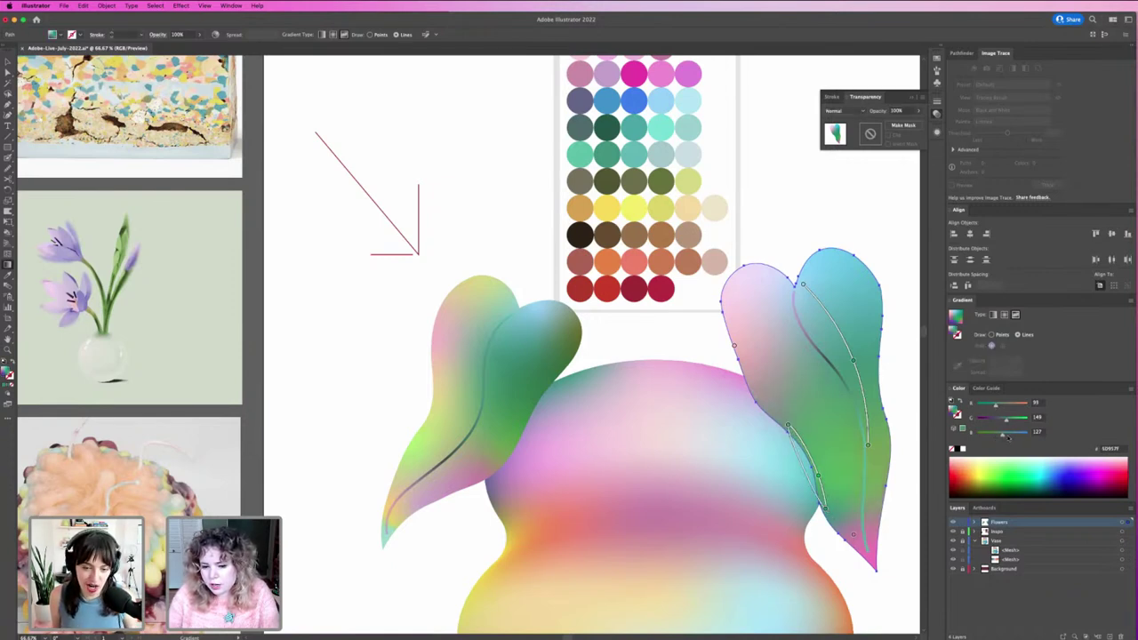
pyautogui.press('super+z')
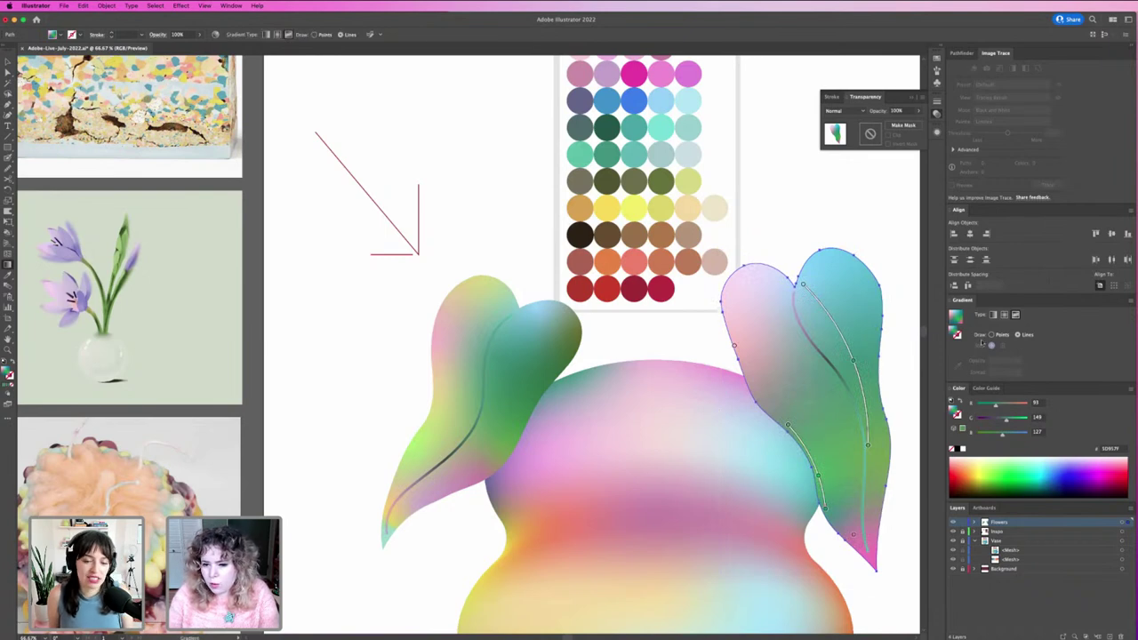
pyautogui.click(991, 334)
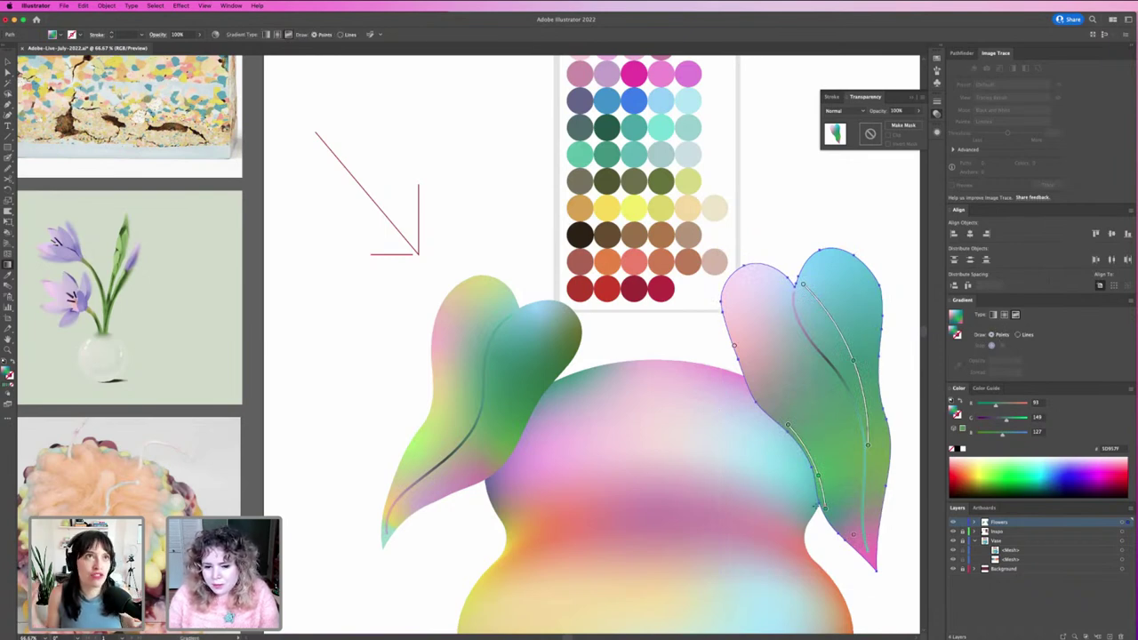
pyautogui.click(824, 511)
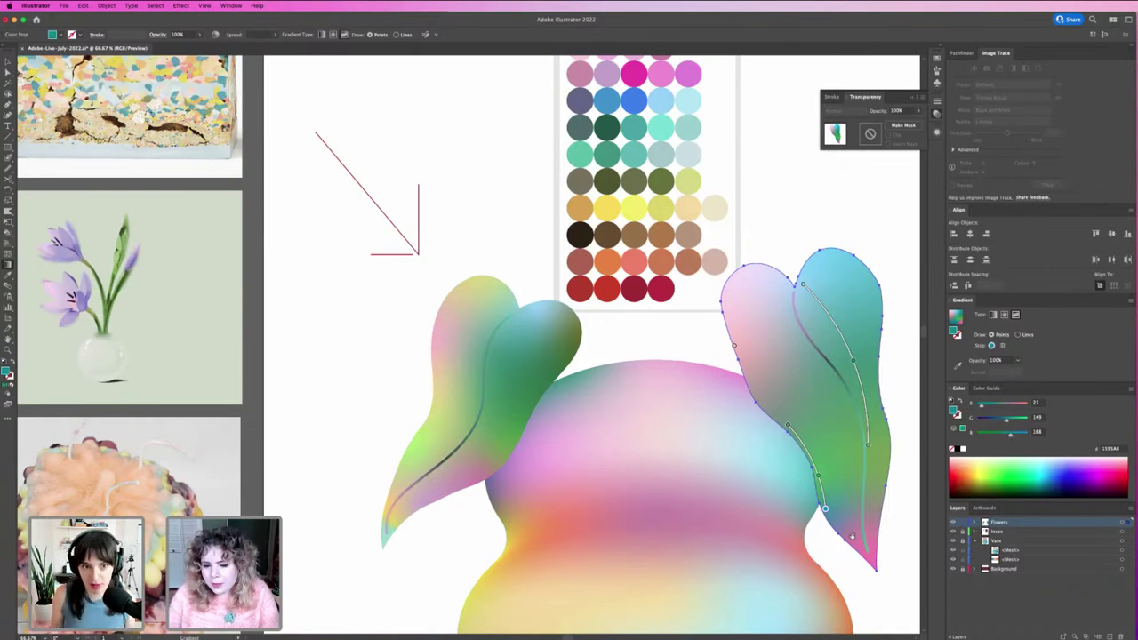
# Move the tip's pink stop closer to the point, set it to RGB 230, 123, 141 at 60% opacity, and deselect the leaf.
pyautogui.click(858, 545)
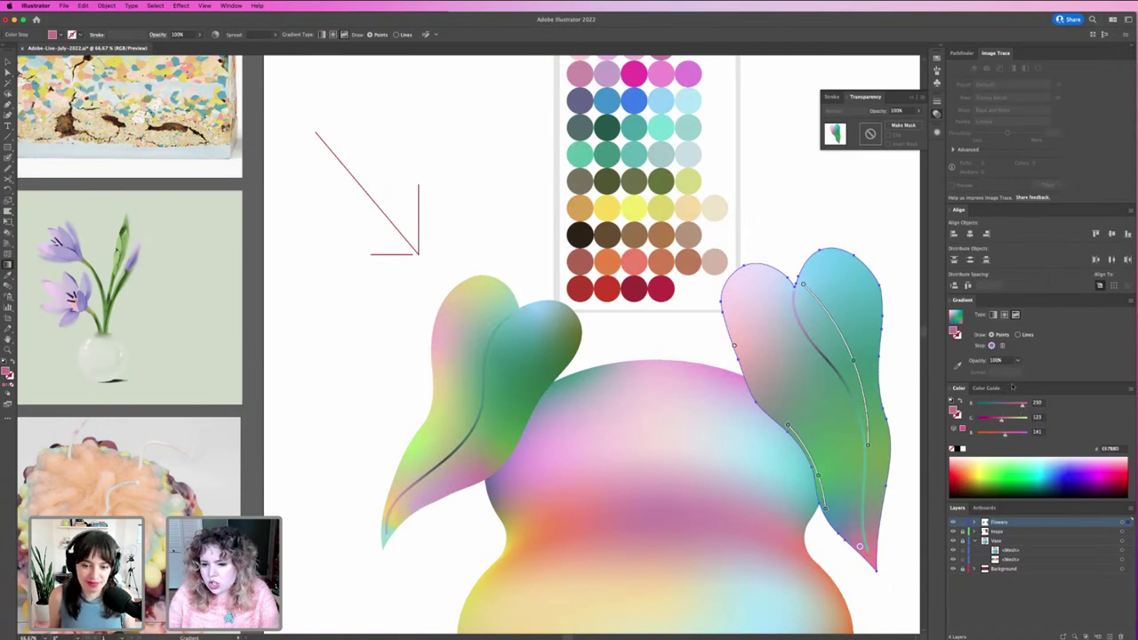
pyautogui.click(996, 360)
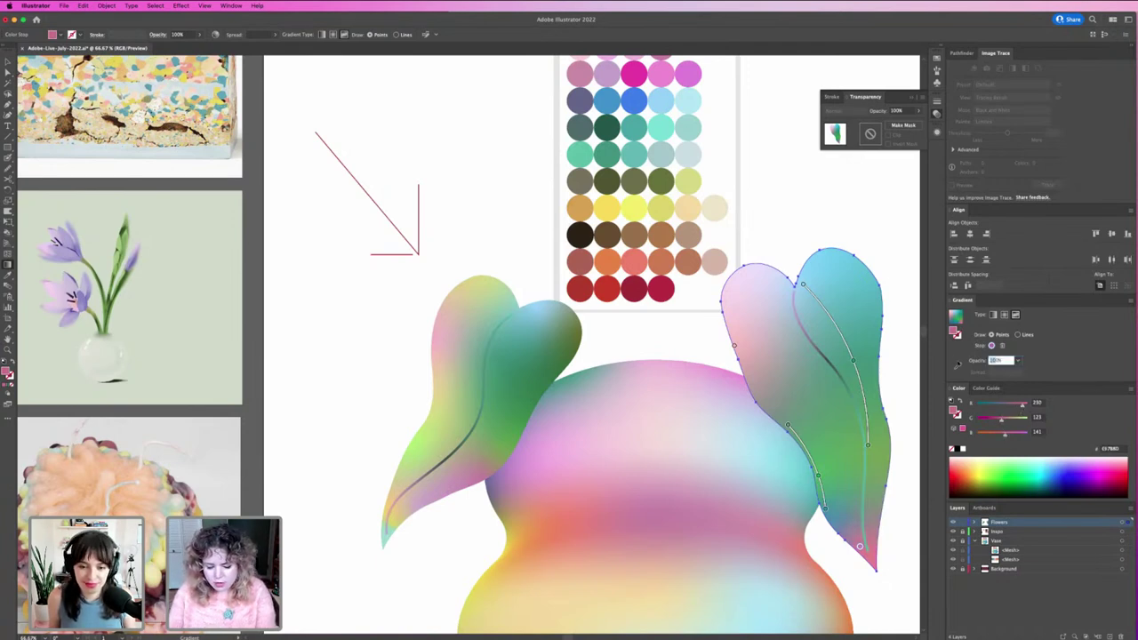
pyautogui.write('60')
pyautogui.press('Return')
pyautogui.press('v')
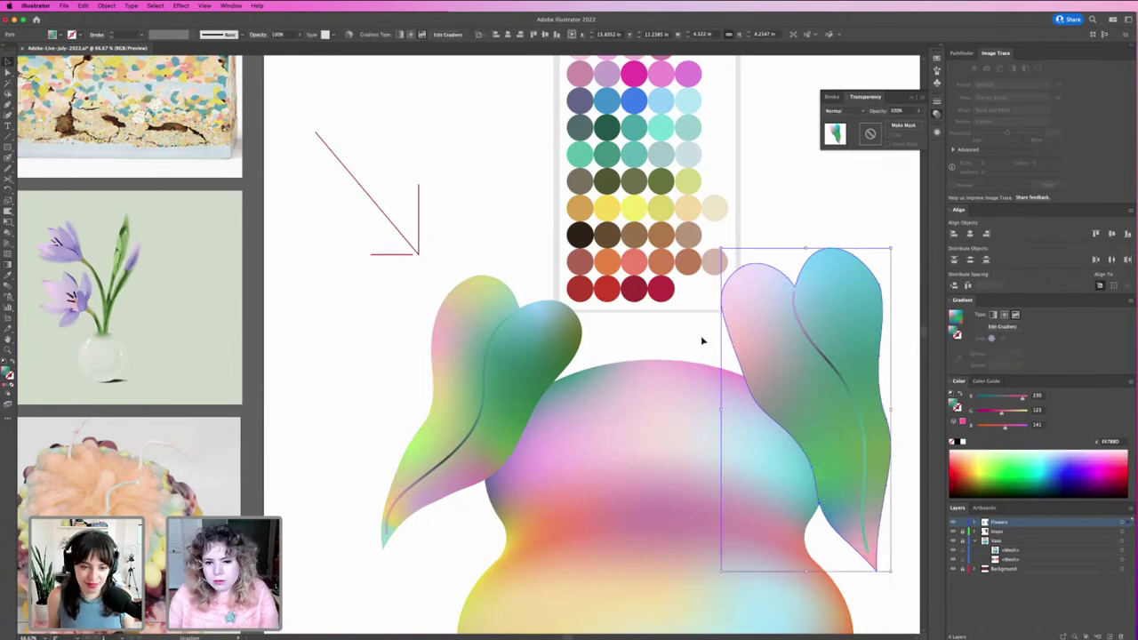
pyautogui.click(705, 340)
# Reverse the right vein's stroke gradient so it runs from green at the notch to pink at the tip, and deselect it.
pyautogui.click(805, 330)
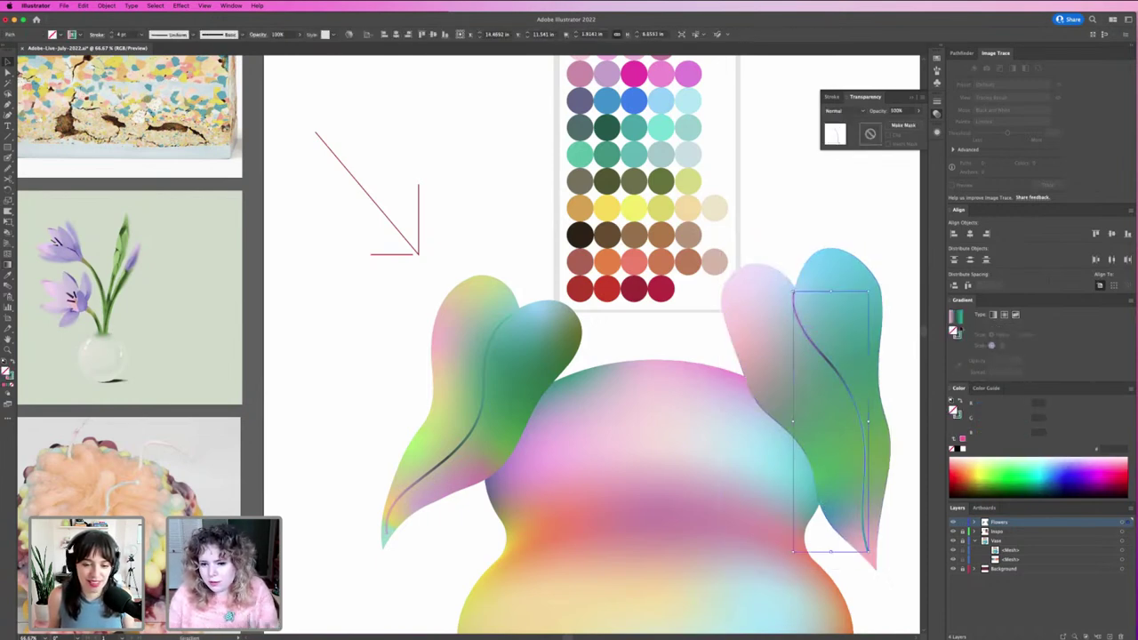
pyautogui.click(993, 315)
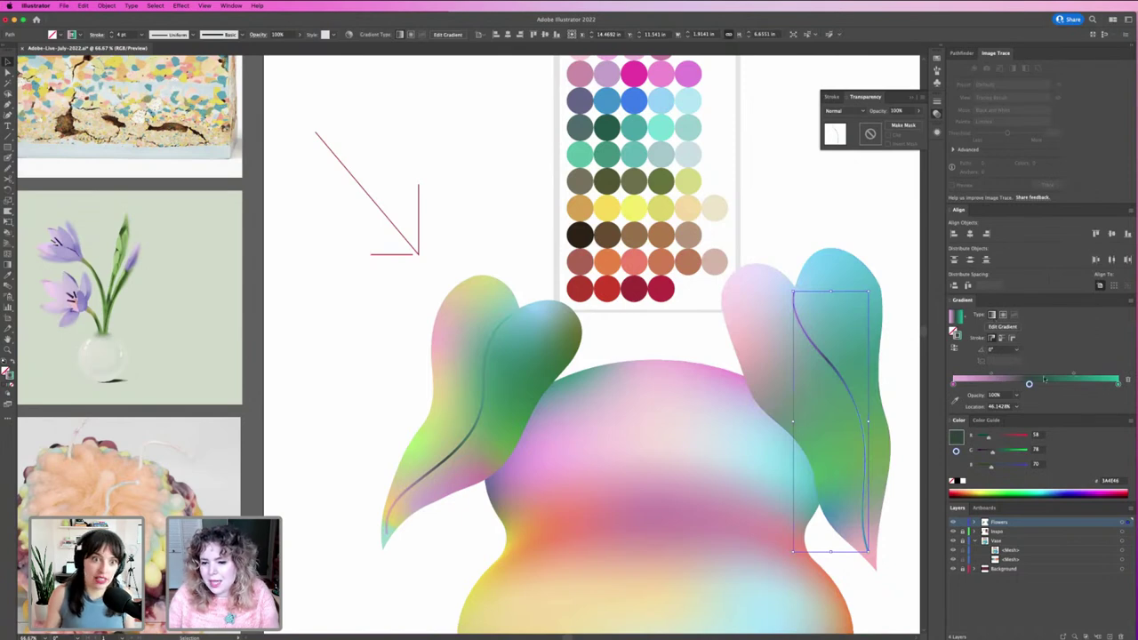
pyautogui.moveTo(1117, 385)
pyautogui.mouseDown()
pyautogui.moveTo(965, 387)
pyautogui.moveTo(1103, 392)
pyautogui.mouseUp()
pyautogui.moveTo(953, 383); pyautogui.dragTo(966, 383)
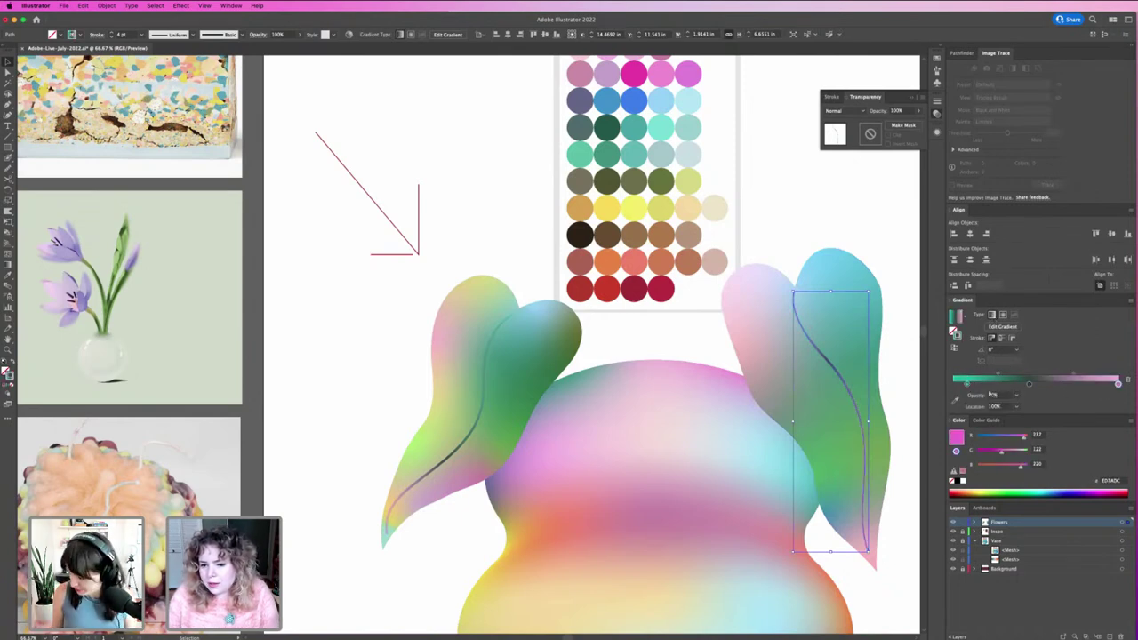
pyautogui.click(805, 194)
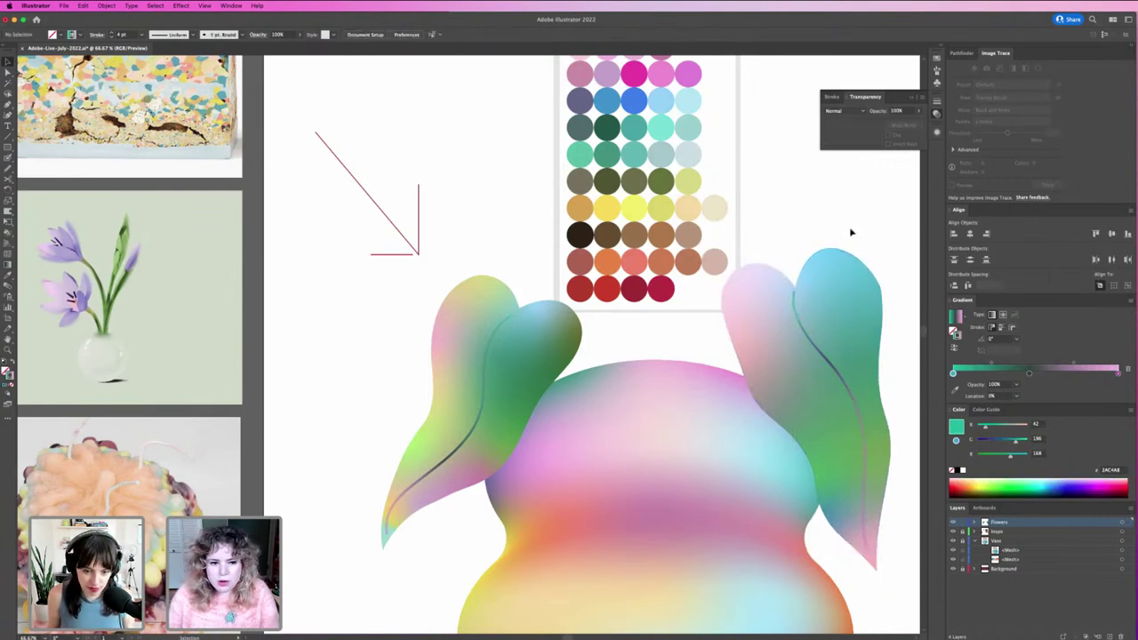
# Check the restyled right leaf within the full artwork and up close beside the left leaf.
pyautogui.press('super+minus')
pyautogui.press('super+minus')
pyautogui.press('super+minus')
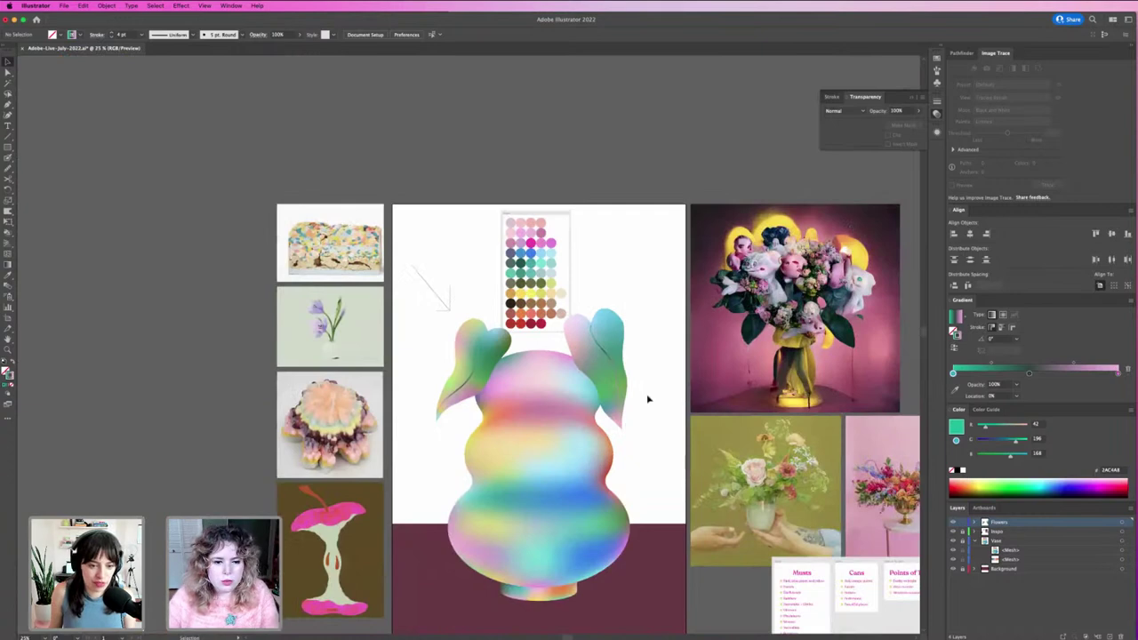
pyautogui.moveTo(622, 424); pyautogui.dragTo(700, 430)
pyautogui.click(670, 377)
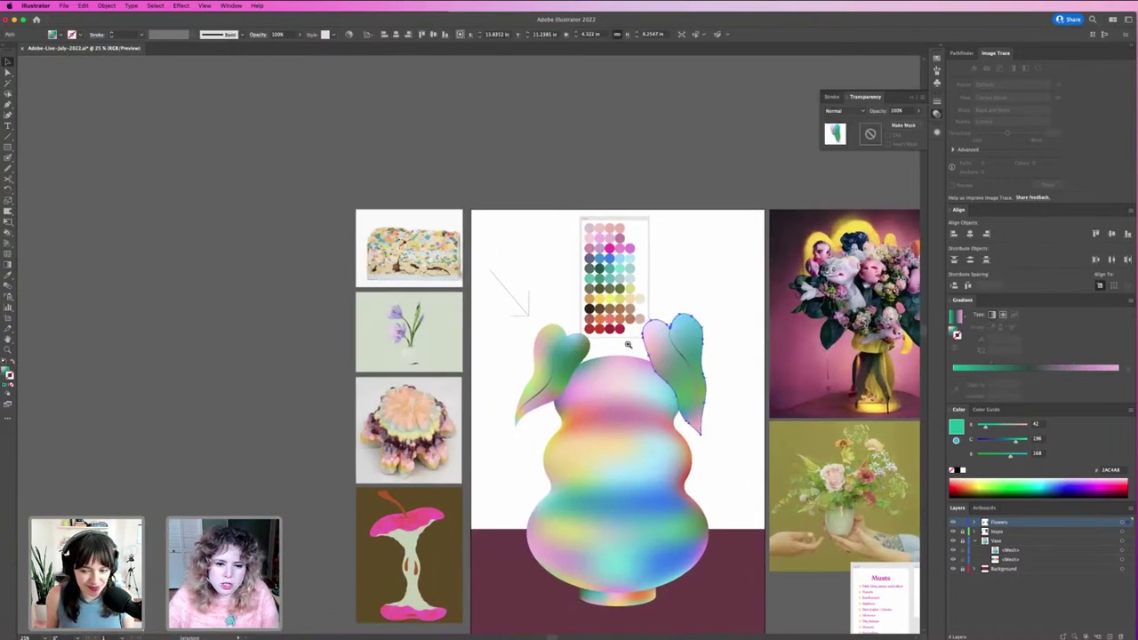
pyautogui.press('z')
pyautogui.moveTo(627, 342); pyautogui.dragTo(712, 380)
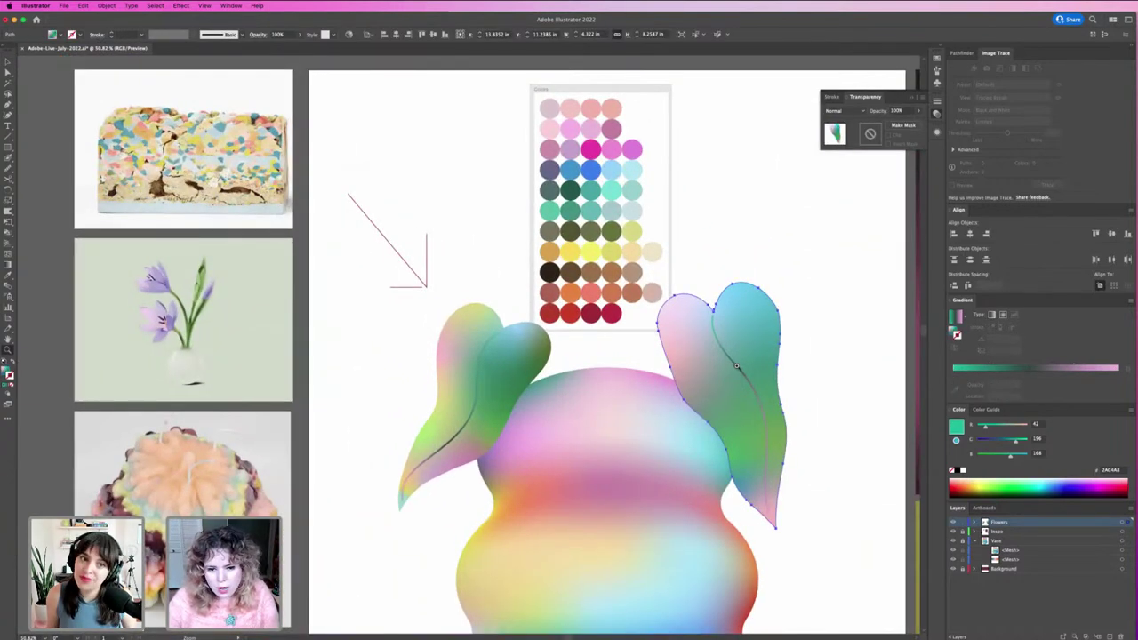
# Warp the right leaf's vein into a wavier curve following the leaf's shape, and deselect it.
pyautogui.press('v')
pyautogui.click(737, 366)
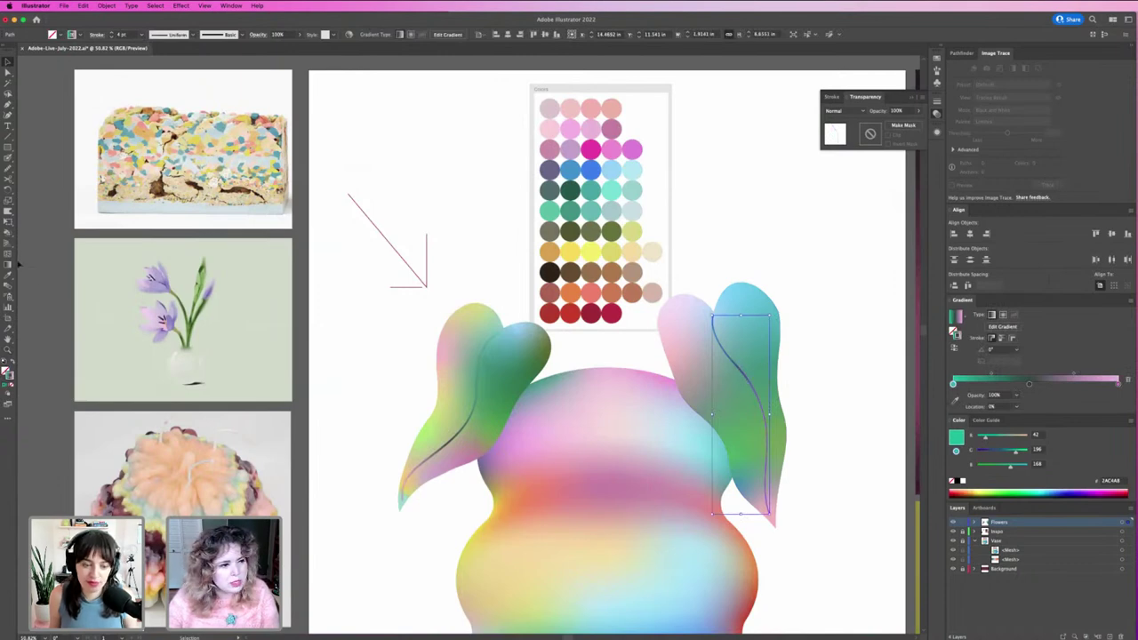
pyautogui.click(7, 211)
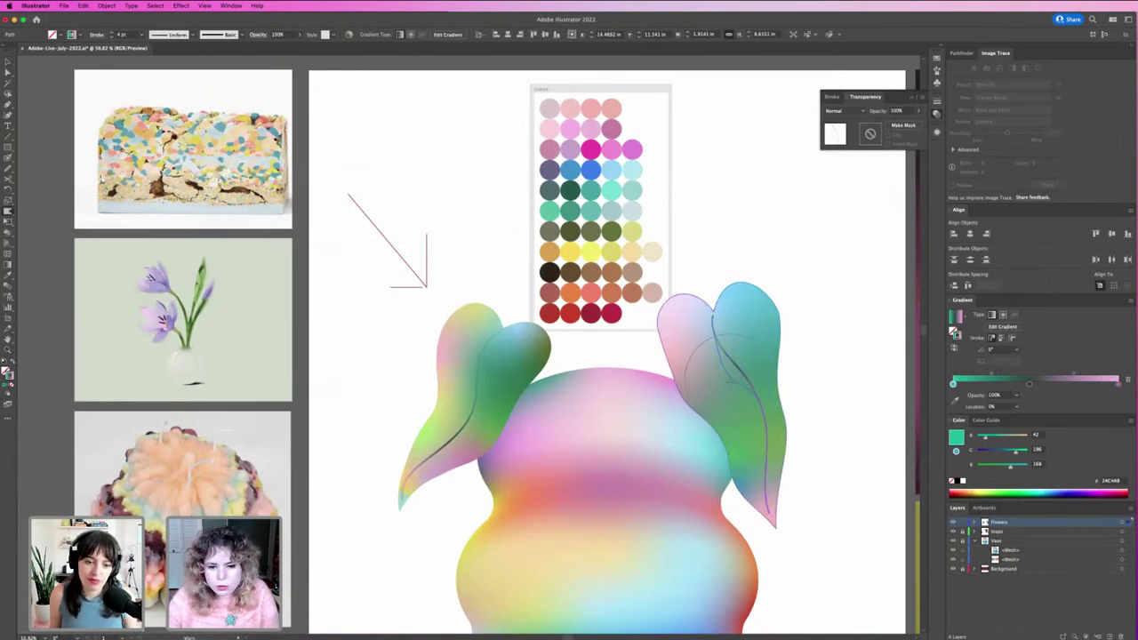
pyautogui.moveTo(736, 359); pyautogui.dragTo(731, 373)
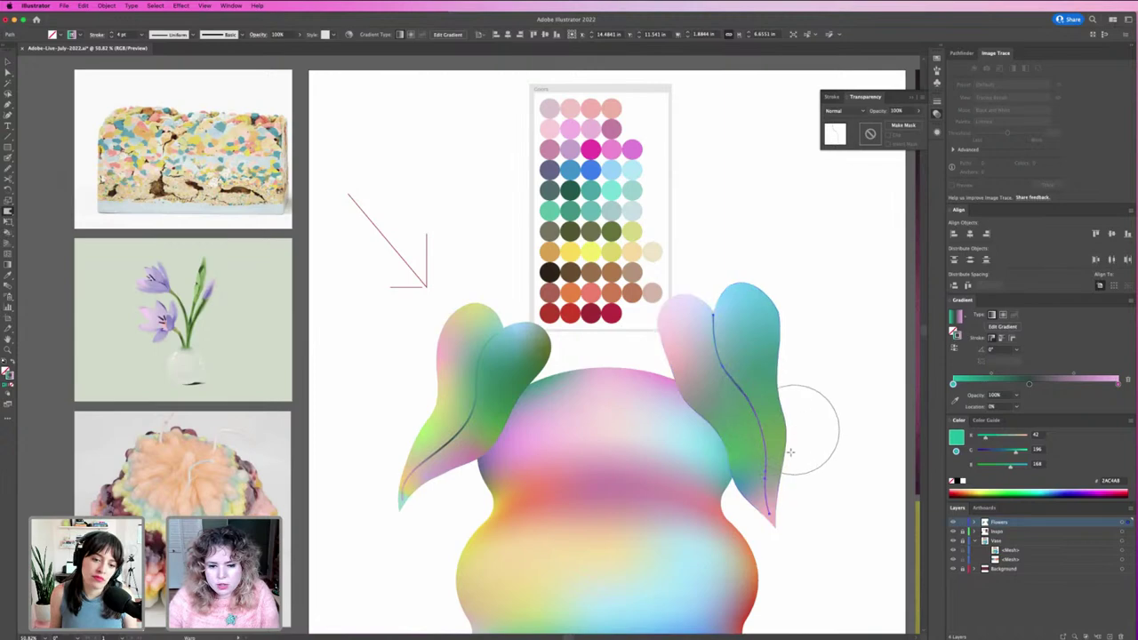
pyautogui.moveTo(698, 339); pyautogui.dragTo(719, 345)
pyautogui.press('v')
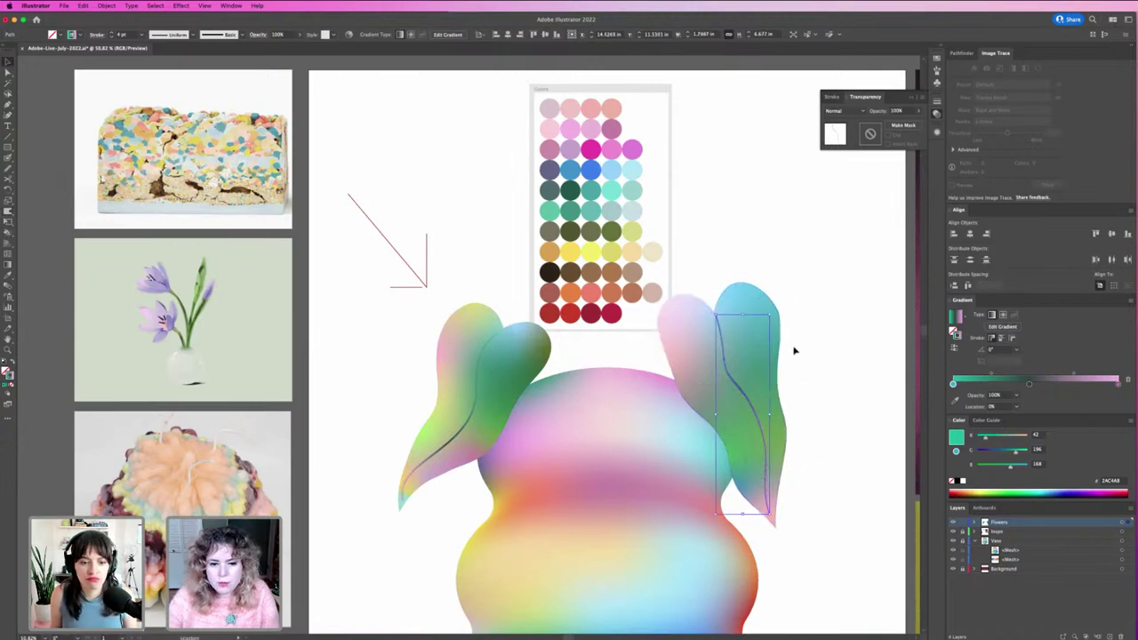
pyautogui.click(874, 399)
# Check the reshaped right vein within the full artwork and up close beside the left leaf.
pyautogui.press('super+minus')
pyautogui.press('super+minus')
pyautogui.press('super+minus')
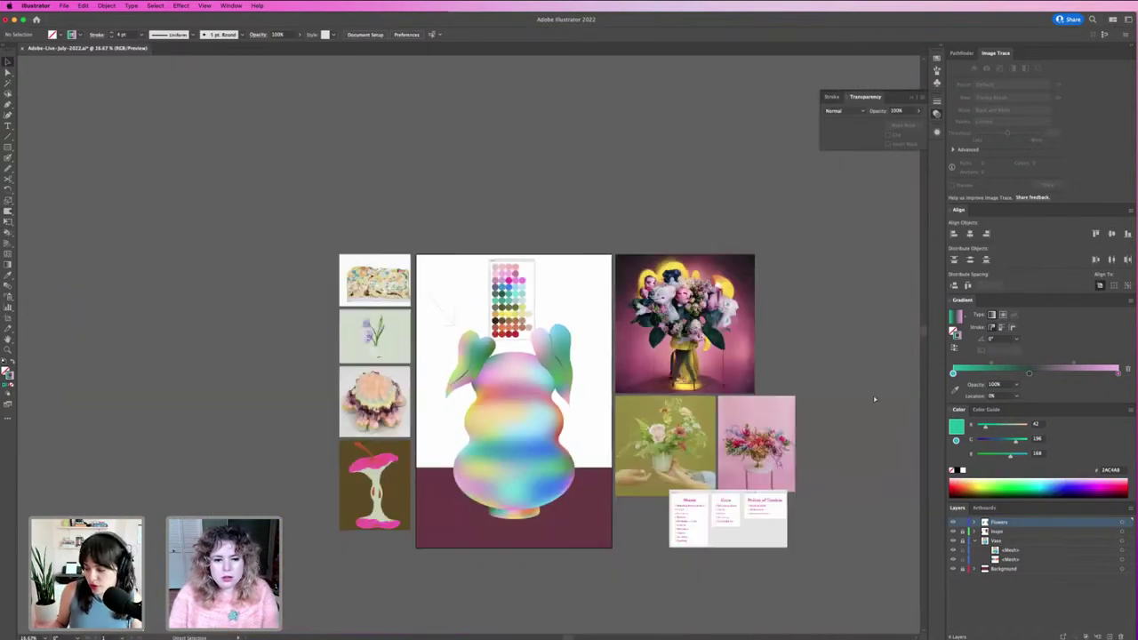
pyautogui.press('super+equal')
pyautogui.press('super+equal')
pyautogui.press('super+equal')
pyautogui.press('super+equal')
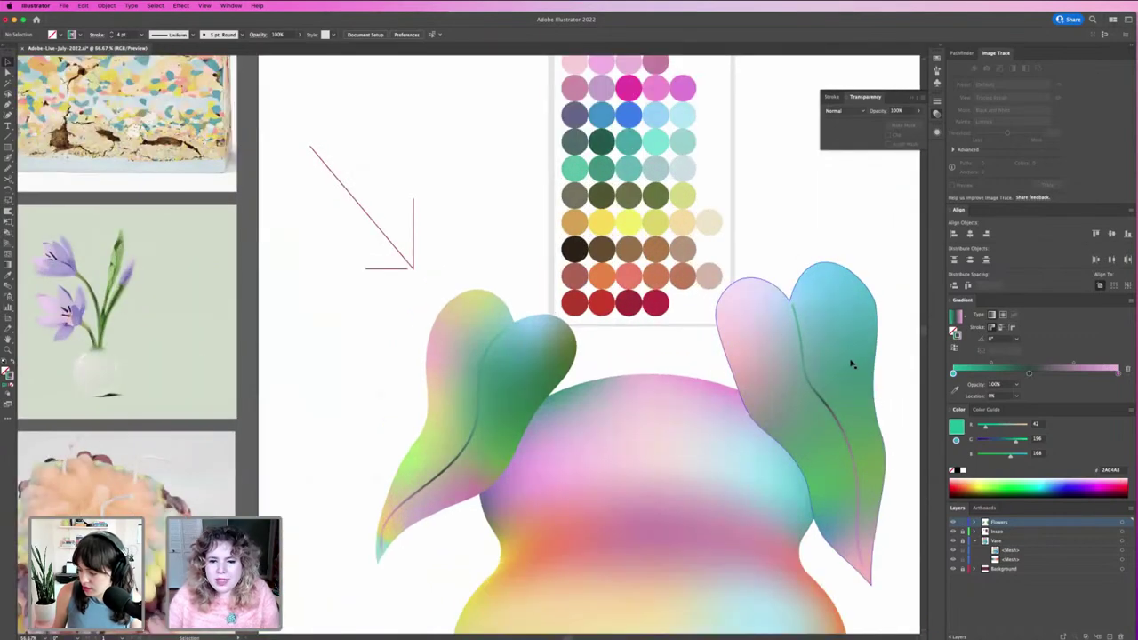
# Try another small adjustment to the right leaf's vein, undo it, and deselect the vein.
pyautogui.click(806, 370)
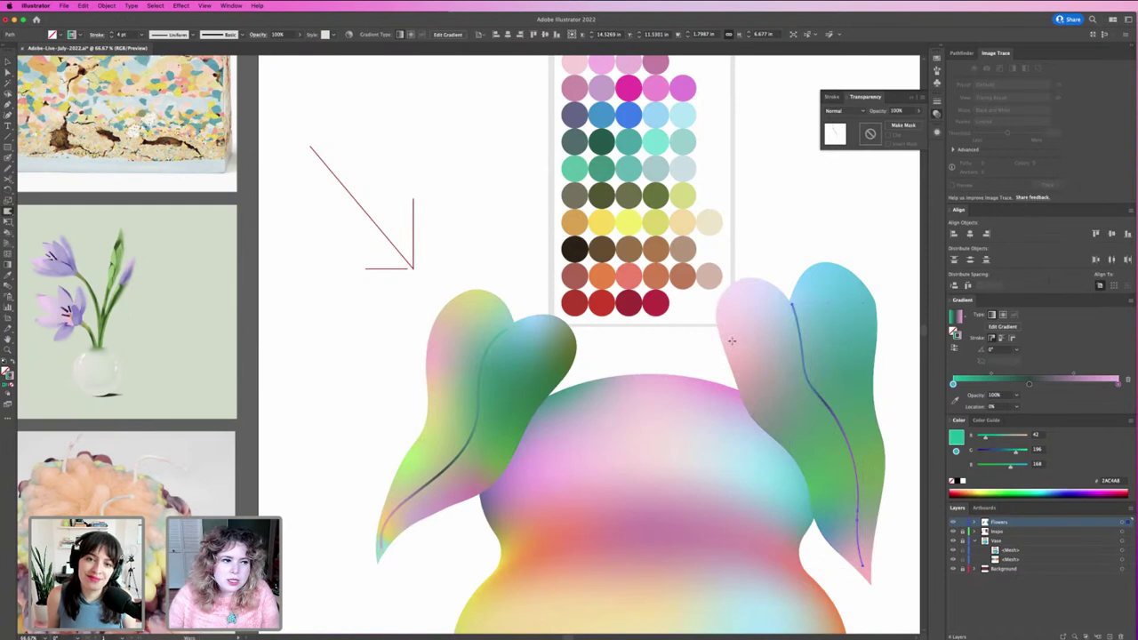
pyautogui.click(797, 250)
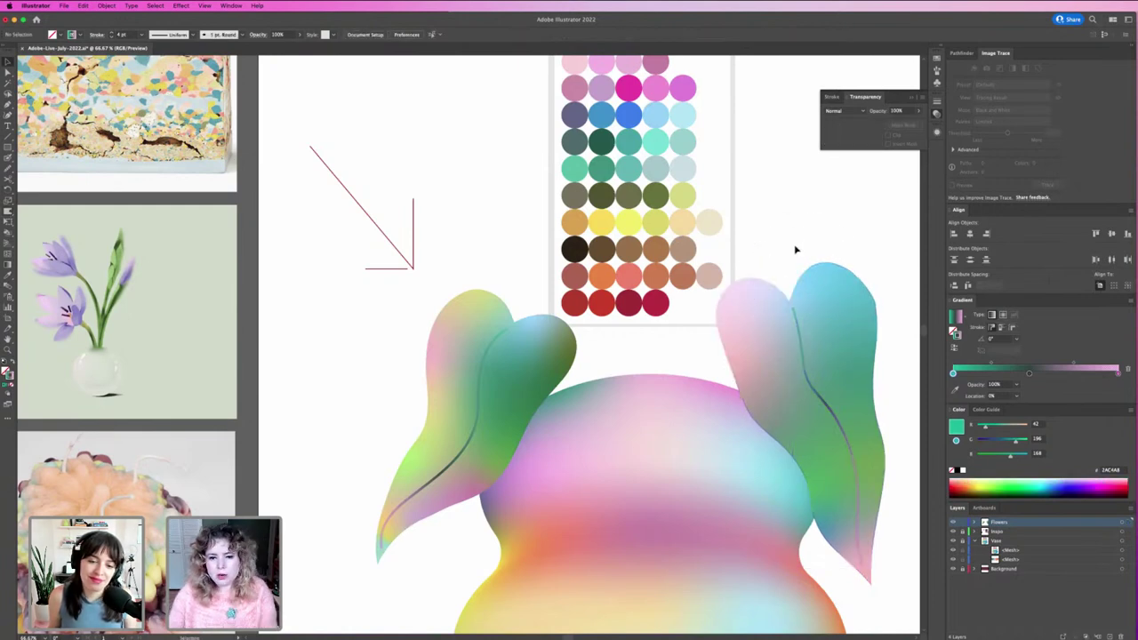
pyautogui.click(806, 355)
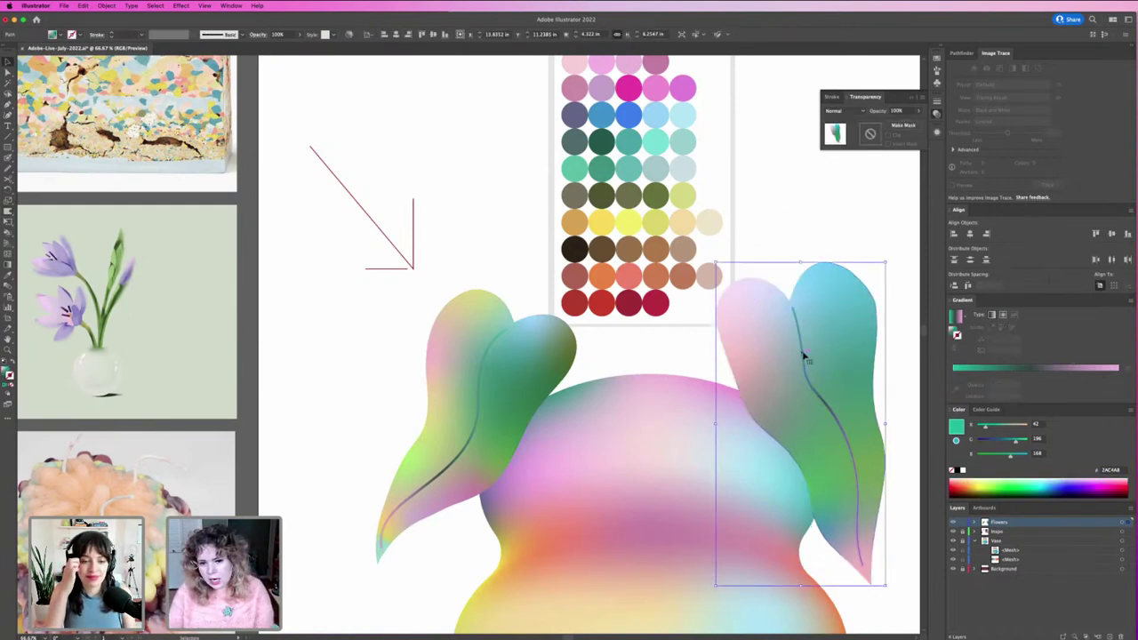
pyautogui.click(803, 353)
pyautogui.moveTo(814, 389); pyautogui.dragTo(822, 400)
pyautogui.press('super+z')
pyautogui.click(806, 262)
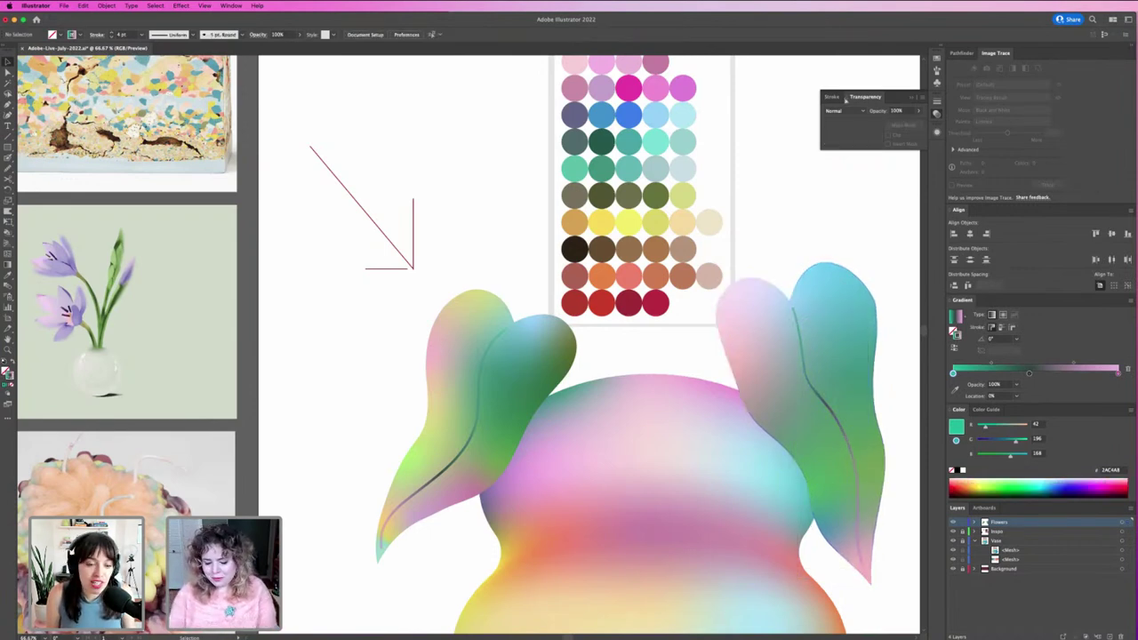
# Move the color swatch card off the artboard, beside the outer side of the reference photos, and lock its layer.
pyautogui.press('super+minus')
pyautogui.press('super+minus')
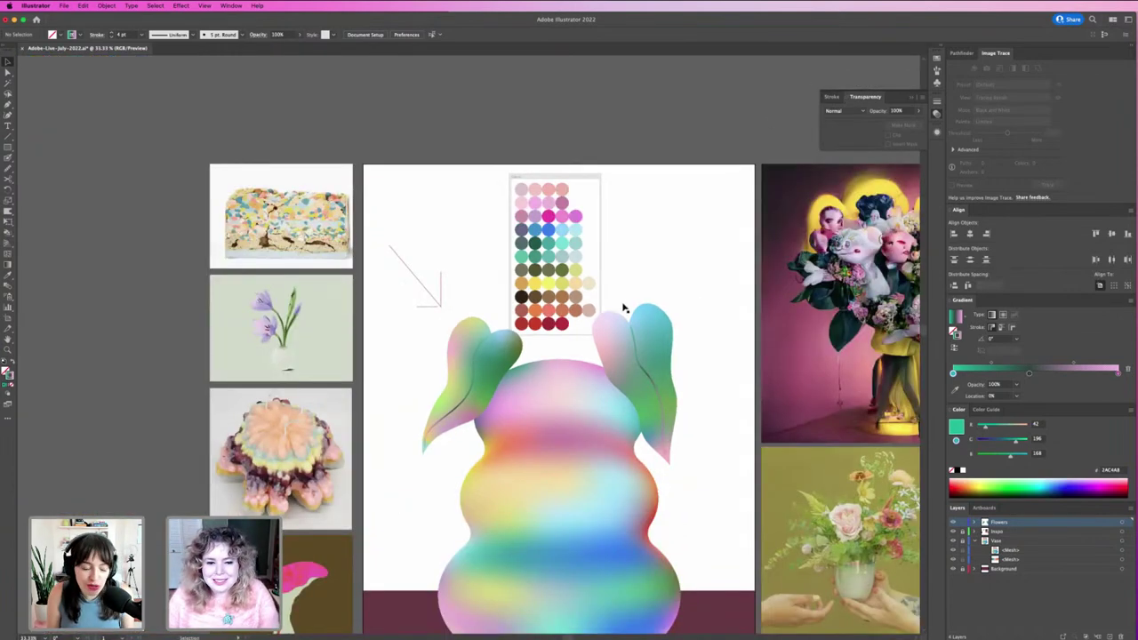
pyautogui.moveTo(705, 378); pyautogui.dragTo(723, 331)
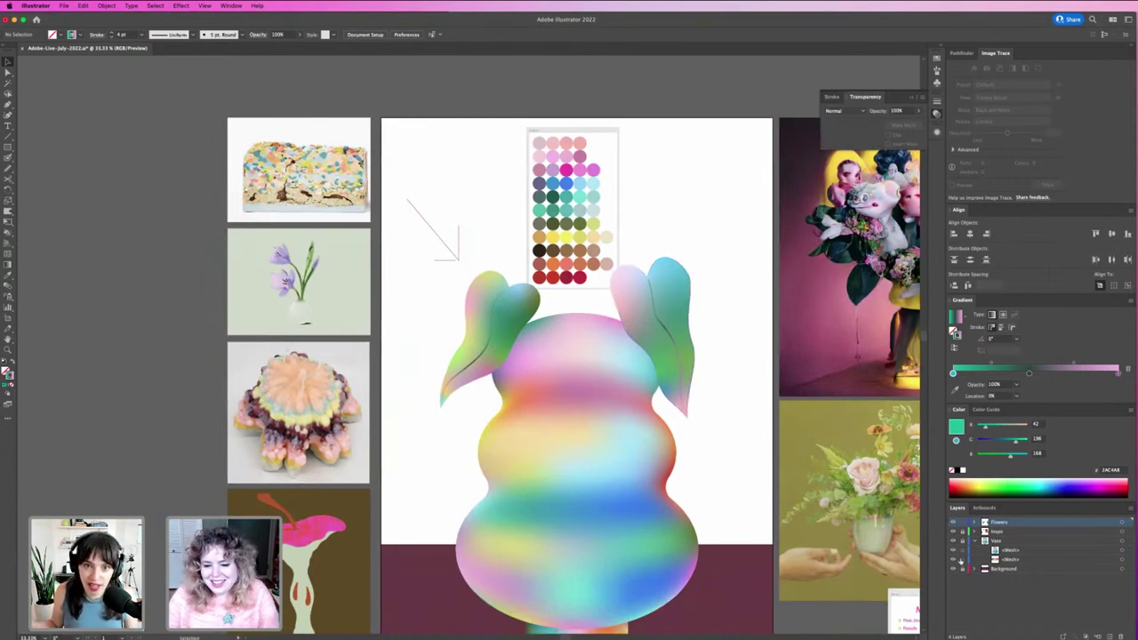
pyautogui.moveTo(610, 244); pyautogui.dragTo(193, 347)
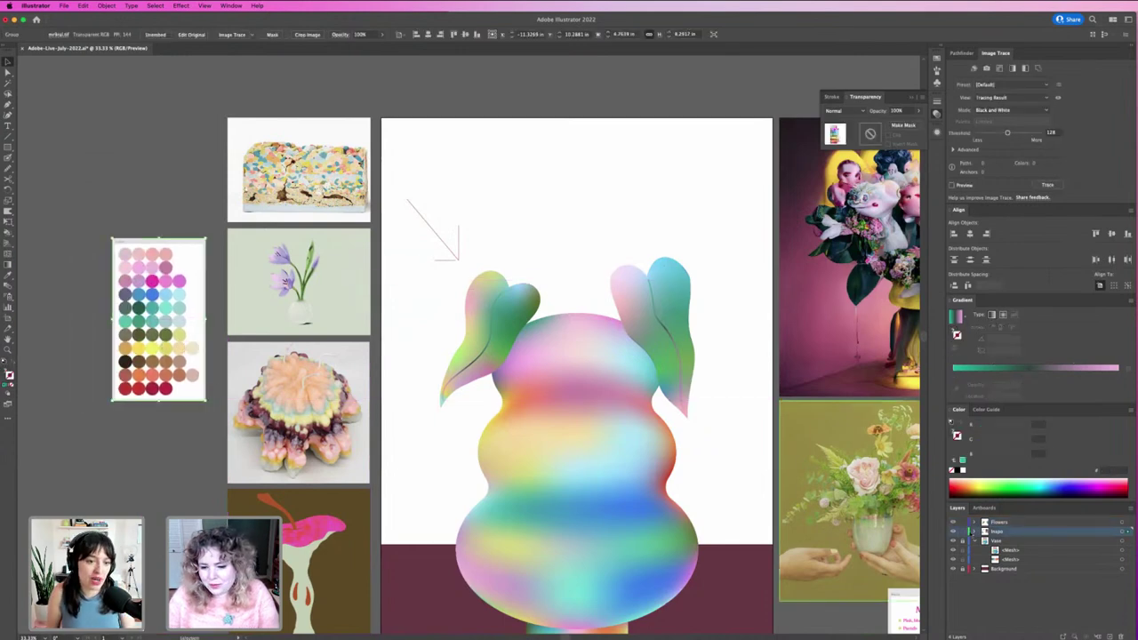
pyautogui.click(963, 531)
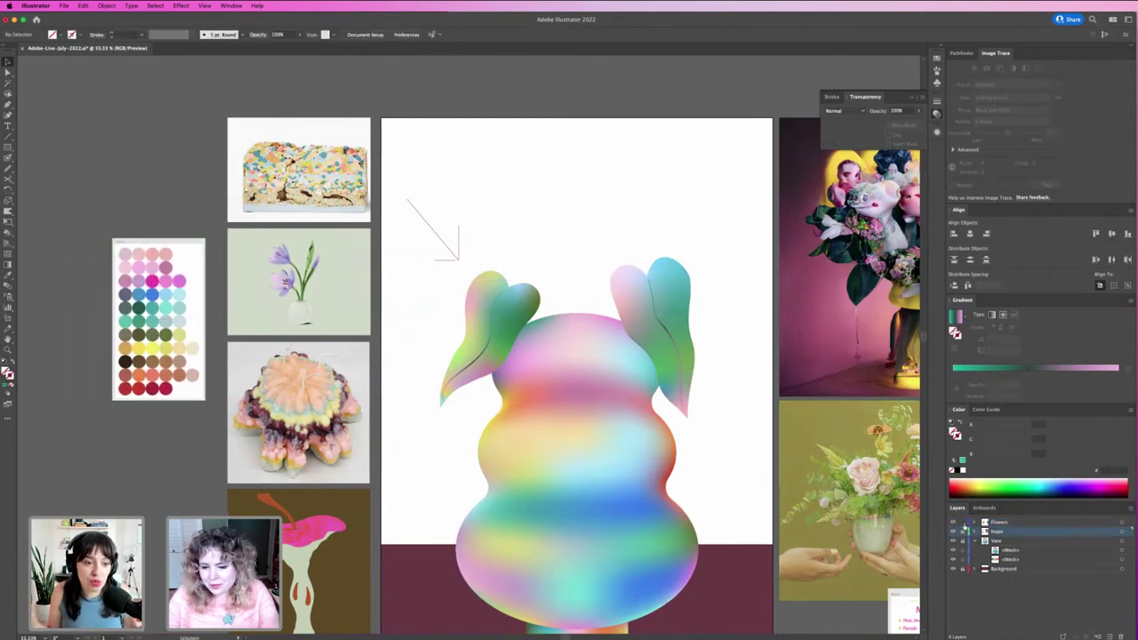
# Select the maroon rectangle behind the vase's base.
pyautogui.scroll(-3, 731, 518)
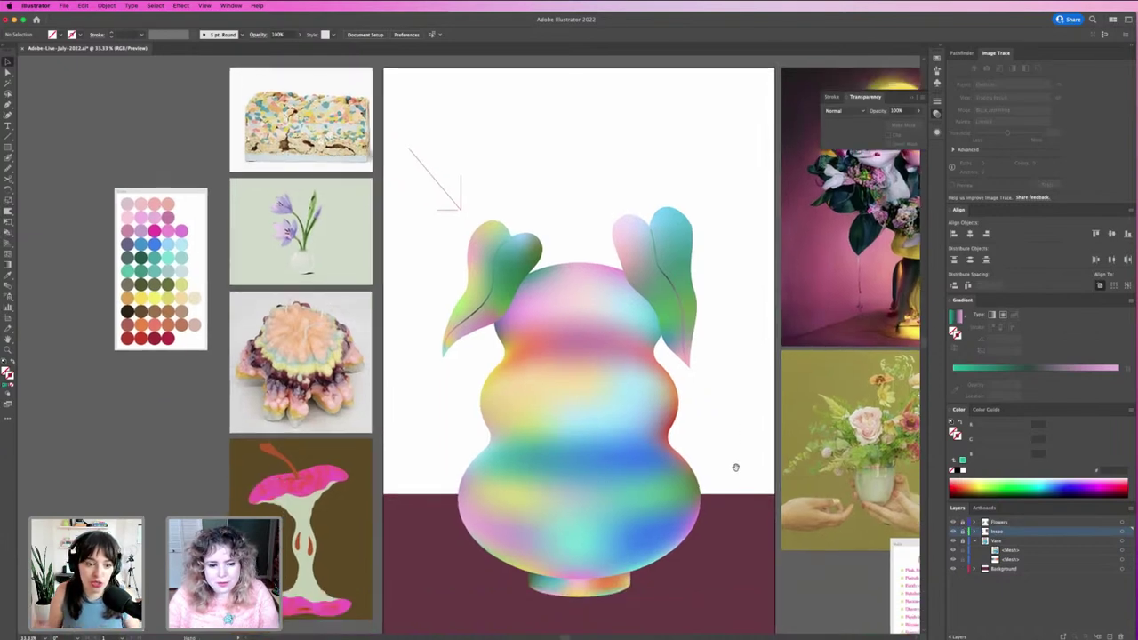
pyautogui.click(729, 530)
pyautogui.hscroll(2, 729, 531)
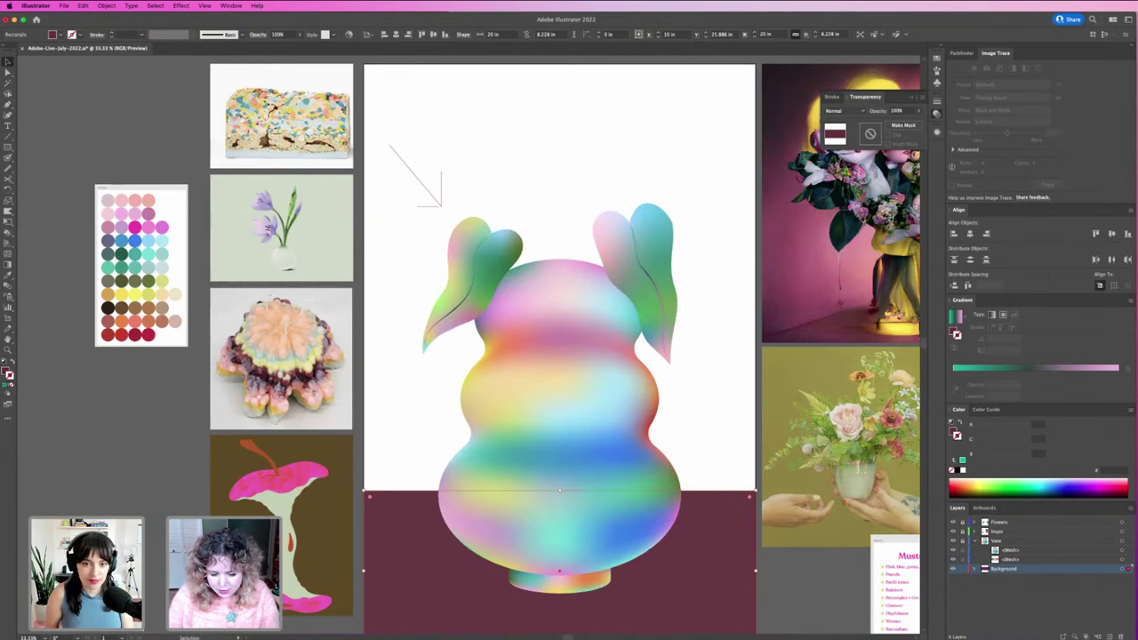
# Switch to Acrobat, open the Adobe Presentation PDF, review its illustrations including the vase on a striped floor, and minimize it.
pyautogui.press('super+Tab')
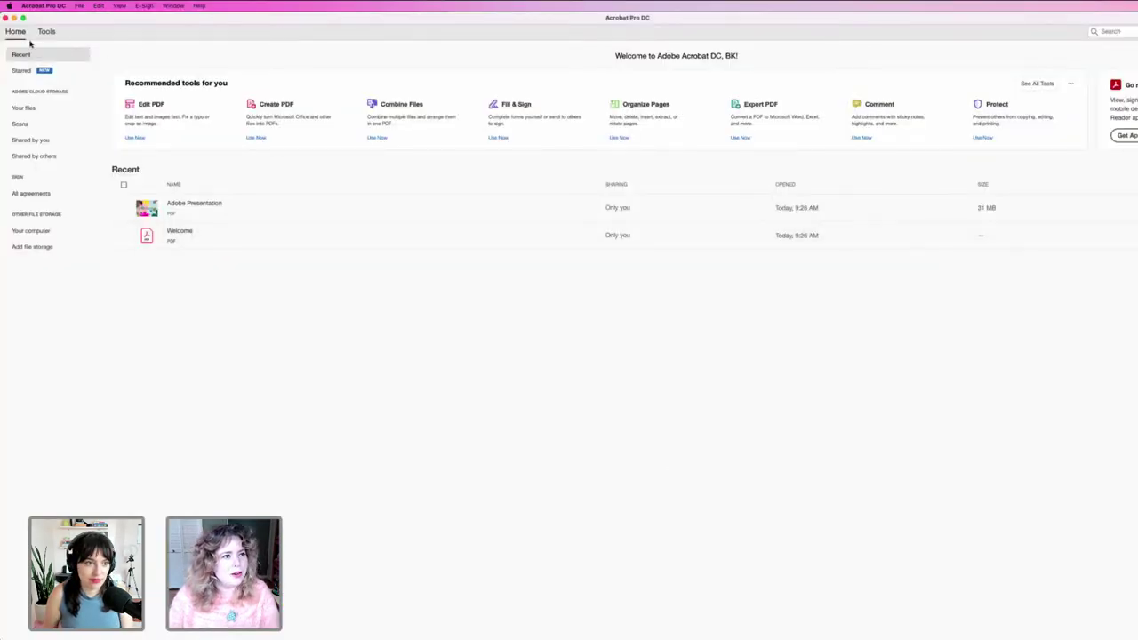
pyautogui.click(197, 205)
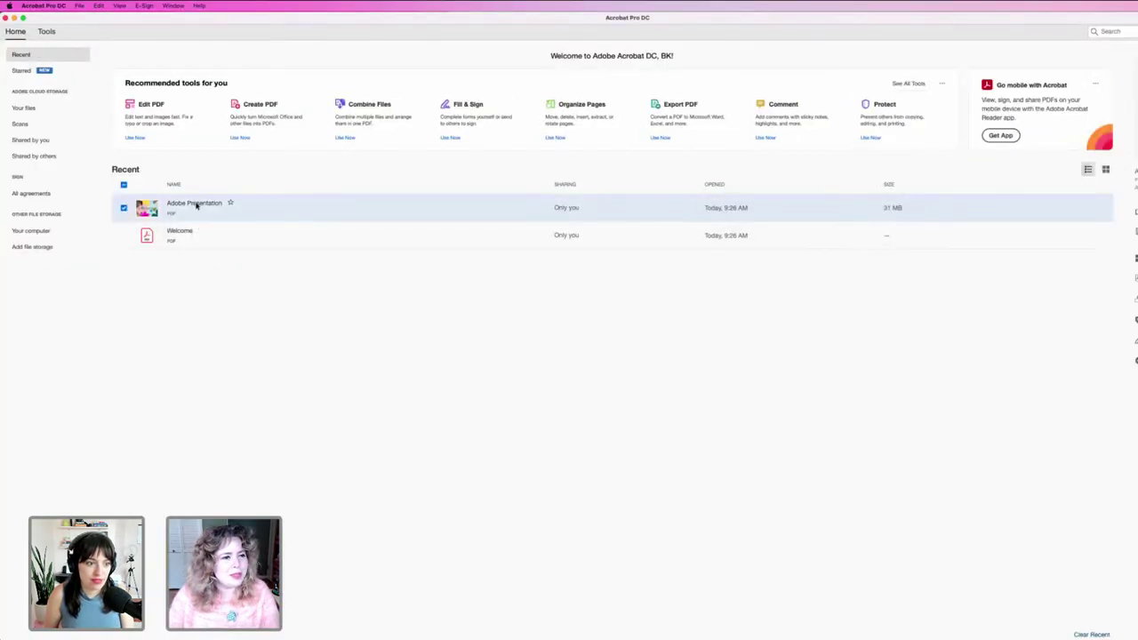
pyautogui.doubleClick(197, 206)
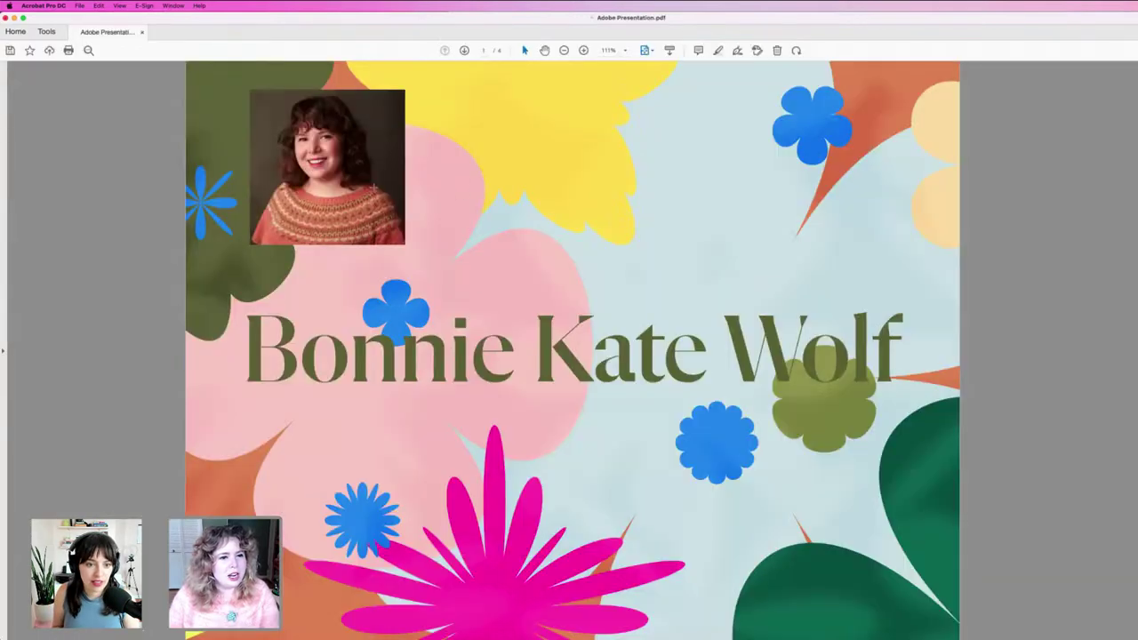
pyautogui.scroll(-3, 463, 191)
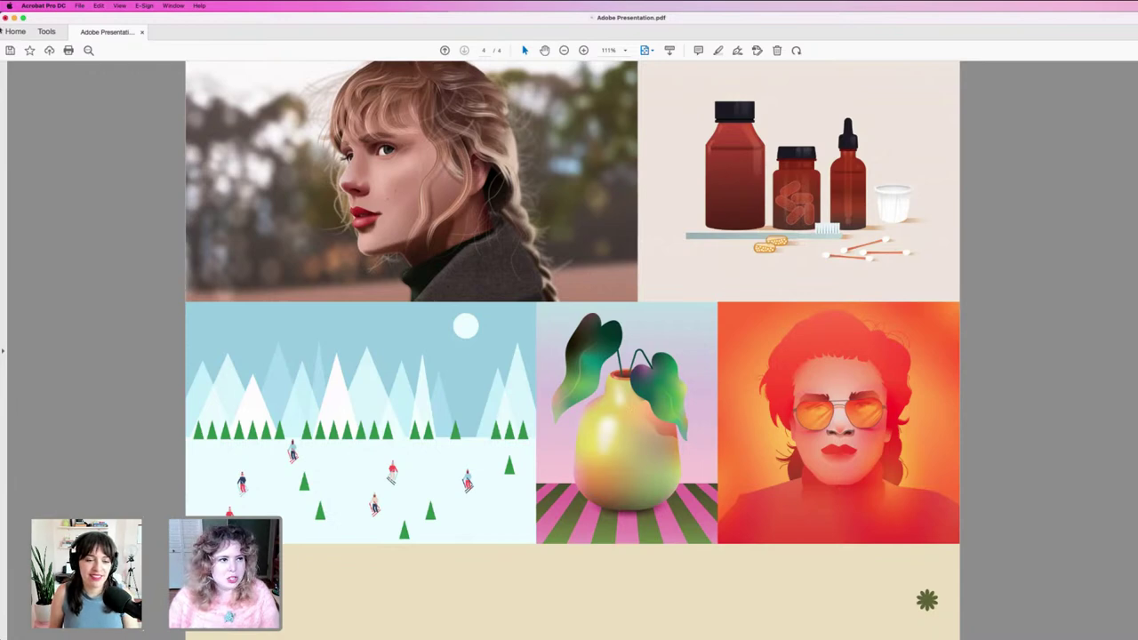
pyautogui.click(14, 17)
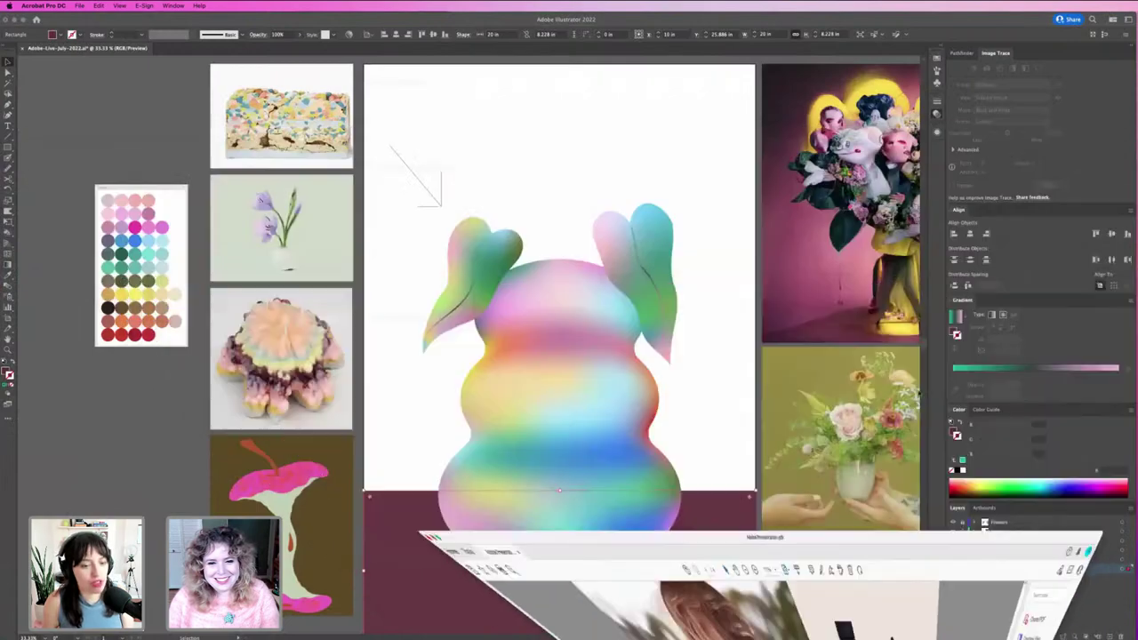
# Lower the top edge of the maroon rectangle behind the vase to make it 7.7333 in high.
pyautogui.click(712, 380)
pyautogui.click(744, 426)
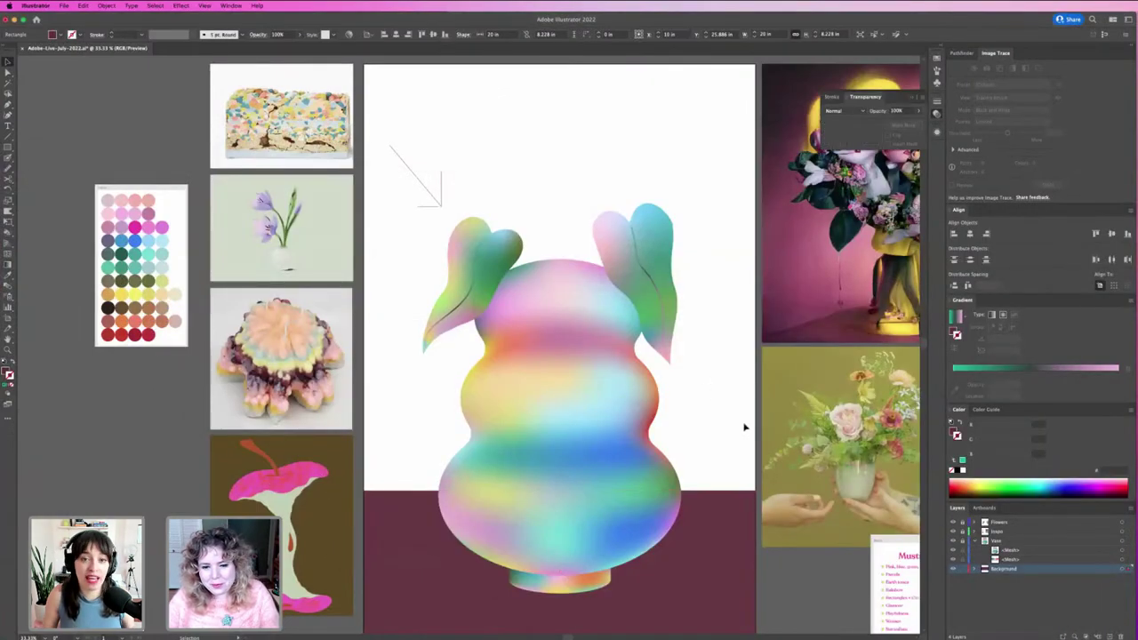
pyautogui.moveTo(772, 459); pyautogui.dragTo(828, 346)
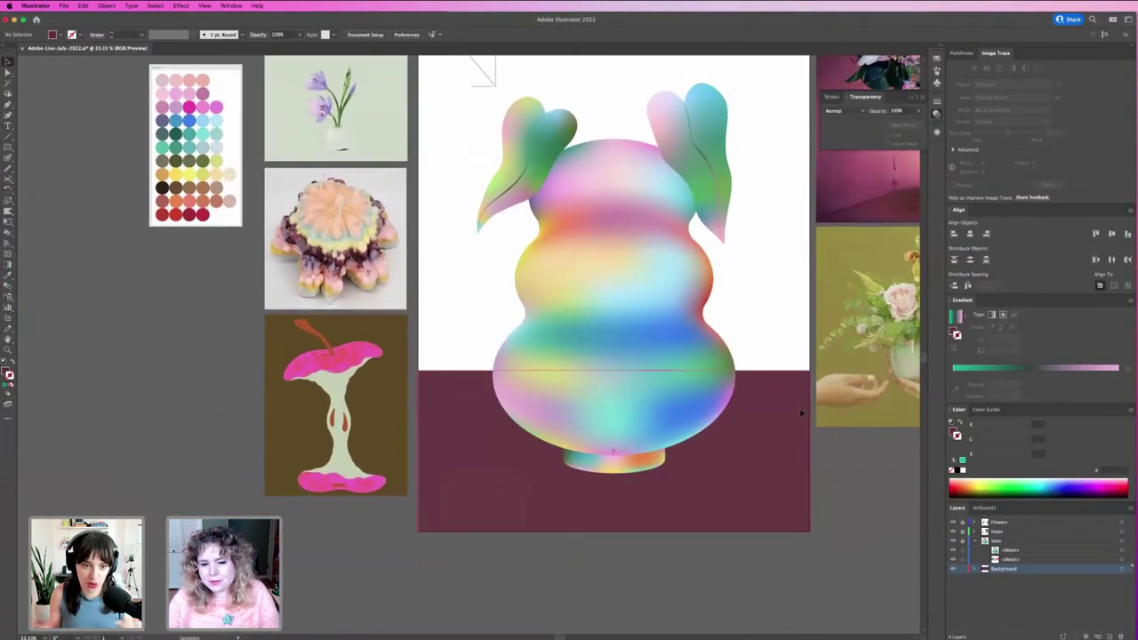
pyautogui.click(789, 374)
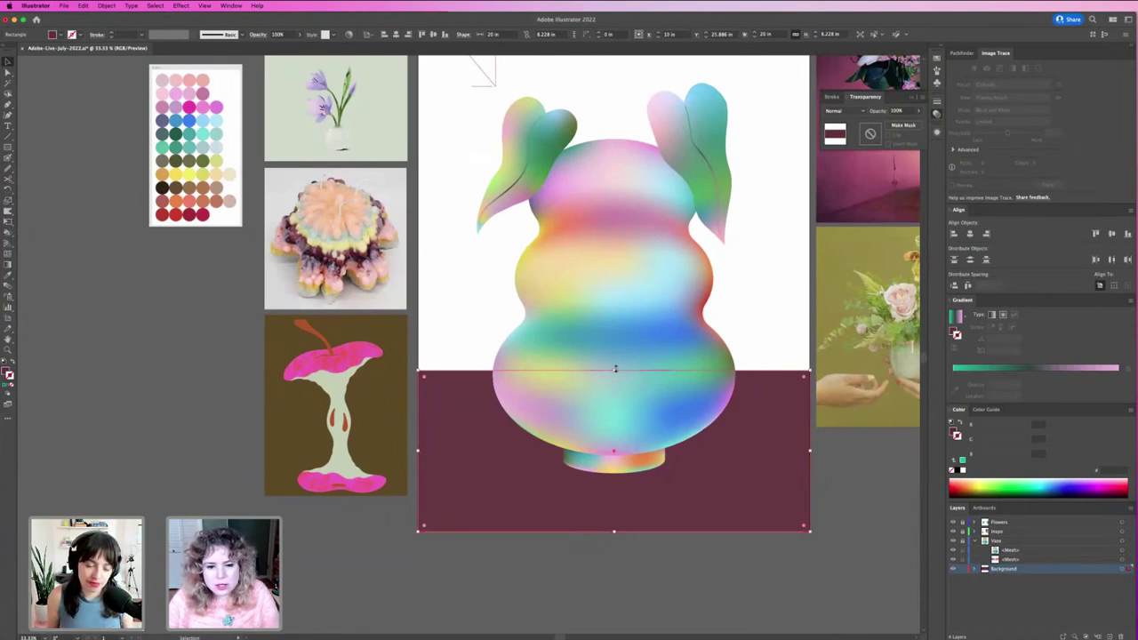
pyautogui.moveTo(614, 369); pyautogui.dragTo(614, 380)
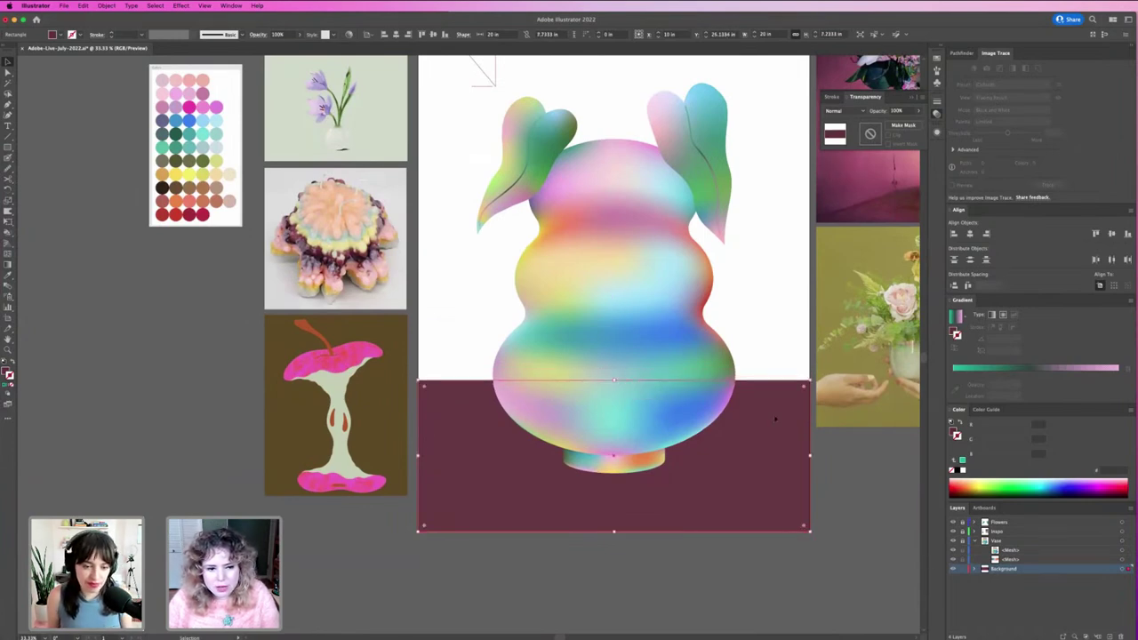
# Narrow the maroon rectangle to a stripe 0.9885 in wide at the artboard's left edge and place a copy flush beside it.
pyautogui.scroll(4, 772, 501)
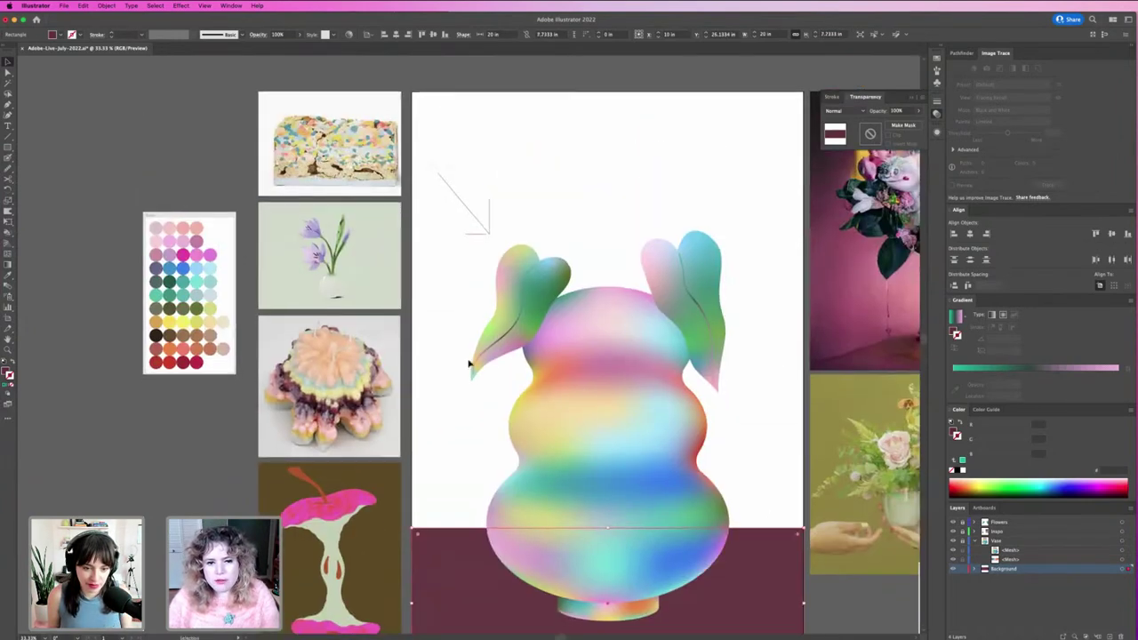
pyautogui.moveTo(735, 361); pyautogui.dragTo(683, 173)
pyautogui.click(738, 391)
pyautogui.moveTo(767, 457); pyautogui.dragTo(415, 484)
# Fill the copied stripe with the pale sage sampled from the vase in the green floral photo, and deselect it.
pyautogui.press('i')
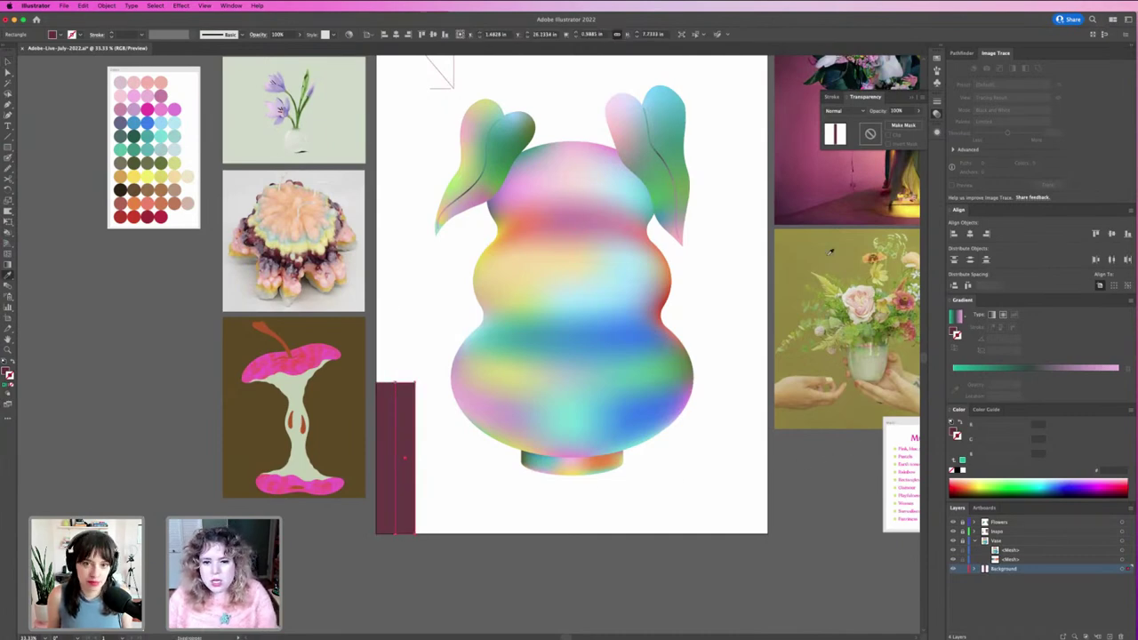
pyautogui.click(870, 367)
pyautogui.press('v')
pyautogui.click(452, 498)
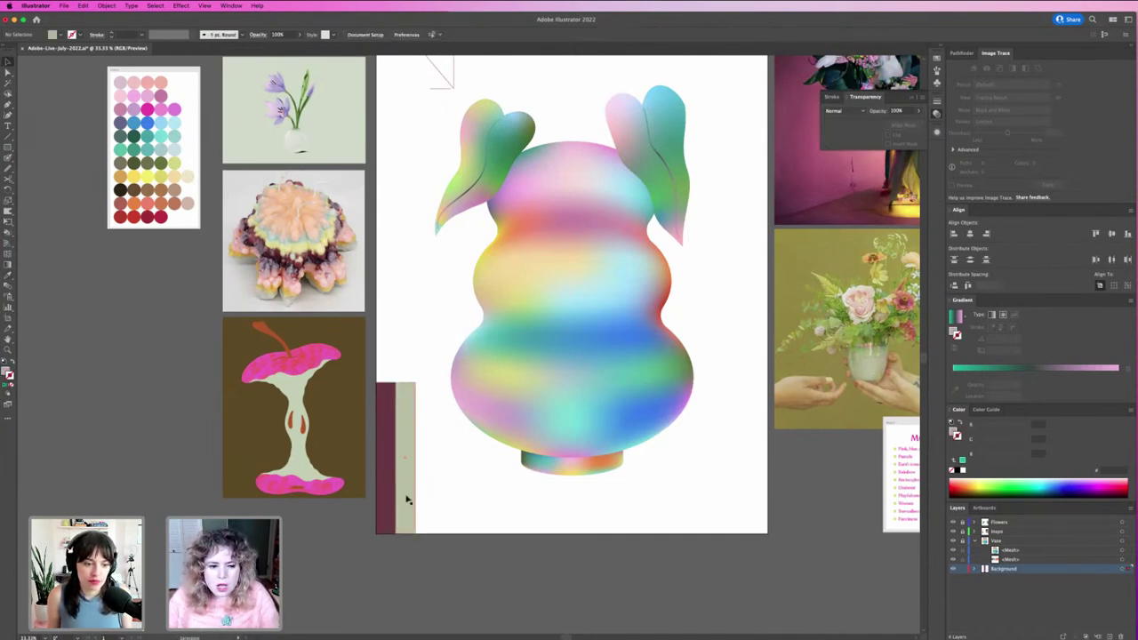
# Add two more stripes flush to the right, a third one in the first stripe's maroon and a fourth one in sage.
pyautogui.moveTo(407, 499); pyautogui.dragTo(427, 501)
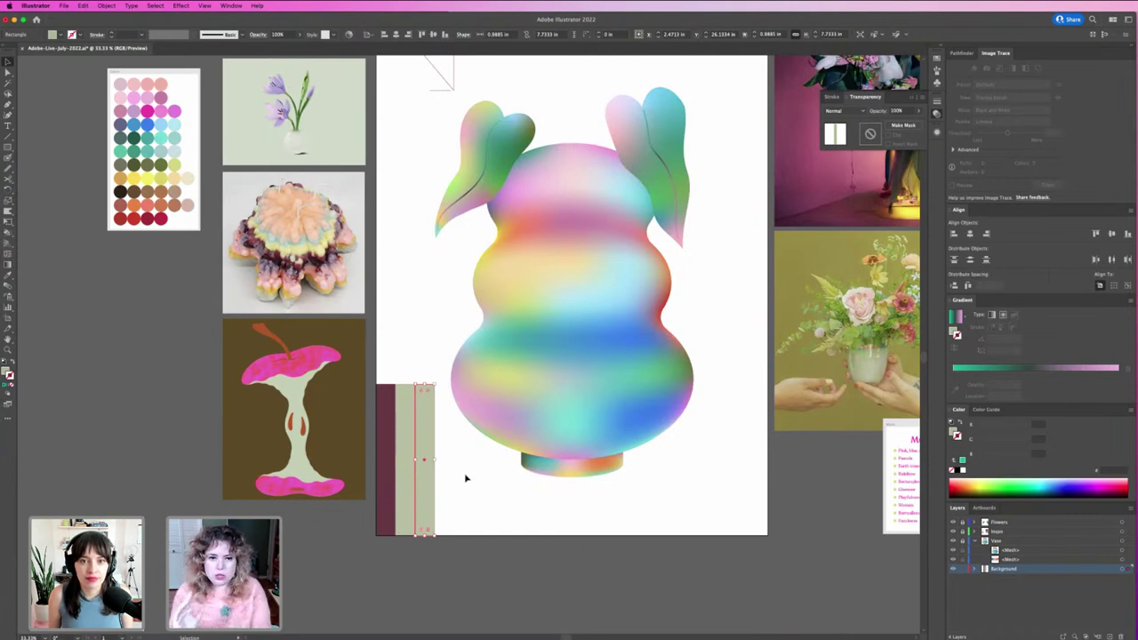
pyautogui.scroll(3, 544, 360)
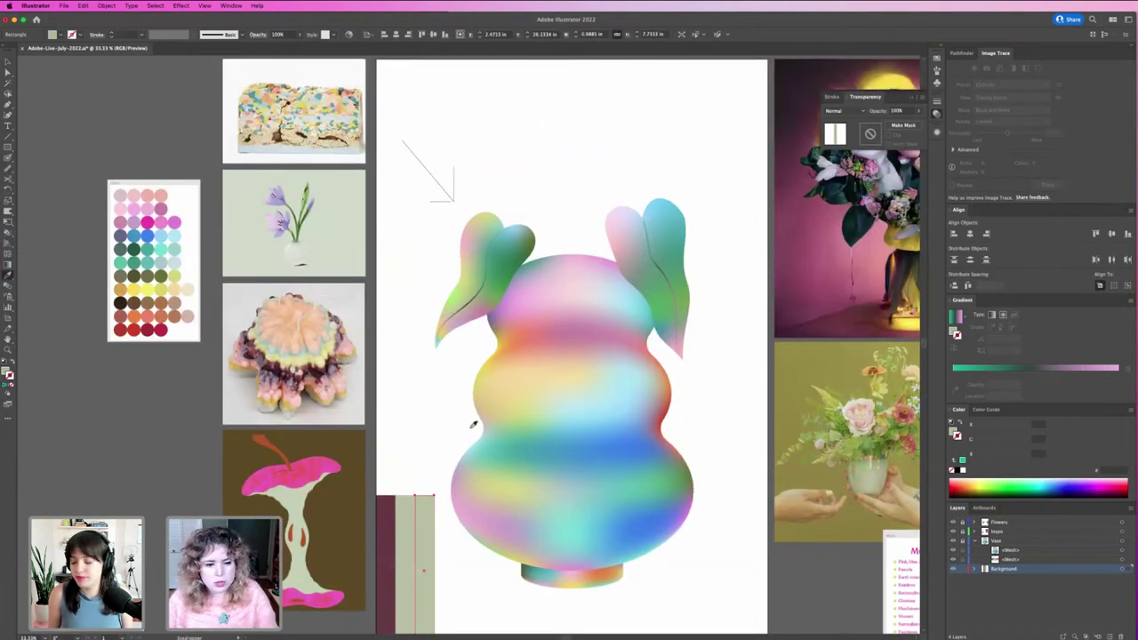
pyautogui.click(391, 517)
pyautogui.press('v')
pyautogui.click(410, 520)
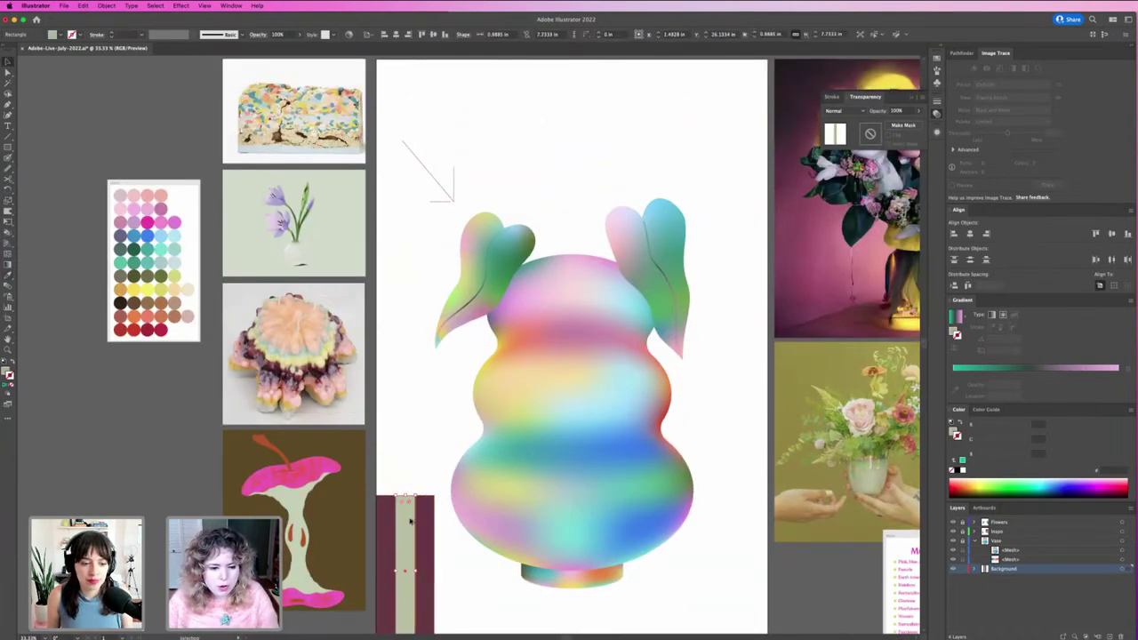
pyautogui.moveTo(410, 521); pyautogui.dragTo(448, 518)
# Duplicate the set of four stripes flush to the right, repeat the copy three times across the artboard, and select all the stripes.
pyautogui.moveTo(468, 562); pyautogui.dragTo(505, 451)
pyautogui.press('z')
pyautogui.moveTo(443, 486); pyautogui.dragTo(544, 493)
pyautogui.press('v')
pyautogui.click(604, 495)
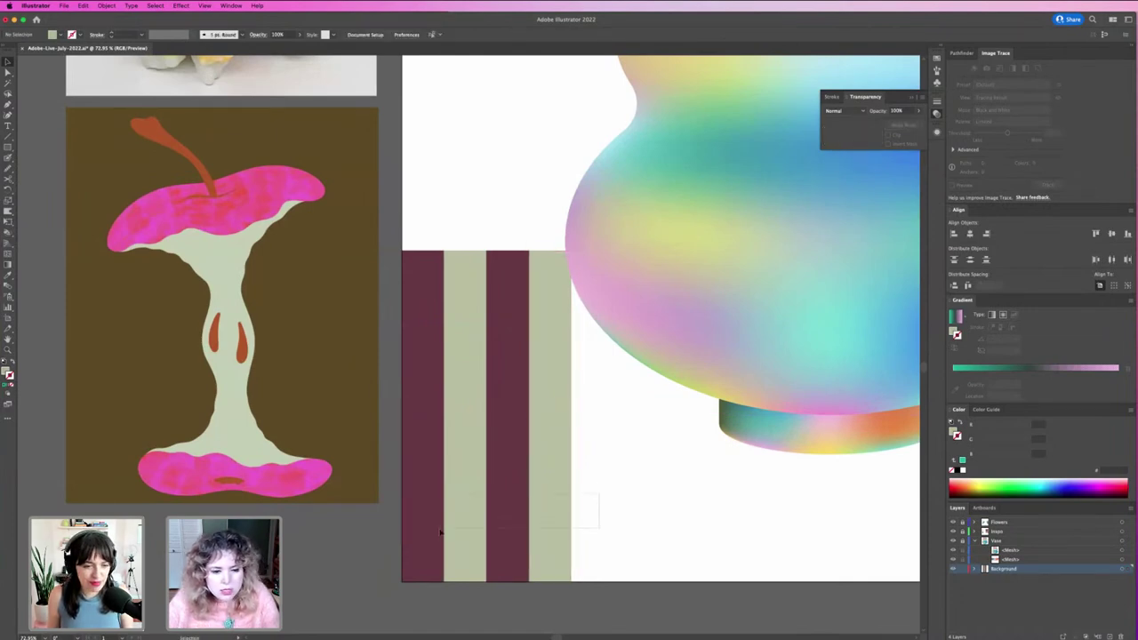
pyautogui.moveTo(440, 532); pyautogui.dragTo(605, 545)
pyautogui.press('super+minus')
pyautogui.press('super+minus')
pyautogui.press('super+d')
pyautogui.press('super+d')
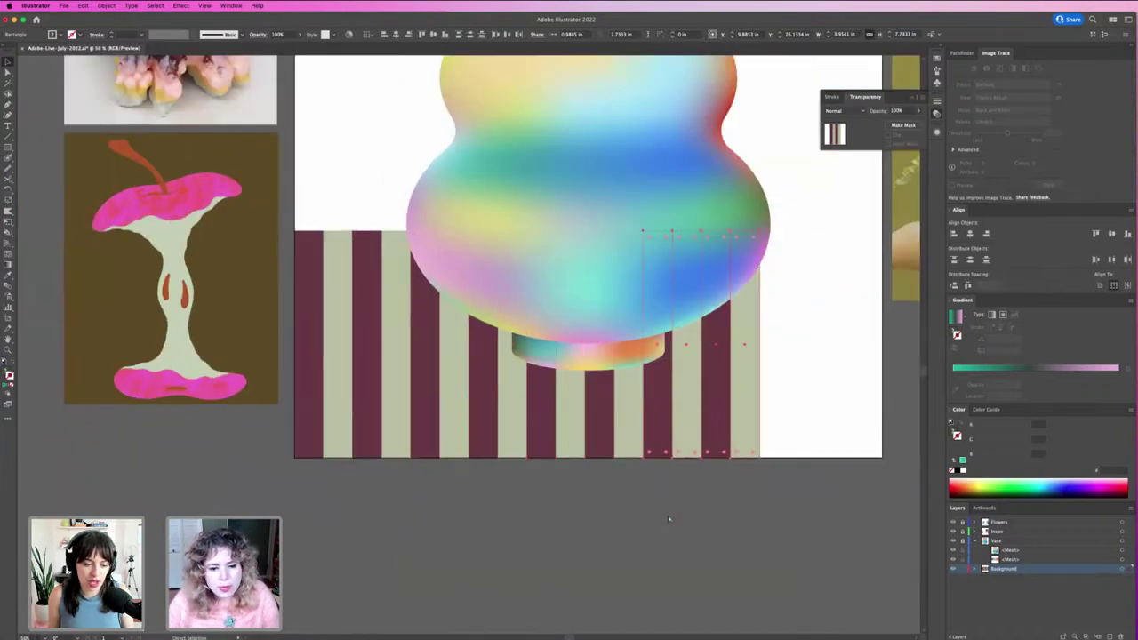
pyautogui.press('super+d')
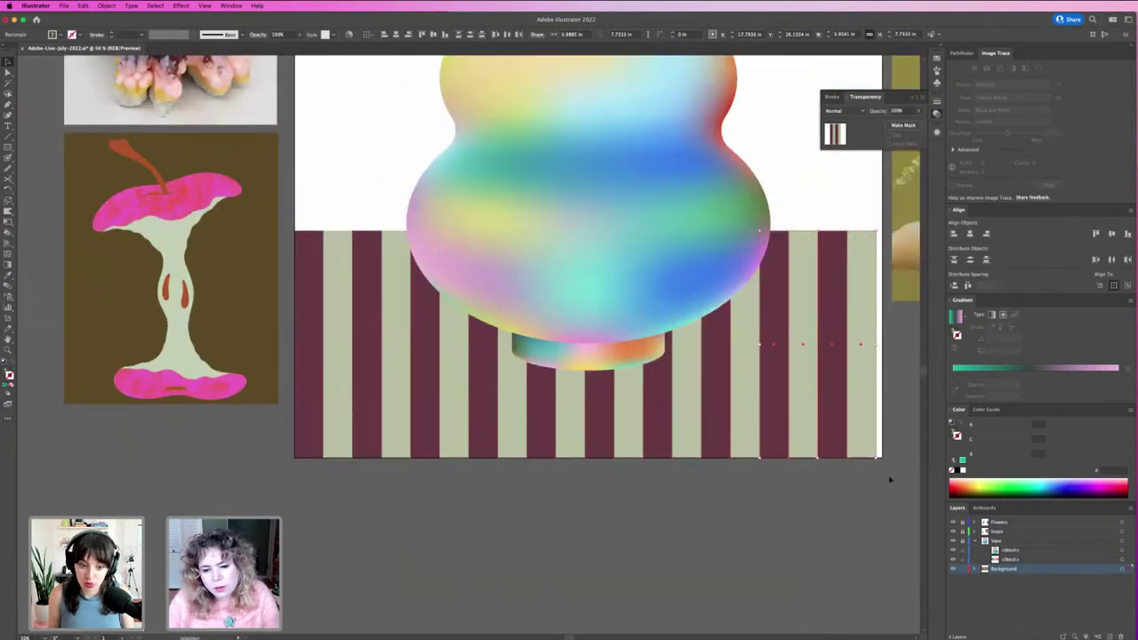
pyautogui.press('super+a')
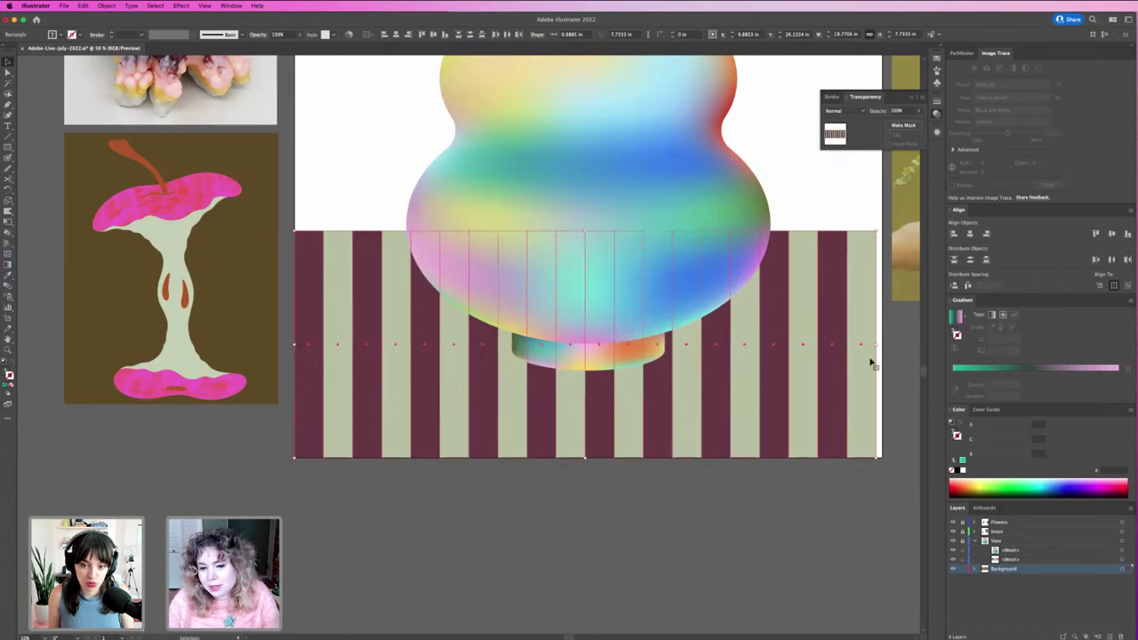
# Stretch the striped block to the artboard's full 20 in width and extend it below the artboard to about 20.1 in high.
pyautogui.moveTo(877, 345); pyautogui.dragTo(882, 345)
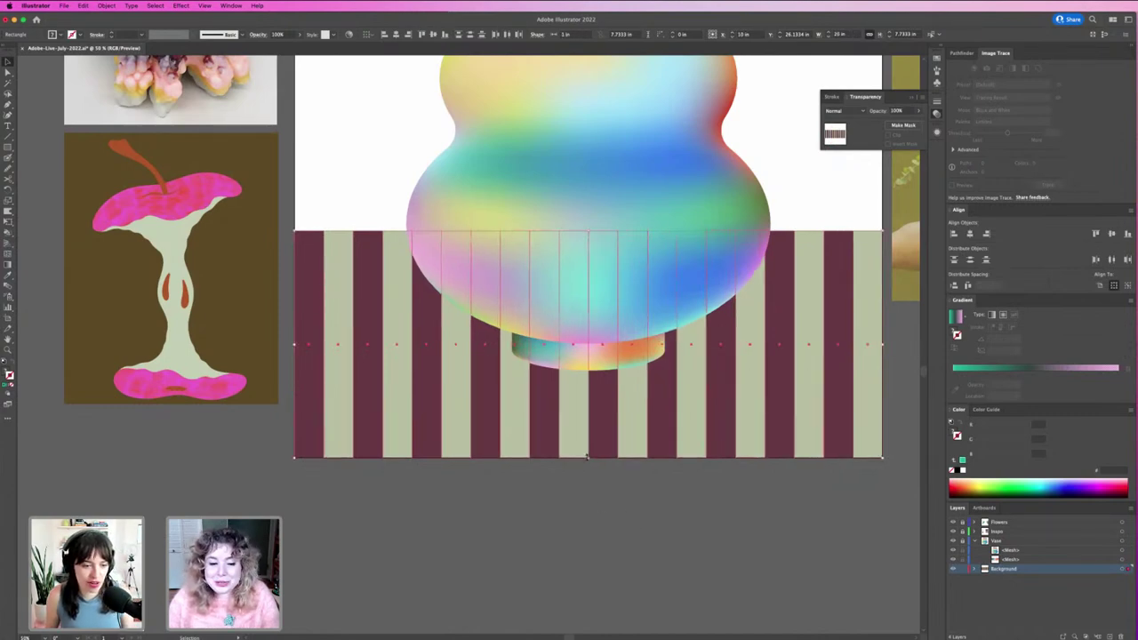
pyautogui.moveTo(586, 456); pyautogui.dragTo(604, 520)
pyautogui.press('super+minus')
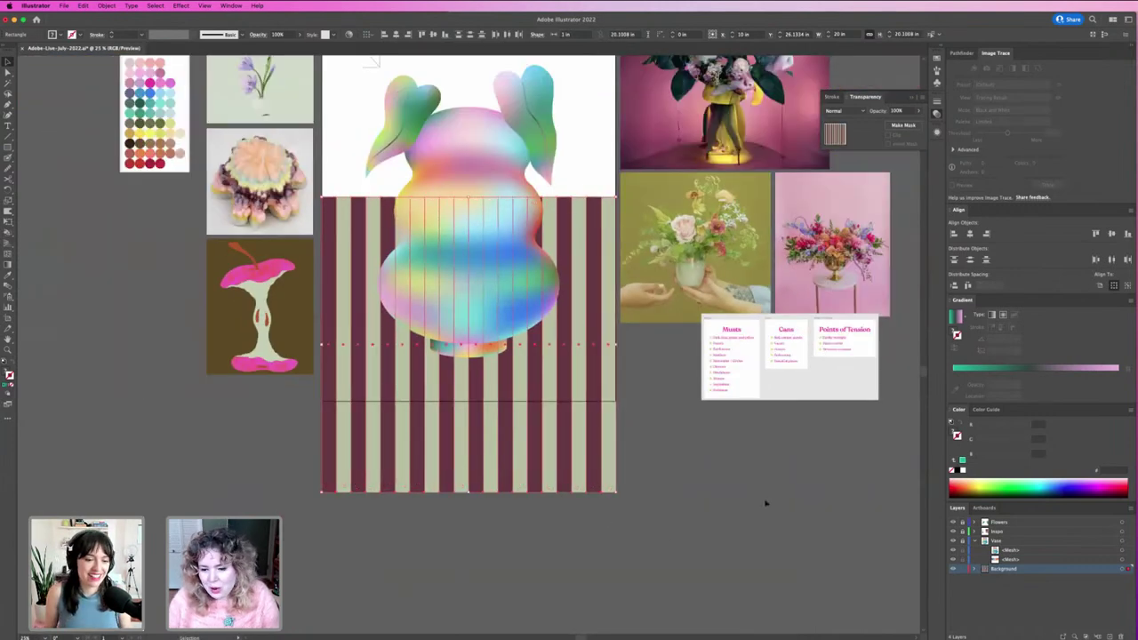
pyautogui.hscroll(-5, 647, 389)
pyautogui.scroll(3, 647, 388)
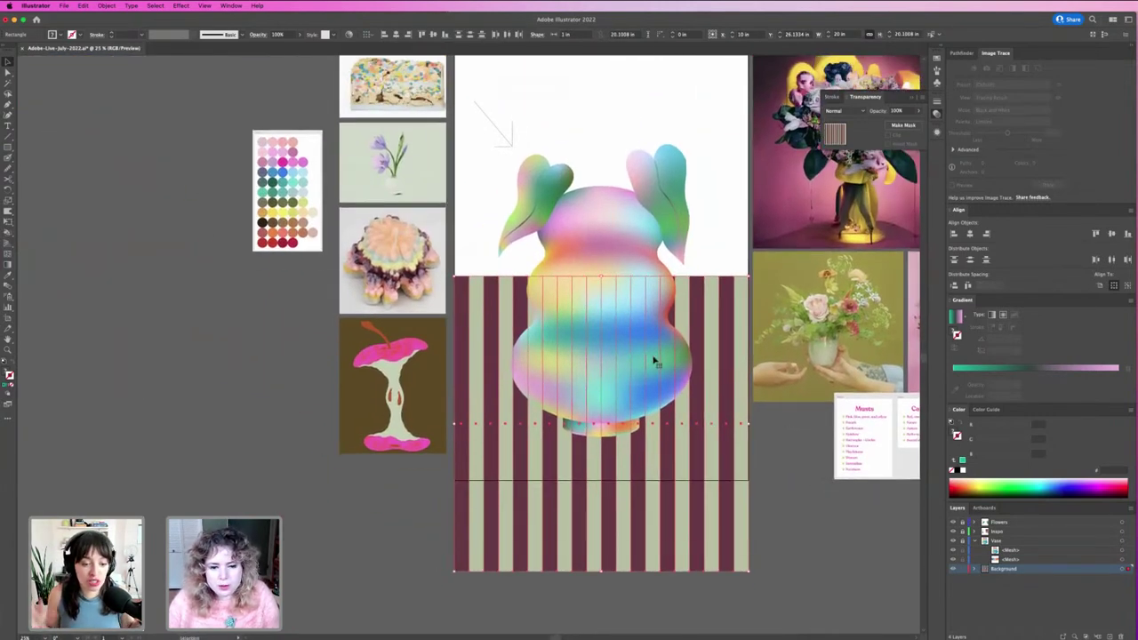
# Select every sage stripe and fill them all with the dark grey-teal sampled from the palette of color circles.
pyautogui.click(743, 562)
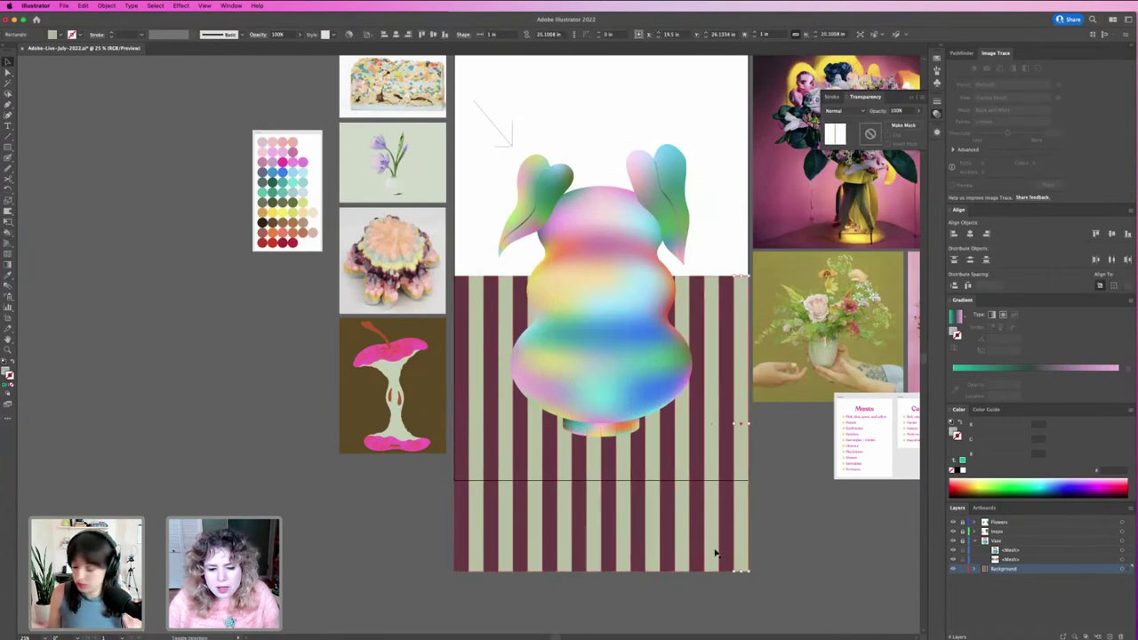
pyautogui.keyDown('shift'); pyautogui.click(713, 554); pyautogui.keyUp('shift')
pyautogui.keyDown('shift'); pyautogui.click(681, 558); pyautogui.keyUp('shift')
pyautogui.keyDown('shift'); pyautogui.click(656, 560); pyautogui.keyUp('shift')
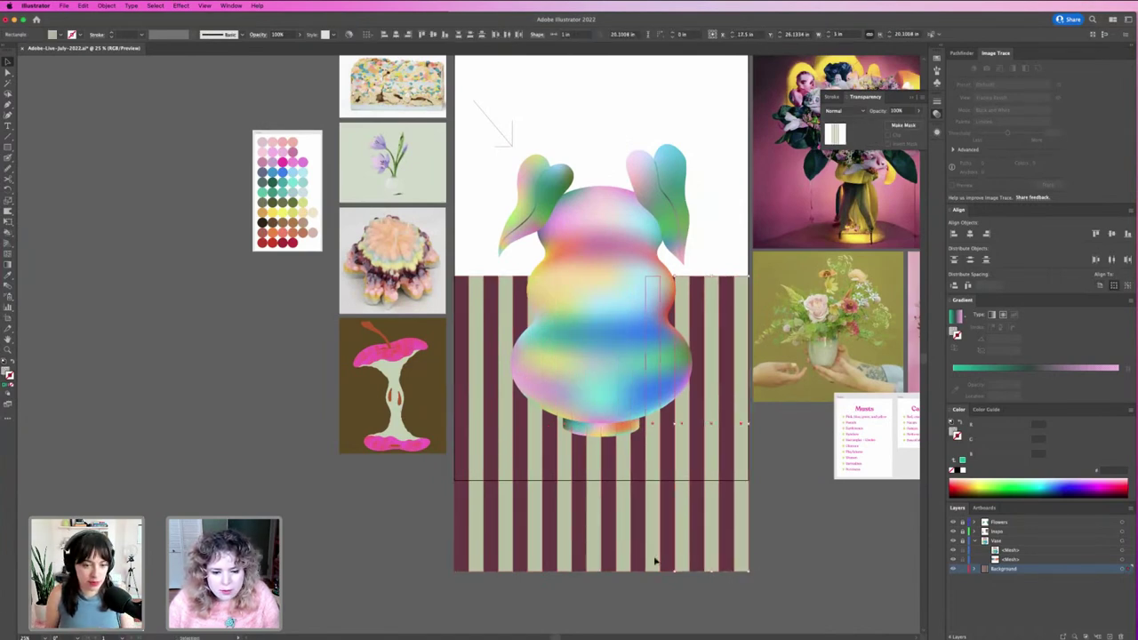
pyautogui.keyDown('shift'); pyautogui.click(596, 565); pyautogui.keyUp('shift')
pyautogui.keyDown('shift'); pyautogui.click(573, 566); pyautogui.keyUp('shift')
pyautogui.keyDown('shift'); pyautogui.click(557, 566); pyautogui.keyUp('shift')
pyautogui.keyDown('shift'); pyautogui.click(535, 565); pyautogui.keyUp('shift')
pyautogui.keyDown('shift'); pyautogui.click(503, 565); pyautogui.keyUp('shift')
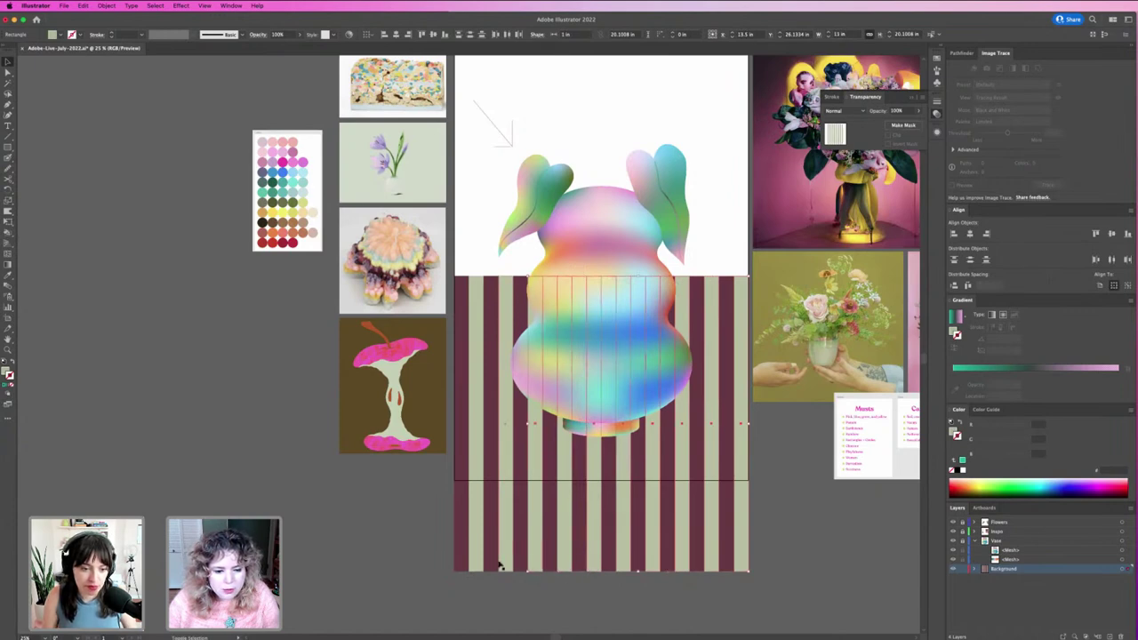
pyautogui.keyDown('shift'); pyautogui.click(475, 562); pyautogui.keyUp('shift')
pyautogui.scroll(1, 520, 506)
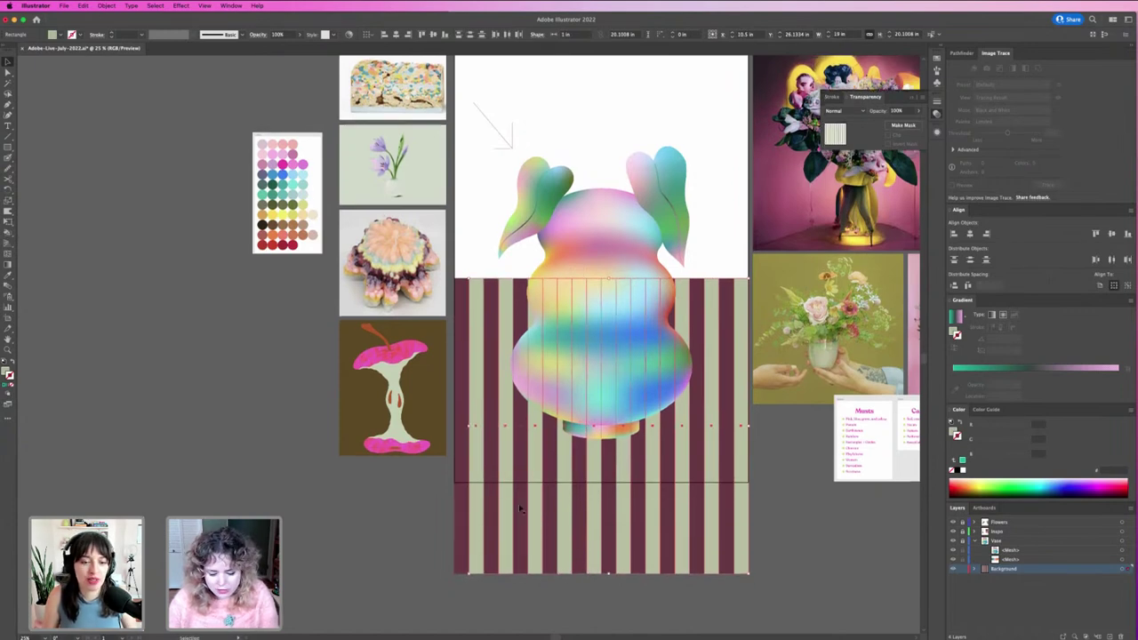
pyautogui.scroll(3, 549, 480)
pyautogui.press('i')
pyautogui.scroll(5, 639, 403)
pyautogui.scroll(-6, 639, 405)
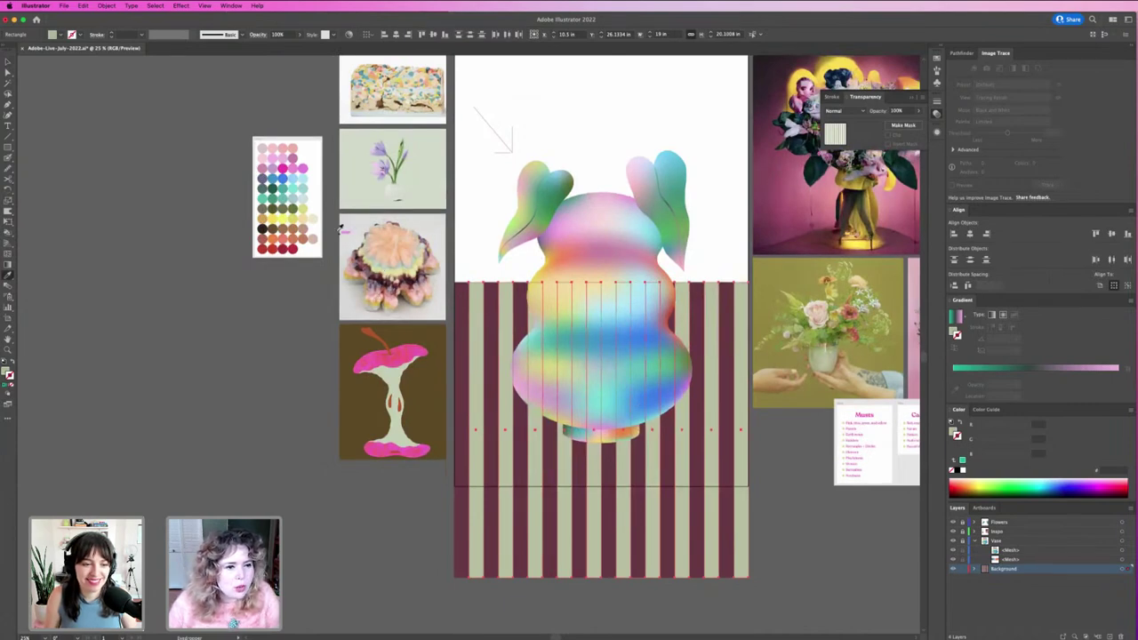
pyautogui.click(265, 195)
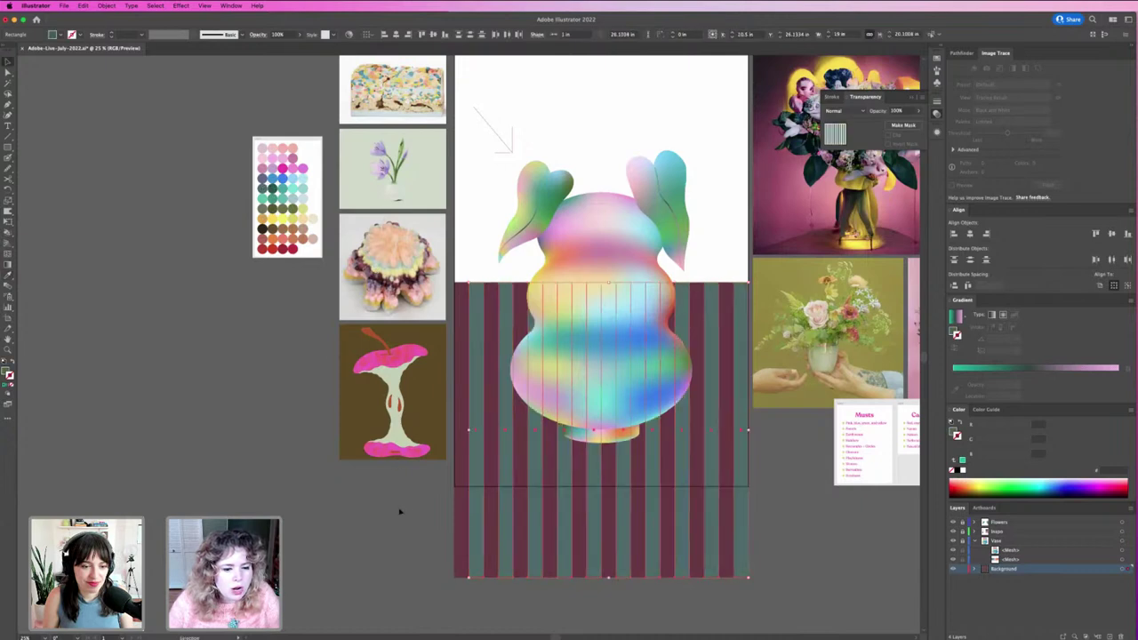
# Recolor all maroon stripes from the palette, trying brown, cream, pale blue, salmon, magenta and lilac before settling on bright orchid, and deselect them.
pyautogui.click(464, 519)
pyautogui.moveTo(508, 518); pyautogui.dragTo(709, 524)
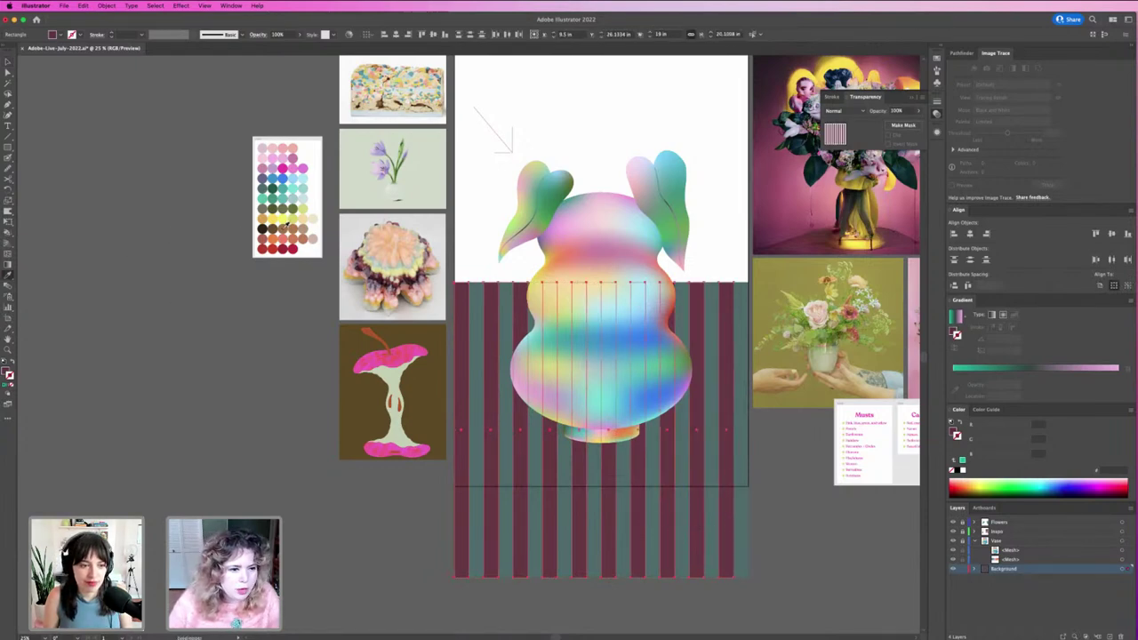
pyautogui.click(298, 228)
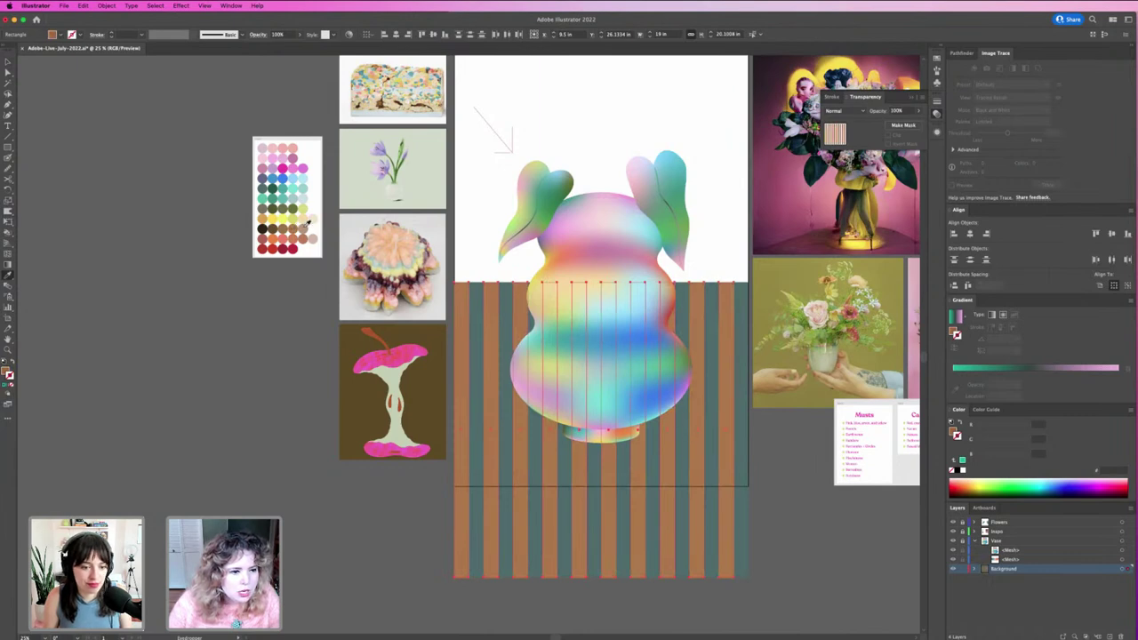
pyautogui.click(307, 223)
pyautogui.click(314, 216)
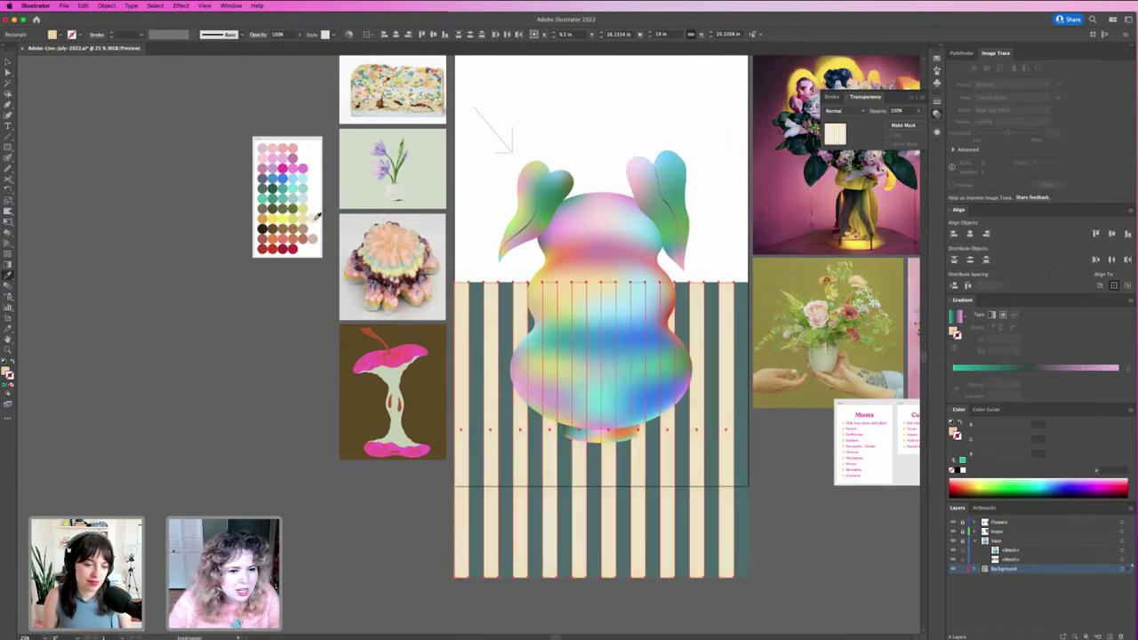
pyautogui.click(291, 195)
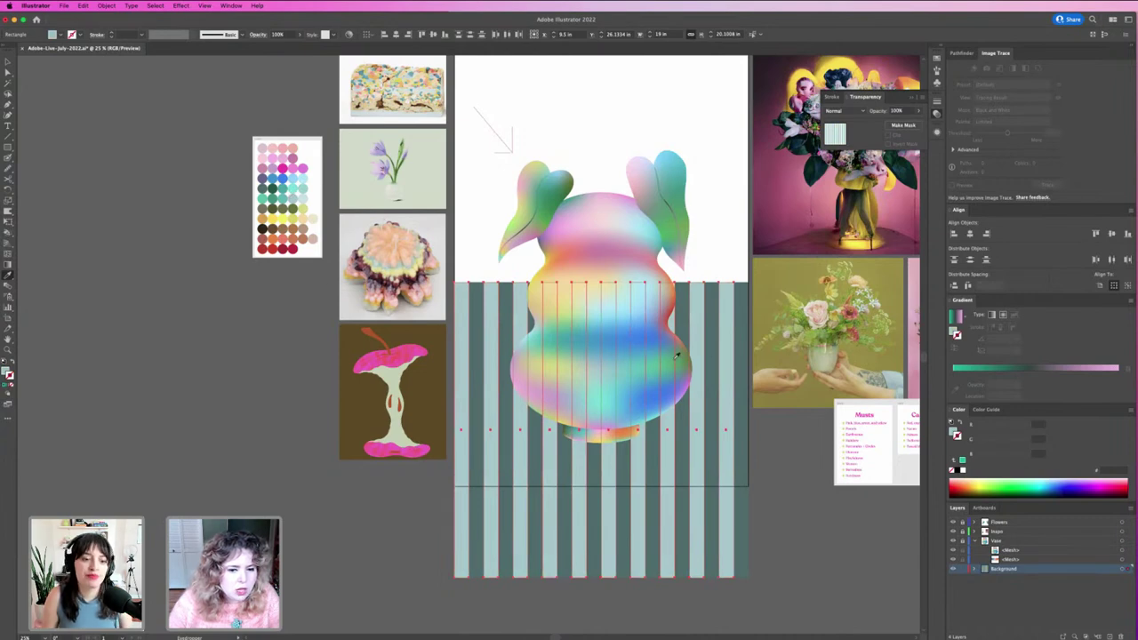
pyautogui.click(294, 147)
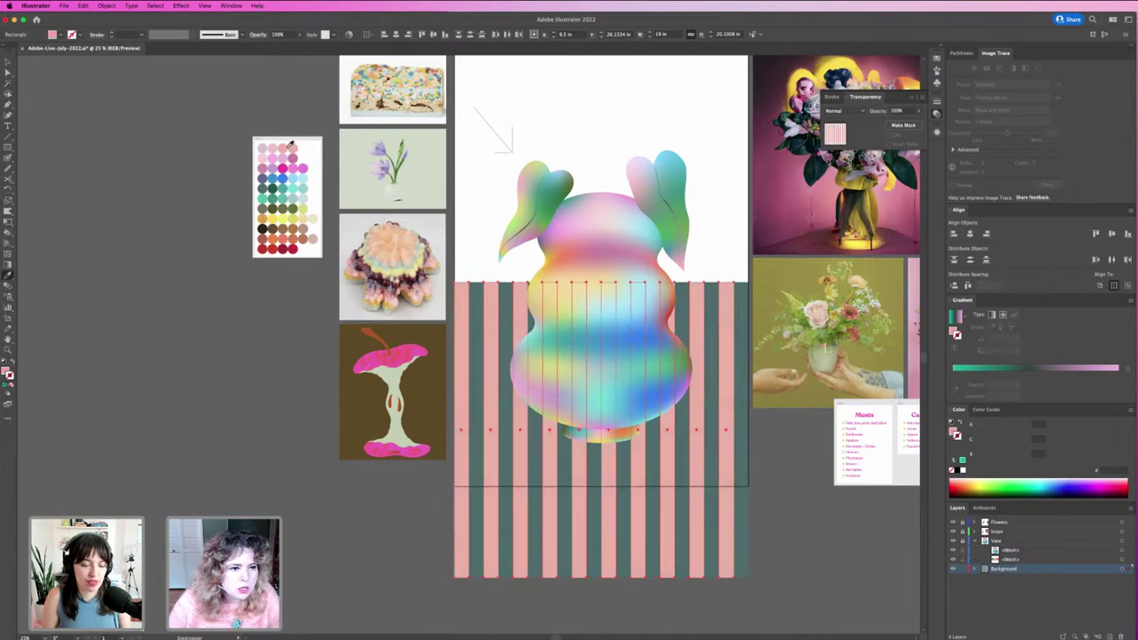
pyautogui.click(282, 166)
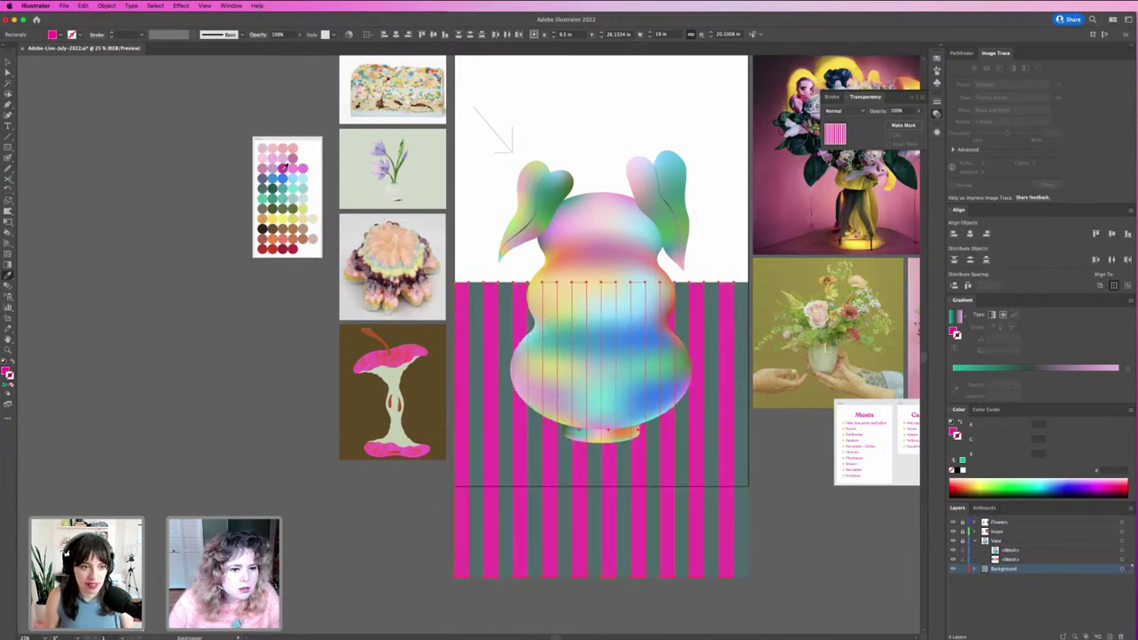
pyautogui.click(275, 157)
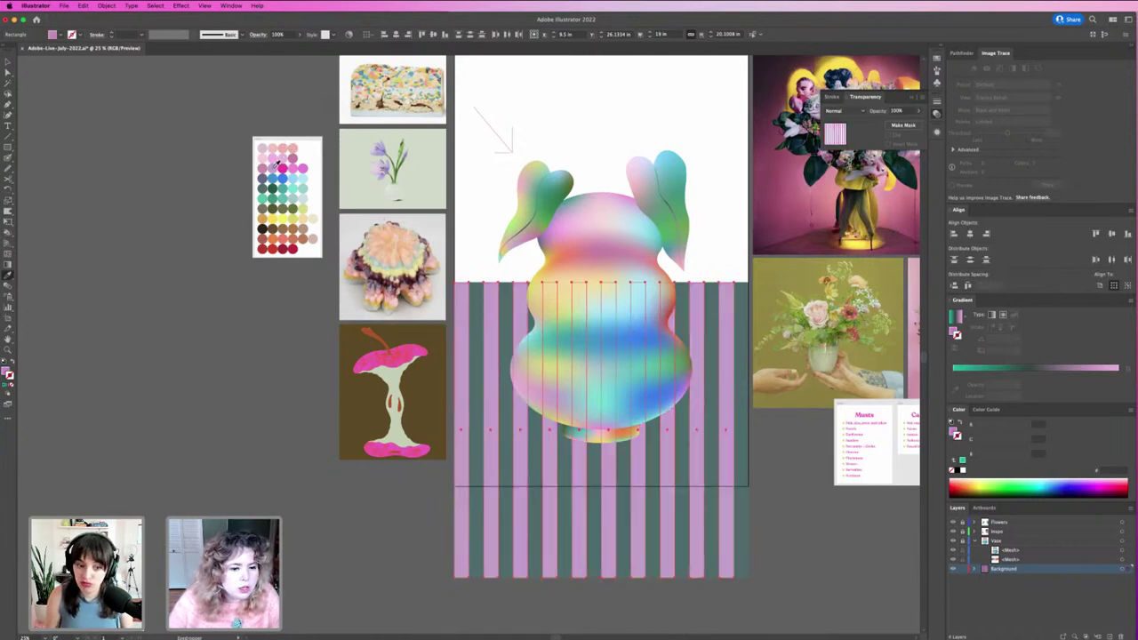
pyautogui.click(273, 157)
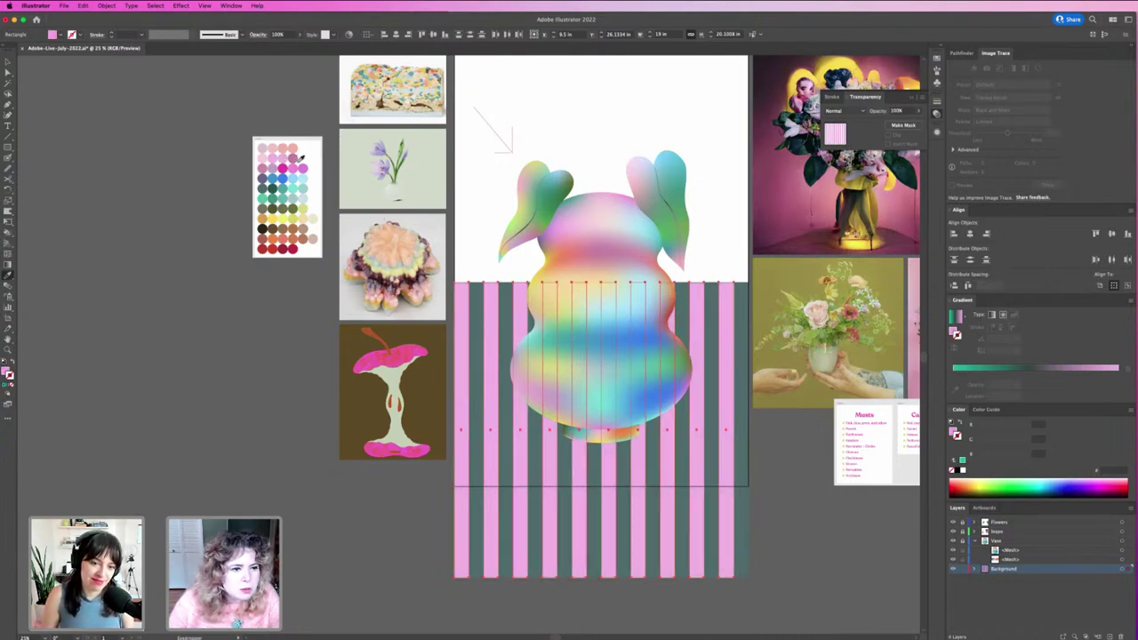
pyautogui.click(302, 163)
pyautogui.press('v')
pyautogui.click(406, 543)
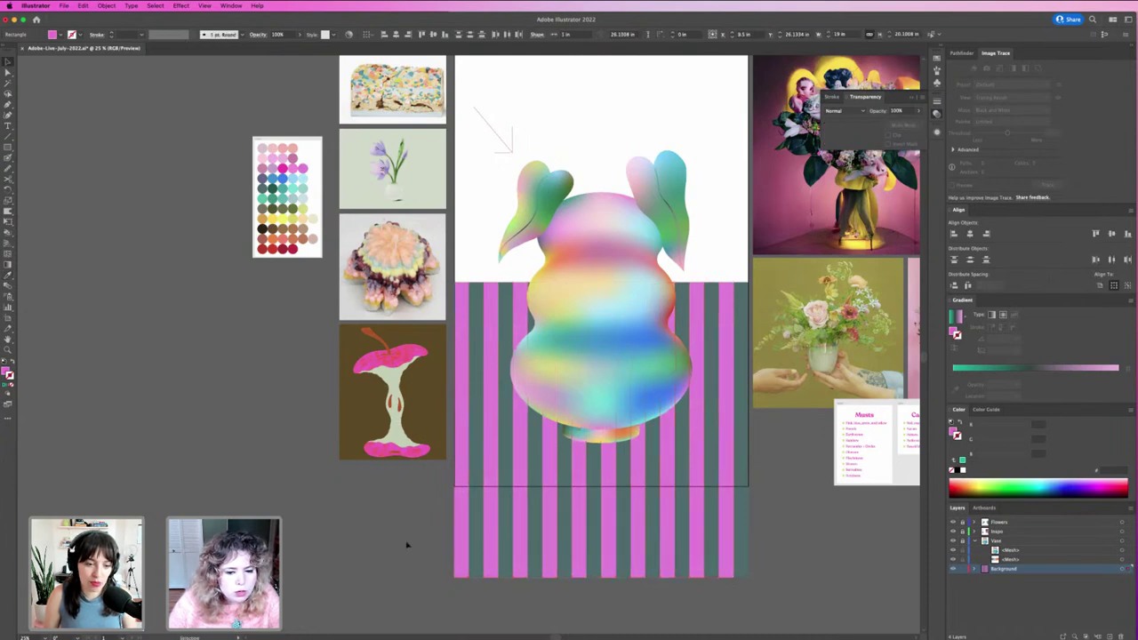
# Add another teal stripe flush outside the artboard's left edge, then center the complete set of stripes horizontally on the artboard.
pyautogui.hscroll(1, 921, 561)
pyautogui.hscroll(2, 921, 560)
pyautogui.click(686, 553)
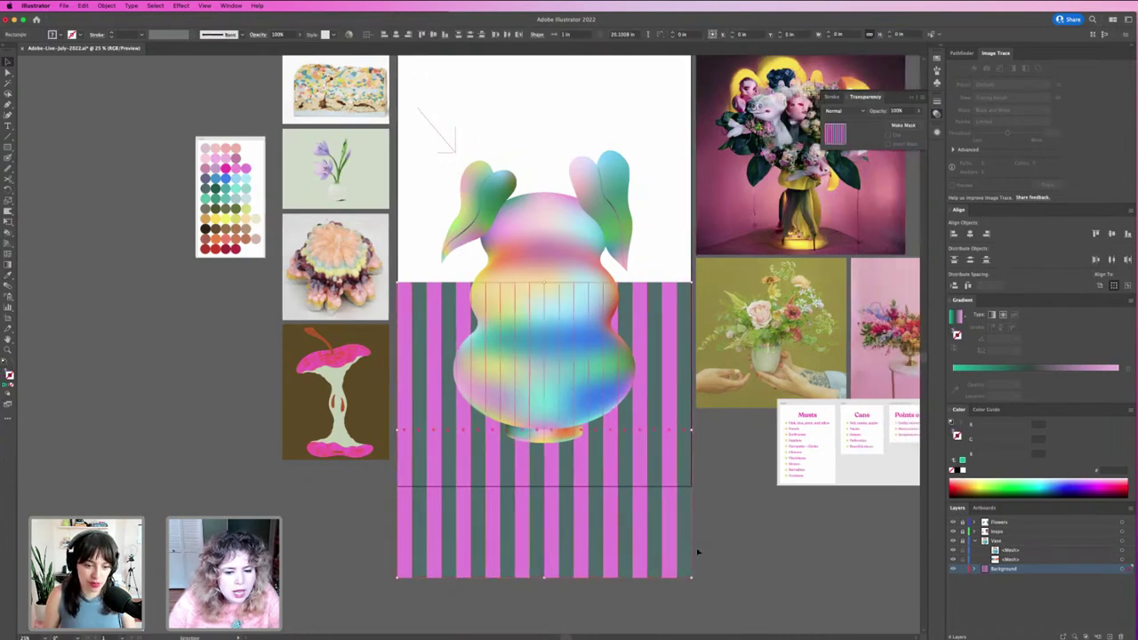
pyautogui.press('super+shift+a')
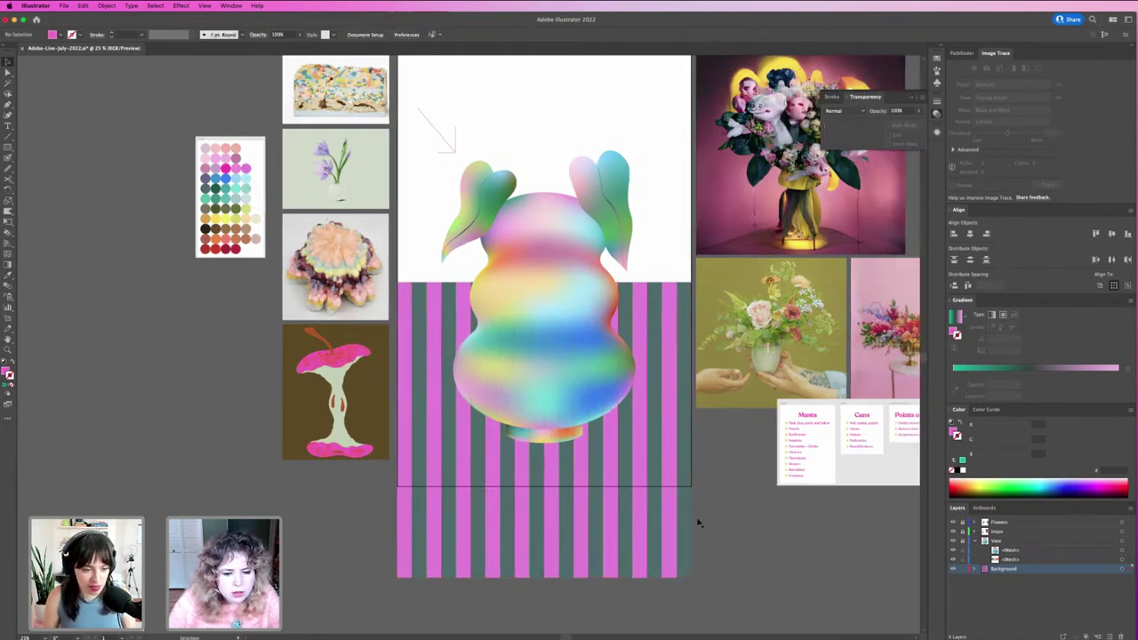
pyautogui.moveTo(422, 517); pyautogui.dragTo(393, 525)
pyautogui.click(406, 515)
pyautogui.moveTo(355, 557); pyautogui.dragTo(827, 572)
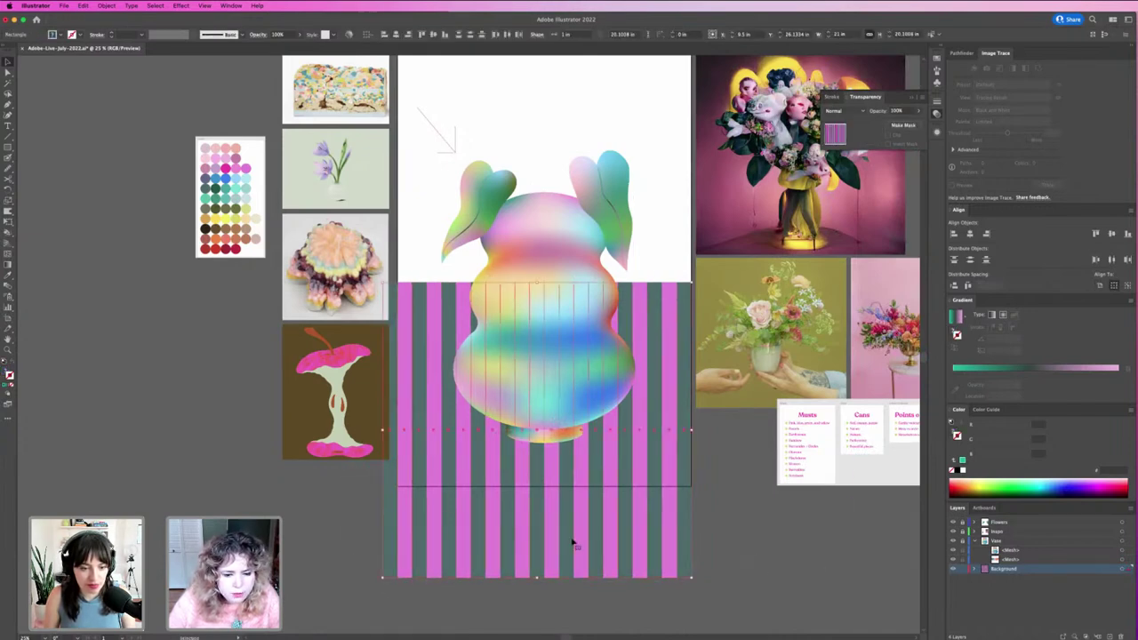
pyautogui.moveTo(572, 541); pyautogui.dragTo(580, 544)
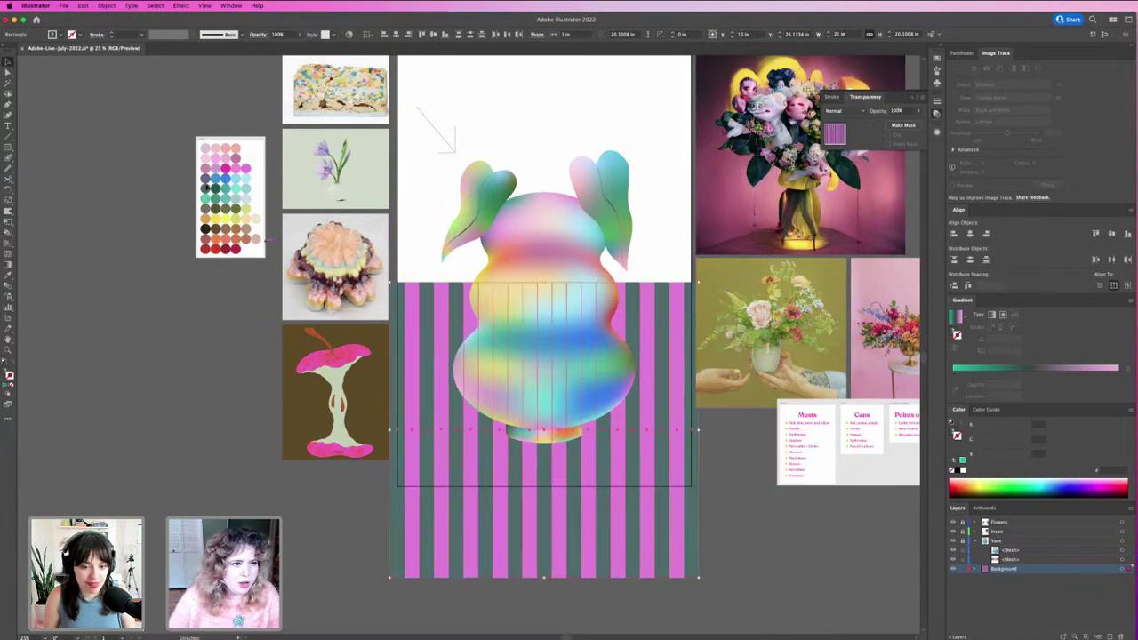
# Start a Make with Warp envelope distortion on the selected stripes and move its options clear of the artwork.
pyautogui.click(104, 7)
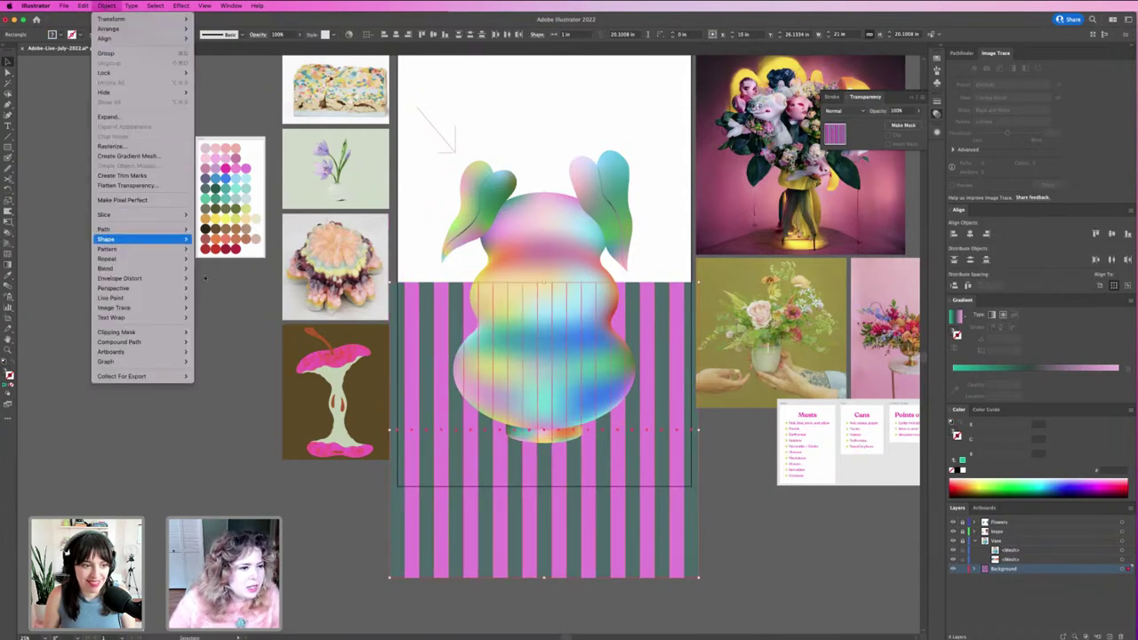
pyautogui.moveTo(178, 278)
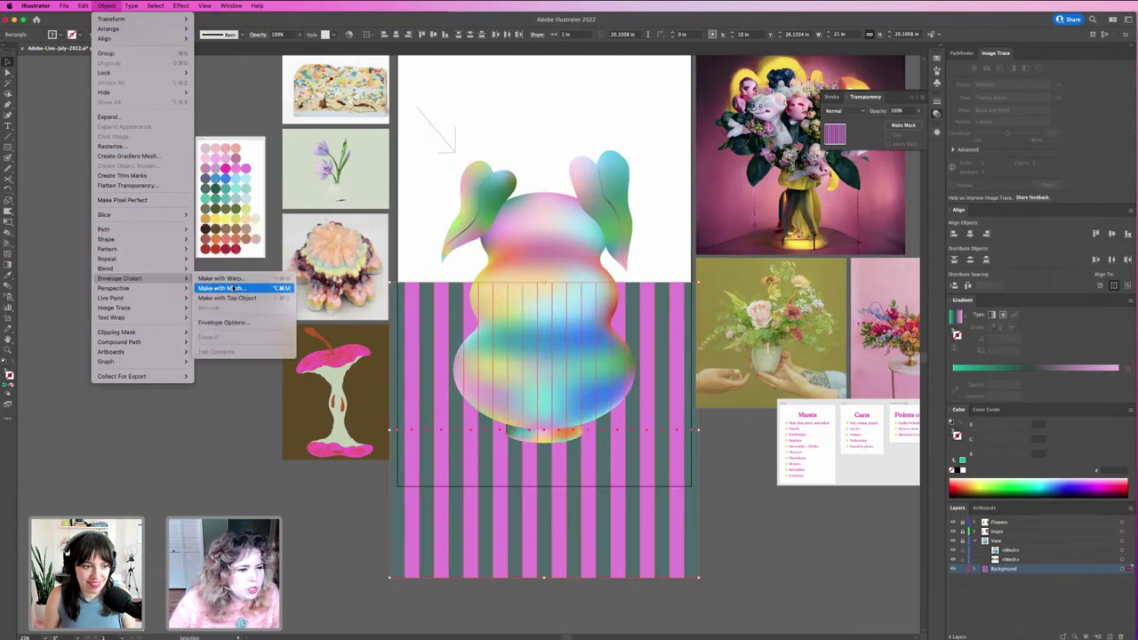
pyautogui.click(222, 278)
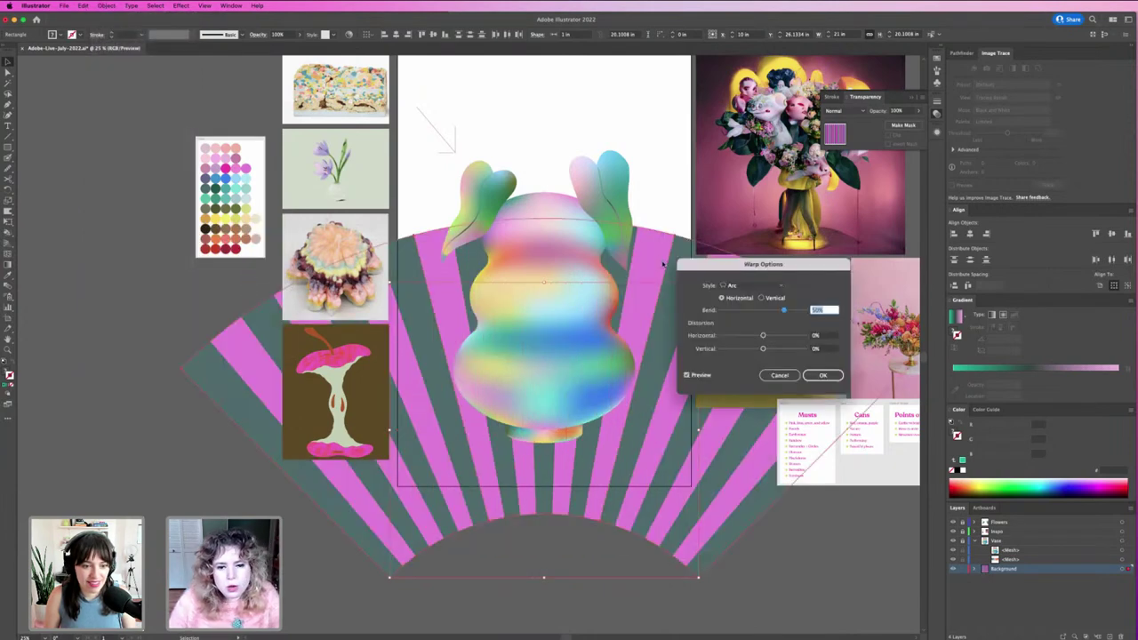
pyautogui.moveTo(732, 265); pyautogui.dragTo(754, 90)
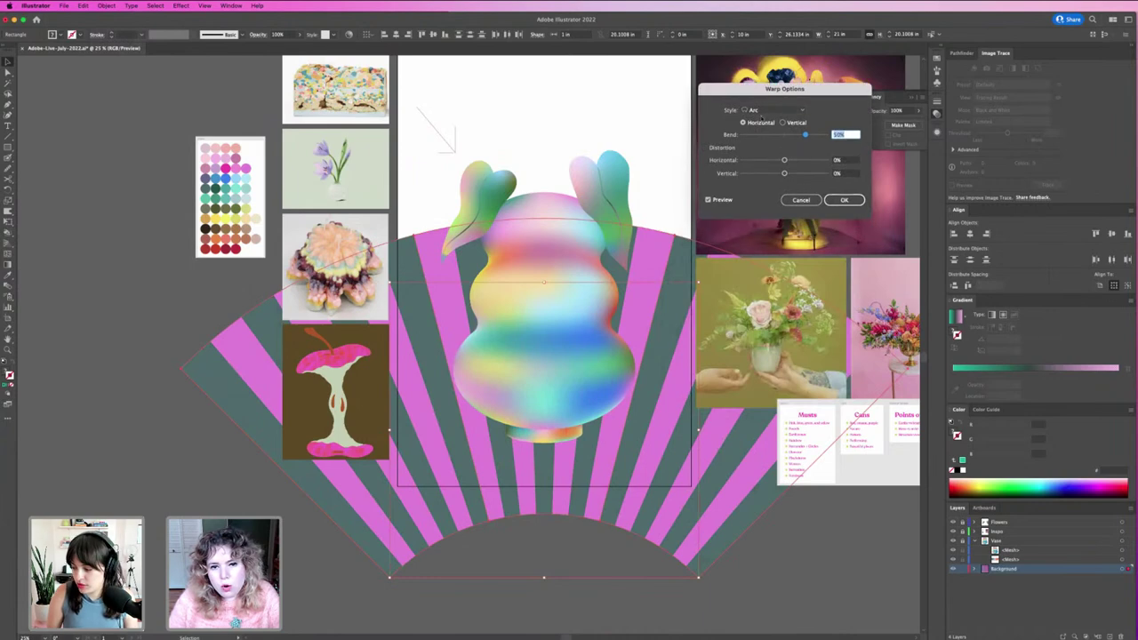
# Try the Wave, Flag, Arc Lower, Bulge and Inflate warp styles on the stripes and return to Arc.
pyautogui.click(772, 111)
pyautogui.click(764, 203)
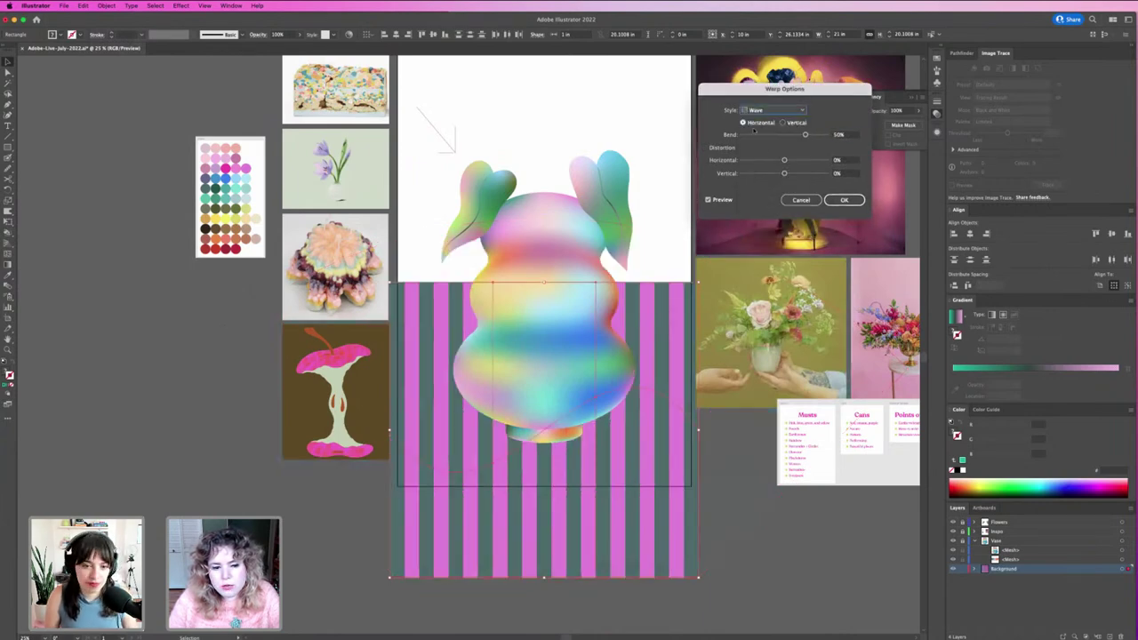
pyautogui.click(762, 110)
pyautogui.click(764, 191)
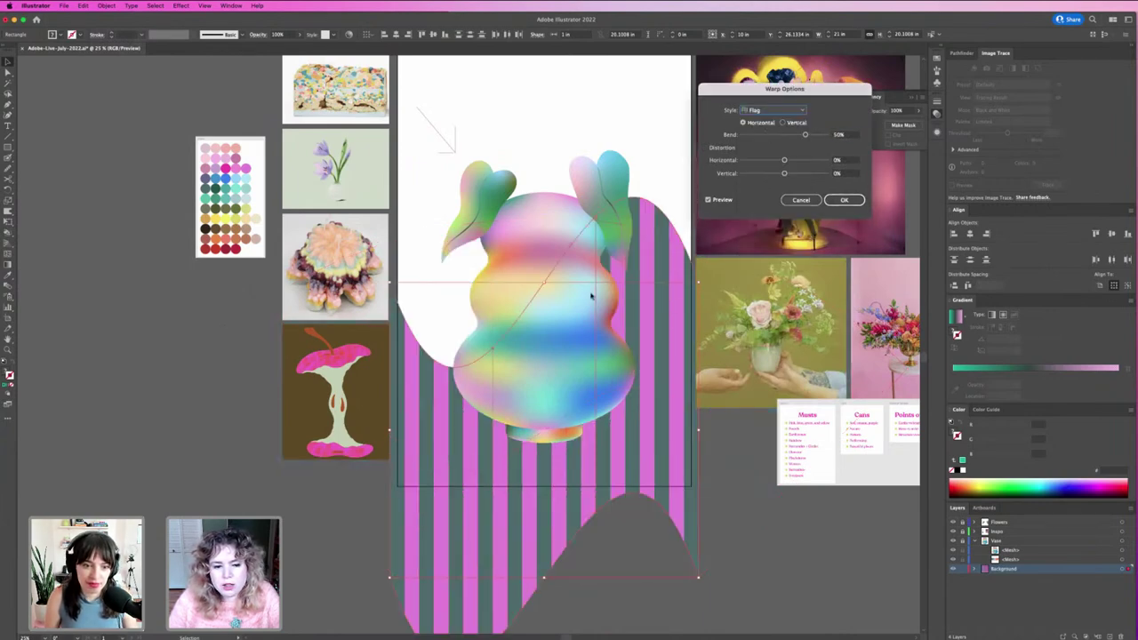
pyautogui.click(772, 110)
pyautogui.click(763, 122)
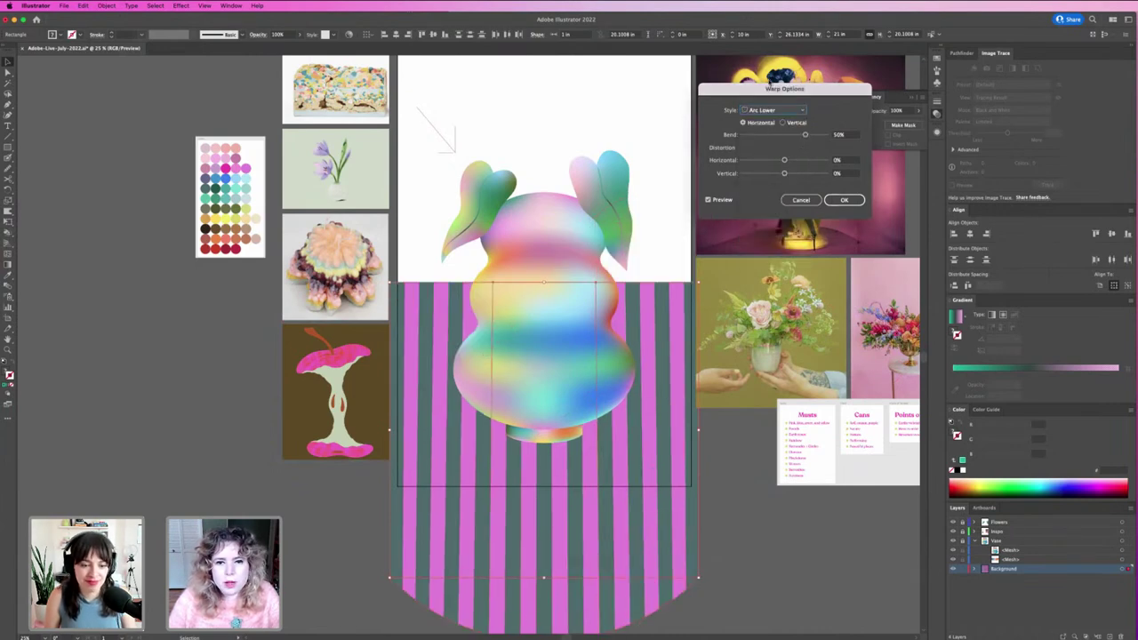
pyautogui.click(771, 111)
pyautogui.click(773, 161)
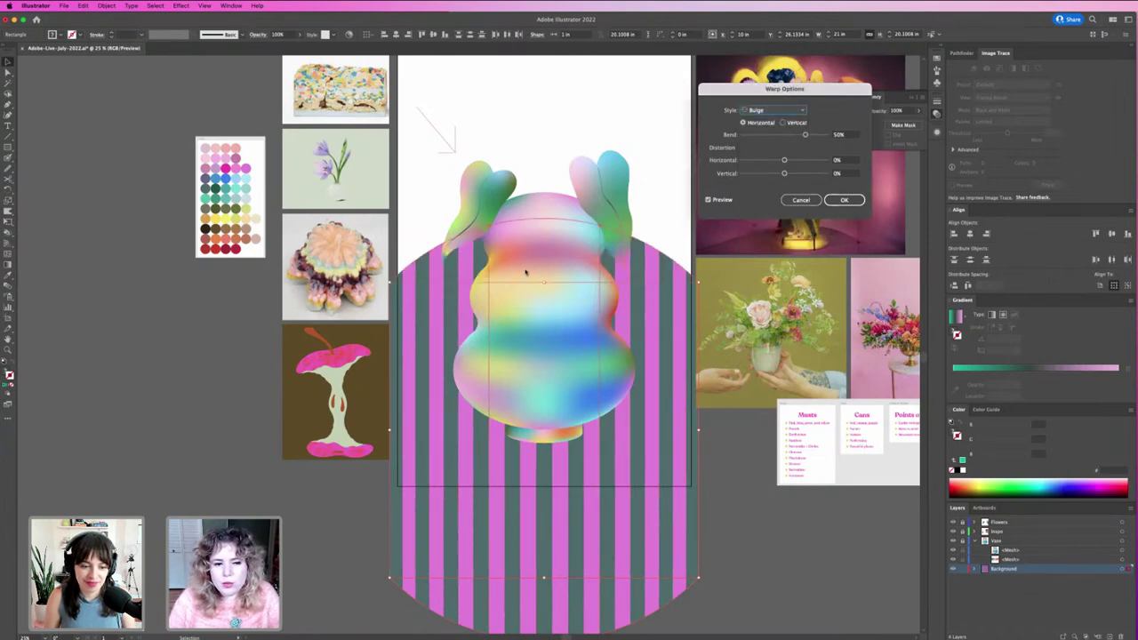
pyautogui.click(771, 109)
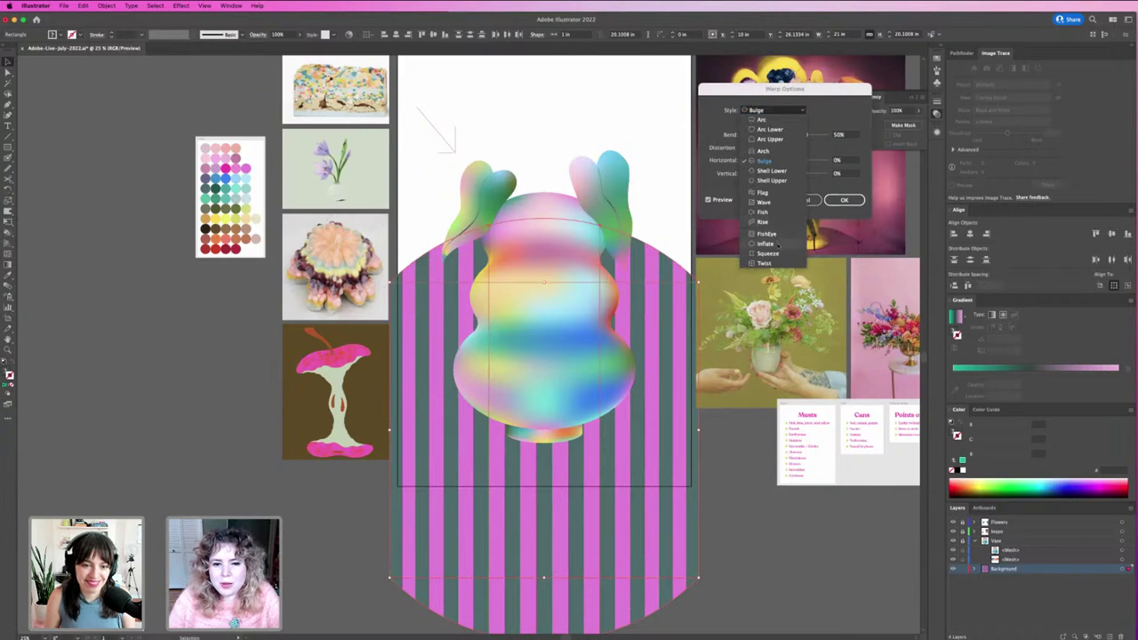
pyautogui.click(765, 244)
pyautogui.click(763, 110)
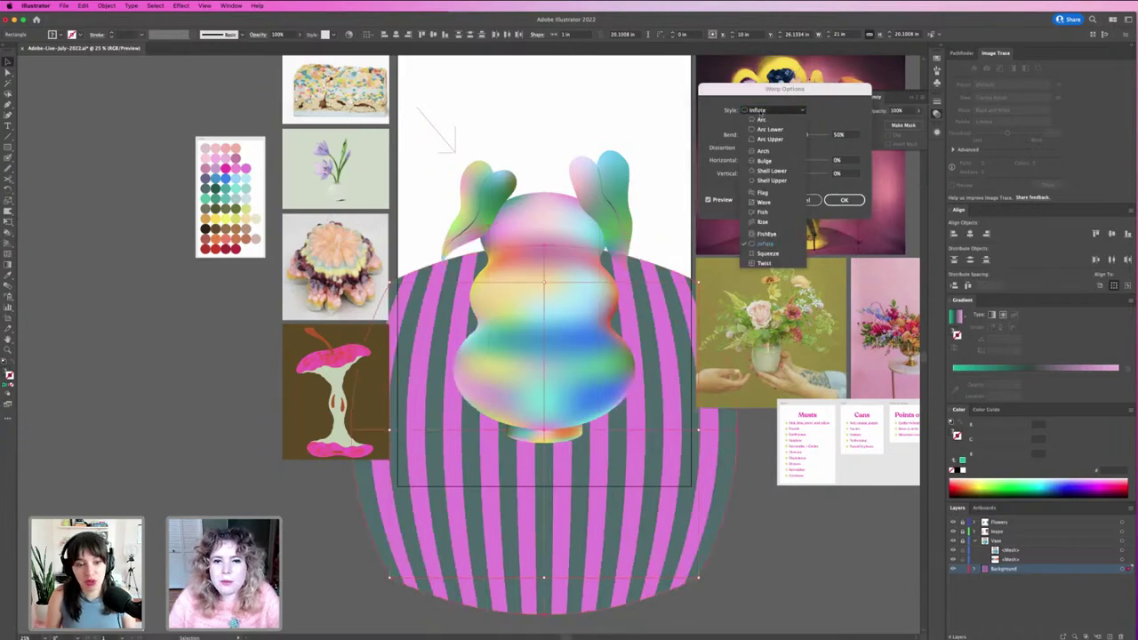
pyautogui.click(771, 119)
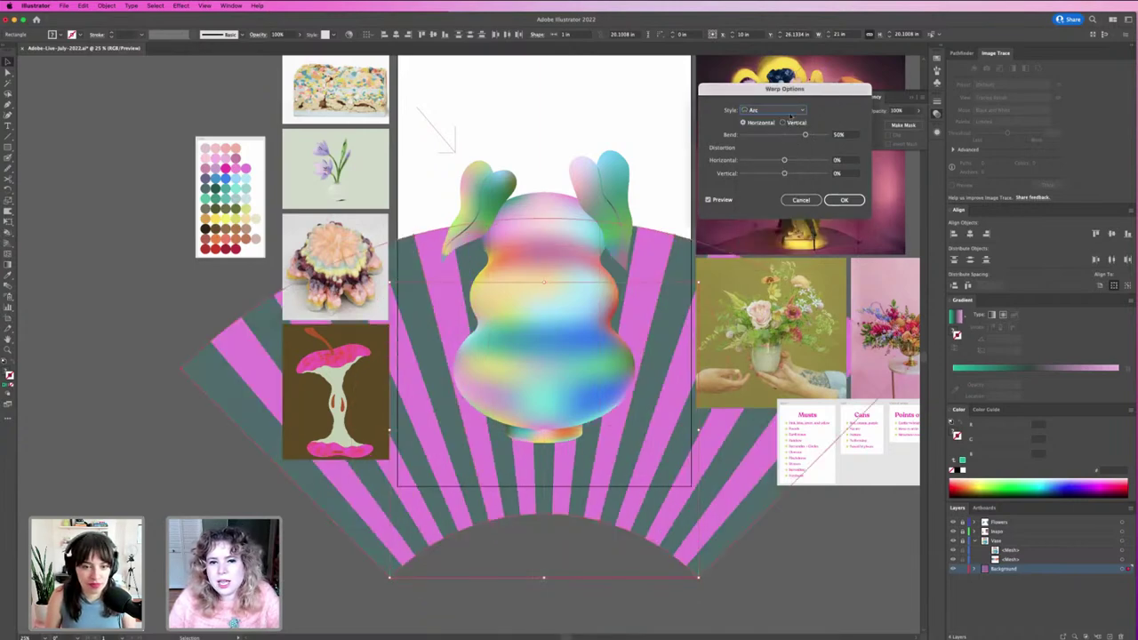
# Apply the Arc warp to the stripes with bend 0% and vertical distortion 83% for a perspective floor.
pyautogui.click(785, 135)
pyautogui.moveTo(785, 135); pyautogui.dragTo(784, 135)
pyautogui.moveTo(785, 175); pyautogui.dragTo(820, 174)
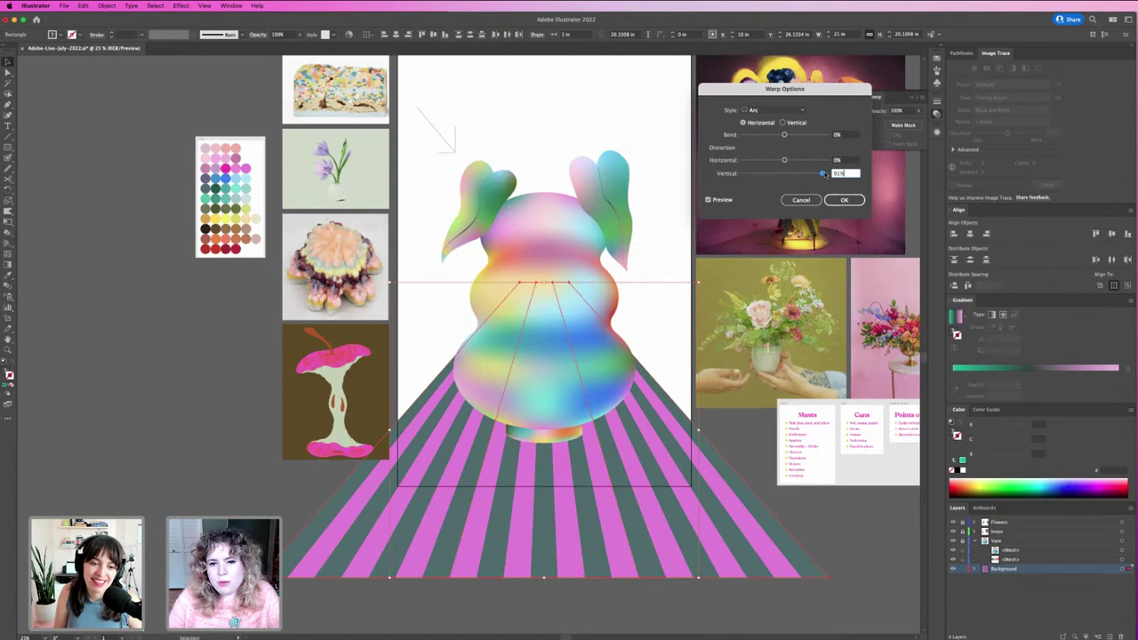
pyautogui.moveTo(824, 175); pyautogui.dragTo(826, 174)
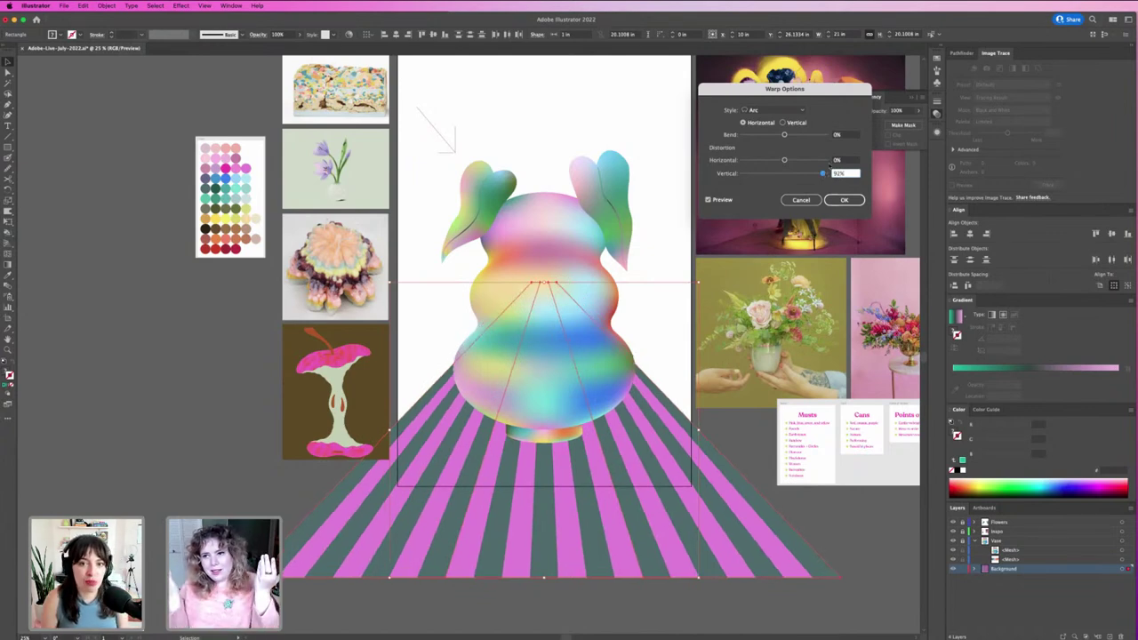
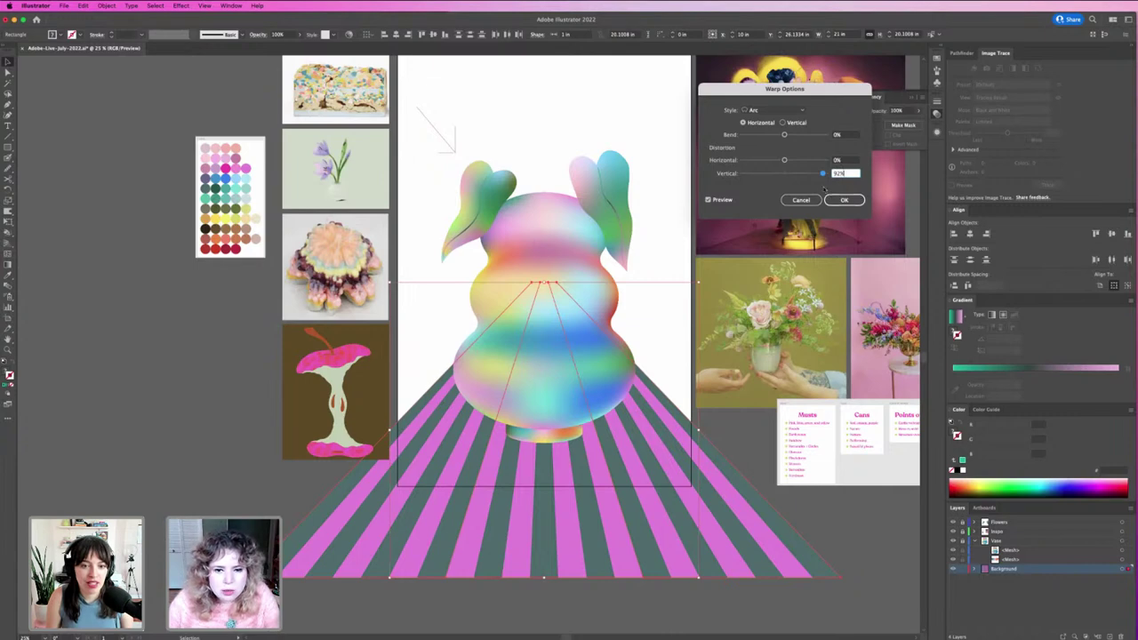
pyautogui.moveTo(821, 174); pyautogui.dragTo(819, 174)
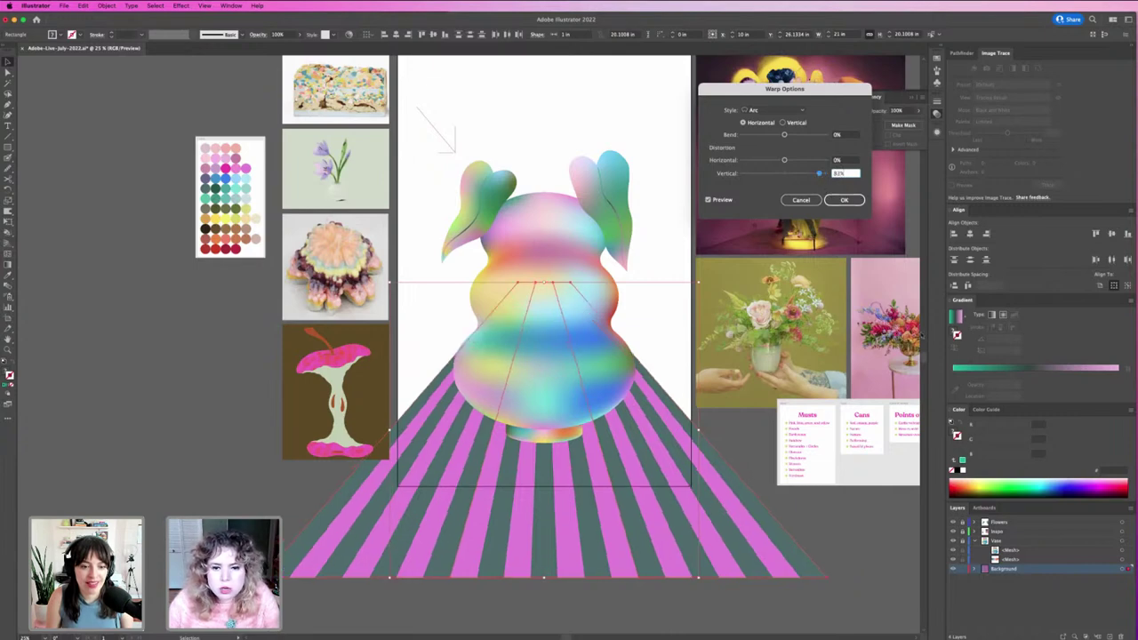
pyautogui.click(855, 203)
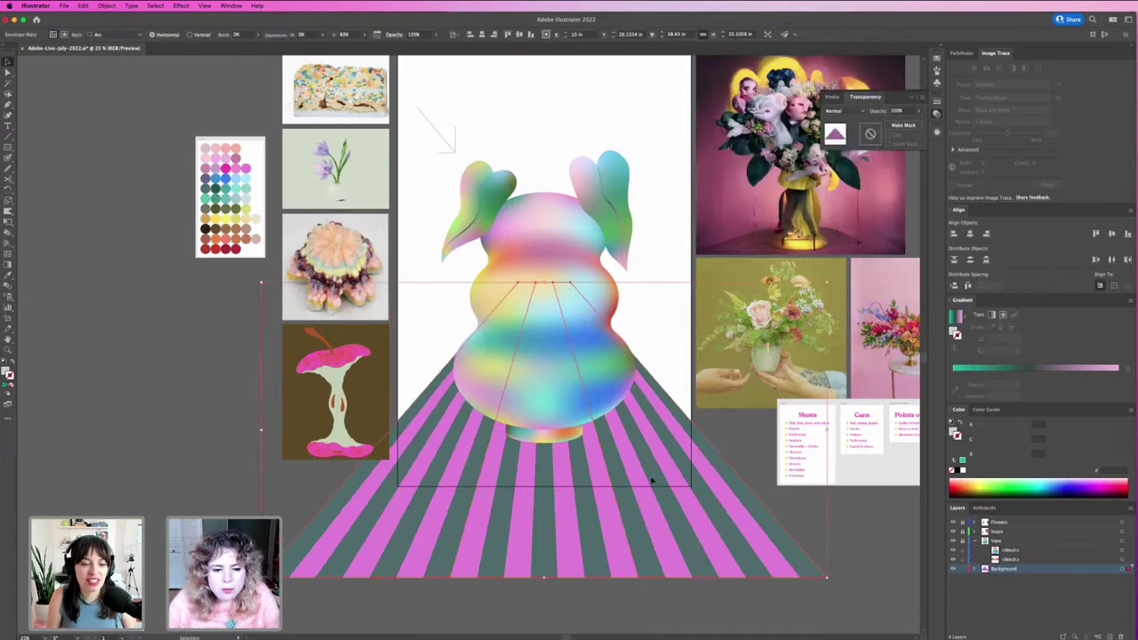
# Move the warped stripes straight up so their front edge sits just below the artboard, and deselect them.
pyautogui.moveTo(654, 497); pyautogui.dragTo(649, 438)
pyautogui.click(625, 541)
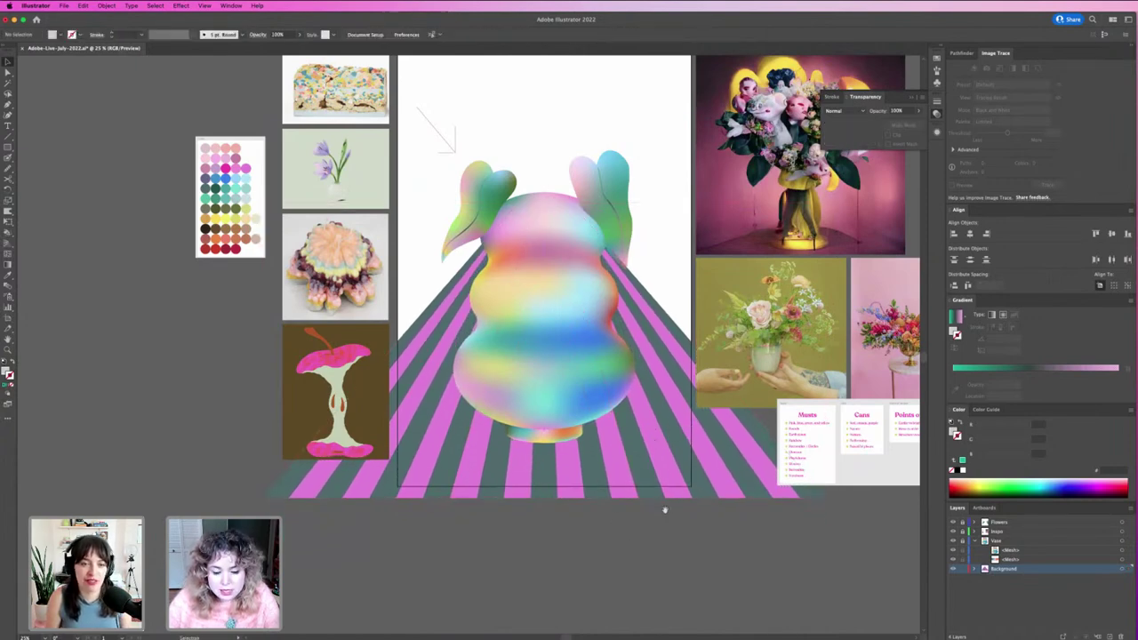
pyautogui.moveTo(656, 534); pyautogui.dragTo(717, 521)
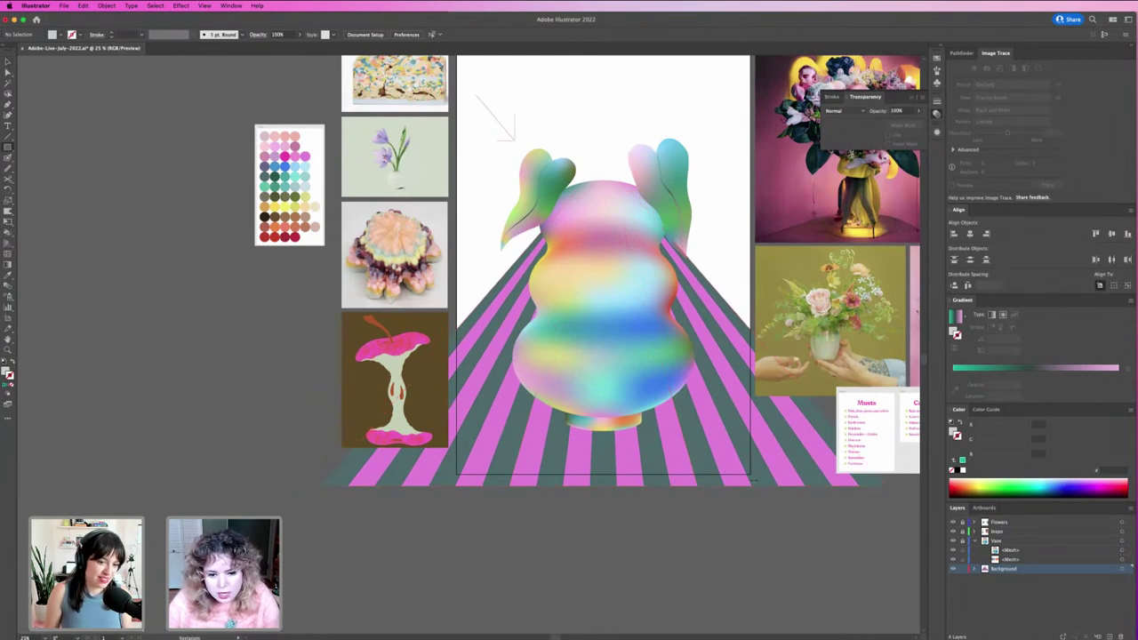
# Draw a rectangle 20 in wide and about 8.9 in tall across the artboard's lower part, flush with its bottom edge.
pyautogui.moveTo(751, 476); pyautogui.dragTo(457, 345)
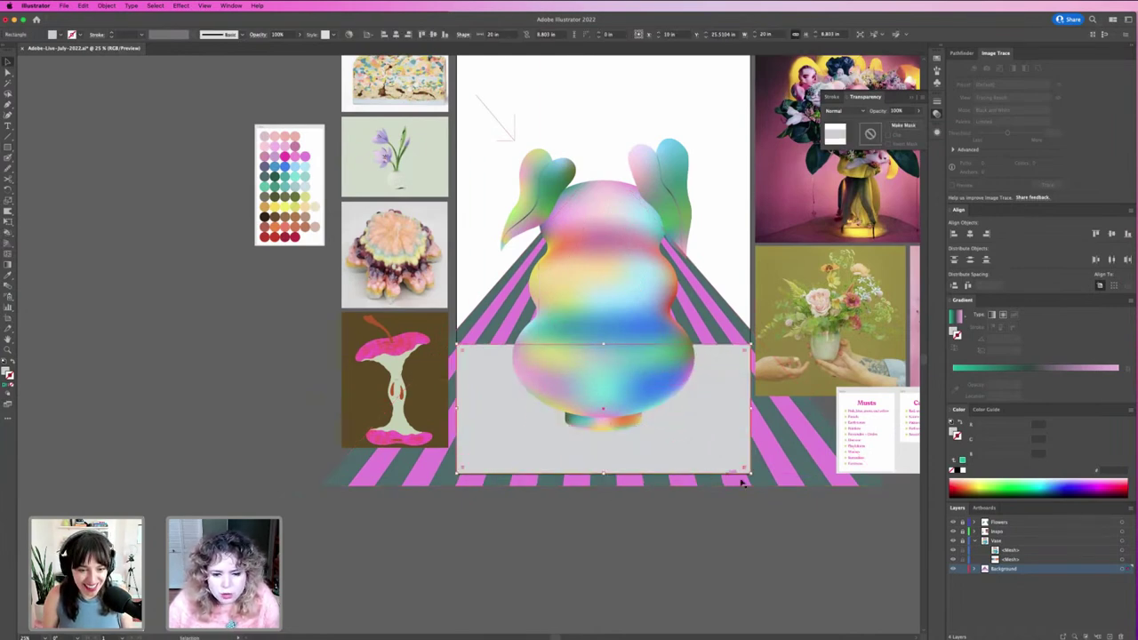
pyautogui.press('z')
pyautogui.moveTo(745, 468); pyautogui.dragTo(873, 521)
pyautogui.press('v')
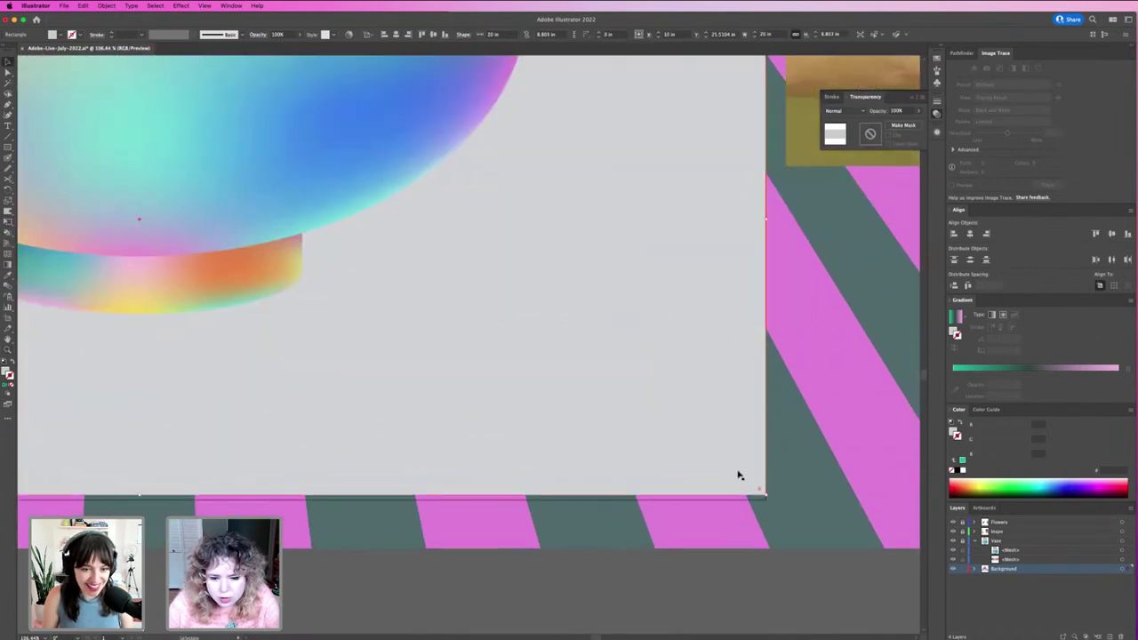
pyautogui.moveTo(766, 493); pyautogui.dragTo(765, 501)
pyautogui.press('super+1')
pyautogui.press('super+minus')
pyautogui.press('super+minus')
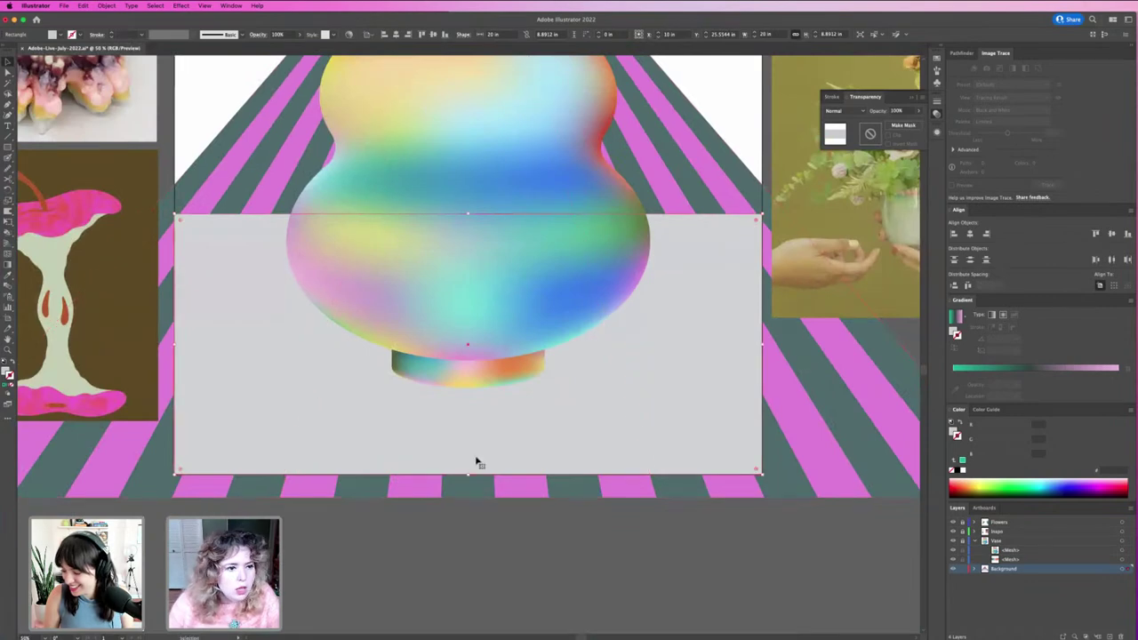
# Select the rectangle with the warped stripes, make a clipping mask from them, and deselect.
pyautogui.click(475, 538)
pyautogui.moveTo(257, 508); pyautogui.dragTo(524, 494)
pyautogui.click(490, 368)
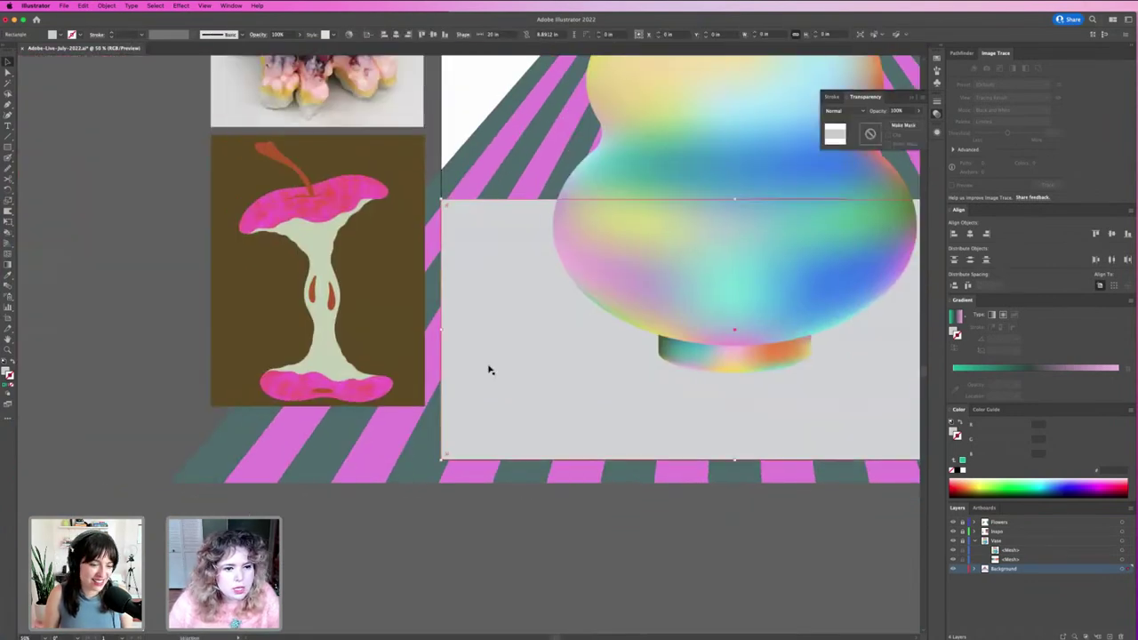
pyautogui.keyDown('shift'); pyautogui.click(416, 440); pyautogui.keyUp('shift')
pyautogui.rightClick(419, 442)
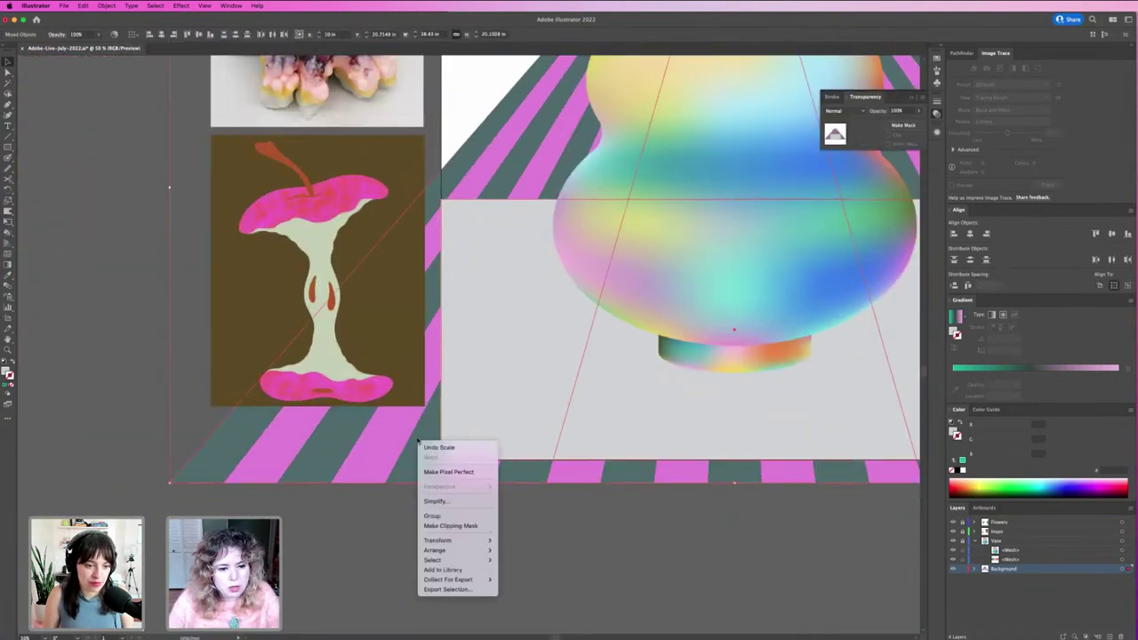
pyautogui.click(445, 526)
pyautogui.click(680, 516)
pyautogui.press('super+minus')
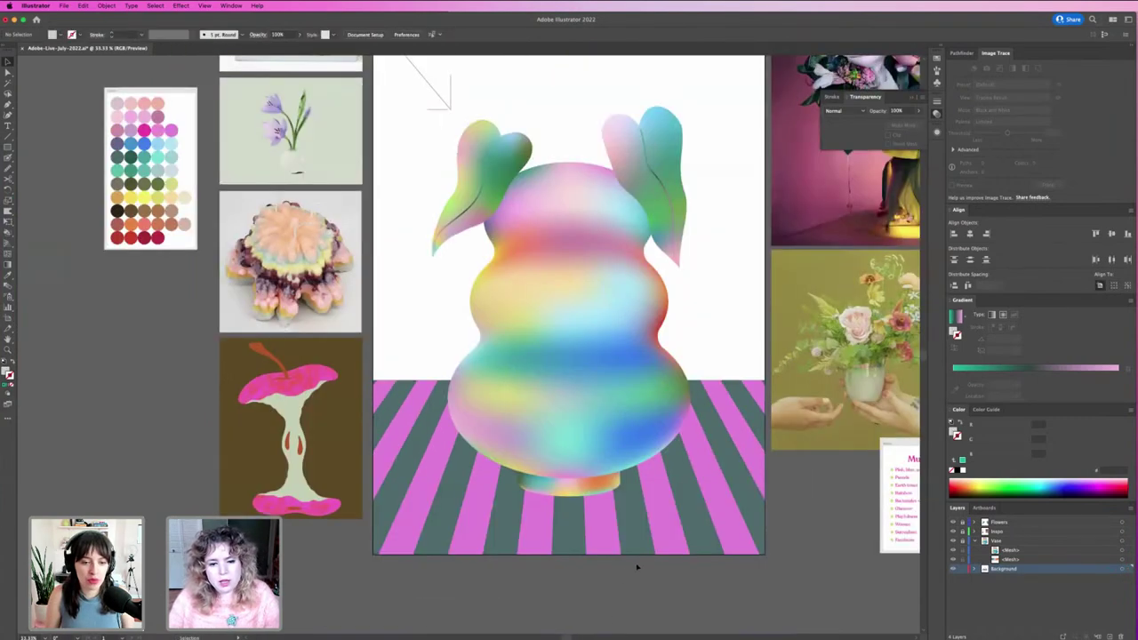
# Isolate the clipped floor, enlarge its warped stripes from the center to about 61.4 in wide, and shift them up.
pyautogui.doubleClick(637, 540)
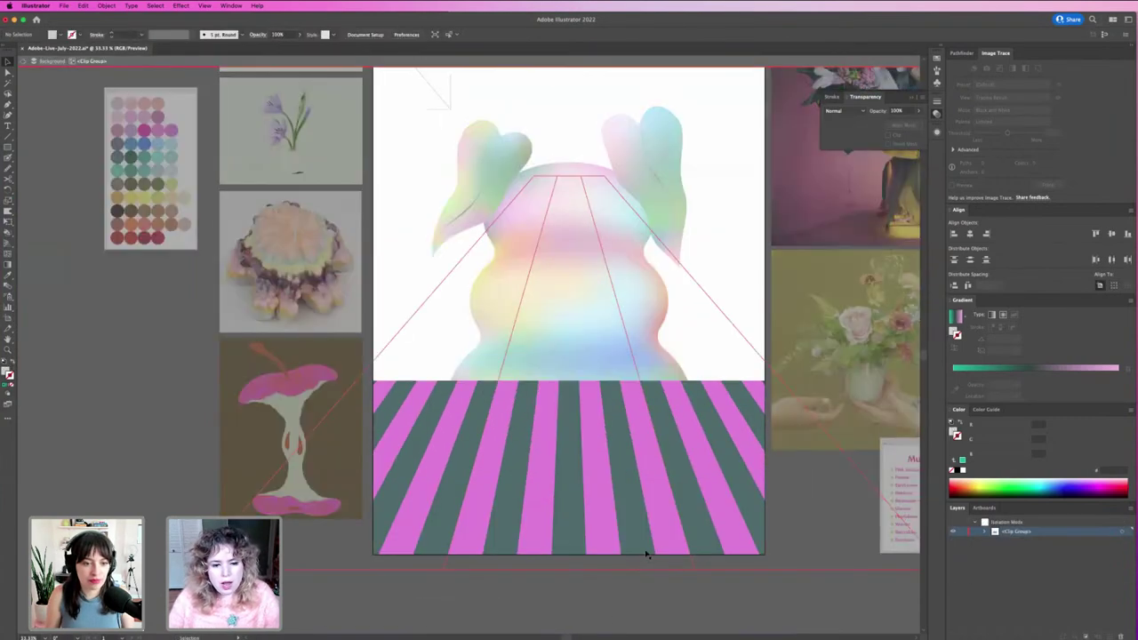
pyautogui.press('super+minus')
pyautogui.press('super+minus')
pyautogui.click(545, 338)
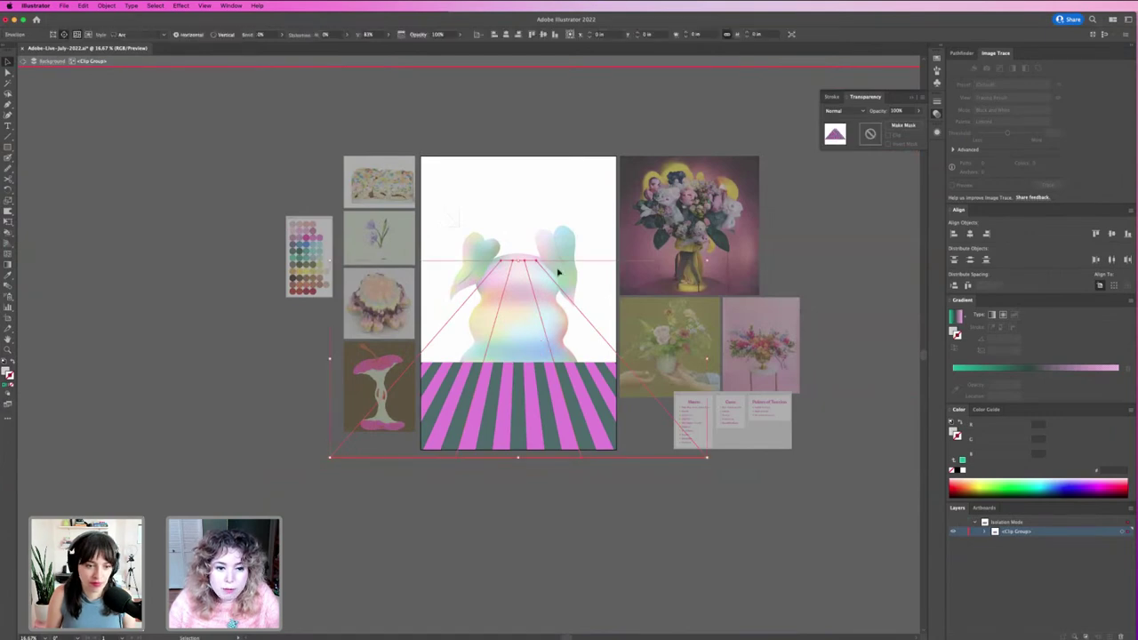
pyautogui.moveTo(709, 260); pyautogui.dragTo(814, 201)
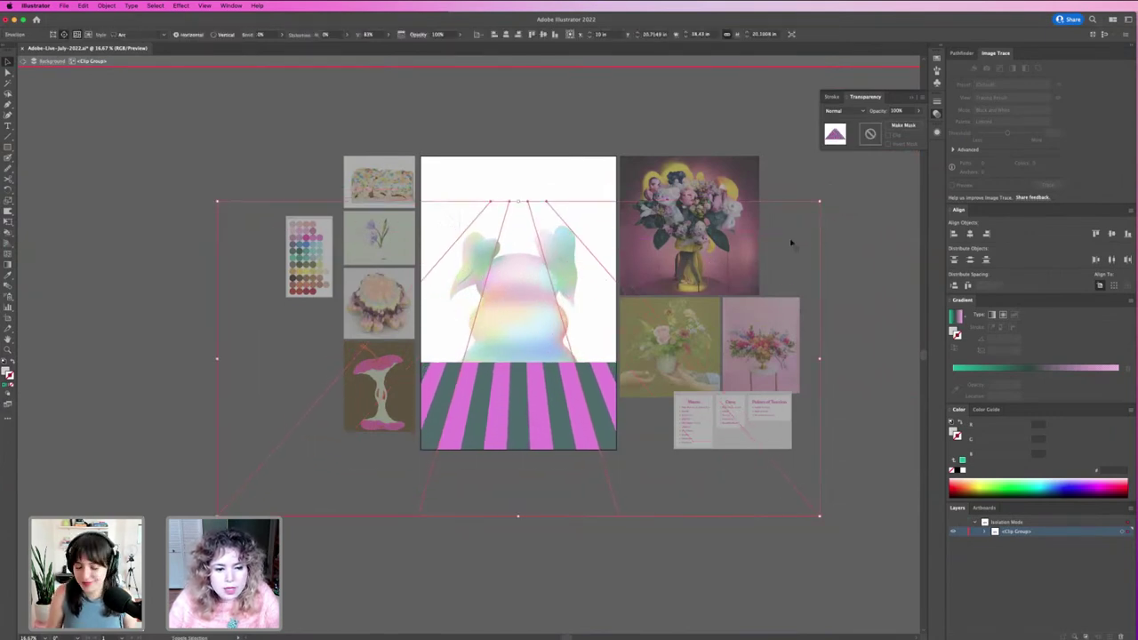
pyautogui.moveTo(570, 406); pyautogui.dragTo(571, 382)
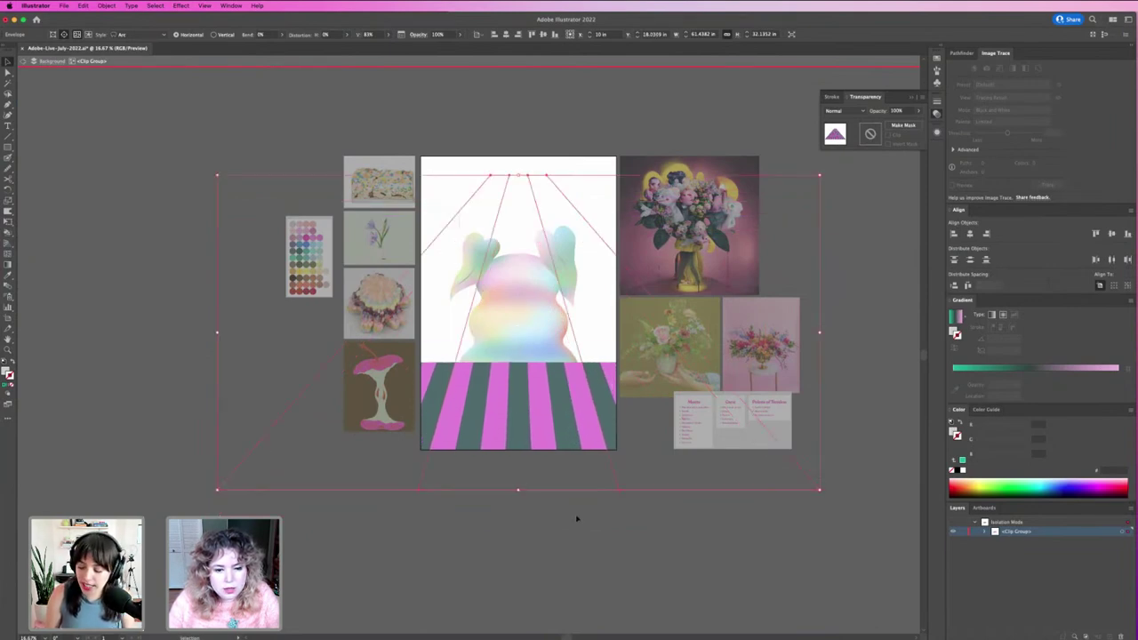
pyautogui.doubleClick(577, 518)
# Flatten the warped stripes inside the clip group to about 19.3 in tall and widen them to about 84.8 in.
pyautogui.hscroll(-1, 574, 520)
pyautogui.hscroll(-2, 573, 520)
pyautogui.scroll(-1, 573, 520)
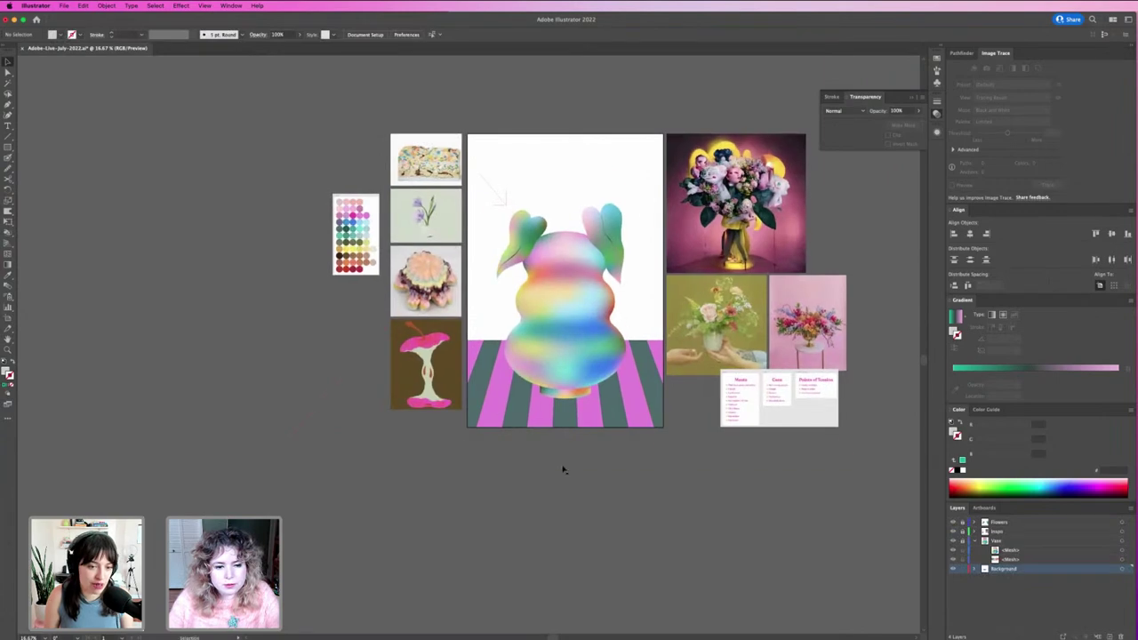
pyautogui.doubleClick(503, 412)
pyautogui.click(511, 392)
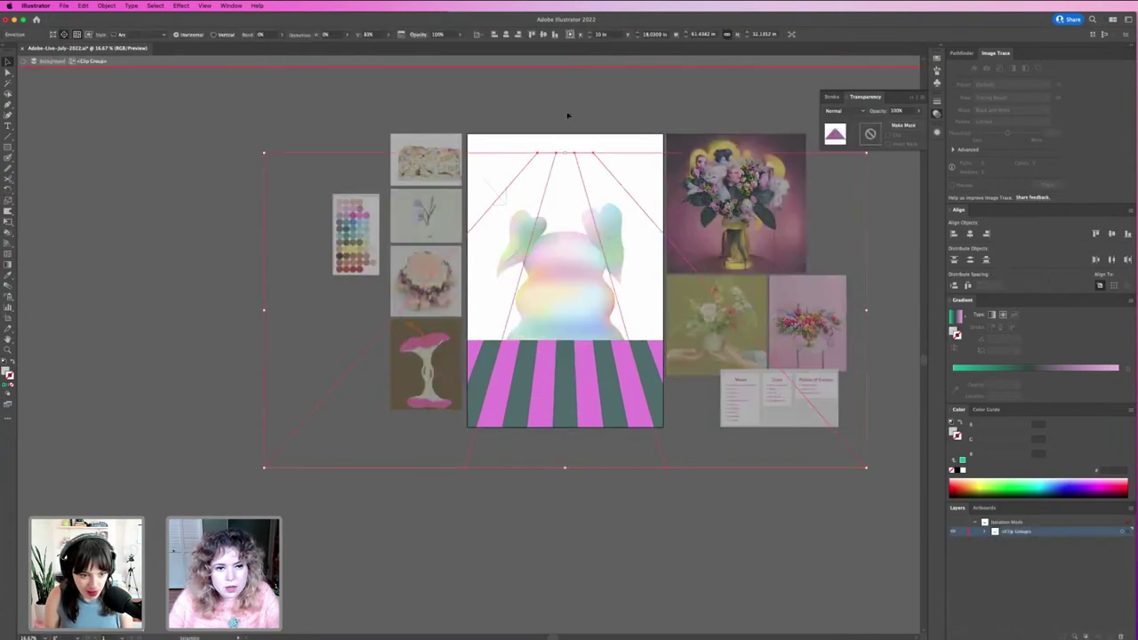
pyautogui.moveTo(565, 153); pyautogui.dragTo(563, 259)
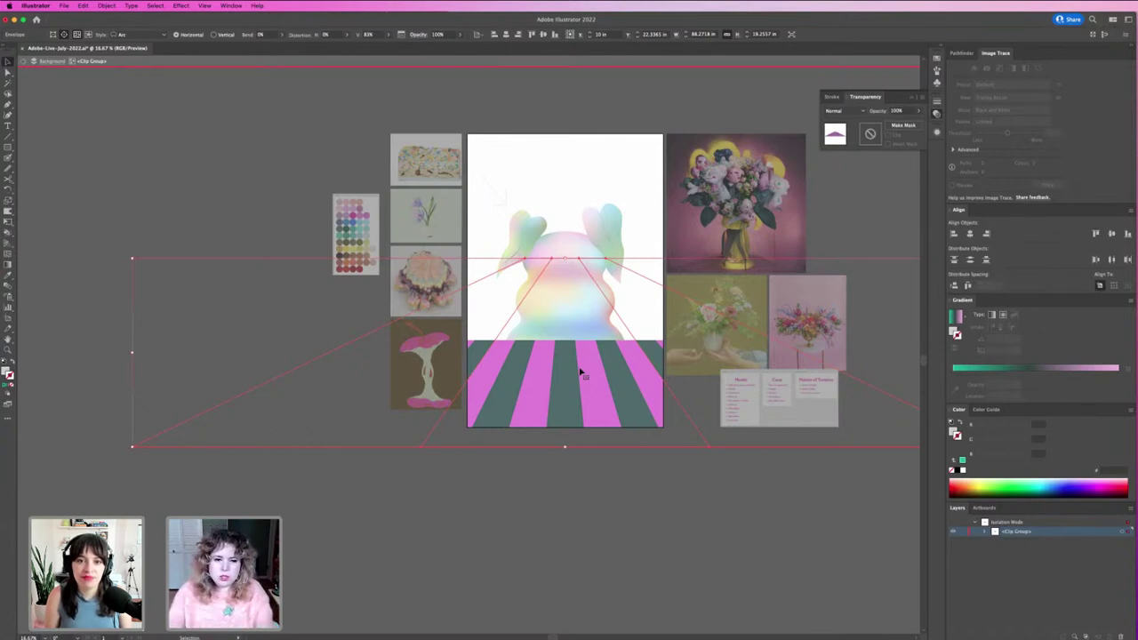
pyautogui.rightClick(132, 354)
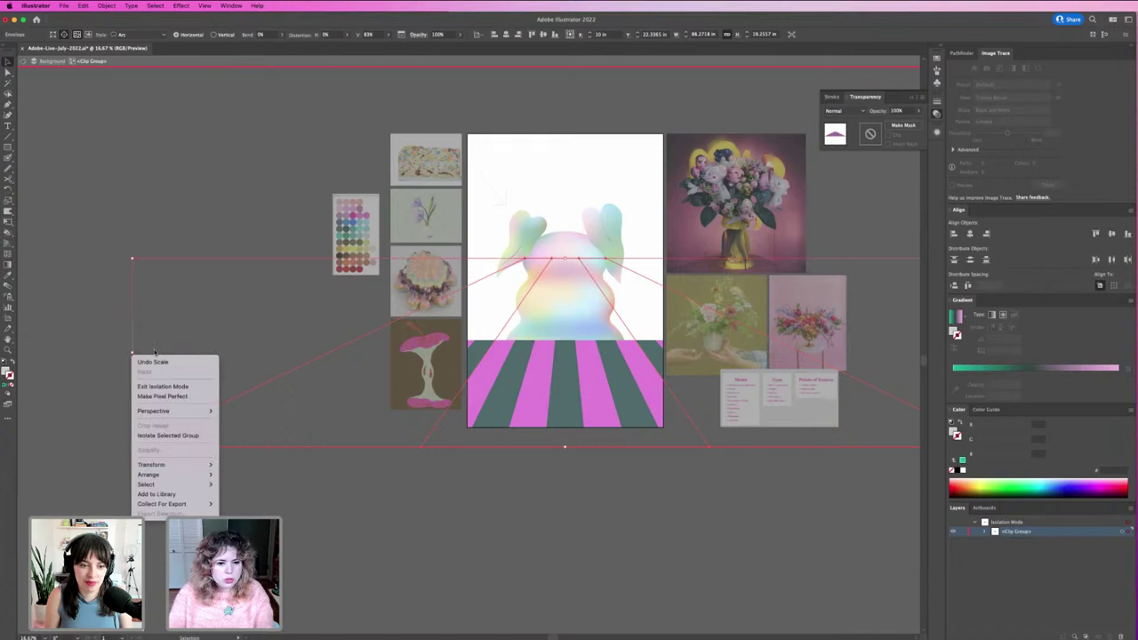
pyautogui.click(140, 352)
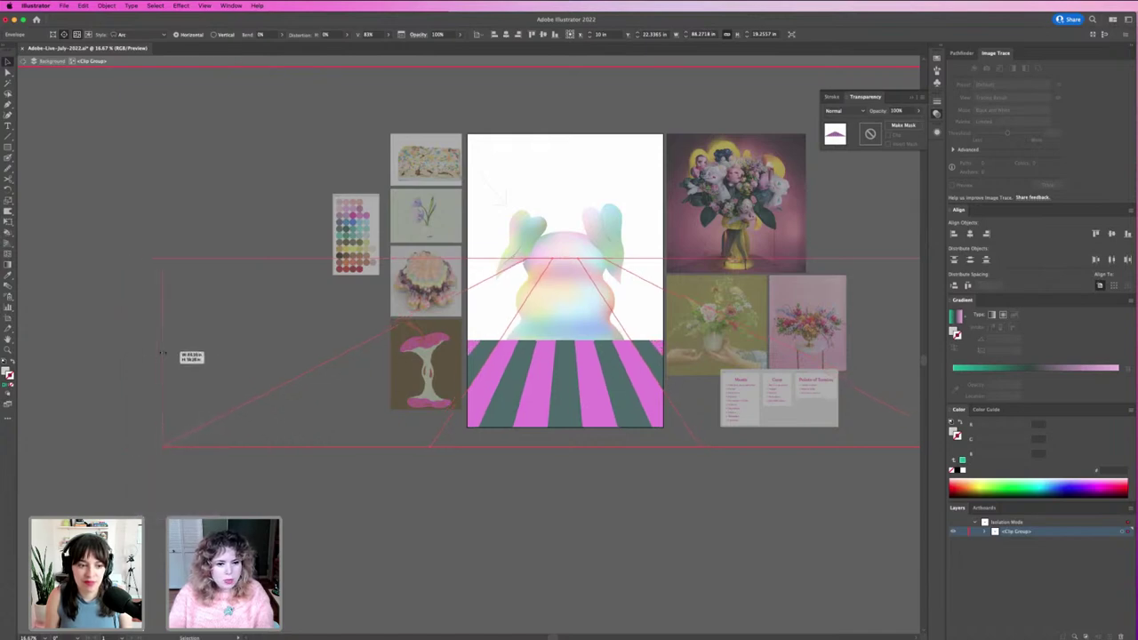
pyautogui.click(613, 513)
pyautogui.doubleClick(612, 511)
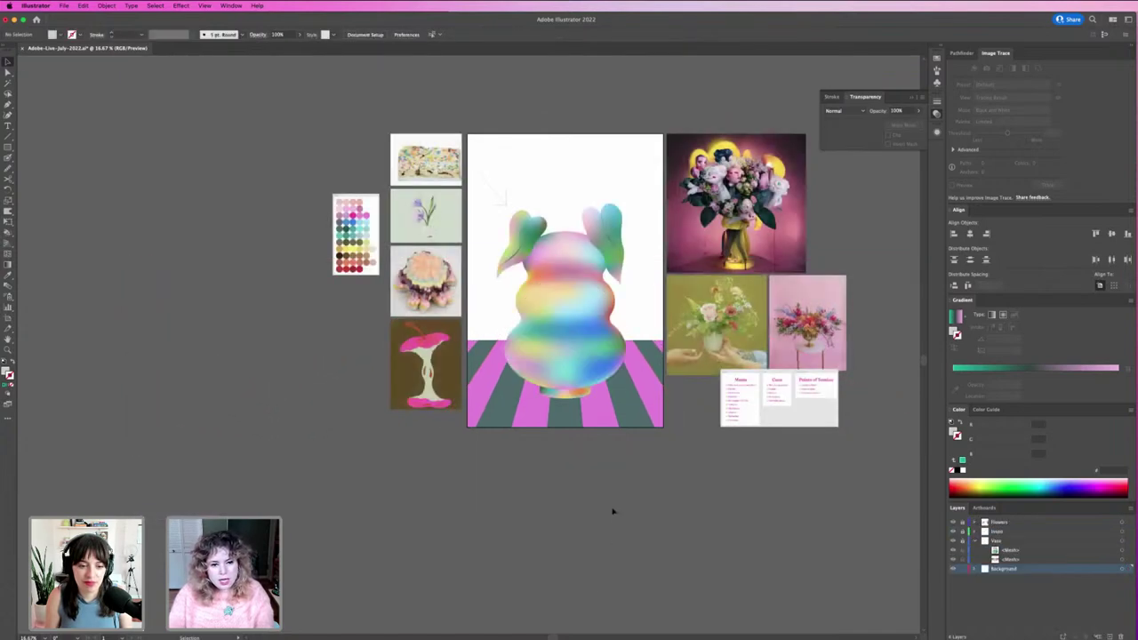
# Lower the clipping rectangle's top edge to make it about 6.8 in tall, and move the warped stripes slightly down within it.
pyautogui.click(649, 345)
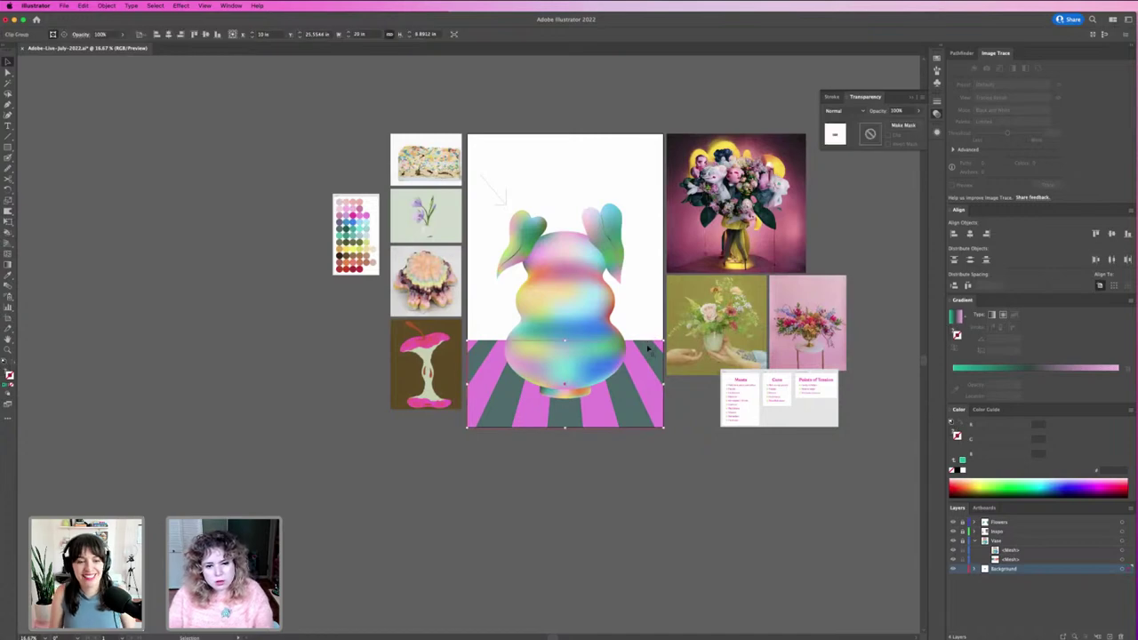
pyautogui.doubleClick(651, 342)
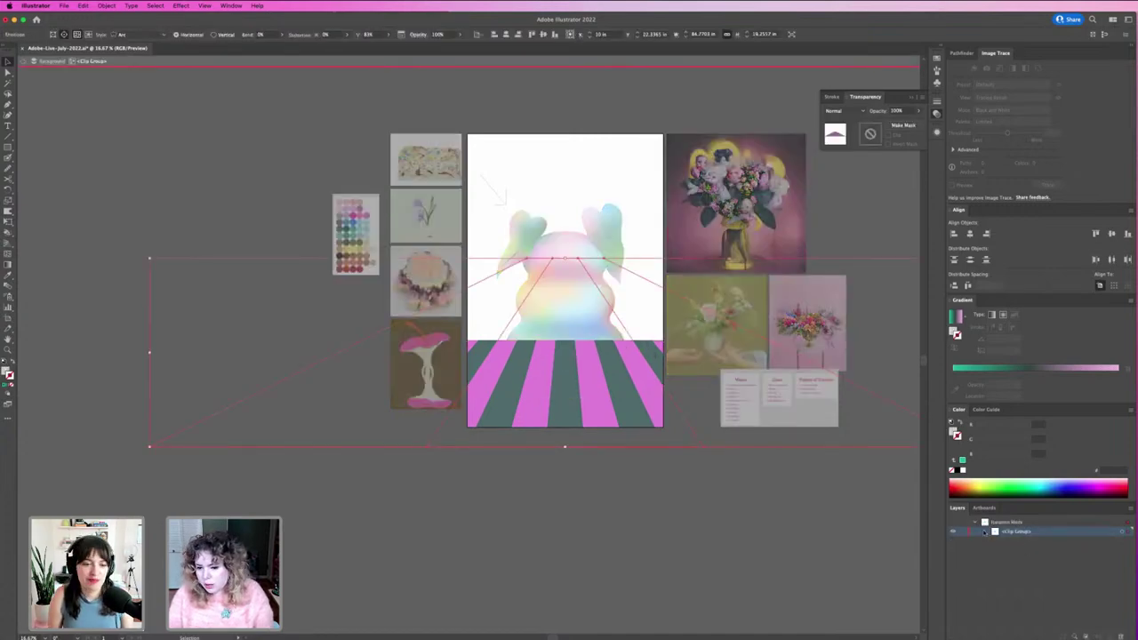
pyautogui.click(984, 530)
pyautogui.click(1124, 541)
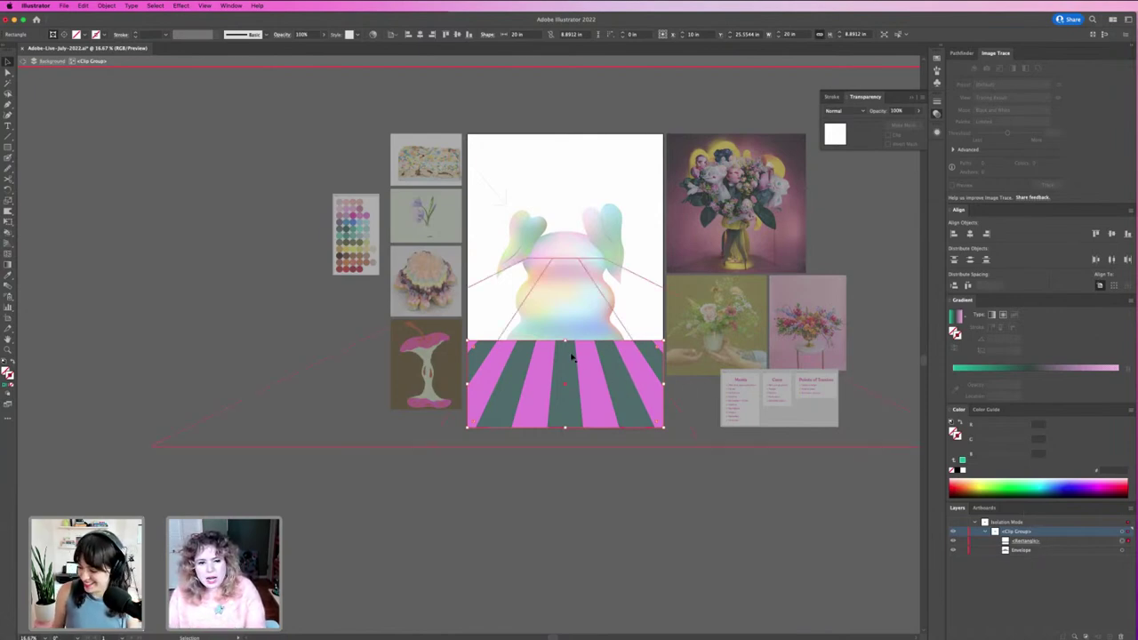
pyautogui.moveTo(566, 340); pyautogui.dragTo(558, 361)
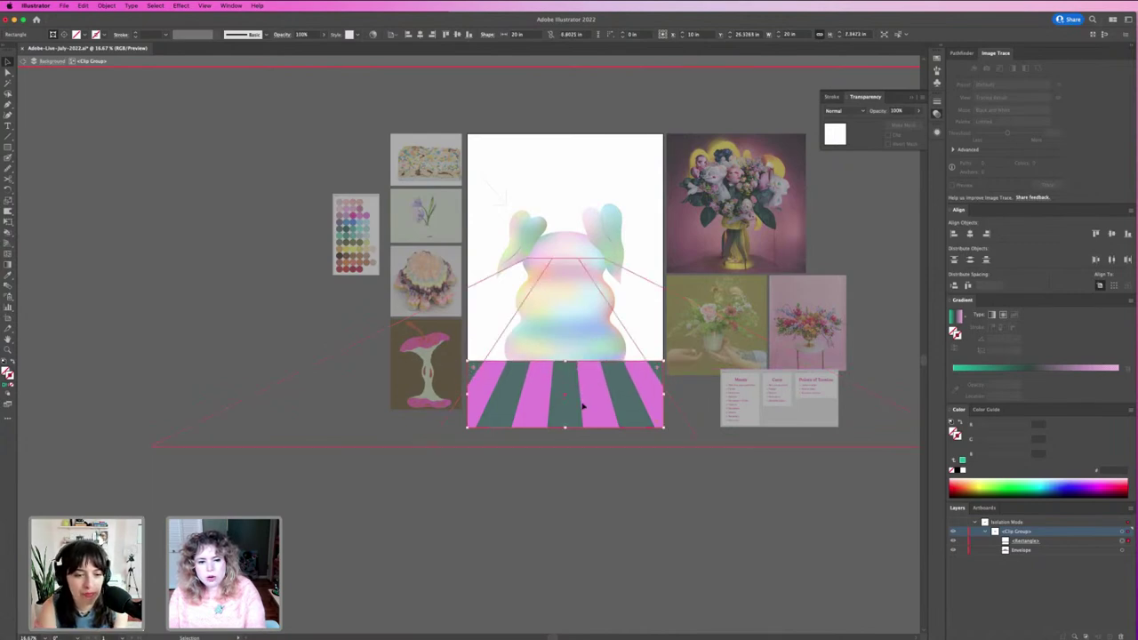
pyautogui.click(1125, 551)
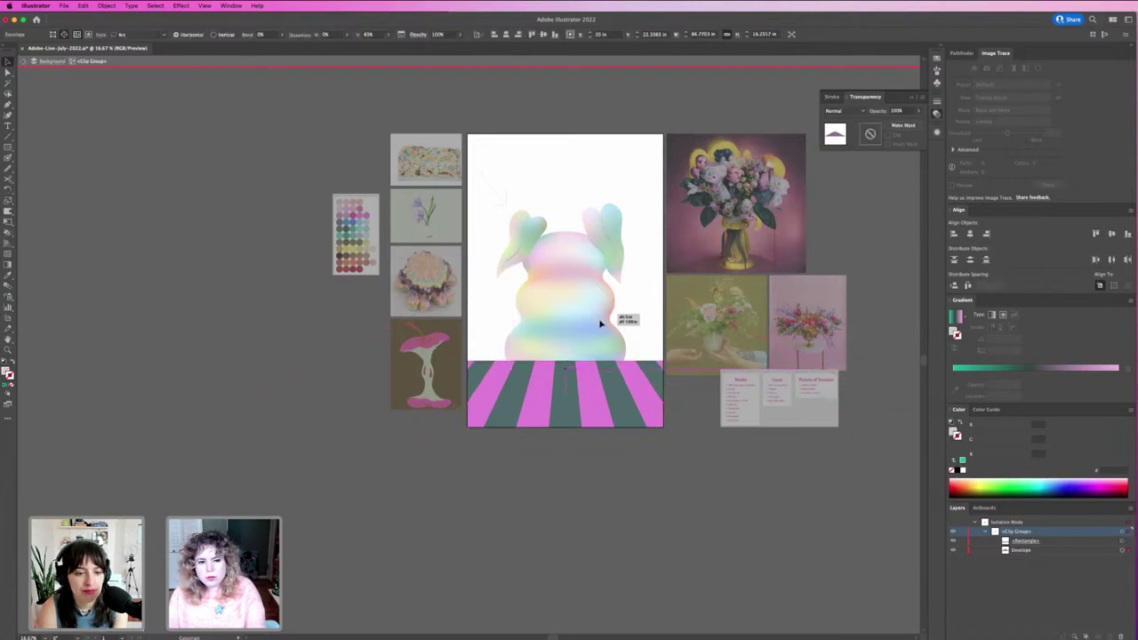
pyautogui.doubleClick(664, 484)
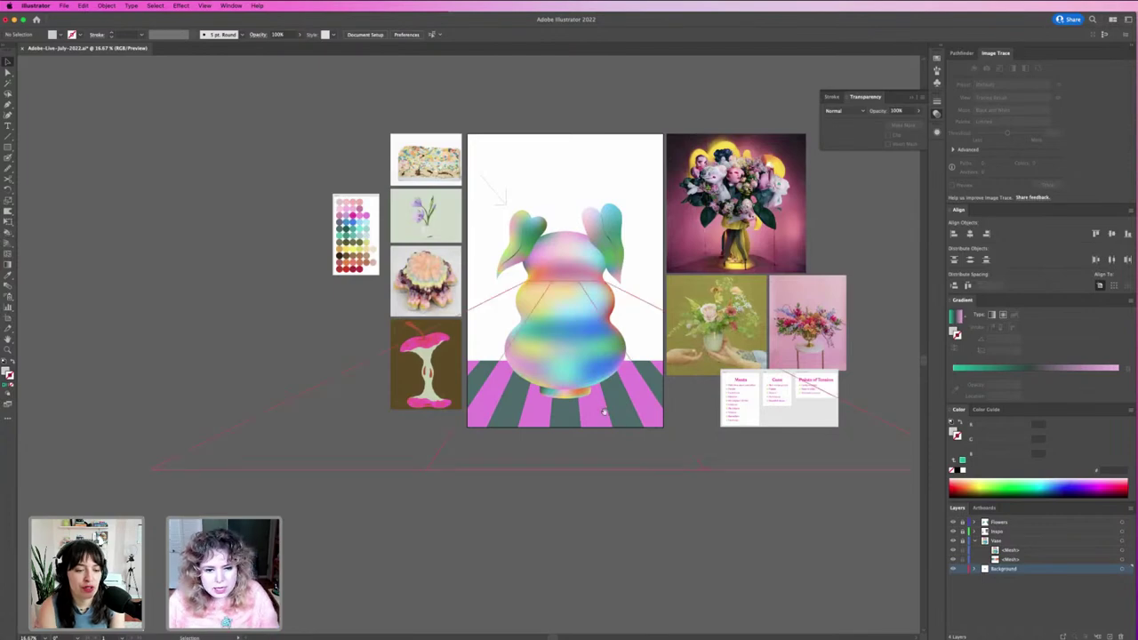
# Draw an ellipse about 11.1 by 3 in around the vase's foot, reposition it vertically and narrow it to about 9.5 in.
pyautogui.moveTo(574, 393); pyautogui.dragTo(803, 502)
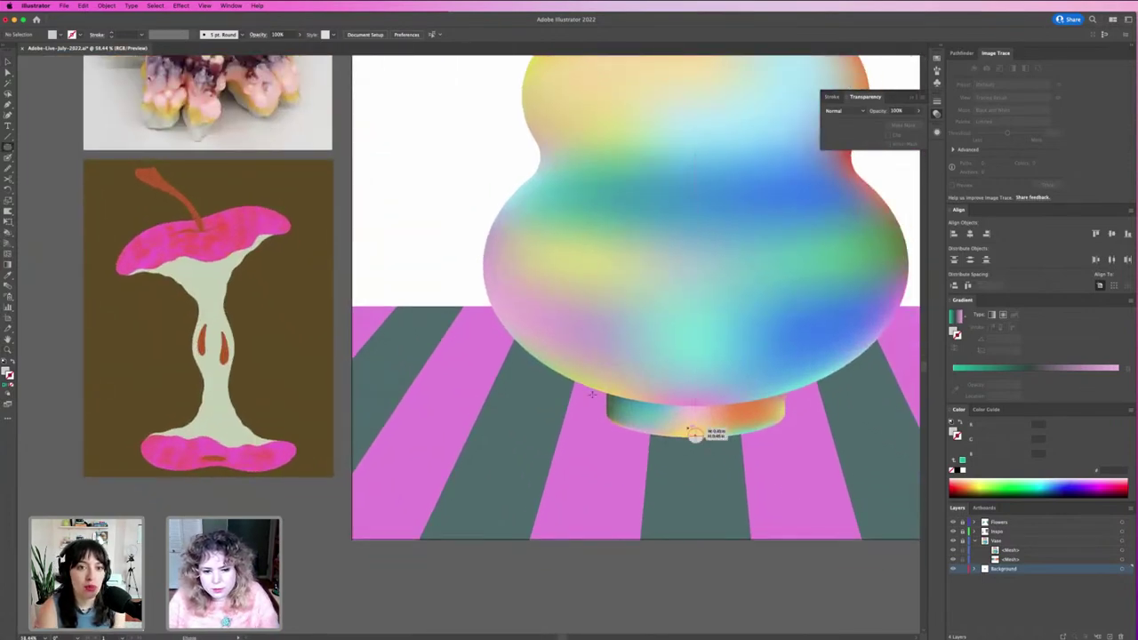
pyautogui.moveTo(697, 434)
pyautogui.mouseDown()
pyautogui.moveTo(607, 393)
pyautogui.moveTo(505, 385)
pyautogui.mouseUp()
pyautogui.moveTo(554, 432); pyautogui.dragTo(554, 404)
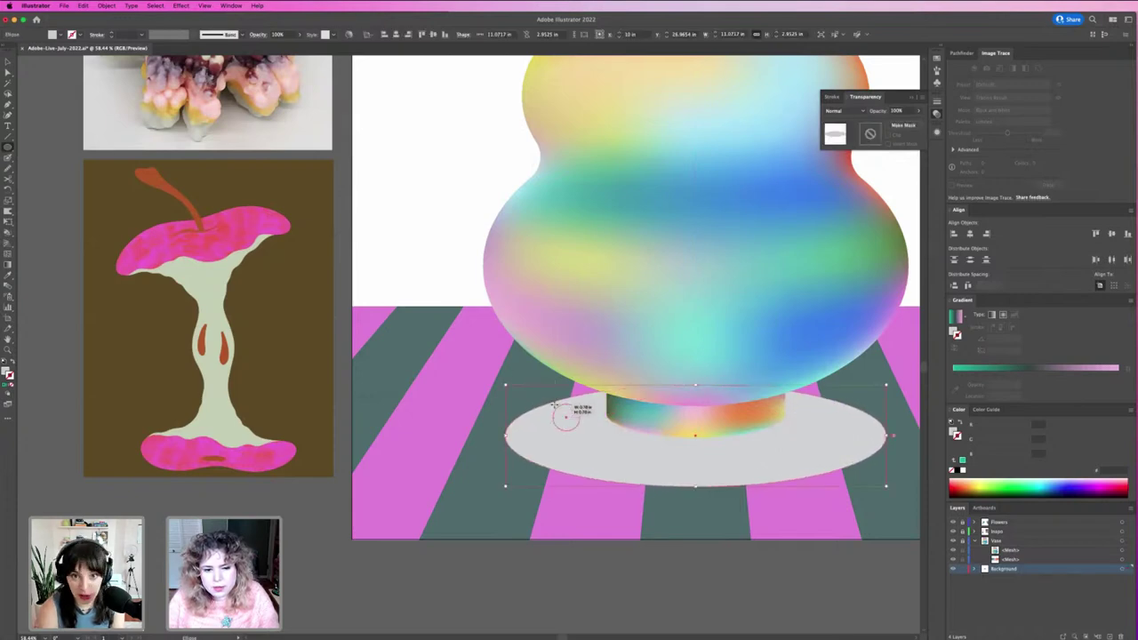
pyautogui.press('super+z')
pyautogui.press('v')
pyautogui.moveTo(597, 458); pyautogui.dragTo(596, 426)
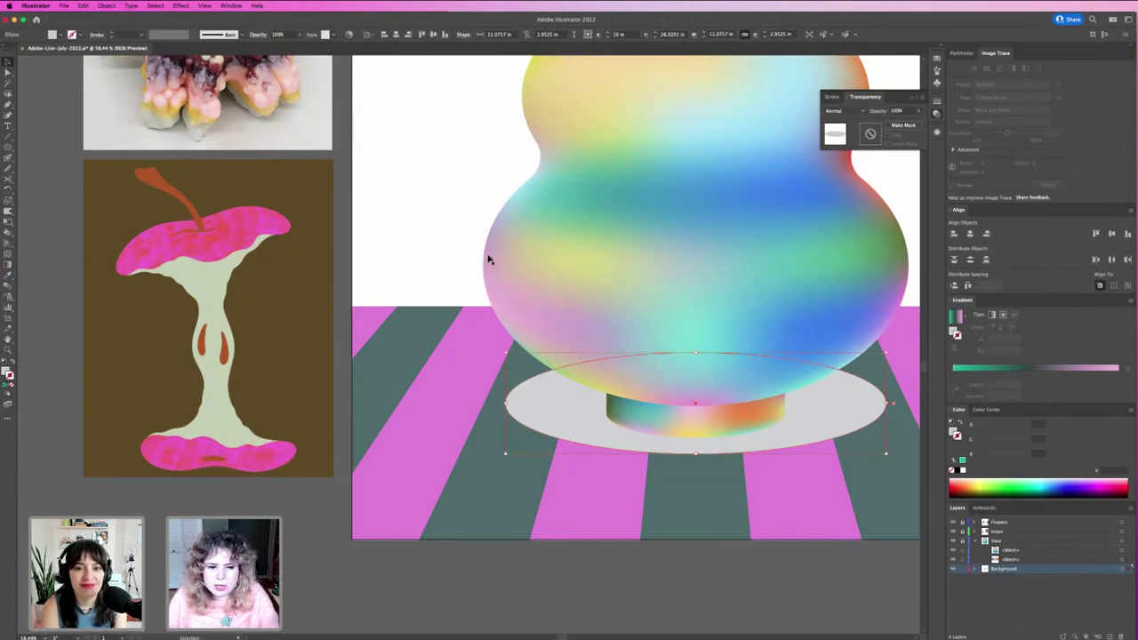
pyautogui.moveTo(569, 420); pyautogui.dragTo(729, 462)
# Fill the ellipse around the vase's foot with a dark green sampled from the palette, and deselect it.
pyautogui.press('super+minus')
pyautogui.press('super+minus')
pyautogui.press('super+minus')
pyautogui.press('z')
pyautogui.press('super+minus')
pyautogui.press('super+minus')
pyautogui.press('super+minus')
pyautogui.press('super+minus')
pyautogui.press('super+minus')
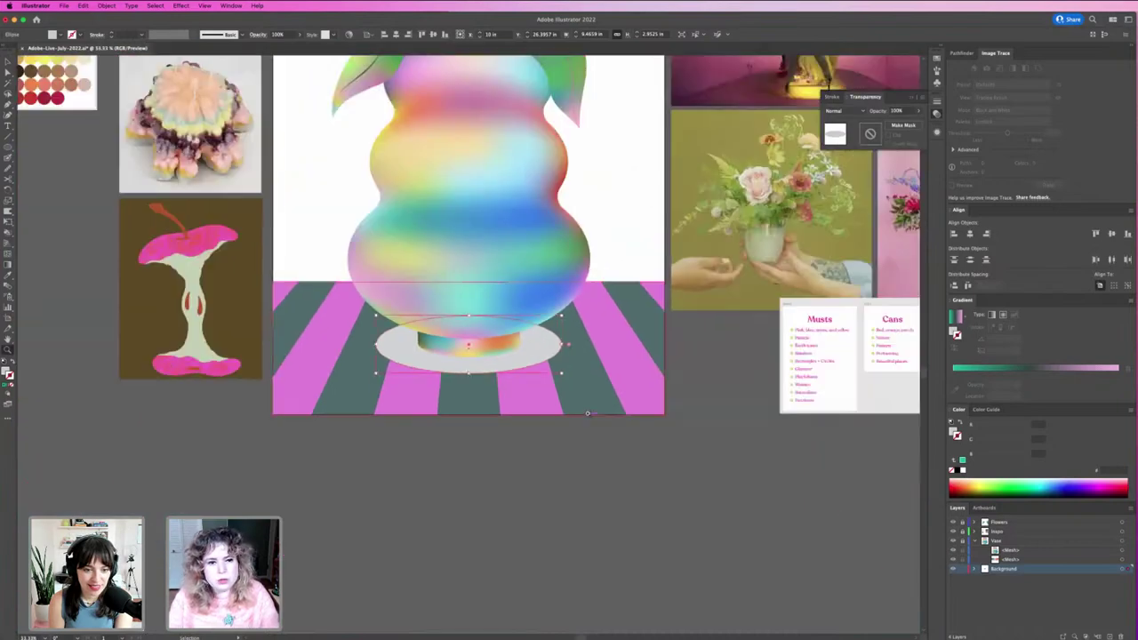
pyautogui.moveTo(509, 173); pyautogui.dragTo(577, 414)
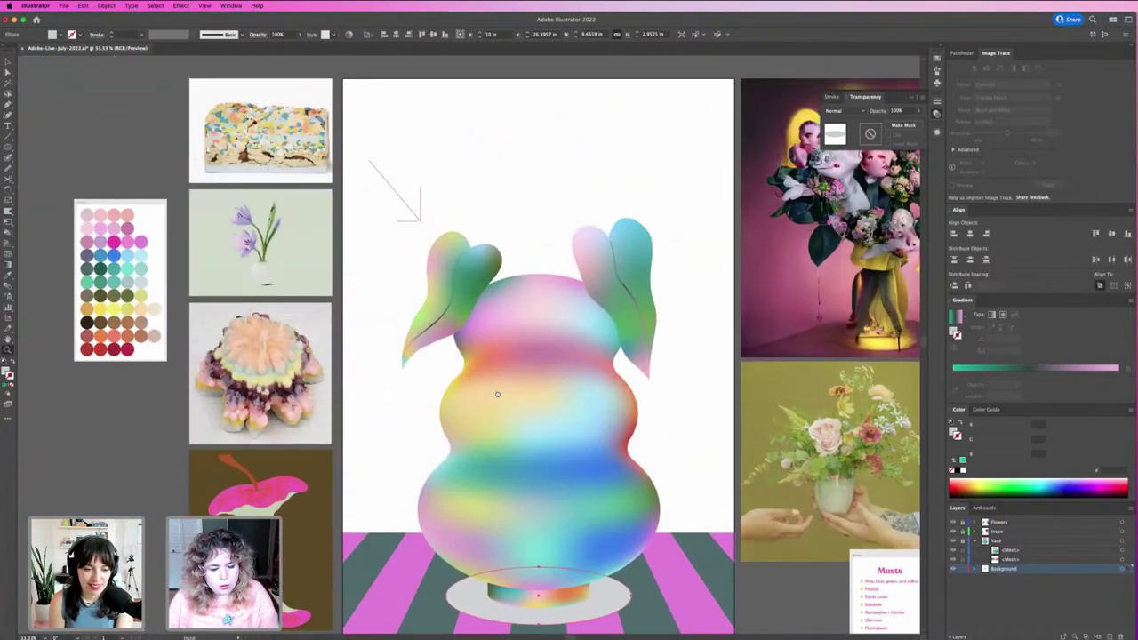
pyautogui.moveTo(498, 393); pyautogui.dragTo(539, 365)
pyautogui.press('i')
pyautogui.scroll(-1, 576, 345)
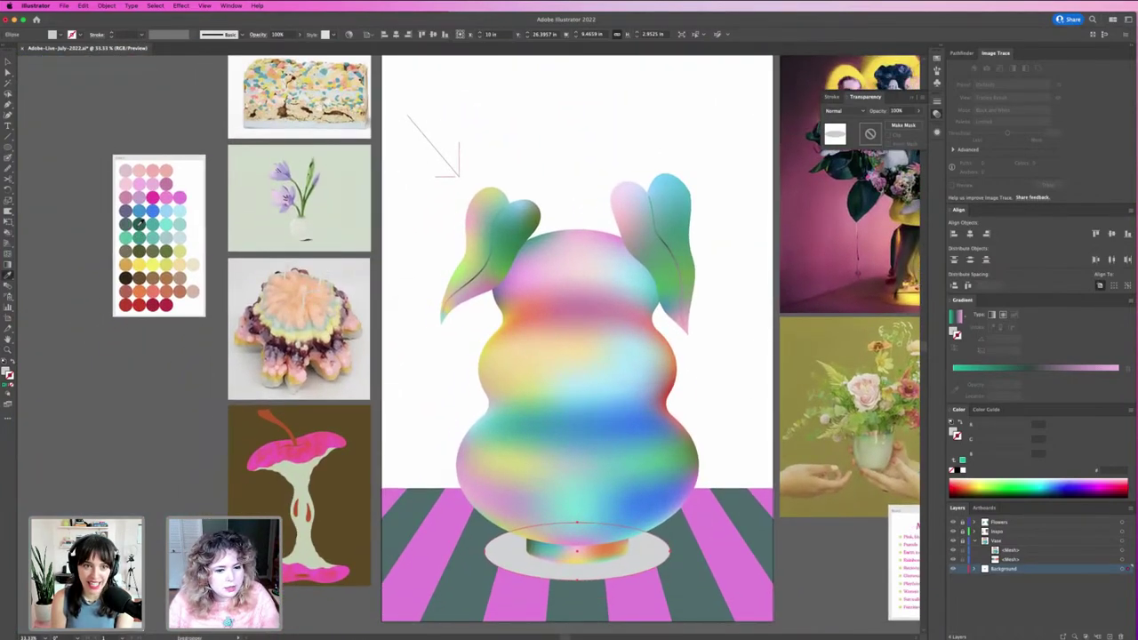
pyautogui.click(137, 226)
pyautogui.press('v')
pyautogui.click(203, 409)
pyautogui.moveTo(301, 463); pyautogui.dragTo(310, 402)
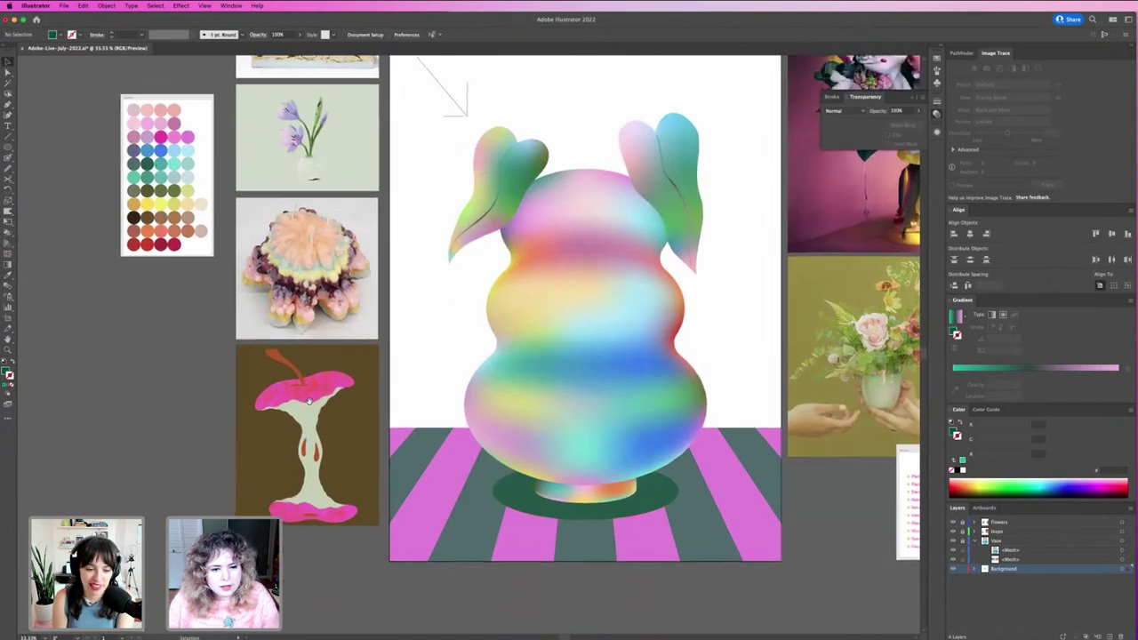
# Fill the ellipse under the vase's foot with the teal-to-pink radial gradient and leave it without a stroke.
pyautogui.press('z')
pyautogui.moveTo(531, 435); pyautogui.dragTo(672, 513)
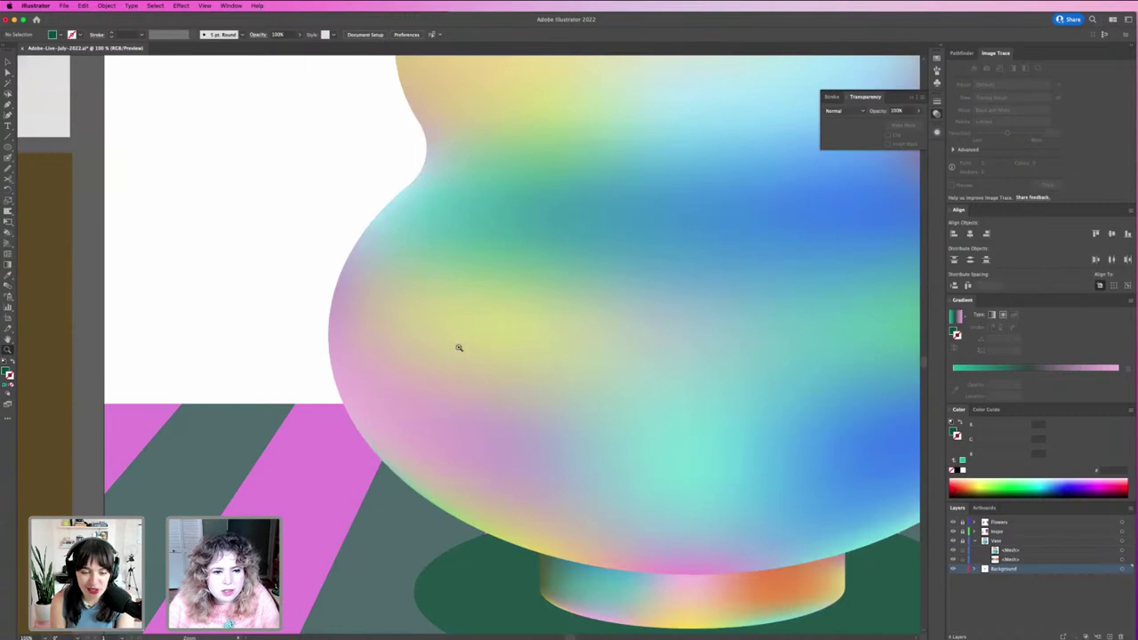
pyautogui.keyDown('alt'); pyautogui.click(508, 354); pyautogui.keyUp('alt')
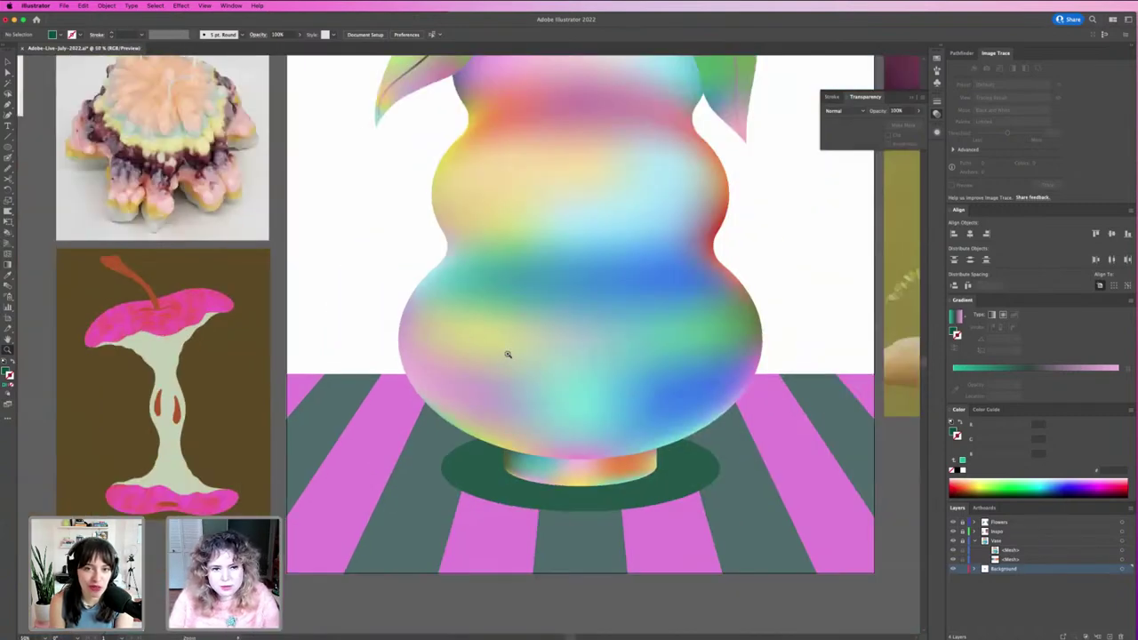
pyautogui.moveTo(512, 380); pyautogui.dragTo(522, 364)
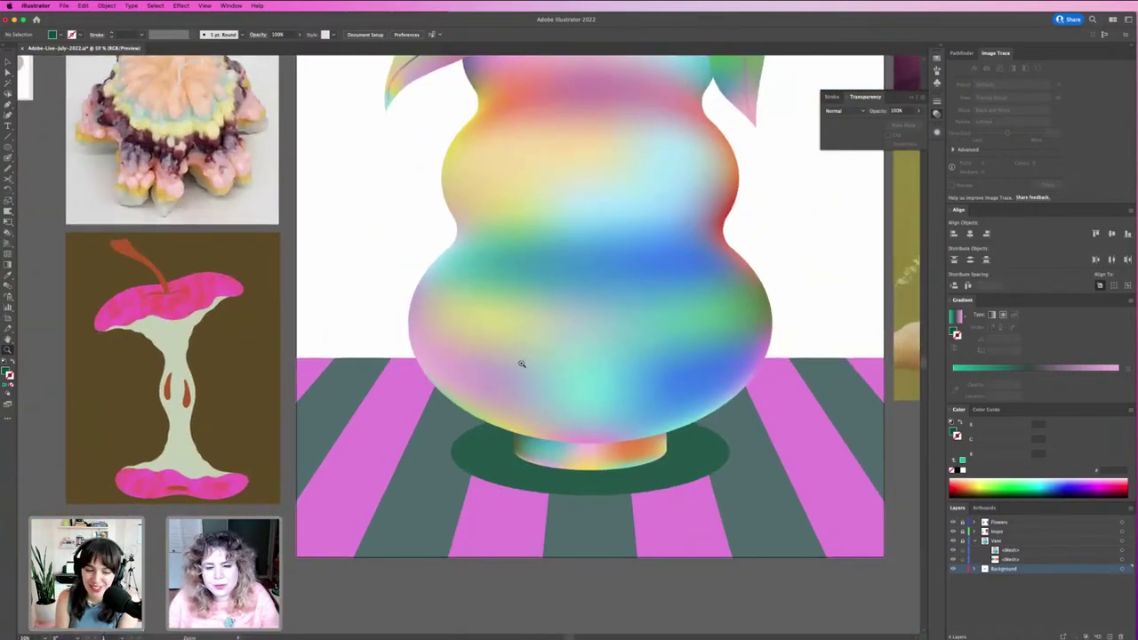
pyautogui.press('v')
pyautogui.click(685, 475)
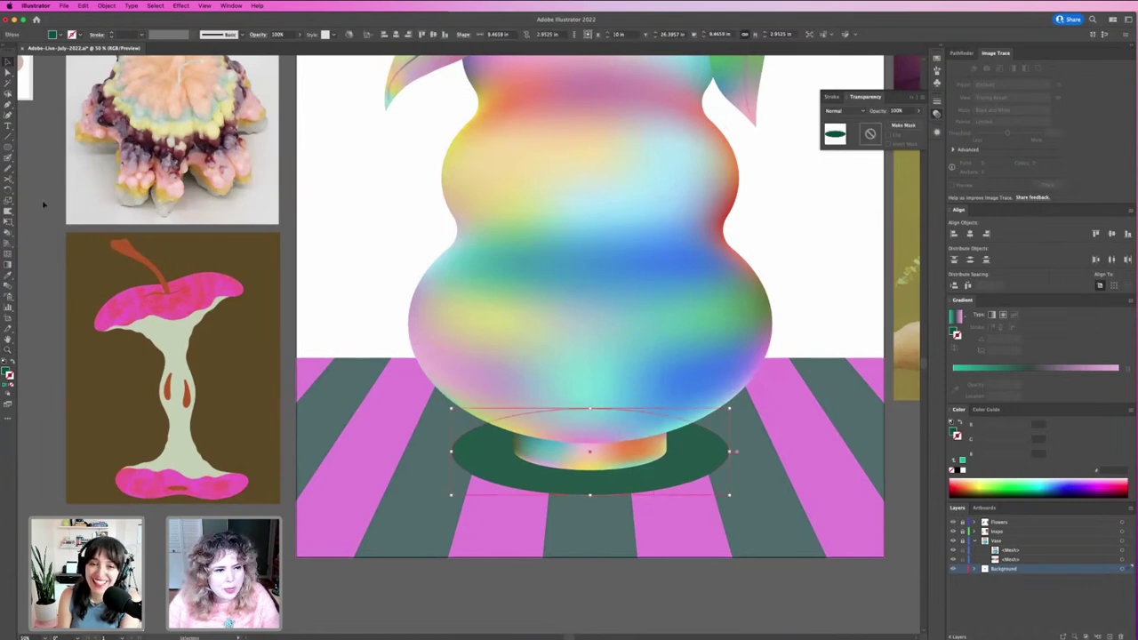
pyautogui.click(1002, 315)
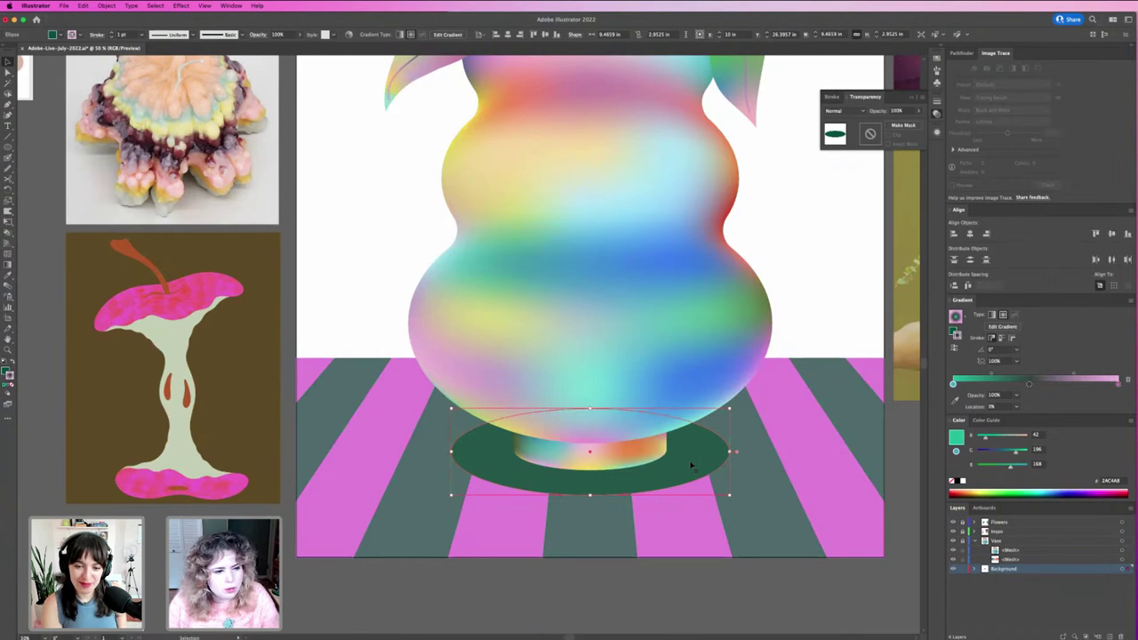
pyautogui.click(13, 362)
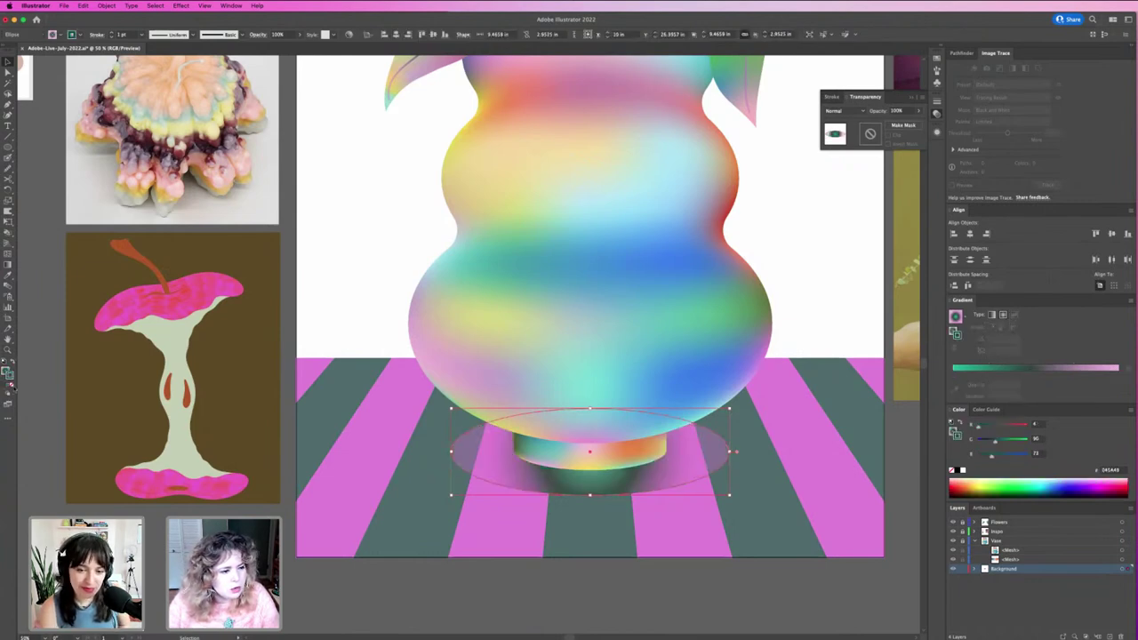
pyautogui.click(11, 385)
pyautogui.click(5, 371)
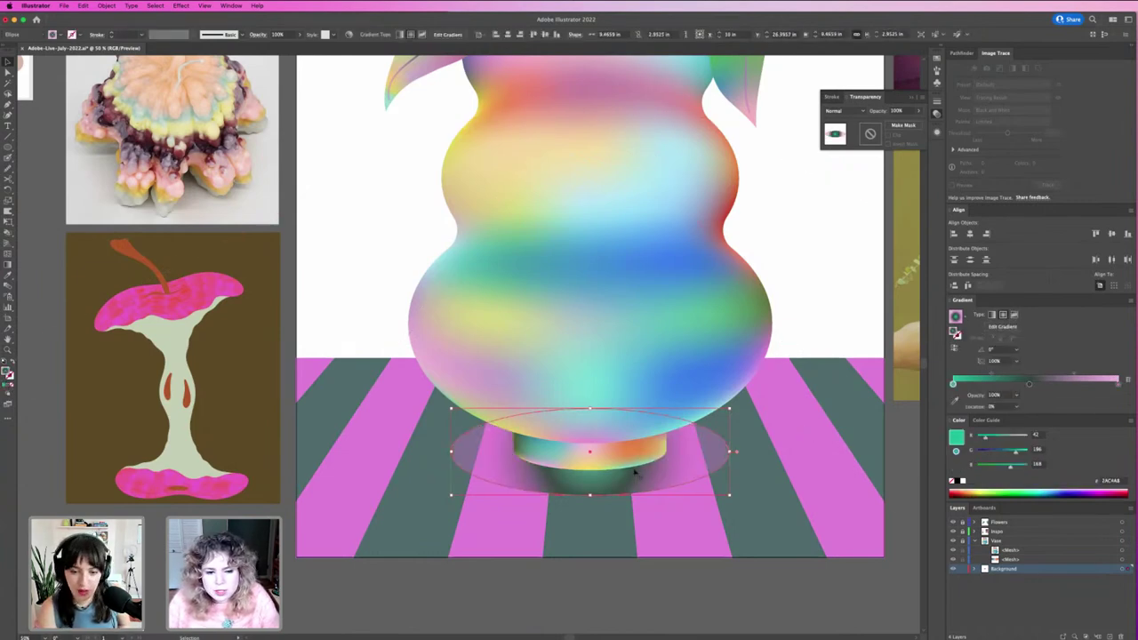
# Flatten and widen the radial gradient to match the ellipse's outline, with an aspect ratio of about 31%.
pyautogui.press('g')
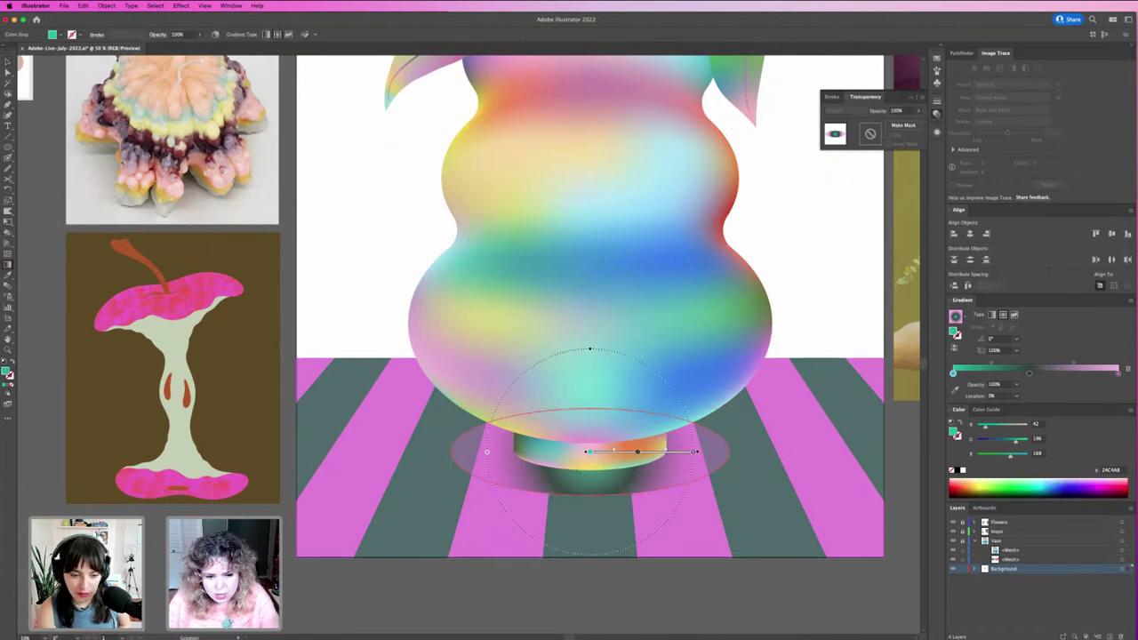
pyautogui.moveTo(591, 352); pyautogui.dragTo(590, 410)
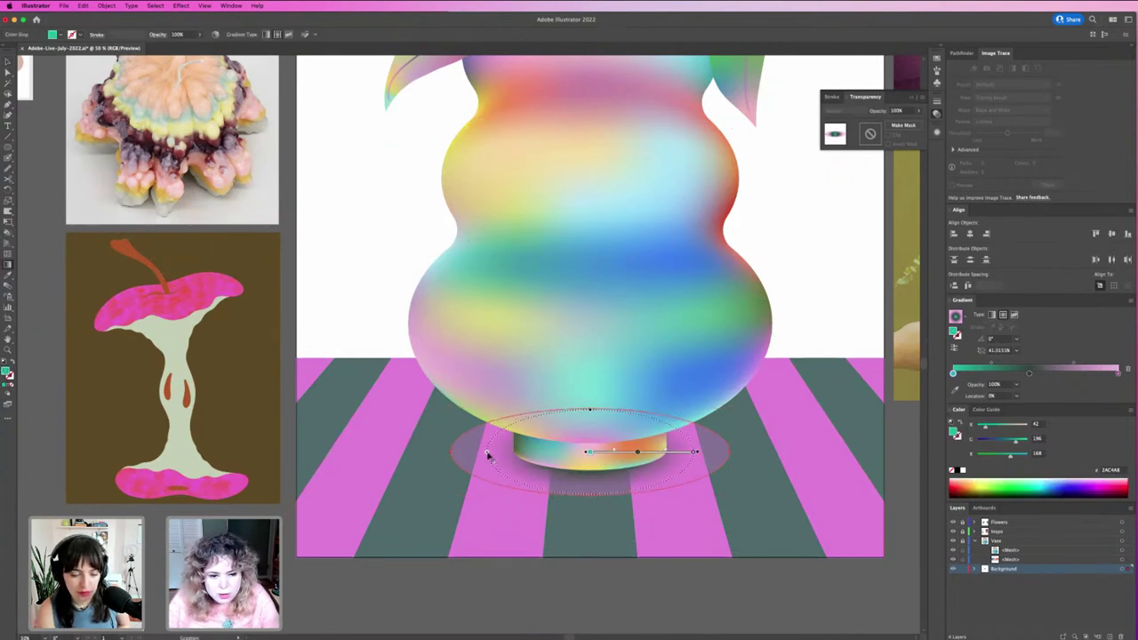
pyautogui.moveTo(487, 455); pyautogui.dragTo(453, 451)
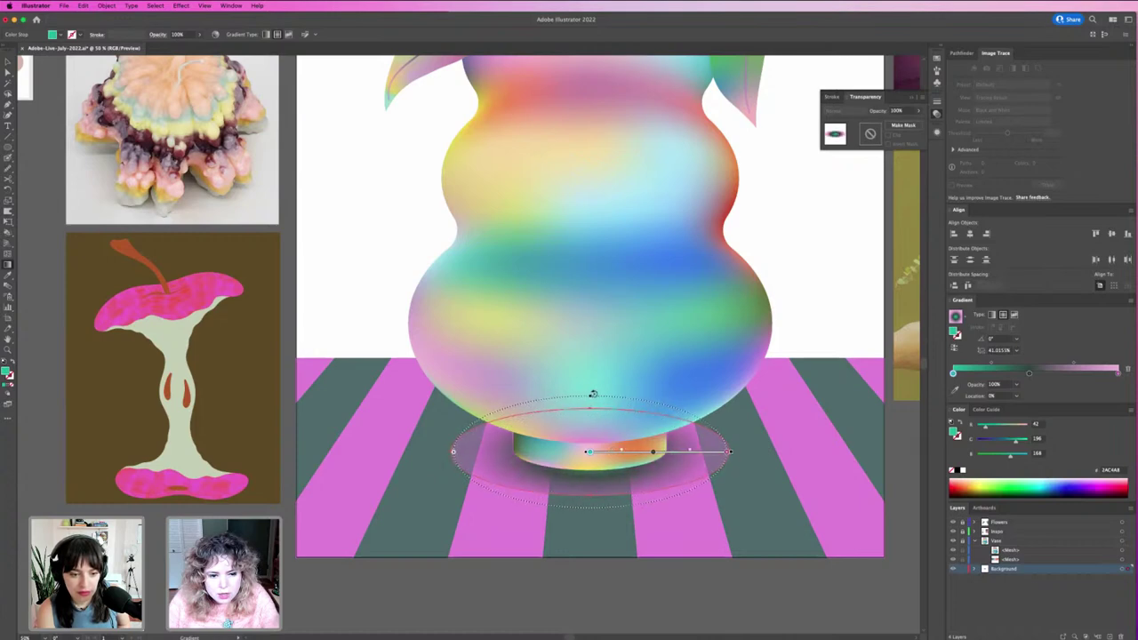
pyautogui.moveTo(593, 394); pyautogui.dragTo(592, 409)
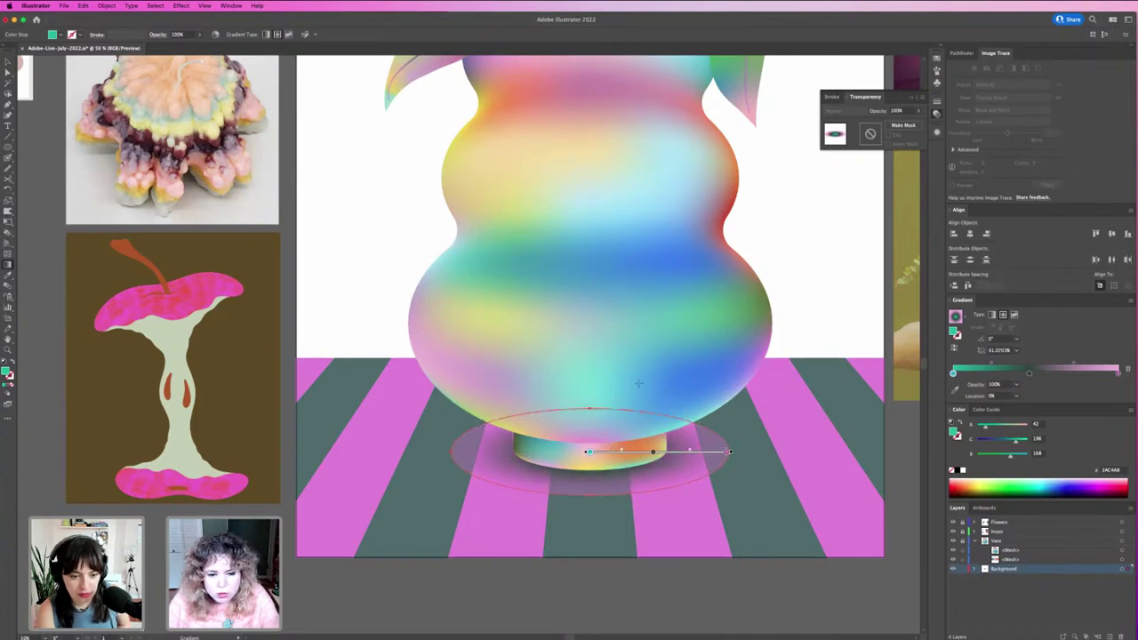
# Move the gradient's dark middle stop to about 61% and its teal inner stop to about 22%.
pyautogui.moveTo(654, 454); pyautogui.dragTo(676, 455)
pyautogui.click(588, 451)
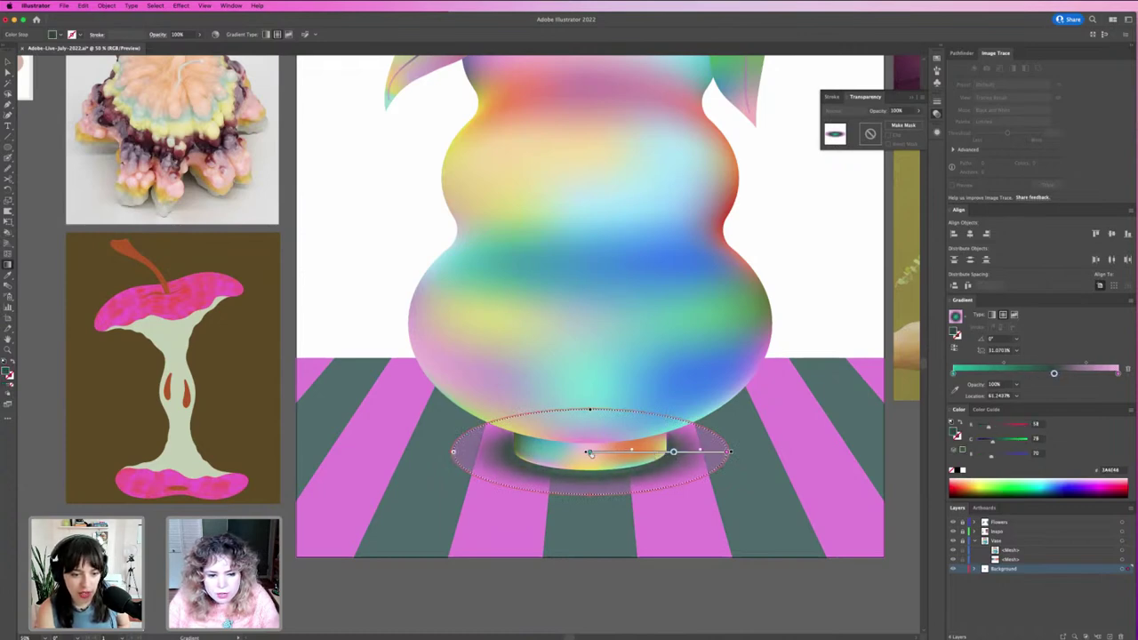
pyautogui.moveTo(589, 454); pyautogui.dragTo(635, 458)
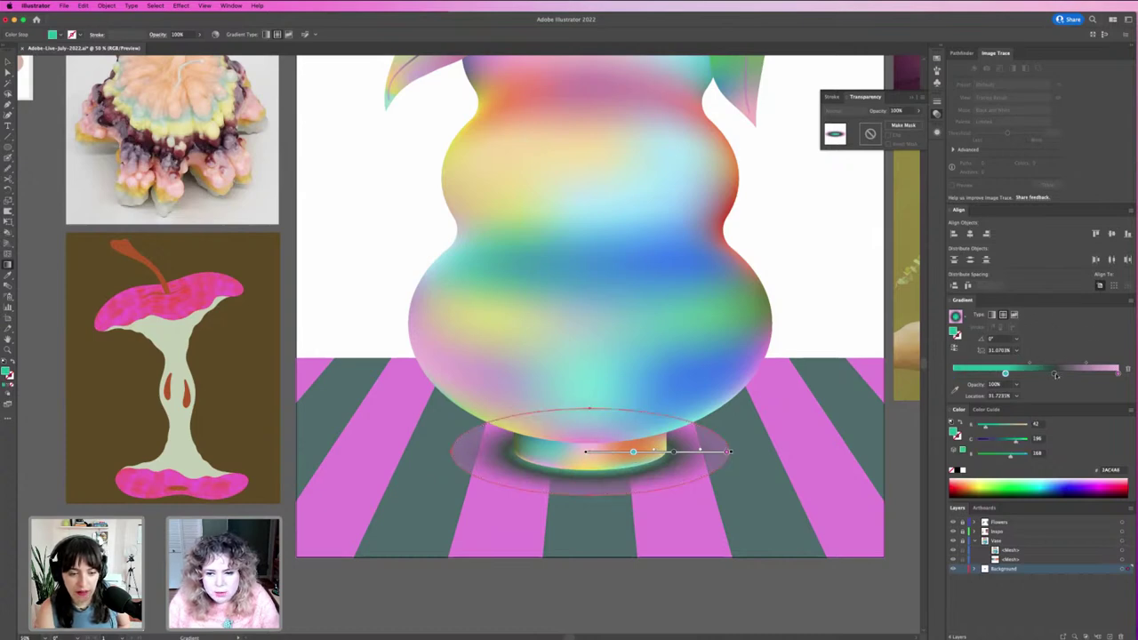
pyautogui.moveTo(1056, 375); pyautogui.dragTo(991, 374)
pyautogui.click(1005, 372)
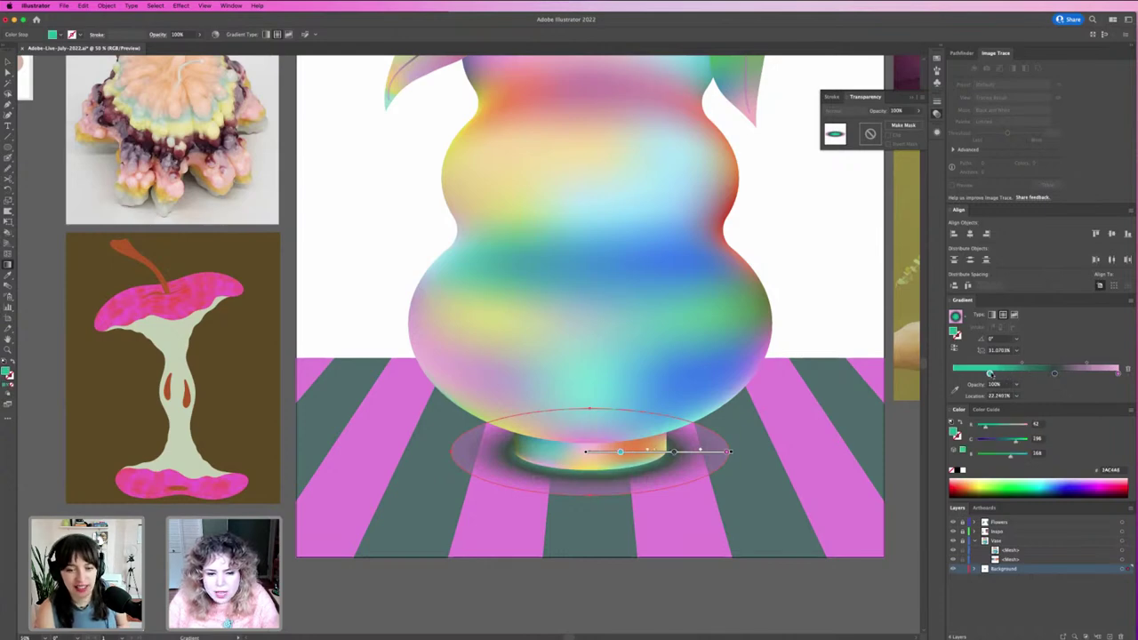
pyautogui.scroll(2, 763, 395)
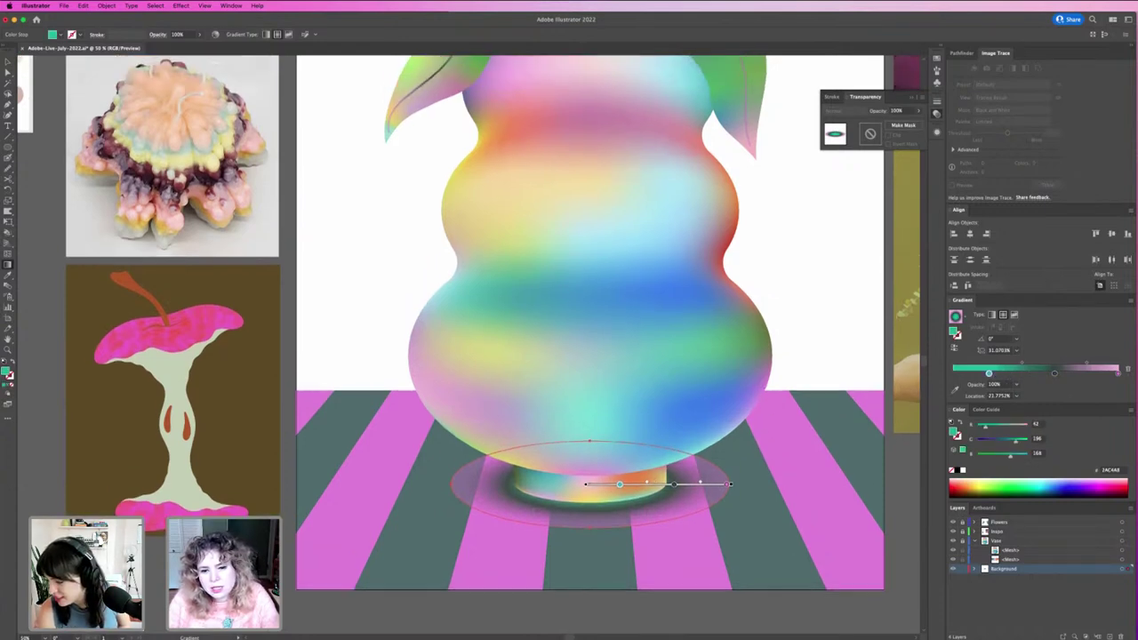
pyautogui.scroll(-5, 873, 462)
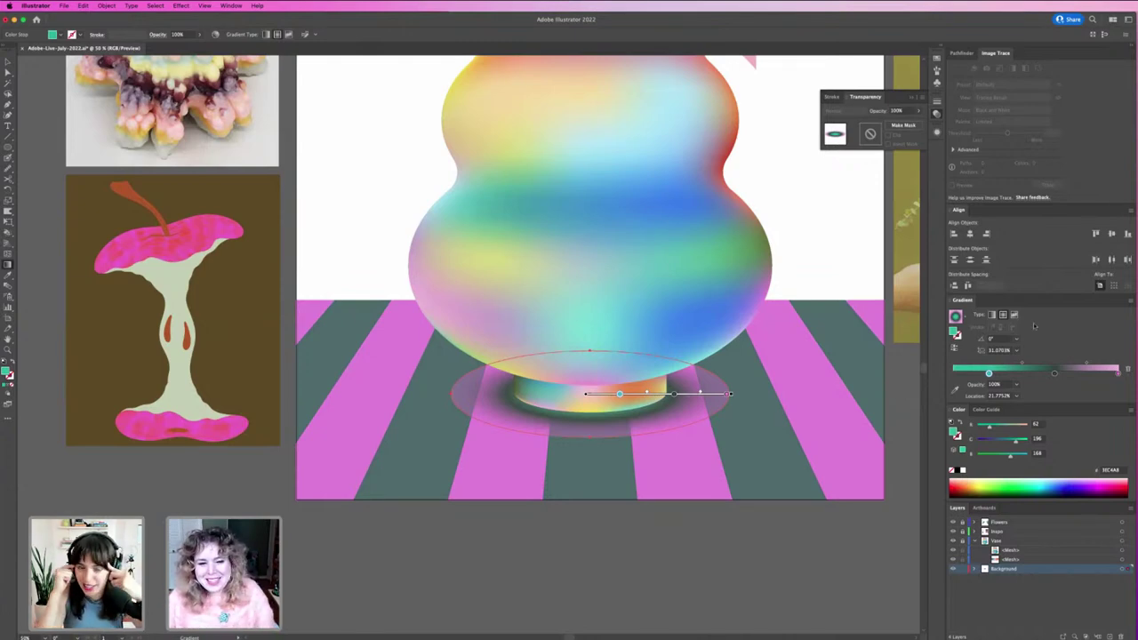
# Deepen the gradient's outer pink stop to a stronger magenta by lowering its green value to 64.
pyautogui.click(1118, 374)
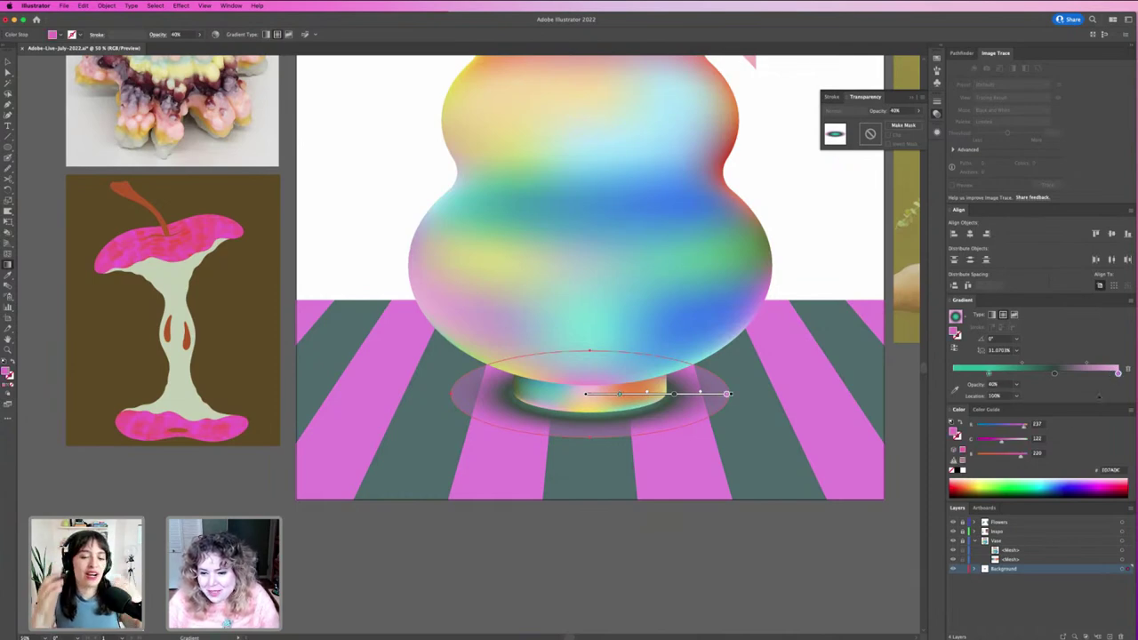
pyautogui.click(990, 442)
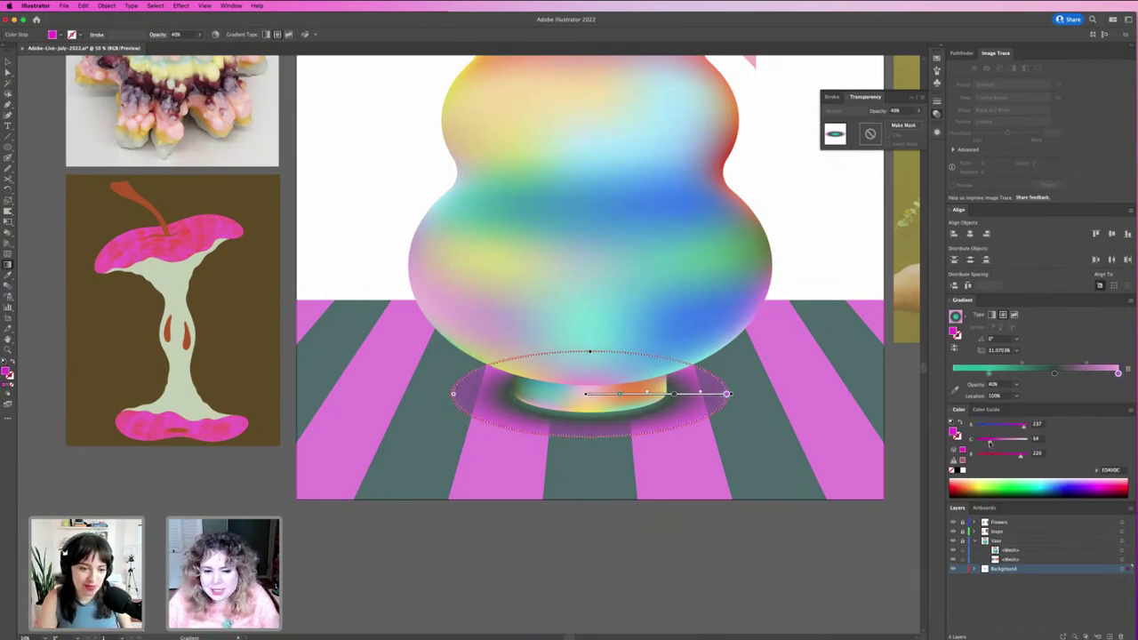
# Deselect the gradient ellipse and examine how the shadow beneath the vase looks at different view scales.
pyautogui.scroll(8, 474, 286)
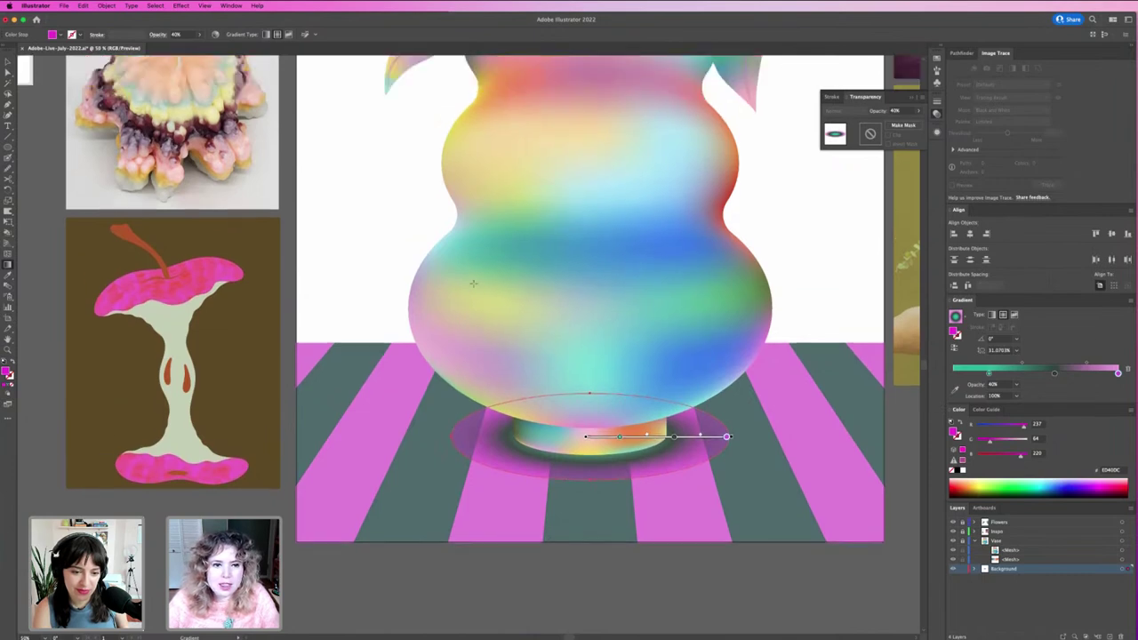
pyautogui.scroll(-10, 391, 324)
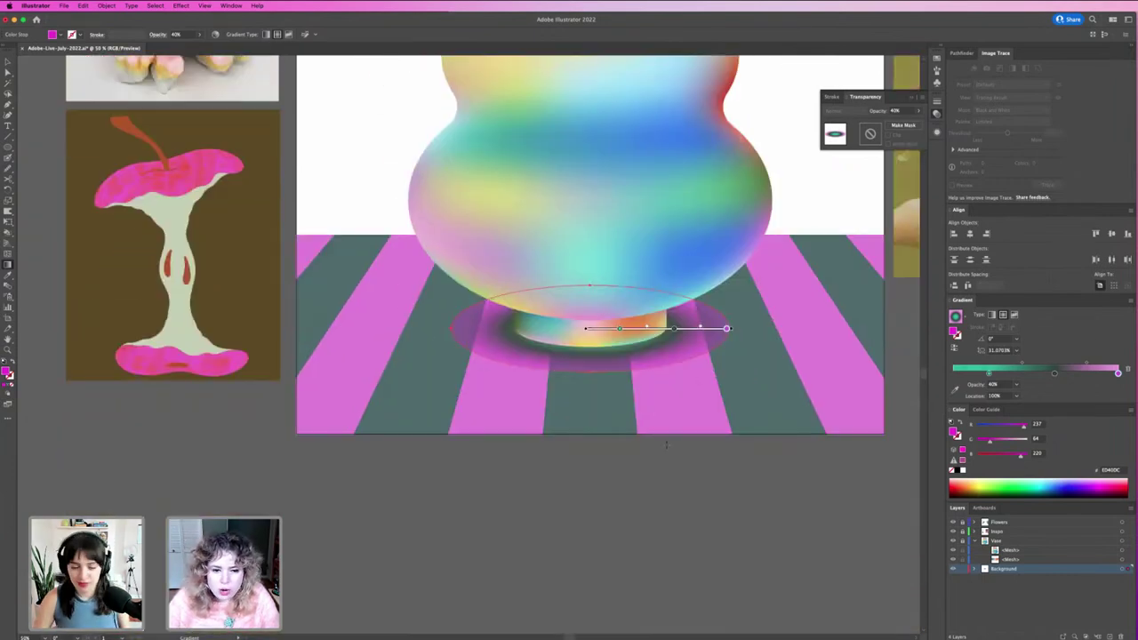
pyautogui.press('super+shift+a')
pyautogui.press('super+minus')
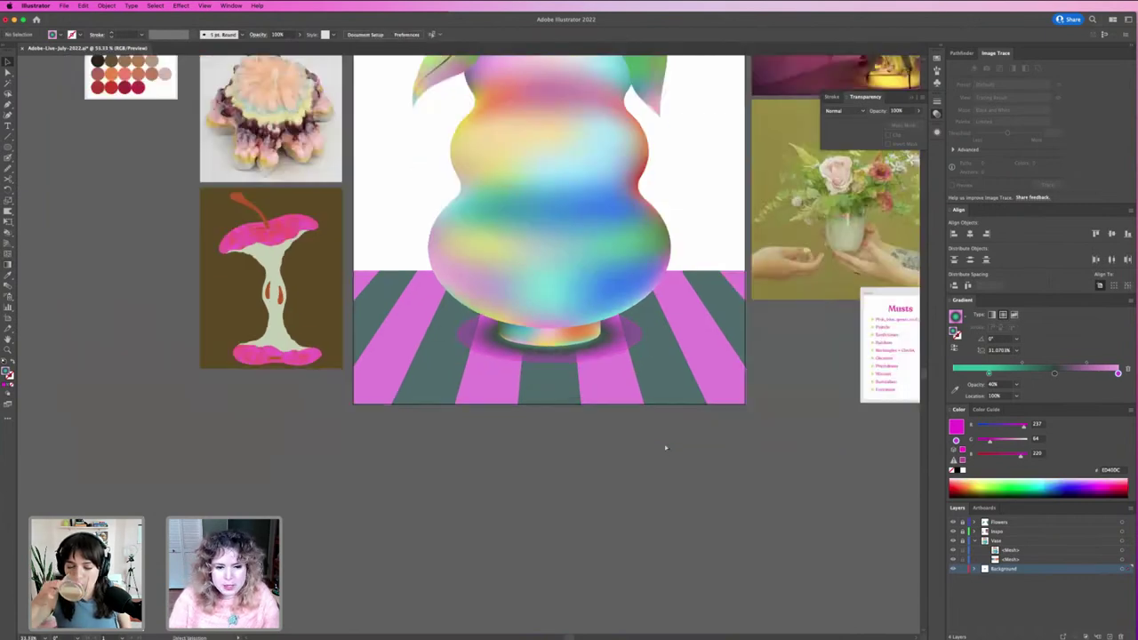
pyautogui.press('super+minus')
pyautogui.press('super+minus')
pyautogui.press('super+plus')
pyautogui.press('super+plus')
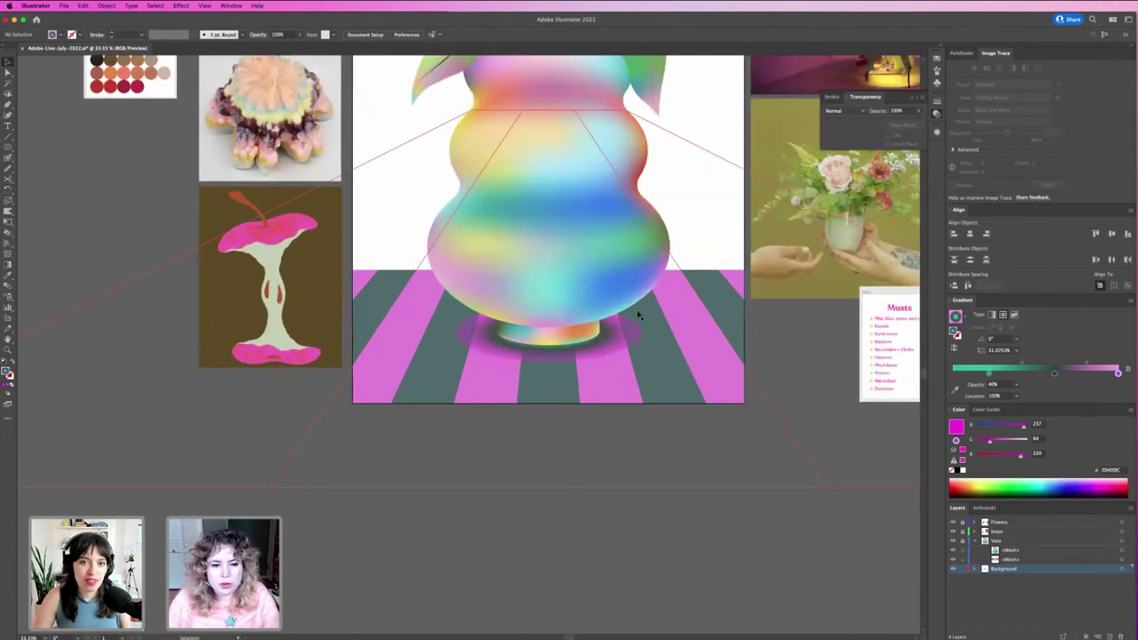
# Apply a Gaussian Blur with a radius of about 76.2 pixels to the gradient shadow ellipse under the vase.
pyautogui.click(630, 335)
pyautogui.moveTo(642, 450); pyautogui.dragTo(668, 587)
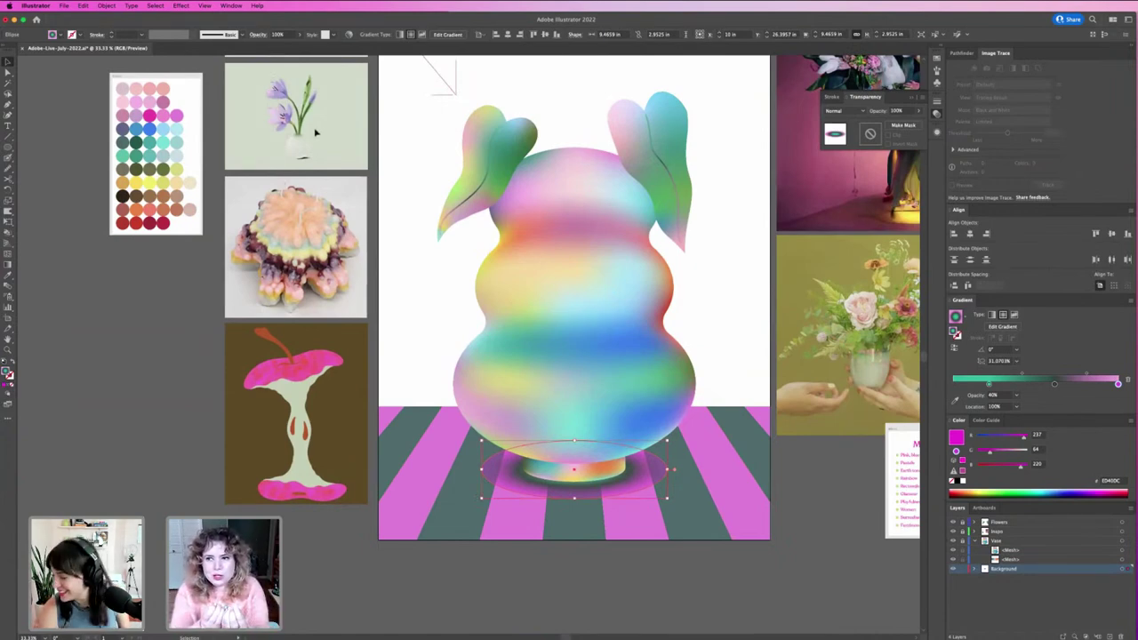
pyautogui.click(181, 6)
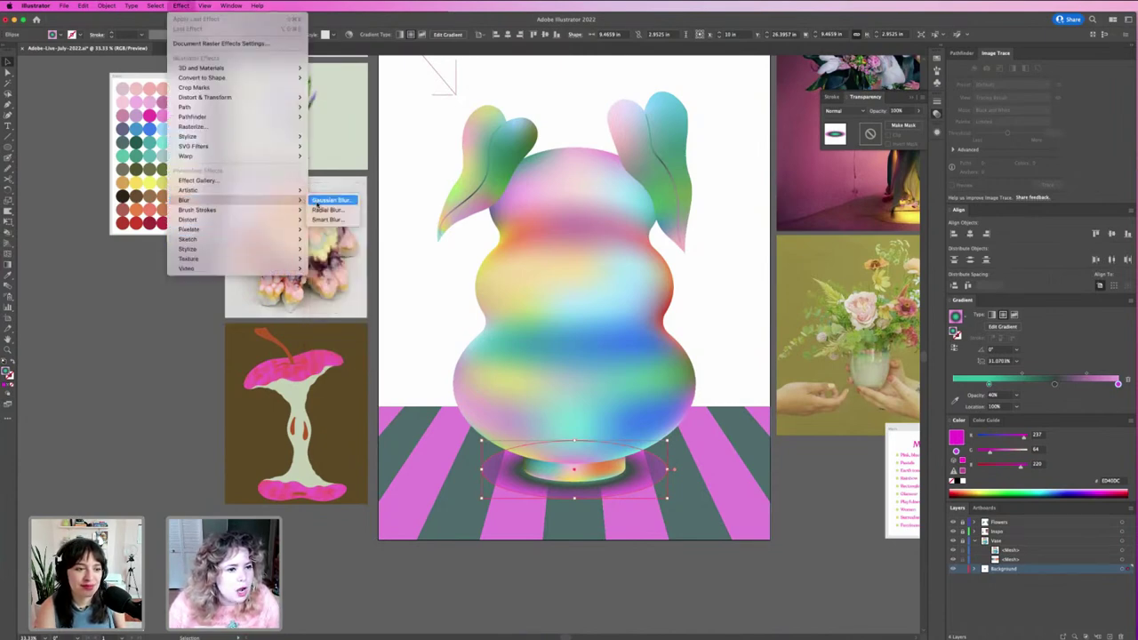
pyautogui.click(308, 202)
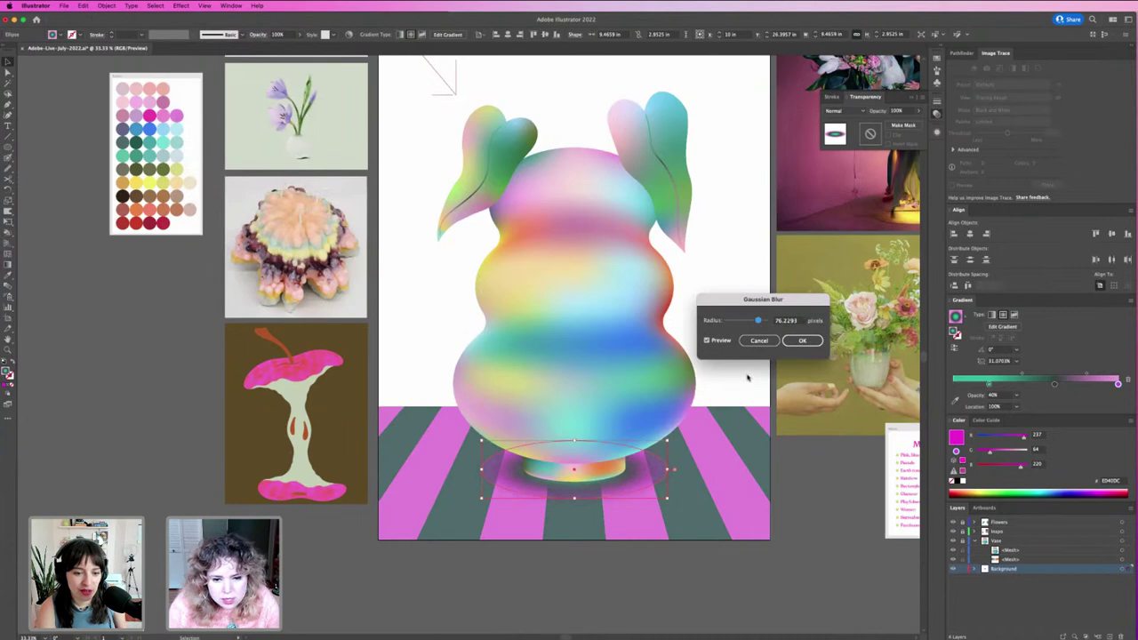
pyautogui.click(796, 345)
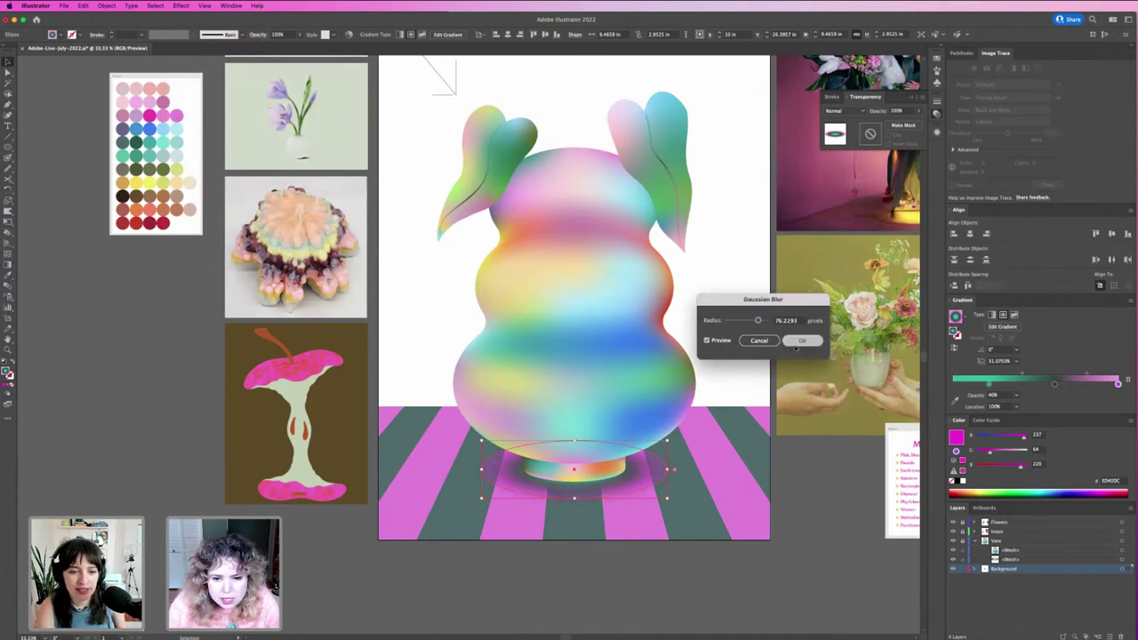
pyautogui.click(815, 490)
pyautogui.press('super+minus')
pyautogui.press('super+minus')
pyautogui.press('super+equal')
pyautogui.press('super+equal')
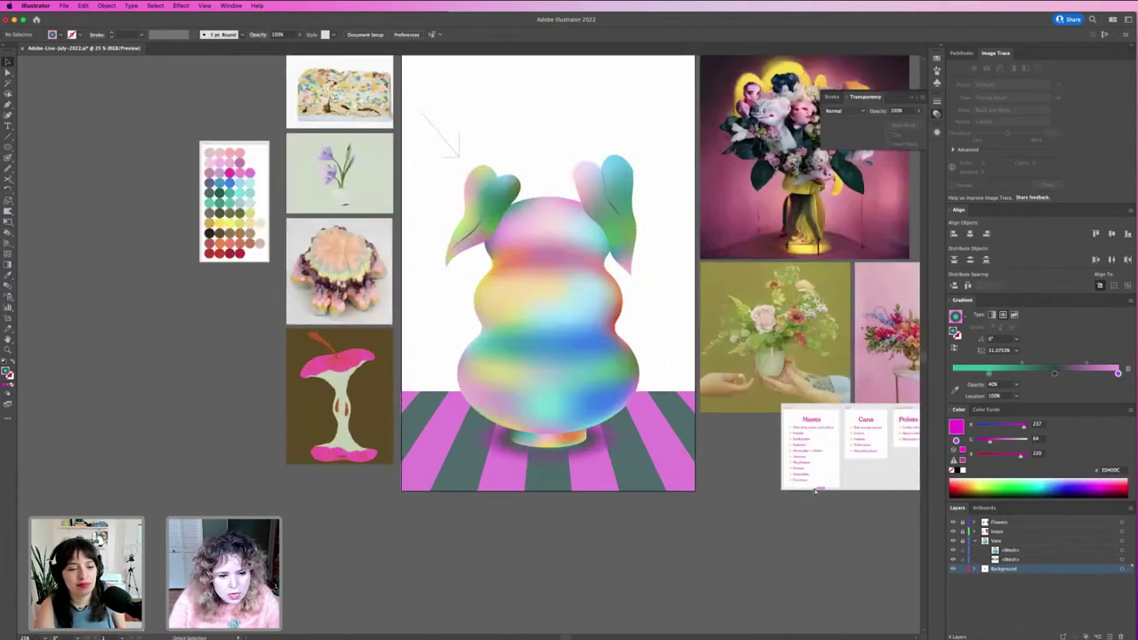
pyautogui.click(634, 471)
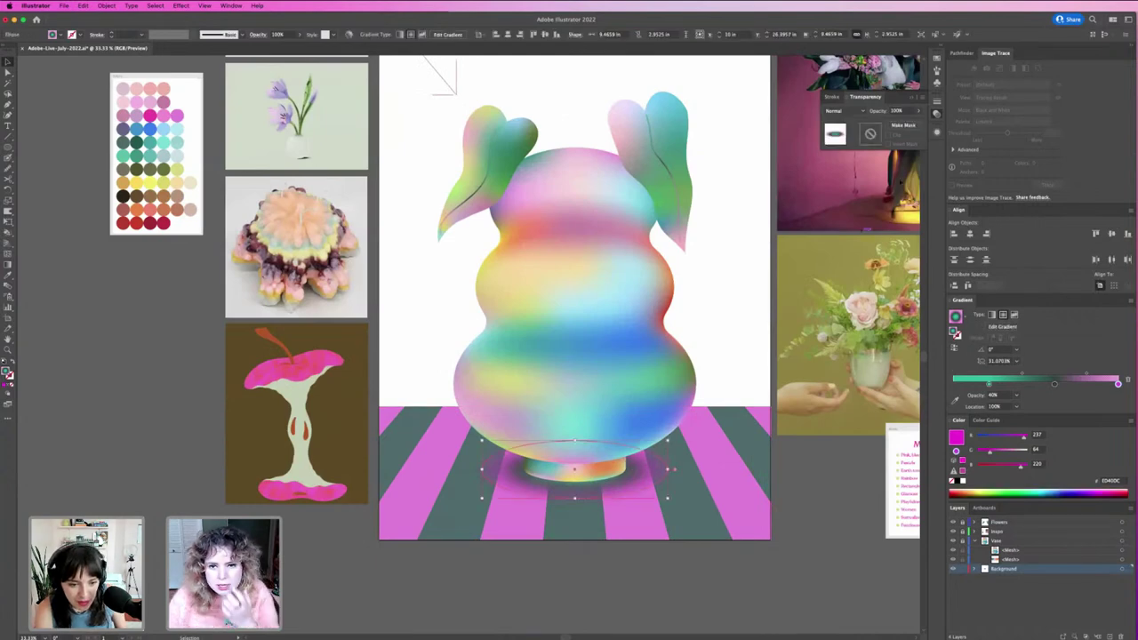
pyautogui.click(832, 111)
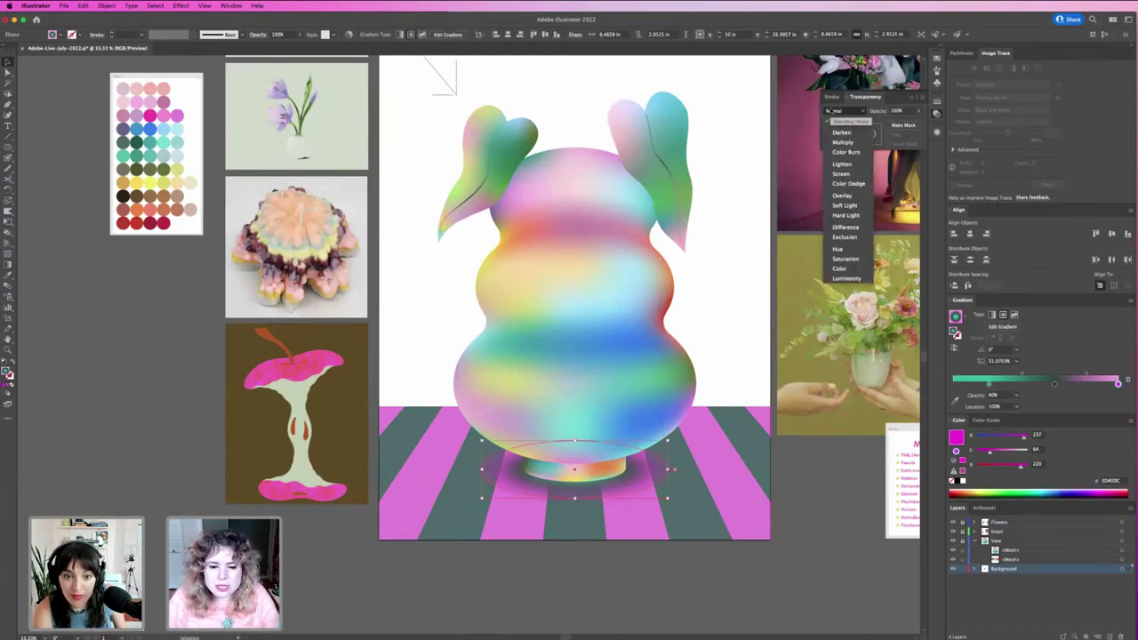
pyautogui.click(836, 121)
pyautogui.click(787, 582)
# Set the blending mode of the blurred shadow ellipse under the vase to Multiply.
pyautogui.press('z')
pyautogui.moveTo(614, 463); pyautogui.dragTo(685, 485)
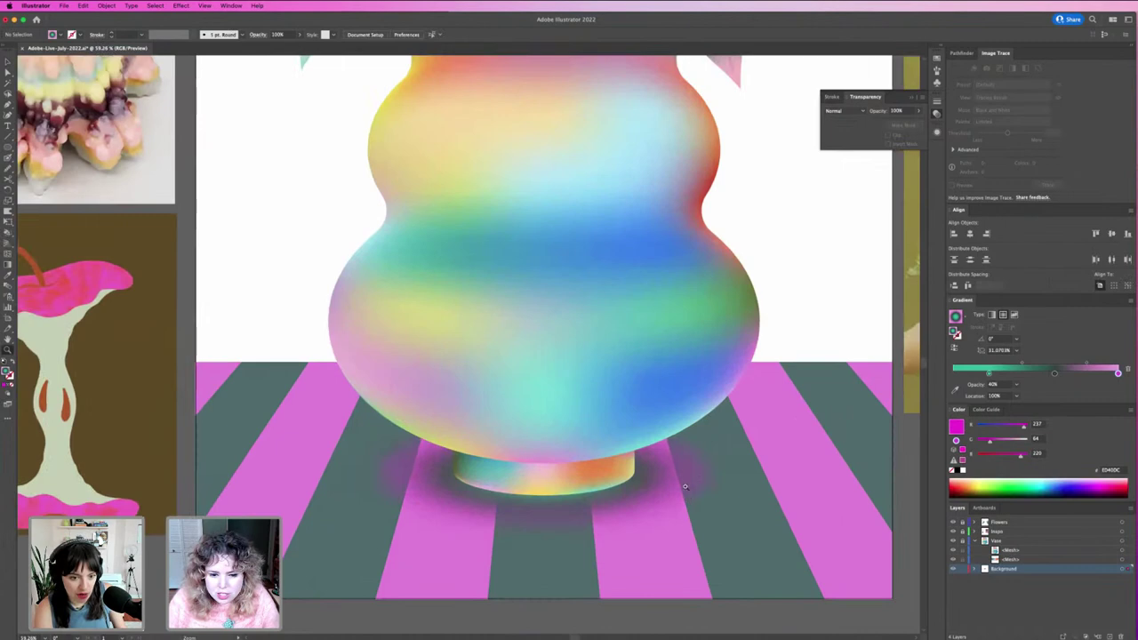
pyautogui.press('v')
pyautogui.press('super+minus')
pyautogui.press('super+minus')
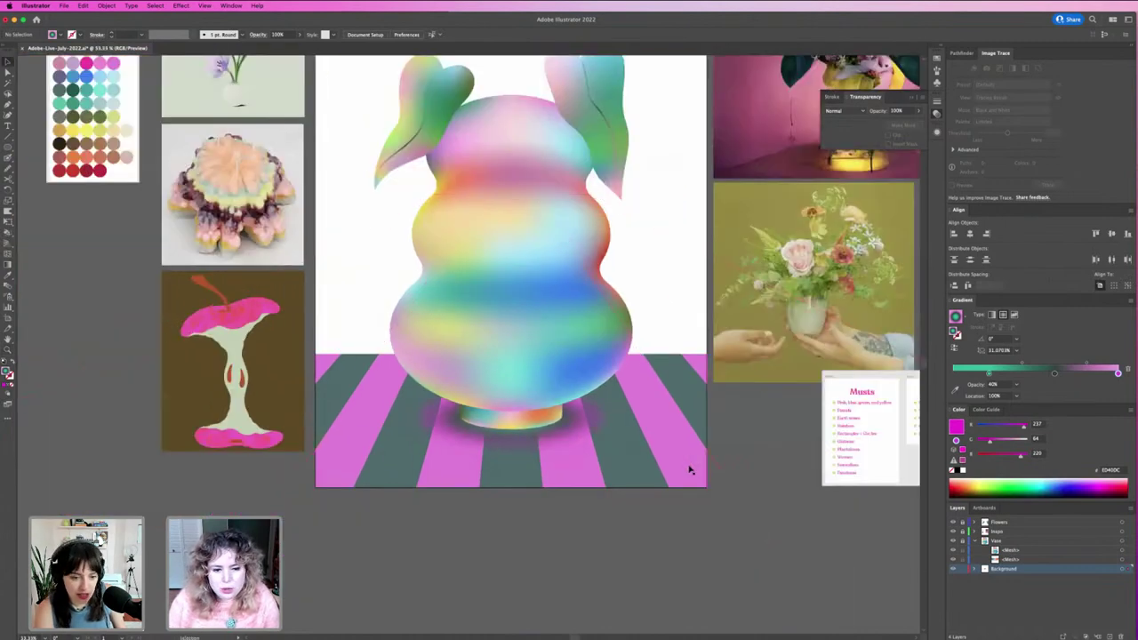
pyautogui.click(587, 418)
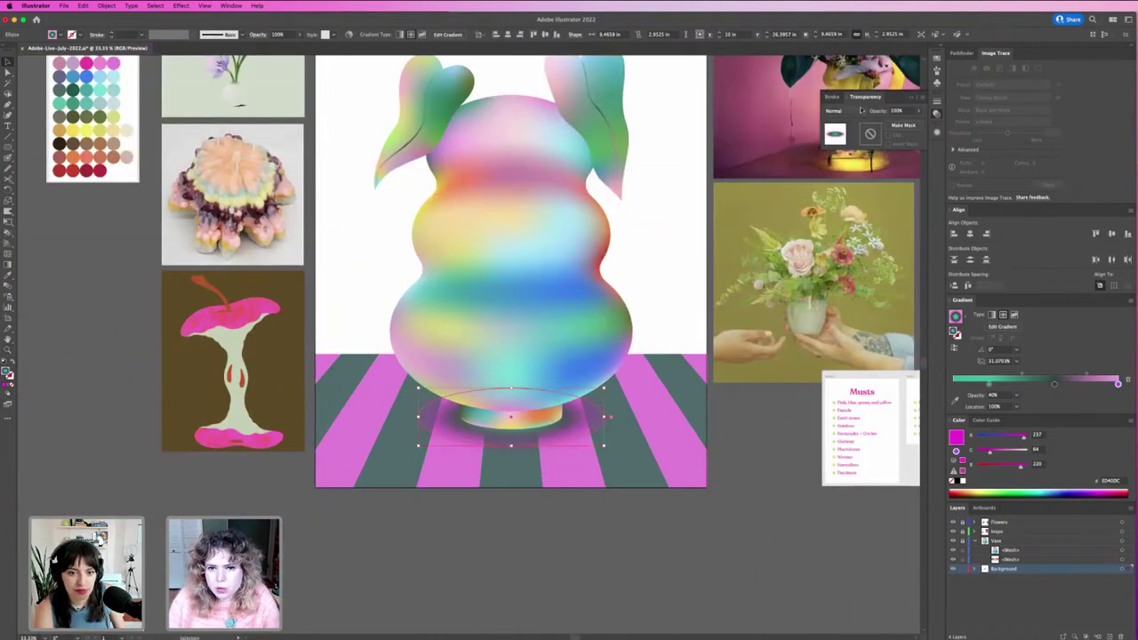
pyautogui.click(861, 110)
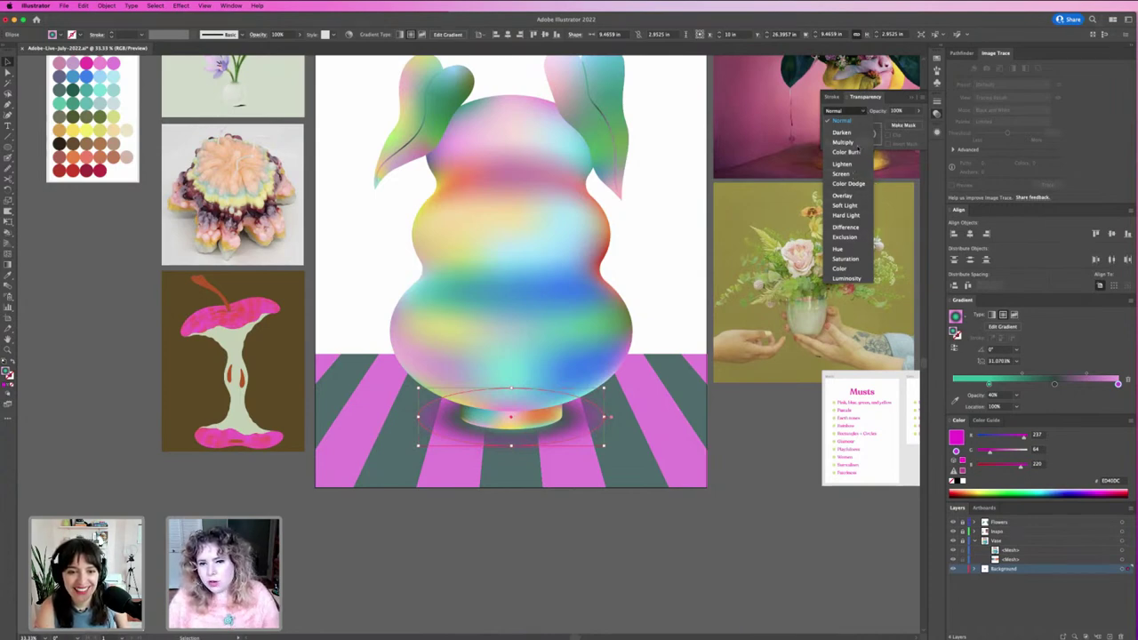
pyautogui.click(849, 143)
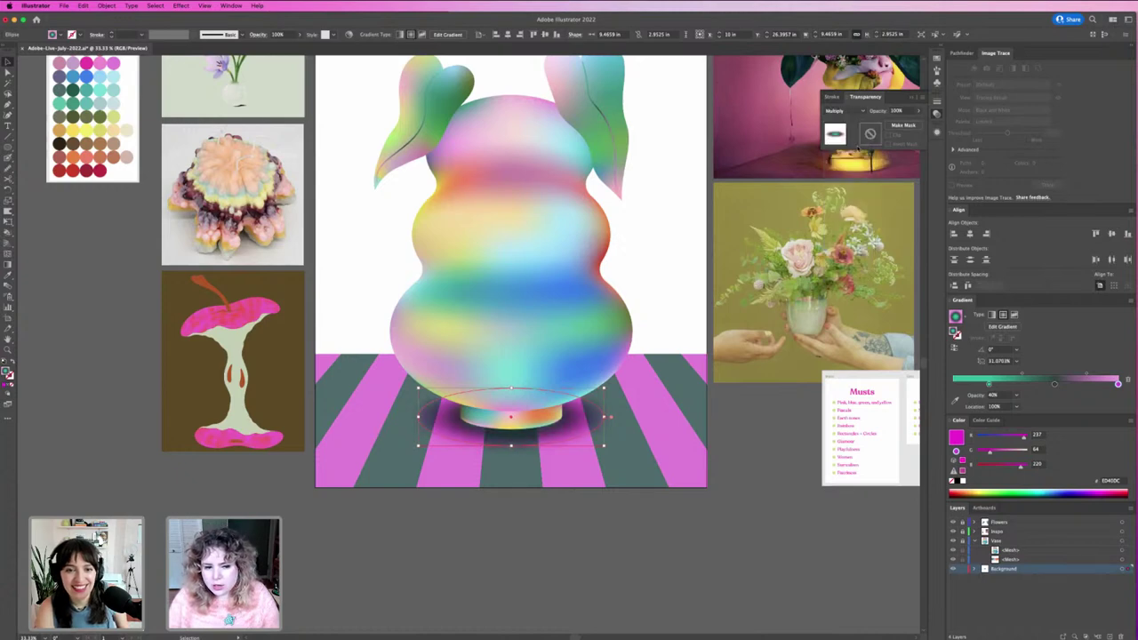
pyautogui.click(770, 395)
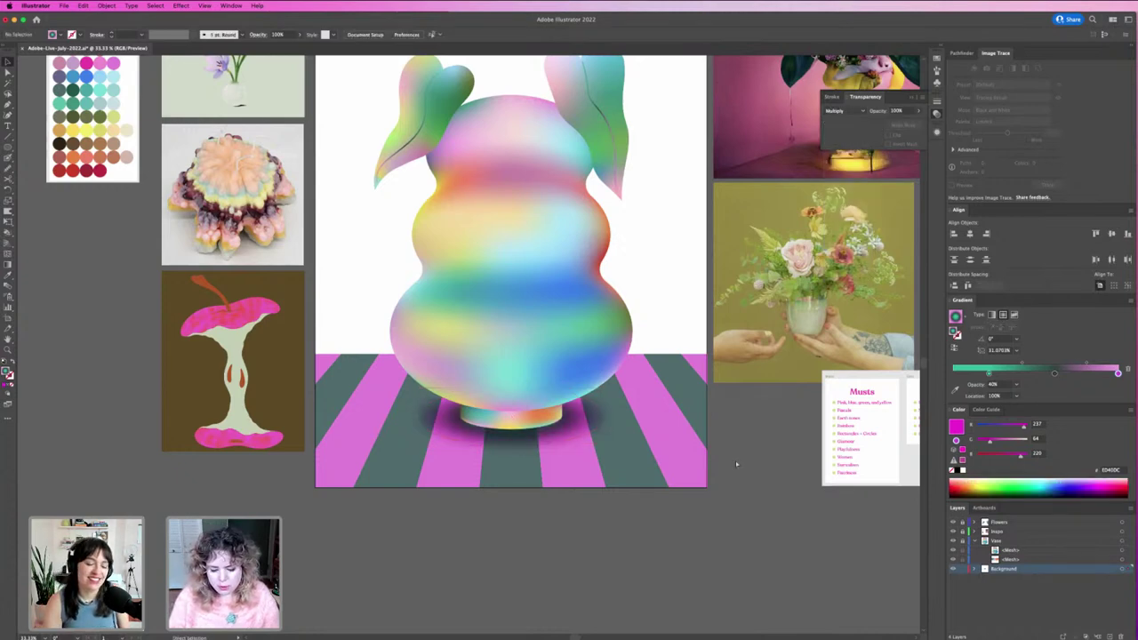
# Move the outer magenta stop of the shadow ellipse's gradient slightly inward to about 99.3% and set its opacity to 15%.
pyautogui.press('super+minus')
pyautogui.click(514, 423)
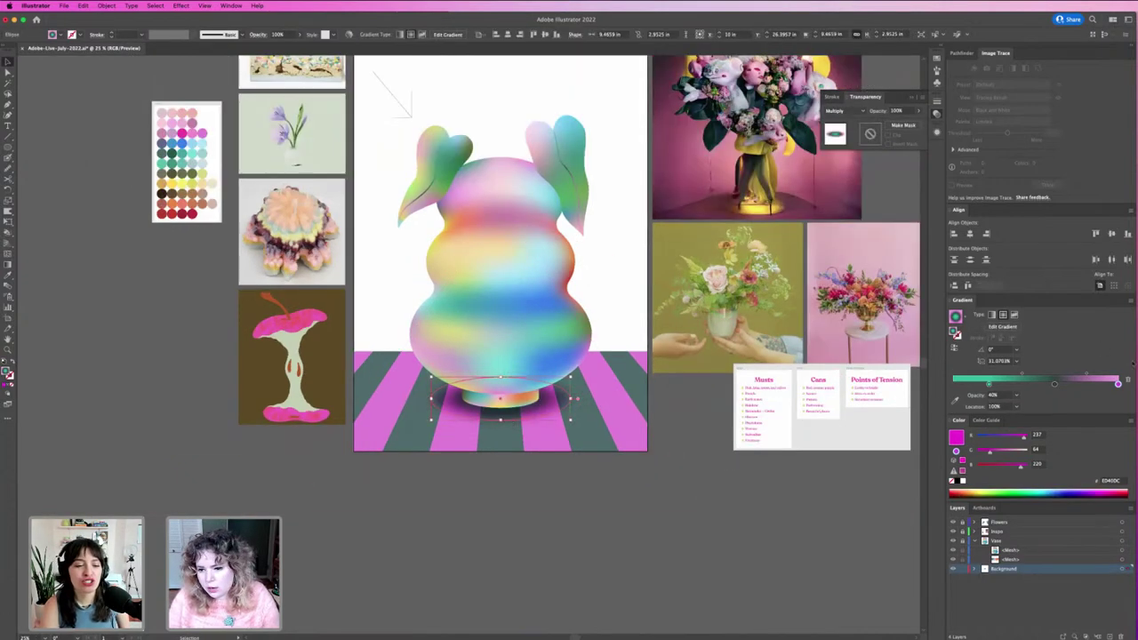
pyautogui.moveTo(1118, 383); pyautogui.dragTo(1116, 383)
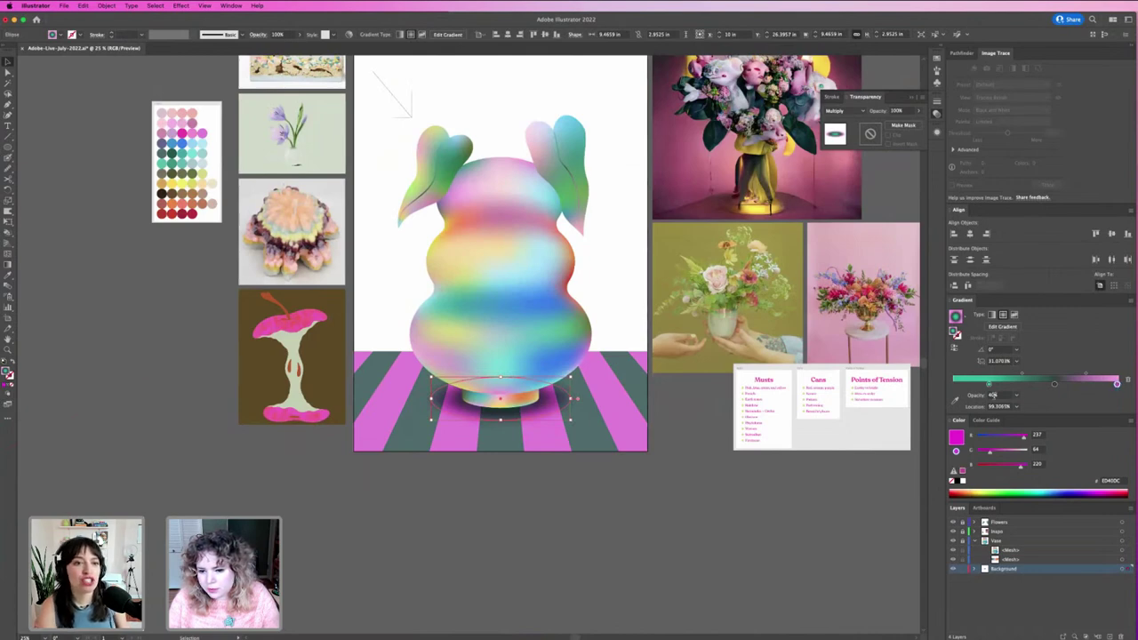
pyautogui.click(991, 394)
pyautogui.write('15')
pyautogui.press('Return')
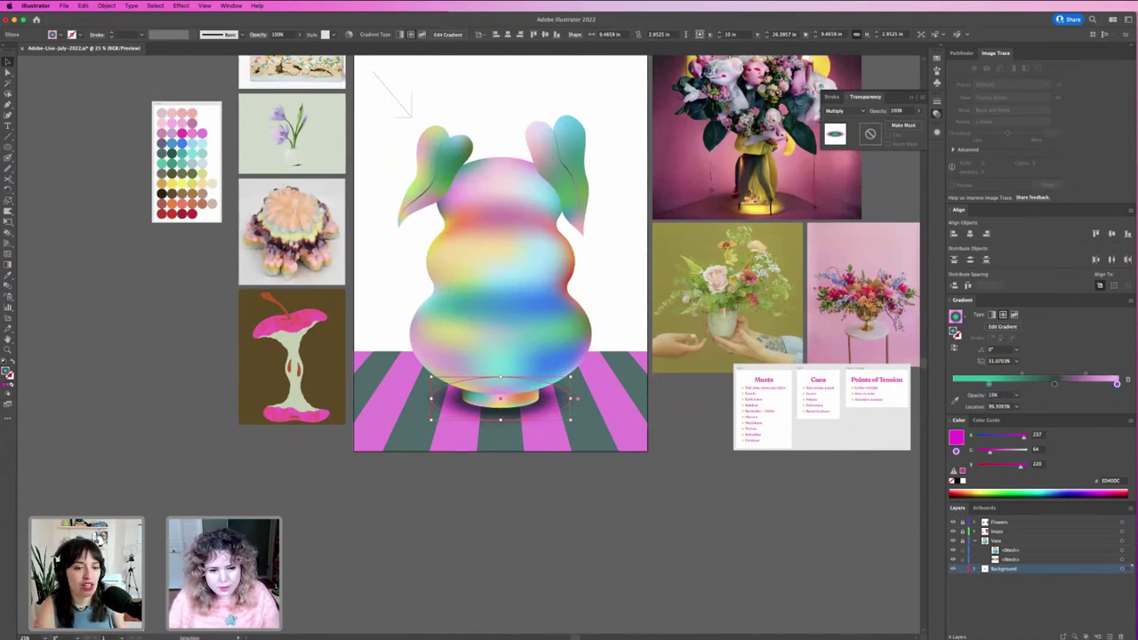
pyautogui.click(632, 528)
pyautogui.moveTo(625, 510); pyautogui.dragTo(690, 570)
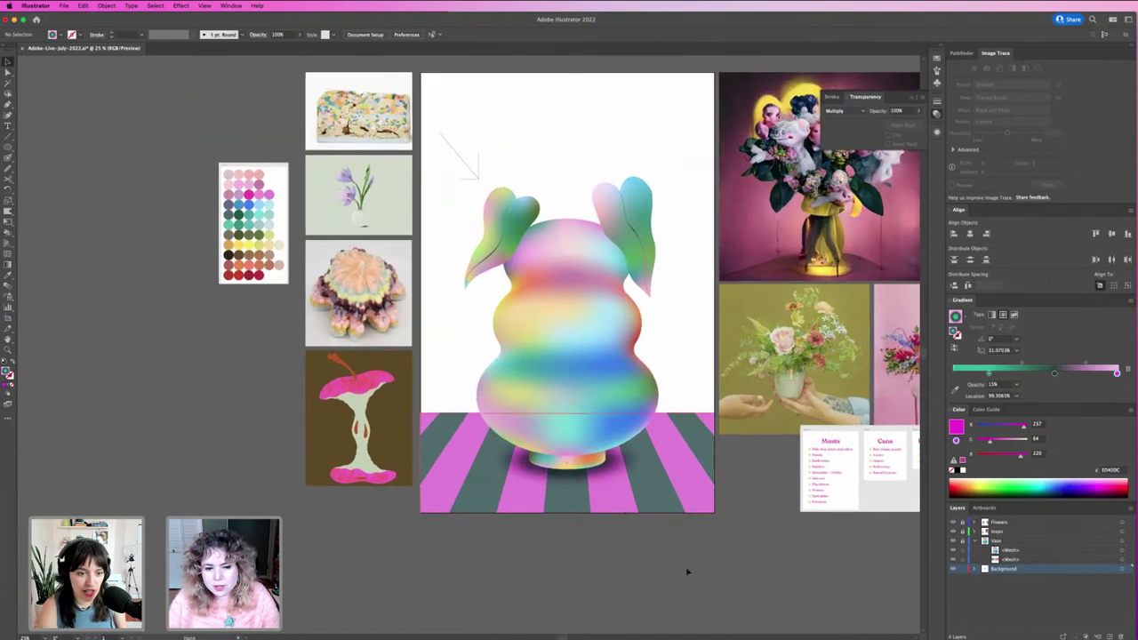
# Set the opacity of the shadow gradient's outer magenta stop to 0%.
pyautogui.click(622, 467)
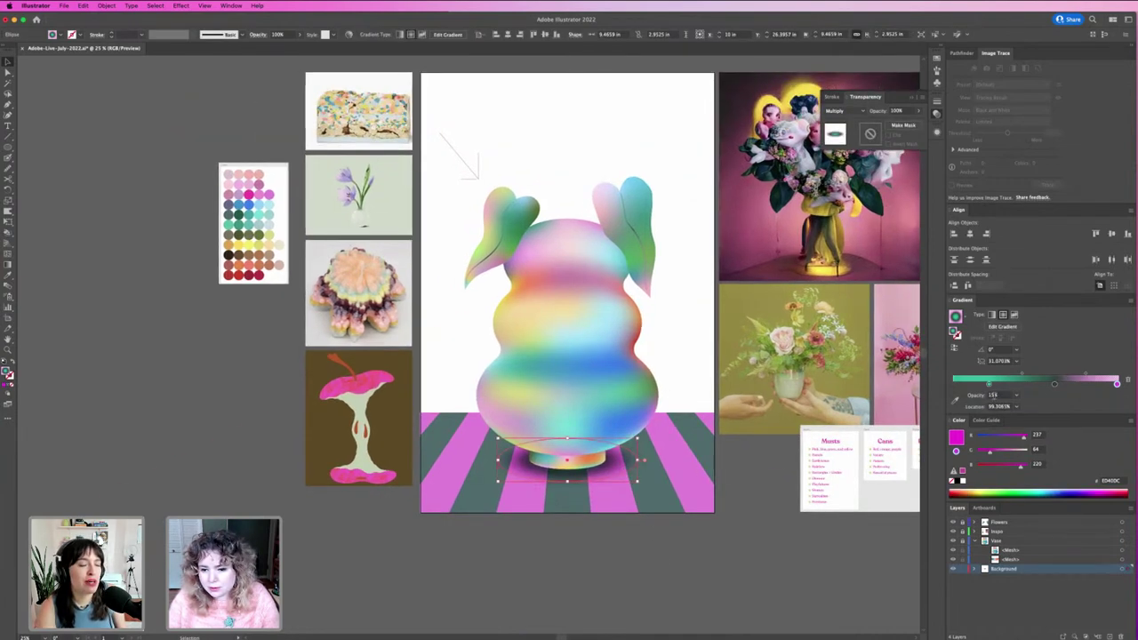
pyautogui.click(993, 395)
pyautogui.write('0')
pyautogui.press('Return')
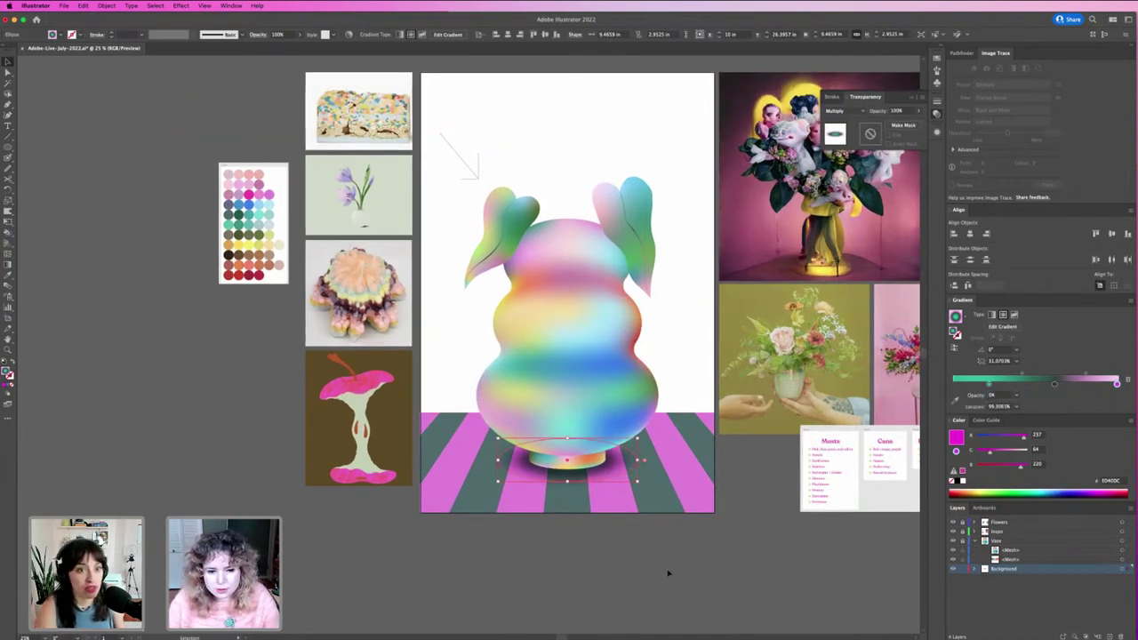
pyautogui.click(656, 544)
pyautogui.moveTo(656, 544); pyautogui.dragTo(676, 535)
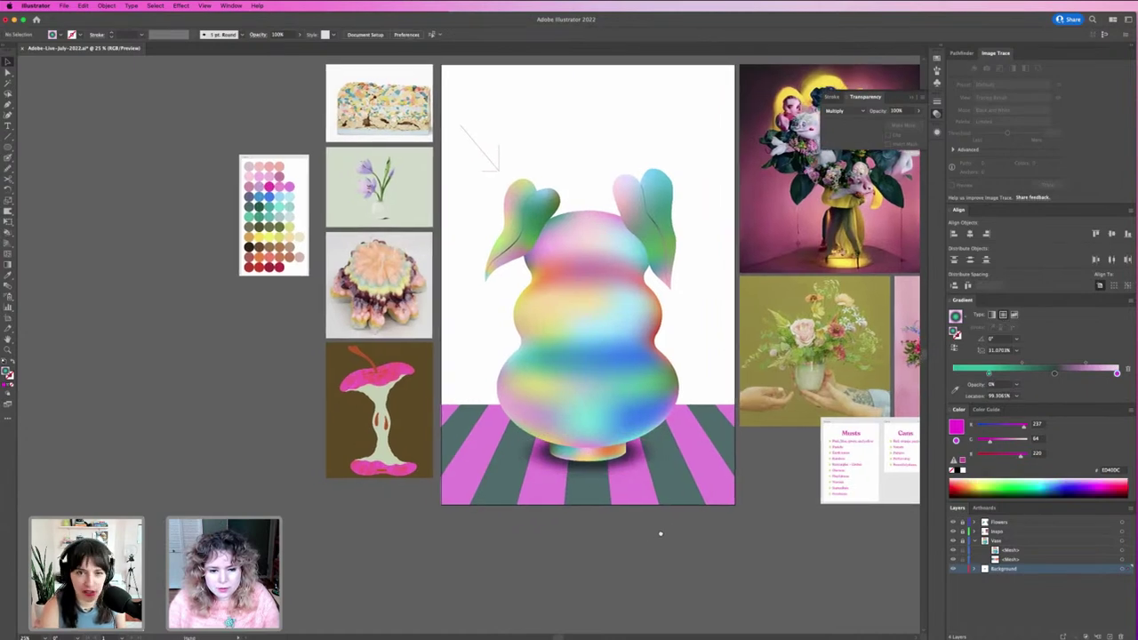
# Change the shadow ellipse's existing Gaussian Blur effect to a radius of about 45.6 pixels.
pyautogui.click(636, 458)
pyautogui.press('z')
pyautogui.scroll(5, 626, 463)
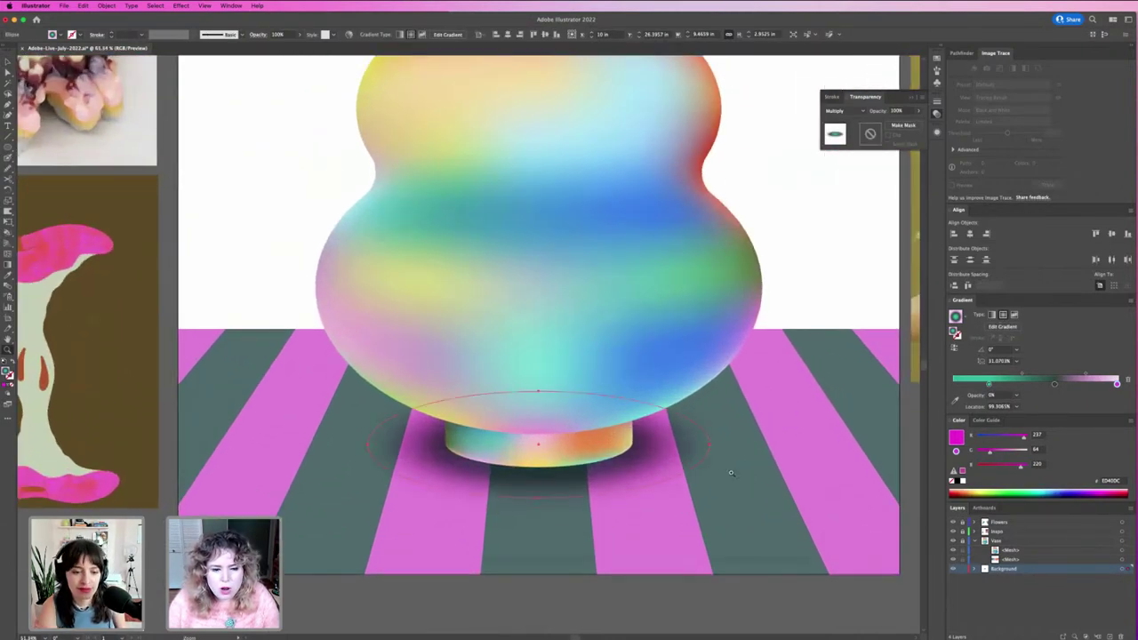
pyautogui.click(937, 132)
pyautogui.scroll(-2, 858, 175)
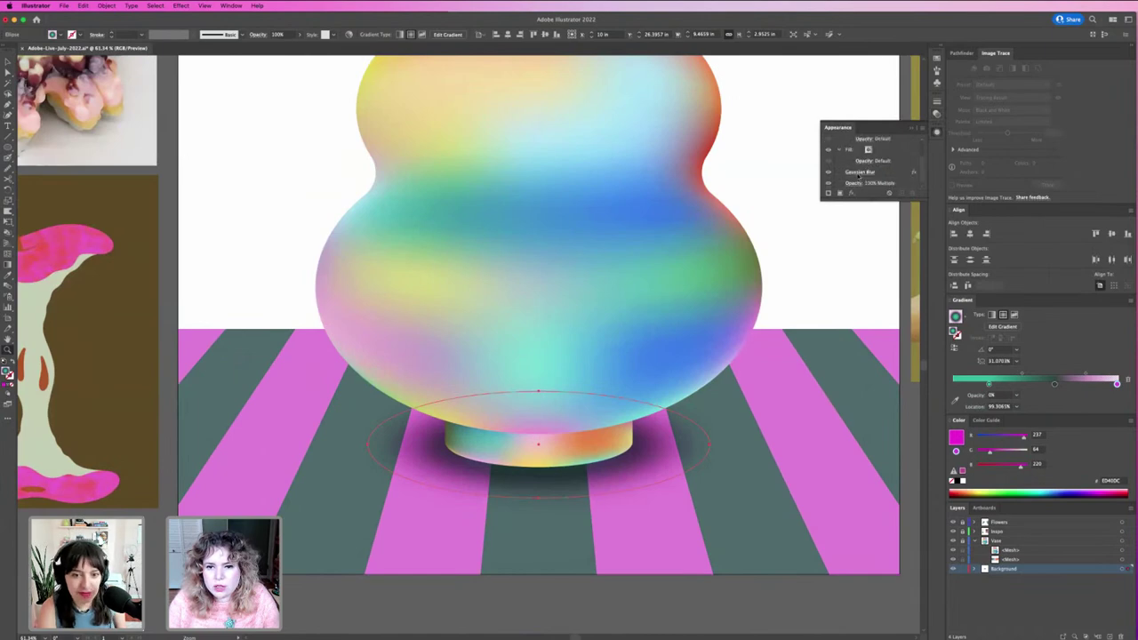
pyautogui.click(864, 171)
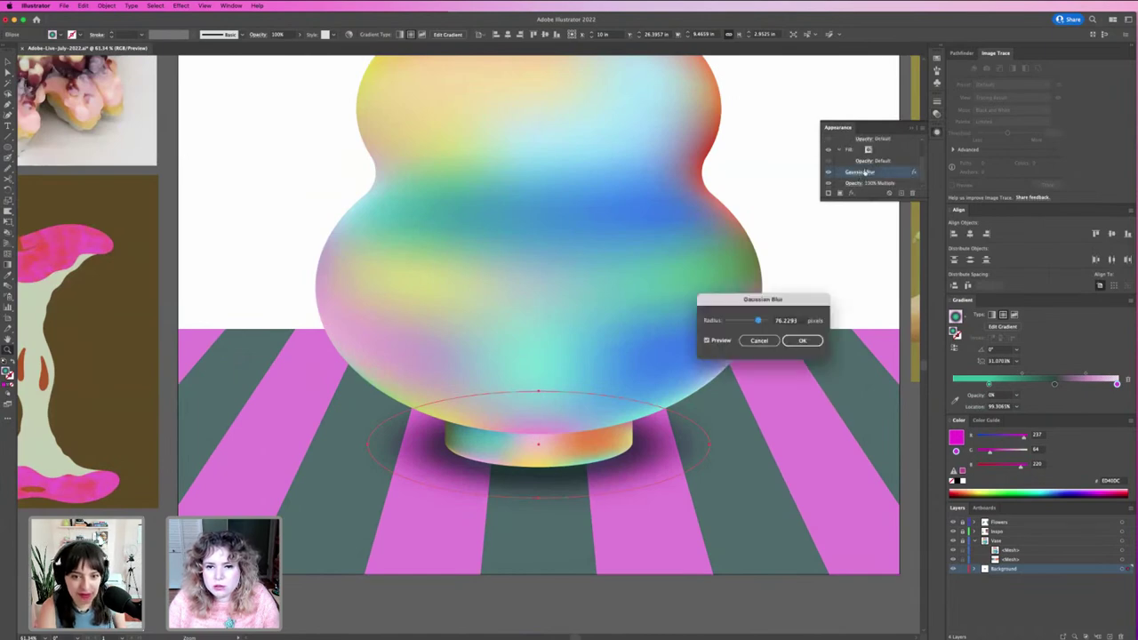
pyautogui.click(741, 320)
pyautogui.moveTo(741, 320)
pyautogui.mouseDown()
pyautogui.moveTo(761, 320)
pyautogui.moveTo(744, 320)
pyautogui.mouseUp()
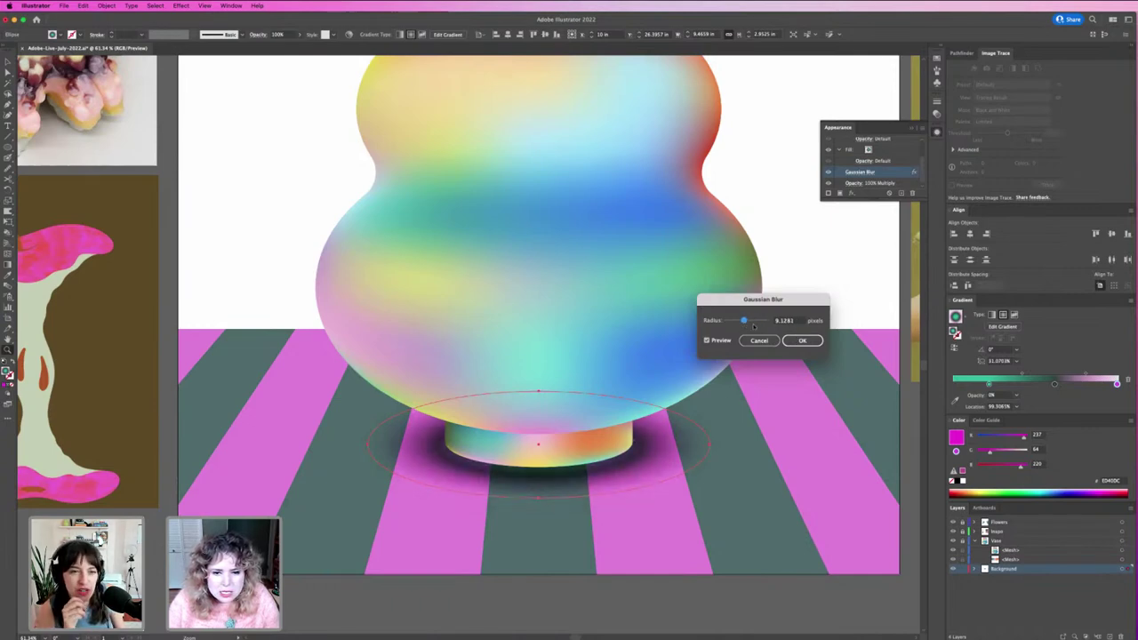
pyautogui.moveTo(744, 320); pyautogui.dragTo(753, 321)
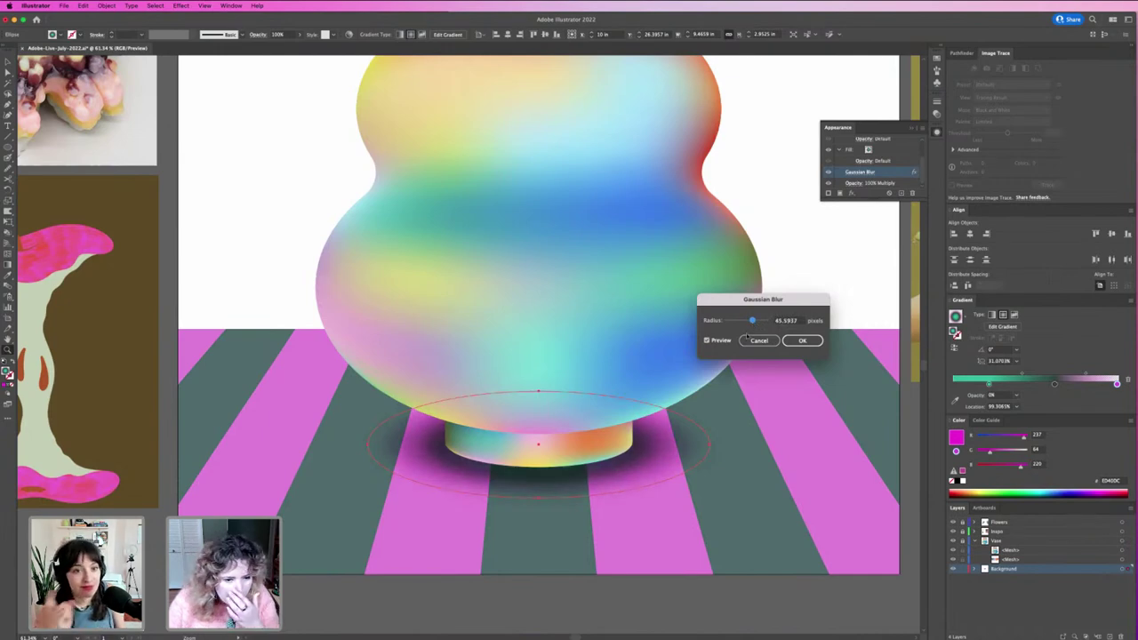
pyautogui.click(802, 341)
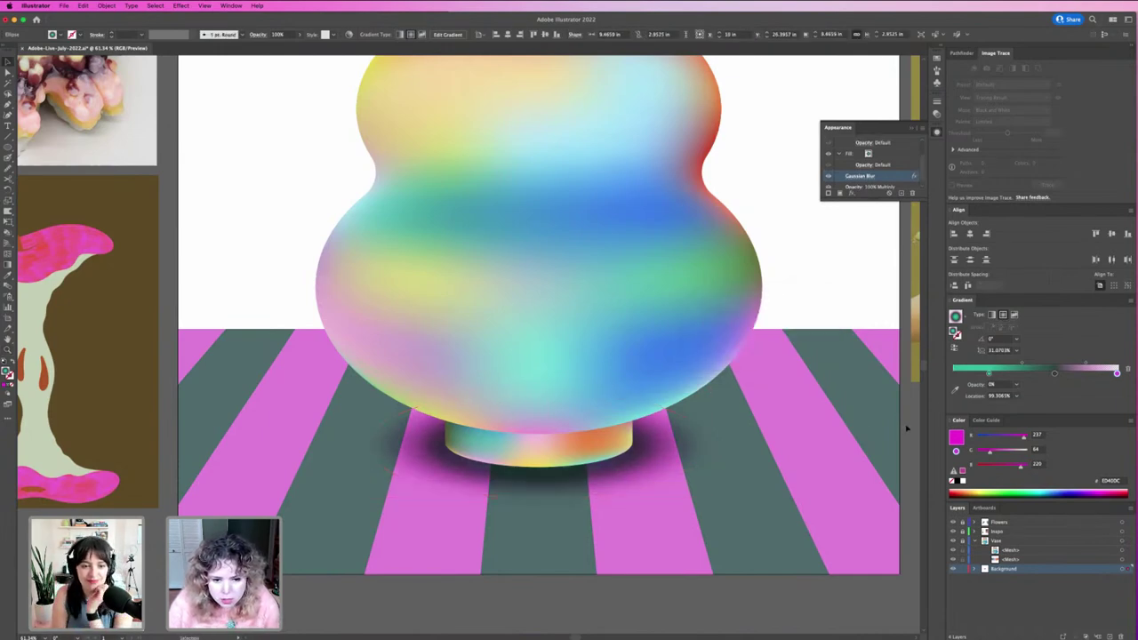
pyautogui.click(907, 429)
# Shrink the shadow ellipse around the vase's foot to about 8.58 in wide and 2.22 in high.
pyautogui.press('super+minus')
pyautogui.press('super+minus')
pyautogui.press('super+minus')
pyautogui.press('super+minus')
pyautogui.press('super+equal')
pyautogui.press('super+equal')
pyautogui.press('super+equal')
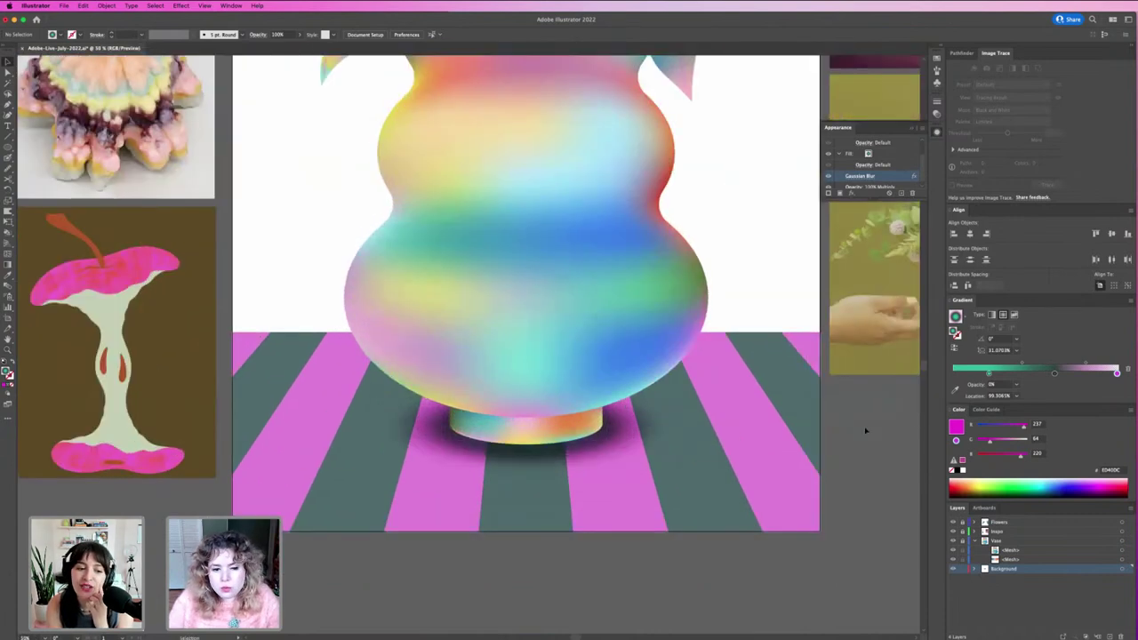
pyautogui.click(563, 456)
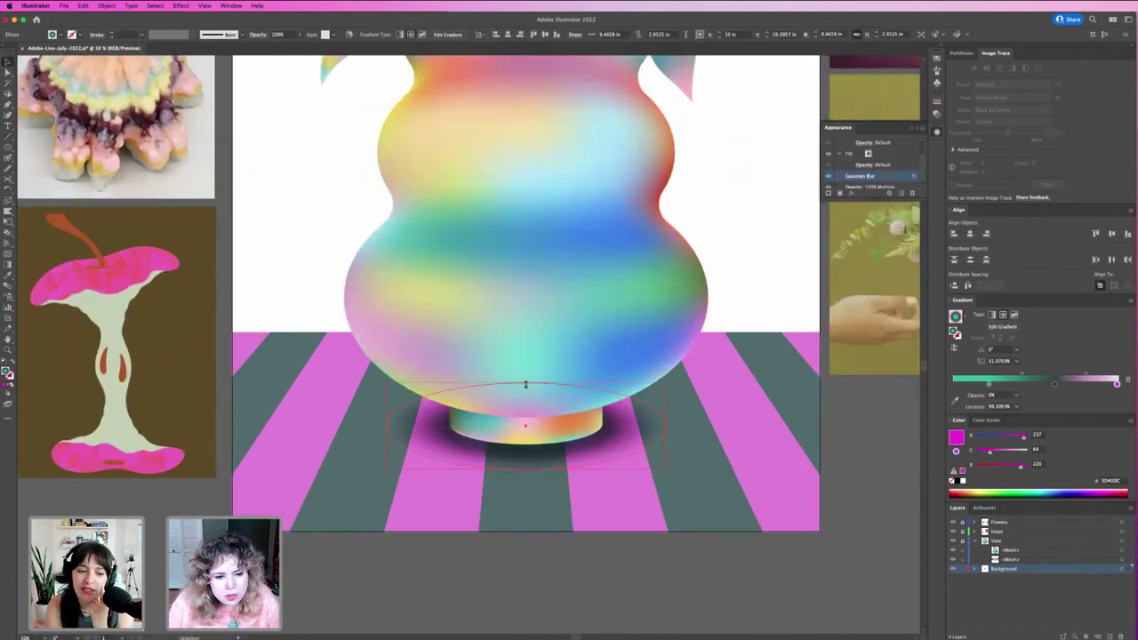
pyautogui.moveTo(525, 384); pyautogui.dragTo(526, 391)
pyautogui.moveTo(388, 425); pyautogui.dragTo(415, 427)
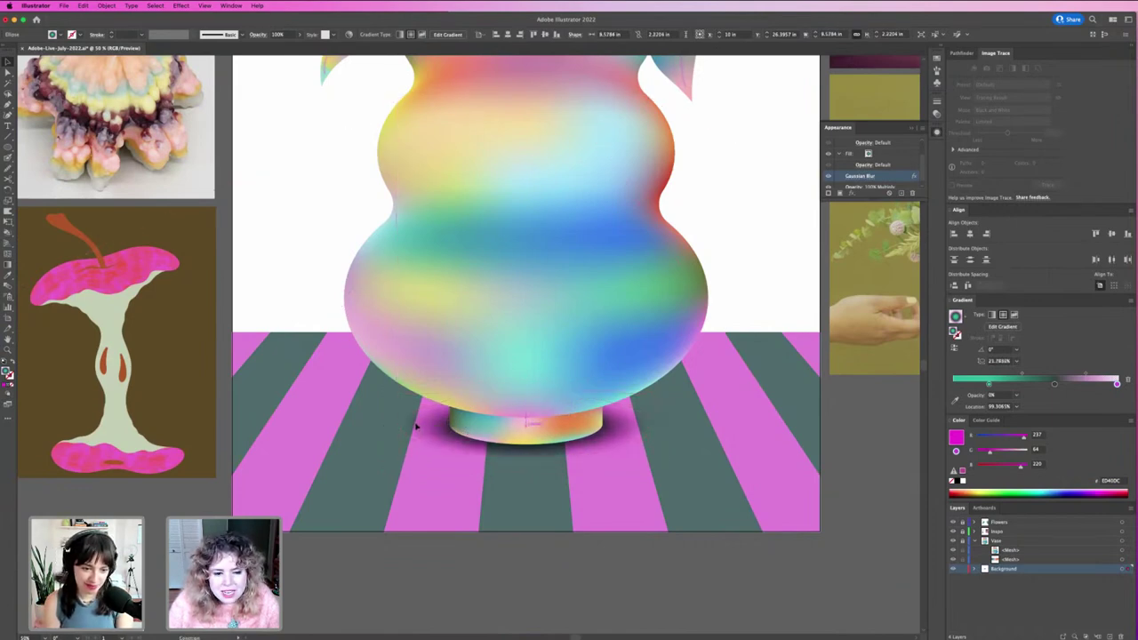
# Set the shadow ellipse's overall opacity to 60%.
pyautogui.scroll(2, 916, 173)
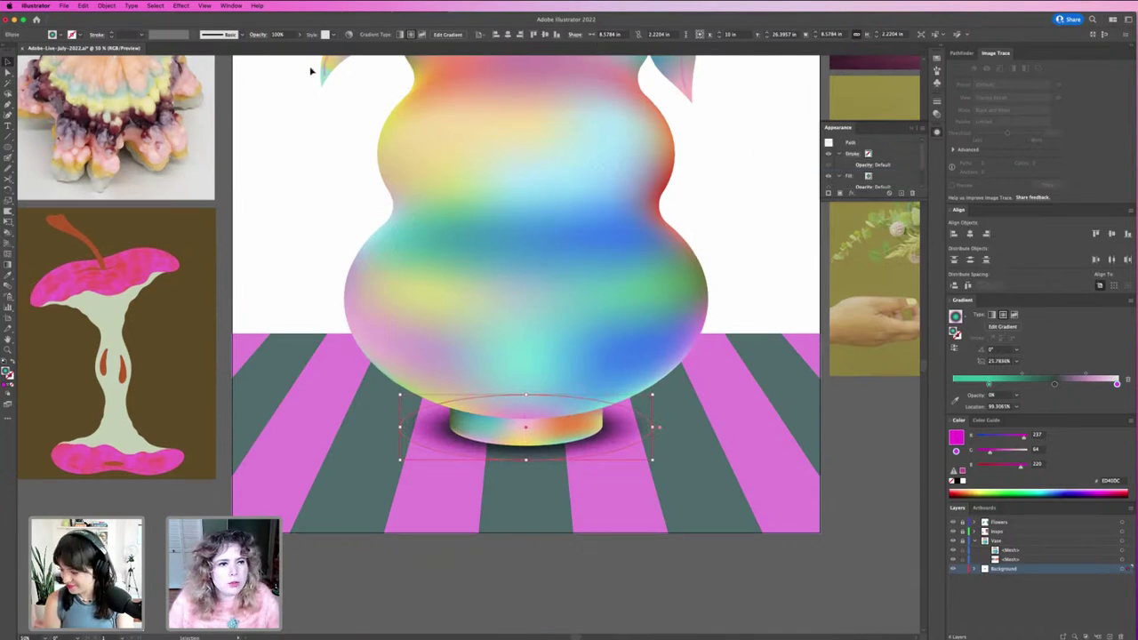
pyautogui.click(278, 34)
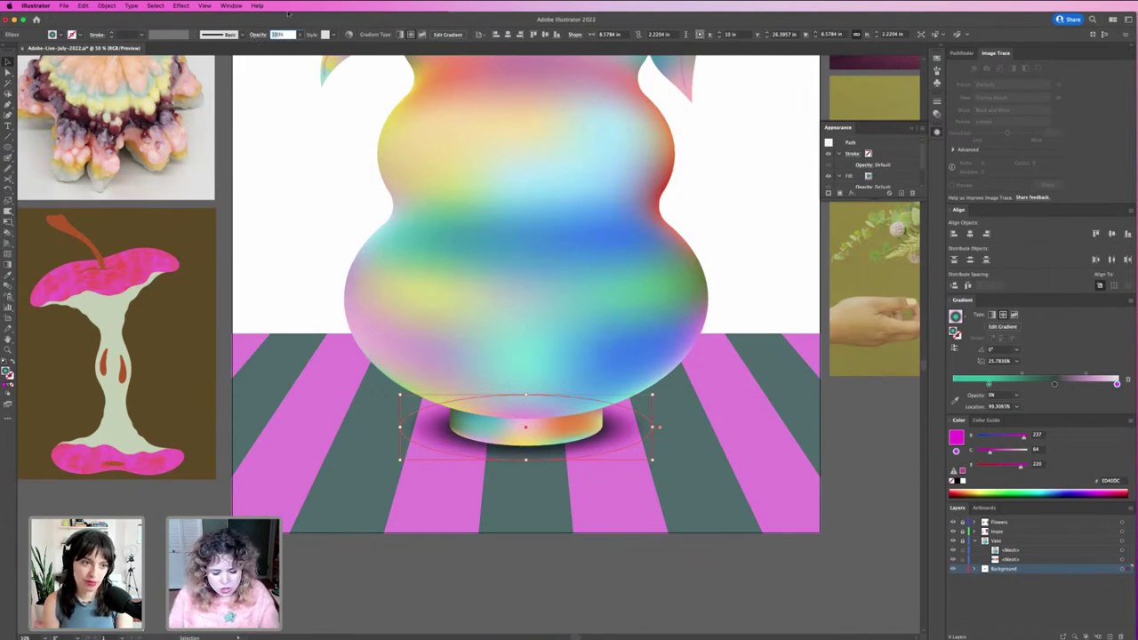
pyautogui.write('60')
pyautogui.press('Return')
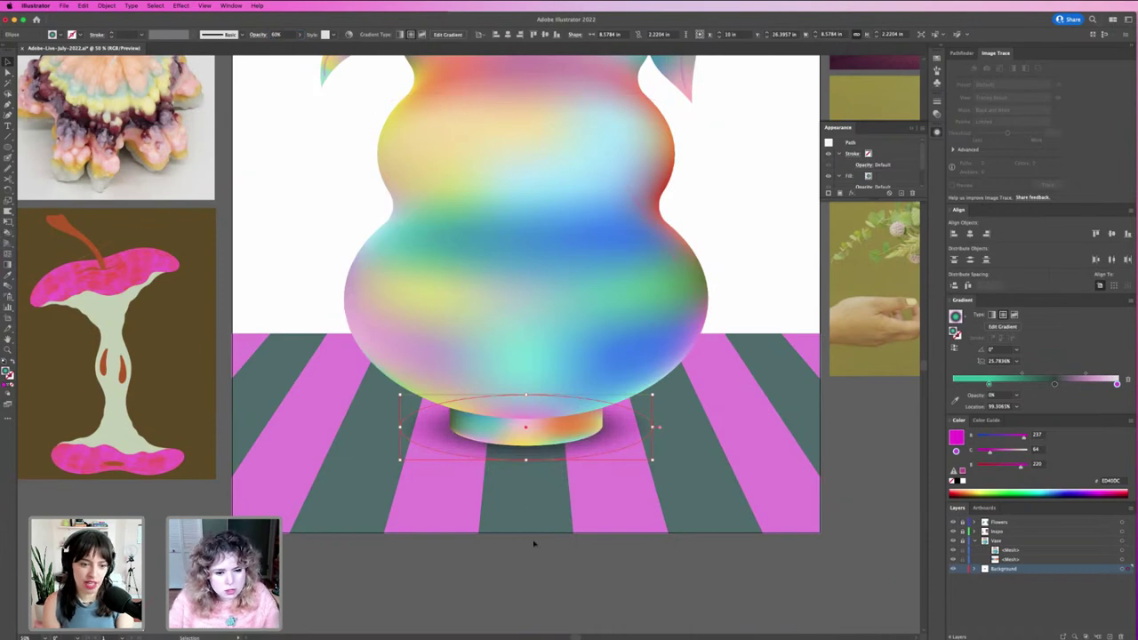
pyautogui.click(534, 542)
pyautogui.press('super+minus')
pyautogui.press('super+minus')
pyautogui.press('super+minus')
pyautogui.press('super+plus')
pyautogui.press('super+plus')
pyautogui.press('super+plus')
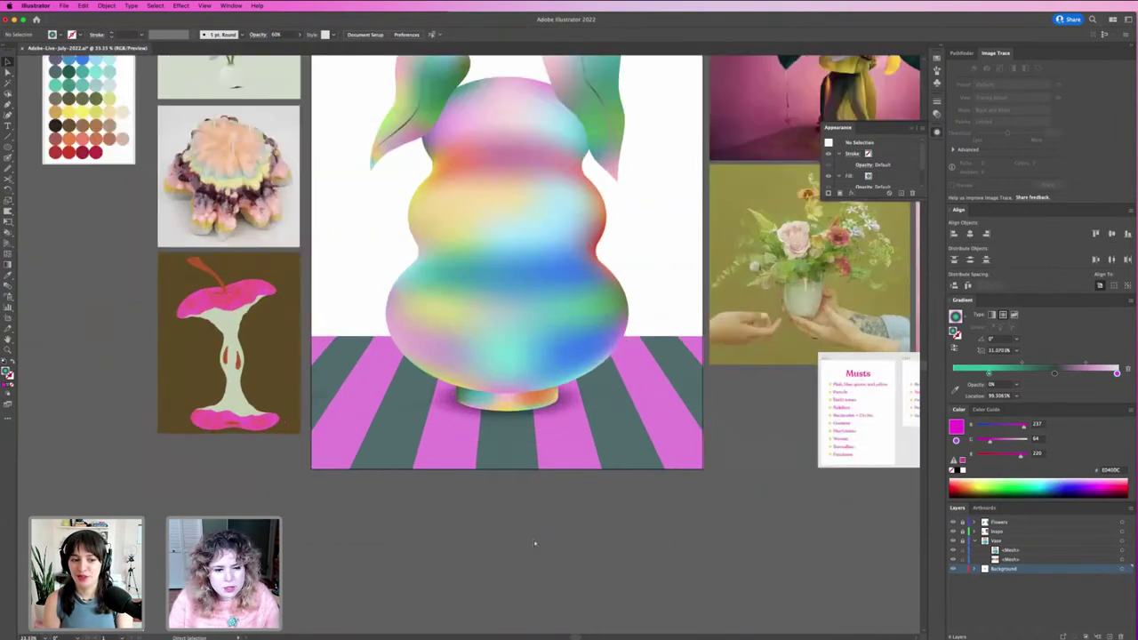
# Flatten the shadow ellipse to about 1.6 in high and widen it to about 9.99 in around the vase's foot.
pyautogui.click(583, 455)
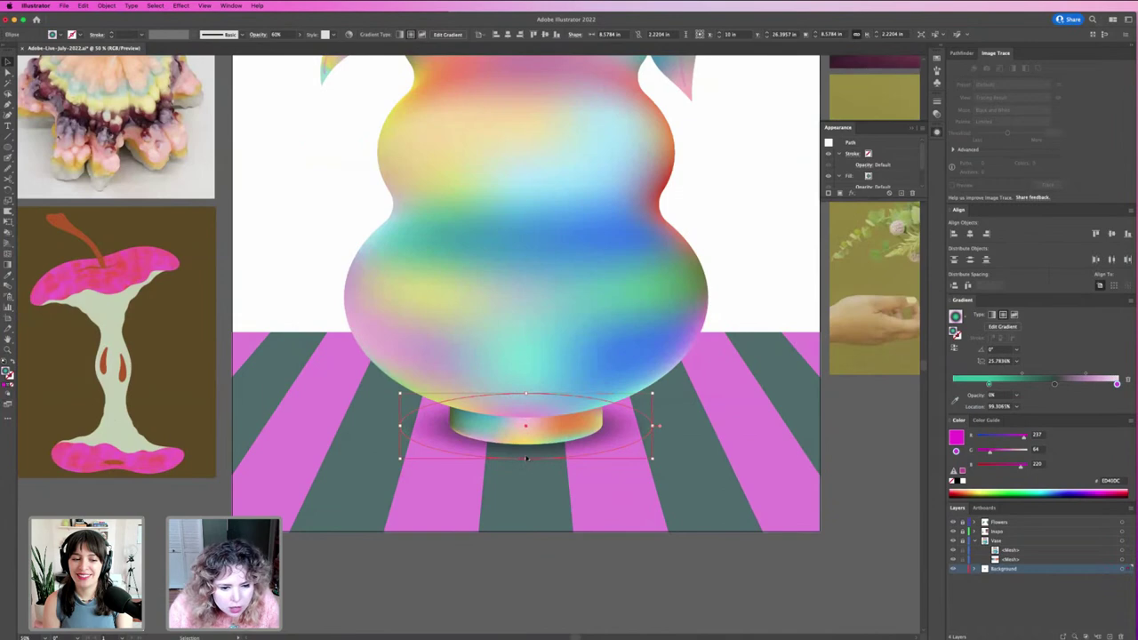
pyautogui.moveTo(525, 459); pyautogui.dragTo(600, 474)
pyautogui.press('z')
pyautogui.scroll(2, 600, 474)
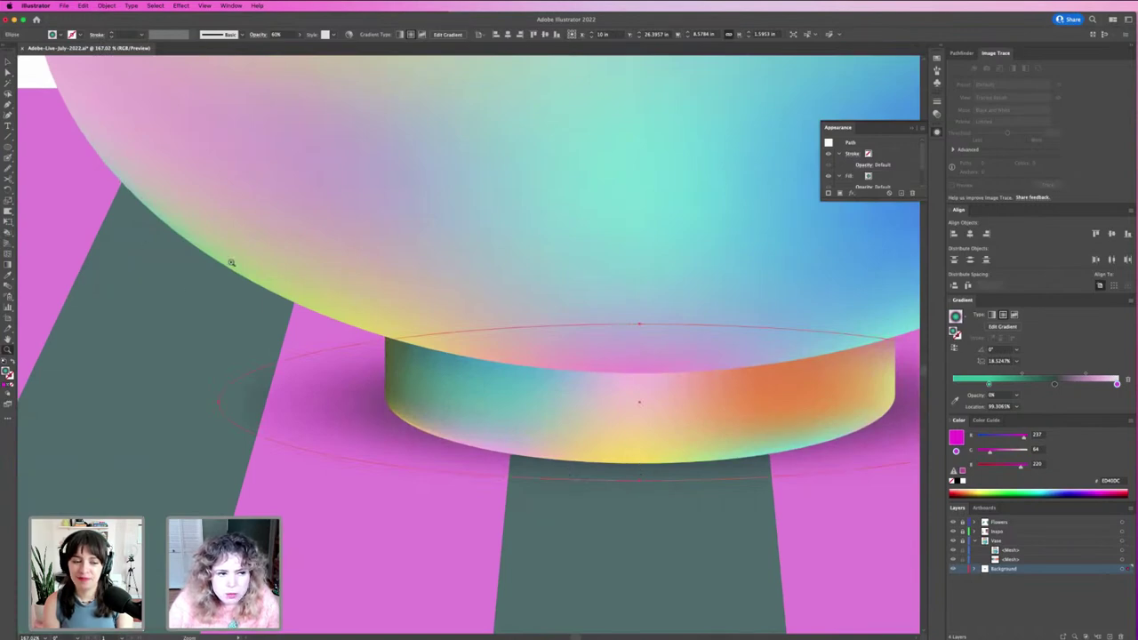
pyautogui.scroll(-8, 526, 429)
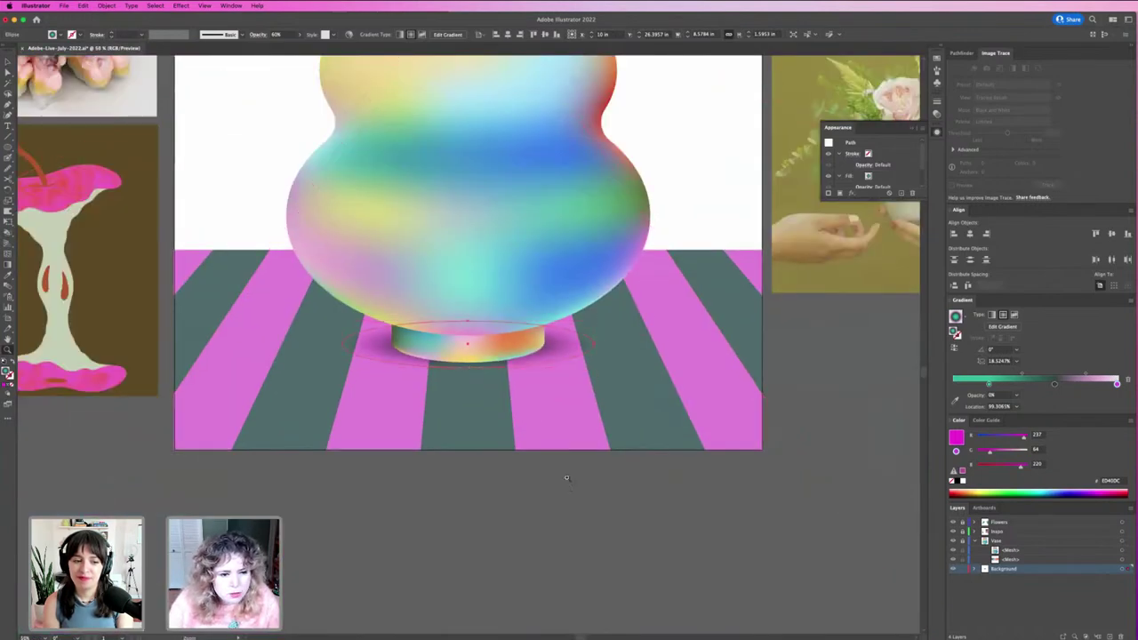
pyautogui.scroll(2, 533, 425)
pyautogui.click(465, 389)
pyautogui.scroll(-3, 671, 497)
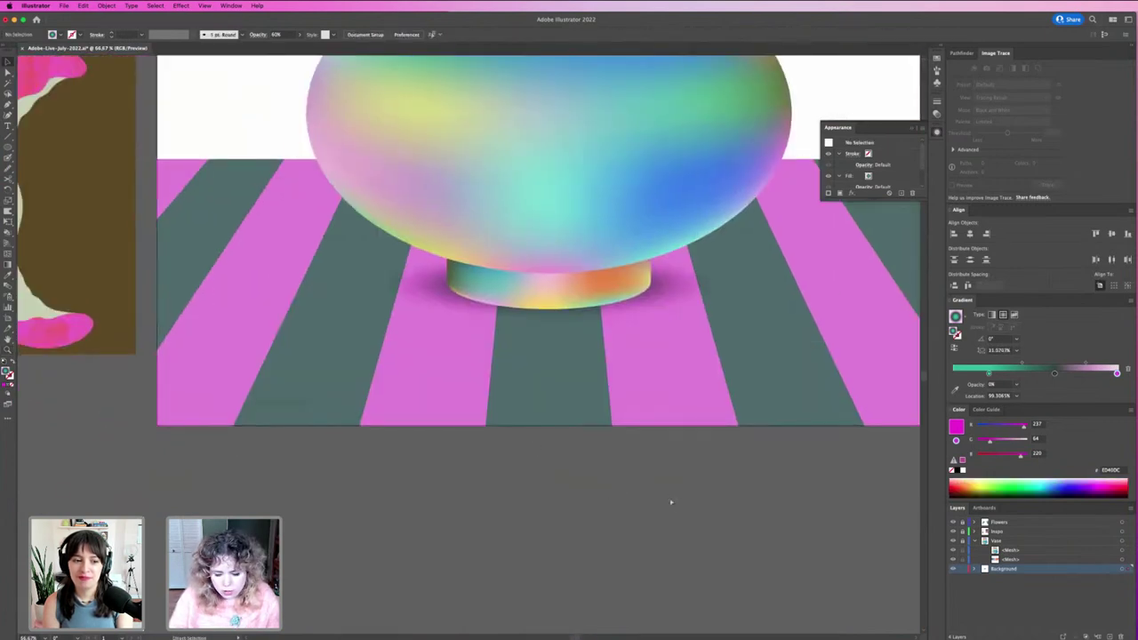
pyautogui.scroll(-3, 671, 503)
pyautogui.scroll(-1, 670, 502)
pyautogui.scroll(5, 670, 501)
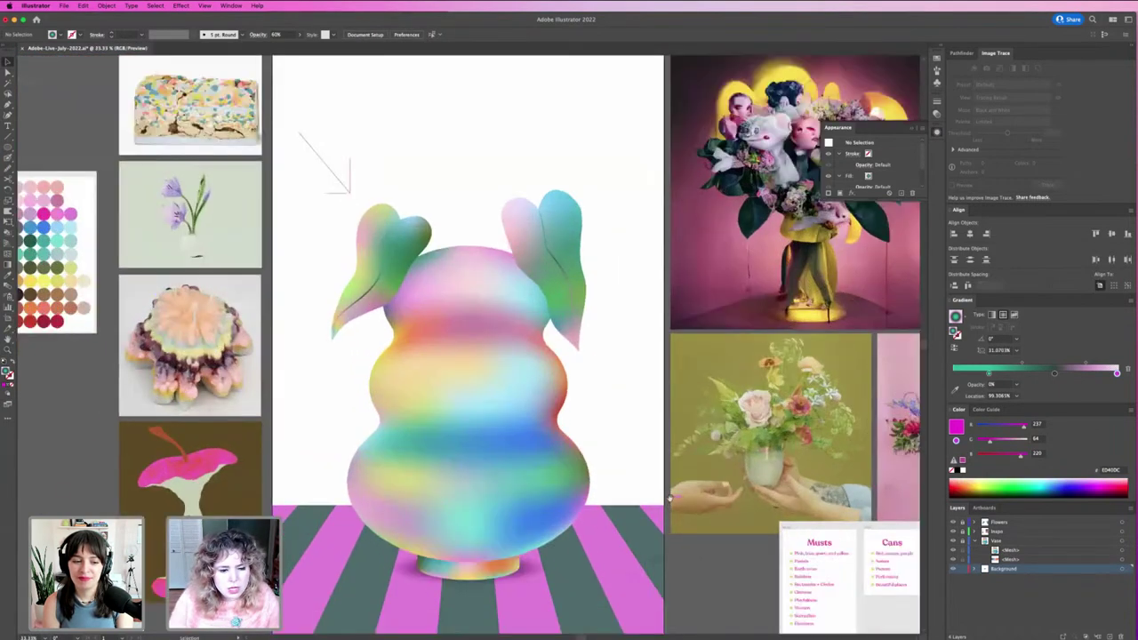
pyautogui.moveTo(694, 424); pyautogui.dragTo(743, 367)
pyautogui.click(592, 516)
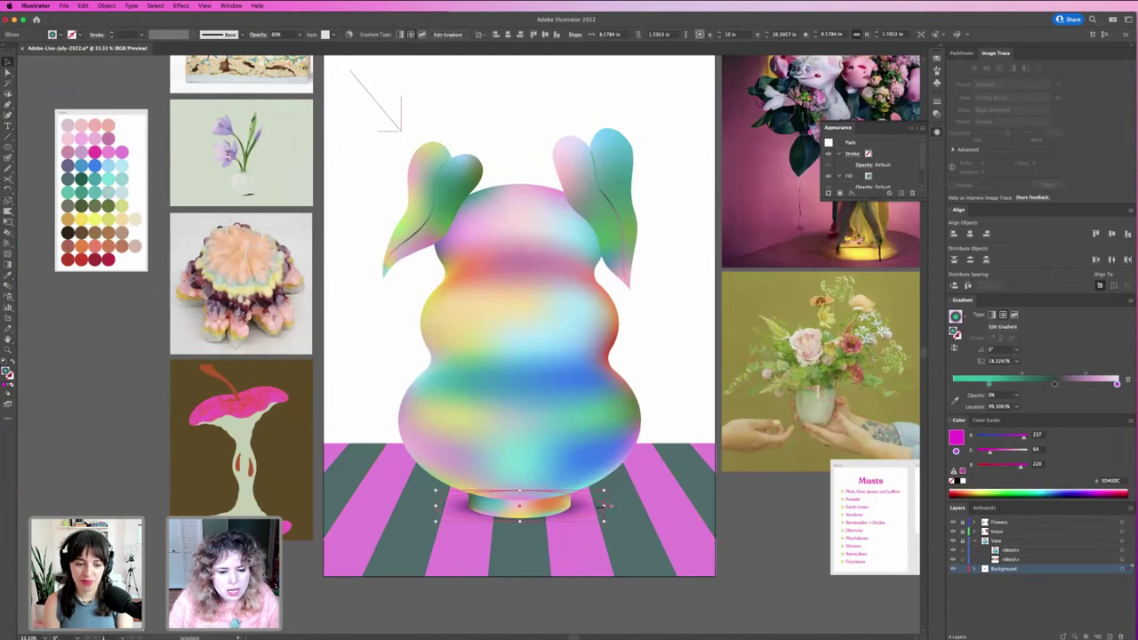
pyautogui.moveTo(603, 506); pyautogui.dragTo(626, 505)
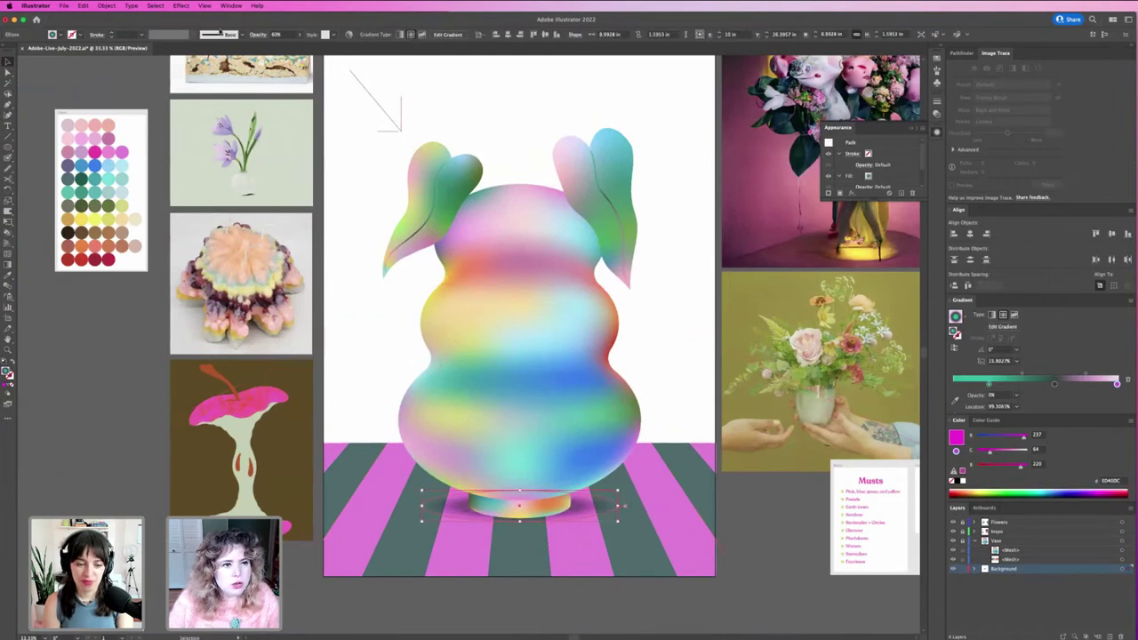
# Lower the shadow ellipse's opacity to 30%.
pyautogui.click(276, 34)
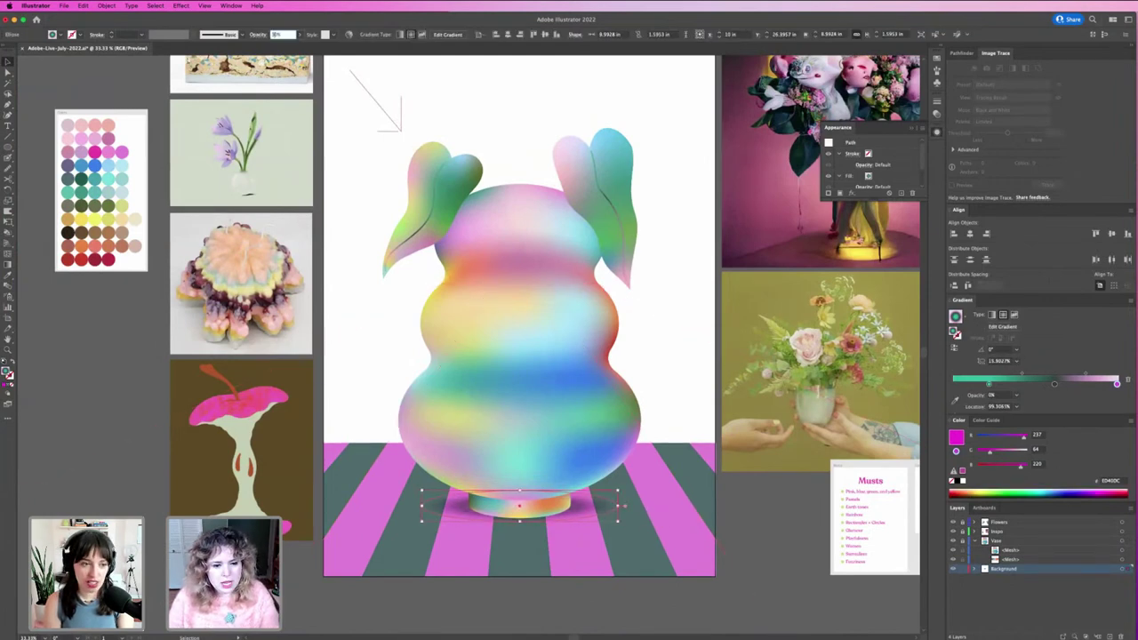
pyautogui.write('30')
pyautogui.press('Return')
pyautogui.click(726, 514)
pyautogui.press('super+minus')
pyautogui.press('super+minus')
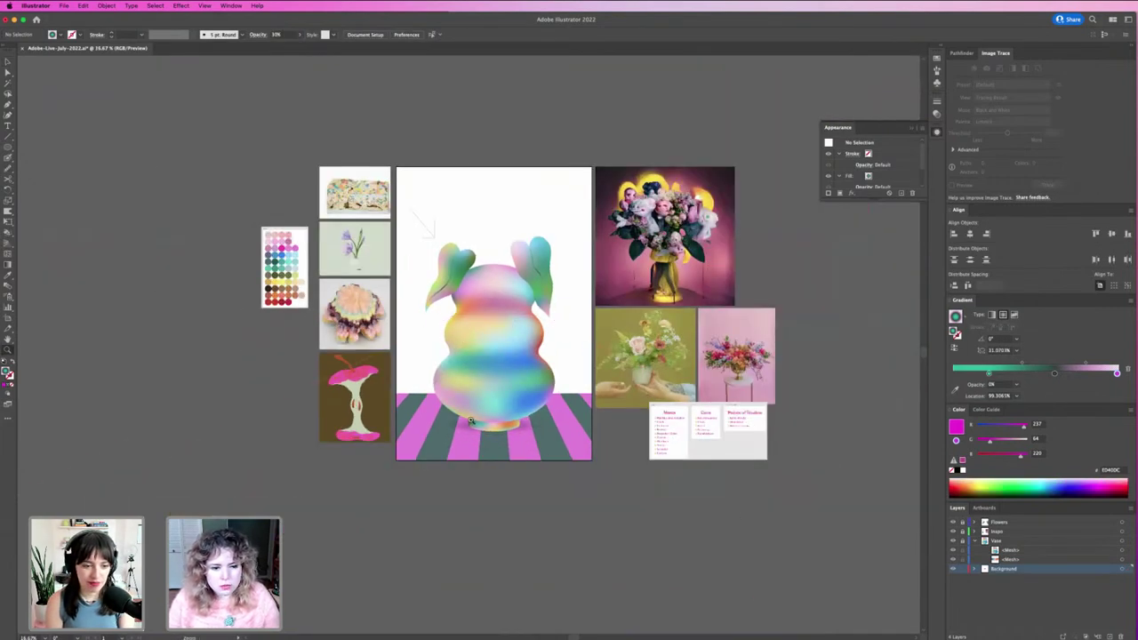
# Change the shadow ellipse's opacity to 50% and deselect it.
pyautogui.scroll(2, 442, 437)
pyautogui.click(442, 437)
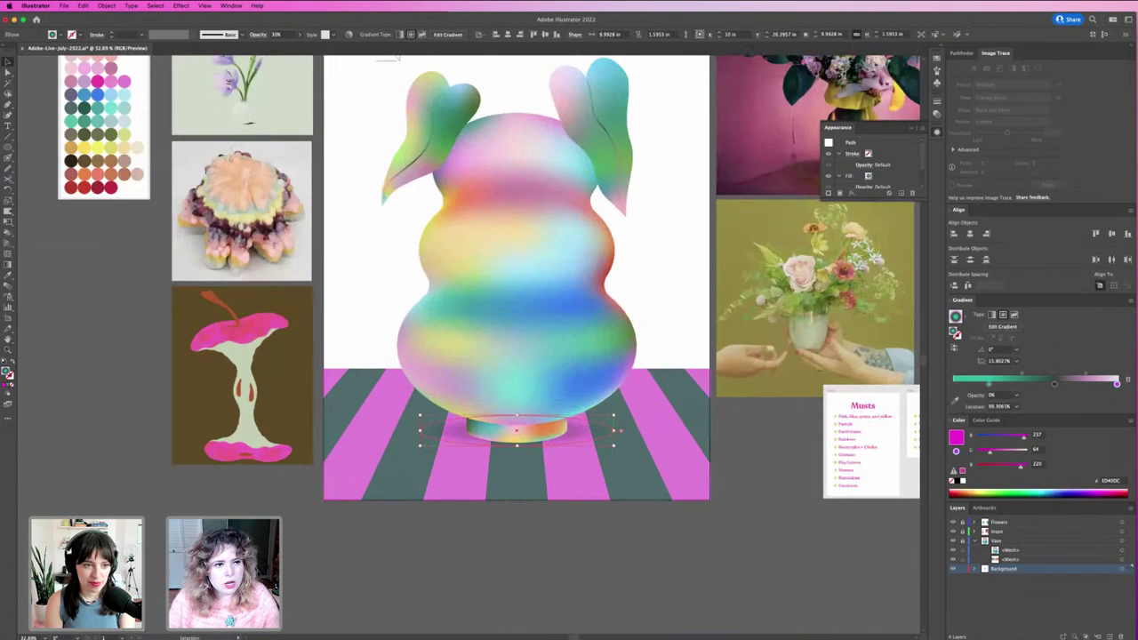
pyautogui.click(274, 34)
pyautogui.write('50')
pyautogui.press('Return')
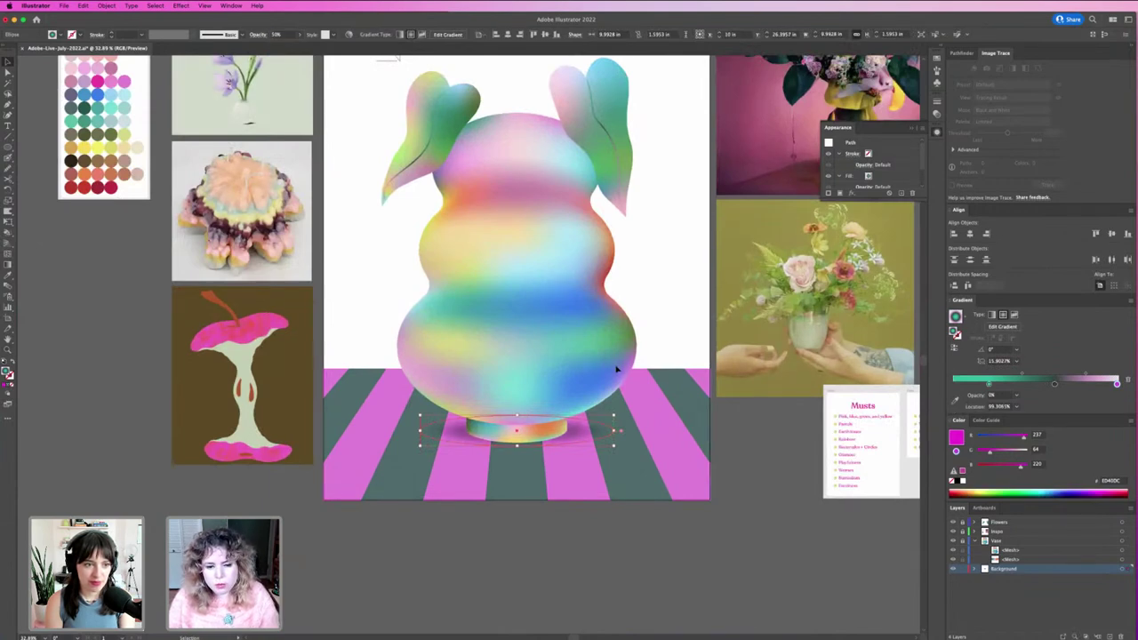
pyautogui.click(750, 487)
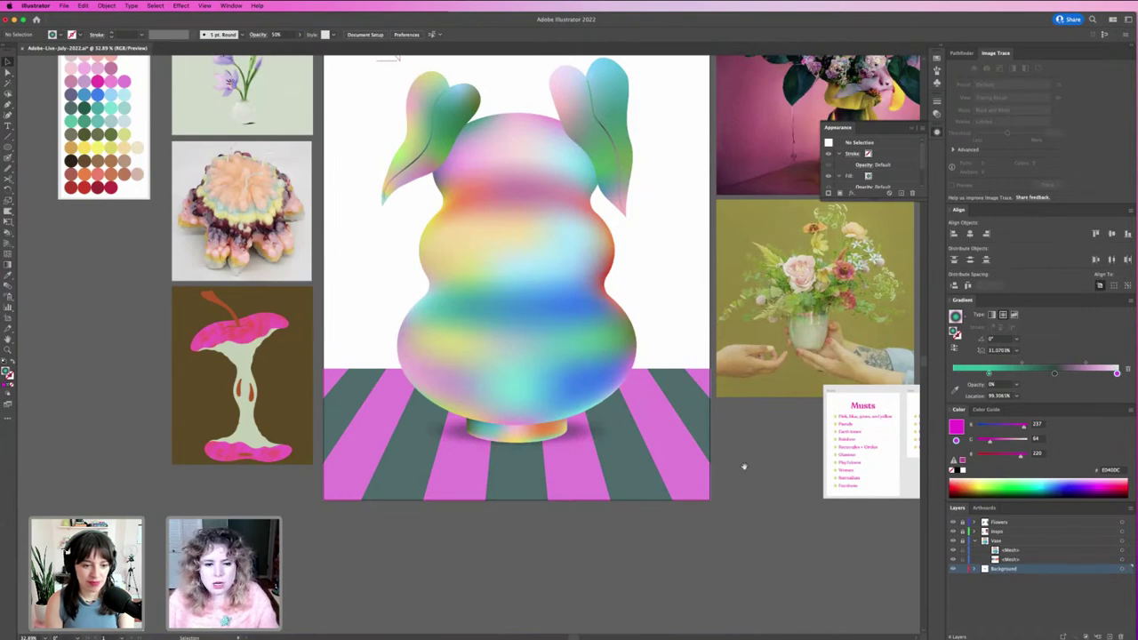
pyautogui.moveTo(690, 408); pyautogui.dragTo(683, 454)
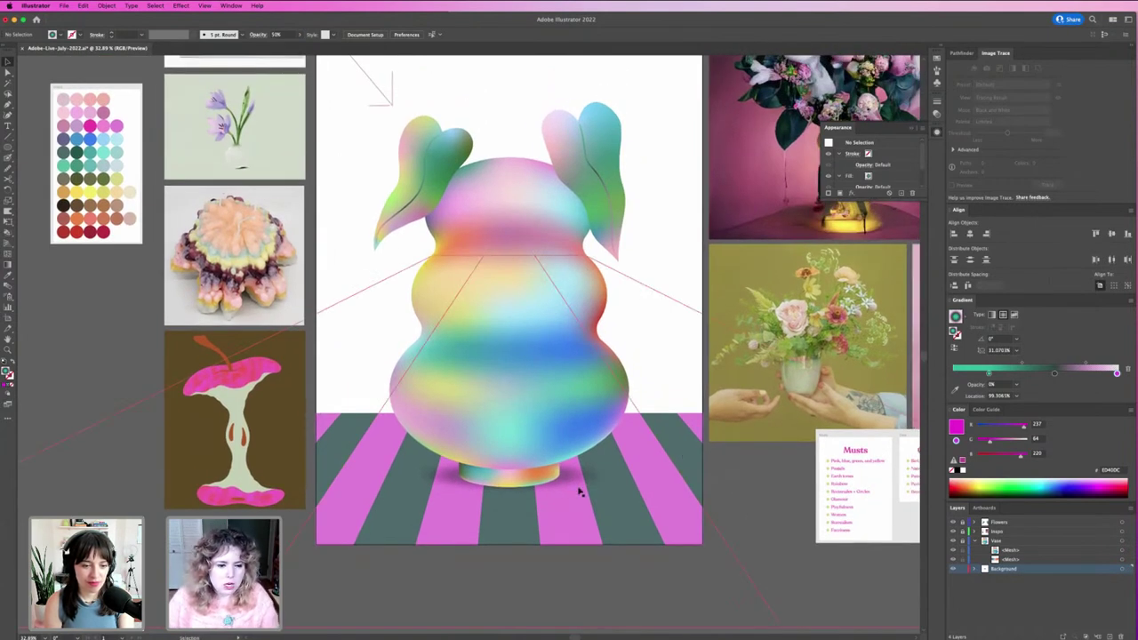
pyautogui.press('super+shift+i')
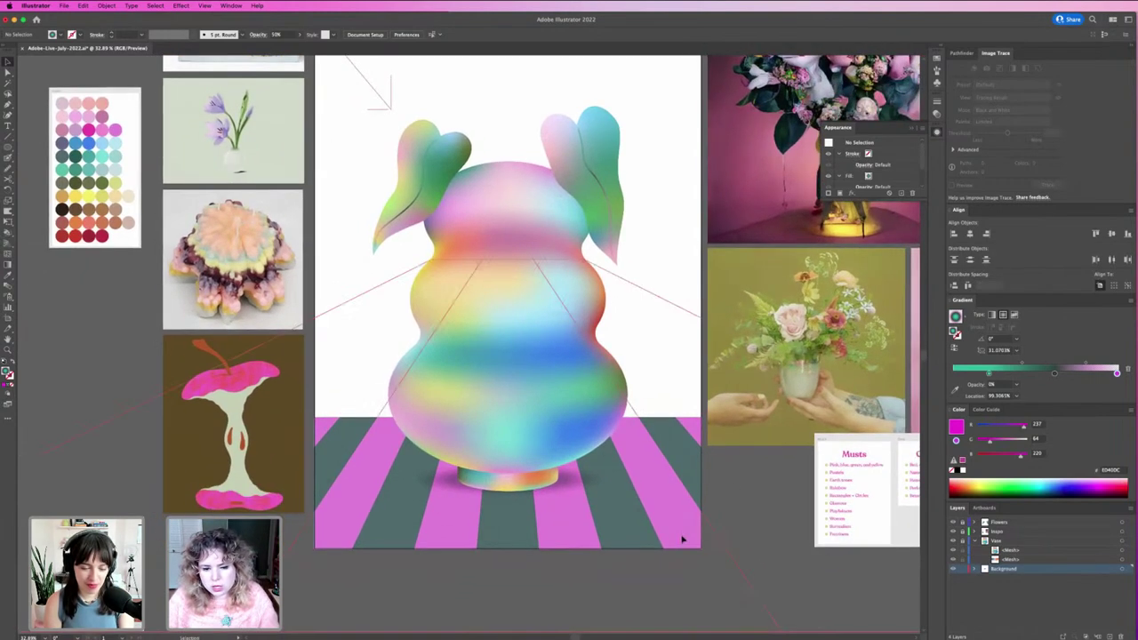
pyautogui.click(681, 537)
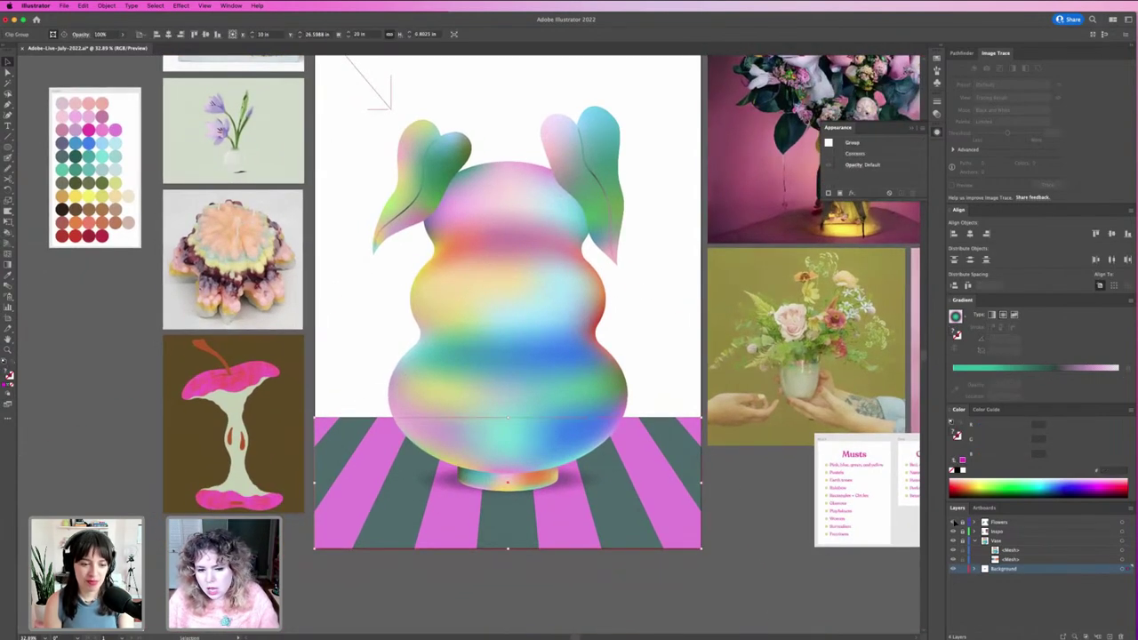
pyautogui.click(802, 544)
# Draw a rectangle about 20 in wide and 23.2 in high over the white area above the table and fill it with light blue 82D4FC.
pyautogui.scroll(2, 797, 548)
pyautogui.press('r')
pyautogui.moveTo(704, 91); pyautogui.dragTo(720, 142)
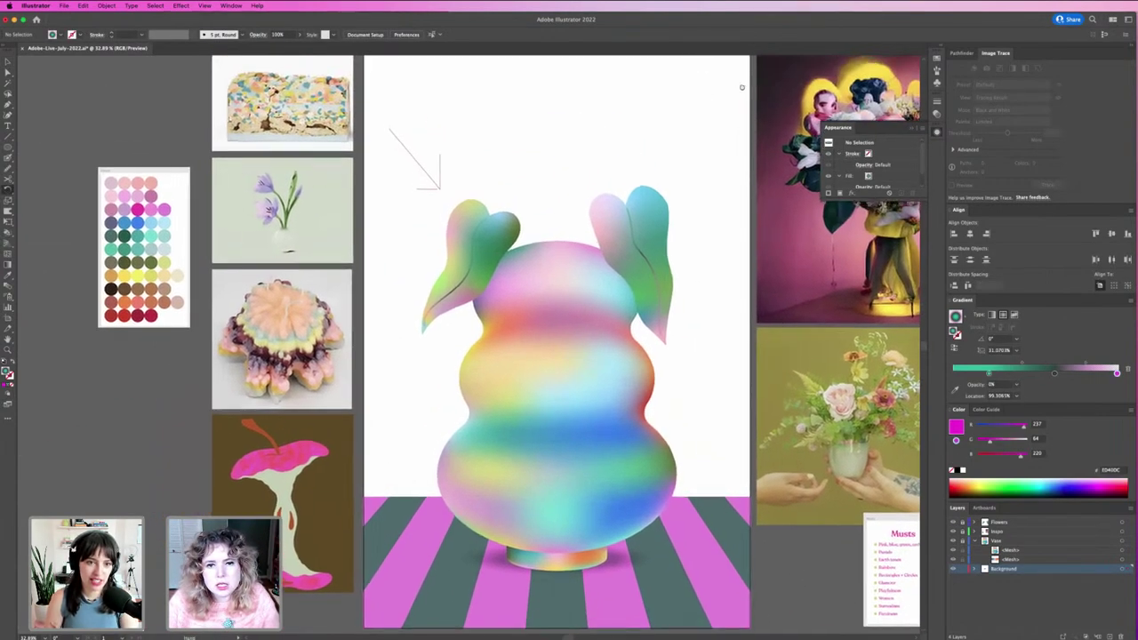
pyautogui.scroll(2, 741, 88)
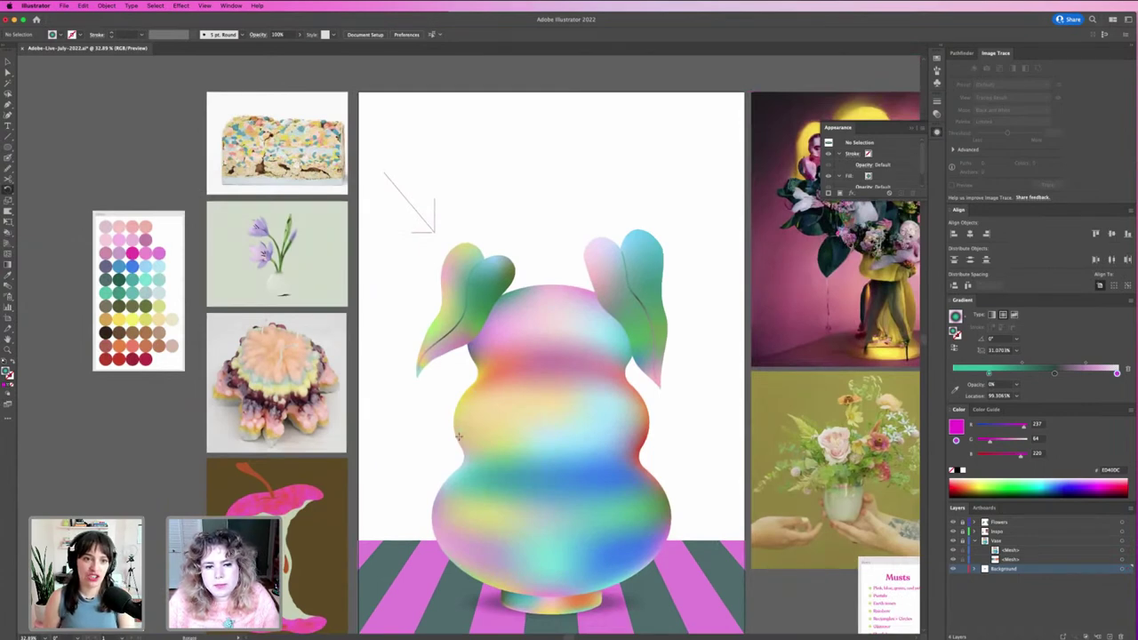
pyautogui.press('m')
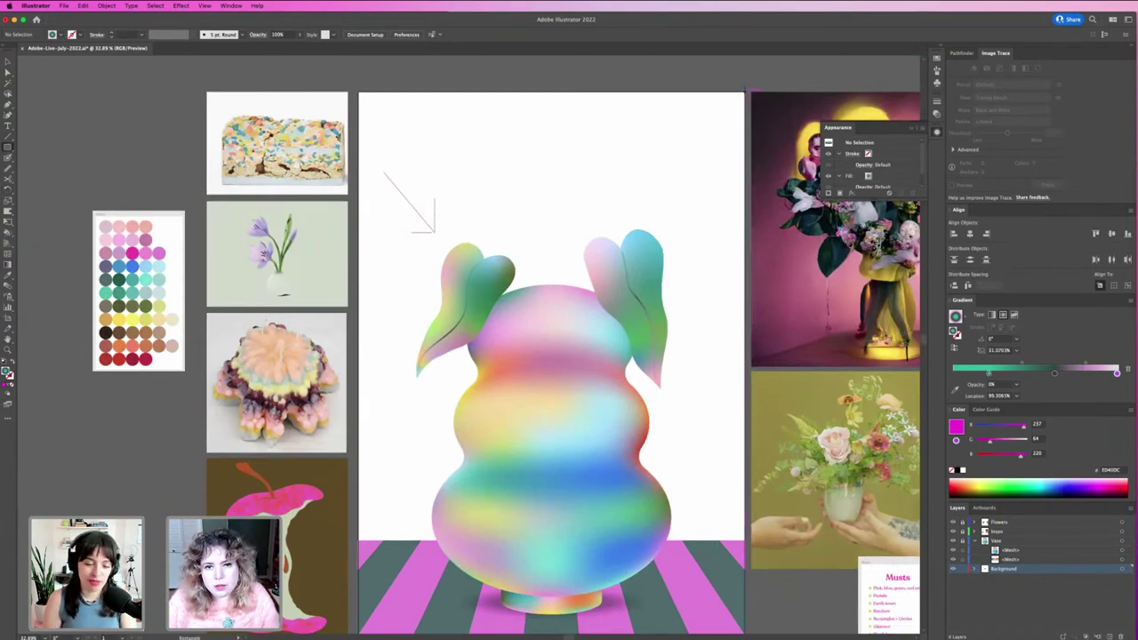
pyautogui.moveTo(745, 93); pyautogui.dragTo(358, 540)
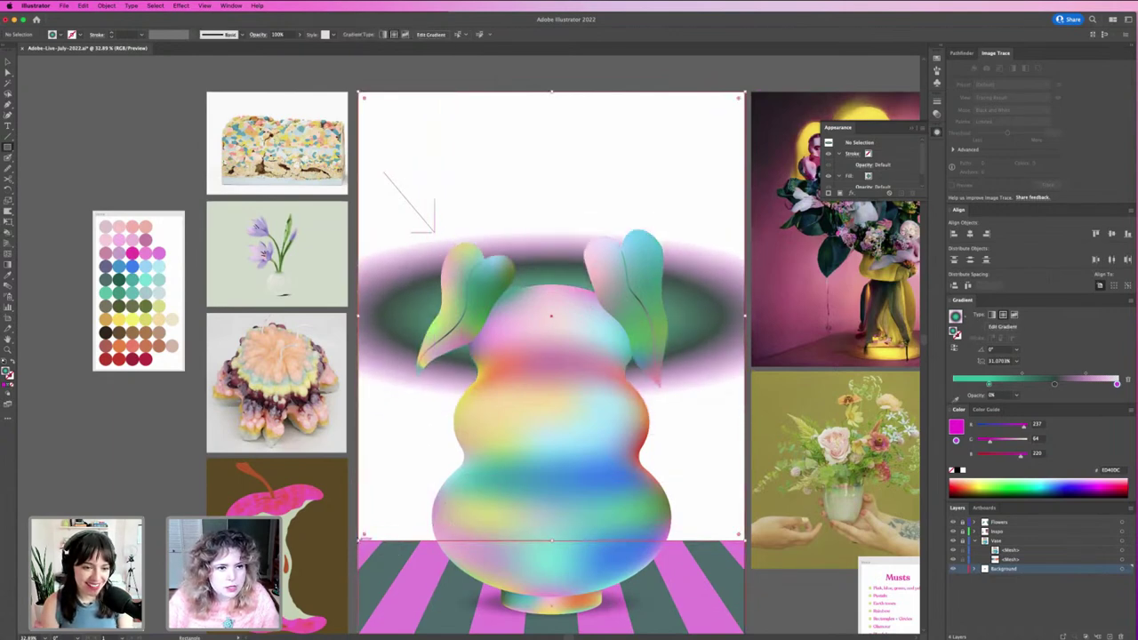
pyautogui.click(150, 264)
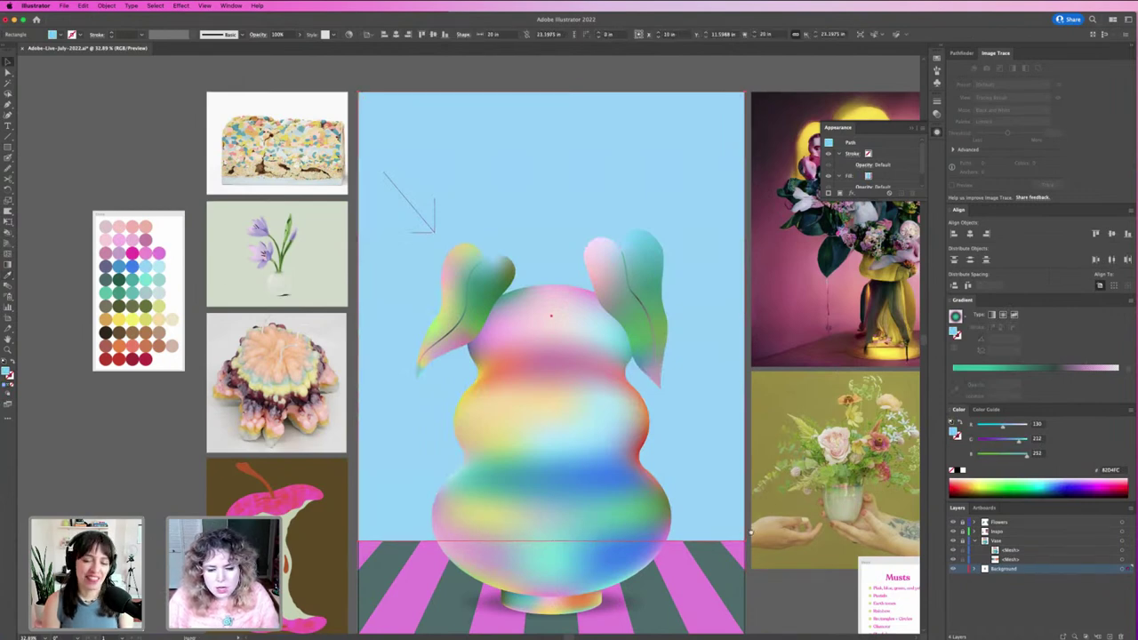
pyautogui.scroll(-3, 761, 494)
pyautogui.click(807, 526)
# Draw a rectangle about 20 in wide and 6.8 in high covering the striped table and sample a pale grey-blue fill for it.
pyautogui.press('r')
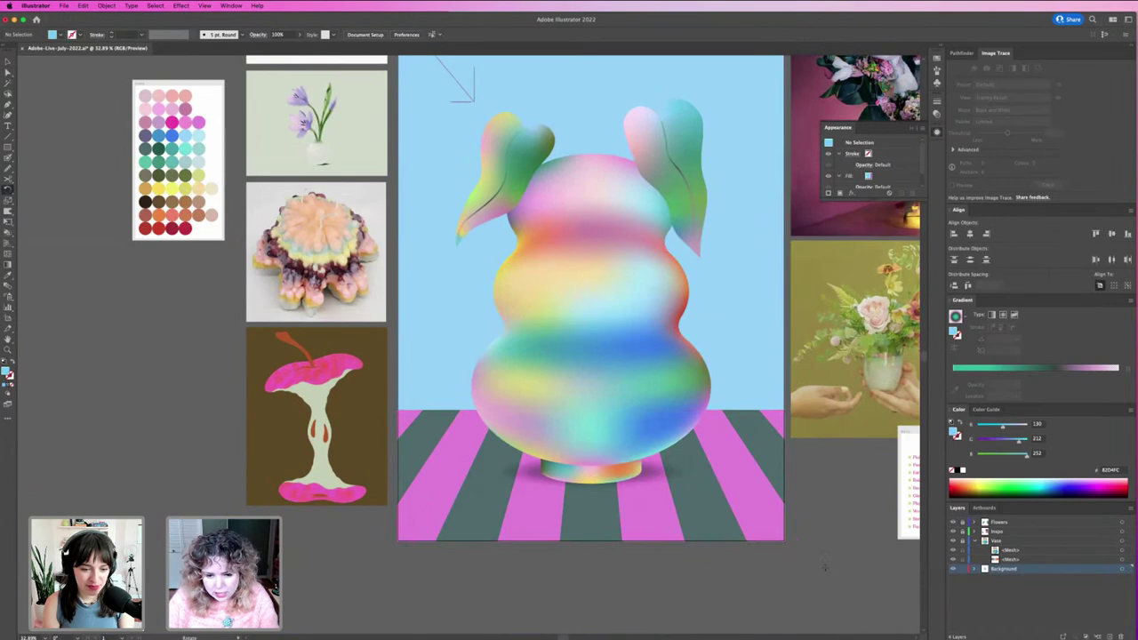
pyautogui.press('m')
pyautogui.moveTo(786, 544); pyautogui.dragTo(432, 414)
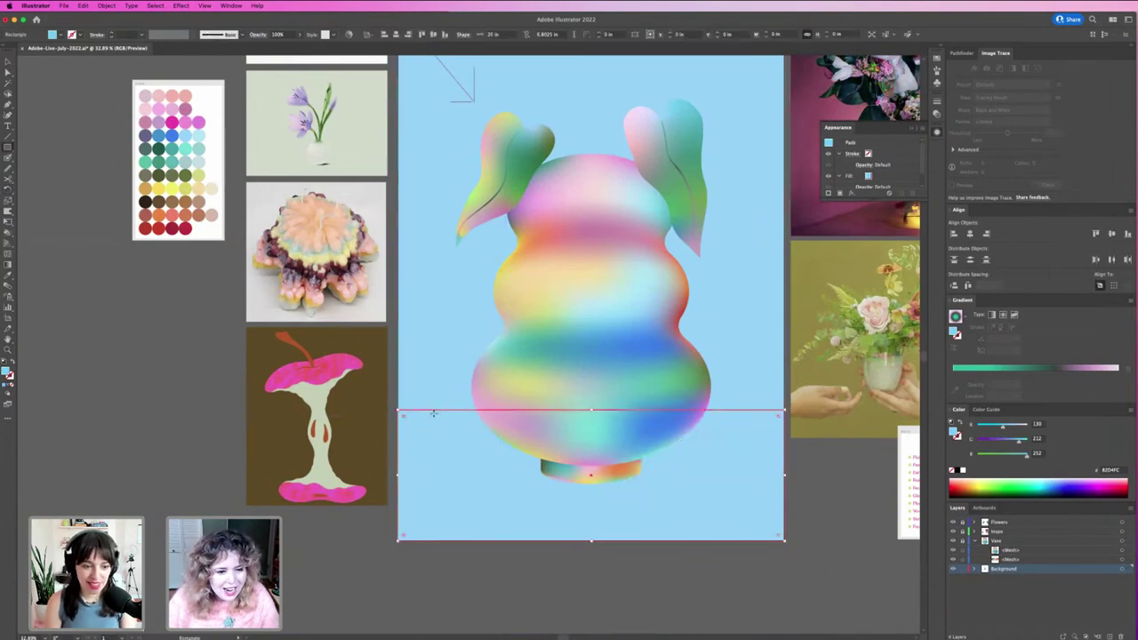
pyautogui.press('i')
pyautogui.click(434, 281)
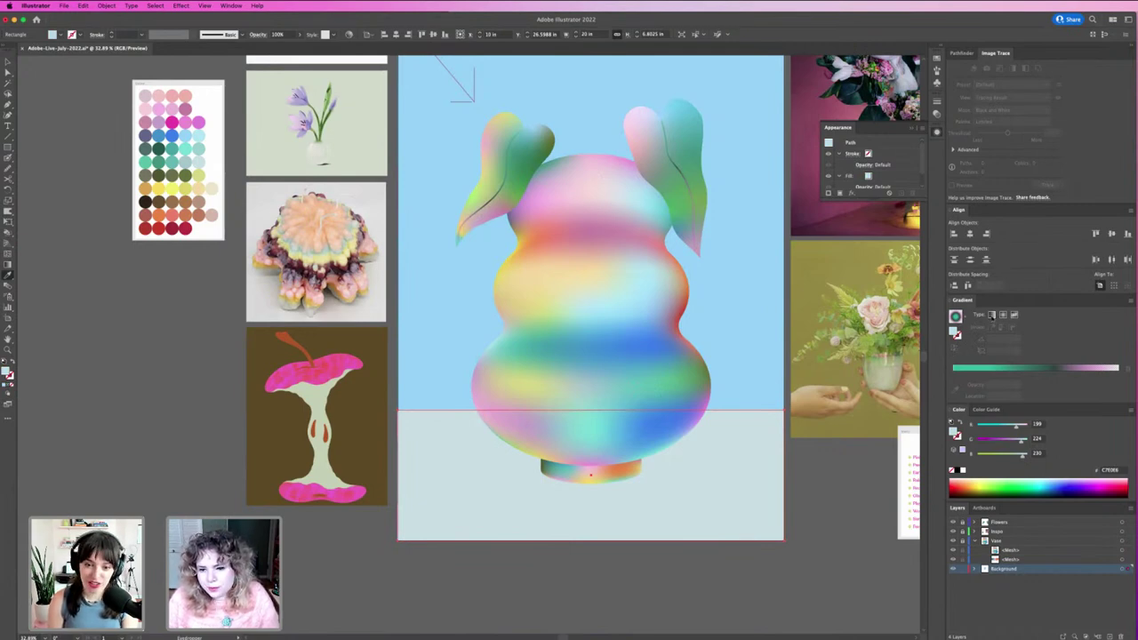
# Apply a linear gradient to the table rectangle and recolour its magenta end stop with the light blue palette swatch A3E8F6.
pyautogui.click(992, 315)
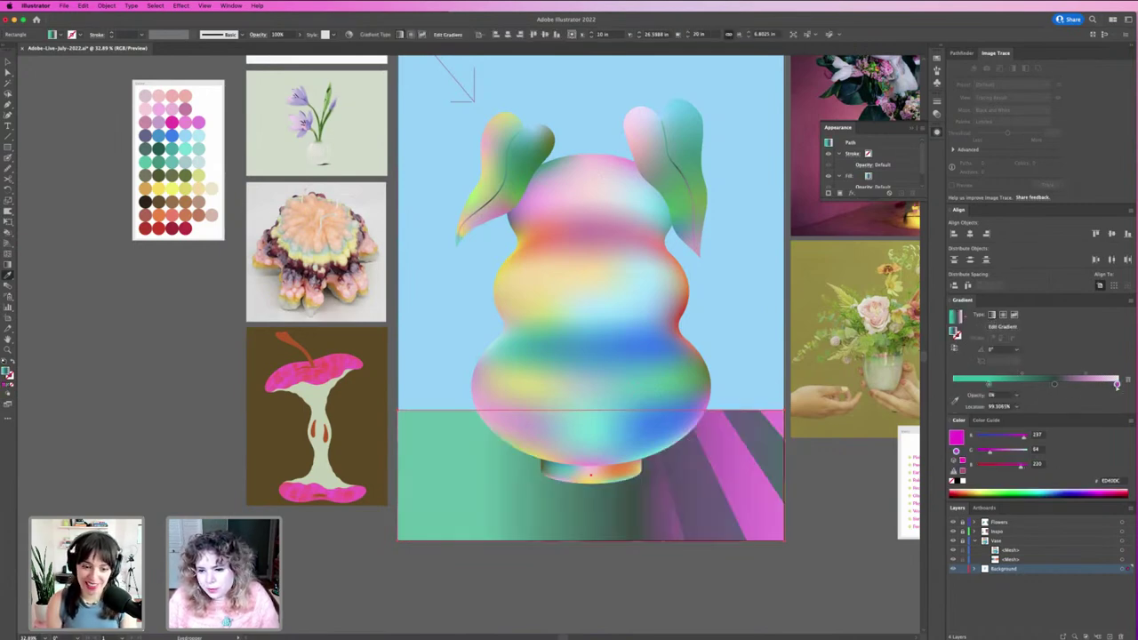
pyautogui.click(958, 400)
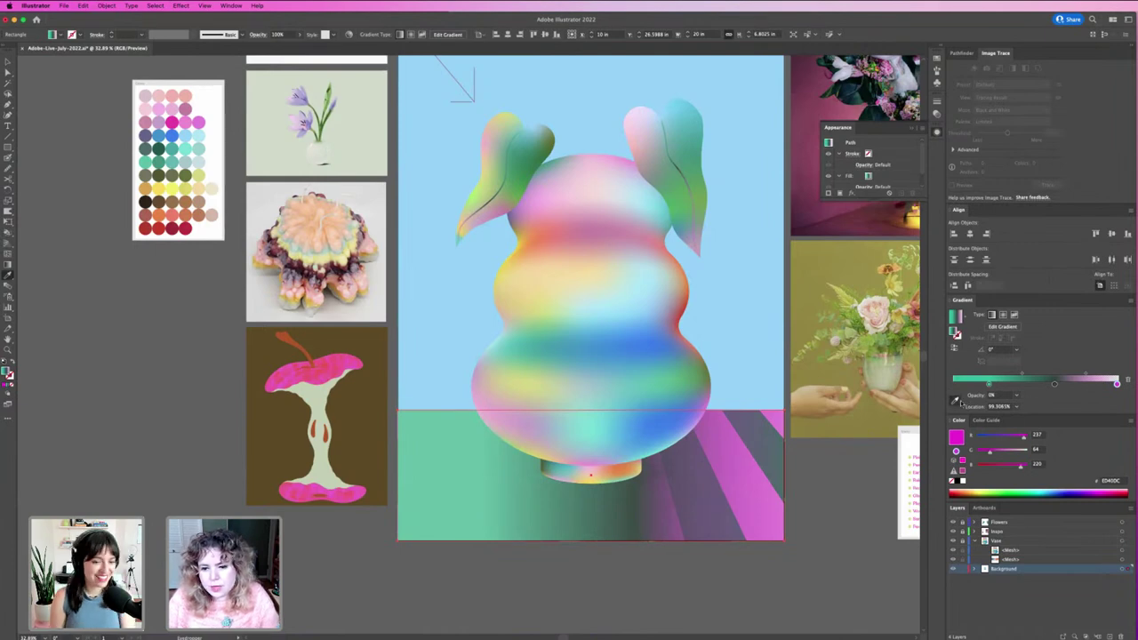
pyautogui.scroll(2, 594, 279)
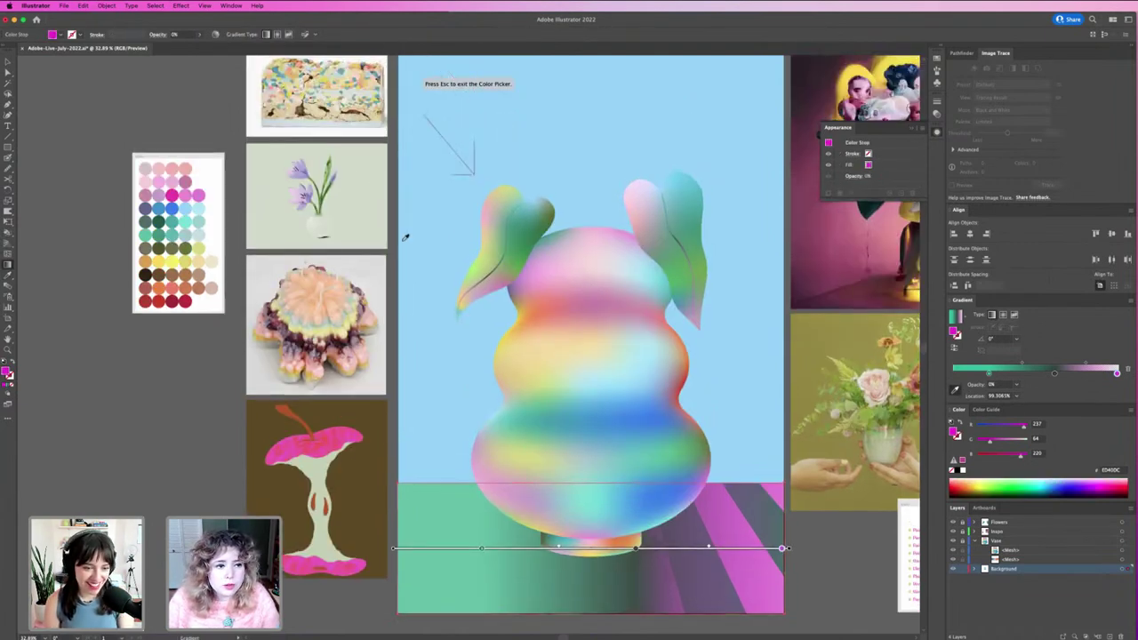
pyautogui.click(204, 202)
pyautogui.scroll(-2, 854, 409)
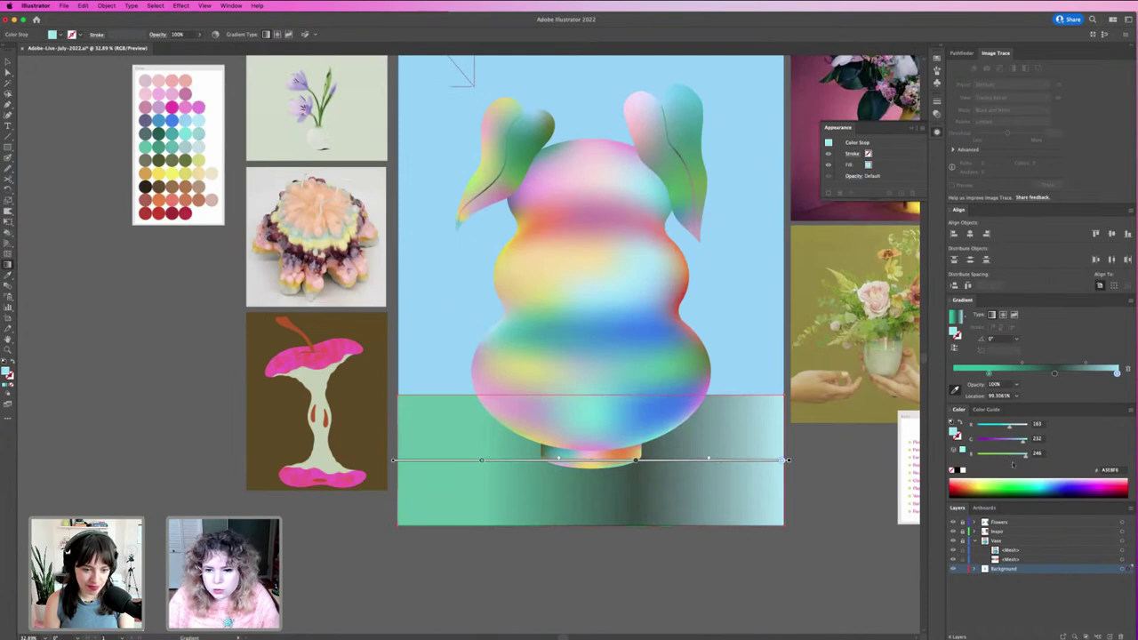
# Remove the gradient's dark middle stop and make the green stop a darker palette green, 15957F, at location 0%.
pyautogui.click(1054, 373)
pyautogui.moveTo(1055, 373); pyautogui.dragTo(1035, 386)
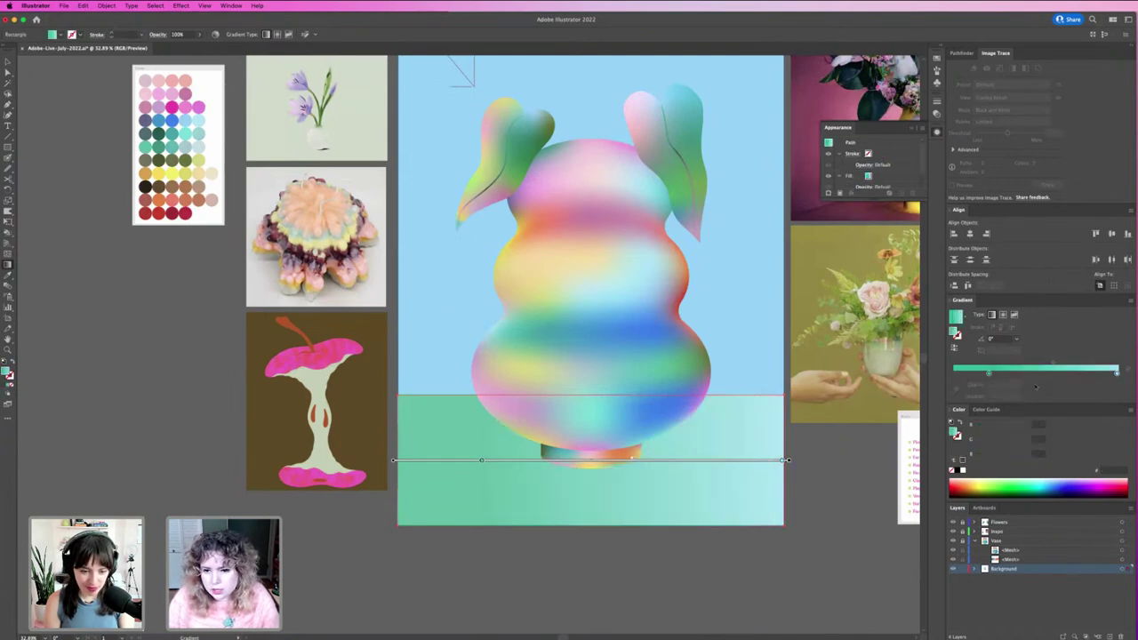
pyautogui.click(953, 373)
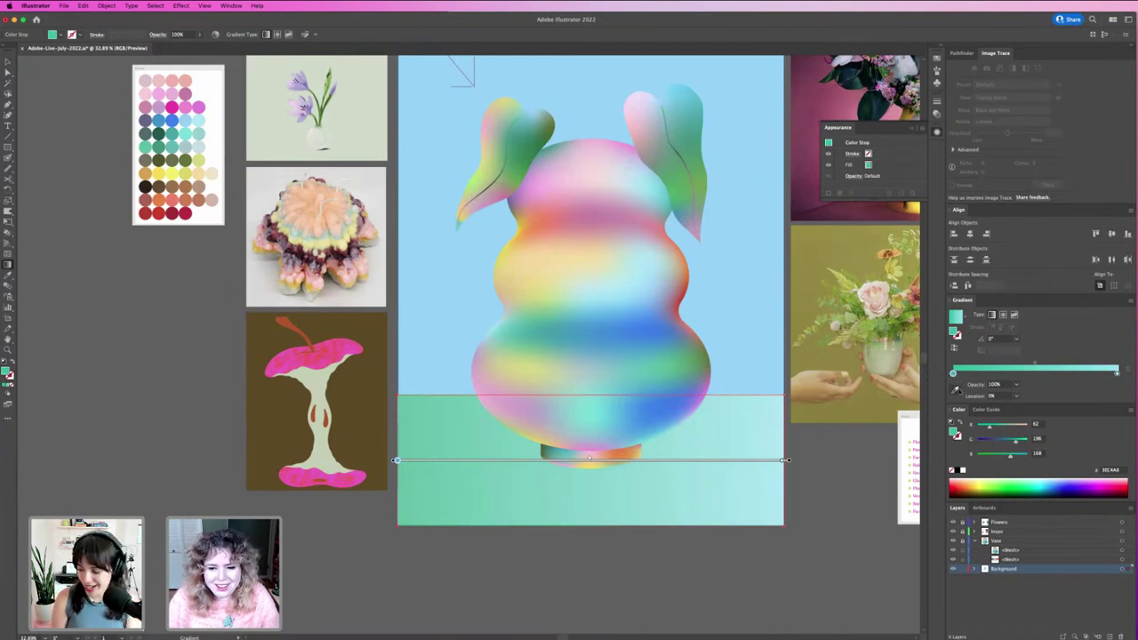
pyautogui.click(957, 390)
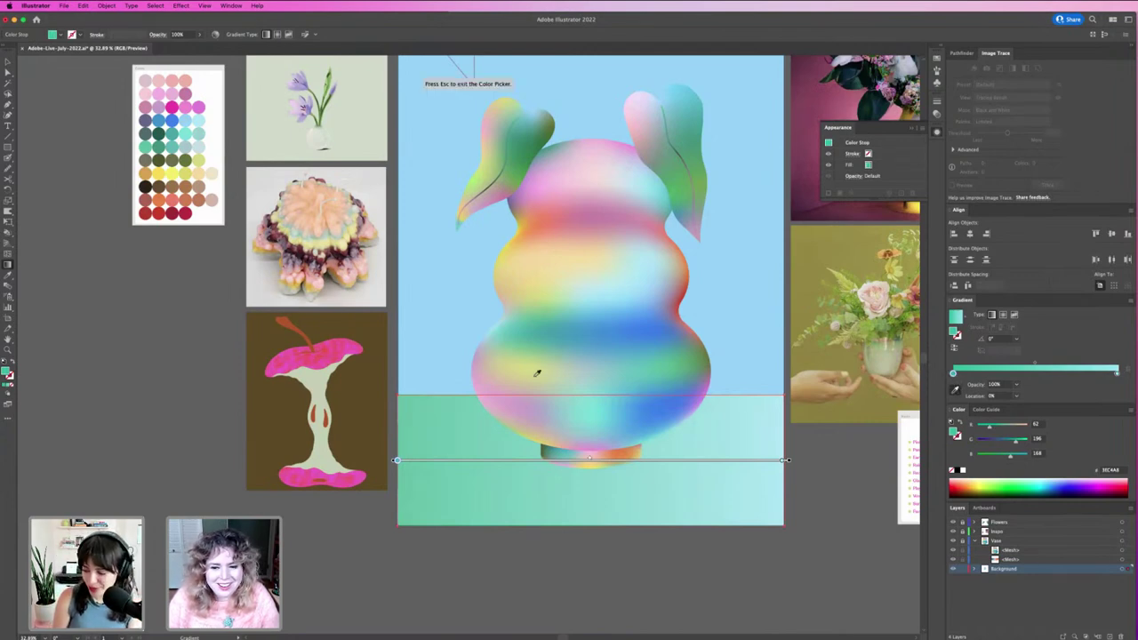
pyautogui.click(169, 143)
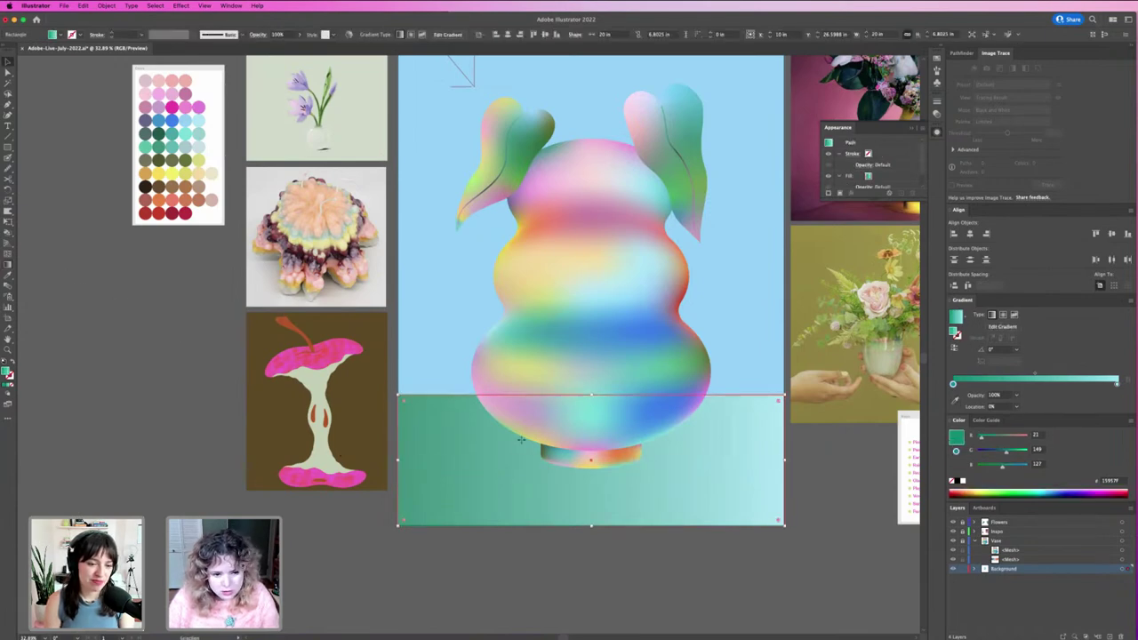
# Run the table rectangle's gradient vertically at -90° with green at the upper edge, and set the green stop's opacity to 0%.
pyautogui.moveTo(499, 393); pyautogui.dragTo(500, 526)
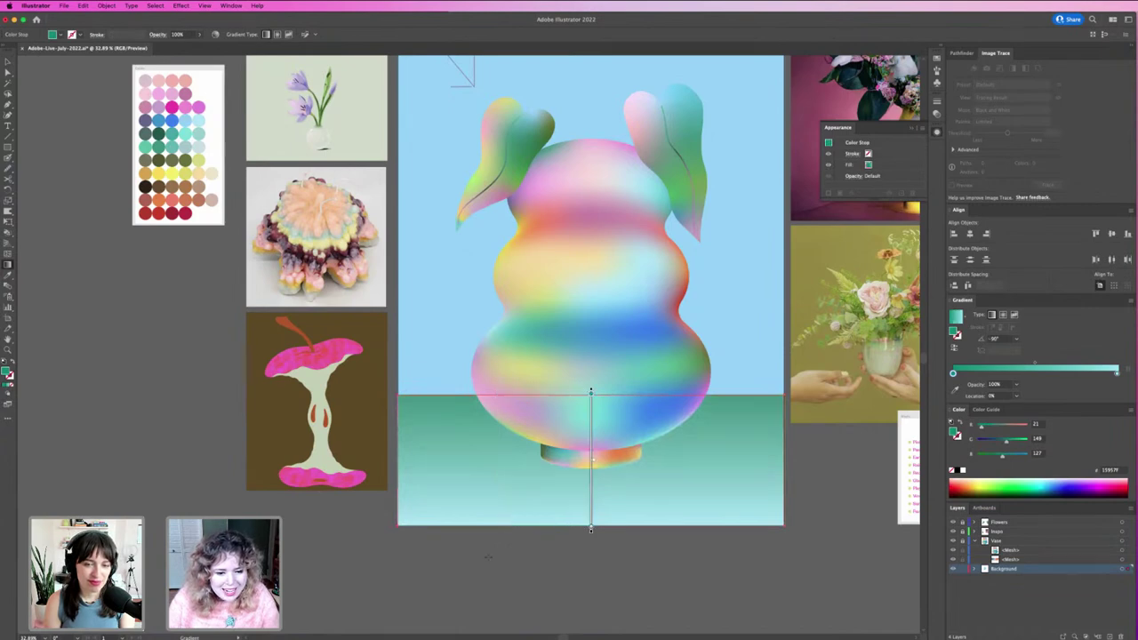
pyautogui.press('v')
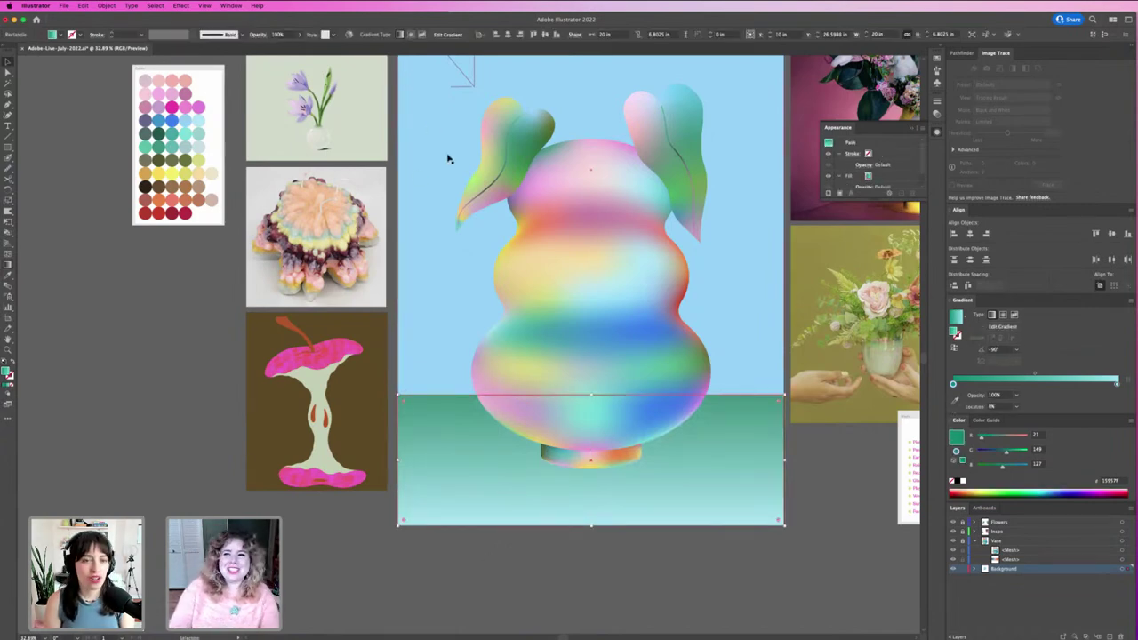
pyautogui.scroll(1, 452, 173)
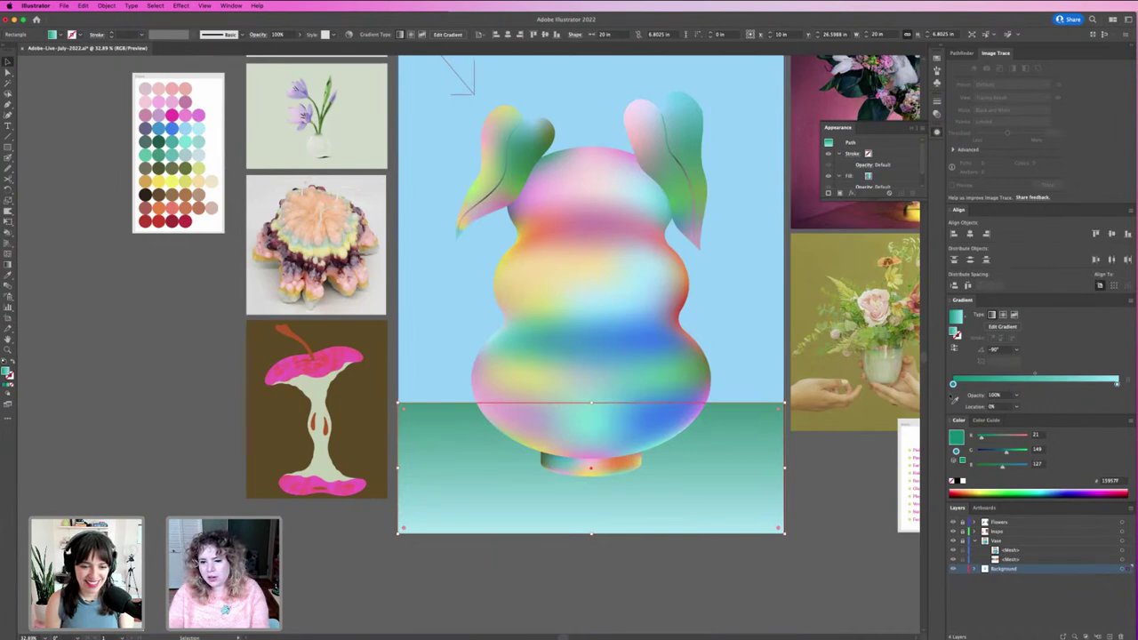
pyautogui.moveTo(1000, 395); pyautogui.dragTo(949, 391)
pyautogui.write('0')
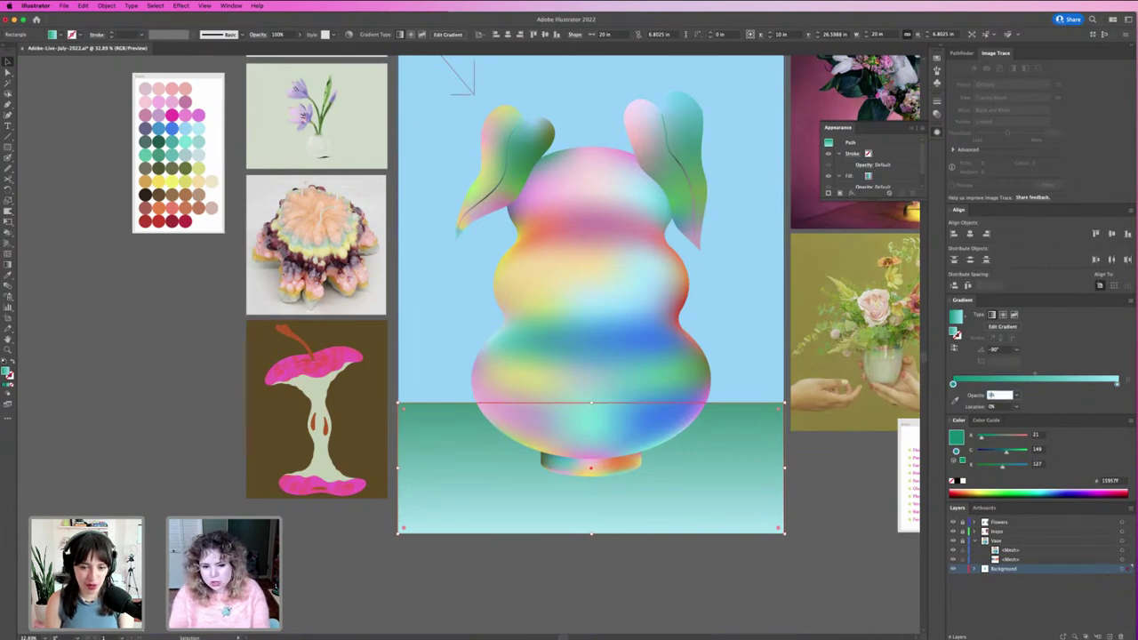
pyautogui.press('Return')
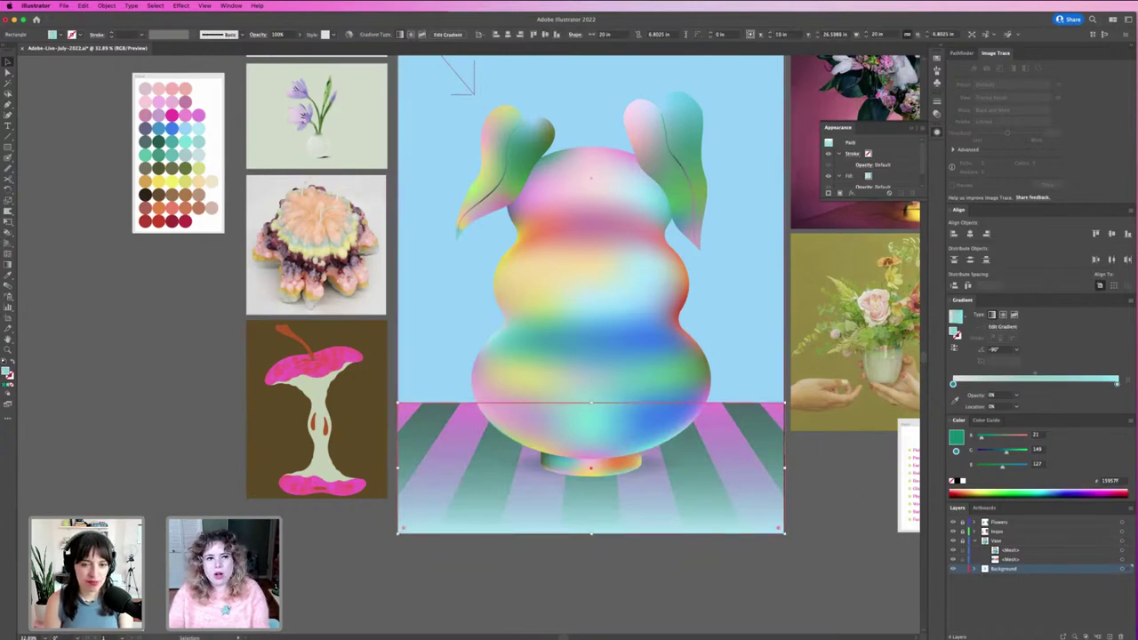
# Set the blend mode of the table's gradient rectangle to Soft Light.
pyautogui.click(260, 35)
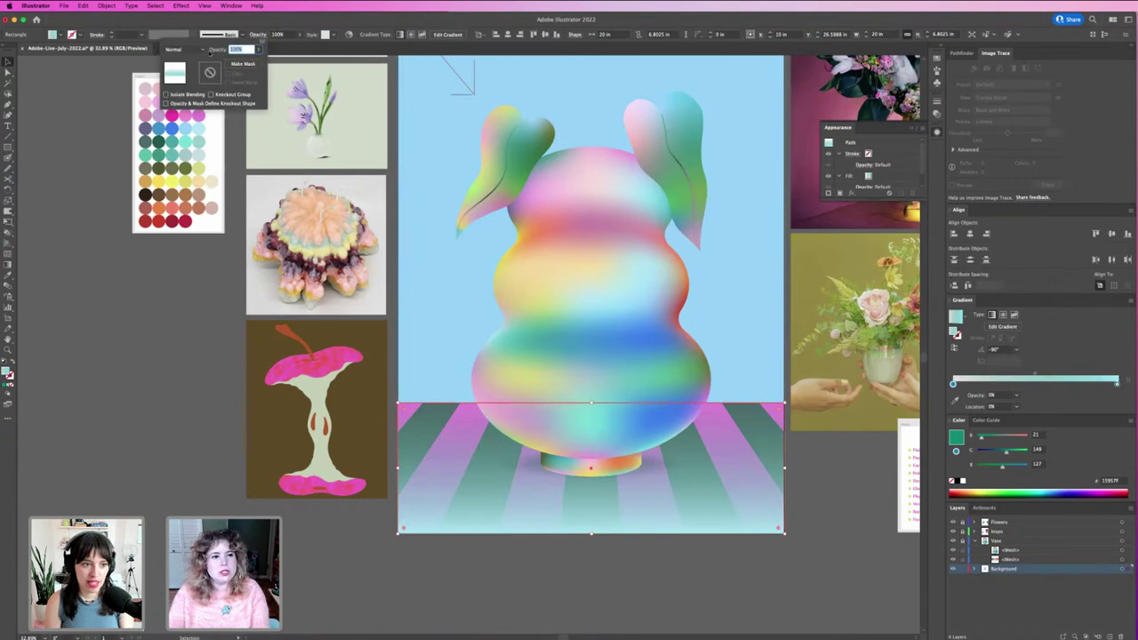
pyautogui.click(201, 51)
pyautogui.click(202, 143)
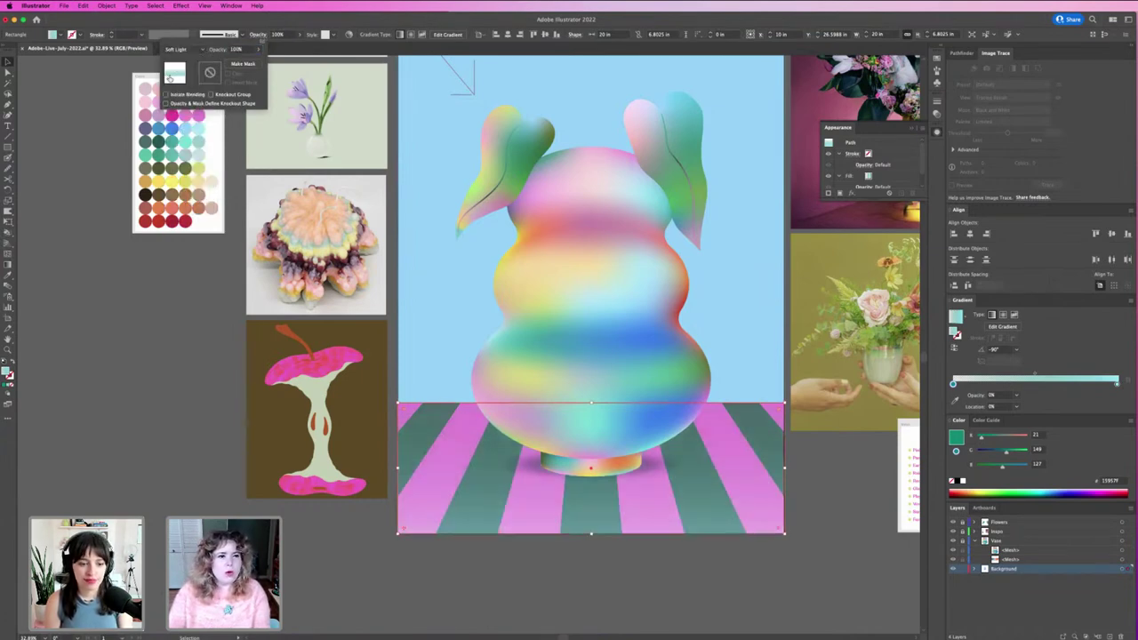
# Try the Screen, Lighten, Hard Light and Overlay blend modes on the table's gradient rectangle and return to Soft Light.
pyautogui.click(189, 49)
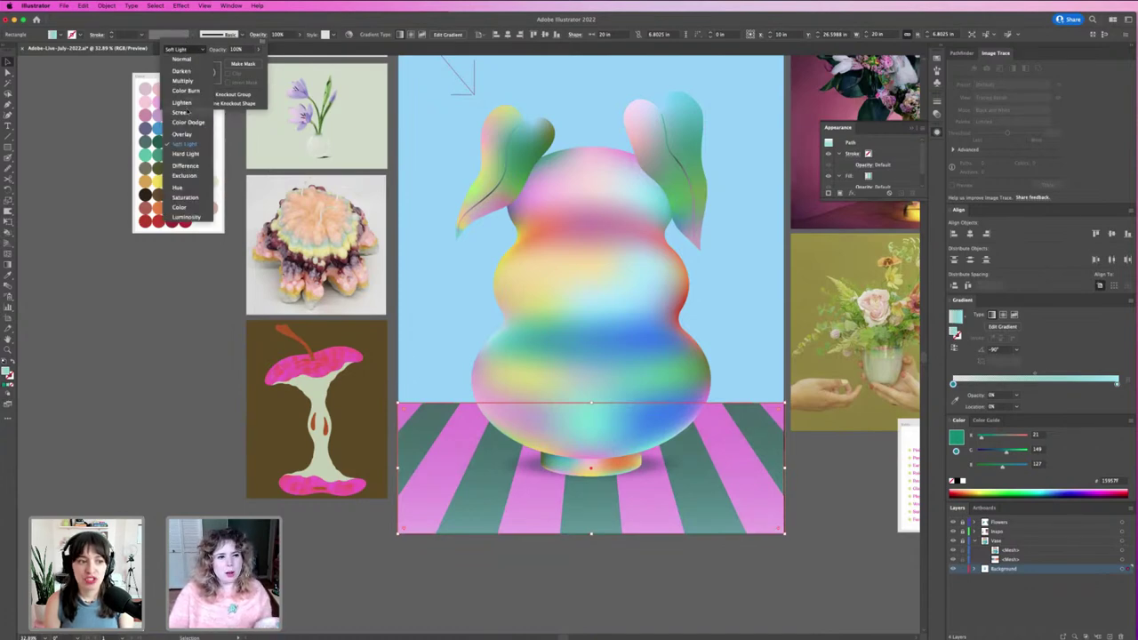
pyautogui.click(185, 112)
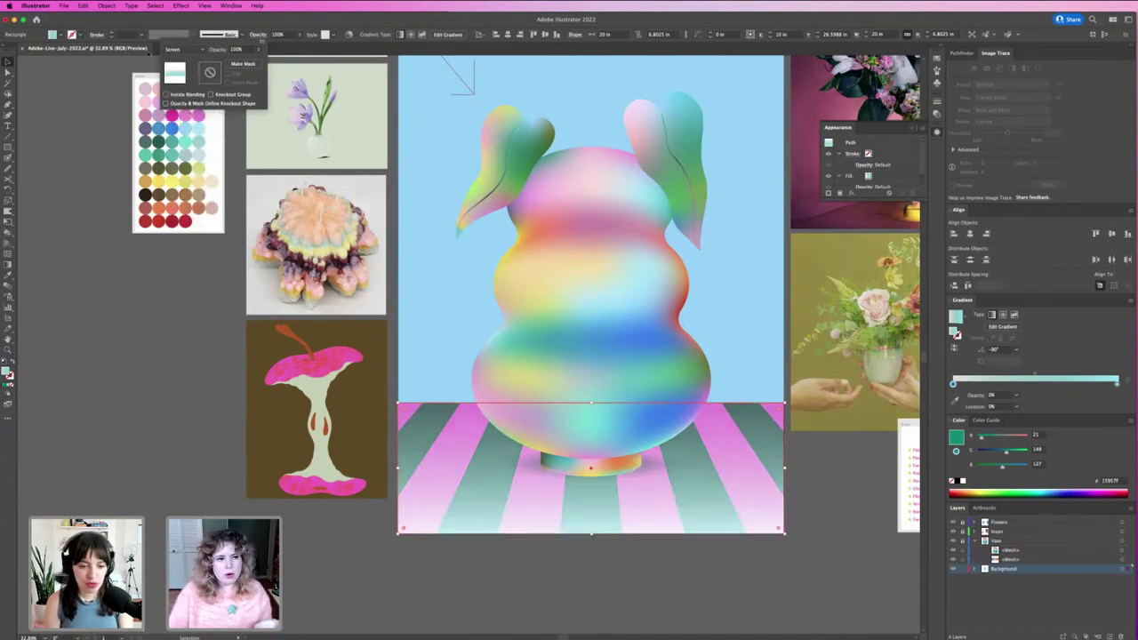
pyautogui.click(188, 49)
pyautogui.click(187, 101)
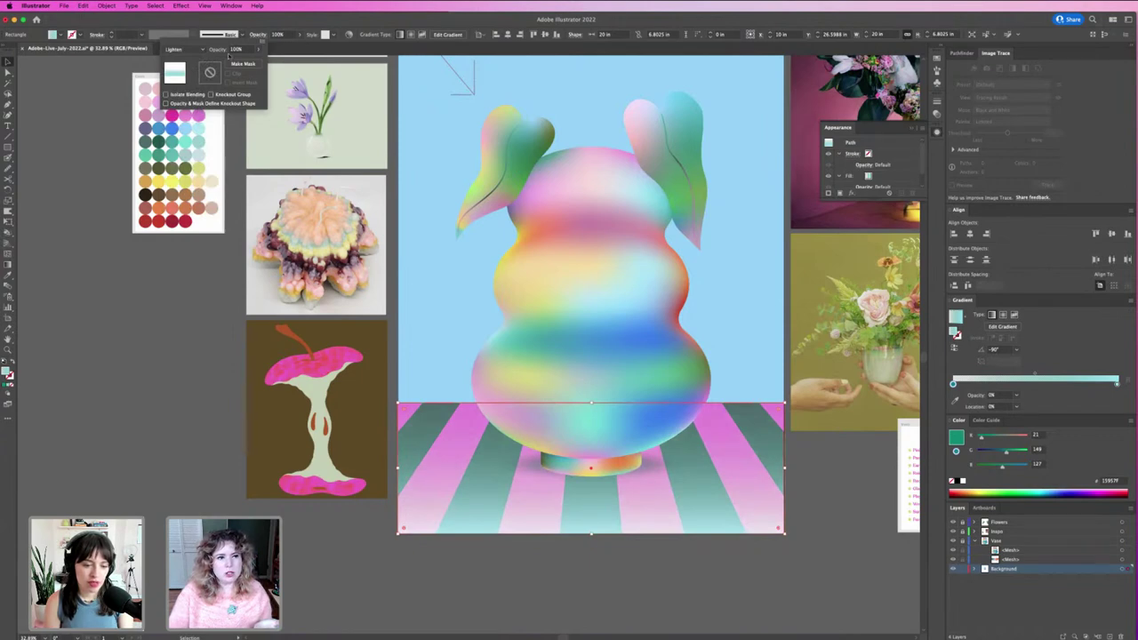
pyautogui.click(189, 49)
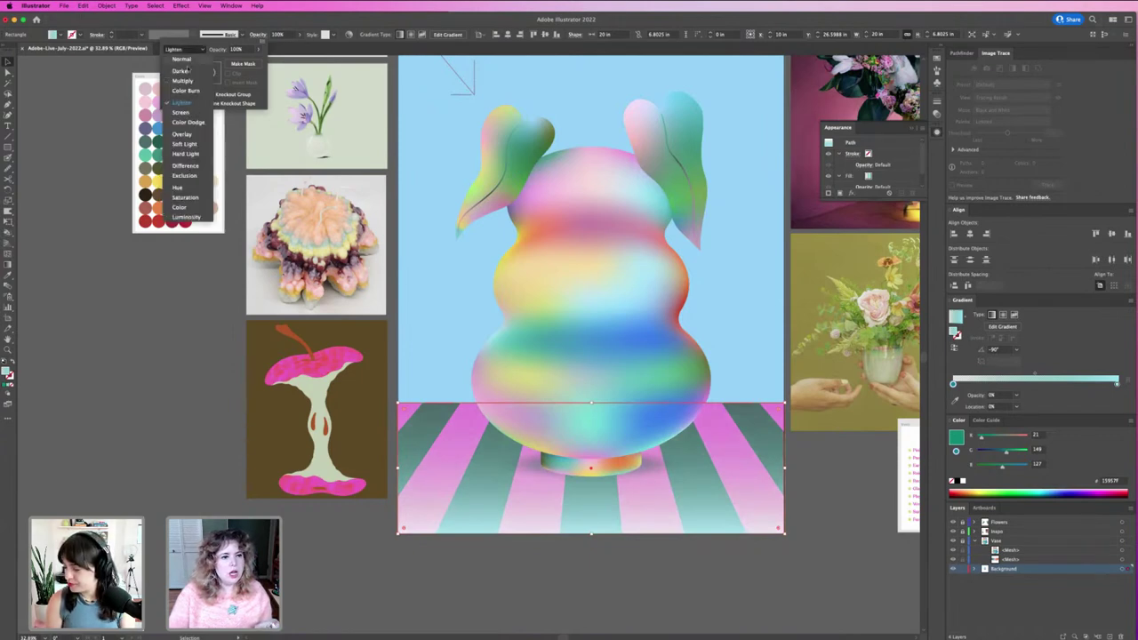
pyautogui.click(194, 149)
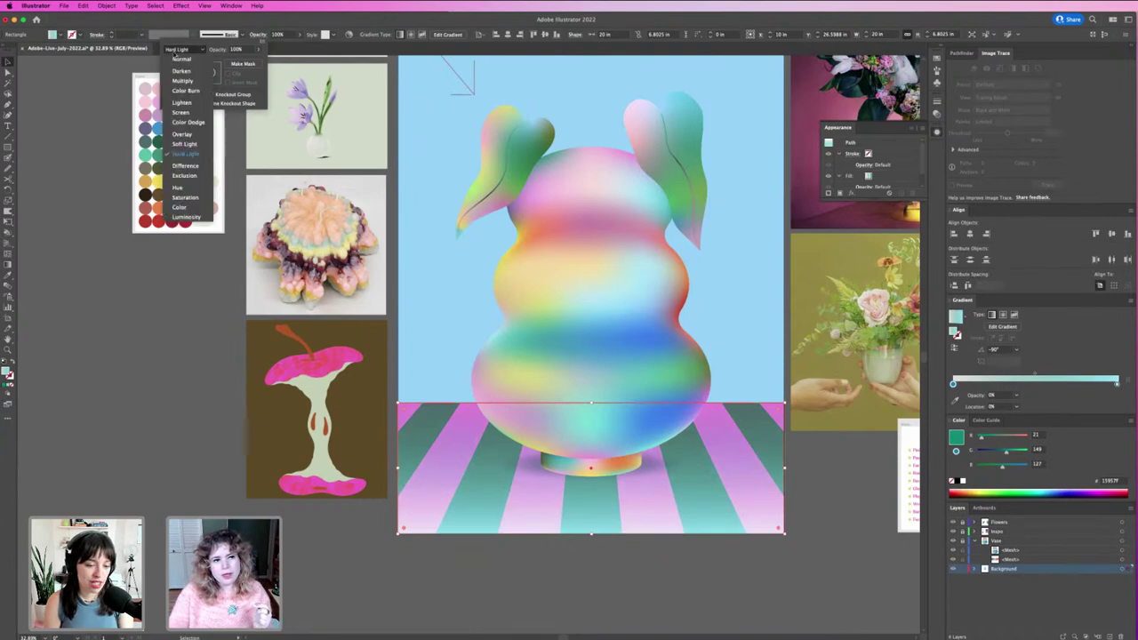
pyautogui.click(176, 51)
pyautogui.click(185, 134)
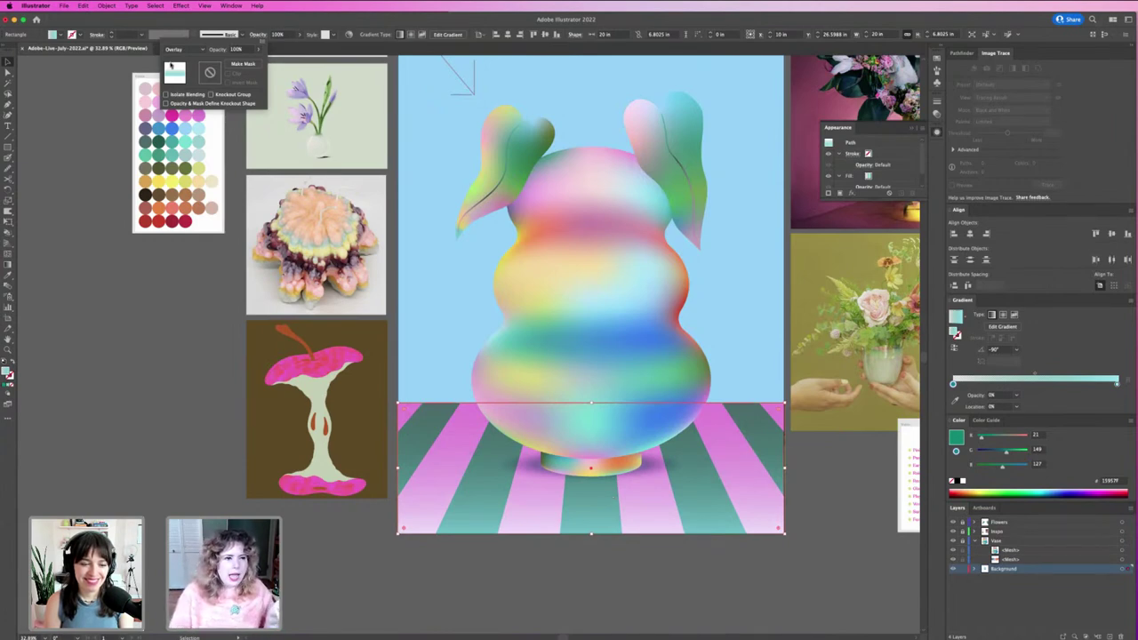
pyautogui.click(184, 50)
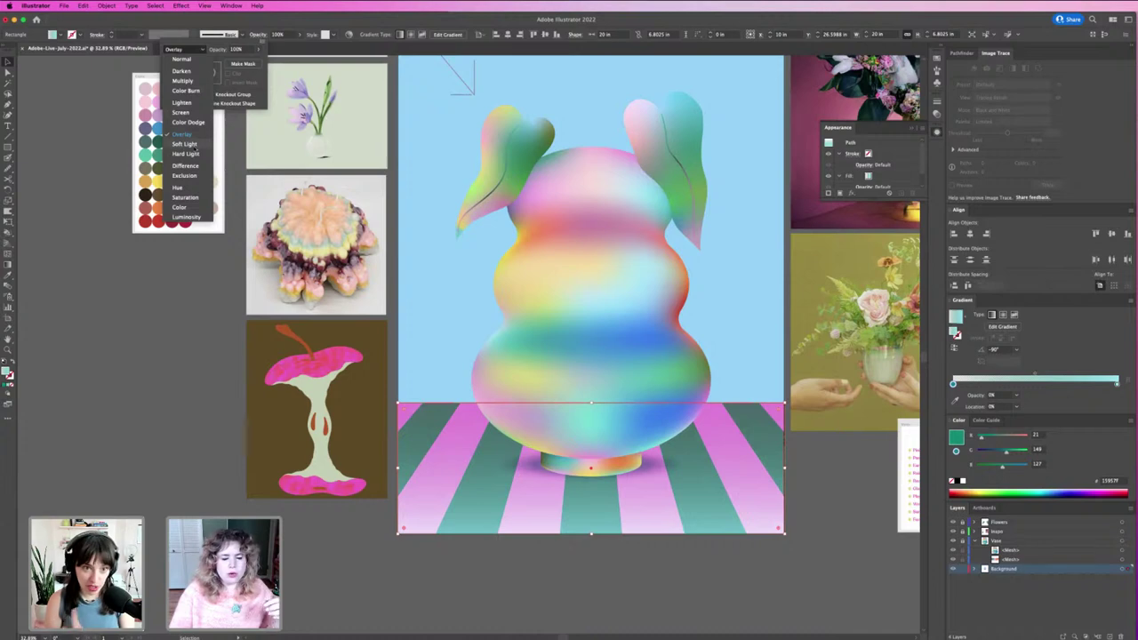
pyautogui.click(185, 144)
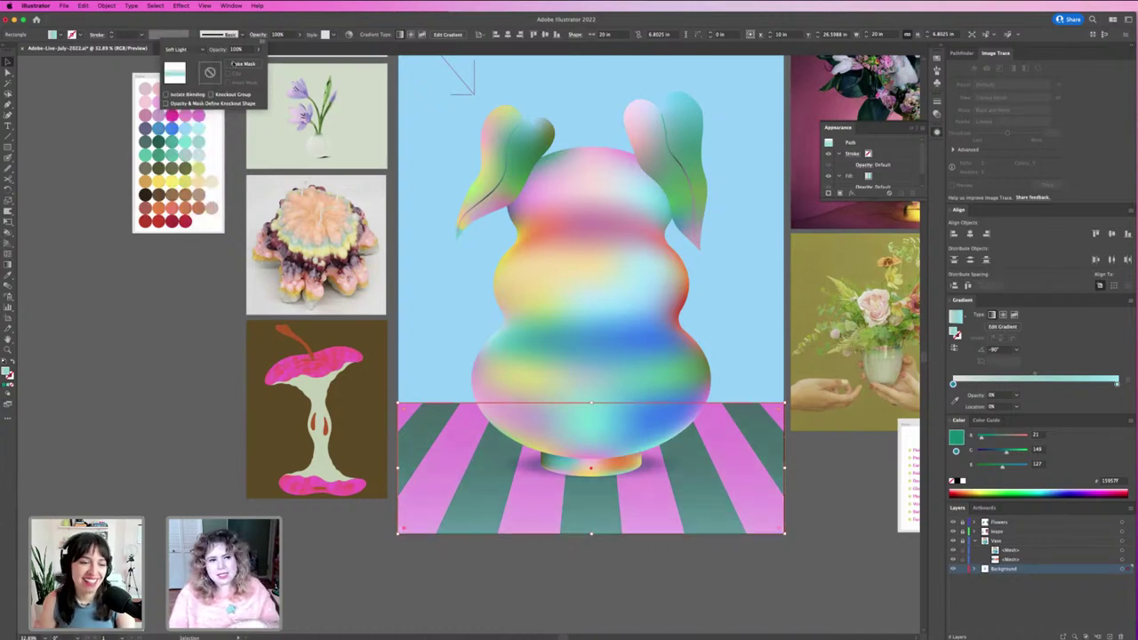
# Recolour the light blue end stop of the table gradient to pale lavender E5E8F6 and deselect the rectangle.
pyautogui.click(1116, 384)
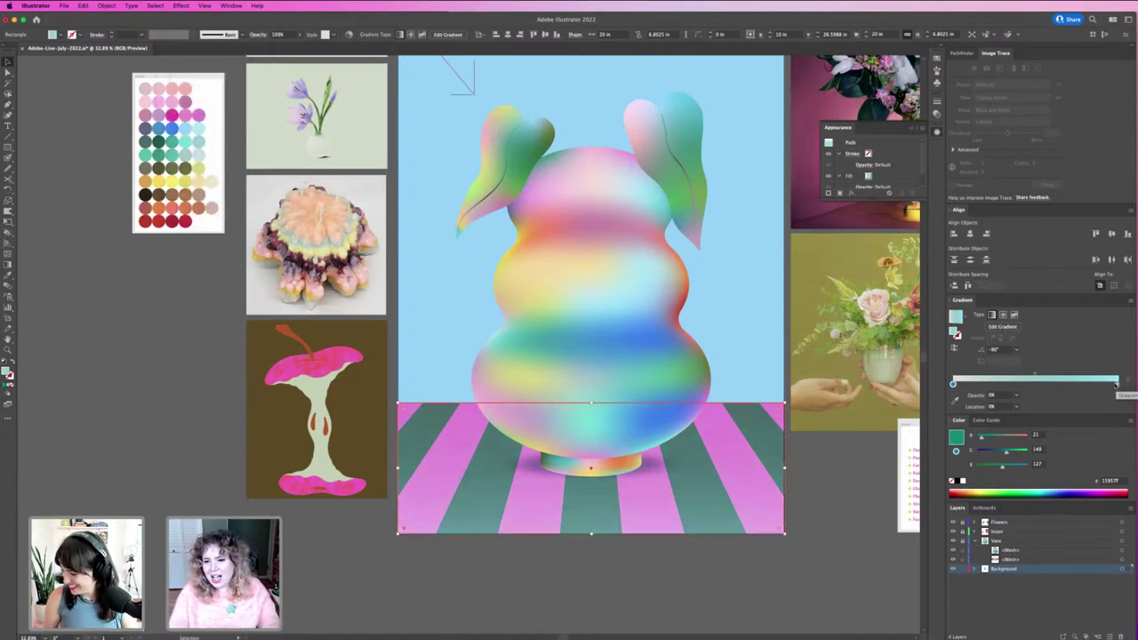
pyautogui.click(1117, 384)
pyautogui.moveTo(1020, 438); pyautogui.dragTo(1023, 435)
pyautogui.click(856, 497)
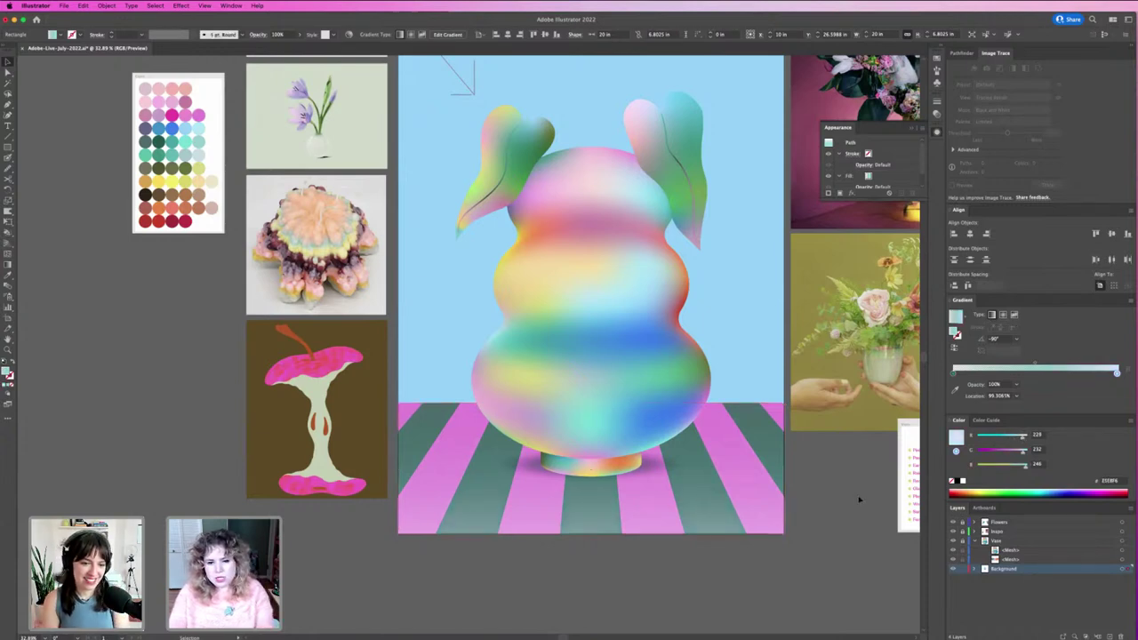
# Send the table's gradient rectangle backward beneath the shadow ellipse in the Background layer, and collapse the layer's contents.
pyautogui.press('super+minus')
pyautogui.press('super+minus')
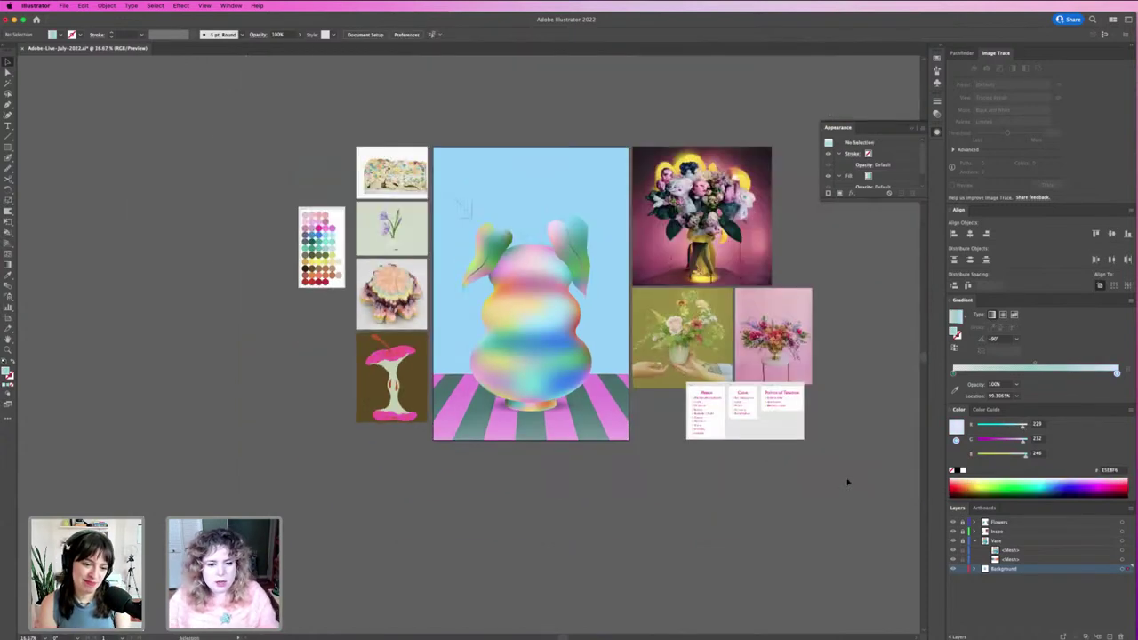
pyautogui.click(541, 408)
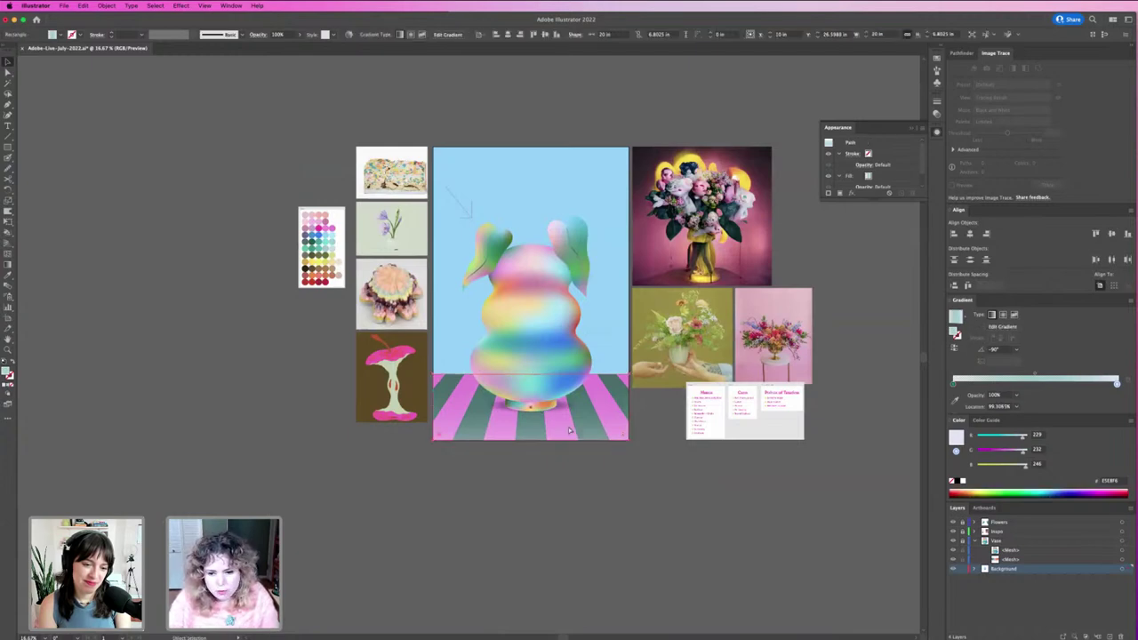
pyautogui.press('super+equal')
pyautogui.click(974, 569)
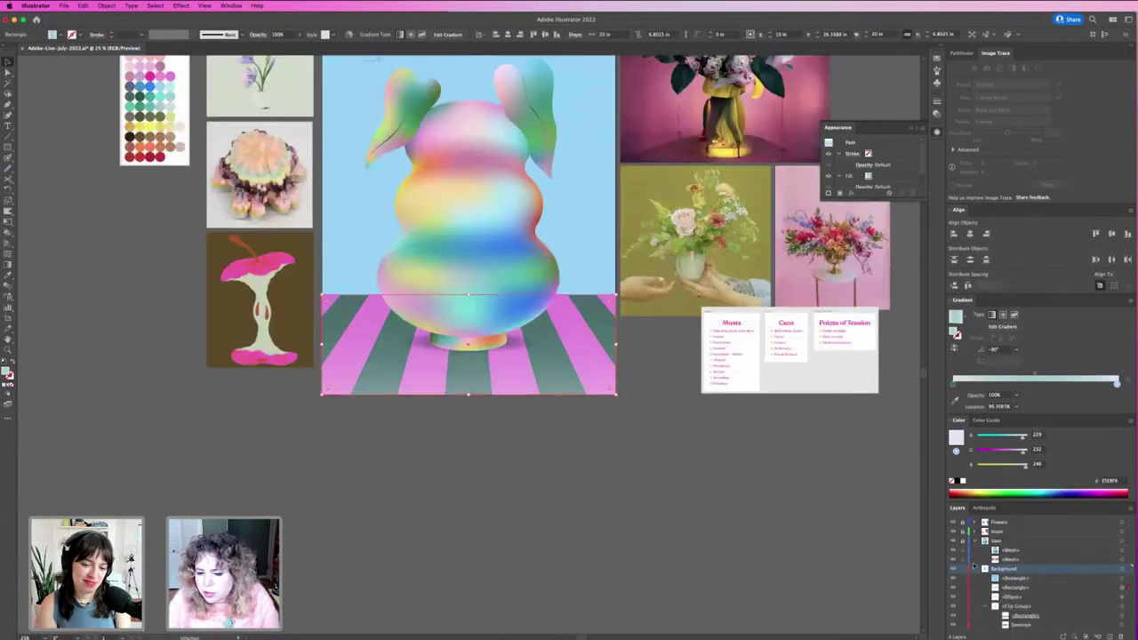
pyautogui.click(1022, 578)
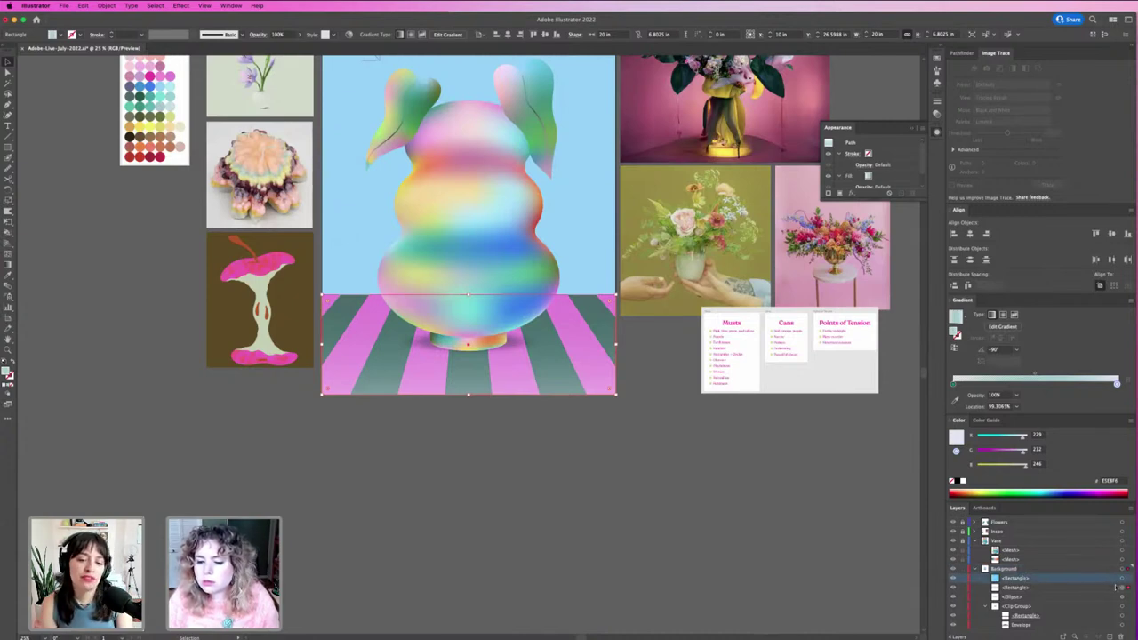
pyautogui.press('super+bracketleft')
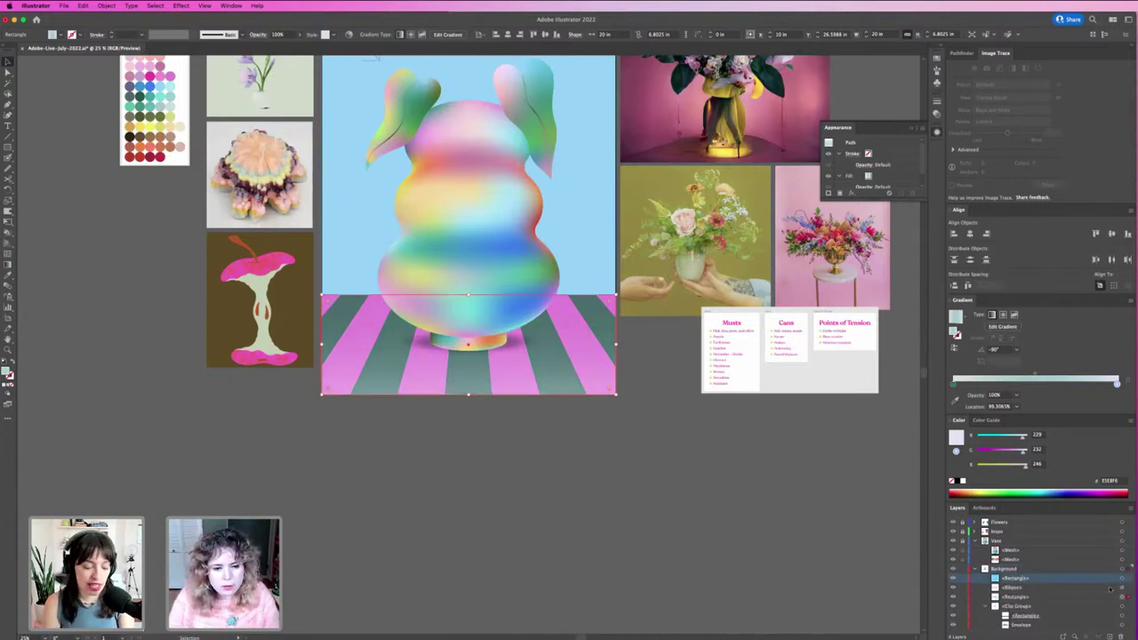
pyautogui.click(610, 503)
pyautogui.moveTo(592, 465); pyautogui.dragTo(729, 564)
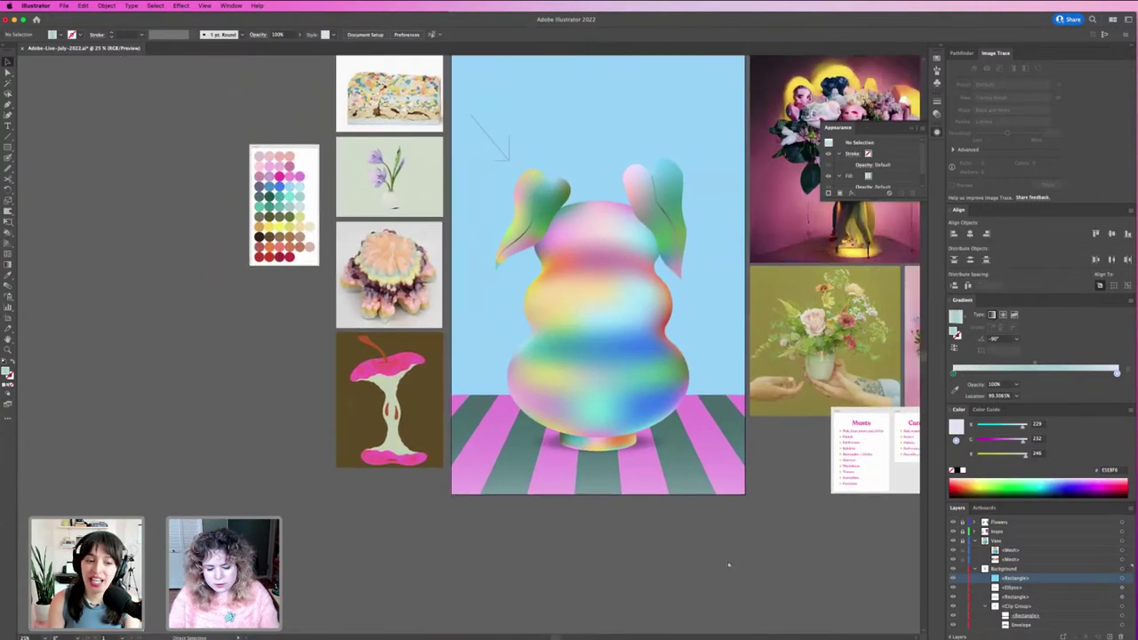
pyautogui.press('super+minus')
pyautogui.press('z')
pyautogui.moveTo(472, 208); pyautogui.dragTo(517, 229)
pyautogui.press('v')
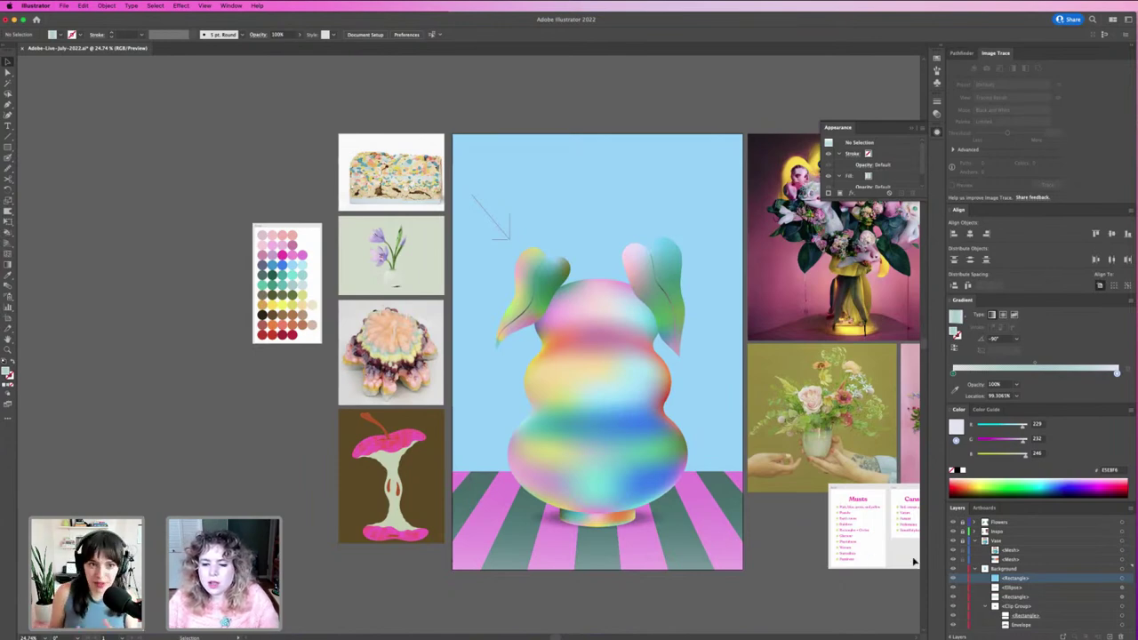
pyautogui.click(977, 569)
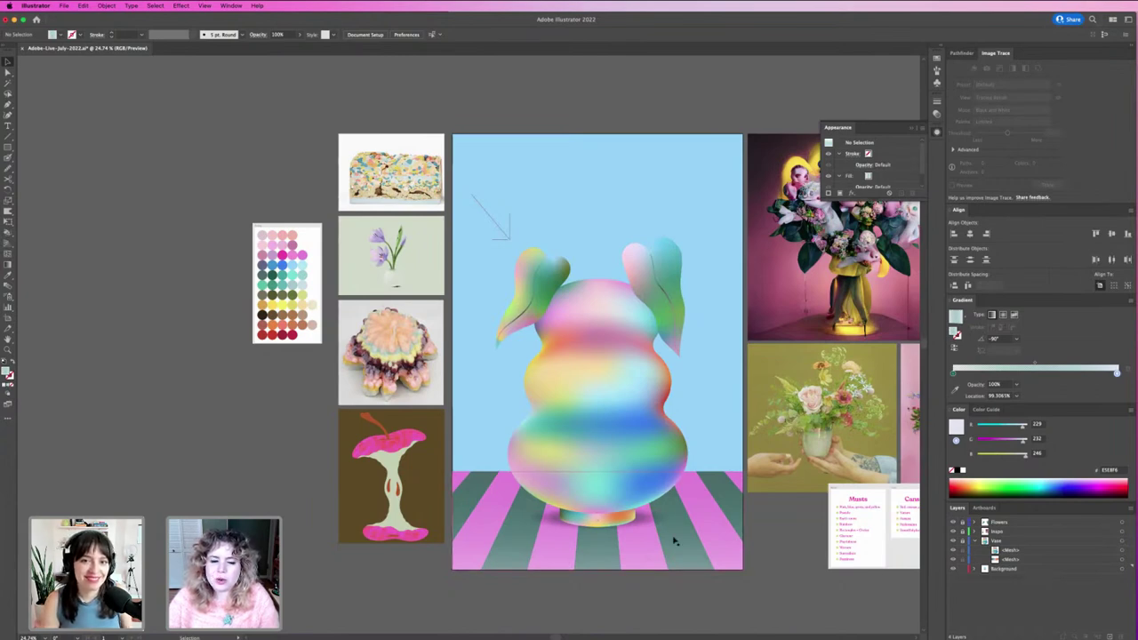
# Move the gradient rectangle off the table to compare the stripes without it, and undo the move.
pyautogui.moveTo(673, 538); pyautogui.dragTo(173, 538)
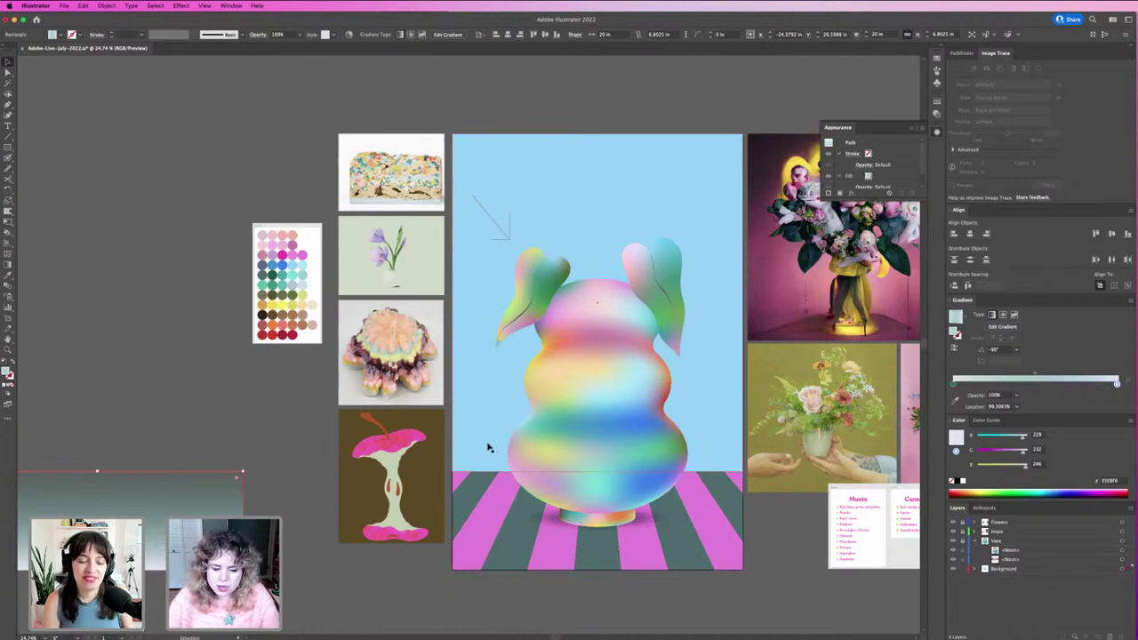
pyautogui.press('super+z')
pyautogui.click(320, 436)
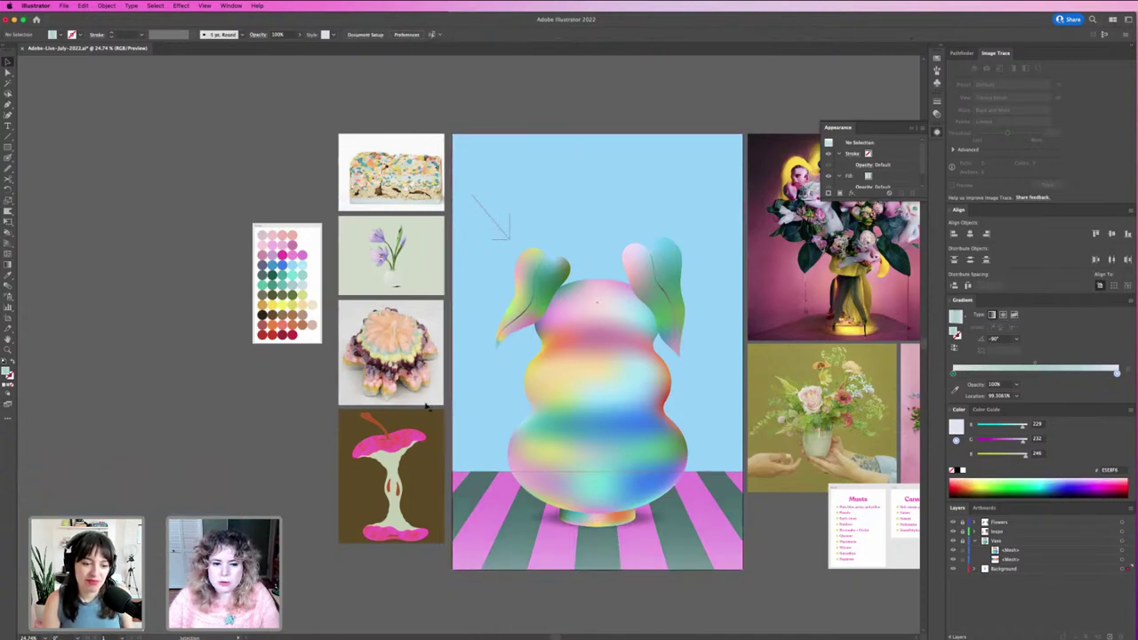
# Apply a freeform gradient to the light blue wall rectangle.
pyautogui.click(470, 216)
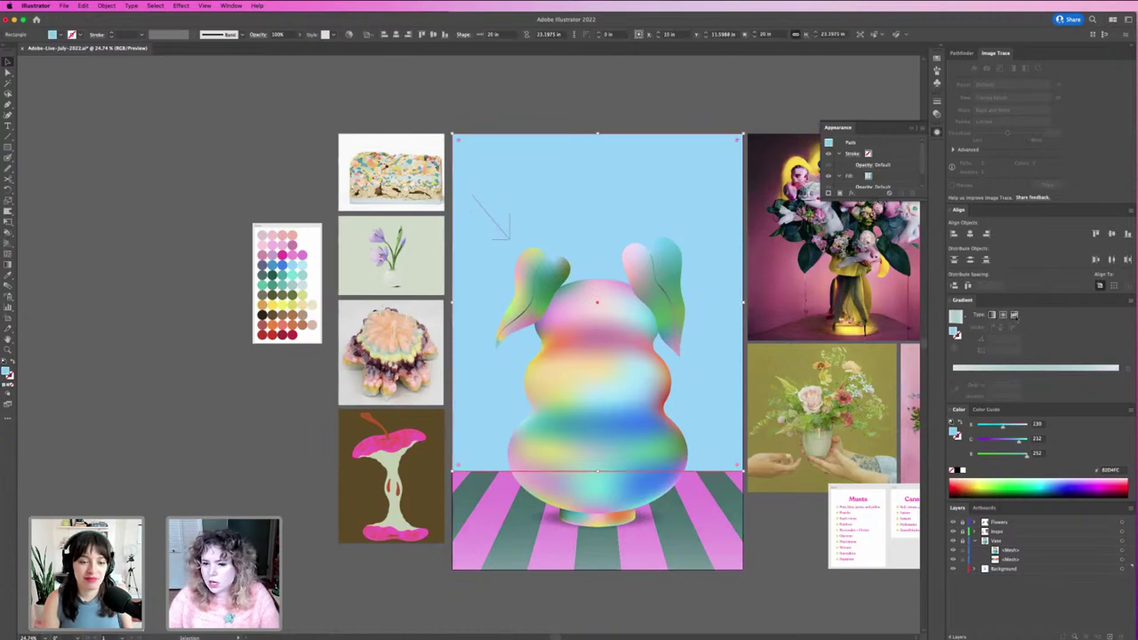
pyautogui.click(1014, 314)
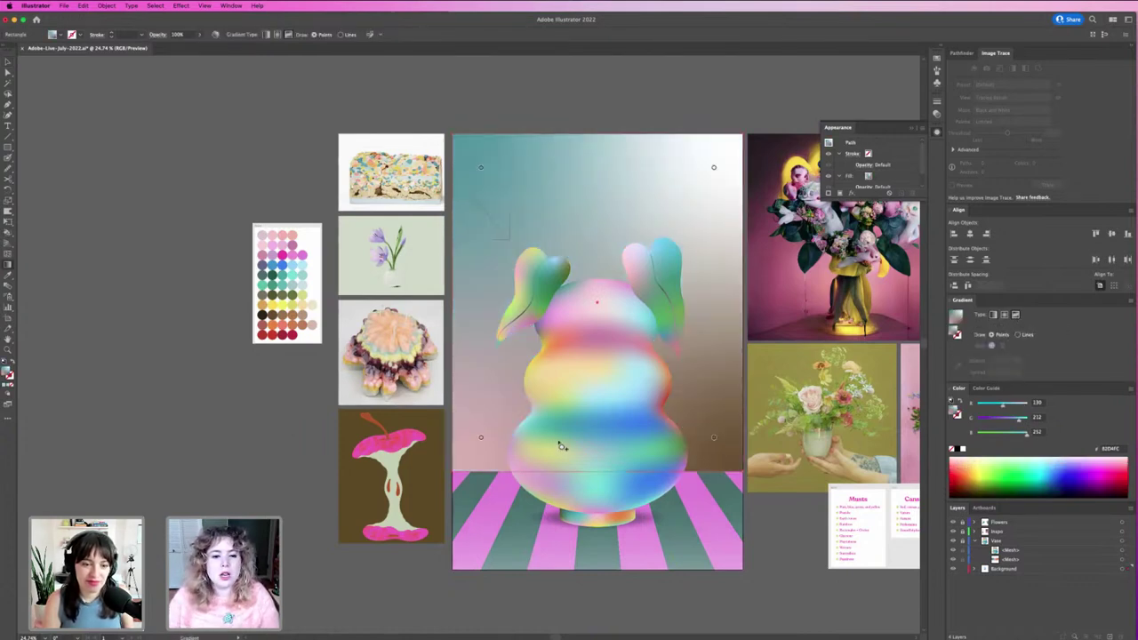
pyautogui.click(478, 439)
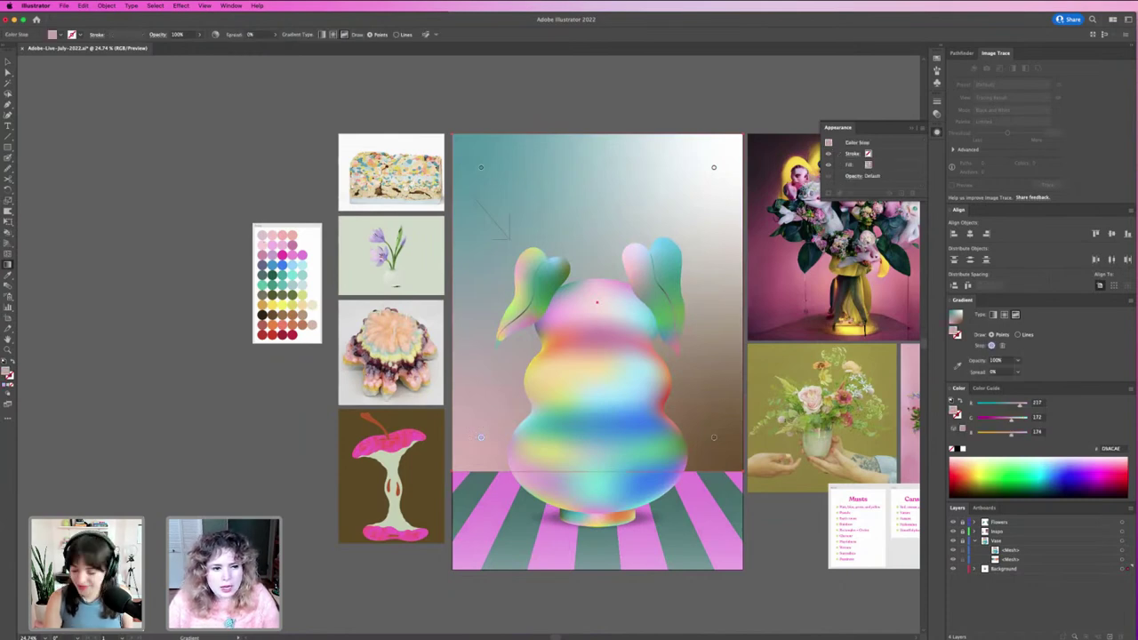
pyautogui.press('i')
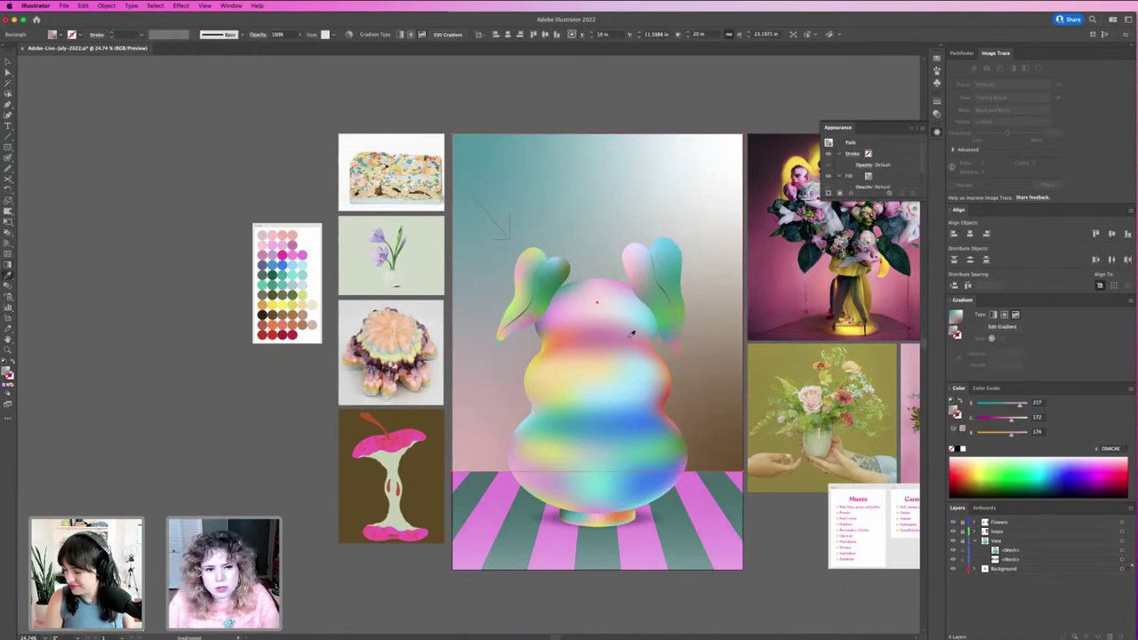
pyautogui.press('v')
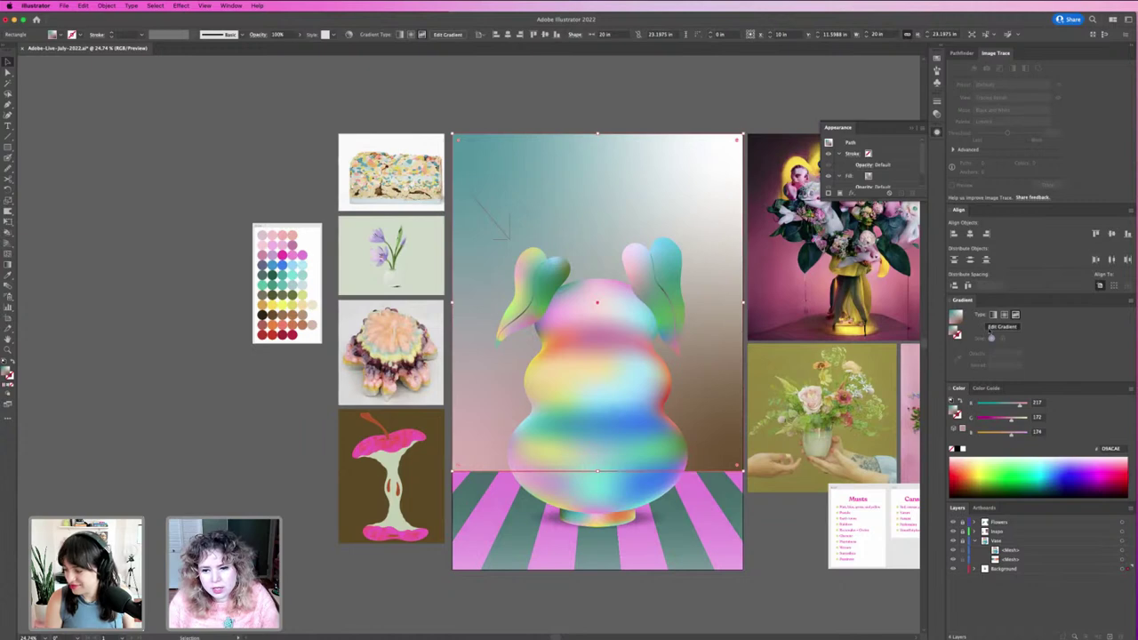
# Recolour the pink lower-left stop of the wall's freeform gradient with a light aqua swatch from the palette.
pyautogui.click(1002, 326)
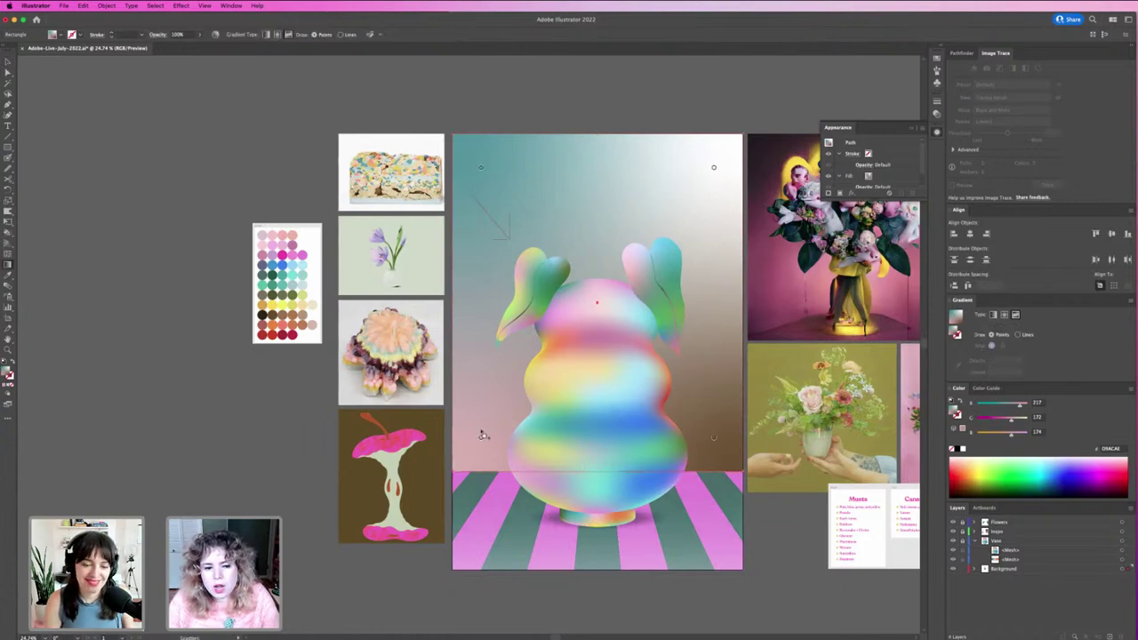
pyautogui.click(480, 437)
pyautogui.click(957, 365)
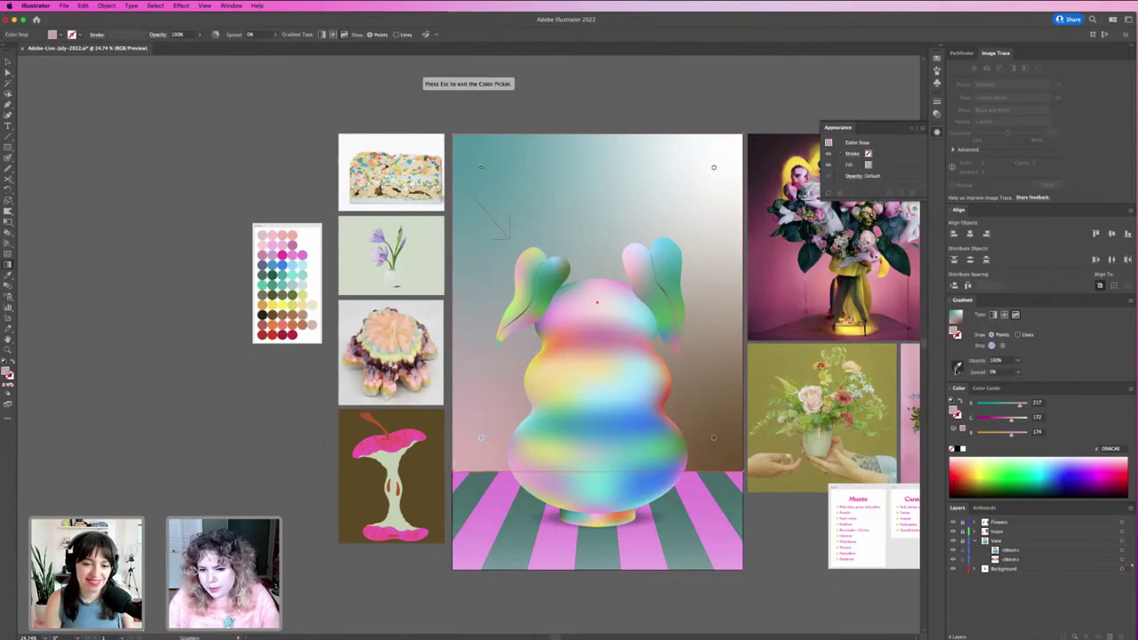
pyautogui.click(303, 263)
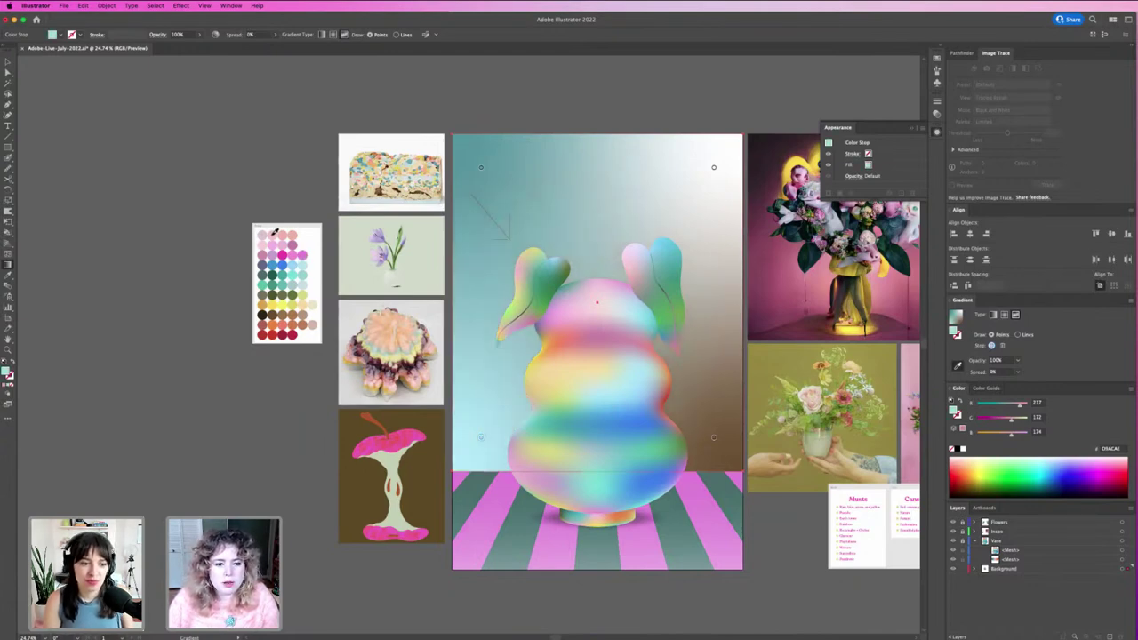
# Recolour the wall gradient's lower-left stop with a pink palette swatch and its brown lower-right stop with a light blue one.
pyautogui.click(618, 391)
pyautogui.click(713, 437)
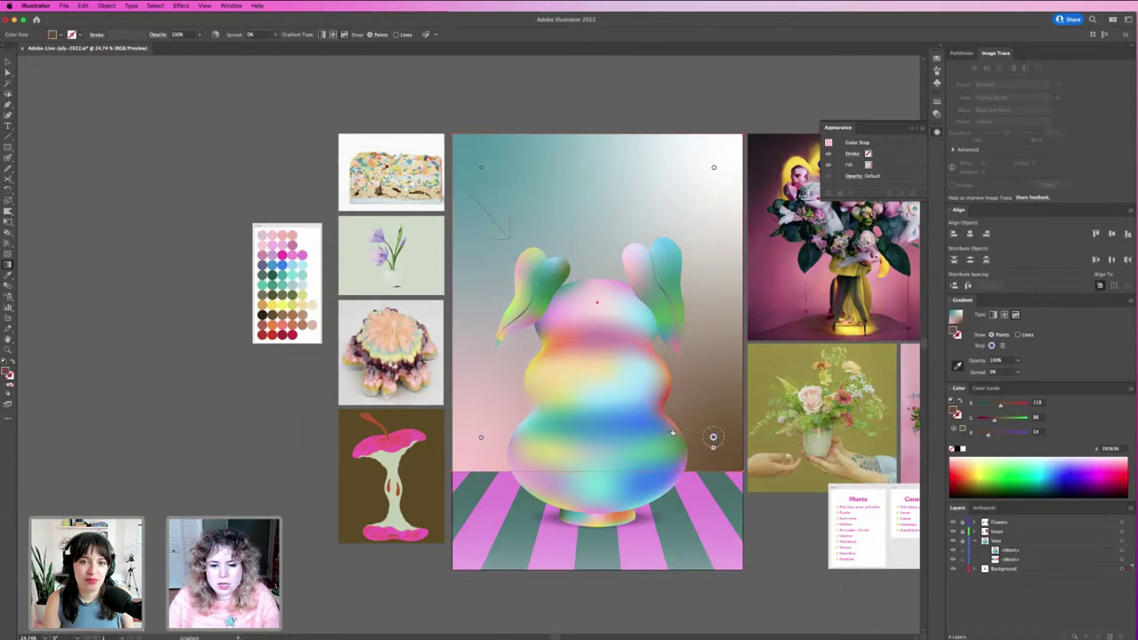
pyautogui.click(301, 282)
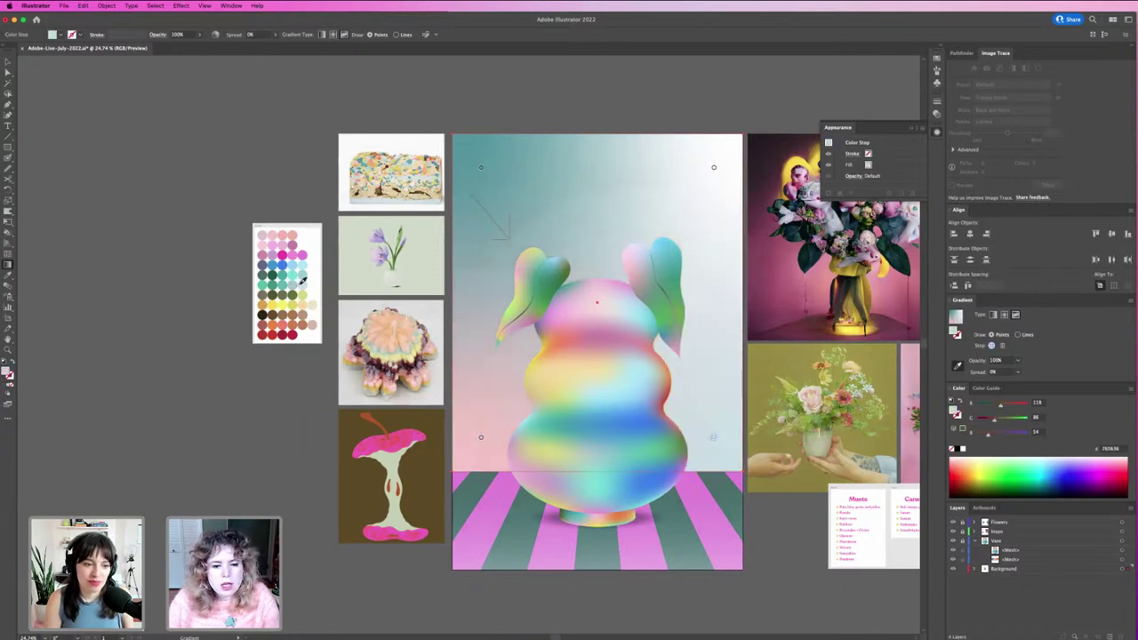
# Recolour the wall gradient's upper-right stop with a bright pink palette swatch and its upper-left stop with a yellow one.
pyautogui.click(713, 167)
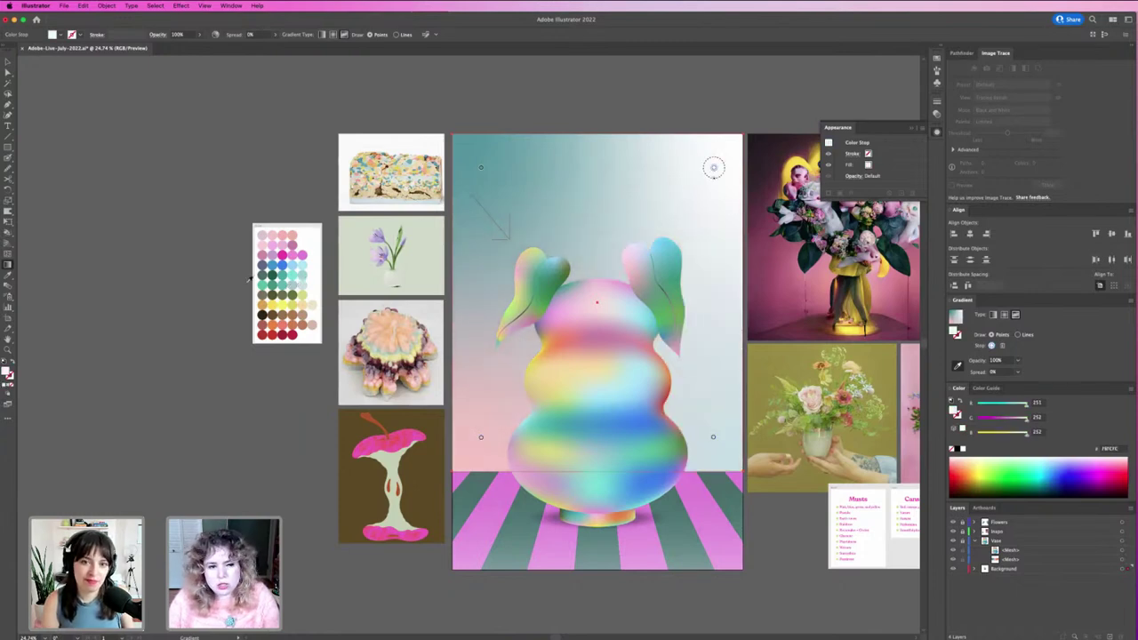
pyautogui.click(297, 252)
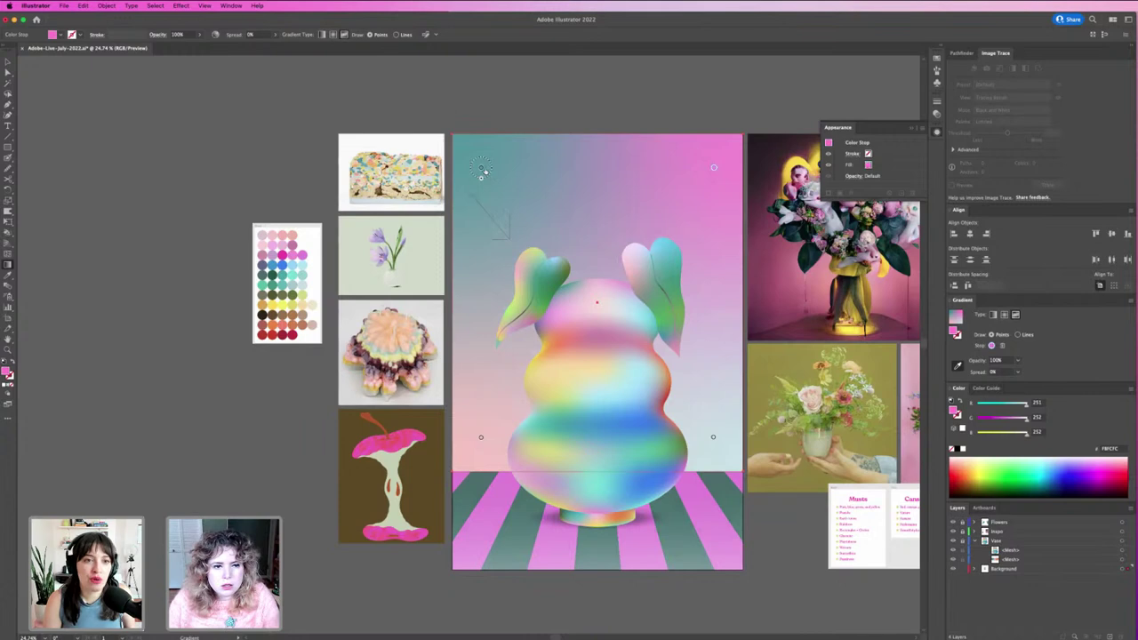
pyautogui.click(480, 167)
pyautogui.click(291, 299)
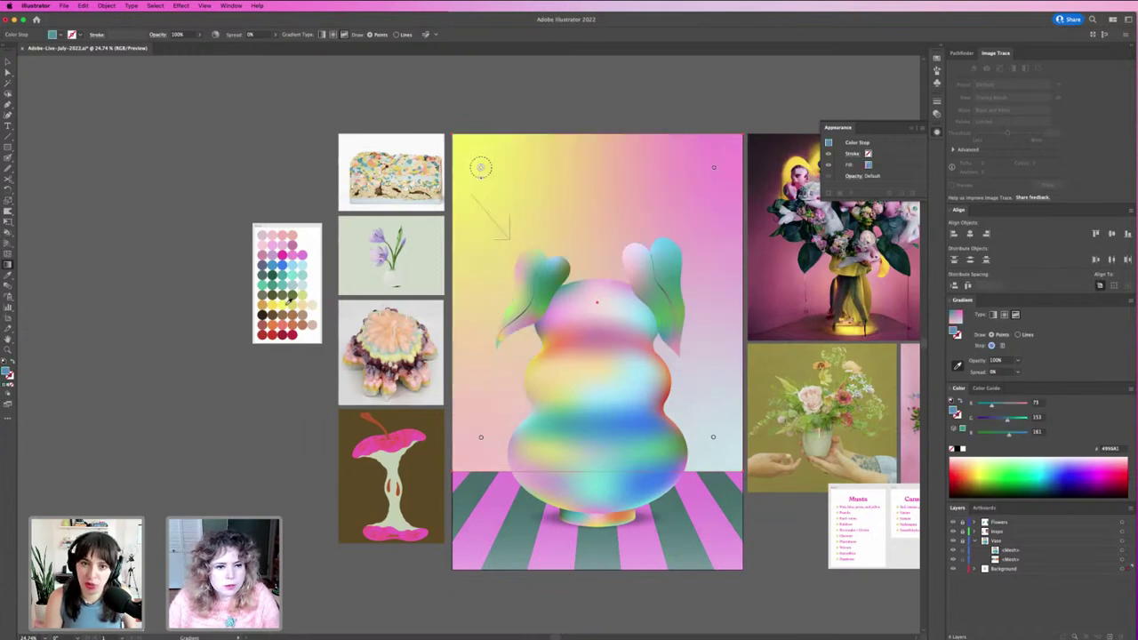
pyautogui.click(291, 303)
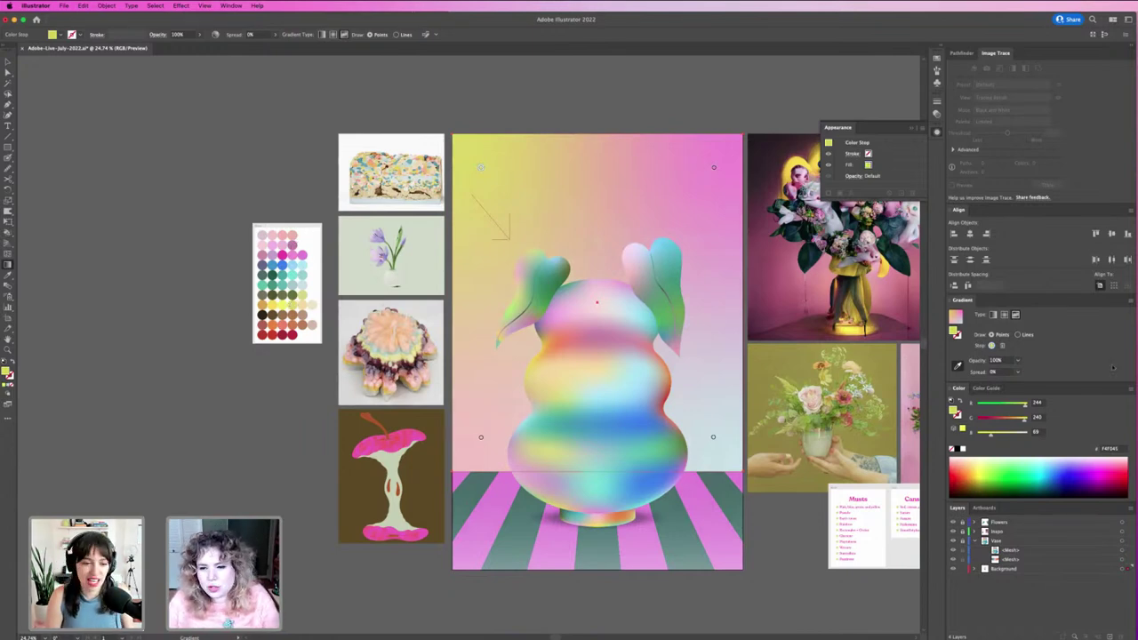
# Soften the wall gradient's upper stops, setting the yellow to RGB 244, 240, 185 and the pink to RGB 229, 178, 214.
pyautogui.moveTo(1004, 436); pyautogui.dragTo(1016, 436)
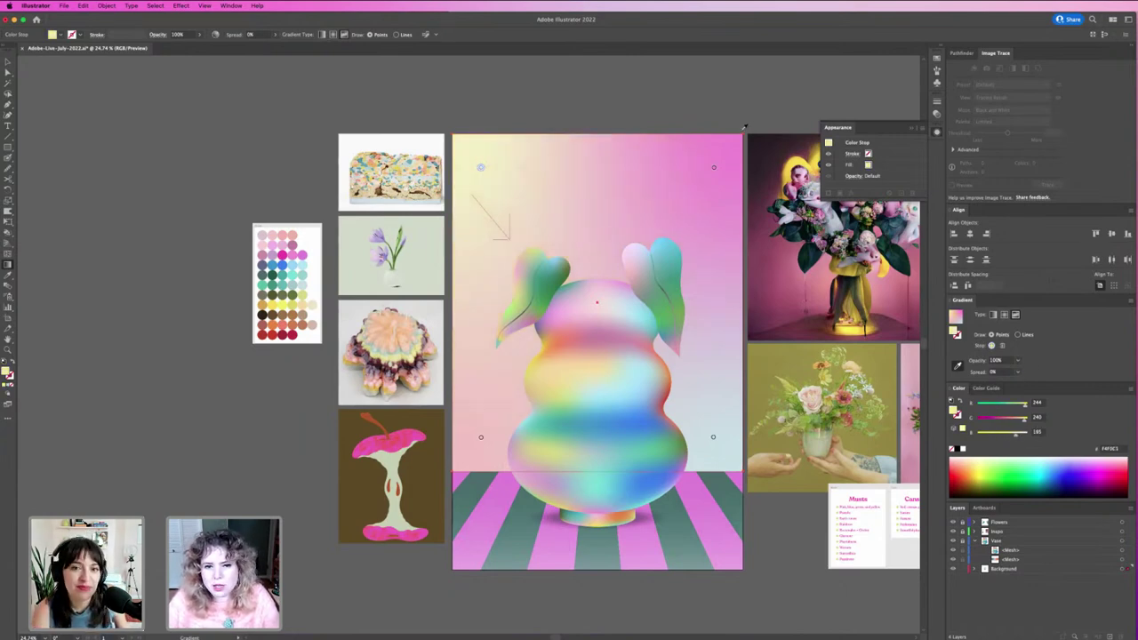
pyautogui.click(712, 168)
pyautogui.click(1015, 419)
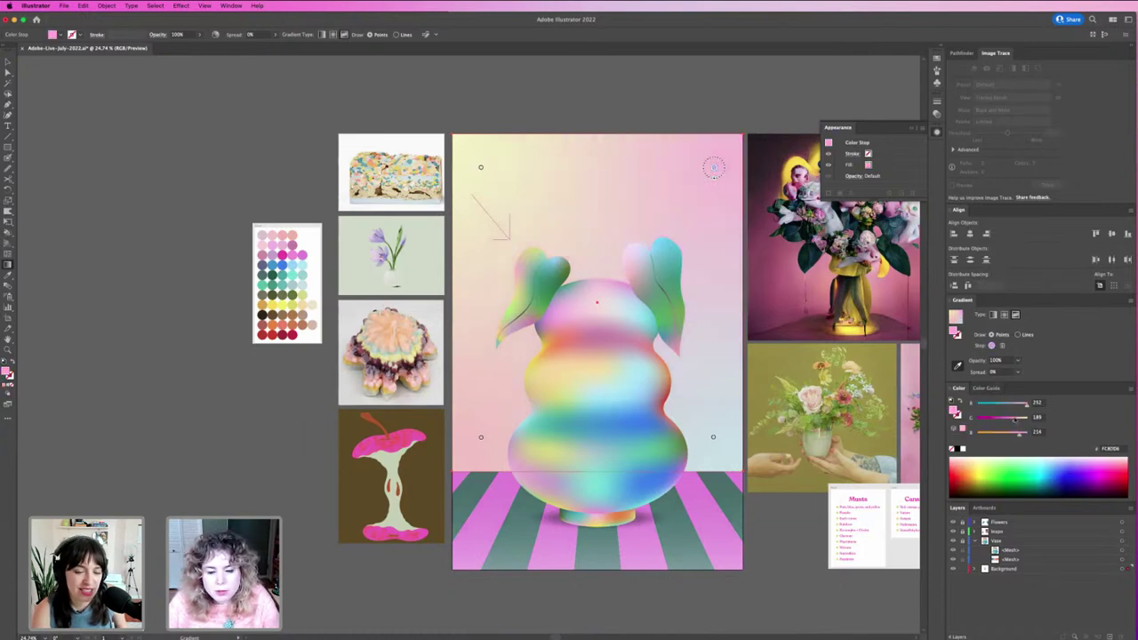
pyautogui.moveTo(1014, 420); pyautogui.dragTo(1011, 419)
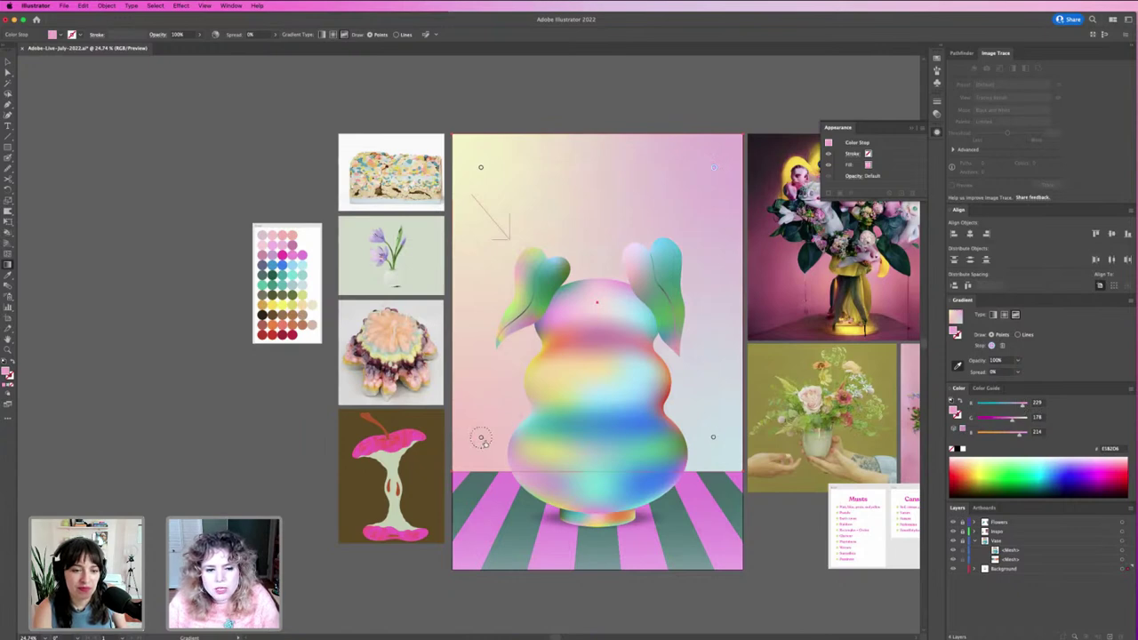
# Adjust the wall gradient's lower stops, setting the left one to RGB 249, 206, 217 and the right one to RGB 199, 224, 202.
pyautogui.click(480, 437)
pyautogui.moveTo(1023, 433); pyautogui.dragTo(1018, 419)
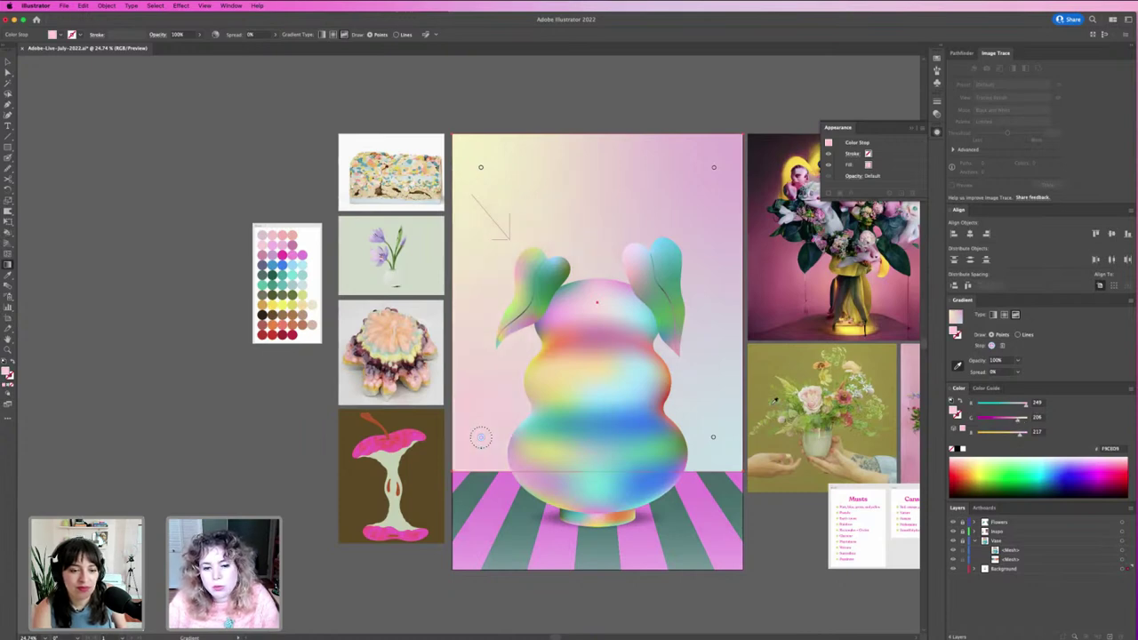
pyautogui.click(713, 436)
pyautogui.moveTo(1023, 433); pyautogui.dragTo(1018, 436)
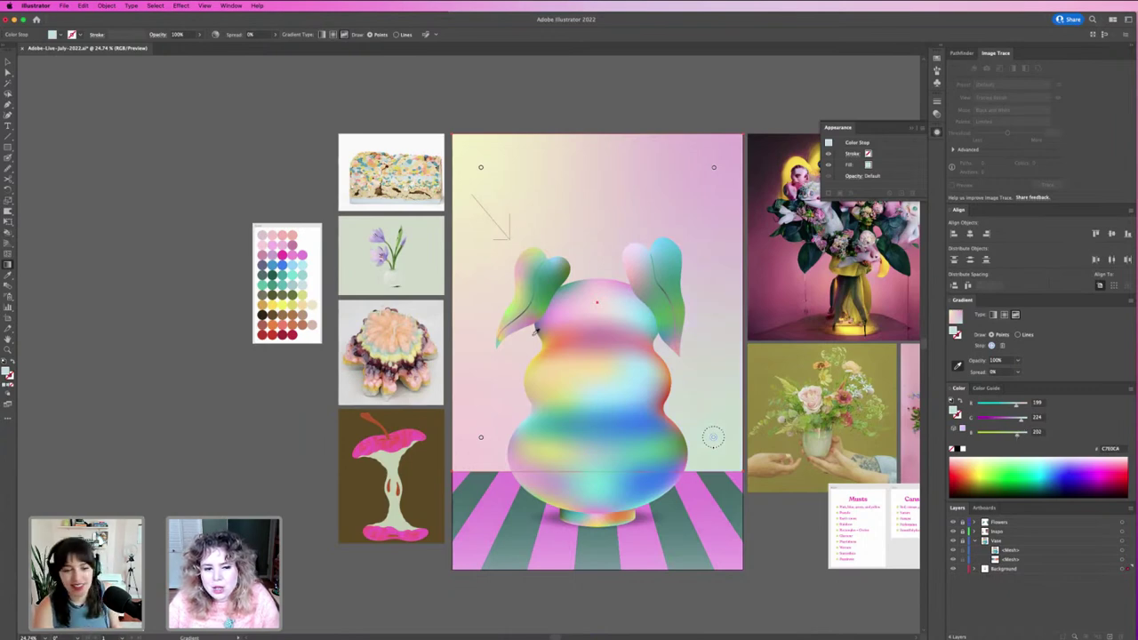
pyautogui.click(480, 167)
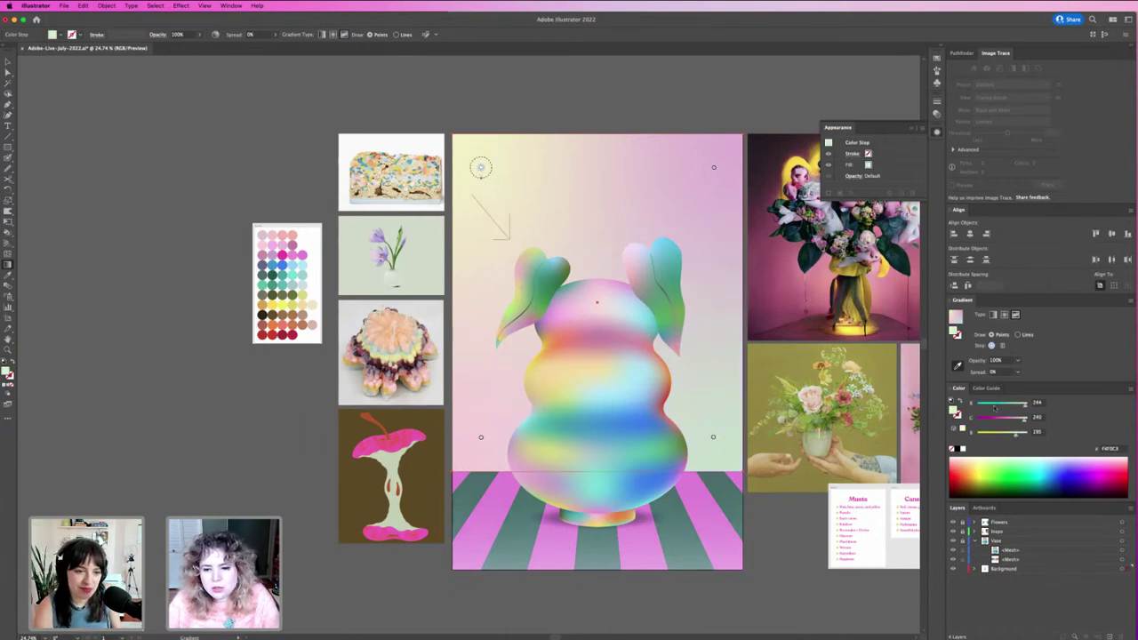
pyautogui.click(480, 436)
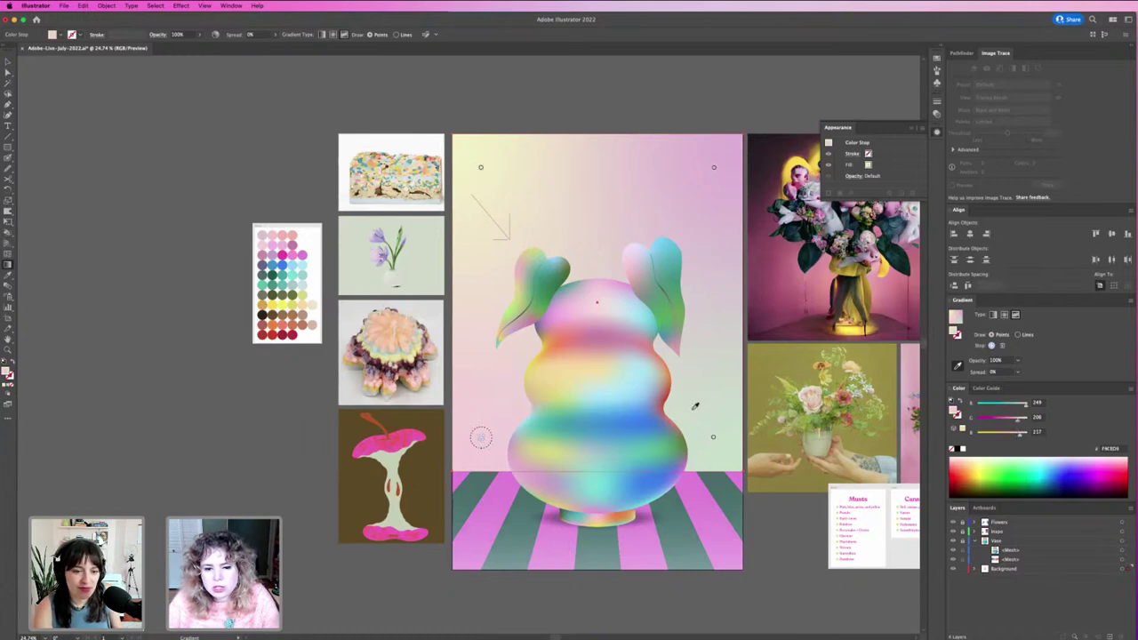
pyautogui.click(714, 438)
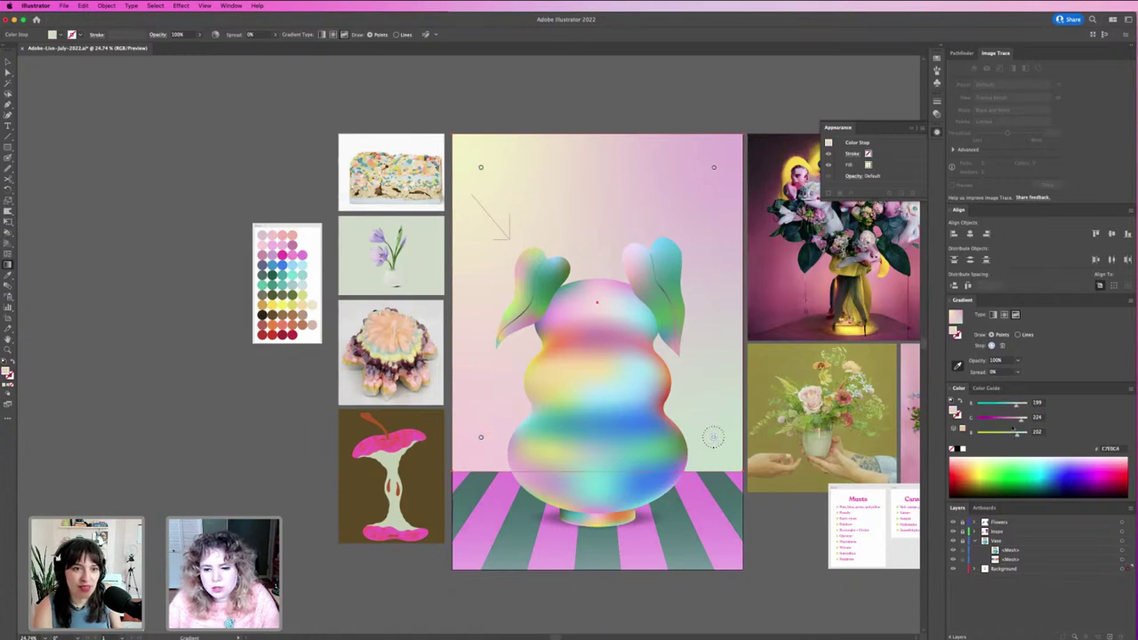
pyautogui.click(714, 168)
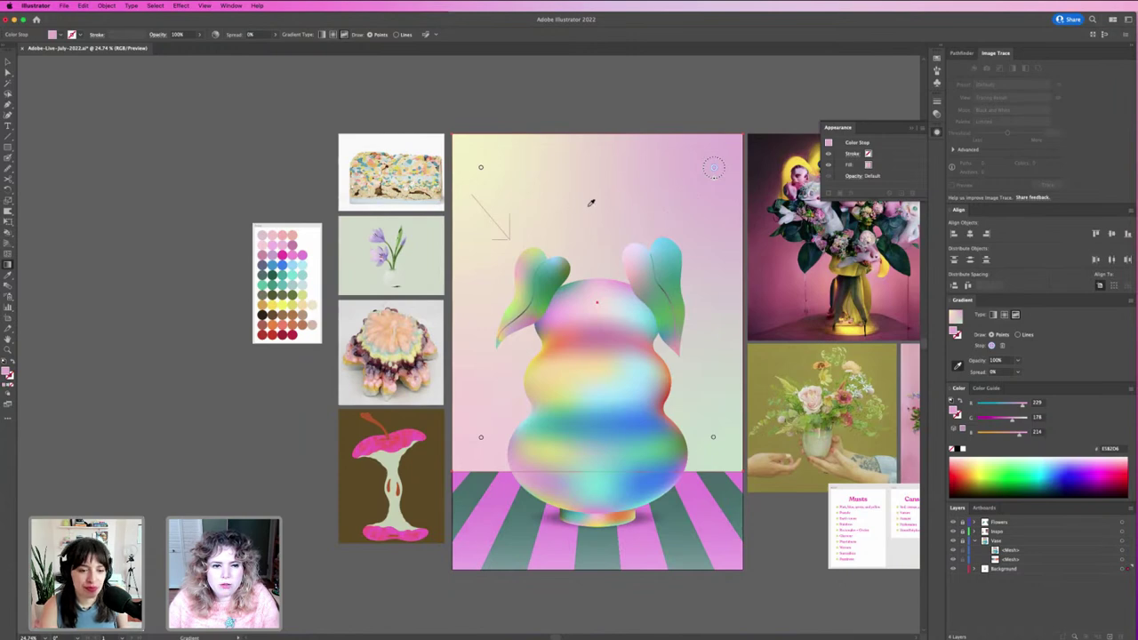
# Move the wall's gradient rectangle off the artboard to compare the vase without it, and return it to its original place.
pyautogui.moveTo(590, 203); pyautogui.dragTo(191, 191)
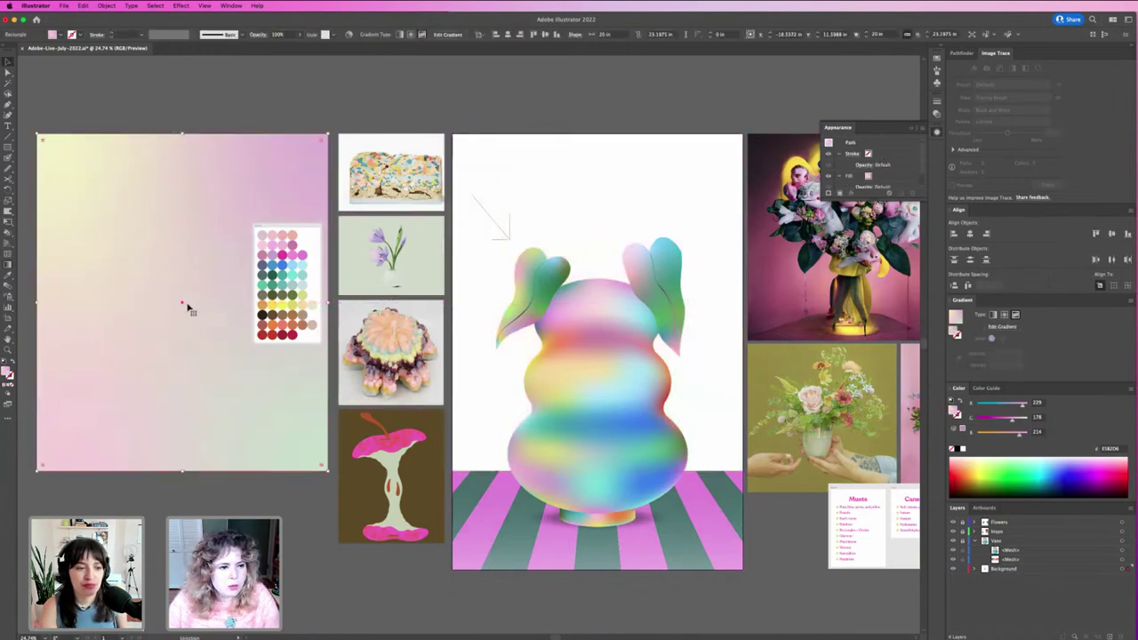
pyautogui.press('super+z')
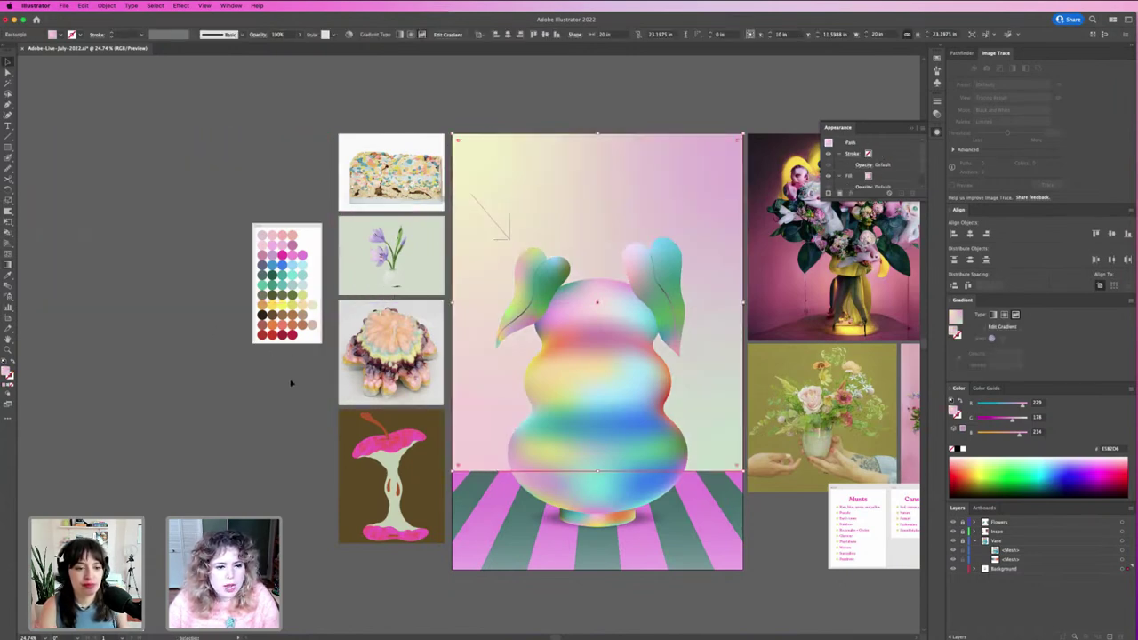
pyautogui.moveTo(485, 383); pyautogui.dragTo(115, 380)
pyautogui.press('v')
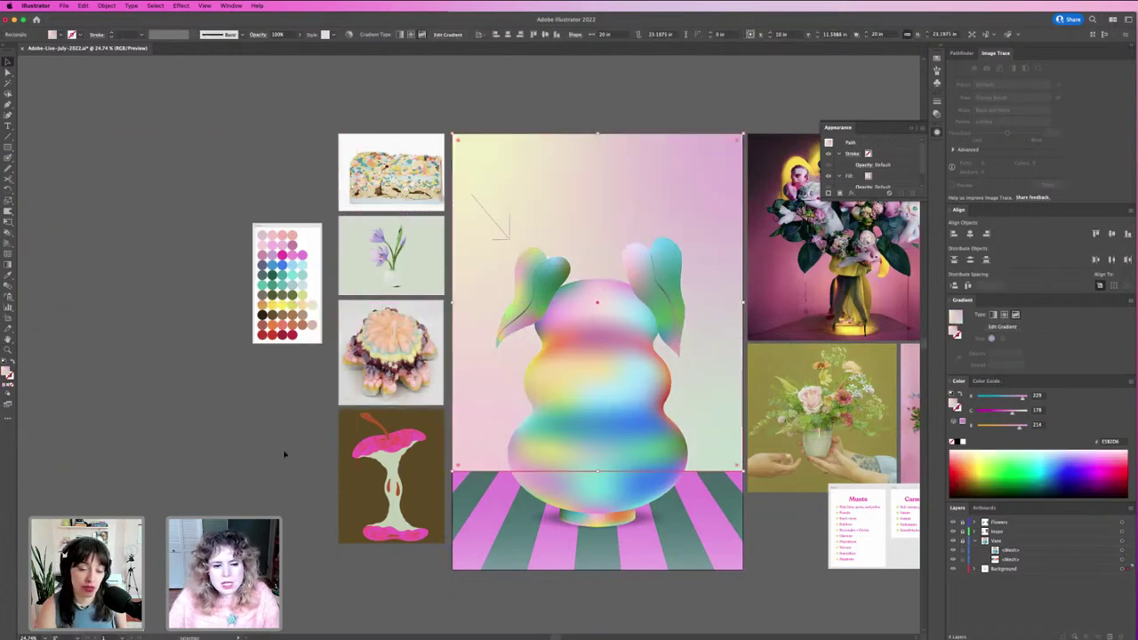
pyautogui.moveTo(709, 356); pyautogui.dragTo(569, 365)
pyautogui.click(700, 412)
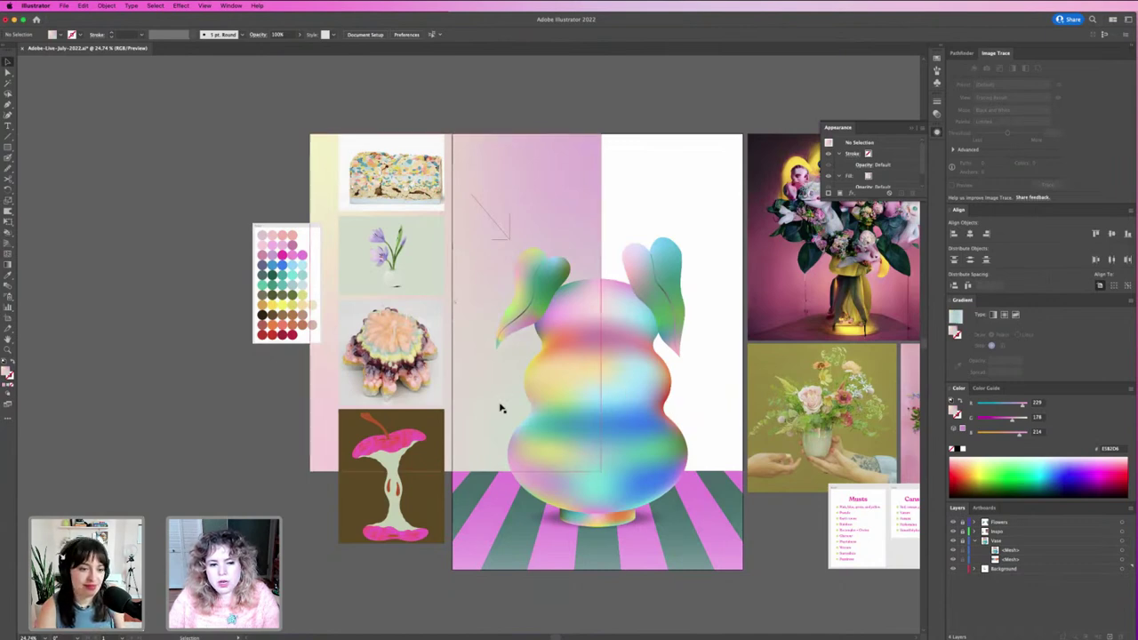
pyautogui.moveTo(569, 365); pyautogui.dragTo(695, 365)
pyautogui.click(970, 233)
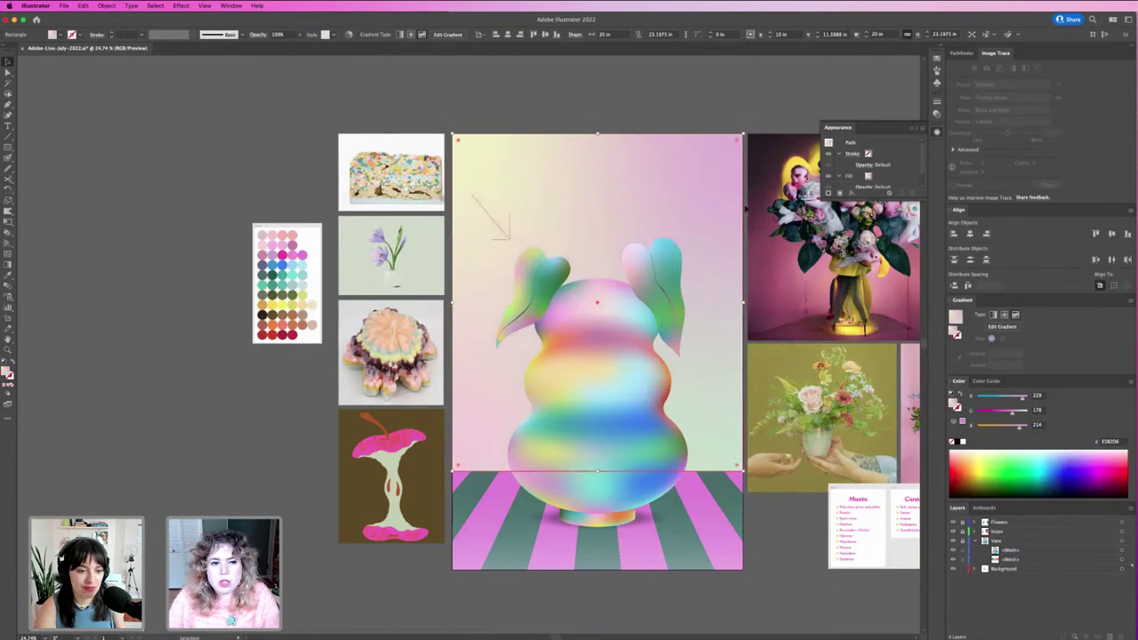
pyautogui.click(629, 130)
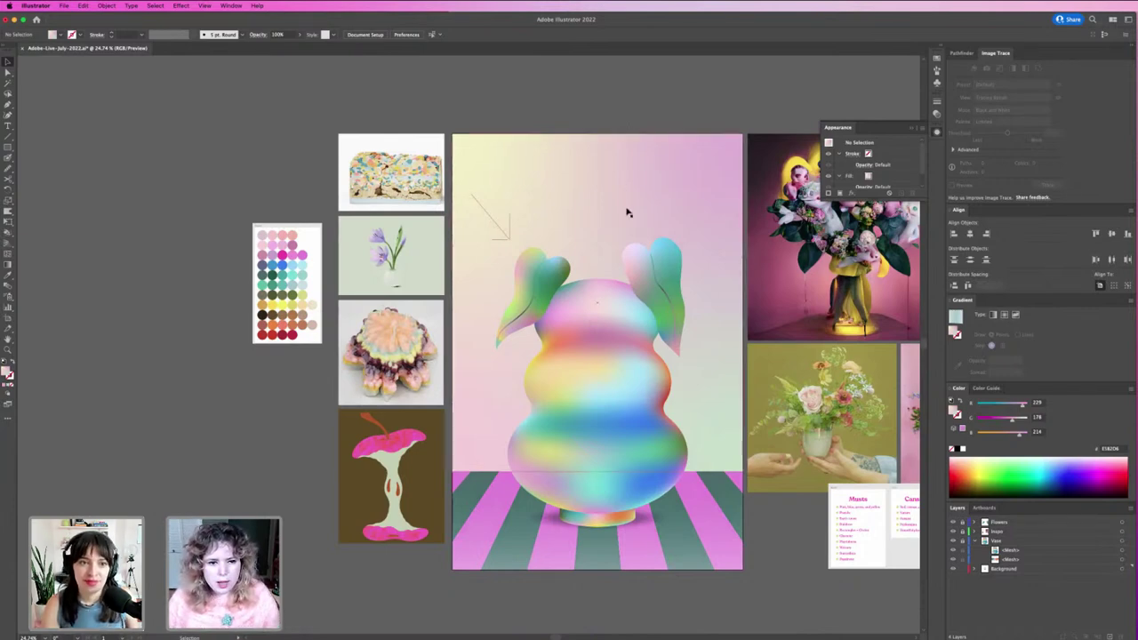
# Lock the Background layer and delete the arrow-shaped guide line from the upper-left area of the wall.
pyautogui.click(498, 226)
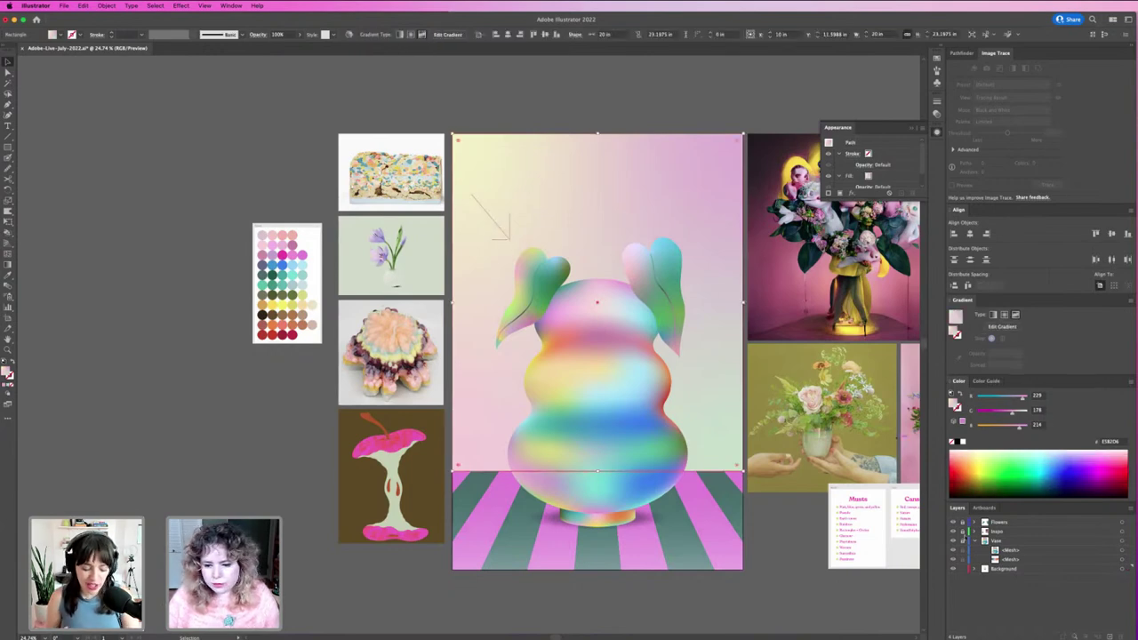
pyautogui.click(963, 569)
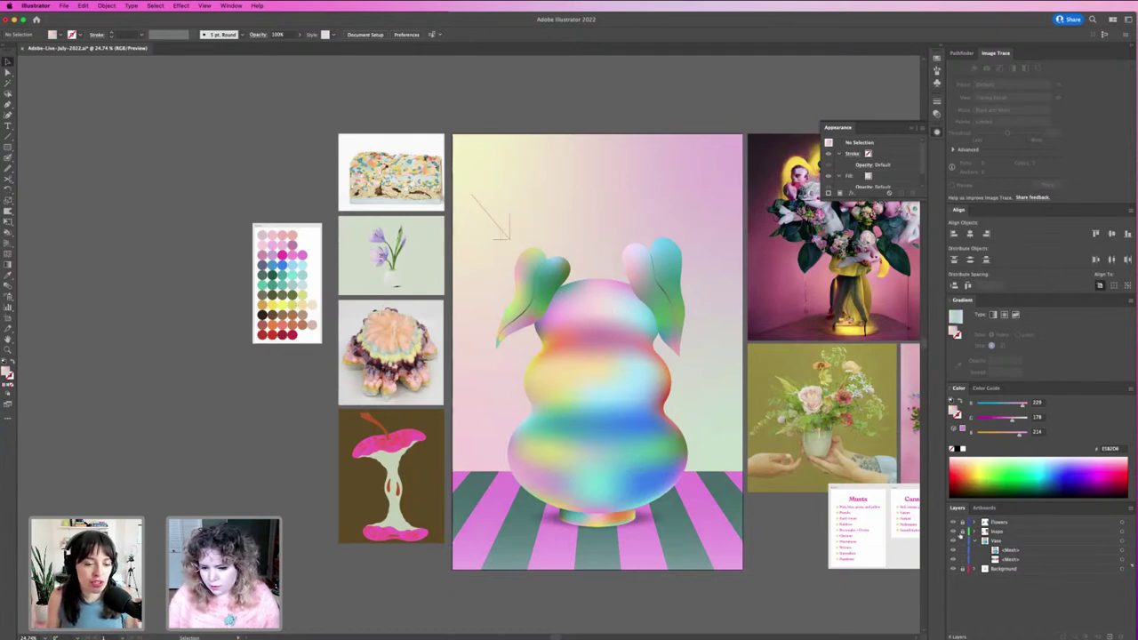
pyautogui.click(493, 240)
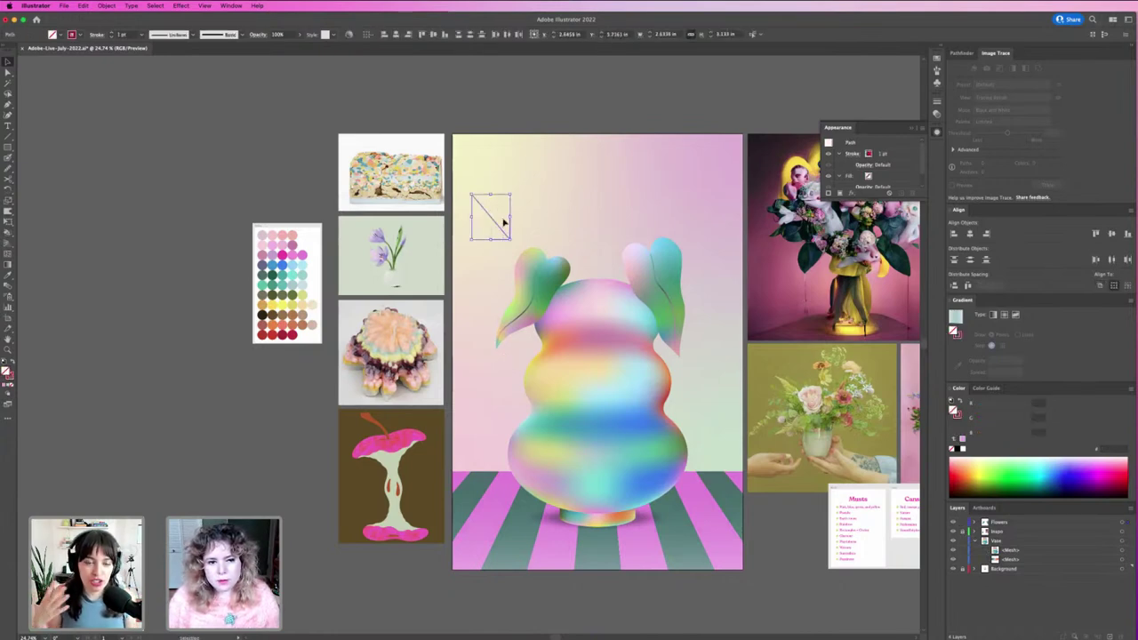
pyautogui.press('super+shift+a')
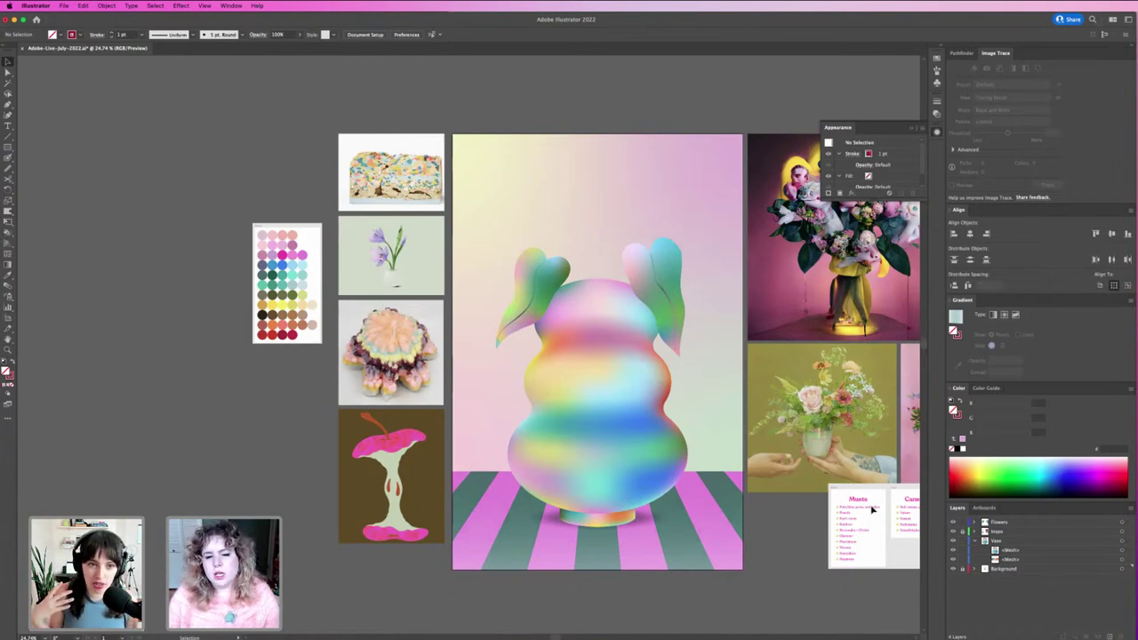
# Draw a black-filled, stroke-free 20 × 30 in rectangle covering the whole artboard on the Flowers layer.
pyautogui.press('r')
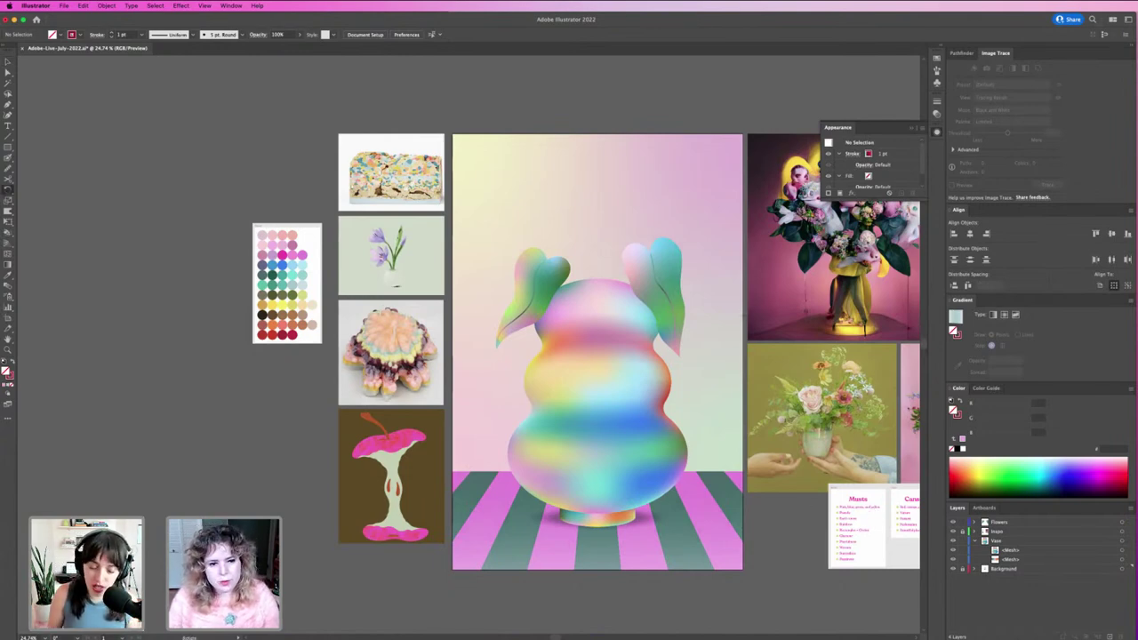
pyautogui.click(1024, 522)
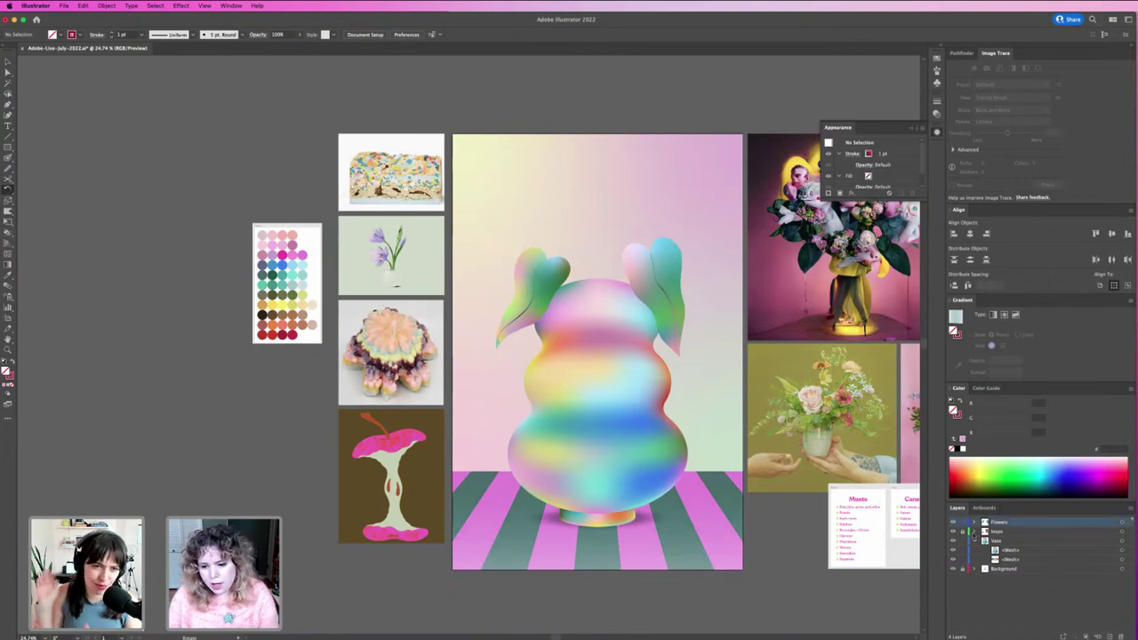
pyautogui.press('m')
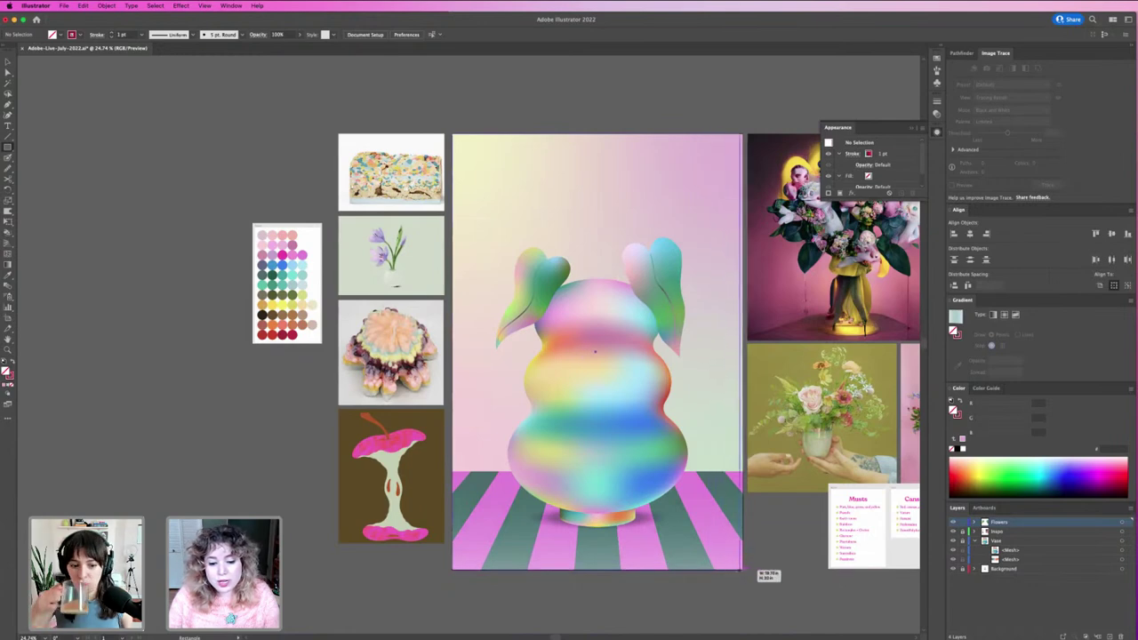
pyautogui.moveTo(743, 569); pyautogui.dragTo(743, 569)
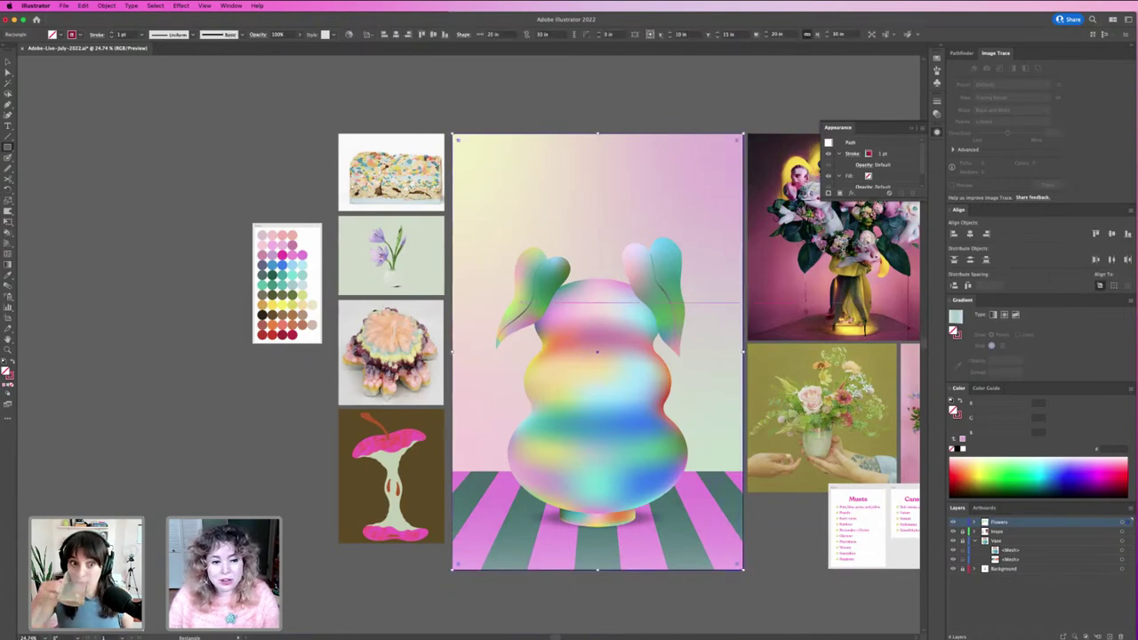
pyautogui.hotkey('shift', 'x')
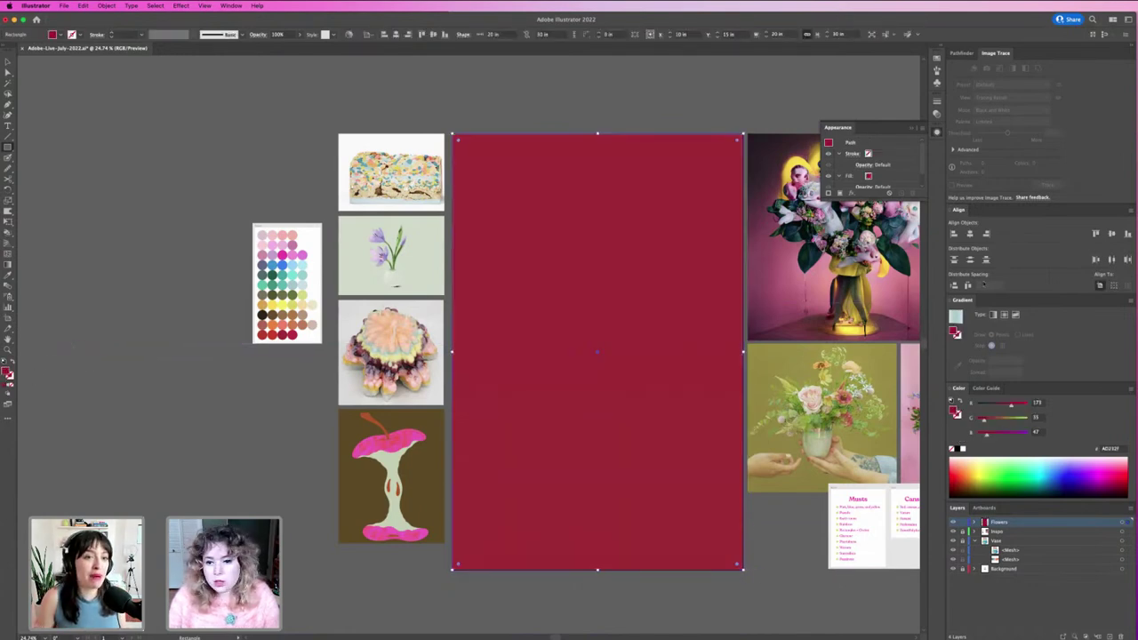
pyautogui.click(960, 450)
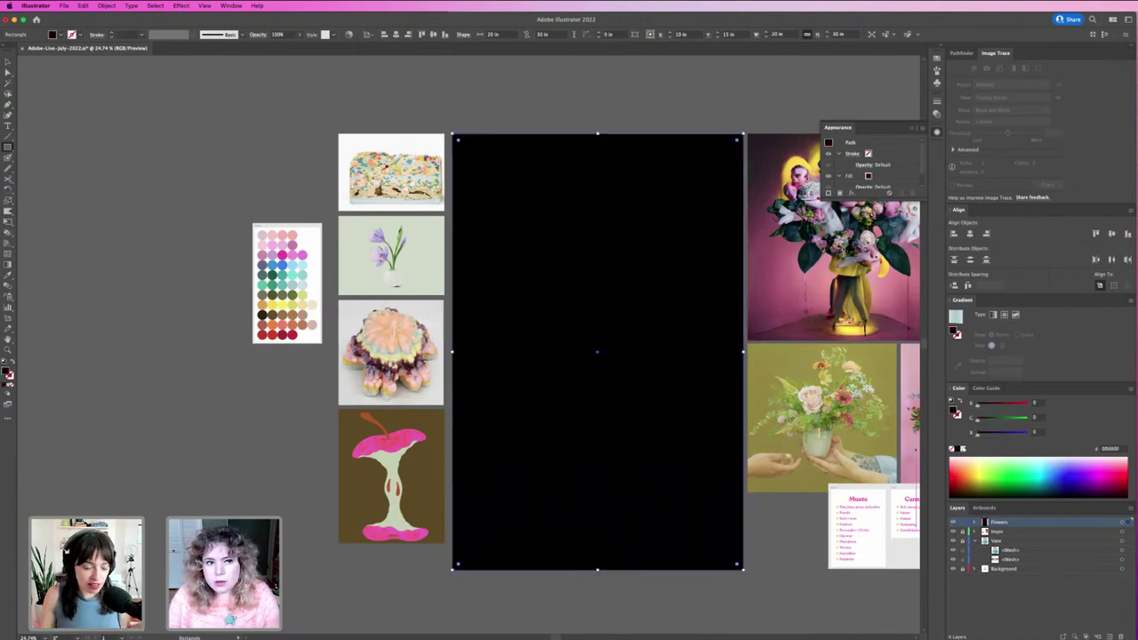
# Set the black rectangle's blending mode to Hue to preview the illustration's values in greyscale.
pyautogui.click(269, 37)
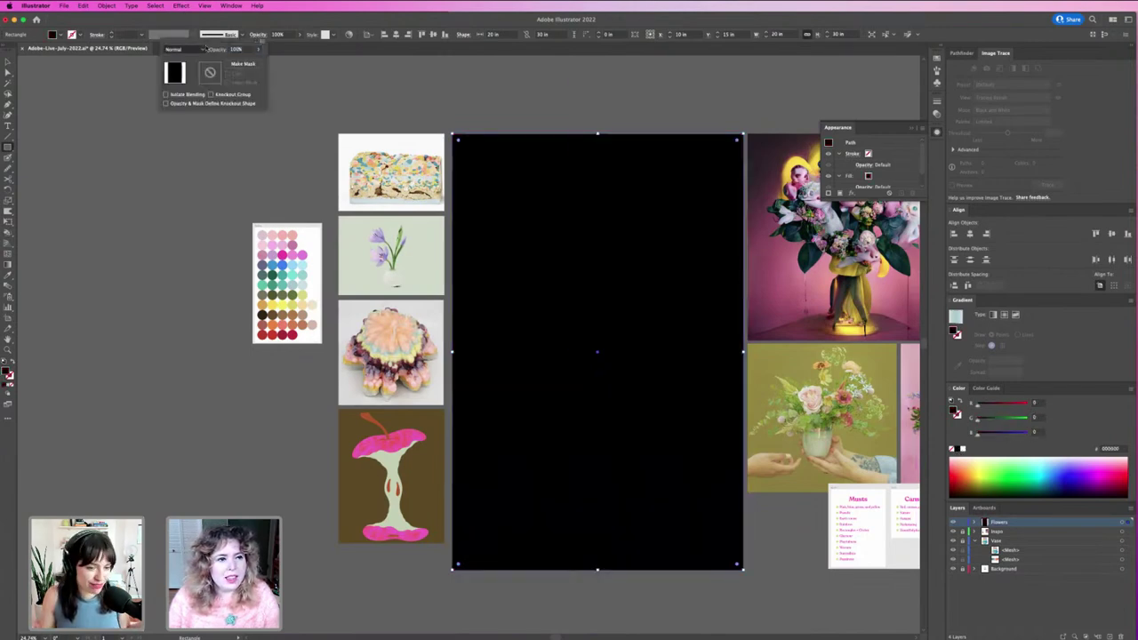
pyautogui.click(187, 49)
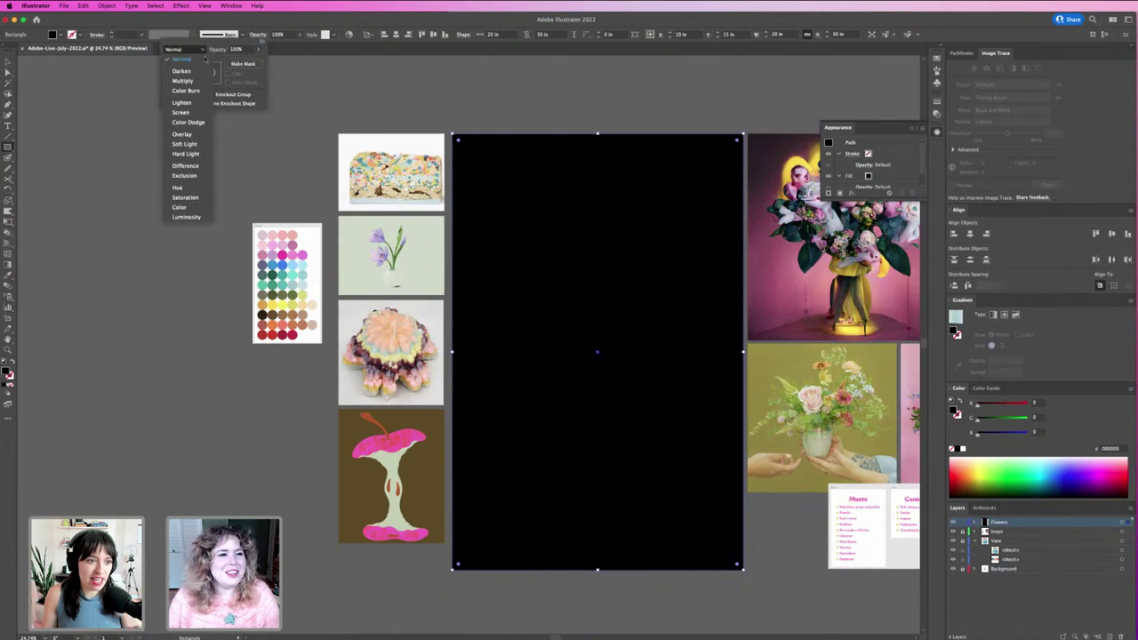
pyautogui.click(204, 187)
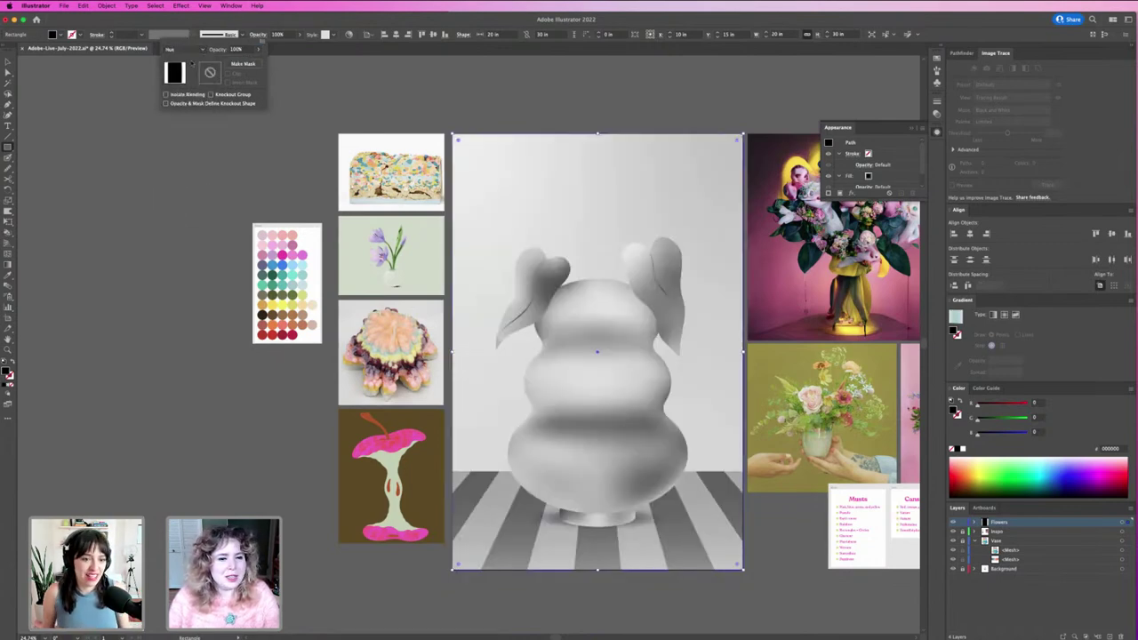
pyautogui.click(198, 162)
pyautogui.click(487, 171)
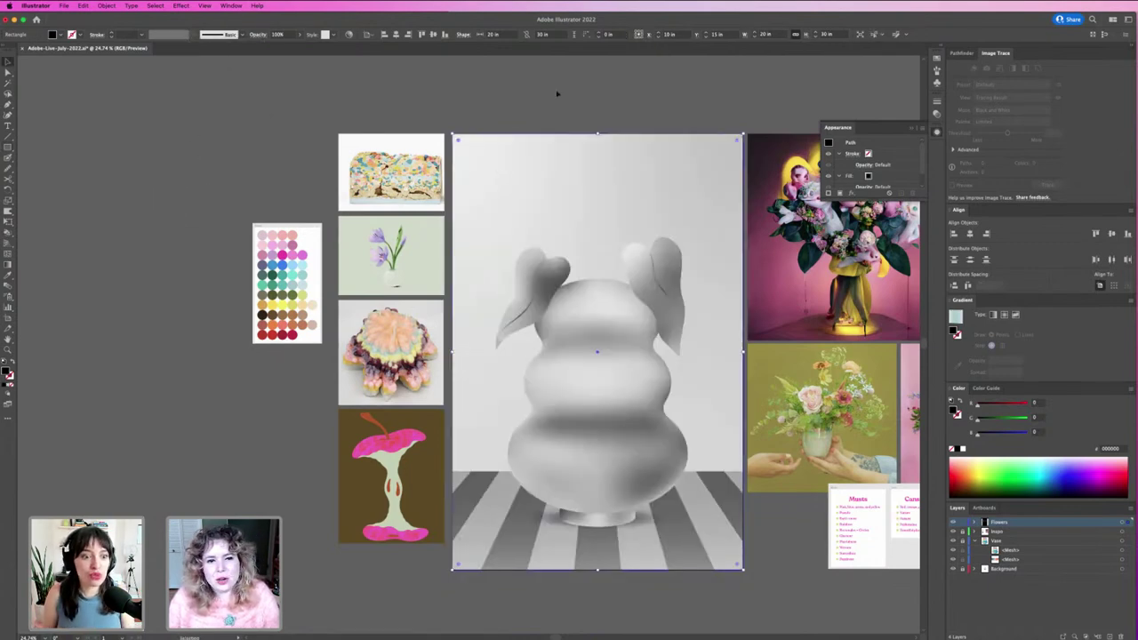
# Undo the overlay rectangle's Hue blending and try a white fill before returning the fill to black.
pyautogui.click(604, 161)
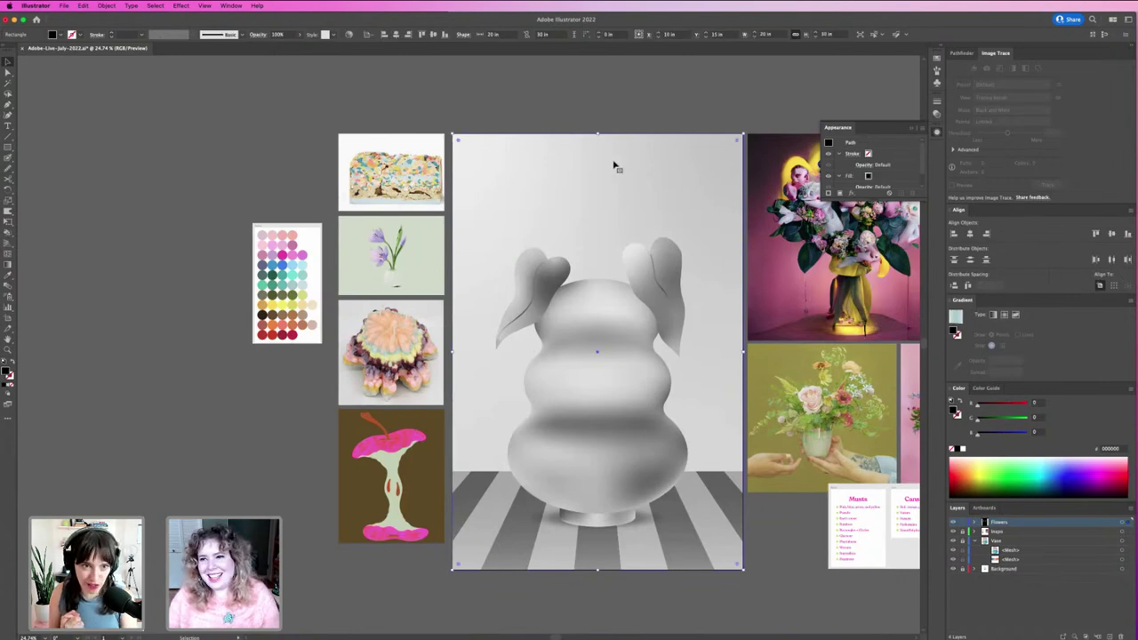
pyautogui.press('super+z')
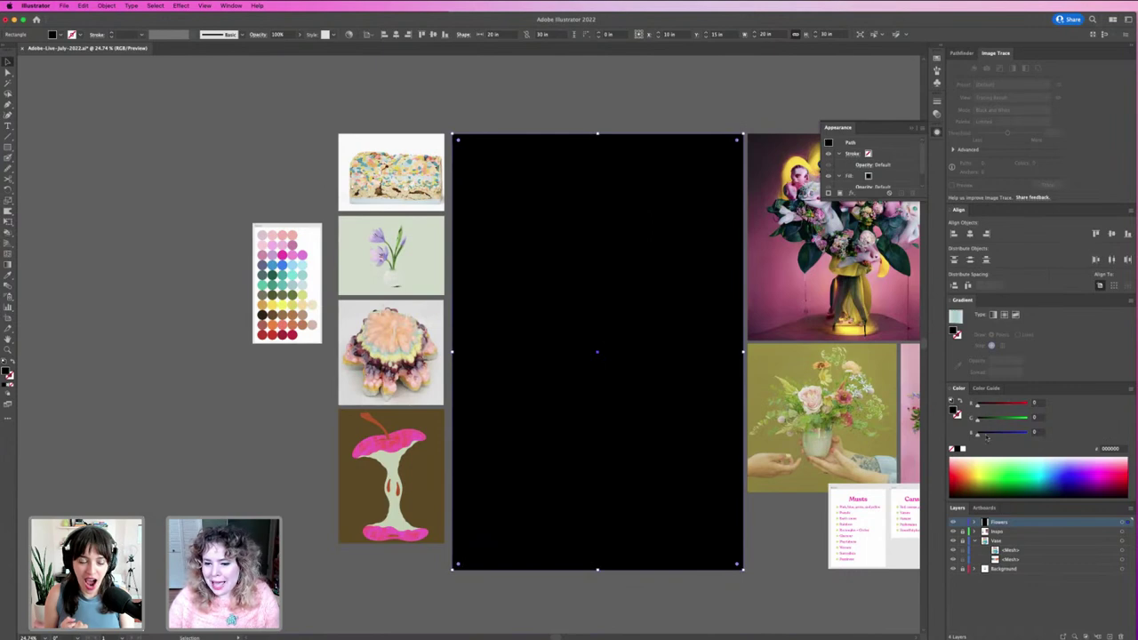
pyautogui.click(961, 450)
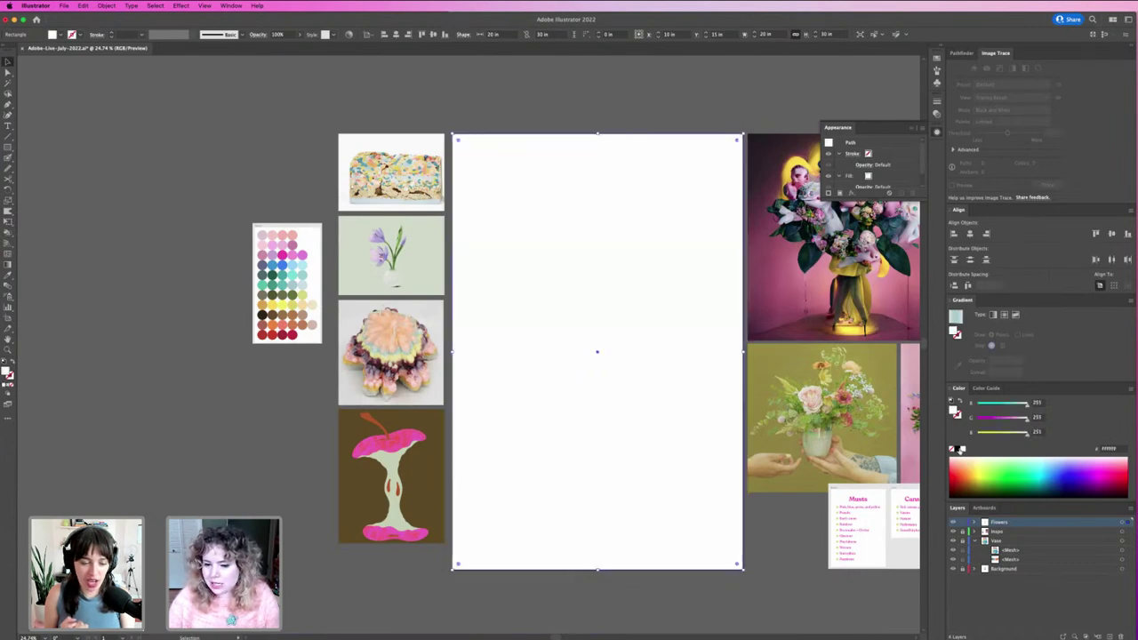
pyautogui.click(957, 449)
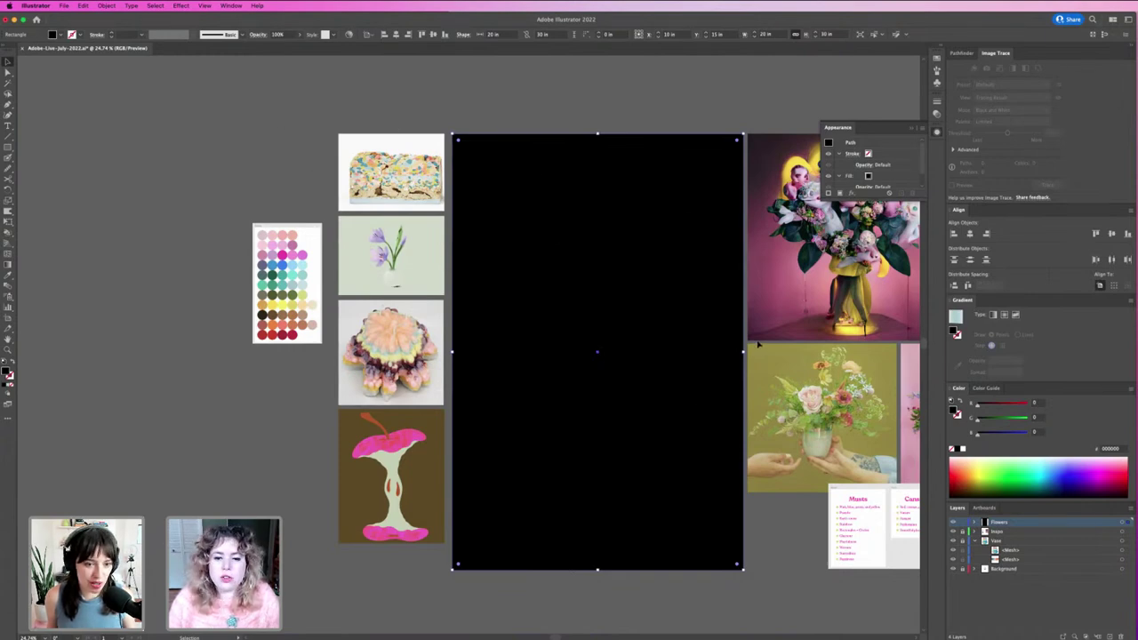
# Apply the Hue blending mode to the black rectangle over the artboard to show the illustration's values in greyscale.
pyautogui.click(258, 35)
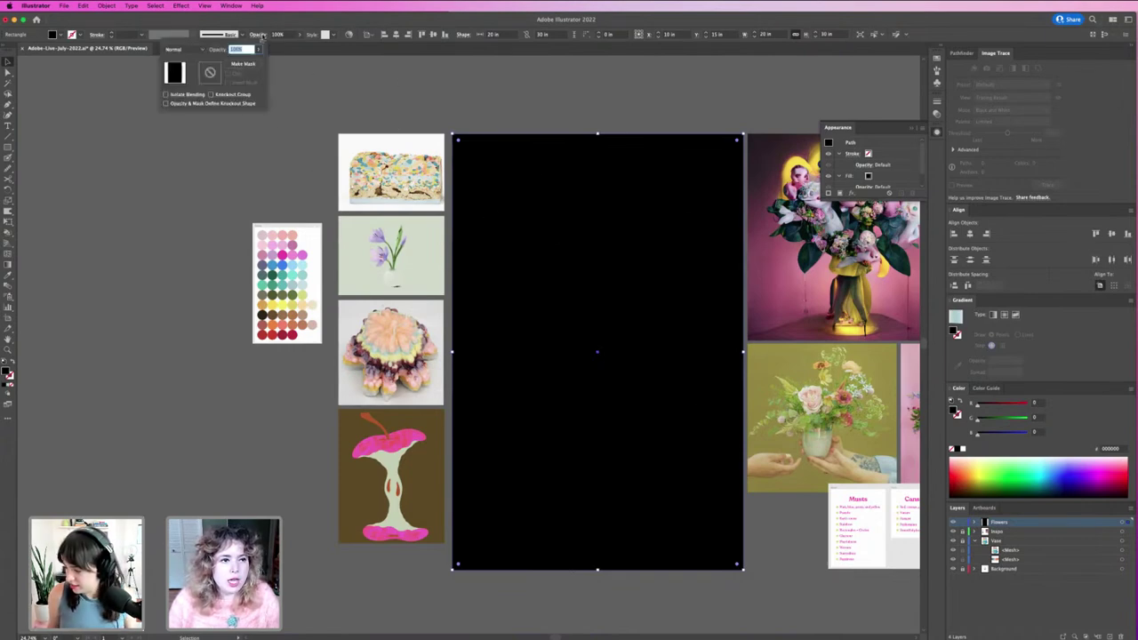
pyautogui.click(193, 49)
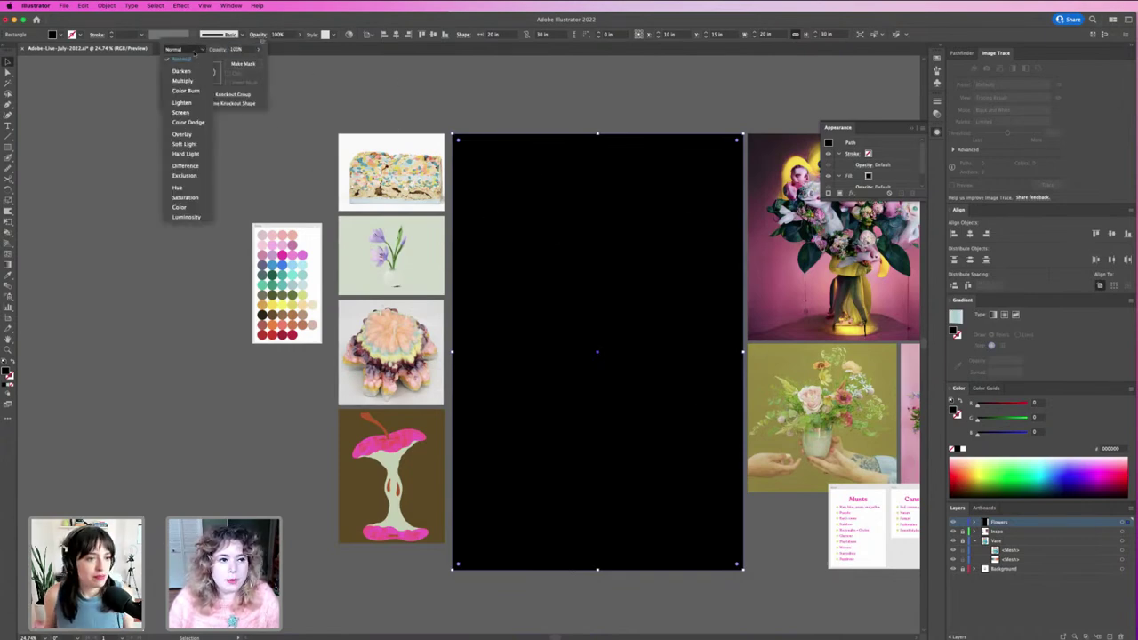
pyautogui.click(180, 187)
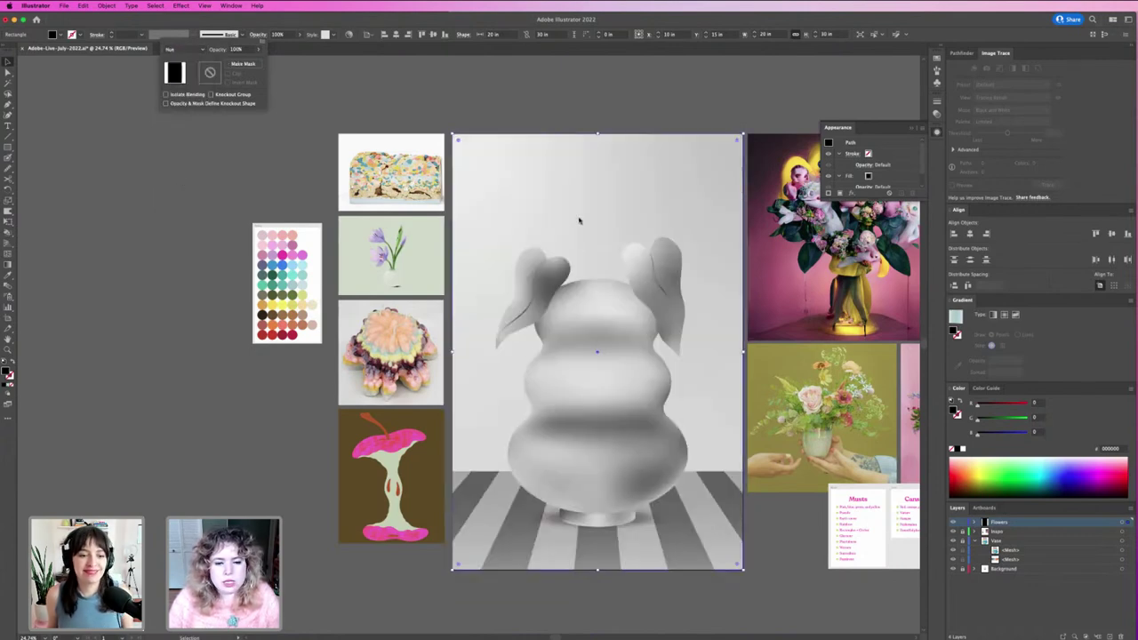
pyautogui.click(503, 78)
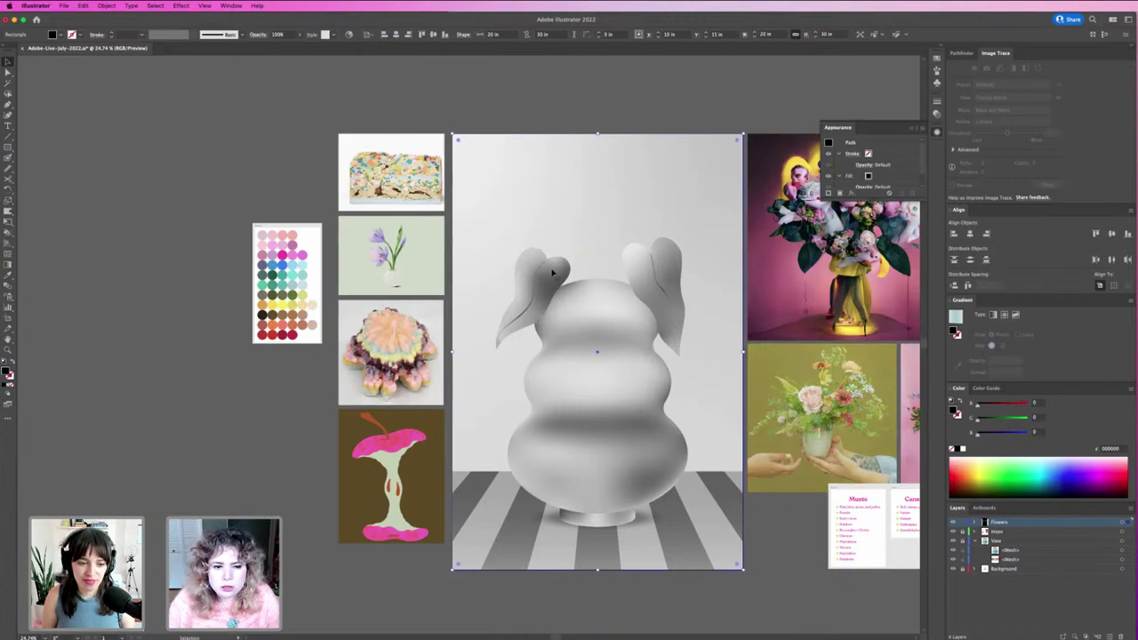
# Slide the greyscale overlay halfway off the vase to compare values with colours, and park it off the artboard beyond the colour palette.
pyautogui.moveTo(599, 354); pyautogui.dragTo(468, 359)
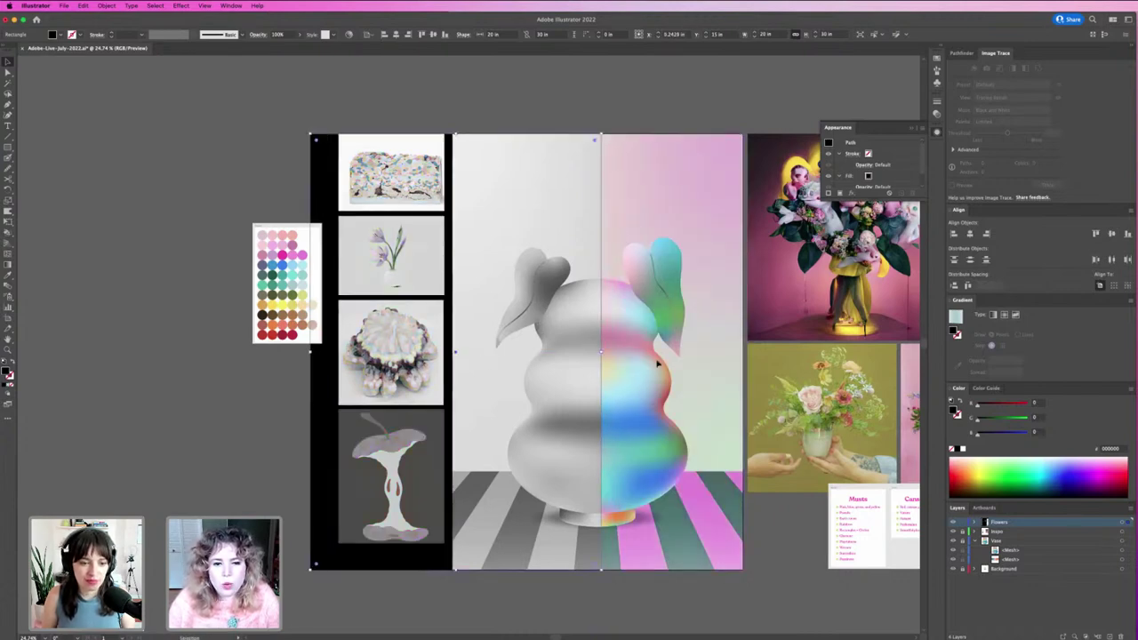
pyautogui.click(689, 80)
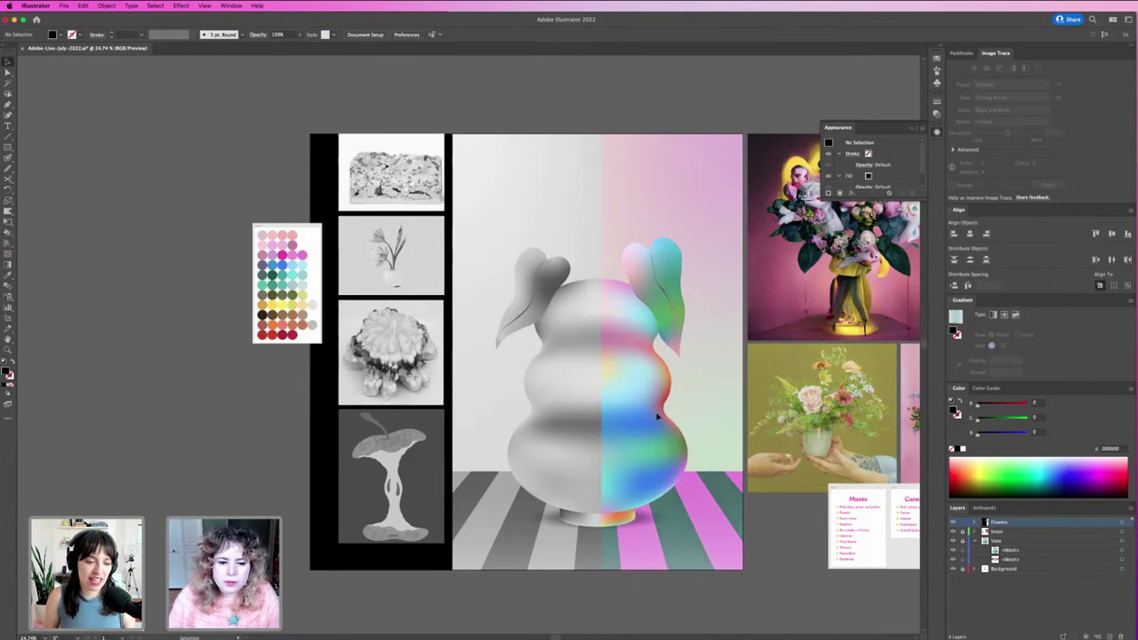
pyautogui.moveTo(571, 463); pyautogui.dragTo(181, 471)
pyautogui.click(246, 484)
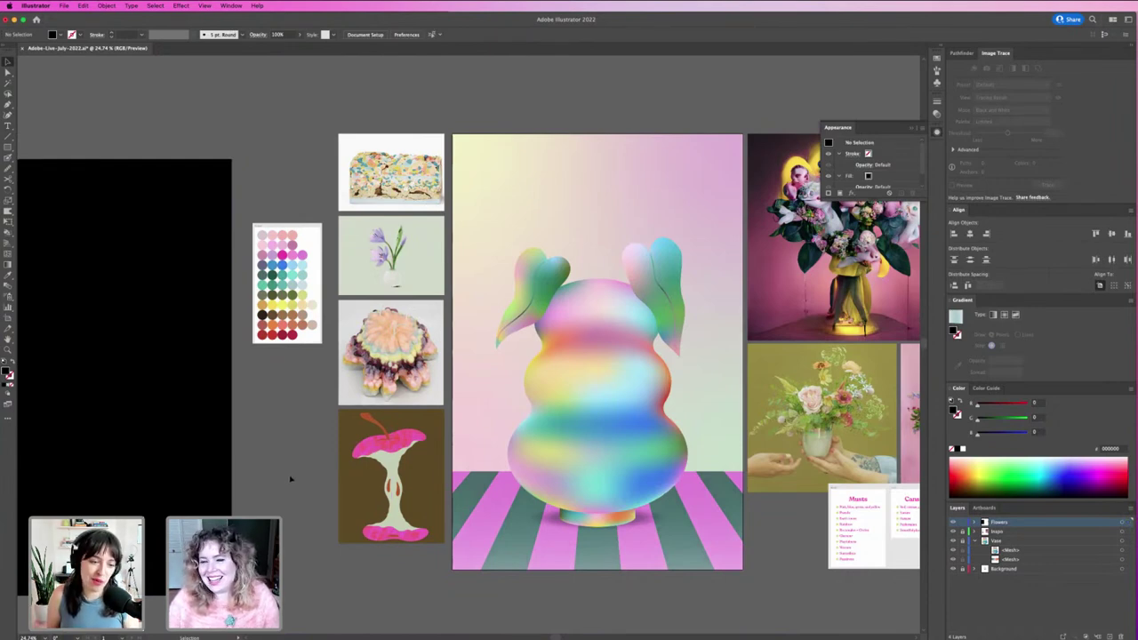
# Recolour the gradient mesh point at the lower right of the vase's bottom bulge by sampling green swatches from the colour palette.
pyautogui.click(641, 445)
pyautogui.click(647, 486)
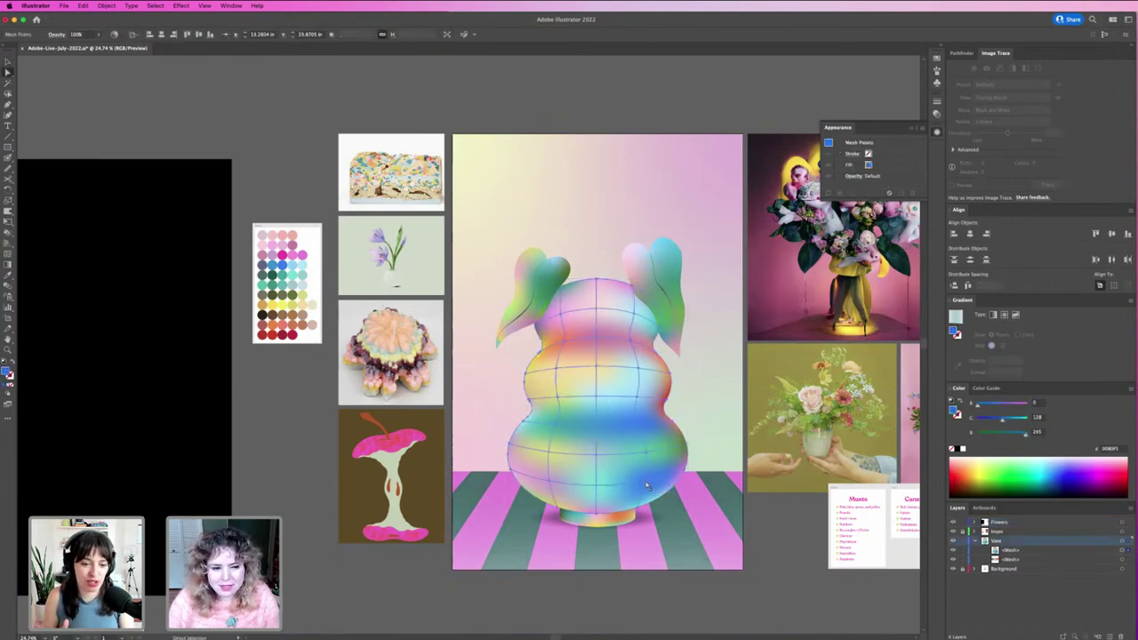
pyautogui.press('i')
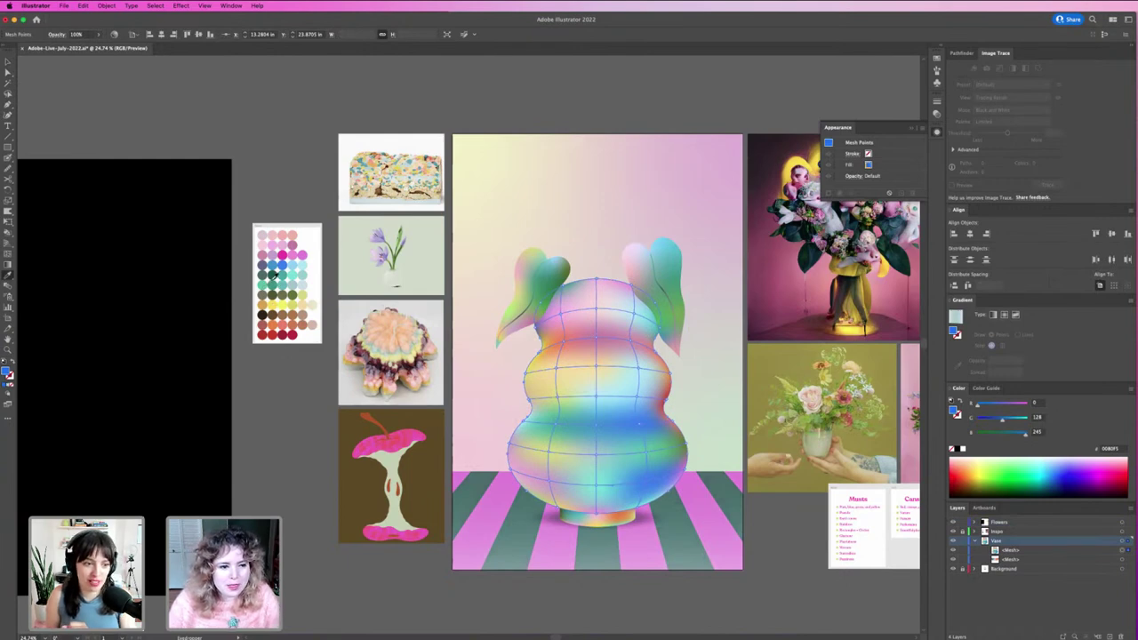
pyautogui.click(267, 282)
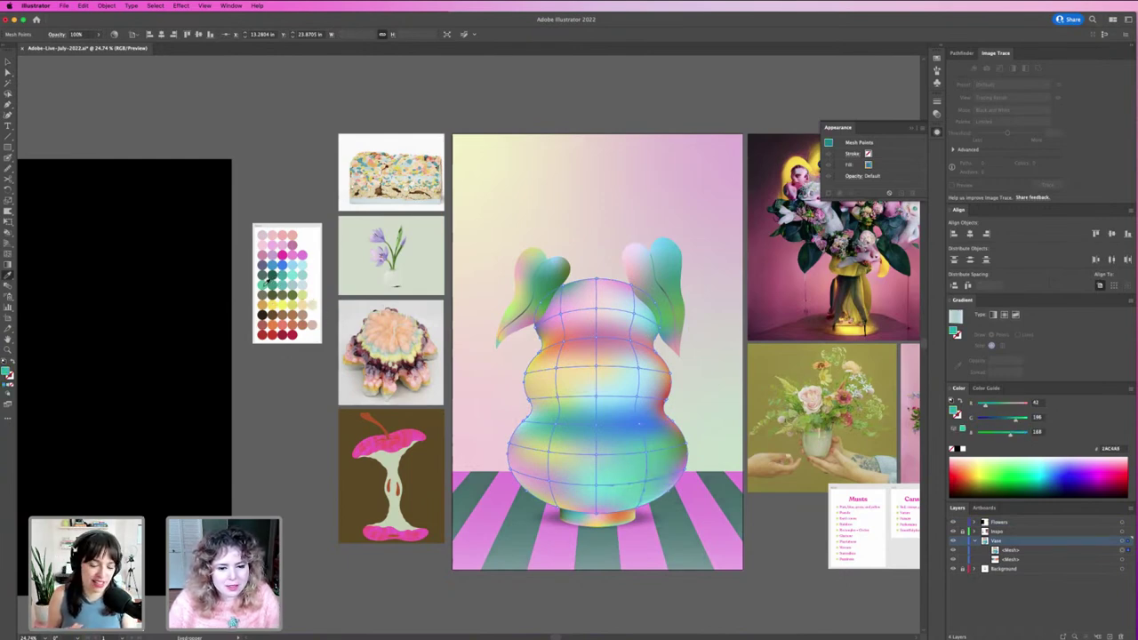
pyautogui.click(289, 289)
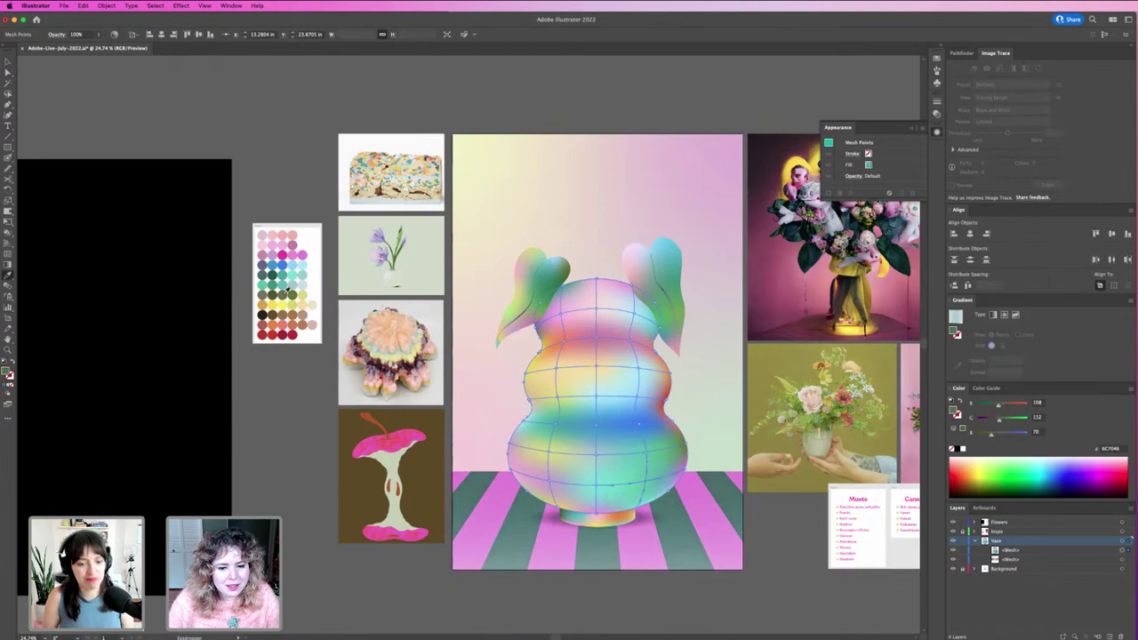
pyautogui.click(275, 278)
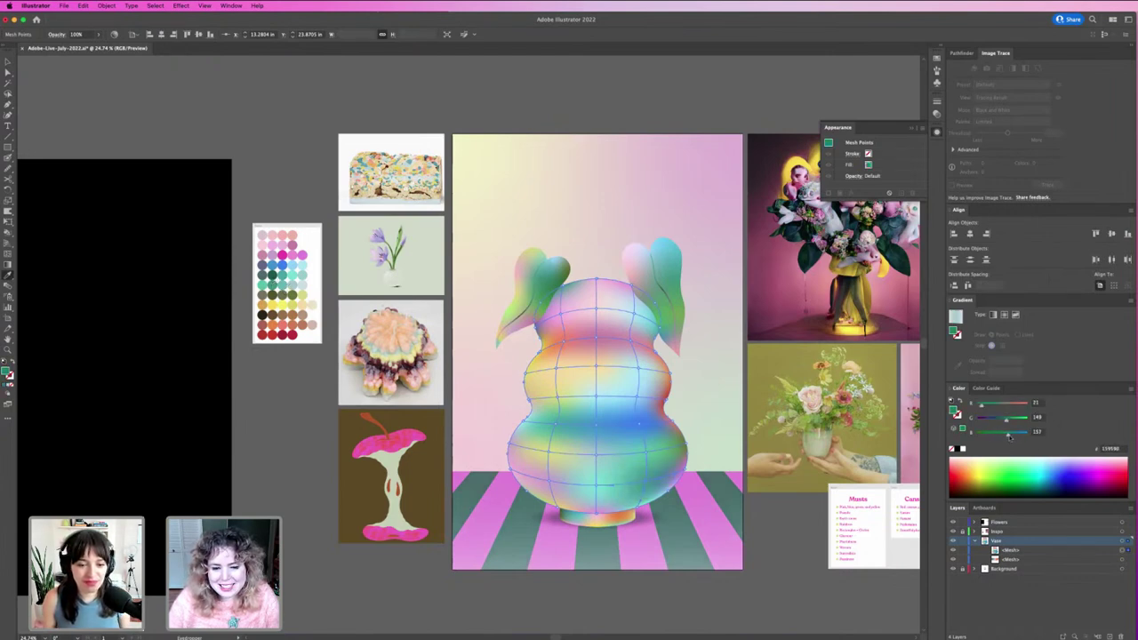
# Set the central mesh point in the vase's lower blue band to RGB 50, 149, 211 and deselect the mesh.
pyautogui.press('a')
pyautogui.click(597, 425)
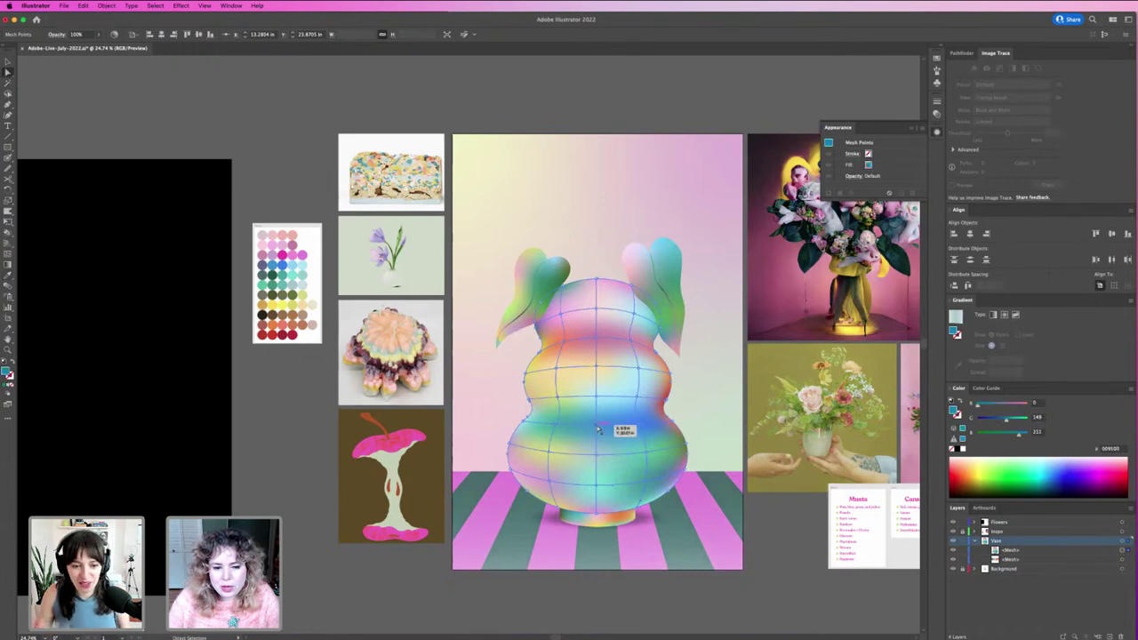
pyautogui.click(987, 405)
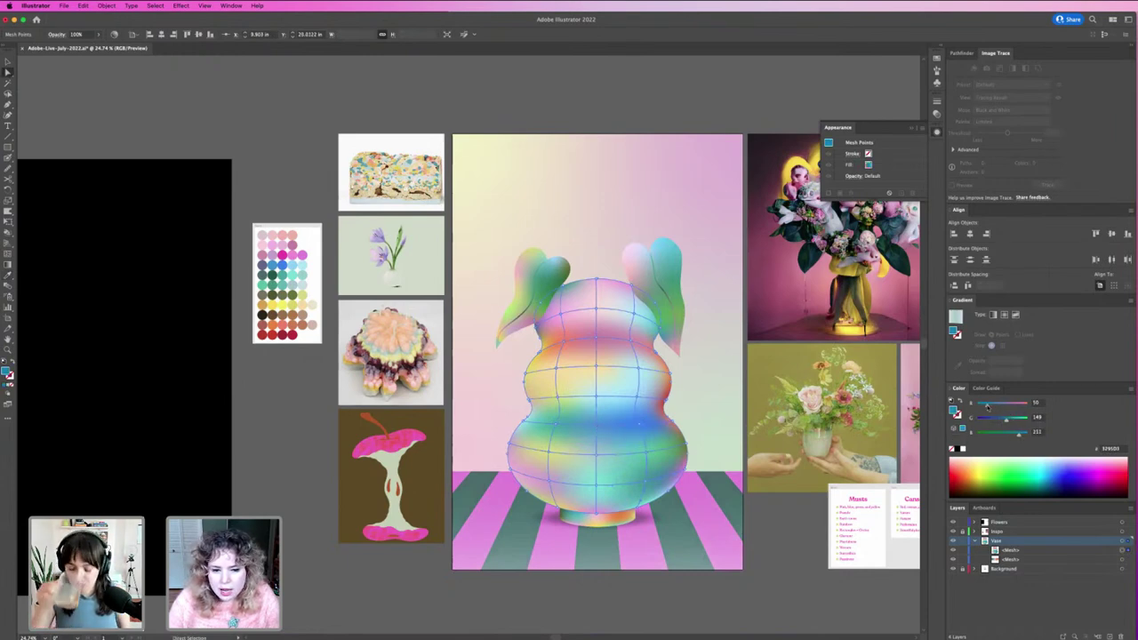
pyautogui.moveTo(987, 406); pyautogui.dragTo(994, 406)
pyautogui.click(996, 419)
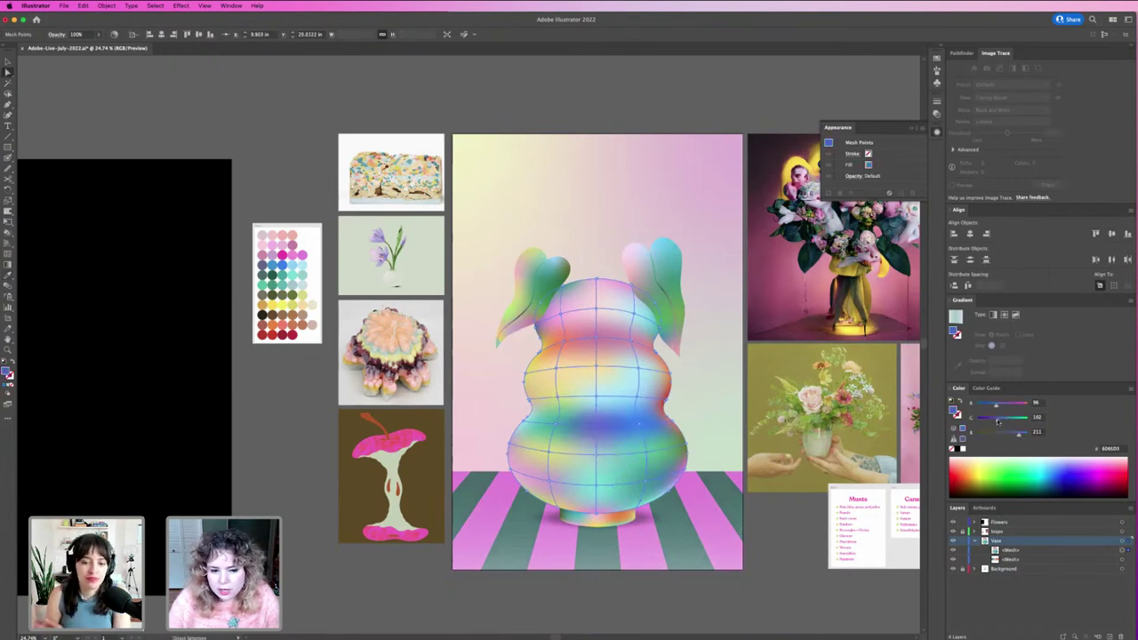
pyautogui.click(1007, 406)
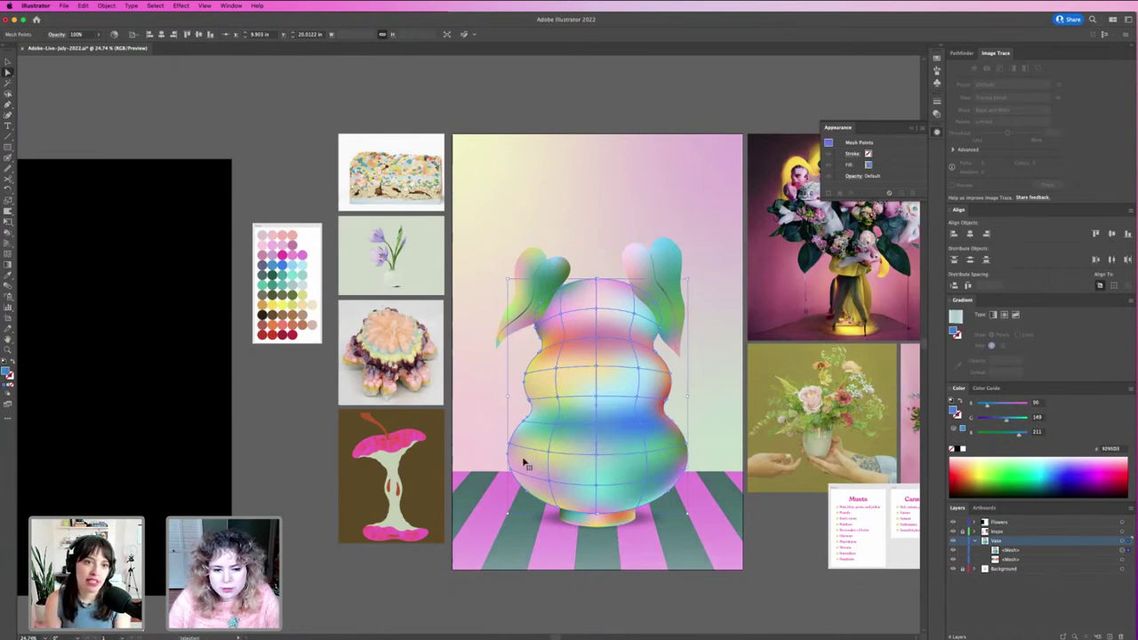
pyautogui.press('v')
pyautogui.click(324, 472)
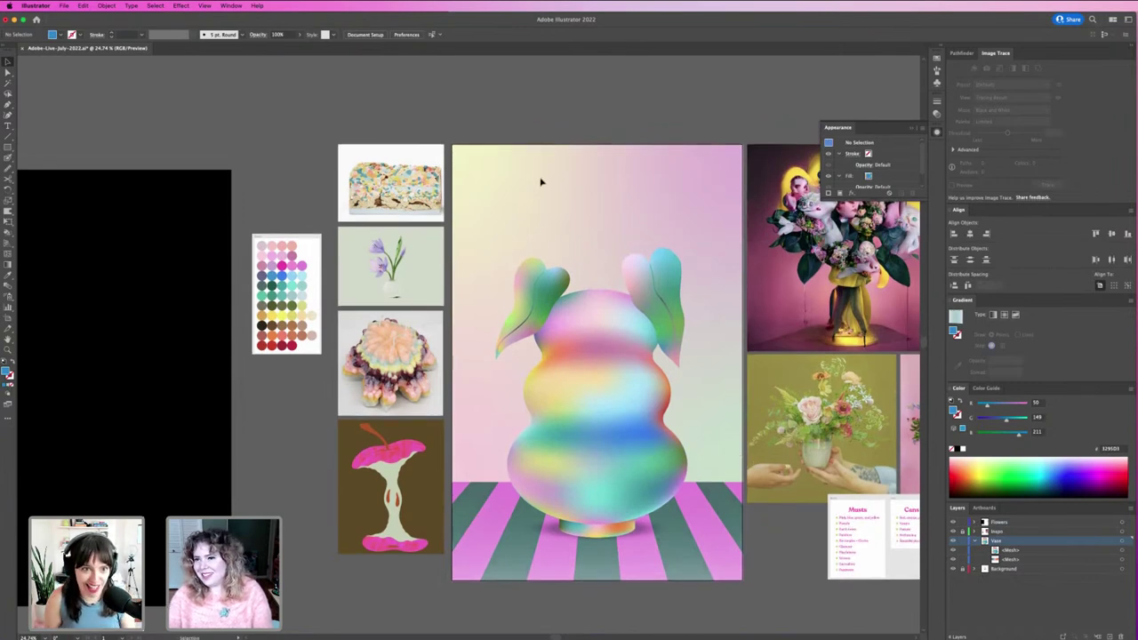
# Lock the Vase layer and make the Flowers layer active for drawing.
pyautogui.moveTo(560, 326); pyautogui.dragTo(436, 312)
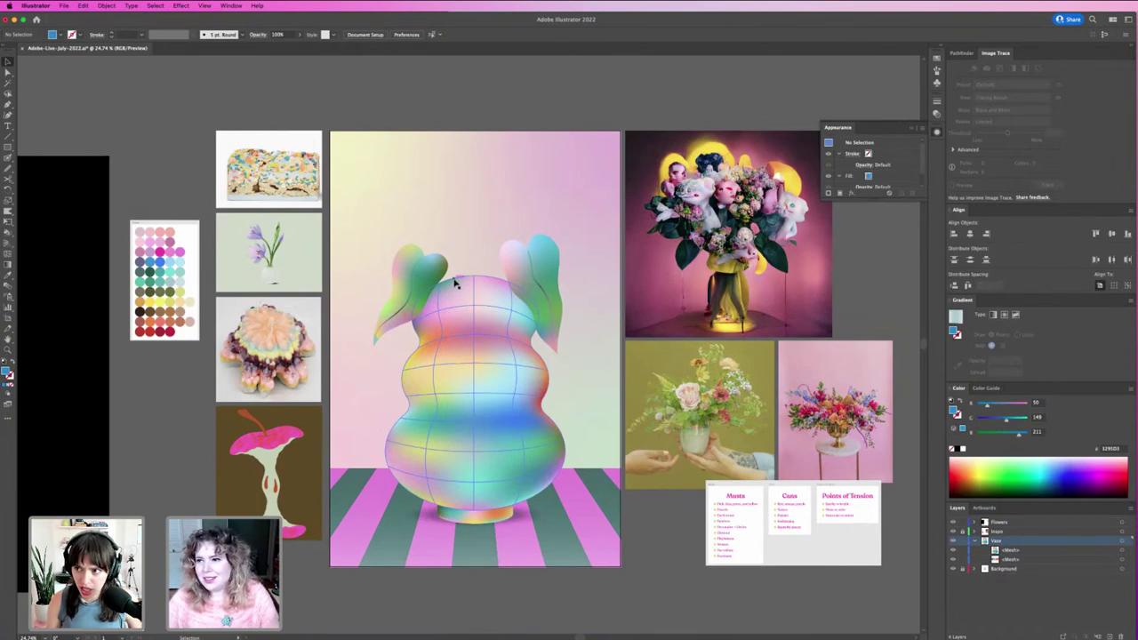
pyautogui.moveTo(454, 283); pyautogui.dragTo(491, 284)
pyautogui.press('z')
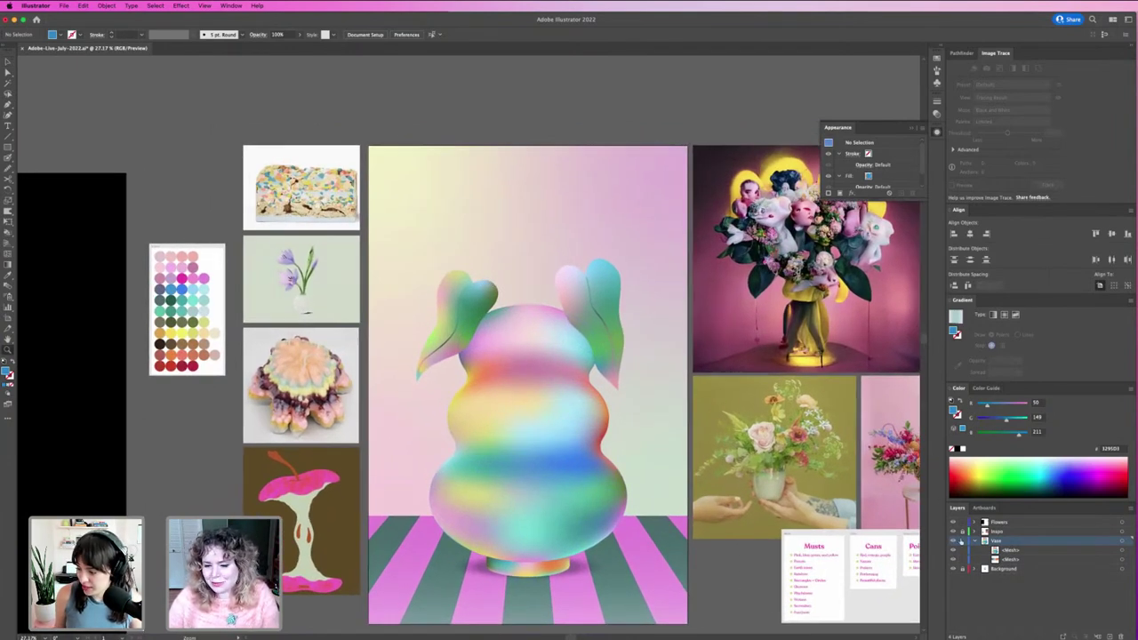
pyautogui.click(1000, 522)
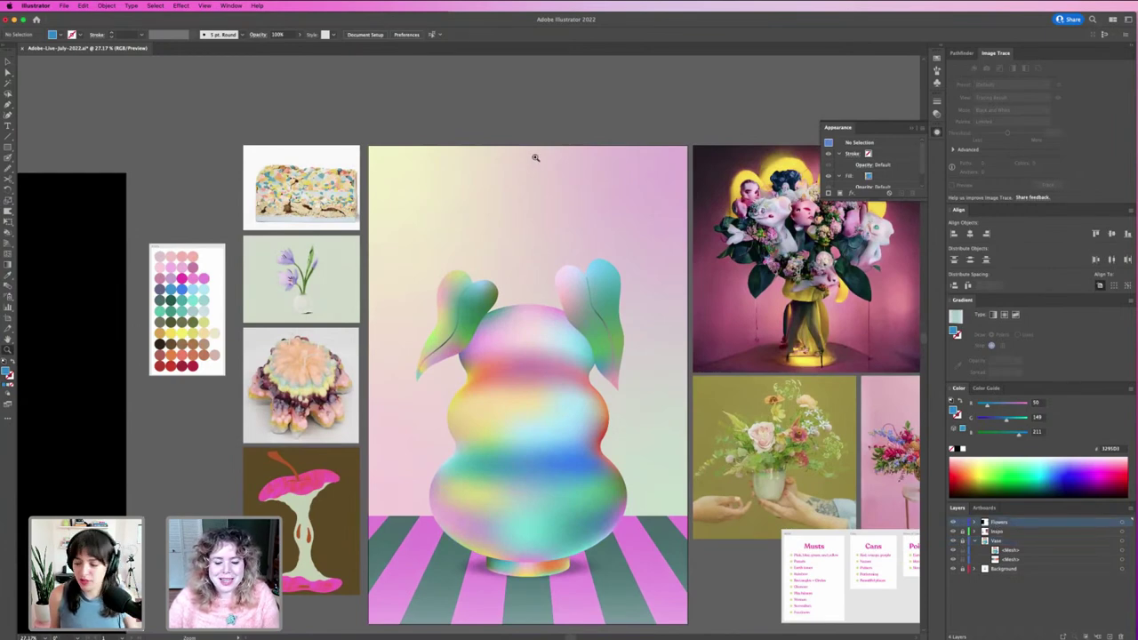
pyautogui.press('v')
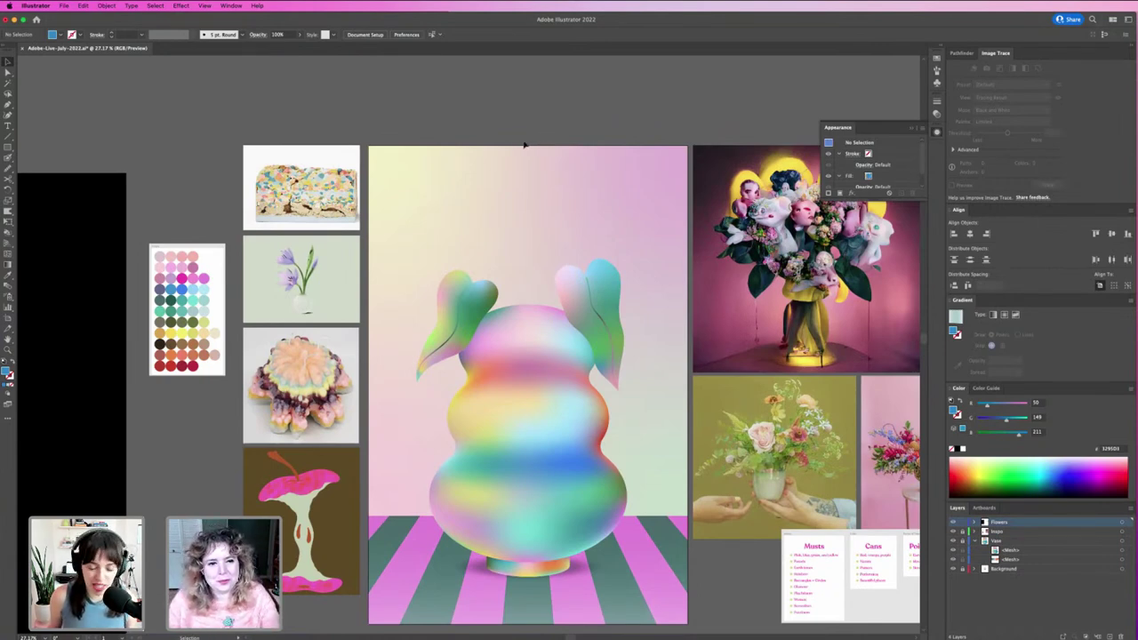
# Draw a circle about 0.44 in across beside the white star-shaped flowers in the olive bouquet photo, and swap its blue fill to a 1 pt stroke.
pyautogui.press('n')
pyautogui.press('z')
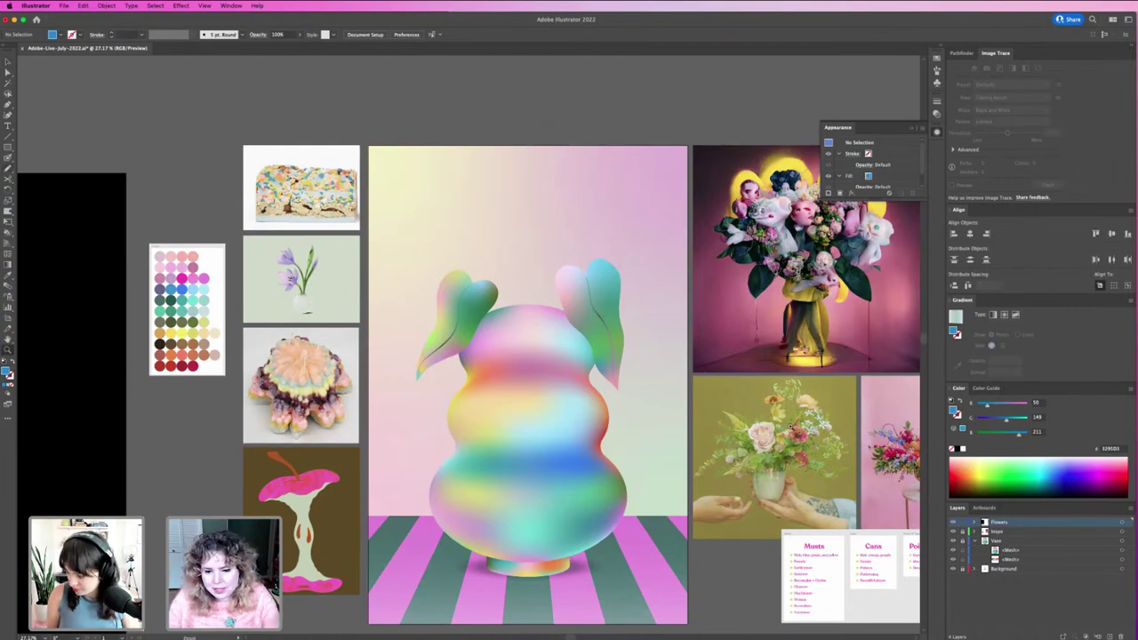
pyautogui.moveTo(780, 421); pyautogui.dragTo(896, 454)
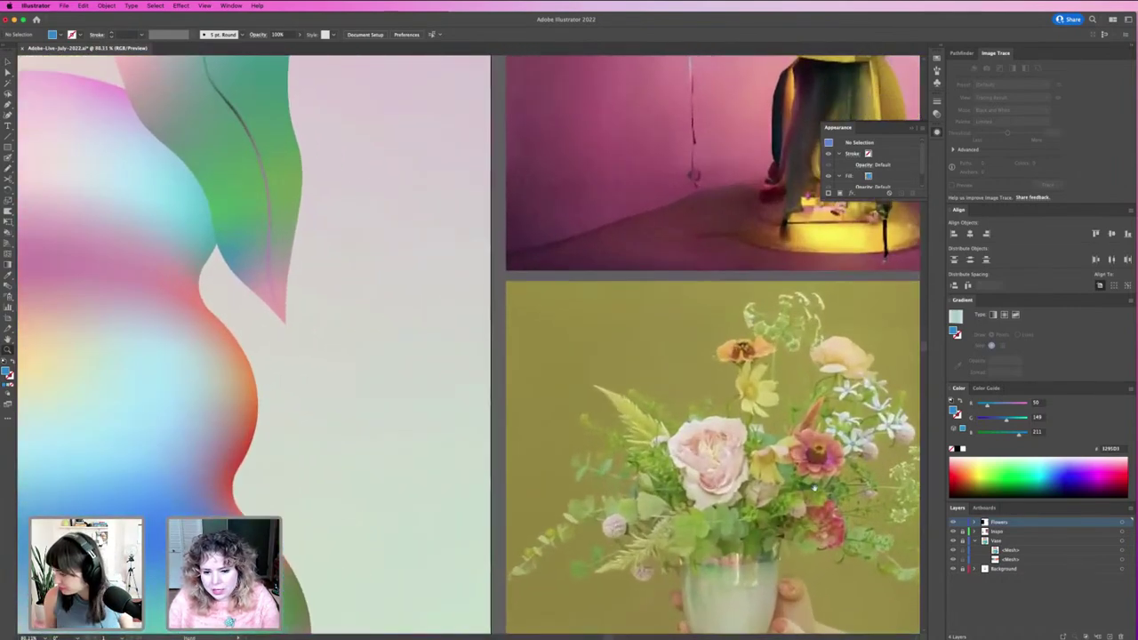
pyautogui.moveTo(783, 444); pyautogui.dragTo(685, 399)
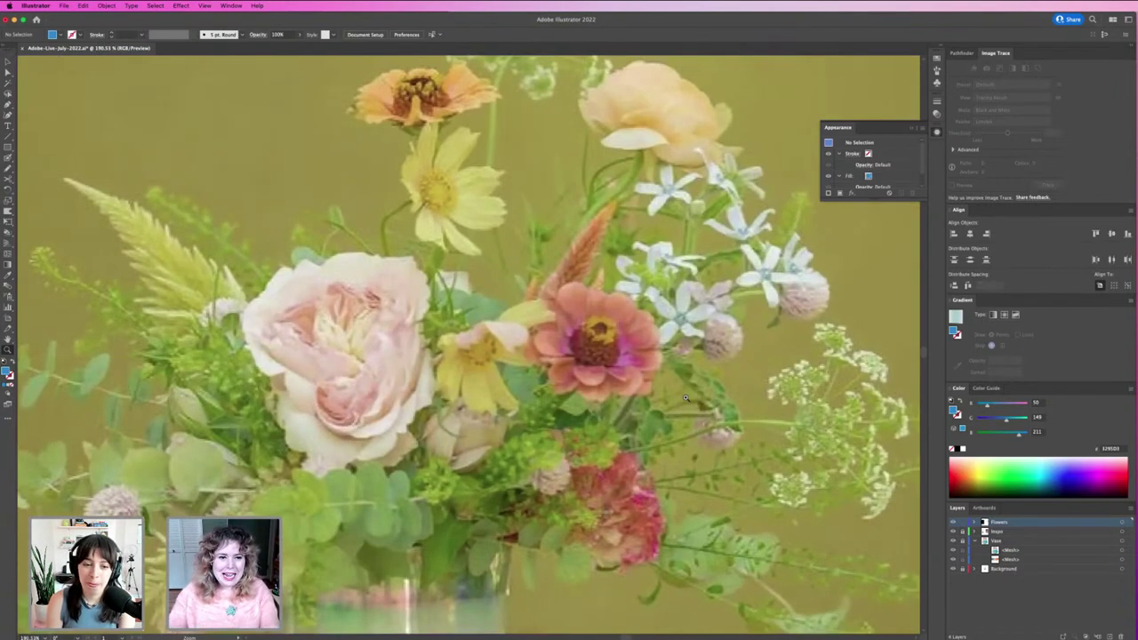
pyautogui.moveTo(687, 367); pyautogui.dragTo(658, 401)
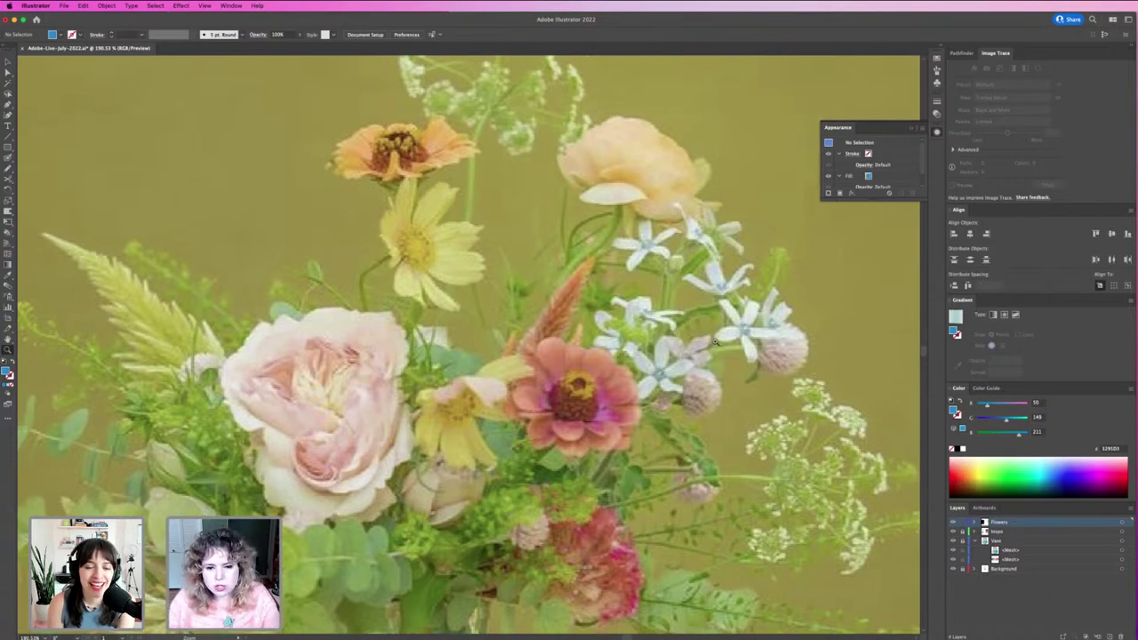
pyautogui.press('v')
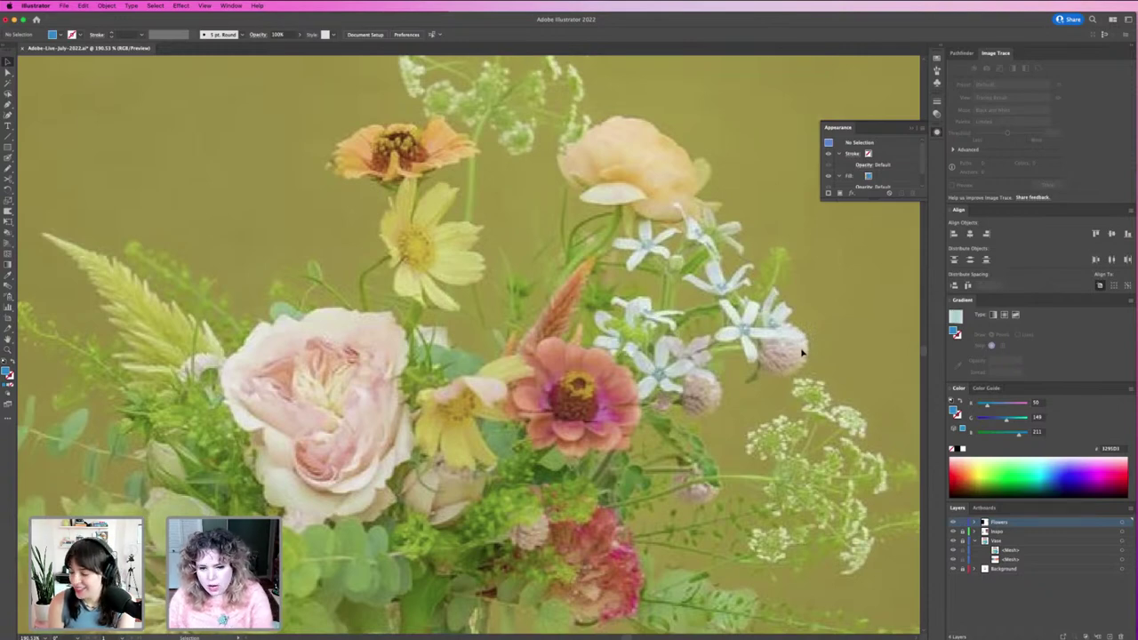
pyautogui.press('l')
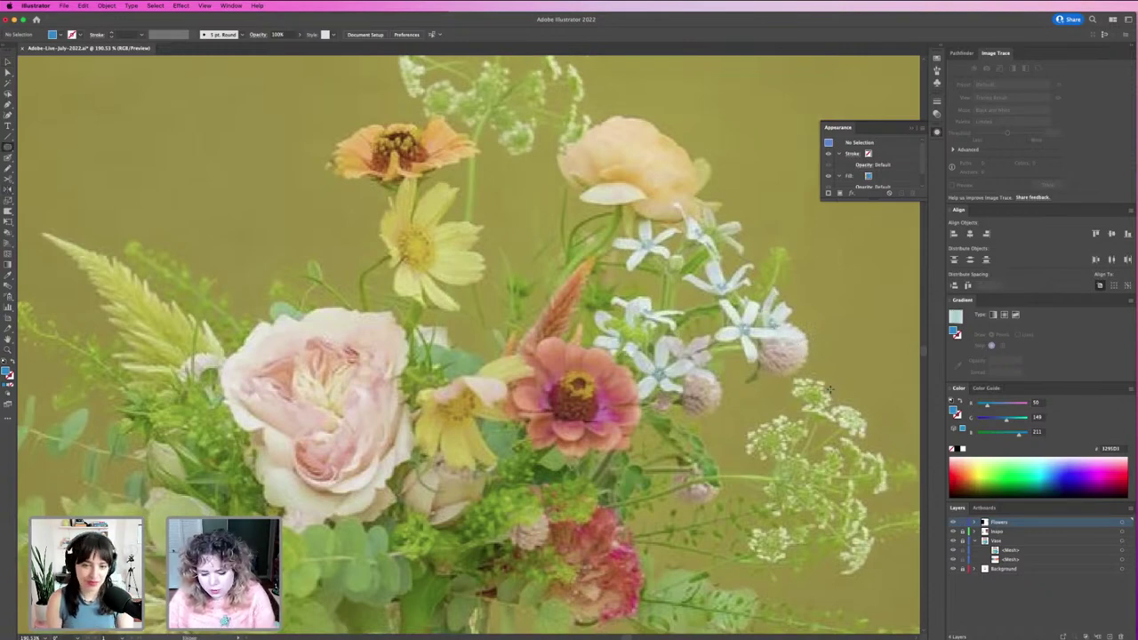
pyautogui.moveTo(829, 390)
pyautogui.mouseDown()
pyautogui.moveTo(772, 343)
pyautogui.moveTo(803, 341)
pyautogui.moveTo(821, 373)
pyautogui.moveTo(864, 344)
pyautogui.mouseUp()
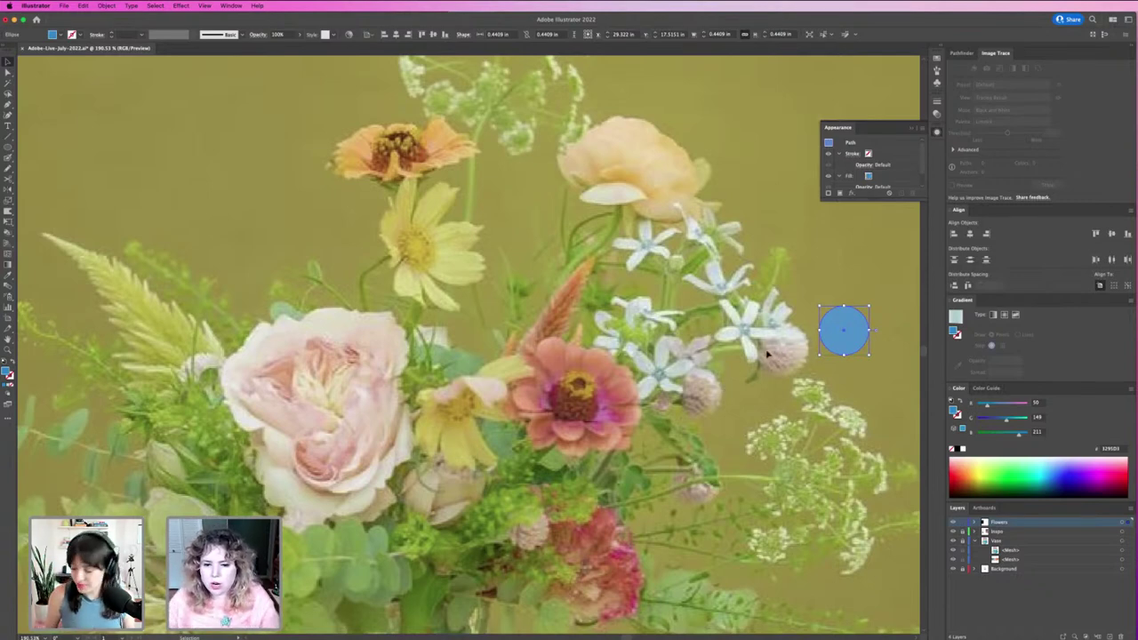
pyautogui.hotkey('shift', 'x')
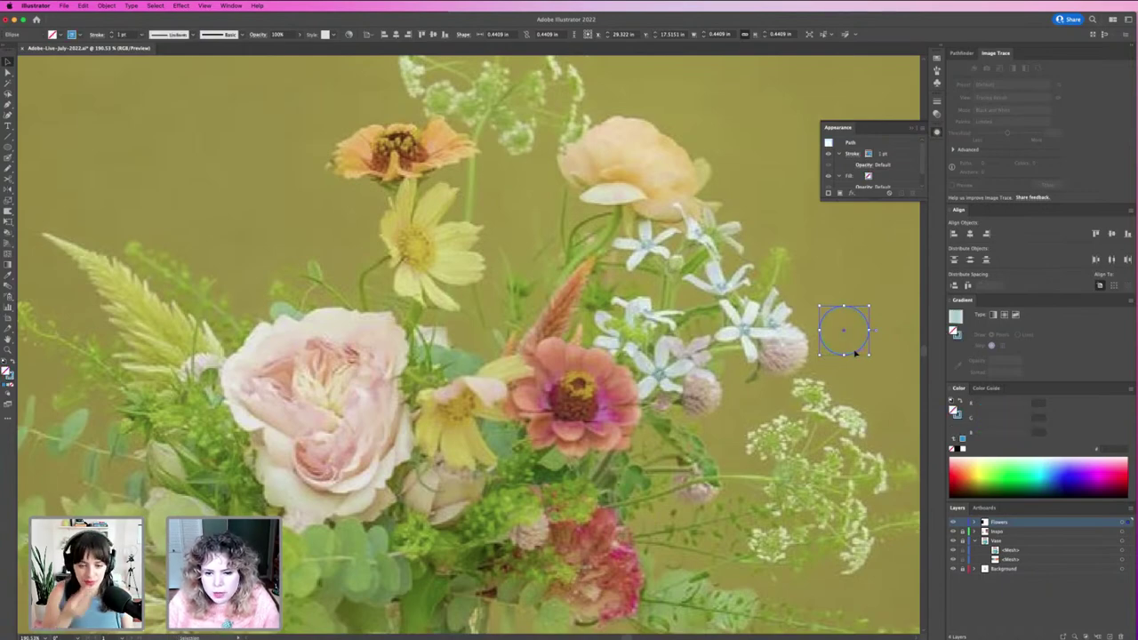
pyautogui.press('z')
pyautogui.moveTo(757, 313); pyautogui.dragTo(704, 325)
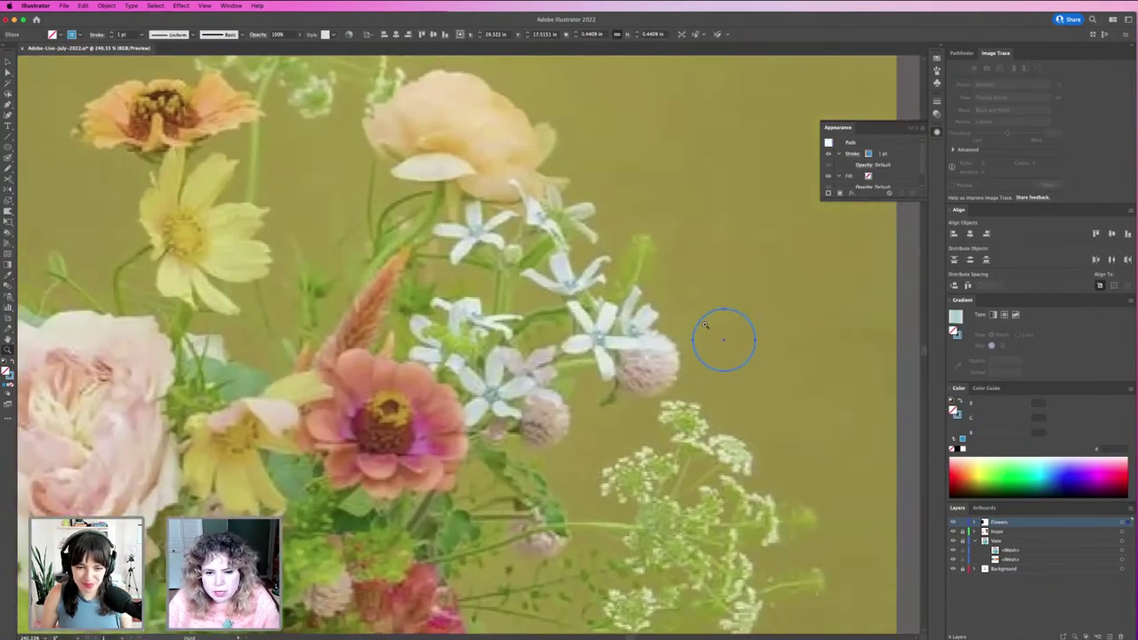
pyautogui.scroll(2, 705, 326)
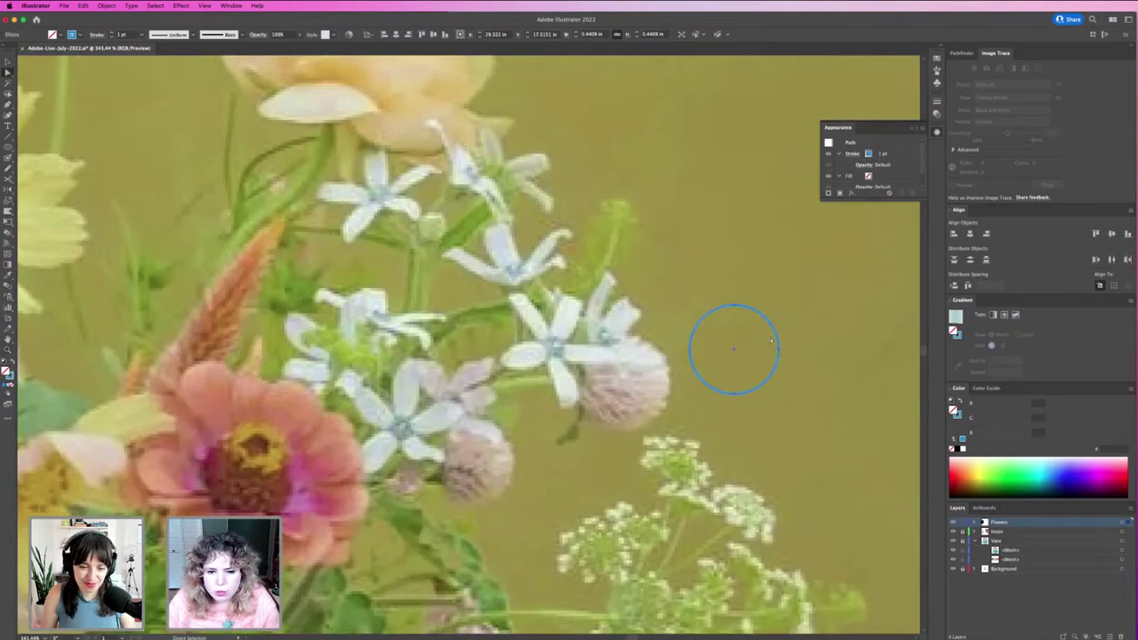
# Remove the circle's rightmost anchor point to leave a half circle, and mirror a copy to complete the circle as two separate arcs.
pyautogui.click(779, 350)
pyautogui.press('Delete')
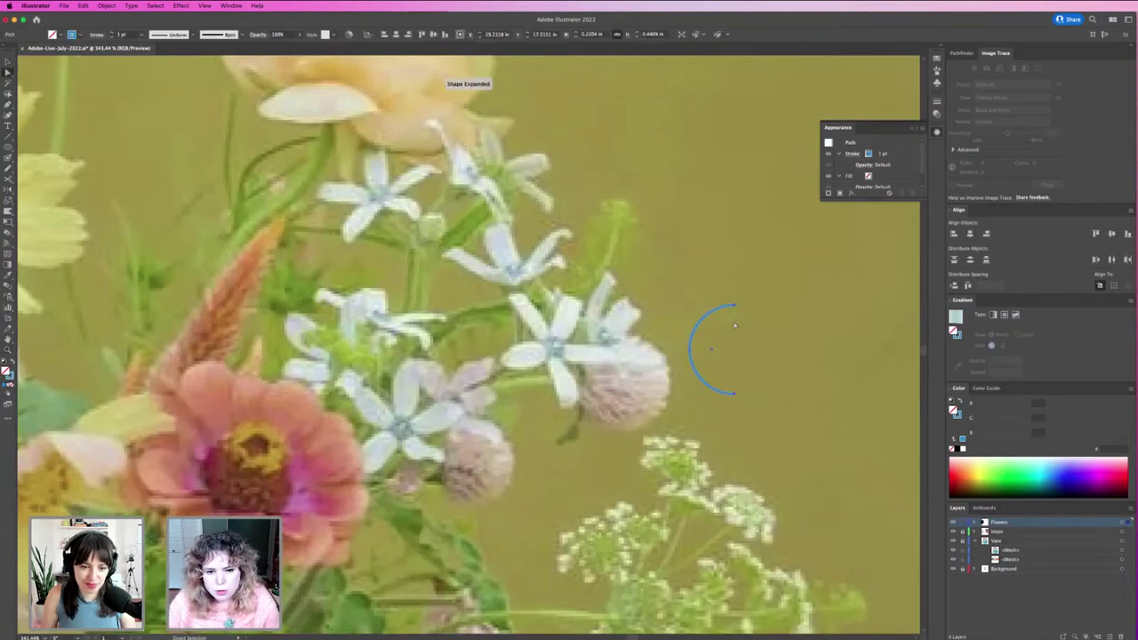
pyautogui.click(723, 325)
pyautogui.moveTo(710, 312); pyautogui.dragTo(737, 357)
pyautogui.moveTo(720, 420); pyautogui.dragTo(769, 378)
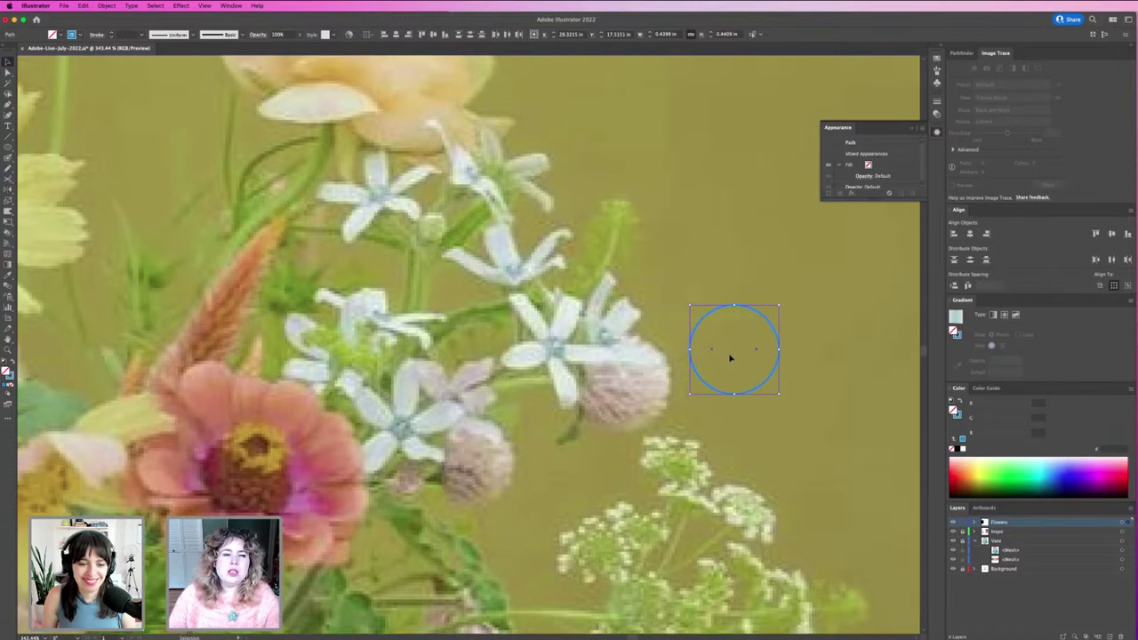
# Set the blend spacing to 18 specified steps and blend the two half-circle arcs into a striped ball.
pyautogui.click(106, 6)
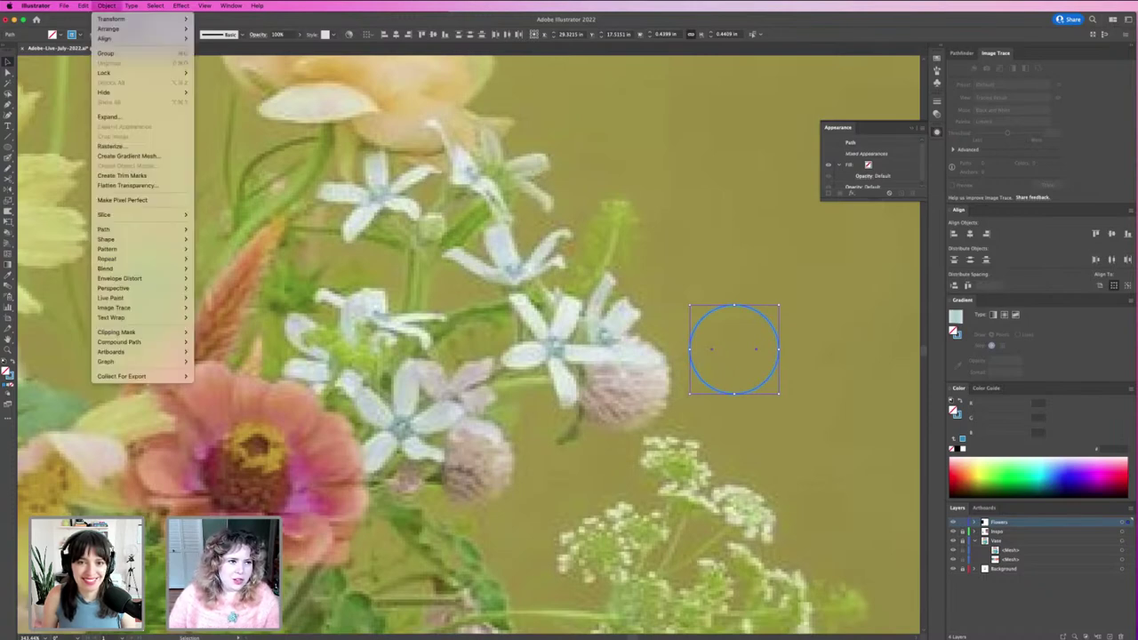
pyautogui.moveTo(147, 228)
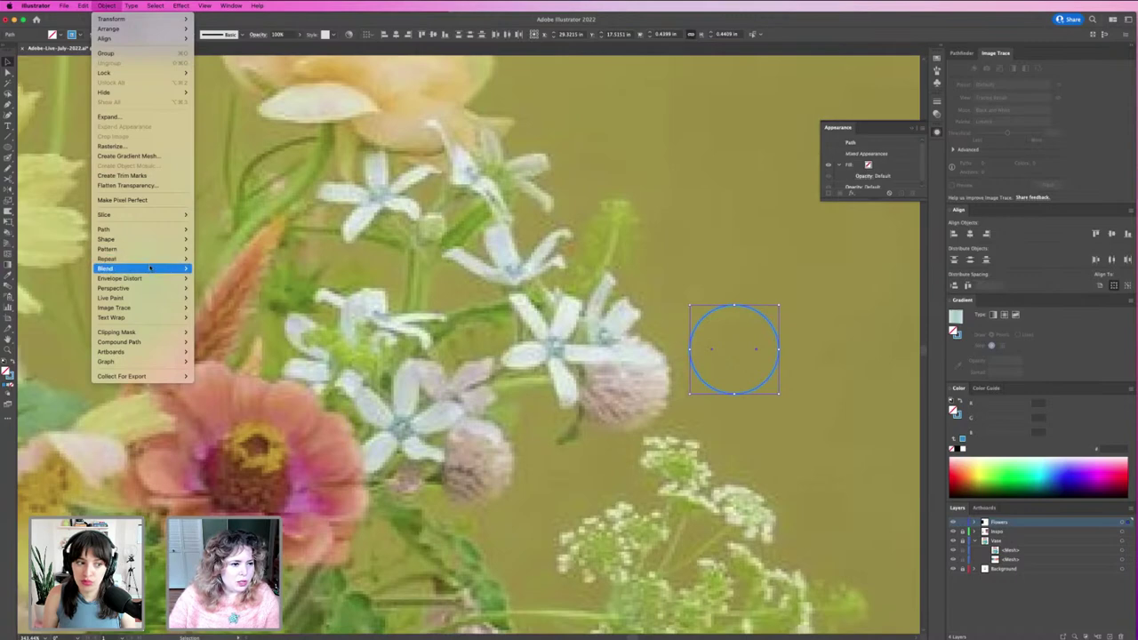
pyautogui.moveTo(177, 268)
pyautogui.click(228, 292)
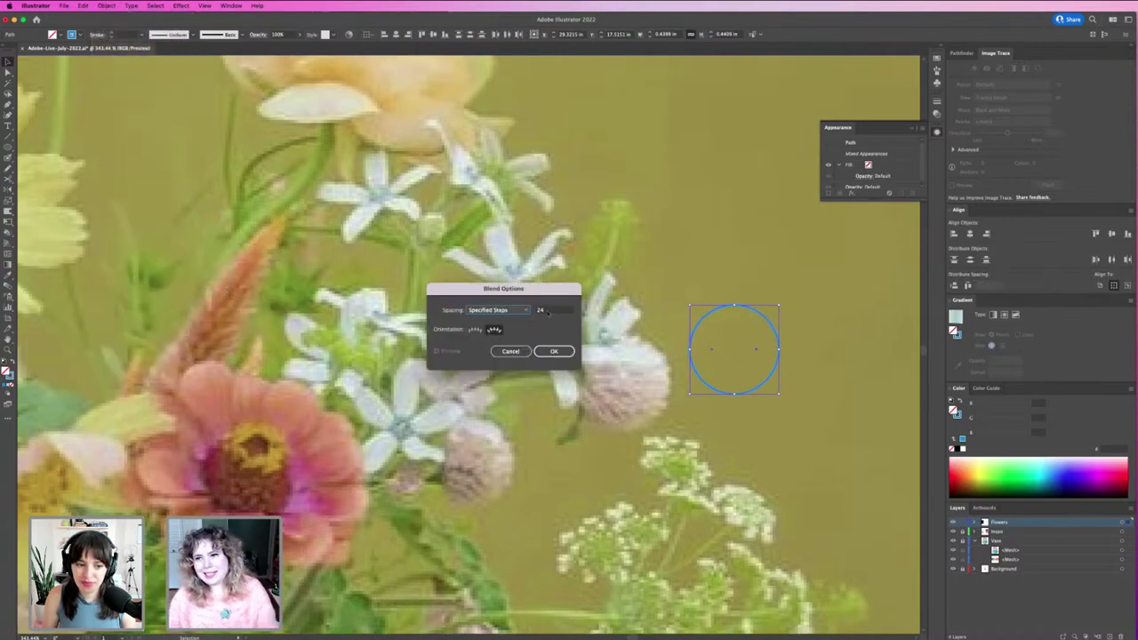
pyautogui.doubleClick(546, 310)
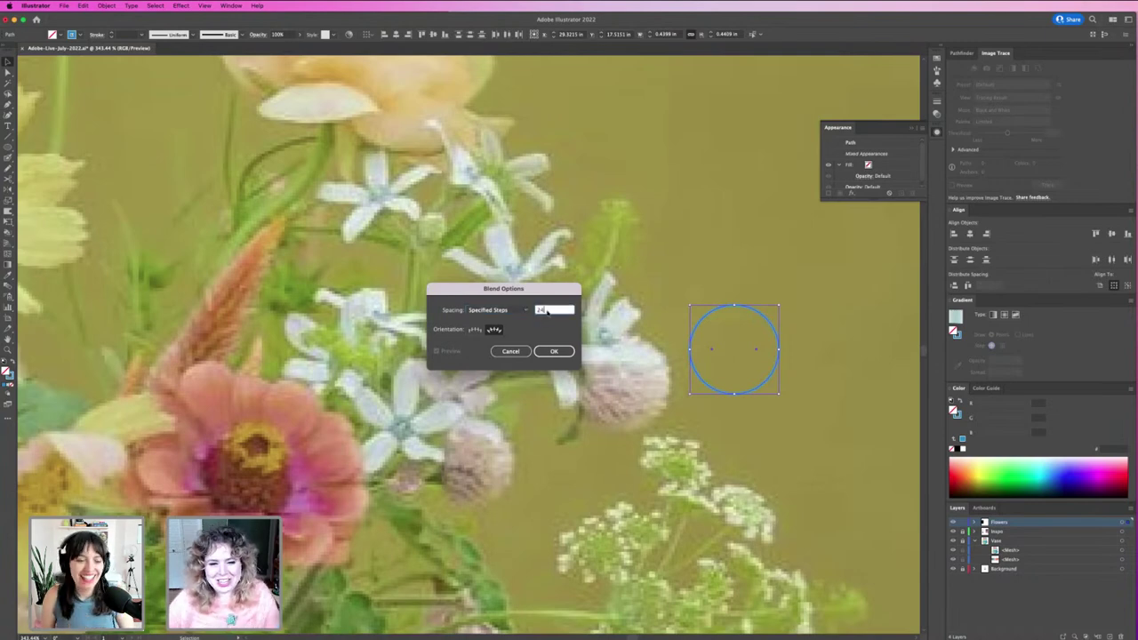
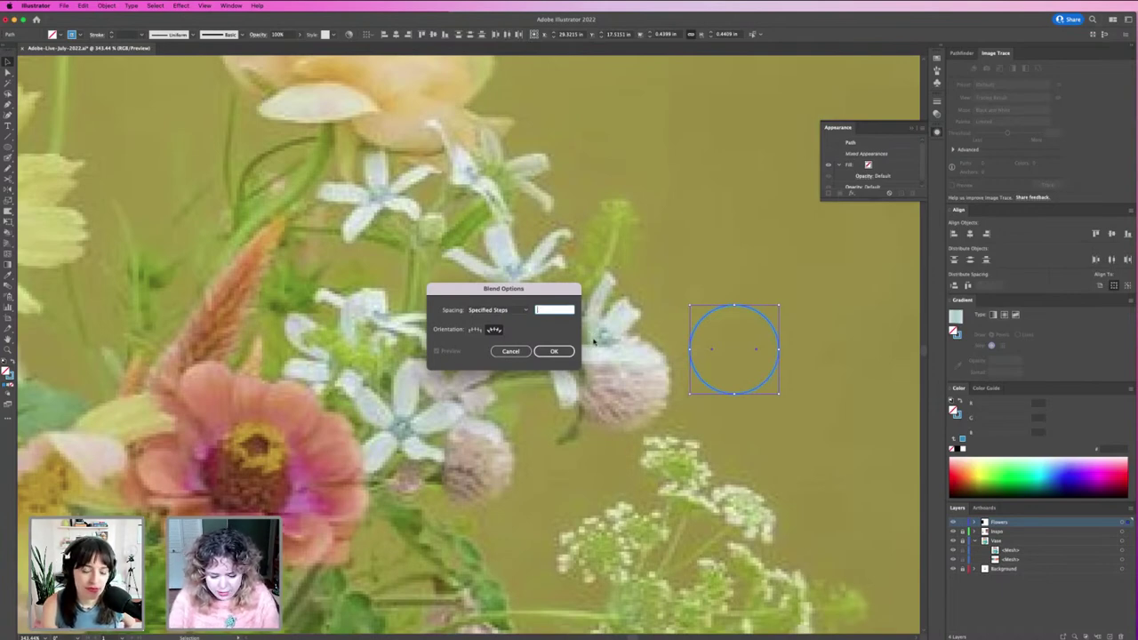
pyautogui.write('10')
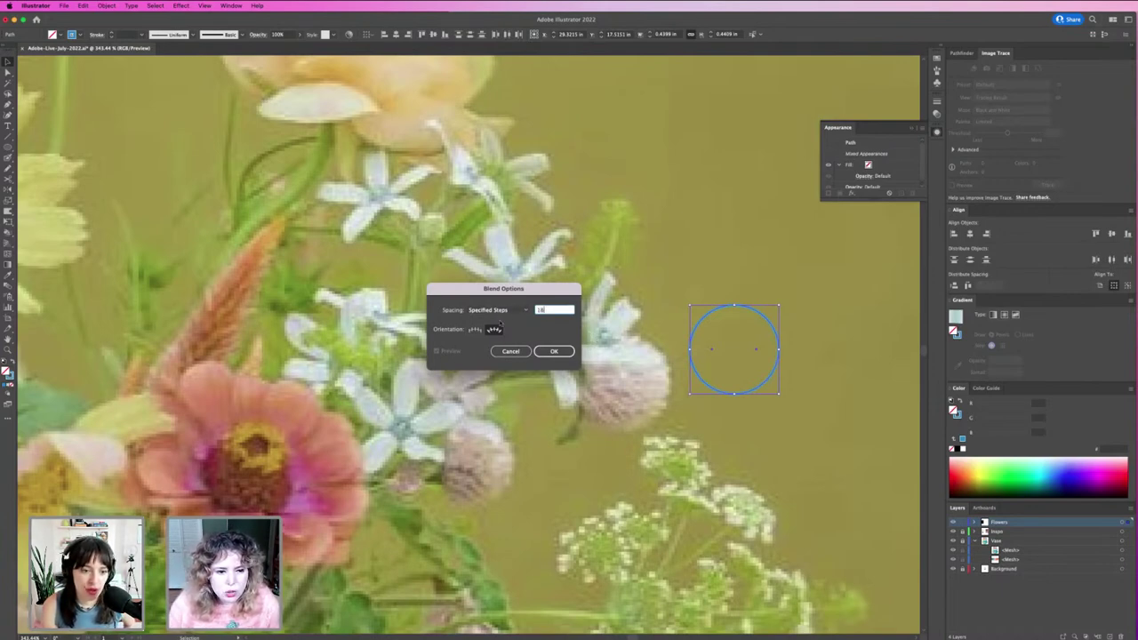
pyautogui.click(554, 352)
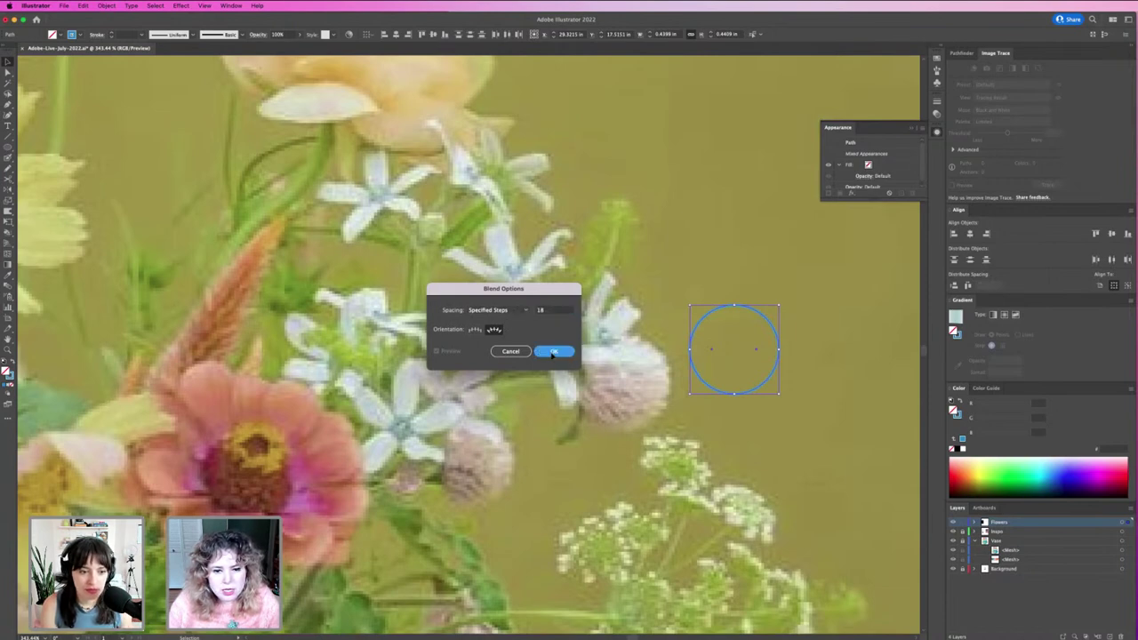
pyautogui.click(106, 5)
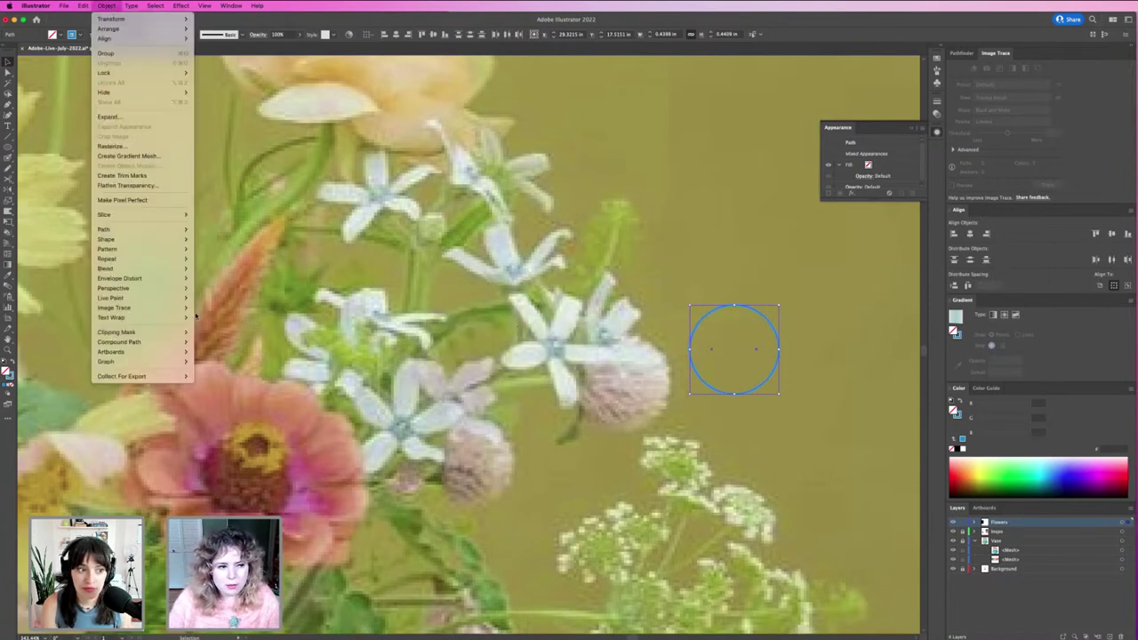
pyautogui.moveTo(152, 264)
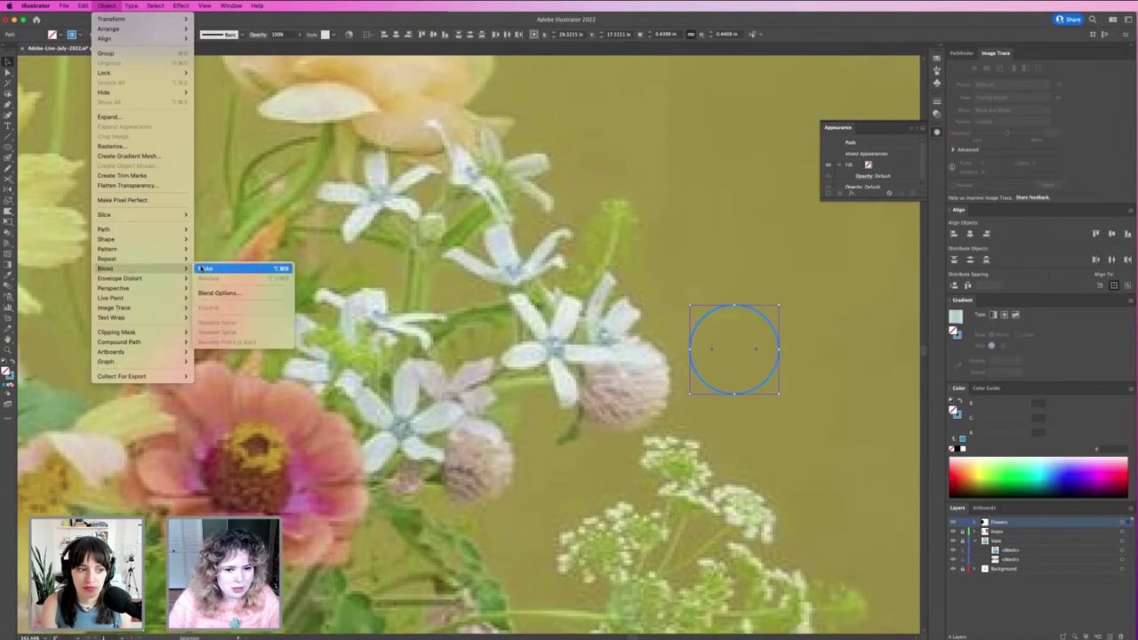
pyautogui.click(213, 267)
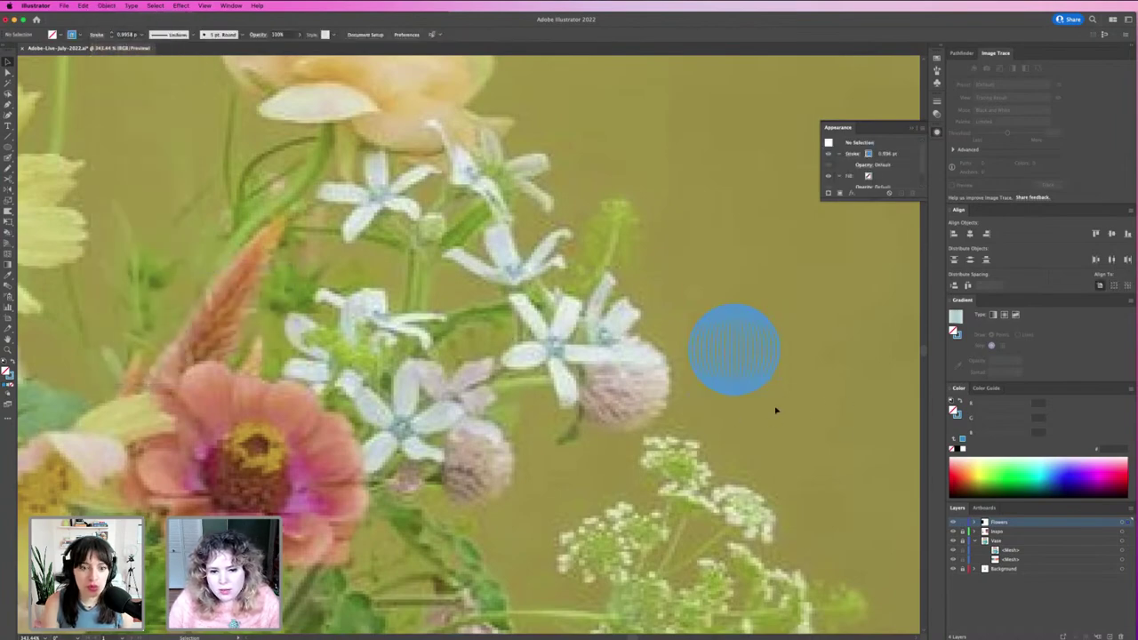
# Move the striped ball from the olive bouquet photo onto the artboard's pale background beside the vase.
pyautogui.press('super+minus')
pyautogui.press('super+minus')
pyautogui.press('super+minus')
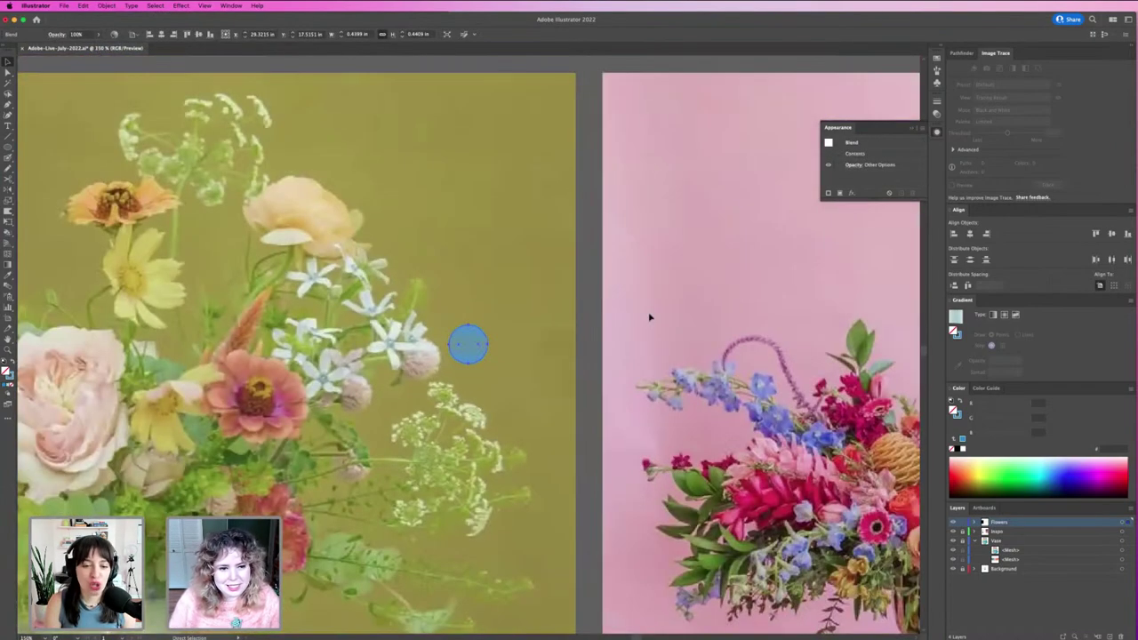
pyautogui.moveTo(459, 355); pyautogui.dragTo(132, 305)
pyautogui.press('super+minus')
pyautogui.press('super+minus')
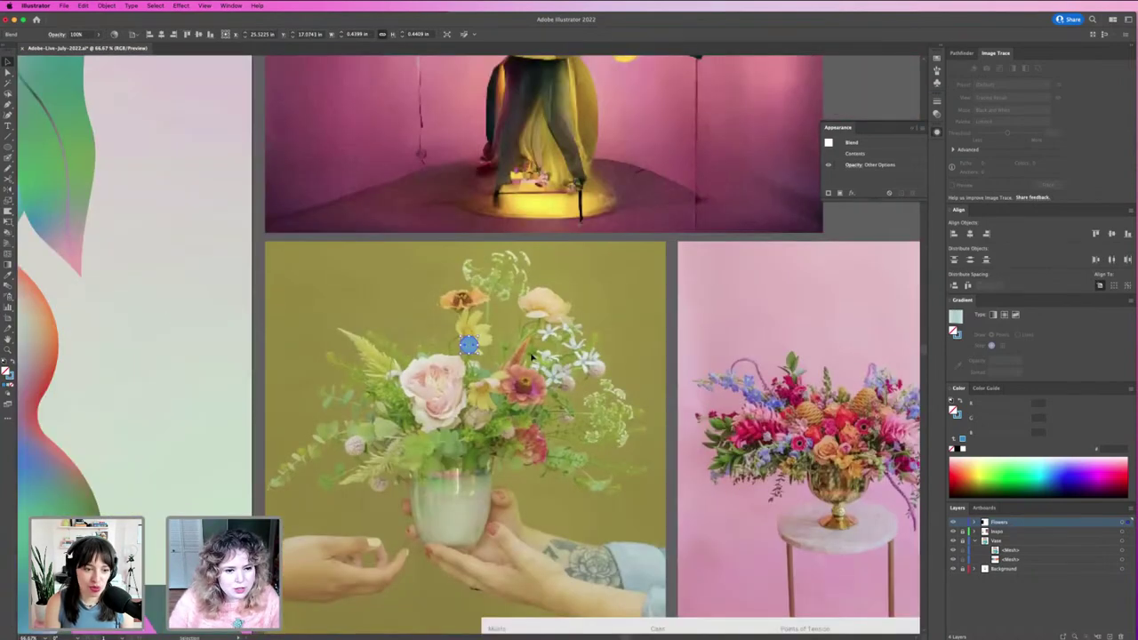
pyautogui.moveTo(465, 347); pyautogui.dragTo(630, 485)
pyautogui.press('z')
pyautogui.moveTo(347, 440); pyautogui.dragTo(537, 361)
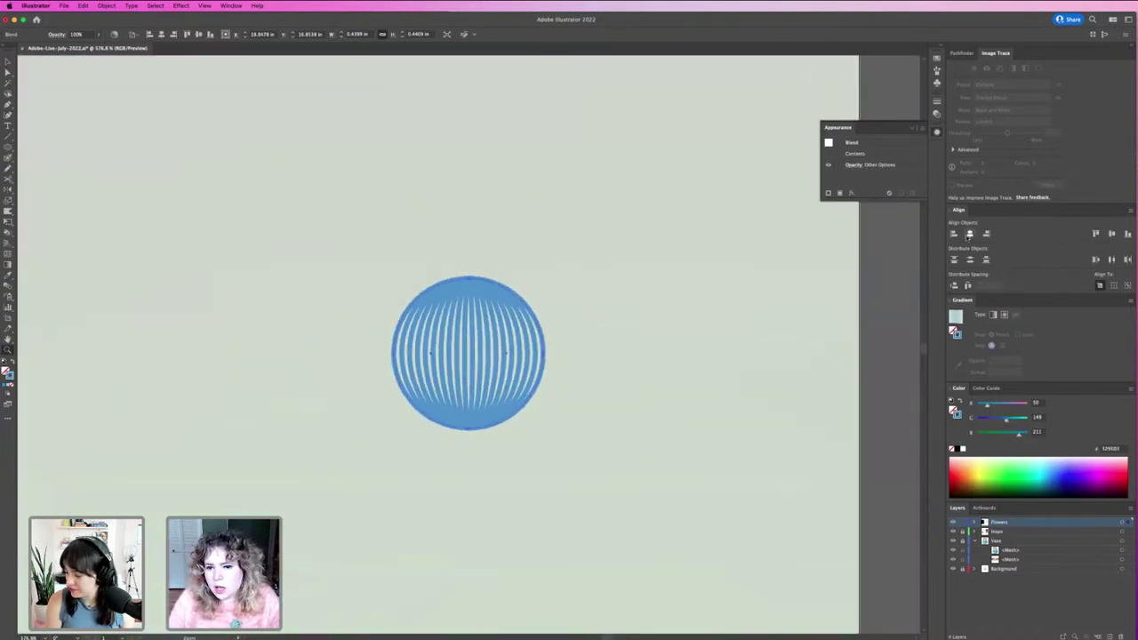
pyautogui.click(462, 286)
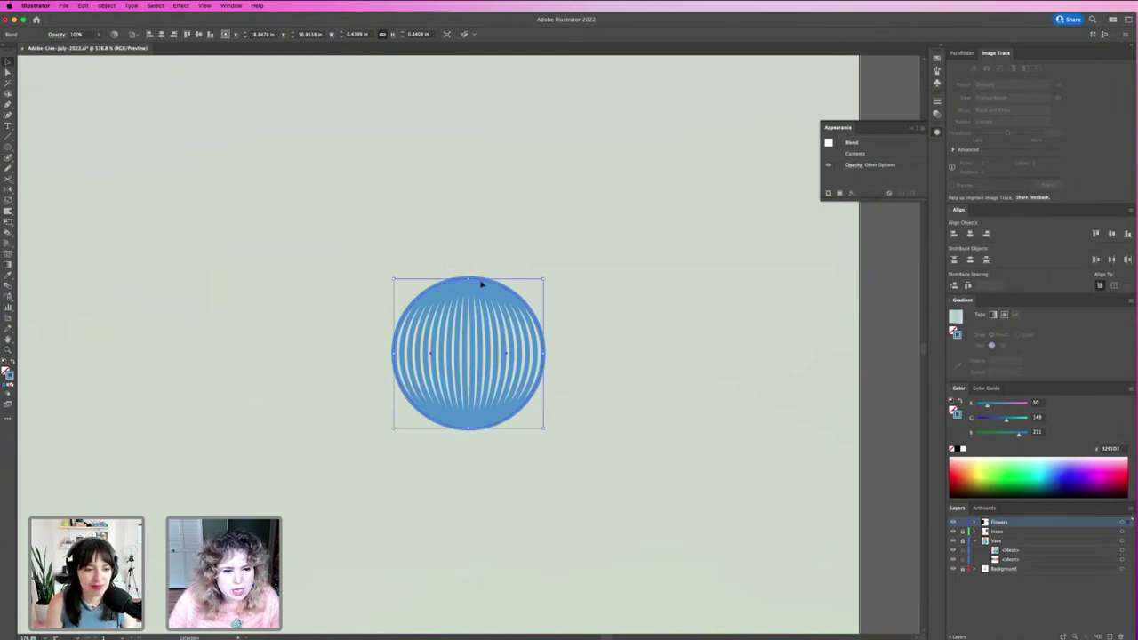
pyautogui.moveTo(469, 281); pyautogui.dragTo(470, 62)
pyautogui.press('super+z')
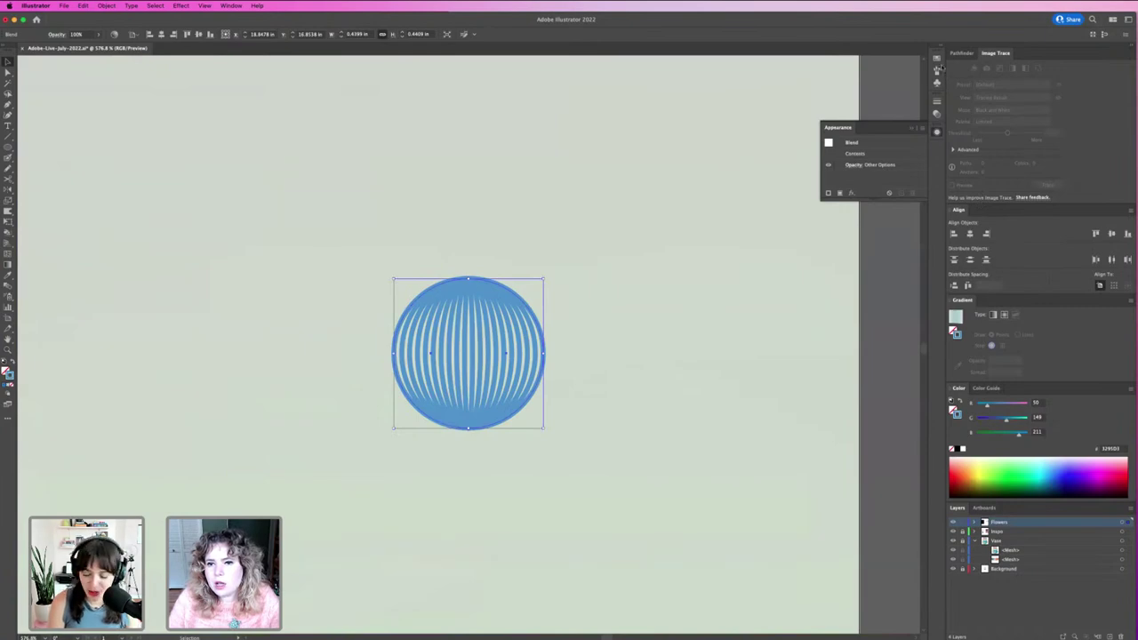
# Enlarge the striped ball to about 1.61 in across, set its stroke weight to 2 pt, and deselect it.
pyautogui.click(936, 103)
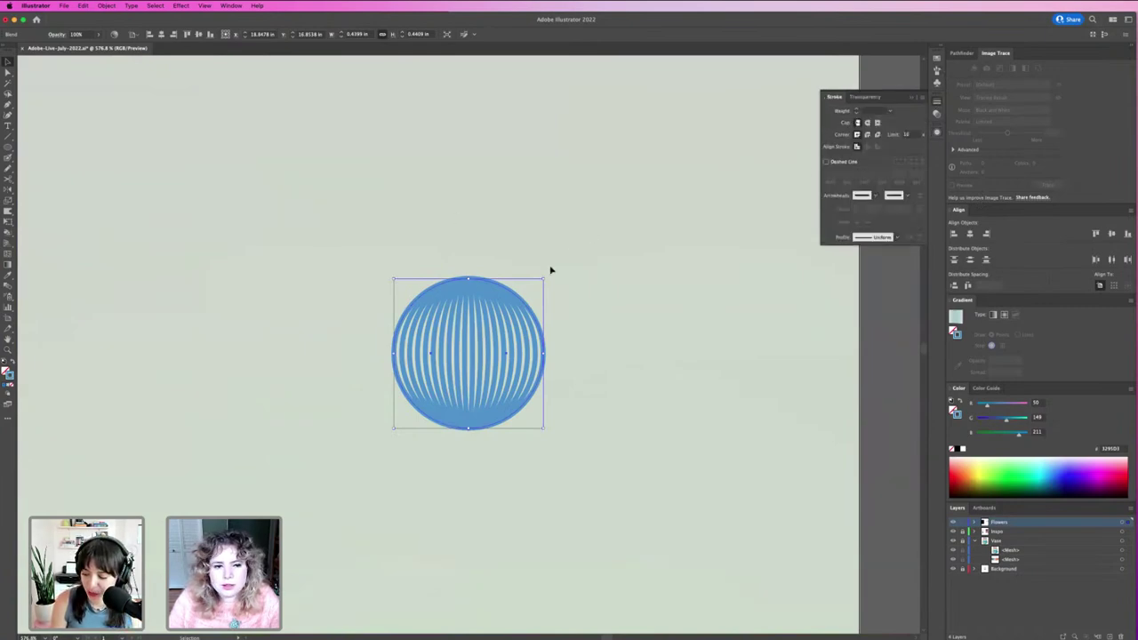
pyautogui.click(866, 111)
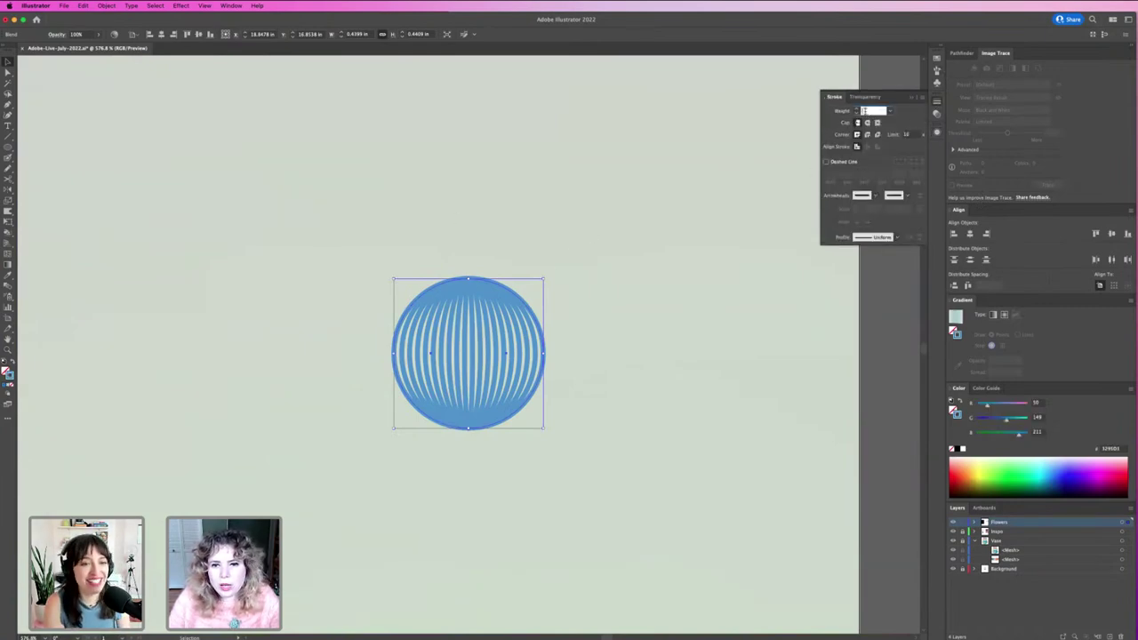
pyautogui.write('2')
pyautogui.press('Return')
pyautogui.click(868, 111)
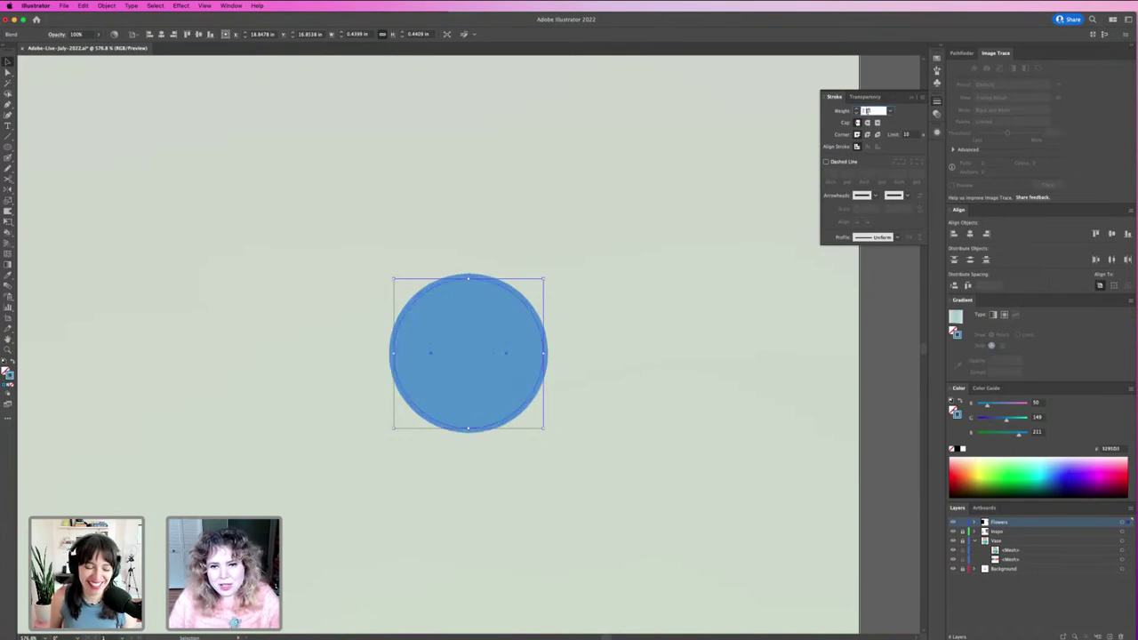
pyautogui.moveTo(469, 277)
pyautogui.mouseDown()
pyautogui.moveTo(472, 239)
pyautogui.moveTo(422, 10)
pyautogui.mouseUp()
pyautogui.click(863, 111)
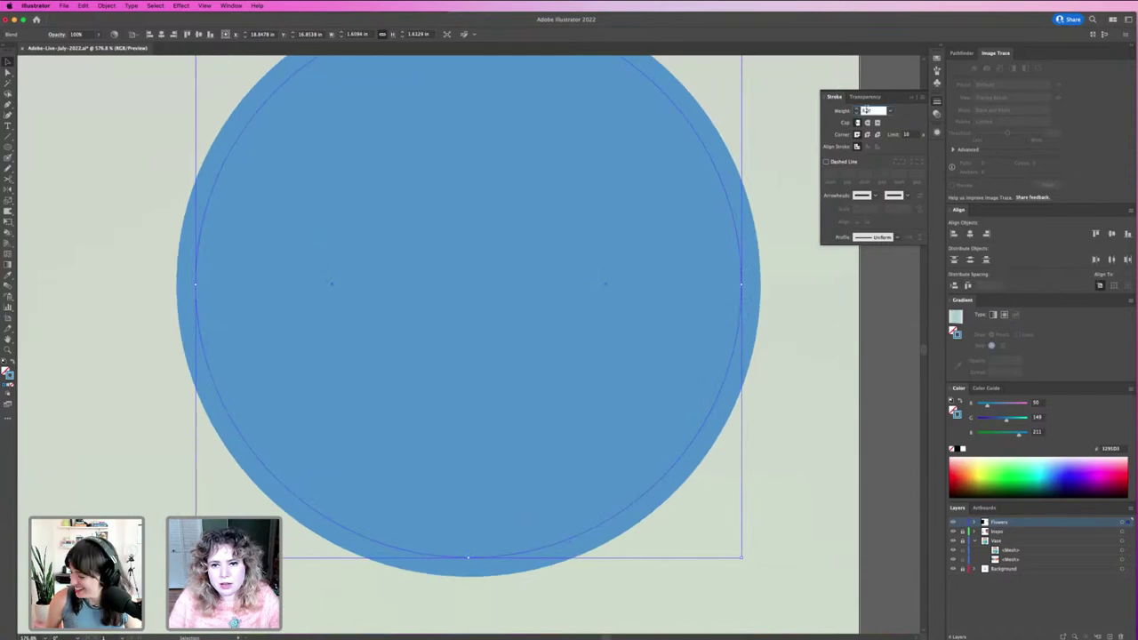
pyautogui.write('2')
pyautogui.press('Return')
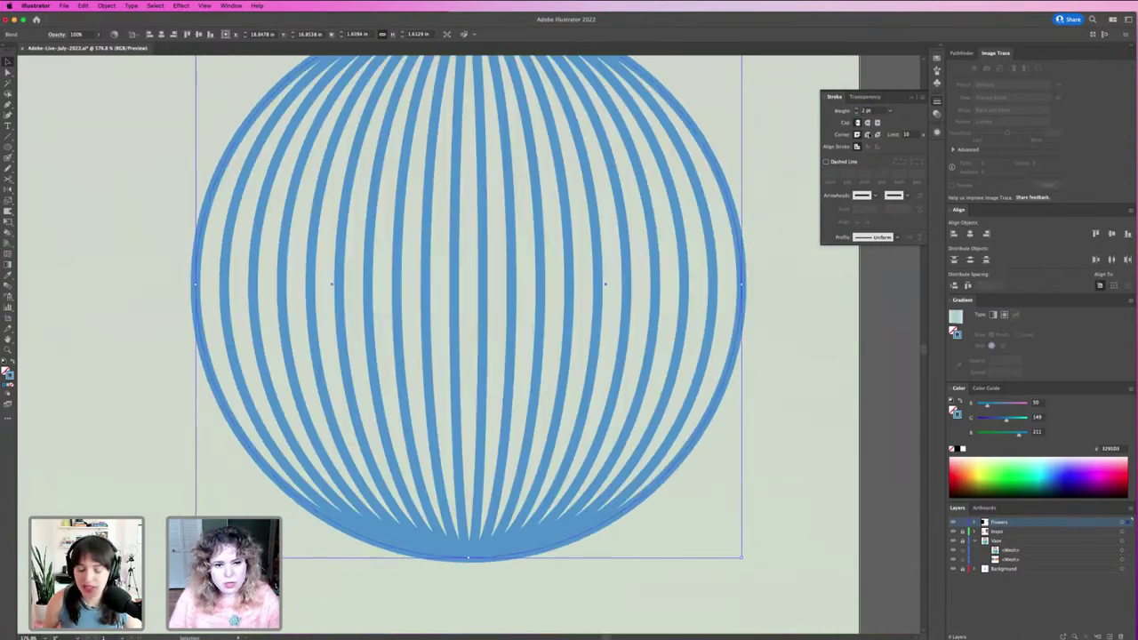
pyautogui.click(809, 299)
# Select the right-hand arc of the striped ball and apply the mint swatch from the colour palette to it.
pyautogui.press('super+minus')
pyautogui.press('super+minus')
pyautogui.press('super+minus')
pyautogui.press('super+minus')
pyautogui.press('super+minus')
pyautogui.press('super+minus')
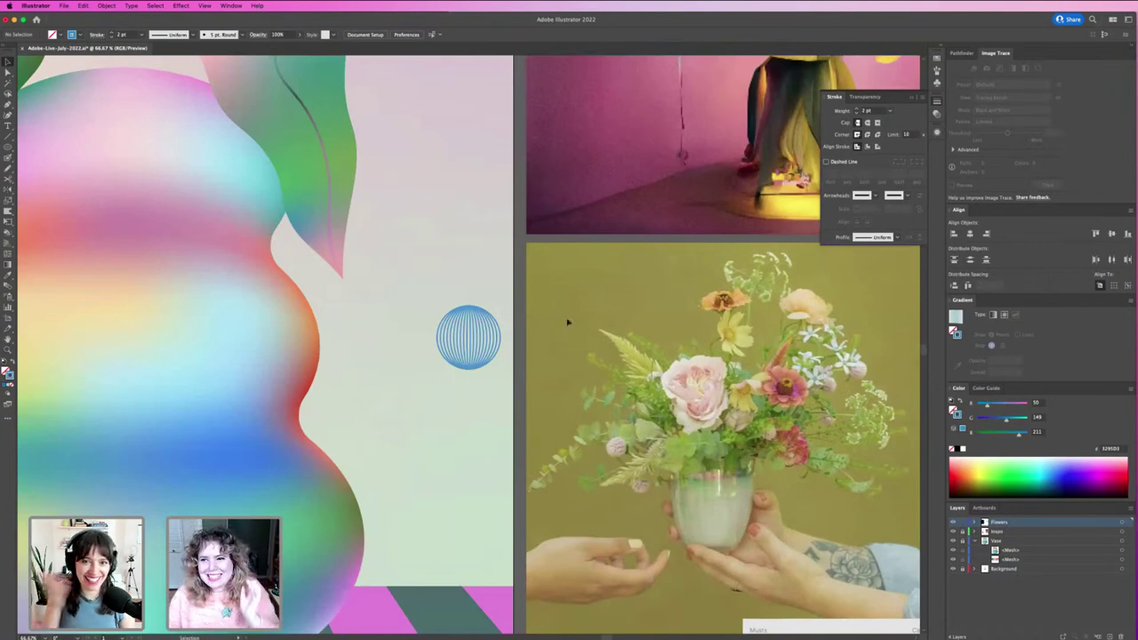
pyautogui.press('z')
pyautogui.moveTo(449, 390); pyautogui.dragTo(518, 321)
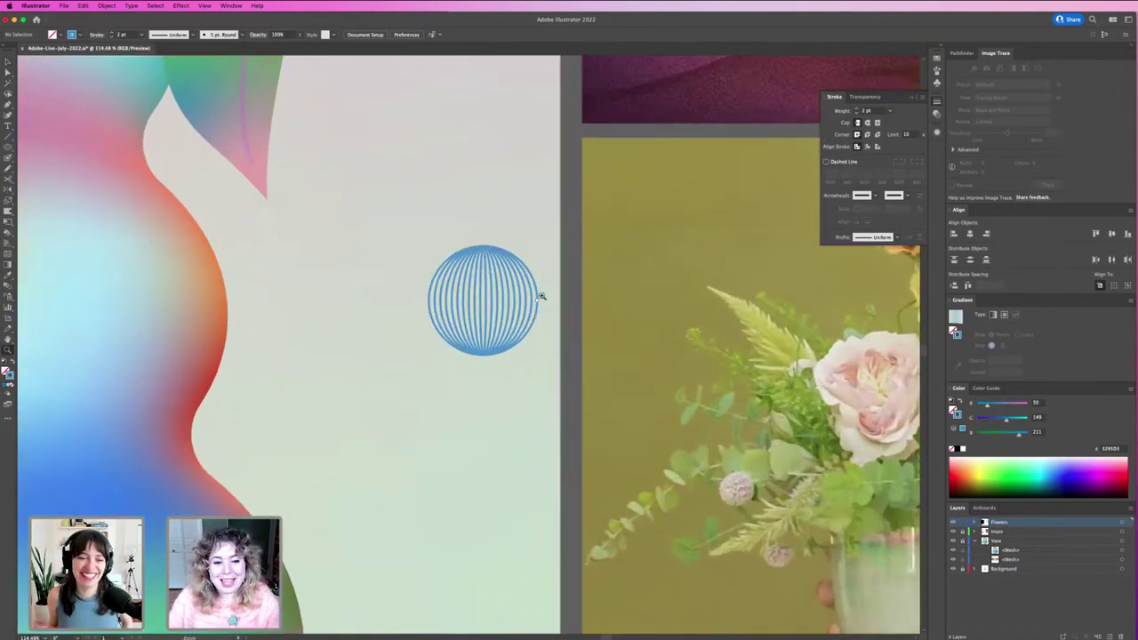
pyautogui.press('v')
pyautogui.click(533, 305)
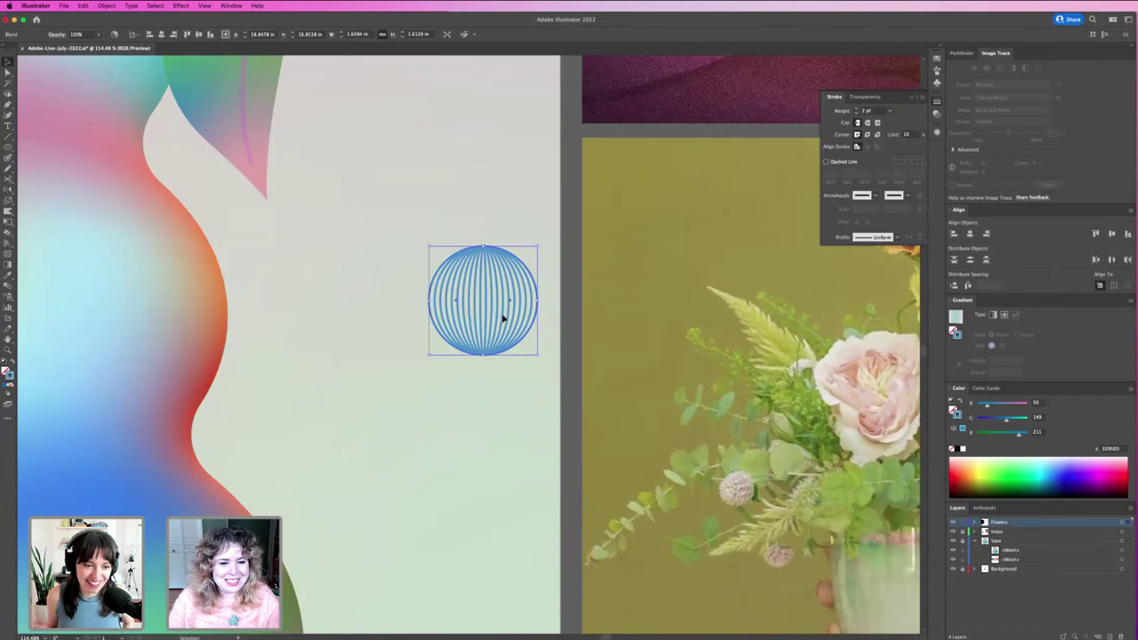
pyautogui.press('a')
pyautogui.click(537, 301)
pyautogui.press('super+minus')
pyautogui.press('super+minus')
pyautogui.press('super+minus')
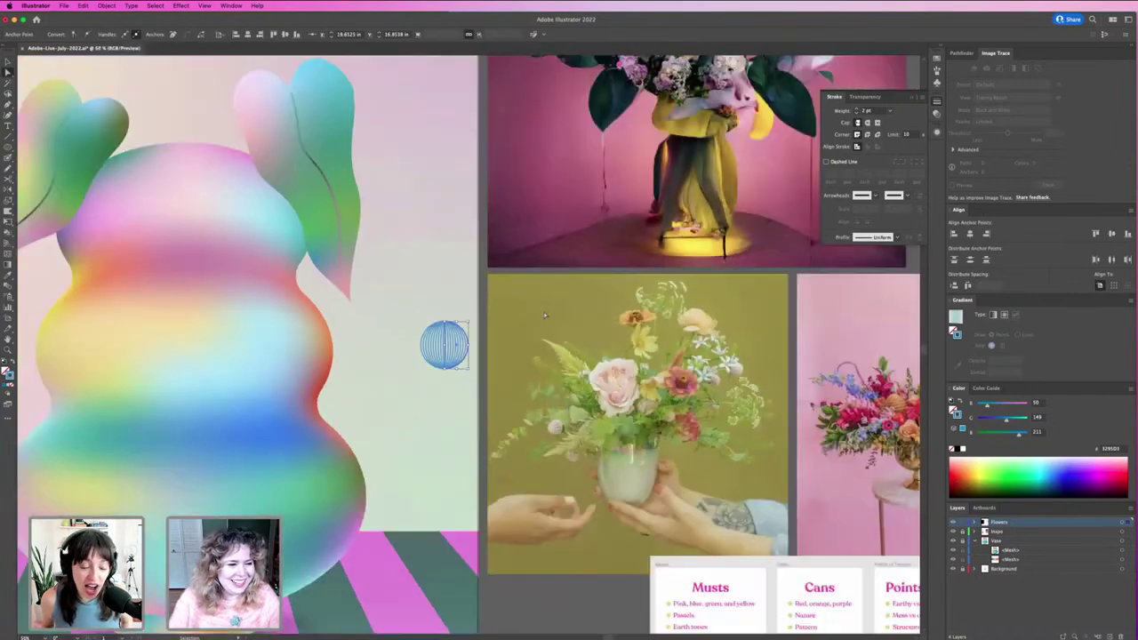
pyautogui.press('super+minus')
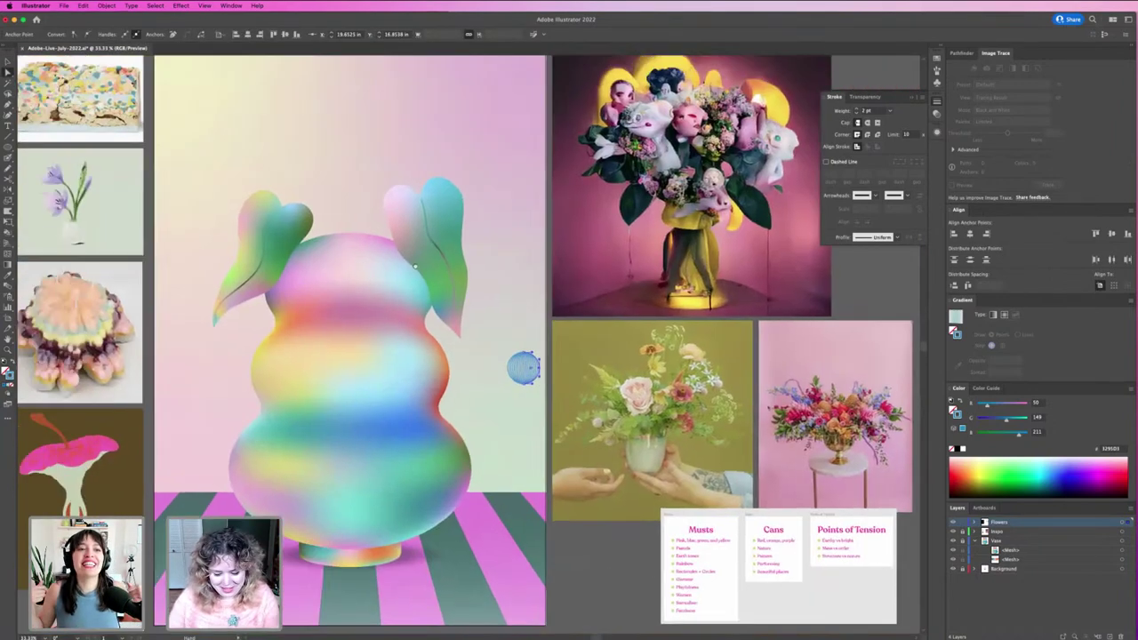
pyautogui.moveTo(415, 266); pyautogui.dragTo(537, 294)
pyautogui.press('i')
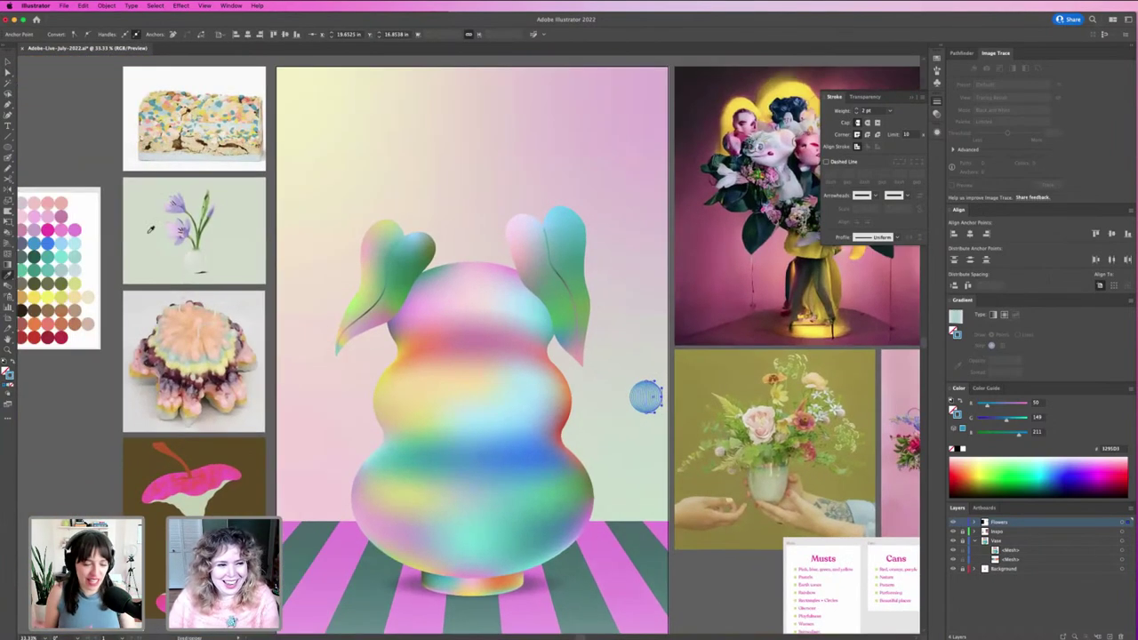
pyautogui.click(68, 257)
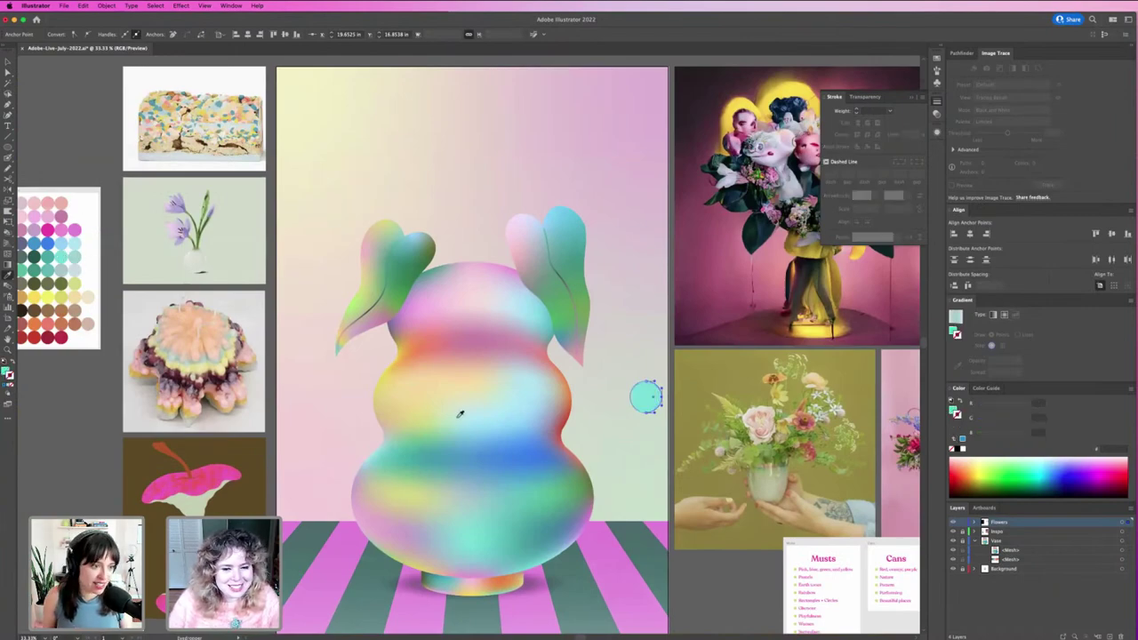
# Isolate the blend and swap the right-hand arc's mint fill to a 1 pt stroke.
pyautogui.press('v')
pyautogui.click(640, 426)
pyautogui.press('z')
pyautogui.moveTo(630, 393); pyautogui.dragTo(770, 417)
pyautogui.click(769, 417)
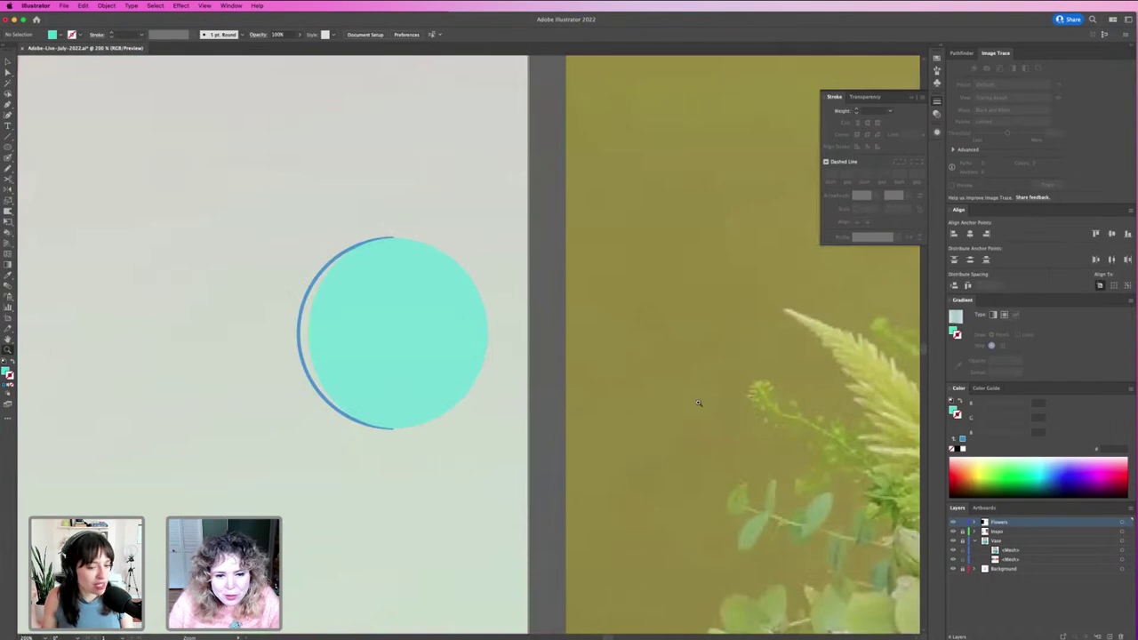
pyautogui.press('v')
pyautogui.click(364, 325)
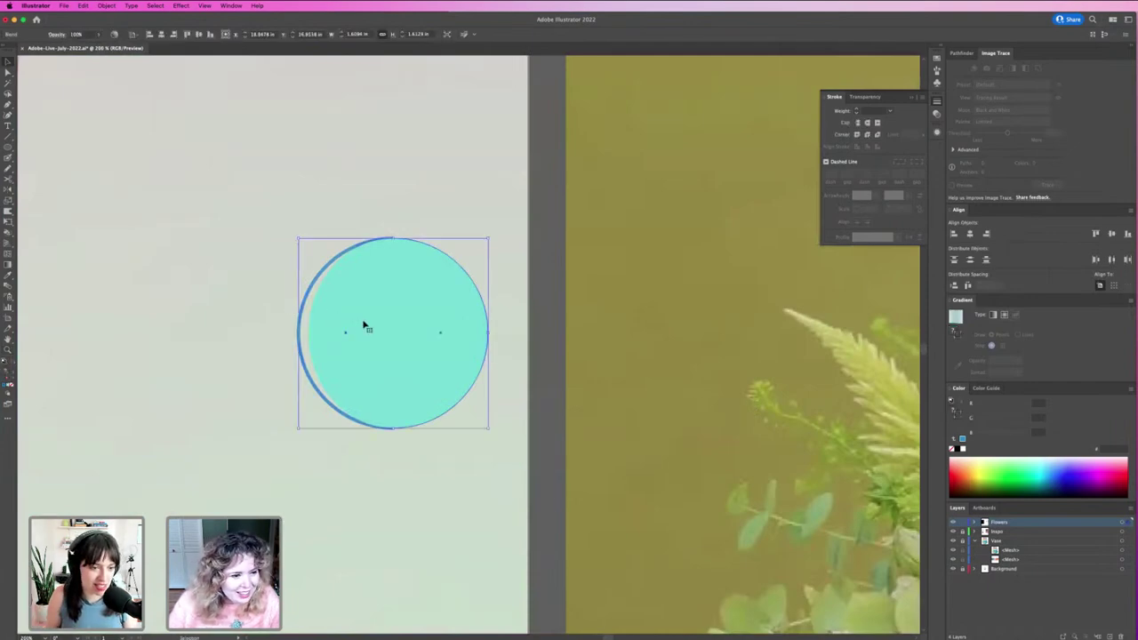
pyautogui.moveTo(362, 325); pyautogui.dragTo(465, 331)
pyautogui.press('super+z')
pyautogui.doubleClick(418, 347)
pyautogui.click(404, 349)
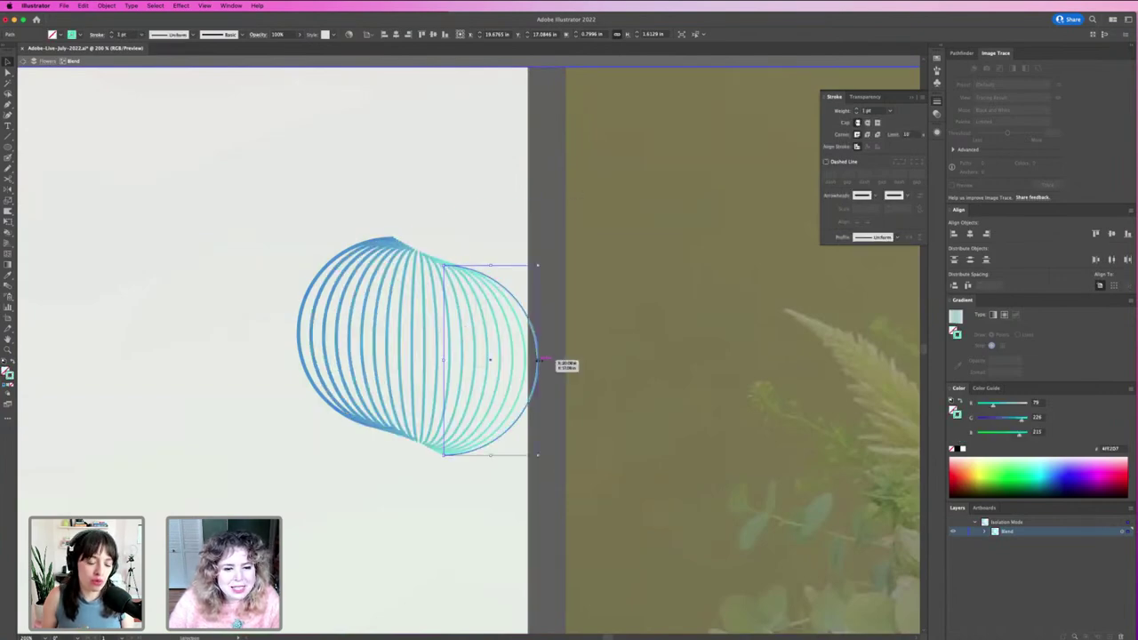
# Reposition the arcs inside the isolated blend so they line up as a full striped circle, and select the blend.
pyautogui.click(487, 360)
pyautogui.moveTo(492, 360); pyautogui.dragTo(434, 296)
pyautogui.click(465, 399)
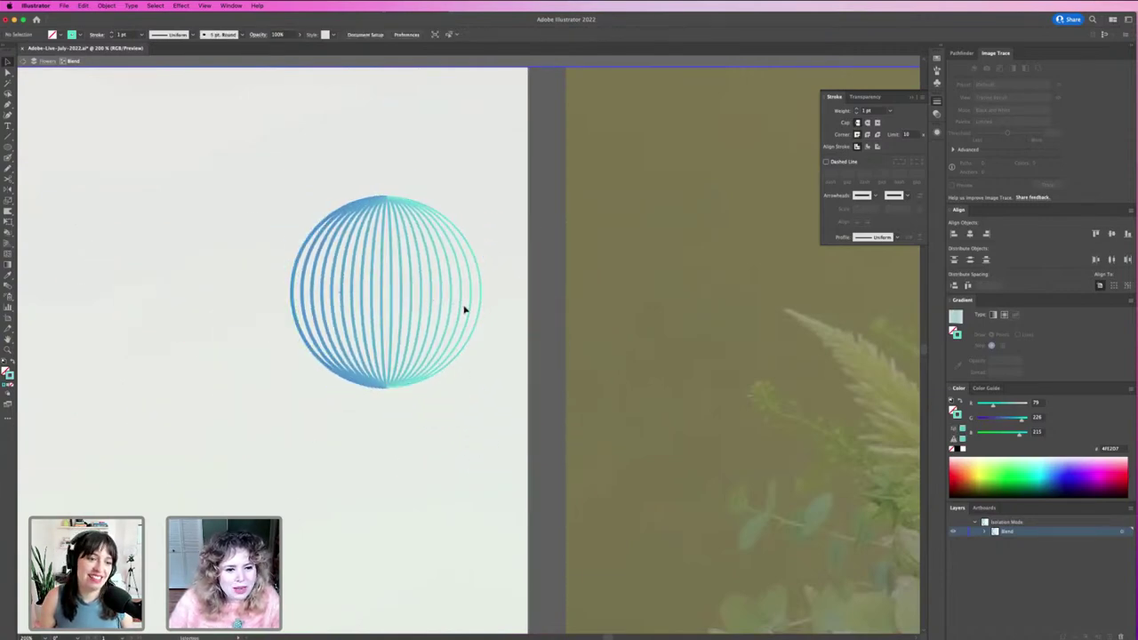
pyautogui.click(463, 310)
pyautogui.click(483, 256)
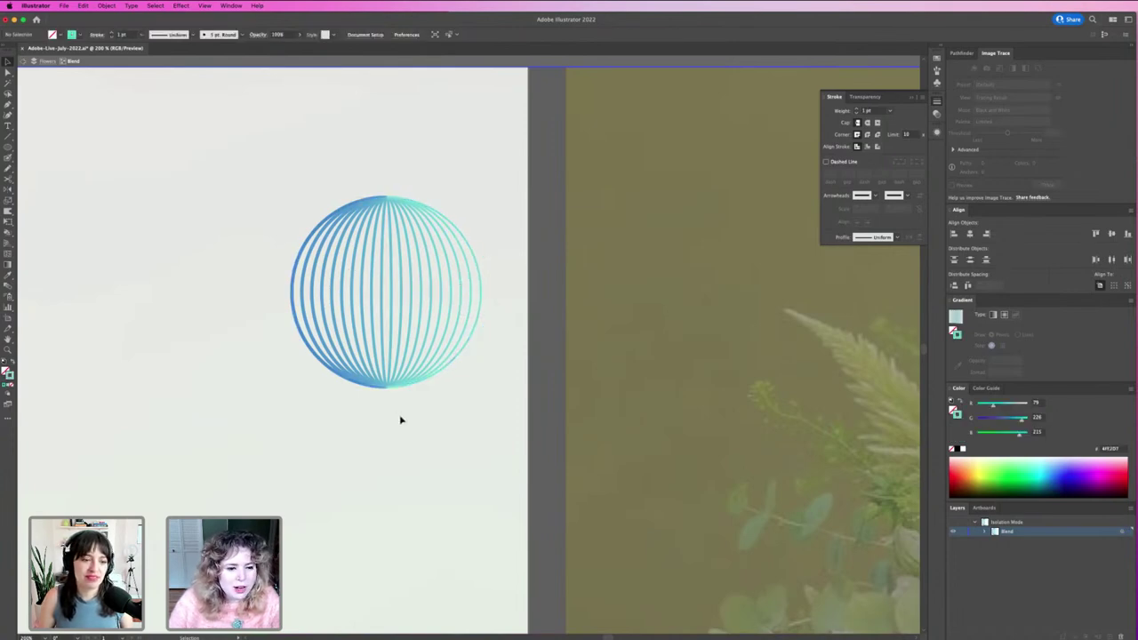
pyautogui.click(451, 320)
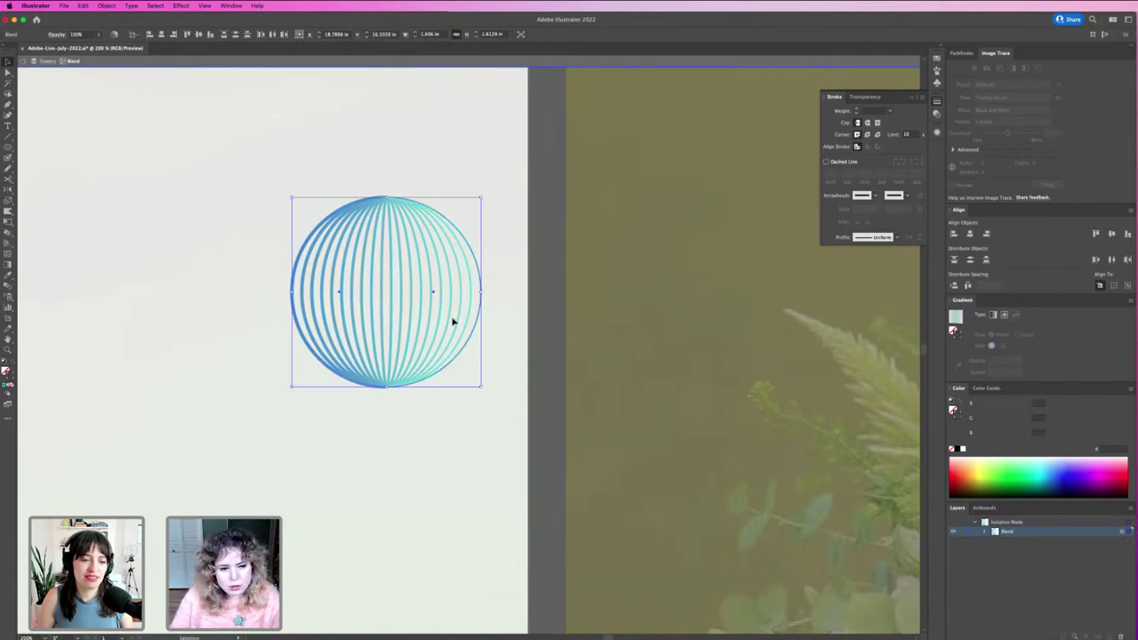
# Duplicate the striped ball below the original and try outlining the strokes of the copy.
pyautogui.moveTo(403, 247); pyautogui.dragTo(294, 445)
pyautogui.click(106, 6)
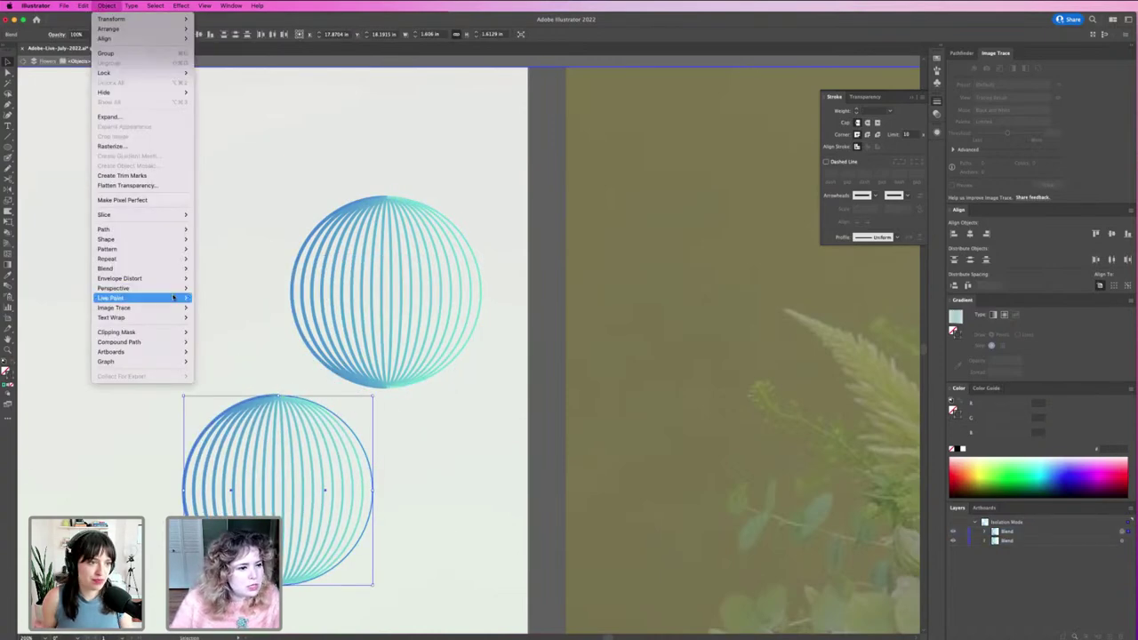
pyautogui.moveTo(162, 239)
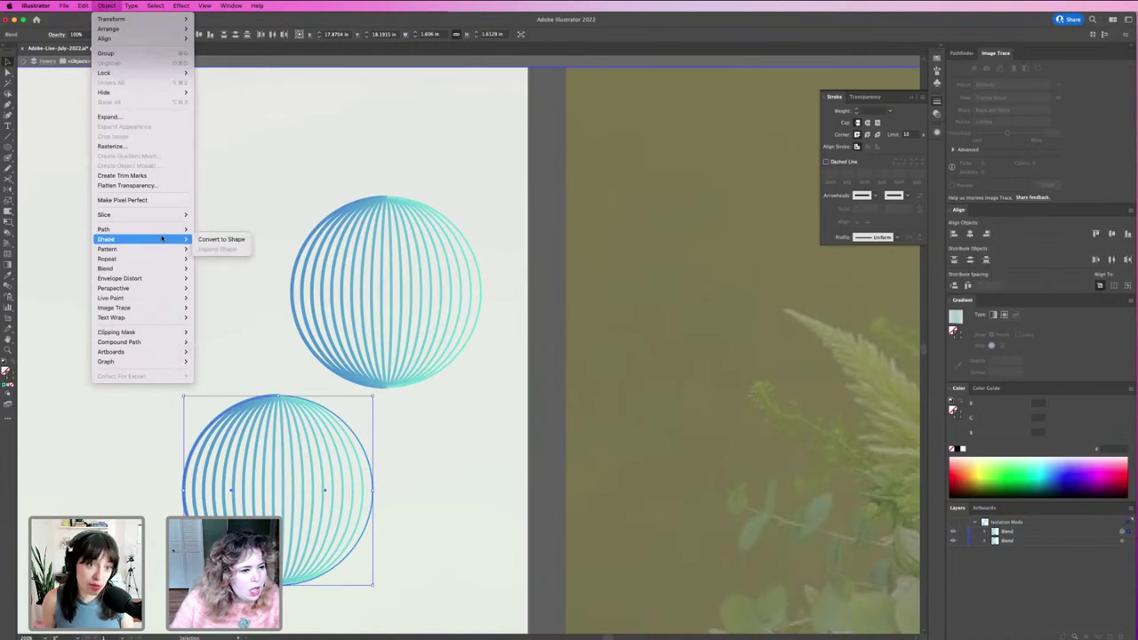
pyautogui.moveTo(256, 6)
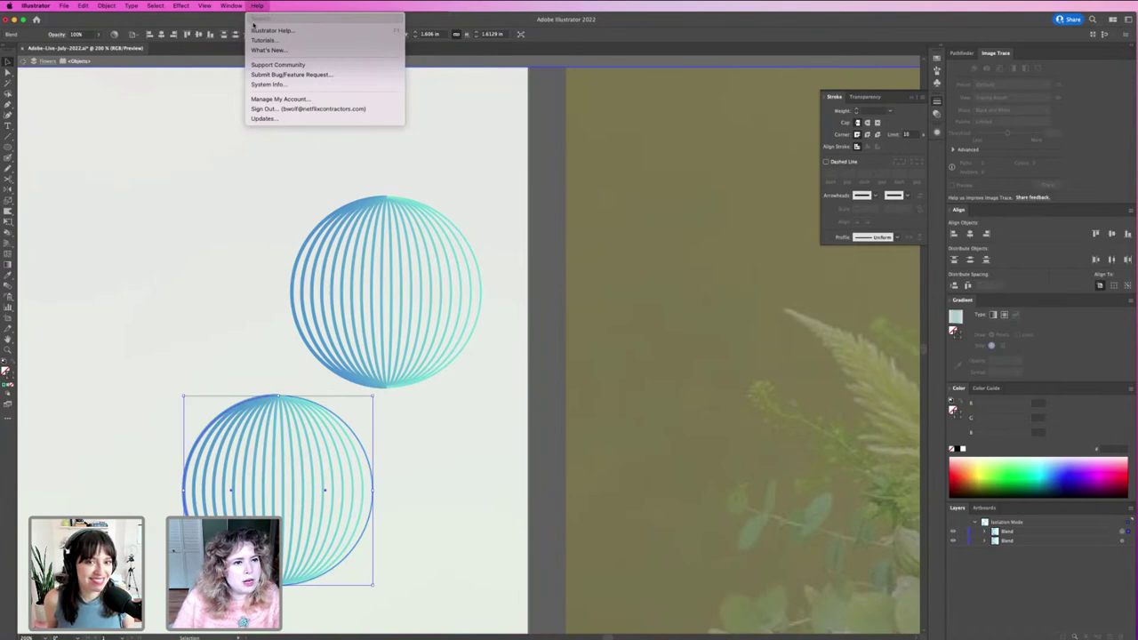
pyautogui.write('out')
pyautogui.click(276, 43)
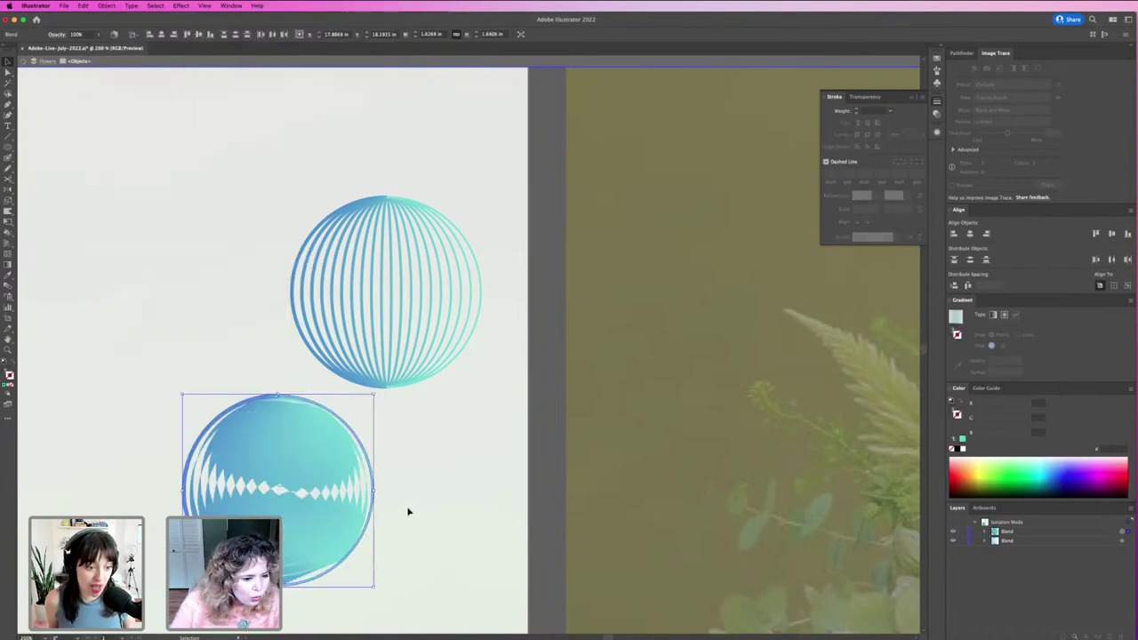
pyautogui.press('super+z')
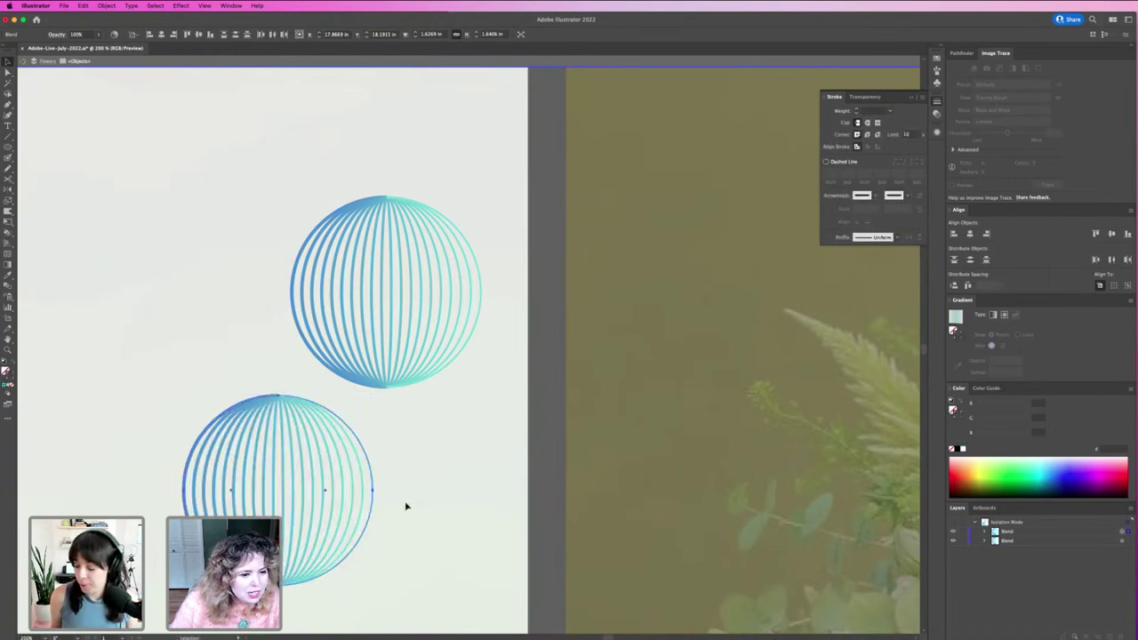
# Delete the duplicate striped ball and select the remaining original.
pyautogui.moveTo(401, 465)
pyautogui.mouseDown()
pyautogui.moveTo(342, 511)
pyautogui.moveTo(267, 494)
pyautogui.mouseUp()
pyautogui.click(327, 359)
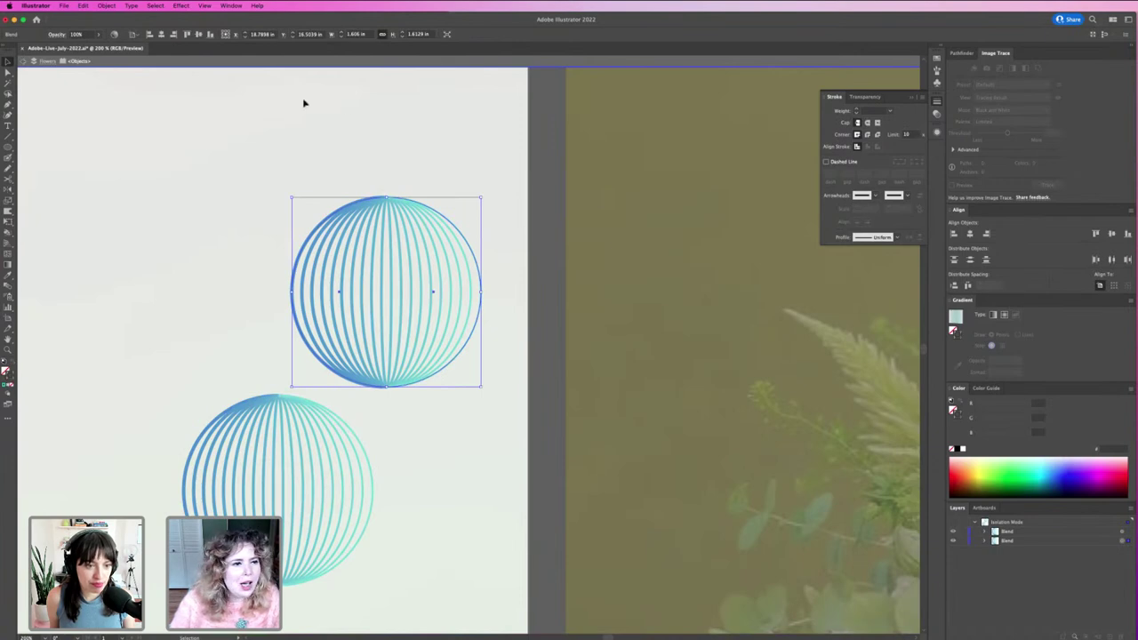
pyautogui.click(247, 246)
pyautogui.click(280, 436)
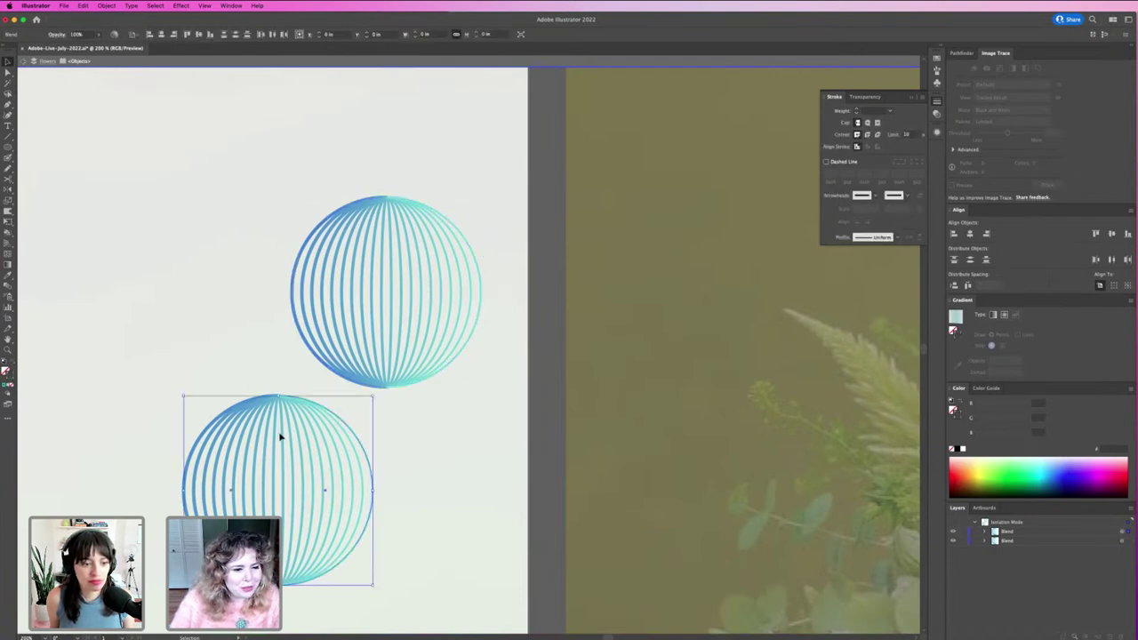
pyautogui.press('Delete')
pyautogui.press('super+a')
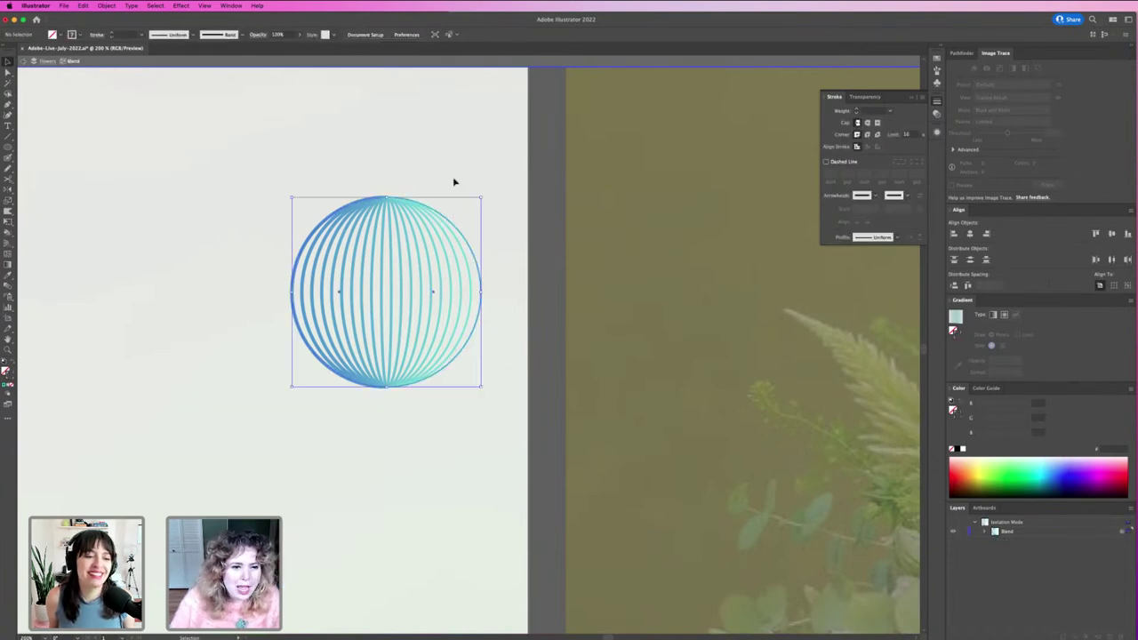
# Move the striped ball above the vase's right-hand leaf pair, enlarge it to about 2.26 in across, and deselect it.
pyautogui.press('super+minus')
pyautogui.press('super+minus')
pyautogui.press('super+minus')
pyautogui.press('super+minus')
pyautogui.press('super+minus')
pyautogui.press('super+minus')
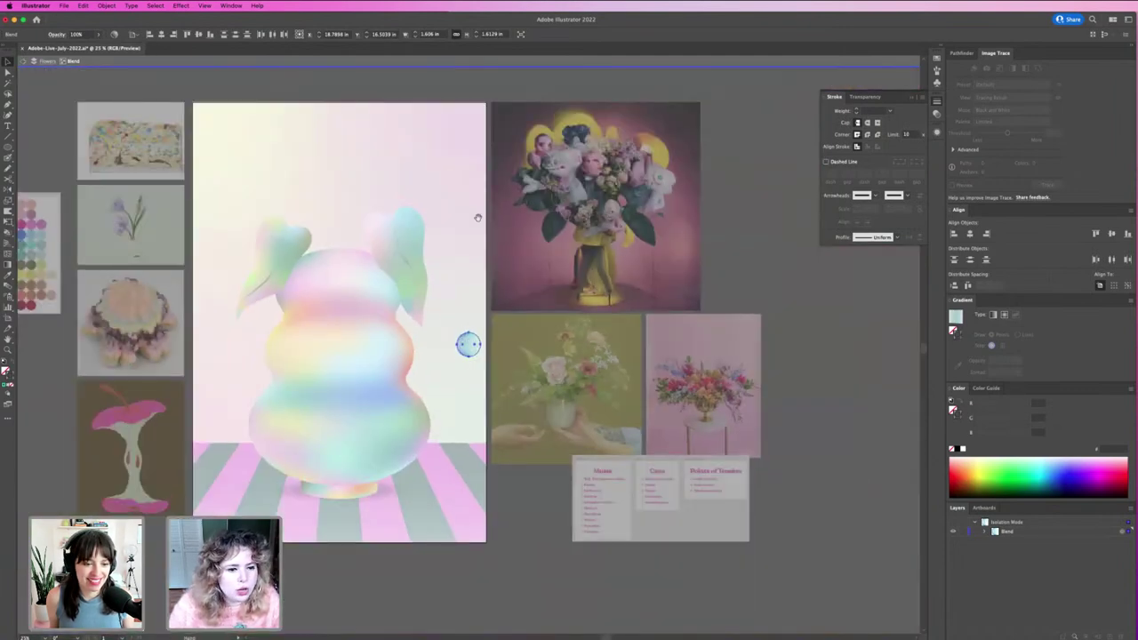
pyautogui.press('v')
pyautogui.moveTo(468, 330); pyautogui.dragTo(472, 175)
pyautogui.doubleClick(468, 320)
pyautogui.click(467, 336)
pyautogui.click(469, 344)
pyautogui.scroll(1, 717, 399)
pyautogui.scroll(8, 717, 399)
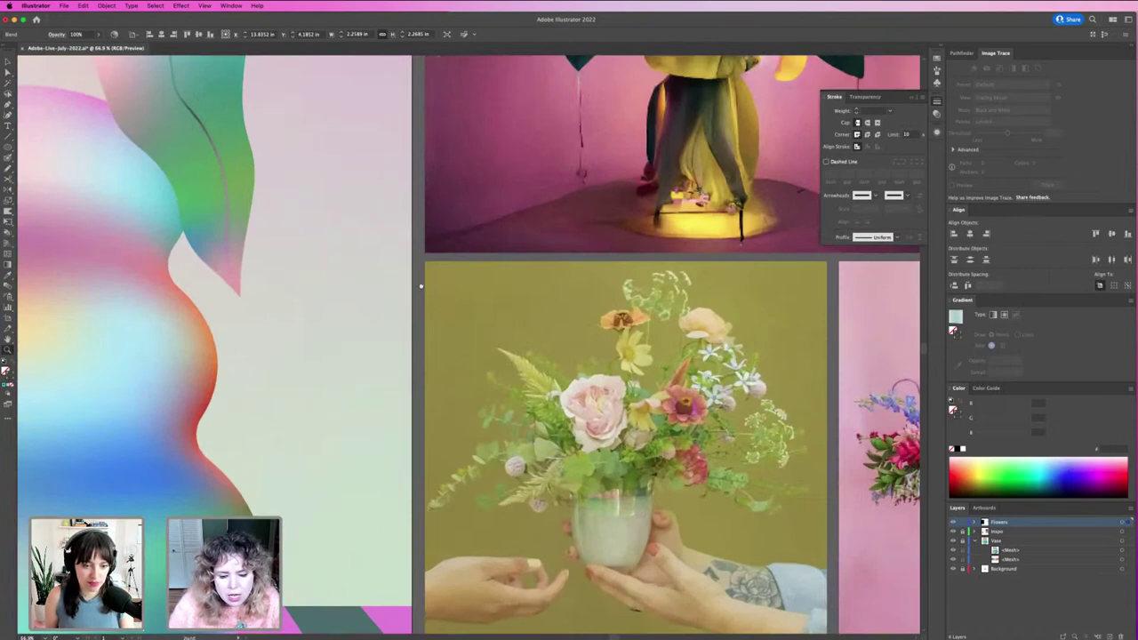
pyautogui.moveTo(421, 286); pyautogui.dragTo(642, 415)
pyautogui.moveTo(518, 376); pyautogui.dragTo(601, 488)
pyautogui.moveTo(503, 241); pyautogui.dragTo(589, 409)
pyautogui.click(596, 362)
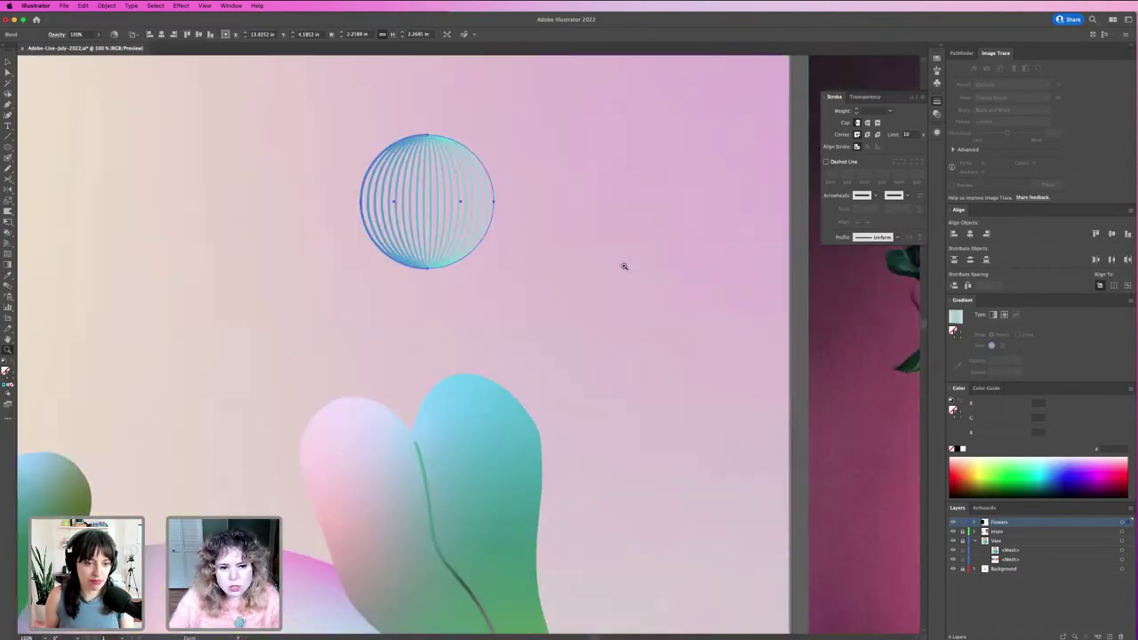
pyautogui.click(484, 270)
pyautogui.moveTo(485, 275); pyautogui.dragTo(595, 282)
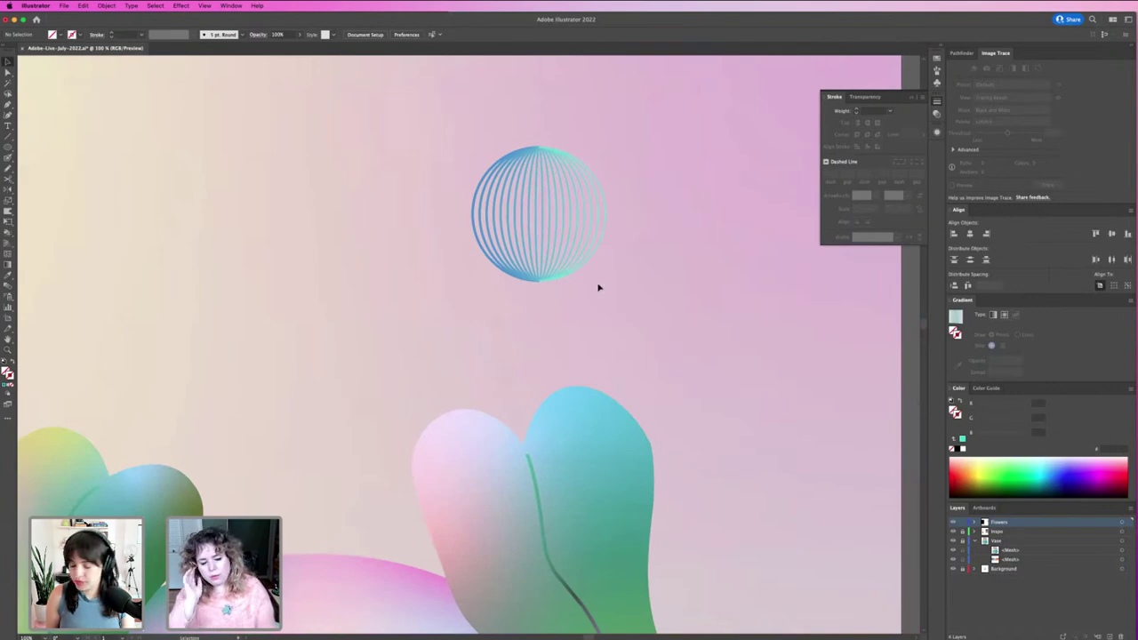
# Draw a closed teardrop leaf about 1.67 by 0.87 in just below the striped ball with the Pencil tool.
pyautogui.hotkey('ctrl', '-')
pyautogui.hotkey('ctrl', '-')
pyautogui.hotkey('ctrl', '-')
pyautogui.scroll(-5, 599, 287)
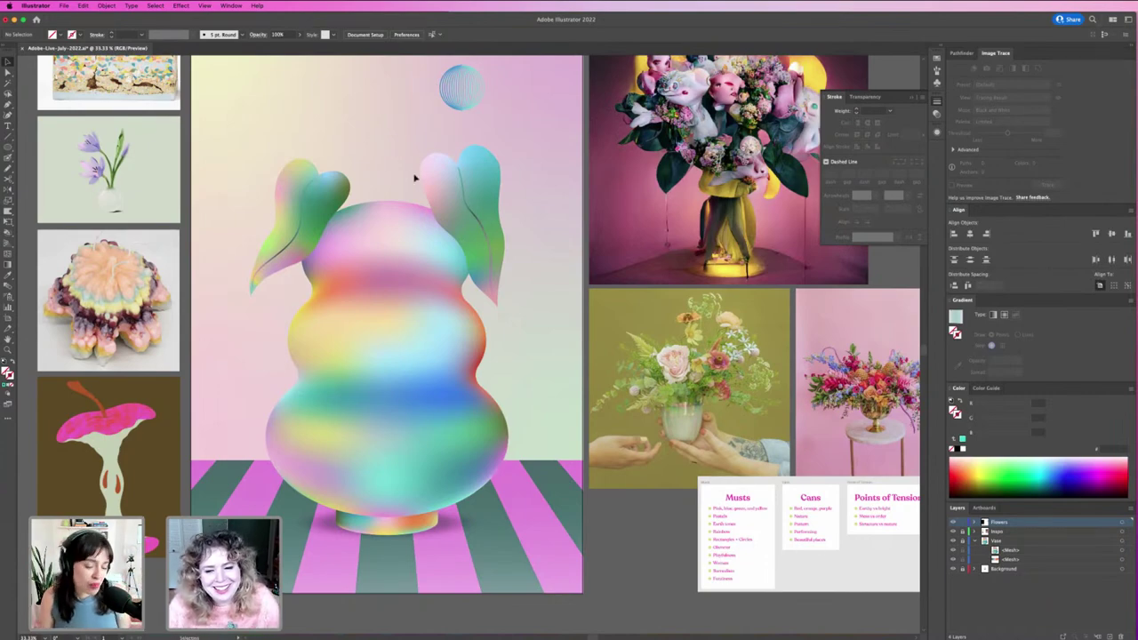
pyautogui.moveTo(415, 178); pyautogui.dragTo(474, 307)
pyautogui.press('z')
pyautogui.moveTo(439, 217); pyautogui.dragTo(607, 293)
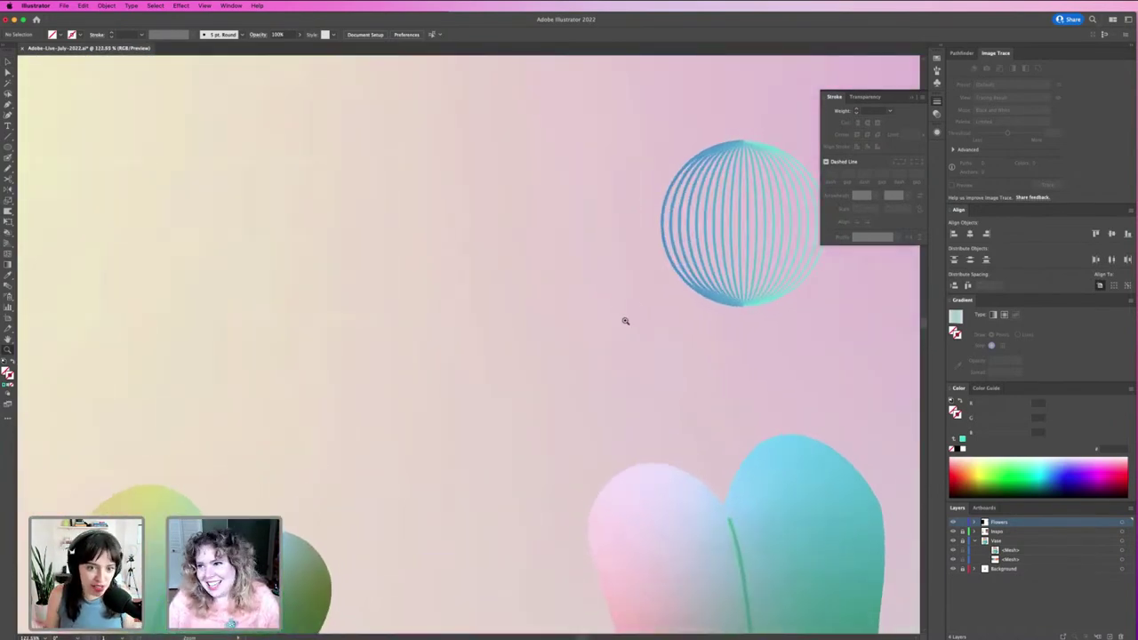
pyautogui.press('v')
pyautogui.moveTo(635, 330); pyautogui.dragTo(590, 302)
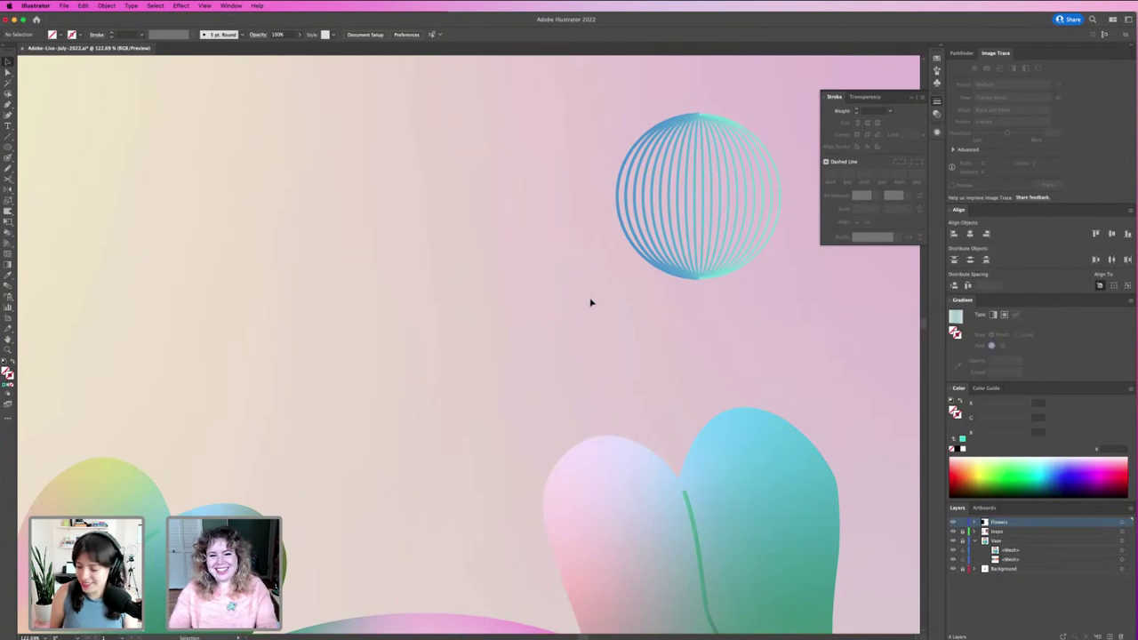
pyautogui.press('n')
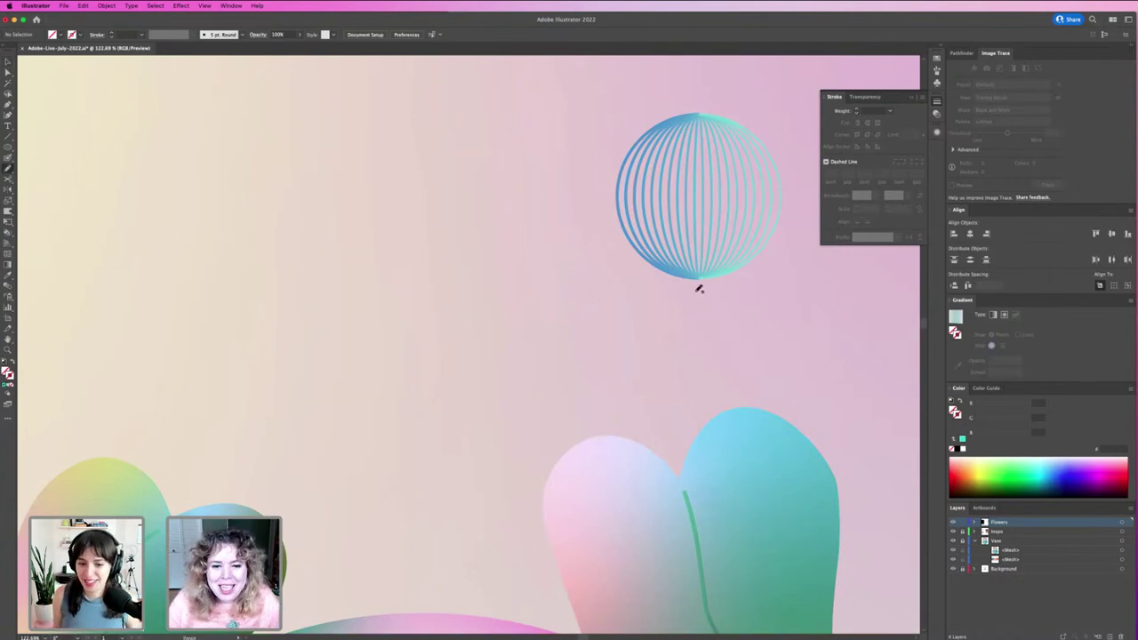
pyautogui.moveTo(633, 309)
pyautogui.mouseDown()
pyautogui.moveTo(582, 341)
pyautogui.moveTo(671, 335)
pyautogui.mouseUp()
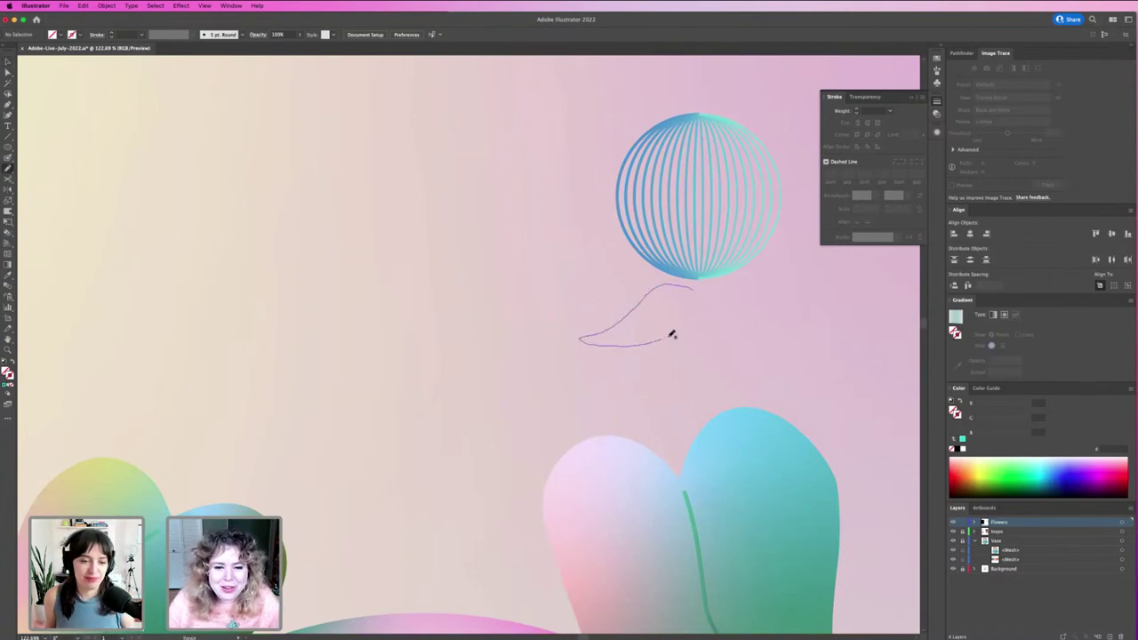
pyautogui.moveTo(697, 288); pyautogui.dragTo(698, 291)
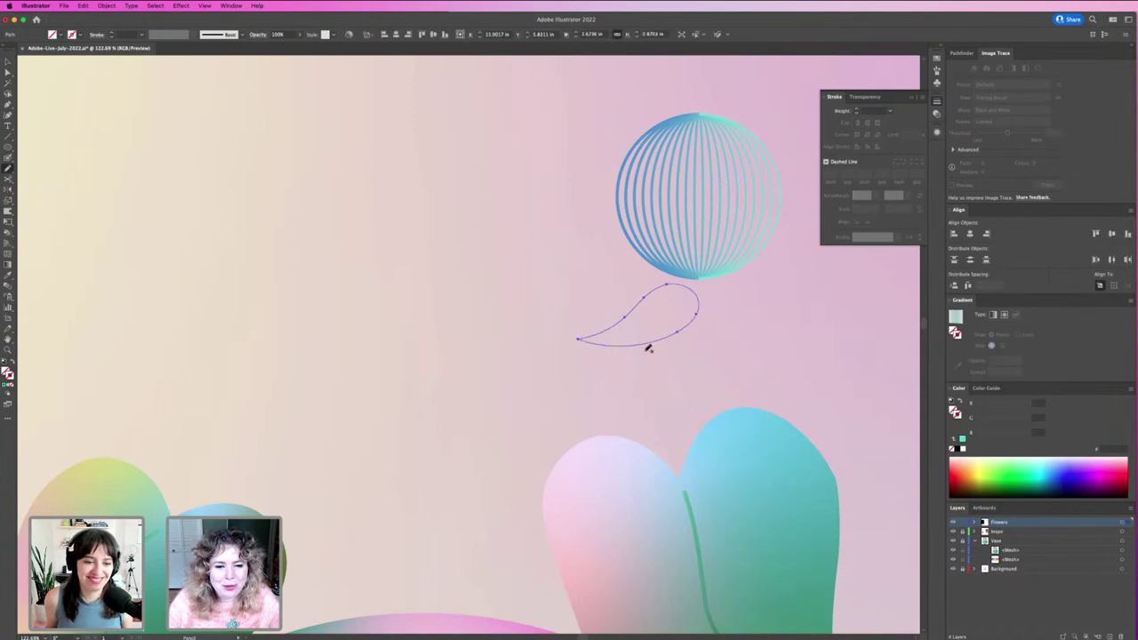
# Give the teardrop leaf a bright green fill with no stroke and nudge it up against the ball's base.
pyautogui.click(1031, 477)
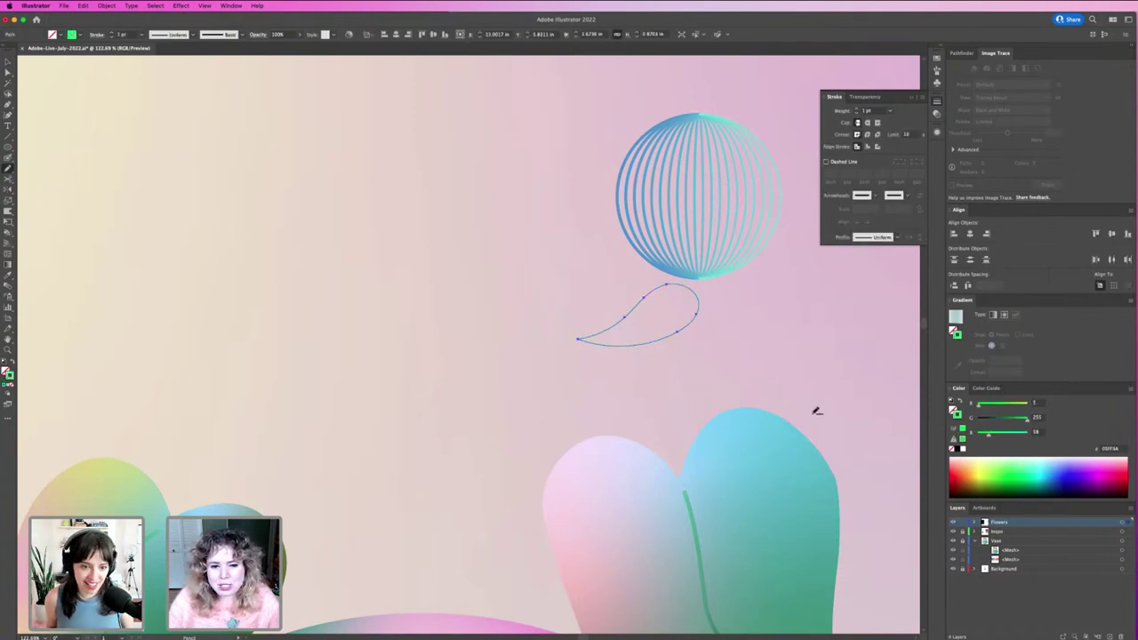
pyautogui.hotkey('shift', 'x')
pyautogui.press('v')
pyautogui.moveTo(676, 328)
pyautogui.mouseDown()
pyautogui.moveTo(696, 315)
pyautogui.moveTo(681, 323)
pyautogui.mouseUp()
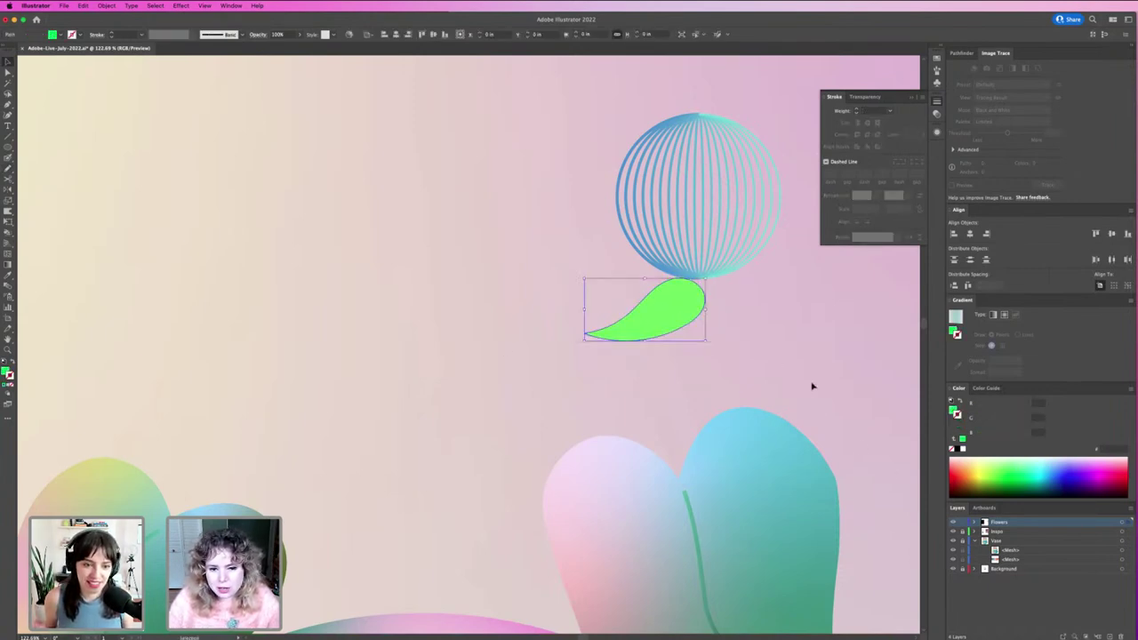
pyautogui.click(811, 386)
# Examine the flower and leaf shapes in the bouquet reference photo with the olive background.
pyautogui.press('super+minus')
pyautogui.press('super+minus')
pyautogui.press('super+minus')
pyautogui.press('super+minus')
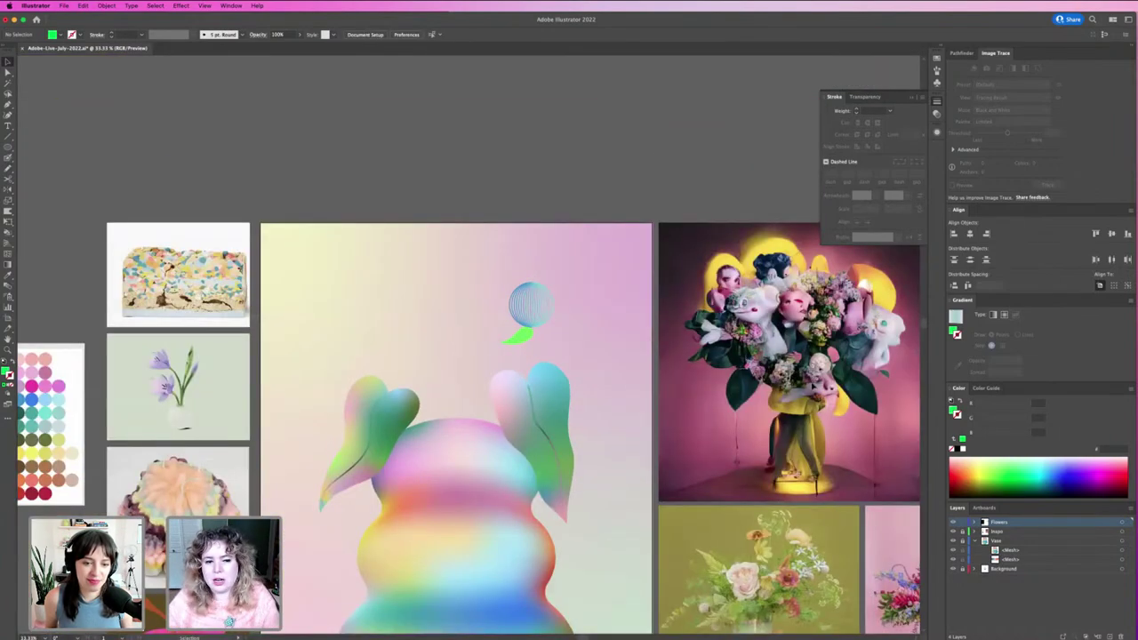
pyautogui.moveTo(741, 478); pyautogui.dragTo(670, 300)
pyautogui.press('z')
pyautogui.moveTo(693, 416); pyautogui.dragTo(834, 411)
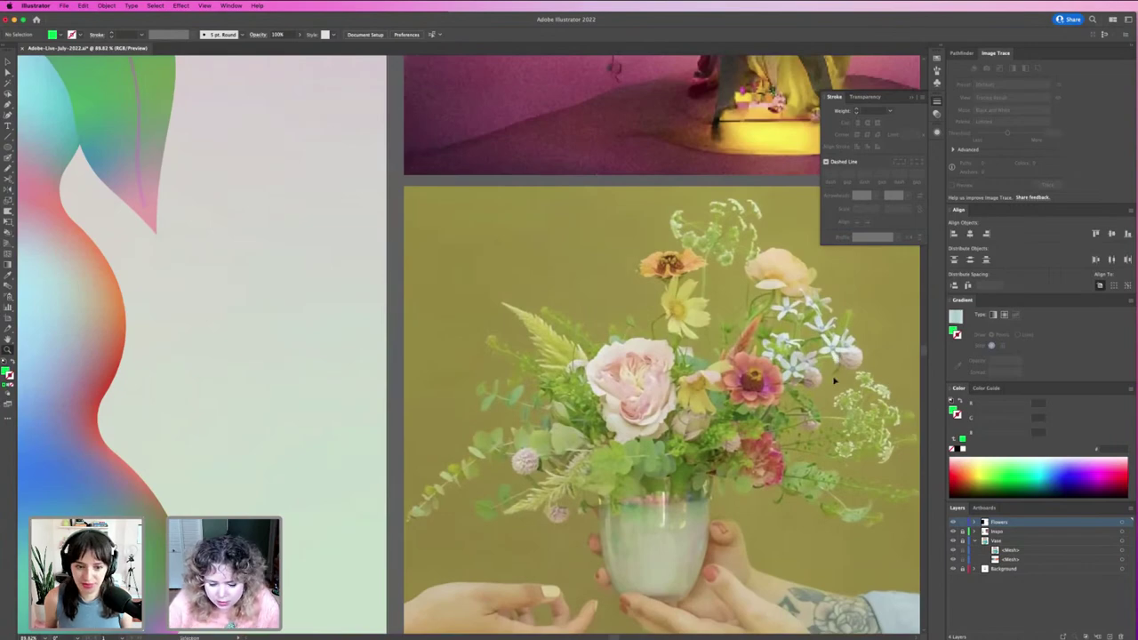
pyautogui.press('super+minus')
pyautogui.press('super+minus')
pyautogui.press('super+minus')
pyautogui.scroll(6, 324, 164)
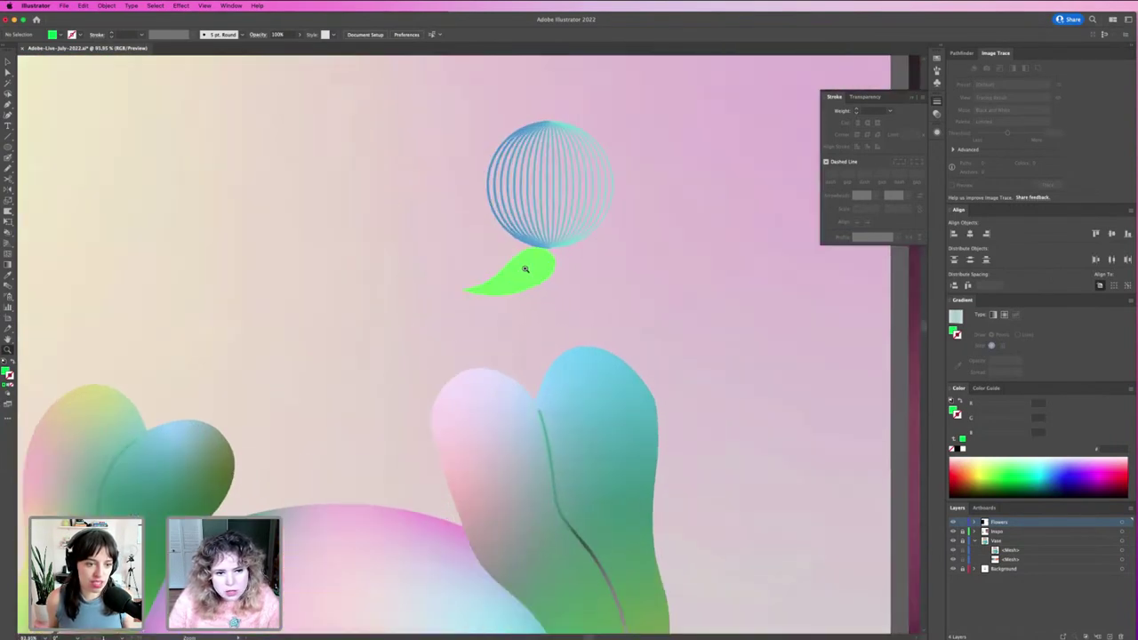
# Draw a second, narrower curved green leaf to the right of the teardrop leaf with the Pencil tool.
pyautogui.click(526, 278)
pyautogui.hscroll(2, 526, 279)
pyautogui.scroll(-1, 526, 278)
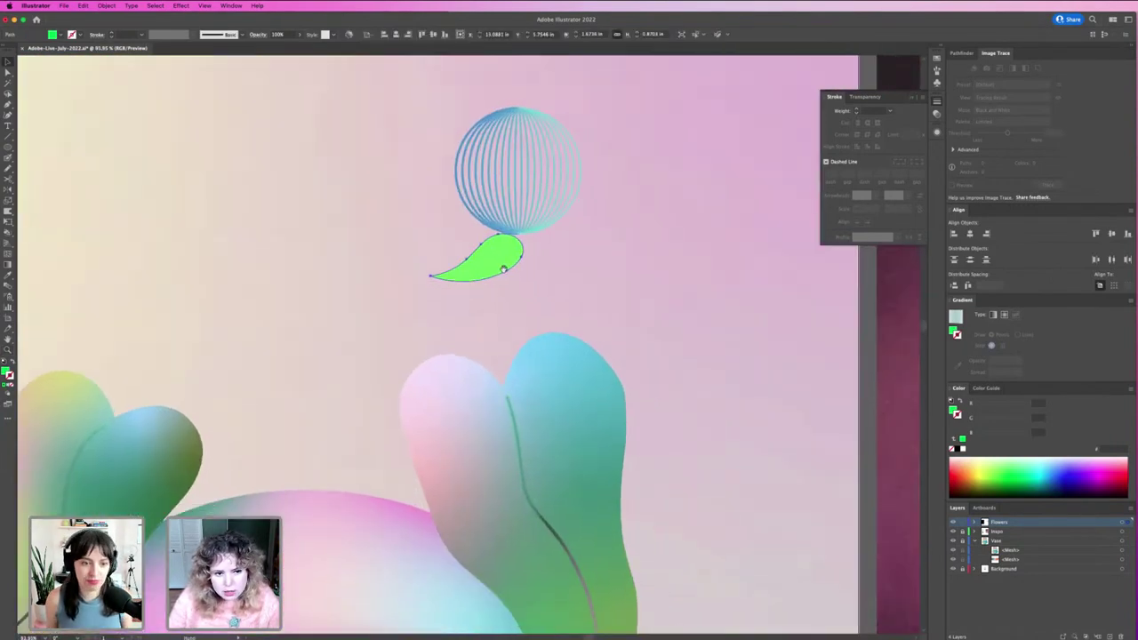
pyautogui.moveTo(480, 257)
pyautogui.mouseDown()
pyautogui.moveTo(574, 255)
pyautogui.moveTo(595, 278)
pyautogui.mouseUp()
pyautogui.press('Delete')
pyautogui.press('n')
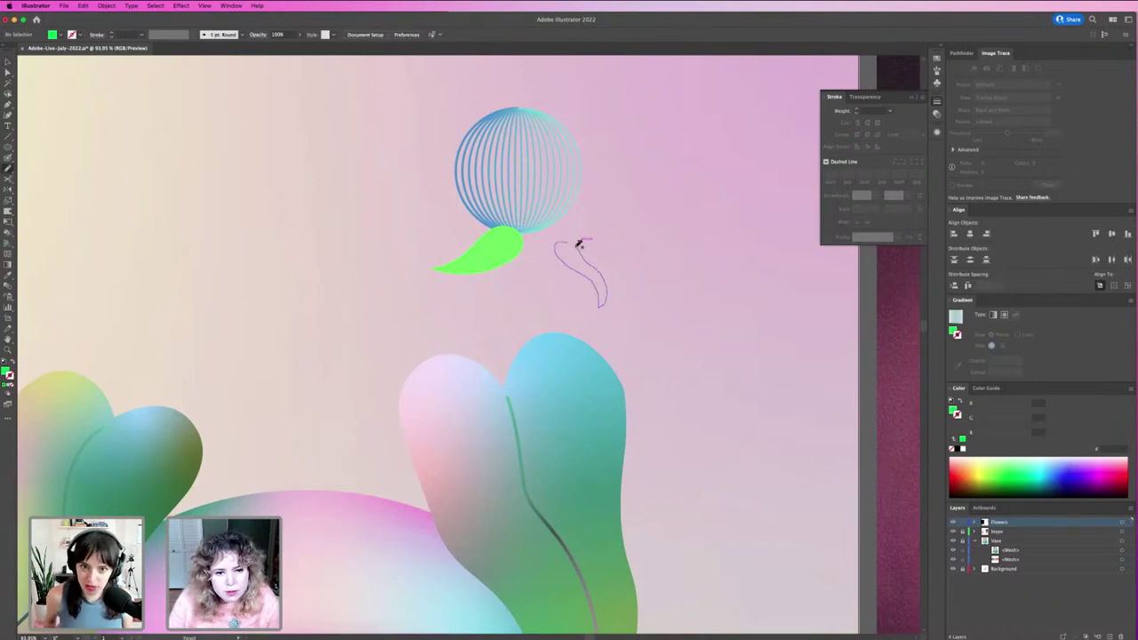
pyautogui.moveTo(574, 241)
pyautogui.mouseDown()
pyautogui.moveTo(536, 256)
pyautogui.moveTo(570, 257)
pyautogui.moveTo(501, 249)
pyautogui.mouseUp()
# Select both green leaves together, move them up against the base of the striped ball, and deselect them.
pyautogui.click(496, 243)
pyautogui.press('v')
pyautogui.keyDown('shift'); pyautogui.click(505, 256); pyautogui.keyUp('shift')
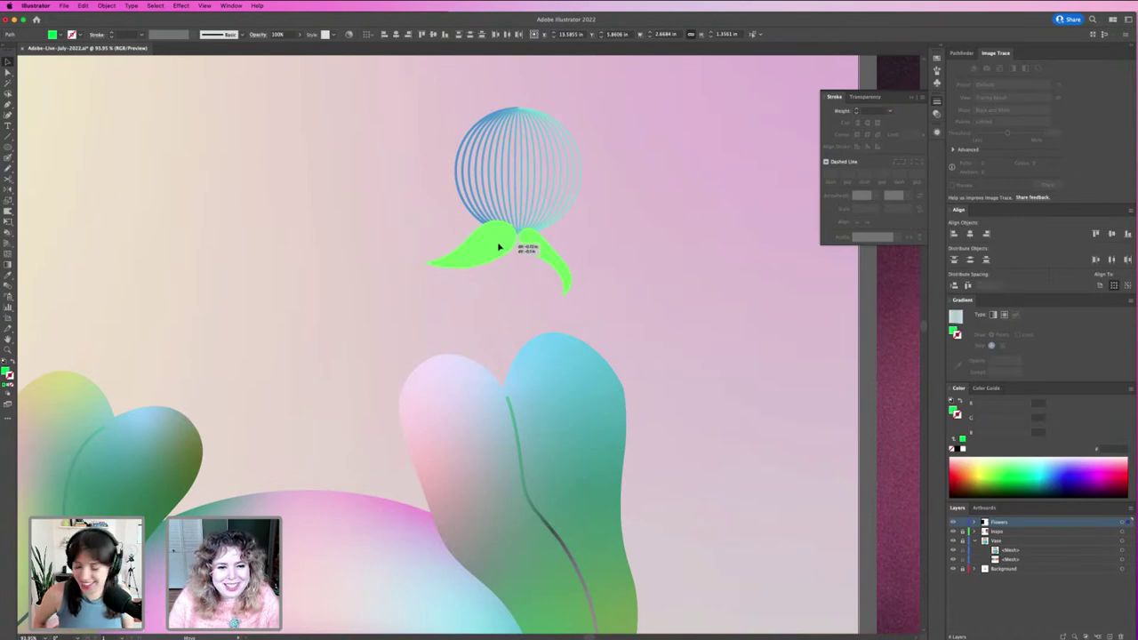
pyautogui.click(539, 297)
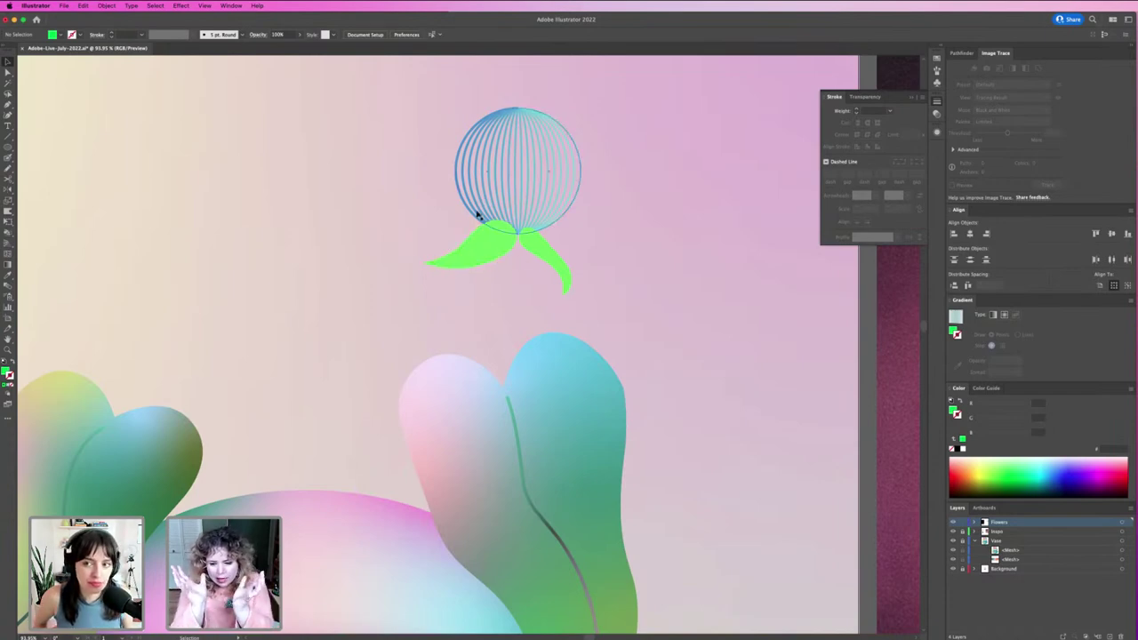
# Draw a slim upright green ellipse beside the ball, fan a rotated copy out on each side, and shorten the upright one.
pyautogui.press('o')
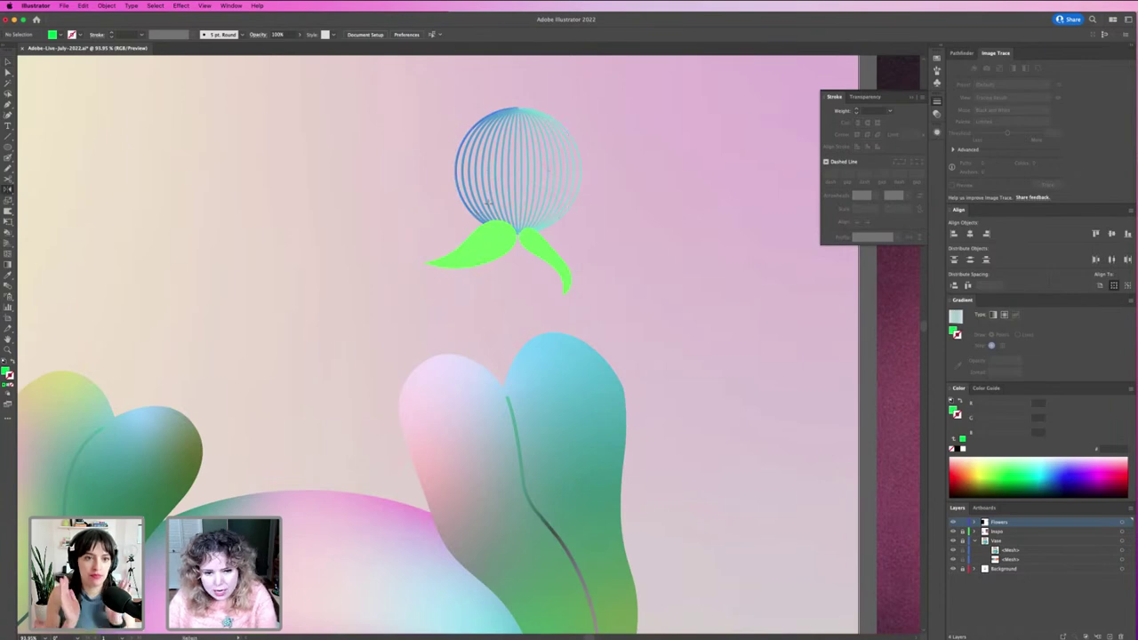
pyautogui.moveTo(663, 329); pyautogui.dragTo(680, 311)
pyautogui.press('v')
pyautogui.keyDown('alt'); pyautogui.moveTo(679, 312); pyautogui.dragTo(572, 277); pyautogui.keyUp('alt')
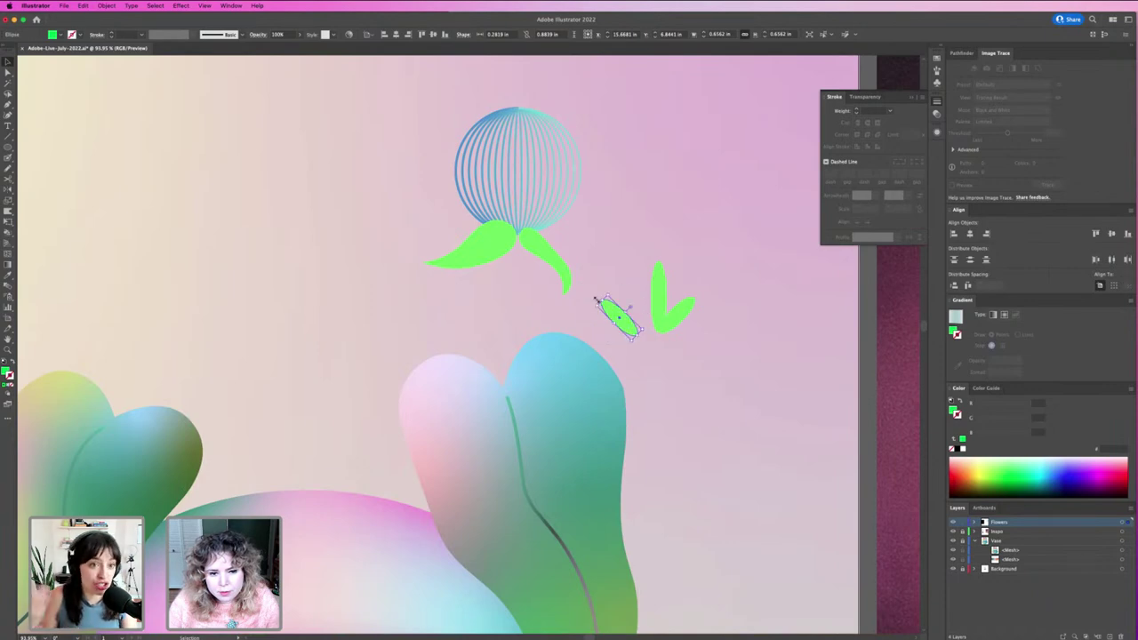
pyautogui.moveTo(622, 312); pyautogui.dragTo(695, 313)
pyautogui.click(680, 287)
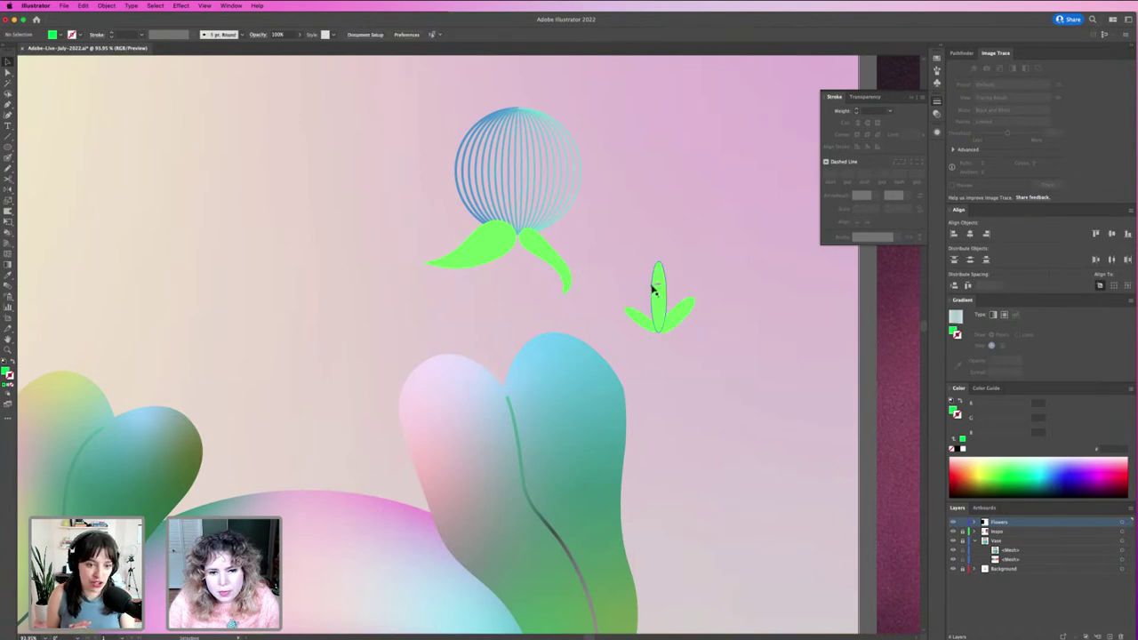
pyautogui.click(654, 284)
pyautogui.moveTo(659, 263); pyautogui.dragTo(661, 268)
pyautogui.click(676, 294)
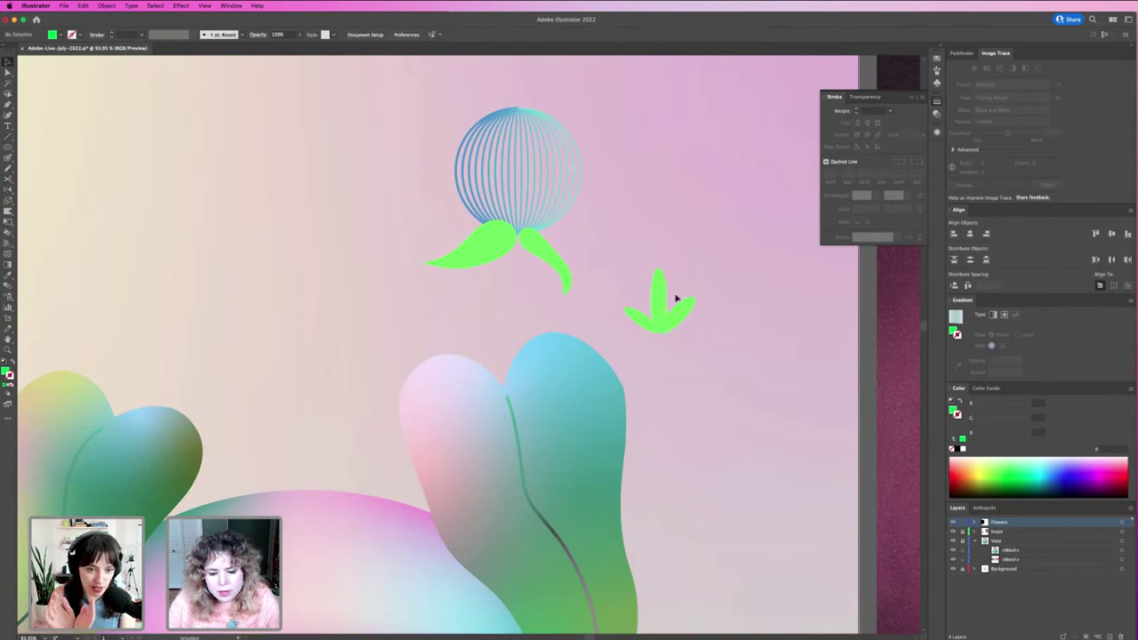
# Add two lower rotated leaflets to complete a five-leaflet cluster and place it over the base of the striped ball.
pyautogui.moveTo(645, 314); pyautogui.dragTo(671, 333)
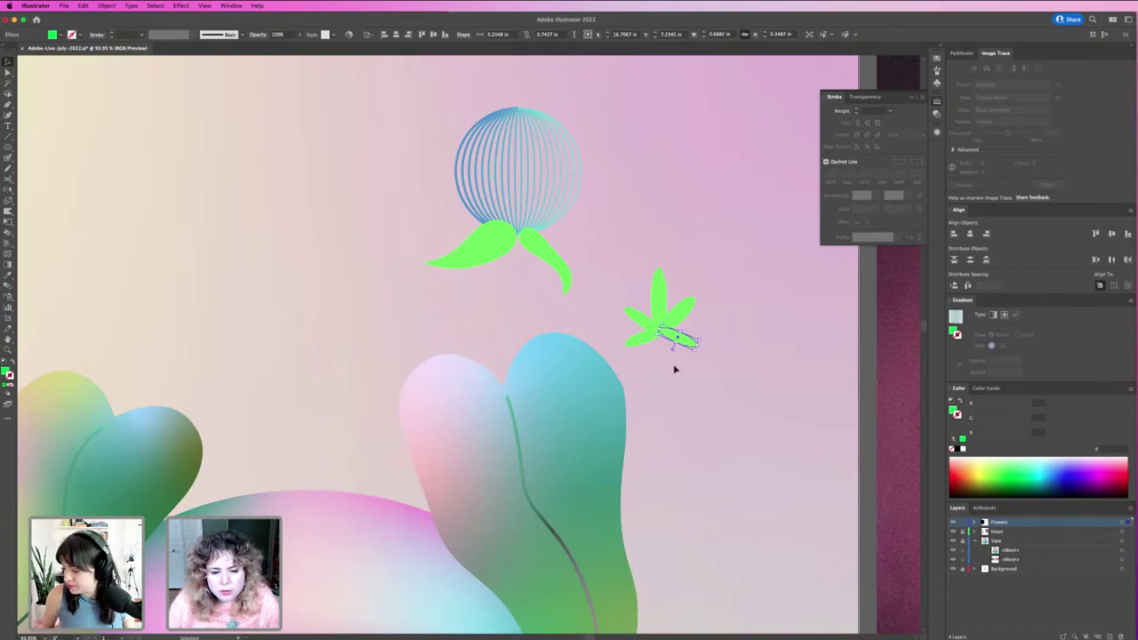
pyautogui.click(600, 285)
pyautogui.moveTo(642, 283); pyautogui.dragTo(513, 190)
# Move the two large leaves down beneath the leaflet cluster and change their fill to a darker green.
pyautogui.click(472, 256)
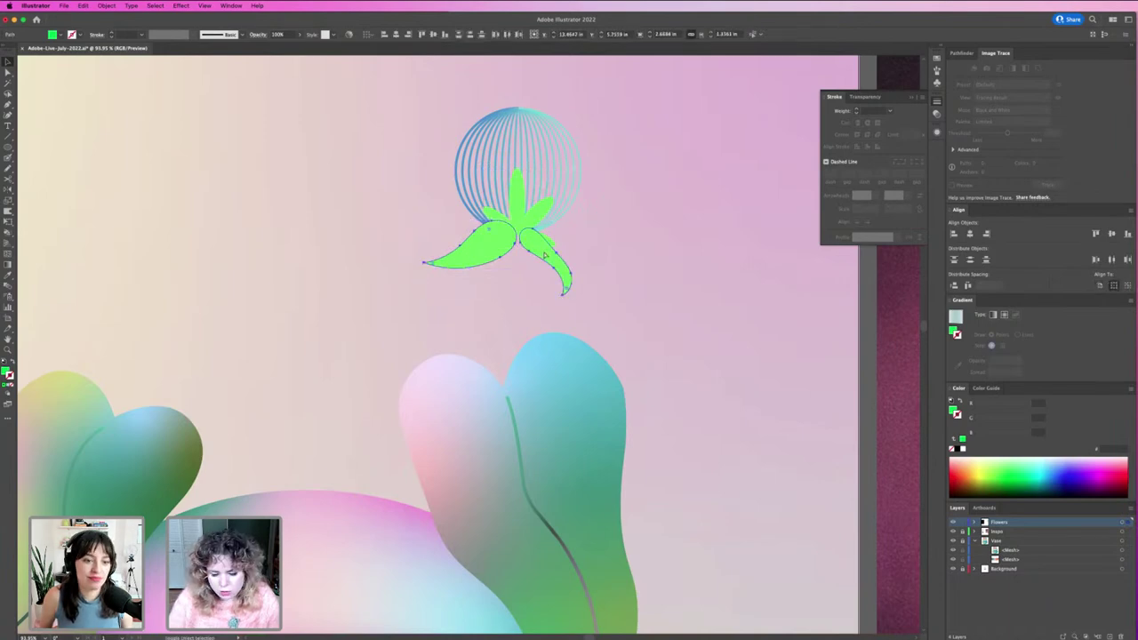
pyautogui.moveTo(546, 256); pyautogui.dragTo(558, 279)
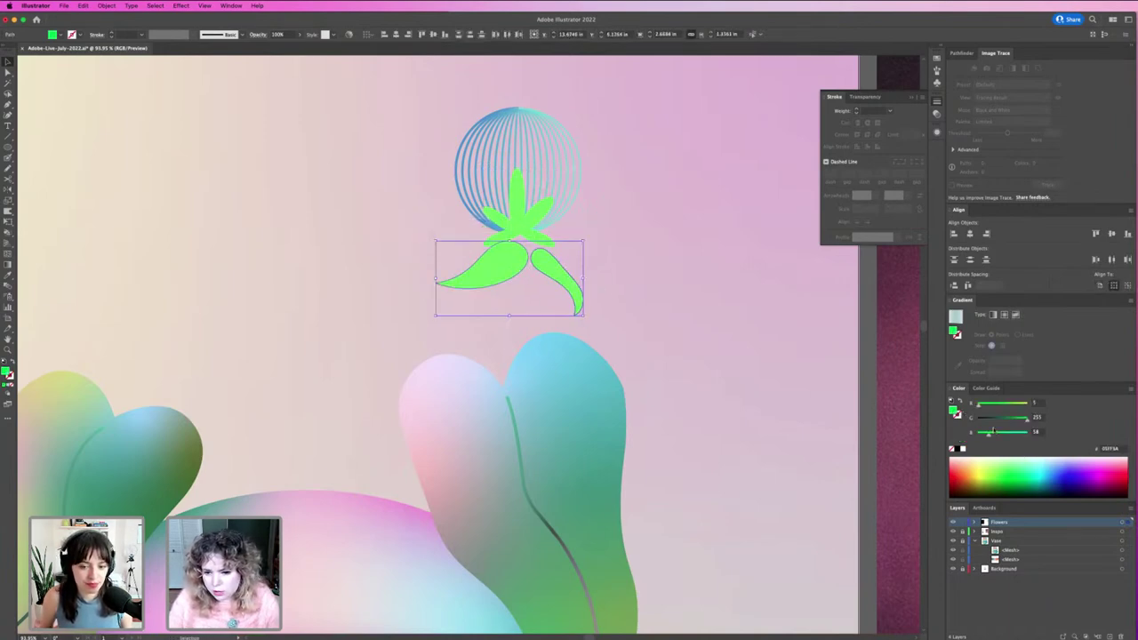
pyautogui.click(1006, 420)
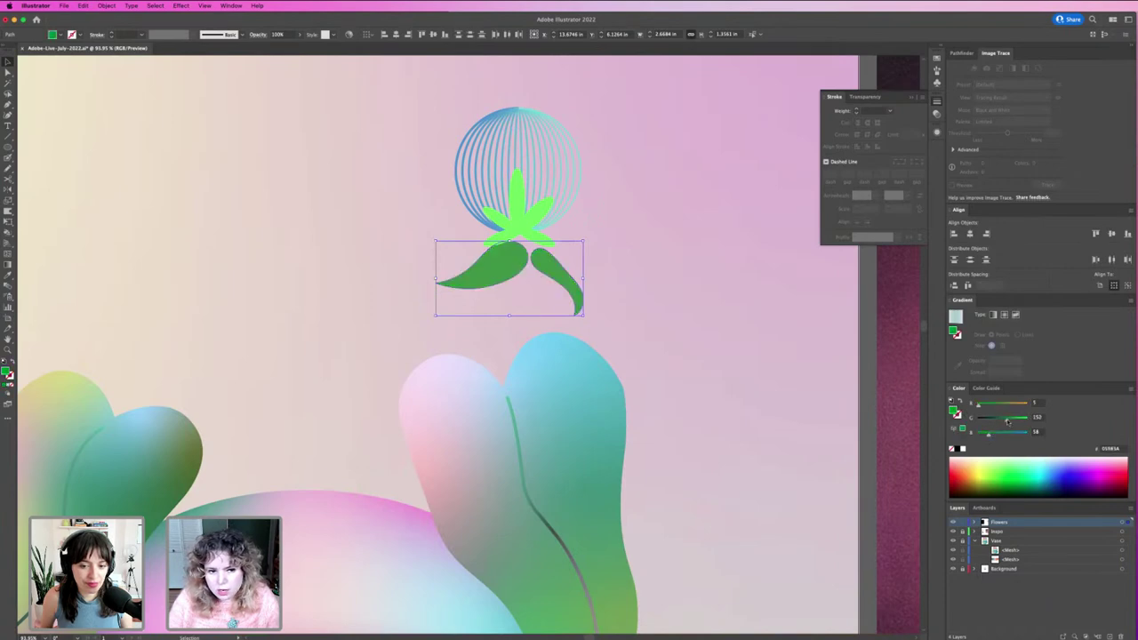
# Fit the two dark green leaves together beneath the leaflet cluster and move the pair aside, clear of the ball flower.
pyautogui.click(619, 317)
pyautogui.moveTo(567, 285)
pyautogui.mouseDown()
pyautogui.moveTo(554, 265)
pyautogui.moveTo(567, 270)
pyautogui.mouseUp()
pyautogui.moveTo(587, 232); pyautogui.dragTo(497, 245)
pyautogui.click(489, 255)
pyautogui.click(549, 262)
pyautogui.click(575, 270)
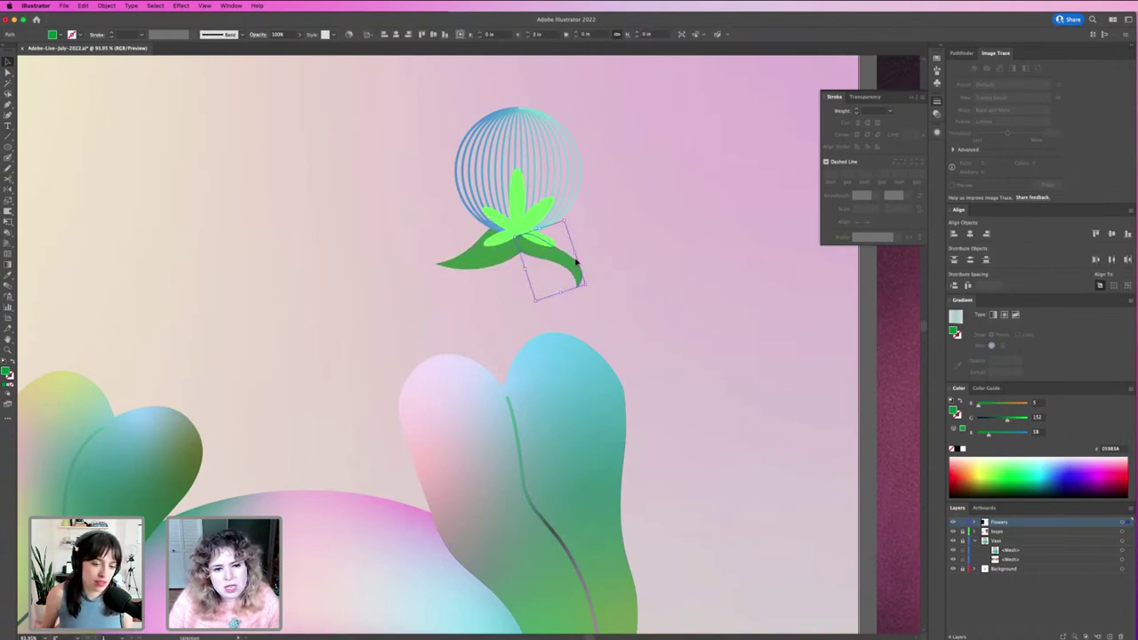
pyautogui.moveTo(575, 223); pyautogui.dragTo(547, 267)
pyautogui.moveTo(464, 263); pyautogui.dragTo(726, 353)
pyautogui.click(637, 323)
# Scale the striped ball and its leaflet cluster down together until the ball is about 1.5 in wide.
pyautogui.press('super+1')
pyautogui.press('super+minus')
pyautogui.press('super+minus')
pyautogui.press('super+minus')
pyautogui.press('super+minus')
pyautogui.press('super+minus')
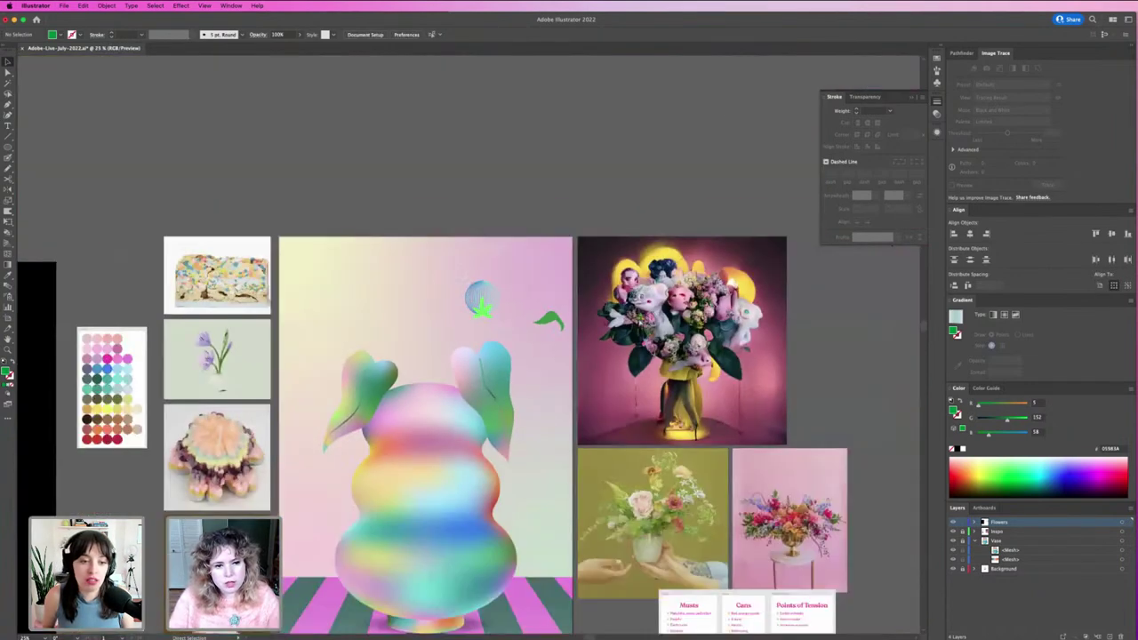
pyautogui.press('super+equal')
pyautogui.press('super+equal')
pyautogui.press('super+equal')
pyautogui.press('super+equal')
pyautogui.moveTo(530, 251); pyautogui.dragTo(529, 250)
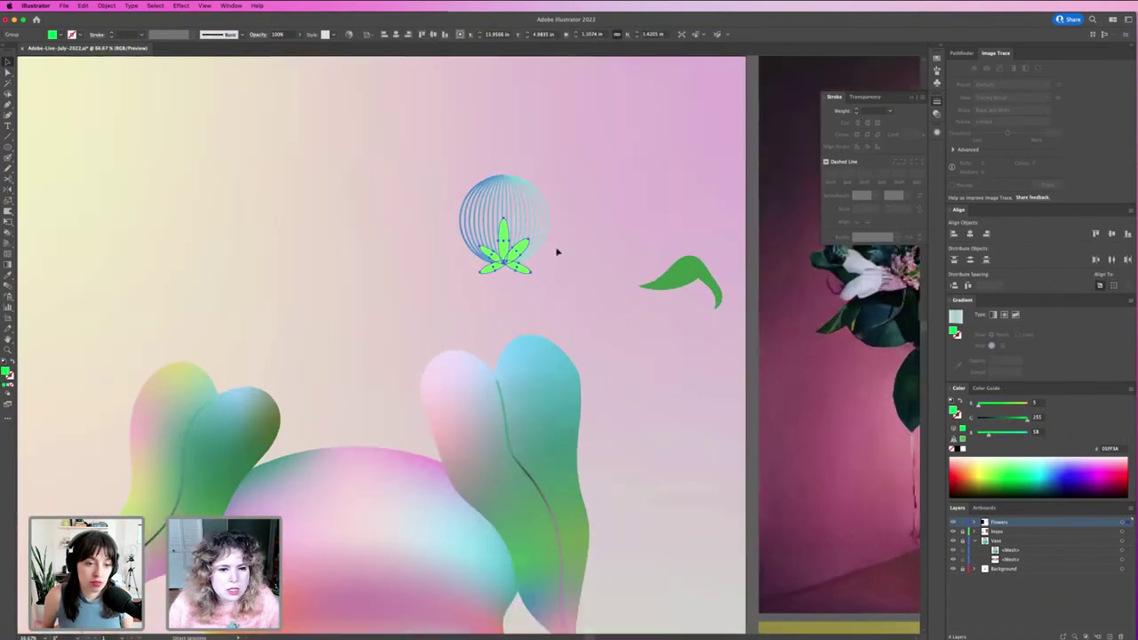
pyautogui.moveTo(465, 311); pyautogui.dragTo(589, 112)
pyautogui.moveTo(504, 182); pyautogui.dragTo(544, 209)
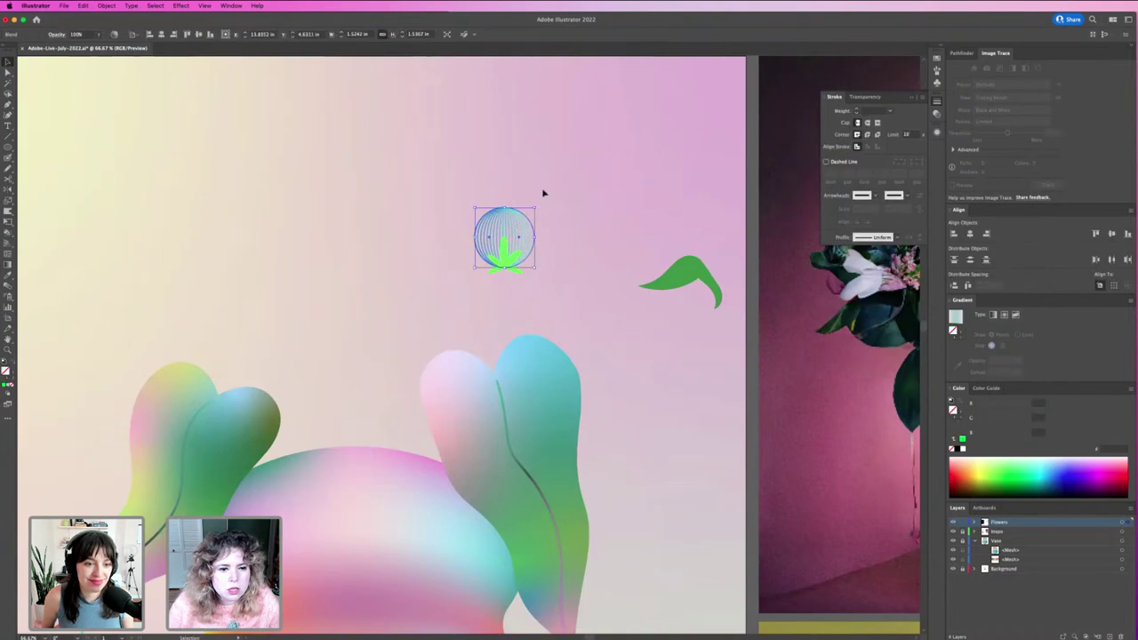
# Separate the two dark green leaves and park them in the upper right corner of the artboard.
pyautogui.press('super+minus')
pyautogui.press('super+minus')
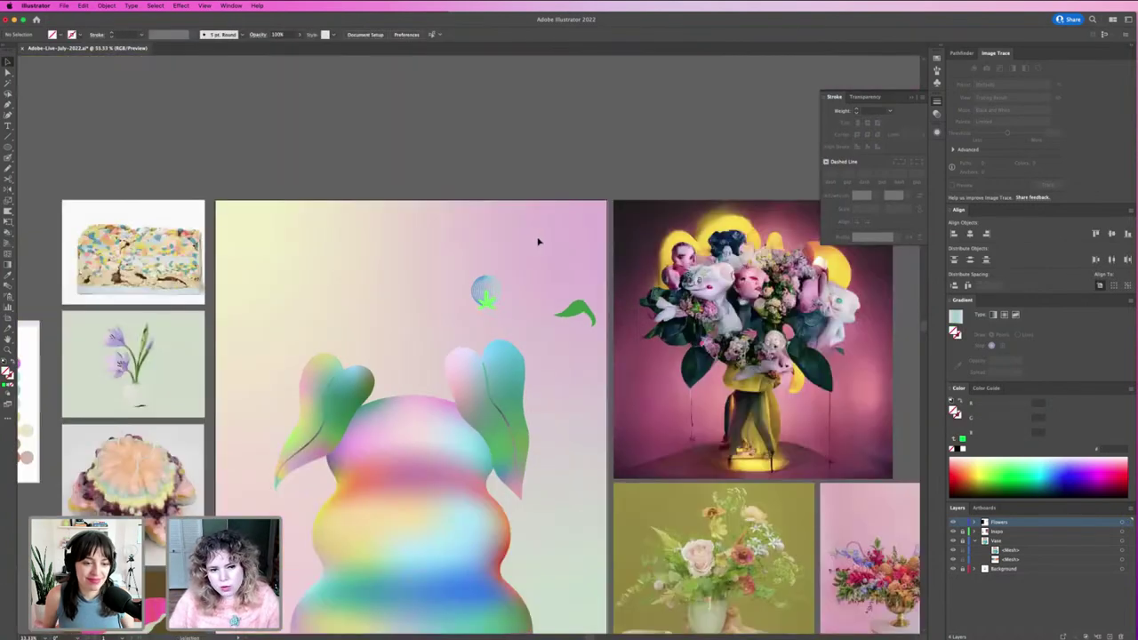
pyautogui.scroll(4, 525, 297)
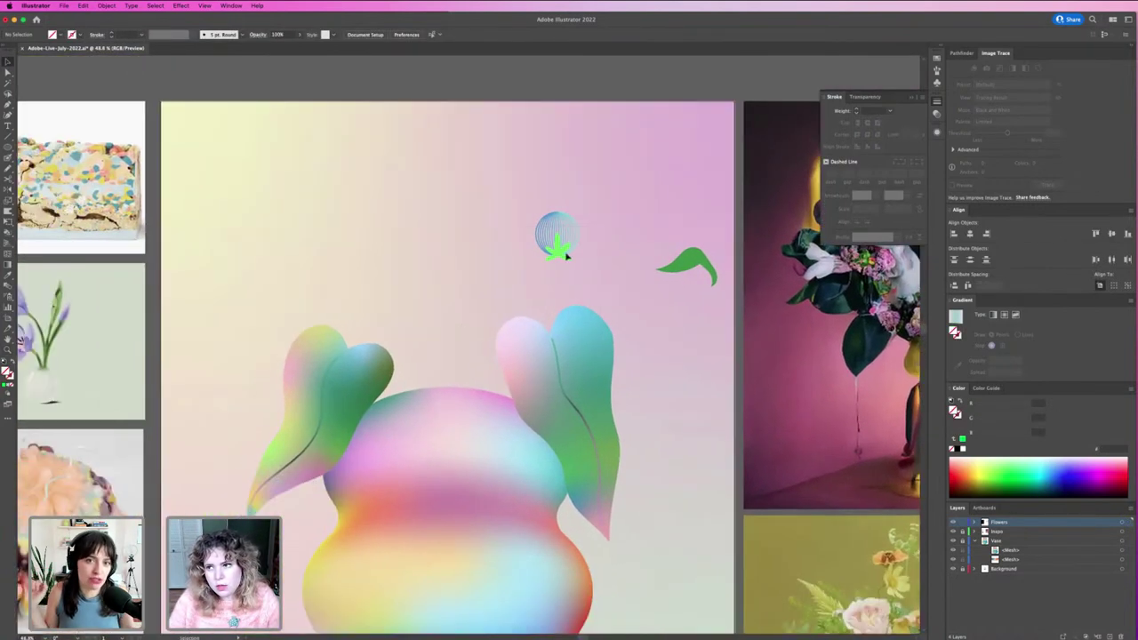
pyautogui.moveTo(469, 320); pyautogui.dragTo(502, 274)
pyautogui.click(667, 258)
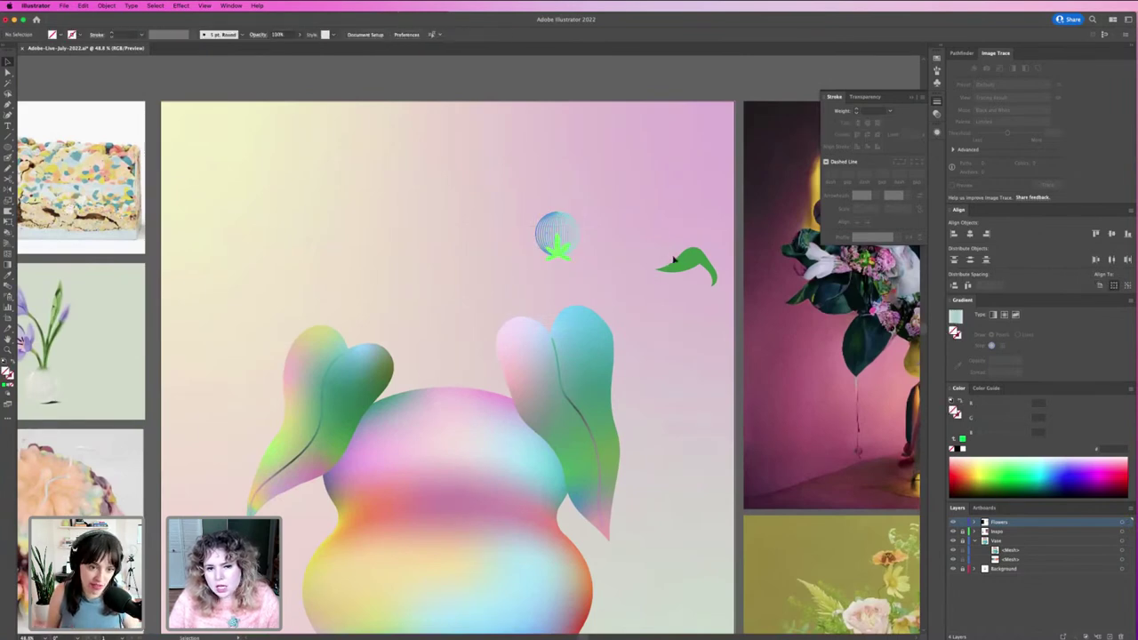
pyautogui.moveTo(675, 258); pyautogui.dragTo(681, 125)
pyautogui.moveTo(705, 269); pyautogui.dragTo(716, 156)
# Duplicate the ball flower into an arc of three above the vase, with the outer two tilted outward.
pyautogui.moveTo(543, 233); pyautogui.dragTo(328, 221)
pyautogui.keyDown('alt'); pyautogui.moveTo(328, 220); pyautogui.dragTo(347, 302); pyautogui.keyUp('alt')
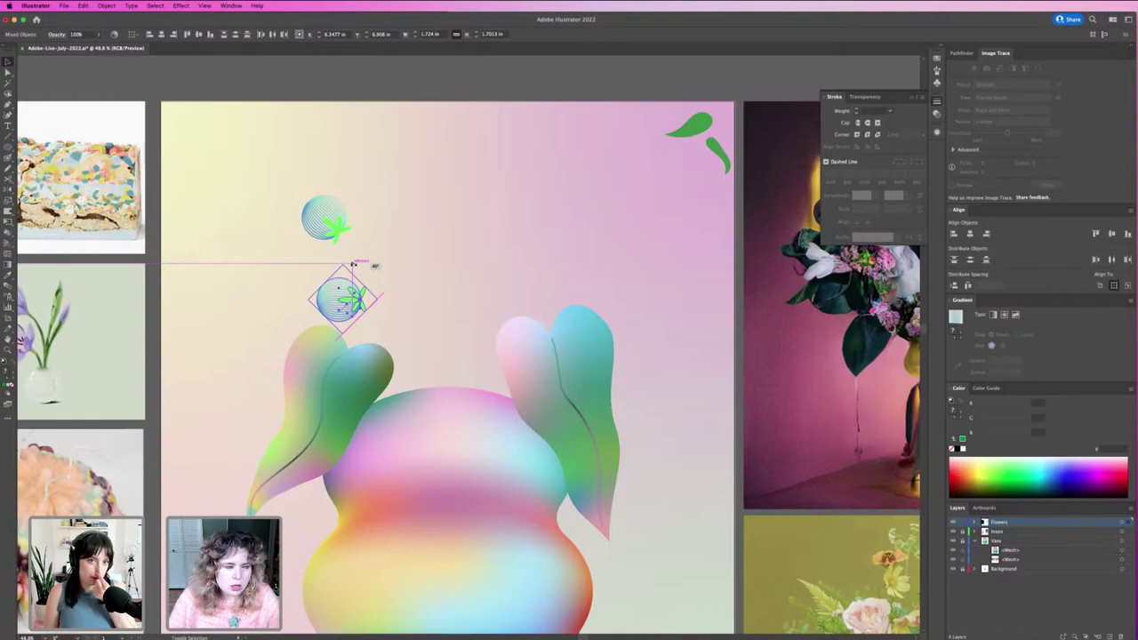
pyautogui.moveTo(353, 265); pyautogui.dragTo(452, 202)
pyautogui.press('super+z')
pyautogui.moveTo(348, 229); pyautogui.dragTo(620, 230)
pyautogui.press('super+z')
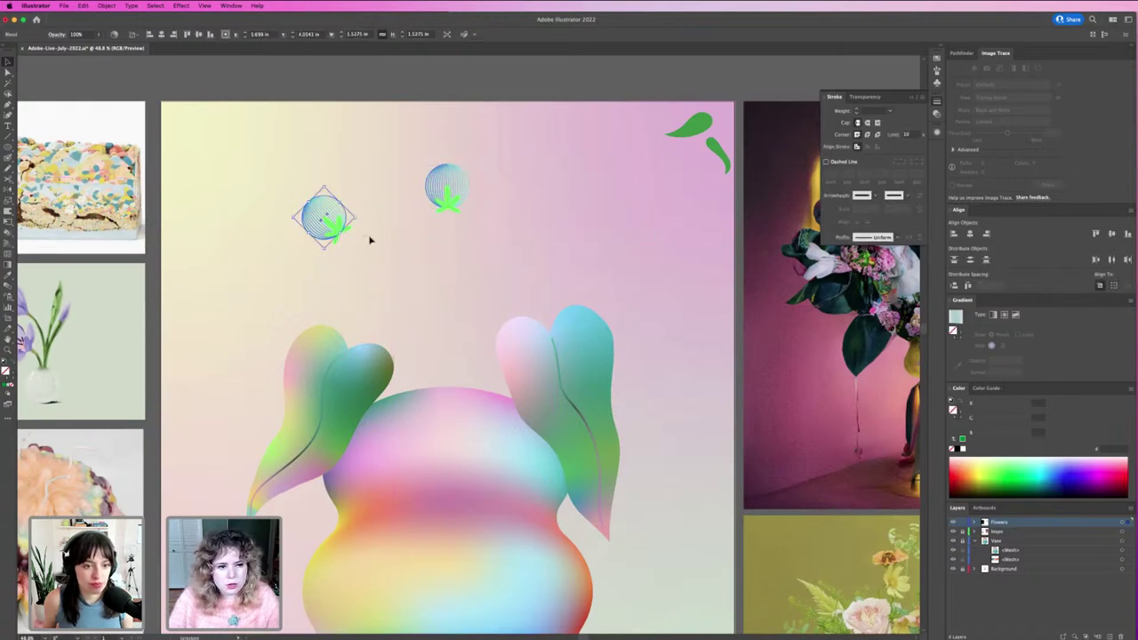
pyautogui.moveTo(350, 218); pyautogui.dragTo(614, 247)
pyautogui.click(514, 236)
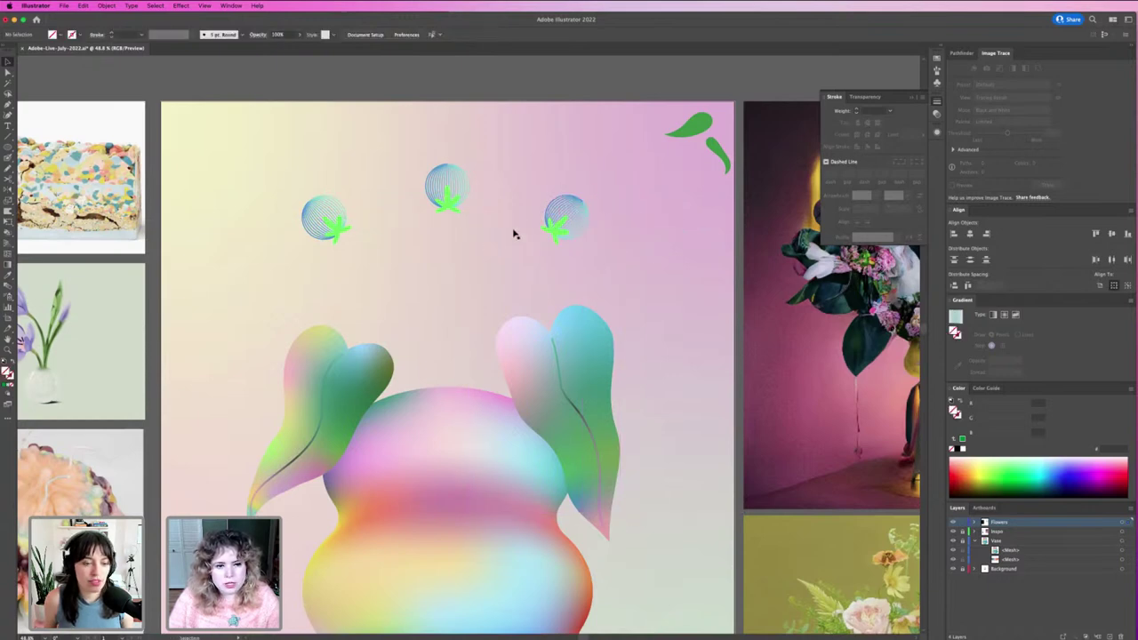
# Rotate the left ball flower to lean right and move it just below the right one.
pyautogui.hscroll(6, 601, 257)
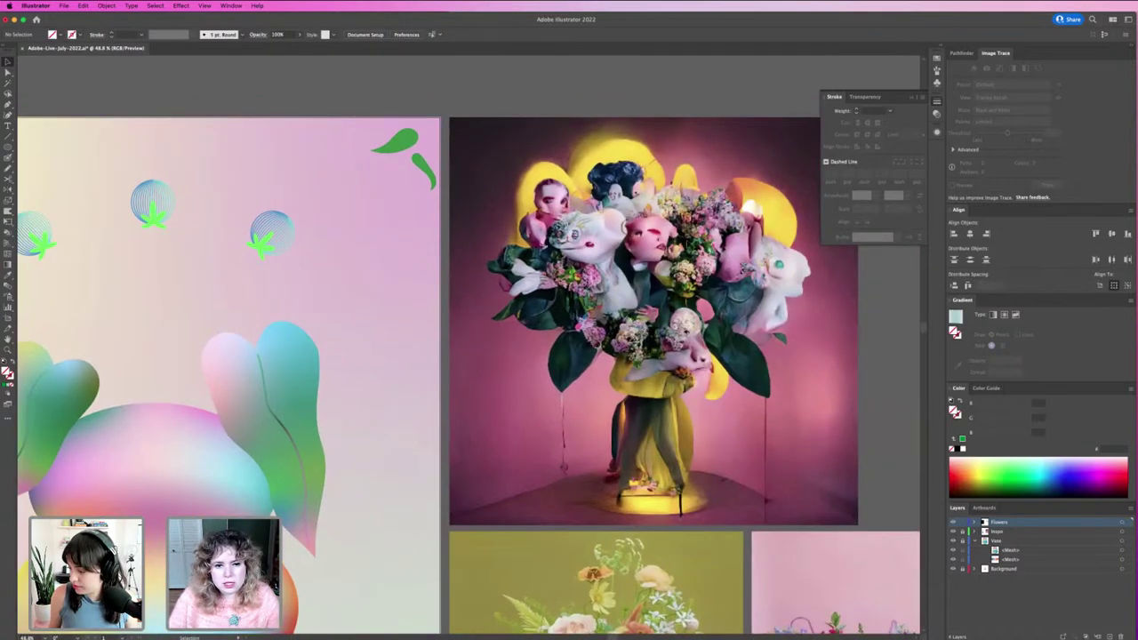
pyautogui.scroll(-10, 620, 447)
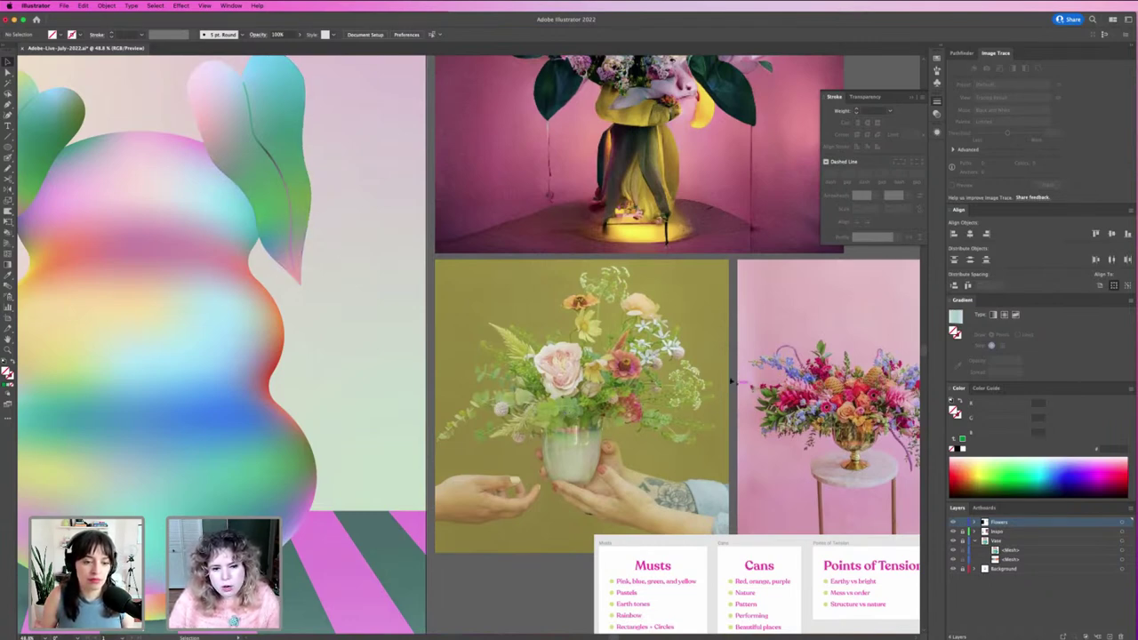
pyautogui.scroll(5, 330, 272)
pyautogui.hscroll(-6, 330, 272)
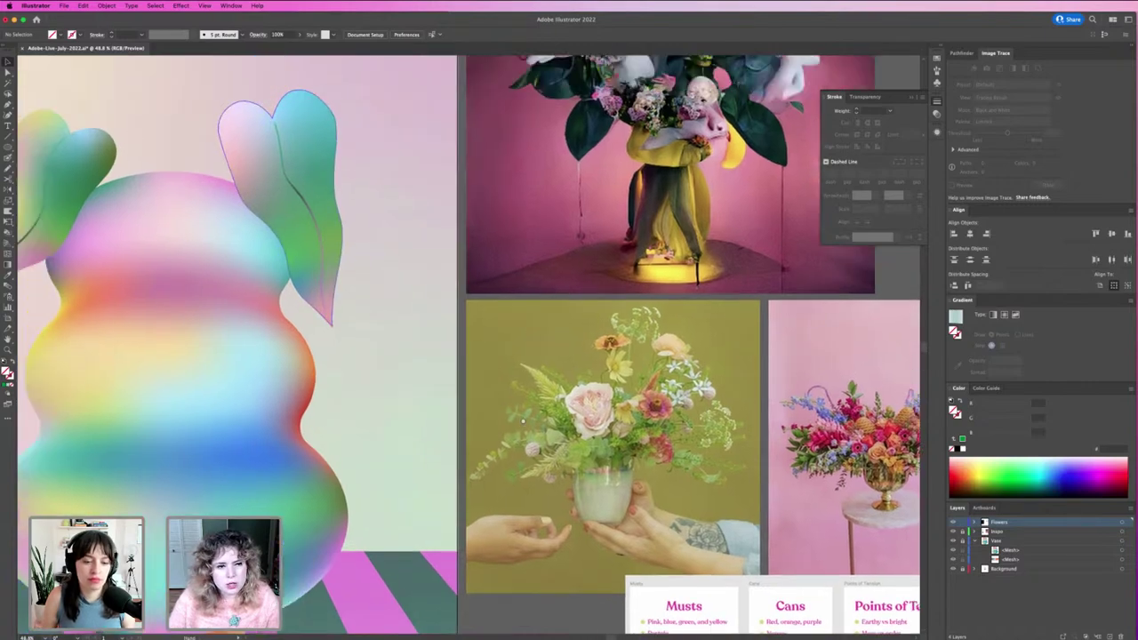
pyautogui.click(259, 174)
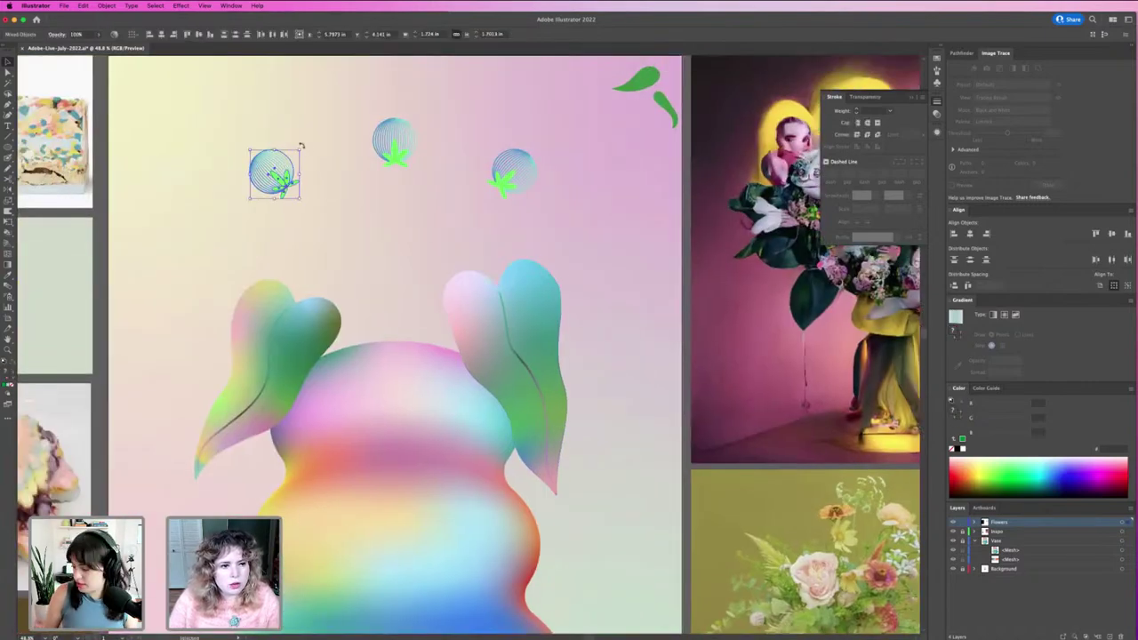
pyautogui.moveTo(306, 148); pyautogui.dragTo(360, 224)
pyautogui.moveTo(282, 180); pyautogui.dragTo(559, 222)
pyautogui.click(478, 280)
# Tilt the middle ball flower to the left and shift it over the left side of the vase.
pyautogui.scroll(-3, 478, 280)
pyautogui.hscroll(4, 478, 280)
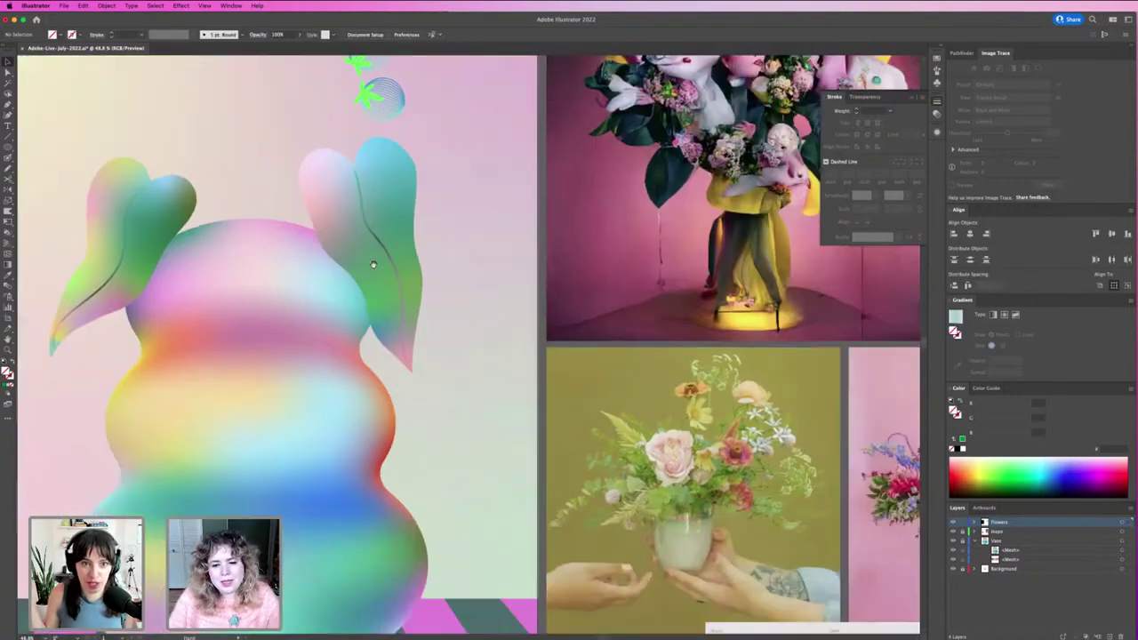
pyautogui.scroll(5, 668, 360)
pyautogui.hscroll(-6, 668, 361)
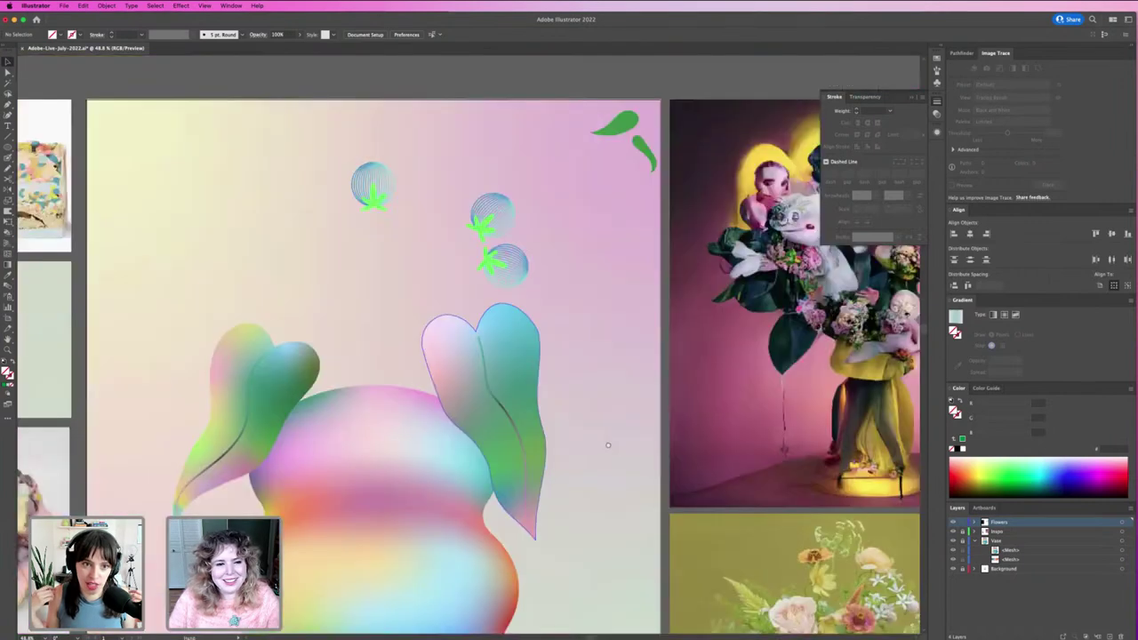
pyautogui.click(503, 233)
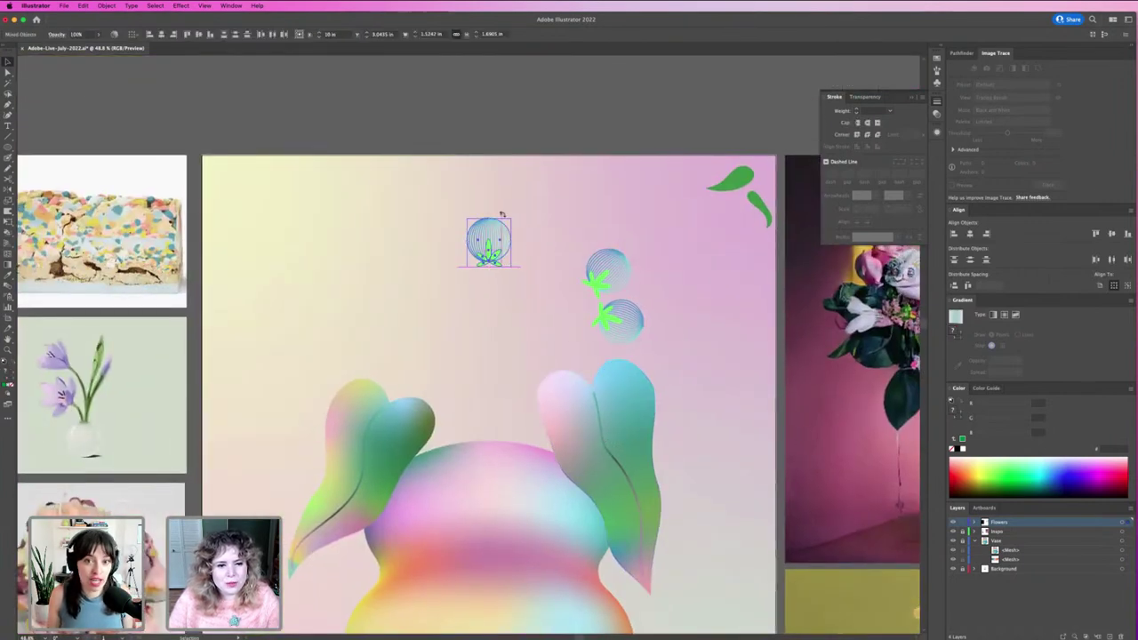
pyautogui.moveTo(512, 214); pyautogui.dragTo(385, 242)
pyautogui.click(487, 317)
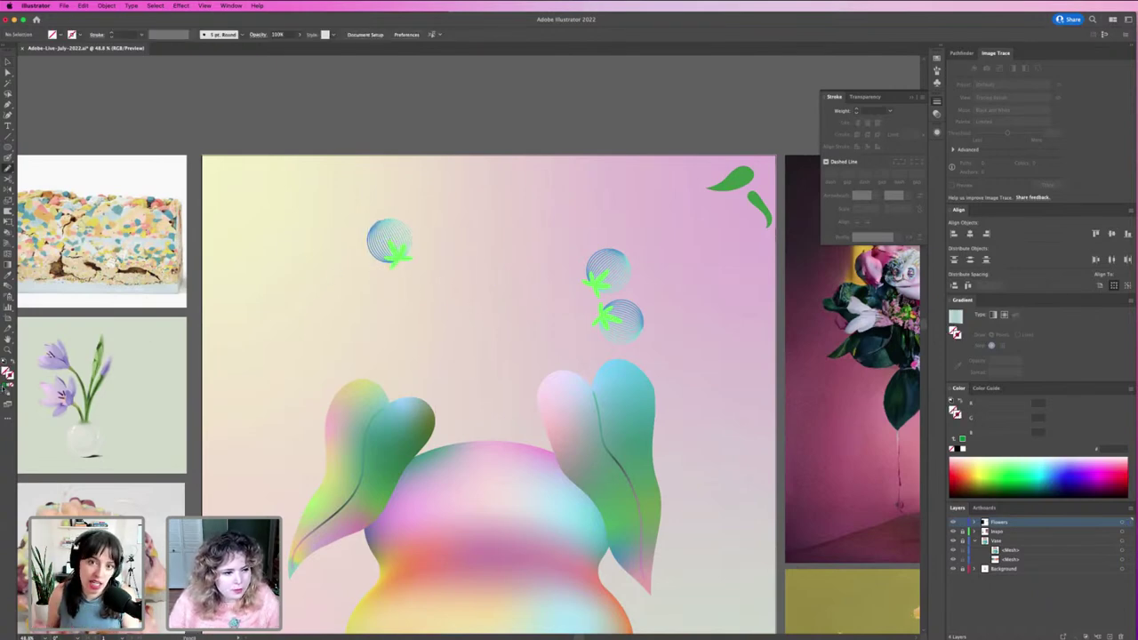
# Draw three curved green stems freehand from the ball flowers' leaflets down to the top of the vase.
pyautogui.moveTo(397, 255)
pyautogui.mouseDown()
pyautogui.moveTo(447, 328)
pyautogui.moveTo(474, 472)
pyautogui.moveTo(515, 356)
pyautogui.moveTo(590, 282)
pyautogui.moveTo(522, 427)
pyautogui.moveTo(508, 507)
pyautogui.mouseUp()
pyautogui.press('super+z')
pyautogui.moveTo(604, 313)
pyautogui.mouseDown()
pyautogui.moveTo(558, 332)
pyautogui.moveTo(532, 386)
pyautogui.moveTo(526, 467)
pyautogui.mouseUp()
pyautogui.keyDown('ctrl'); pyautogui.click(588, 338); pyautogui.keyUp('ctrl')
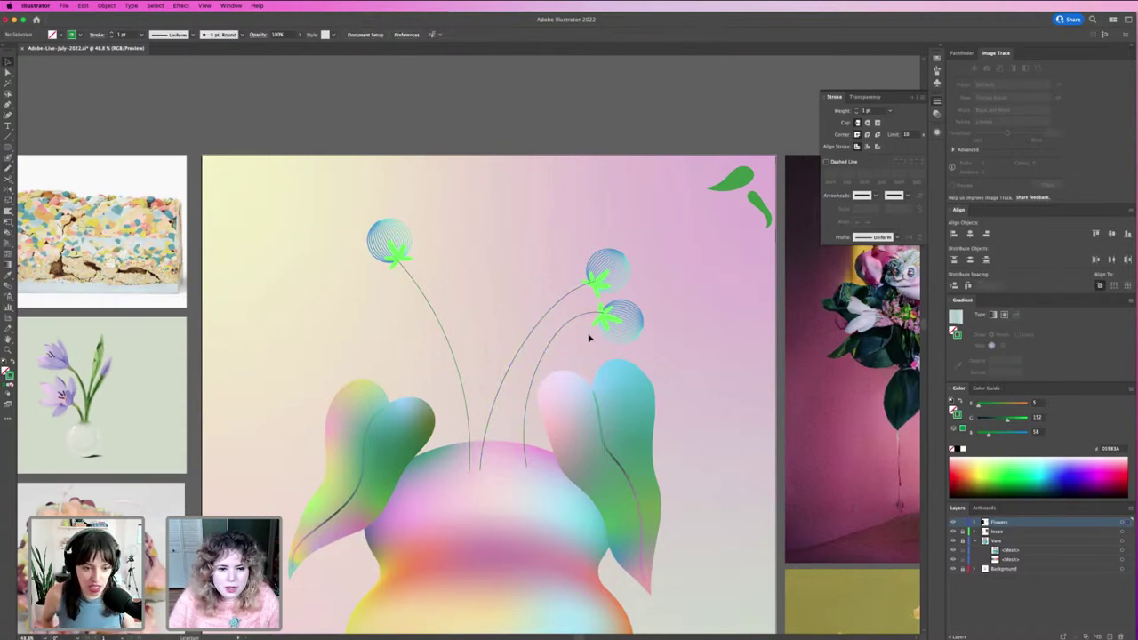
# Rotate and nudge the upper right and left ball flowers so their leaflet bases line up with the stem ends.
pyautogui.moveTo(577, 317); pyautogui.dragTo(576, 295)
pyautogui.click(606, 257)
pyautogui.keyDown('shift'); pyautogui.click(598, 277); pyautogui.keyUp('shift')
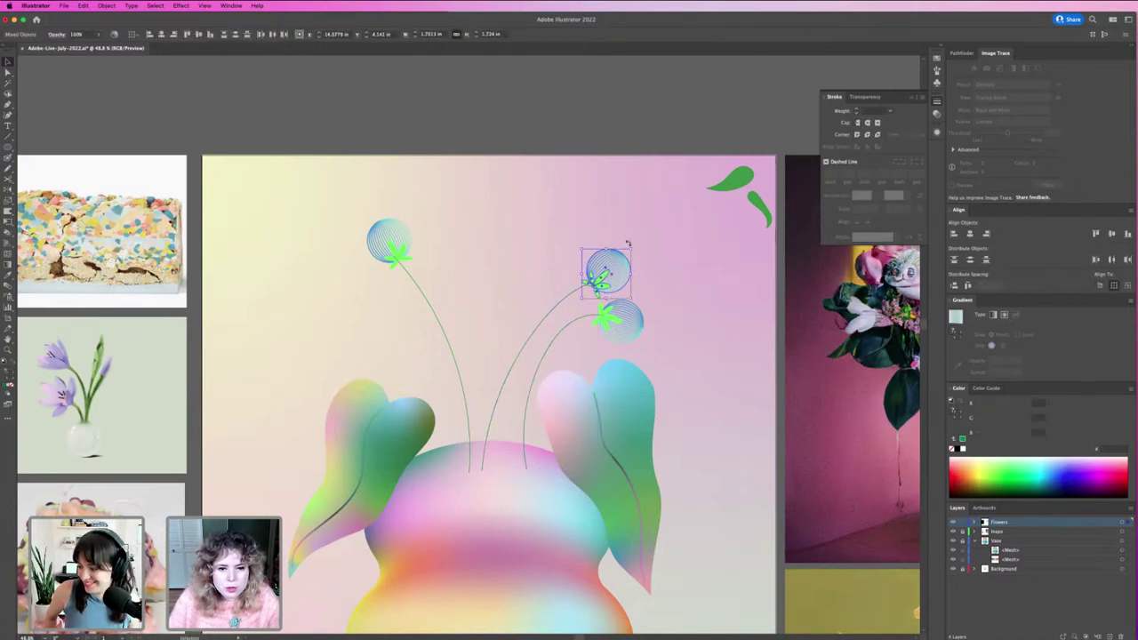
pyautogui.moveTo(635, 247); pyautogui.dragTo(633, 274)
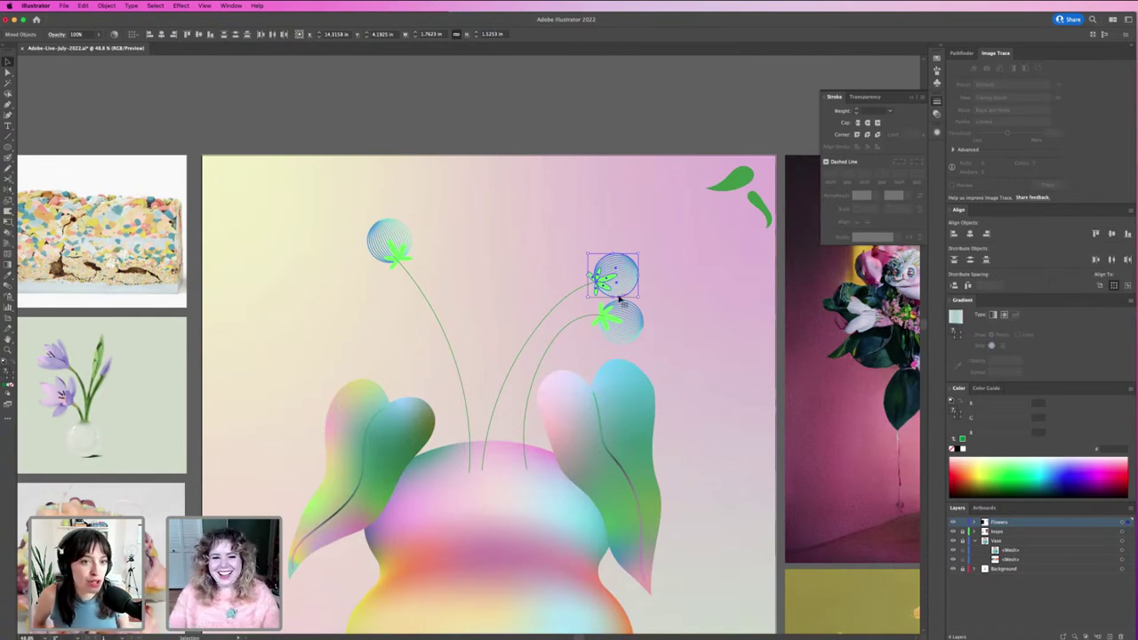
pyautogui.click(423, 228)
pyautogui.click(414, 239)
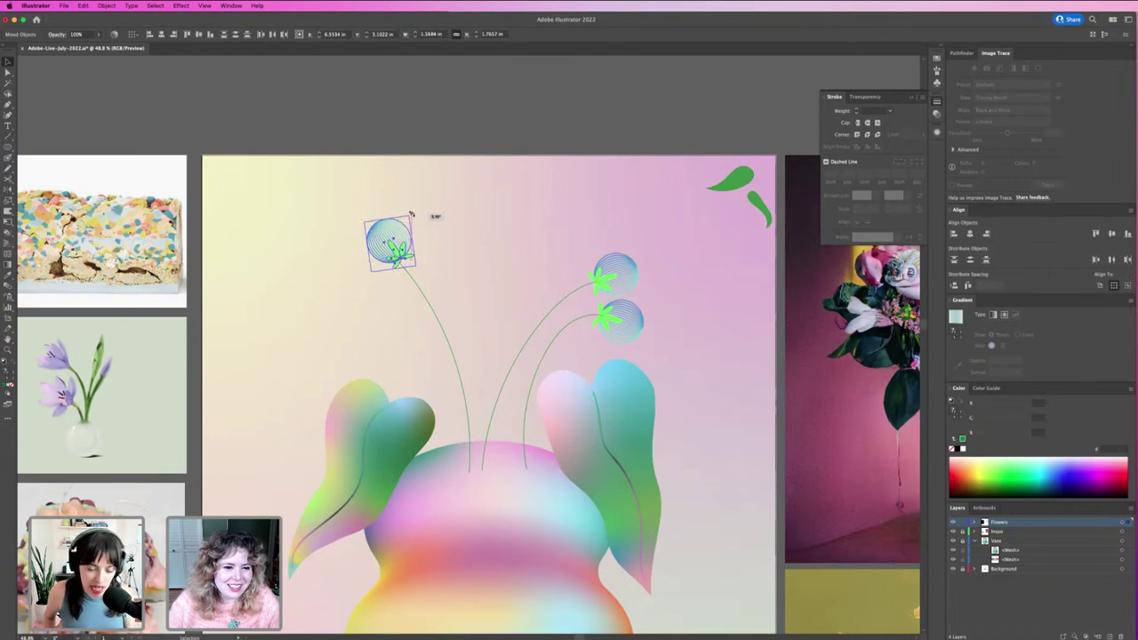
pyautogui.moveTo(400, 235); pyautogui.dragTo(388, 233)
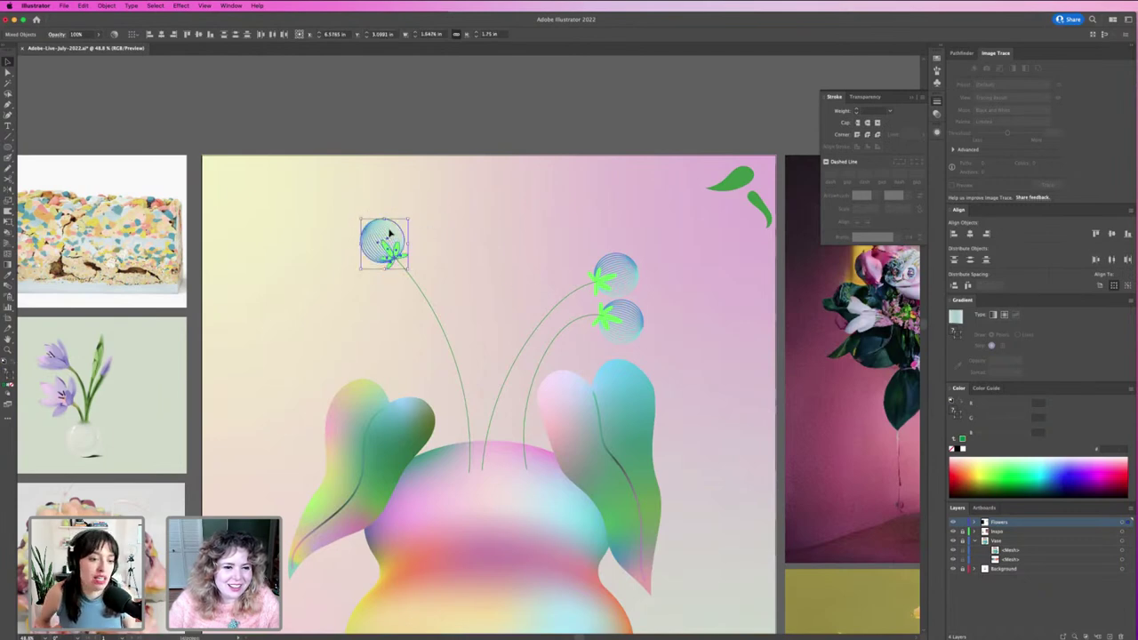
pyautogui.click(508, 241)
# Set the stroke weight of all three stems to 4 pt.
pyautogui.moveTo(413, 332); pyautogui.dragTo(576, 337)
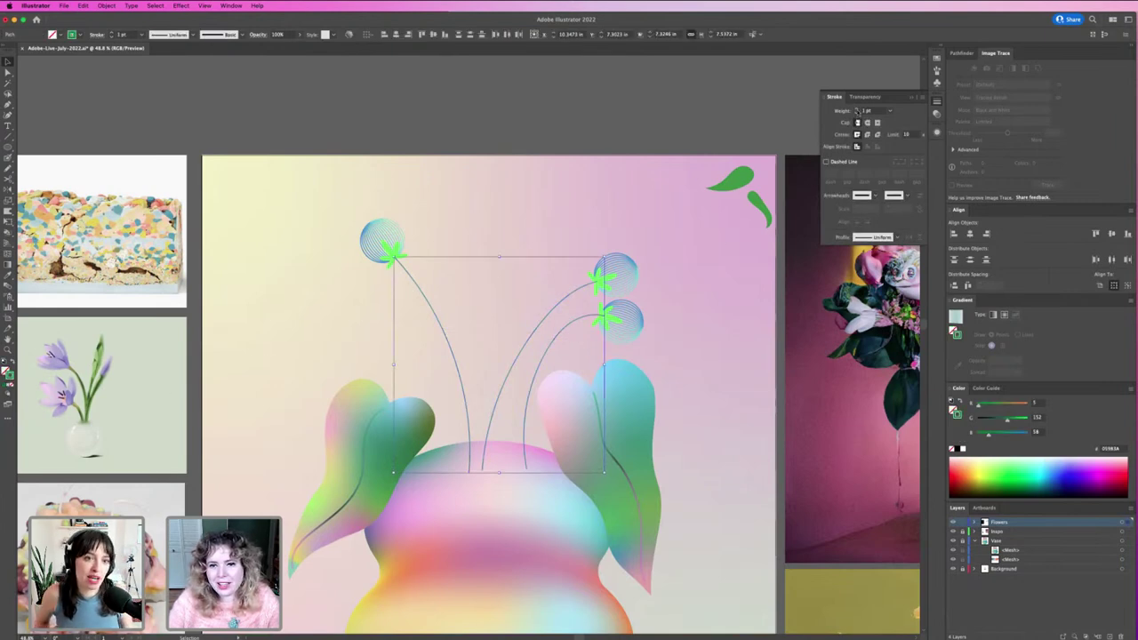
pyautogui.click(857, 110)
pyautogui.click(856, 110)
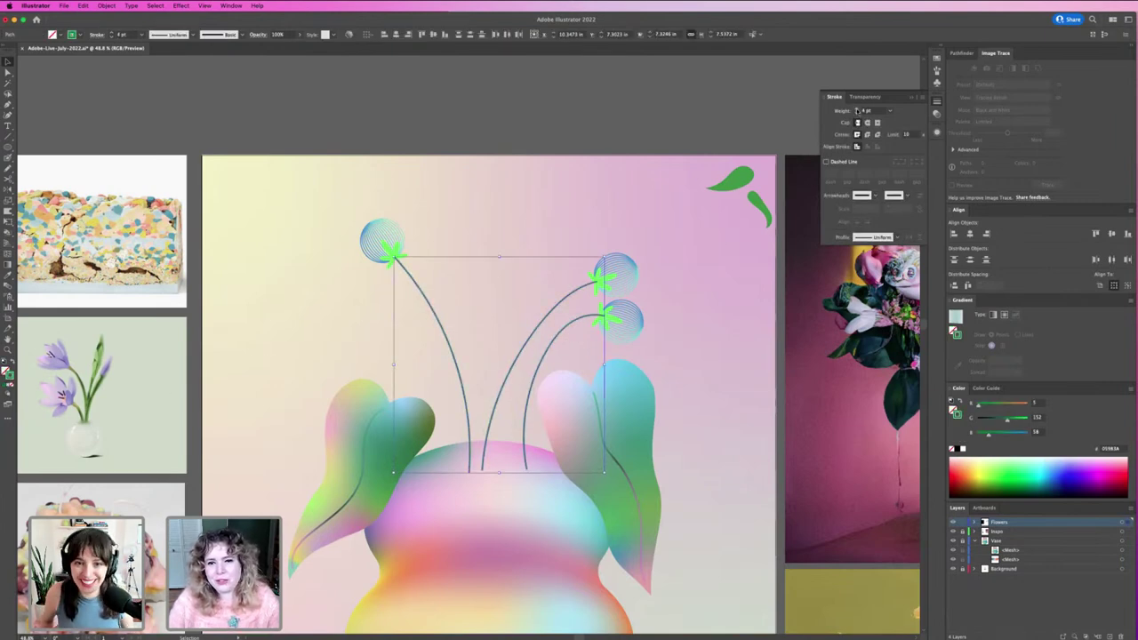
pyautogui.click(679, 145)
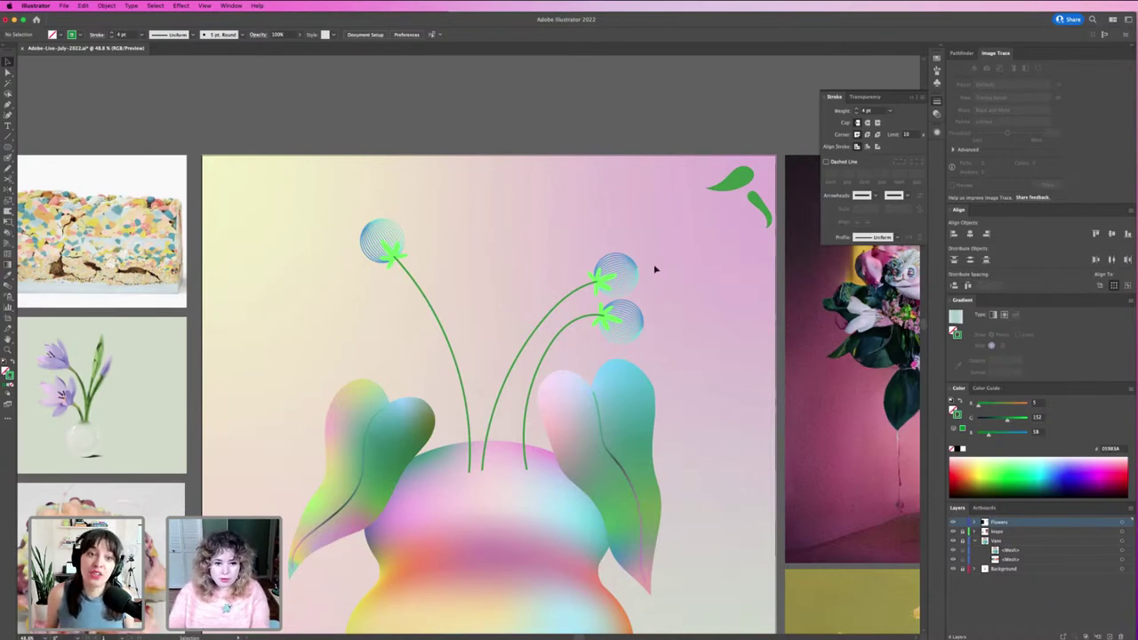
# Examine the whole vase composition and the individual blooms in the olive-background bouquet reference photo.
pyautogui.press('super+minus')
pyautogui.press('super+minus')
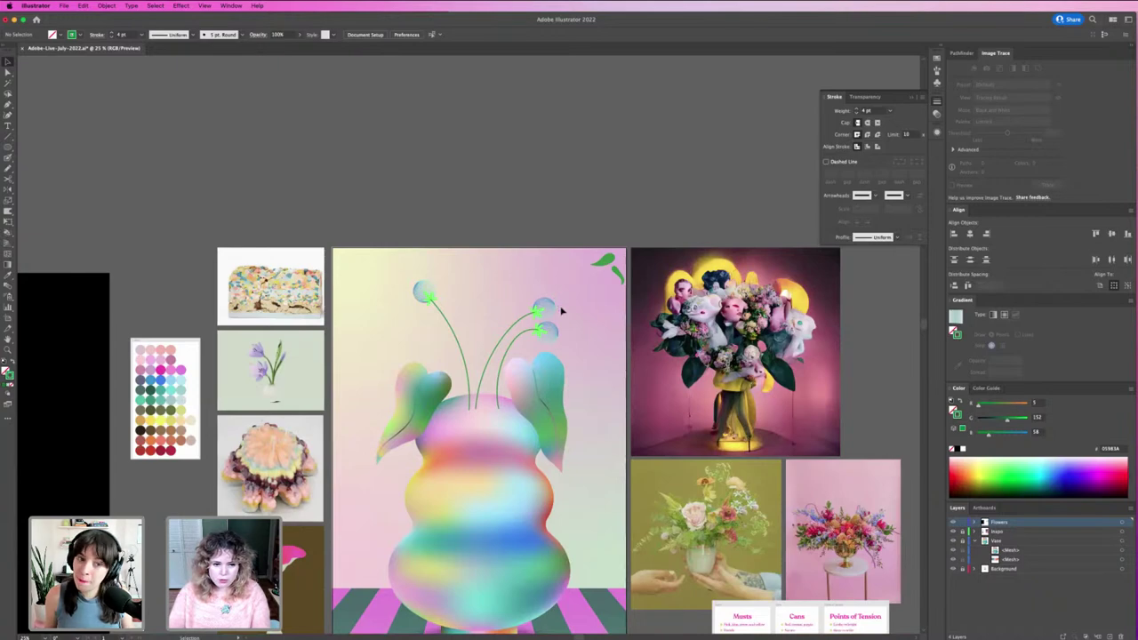
pyautogui.scroll(-5, 542, 275)
pyautogui.hscroll(3, 542, 275)
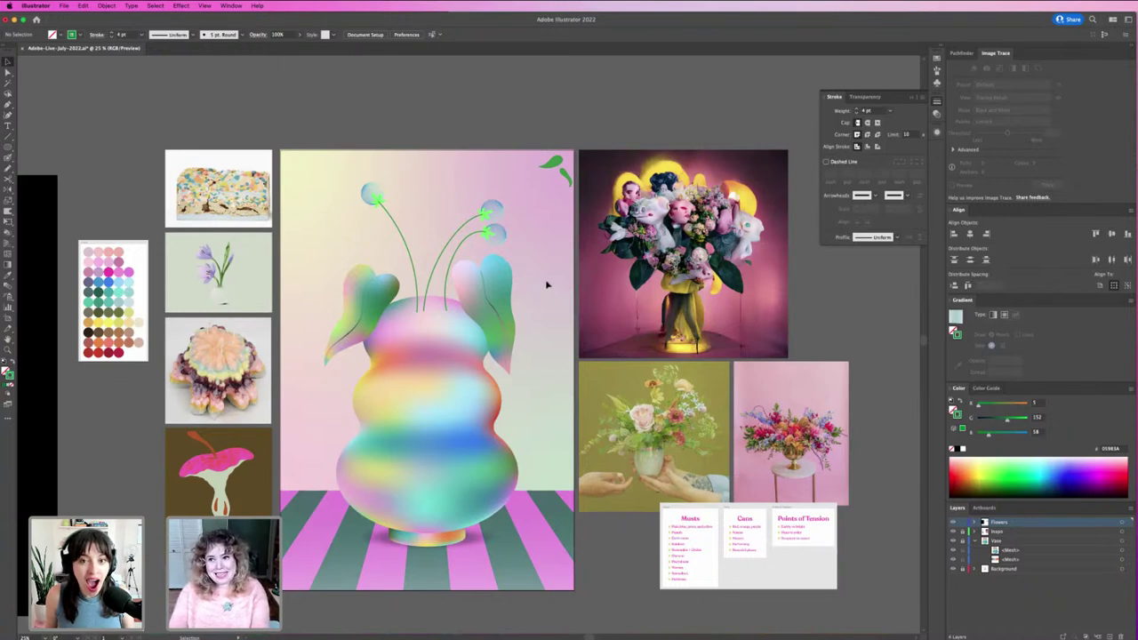
pyautogui.scroll(-2, 573, 347)
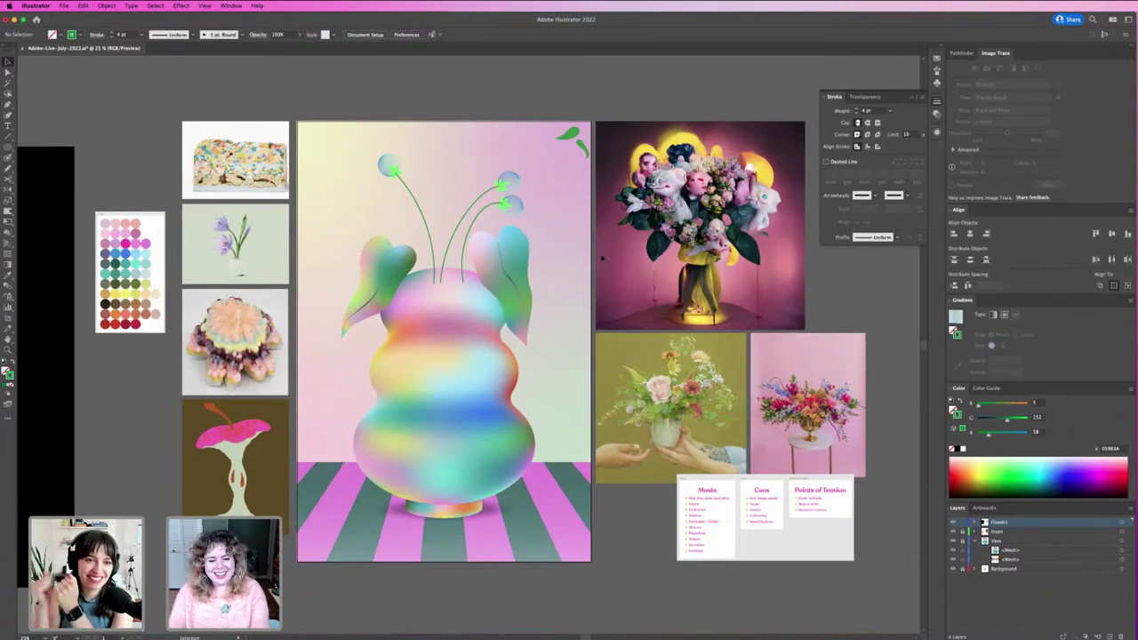
pyautogui.press('z')
pyautogui.moveTo(675, 368); pyautogui.dragTo(649, 414)
pyautogui.scroll(-3, 594, 364)
pyautogui.hscroll(4, 594, 364)
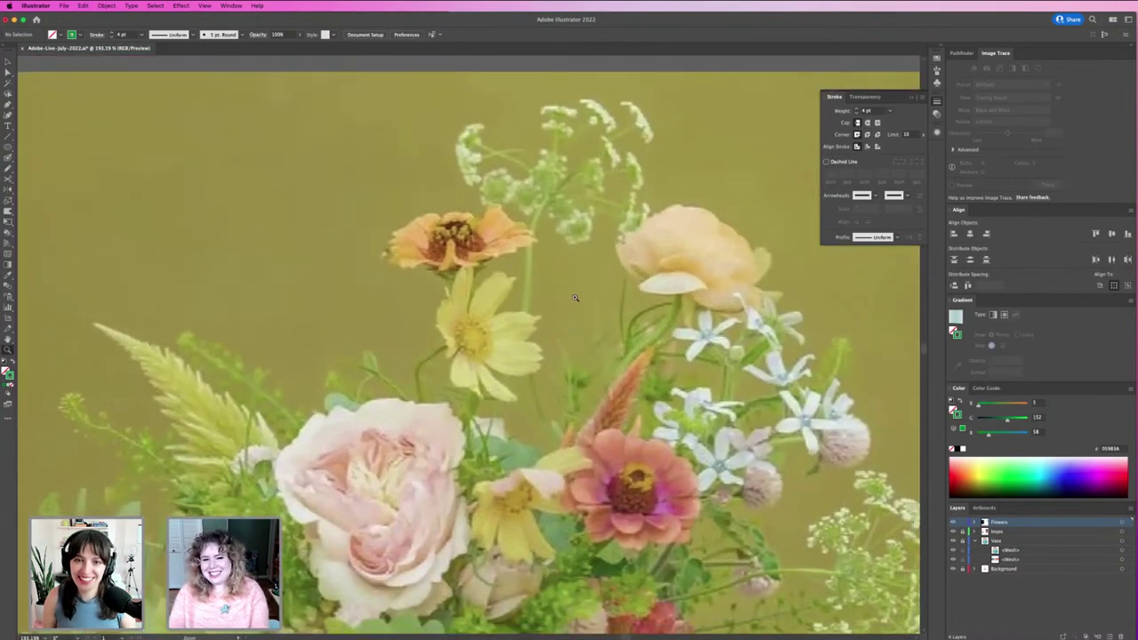
pyautogui.hscroll(2, 664, 340)
pyautogui.scroll(-1, 664, 340)
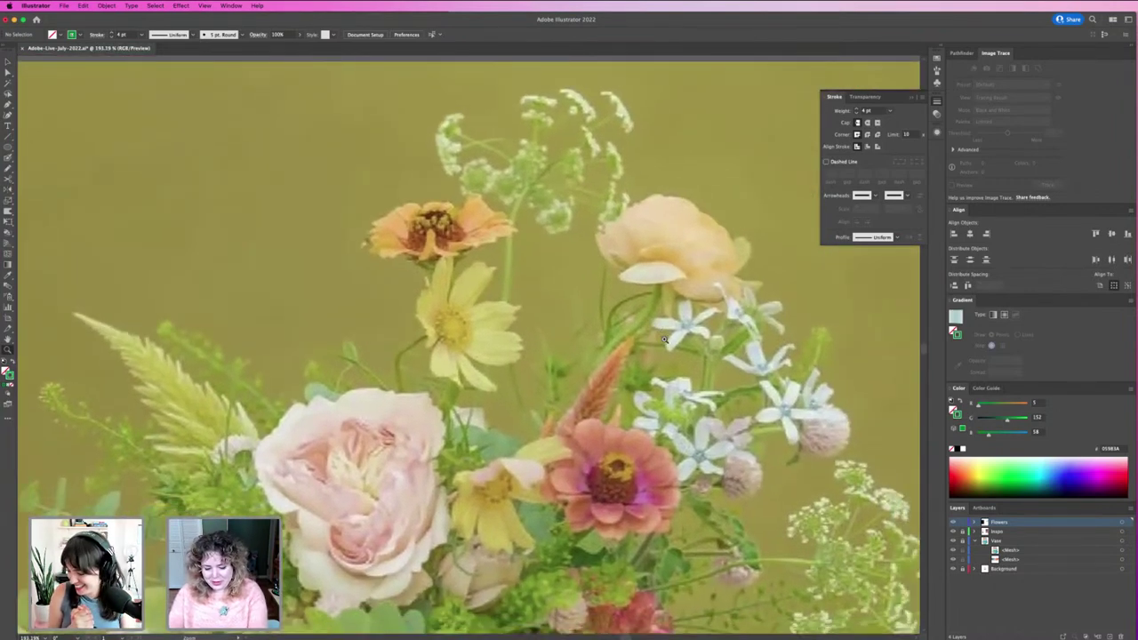
# Draw a rounded petal freehand over the peach flower's lower petal and fill it with peach sampled from the photo.
pyautogui.press('n')
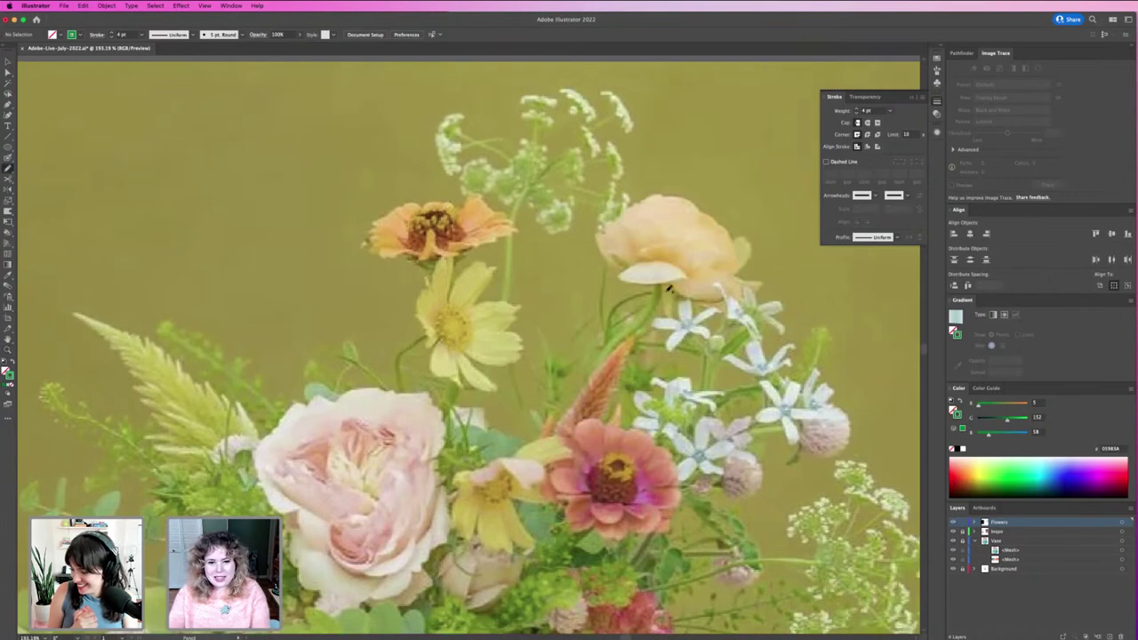
pyautogui.moveTo(668, 289)
pyautogui.mouseDown()
pyautogui.moveTo(674, 259)
pyautogui.moveTo(649, 254)
pyautogui.moveTo(614, 276)
pyautogui.moveTo(617, 299)
pyautogui.moveTo(672, 294)
pyautogui.mouseUp()
pyautogui.hotkey('shift', 'x')
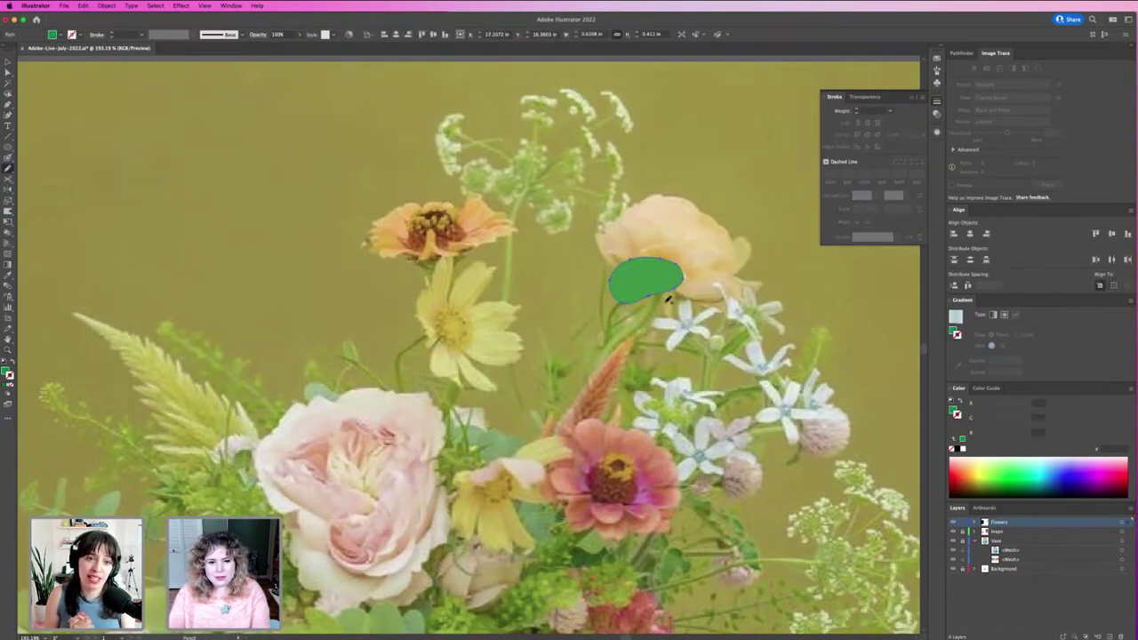
pyautogui.press('i')
pyautogui.click(697, 239)
pyautogui.press('v')
pyautogui.click(733, 279)
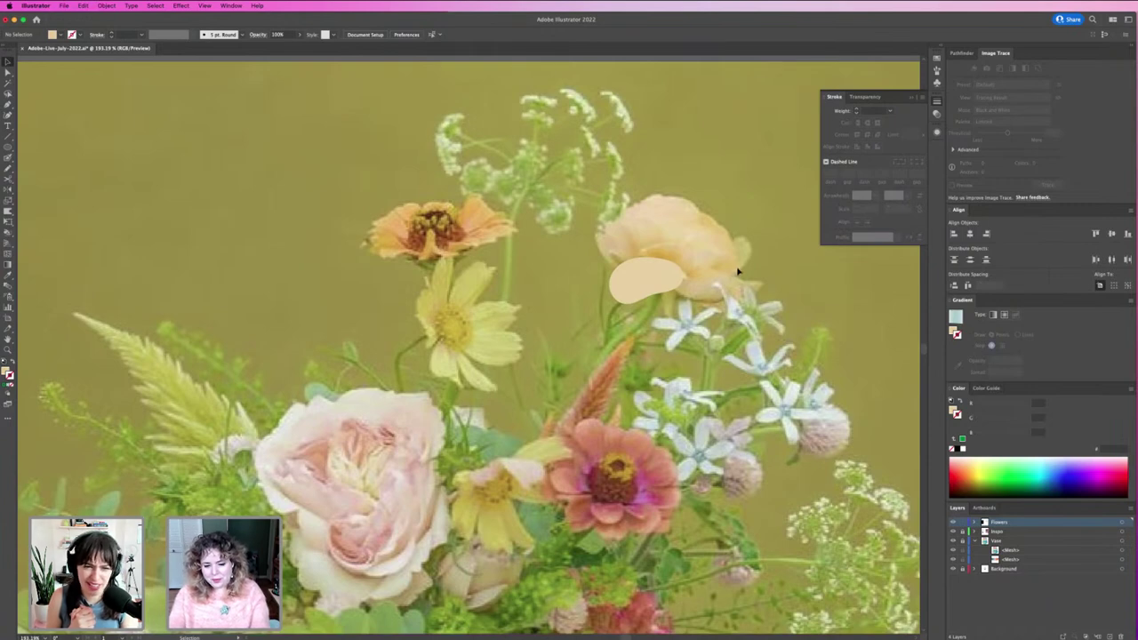
pyautogui.press('n')
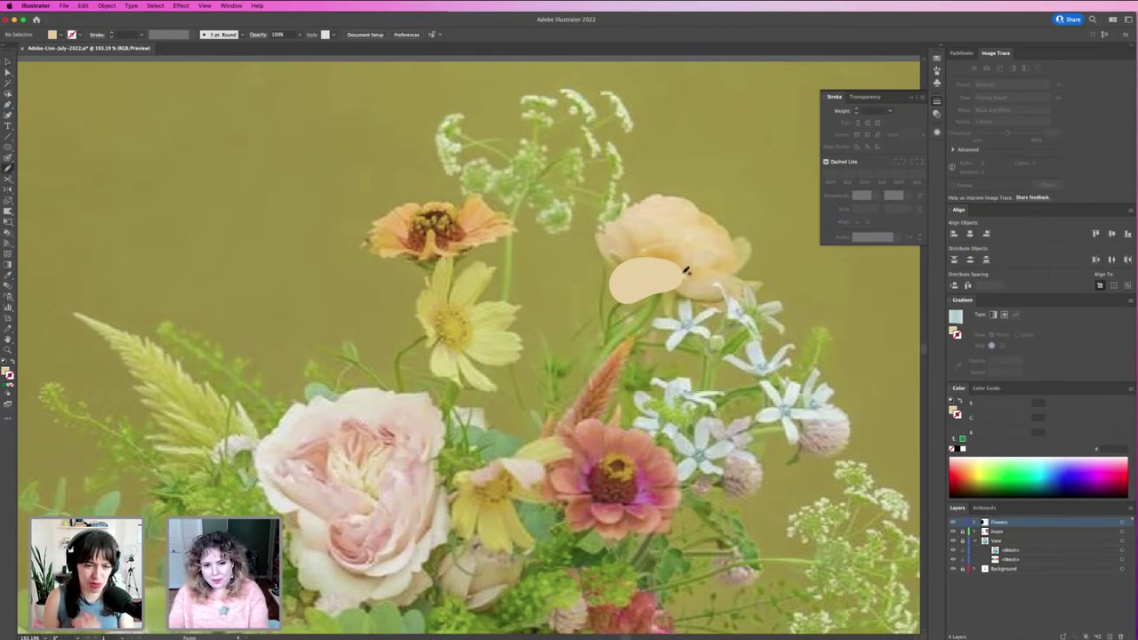
# Draw a flat petal freehand over the peach flower's lower right petal and fill it with the first petal's peach.
pyautogui.moveTo(673, 283)
pyautogui.mouseDown()
pyautogui.moveTo(725, 295)
pyautogui.moveTo(755, 279)
pyautogui.moveTo(725, 267)
pyautogui.moveTo(677, 274)
pyautogui.moveTo(678, 286)
pyautogui.mouseUp()
pyautogui.press('i')
pyautogui.click(678, 282)
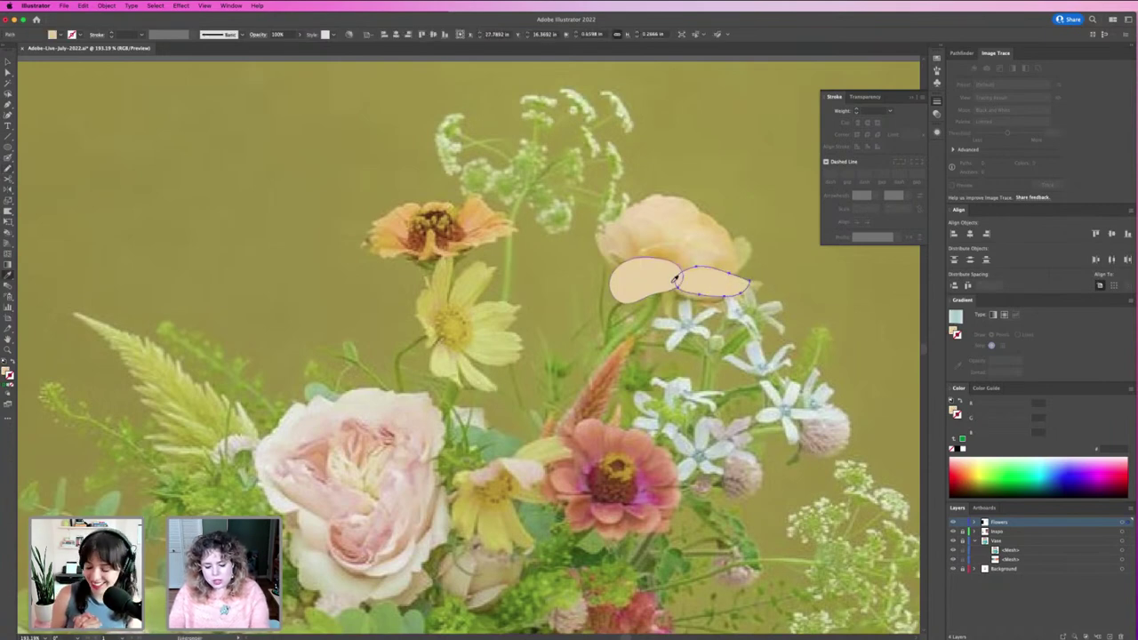
pyautogui.press('n')
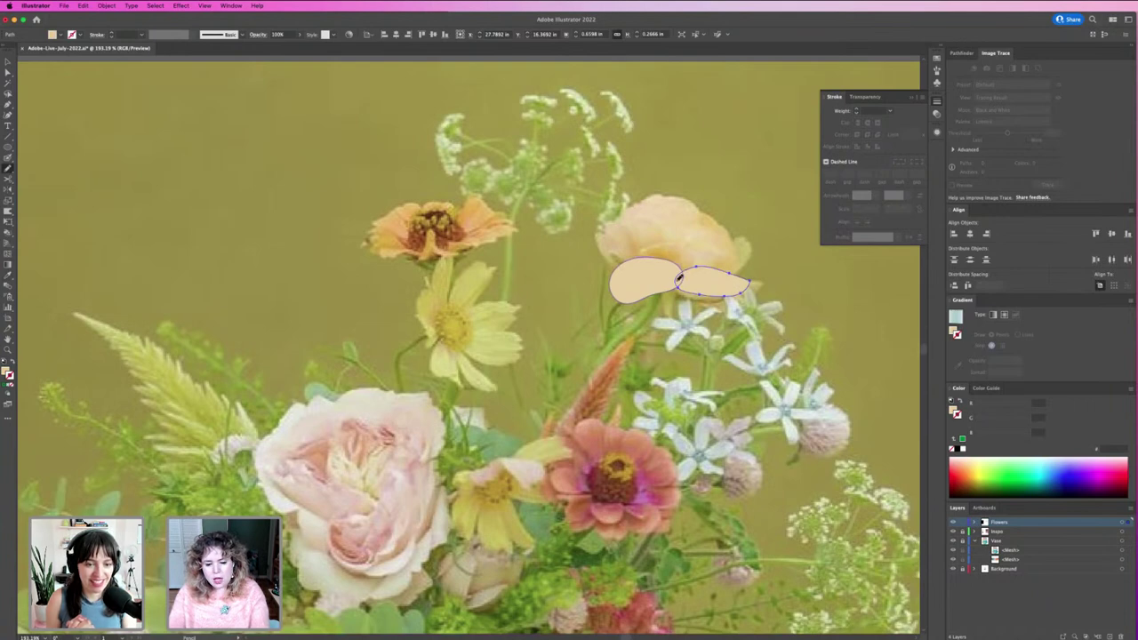
# Draw two rounded petals side by side above the lower petals, overlapping them, and fill both with the same peach.
pyautogui.moveTo(691, 272)
pyautogui.mouseDown()
pyautogui.moveTo(689, 243)
pyautogui.moveTo(646, 242)
pyautogui.moveTo(662, 274)
pyautogui.moveTo(686, 275)
pyautogui.mouseUp()
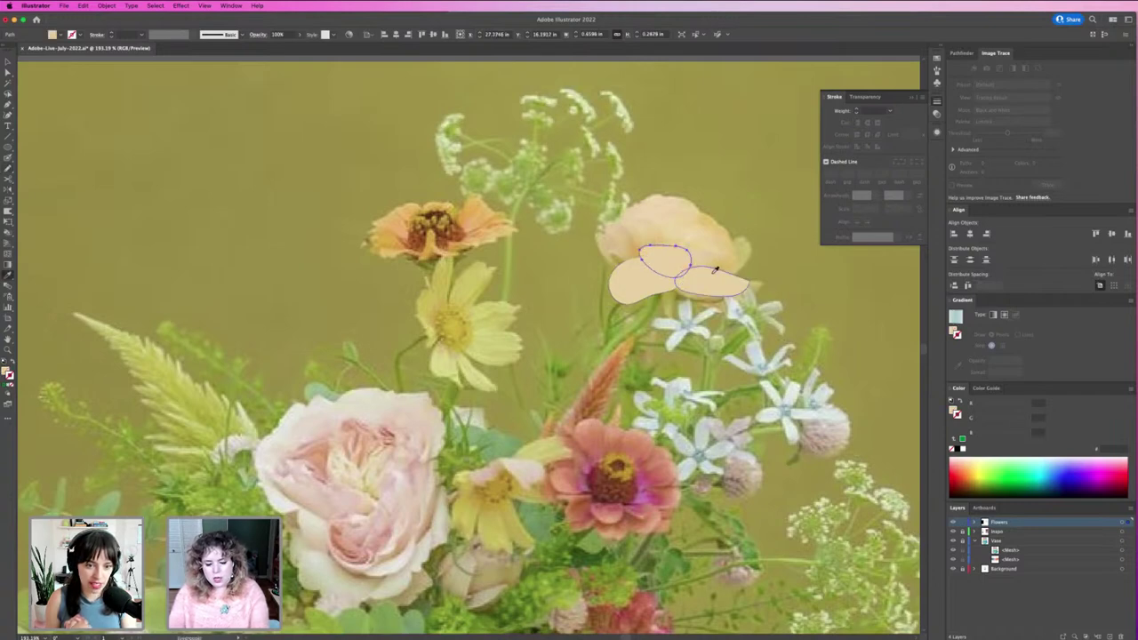
pyautogui.press('n')
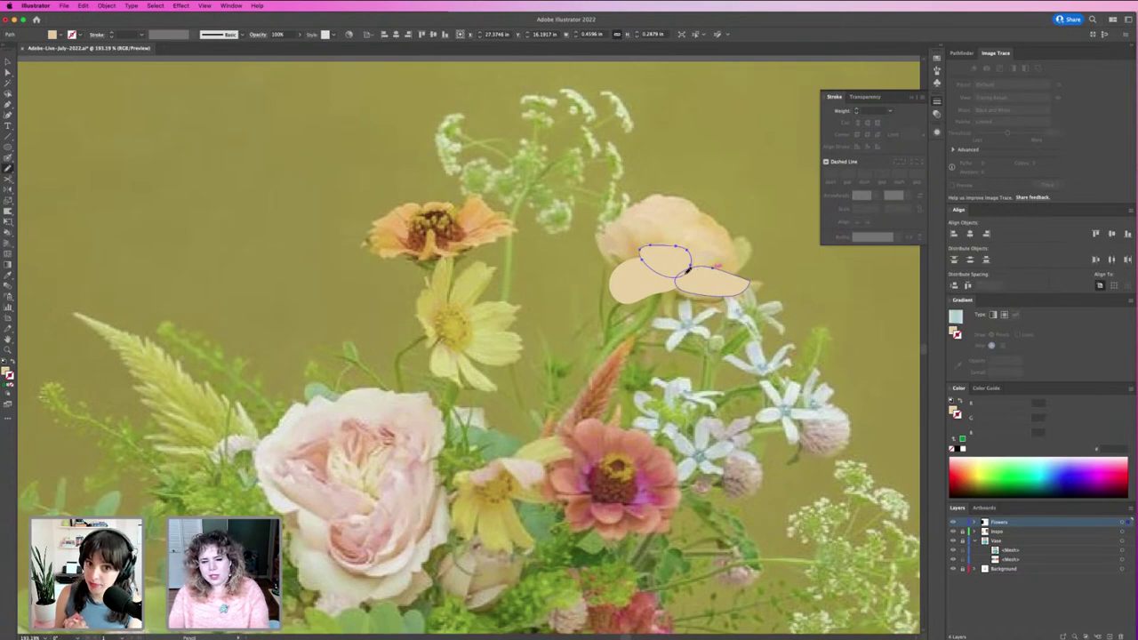
pyautogui.moveTo(684, 283)
pyautogui.mouseDown()
pyautogui.moveTo(719, 278)
pyautogui.moveTo(740, 254)
pyautogui.moveTo(707, 246)
pyautogui.moveTo(677, 267)
pyautogui.moveTo(684, 281)
pyautogui.mouseUp()
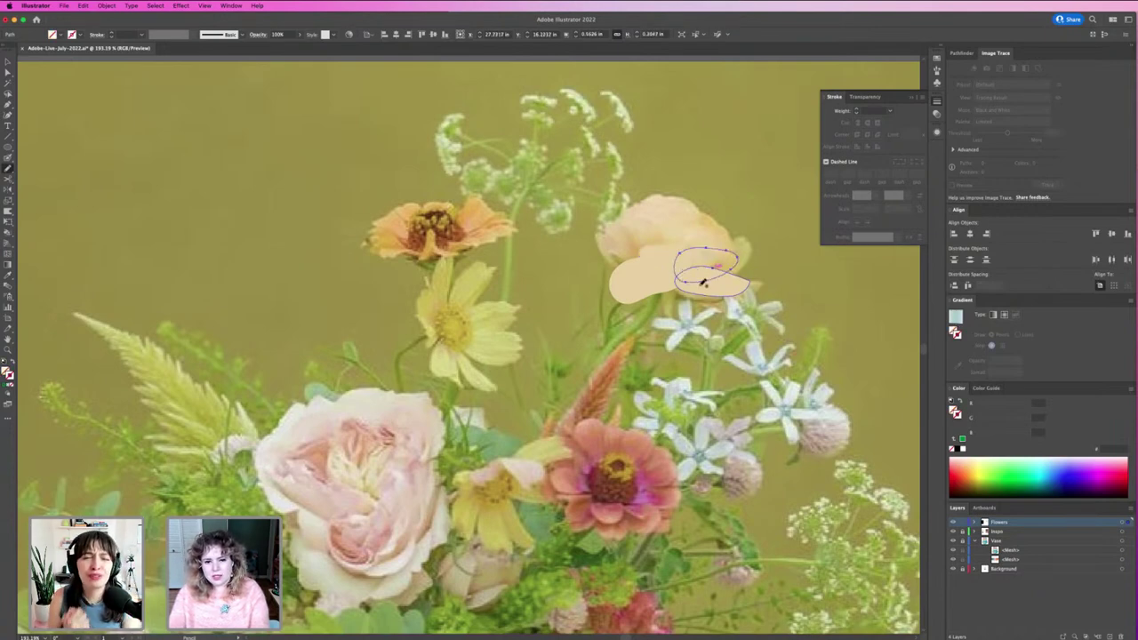
pyautogui.press('i')
pyautogui.click(707, 282)
pyautogui.press('n')
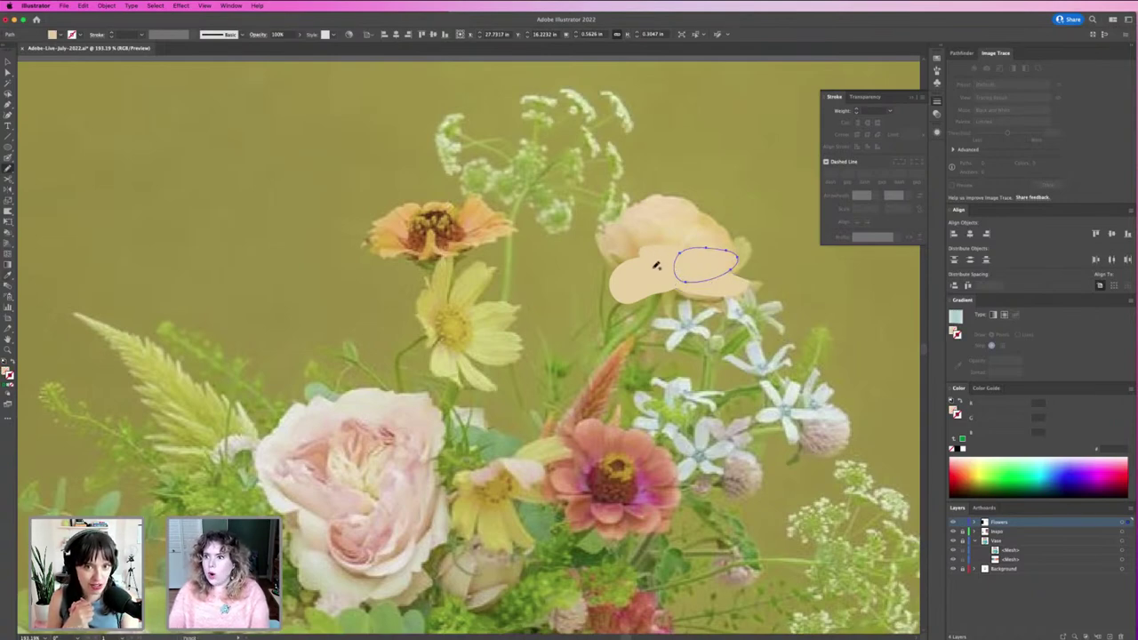
# Trace the notched outer left petal and the large rounded top petal, and fill both with the matching peach.
pyautogui.moveTo(655, 265)
pyautogui.mouseDown()
pyautogui.moveTo(619, 224)
pyautogui.moveTo(601, 231)
pyautogui.moveTo(627, 271)
pyautogui.moveTo(658, 263)
pyautogui.mouseUp()
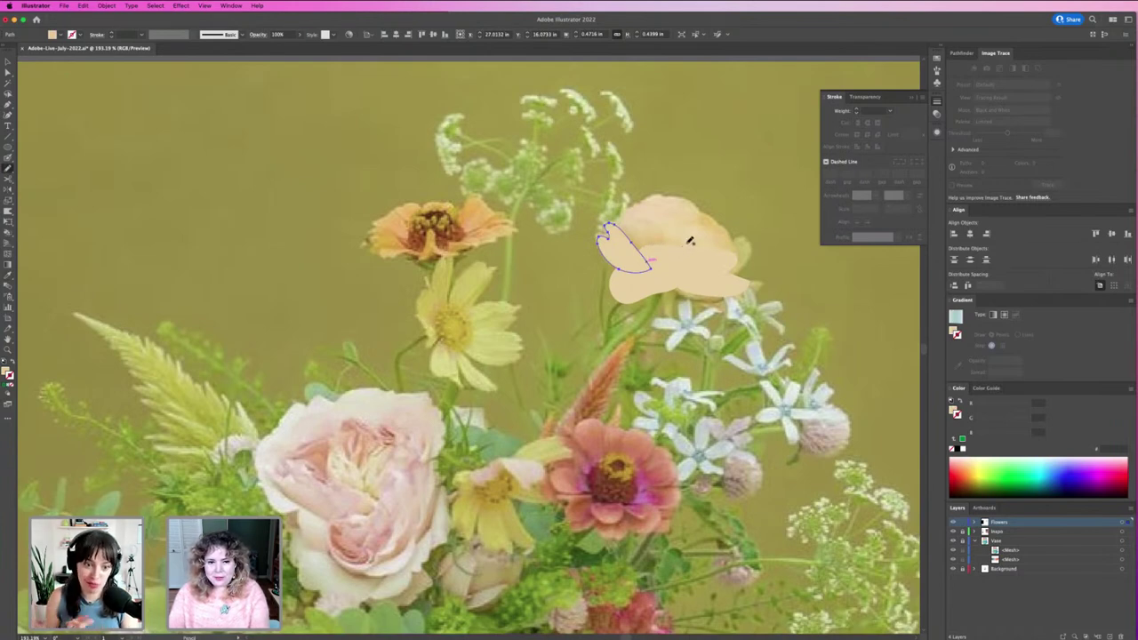
pyautogui.moveTo(685, 245)
pyautogui.mouseDown()
pyautogui.moveTo(690, 198)
pyautogui.moveTo(642, 202)
pyautogui.moveTo(653, 251)
pyautogui.moveTo(685, 247)
pyautogui.moveTo(681, 262)
pyautogui.moveTo(638, 222)
pyautogui.moveTo(657, 211)
pyautogui.moveTo(623, 209)
pyautogui.moveTo(655, 258)
pyautogui.moveTo(664, 258)
pyautogui.moveTo(656, 208)
pyautogui.mouseUp()
pyautogui.press('i')
pyautogui.click(688, 260)
pyautogui.press('n')
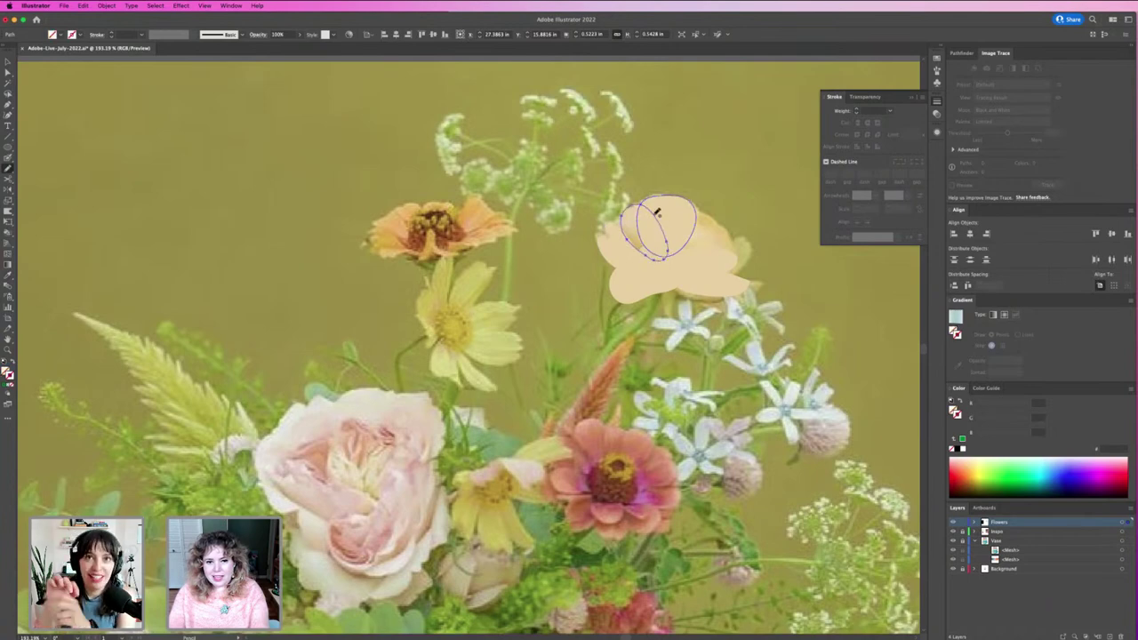
# Fill the narrow upper left petal with the same peach and stretch it slightly over its neighbours.
pyautogui.press('i')
pyautogui.click(667, 223)
pyautogui.press('v')
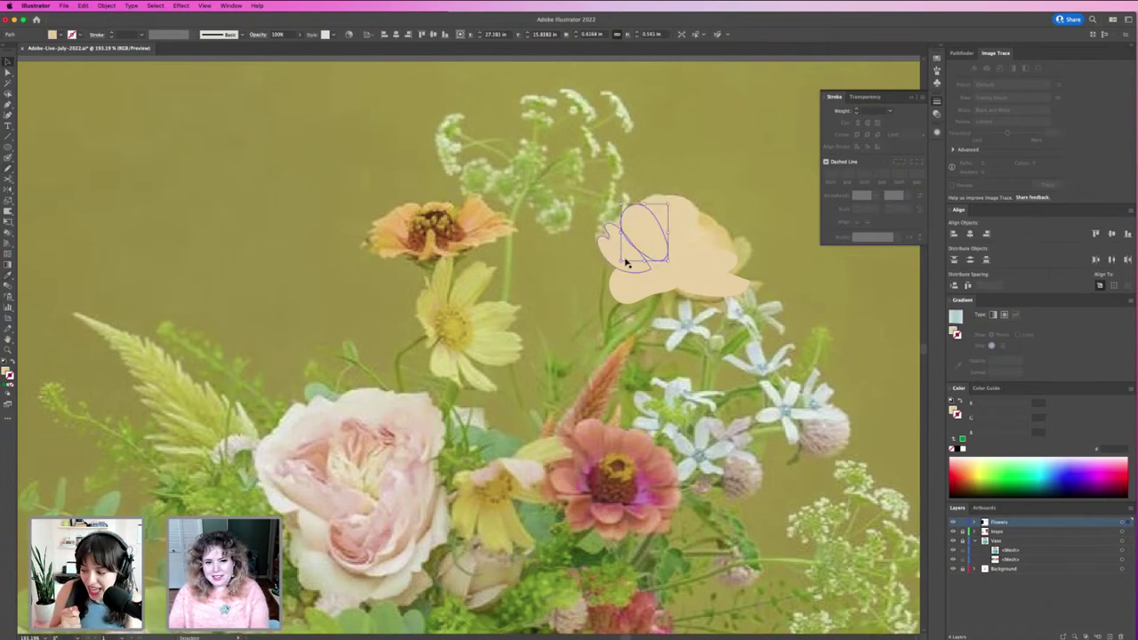
pyautogui.moveTo(621, 259); pyautogui.dragTo(620, 262)
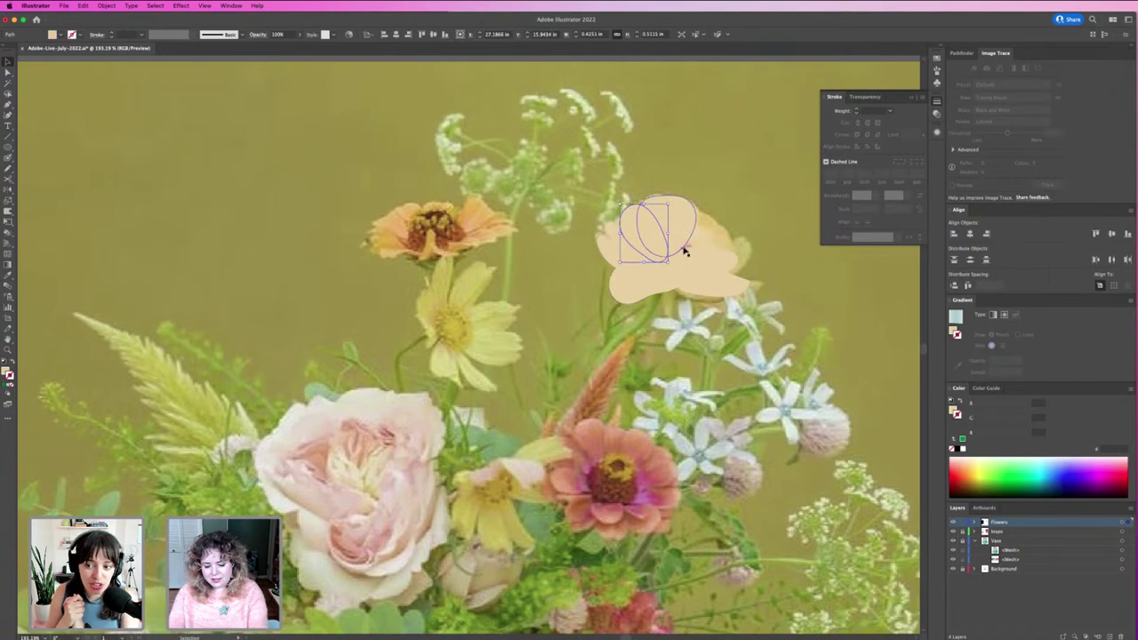
# Draw the remaining petals along the flower's right side and fill them with the same peach.
pyautogui.press('n')
pyautogui.moveTo(722, 250)
pyautogui.mouseDown()
pyautogui.moveTo(722, 262)
pyautogui.moveTo(734, 251)
pyautogui.moveTo(725, 227)
pyautogui.moveTo(686, 217)
pyautogui.moveTo(680, 251)
pyautogui.moveTo(726, 258)
pyautogui.moveTo(718, 276)
pyautogui.moveTo(749, 267)
pyautogui.moveTo(750, 242)
pyautogui.moveTo(736, 233)
pyautogui.moveTo(709, 255)
pyautogui.moveTo(705, 272)
pyautogui.moveTo(720, 275)
pyautogui.mouseUp()
pyautogui.press('i')
pyautogui.click(738, 270)
pyautogui.press('n')
pyautogui.press('i')
pyautogui.click(727, 283)
pyautogui.press('v')
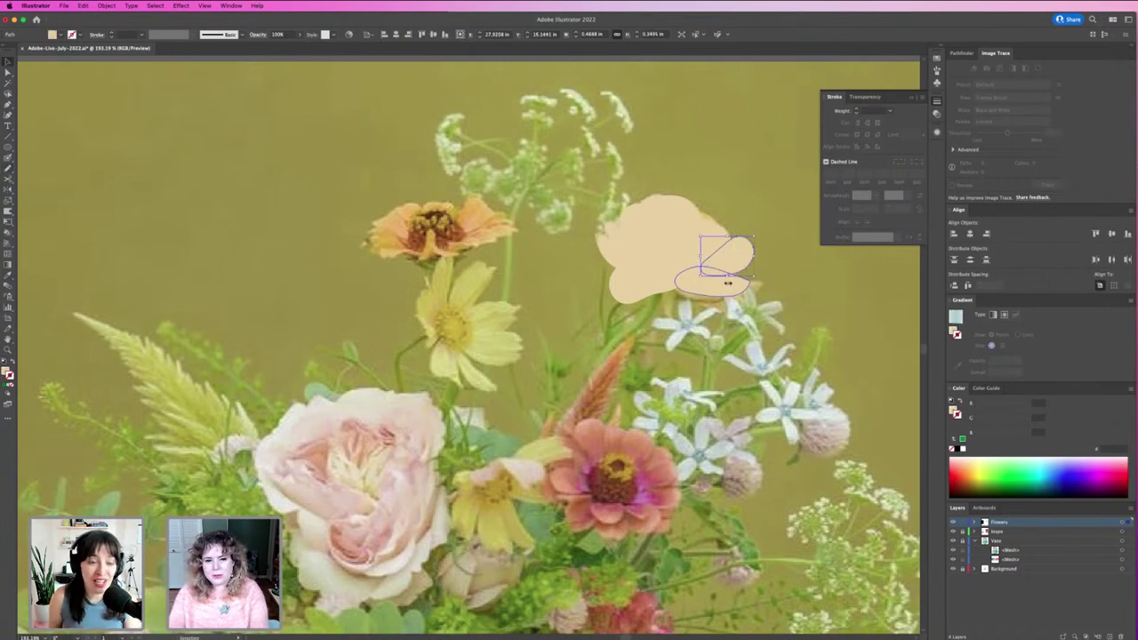
# Select all the peach petals and move them off the traced flower to just above it, with their fill active.
pyautogui.click(774, 203)
pyautogui.moveTo(773, 203); pyautogui.dragTo(613, 221)
pyautogui.click(5, 371)
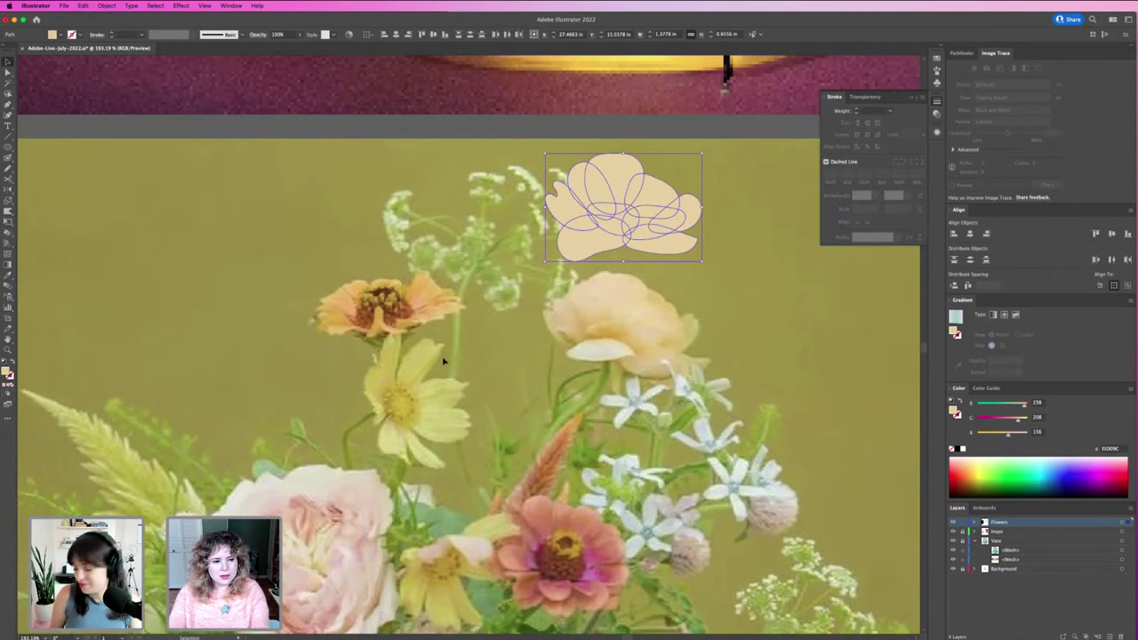
# Apply a linear gradient to the petals, with the starting stop in orange FFBA00 at 100% opacity.
pyautogui.click(993, 315)
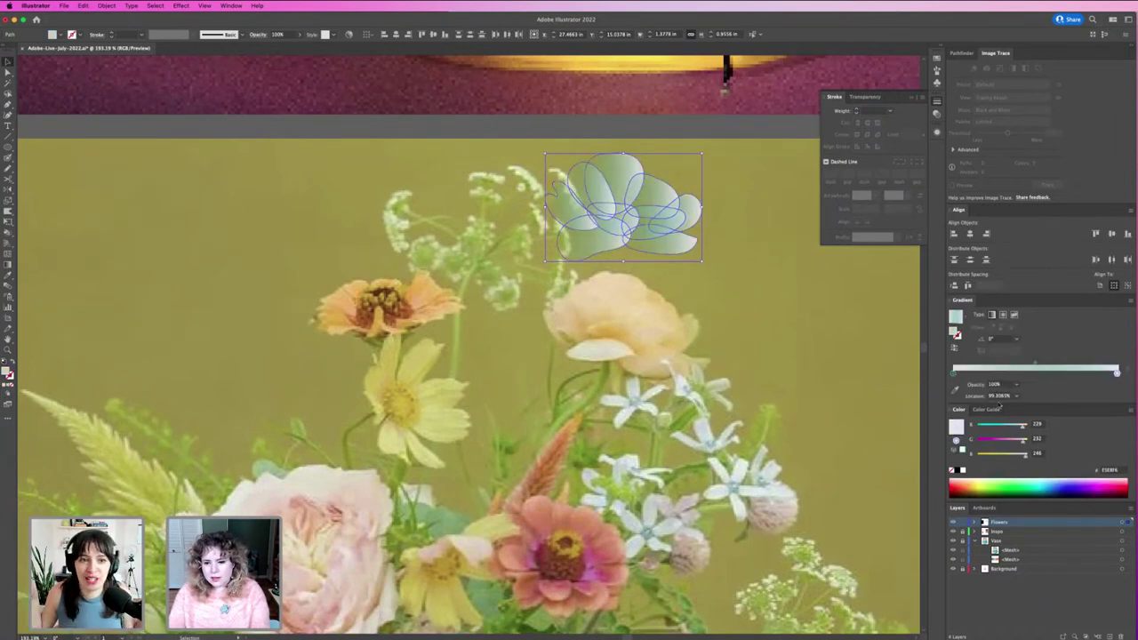
pyautogui.click(953, 373)
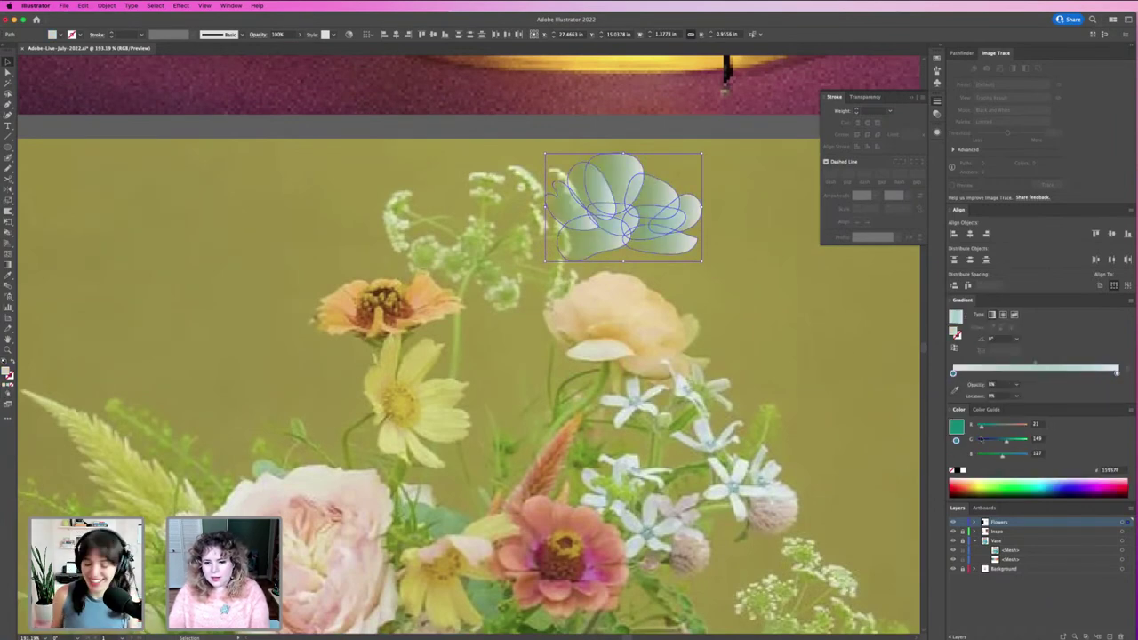
pyautogui.click(978, 484)
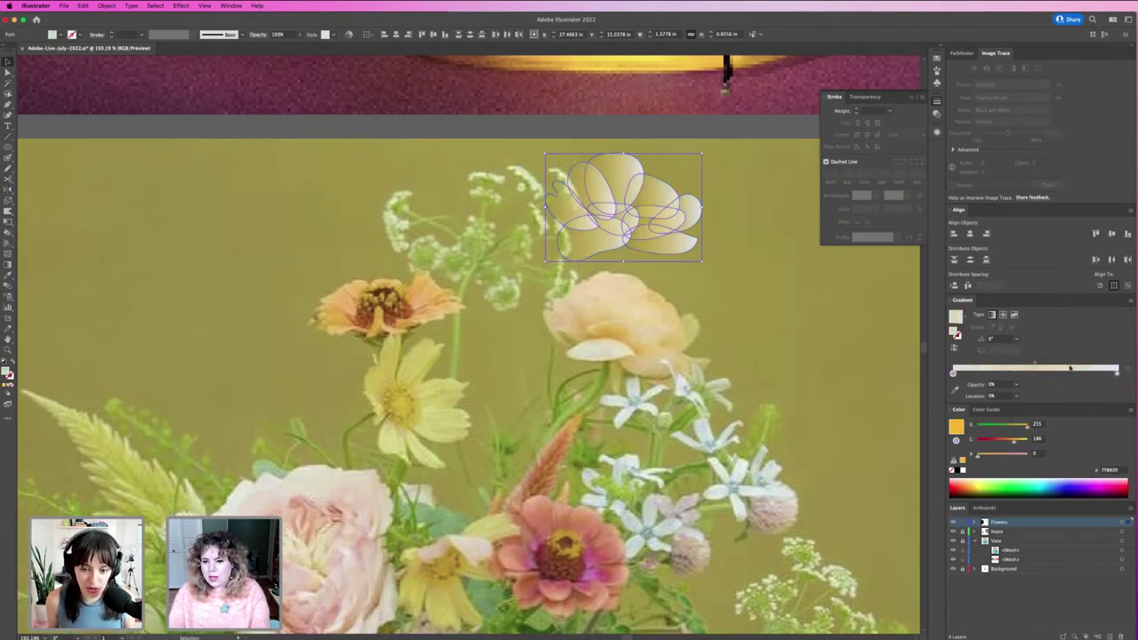
pyautogui.write('100')
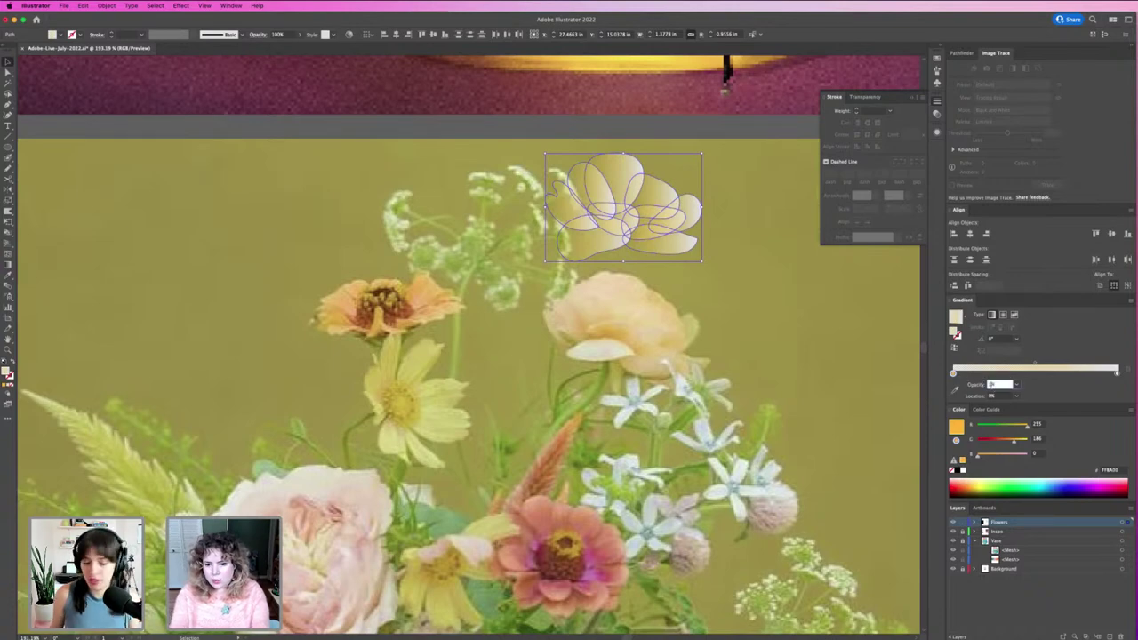
pyautogui.press('Return')
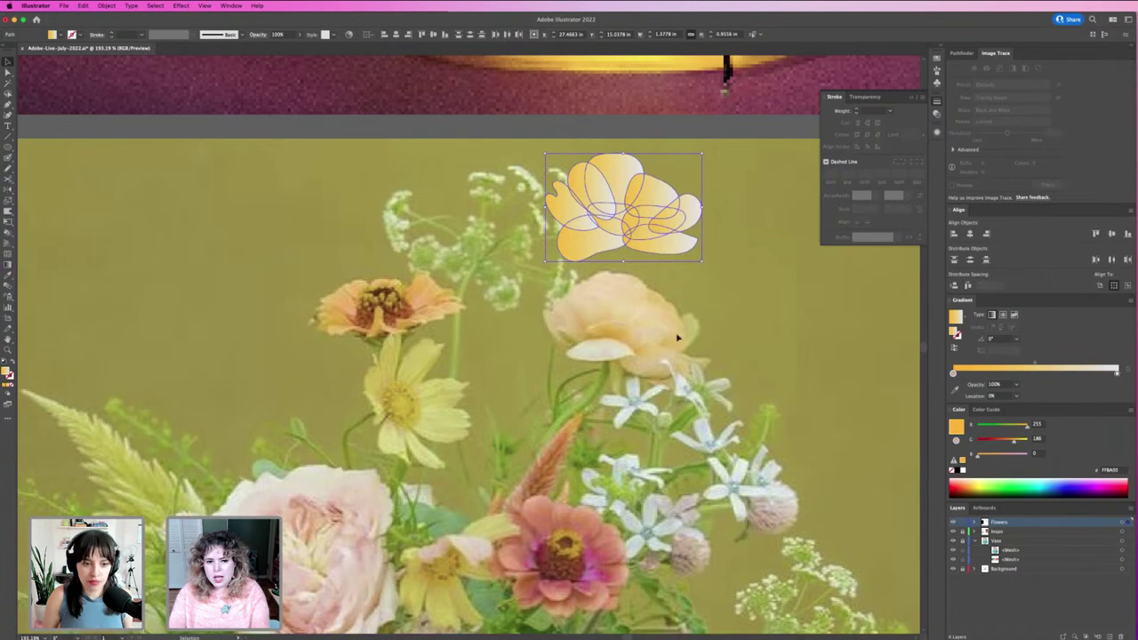
# Bring the flower's lower left petal to the front of the other petals.
pyautogui.click(718, 288)
pyautogui.scroll(-2, 718, 288)
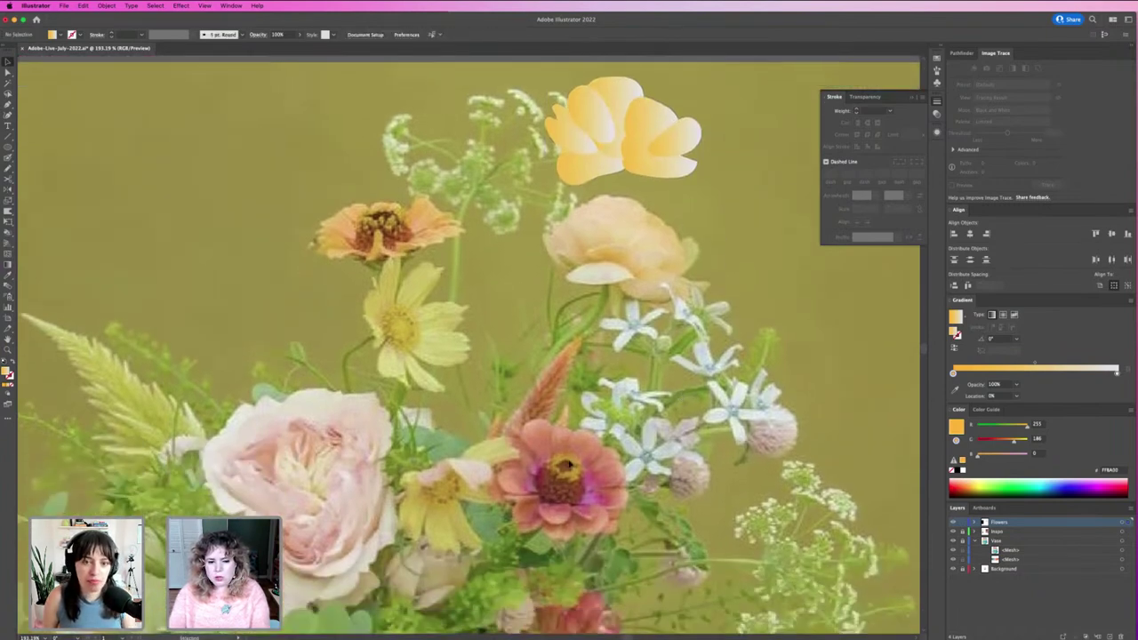
pyautogui.scroll(3, 583, 396)
pyautogui.click(580, 306)
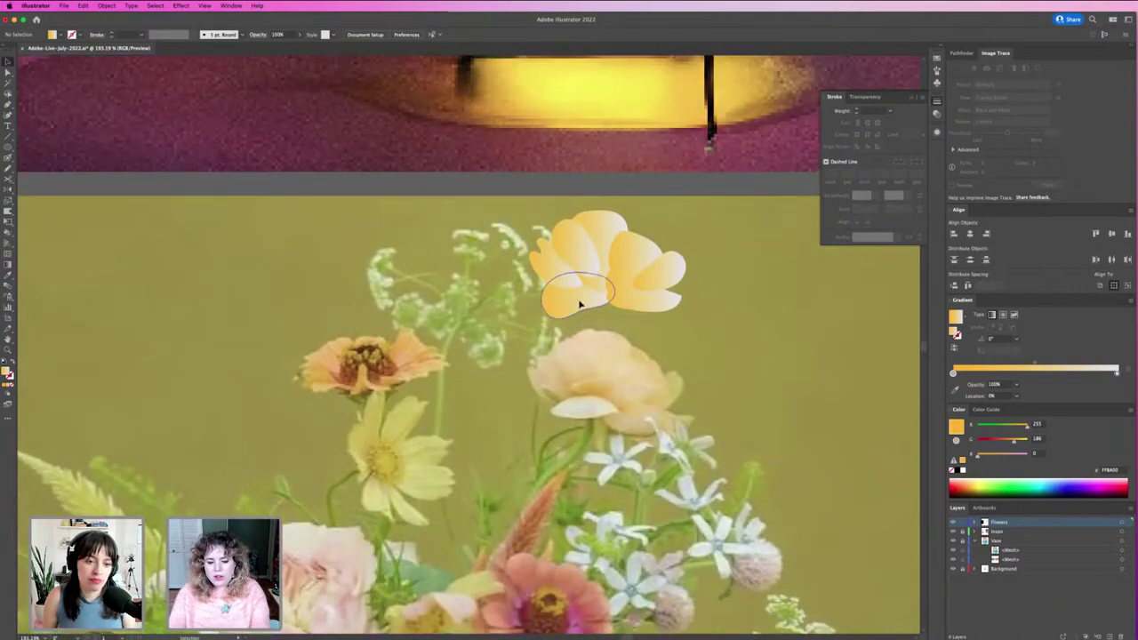
pyautogui.press('super+shift+]')
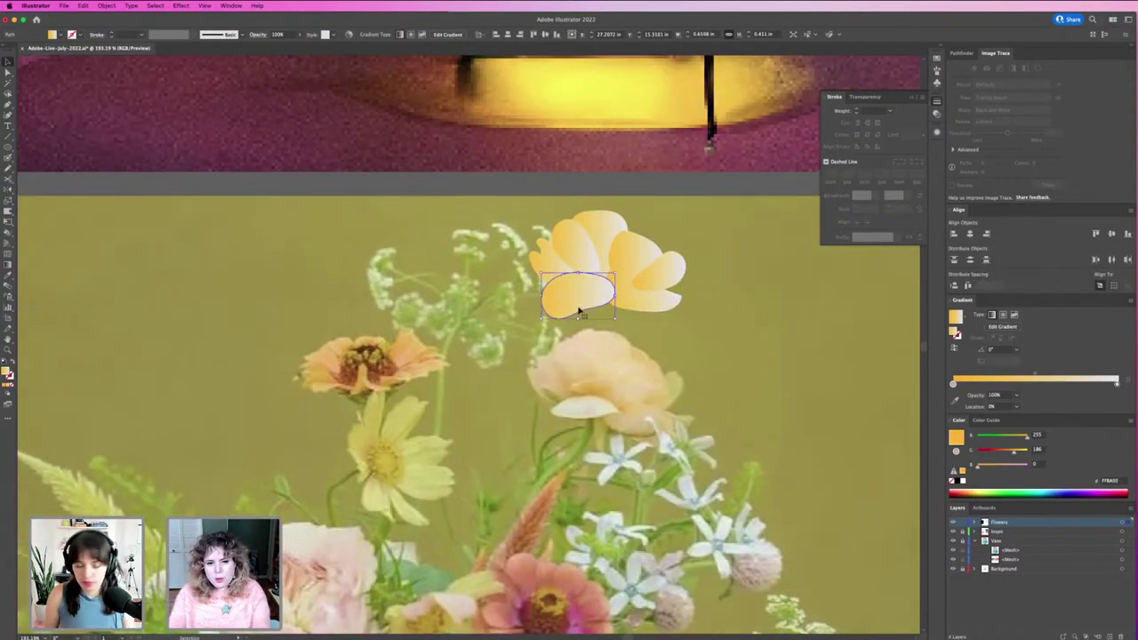
pyautogui.click(614, 366)
# Change the starting gradient colour of all the petals to coral pink FF9682.
pyautogui.click(675, 287)
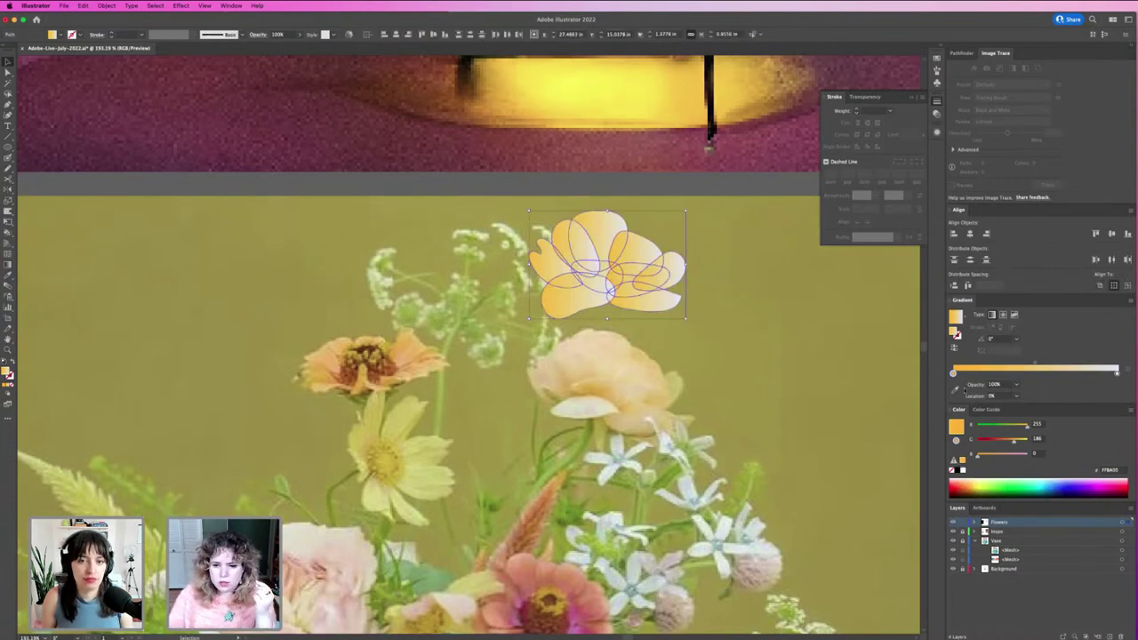
pyautogui.moveTo(997, 444); pyautogui.dragTo(1007, 454)
pyautogui.click(1005, 455)
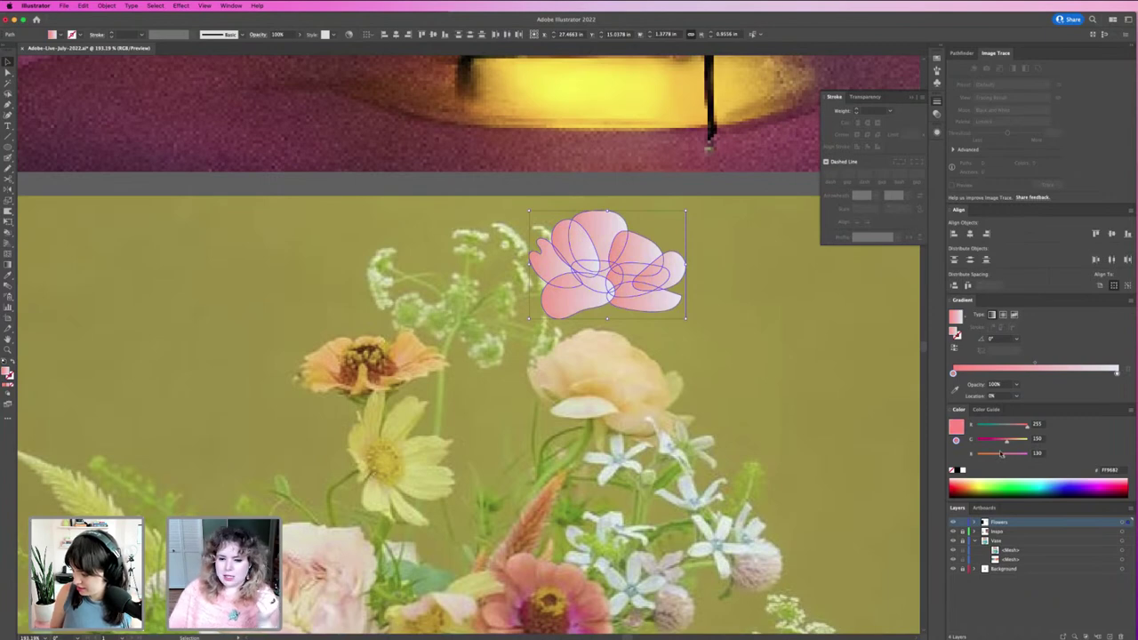
pyautogui.click(833, 401)
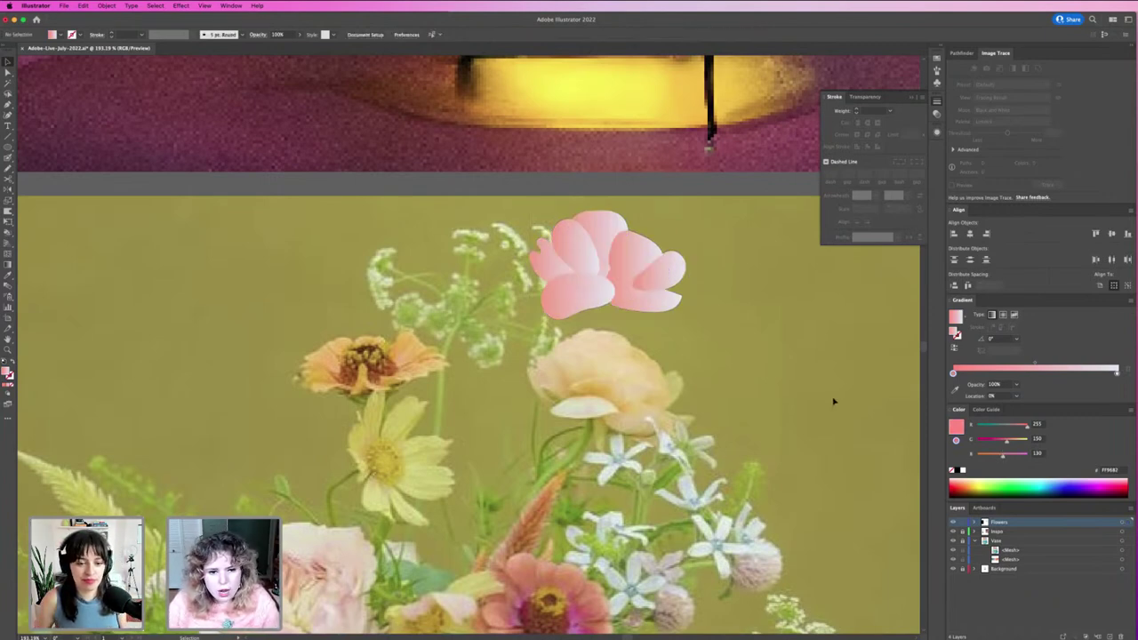
# Unlock the reference image layer and move the Colors palette onto the olive bouquet photo, beside the new flower.
pyautogui.moveTo(721, 346); pyautogui.dragTo(528, 233)
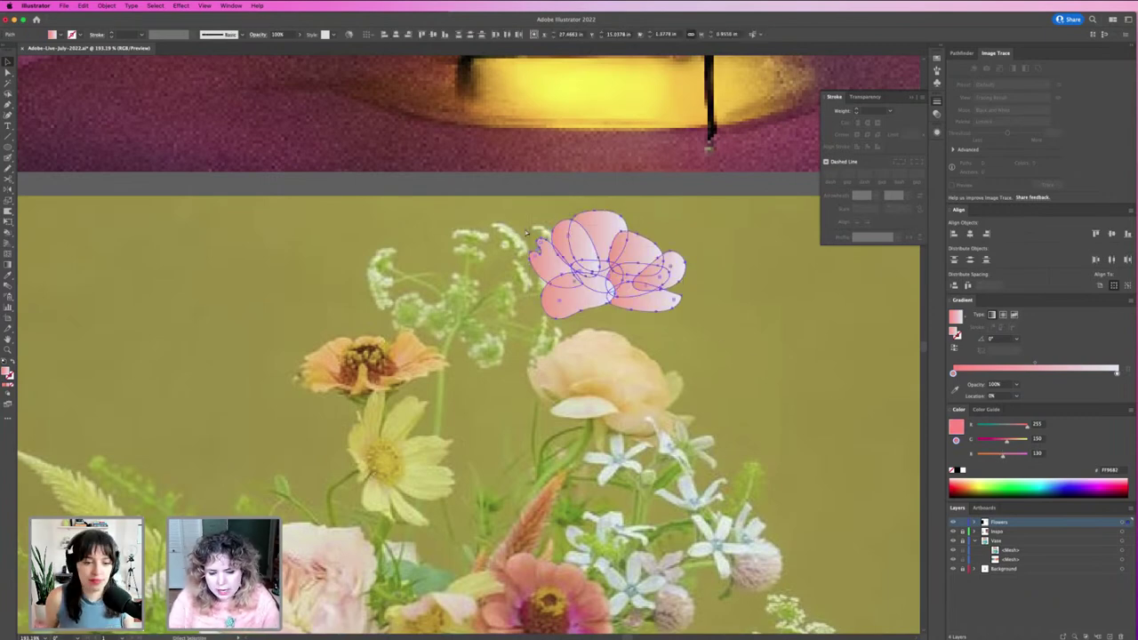
pyautogui.press('super+minus')
pyautogui.press('super+minus')
pyautogui.press('super+minus')
pyautogui.press('super+minus')
pyautogui.press('super+minus')
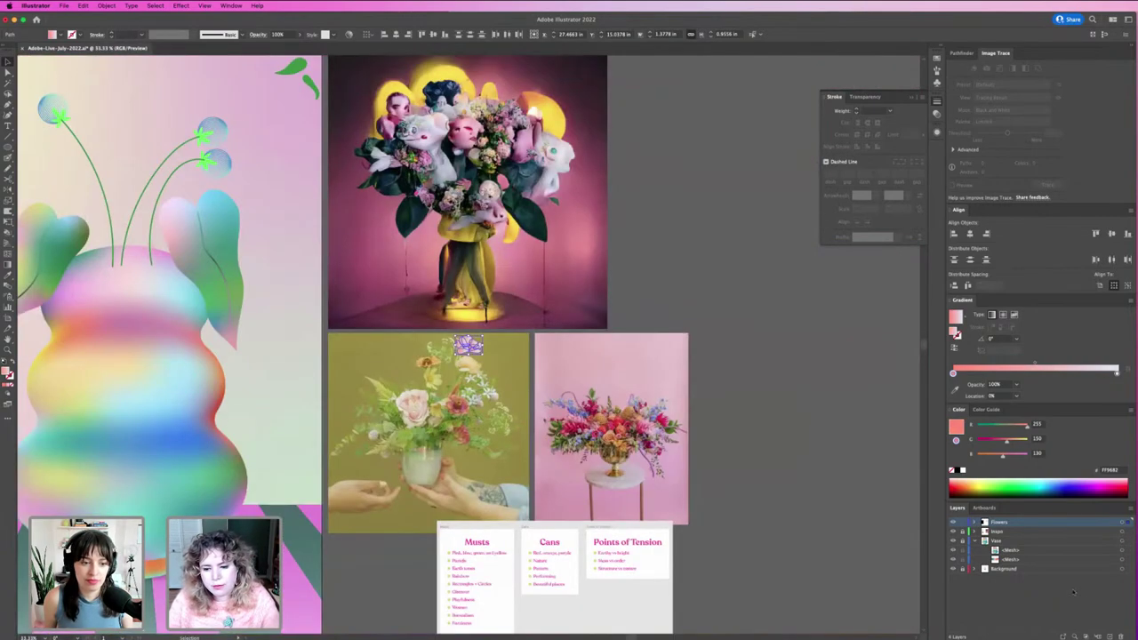
pyautogui.click(962, 533)
pyautogui.moveTo(266, 303); pyautogui.dragTo(578, 371)
pyautogui.moveTo(87, 280); pyautogui.dragTo(800, 457)
# Lock the reference image layer again, with the Colors palette and the new flower both in view.
pyautogui.press('z')
pyautogui.moveTo(850, 385); pyautogui.dragTo(763, 430)
pyautogui.scroll(6, 762, 430)
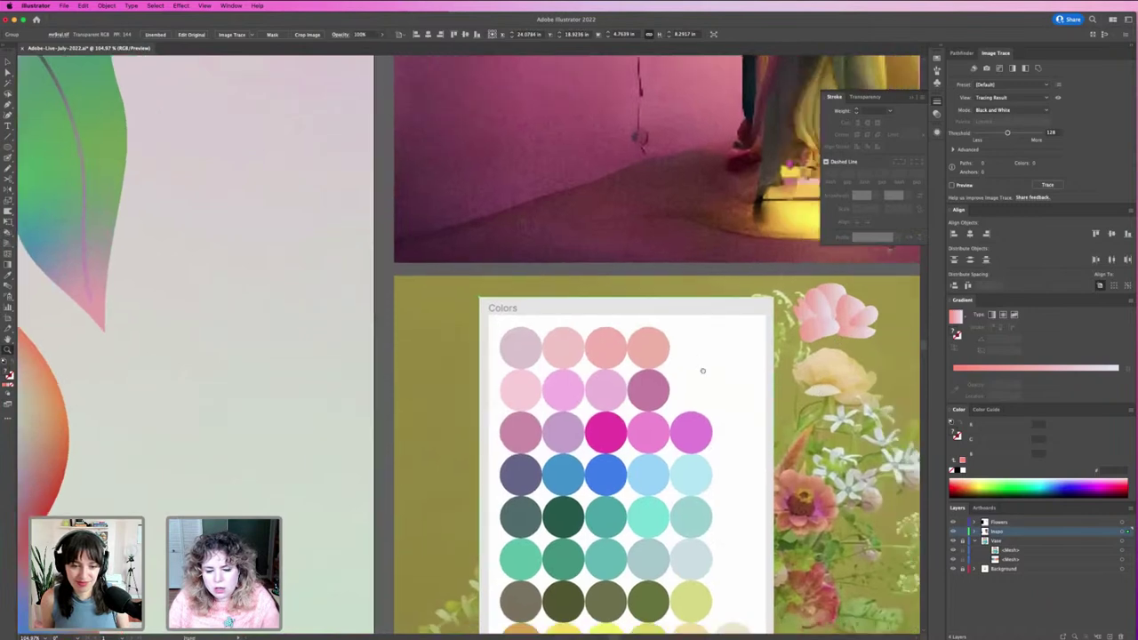
pyautogui.moveTo(702, 371); pyautogui.dragTo(711, 346)
pyautogui.press('v')
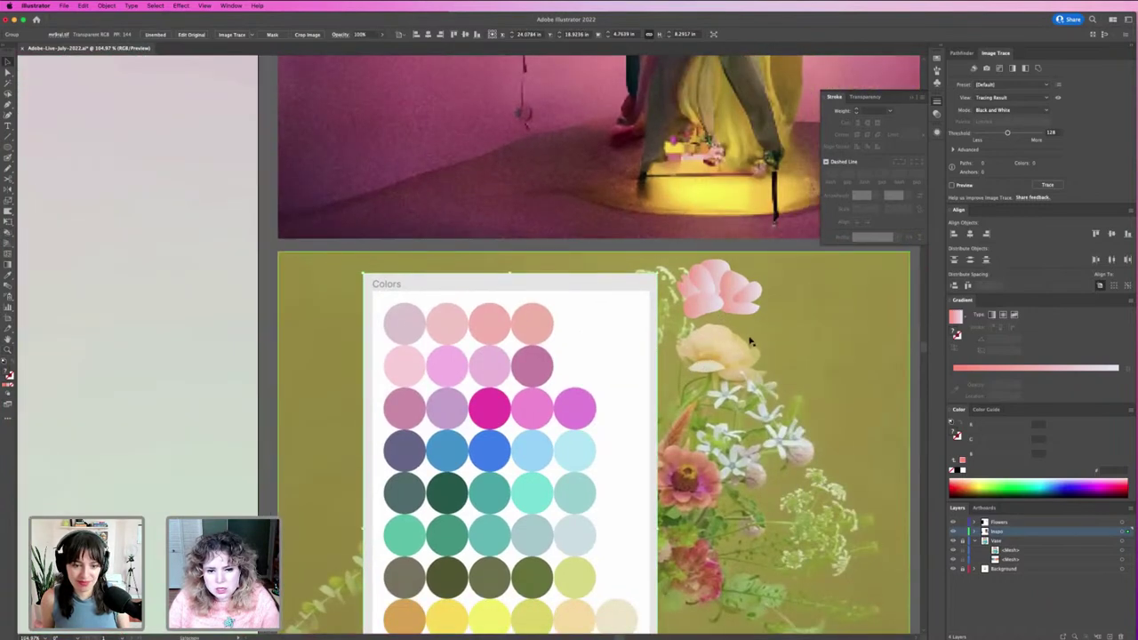
pyautogui.moveTo(811, 326)
pyautogui.mouseDown()
pyautogui.moveTo(710, 289)
pyautogui.moveTo(762, 325)
pyautogui.moveTo(791, 321)
pyautogui.mouseUp()
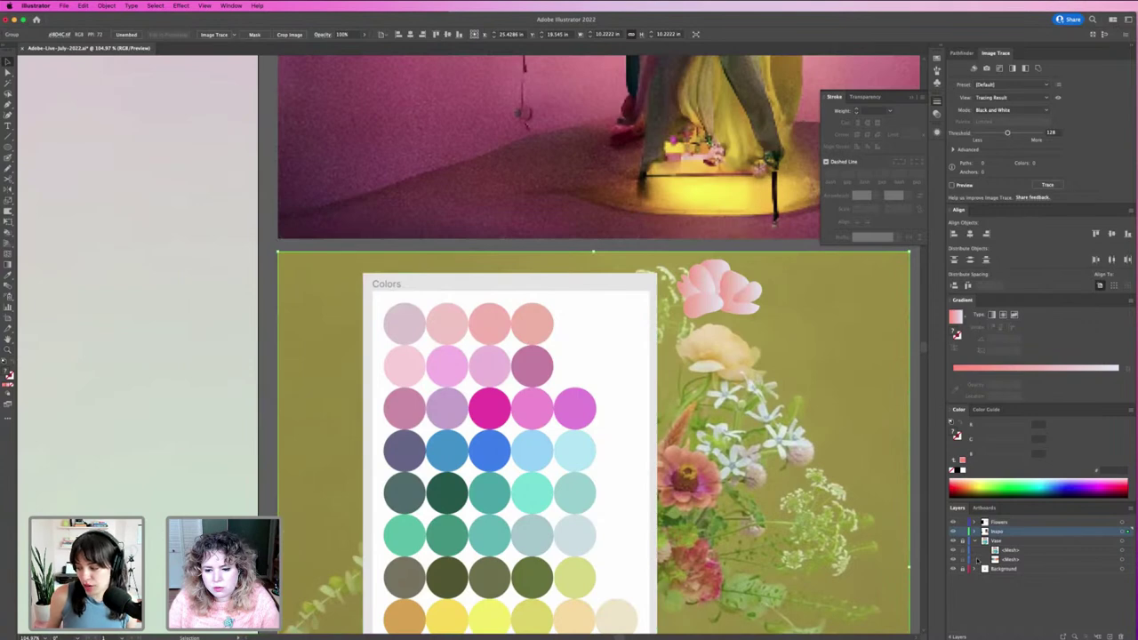
pyautogui.press('super+shift+a')
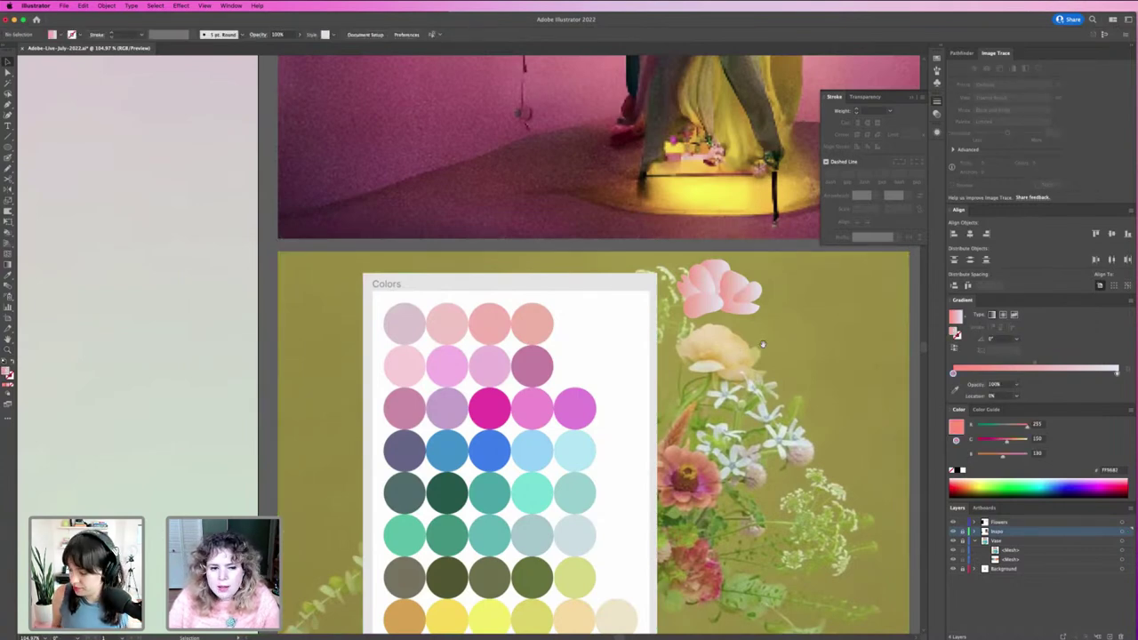
pyautogui.scroll(-4, 762, 344)
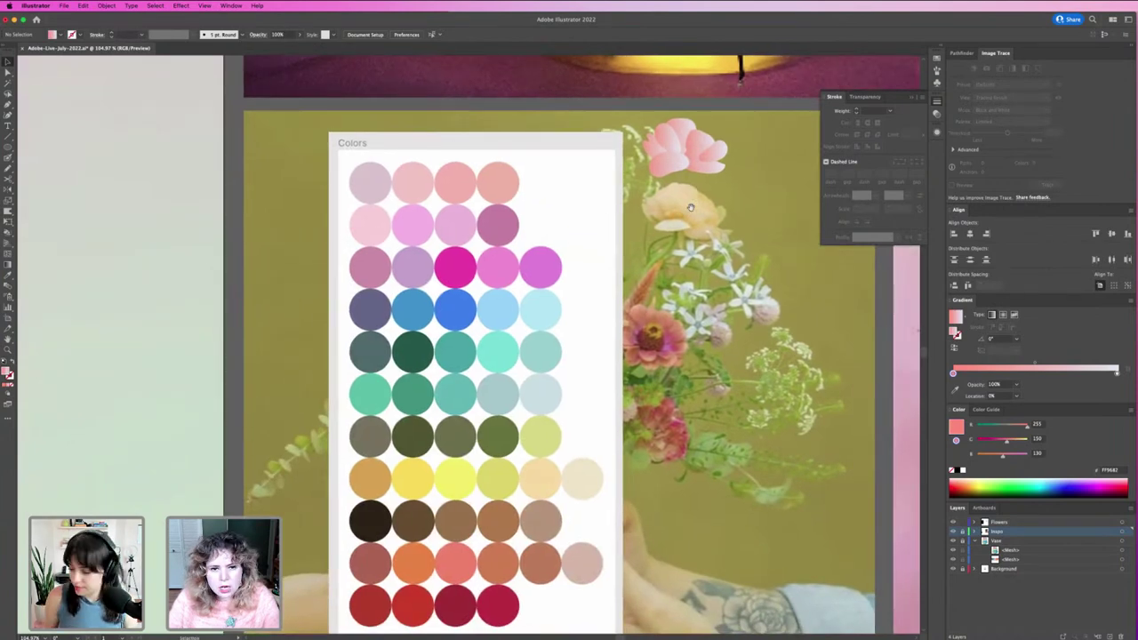
# Set the starting gradient stop of the flower's petals to the pale peach-orange sampled from the Colors palette.
pyautogui.click(685, 153)
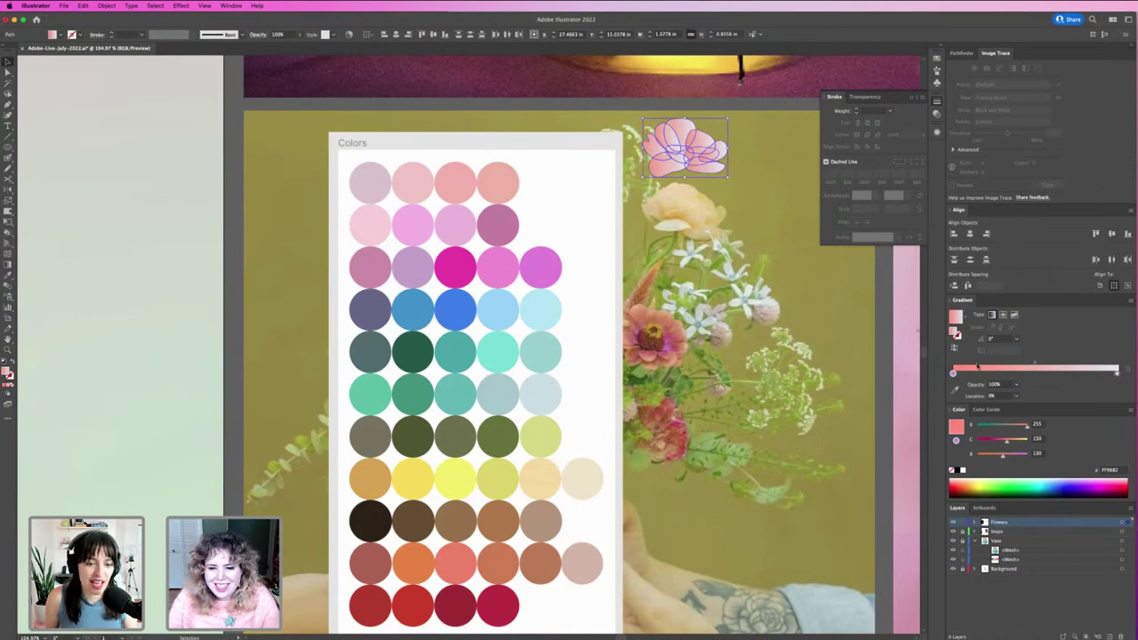
pyautogui.click(954, 389)
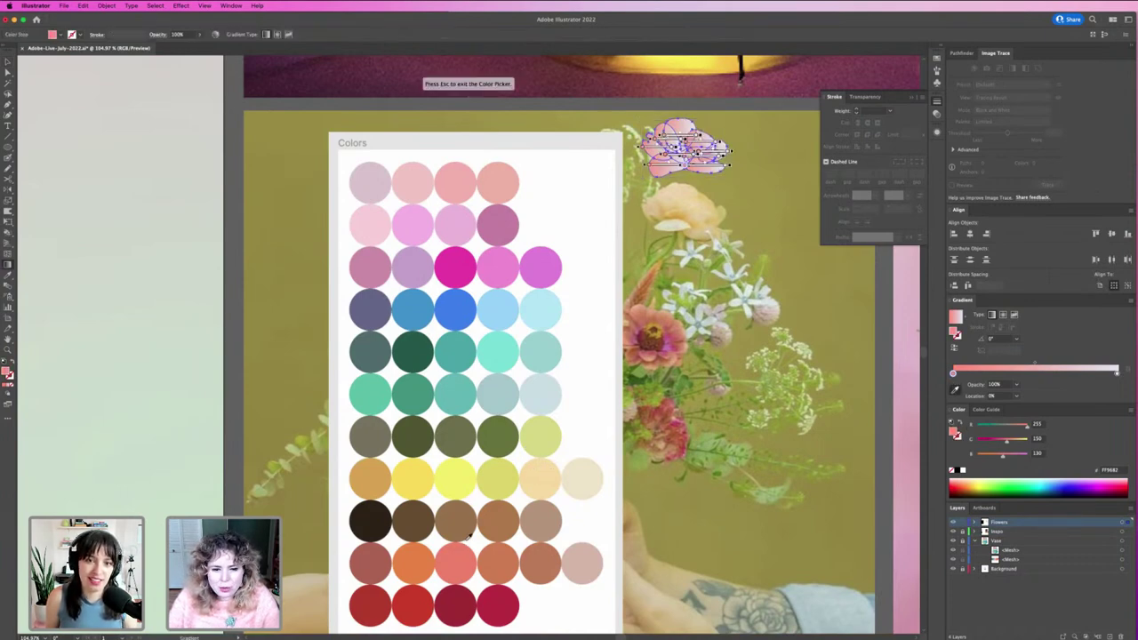
pyautogui.click(523, 485)
pyautogui.press('Escape')
# Set the petals' end gradient stop to the light pink FFCDD9 sampled from the Colors palette.
pyautogui.click(1116, 373)
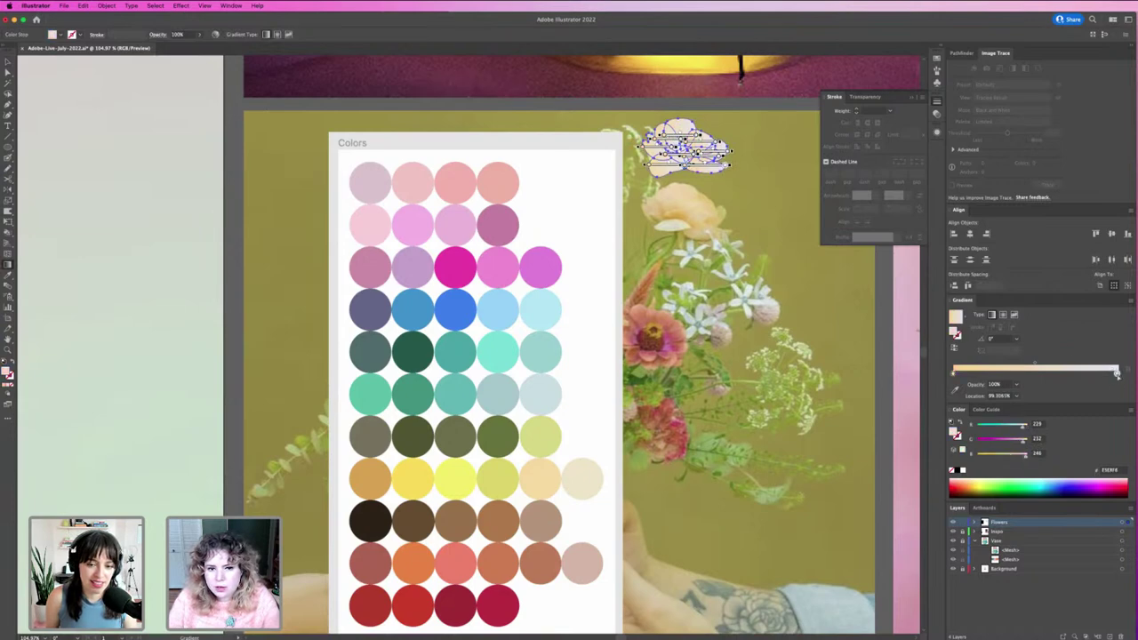
pyautogui.click(955, 390)
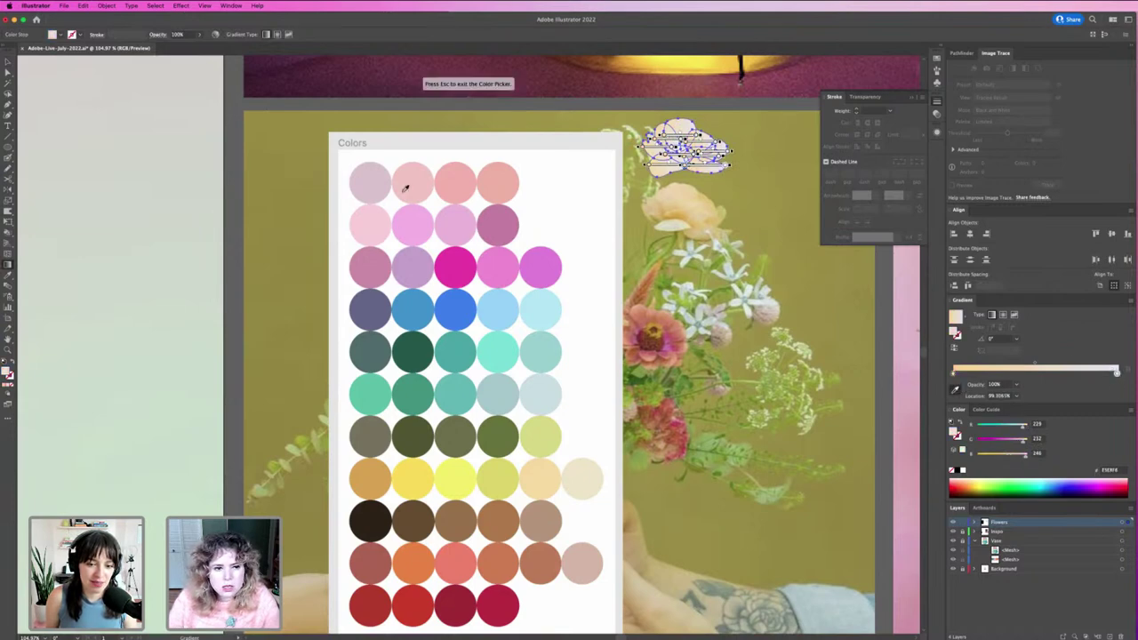
pyautogui.click(378, 216)
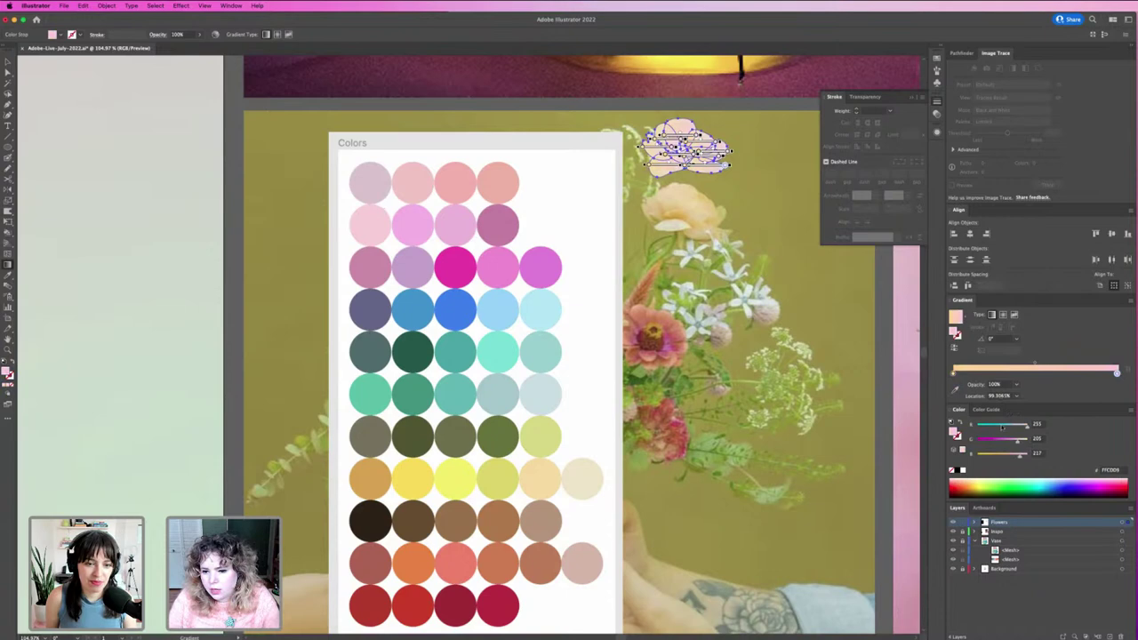
# Lighten the end gradient stop of all the new flower's petals to the very pale pink FFECF2.
pyautogui.click(1024, 445)
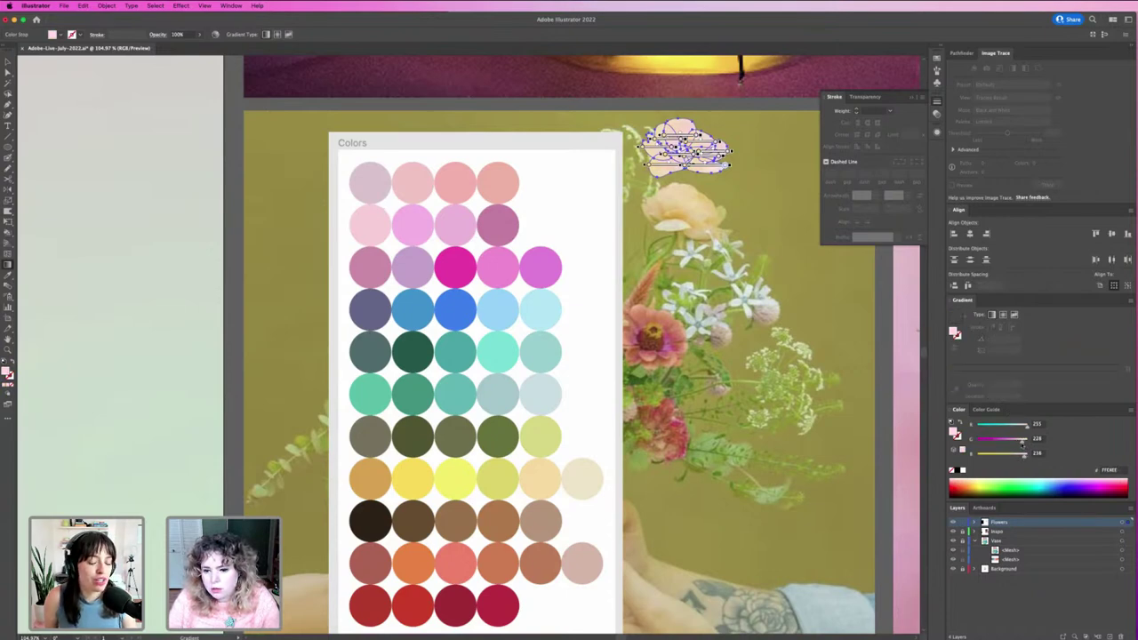
pyautogui.keyDown('super'); pyautogui.click(752, 247); pyautogui.keyUp('super')
pyautogui.moveTo(656, 144); pyautogui.dragTo(678, 248)
pyautogui.press('z')
pyautogui.press('v')
pyautogui.press('super+a')
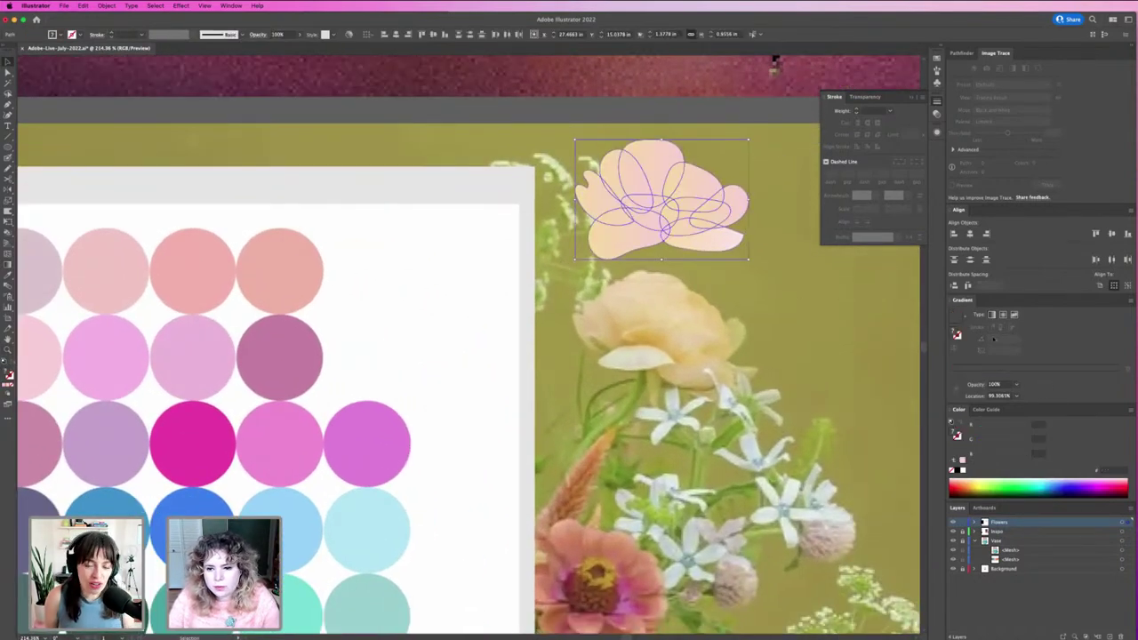
pyautogui.click(991, 315)
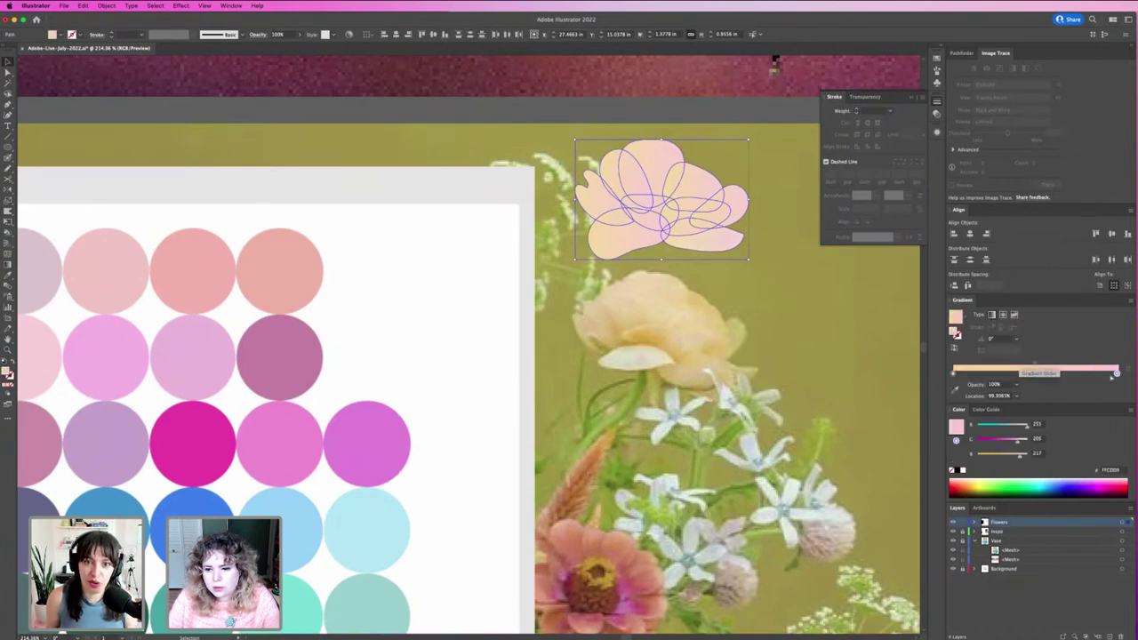
pyautogui.click(1116, 373)
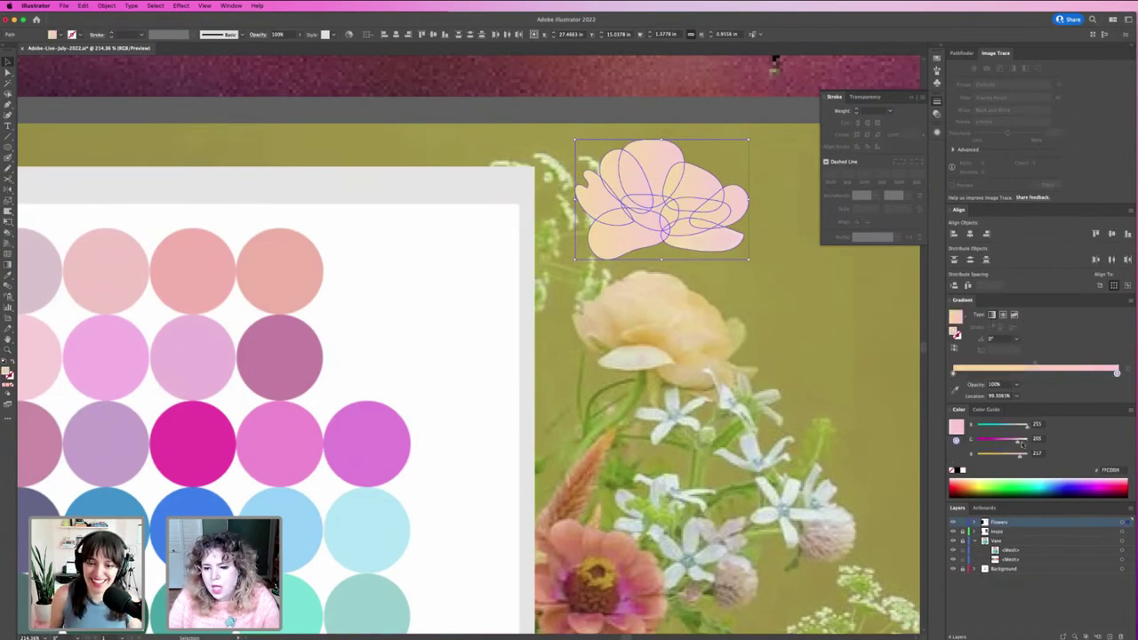
pyautogui.moveTo(1020, 442); pyautogui.dragTo(1023, 442)
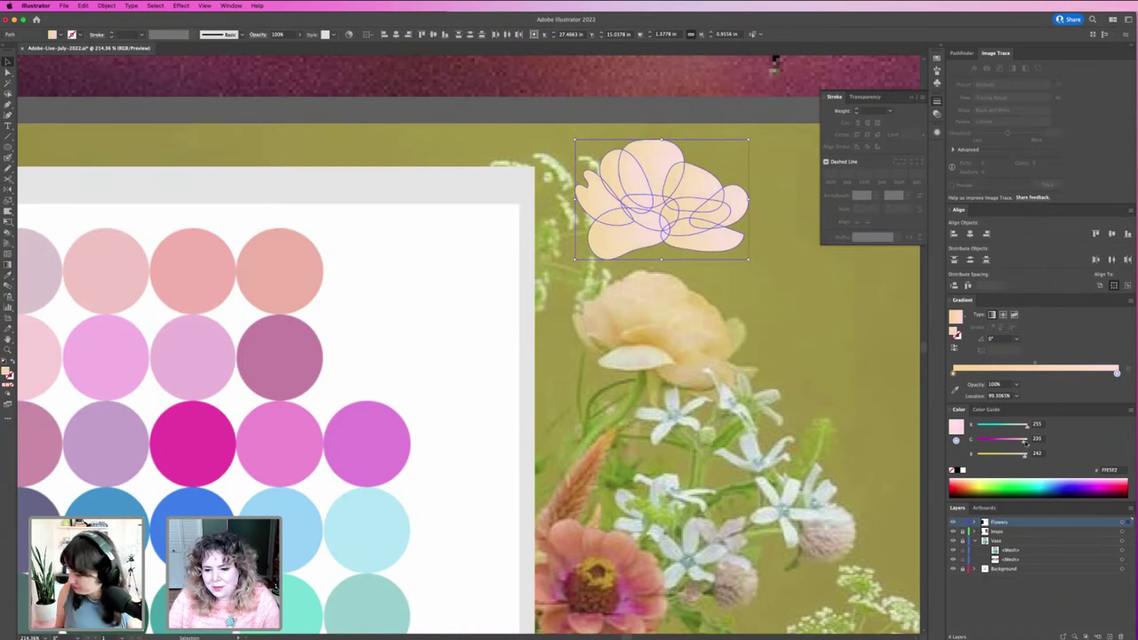
pyautogui.click(788, 294)
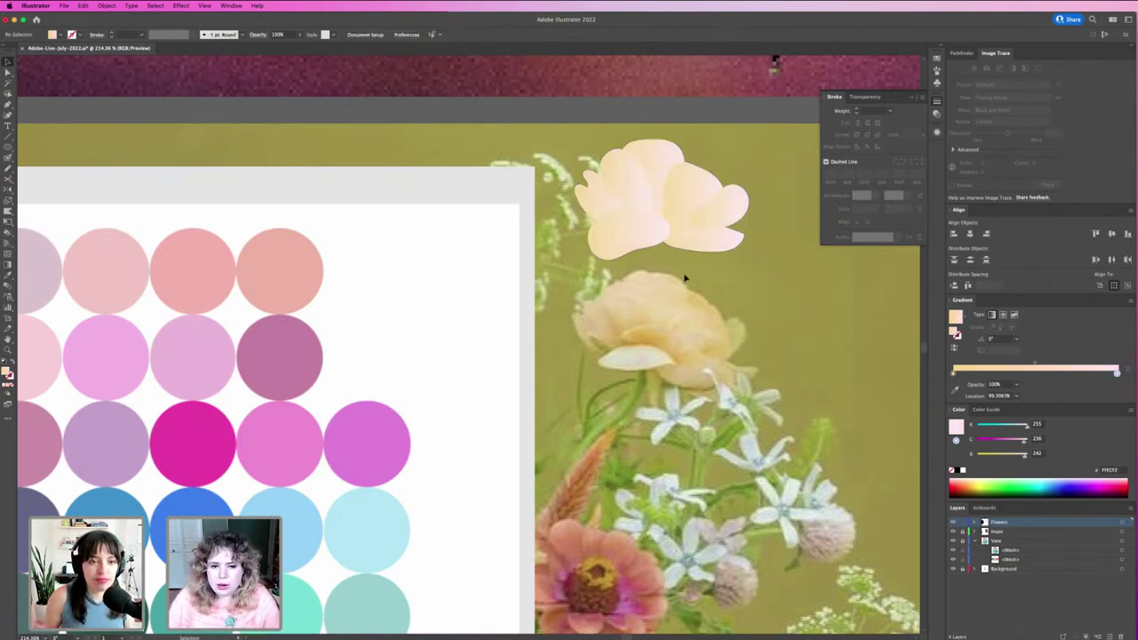
# Shift the inner petal toward the flower's centre and move the rounded upper-right petal slightly up and outward.
pyautogui.click(635, 224)
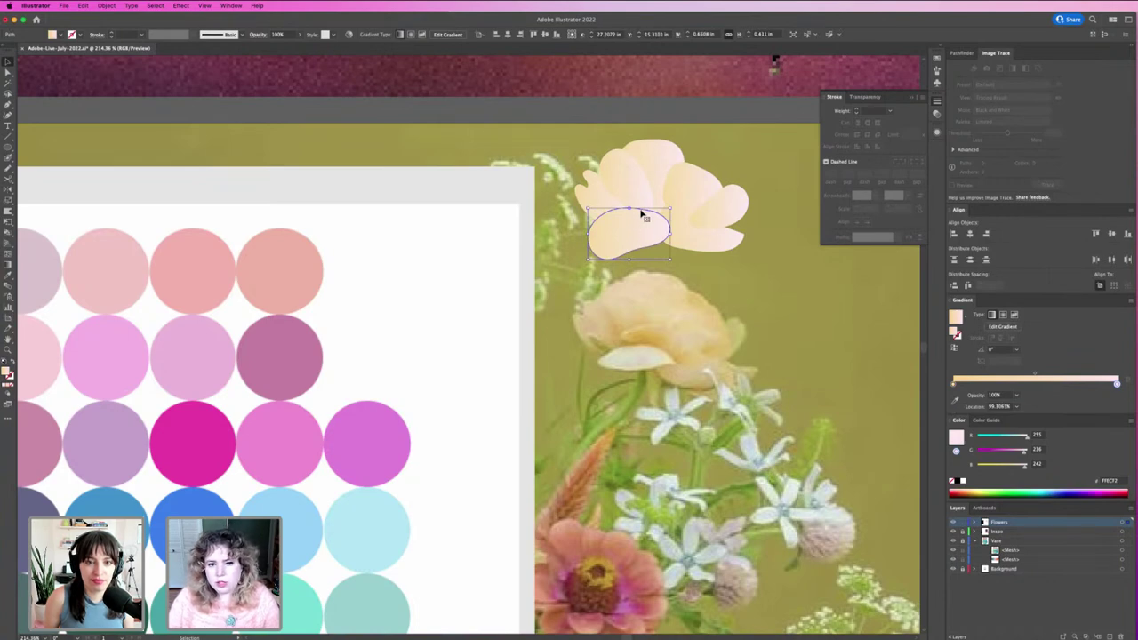
pyautogui.moveTo(641, 214)
pyautogui.mouseDown()
pyautogui.moveTo(652, 190)
pyautogui.moveTo(653, 201)
pyautogui.mouseUp()
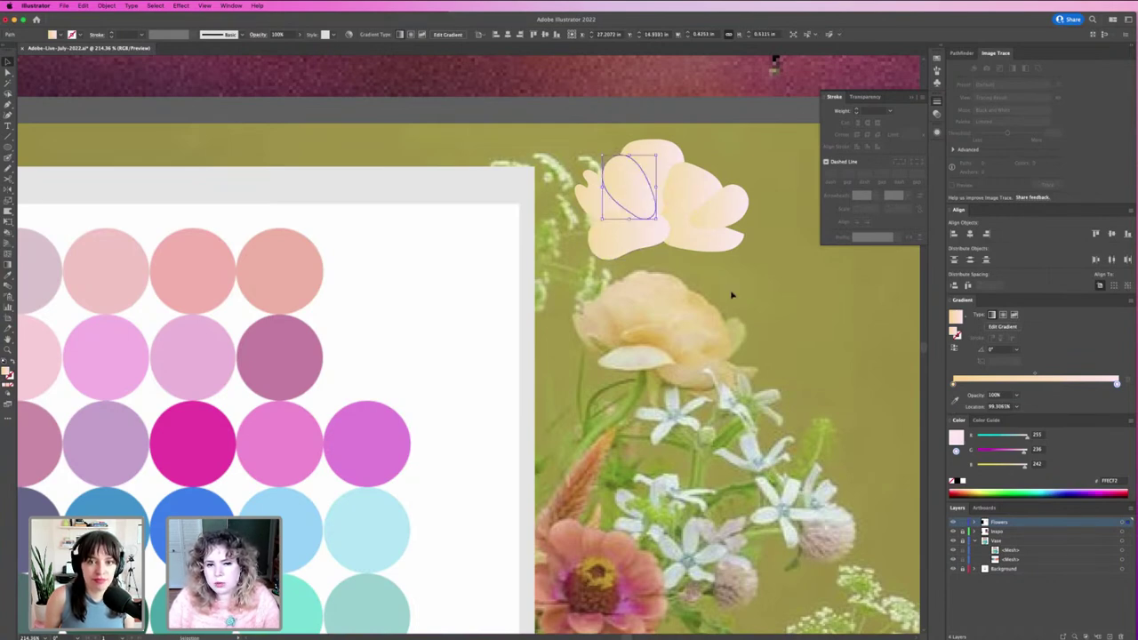
pyautogui.click(732, 293)
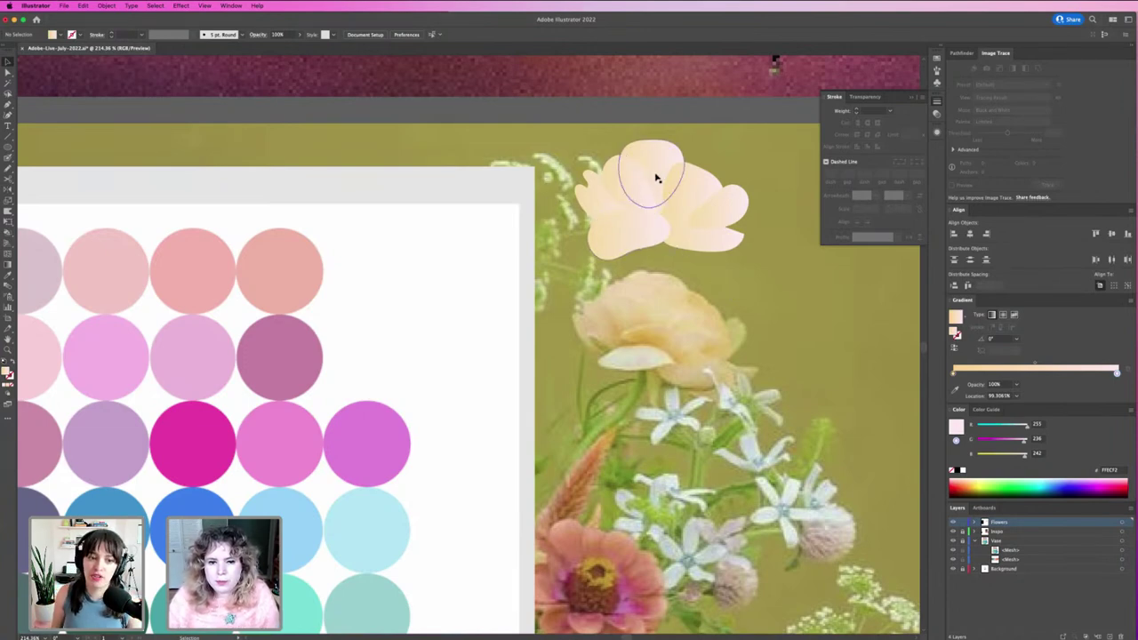
pyautogui.click(680, 215)
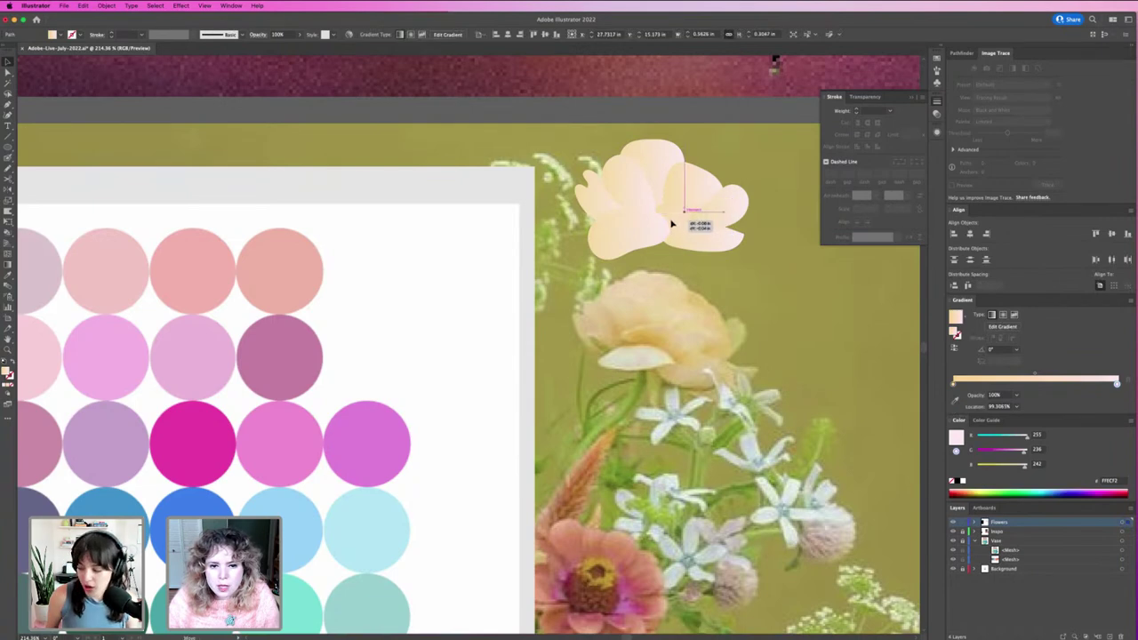
pyautogui.press('a')
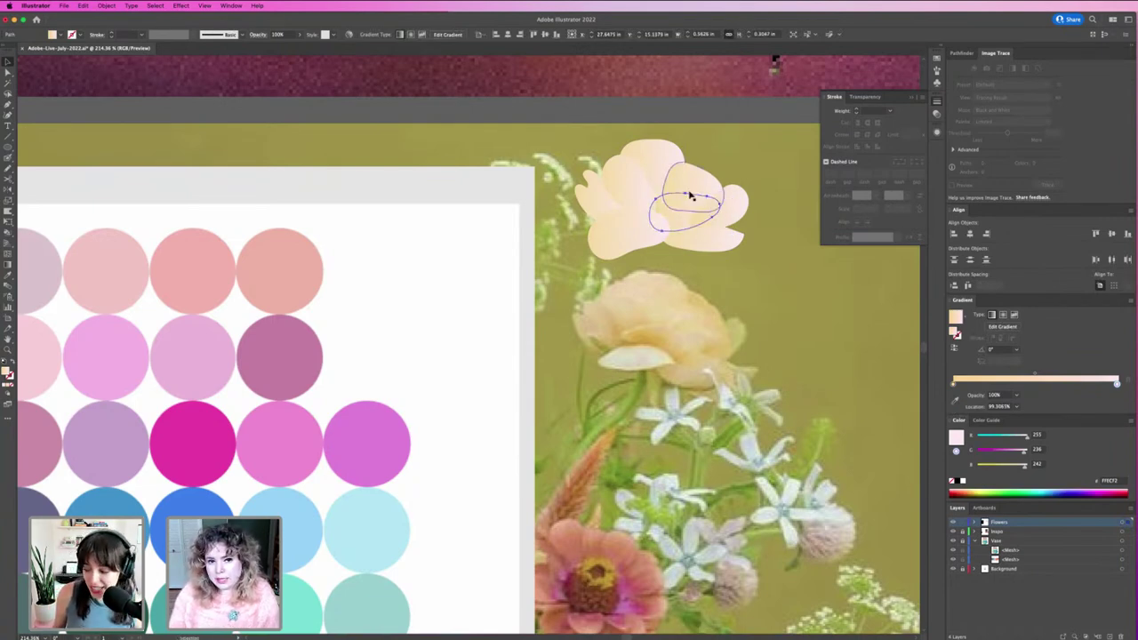
pyautogui.click(693, 182)
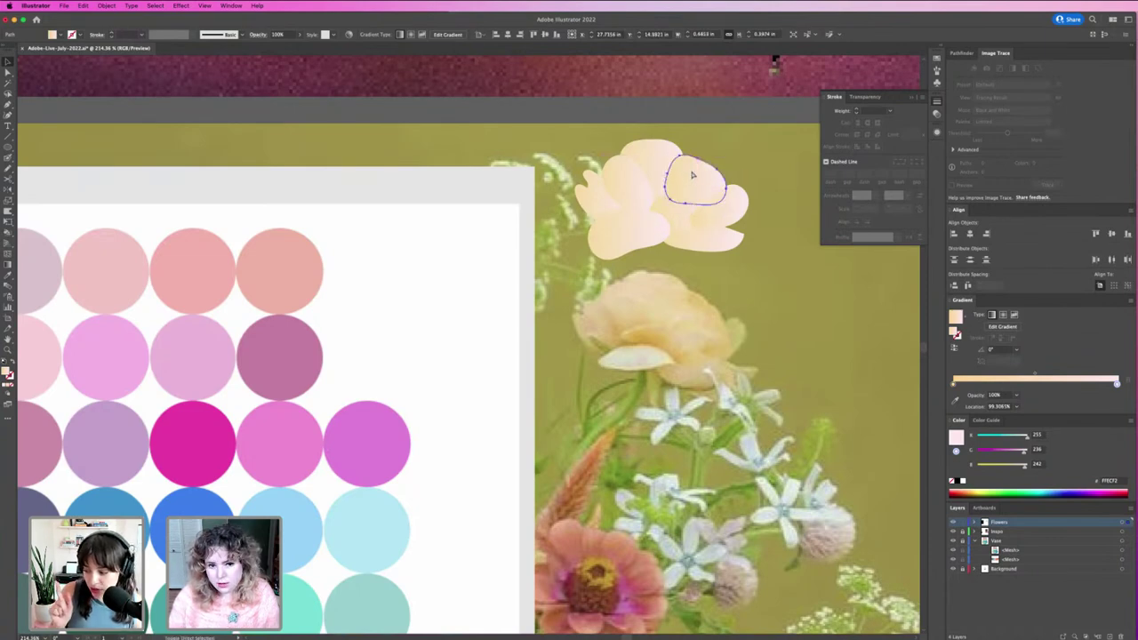
pyautogui.click(759, 258)
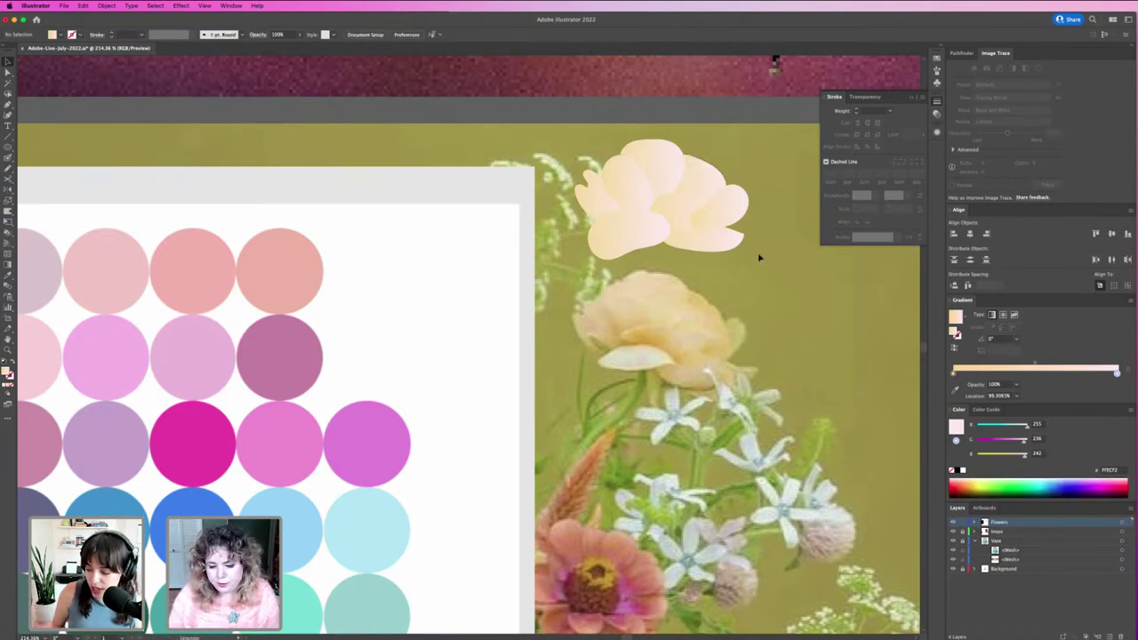
# Nudge the far-right petal slightly outward and check the lower-right petal's outline.
pyautogui.moveTo(724, 206); pyautogui.dragTo(726, 201)
pyautogui.click(731, 275)
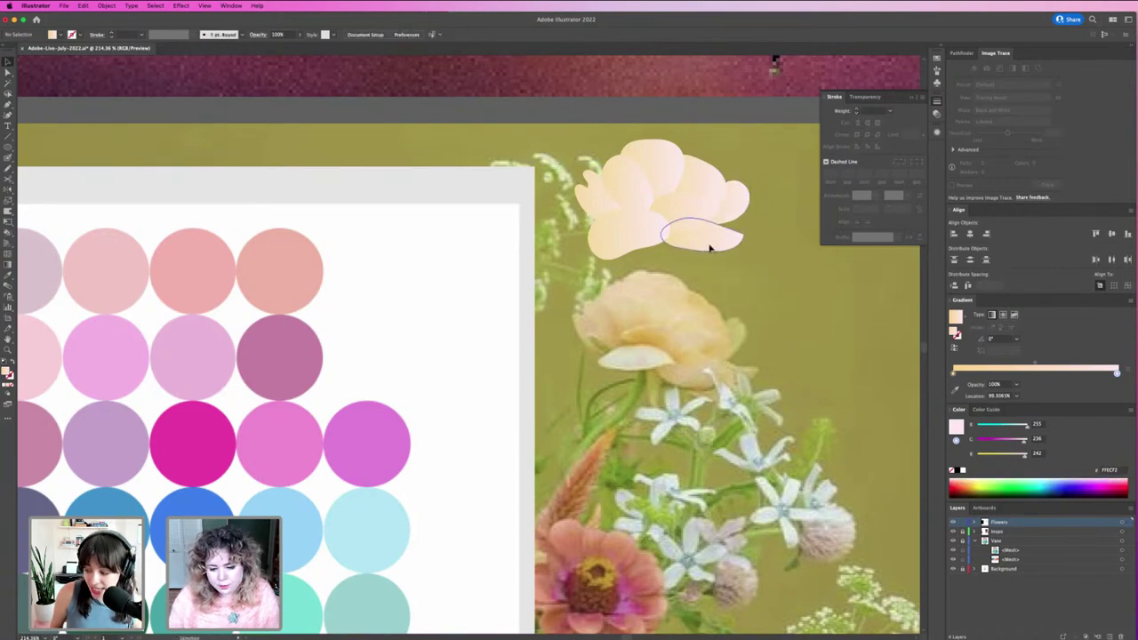
pyautogui.click(710, 248)
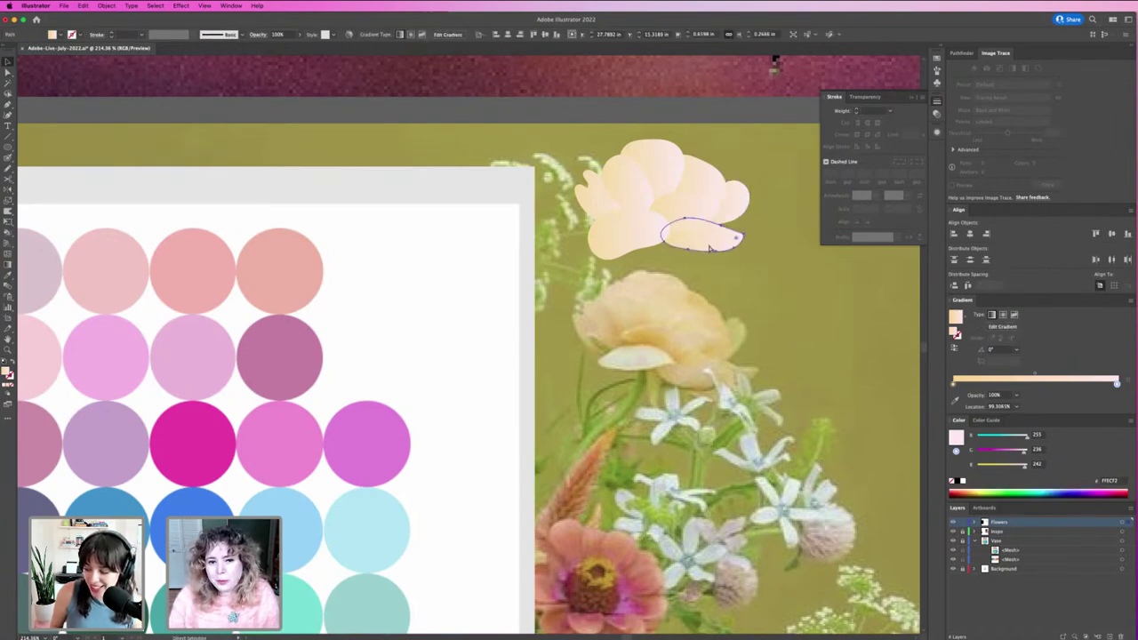
pyautogui.click(722, 273)
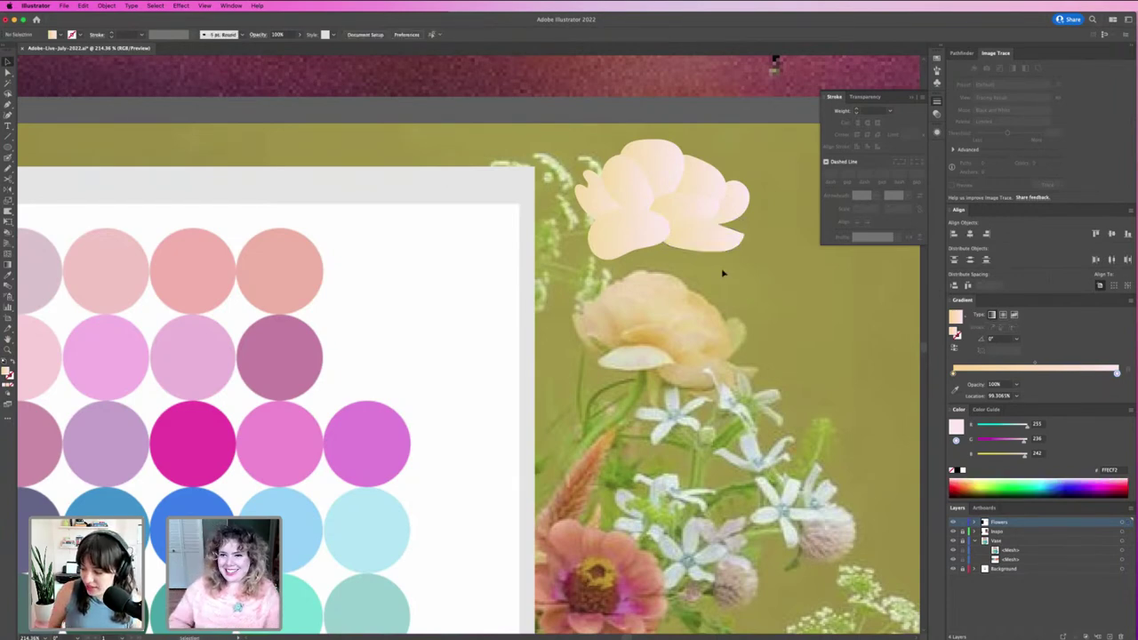
# Rearrange the middle petals, moving the large upper-right petal toward the centre so it overlaps its neighbours.
pyautogui.click(609, 204)
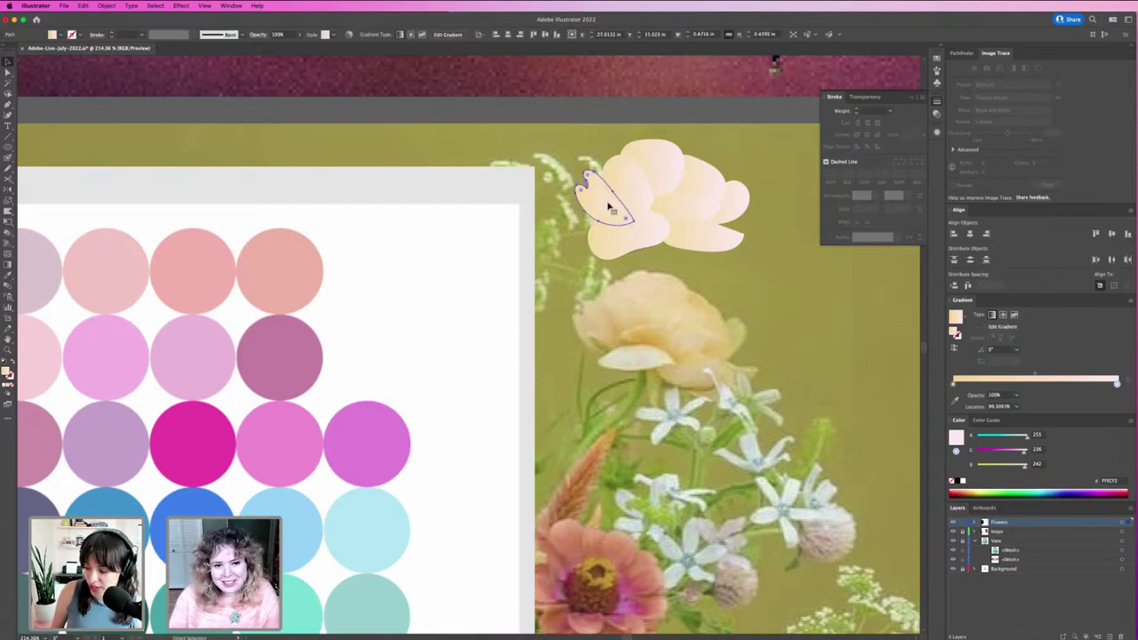
pyautogui.click(691, 174)
pyautogui.click(632, 157)
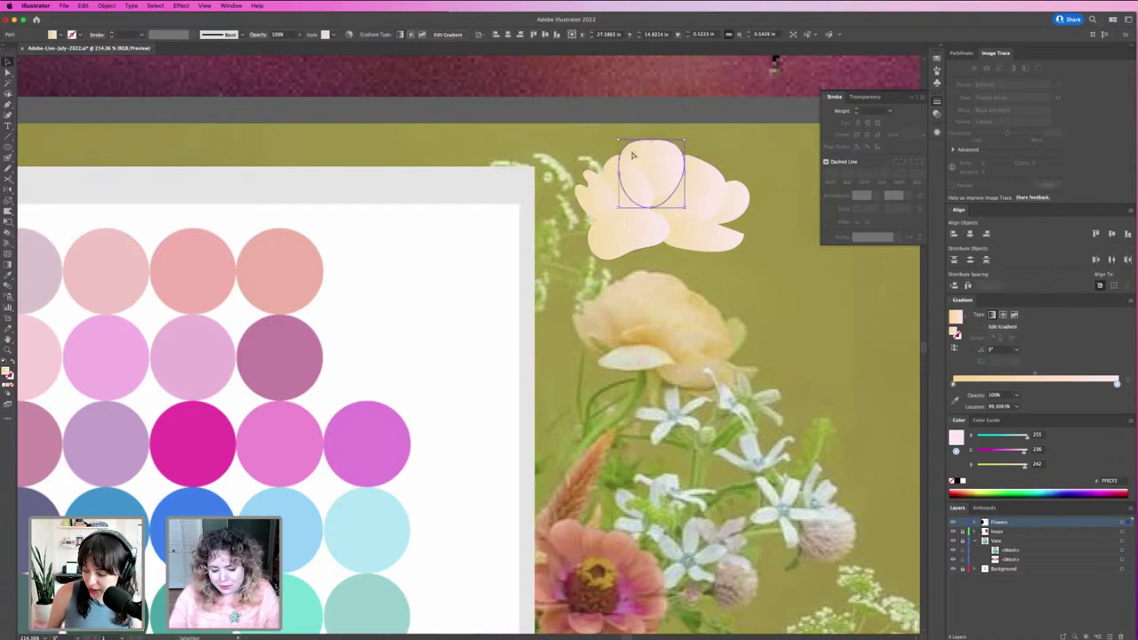
pyautogui.moveTo(692, 169); pyautogui.dragTo(658, 199)
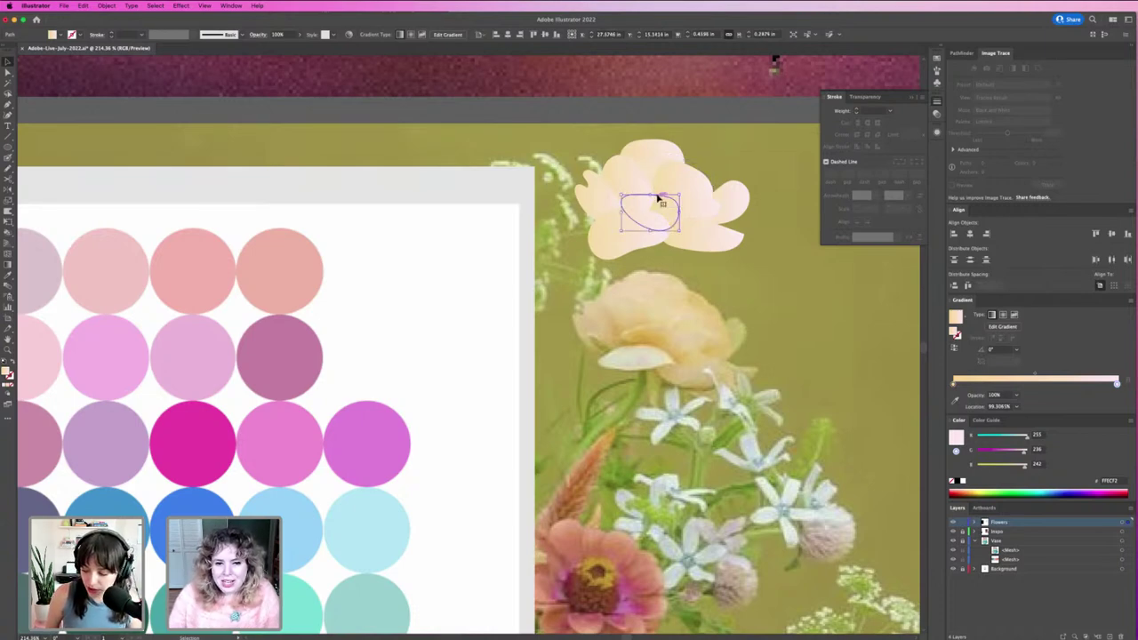
pyautogui.press('a')
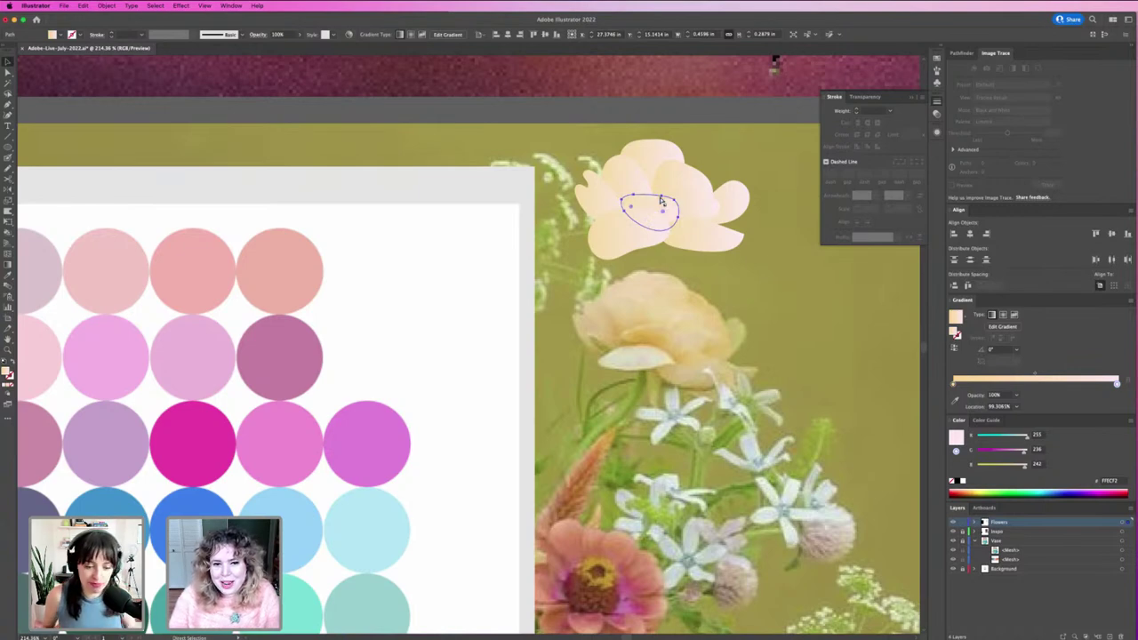
pyautogui.press('v')
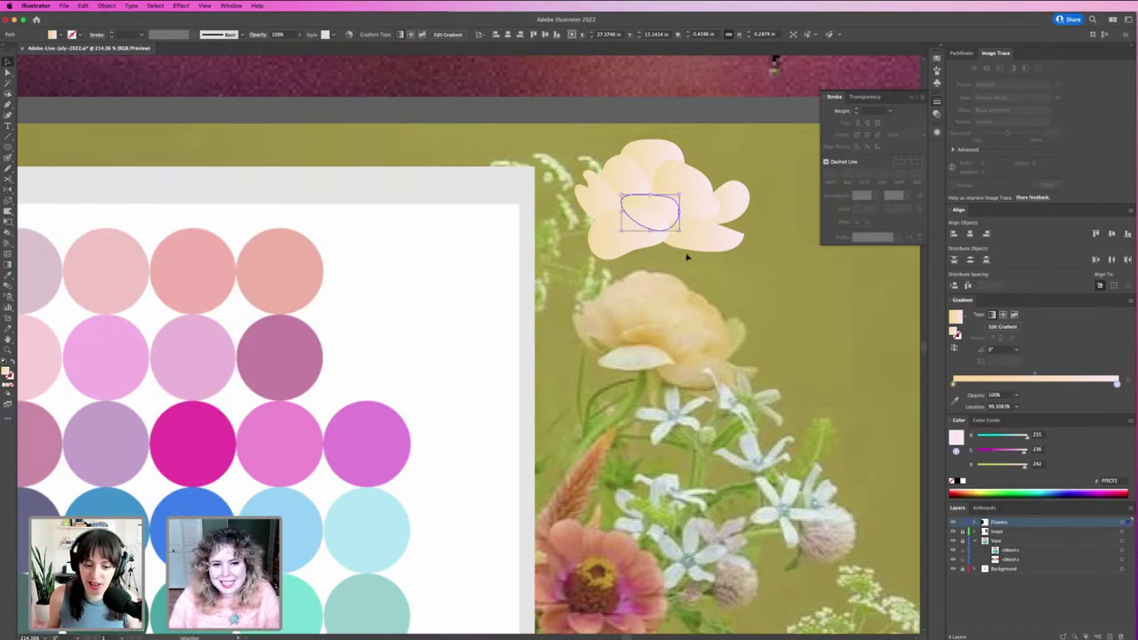
pyautogui.moveTo(717, 218); pyautogui.dragTo(713, 218)
pyautogui.click(755, 264)
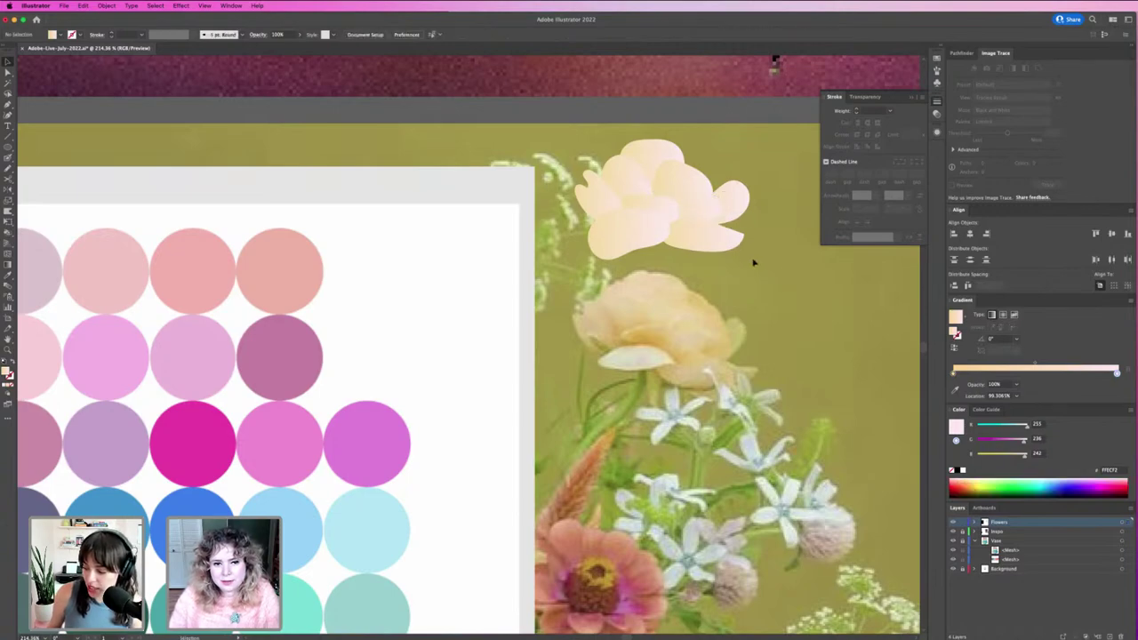
# Recolour the small centre petal with a gradient from a deeper salmon orange to the pale pink FFECE3.
pyautogui.press('super+alt+0')
pyautogui.press('z')
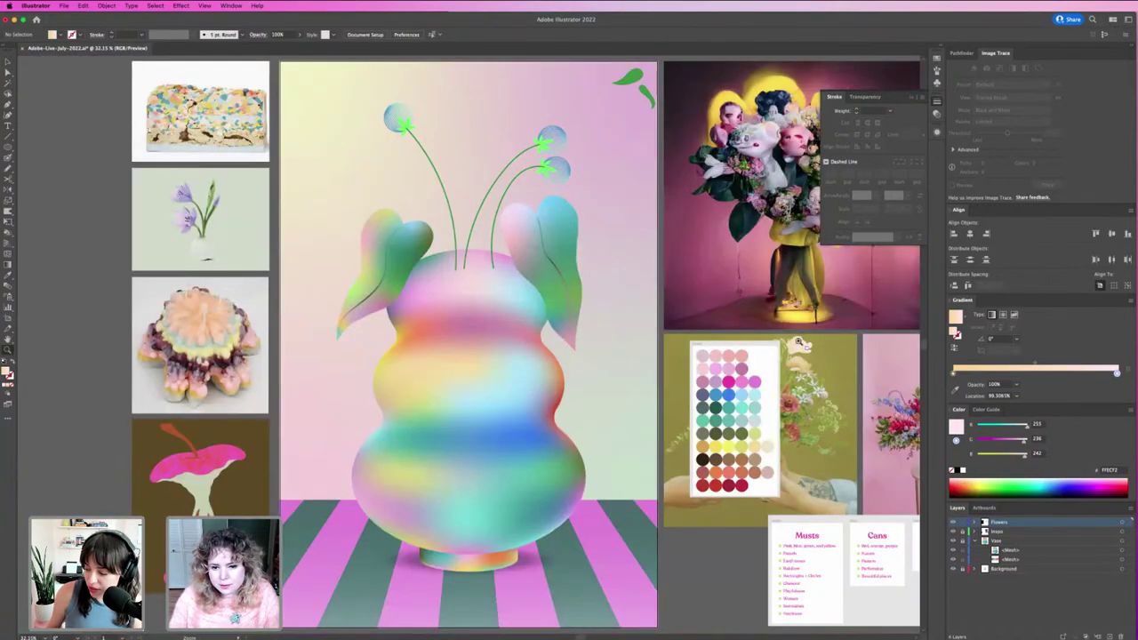
pyautogui.moveTo(802, 343); pyautogui.dragTo(681, 365)
pyautogui.press('space')
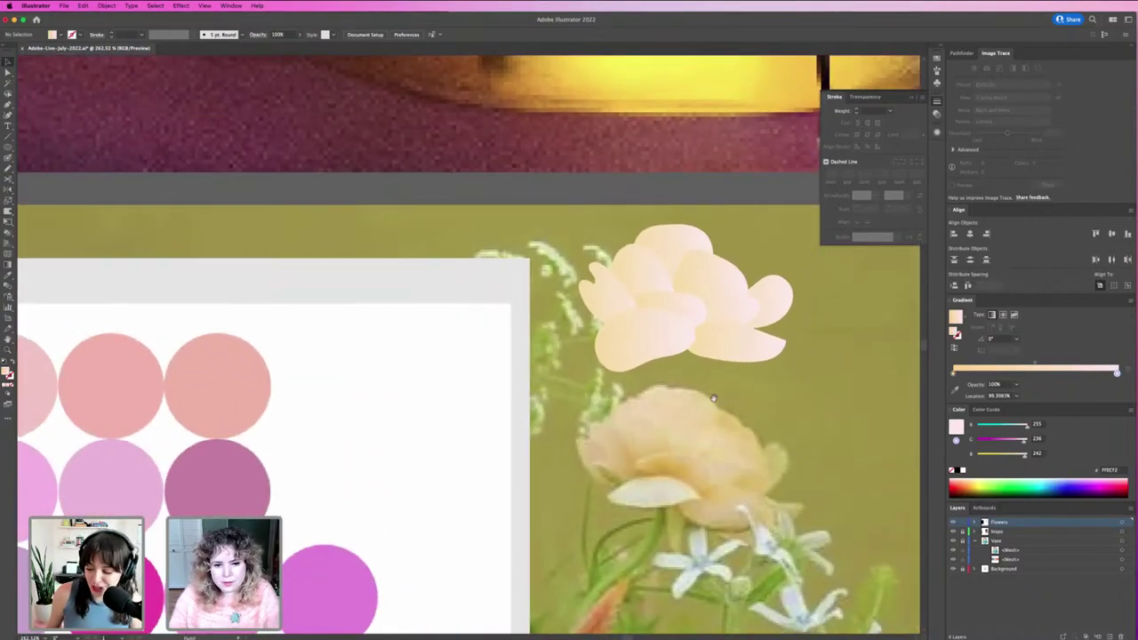
pyautogui.scroll(-3, 681, 365)
pyautogui.click(647, 283)
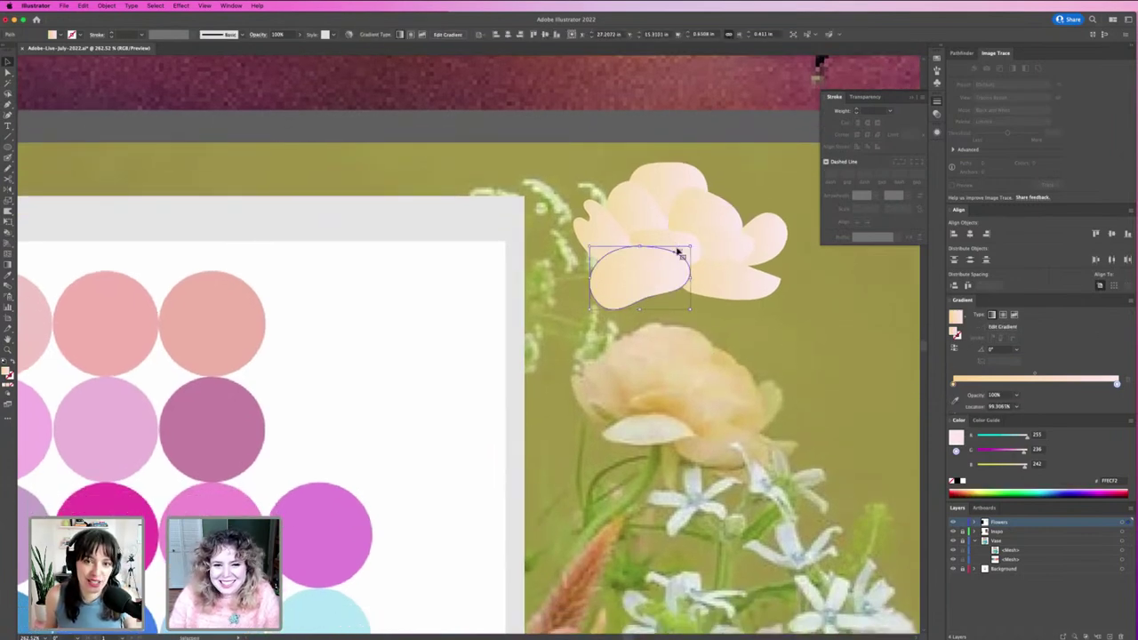
pyautogui.moveTo(658, 268); pyautogui.dragTo(684, 242)
pyautogui.click(953, 384)
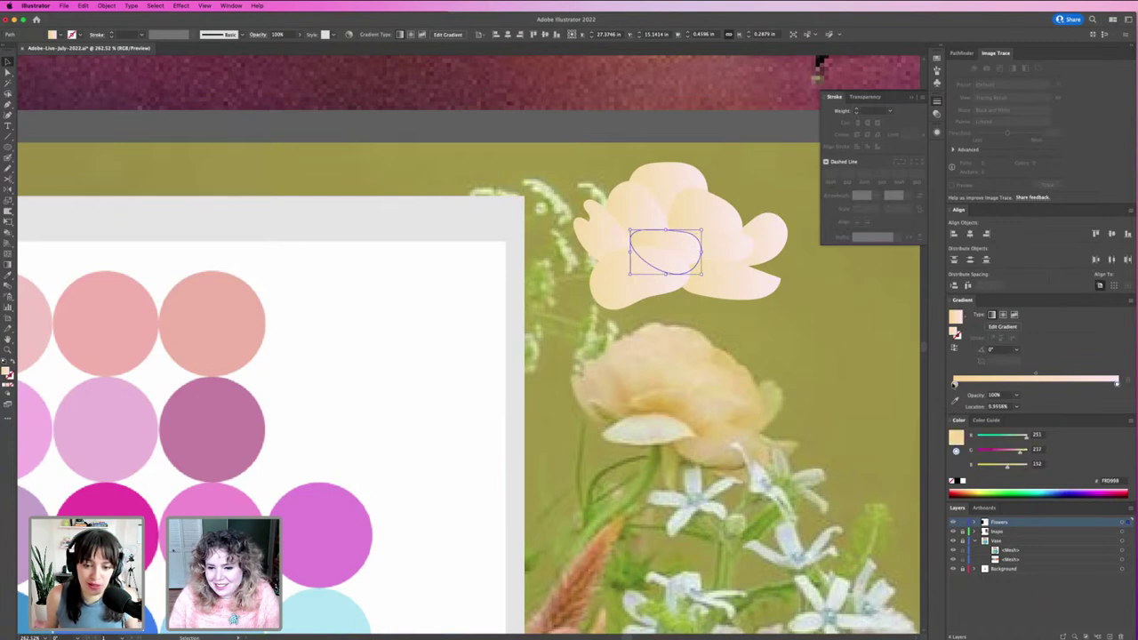
pyautogui.moveTo(1018, 451); pyautogui.dragTo(1015, 452)
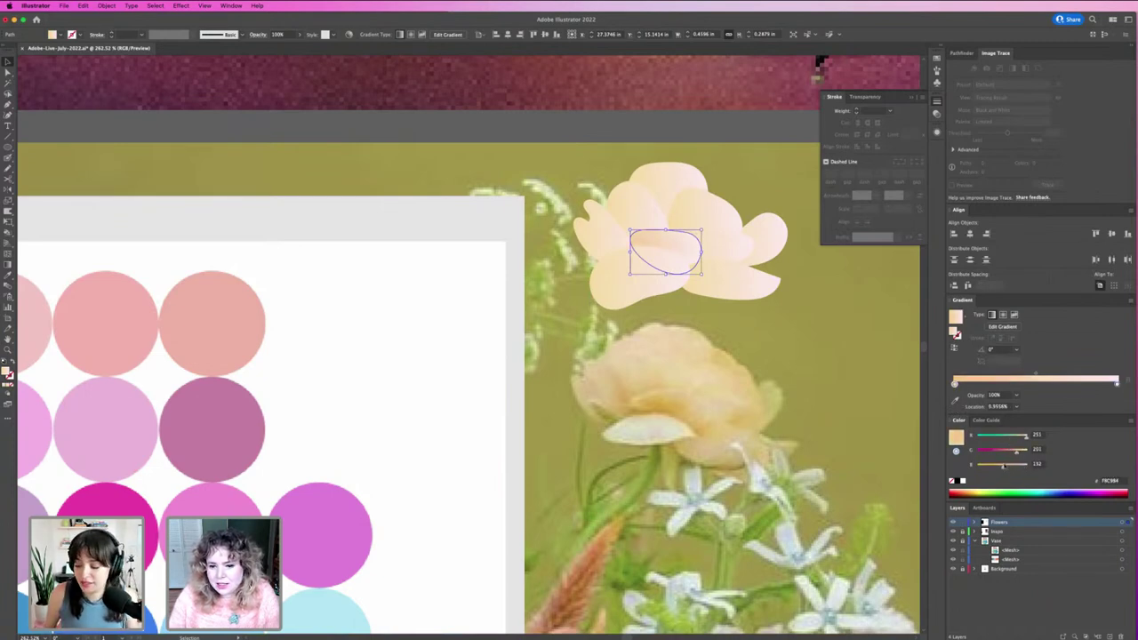
pyautogui.moveTo(1004, 469)
pyautogui.mouseDown()
pyautogui.moveTo(1017, 454)
pyautogui.moveTo(1007, 453)
pyautogui.mouseUp()
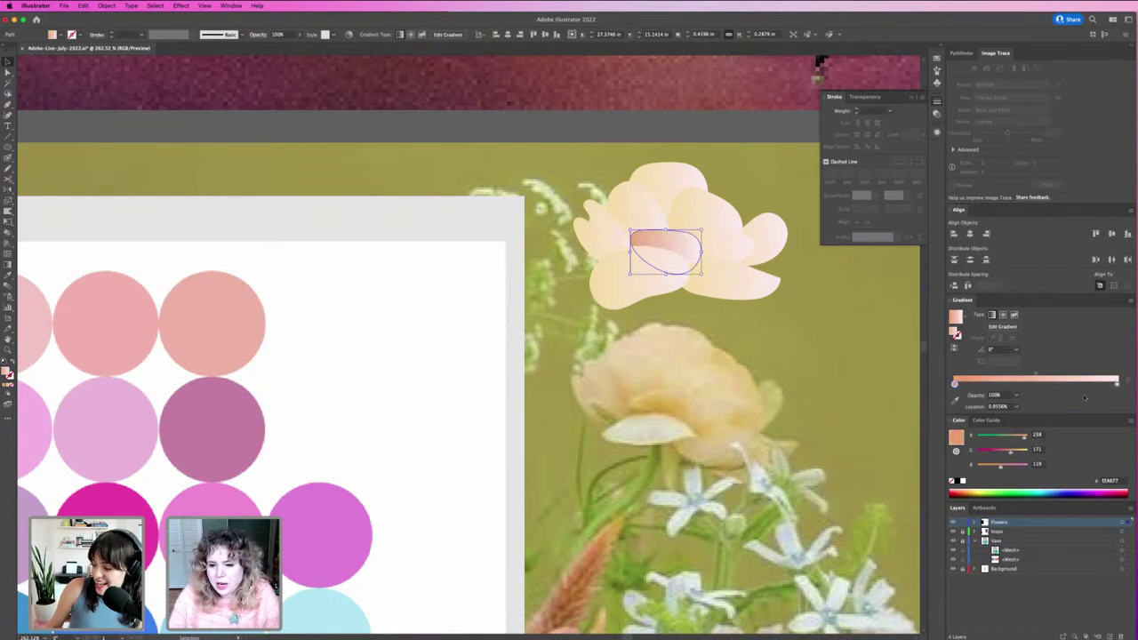
pyautogui.click(1116, 383)
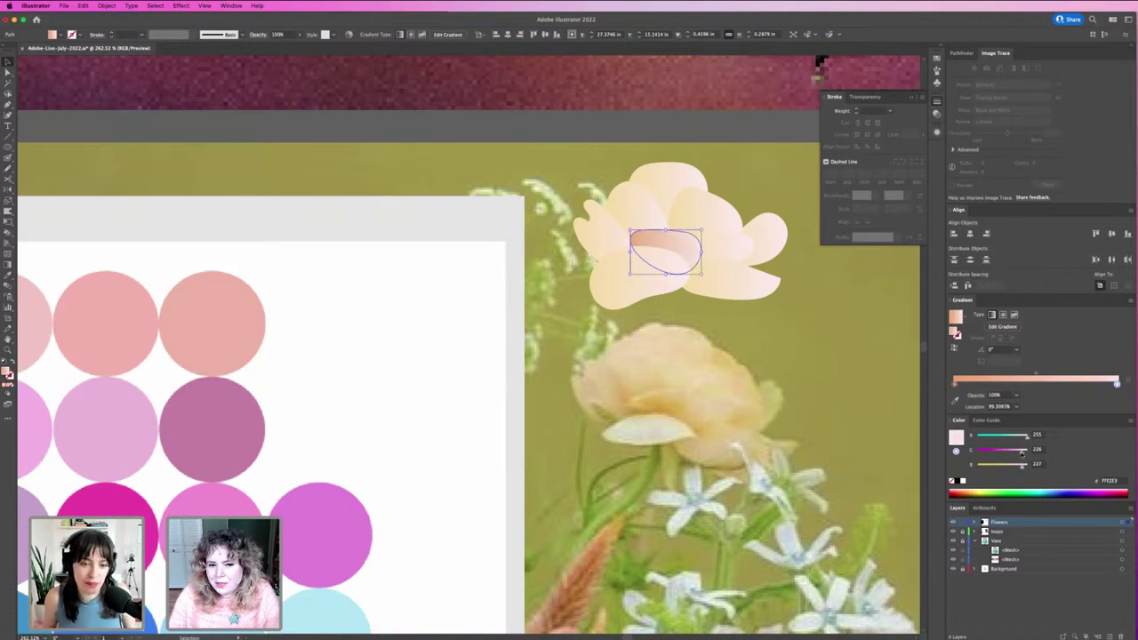
pyautogui.click(709, 321)
# Copy the centre petal's salmon-to-pale-pink gradient onto the top petal with the Eyedropper.
pyautogui.click(676, 238)
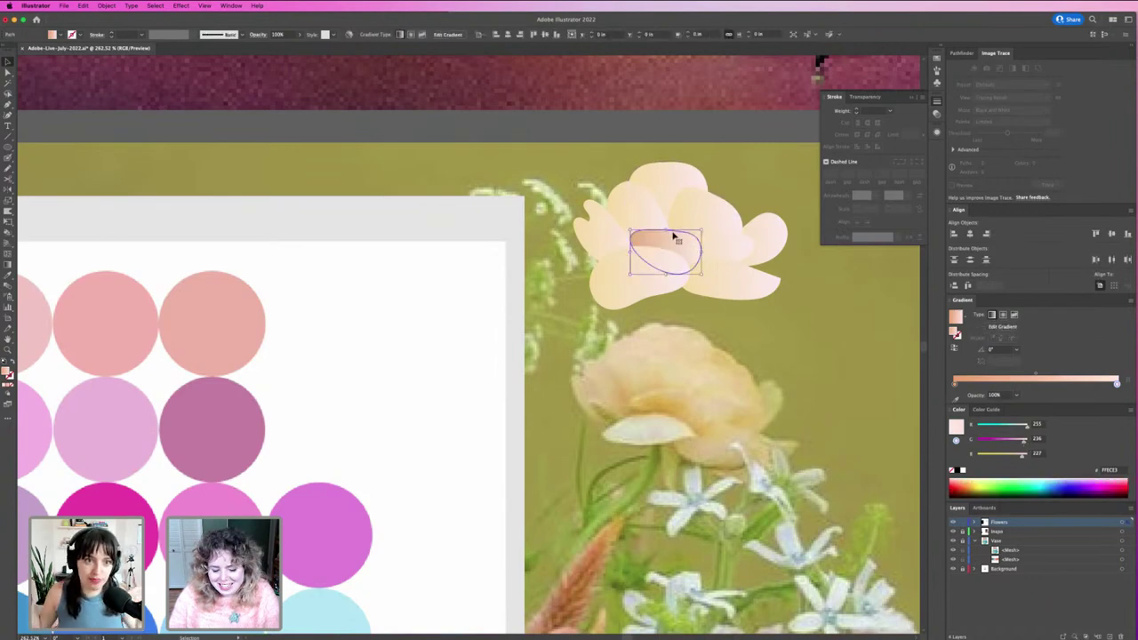
pyautogui.click(670, 190)
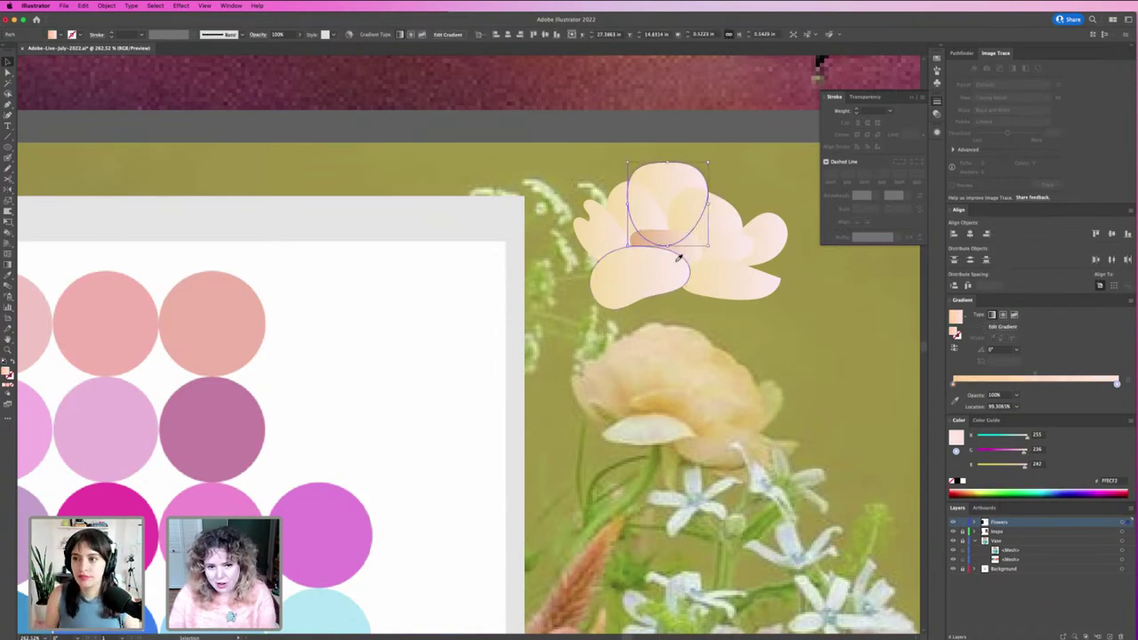
pyautogui.press('i')
pyautogui.click(681, 249)
pyautogui.press('v')
pyautogui.click(709, 323)
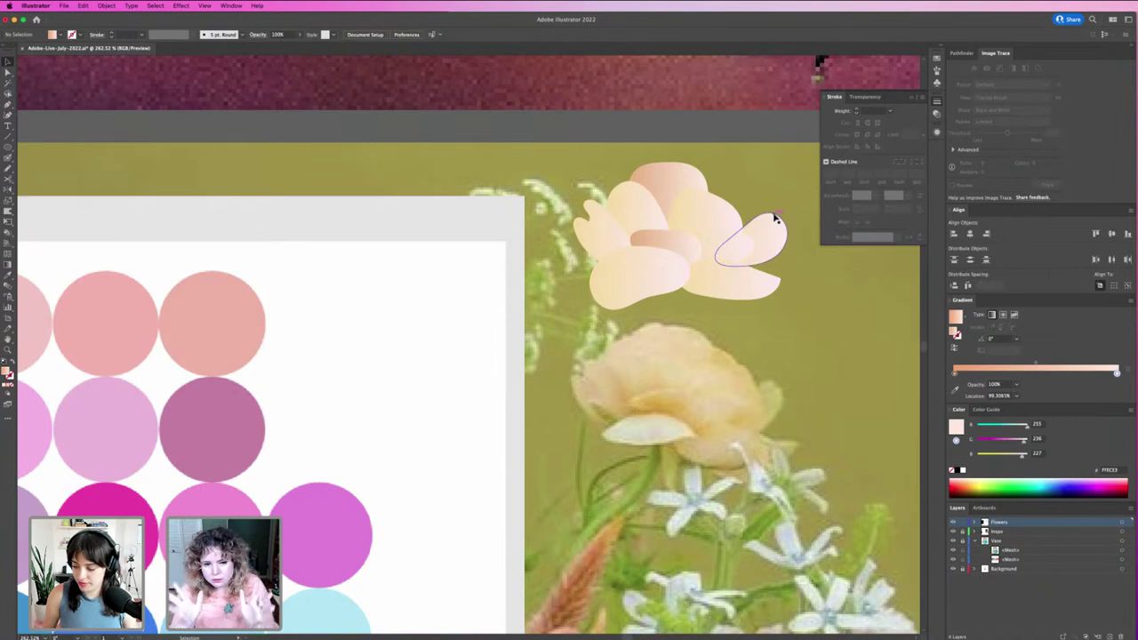
# Set the far-right petal's opacity to 60% and select the lower-right petal.
pyautogui.click(774, 218)
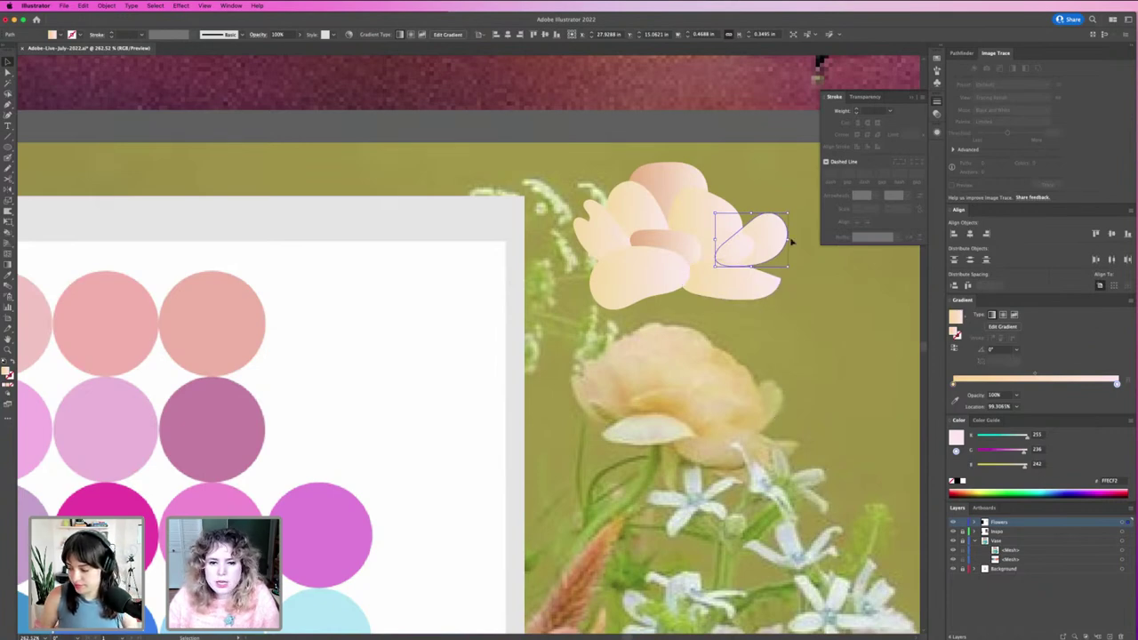
pyautogui.click(277, 34)
pyautogui.write('40')
pyautogui.press('Return')
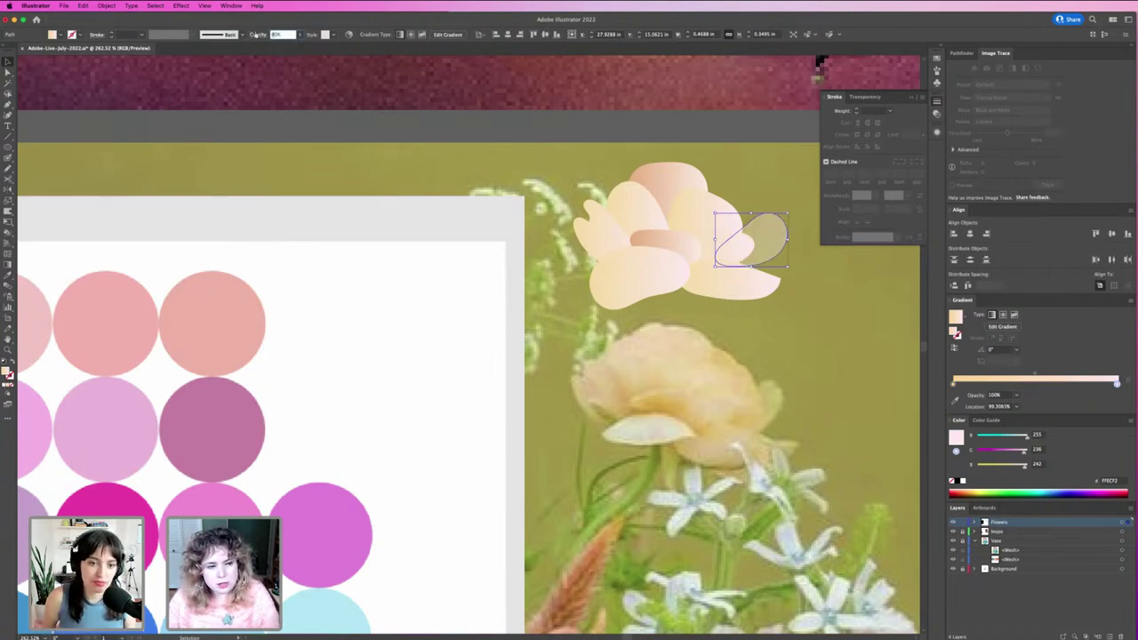
pyautogui.write('60')
pyautogui.press('Return')
pyautogui.click(762, 287)
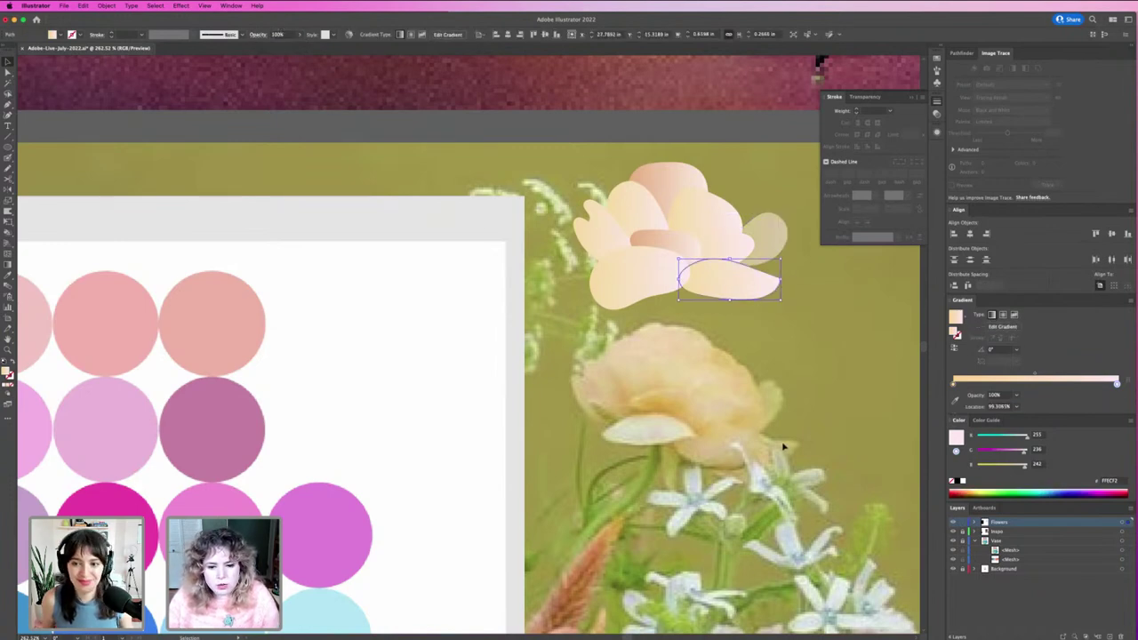
# Set the lower-right petal's opacity to 80% and nudge it slightly up and inward against the flower.
pyautogui.click(277, 34)
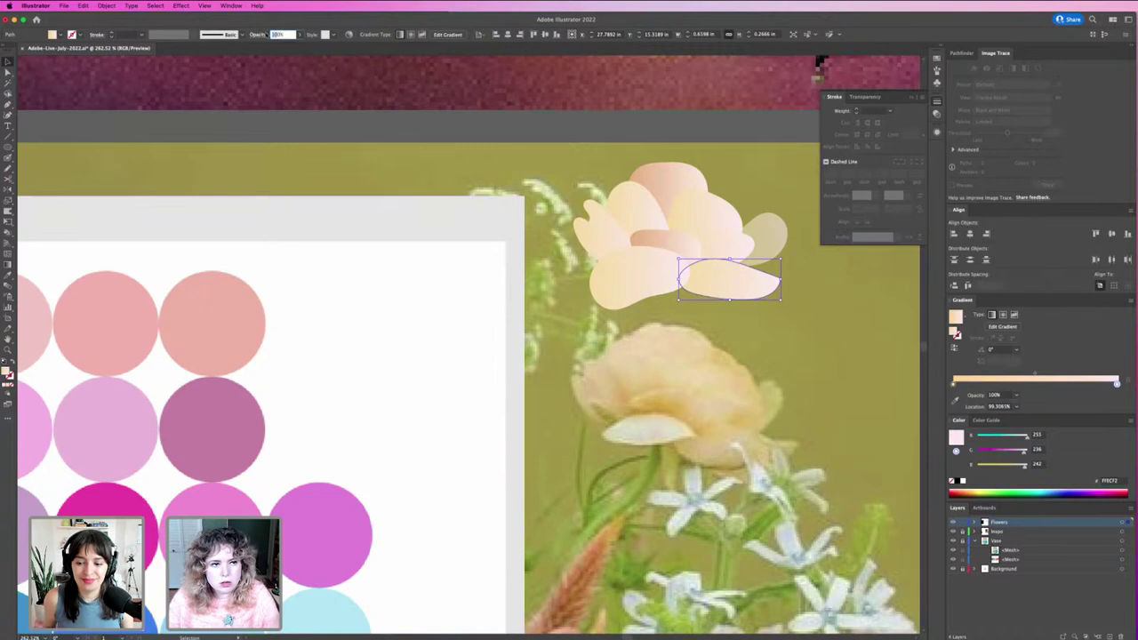
pyautogui.write('80')
pyautogui.press('Return')
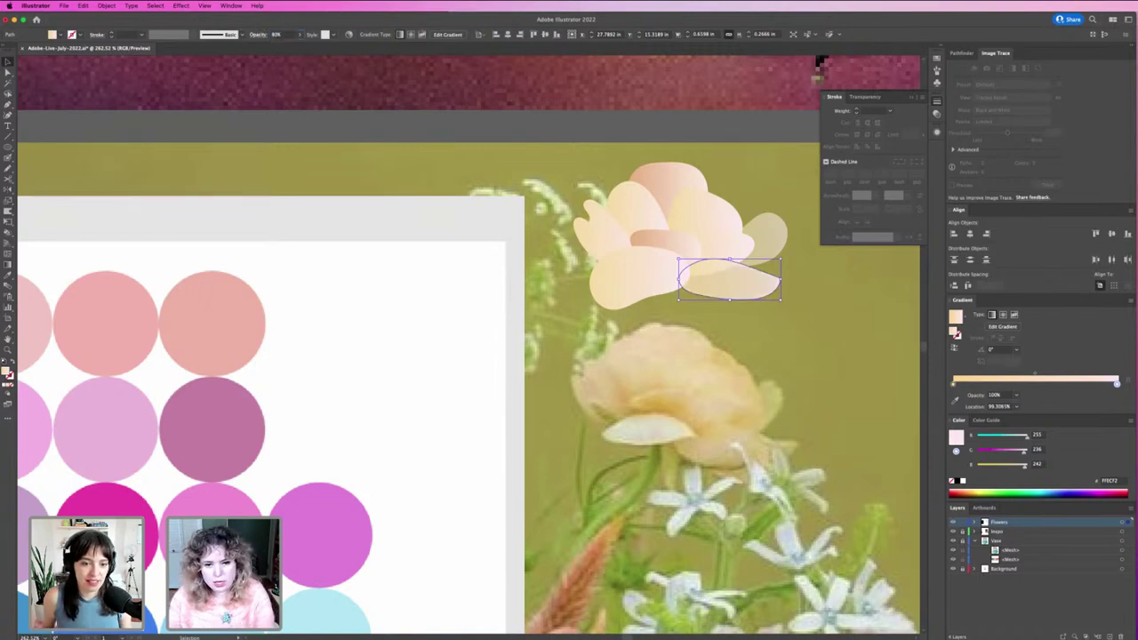
pyautogui.click(785, 347)
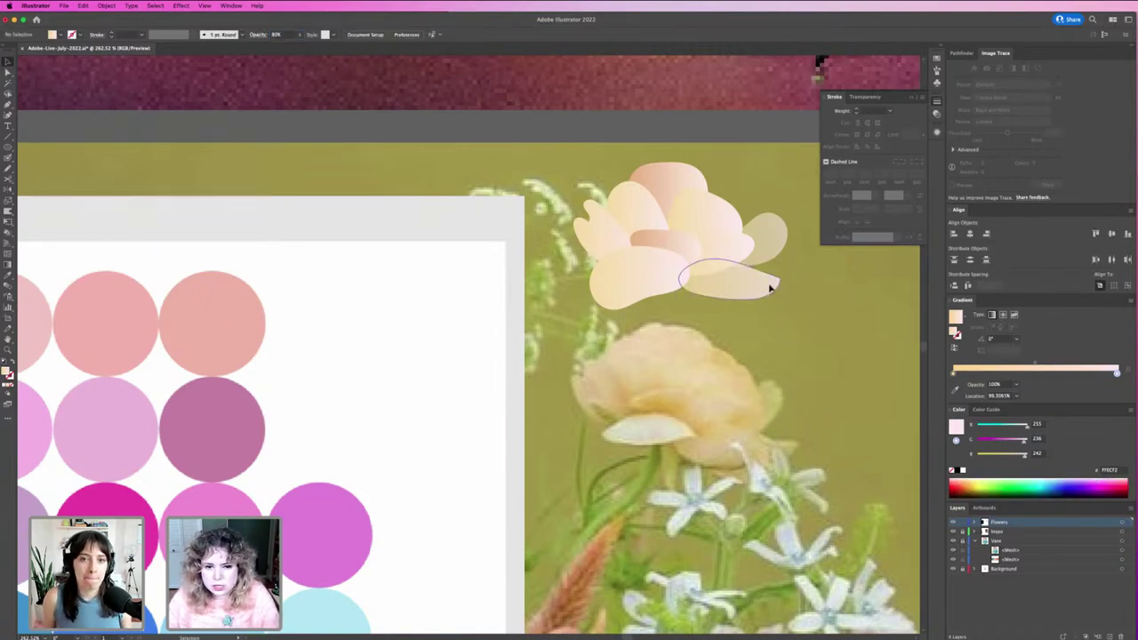
pyautogui.moveTo(760, 287); pyautogui.dragTo(658, 286)
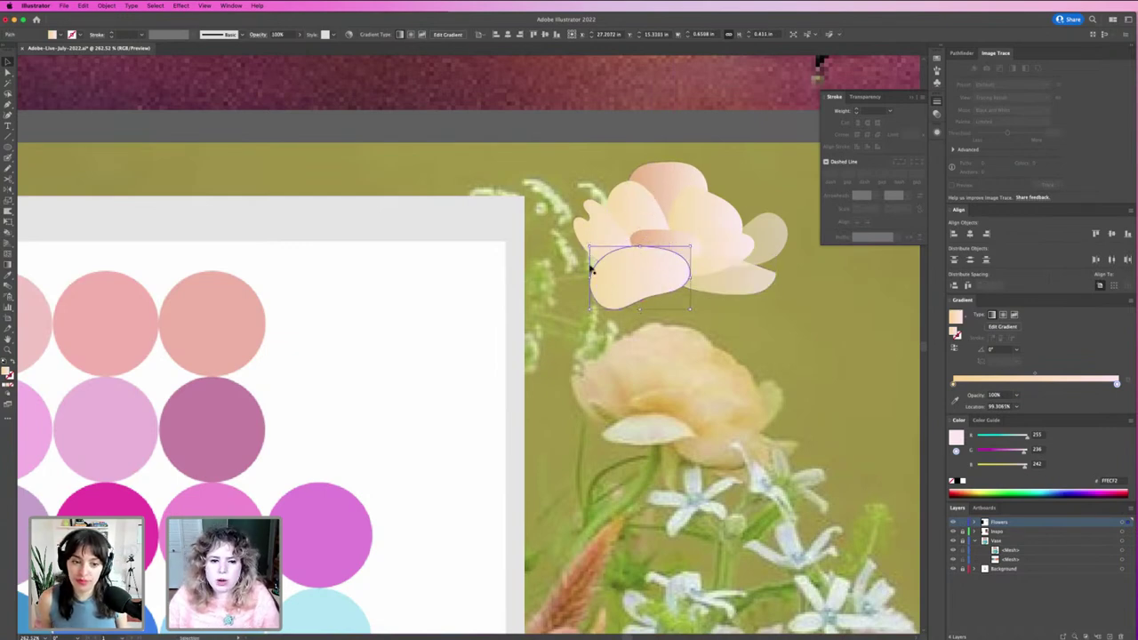
# Set the opacity of the notched outer-left petal to 90%.
pyautogui.moveTo(589, 262); pyautogui.dragTo(610, 240)
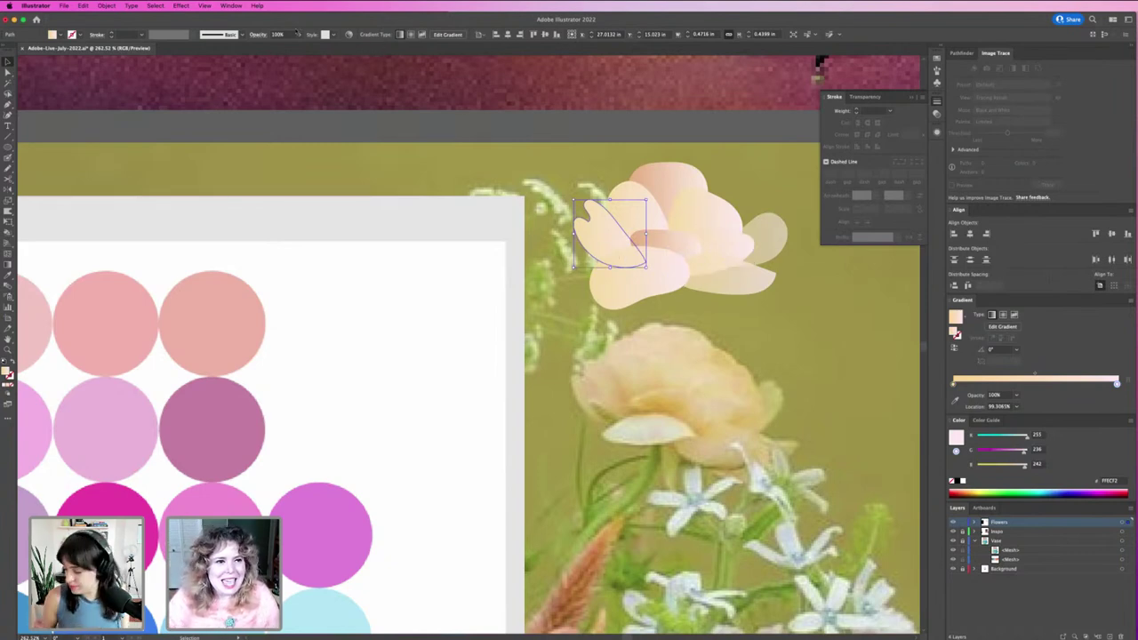
pyautogui.click(277, 34)
pyautogui.write('30')
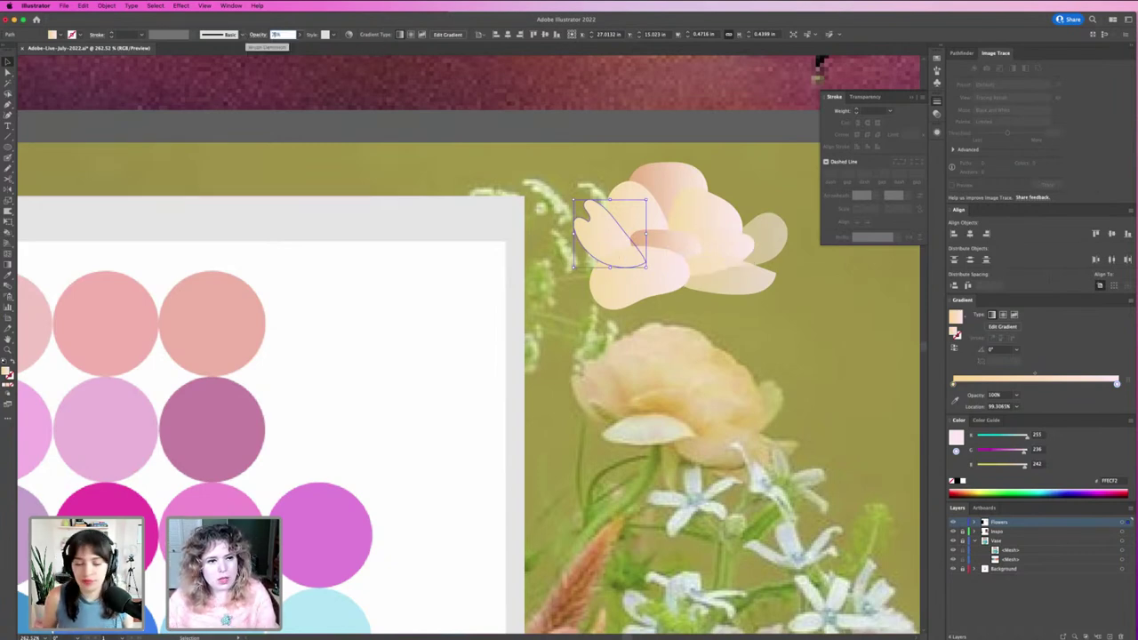
pyautogui.press('Return')
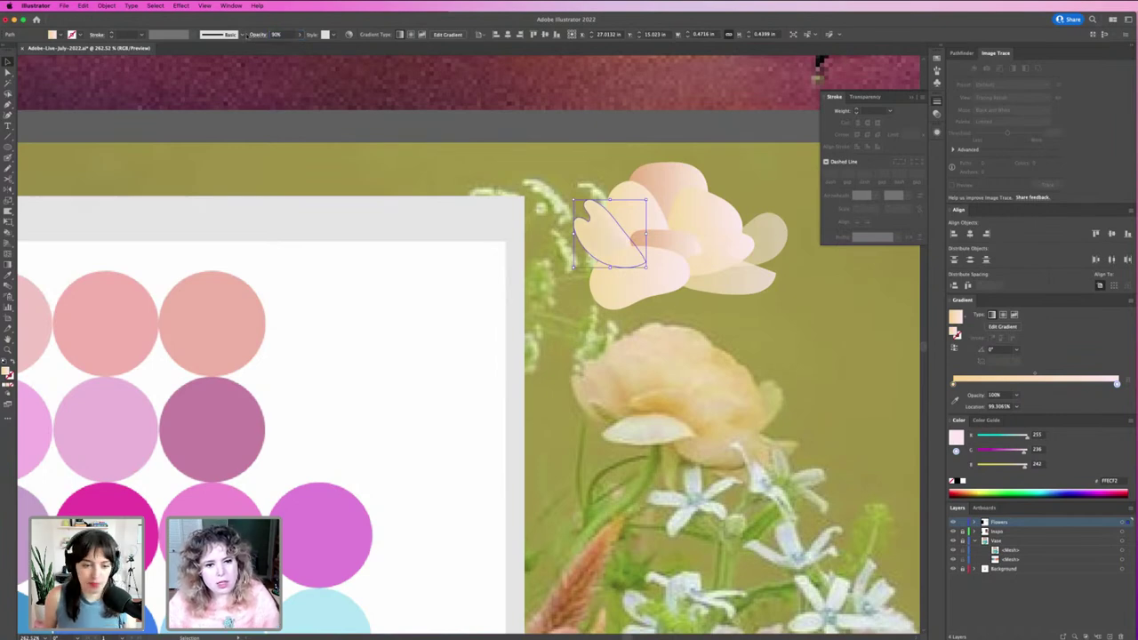
pyautogui.click(744, 332)
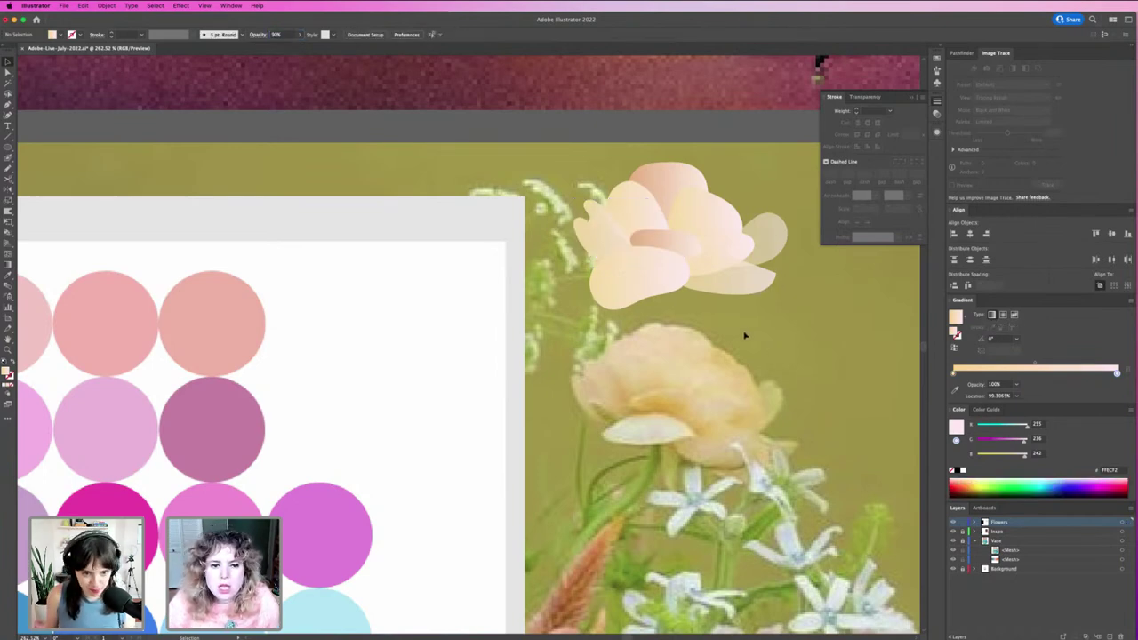
# Move the small salmon centre petal slightly left, above the large lower-left petal.
pyautogui.click(604, 235)
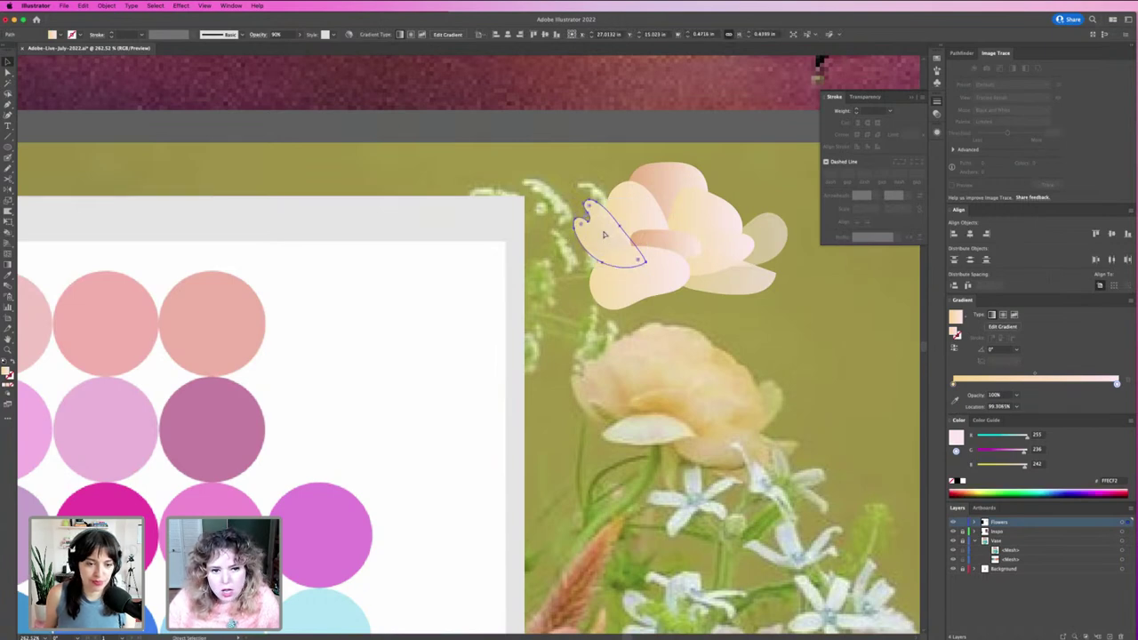
pyautogui.click(685, 297)
pyautogui.moveTo(667, 252); pyautogui.dragTo(657, 246)
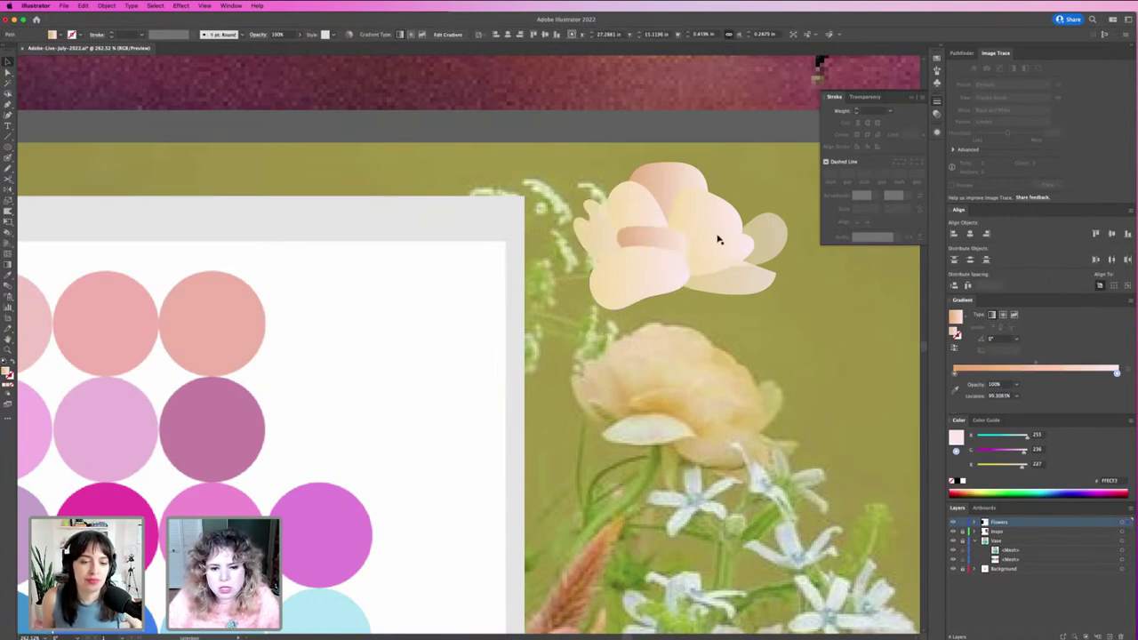
# Duplicate the salmon top petal, rotate the copy about 32° clockwise and place it behind the upper-right petal.
pyautogui.click(681, 187)
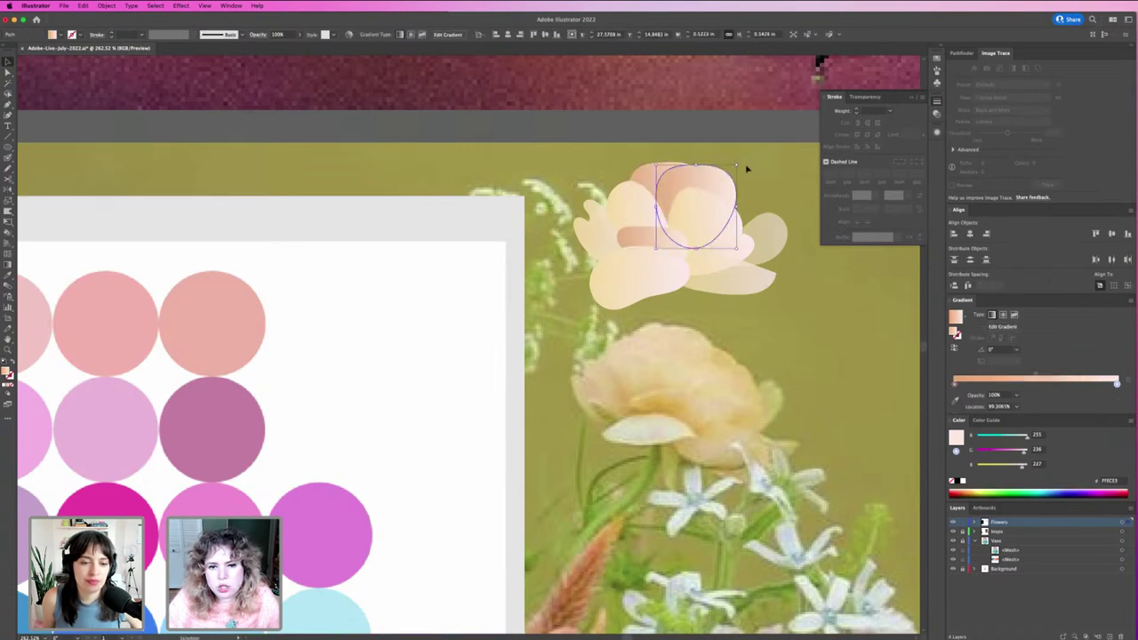
pyautogui.moveTo(739, 164); pyautogui.dragTo(765, 187)
pyautogui.moveTo(673, 180); pyautogui.dragTo(696, 178)
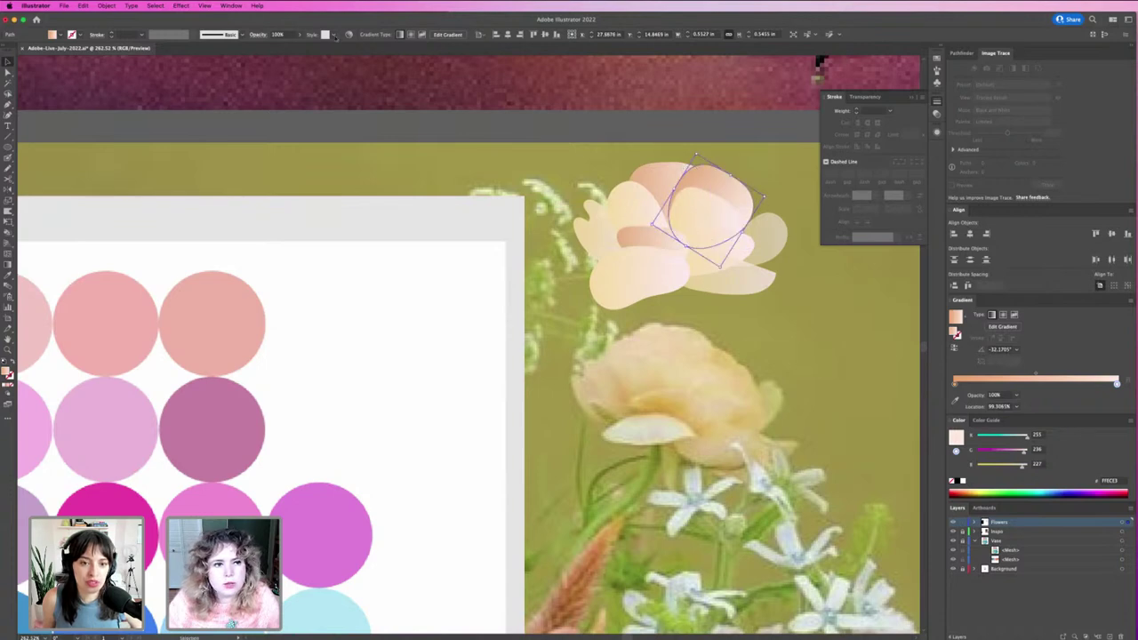
# Set the rotated petal copy's opacity to 80%.
pyautogui.click(281, 34)
pyautogui.write('50')
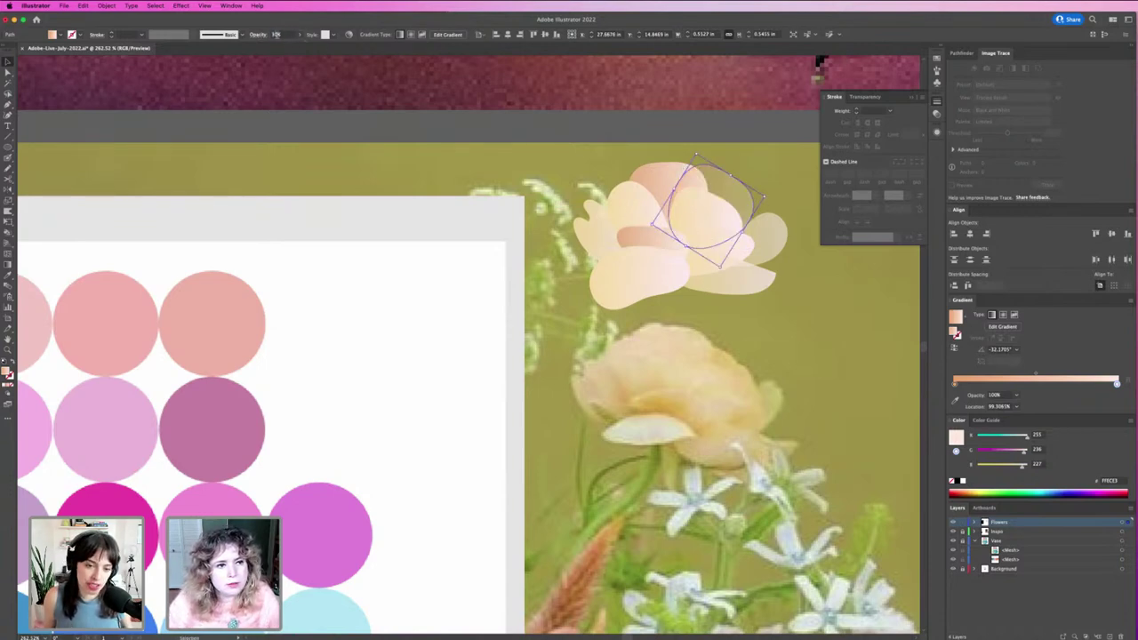
pyautogui.click(277, 34)
pyautogui.write('80')
pyautogui.press('Return')
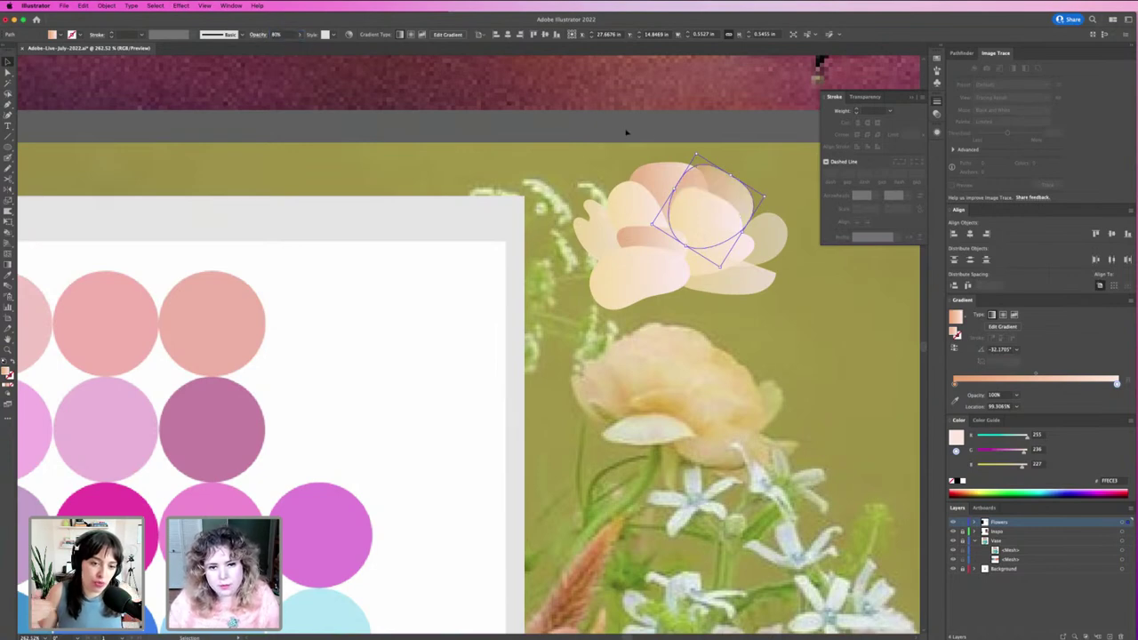
# Recolour the rotated petal's gradient from coral pink to light pink FFD6E3 and nudge the petal slightly left.
pyautogui.click(955, 383)
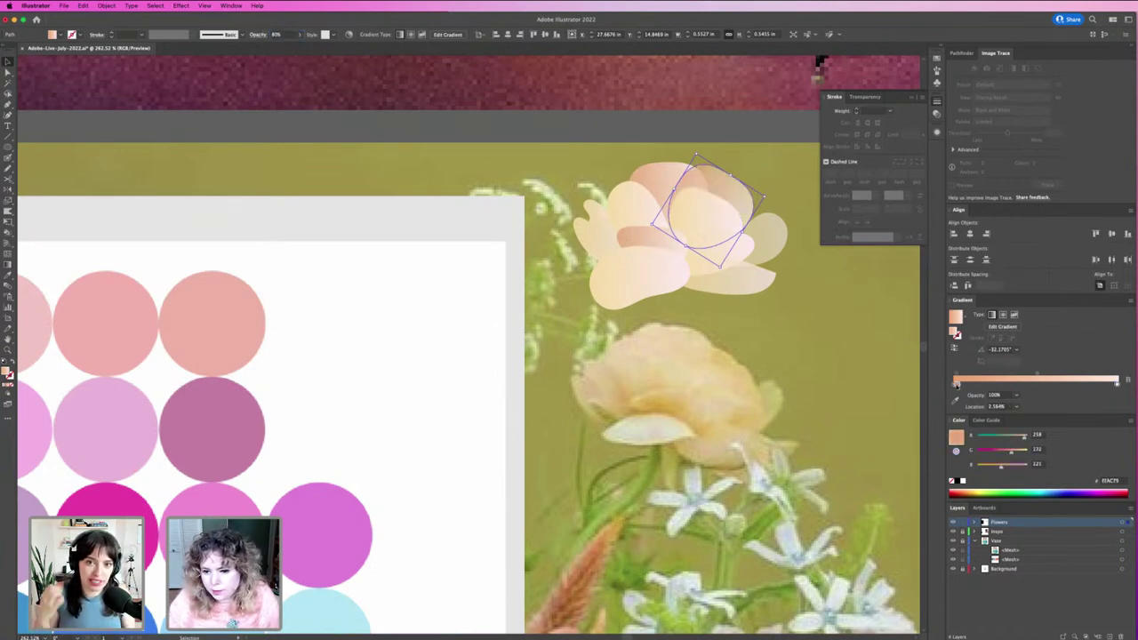
pyautogui.moveTo(956, 384); pyautogui.dragTo(954, 383)
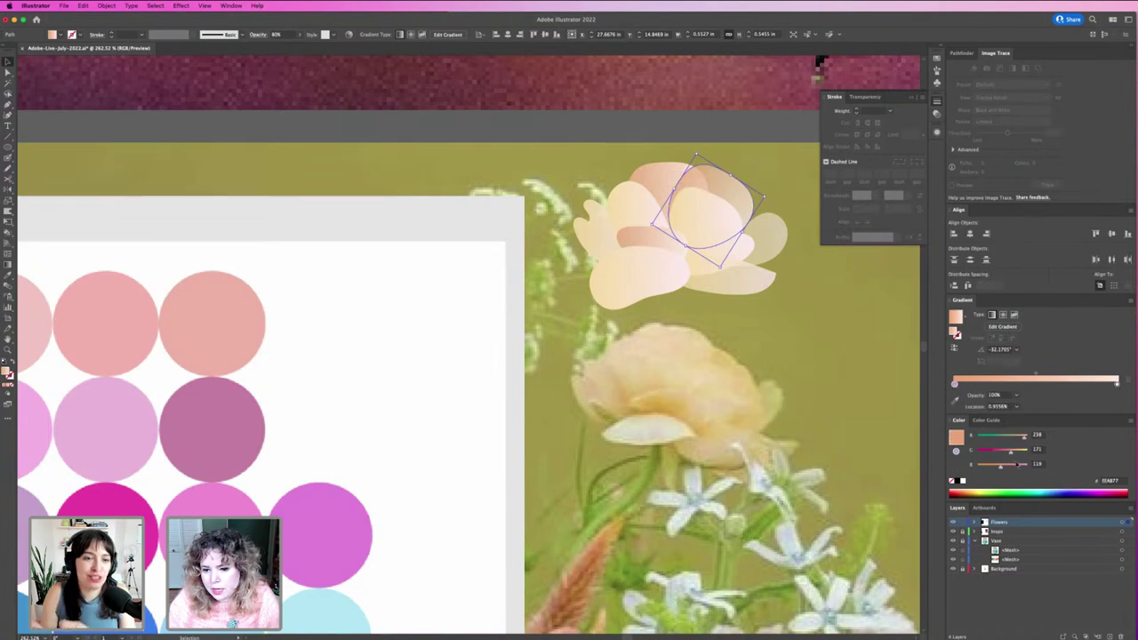
pyautogui.moveTo(1008, 452); pyautogui.dragTo(1003, 451)
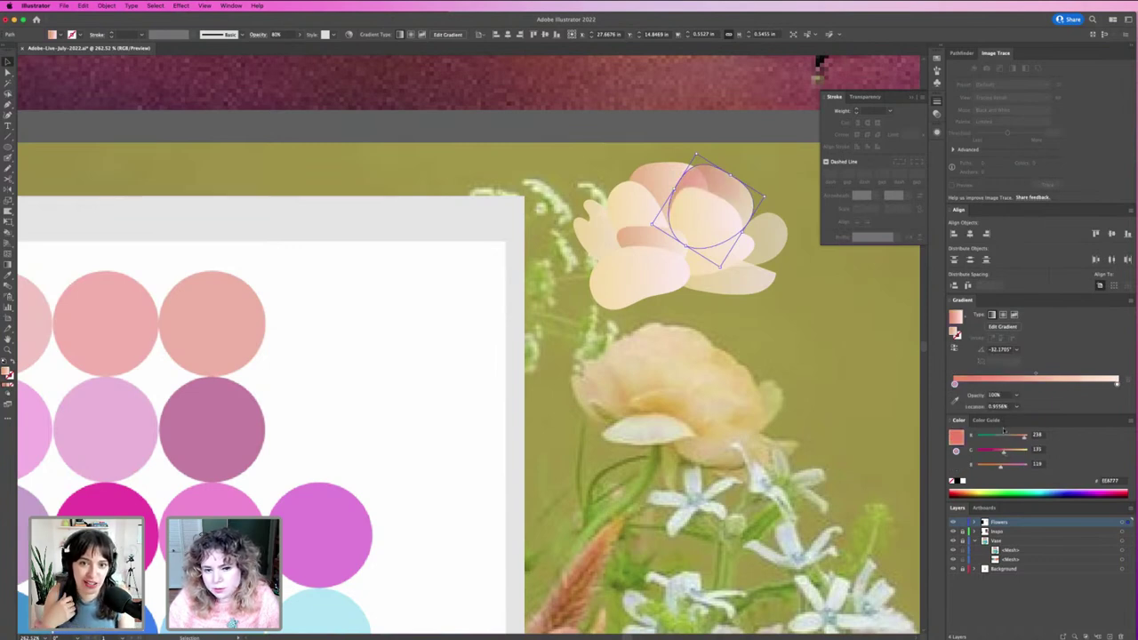
pyautogui.click(1116, 383)
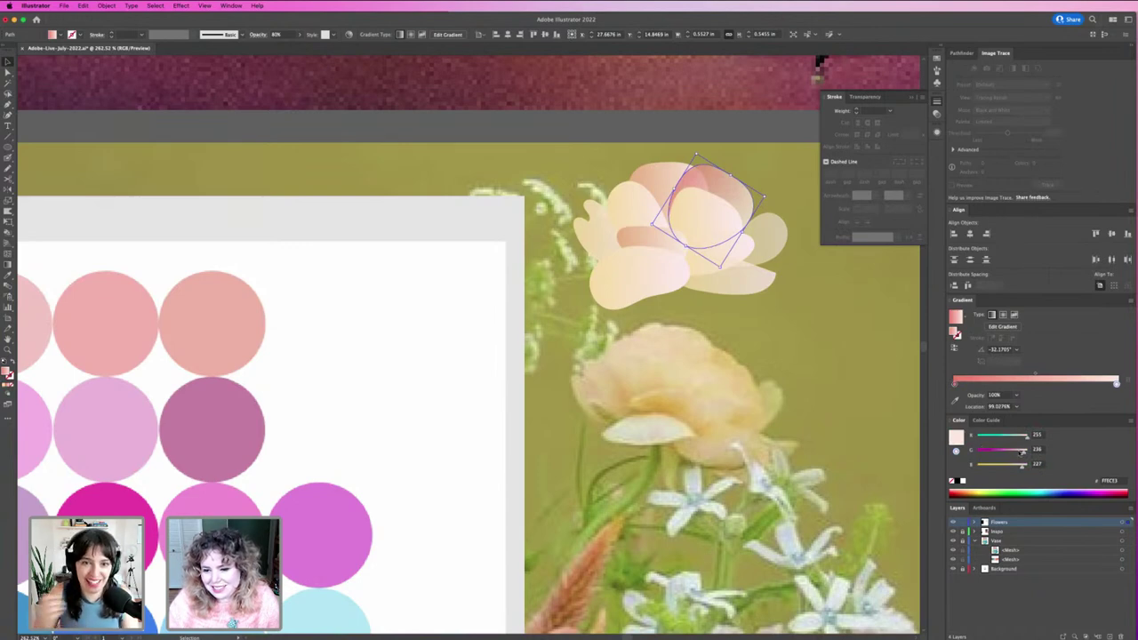
pyautogui.moveTo(1023, 451); pyautogui.dragTo(1019, 451)
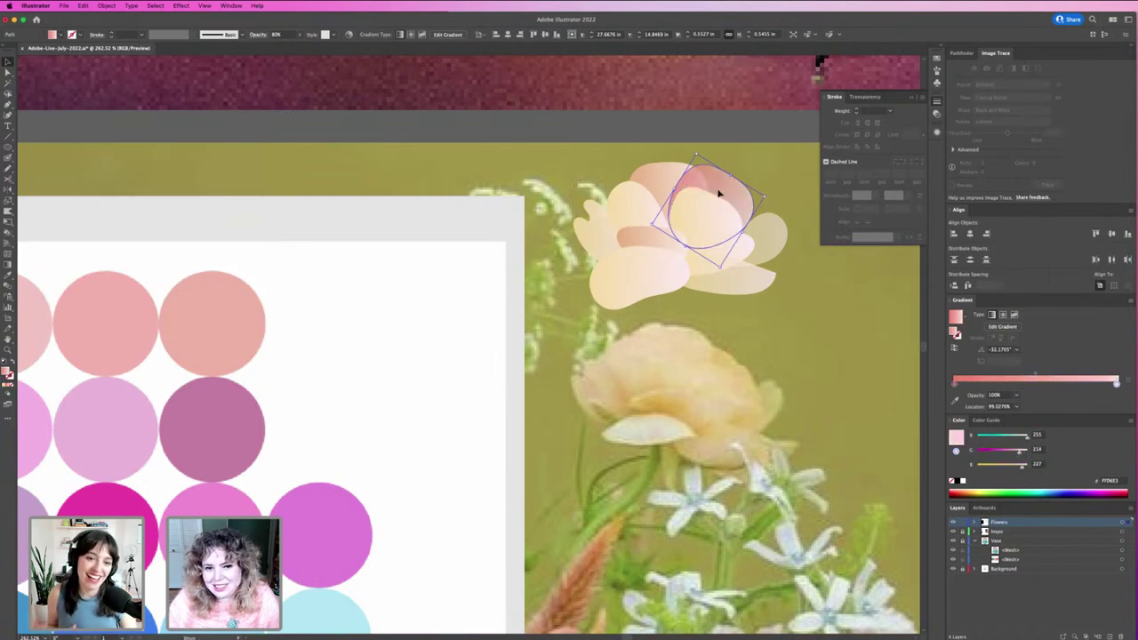
pyautogui.moveTo(720, 193); pyautogui.dragTo(715, 192)
pyautogui.click(723, 224)
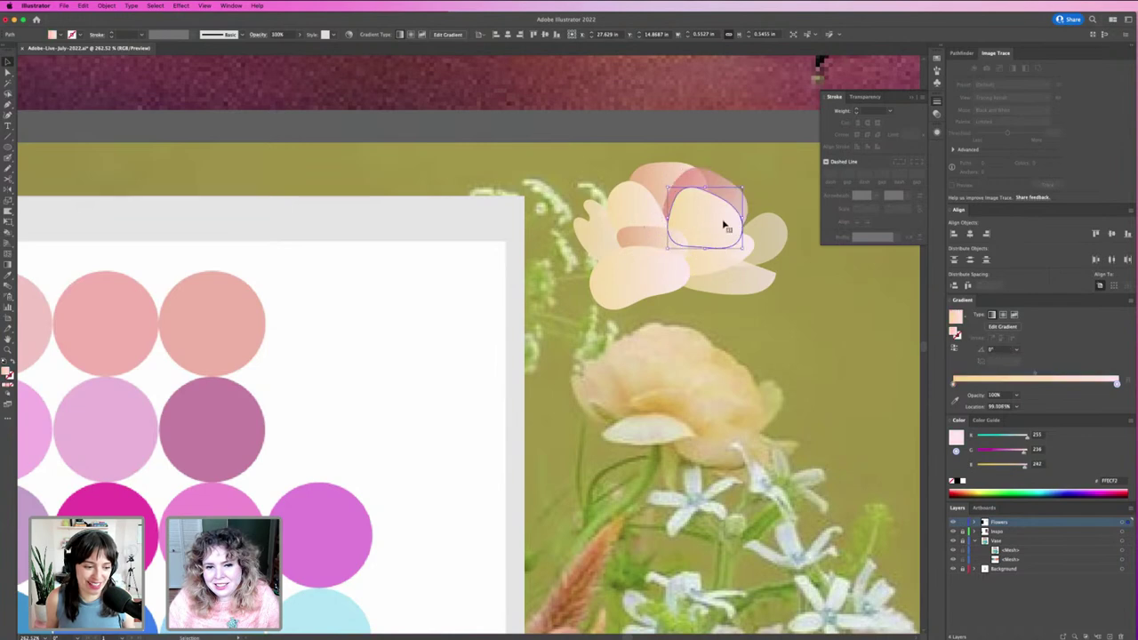
pyautogui.press('super+shift+a')
pyautogui.click(655, 193)
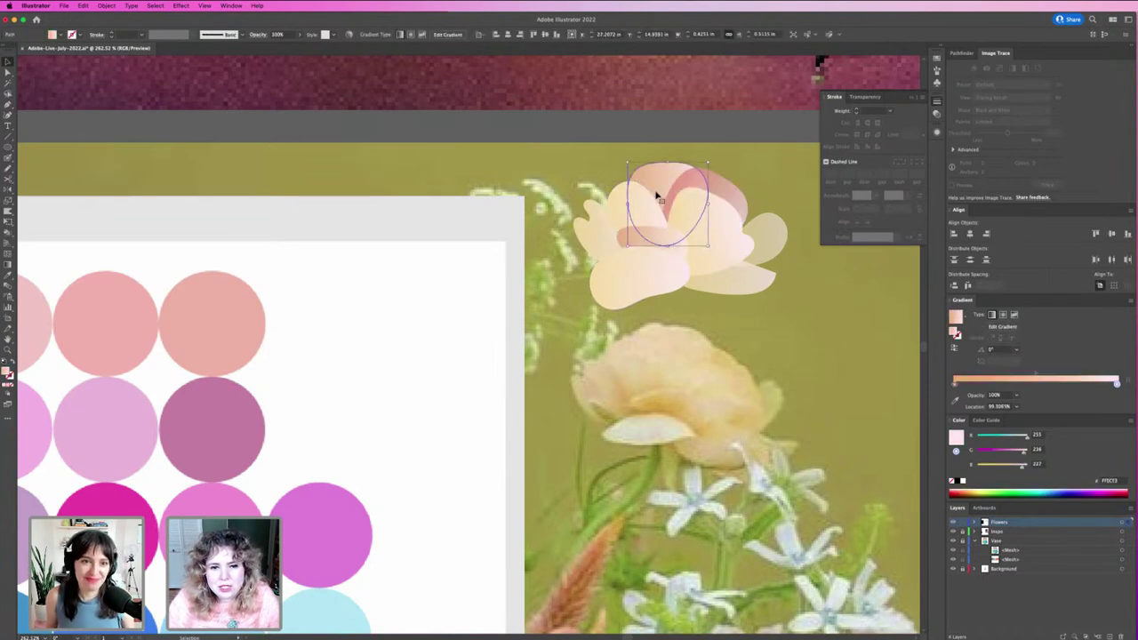
pyautogui.press('super+shift+a')
pyautogui.click(662, 266)
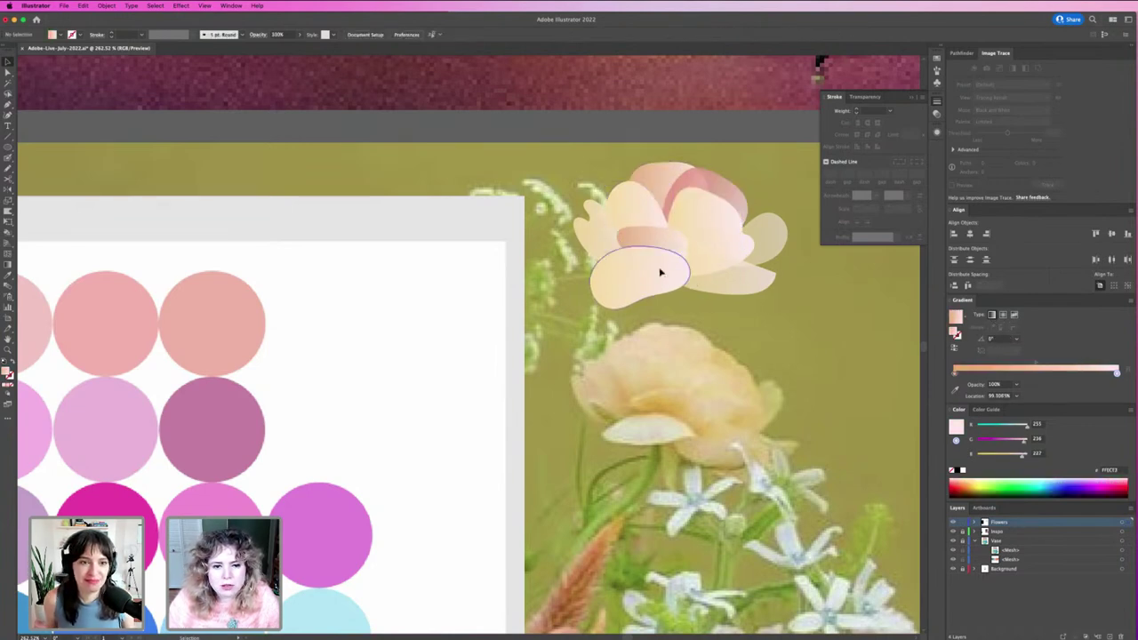
pyautogui.press('g')
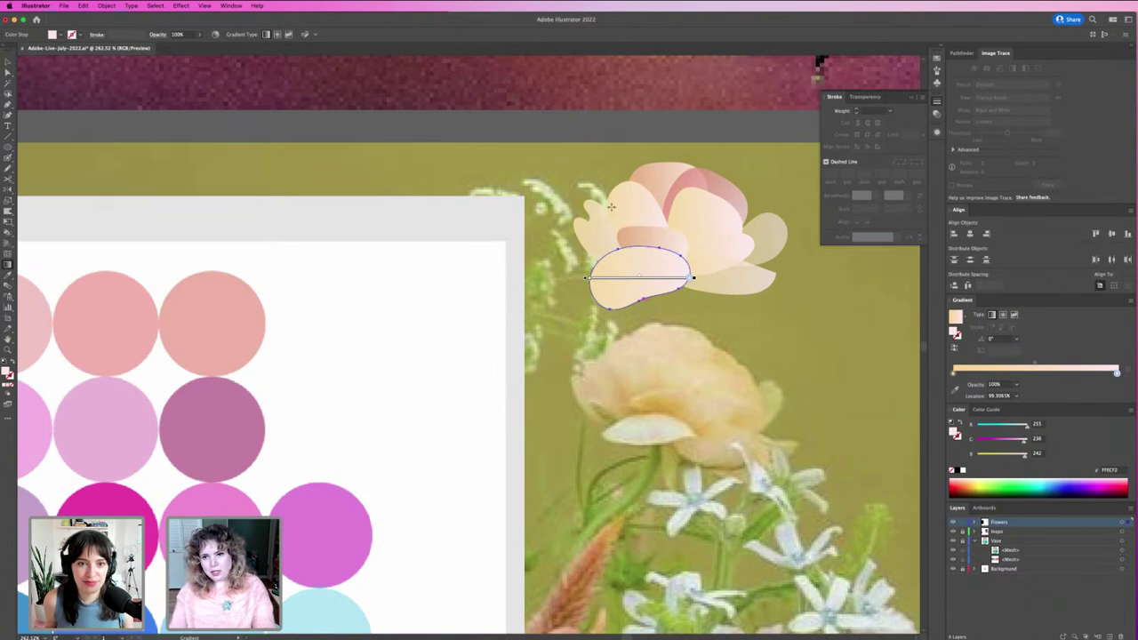
pyautogui.press('v')
pyautogui.click(560, 120)
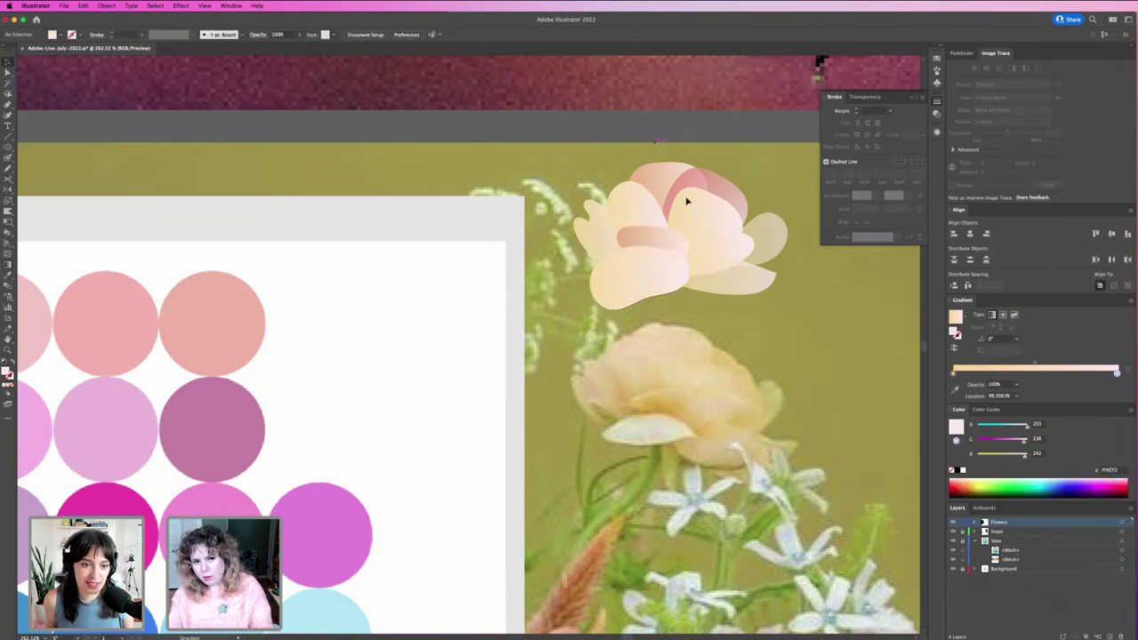
# Draw a circle about 0.46 in wide, set its gradient's end colour to yellow FFEC33 and place it up and left of the flower.
pyautogui.press('l')
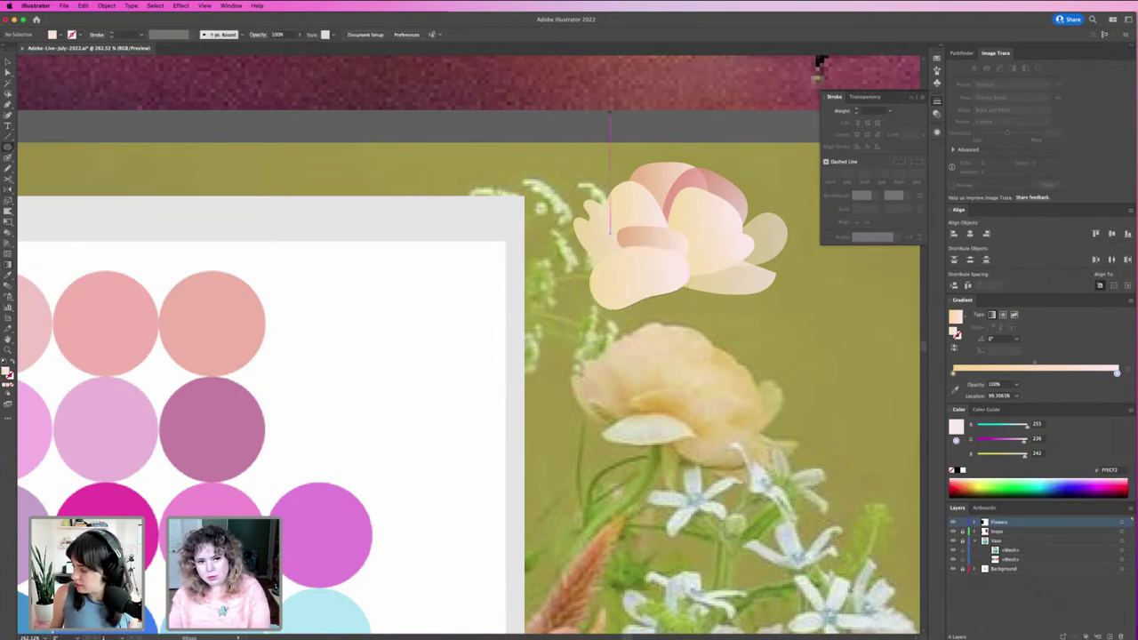
pyautogui.moveTo(607, 104); pyautogui.dragTo(536, 142)
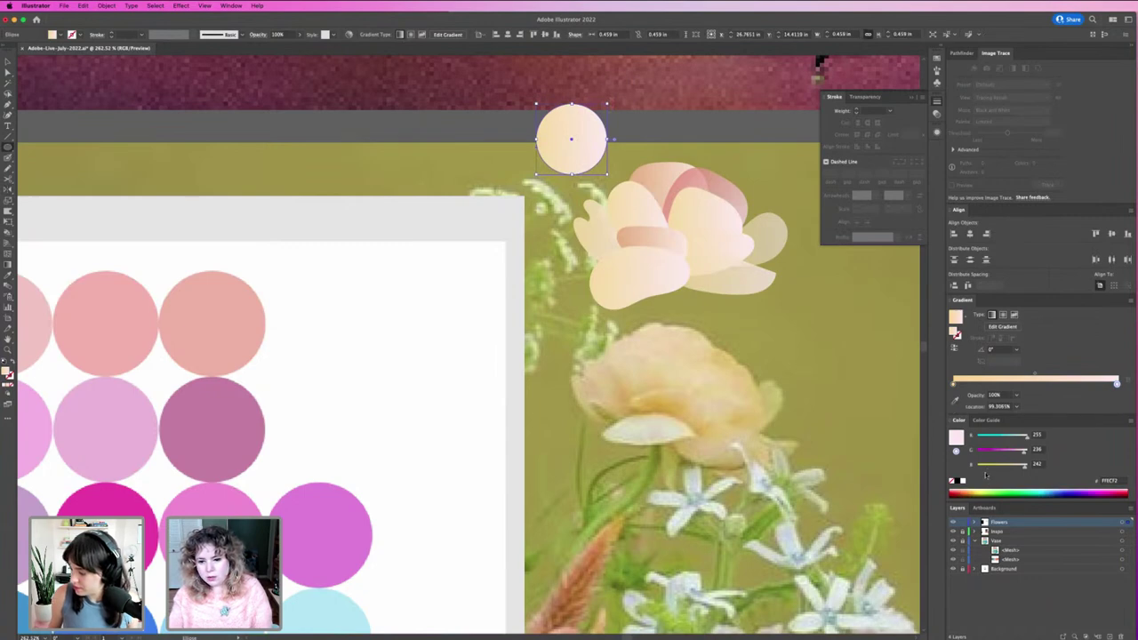
pyautogui.click(987, 463)
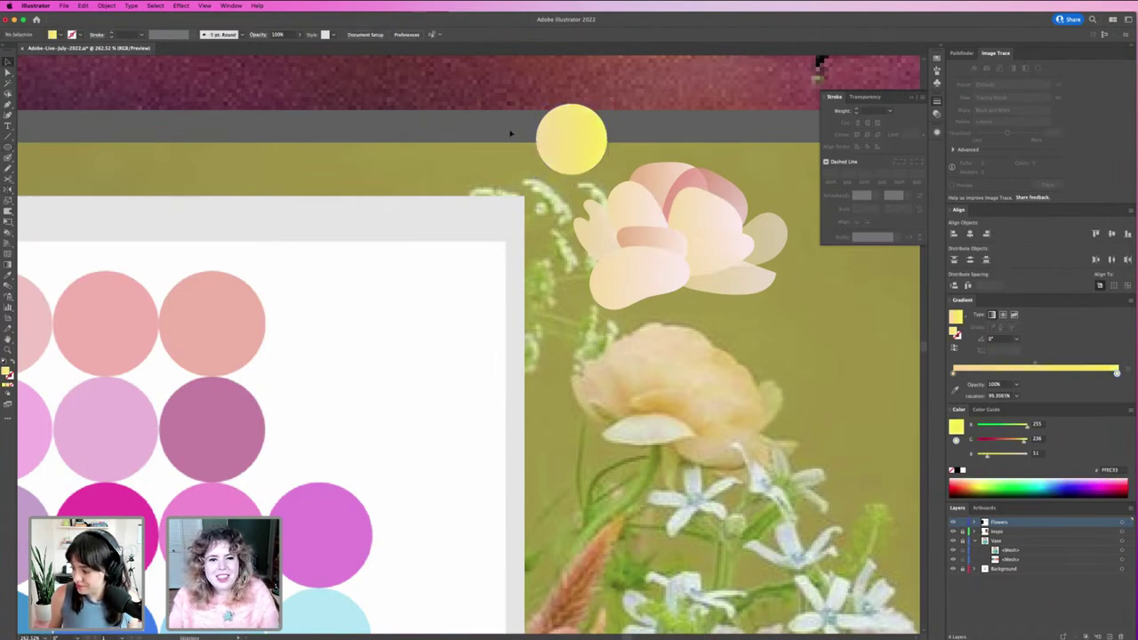
pyautogui.moveTo(558, 141); pyautogui.dragTo(506, 114)
pyautogui.click(602, 166)
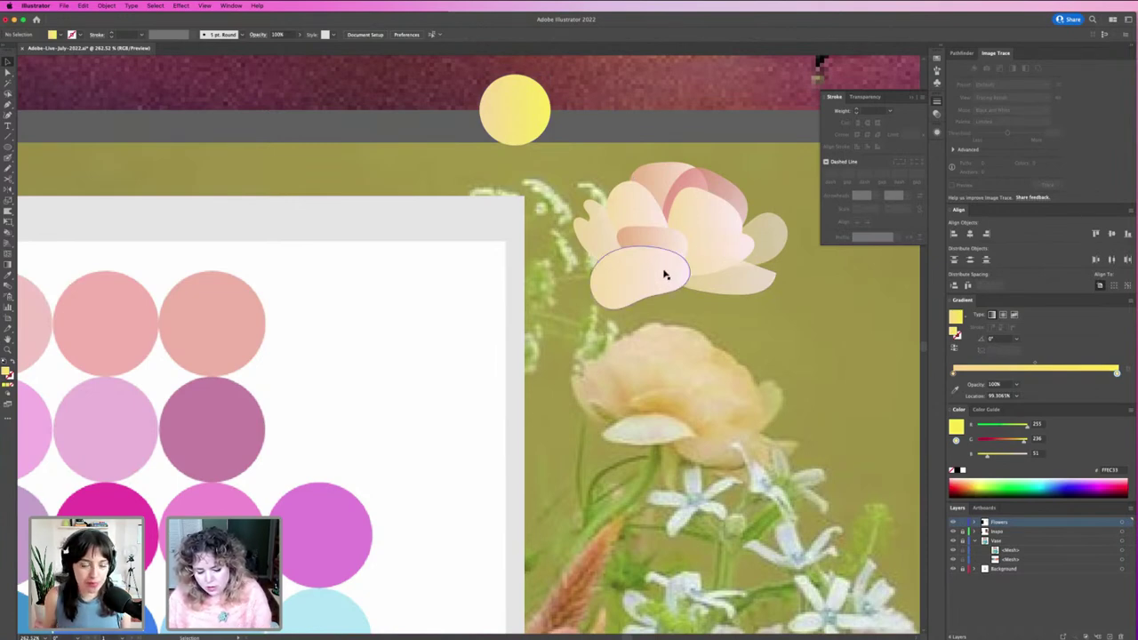
# Draw a closed freehand shape with the Pencil tool over the flower's upper-left half and fill it with bright green 87FF37.
pyautogui.press('n')
pyautogui.moveTo(690, 173)
pyautogui.mouseDown()
pyautogui.moveTo(624, 175)
pyautogui.moveTo(602, 195)
pyautogui.moveTo(605, 279)
pyautogui.moveTo(646, 269)
pyautogui.moveTo(709, 214)
pyautogui.moveTo(690, 171)
pyautogui.mouseUp()
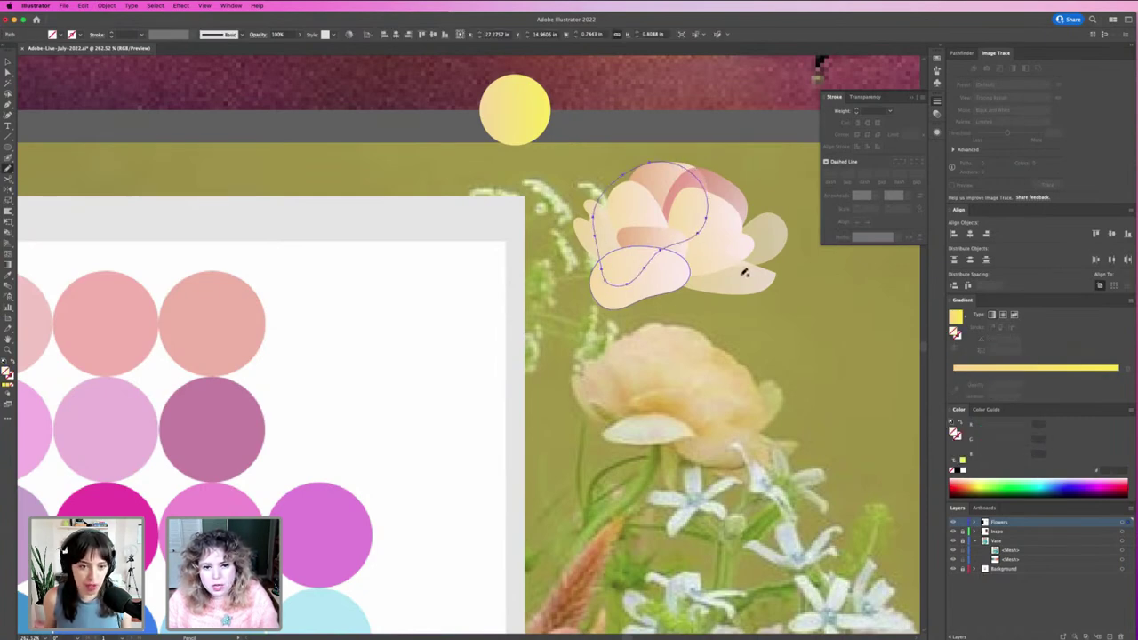
pyautogui.click(1000, 482)
# Draw a second closed freehand shape over the flower's lower-right half and fill it with dark green 116E00.
pyautogui.moveTo(773, 213)
pyautogui.mouseDown()
pyautogui.moveTo(753, 191)
pyautogui.moveTo(732, 192)
pyautogui.moveTo(705, 242)
pyautogui.moveTo(607, 290)
pyautogui.moveTo(606, 309)
pyautogui.moveTo(664, 318)
pyautogui.moveTo(764, 296)
pyautogui.moveTo(806, 246)
pyautogui.moveTo(769, 197)
pyautogui.mouseUp()
pyautogui.click(1007, 487)
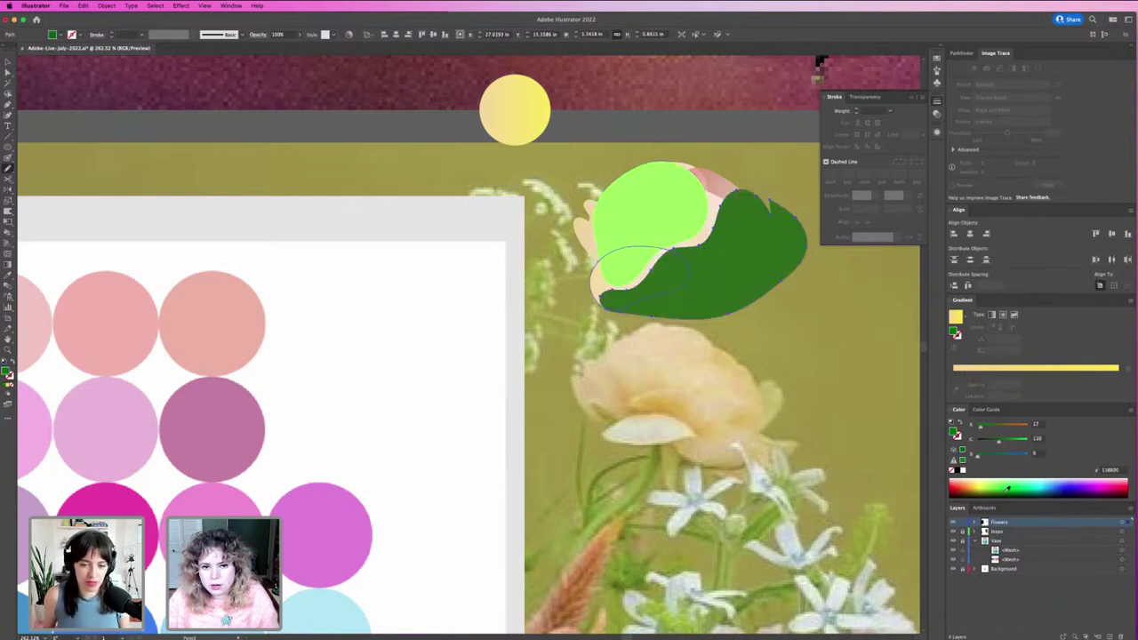
pyautogui.press('v')
pyautogui.click(822, 396)
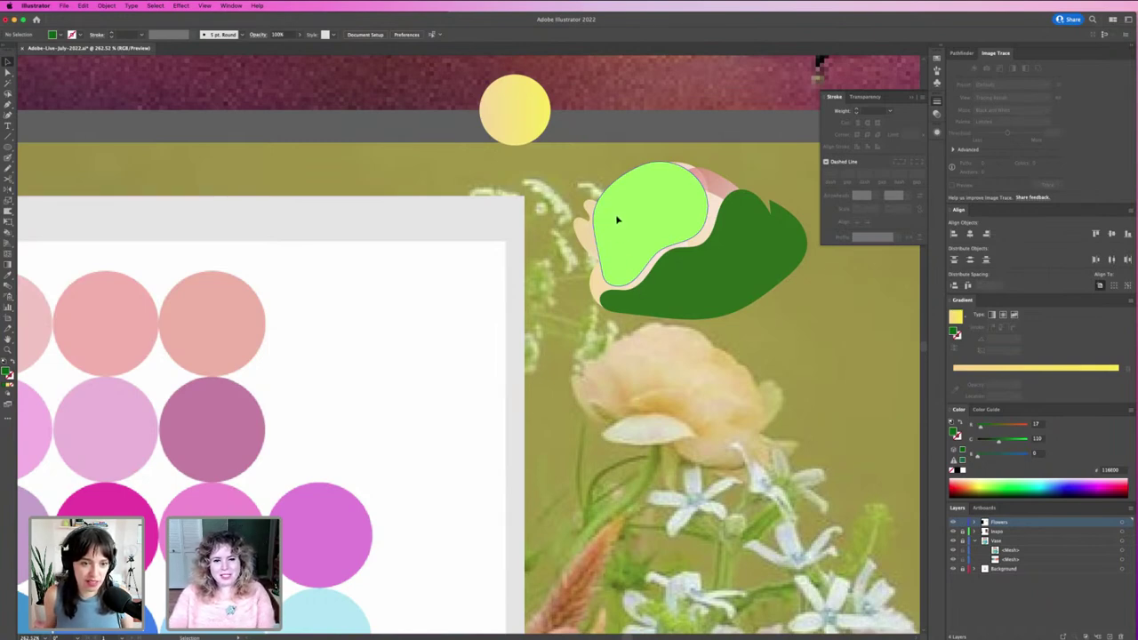
# Place a copy of the yellow circle on the right side of the peach flower in the photo.
pyautogui.click(633, 264)
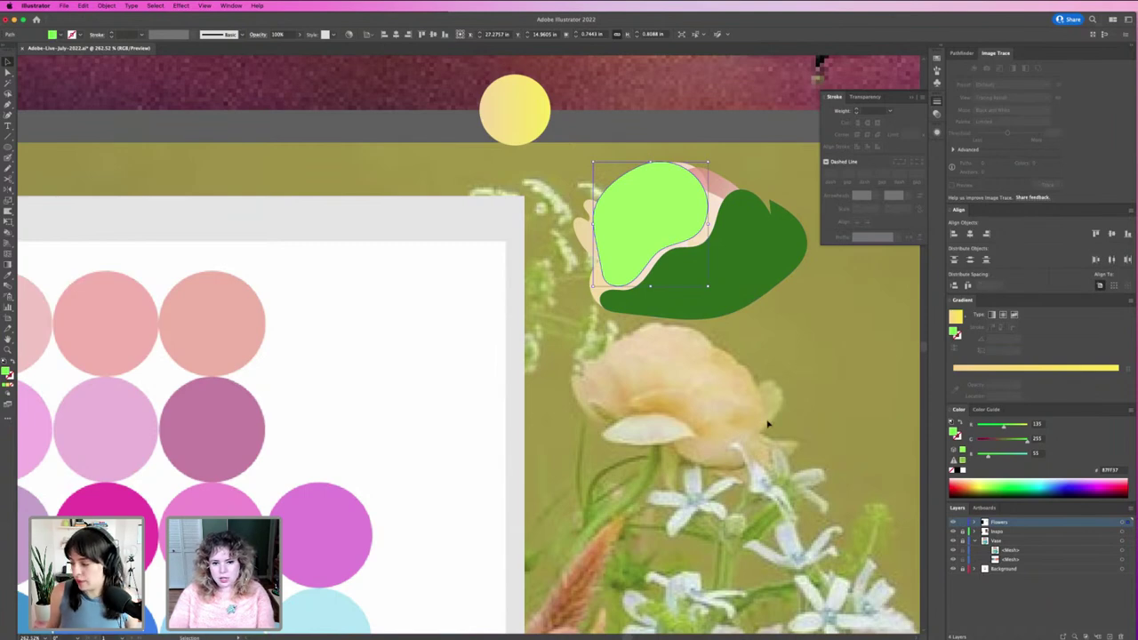
pyautogui.click(503, 109)
pyautogui.moveTo(510, 112); pyautogui.dragTo(750, 403)
pyautogui.click(815, 429)
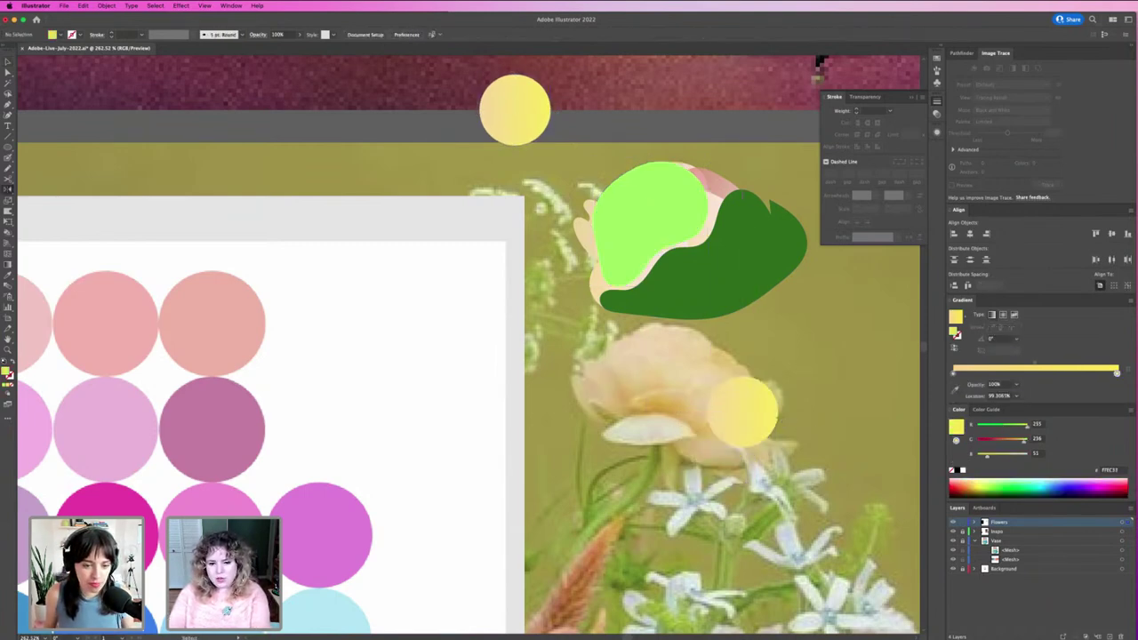
# Draw a circle about 0.19 in wide inside the copied yellow circle and set its gradient's end colour to white.
pyautogui.press('g')
pyautogui.click(731, 400)
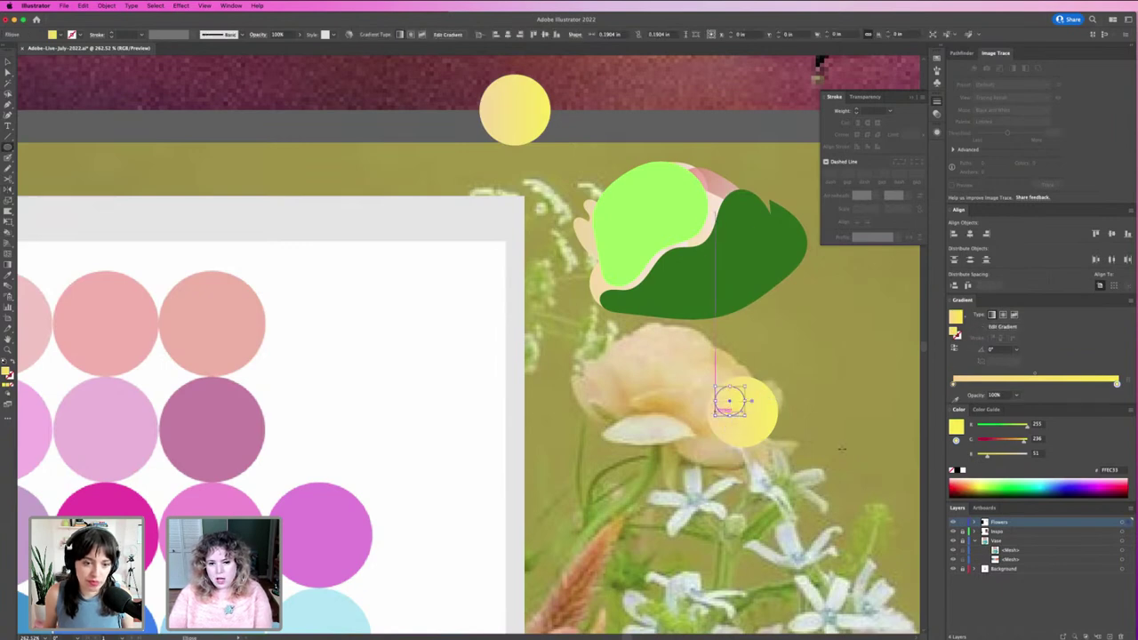
pyautogui.click(963, 481)
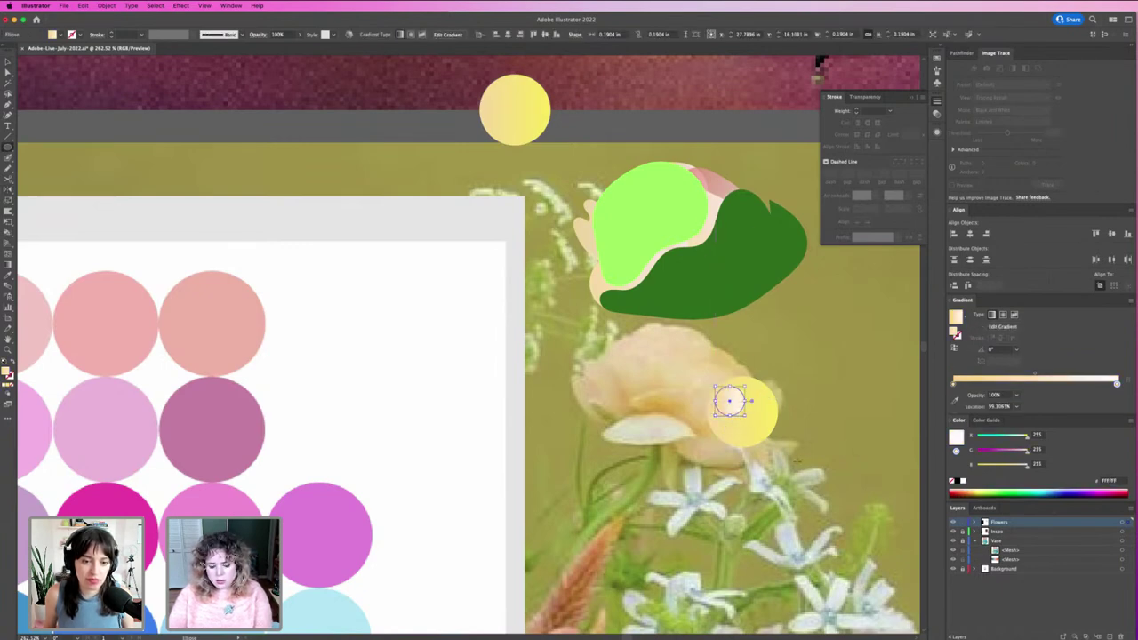
# Delete the yellow circle and the small white-gradient circle inside it from the peach flower in the photo.
pyautogui.click(797, 460)
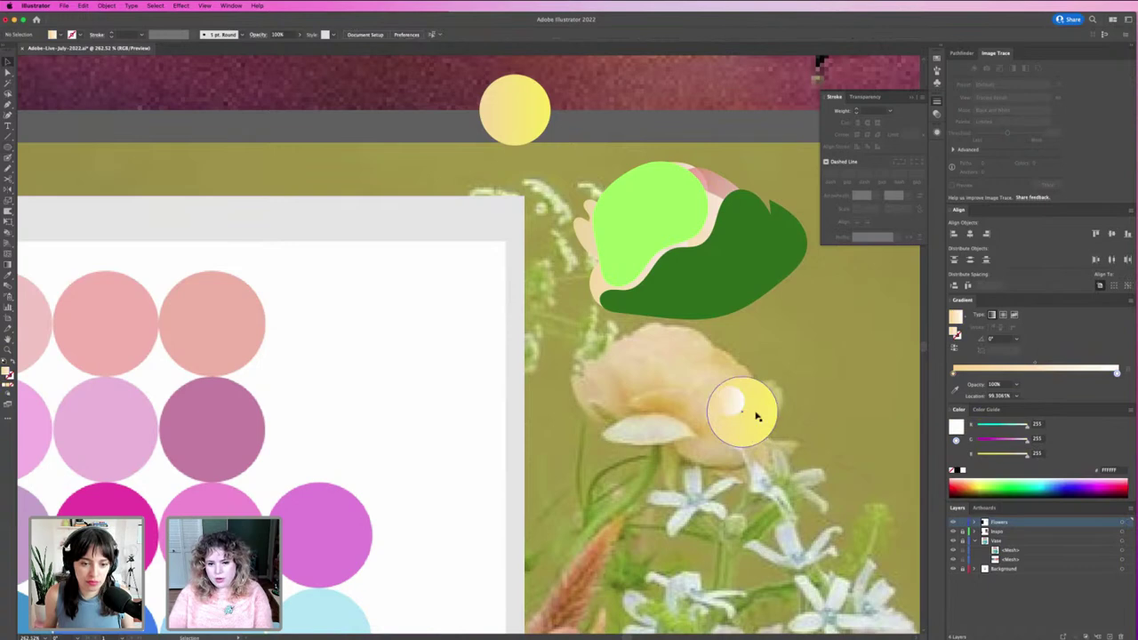
pyautogui.moveTo(793, 390); pyautogui.dragTo(698, 439)
pyautogui.press('Delete')
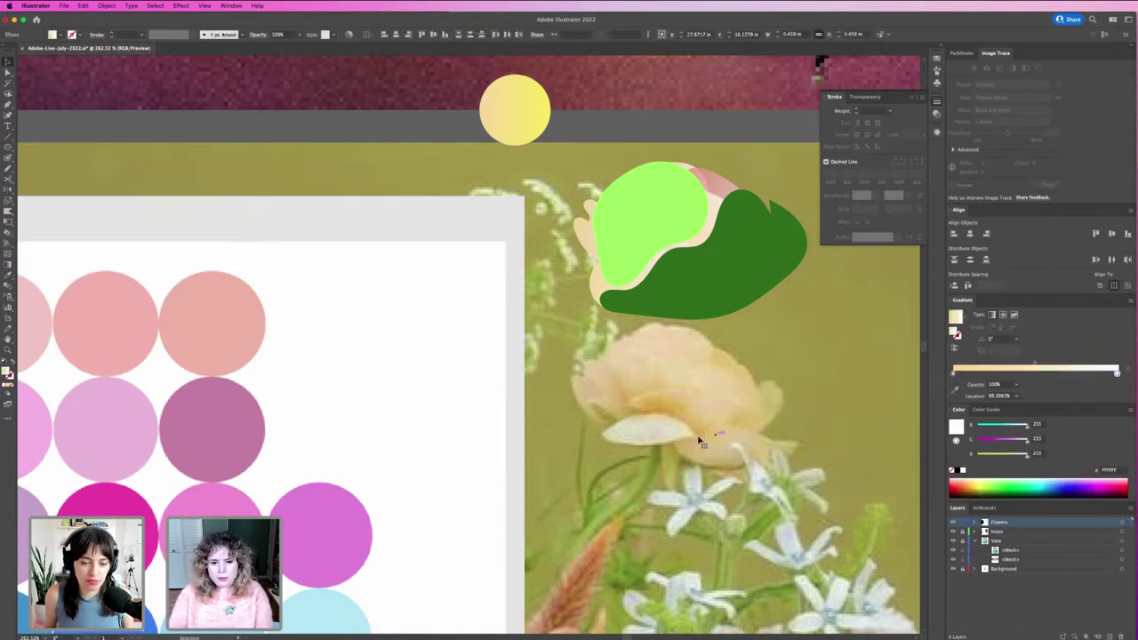
# Move the bright green and dark green shapes together off the illustrated flower, straight down onto the peach flower in the photo.
pyautogui.click(712, 258)
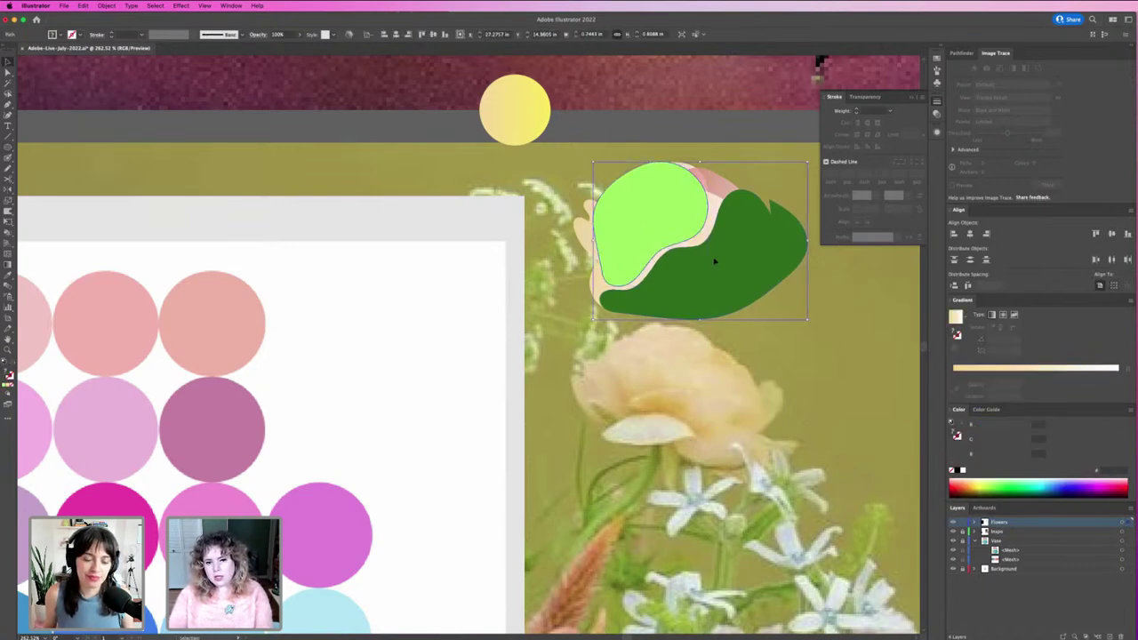
pyautogui.moveTo(714, 260); pyautogui.dragTo(714, 467)
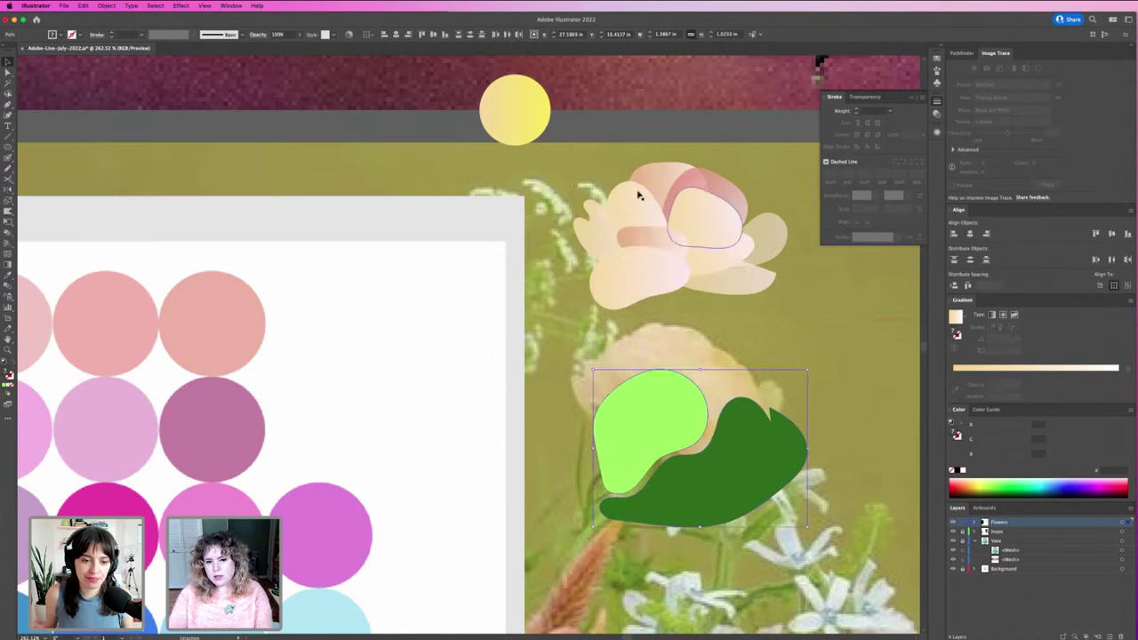
pyautogui.click(694, 352)
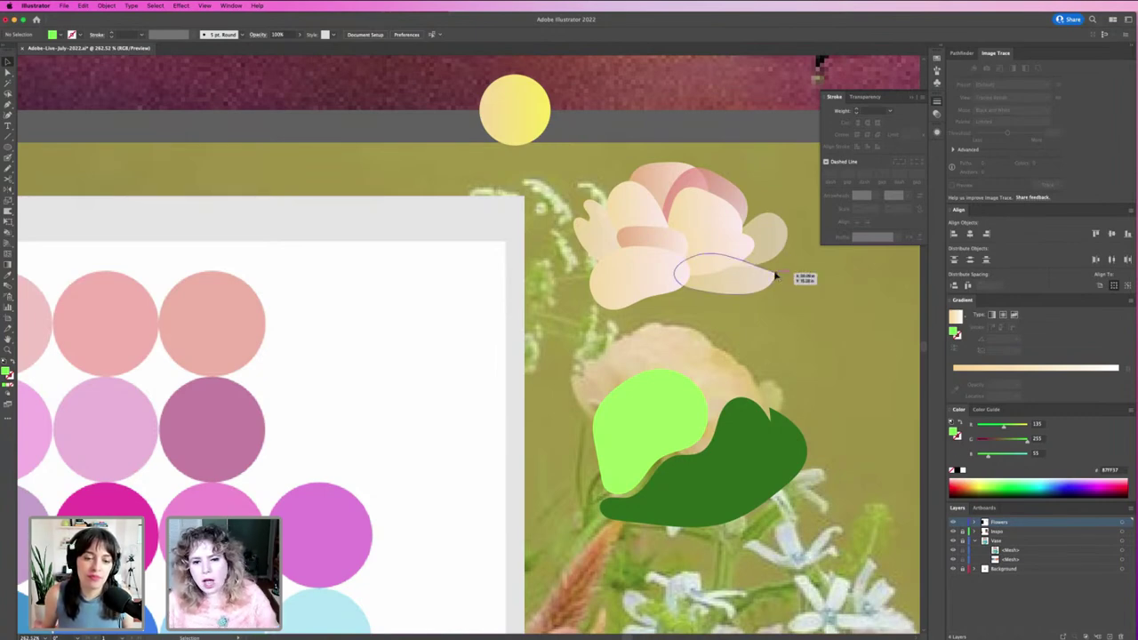
# Recolour the lower-right petal's gradient with a darker tan start colour E1C67D and a greyish beige end colour E4D2C0.
pyautogui.click(775, 274)
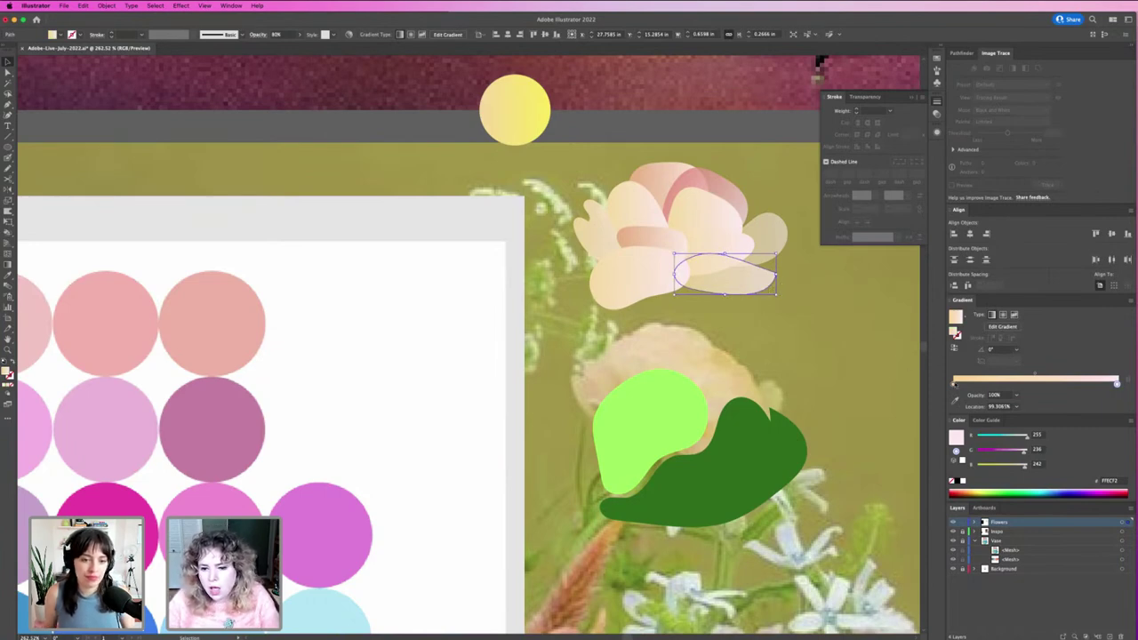
pyautogui.click(954, 383)
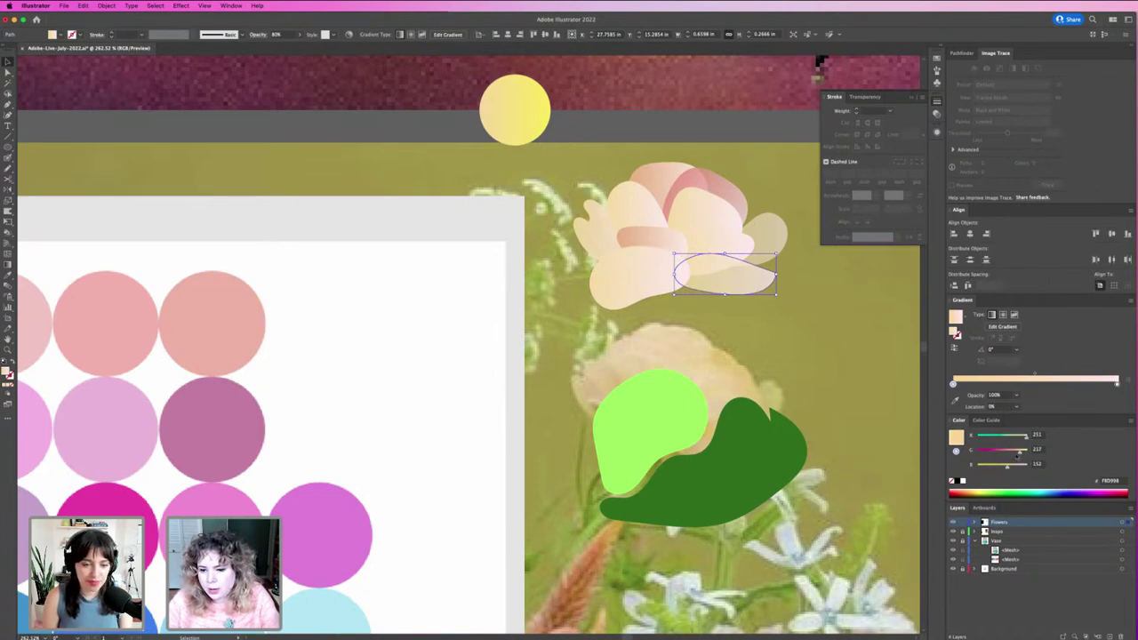
pyautogui.moveTo(1019, 453); pyautogui.dragTo(1016, 453)
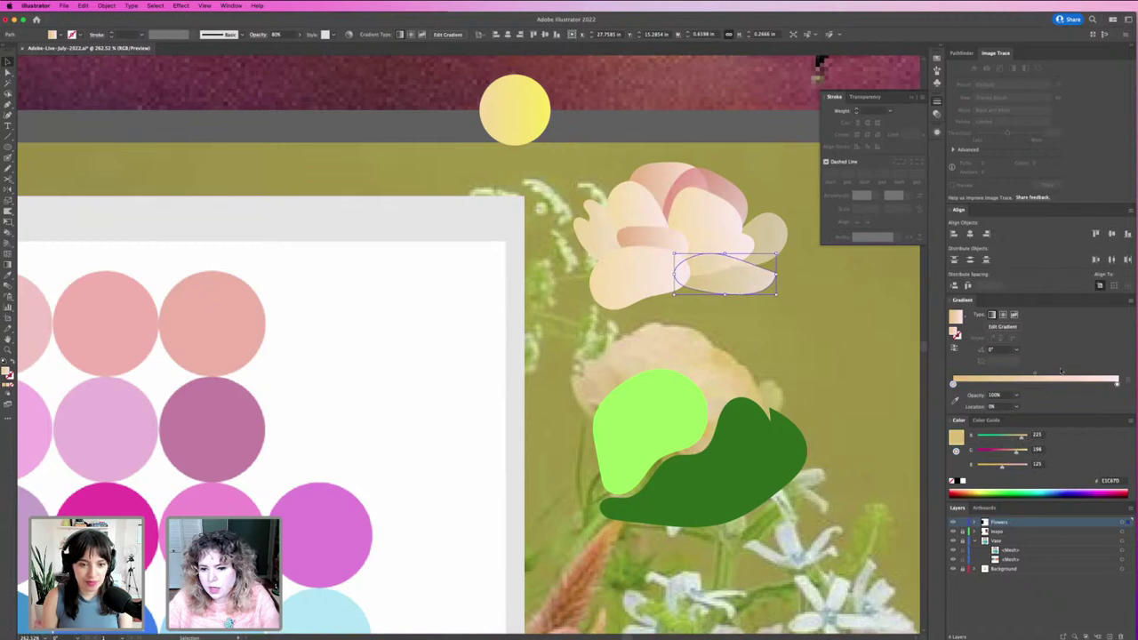
pyautogui.click(1117, 383)
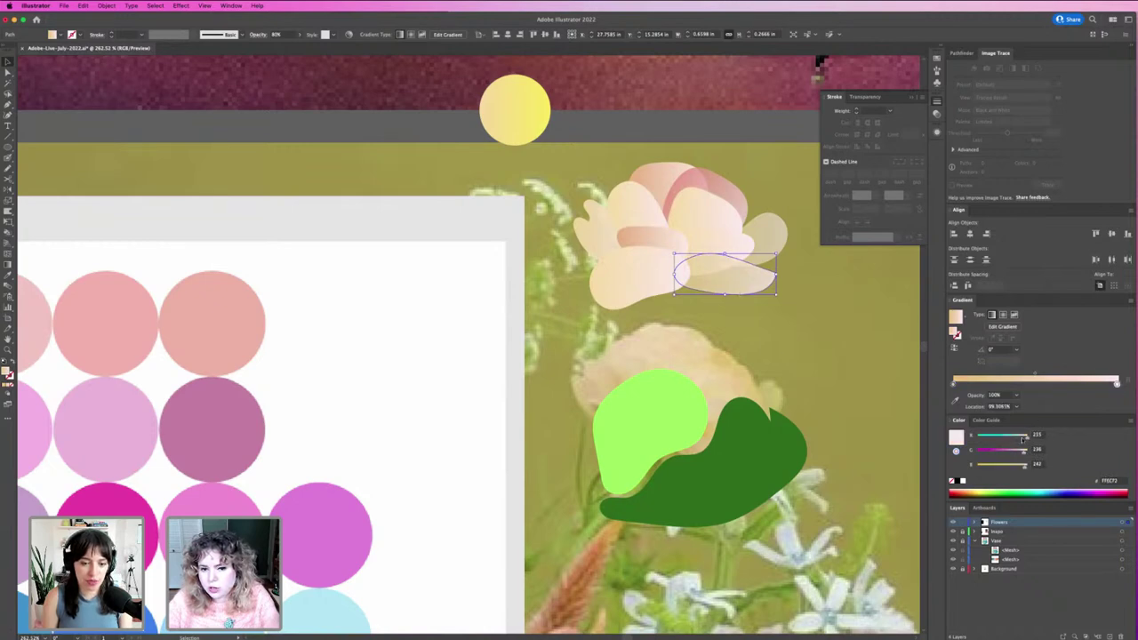
pyautogui.moveTo(1023, 436); pyautogui.dragTo(1018, 453)
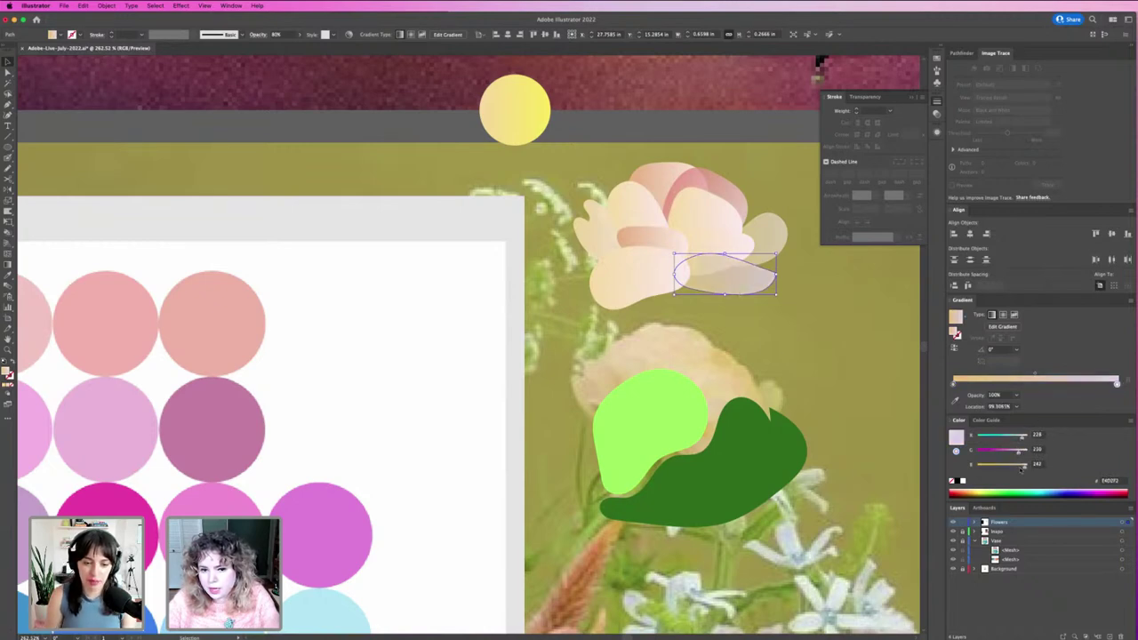
pyautogui.click(792, 333)
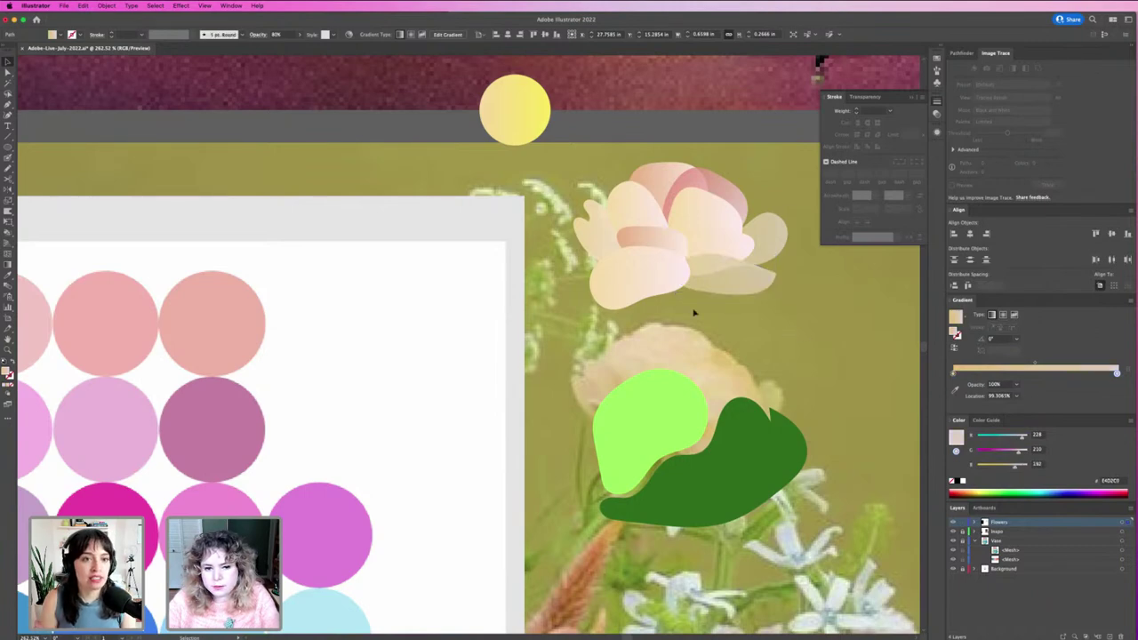
# Set the gradient start colour of the small petal above the lower-right one to orange FBC280 and select its end colour stop.
pyautogui.click(696, 246)
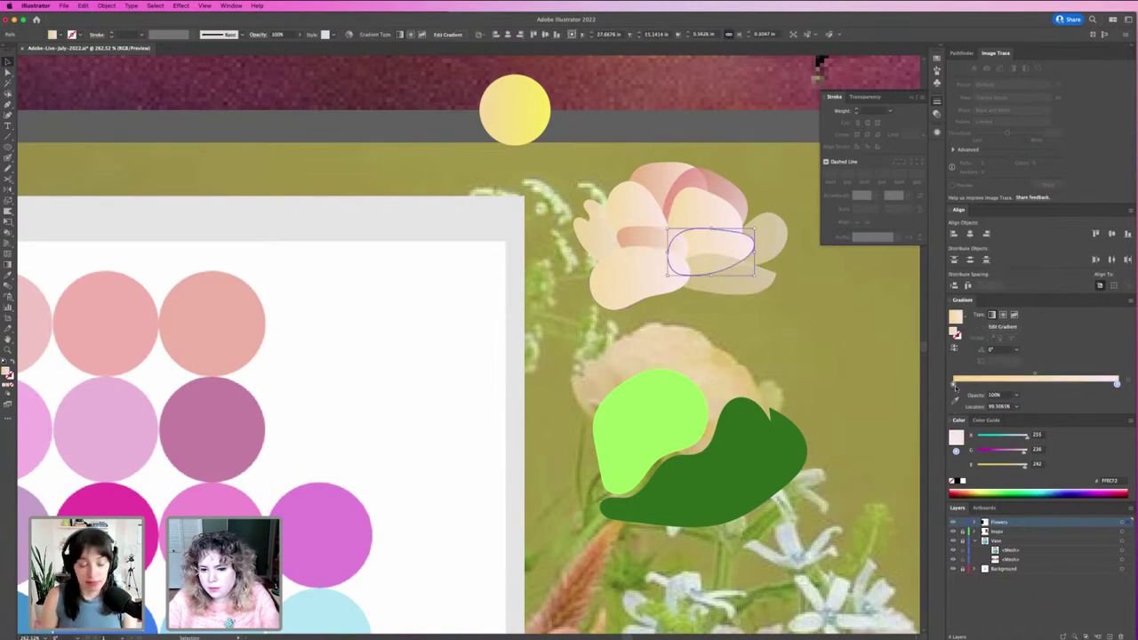
pyautogui.click(955, 385)
pyautogui.moveTo(1018, 453); pyautogui.dragTo(1015, 455)
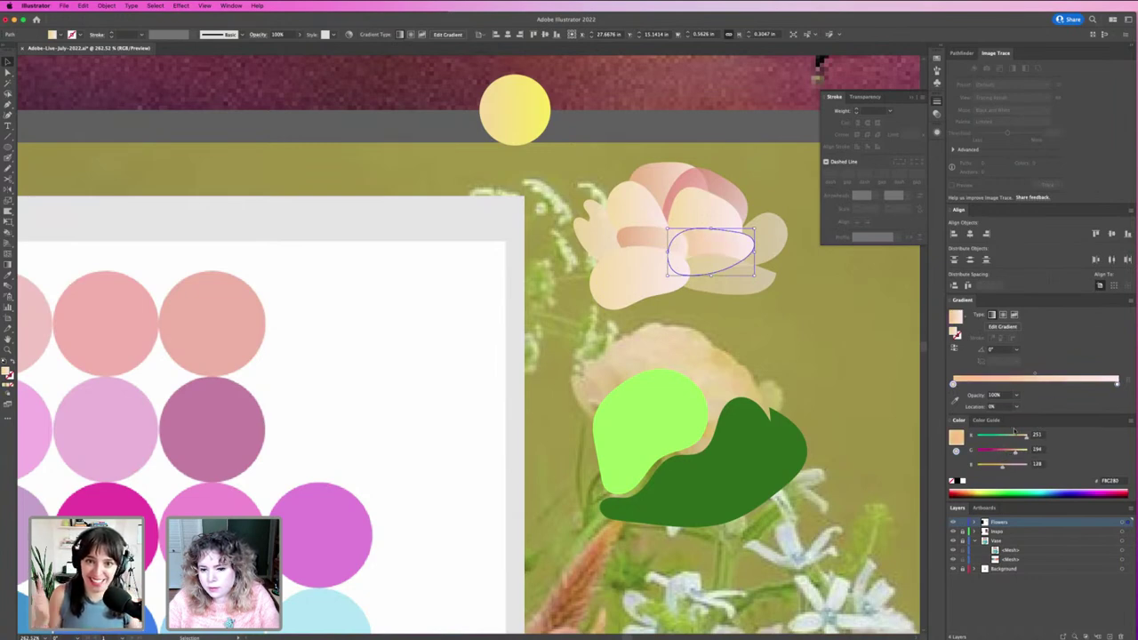
pyautogui.click(1115, 384)
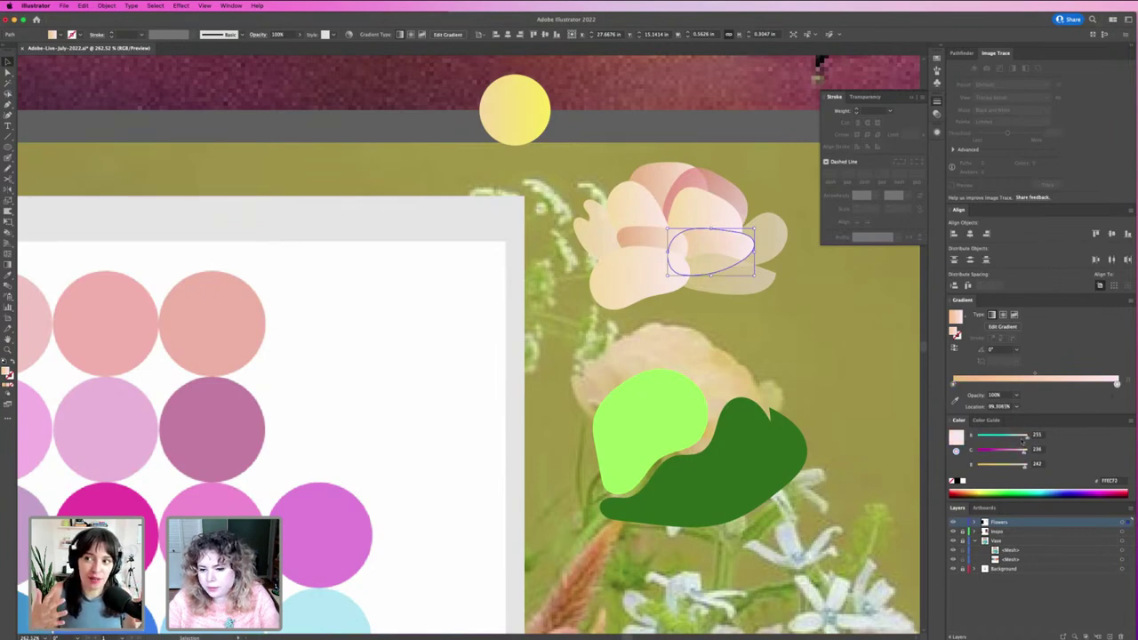
# Recolour the light gradient stop of the middle-right petal from pale pink to a pale cream.
pyautogui.moveTo(1022, 451); pyautogui.dragTo(1021, 452)
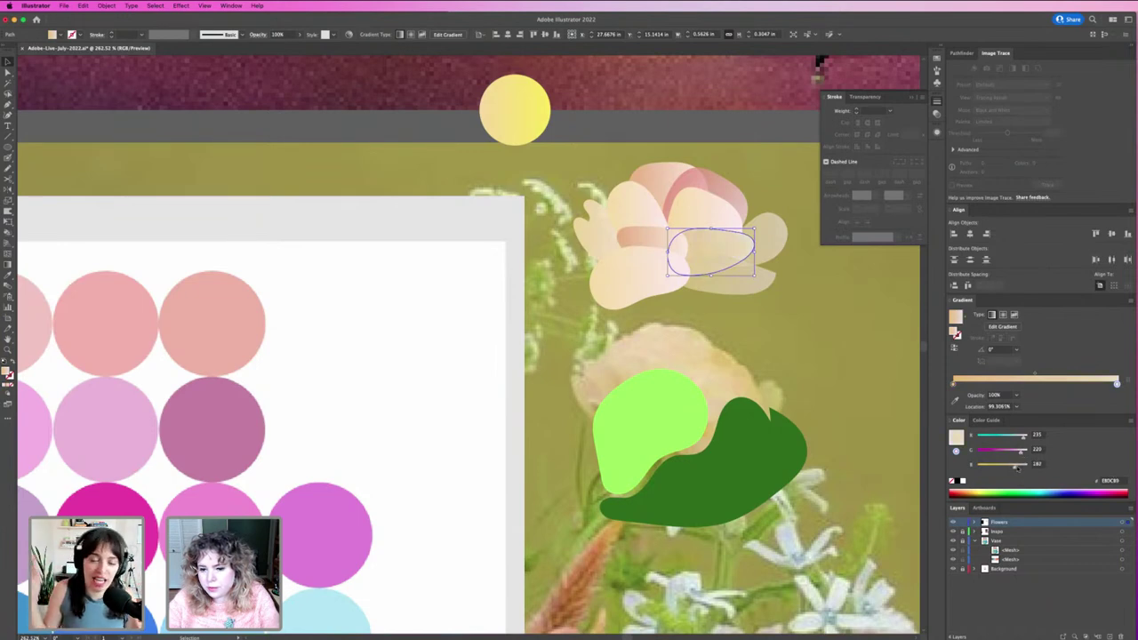
pyautogui.moveTo(1022, 452); pyautogui.dragTo(1024, 454)
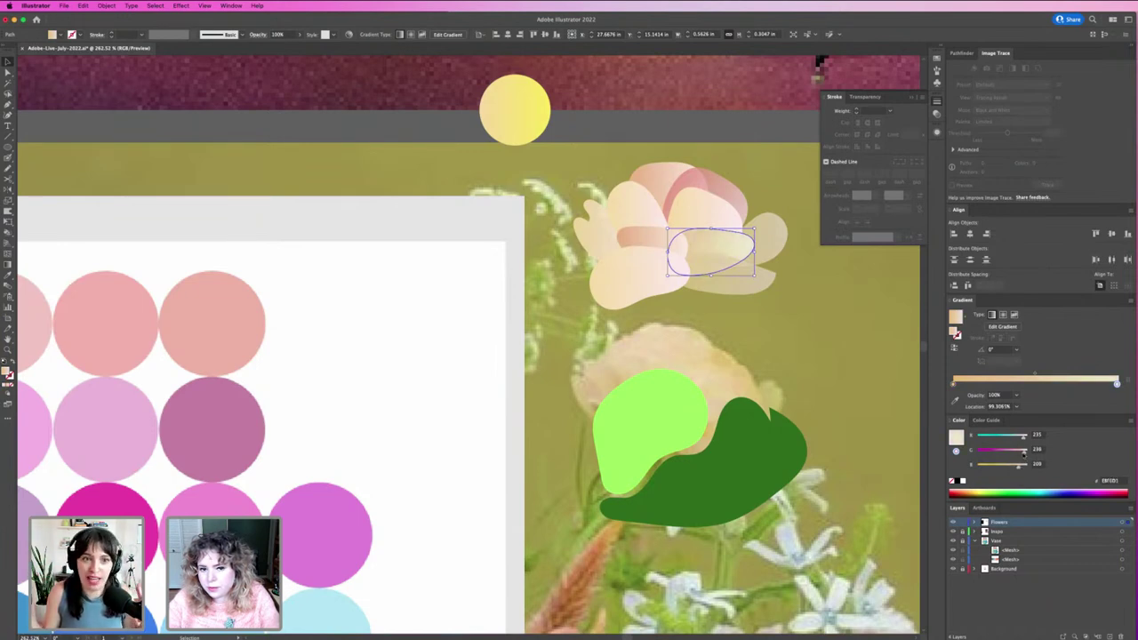
pyautogui.click(835, 319)
# Recolour the centre petal's gradient with RGB 245, 214, 202 at the light stop and RGB 251, 183, 152 at the other.
pyautogui.click(726, 222)
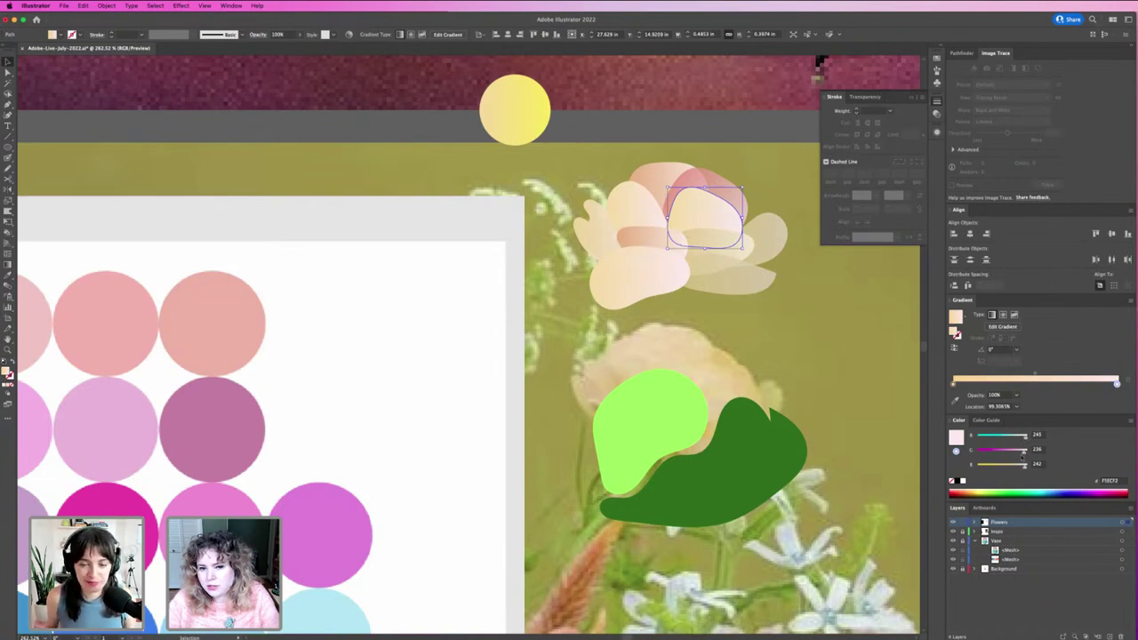
pyautogui.moveTo(1022, 452); pyautogui.dragTo(1019, 457)
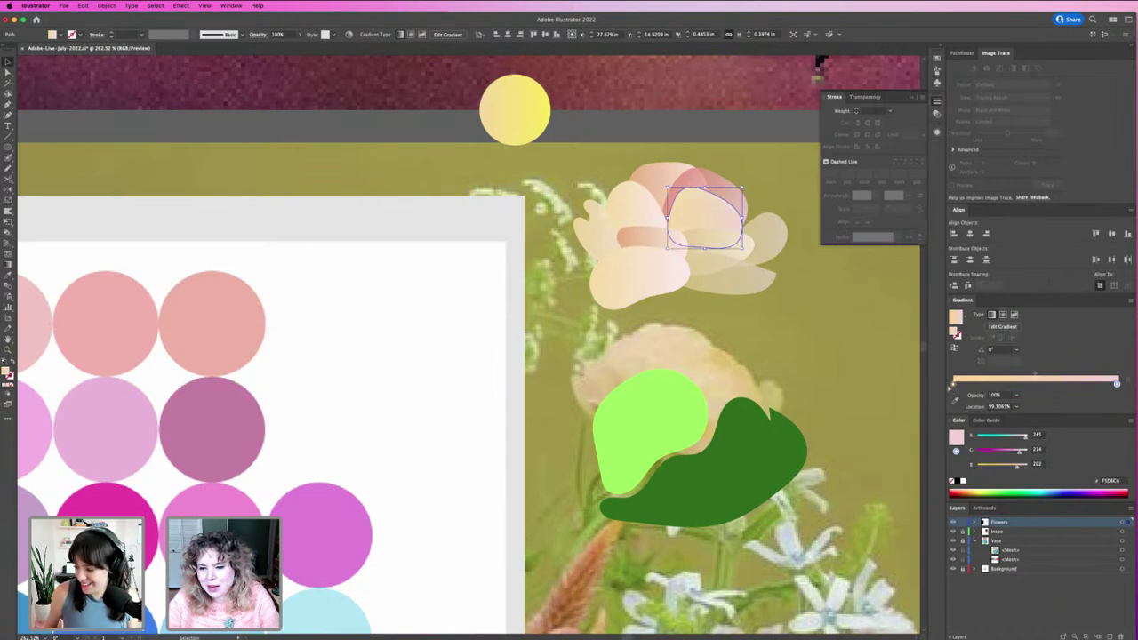
pyautogui.click(952, 384)
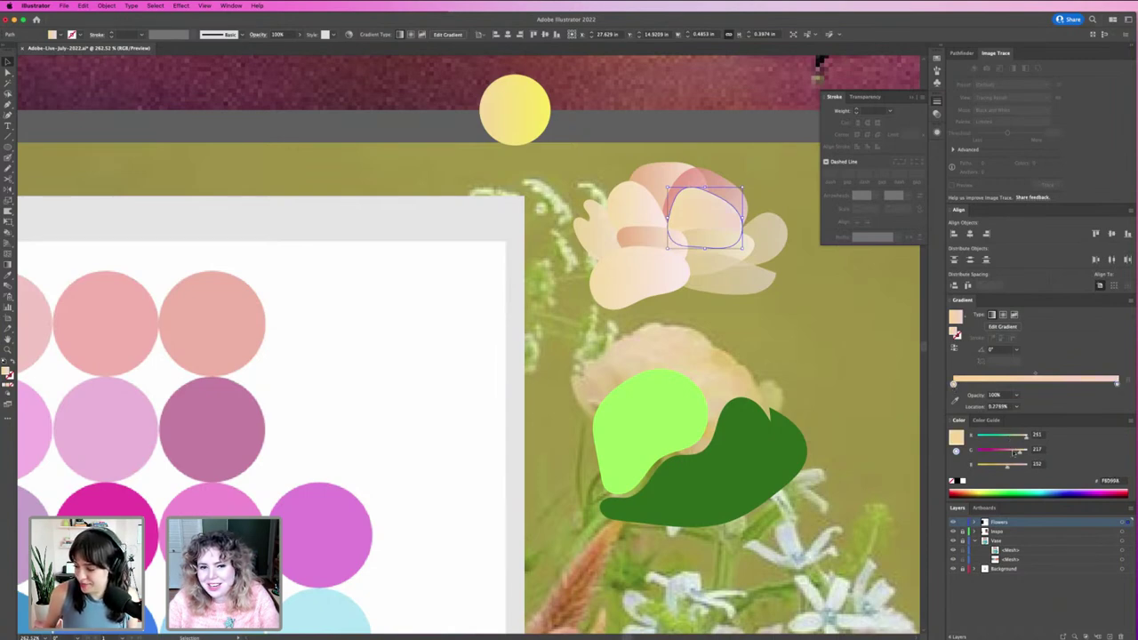
pyautogui.moveTo(1016, 451); pyautogui.dragTo(1013, 453)
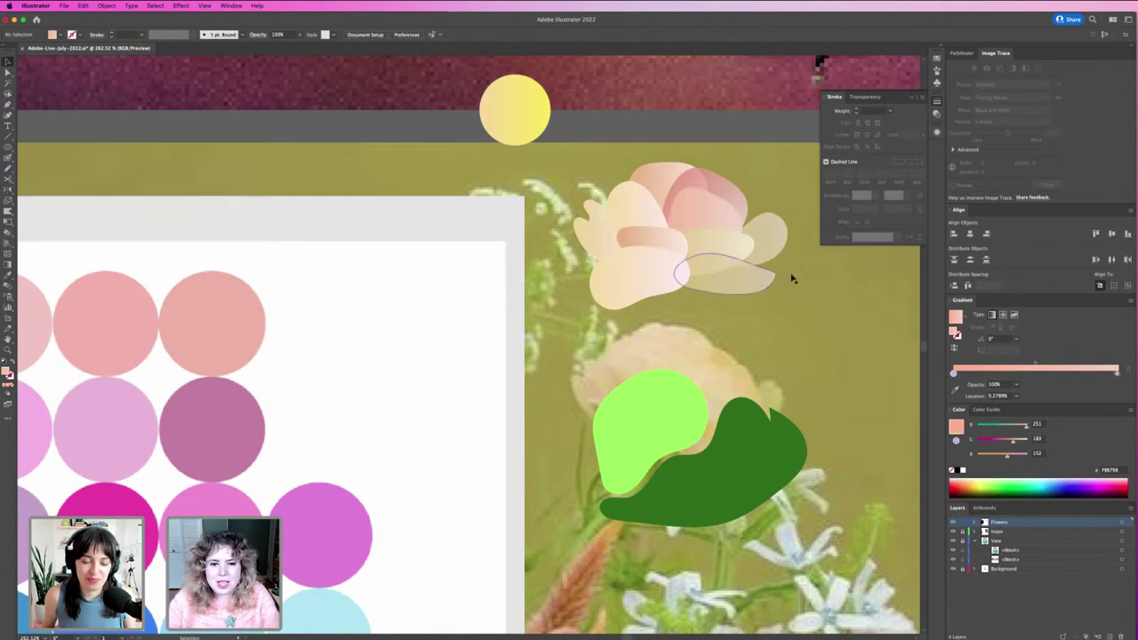
pyautogui.click(678, 289)
pyautogui.click(716, 327)
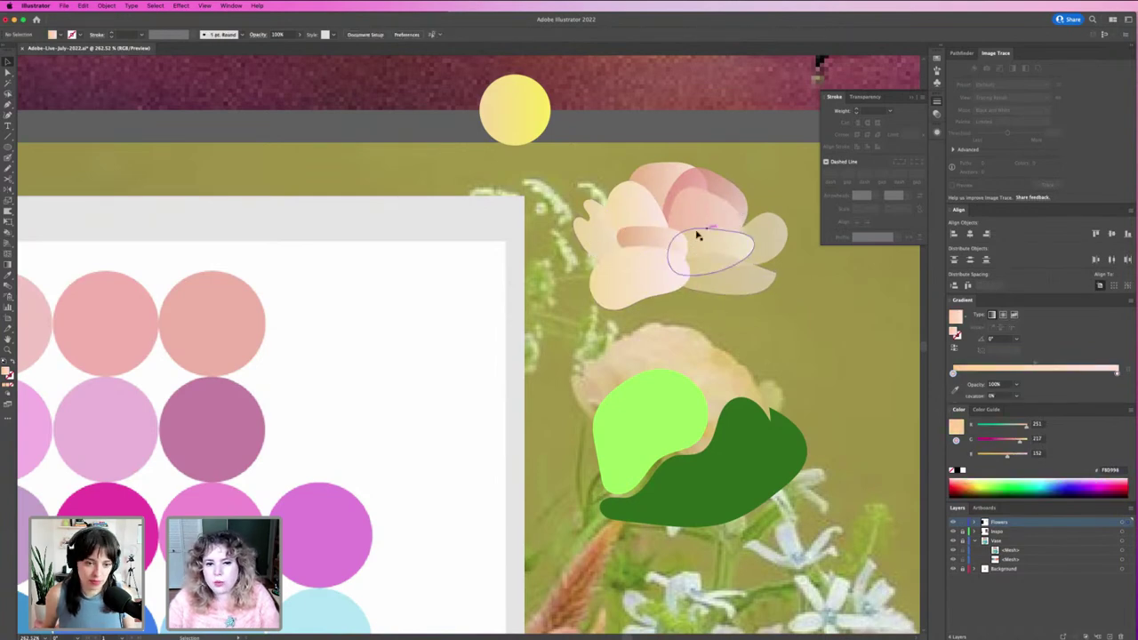
pyautogui.click(656, 269)
pyautogui.press('g')
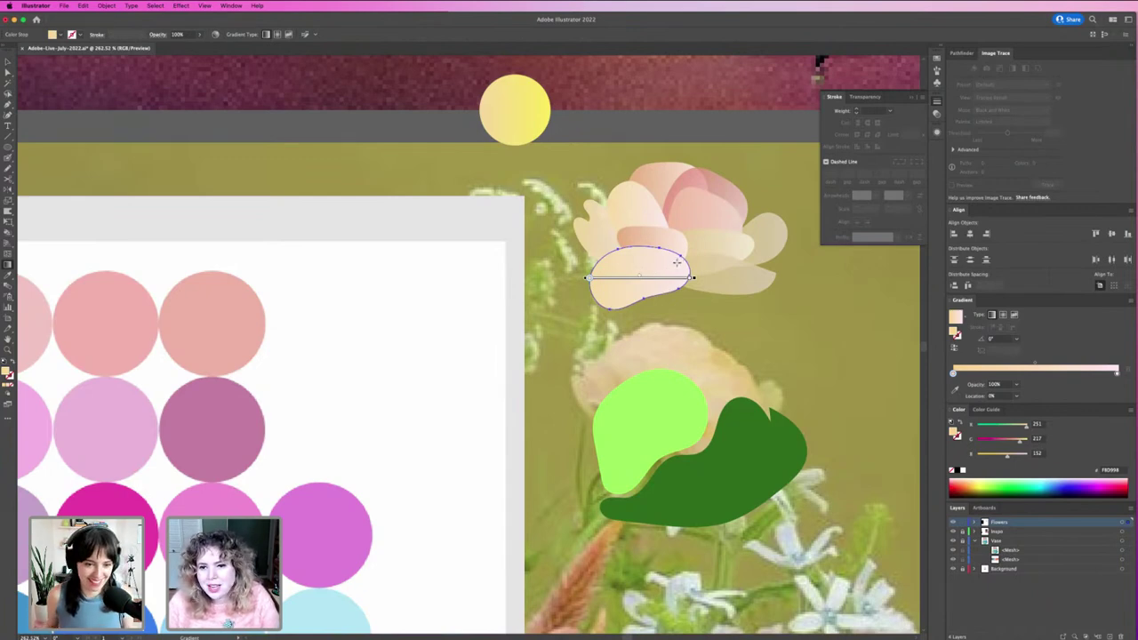
# Move the two green leaf shapes off the reference flower, up beside the colour swatches.
pyautogui.press('v')
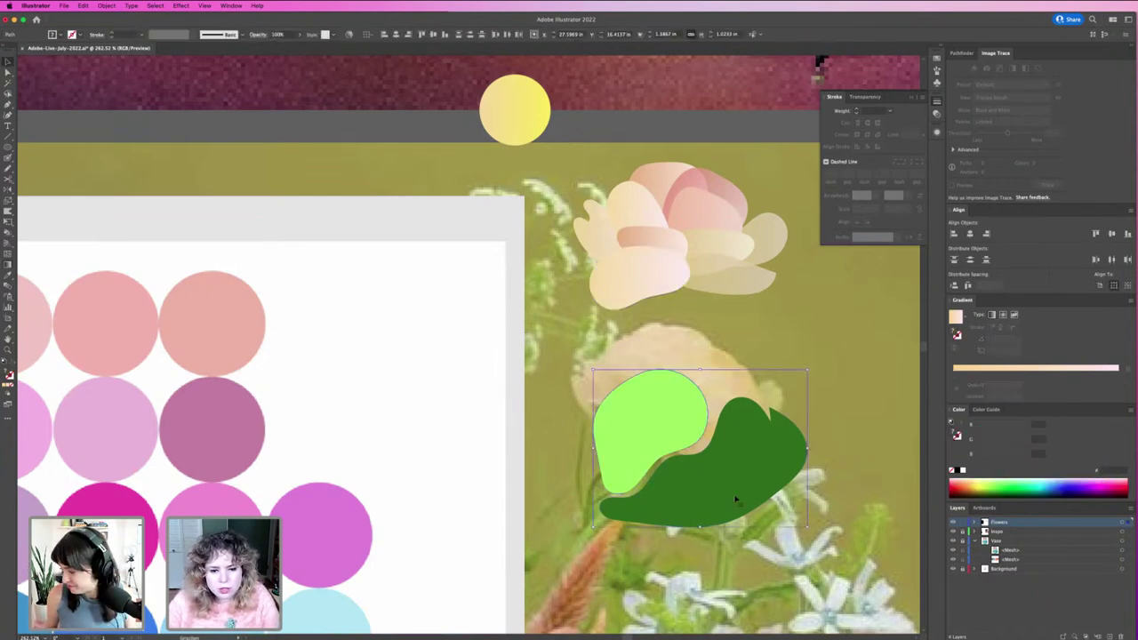
pyautogui.moveTo(737, 498); pyautogui.dragTo(474, 333)
pyautogui.click(551, 380)
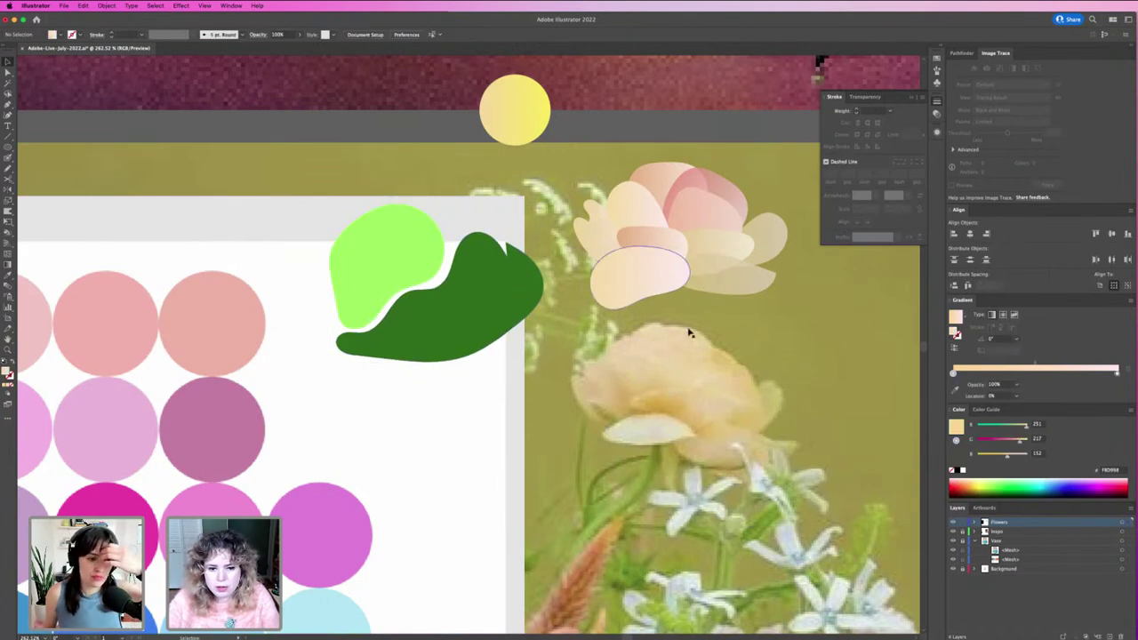
# Run the lower-left petal's gradient straight down from its upper edge to its lower edge.
pyautogui.click(656, 257)
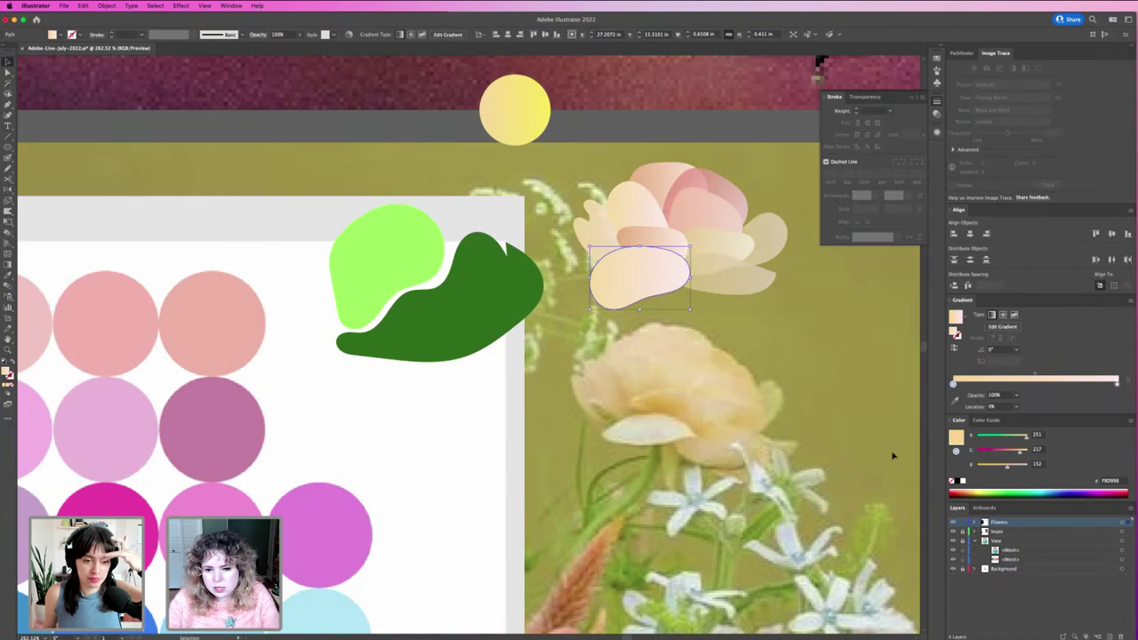
pyautogui.press('g')
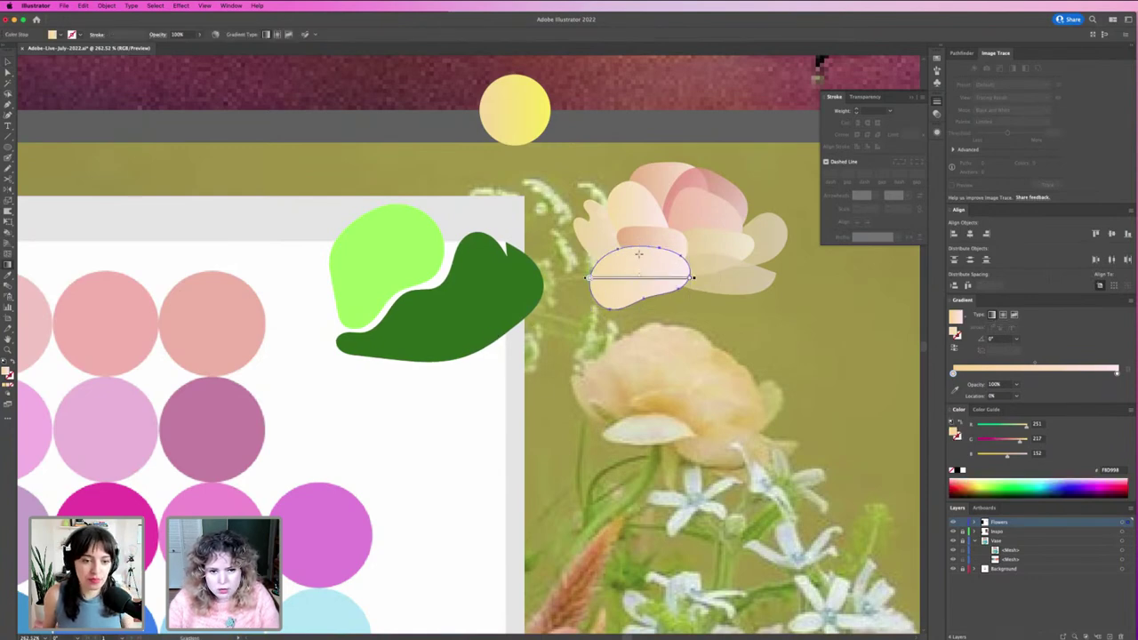
pyautogui.moveTo(638, 249); pyautogui.dragTo(638, 304)
pyautogui.press('v')
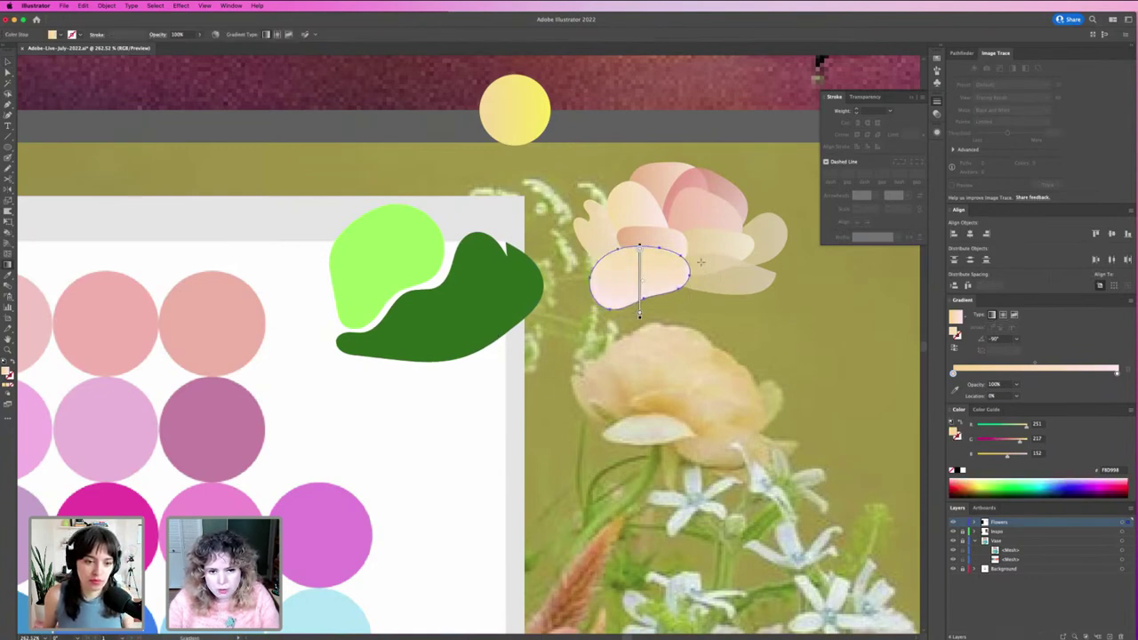
# Angle the middle-right petal's gradient diagonally from its lower-left edge to its upper edge.
pyautogui.click(711, 254)
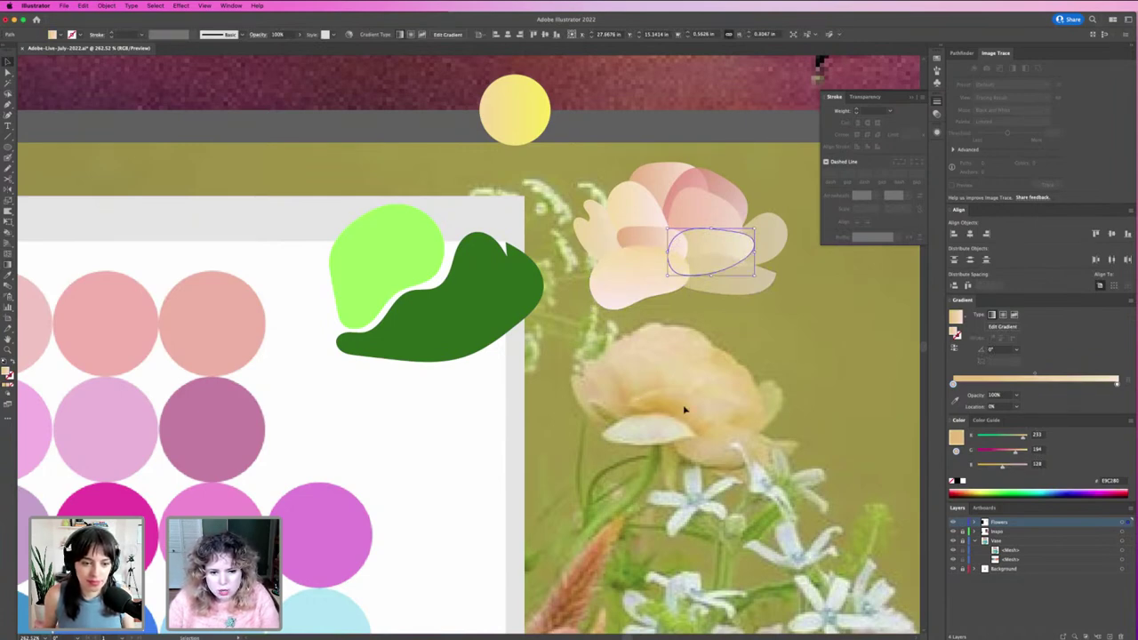
pyautogui.press('g')
pyautogui.moveTo(688, 280); pyautogui.dragTo(715, 230)
pyautogui.press('v')
# Angle the lowest right petal's gradient diagonally upward from its lower edge to its upper right.
pyautogui.click(702, 277)
pyautogui.press('g')
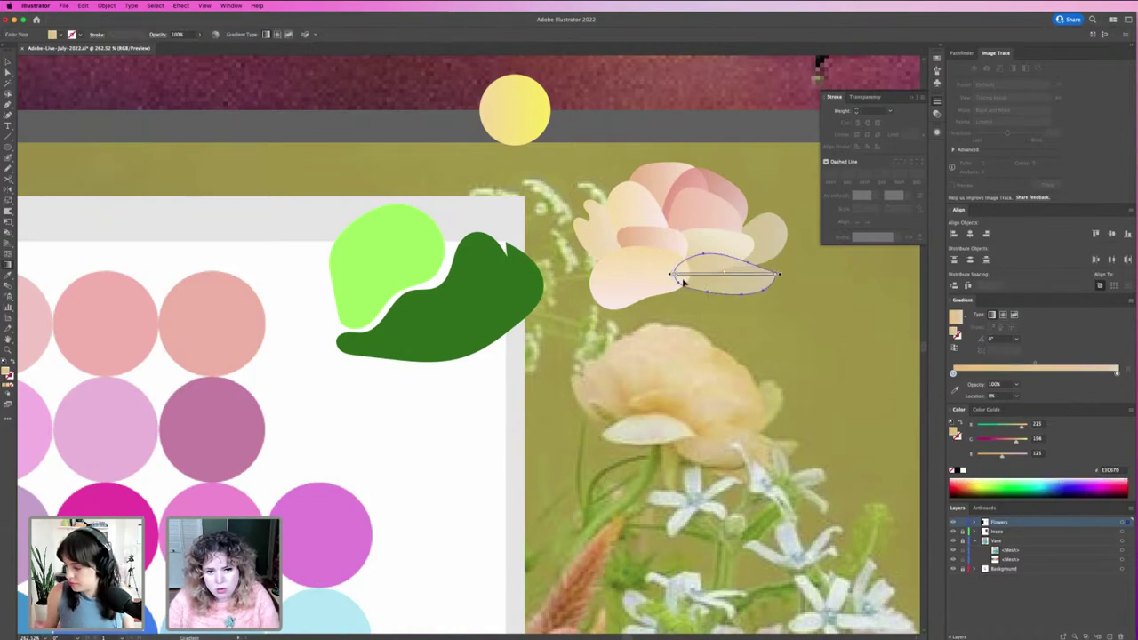
pyautogui.moveTo(706, 289); pyautogui.dragTo(745, 257)
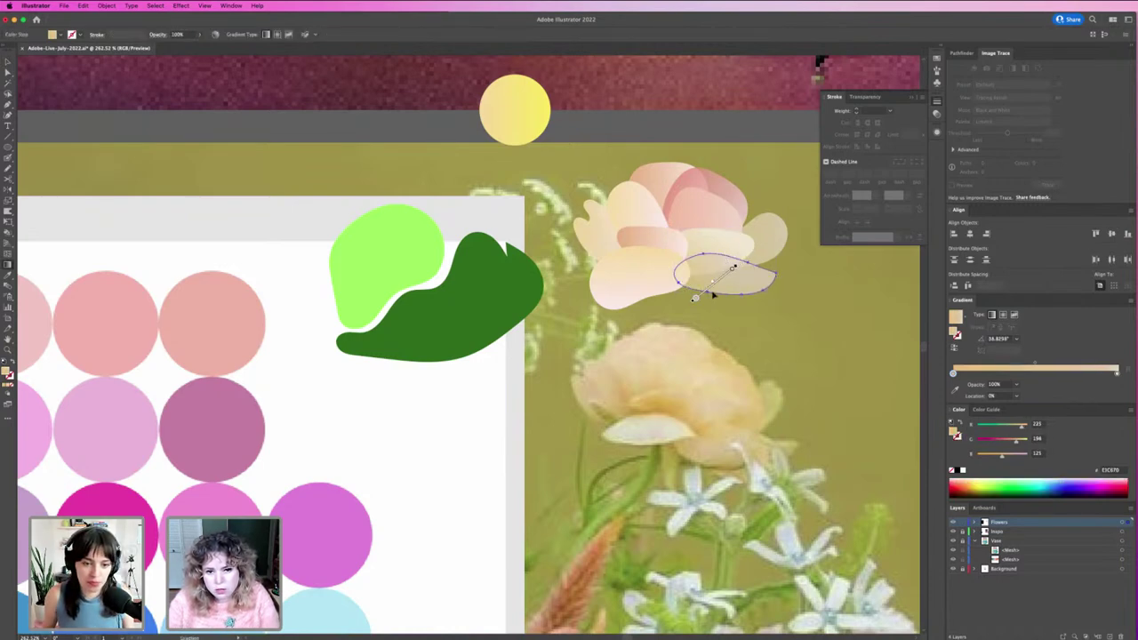
# Run the pink centre petal's gradient straight up from its base to its upper edge.
pyautogui.click(770, 241)
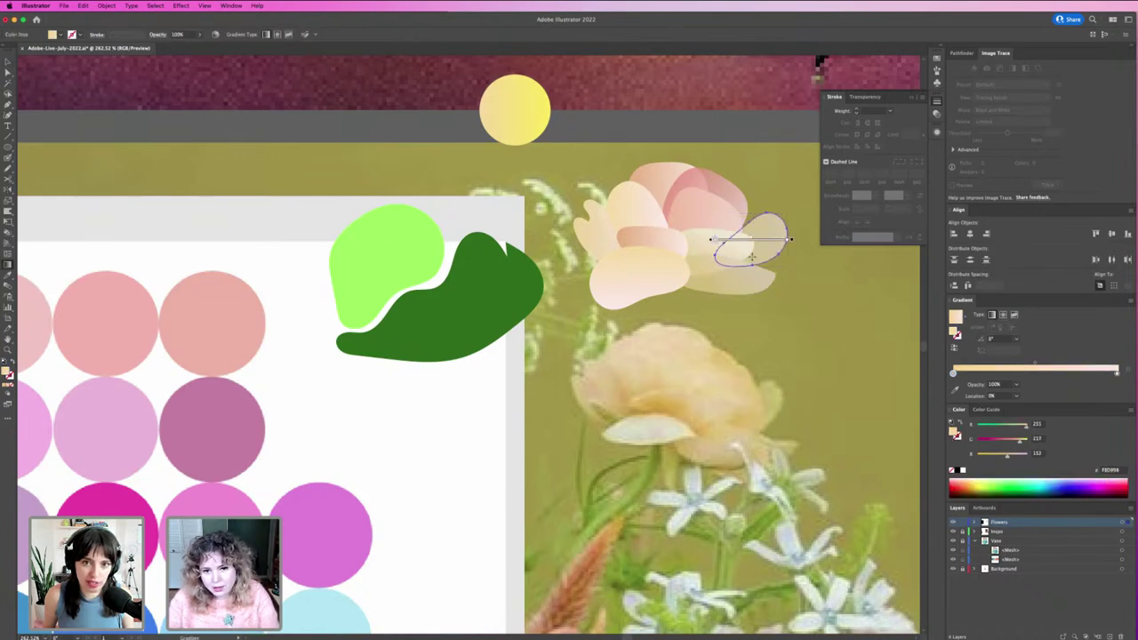
pyautogui.click(711, 216)
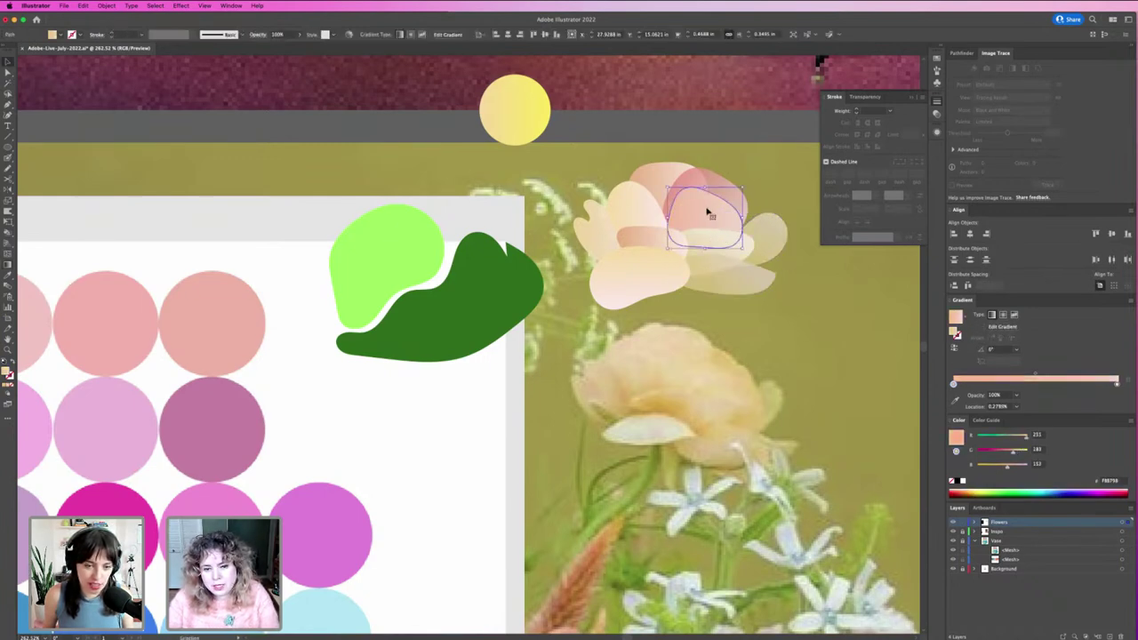
pyautogui.moveTo(705, 241); pyautogui.dragTo(707, 188)
# Angle the darker pink back petal's gradient upward at about 68° and shift its dark stop to about 28%.
pyautogui.keyDown('super'); pyautogui.click(723, 188); pyautogui.keyUp('super')
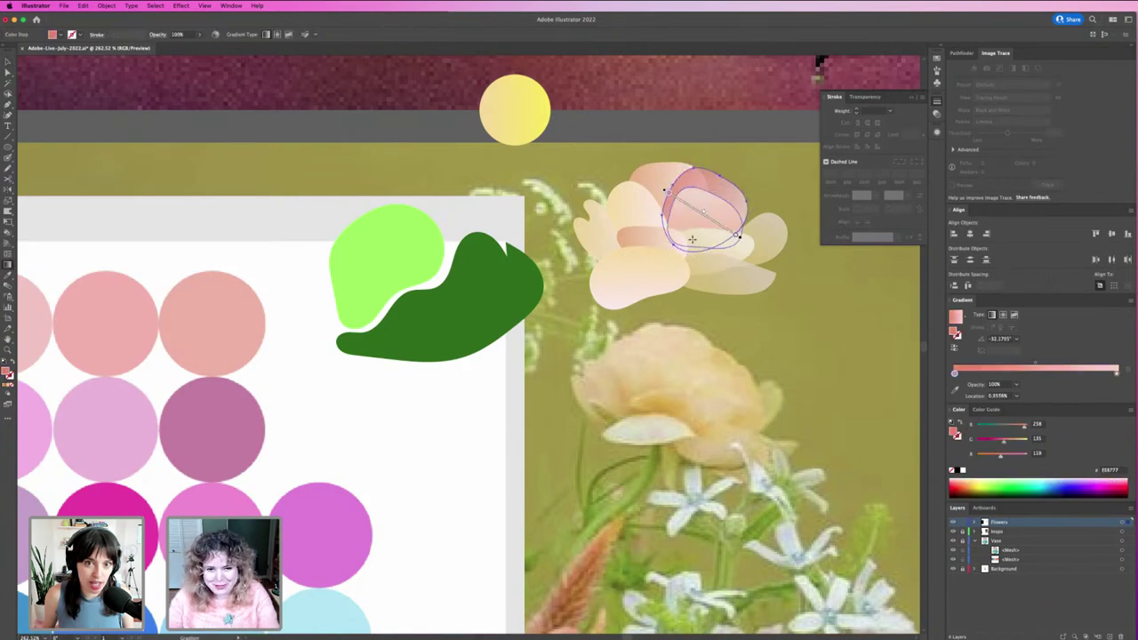
pyautogui.moveTo(691, 246); pyautogui.dragTo(721, 171)
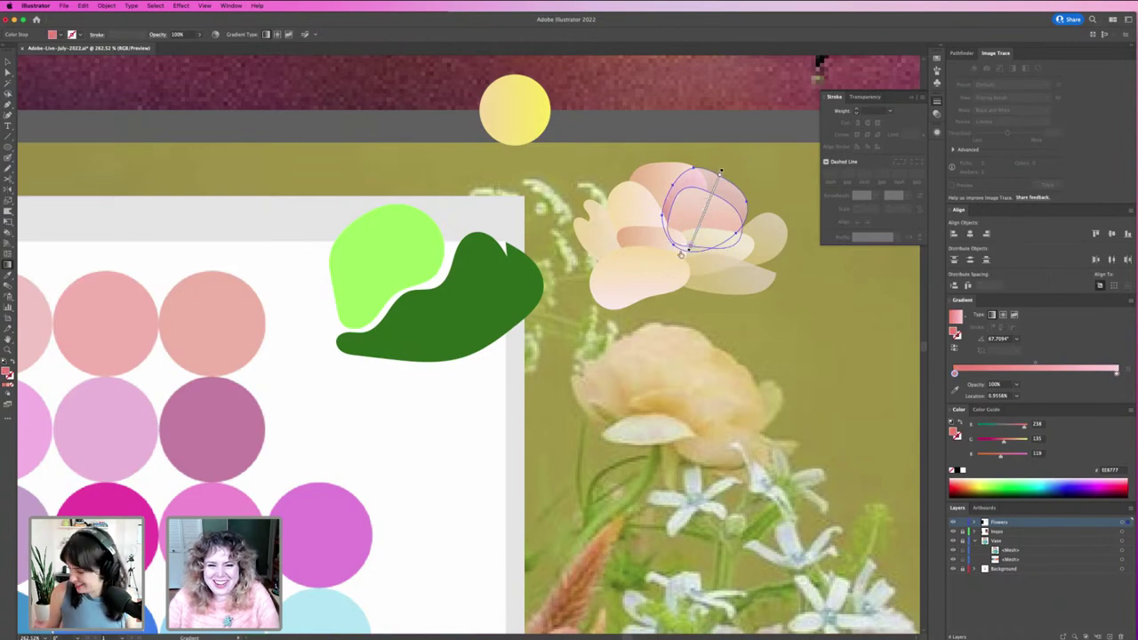
pyautogui.moveTo(691, 245); pyautogui.dragTo(670, 215)
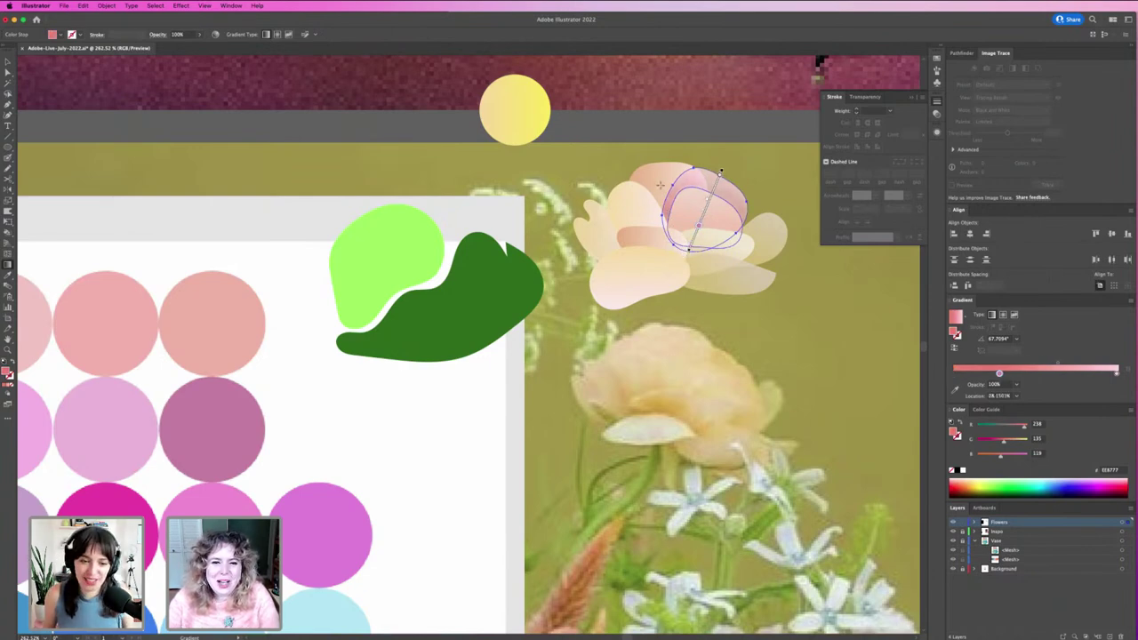
# Switch to full-screen display and angle the gradients of the back-left, front-left and outermost left petals from base to tip.
pyautogui.keyDown('super'); pyautogui.click(663, 181); pyautogui.keyUp('super')
pyautogui.press('f')
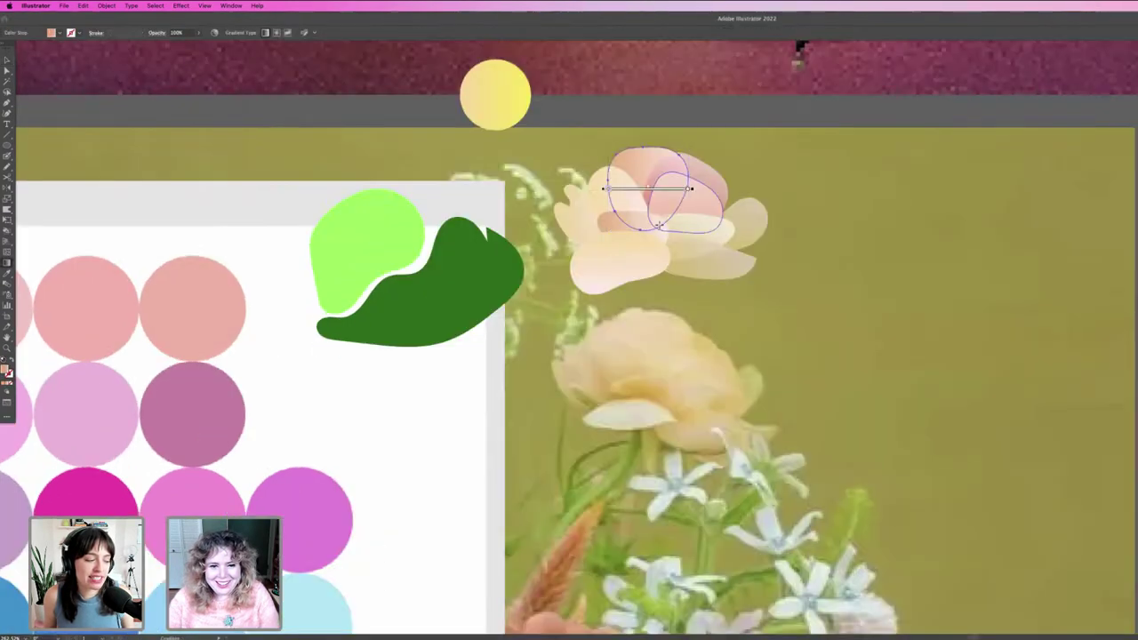
pyautogui.press('v')
pyautogui.click(631, 224)
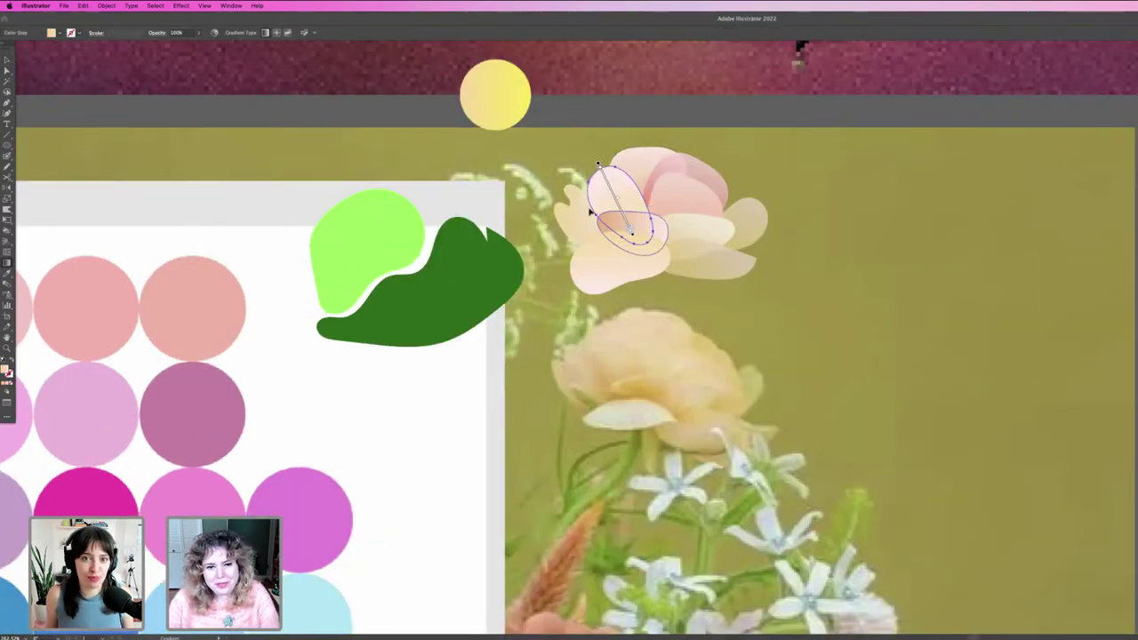
pyautogui.click(596, 236)
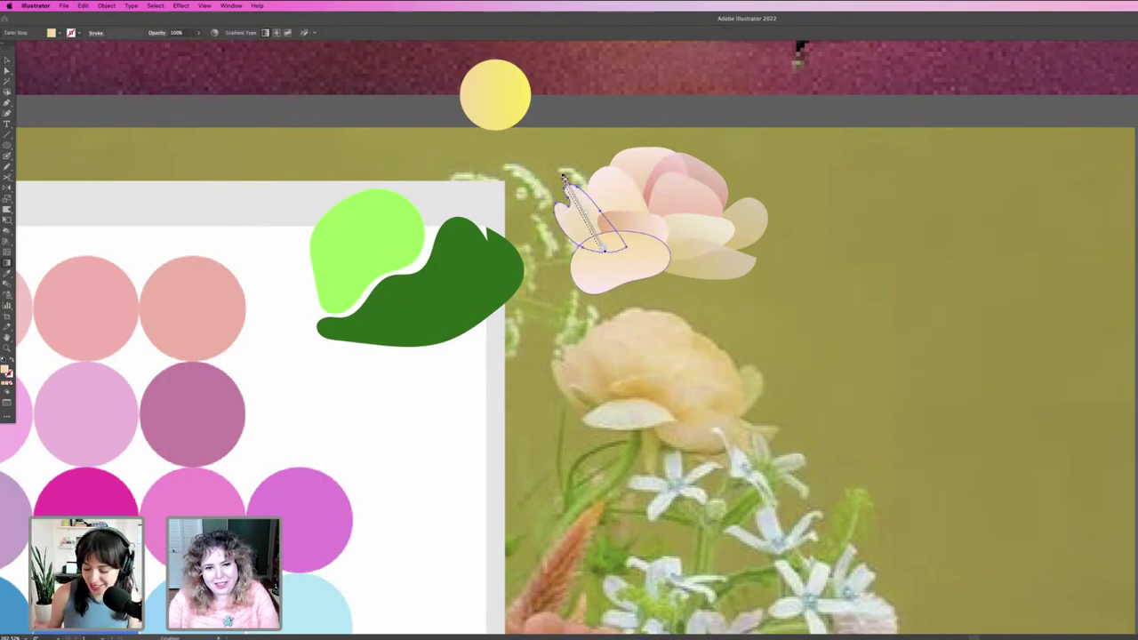
# Examine the flower at the scale of the whole illustration and its reference images, and return to a close view of it.
pyautogui.click(683, 287)
pyautogui.press('super+minus')
pyautogui.press('super+minus')
pyautogui.press('super+minus')
pyautogui.press('super+minus')
pyautogui.press('super+minus')
pyautogui.press('super+minus')
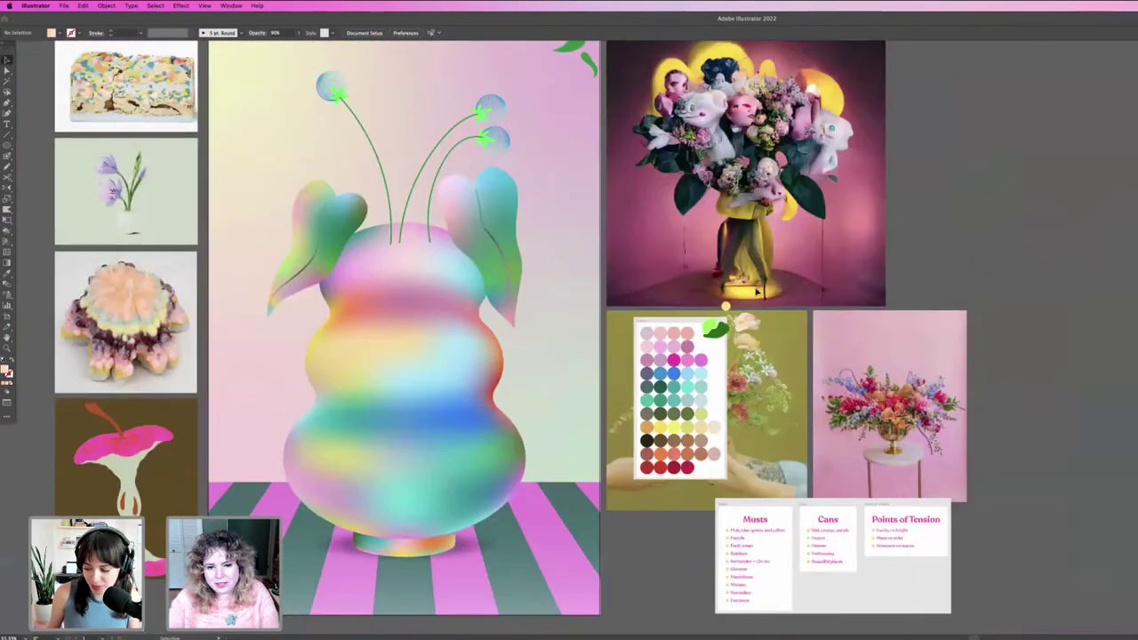
pyautogui.press('z')
pyautogui.moveTo(738, 325); pyautogui.dragTo(1094, 396)
pyautogui.press('v')
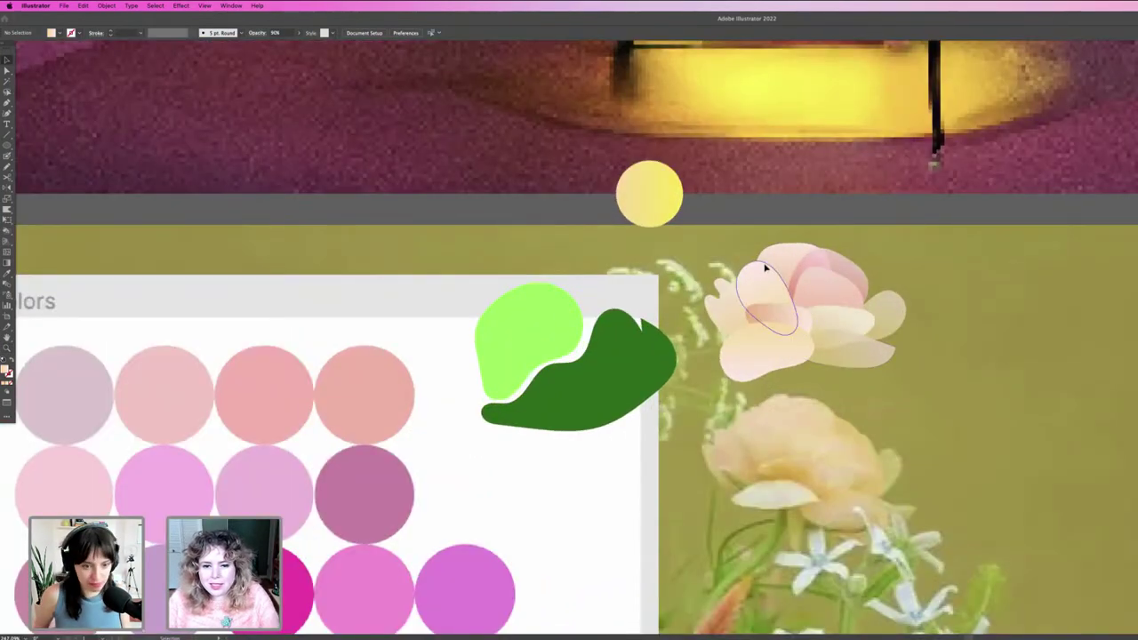
# Duplicate the front-left petal slightly lower and to the left, and set the copy's opacity to 60%.
pyautogui.moveTo(758, 285); pyautogui.dragTo(752, 304)
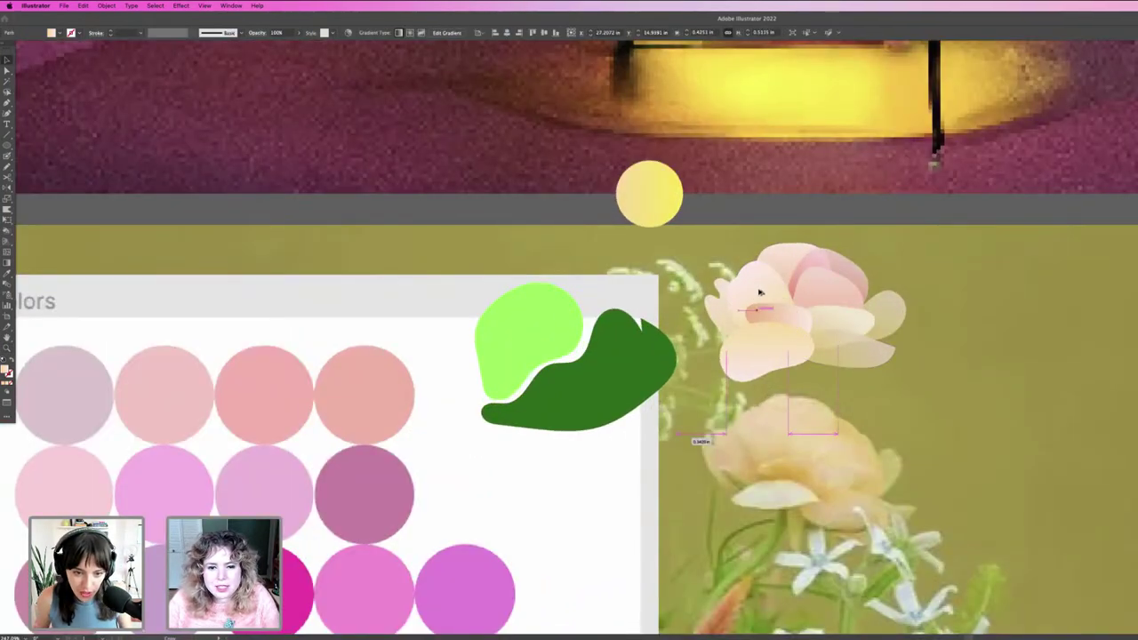
pyautogui.click(276, 33)
pyautogui.write('60')
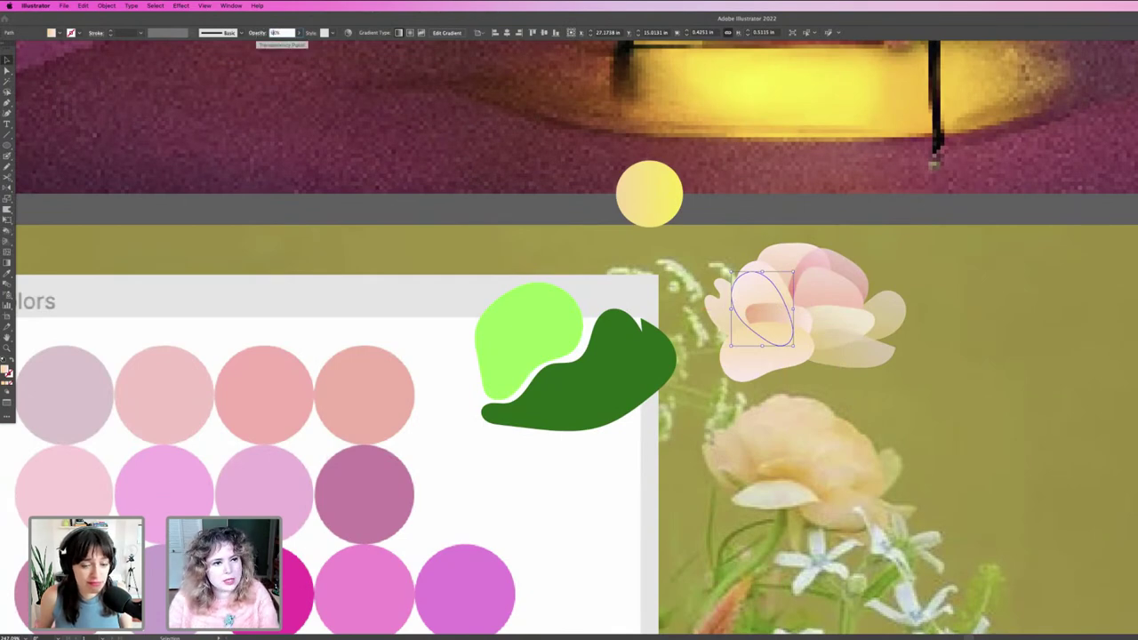
pyautogui.press('Return')
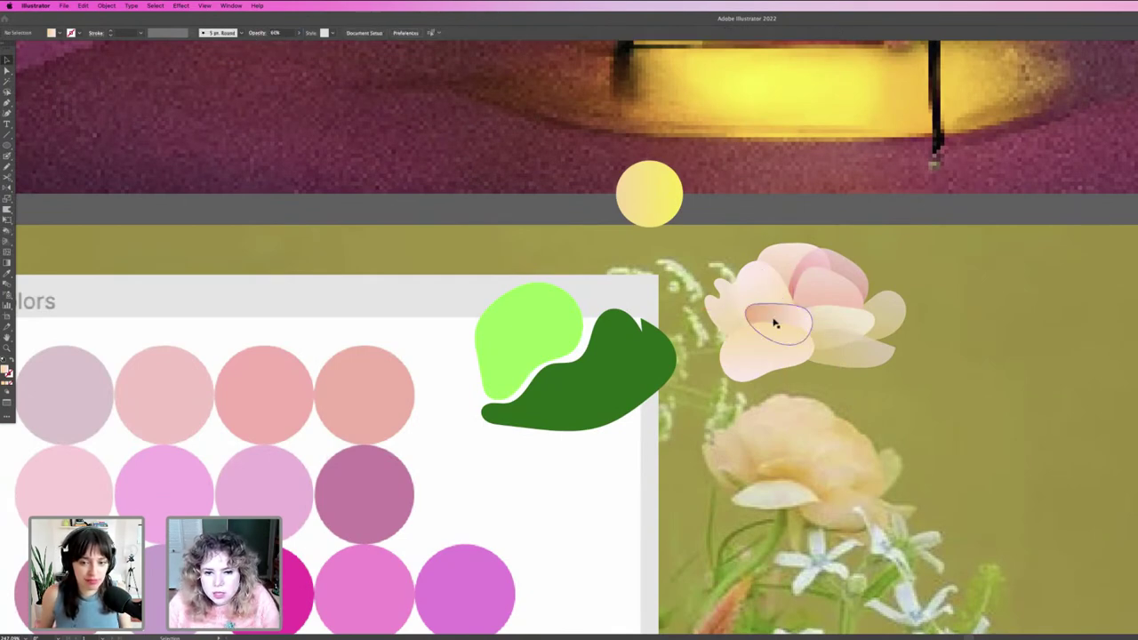
# Reposition the outermost left petal slightly outward at the flower's left edge.
pyautogui.moveTo(774, 323); pyautogui.dragTo(714, 280)
pyautogui.click(720, 284)
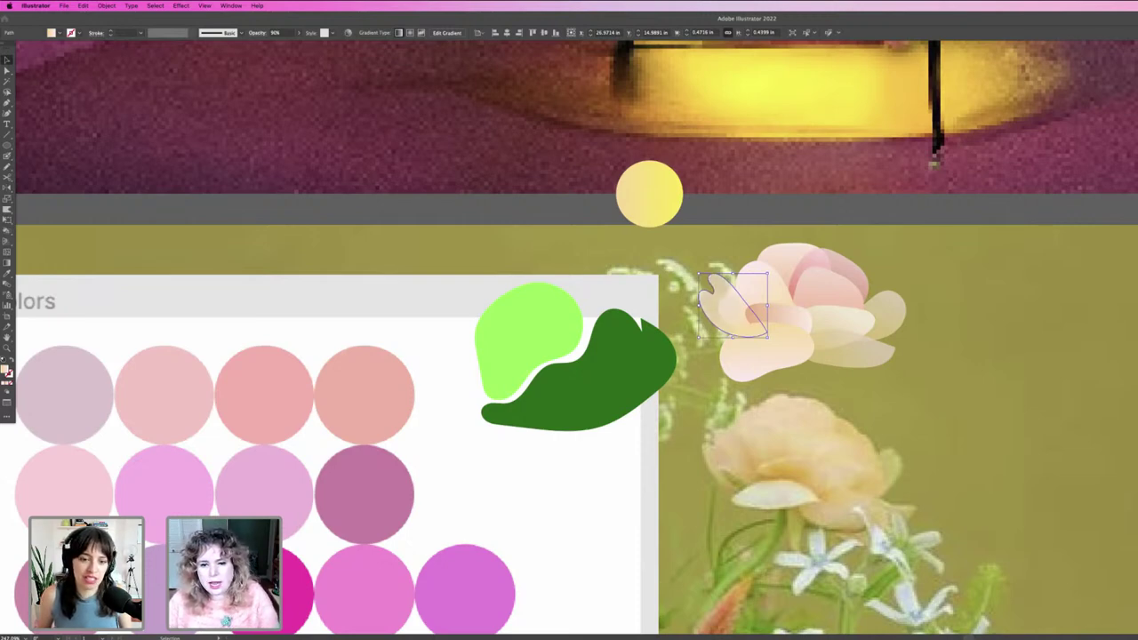
pyautogui.click(786, 391)
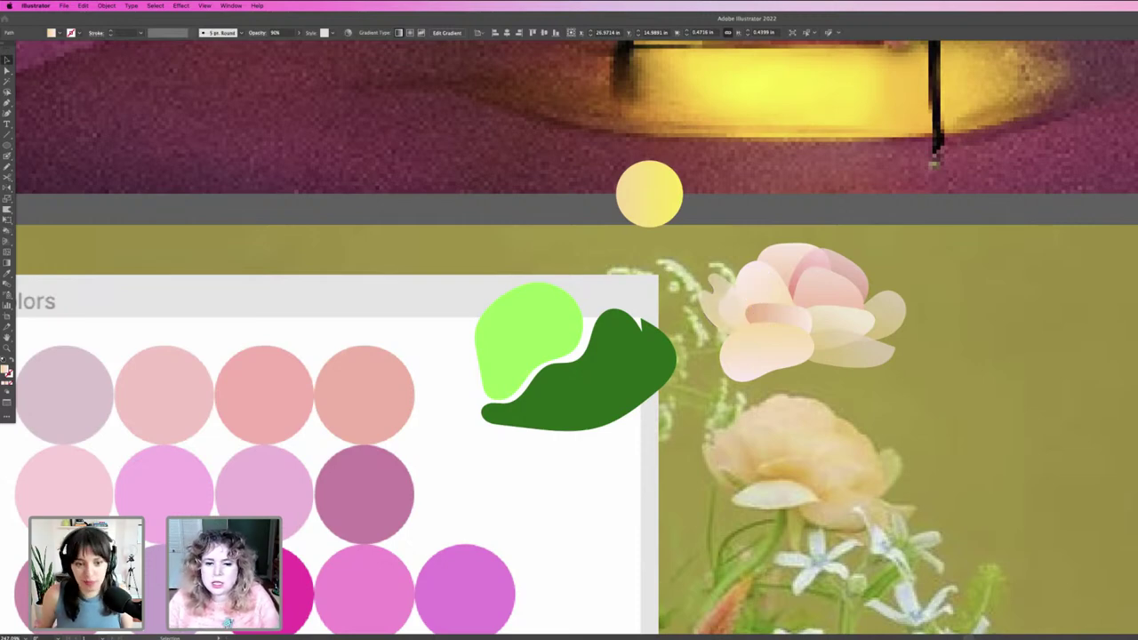
pyautogui.click(779, 298)
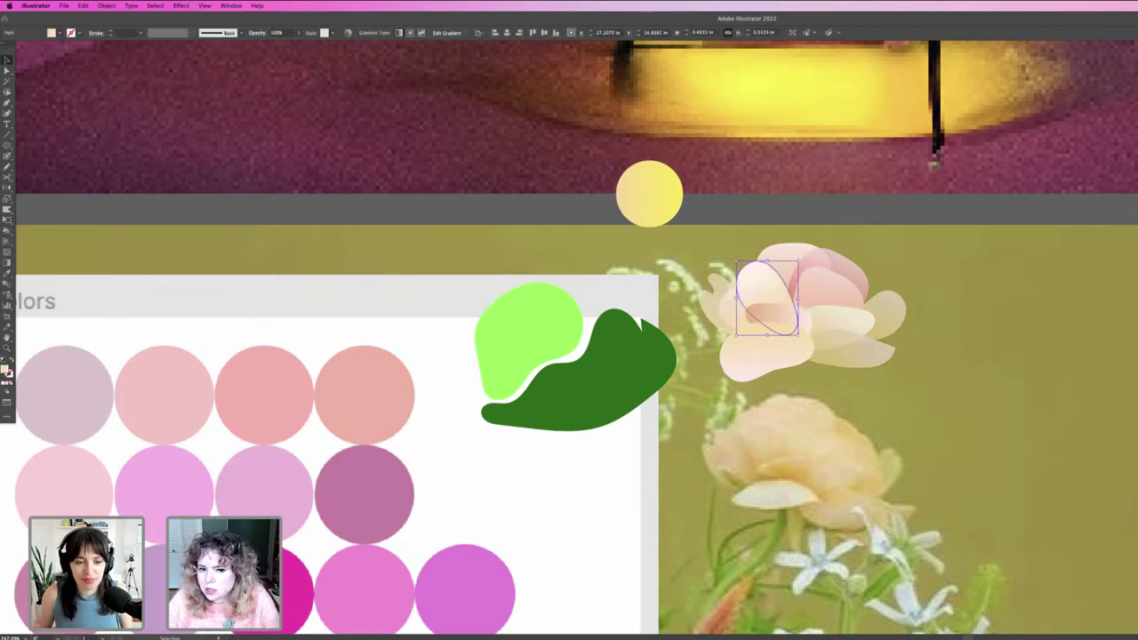
pyautogui.click(960, 280)
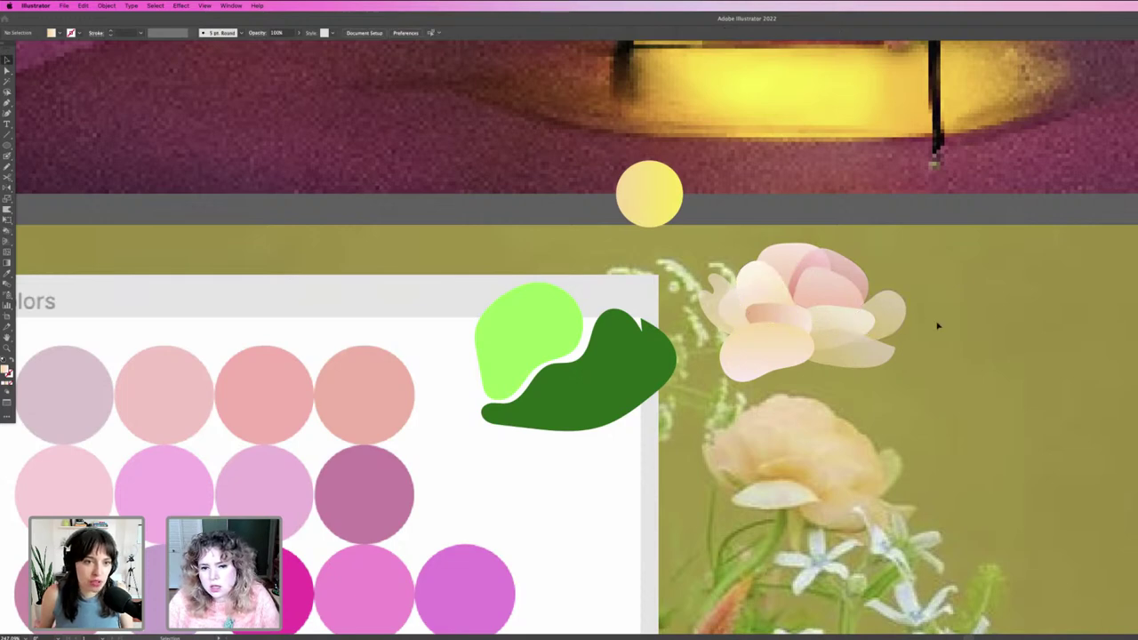
pyautogui.click(738, 364)
pyautogui.click(886, 385)
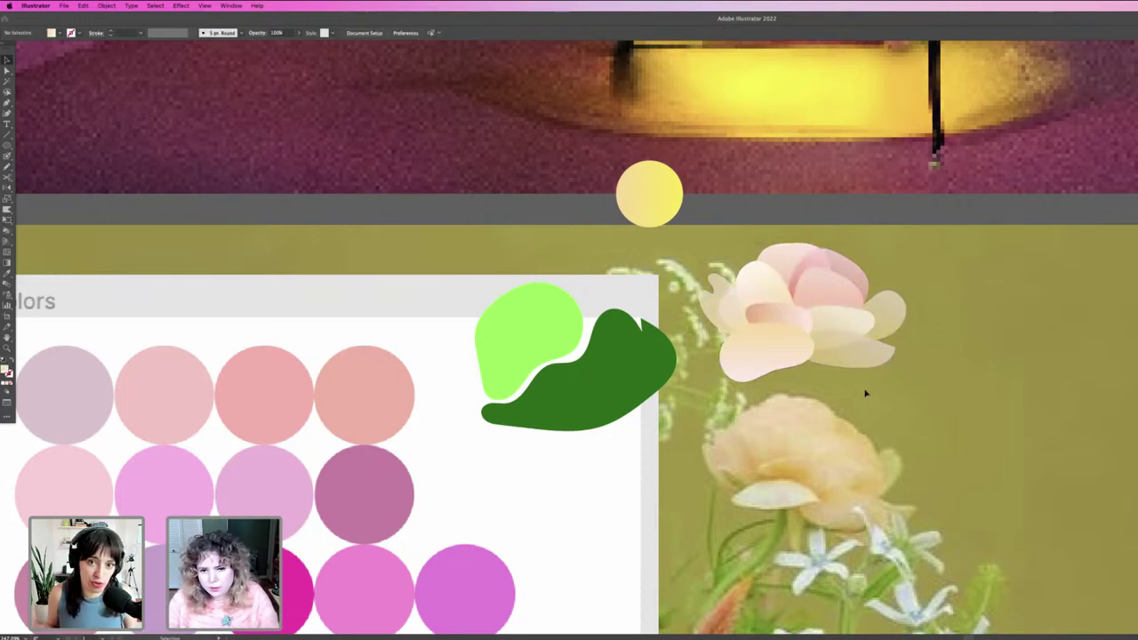
pyautogui.click(866, 313)
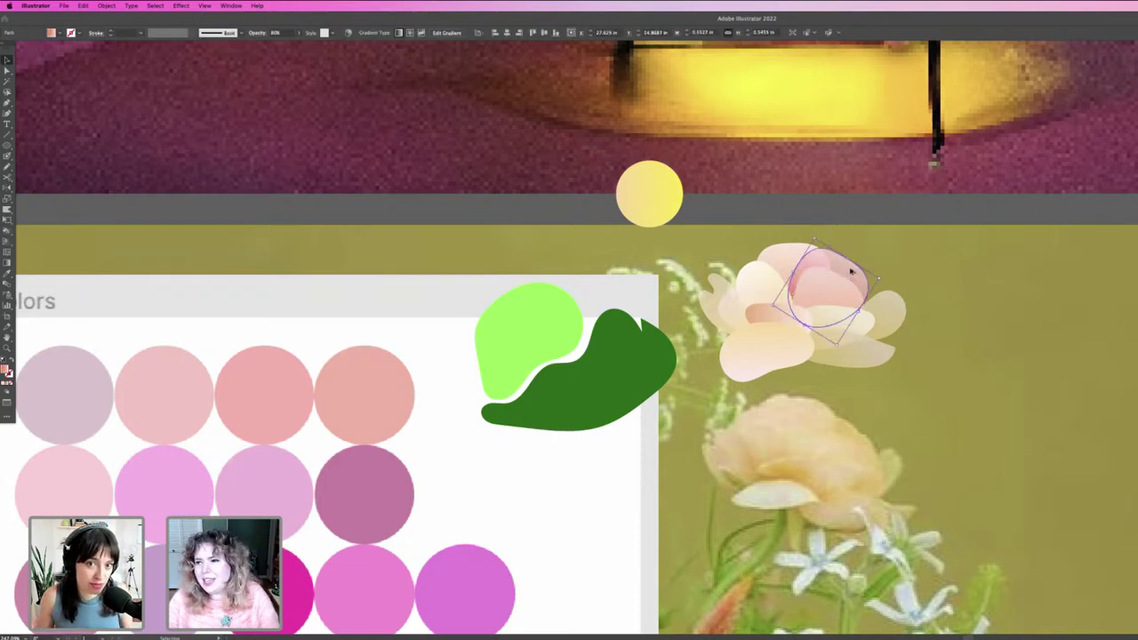
# Place the translucent pink petal farther out at the flower's right side and apply a Gaussian Blur with a radius of 4.5395 pixels.
pyautogui.moveTo(853, 278); pyautogui.dragTo(884, 279)
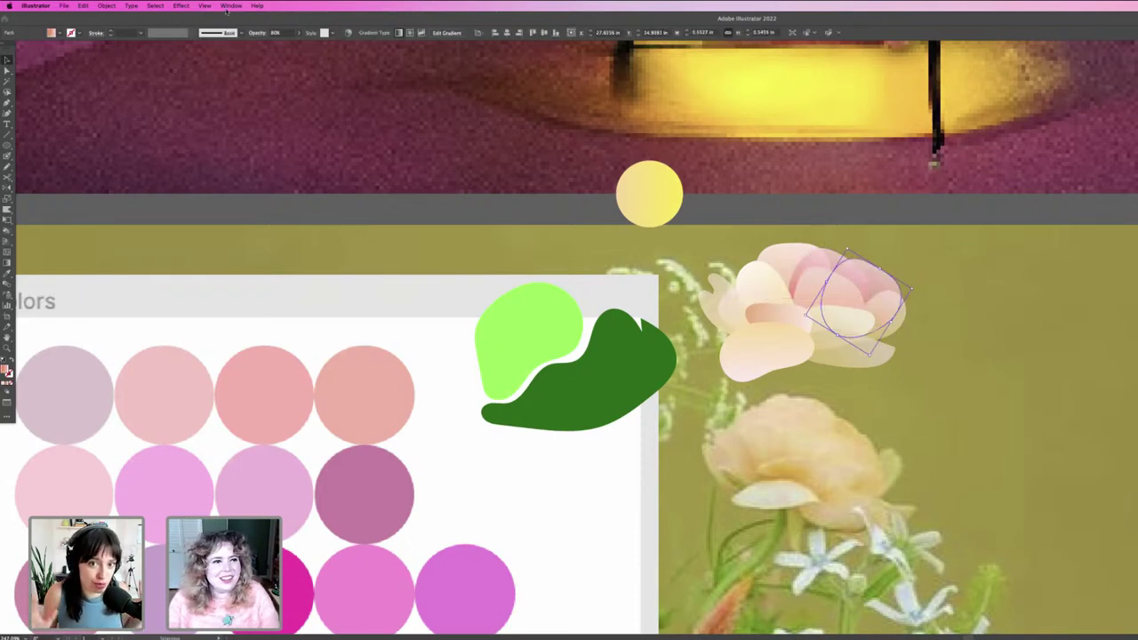
pyautogui.click(182, 6)
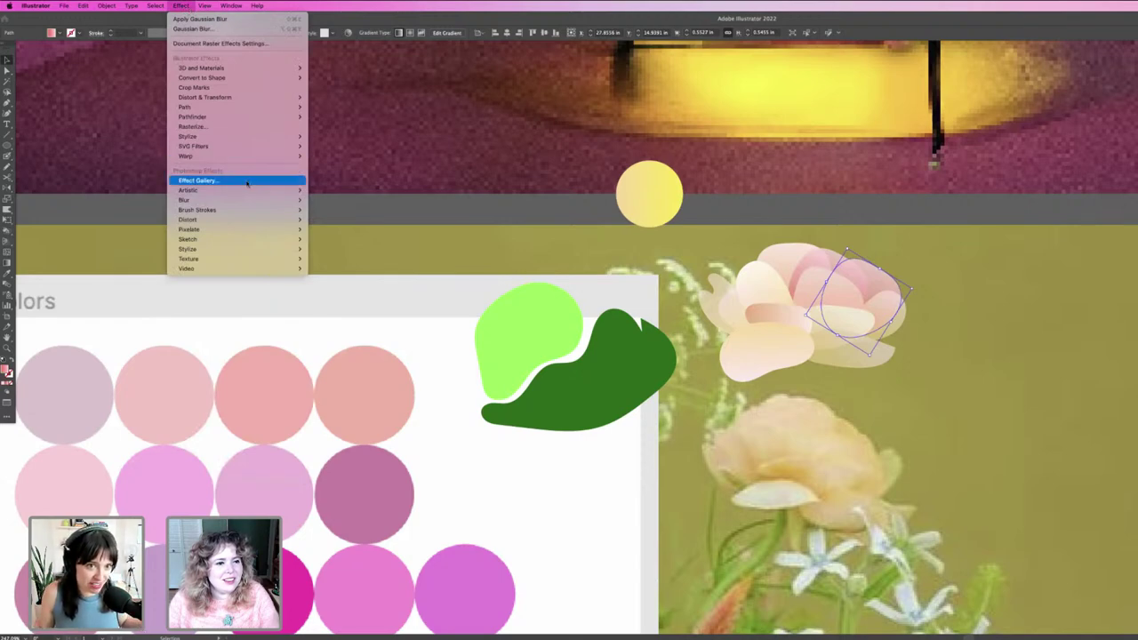
pyautogui.moveTo(266, 200)
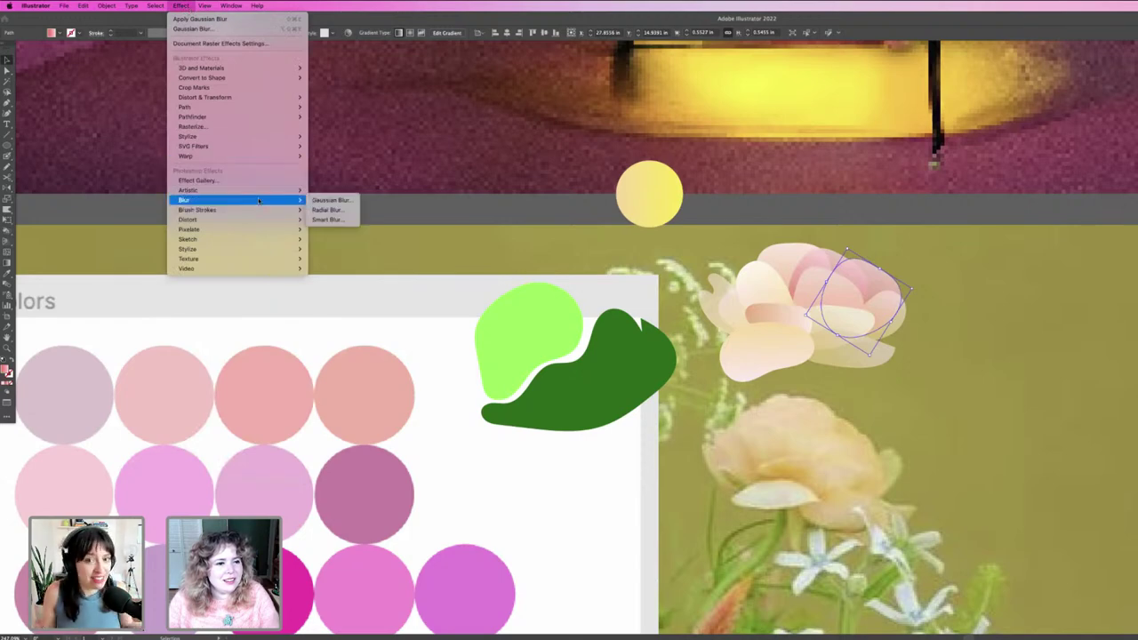
pyautogui.click(331, 200)
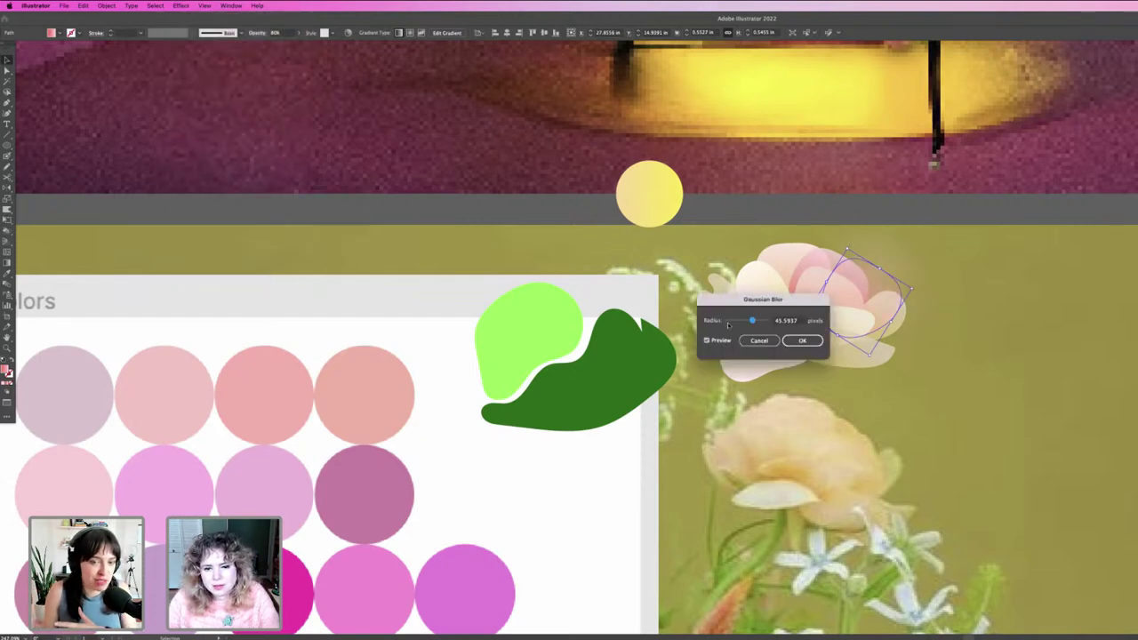
pyautogui.click(728, 320)
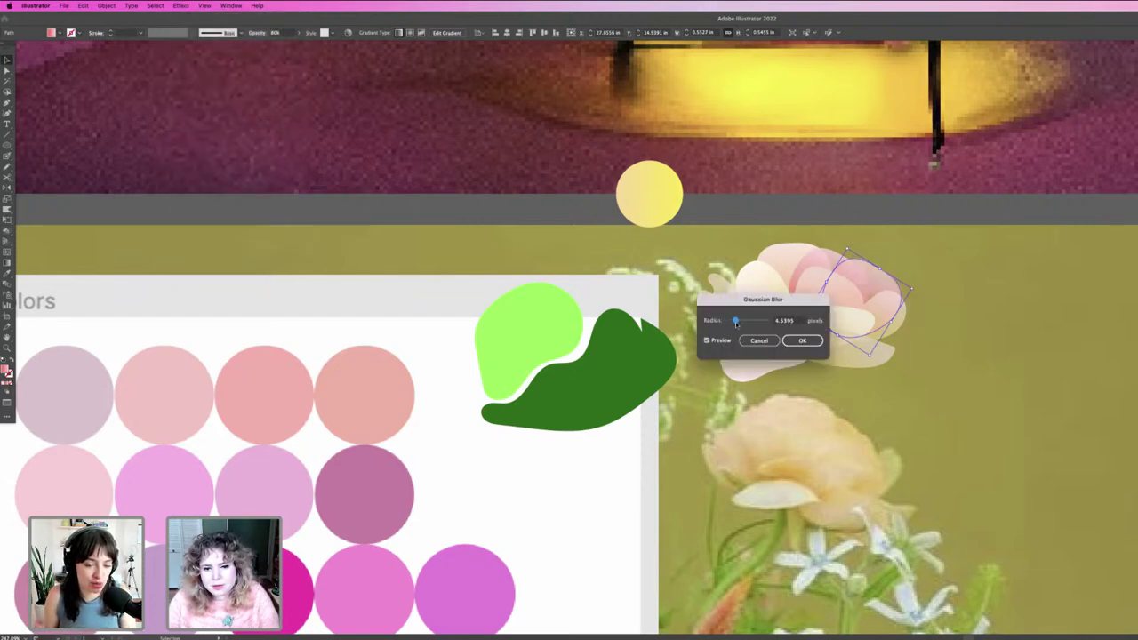
pyautogui.click(802, 340)
pyautogui.click(904, 290)
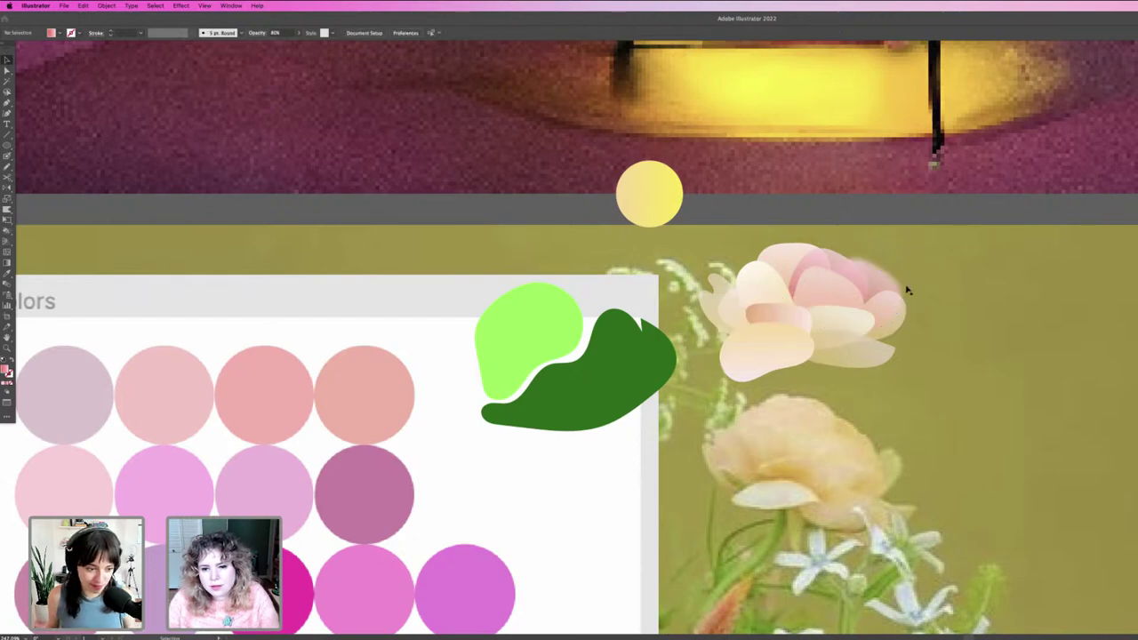
# Nudge the blurred right petal inward and enlarge it, and place a copy of it behind the flower's upper left.
pyautogui.moveTo(896, 283); pyautogui.dragTo(889, 273)
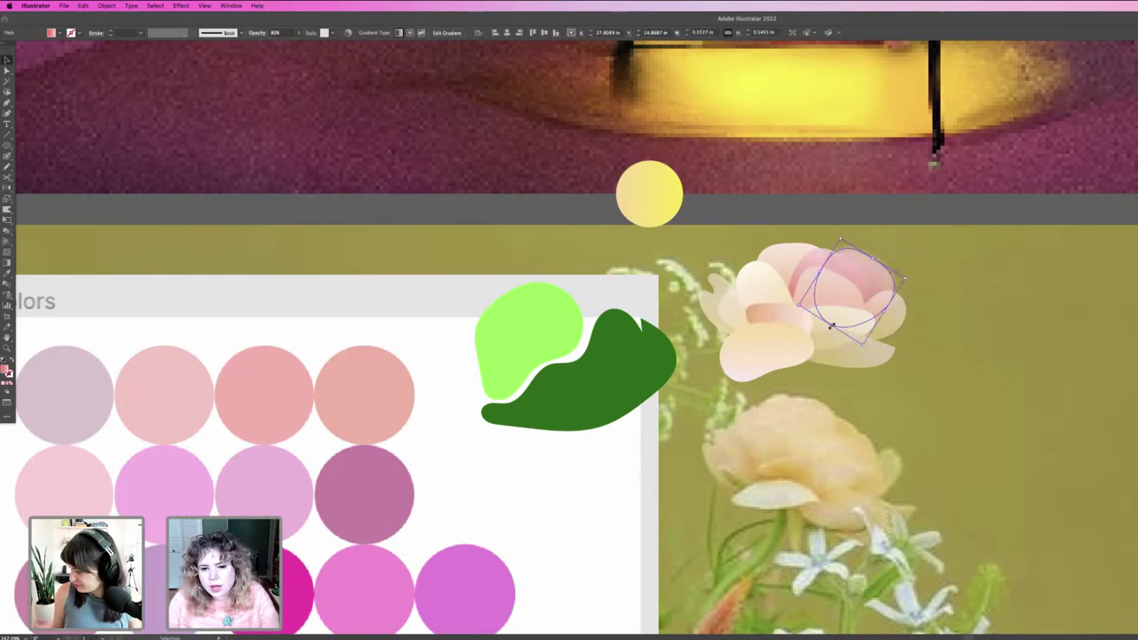
pyautogui.moveTo(831, 325); pyautogui.dragTo(818, 344)
pyautogui.moveTo(875, 270); pyautogui.dragTo(758, 249)
pyautogui.click(950, 287)
pyautogui.click(795, 258)
pyautogui.click(1091, 293)
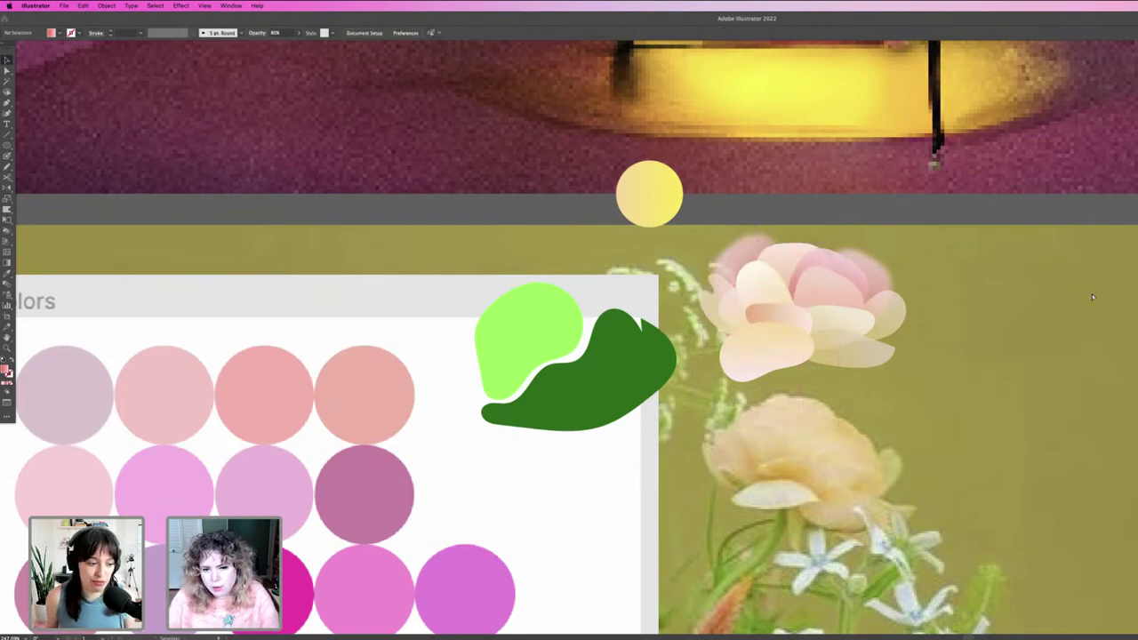
# Examine the softly blurred petals in the purple flower reference image, and return to a close view of the peach flower.
pyautogui.press('super+minus')
pyautogui.press('super+minus')
pyautogui.press('super+minus')
pyautogui.press('super+minus')
pyautogui.press('super+minus')
pyautogui.press('super+minus')
pyautogui.press('super+minus')
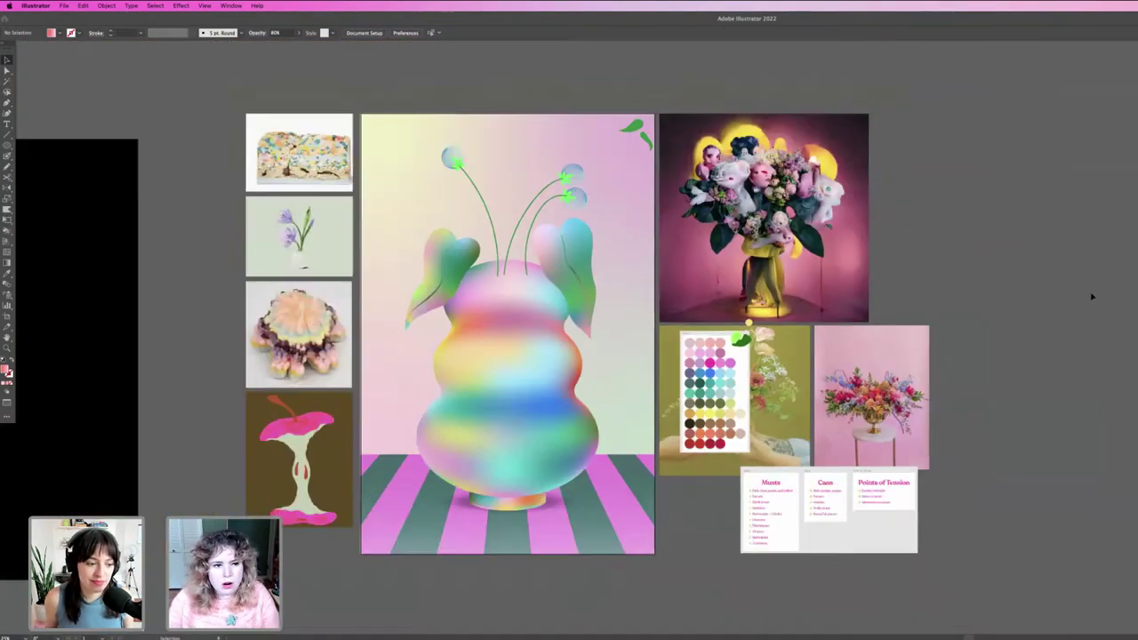
pyautogui.press('z')
pyautogui.moveTo(284, 207); pyautogui.dragTo(626, 296)
pyautogui.press('v')
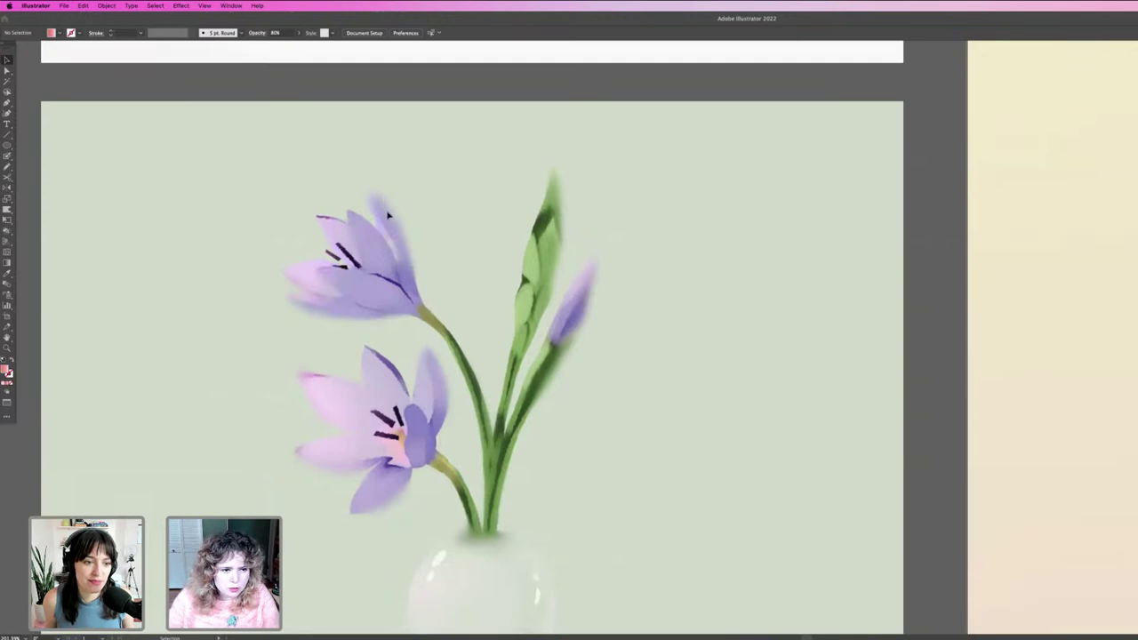
pyautogui.press('super+minus')
pyautogui.press('super+minus')
pyautogui.press('super+minus')
pyautogui.press('super+minus')
pyautogui.press('super+minus')
pyautogui.press('super+minus')
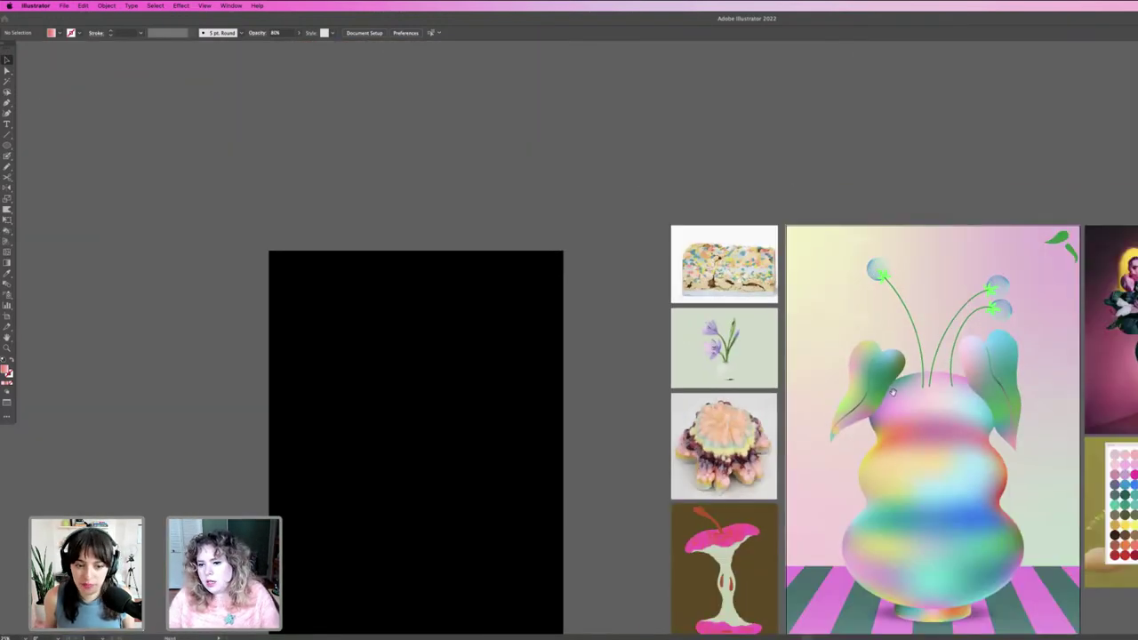
pyautogui.moveTo(913, 321); pyautogui.dragTo(569, 262)
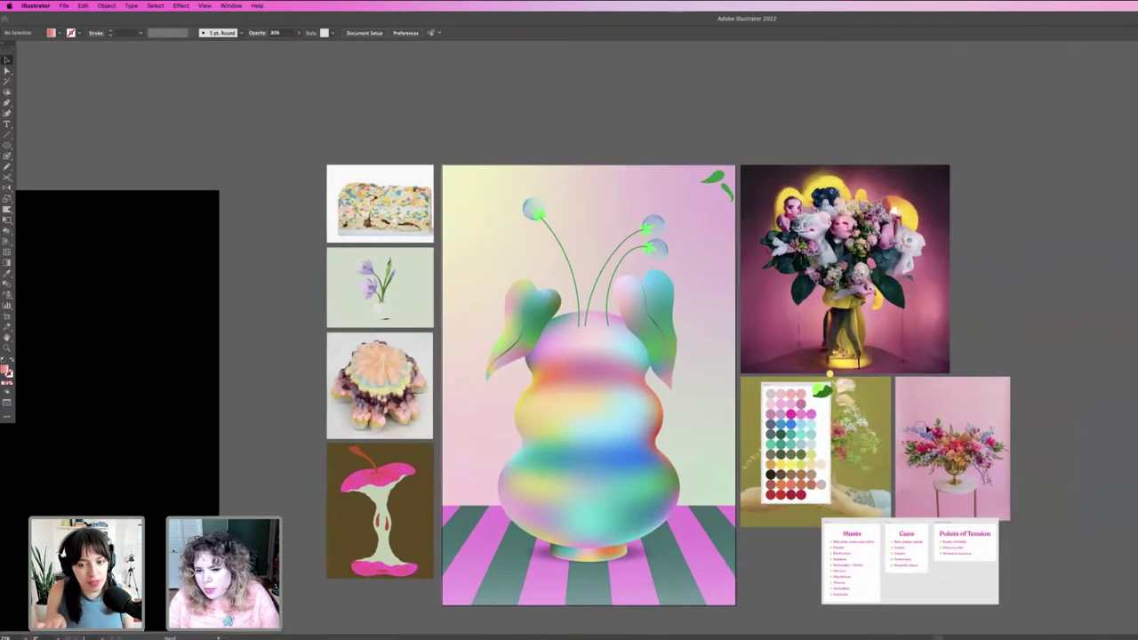
pyautogui.press('z')
pyautogui.moveTo(835, 376); pyautogui.dragTo(1137, 473)
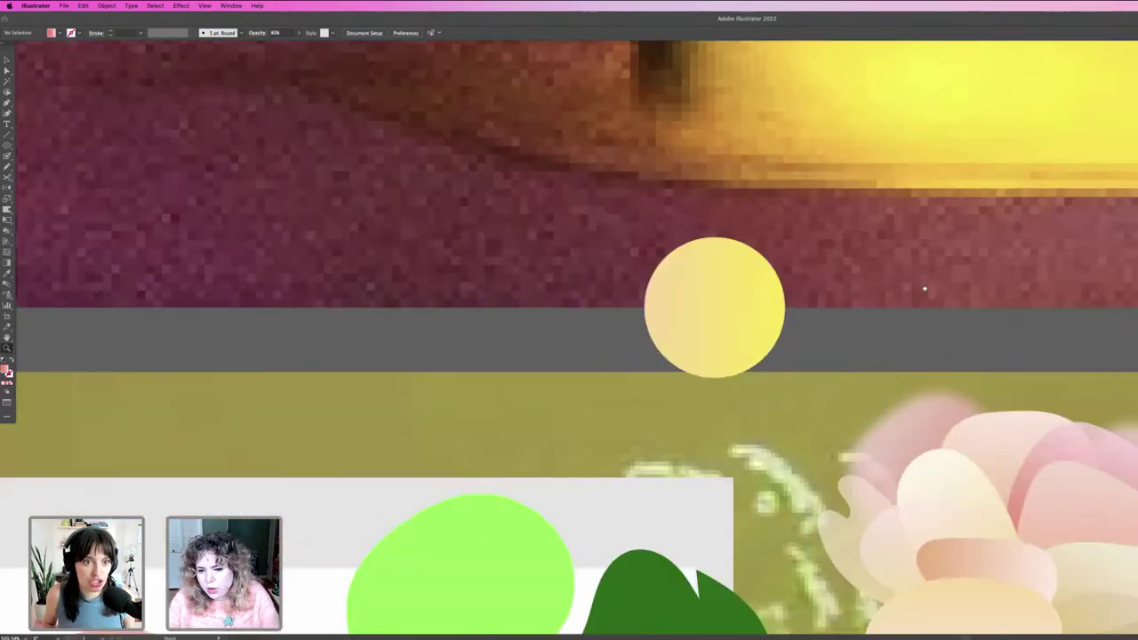
pyautogui.moveTo(922, 449); pyautogui.dragTo(838, 284)
pyautogui.press('v')
# Recolour the blurred upper-left petal with a paler gradient and shift it slightly inward.
pyautogui.click(838, 284)
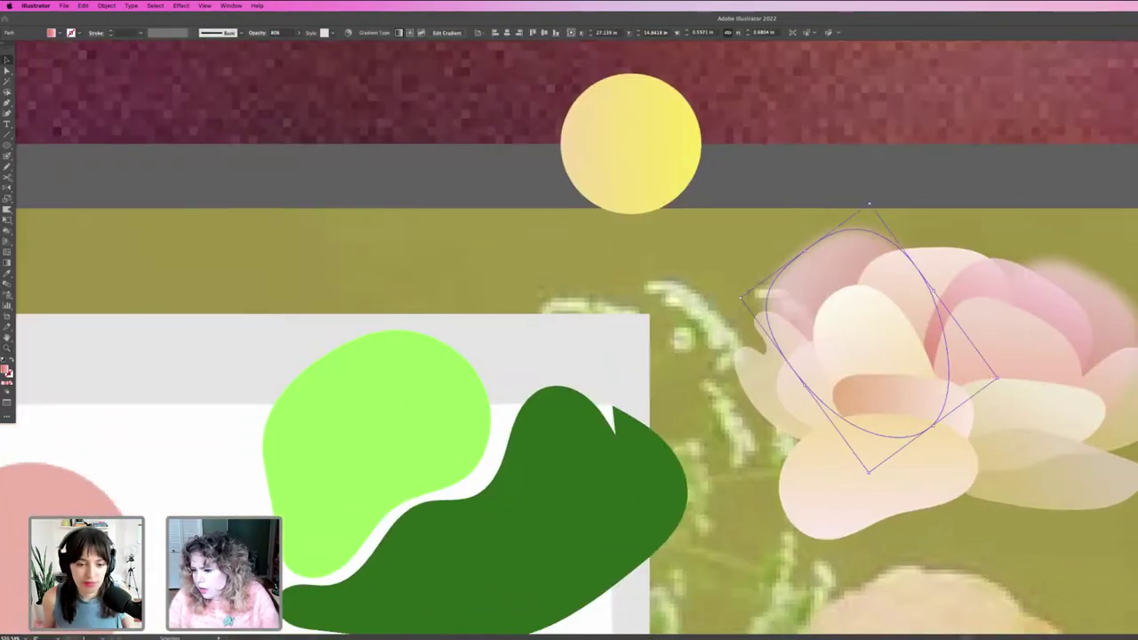
pyautogui.press('super+z')
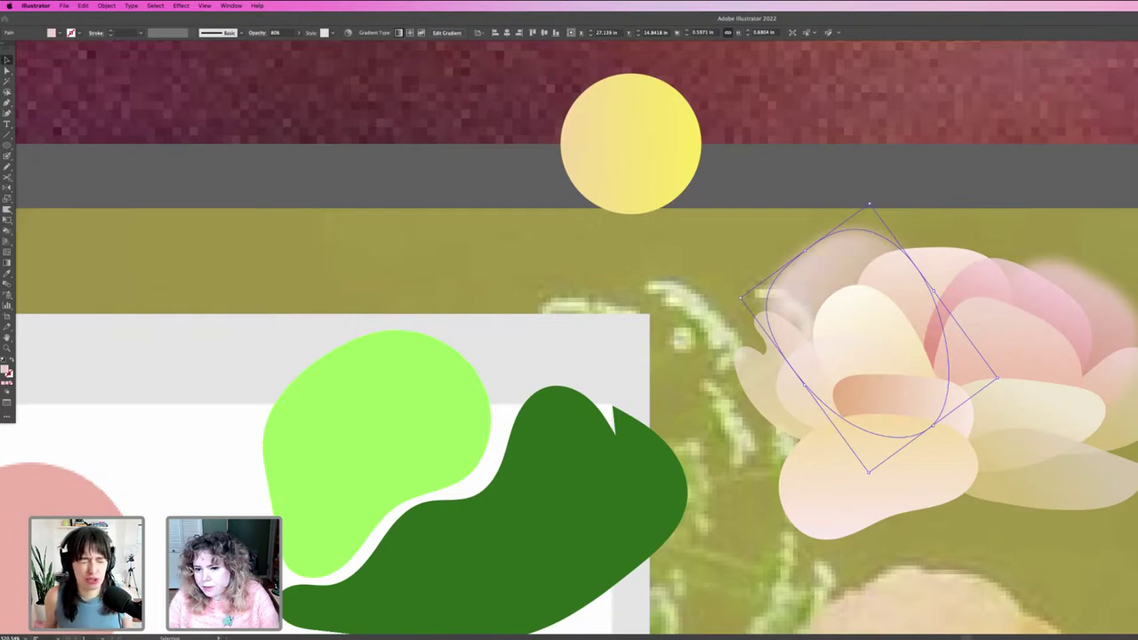
pyautogui.press('super+shift+a')
pyautogui.moveTo(845, 243); pyautogui.dragTo(872, 236)
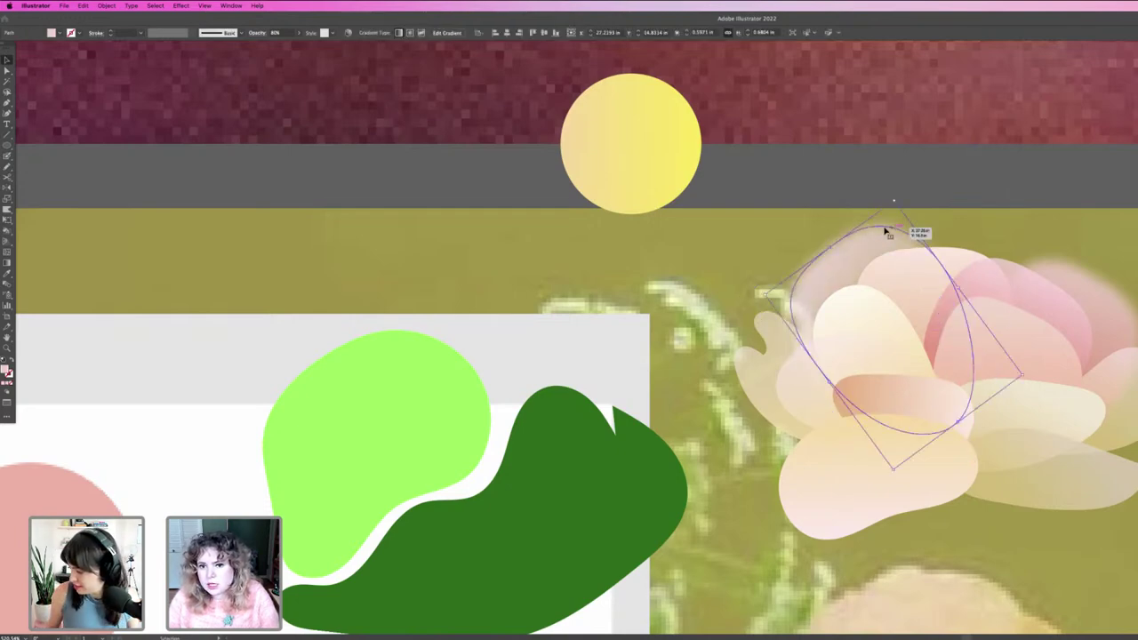
# Duplicate the lower-right translucent petal onto the top of the flower and rotate the copy so its tip points up and to the right.
pyautogui.keyDown('alt'); pyautogui.moveTo(1079, 489); pyautogui.dragTo(1001, 287); pyautogui.keyUp('alt')
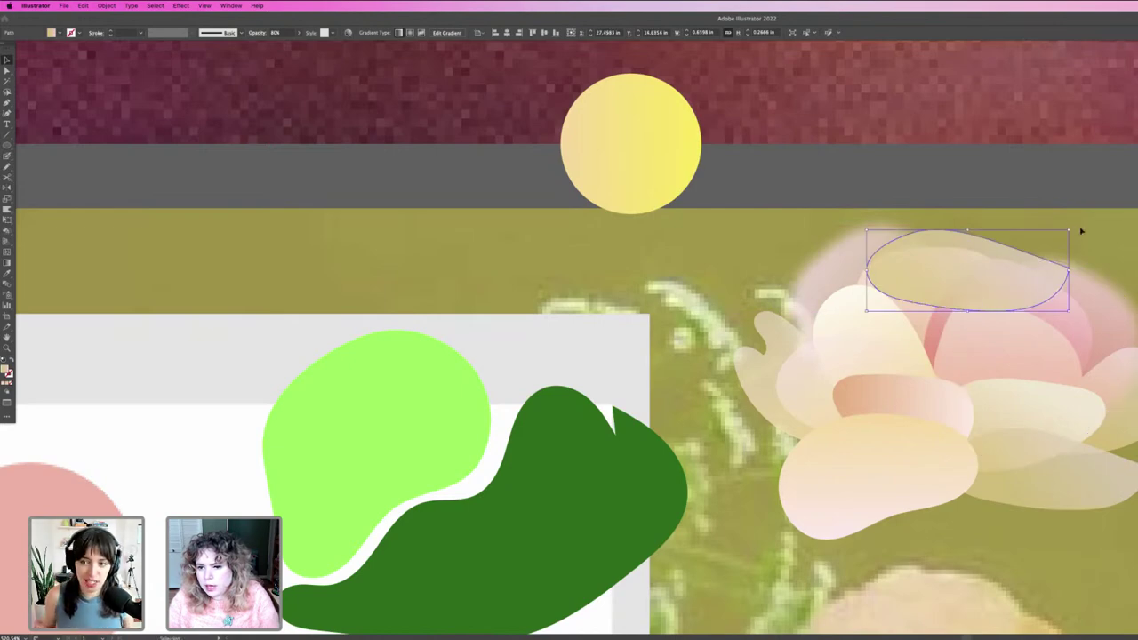
pyautogui.moveTo(1077, 229); pyautogui.dragTo(985, 211)
pyautogui.moveTo(996, 250); pyautogui.dragTo(996, 261)
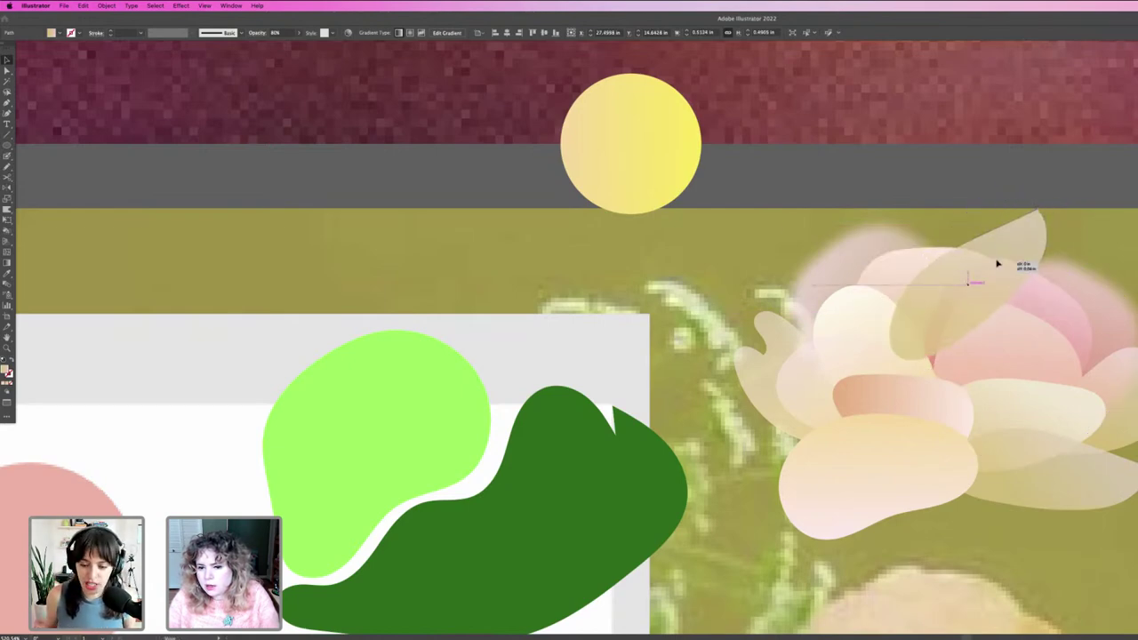
# Try to send the copied top petal to the back and sample the blurred right petal's colouring onto it, and undo both.
pyautogui.press('super+shift+[')
pyautogui.click(1122, 297)
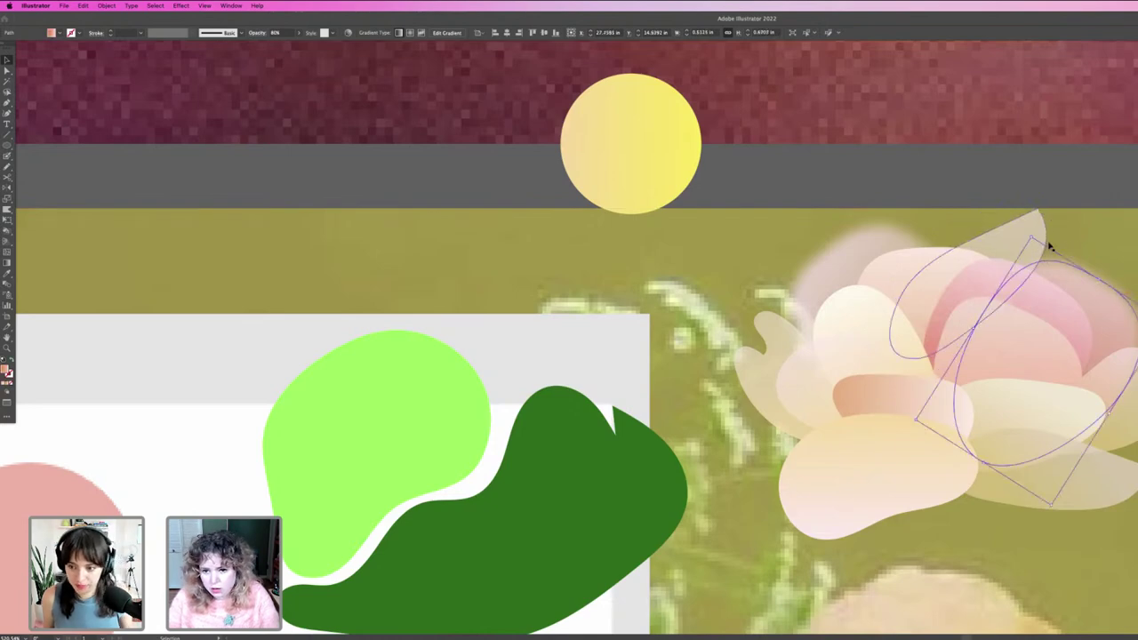
pyautogui.click(1043, 239)
pyautogui.press('i')
pyautogui.click(1105, 307)
pyautogui.press('v')
pyautogui.press('super+shift+a')
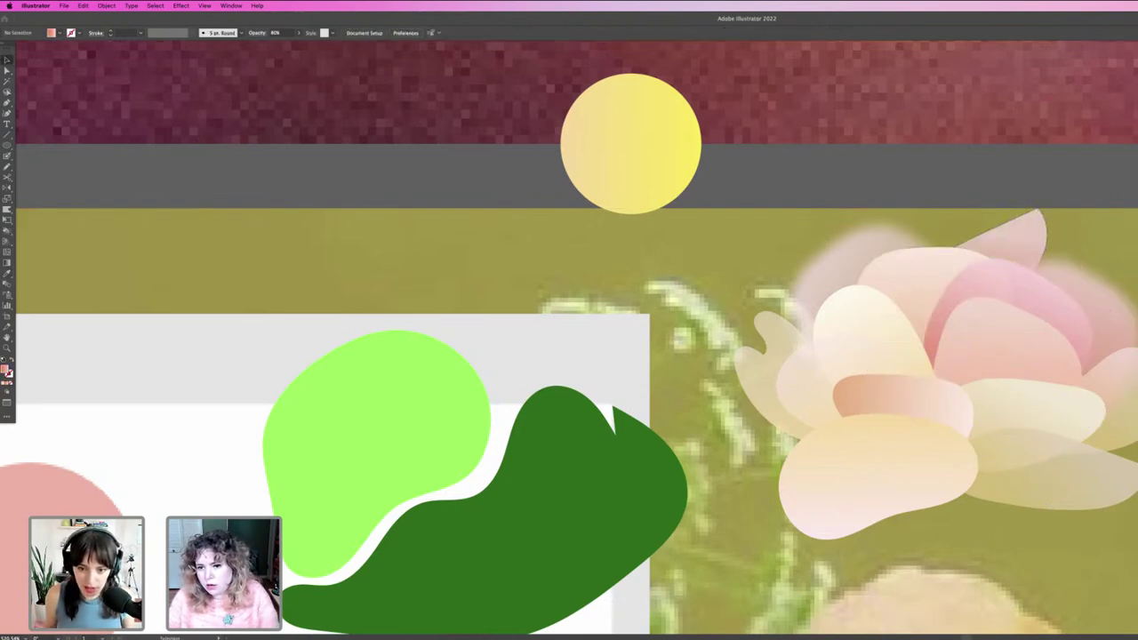
pyautogui.click(1031, 241)
pyautogui.press('super+z')
pyautogui.press('super+z')
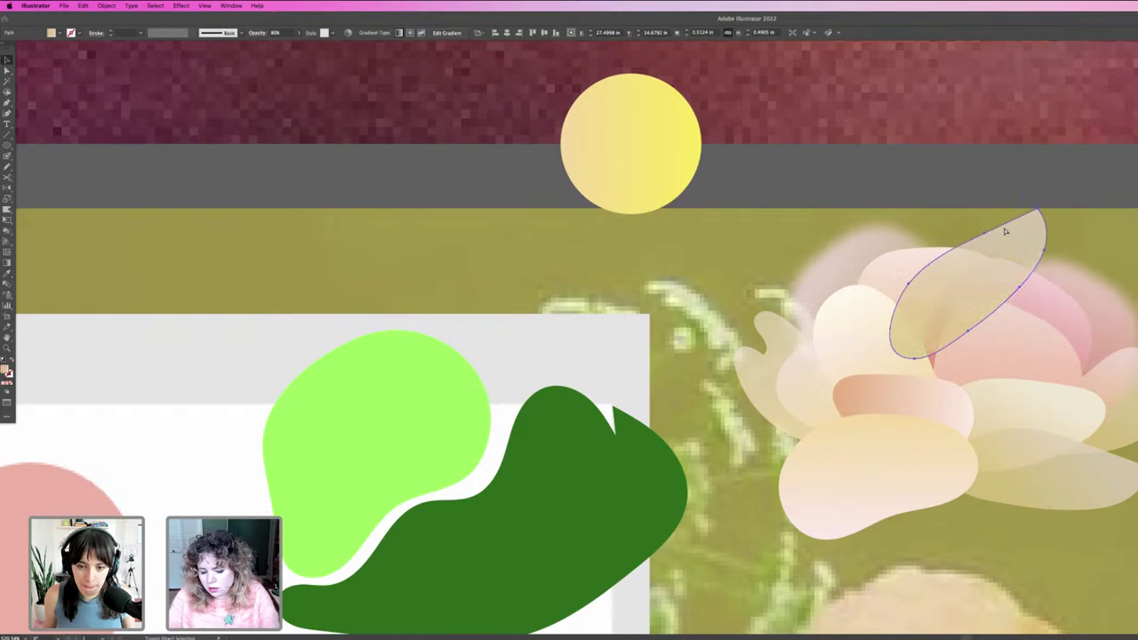
# Send the copied top petal behind all the others and apply the same Gaussian Blur to it.
pyautogui.press('super+shift+[')
pyautogui.click(207, 6)
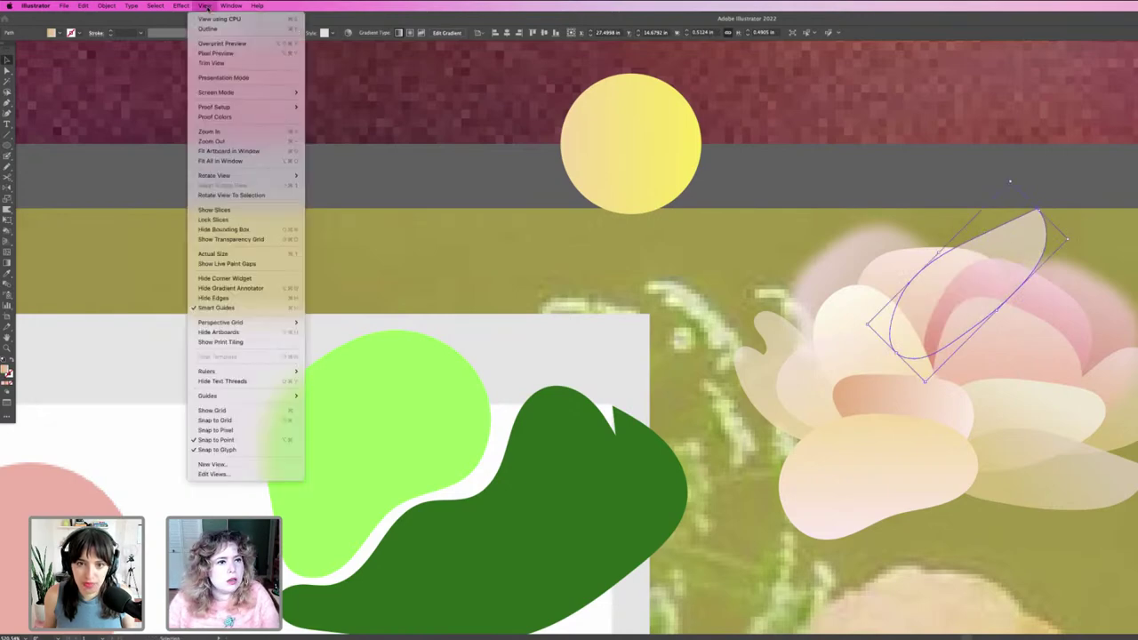
pyautogui.click(187, 18)
pyautogui.click(1120, 241)
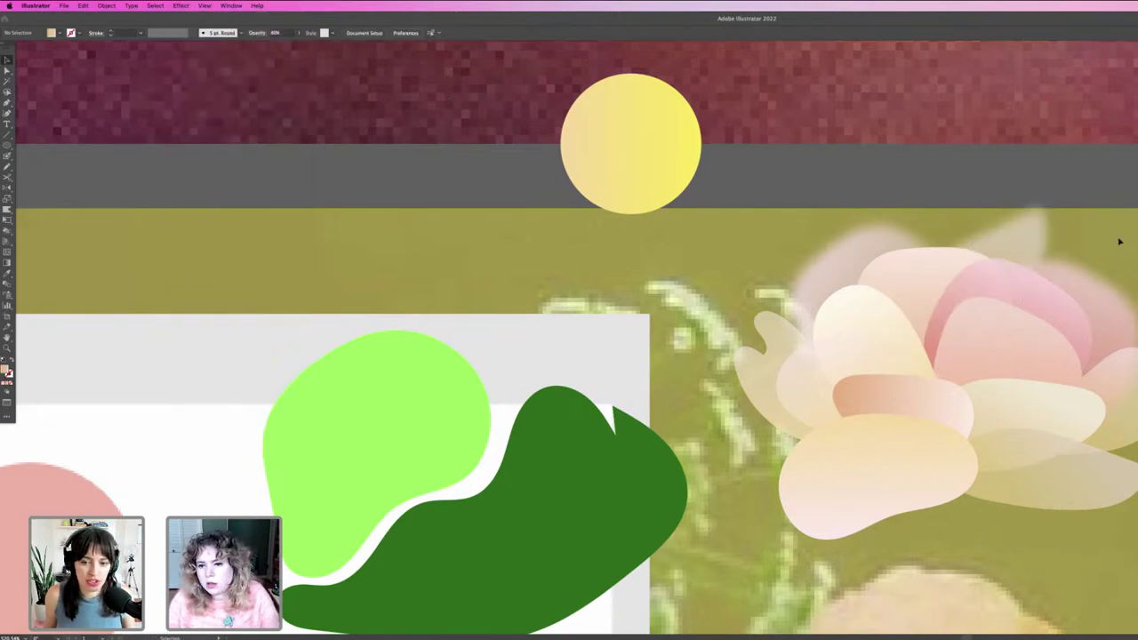
# Reposition the blurred top petal slightly up and to the left behind the flower.
pyautogui.click(968, 235)
pyautogui.click(180, 6)
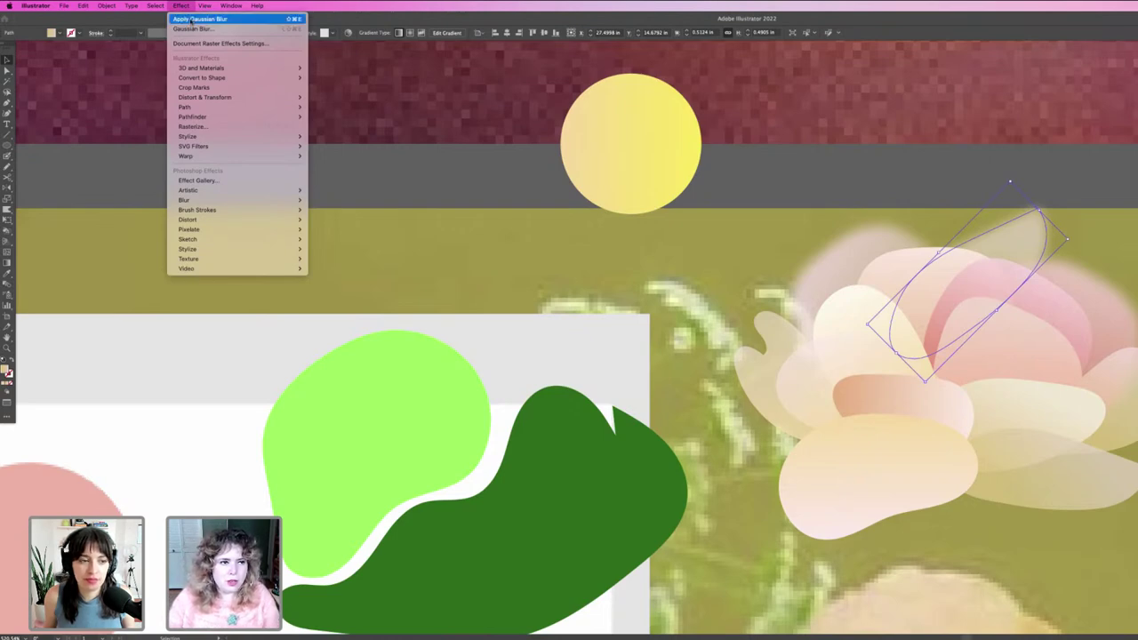
pyautogui.click(1126, 185)
pyautogui.click(1064, 210)
pyautogui.moveTo(1034, 234); pyautogui.dragTo(1023, 232)
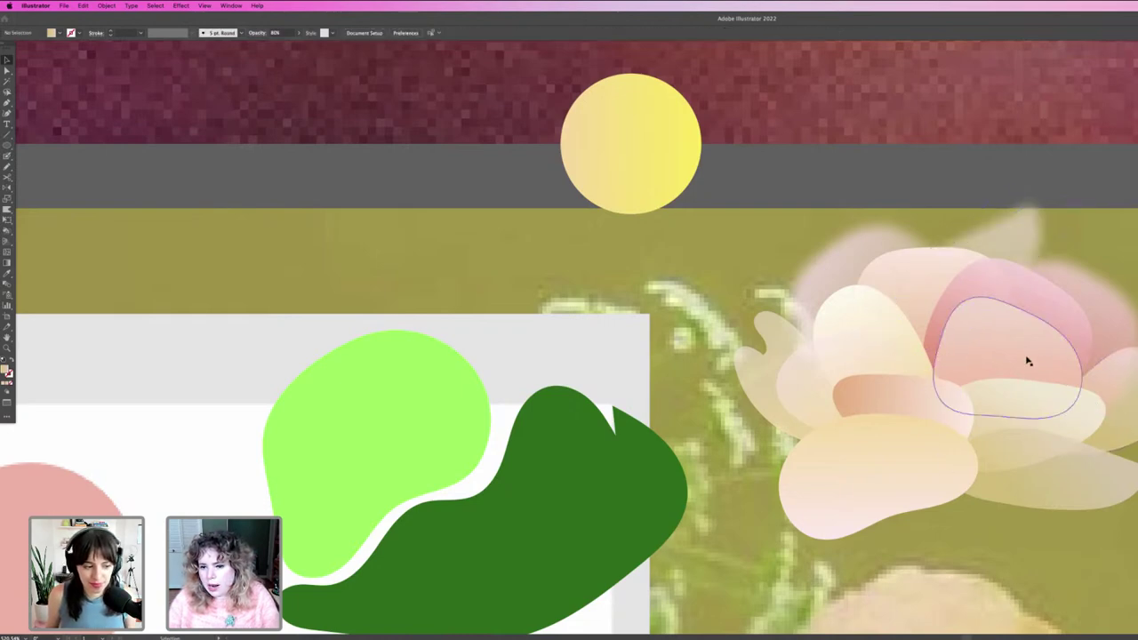
# Shift the cream petal left of the flower's centre slightly up and to the right.
pyautogui.click(921, 383)
pyautogui.moveTo(922, 382); pyautogui.dragTo(755, 376)
pyautogui.click(767, 488)
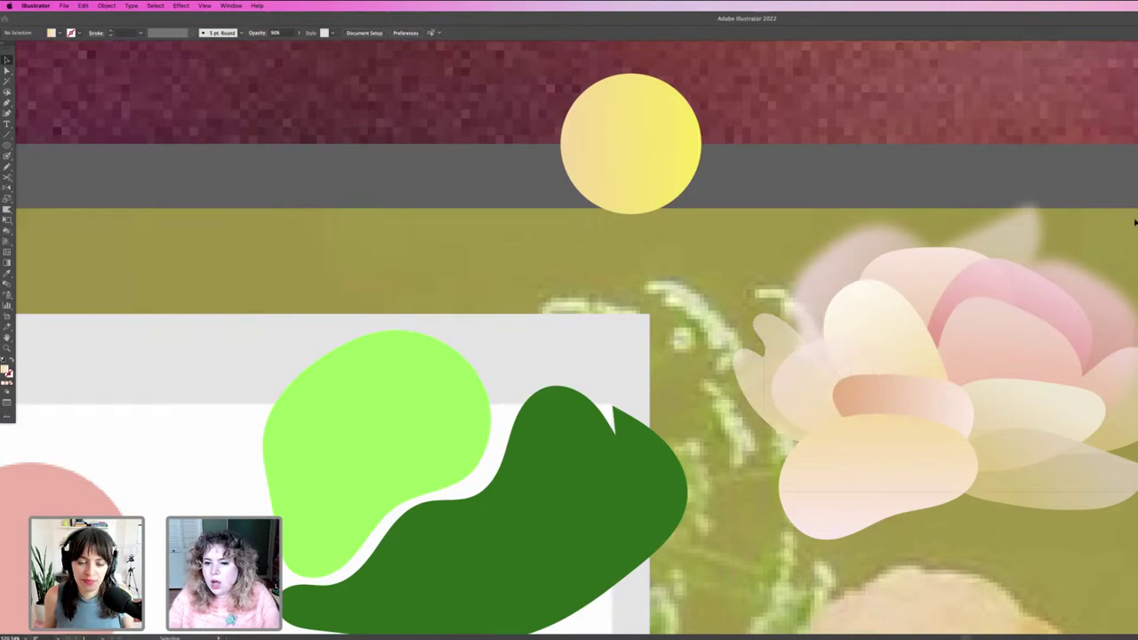
# Group all the flower's petals and move the group onto the vase illustration, between the stems.
pyautogui.moveTo(1134, 223); pyautogui.dragTo(1137, 222)
pyautogui.press('super+g')
pyautogui.press('super+shift+a')
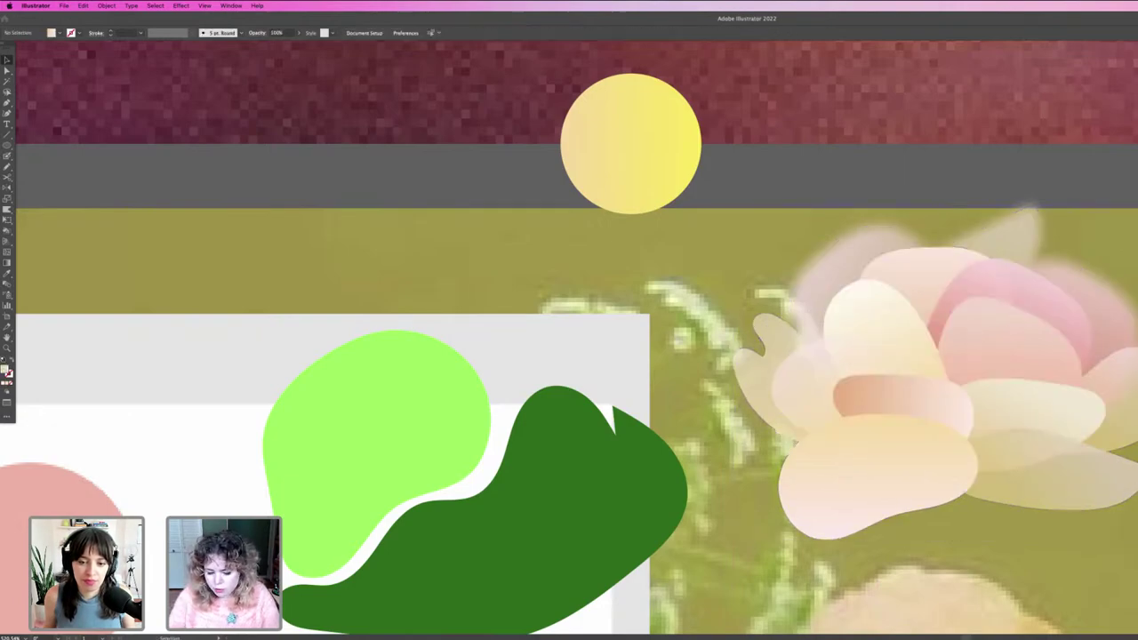
pyautogui.scroll(-10, 763, 339)
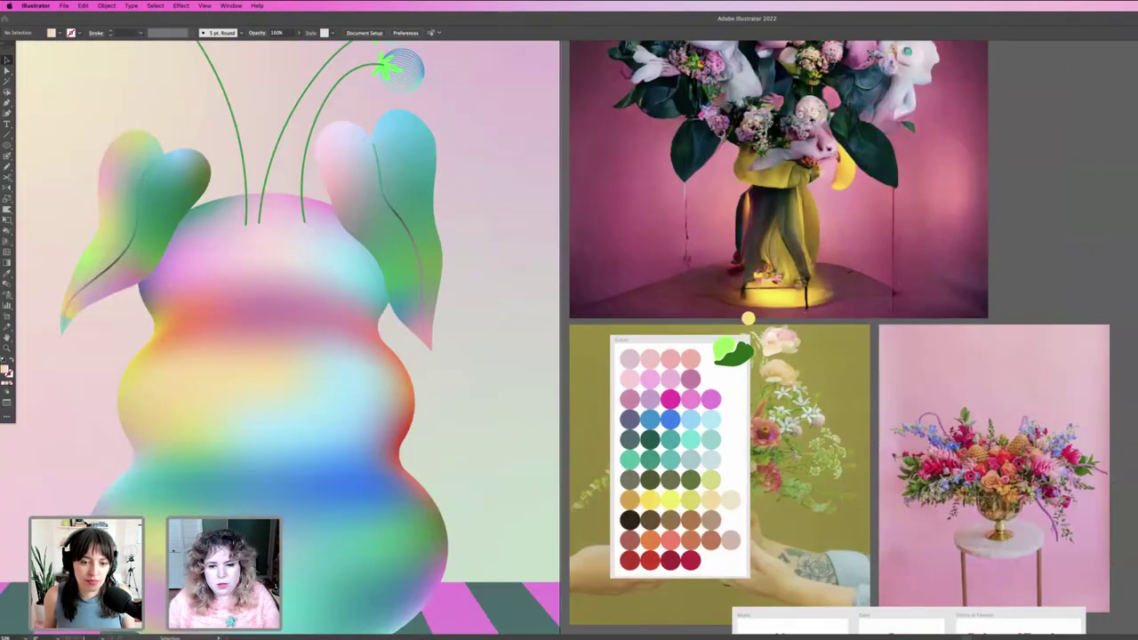
pyautogui.moveTo(870, 414); pyautogui.dragTo(1123, 513)
pyautogui.moveTo(1023, 439); pyautogui.dragTo(488, 128)
pyautogui.moveTo(486, 126); pyautogui.dragTo(549, 255)
pyautogui.click(599, 252)
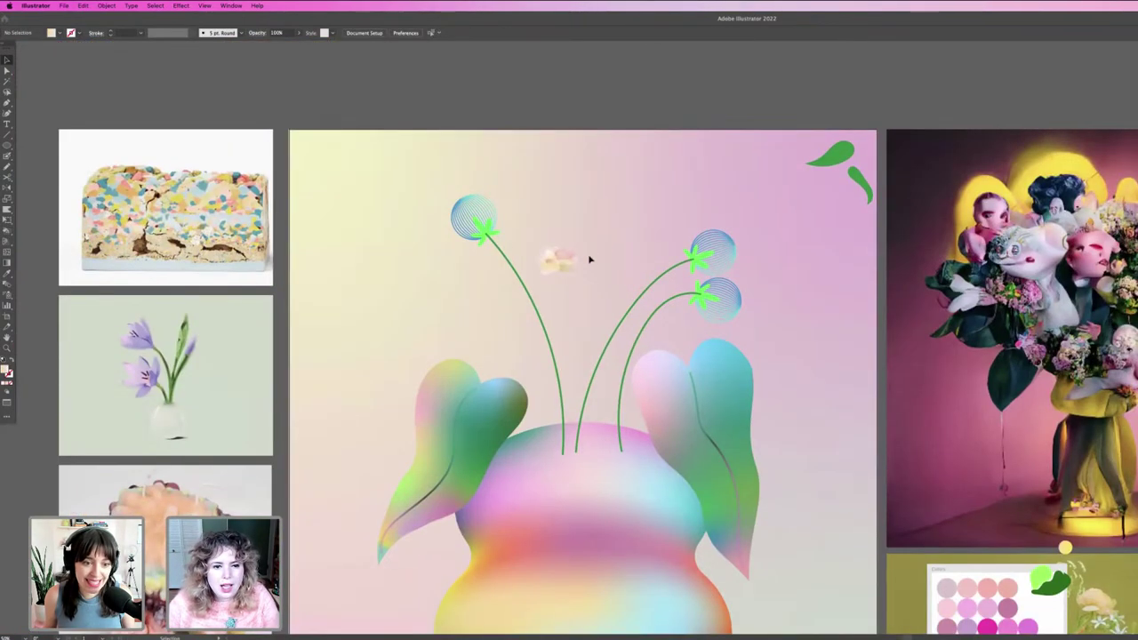
# Enlarge the grouped flower to about 3.57 in wide and place it above the vase, between the blue flower heads.
pyautogui.click(573, 264)
pyautogui.moveTo(560, 243); pyautogui.dragTo(563, 182)
pyautogui.click(634, 229)
pyautogui.moveTo(582, 251); pyautogui.dragTo(670, 198)
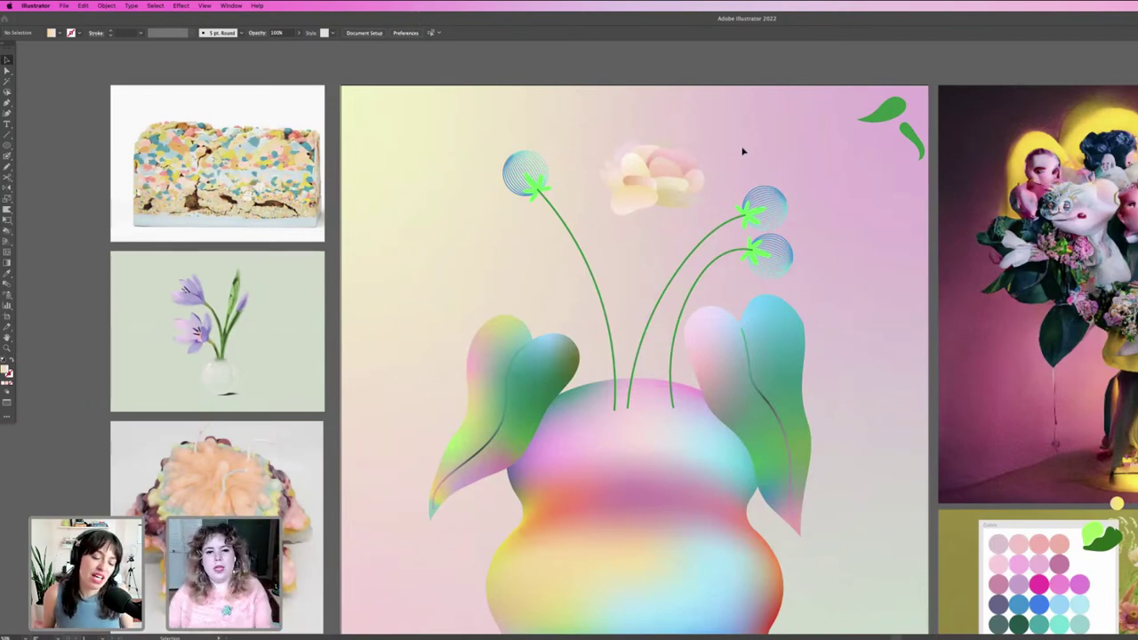
pyautogui.click(681, 156)
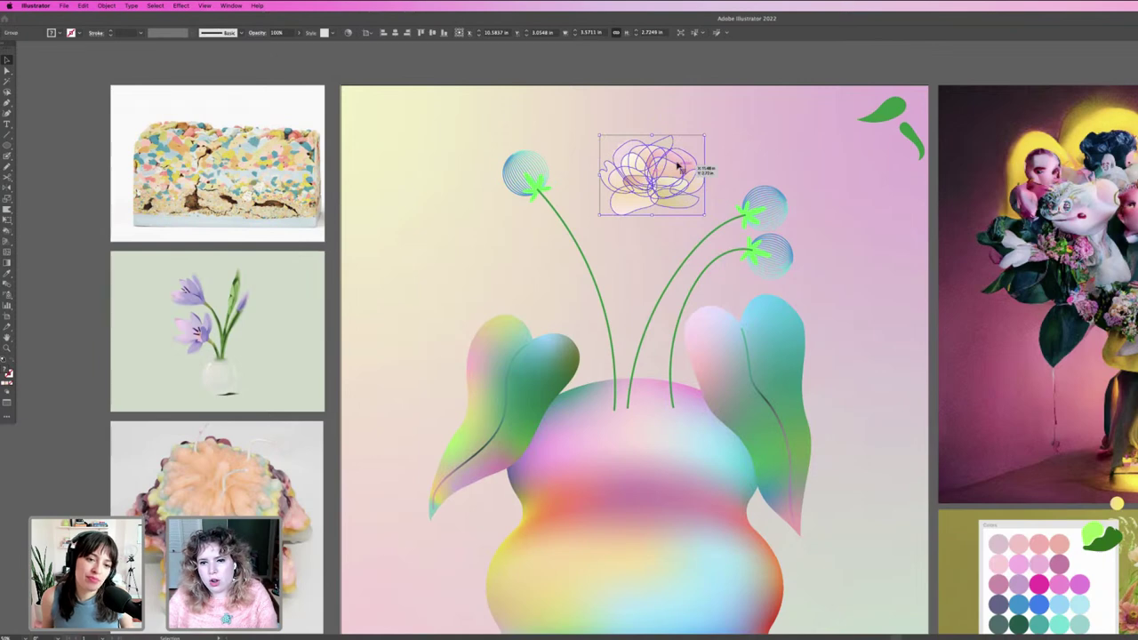
pyautogui.click(709, 149)
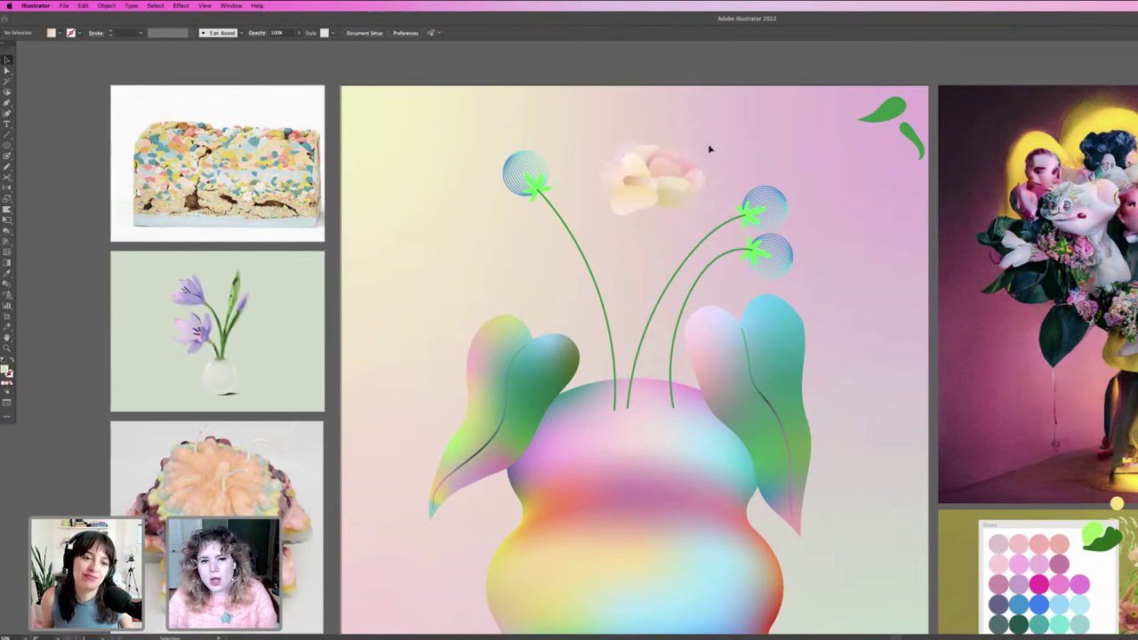
# Cover the vase illustration with the black greyscale-check rectangle to compare the flower's tonal values, and move the rectangle back off.
pyautogui.press('super+minus')
pyautogui.press('super+minus')
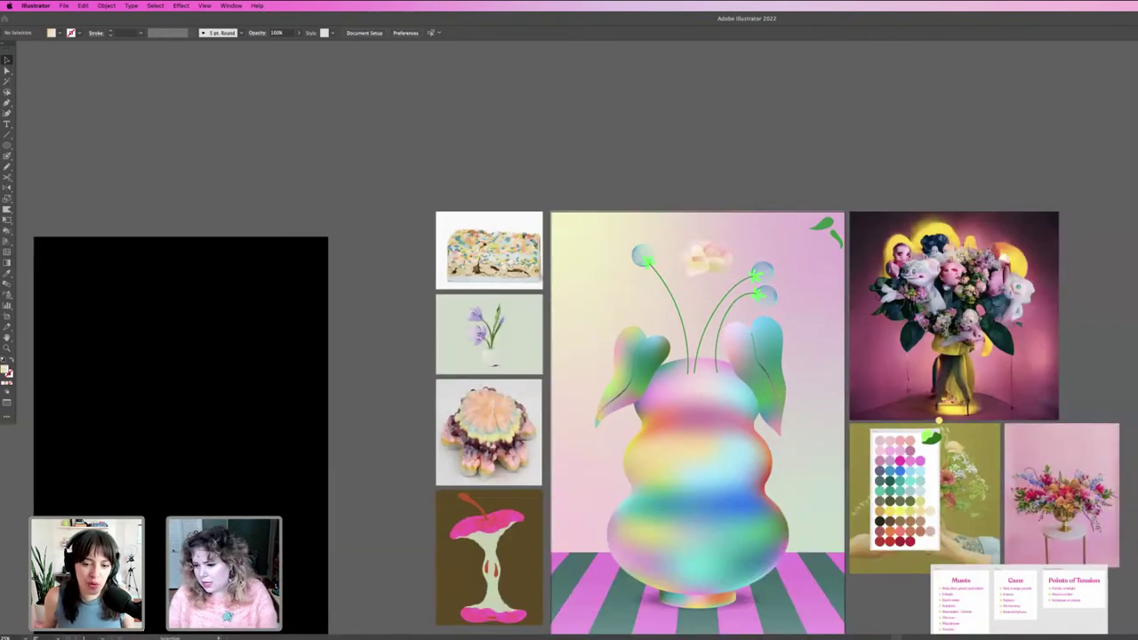
pyautogui.moveTo(295, 373); pyautogui.dragTo(789, 312)
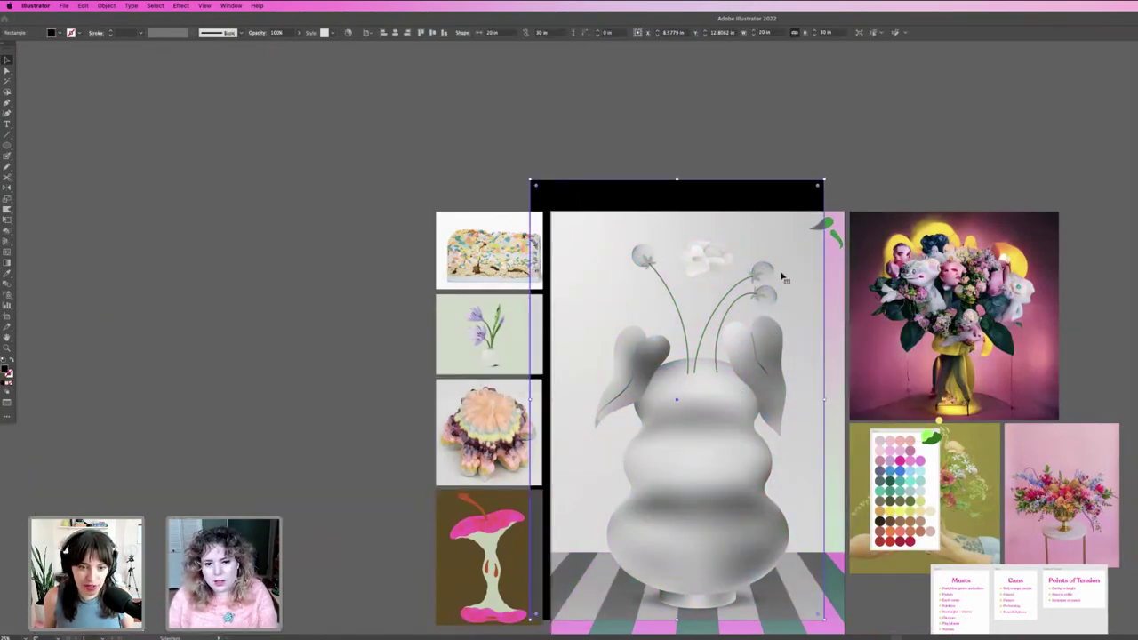
pyautogui.press('z')
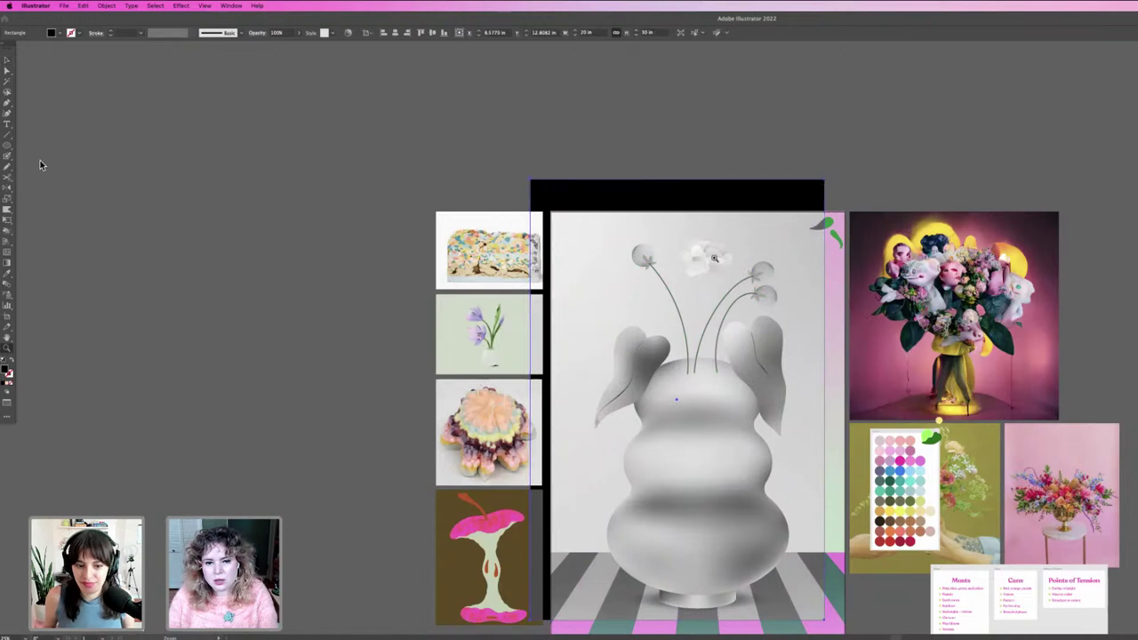
pyautogui.click(714, 258)
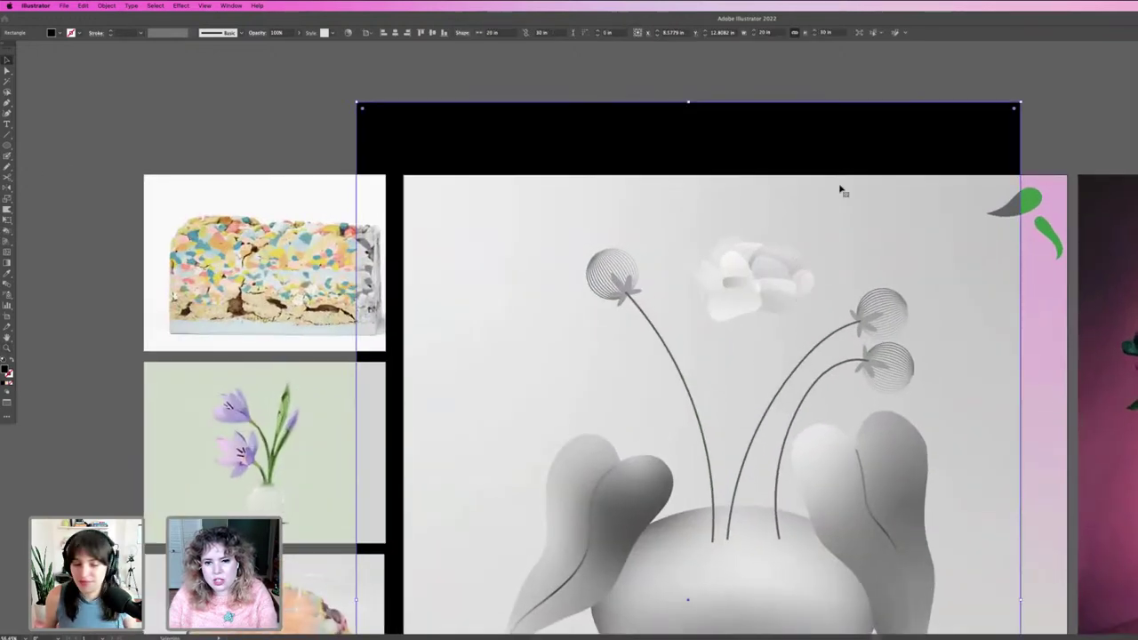
pyautogui.moveTo(841, 189); pyautogui.dragTo(86, 234)
# Check the transparency settings of the grouped peach flower.
pyautogui.click(756, 302)
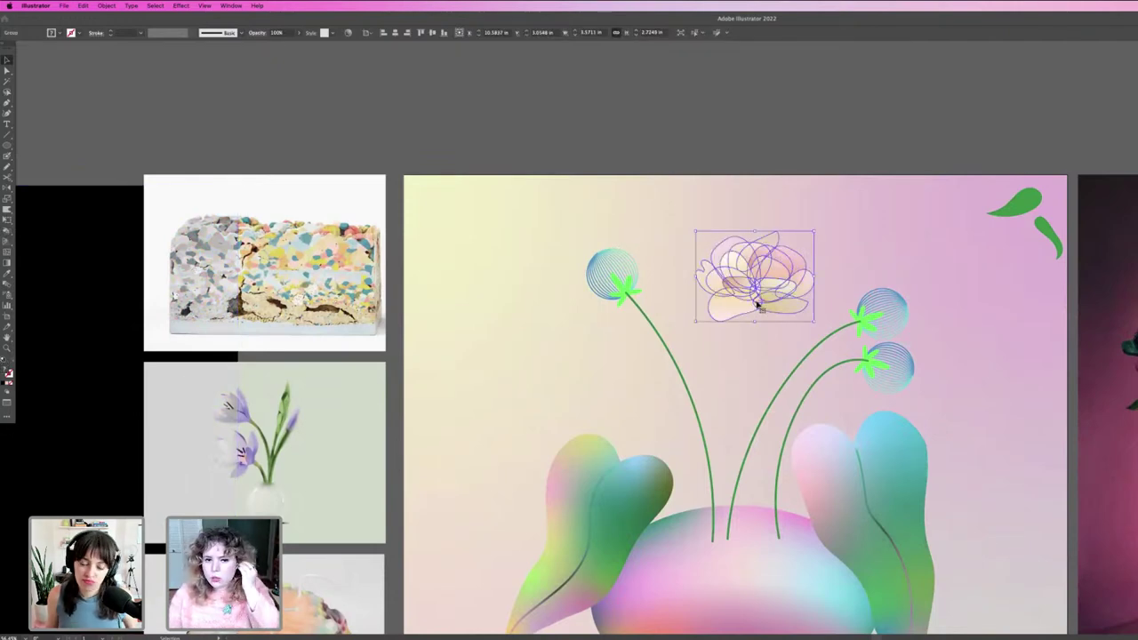
pyautogui.click(789, 169)
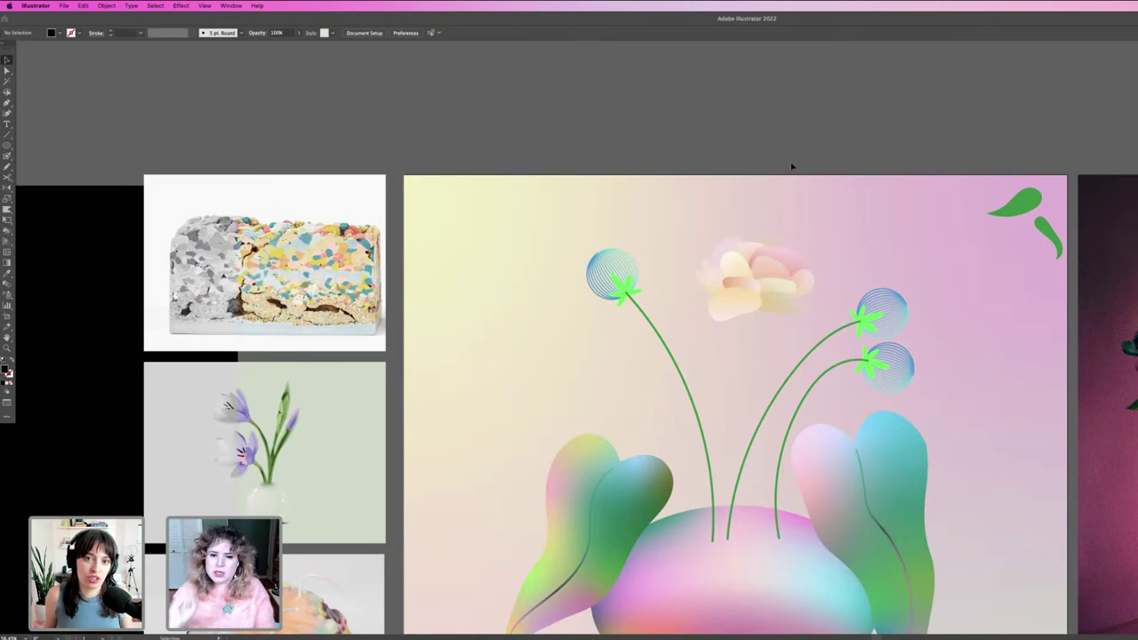
pyautogui.scroll(-5, 786, 189)
pyautogui.click(743, 178)
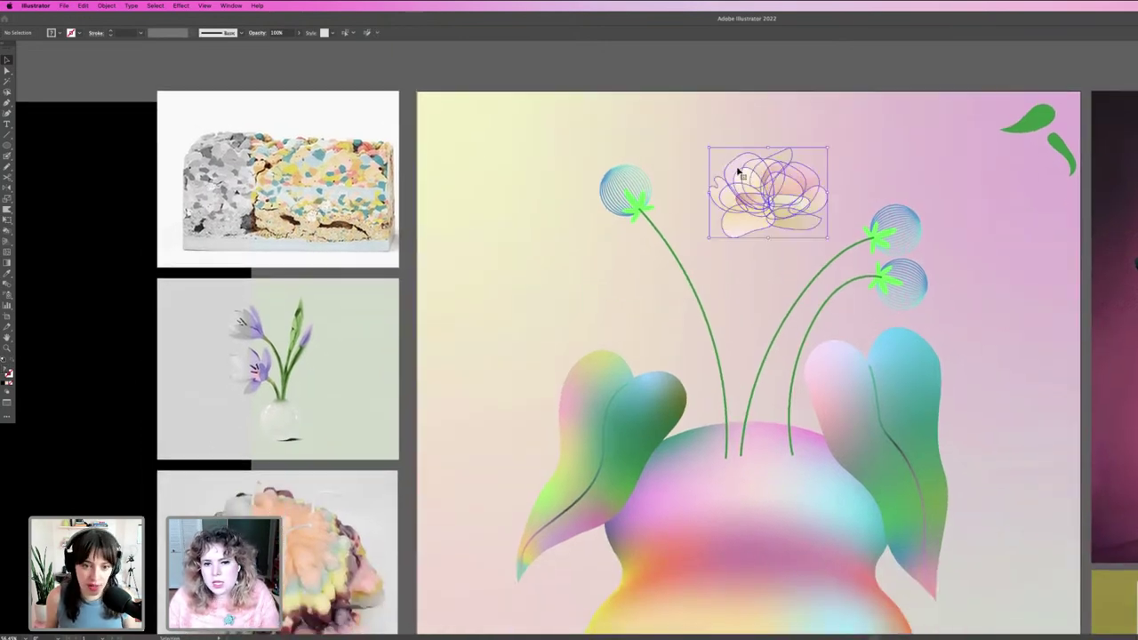
pyautogui.click(261, 35)
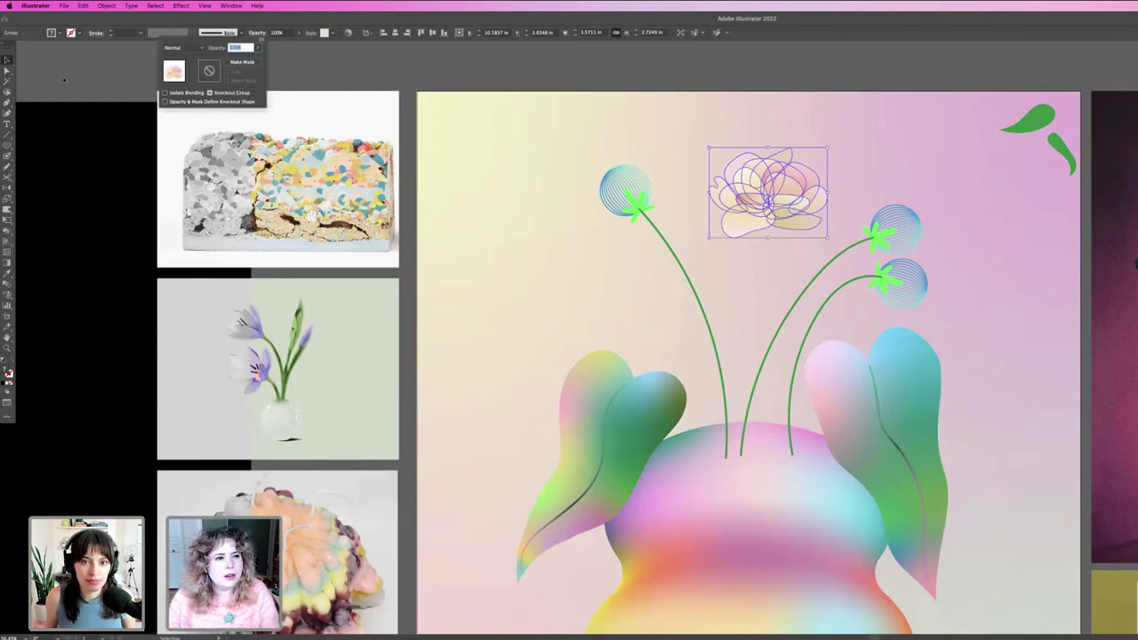
pyautogui.click(821, 73)
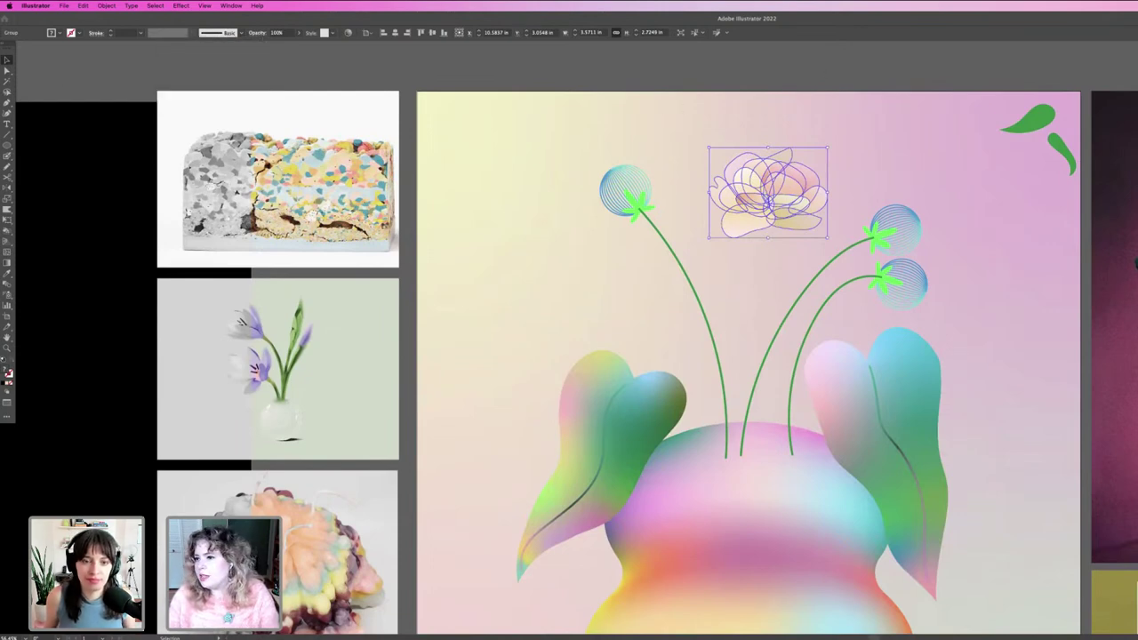
pyautogui.moveTo(765, 637)
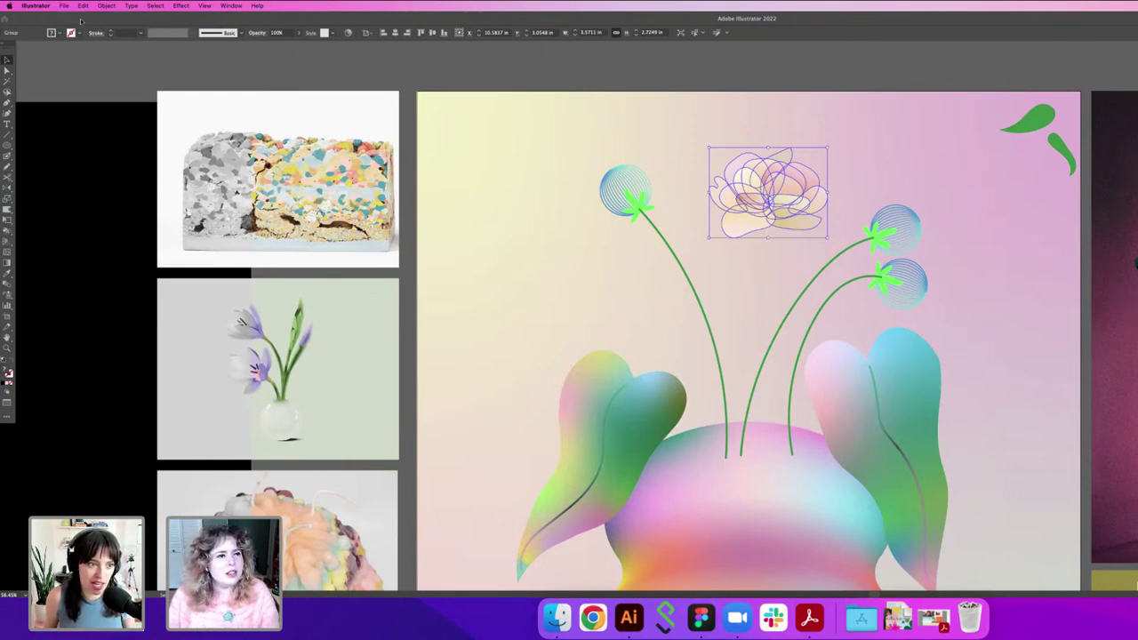
pyautogui.click(64, 5)
pyautogui.click(287, 17)
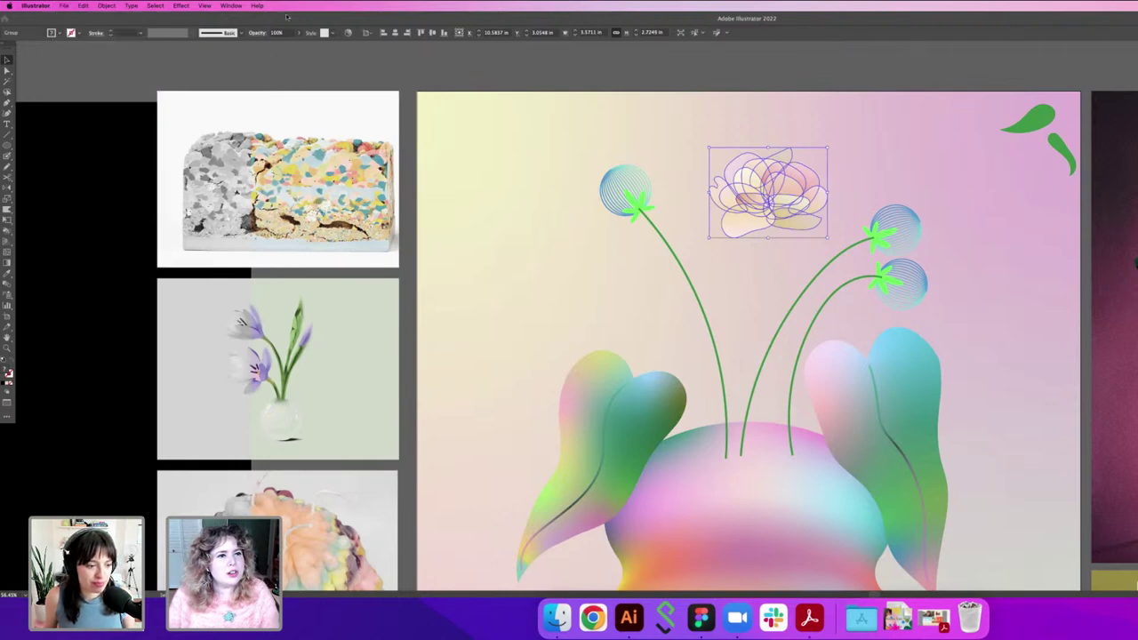
pyautogui.click(180, 5)
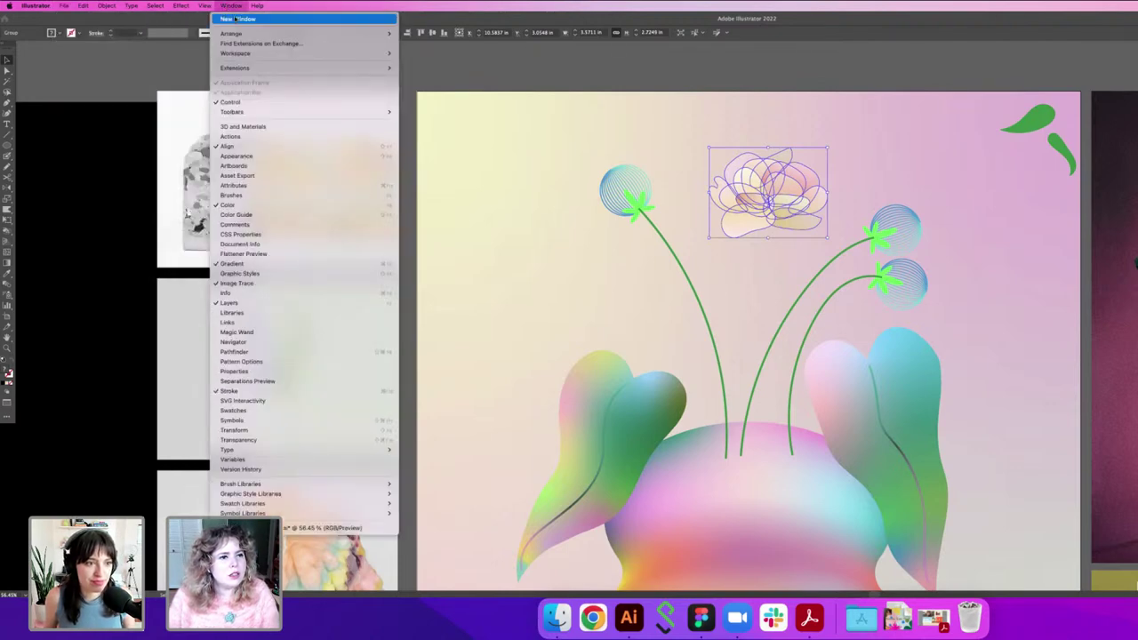
pyautogui.moveTo(246, 33)
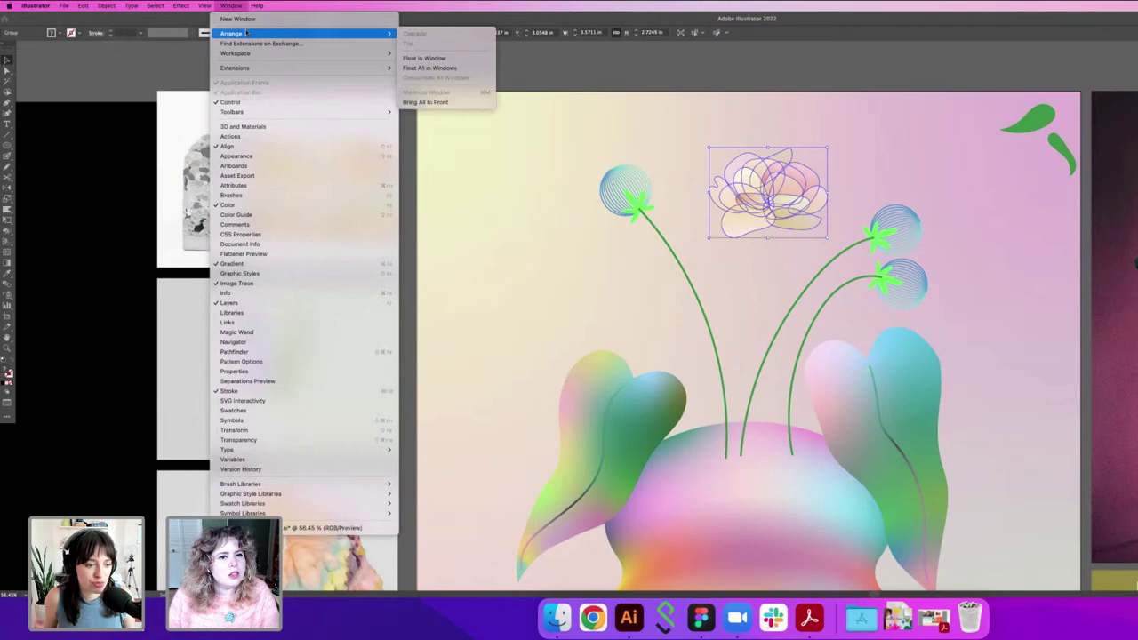
pyautogui.press('Escape')
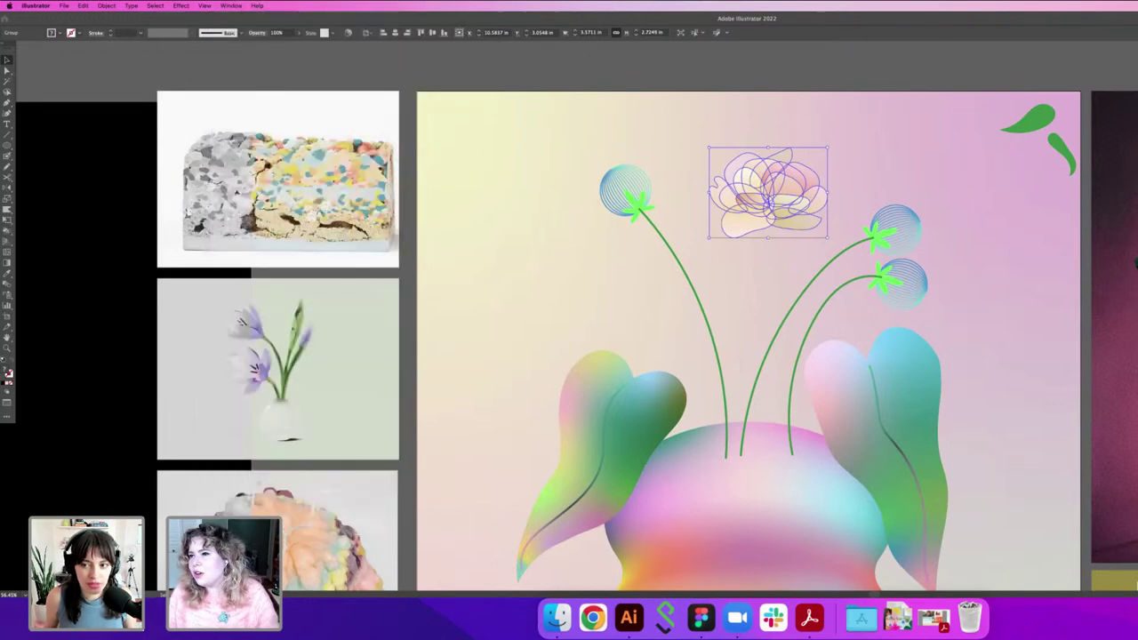
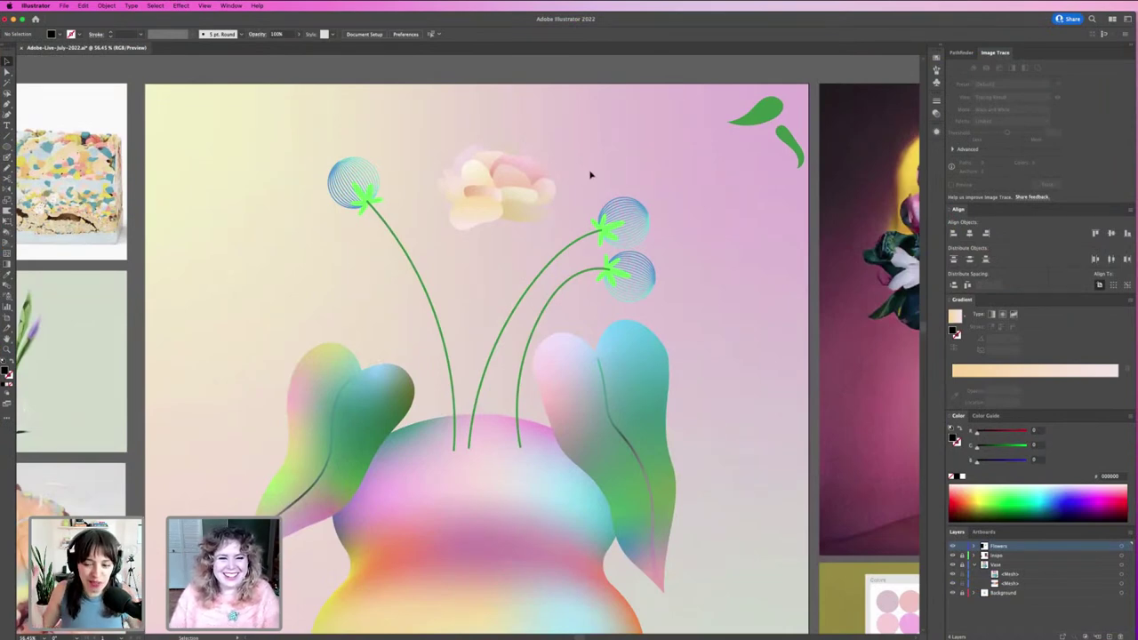
# Move the grouped peach flower slightly up and to the right between the blue flower heads.
pyautogui.click(539, 191)
pyautogui.press('shift+super+a')
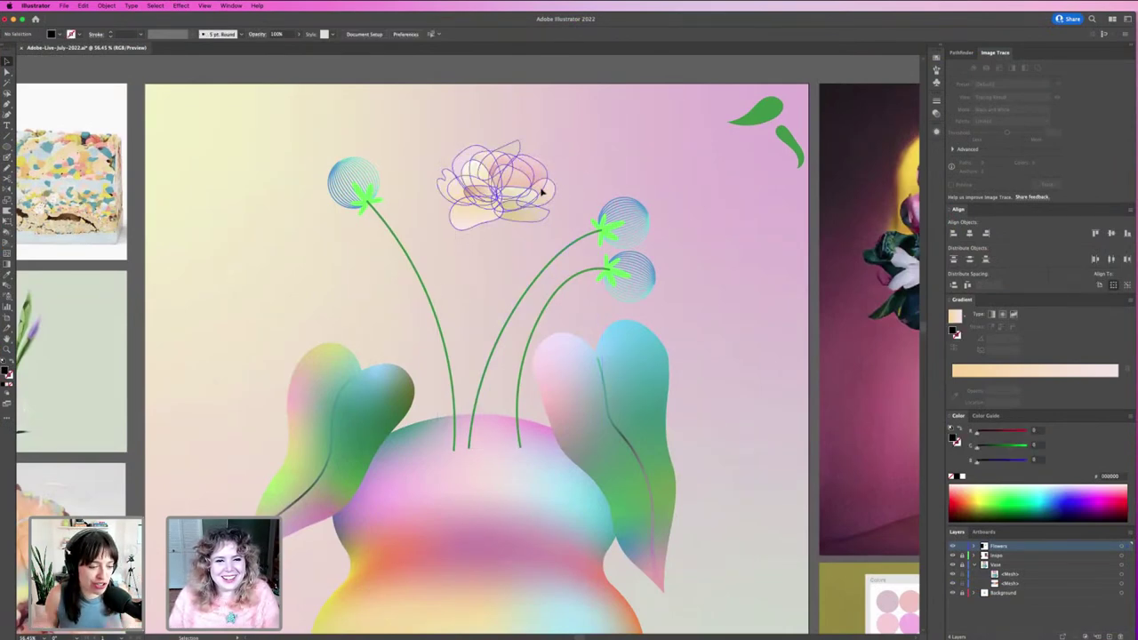
pyautogui.moveTo(498, 202); pyautogui.dragTo(521, 209)
pyautogui.click(587, 171)
# Redirect the orange-to-pale-pink gradient of the small petal left of the flower's centre so it runs roughly vertically, and leave the isolated group.
pyautogui.scroll(5, 521, 209)
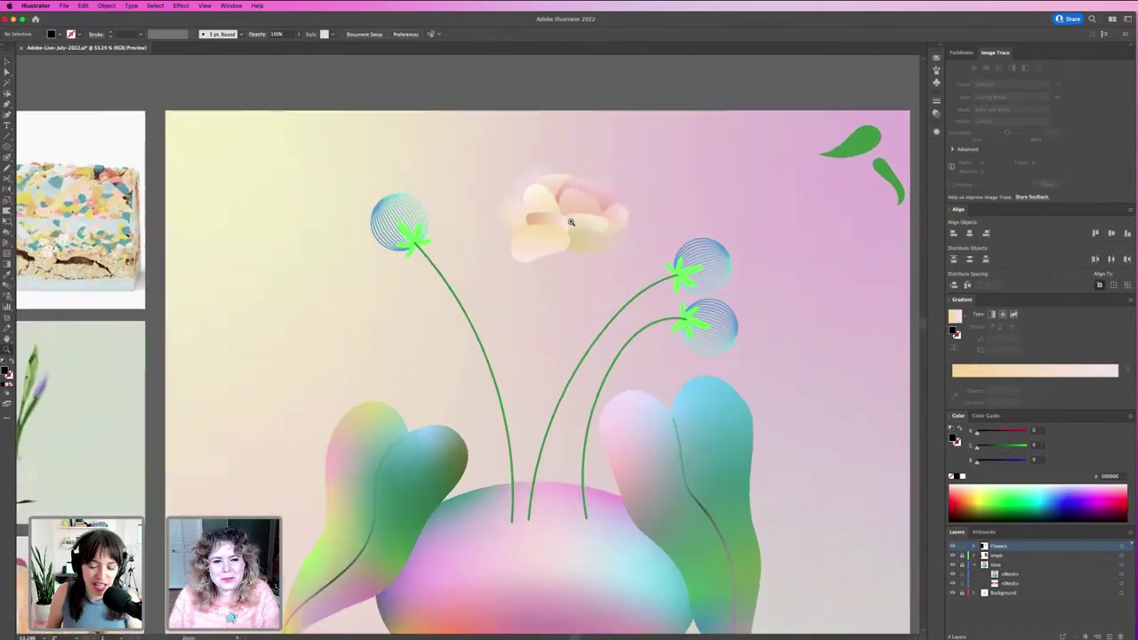
pyautogui.click(586, 253)
pyautogui.click(580, 248)
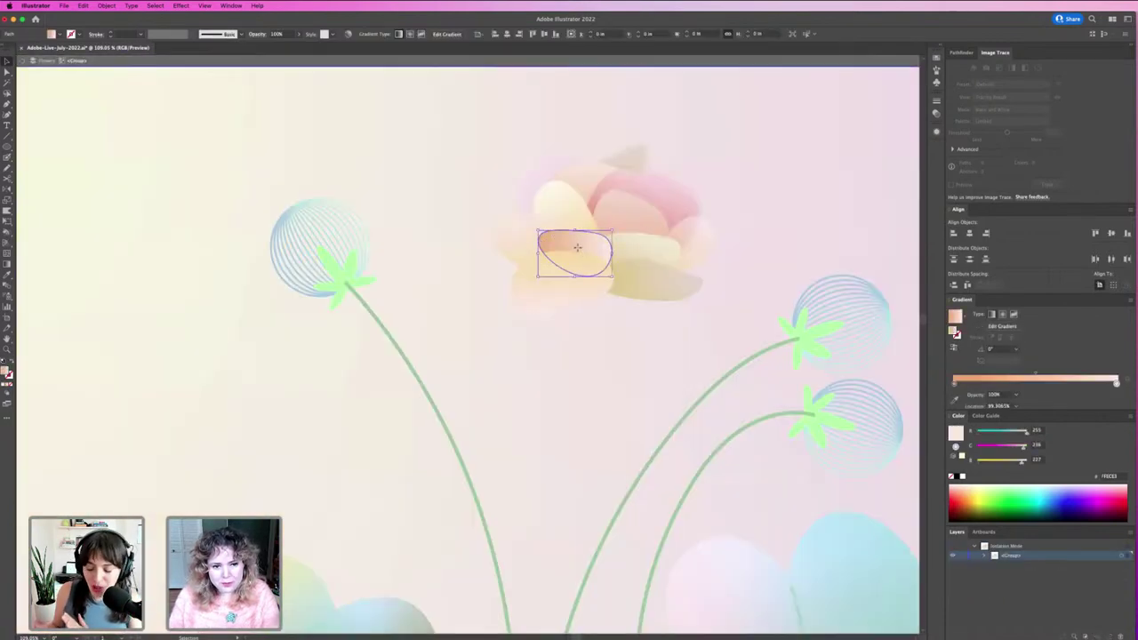
pyautogui.press('g')
pyautogui.moveTo(548, 232)
pyautogui.mouseDown()
pyautogui.moveTo(614, 276)
pyautogui.moveTo(560, 225)
pyautogui.mouseUp()
pyautogui.moveTo(575, 268); pyautogui.dragTo(568, 227)
pyautogui.press('v')
pyautogui.click(668, 242)
pyautogui.click(739, 245)
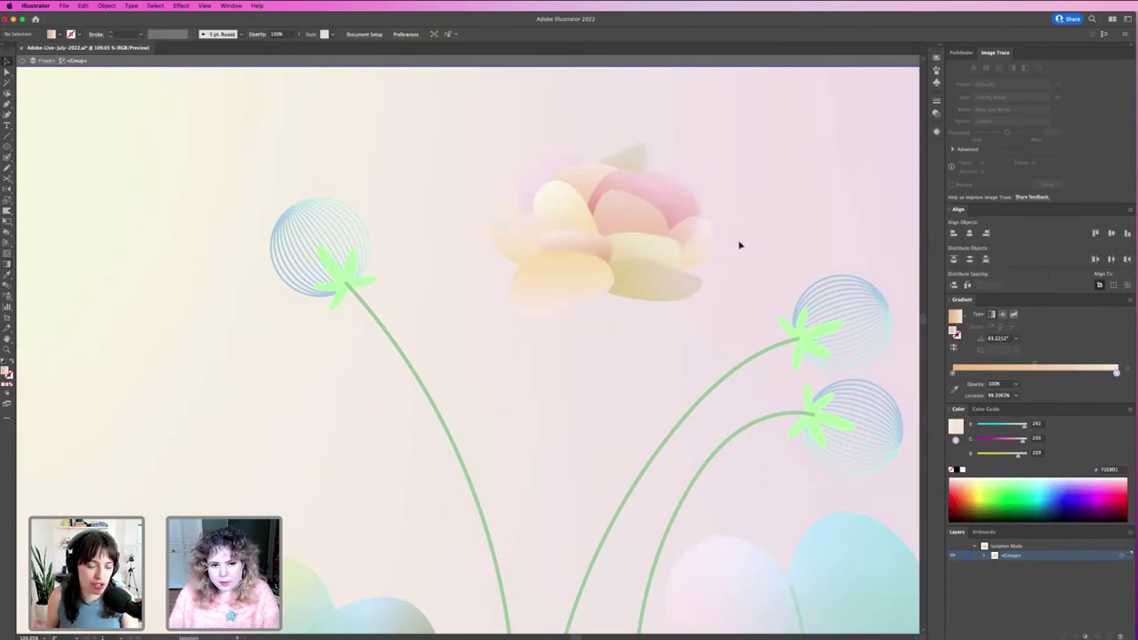
pyautogui.press('super+minus')
pyautogui.press('super+minus')
pyautogui.press('super+minus')
pyautogui.press('super+minus')
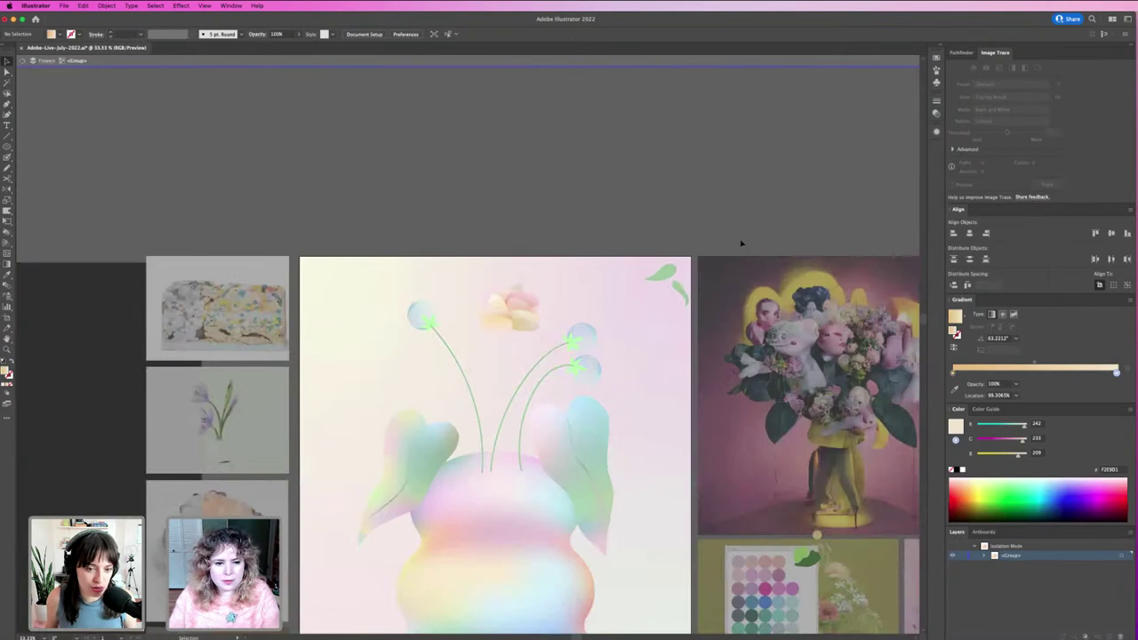
pyautogui.scroll(-3, 502, 234)
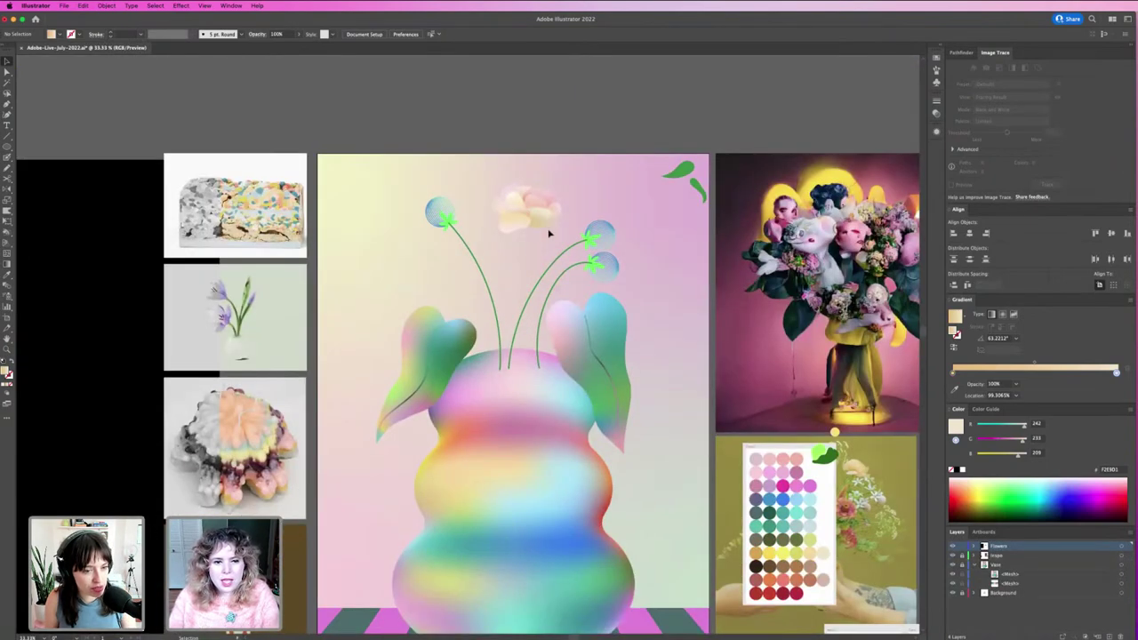
# Inspect the peach flower's petals up close and within the whole vase illustration.
pyautogui.click(545, 226)
pyautogui.press('z')
pyautogui.moveTo(545, 226); pyautogui.dragTo(681, 287)
pyautogui.click(696, 270)
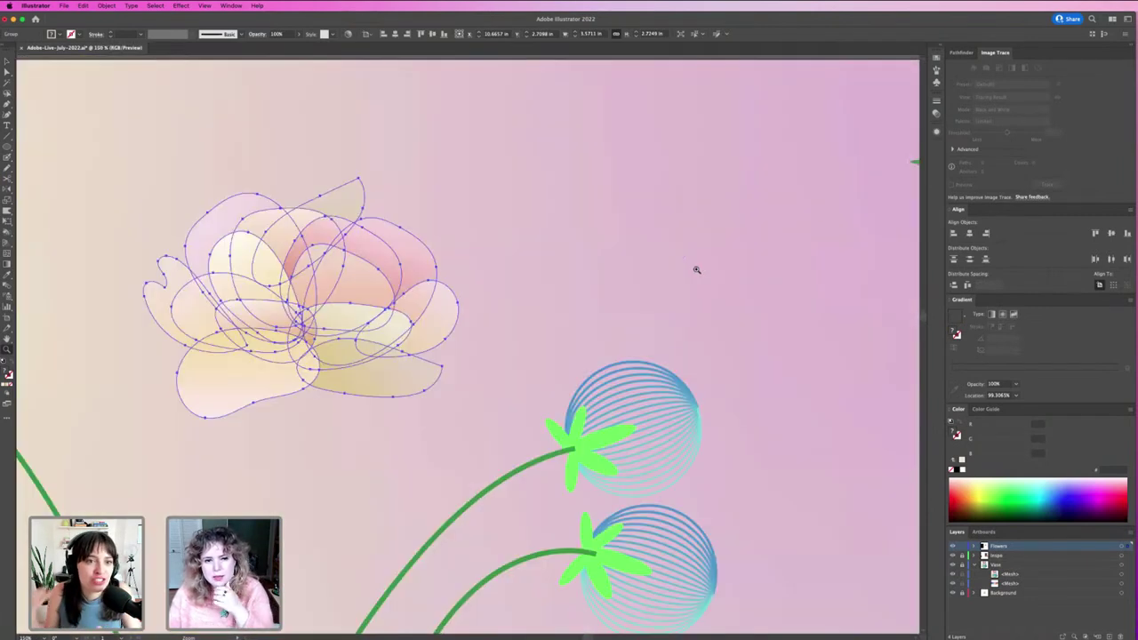
pyautogui.click(696, 270)
pyautogui.scroll(-2, 696, 270)
pyautogui.hscroll(-4, 696, 270)
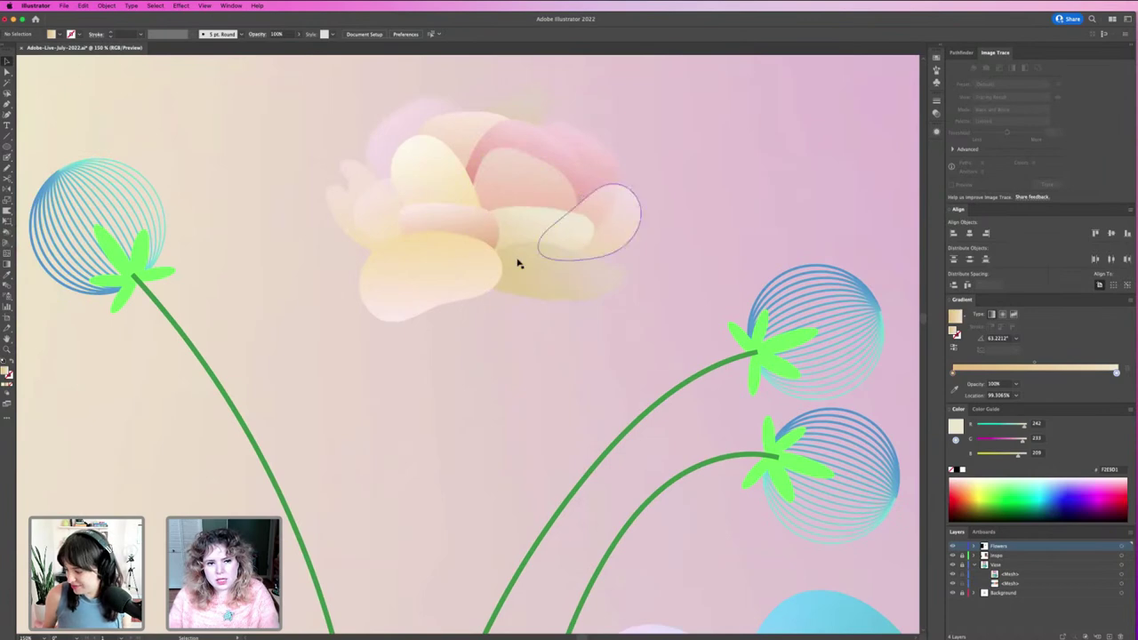
pyautogui.click(628, 218)
pyautogui.click(642, 222)
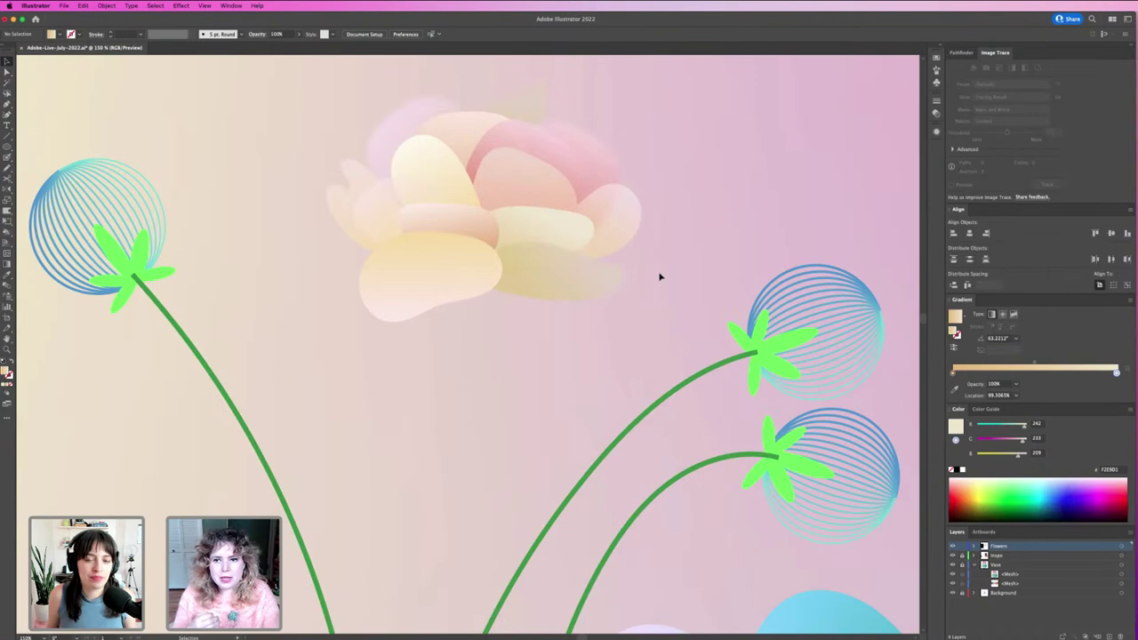
pyautogui.press('super+minus')
pyautogui.press('super+minus')
pyautogui.press('super+minus')
pyautogui.press('super+minus')
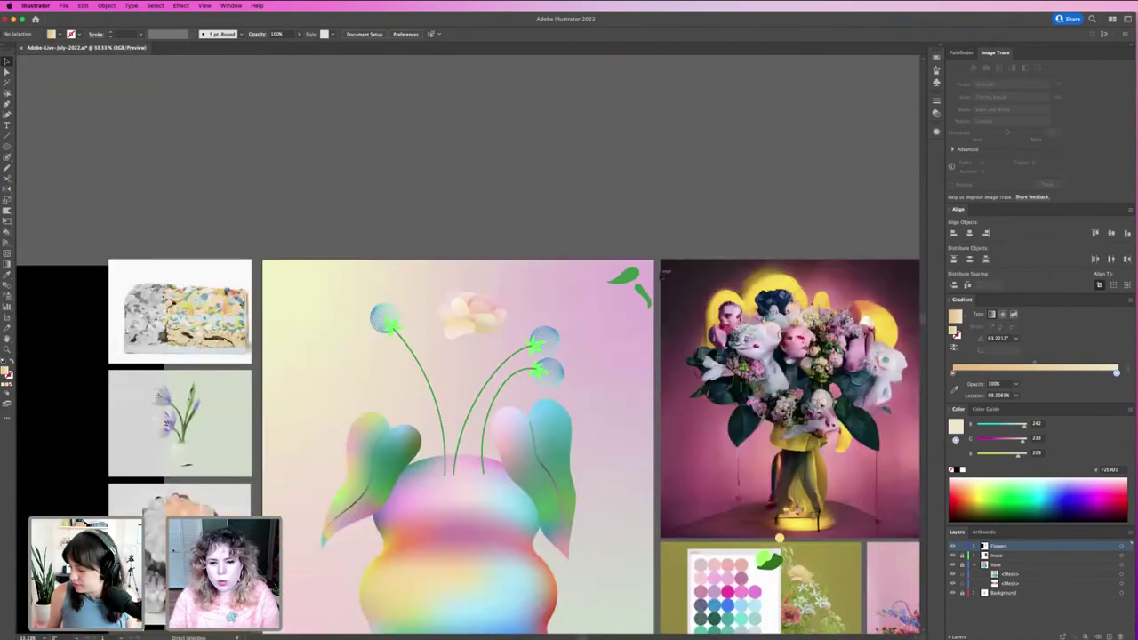
pyautogui.scroll(-5, 617, 192)
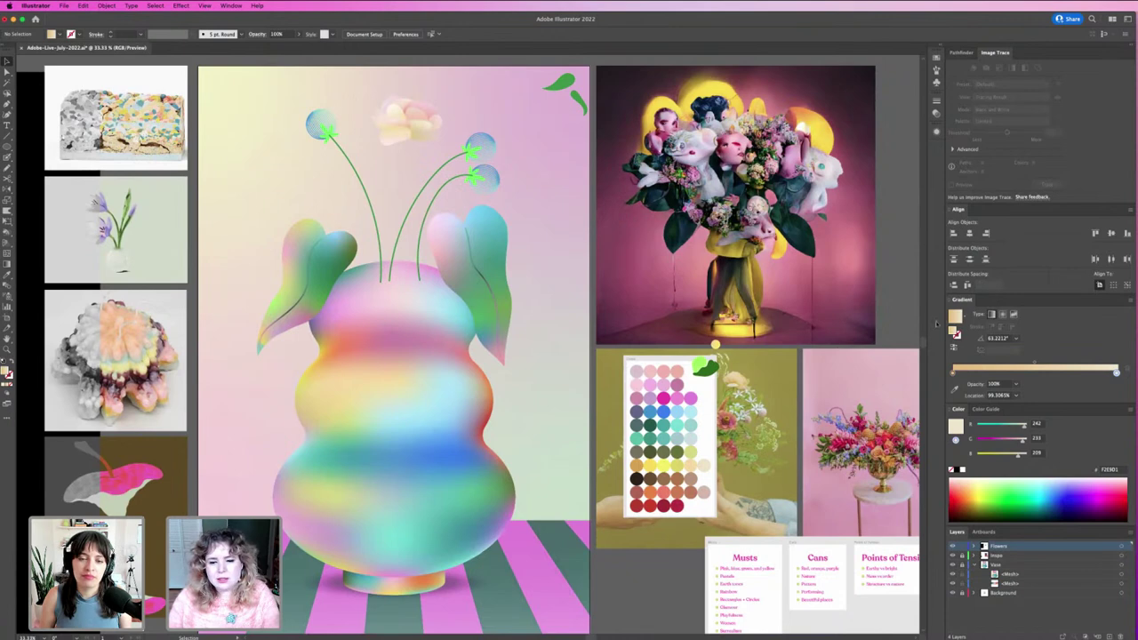
# Lock the reference-image layer and make the Flowers layer active.
pyautogui.click(676, 461)
pyautogui.scroll(5, 711, 400)
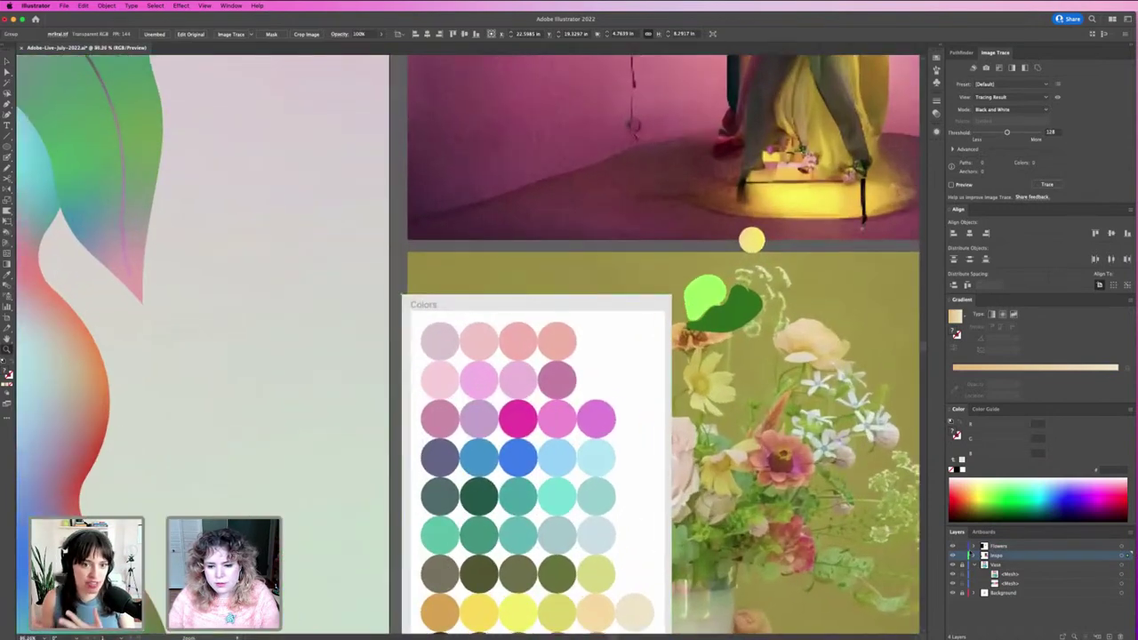
pyautogui.click(962, 555)
pyautogui.click(1009, 546)
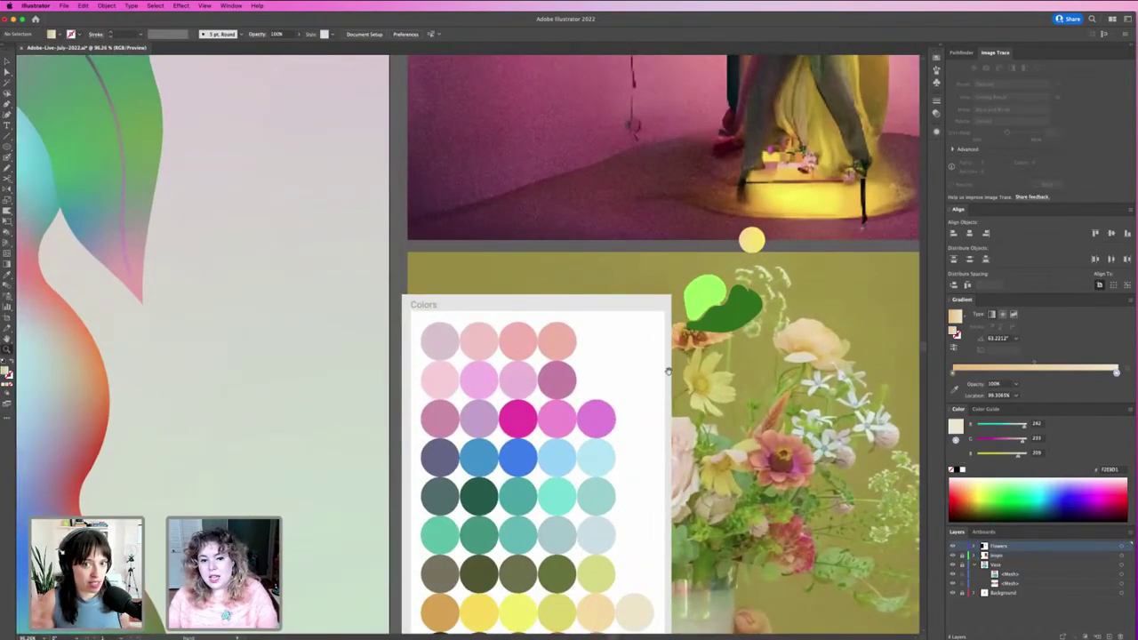
# Examine the coral flower and the surrounding blooms in the bouquet reference photo.
pyautogui.scroll(-3, 669, 356)
pyautogui.hscroll(3, 669, 355)
pyautogui.scroll(5, 683, 348)
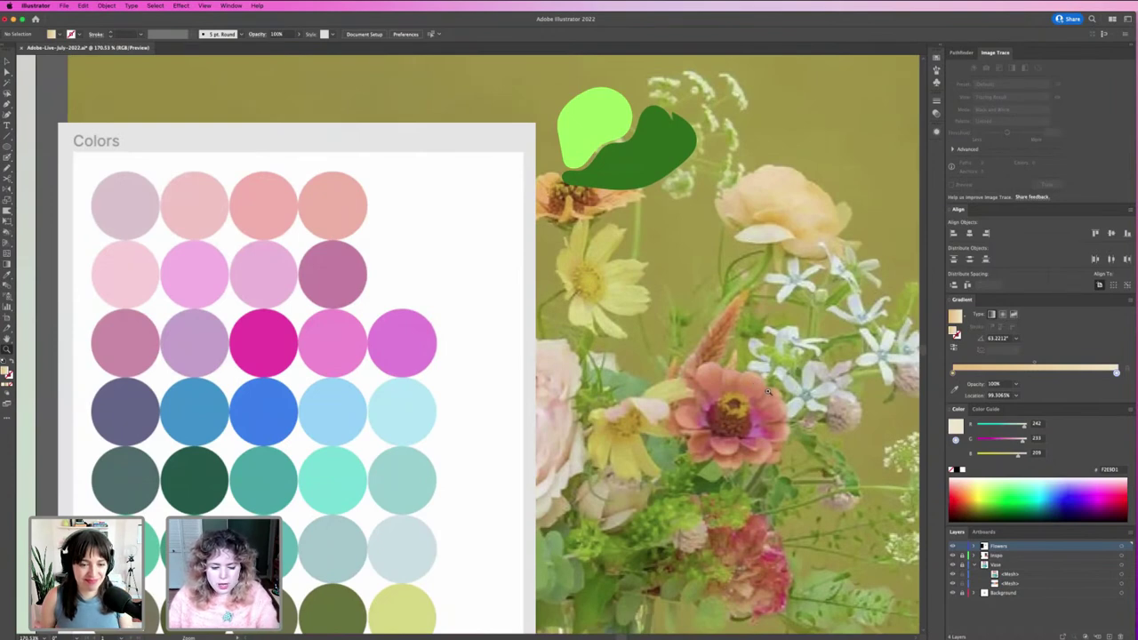
pyautogui.scroll(-1, 813, 382)
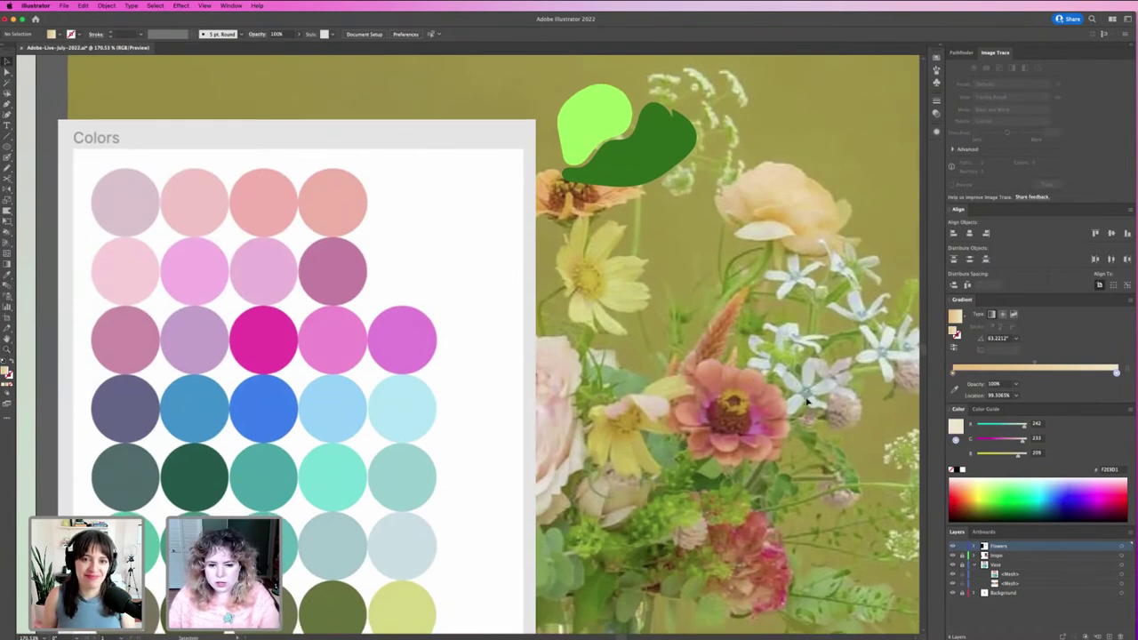
pyautogui.scroll(-2, 809, 409)
pyautogui.hscroll(2, 809, 409)
pyautogui.scroll(-2, 713, 357)
pyautogui.hscroll(4, 713, 358)
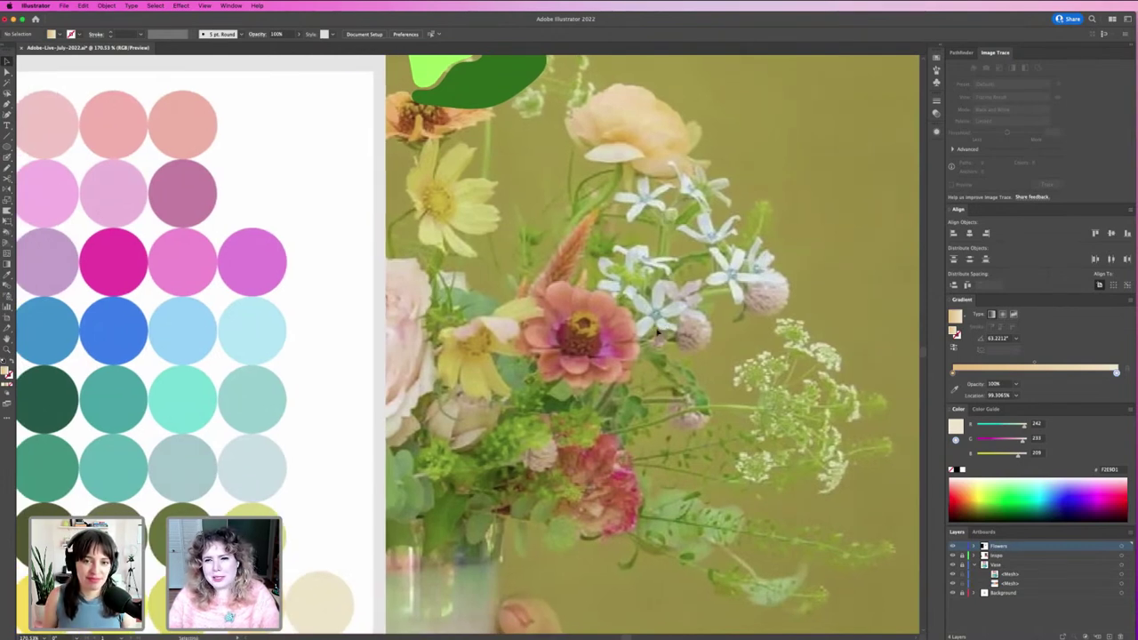
# Draw a small rounded shape to the right of the coral flower and fill it with the brown sampled from that flower's centre.
pyautogui.scroll(3, 658, 332)
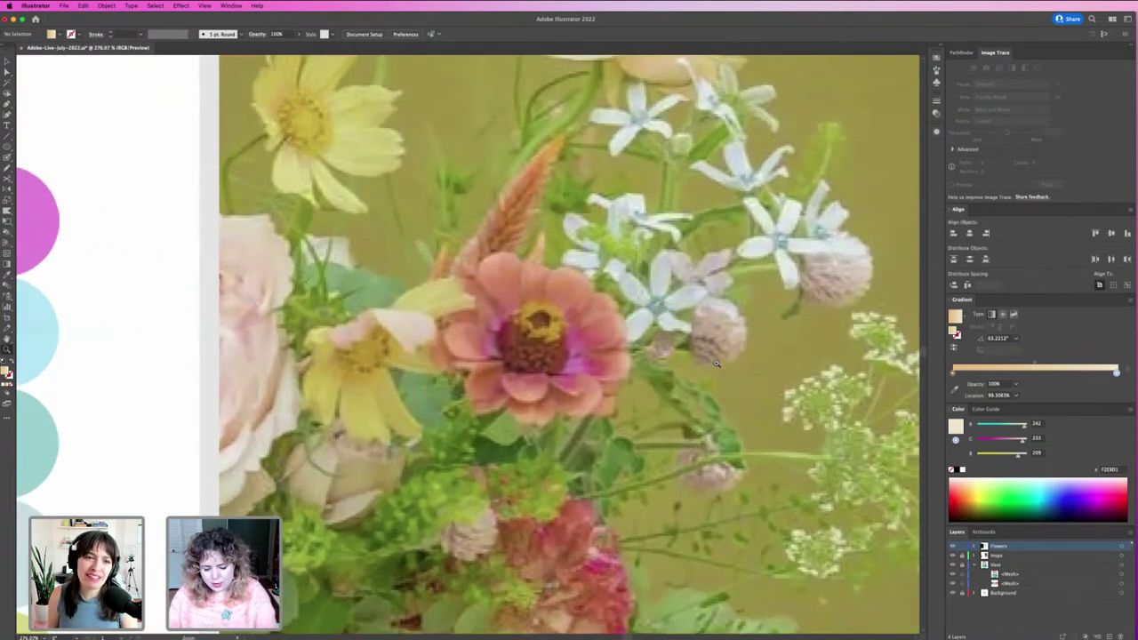
pyautogui.press('n')
pyautogui.moveTo(719, 366)
pyautogui.mouseDown()
pyautogui.moveTo(775, 350)
pyautogui.moveTo(761, 299)
pyautogui.moveTo(729, 300)
pyautogui.moveTo(721, 368)
pyautogui.mouseUp()
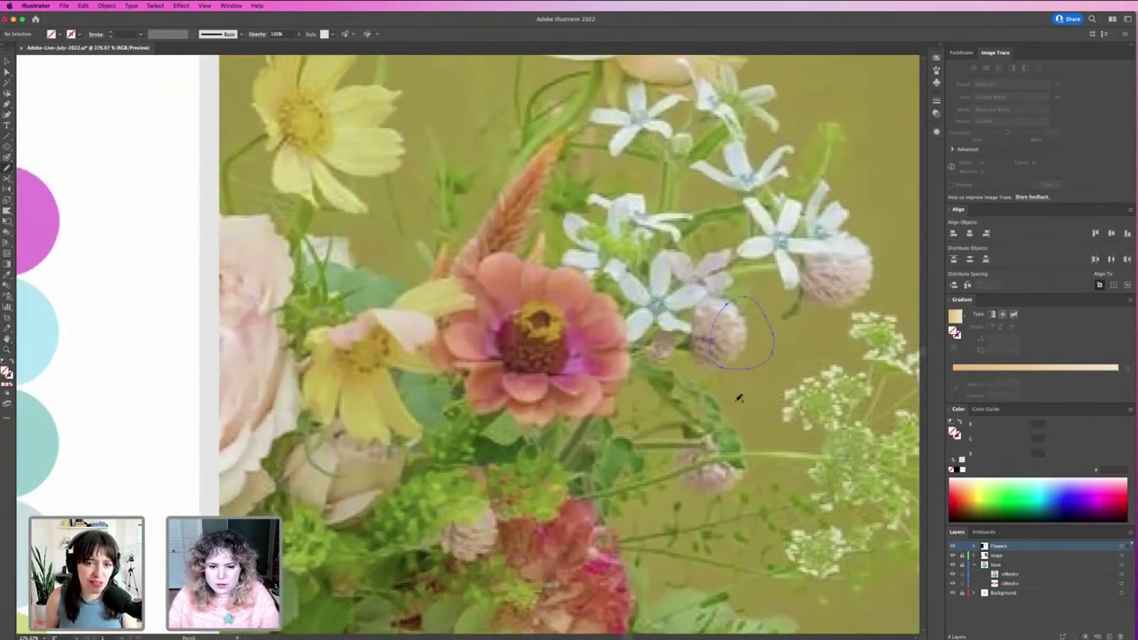
pyautogui.press('i')
pyautogui.click(535, 354)
pyautogui.press('v')
pyautogui.press('super+shift+a')
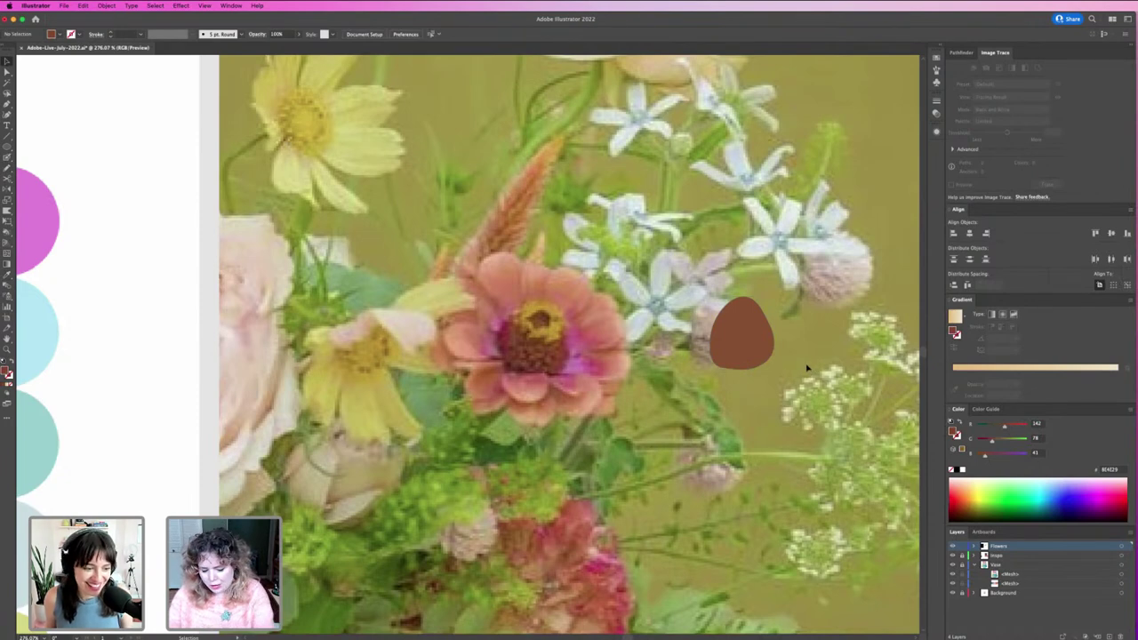
pyautogui.press('o')
pyautogui.click(714, 293)
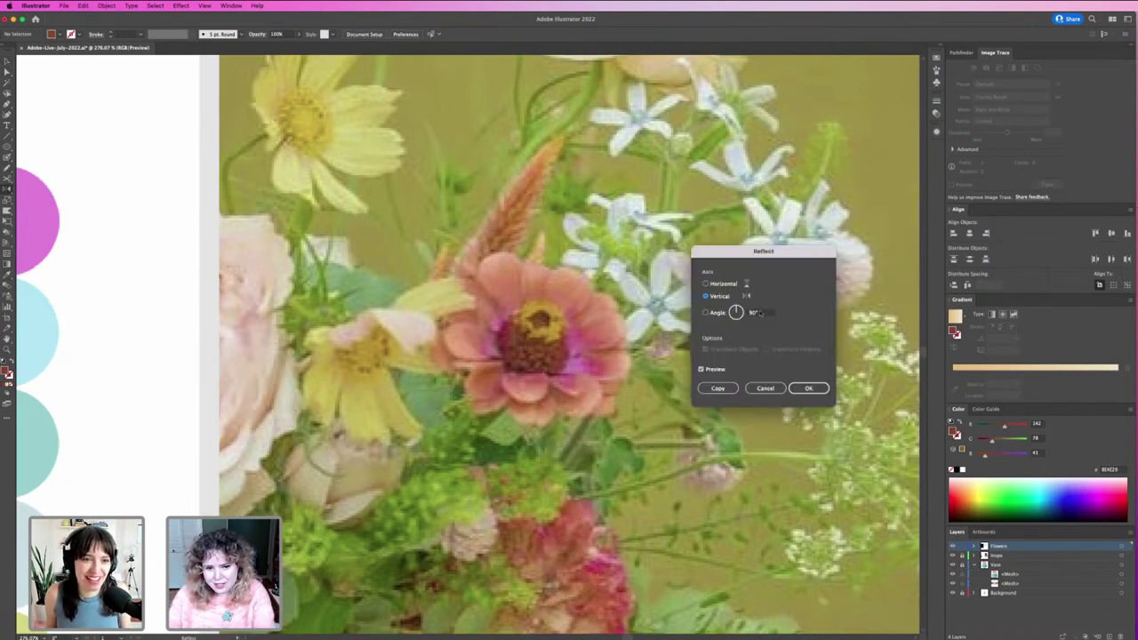
pyautogui.click(765, 388)
# Draw an unfilled ellipse over the top of the brown shape, outlined in the yellow sampled from the coral flower's centre.
pyautogui.moveTo(741, 307); pyautogui.dragTo(716, 288)
pyautogui.hotkey('shift', 'x')
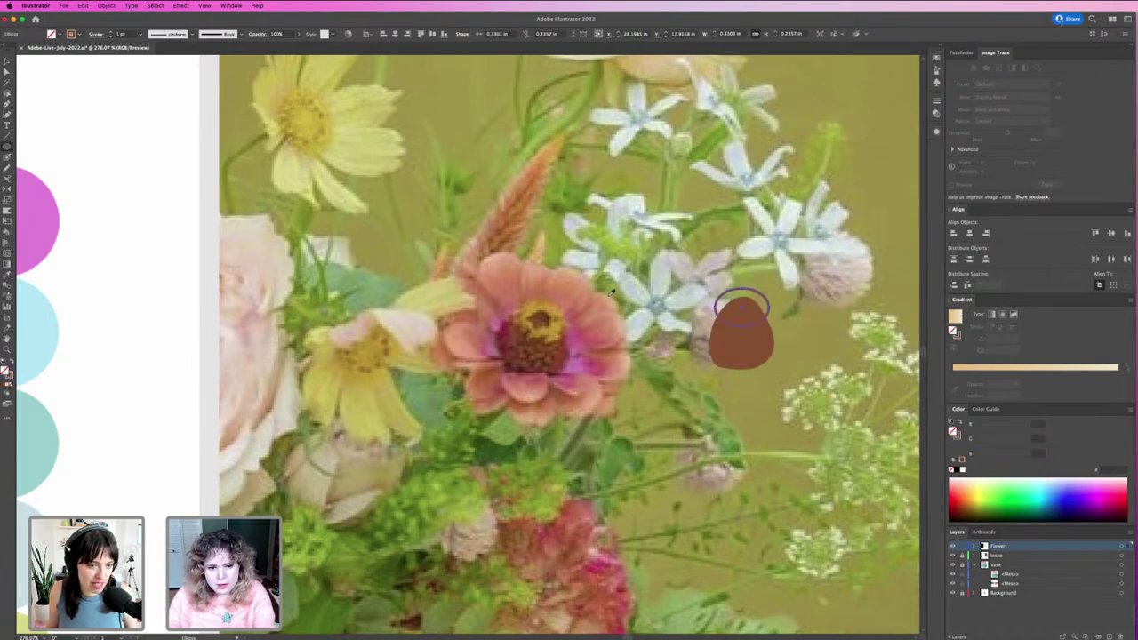
pyautogui.press('i')
pyautogui.click(562, 322)
pyautogui.click(557, 328)
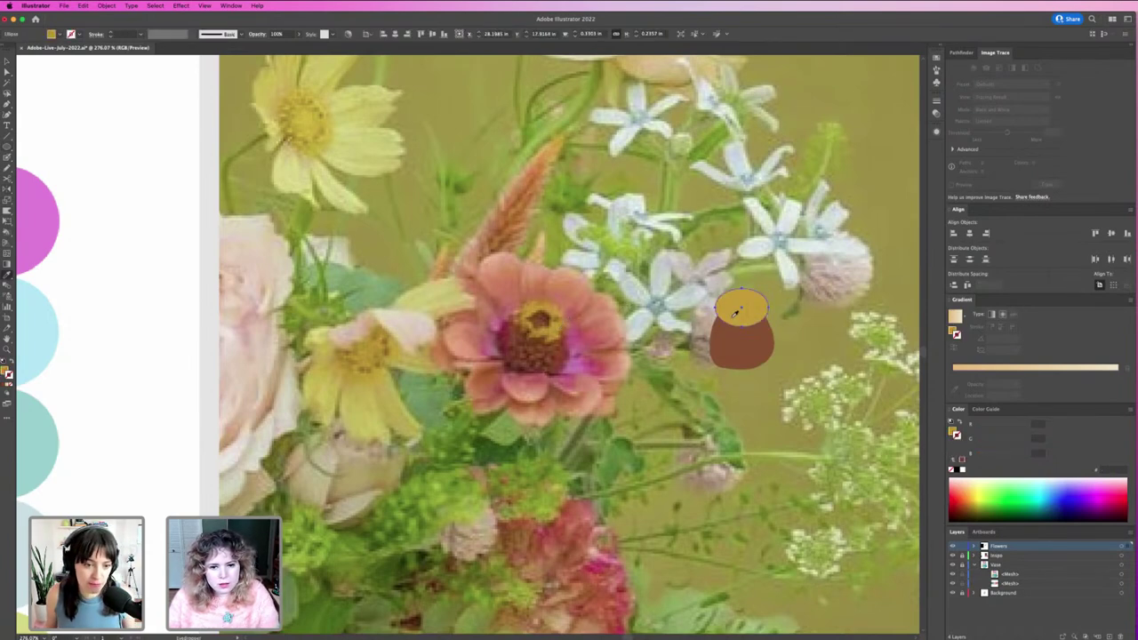
pyautogui.hotkey('shift', 'x')
pyautogui.press('v')
pyautogui.moveTo(741, 327); pyautogui.dragTo(717, 308)
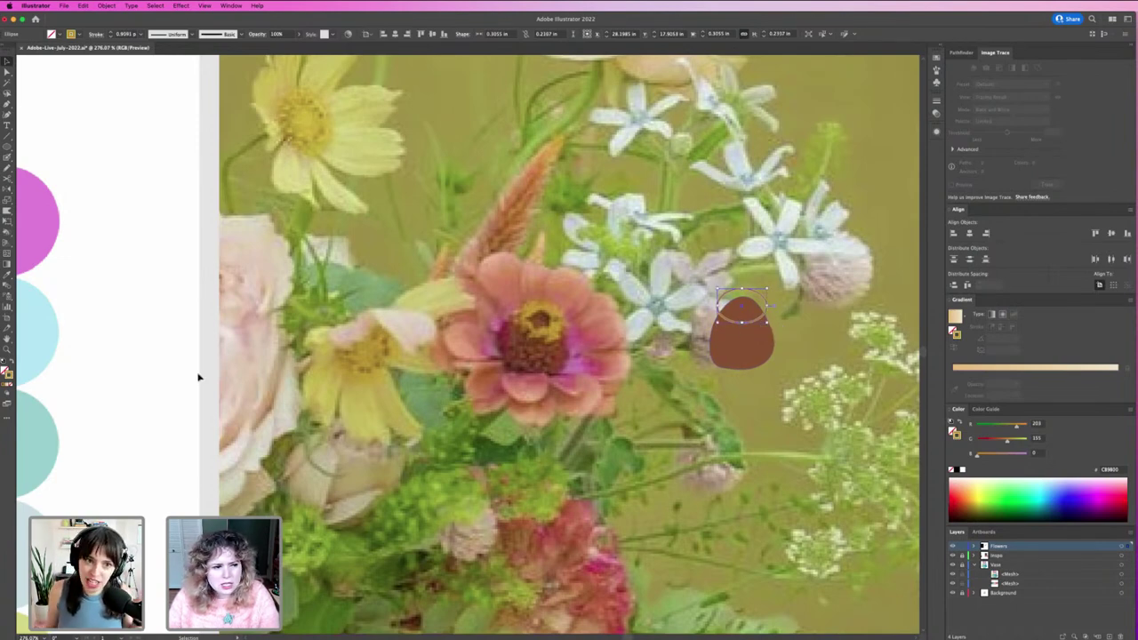
# Brighten the ellipse's stroke colour to a lighter yellow with RGB values 230, 191, 51.
pyautogui.click(1014, 440)
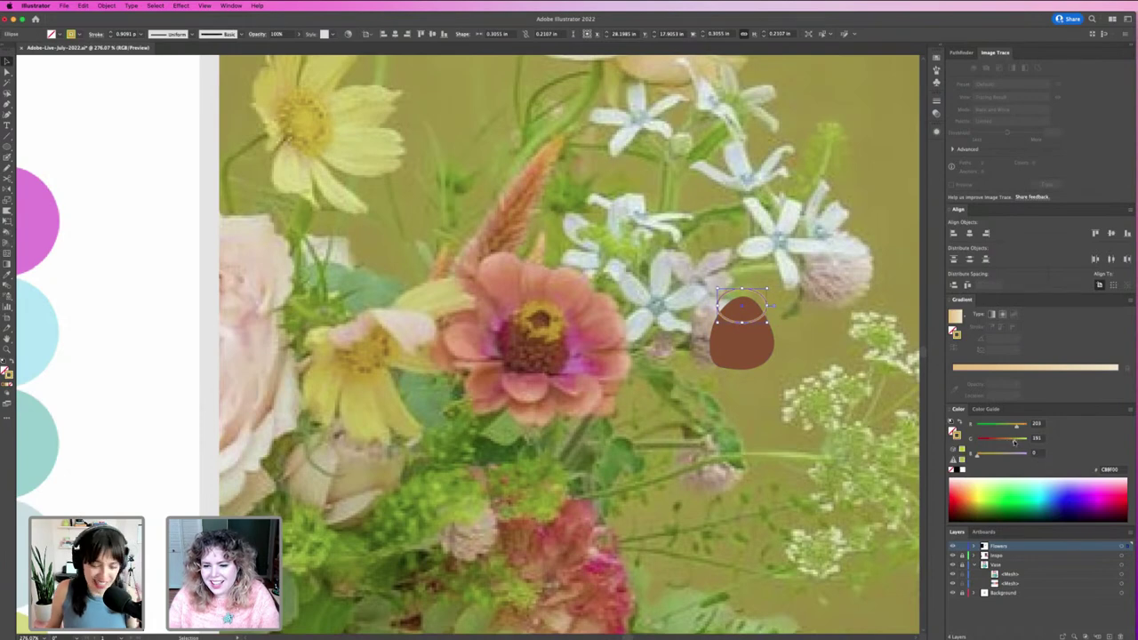
pyautogui.moveTo(1022, 428); pyautogui.dragTo(1020, 429)
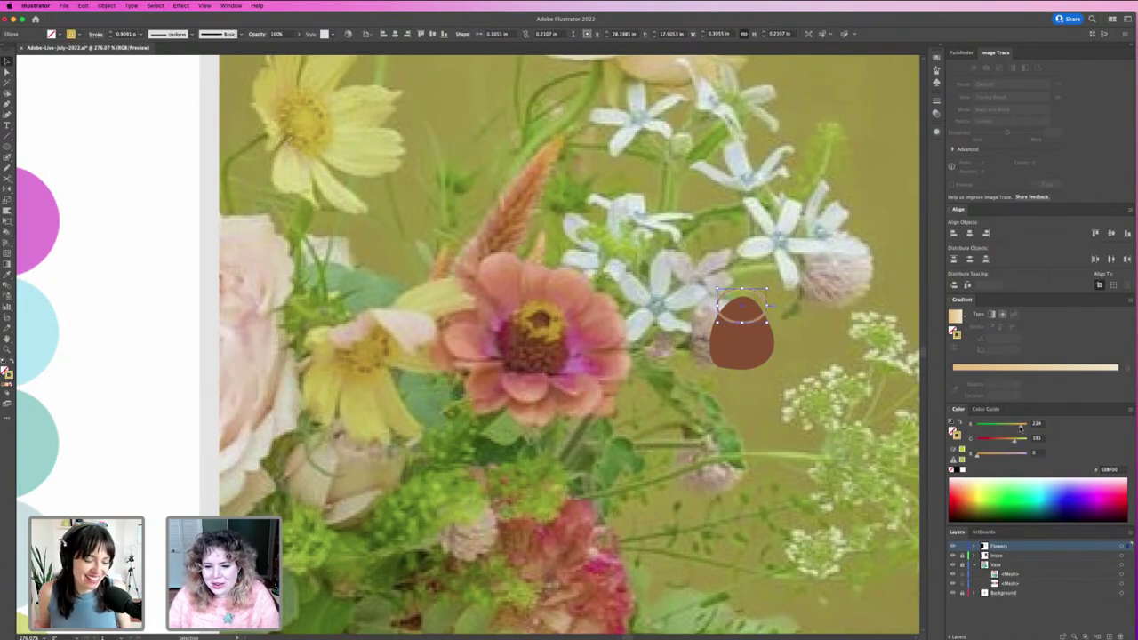
pyautogui.click(986, 453)
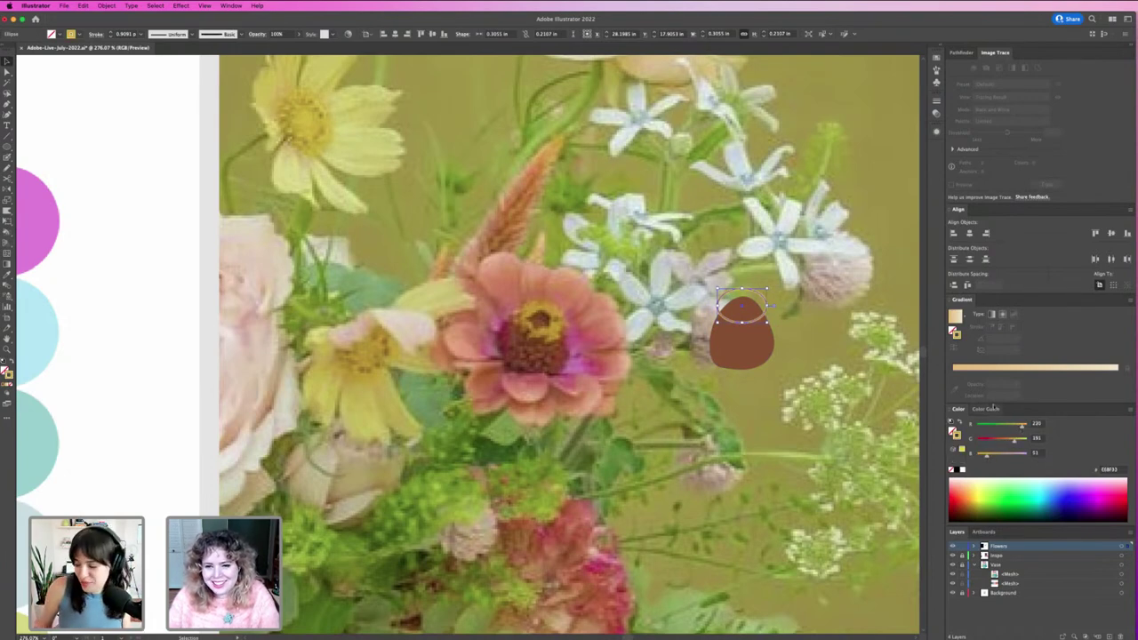
# Set the yellow ellipse's stroke weight to 2 pt.
pyautogui.click(936, 100)
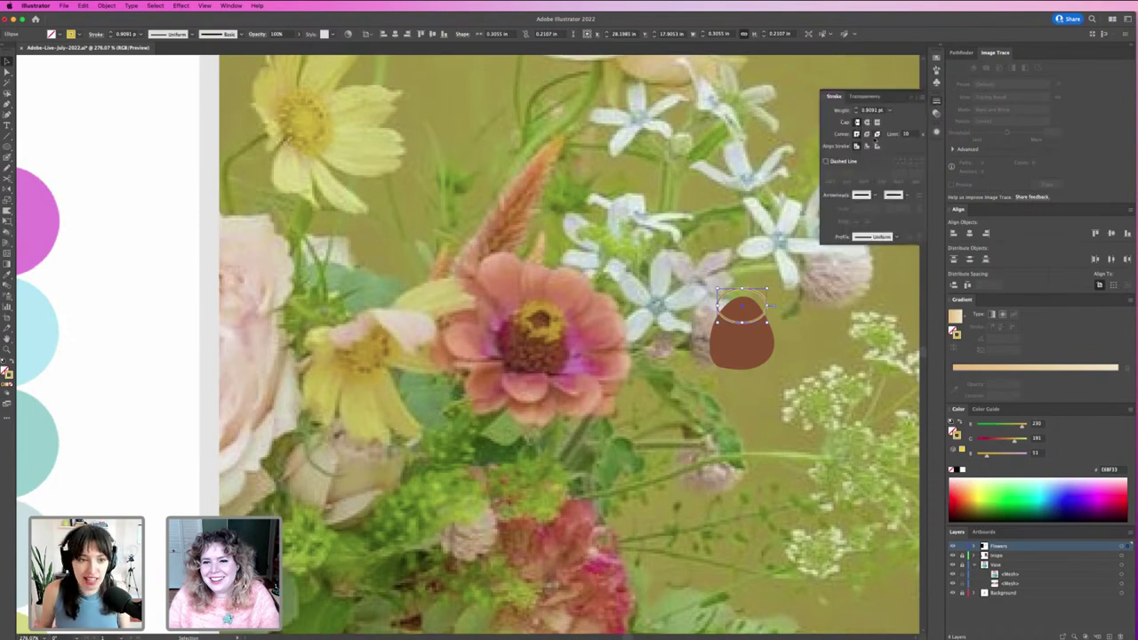
pyautogui.doubleClick(864, 110)
pyautogui.moveTo(865, 109); pyautogui.dragTo(896, 138)
pyautogui.write('2')
pyautogui.press('Return')
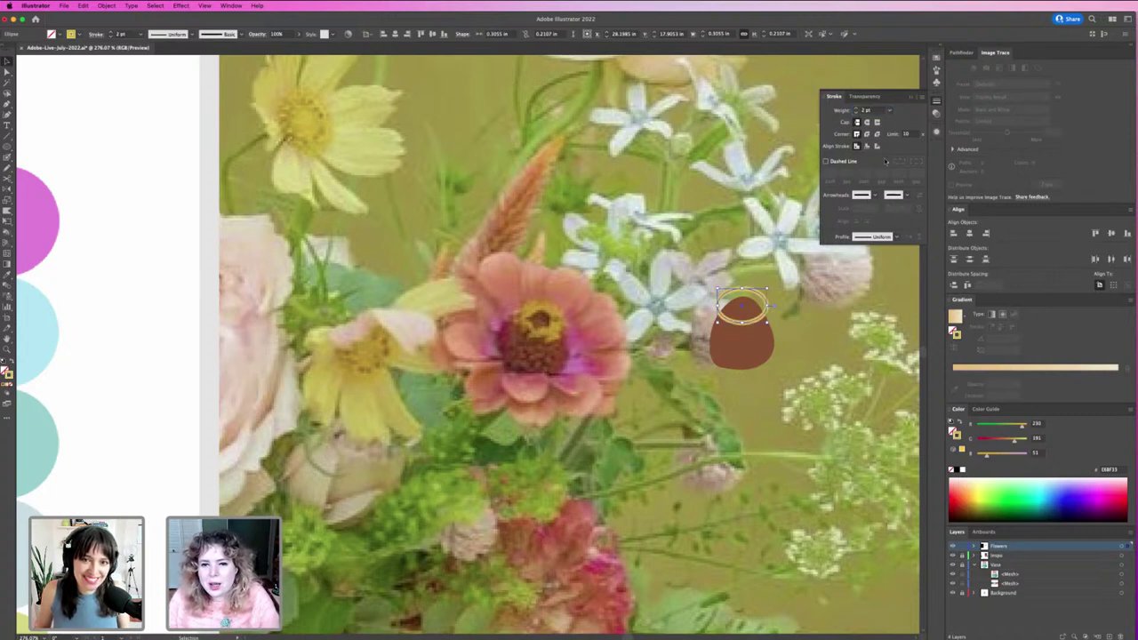
# Turn the ellipse's outline into a dashed line with a 0 pt dash and a 2 pt gap.
pyautogui.click(826, 161)
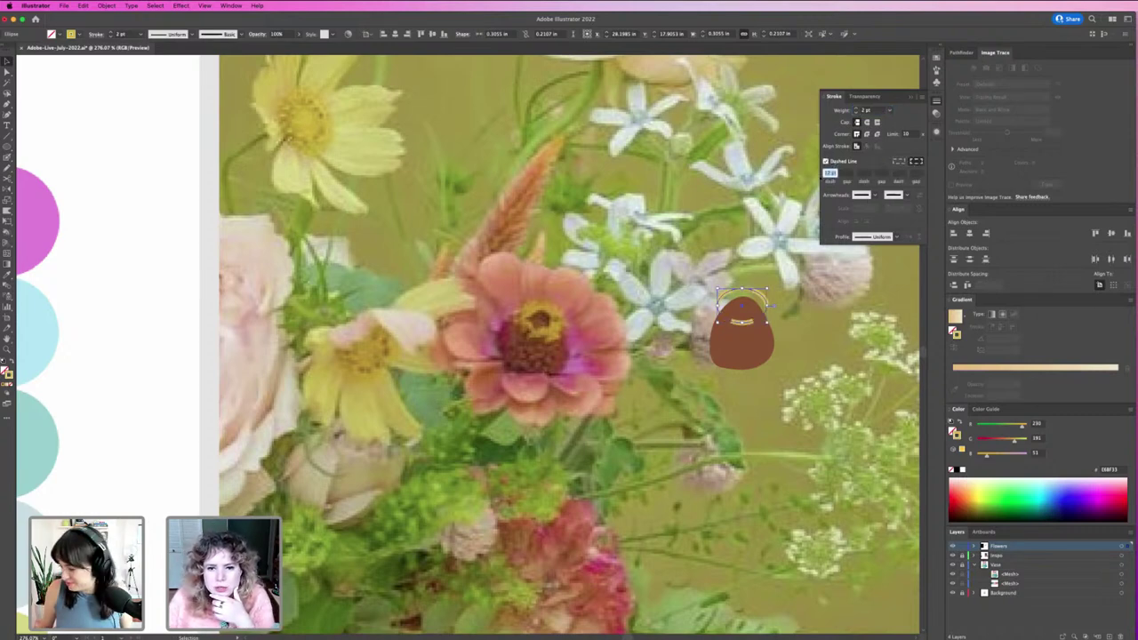
pyautogui.write('0')
pyautogui.press('Tab')
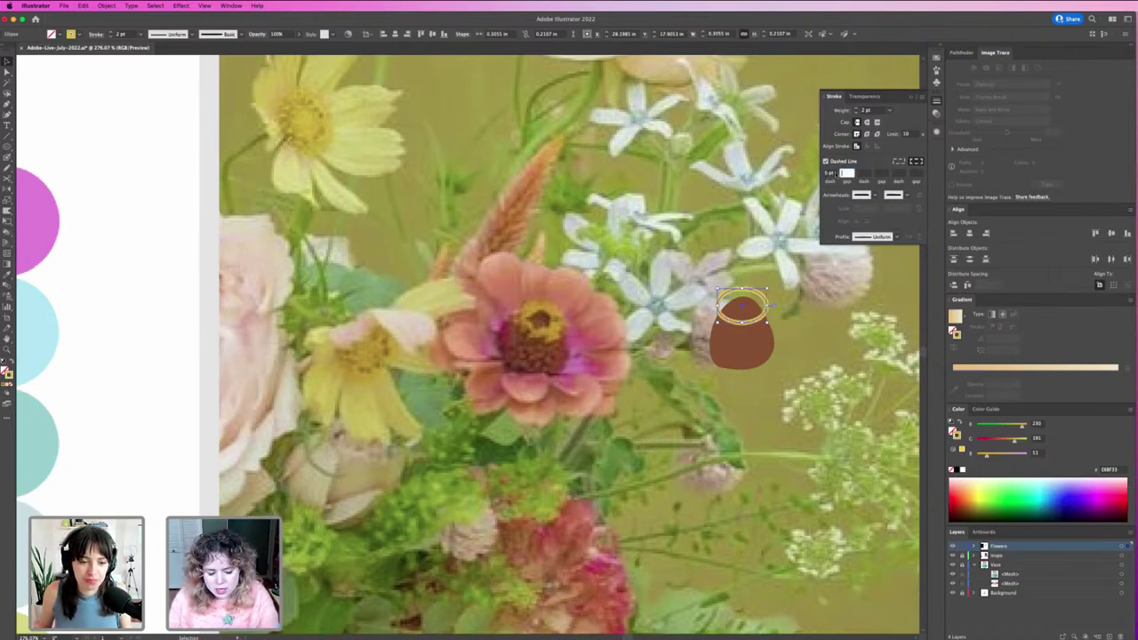
pyautogui.write('2')
pyautogui.press('Return')
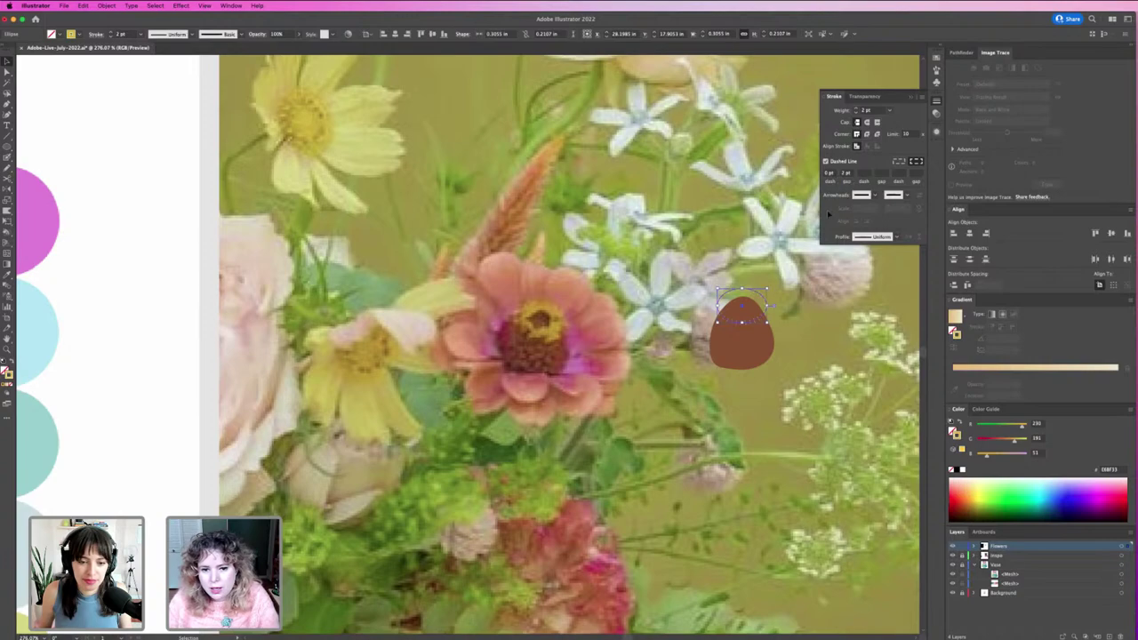
# Apply round caps to the ellipse's dashed stroke to form a ring of dots.
pyautogui.press('z')
pyautogui.moveTo(712, 285); pyautogui.dragTo(788, 348)
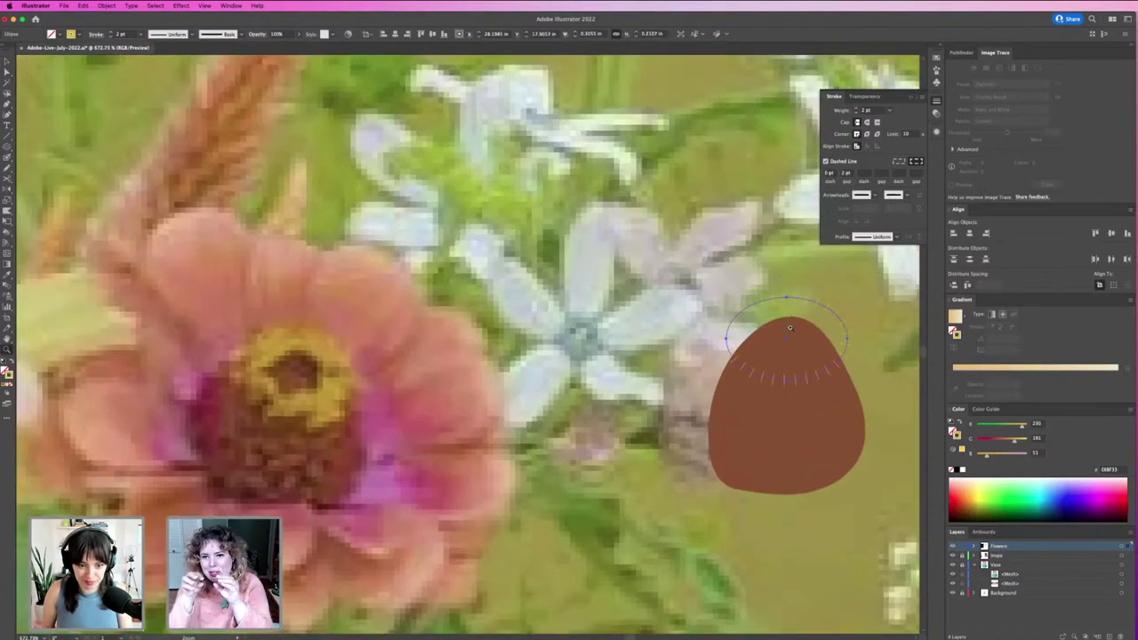
pyautogui.click(865, 195)
pyautogui.click(863, 195)
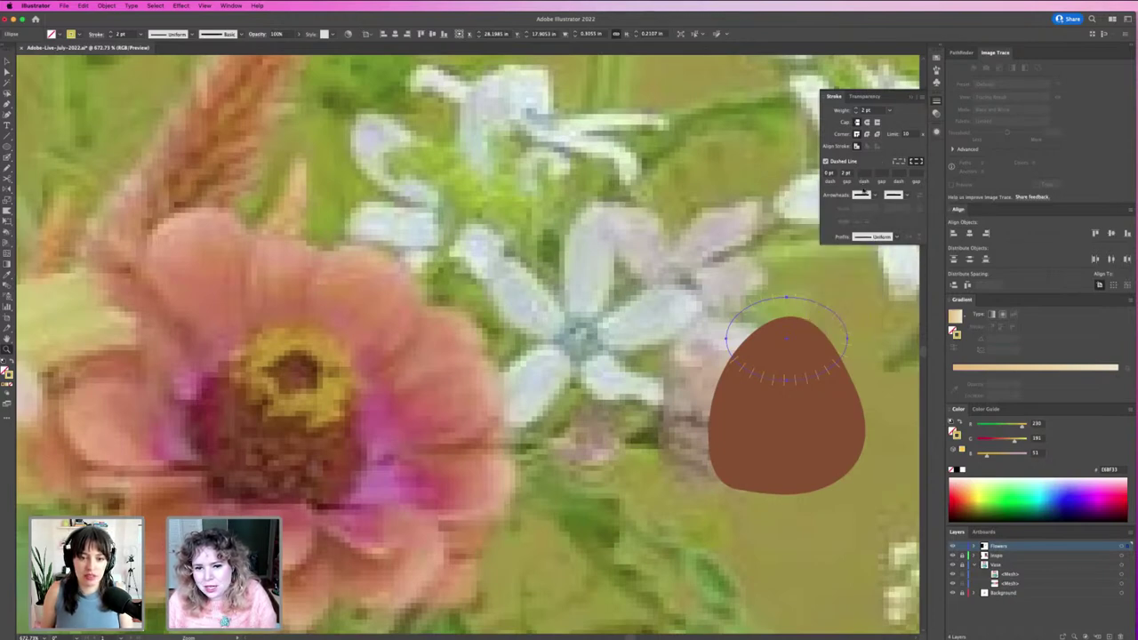
pyautogui.click(864, 194)
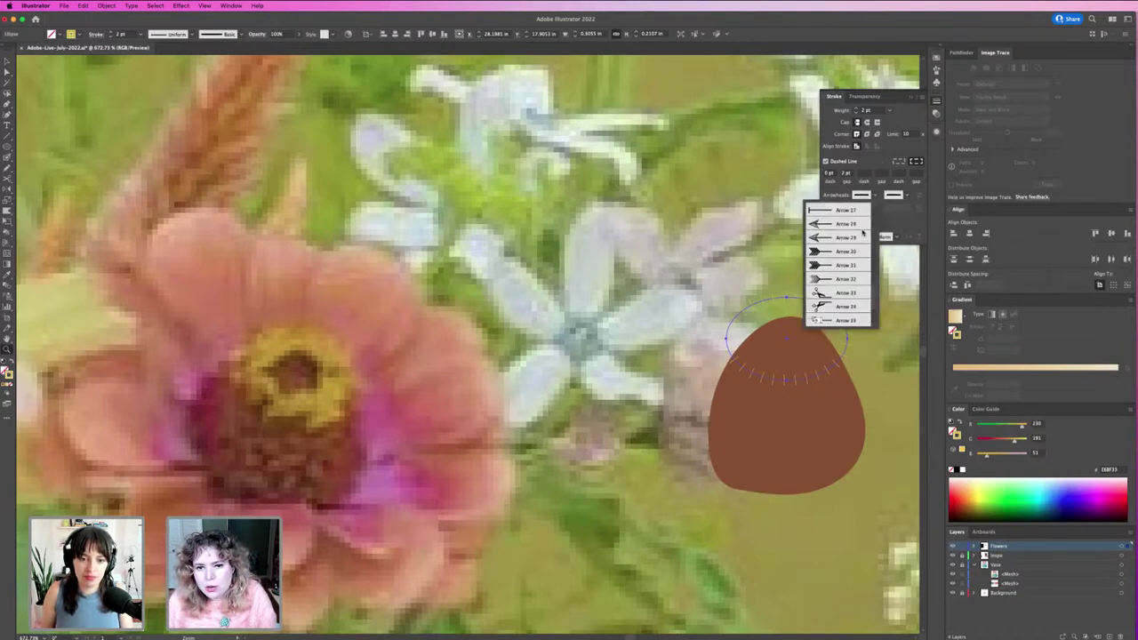
pyautogui.click(866, 122)
pyautogui.click(867, 122)
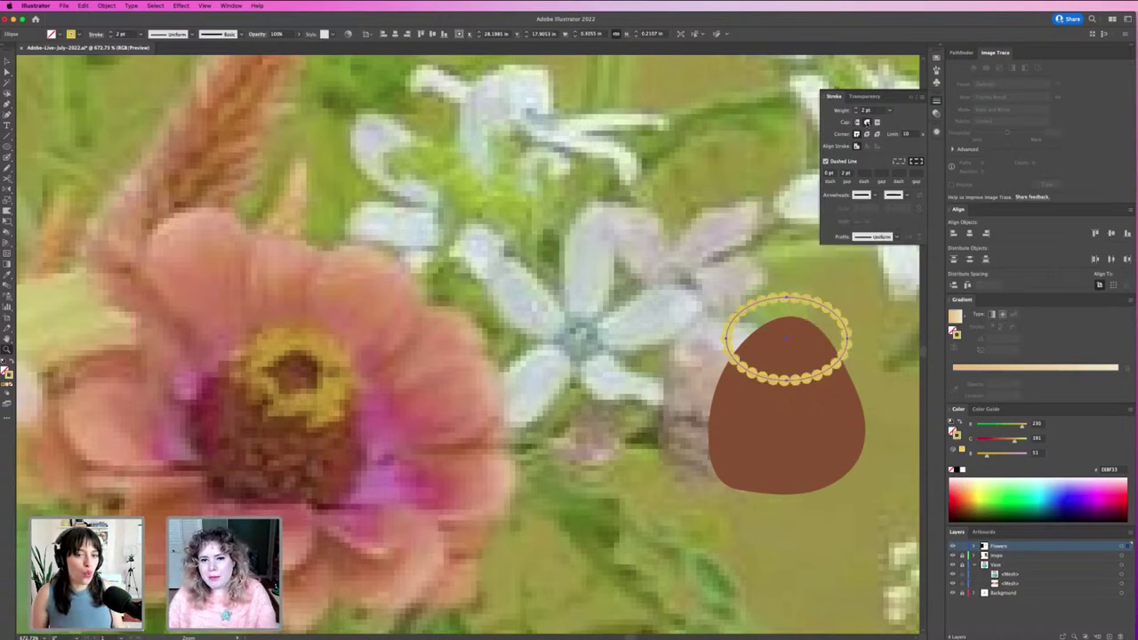
pyautogui.click(856, 122)
pyautogui.click(867, 122)
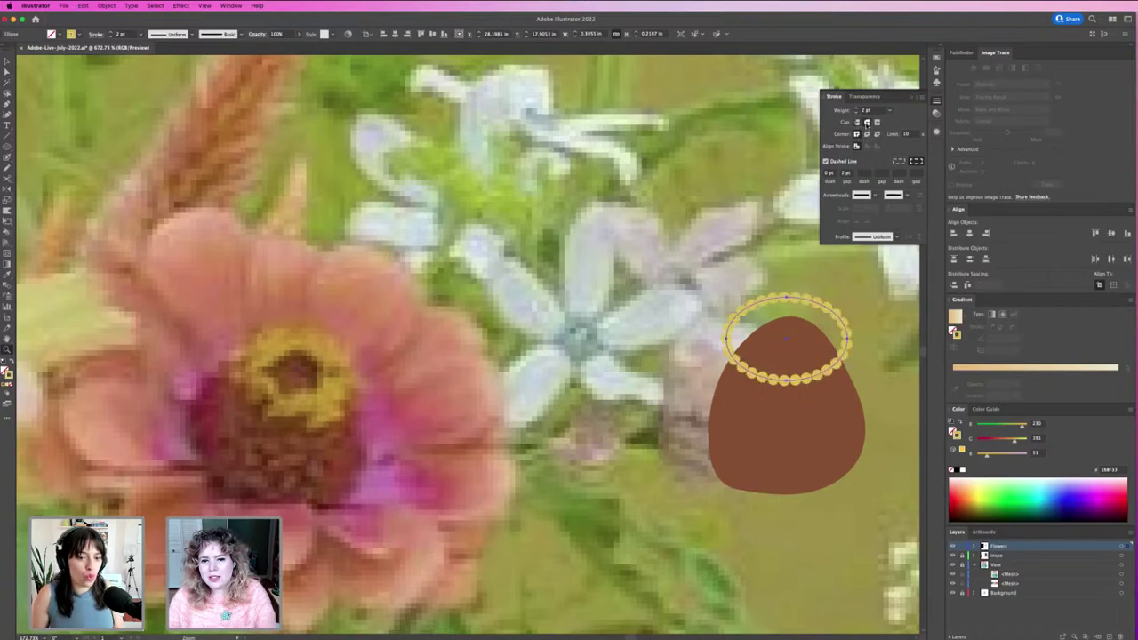
# Inspect the dotted yellow ring up close with nothing selected.
pyautogui.press('v')
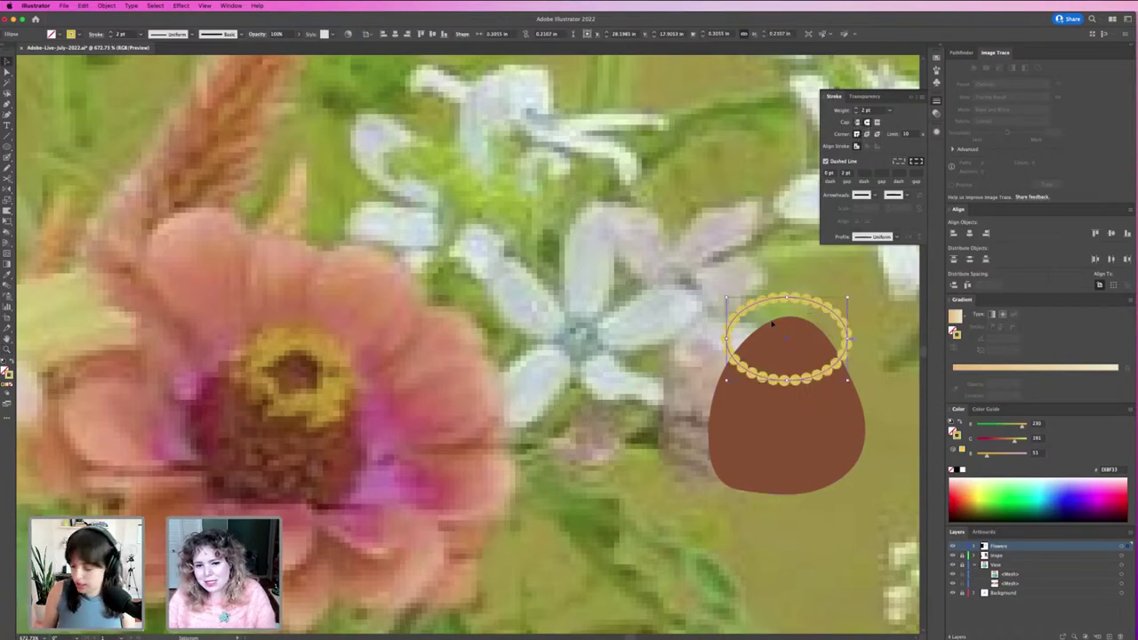
pyautogui.press('z')
pyautogui.moveTo(723, 311); pyautogui.dragTo(602, 298)
pyautogui.press('space')
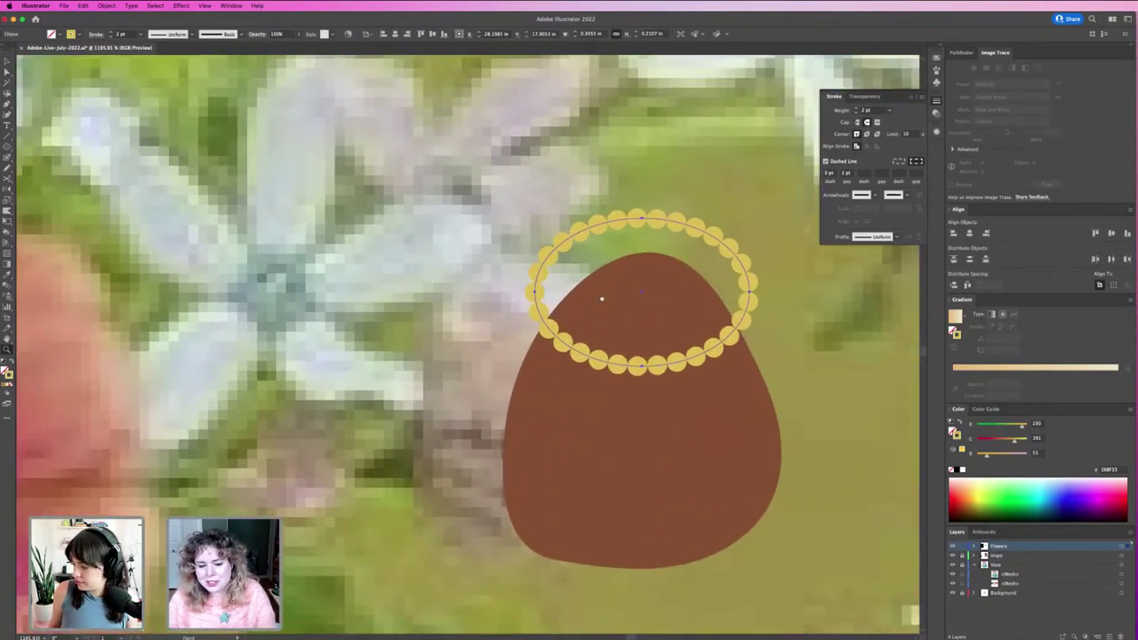
pyautogui.press('v')
pyautogui.press('super+shift+a')
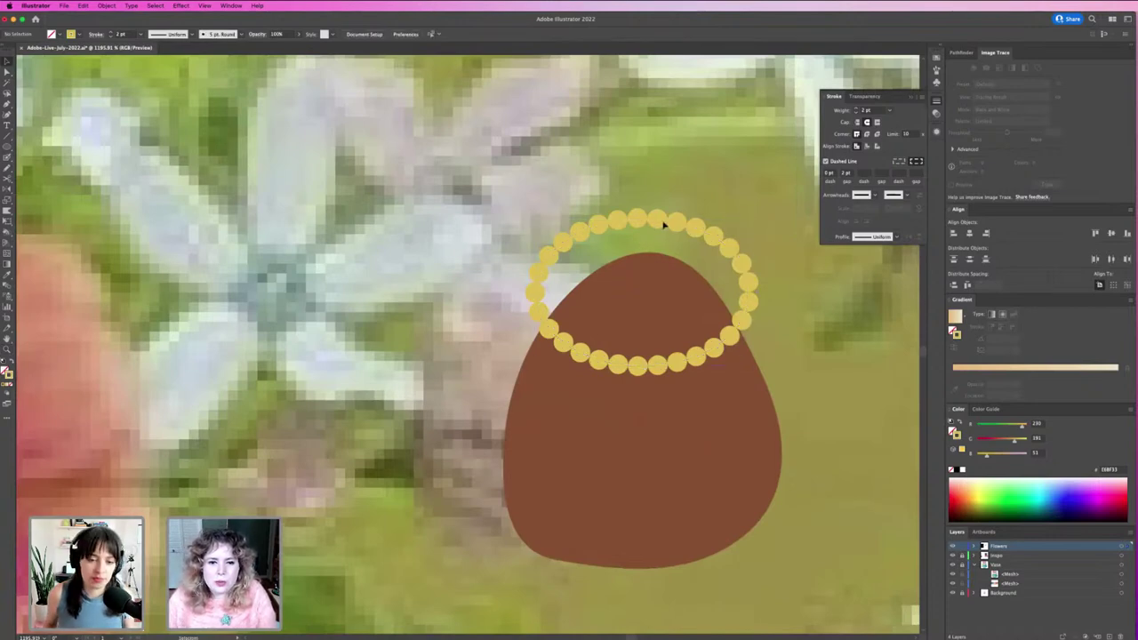
# Draw a wavy freehand test path with the ring's dotted stroke above the white flower and delete it.
pyautogui.click(664, 224)
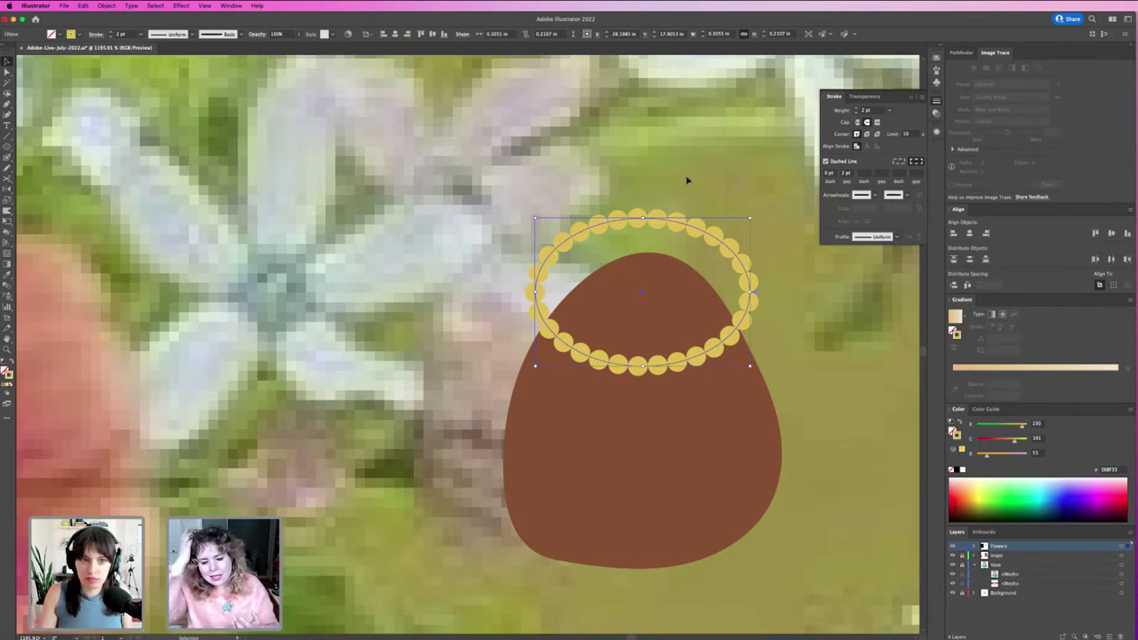
pyautogui.press('l')
pyautogui.press('n')
pyautogui.moveTo(291, 142)
pyautogui.mouseDown()
pyautogui.moveTo(397, 95)
pyautogui.moveTo(539, 107)
pyautogui.mouseUp()
pyautogui.press('c')
pyautogui.click(520, 154)
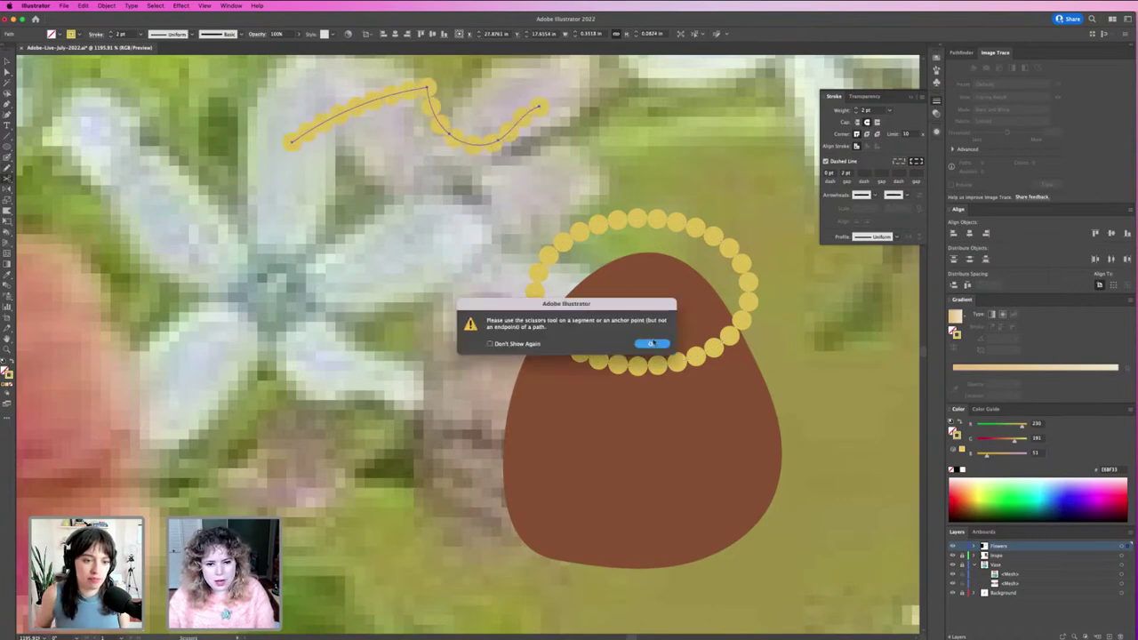
pyautogui.press('Return')
pyautogui.press('v')
pyautogui.click(518, 199)
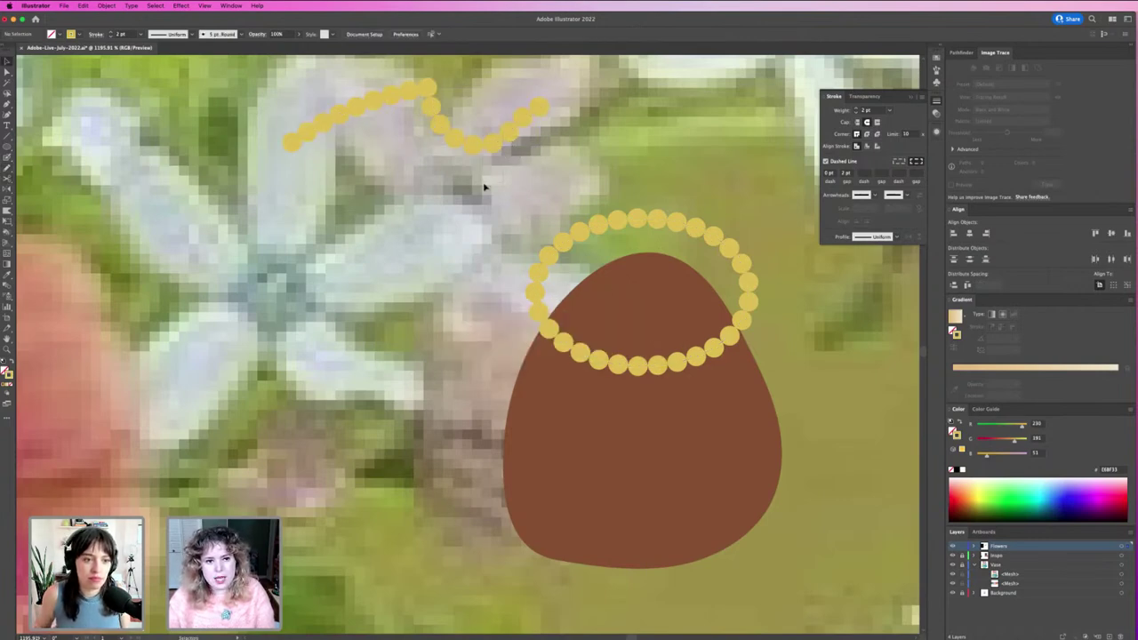
pyautogui.moveTo(461, 142); pyautogui.dragTo(437, 205)
pyautogui.press('Delete')
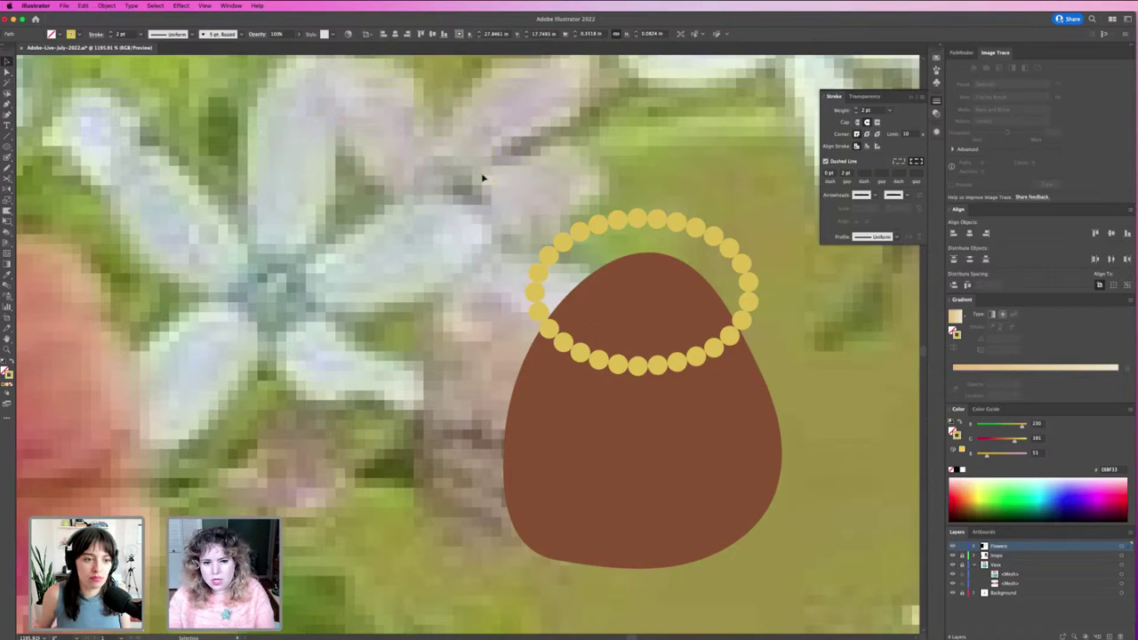
# Switch the yellow ring's stroke to butt caps and back to round caps.
pyautogui.click(674, 224)
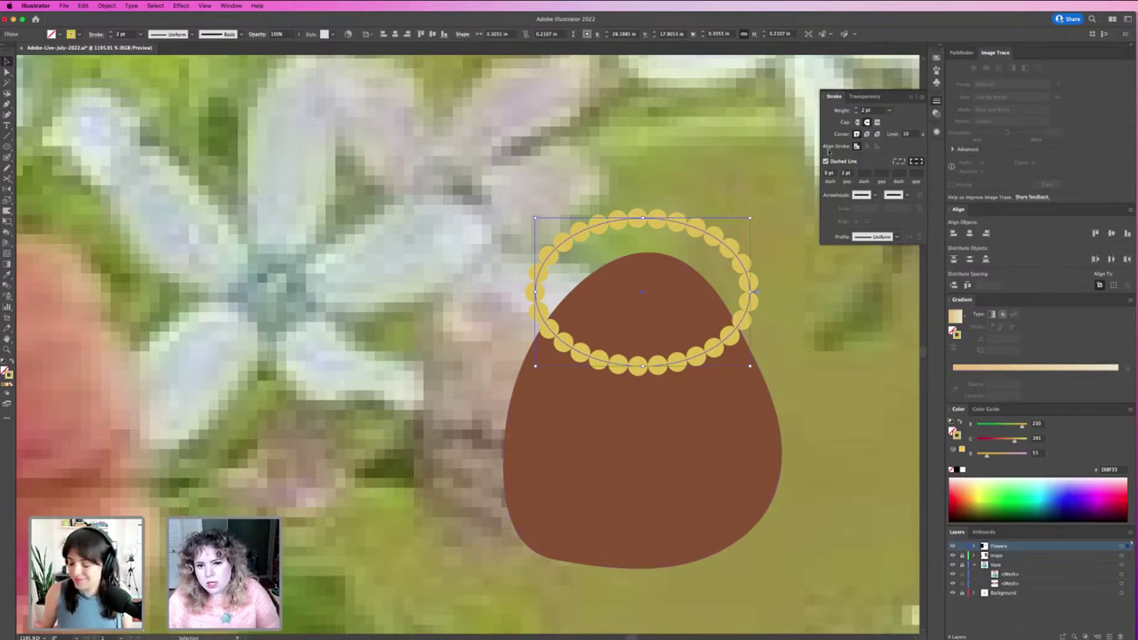
pyautogui.click(856, 121)
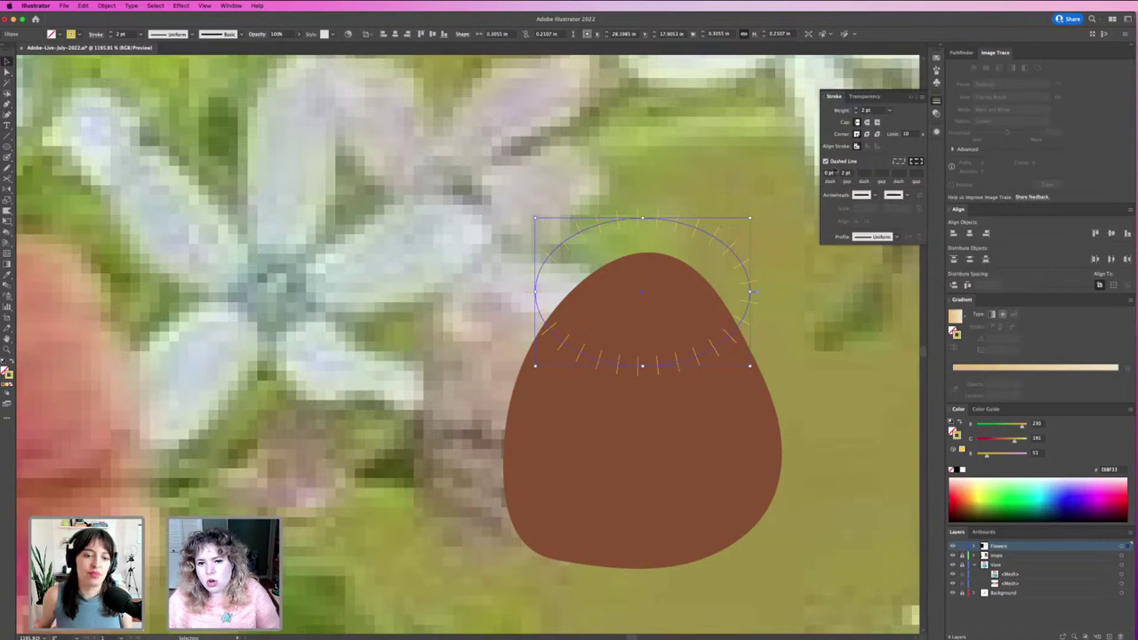
pyautogui.click(867, 122)
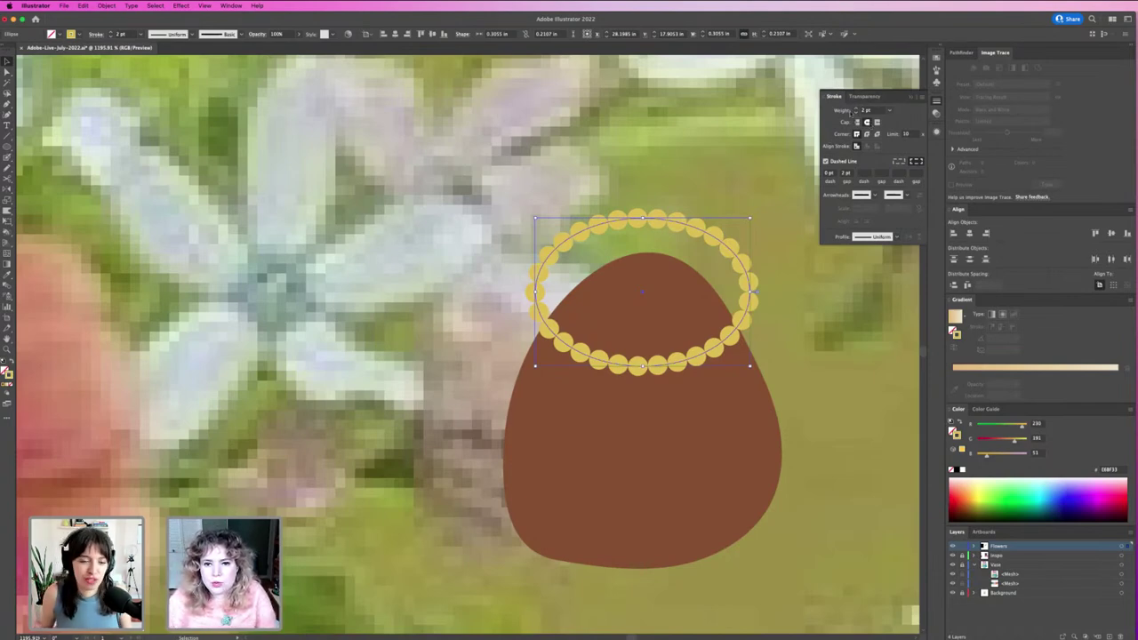
# Increase the yellow ring's stroke weight to 2.5 pt so its dots overlap.
pyautogui.click(855, 107)
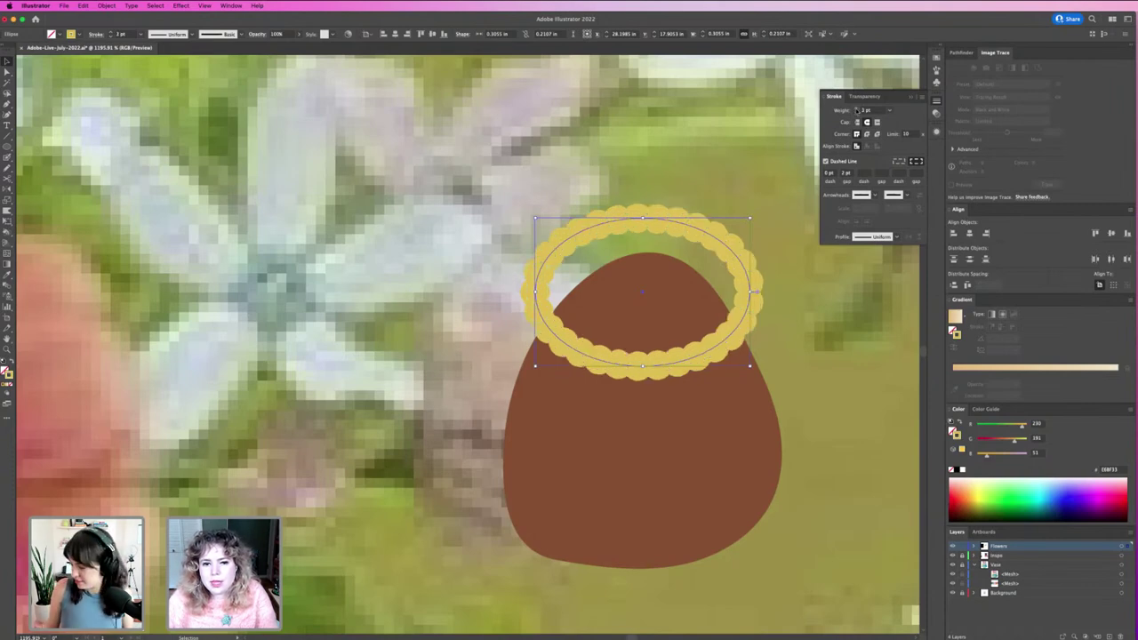
pyautogui.click(864, 109)
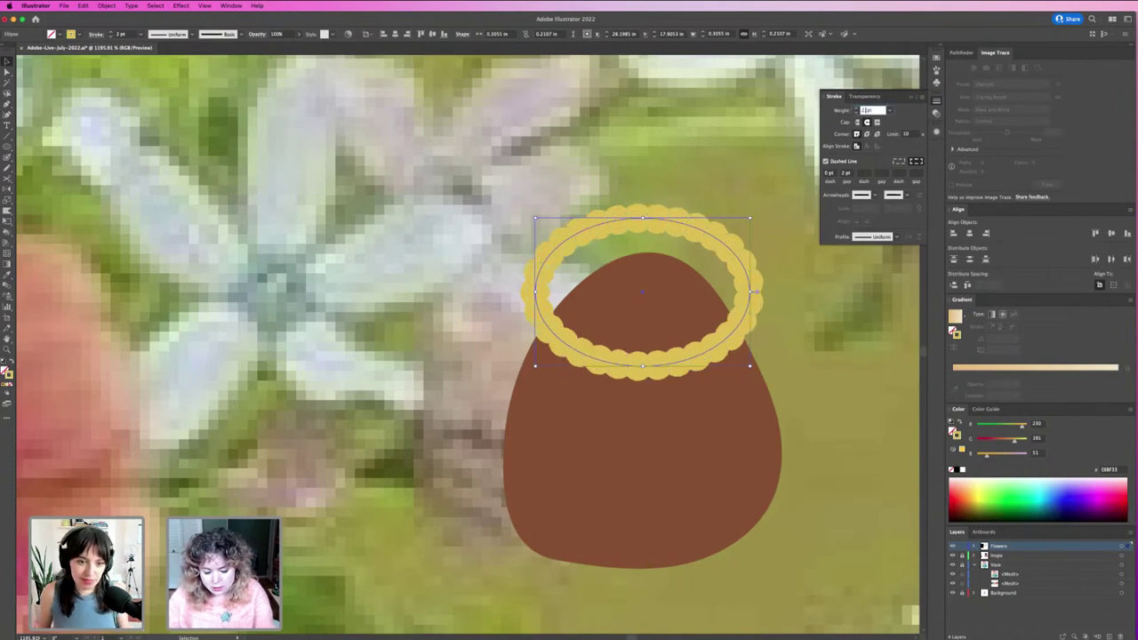
pyautogui.write('2.5')
pyautogui.press('Return')
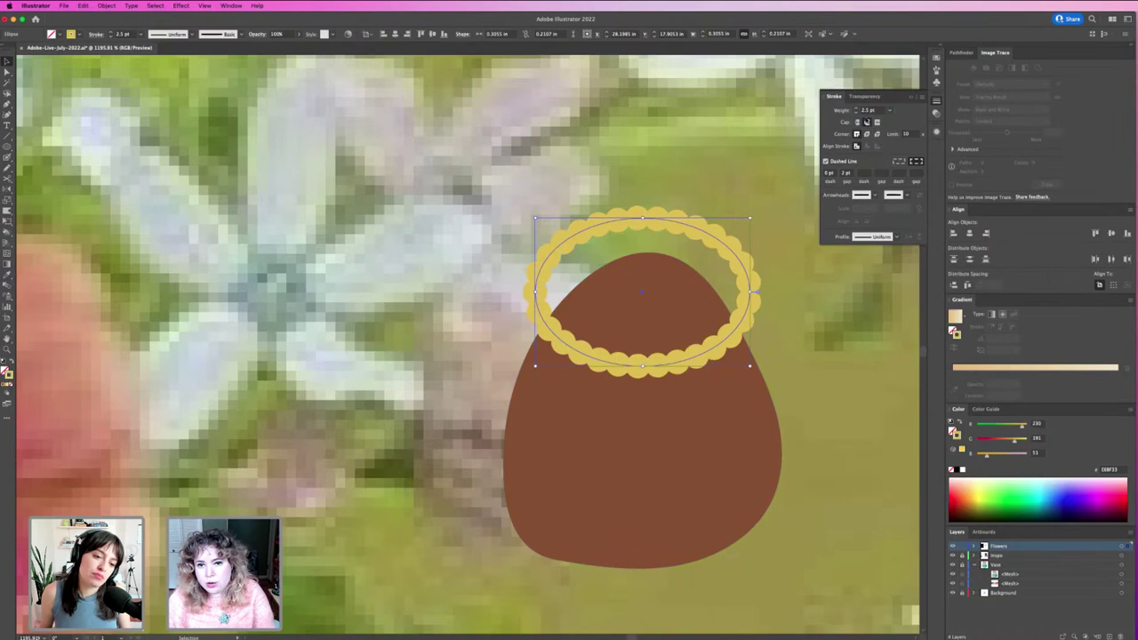
# Try a 5 pt gap between the ring's dots, restore the gap to 2 pt and keep the ring selected.
pyautogui.click(844, 173)
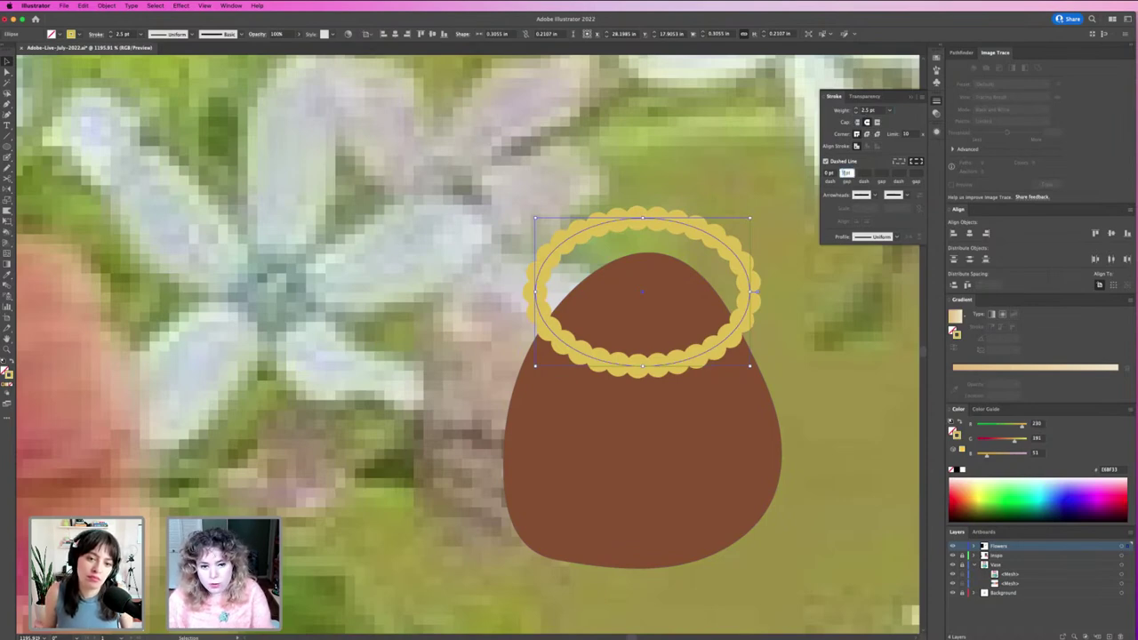
pyautogui.write('5')
pyautogui.press('Return')
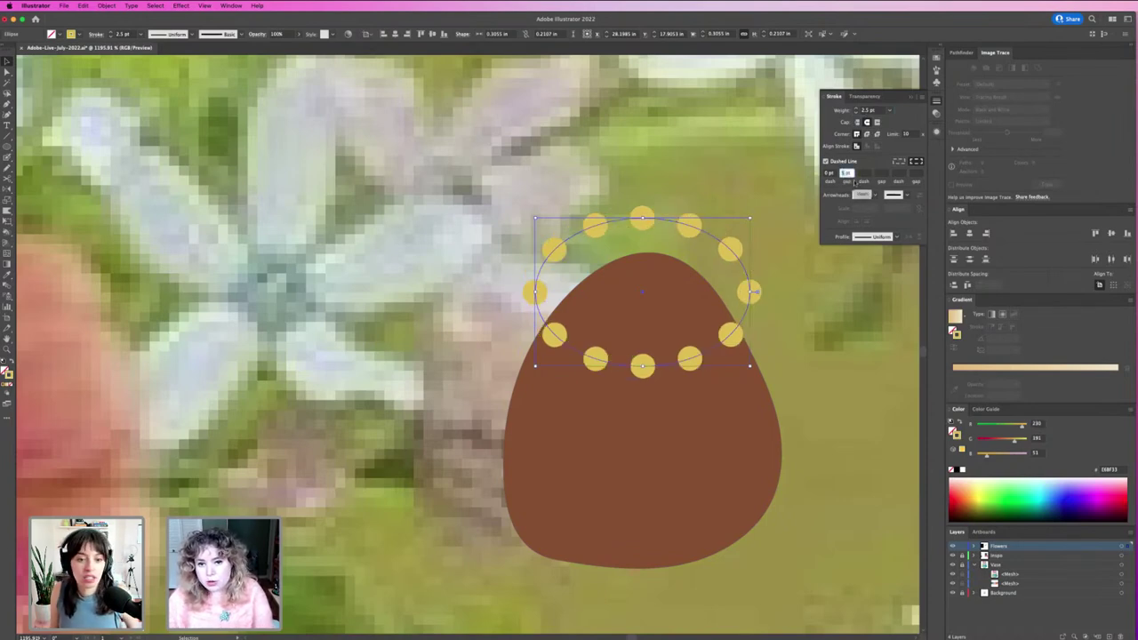
pyautogui.write('2')
pyautogui.press('Return')
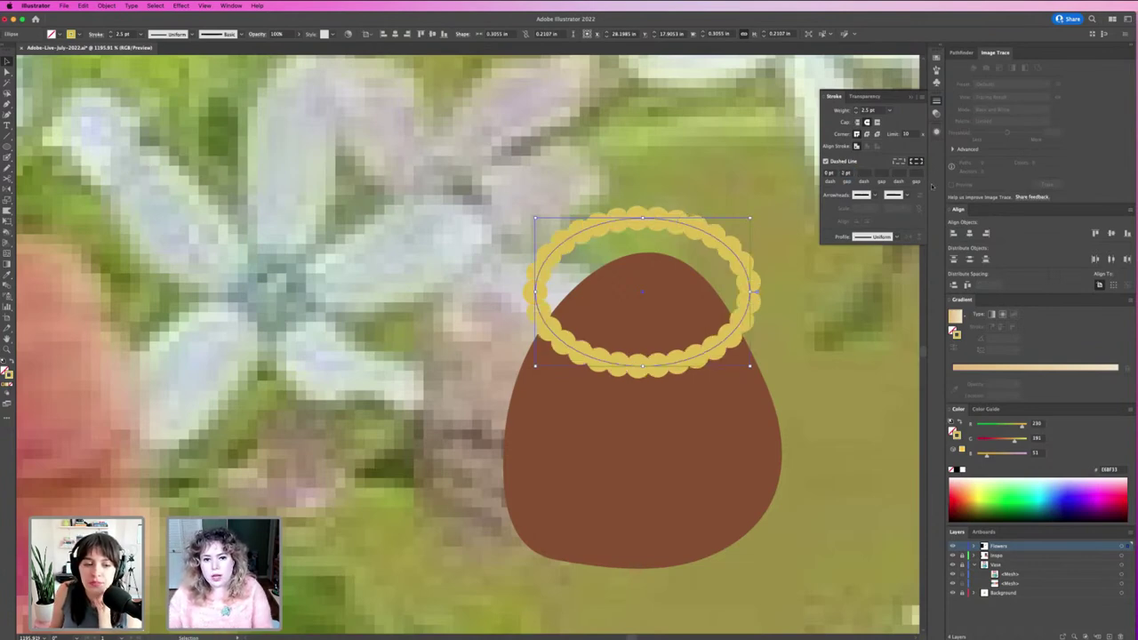
pyautogui.click(694, 358)
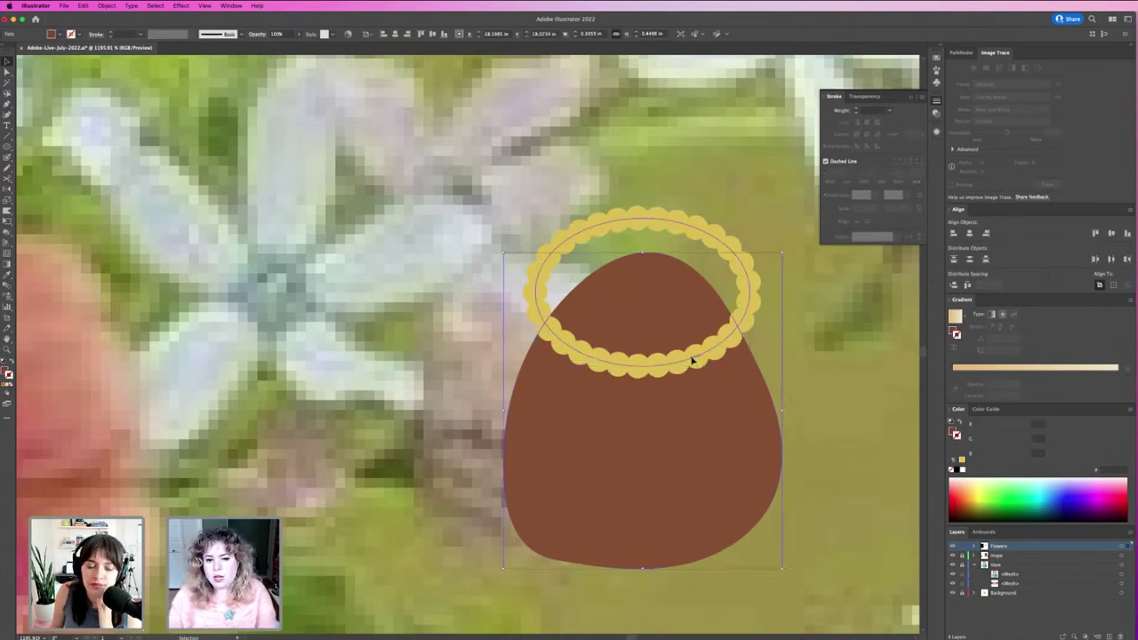
pyautogui.click(697, 359)
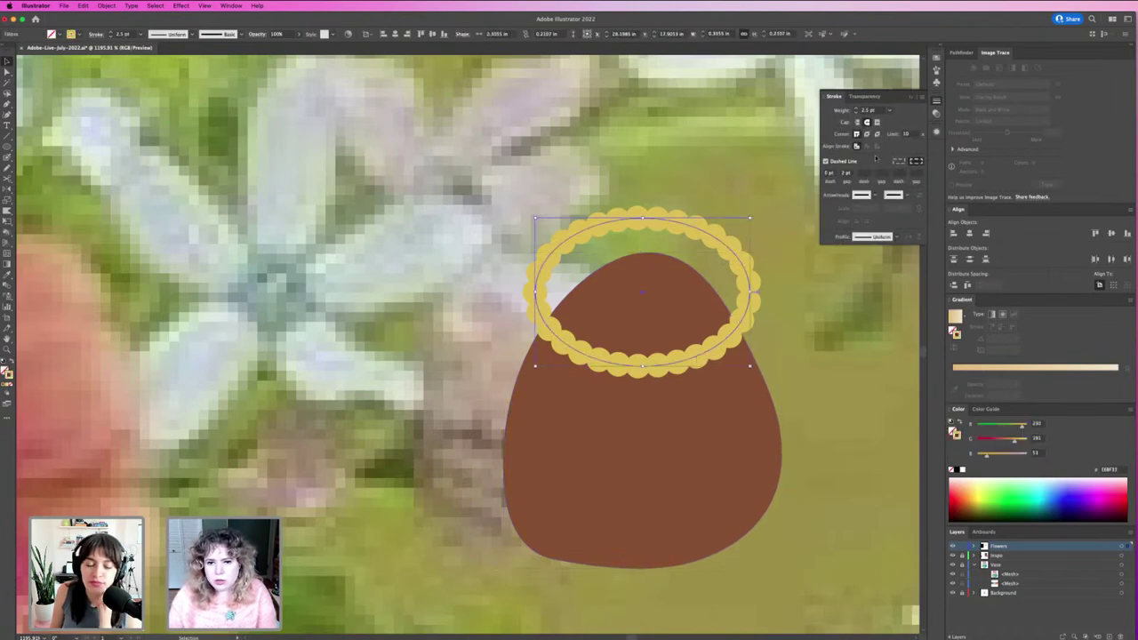
# Add a second 0 pt dash with a 5 pt gap to the yellow ring's stroke pattern and deselect the ring.
pyautogui.click(862, 173)
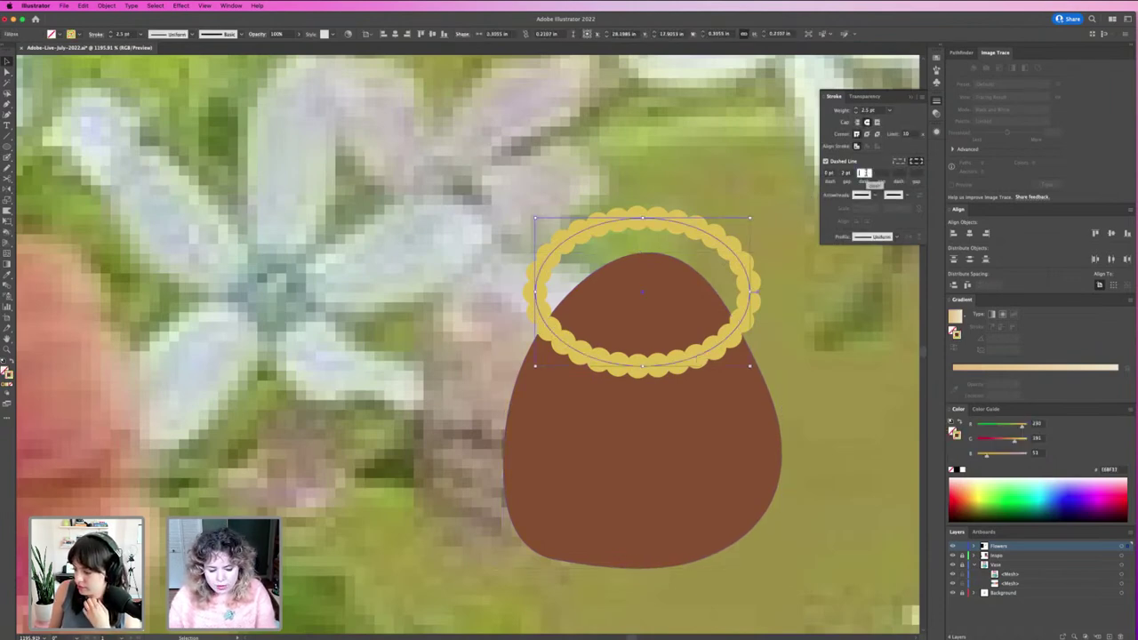
pyautogui.write('0')
pyautogui.press('Tab')
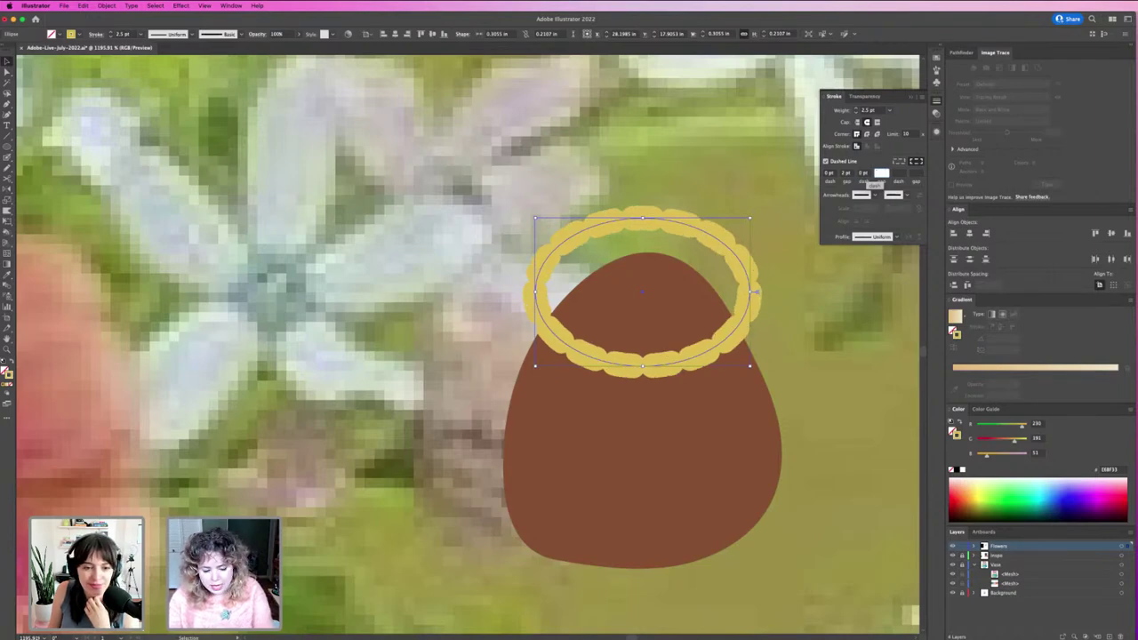
pyautogui.press('Return')
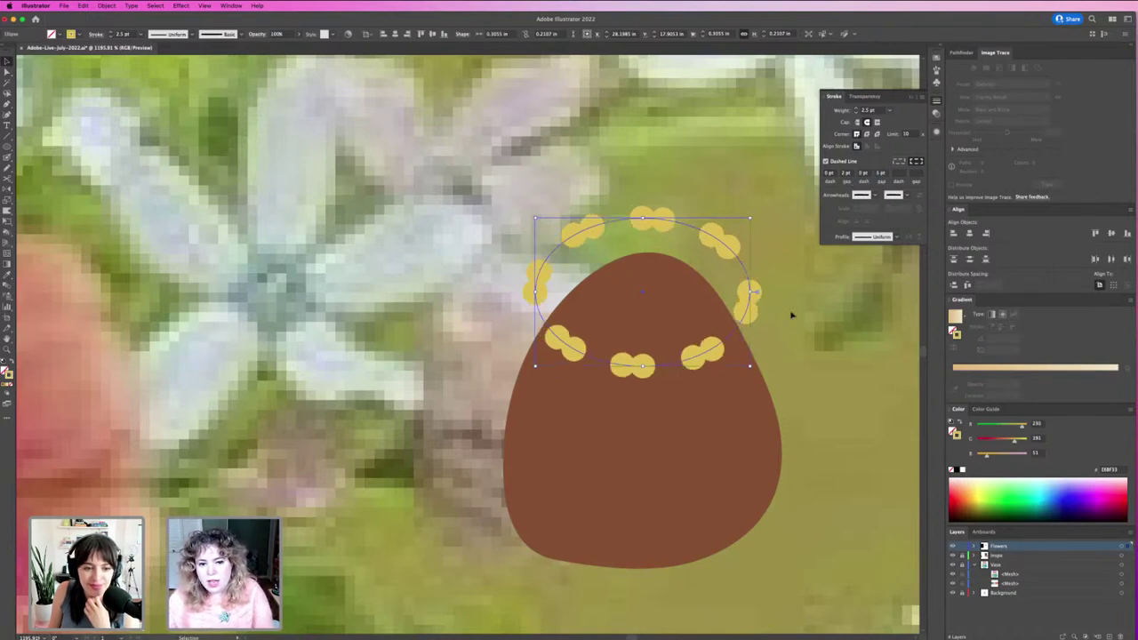
pyautogui.click(773, 325)
pyautogui.click(747, 311)
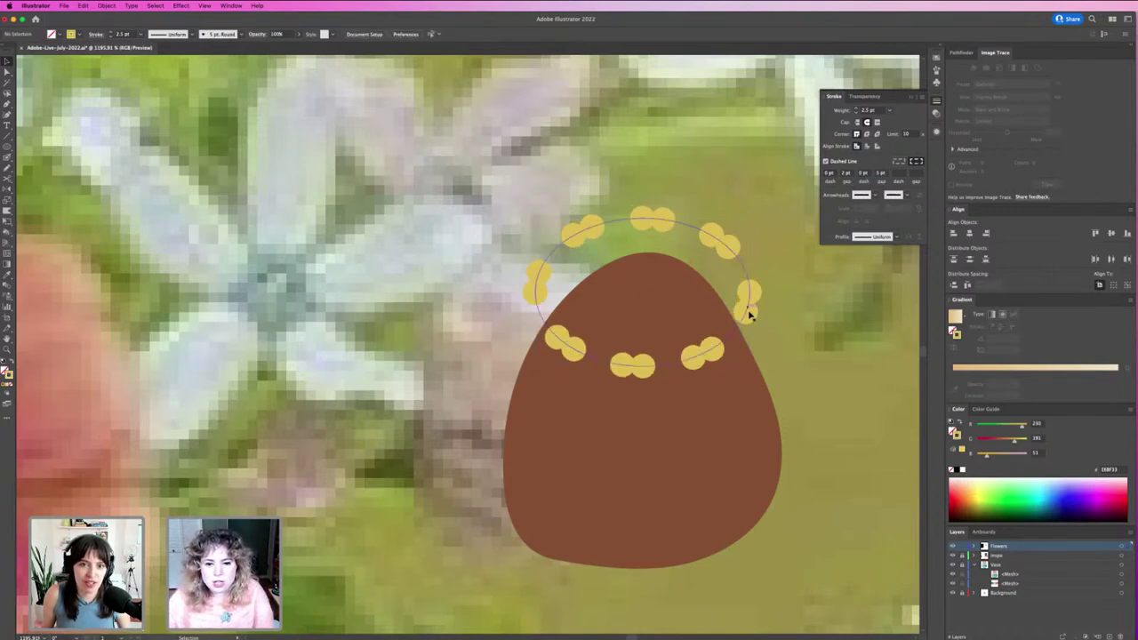
pyautogui.click(779, 336)
# Increase the yellow ring's stroke weight to 3 pt and deselect it.
pyautogui.press('super+minus')
pyautogui.press('super+minus')
pyautogui.press('super+minus')
pyautogui.press('super+minus')
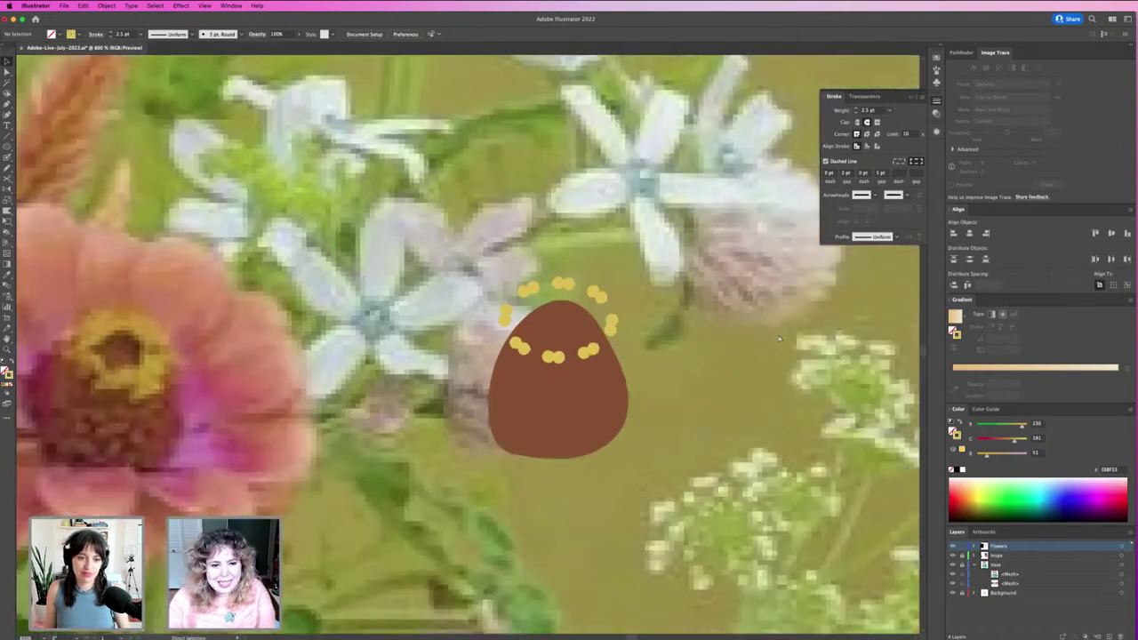
pyautogui.press('super+equal')
pyautogui.press('super+equal')
pyautogui.press('z')
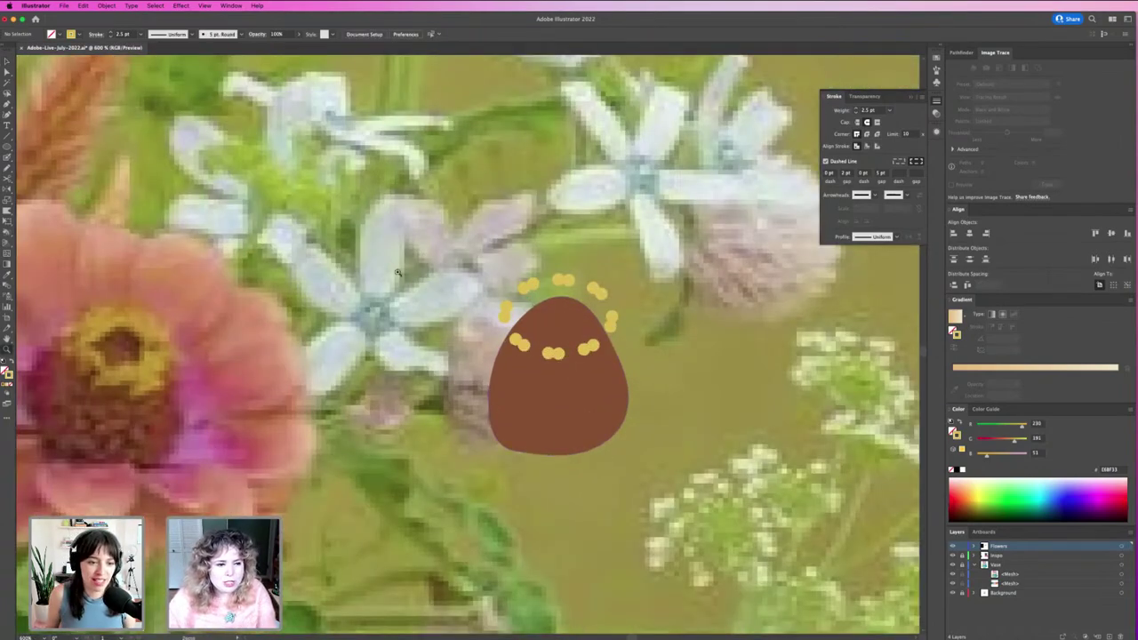
pyautogui.moveTo(404, 272); pyautogui.dragTo(596, 338)
pyautogui.moveTo(664, 310); pyautogui.dragTo(538, 278)
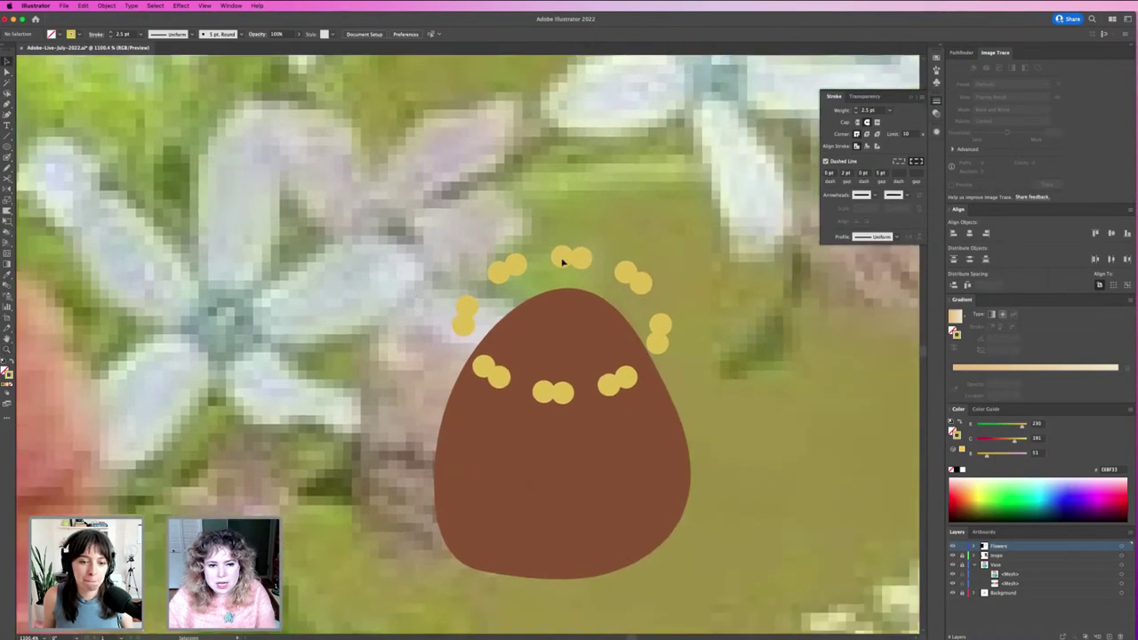
pyautogui.click(560, 258)
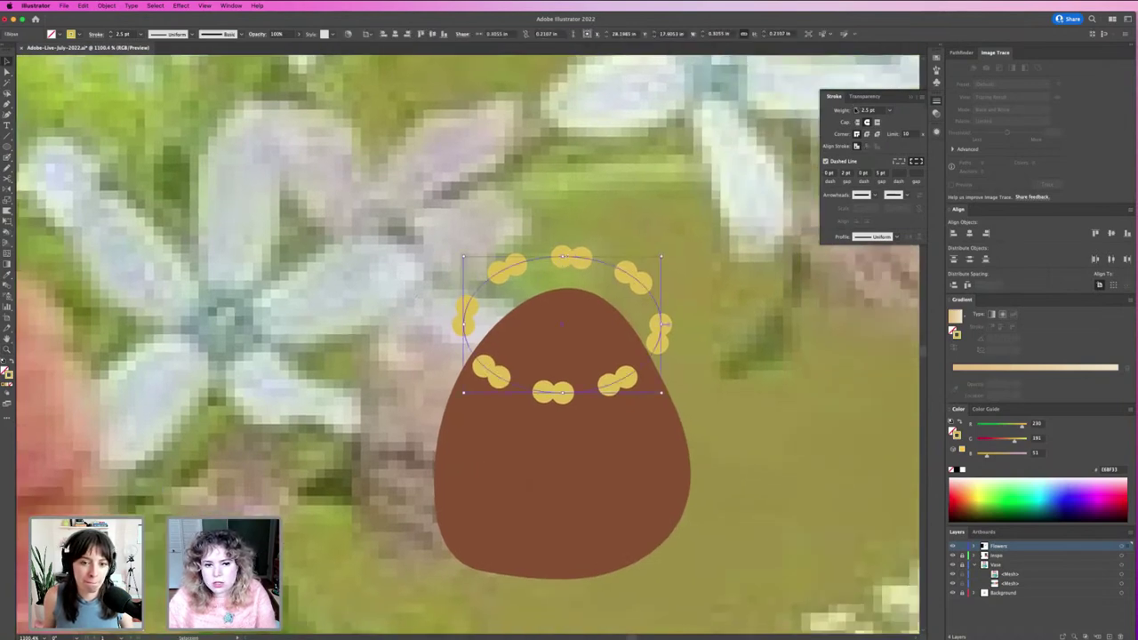
pyautogui.click(855, 108)
pyautogui.click(686, 206)
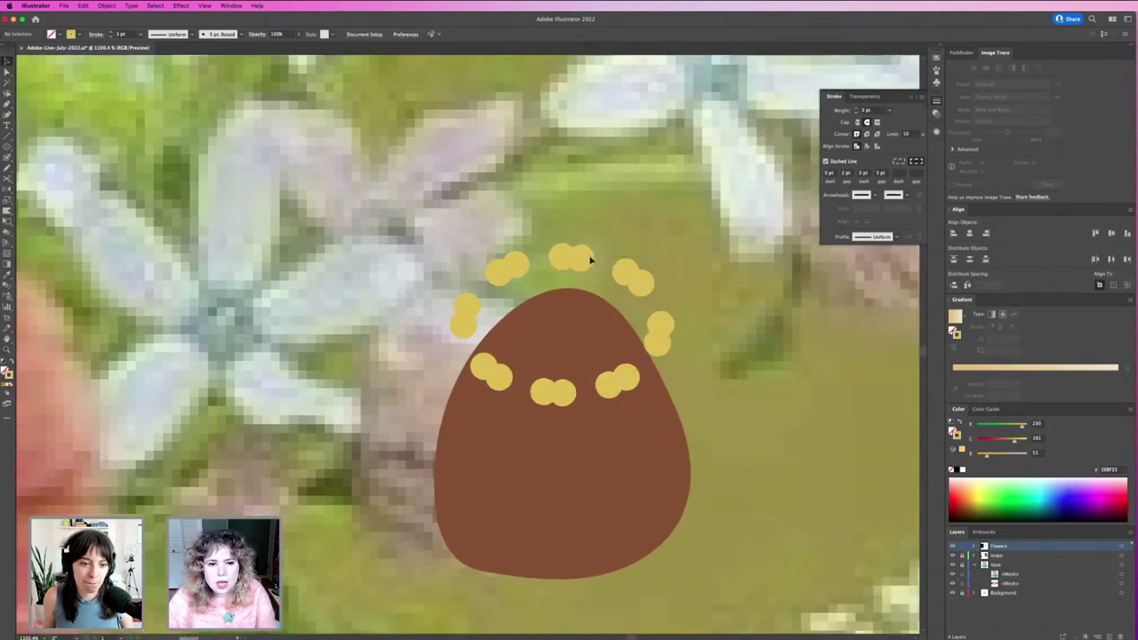
# Shrink the yellow ring proportionally around its centre to about 0.26 × 0.18 in, with its stroke scaling along.
pyautogui.click(584, 260)
pyautogui.moveTo(564, 257)
pyautogui.mouseDown()
pyautogui.moveTo(581, 259)
pyautogui.moveTo(569, 270)
pyautogui.moveTo(573, 260)
pyautogui.mouseUp()
pyautogui.click(632, 241)
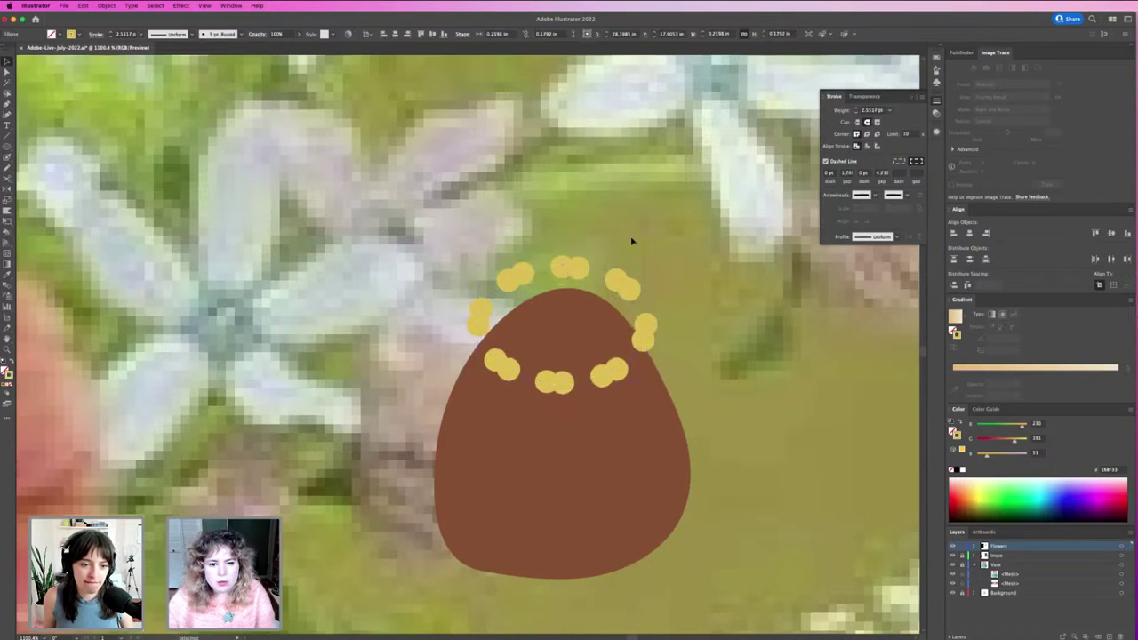
# Try placing a duplicate of the yellow dotted ring slightly offset from the original.
pyautogui.click(621, 285)
pyautogui.click(620, 296)
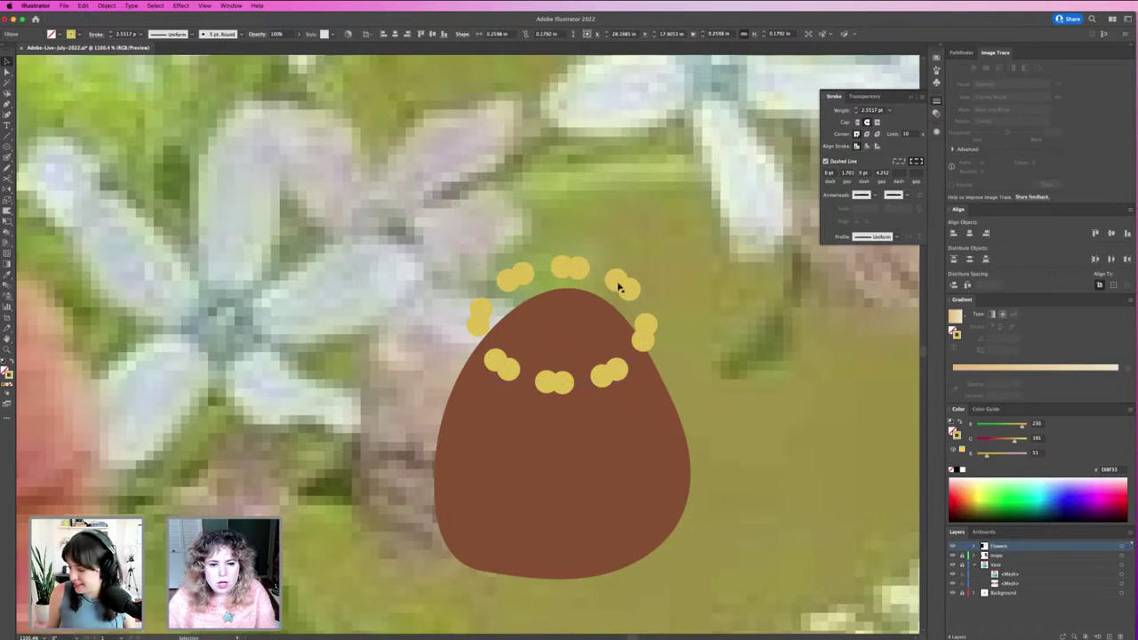
pyautogui.keyDown('alt'); pyautogui.moveTo(620, 280); pyautogui.dragTo(589, 299); pyautogui.keyUp('alt')
pyautogui.press('super+z')
pyautogui.press('super+z')
pyautogui.press('super+z')
pyautogui.click(696, 280)
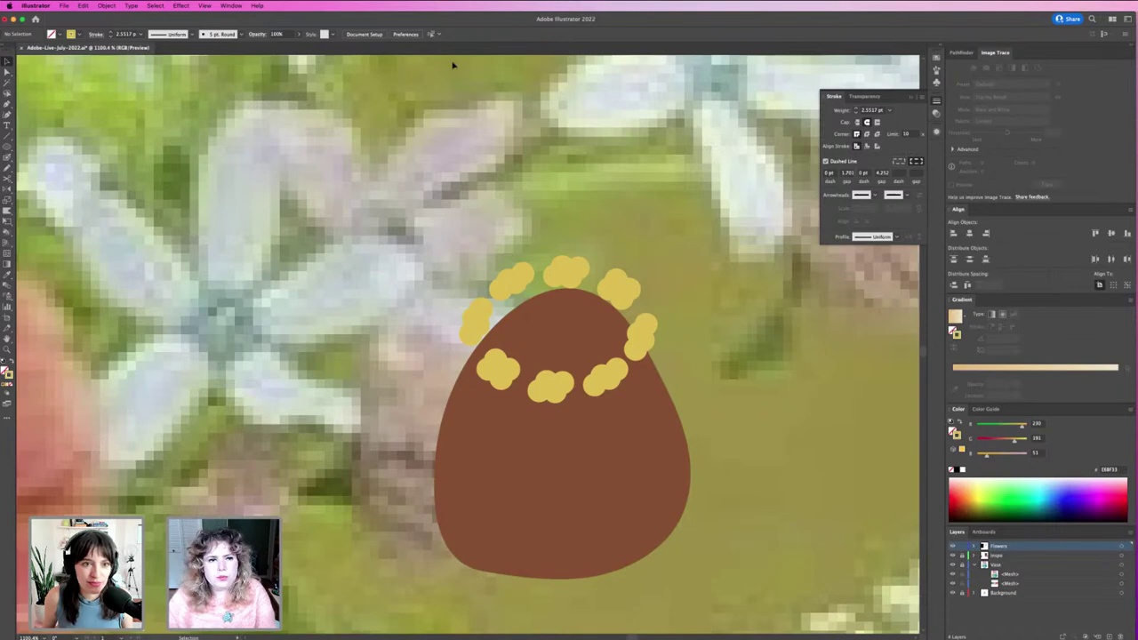
# Show the Transform options and turn off Scale Strokes & Effects with the dotted ring selected.
pyautogui.click(231, 6)
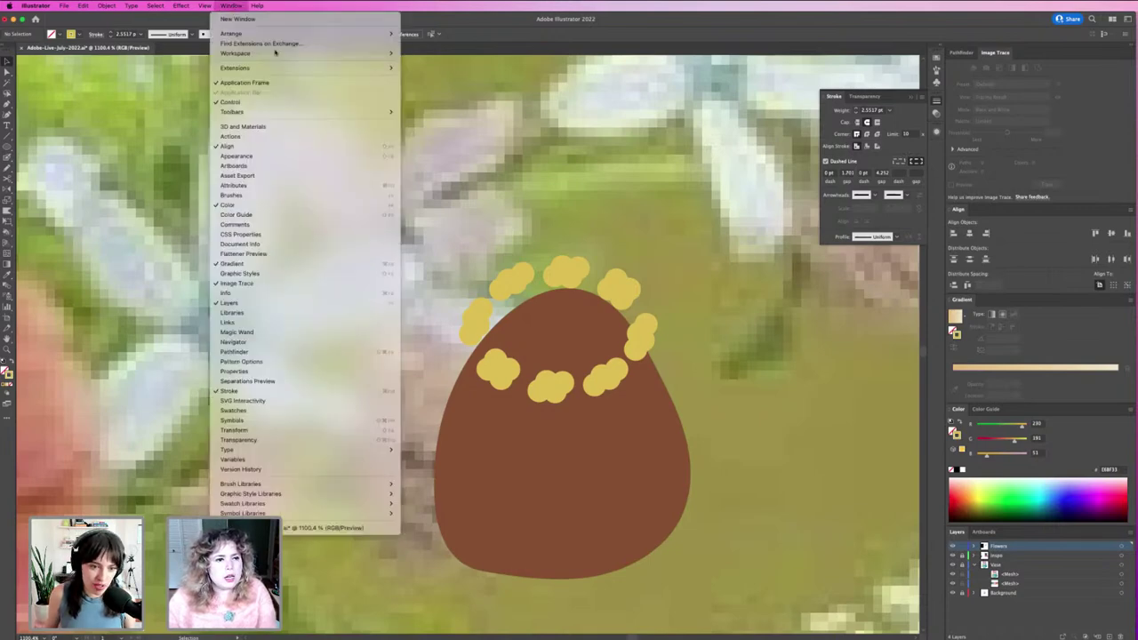
pyautogui.click(327, 434)
pyautogui.moveTo(834, 201); pyautogui.dragTo(723, 125)
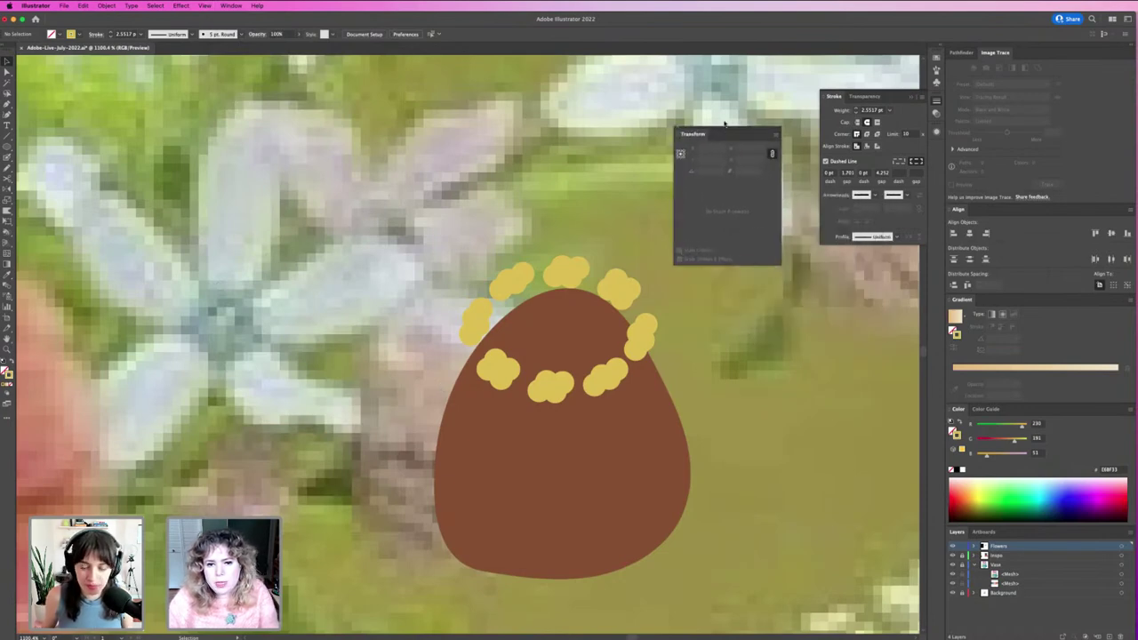
pyautogui.click(612, 293)
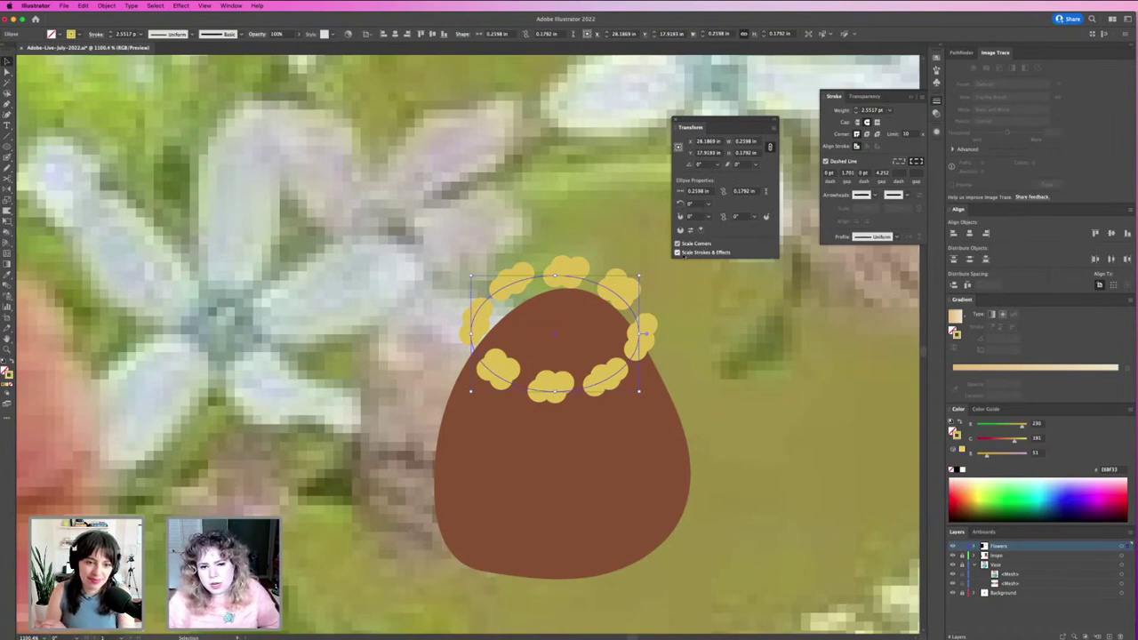
pyautogui.click(678, 252)
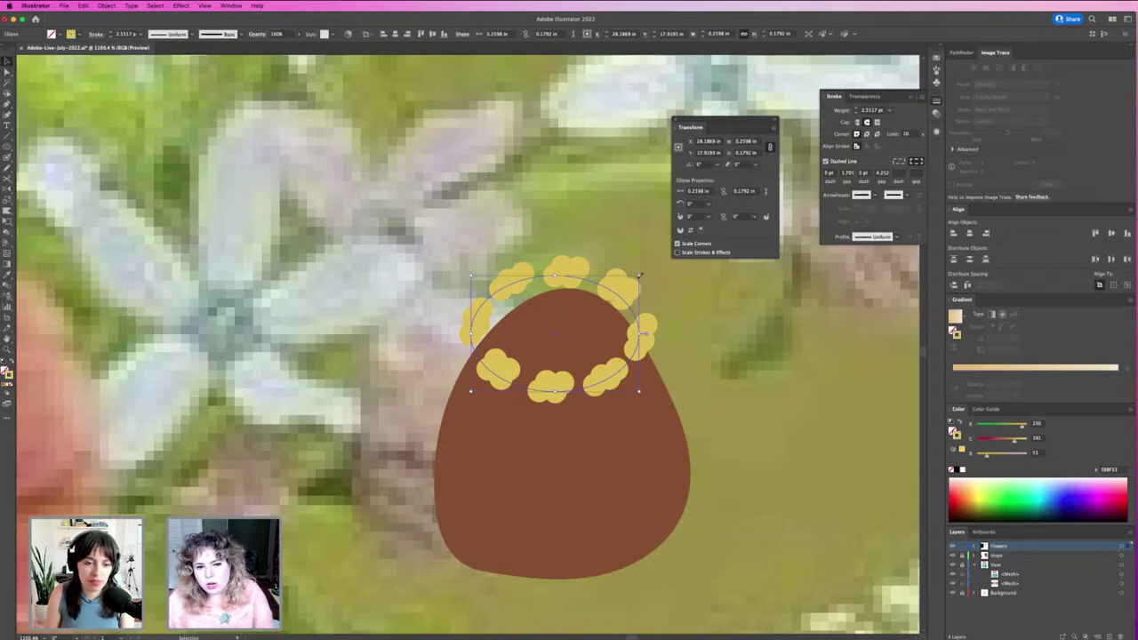
# Make a smaller concentric copy of the dotted ring inside the original, about 0.13 × 0.09 in, keeping the same dot size.
pyautogui.moveTo(639, 276); pyautogui.dragTo(561, 300)
pyautogui.press('super+z')
pyautogui.click(565, 330)
pyautogui.doubleClick(559, 327)
pyautogui.doubleClick(688, 323)
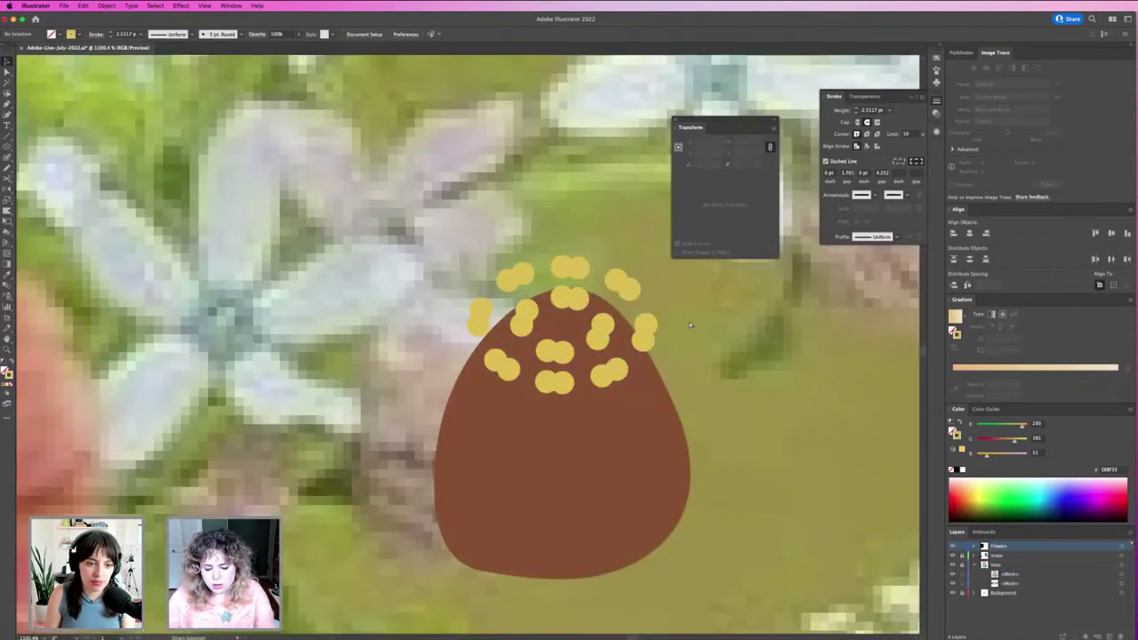
# Compare the two dotted rings on the brown centre with the coral bloom in the reference photo.
pyautogui.press('super+minus')
pyautogui.press('super+minus')
pyautogui.press('super+minus')
pyautogui.press('super+minus')
pyautogui.press('super+minus')
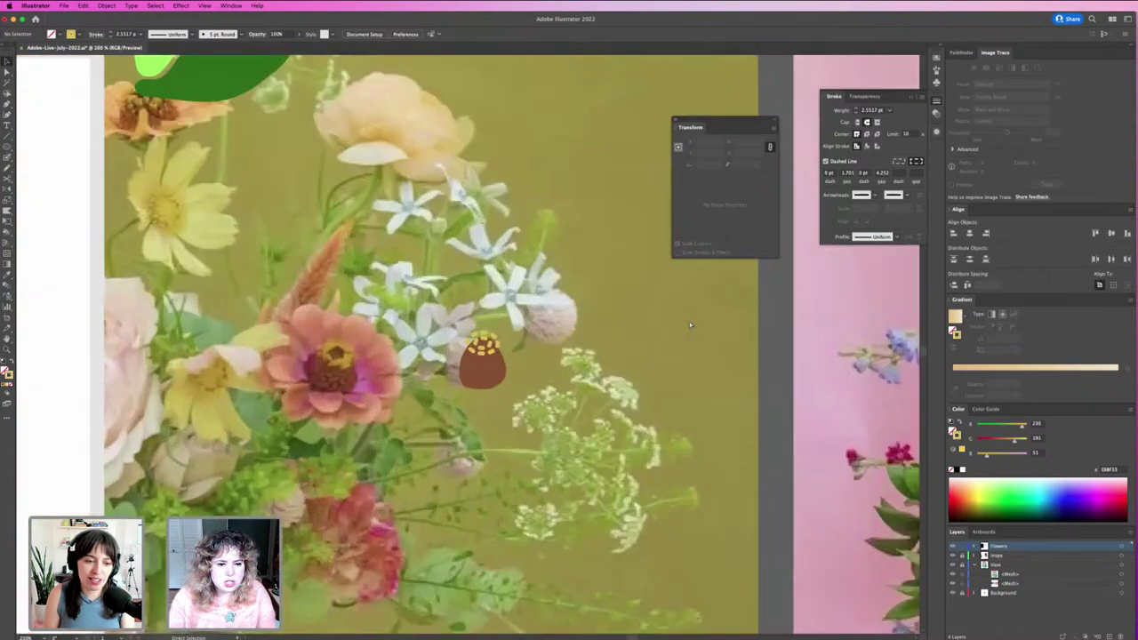
pyautogui.press('super+equal')
pyautogui.press('super+equal')
pyautogui.press('super+equal')
pyautogui.press('super+equal')
pyautogui.press('super+equal')
pyautogui.press('super+equal')
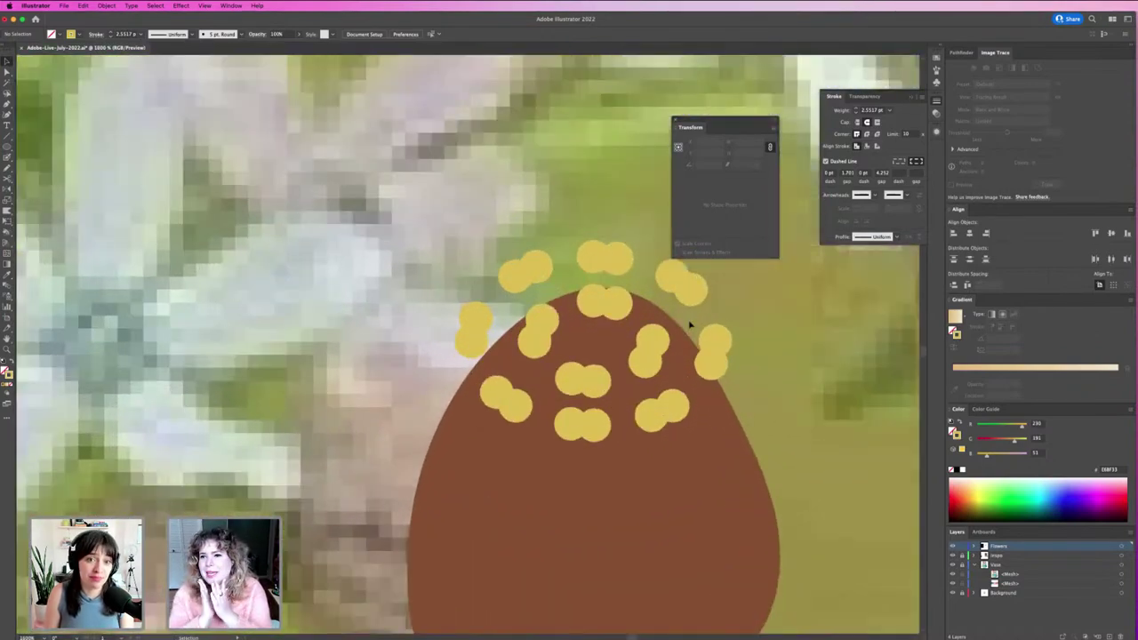
# Widen the inner dotted ring symmetrically to about 0.167 in and deselect it.
pyautogui.click(648, 357)
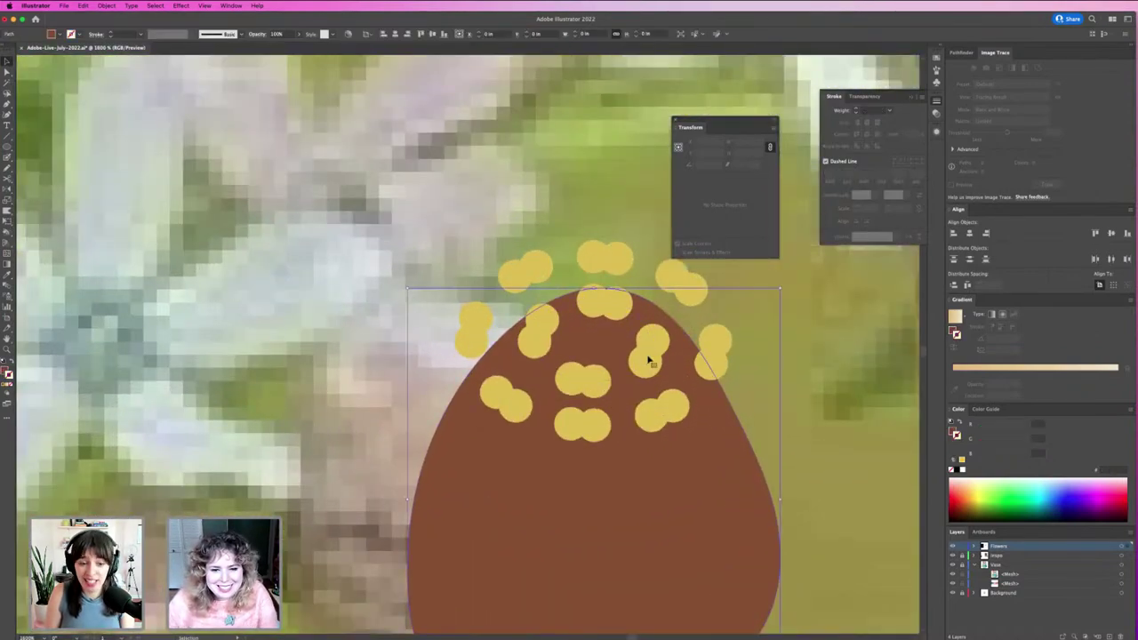
pyautogui.click(654, 341)
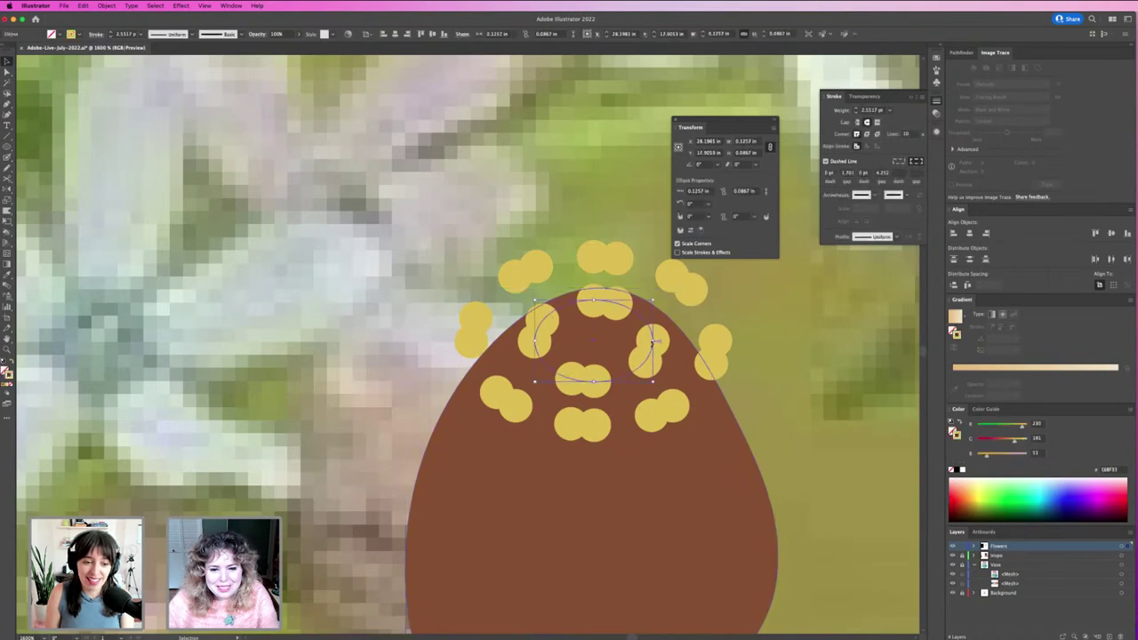
pyautogui.moveTo(654, 341)
pyautogui.mouseDown()
pyautogui.moveTo(661, 305)
pyautogui.moveTo(673, 337)
pyautogui.mouseUp()
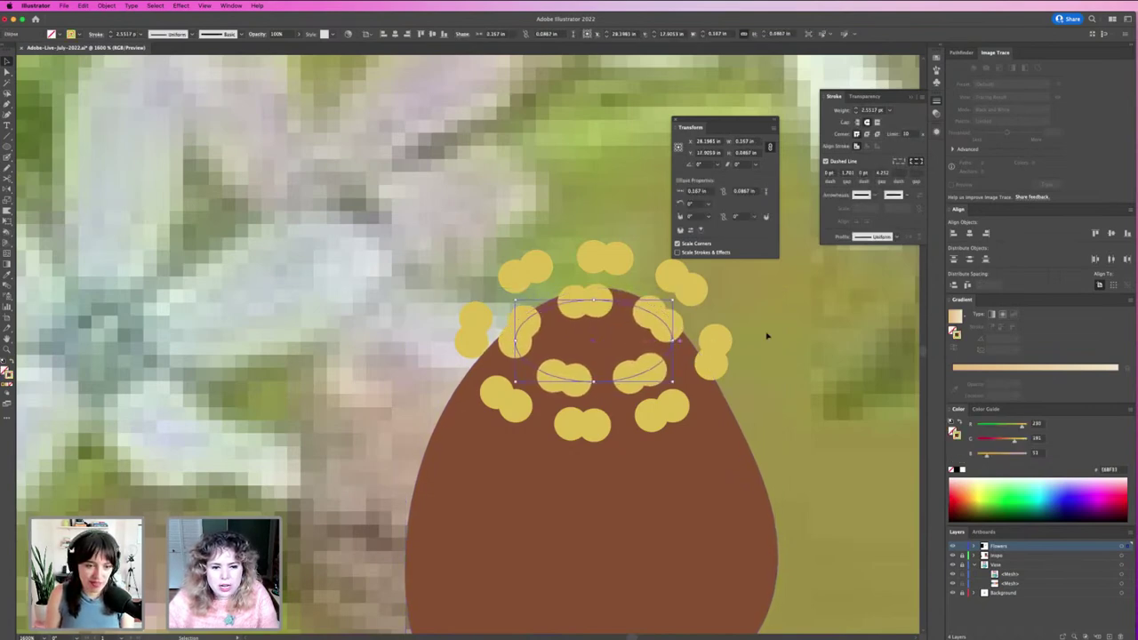
pyautogui.click(738, 332)
pyautogui.press('super+minus')
pyautogui.press('super+minus')
pyautogui.press('super+minus')
pyautogui.press('super+minus')
pyautogui.press('super+minus')
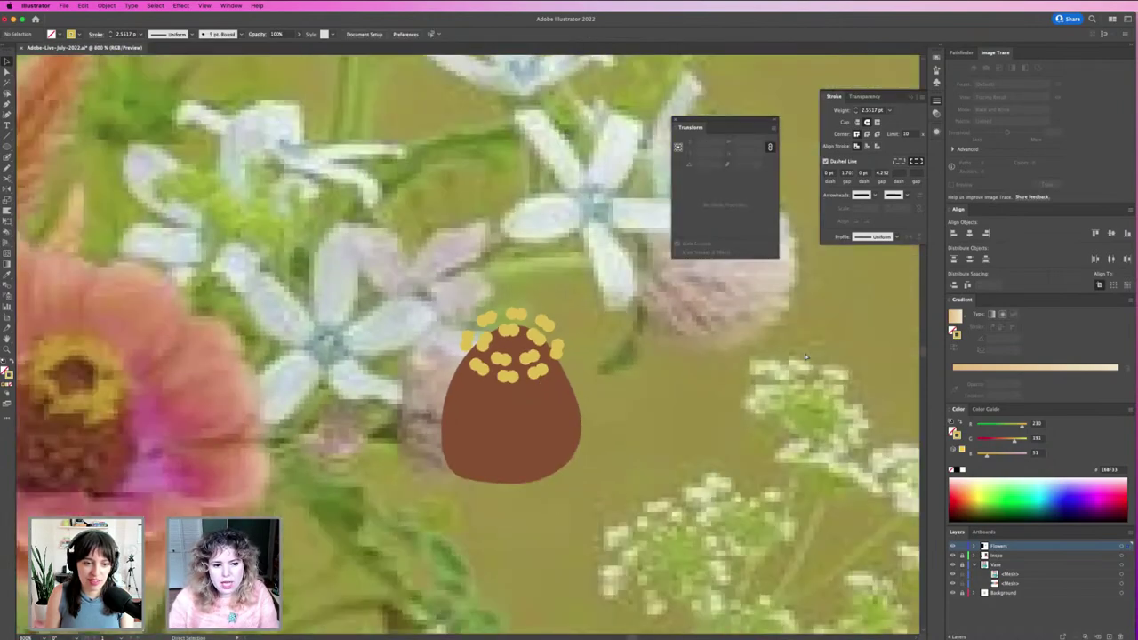
pyautogui.press('super+equal')
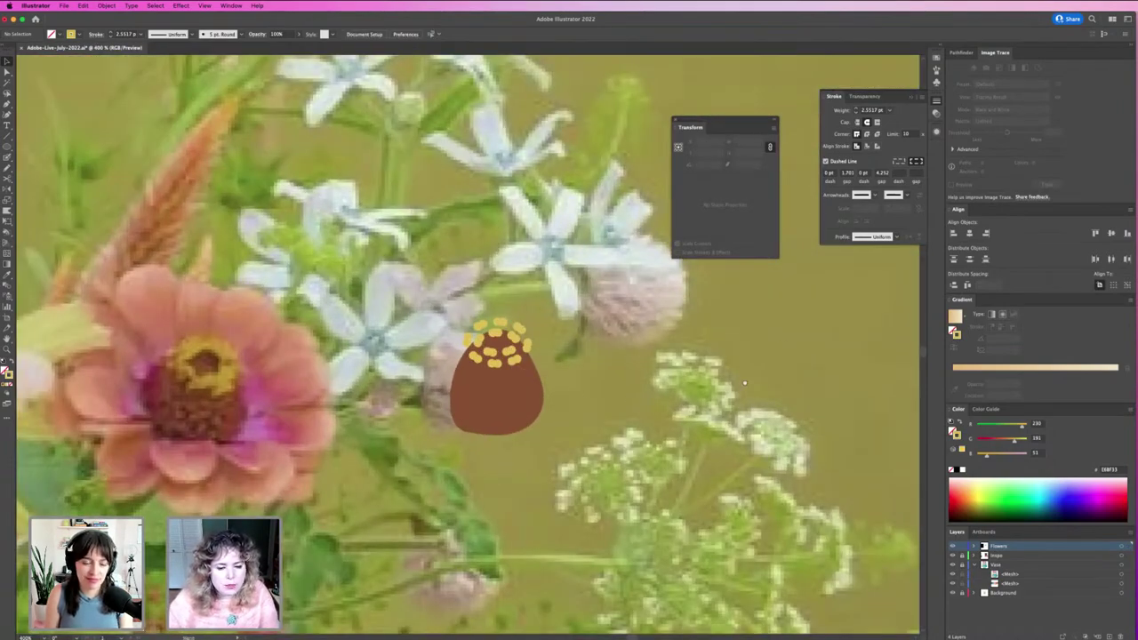
# Convert the brown egg-shaped centre into a gradient mesh with 2 rows, 2 columns, To Center appearance and 100% highlight.
pyautogui.moveTo(443, 391); pyautogui.dragTo(594, 354)
pyautogui.click(640, 363)
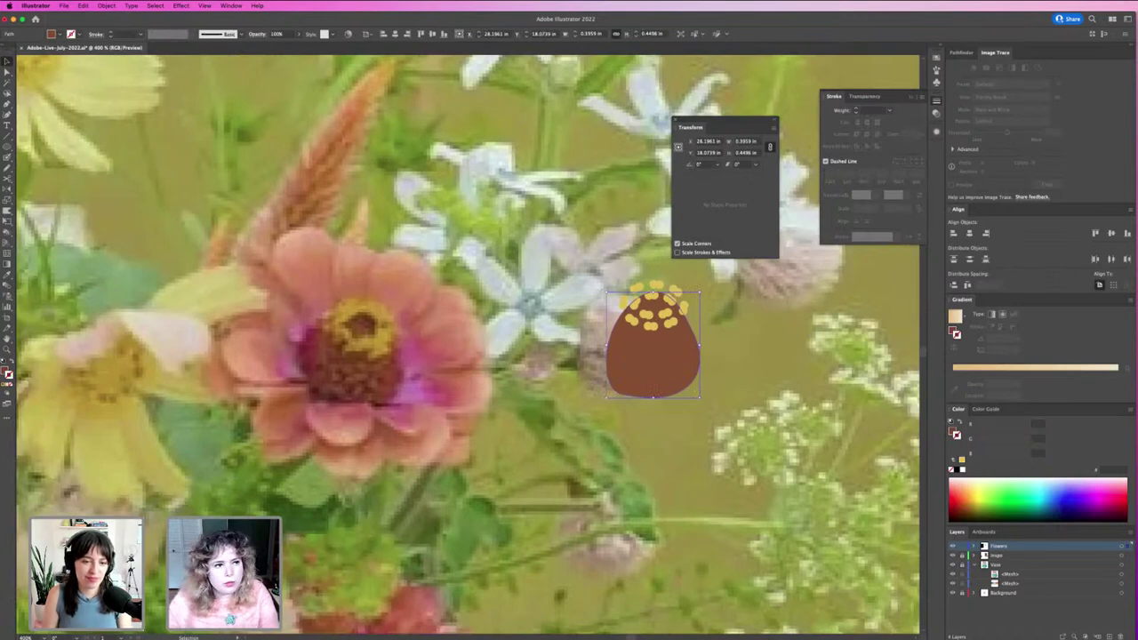
pyautogui.click(106, 5)
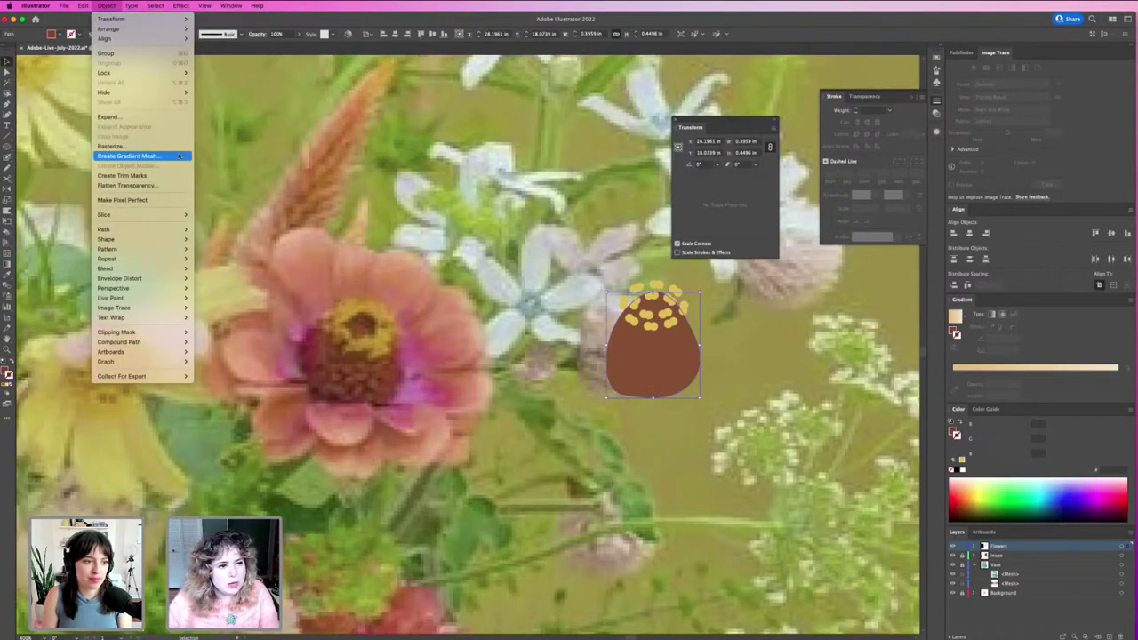
pyautogui.click(179, 156)
pyautogui.write('1')
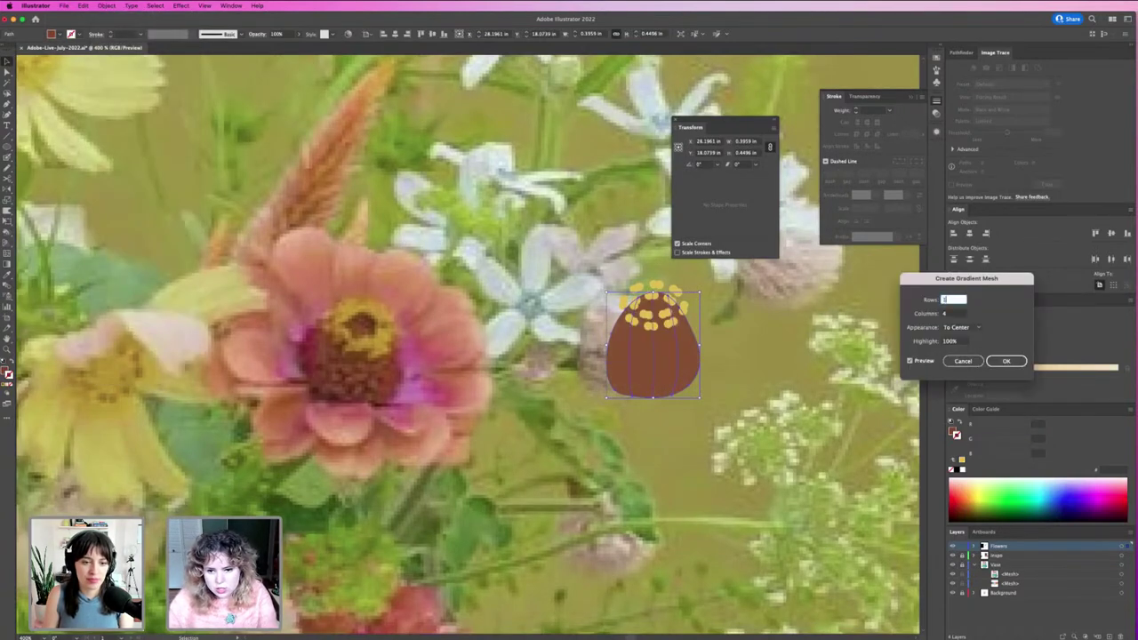
pyautogui.press('Tab')
pyautogui.write('1')
pyautogui.press('Tab')
pyautogui.click(955, 300)
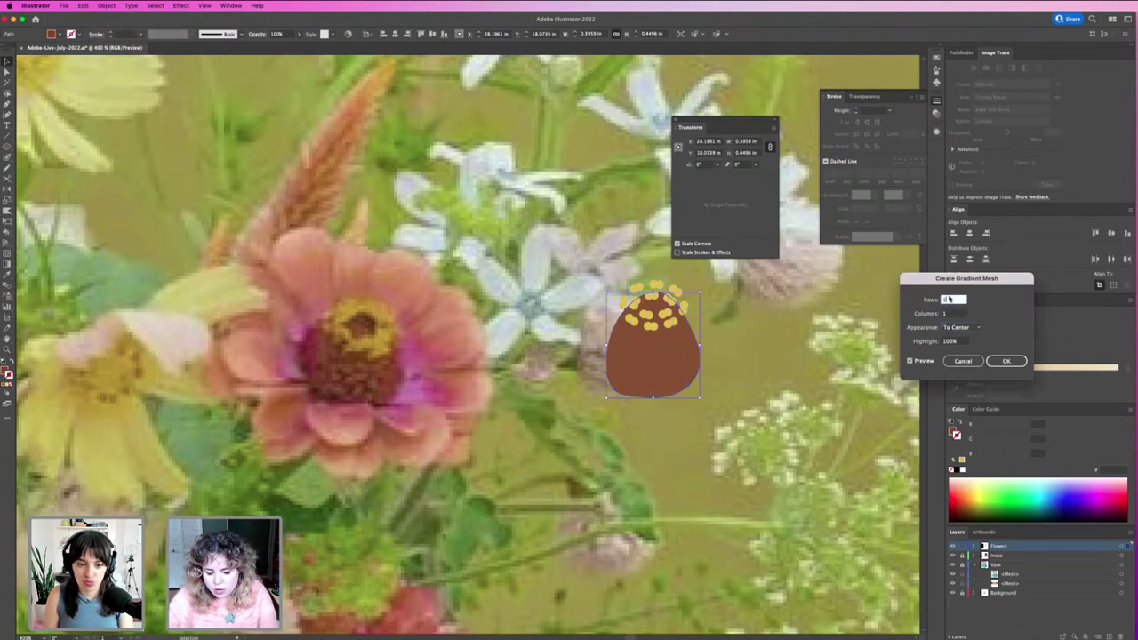
pyautogui.write('2')
pyautogui.press('Tab')
pyautogui.write('2')
pyautogui.press('Tab')
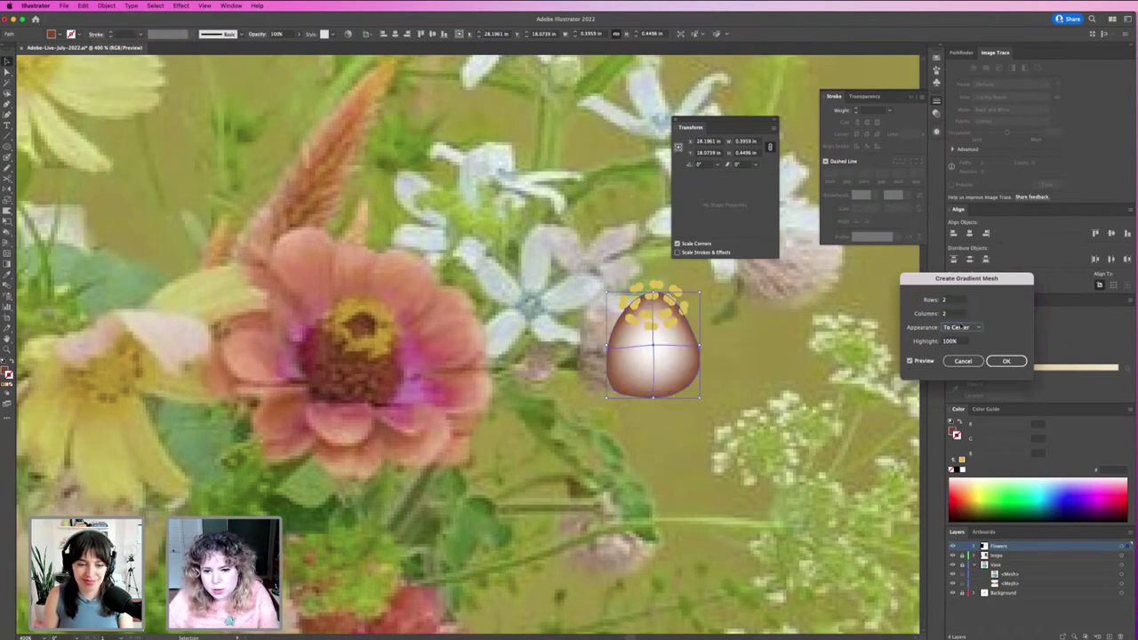
pyautogui.click(1006, 360)
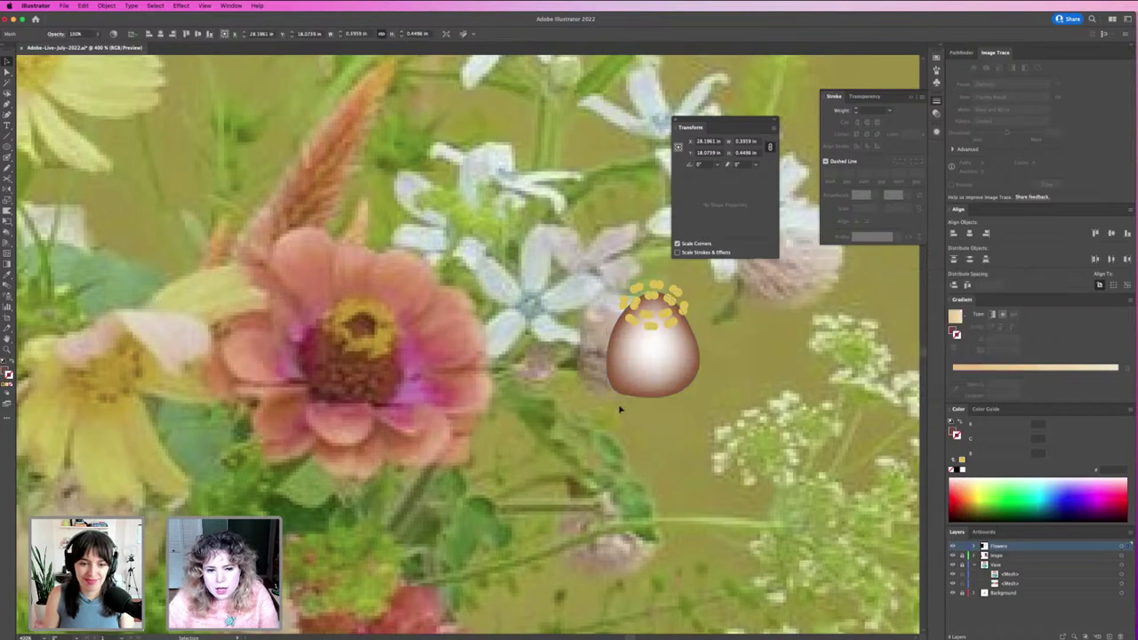
# Recolour the middle point of the brown shape's gradient mesh to orange-coral FF7D46 and deselect it.
pyautogui.press('a')
pyautogui.click(653, 347)
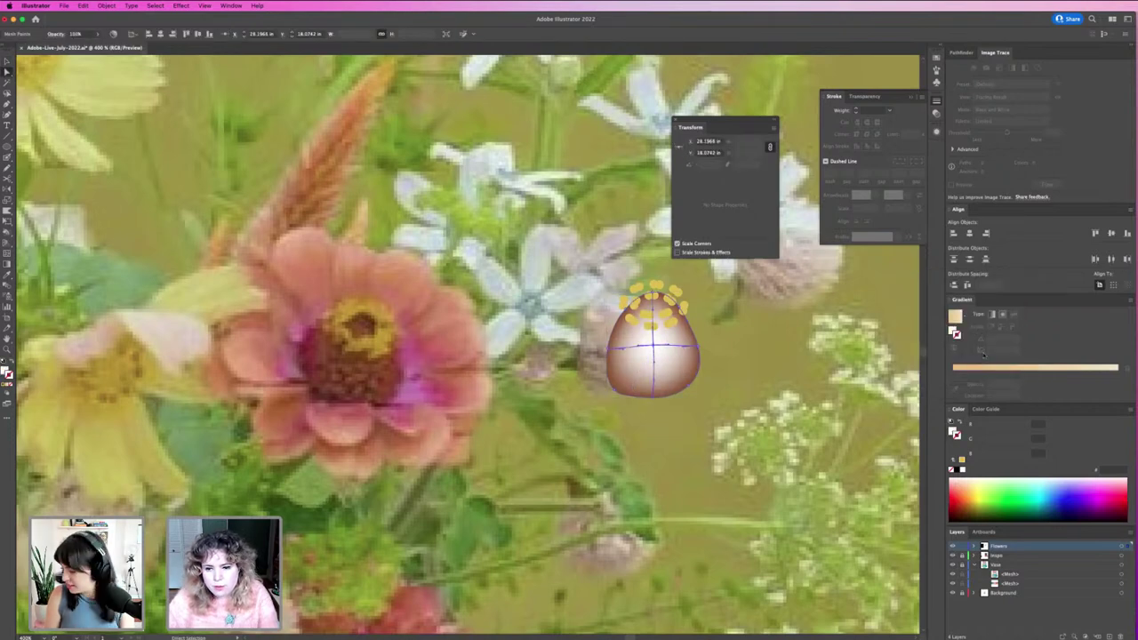
pyautogui.click(961, 469)
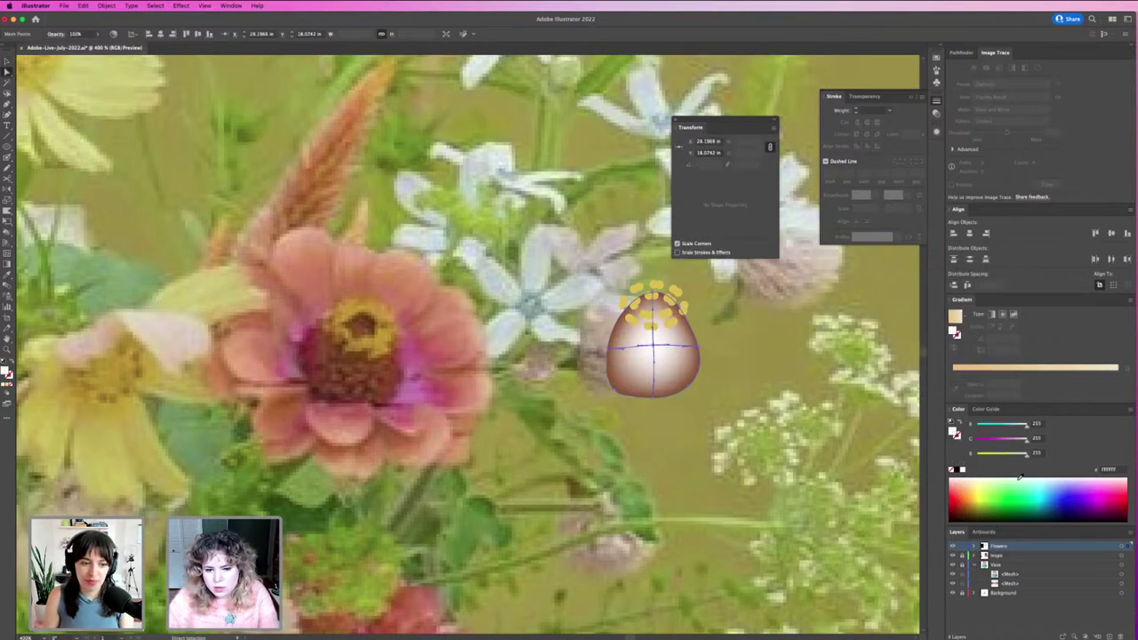
pyautogui.moveTo(962, 498)
pyautogui.mouseDown()
pyautogui.moveTo(953, 503)
pyautogui.moveTo(958, 488)
pyautogui.mouseUp()
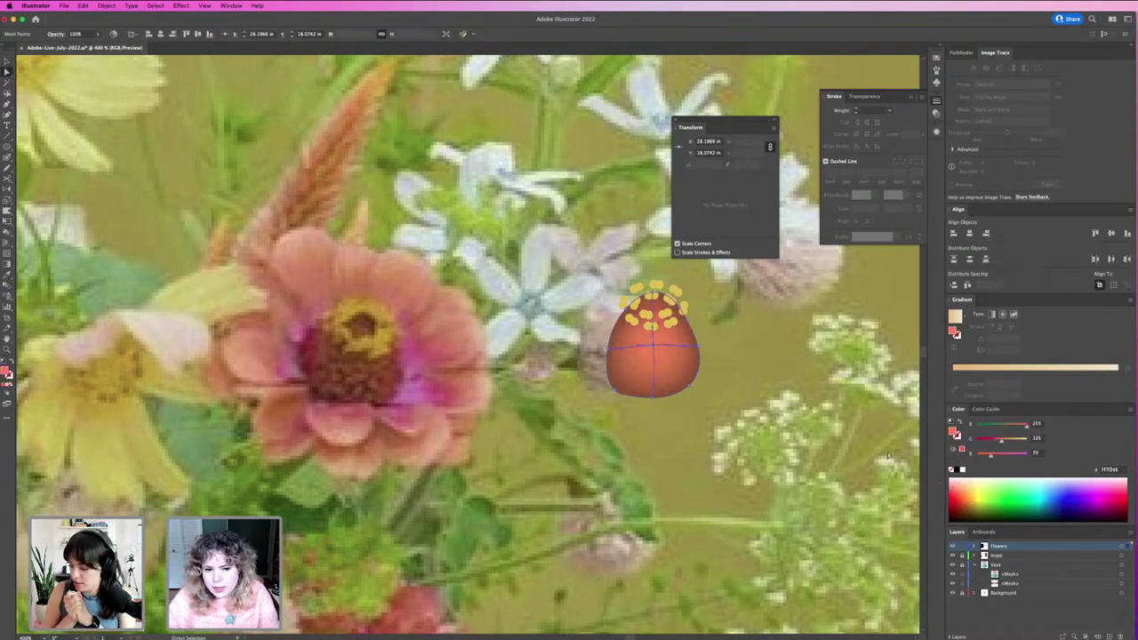
pyautogui.press('v')
pyautogui.click(808, 429)
# Examine the shaded flower centre at small scale against the whole bouquet and the colour palette.
pyautogui.press('super+minus')
pyautogui.press('super+minus')
pyautogui.press('super+minus')
pyautogui.press('super+minus')
pyautogui.press('super+minus')
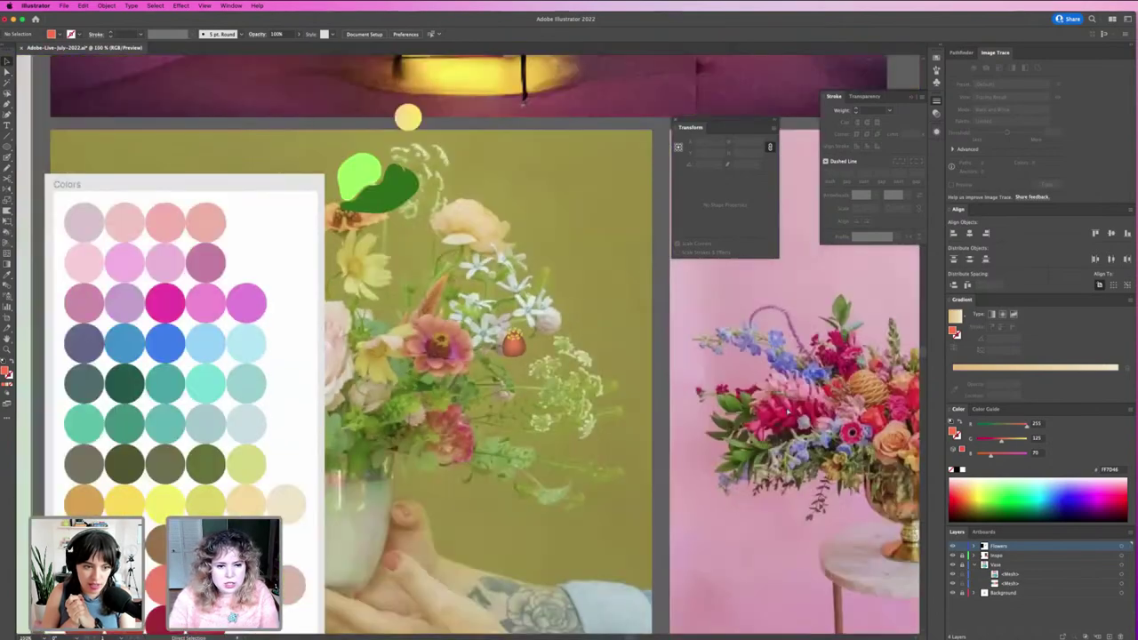
pyautogui.press('super+plus')
pyautogui.press('super+plus')
pyautogui.press('super+plus')
pyautogui.press('super+minus')
pyautogui.press('super+minus')
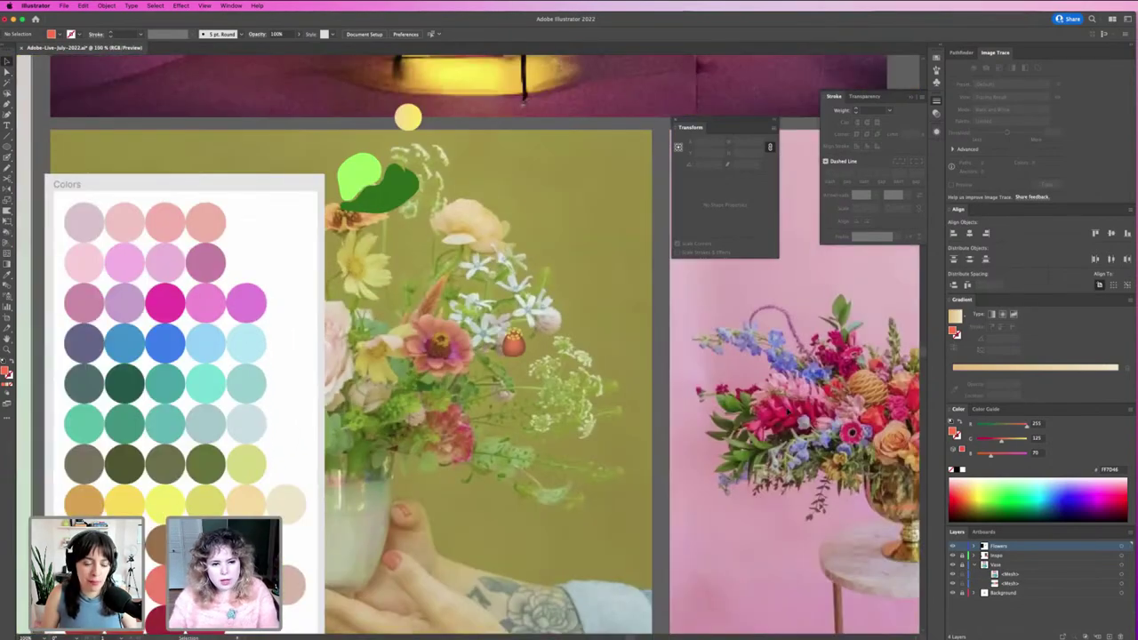
# Shorten the coral egg-shaped centre from its lower edge, leaving a squat dome beneath the yellow dotted rings.
pyautogui.moveTo(464, 316); pyautogui.dragTo(662, 389)
pyautogui.press('v')
pyautogui.press('super+minus')
pyautogui.press('super+minus')
pyautogui.press('super+minus')
pyautogui.press('super+minus')
pyautogui.press('super+minus')
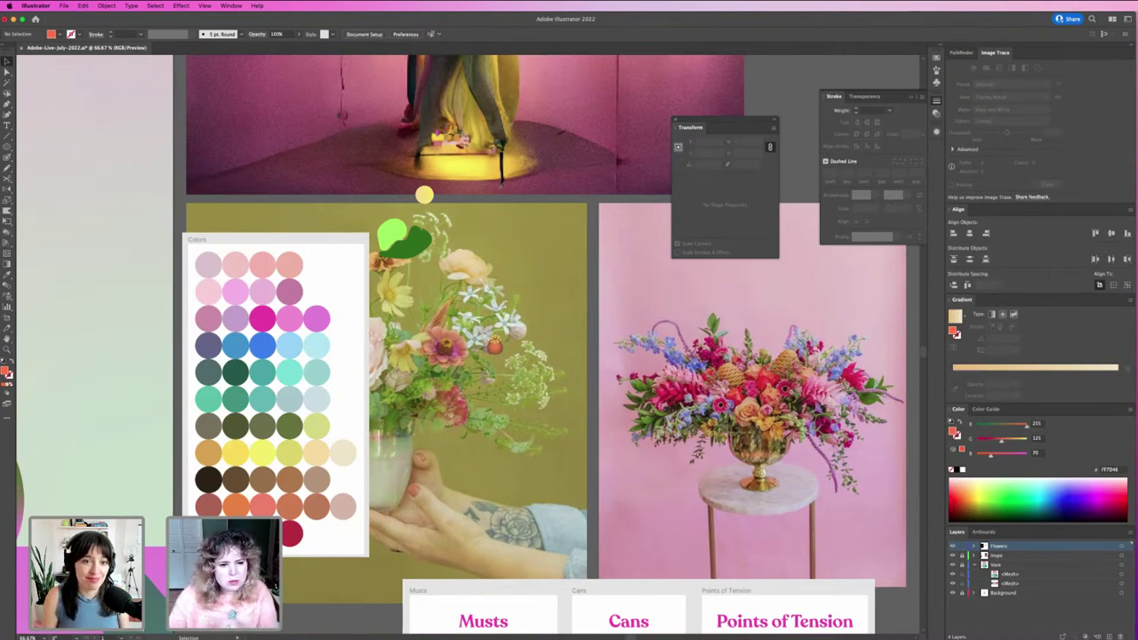
pyautogui.press('z')
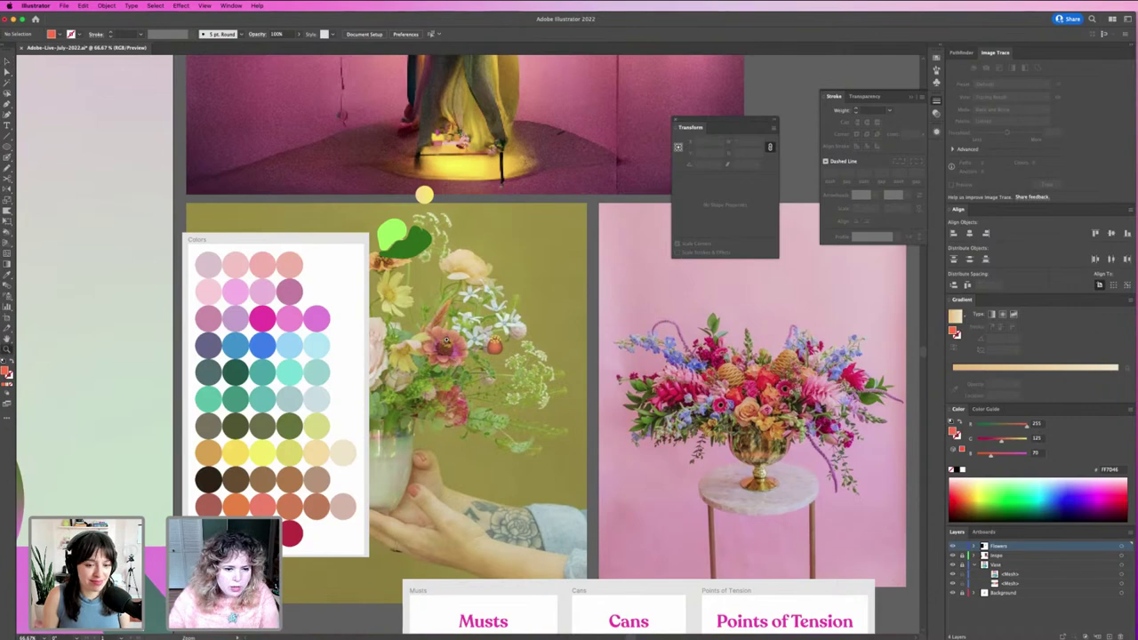
pyautogui.moveTo(439, 339); pyautogui.dragTo(552, 380)
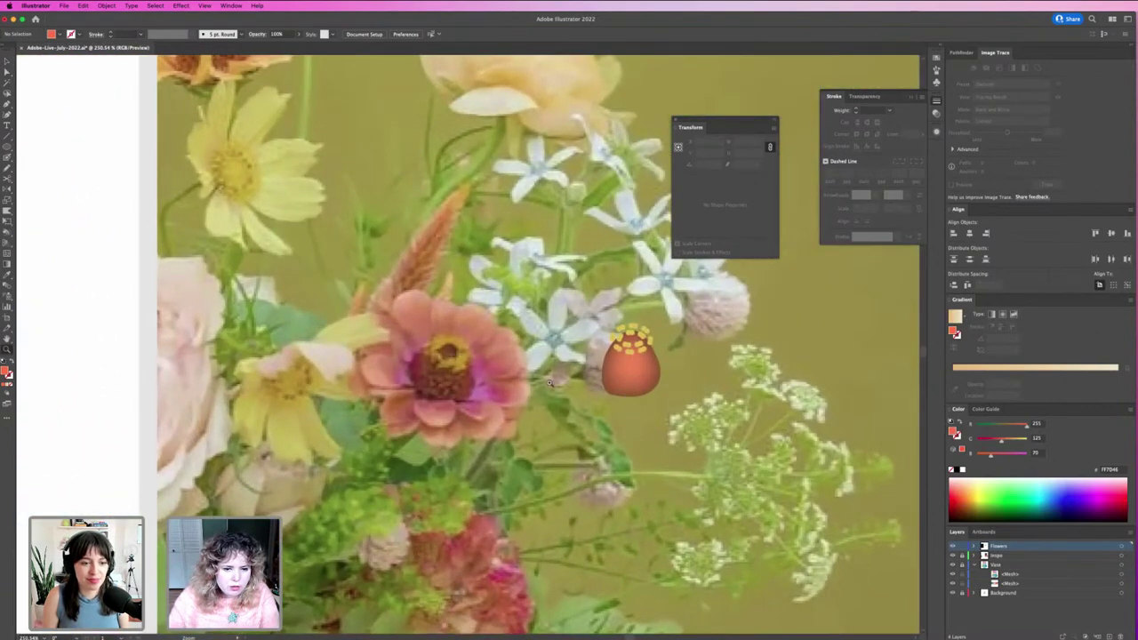
pyautogui.press('v')
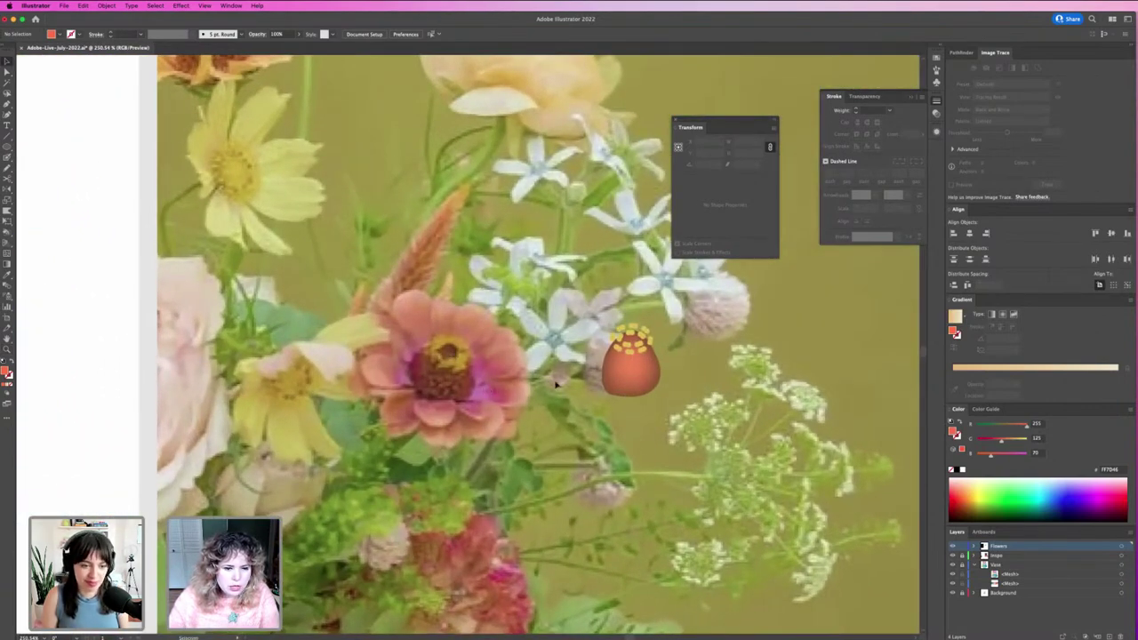
pyautogui.click(627, 369)
pyautogui.moveTo(631, 396); pyautogui.dragTo(631, 374)
pyautogui.click(467, 391)
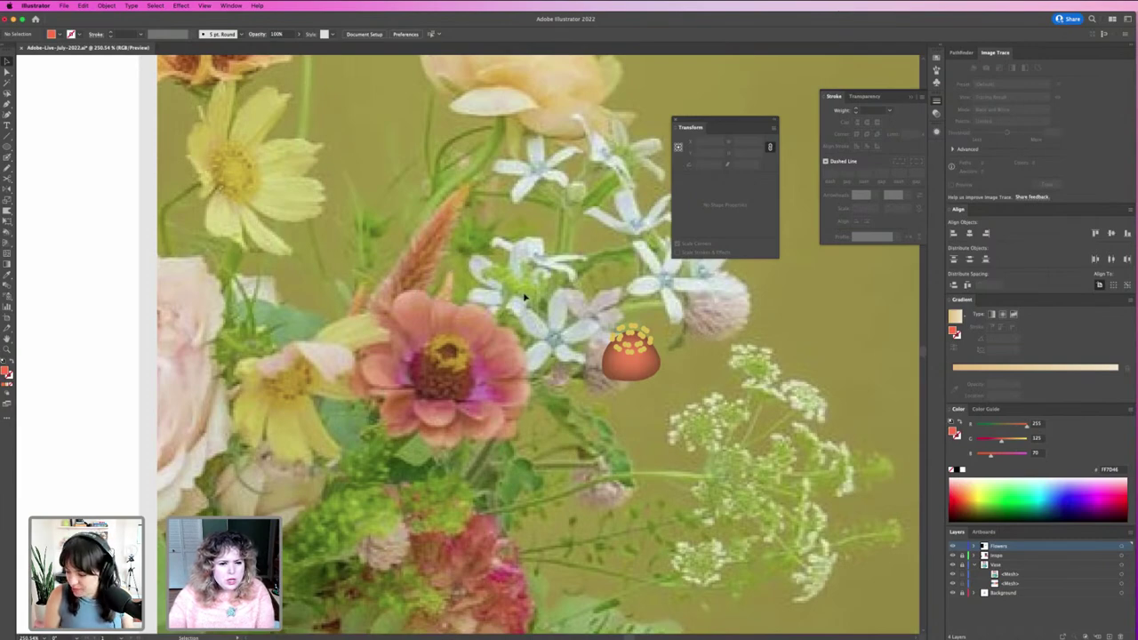
# Adjust the coral dome's height so it fits beneath the yellow dotted rings, and deselect it.
pyautogui.press('z')
pyautogui.moveTo(560, 302); pyautogui.dragTo(676, 354)
pyautogui.press('v')
pyautogui.click(679, 351)
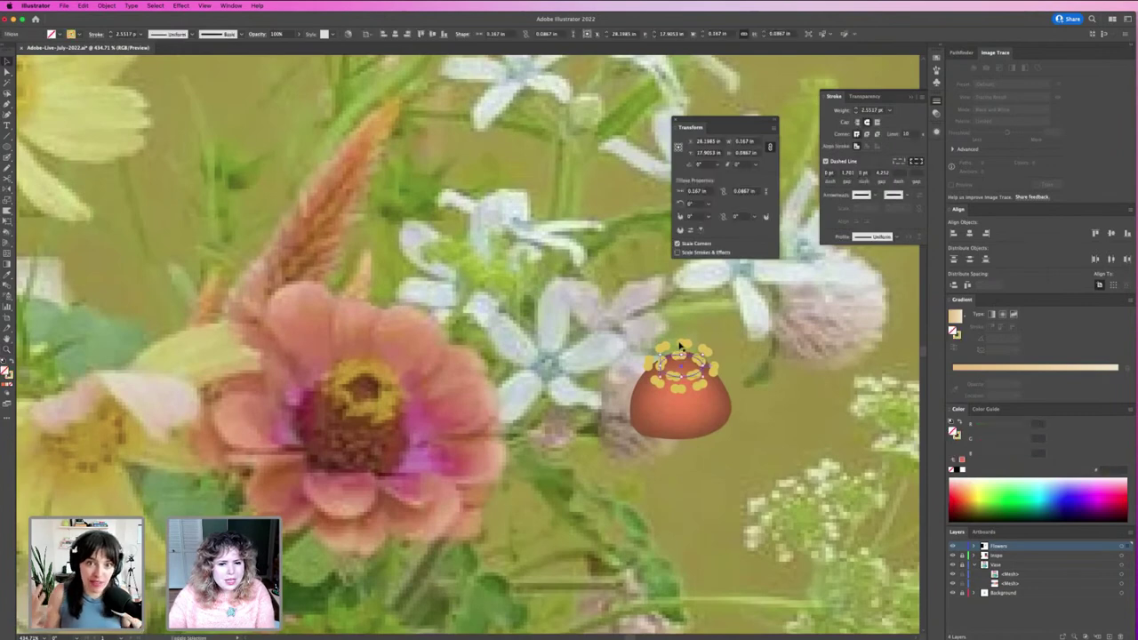
pyautogui.click(686, 355)
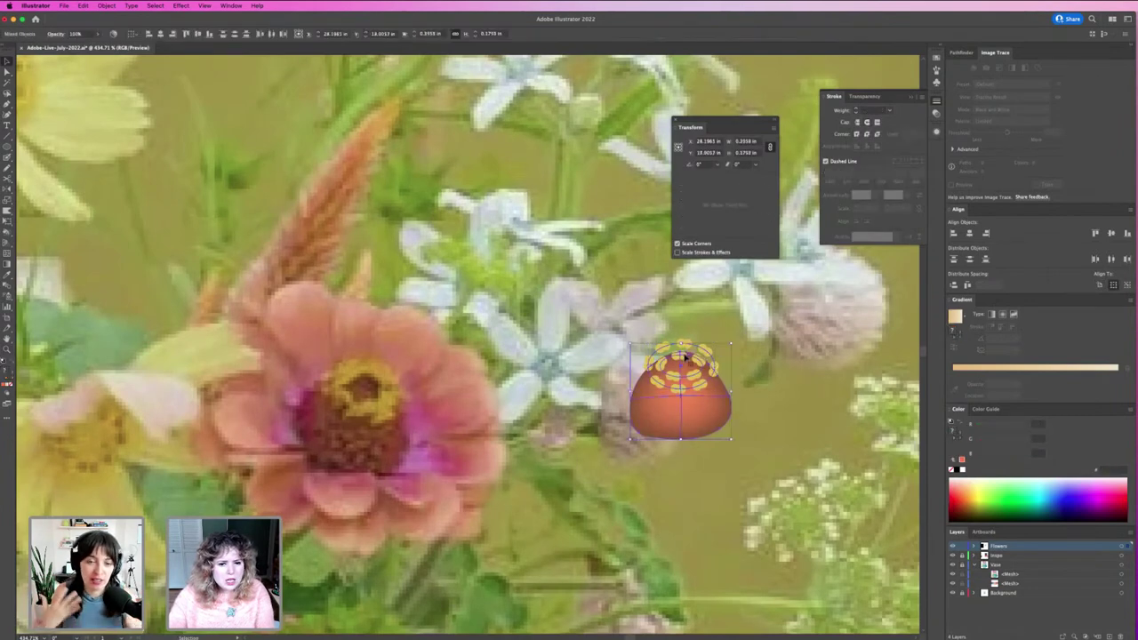
pyautogui.moveTo(696, 399); pyautogui.dragTo(684, 440)
pyautogui.click(684, 459)
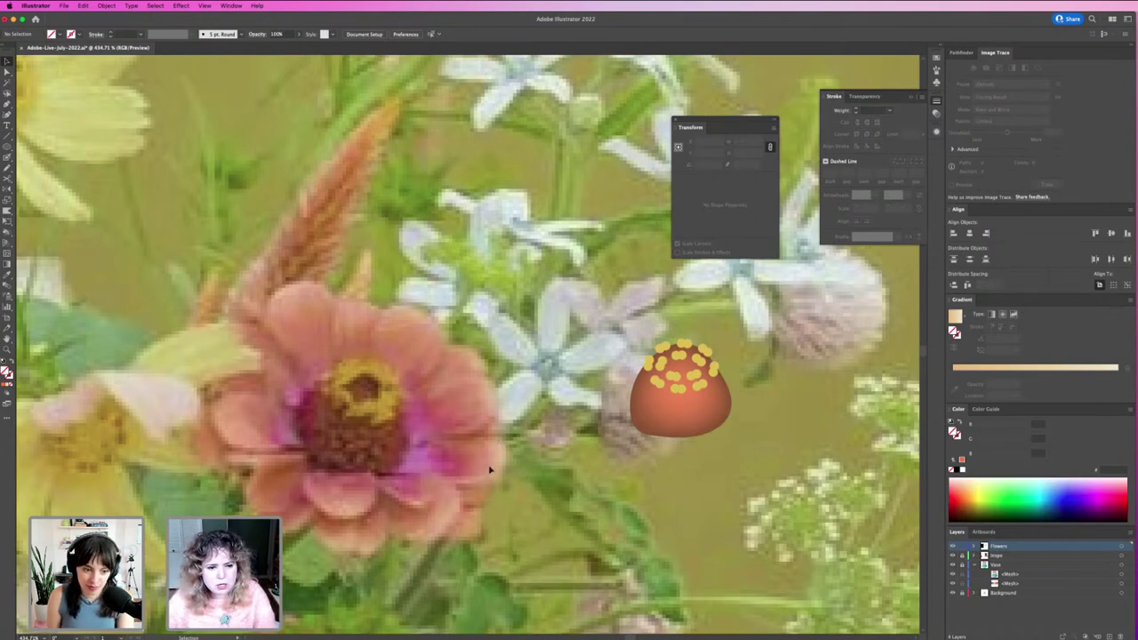
# Draw a freehand lobed petal around the dome's upper right and fill it with coral-tan D49F75 sampled from the reference zinnia.
pyautogui.press('n')
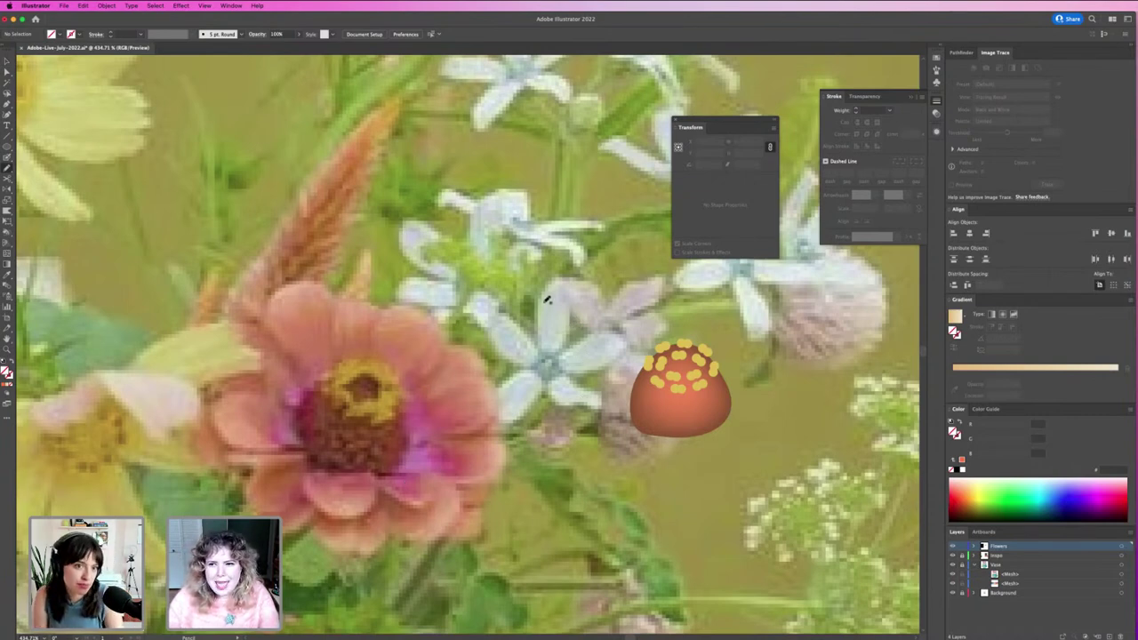
pyautogui.moveTo(553, 296)
pyautogui.mouseDown()
pyautogui.moveTo(600, 254)
pyautogui.moveTo(586, 227)
pyautogui.moveTo(566, 222)
pyautogui.moveTo(532, 237)
pyautogui.moveTo(516, 223)
pyautogui.moveTo(491, 239)
pyautogui.moveTo(507, 283)
pyautogui.moveTo(688, 313)
pyautogui.moveTo(737, 337)
pyautogui.mouseUp()
pyautogui.press('i')
pyautogui.click(437, 327)
pyautogui.press('v')
pyautogui.click(849, 555)
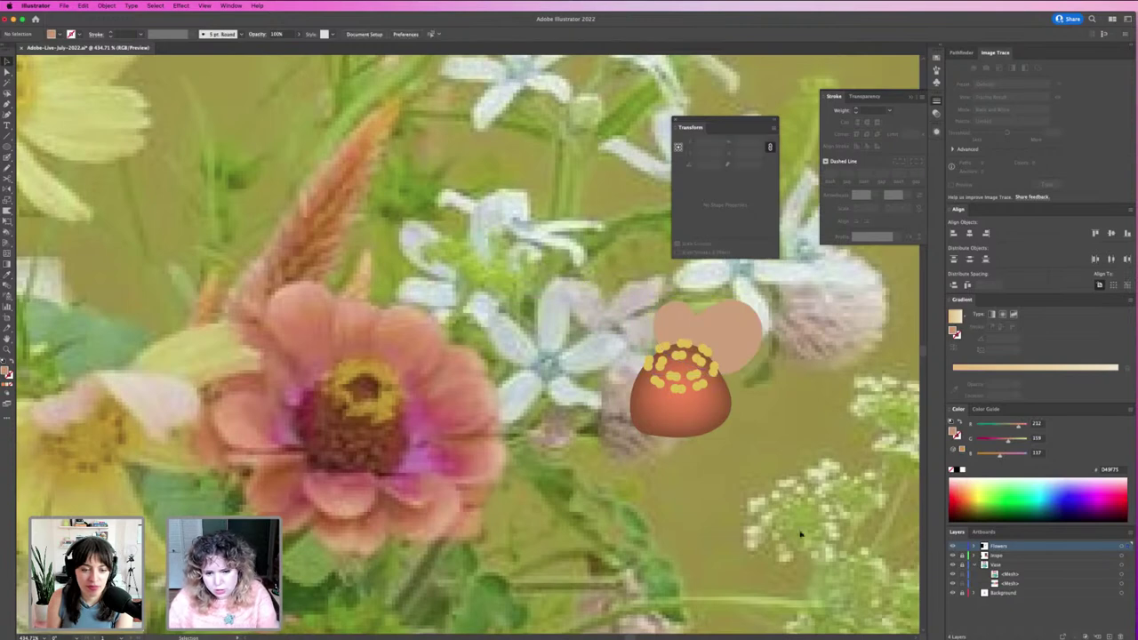
# Draw a heart-shaped petal about 0.31 by 0.30 in at the dome's lower right, filled with the first petal's tan.
pyautogui.press('n')
pyautogui.moveTo(721, 493)
pyautogui.mouseDown()
pyautogui.moveTo(743, 527)
pyautogui.moveTo(779, 528)
pyautogui.moveTo(778, 497)
pyautogui.moveTo(800, 486)
pyautogui.moveTo(799, 468)
pyautogui.moveTo(765, 457)
pyautogui.moveTo(741, 463)
pyautogui.moveTo(724, 491)
pyautogui.moveTo(748, 437)
pyautogui.mouseUp()
pyautogui.press('i')
pyautogui.click(722, 366)
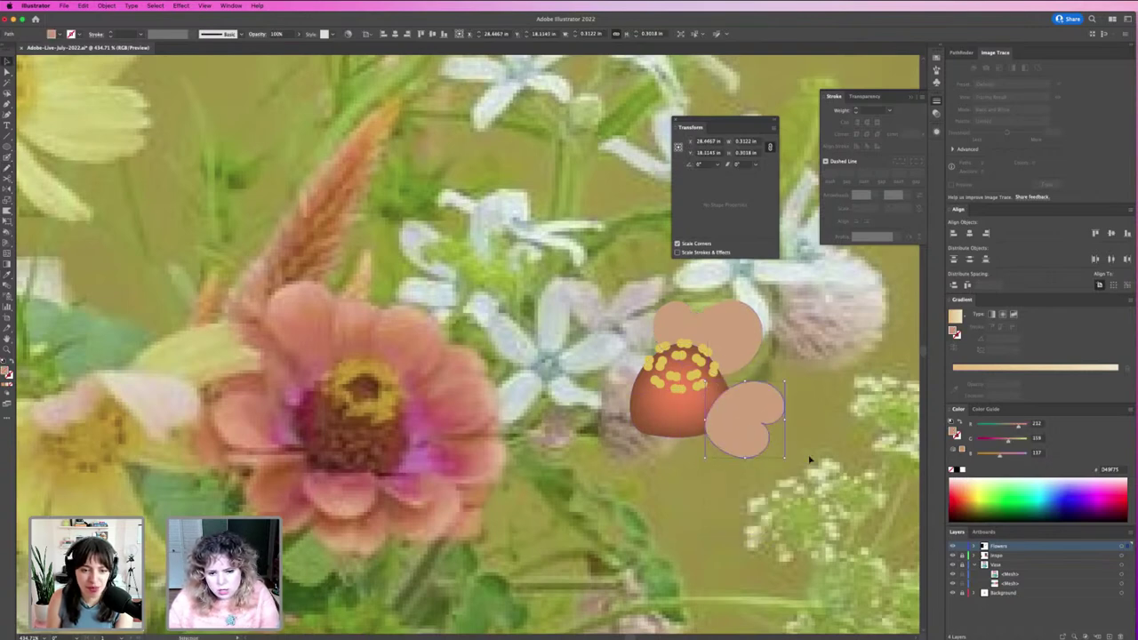
pyautogui.click(665, 469)
# Draw a tan heart-shaped petal, move it to the dome's lower left and enlarge it to about 0.34 by 0.32 in.
pyautogui.press('n')
pyautogui.moveTo(631, 477)
pyautogui.mouseDown()
pyautogui.moveTo(614, 507)
pyautogui.moveTo(637, 513)
pyautogui.moveTo(645, 535)
pyautogui.moveTo(673, 530)
pyautogui.moveTo(680, 517)
pyautogui.moveTo(629, 477)
pyautogui.mouseUp()
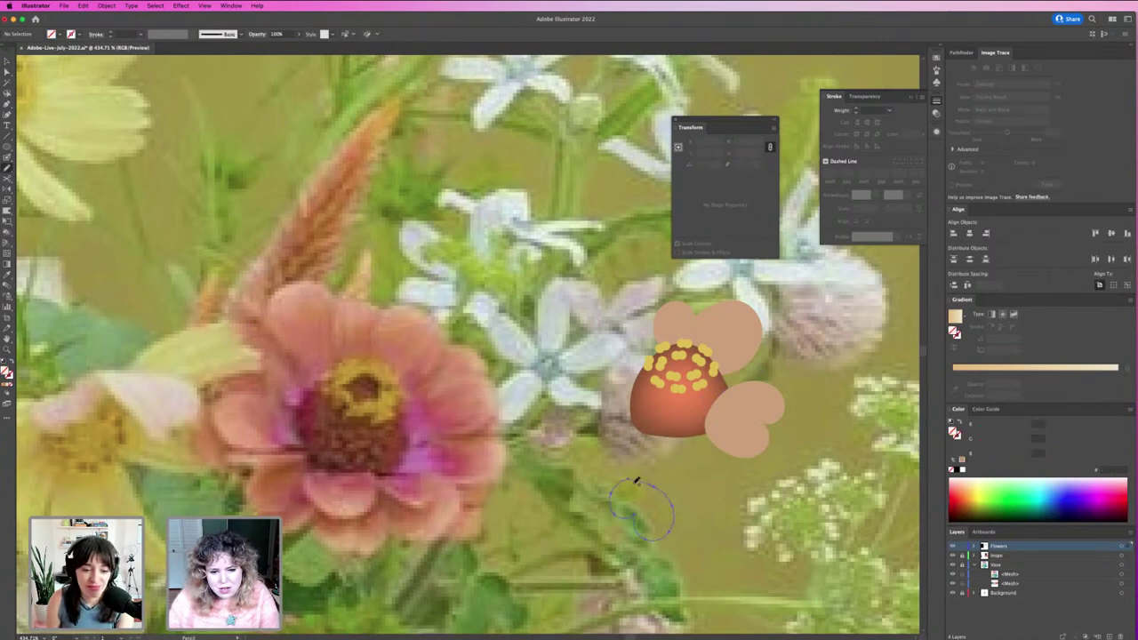
pyautogui.press('i')
pyautogui.click(722, 434)
pyautogui.press('v')
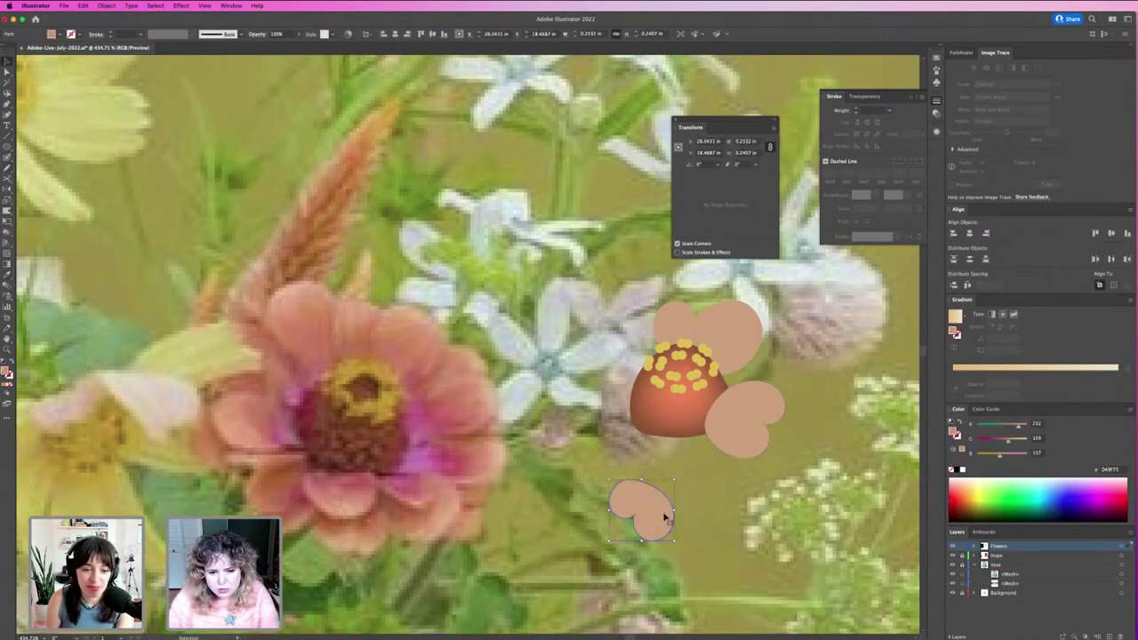
pyautogui.moveTo(653, 519)
pyautogui.mouseDown()
pyautogui.moveTo(629, 410)
pyautogui.moveTo(640, 443)
pyautogui.mouseUp()
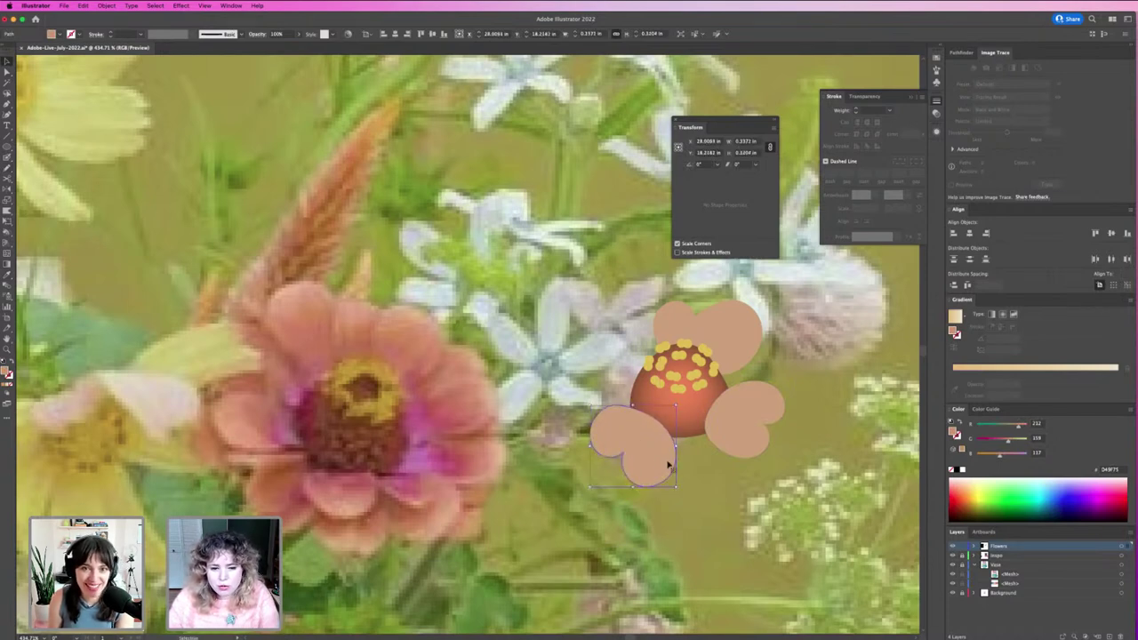
pyautogui.click(683, 453)
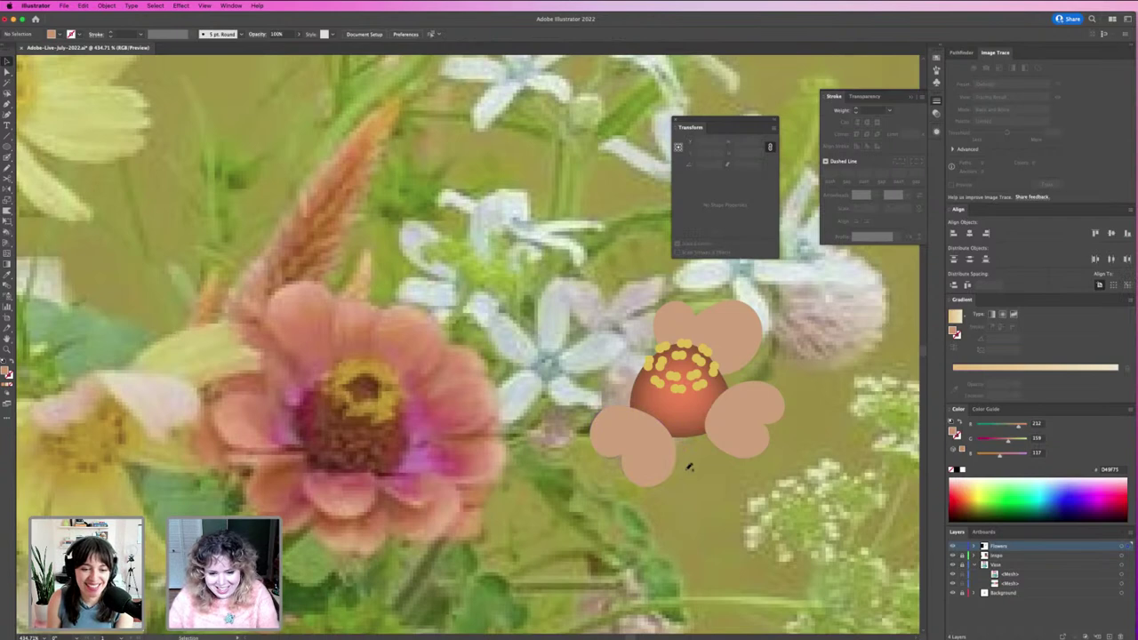
# Draw a lobed petal below the dome, bridging the two lower petals, and fill it with their tan.
pyautogui.press('n')
pyautogui.moveTo(658, 444)
pyautogui.mouseDown()
pyautogui.moveTo(663, 511)
pyautogui.moveTo(690, 506)
pyautogui.moveTo(694, 491)
pyautogui.moveTo(738, 492)
pyautogui.moveTo(745, 473)
pyautogui.moveTo(675, 431)
pyautogui.mouseUp()
pyautogui.press('v')
pyautogui.click(723, 461)
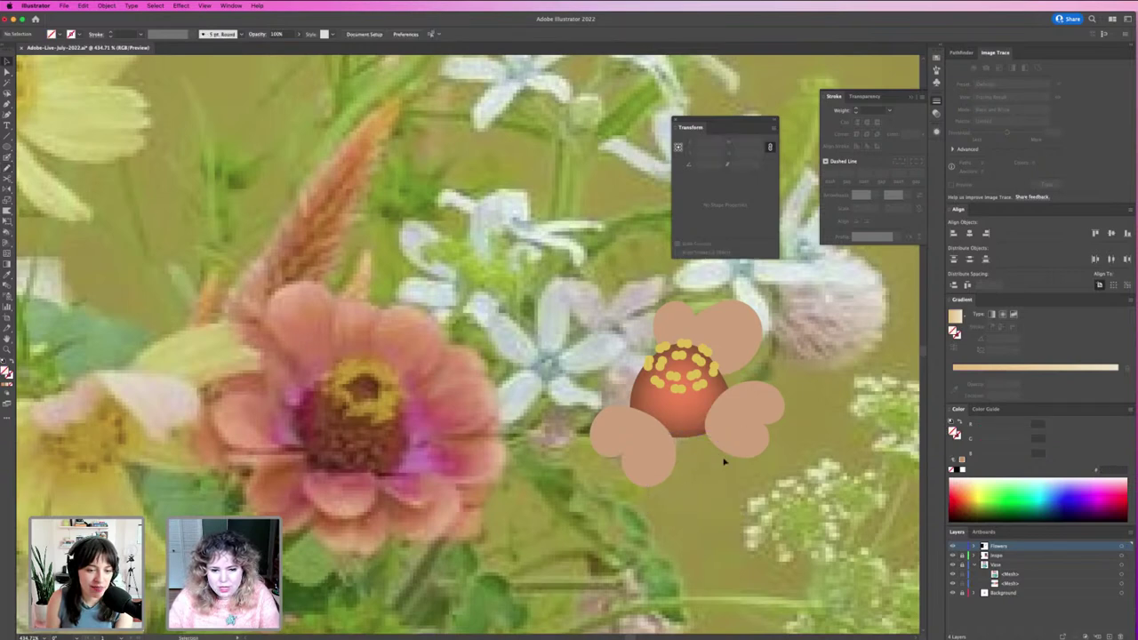
pyautogui.click(720, 496)
pyautogui.moveTo(714, 497); pyautogui.dragTo(732, 464)
pyautogui.press('i')
pyautogui.click(754, 446)
pyautogui.press('v')
pyautogui.click(771, 515)
# Draw a petal about 0.22 by 0.23 in at the dome's right side, filled with the neighbouring petal's tan.
pyautogui.press('n')
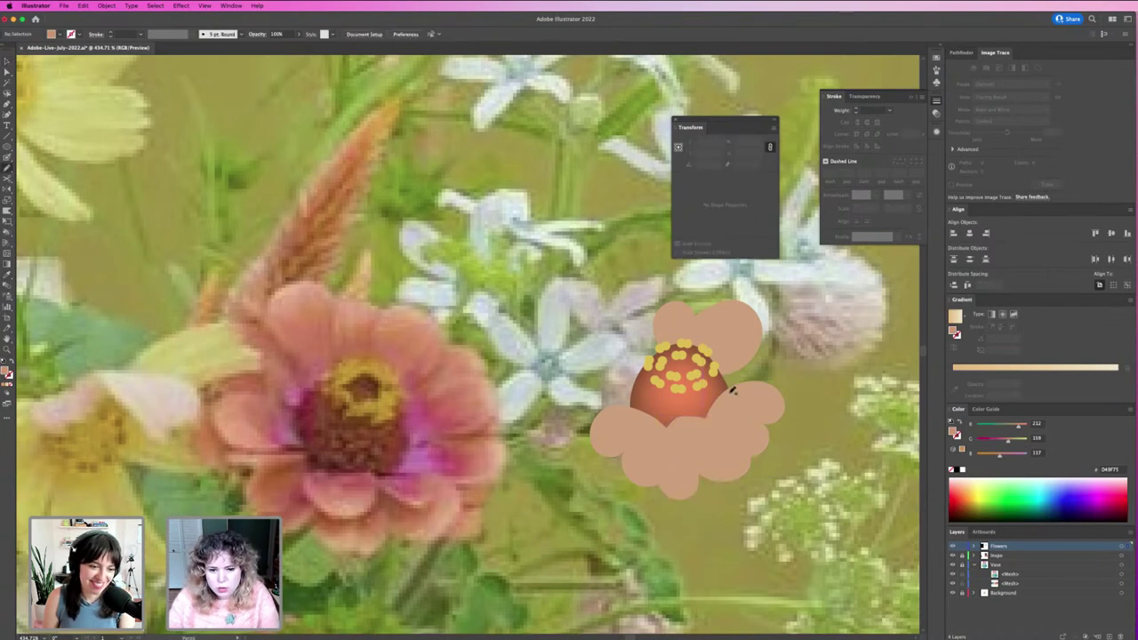
pyautogui.moveTo(722, 384)
pyautogui.mouseDown()
pyautogui.moveTo(776, 388)
pyautogui.moveTo(779, 377)
pyautogui.moveTo(755, 334)
pyautogui.moveTo(739, 339)
pyautogui.moveTo(721, 382)
pyautogui.moveTo(758, 369)
pyautogui.mouseUp()
pyautogui.press('i')
pyautogui.click(741, 408)
pyautogui.press('v')
# Draw two tan petals at the dome's upper left and left, about 0.25 by 0.29 in and 0.26 by 0.18 in.
pyautogui.press('n')
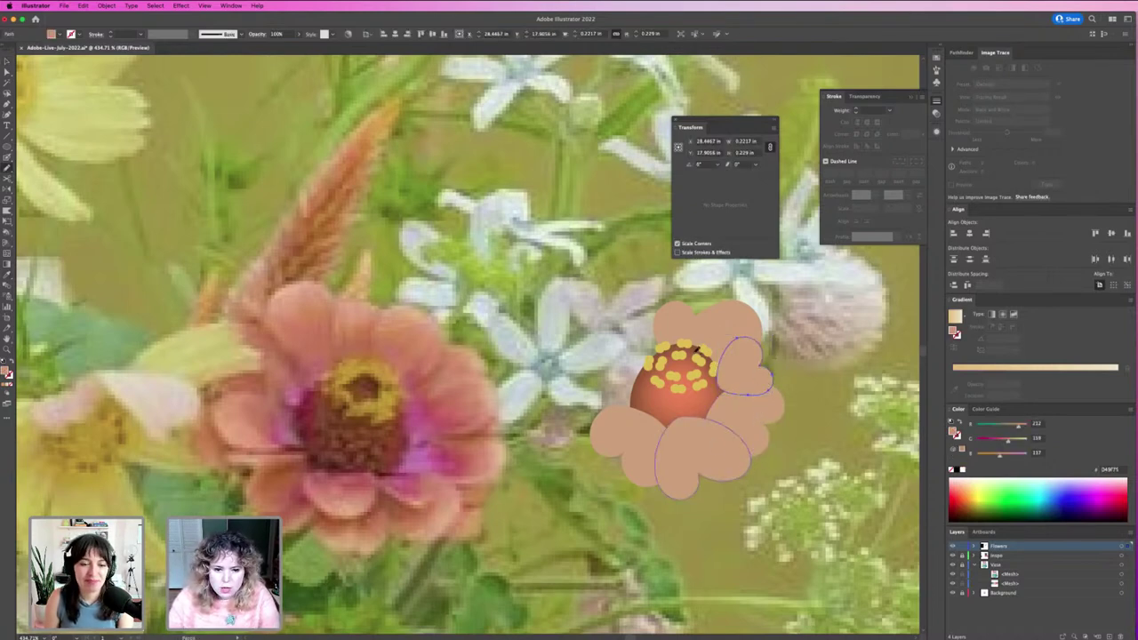
pyautogui.moveTo(669, 349)
pyautogui.mouseDown()
pyautogui.moveTo(641, 314)
pyautogui.moveTo(611, 349)
pyautogui.moveTo(614, 372)
pyautogui.moveTo(652, 384)
pyautogui.moveTo(672, 357)
pyautogui.mouseUp()
pyautogui.press('i')
pyautogui.click(681, 326)
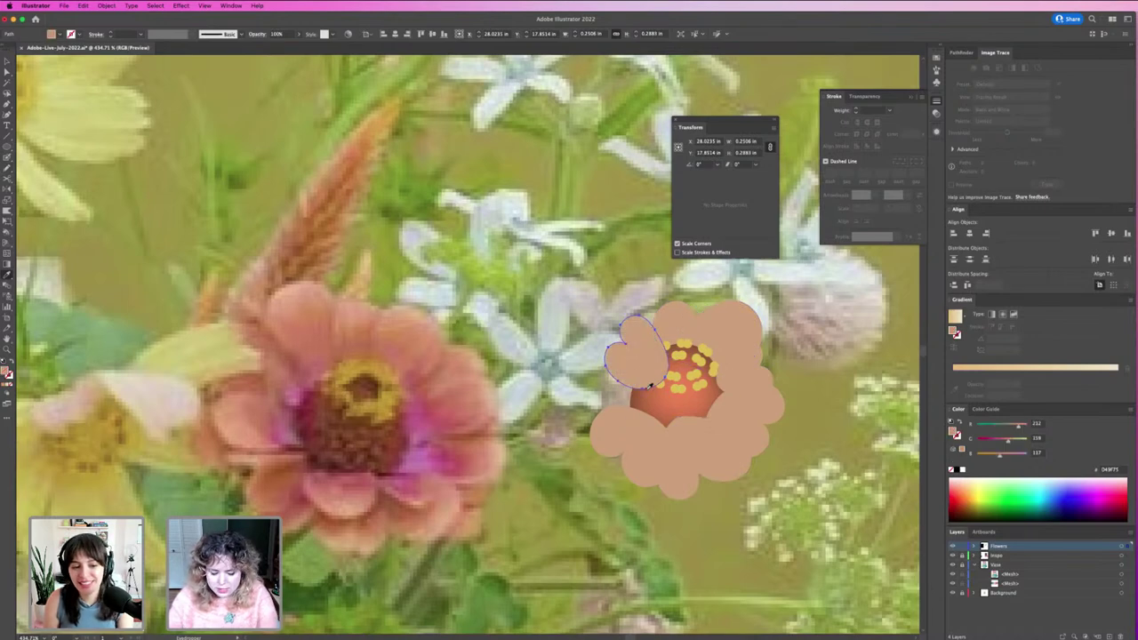
pyautogui.press('n')
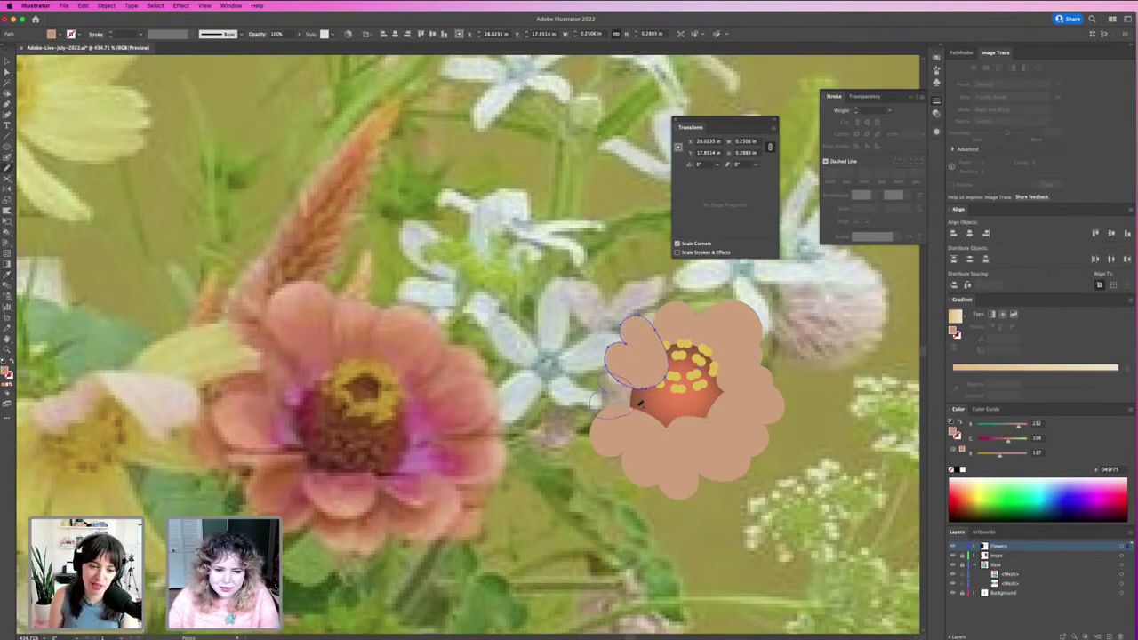
pyautogui.moveTo(645, 399); pyautogui.dragTo(646, 442)
pyautogui.press('v')
pyautogui.click(632, 516)
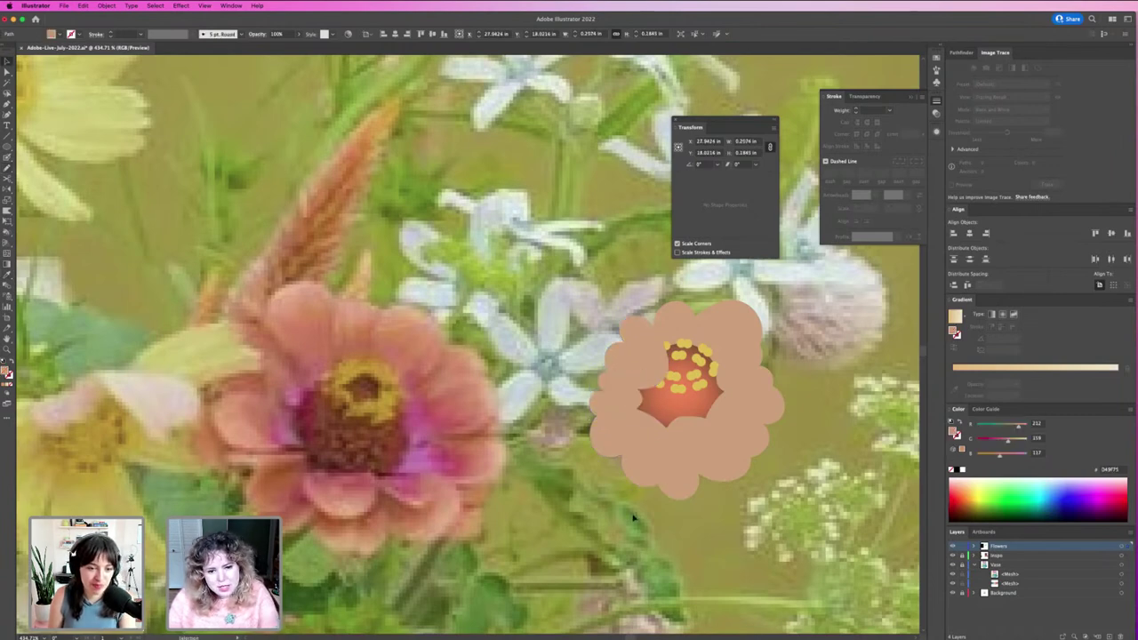
# Bring the domed centre and its yellow dotted rings in front of all the petals.
pyautogui.click(678, 398)
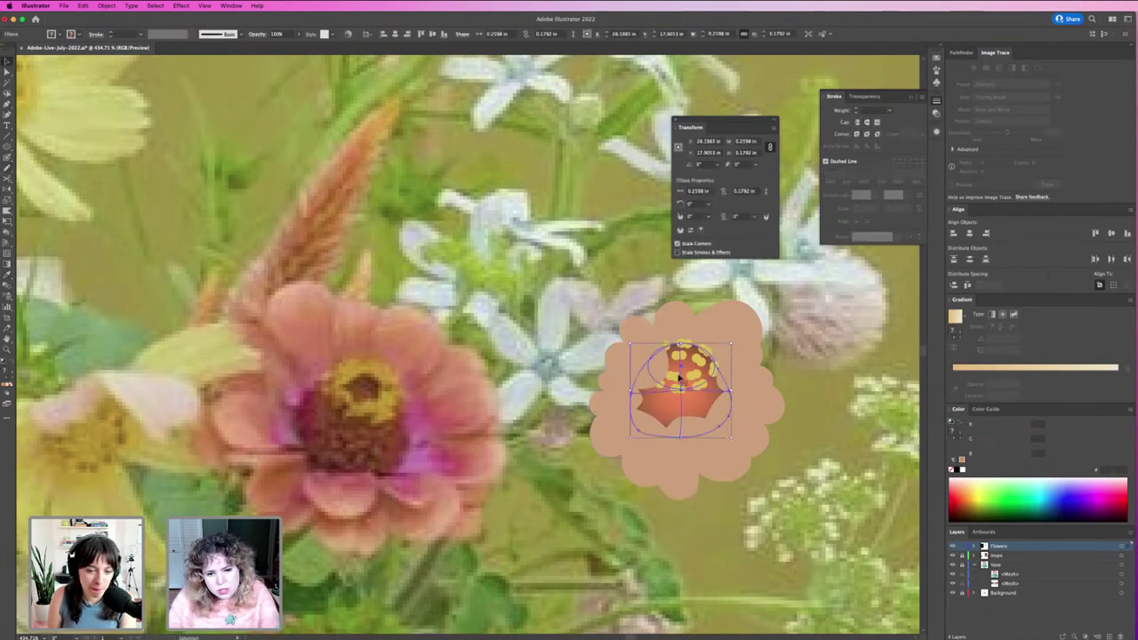
pyautogui.click(684, 349)
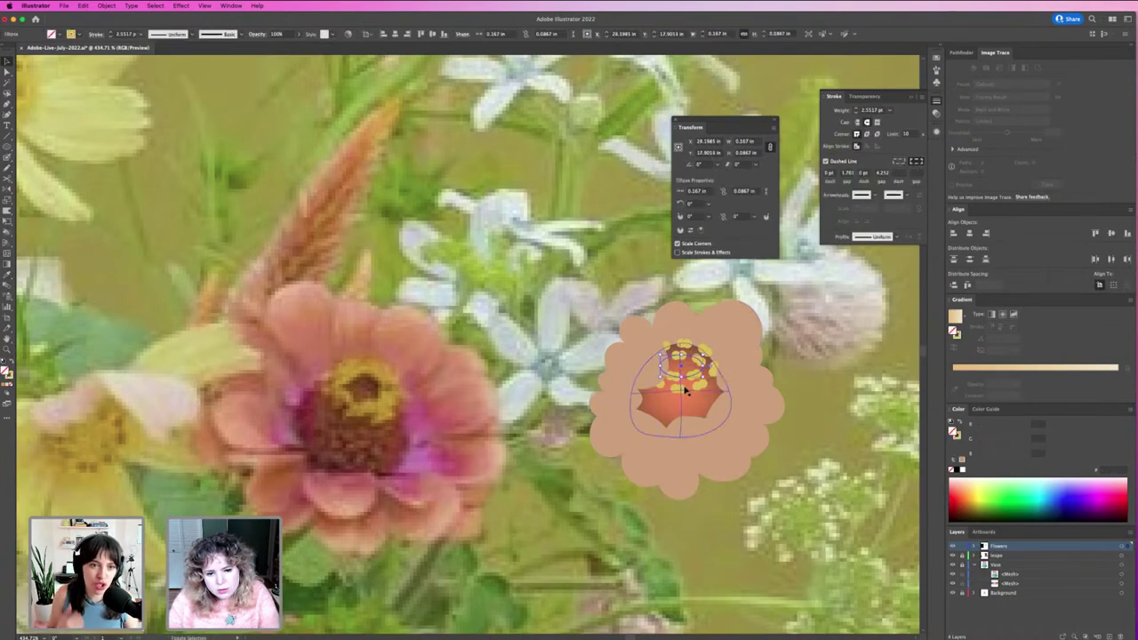
pyautogui.keyDown('shift'); pyautogui.click(681, 402); pyautogui.keyUp('shift')
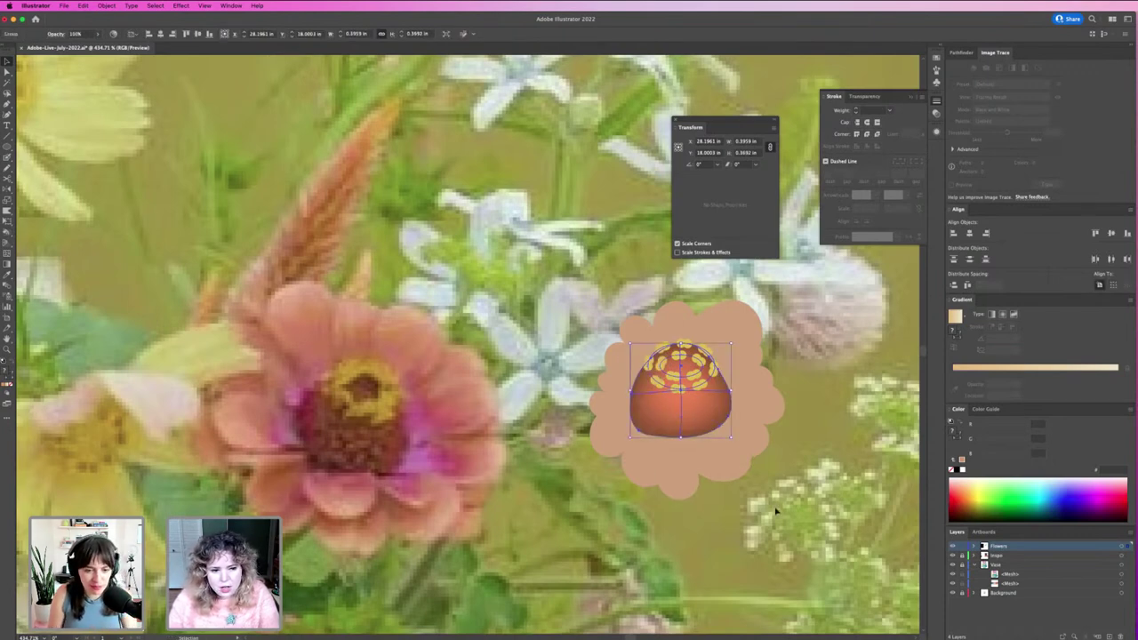
pyautogui.click(770, 503)
pyautogui.press('super+z')
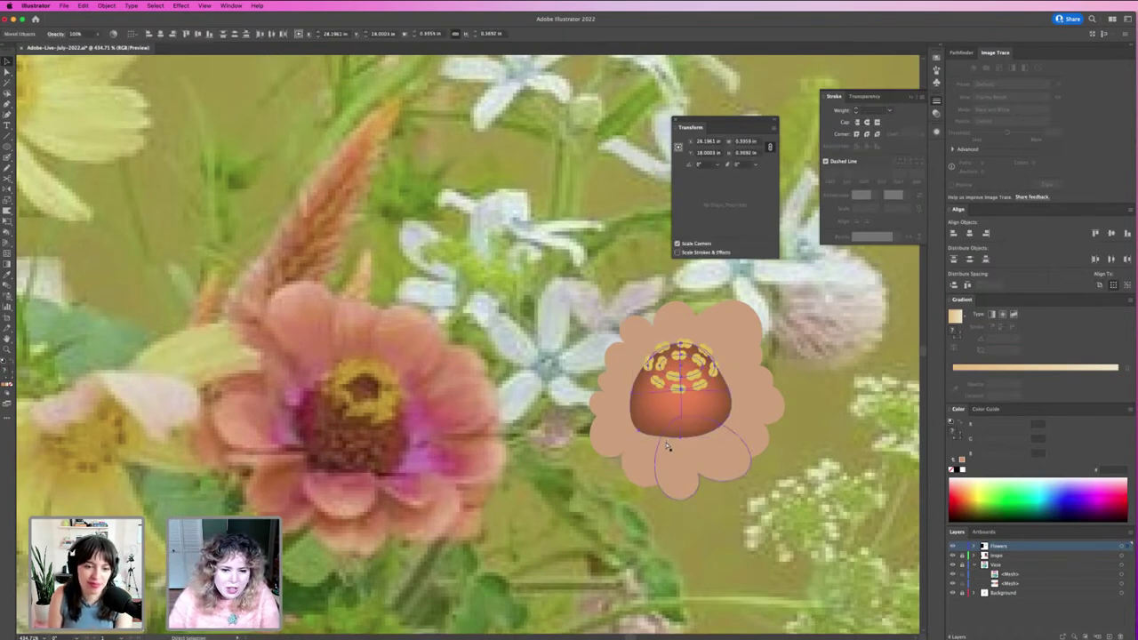
# Bring the three lower petals in front of the domed centre and deselect them.
pyautogui.click(670, 486)
pyautogui.keyDown('shift'); pyautogui.click(747, 436); pyautogui.keyUp('shift')
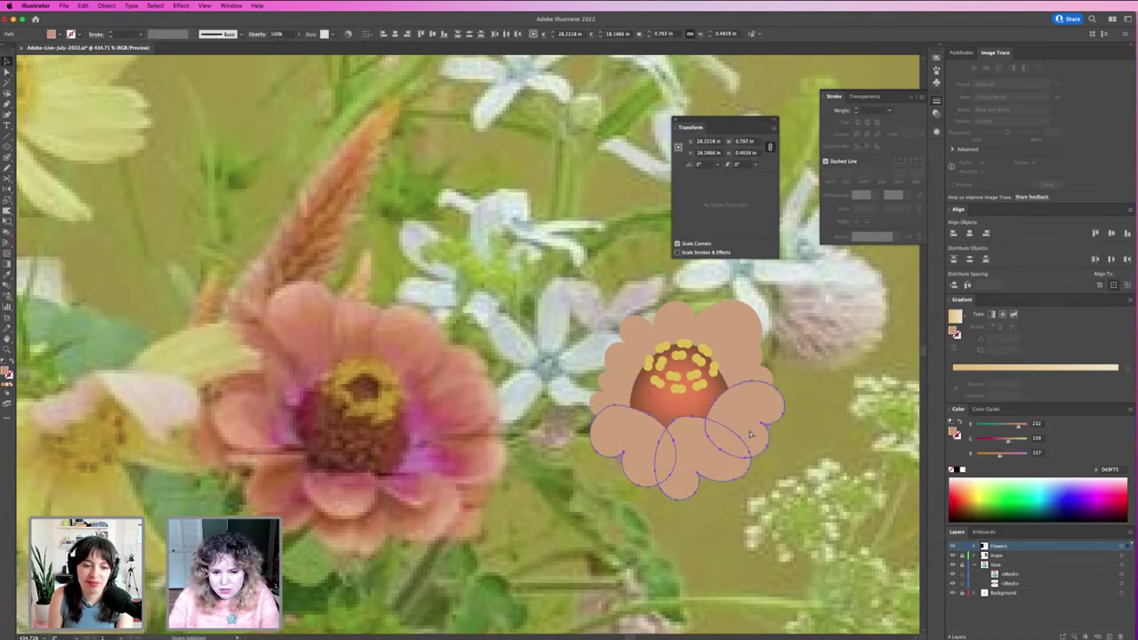
pyautogui.click(796, 451)
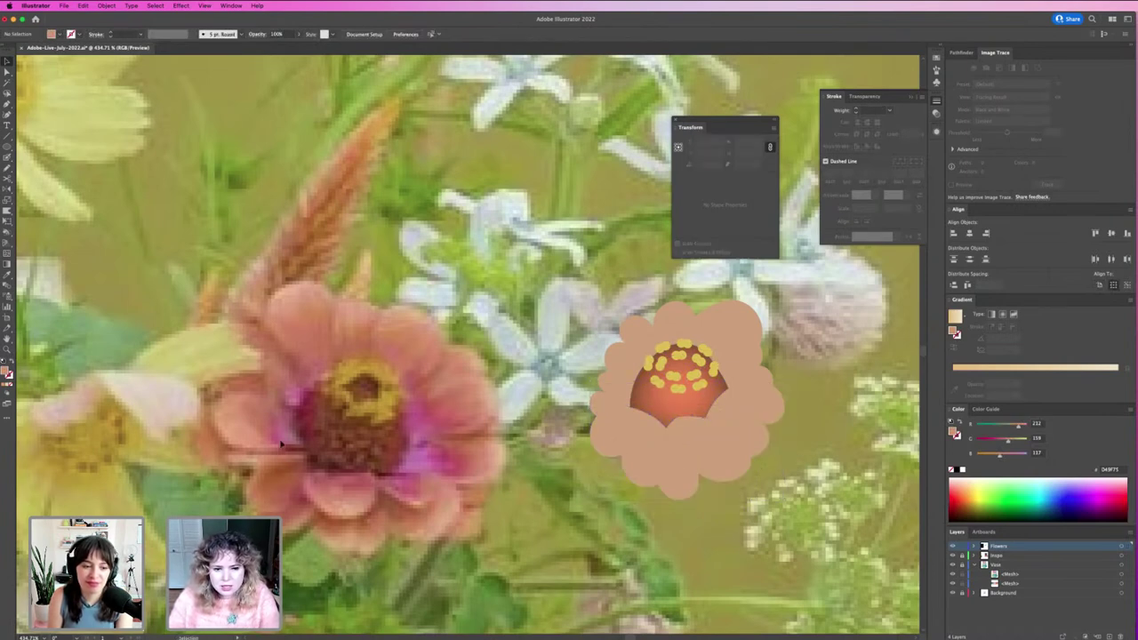
# Enlarge the two left petals outward together and nudge them slightly down, deselecting them.
pyautogui.click(615, 360)
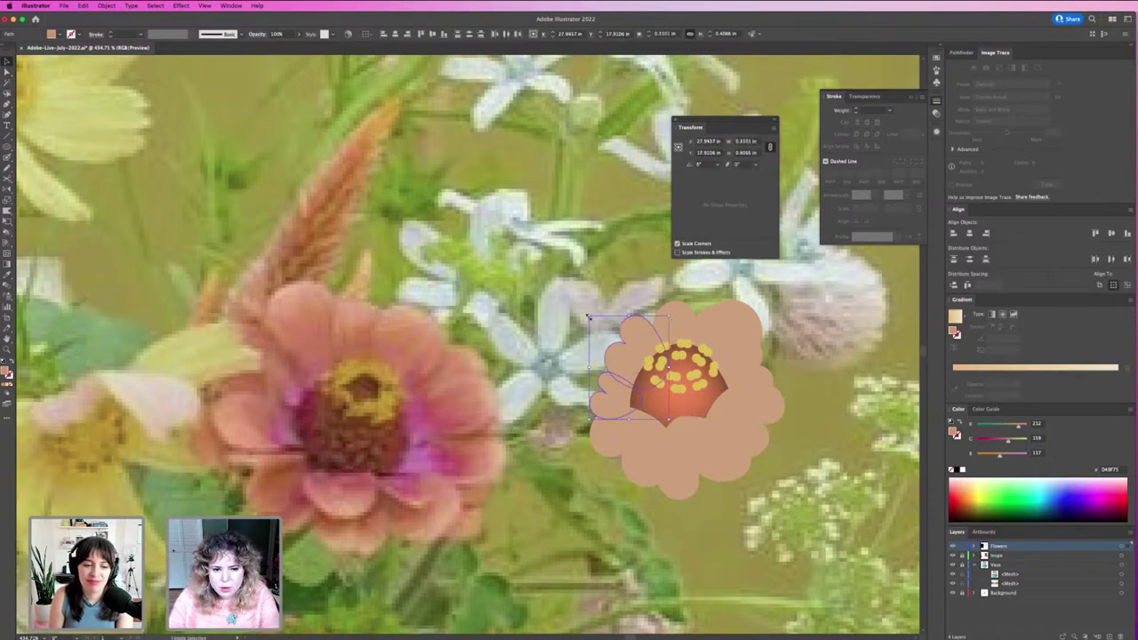
pyautogui.moveTo(589, 316); pyautogui.dragTo(564, 308)
pyautogui.moveTo(635, 339); pyautogui.dragTo(632, 347)
pyautogui.click(561, 399)
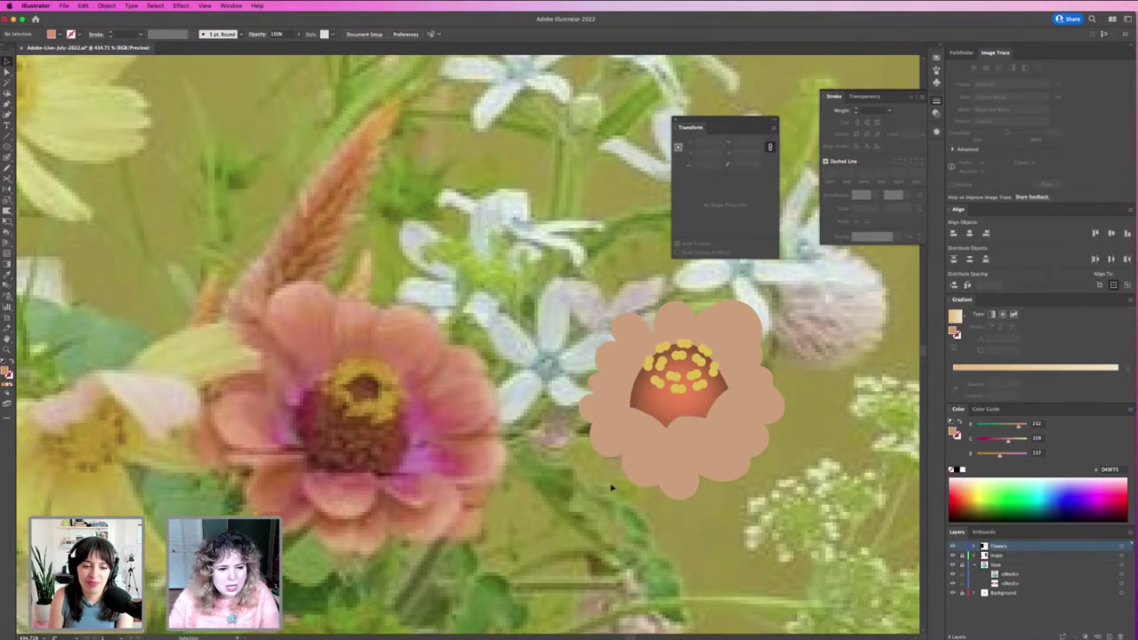
# Apply a radial gradient fill to all the petals of the flower.
pyautogui.moveTo(613, 490); pyautogui.dragTo(584, 485)
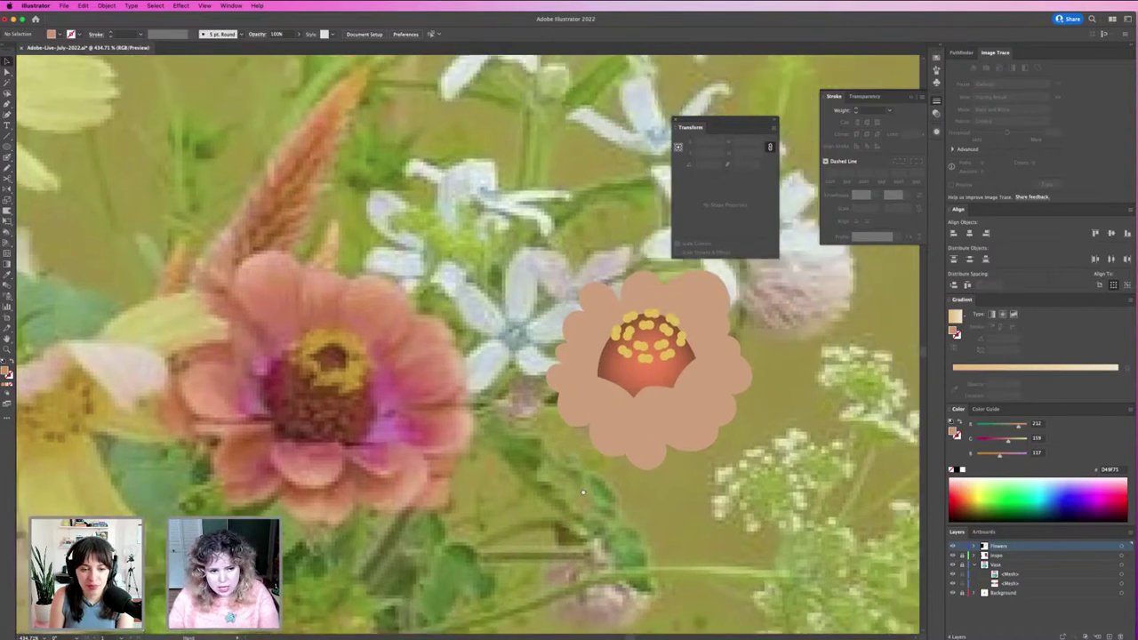
pyautogui.click(655, 436)
pyautogui.keyDown('shift'); pyautogui.click(597, 416); pyautogui.keyUp('shift')
pyautogui.keyDown('shift'); pyautogui.click(592, 374); pyautogui.keyUp('shift')
pyautogui.keyDown('shift'); pyautogui.click(636, 289); pyautogui.keyUp('shift')
pyautogui.keyDown('shift'); pyautogui.click(666, 296); pyautogui.keyUp('shift')
pyautogui.keyDown('shift'); pyautogui.click(706, 326); pyautogui.keyUp('shift')
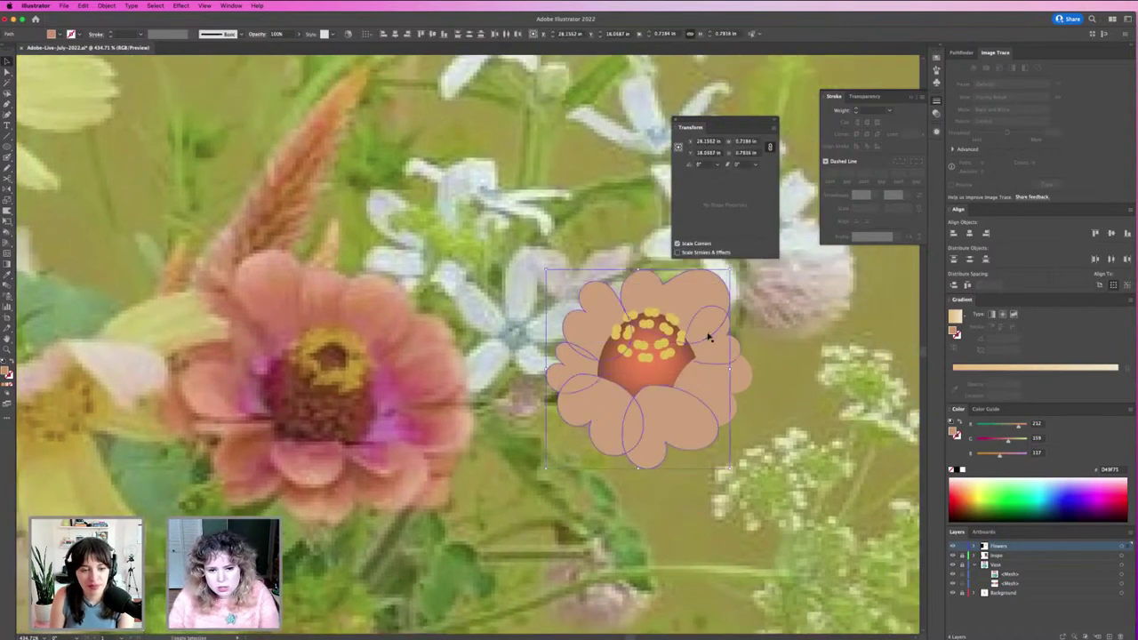
pyautogui.keyDown('shift'); pyautogui.click(720, 382); pyautogui.keyUp('shift')
pyautogui.keyDown('shift'); pyautogui.click(745, 380); pyautogui.keyUp('shift')
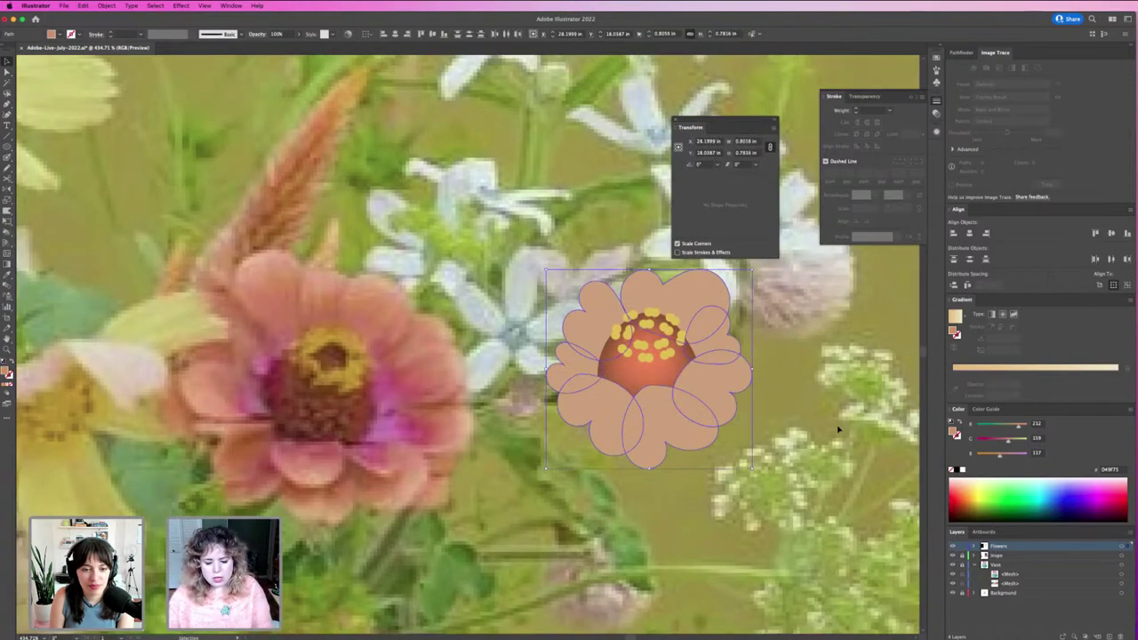
pyautogui.press('super+minus')
pyautogui.press('super+minus')
pyautogui.press('super+minus')
pyautogui.press('super+minus')
pyautogui.press('super+minus')
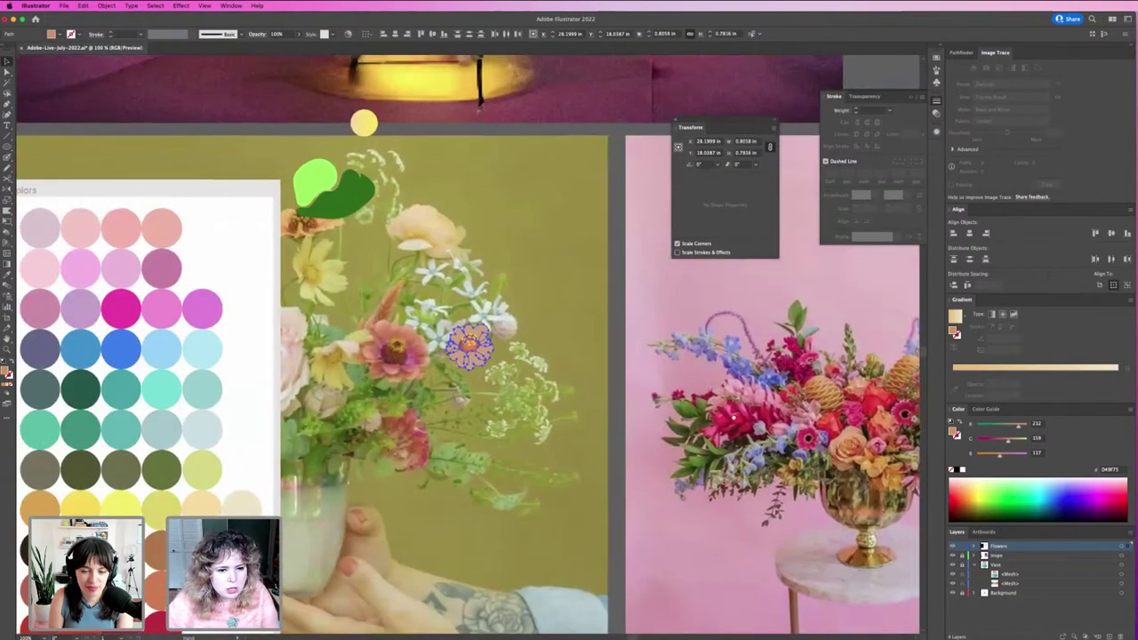
pyautogui.moveTo(733, 416); pyautogui.dragTo(828, 414)
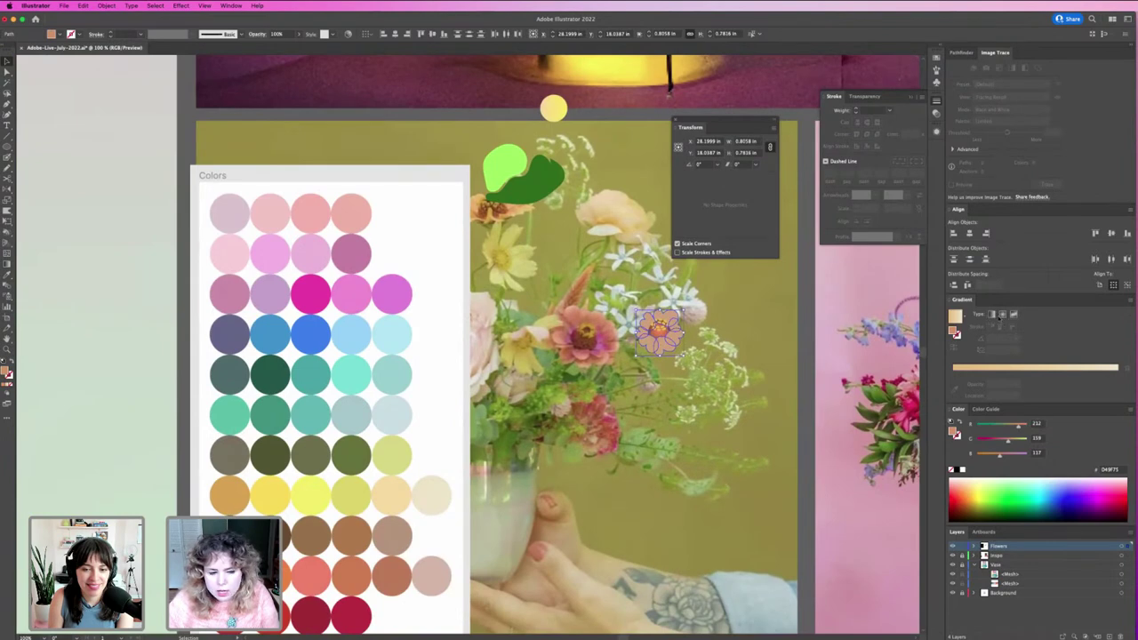
pyautogui.click(1002, 314)
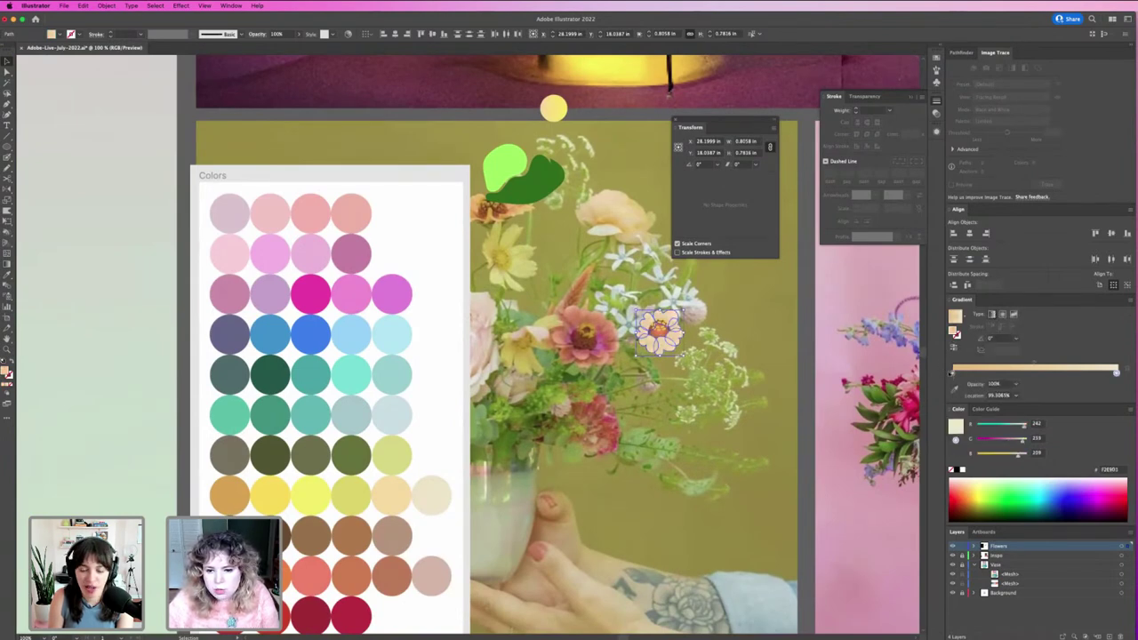
# Set the petals' gradient start colour to the bright magenta swatch and its end colour to the salmon pink swatch.
pyautogui.click(952, 373)
pyautogui.click(954, 390)
pyautogui.click(312, 283)
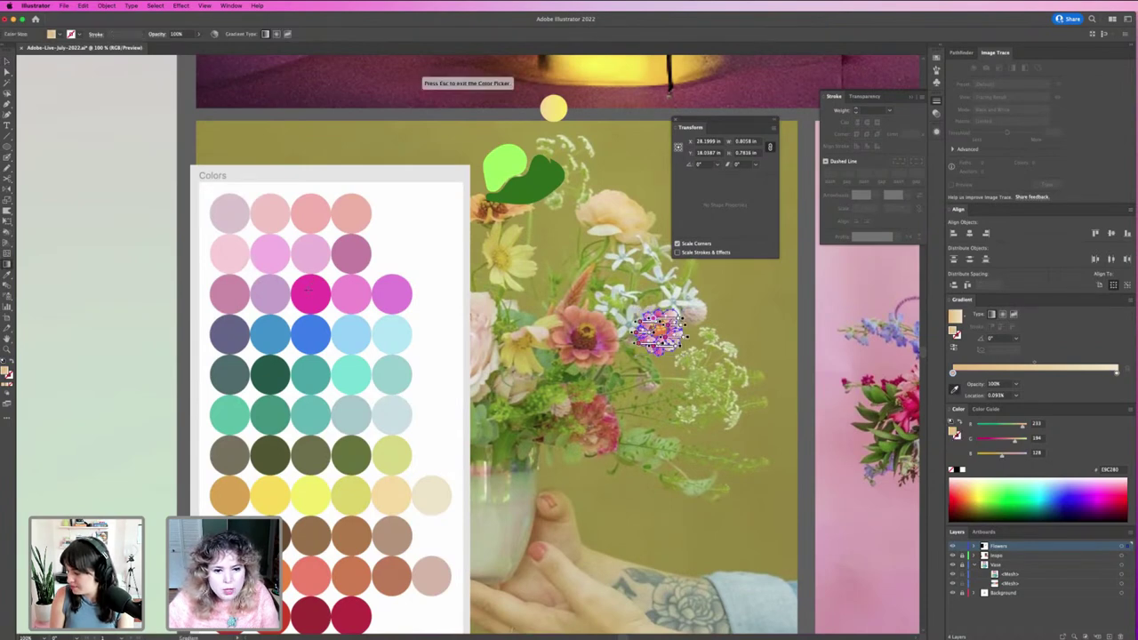
pyautogui.click(1116, 373)
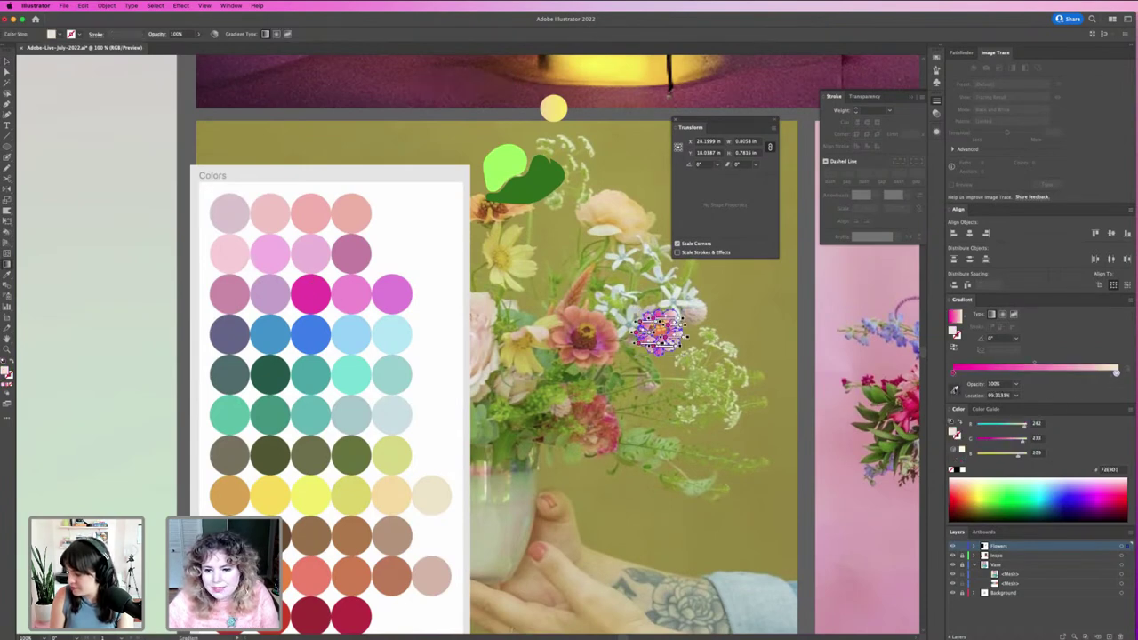
pyautogui.click(954, 388)
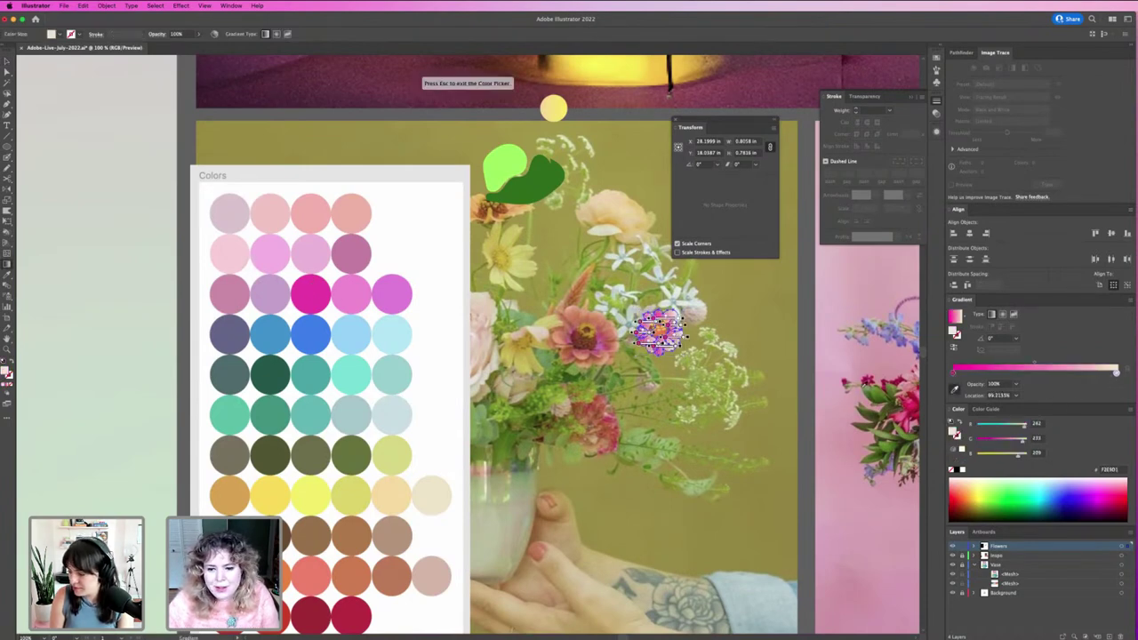
pyautogui.click(345, 213)
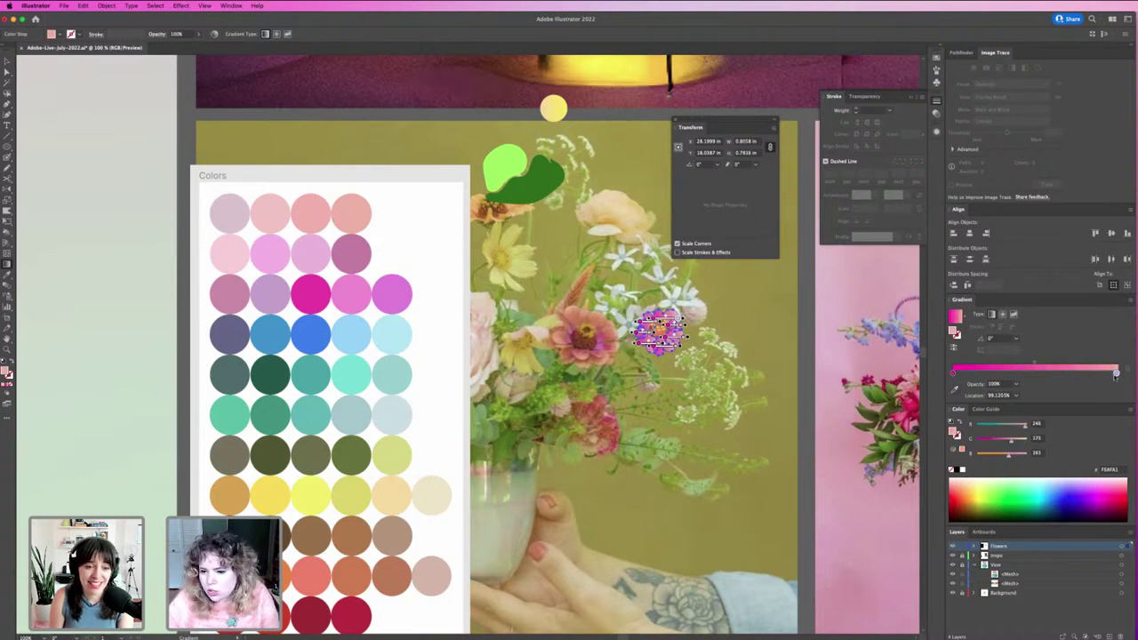
# Add a salmon middle stop to the petals' gradient, recolour the end stop at 100% with the pale pink swatch, and deselect.
pyautogui.moveTo(1115, 374)
pyautogui.mouseDown()
pyautogui.moveTo(1037, 373)
pyautogui.moveTo(1117, 373)
pyautogui.mouseUp()
pyautogui.click(1062, 373)
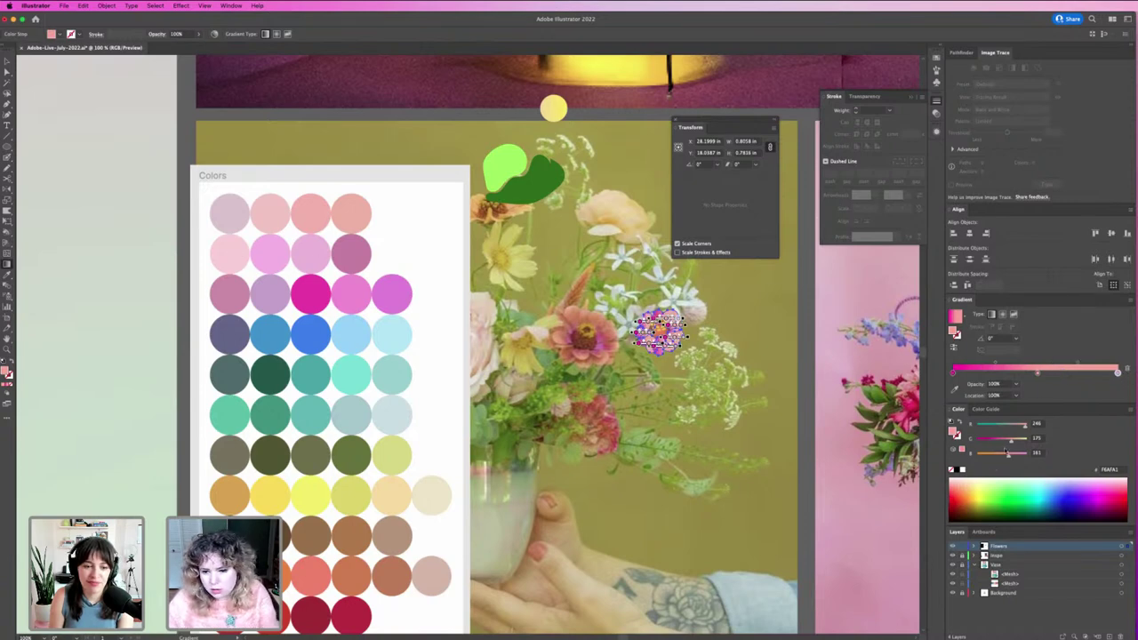
pyautogui.click(955, 389)
pyautogui.click(221, 249)
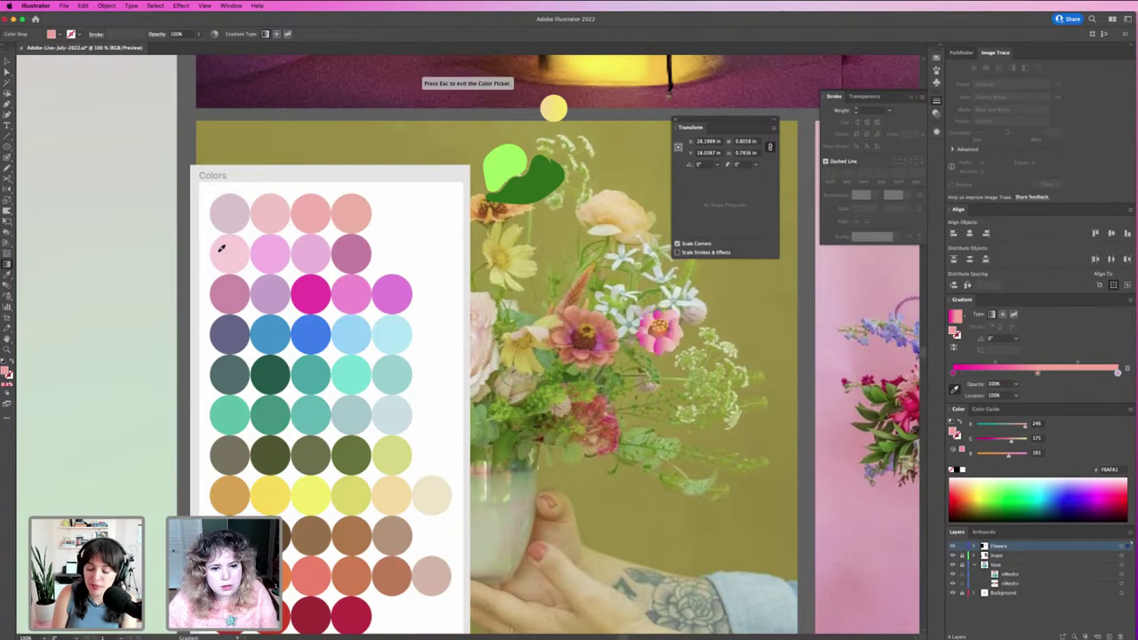
pyautogui.press('Escape')
pyautogui.press('super+shift+a')
# Redirect the front lower petal's gradient at about -73°, from magenta beside the domed centre to pale pink at the tip.
pyautogui.press('z')
pyautogui.moveTo(637, 315); pyautogui.dragTo(742, 383)
pyautogui.scroll(5, 743, 384)
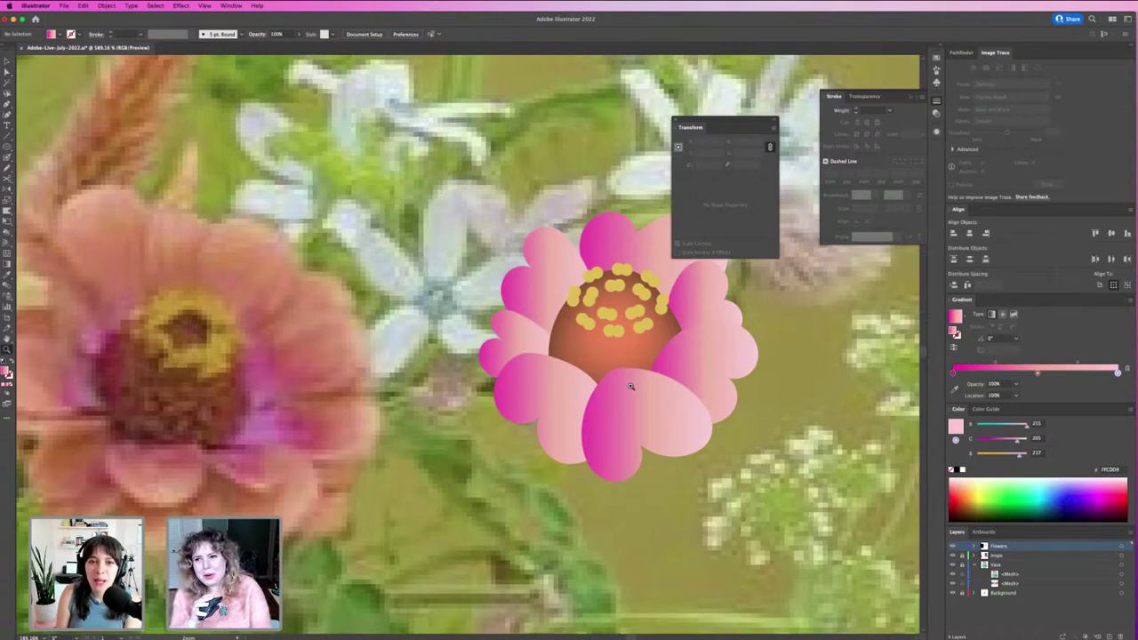
pyautogui.click(636, 411)
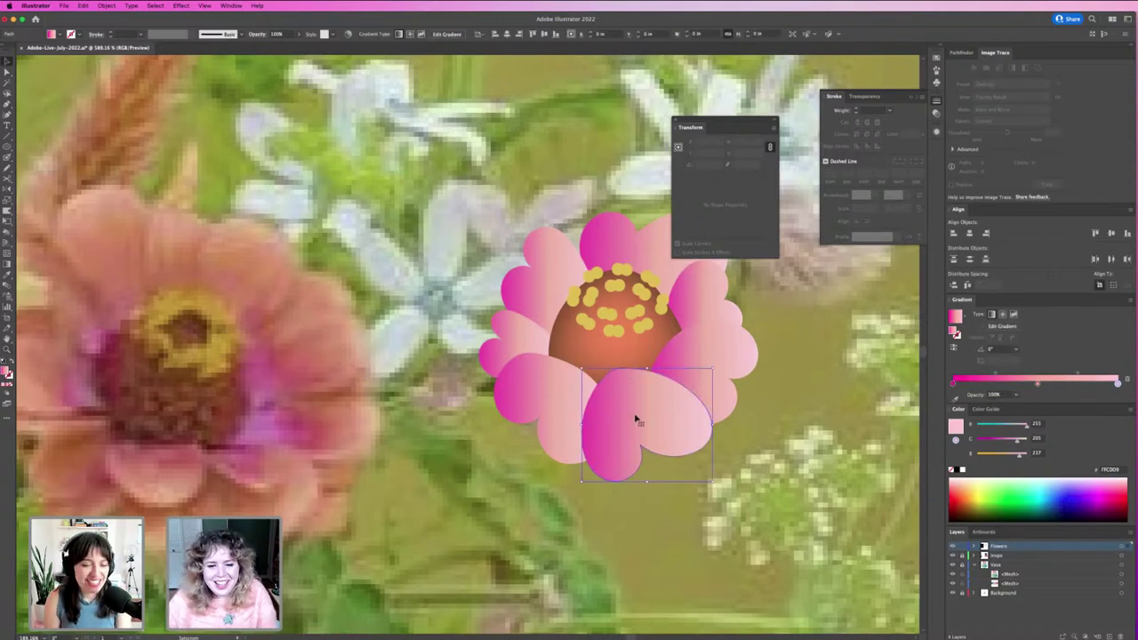
pyautogui.press('g')
pyautogui.moveTo(629, 373); pyautogui.dragTo(655, 463)
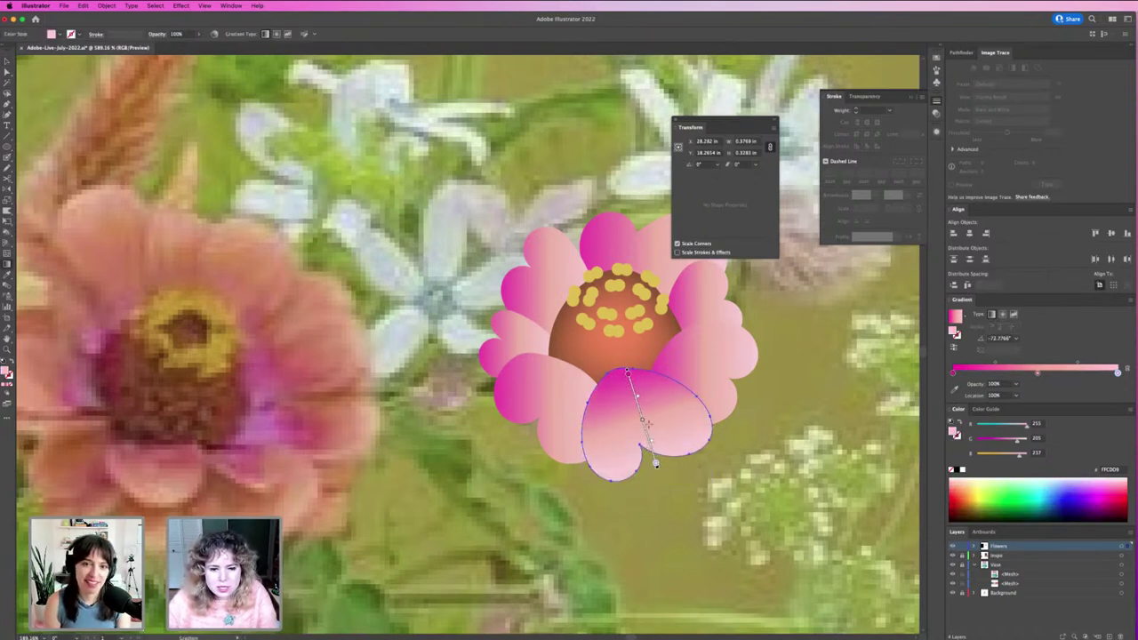
# Redirect the lower-left petal's gradient diagonally outward, with magenta beside the domed centre and pale pink at the outer edge.
pyautogui.click(562, 393)
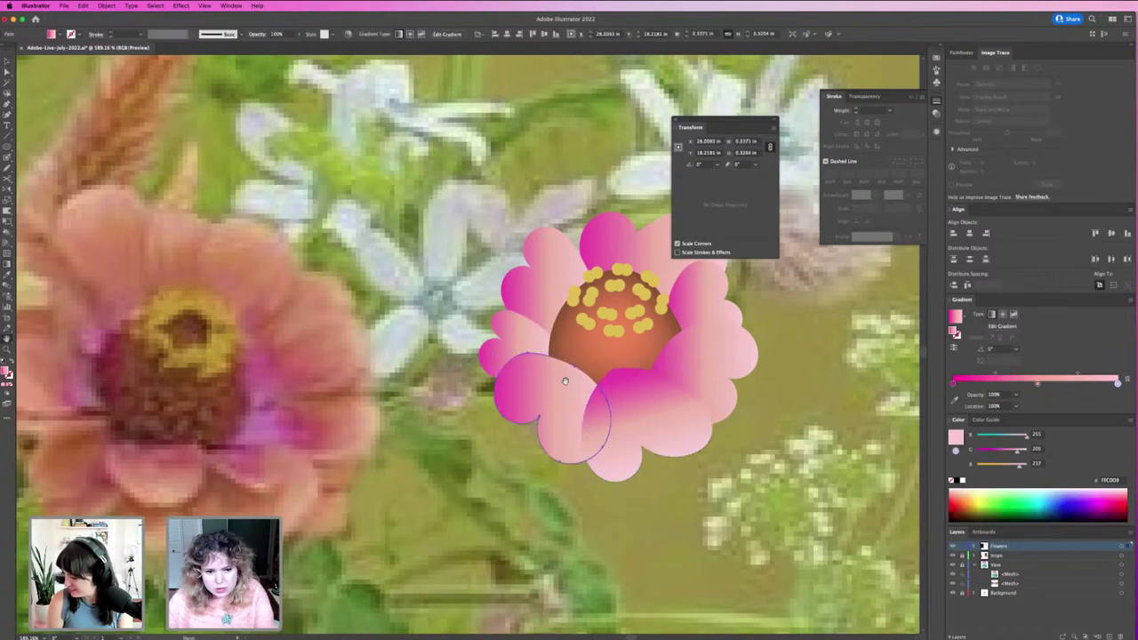
pyautogui.press('g')
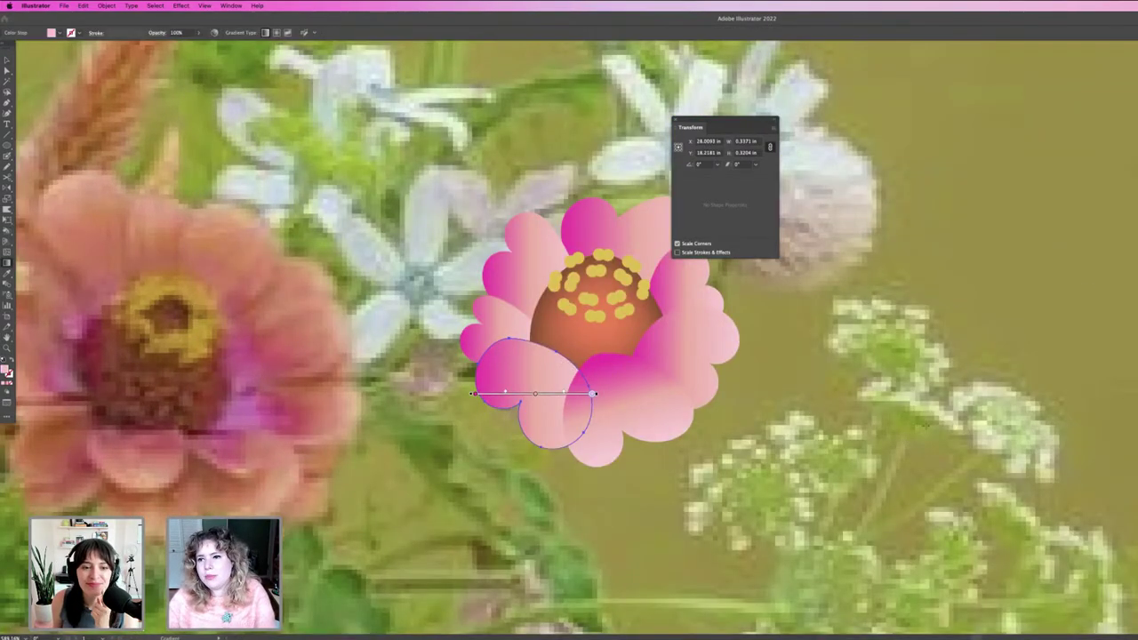
pyautogui.press('f')
pyautogui.press('f')
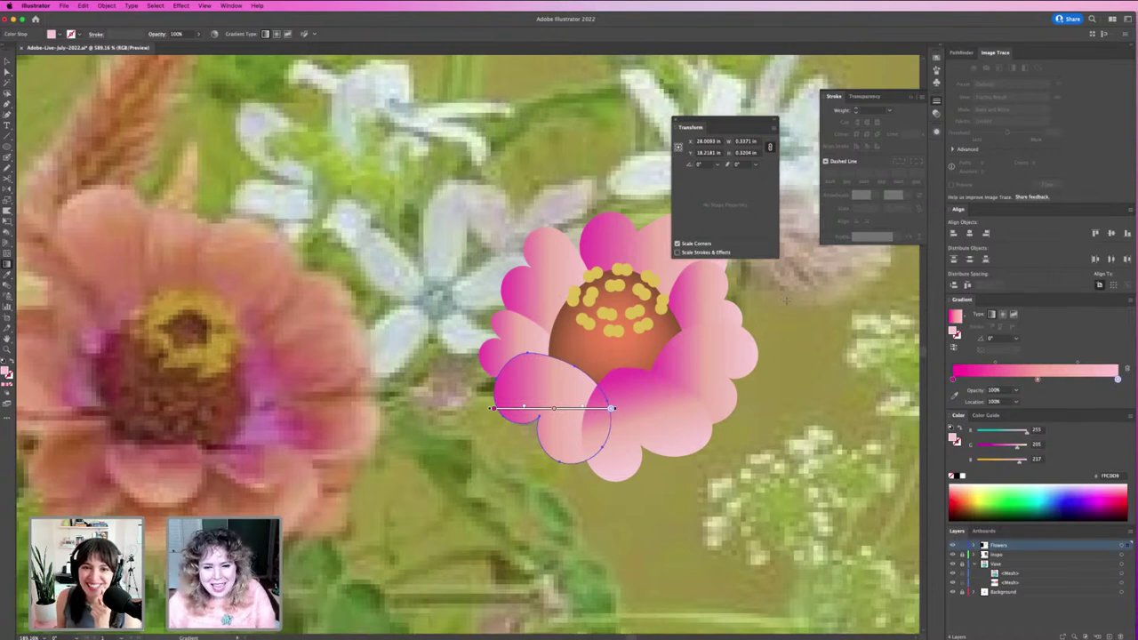
pyautogui.press('v')
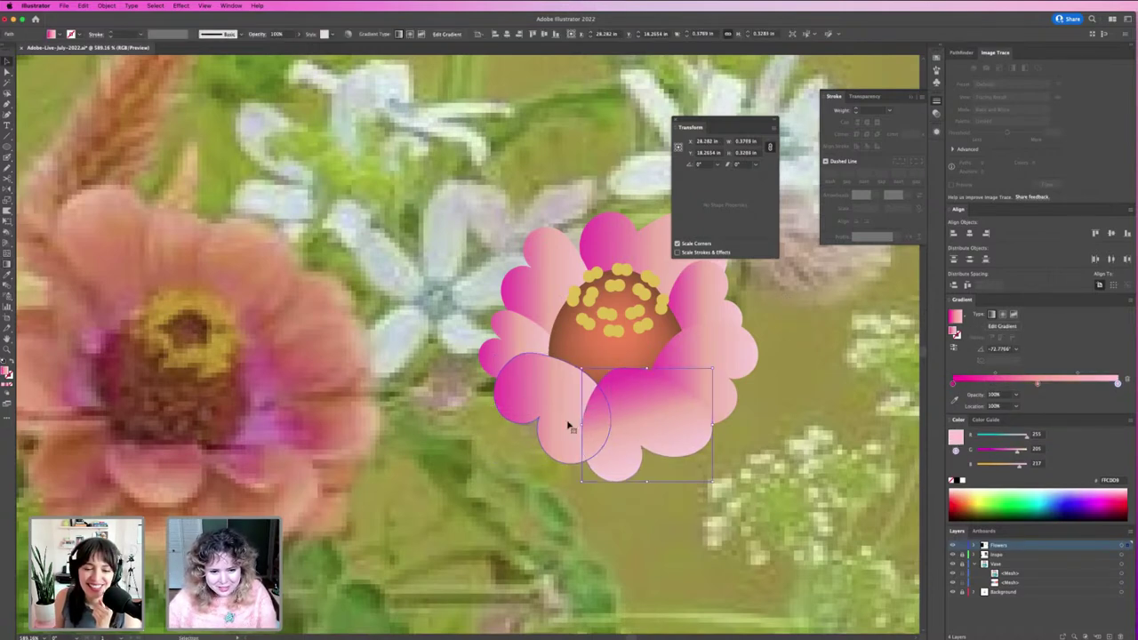
pyautogui.press('g')
pyautogui.moveTo(578, 364); pyautogui.dragTo(527, 437)
pyautogui.press('v')
# Redirect the top petal's gradient upward at about 77°, starting with magenta at the domed centre.
pyautogui.click(720, 353)
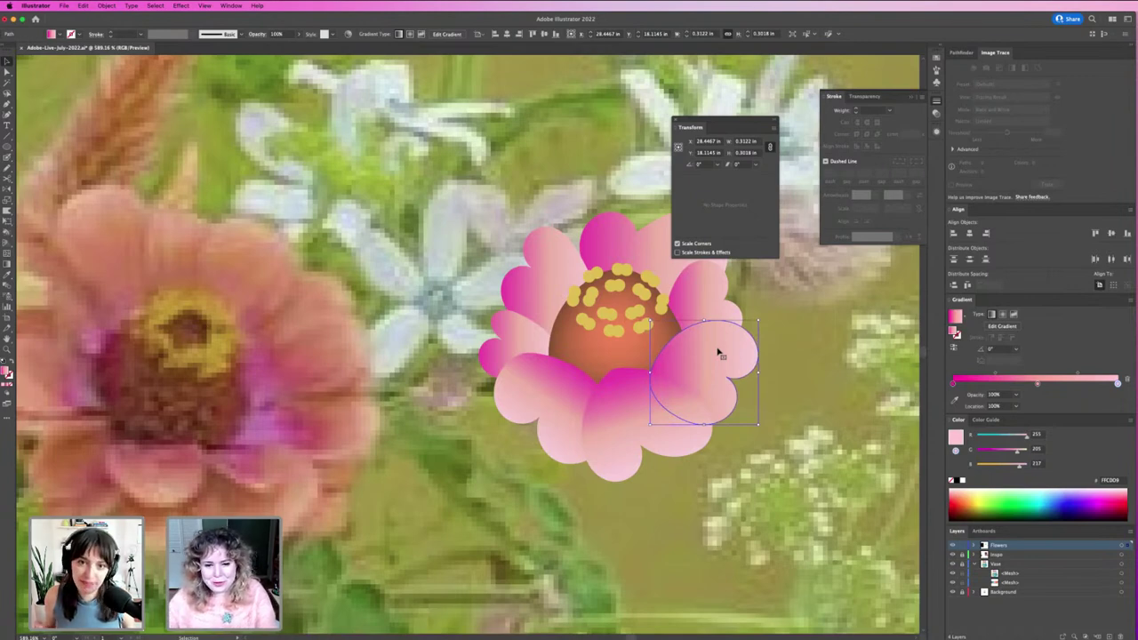
pyautogui.press('g')
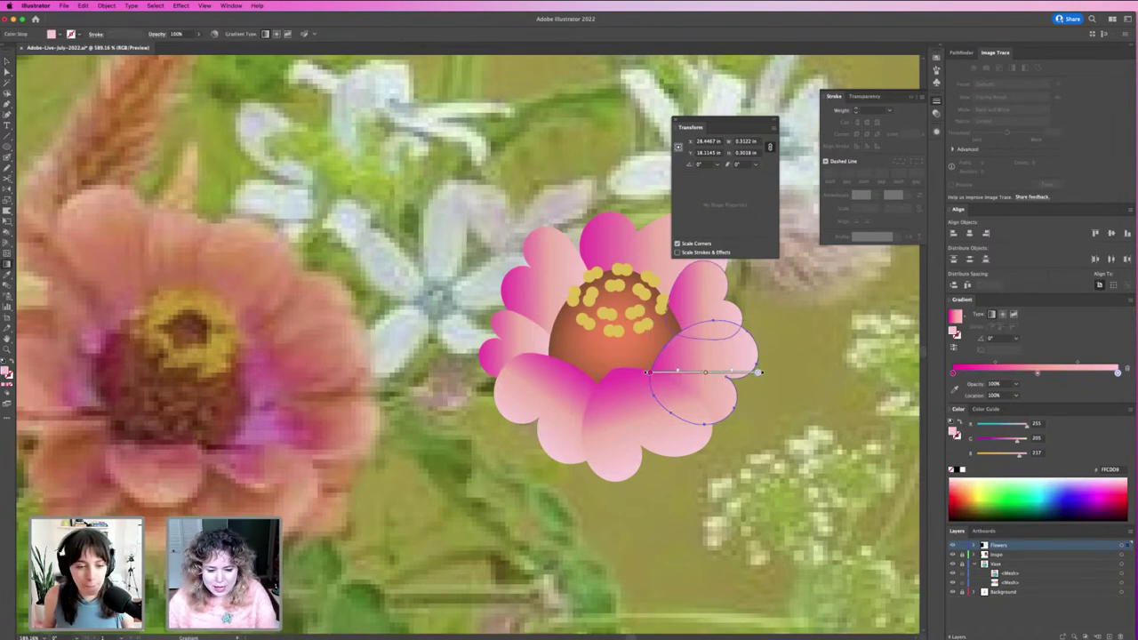
pyautogui.press('v')
pyautogui.click(650, 270)
pyautogui.moveTo(650, 270)
pyautogui.mouseDown()
pyautogui.moveTo(625, 293)
pyautogui.moveTo(640, 238)
pyautogui.mouseUp()
pyautogui.press('g')
pyautogui.press('v')
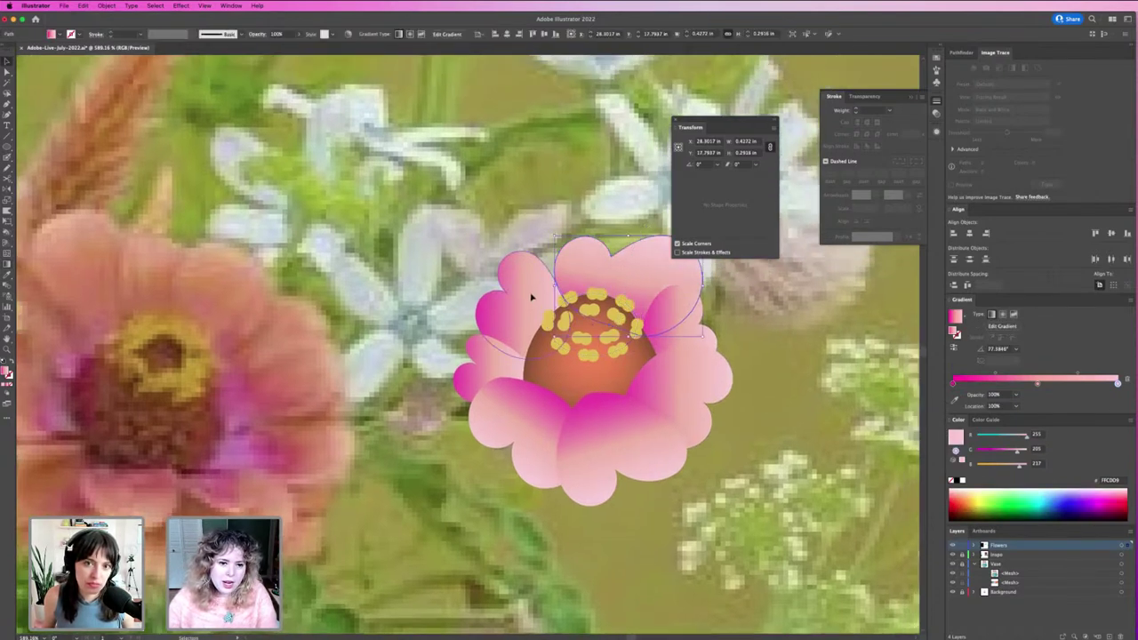
# Redirect the upper-left petal's gradient at about 134° and the far-left petal's at about 178°, both starting magenta at the centre.
pyautogui.click(528, 310)
pyautogui.moveTo(498, 280)
pyautogui.mouseDown()
pyautogui.moveTo(561, 351)
pyautogui.moveTo(488, 266)
pyautogui.moveTo(498, 284)
pyautogui.mouseUp()
pyautogui.press('v')
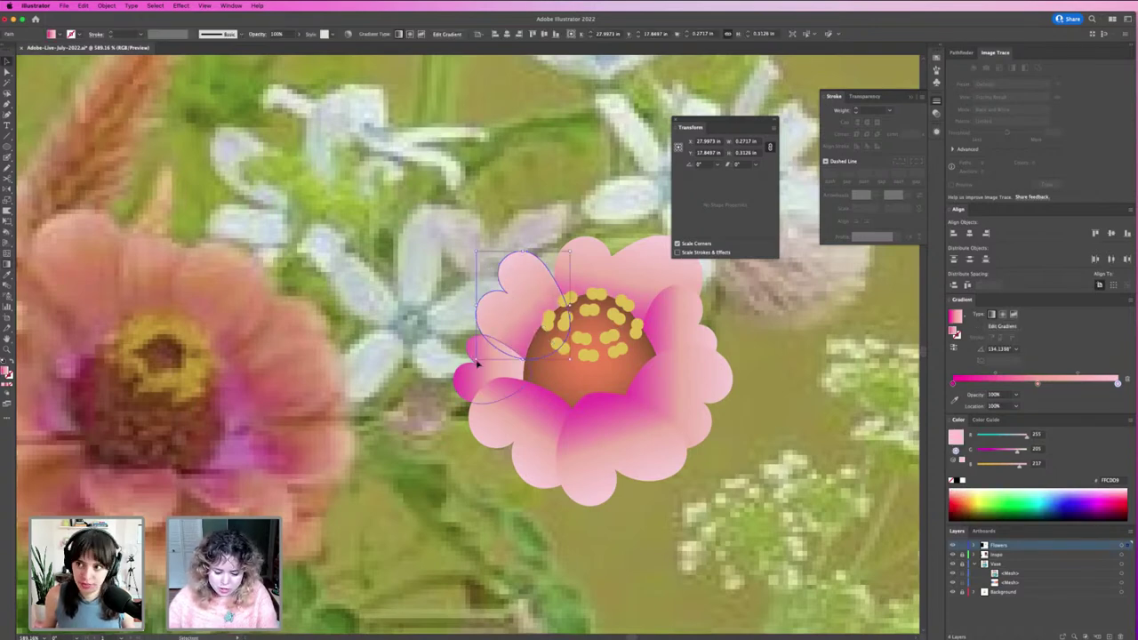
pyautogui.click(481, 369)
pyautogui.press('g')
pyautogui.moveTo(534, 372); pyautogui.dragTo(449, 368)
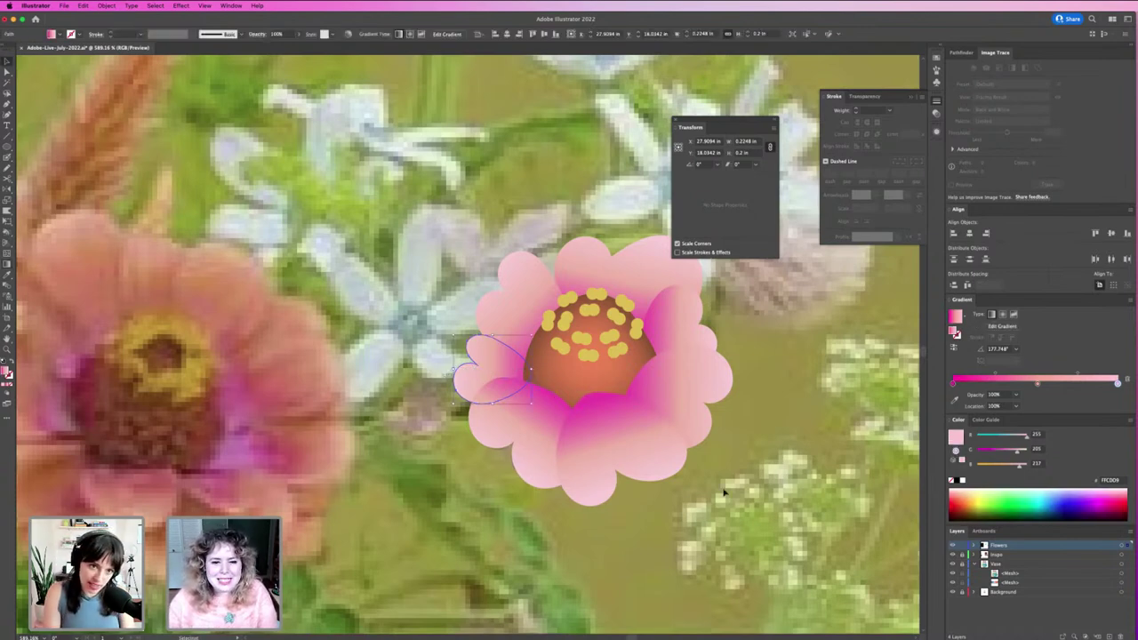
# Re-angle the upper-left petal's gradient to about 104°, with magenta starting at the petal's base, and deselect it.
pyautogui.click(520, 302)
pyautogui.press('g')
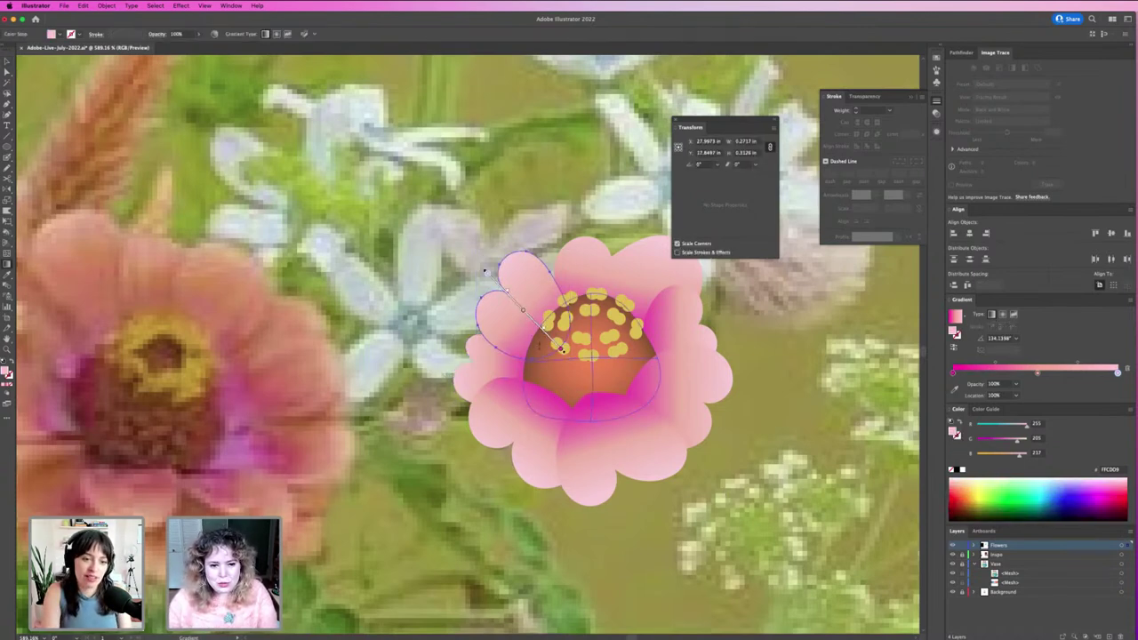
pyautogui.moveTo(531, 351); pyautogui.dragTo(507, 256)
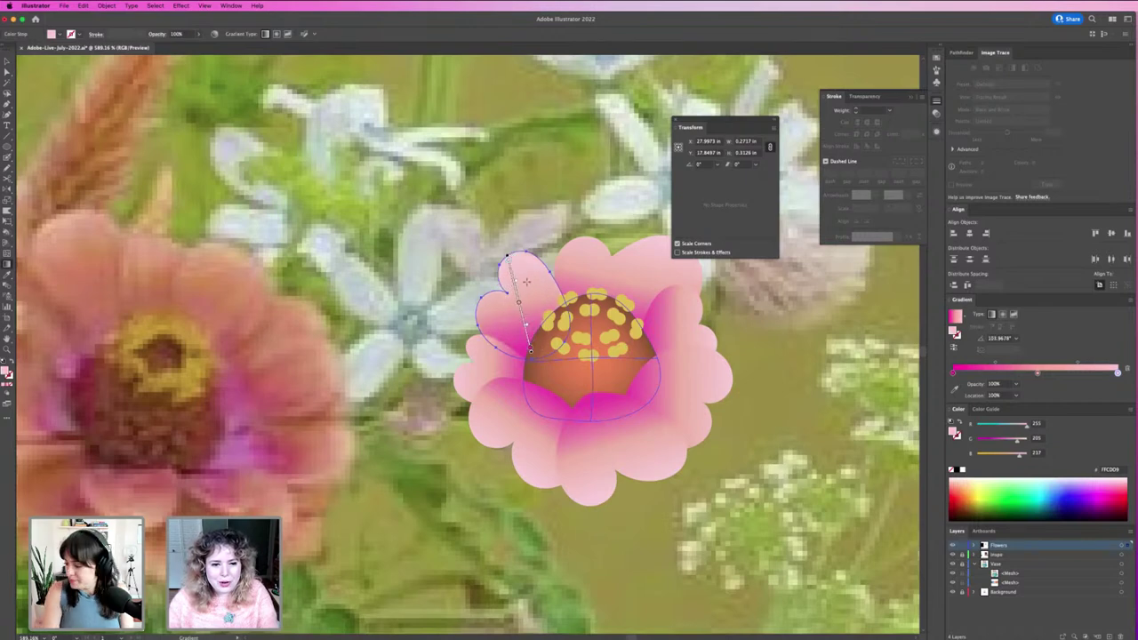
pyautogui.press('v')
pyautogui.click(869, 406)
pyautogui.moveTo(747, 381); pyautogui.dragTo(717, 412)
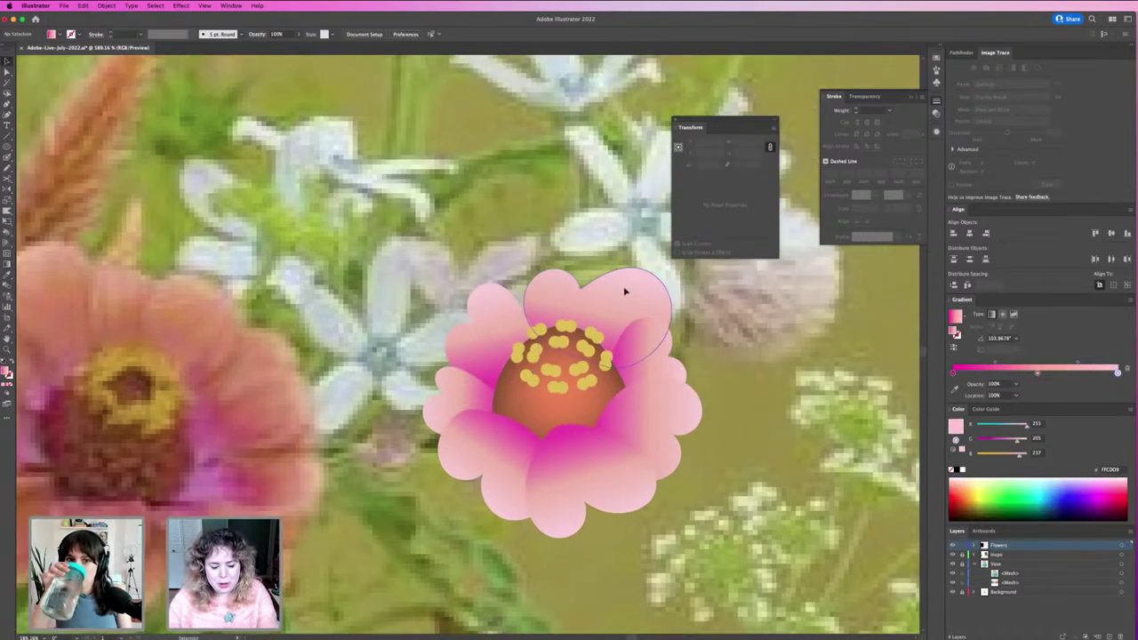
# Redraw the top petal's gradient at about 76° so magenta starts just behind the yellow dots and fades to the tip.
pyautogui.click(625, 290)
pyautogui.press('g')
pyautogui.moveTo(605, 346); pyautogui.dragTo(620, 264)
pyautogui.press('v')
# Redirect the two right petals' gradients outward from the centre, the upper one slightly up and the lower one slightly down, and deselect.
pyautogui.click(655, 357)
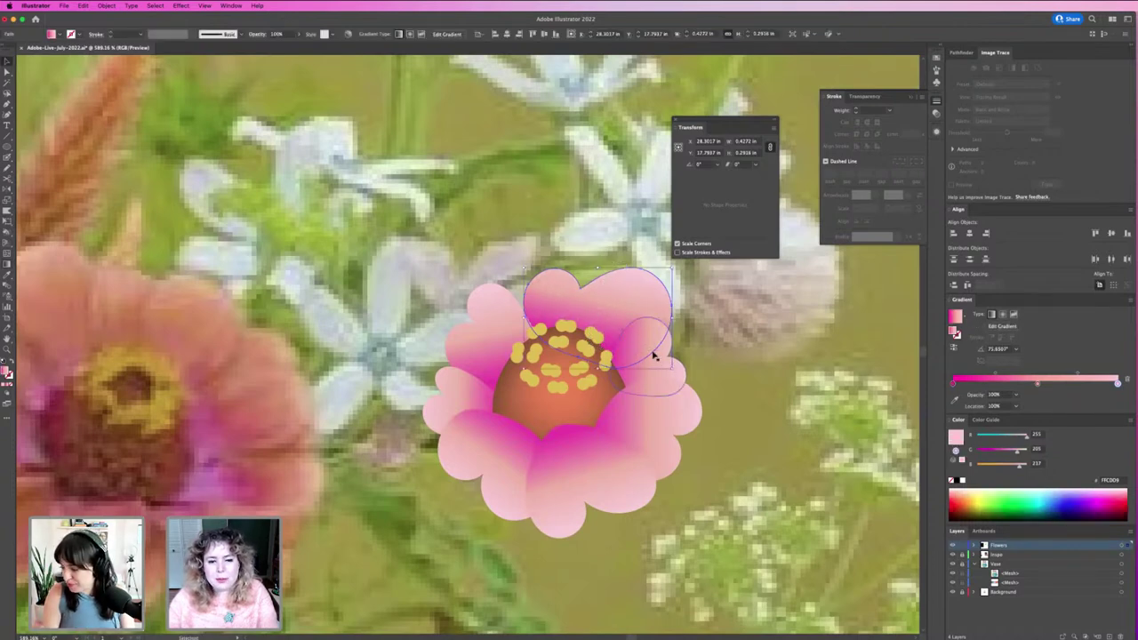
pyautogui.press('g')
pyautogui.moveTo(633, 365); pyautogui.dragTo(673, 337)
pyautogui.press('v')
pyautogui.click(673, 428)
pyautogui.press('g')
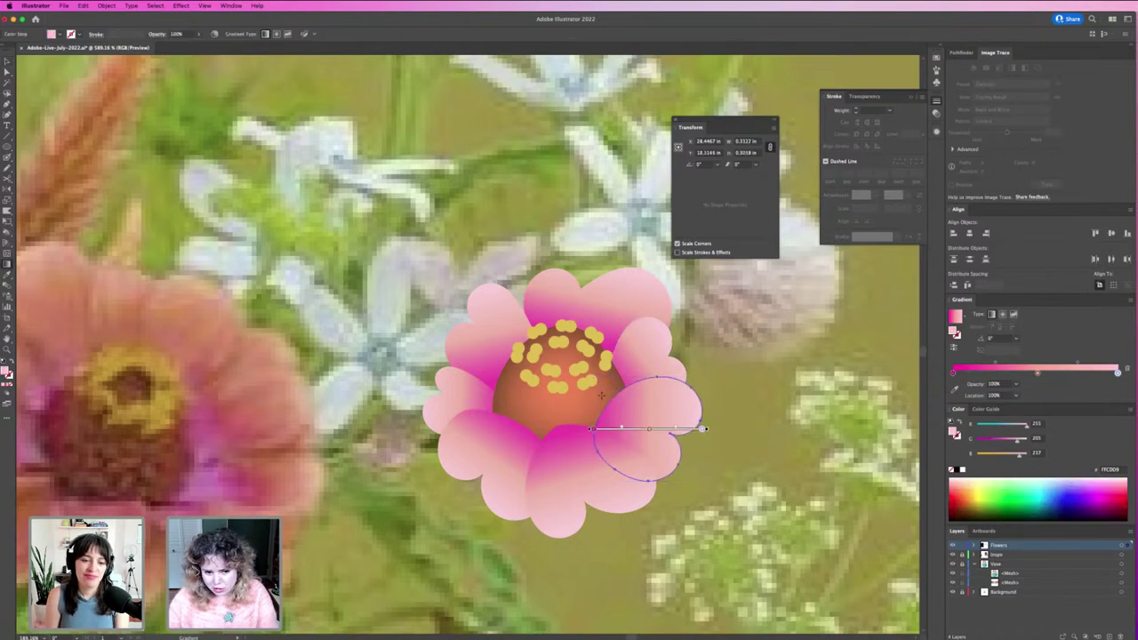
pyautogui.moveTo(601, 398); pyautogui.dragTo(688, 449)
pyautogui.press('v')
pyautogui.click(784, 417)
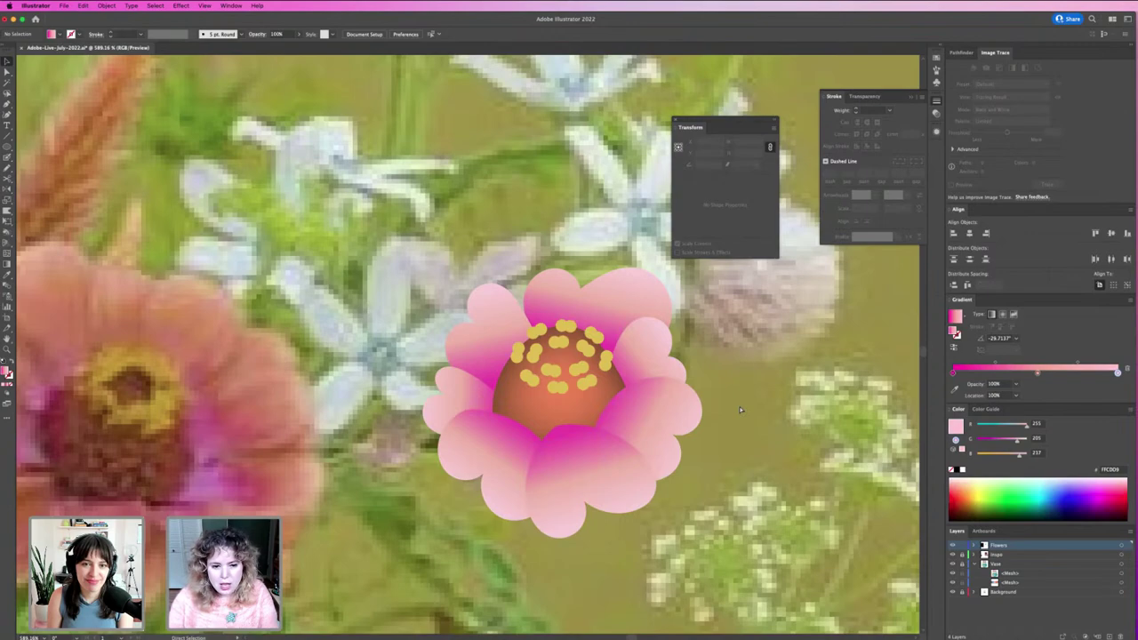
# Examine the pink gradient flower from a distance and up close against the reference bouquet.
pyautogui.press('super+minus')
pyautogui.press('super+minus')
pyautogui.press('super+minus')
pyautogui.press('super+minus')
pyautogui.press('super+minus')
pyautogui.press('super+minus')
pyautogui.press('z')
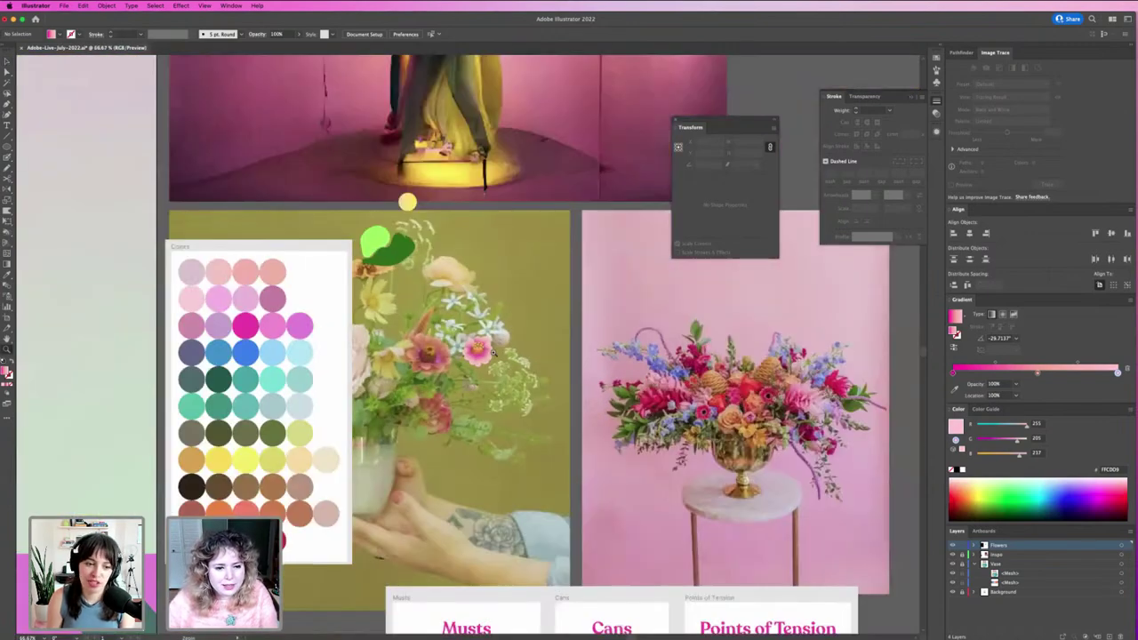
pyautogui.moveTo(463, 350); pyautogui.dragTo(643, 424)
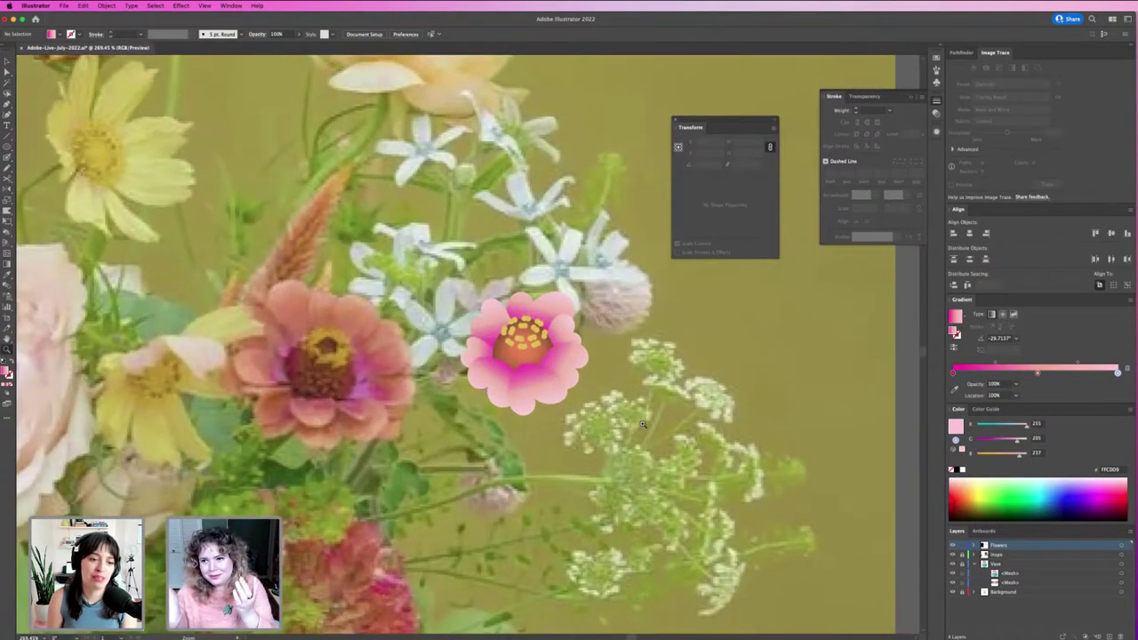
pyautogui.moveTo(587, 384); pyautogui.dragTo(665, 389)
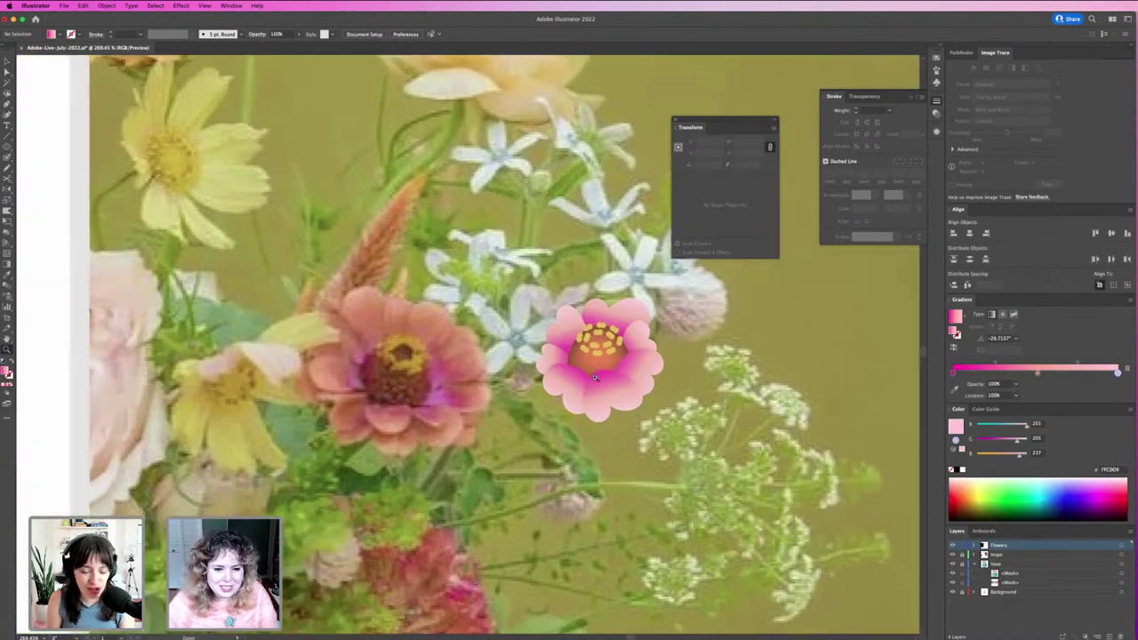
pyautogui.moveTo(510, 342); pyautogui.dragTo(604, 380)
# Slightly reshape the front lower petal with the Warp tool.
pyautogui.press('v')
pyautogui.click(713, 426)
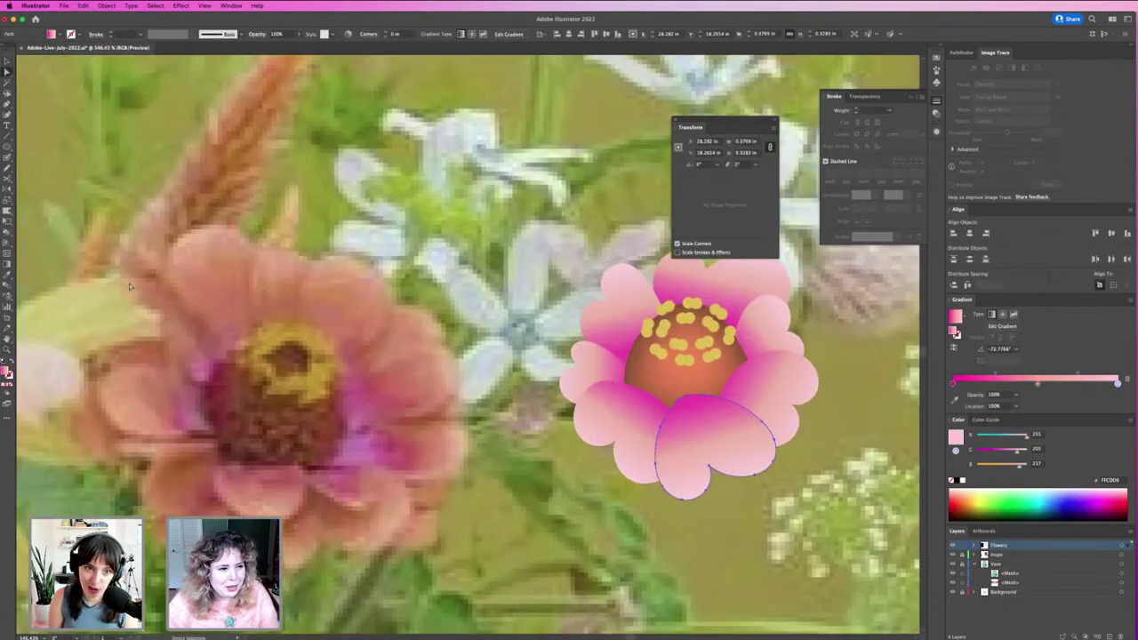
pyautogui.click(6, 212)
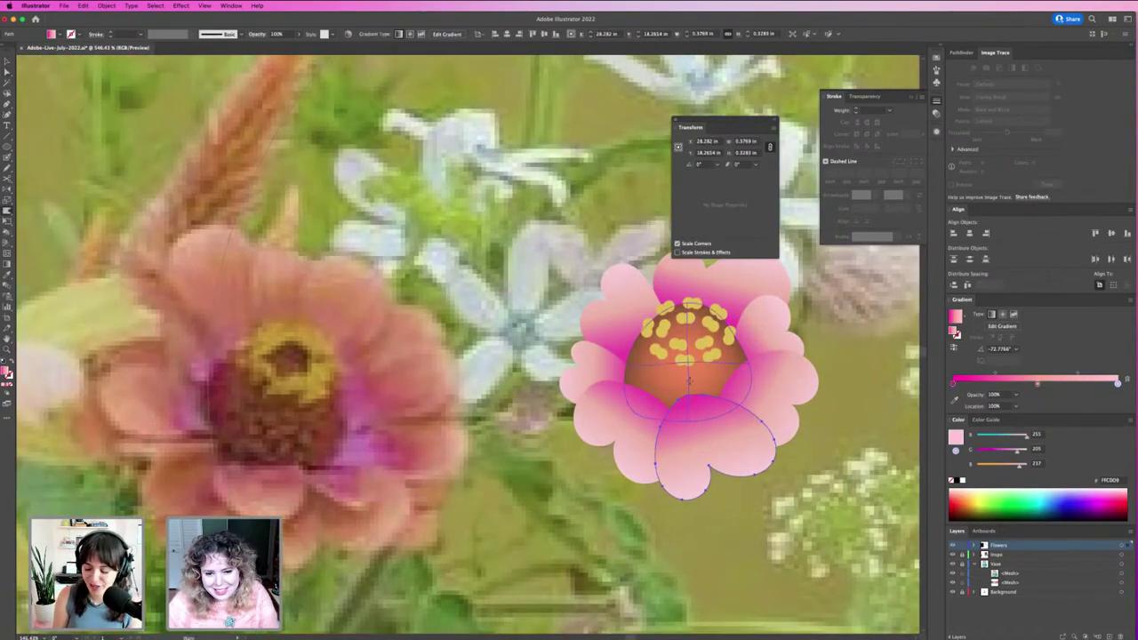
pyautogui.moveTo(689, 380); pyautogui.dragTo(699, 393)
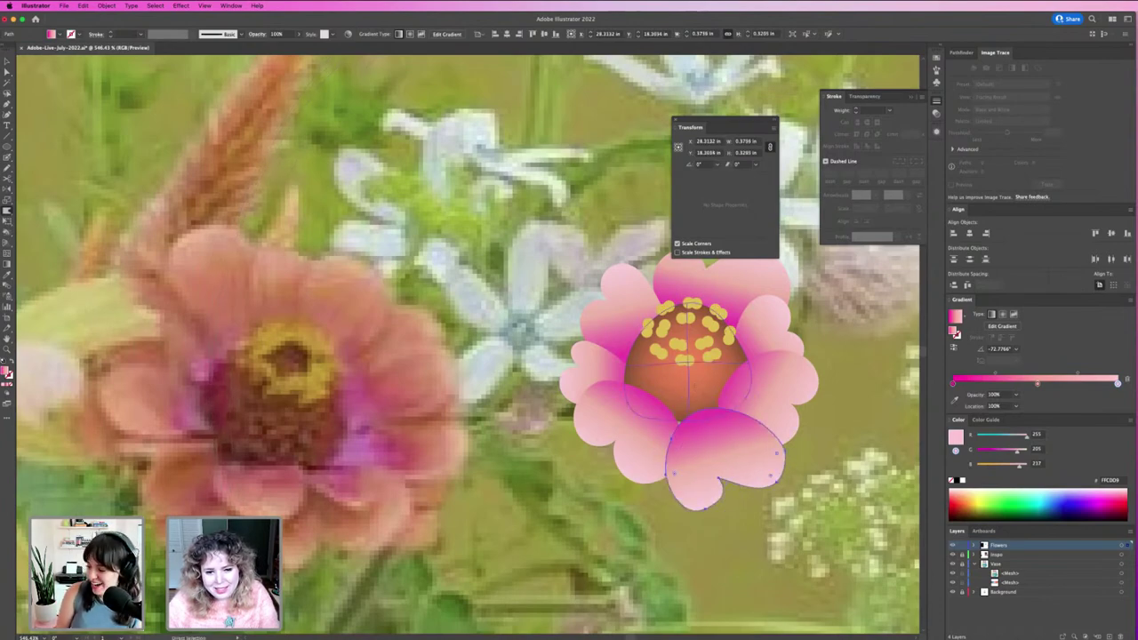
pyautogui.hotkey('ctrl', '1')
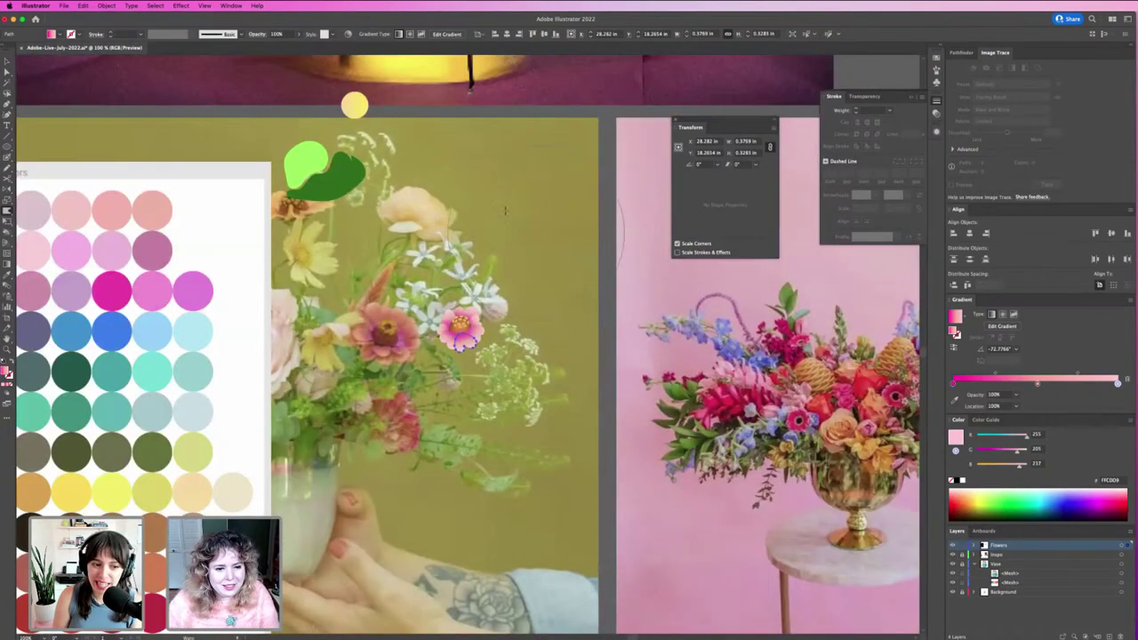
pyautogui.moveTo(439, 236); pyautogui.dragTo(454, 263)
pyautogui.press('v')
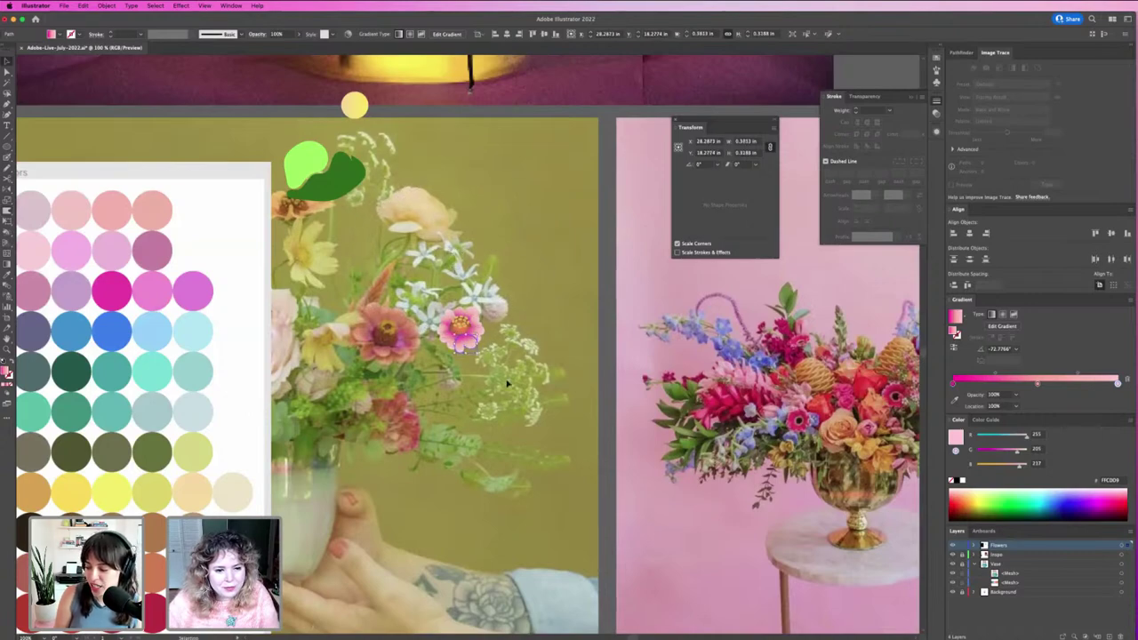
# Fine-tune individual petals around the domed centre with small adjustments and leave them deselected.
pyautogui.click(507, 383)
pyautogui.scroll(6, 471, 322)
pyautogui.moveTo(442, 451); pyautogui.dragTo(477, 436)
pyautogui.click(442, 439)
pyautogui.click(574, 436)
pyautogui.moveTo(524, 396); pyautogui.dragTo(531, 395)
pyautogui.click(560, 373)
pyautogui.moveTo(515, 327); pyautogui.dragTo(564, 314)
pyautogui.press('super+minus')
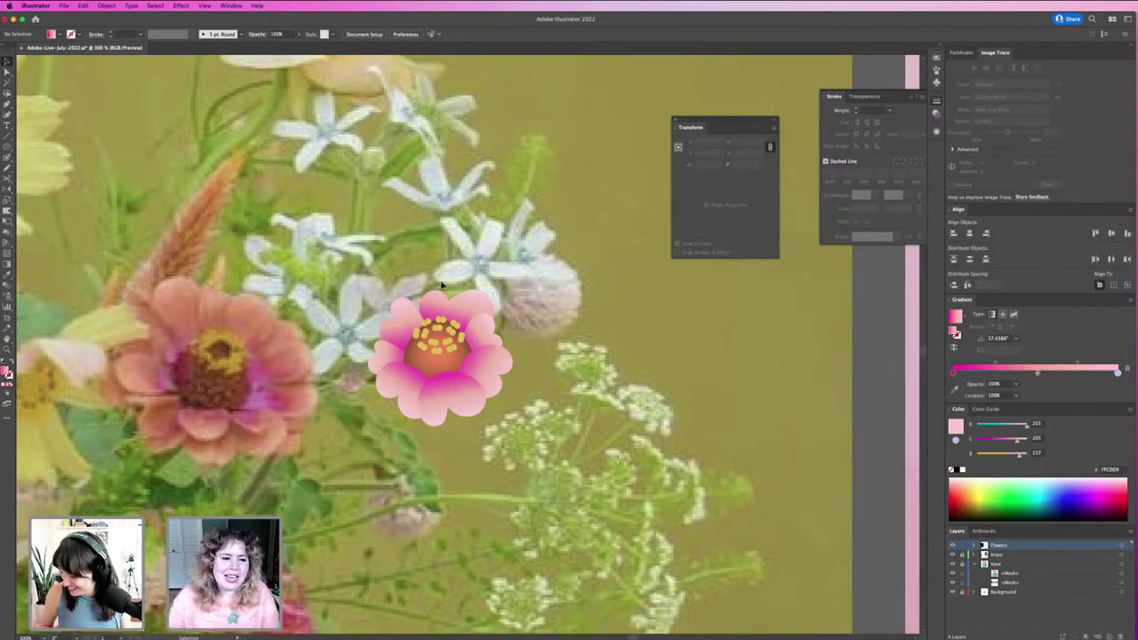
# Move the top petal slightly up and to the left behind the domed centre.
pyautogui.moveTo(387, 300); pyautogui.dragTo(490, 335)
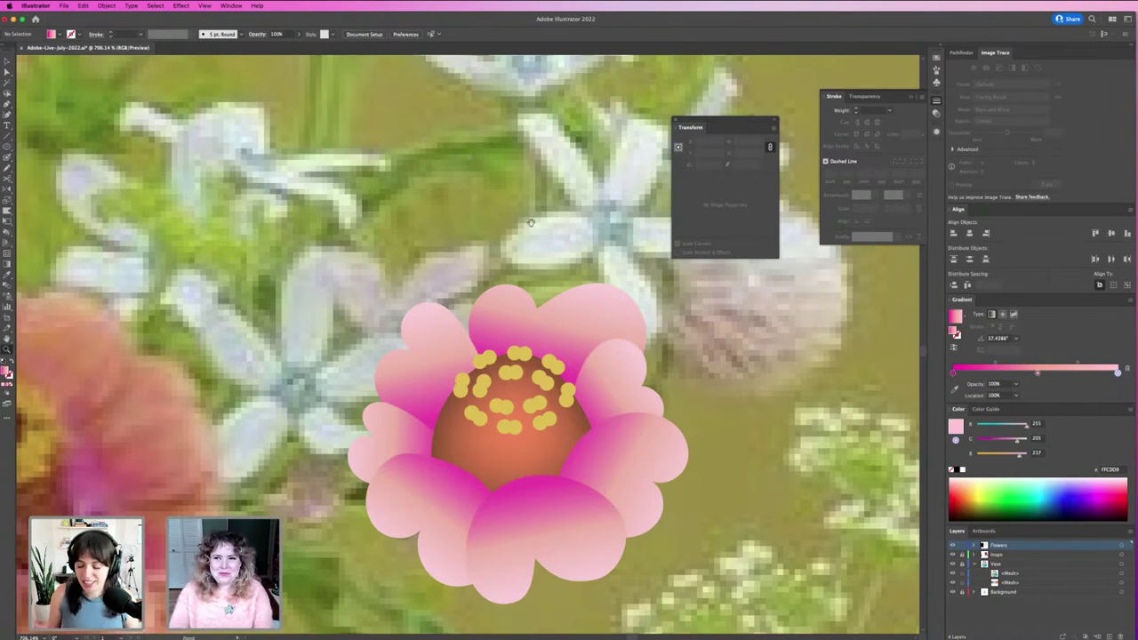
pyautogui.moveTo(511, 331); pyautogui.dragTo(495, 321)
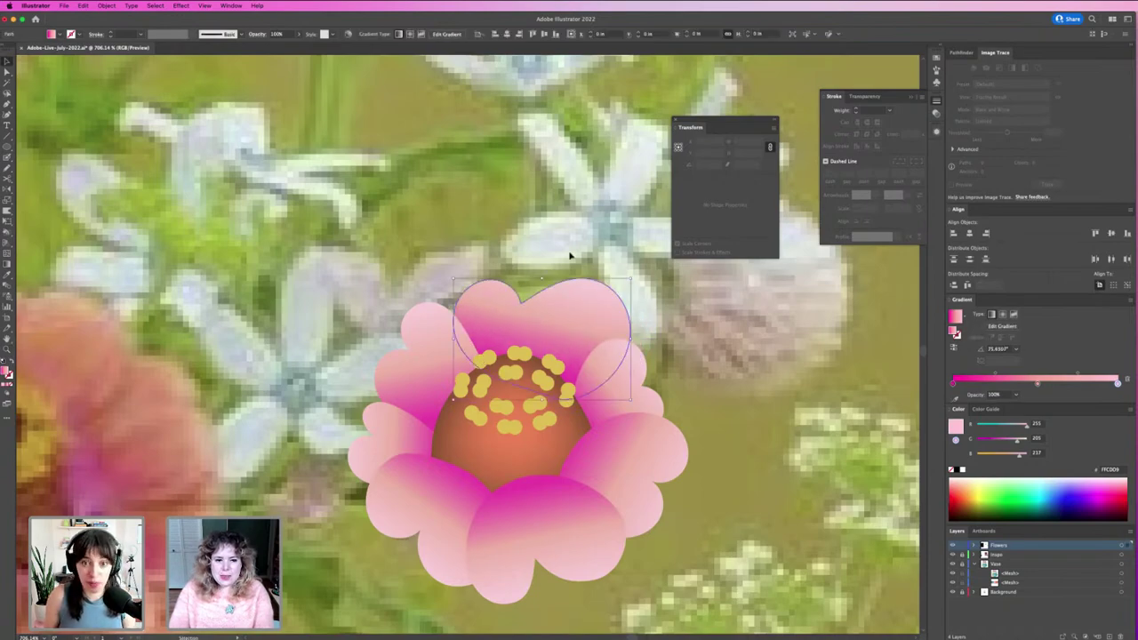
# Examine the deselected pink flower from a distance and up close against the reference bouquet.
pyautogui.click(584, 242)
pyautogui.press('super+minus')
pyautogui.press('super+minus')
pyautogui.press('super+minus')
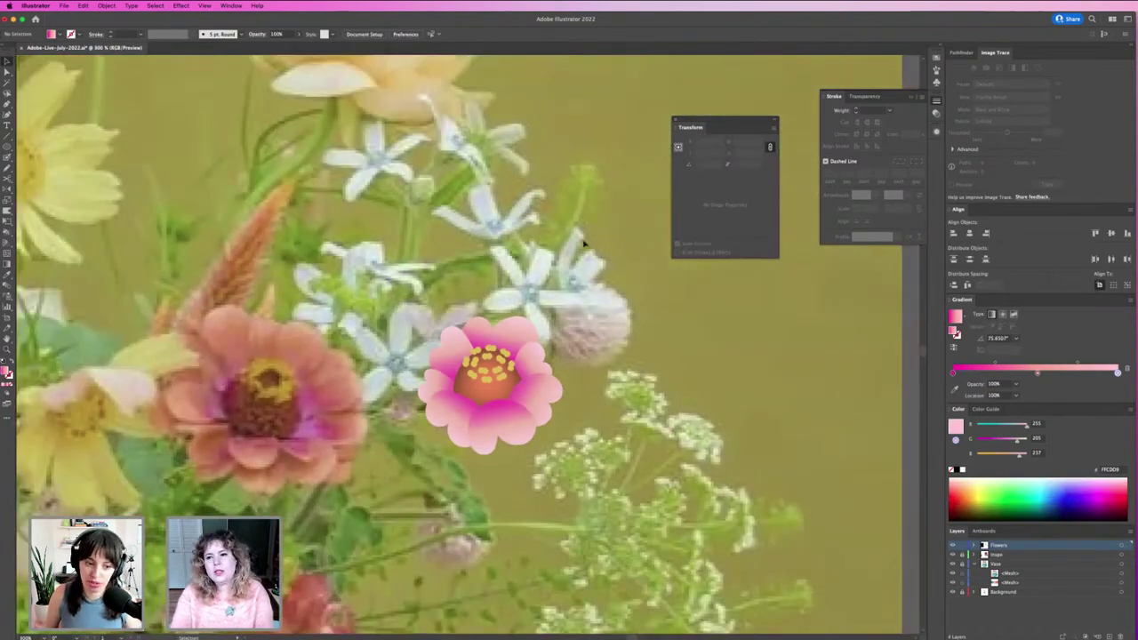
pyautogui.press('z')
pyautogui.moveTo(488, 303); pyautogui.dragTo(583, 314)
pyautogui.press('n')
pyautogui.scroll(-4, 576, 354)
# Shift the gradient midpoints of all six petals to about 81% and 24% to shorten the magenta area, leaving them deselected.
pyautogui.press('v')
pyautogui.press('v')
pyautogui.click(540, 254)
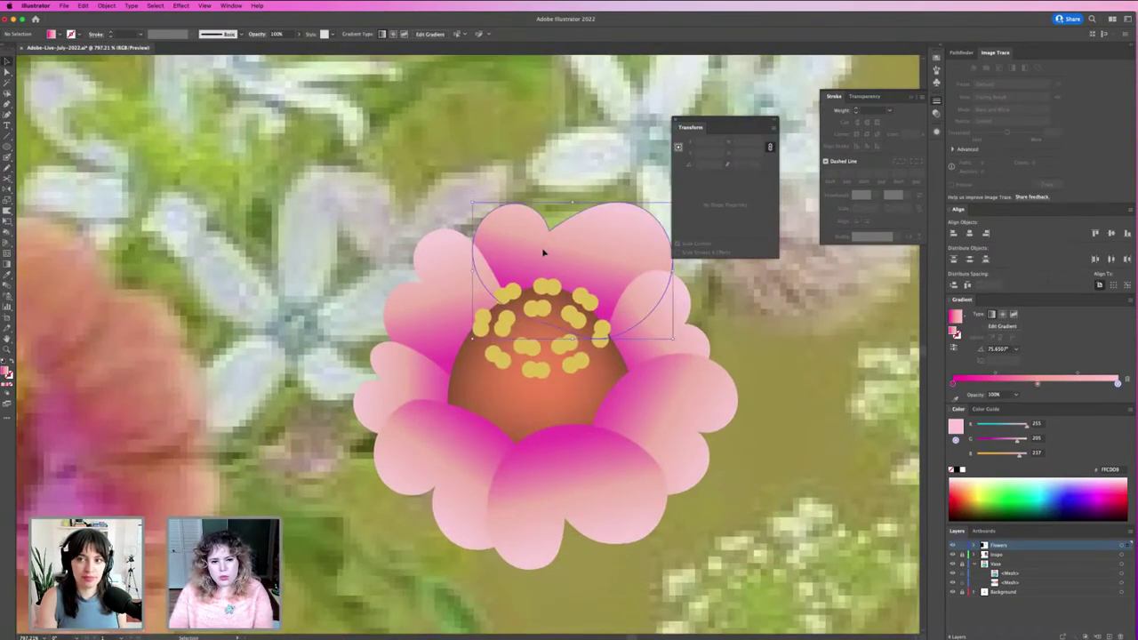
pyautogui.keyDown('shift'); pyautogui.click(457, 309); pyautogui.keyUp('shift')
pyautogui.keyDown('shift'); pyautogui.click(436, 447); pyautogui.keyUp('shift')
pyautogui.keyDown('shift'); pyautogui.click(603, 529); pyautogui.keyUp('shift')
pyautogui.keyDown('shift'); pyautogui.click(685, 452); pyautogui.keyUp('shift')
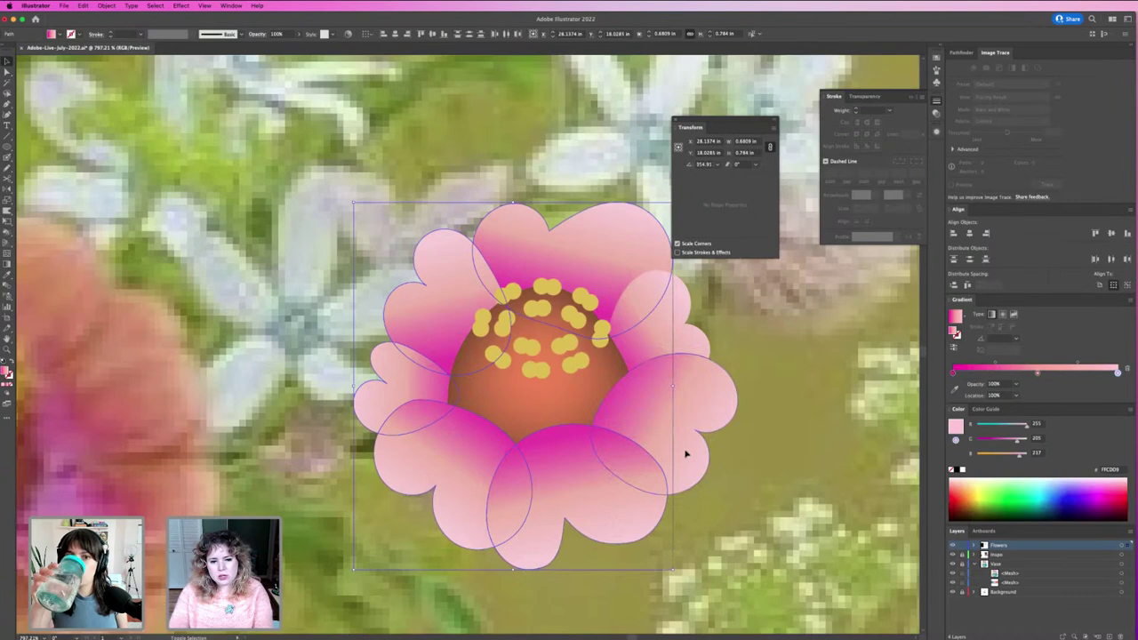
pyautogui.keyDown('shift'); pyautogui.click(691, 338); pyautogui.keyUp('shift')
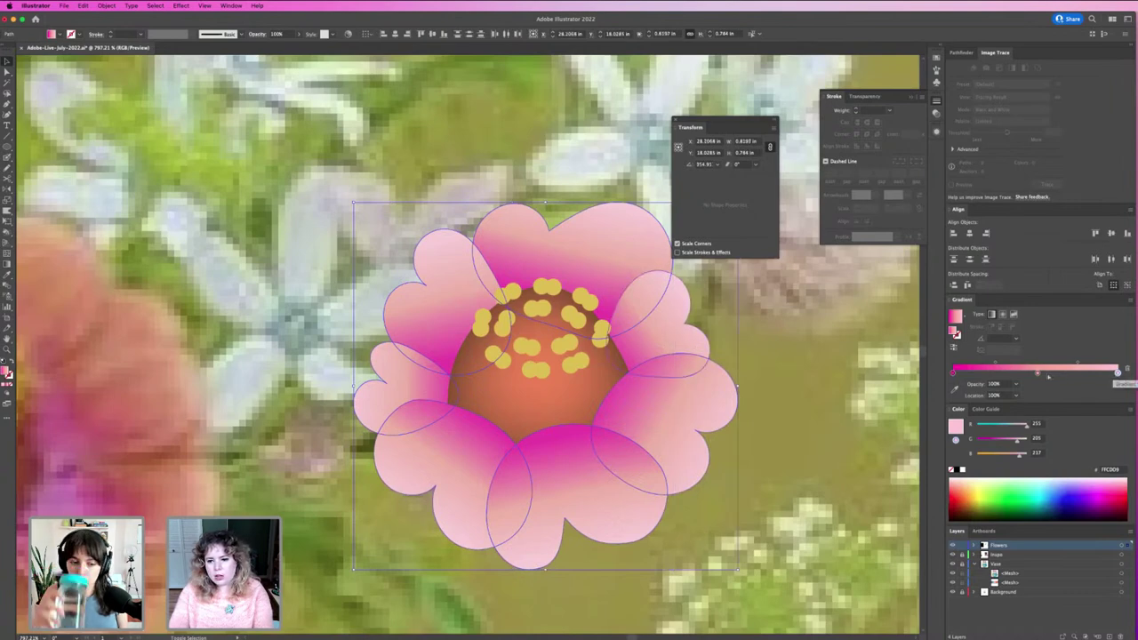
pyautogui.moveTo(1078, 363); pyautogui.dragTo(1102, 364)
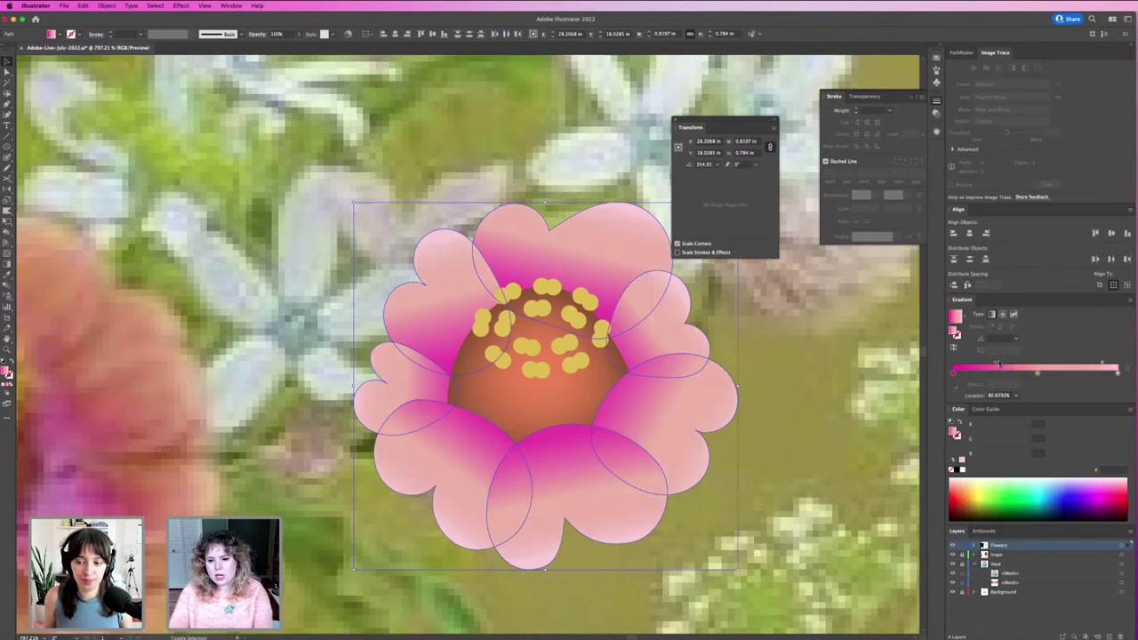
pyautogui.moveTo(995, 363); pyautogui.dragTo(974, 365)
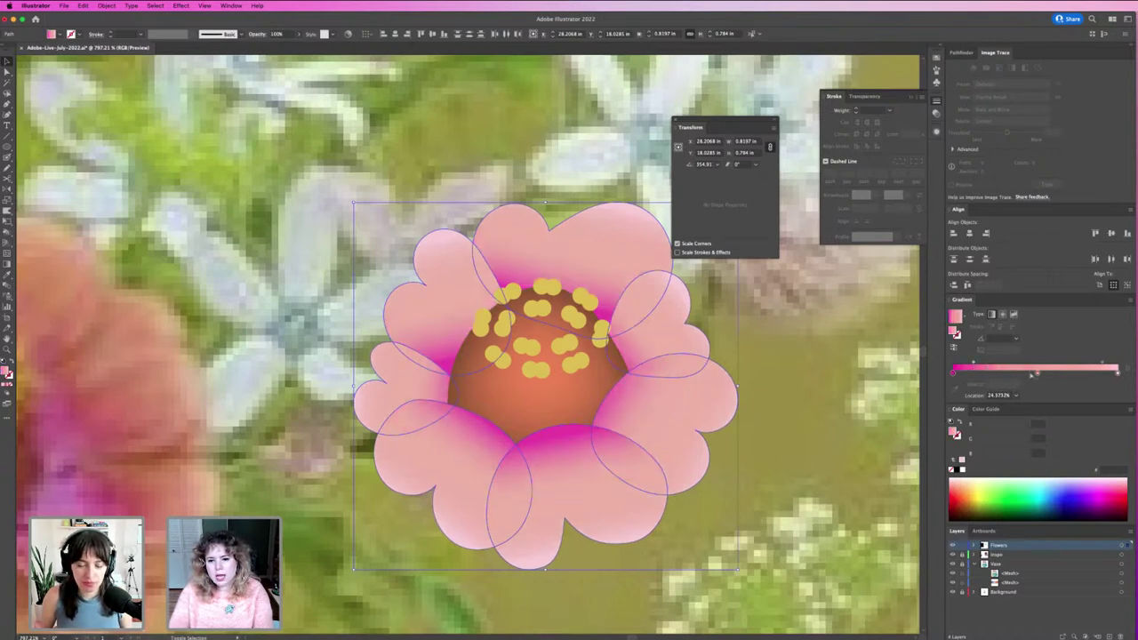
pyautogui.click(803, 381)
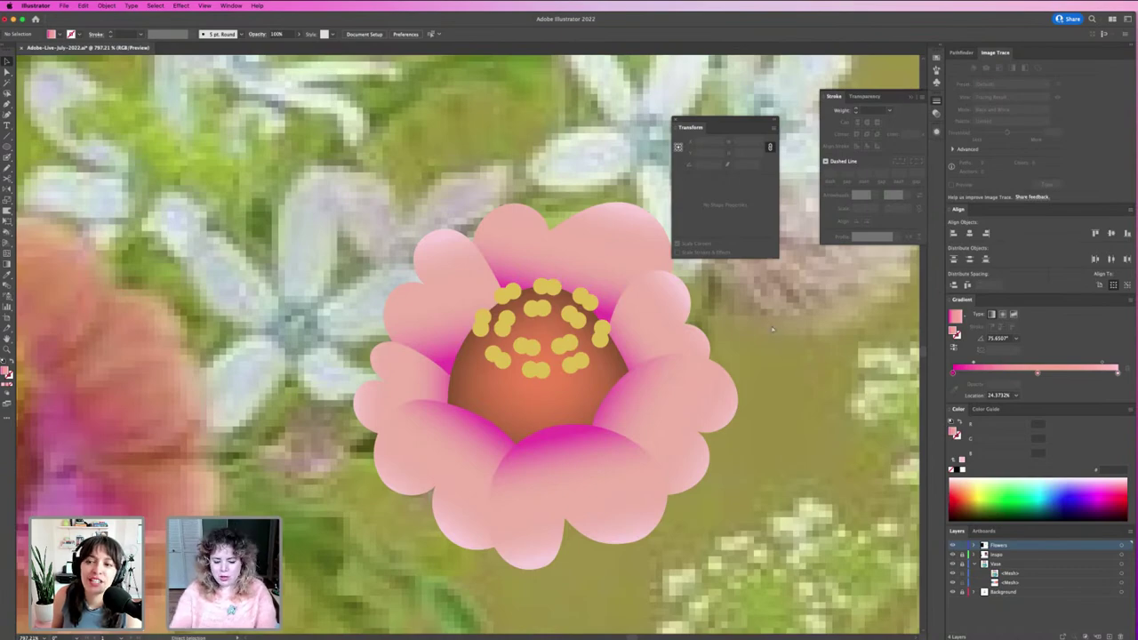
# Compare the petals' gradient colours with the coral zinnia in the reference photo from several distances.
pyautogui.press('super+minus')
pyautogui.press('super+minus')
pyautogui.press('super+minus')
pyautogui.press('super+minus')
pyautogui.press('super+minus')
pyautogui.press('super+minus')
pyautogui.press('super+plus')
pyautogui.press('super+plus')
pyautogui.press('super+plus')
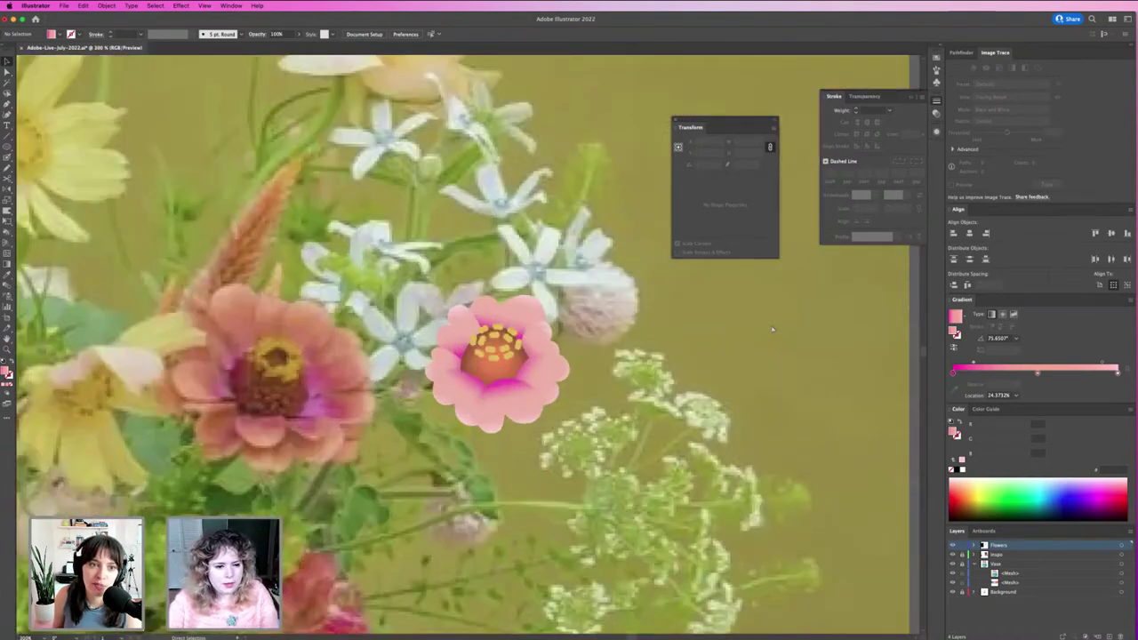
pyautogui.press('super+plus')
# Recolour the middle gradient stop of all the petals to coral RGB 246, 152, 136, leaving the domed centre out.
pyautogui.moveTo(356, 266); pyautogui.dragTo(394, 244)
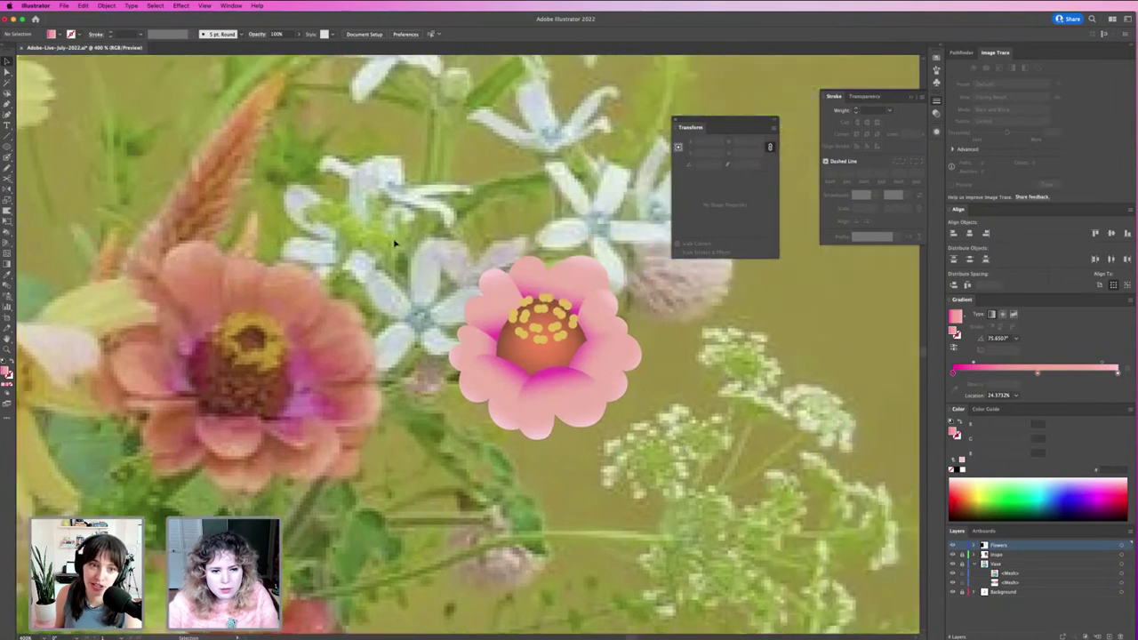
pyautogui.click(485, 286)
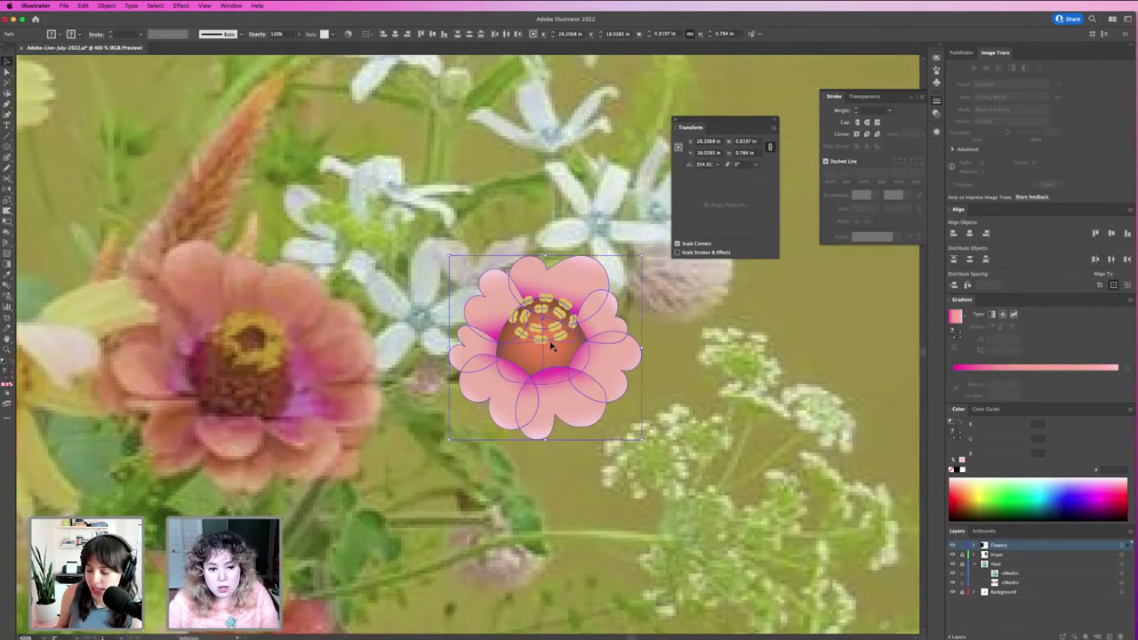
pyautogui.click(630, 393)
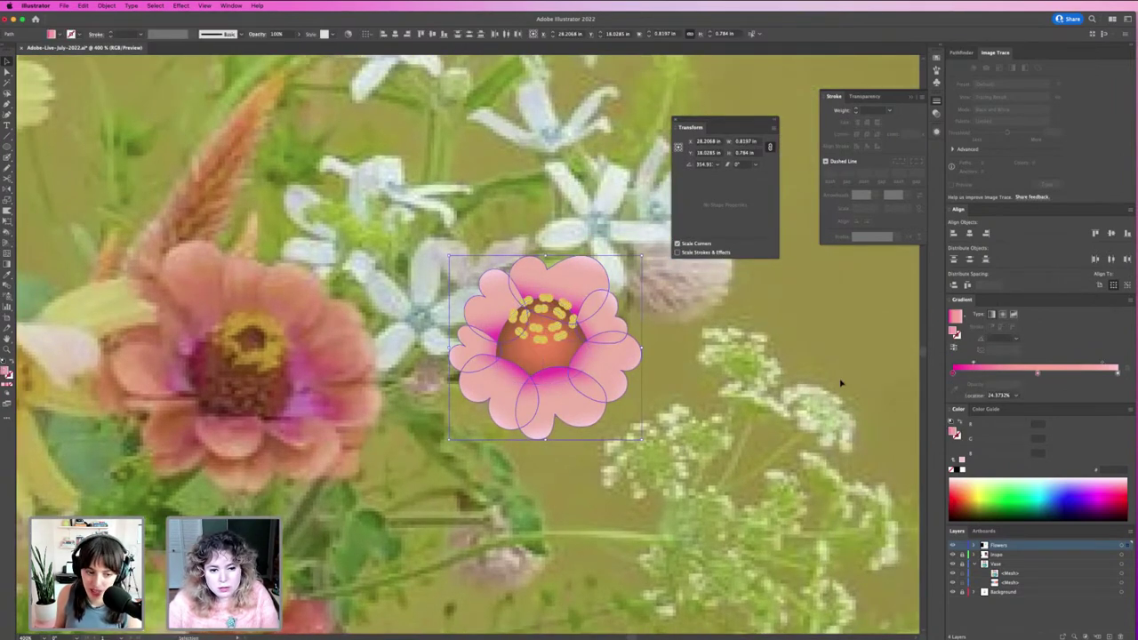
pyautogui.click(1036, 373)
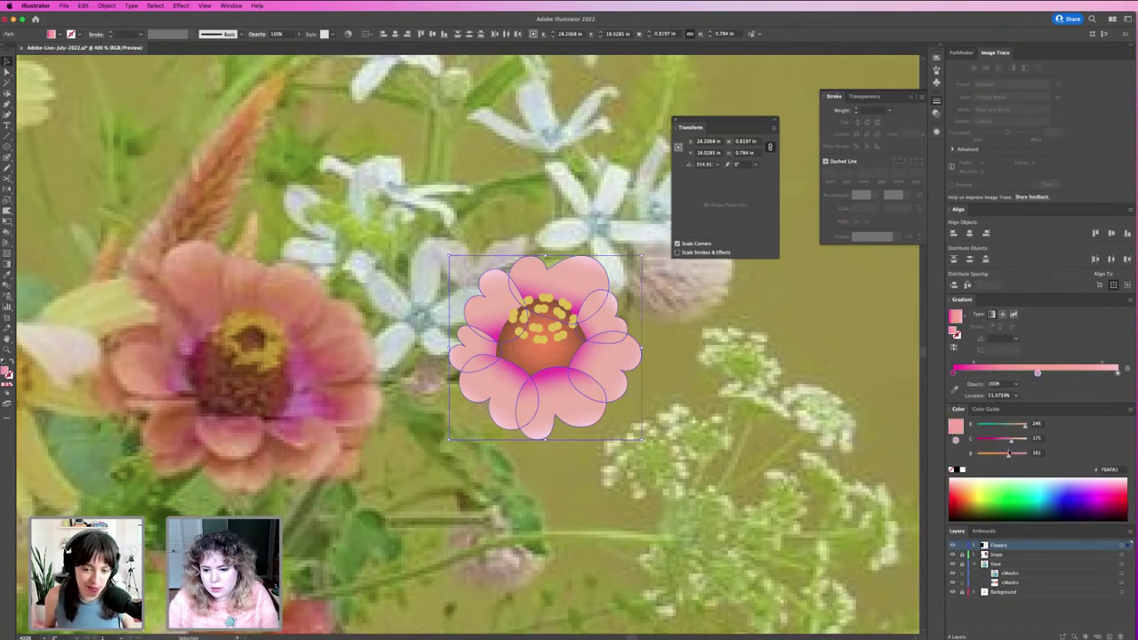
pyautogui.moveTo(1007, 456); pyautogui.dragTo(1006, 442)
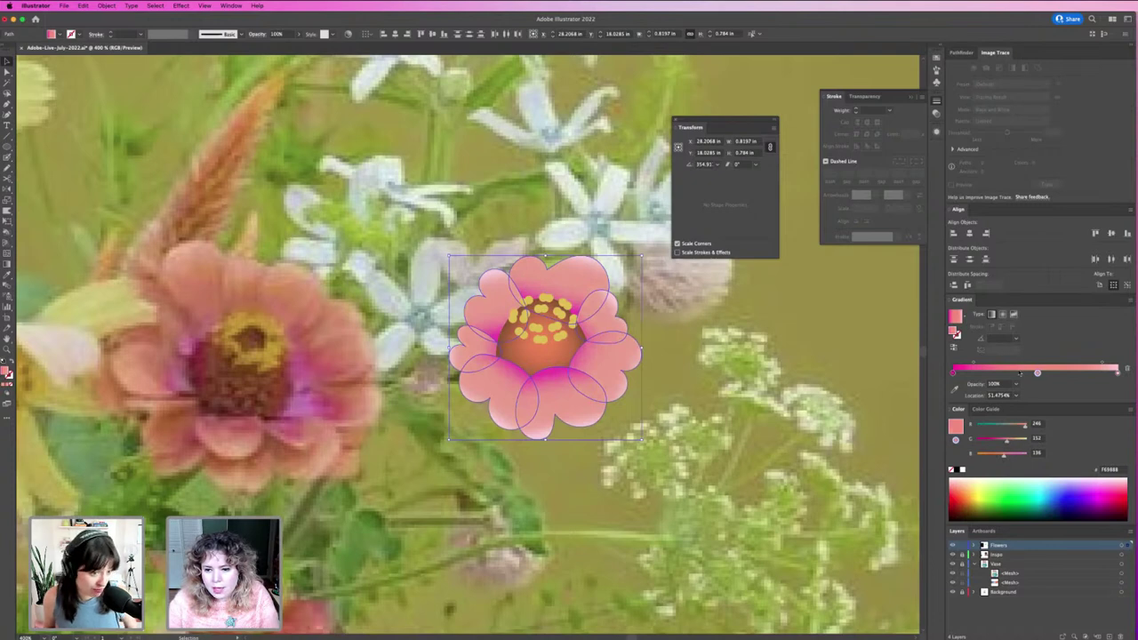
# Reposition the petals' middle gradient stop slightly past halfway and set the magenta-side midpoint to about 33%.
pyautogui.moveTo(1036, 373)
pyautogui.mouseDown()
pyautogui.moveTo(988, 373)
pyautogui.moveTo(1025, 373)
pyautogui.mouseUp()
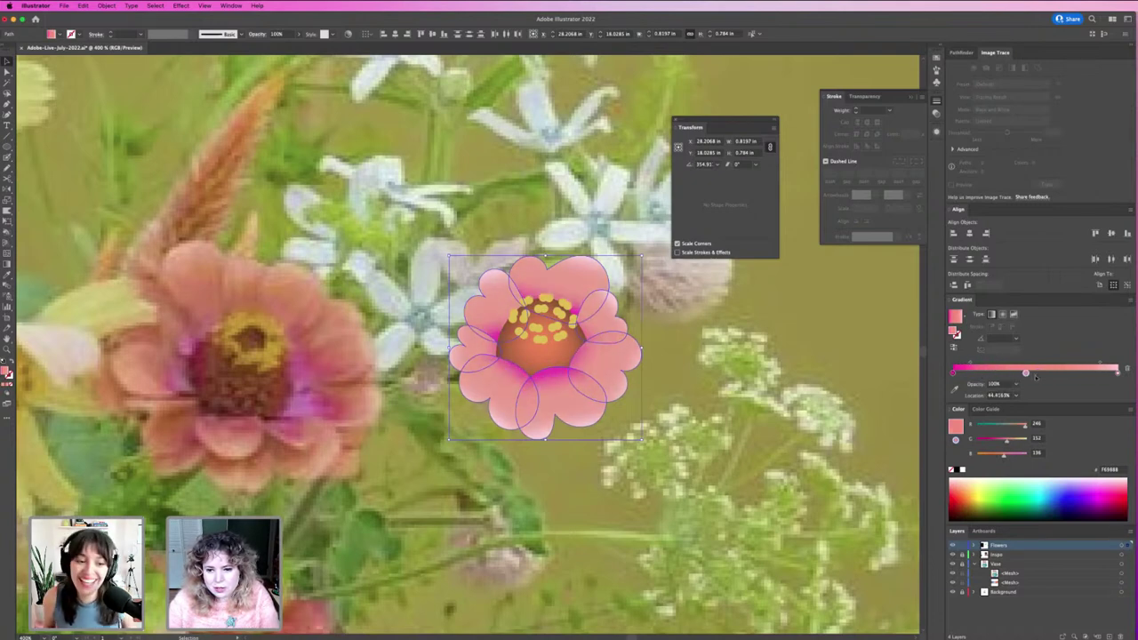
pyautogui.click(983, 364)
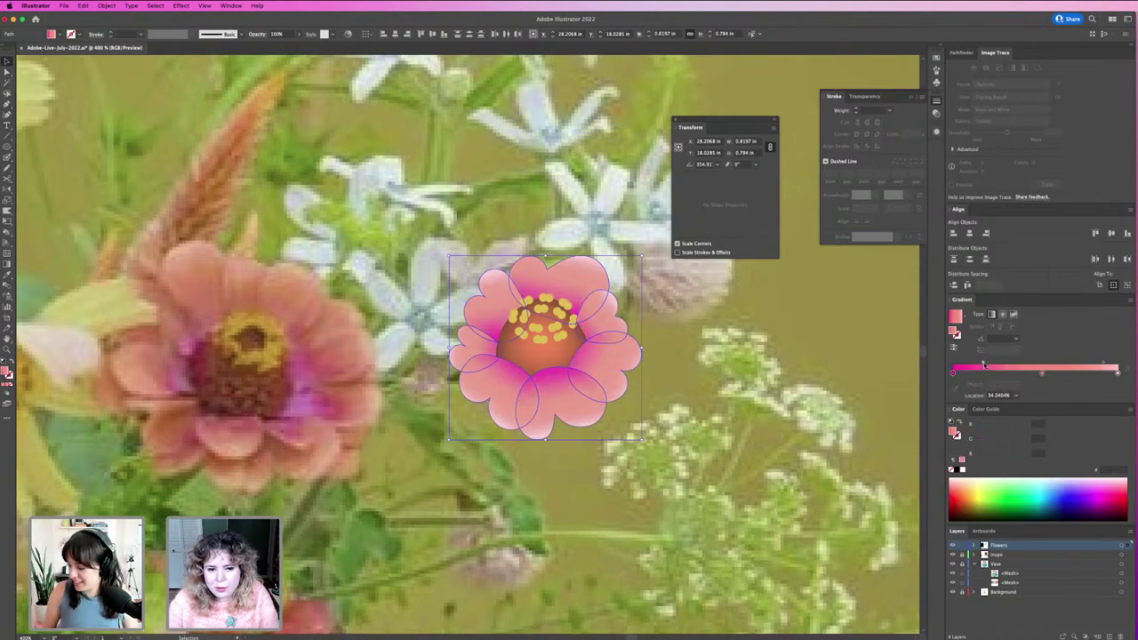
pyautogui.click(645, 440)
# Draw a heart-shaped outer petal about 0.29 in wide at the flower's upper left with the Pencil tool and fill it with the gradient.
pyautogui.hscroll(-3, 642, 436)
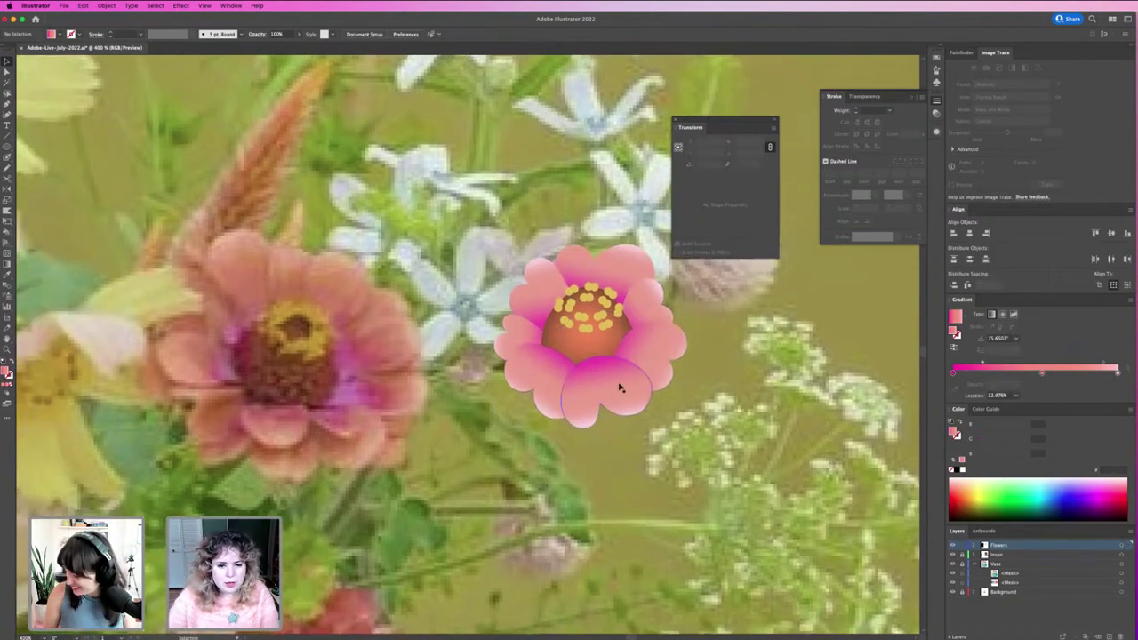
pyautogui.scroll(3, 643, 435)
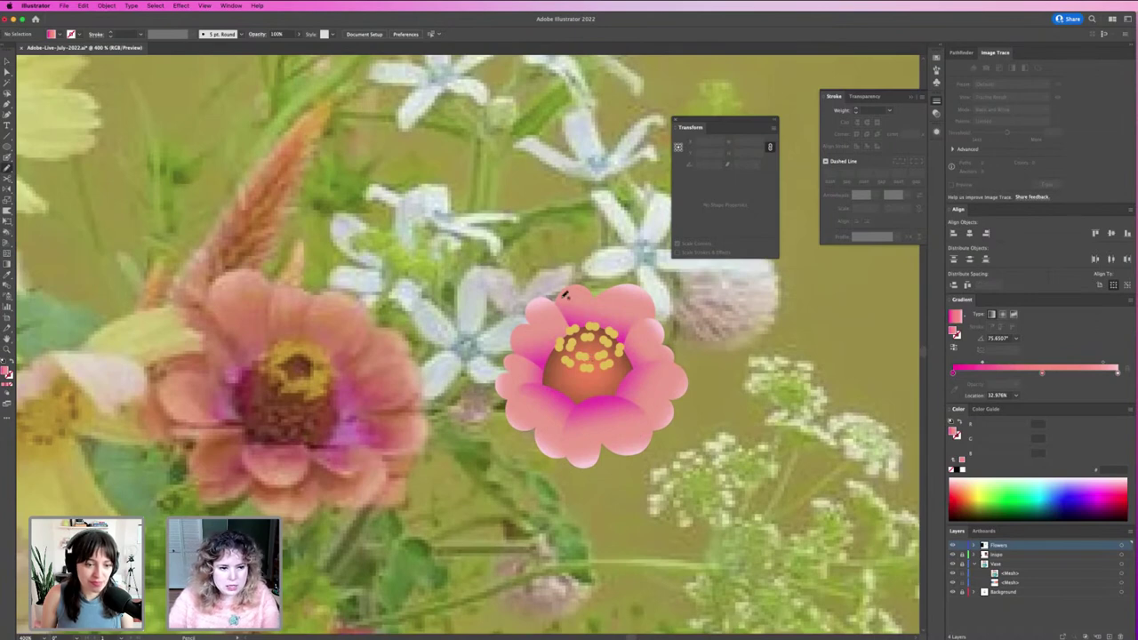
pyautogui.moveTo(575, 297)
pyautogui.mouseDown()
pyautogui.moveTo(558, 259)
pyautogui.moveTo(543, 274)
pyautogui.moveTo(522, 263)
pyautogui.moveTo(528, 296)
pyautogui.moveTo(560, 323)
pyautogui.moveTo(579, 296)
pyautogui.mouseUp()
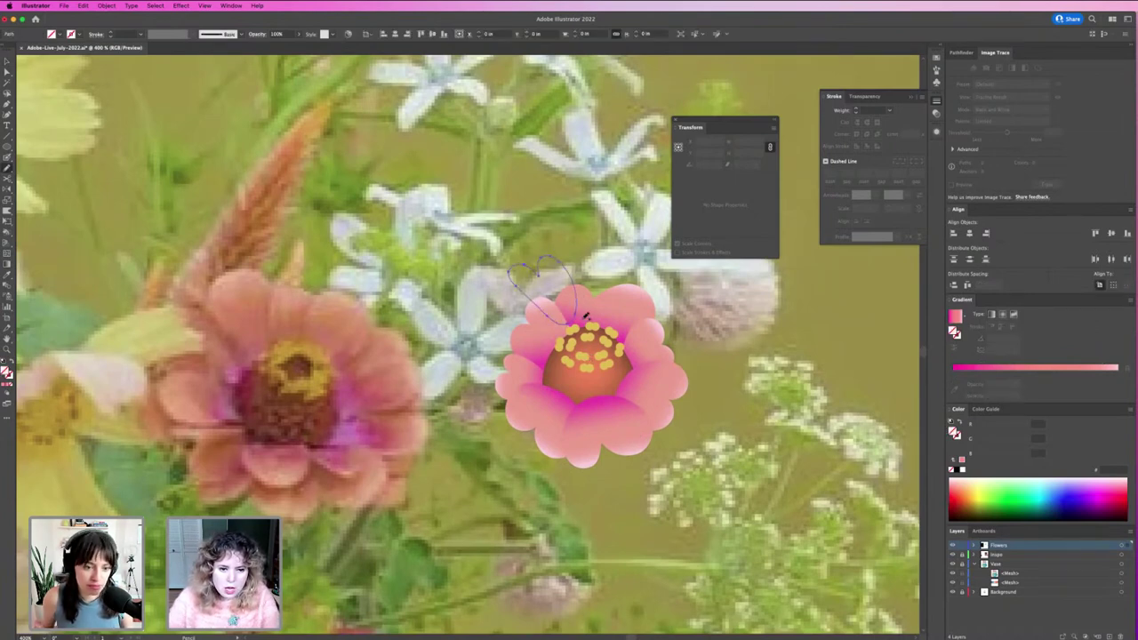
pyautogui.press('.')
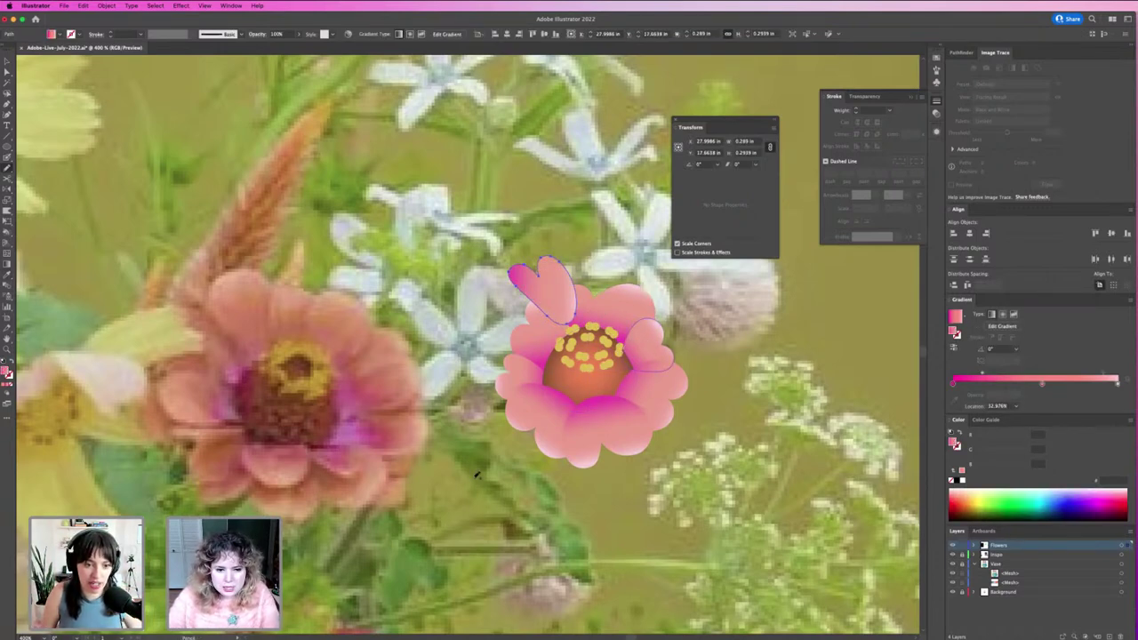
# Draw two heart-shaped petals about 0.24 and 0.27 in wide below the flower and give both the pink gradient fill.
pyautogui.moveTo(521, 411)
pyautogui.mouseDown()
pyautogui.moveTo(490, 443)
pyautogui.moveTo(509, 450)
pyautogui.moveTo(504, 475)
pyautogui.moveTo(531, 472)
pyautogui.moveTo(545, 440)
pyautogui.moveTo(519, 410)
pyautogui.mouseUp()
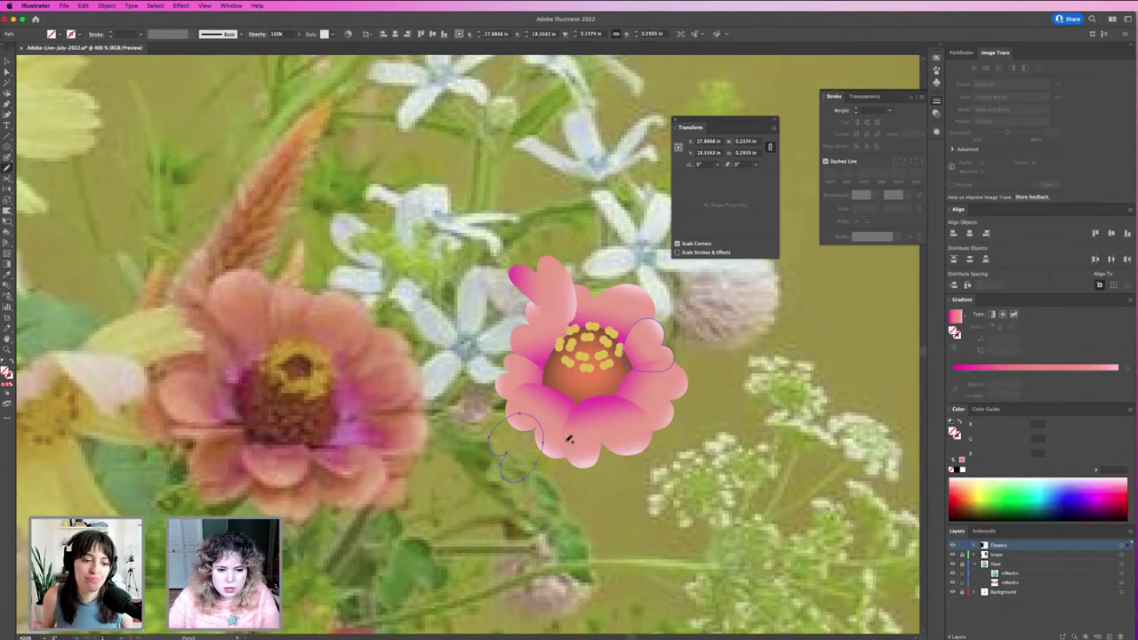
pyautogui.moveTo(600, 494)
pyautogui.mouseDown()
pyautogui.moveTo(608, 453)
pyautogui.moveTo(556, 434)
pyautogui.moveTo(605, 439)
pyautogui.mouseUp()
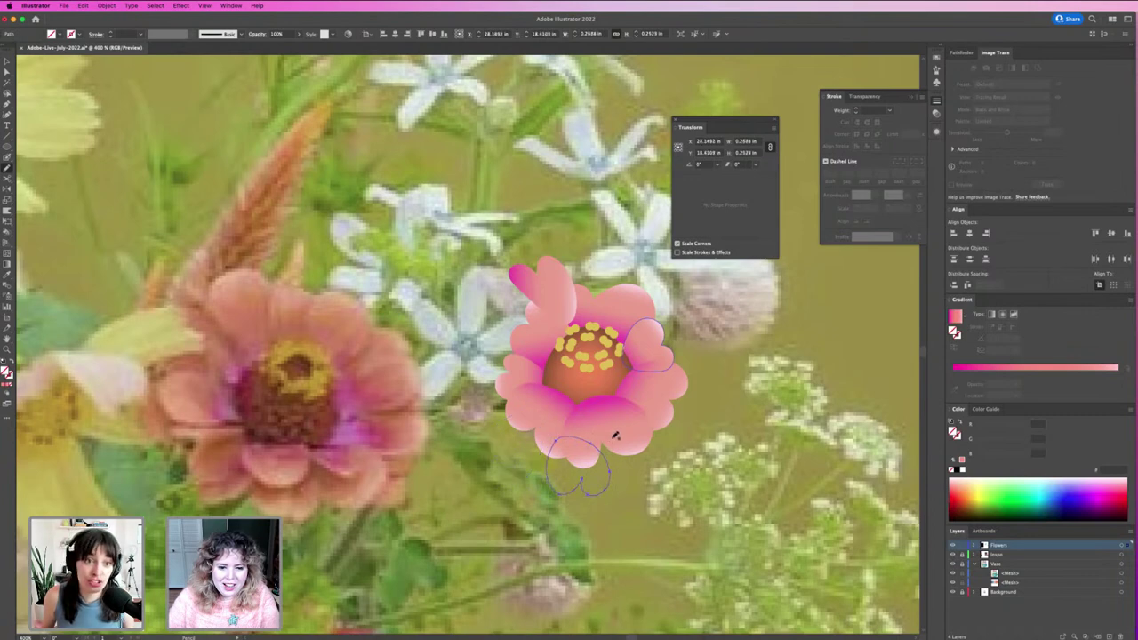
pyautogui.press('v')
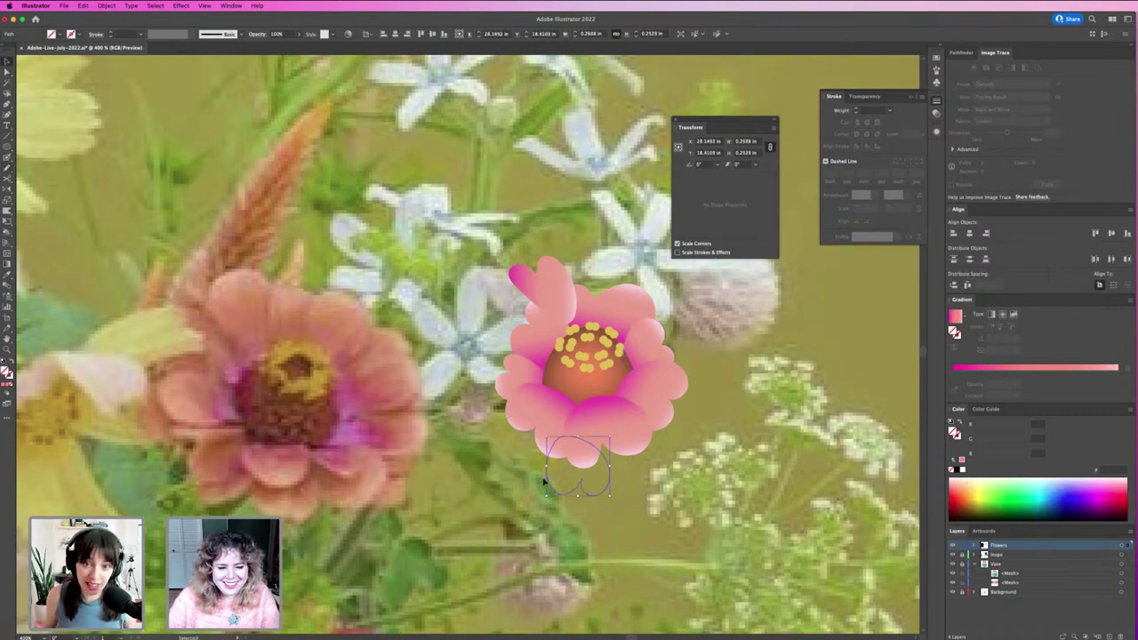
pyautogui.keyDown('shift'); pyautogui.click(566, 438); pyautogui.keyUp('shift')
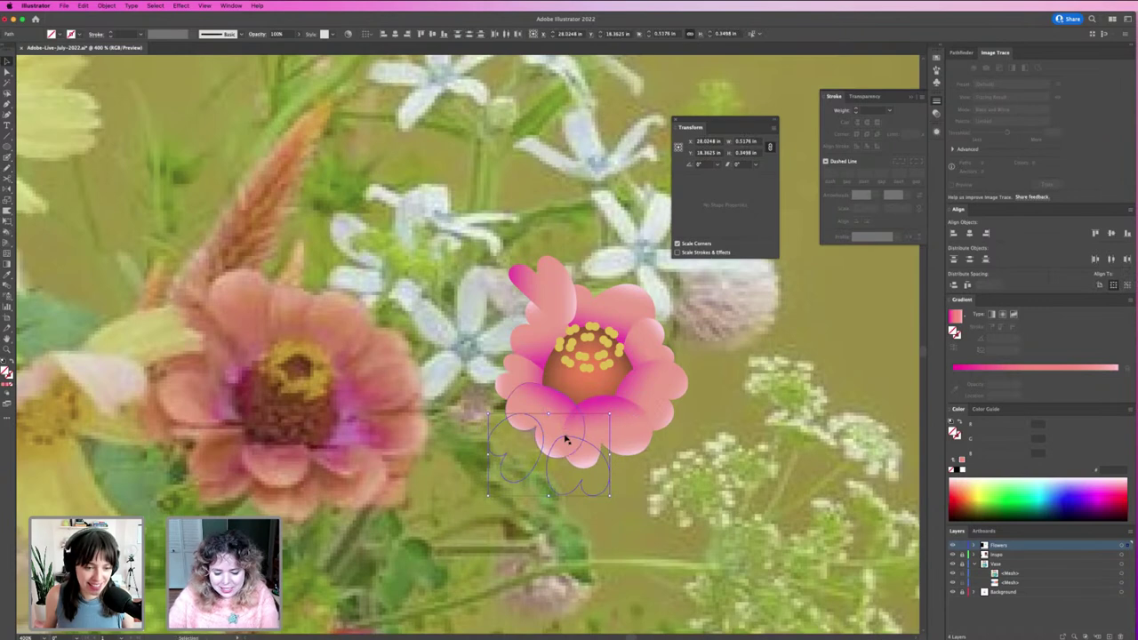
pyautogui.press('i')
pyautogui.click(541, 299)
pyautogui.keyDown('super'); pyautogui.click(661, 510); pyautogui.keyUp('super')
# Draw a heart-shaped petal about 0.28 in wide at the flower's lower right and sample the gradient fill from the neighbouring petal.
pyautogui.press('n')
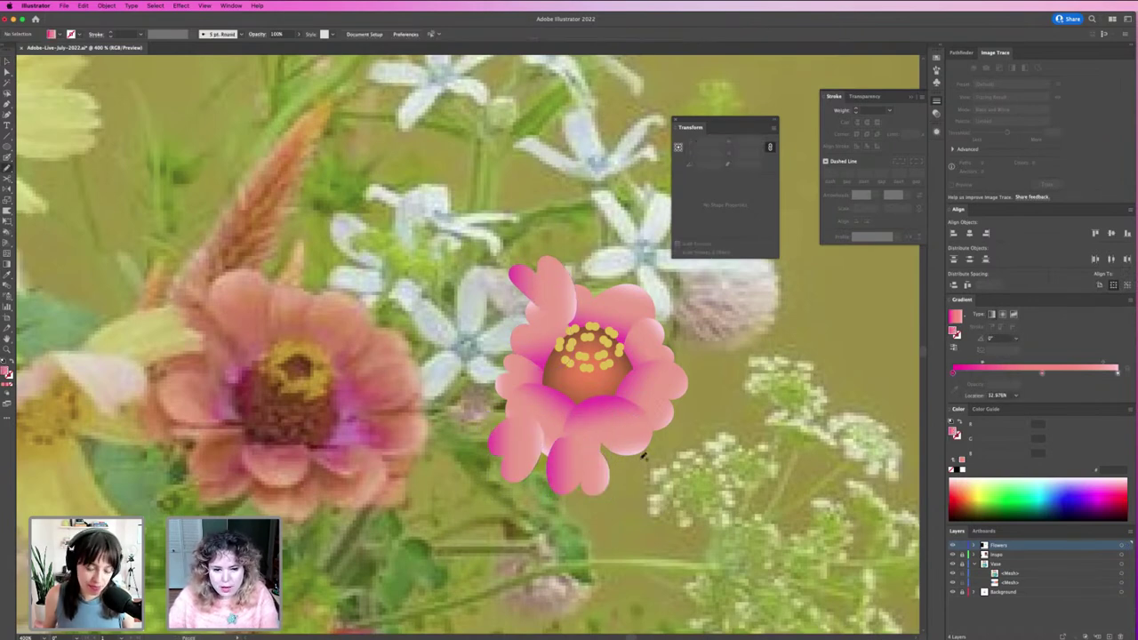
pyautogui.moveTo(643, 455)
pyautogui.mouseDown()
pyautogui.moveTo(639, 491)
pyautogui.moveTo(666, 491)
pyautogui.moveTo(666, 477)
pyautogui.moveTo(693, 483)
pyautogui.moveTo(684, 446)
pyautogui.moveTo(635, 436)
pyautogui.mouseUp()
pyautogui.press('i')
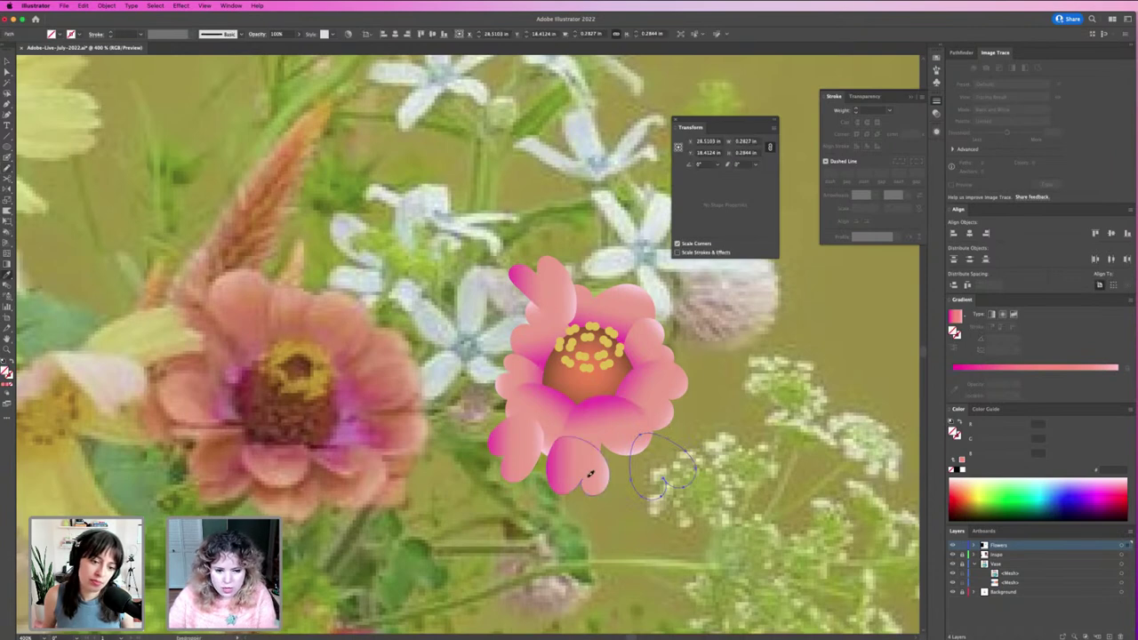
pyautogui.click(578, 462)
# Draw a heart-shaped petal about 0.35 in wide on the flower's right side and match its fill to the other outer petals.
pyautogui.press('n')
pyautogui.moveTo(692, 432)
pyautogui.mouseDown()
pyautogui.moveTo(738, 411)
pyautogui.moveTo(749, 391)
pyautogui.moveTo(700, 384)
pyautogui.moveTo(671, 417)
pyautogui.mouseUp()
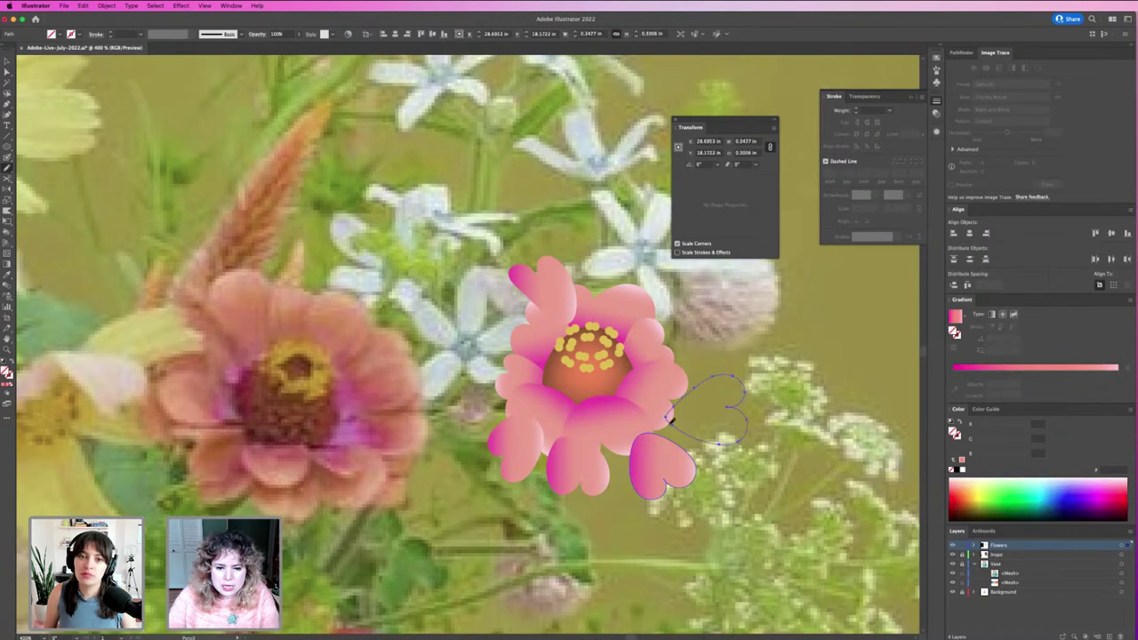
pyautogui.press('i')
pyautogui.click(679, 451)
pyautogui.press('v')
pyautogui.click(718, 464)
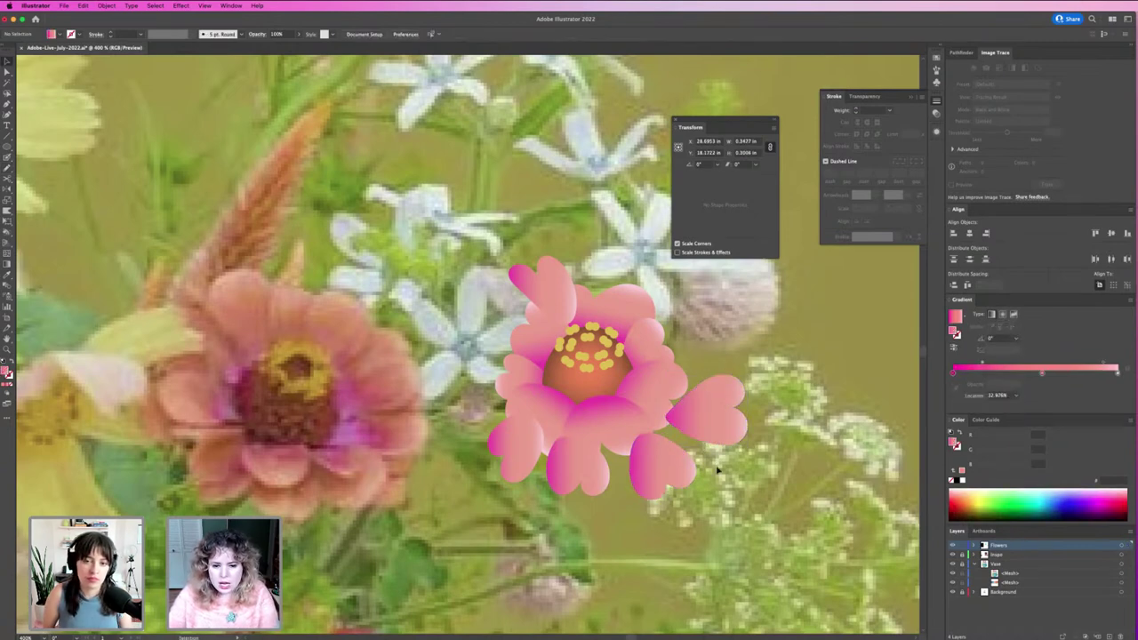
# Draw a notched petal about 0.31 by 0.34 in at the flower's upper right and apply the sampled pink gradient.
pyautogui.press('n')
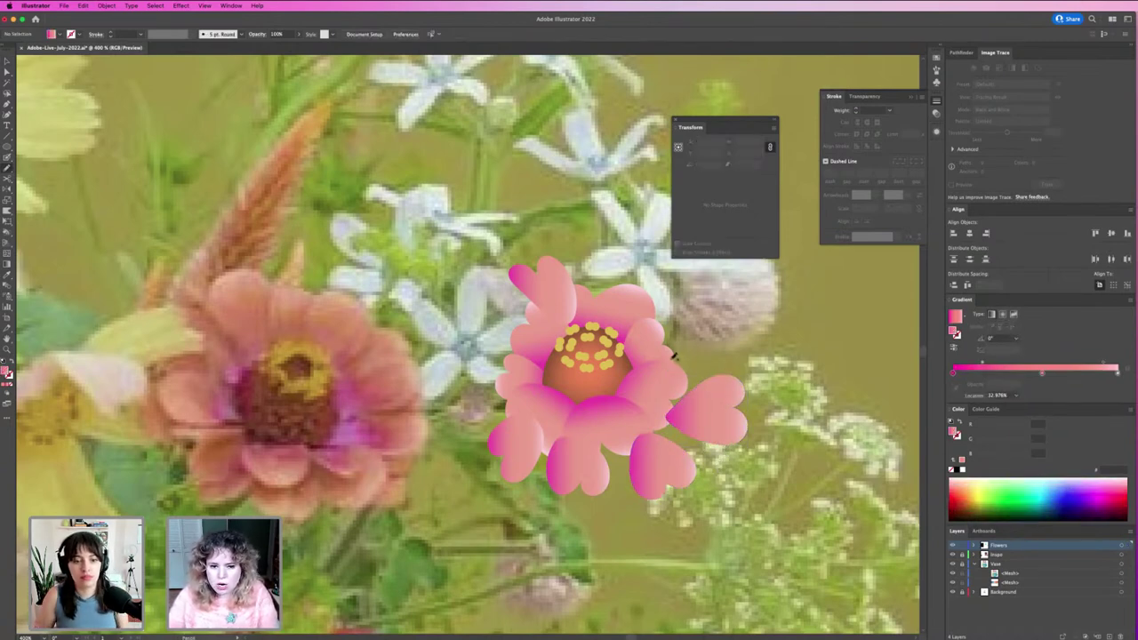
pyautogui.moveTo(716, 358)
pyautogui.mouseDown()
pyautogui.moveTo(712, 289)
pyautogui.moveTo(693, 284)
pyautogui.moveTo(665, 310)
pyautogui.moveTo(672, 359)
pyautogui.mouseUp()
pyautogui.press('i')
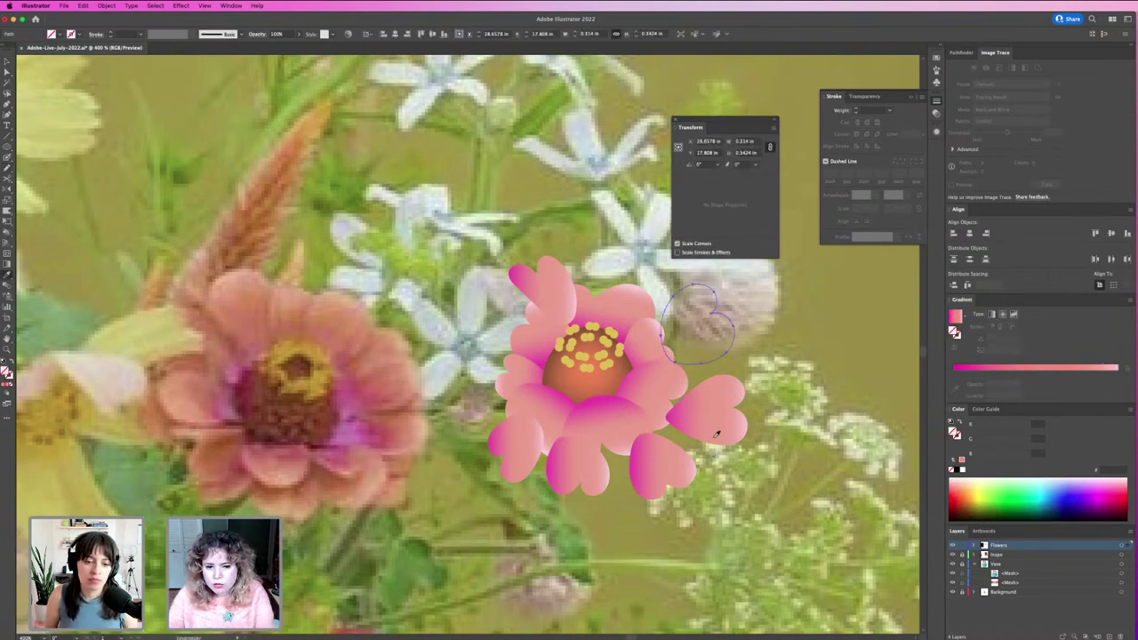
pyautogui.click(722, 435)
pyautogui.press('super+shift+a')
# Draw a small heart-shaped petal about 0.22 in wide apart from the flower at the lower right and fill it with the same gradient.
pyautogui.press('n')
pyautogui.moveTo(728, 471)
pyautogui.mouseDown()
pyautogui.moveTo(739, 521)
pyautogui.moveTo(751, 519)
pyautogui.moveTo(751, 498)
pyautogui.moveTo(776, 496)
pyautogui.moveTo(772, 477)
pyautogui.moveTo(735, 475)
pyautogui.mouseUp()
pyautogui.press('i')
pyautogui.click(717, 429)
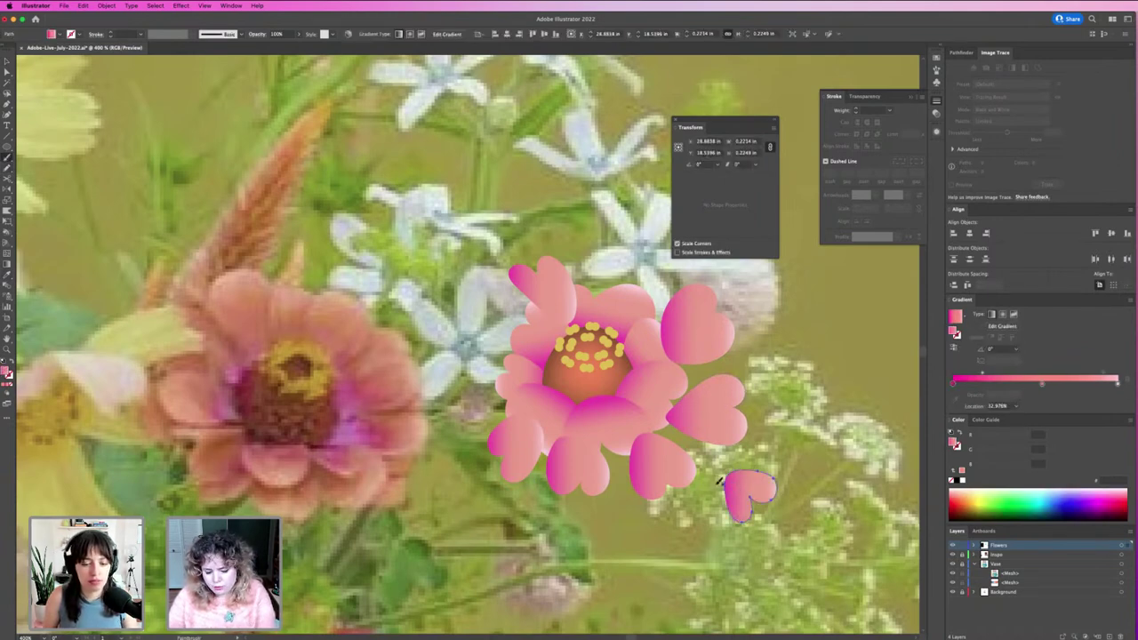
# Draw a heart-shaped petal about 0.32 by 0.28 in on the flower's left side and copy the gradient fill onto it.
pyautogui.press('n')
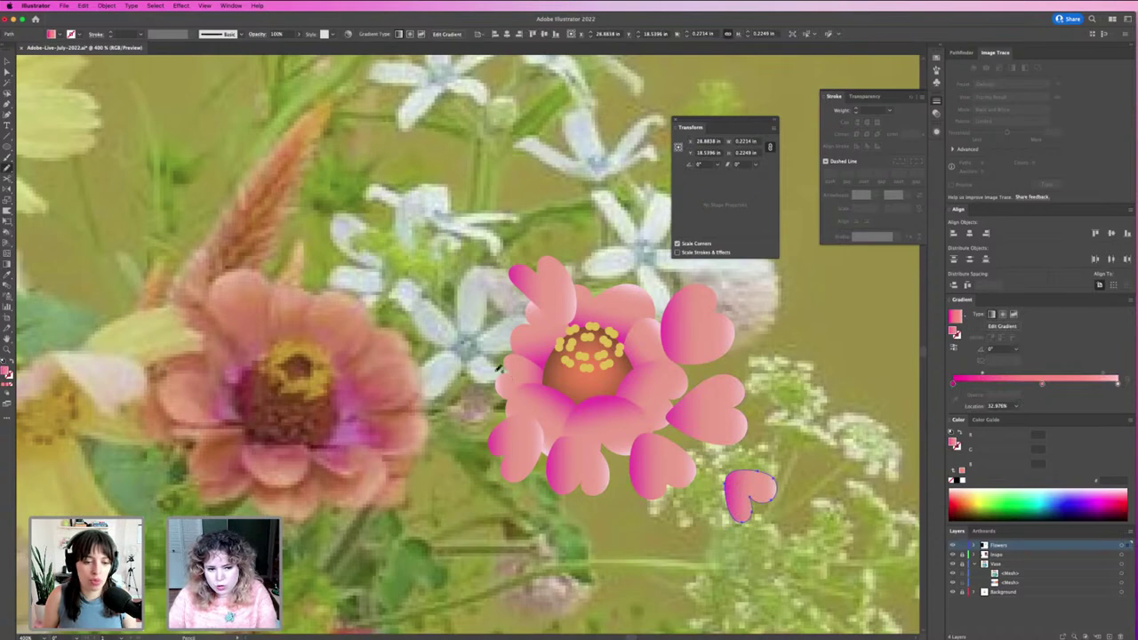
pyautogui.moveTo(502, 370)
pyautogui.mouseDown()
pyautogui.moveTo(446, 418)
pyautogui.moveTo(470, 427)
pyautogui.moveTo(512, 410)
pyautogui.moveTo(504, 372)
pyautogui.mouseUp()
pyautogui.press('i')
pyautogui.click(510, 463)
pyautogui.press('v')
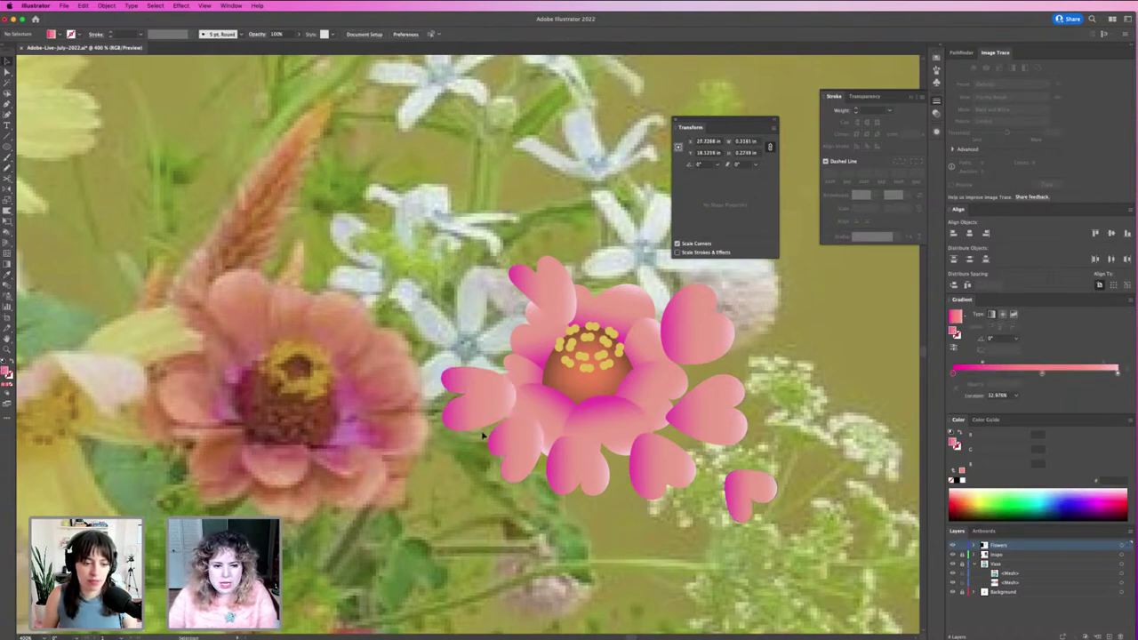
# Move the left and lower-left outer petals slightly closer to the flower.
pyautogui.click(483, 436)
pyautogui.moveTo(477, 414); pyautogui.dragTo(489, 391)
pyautogui.moveTo(484, 391); pyautogui.dragTo(514, 405)
# Select all the newly drawn outer petals and send them behind the flower.
pyautogui.keyDown('shift'); pyautogui.click(504, 388); pyautogui.keyUp('shift')
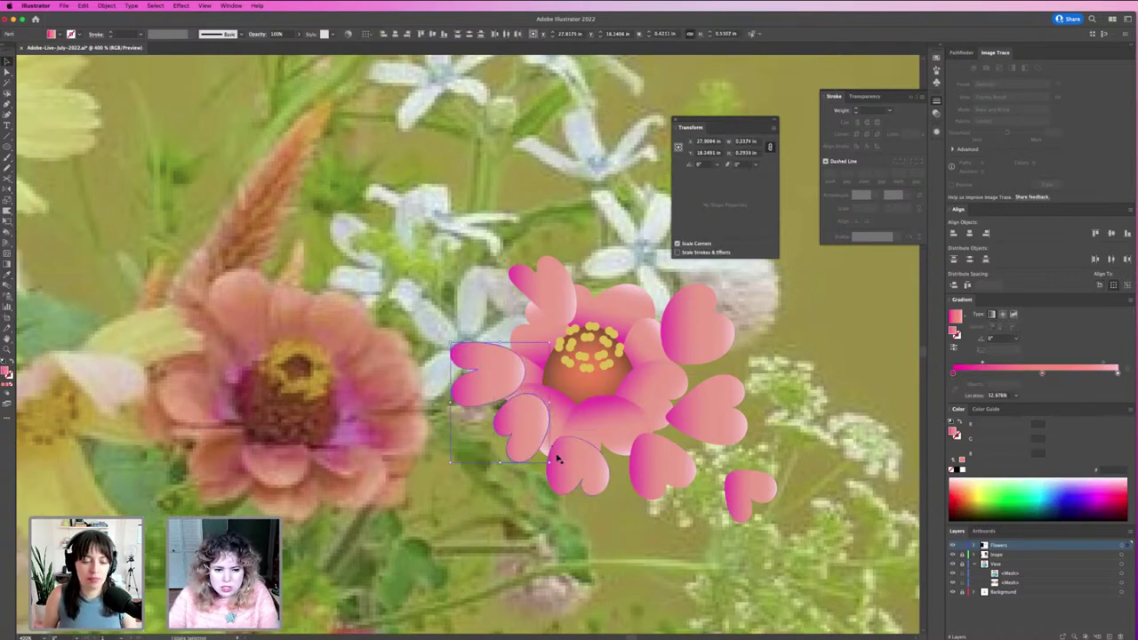
pyautogui.keyDown('shift'); pyautogui.click(557, 456); pyautogui.keyUp('shift')
pyautogui.keyDown('shift'); pyautogui.click(656, 465); pyautogui.keyUp('shift')
pyautogui.keyDown('shift'); pyautogui.click(734, 482); pyautogui.keyUp('shift')
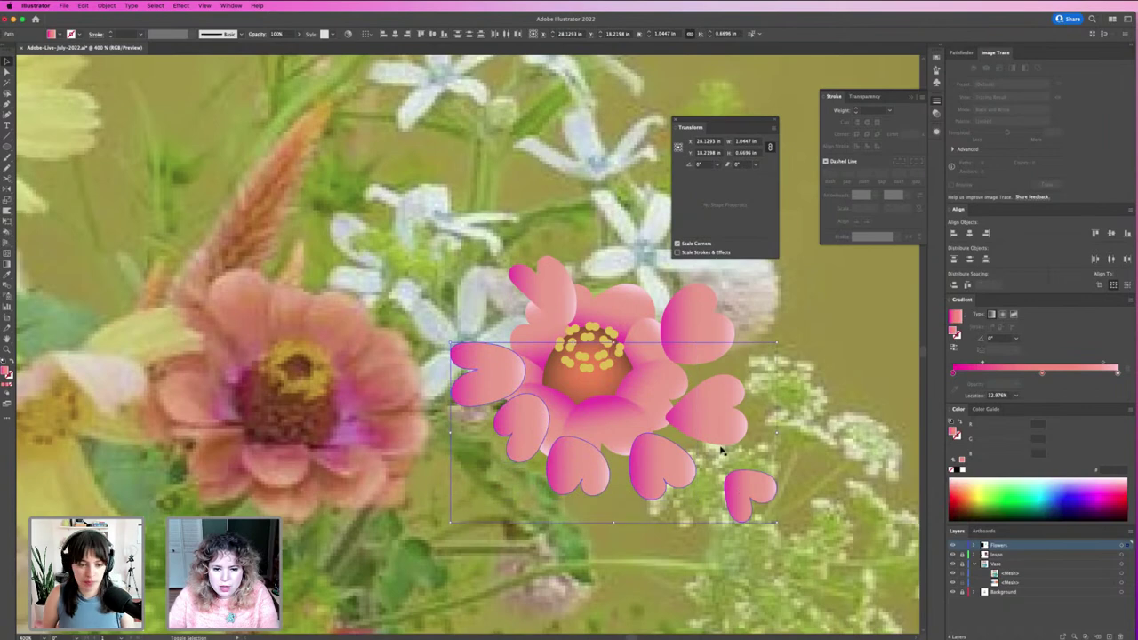
pyautogui.keyDown('shift'); pyautogui.click(702, 329); pyautogui.keyUp('shift')
pyautogui.keyDown('shift'); pyautogui.click(556, 300); pyautogui.keyUp('shift')
pyautogui.press('super+shift+[')
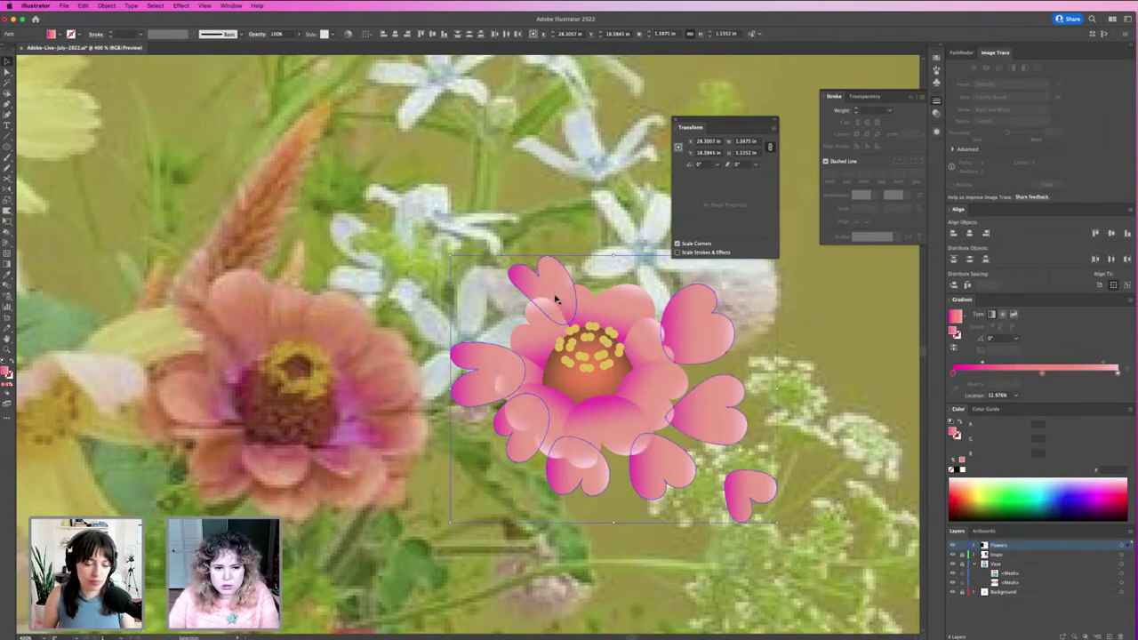
# Nudge the left outer petal closer and redirect the left, lower-left and bottom petals' gradients so magenta starts at the flower.
pyautogui.click(563, 223)
pyautogui.moveTo(524, 452); pyautogui.dragTo(521, 458)
pyautogui.moveTo(460, 355)
pyautogui.mouseDown()
pyautogui.moveTo(470, 346)
pyautogui.moveTo(475, 369)
pyautogui.moveTo(456, 372)
pyautogui.moveTo(487, 363)
pyautogui.moveTo(459, 366)
pyautogui.moveTo(464, 383)
pyautogui.mouseUp()
pyautogui.press('g')
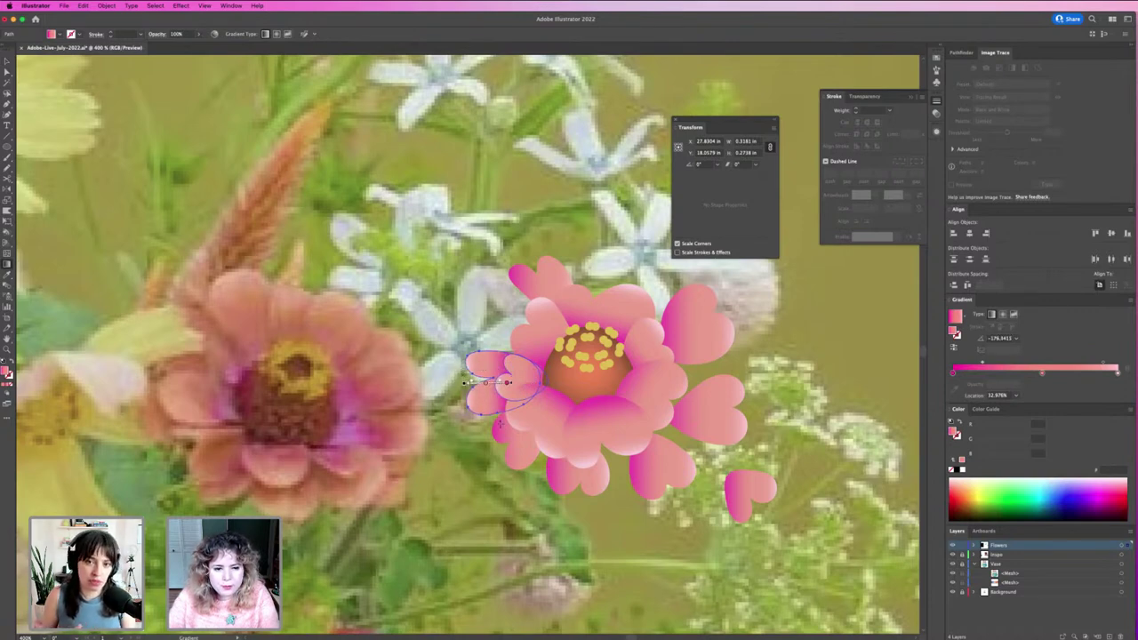
pyautogui.click(520, 441)
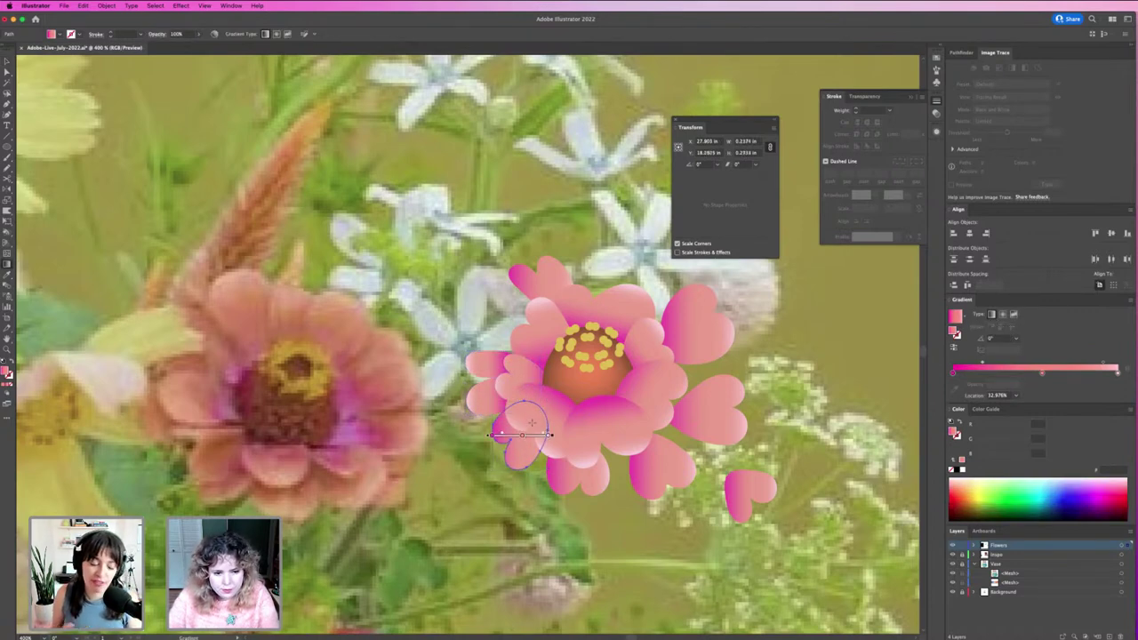
pyautogui.moveTo(532, 422); pyautogui.dragTo(501, 452)
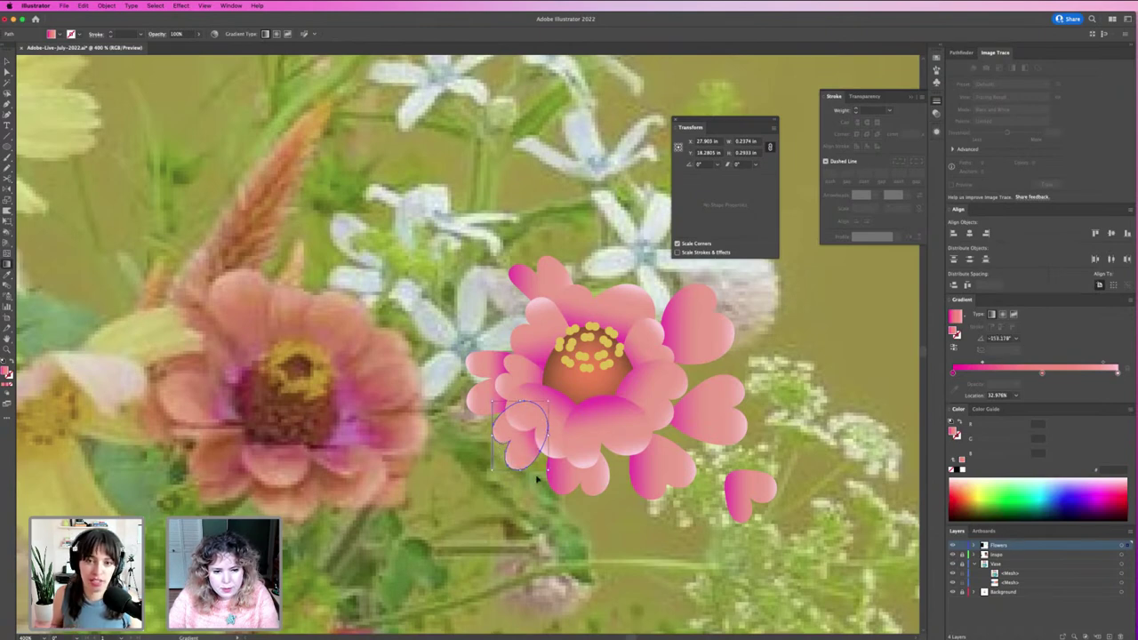
pyautogui.click(564, 467)
pyautogui.moveTo(579, 445); pyautogui.dragTo(576, 497)
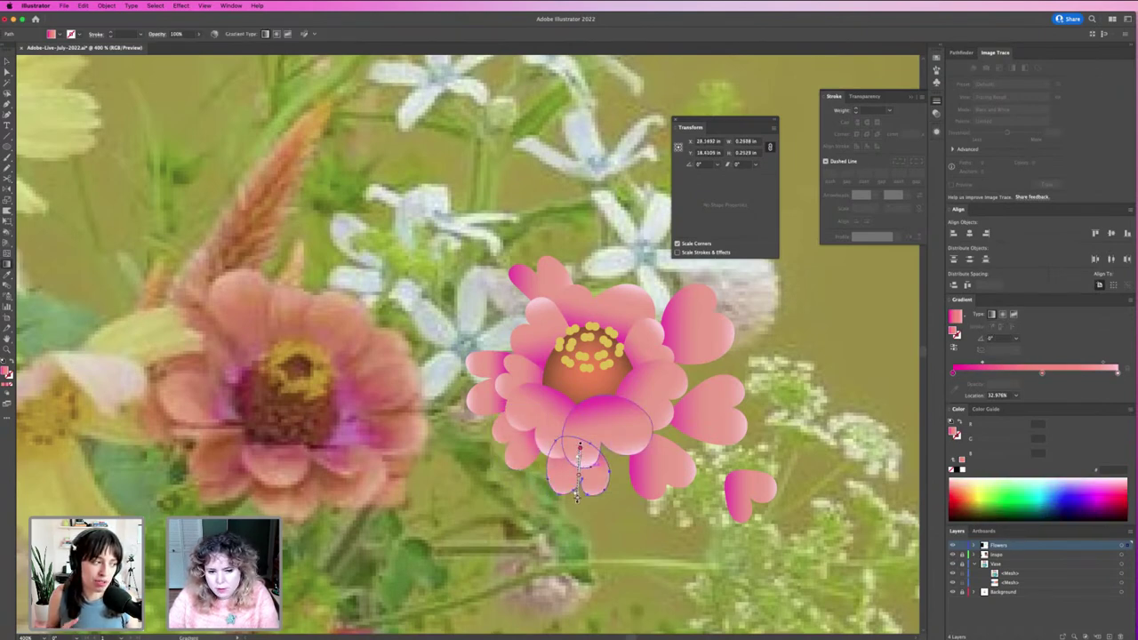
# Move the lower-right outer petal closer to the flower and angle its gradient diagonally outward with magenta towards the centre.
pyautogui.click(656, 485)
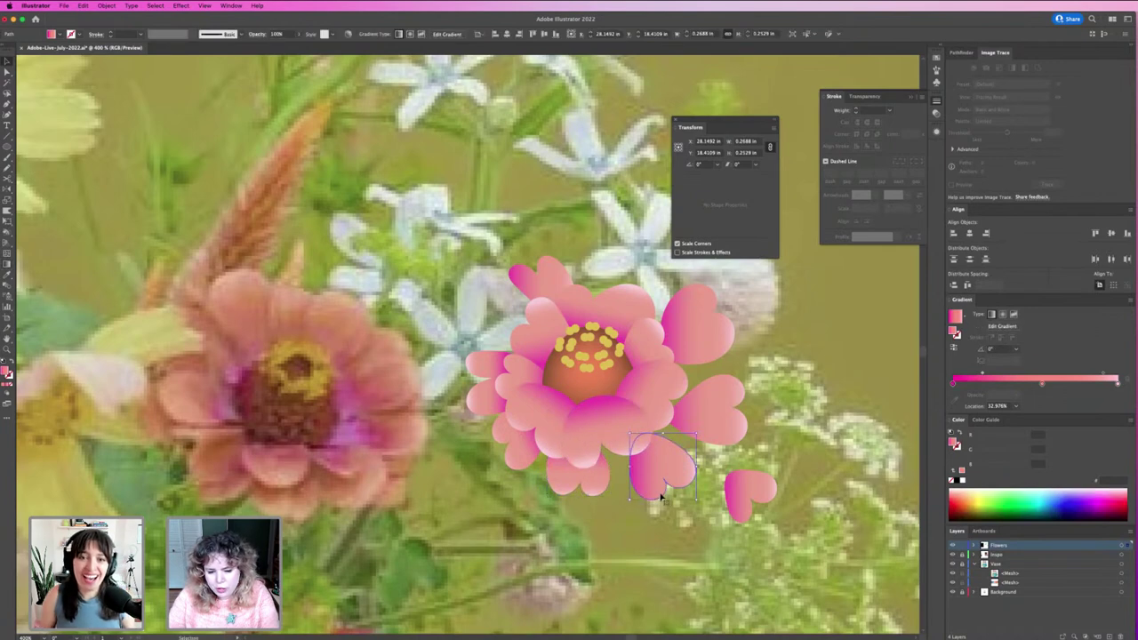
pyautogui.moveTo(638, 431); pyautogui.dragTo(675, 498)
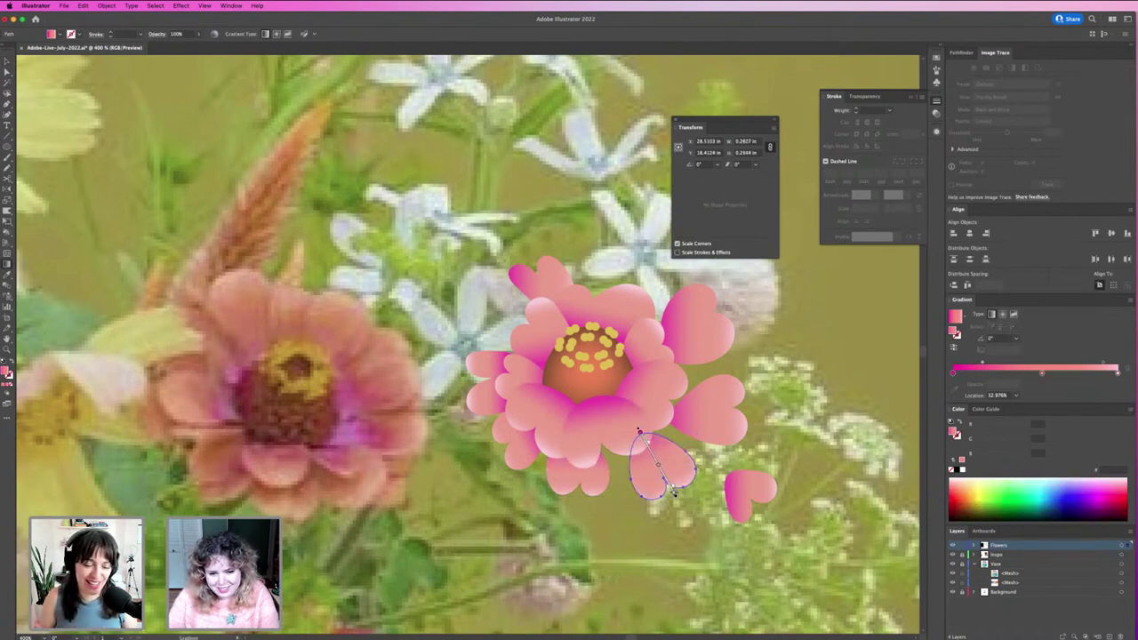
pyautogui.press('v')
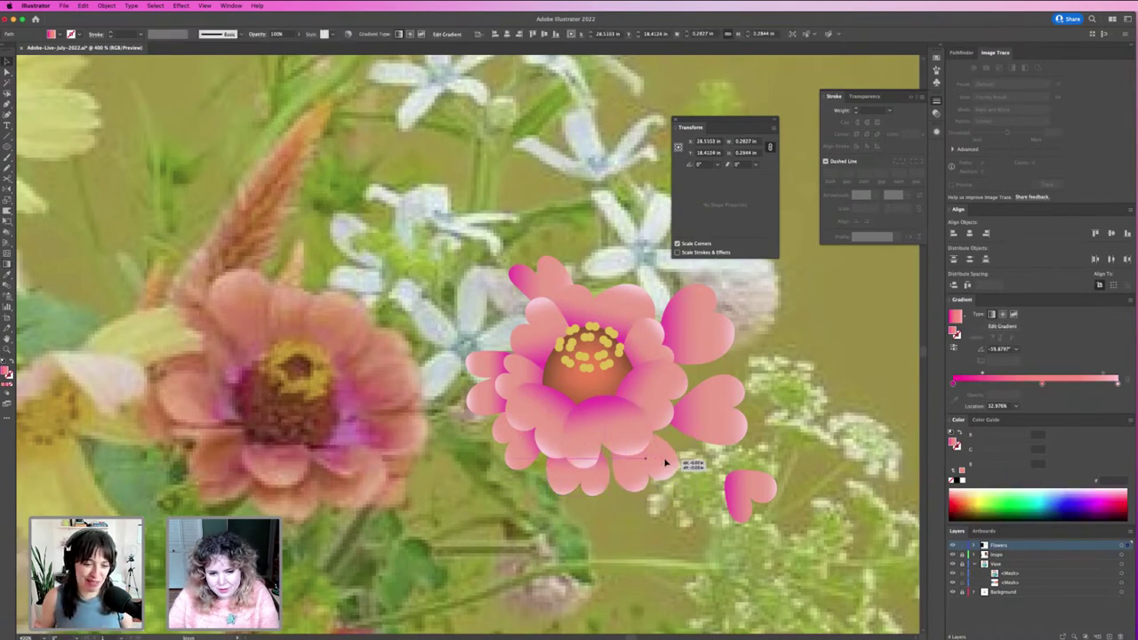
pyautogui.press('g')
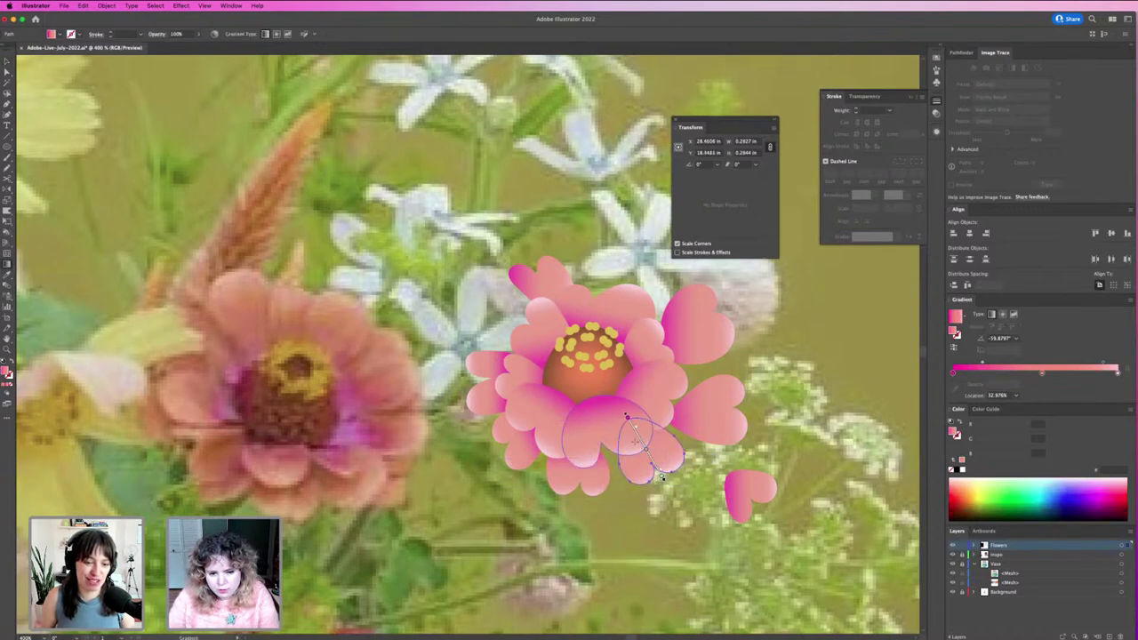
pyautogui.moveTo(633, 446); pyautogui.dragTo(665, 487)
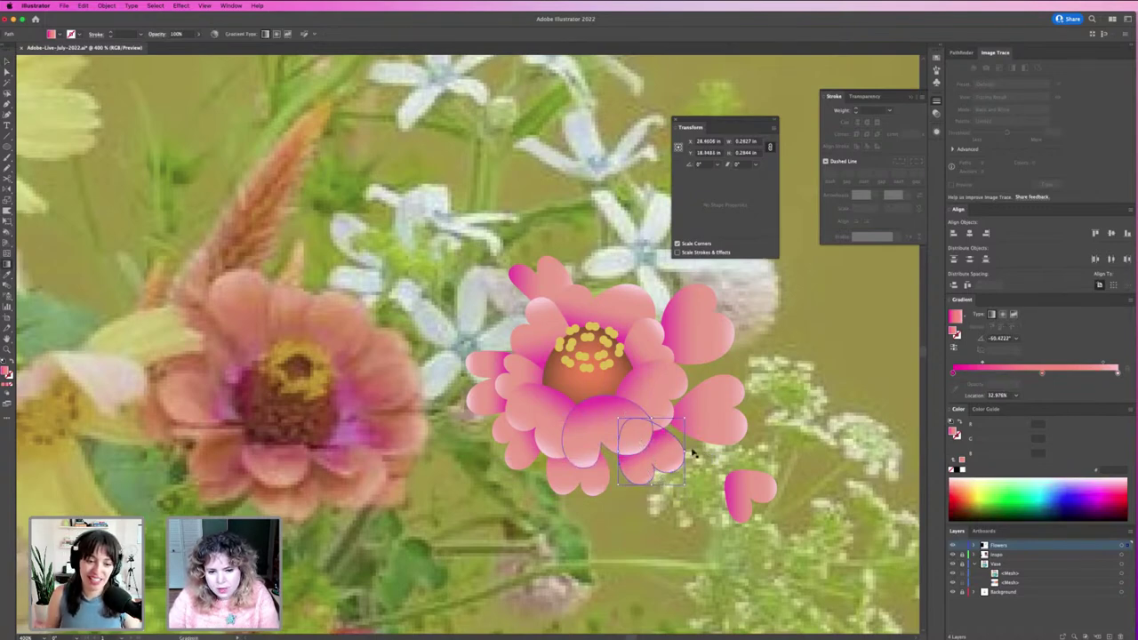
# Tuck the right outer petal against the flower, rotate it slightly and redirect its gradient outward from the centre.
pyautogui.press('v')
pyautogui.moveTo(706, 422); pyautogui.dragTo(684, 419)
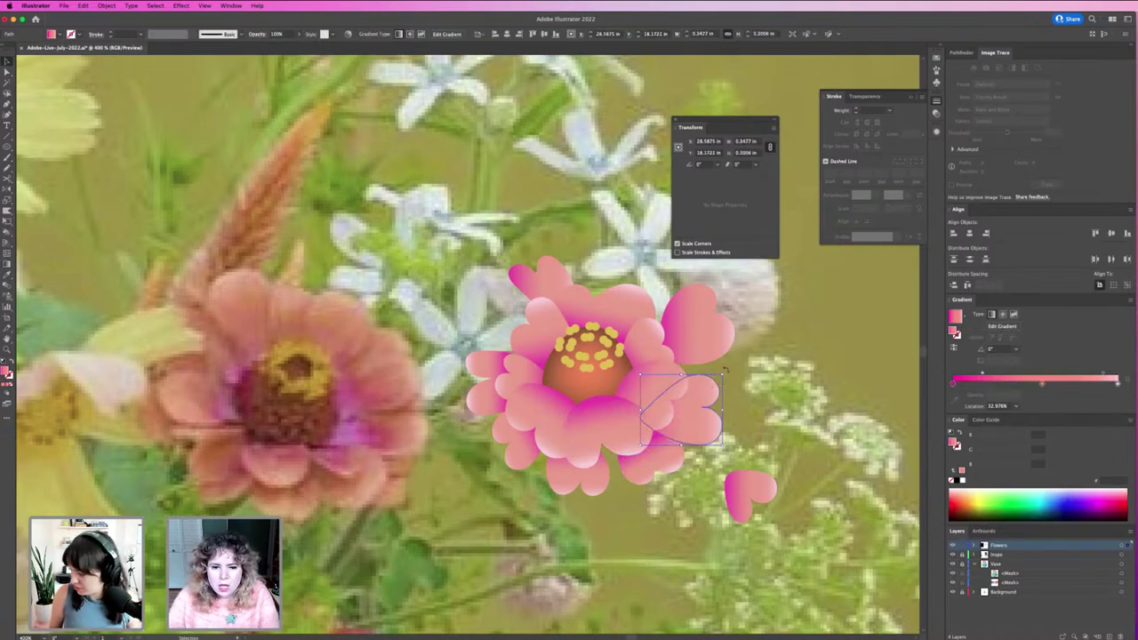
pyautogui.moveTo(725, 370)
pyautogui.mouseDown()
pyautogui.moveTo(711, 398)
pyautogui.moveTo(720, 421)
pyautogui.mouseUp()
pyautogui.press('g')
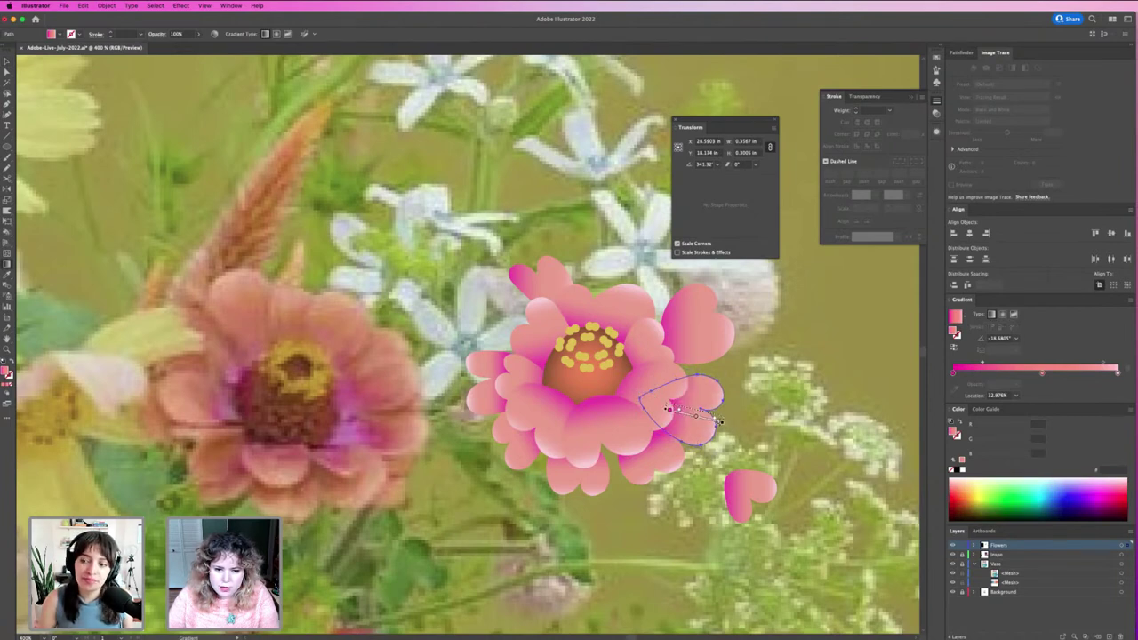
pyautogui.press('v')
pyautogui.click(747, 406)
# Fit the upper-right outer petal against the flower and angle its gradient outward with magenta at its inner end.
pyautogui.moveTo(727, 349)
pyautogui.mouseDown()
pyautogui.moveTo(722, 362)
pyautogui.moveTo(723, 321)
pyautogui.mouseUp()
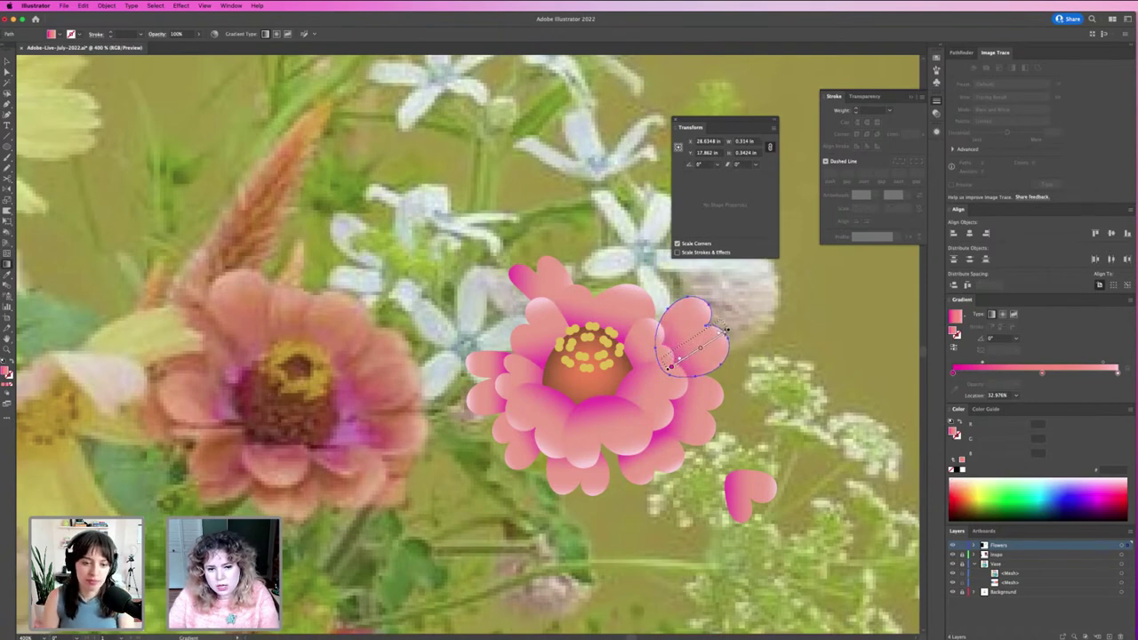
pyautogui.press('v')
pyautogui.click(743, 436)
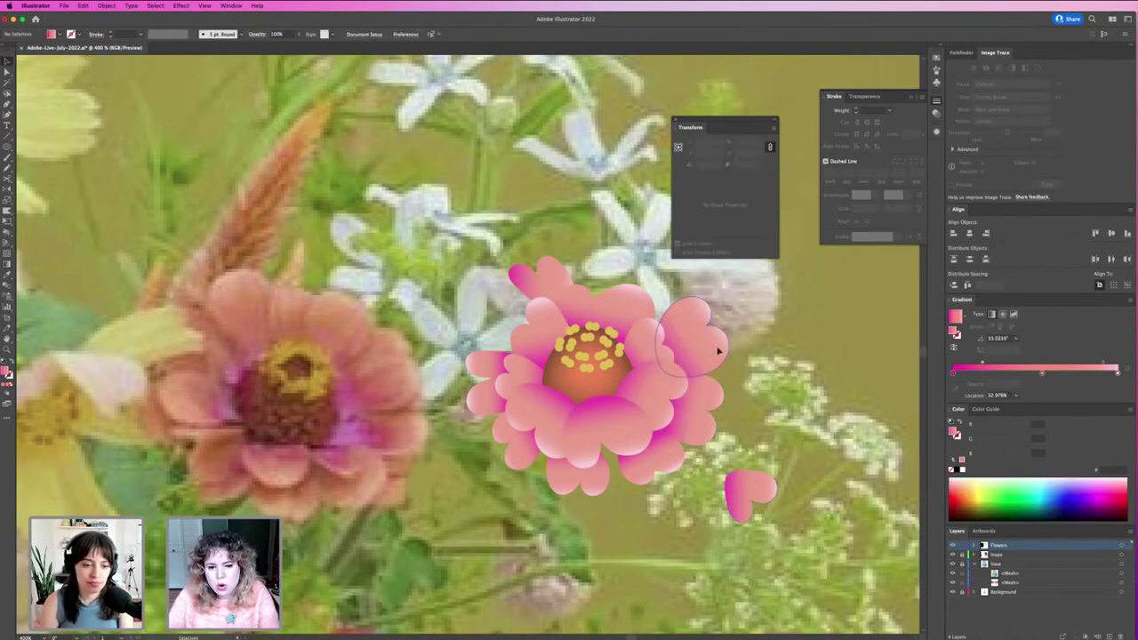
pyautogui.moveTo(718, 350); pyautogui.dragTo(713, 352)
# Place the loose small heart petal in the bottom gap of the outer layer, rotate it and redirect its gradient outward.
pyautogui.moveTo(745, 495); pyautogui.dragTo(632, 478)
pyautogui.press('g')
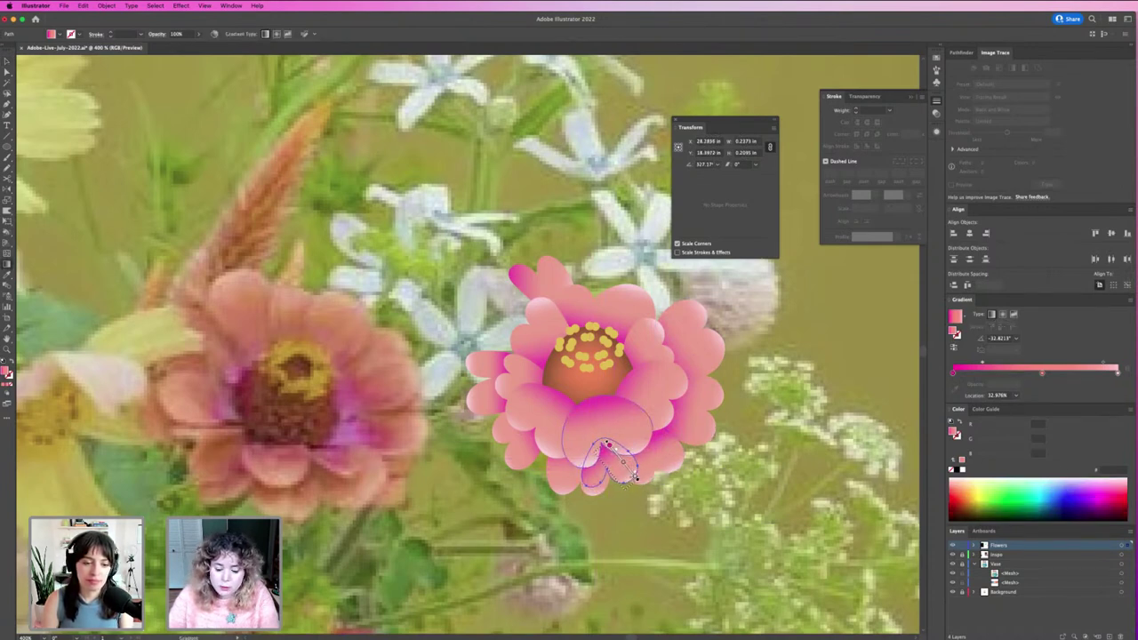
pyautogui.press('v')
# Rotate the bottom outer petal, adjust its gradient to match, and shift the lower-left petal slightly outward.
pyautogui.click(583, 486)
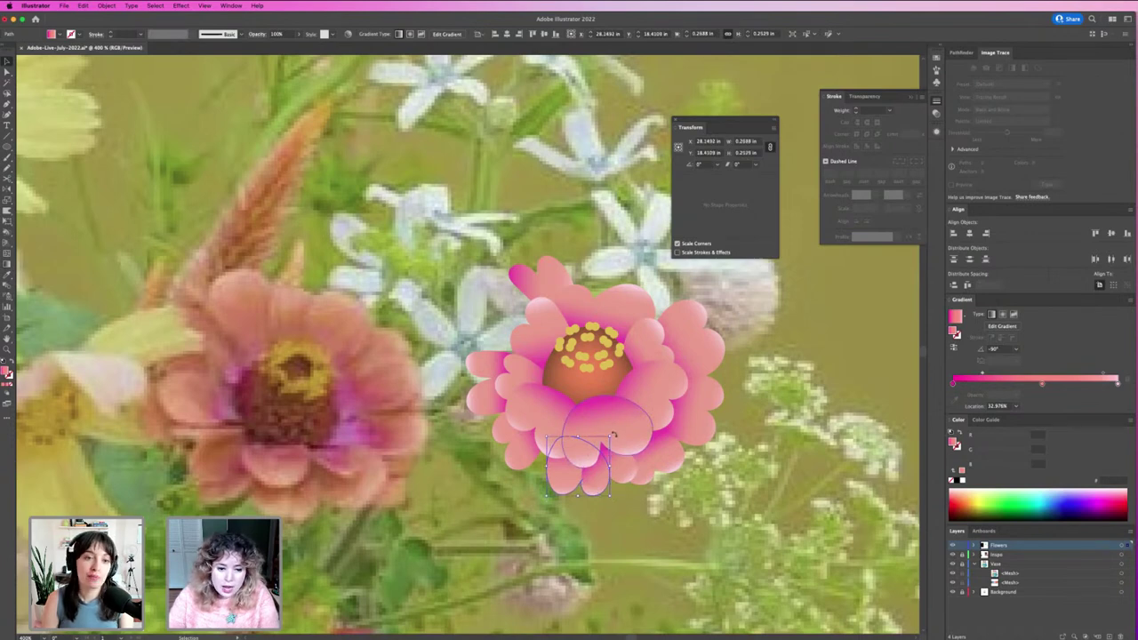
pyautogui.moveTo(613, 435)
pyautogui.mouseDown()
pyautogui.moveTo(645, 441)
pyautogui.moveTo(622, 481)
pyautogui.moveTo(559, 469)
pyautogui.moveTo(539, 452)
pyautogui.moveTo(516, 463)
pyautogui.moveTo(560, 470)
pyautogui.moveTo(553, 457)
pyautogui.moveTo(540, 490)
pyautogui.mouseUp()
pyautogui.press('v')
pyautogui.click(520, 485)
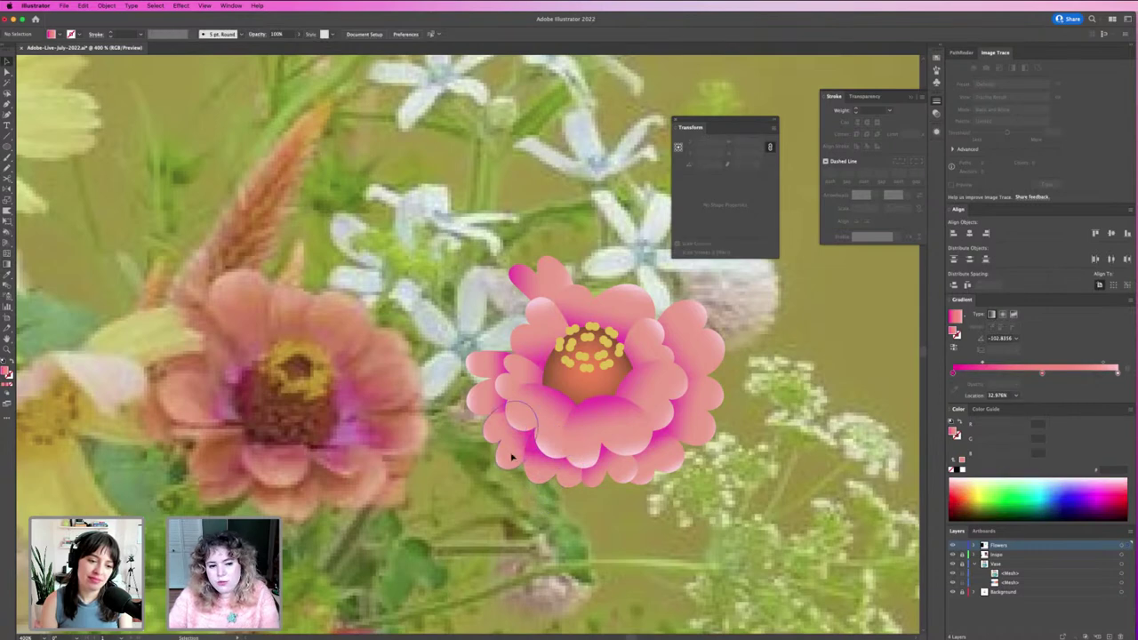
pyautogui.click(509, 457)
pyautogui.click(518, 477)
# Redirect the upper-left outer petal's gradient so magenta starts at the flower and fades outward.
pyautogui.scroll(2, 518, 477)
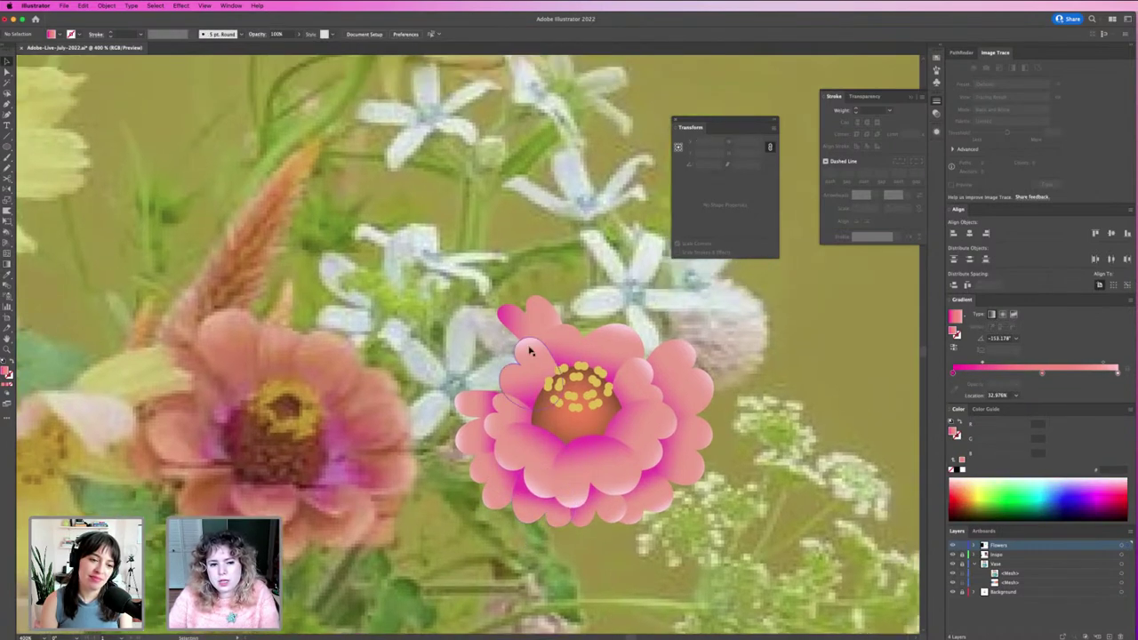
pyautogui.click(529, 350)
pyautogui.moveTo(556, 358); pyautogui.dragTo(536, 294)
pyautogui.press('v')
pyautogui.press('super+shift+a')
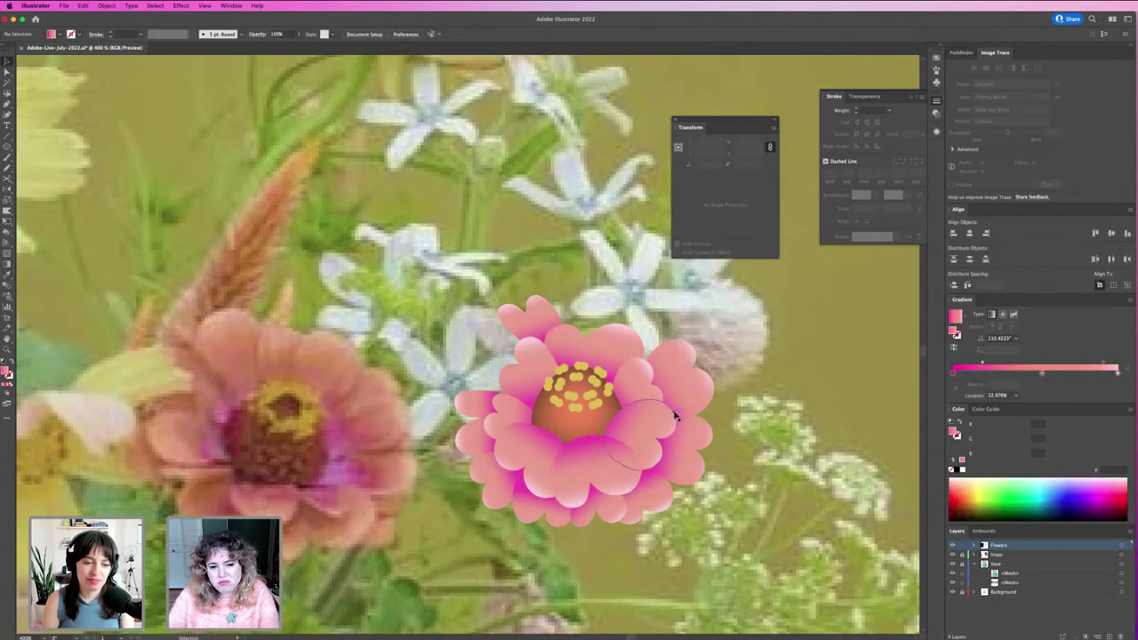
# Duplicate the upper-right outer petal to the top of the flower, rotate it to fit and redirect its gradient outward.
pyautogui.moveTo(699, 394); pyautogui.dragTo(649, 337)
pyautogui.click(649, 338)
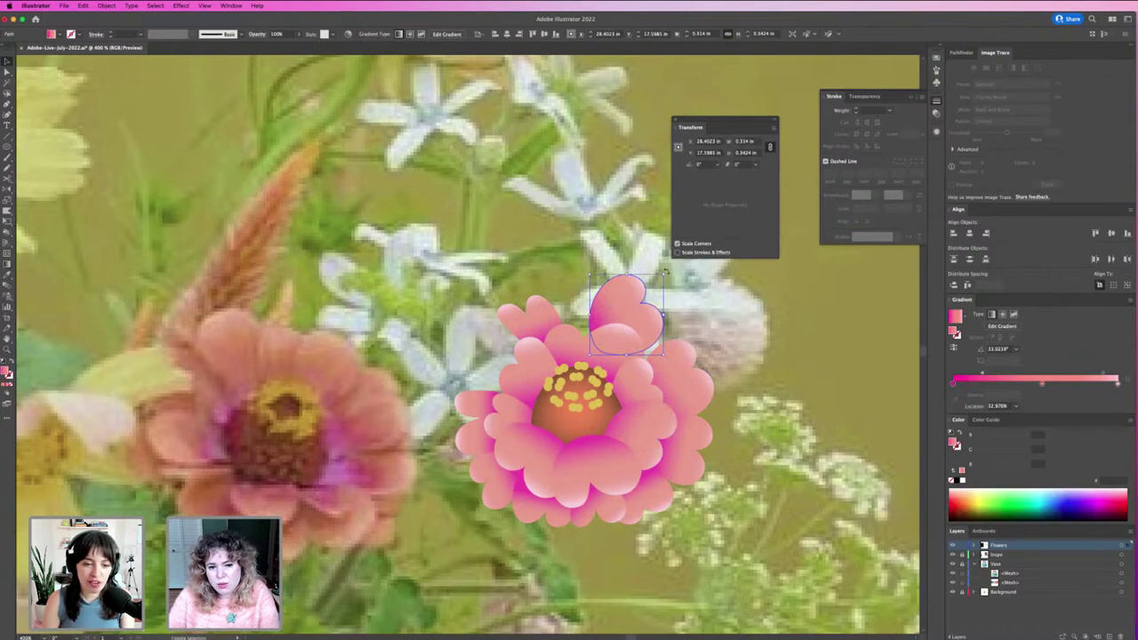
pyautogui.moveTo(665, 272)
pyautogui.mouseDown()
pyautogui.moveTo(622, 277)
pyautogui.moveTo(596, 307)
pyautogui.moveTo(691, 449)
pyautogui.moveTo(673, 353)
pyautogui.moveTo(682, 325)
pyautogui.mouseUp()
pyautogui.press('g')
pyautogui.press('v')
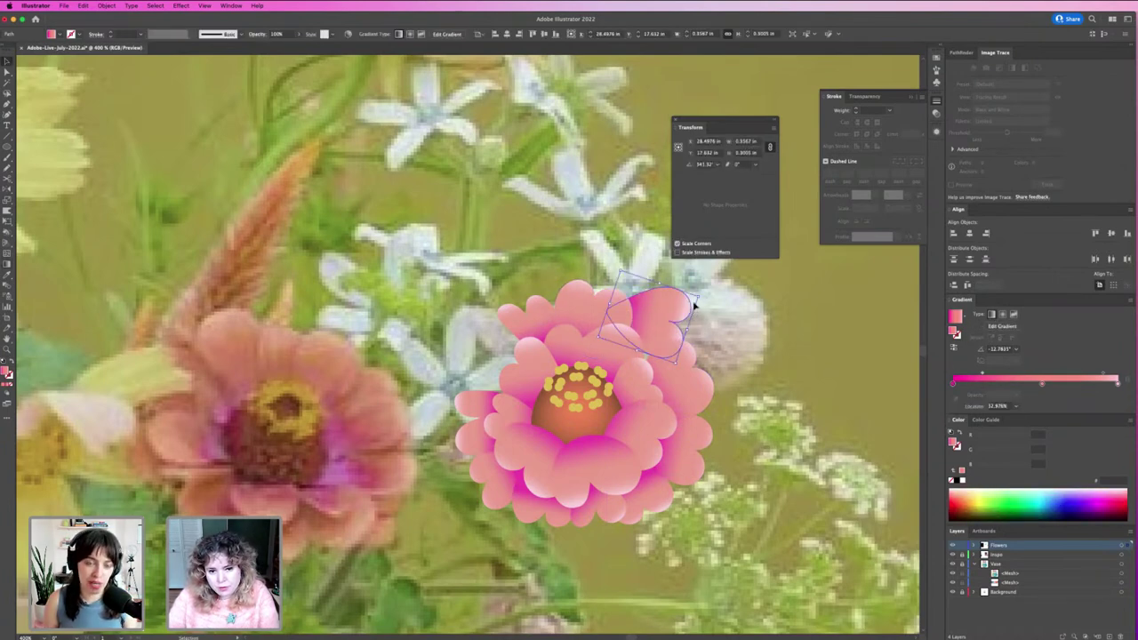
# Rotate the additional petal copy into the gap between the top and upper-right outer petals.
pyautogui.click(693, 308)
pyautogui.click(684, 309)
pyautogui.moveTo(698, 294); pyautogui.dragTo(643, 305)
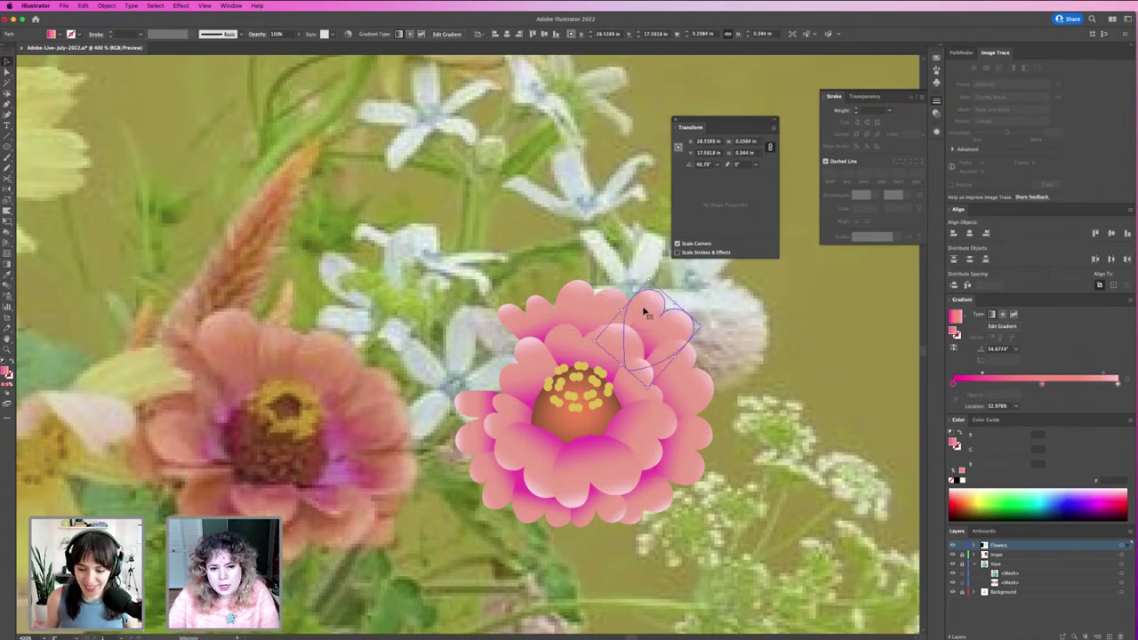
pyautogui.click(718, 343)
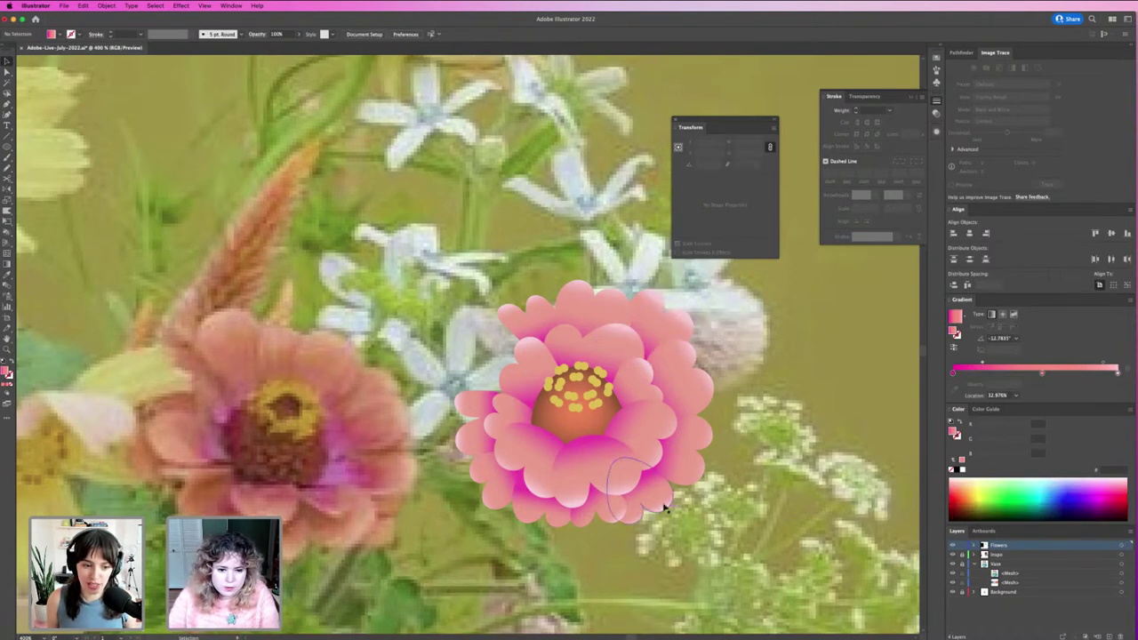
# Copy the lower-right outer petal into the upper-left gap, rotate it to fit, and adjust the left petal beside it.
pyautogui.moveTo(629, 484); pyautogui.dragTo(512, 370)
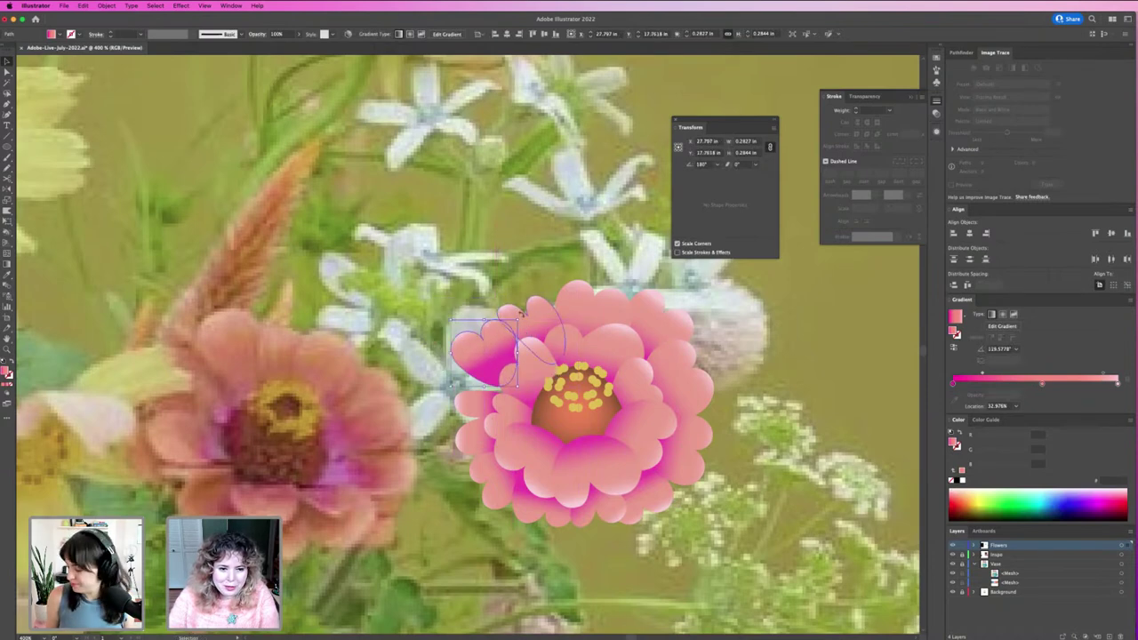
pyautogui.click(520, 322)
pyautogui.click(507, 328)
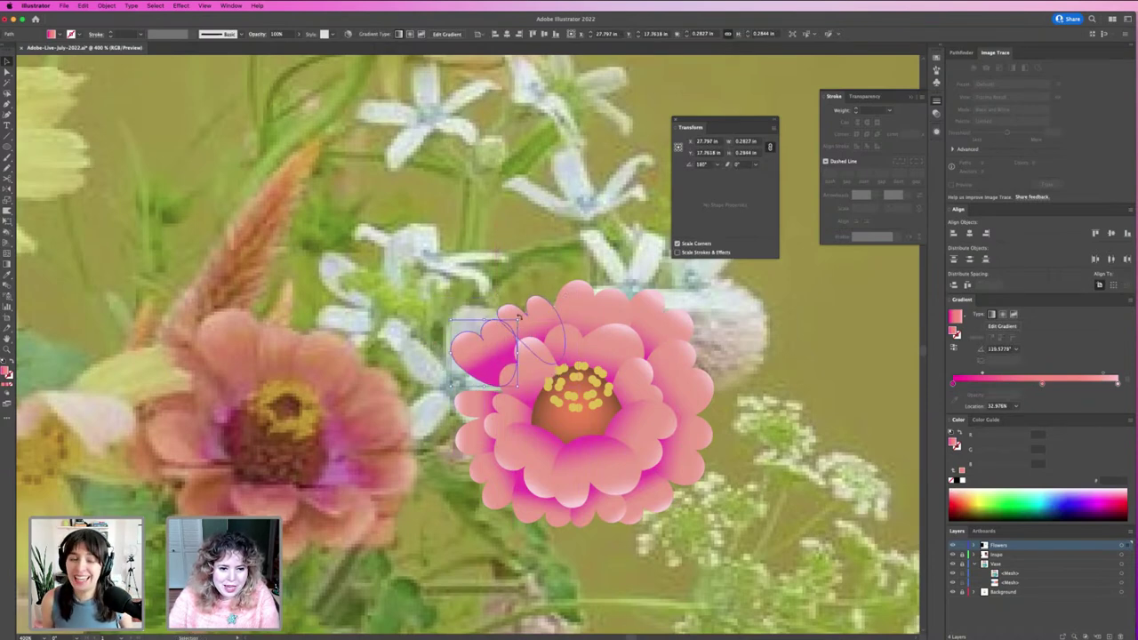
pyautogui.moveTo(518, 317); pyautogui.dragTo(476, 397)
pyautogui.click(477, 411)
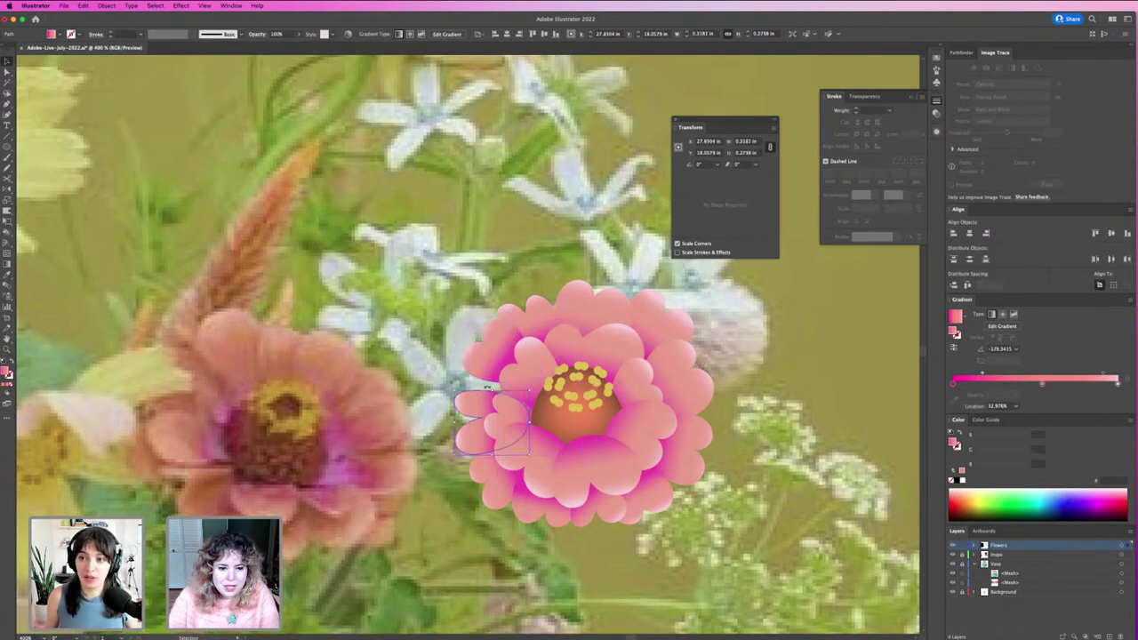
pyautogui.click(438, 384)
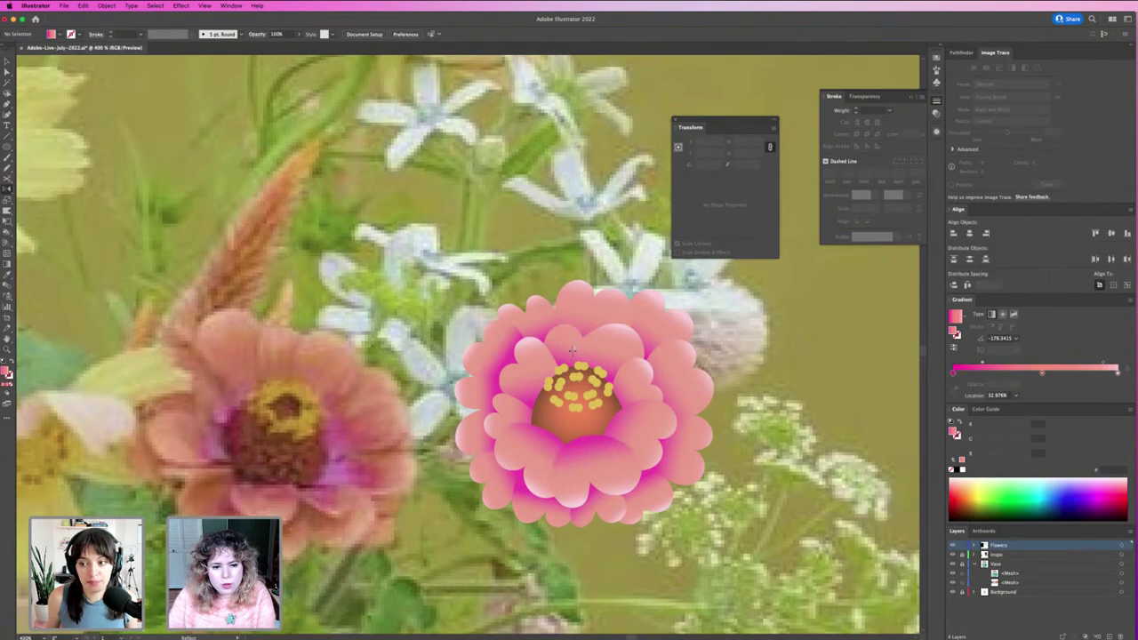
# Draw a narrow upright ellipse about 0.12 by 0.25 in over the top petals and fill it with the palette's orchid-purple swatch.
pyautogui.moveTo(563, 351); pyautogui.dragTo(594, 292)
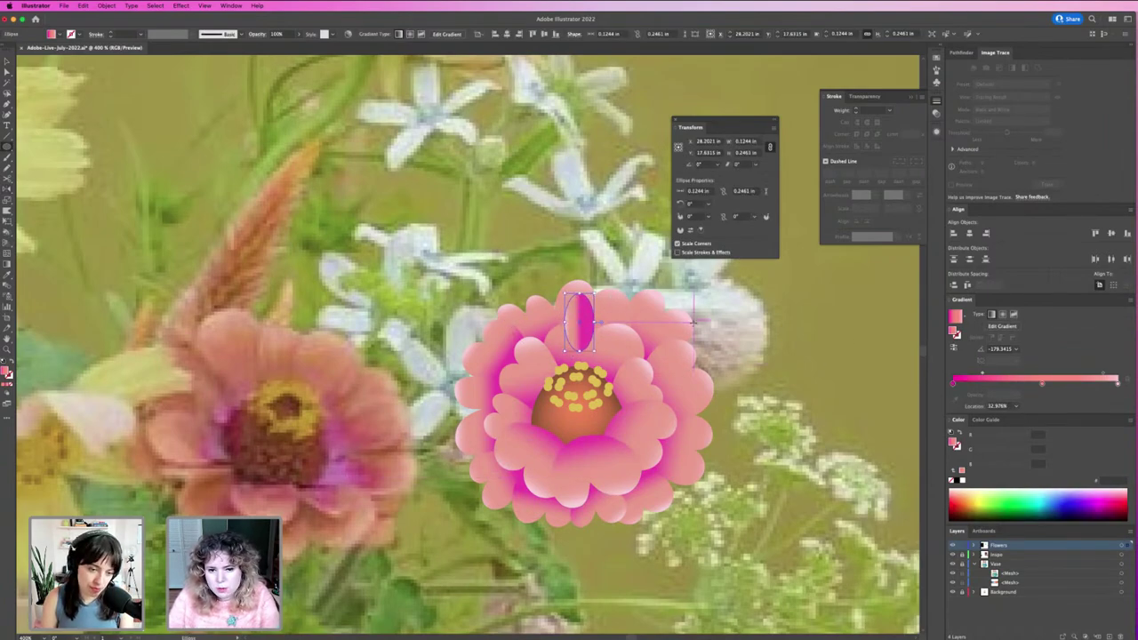
pyautogui.press('super+1')
pyautogui.press('i')
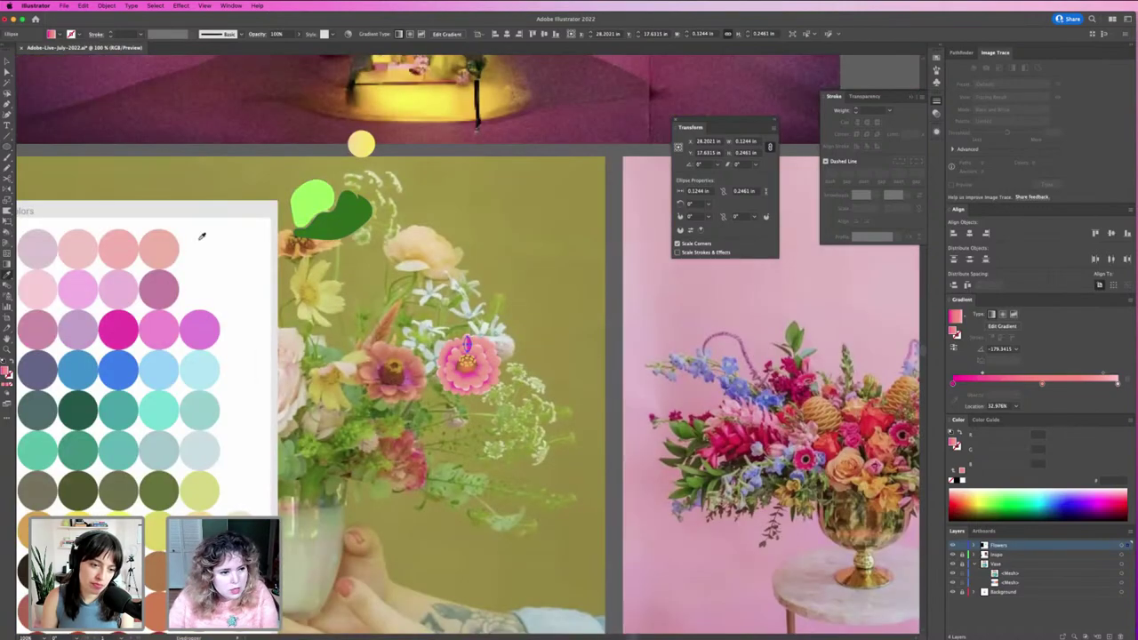
pyautogui.click(200, 333)
pyautogui.keyDown('super'); pyautogui.click(628, 386); pyautogui.keyUp('super')
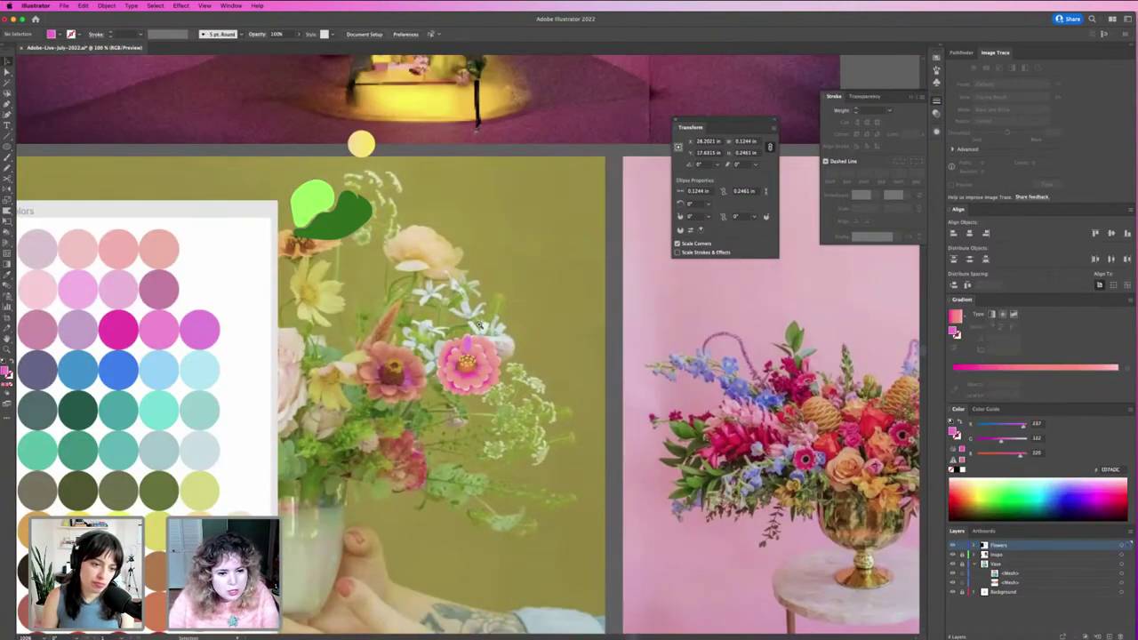
# Stack the ellipse between the outer and inner petal layers and nudge it slightly left on the top petal.
pyautogui.press('z')
pyautogui.moveTo(463, 332); pyautogui.dragTo(592, 333)
pyautogui.press('a')
pyautogui.click(576, 325)
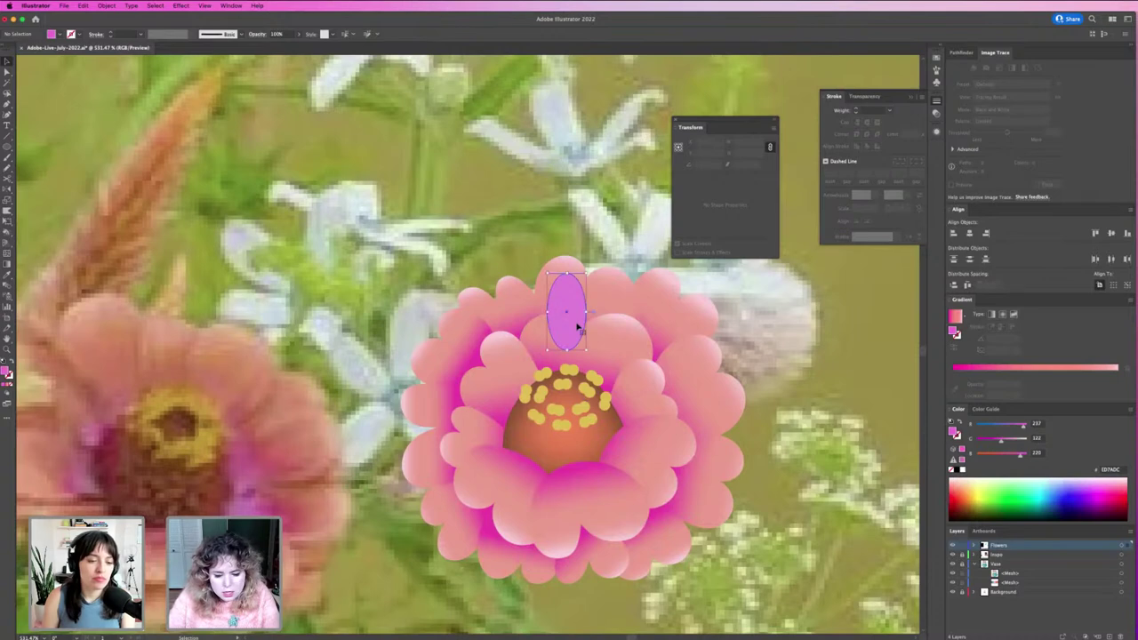
pyautogui.press('super+shift+[')
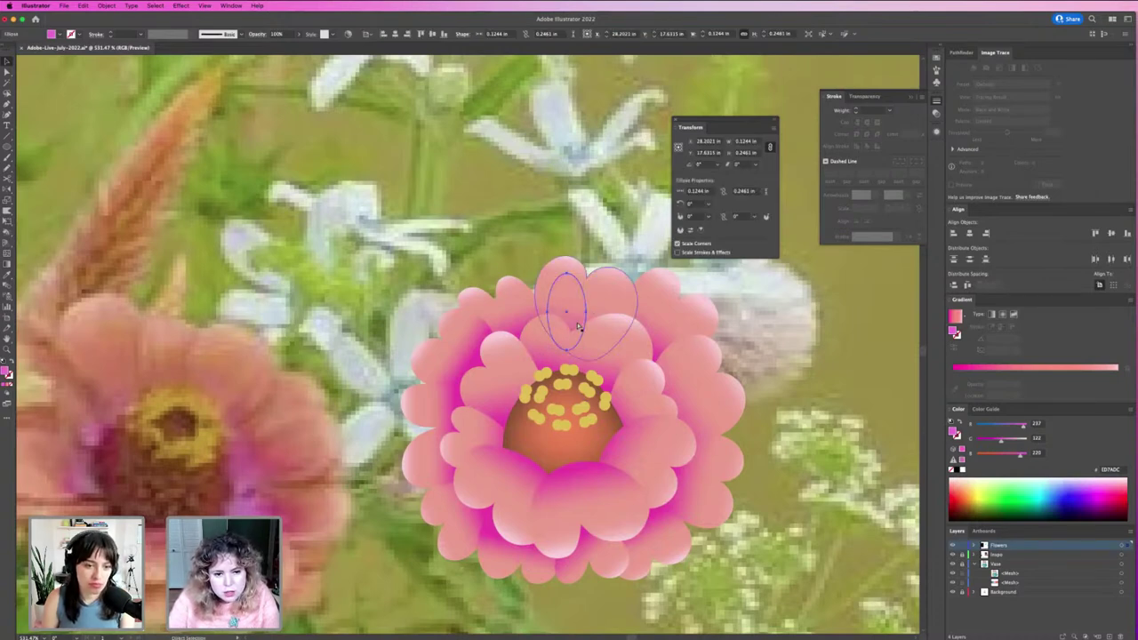
pyautogui.press('super+bracketright')
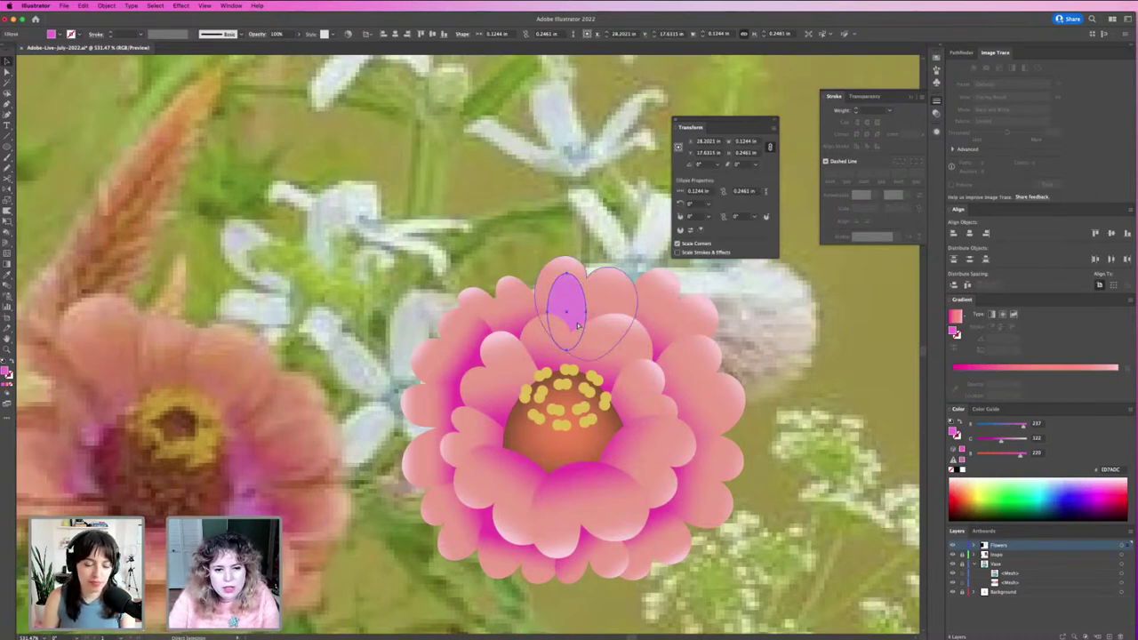
pyautogui.moveTo(578, 327); pyautogui.dragTo(567, 308)
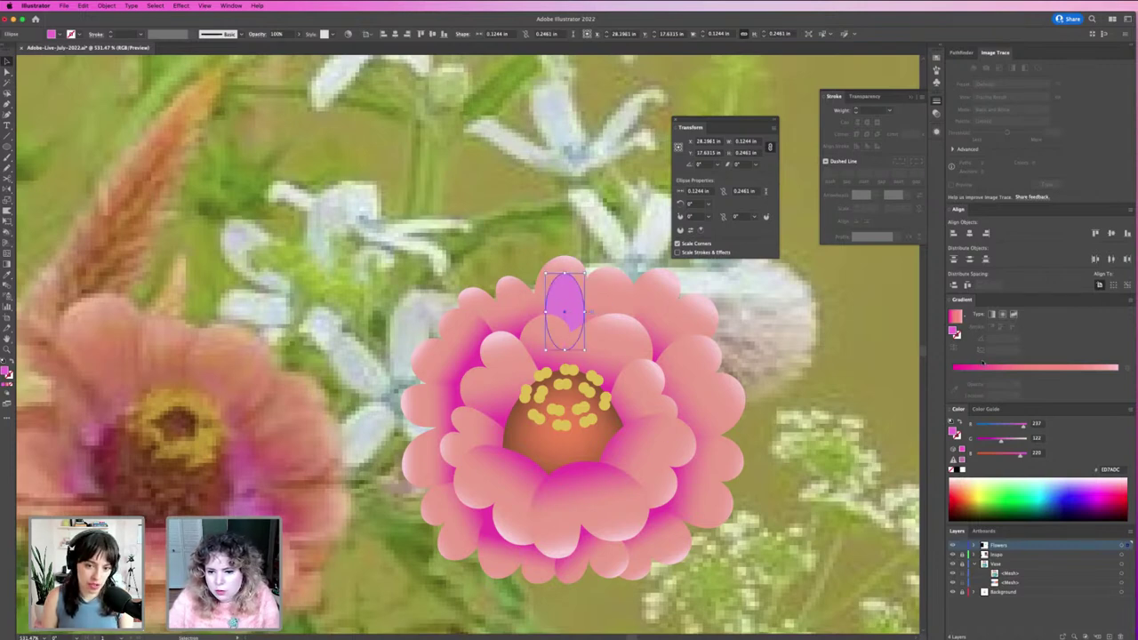
# Give the ellipse the linear gradient and recolour its starting stop to bright purple.
pyautogui.click(991, 314)
pyautogui.click(952, 384)
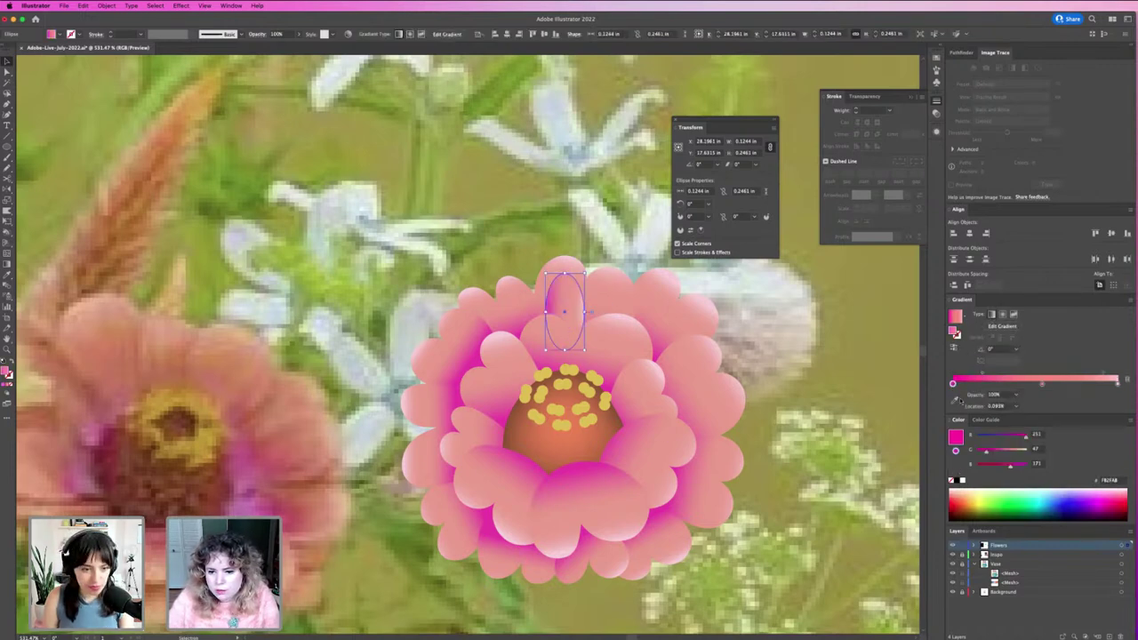
pyautogui.click(1100, 502)
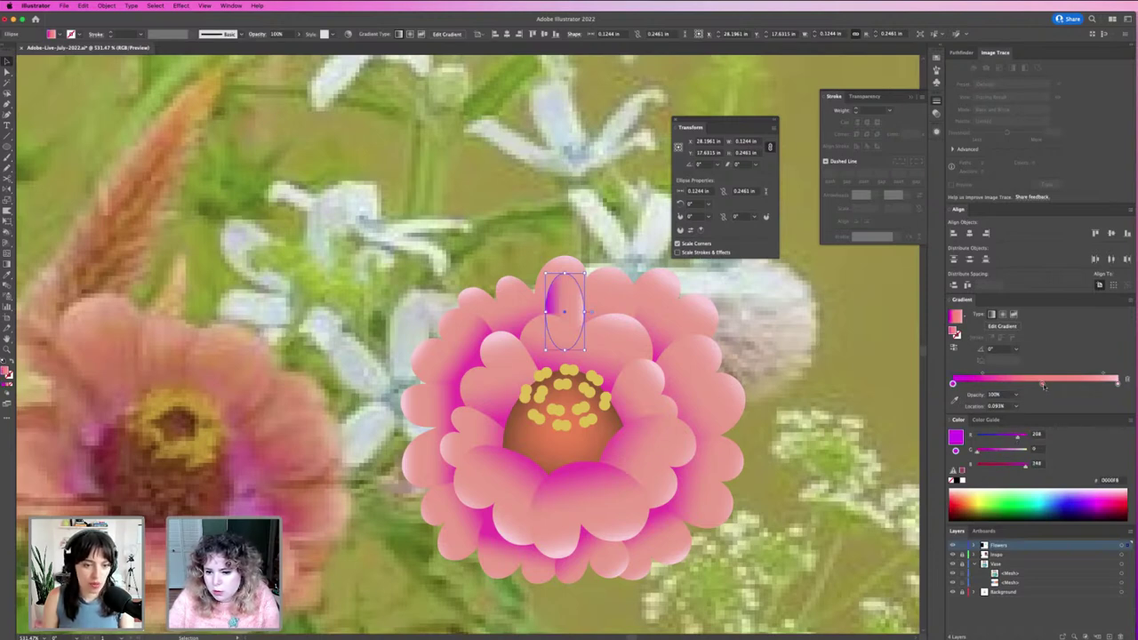
# Recolour the ellipse gradient's middle stop light purple, remove the pale pink end stop, and move the light purple stop to 100%.
pyautogui.click(1043, 384)
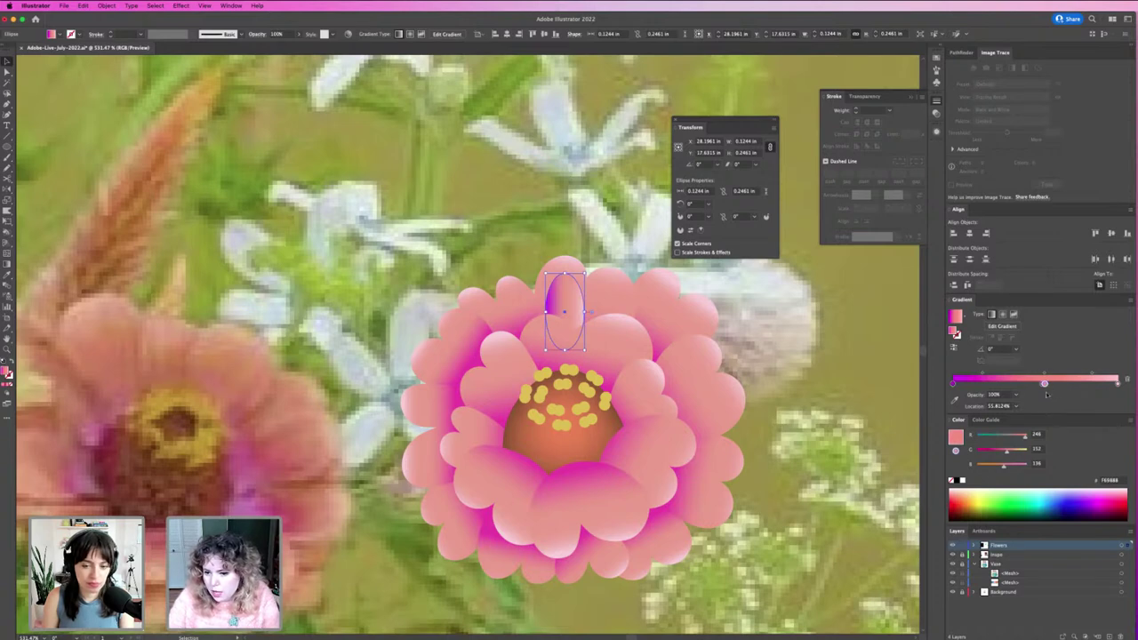
pyautogui.moveTo(1044, 384); pyautogui.dragTo(1042, 384)
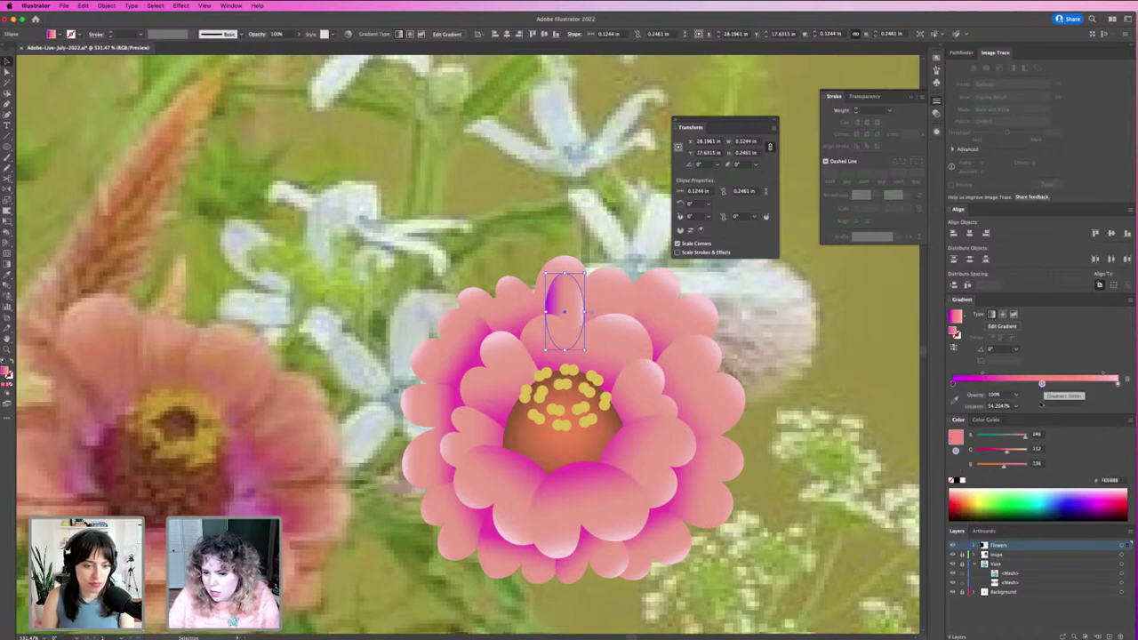
pyautogui.click(1089, 488)
pyautogui.click(1117, 382)
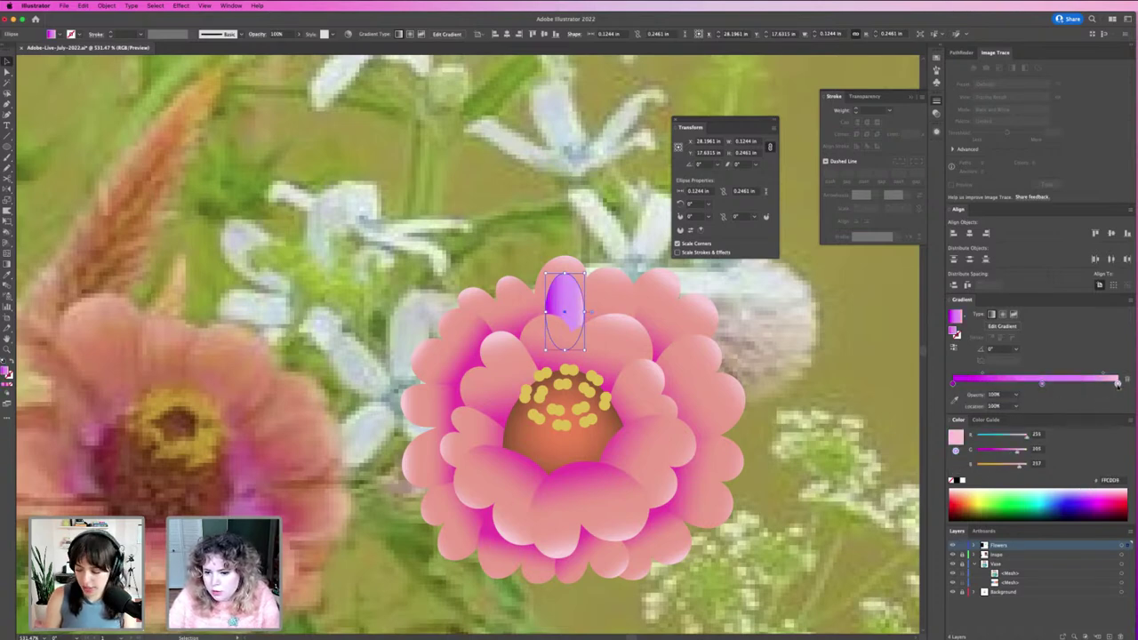
pyautogui.press('super+shift+a')
pyautogui.press('super+z')
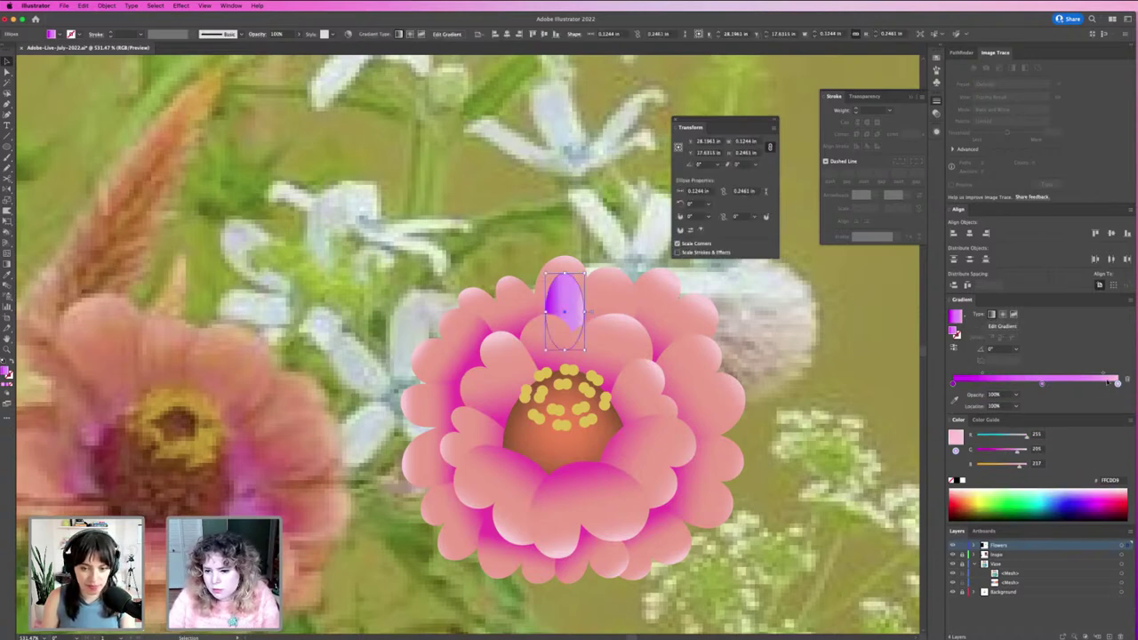
pyautogui.moveTo(1114, 405); pyautogui.dragTo(1114, 413)
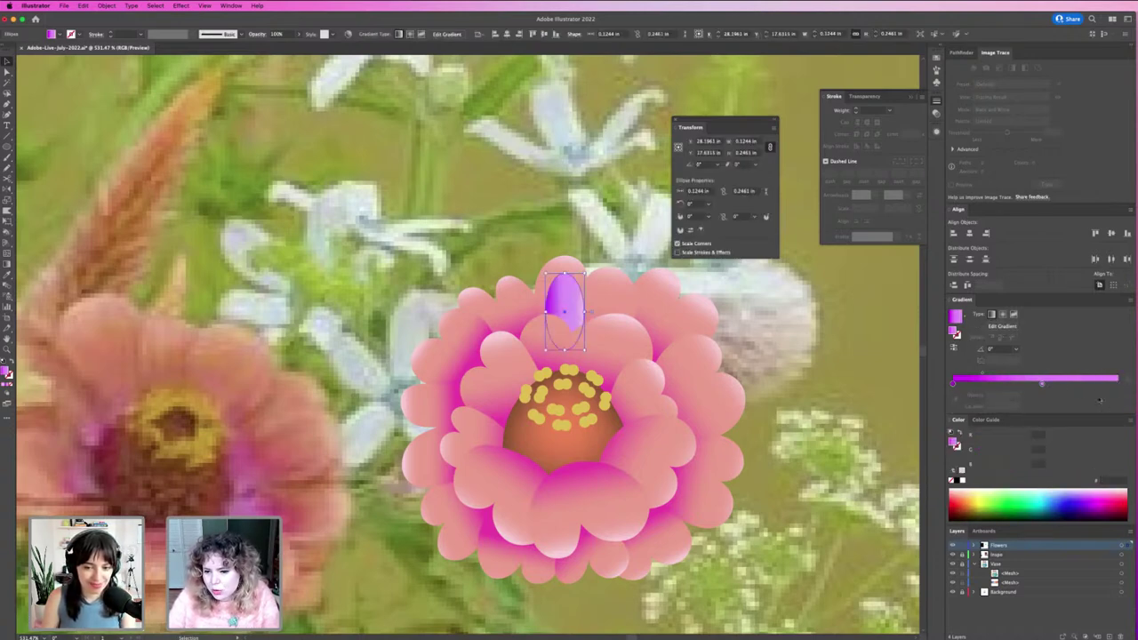
pyautogui.moveTo(1040, 384); pyautogui.dragTo(1117, 384)
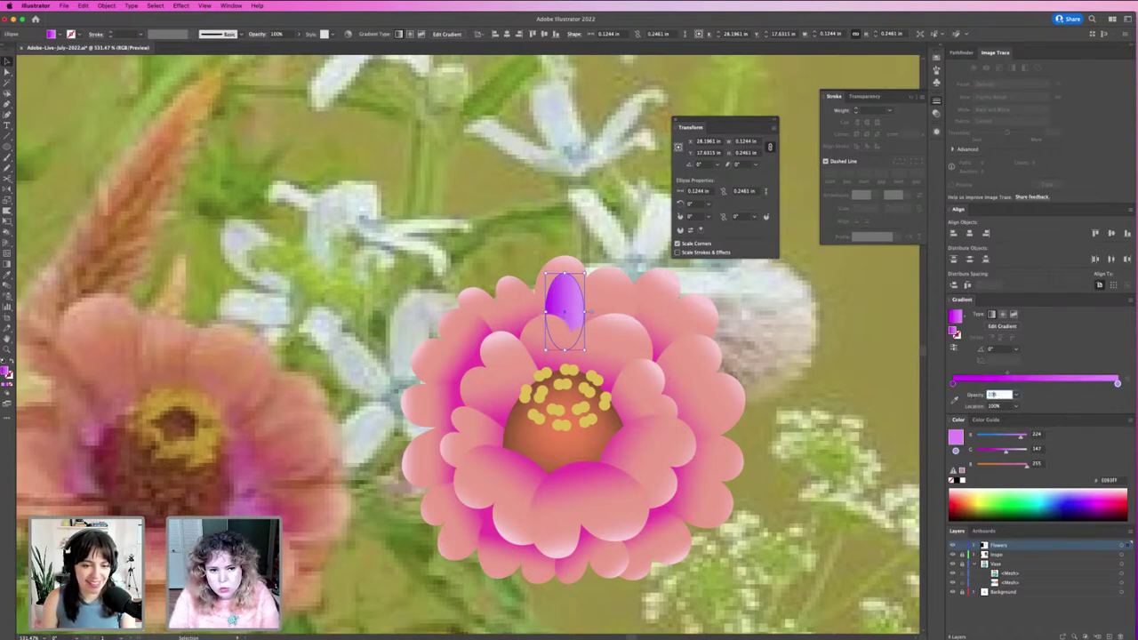
# Fade the ellipse gradient's end stop to 20% opacity and redirect the gradient to run from the ellipse's base up to its tip.
pyautogui.press('Return')
pyautogui.press('g')
pyautogui.moveTo(570, 354); pyautogui.dragTo(570, 351)
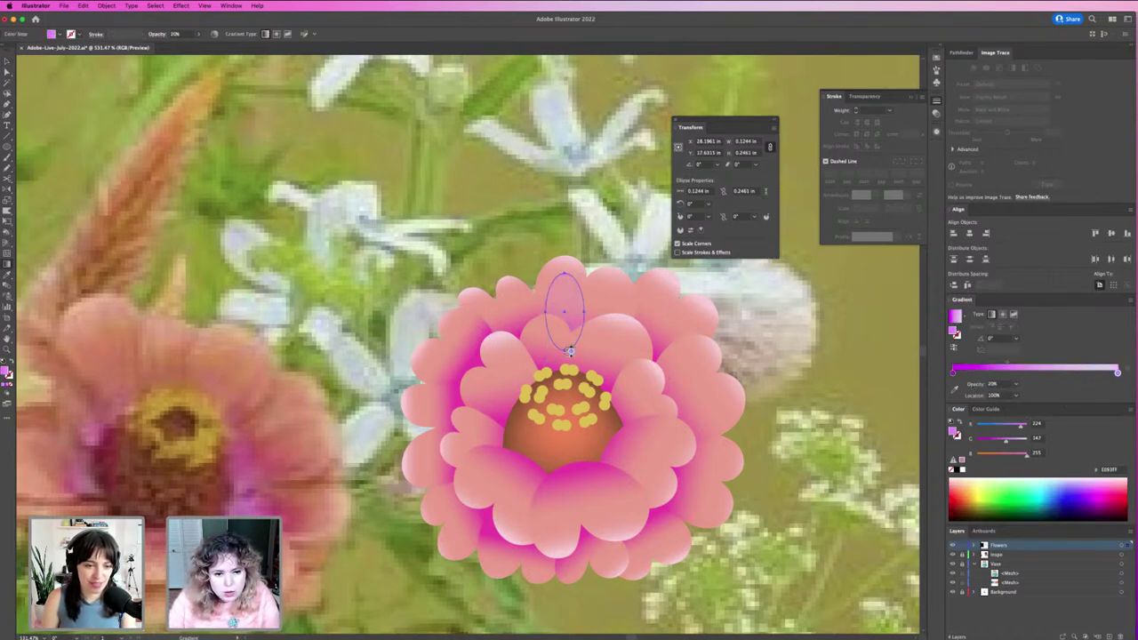
pyautogui.moveTo(575, 274); pyautogui.dragTo(575, 274)
pyautogui.press('v')
pyautogui.moveTo(572, 313); pyautogui.dragTo(573, 310)
pyautogui.click(616, 248)
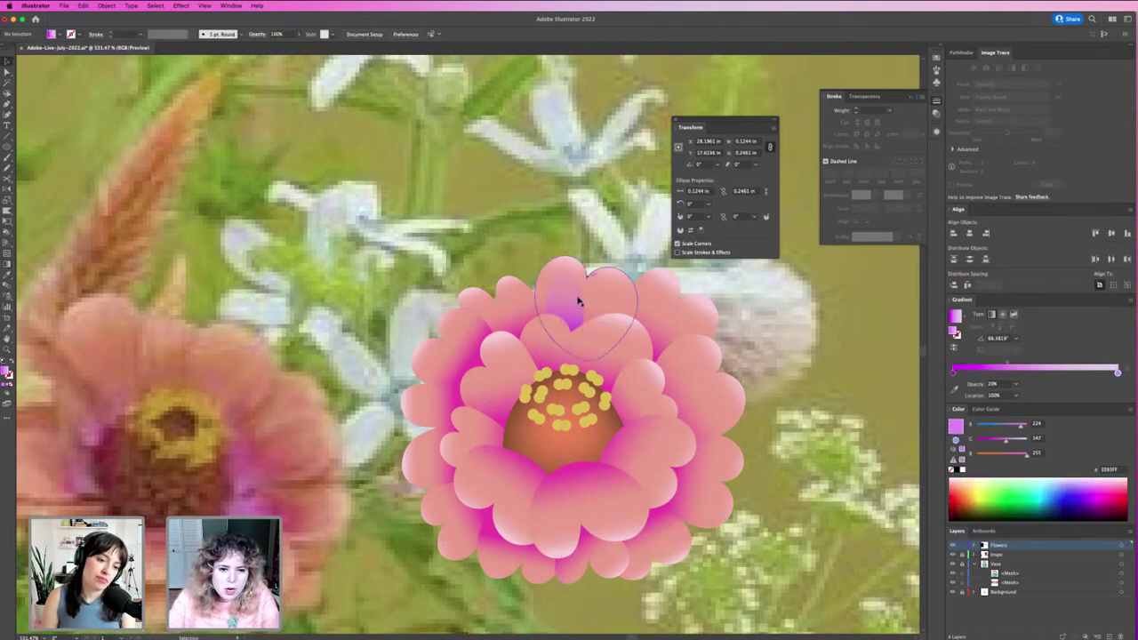
pyautogui.click(577, 294)
pyautogui.click(602, 252)
# Move the whole coral-pink flower from the bouquet reference photo onto the vase artboard, below the pale peony.
pyautogui.press('super+0')
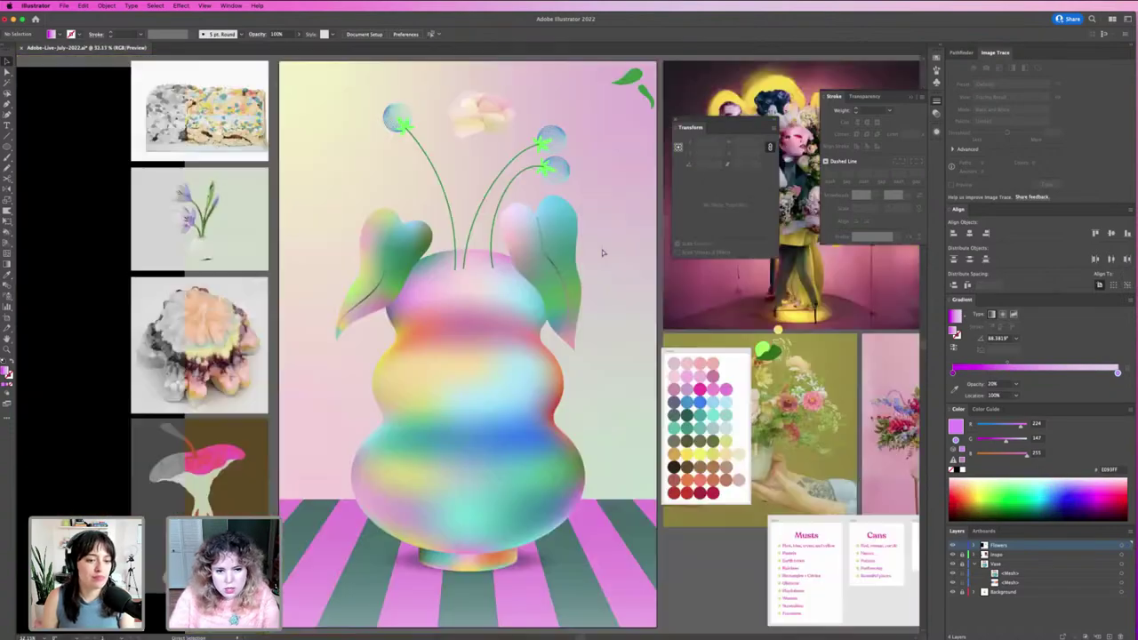
pyautogui.scroll(3, 800, 388)
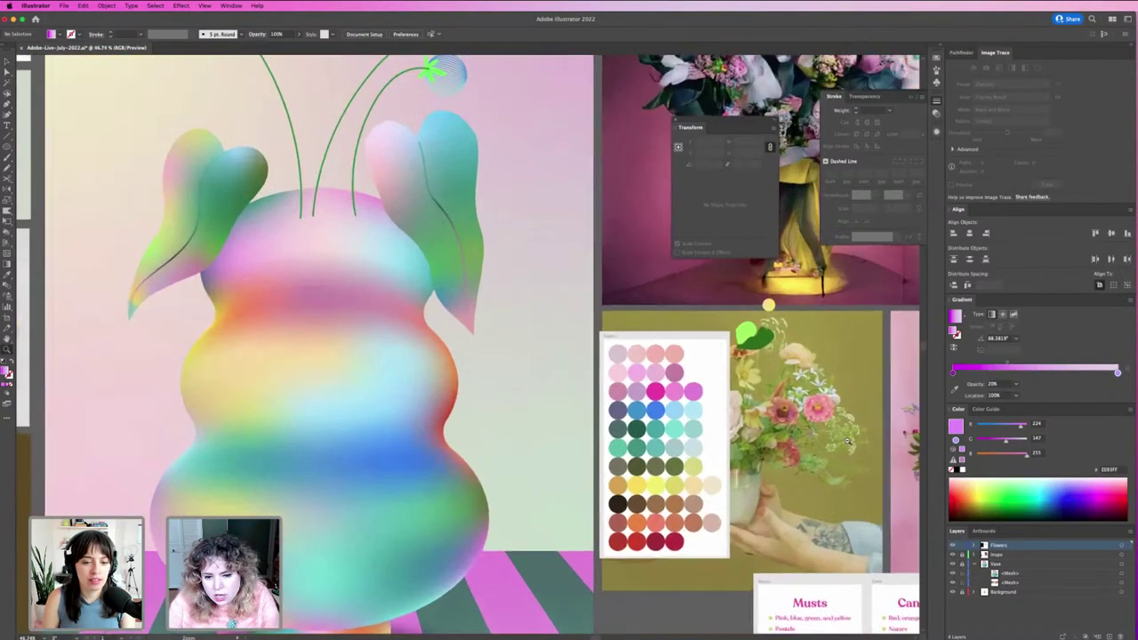
pyautogui.moveTo(809, 404)
pyautogui.mouseDown()
pyautogui.moveTo(554, 240)
pyautogui.moveTo(342, 67)
pyautogui.moveTo(356, 89)
pyautogui.moveTo(487, 101)
pyautogui.moveTo(693, 363)
pyautogui.moveTo(552, 326)
pyautogui.moveTo(435, 266)
pyautogui.mouseUp()
pyautogui.scroll(-4, 363, 190)
pyautogui.hscroll(7, 362, 190)
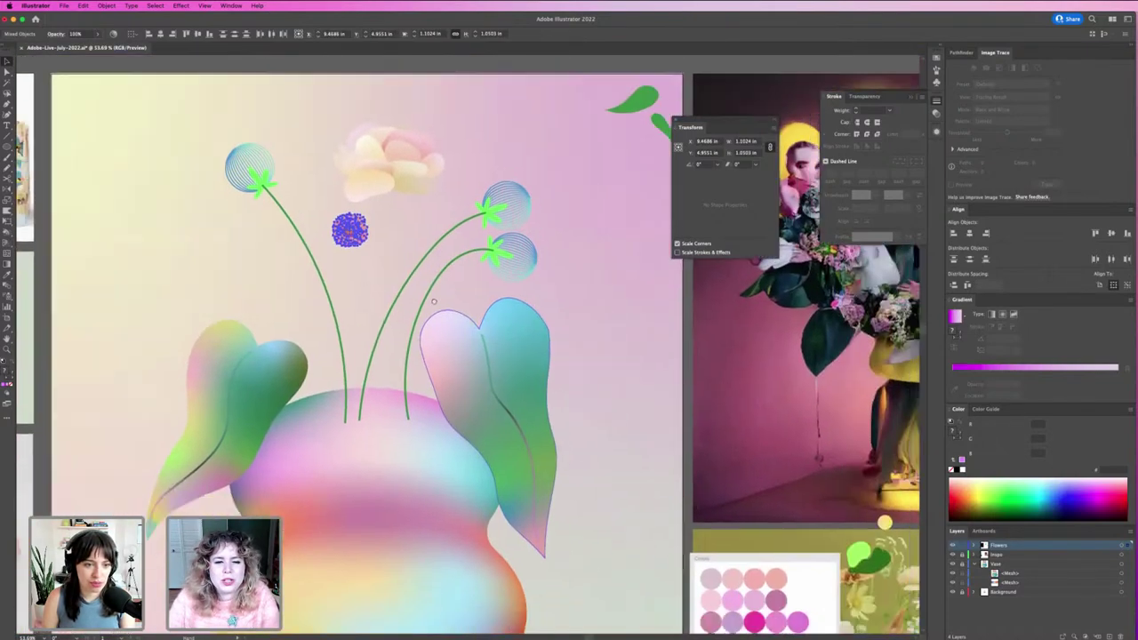
pyautogui.moveTo(155, 131); pyautogui.dragTo(382, 282)
pyautogui.press('z')
pyautogui.moveTo(336, 245); pyautogui.dragTo(552, 357)
pyautogui.press('v')
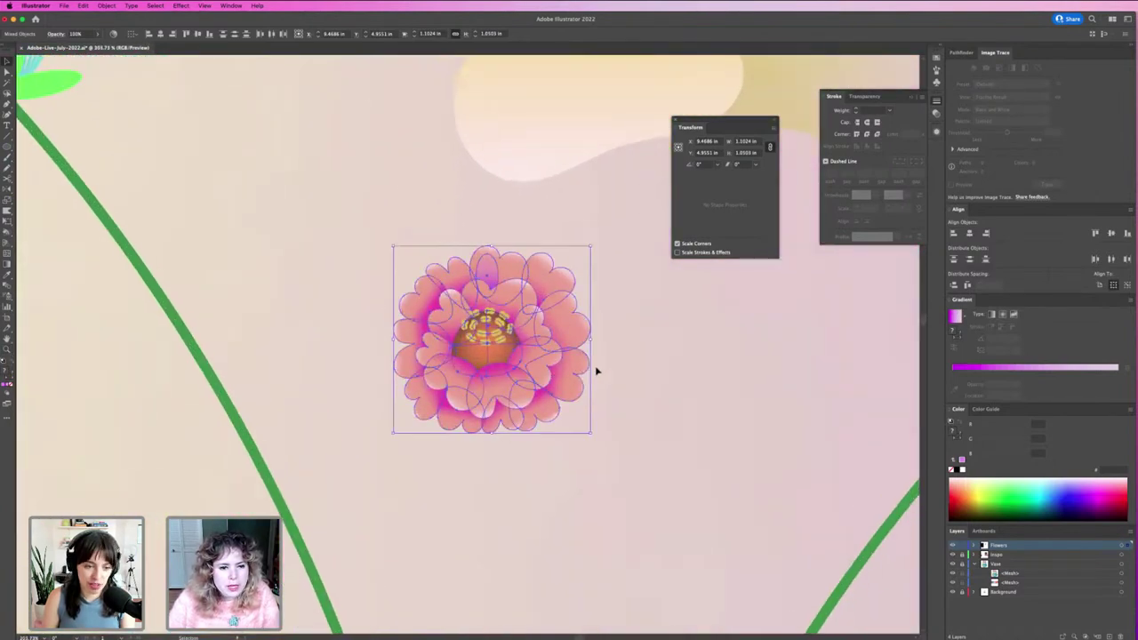
pyautogui.click(596, 370)
# Copy the purple accent ellipse onto the neighbouring top petal and two right-hand outer petals, rotating each copy to fit.
pyautogui.press('z')
pyautogui.moveTo(407, 270); pyautogui.dragTo(458, 290)
pyautogui.scroll(2, 458, 290)
pyautogui.click(544, 289)
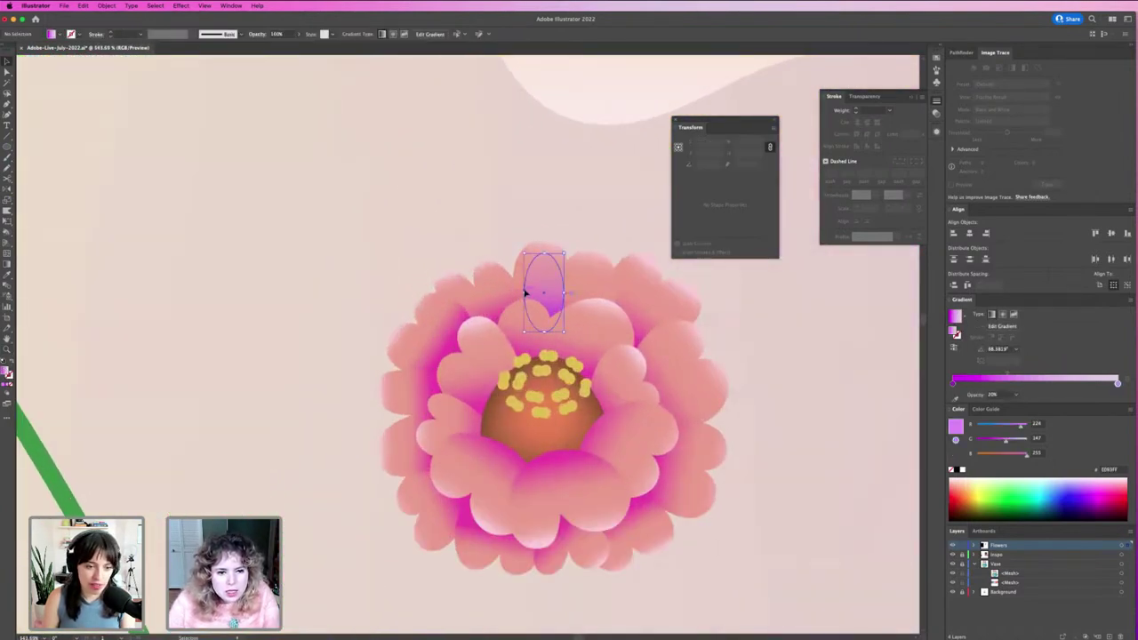
pyautogui.moveTo(585, 303); pyautogui.dragTo(683, 394)
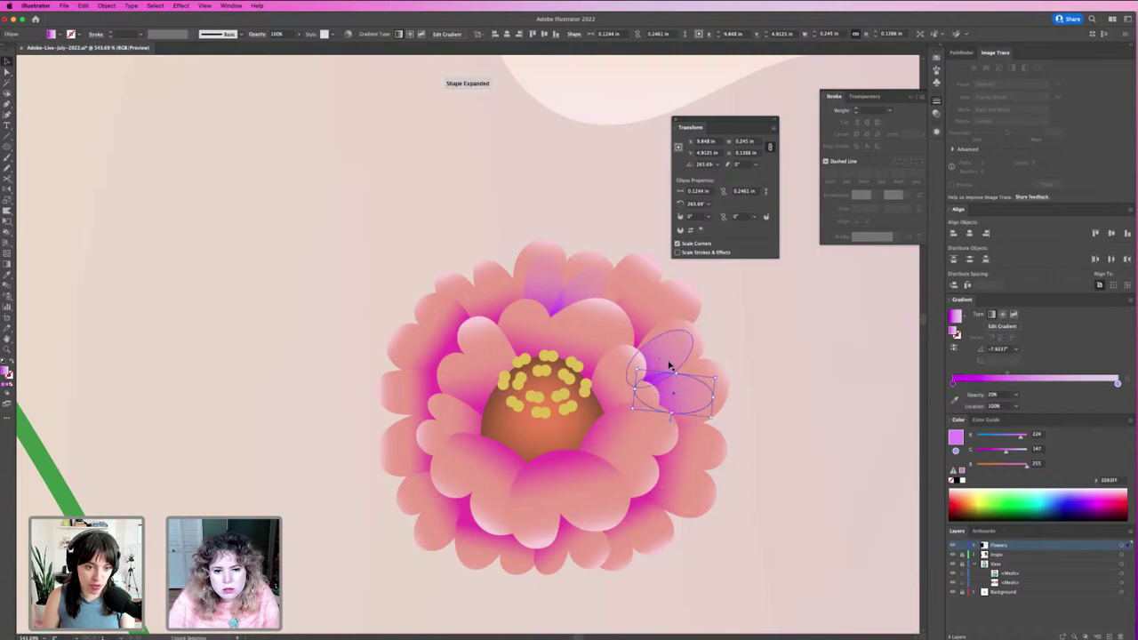
# Set the blending mode of all four purple accent ellipses to Hard Light.
pyautogui.keyDown('shift'); pyautogui.click(668, 365); pyautogui.keyUp('shift')
pyautogui.keyDown('shift'); pyautogui.click(607, 303); pyautogui.keyUp('shift')
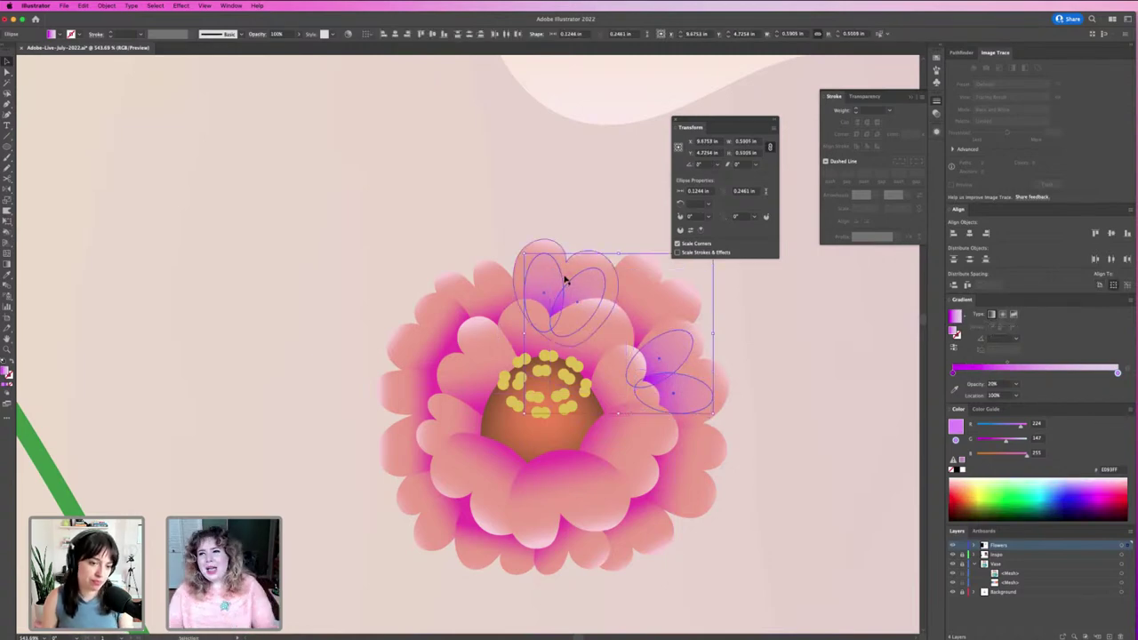
pyautogui.click(257, 34)
pyautogui.click(182, 49)
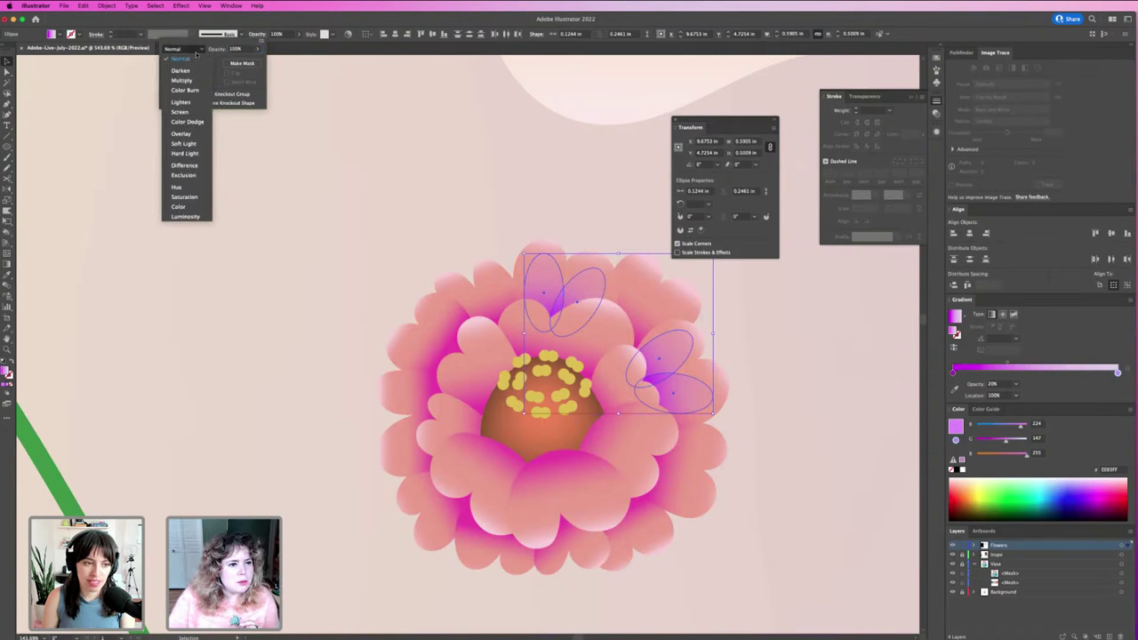
pyautogui.click(197, 153)
pyautogui.click(274, 145)
pyautogui.click(293, 153)
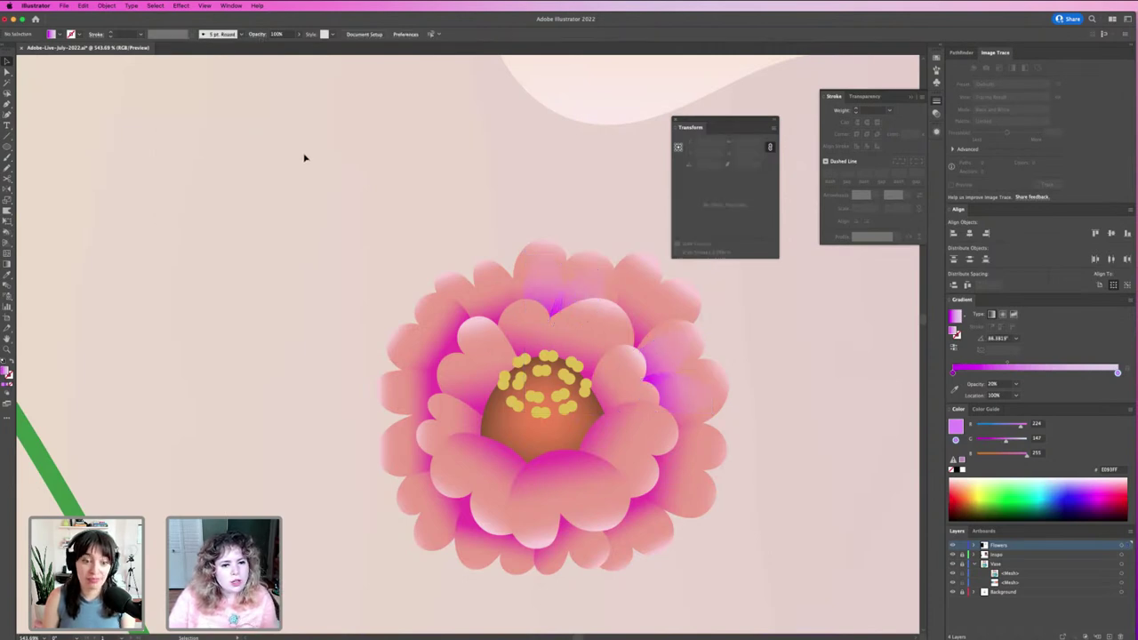
# Copy the flower to the left of the leftmost stem and enlarge the copy to about 3.3 in wide.
pyautogui.press('super+1')
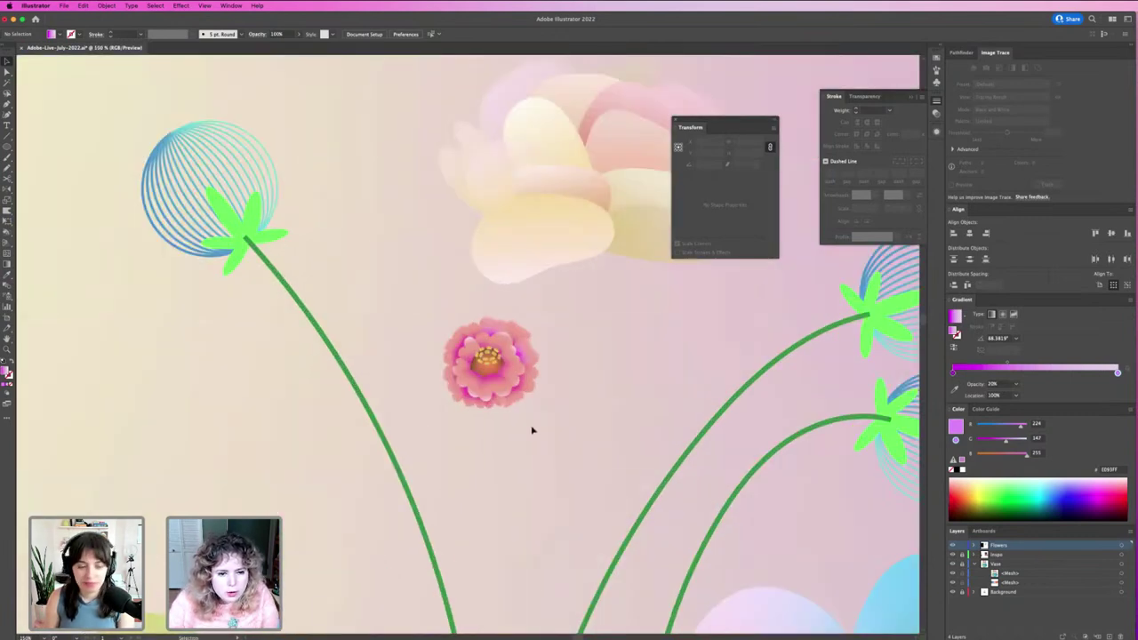
pyautogui.click(446, 335)
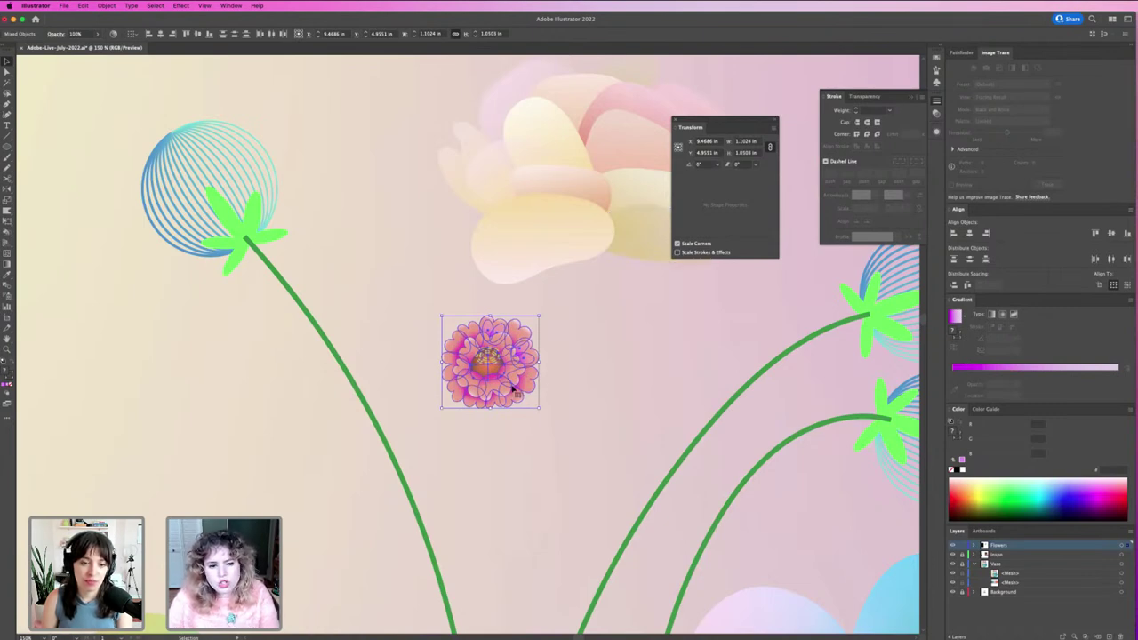
pyautogui.moveTo(516, 389); pyautogui.dragTo(160, 408)
pyautogui.moveTo(271, 497); pyautogui.dragTo(77, 334)
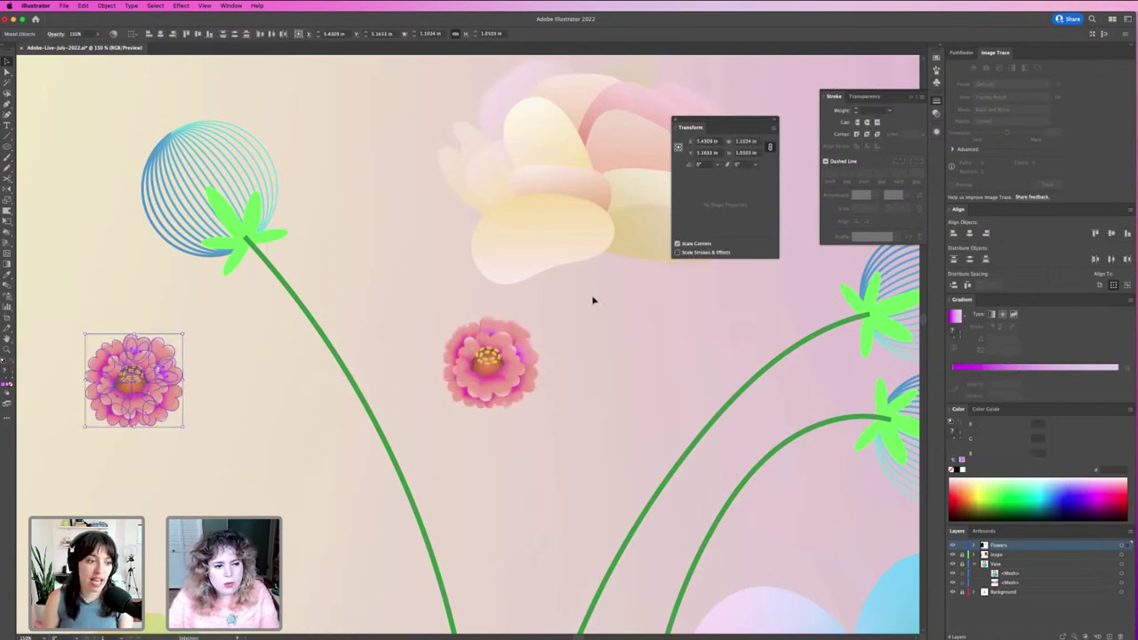
pyautogui.moveTo(591, 350); pyautogui.dragTo(849, 302)
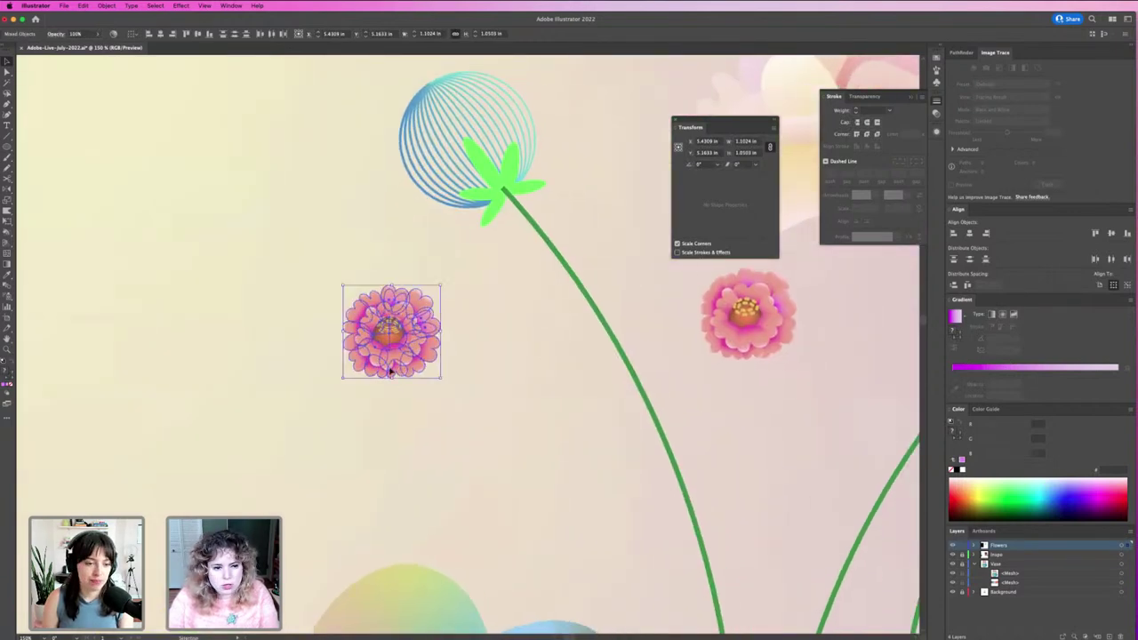
pyautogui.moveTo(343, 378); pyautogui.dragTo(153, 560)
pyautogui.moveTo(298, 429); pyautogui.dragTo(293, 392)
pyautogui.click(457, 399)
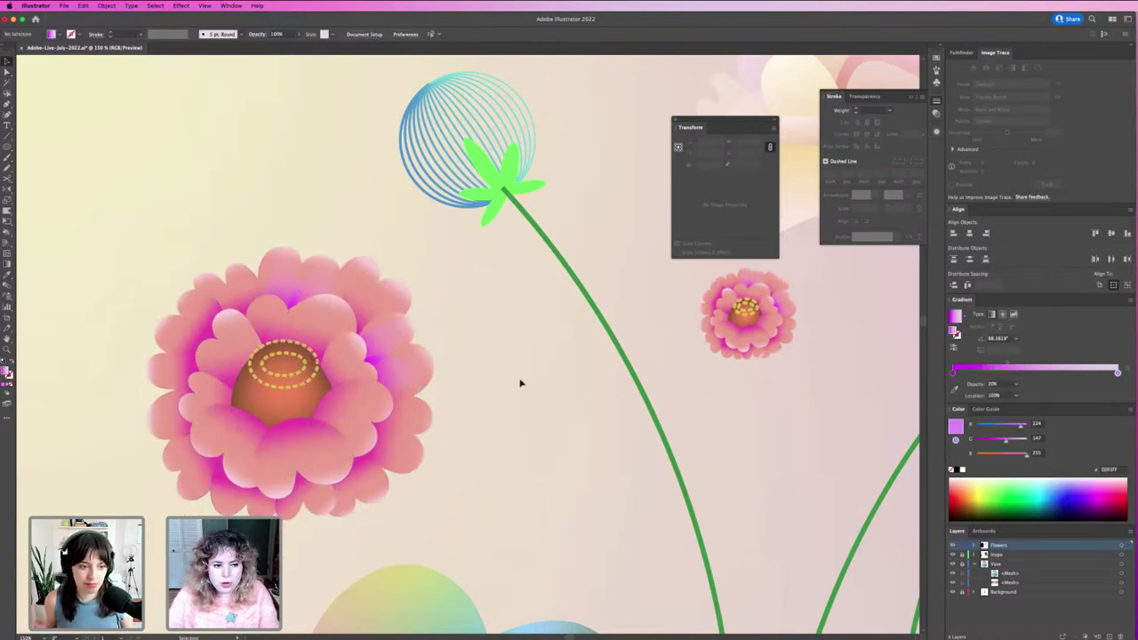
# Enable scaling of strokes and effects, and enlarge the small original flower to about 2.88 in wide.
pyautogui.hotkey('ctrl', '-')
pyautogui.hotkey('ctrl', '-')
pyautogui.hotkey('ctrl', '-')
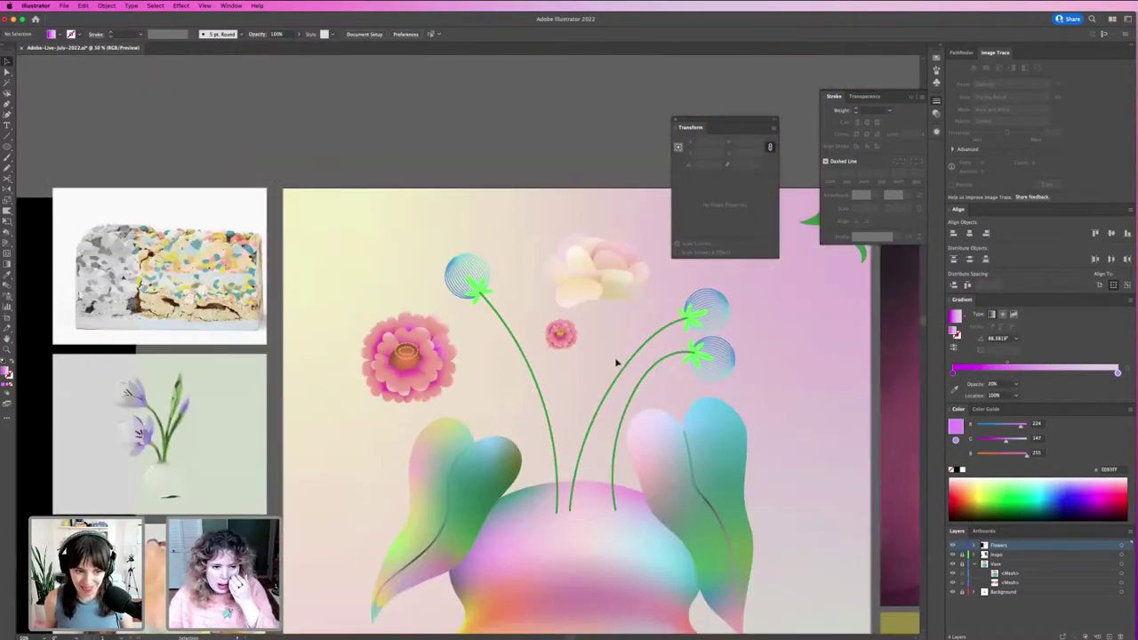
pyautogui.hotkey('ctrl', '+')
pyautogui.hotkey('ctrl', '+')
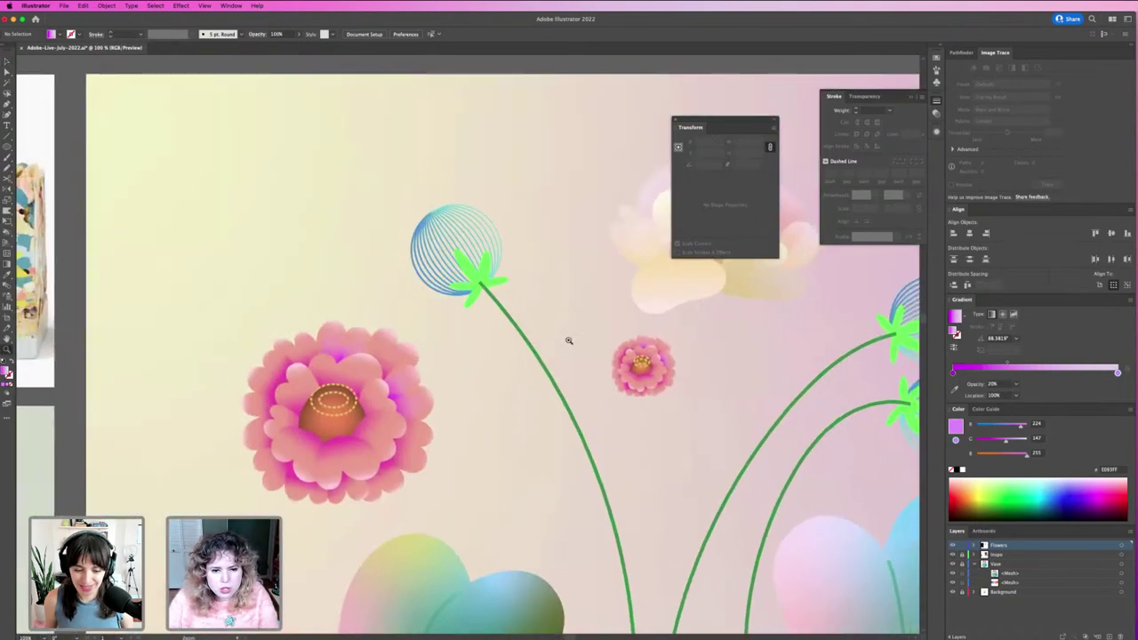
pyautogui.moveTo(701, 409); pyautogui.dragTo(596, 334)
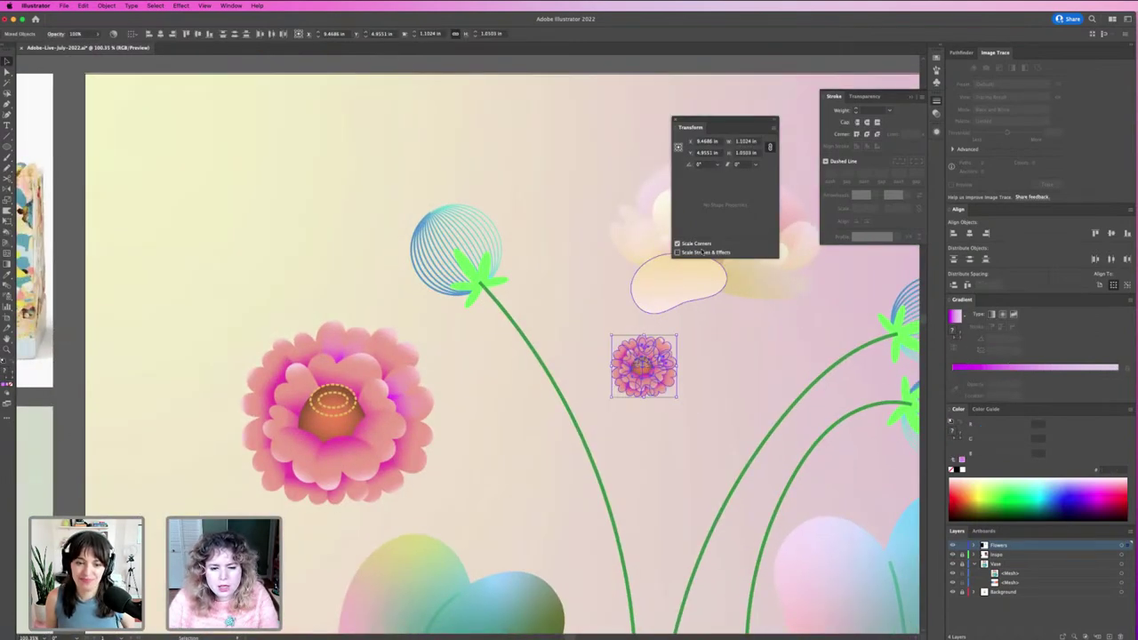
pyautogui.click(701, 254)
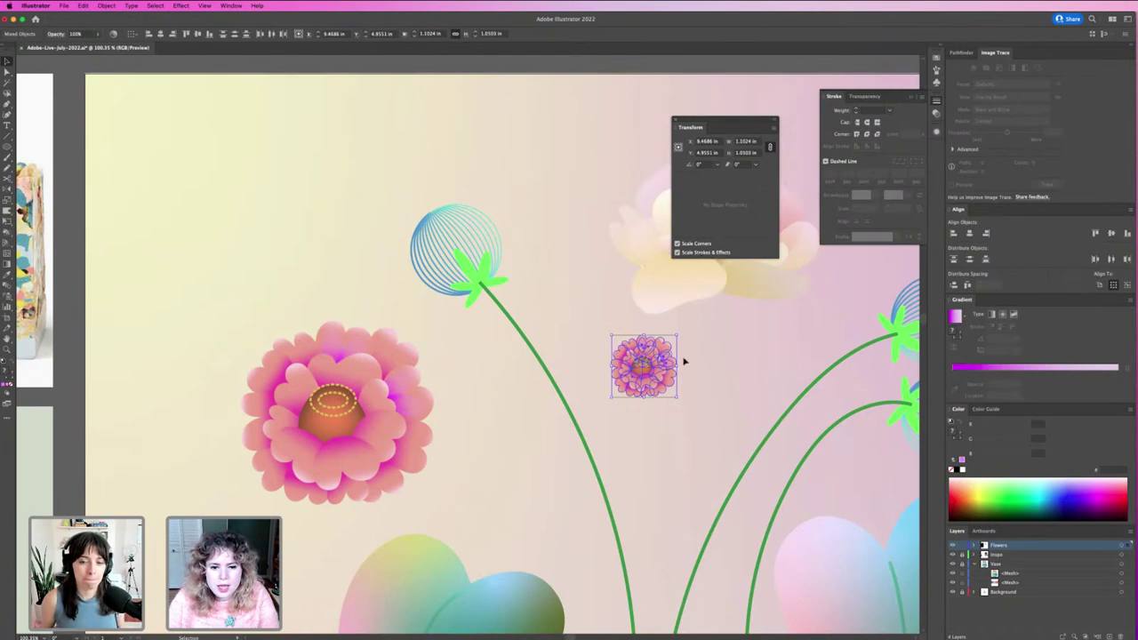
pyautogui.moveTo(674, 400); pyautogui.dragTo(808, 497)
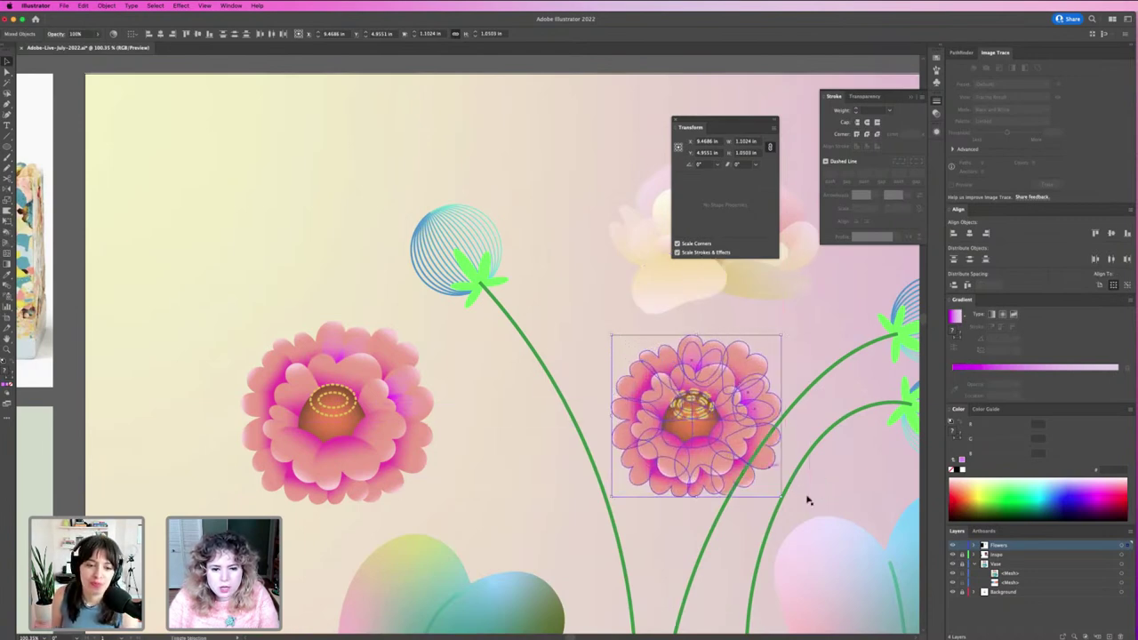
# Move the enlarged original flower to the artboard's upper-left area and delete the flower copy with the thin dashed rings.
pyautogui.moveTo(685, 419); pyautogui.dragTo(266, 211)
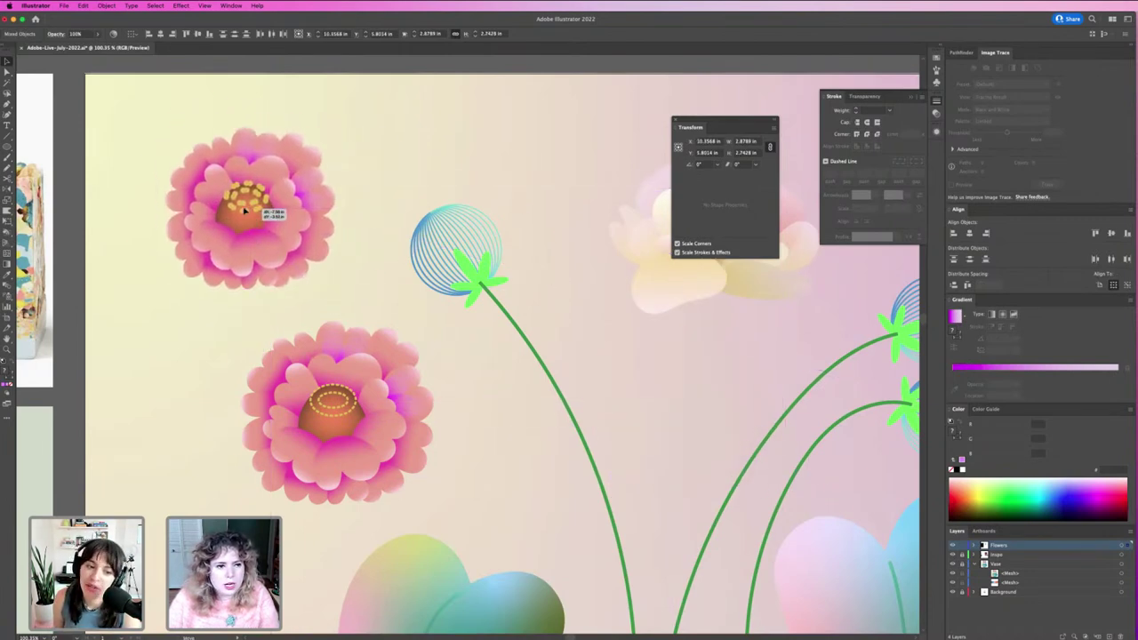
pyautogui.click(338, 246)
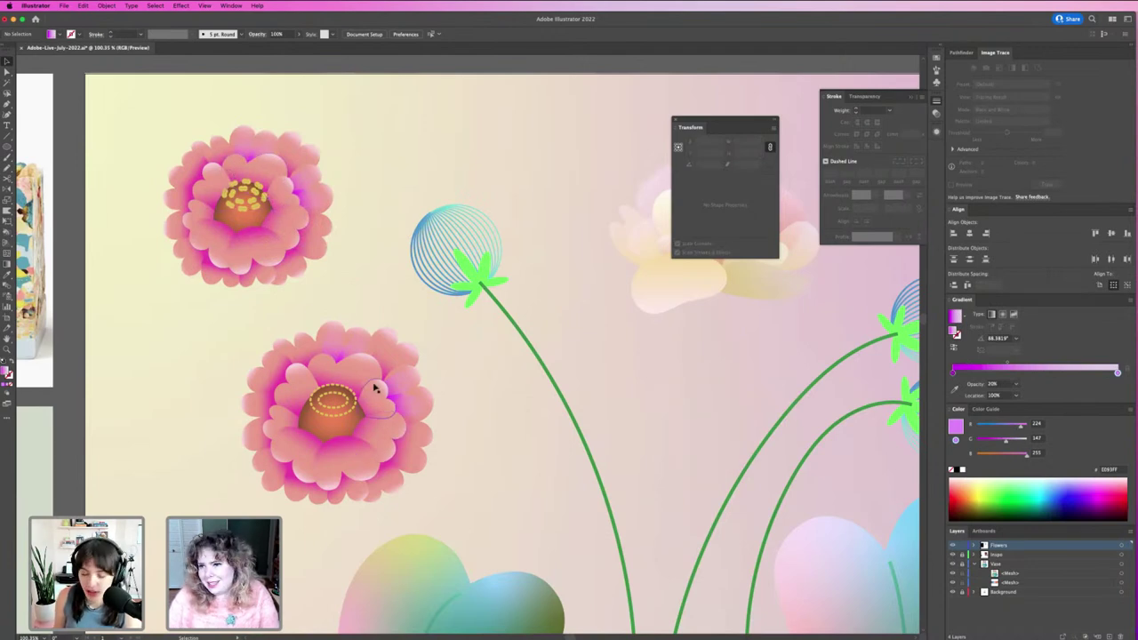
pyautogui.moveTo(471, 520); pyautogui.dragTo(470, 518)
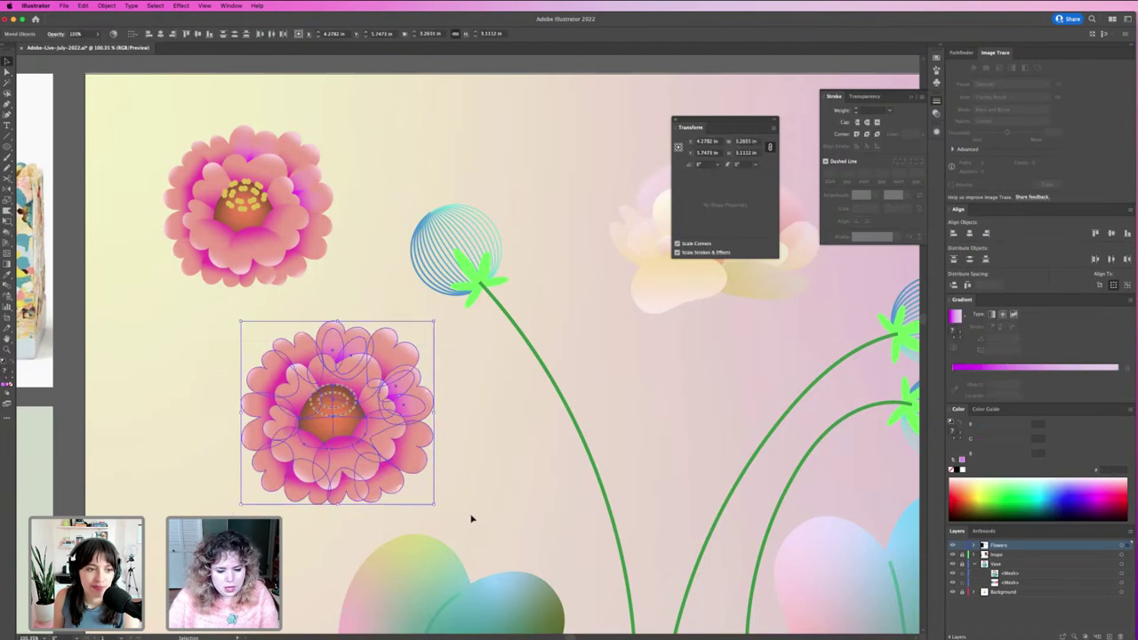
pyautogui.press('Delete')
# Set the stroke weight of the yellow dotted rings in the upper-left flower's centre to 4 pt.
pyautogui.click(251, 202)
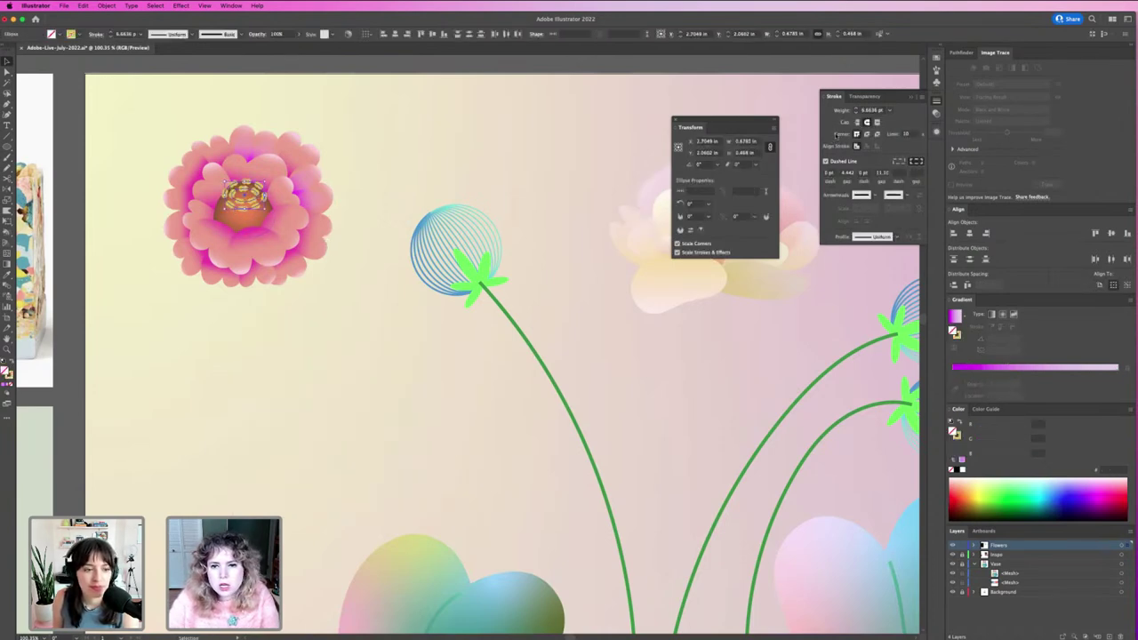
pyautogui.doubleClick(869, 109)
pyautogui.write('4')
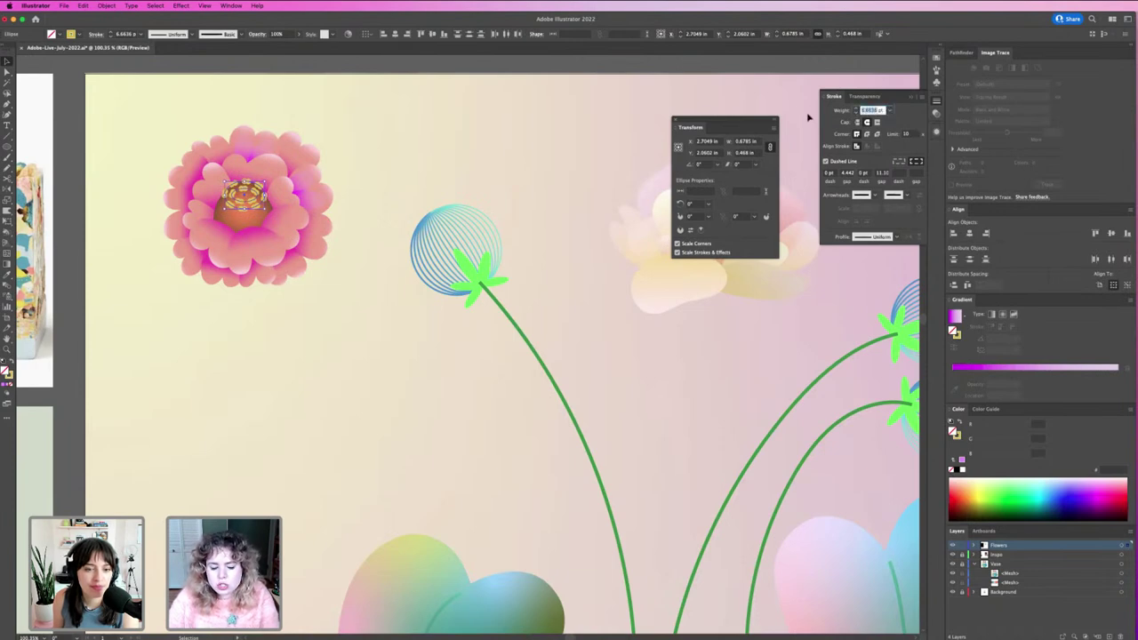
pyautogui.press('Return')
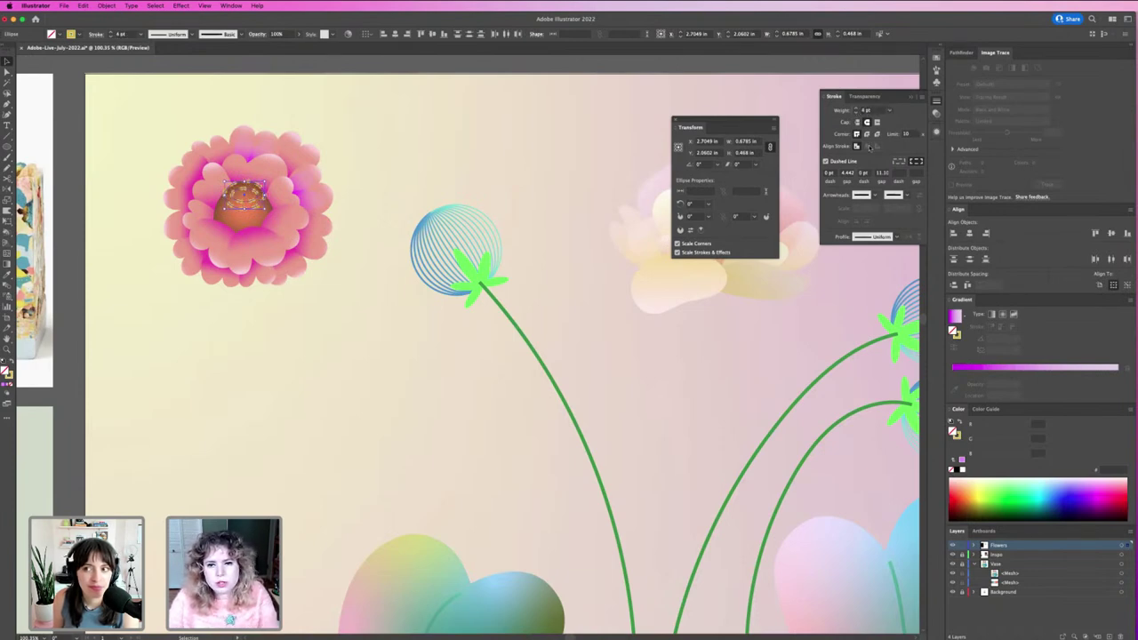
# Set the two gaps in the yellow rings' dash pattern to 3 pt and 6 pt.
pyautogui.doubleClick(846, 173)
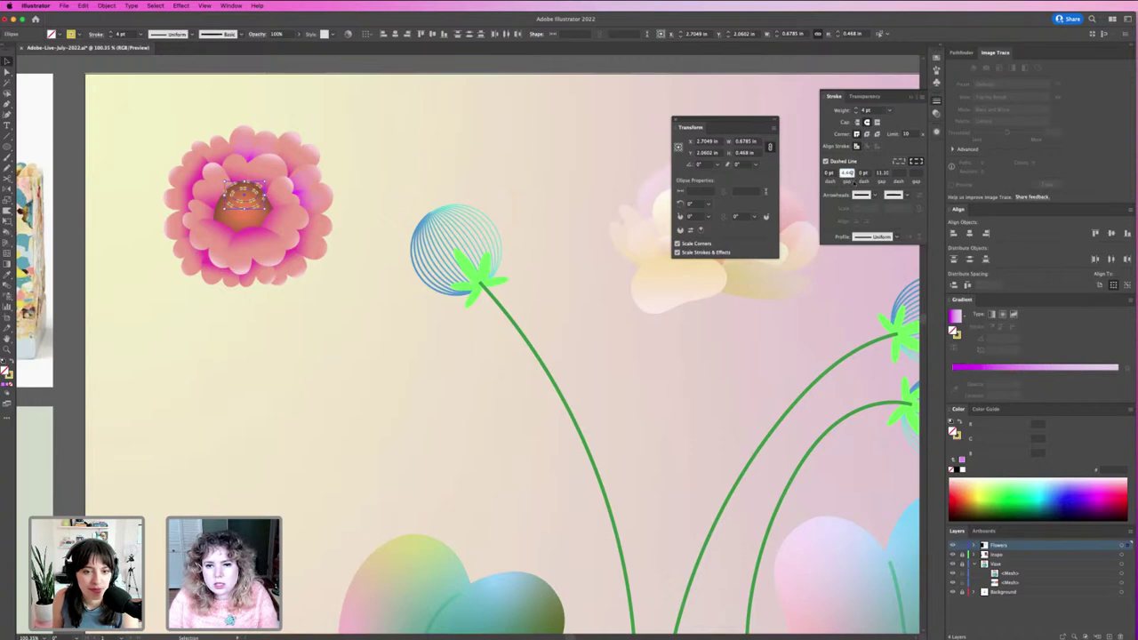
pyautogui.write('1')
pyautogui.press('Tab')
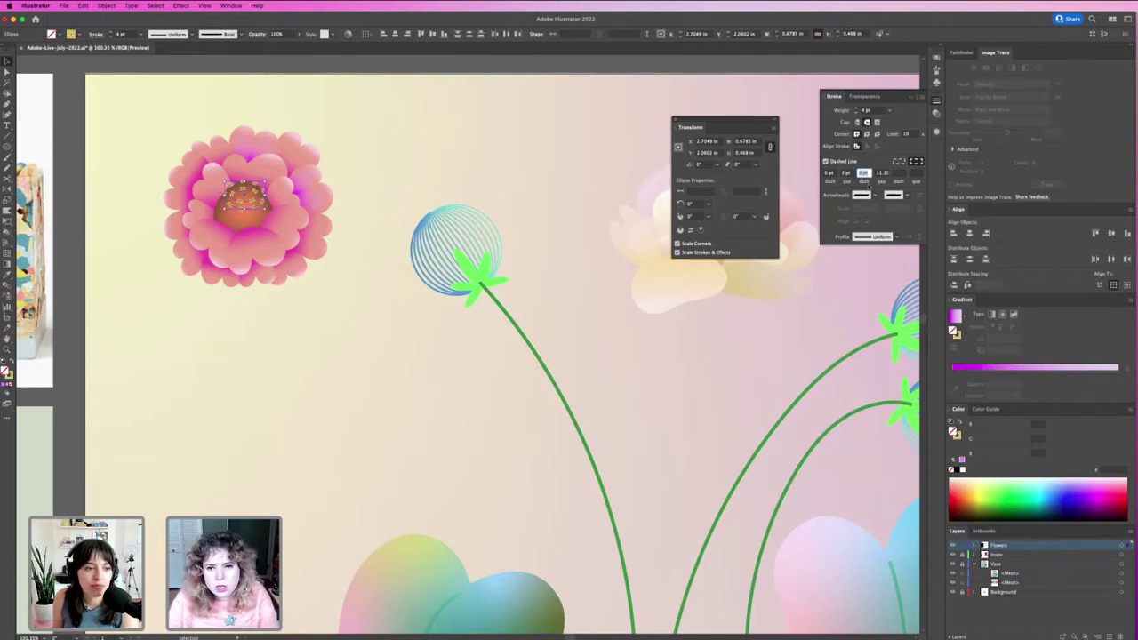
pyautogui.press('Tab')
pyautogui.write('6')
pyautogui.press('Return')
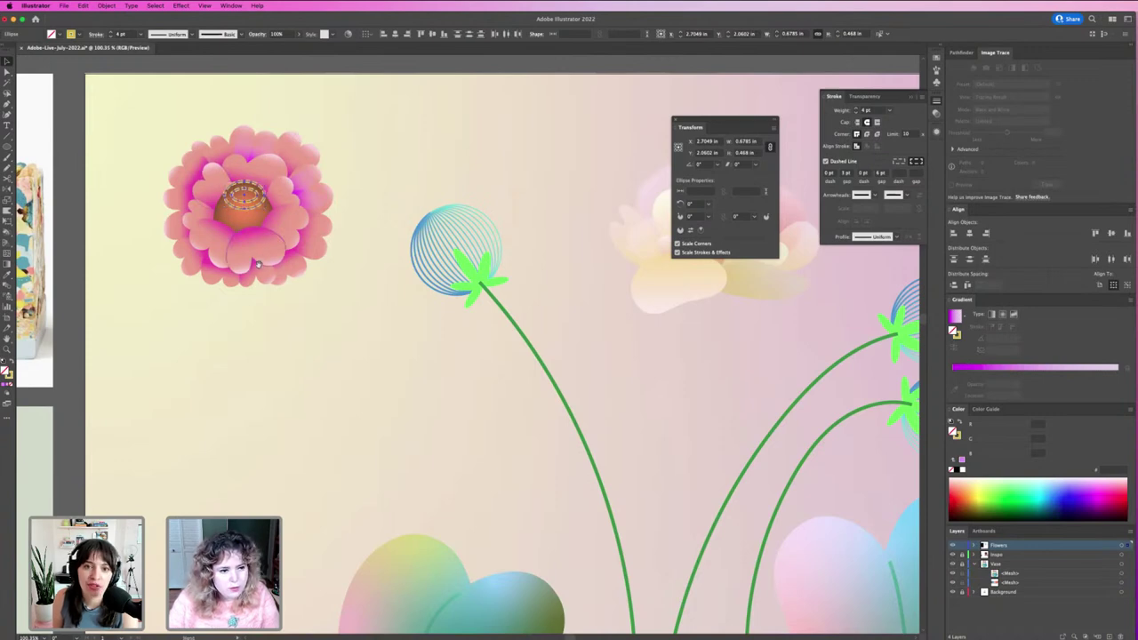
pyautogui.moveTo(222, 210); pyautogui.dragTo(958, 246)
pyautogui.press('z')
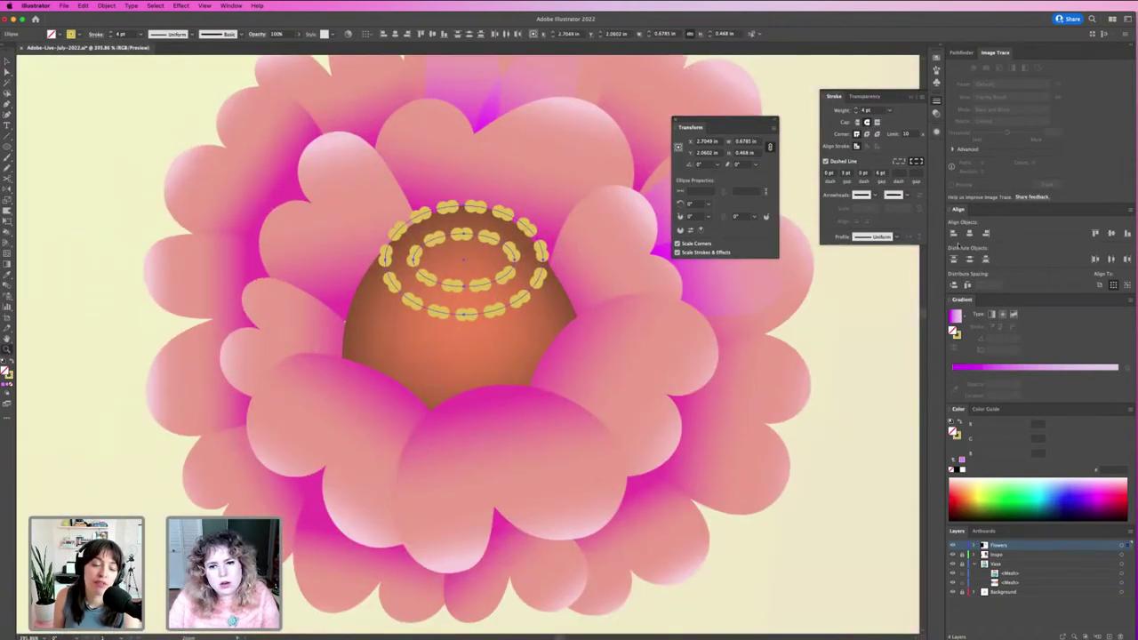
pyautogui.click(837, 351)
# Change the dark gradient stop of the four purple accent ellipses to RGB 120, 0, 248 and move the gradient midpoint to about 58%.
pyautogui.press('a')
pyautogui.press('super+0')
pyautogui.press('super+minus')
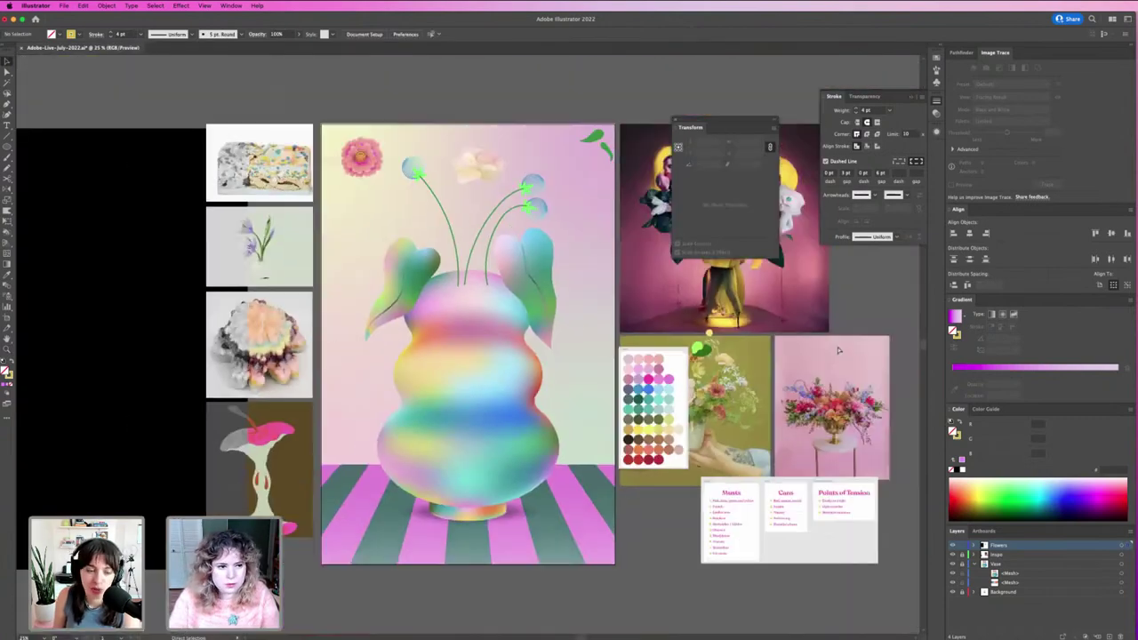
pyautogui.press('super+plus')
pyautogui.moveTo(337, 109); pyautogui.dragTo(594, 283)
pyautogui.press('z')
pyautogui.click(596, 284)
pyautogui.press('v')
pyautogui.click(432, 322)
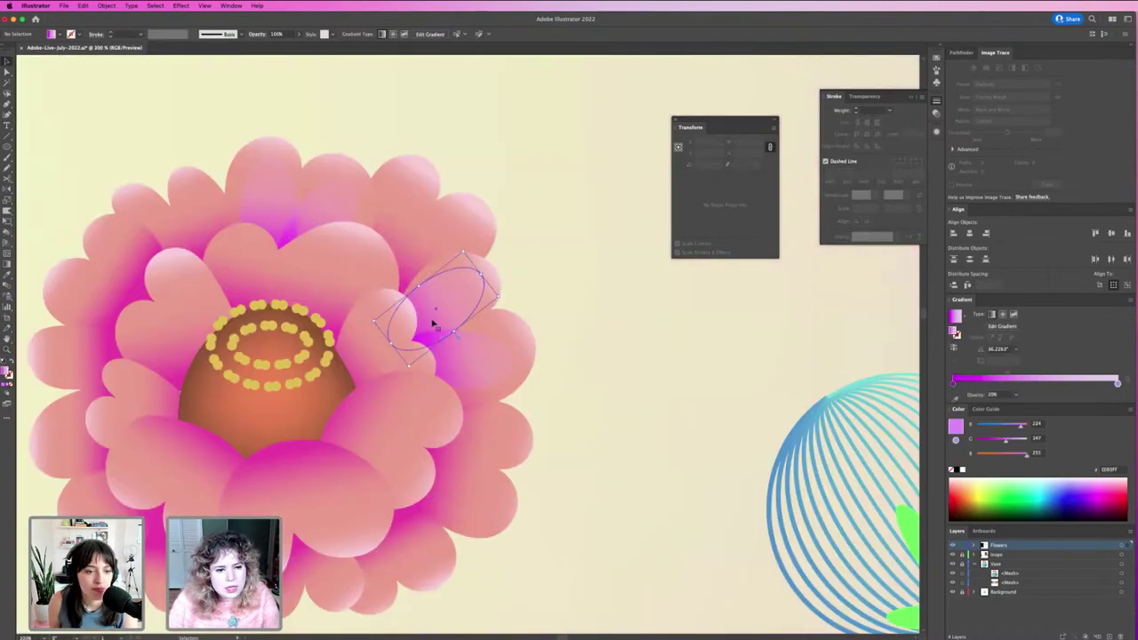
pyautogui.keyDown('shift'); pyautogui.click(280, 197); pyautogui.keyUp('shift')
pyautogui.keyDown('shift'); pyautogui.click(251, 207); pyautogui.keyUp('shift')
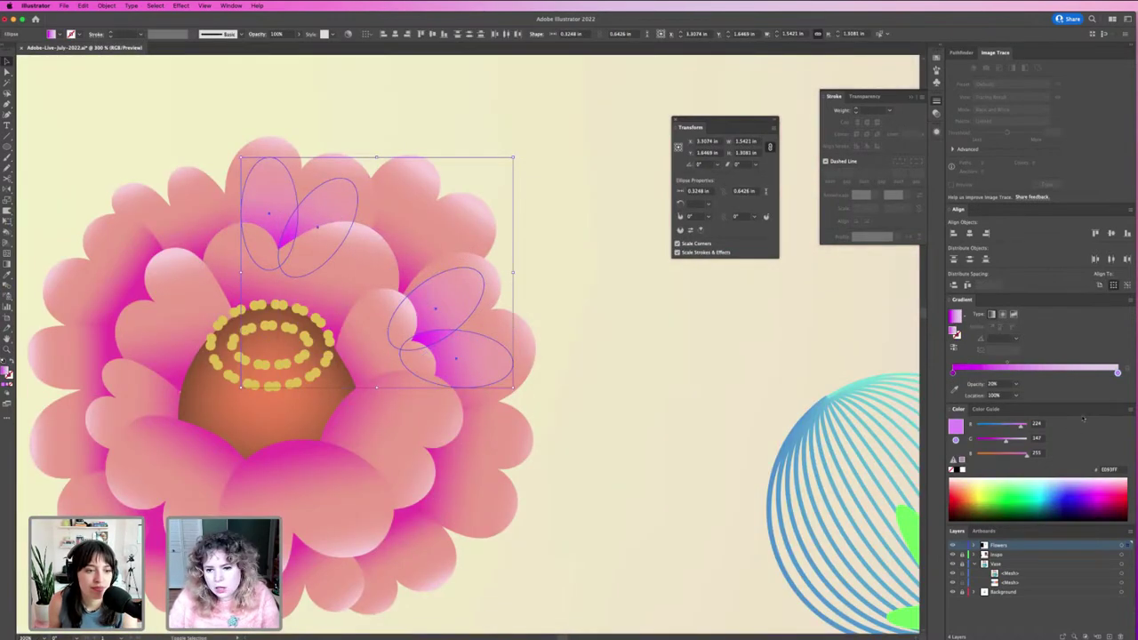
pyautogui.click(953, 372)
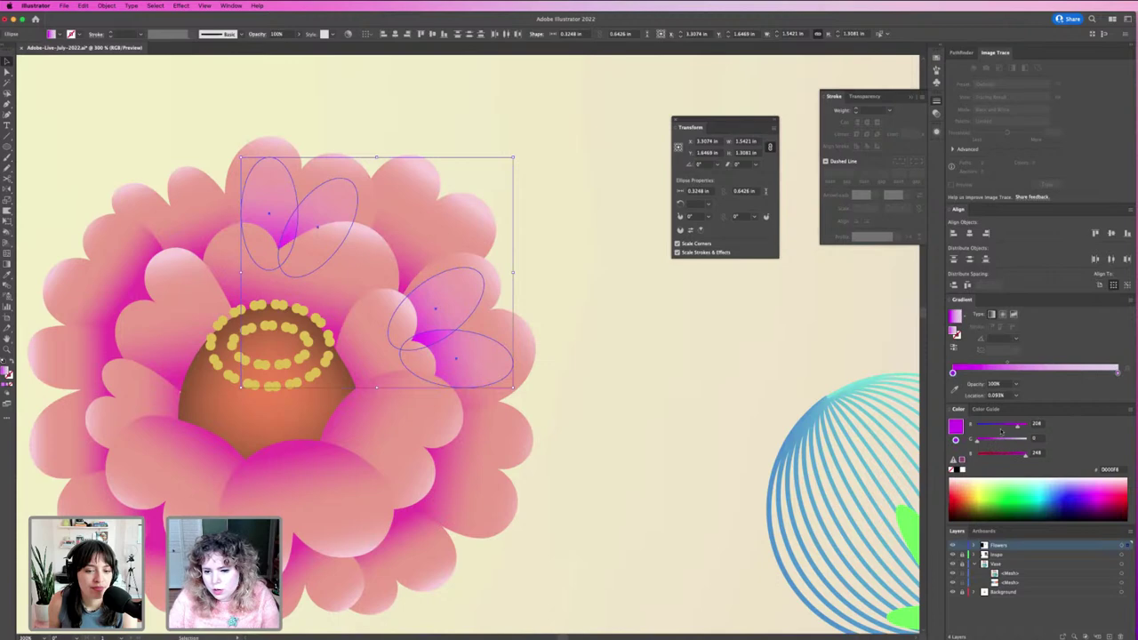
pyautogui.moveTo(1007, 428); pyautogui.dragTo(1000, 429)
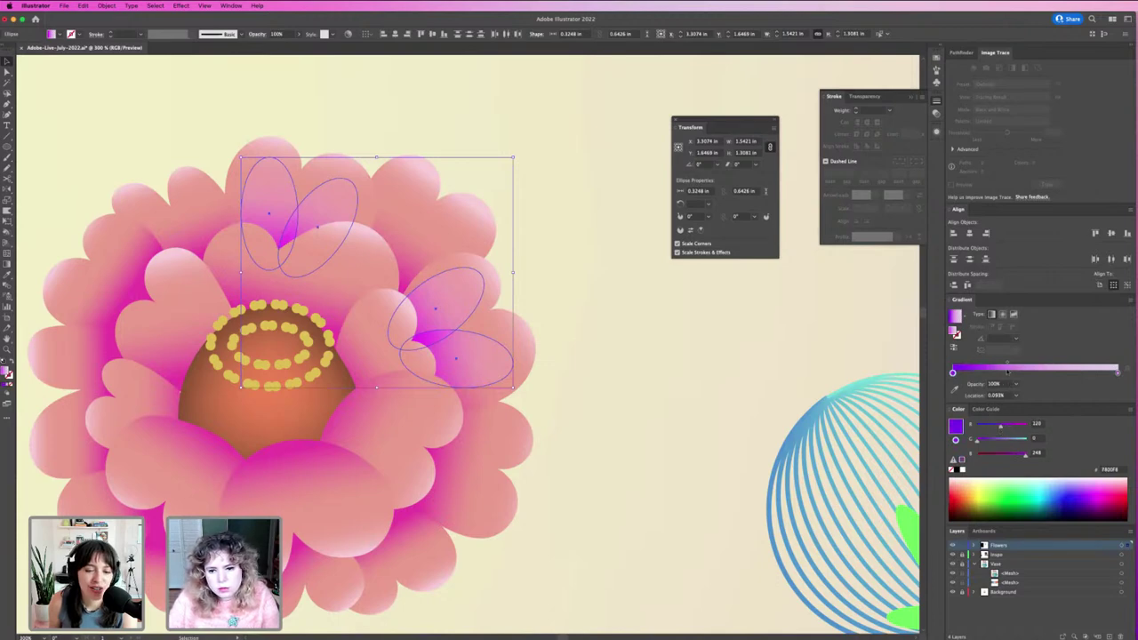
pyautogui.moveTo(1007, 365); pyautogui.dragTo(1049, 364)
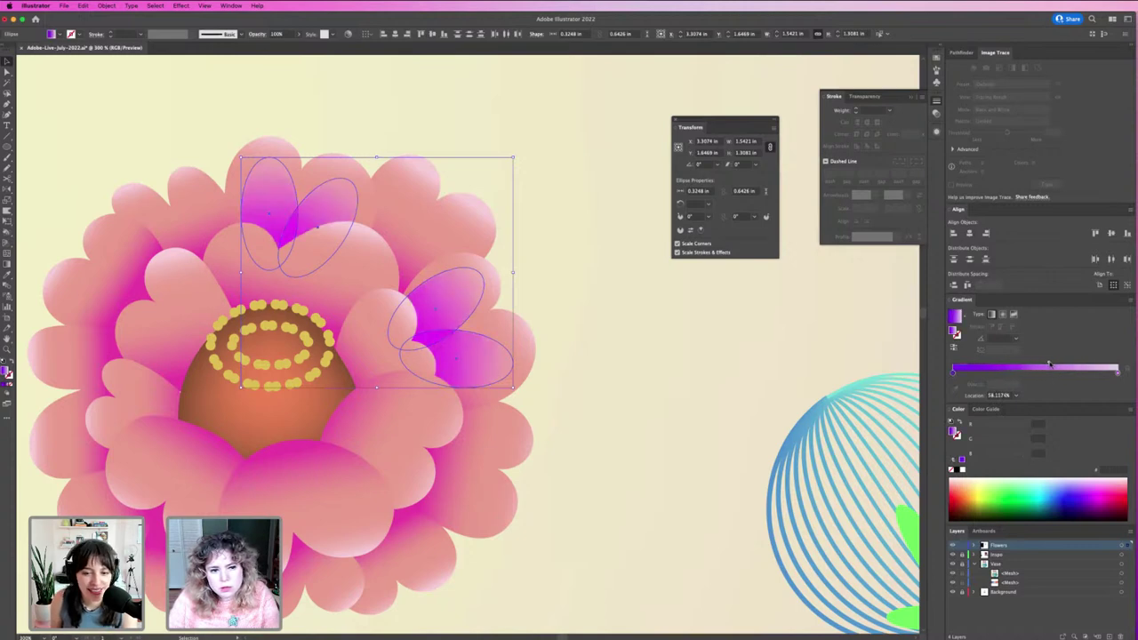
# Deepen the accent ellipses' dark gradient stop to RGB 101, 0, 235.
pyautogui.click(953, 374)
pyautogui.click(1015, 455)
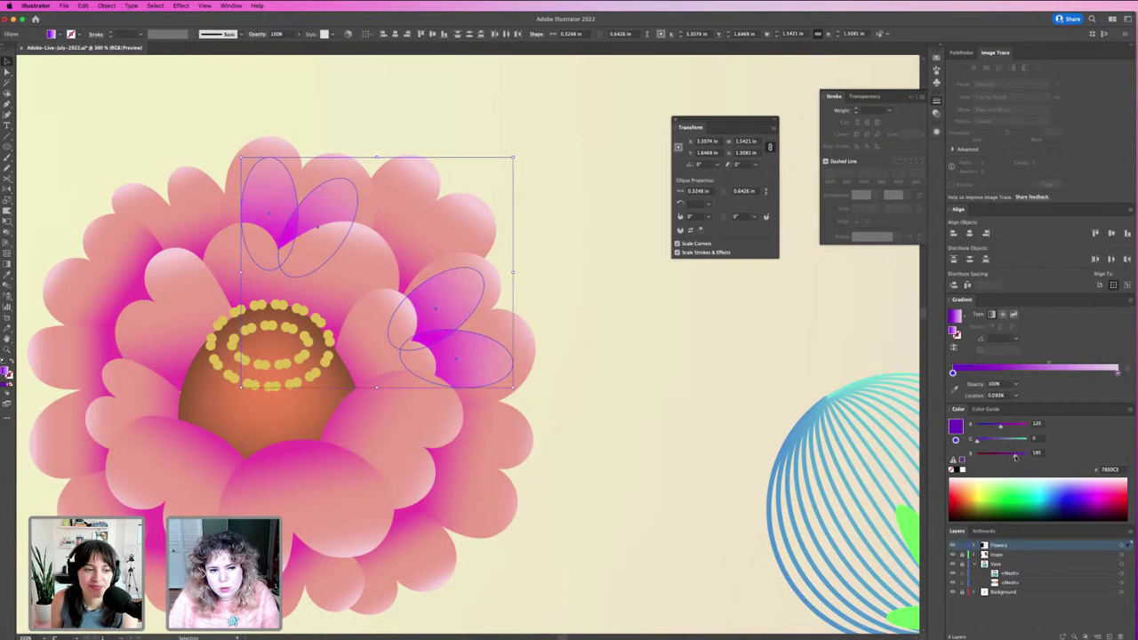
pyautogui.moveTo(1018, 457); pyautogui.dragTo(1024, 457)
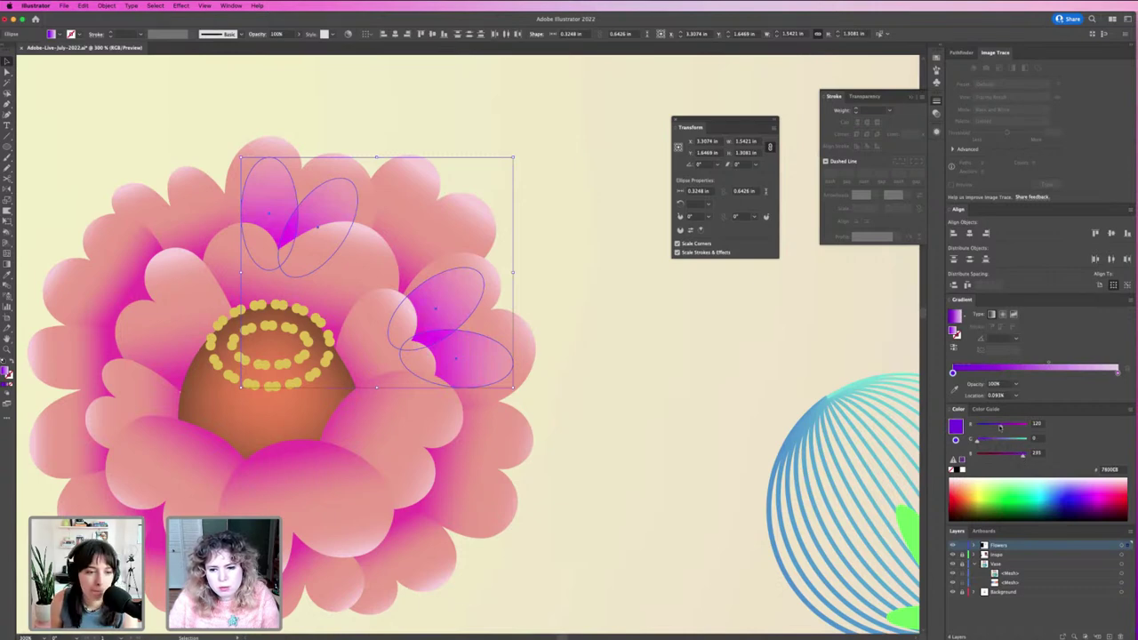
pyautogui.click(601, 361)
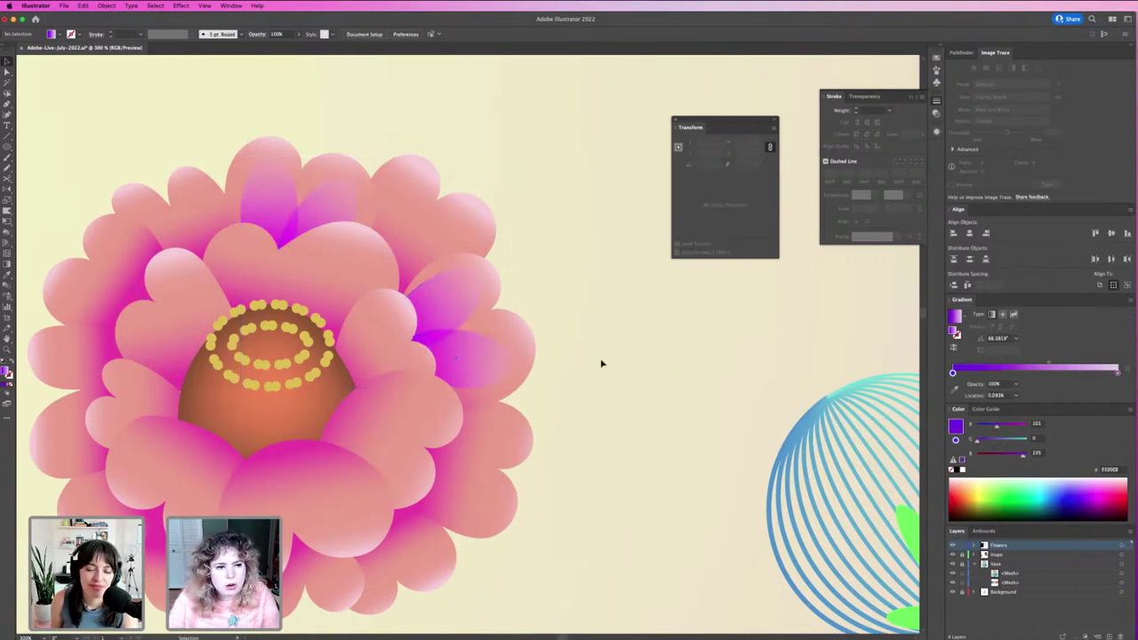
# Examine the recoloured flower against the whole vase composition and up close.
pyautogui.press('super+1')
pyautogui.press('super+minus')
pyautogui.press('super+minus')
pyautogui.press('super+minus')
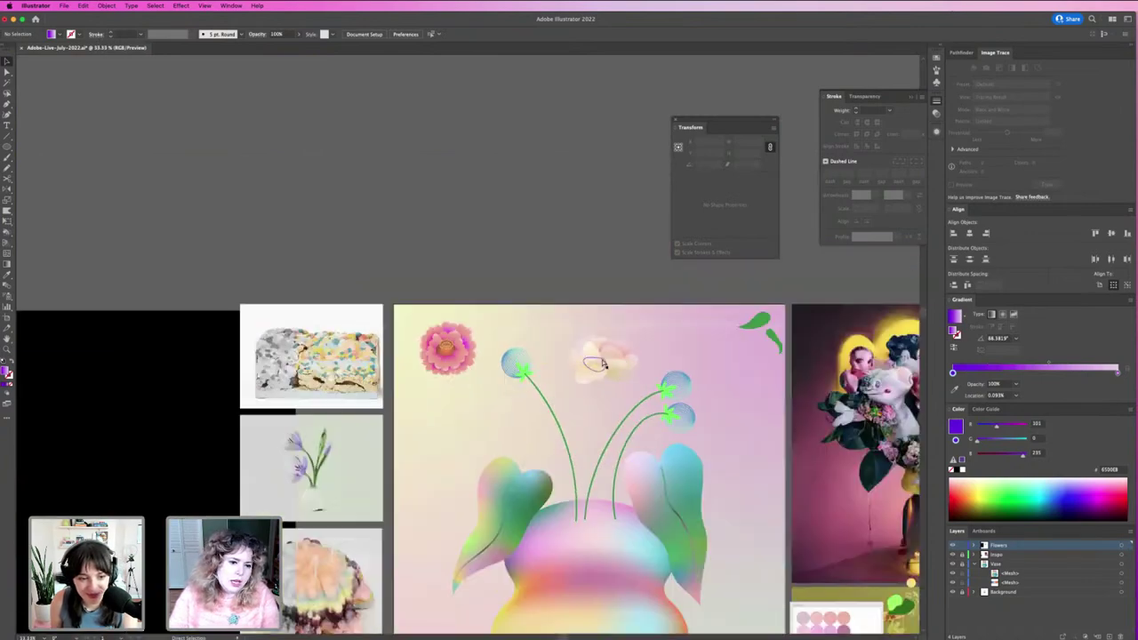
pyautogui.press('super+equal')
pyautogui.press('super+equal')
pyautogui.press('super+equal')
pyautogui.press('super+equal')
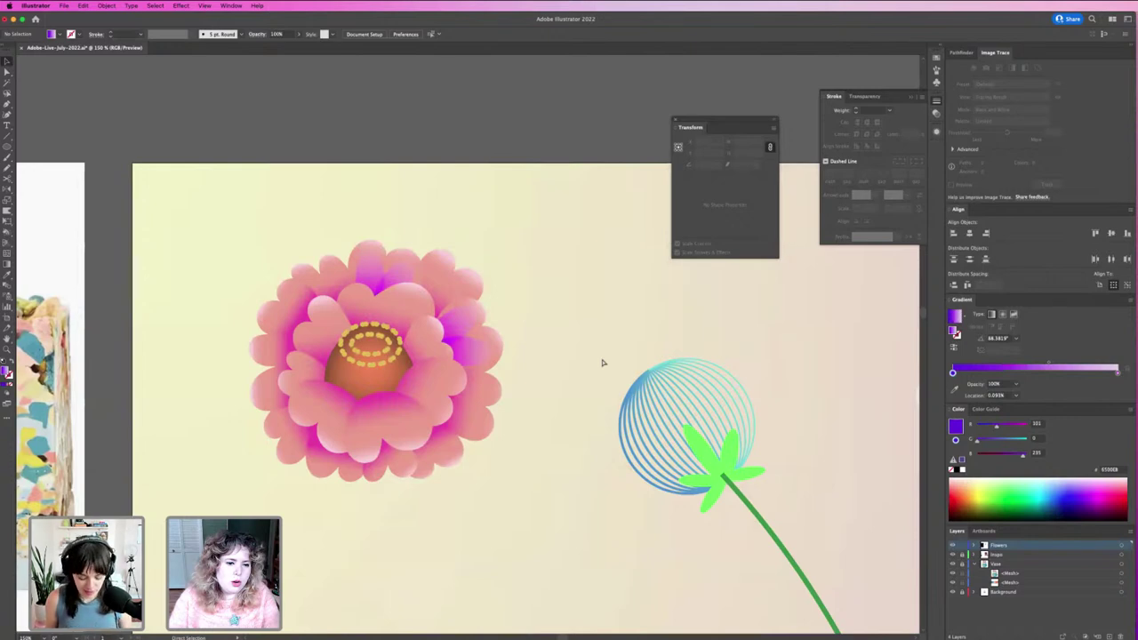
# Place copies of the purple accent ellipse on the outer petals along the flower's lower-left and left side, fitted behind the inner petals.
pyautogui.press('super+equal')
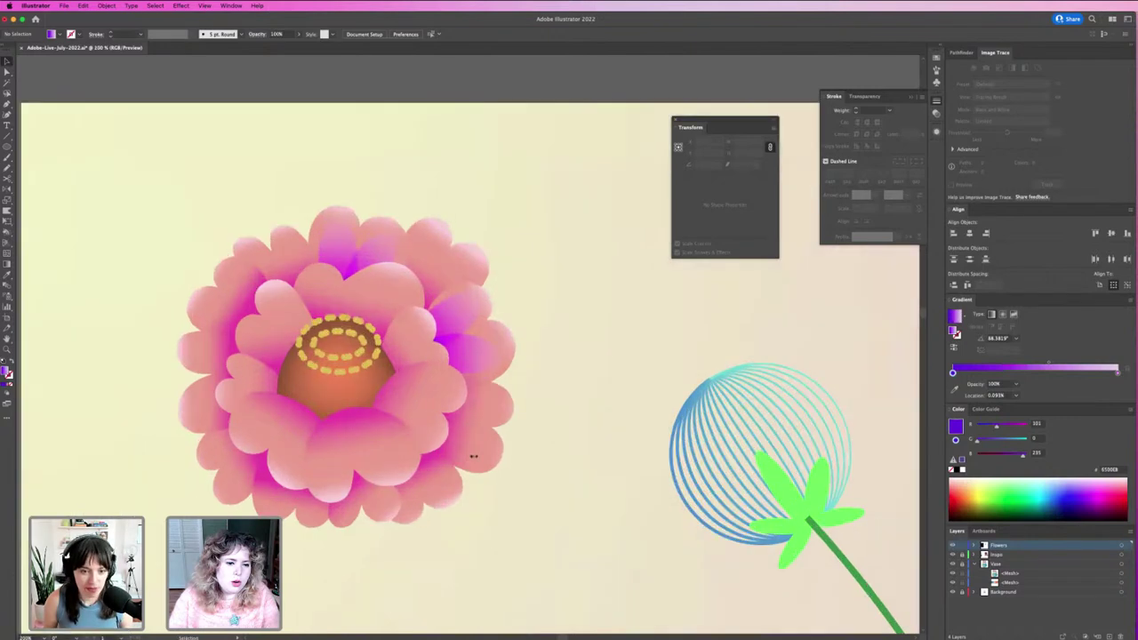
pyautogui.hscroll(-5, 472, 457)
pyautogui.moveTo(668, 343); pyautogui.dragTo(441, 471)
pyautogui.hscroll(2, 569, 392)
pyautogui.keyDown('shift'); pyautogui.click(462, 450); pyautogui.keyUp('shift')
pyautogui.click(432, 463)
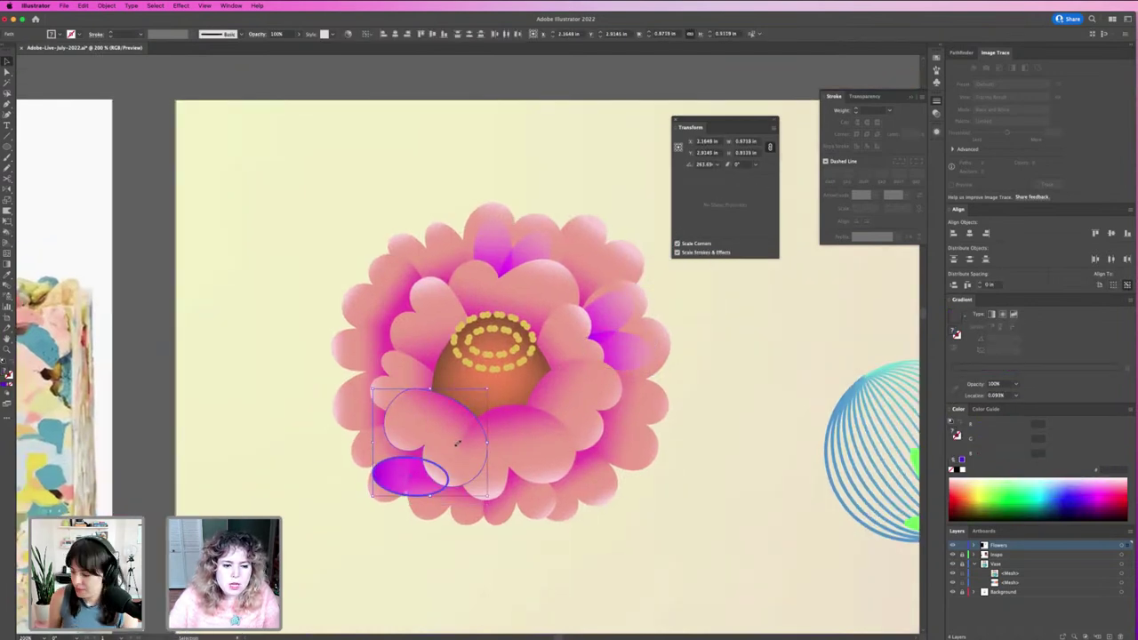
pyautogui.moveTo(438, 500); pyautogui.dragTo(370, 357)
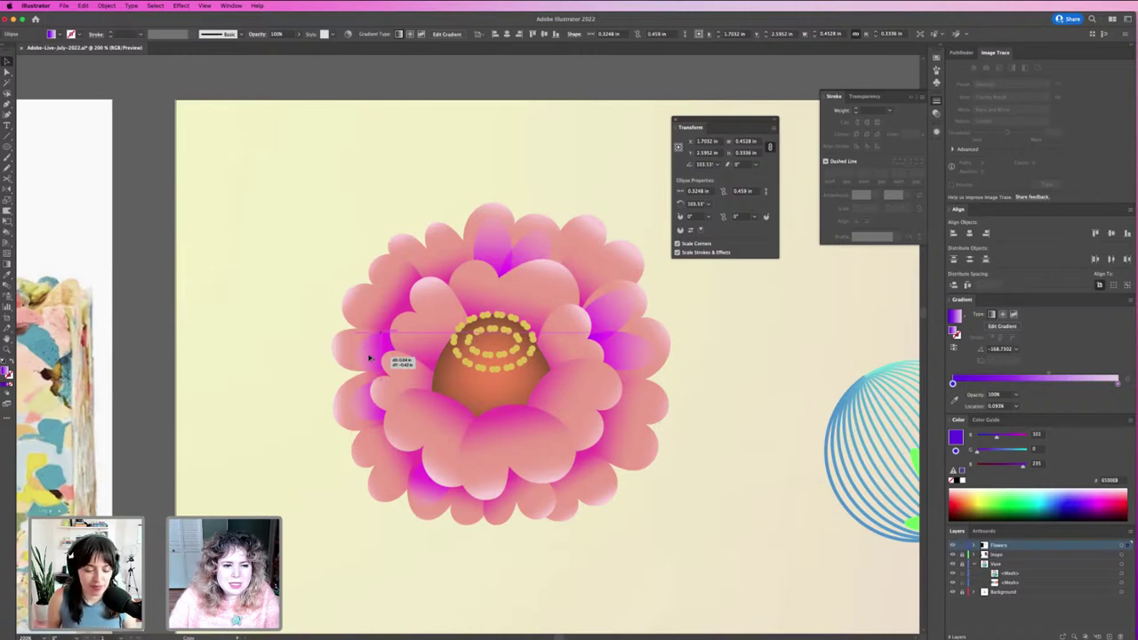
# Copy the purple accent onto the two lower-right outer petals, rotating and fitting each copy against the inner petals.
pyautogui.moveTo(369, 357); pyautogui.dragTo(585, 465)
pyautogui.moveTo(612, 464); pyautogui.dragTo(525, 435)
pyautogui.moveTo(585, 481); pyautogui.dragTo(557, 496)
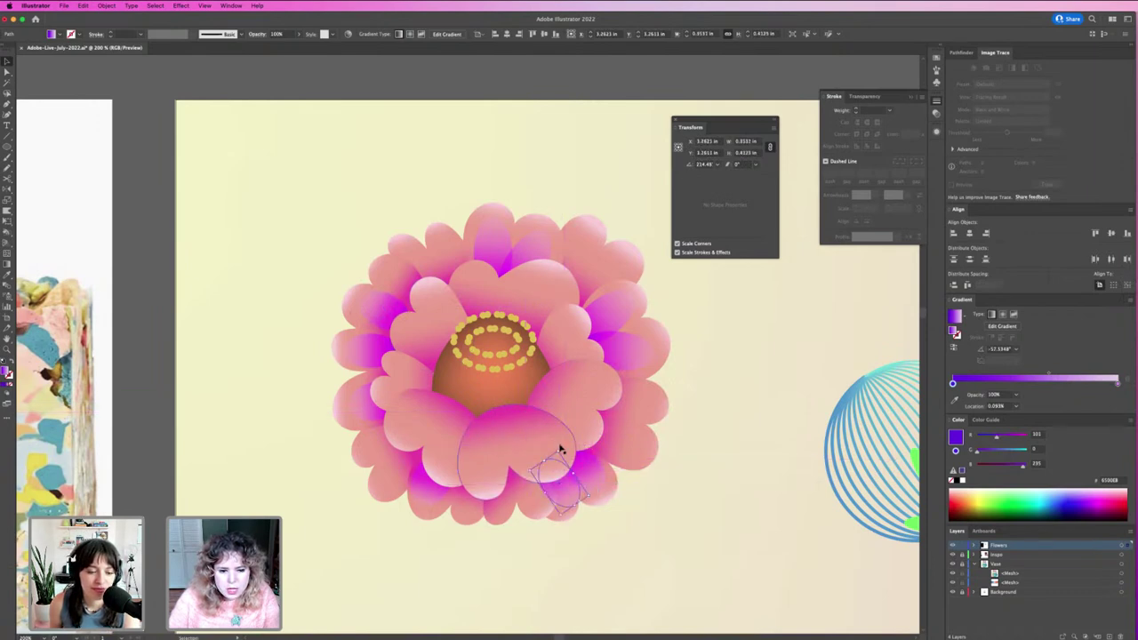
pyautogui.moveTo(559, 447); pyautogui.dragTo(557, 488)
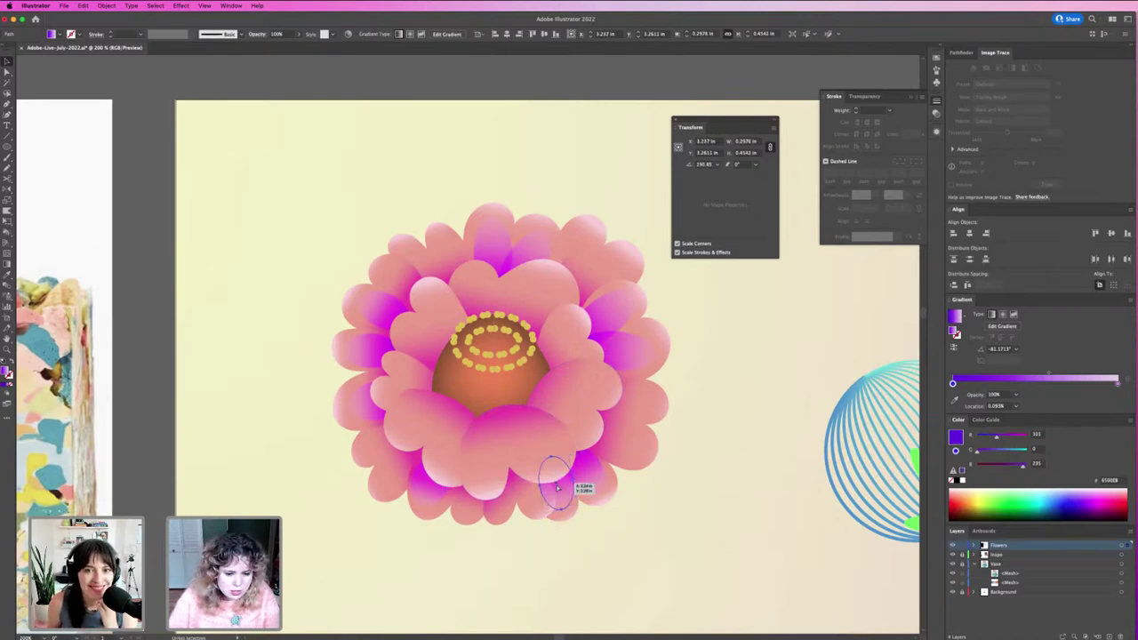
pyautogui.moveTo(557, 488); pyautogui.dragTo(602, 477)
pyautogui.click(617, 482)
pyautogui.click(604, 482)
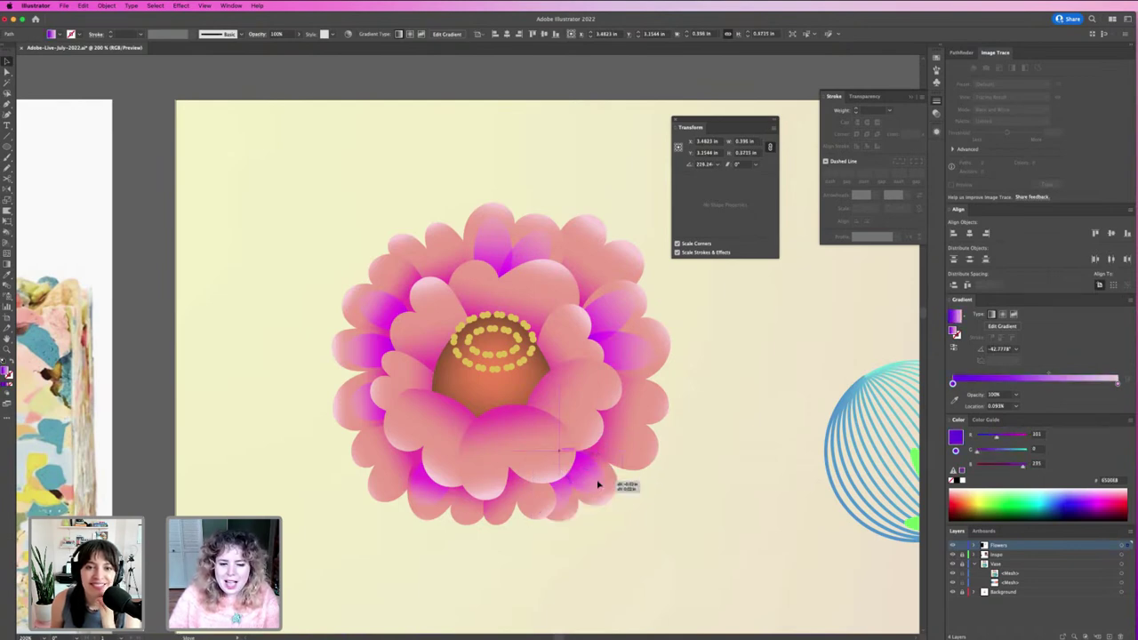
pyautogui.click(685, 473)
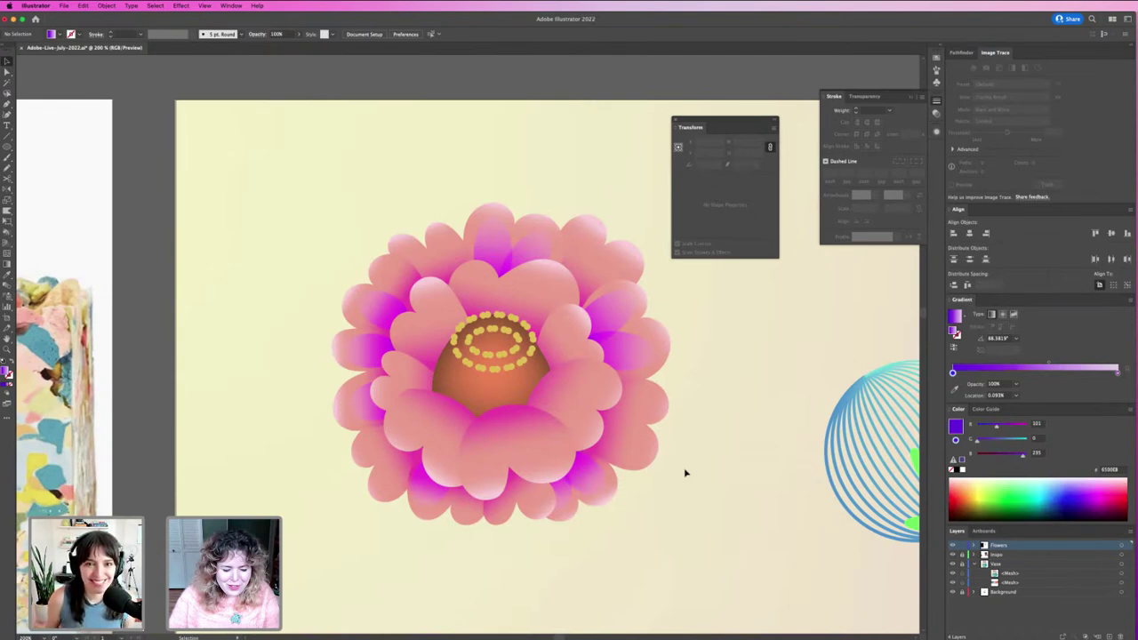
# Copy the purple accent onto the right, upper and upper-left inner petals, bringing it to the front and rotating it to follow each petal.
pyautogui.click(587, 405)
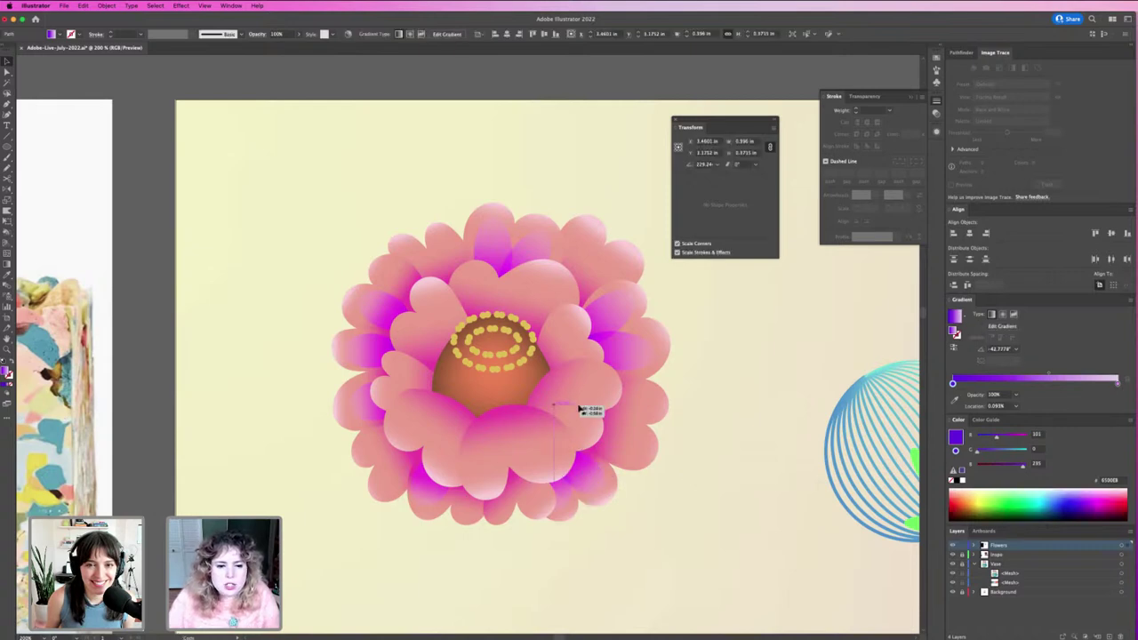
pyautogui.press('super+shift+]')
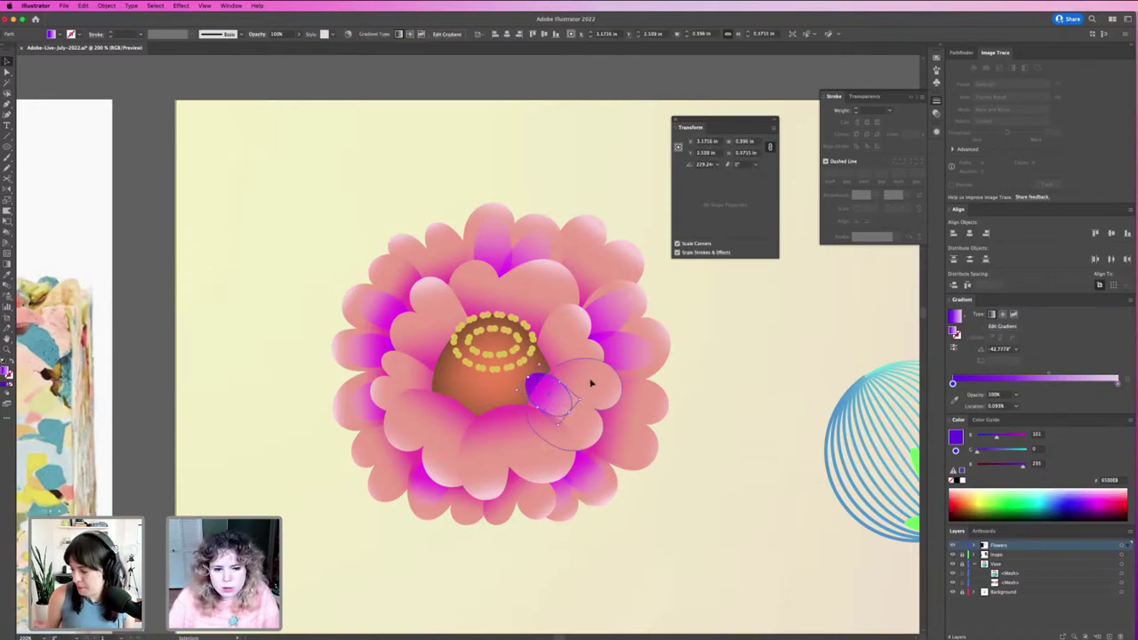
pyautogui.moveTo(583, 411); pyautogui.dragTo(557, 317)
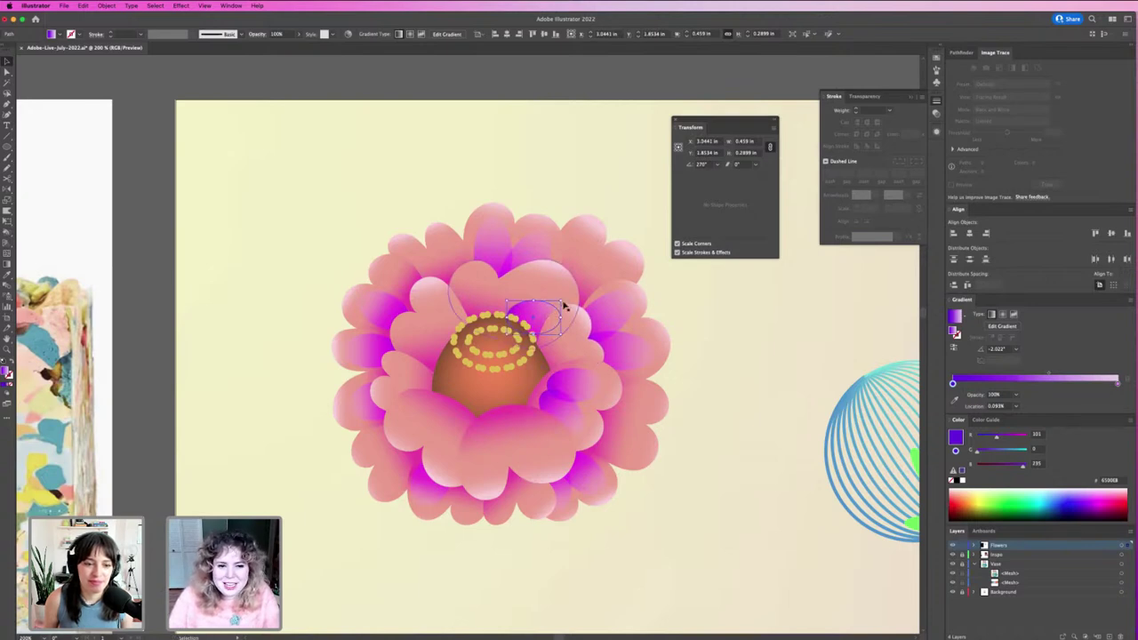
pyautogui.moveTo(564, 306); pyautogui.dragTo(533, 294)
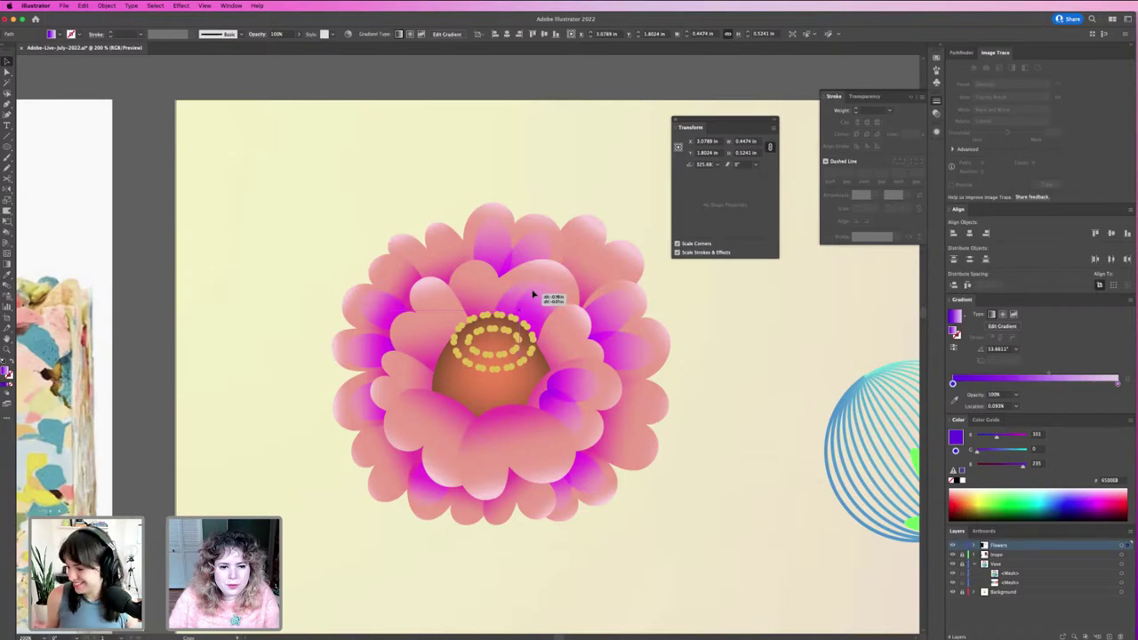
pyautogui.moveTo(533, 294); pyautogui.dragTo(463, 301)
pyautogui.moveTo(429, 328)
pyautogui.mouseDown()
pyautogui.moveTo(437, 313)
pyautogui.moveTo(428, 308)
pyautogui.moveTo(423, 322)
pyautogui.moveTo(435, 331)
pyautogui.moveTo(422, 288)
pyautogui.moveTo(429, 333)
pyautogui.moveTo(465, 325)
pyautogui.moveTo(465, 360)
pyautogui.moveTo(437, 337)
pyautogui.mouseUp()
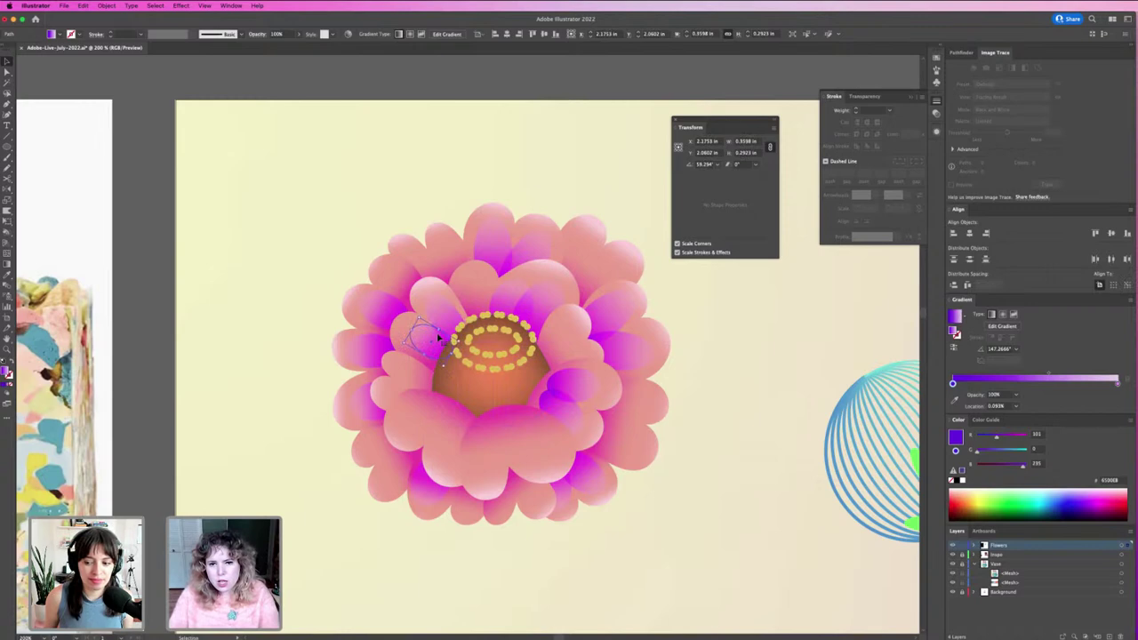
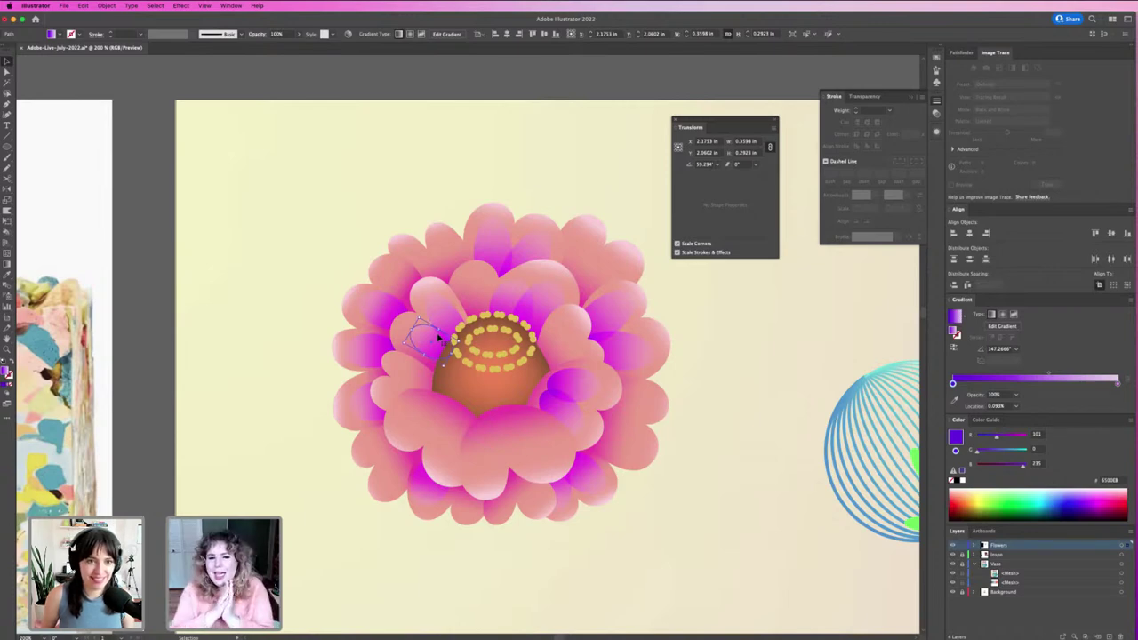
# Copy the purple accent onto the small left inner petal and adjust its stacking order, position and size to fit the petal.
pyautogui.moveTo(438, 336); pyautogui.dragTo(413, 383)
pyautogui.press('super+]')
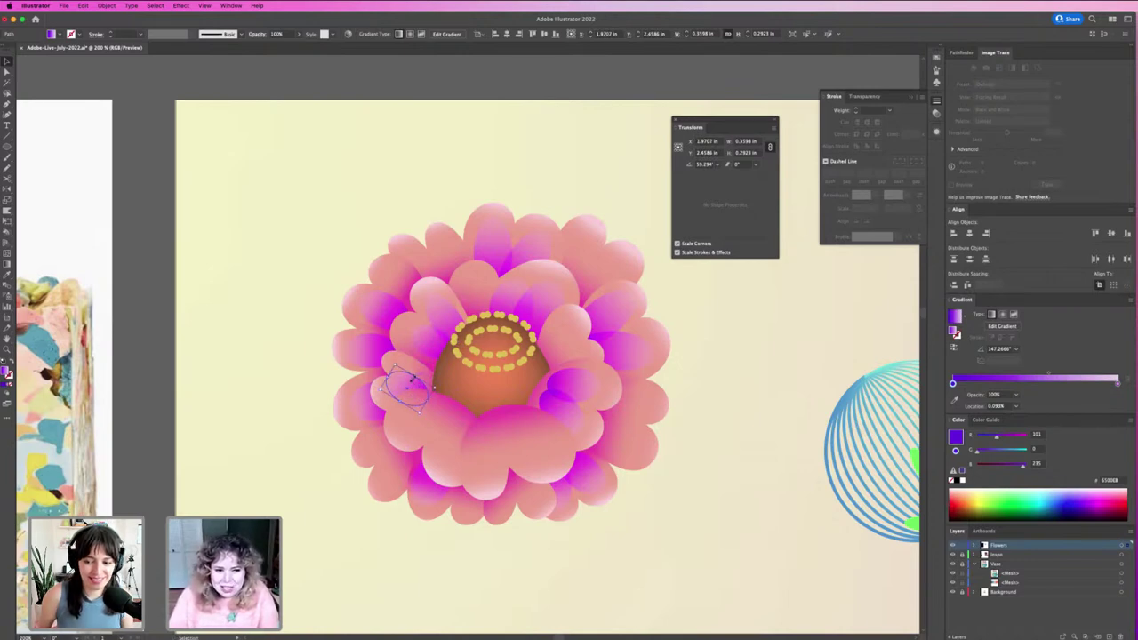
pyautogui.moveTo(416, 371); pyautogui.dragTo(426, 371)
pyautogui.press('super+[')
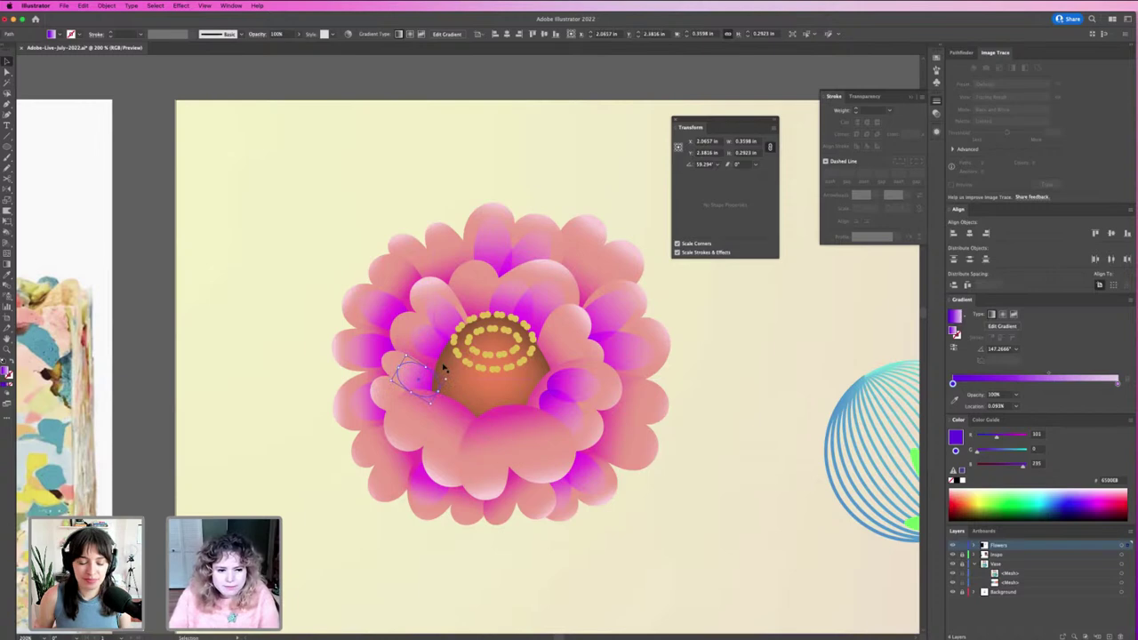
pyautogui.moveTo(427, 367); pyautogui.dragTo(407, 381)
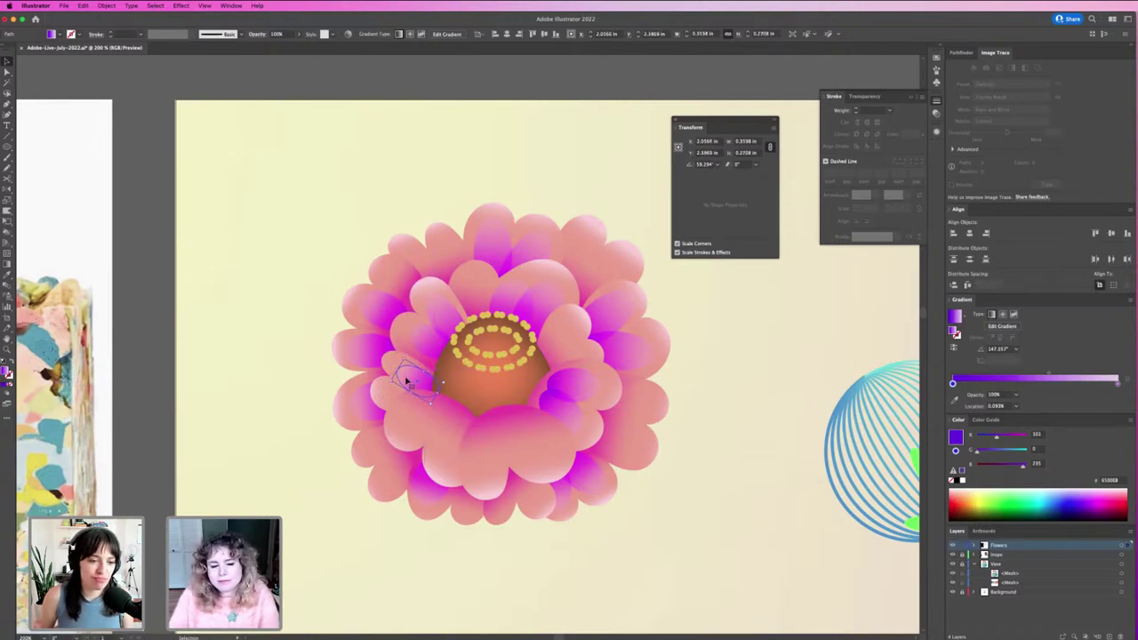
pyautogui.click(711, 437)
pyautogui.press('super+0')
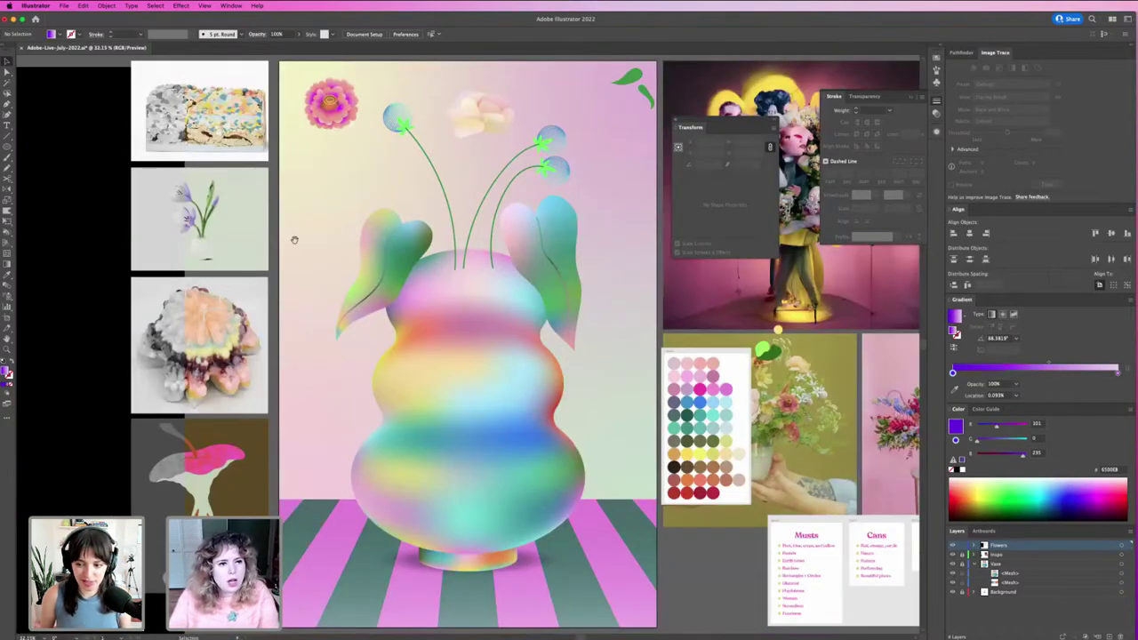
# Move the pale cream-pink flower off the artboard onto the empty canvas above its upper edge.
pyautogui.scroll(1, 331, 204)
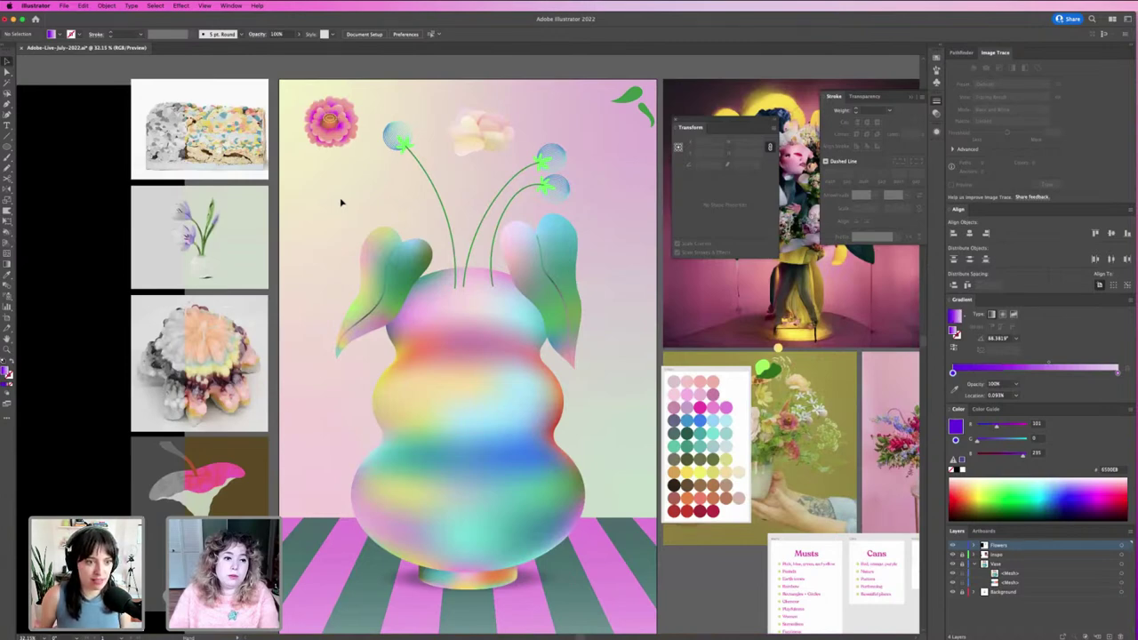
pyautogui.scroll(2, 341, 203)
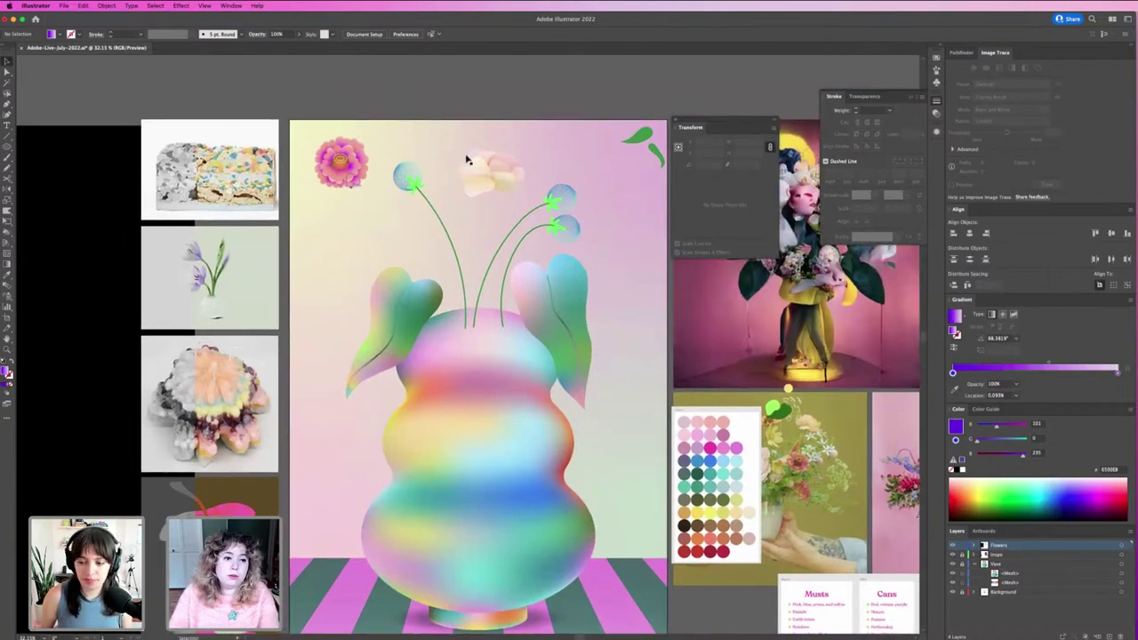
pyautogui.click(488, 182)
pyautogui.scroll(3, 488, 183)
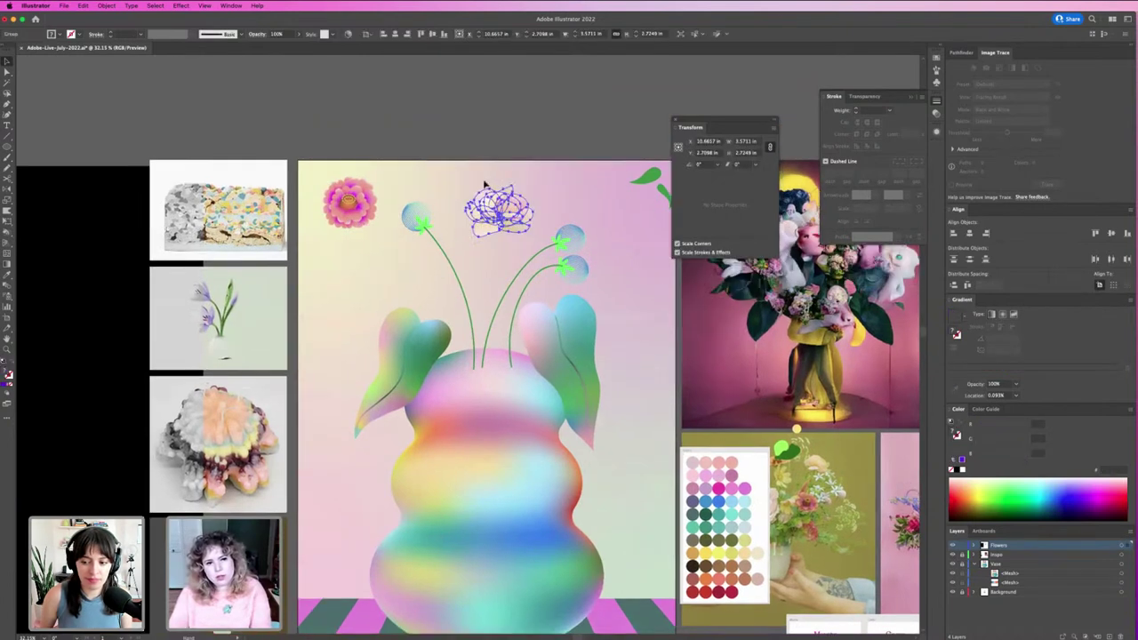
pyautogui.moveTo(498, 200); pyautogui.dragTo(492, 116)
pyautogui.click(473, 360)
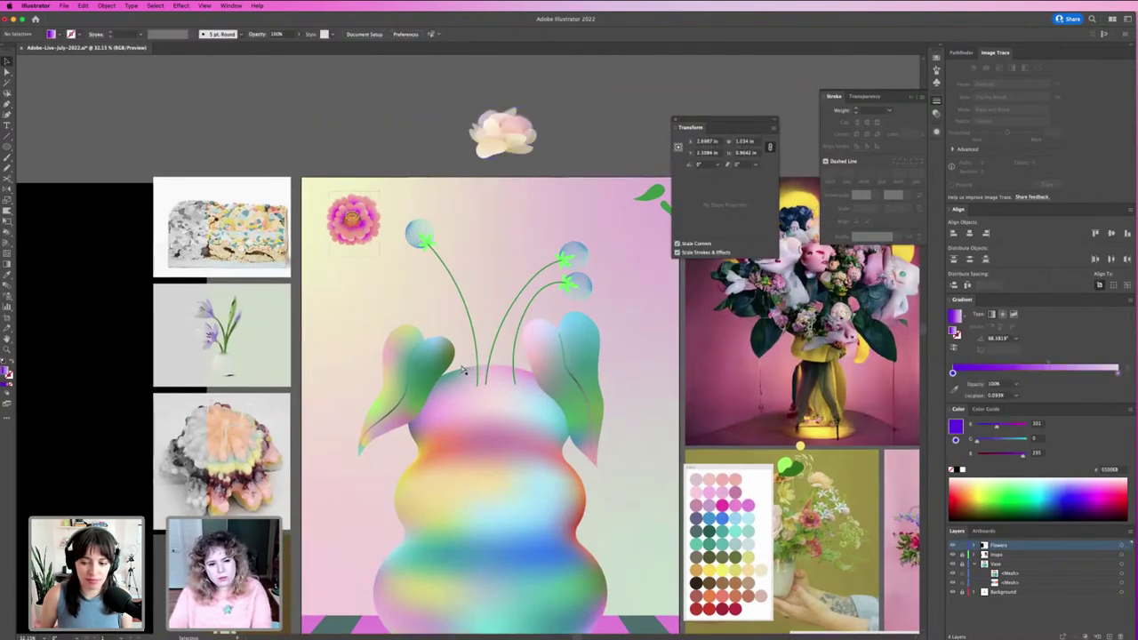
# Group the coral-pink flower and enlarge it to about 4.2 in wide, placed between the blue globe flowers above the vase.
pyautogui.click(377, 209)
pyautogui.press('super+space')
pyautogui.press('super+g')
pyautogui.moveTo(380, 194); pyautogui.dragTo(406, 169)
pyautogui.moveTo(391, 206); pyautogui.dragTo(481, 213)
pyautogui.hotkey('ctrl', 'z')
pyautogui.hotkey('ctrl', 'z')
pyautogui.hotkey('ctrl', 'z')
pyautogui.hotkey('ctrl', 'z')
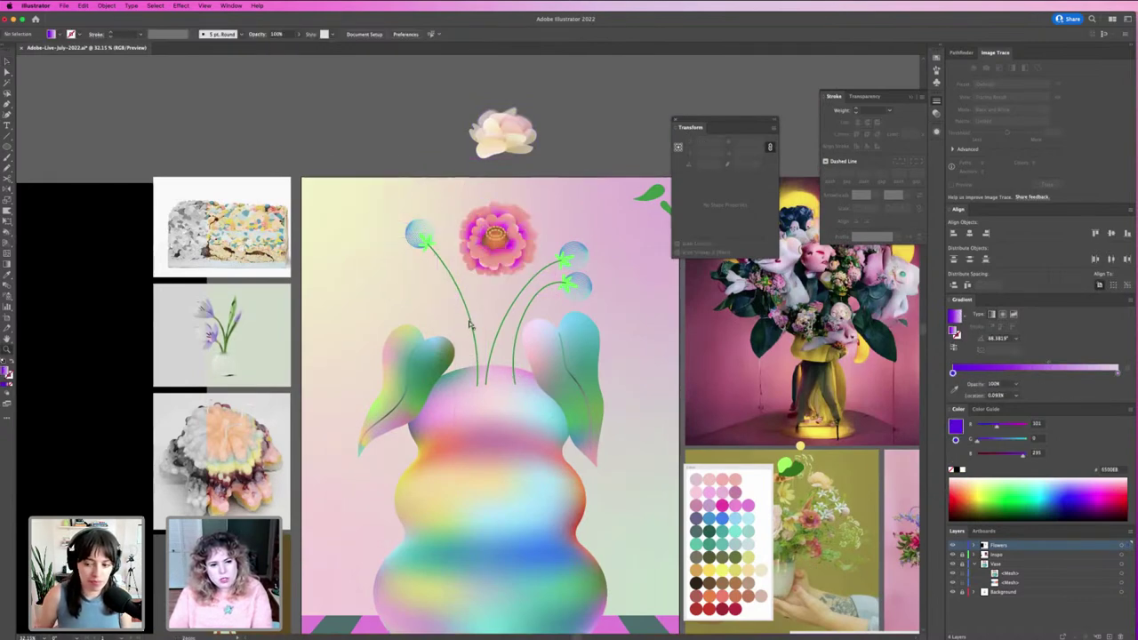
pyautogui.scroll(2, 467, 320)
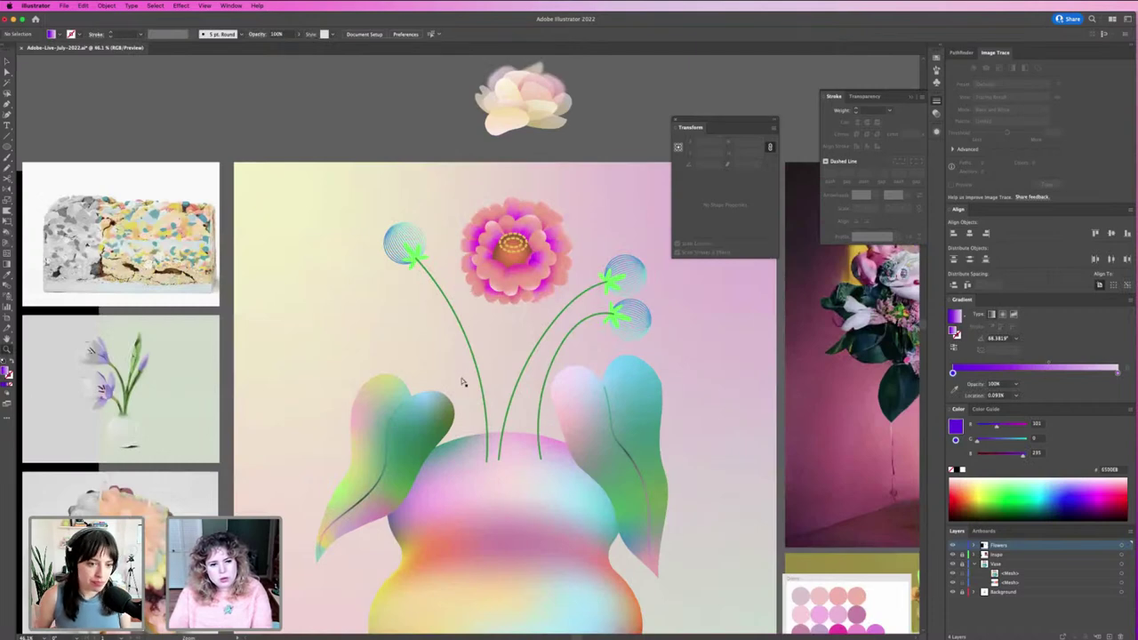
pyautogui.scroll(2, 464, 383)
# Move the central mesh point of the flower's orange dome up so its highlight sits inside the dotted rings.
pyautogui.click(412, 392)
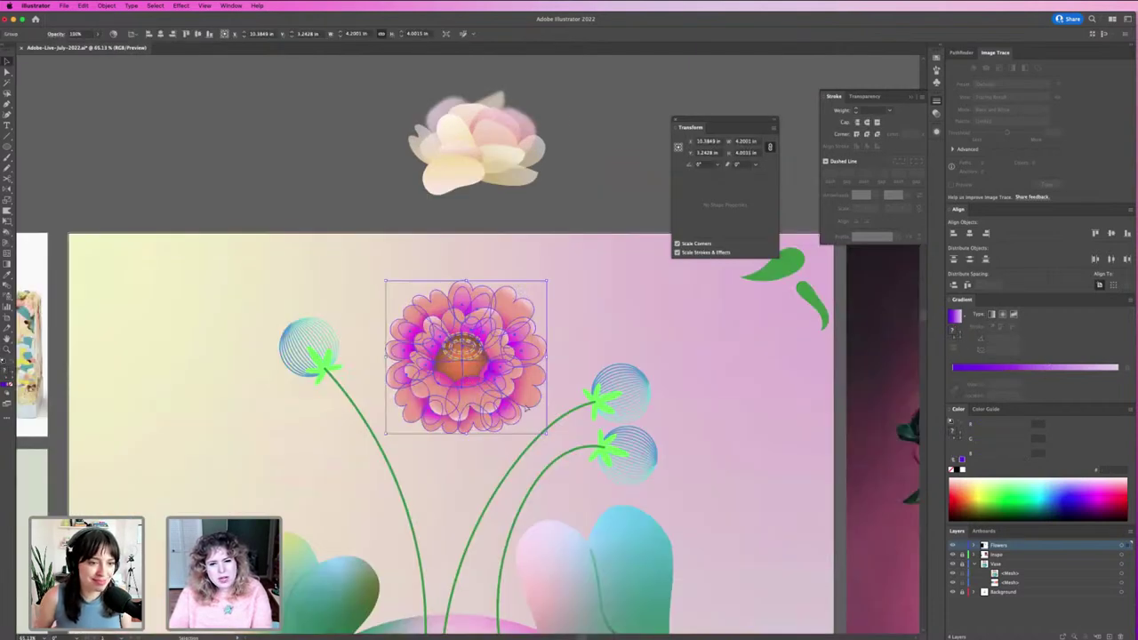
pyautogui.click(462, 359)
pyautogui.press('z')
pyautogui.moveTo(431, 350); pyautogui.dragTo(444, 369)
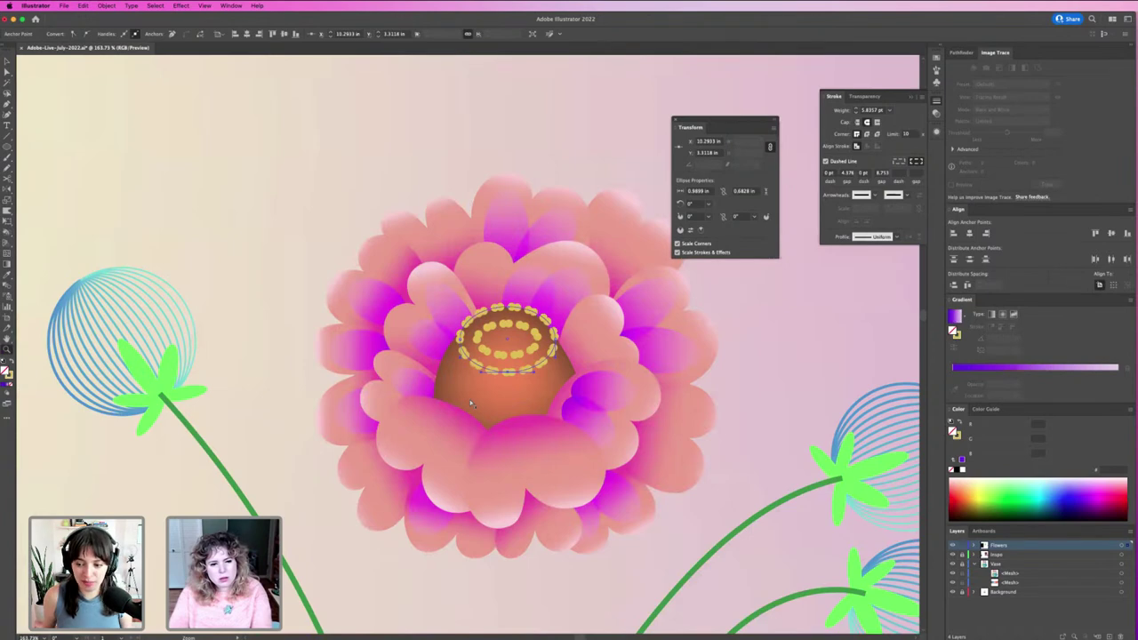
pyautogui.click(508, 394)
pyautogui.moveTo(469, 344); pyautogui.dragTo(468, 287)
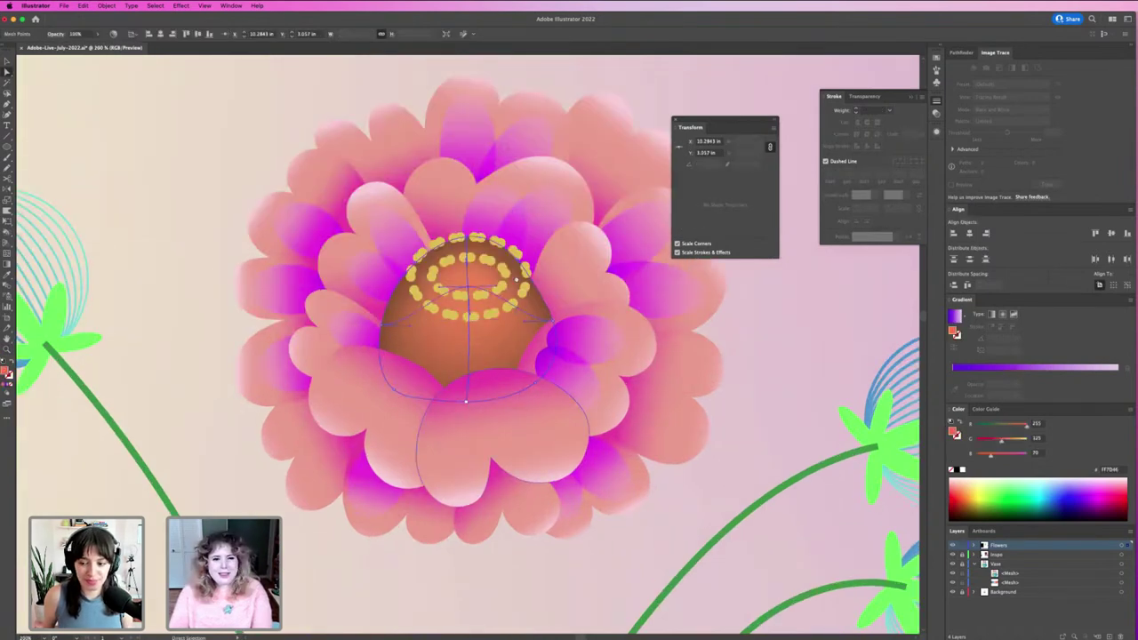
pyautogui.click(470, 288)
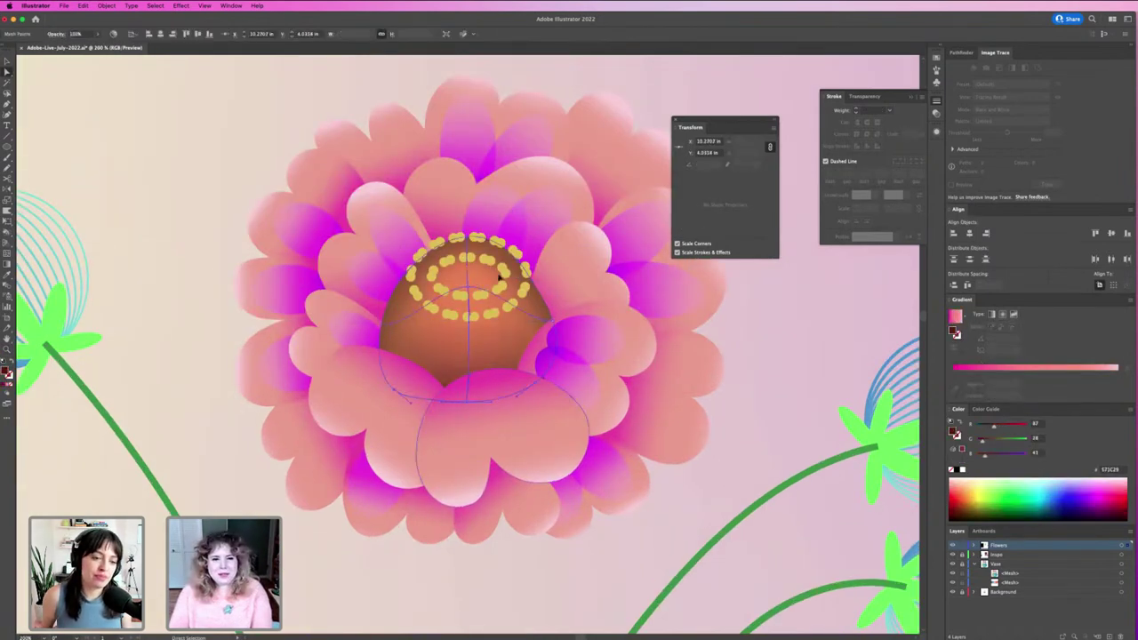
pyautogui.press('super+shift+a')
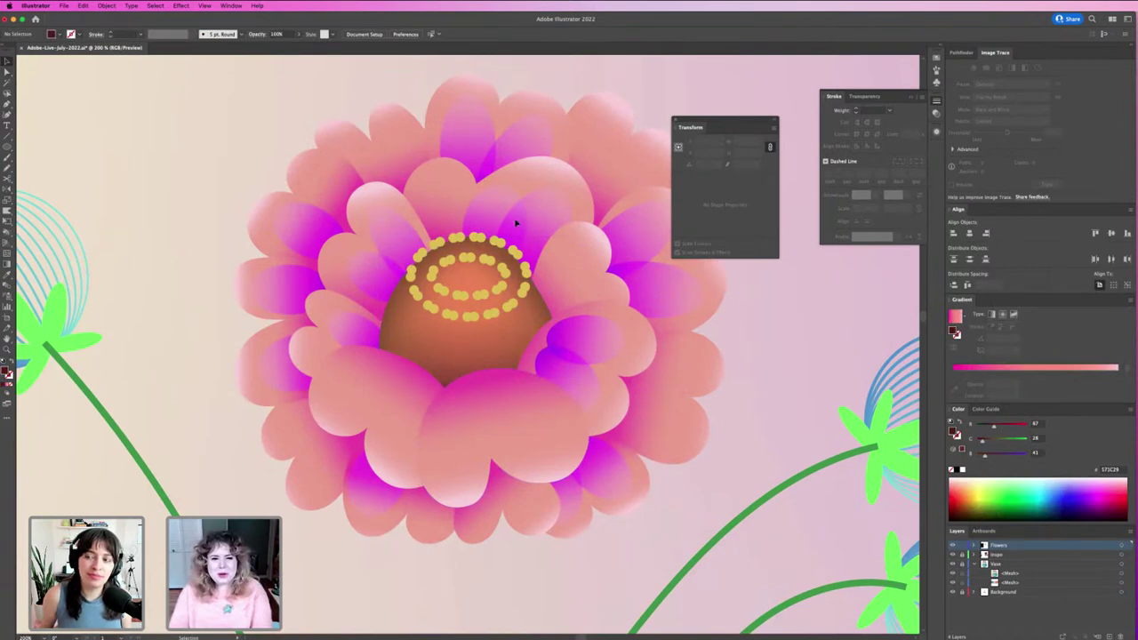
# Recolour the bright green leafy bases of the three globe flowers pale yellow-green, RGB 214, 217, 119.
pyautogui.press('super+minus')
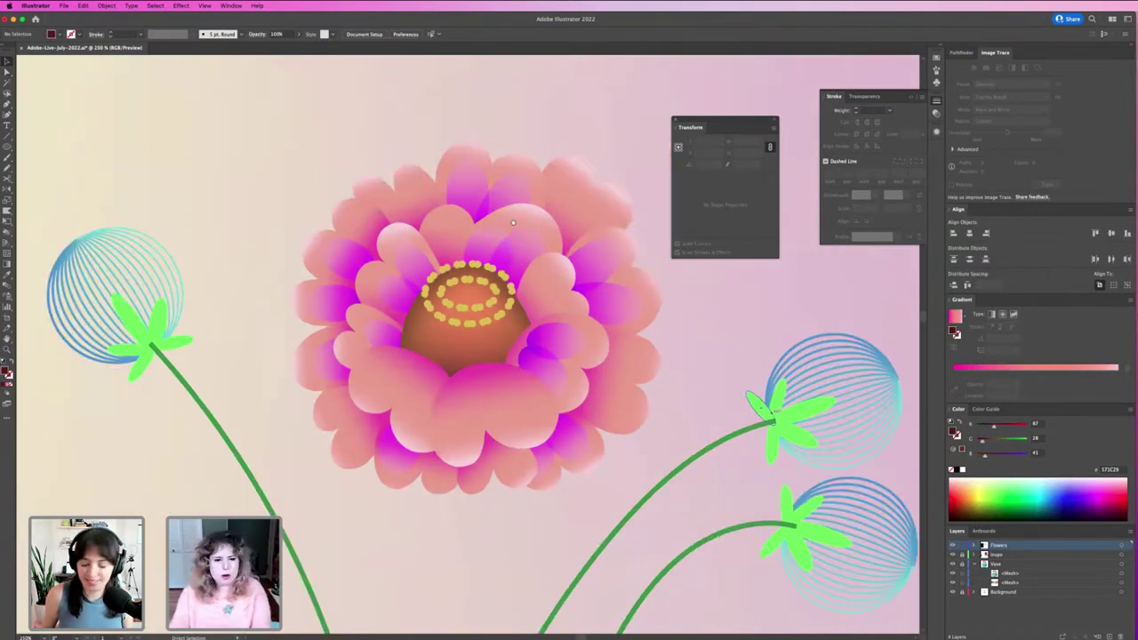
pyautogui.click(520, 234)
pyautogui.press('super+minus')
pyautogui.press('super+minus')
pyautogui.press('super+minus')
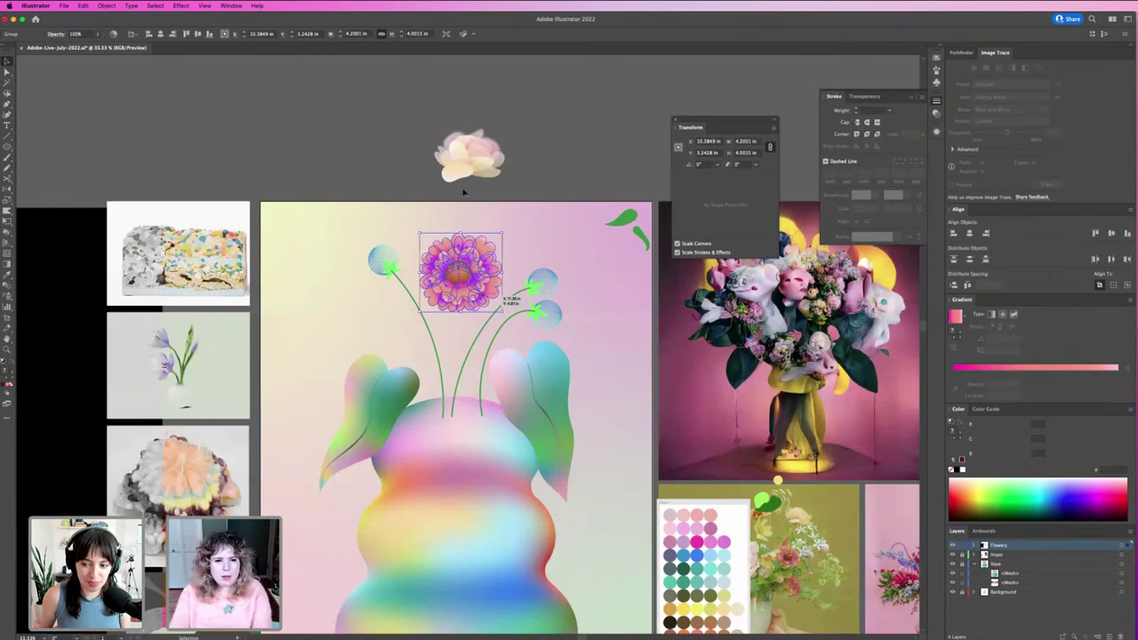
pyautogui.click(385, 193)
pyautogui.scroll(-3, 385, 193)
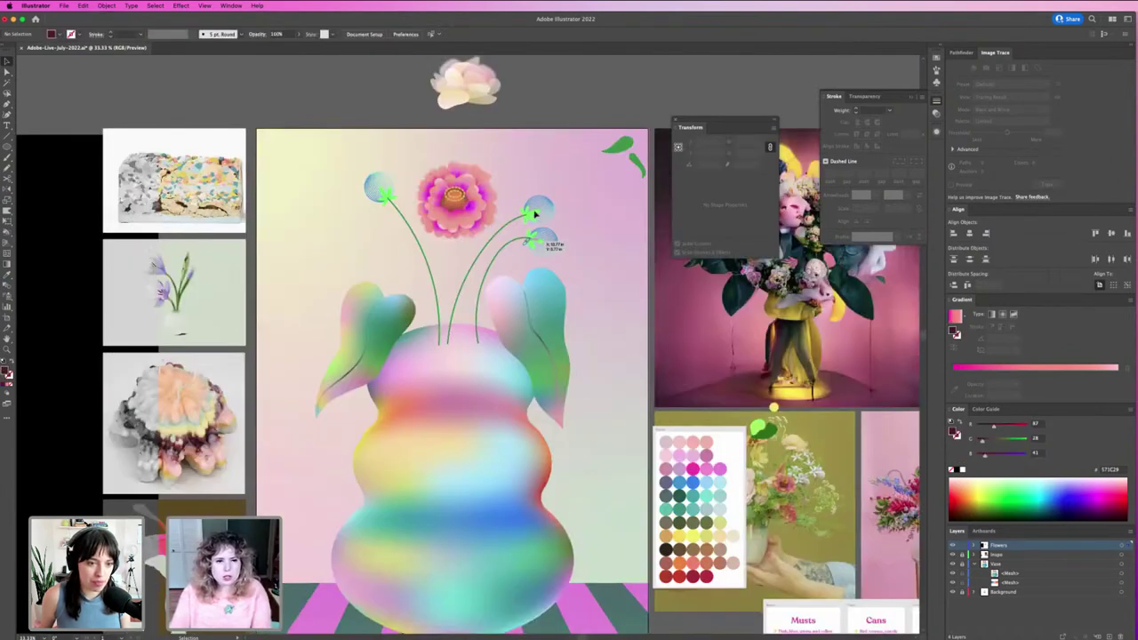
pyautogui.click(391, 185)
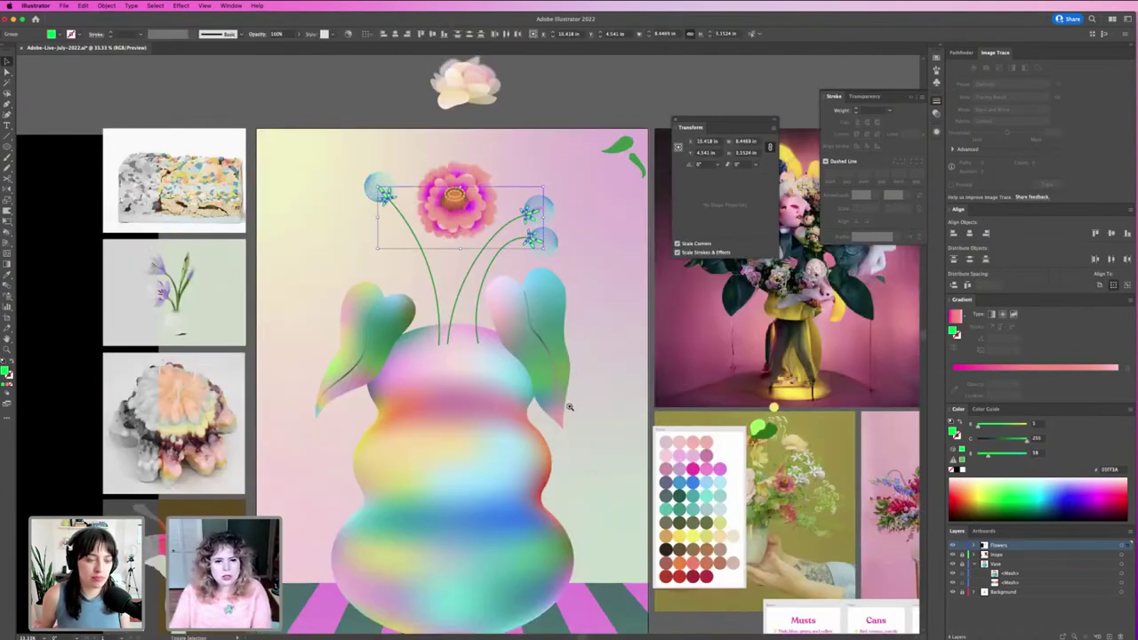
pyautogui.press('z')
pyautogui.moveTo(395, 189); pyautogui.dragTo(527, 282)
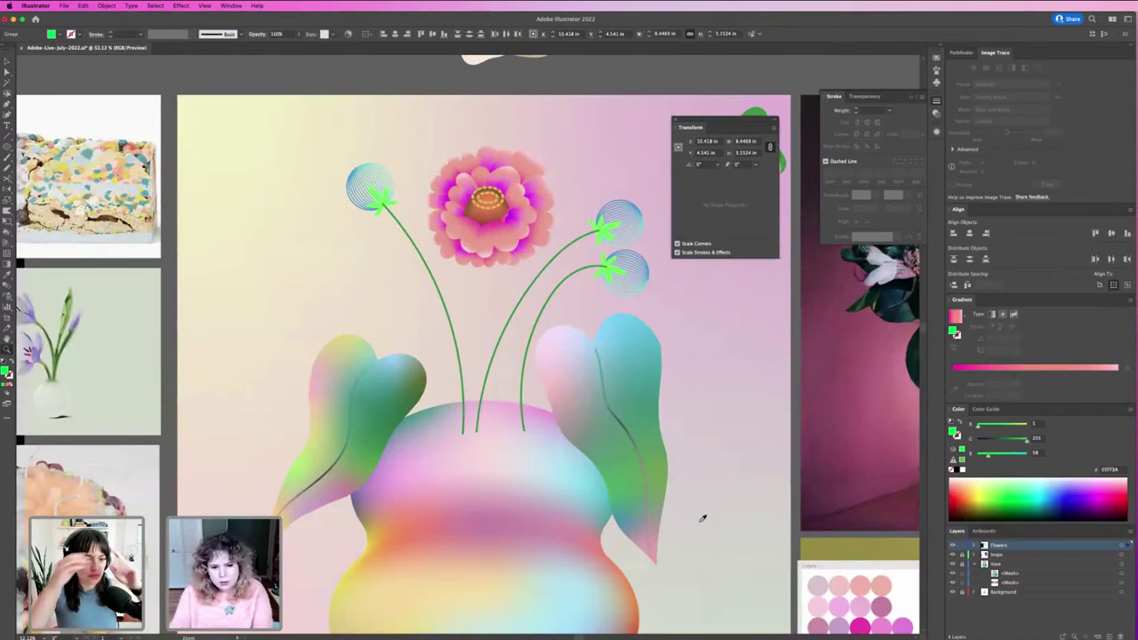
pyautogui.press('super+minus')
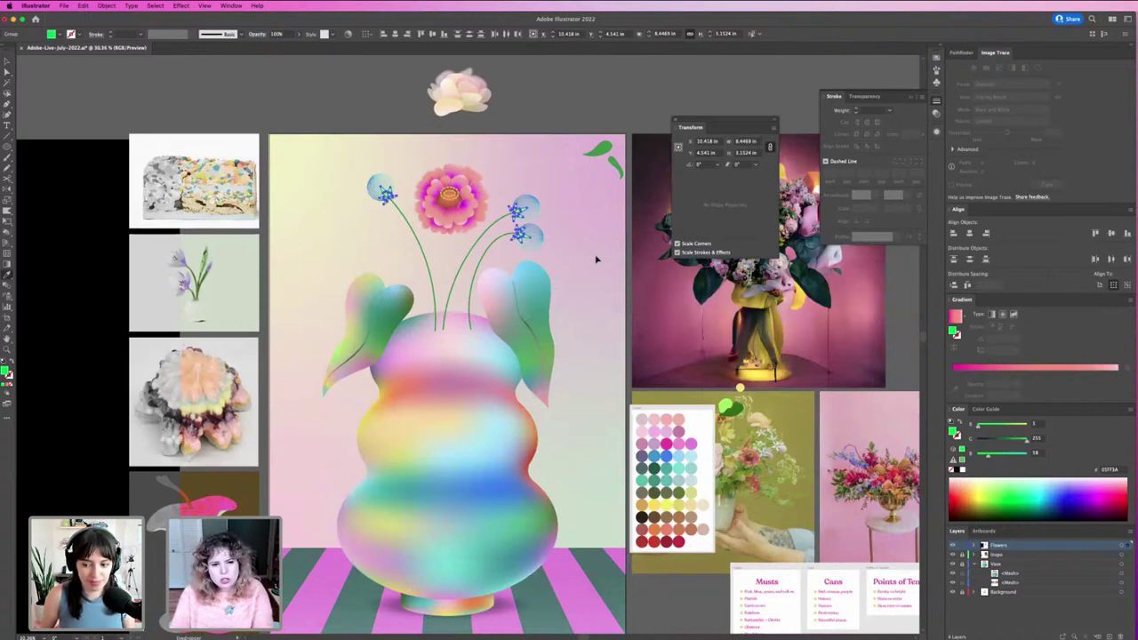
pyautogui.press('v')
pyautogui.click(565, 263)
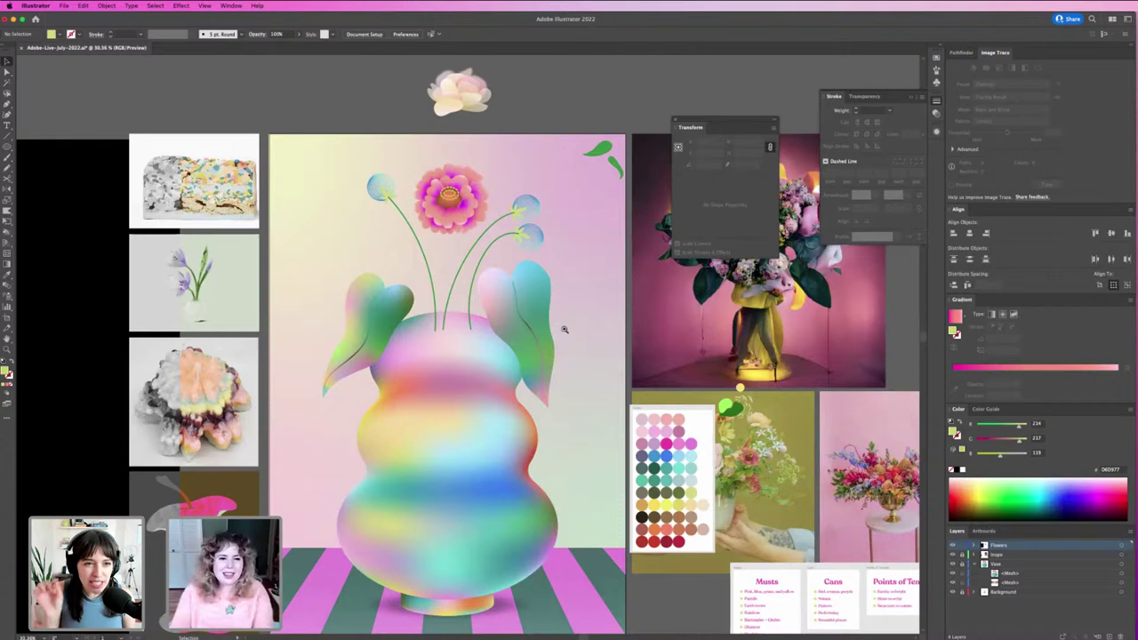
pyautogui.hotkey('shift', 'x')
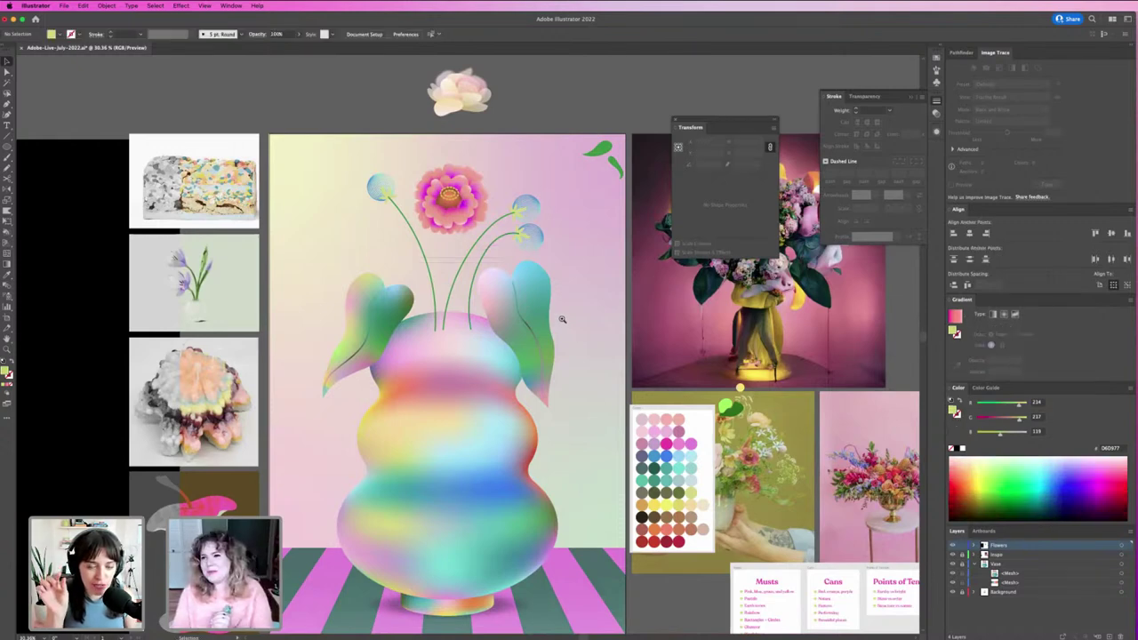
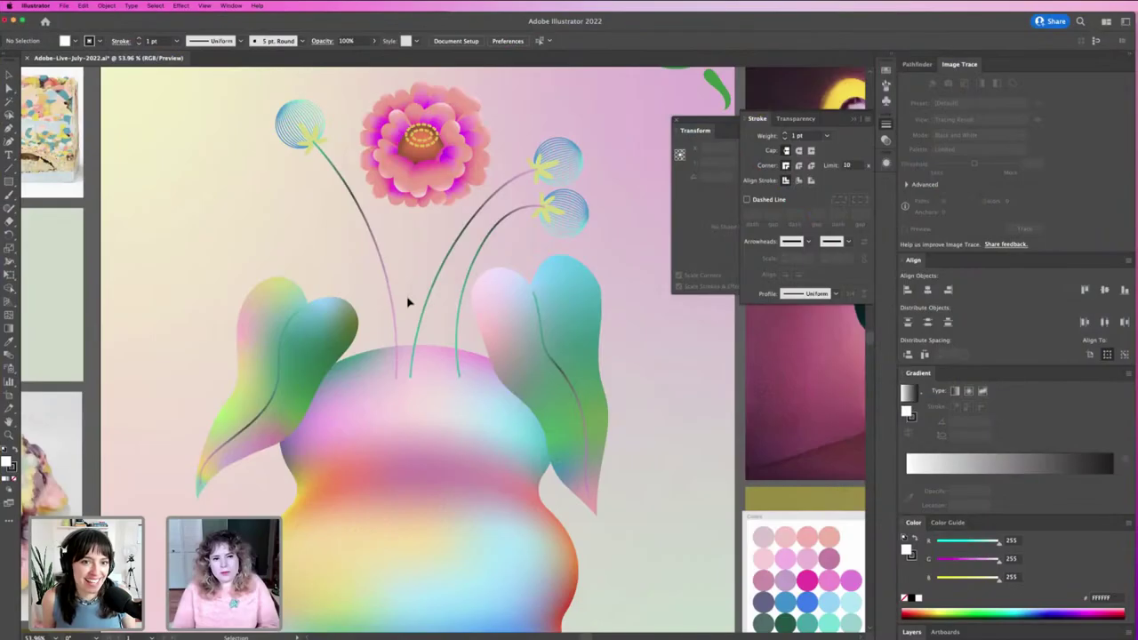
# Start a text object on the empty canvas above the artboard's upper-left corner.
pyautogui.scroll(-1, 408, 302)
pyautogui.scroll(-1, 408, 302)
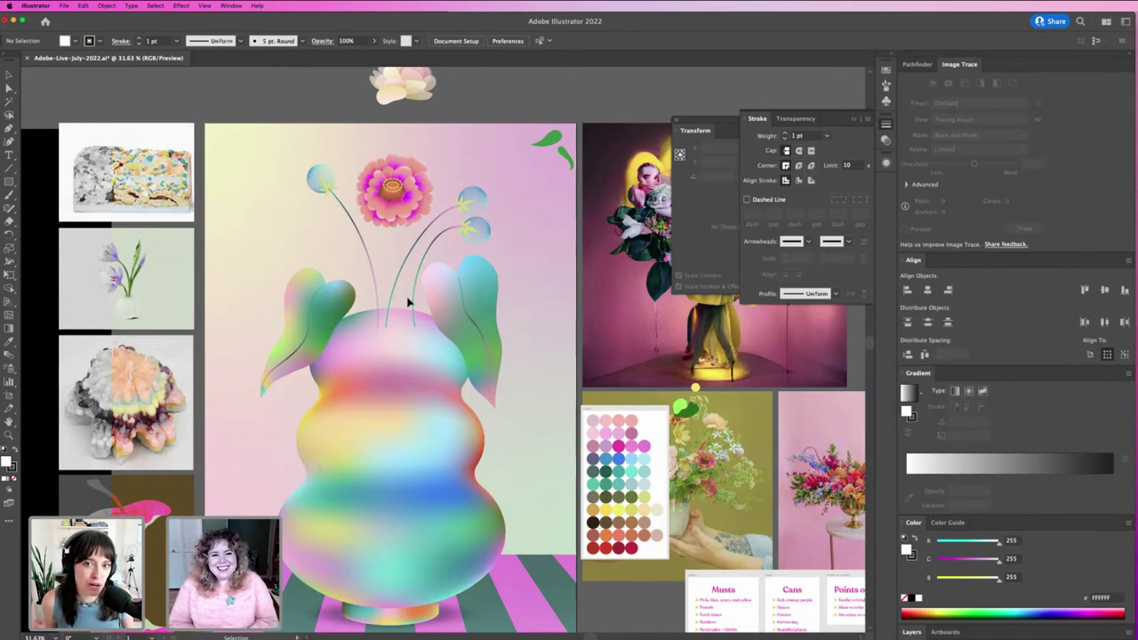
pyautogui.press('t')
pyautogui.click(242, 100)
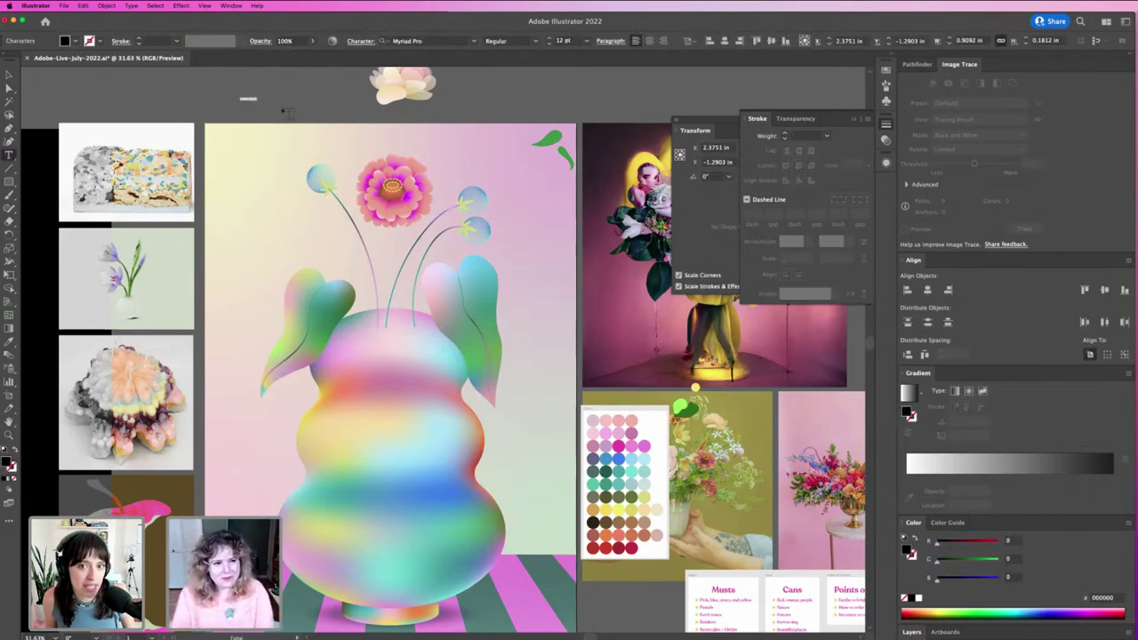